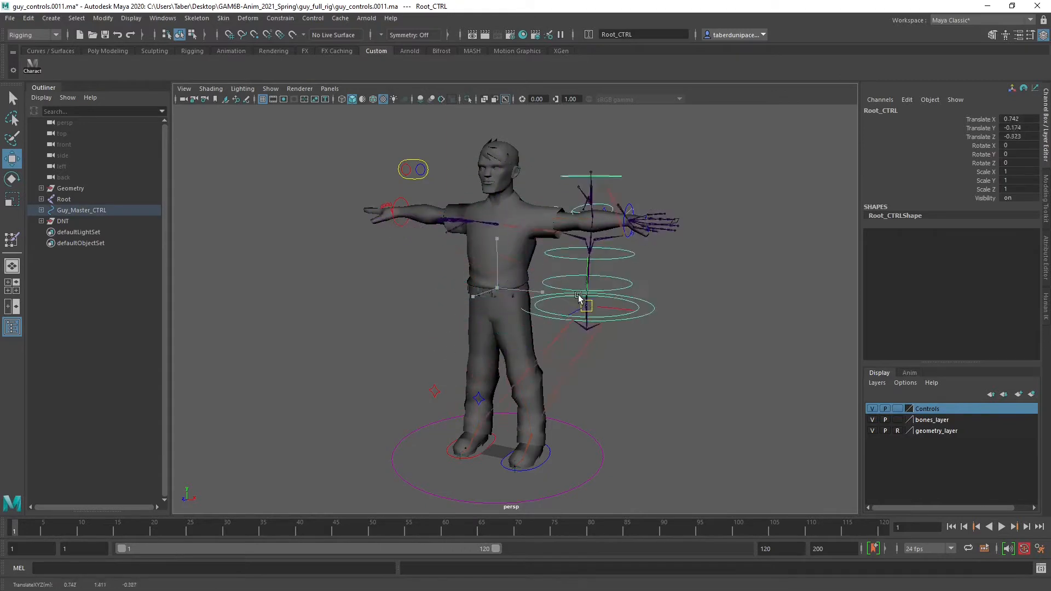
# Undo the last move of the character's root control
pyautogui.hotkey('ctrl', 'z')
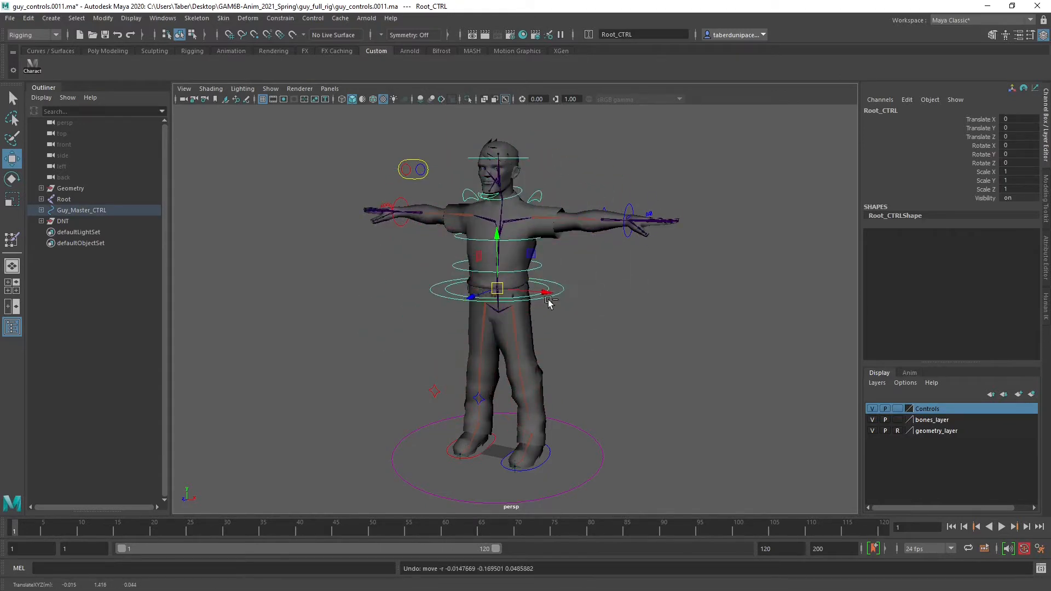
pyautogui.scroll(3, 571, 278)
pyautogui.keyDown('alt'); pyautogui.moveTo(673, 201); pyautogui.dragTo(664, 261, button='middle'); pyautogui.keyUp('alt')
# Try moving the control around the character's left wrist, and undo the move
pyautogui.click(684, 212)
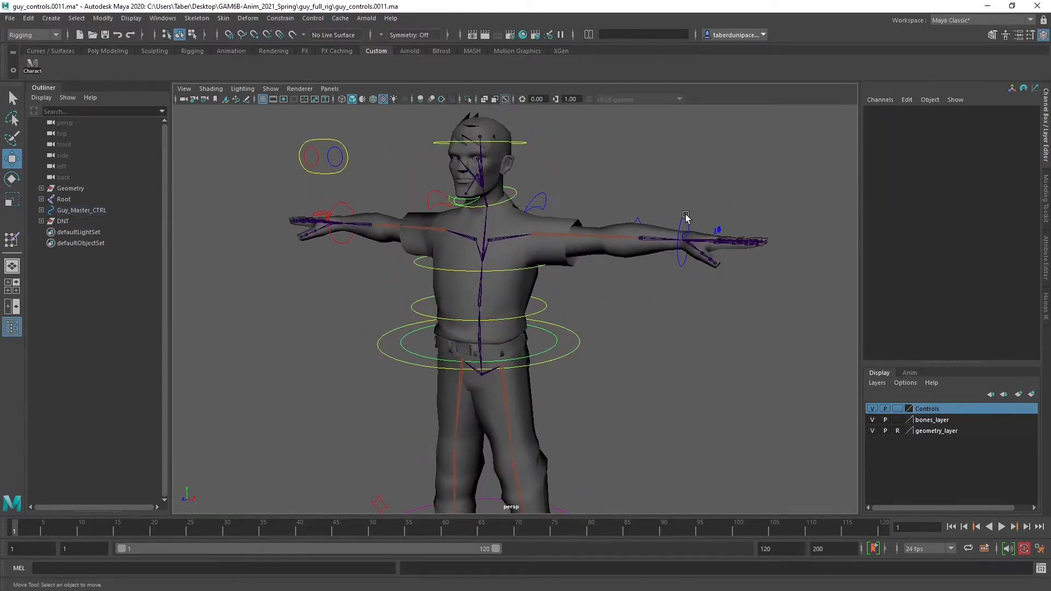
pyautogui.click(684, 224)
pyautogui.moveTo(686, 242); pyautogui.dragTo(676, 294)
pyautogui.hotkey('ctrl', 'z')
pyautogui.click(635, 183)
pyautogui.keyDown('alt'); pyautogui.moveTo(554, 280); pyautogui.dragTo(614, 234, button='middle'); pyautogui.keyUp('alt')
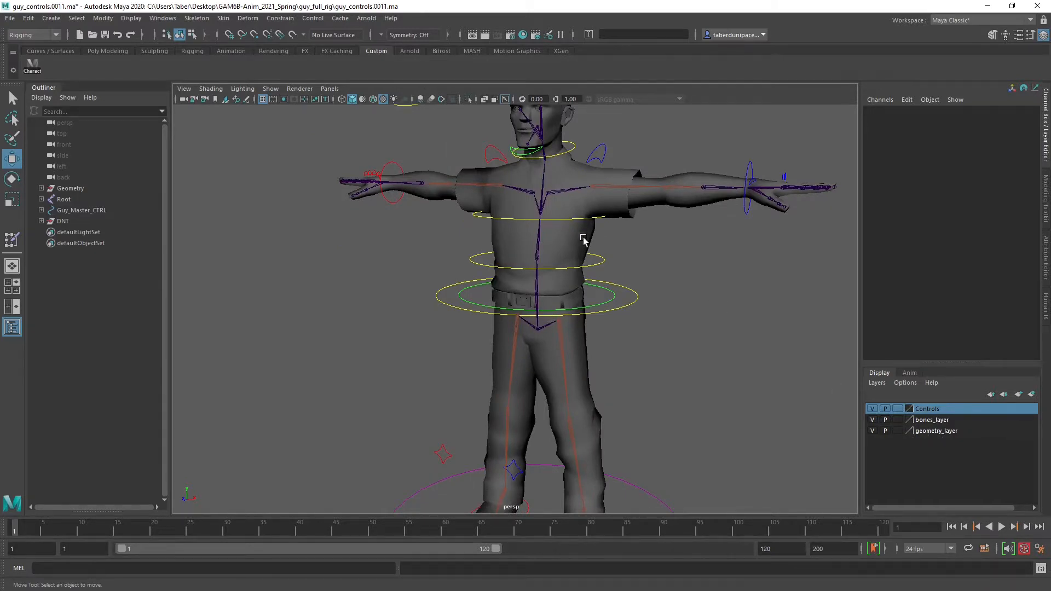
# Inspect the Root joint at the waist and the character's Body mesh, and clear the selection
pyautogui.click(577, 281)
pyautogui.scroll(5, 576, 284)
pyautogui.click(568, 273)
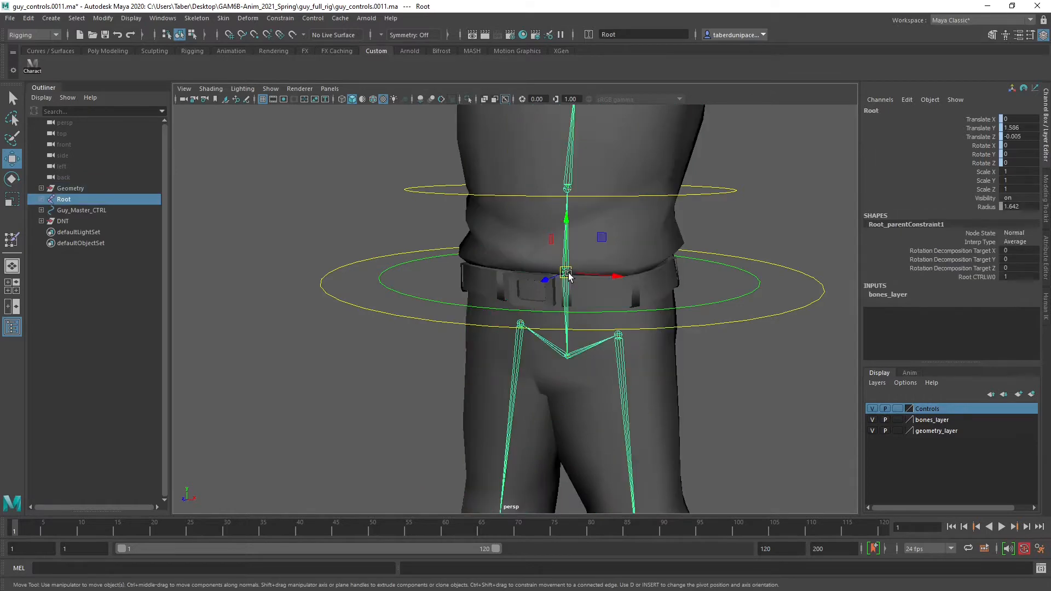
pyautogui.scroll(-5, 568, 274)
pyautogui.click(574, 330)
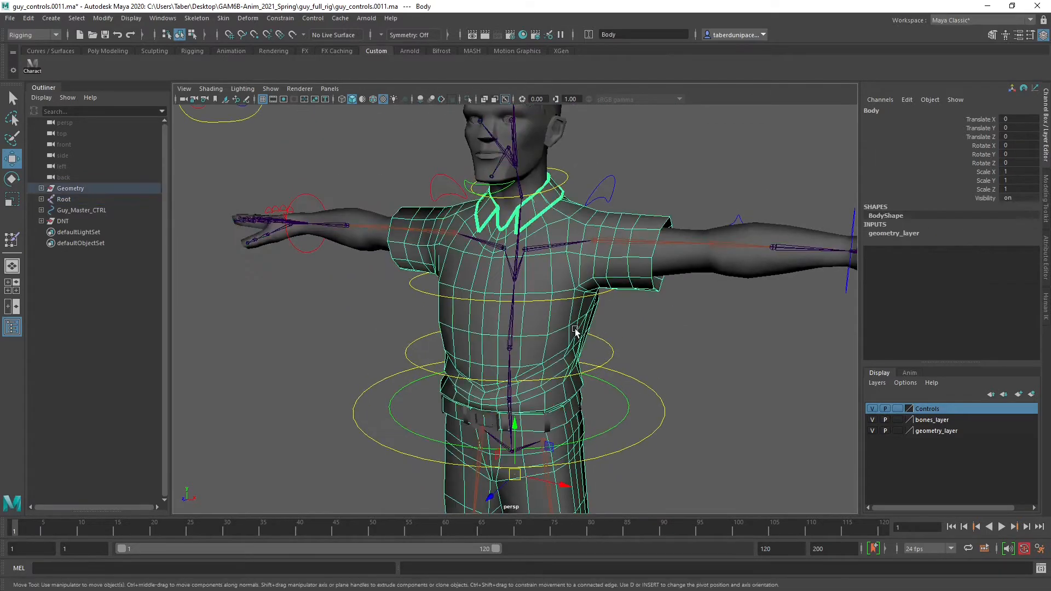
pyautogui.scroll(-6, 580, 284)
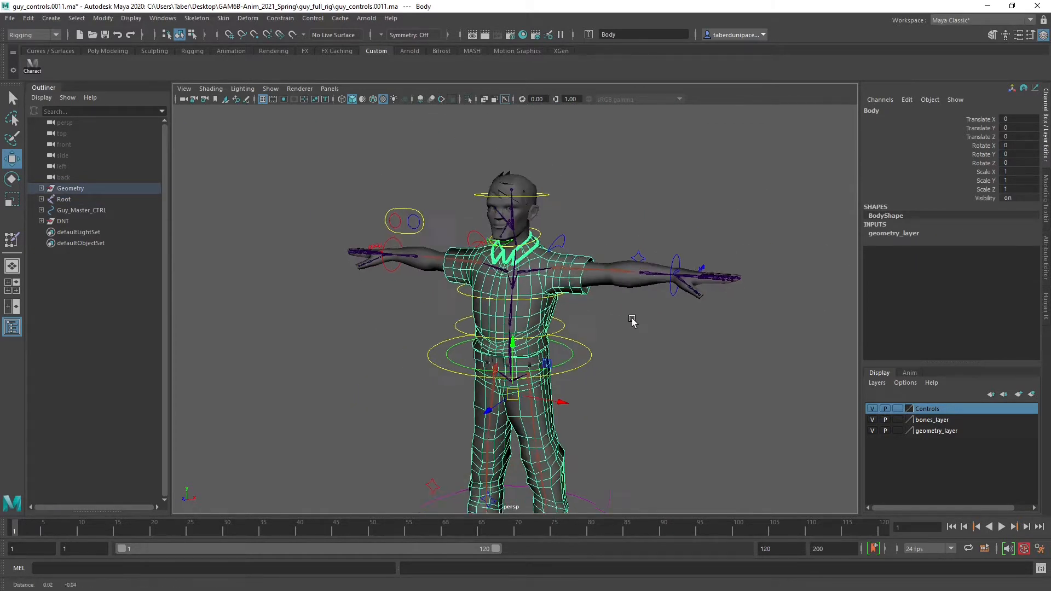
pyautogui.keyDown('alt'); pyautogui.moveTo(632, 322); pyautogui.dragTo(541, 247); pyautogui.keyUp('alt')
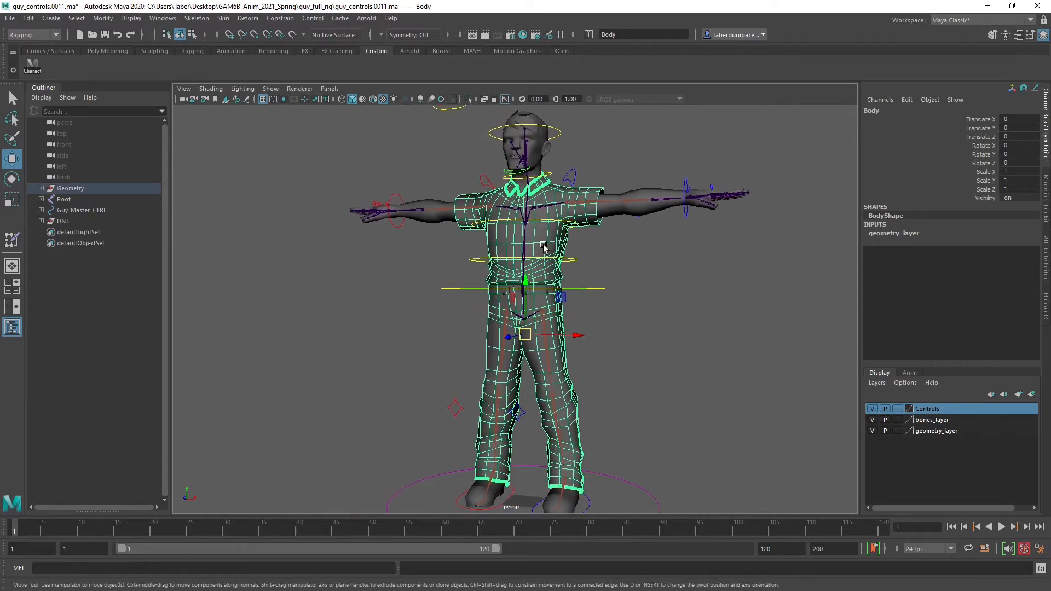
pyautogui.click(638, 246)
pyautogui.scroll(-2, 692, 276)
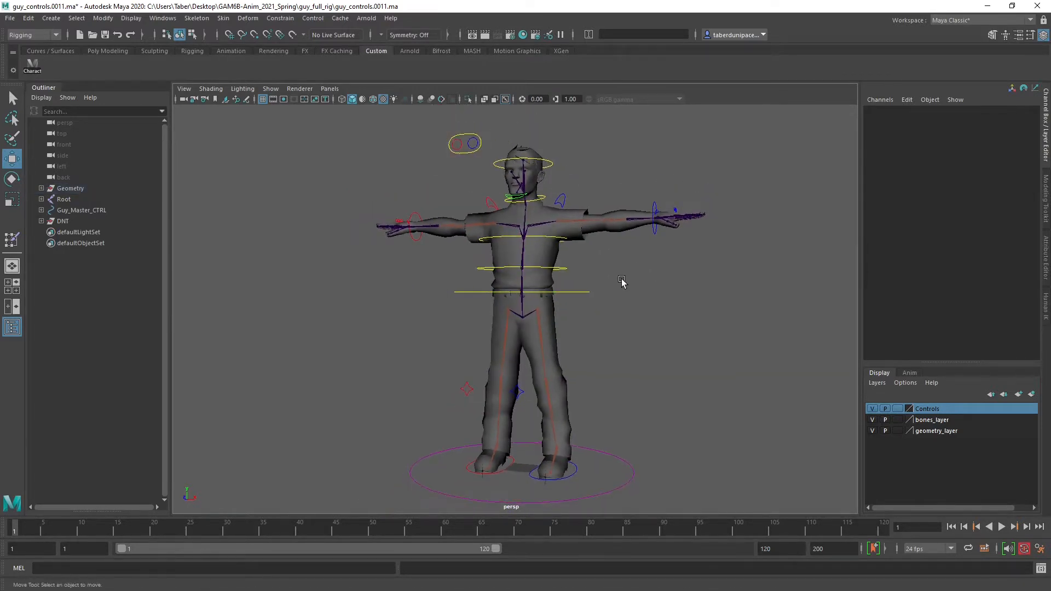
pyautogui.keyDown('alt'); pyautogui.moveTo(622, 282); pyautogui.dragTo(623, 290); pyautogui.keyUp('alt')
pyautogui.keyDown('alt'); pyautogui.moveTo(623, 289); pyautogui.dragTo(617, 277, button='middle'); pyautogui.keyUp('alt')
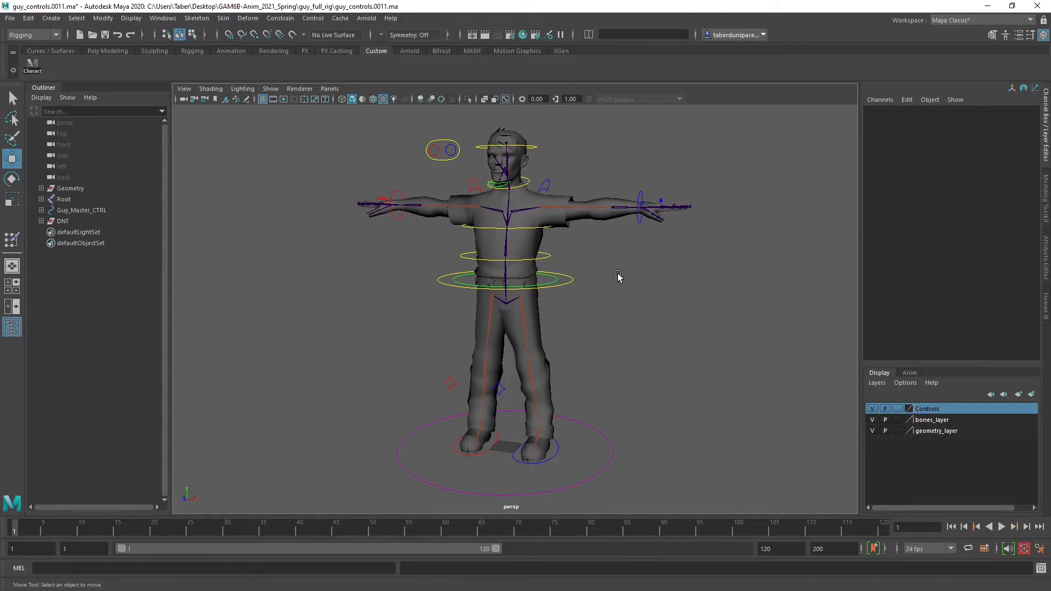
pyautogui.keyDown('alt'); pyautogui.moveTo(638, 281); pyautogui.dragTo(611, 289); pyautogui.keyUp('alt')
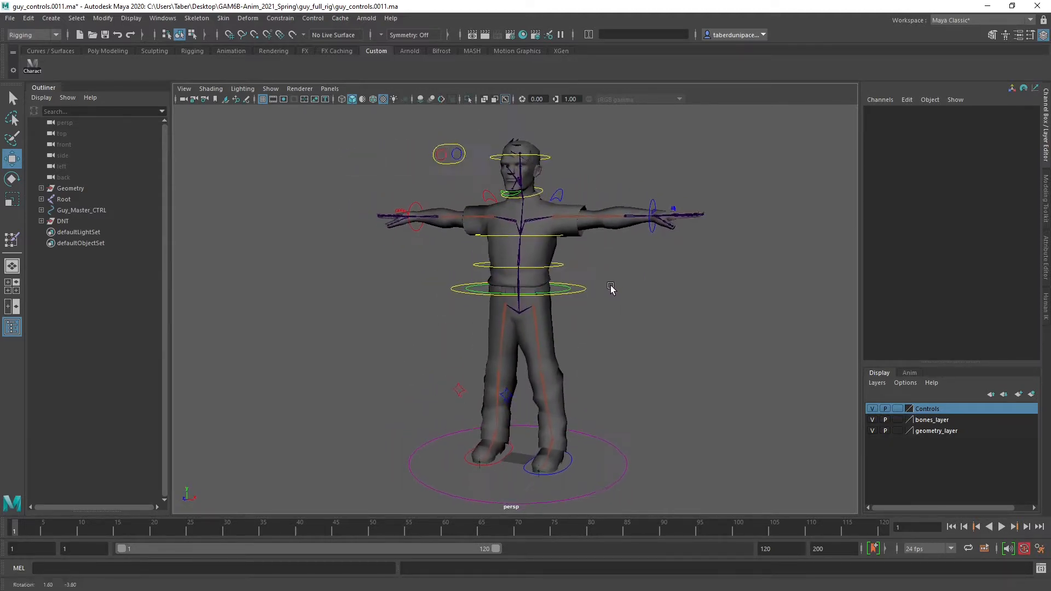
pyautogui.keyDown('alt'); pyautogui.moveTo(623, 295); pyautogui.dragTo(614, 284, button='middle'); pyautogui.keyUp('alt')
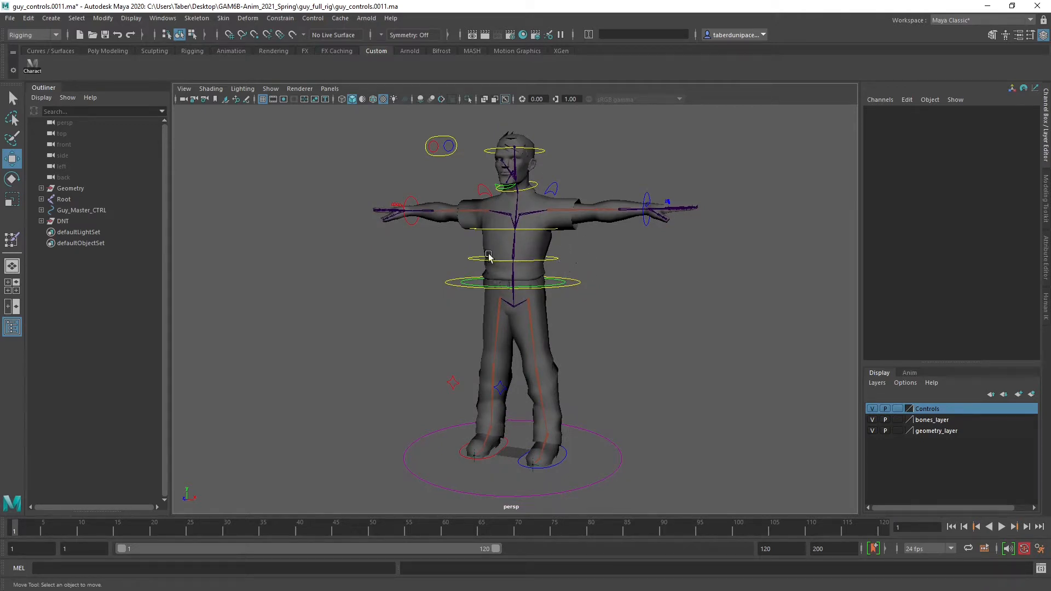
pyautogui.keyDown('alt'); pyautogui.moveTo(597, 267); pyautogui.dragTo(625, 270); pyautogui.keyUp('alt')
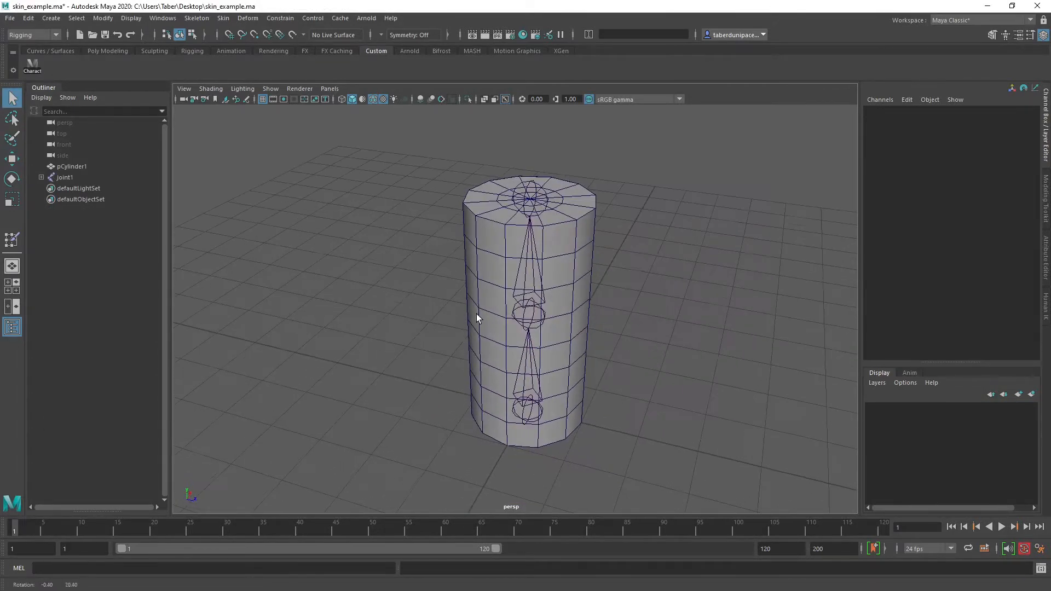
# Inspect the cylinder mesh and its base joint, and expand the joint1 hierarchy in the scene list
pyautogui.click(494, 263)
pyautogui.keyDown('alt'); pyautogui.moveTo(484, 383); pyautogui.dragTo(560, 442); pyautogui.keyUp('alt')
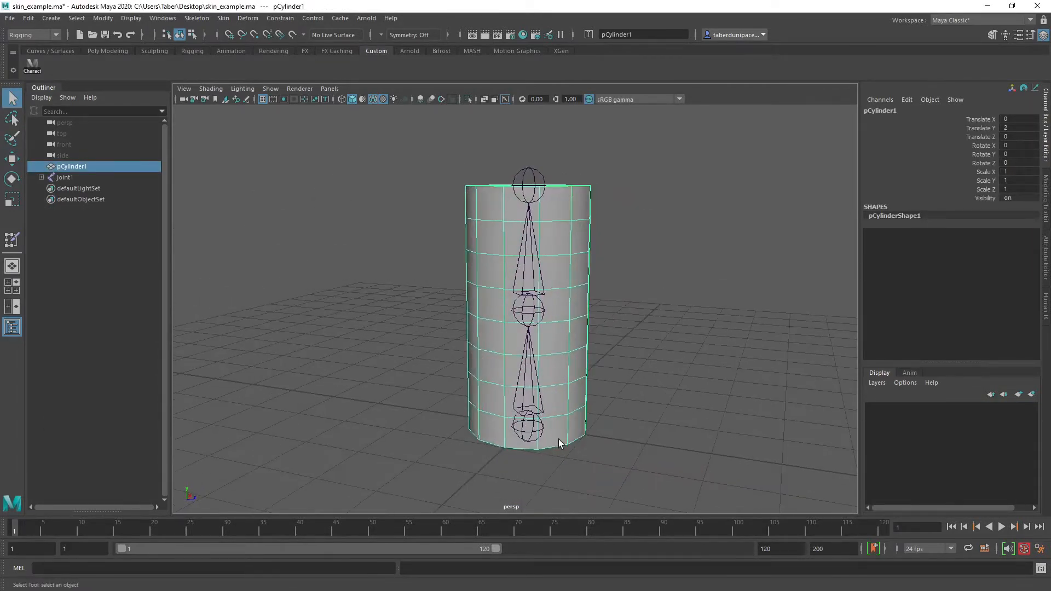
pyautogui.click(529, 425)
pyautogui.keyDown('alt'); pyautogui.moveTo(551, 350); pyautogui.dragTo(577, 339); pyautogui.keyUp('alt')
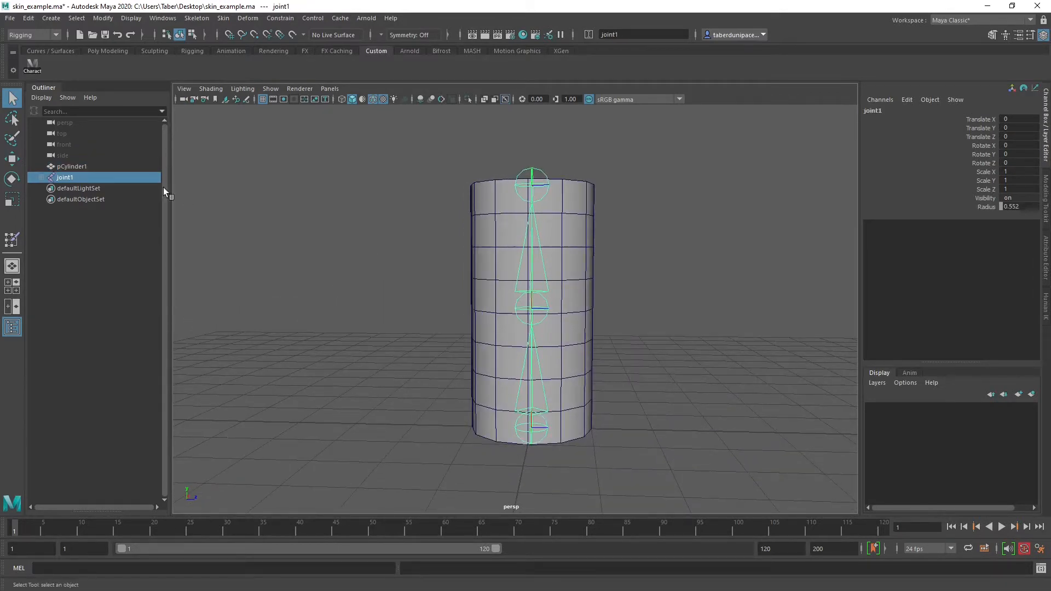
pyautogui.click(41, 177)
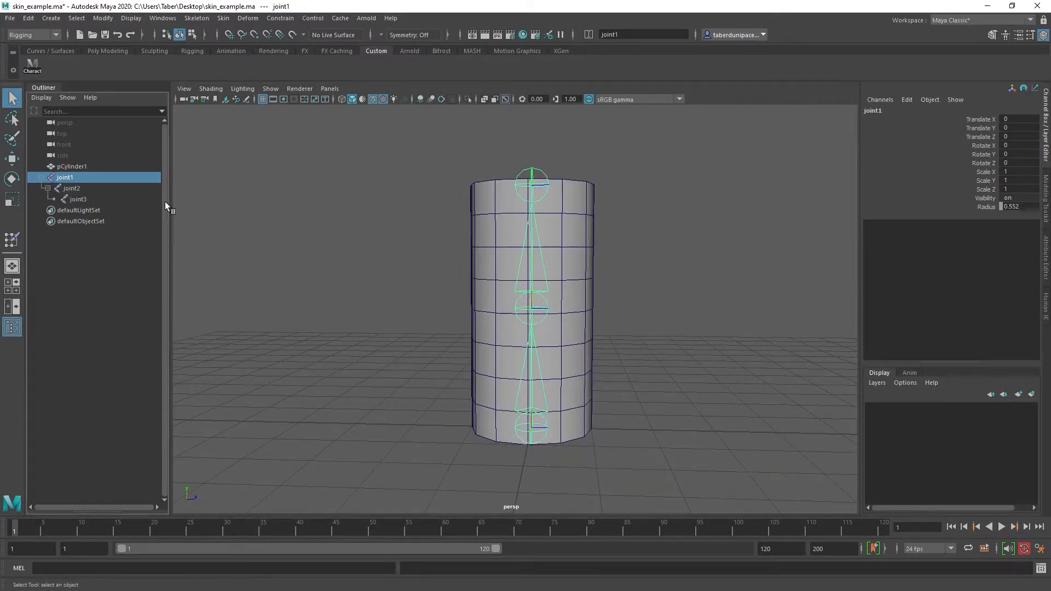
# Try rotating the middle joint, joint2, by about -32 degrees around Y, undo the rotation and clear the selection
pyautogui.click(547, 308)
pyautogui.press('e')
pyautogui.moveTo(568, 282); pyautogui.dragTo(620, 304)
pyautogui.hotkey('ctrl', 'z')
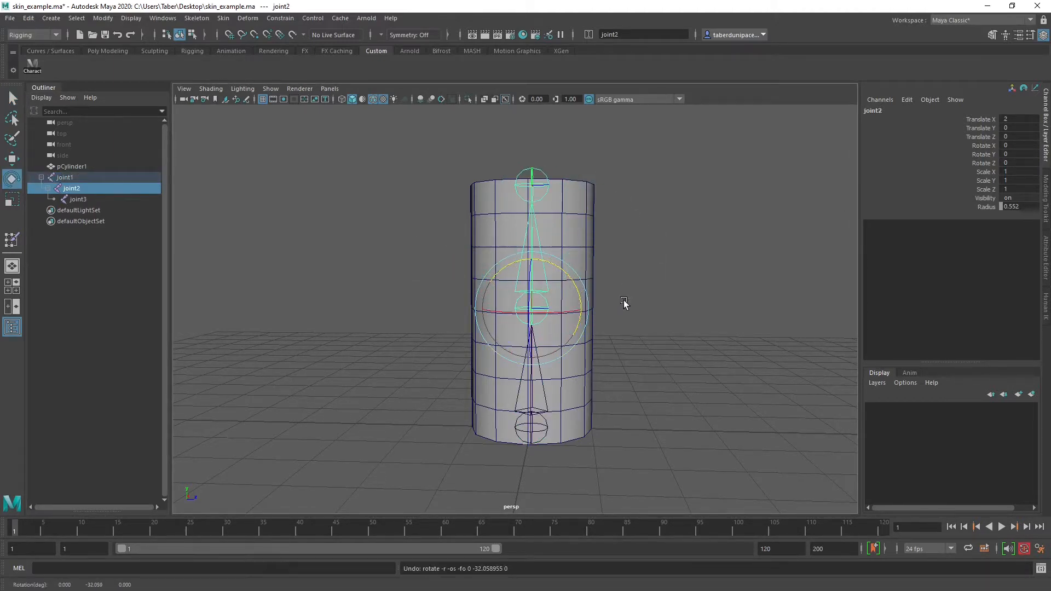
pyautogui.click(623, 303)
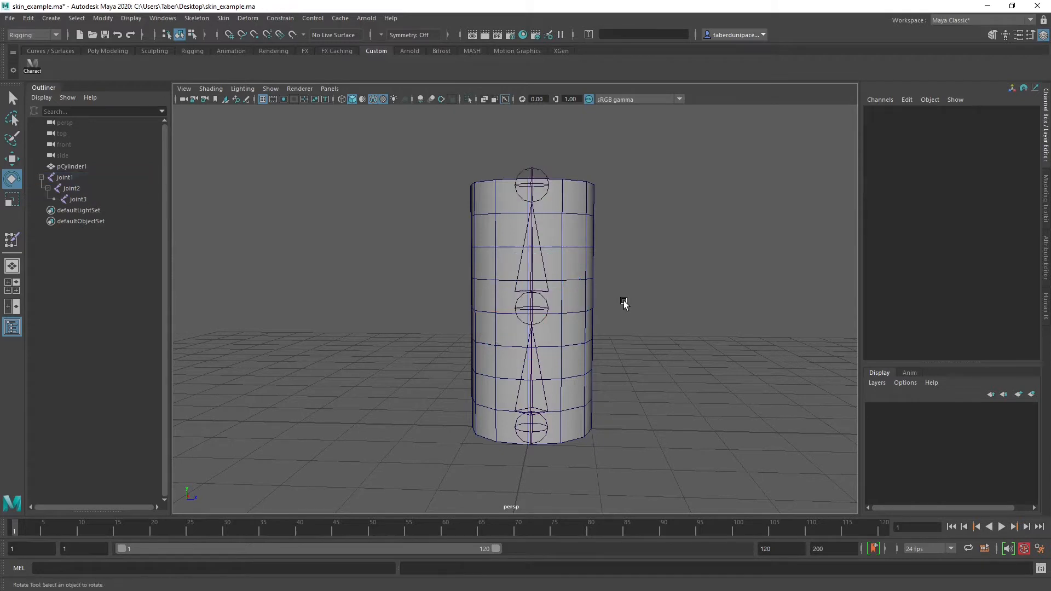
# Inspect the end joint, joint3, and look through the available skin binding and weighting commands
pyautogui.keyDown('alt'); pyautogui.moveTo(624, 302); pyautogui.dragTo(610, 328); pyautogui.keyUp('alt')
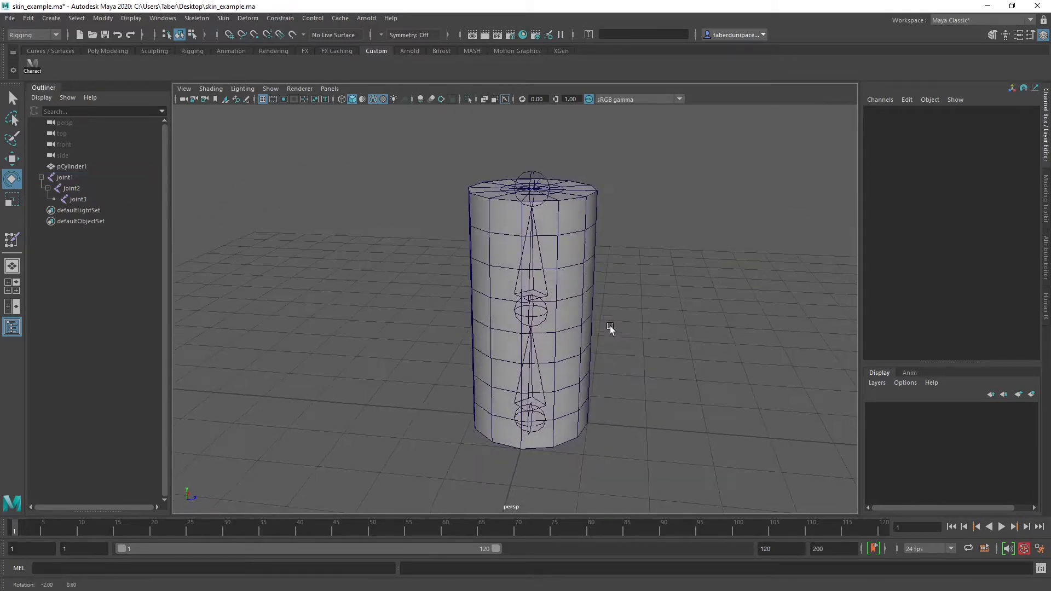
pyautogui.click(525, 194)
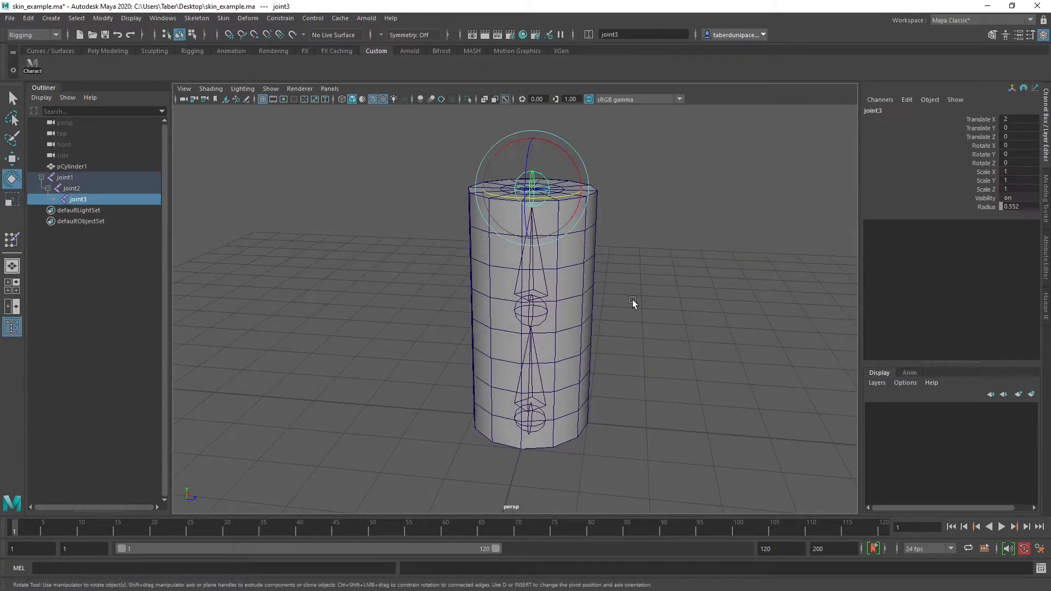
pyautogui.click(640, 307)
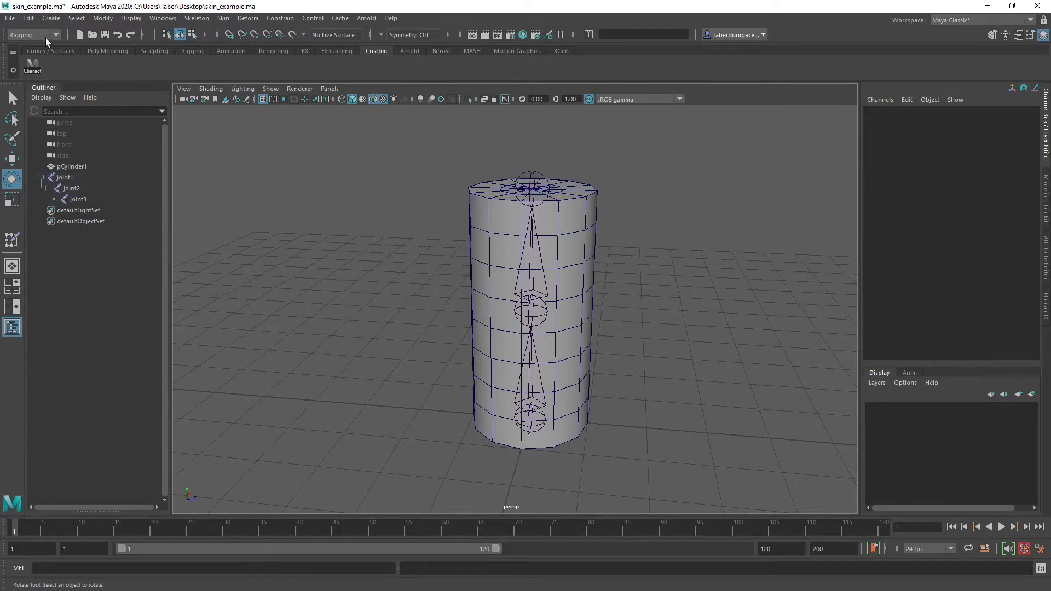
pyautogui.click(223, 18)
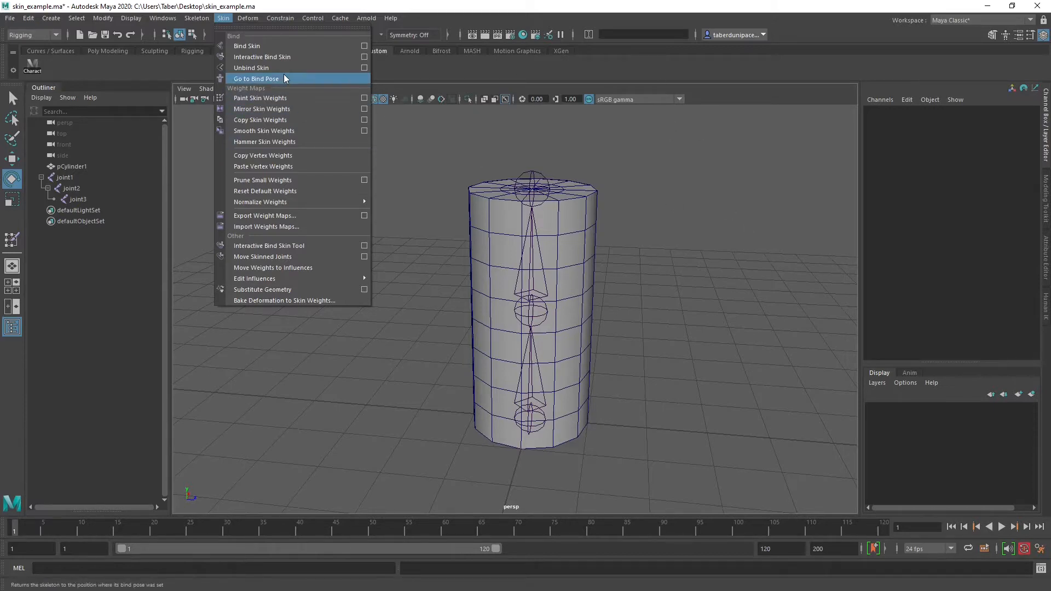
pyautogui.click(487, 137)
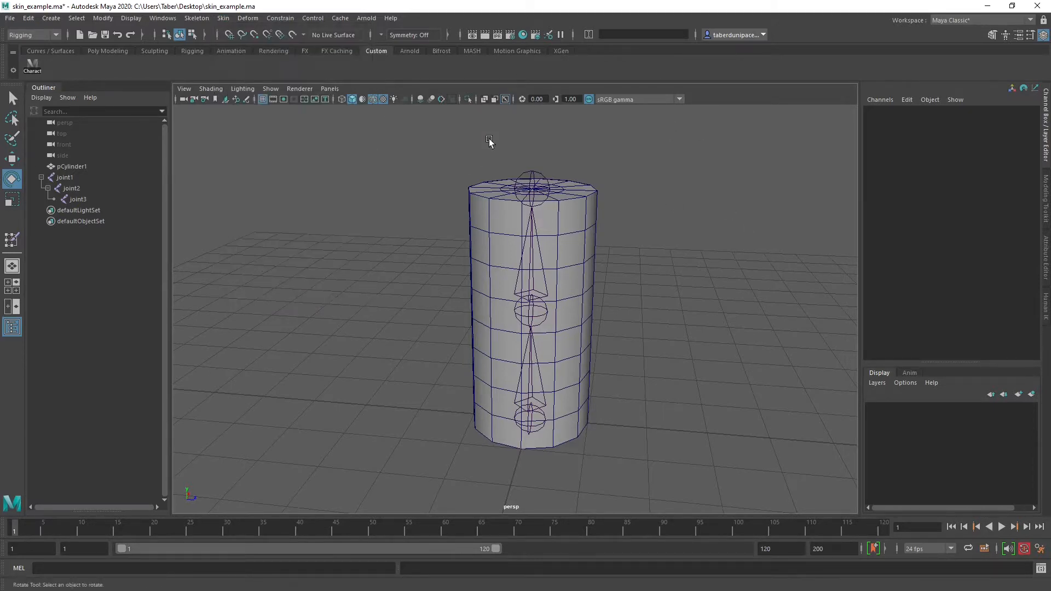
# Select the base joint, joint1, together with the cylinder and open the Bind Skin options for them
pyautogui.click(542, 419)
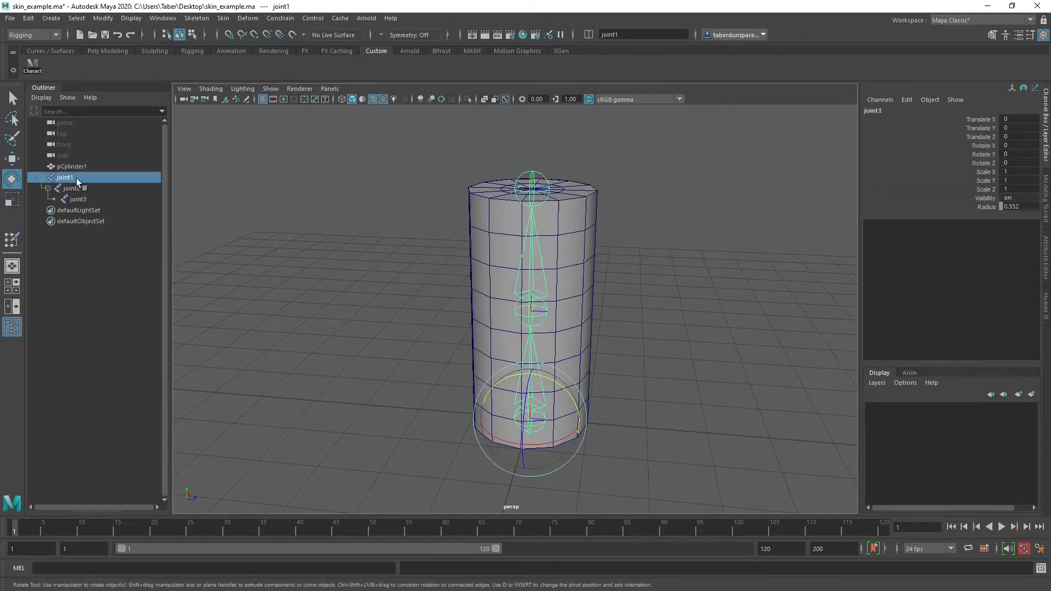
pyautogui.keyDown('shift'); pyautogui.click(591, 243); pyautogui.keyUp('shift')
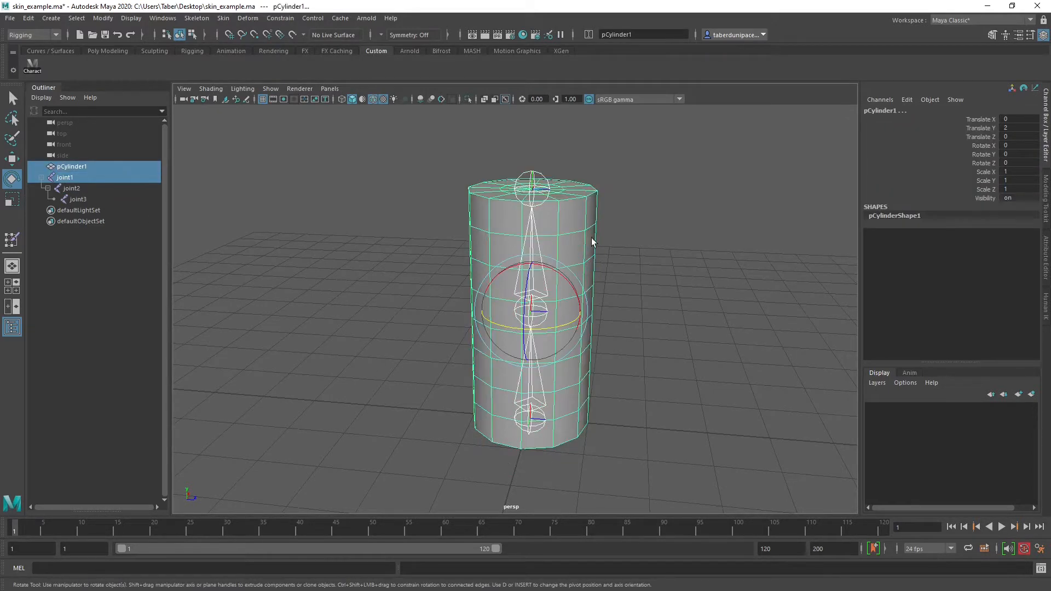
pyautogui.click(224, 18)
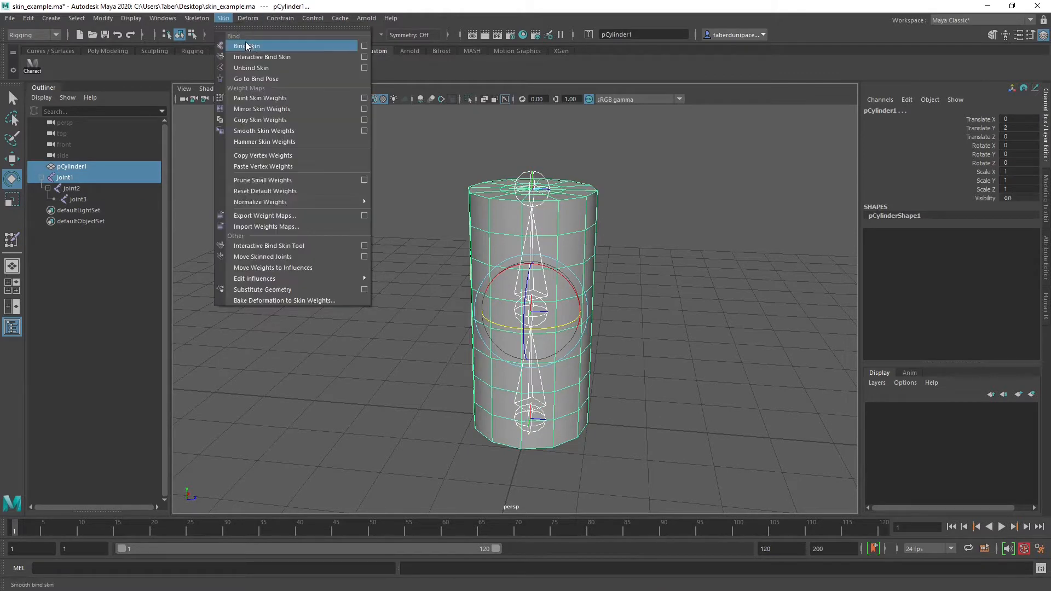
pyautogui.click(364, 46)
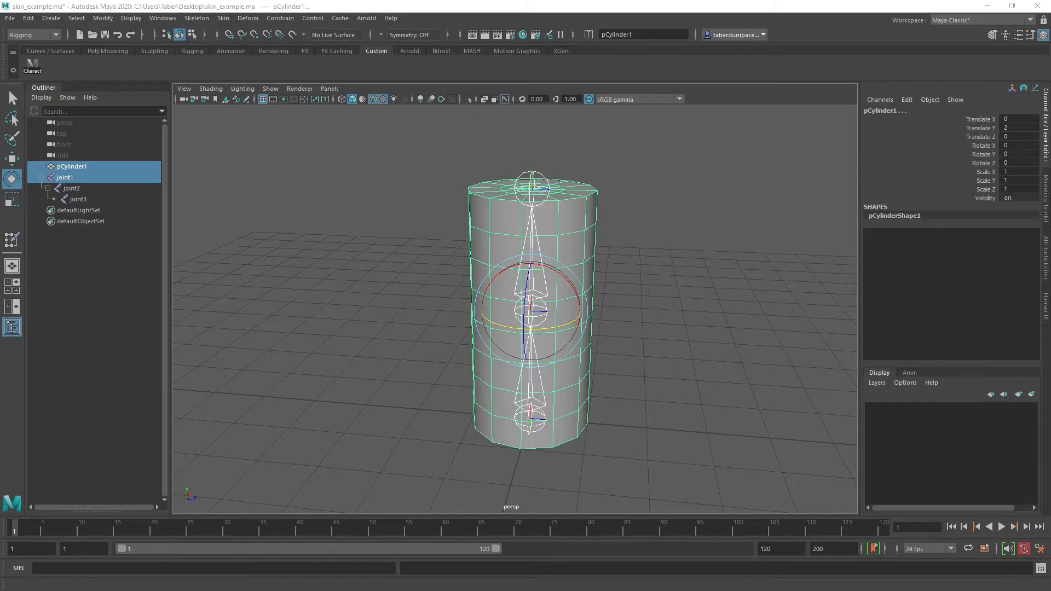
pyautogui.moveTo(272, 311); pyautogui.dragTo(356, 132)
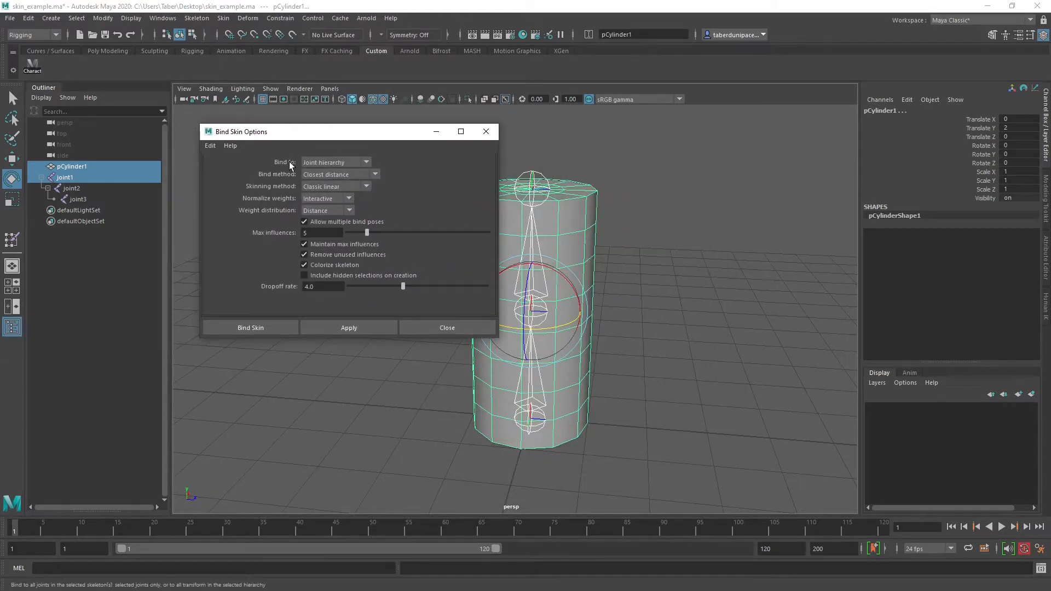
# Reset the Bind Skin options to their default settings
pyautogui.click(210, 146)
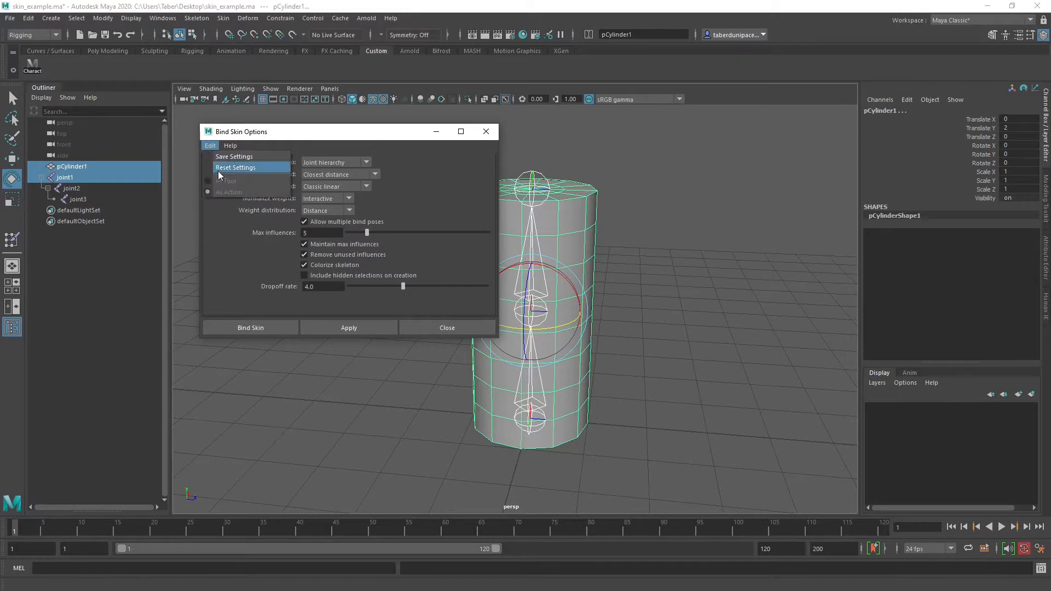
pyautogui.click(218, 167)
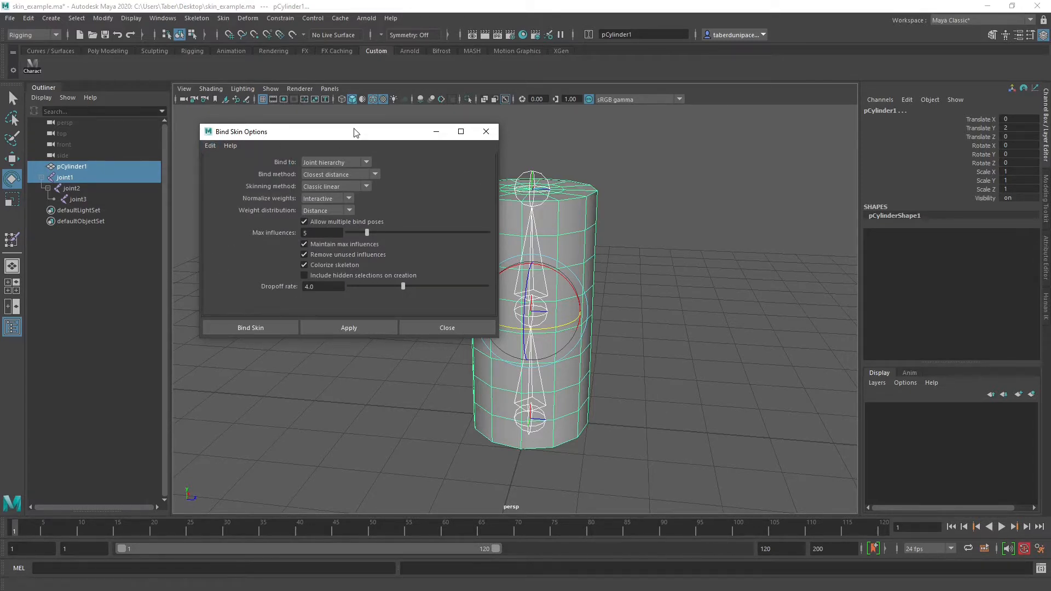
pyautogui.moveTo(354, 129); pyautogui.dragTo(341, 121)
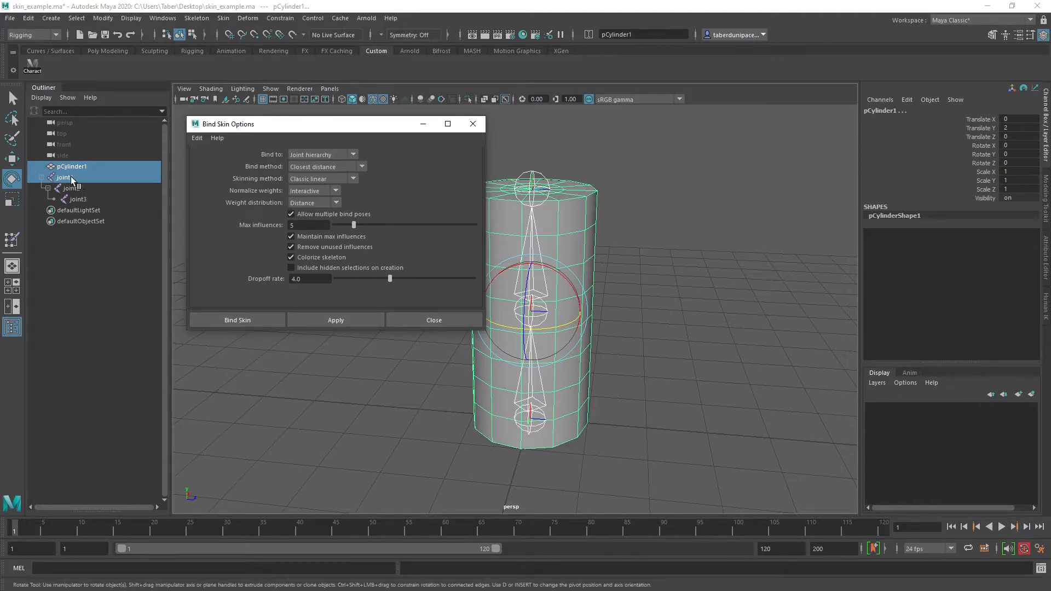
# Set the skin to bind to the Joint hierarchy with the Closest distance bind method and Classic linear skinning
pyautogui.click(332, 155)
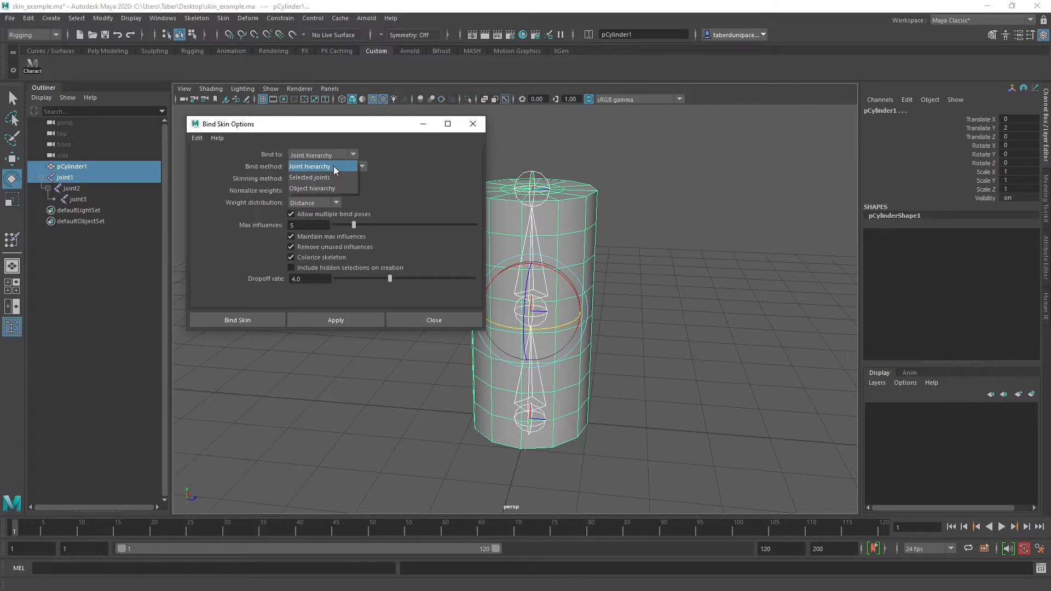
pyautogui.click(334, 166)
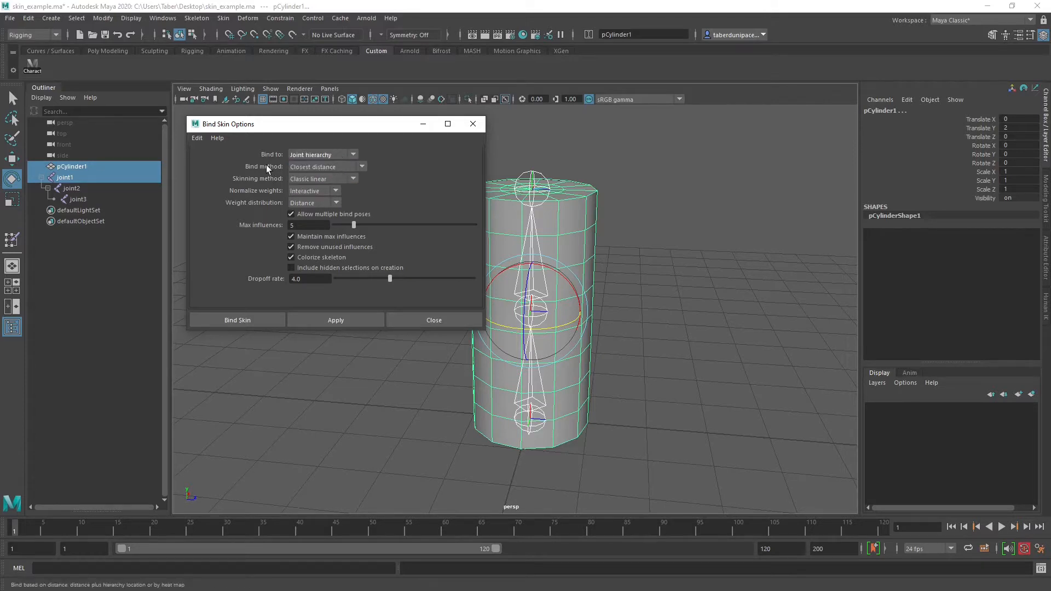
pyautogui.click(349, 166)
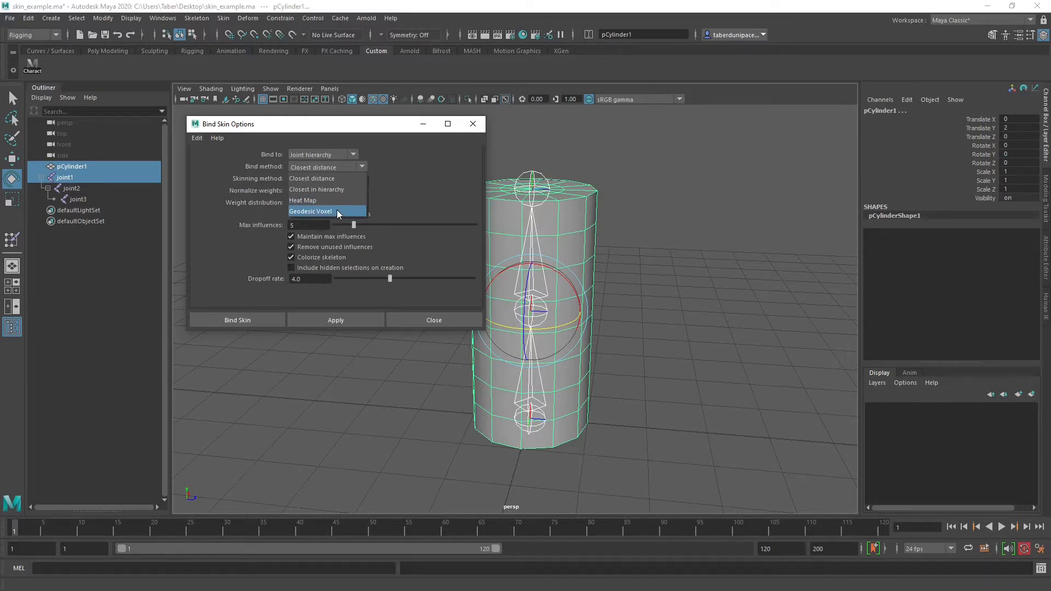
pyautogui.click(337, 176)
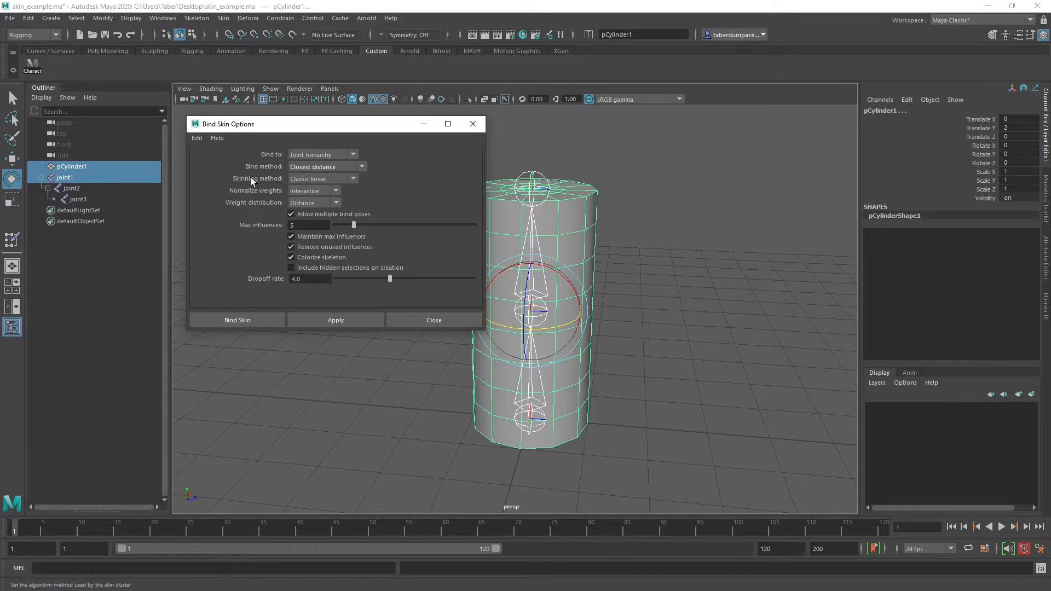
pyautogui.click(323, 181)
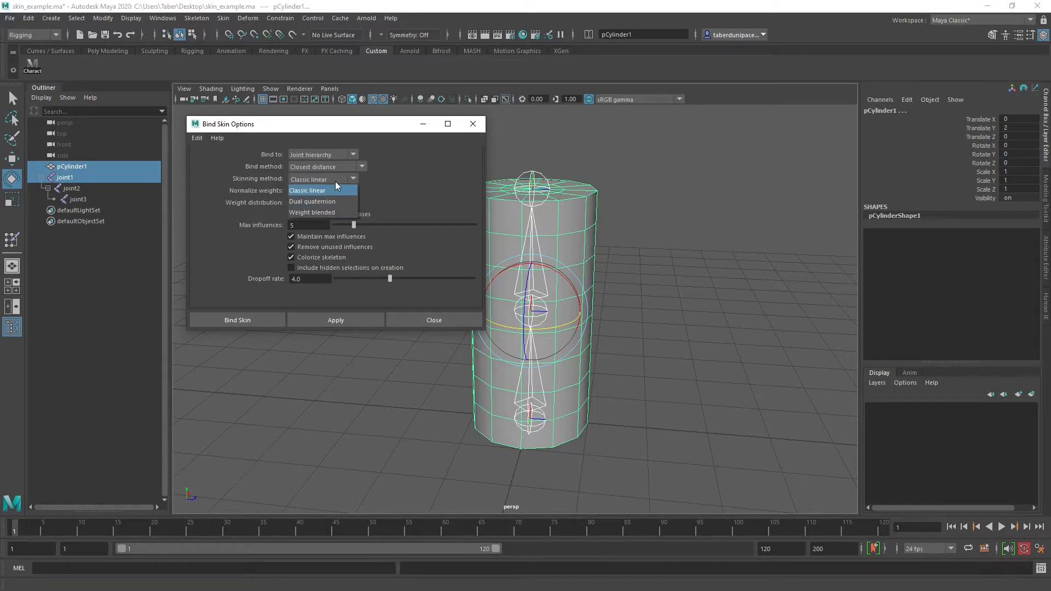
pyautogui.click(326, 188)
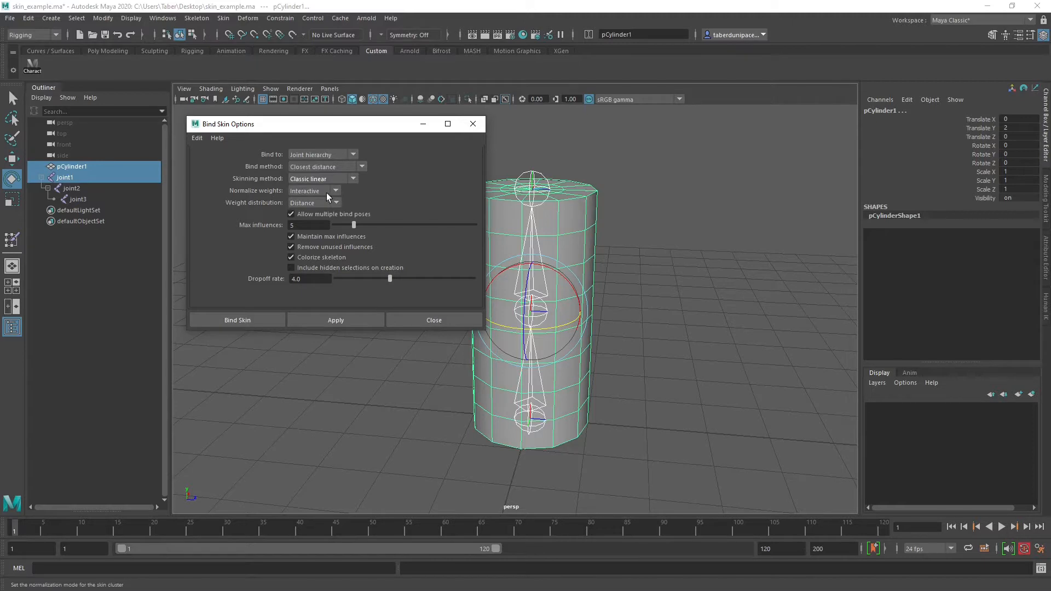
# Keep weight normalization on Interactive and set the weight distribution to Neighbors
pyautogui.click(327, 192)
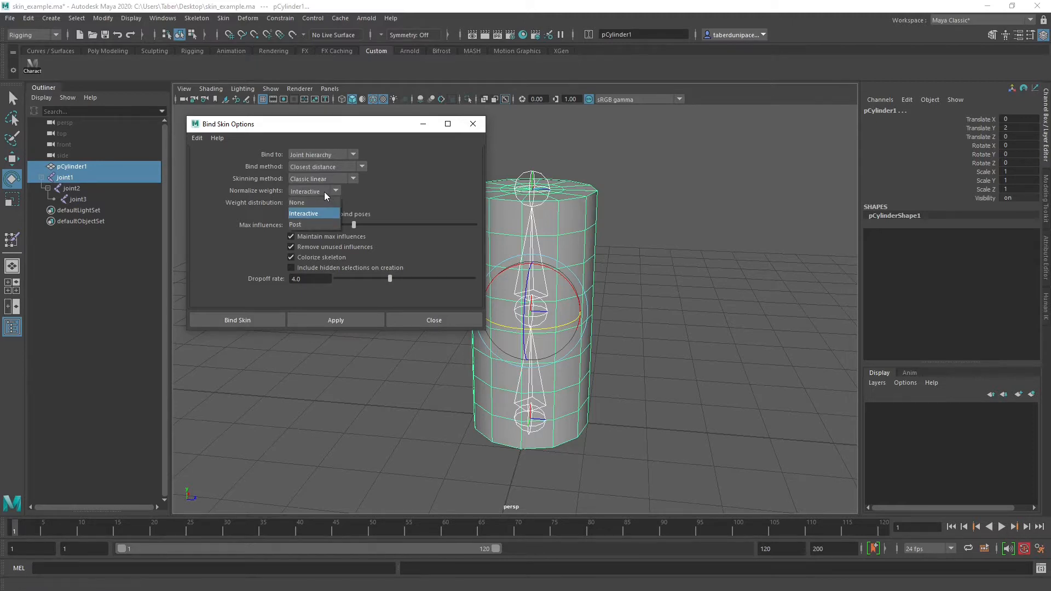
pyautogui.click(324, 192)
pyautogui.click(309, 205)
pyautogui.click(309, 205)
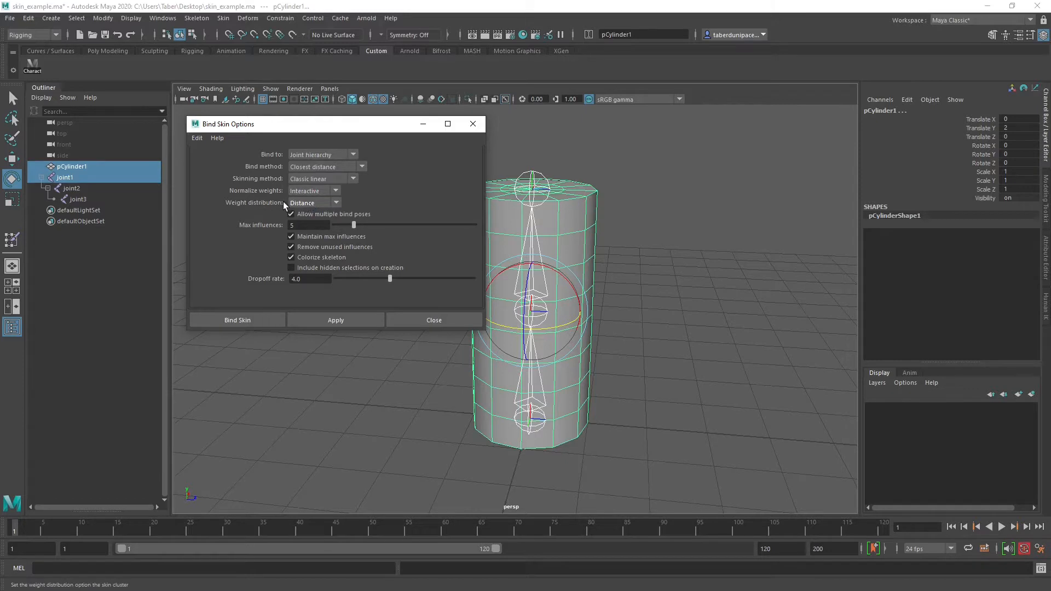
pyautogui.click(324, 206)
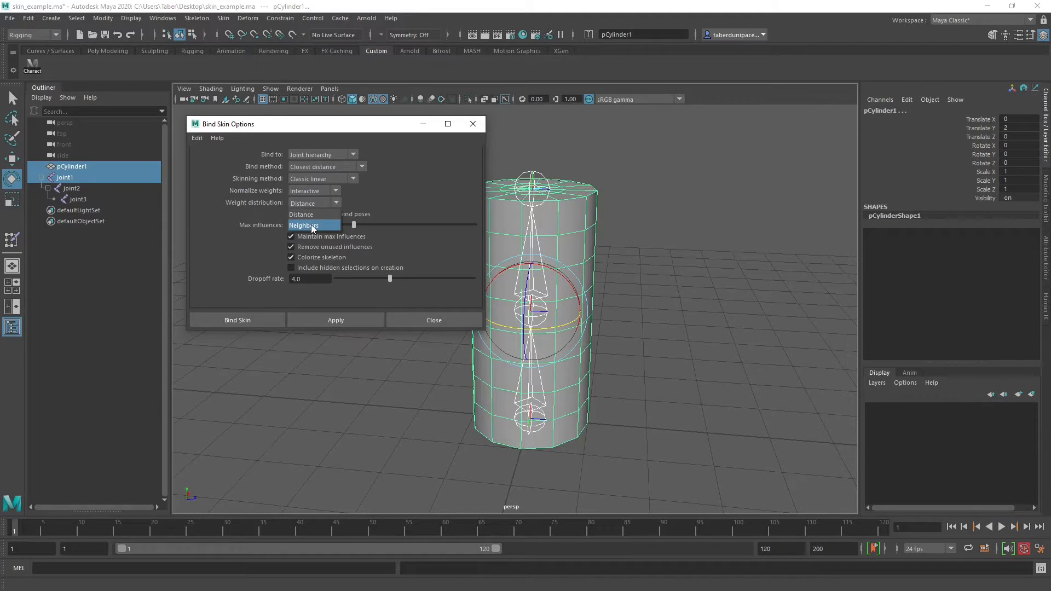
pyautogui.click(311, 224)
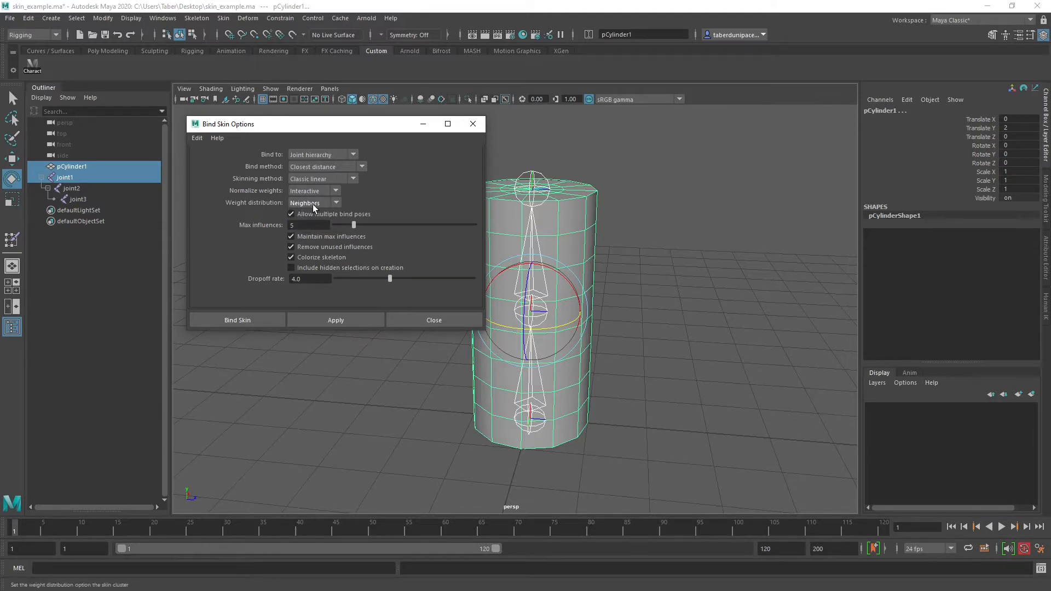
# Keep the bind method on Closest distance, bind the cylinder to the joint chain and close the options
pyautogui.click(328, 167)
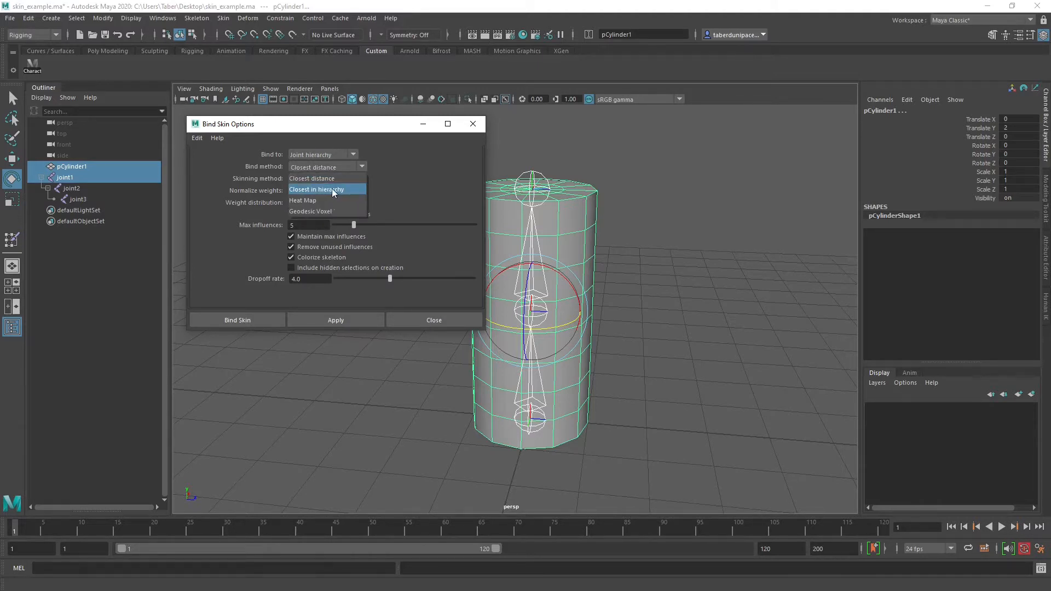
pyautogui.click(331, 179)
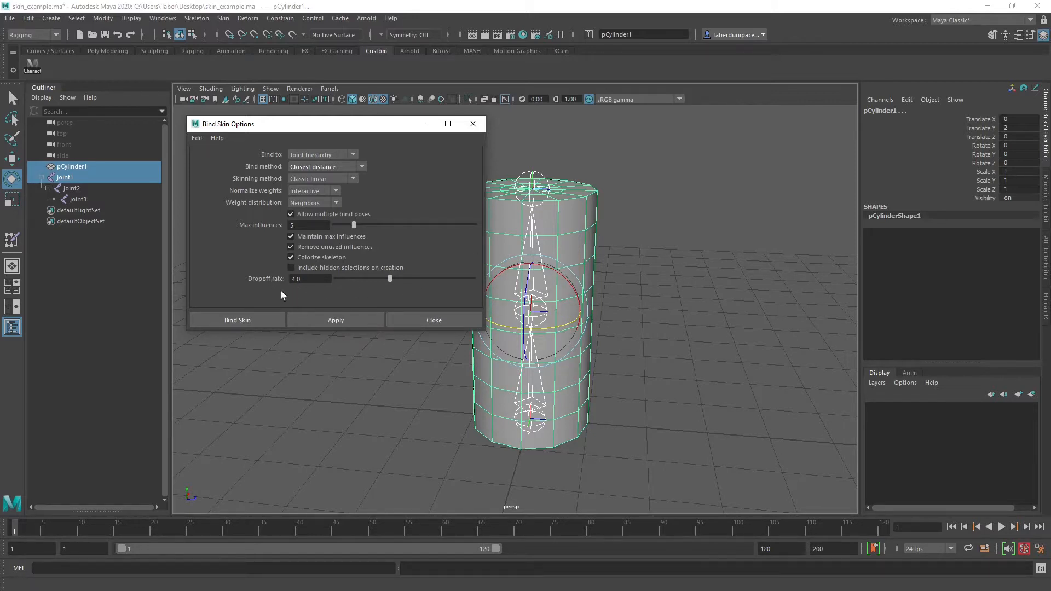
pyautogui.click(336, 321)
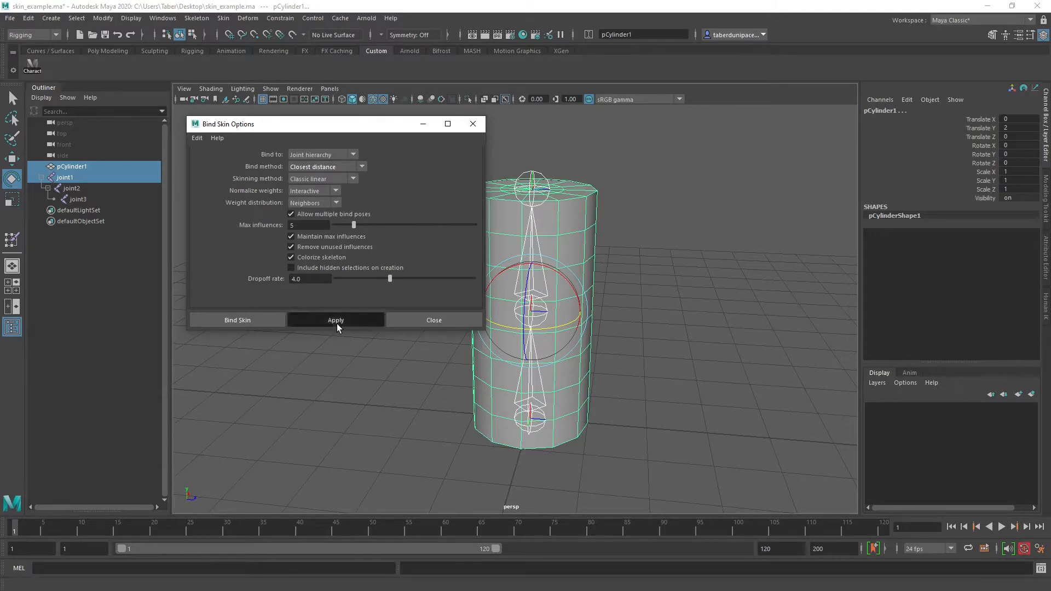
pyautogui.click(477, 124)
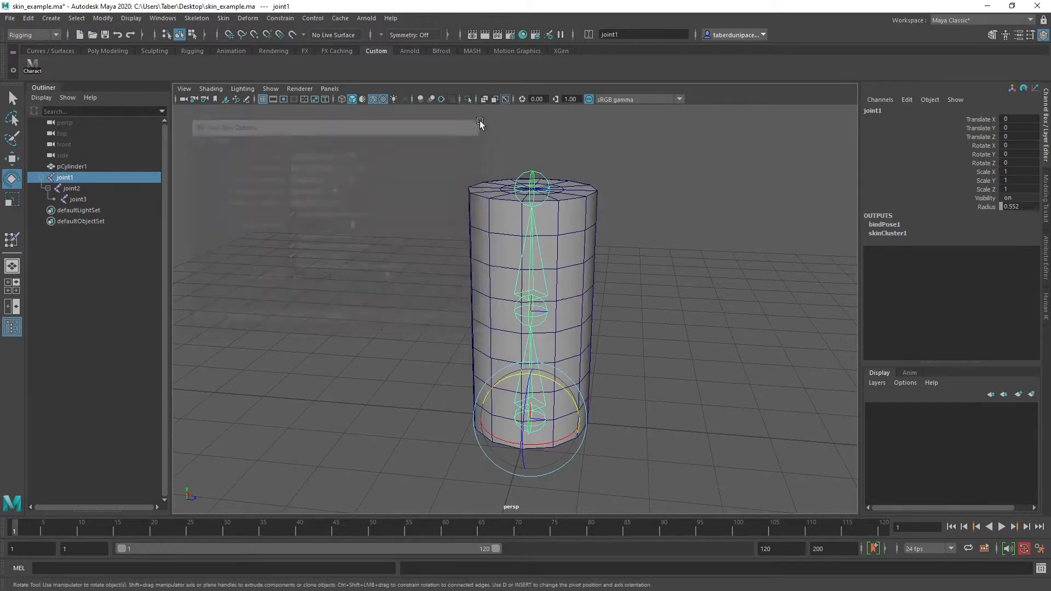
# Test the binding by rotating the middle joint, joint2, by about -44 degrees around Y
pyautogui.click(706, 167)
pyautogui.keyDown('alt'); pyautogui.moveTo(607, 235); pyautogui.dragTo(546, 274); pyautogui.keyUp('alt')
pyautogui.click(529, 298)
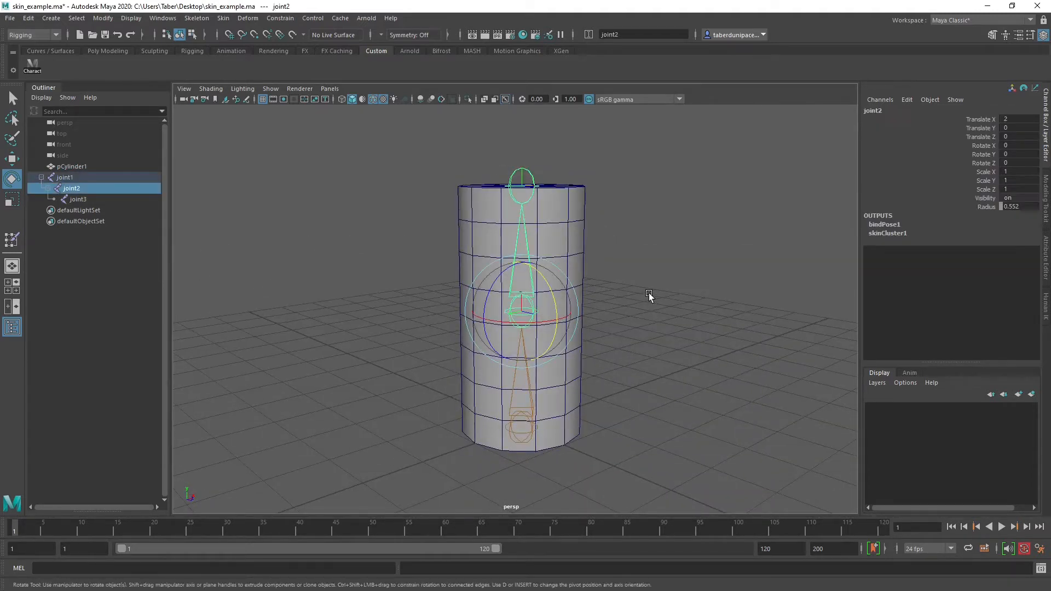
pyautogui.click(633, 286)
pyautogui.keyDown('alt'); pyautogui.moveTo(552, 203); pyautogui.dragTo(585, 201); pyautogui.keyUp('alt')
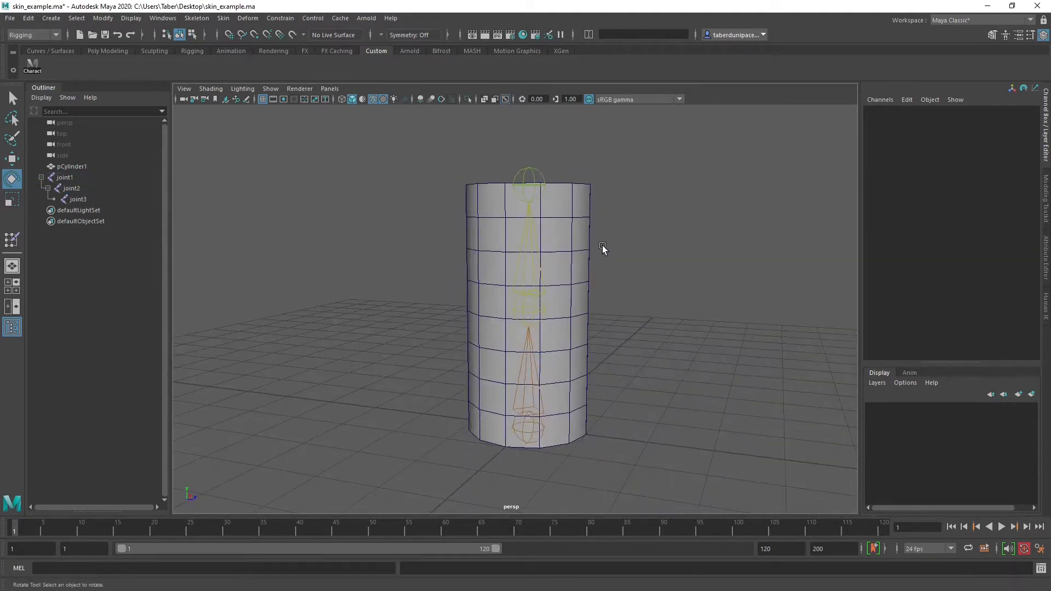
pyautogui.click(537, 301)
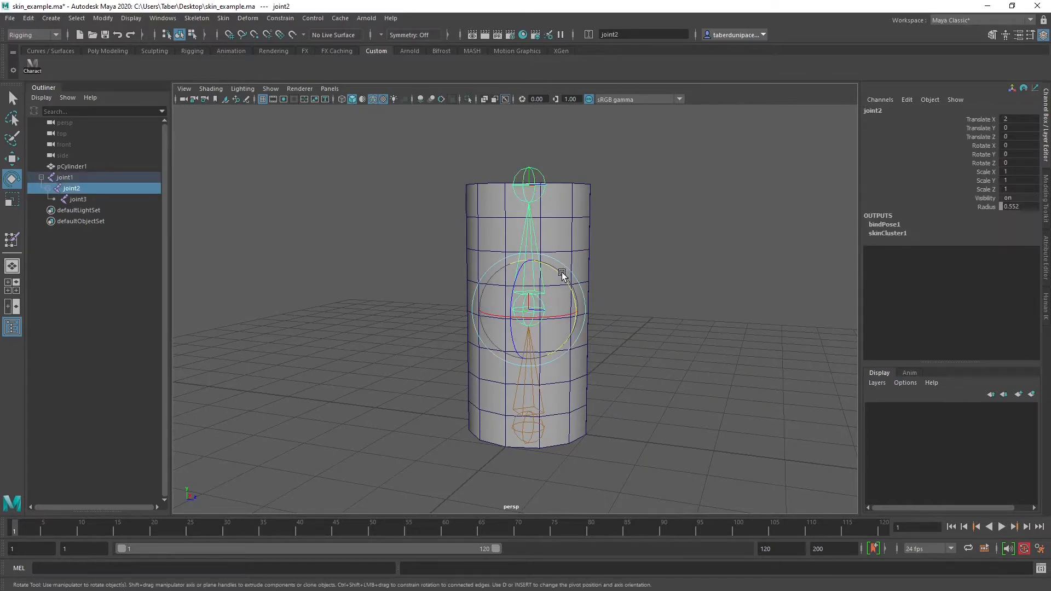
pyautogui.moveTo(562, 273); pyautogui.dragTo(581, 306)
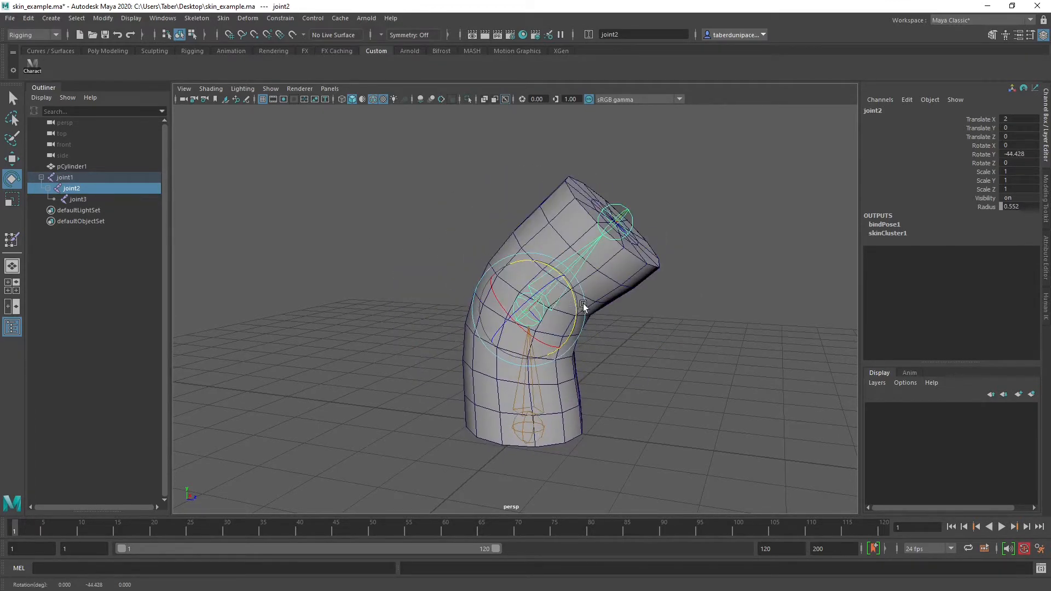
# Rotate the end joint, joint3, to about -68 degrees around X and tilt the base joint, joint1
pyautogui.click(628, 218)
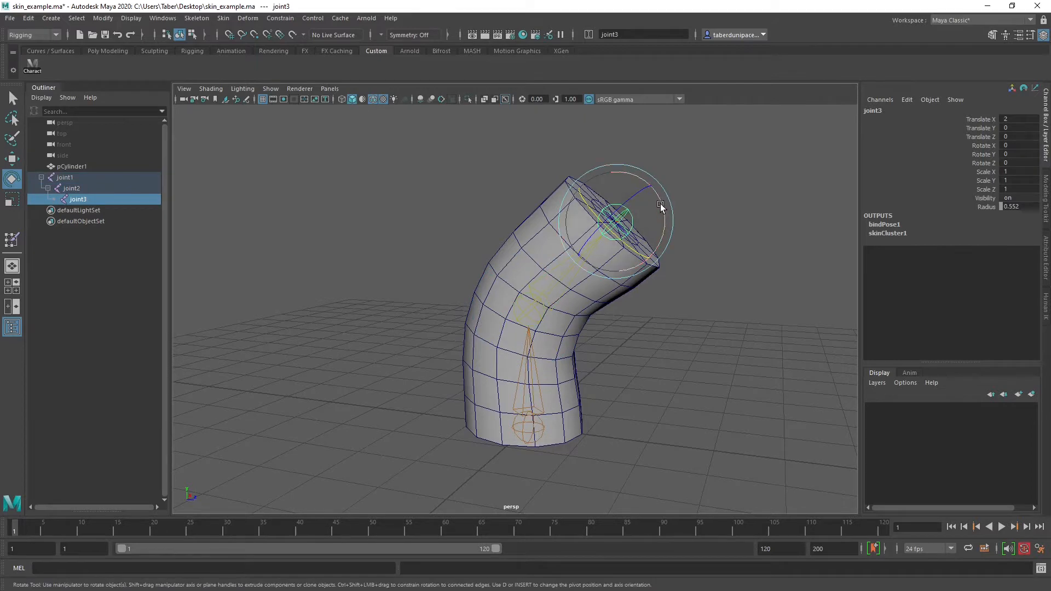
pyautogui.moveTo(660, 206); pyautogui.dragTo(614, 151)
pyautogui.click(543, 425)
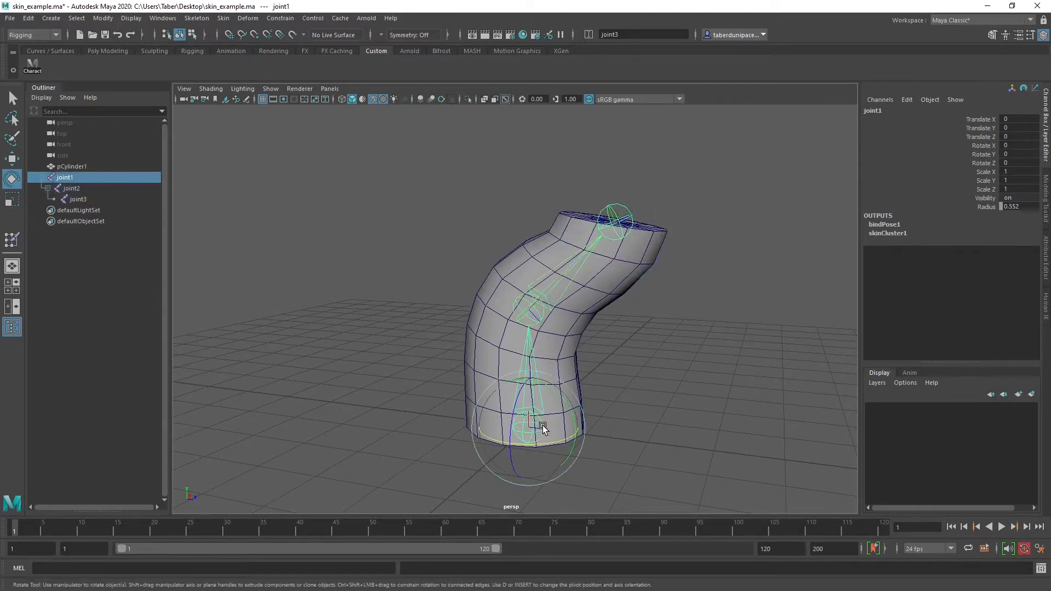
pyautogui.moveTo(536, 429); pyautogui.dragTo(461, 327)
# Bend joint2 further, to about -109 degrees around Y, checking how the mesh deforms at the inner fold
pyautogui.click(447, 354)
pyautogui.moveTo(476, 354); pyautogui.dragTo(551, 350)
pyautogui.keyDown('alt'); pyautogui.moveTo(462, 376); pyautogui.dragTo(528, 329, button='middle'); pyautogui.keyUp('alt')
pyautogui.keyDown('alt'); pyautogui.moveTo(528, 330); pyautogui.dragTo(600, 372, button='right'); pyautogui.keyUp('alt')
pyautogui.keyDown('alt'); pyautogui.moveTo(600, 372); pyautogui.dragTo(576, 362); pyautogui.keyUp('alt')
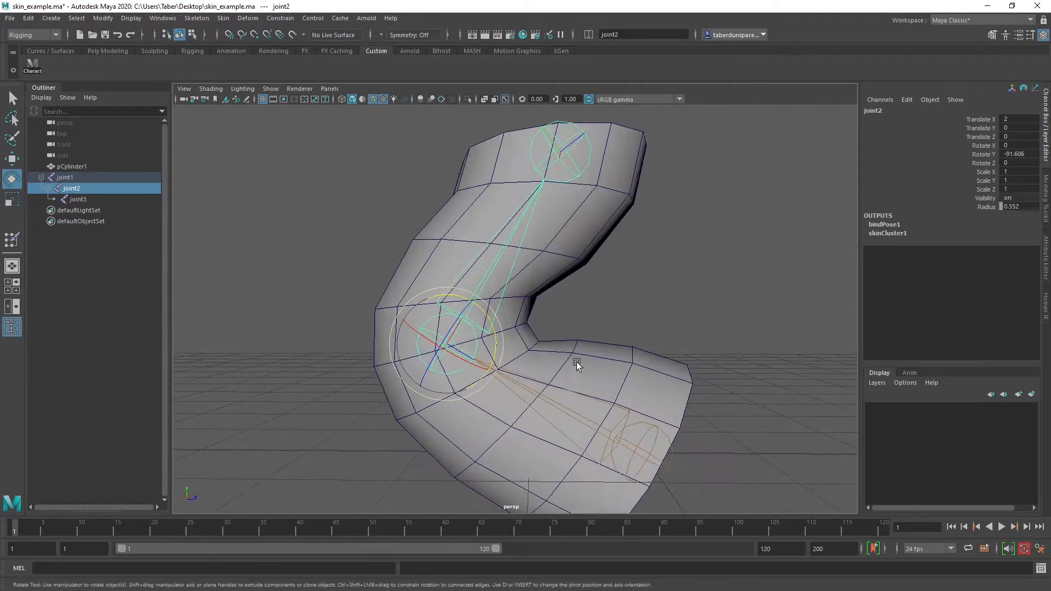
pyautogui.keyDown('alt'); pyautogui.moveTo(576, 362); pyautogui.dragTo(586, 337, button='middle'); pyautogui.keyUp('alt')
pyautogui.scroll(-5, 456, 280)
pyautogui.scroll(3, 569, 315)
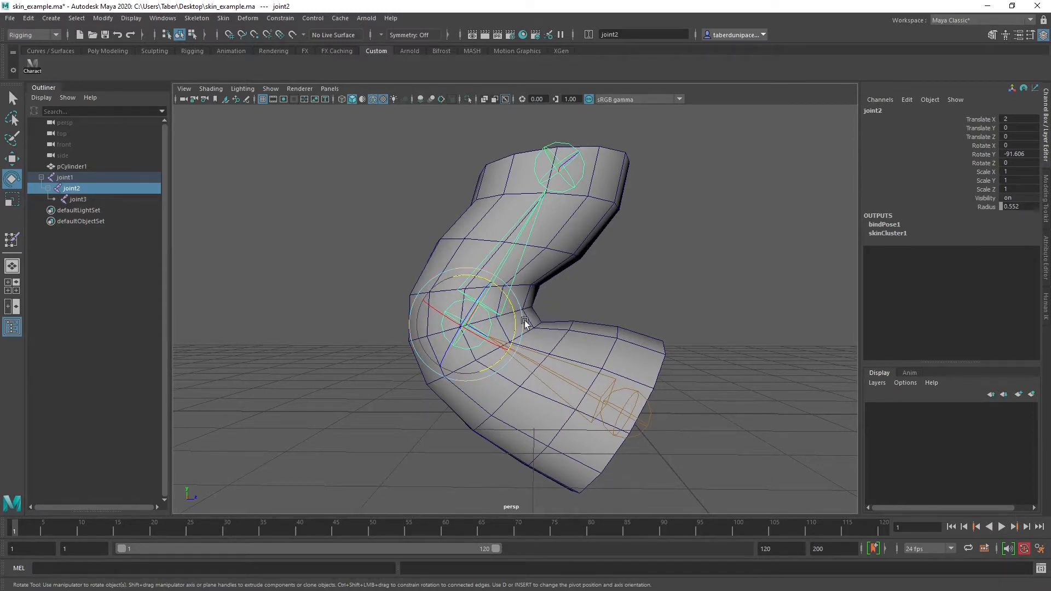
pyautogui.moveTo(511, 308); pyautogui.dragTo(611, 300)
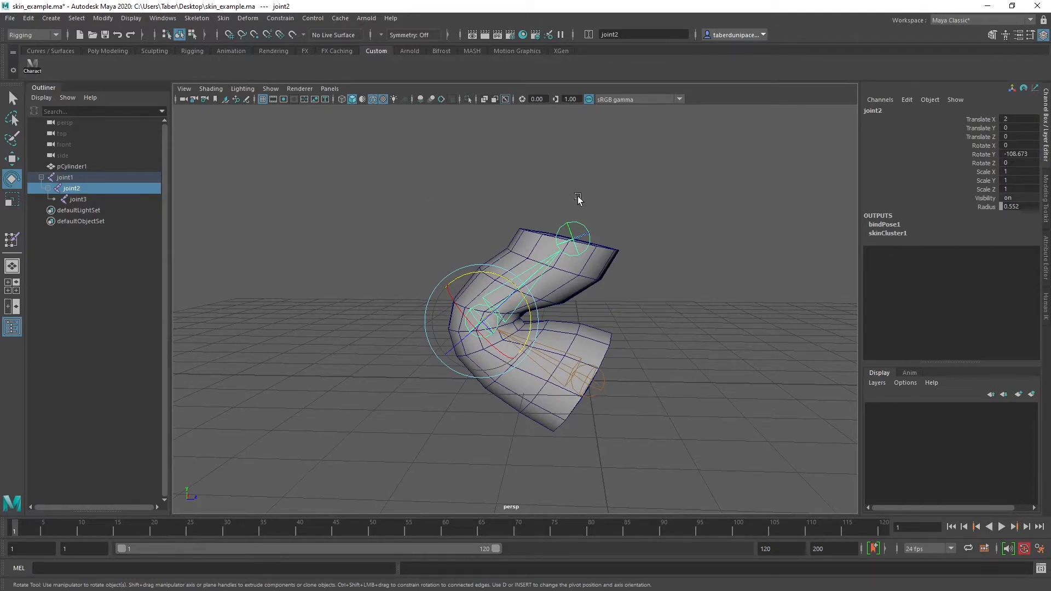
# Move the end joint, joint3, far out of the cylinder, to about -1.24, 0.3, -3.39
pyautogui.click(583, 226)
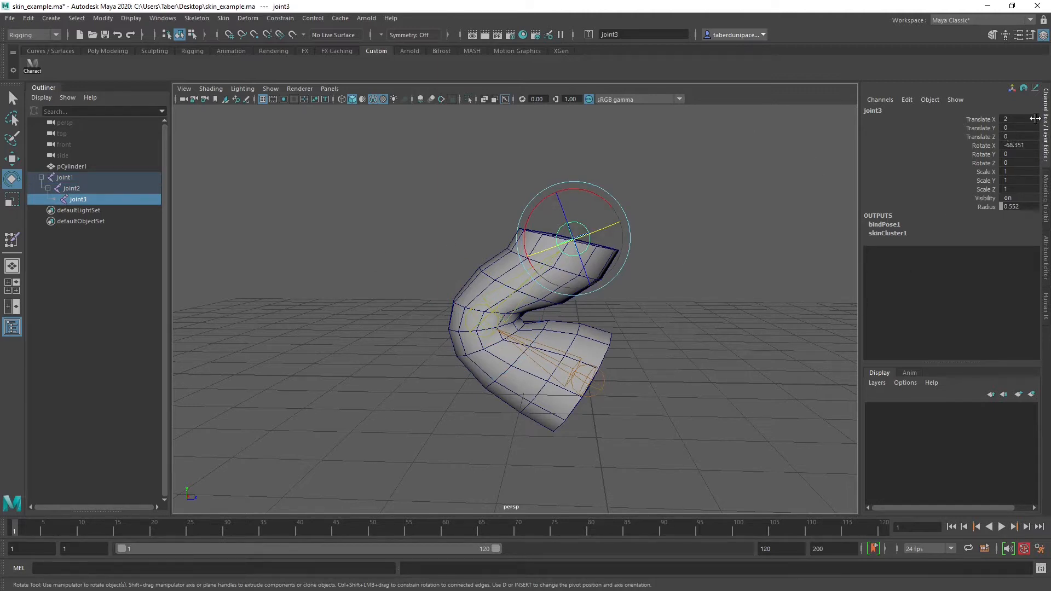
pyautogui.press('w')
pyautogui.moveTo(572, 239); pyautogui.dragTo(387, 262)
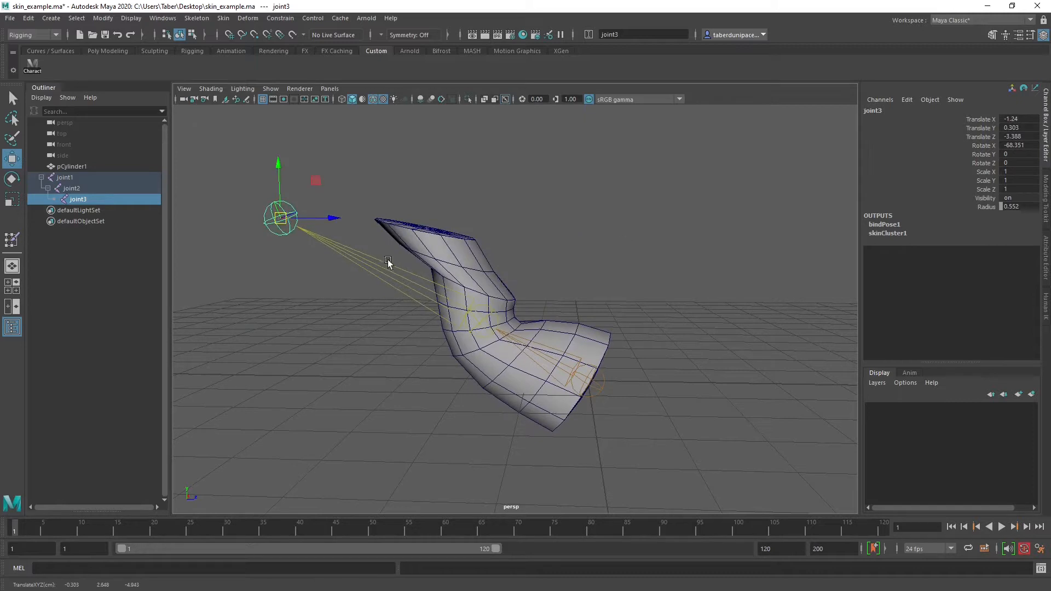
# Return the joint chain and the skinned cylinder to the bind pose
pyautogui.click(276, 18)
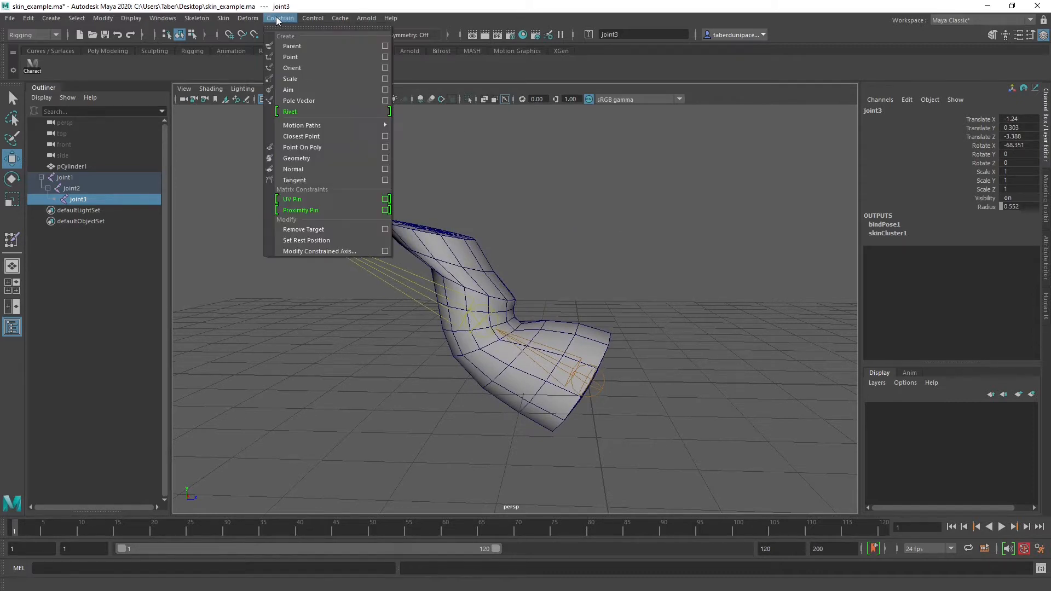
pyautogui.moveTo(223, 18)
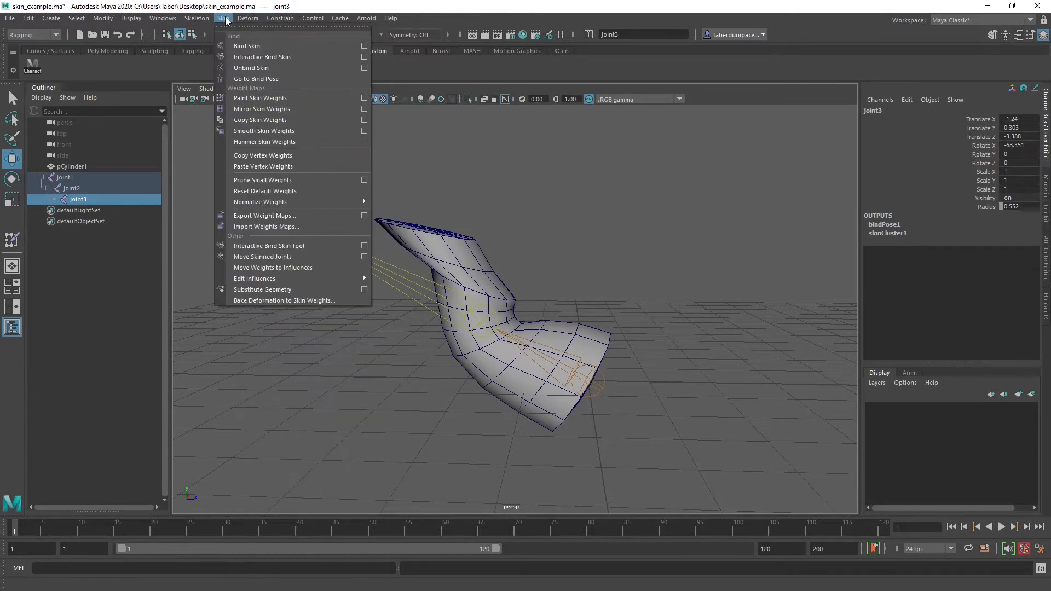
pyautogui.click(242, 78)
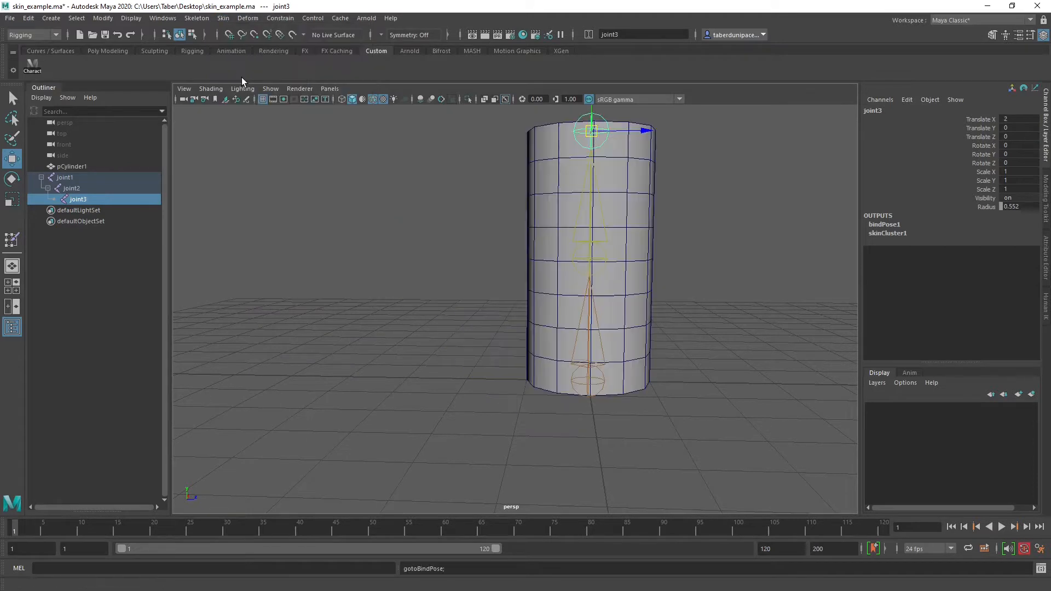
# Try rotating joint2 by about 12 degrees around Y and undo the rotation
pyautogui.keyDown('alt'); pyautogui.moveTo(491, 239); pyautogui.dragTo(433, 240, button='middle'); pyautogui.keyUp('alt')
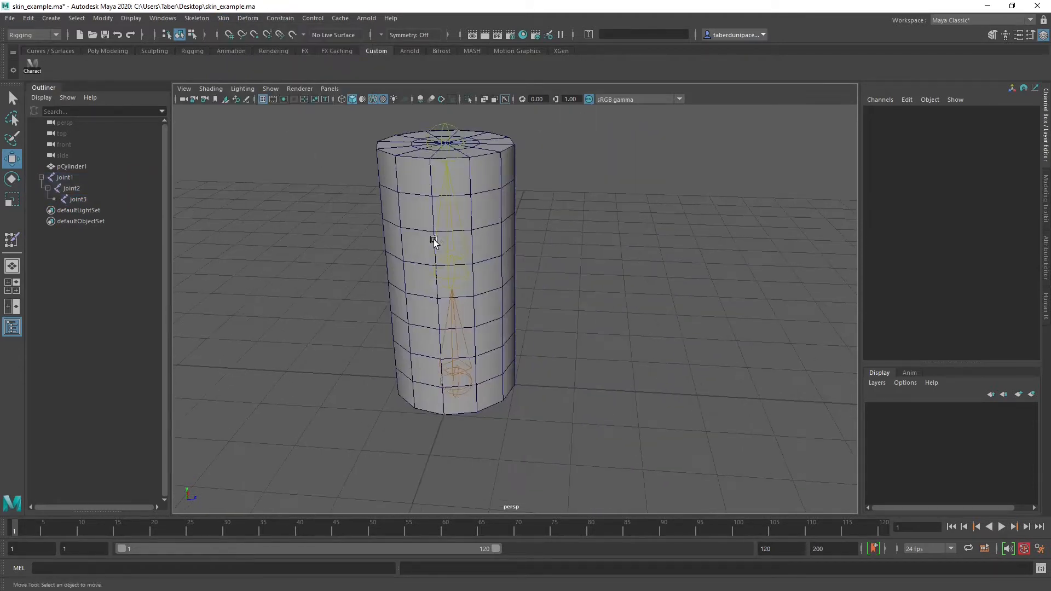
pyautogui.click(464, 266)
pyautogui.keyDown('alt'); pyautogui.moveTo(462, 265); pyautogui.dragTo(522, 252); pyautogui.keyUp('alt')
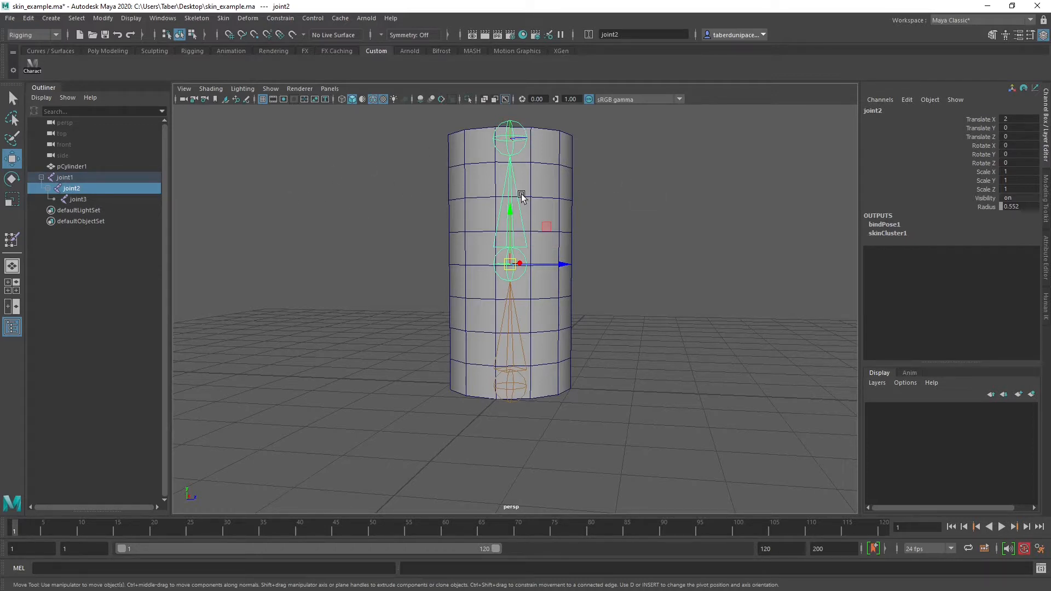
pyautogui.press('e')
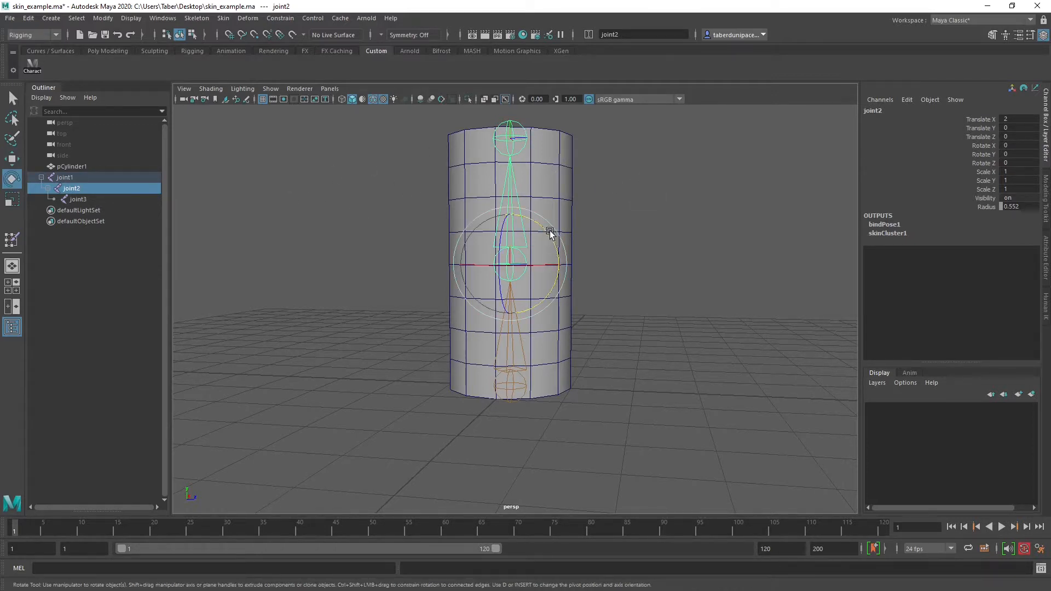
pyautogui.moveTo(549, 229)
pyautogui.mouseDown()
pyautogui.moveTo(566, 279)
pyautogui.moveTo(545, 224)
pyautogui.mouseUp()
pyautogui.hotkey('ctrl', 'z')
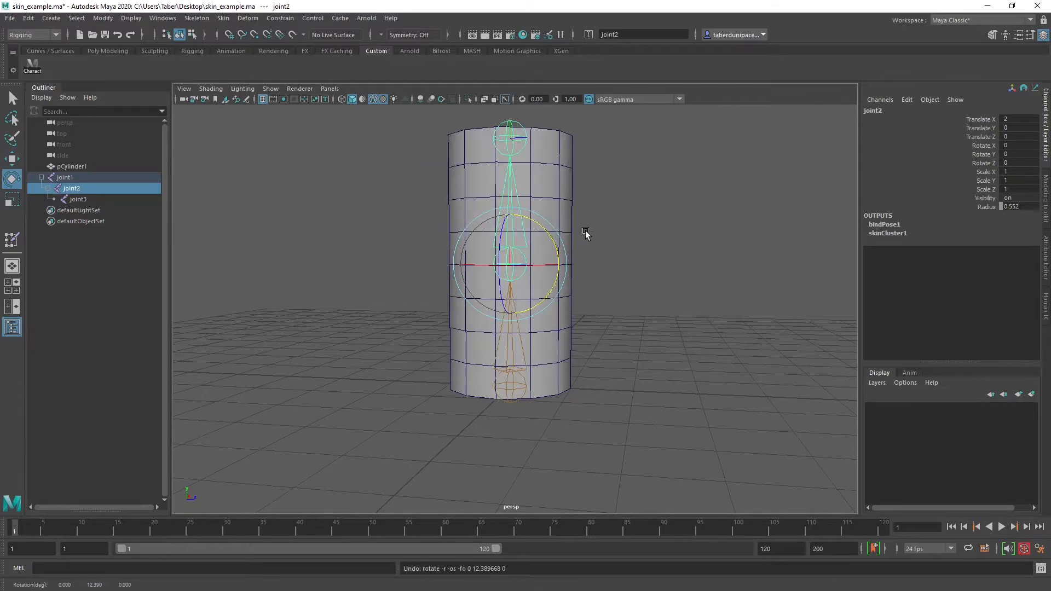
# Bend the skinned cylinder by rotating joint2 to about -85 degrees around Y
pyautogui.scroll(5, 570, 245)
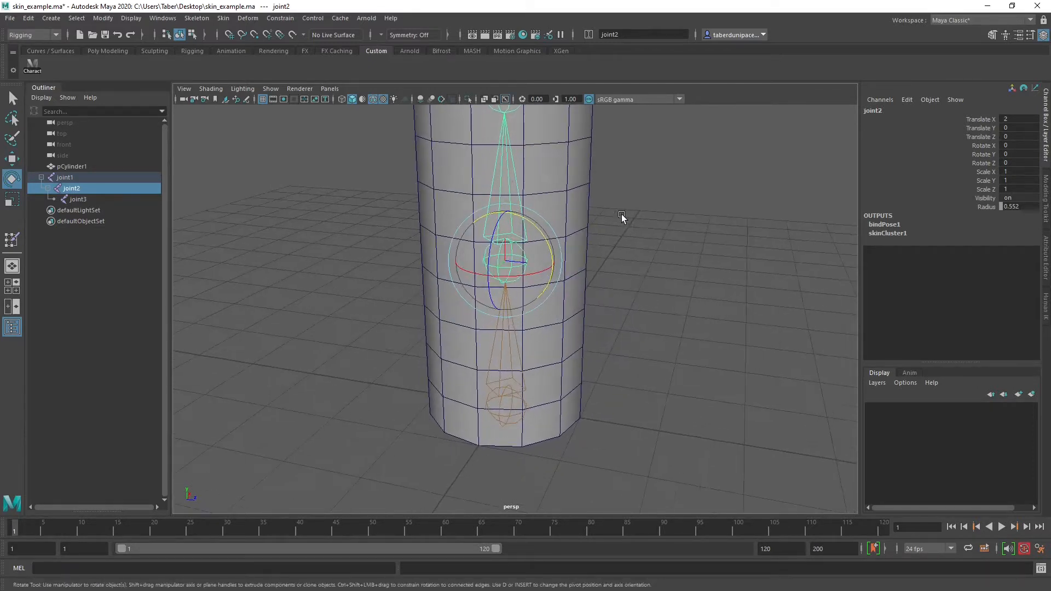
pyautogui.keyDown('alt'); pyautogui.moveTo(622, 214); pyautogui.dragTo(633, 269, button='middle'); pyautogui.keyUp('alt')
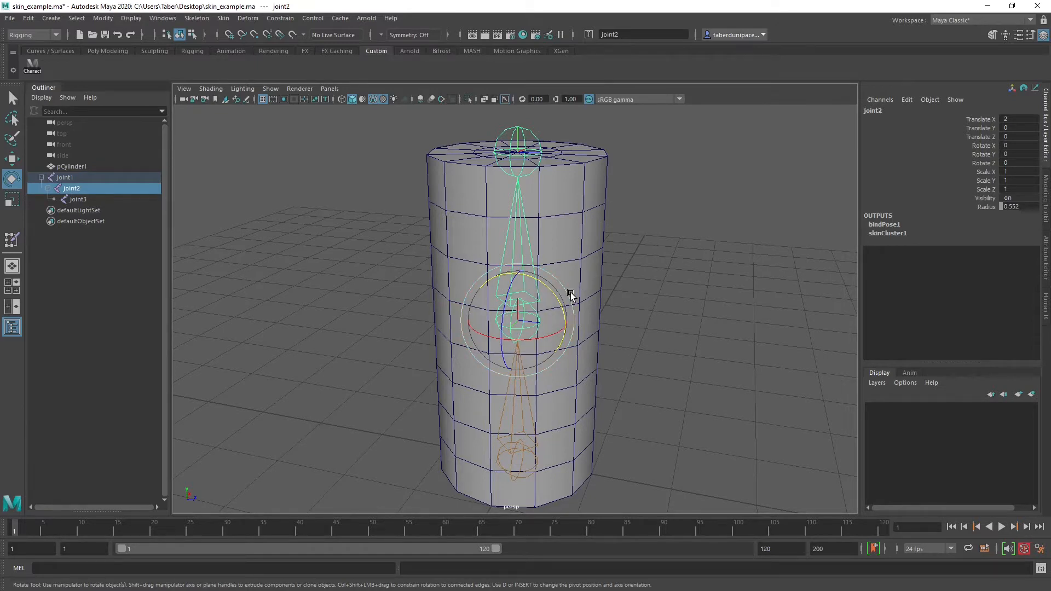
pyautogui.moveTo(562, 301)
pyautogui.keyDown('alt'); pyautogui.mouseDown(button='middle')
pyautogui.moveTo(588, 307)
pyautogui.moveTo(569, 288)
pyautogui.mouseUp(button='middle'); pyautogui.keyUp('alt')
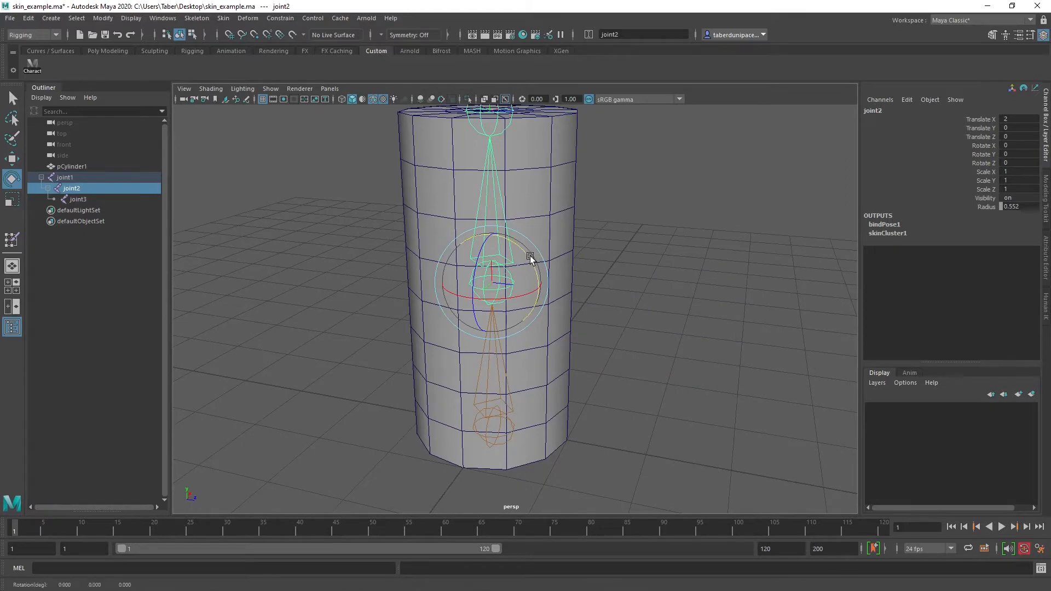
pyautogui.moveTo(531, 256); pyautogui.dragTo(573, 326)
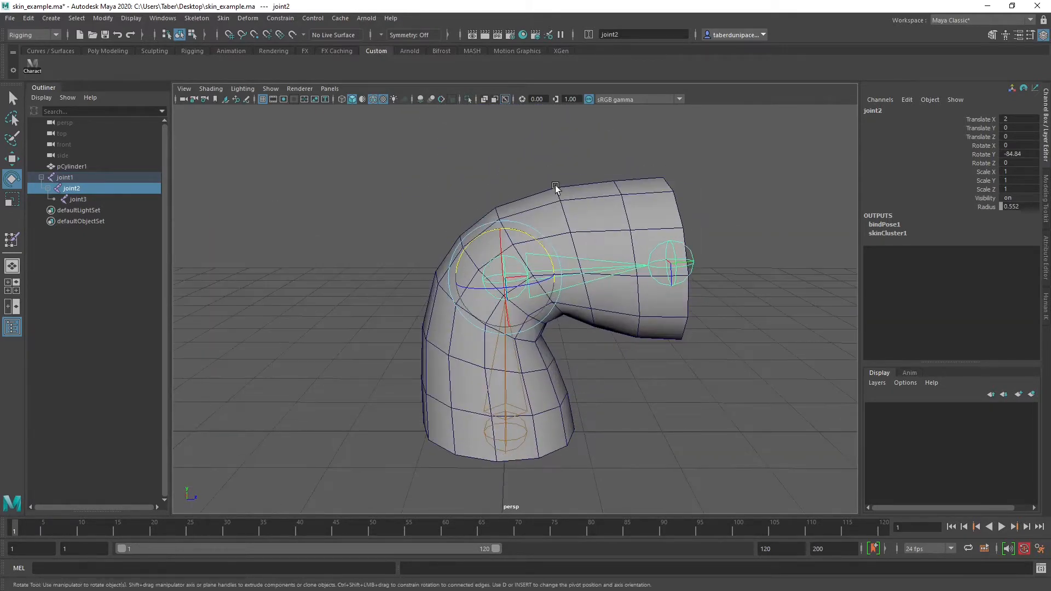
# Bend the skinned cylinder further by rotating joint2 to about -90 degrees around Y
pyautogui.click(601, 154)
pyautogui.keyDown('alt'); pyautogui.moveTo(574, 192); pyautogui.dragTo(521, 212); pyautogui.keyUp('alt')
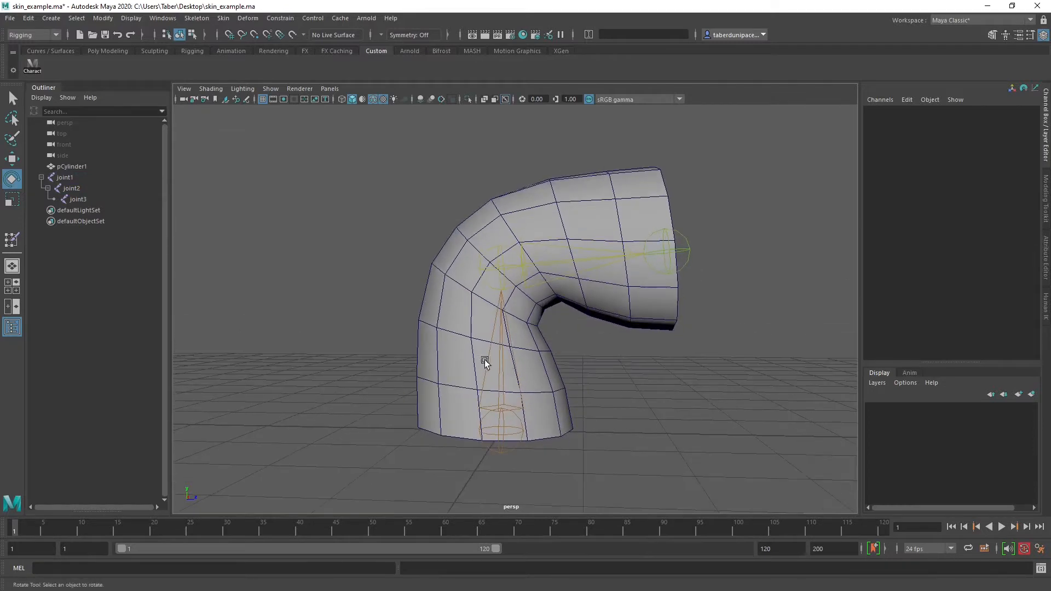
pyautogui.click(524, 266)
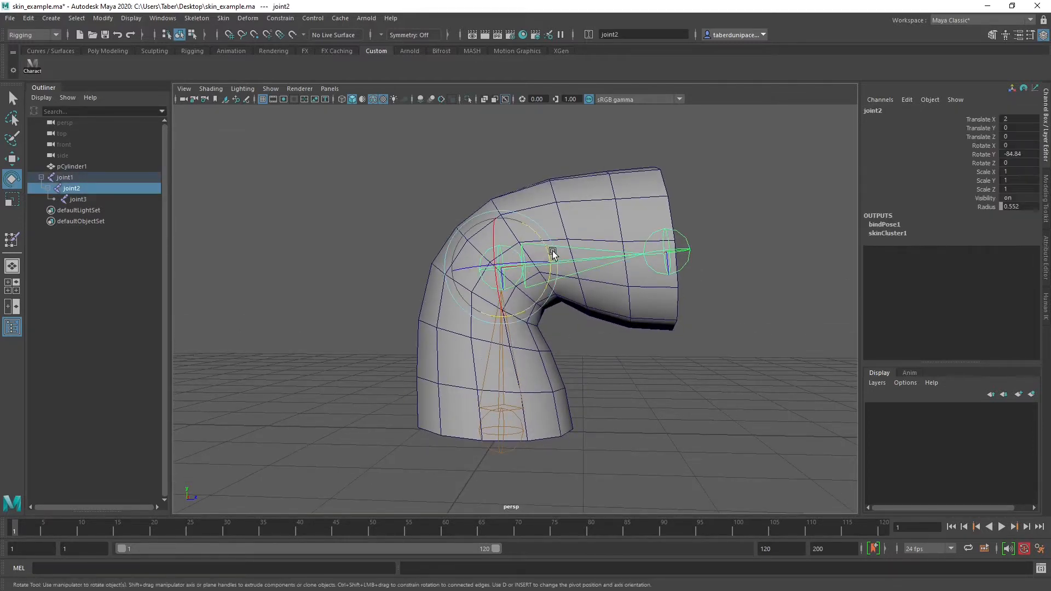
pyautogui.moveTo(549, 251); pyautogui.dragTo(572, 270)
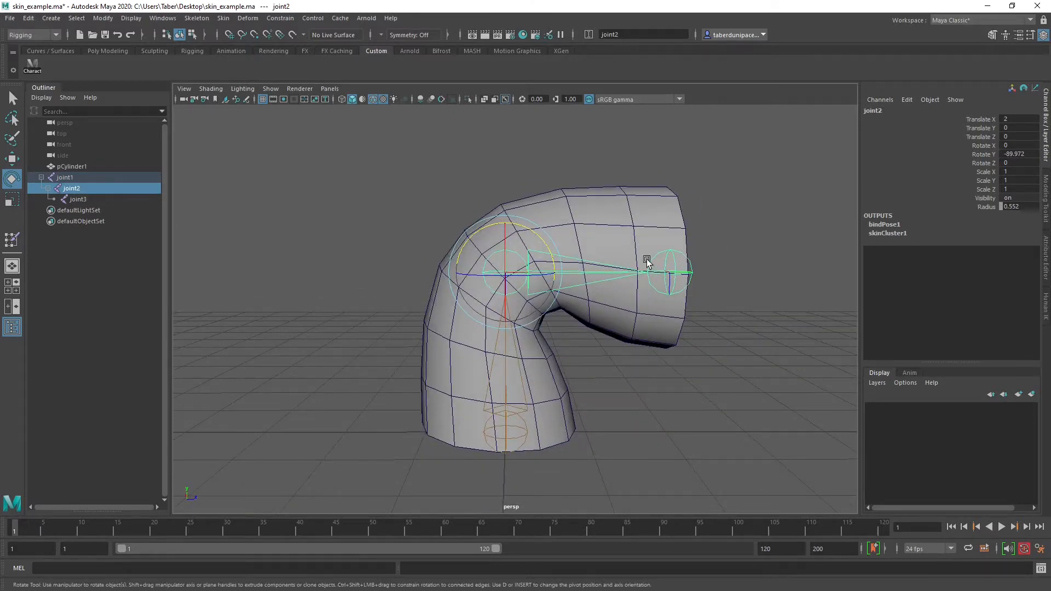
# Select the bent cylinder and start painting the weights of its skin cluster
pyautogui.click(595, 156)
pyautogui.keyDown('alt'); pyautogui.moveTo(593, 157); pyautogui.dragTo(576, 188); pyautogui.keyUp('alt')
pyautogui.click(576, 188)
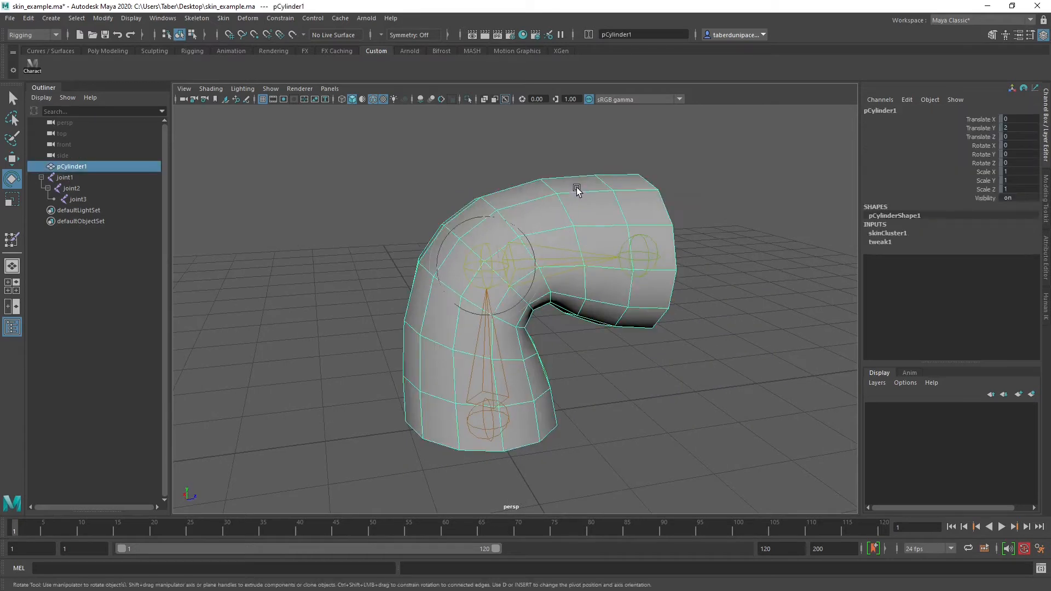
pyautogui.rightClick(594, 186)
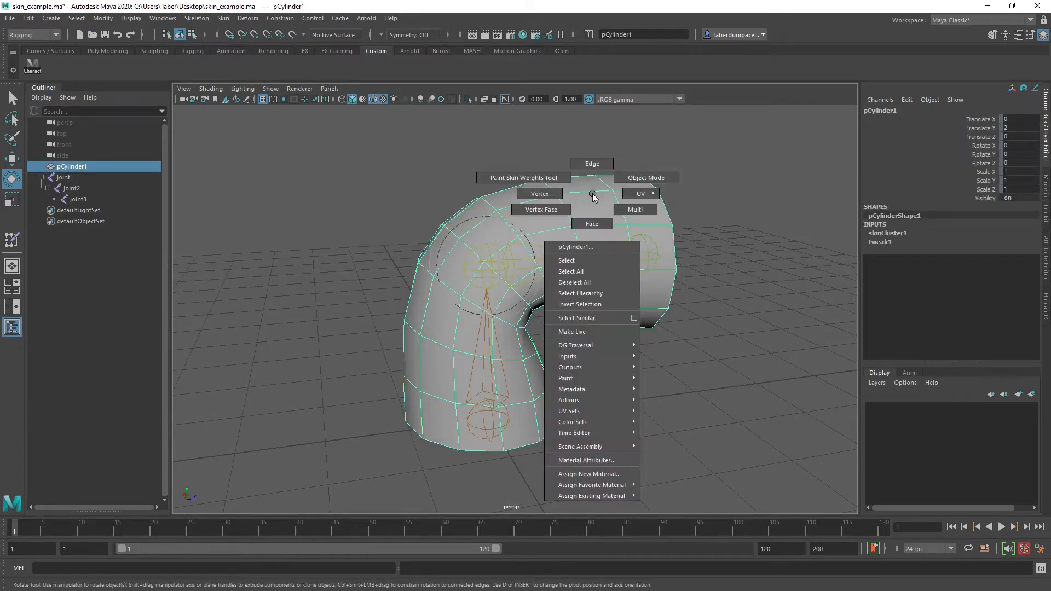
pyautogui.moveTo(580, 377)
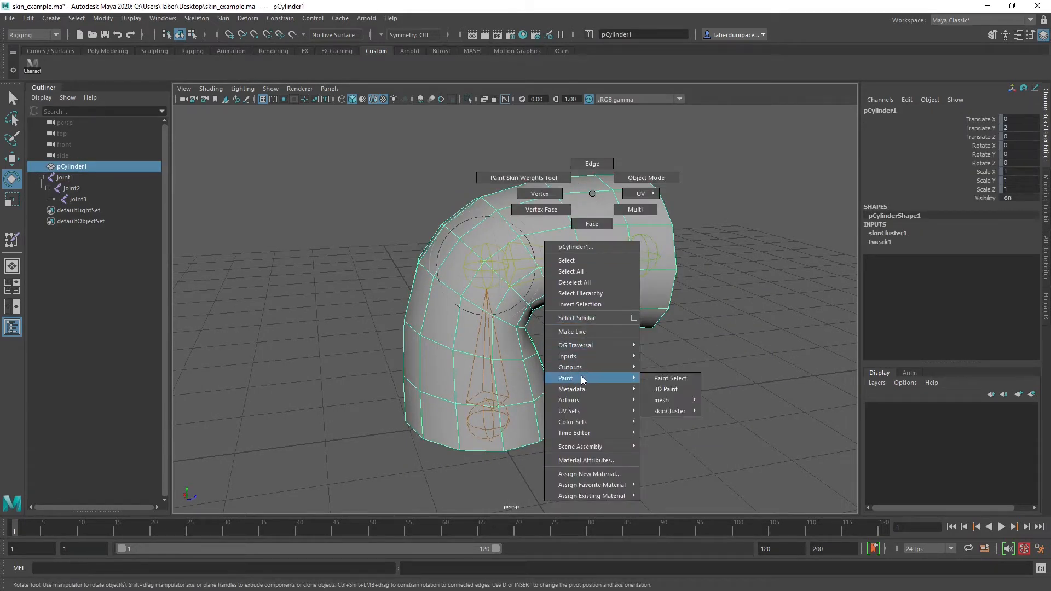
pyautogui.moveTo(671, 410)
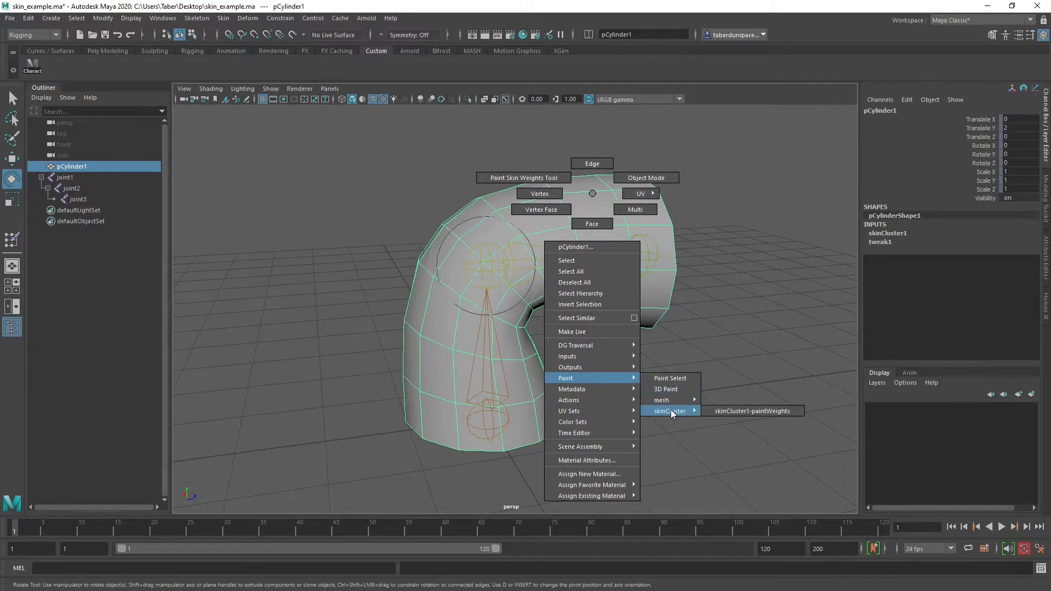
pyautogui.click(745, 411)
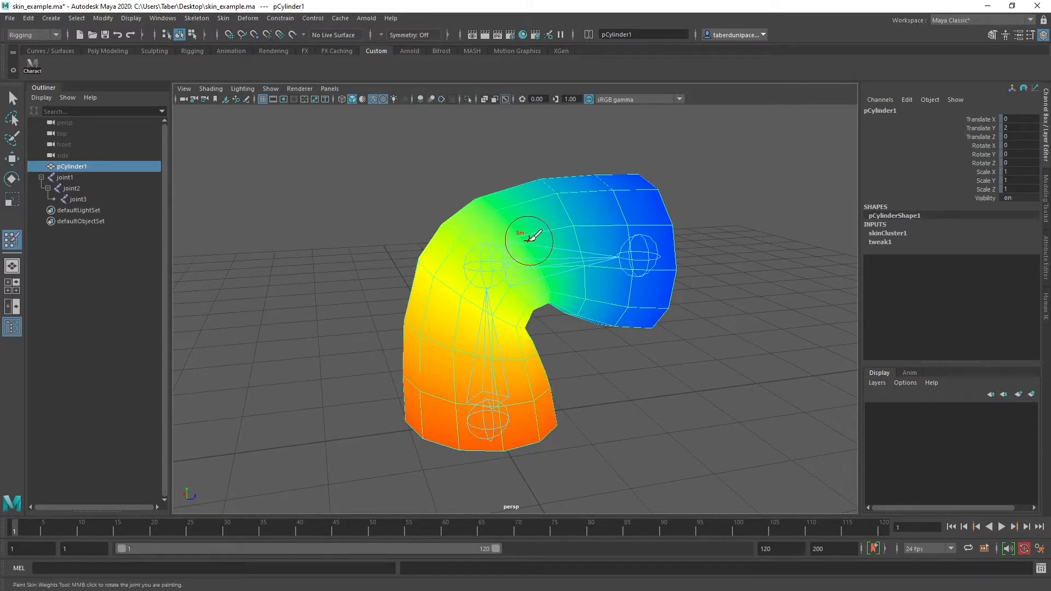
# Show the settings of the Paint Skin Weights Tool and hide the Outliner
pyautogui.click(1029, 34)
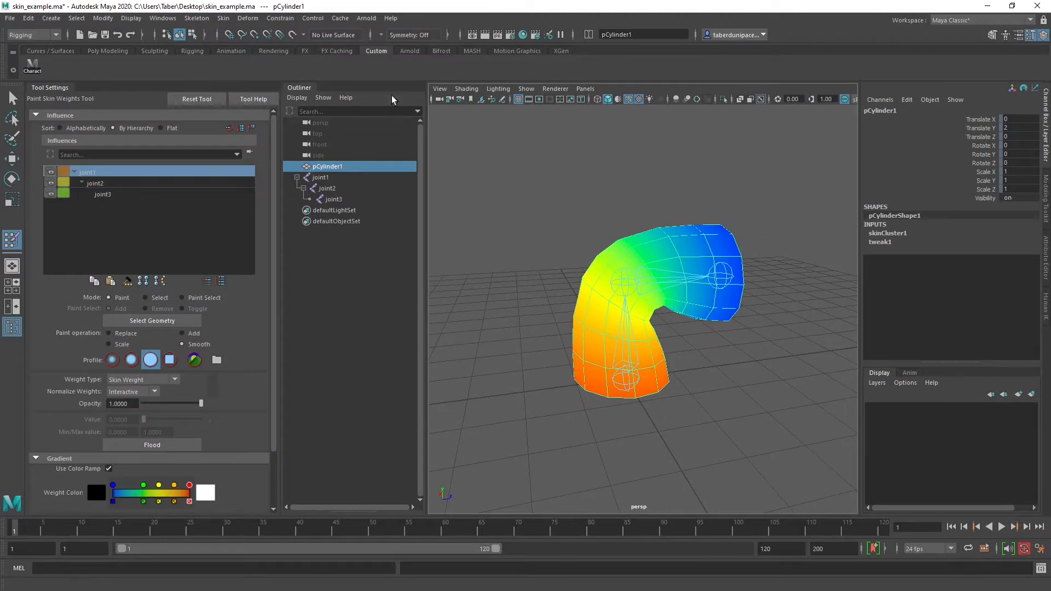
pyautogui.click(12, 327)
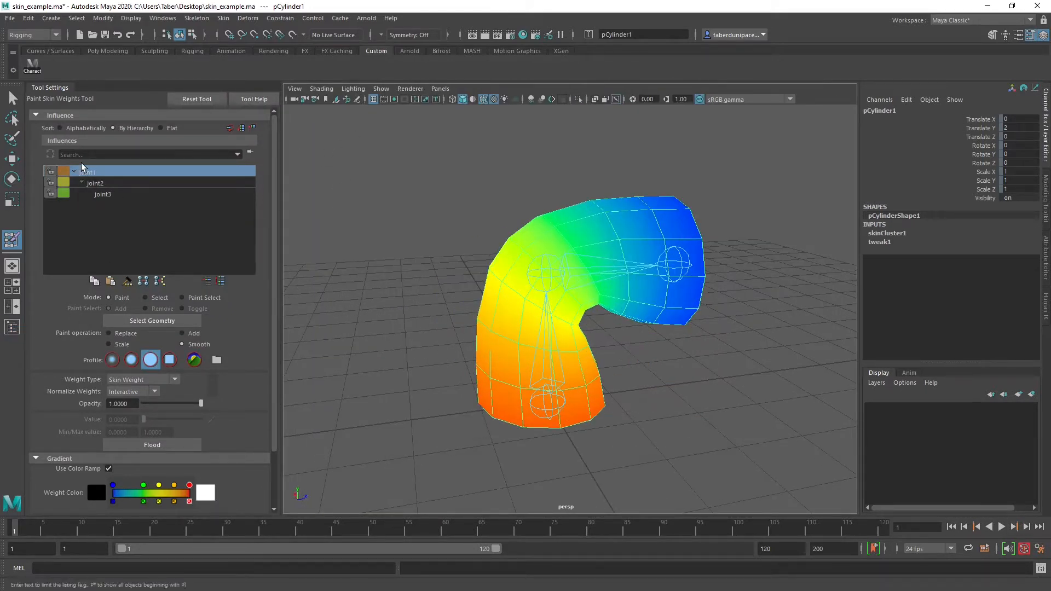
# Turn off the color ramp, examine joint1's weights in grayscale around the bent cylinder, and turn the ramp back on
pyautogui.scroll(-2, 198, 353)
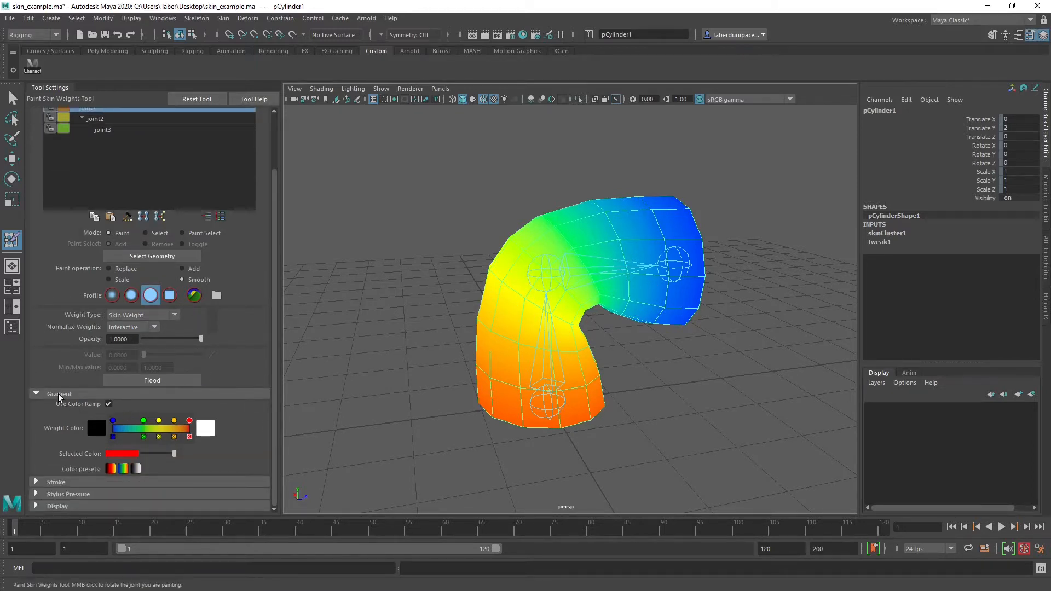
pyautogui.click(108, 403)
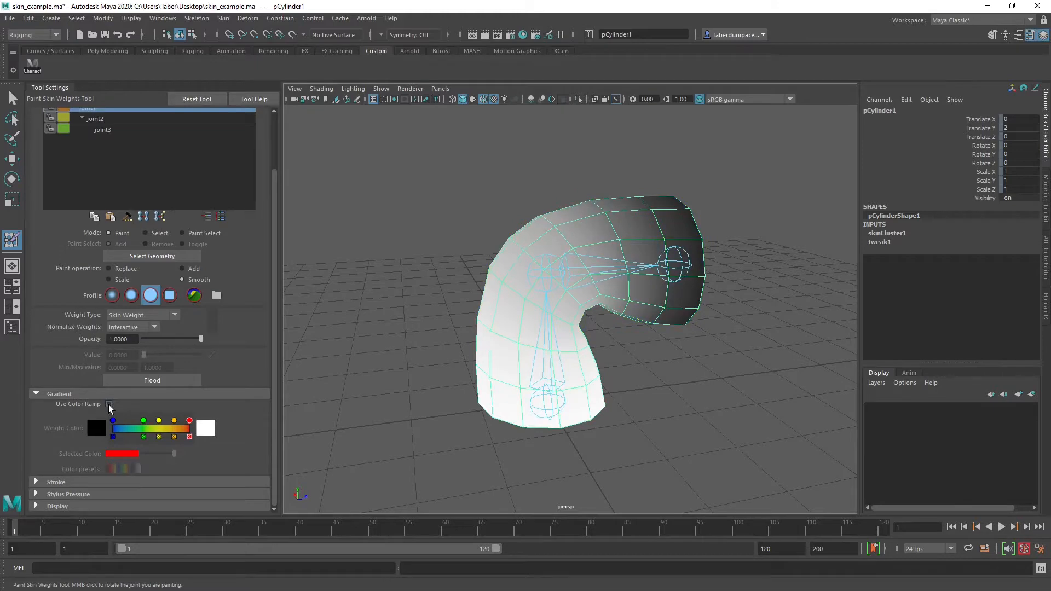
pyautogui.keyDown('alt'); pyautogui.moveTo(562, 387); pyautogui.dragTo(499, 368); pyautogui.keyUp('alt')
pyautogui.keyDown('alt'); pyautogui.moveTo(500, 368); pyautogui.dragTo(602, 378, button='right'); pyautogui.keyUp('alt')
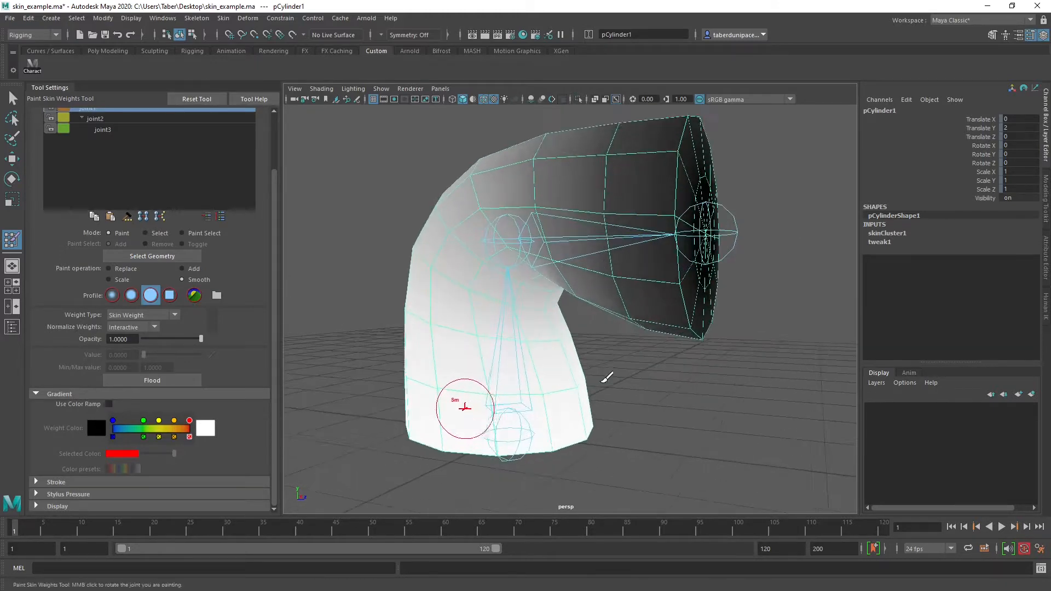
pyautogui.moveTo(602, 378)
pyautogui.keyDown('alt'); pyautogui.mouseDown()
pyautogui.moveTo(602, 361)
pyautogui.moveTo(566, 379)
pyautogui.mouseUp(); pyautogui.keyUp('alt')
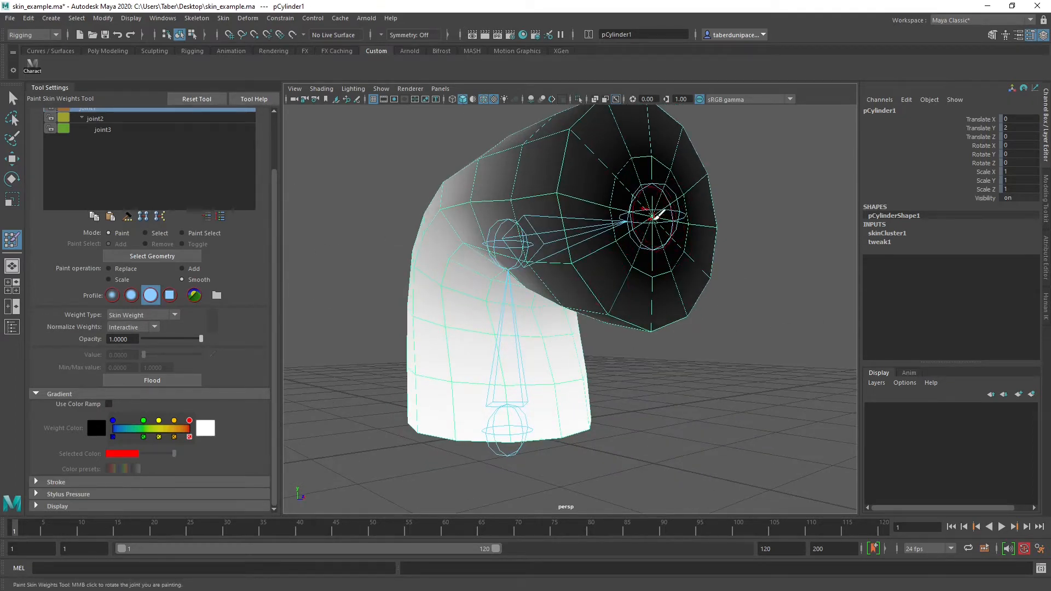
pyautogui.keyDown('alt'); pyautogui.moveTo(641, 235); pyautogui.dragTo(572, 322); pyautogui.keyUp('alt')
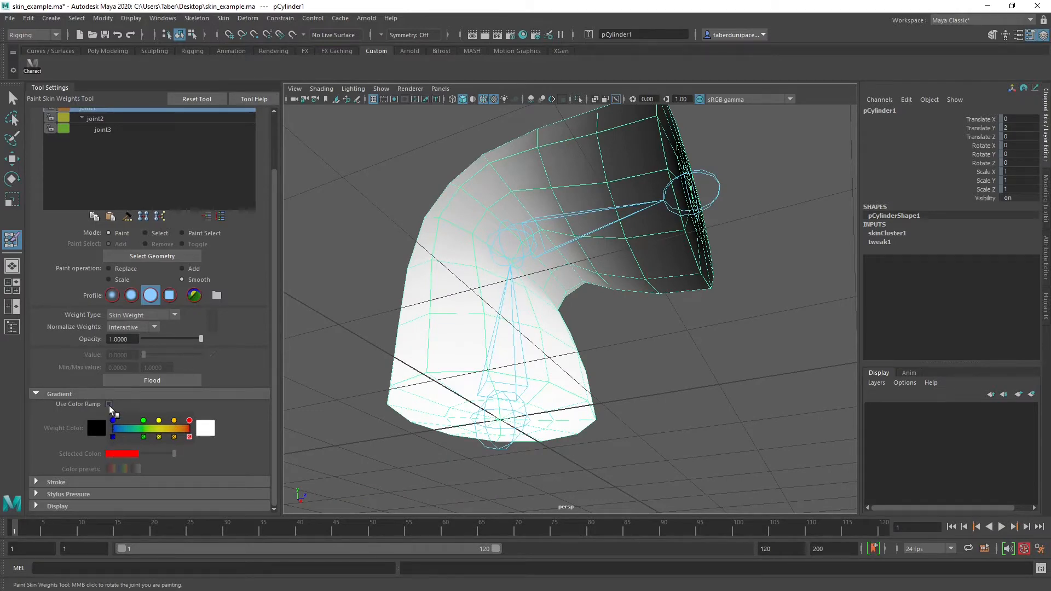
pyautogui.click(108, 405)
# Examine joint1's influence in color from the cylinder's base cap through the bend to the far end
pyautogui.keyDown('alt'); pyautogui.moveTo(481, 328); pyautogui.dragTo(526, 263); pyautogui.keyUp('alt')
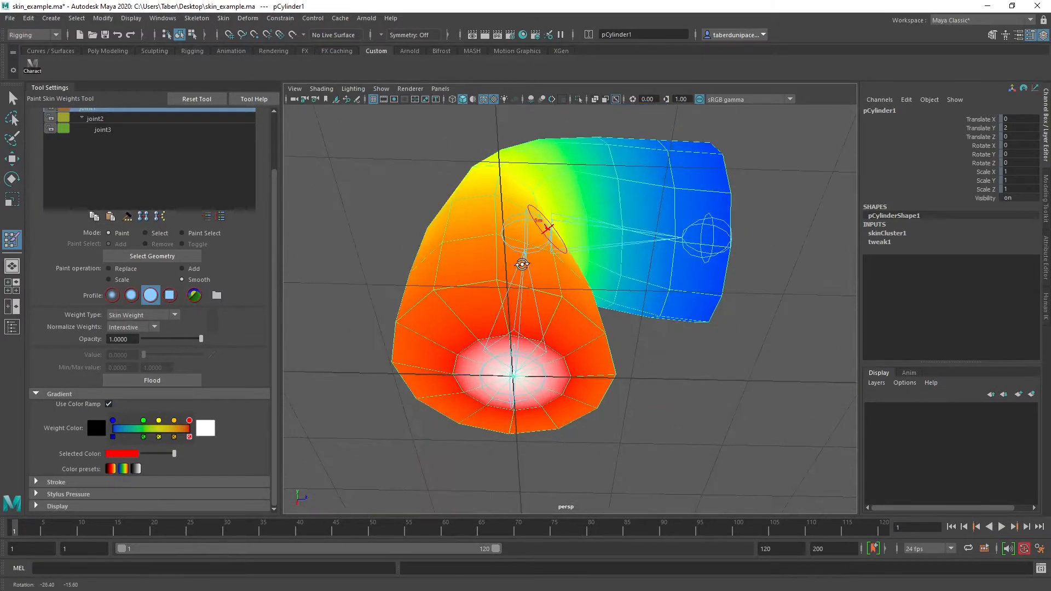
pyautogui.keyDown('alt'); pyautogui.moveTo(629, 328); pyautogui.dragTo(651, 274); pyautogui.keyUp('alt')
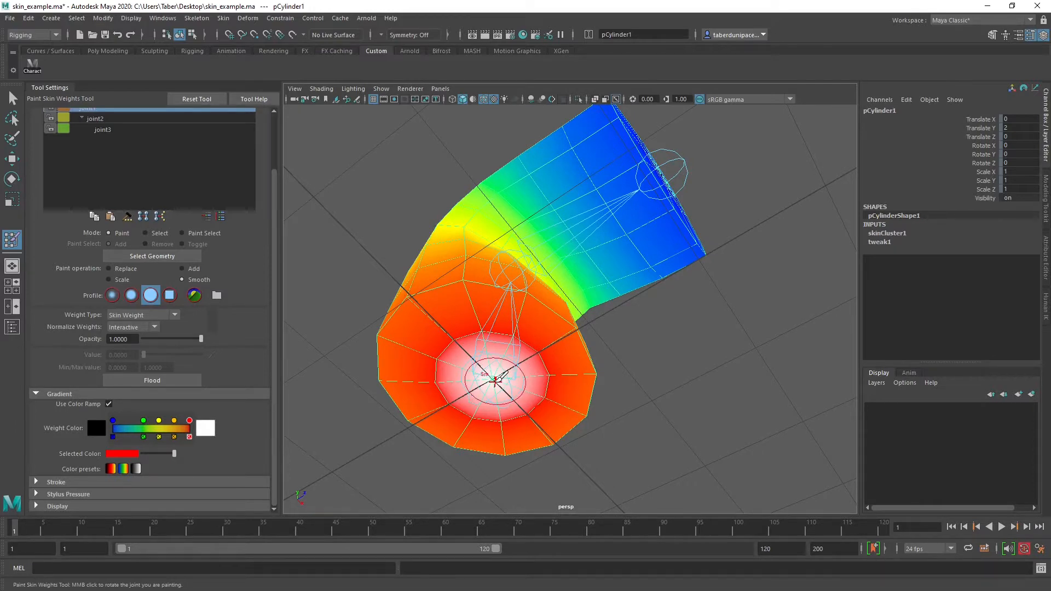
pyautogui.moveTo(563, 247)
pyautogui.keyDown('alt'); pyautogui.mouseDown()
pyautogui.moveTo(544, 276)
pyautogui.moveTo(581, 256)
pyautogui.mouseUp(); pyautogui.keyUp('alt')
pyautogui.keyDown('alt'); pyautogui.moveTo(626, 183); pyautogui.dragTo(631, 220); pyautogui.keyUp('alt')
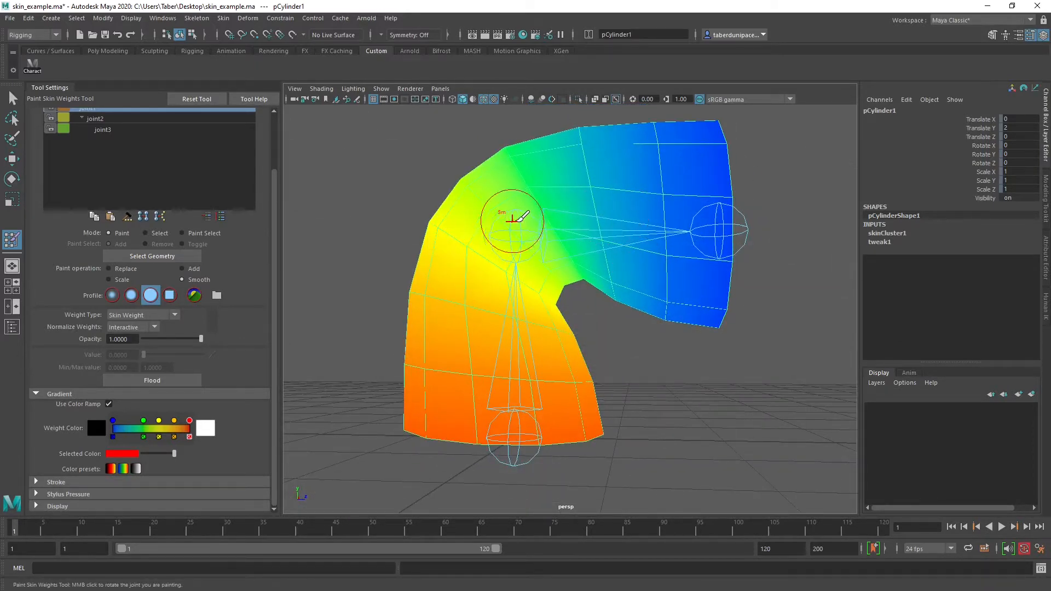
pyautogui.scroll(-5, 520, 217)
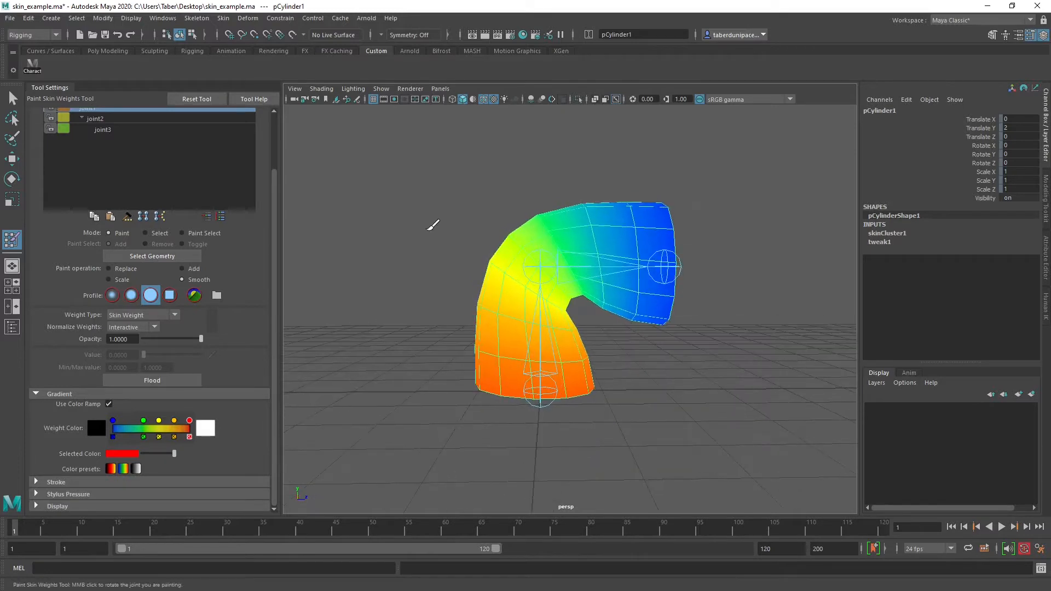
pyautogui.scroll(3, 125, 247)
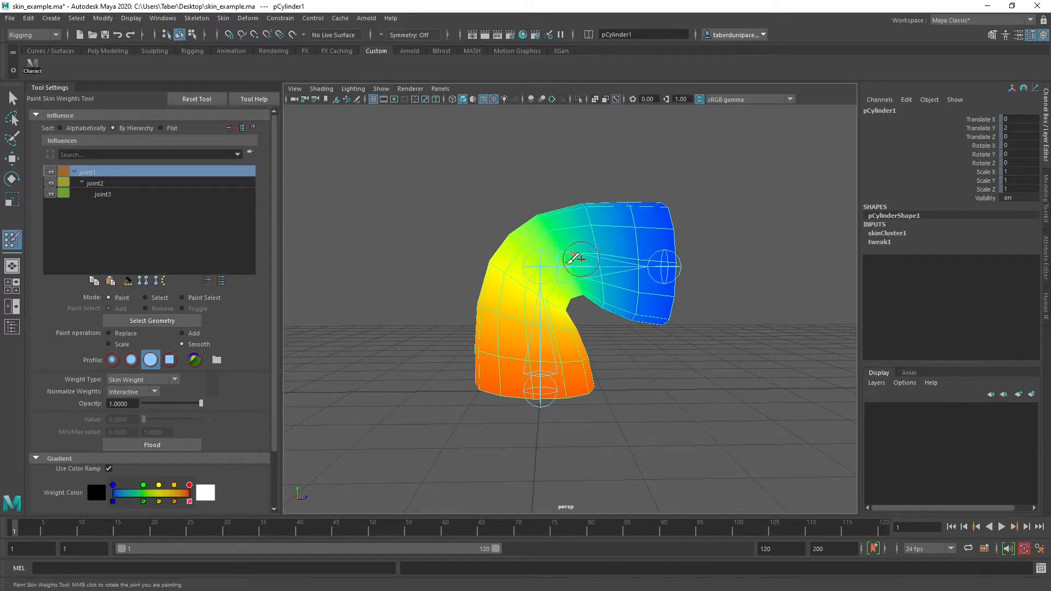
pyautogui.scroll(-3, 257, 398)
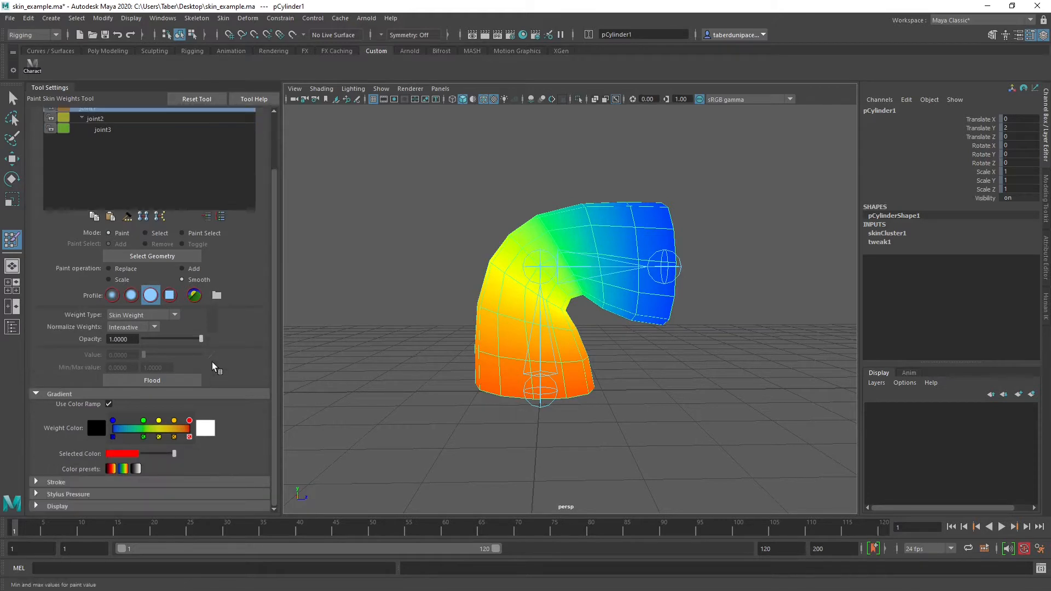
pyautogui.scroll(2, 237, 377)
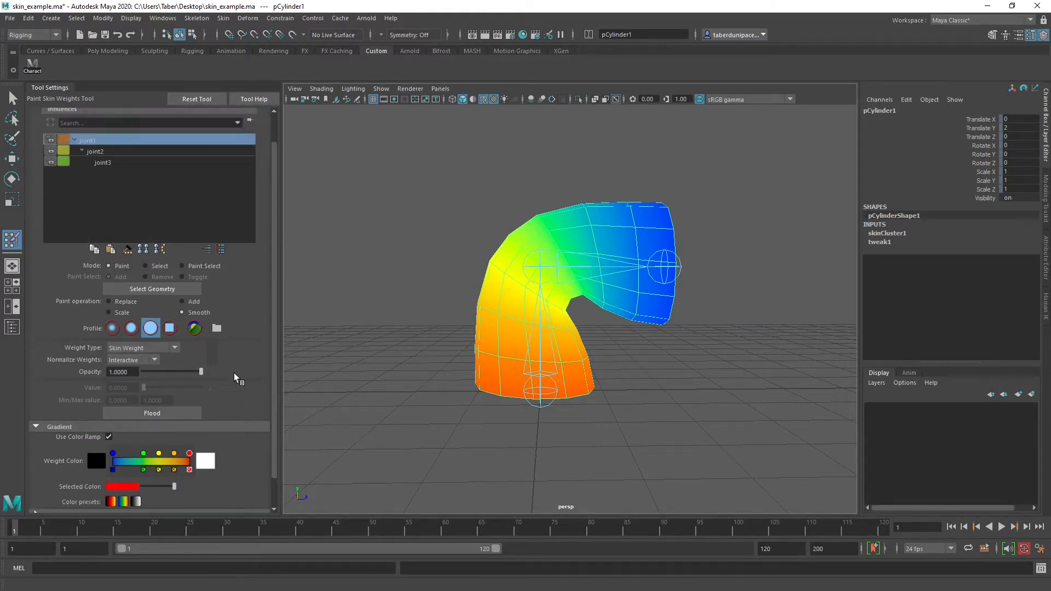
# Display the weights of joint2 and joint3, and examine joint3's influence from the cylinder's end cap to its base
pyautogui.click(137, 152)
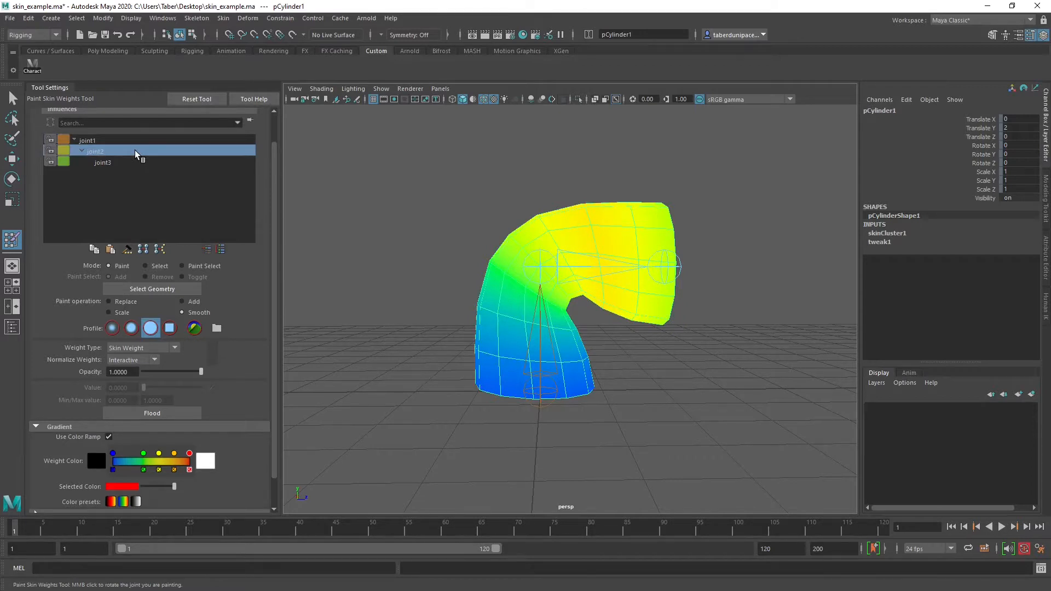
pyautogui.click(137, 163)
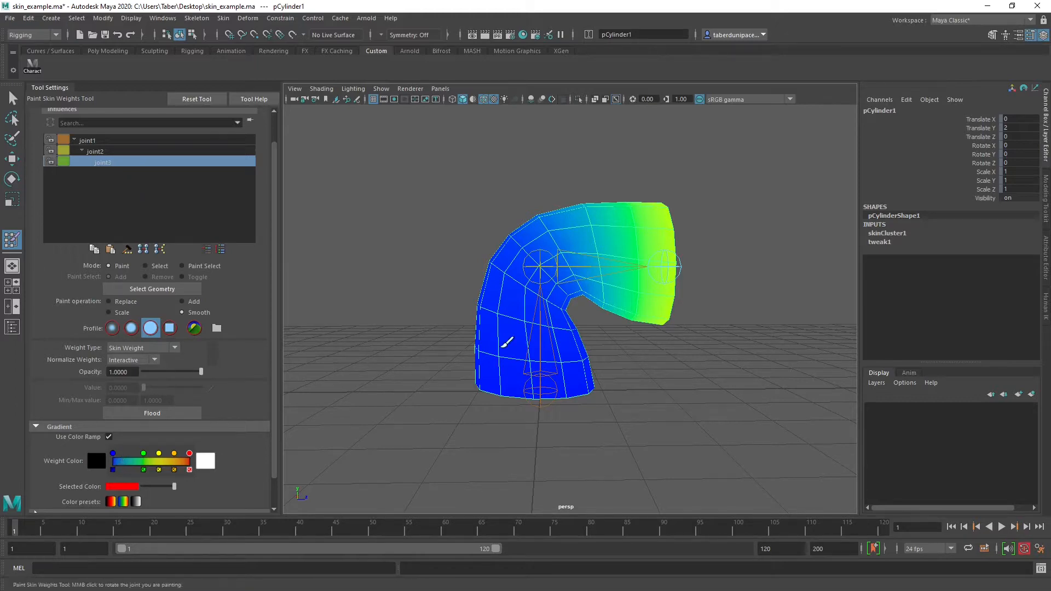
pyautogui.moveTo(499, 347)
pyautogui.keyDown('alt'); pyautogui.mouseDown()
pyautogui.moveTo(418, 282)
pyautogui.moveTo(460, 347)
pyautogui.mouseUp(); pyautogui.keyUp('alt')
pyautogui.keyDown('alt'); pyautogui.moveTo(459, 347); pyautogui.dragTo(614, 351, button='right'); pyautogui.keyUp('alt')
pyautogui.keyDown('alt'); pyautogui.moveTo(615, 351); pyautogui.dragTo(663, 235); pyautogui.keyUp('alt')
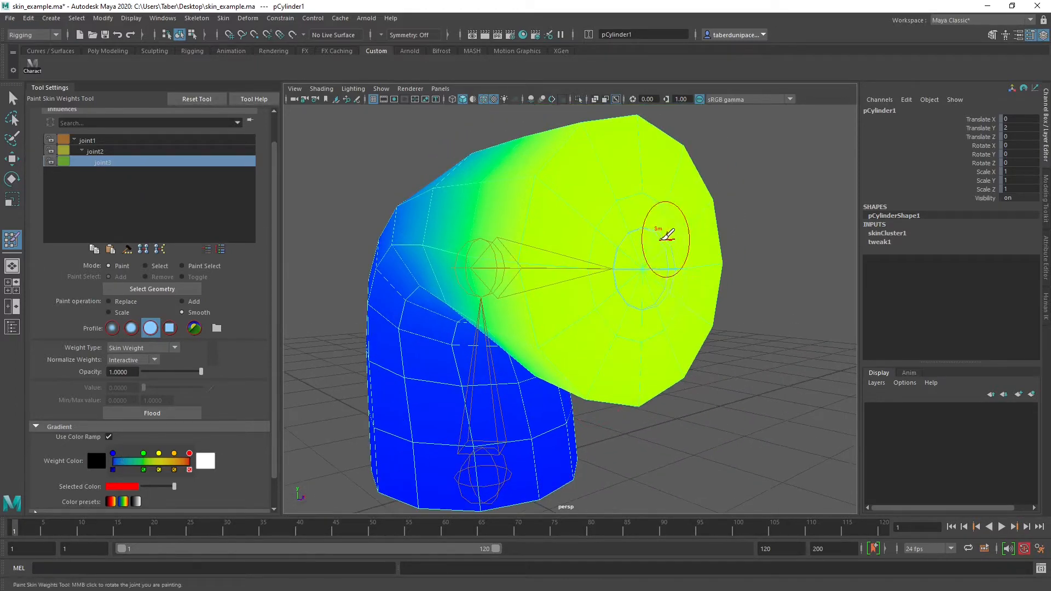
pyautogui.moveTo(645, 273)
pyautogui.keyDown('alt'); pyautogui.mouseDown()
pyautogui.moveTo(682, 290)
pyautogui.moveTo(673, 241)
pyautogui.moveTo(682, 234)
pyautogui.moveTo(661, 269)
pyautogui.mouseUp(); pyautogui.keyUp('alt')
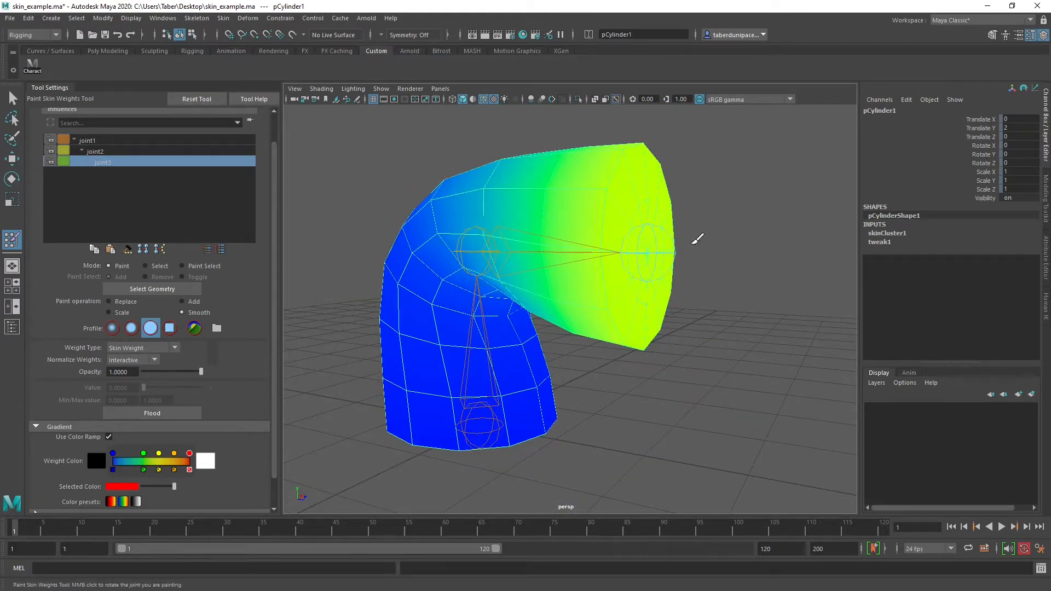
pyautogui.moveTo(640, 230)
pyautogui.keyDown('alt'); pyautogui.mouseDown()
pyautogui.moveTo(609, 277)
pyautogui.moveTo(570, 228)
pyautogui.mouseUp(); pyautogui.keyUp('alt')
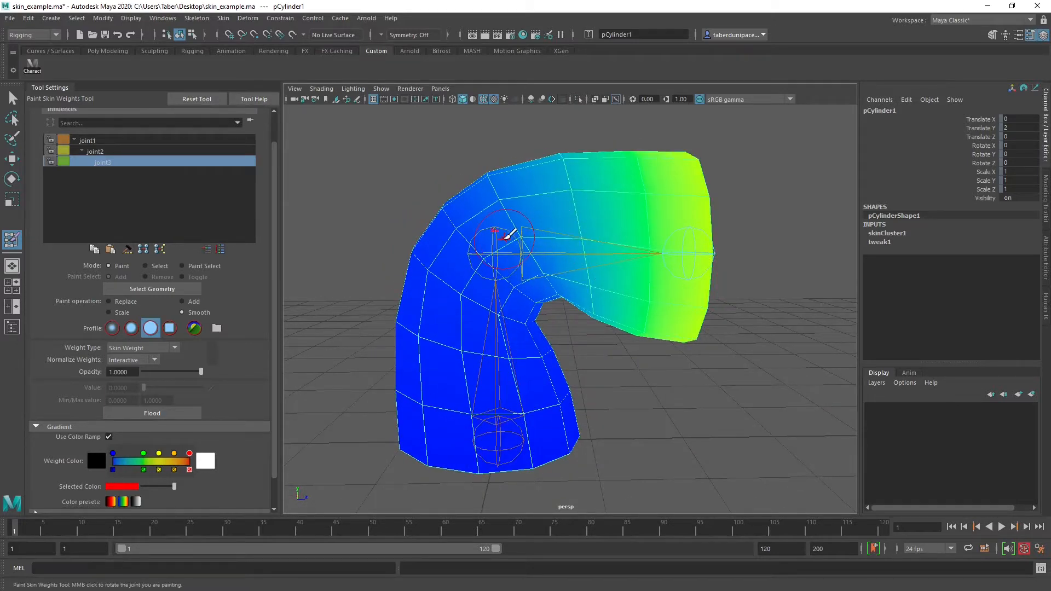
pyautogui.moveTo(486, 309)
pyautogui.keyDown('alt'); pyautogui.mouseDown()
pyautogui.moveTo(493, 345)
pyautogui.moveTo(490, 301)
pyautogui.mouseUp(); pyautogui.keyUp('alt')
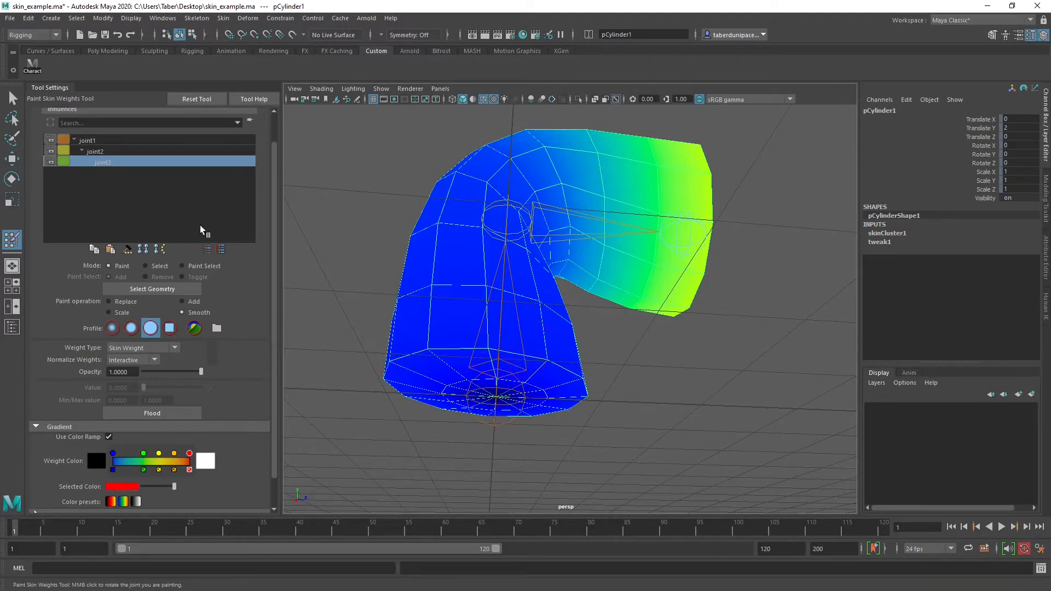
# Display joint2's weights again and examine its influence around the bend and upper section of the cylinder
pyautogui.click(95, 152)
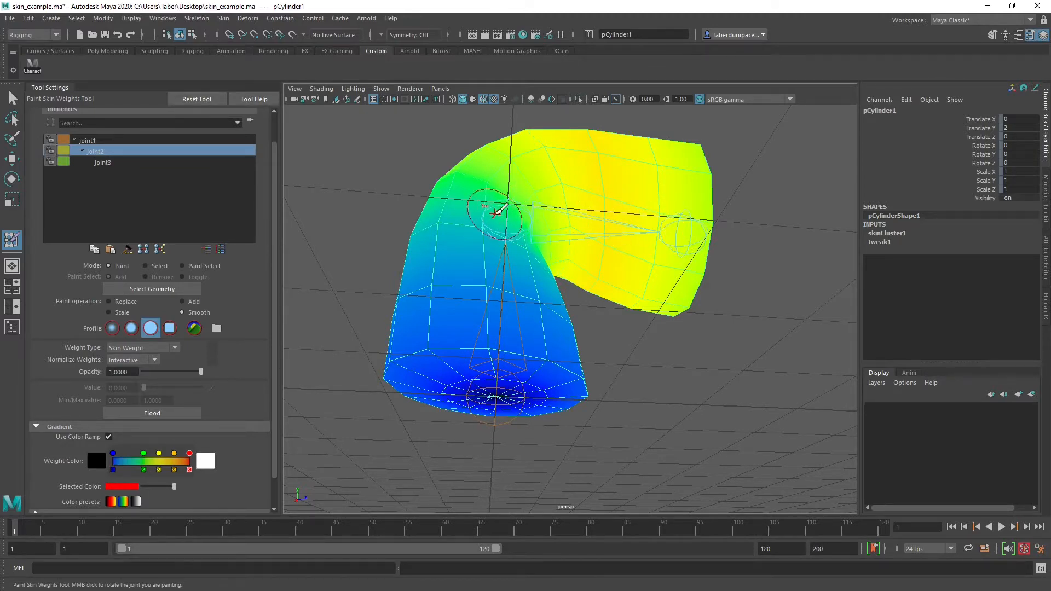
pyautogui.moveTo(547, 214)
pyautogui.keyDown('alt'); pyautogui.mouseDown()
pyautogui.moveTo(542, 237)
pyautogui.moveTo(504, 216)
pyautogui.mouseUp(); pyautogui.keyUp('alt')
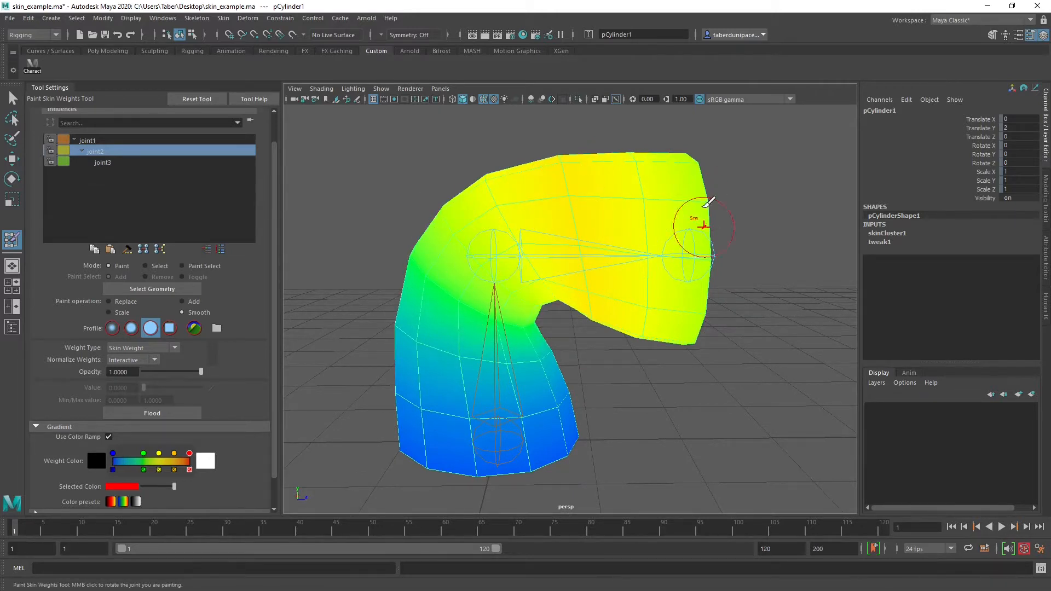
pyautogui.moveTo(520, 286)
pyautogui.keyDown('alt'); pyautogui.mouseDown()
pyautogui.moveTo(556, 258)
pyautogui.moveTo(543, 291)
pyautogui.mouseUp(); pyautogui.keyUp('alt')
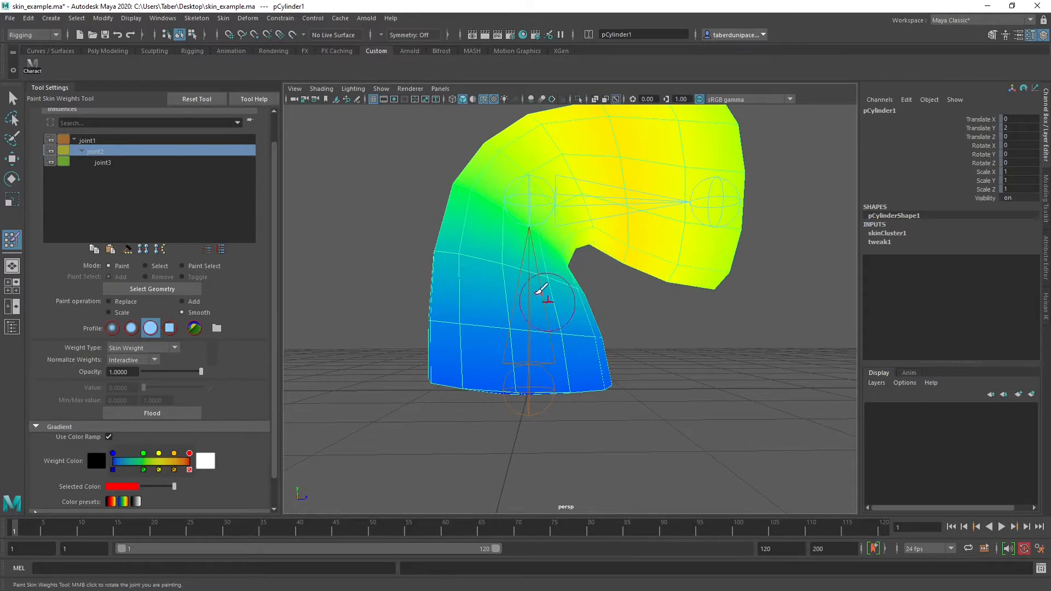
# Switch the displayed influence back to joint1 and examine its weights on the cylinder's base and bend
pyautogui.click(88, 140)
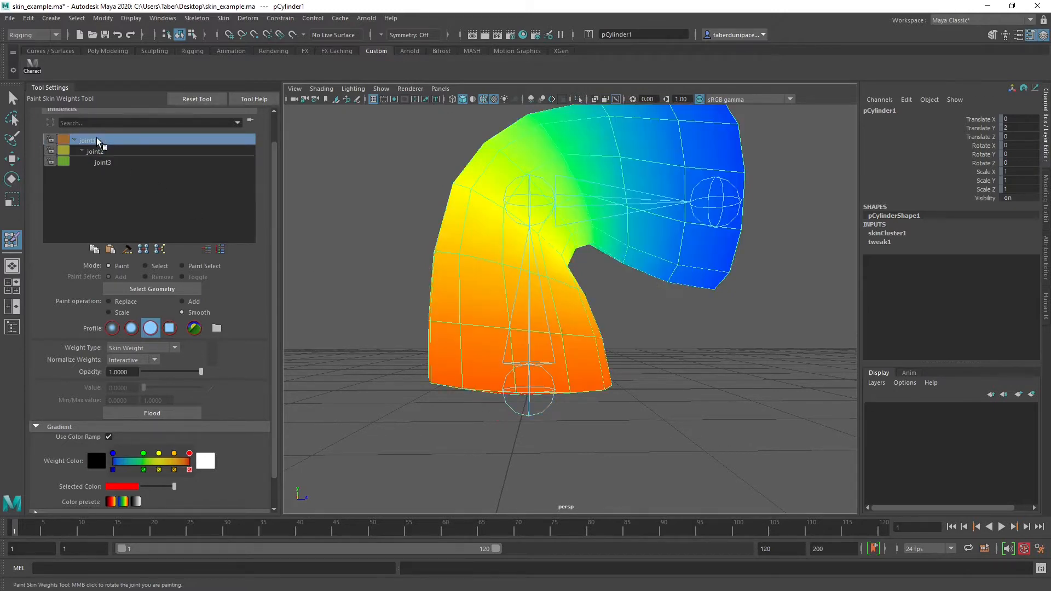
pyautogui.keyDown('alt'); pyautogui.moveTo(497, 286); pyautogui.dragTo(530, 352); pyautogui.keyUp('alt')
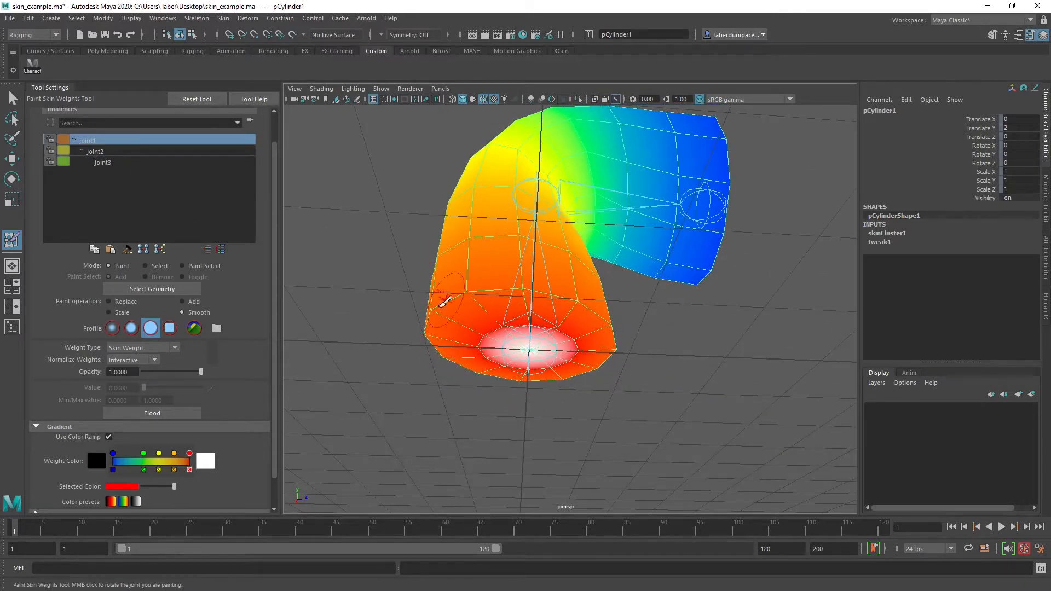
pyautogui.keyDown('alt'); pyautogui.moveTo(563, 291); pyautogui.dragTo(554, 322); pyautogui.keyUp('alt')
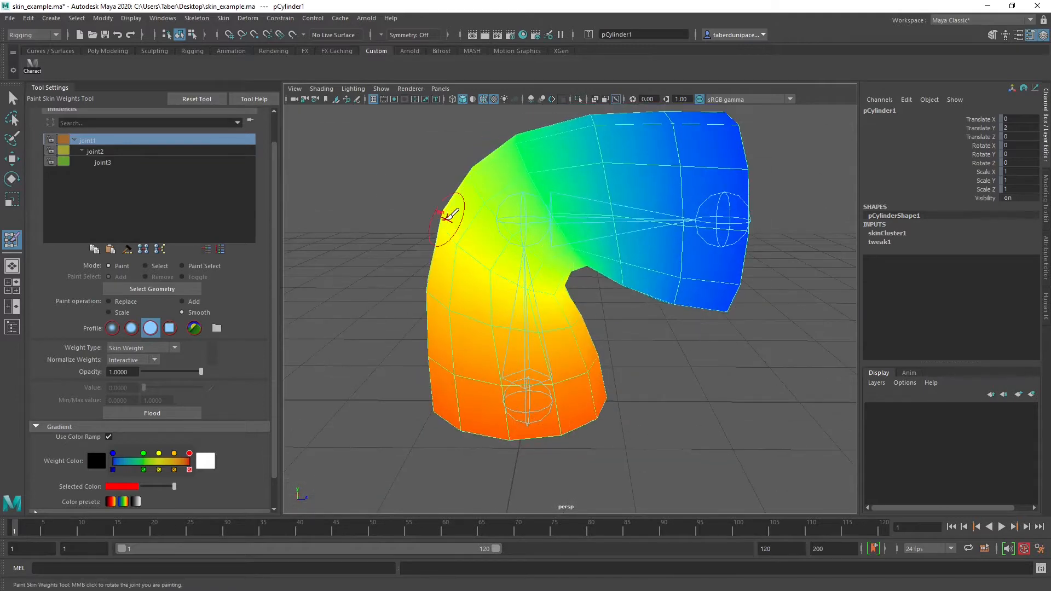
pyautogui.keyDown('alt'); pyautogui.moveTo(680, 361); pyautogui.dragTo(639, 349, button='right'); pyautogui.keyUp('alt')
pyautogui.keyDown('alt'); pyautogui.moveTo(639, 349); pyautogui.dragTo(669, 352); pyautogui.keyUp('alt')
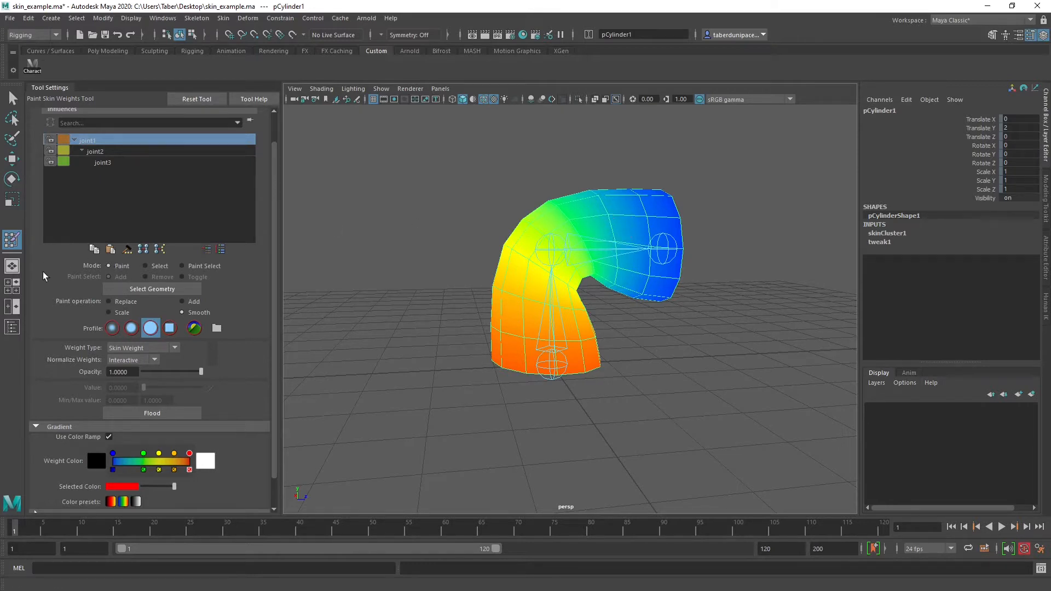
# Switch Paint Skin Weights to Select mode and select the upper vertices at the cylinder's far end
pyautogui.scroll(1, 237, 326)
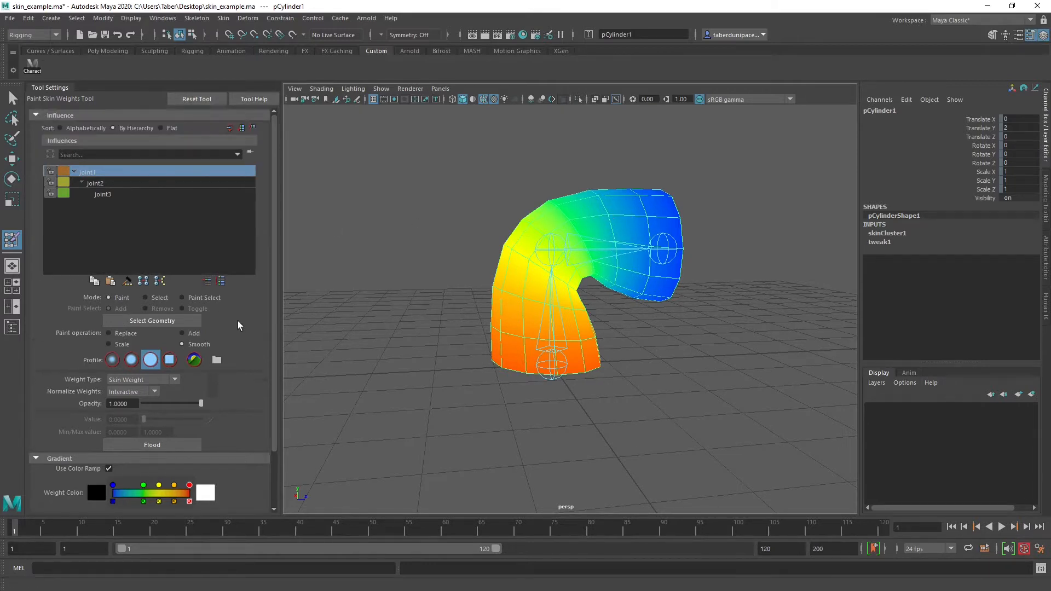
pyautogui.click(146, 298)
pyautogui.keyDown('alt'); pyautogui.moveTo(617, 270); pyautogui.dragTo(553, 288); pyautogui.keyUp('alt')
pyautogui.keyDown('alt'); pyautogui.moveTo(580, 290); pyautogui.dragTo(701, 303, button='right'); pyautogui.keyUp('alt')
pyautogui.keyDown('alt'); pyautogui.moveTo(575, 301); pyautogui.dragTo(703, 256); pyautogui.keyUp('alt')
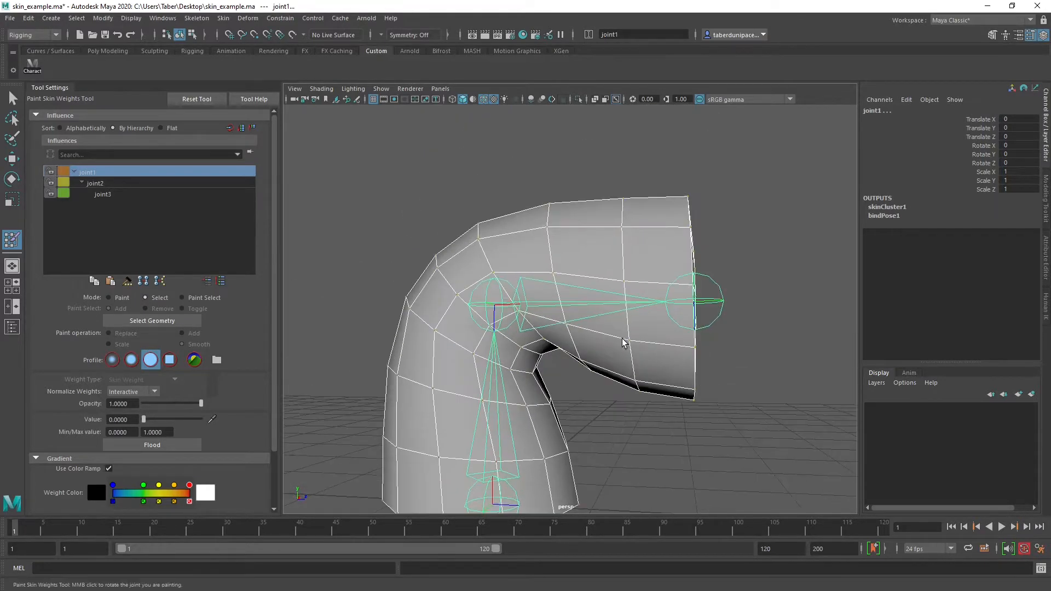
pyautogui.moveTo(665, 165); pyautogui.dragTo(684, 253)
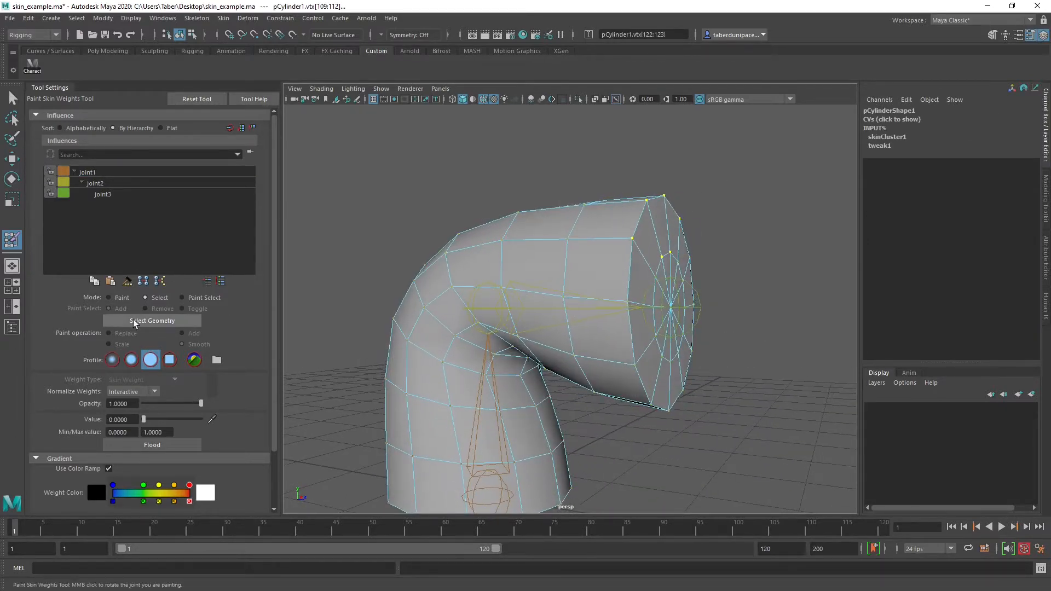
# Return to Paint mode to view joint1's weights, go back to Select mode and clear the vertex selection
pyautogui.click(116, 297)
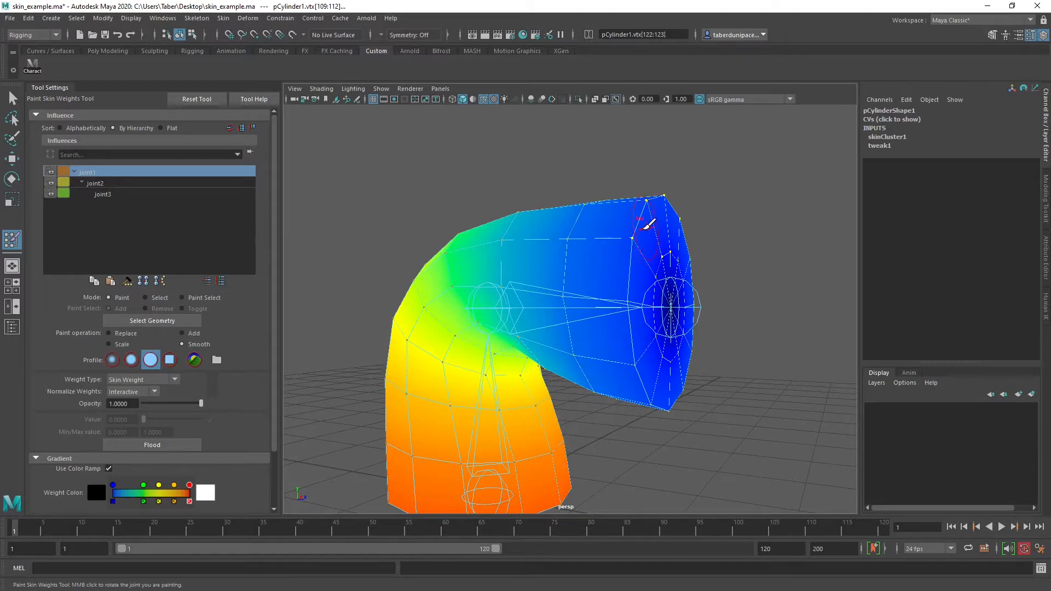
pyautogui.click(146, 297)
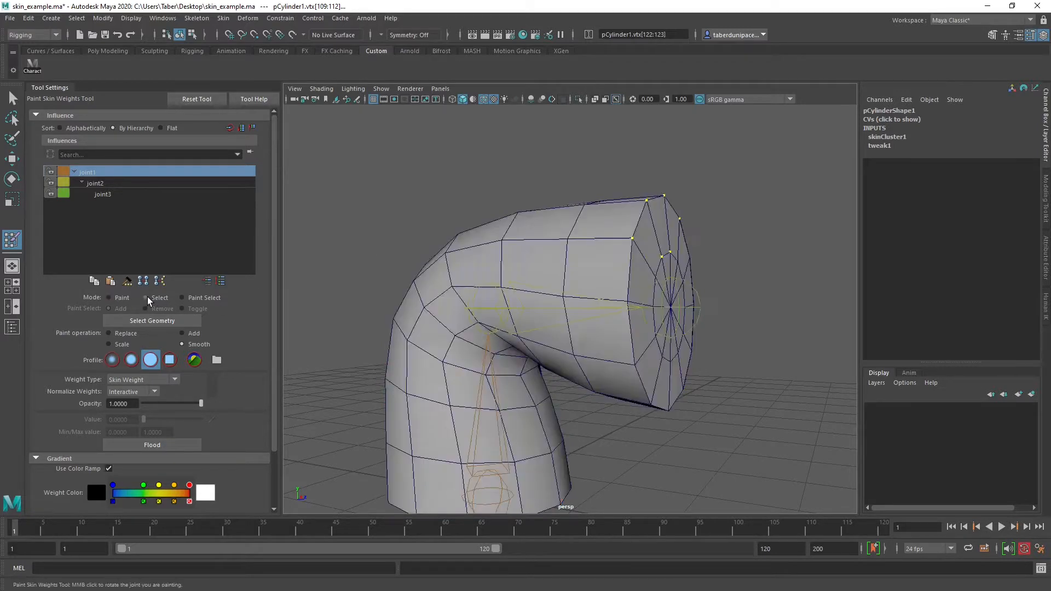
pyautogui.click(573, 165)
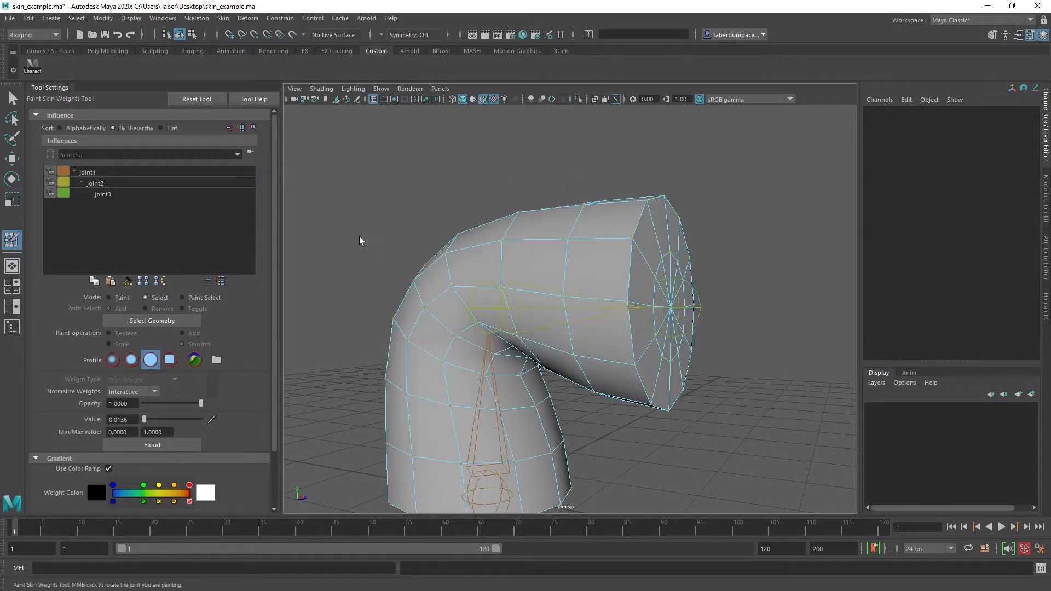
# Toggle between Paint and Select modes without a selection, box-select the joint chain, and select the whole cylinder
pyautogui.click(109, 297)
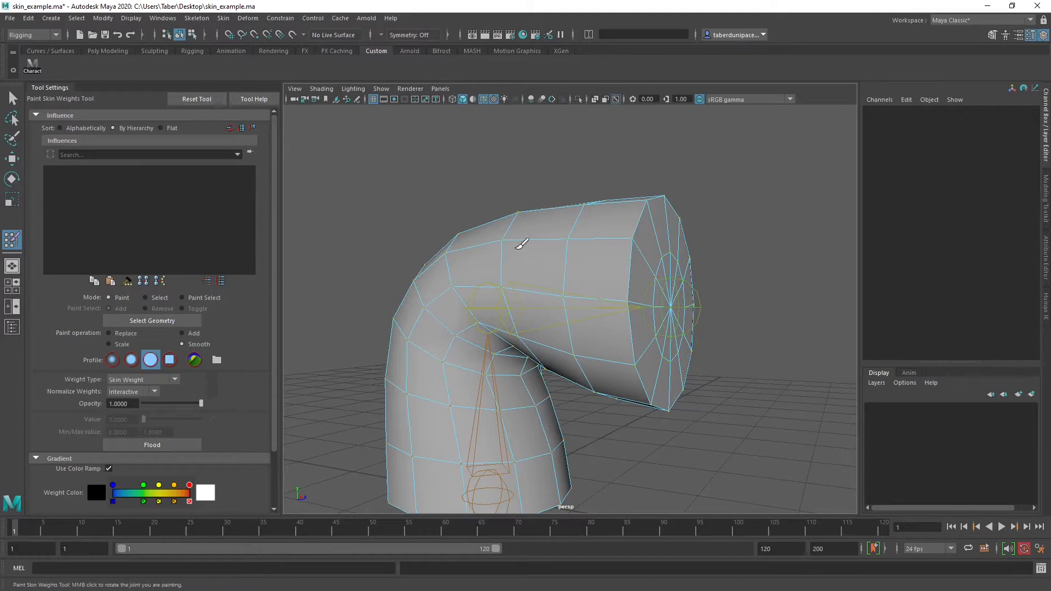
pyautogui.click(146, 297)
pyautogui.scroll(-5, 433, 230)
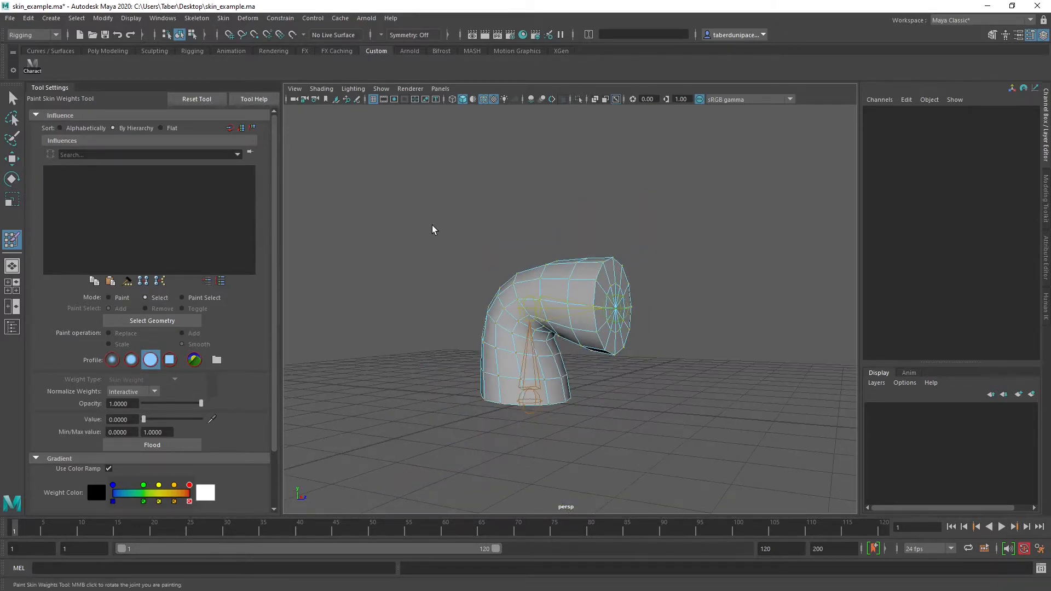
pyautogui.moveTo(402, 162); pyautogui.dragTo(754, 478)
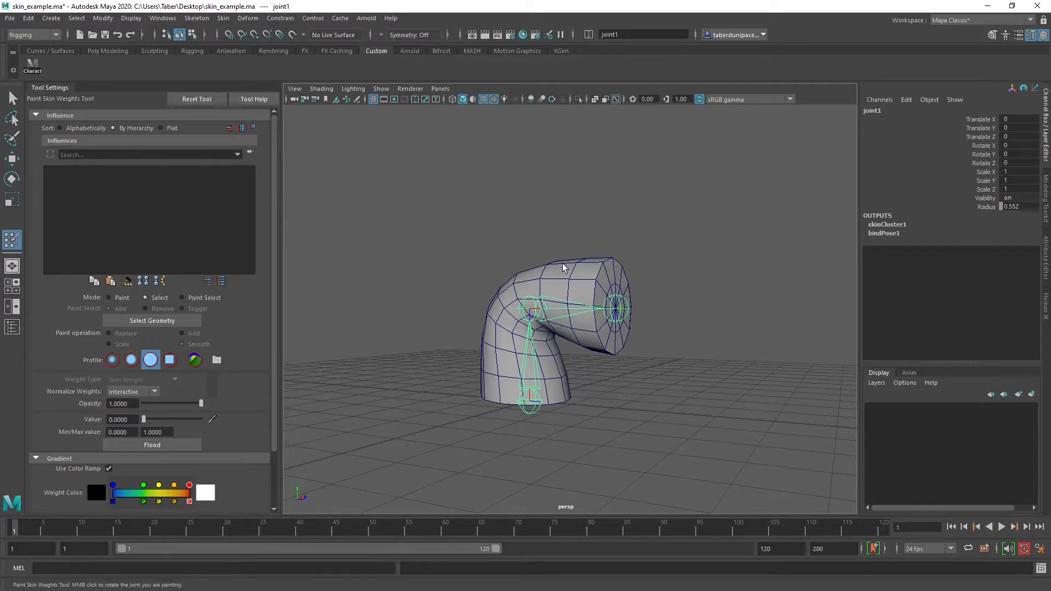
pyautogui.click(570, 280)
pyautogui.scroll(5, 591, 267)
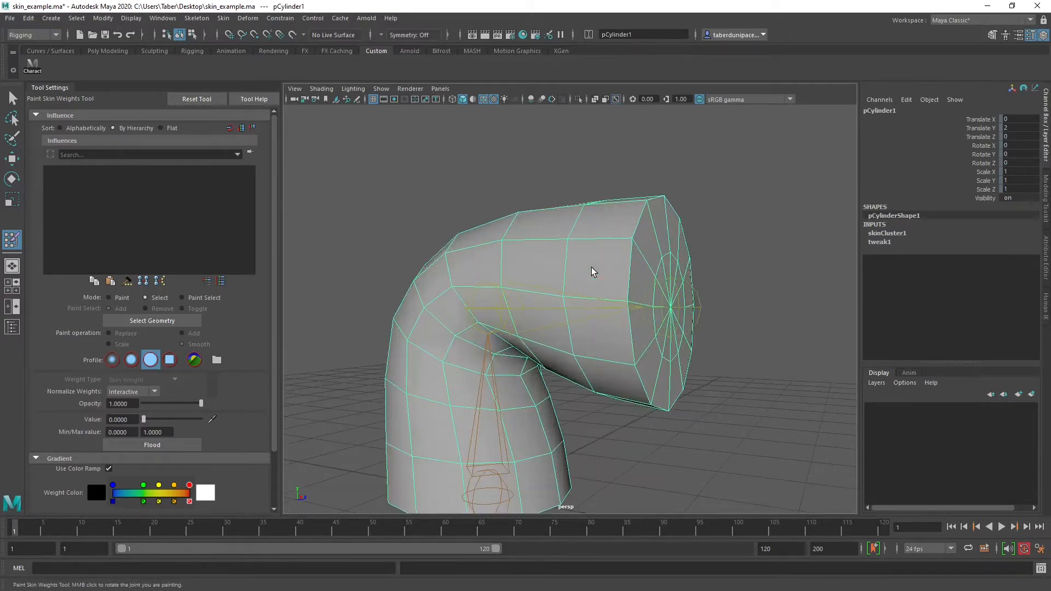
pyautogui.scroll(-5, 527, 239)
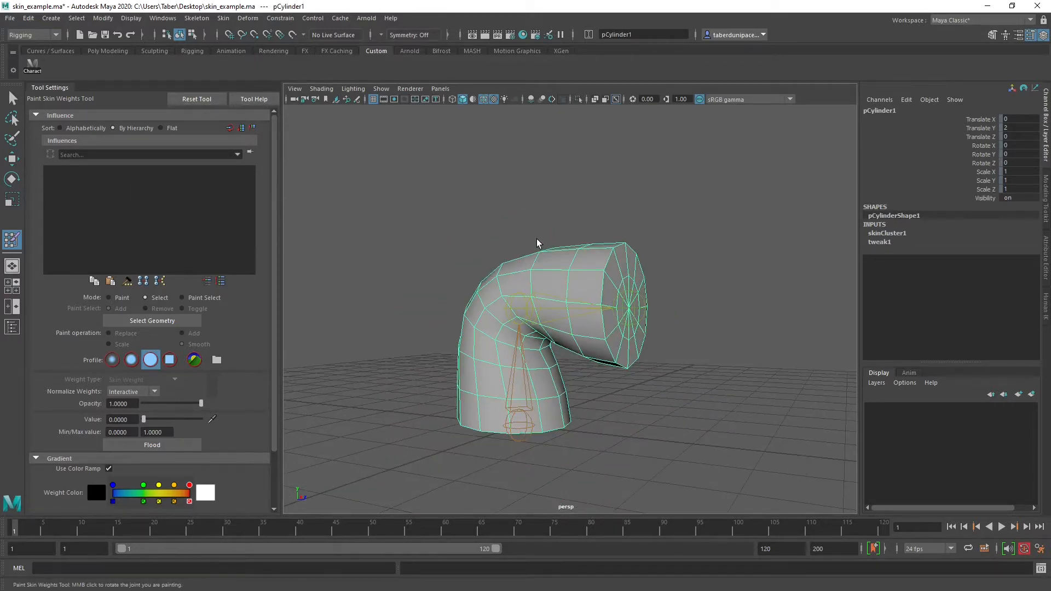
# Switch the cylinder to vertex selection and select the vertices along the upper side of its bent-over section
pyautogui.moveTo(547, 261); pyautogui.dragTo(581, 266, button='right')
pyautogui.click(580, 184)
pyautogui.click(583, 277)
pyautogui.keyDown('alt'); pyautogui.moveTo(581, 265); pyautogui.dragTo(626, 244); pyautogui.keyUp('alt')
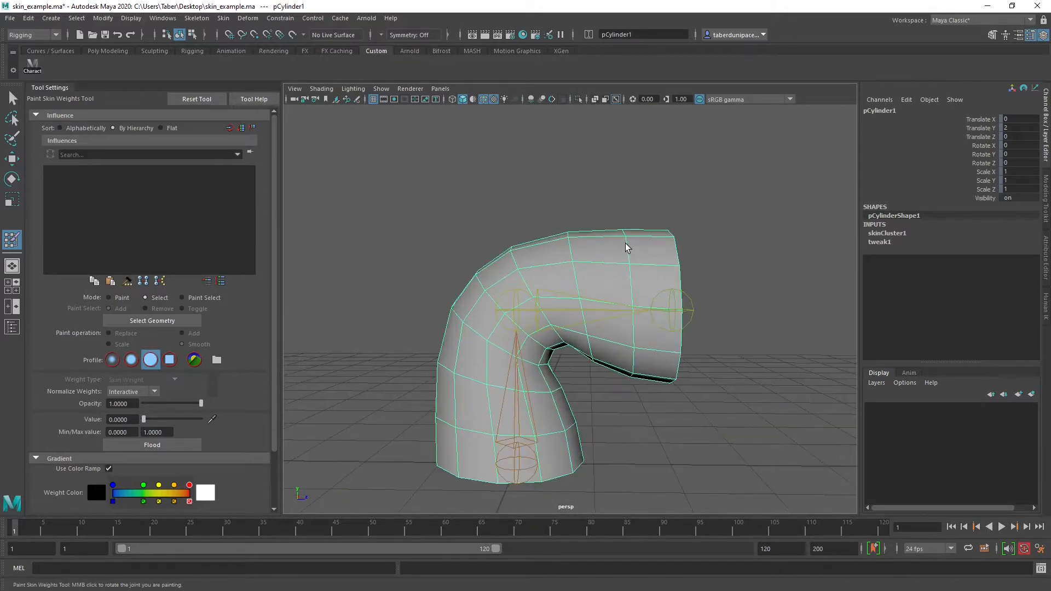
pyautogui.moveTo(626, 244)
pyautogui.mouseDown(button='right')
pyautogui.moveTo(635, 426)
pyautogui.moveTo(627, 242)
pyautogui.mouseUp(button='right')
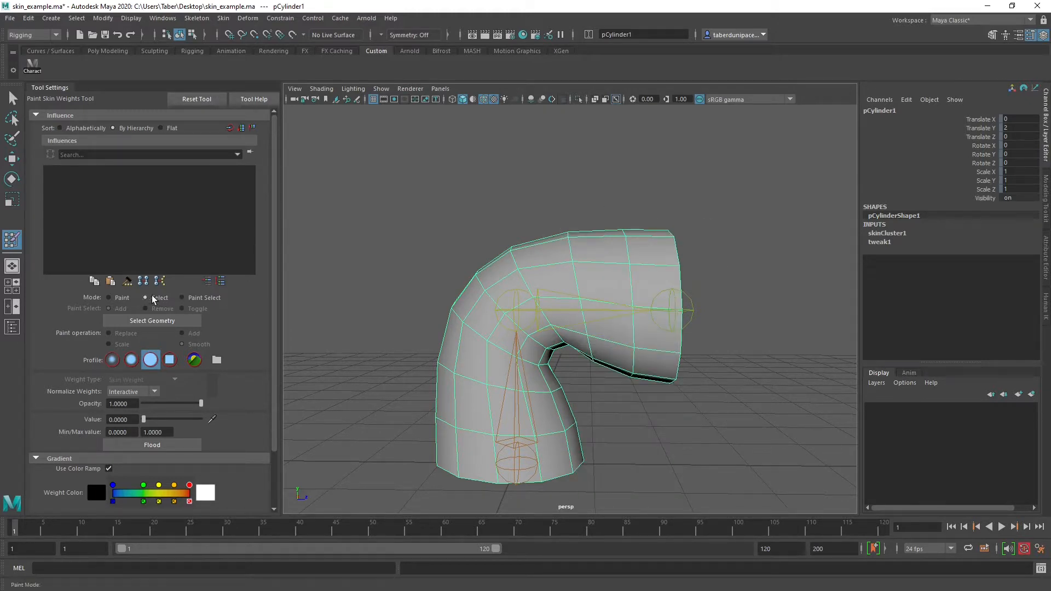
pyautogui.keyDown('alt'); pyautogui.moveTo(541, 283); pyautogui.dragTo(526, 262); pyautogui.keyUp('alt')
pyautogui.moveTo(571, 249); pyautogui.dragTo(536, 251, button='right')
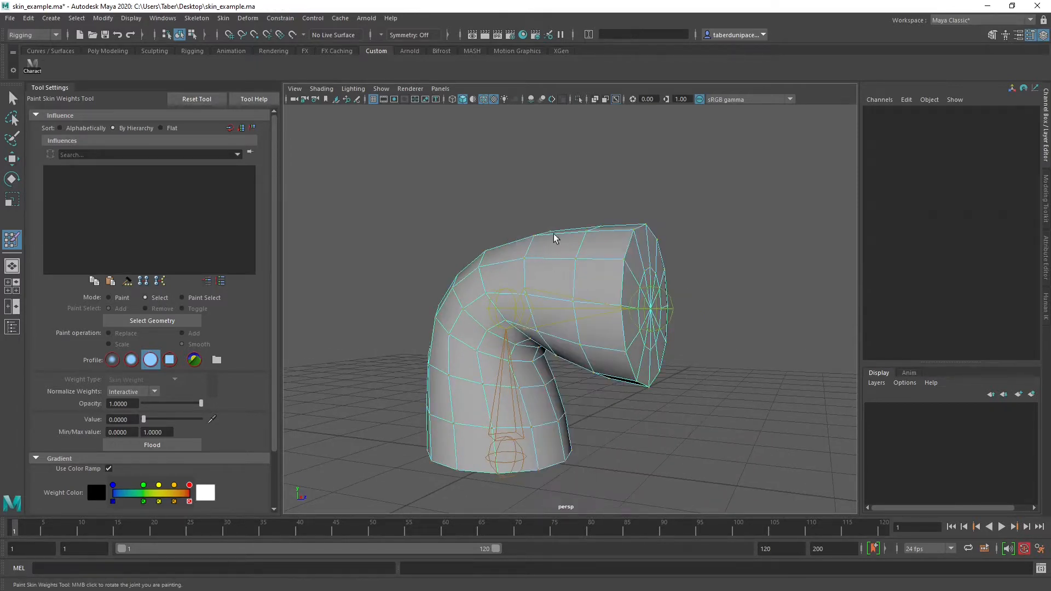
pyautogui.moveTo(534, 186); pyautogui.dragTo(669, 257)
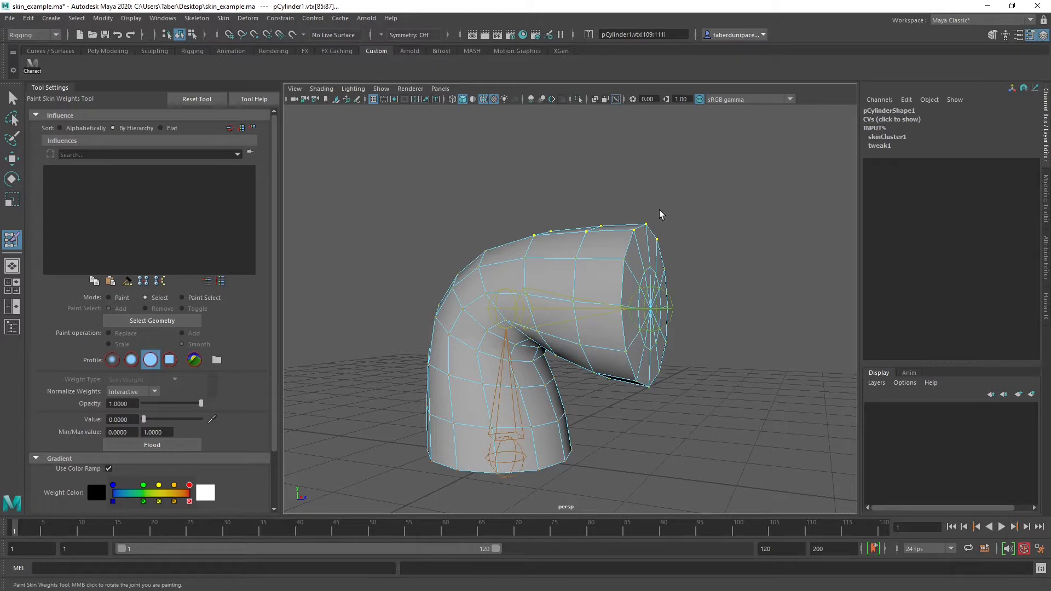
# Grow the vertex selection until it covers the whole cylinder, and display joint1's weights in Paint mode
pyautogui.hotkey('shift', '.')
pyautogui.hotkey('shift', '.')
pyautogui.hotkey('shift', '.')
pyautogui.hotkey('shift', '.')
pyautogui.hotkey('shift', '.')
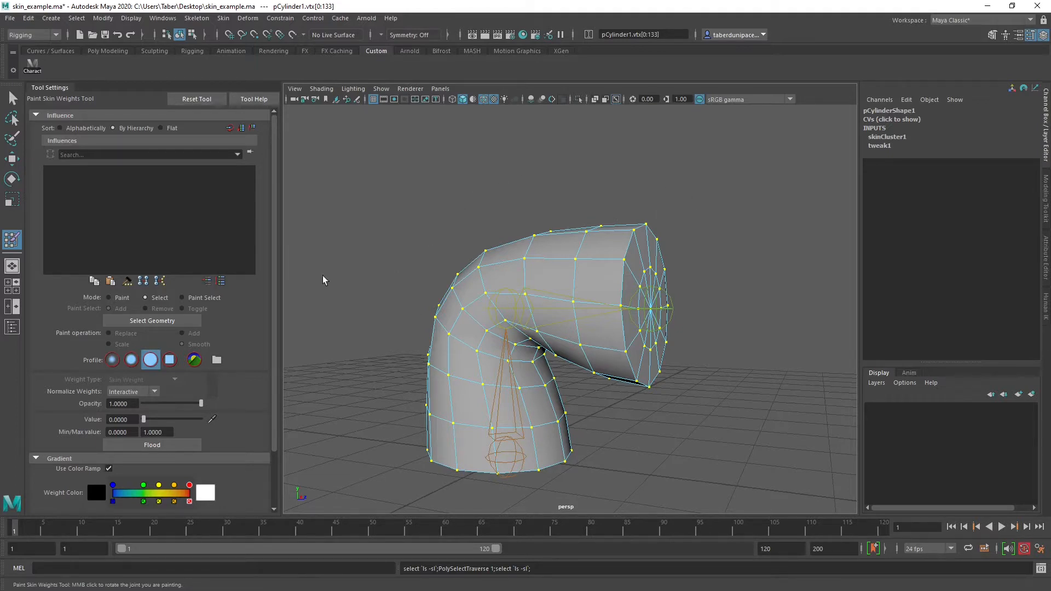
pyautogui.click(109, 298)
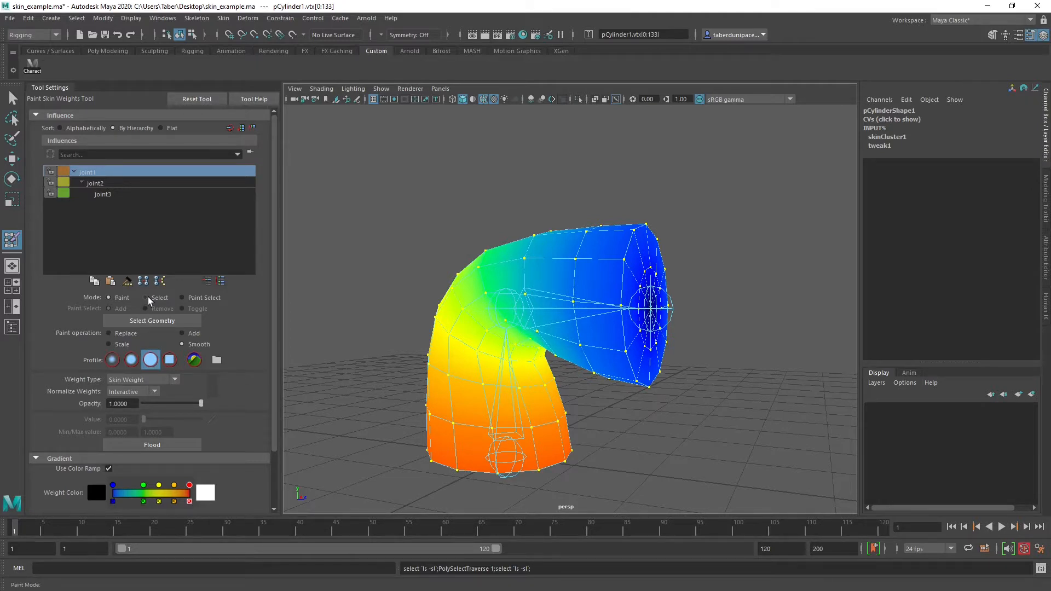
# Use Paint Select with Remove to deselect vertices along the upper side of the bent section, and return to Paint mode
pyautogui.click(195, 299)
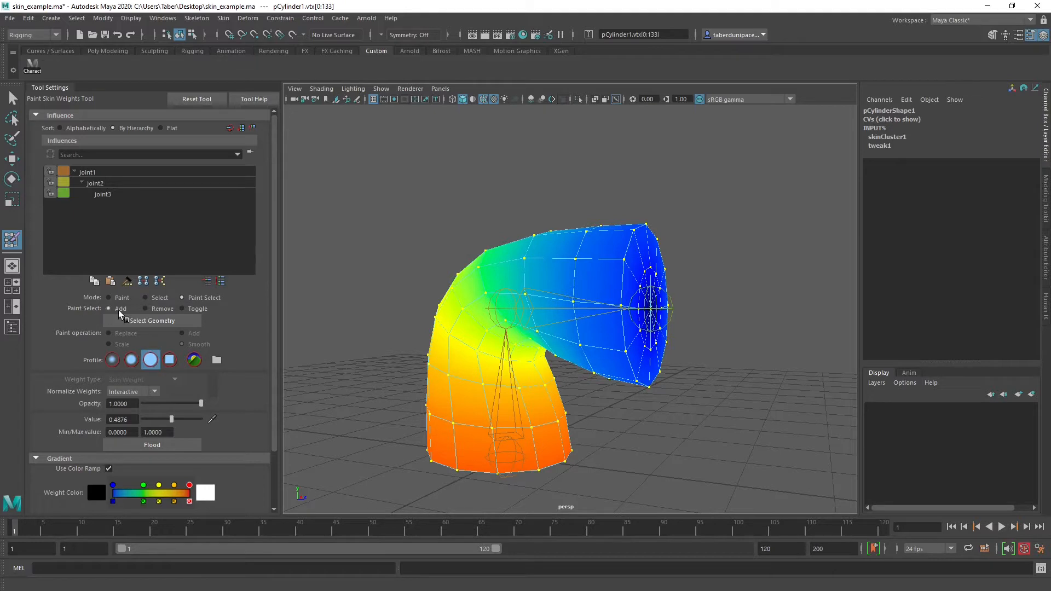
pyautogui.click(147, 308)
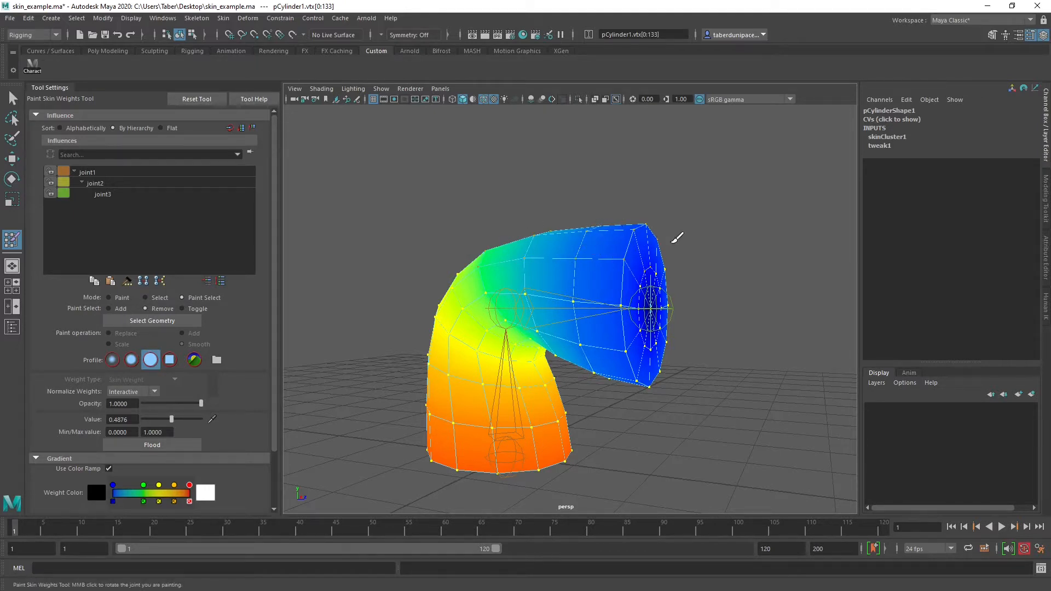
pyautogui.click(537, 237)
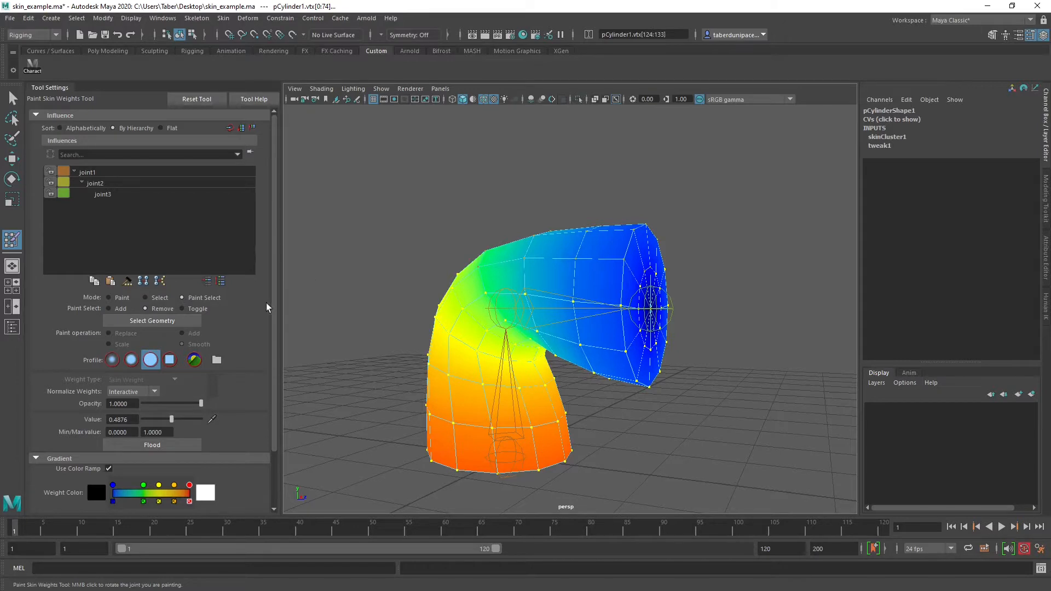
pyautogui.click(157, 298)
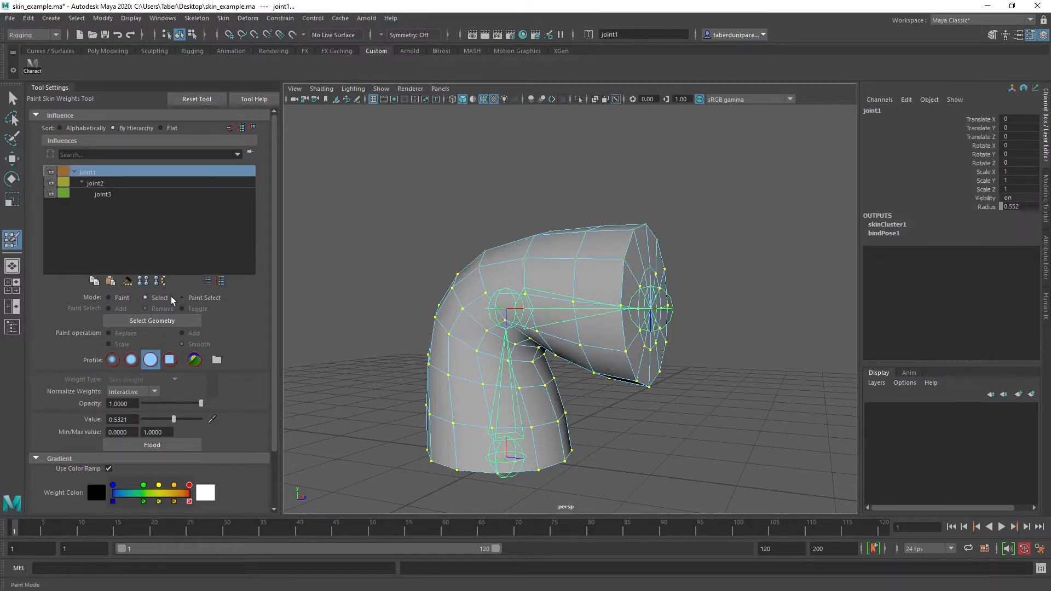
pyautogui.click(114, 297)
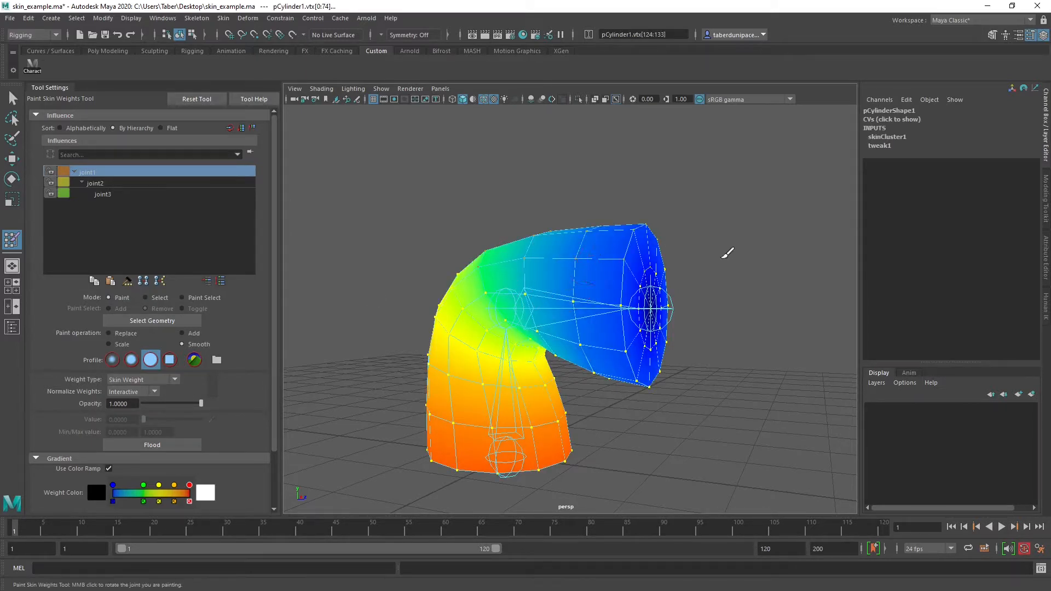
# Clear the vertex selection using the Move tool, select the whole cylinder as an object and reactivate Paint Skin Weights
pyautogui.press('w')
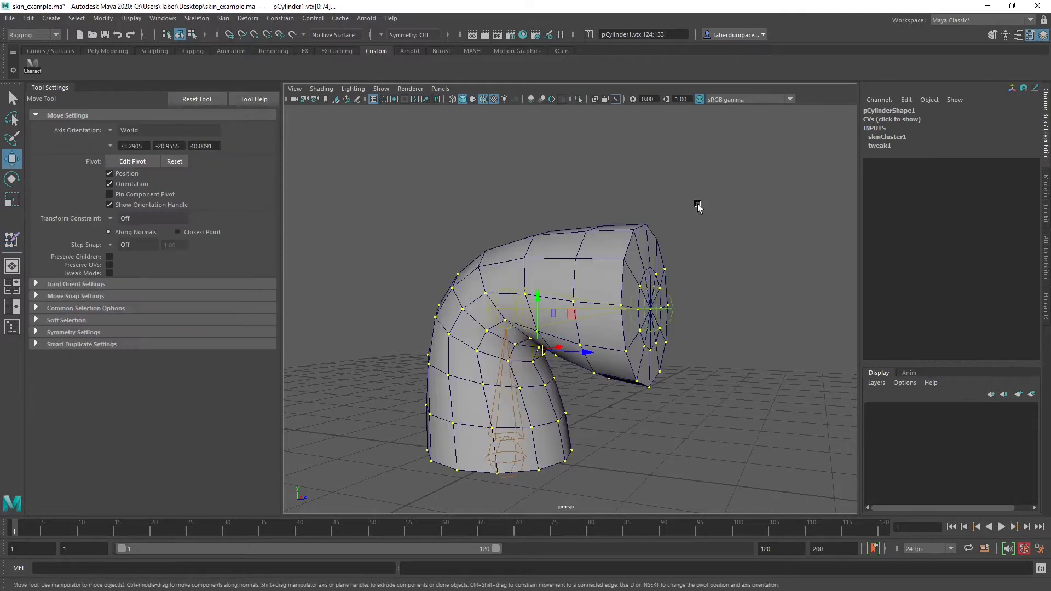
pyautogui.click(707, 193)
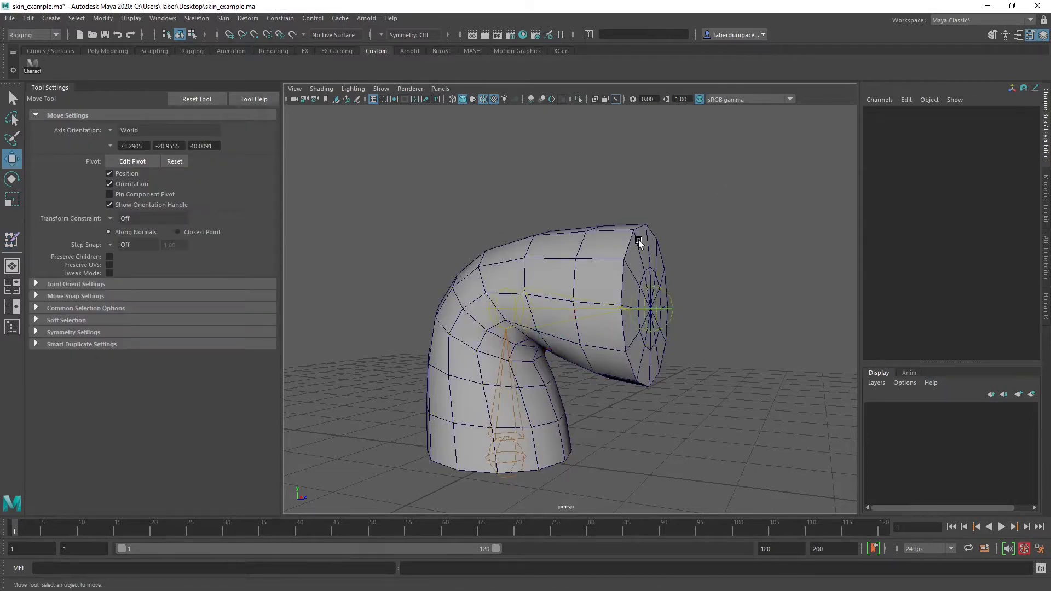
pyautogui.moveTo(637, 241); pyautogui.dragTo(766, 176, button='right')
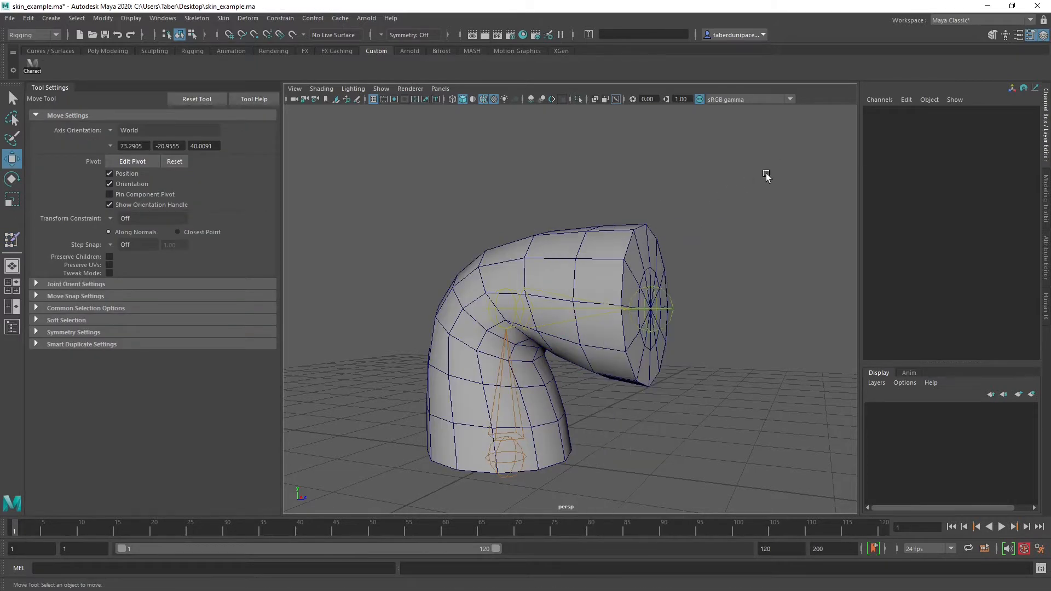
pyautogui.click(624, 232)
pyautogui.moveTo(619, 238)
pyautogui.mouseDown(button='right')
pyautogui.moveTo(624, 425)
pyautogui.moveTo(700, 420)
pyautogui.moveTo(700, 449)
pyautogui.moveTo(773, 455)
pyautogui.mouseUp(button='right')
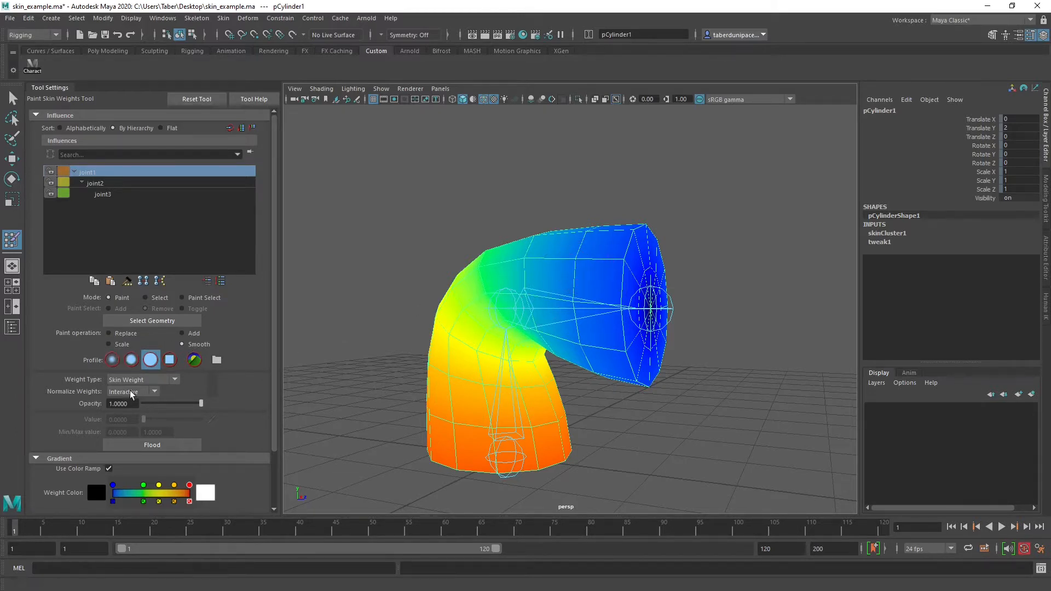
# Compare the Gaussian, soft and solid brush profiles, choose the soft brush and set the paint operation to Replace
pyautogui.keyDown('alt'); pyautogui.moveTo(411, 296); pyautogui.dragTo(420, 321); pyautogui.keyUp('alt')
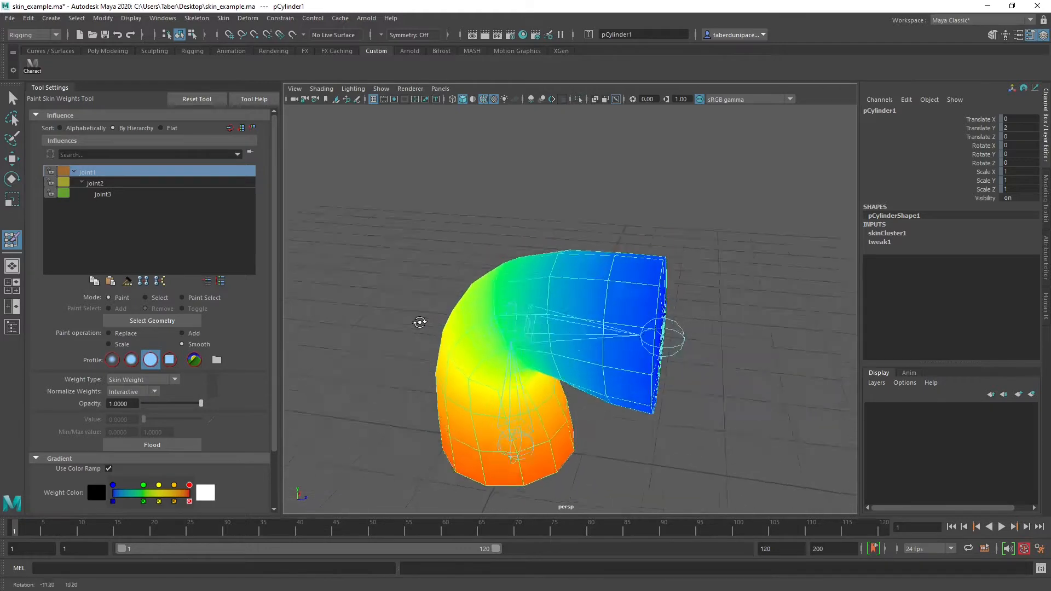
pyautogui.moveTo(438, 326)
pyautogui.keyDown('alt'); pyautogui.mouseDown(button='right')
pyautogui.moveTo(568, 328)
pyautogui.moveTo(547, 317)
pyautogui.mouseUp(button='right'); pyautogui.keyUp('alt')
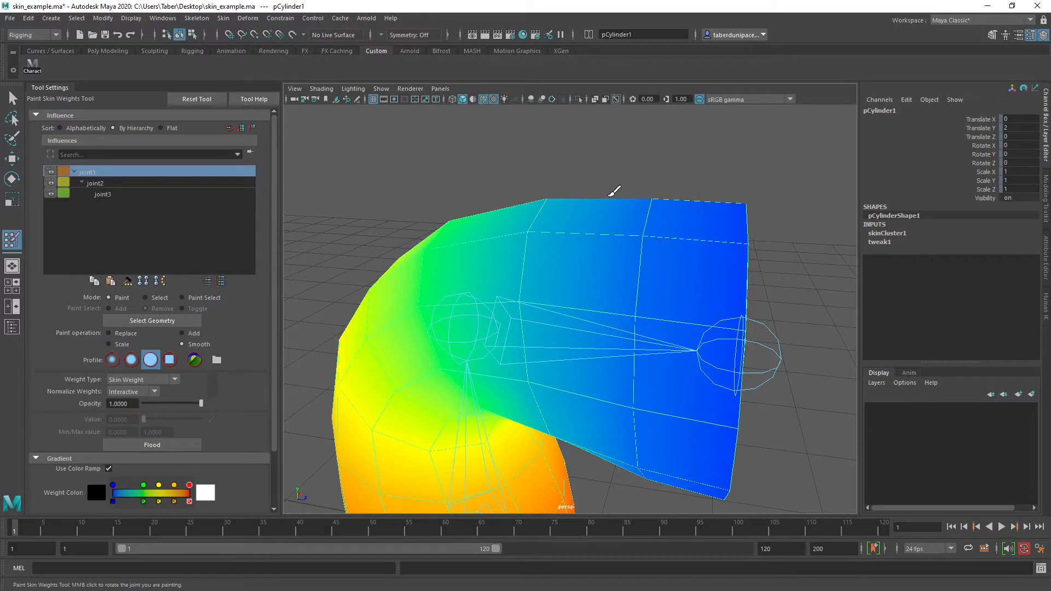
pyautogui.click(113, 360)
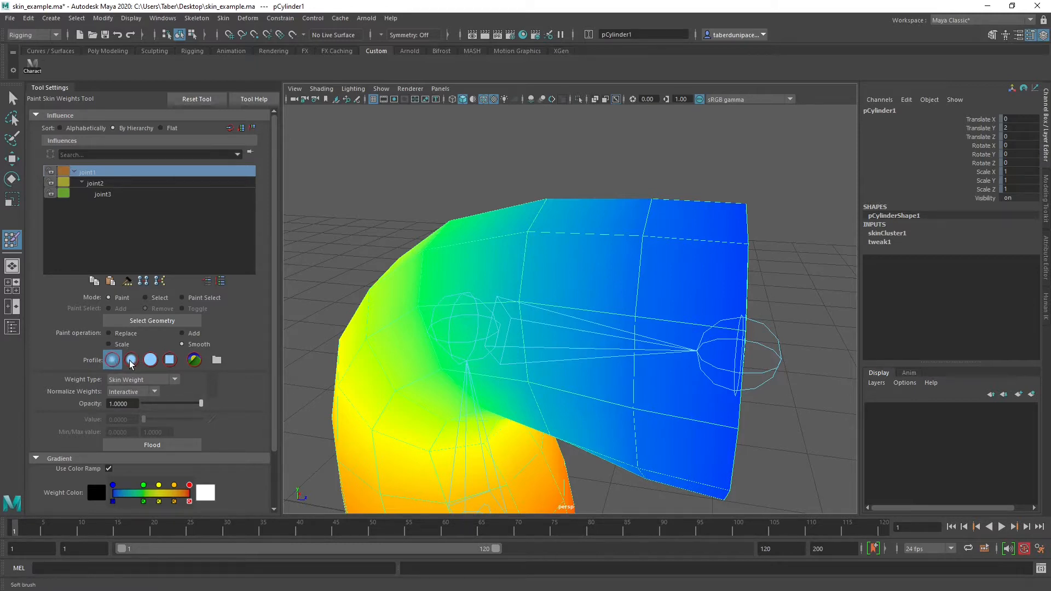
pyautogui.click(132, 362)
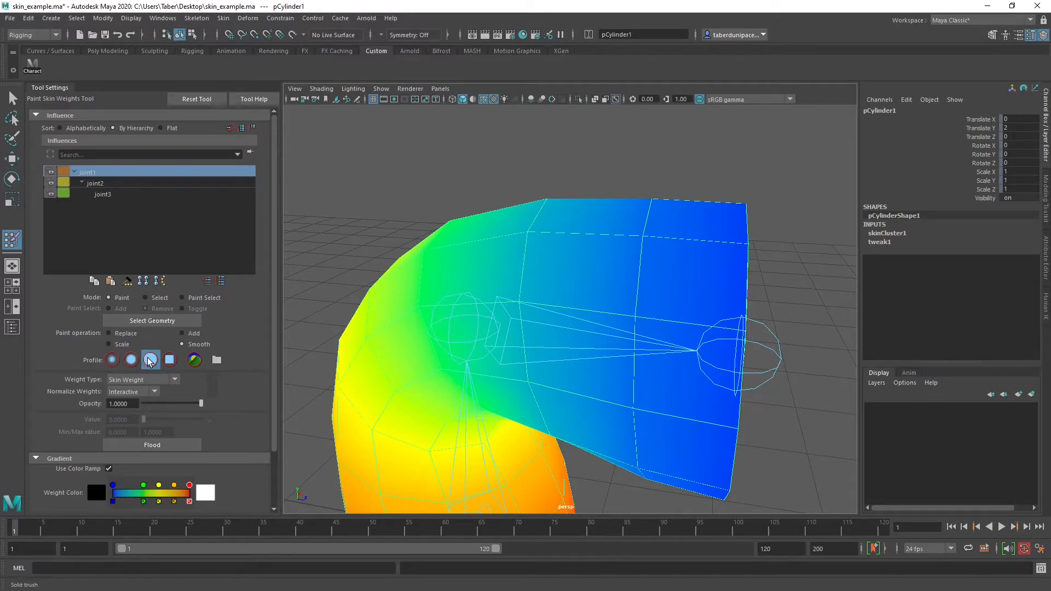
pyautogui.click(112, 361)
pyautogui.click(130, 361)
pyautogui.click(151, 361)
pyautogui.click(132, 361)
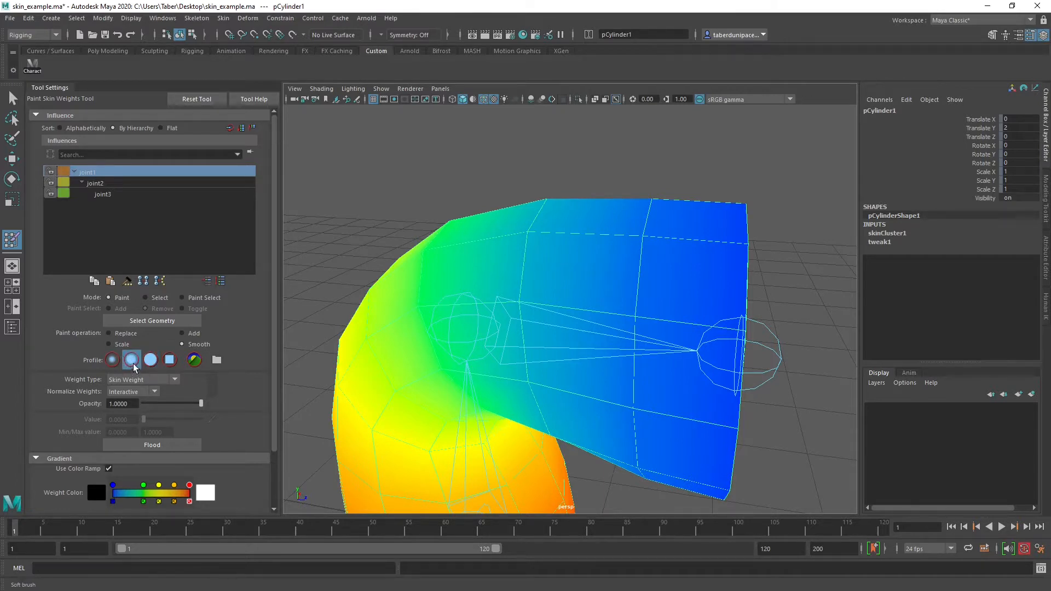
pyautogui.click(123, 335)
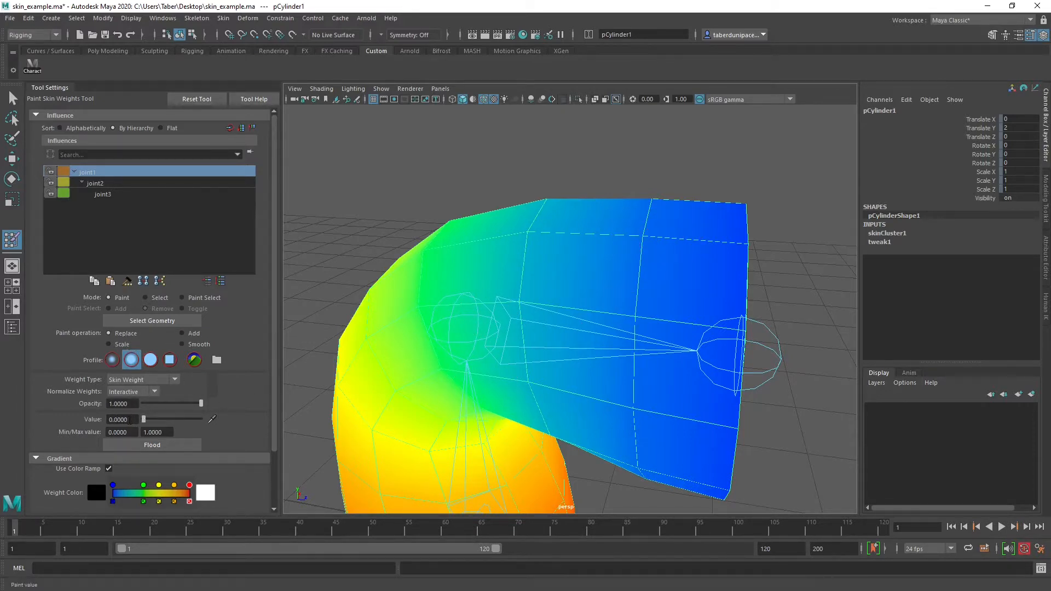
# Expand the Stroke settings of Paint Skin Weights to show the brush radius and stamp options
pyautogui.moveTo(455, 328)
pyautogui.keyDown('alt'); pyautogui.mouseDown()
pyautogui.moveTo(517, 473)
pyautogui.moveTo(534, 293)
pyautogui.moveTo(582, 287)
pyautogui.moveTo(569, 250)
pyautogui.mouseUp(); pyautogui.keyUp('alt')
pyautogui.keyDown('alt'); pyautogui.moveTo(650, 254); pyautogui.dragTo(575, 329); pyautogui.keyUp('alt')
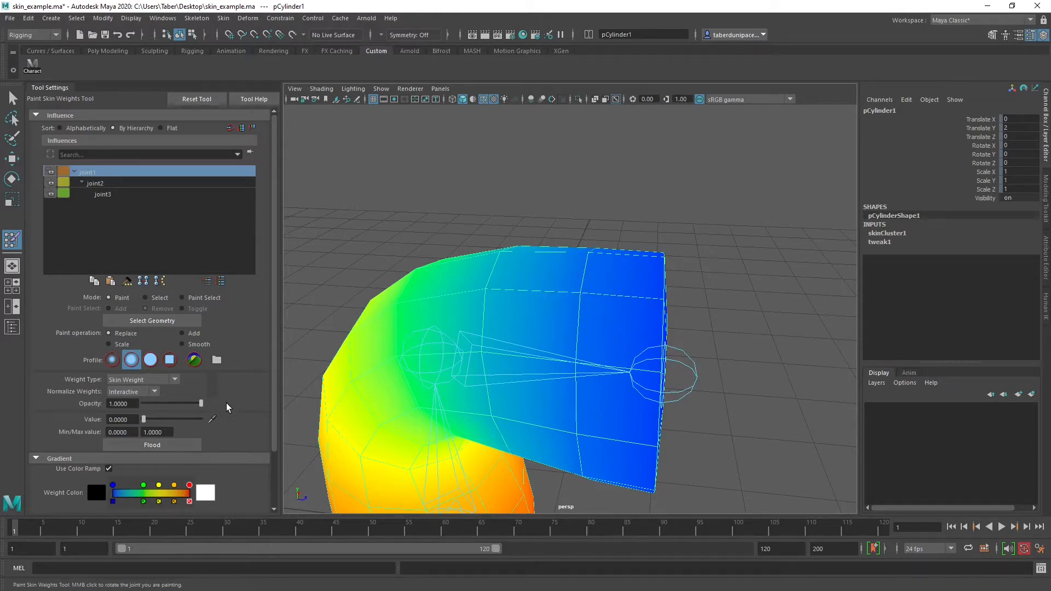
pyautogui.scroll(-3, 228, 408)
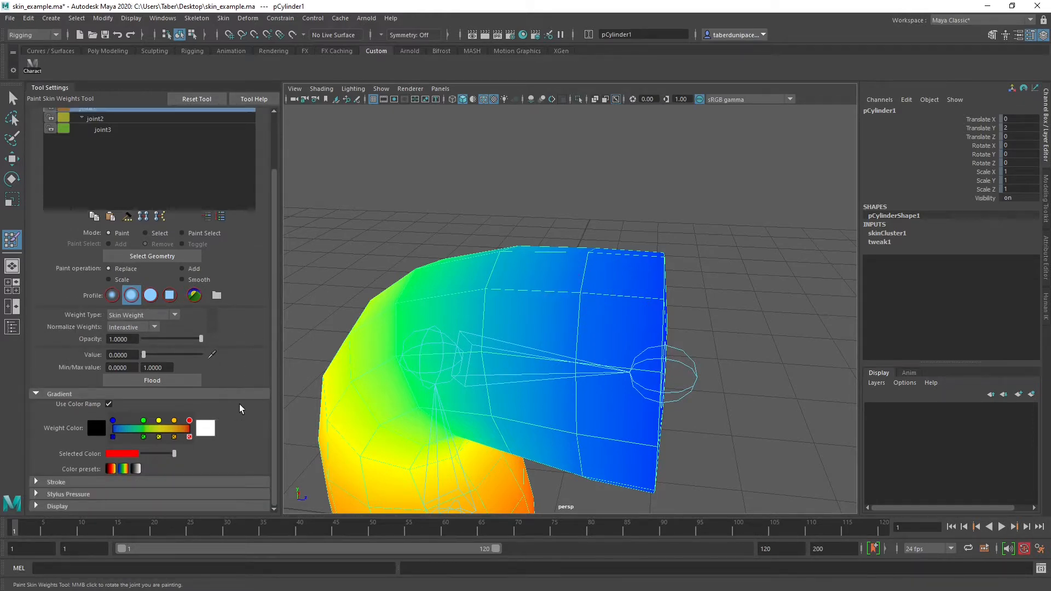
pyautogui.click(36, 483)
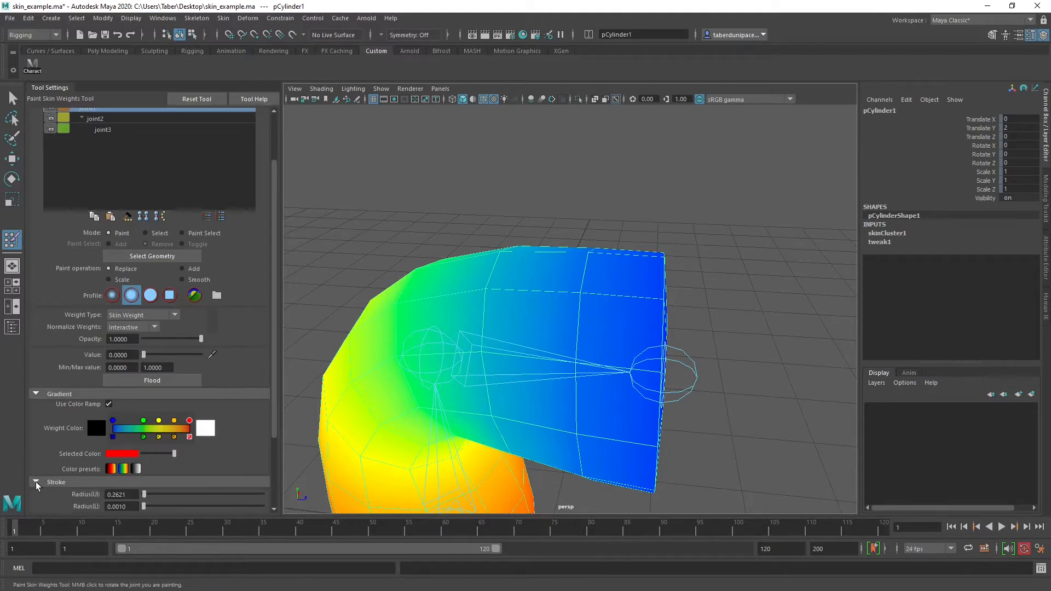
pyautogui.scroll(-3, 48, 450)
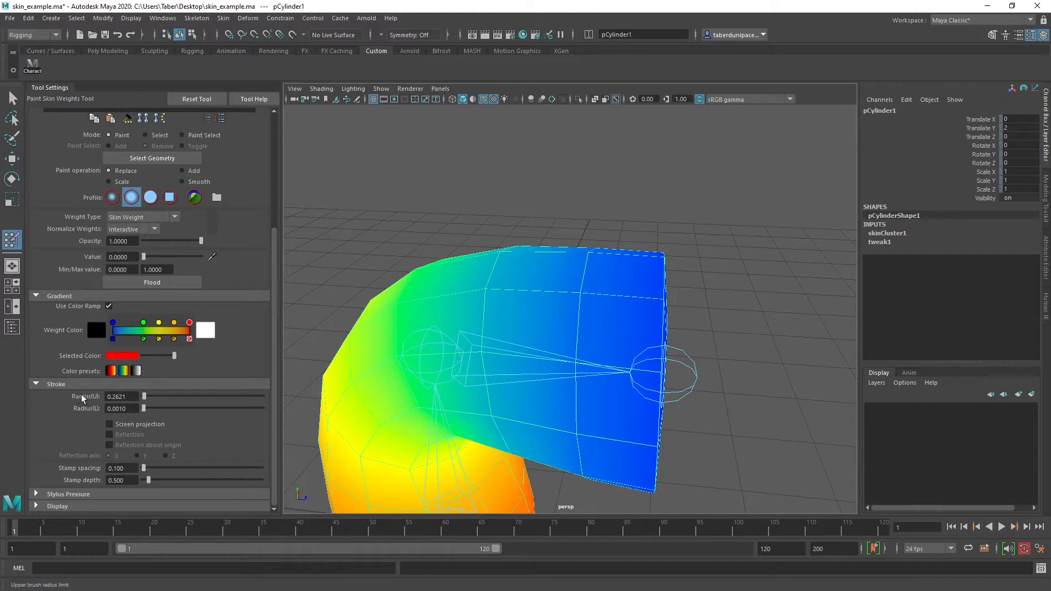
# Paint joint1's weight toward 0 around the edge loop next to the cylinder's bent end, using the soft brush in Replace mode
pyautogui.scroll(5, 41, 390)
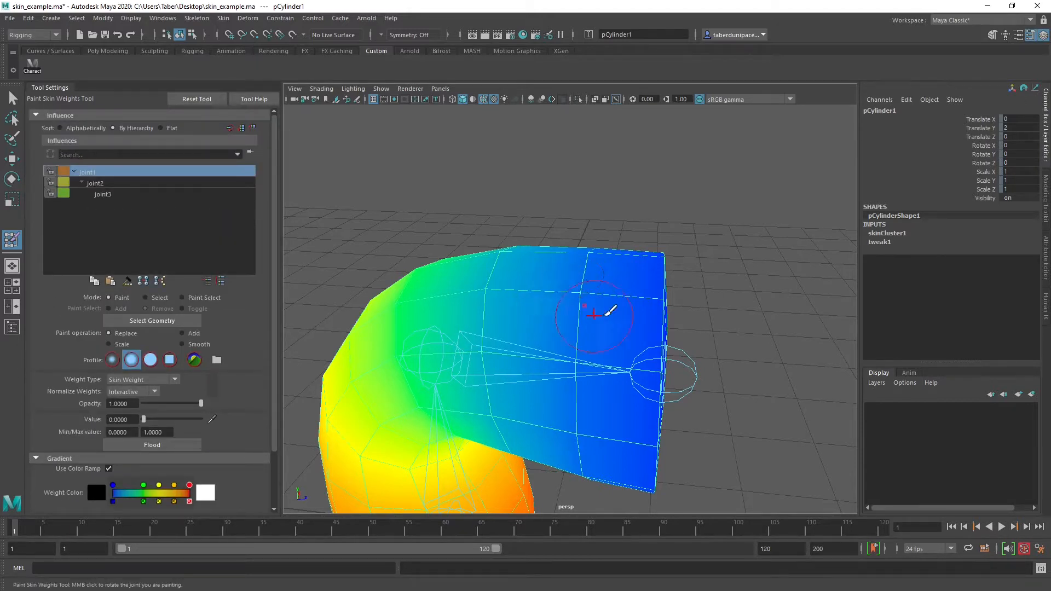
pyautogui.moveTo(579, 281)
pyautogui.mouseDown()
pyautogui.moveTo(620, 292)
pyautogui.moveTo(581, 293)
pyautogui.mouseUp()
pyautogui.moveTo(591, 300)
pyautogui.mouseDown()
pyautogui.moveTo(592, 274)
pyautogui.moveTo(588, 358)
pyautogui.moveTo(604, 333)
pyautogui.mouseUp()
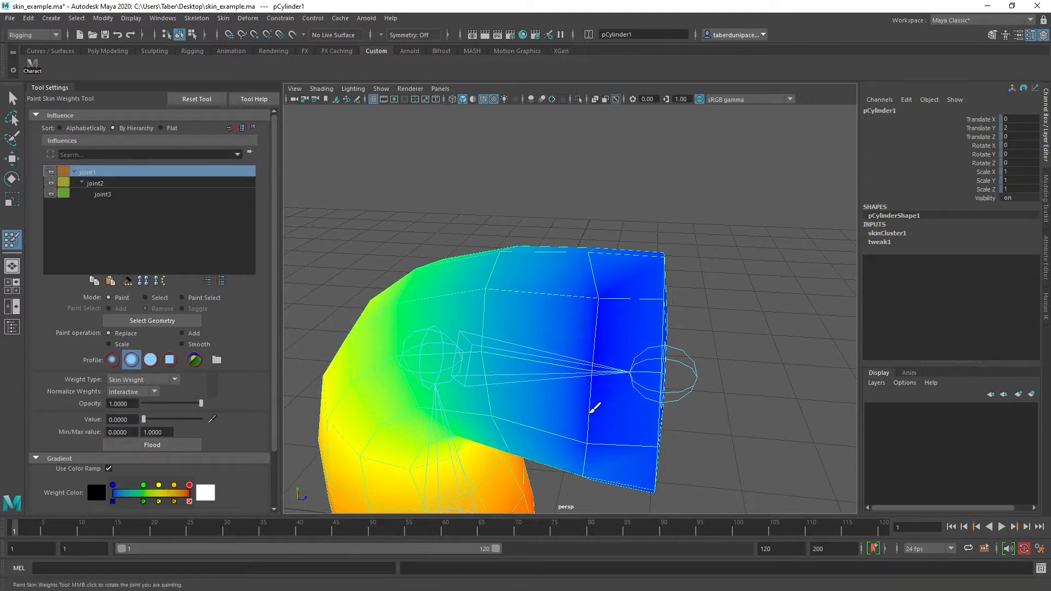
pyautogui.moveTo(594, 408)
pyautogui.mouseDown()
pyautogui.moveTo(596, 462)
pyautogui.moveTo(608, 244)
pyautogui.moveTo(618, 330)
pyautogui.mouseUp()
pyautogui.moveTo(627, 424)
pyautogui.mouseDown()
pyautogui.moveTo(623, 316)
pyautogui.moveTo(619, 402)
pyautogui.mouseUp()
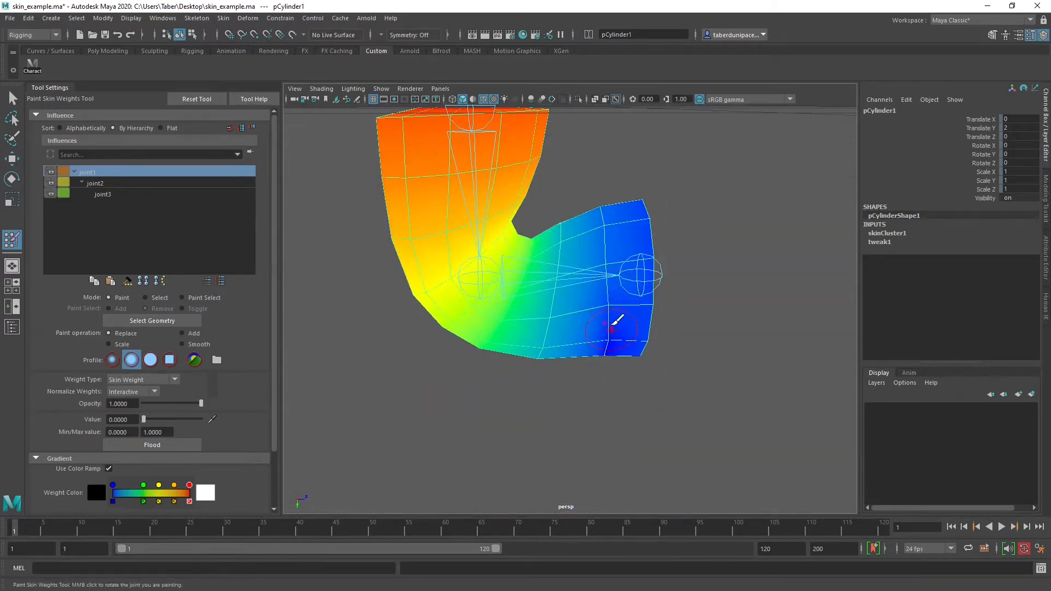
pyautogui.moveTo(612, 324)
pyautogui.mouseDown()
pyautogui.moveTo(614, 206)
pyautogui.moveTo(596, 316)
pyautogui.moveTo(622, 318)
pyautogui.moveTo(622, 167)
pyautogui.moveTo(624, 239)
pyautogui.moveTo(629, 181)
pyautogui.moveTo(614, 232)
pyautogui.moveTo(629, 244)
pyautogui.moveTo(606, 259)
pyautogui.mouseUp()
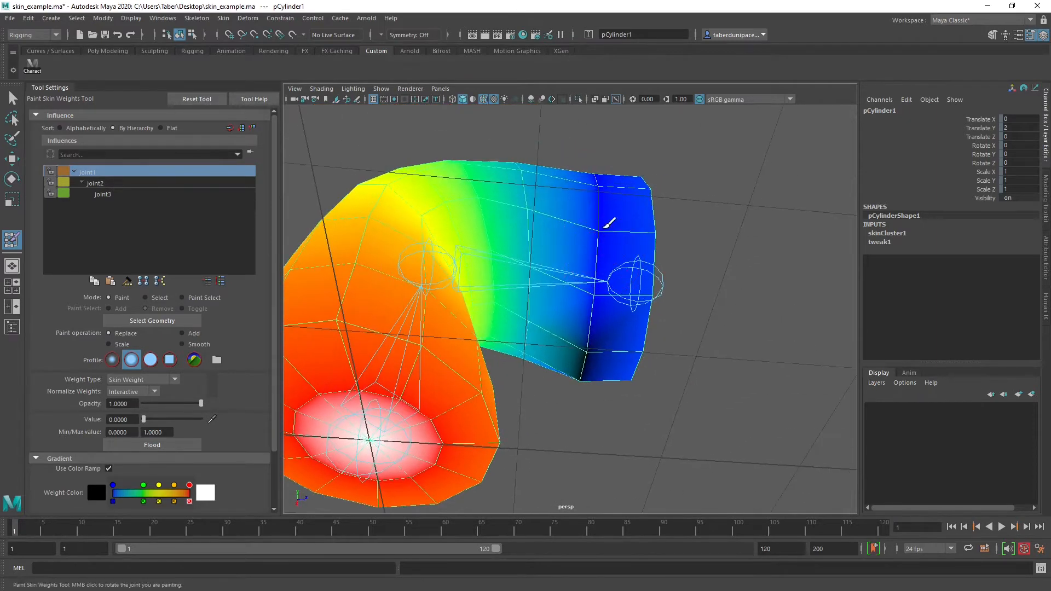
pyautogui.moveTo(604, 199)
pyautogui.keyDown('alt'); pyautogui.mouseDown()
pyautogui.moveTo(582, 227)
pyautogui.moveTo(591, 356)
pyautogui.mouseUp(); pyautogui.keyUp('alt')
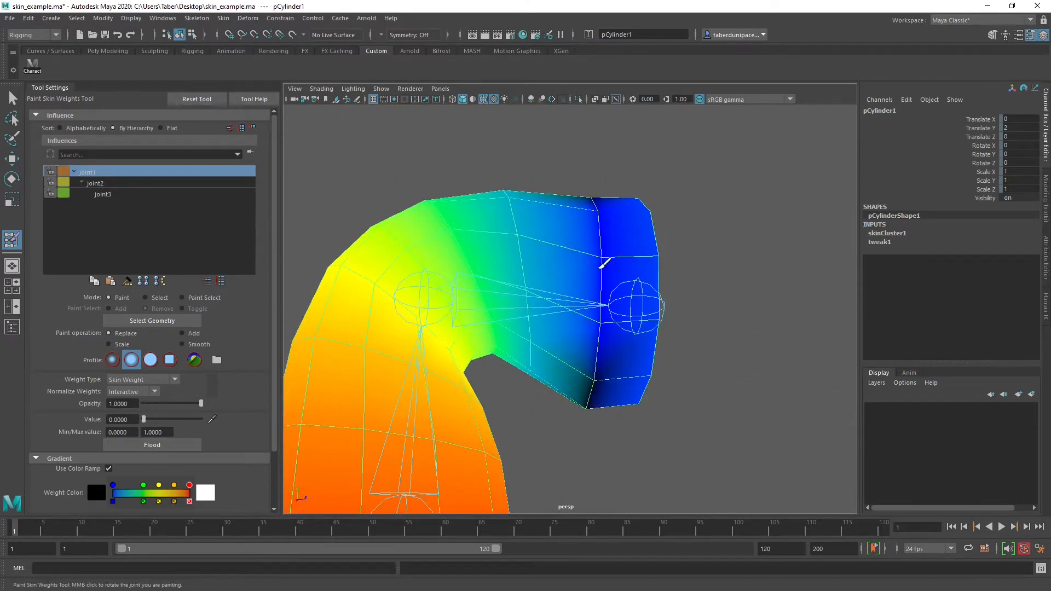
pyautogui.moveTo(599, 263)
pyautogui.mouseDown()
pyautogui.moveTo(647, 227)
pyautogui.moveTo(670, 274)
pyautogui.moveTo(662, 274)
pyautogui.moveTo(636, 354)
pyautogui.moveTo(520, 352)
pyautogui.moveTo(540, 364)
pyautogui.mouseUp()
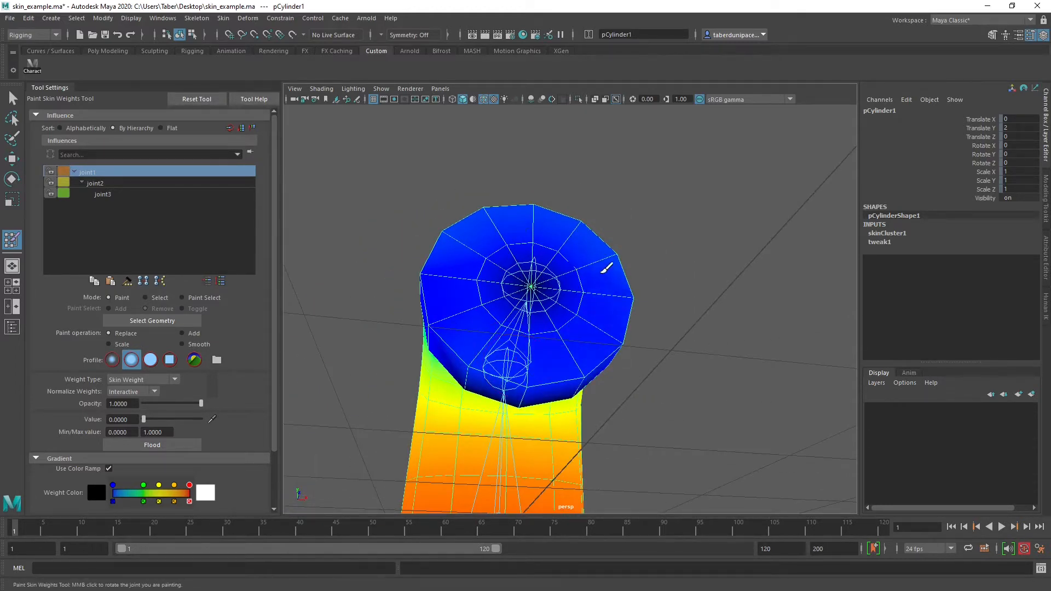
# Paint joint1's weight toward 0 over the end cap and the remaining sides of the cylinder's bent end
pyautogui.click(569, 316)
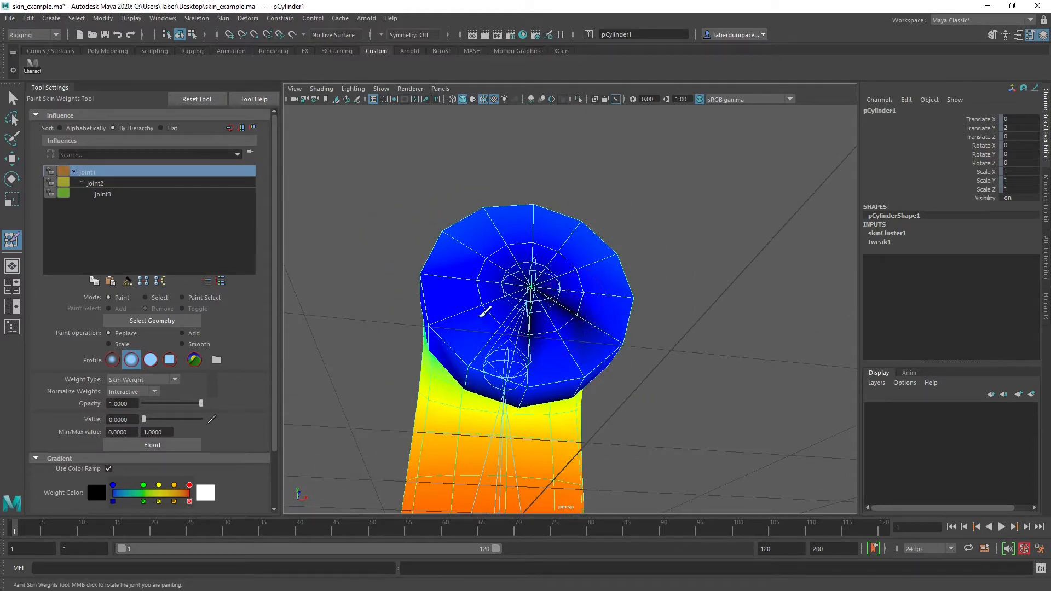
pyautogui.keyDown('alt'); pyautogui.moveTo(460, 296); pyautogui.dragTo(565, 347); pyautogui.keyUp('alt')
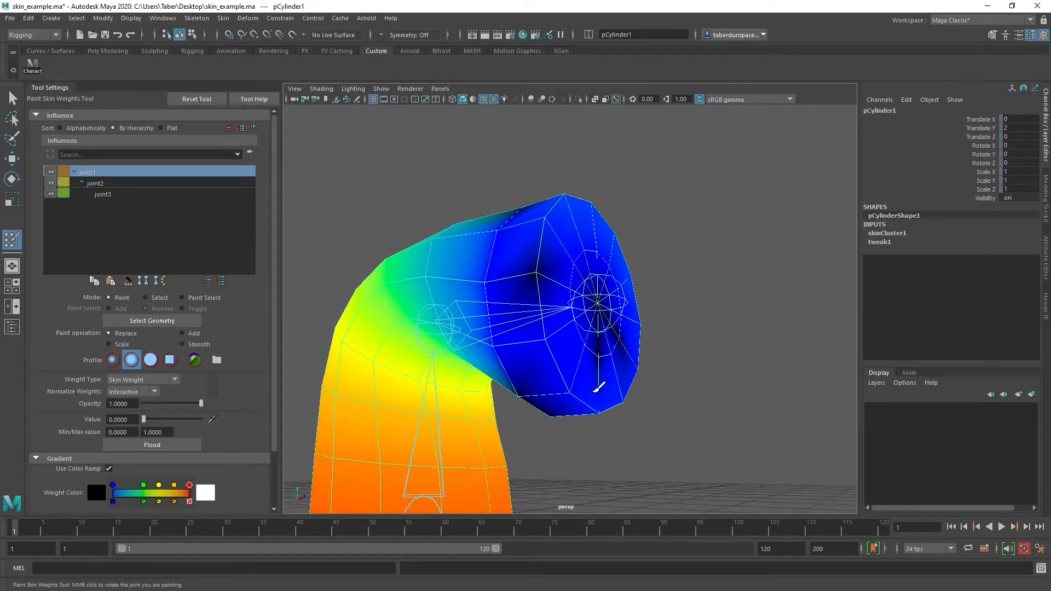
pyautogui.keyDown('alt'); pyautogui.moveTo(532, 301); pyautogui.dragTo(586, 363); pyautogui.keyUp('alt')
pyautogui.click(604, 338)
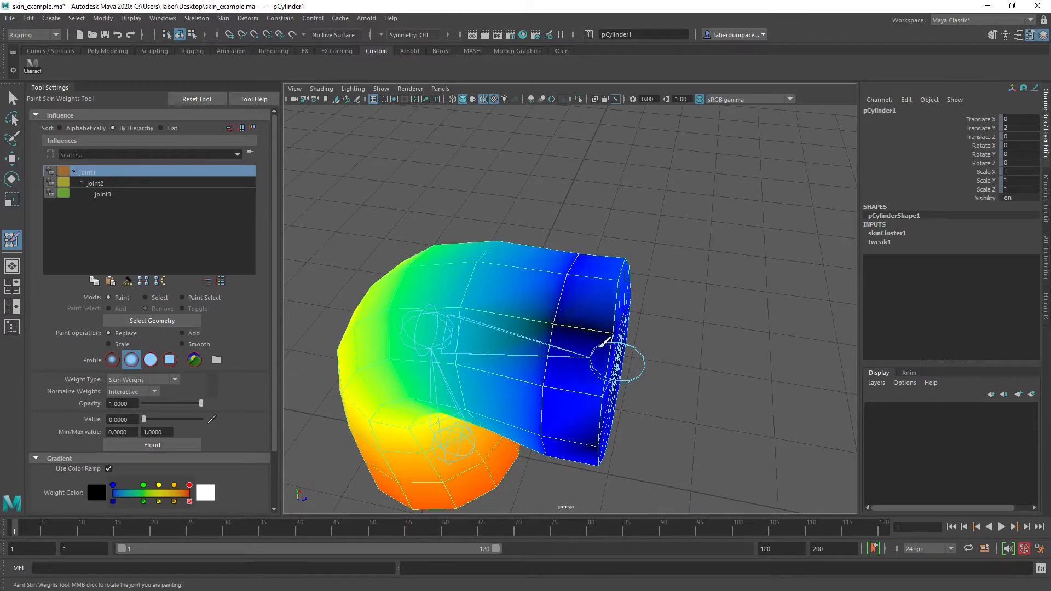
pyautogui.moveTo(603, 318)
pyautogui.keyDown('alt'); pyautogui.mouseDown()
pyautogui.moveTo(520, 328)
pyautogui.moveTo(475, 353)
pyautogui.mouseUp(); pyautogui.keyUp('alt')
pyautogui.click(494, 354)
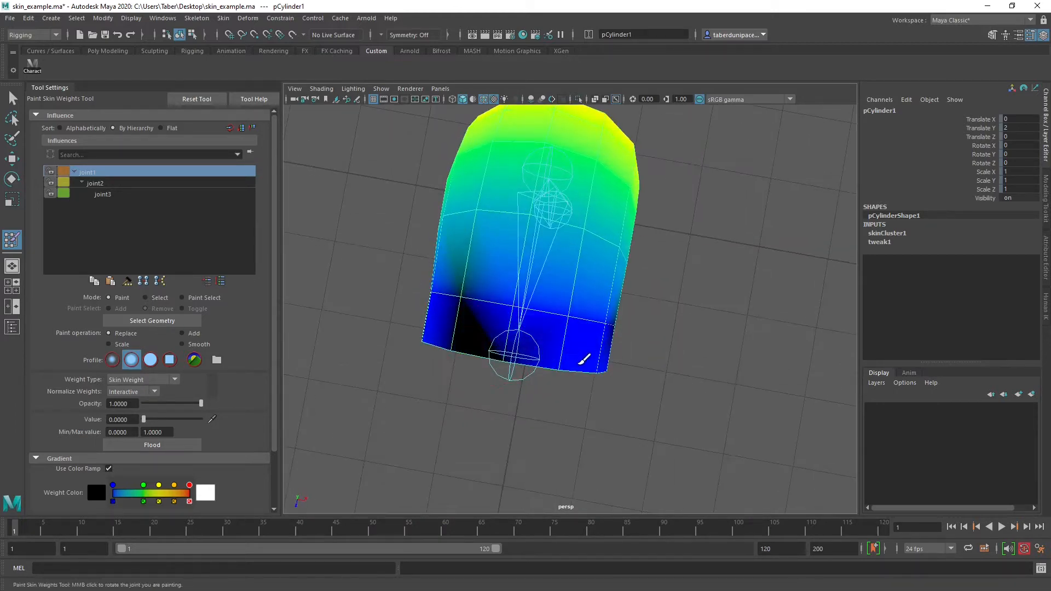
pyautogui.moveTo(584, 359)
pyautogui.keyDown('alt'); pyautogui.mouseDown()
pyautogui.moveTo(469, 335)
pyautogui.moveTo(511, 228)
pyautogui.mouseUp(); pyautogui.keyUp('alt')
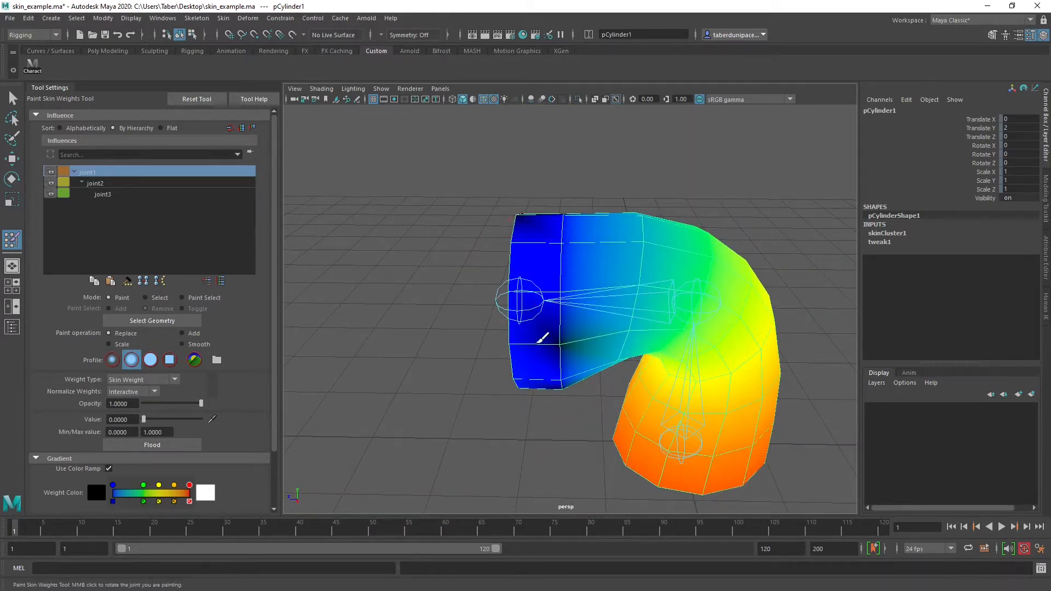
pyautogui.click(561, 214)
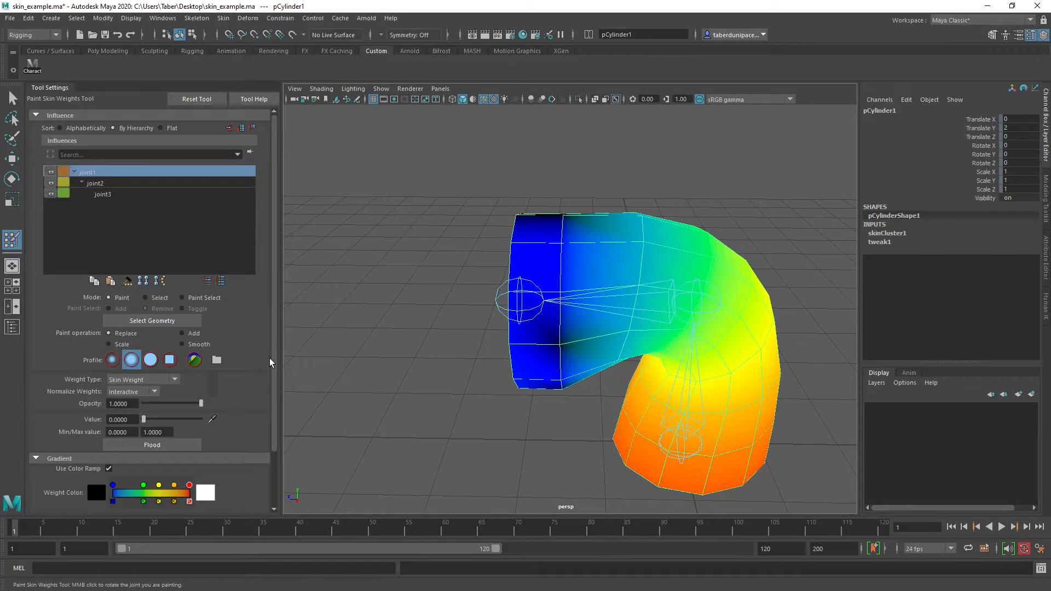
# Review the Radius(U) and Radius(L) brush settings under Stroke and collapse the section
pyautogui.scroll(-2, 109, 438)
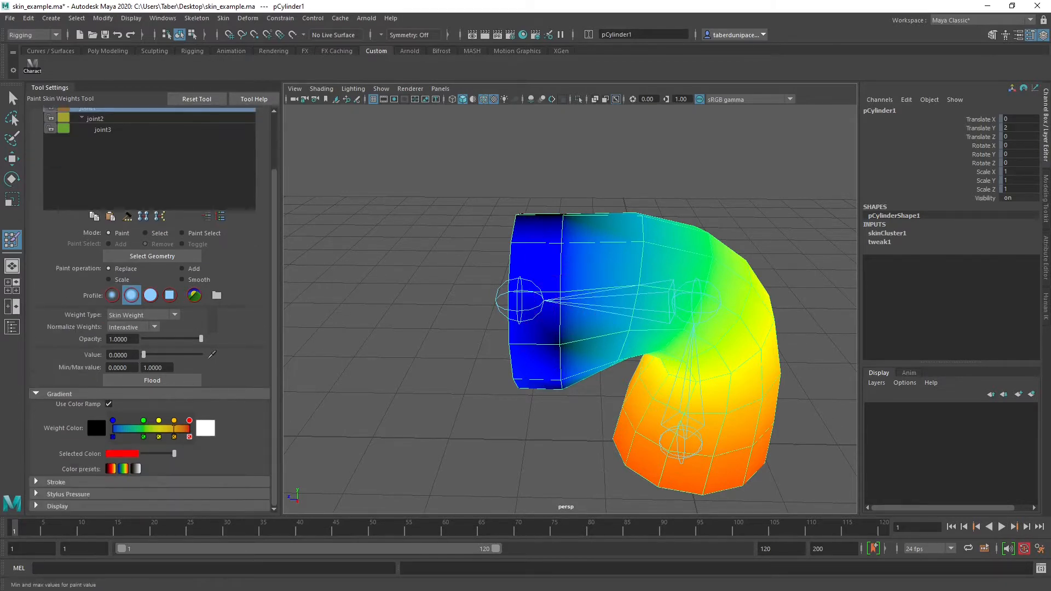
pyautogui.click(36, 482)
pyautogui.scroll(-2, 66, 465)
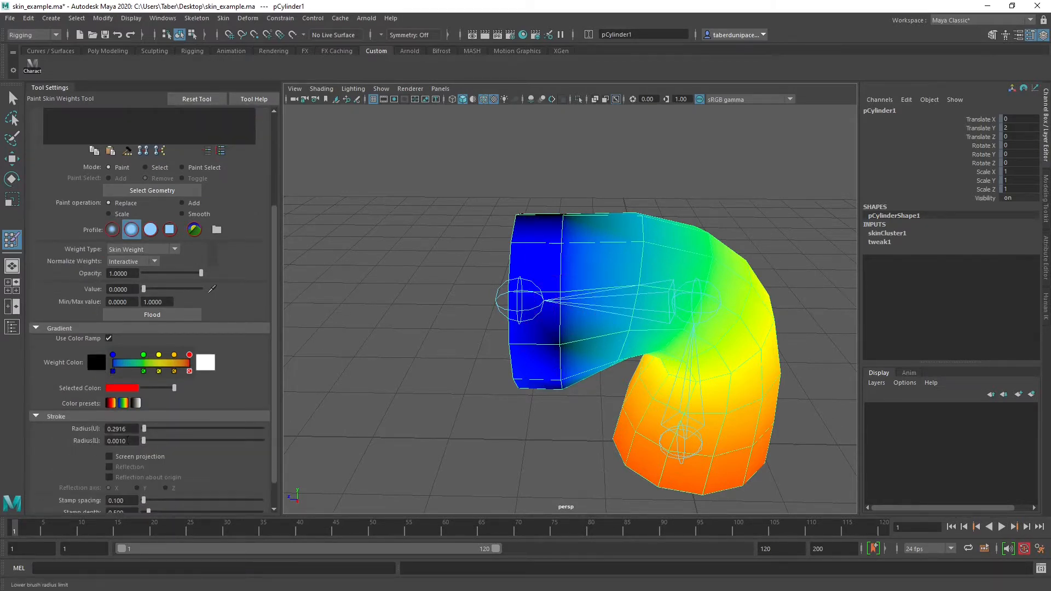
pyautogui.scroll(-1, 132, 445)
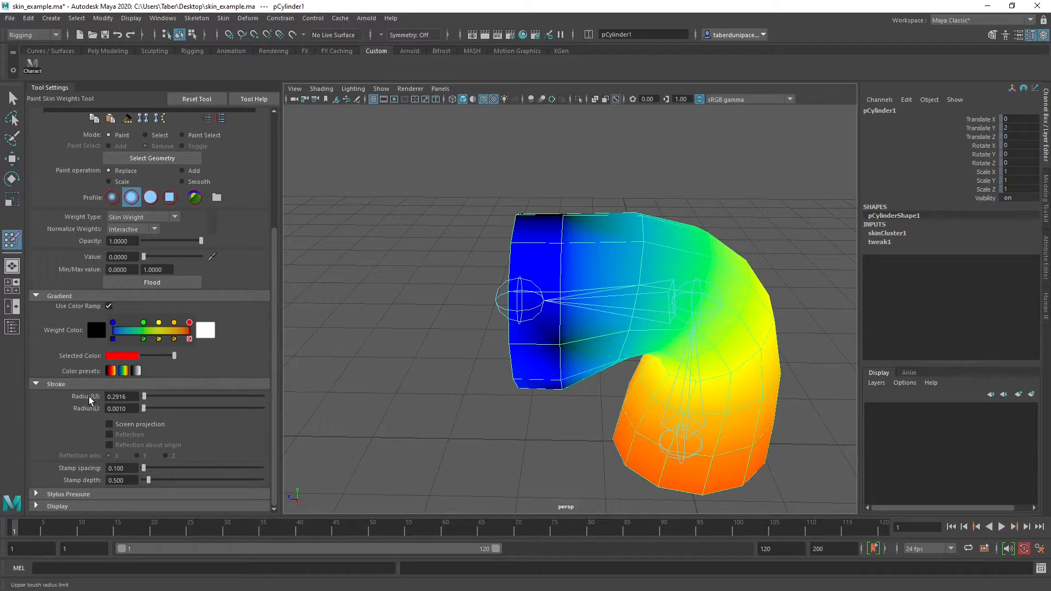
pyautogui.click(36, 385)
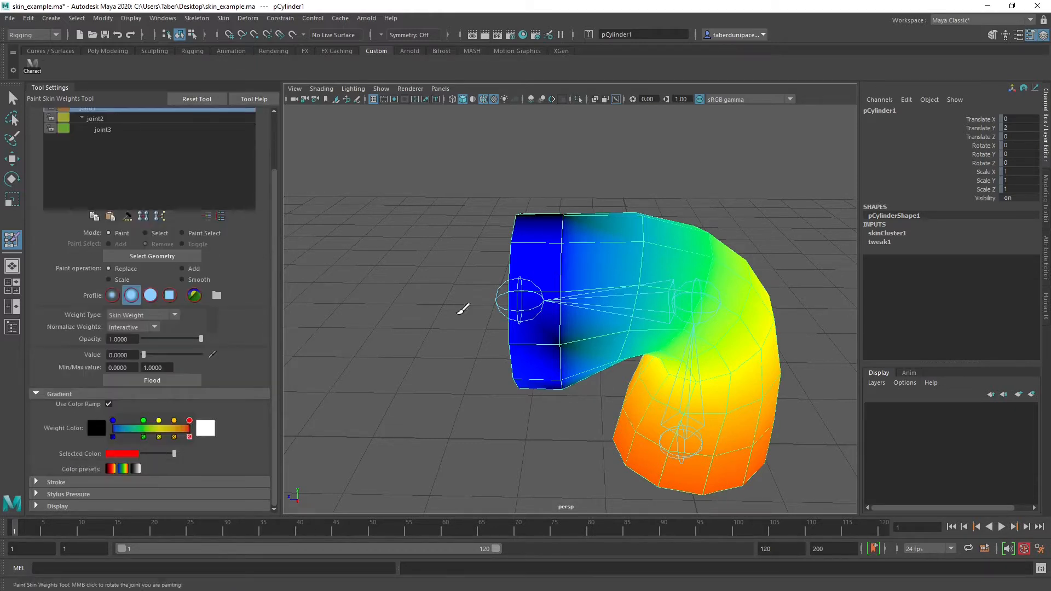
# Switch to the solid brush and paint joint1's weight to 0 all around the cylinder's end section
pyautogui.click(150, 297)
pyautogui.moveTo(553, 235)
pyautogui.mouseDown()
pyautogui.moveTo(563, 251)
pyautogui.moveTo(553, 362)
pyautogui.moveTo(525, 336)
pyautogui.moveTo(548, 450)
pyautogui.moveTo(799, 458)
pyautogui.mouseUp()
pyautogui.scroll(5, 531, 300)
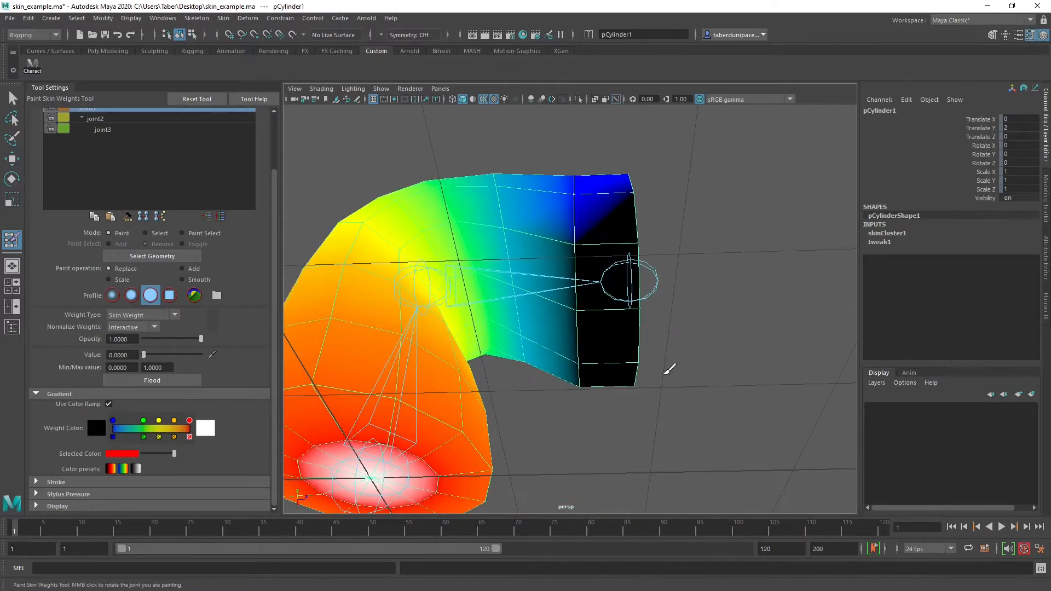
pyautogui.moveTo(606, 219)
pyautogui.keyDown('alt'); pyautogui.mouseDown()
pyautogui.moveTo(606, 343)
pyautogui.moveTo(595, 217)
pyautogui.moveTo(586, 302)
pyautogui.mouseUp(); pyautogui.keyUp('alt')
pyautogui.moveTo(633, 392)
pyautogui.mouseDown()
pyautogui.moveTo(629, 364)
pyautogui.moveTo(438, 356)
pyautogui.moveTo(507, 313)
pyautogui.mouseUp()
pyautogui.moveTo(513, 273)
pyautogui.mouseDown()
pyautogui.moveTo(469, 286)
pyautogui.moveTo(561, 355)
pyautogui.moveTo(437, 272)
pyautogui.mouseUp()
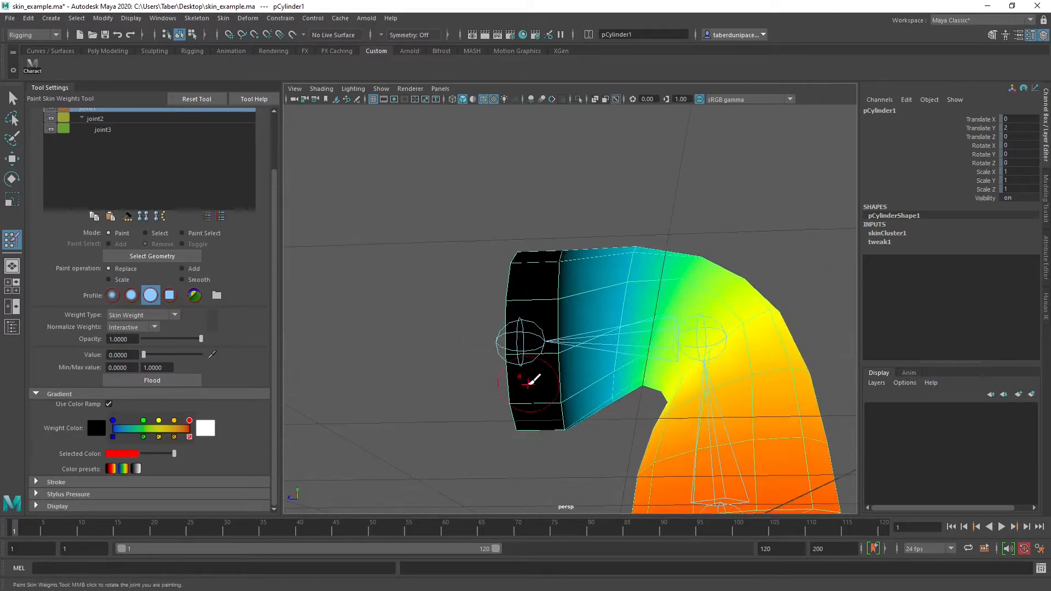
pyautogui.keyDown('alt'); pyautogui.moveTo(528, 384); pyautogui.dragTo(453, 393); pyautogui.keyUp('alt')
pyautogui.scroll(-3, 453, 392)
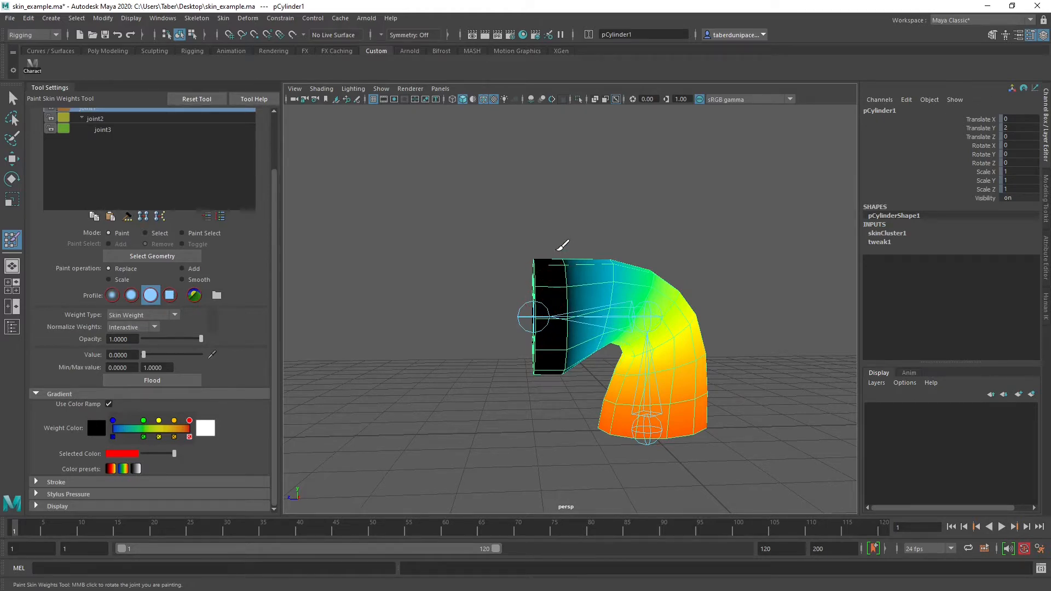
pyautogui.moveTo(563, 241)
pyautogui.keyDown('alt'); pyautogui.mouseDown()
pyautogui.moveTo(793, 253)
pyautogui.moveTo(750, 253)
pyautogui.moveTo(790, 253)
pyautogui.moveTo(761, 254)
pyautogui.mouseUp(); pyautogui.keyUp('alt')
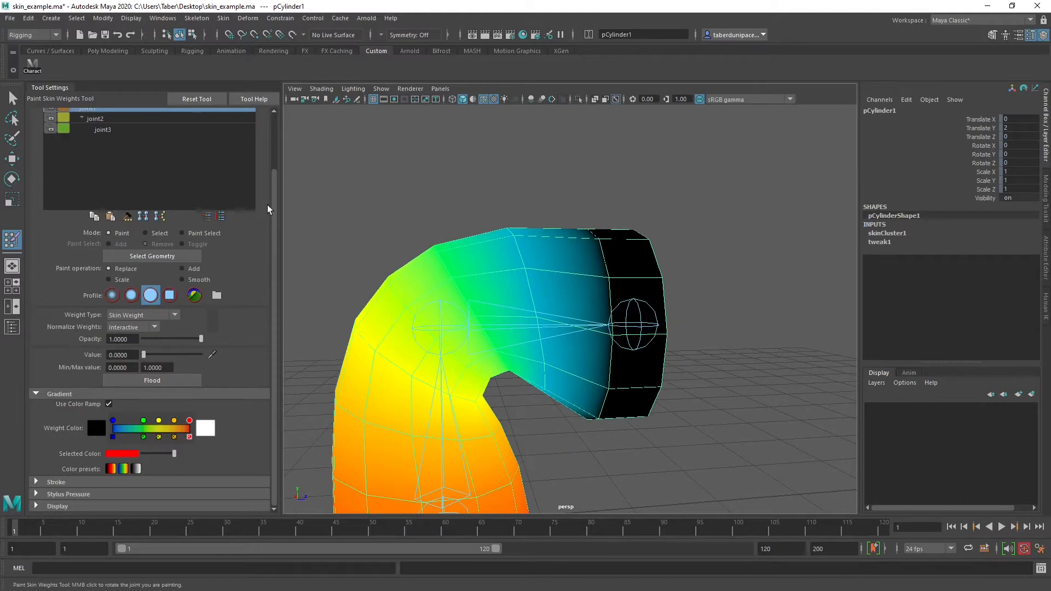
# Inspect the influences of joint2 and joint3 on the cylinder and return to joint1
pyautogui.scroll(2, 158, 247)
pyautogui.click(96, 152)
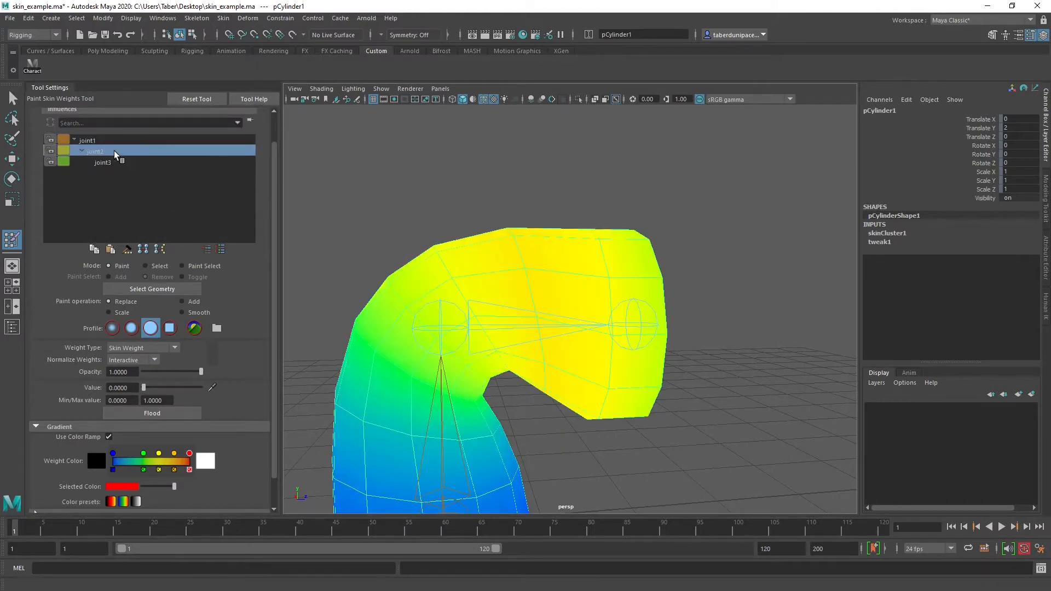
pyautogui.moveTo(697, 266)
pyautogui.keyDown('alt'); pyautogui.mouseDown()
pyautogui.moveTo(602, 259)
pyautogui.moveTo(698, 263)
pyautogui.mouseUp(); pyautogui.keyUp('alt')
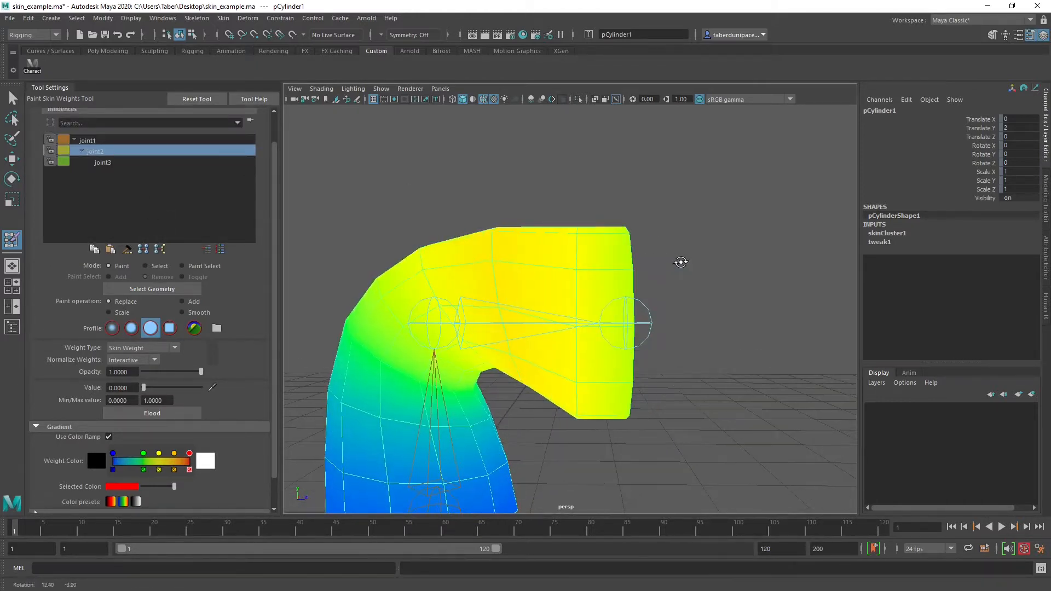
pyautogui.click(131, 164)
pyautogui.keyDown('alt'); pyautogui.moveTo(401, 189); pyautogui.dragTo(723, 210); pyautogui.keyUp('alt')
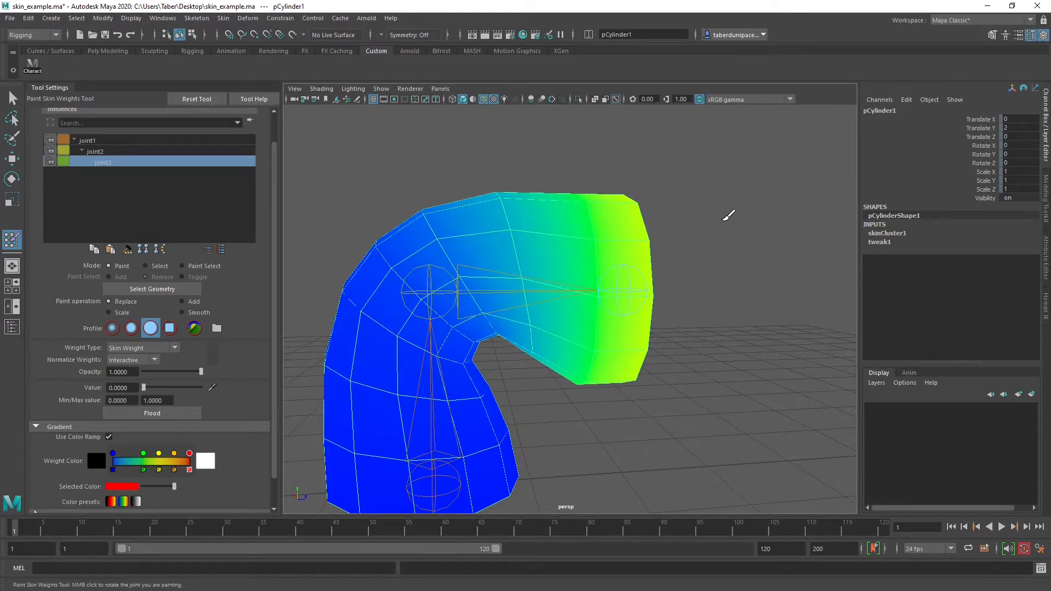
pyautogui.click(123, 141)
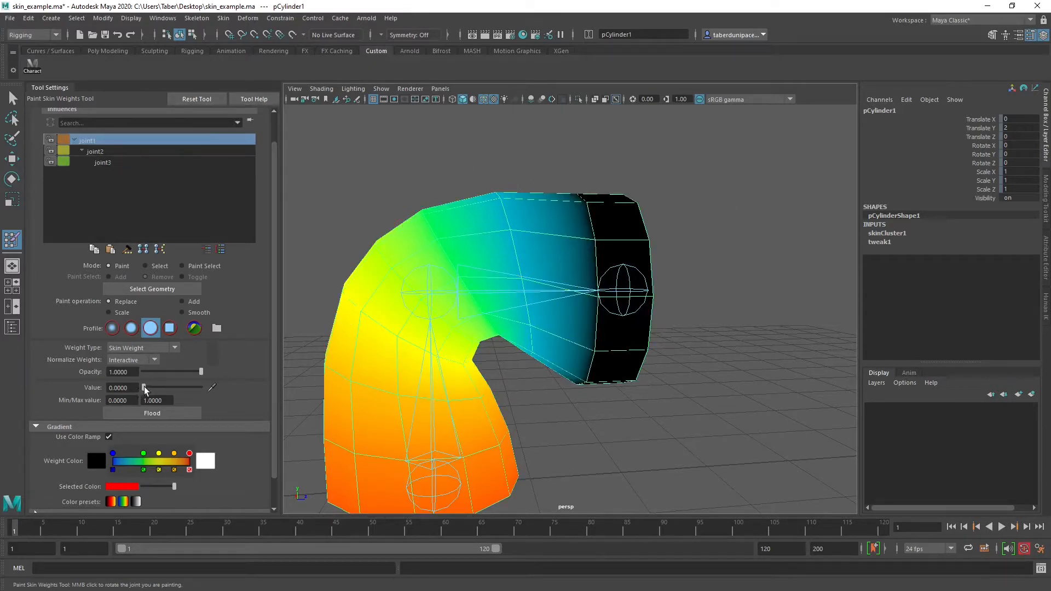
# Set the brush value to 1 and paint joint3's full influence over the end cap and near side of the bent end
pyautogui.moveTo(145, 390); pyautogui.dragTo(202, 389)
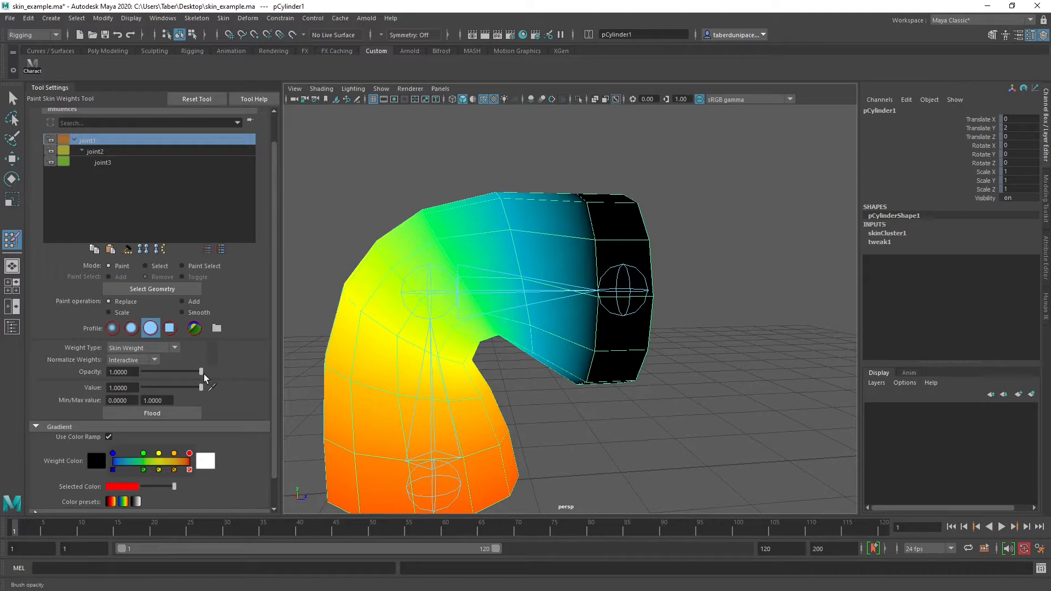
pyautogui.click(115, 164)
pyautogui.keyDown('alt'); pyautogui.moveTo(580, 307); pyautogui.dragTo(606, 305); pyautogui.keyUp('alt')
pyautogui.moveTo(580, 246)
pyautogui.mouseDown()
pyautogui.moveTo(569, 282)
pyautogui.moveTo(610, 313)
pyautogui.moveTo(613, 328)
pyautogui.moveTo(586, 369)
pyautogui.moveTo(594, 386)
pyautogui.moveTo(612, 335)
pyautogui.mouseUp()
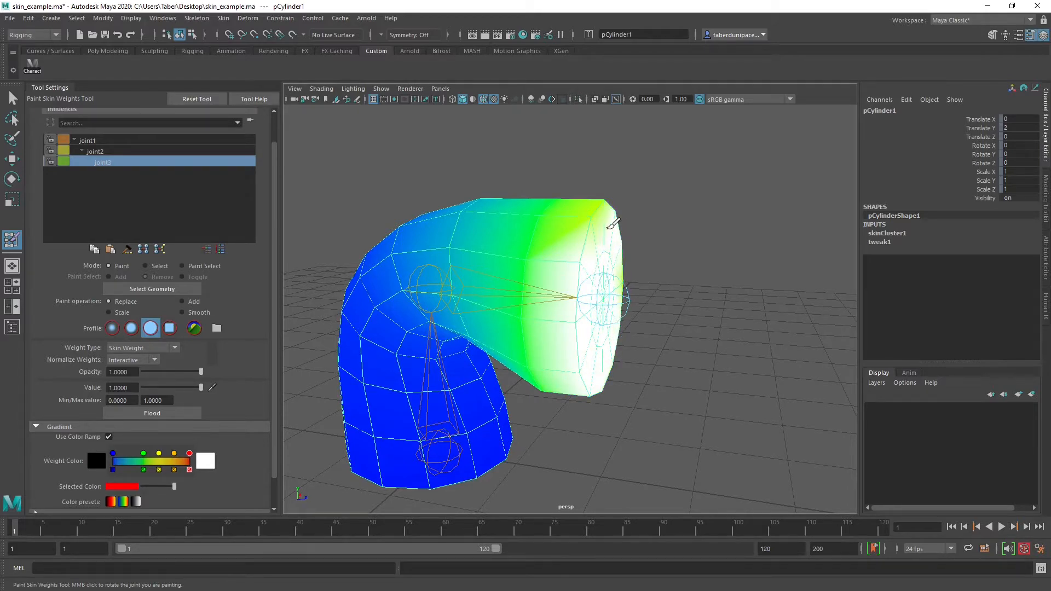
pyautogui.moveTo(610, 227); pyautogui.dragTo(614, 224)
# Paint joint3's full influence over the rest of the end section, and check the influences of joint2 and joint1
pyautogui.moveTo(681, 317)
pyautogui.keyDown('alt'); pyautogui.mouseDown()
pyautogui.moveTo(453, 326)
pyautogui.moveTo(429, 312)
pyautogui.moveTo(437, 307)
pyautogui.mouseUp(); pyautogui.keyUp('alt')
pyautogui.moveTo(573, 225)
pyautogui.mouseDown()
pyautogui.moveTo(563, 323)
pyautogui.moveTo(555, 184)
pyautogui.moveTo(572, 296)
pyautogui.moveTo(547, 189)
pyautogui.mouseUp()
pyautogui.moveTo(522, 210)
pyautogui.keyDown('alt'); pyautogui.mouseDown()
pyautogui.moveTo(532, 244)
pyautogui.moveTo(781, 248)
pyautogui.moveTo(772, 145)
pyautogui.mouseUp(); pyautogui.keyUp('alt')
pyautogui.moveTo(563, 234)
pyautogui.mouseDown()
pyautogui.moveTo(578, 358)
pyautogui.moveTo(563, 281)
pyautogui.moveTo(628, 333)
pyautogui.moveTo(392, 321)
pyautogui.mouseUp()
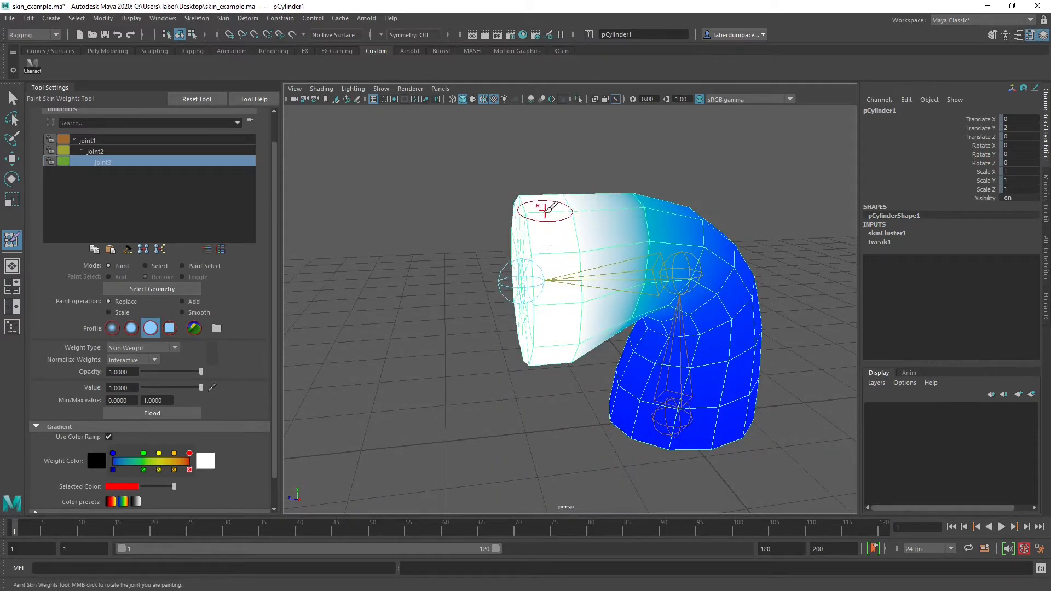
pyautogui.click(95, 151)
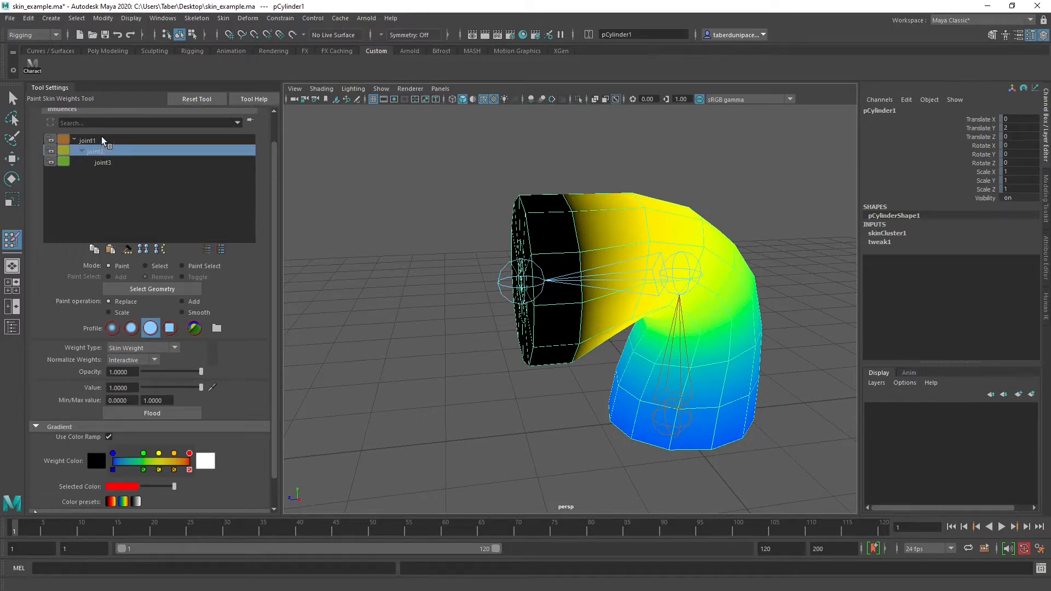
pyautogui.click(103, 141)
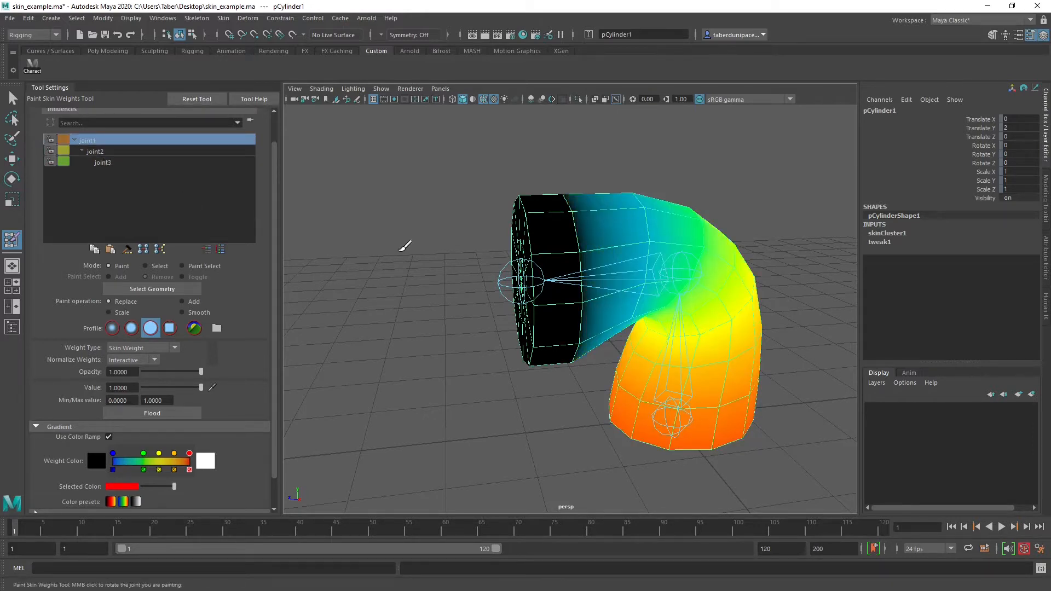
# Select joint3, test-rotate it about 48 degrees around X and undo the rotation
pyautogui.press('w')
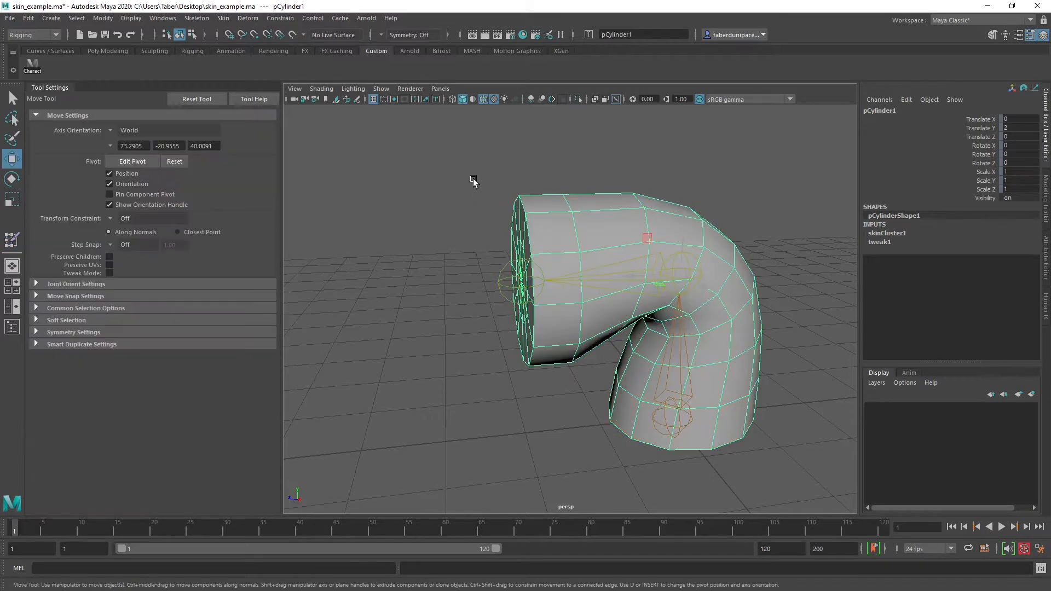
pyautogui.click(479, 198)
pyautogui.click(515, 272)
pyautogui.press('e')
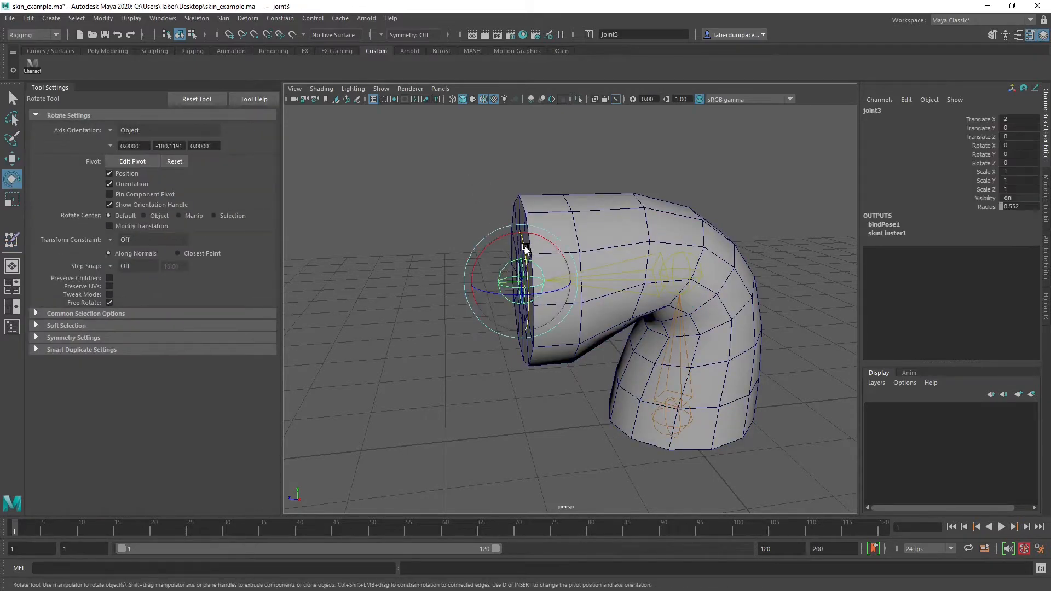
pyautogui.moveTo(504, 234); pyautogui.dragTo(445, 257)
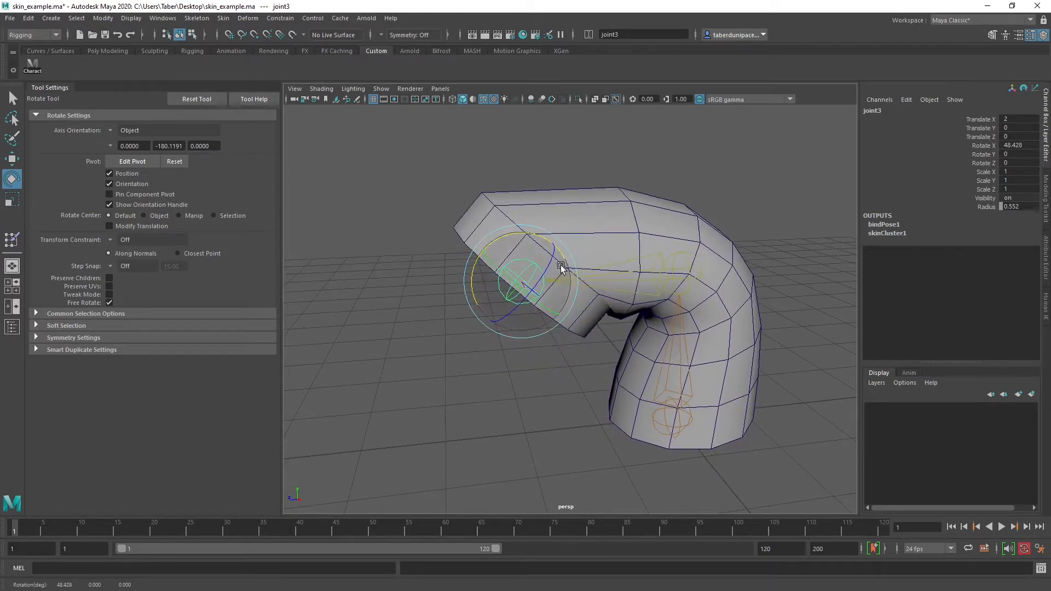
pyautogui.hotkey('ctrl', 'z')
# Select joint2, test its bend around Y, and return the joint chain to its bind pose
pyautogui.keyDown('alt'); pyautogui.moveTo(656, 204); pyautogui.dragTo(695, 245); pyautogui.keyUp('alt')
pyautogui.click(710, 262)
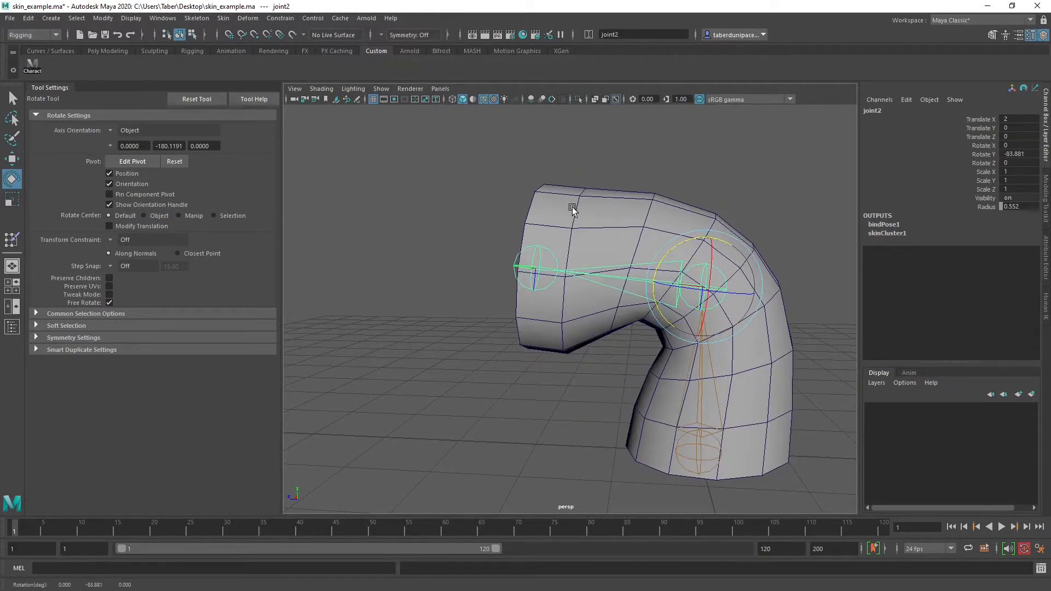
pyautogui.keyDown('alt'); pyautogui.moveTo(572, 209); pyautogui.dragTo(570, 196); pyautogui.keyUp('alt')
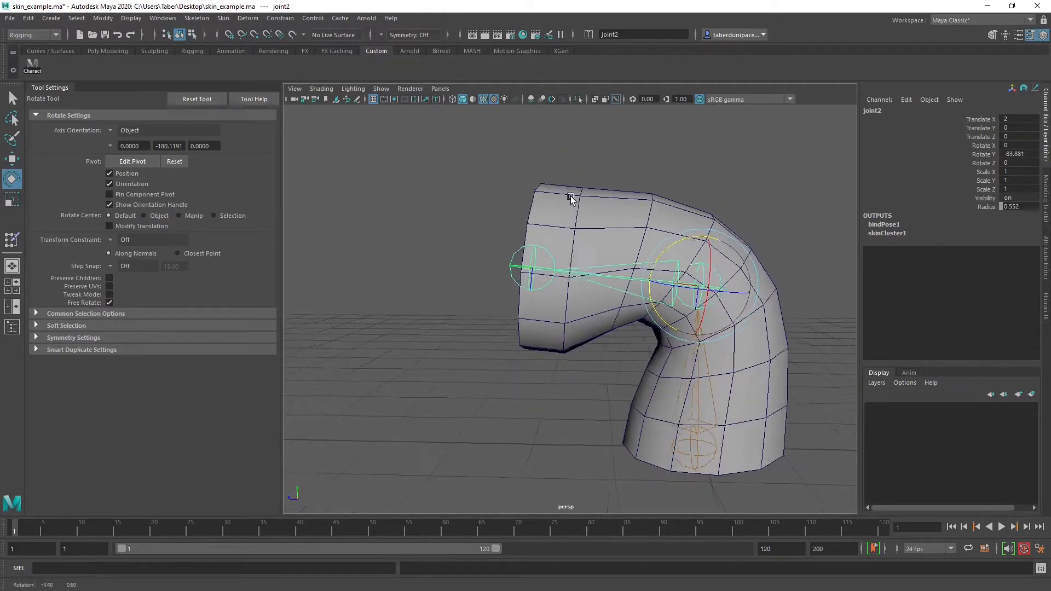
pyautogui.click(223, 18)
pyautogui.click(249, 79)
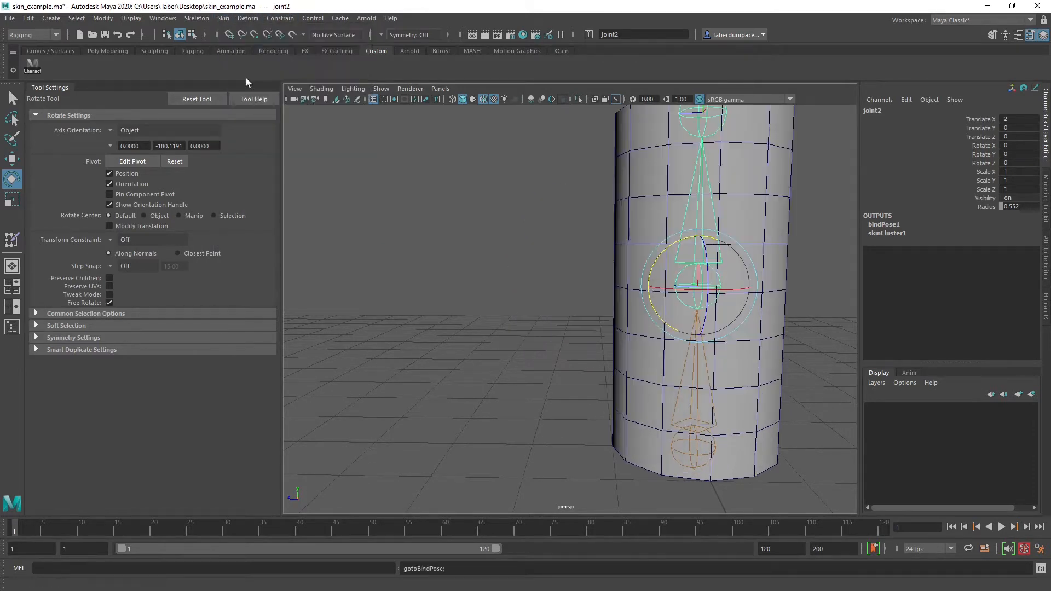
# Rotate joint2 to about -81.7 degrees around Y to bend the cylinder, and clear the selection
pyautogui.click(514, 192)
pyautogui.keyDown('alt'); pyautogui.moveTo(655, 254); pyautogui.dragTo(591, 244); pyautogui.keyUp('alt')
pyautogui.click(650, 285)
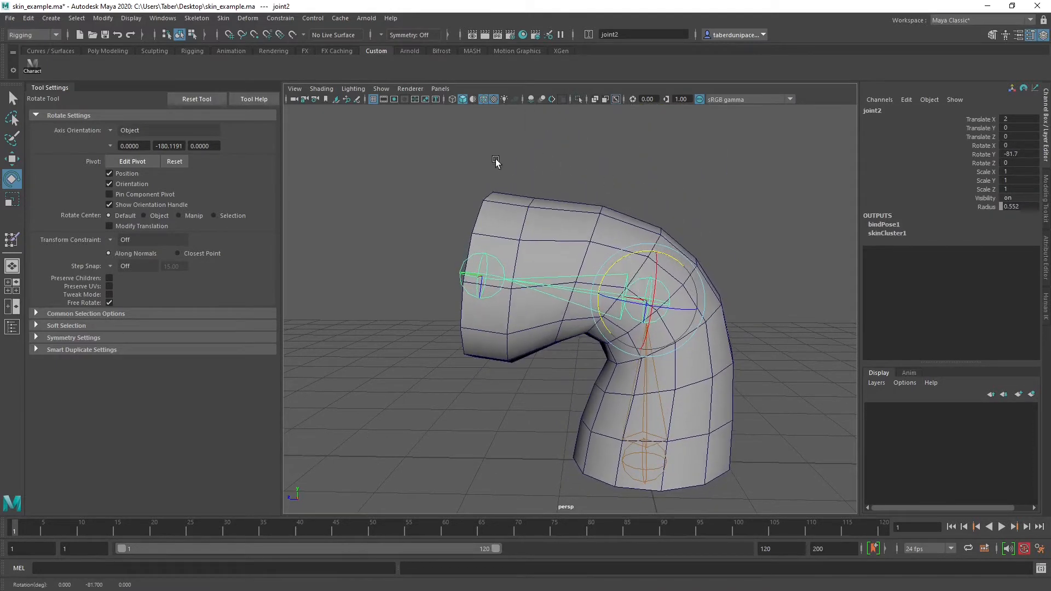
pyautogui.click(361, 154)
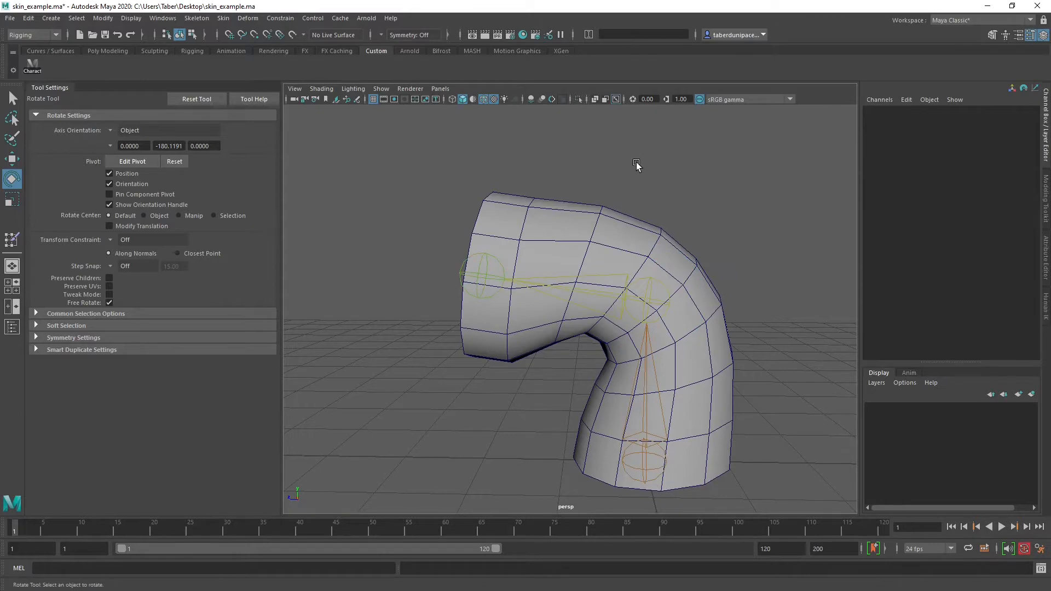
# Select the bent cylinder and start painting its skin weights on the skin cluster
pyautogui.moveTo(539, 234)
pyautogui.keyDown('alt'); pyautogui.mouseDown()
pyautogui.moveTo(603, 243)
pyautogui.moveTo(596, 261)
pyautogui.moveTo(600, 251)
pyautogui.moveTo(521, 235)
pyautogui.moveTo(540, 237)
pyautogui.mouseUp(); pyautogui.keyUp('alt')
pyautogui.click(559, 197)
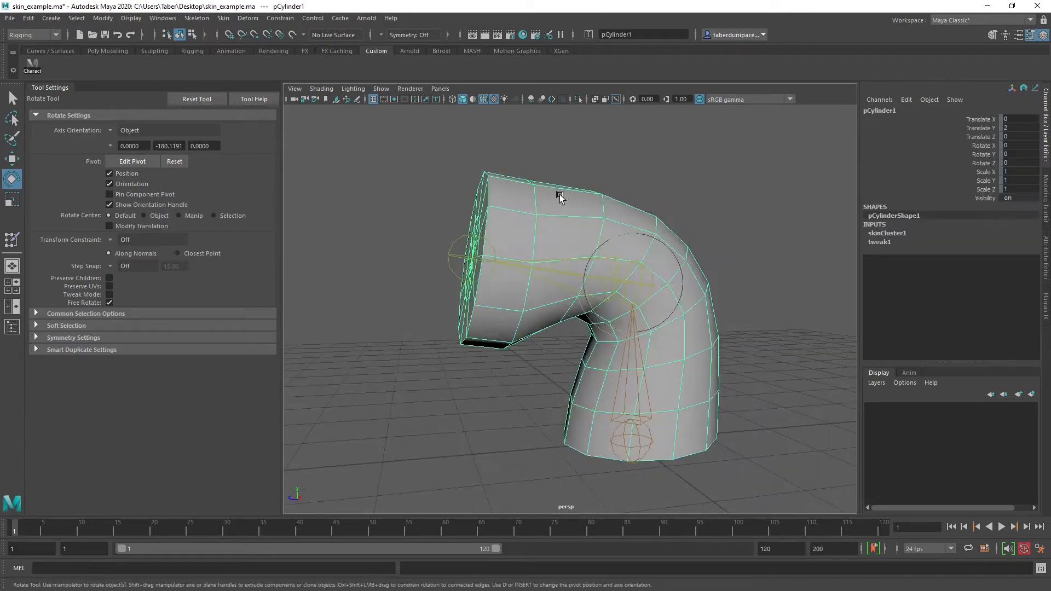
pyautogui.rightClick(559, 194)
pyautogui.moveTo(577, 388)
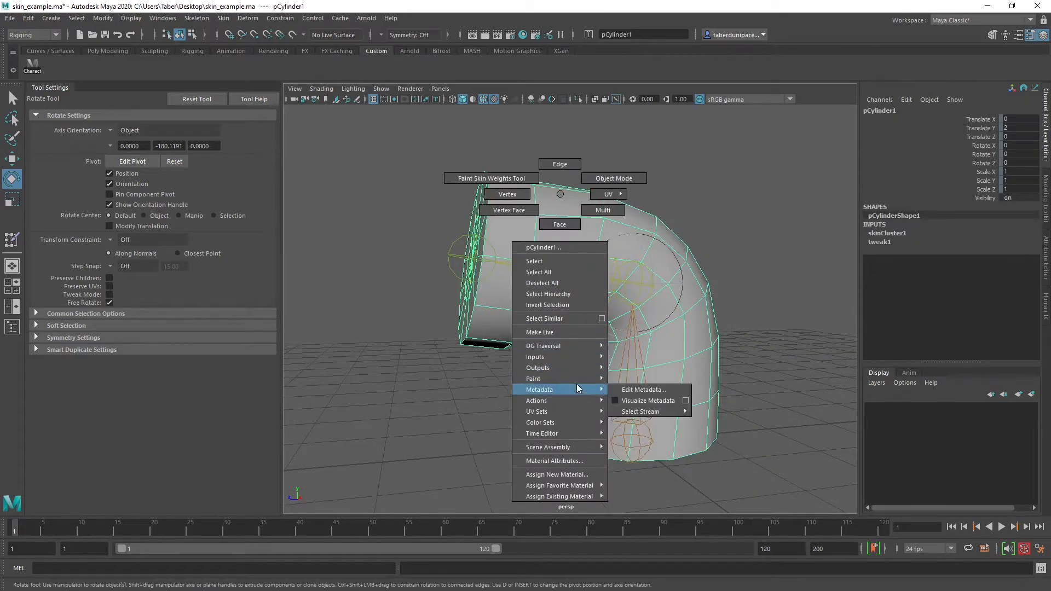
pyautogui.moveTo(658, 412)
pyautogui.click(721, 411)
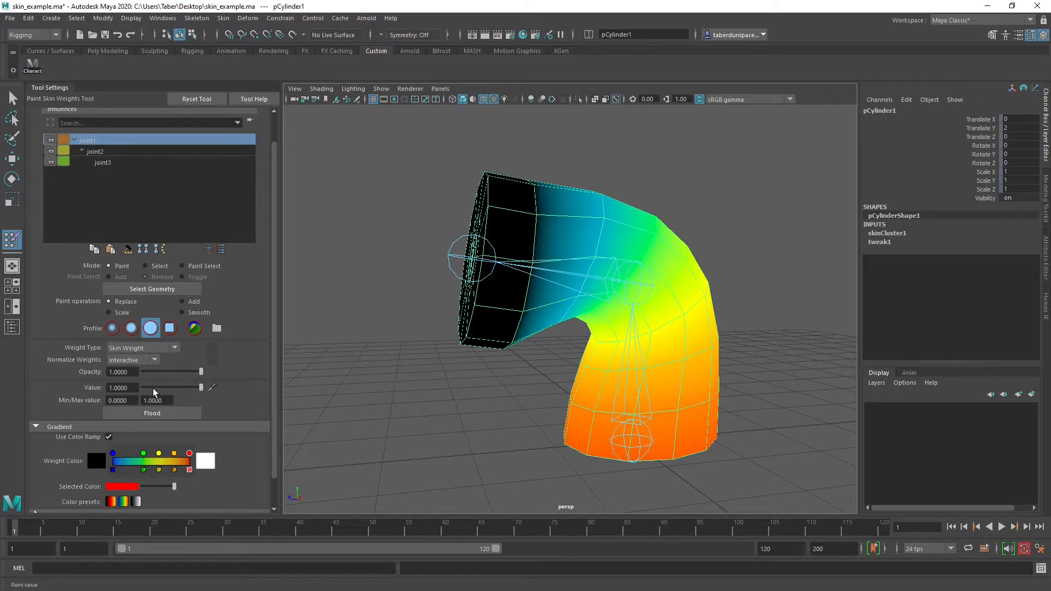
# Paint joint1's full influence with Replace at value 1 around the cylinder's base
pyautogui.keyDown('alt'); pyautogui.moveTo(601, 246); pyautogui.dragTo(557, 252); pyautogui.keyUp('alt')
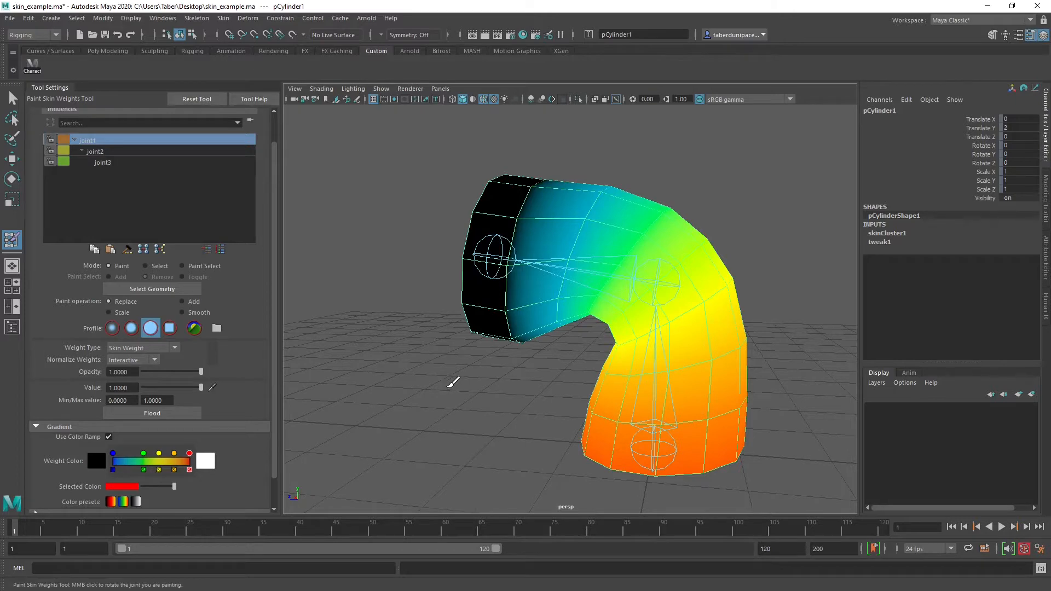
pyautogui.keyDown('alt'); pyautogui.moveTo(450, 386); pyautogui.dragTo(553, 404); pyautogui.keyUp('alt')
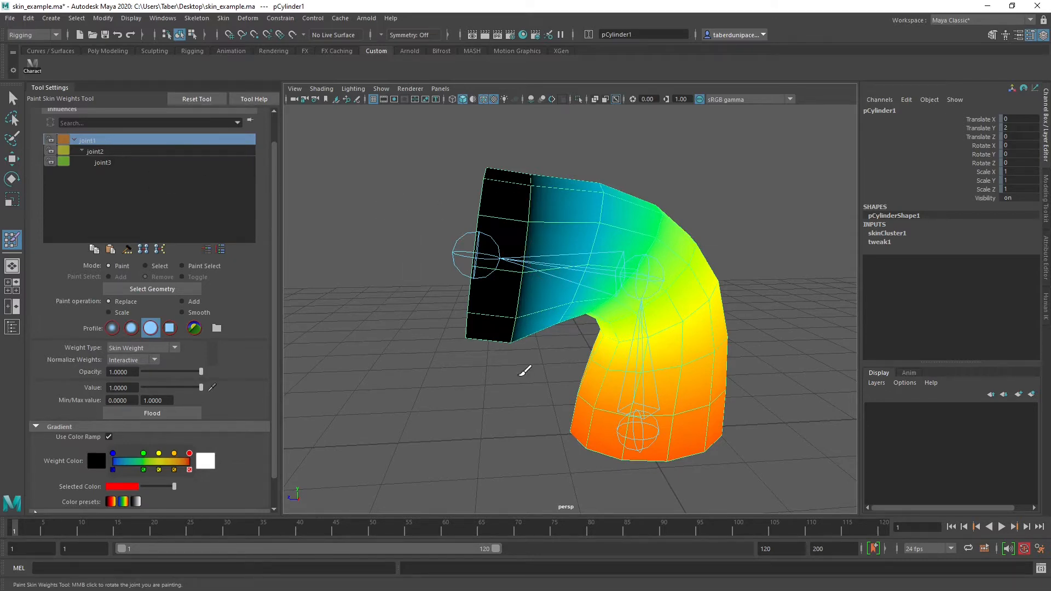
pyautogui.keyDown('alt'); pyautogui.moveTo(525, 372); pyautogui.dragTo(546, 305); pyautogui.keyUp('alt')
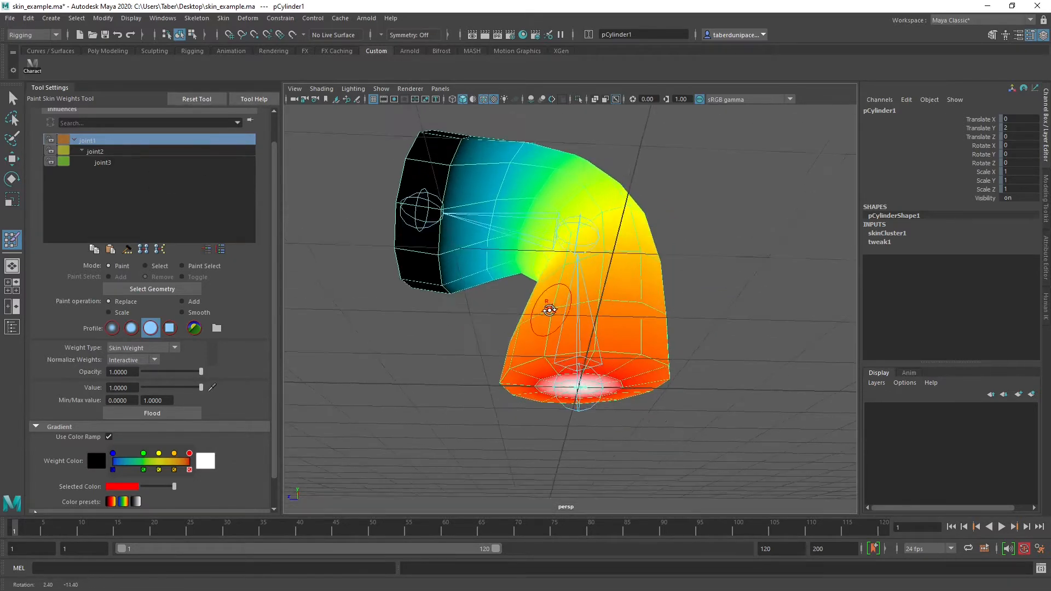
pyautogui.keyDown('alt'); pyautogui.moveTo(555, 374); pyautogui.dragTo(568, 394); pyautogui.keyUp('alt')
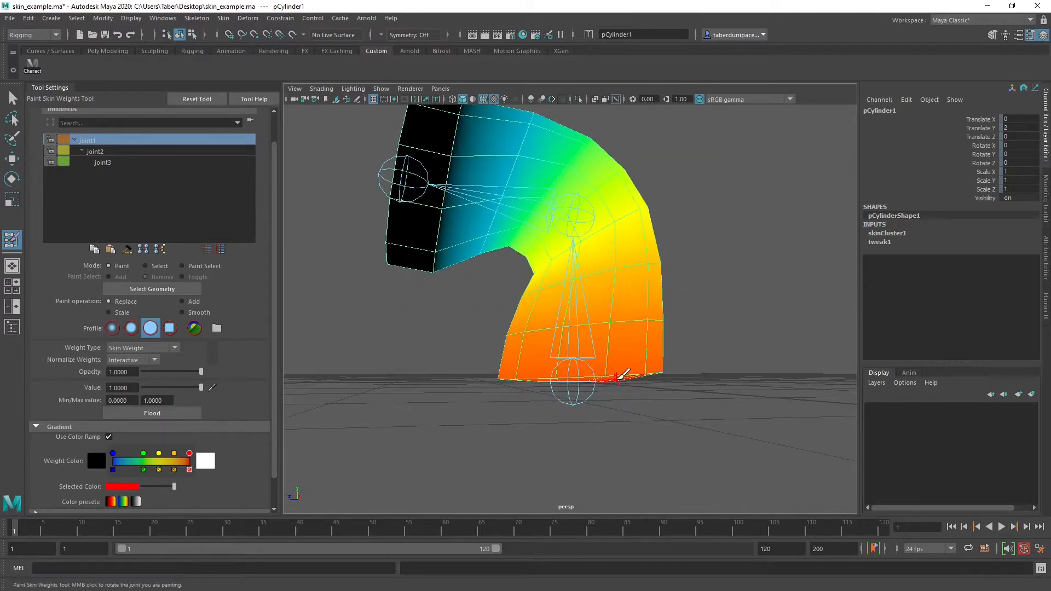
pyautogui.moveTo(626, 369)
pyautogui.mouseDown()
pyautogui.moveTo(575, 361)
pyautogui.moveTo(501, 372)
pyautogui.moveTo(640, 368)
pyautogui.moveTo(534, 370)
pyautogui.moveTo(569, 358)
pyautogui.moveTo(534, 359)
pyautogui.moveTo(544, 371)
pyautogui.moveTo(644, 371)
pyautogui.moveTo(554, 375)
pyautogui.mouseUp()
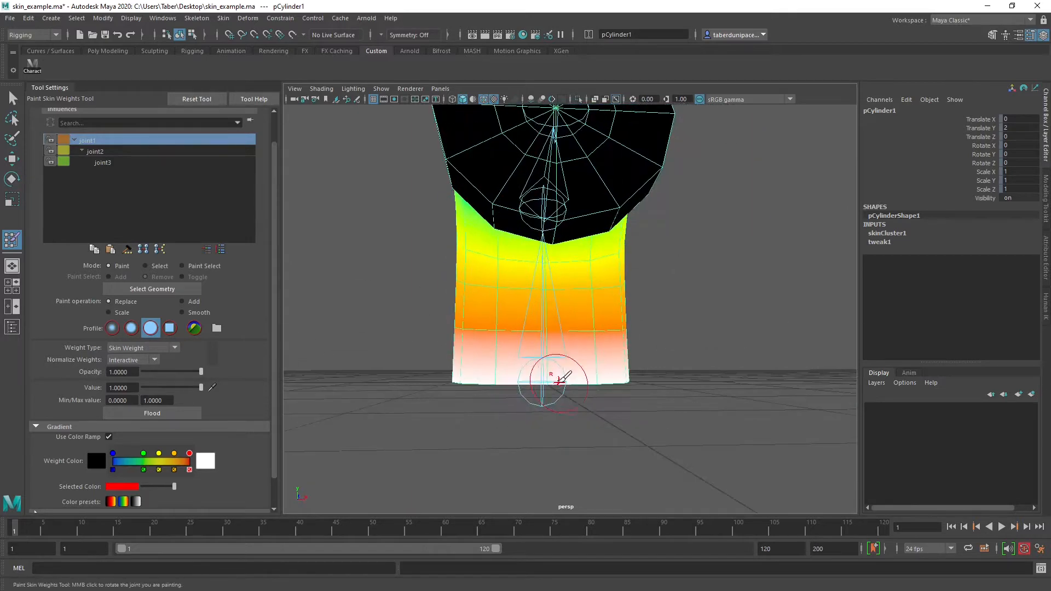
pyautogui.moveTo(717, 363)
pyautogui.keyDown('alt'); pyautogui.mouseDown()
pyautogui.moveTo(648, 356)
pyautogui.moveTo(589, 333)
pyautogui.moveTo(487, 328)
pyautogui.moveTo(589, 410)
pyautogui.mouseUp(); pyautogui.keyUp('alt')
pyautogui.moveTo(492, 396)
pyautogui.keyDown('alt'); pyautogui.mouseDown()
pyautogui.moveTo(501, 391)
pyautogui.moveTo(481, 377)
pyautogui.moveTo(685, 394)
pyautogui.moveTo(729, 387)
pyautogui.moveTo(553, 399)
pyautogui.moveTo(600, 392)
pyautogui.moveTo(572, 398)
pyautogui.moveTo(580, 387)
pyautogui.moveTo(537, 347)
pyautogui.mouseUp(); pyautogui.keyUp('alt')
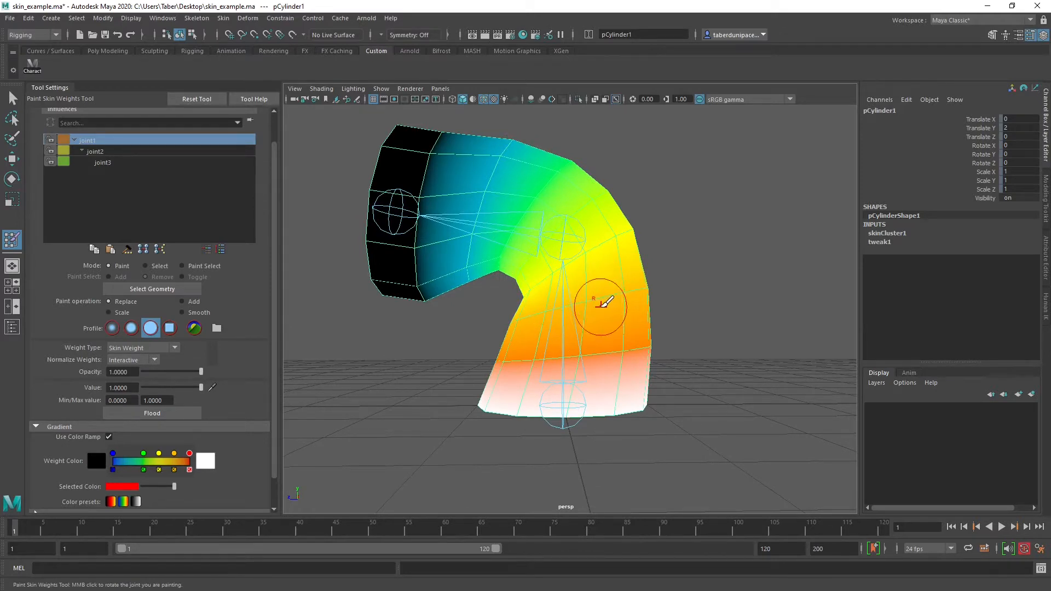
# Switch to the Add operation with value 0.1553 and the soft brush profile, and build up joint1's influence around the lower section
pyautogui.moveTo(601, 305)
pyautogui.keyDown('alt'); pyautogui.mouseDown()
pyautogui.moveTo(596, 336)
pyautogui.moveTo(605, 312)
pyautogui.mouseUp(); pyautogui.keyUp('alt')
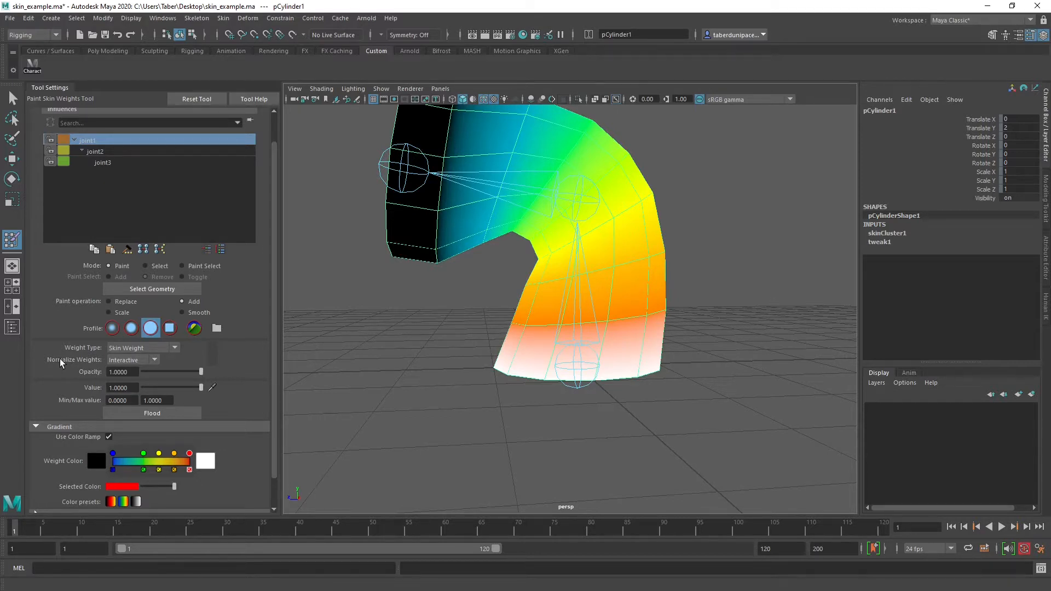
pyautogui.click(153, 387)
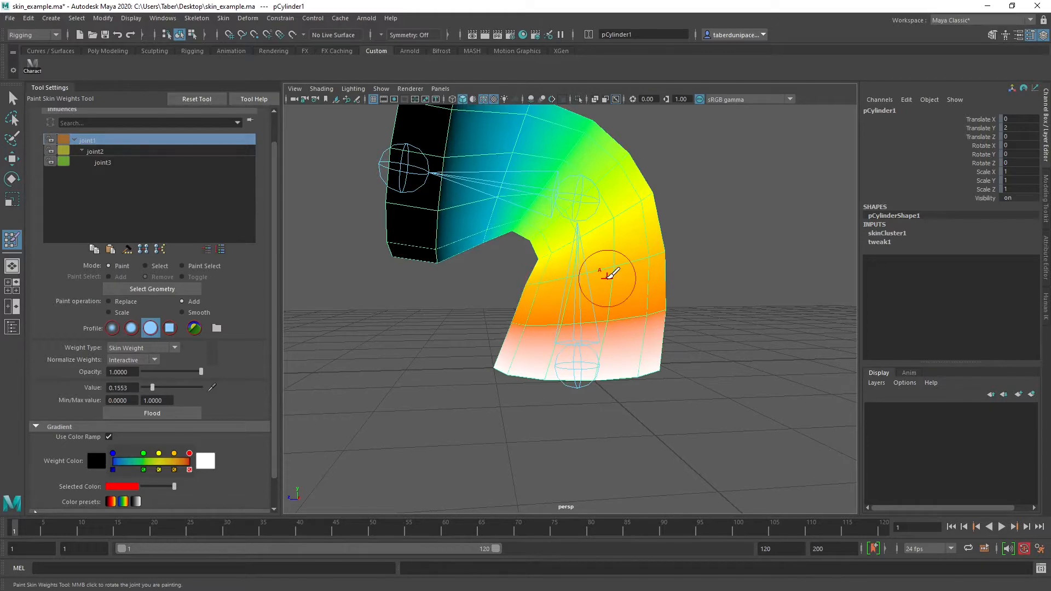
pyautogui.keyDown('alt'); pyautogui.moveTo(606, 276); pyautogui.dragTo(541, 309, button='middle'); pyautogui.keyUp('alt')
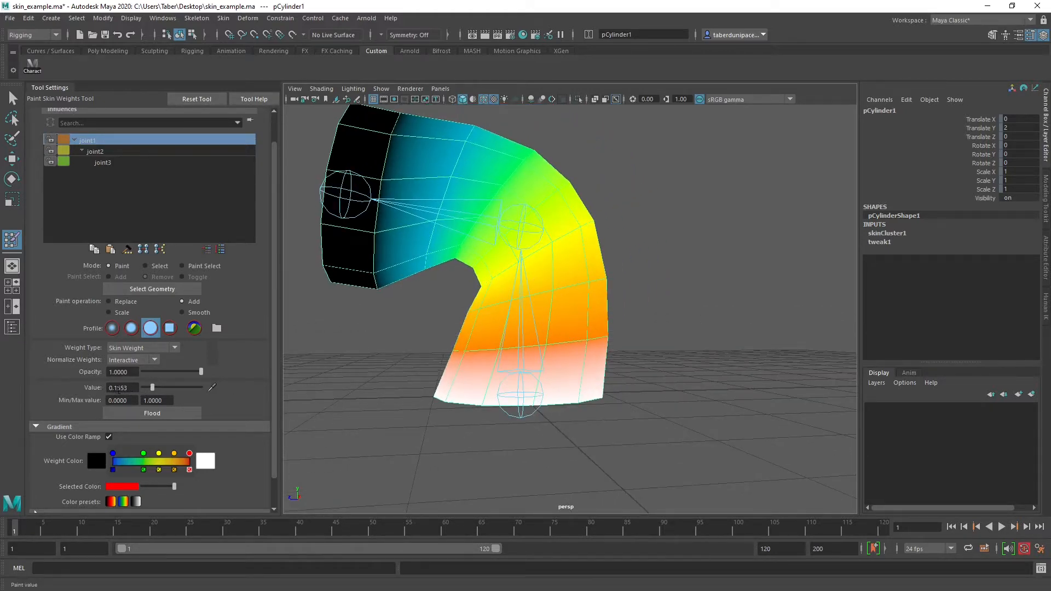
pyautogui.click(132, 329)
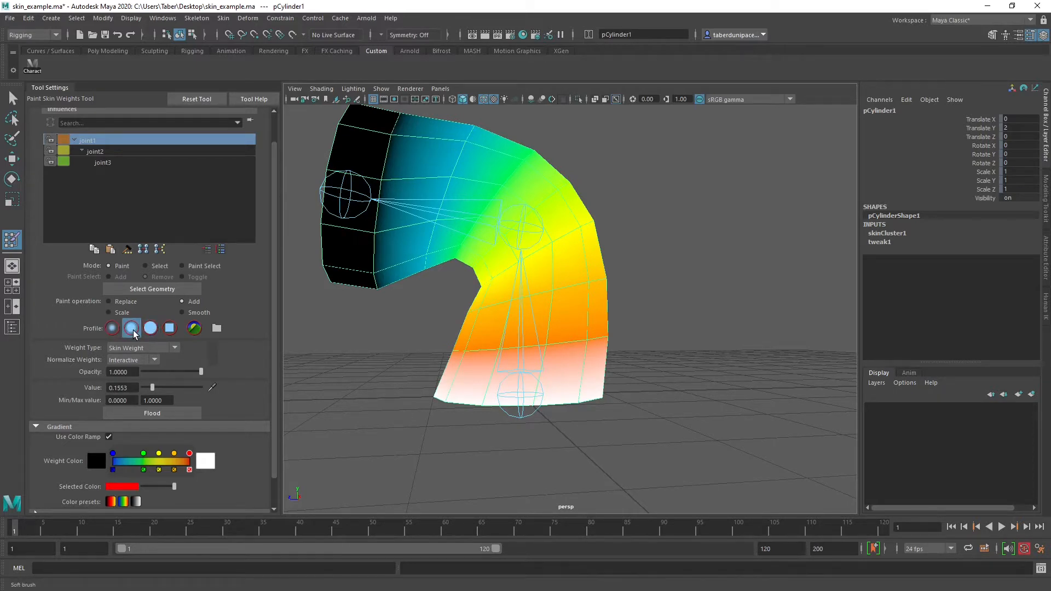
pyautogui.moveTo(577, 336)
pyautogui.mouseDown()
pyautogui.moveTo(448, 350)
pyautogui.moveTo(466, 362)
pyautogui.moveTo(344, 367)
pyautogui.mouseUp()
pyautogui.moveTo(575, 345)
pyautogui.mouseDown()
pyautogui.moveTo(647, 342)
pyautogui.moveTo(563, 353)
pyautogui.moveTo(692, 359)
pyautogui.moveTo(574, 352)
pyautogui.moveTo(485, 377)
pyautogui.moveTo(678, 375)
pyautogui.moveTo(644, 377)
pyautogui.mouseUp()
pyautogui.keyDown('alt'); pyautogui.moveTo(636, 313); pyautogui.dragTo(633, 338); pyautogui.keyUp('alt')
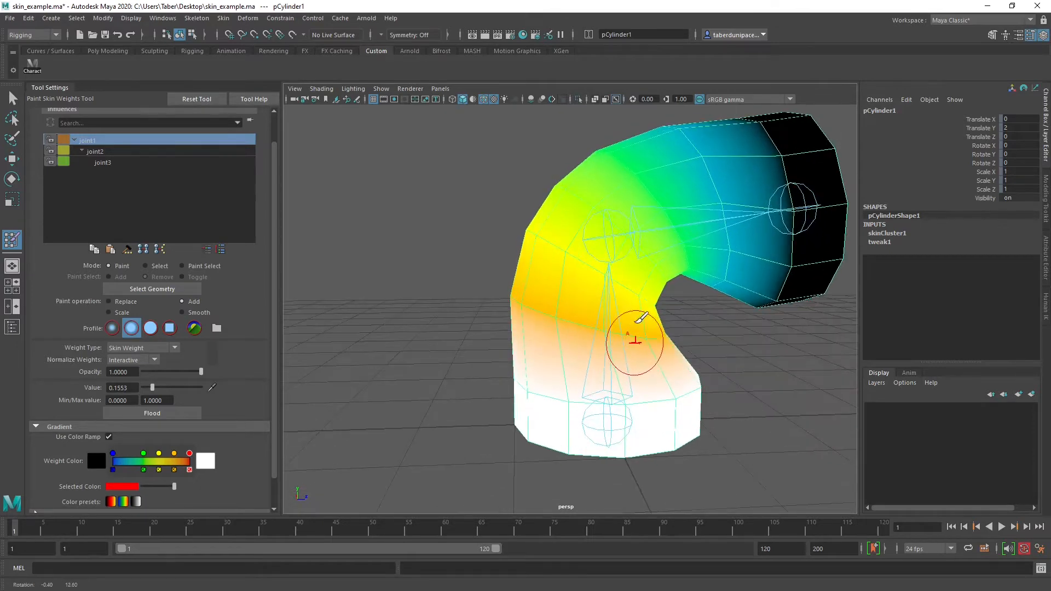
pyautogui.keyDown('alt'); pyautogui.moveTo(636, 325); pyautogui.dragTo(516, 331, button='middle'); pyautogui.keyUp('alt')
pyautogui.keyDown('alt'); pyautogui.moveTo(519, 330); pyautogui.dragTo(679, 326); pyautogui.keyUp('alt')
pyautogui.keyDown('alt'); pyautogui.moveTo(565, 311); pyautogui.dragTo(594, 314); pyautogui.keyUp('alt')
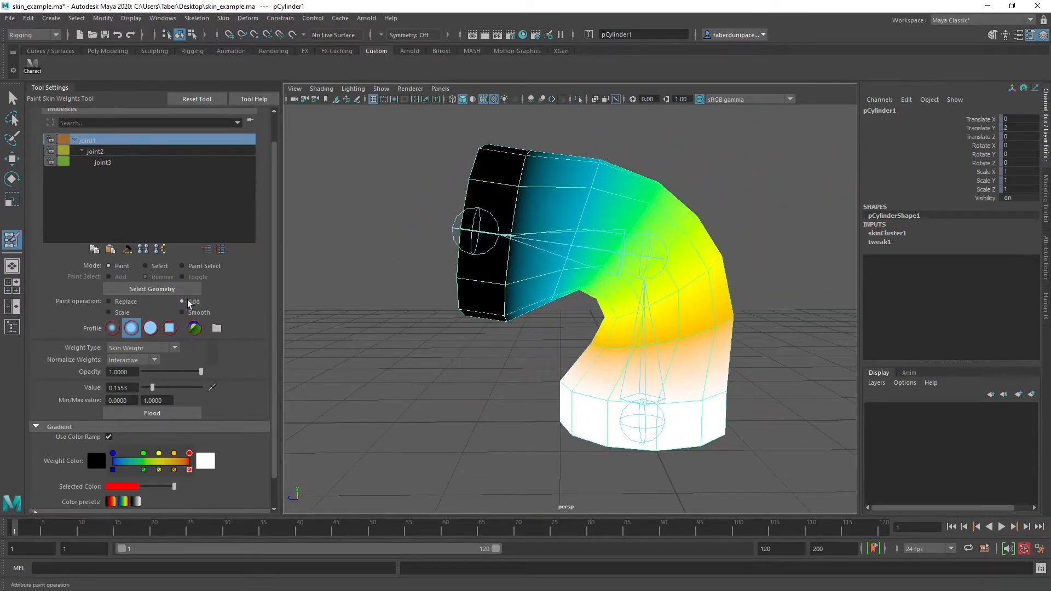
# Switch to the Scale operation and reduce joint1's influence on one side of the upper arm near the black end section
pyautogui.click(109, 312)
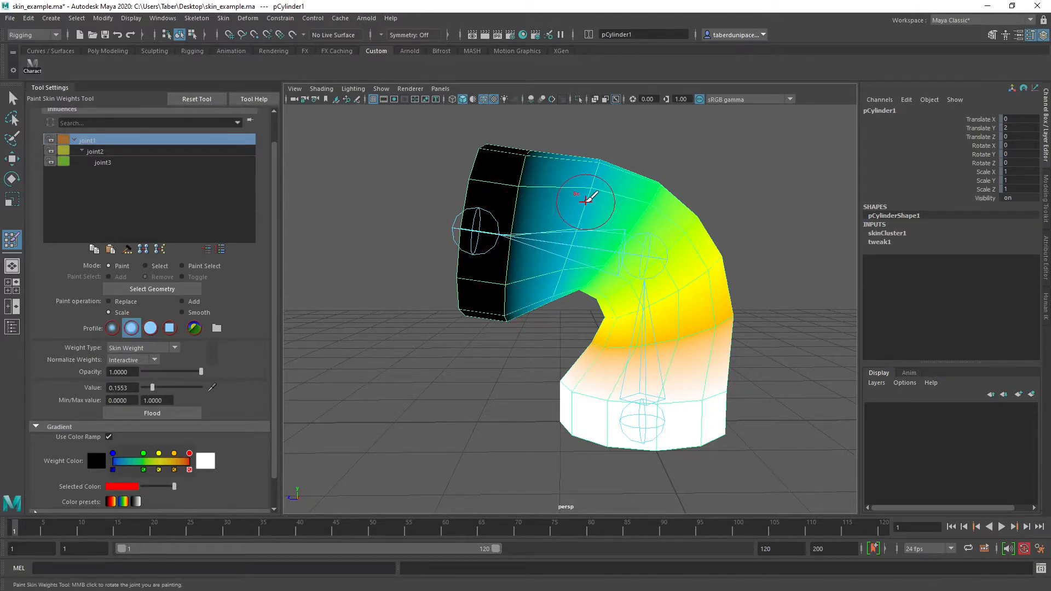
pyautogui.moveTo(586, 200)
pyautogui.keyDown('alt'); pyautogui.mouseDown()
pyautogui.moveTo(553, 244)
pyautogui.moveTo(569, 213)
pyautogui.moveTo(535, 298)
pyautogui.moveTo(544, 328)
pyautogui.mouseUp(); pyautogui.keyUp('alt')
pyautogui.moveTo(561, 214)
pyautogui.mouseDown()
pyautogui.moveTo(587, 185)
pyautogui.moveTo(434, 228)
pyautogui.moveTo(374, 225)
pyautogui.mouseUp()
pyautogui.moveTo(609, 219)
pyautogui.mouseDown()
pyautogui.moveTo(629, 312)
pyautogui.moveTo(596, 264)
pyautogui.moveTo(615, 277)
pyautogui.moveTo(609, 310)
pyautogui.moveTo(591, 235)
pyautogui.moveTo(551, 301)
pyautogui.moveTo(668, 297)
pyautogui.moveTo(739, 359)
pyautogui.moveTo(678, 305)
pyautogui.moveTo(544, 291)
pyautogui.moveTo(673, 307)
pyautogui.moveTo(651, 268)
pyautogui.moveTo(659, 298)
pyautogui.moveTo(633, 291)
pyautogui.moveTo(563, 219)
pyautogui.moveTo(499, 265)
pyautogui.moveTo(342, 265)
pyautogui.moveTo(515, 326)
pyautogui.moveTo(605, 281)
pyautogui.moveTo(593, 293)
pyautogui.mouseUp()
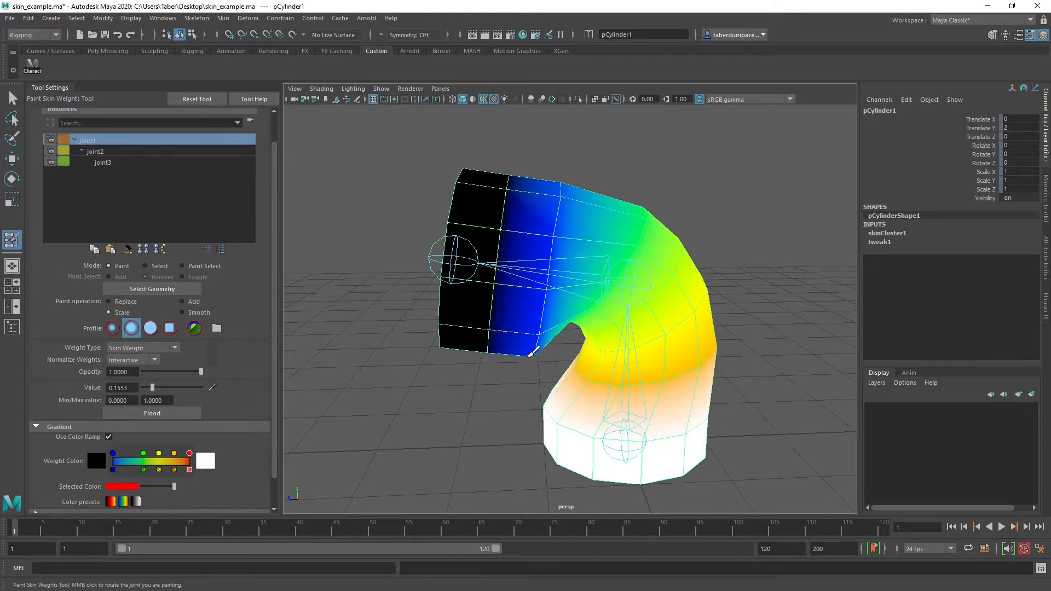
# Scale down joint1's influence around the remaining sides of the upper arm, next to the black end section
pyautogui.keyDown('alt'); pyautogui.moveTo(534, 353); pyautogui.dragTo(655, 339); pyautogui.keyUp('alt')
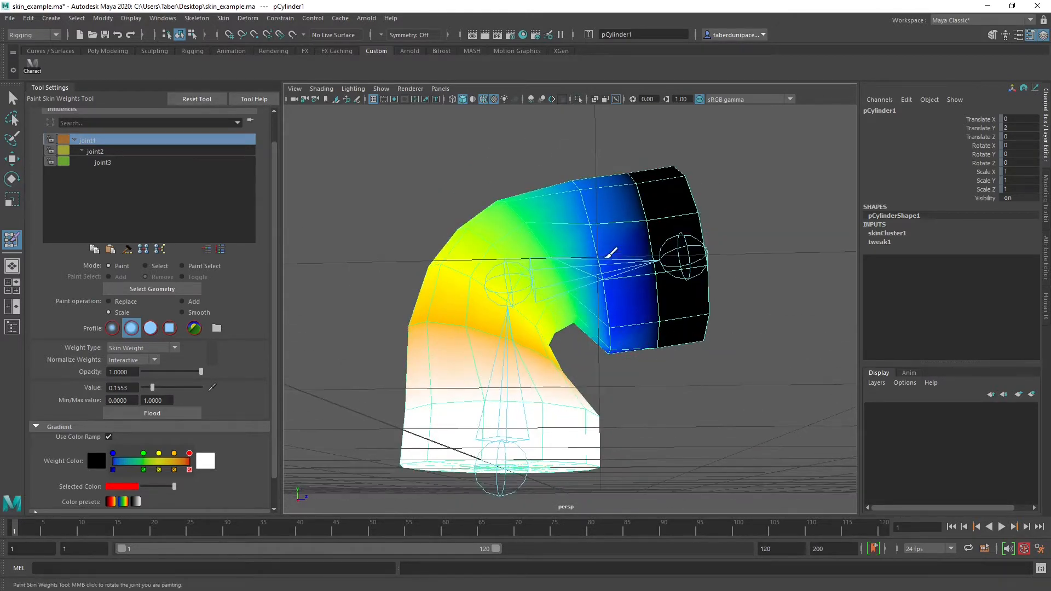
pyautogui.keyDown('alt'); pyautogui.moveTo(586, 202); pyautogui.dragTo(595, 275); pyautogui.keyUp('alt')
pyautogui.moveTo(609, 349)
pyautogui.mouseDown()
pyautogui.moveTo(591, 215)
pyautogui.moveTo(614, 297)
pyautogui.moveTo(605, 201)
pyautogui.moveTo(624, 386)
pyautogui.moveTo(624, 232)
pyautogui.mouseUp()
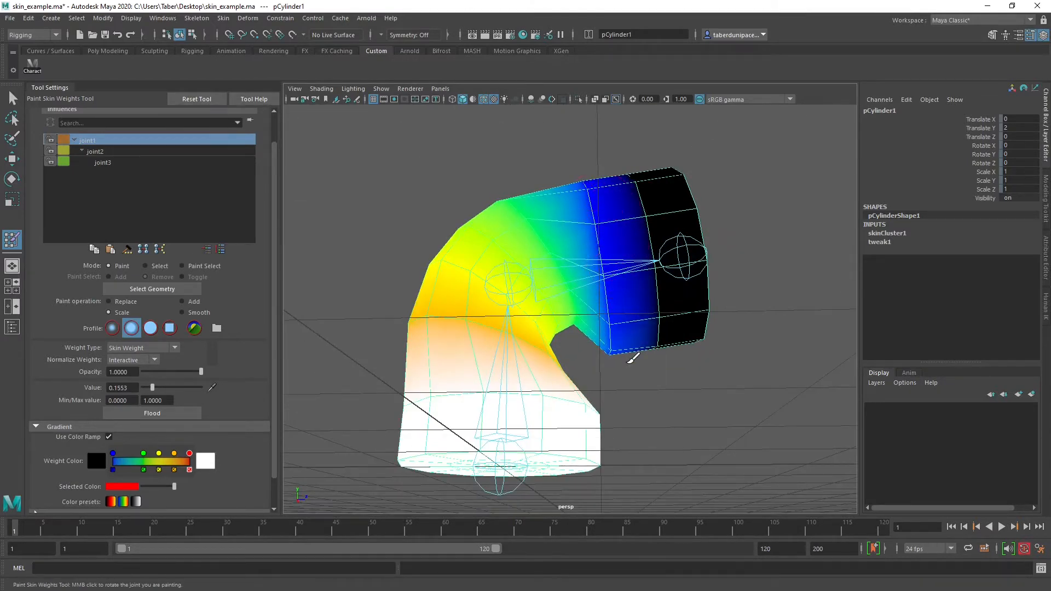
pyautogui.keyDown('alt'); pyautogui.moveTo(628, 356); pyautogui.dragTo(525, 342); pyautogui.keyUp('alt')
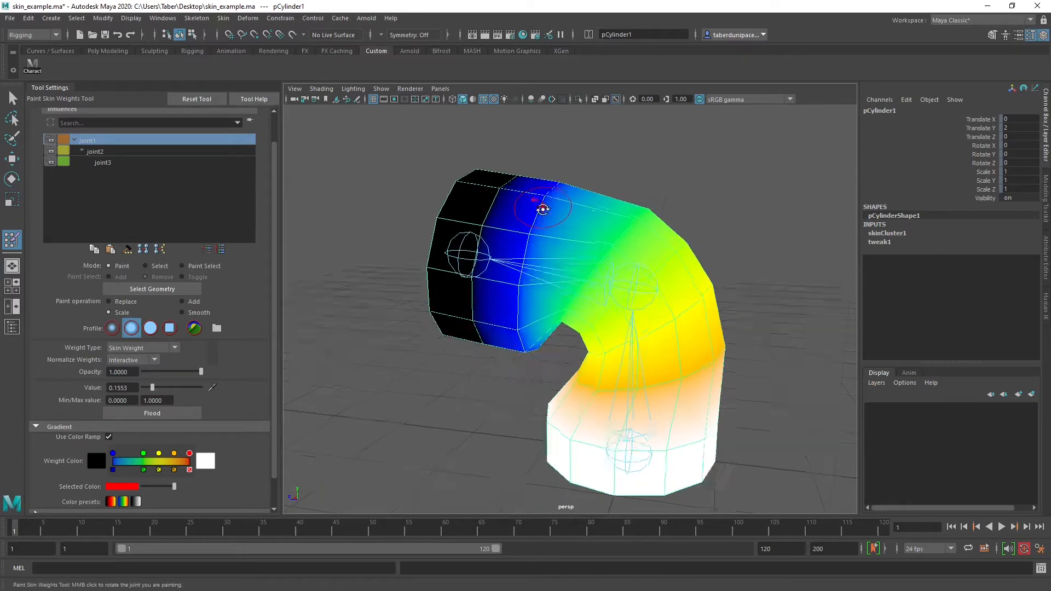
pyautogui.keyDown('alt'); pyautogui.moveTo(540, 211); pyautogui.dragTo(543, 260); pyautogui.keyUp('alt')
pyautogui.keyDown('alt'); pyautogui.moveTo(506, 336); pyautogui.dragTo(777, 283); pyautogui.keyUp('alt')
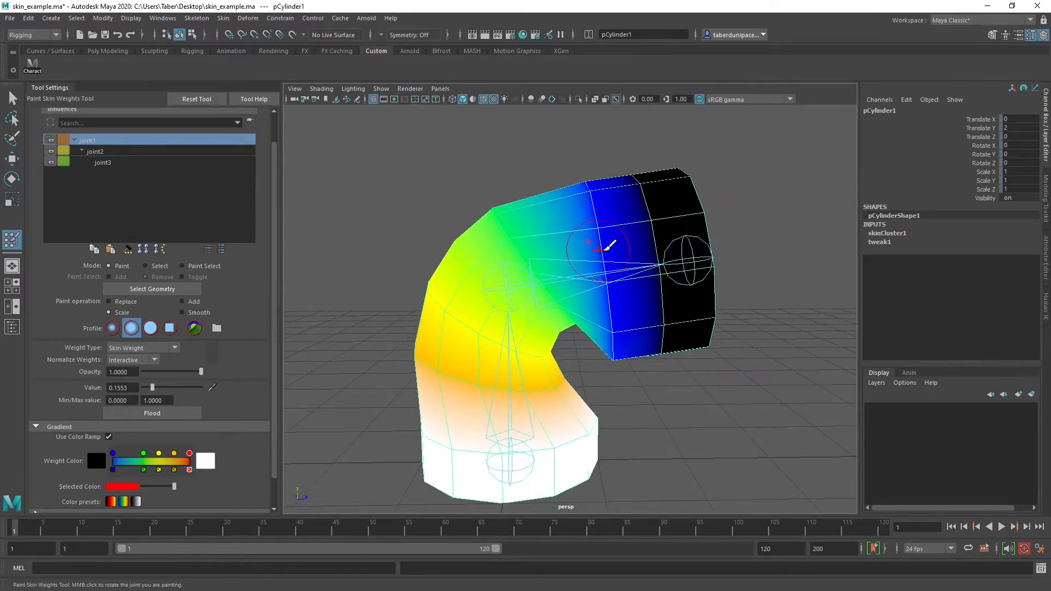
pyautogui.keyDown('alt'); pyautogui.moveTo(629, 238); pyautogui.dragTo(605, 235); pyautogui.keyUp('alt')
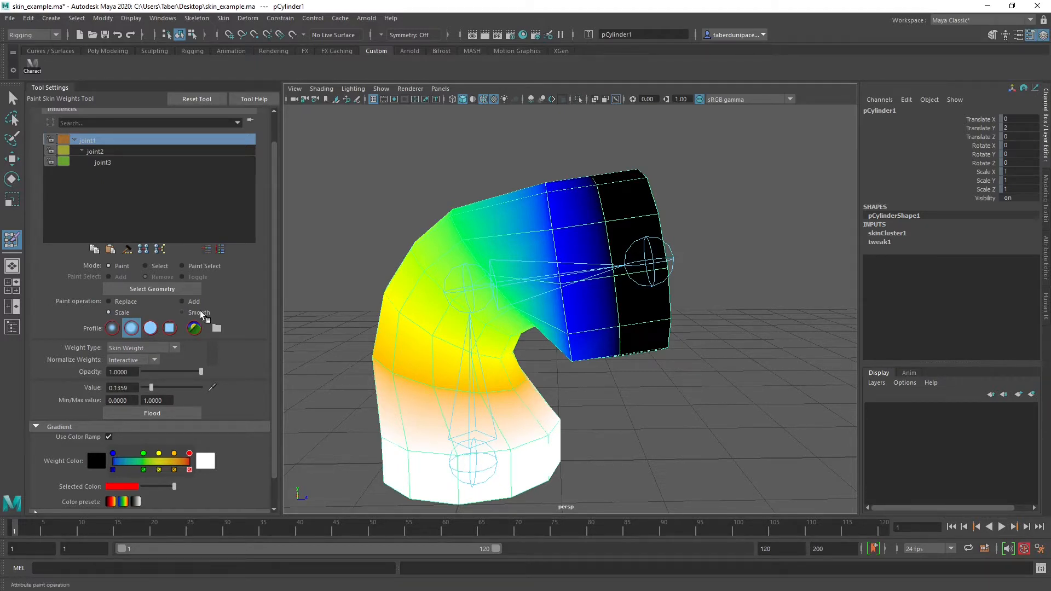
# Switch to the Smooth operation and blend joint1's weights along the upper arm and across the outside and sides of the bend
pyautogui.click(183, 312)
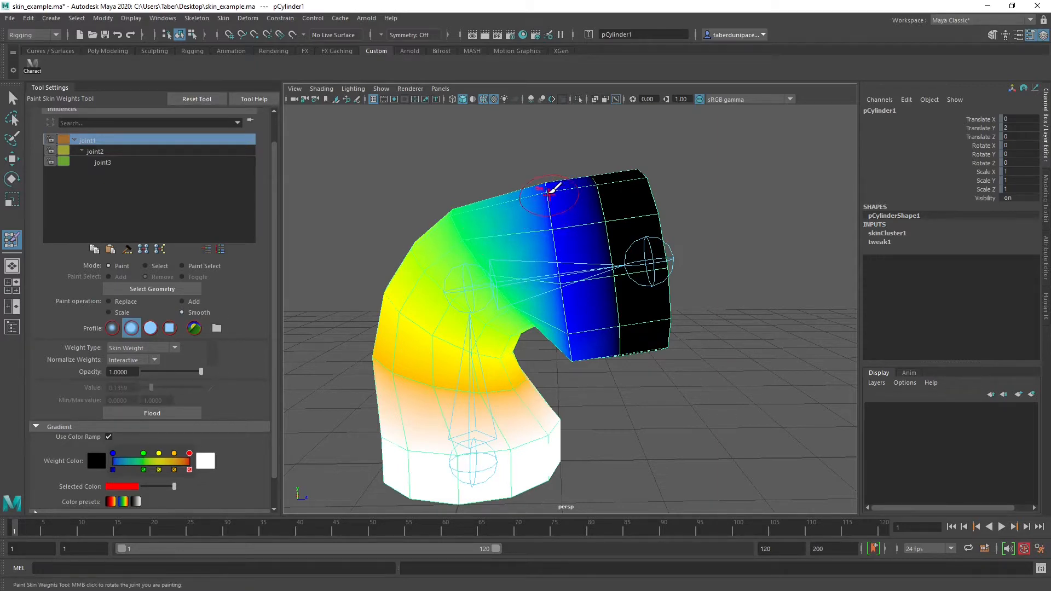
pyautogui.keyDown('alt'); pyautogui.moveTo(553, 186); pyautogui.dragTo(552, 329); pyautogui.keyUp('alt')
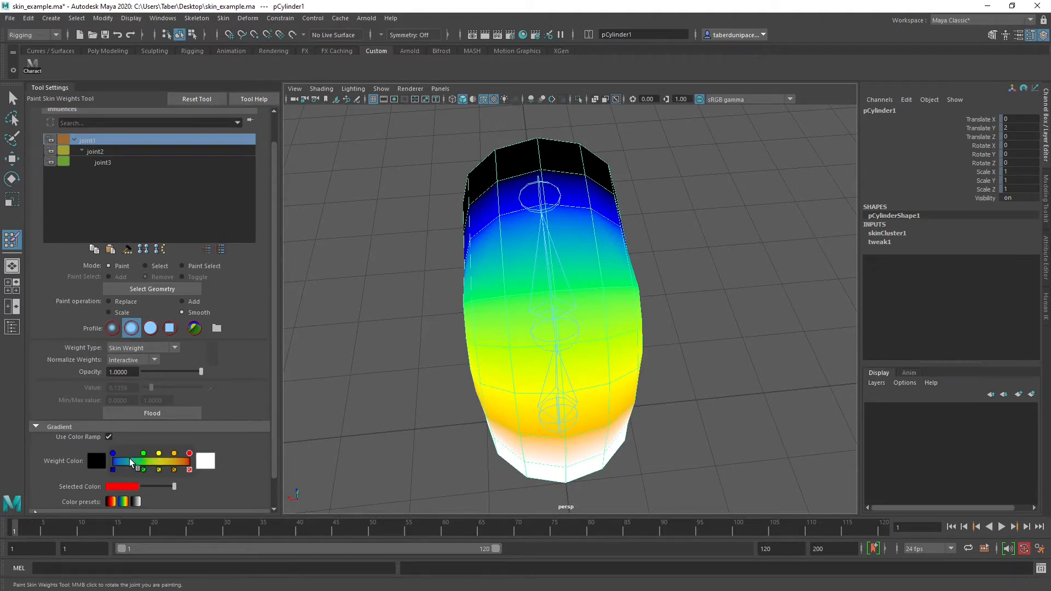
pyautogui.keyDown('alt'); pyautogui.moveTo(455, 339); pyautogui.dragTo(557, 316); pyautogui.keyUp('alt')
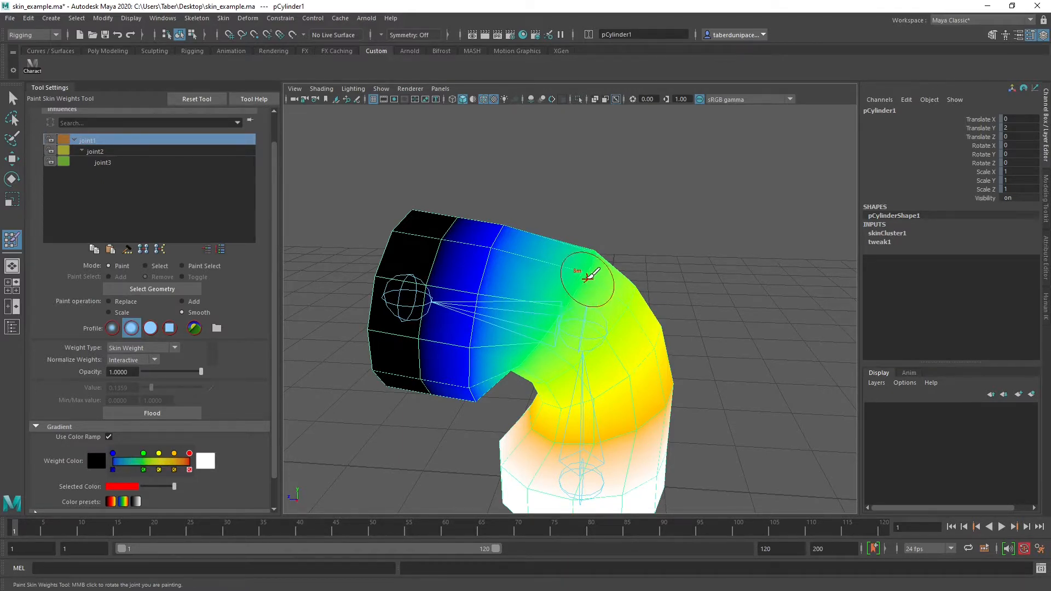
pyautogui.moveTo(579, 274)
pyautogui.mouseDown()
pyautogui.moveTo(566, 314)
pyautogui.moveTo(399, 305)
pyautogui.moveTo(553, 265)
pyautogui.mouseUp()
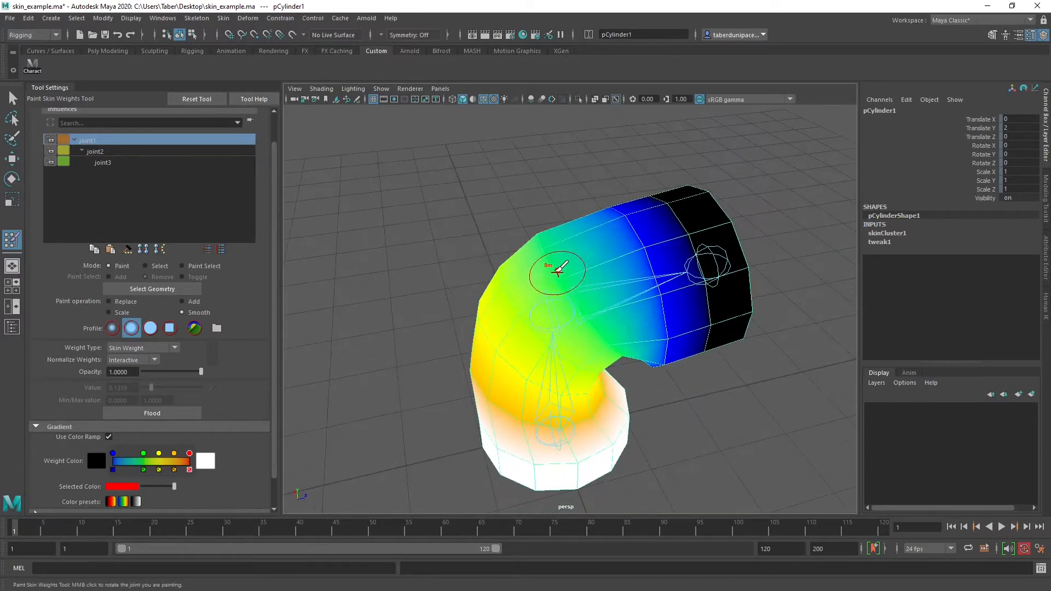
pyautogui.keyDown('alt'); pyautogui.moveTo(551, 320); pyautogui.dragTo(547, 279); pyautogui.keyUp('alt')
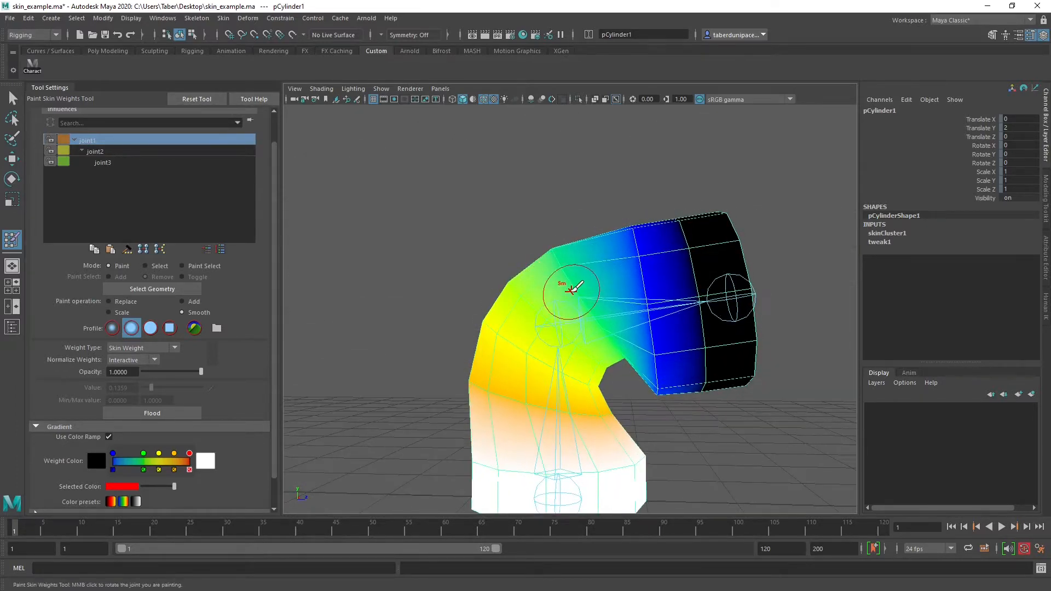
pyautogui.keyDown('alt'); pyautogui.moveTo(598, 344); pyautogui.dragTo(602, 294); pyautogui.keyUp('alt')
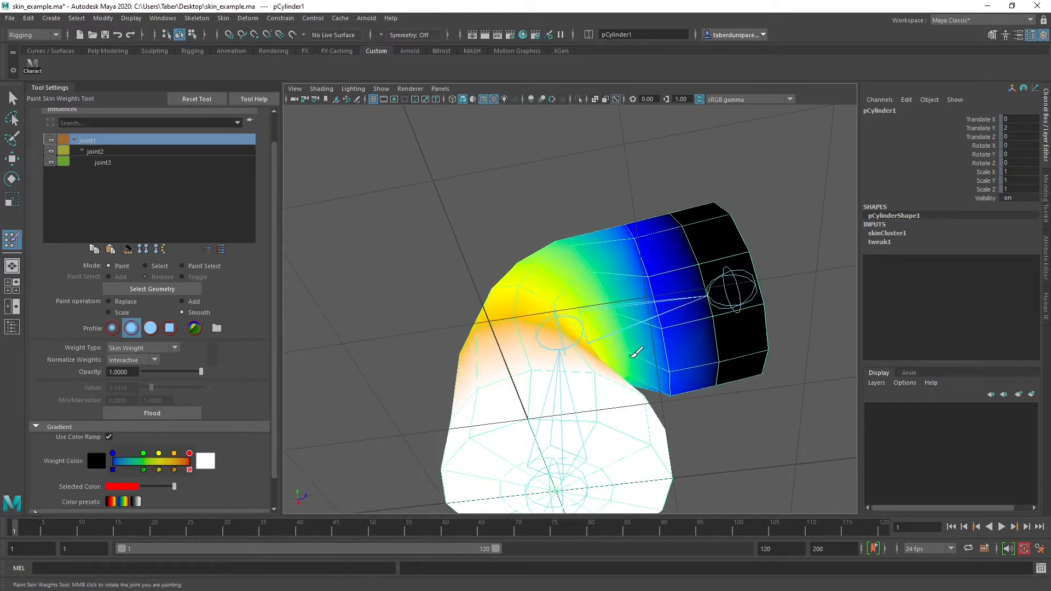
pyautogui.keyDown('alt'); pyautogui.moveTo(637, 352); pyautogui.dragTo(567, 274); pyautogui.keyUp('alt')
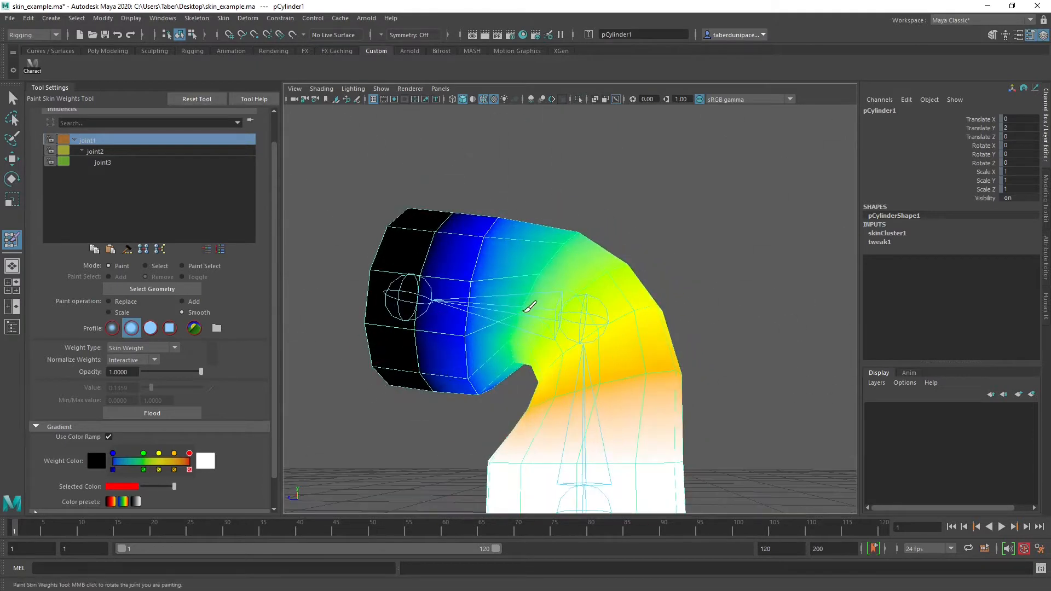
# Smooth joint1's weights on the inside of the bend and around the upper arm beside the black end section
pyautogui.keyDown('alt'); pyautogui.moveTo(519, 358); pyautogui.dragTo(645, 316); pyautogui.keyUp('alt')
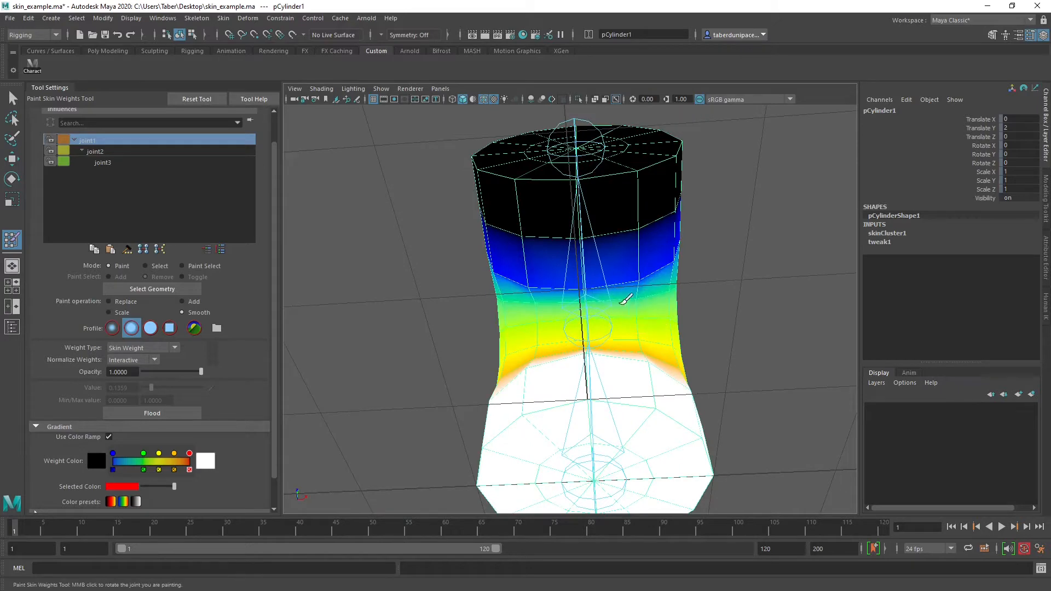
pyautogui.moveTo(609, 279)
pyautogui.keyDown('alt'); pyautogui.mouseDown()
pyautogui.moveTo(542, 300)
pyautogui.moveTo(665, 357)
pyautogui.mouseUp(); pyautogui.keyUp('alt')
pyautogui.moveTo(638, 234)
pyautogui.keyDown('alt'); pyautogui.mouseDown()
pyautogui.moveTo(622, 265)
pyautogui.moveTo(638, 312)
pyautogui.mouseUp(); pyautogui.keyUp('alt')
pyautogui.moveTo(637, 177)
pyautogui.keyDown('alt'); pyautogui.mouseDown()
pyautogui.moveTo(683, 312)
pyautogui.moveTo(579, 277)
pyautogui.mouseUp(); pyautogui.keyUp('alt')
pyautogui.keyDown('alt'); pyautogui.moveTo(512, 369); pyautogui.dragTo(520, 293); pyautogui.keyUp('alt')
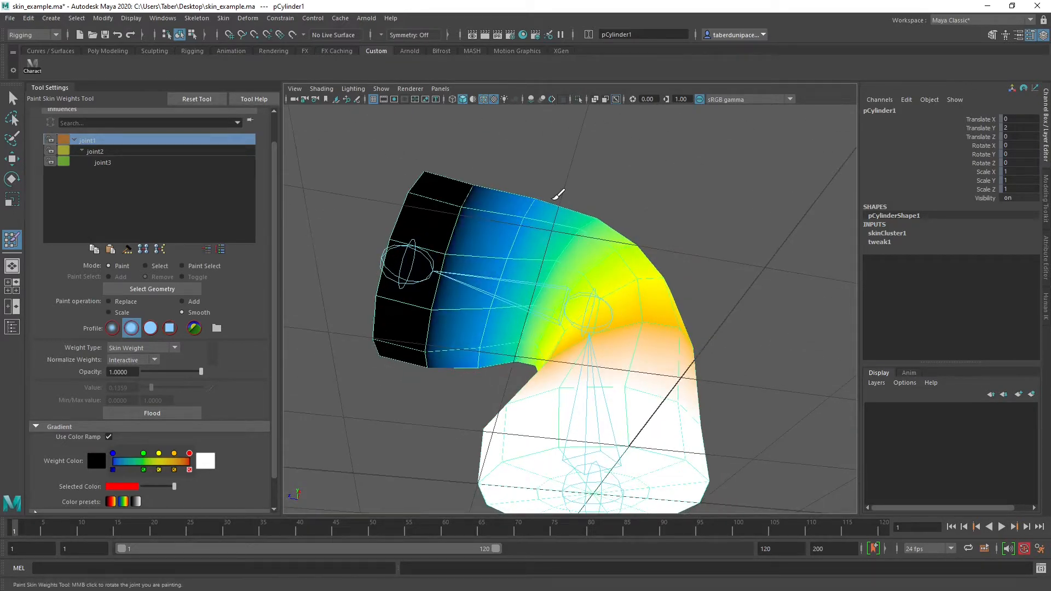
pyautogui.keyDown('alt'); pyautogui.moveTo(558, 192); pyautogui.dragTo(511, 300); pyautogui.keyUp('alt')
pyautogui.moveTo(563, 187)
pyautogui.keyDown('alt'); pyautogui.mouseDown()
pyautogui.moveTo(490, 251)
pyautogui.moveTo(469, 253)
pyautogui.moveTo(556, 237)
pyautogui.mouseUp(); pyautogui.keyUp('alt')
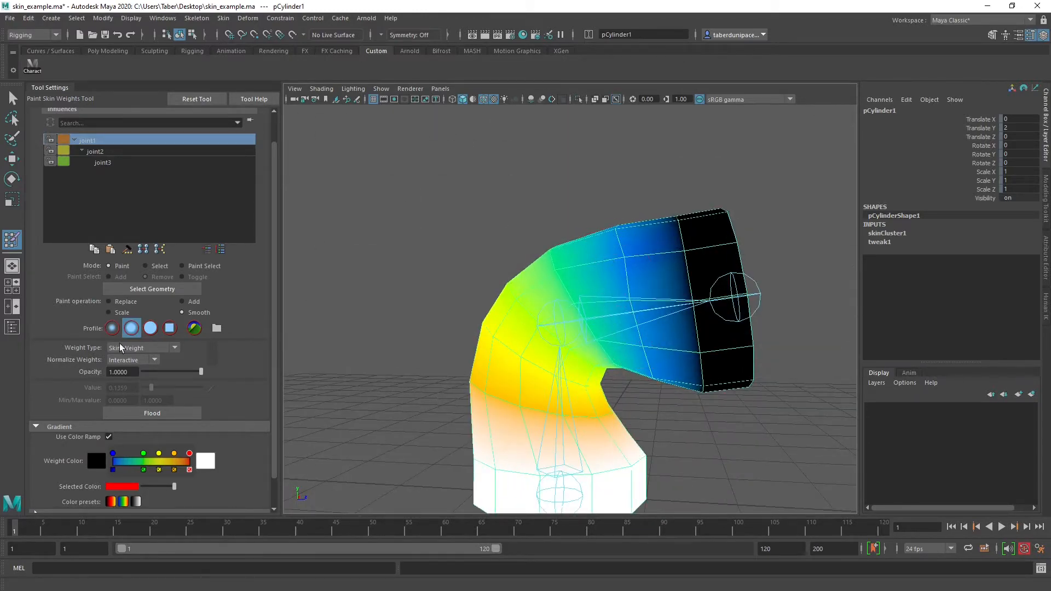
# Set the Smooth operation's opacity to 0.6214 and check joint1's weight blend around the upper arm and the bend
pyautogui.moveTo(195, 373); pyautogui.dragTo(176, 372)
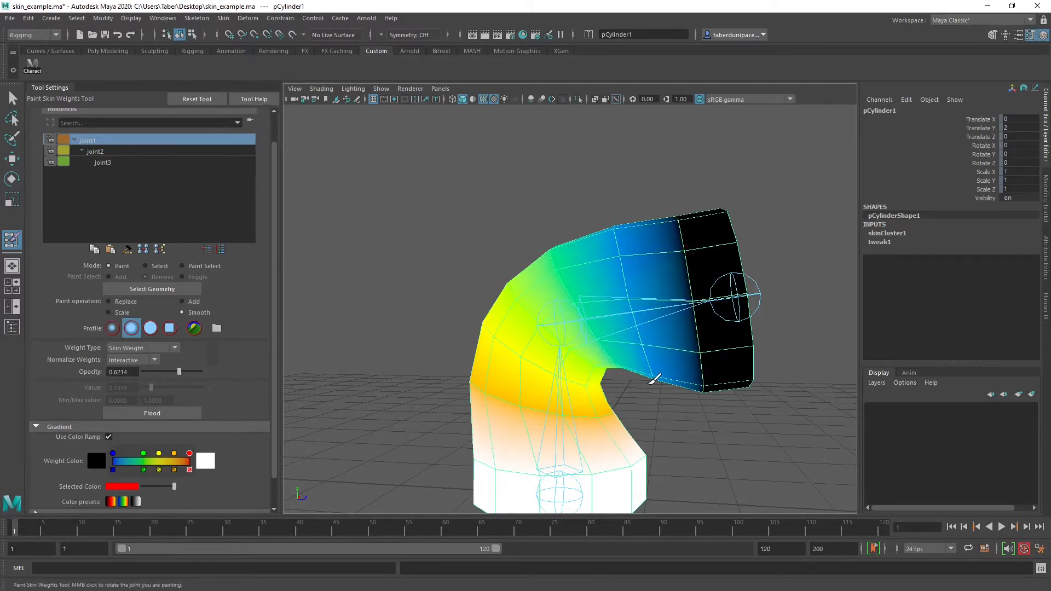
pyautogui.keyDown('alt'); pyautogui.moveTo(651, 377); pyautogui.dragTo(539, 314); pyautogui.keyUp('alt')
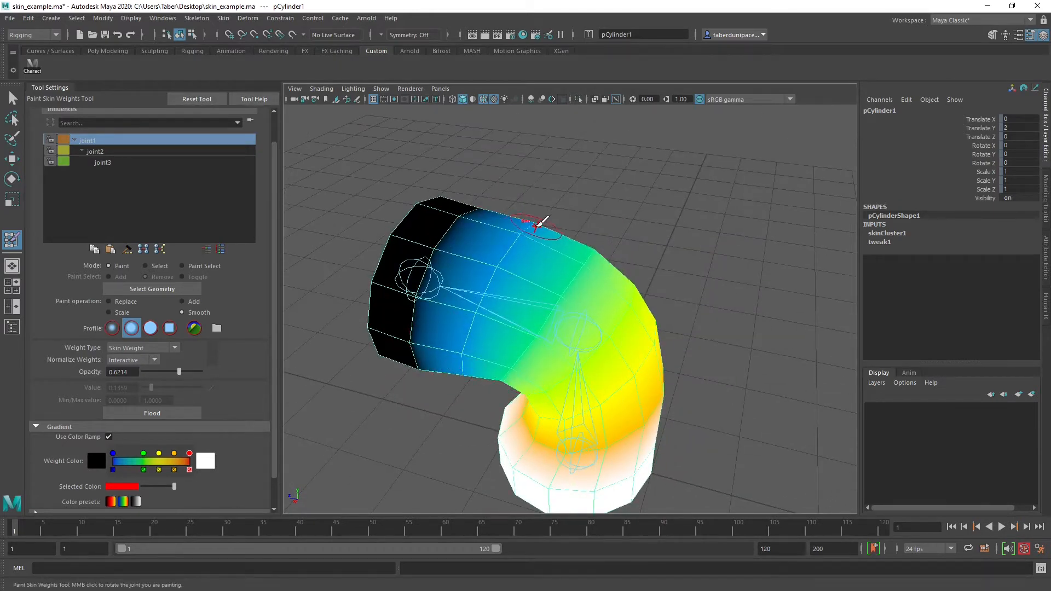
pyautogui.keyDown('alt'); pyautogui.moveTo(542, 223); pyautogui.dragTo(662, 277); pyautogui.keyUp('alt')
pyautogui.keyDown('alt'); pyautogui.moveTo(687, 350); pyautogui.dragTo(606, 274); pyautogui.keyUp('alt')
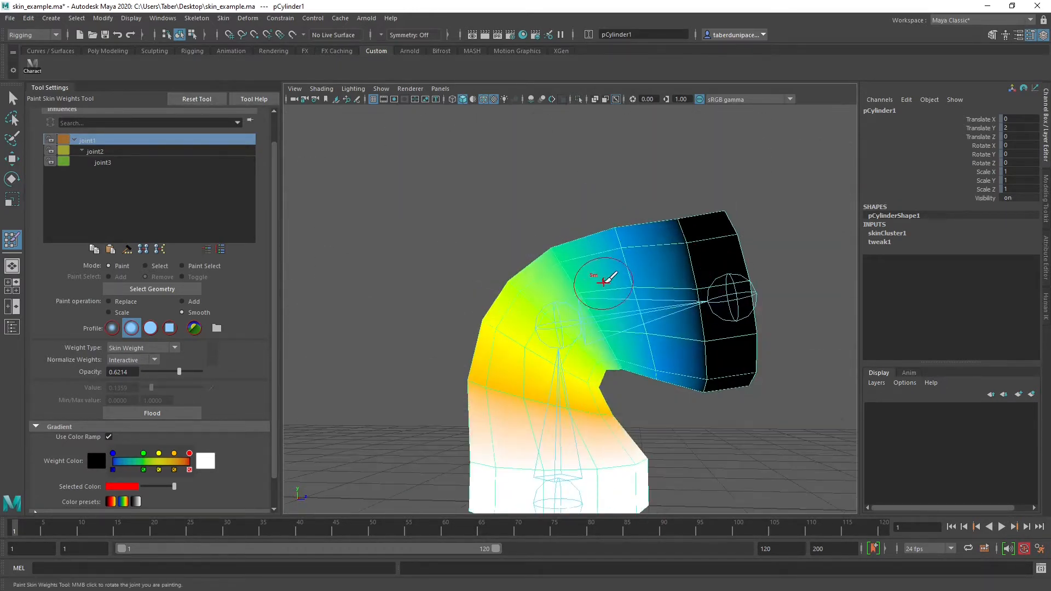
pyautogui.keyDown('alt'); pyautogui.moveTo(535, 214); pyautogui.dragTo(616, 260); pyautogui.keyUp('alt')
pyautogui.keyDown('alt'); pyautogui.moveTo(521, 336); pyautogui.dragTo(605, 277); pyautogui.keyUp('alt')
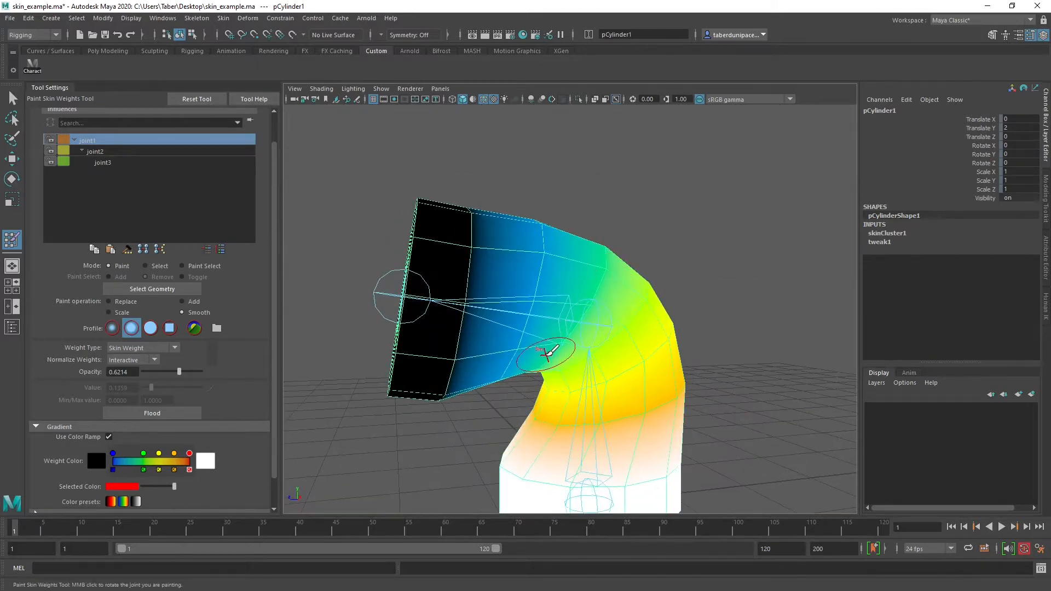
pyautogui.keyDown('alt'); pyautogui.moveTo(546, 352); pyautogui.dragTo(788, 342); pyautogui.keyUp('alt')
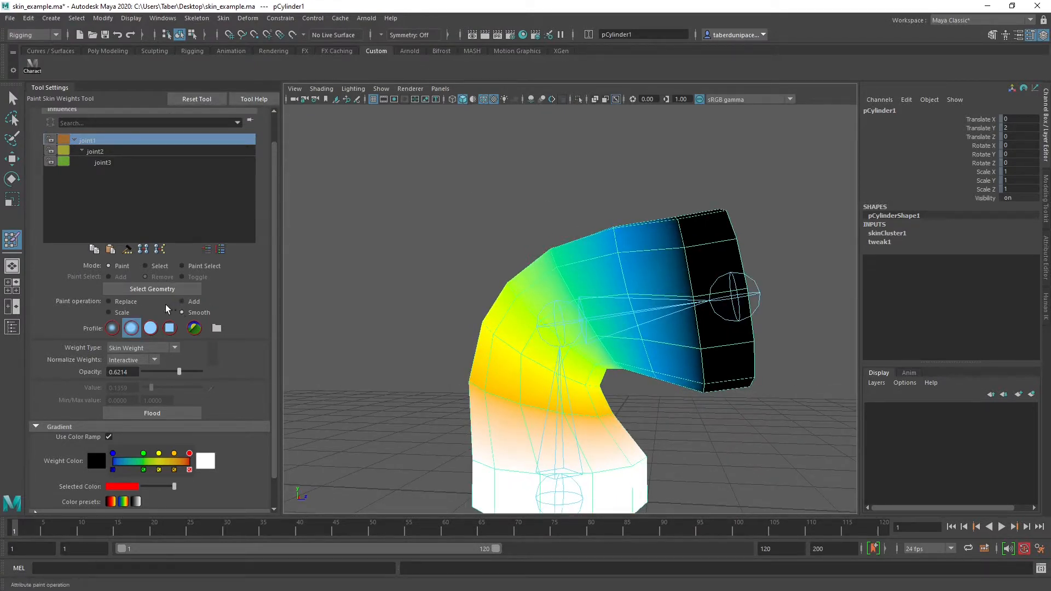
pyautogui.click(121, 301)
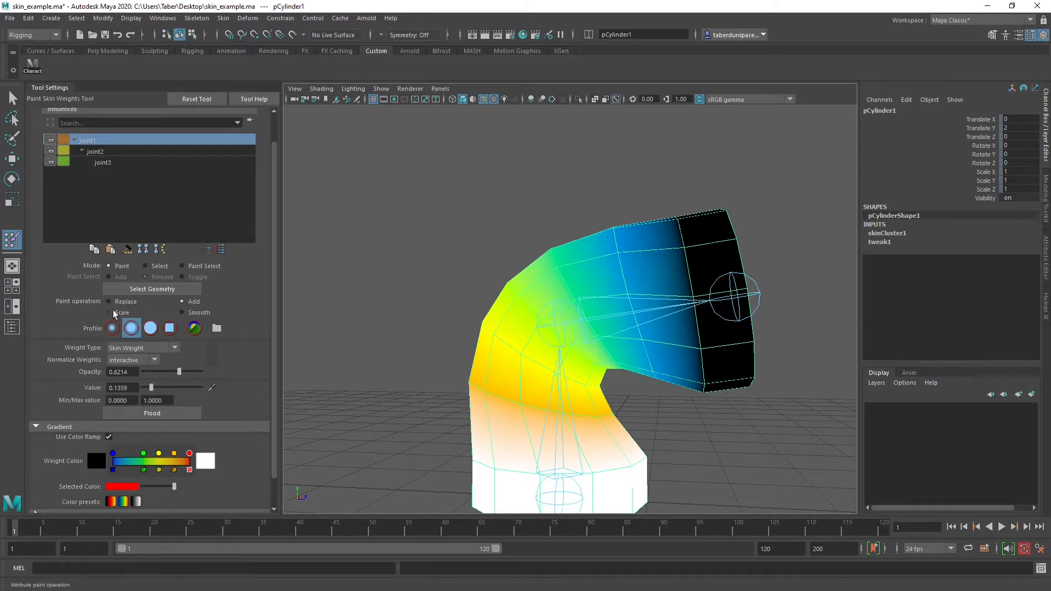
pyautogui.click(110, 312)
pyautogui.click(198, 316)
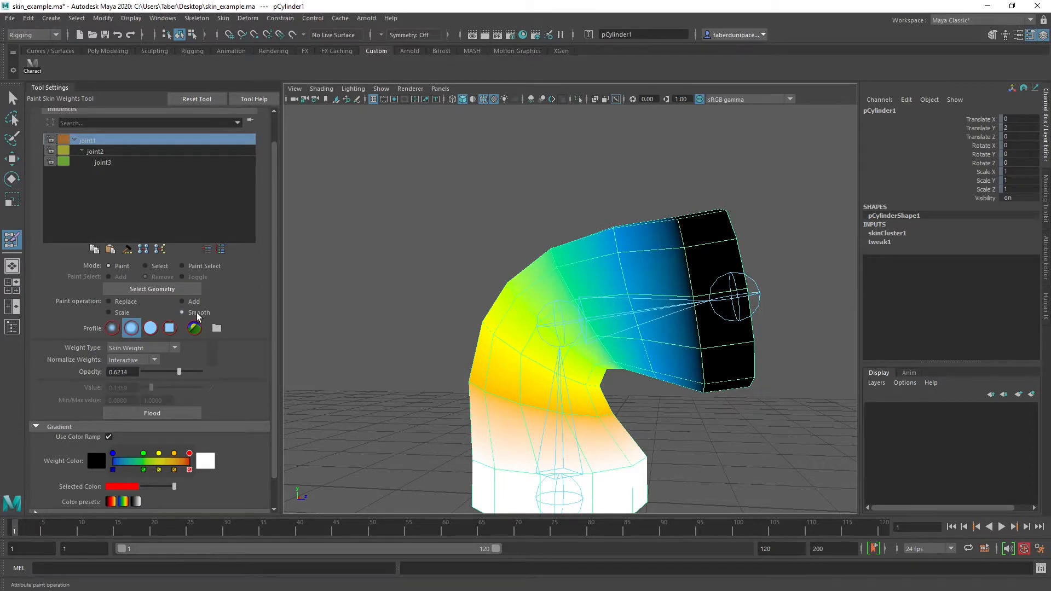
# Examine how joint1's and joint2's weights are distributed around the bend and the lower part of the cylinder
pyautogui.keyDown('alt'); pyautogui.moveTo(591, 305); pyautogui.dragTo(556, 320); pyautogui.keyUp('alt')
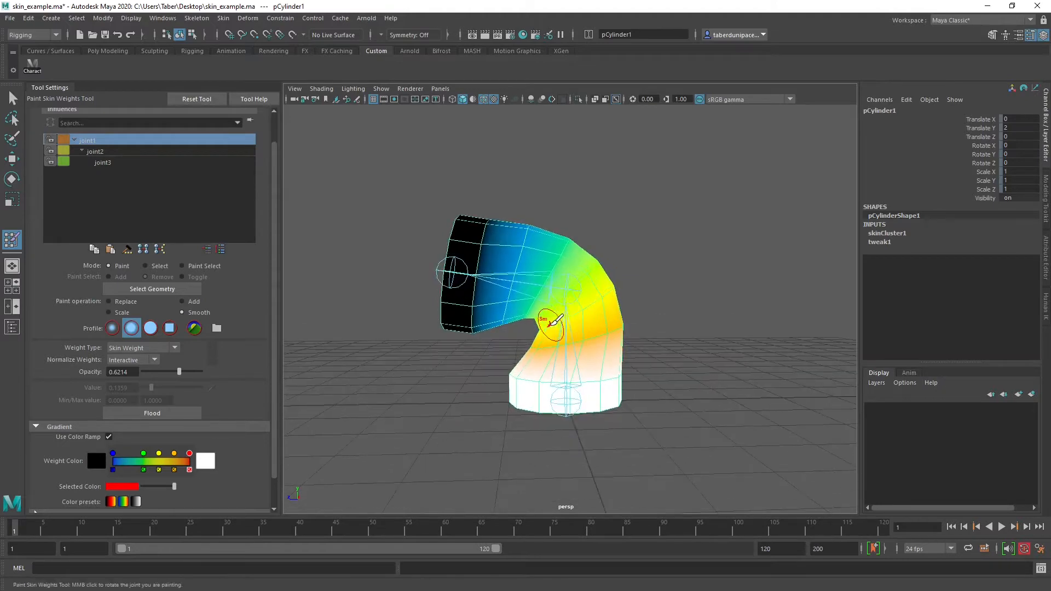
pyautogui.keyDown('alt'); pyautogui.moveTo(551, 324); pyautogui.dragTo(594, 332, button='right'); pyautogui.keyUp('alt')
pyautogui.moveTo(594, 332)
pyautogui.keyDown('alt'); pyautogui.mouseDown()
pyautogui.moveTo(609, 345)
pyautogui.moveTo(615, 332)
pyautogui.mouseUp(); pyautogui.keyUp('alt')
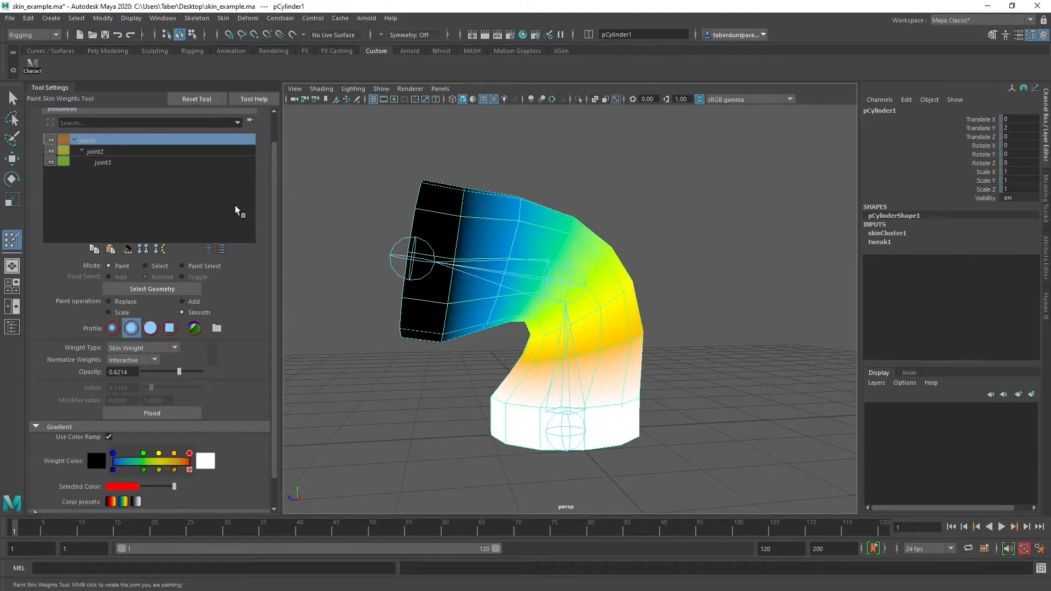
pyautogui.click(120, 159)
pyautogui.click(112, 150)
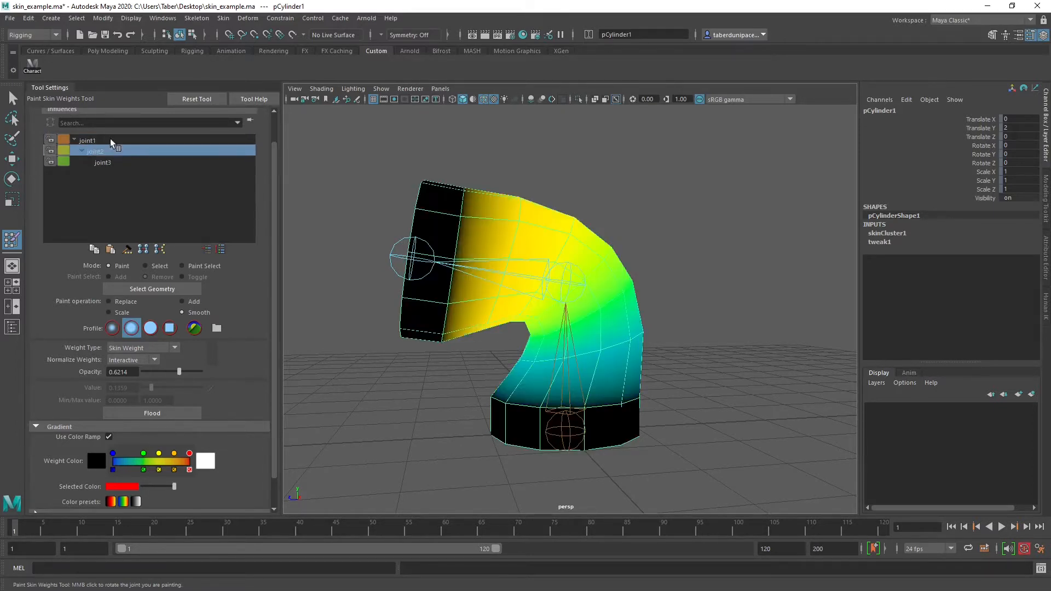
pyautogui.click(109, 139)
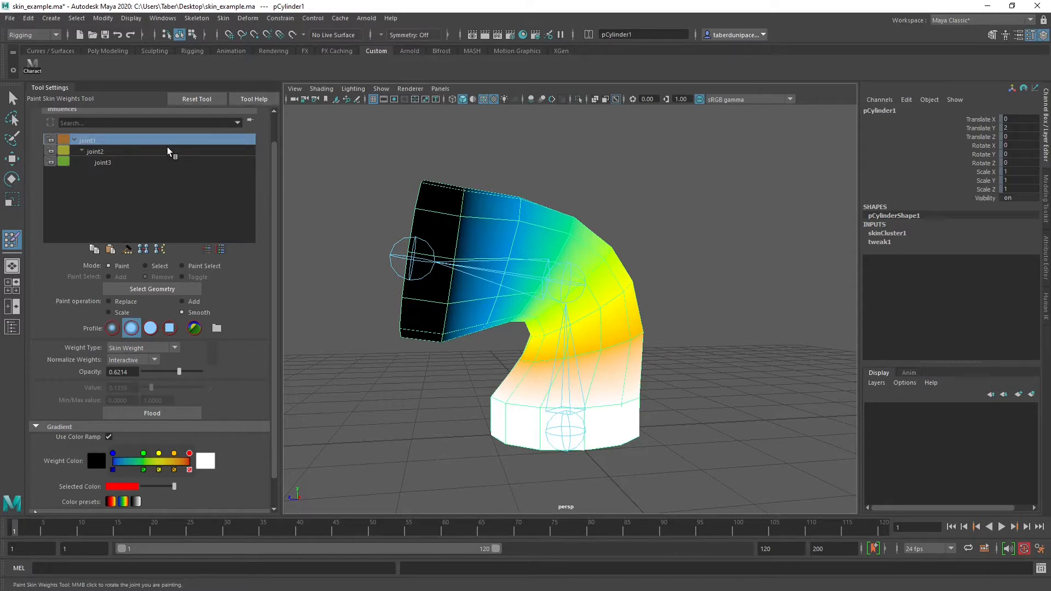
pyautogui.keyDown('alt'); pyautogui.moveTo(547, 236); pyautogui.dragTo(577, 286); pyautogui.keyUp('alt')
pyautogui.keyDown('alt'); pyautogui.moveTo(487, 313); pyautogui.dragTo(612, 317, button='right'); pyautogui.keyUp('alt')
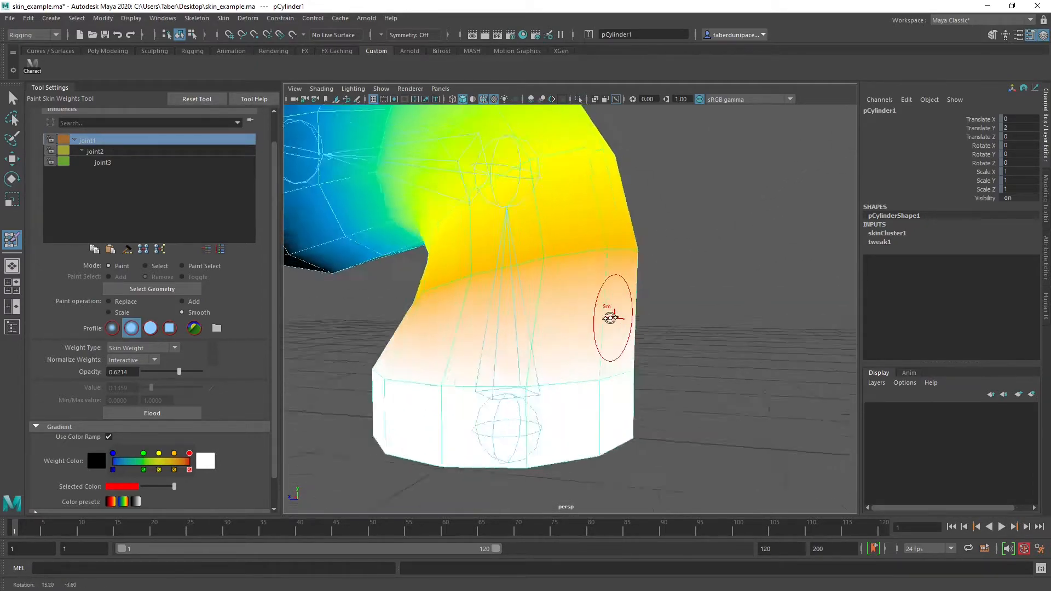
pyautogui.keyDown('alt'); pyautogui.moveTo(612, 317); pyautogui.dragTo(382, 314); pyautogui.keyUp('alt')
pyautogui.keyDown('alt'); pyautogui.moveTo(719, 321); pyautogui.dragTo(556, 321, button='right'); pyautogui.keyUp('alt')
pyautogui.moveTo(556, 321)
pyautogui.keyDown('alt'); pyautogui.mouseDown()
pyautogui.moveTo(535, 326)
pyautogui.moveTo(558, 333)
pyautogui.moveTo(564, 355)
pyautogui.mouseUp(); pyautogui.keyUp('alt')
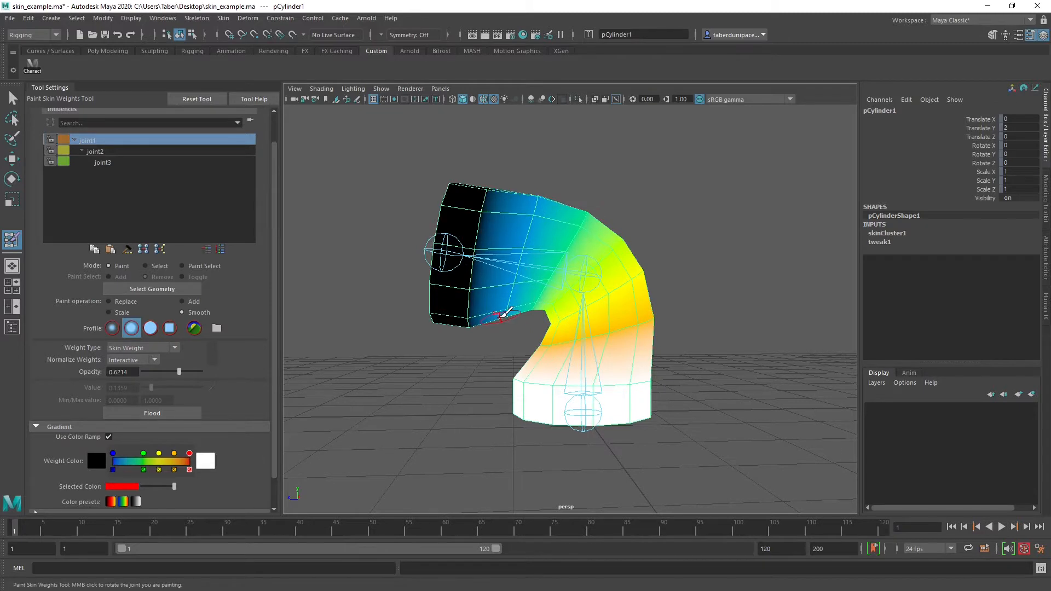
# Switch to the Replace operation with a value of 0 and paint out joint1's influence beside the black end section
pyautogui.click(122, 302)
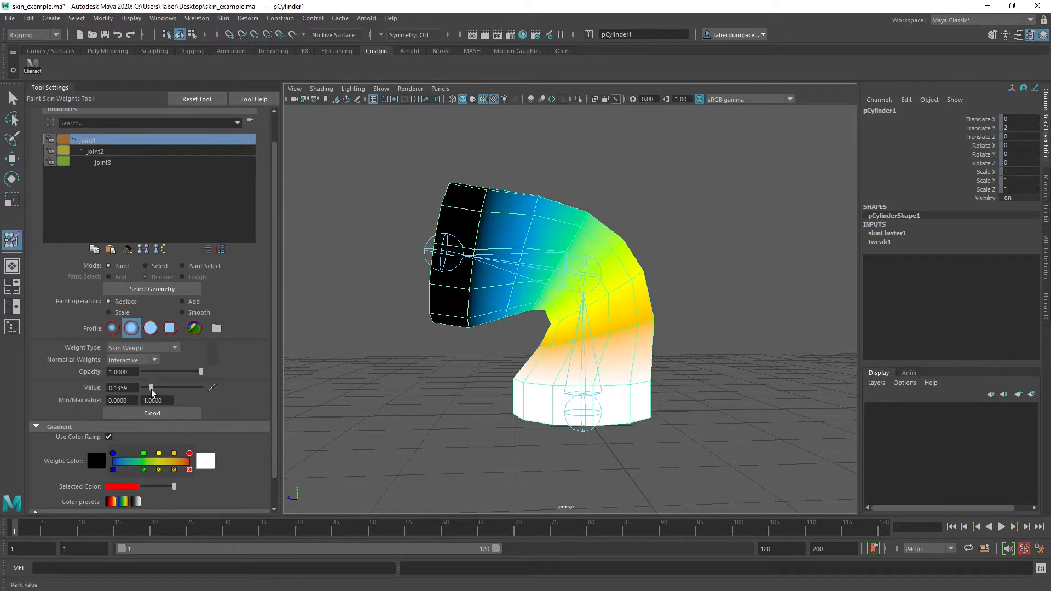
pyautogui.moveTo(533, 205); pyautogui.dragTo(501, 319)
pyautogui.keyDown('alt'); pyautogui.moveTo(534, 191); pyautogui.dragTo(412, 268); pyautogui.keyUp('alt')
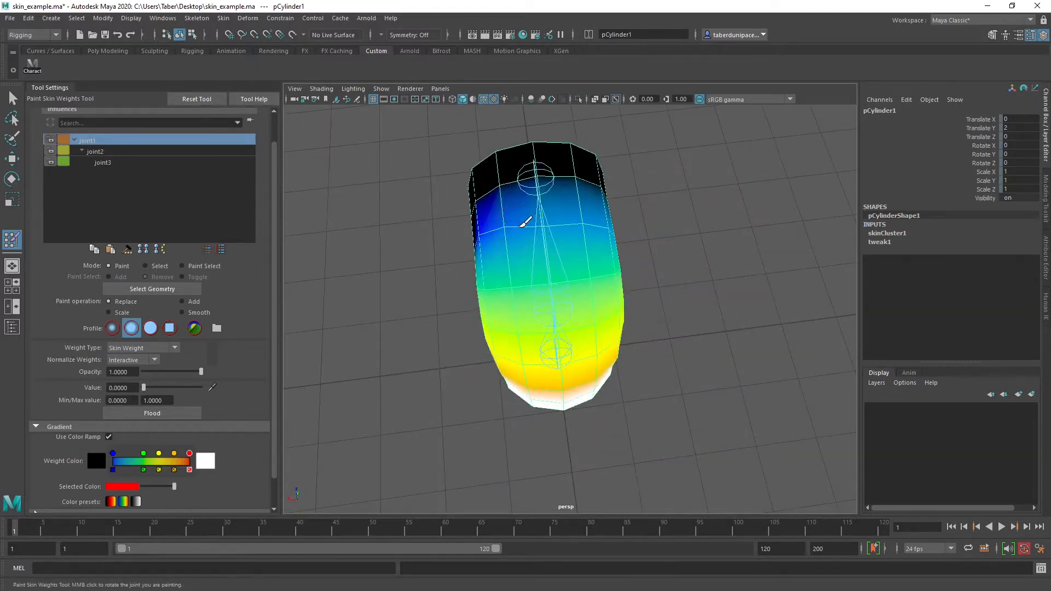
pyautogui.moveTo(525, 221)
pyautogui.mouseDown()
pyautogui.moveTo(608, 230)
pyautogui.moveTo(502, 192)
pyautogui.mouseUp()
pyautogui.moveTo(624, 225)
pyautogui.mouseDown()
pyautogui.moveTo(645, 312)
pyautogui.moveTo(635, 263)
pyautogui.moveTo(631, 282)
pyautogui.mouseUp()
pyautogui.keyDown('alt'); pyautogui.moveTo(668, 343); pyautogui.dragTo(468, 277); pyautogui.keyUp('alt')
pyautogui.keyDown('alt'); pyautogui.moveTo(504, 321); pyautogui.dragTo(504, 234); pyautogui.keyUp('alt')
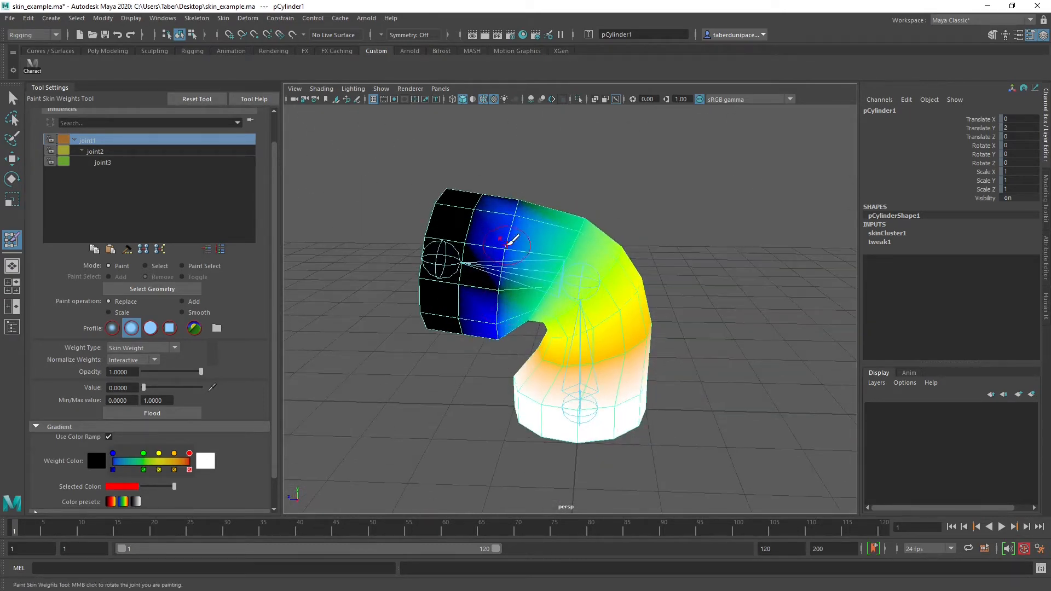
# Choose the solid brush profile and remove joint1's remaining influence around the upper arm ring beside the end section
pyautogui.click(151, 328)
pyautogui.moveTo(516, 188)
pyautogui.mouseDown()
pyautogui.moveTo(481, 305)
pyautogui.moveTo(498, 340)
pyautogui.moveTo(582, 269)
pyautogui.moveTo(707, 272)
pyautogui.mouseUp()
pyautogui.moveTo(650, 323)
pyautogui.mouseDown()
pyautogui.moveTo(610, 235)
pyautogui.moveTo(631, 298)
pyautogui.moveTo(629, 200)
pyautogui.moveTo(638, 310)
pyautogui.moveTo(645, 182)
pyautogui.moveTo(616, 282)
pyautogui.moveTo(633, 268)
pyautogui.mouseUp()
pyautogui.keyDown('alt'); pyautogui.moveTo(633, 268); pyautogui.dragTo(691, 311, button='right'); pyautogui.keyUp('alt')
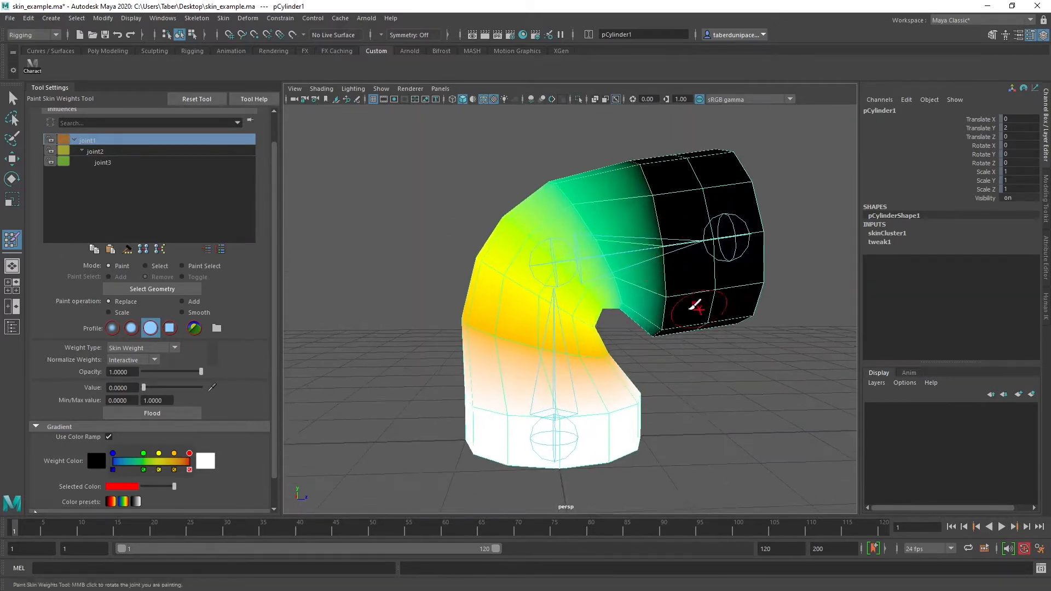
pyautogui.keyDown('alt'); pyautogui.moveTo(637, 307); pyautogui.dragTo(587, 313, button='middle'); pyautogui.keyUp('alt')
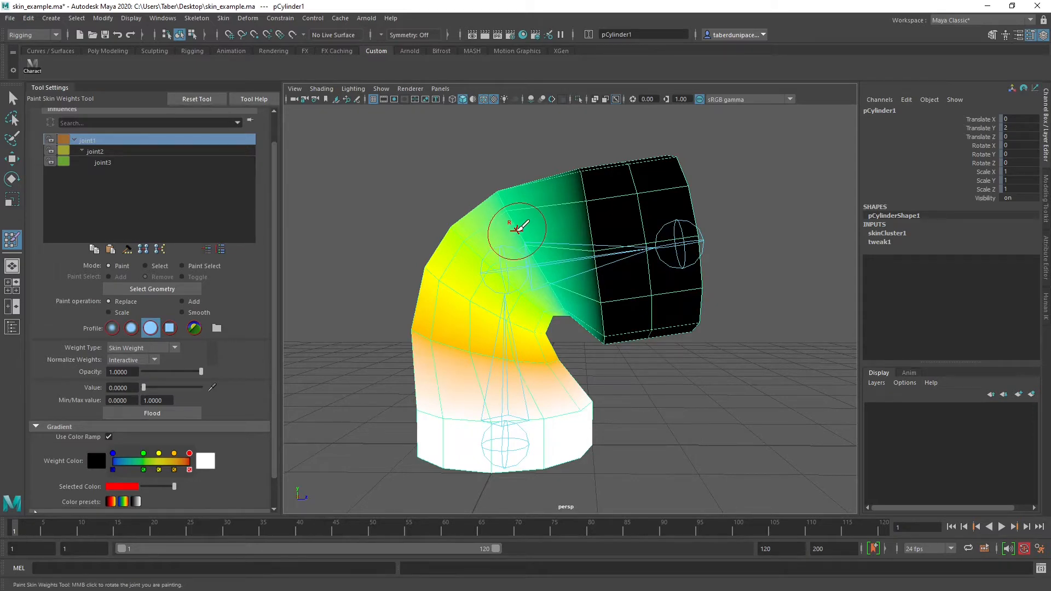
# Compare the weight distribution of joint2, joint3 and joint1 on the bent cylinder from several angles
pyautogui.moveTo(520, 226)
pyautogui.keyDown('alt'); pyautogui.mouseDown()
pyautogui.moveTo(569, 241)
pyautogui.moveTo(538, 239)
pyautogui.moveTo(546, 236)
pyautogui.mouseUp(); pyautogui.keyUp('alt')
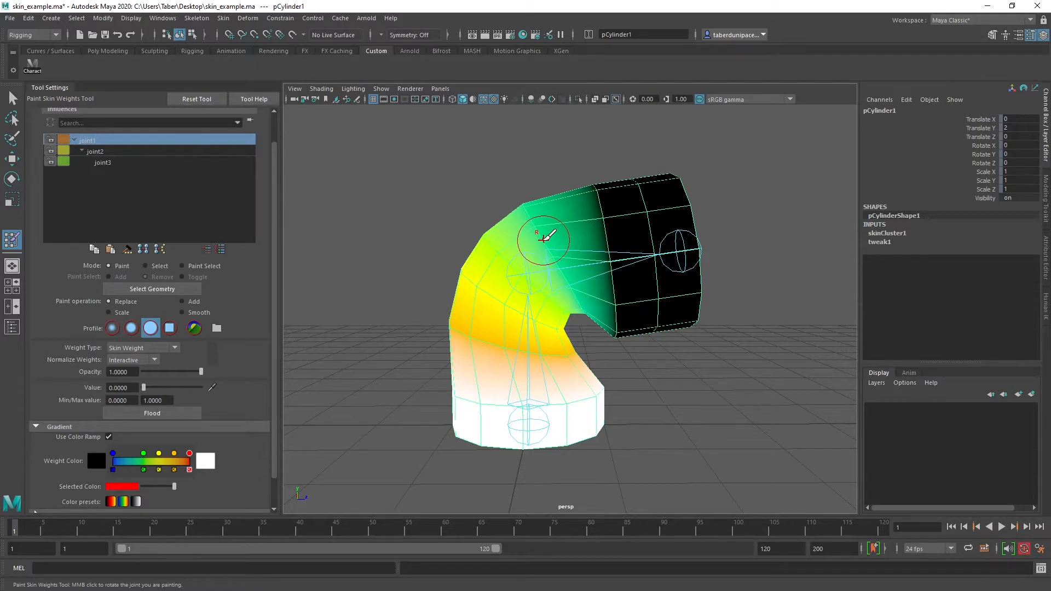
pyautogui.click(116, 151)
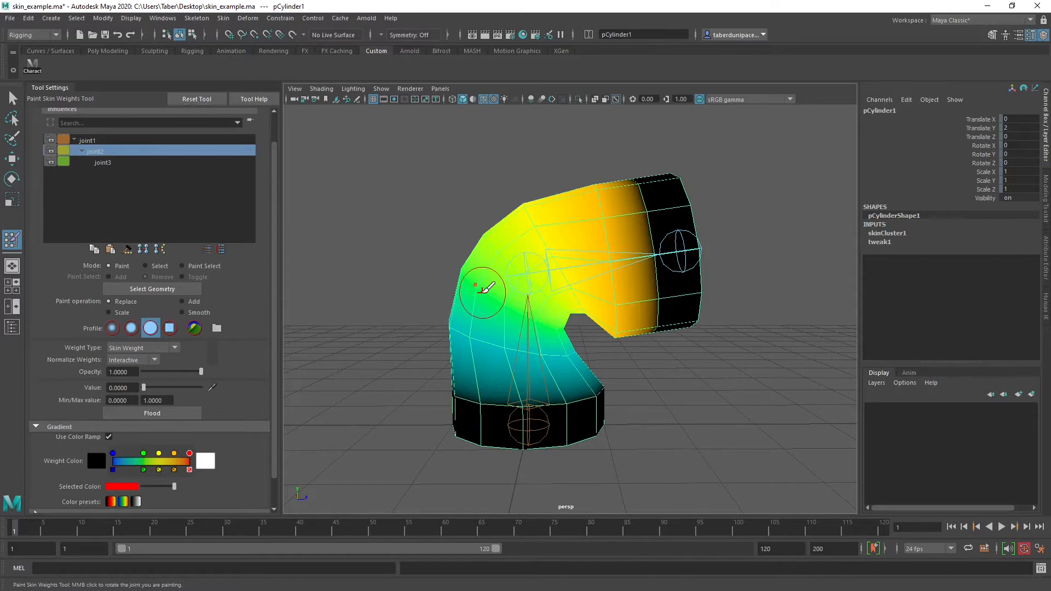
pyautogui.keyDown('alt'); pyautogui.moveTo(500, 293); pyautogui.dragTo(469, 281); pyautogui.keyUp('alt')
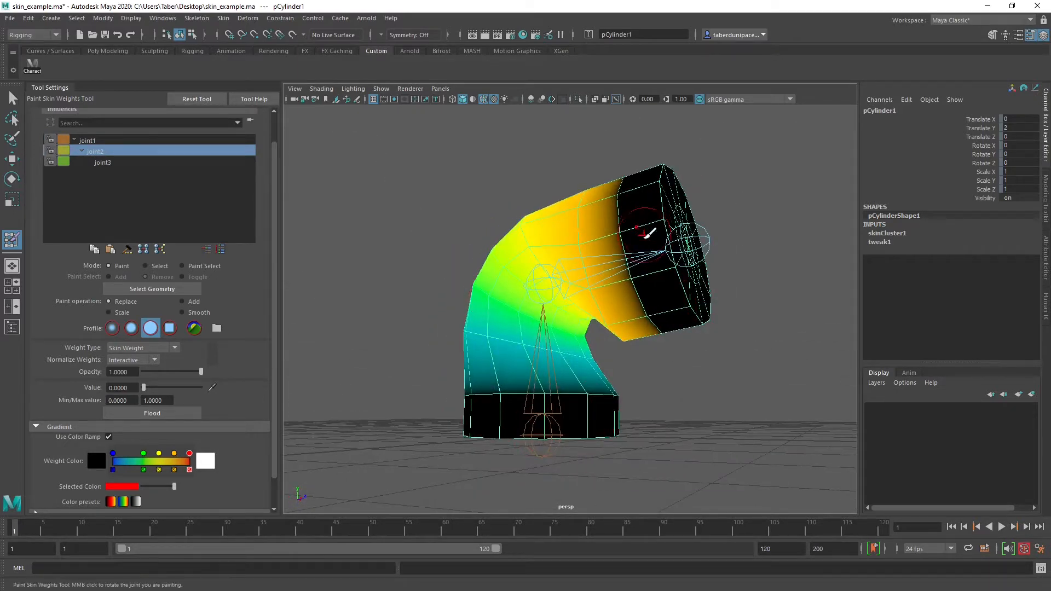
pyautogui.moveTo(649, 234)
pyautogui.keyDown('alt'); pyautogui.mouseDown()
pyautogui.moveTo(588, 283)
pyautogui.moveTo(521, 274)
pyautogui.moveTo(510, 257)
pyautogui.mouseUp(); pyautogui.keyUp('alt')
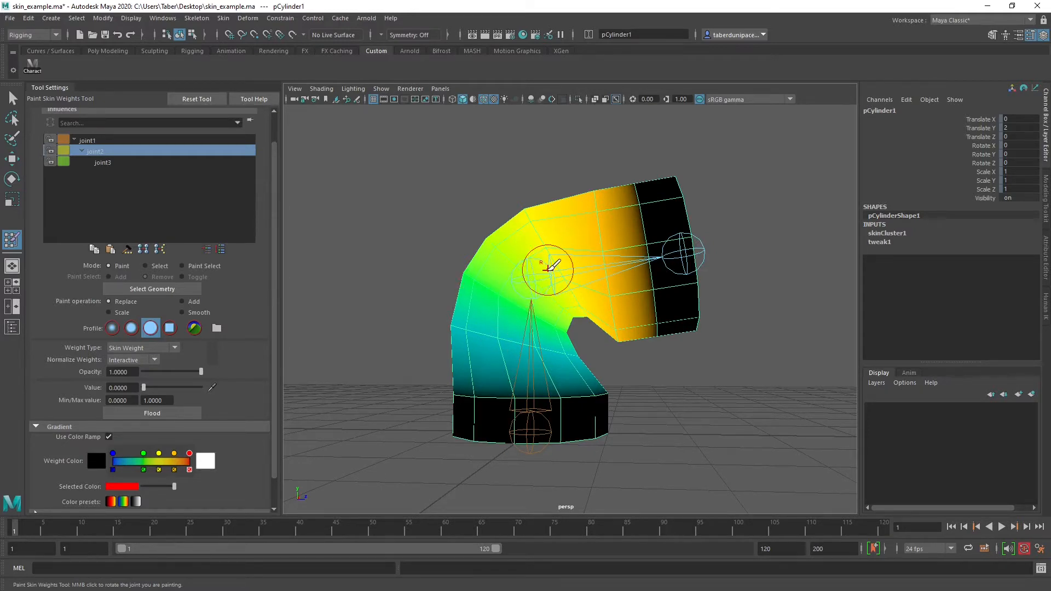
pyautogui.click(123, 162)
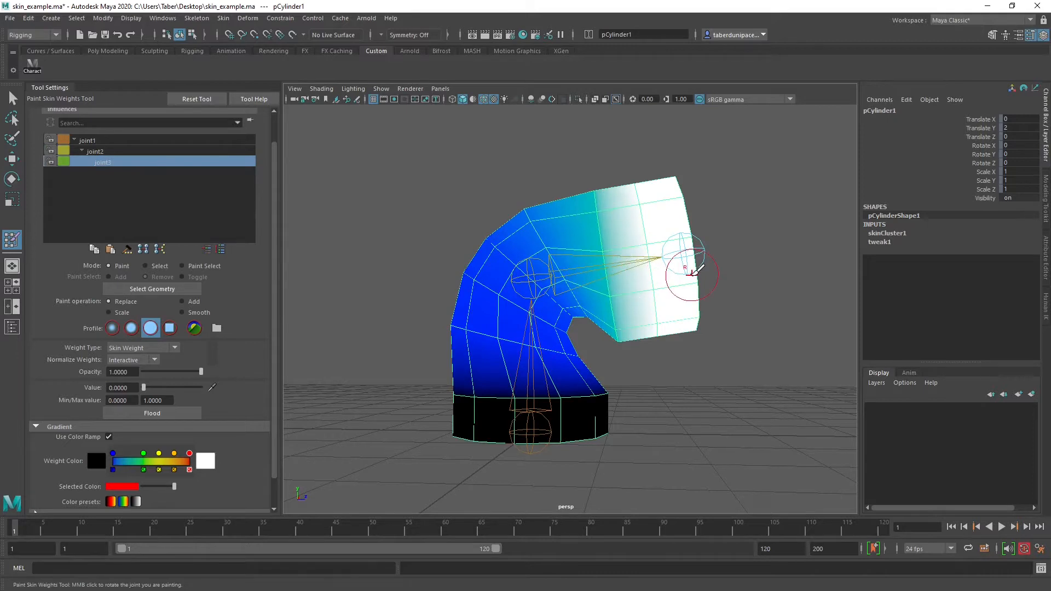
pyautogui.keyDown('alt'); pyautogui.moveTo(687, 263); pyautogui.dragTo(714, 242); pyautogui.keyUp('alt')
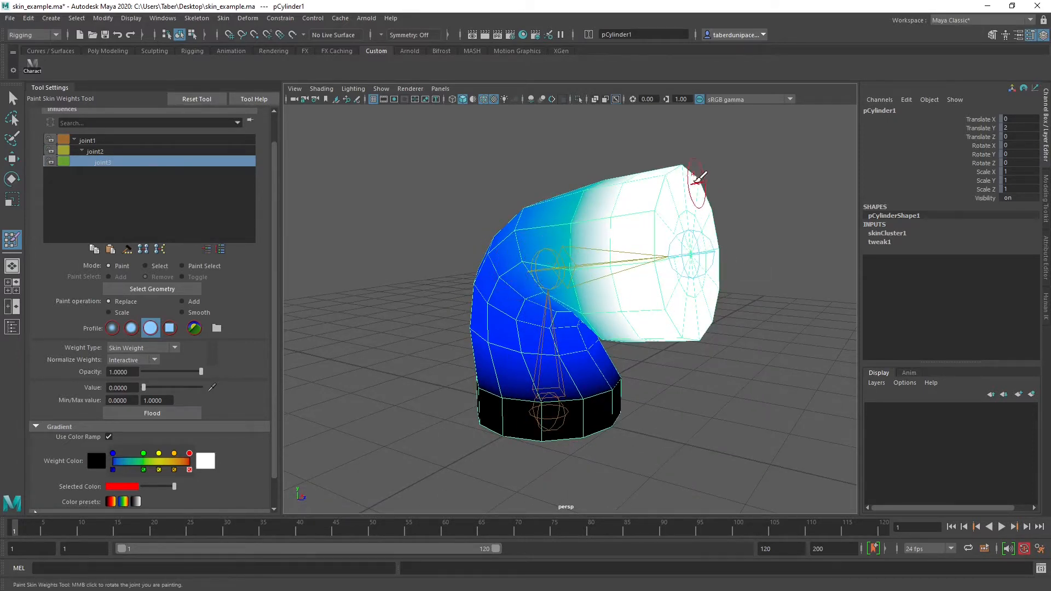
pyautogui.keyDown('alt'); pyautogui.moveTo(530, 306); pyautogui.dragTo(586, 254); pyautogui.keyUp('alt')
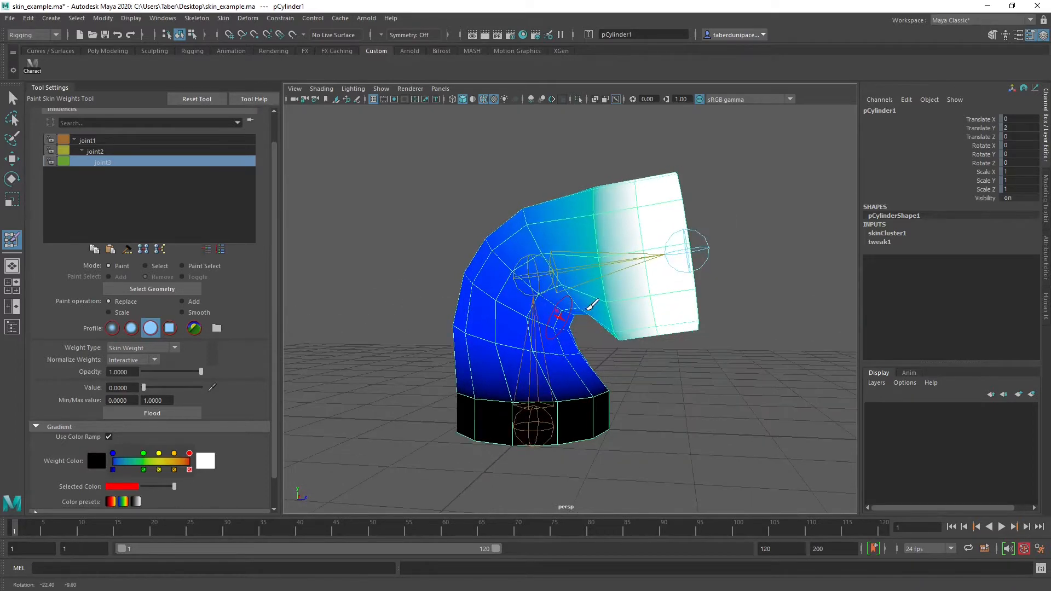
pyautogui.keyDown('alt'); pyautogui.moveTo(788, 367); pyautogui.dragTo(500, 347); pyautogui.keyUp('alt')
pyautogui.keyDown('alt'); pyautogui.moveTo(499, 347); pyautogui.dragTo(551, 352, button='middle'); pyautogui.keyUp('alt')
pyautogui.moveTo(550, 352)
pyautogui.keyDown('alt'); pyautogui.mouseDown()
pyautogui.moveTo(594, 356)
pyautogui.moveTo(537, 356)
pyautogui.moveTo(547, 359)
pyautogui.mouseUp(); pyautogui.keyUp('alt')
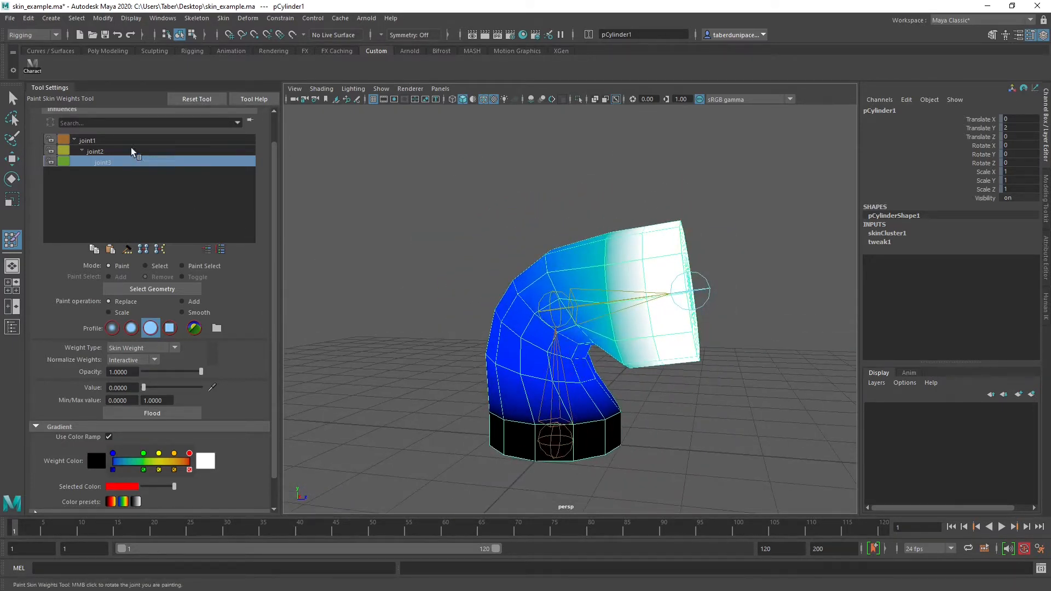
pyautogui.click(116, 140)
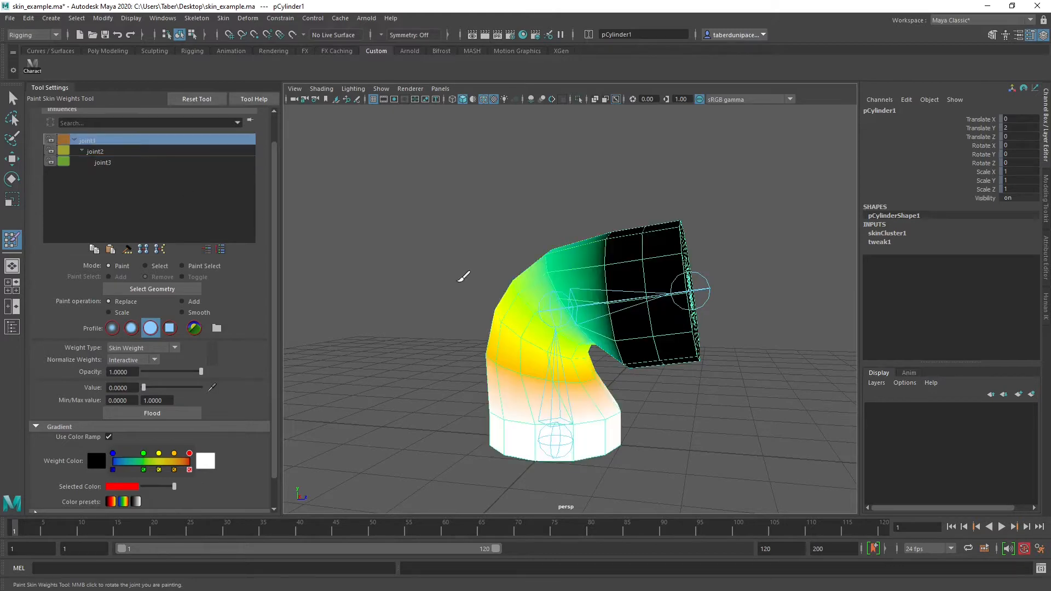
pyautogui.moveTo(464, 276)
pyautogui.keyDown('alt'); pyautogui.mouseDown()
pyautogui.moveTo(492, 307)
pyautogui.moveTo(530, 263)
pyautogui.moveTo(562, 329)
pyautogui.moveTo(511, 327)
pyautogui.mouseUp(); pyautogui.keyUp('alt')
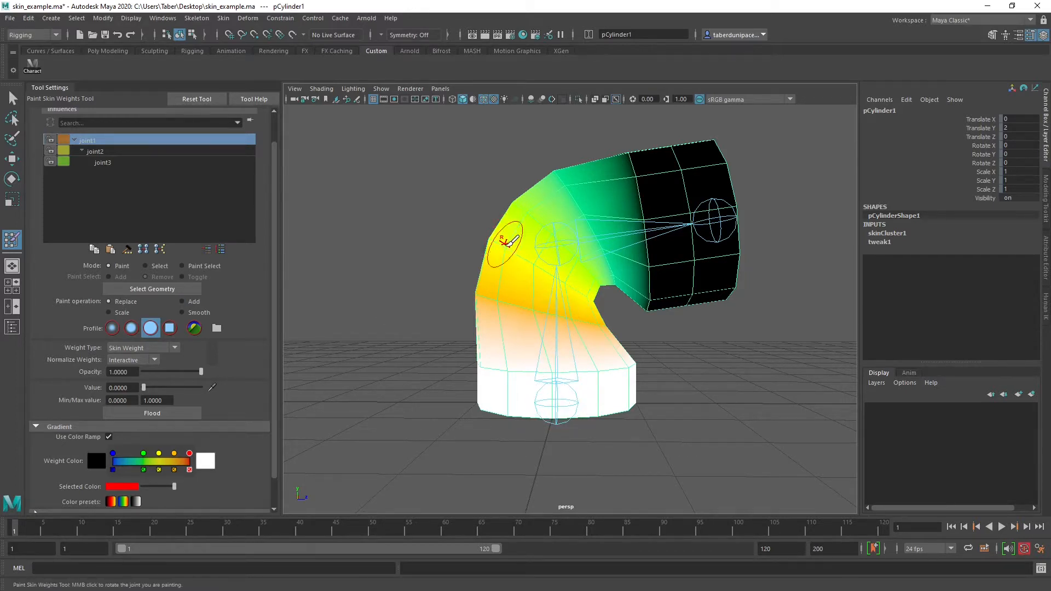
# Set the Replace value to 0.5 and paint joint1's influence all around the middle ring of the bend
pyautogui.keyDown('alt'); pyautogui.moveTo(549, 278); pyautogui.dragTo(536, 304, button='middle'); pyautogui.keyUp('alt')
pyautogui.keyDown('alt'); pyautogui.moveTo(505, 304); pyautogui.dragTo(590, 334, button='right'); pyautogui.keyUp('alt')
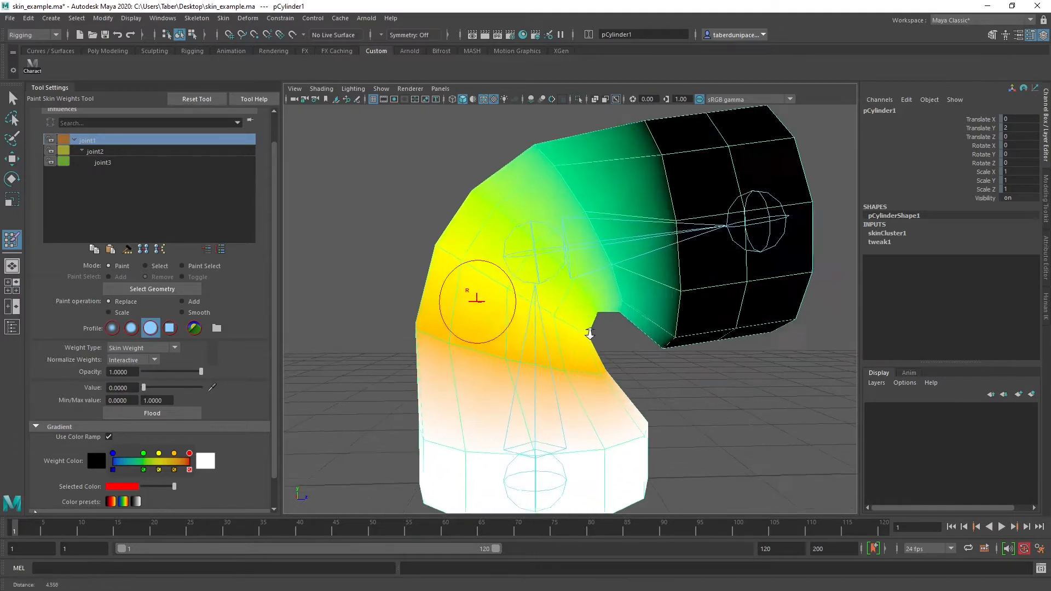
pyautogui.keyDown('alt'); pyautogui.moveTo(522, 295); pyautogui.dragTo(559, 314, button='middle'); pyautogui.keyUp('alt')
pyautogui.keyDown('alt'); pyautogui.moveTo(526, 319); pyautogui.dragTo(568, 328, button='right'); pyautogui.keyUp('alt')
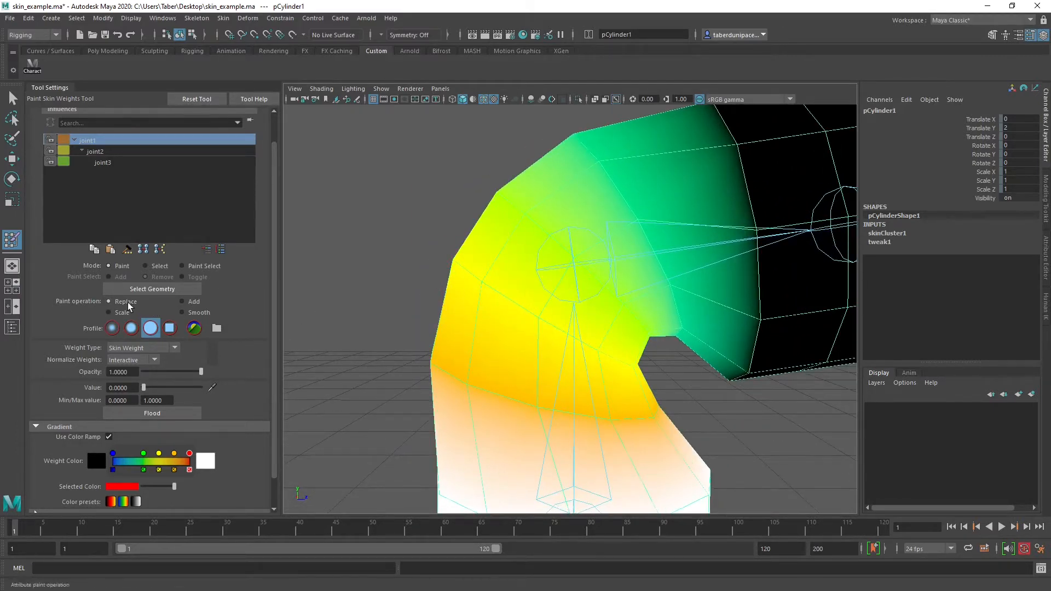
pyautogui.moveTo(146, 387); pyautogui.dragTo(164, 388)
pyautogui.moveTo(614, 317); pyautogui.dragTo(495, 270)
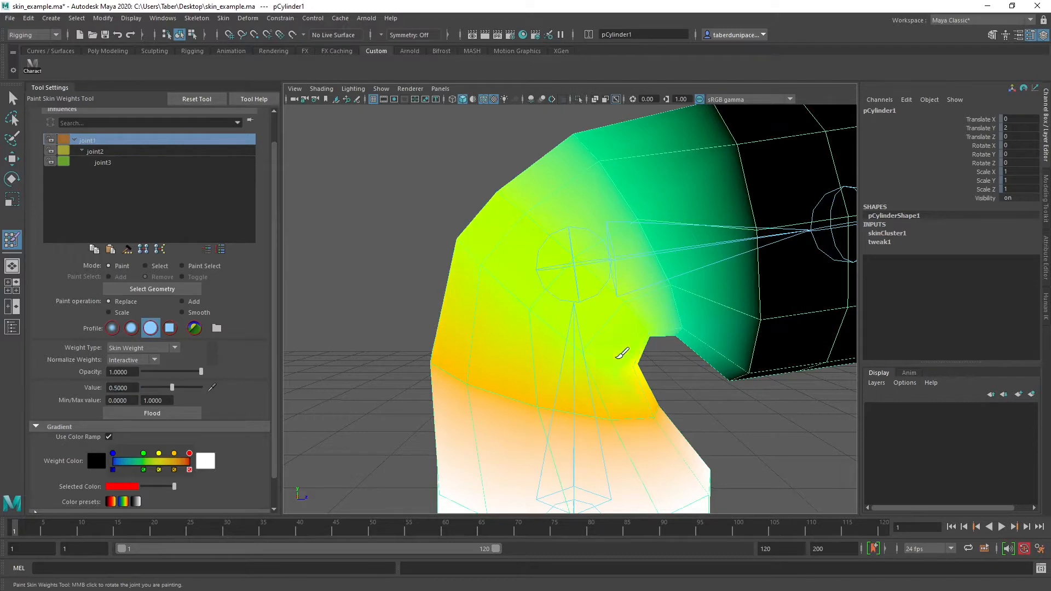
pyautogui.keyDown('alt'); pyautogui.moveTo(469, 317); pyautogui.dragTo(614, 336); pyautogui.keyUp('alt')
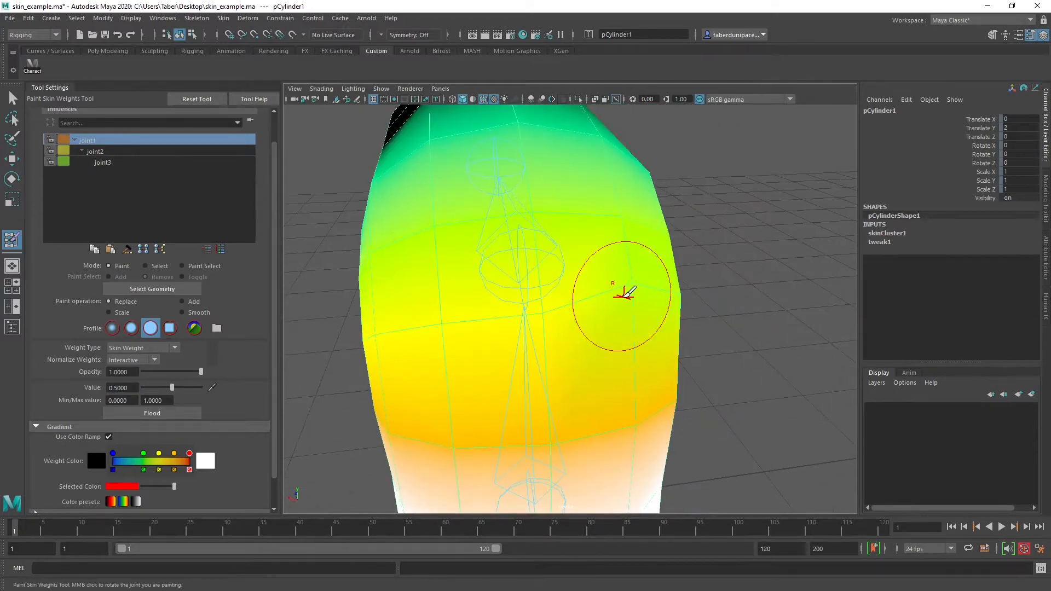
pyautogui.keyDown('alt'); pyautogui.moveTo(413, 336); pyautogui.dragTo(666, 235); pyautogui.keyUp('alt')
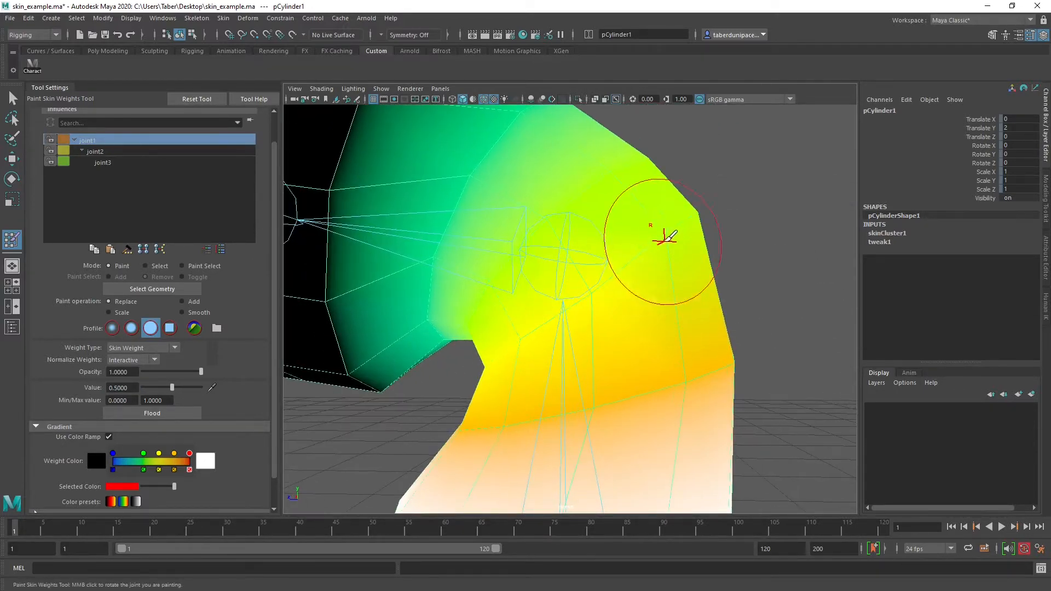
pyautogui.keyDown('alt'); pyautogui.moveTo(514, 331); pyautogui.dragTo(680, 316); pyautogui.keyUp('alt')
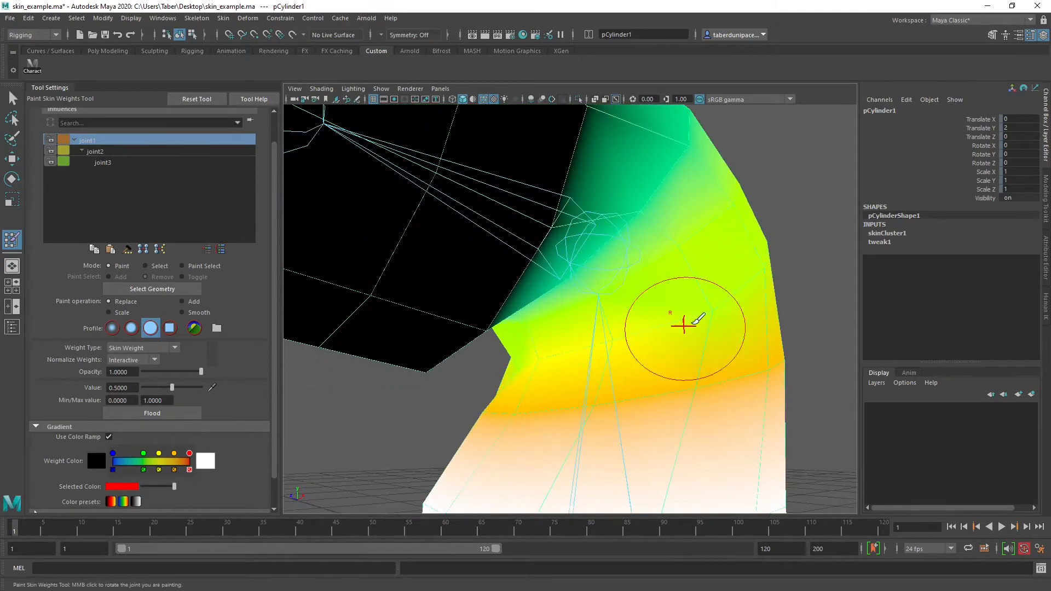
pyautogui.keyDown('alt'); pyautogui.moveTo(544, 351); pyautogui.dragTo(480, 329); pyautogui.keyUp('alt')
pyautogui.keyDown('alt'); pyautogui.moveTo(622, 317); pyautogui.dragTo(481, 291); pyautogui.keyUp('alt')
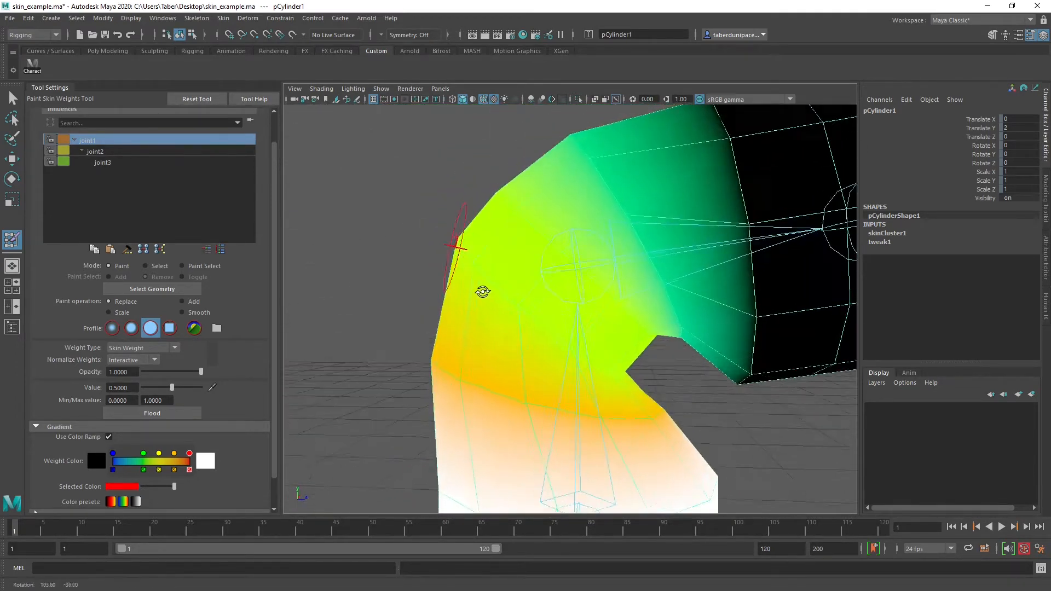
# Display joint2's influence and examine its weight distribution around the bend from several angles
pyautogui.click(94, 151)
pyautogui.keyDown('alt'); pyautogui.moveTo(481, 282); pyautogui.dragTo(504, 298); pyautogui.keyUp('alt')
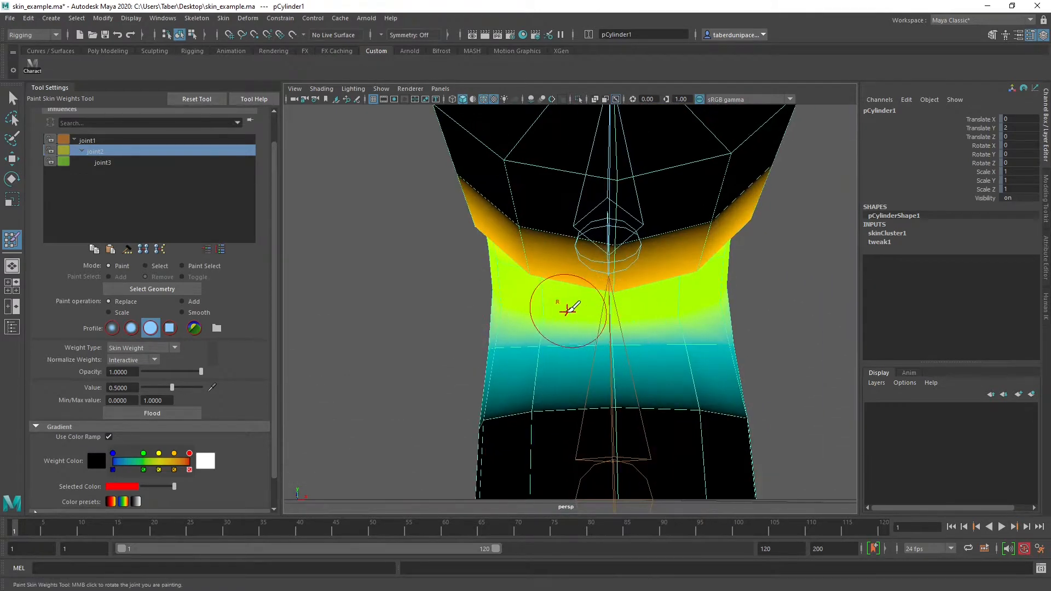
pyautogui.moveTo(684, 304)
pyautogui.keyDown('alt'); pyautogui.mouseDown()
pyautogui.moveTo(680, 286)
pyautogui.moveTo(575, 317)
pyautogui.moveTo(594, 297)
pyautogui.moveTo(495, 306)
pyautogui.mouseUp(); pyautogui.keyUp('alt')
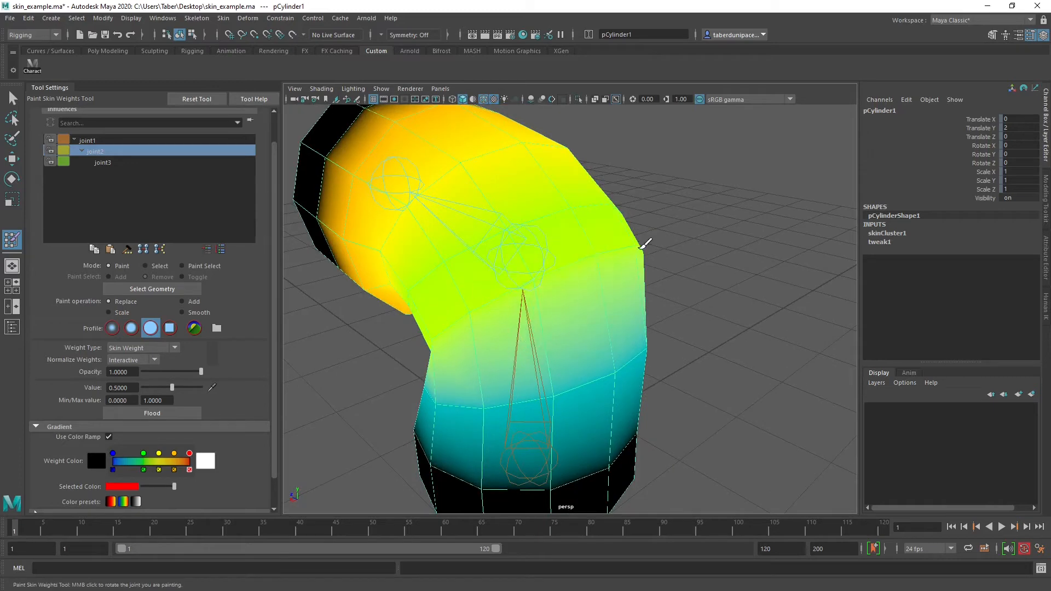
pyautogui.keyDown('alt'); pyautogui.moveTo(684, 260); pyautogui.dragTo(630, 310); pyautogui.keyUp('alt')
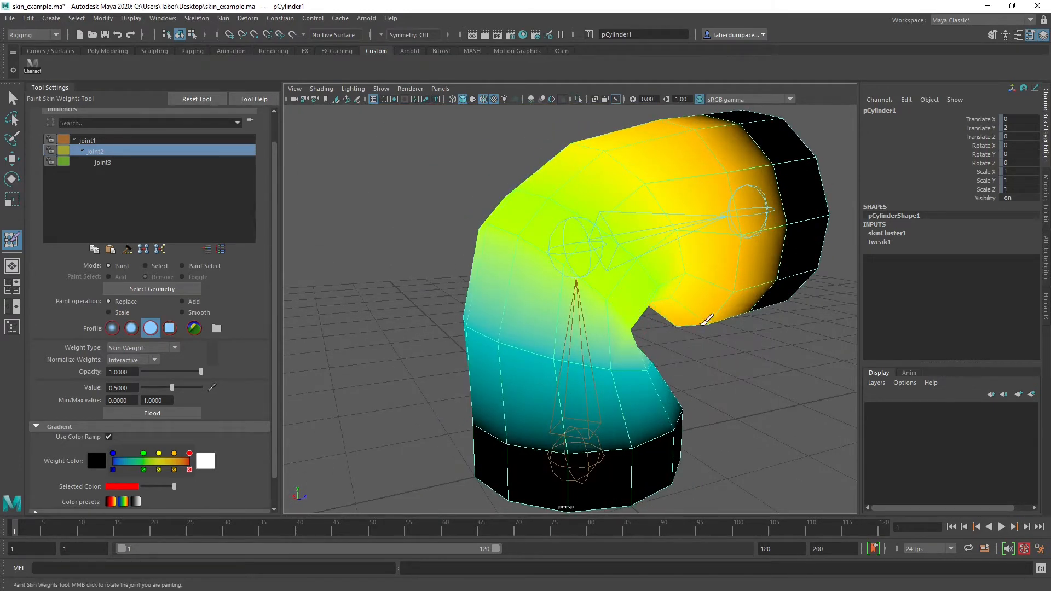
pyautogui.keyDown('alt'); pyautogui.moveTo(706, 320); pyautogui.dragTo(676, 307); pyautogui.keyUp('alt')
pyautogui.keyDown('alt'); pyautogui.moveTo(697, 314); pyautogui.dragTo(736, 322, button='right'); pyautogui.keyUp('alt')
pyautogui.keyDown('alt'); pyautogui.moveTo(755, 316); pyautogui.dragTo(732, 297, button='middle'); pyautogui.keyUp('alt')
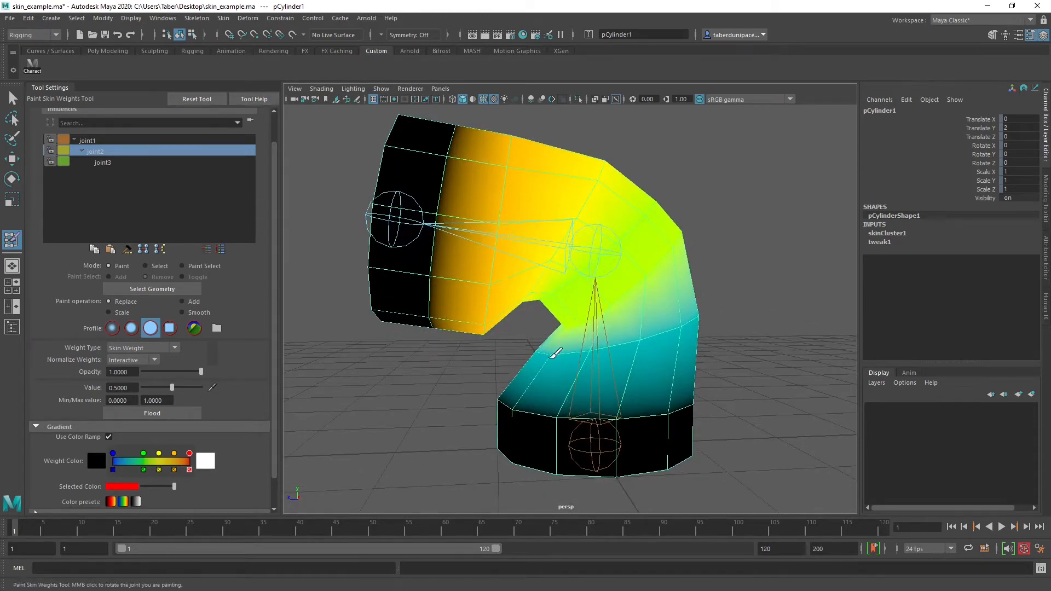
# Switch to the Scale operation with a value of 0.1845 and reduce joint2's influence around the ring below the bend
pyautogui.click(110, 313)
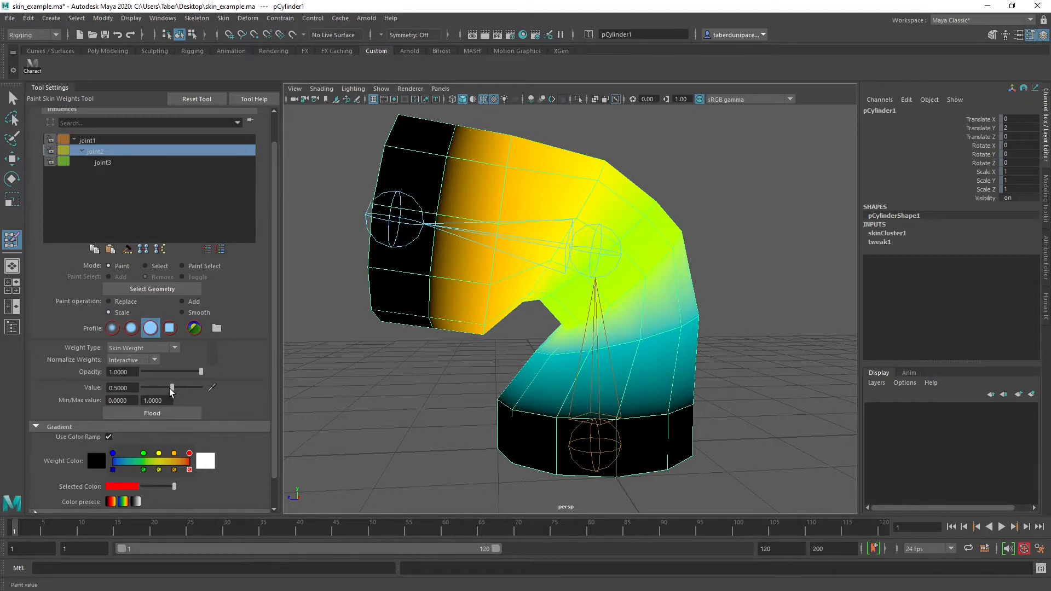
pyautogui.moveTo(170, 387); pyautogui.dragTo(154, 386)
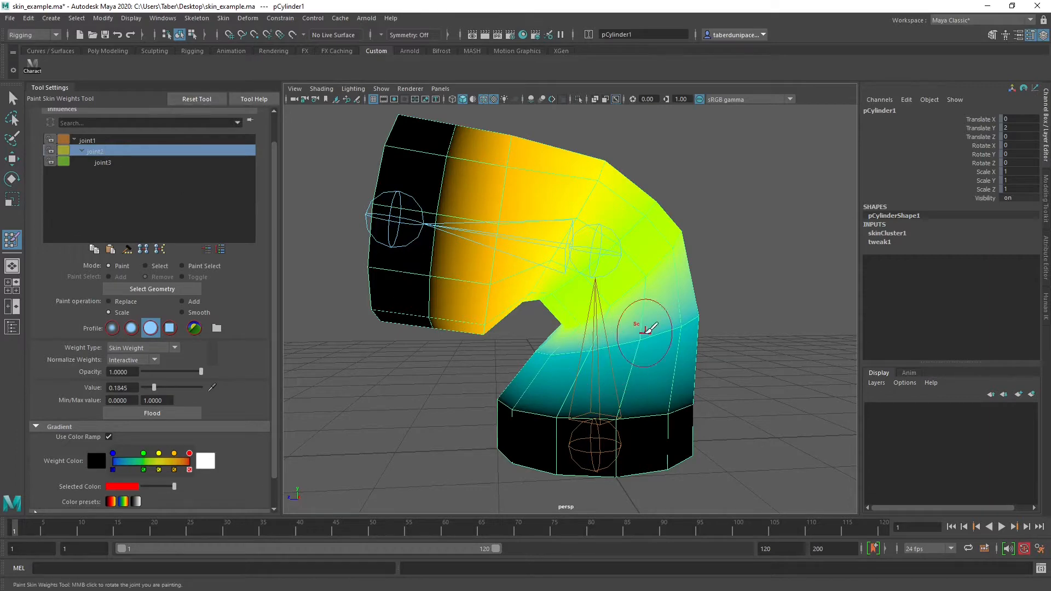
pyautogui.moveTo(634, 343)
pyautogui.mouseDown()
pyautogui.moveTo(554, 348)
pyautogui.moveTo(700, 325)
pyautogui.moveTo(531, 342)
pyautogui.moveTo(582, 347)
pyautogui.mouseUp()
pyautogui.moveTo(602, 346)
pyautogui.keyDown('alt'); pyautogui.mouseDown()
pyautogui.moveTo(456, 336)
pyautogui.moveTo(574, 349)
pyautogui.mouseUp(); pyautogui.keyUp('alt')
pyautogui.moveTo(606, 343); pyautogui.dragTo(590, 302, button='middle')
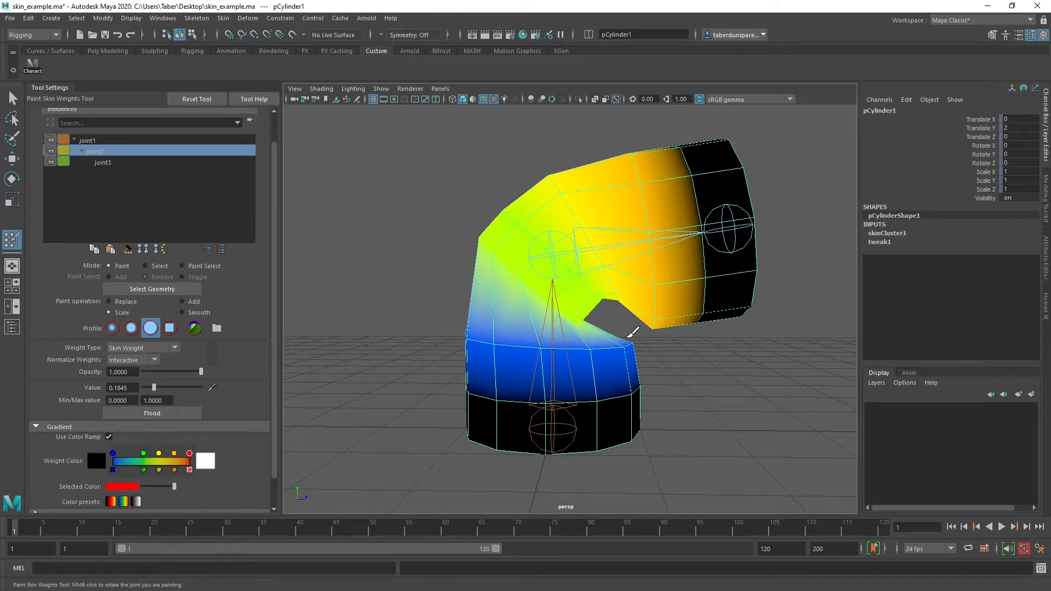
pyautogui.keyDown('alt'); pyautogui.moveTo(569, 284); pyautogui.dragTo(608, 347); pyautogui.keyUp('alt')
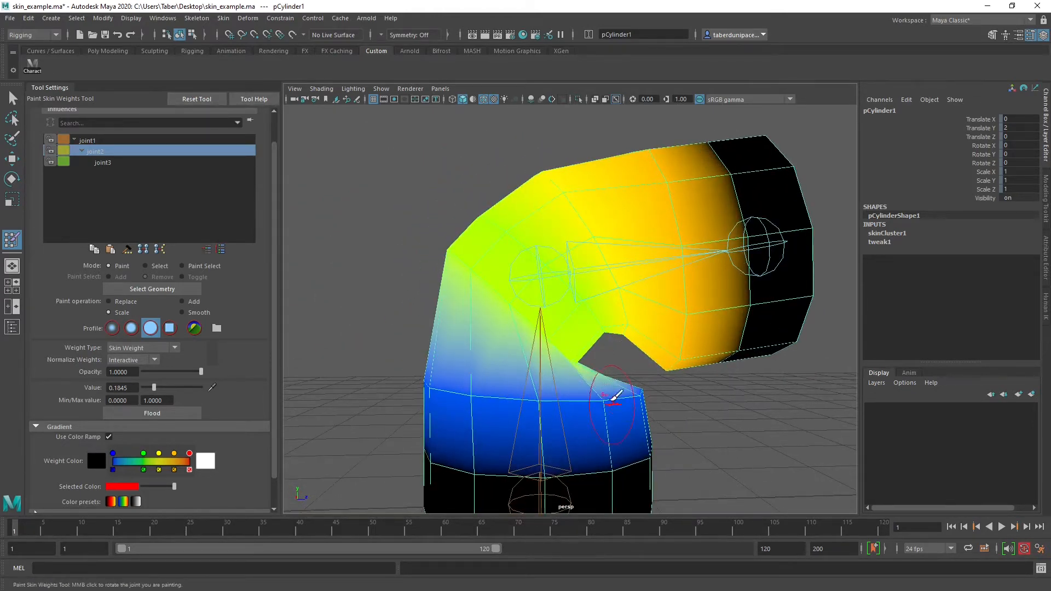
pyautogui.keyDown('alt'); pyautogui.moveTo(613, 389); pyautogui.dragTo(604, 347, button='middle'); pyautogui.keyUp('alt')
pyautogui.keyDown('alt'); pyautogui.moveTo(605, 348); pyautogui.dragTo(590, 350, button='right'); pyautogui.keyUp('alt')
pyautogui.moveTo(590, 350)
pyautogui.keyDown('alt'); pyautogui.mouseDown()
pyautogui.moveTo(546, 345)
pyautogui.moveTo(545, 362)
pyautogui.mouseUp(); pyautogui.keyUp('alt')
# Switch to the Add operation at 0.1845 and strengthen joint2's influence around the upper arm ring just past the bend
pyautogui.keyDown('alt'); pyautogui.moveTo(542, 323); pyautogui.dragTo(542, 349, button='middle'); pyautogui.keyUp('alt')
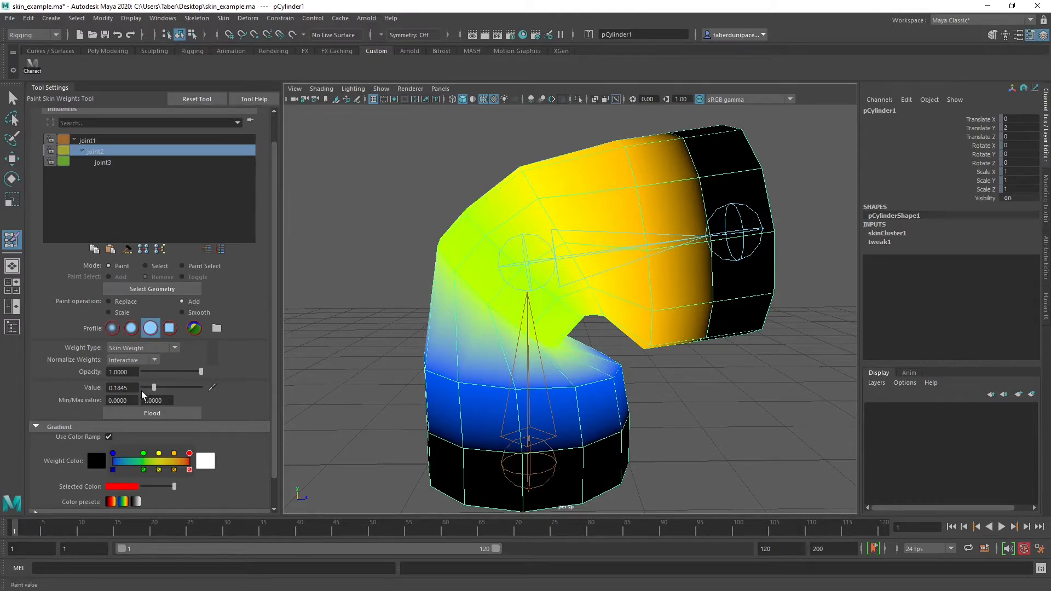
pyautogui.keyDown('alt'); pyautogui.moveTo(616, 252); pyautogui.dragTo(611, 249); pyautogui.keyUp('alt')
pyautogui.moveTo(562, 211); pyautogui.dragTo(583, 237)
pyautogui.moveTo(600, 299); pyautogui.dragTo(606, 308)
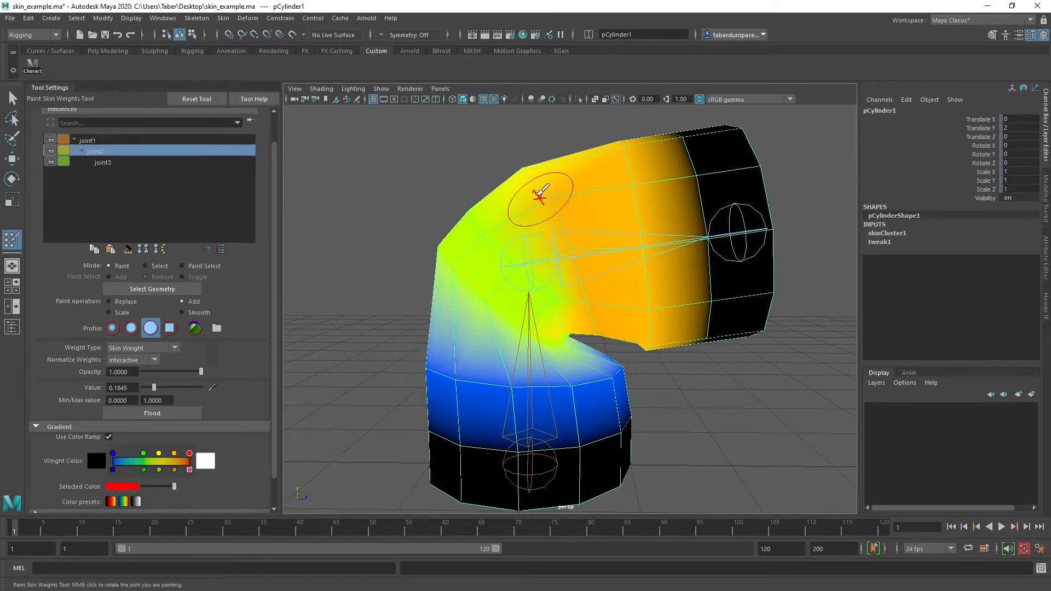
pyautogui.keyDown('alt'); pyautogui.moveTo(540, 197); pyautogui.dragTo(567, 225); pyautogui.keyUp('alt')
pyautogui.moveTo(604, 263)
pyautogui.mouseDown()
pyautogui.moveTo(518, 176)
pyautogui.moveTo(633, 211)
pyautogui.moveTo(544, 265)
pyautogui.moveTo(577, 256)
pyautogui.moveTo(573, 238)
pyautogui.mouseUp()
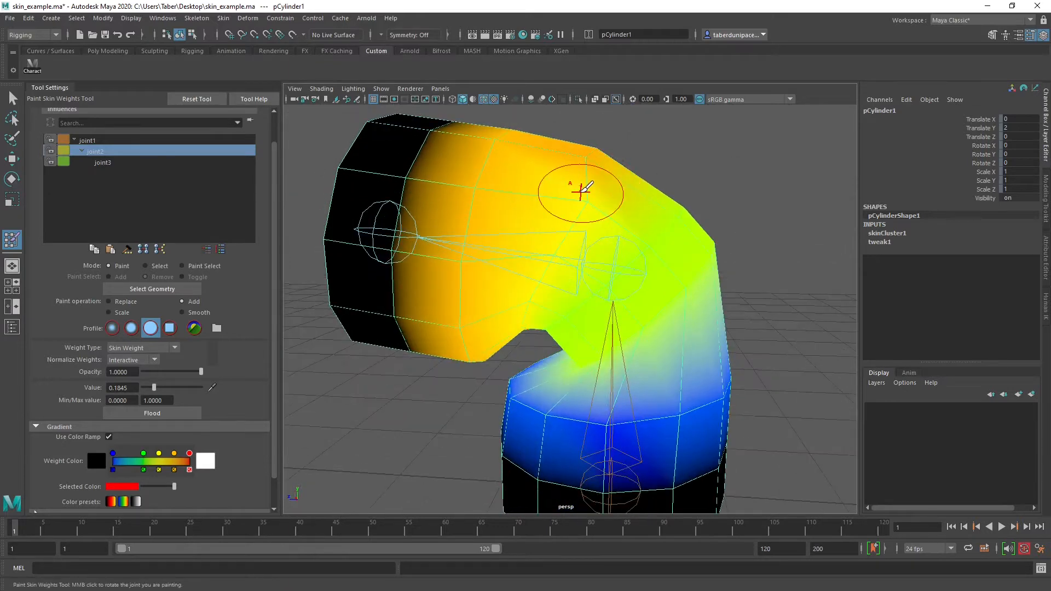
pyautogui.moveTo(579, 190); pyautogui.dragTo(526, 296)
pyautogui.moveTo(525, 295)
pyautogui.keyDown('alt'); pyautogui.mouseDown()
pyautogui.moveTo(573, 234)
pyautogui.moveTo(563, 235)
pyautogui.moveTo(645, 263)
pyautogui.moveTo(663, 257)
pyautogui.mouseUp(); pyautogui.keyUp('alt')
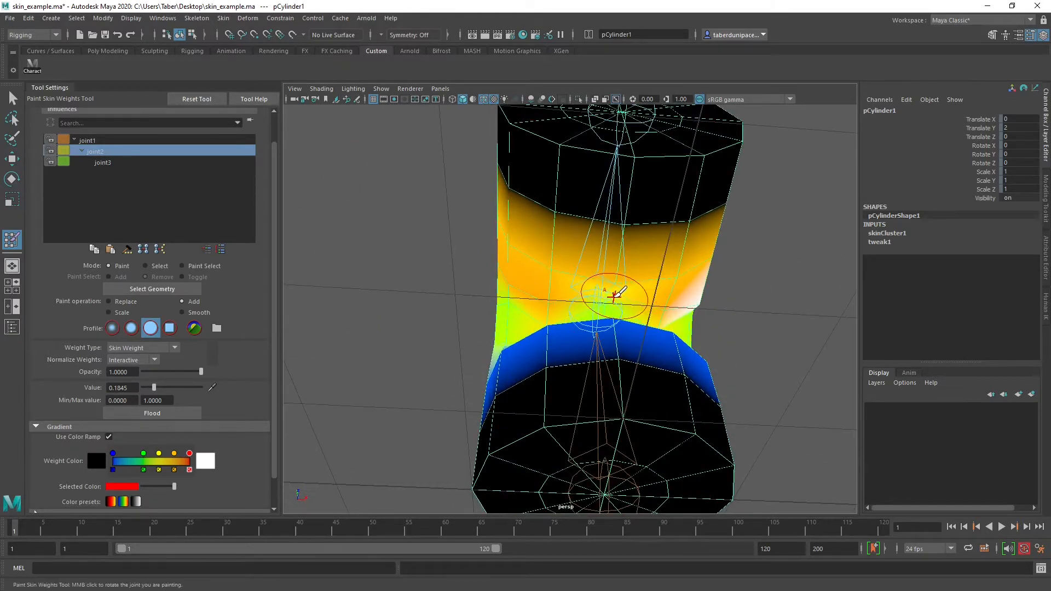
pyautogui.moveTo(616, 295)
pyautogui.keyDown('alt'); pyautogui.mouseDown()
pyautogui.moveTo(556, 298)
pyautogui.moveTo(605, 329)
pyautogui.moveTo(577, 207)
pyautogui.moveTo(815, 164)
pyautogui.moveTo(766, 148)
pyautogui.moveTo(559, 199)
pyautogui.moveTo(673, 255)
pyautogui.moveTo(635, 254)
pyautogui.moveTo(721, 188)
pyautogui.mouseUp(); pyautogui.keyUp('alt')
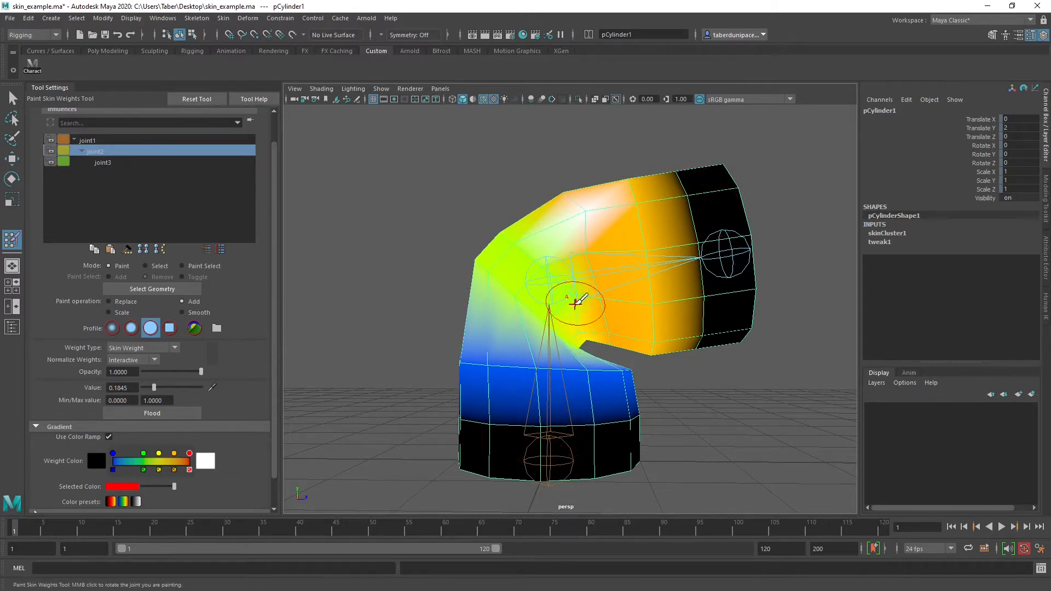
# Select joint1's influence and use the Scale operation at 0.1845 to reduce it around the upper arm ring past the bend
pyautogui.click(100, 140)
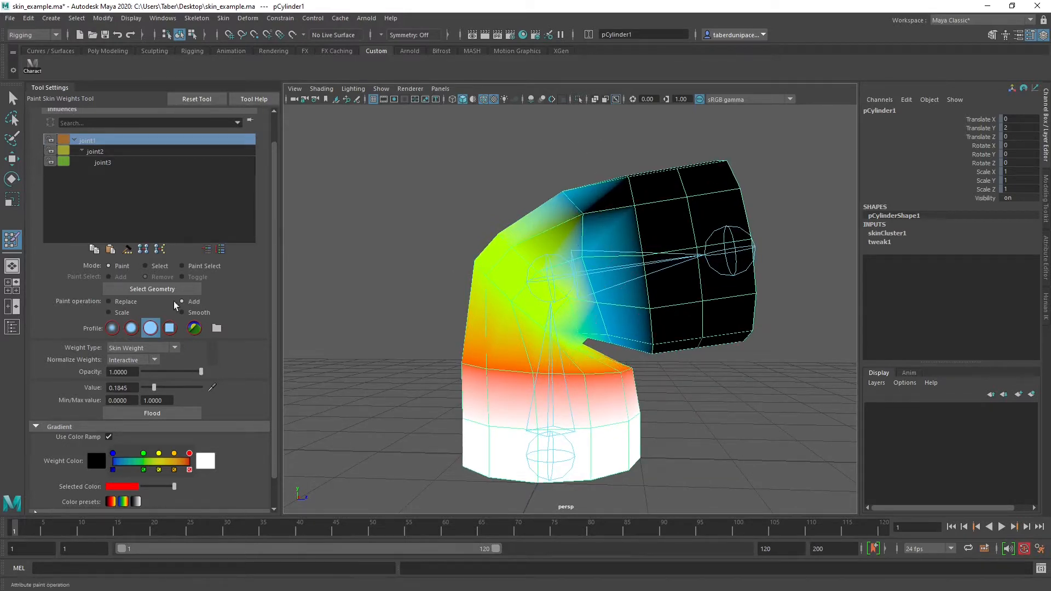
pyautogui.keyDown('alt'); pyautogui.moveTo(524, 260); pyautogui.dragTo(534, 286); pyautogui.keyUp('alt')
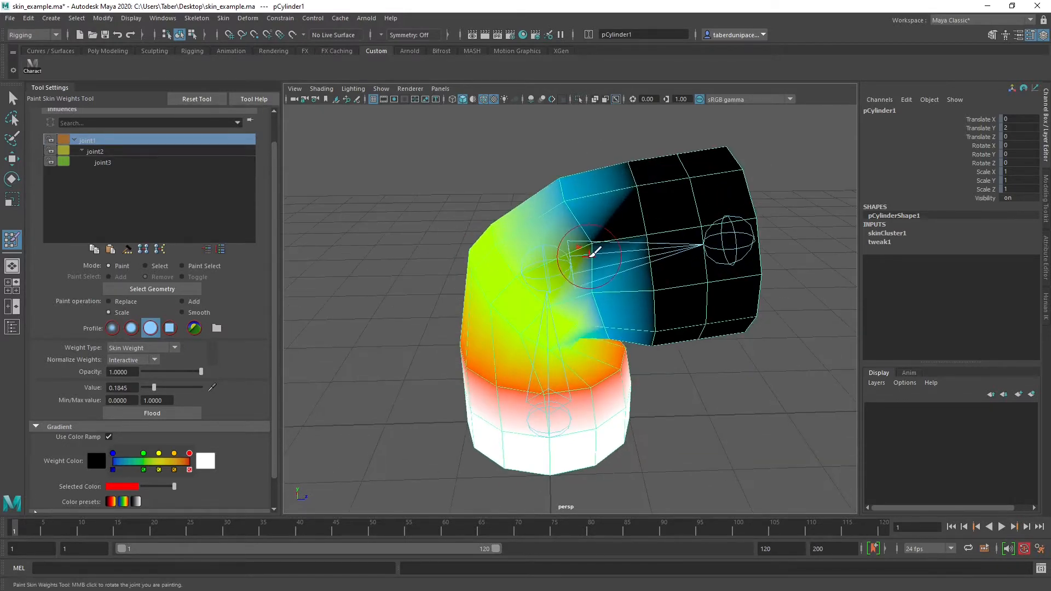
pyautogui.moveTo(587, 255); pyautogui.dragTo(560, 201)
pyautogui.moveTo(607, 319)
pyautogui.keyDown('alt'); pyautogui.mouseDown()
pyautogui.moveTo(587, 268)
pyautogui.moveTo(618, 323)
pyautogui.moveTo(417, 298)
pyautogui.moveTo(397, 331)
pyautogui.mouseUp(); pyautogui.keyUp('alt')
pyautogui.moveTo(537, 305); pyautogui.dragTo(572, 194)
pyautogui.moveTo(572, 196)
pyautogui.keyDown('alt'); pyautogui.mouseDown()
pyautogui.moveTo(440, 247)
pyautogui.moveTo(539, 210)
pyautogui.moveTo(567, 274)
pyautogui.moveTo(421, 226)
pyautogui.mouseUp(); pyautogui.keyUp('alt')
# Select joint3's influence, switch to Replace with a value of 0, and paint it out of the lower cylinder and the elbow
pyautogui.click(104, 163)
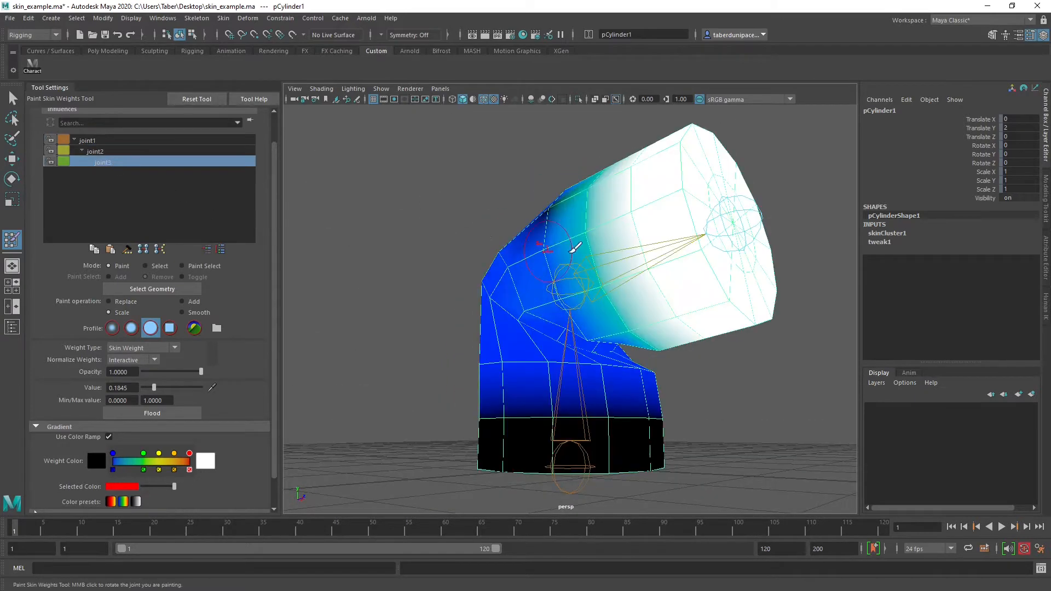
pyautogui.keyDown('alt'); pyautogui.moveTo(570, 241); pyautogui.dragTo(673, 277); pyautogui.keyUp('alt')
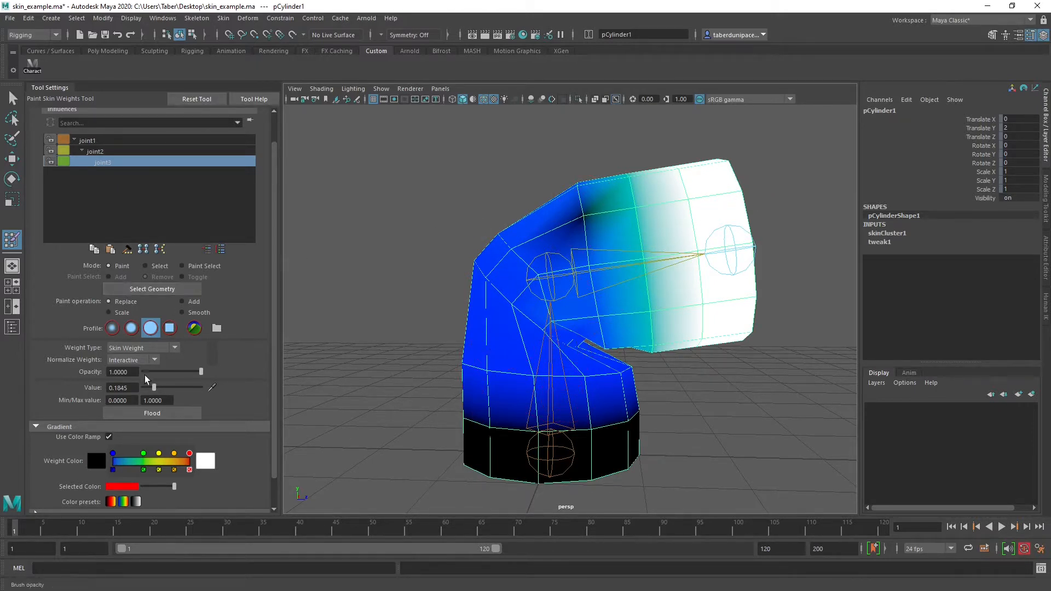
pyautogui.moveTo(576, 399)
pyautogui.mouseDown()
pyautogui.moveTo(497, 368)
pyautogui.moveTo(619, 362)
pyautogui.moveTo(621, 379)
pyautogui.moveTo(459, 359)
pyautogui.moveTo(449, 371)
pyautogui.mouseUp()
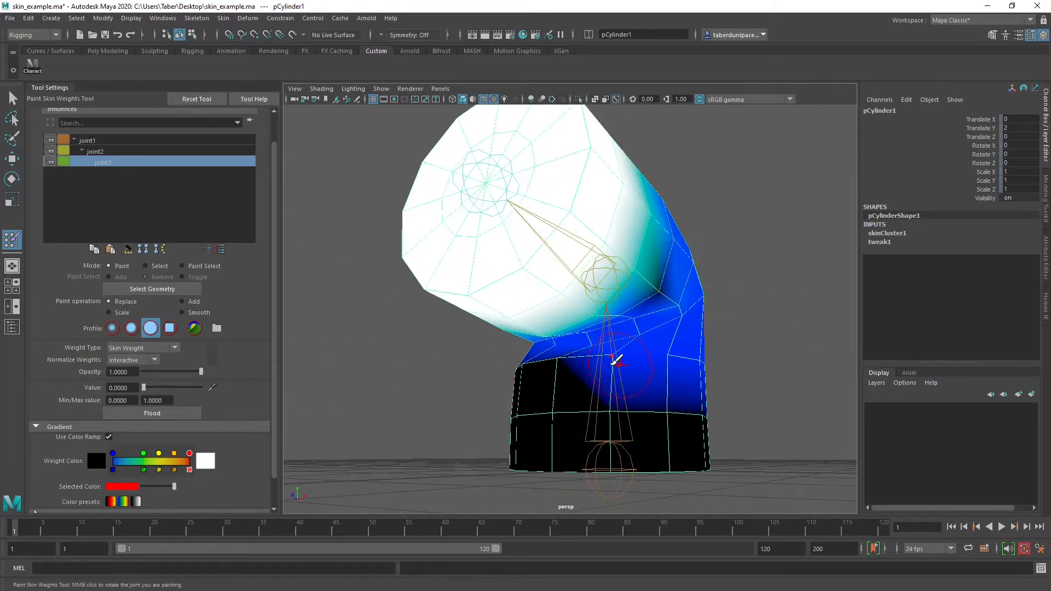
pyautogui.moveTo(599, 359)
pyautogui.mouseDown()
pyautogui.moveTo(716, 358)
pyautogui.moveTo(602, 384)
pyautogui.moveTo(697, 364)
pyautogui.moveTo(629, 370)
pyautogui.mouseUp()
pyautogui.moveTo(651, 288)
pyautogui.mouseDown()
pyautogui.moveTo(543, 269)
pyautogui.moveTo(638, 288)
pyautogui.moveTo(675, 283)
pyautogui.mouseUp()
pyautogui.moveTo(679, 279)
pyautogui.mouseDown()
pyautogui.moveTo(570, 363)
pyautogui.moveTo(644, 358)
pyautogui.mouseUp()
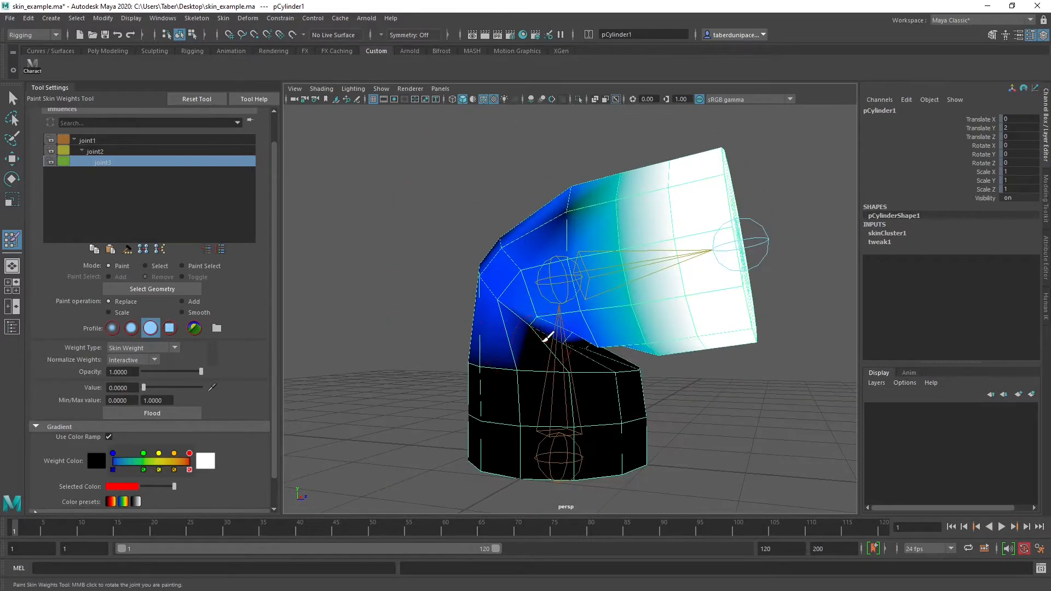
pyautogui.moveTo(546, 336)
pyautogui.mouseDown()
pyautogui.moveTo(514, 306)
pyautogui.moveTo(554, 321)
pyautogui.mouseUp()
pyautogui.scroll(6, 556, 324)
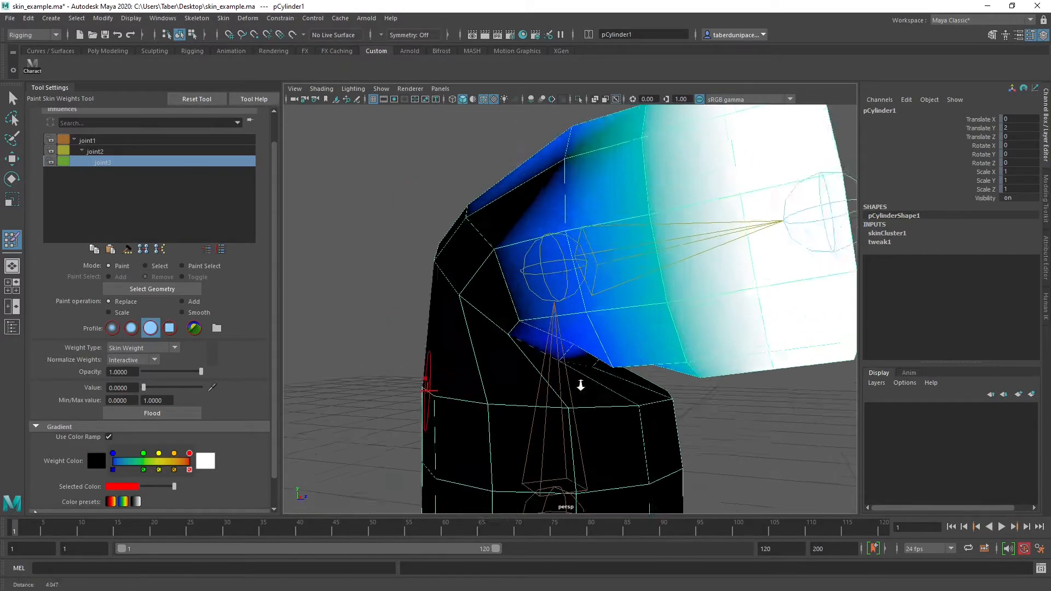
# Paint out joint3's remaining influence on the inner side of the bend and around the first upper arm ring
pyautogui.moveTo(519, 331)
pyautogui.mouseDown()
pyautogui.moveTo(560, 354)
pyautogui.moveTo(449, 350)
pyautogui.mouseUp()
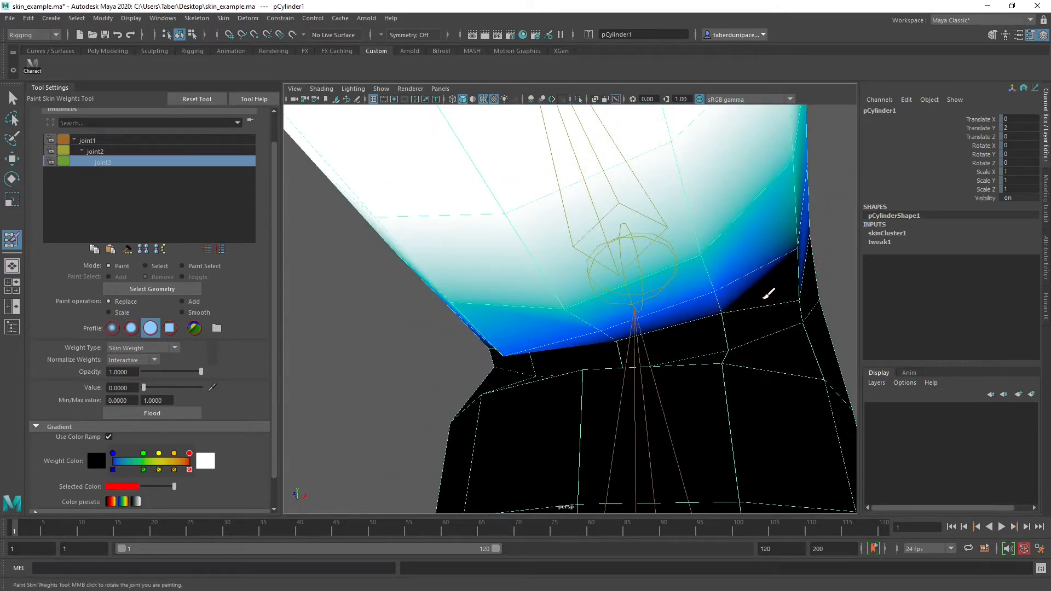
pyautogui.moveTo(769, 294); pyautogui.dragTo(735, 288)
pyautogui.moveTo(645, 336)
pyautogui.mouseDown()
pyautogui.moveTo(511, 354)
pyautogui.moveTo(574, 344)
pyautogui.moveTo(603, 317)
pyautogui.moveTo(624, 347)
pyautogui.mouseUp()
pyautogui.moveTo(505, 208); pyautogui.dragTo(604, 202)
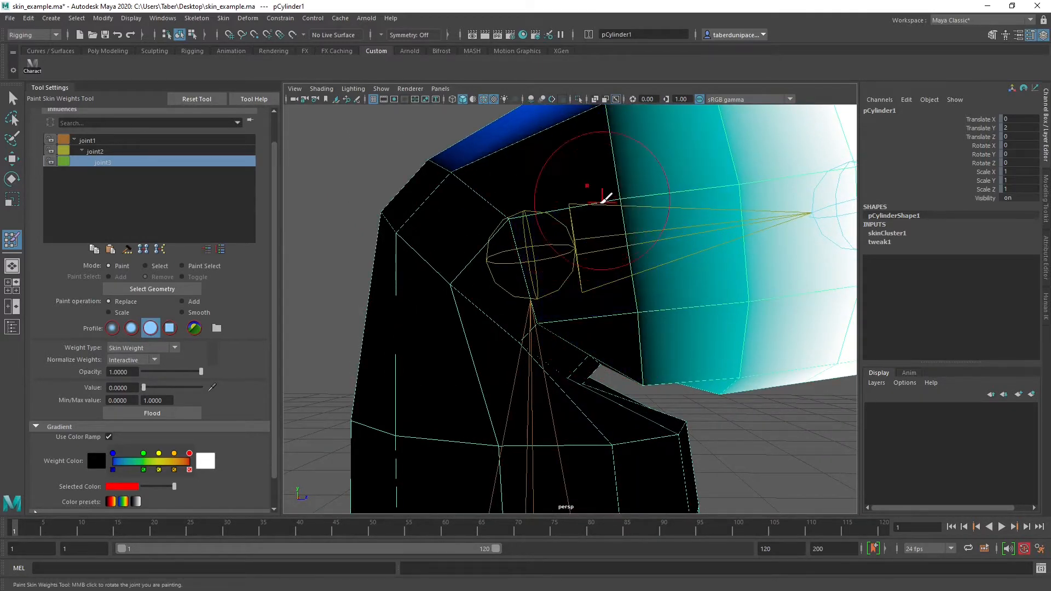
pyautogui.moveTo(530, 224)
pyautogui.keyDown('alt'); pyautogui.mouseDown()
pyautogui.moveTo(464, 235)
pyautogui.moveTo(499, 298)
pyautogui.mouseUp(); pyautogui.keyUp('alt')
pyautogui.moveTo(364, 182)
pyautogui.keyDown('alt'); pyautogui.mouseDown()
pyautogui.moveTo(556, 211)
pyautogui.moveTo(621, 267)
pyautogui.moveTo(602, 226)
pyautogui.moveTo(608, 173)
pyautogui.moveTo(561, 431)
pyautogui.mouseUp(); pyautogui.keyUp('alt')
pyautogui.moveTo(571, 361)
pyautogui.mouseDown()
pyautogui.moveTo(582, 270)
pyautogui.moveTo(394, 219)
pyautogui.mouseUp()
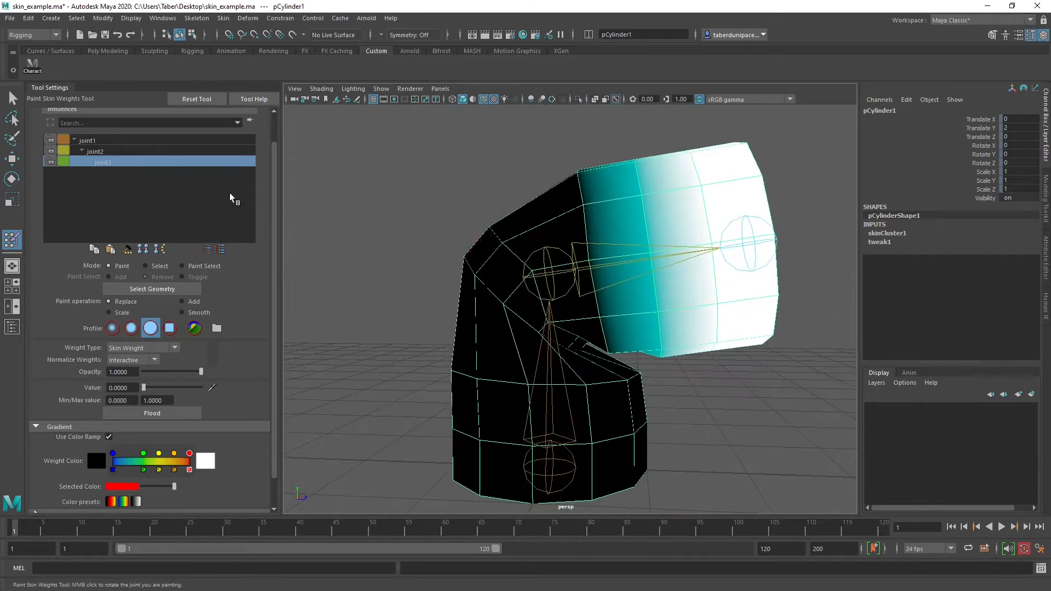
# Compare the weight distribution of joint2 and joint1 across the bent cylinder
pyautogui.click(143, 147)
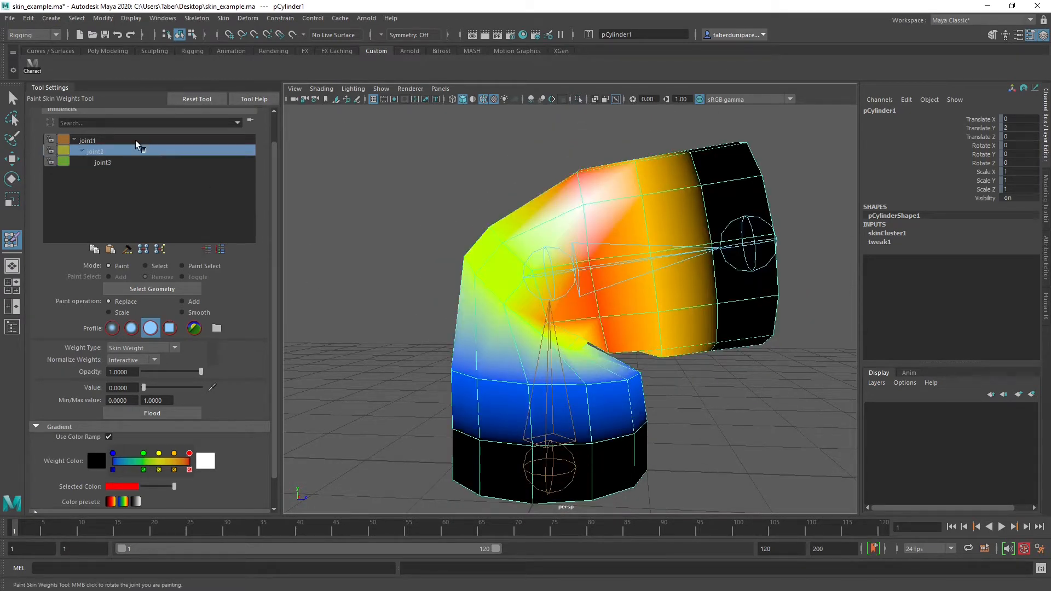
pyautogui.click(134, 140)
pyautogui.scroll(-4, 564, 241)
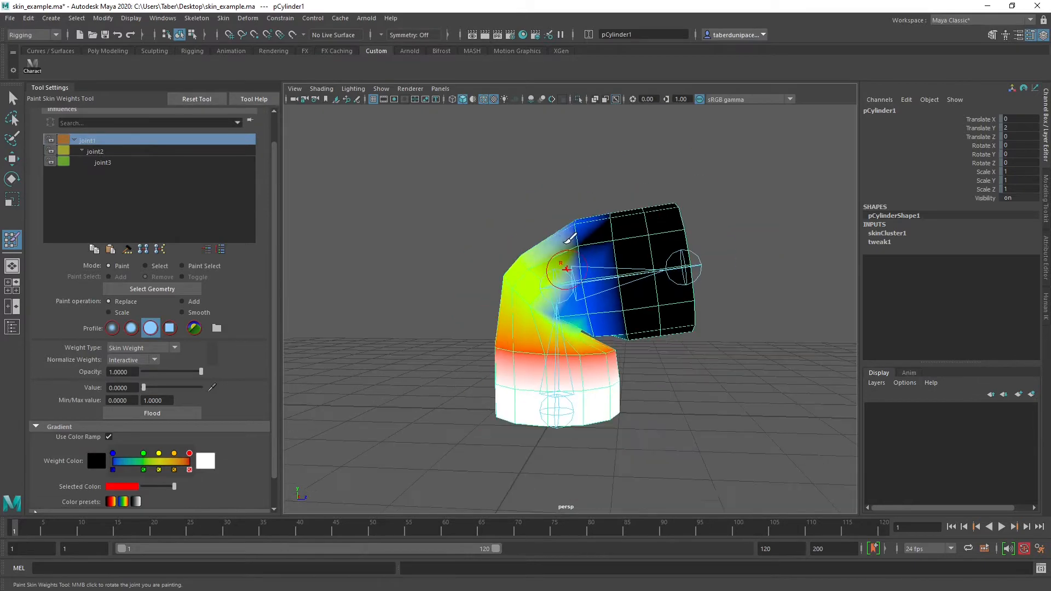
pyautogui.moveTo(546, 262)
pyautogui.keyDown('alt'); pyautogui.mouseDown()
pyautogui.moveTo(465, 255)
pyautogui.moveTo(560, 262)
pyautogui.mouseUp(); pyautogui.keyUp('alt')
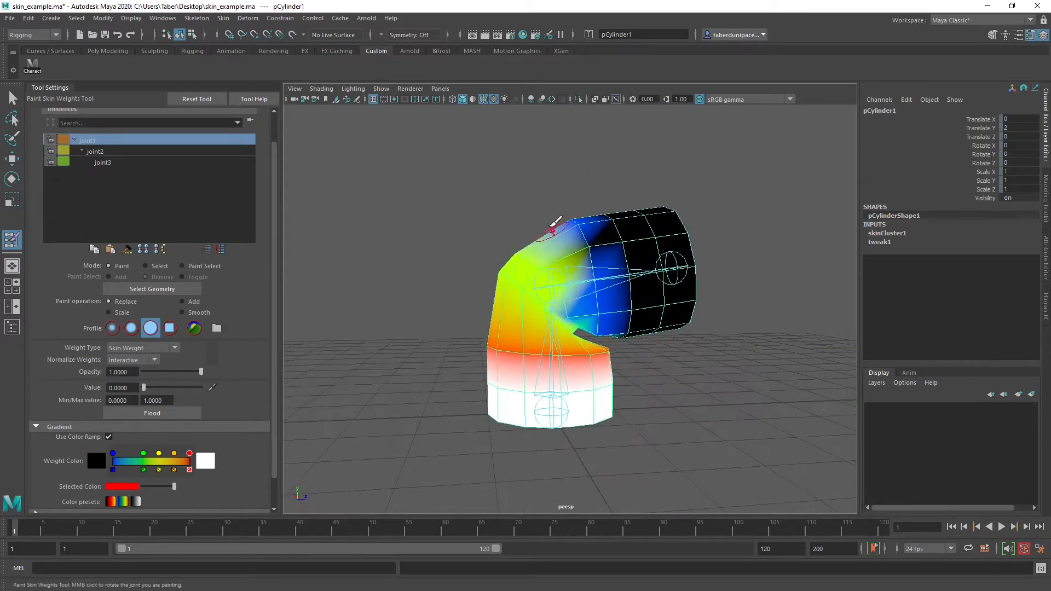
# Select joint2 and rotate it back and forth to test the bend, leaving Rotate Y at about -62 degrees
pyautogui.press('w')
pyautogui.click(537, 197)
pyautogui.click(550, 270)
pyautogui.scroll(3, 550, 270)
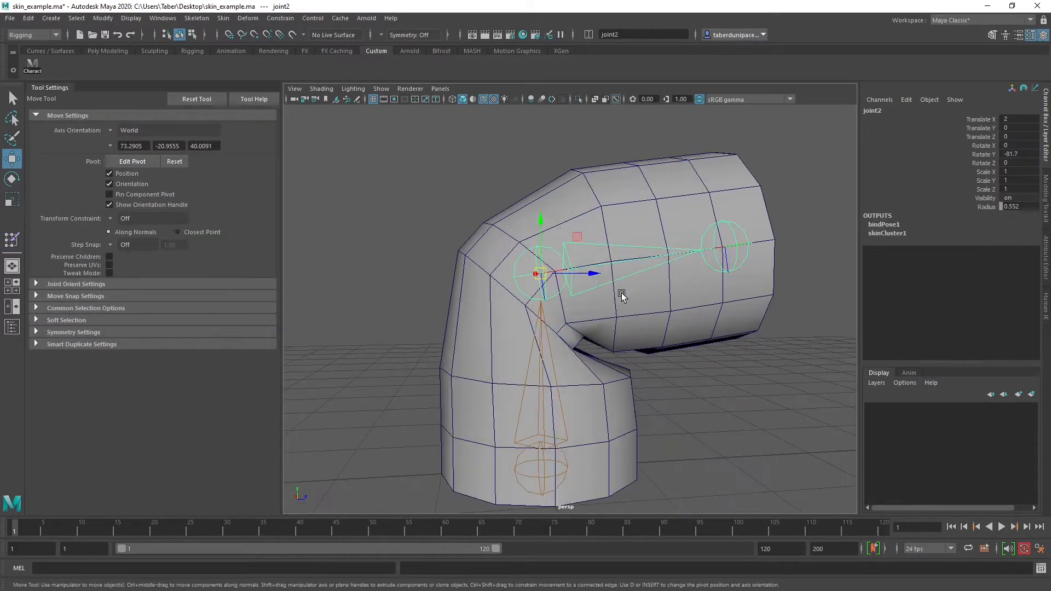
pyautogui.press('e')
pyautogui.moveTo(518, 230)
pyautogui.mouseDown()
pyautogui.moveTo(481, 269)
pyautogui.moveTo(488, 329)
pyautogui.moveTo(556, 392)
pyautogui.moveTo(590, 222)
pyautogui.moveTo(527, 300)
pyautogui.moveTo(537, 255)
pyautogui.moveTo(530, 234)
pyautogui.moveTo(521, 239)
pyautogui.mouseUp()
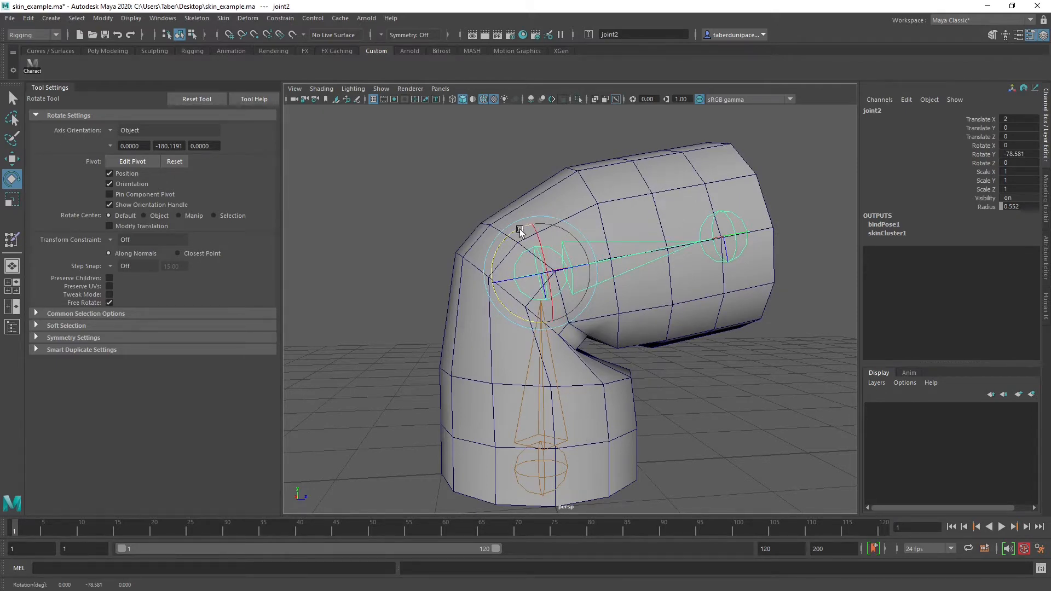
pyautogui.moveTo(520, 231)
pyautogui.mouseDown()
pyautogui.moveTo(495, 265)
pyautogui.moveTo(506, 243)
pyautogui.mouseUp()
pyautogui.moveTo(517, 232); pyautogui.dragTo(508, 237)
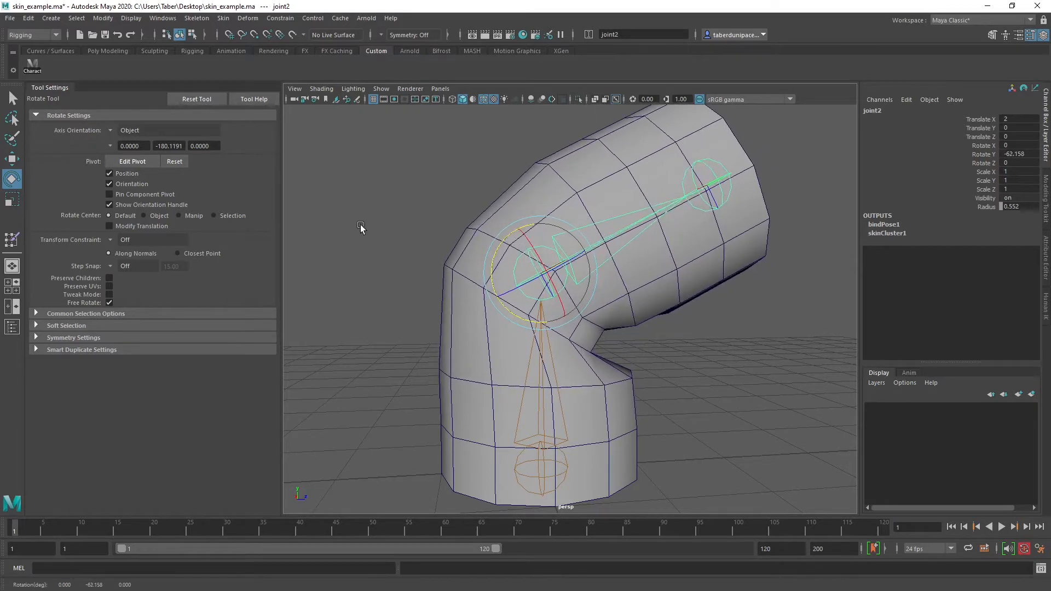
# Reopen the Paint Skin Weights tool on the cylinder and set it to Smooth with a soft brush profile and 0.5146 opacity
pyautogui.click(724, 304)
pyautogui.click(713, 269)
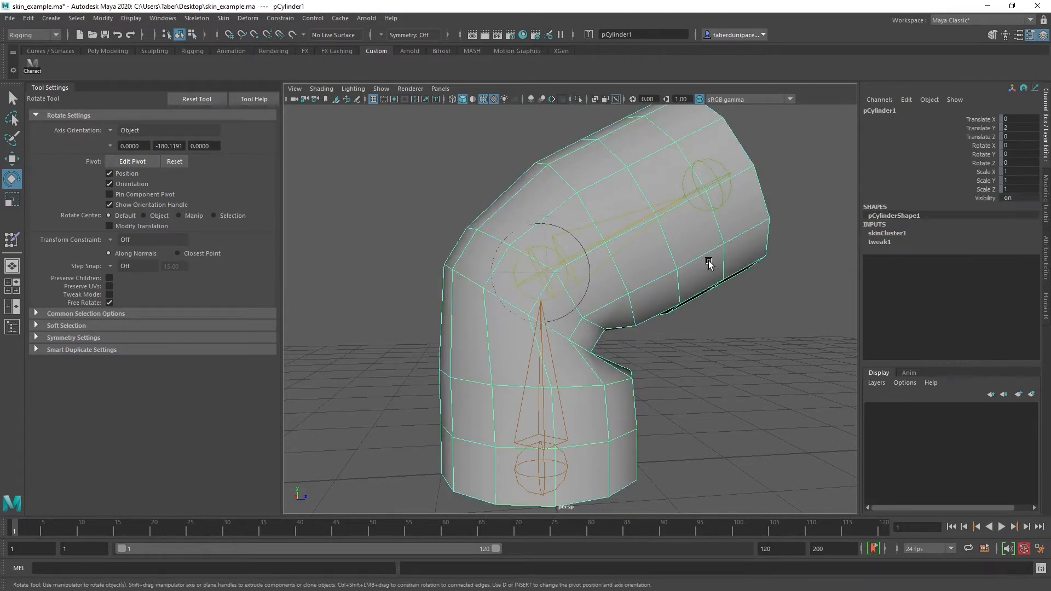
pyautogui.moveTo(708, 261)
pyautogui.mouseDown(button='right')
pyautogui.moveTo(717, 357)
pyautogui.moveTo(708, 447)
pyautogui.moveTo(780, 454)
pyautogui.moveTo(787, 483)
pyautogui.moveTo(854, 478)
pyautogui.mouseUp(button='right')
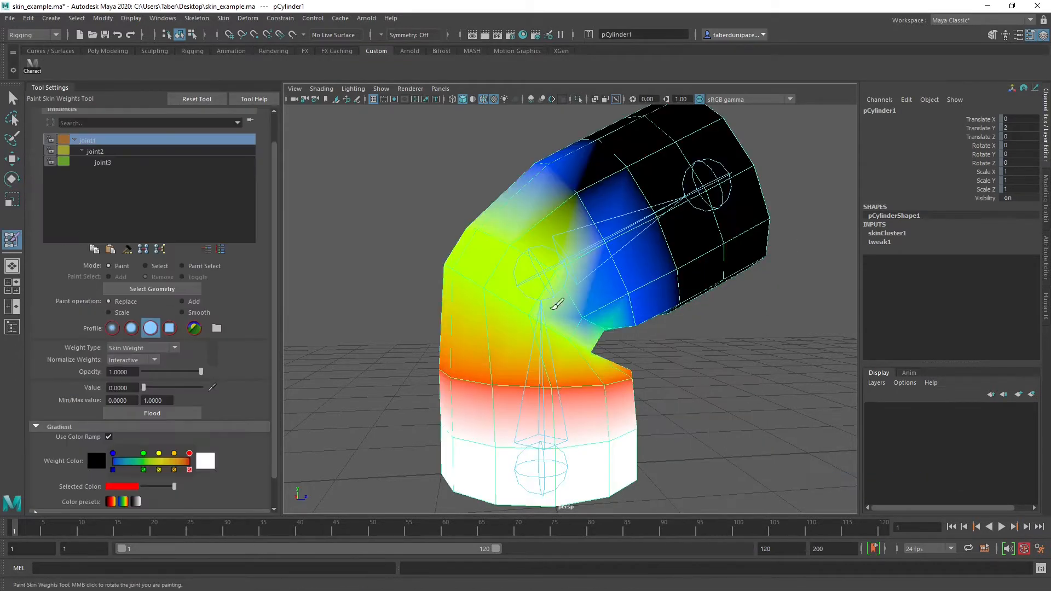
pyautogui.click(186, 314)
pyautogui.click(131, 330)
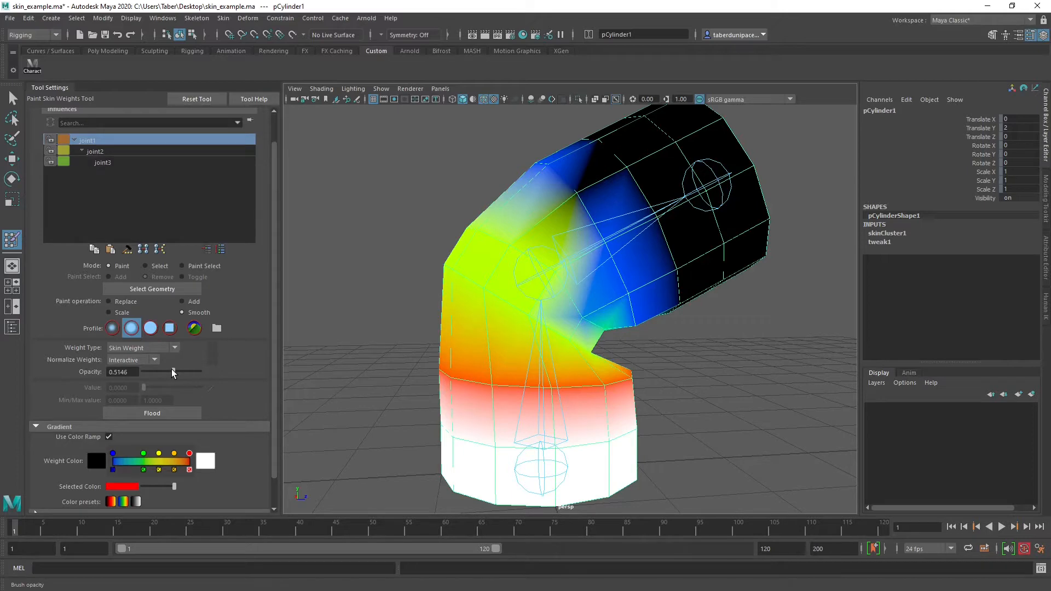
# Select joint2's influence and smooth it across both sides of the elbow and the first upper arm ring
pyautogui.keyDown('alt'); pyautogui.moveTo(479, 349); pyautogui.dragTo(554, 340); pyautogui.keyUp('alt')
pyautogui.keyDown('alt'); pyautogui.moveTo(553, 339); pyautogui.dragTo(500, 305, button='middle'); pyautogui.keyUp('alt')
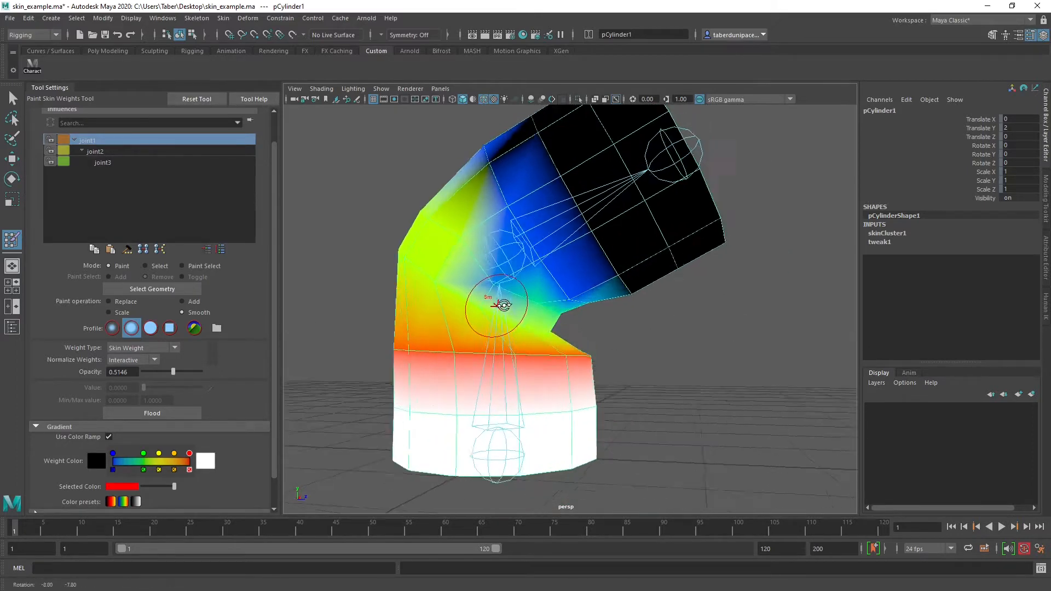
pyautogui.keyDown('alt'); pyautogui.moveTo(500, 305); pyautogui.dragTo(539, 327, button='right'); pyautogui.keyUp('alt')
pyautogui.keyDown('alt'); pyautogui.moveTo(503, 298); pyautogui.dragTo(533, 322, button='middle'); pyautogui.keyUp('alt')
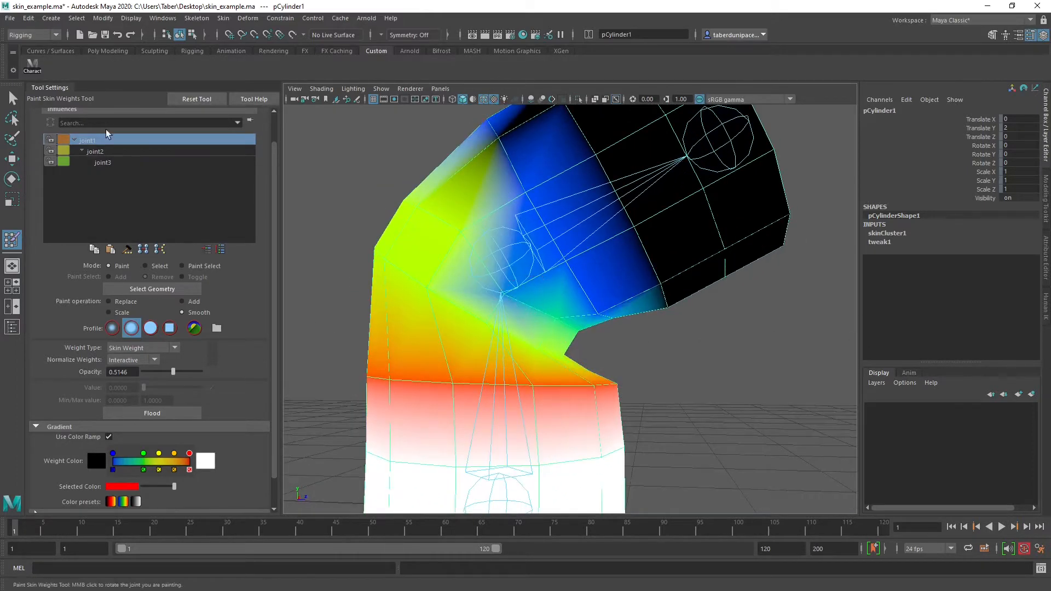
pyautogui.click(114, 151)
pyautogui.moveTo(610, 316)
pyautogui.keyDown('alt'); pyautogui.mouseDown()
pyautogui.moveTo(658, 326)
pyautogui.moveTo(650, 301)
pyautogui.moveTo(570, 300)
pyautogui.mouseUp(); pyautogui.keyUp('alt')
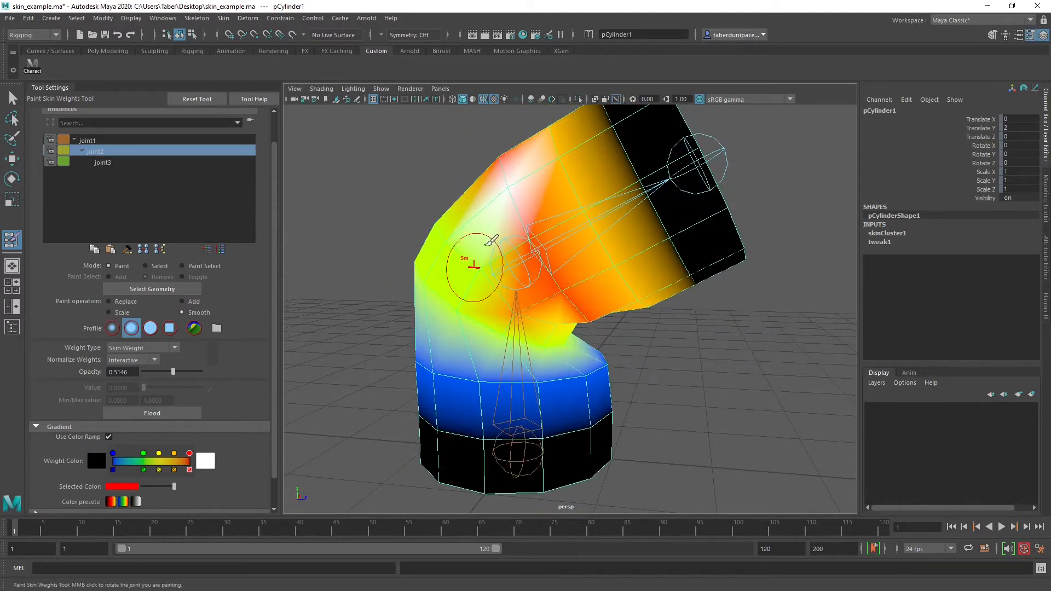
pyautogui.moveTo(520, 227)
pyautogui.keyDown('alt'); pyautogui.mouseDown()
pyautogui.moveTo(598, 305)
pyautogui.moveTo(563, 234)
pyautogui.moveTo(493, 176)
pyautogui.moveTo(606, 288)
pyautogui.moveTo(547, 241)
pyautogui.moveTo(515, 319)
pyautogui.moveTo(605, 246)
pyautogui.mouseUp(); pyautogui.keyUp('alt')
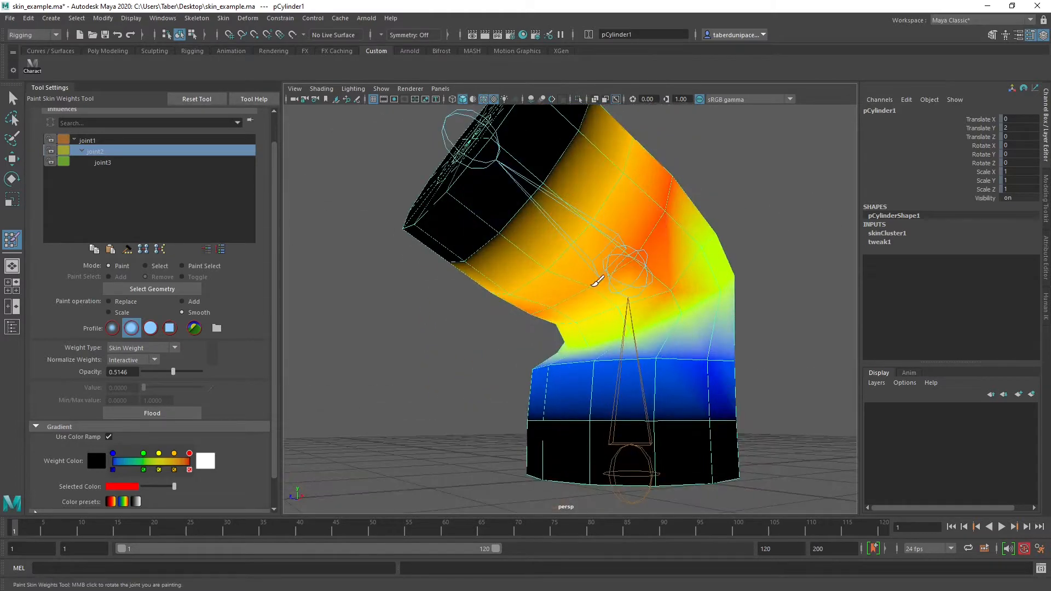
pyautogui.moveTo(645, 211)
pyautogui.keyDown('alt'); pyautogui.mouseDown()
pyautogui.moveTo(569, 286)
pyautogui.moveTo(629, 180)
pyautogui.moveTo(665, 211)
pyautogui.mouseUp(); pyautogui.keyUp('alt')
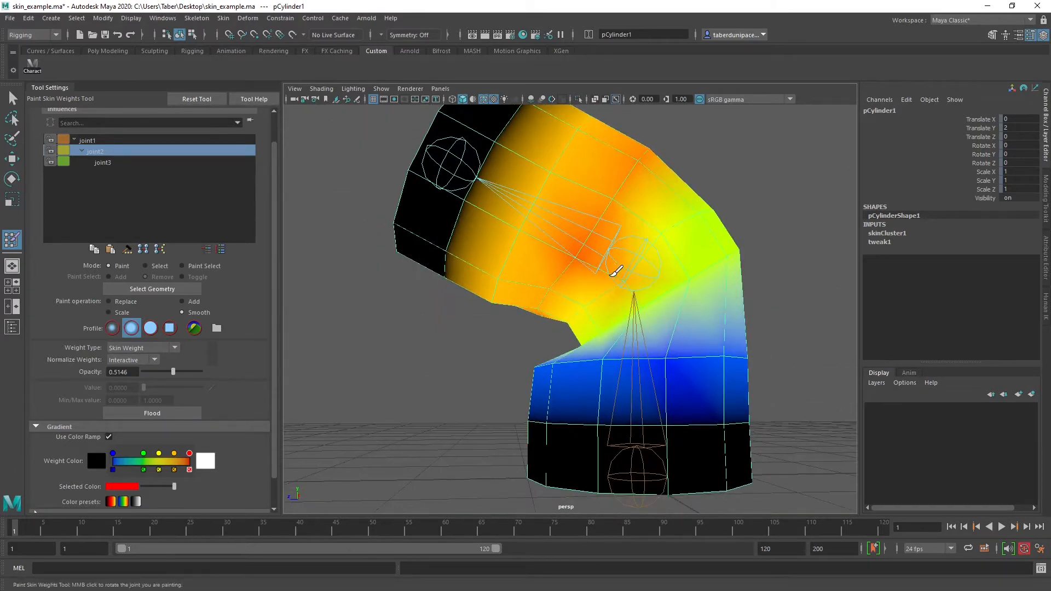
pyautogui.moveTo(579, 296)
pyautogui.keyDown('alt'); pyautogui.mouseDown()
pyautogui.moveTo(604, 255)
pyautogui.moveTo(512, 275)
pyautogui.moveTo(640, 269)
pyautogui.moveTo(481, 229)
pyautogui.mouseUp(); pyautogui.keyUp('alt')
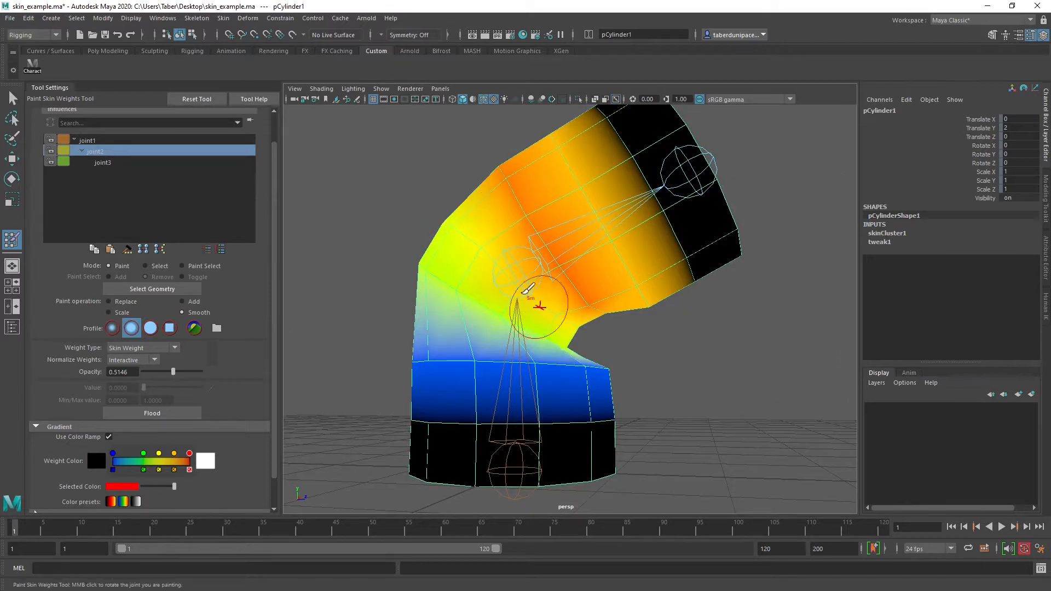
# Smooth joint2's influence along the inner side of the bend and around the ring at the base of the elbow
pyautogui.keyDown('alt'); pyautogui.moveTo(545, 296); pyautogui.dragTo(500, 294); pyautogui.keyUp('alt')
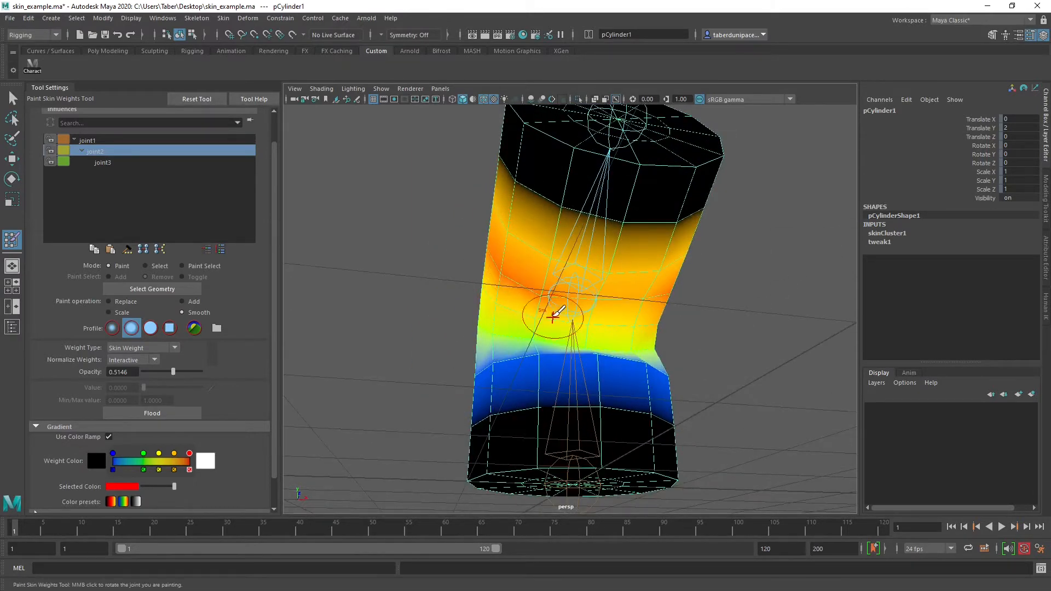
pyautogui.moveTo(596, 318)
pyautogui.keyDown('alt'); pyautogui.mouseDown()
pyautogui.moveTo(575, 298)
pyautogui.moveTo(673, 277)
pyautogui.moveTo(687, 260)
pyautogui.moveTo(643, 228)
pyautogui.moveTo(674, 224)
pyautogui.mouseUp(); pyautogui.keyUp('alt')
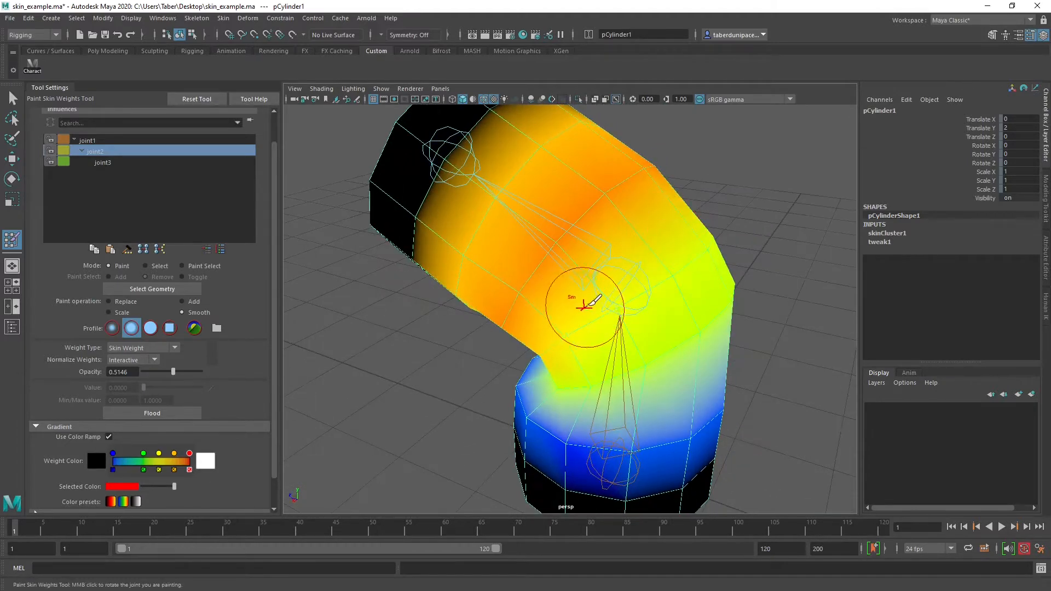
pyautogui.moveTo(584, 305)
pyautogui.keyDown('alt'); pyautogui.mouseDown()
pyautogui.moveTo(694, 230)
pyautogui.moveTo(504, 282)
pyautogui.moveTo(762, 228)
pyautogui.moveTo(575, 293)
pyautogui.moveTo(504, 277)
pyautogui.moveTo(512, 255)
pyautogui.moveTo(575, 271)
pyautogui.moveTo(559, 257)
pyautogui.mouseUp(); pyautogui.keyUp('alt')
pyautogui.keyDown('alt'); pyautogui.moveTo(624, 277); pyautogui.dragTo(520, 260); pyautogui.keyUp('alt')
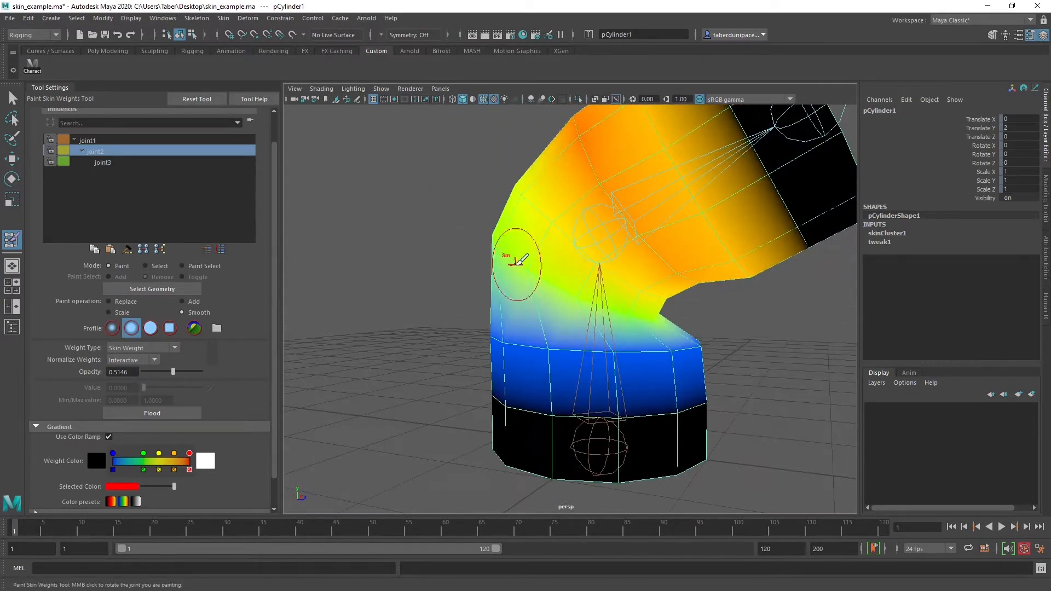
pyautogui.moveTo(600, 295)
pyautogui.keyDown('alt'); pyautogui.mouseDown()
pyautogui.moveTo(553, 288)
pyautogui.moveTo(558, 295)
pyautogui.mouseUp(); pyautogui.keyUp('alt')
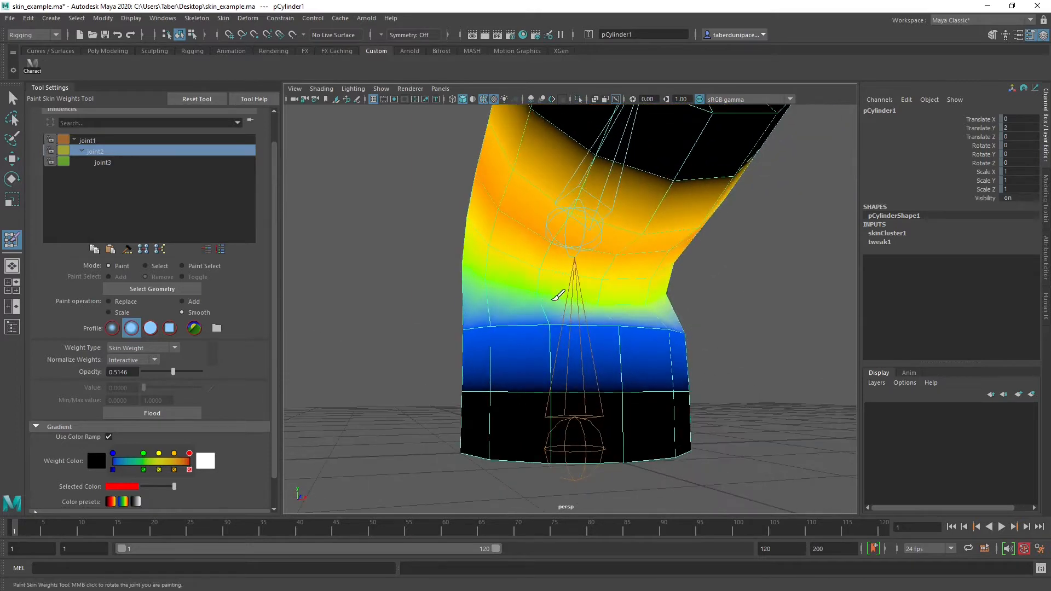
pyautogui.keyDown('alt'); pyautogui.moveTo(655, 304); pyautogui.dragTo(562, 310); pyautogui.keyUp('alt')
pyautogui.keyDown('alt'); pyautogui.moveTo(645, 264); pyautogui.dragTo(563, 261); pyautogui.keyUp('alt')
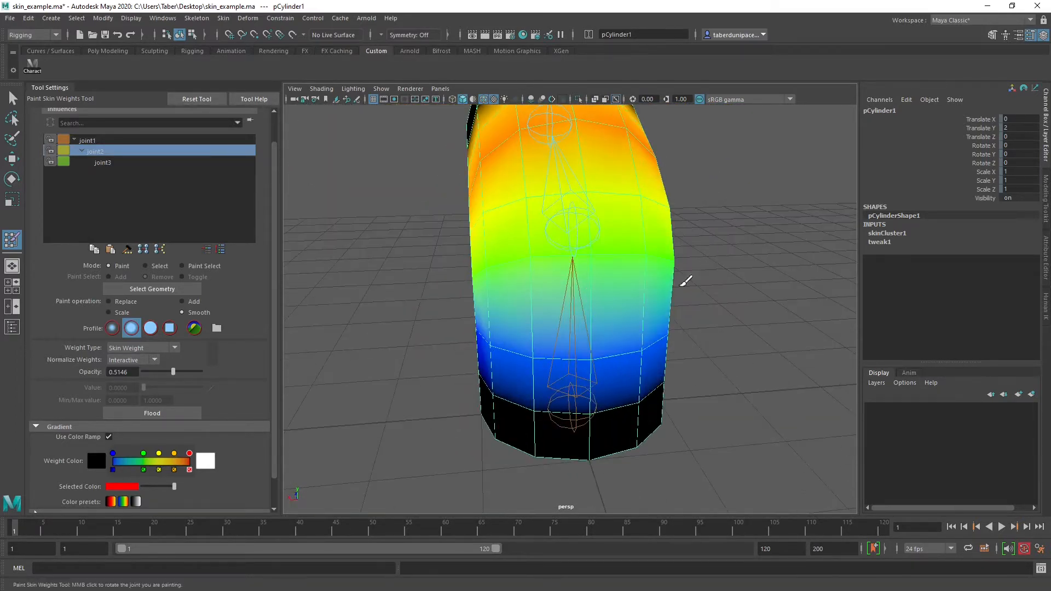
pyautogui.keyDown('alt'); pyautogui.moveTo(685, 281); pyautogui.dragTo(383, 191); pyautogui.keyUp('alt')
# Select joint1's influence and smooth its falloff all the way around the elbow
pyautogui.click(108, 138)
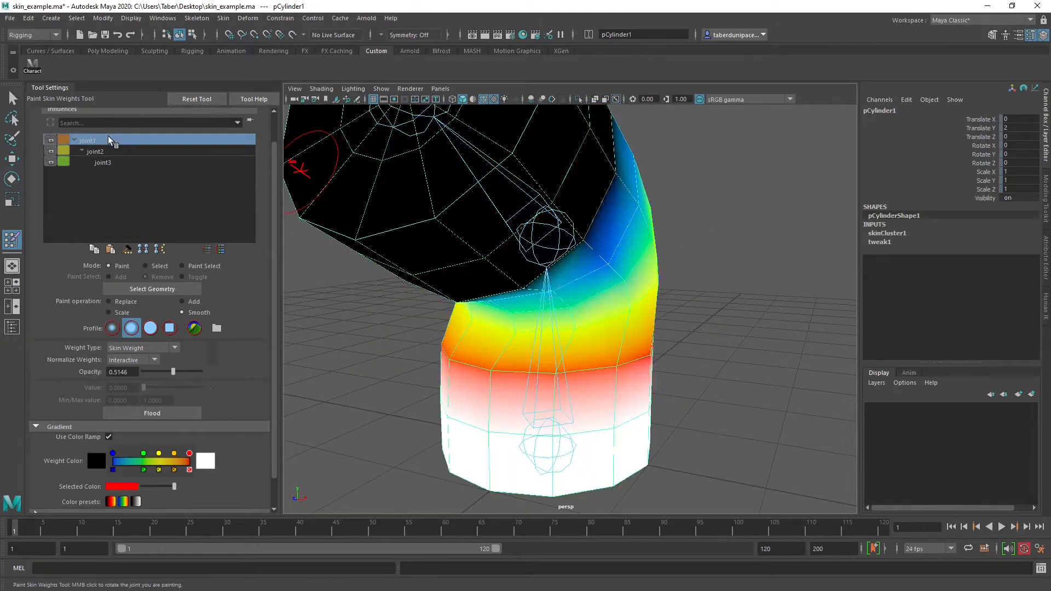
pyautogui.moveTo(542, 315)
pyautogui.keyDown('alt'); pyautogui.mouseDown()
pyautogui.moveTo(498, 265)
pyautogui.moveTo(569, 273)
pyautogui.mouseUp(); pyautogui.keyUp('alt')
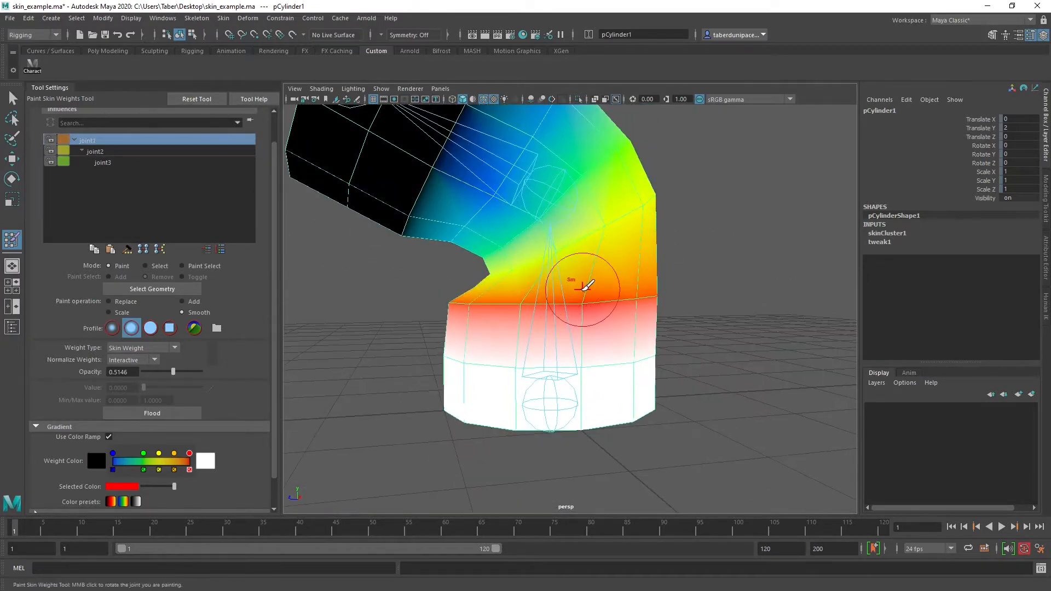
pyautogui.moveTo(663, 296)
pyautogui.keyDown('alt'); pyautogui.mouseDown()
pyautogui.moveTo(564, 305)
pyautogui.moveTo(582, 222)
pyautogui.mouseUp(); pyautogui.keyUp('alt')
pyautogui.keyDown('alt'); pyautogui.moveTo(537, 266); pyautogui.dragTo(495, 282); pyautogui.keyUp('alt')
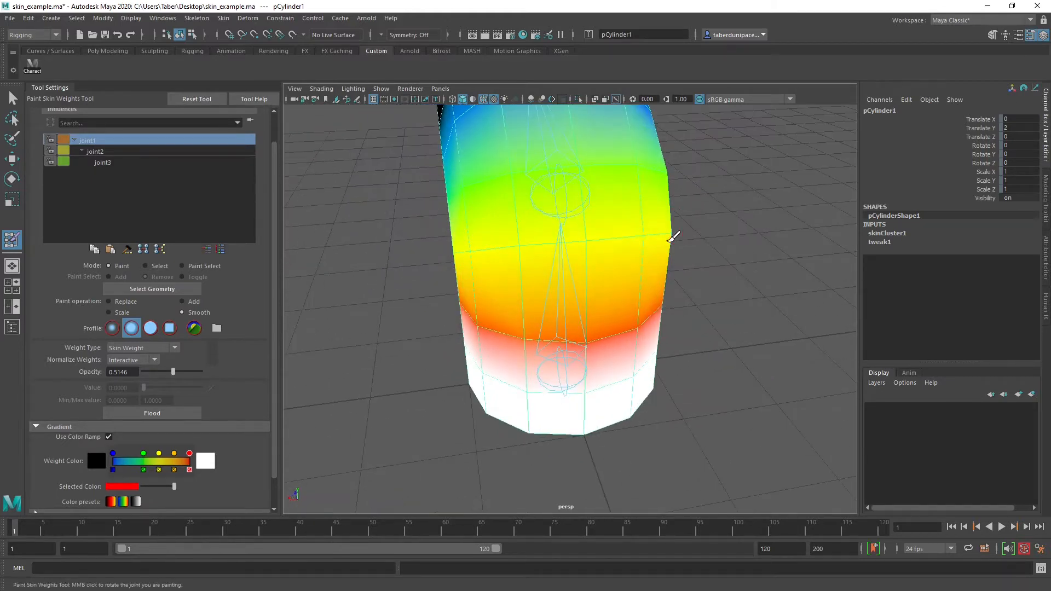
pyautogui.keyDown('alt'); pyautogui.moveTo(661, 296); pyautogui.dragTo(436, 277); pyautogui.keyUp('alt')
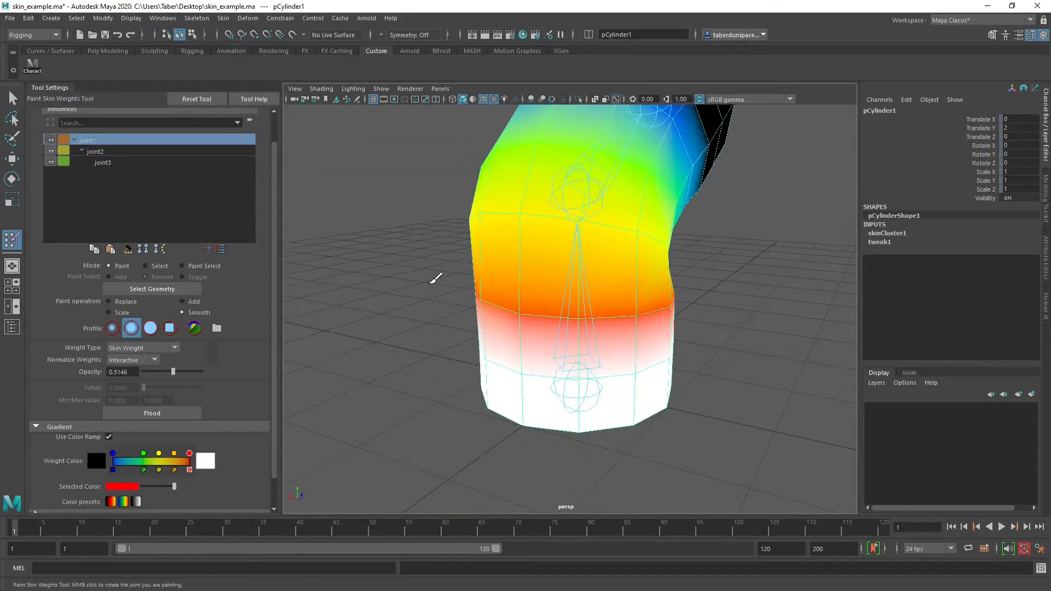
pyautogui.moveTo(711, 293)
pyautogui.keyDown('alt'); pyautogui.mouseDown()
pyautogui.moveTo(635, 301)
pyautogui.moveTo(554, 236)
pyautogui.mouseUp(); pyautogui.keyUp('alt')
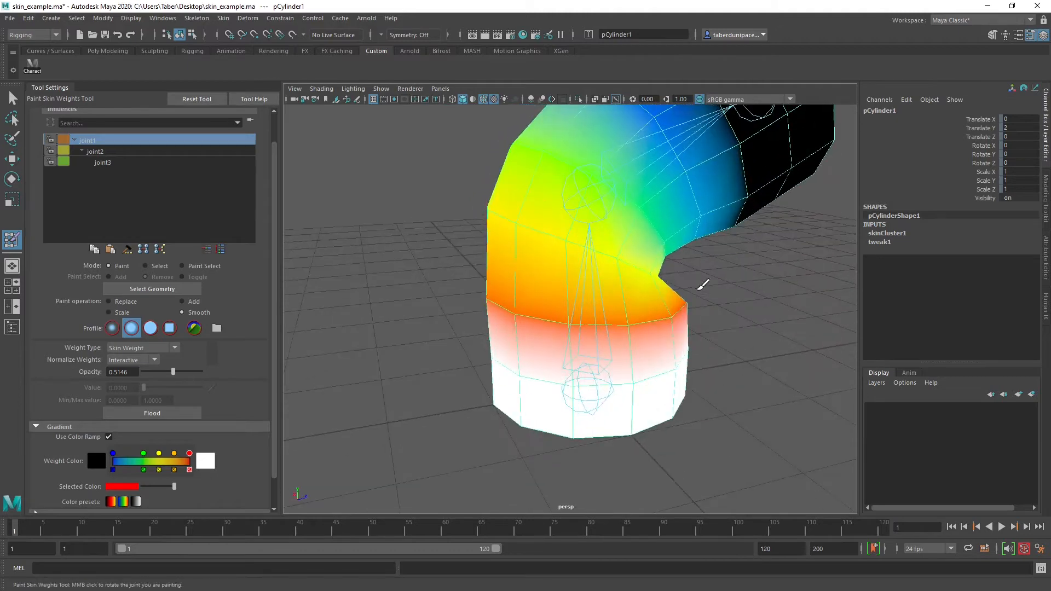
pyautogui.keyDown('alt'); pyautogui.moveTo(702, 284); pyautogui.dragTo(567, 281); pyautogui.keyUp('alt')
pyautogui.keyDown('alt'); pyautogui.moveTo(714, 294); pyautogui.dragTo(470, 213); pyautogui.keyUp('alt')
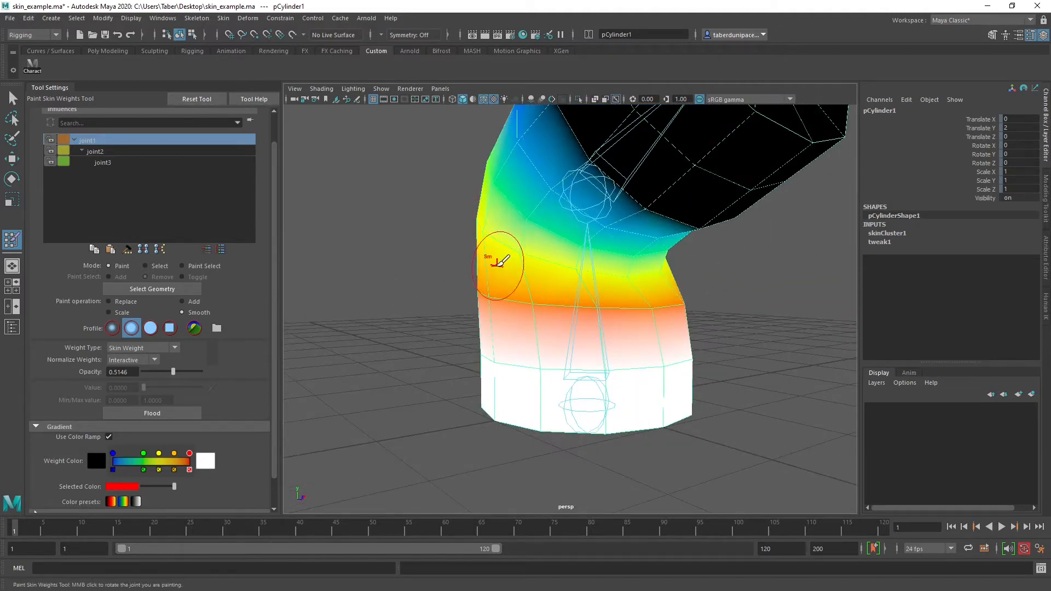
# Smooth joint1's influence around the ring just below the elbow, including the inner crease of the bend
pyautogui.moveTo(504, 260)
pyautogui.keyDown('alt'); pyautogui.mouseDown()
pyautogui.moveTo(513, 273)
pyautogui.moveTo(500, 225)
pyautogui.mouseUp(); pyautogui.keyUp('alt')
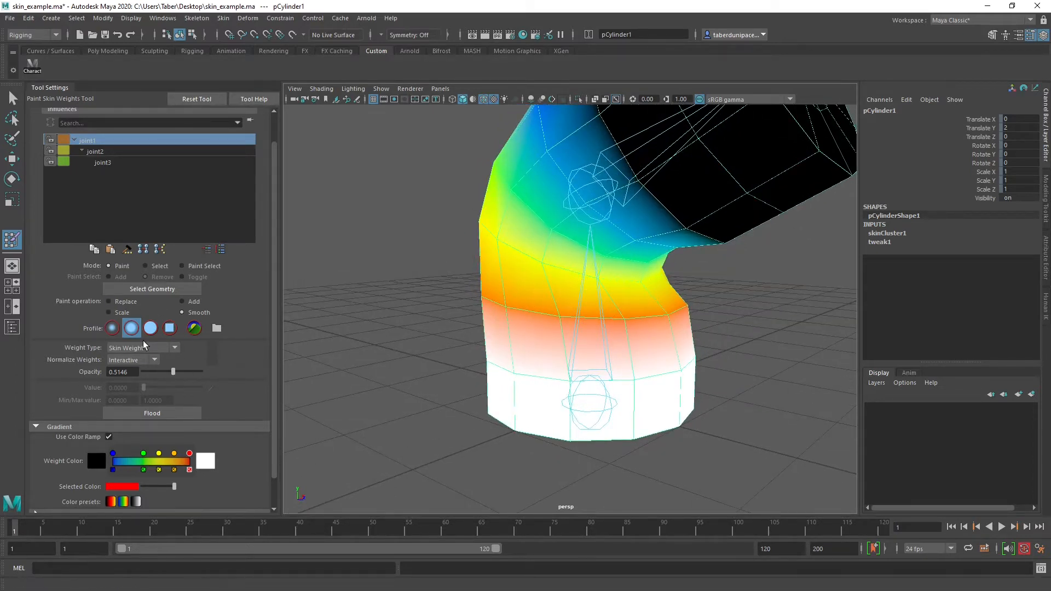
pyautogui.moveTo(624, 281)
pyautogui.keyDown('alt'); pyautogui.mouseDown()
pyautogui.moveTo(684, 290)
pyautogui.moveTo(640, 287)
pyautogui.mouseUp(); pyautogui.keyUp('alt')
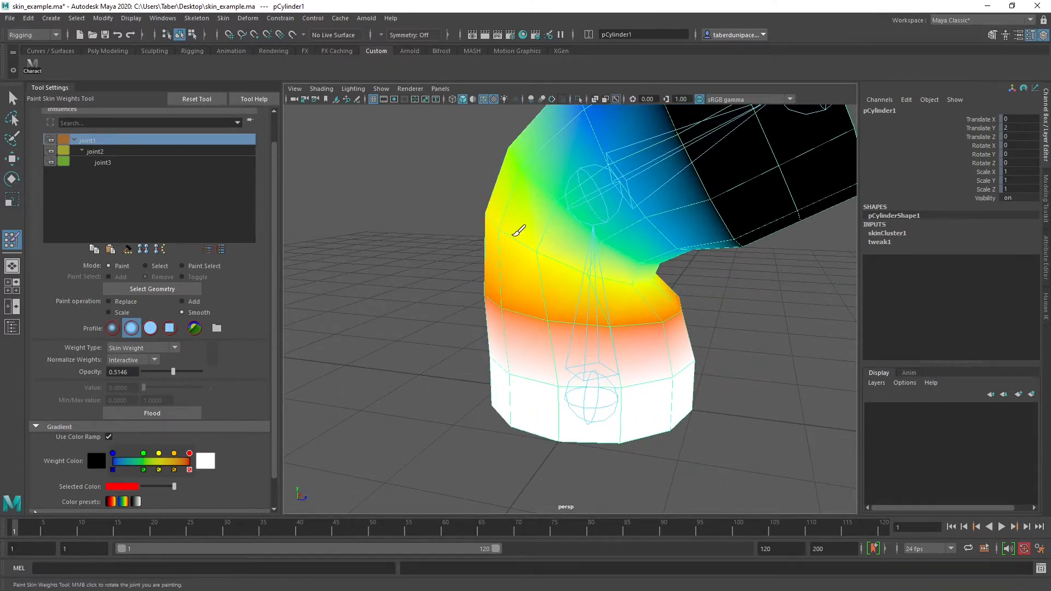
pyautogui.moveTo(674, 287)
pyautogui.keyDown('alt'); pyautogui.mouseDown()
pyautogui.moveTo(563, 274)
pyautogui.moveTo(500, 286)
pyautogui.moveTo(639, 280)
pyautogui.mouseUp(); pyautogui.keyUp('alt')
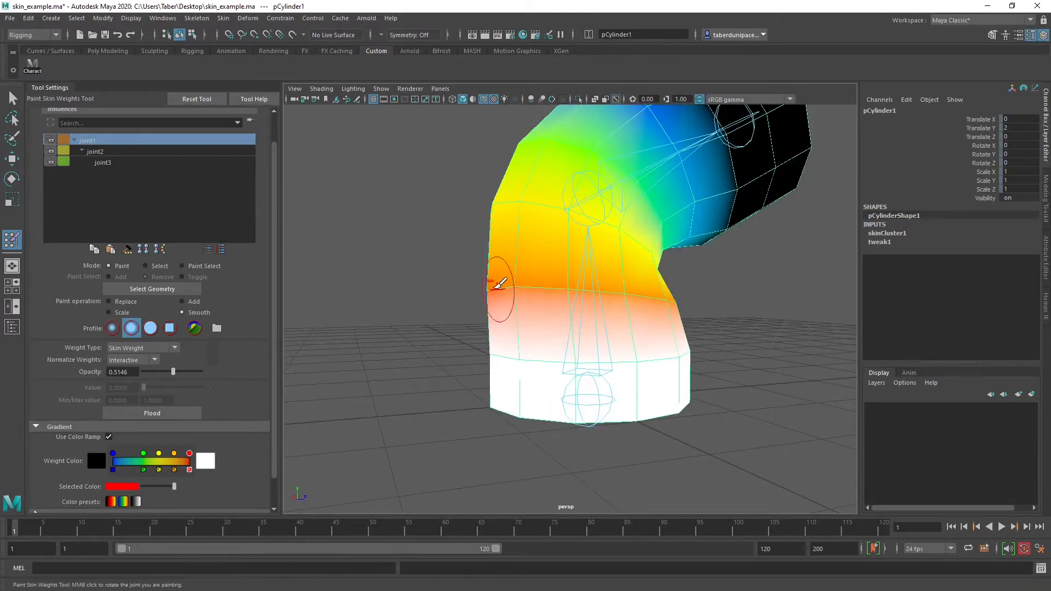
pyautogui.keyDown('alt'); pyautogui.moveTo(500, 287); pyautogui.dragTo(634, 294); pyautogui.keyUp('alt')
pyautogui.keyDown('alt'); pyautogui.moveTo(497, 282); pyautogui.dragTo(606, 282); pyautogui.keyUp('alt')
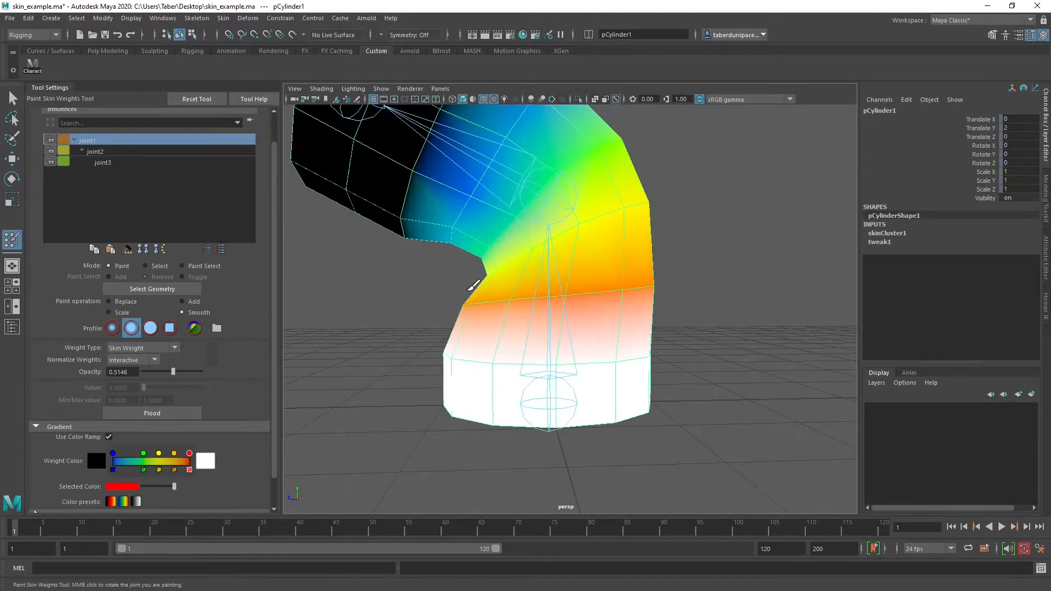
pyautogui.keyDown('alt'); pyautogui.moveTo(481, 283); pyautogui.dragTo(571, 282); pyautogui.keyUp('alt')
pyautogui.moveTo(493, 265)
pyautogui.keyDown('alt'); pyautogui.mouseDown()
pyautogui.moveTo(554, 261)
pyautogui.moveTo(715, 197)
pyautogui.mouseUp(); pyautogui.keyUp('alt')
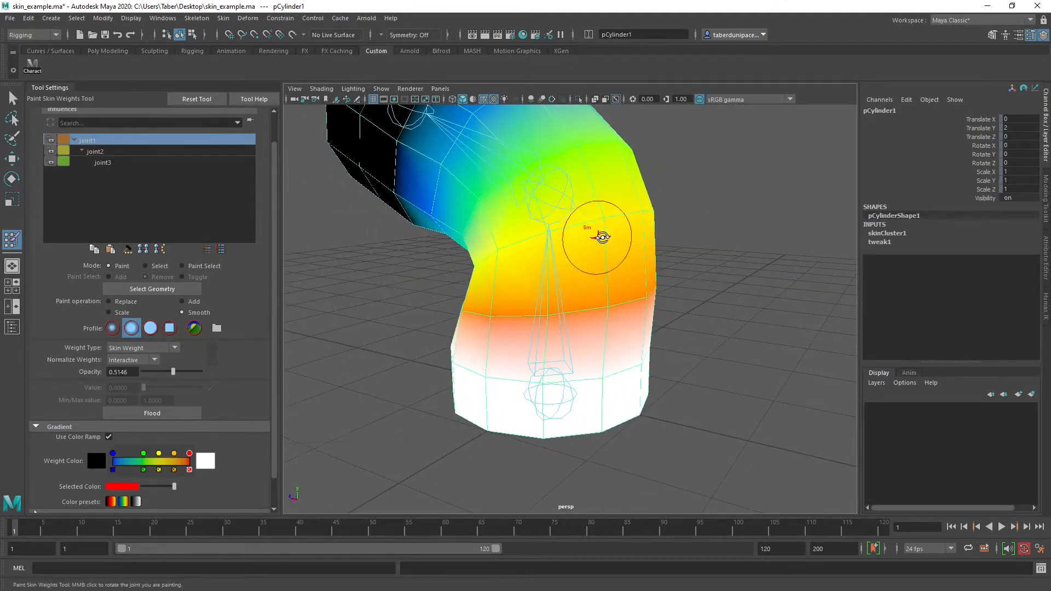
# Smooth joint1's influence over the upper elbow and the first upper arm ring, undoing the last unwanted stroke
pyautogui.keyDown('alt'); pyautogui.moveTo(598, 235); pyautogui.dragTo(501, 271); pyautogui.keyUp('alt')
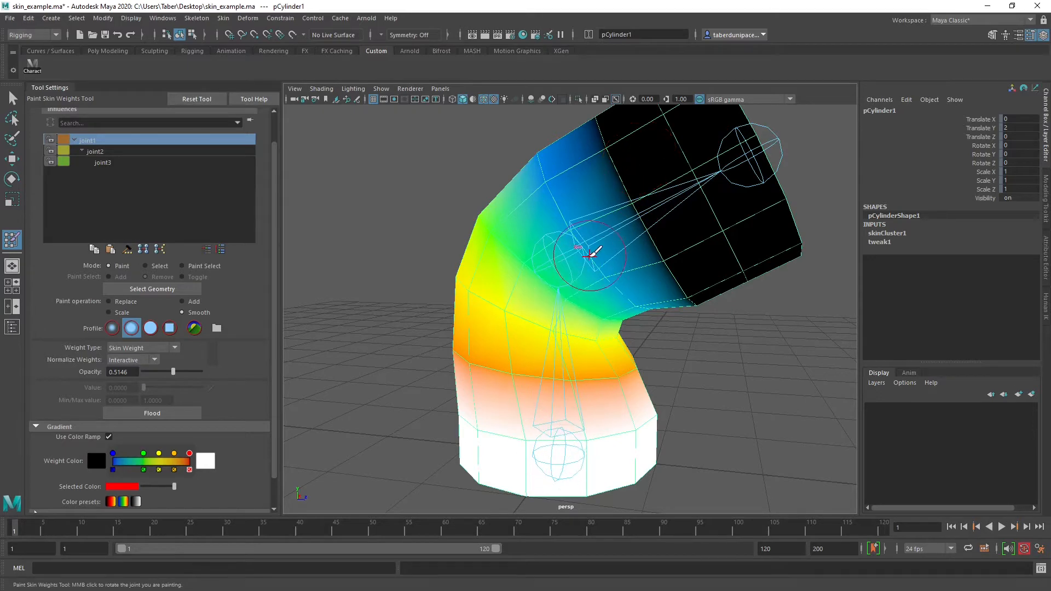
pyautogui.keyDown('alt'); pyautogui.moveTo(668, 325); pyautogui.dragTo(664, 198); pyautogui.keyUp('alt')
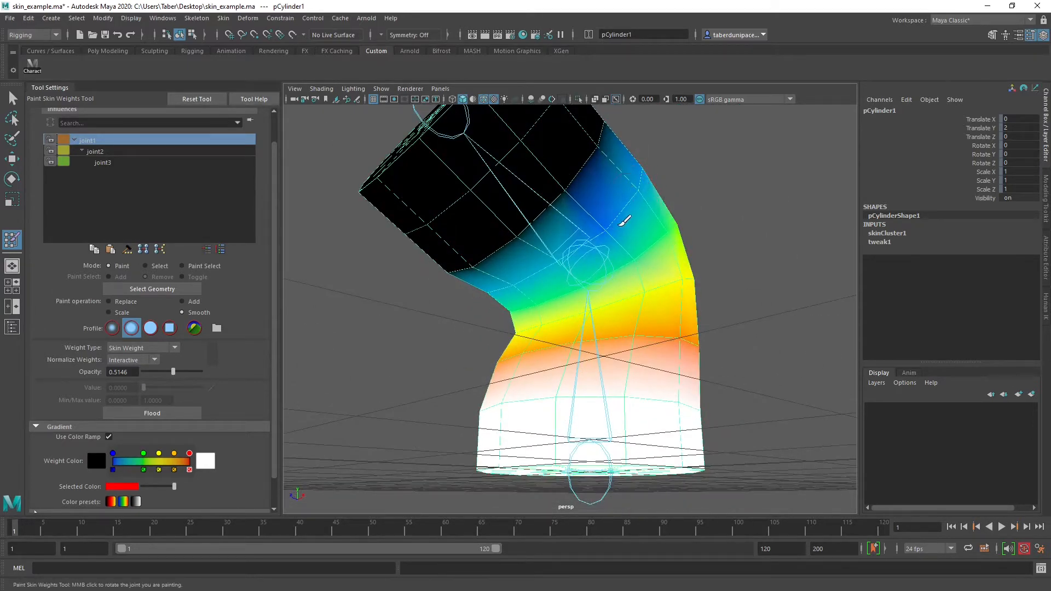
pyautogui.keyDown('alt'); pyautogui.moveTo(730, 211); pyautogui.dragTo(621, 230); pyautogui.keyUp('alt')
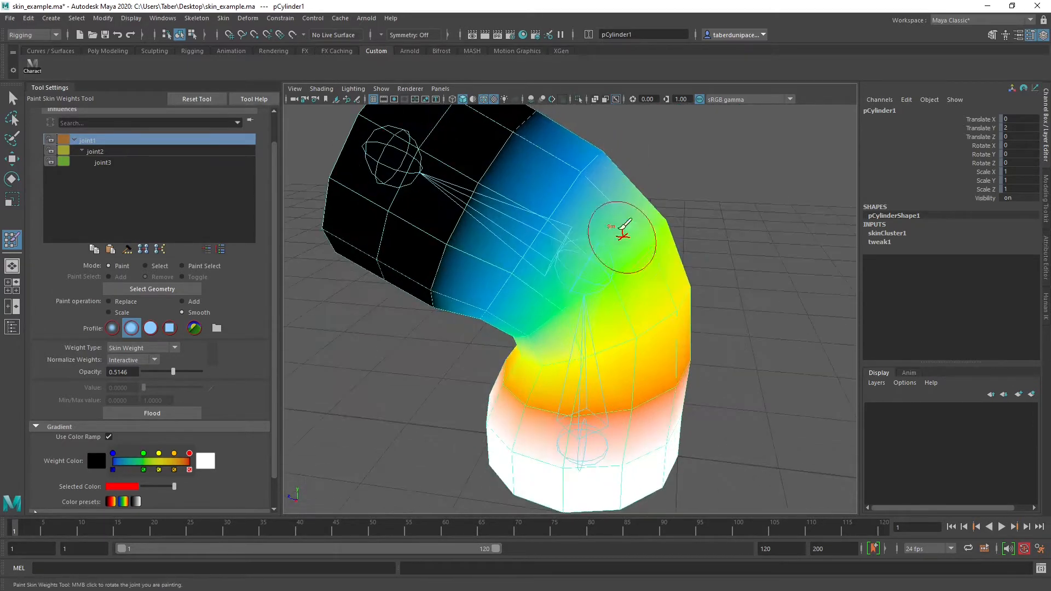
pyautogui.moveTo(501, 162)
pyautogui.keyDown('alt'); pyautogui.mouseDown()
pyautogui.moveTo(558, 232)
pyautogui.moveTo(492, 169)
pyautogui.mouseUp(); pyautogui.keyUp('alt')
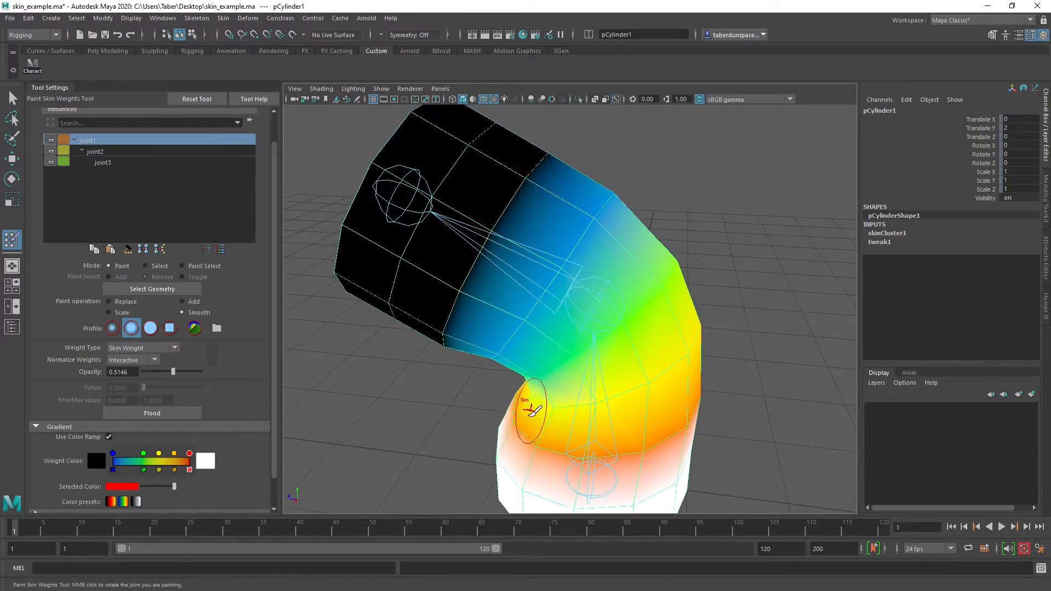
pyautogui.keyDown('alt'); pyautogui.moveTo(682, 250); pyautogui.dragTo(605, 216); pyautogui.keyUp('alt')
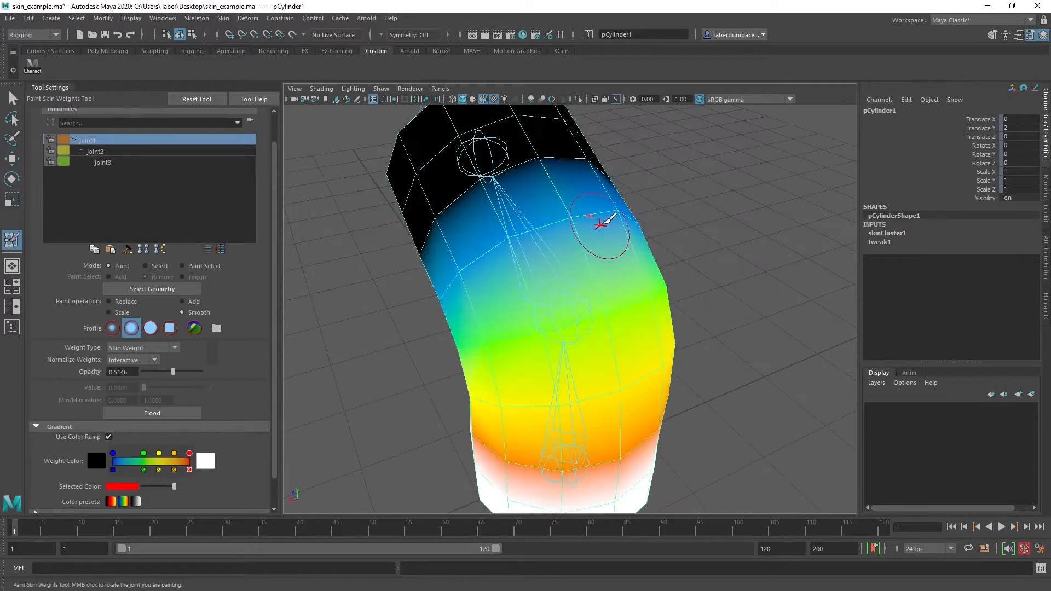
pyautogui.keyDown('alt'); pyautogui.moveTo(572, 252); pyautogui.dragTo(502, 230); pyautogui.keyUp('alt')
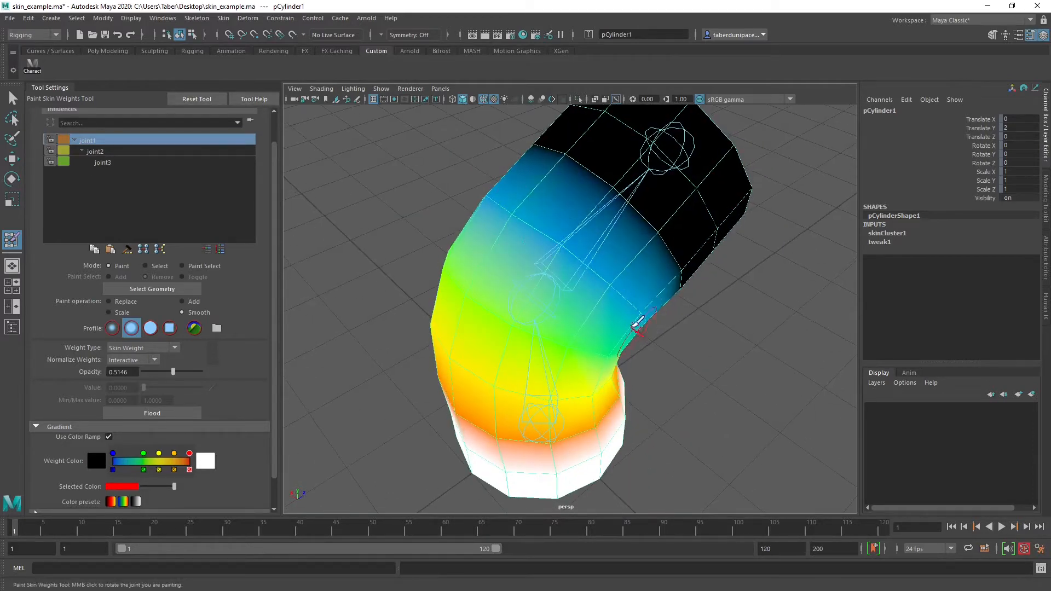
pyautogui.moveTo(635, 324)
pyautogui.keyDown('alt'); pyautogui.mouseDown()
pyautogui.moveTo(536, 223)
pyautogui.moveTo(691, 370)
pyautogui.moveTo(672, 319)
pyautogui.moveTo(622, 322)
pyautogui.moveTo(549, 295)
pyautogui.mouseUp(); pyautogui.keyUp('alt')
pyautogui.hotkey('ctrl', 'z')
pyautogui.moveTo(645, 345)
pyautogui.keyDown('alt'); pyautogui.mouseDown()
pyautogui.moveTo(492, 328)
pyautogui.moveTo(616, 221)
pyautogui.mouseUp(); pyautogui.keyUp('alt')
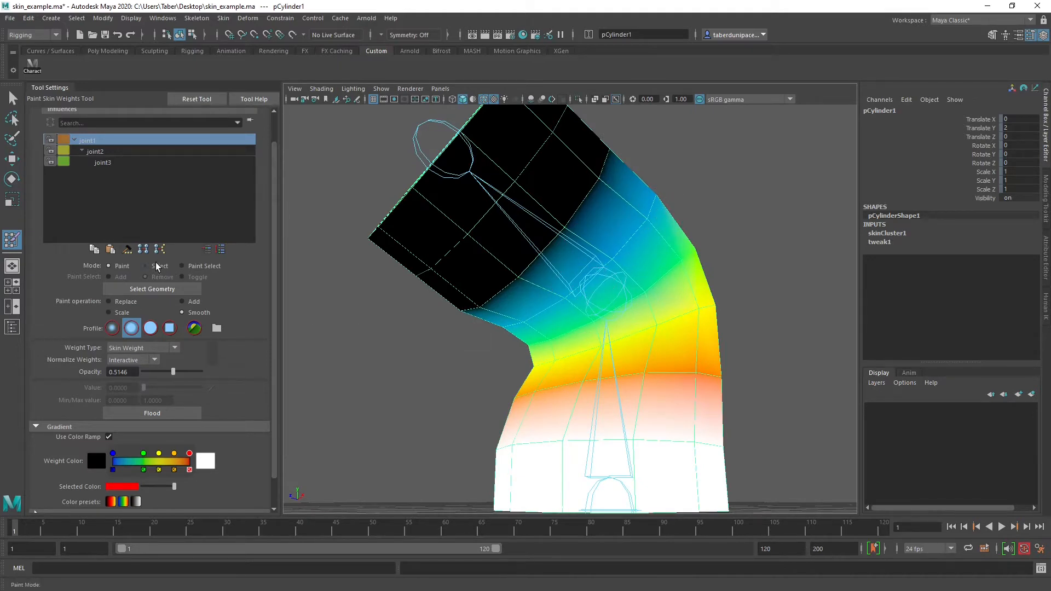
# Leave weight painting, select joint2 and rotate it to about -80.6 degrees in Y to test a tighter bend
pyautogui.keyDown('alt'); pyautogui.moveTo(762, 304); pyautogui.dragTo(636, 305, button='right'); pyautogui.keyUp('alt')
pyautogui.keyDown('alt'); pyautogui.moveTo(729, 329); pyautogui.dragTo(652, 350); pyautogui.keyUp('alt')
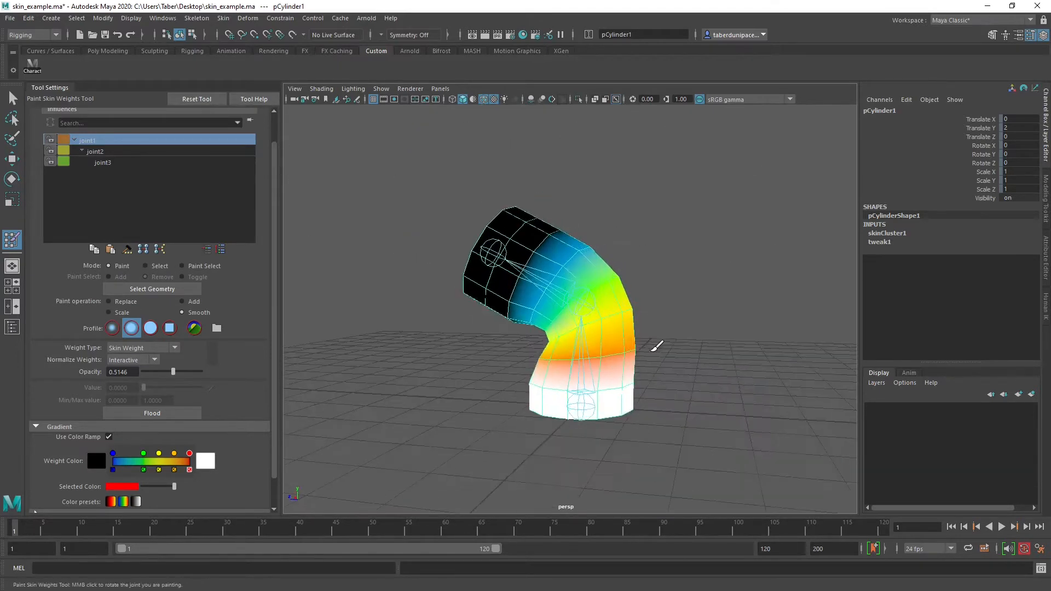
pyautogui.keyDown('alt'); pyautogui.moveTo(652, 350); pyautogui.dragTo(648, 378, button='right'); pyautogui.keyUp('alt')
pyautogui.keyDown('alt'); pyautogui.moveTo(648, 378); pyautogui.dragTo(708, 336); pyautogui.keyUp('alt')
pyautogui.press('w')
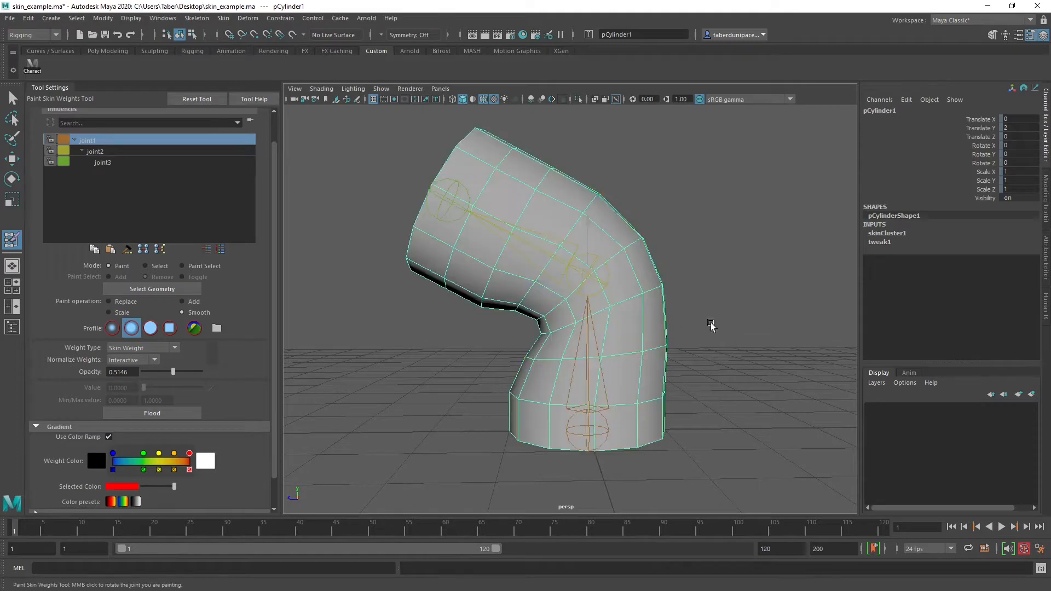
pyautogui.click(712, 328)
pyautogui.click(605, 262)
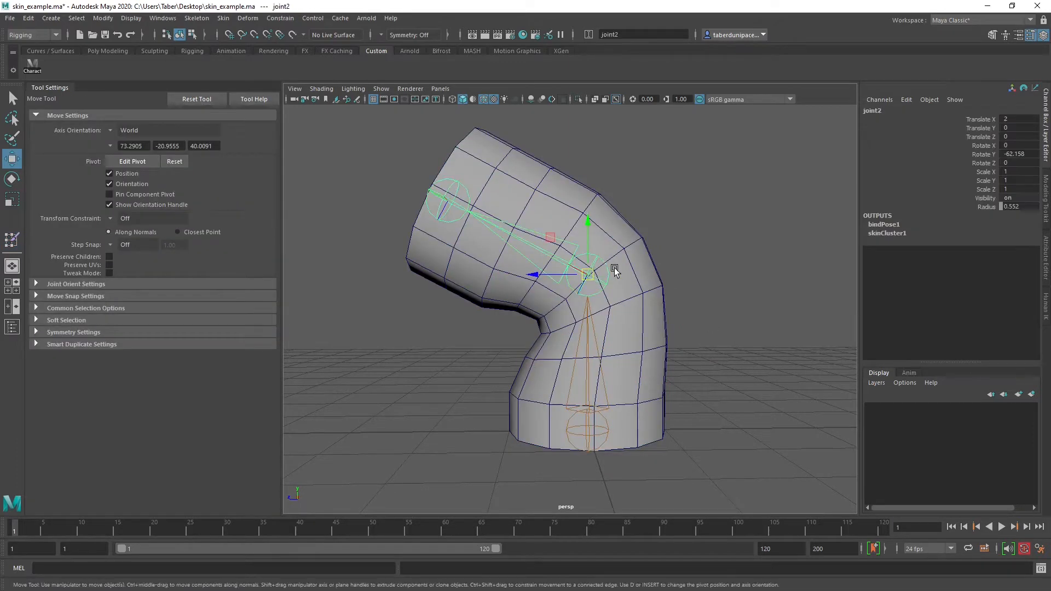
pyautogui.press('e')
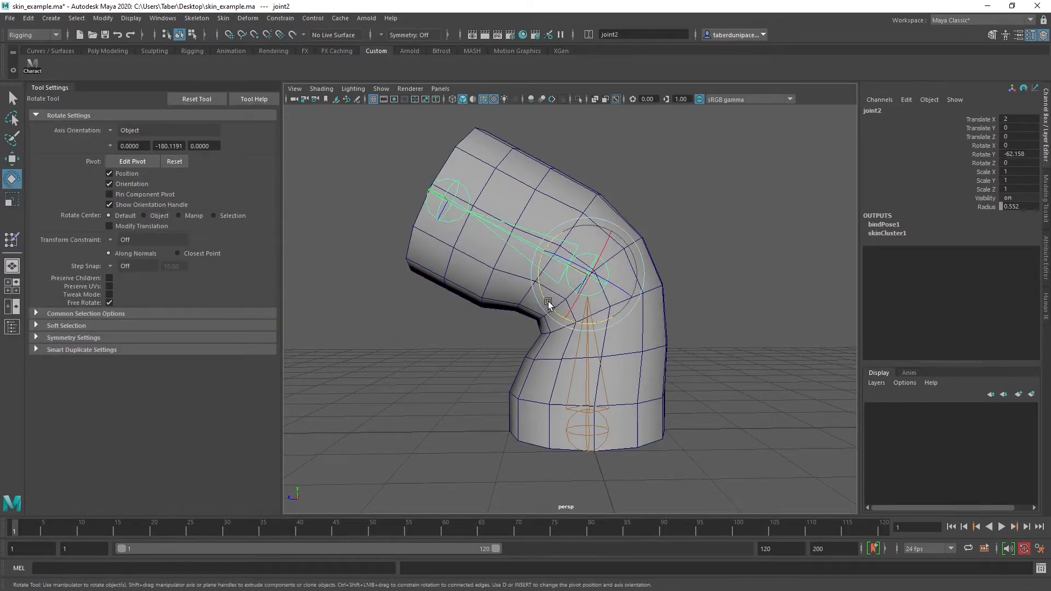
pyautogui.moveTo(549, 303)
pyautogui.mouseDown()
pyautogui.moveTo(544, 252)
pyautogui.moveTo(549, 312)
pyautogui.moveTo(553, 263)
pyautogui.moveTo(548, 315)
pyautogui.mouseUp()
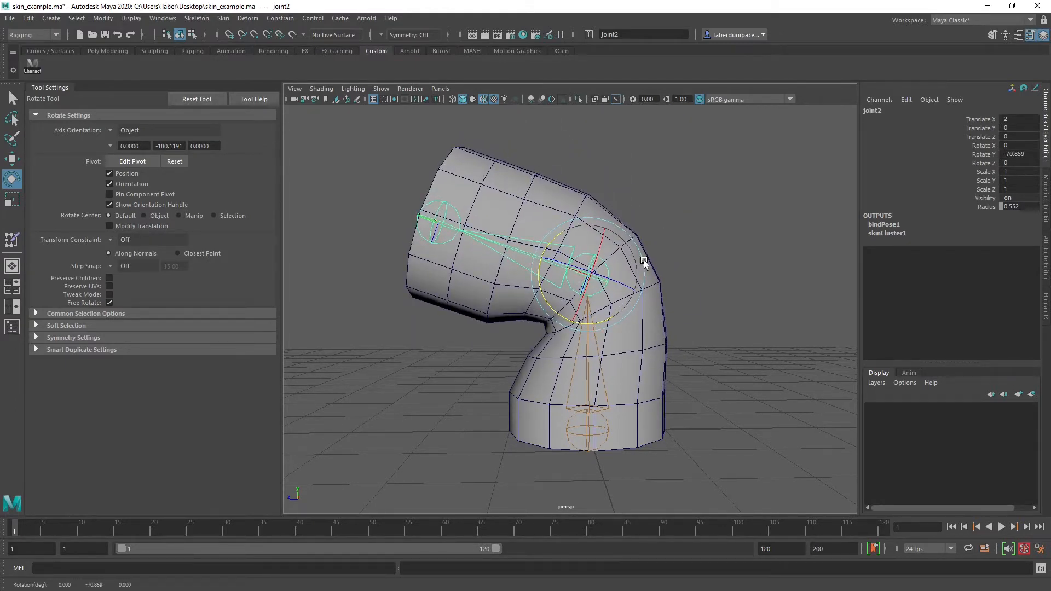
pyautogui.moveTo(549, 307)
pyautogui.mouseDown()
pyautogui.moveTo(542, 281)
pyautogui.moveTo(559, 232)
pyautogui.moveTo(547, 291)
pyautogui.moveTo(559, 342)
pyautogui.moveTo(546, 265)
pyautogui.moveTo(556, 253)
pyautogui.moveTo(563, 307)
pyautogui.moveTo(556, 290)
pyautogui.moveTo(572, 227)
pyautogui.moveTo(615, 216)
pyautogui.moveTo(591, 227)
pyautogui.moveTo(549, 300)
pyautogui.moveTo(581, 218)
pyautogui.moveTo(558, 309)
pyautogui.mouseUp()
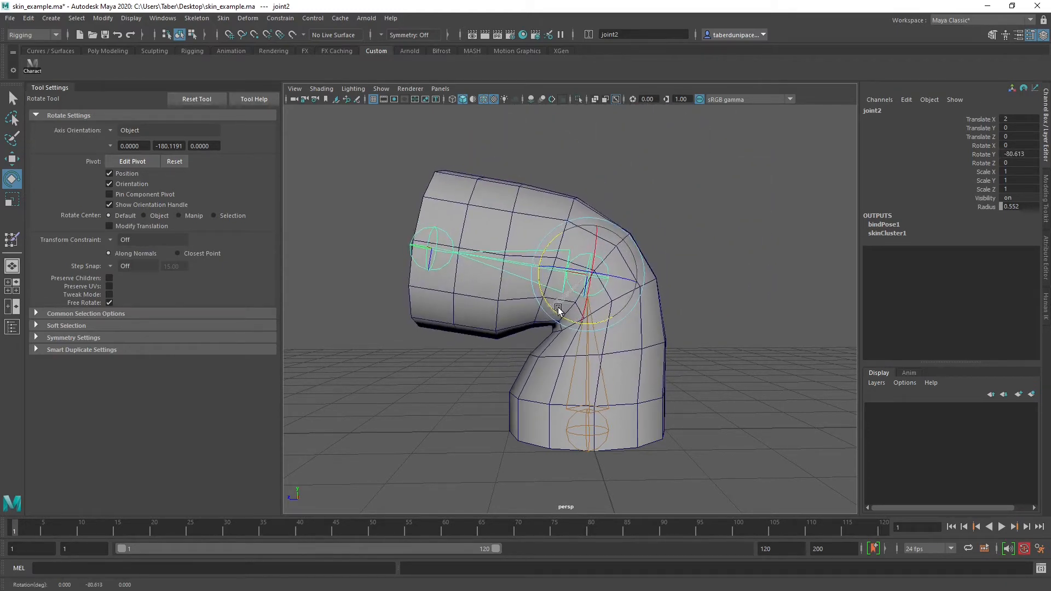
pyautogui.click(654, 198)
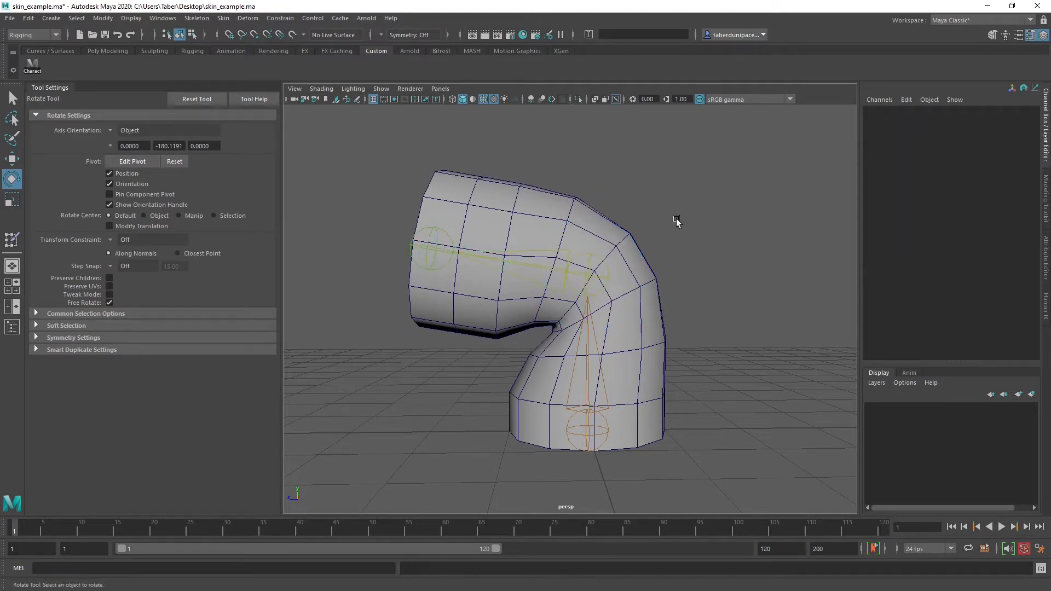
# Rotate joint2 back to about -66 degrees in Y, undoing the stray rotation made while inspecting the bend
pyautogui.click(591, 276)
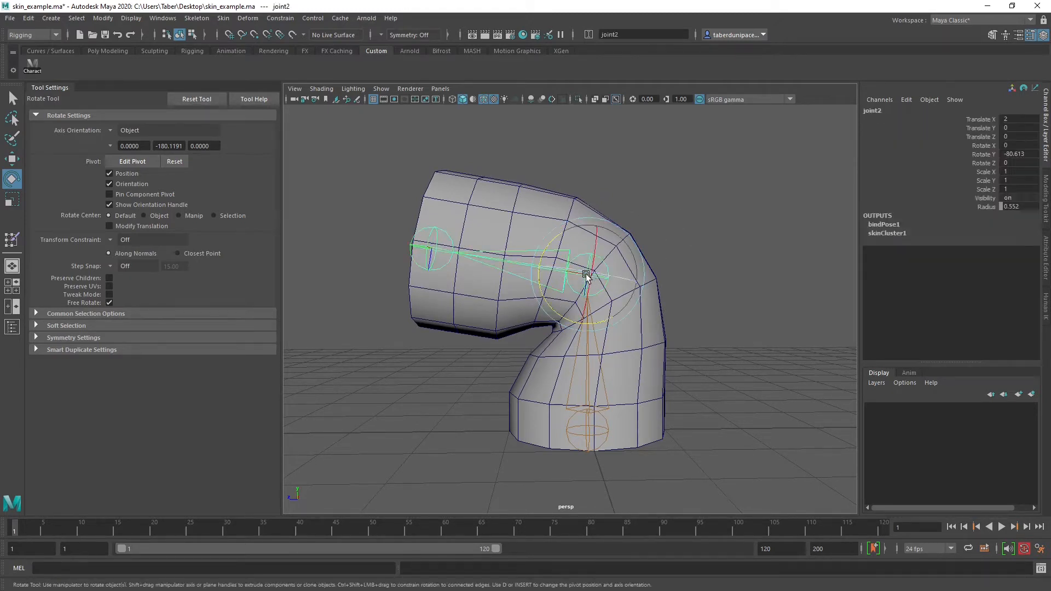
pyautogui.moveTo(556, 307)
pyautogui.mouseDown()
pyautogui.moveTo(549, 286)
pyautogui.moveTo(573, 213)
pyautogui.moveTo(598, 197)
pyautogui.moveTo(558, 274)
pyautogui.moveTo(558, 299)
pyautogui.mouseUp()
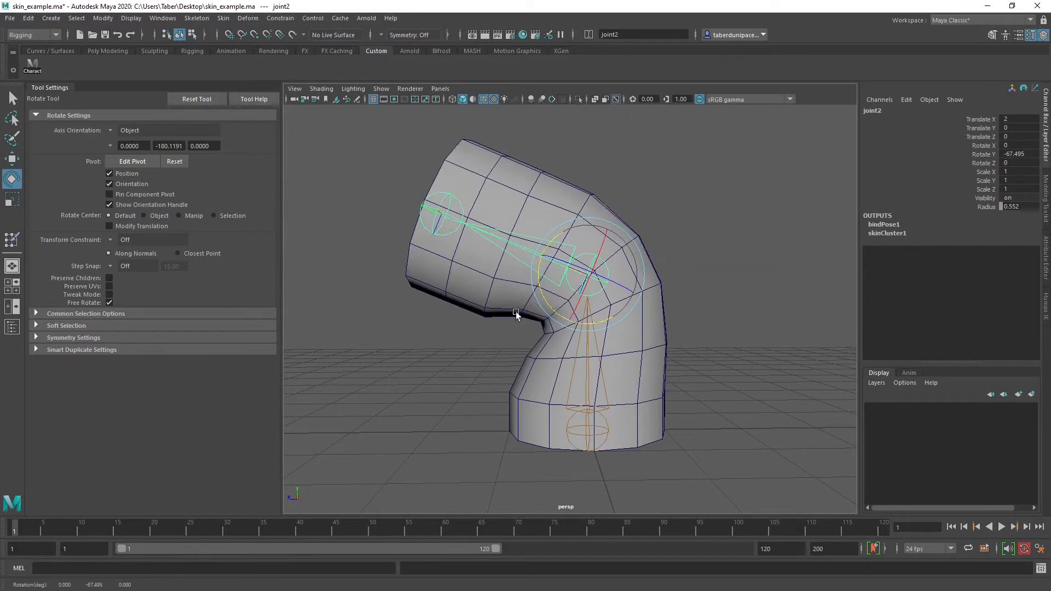
pyautogui.keyDown('alt'); pyautogui.moveTo(505, 333); pyautogui.dragTo(615, 320); pyautogui.keyUp('alt')
pyautogui.moveTo(633, 281); pyautogui.dragTo(660, 293)
pyautogui.hotkey('ctrl', 'z')
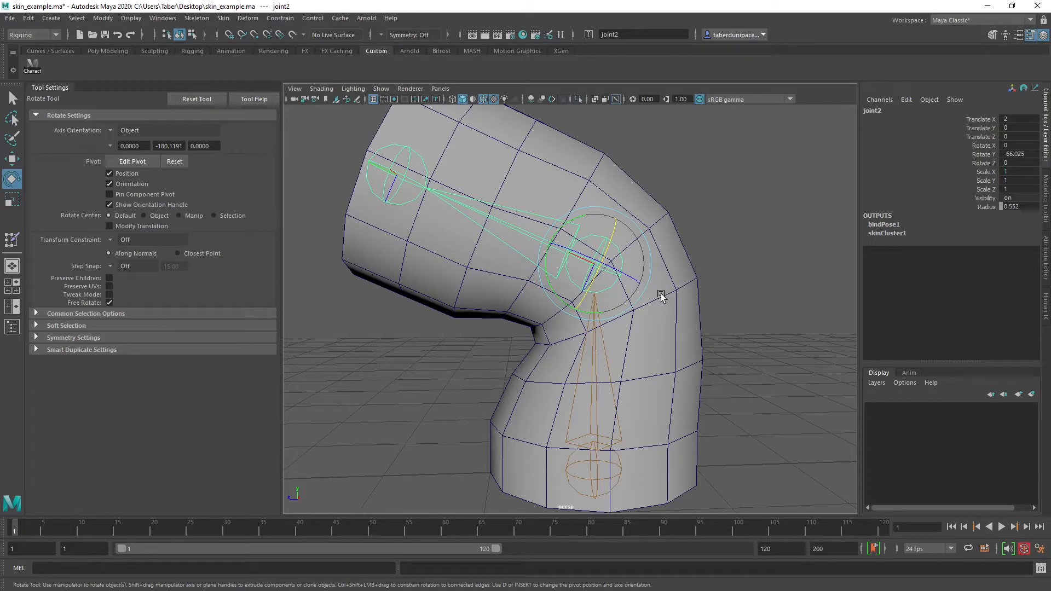
pyautogui.keyDown('alt'); pyautogui.moveTo(542, 330); pyautogui.dragTo(669, 157); pyautogui.keyUp('alt')
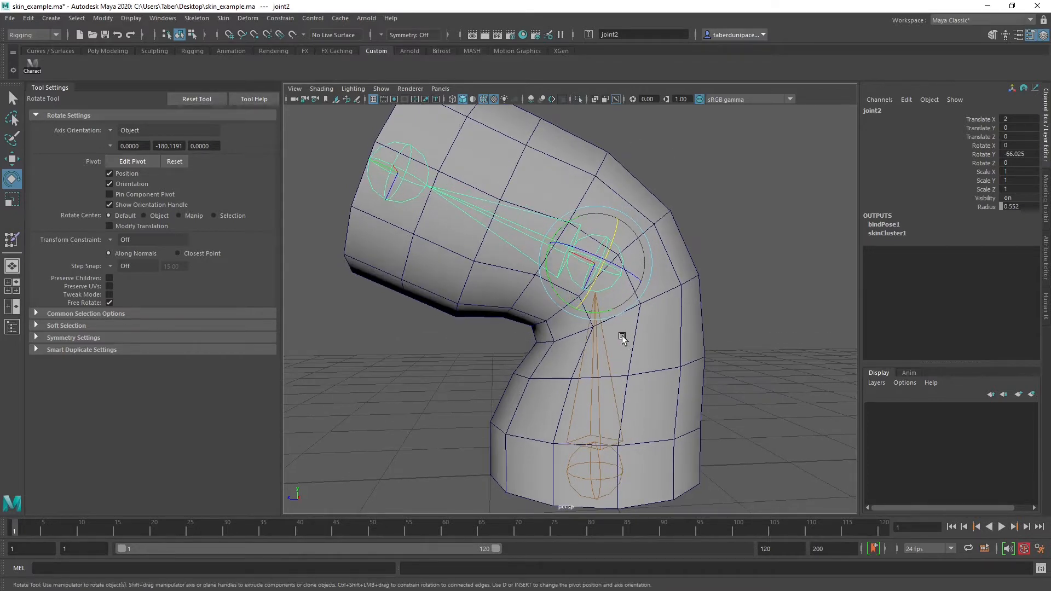
# Select the cylinder mesh and reopen the Paint Skin Weights tool on it
pyautogui.click(466, 267)
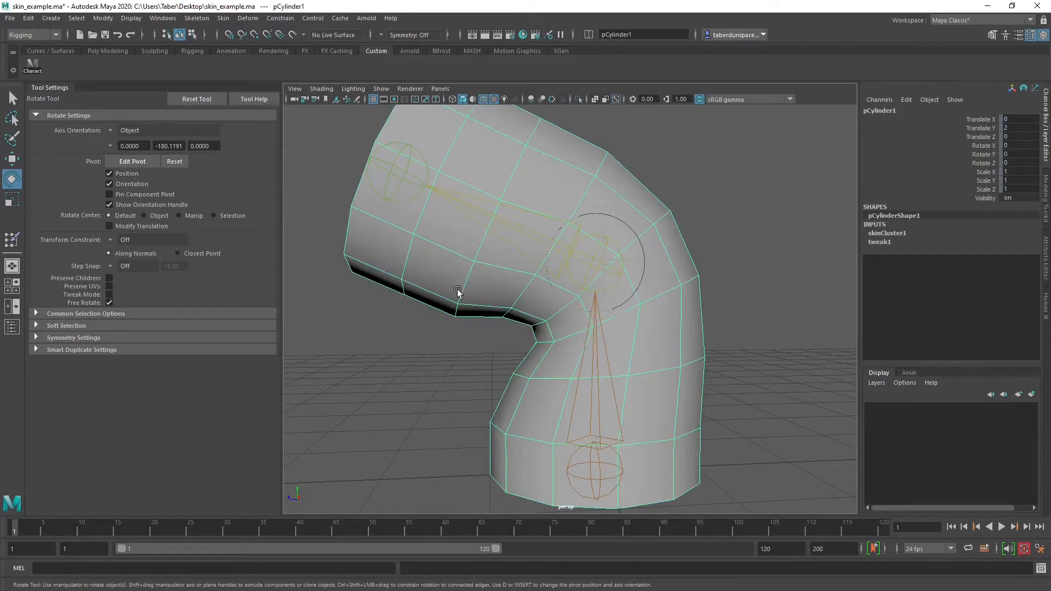
pyautogui.click(421, 339)
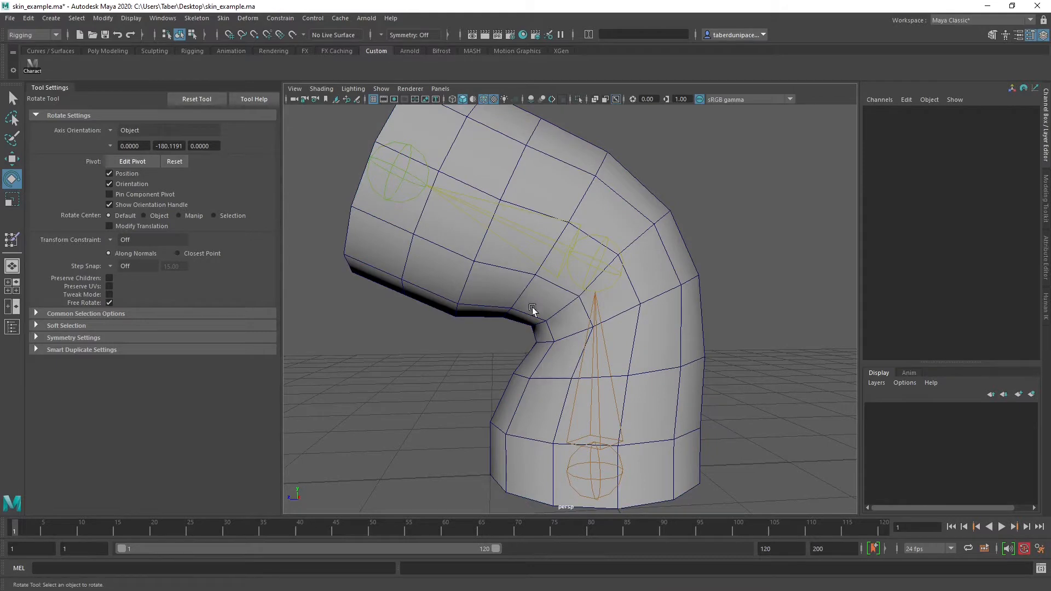
pyautogui.click(457, 281)
pyautogui.moveTo(457, 278)
pyautogui.mouseDown(button='right')
pyautogui.moveTo(479, 463)
pyautogui.moveTo(536, 494)
pyautogui.moveTo(589, 497)
pyautogui.mouseUp(button='right')
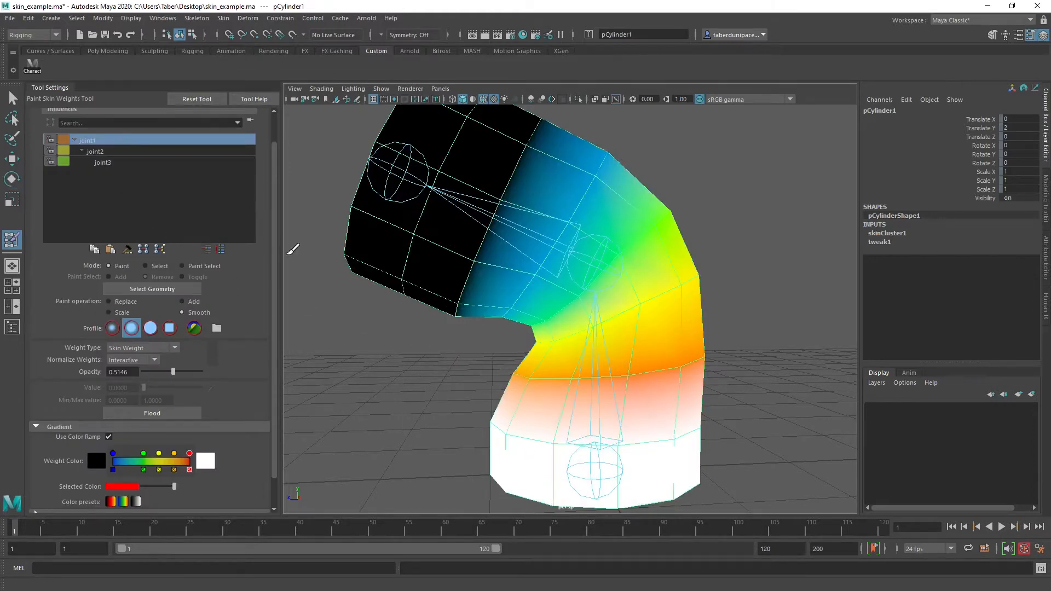
# Examine joint1's and joint2's influence around the inner side of the elbow from several angles
pyautogui.keyDown('alt'); pyautogui.moveTo(408, 320); pyautogui.dragTo(425, 317); pyautogui.keyUp('alt')
pyautogui.keyDown('alt'); pyautogui.moveTo(424, 317); pyautogui.dragTo(528, 368, button='right'); pyautogui.keyUp('alt')
pyautogui.keyDown('alt'); pyautogui.moveTo(527, 368); pyautogui.dragTo(532, 356); pyautogui.keyUp('alt')
pyautogui.keyDown('alt'); pyautogui.moveTo(533, 357); pyautogui.dragTo(509, 300, button='middle'); pyautogui.keyUp('alt')
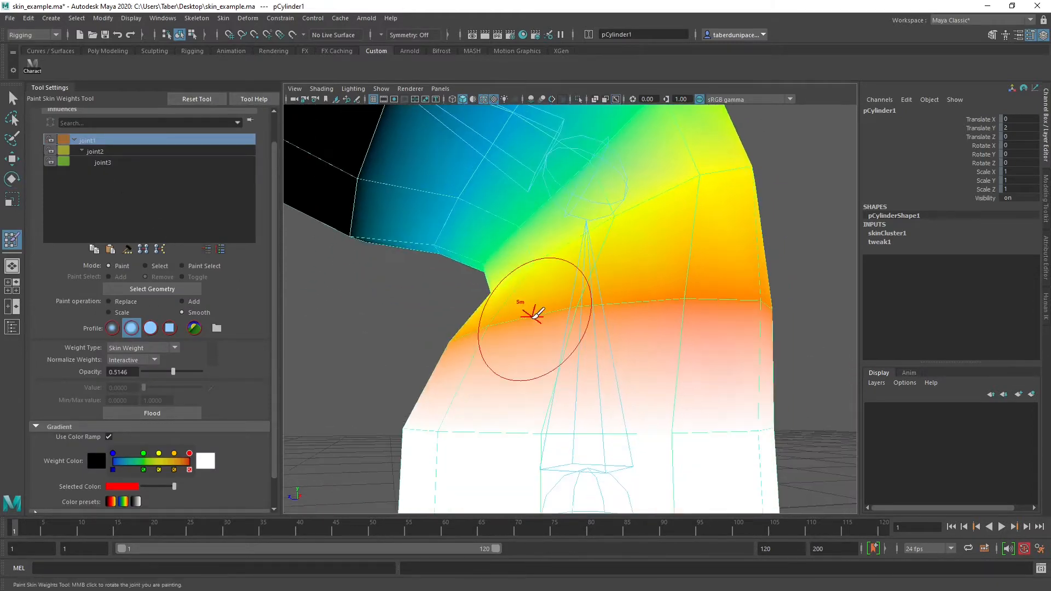
pyautogui.keyDown('alt'); pyautogui.moveTo(535, 315); pyautogui.dragTo(547, 335); pyautogui.keyUp('alt')
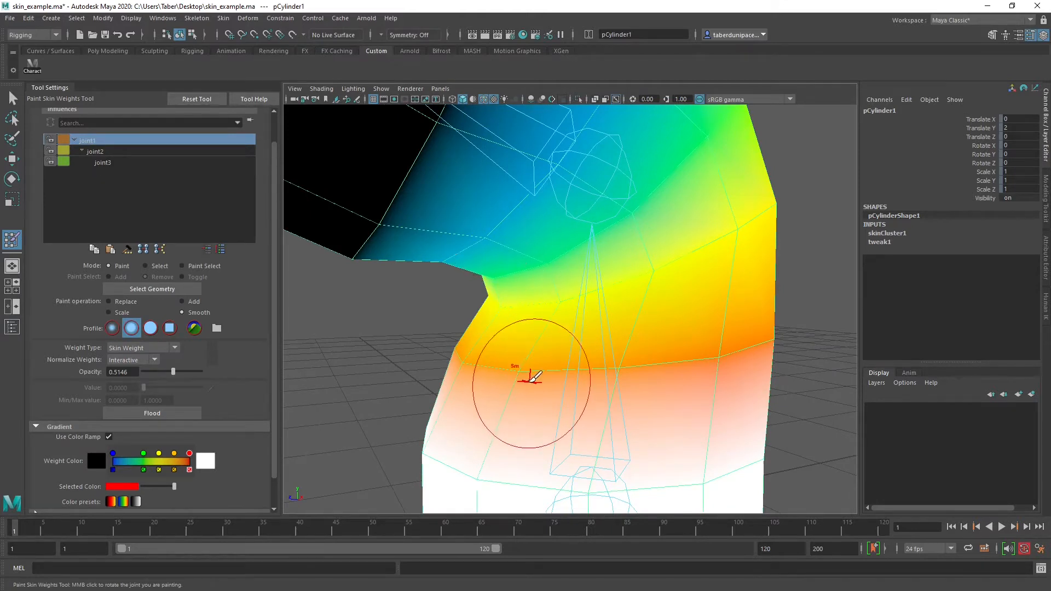
pyautogui.keyDown('alt'); pyautogui.moveTo(512, 394); pyautogui.dragTo(495, 303); pyautogui.keyUp('alt')
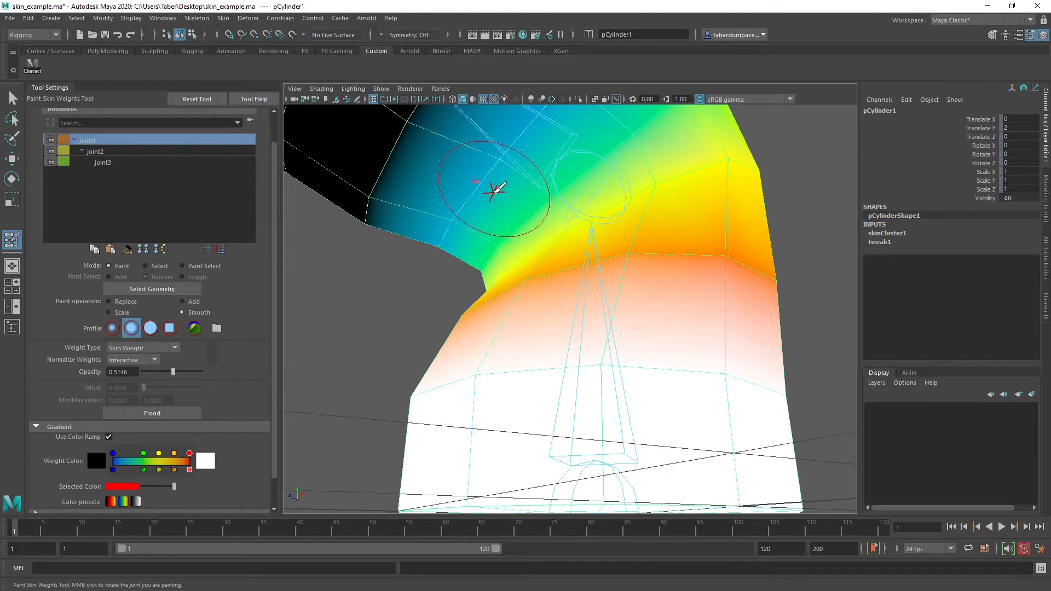
pyautogui.keyDown('alt'); pyautogui.moveTo(495, 193); pyautogui.dragTo(477, 279); pyautogui.keyUp('alt')
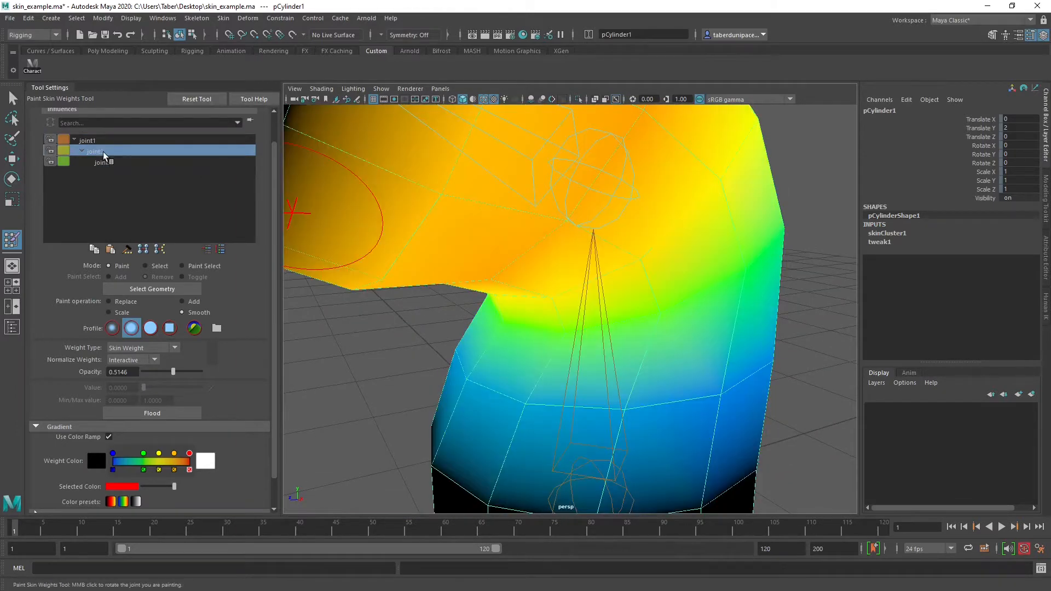
pyautogui.scroll(-3, 514, 372)
pyautogui.keyDown('alt'); pyautogui.moveTo(517, 375); pyautogui.dragTo(502, 273); pyautogui.keyUp('alt')
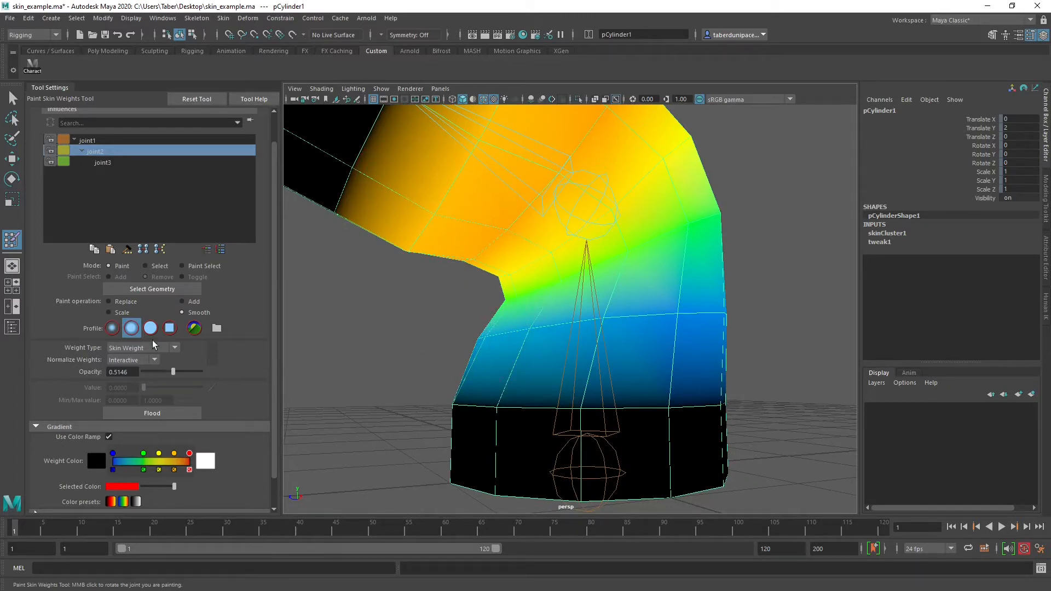
# Set the paint operation to Add with a value of 0.1165 and build up joint1's influence on the ring below the elbow
pyautogui.click(182, 302)
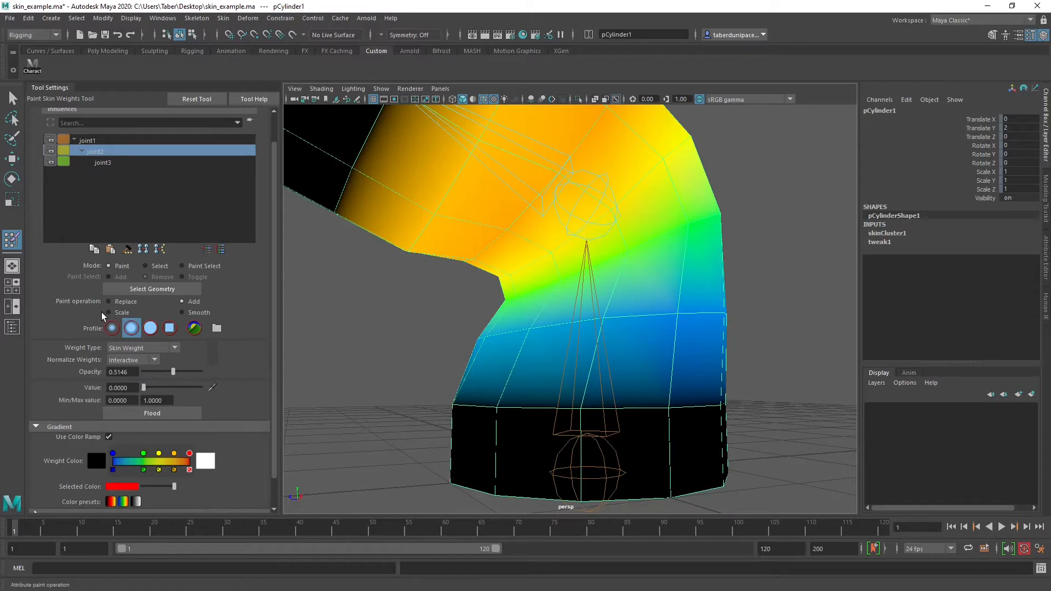
pyautogui.click(109, 141)
pyautogui.keyDown('alt'); pyautogui.moveTo(547, 344); pyautogui.dragTo(300, 352); pyautogui.keyUp('alt')
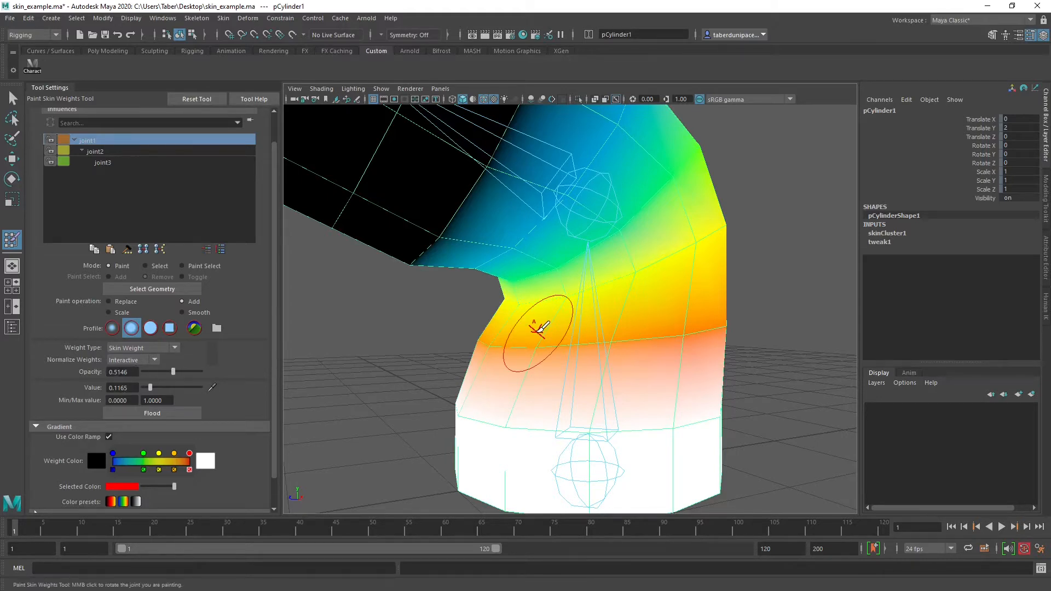
pyautogui.keyDown('alt'); pyautogui.moveTo(485, 336); pyautogui.dragTo(554, 333); pyautogui.keyUp('alt')
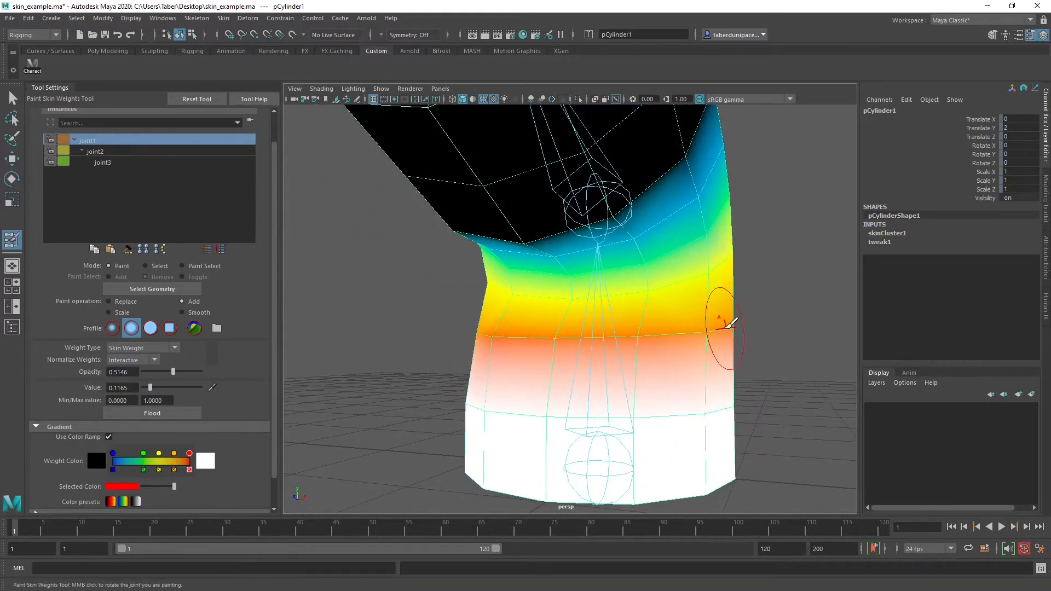
pyautogui.moveTo(723, 327)
pyautogui.mouseDown()
pyautogui.moveTo(480, 330)
pyautogui.moveTo(465, 338)
pyautogui.moveTo(467, 433)
pyautogui.mouseUp()
pyautogui.keyDown('alt'); pyautogui.moveTo(477, 373); pyautogui.dragTo(550, 384); pyautogui.keyUp('alt')
pyautogui.keyDown('alt'); pyautogui.moveTo(464, 368); pyautogui.dragTo(513, 345, button='right'); pyautogui.keyUp('alt')
pyautogui.moveTo(530, 305); pyautogui.dragTo(567, 294)
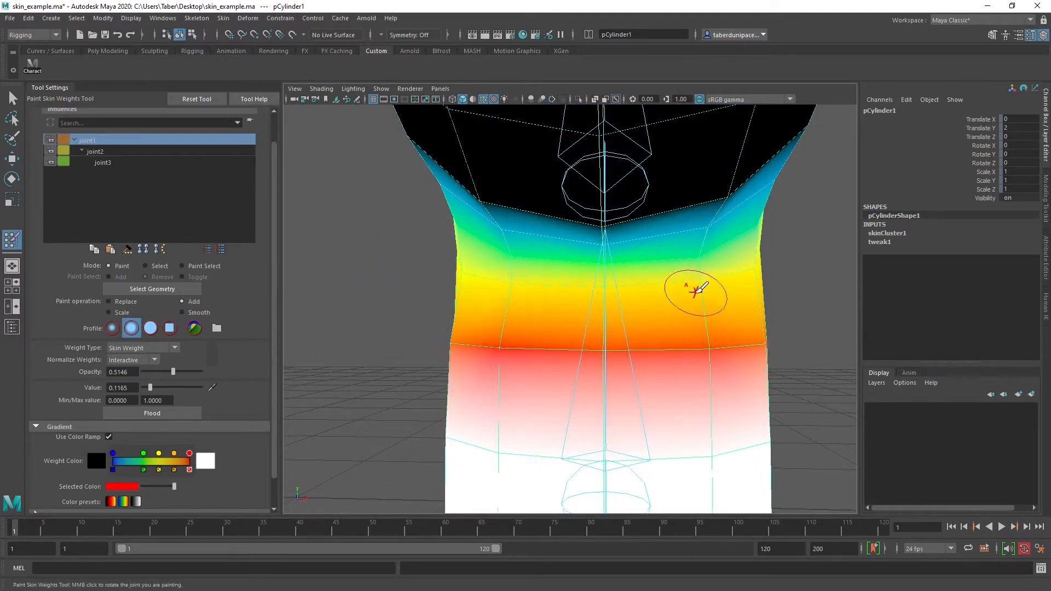
# Add joint1 influence around the next ring up, across both sides and the lower edge of the inner crease
pyautogui.moveTo(694, 291)
pyautogui.keyDown('alt'); pyautogui.mouseDown()
pyautogui.moveTo(633, 319)
pyautogui.moveTo(559, 321)
pyautogui.moveTo(607, 320)
pyautogui.moveTo(587, 293)
pyautogui.mouseUp(); pyautogui.keyUp('alt')
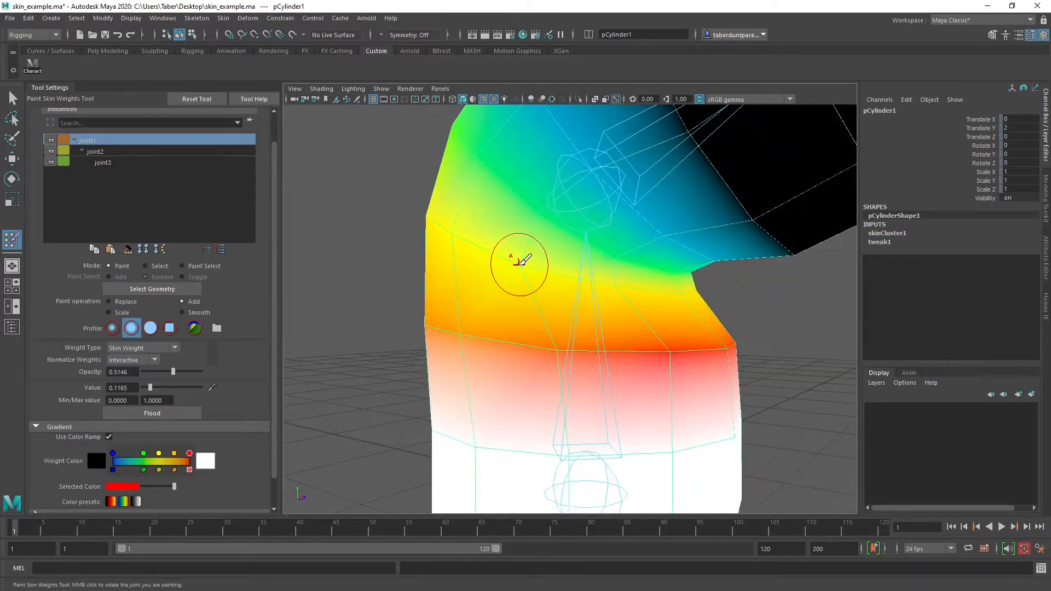
pyautogui.moveTo(519, 265)
pyautogui.mouseDown()
pyautogui.moveTo(695, 291)
pyautogui.moveTo(536, 303)
pyautogui.moveTo(722, 321)
pyautogui.mouseUp()
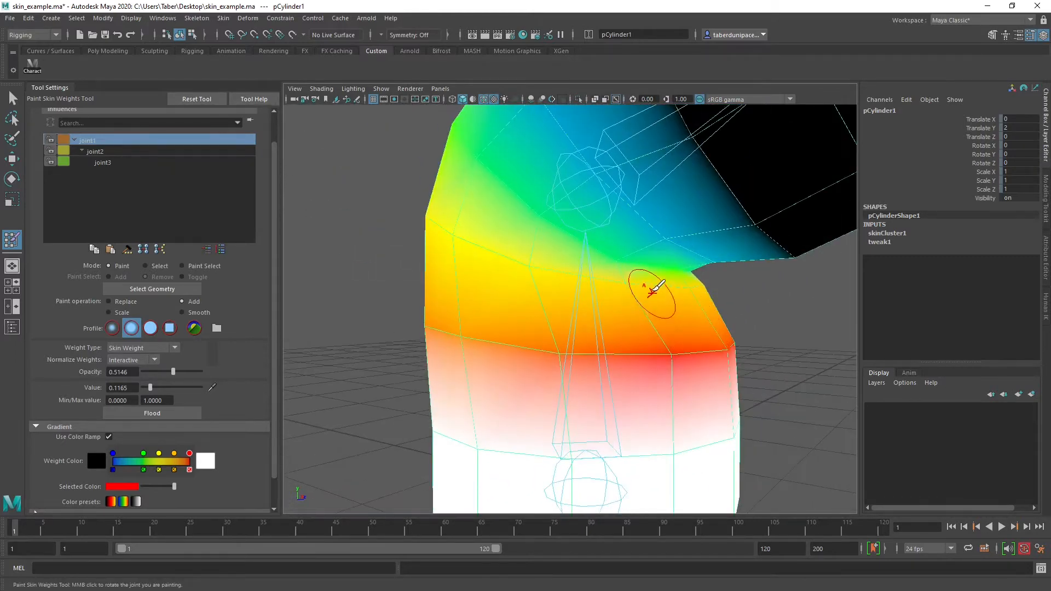
pyautogui.moveTo(605, 310)
pyautogui.keyDown('alt'); pyautogui.mouseDown()
pyautogui.moveTo(482, 300)
pyautogui.moveTo(541, 288)
pyautogui.mouseUp(); pyautogui.keyUp('alt')
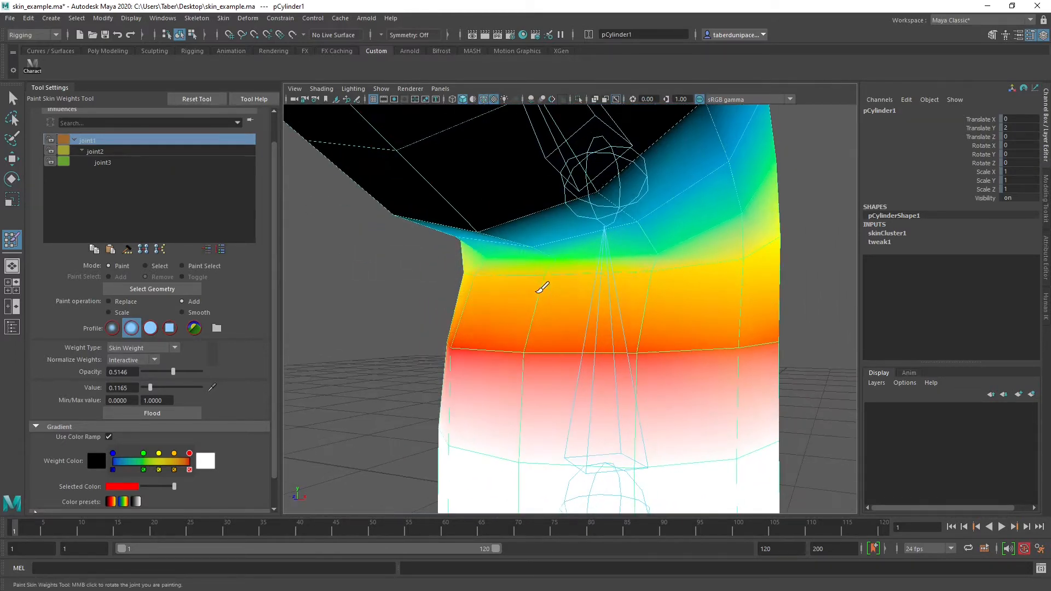
pyautogui.moveTo(618, 290); pyautogui.dragTo(684, 279)
pyautogui.moveTo(704, 324)
pyautogui.keyDown('alt'); pyautogui.mouseDown()
pyautogui.moveTo(497, 340)
pyautogui.moveTo(648, 324)
pyautogui.moveTo(525, 331)
pyautogui.moveTo(501, 293)
pyautogui.mouseUp(); pyautogui.keyUp('alt')
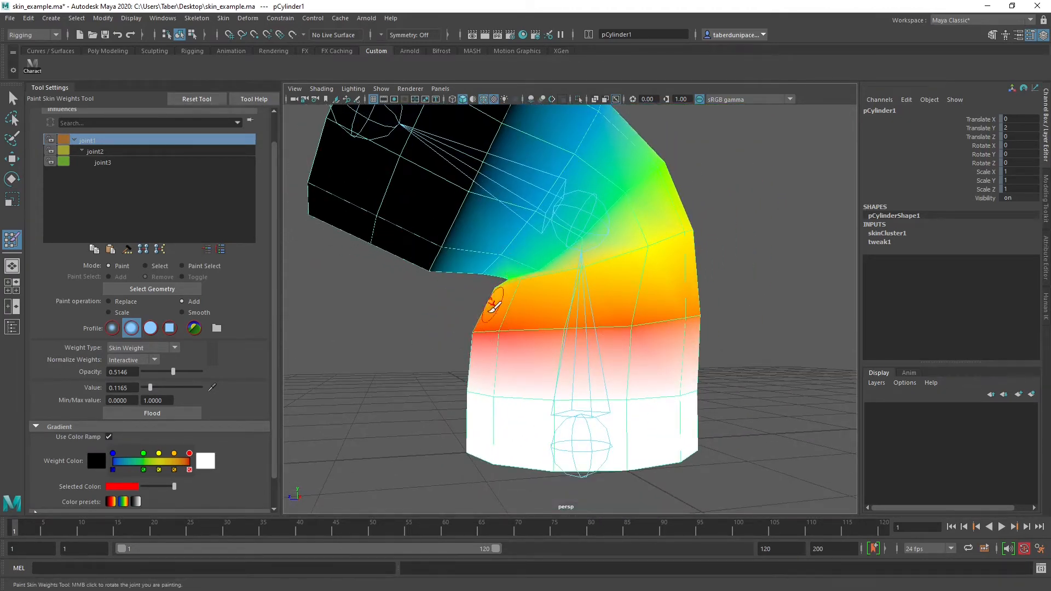
pyautogui.keyDown('alt'); pyautogui.moveTo(503, 298); pyautogui.dragTo(494, 327); pyautogui.keyUp('alt')
pyautogui.keyDown('alt'); pyautogui.moveTo(495, 327); pyautogui.dragTo(598, 338, button='right'); pyautogui.keyUp('alt')
pyautogui.keyDown('alt'); pyautogui.moveTo(598, 338); pyautogui.dragTo(569, 357); pyautogui.keyUp('alt')
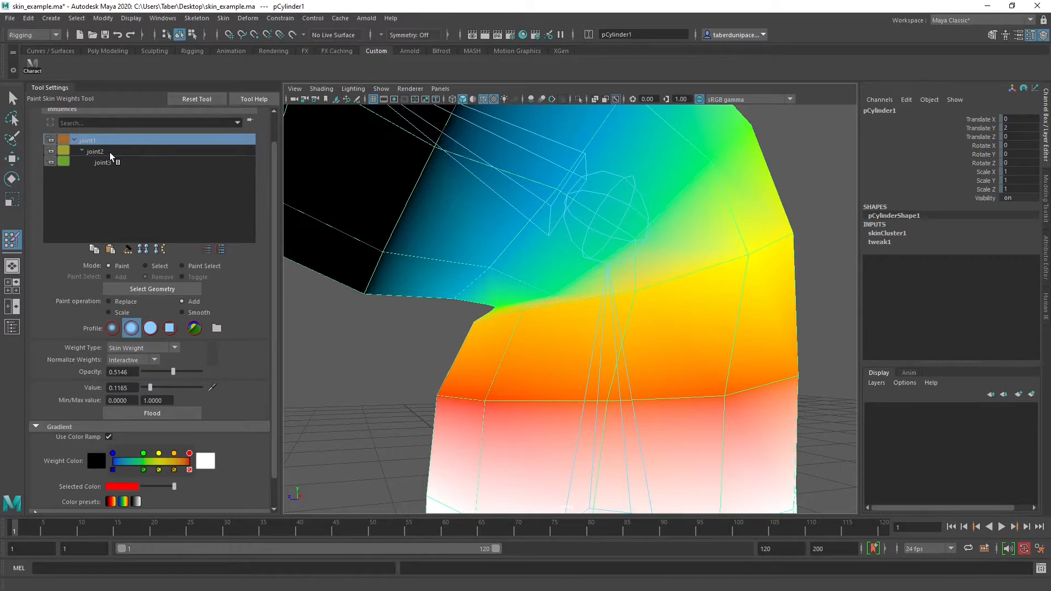
# Select joint2's influence and add weight across the underside of the upper arm, just above the inner crease
pyautogui.click(109, 152)
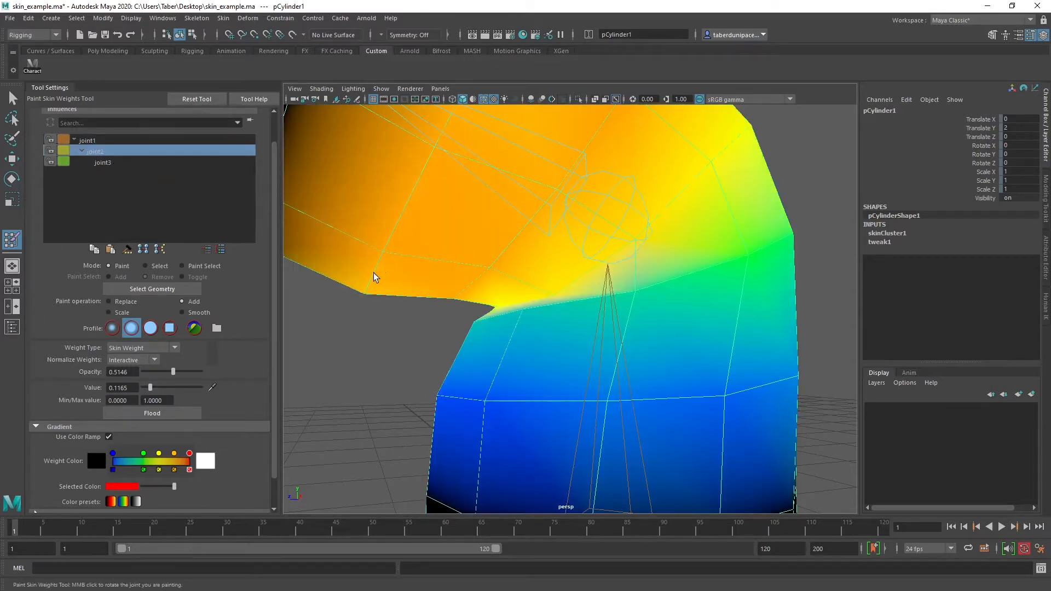
pyautogui.keyDown('alt'); pyautogui.moveTo(403, 291); pyautogui.dragTo(551, 241); pyautogui.keyUp('alt')
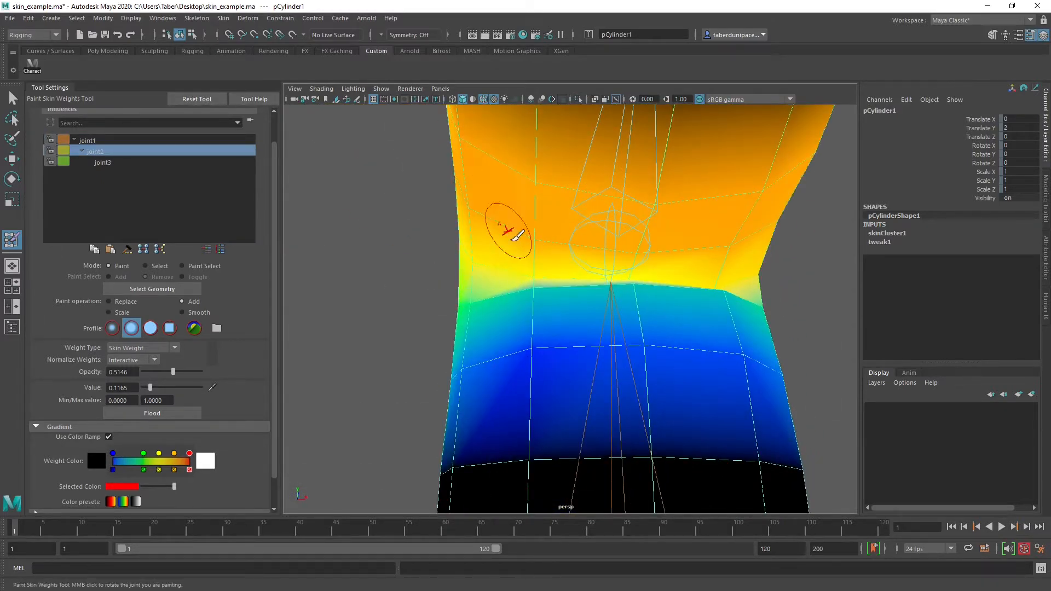
pyautogui.moveTo(481, 199)
pyautogui.mouseDown()
pyautogui.moveTo(695, 246)
pyautogui.moveTo(785, 222)
pyautogui.mouseUp()
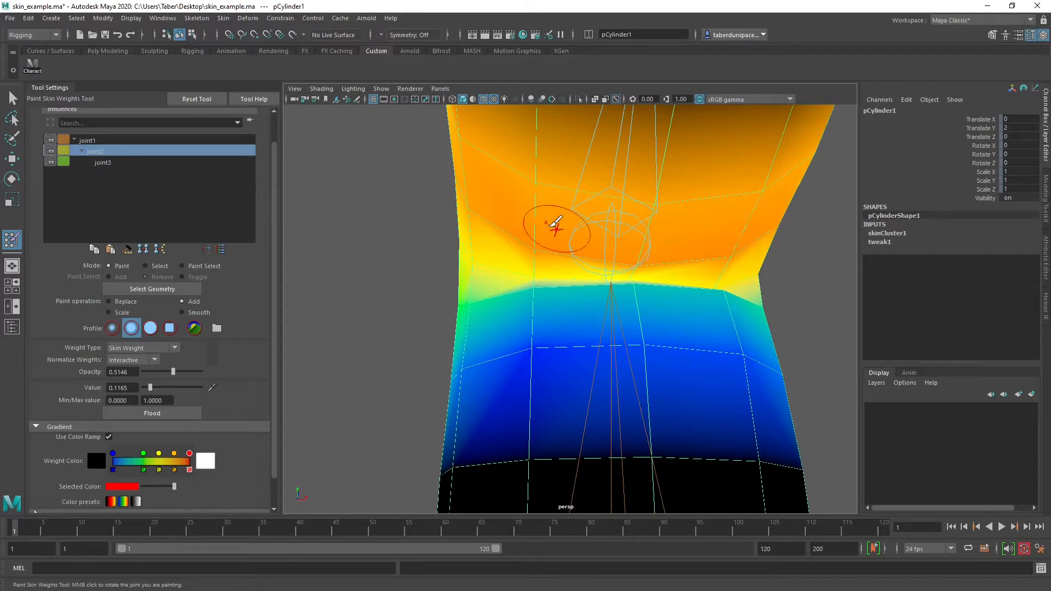
pyautogui.moveTo(562, 258)
pyautogui.keyDown('alt'); pyautogui.mouseDown()
pyautogui.moveTo(562, 270)
pyautogui.moveTo(496, 296)
pyautogui.moveTo(482, 292)
pyautogui.mouseUp(); pyautogui.keyUp('alt')
pyautogui.scroll(5, 586, 307)
pyautogui.keyDown('alt'); pyautogui.moveTo(586, 307); pyautogui.dragTo(554, 324); pyautogui.keyUp('alt')
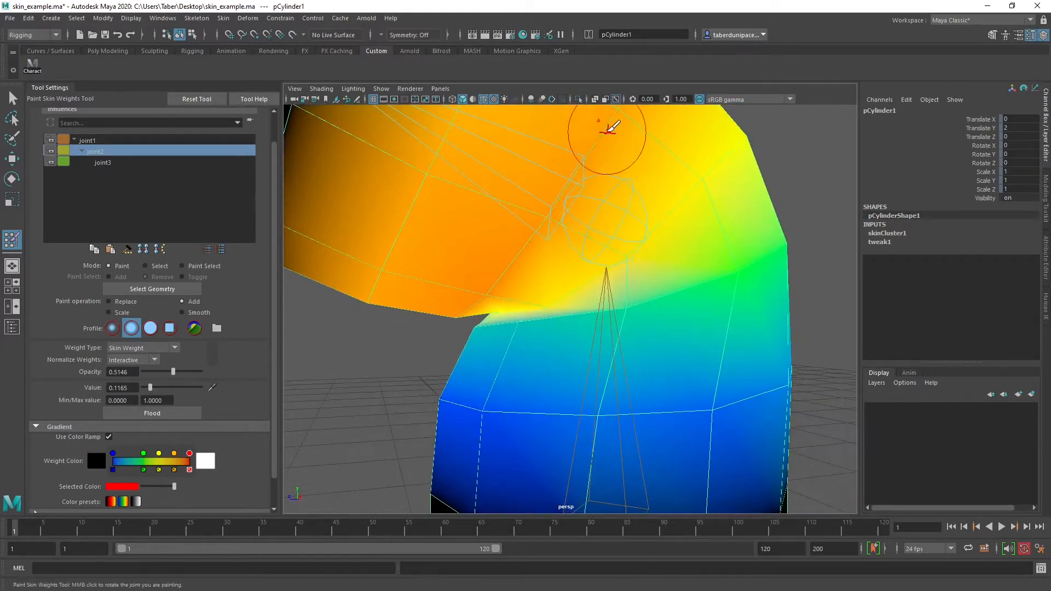
# Add joint2 influence on both sides of the elbow around the joint
pyautogui.moveTo(596, 165); pyautogui.dragTo(603, 235)
pyautogui.keyDown('alt'); pyautogui.moveTo(528, 295); pyautogui.dragTo(672, 273); pyautogui.keyUp('alt')
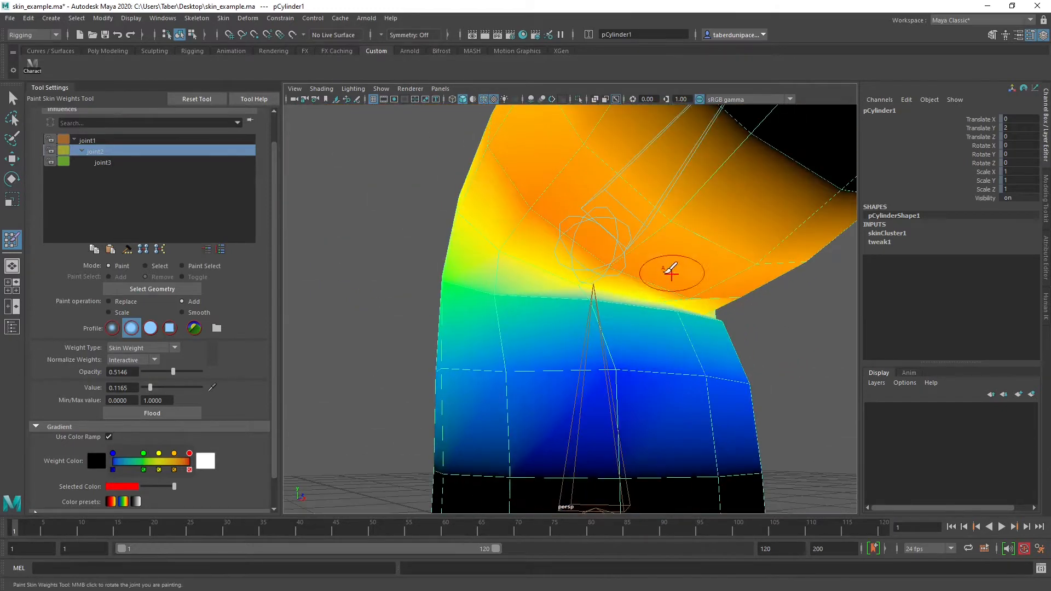
pyautogui.moveTo(515, 219)
pyautogui.mouseDown()
pyautogui.moveTo(495, 141)
pyautogui.moveTo(533, 212)
pyautogui.moveTo(512, 236)
pyautogui.mouseUp()
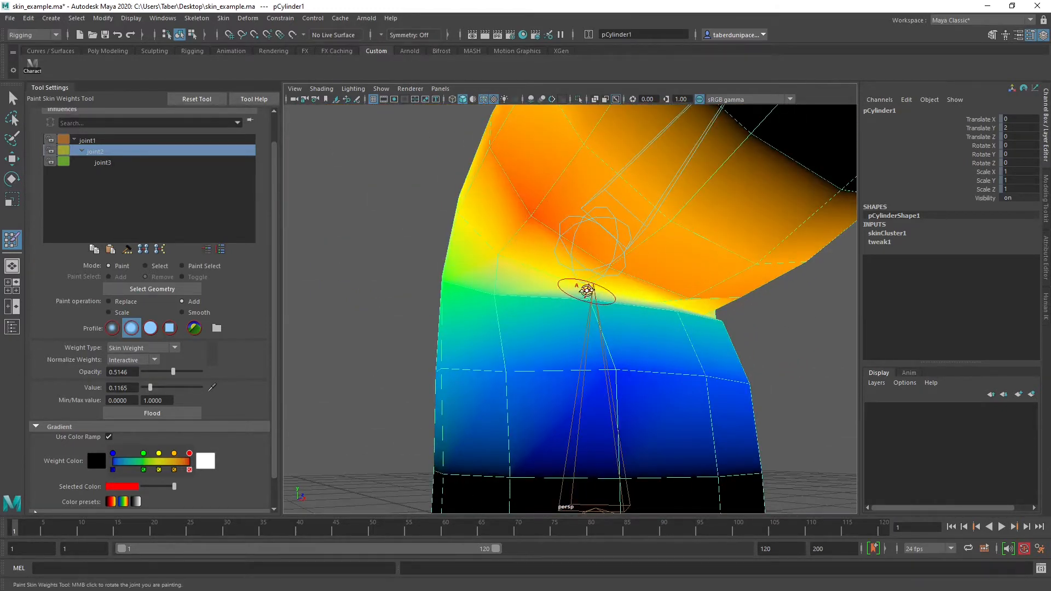
# Display the cylinder in wireframe to examine the overlapping vertices at the inner crease
pyautogui.moveTo(586, 291)
pyautogui.keyDown('alt'); pyautogui.mouseDown()
pyautogui.moveTo(565, 282)
pyautogui.moveTo(510, 297)
pyautogui.moveTo(534, 295)
pyautogui.moveTo(495, 307)
pyautogui.moveTo(508, 312)
pyautogui.mouseUp(); pyautogui.keyUp('alt')
pyautogui.scroll(3, 510, 297)
pyautogui.press('4')
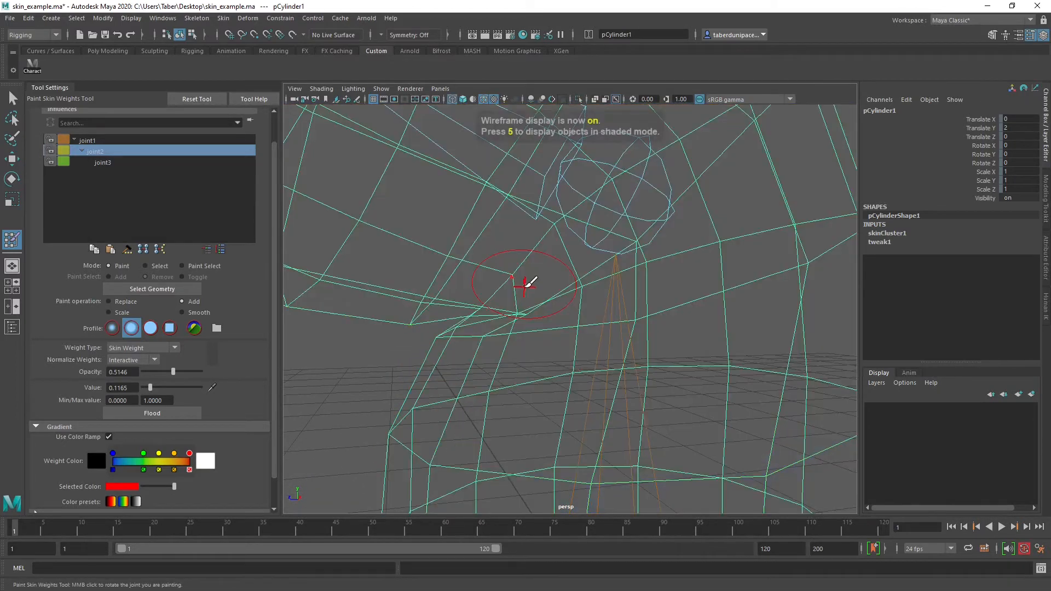
# Return to shaded display and relax the elbow bend by rotating joint2 to -43.275 in Y
pyautogui.press('5')
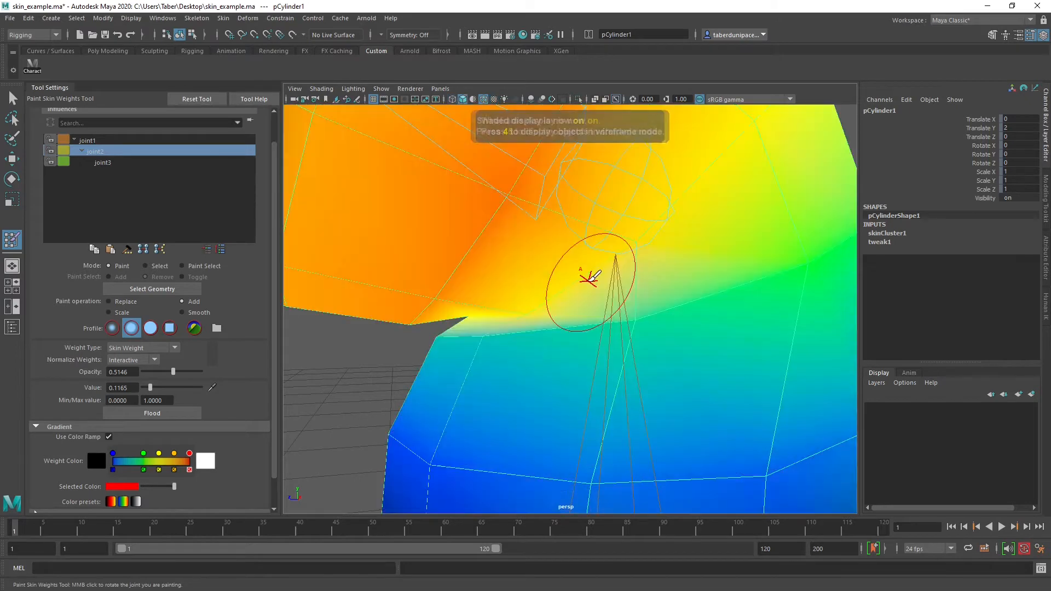
pyautogui.keyDown('alt'); pyautogui.moveTo(563, 286); pyautogui.dragTo(525, 323, button='right'); pyautogui.keyUp('alt')
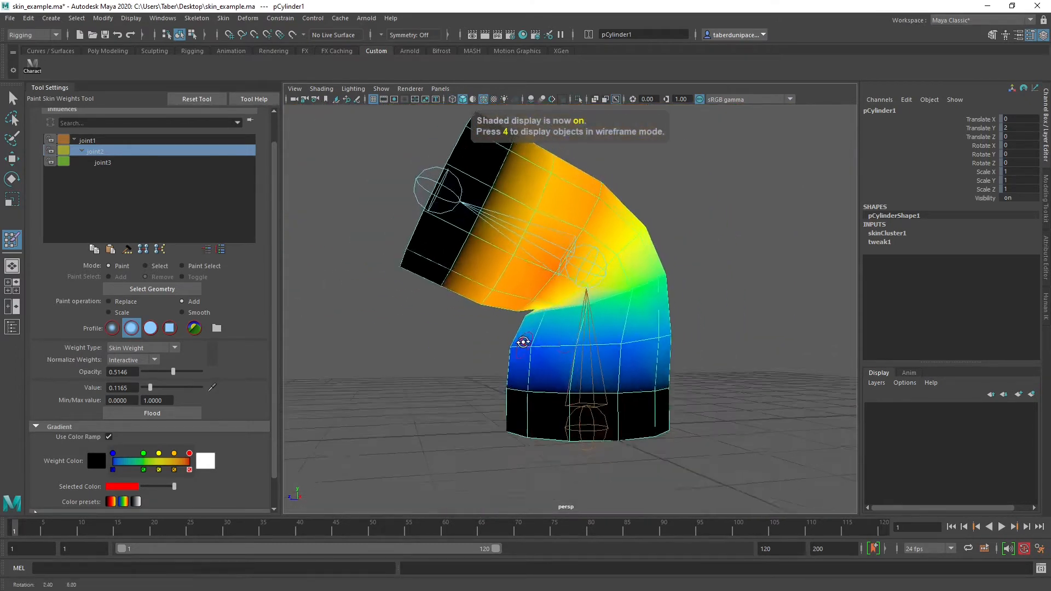
pyautogui.scroll(2, 690, 268)
pyautogui.press('w')
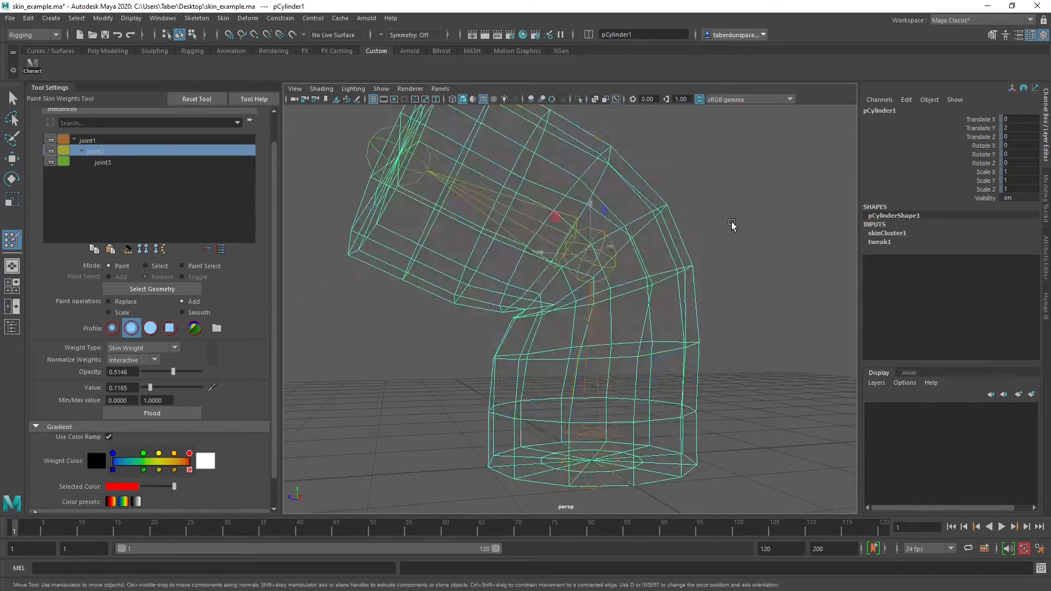
pyautogui.click(731, 229)
pyautogui.click(599, 232)
pyautogui.press('e')
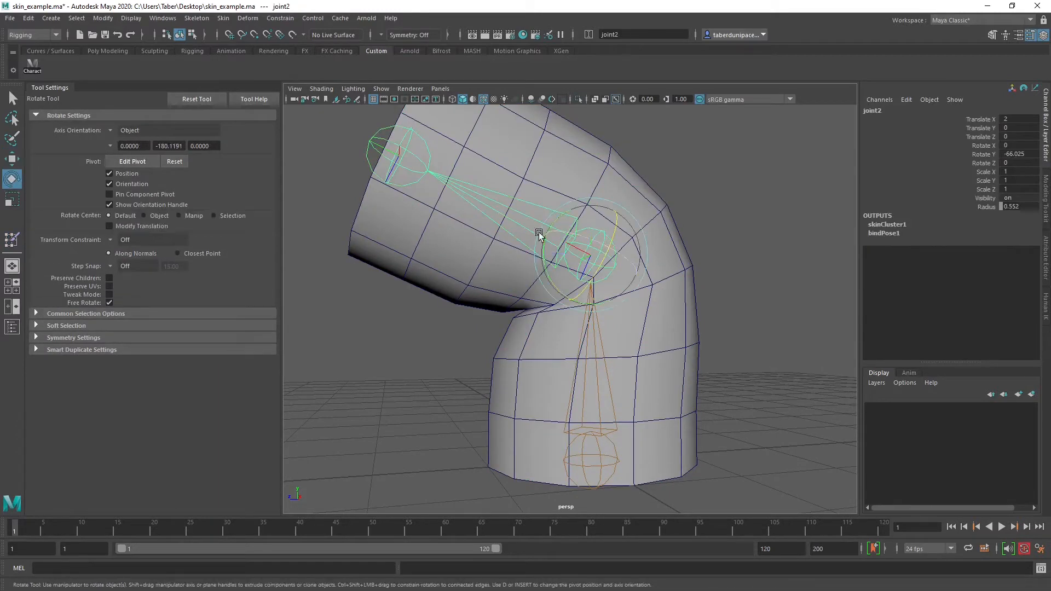
pyautogui.moveTo(548, 274); pyautogui.dragTo(545, 253)
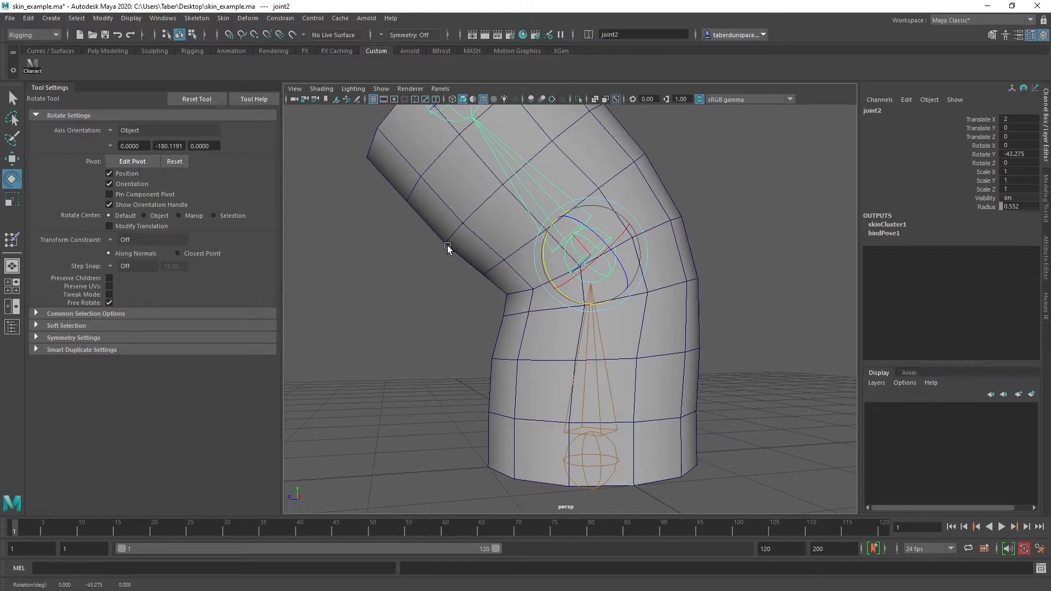
pyautogui.moveTo(510, 331)
pyautogui.keyDown('alt'); pyautogui.mouseDown()
pyautogui.moveTo(466, 340)
pyautogui.moveTo(518, 326)
pyautogui.mouseUp(); pyautogui.keyUp('alt')
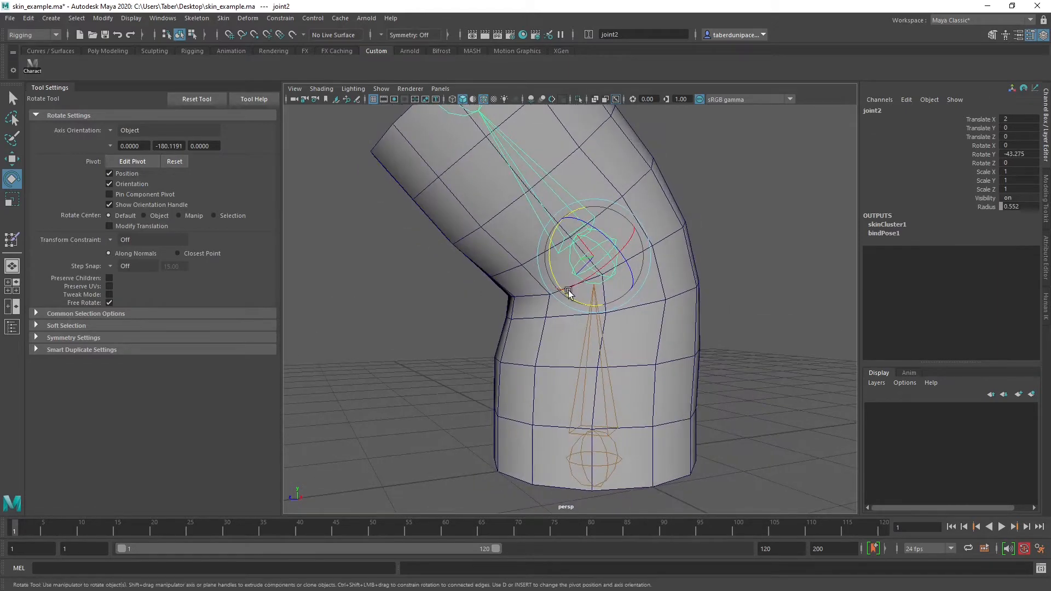
pyautogui.keyDown('alt'); pyautogui.moveTo(568, 290); pyautogui.dragTo(539, 296); pyautogui.keyUp('alt')
pyautogui.moveTo(539, 257); pyautogui.dragTo(584, 300)
# Select the cylinder and reopen Paint Skin Weights on its skinCluster1
pyautogui.click(541, 340)
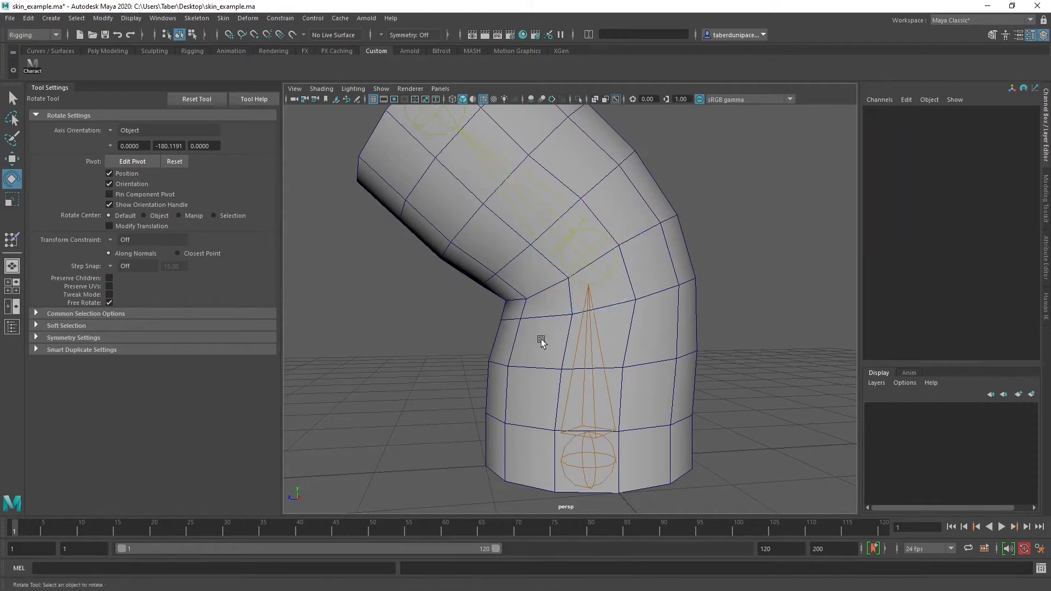
pyautogui.click(541, 341)
pyautogui.rightClick(518, 278)
pyautogui.moveTo(531, 485)
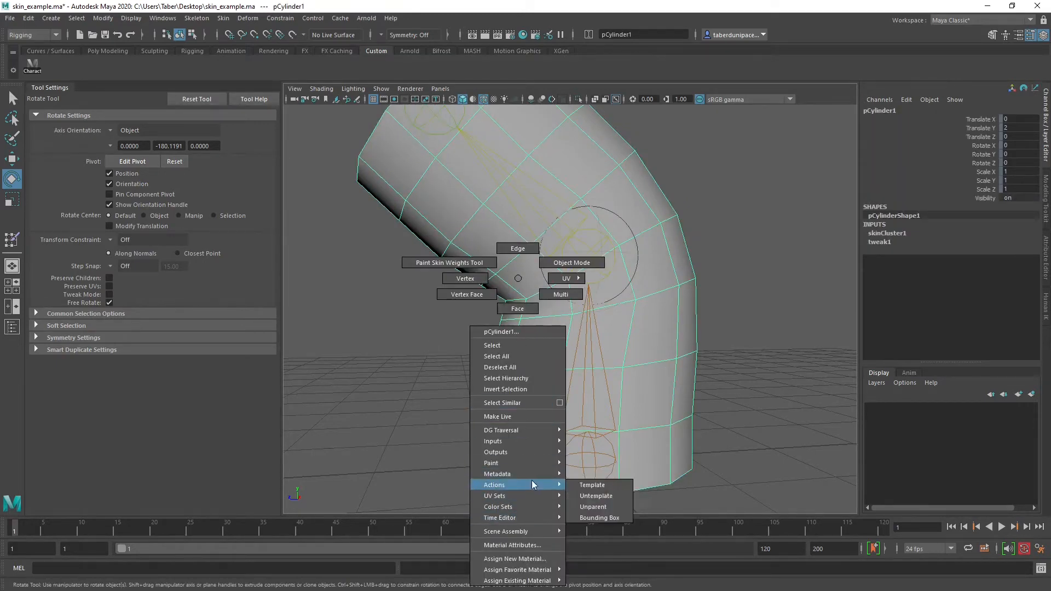
pyautogui.moveTo(530, 464)
pyautogui.moveTo(599, 494)
pyautogui.click(677, 498)
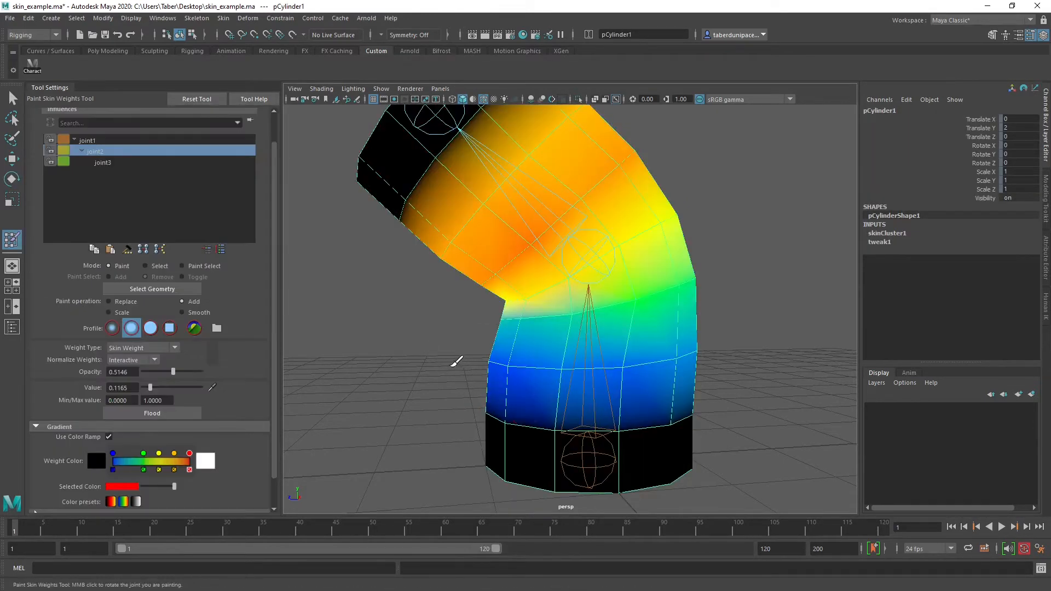
# Smooth joint2's weights at 0.3010 opacity along the inner crease and the near side of the elbow
pyautogui.keyDown('alt'); pyautogui.moveTo(457, 361); pyautogui.dragTo(483, 359); pyautogui.keyUp('alt')
pyautogui.keyDown('alt'); pyautogui.moveTo(483, 359); pyautogui.dragTo(567, 354, button='right'); pyautogui.keyUp('alt')
pyautogui.keyDown('alt'); pyautogui.moveTo(567, 354); pyautogui.dragTo(518, 359, button='middle'); pyautogui.keyUp('alt')
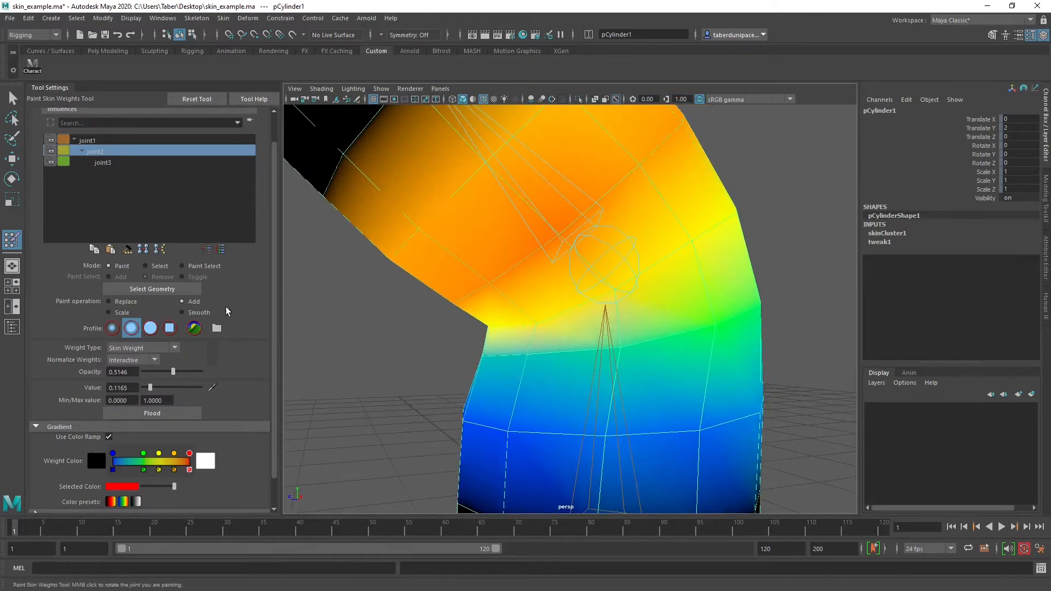
pyautogui.click(185, 313)
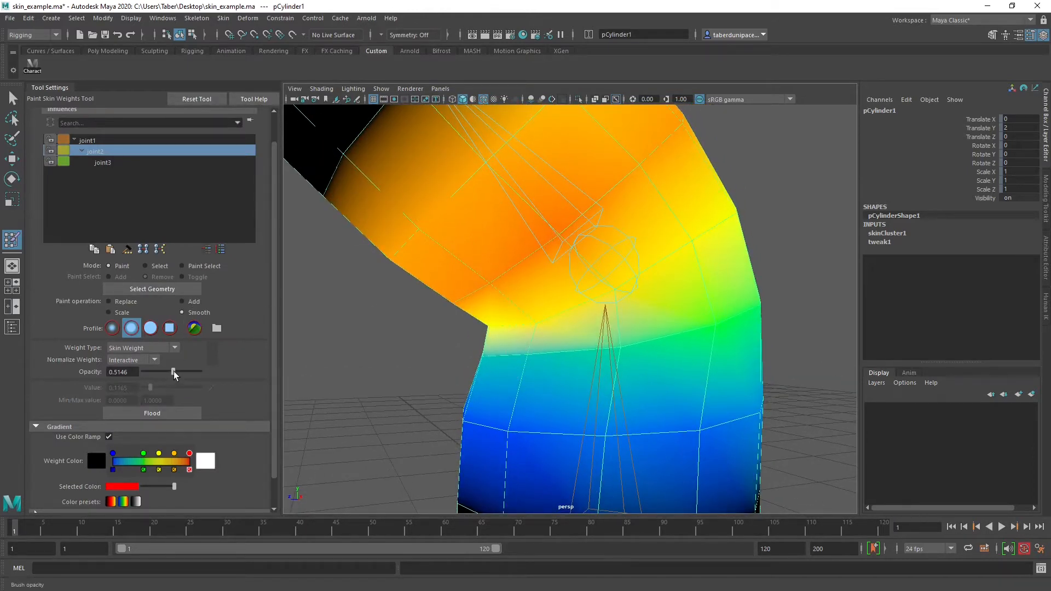
pyautogui.moveTo(160, 373); pyautogui.dragTo(159, 372)
pyautogui.keyDown('alt'); pyautogui.moveTo(423, 346); pyautogui.dragTo(504, 353, button='right'); pyautogui.keyUp('alt')
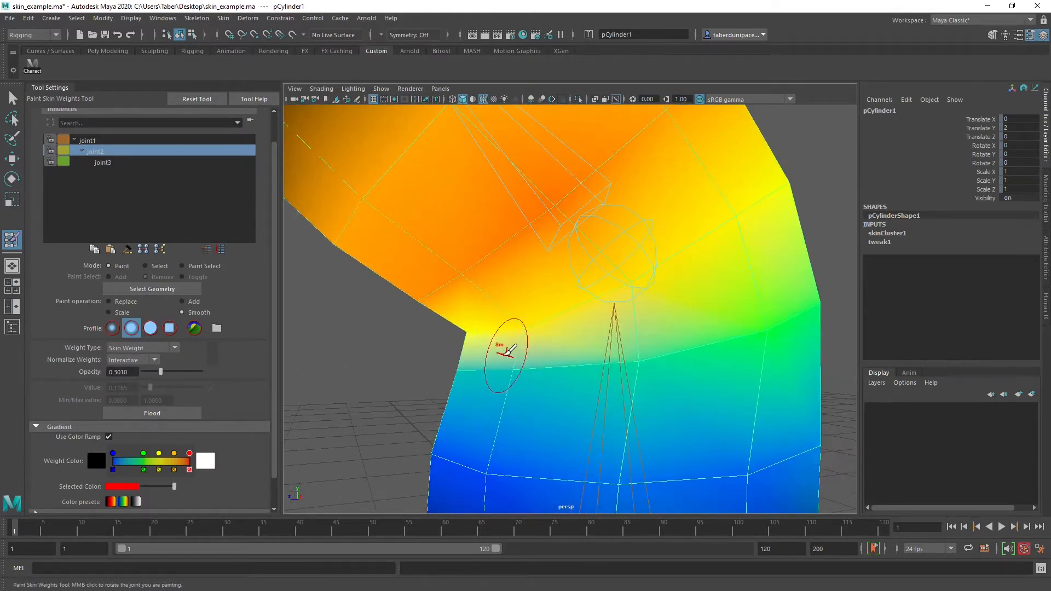
pyautogui.keyDown('alt'); pyautogui.moveTo(506, 357); pyautogui.dragTo(531, 352); pyautogui.keyUp('alt')
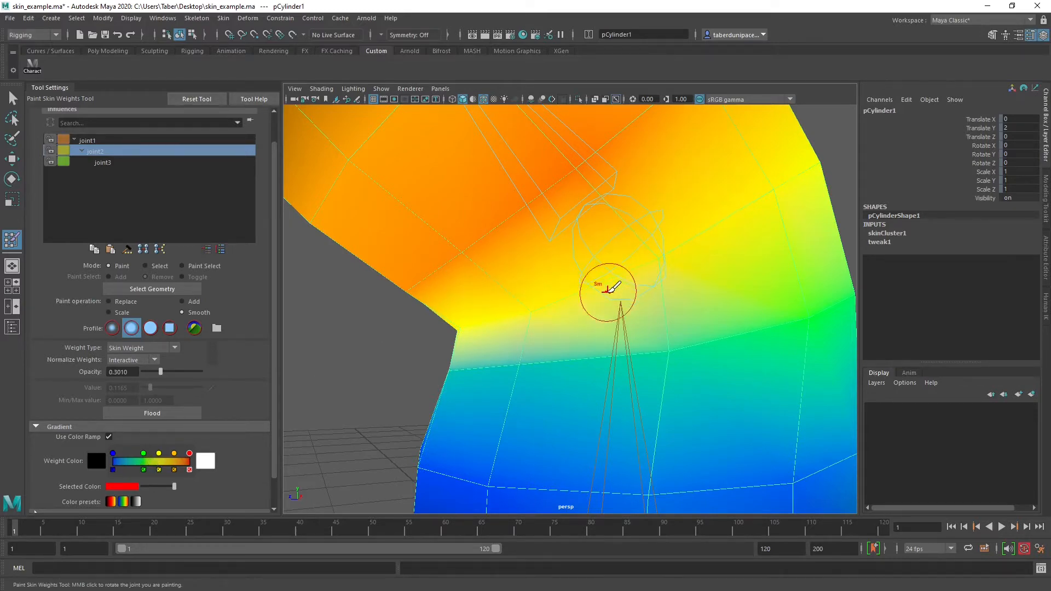
pyautogui.moveTo(600, 285)
pyautogui.keyDown('alt'); pyautogui.mouseDown()
pyautogui.moveTo(629, 293)
pyautogui.moveTo(533, 307)
pyautogui.moveTo(607, 314)
pyautogui.mouseUp(); pyautogui.keyUp('alt')
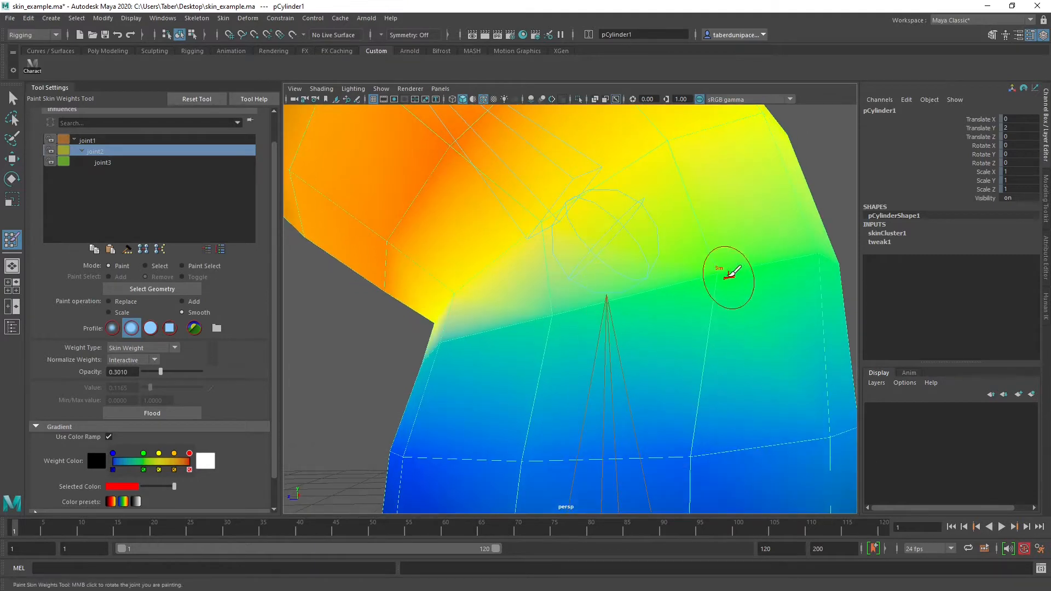
# Continue smoothing joint2's weights from the inner crease around to the opposite side of the elbow
pyautogui.keyDown('alt'); pyautogui.moveTo(427, 350); pyautogui.dragTo(531, 277); pyautogui.keyUp('alt')
pyautogui.keyDown('alt'); pyautogui.moveTo(621, 311); pyautogui.dragTo(504, 252); pyautogui.keyUp('alt')
pyautogui.keyDown('alt'); pyautogui.moveTo(528, 307); pyautogui.dragTo(499, 330); pyautogui.keyUp('alt')
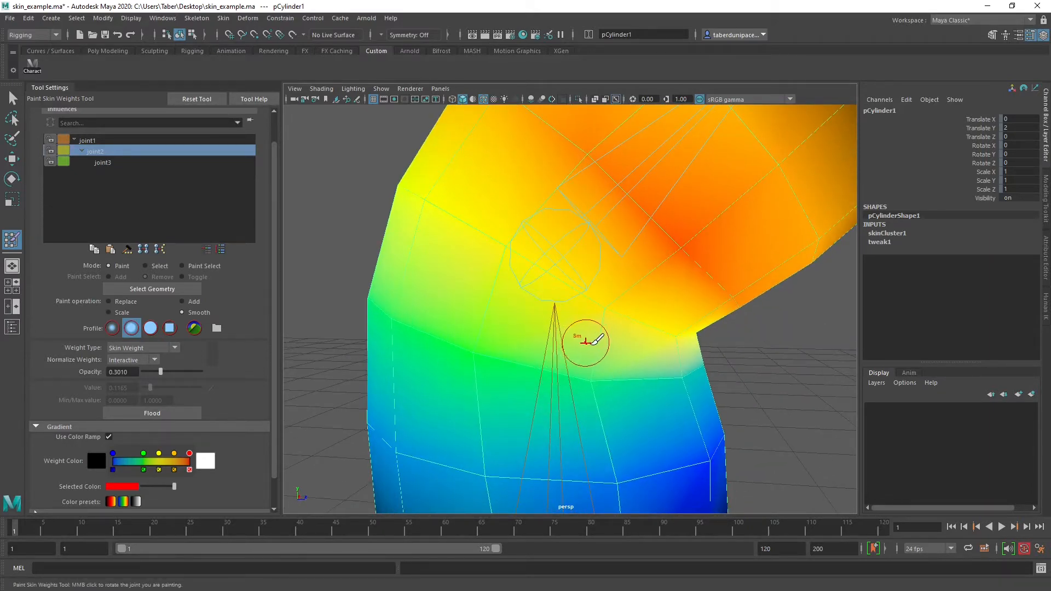
pyautogui.keyDown('alt'); pyautogui.moveTo(584, 343); pyautogui.dragTo(449, 353, button='right'); pyautogui.keyUp('alt')
pyautogui.moveTo(648, 376)
pyautogui.keyDown('alt'); pyautogui.mouseDown()
pyautogui.moveTo(595, 341)
pyautogui.moveTo(357, 347)
pyautogui.mouseUp(); pyautogui.keyUp('alt')
pyautogui.keyDown('alt'); pyautogui.moveTo(356, 347); pyautogui.dragTo(477, 345, button='right'); pyautogui.keyUp('alt')
pyautogui.keyDown('alt'); pyautogui.moveTo(477, 345); pyautogui.dragTo(513, 364); pyautogui.keyUp('alt')
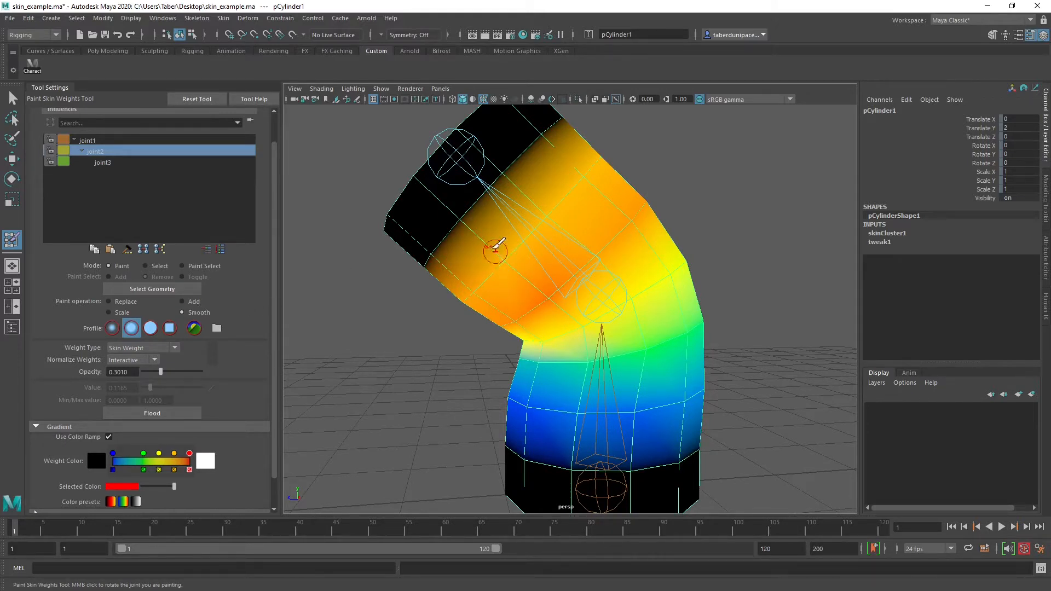
# Undo the last paint stroke and smooth joint2's weights around the upper arm
pyautogui.hotkey('ctrl', 'z')
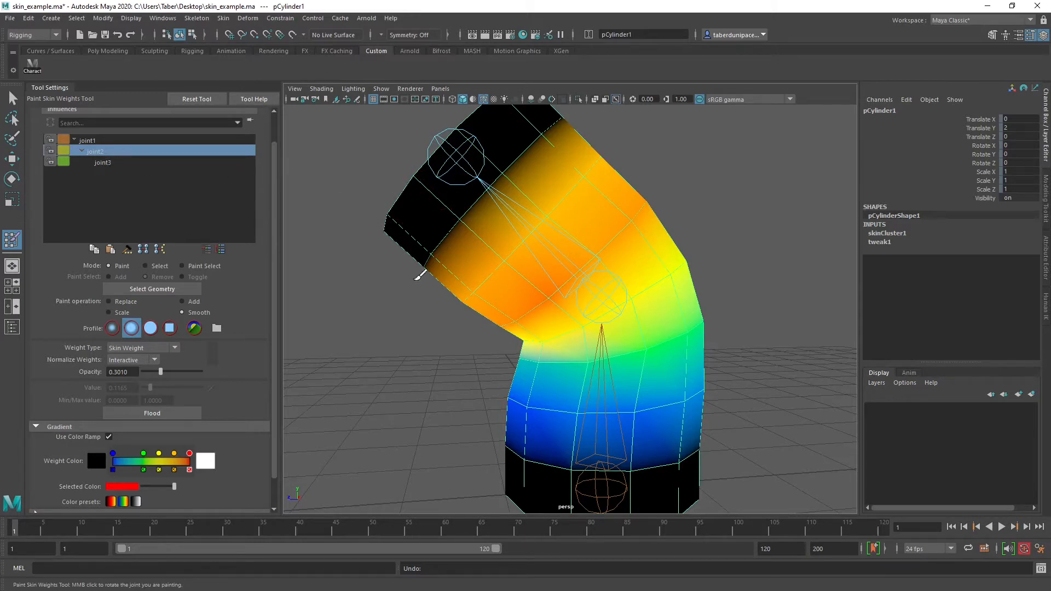
pyautogui.moveTo(508, 259)
pyautogui.mouseDown()
pyautogui.moveTo(462, 302)
pyautogui.moveTo(567, 277)
pyautogui.moveTo(600, 229)
pyautogui.moveTo(636, 286)
pyautogui.mouseUp()
pyautogui.keyDown('alt'); pyautogui.moveTo(540, 181); pyautogui.dragTo(610, 234); pyautogui.keyUp('alt')
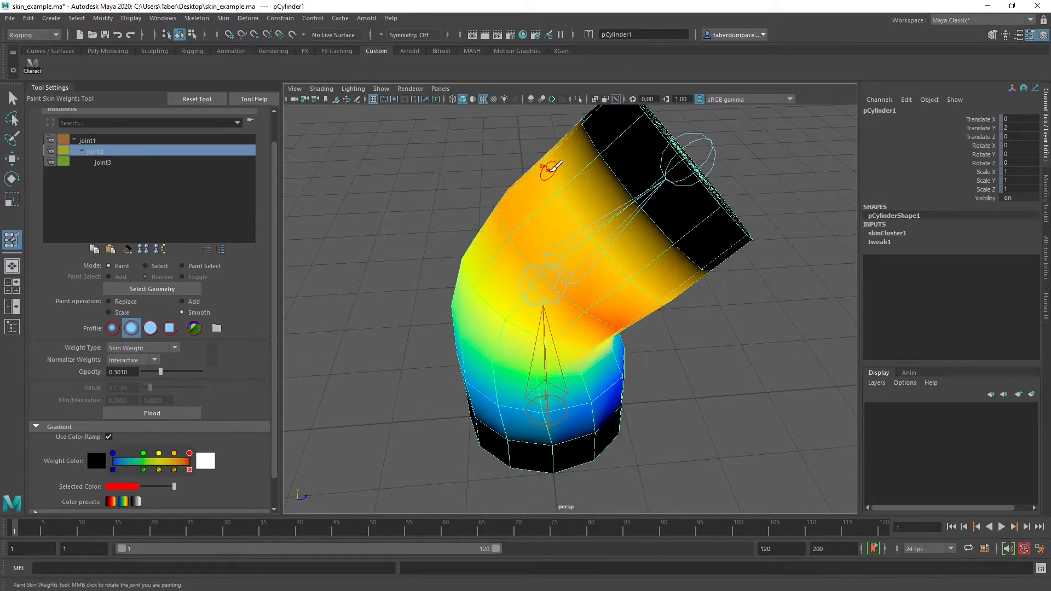
pyautogui.keyDown('alt'); pyautogui.moveTo(546, 168); pyautogui.dragTo(312, 186); pyautogui.keyUp('alt')
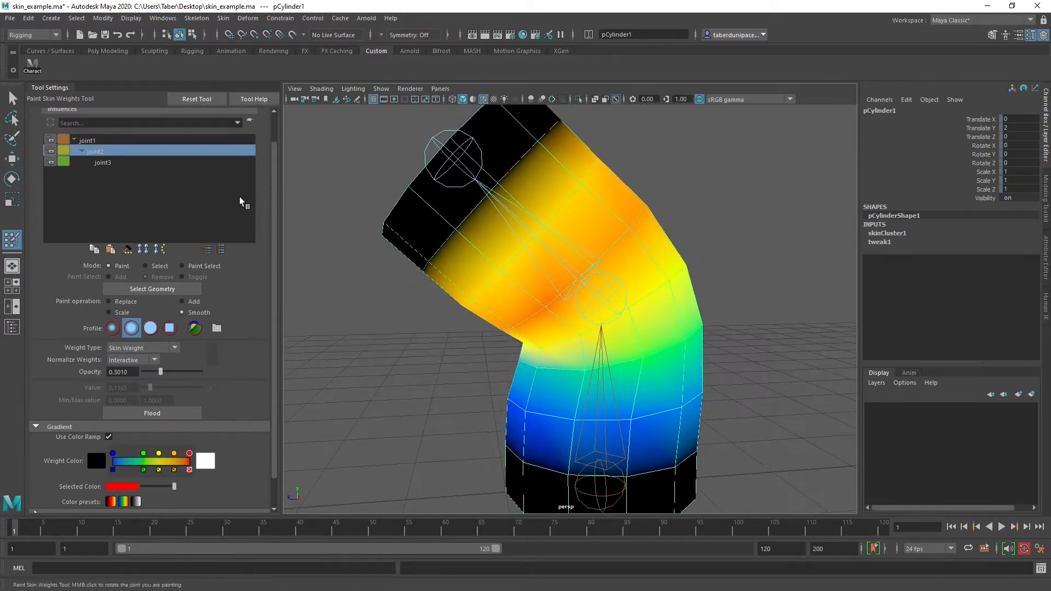
# Replace weights at the arm's upper end with joint2 influence, using a solid brush at opacity 1 and value 1
pyautogui.click(104, 163)
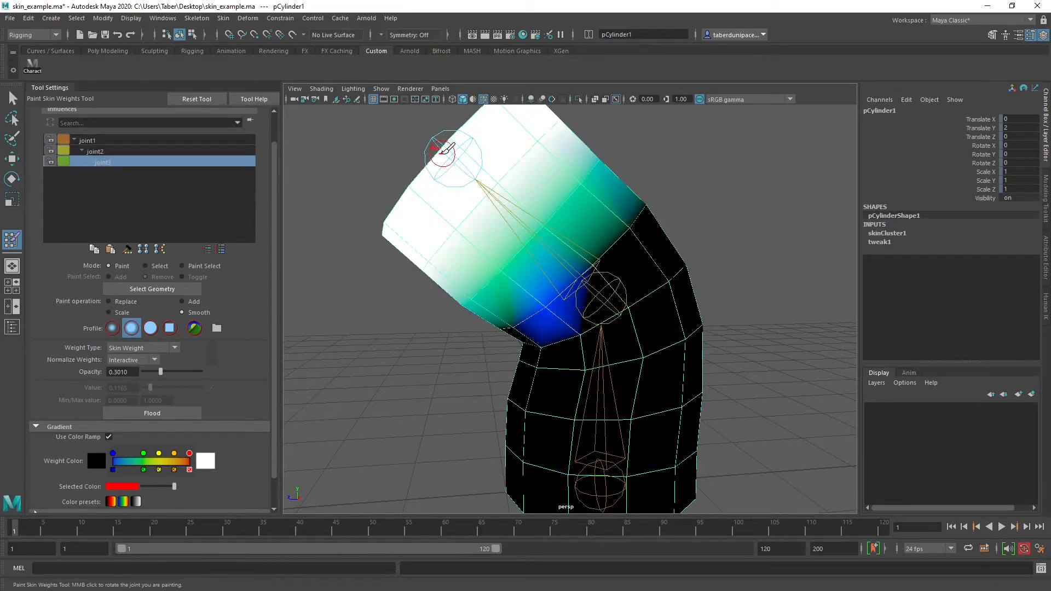
pyautogui.click(106, 152)
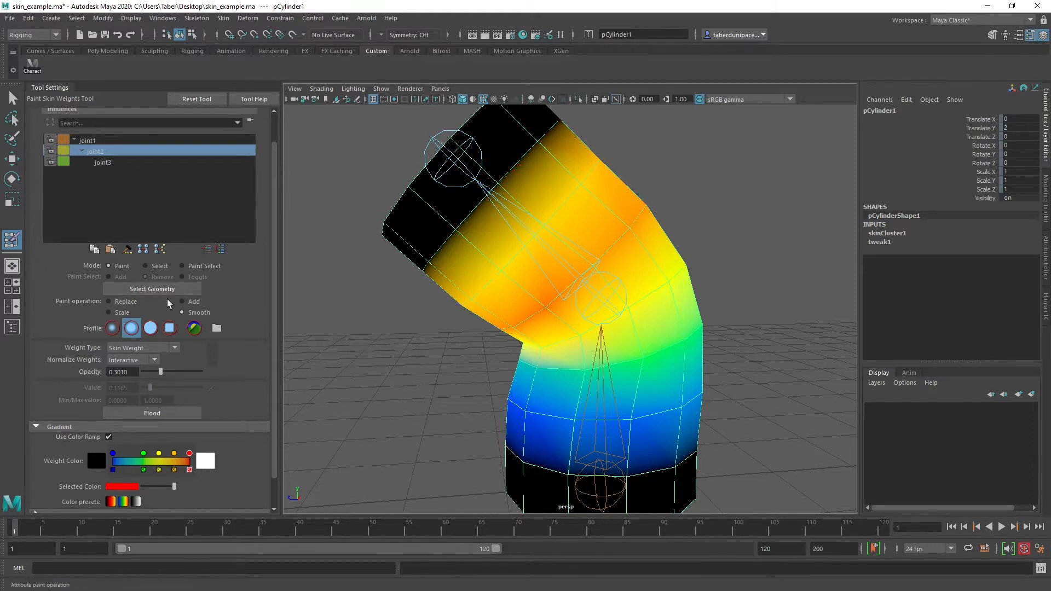
pyautogui.click(129, 302)
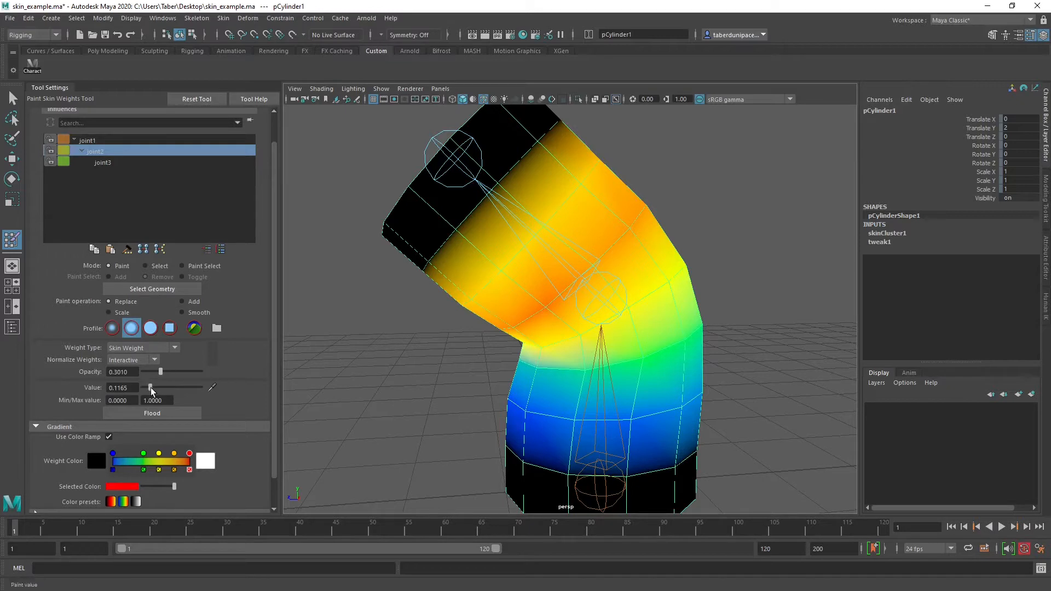
pyautogui.click(155, 331)
pyautogui.moveTo(483, 198); pyautogui.dragTo(422, 274)
pyautogui.moveTo(514, 179)
pyautogui.mouseDown()
pyautogui.moveTo(553, 149)
pyautogui.moveTo(442, 204)
pyautogui.moveTo(571, 185)
pyautogui.moveTo(621, 164)
pyautogui.moveTo(530, 178)
pyautogui.mouseUp()
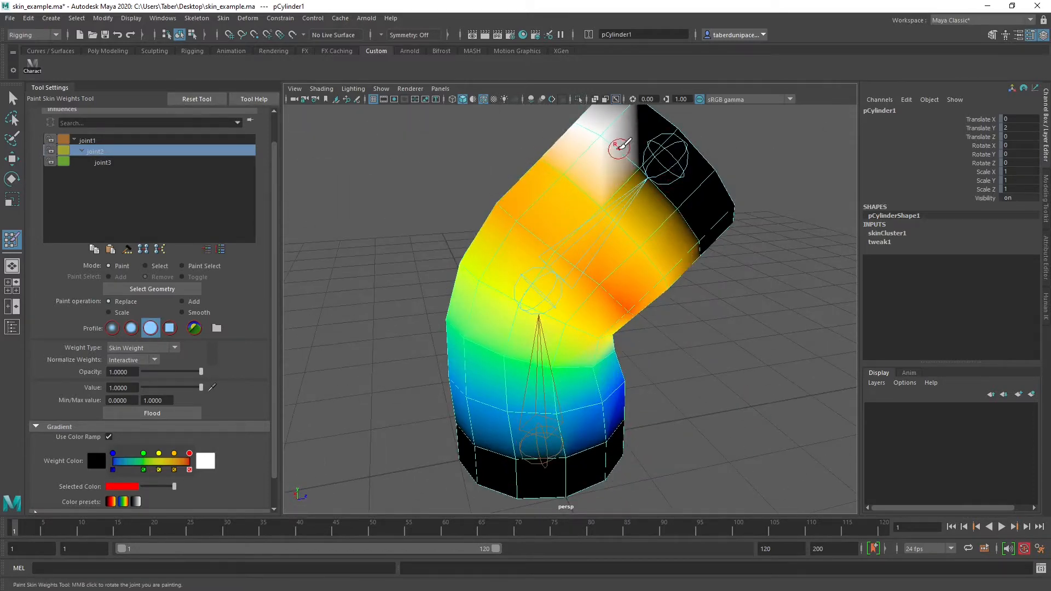
# Paint full joint2 influence over the remaining sides and end cap of the upper arm
pyautogui.moveTo(620, 147)
pyautogui.mouseDown()
pyautogui.moveTo(708, 235)
pyautogui.moveTo(629, 228)
pyautogui.moveTo(640, 235)
pyautogui.moveTo(717, 250)
pyautogui.moveTo(602, 181)
pyautogui.moveTo(617, 111)
pyautogui.moveTo(738, 219)
pyautogui.moveTo(659, 143)
pyautogui.moveTo(717, 170)
pyautogui.moveTo(642, 133)
pyautogui.moveTo(661, 188)
pyautogui.mouseUp()
pyautogui.moveTo(729, 248); pyautogui.dragTo(772, 239)
pyautogui.moveTo(776, 193)
pyautogui.keyDown('alt'); pyautogui.mouseDown()
pyautogui.moveTo(664, 186)
pyautogui.moveTo(456, 212)
pyautogui.moveTo(443, 230)
pyautogui.moveTo(519, 113)
pyautogui.mouseUp(); pyautogui.keyUp('alt')
pyautogui.keyDown('alt'); pyautogui.moveTo(516, 141); pyautogui.dragTo(545, 231, button='middle'); pyautogui.keyUp('alt')
pyautogui.moveTo(534, 262)
pyautogui.mouseDown()
pyautogui.moveTo(556, 183)
pyautogui.moveTo(508, 206)
pyautogui.moveTo(597, 257)
pyautogui.moveTo(602, 235)
pyautogui.moveTo(717, 214)
pyautogui.mouseUp()
pyautogui.keyDown('alt'); pyautogui.moveTo(629, 246); pyautogui.dragTo(594, 253); pyautogui.keyUp('alt')
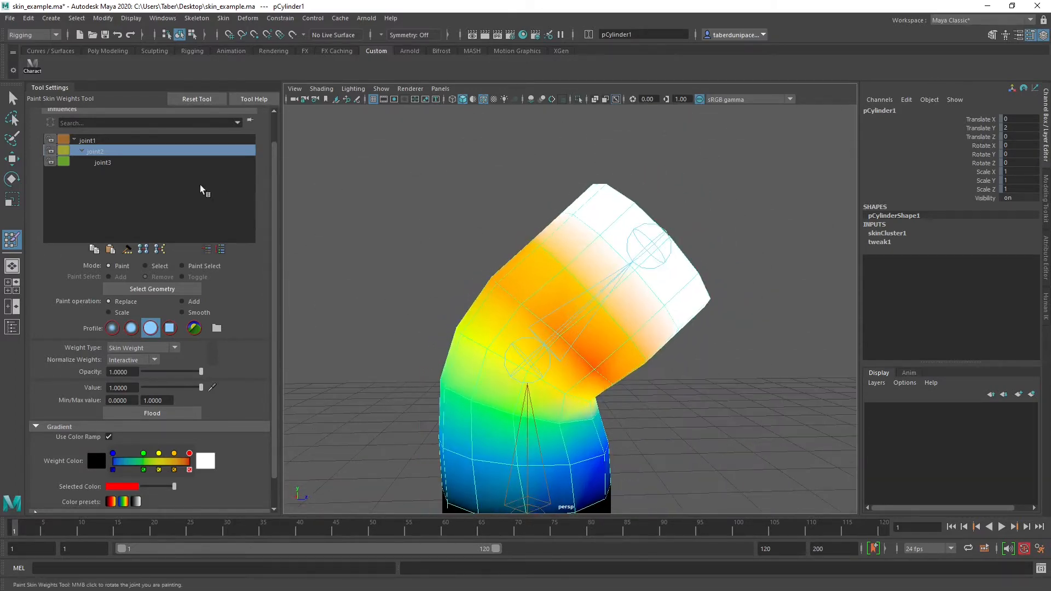
# Select joint3's influence and replace its remaining weights with value 0 all around the upper arm
pyautogui.click(131, 164)
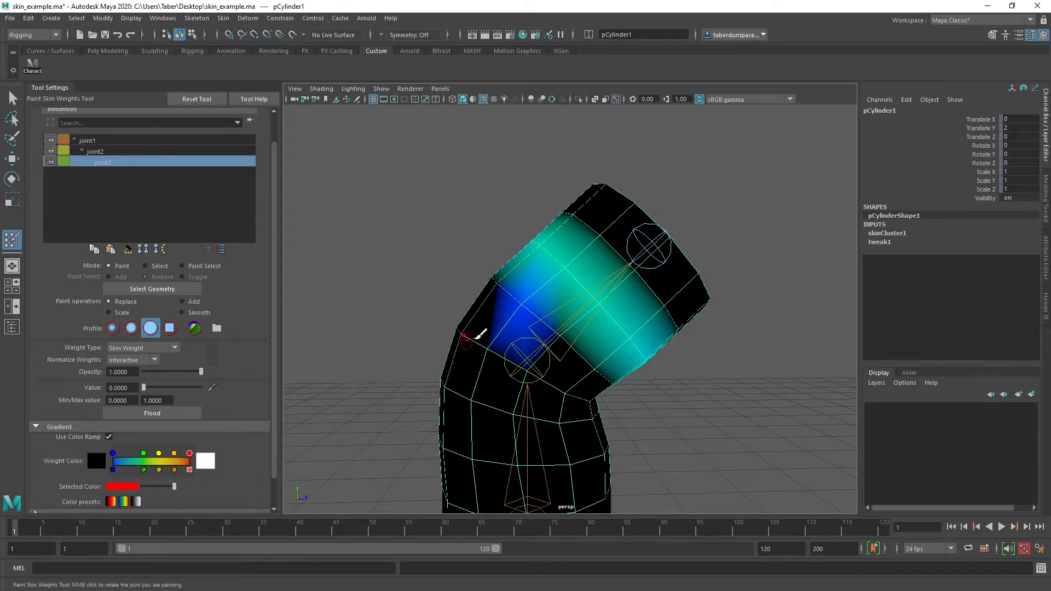
pyautogui.moveTo(567, 267)
pyautogui.mouseDown()
pyautogui.moveTo(538, 234)
pyautogui.moveTo(642, 347)
pyautogui.mouseUp()
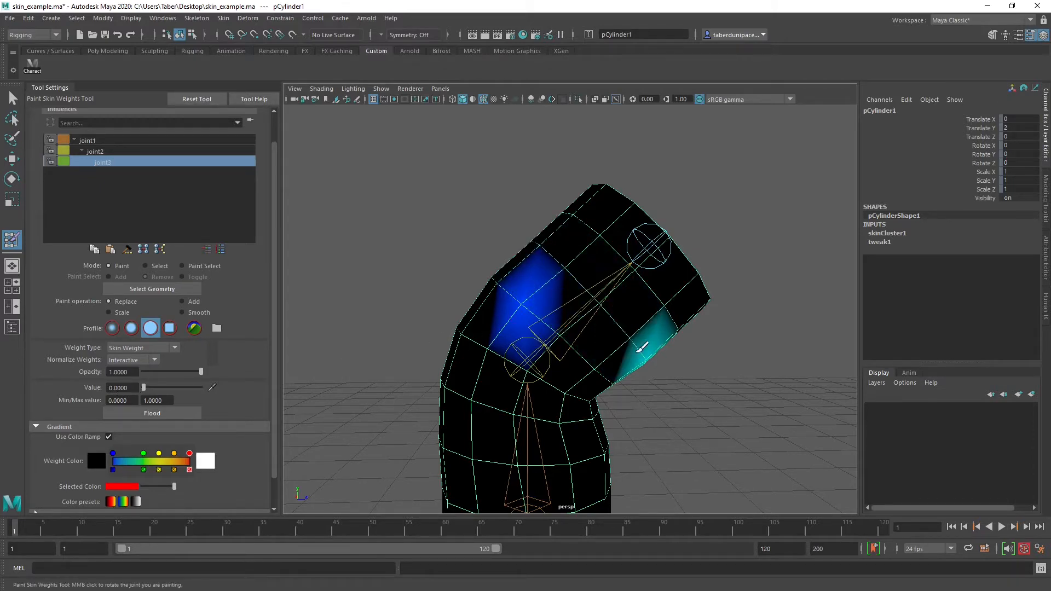
pyautogui.moveTo(533, 298)
pyautogui.mouseDown()
pyautogui.moveTo(595, 312)
pyautogui.moveTo(481, 289)
pyautogui.mouseUp()
pyautogui.moveTo(596, 320); pyautogui.dragTo(622, 336)
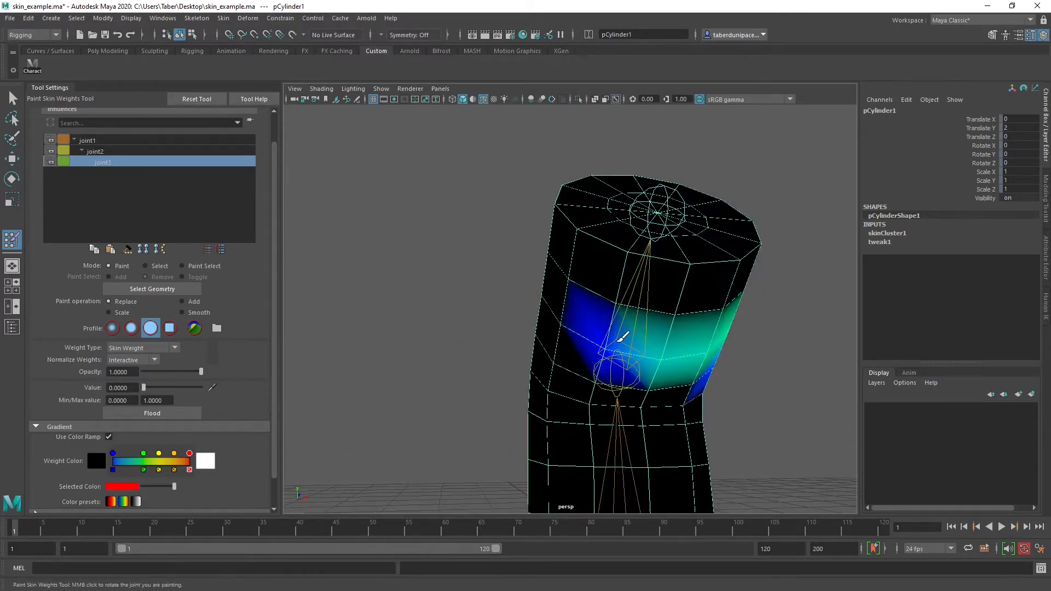
pyautogui.moveTo(689, 343)
pyautogui.keyDown('alt'); pyautogui.mouseDown()
pyautogui.moveTo(568, 305)
pyautogui.moveTo(683, 284)
pyautogui.moveTo(533, 322)
pyautogui.mouseUp(); pyautogui.keyUp('alt')
pyautogui.moveTo(477, 350)
pyautogui.mouseDown()
pyautogui.moveTo(494, 317)
pyautogui.moveTo(603, 218)
pyautogui.mouseUp()
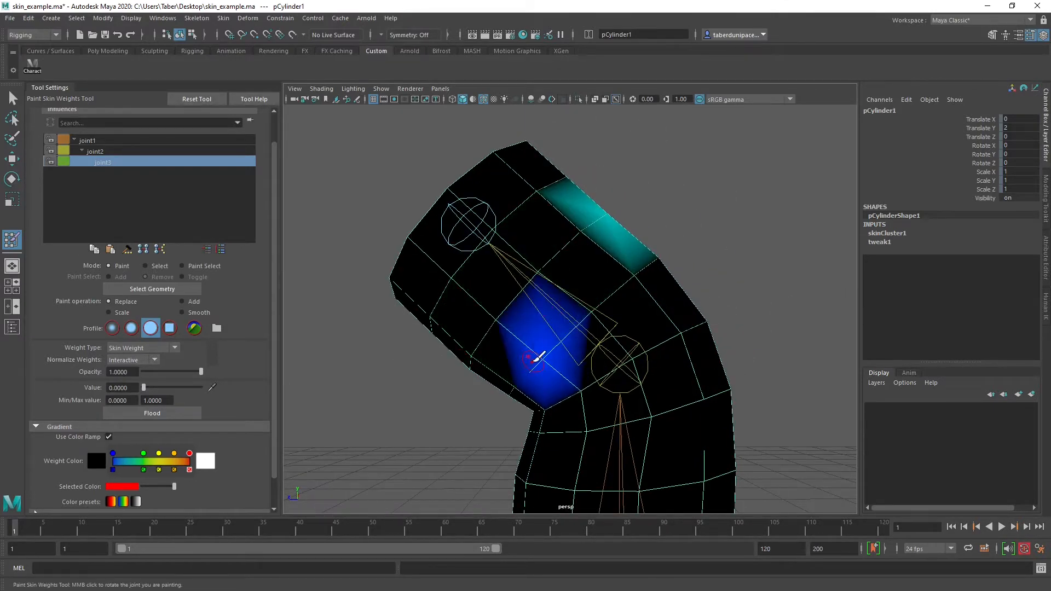
pyautogui.moveTo(532, 362); pyautogui.dragTo(543, 357)
pyautogui.moveTo(566, 305)
pyautogui.keyDown('alt'); pyautogui.mouseDown()
pyautogui.moveTo(520, 309)
pyautogui.moveTo(501, 295)
pyautogui.moveTo(514, 286)
pyautogui.moveTo(347, 267)
pyautogui.moveTo(734, 284)
pyautogui.moveTo(664, 295)
pyautogui.mouseUp(); pyautogui.keyUp('alt')
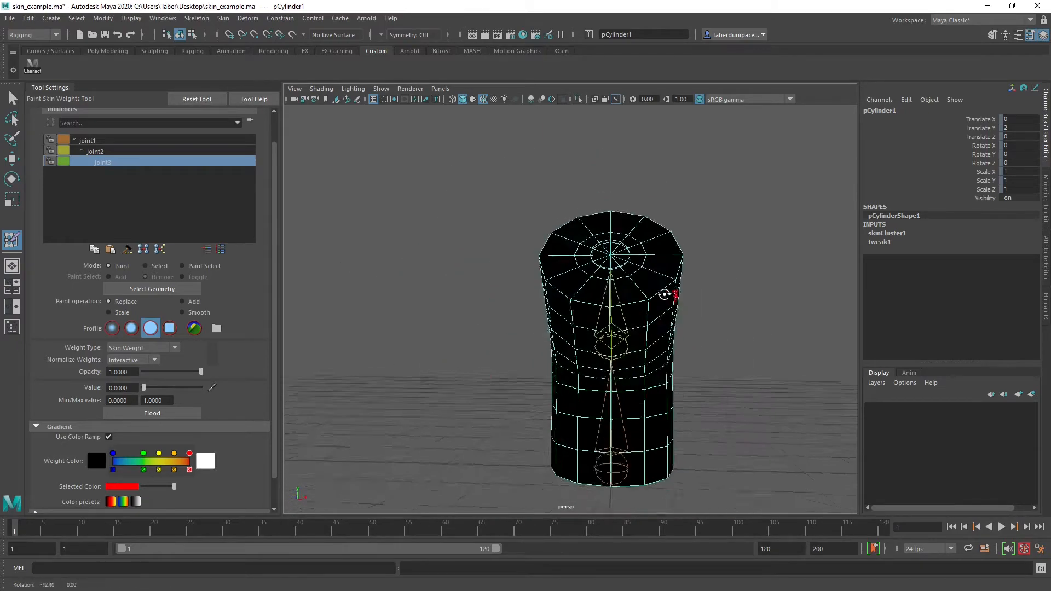
pyautogui.moveTo(664, 295); pyautogui.dragTo(482, 295, button='middle')
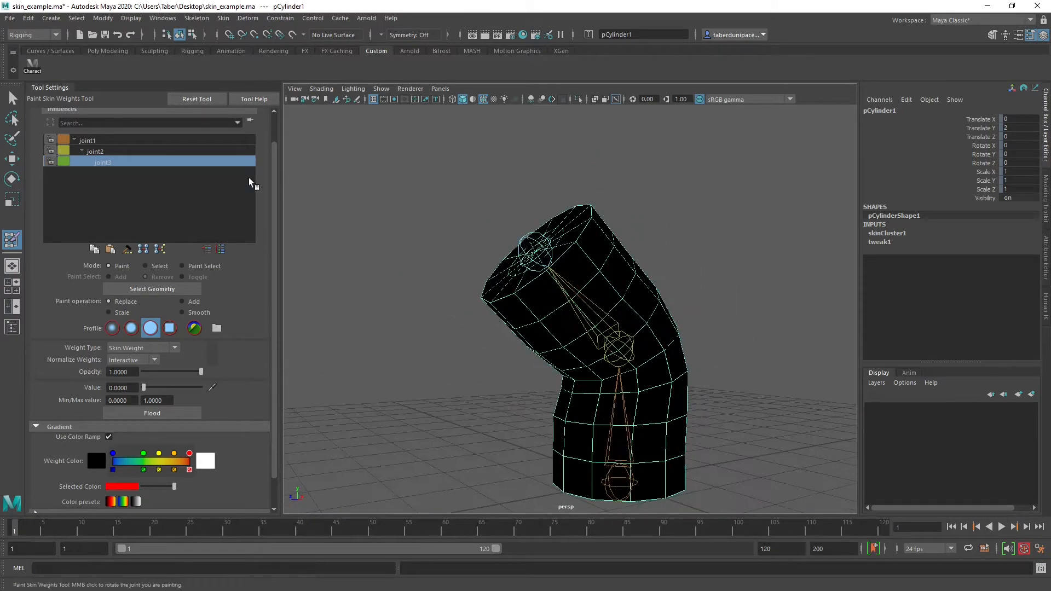
# Select joint2's influence and smooth the hard weight transition around the middle of the upper arm at 0.3010 opacity
pyautogui.click(148, 151)
pyautogui.scroll(4, 504, 284)
pyautogui.moveTo(572, 278)
pyautogui.keyDown('alt'); pyautogui.mouseDown()
pyautogui.moveTo(455, 281)
pyautogui.moveTo(476, 281)
pyautogui.mouseUp(); pyautogui.keyUp('alt')
pyautogui.click(189, 312)
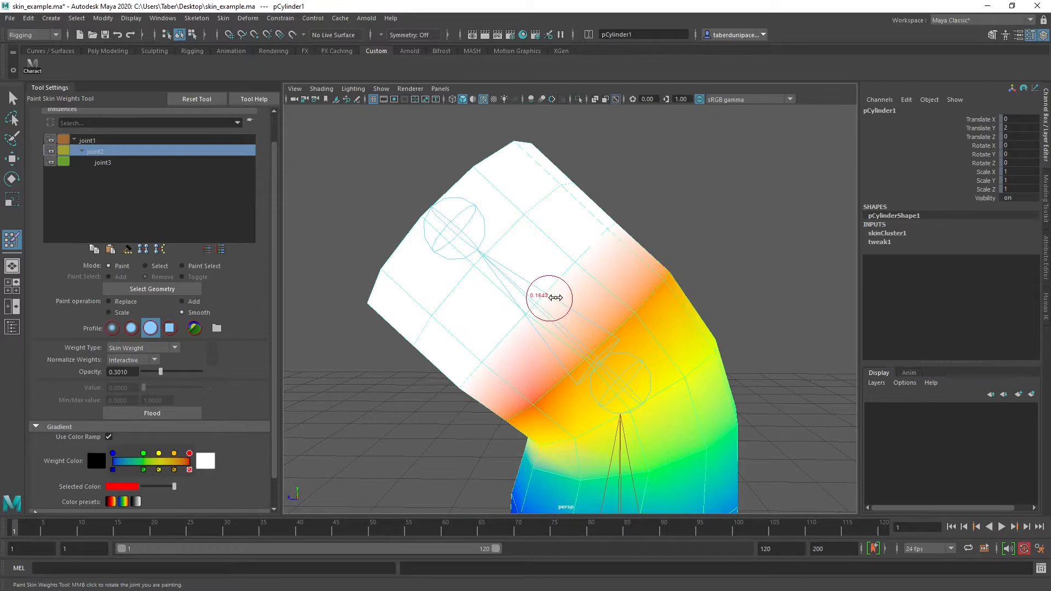
pyautogui.moveTo(587, 246); pyautogui.dragTo(482, 367)
pyautogui.keyDown('alt'); pyautogui.moveTo(599, 278); pyautogui.dragTo(541, 306); pyautogui.keyUp('alt')
pyautogui.moveTo(477, 320)
pyautogui.mouseDown()
pyautogui.moveTo(589, 288)
pyautogui.moveTo(417, 264)
pyautogui.mouseUp()
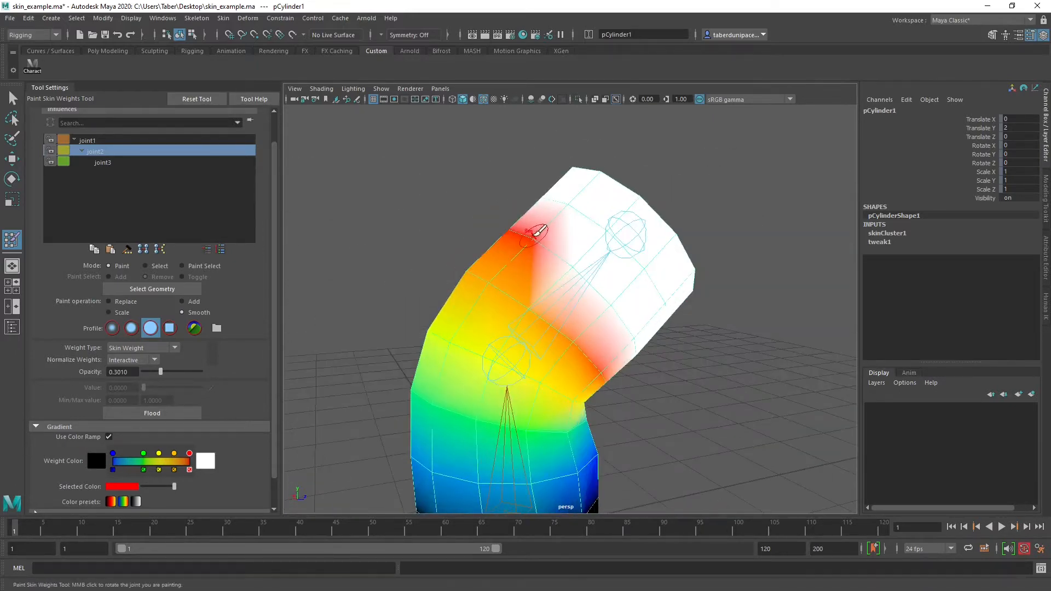
pyautogui.moveTo(534, 235)
pyautogui.mouseDown()
pyautogui.moveTo(620, 320)
pyautogui.moveTo(524, 291)
pyautogui.moveTo(655, 359)
pyautogui.moveTo(556, 322)
pyautogui.moveTo(645, 284)
pyautogui.mouseUp()
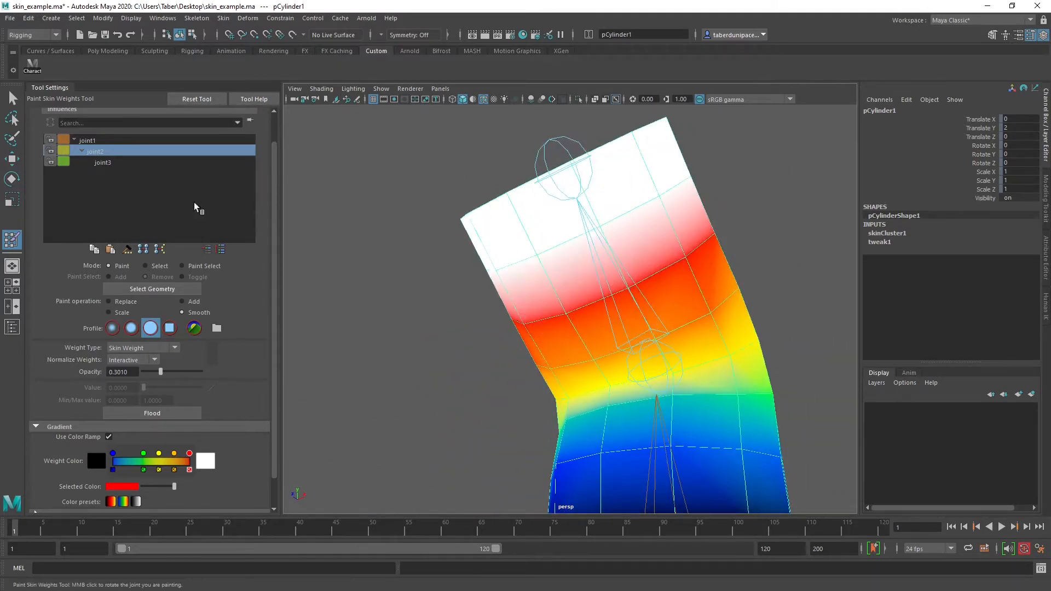
# Examine the influence of joint3 and joint1 on the cylinder
pyautogui.click(103, 163)
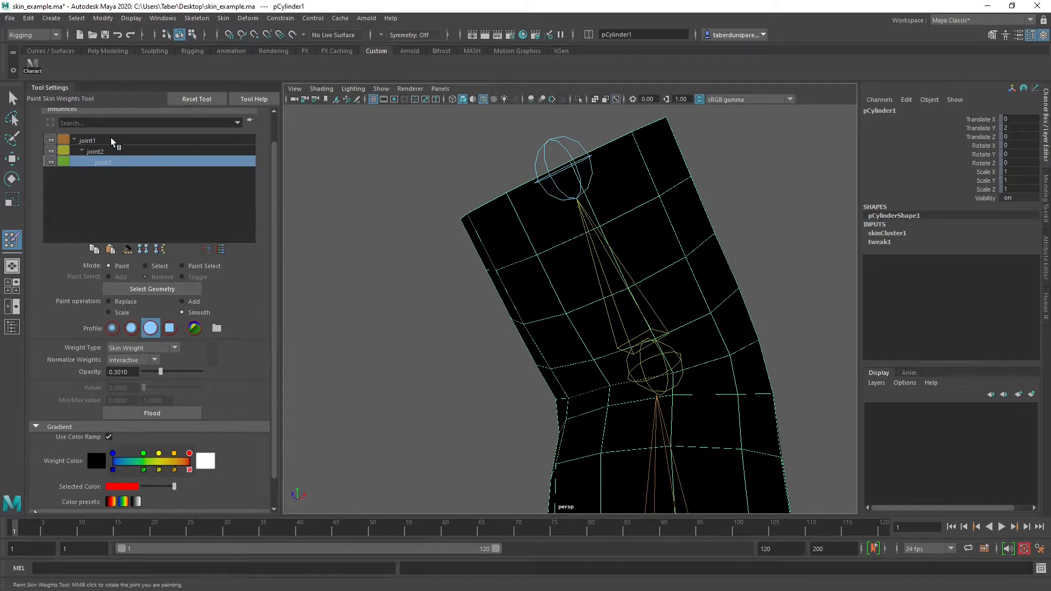
pyautogui.click(111, 137)
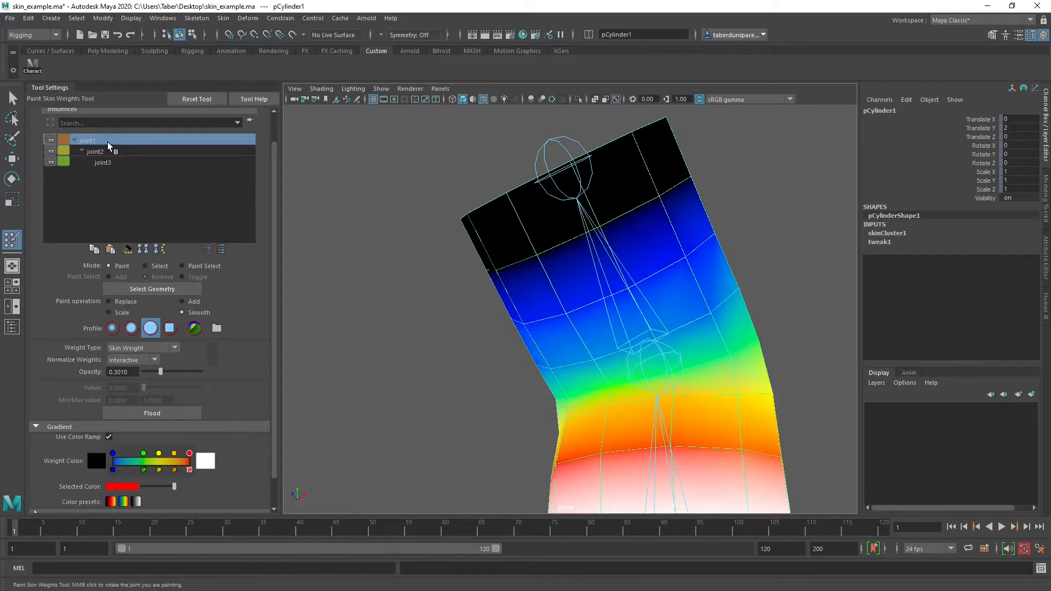
# Select joint2's influence and examine its weights on the bent cylinder from all sides
pyautogui.click(114, 152)
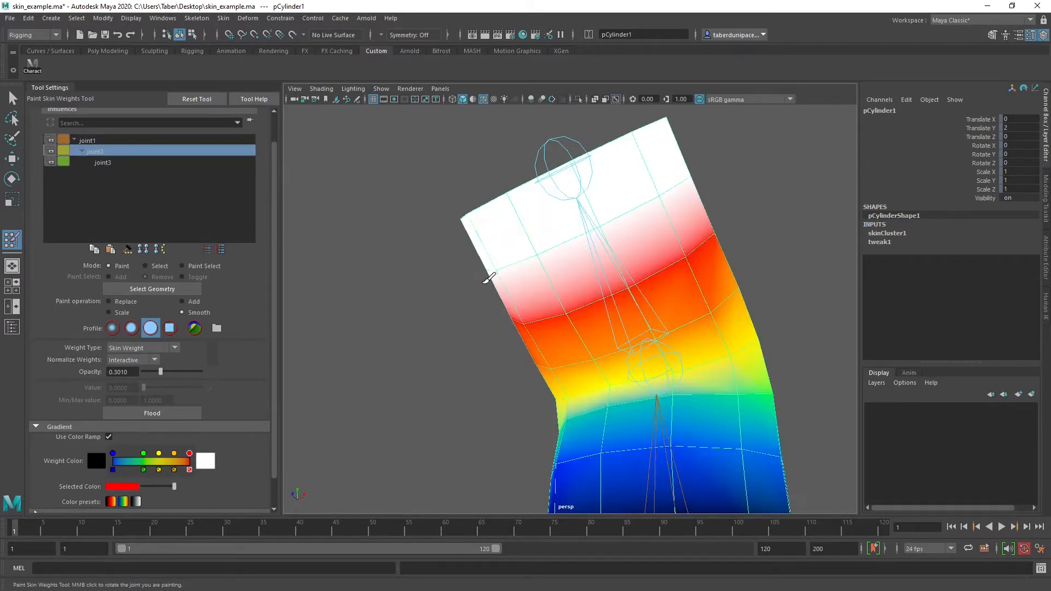
pyautogui.keyDown('alt'); pyautogui.moveTo(489, 278); pyautogui.dragTo(512, 403); pyautogui.keyUp('alt')
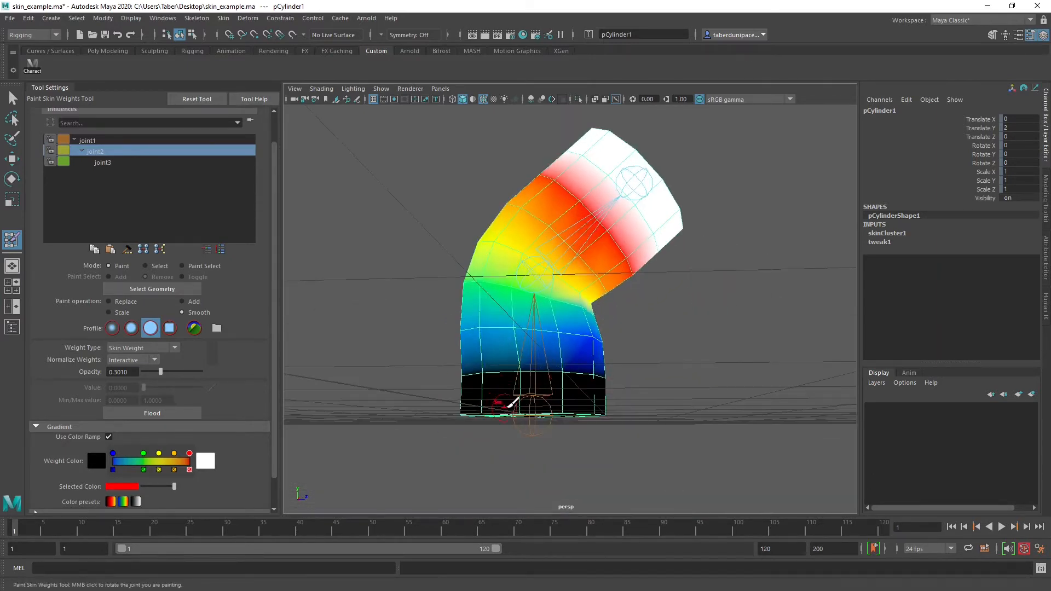
pyautogui.keyDown('alt'); pyautogui.moveTo(501, 398); pyautogui.dragTo(605, 416, button='right'); pyautogui.keyUp('alt')
pyautogui.keyDown('alt'); pyautogui.moveTo(598, 324); pyautogui.dragTo(566, 323); pyautogui.keyUp('alt')
pyautogui.keyDown('alt'); pyautogui.moveTo(577, 286); pyautogui.dragTo(566, 322); pyautogui.keyUp('alt')
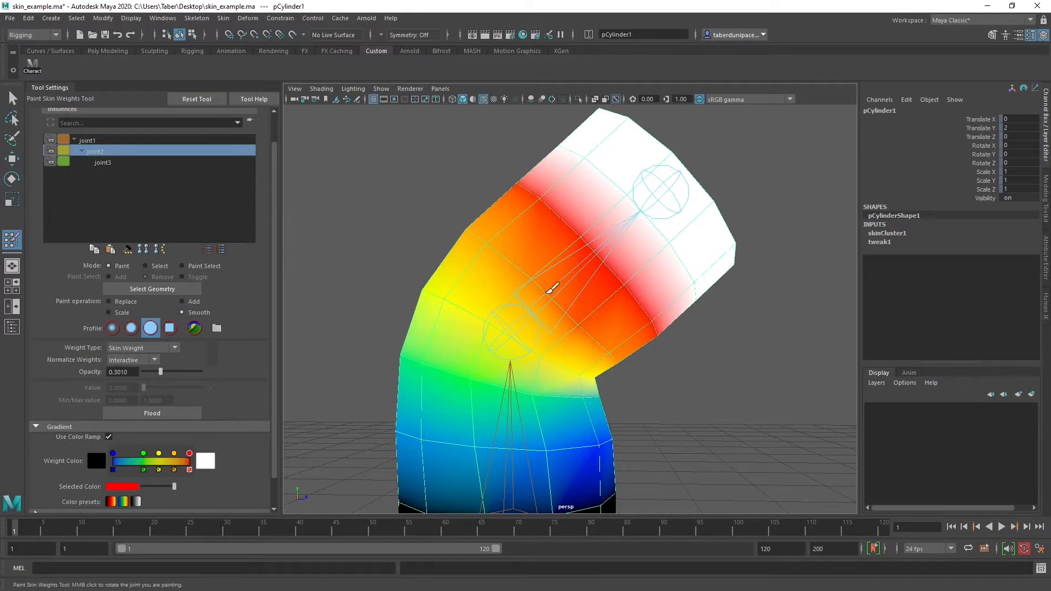
pyautogui.moveTo(594, 334)
pyautogui.keyDown('alt'); pyautogui.mouseDown()
pyautogui.moveTo(563, 329)
pyautogui.moveTo(571, 306)
pyautogui.mouseUp(); pyautogui.keyUp('alt')
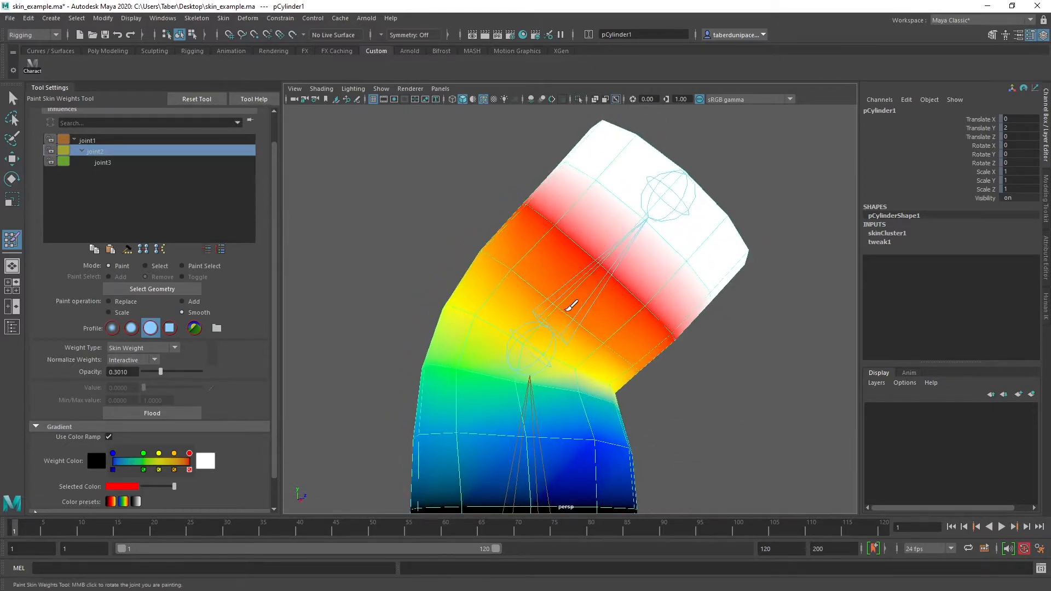
pyautogui.keyDown('alt'); pyautogui.moveTo(469, 285); pyautogui.dragTo(584, 314); pyautogui.keyUp('alt')
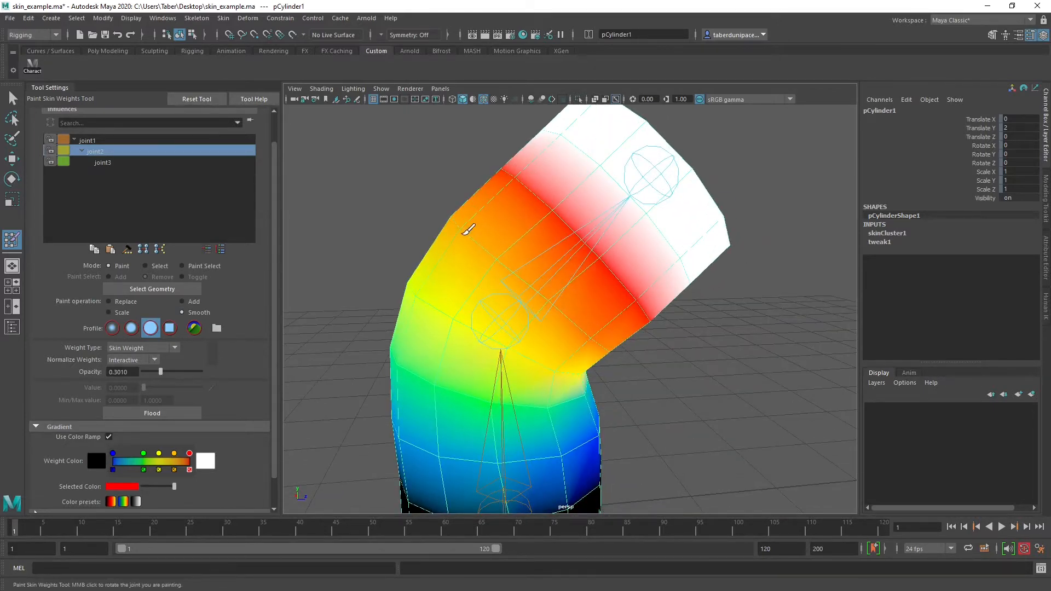
pyautogui.moveTo(469, 230)
pyautogui.keyDown('alt'); pyautogui.mouseDown()
pyautogui.moveTo(499, 274)
pyautogui.moveTo(591, 275)
pyautogui.mouseUp(); pyautogui.keyUp('alt')
pyautogui.keyDown('alt'); pyautogui.moveTo(460, 274); pyautogui.dragTo(558, 288); pyautogui.keyUp('alt')
pyautogui.moveTo(520, 349)
pyautogui.keyDown('alt'); pyautogui.mouseDown()
pyautogui.moveTo(562, 324)
pyautogui.moveTo(665, 322)
pyautogui.moveTo(629, 344)
pyautogui.moveTo(481, 298)
pyautogui.moveTo(558, 335)
pyautogui.moveTo(527, 354)
pyautogui.moveTo(657, 347)
pyautogui.moveTo(485, 363)
pyautogui.moveTo(572, 364)
pyautogui.moveTo(497, 356)
pyautogui.moveTo(549, 363)
pyautogui.moveTo(571, 350)
pyautogui.mouseUp(); pyautogui.keyUp('alt')
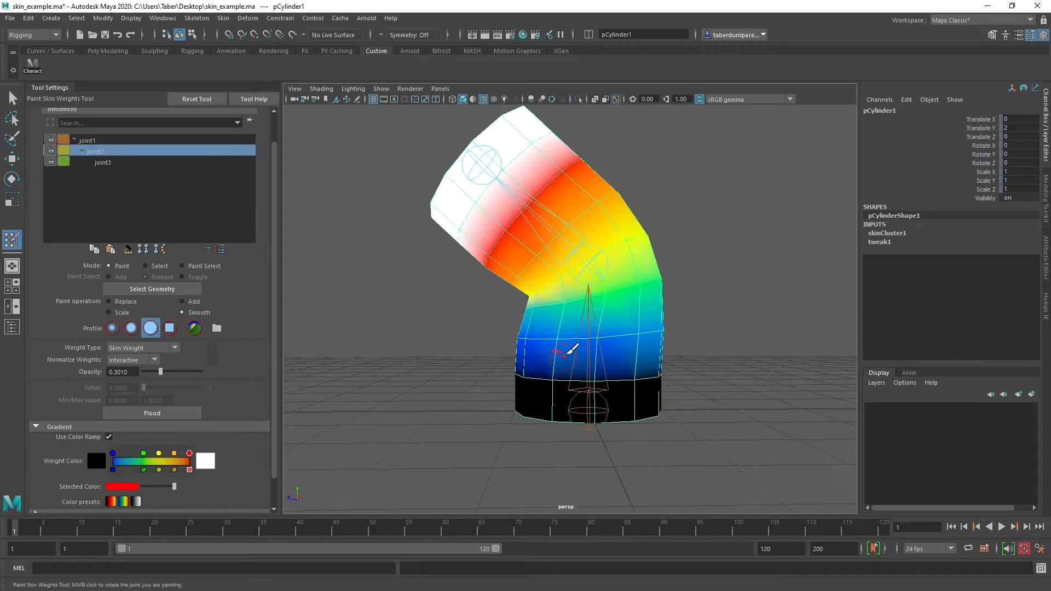
# Leave weight painting and rotate joint2 to about -86 degrees in Y, checking the crease inside the elbow
pyautogui.press('w')
pyautogui.click(734, 210)
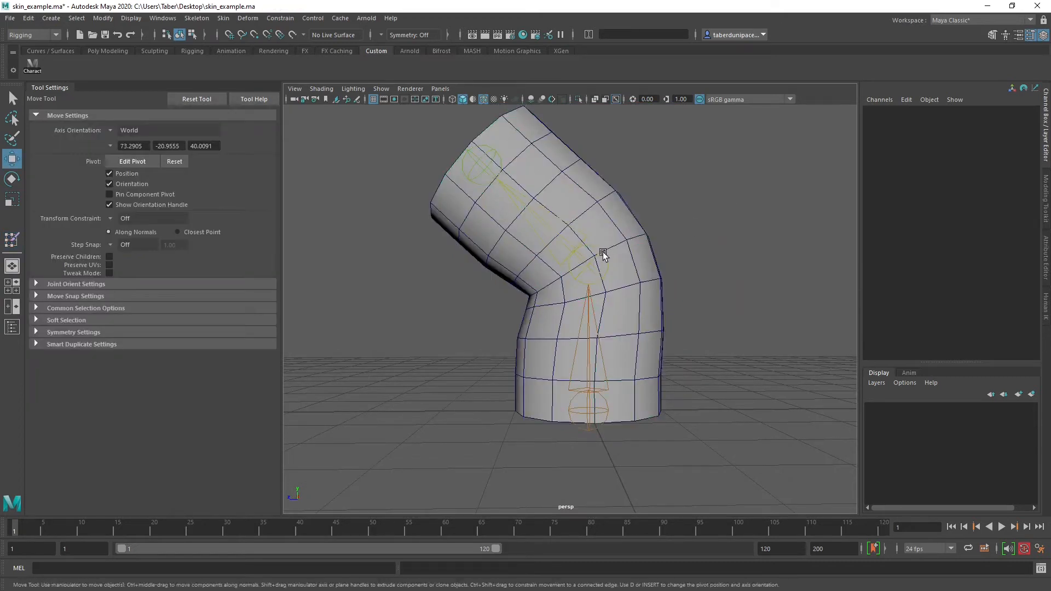
pyautogui.click(605, 246)
pyautogui.press('e')
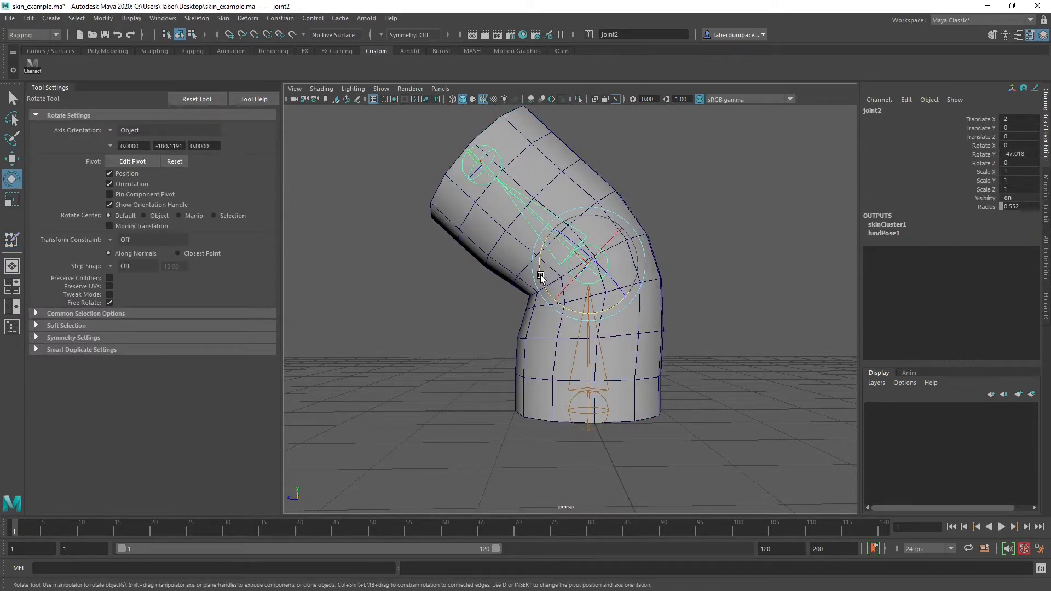
pyautogui.moveTo(540, 277); pyautogui.dragTo(553, 310)
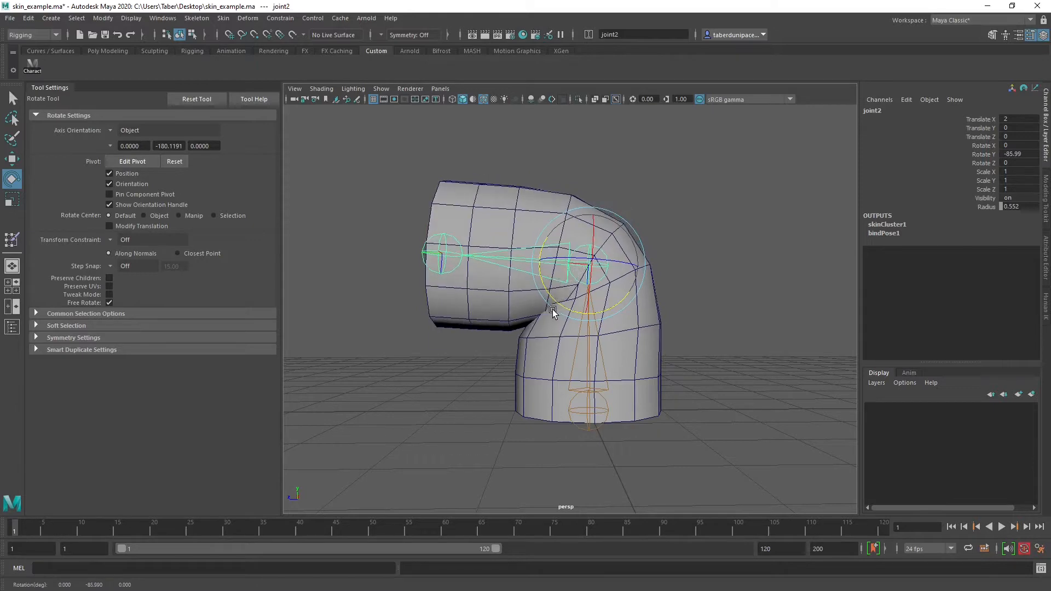
pyautogui.scroll(1, 515, 335)
pyautogui.scroll(3, 515, 335)
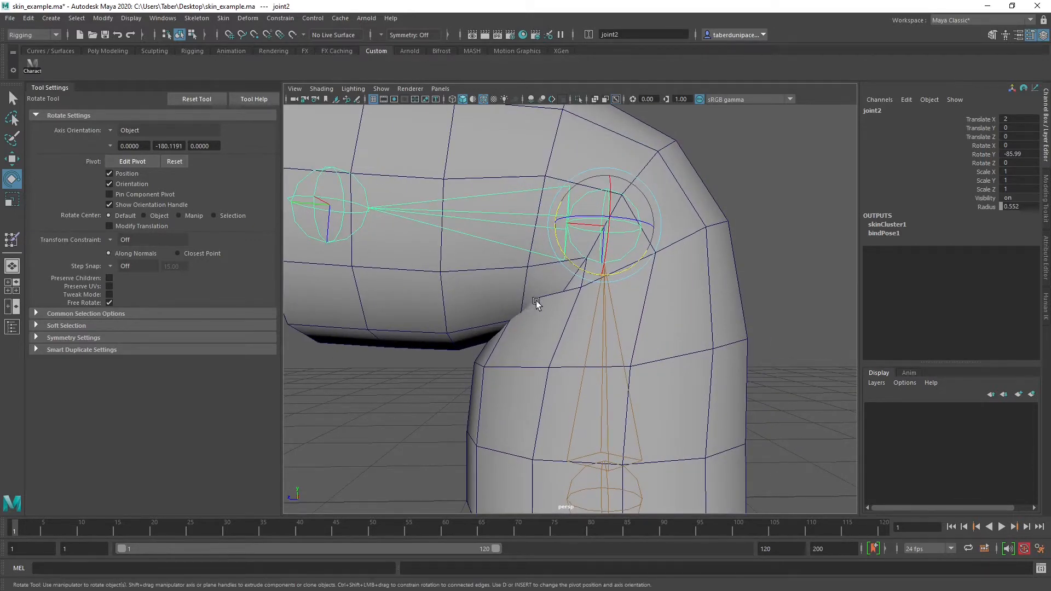
pyautogui.keyDown('alt'); pyautogui.moveTo(537, 297); pyautogui.dragTo(598, 311); pyautogui.keyUp('alt')
pyautogui.keyDown('alt'); pyautogui.moveTo(599, 311); pyautogui.dragTo(576, 320, button='right'); pyautogui.keyUp('alt')
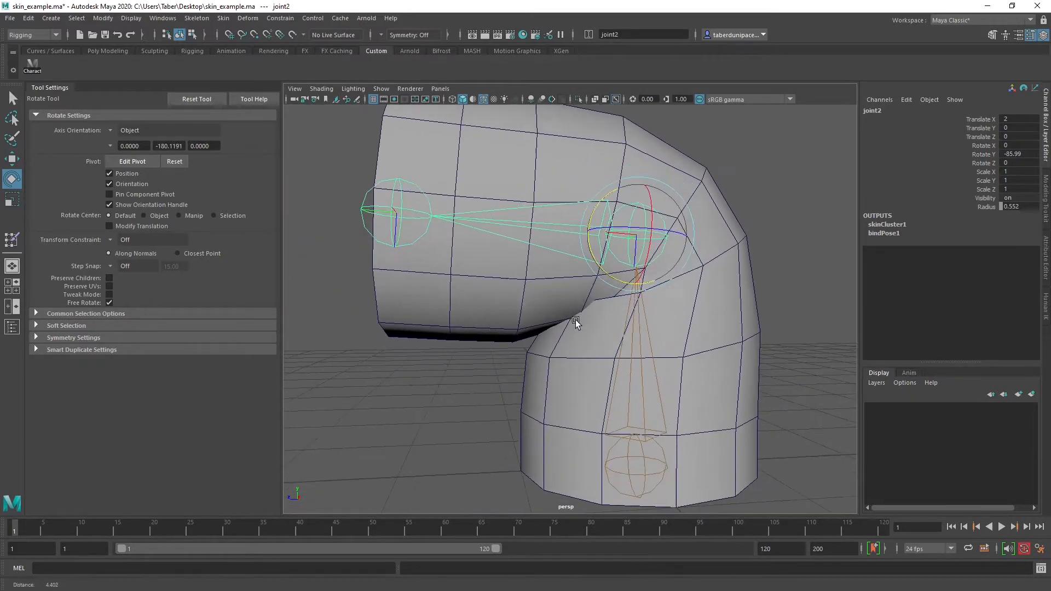
# Rotate joint2 further to about -118 degrees in Y and inspect the folded elbow from all sides
pyautogui.moveTo(612, 251); pyautogui.dragTo(632, 290)
pyautogui.click(824, 240)
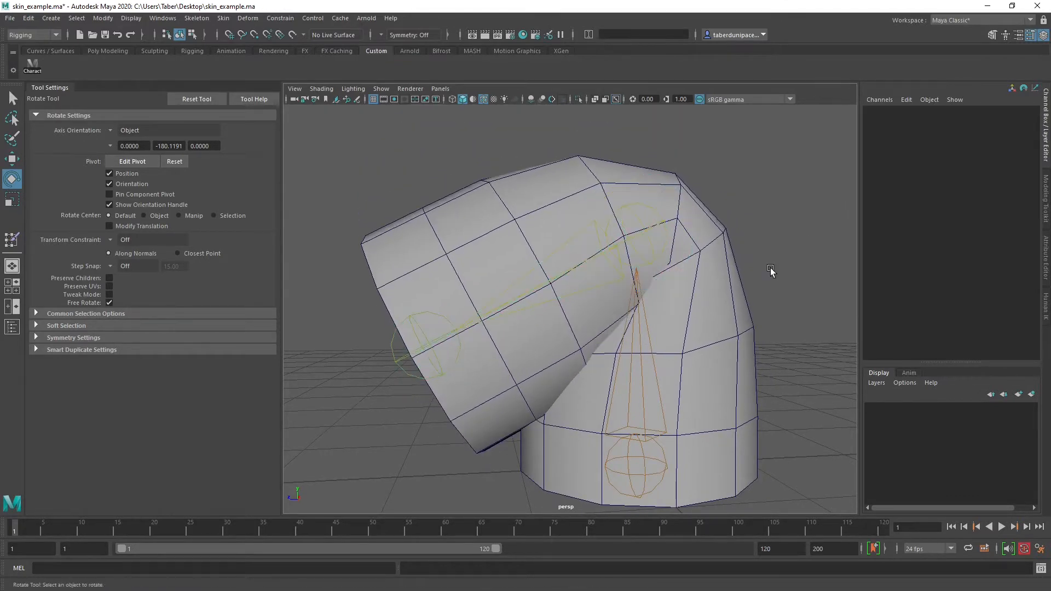
pyautogui.keyDown('alt'); pyautogui.moveTo(772, 272); pyautogui.dragTo(751, 281, button='right'); pyautogui.keyUp('alt')
pyautogui.keyDown('alt'); pyautogui.moveTo(750, 281); pyautogui.dragTo(615, 277); pyautogui.keyUp('alt')
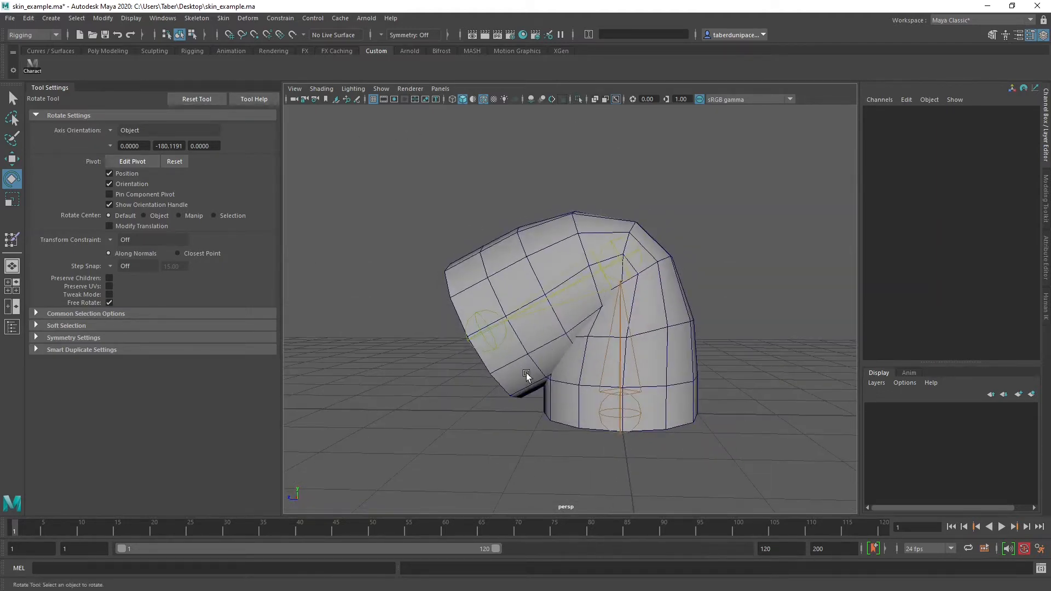
pyautogui.keyDown('alt'); pyautogui.moveTo(526, 372); pyautogui.dragTo(533, 269); pyautogui.keyUp('alt')
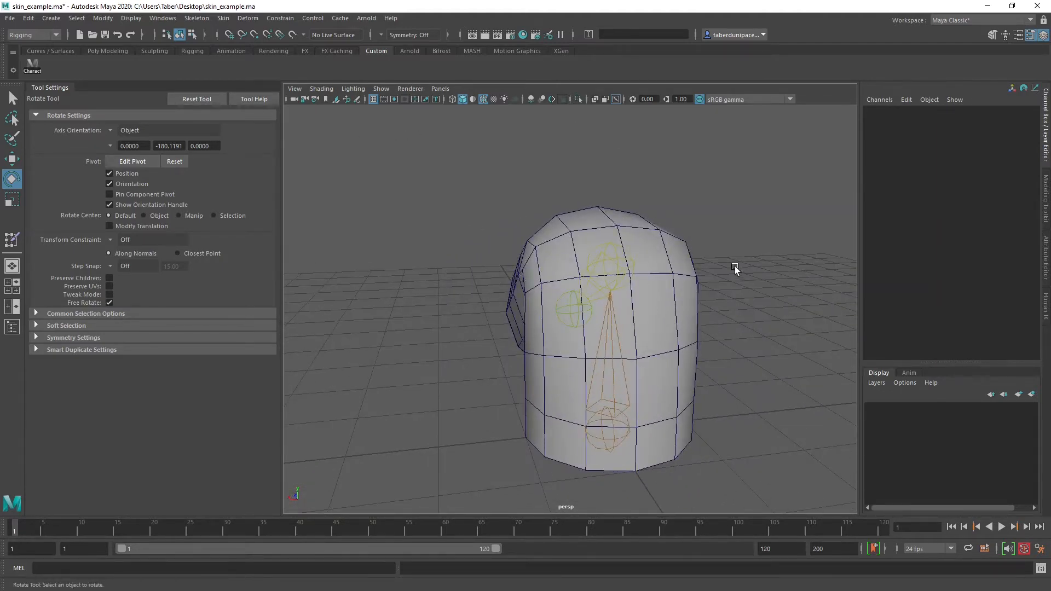
pyautogui.keyDown('alt'); pyautogui.moveTo(734, 266); pyautogui.dragTo(546, 255); pyautogui.keyUp('alt')
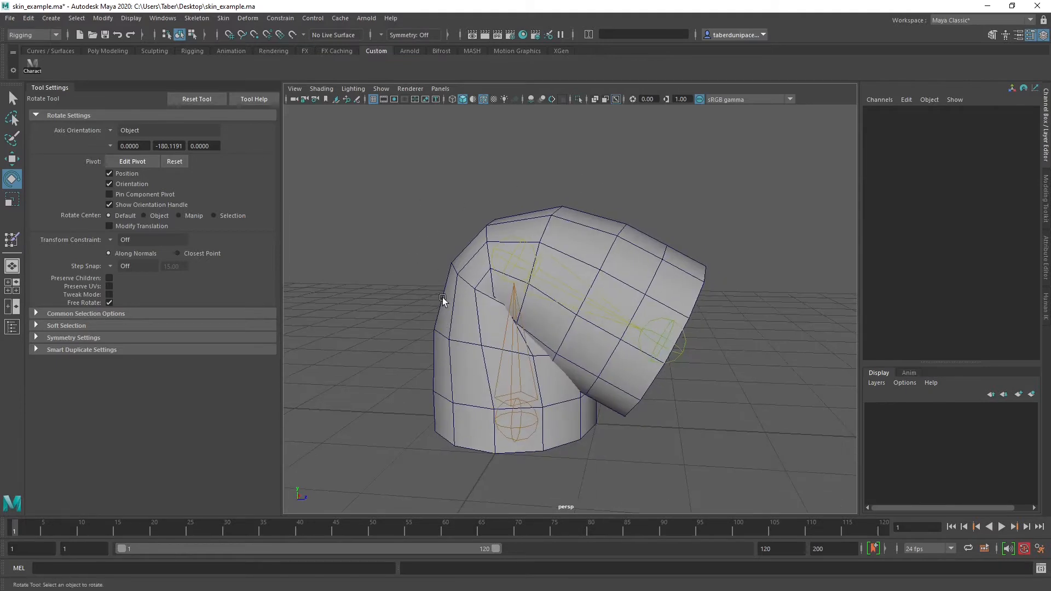
pyautogui.keyDown('alt'); pyautogui.moveTo(443, 300); pyautogui.dragTo(665, 248); pyautogui.keyUp('alt')
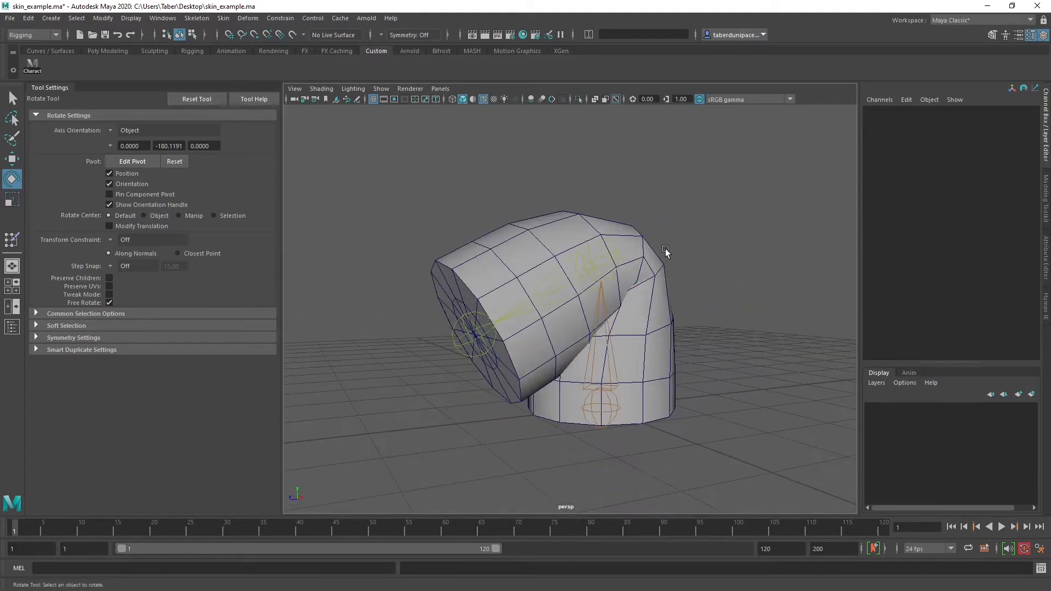
# Swing joint2 to about 90 degrees in Y and back to about -86 degrees to test the bend both ways
pyautogui.click(603, 240)
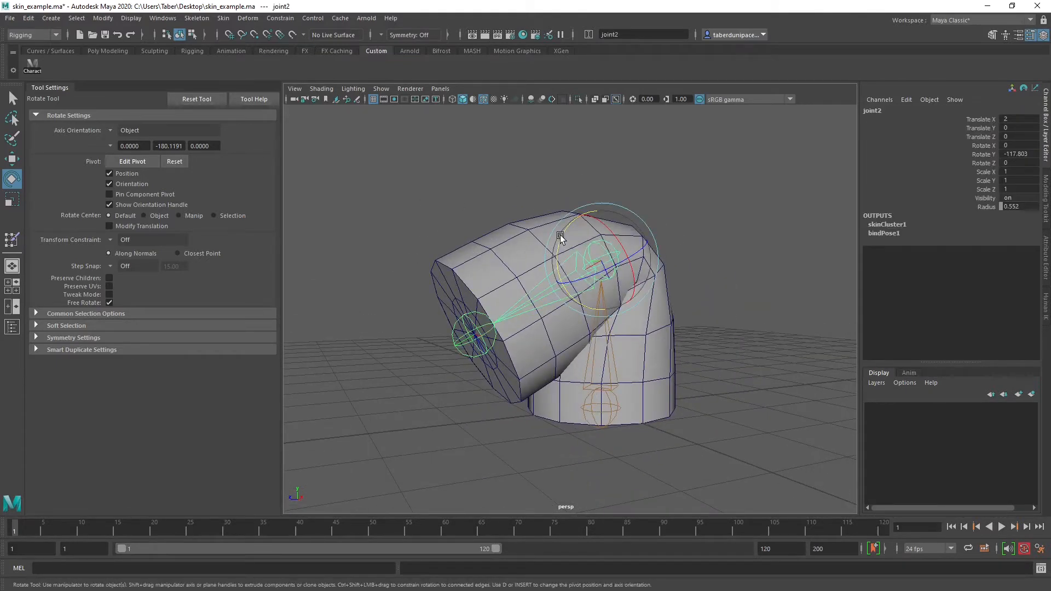
pyautogui.moveTo(560, 235); pyautogui.dragTo(596, 315)
pyautogui.keyDown('alt'); pyautogui.moveTo(641, 290); pyautogui.dragTo(659, 286); pyautogui.keyUp('alt')
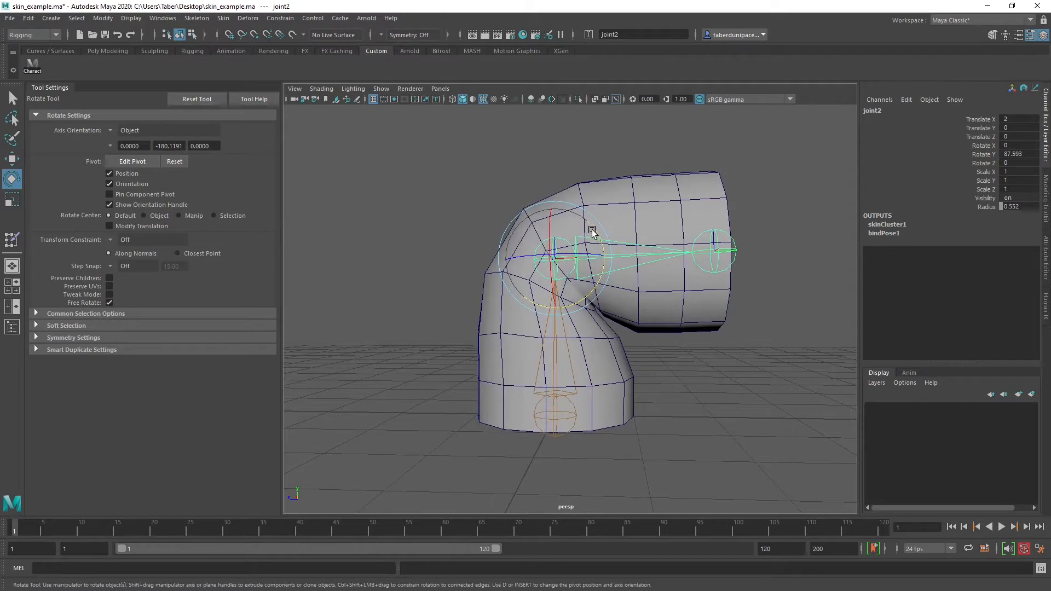
pyautogui.moveTo(592, 232); pyautogui.dragTo(595, 232)
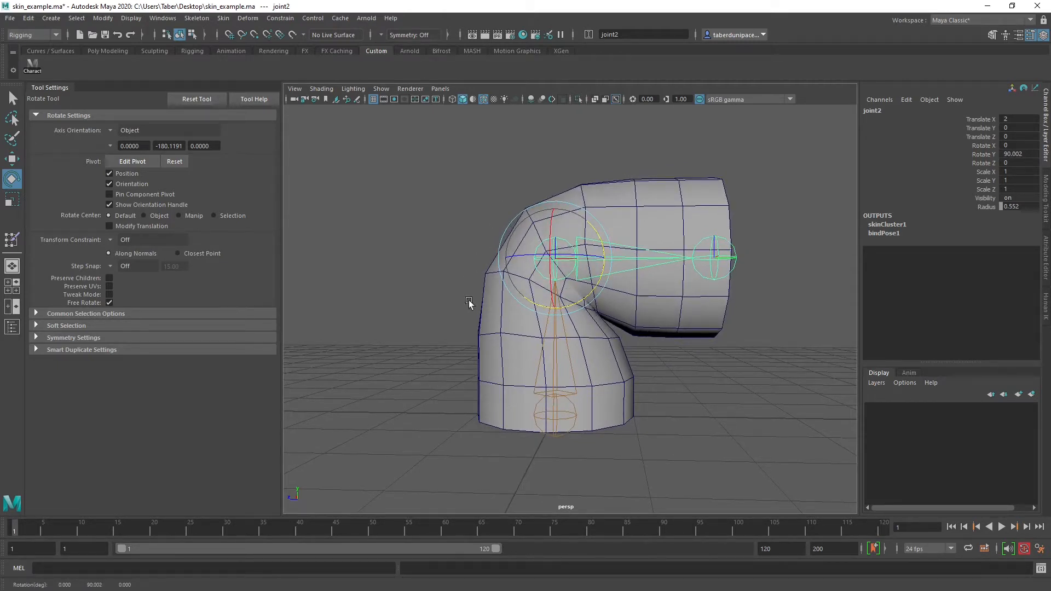
pyautogui.moveTo(590, 232); pyautogui.dragTo(480, 305)
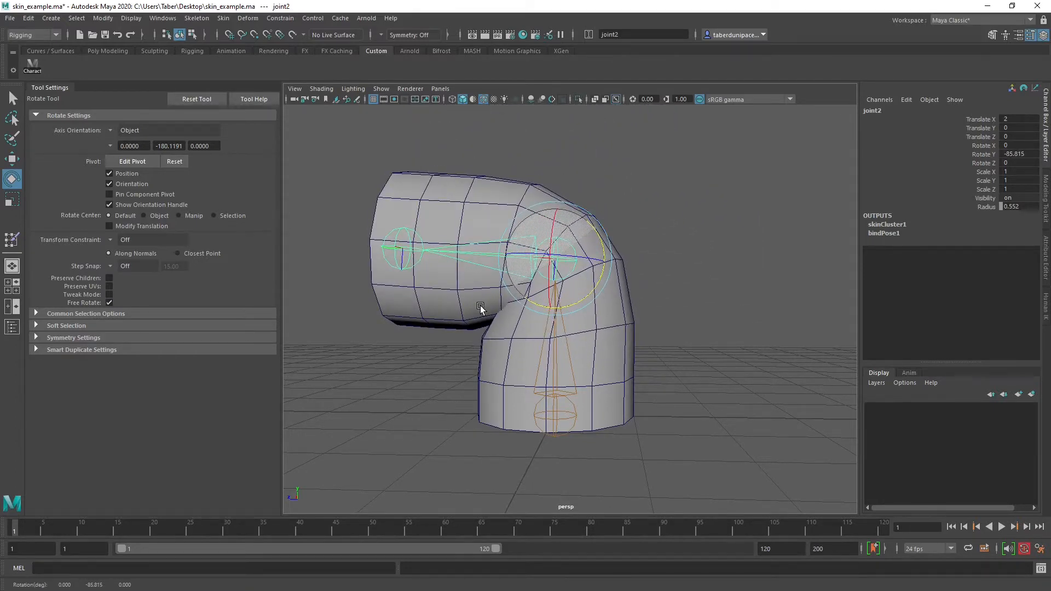
# Rotate joint2 to a moderate bend of about -51 degrees in Y and deselect it
pyautogui.keyDown('alt'); pyautogui.moveTo(537, 281); pyautogui.dragTo(674, 208); pyautogui.keyUp('alt')
pyautogui.moveTo(559, 198); pyautogui.dragTo(534, 159)
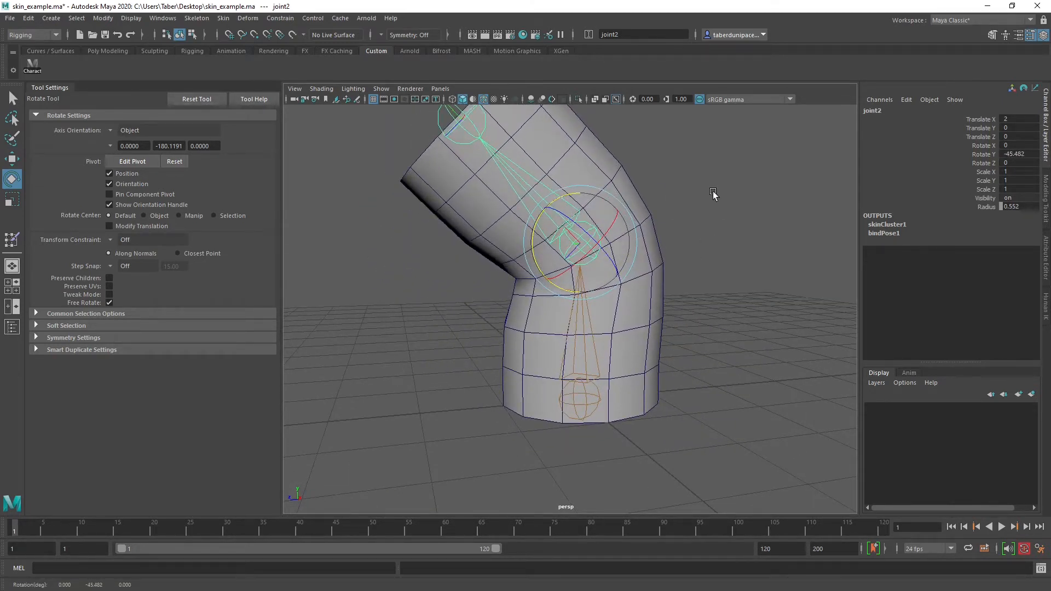
pyautogui.moveTo(572, 197); pyautogui.dragTo(525, 160)
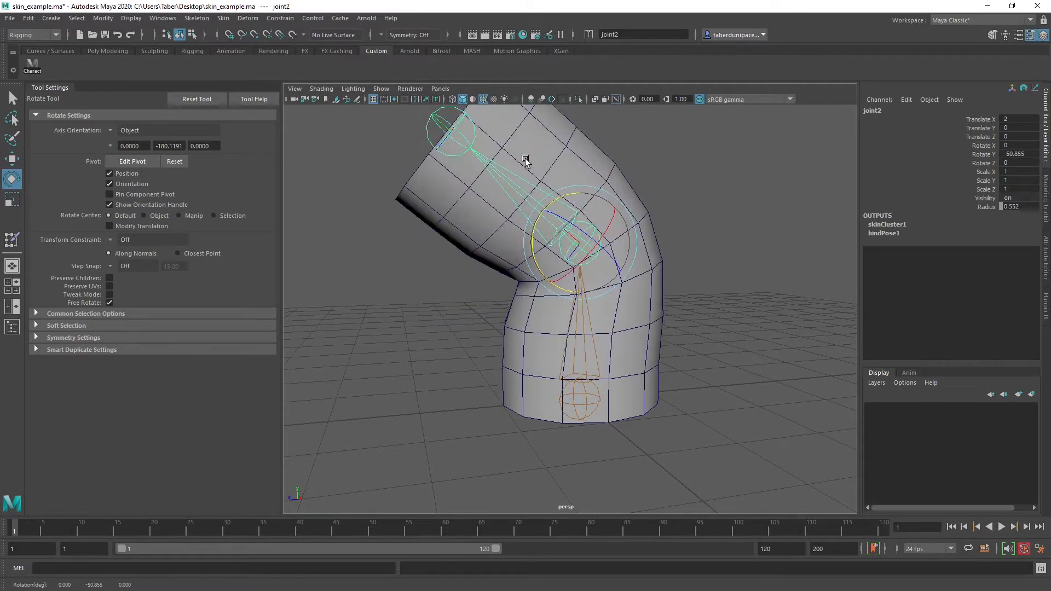
pyautogui.keyDown('alt'); pyautogui.moveTo(592, 169); pyautogui.dragTo(642, 225); pyautogui.keyUp('alt')
pyautogui.click(641, 226)
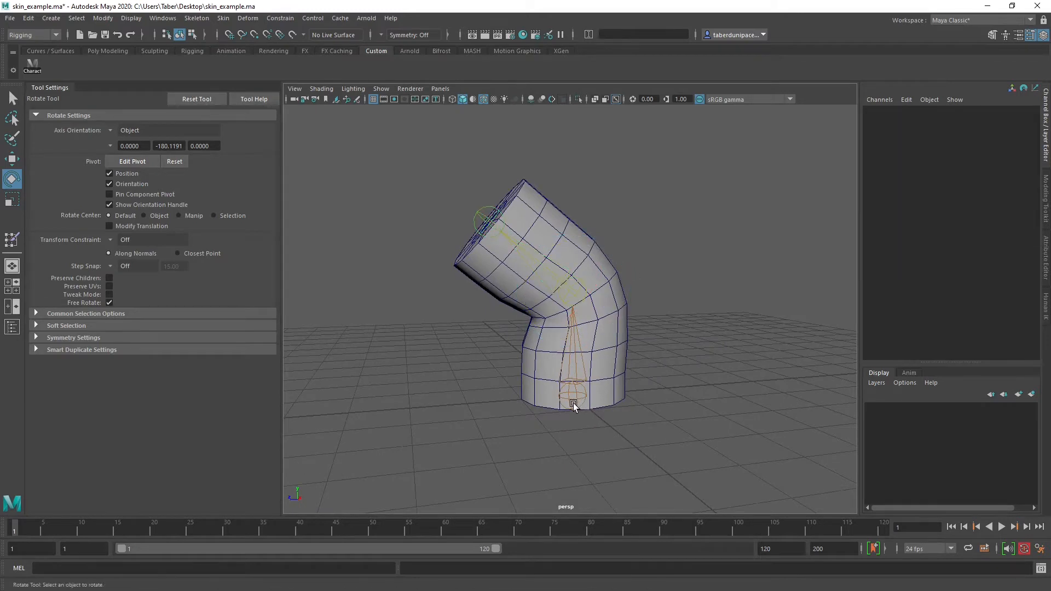
# Resume painting the cylinder's skin weights and inspect joint2's influence around the elbow and upper end cap
pyautogui.click(572, 400)
pyautogui.scroll(5, 640, 362)
pyautogui.moveTo(656, 278)
pyautogui.mouseDown(button='right')
pyautogui.moveTo(674, 497)
pyautogui.moveTo(670, 467)
pyautogui.moveTo(733, 497)
pyautogui.mouseUp(button='right')
pyautogui.moveTo(798, 497); pyautogui.dragTo(798, 496, button='right')
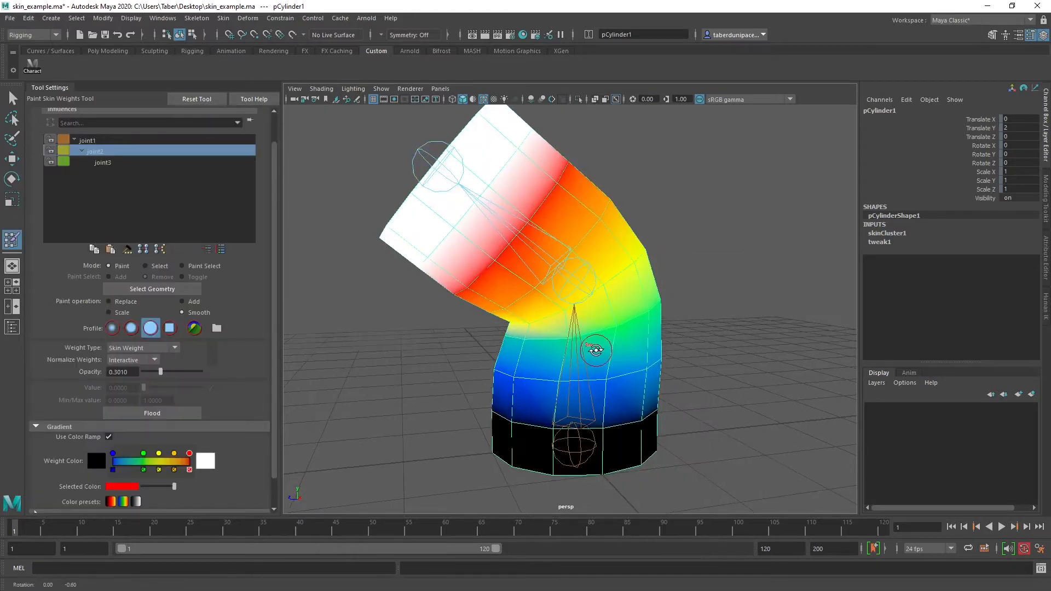
pyautogui.keyDown('alt'); pyautogui.moveTo(631, 345); pyautogui.dragTo(550, 360); pyautogui.keyUp('alt')
pyautogui.scroll(-3, 574, 356)
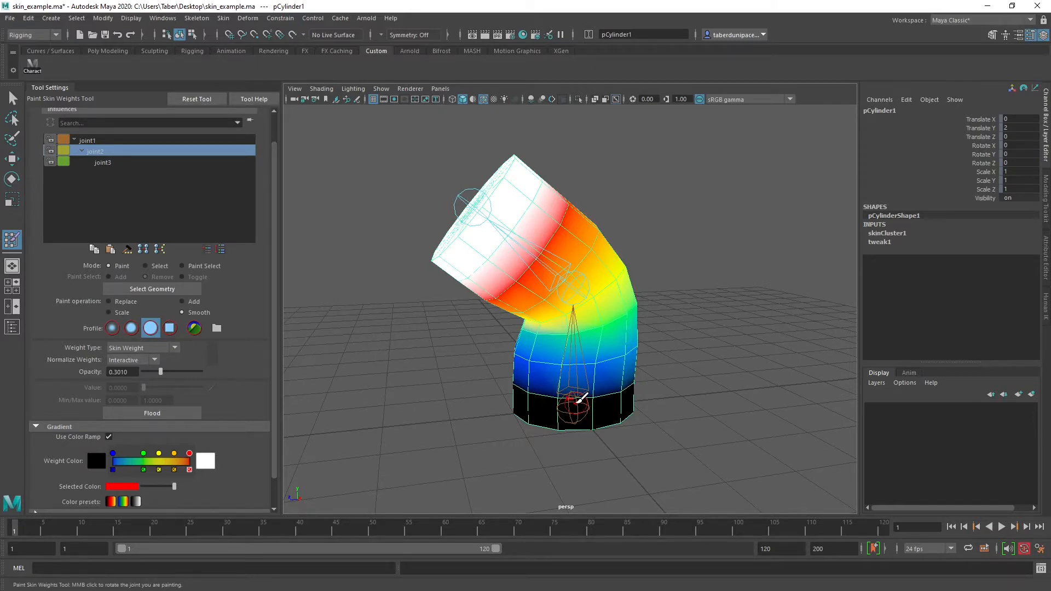
pyautogui.keyDown('alt'); pyautogui.moveTo(383, 201); pyautogui.dragTo(444, 210); pyautogui.keyUp('alt')
pyautogui.keyDown('alt'); pyautogui.moveTo(443, 210); pyautogui.dragTo(471, 272, button='middle'); pyautogui.keyUp('alt')
pyautogui.keyDown('alt'); pyautogui.moveTo(471, 271); pyautogui.dragTo(450, 274); pyautogui.keyUp('alt')
pyautogui.keyDown('alt'); pyautogui.moveTo(451, 275); pyautogui.dragTo(500, 298, button='right'); pyautogui.keyUp('alt')
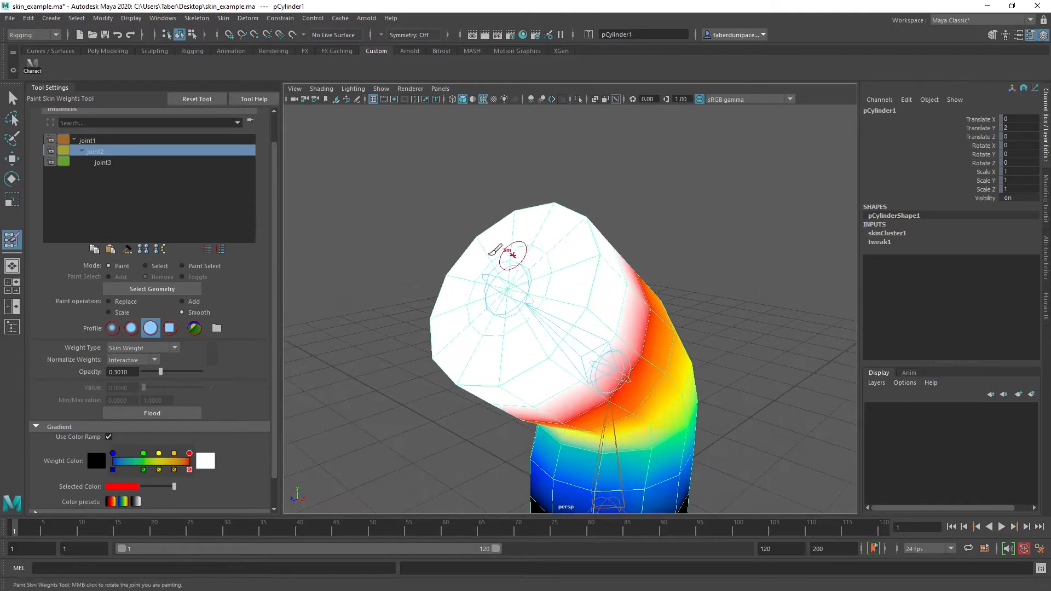
# Replace joint2's weights with value 0 at full opacity across the upper arm's end cap
pyautogui.click(119, 303)
pyautogui.moveTo(160, 371); pyautogui.dragTo(230, 366)
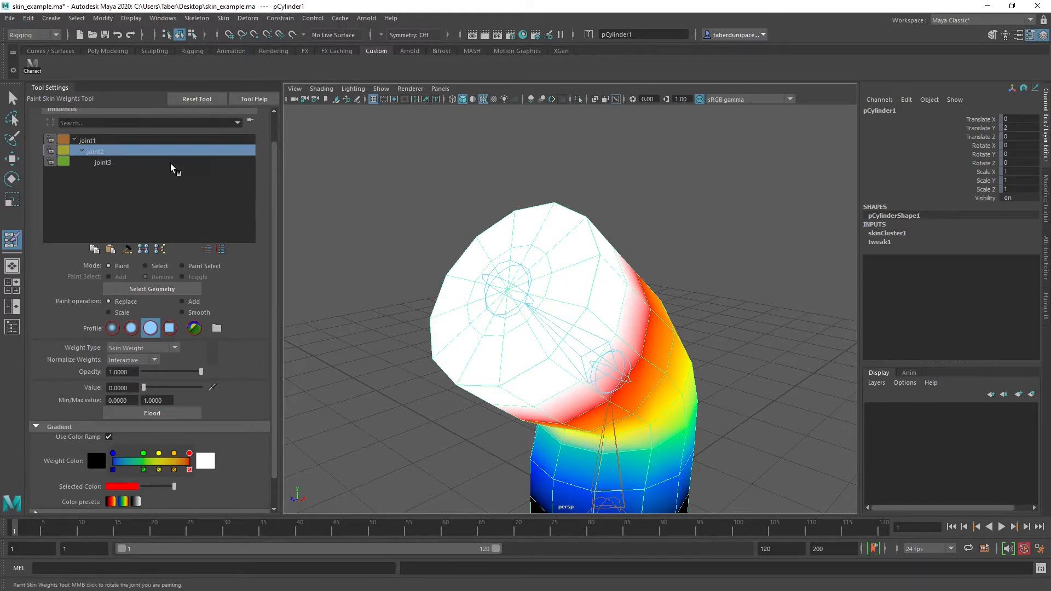
pyautogui.click(121, 163)
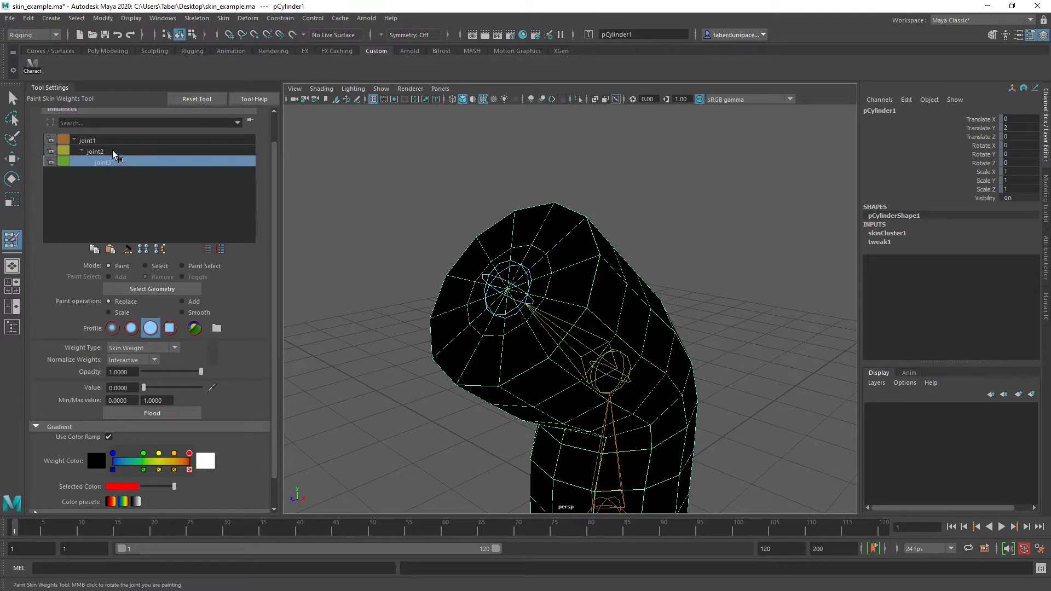
pyautogui.click(111, 152)
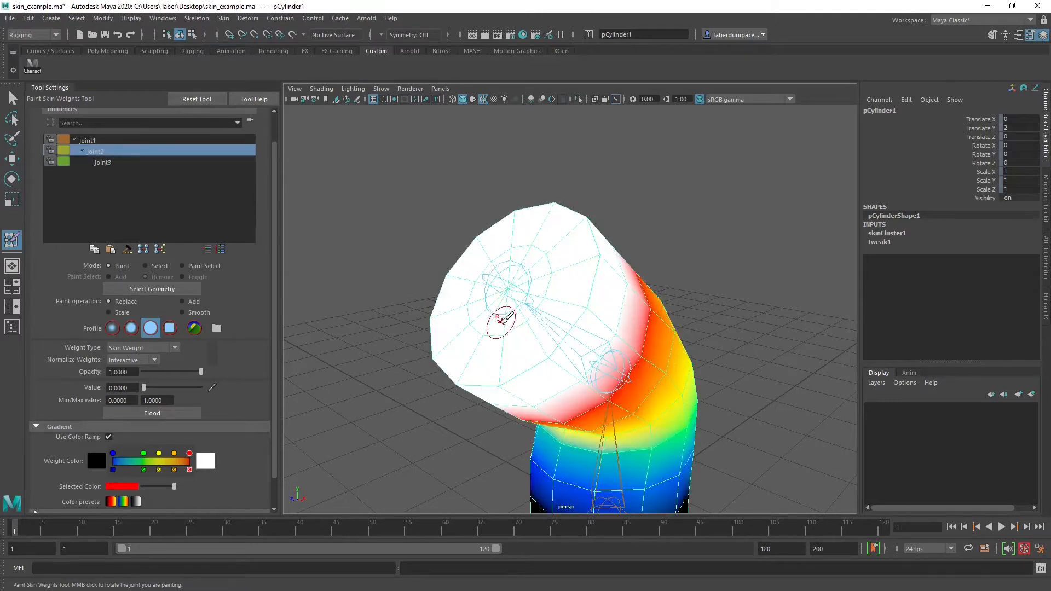
pyautogui.moveTo(500, 321)
pyautogui.mouseDown()
pyautogui.moveTo(531, 296)
pyautogui.moveTo(555, 235)
pyautogui.moveTo(509, 284)
pyautogui.moveTo(541, 257)
pyautogui.moveTo(546, 279)
pyautogui.mouseUp()
pyautogui.moveTo(684, 251)
pyautogui.keyDown('alt'); pyautogui.mouseDown()
pyautogui.moveTo(690, 294)
pyautogui.moveTo(699, 261)
pyautogui.mouseUp(); pyautogui.keyUp('alt')
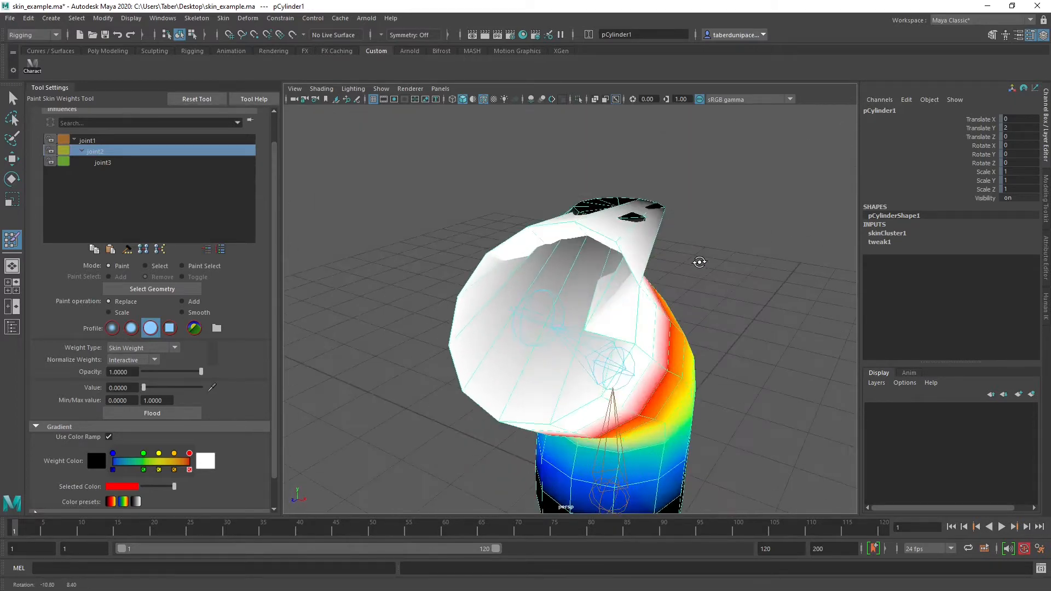
# Select joint1's influence and examine its weights on the distorted end cap
pyautogui.click(95, 141)
pyautogui.keyDown('alt'); pyautogui.moveTo(479, 304); pyautogui.dragTo(605, 308, button='right'); pyautogui.keyUp('alt')
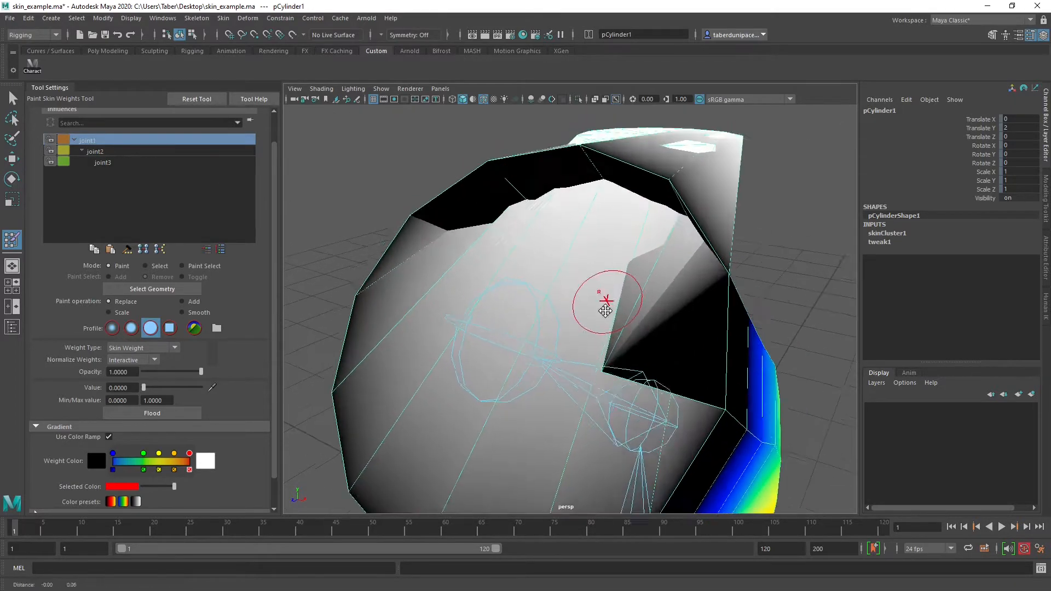
pyautogui.moveTo(611, 350)
pyautogui.keyDown('alt'); pyautogui.mouseDown()
pyautogui.moveTo(542, 373)
pyautogui.moveTo(502, 341)
pyautogui.moveTo(509, 317)
pyautogui.moveTo(650, 326)
pyautogui.mouseUp(); pyautogui.keyUp('alt')
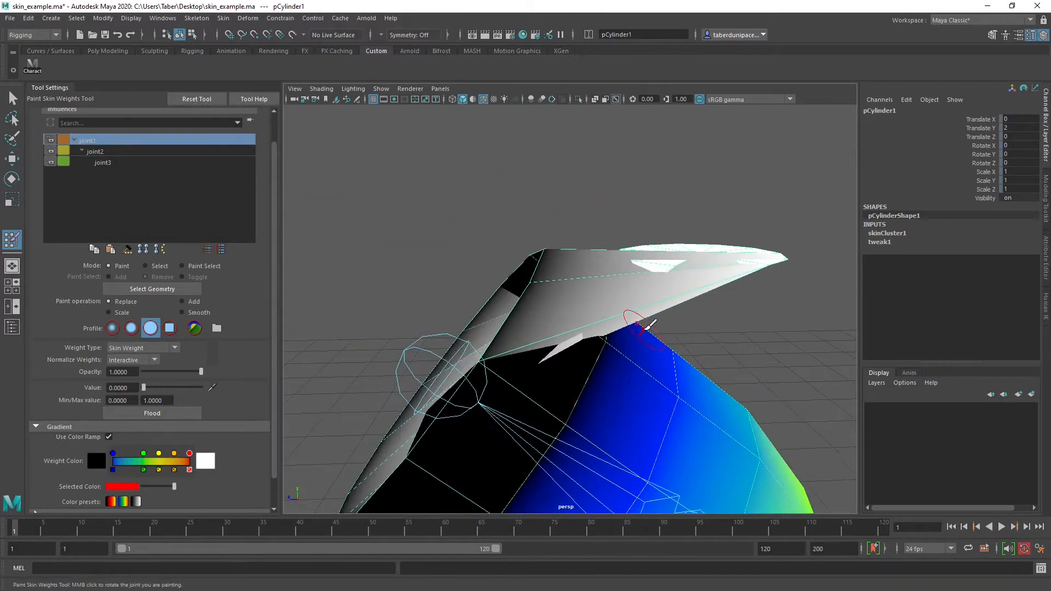
pyautogui.keyDown('alt'); pyautogui.moveTo(786, 298); pyautogui.dragTo(687, 251); pyautogui.keyUp('alt')
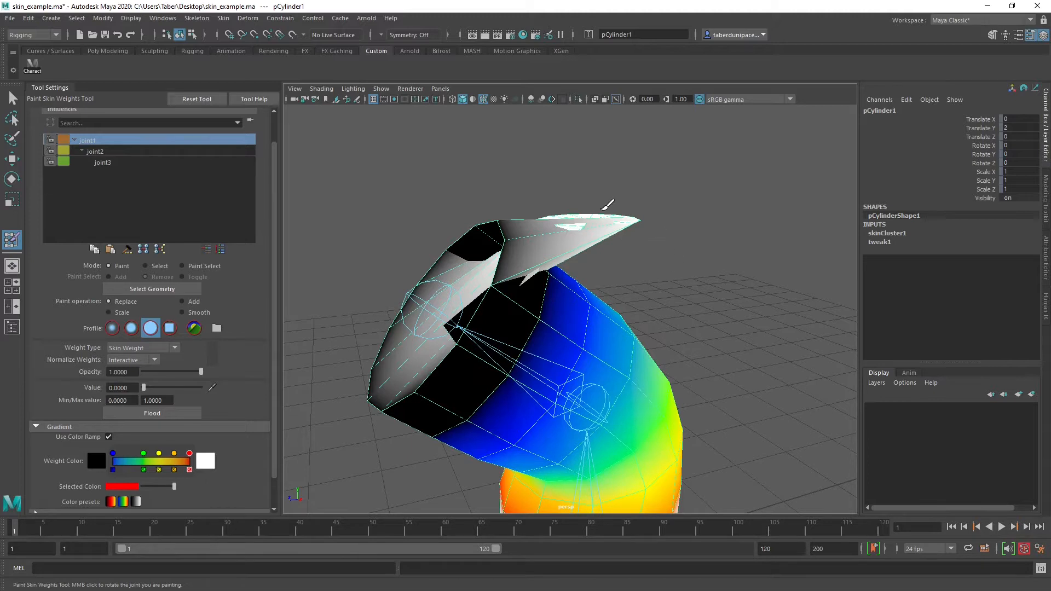
# Rotate joint2 further in Y to exaggerate the elbow bend and the end cap distortion, and deselect it
pyautogui.click(629, 171)
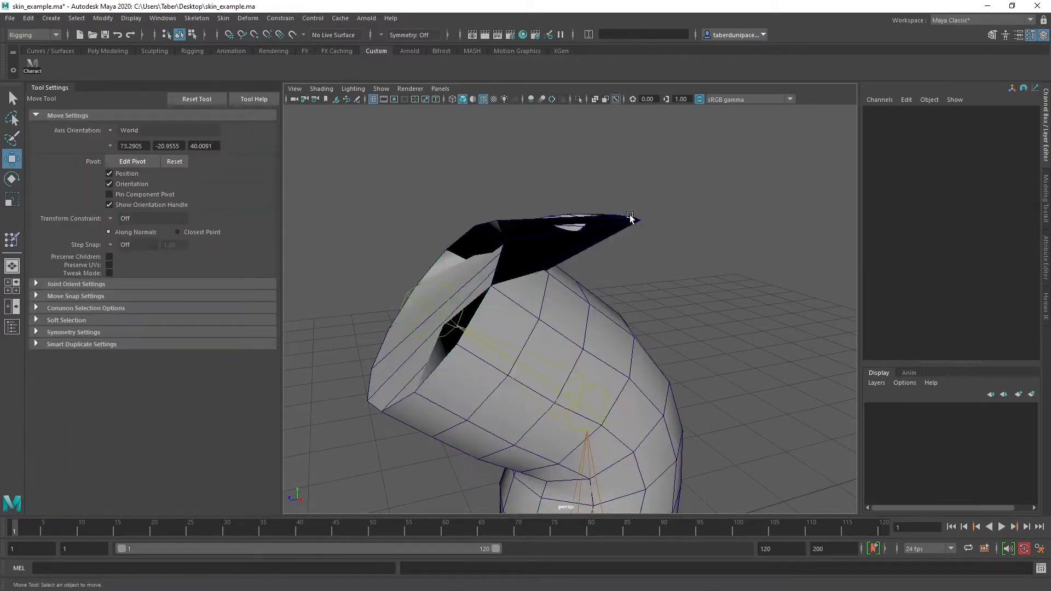
pyautogui.click(597, 386)
pyautogui.press('e')
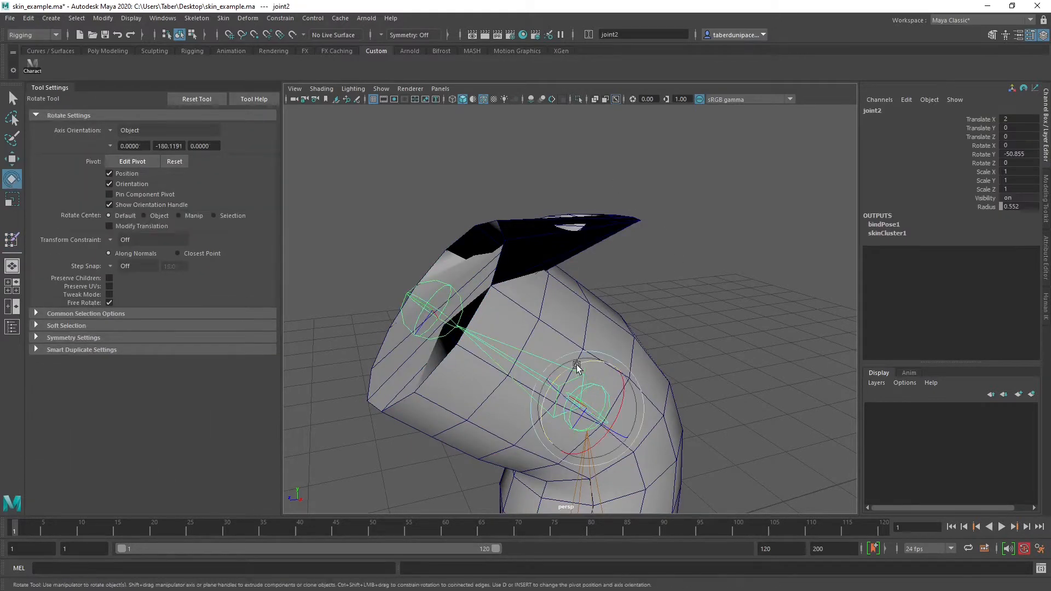
pyautogui.moveTo(579, 364); pyautogui.dragTo(556, 356)
pyautogui.click(637, 256)
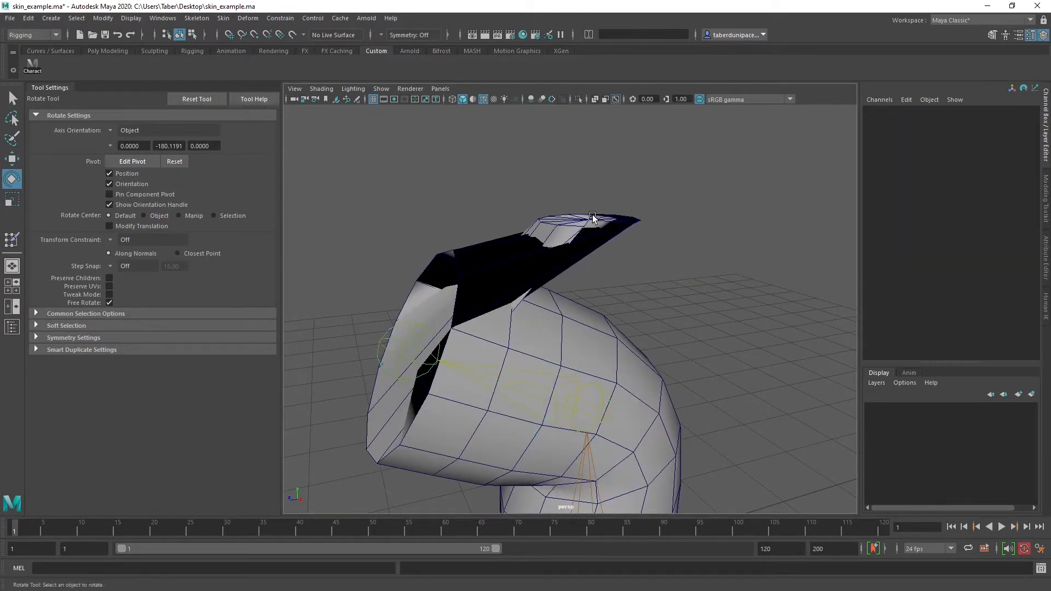
# Select the stray end cap vertices of the cylinder and inspect them in wireframe display
pyautogui.click(593, 332)
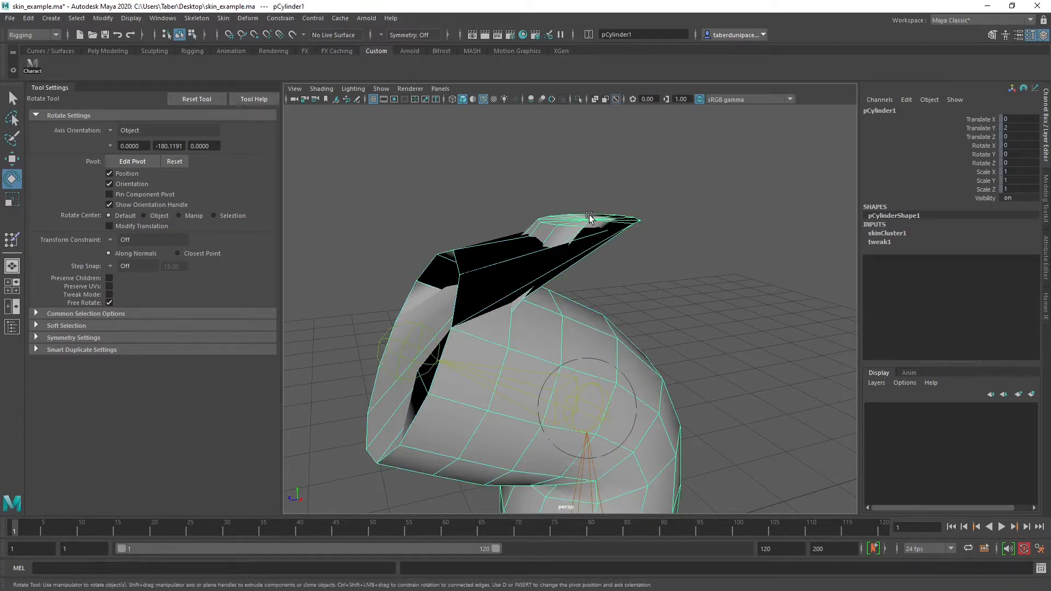
pyautogui.moveTo(589, 217); pyautogui.dragTo(528, 216, button='right')
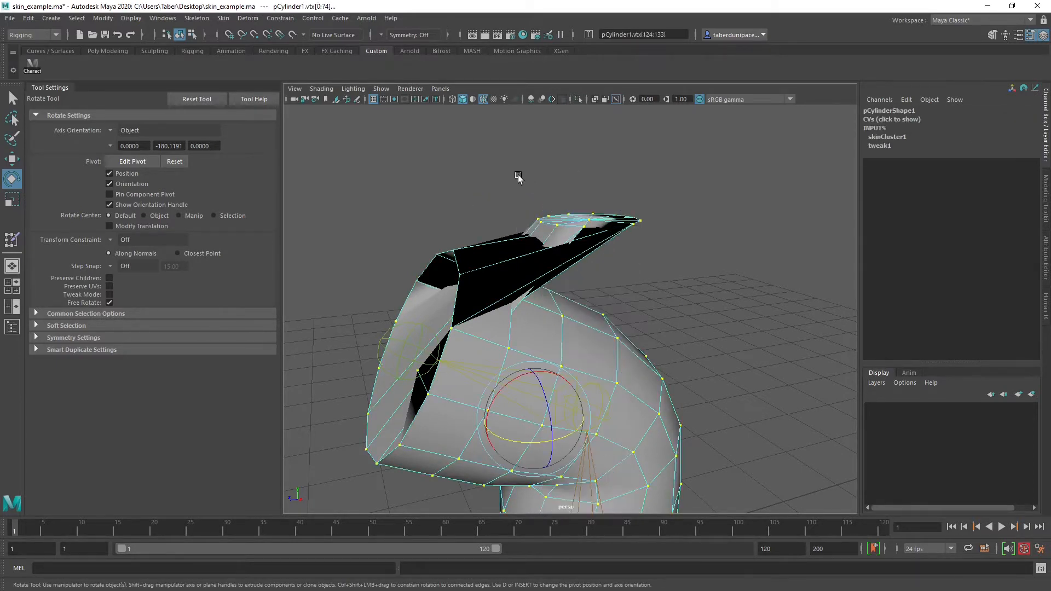
pyautogui.moveTo(511, 172); pyautogui.dragTo(685, 247)
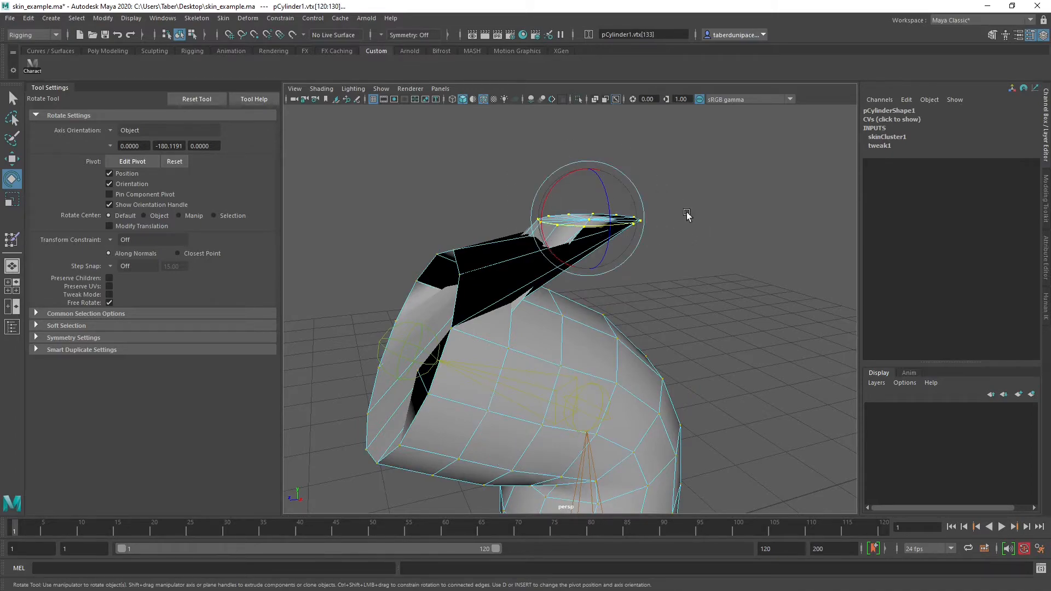
pyautogui.press('4')
pyautogui.scroll(5, 688, 228)
pyautogui.keyDown('alt'); pyautogui.moveTo(686, 235); pyautogui.dragTo(695, 321, button='middle'); pyautogui.keyUp('alt')
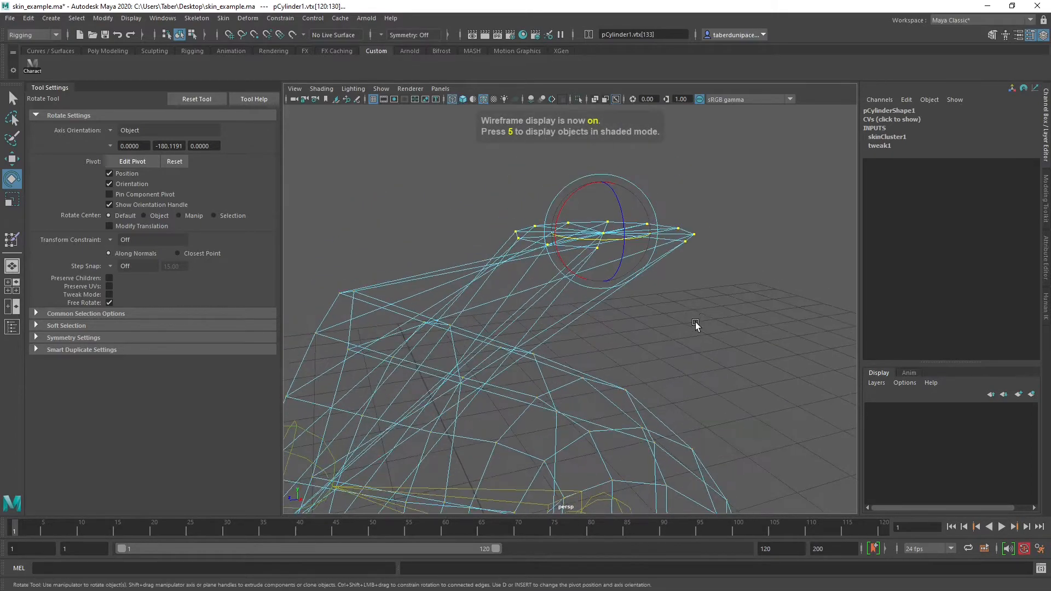
pyautogui.moveTo(695, 322)
pyautogui.keyDown('alt'); pyautogui.mouseDown()
pyautogui.moveTo(699, 296)
pyautogui.moveTo(746, 296)
pyautogui.moveTo(698, 320)
pyautogui.moveTo(699, 347)
pyautogui.moveTo(697, 323)
pyautogui.mouseUp(); pyautogui.keyUp('alt')
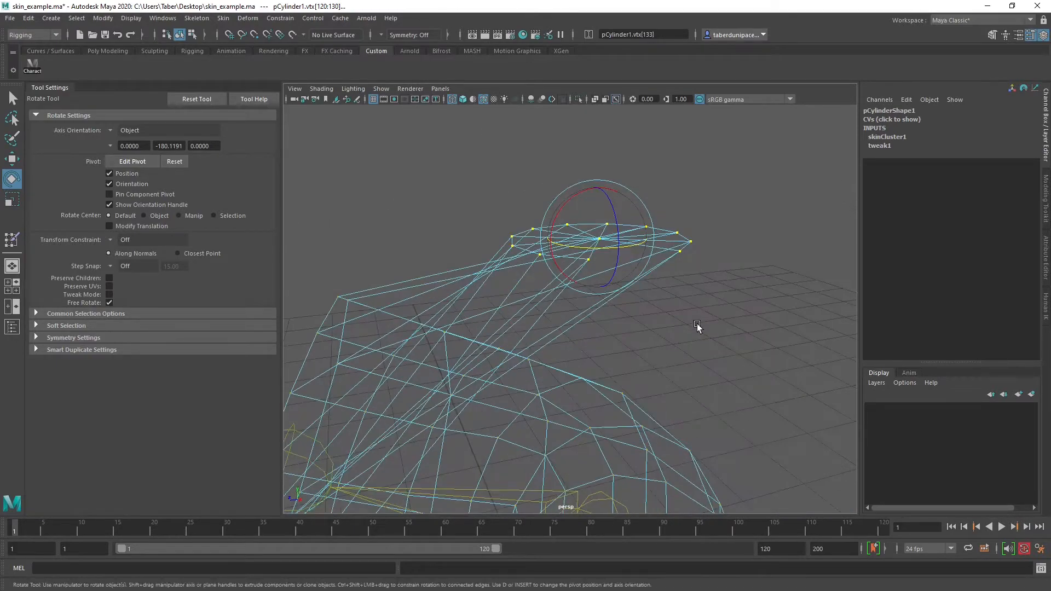
# Return to shaded display and open skinCluster1 weight painting for the selected end cap vertices
pyautogui.press('5')
pyautogui.rightClick(702, 219)
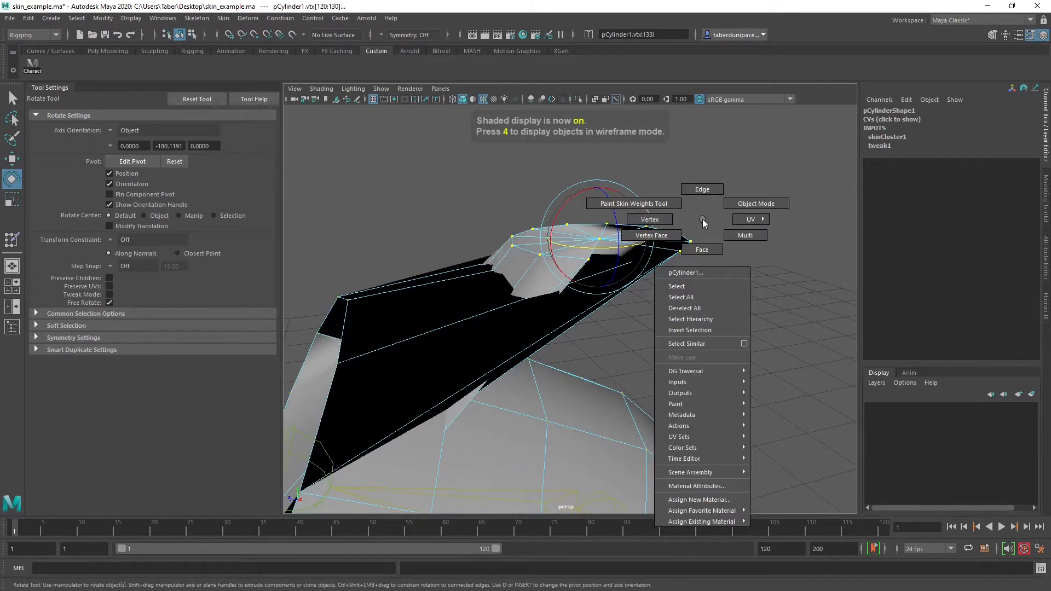
pyautogui.moveTo(713, 407)
pyautogui.moveTo(772, 437)
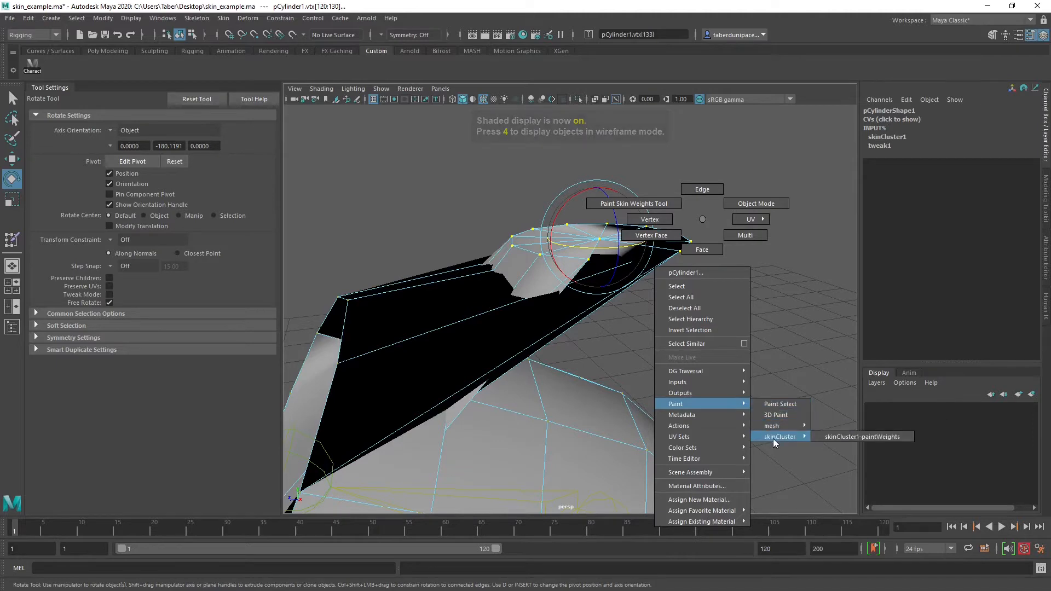
pyautogui.click(825, 437)
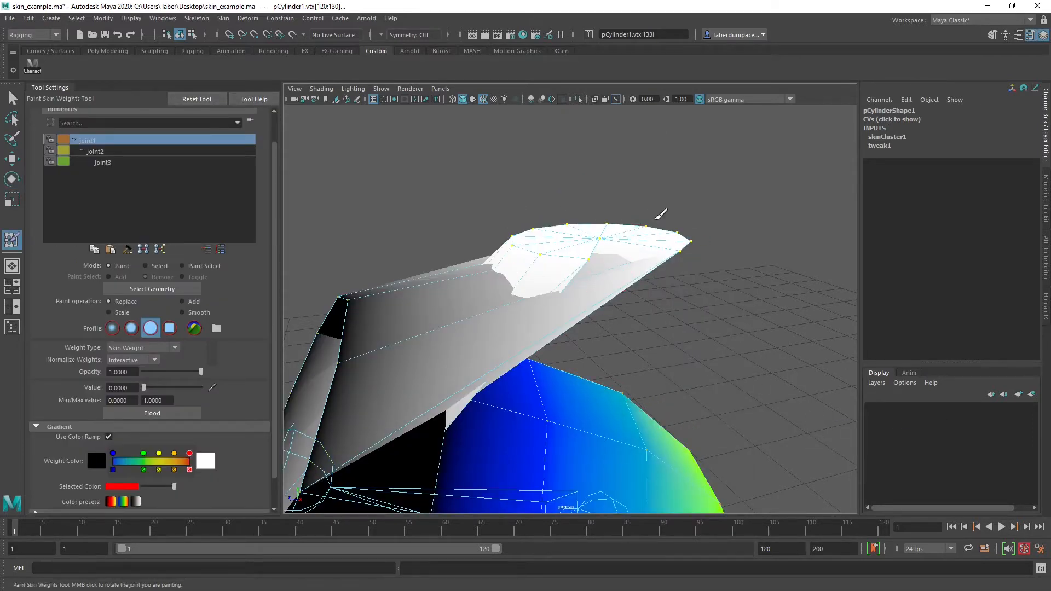
pyautogui.scroll(-3, 683, 298)
pyautogui.scroll(2, 575, 283)
pyautogui.click(183, 312)
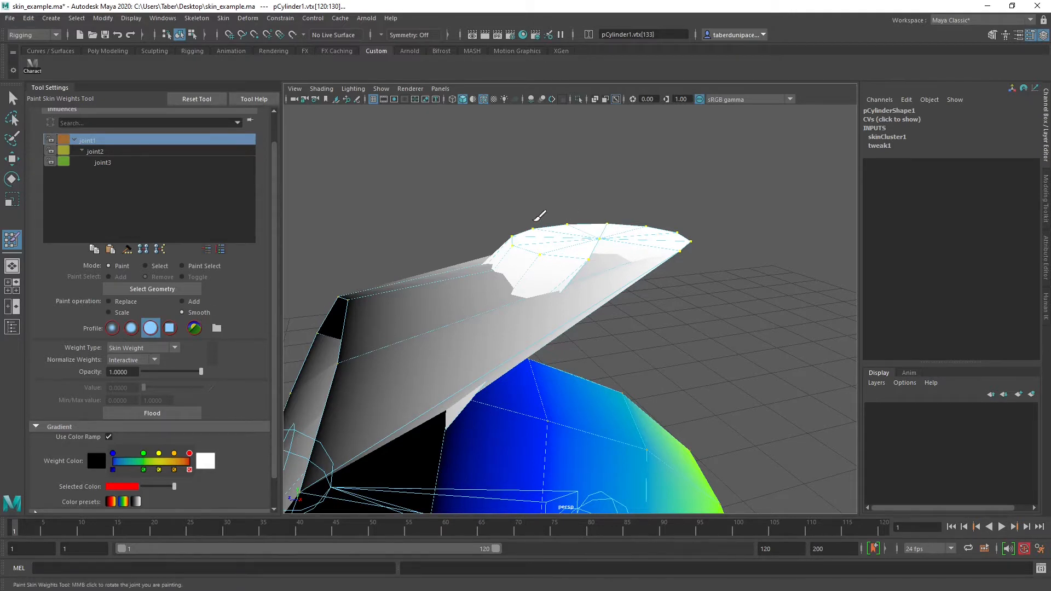
pyautogui.click(121, 304)
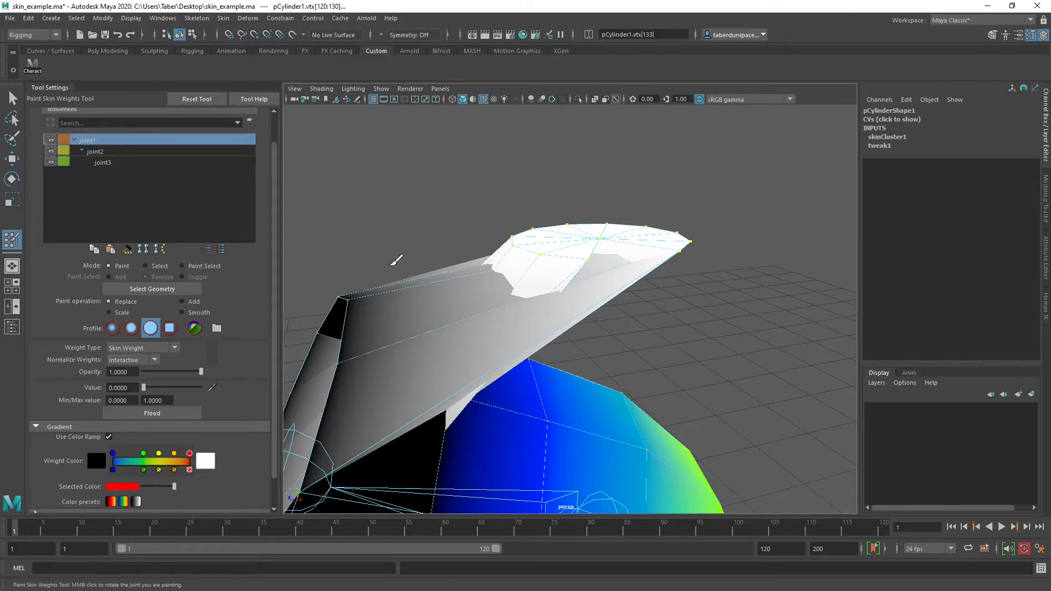
# Flood the selected end cap vertices with joint2's influence, using Replace at value 1 and full opacity
pyautogui.keyDown('alt'); pyautogui.moveTo(418, 270); pyautogui.dragTo(523, 268); pyautogui.keyUp('alt')
pyautogui.click(104, 151)
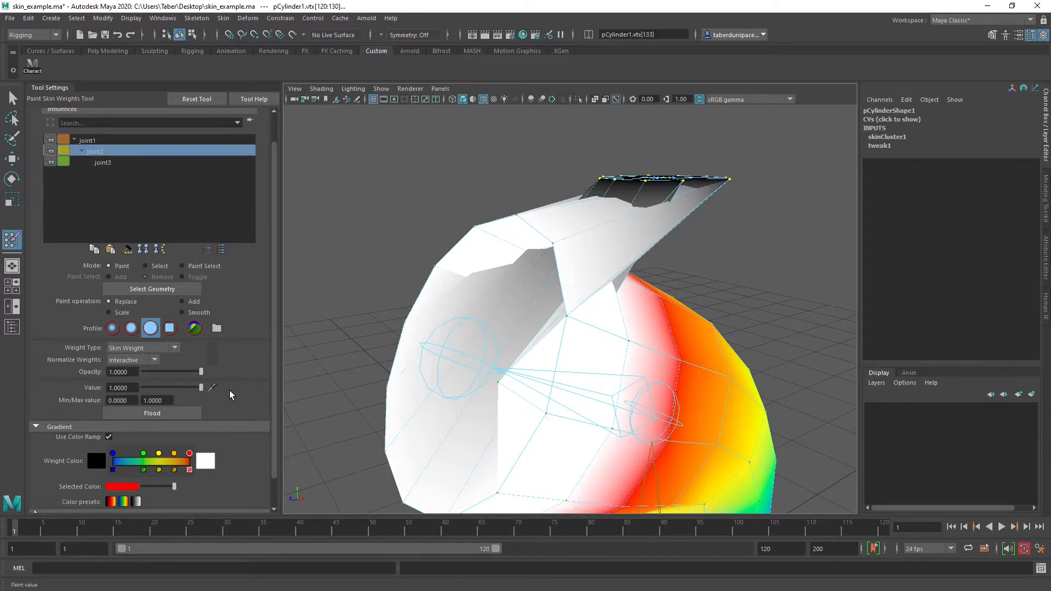
pyautogui.keyDown('alt'); pyautogui.moveTo(443, 233); pyautogui.dragTo(417, 292); pyautogui.keyUp('alt')
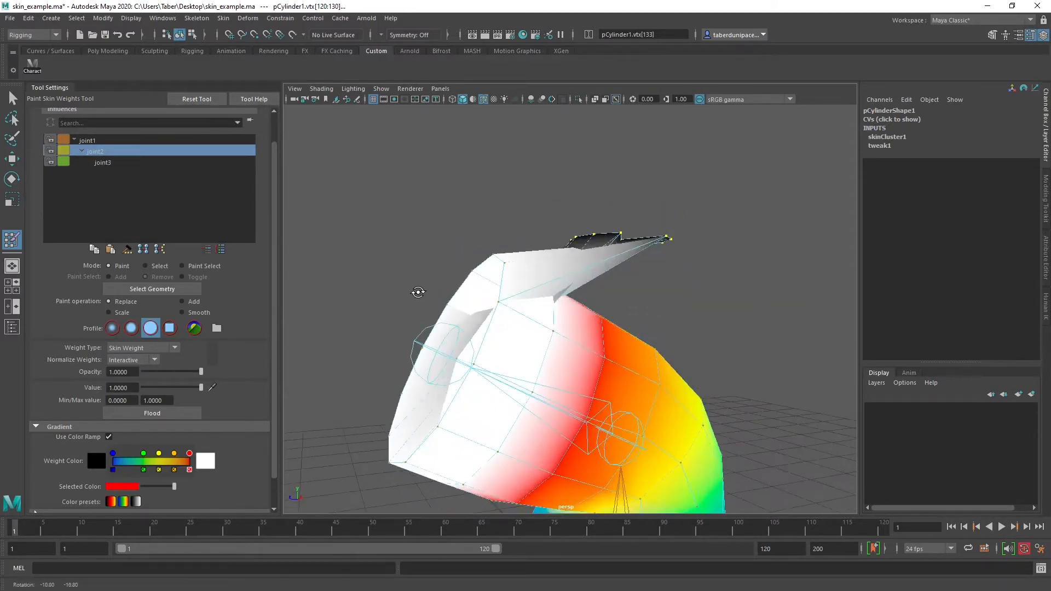
pyautogui.click(162, 415)
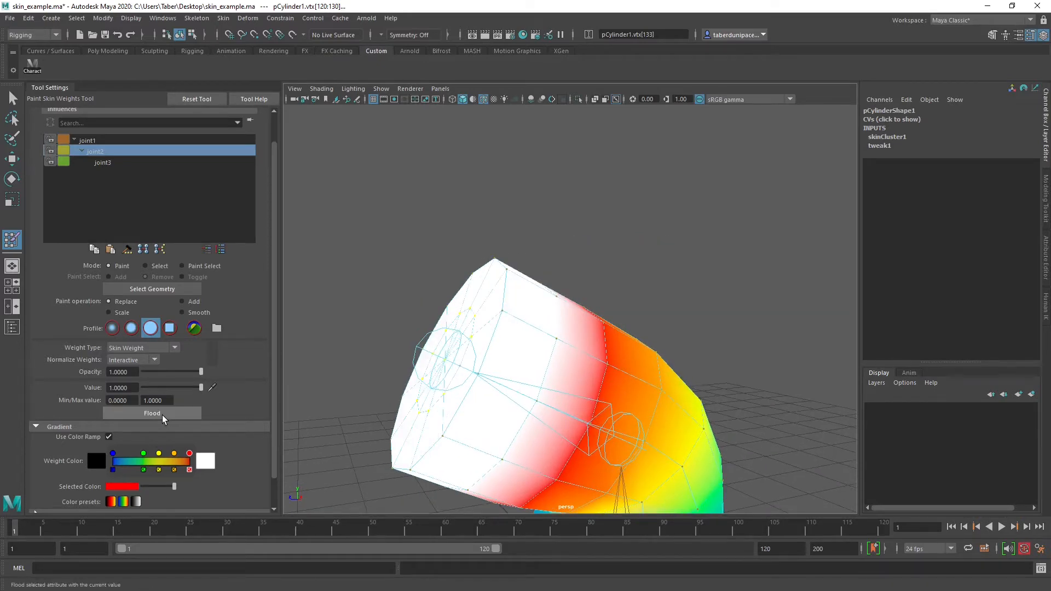
pyautogui.moveTo(476, 379)
pyautogui.keyDown('alt'); pyautogui.mouseDown()
pyautogui.moveTo(530, 366)
pyautogui.moveTo(516, 360)
pyautogui.mouseUp(); pyautogui.keyUp('alt')
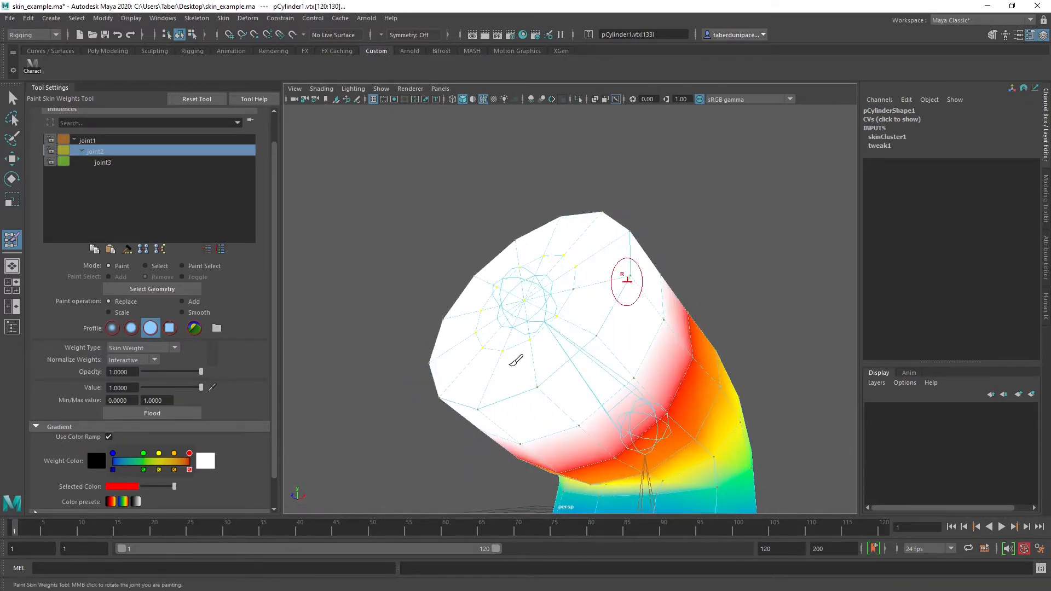
# Clear the vertex selection and reopen skinCluster1 weight painting on the whole cylinder
pyautogui.press('w')
pyautogui.click(430, 193)
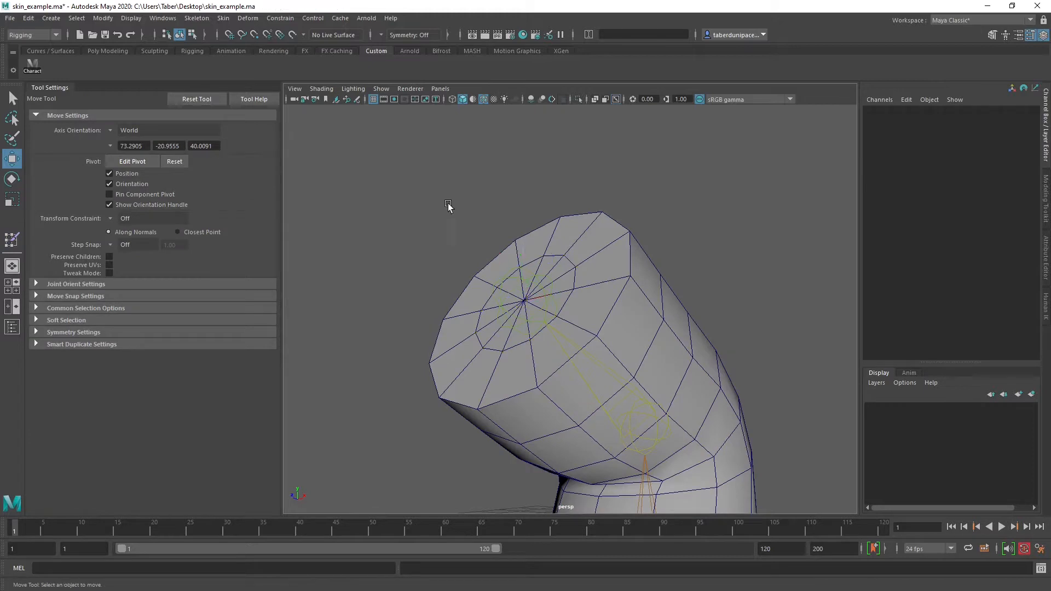
pyautogui.rightClick(623, 239)
pyautogui.click(624, 246)
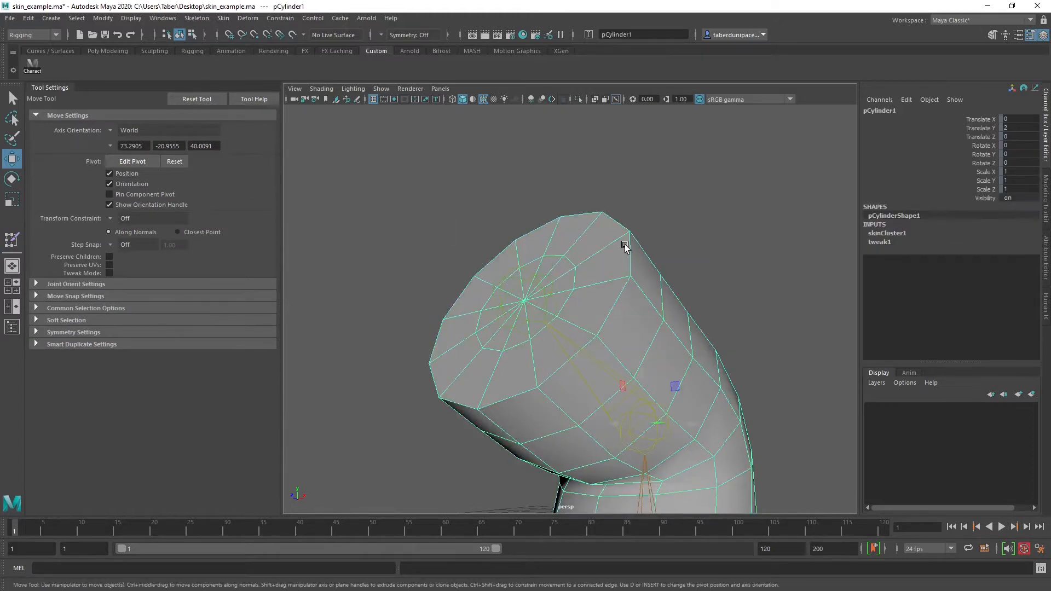
pyautogui.rightClick(625, 244)
pyautogui.moveTo(626, 429)
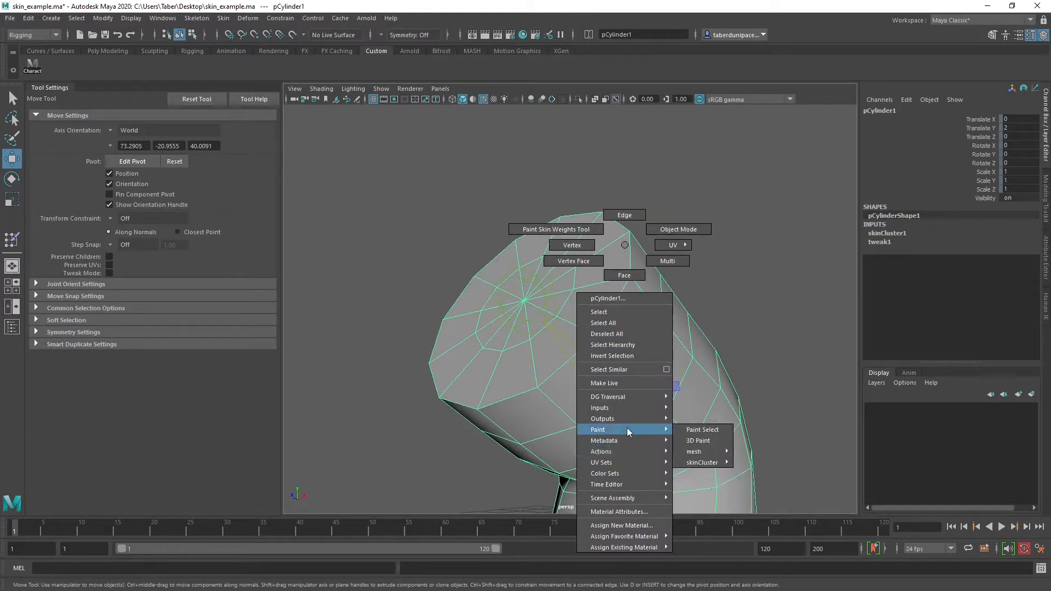
pyautogui.moveTo(705, 464)
pyautogui.click(779, 462)
# Compare the weights of joint1, joint2 and joint3 across the bent cylinder
pyautogui.moveTo(704, 298)
pyautogui.keyDown('alt'); pyautogui.mouseDown()
pyautogui.moveTo(739, 382)
pyautogui.moveTo(646, 296)
pyautogui.moveTo(748, 328)
pyautogui.moveTo(593, 323)
pyautogui.moveTo(678, 328)
pyautogui.mouseUp(); pyautogui.keyUp('alt')
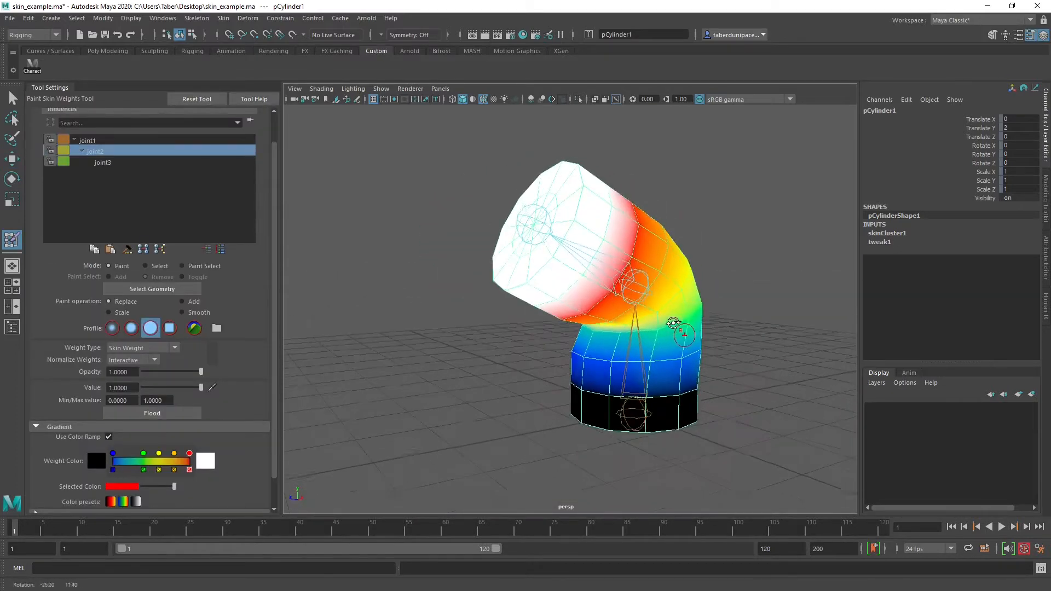
pyautogui.keyDown('alt'); pyautogui.moveTo(671, 299); pyautogui.dragTo(661, 349, button='middle'); pyautogui.keyUp('alt')
pyautogui.moveTo(536, 355)
pyautogui.keyDown('alt'); pyautogui.mouseDown(button='right')
pyautogui.moveTo(658, 362)
pyautogui.moveTo(550, 358)
pyautogui.mouseUp(button='right'); pyautogui.keyUp('alt')
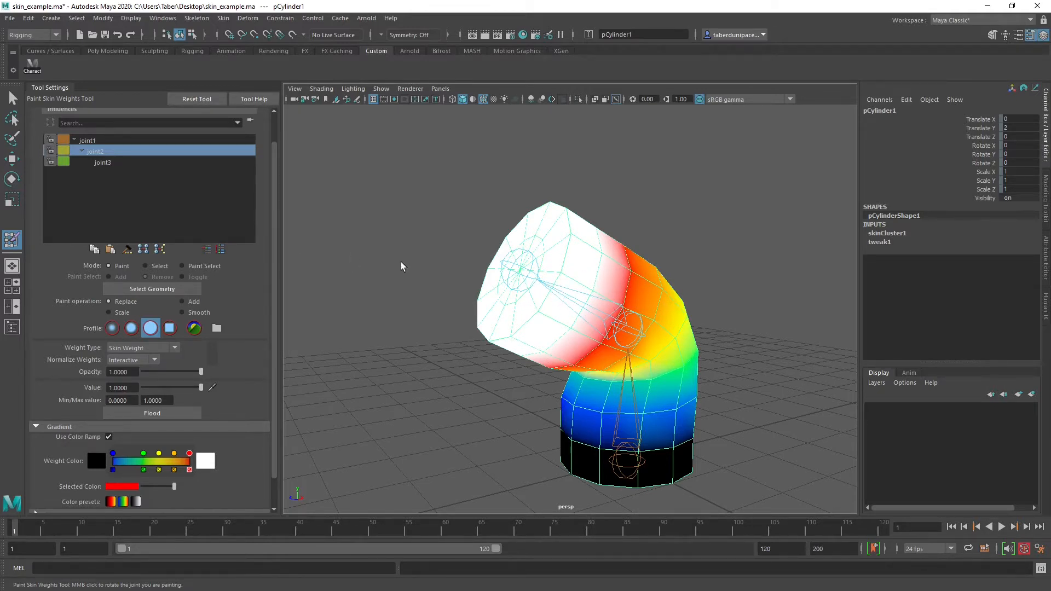
pyautogui.scroll(3, 401, 262)
pyautogui.scroll(-2, 413, 265)
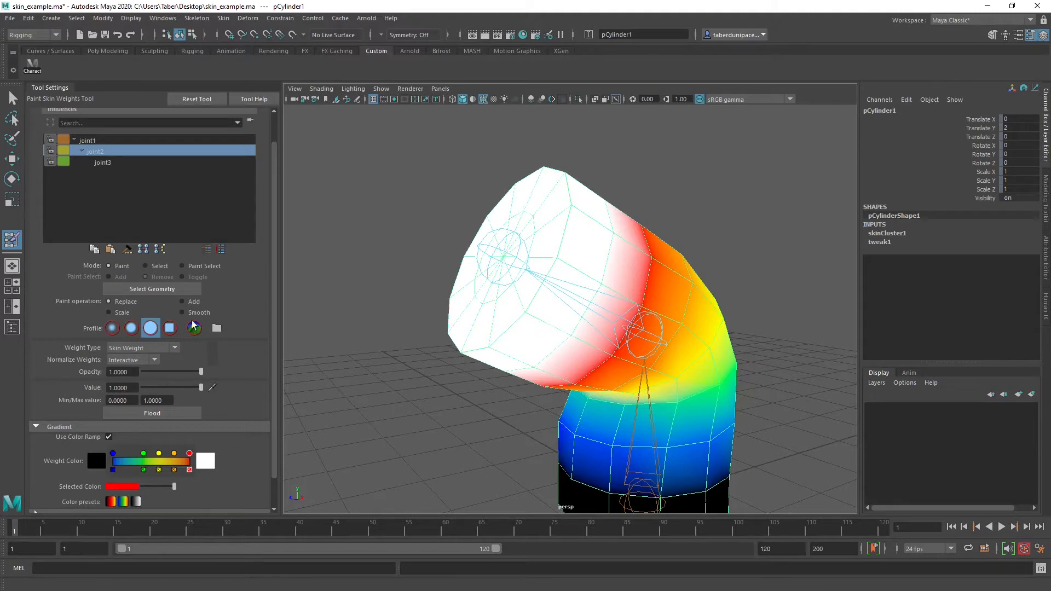
pyautogui.click(103, 140)
pyautogui.click(107, 151)
pyautogui.click(114, 160)
pyautogui.click(111, 151)
pyautogui.click(108, 140)
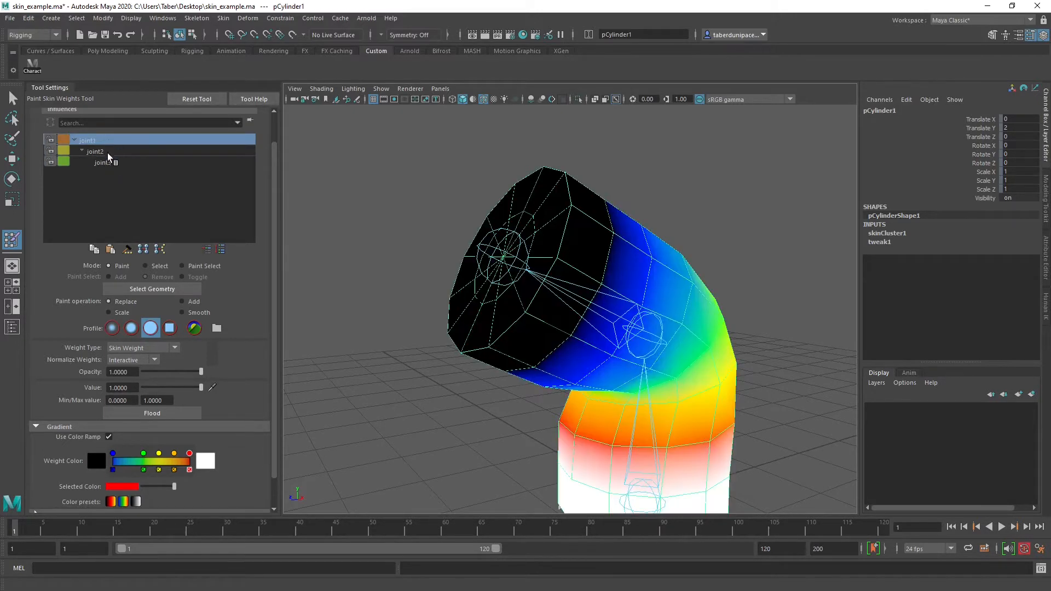
pyautogui.click(109, 152)
pyautogui.click(114, 162)
pyautogui.click(107, 151)
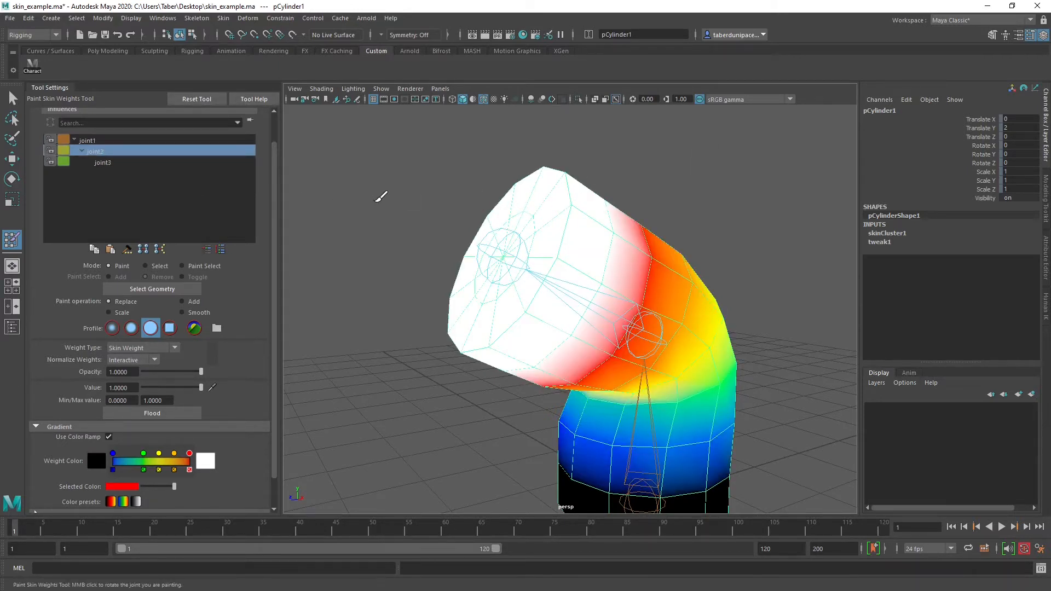
# Paint a faint joint1 weight of 0.0194 onto a spot on the upper arm near the end cap
pyautogui.click(104, 140)
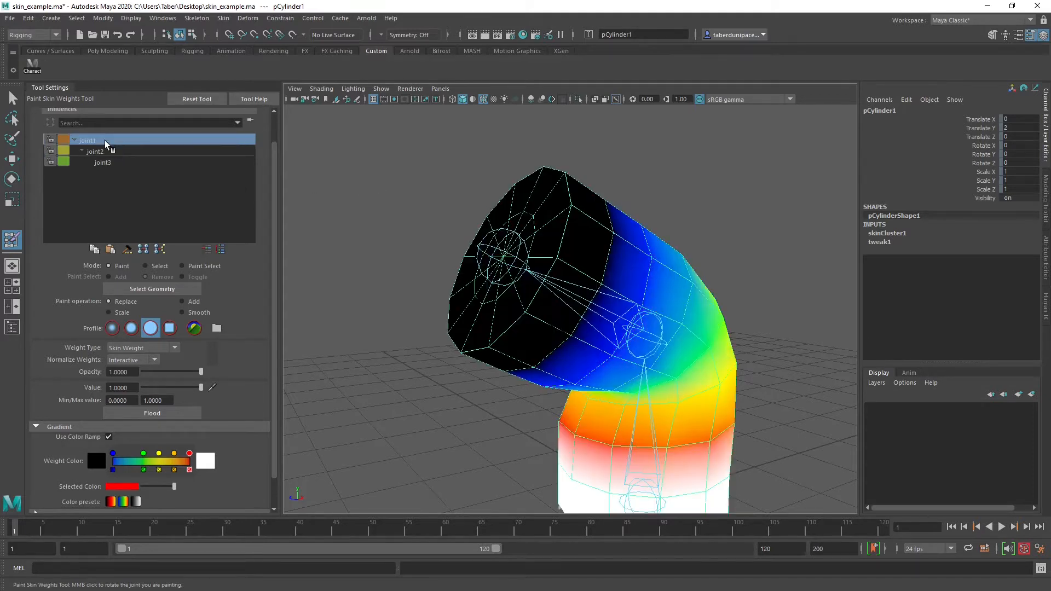
pyautogui.click(145, 387)
pyautogui.moveTo(571, 204); pyautogui.dragTo(539, 252)
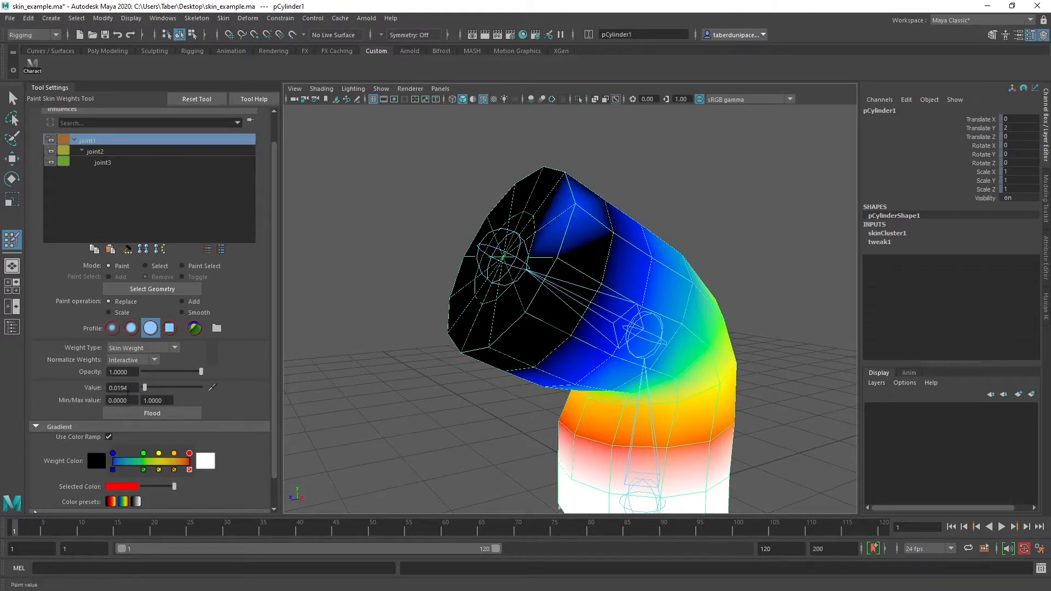
pyautogui.moveTo(519, 269)
pyautogui.keyDown('alt'); pyautogui.mouseDown()
pyautogui.moveTo(535, 283)
pyautogui.moveTo(527, 270)
pyautogui.mouseUp(); pyautogui.keyUp('alt')
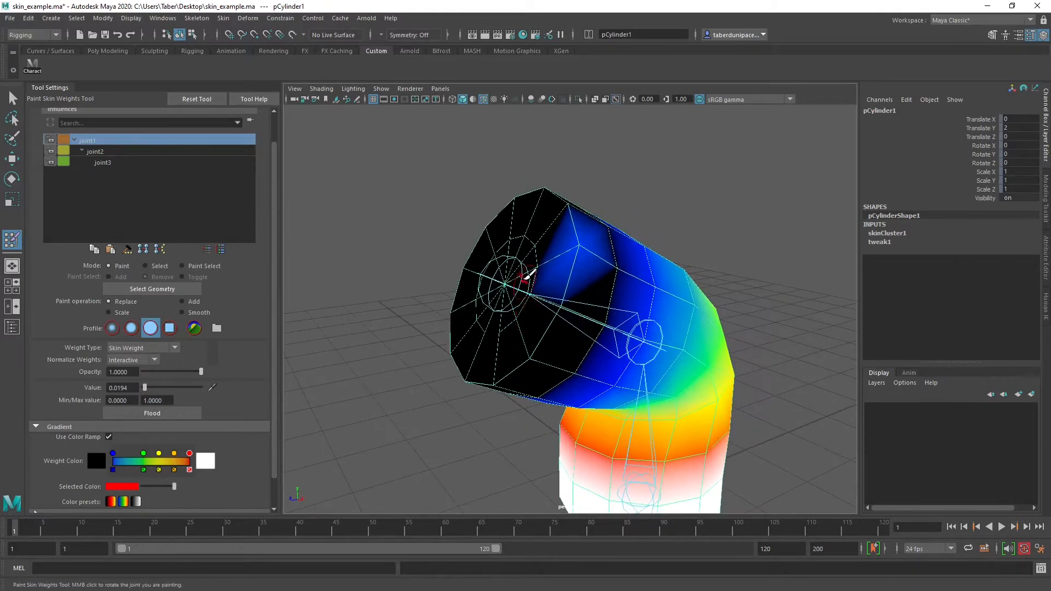
# Paint joint3 at value 0.0194 on the same upper arm vertex, and replace that weight with 0
pyautogui.click(114, 159)
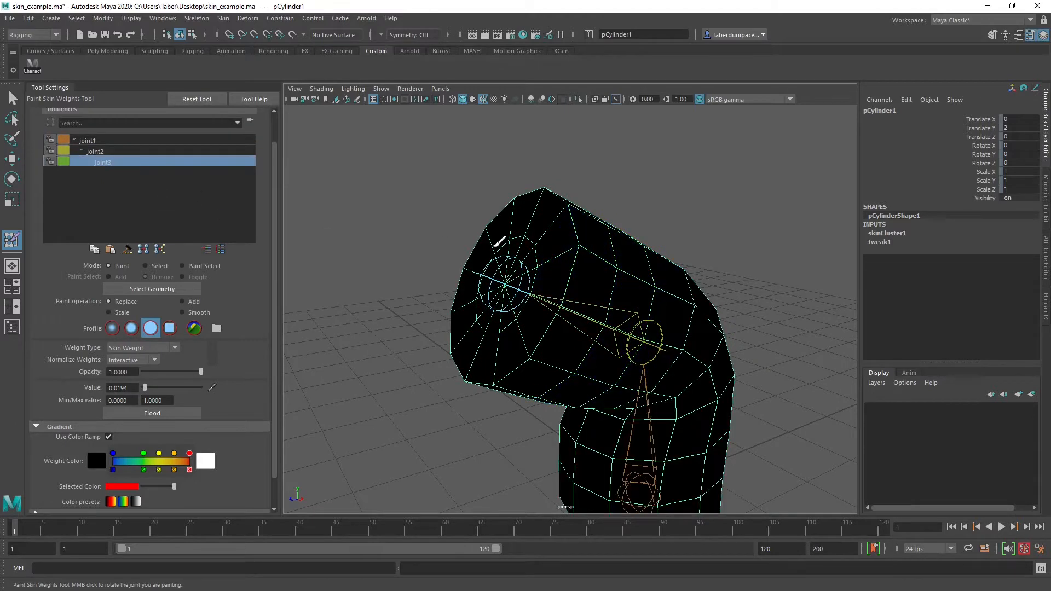
pyautogui.click(577, 244)
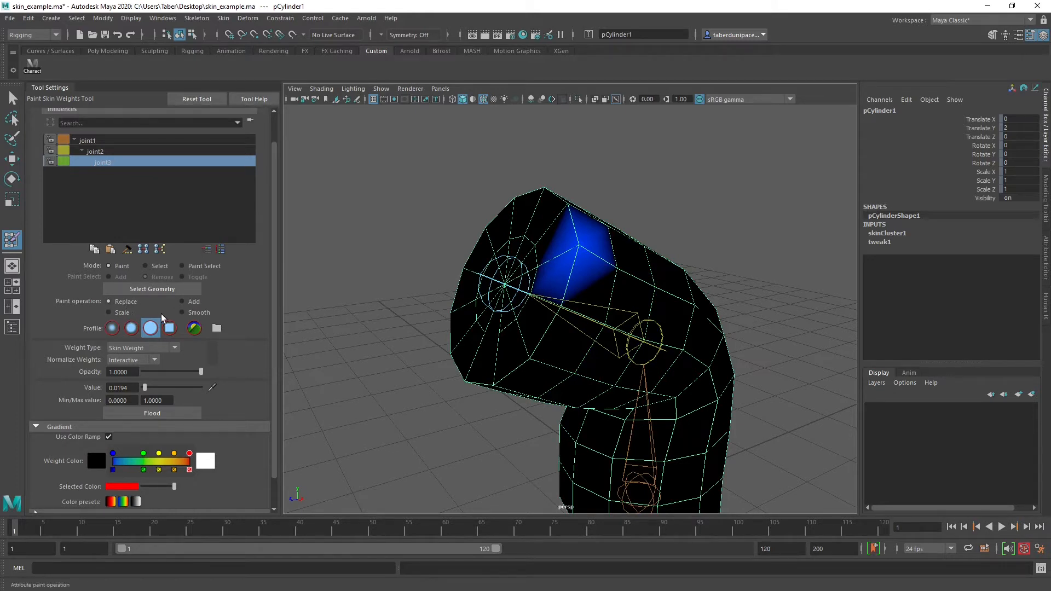
pyautogui.moveTo(144, 387); pyautogui.dragTo(134, 388)
pyautogui.click(580, 240)
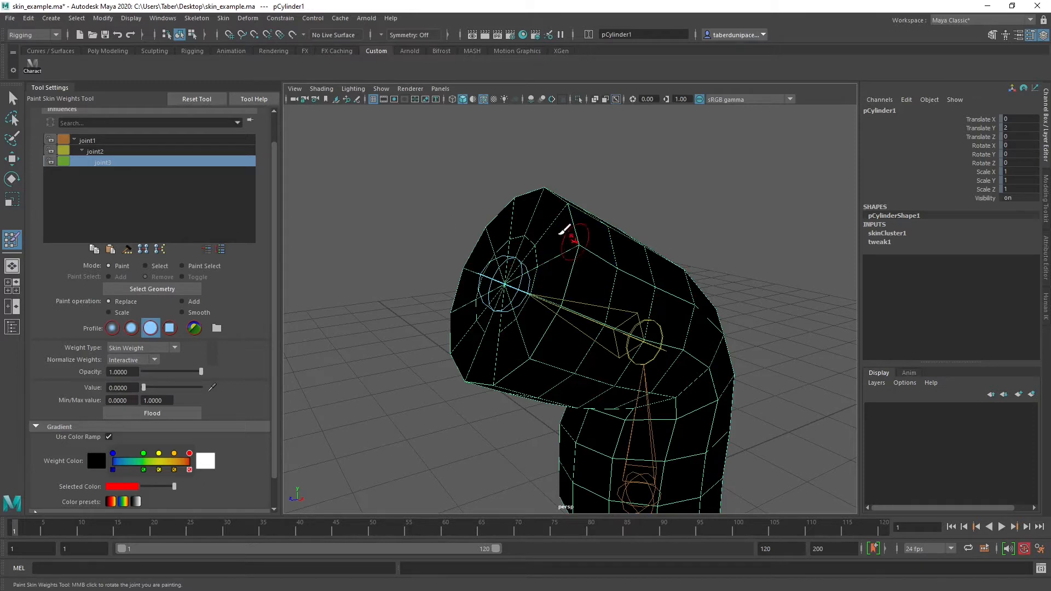
# Check joint2's weights and replace joint1's stray weight on the upper arm vertex with 0
pyautogui.click(123, 151)
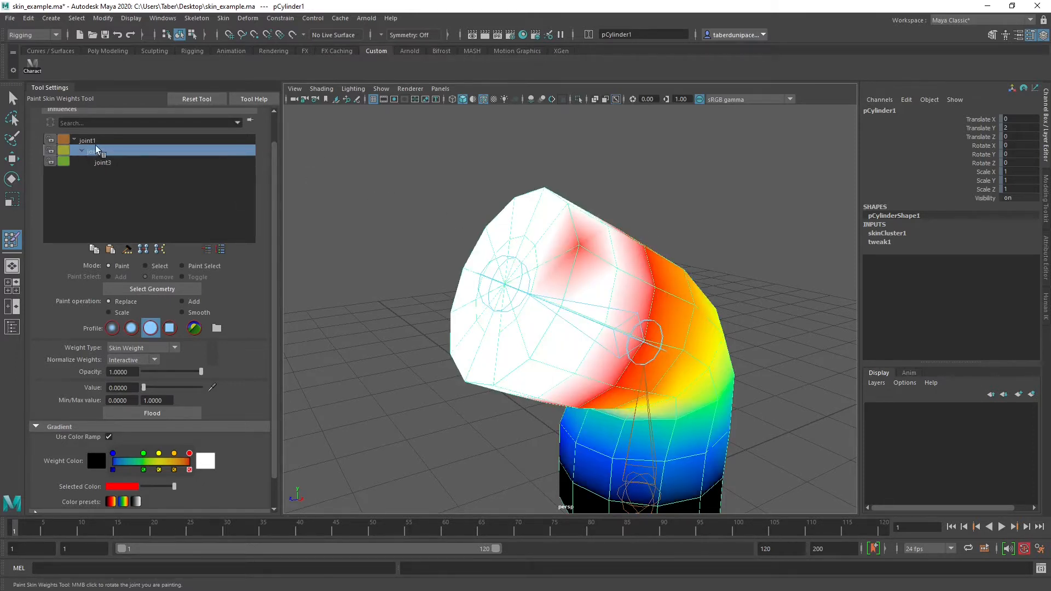
pyautogui.click(95, 139)
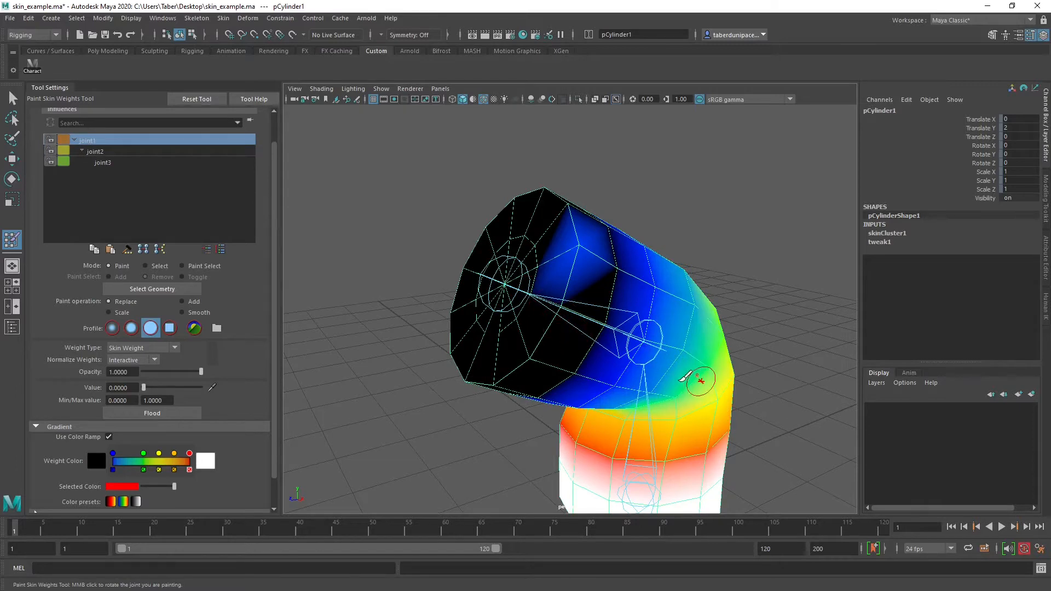
pyautogui.click(575, 238)
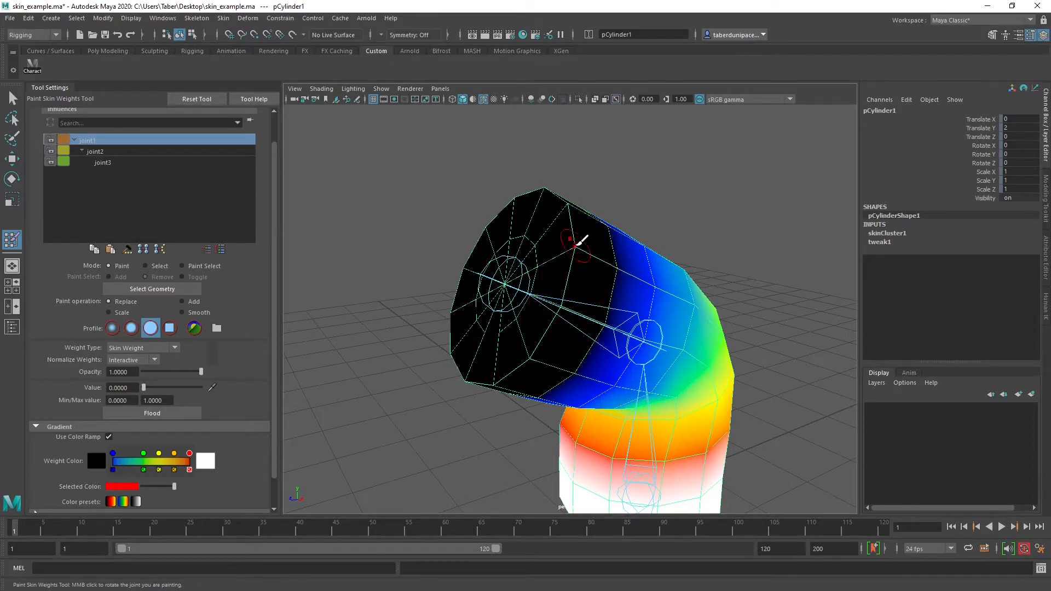
# Check the skin weights of joint3 and joint2 across the bent cylinder
pyautogui.click(103, 163)
pyautogui.click(104, 151)
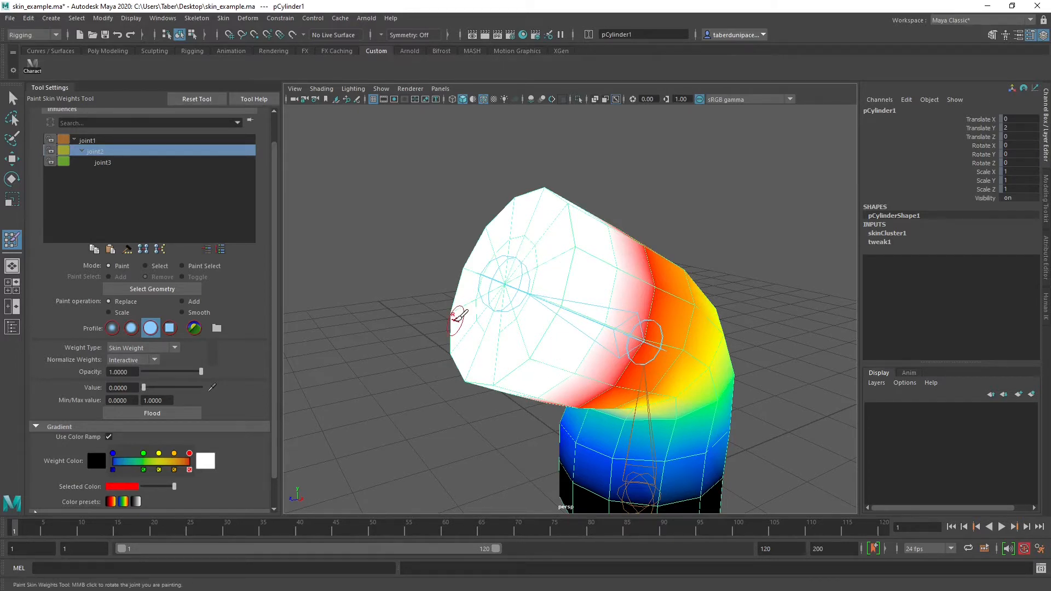
pyautogui.scroll(-3, 453, 206)
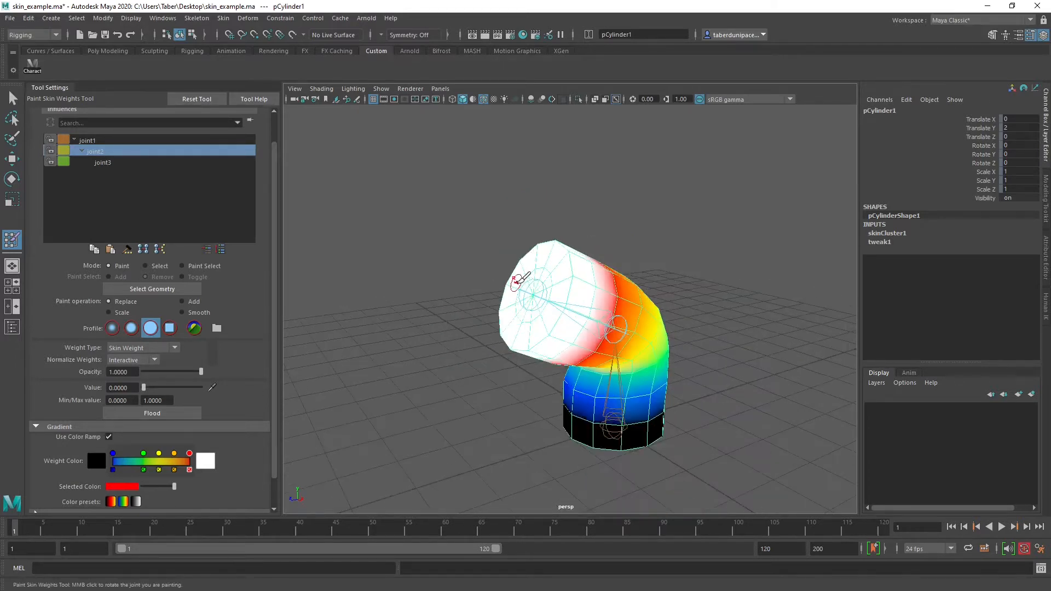
# Leave weight painting, rotate joint2 to test the bend's deformation, and undo that rotation
pyautogui.press('w')
pyautogui.click(670, 290)
pyautogui.keyDown('alt'); pyautogui.moveTo(670, 287); pyautogui.dragTo(629, 281); pyautogui.keyUp('alt')
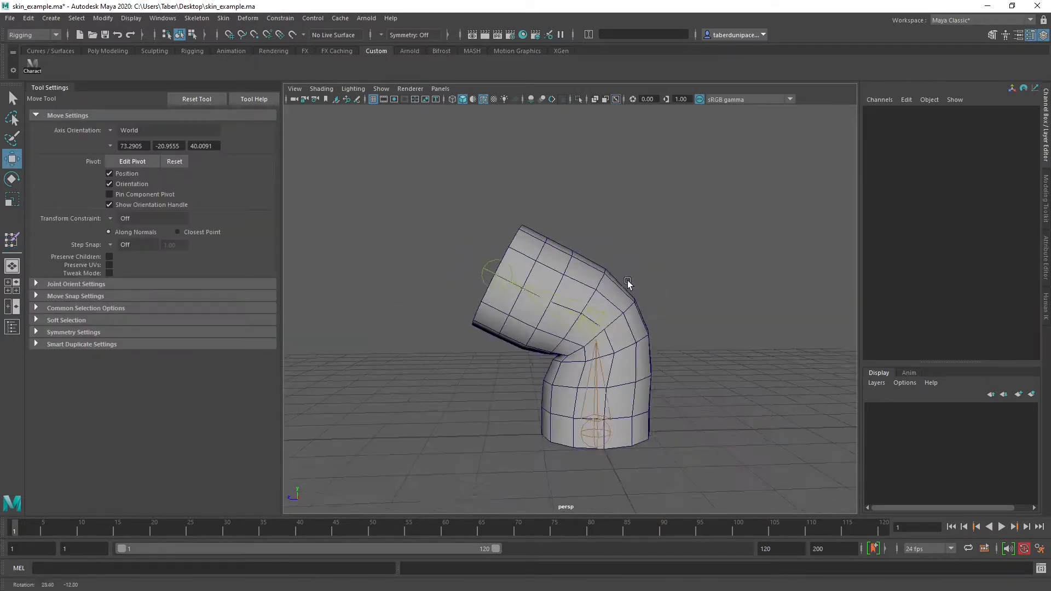
pyautogui.click(606, 318)
pyautogui.scroll(2, 615, 324)
pyautogui.keyDown('alt'); pyautogui.moveTo(616, 324); pyautogui.dragTo(661, 326); pyautogui.keyUp('alt')
pyautogui.scroll(-2, 615, 290)
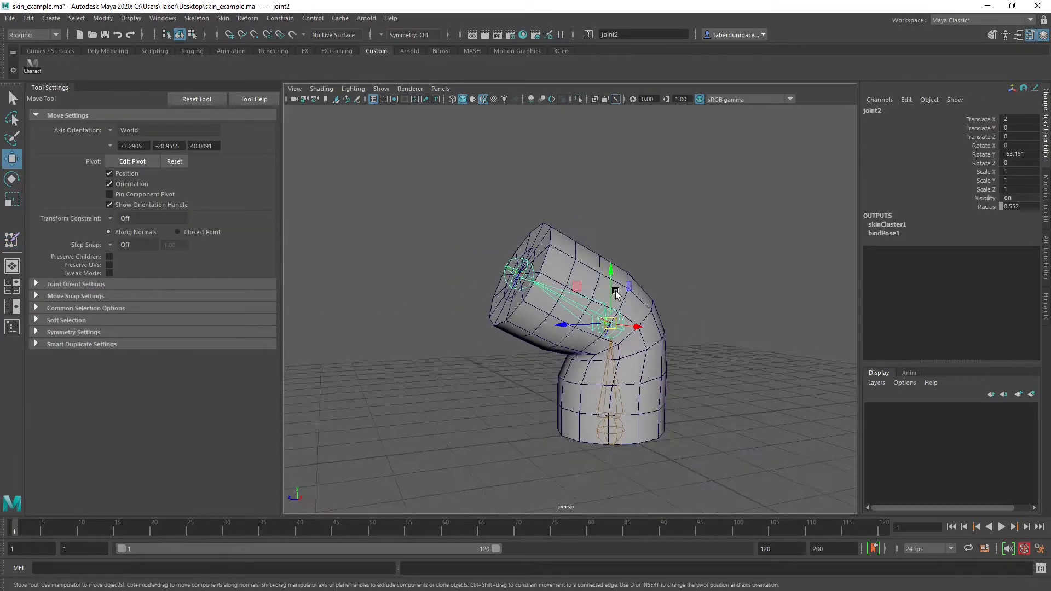
pyautogui.press('e')
pyautogui.moveTo(584, 283); pyautogui.dragTo(640, 289)
pyautogui.hotkey('ctrl', 'z')
pyautogui.click(681, 238)
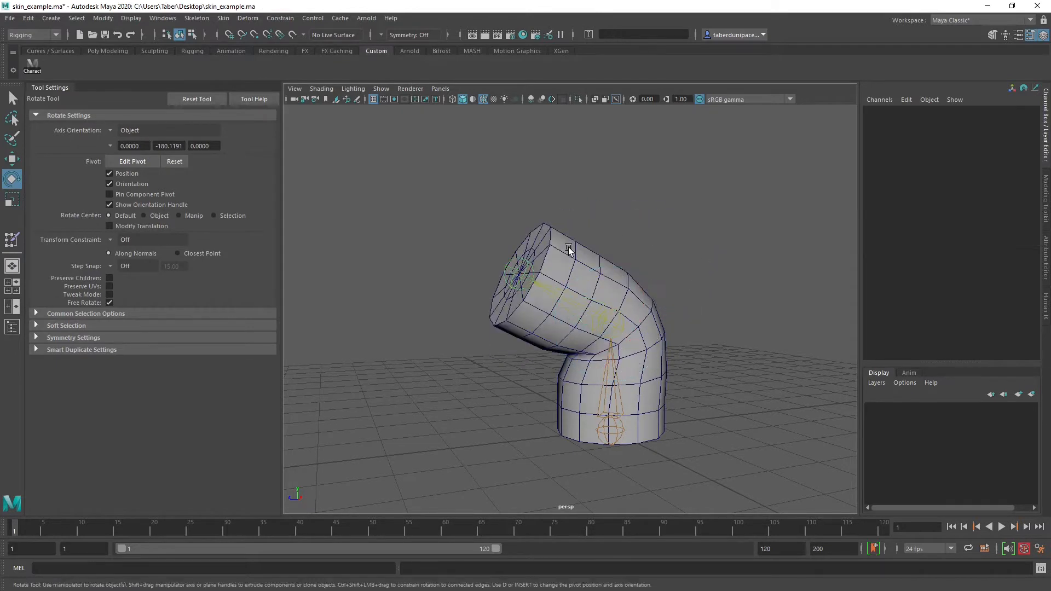
# Select the cylinder and reopen skin weight painting for skinCluster1
pyautogui.click(567, 249)
pyautogui.moveTo(627, 195); pyautogui.dragTo(634, 278, button='right')
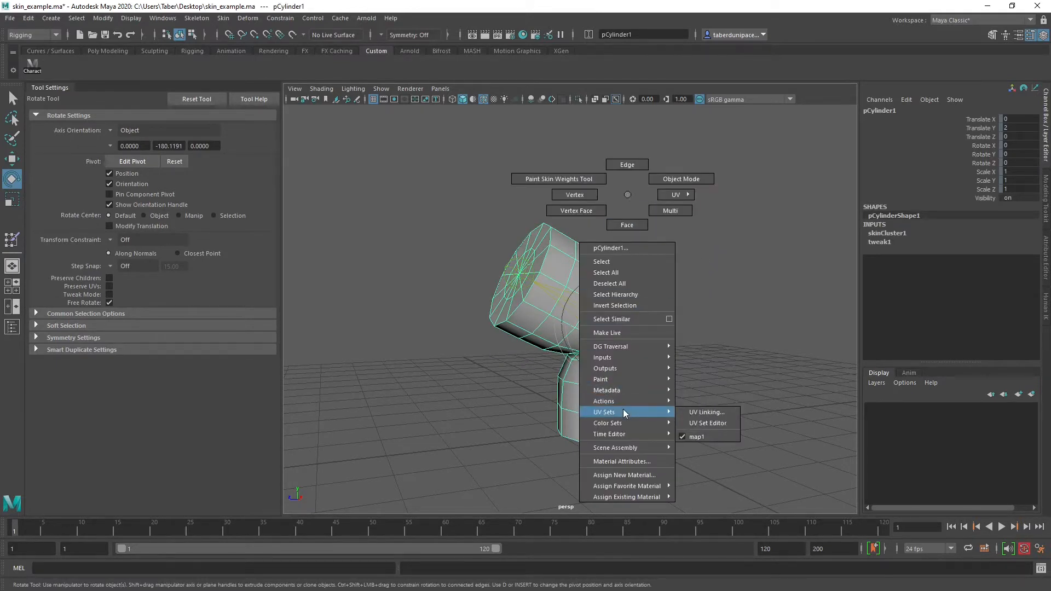
pyautogui.moveTo(627, 381)
pyautogui.moveTo(706, 413)
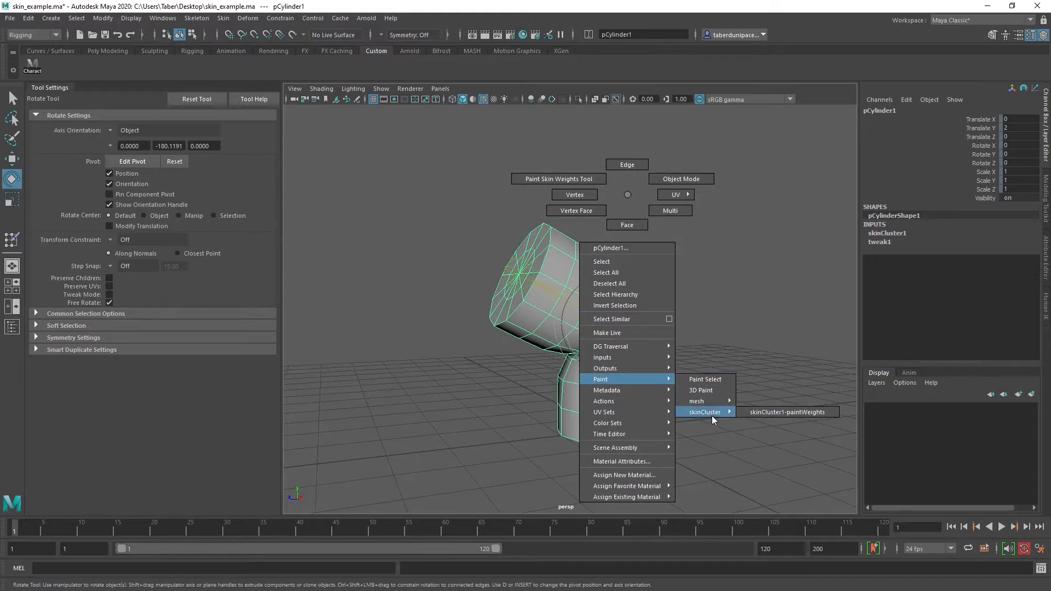
pyautogui.click(775, 415)
# Compare the weights of joint3, joint1 and joint2 on the bent cylinder, and choose the softer round brush profile
pyautogui.scroll(3, 729, 385)
pyautogui.scroll(-1, 729, 385)
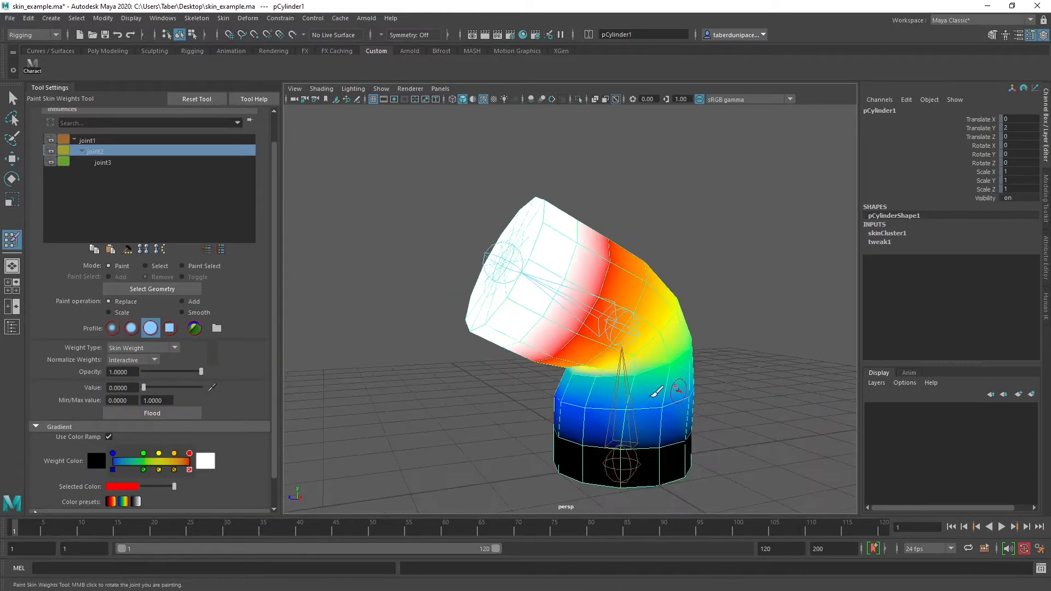
pyautogui.keyDown('alt'); pyautogui.moveTo(655, 393); pyautogui.dragTo(691, 400); pyautogui.keyUp('alt')
pyautogui.keyDown('alt'); pyautogui.moveTo(679, 386); pyautogui.dragTo(647, 346, button='middle'); pyautogui.keyUp('alt')
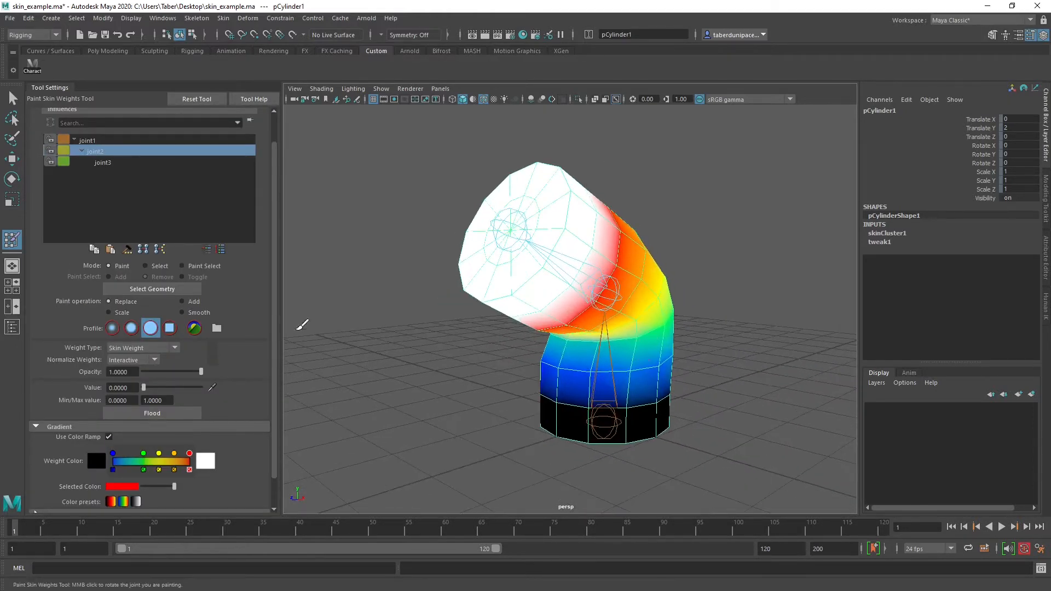
pyautogui.scroll(-2, 202, 361)
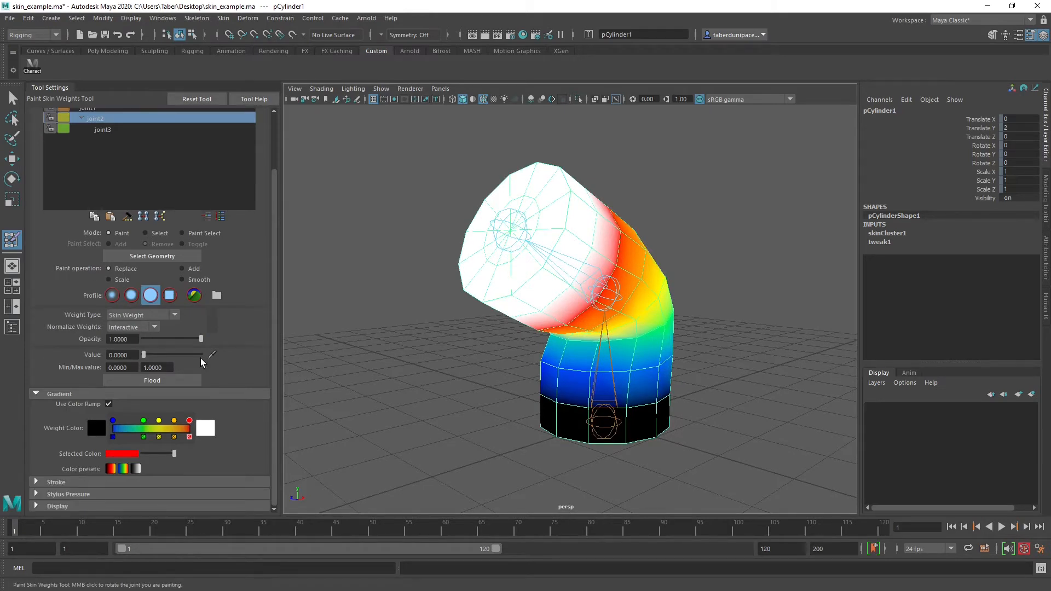
pyautogui.scroll(3, 202, 362)
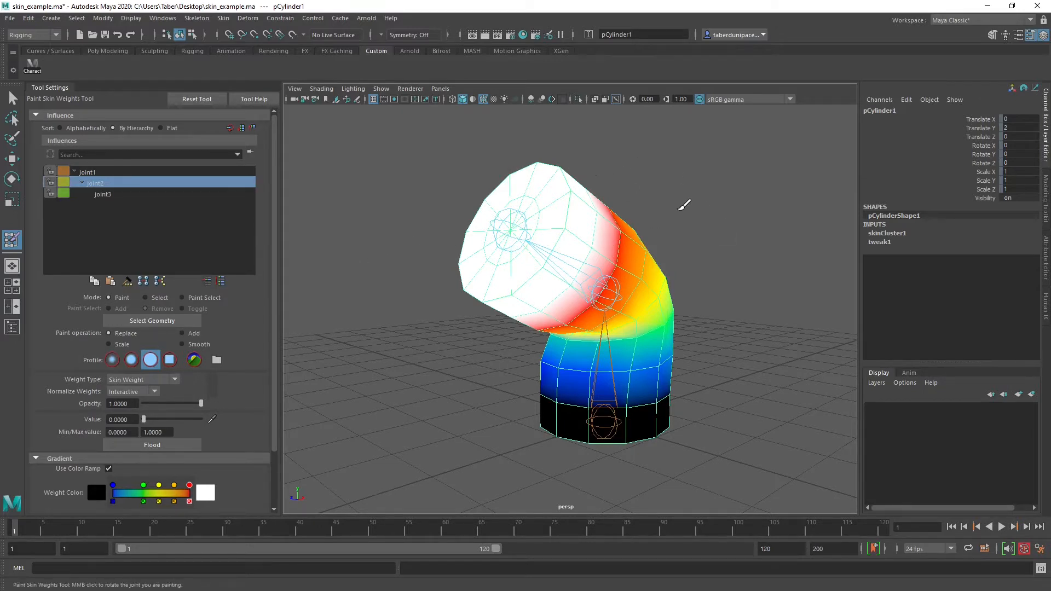
pyautogui.scroll(2, 680, 206)
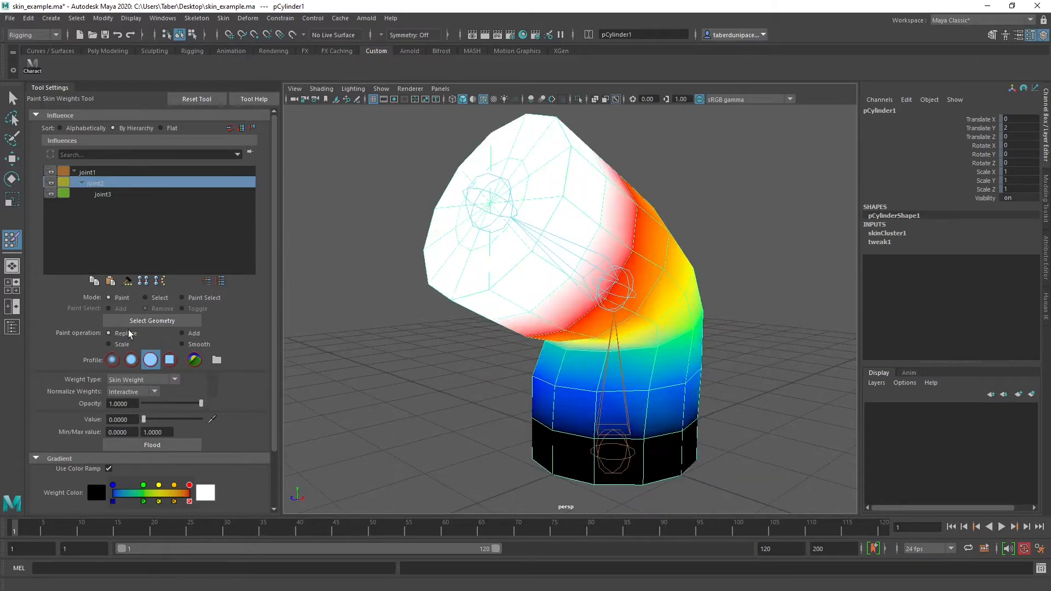
pyautogui.click(119, 194)
pyautogui.click(109, 172)
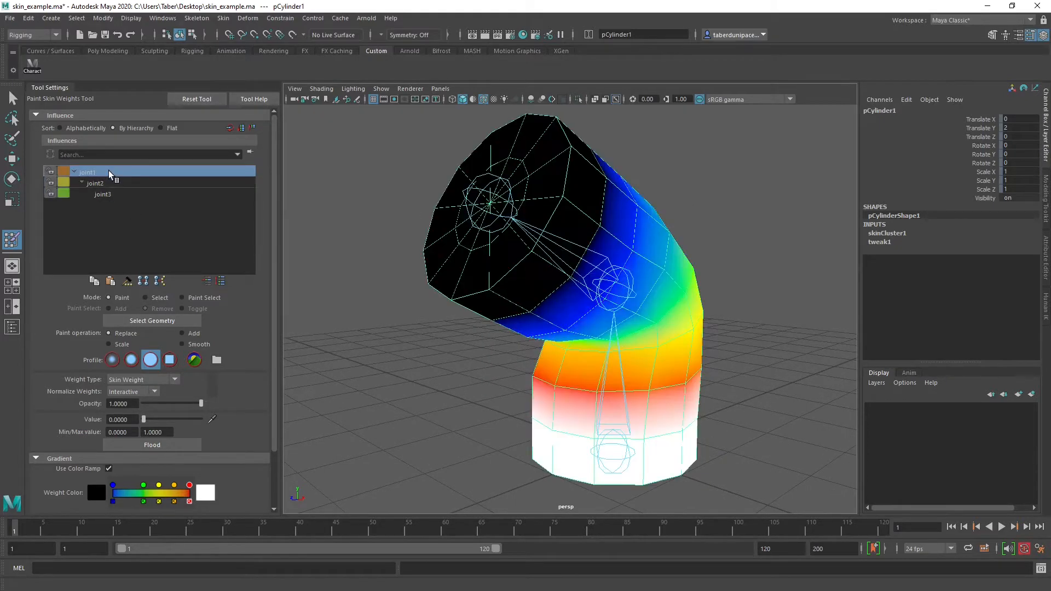
pyautogui.click(114, 186)
pyautogui.click(114, 195)
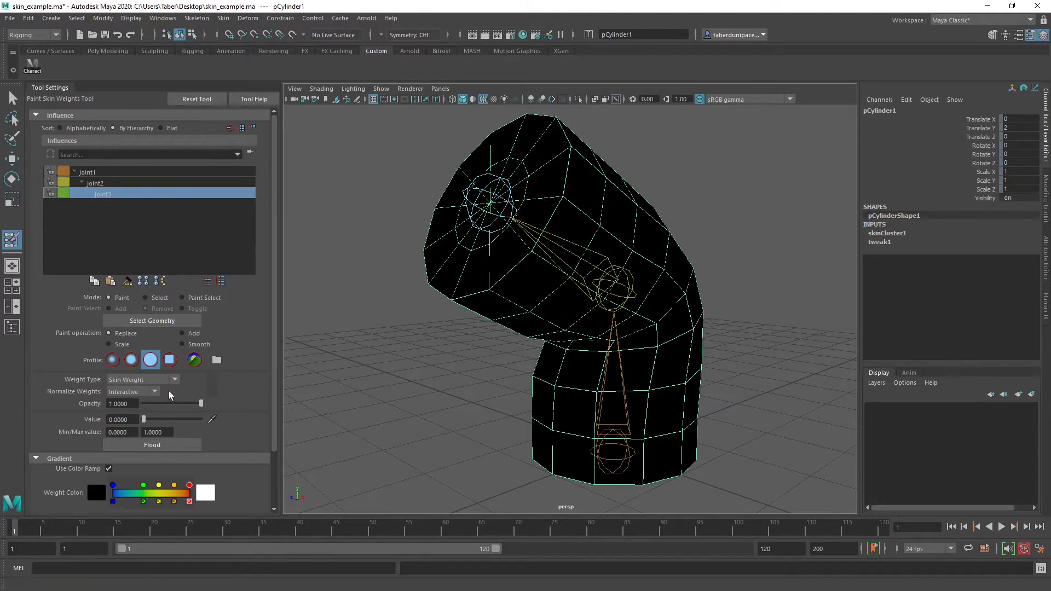
pyautogui.click(131, 361)
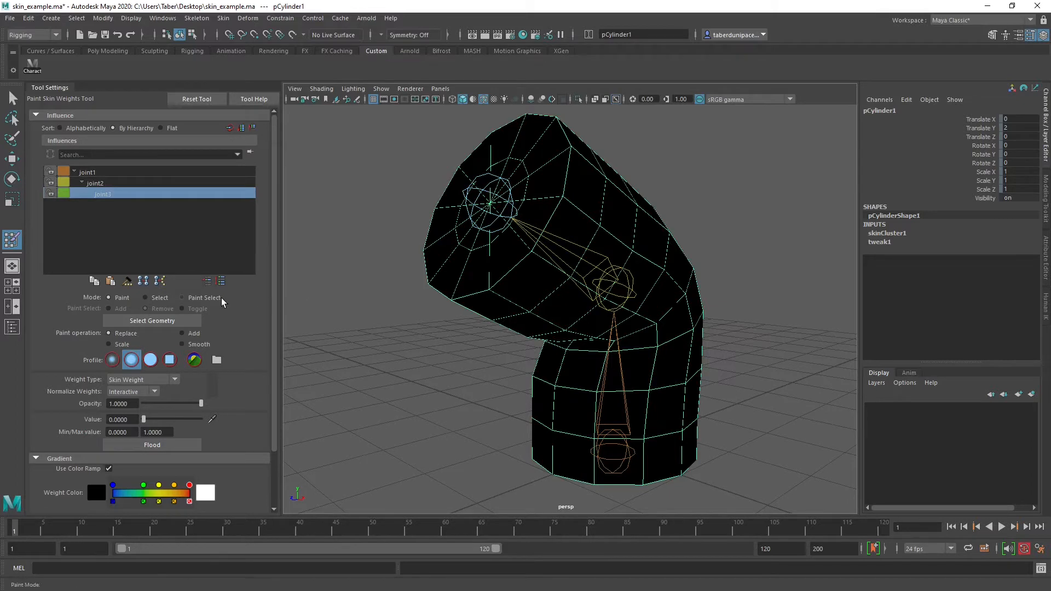
# Leave weight painting, select joint2 and return the skeleton to its bind pose
pyautogui.press('w')
pyautogui.click(366, 192)
pyautogui.scroll(-5, 544, 267)
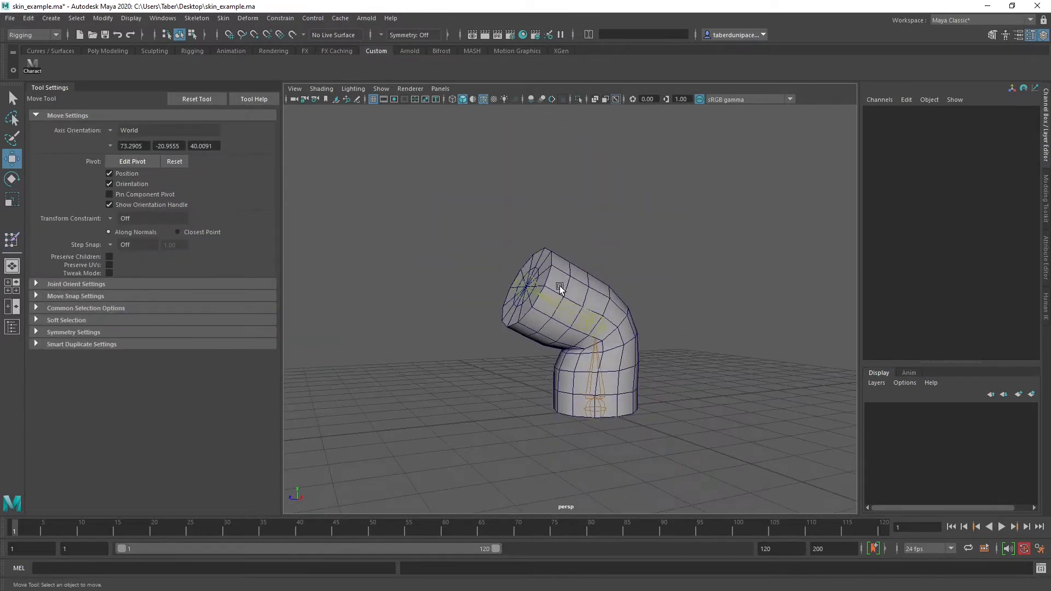
pyautogui.click(525, 286)
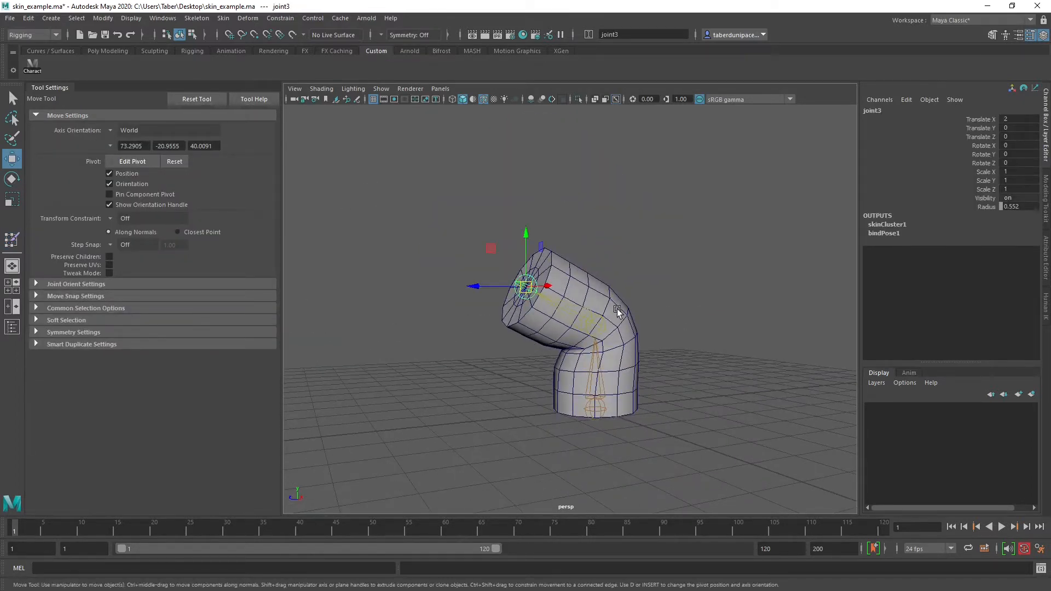
pyautogui.click(596, 326)
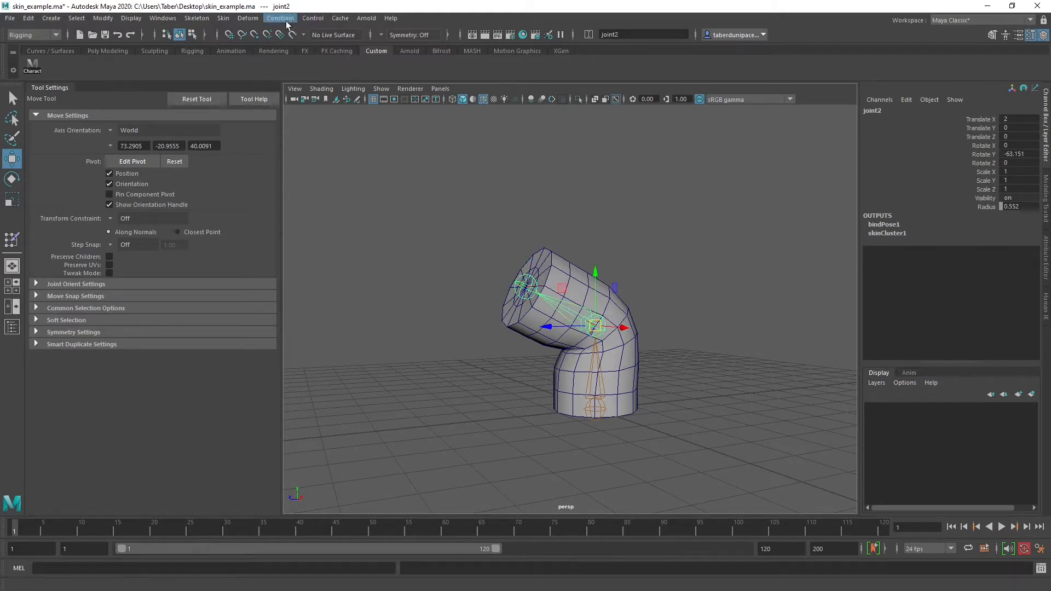
pyautogui.click(222, 18)
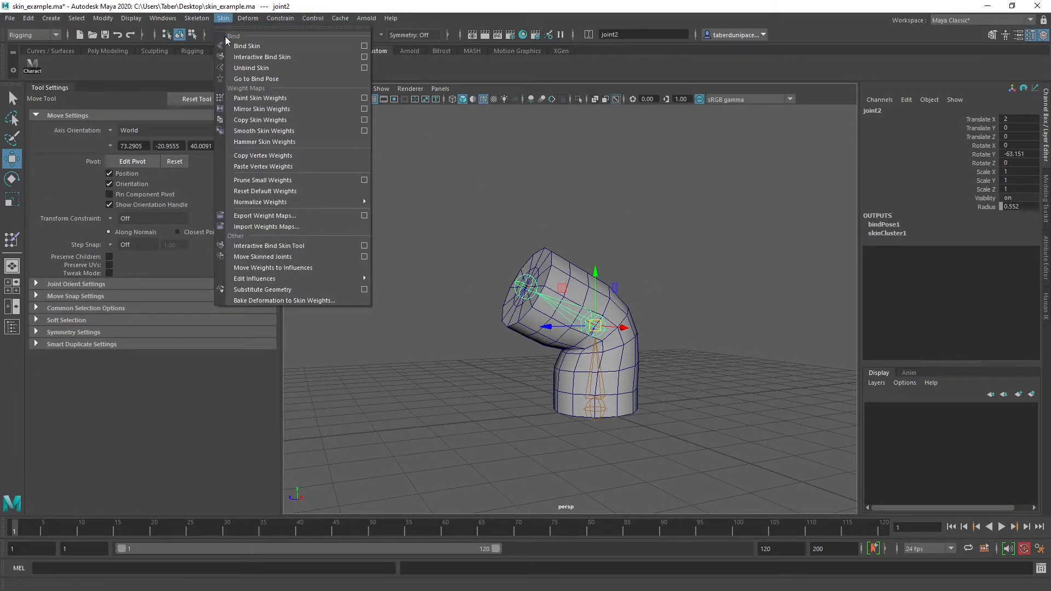
pyautogui.click(249, 78)
# Inspect the straightened cylinder from several angles and select its middle joint, joint2
pyautogui.click(482, 226)
pyautogui.keyDown('alt'); pyautogui.moveTo(591, 253); pyautogui.dragTo(596, 308); pyautogui.keyUp('alt')
pyautogui.keyDown('alt'); pyautogui.moveTo(596, 308); pyautogui.dragTo(766, 327, button='right'); pyautogui.keyUp('alt')
pyautogui.keyDown('alt'); pyautogui.moveTo(766, 327); pyautogui.dragTo(674, 323, button='middle'); pyautogui.keyUp('alt')
pyautogui.keyDown('alt'); pyautogui.moveTo(674, 323); pyautogui.dragTo(550, 318, button='right'); pyautogui.keyUp('alt')
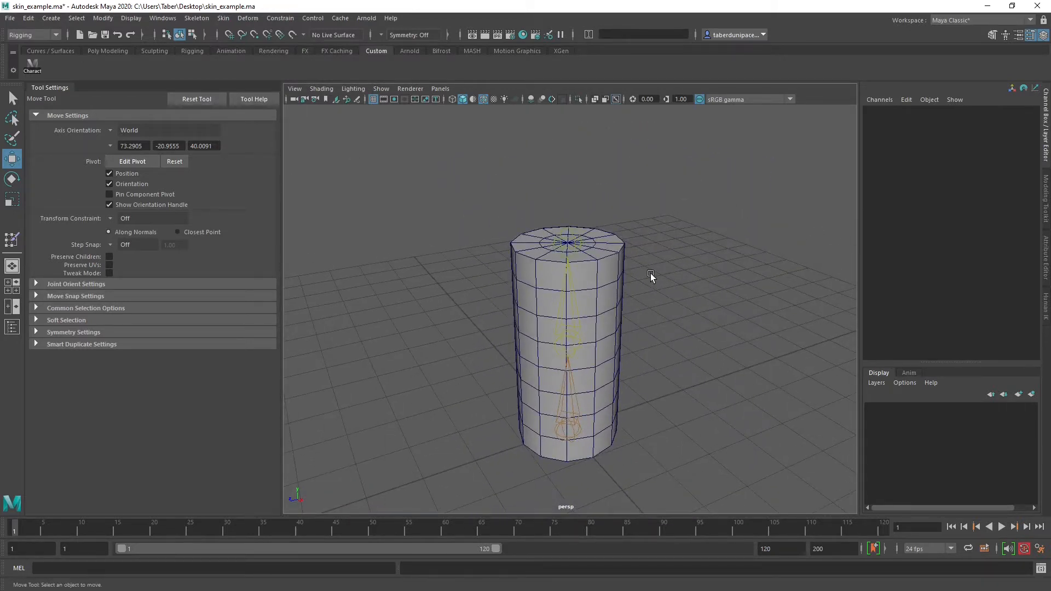
pyautogui.click(571, 339)
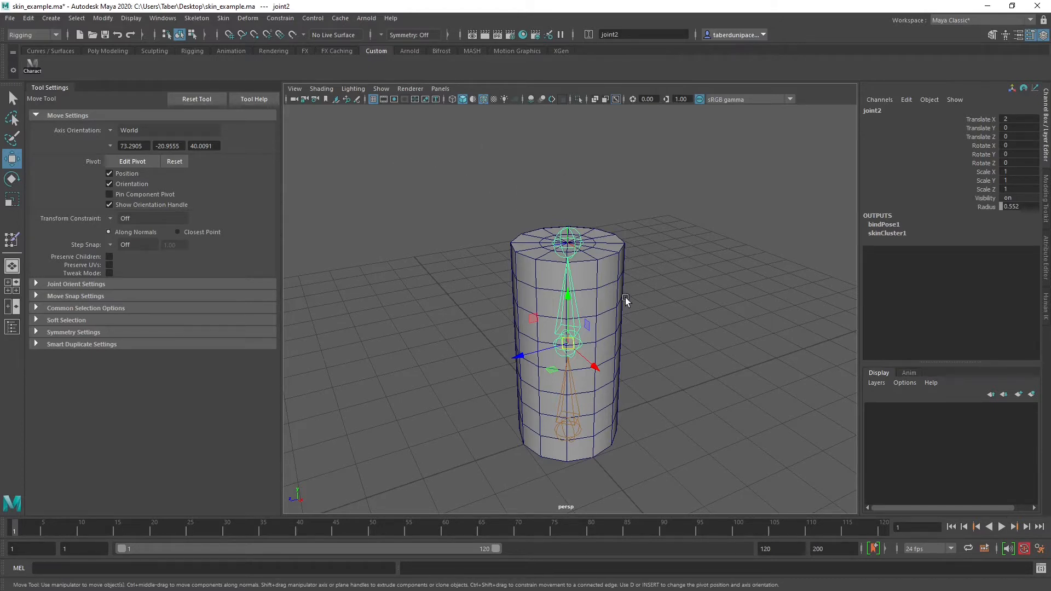
# Select the cylinder's top joint, joint3, and clear the selection
pyautogui.click(683, 230)
pyautogui.click(567, 234)
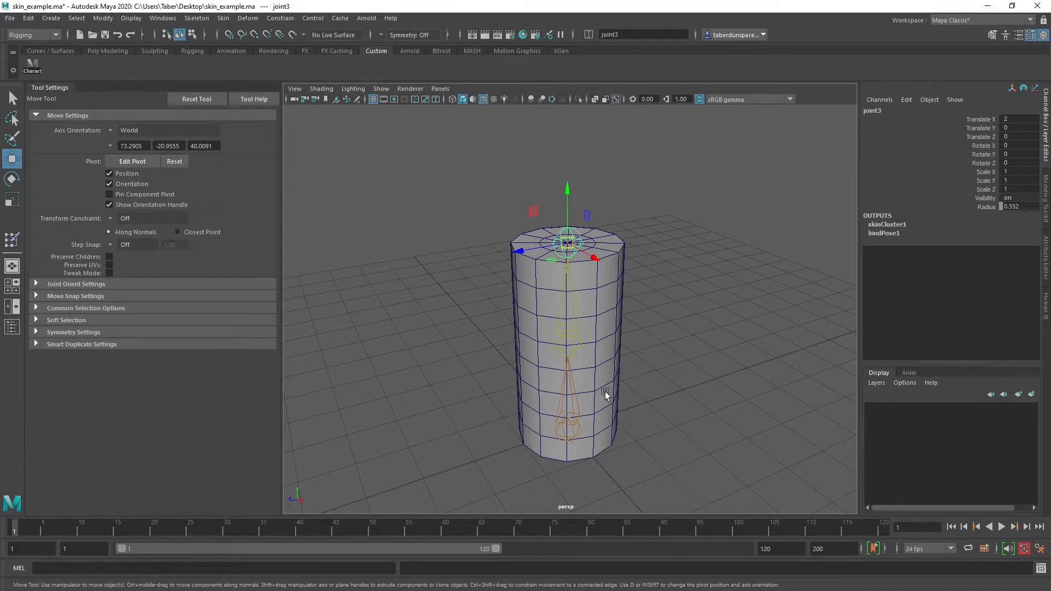
pyautogui.click(671, 213)
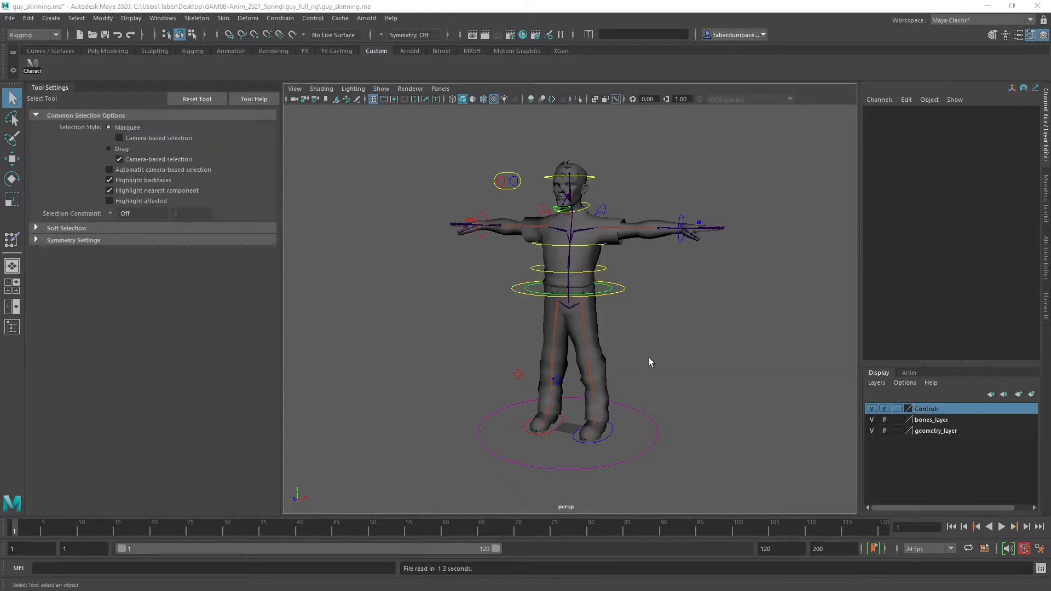
# Switch to the guy_skinning.ma scene and inspect the rigged character from several angles
pyautogui.keyDown('alt'); pyautogui.moveTo(648, 357); pyautogui.dragTo(626, 358); pyautogui.keyUp('alt')
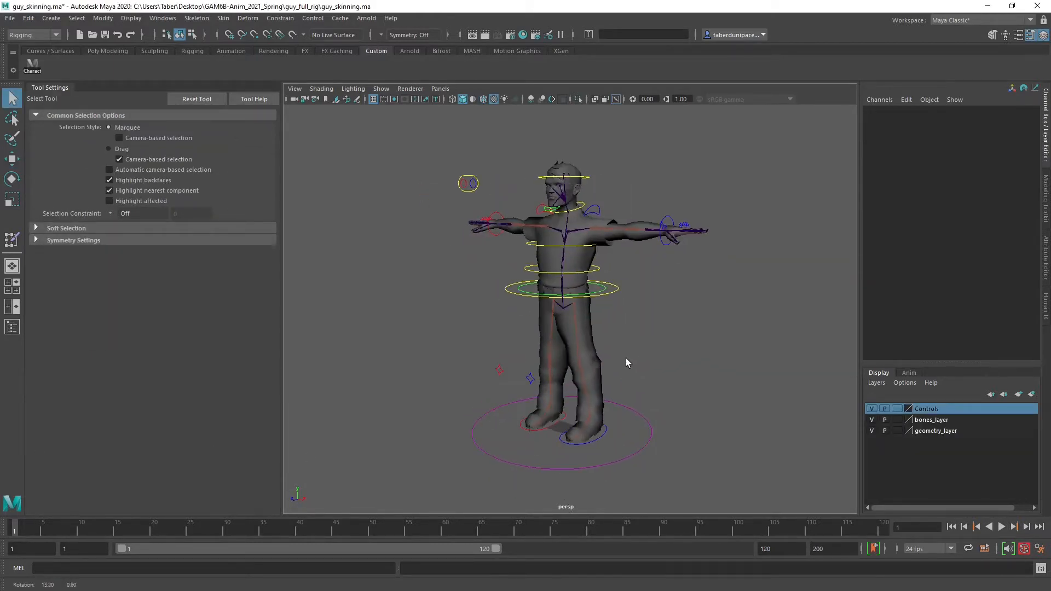
pyautogui.keyDown('alt'); pyautogui.moveTo(495, 365); pyautogui.dragTo(454, 365, button='right'); pyautogui.keyUp('alt')
pyautogui.keyDown('alt'); pyautogui.moveTo(484, 363); pyautogui.dragTo(516, 366); pyautogui.keyUp('alt')
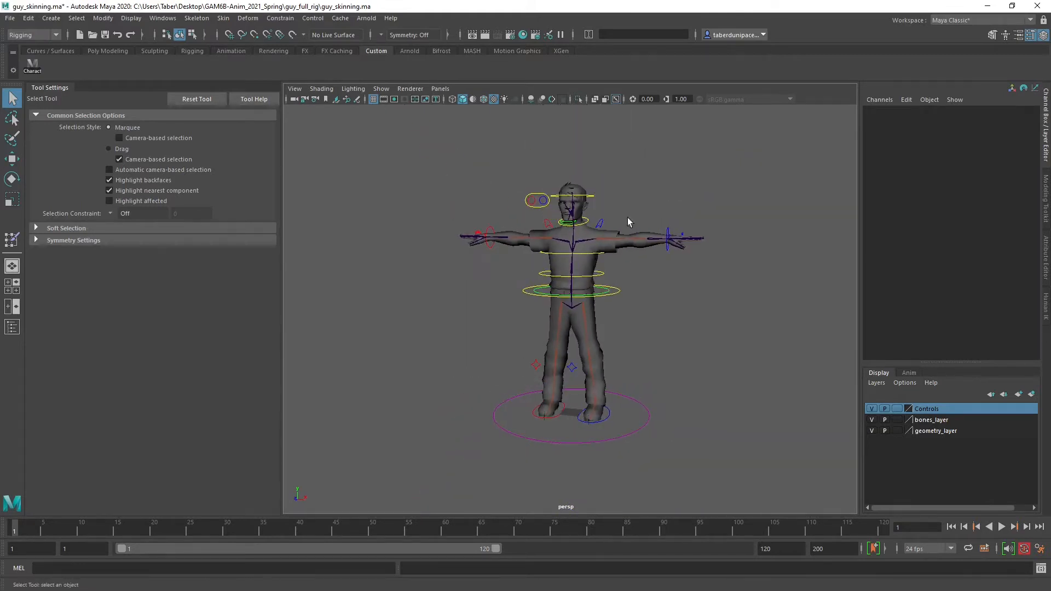
pyautogui.keyDown('alt'); pyautogui.moveTo(491, 270); pyautogui.dragTo(471, 276); pyautogui.keyUp('alt')
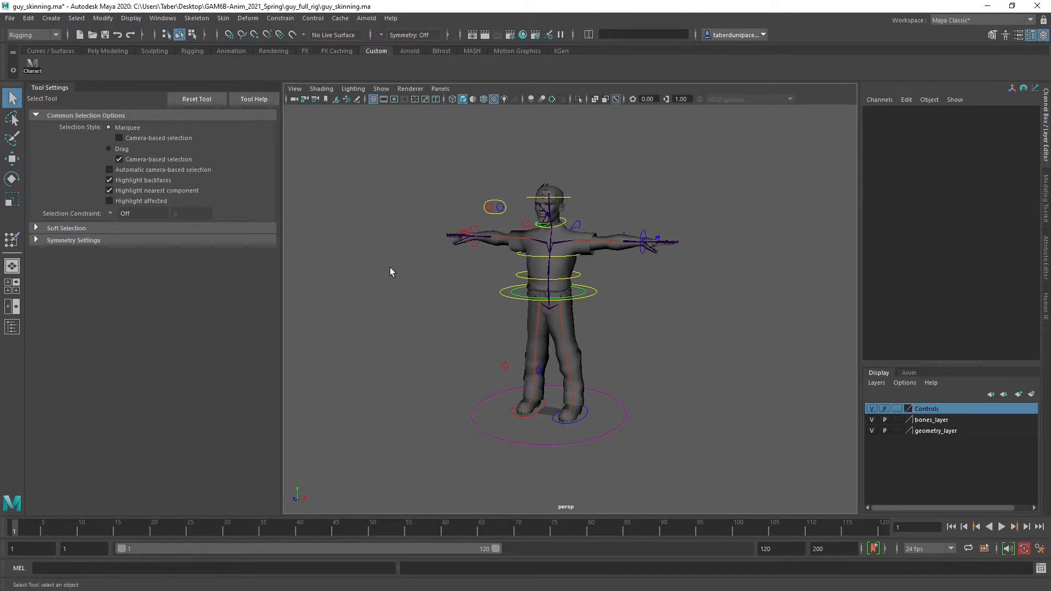
pyautogui.scroll(5, 514, 322)
pyautogui.keyDown('alt'); pyautogui.moveTo(677, 346); pyautogui.dragTo(706, 317); pyautogui.keyUp('alt')
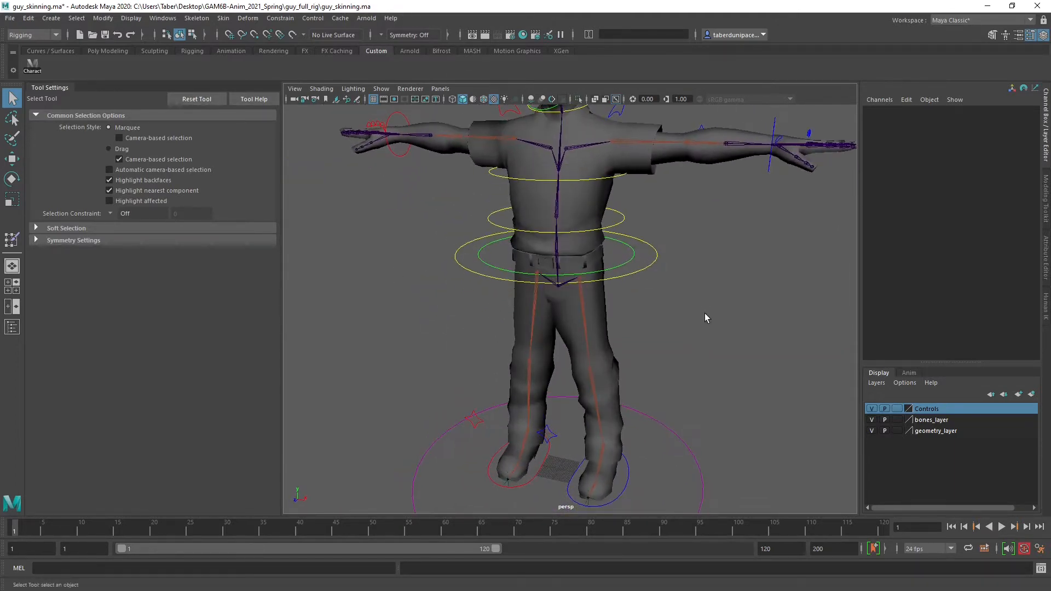
# Select Root_CTRL at the character's waist and check the contents of the Controls and bones_layer display layers by toggling their visibility
pyautogui.click(655, 256)
pyautogui.scroll(-5, 683, 304)
pyautogui.scroll(3, 682, 304)
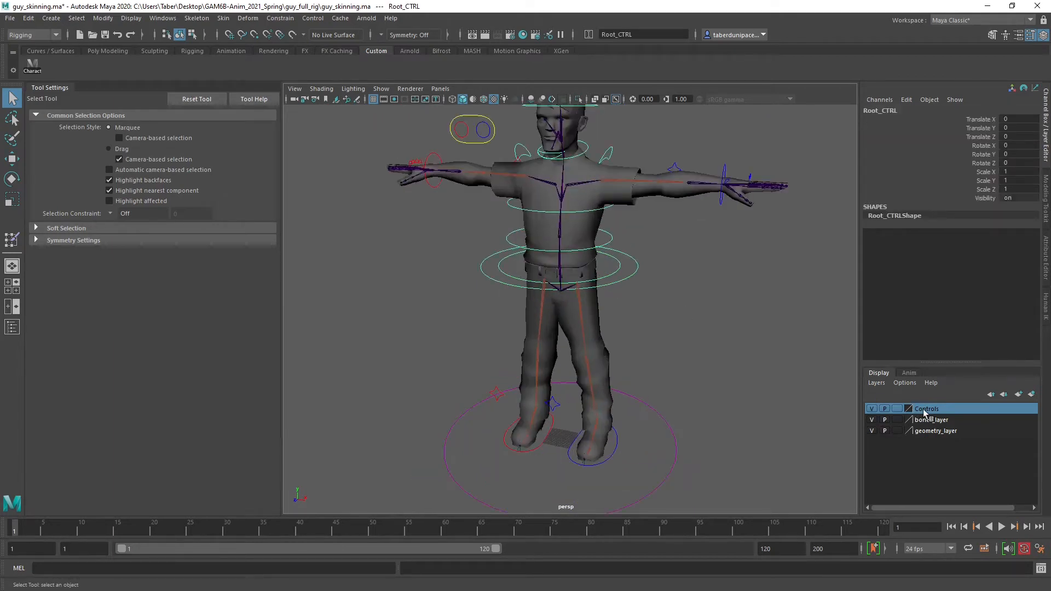
pyautogui.click(872, 409)
pyautogui.click(872, 408)
pyautogui.keyDown('alt'); pyautogui.moveTo(601, 256); pyautogui.dragTo(624, 245); pyautogui.keyUp('alt')
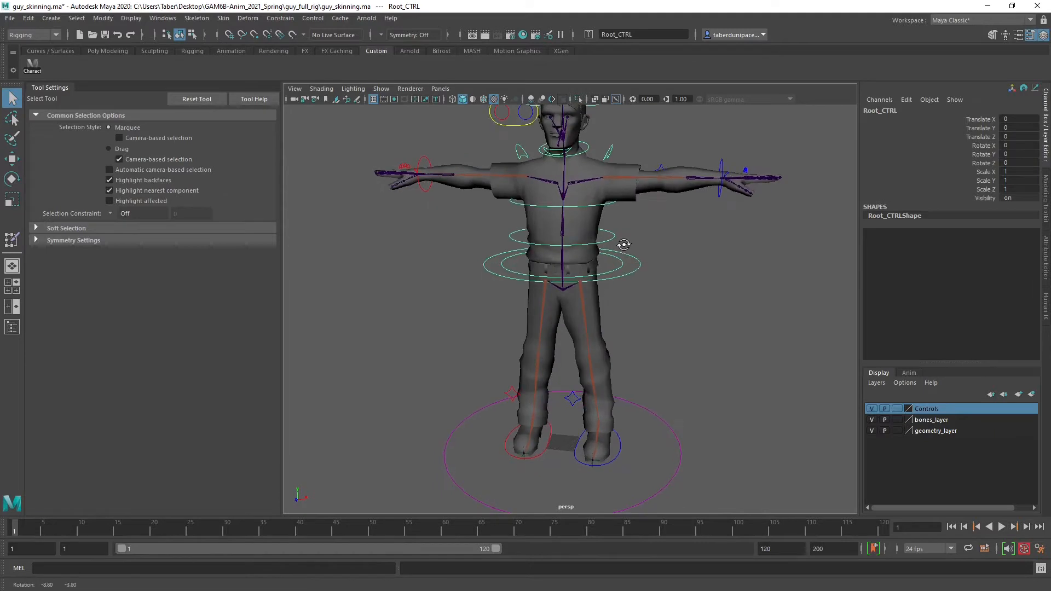
pyautogui.click(872, 419)
pyautogui.click(872, 419)
# Check which meshes belong to geometry_layer by toggling its visibility, and clear the control selection
pyautogui.scroll(6, 641, 235)
pyautogui.keyDown('alt'); pyautogui.moveTo(639, 192); pyautogui.dragTo(666, 402, button='middle'); pyautogui.keyUp('alt')
pyautogui.moveTo(672, 358)
pyautogui.keyDown('alt'); pyautogui.mouseDown()
pyautogui.moveTo(636, 378)
pyautogui.moveTo(605, 377)
pyautogui.moveTo(657, 350)
pyautogui.mouseUp(); pyautogui.keyUp('alt')
pyautogui.scroll(-4, 701, 329)
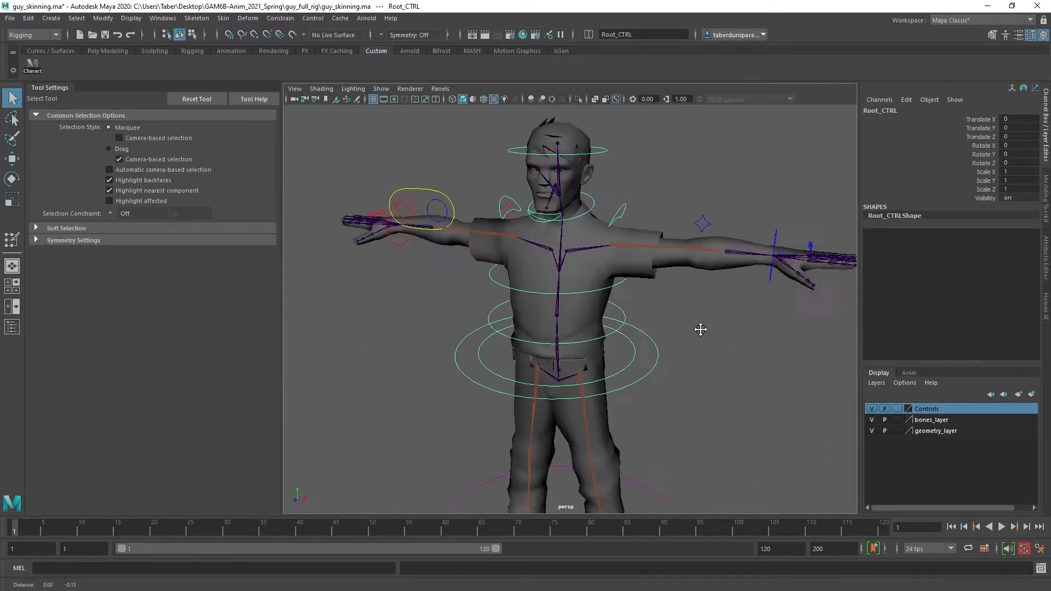
pyautogui.keyDown('alt'); pyautogui.moveTo(700, 330); pyautogui.dragTo(675, 222, button='middle'); pyautogui.keyUp('alt')
pyautogui.click(874, 430)
pyautogui.click(873, 431)
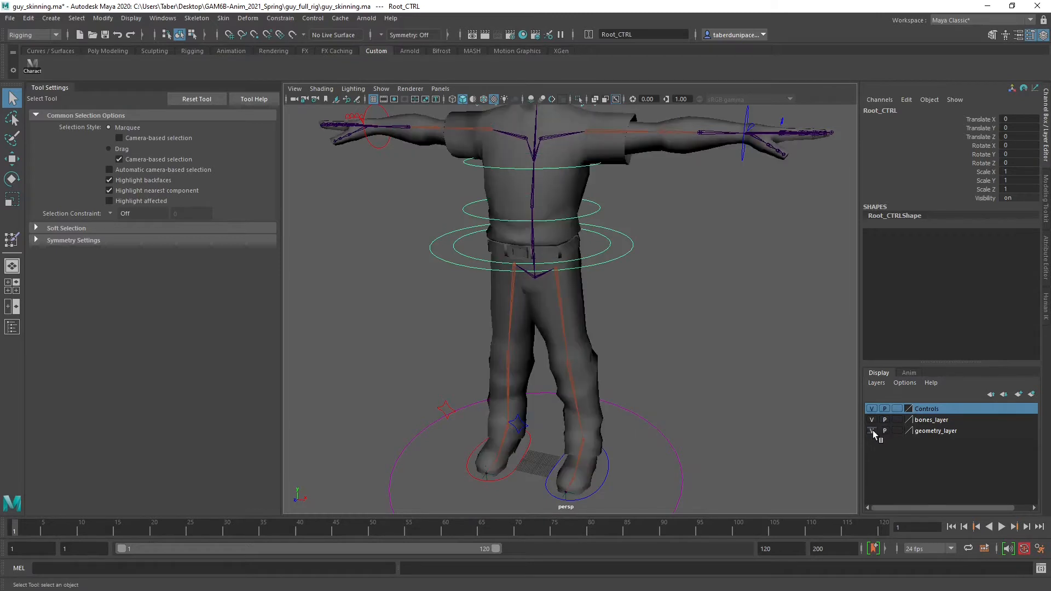
pyautogui.click(873, 430)
pyautogui.click(873, 430)
pyautogui.click(659, 320)
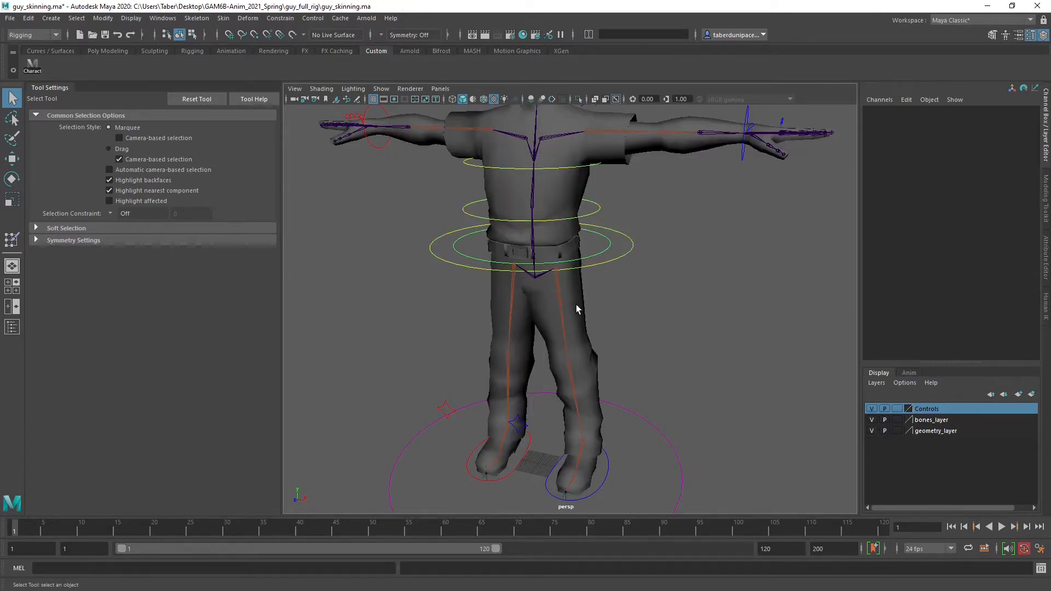
# Box-select the whole character rig and clear the selection
pyautogui.click(577, 305)
pyautogui.scroll(-4, 540, 277)
pyautogui.moveTo(389, 141); pyautogui.dragTo(739, 421)
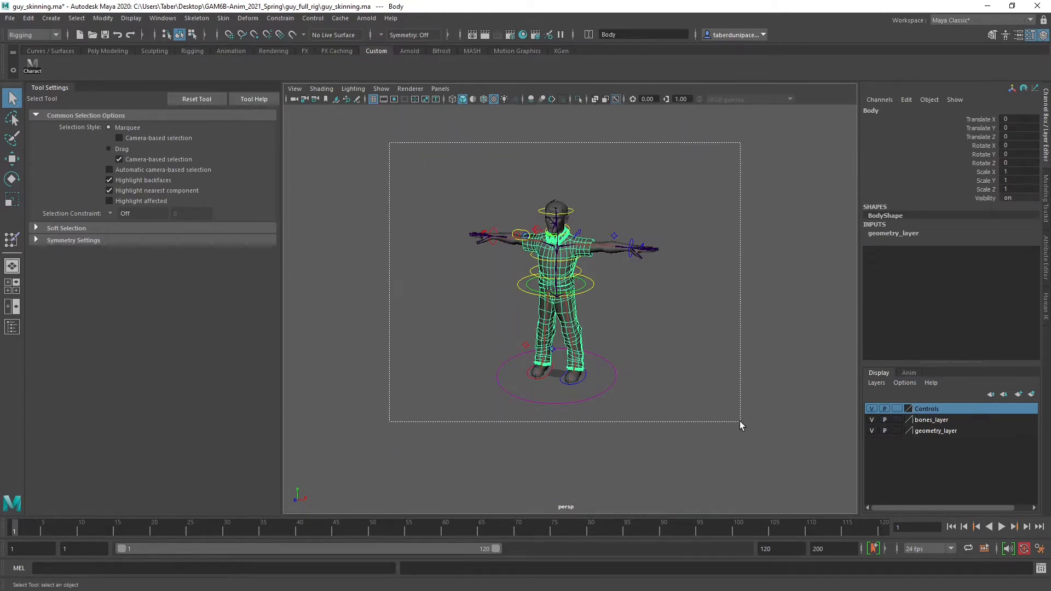
pyautogui.click(694, 347)
# Select the Body mesh, examine its clothing geometry from front and side, and deselect it
pyautogui.scroll(5, 690, 348)
pyautogui.scroll(2, 614, 325)
pyautogui.click(574, 297)
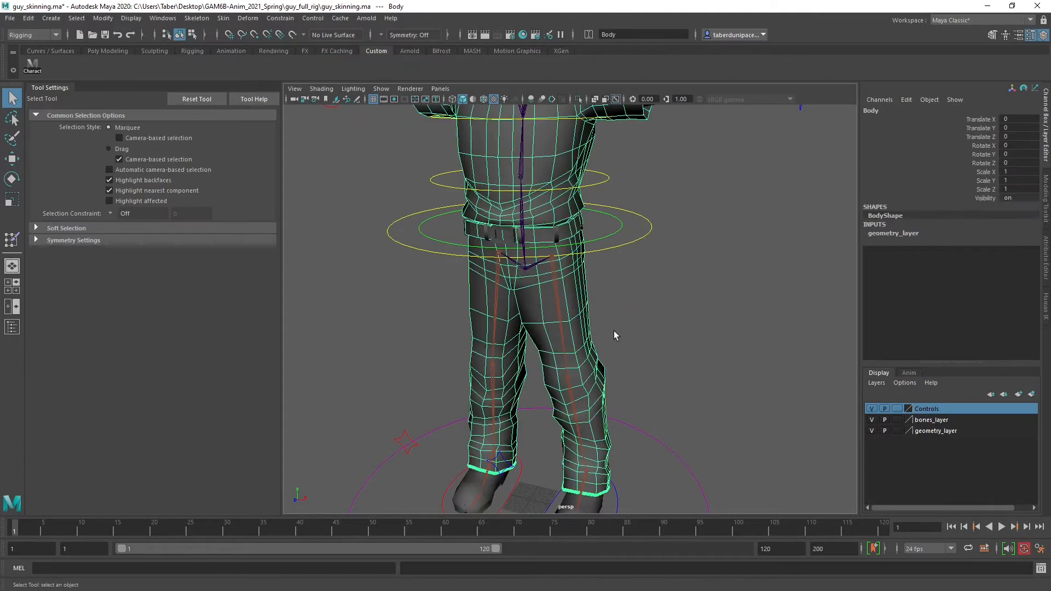
pyautogui.keyDown('alt'); pyautogui.moveTo(620, 282); pyautogui.dragTo(731, 291); pyautogui.keyUp('alt')
pyautogui.scroll(-5, 551, 293)
pyautogui.keyDown('alt'); pyautogui.moveTo(551, 293); pyautogui.dragTo(681, 304); pyautogui.keyUp('alt')
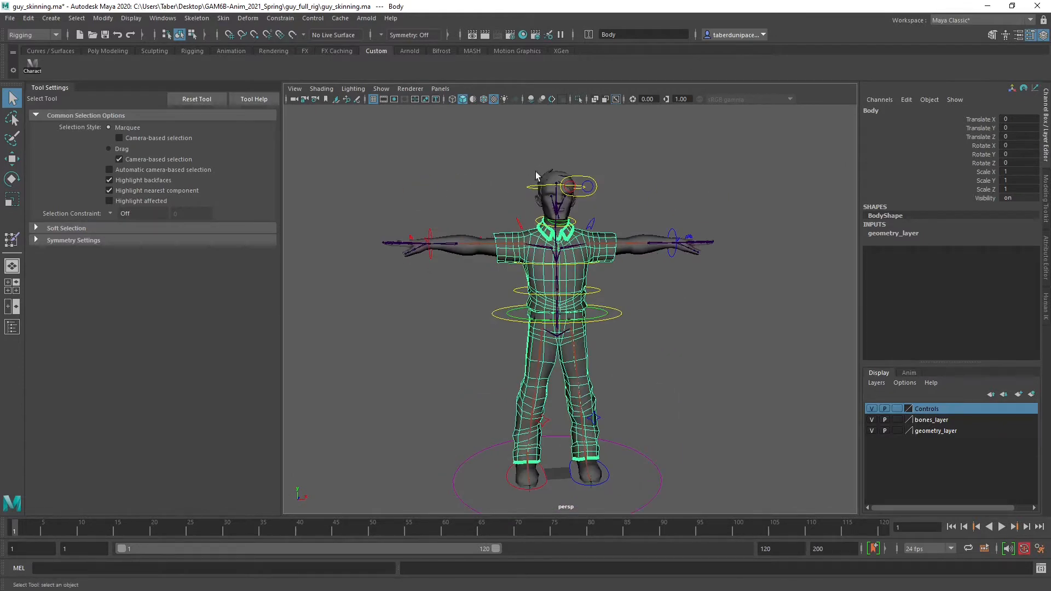
pyautogui.click(668, 362)
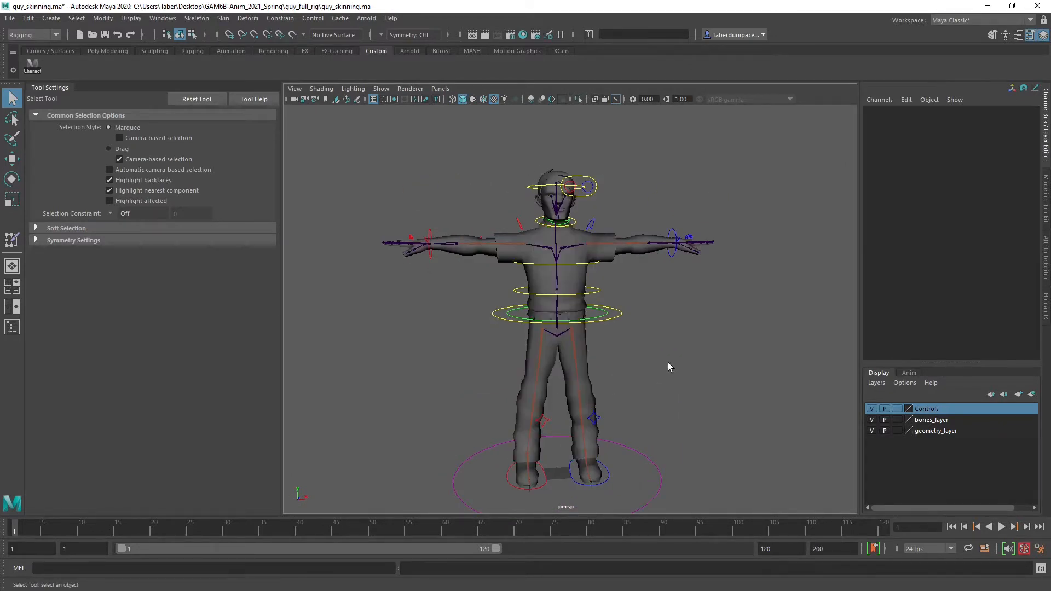
# Examine the torso, then the head, jaw and eye joints of the character up close
pyautogui.scroll(3, 580, 273)
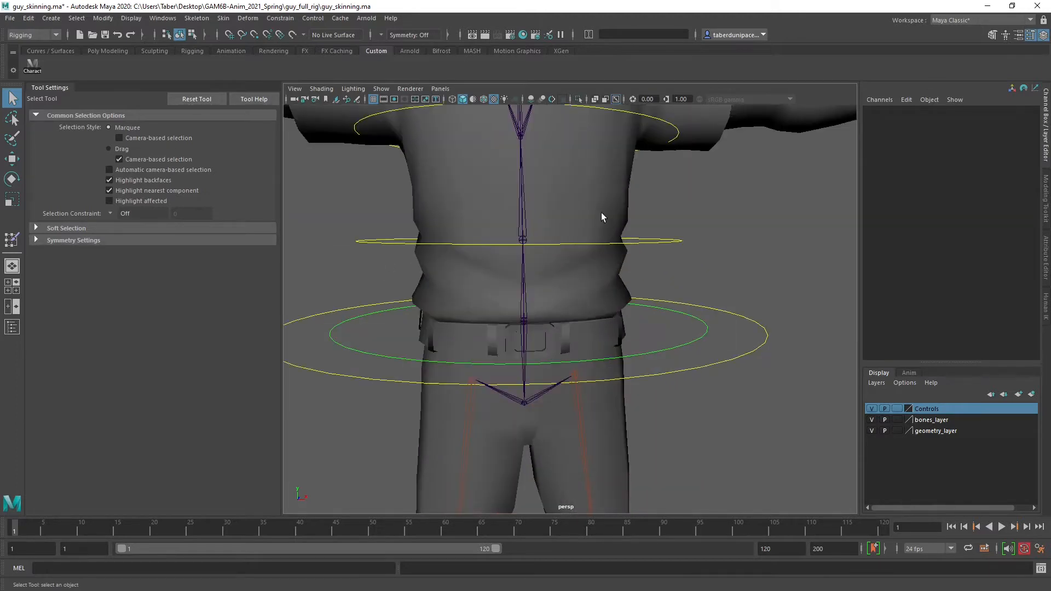
pyautogui.scroll(-2, 604, 246)
pyautogui.scroll(3, 612, 285)
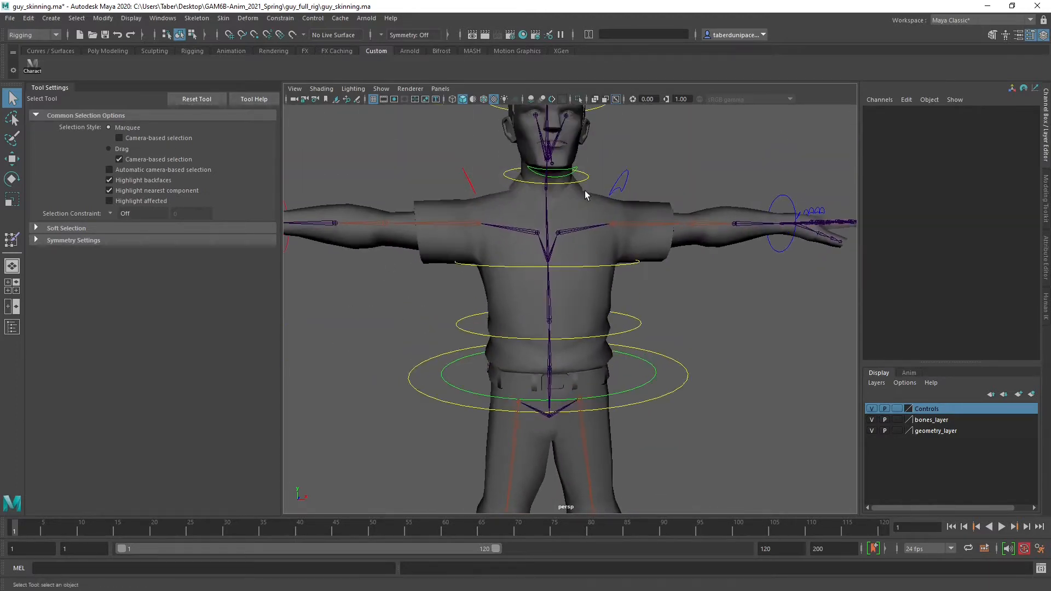
pyautogui.keyDown('alt'); pyautogui.moveTo(585, 196); pyautogui.dragTo(579, 316, button='middle'); pyautogui.keyUp('alt')
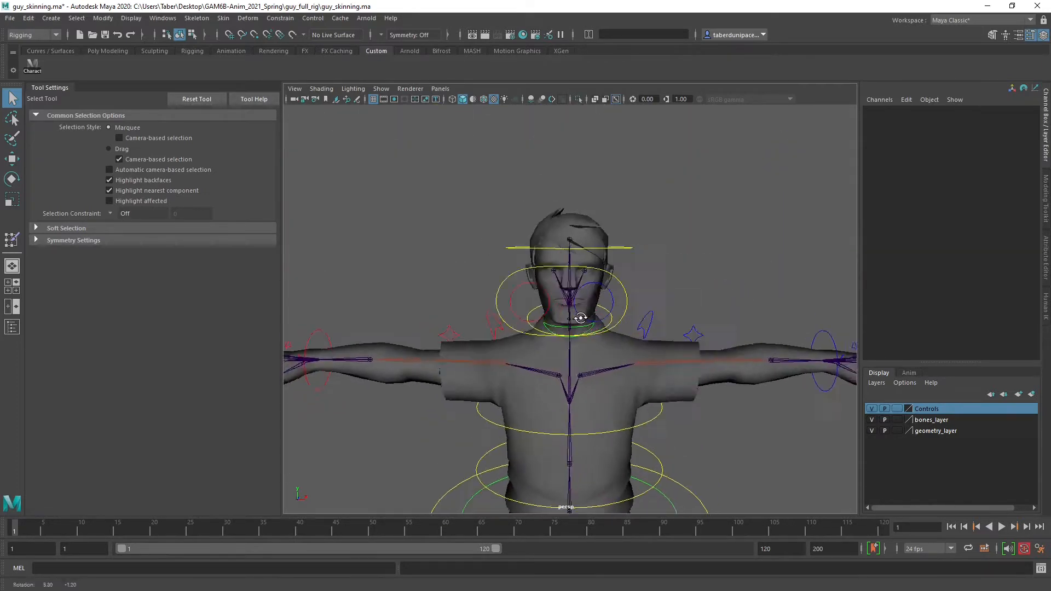
pyautogui.keyDown('alt'); pyautogui.moveTo(579, 316); pyautogui.dragTo(501, 328); pyautogui.keyUp('alt')
pyautogui.scroll(5, 502, 328)
pyautogui.keyDown('alt'); pyautogui.moveTo(516, 270); pyautogui.dragTo(464, 316, button='middle'); pyautogui.keyUp('alt')
pyautogui.scroll(1, 464, 315)
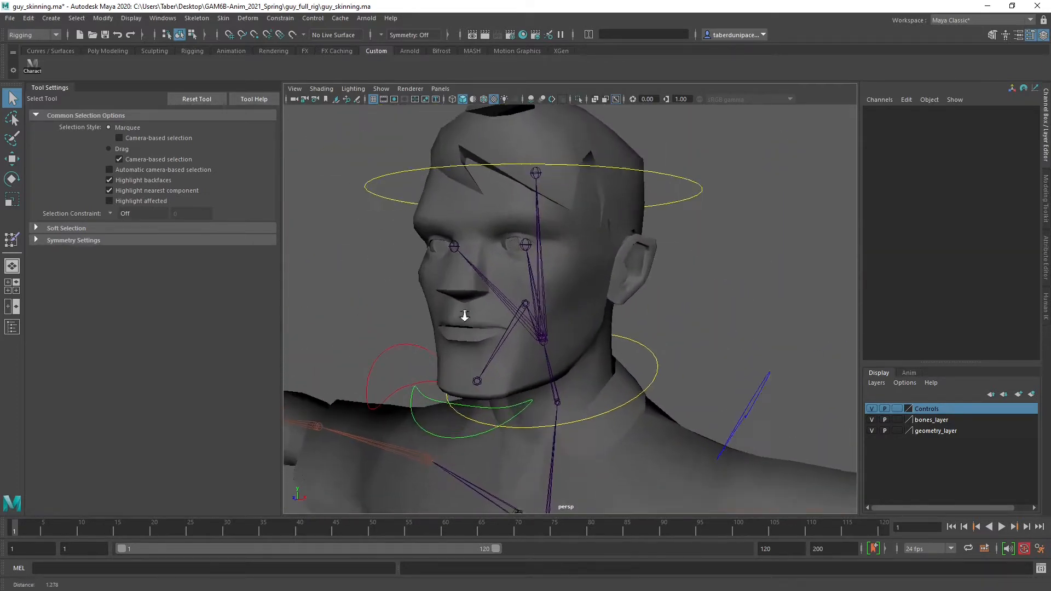
pyautogui.keyDown('alt'); pyautogui.moveTo(464, 316); pyautogui.dragTo(509, 304, button='right'); pyautogui.keyUp('alt')
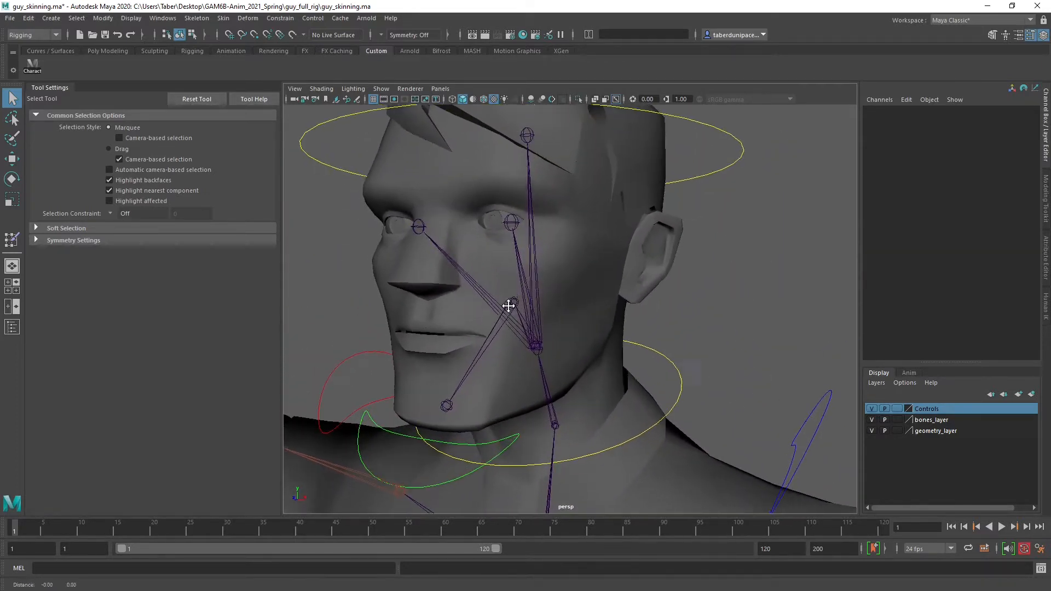
pyautogui.keyDown('alt'); pyautogui.moveTo(508, 305); pyautogui.dragTo(554, 386, button='middle'); pyautogui.keyUp('alt')
pyautogui.keyDown('alt'); pyautogui.moveTo(638, 307); pyautogui.dragTo(594, 299, button='right'); pyautogui.keyUp('alt')
pyautogui.keyDown('alt'); pyautogui.moveTo(595, 299); pyautogui.dragTo(603, 264, button='middle'); pyautogui.keyUp('alt')
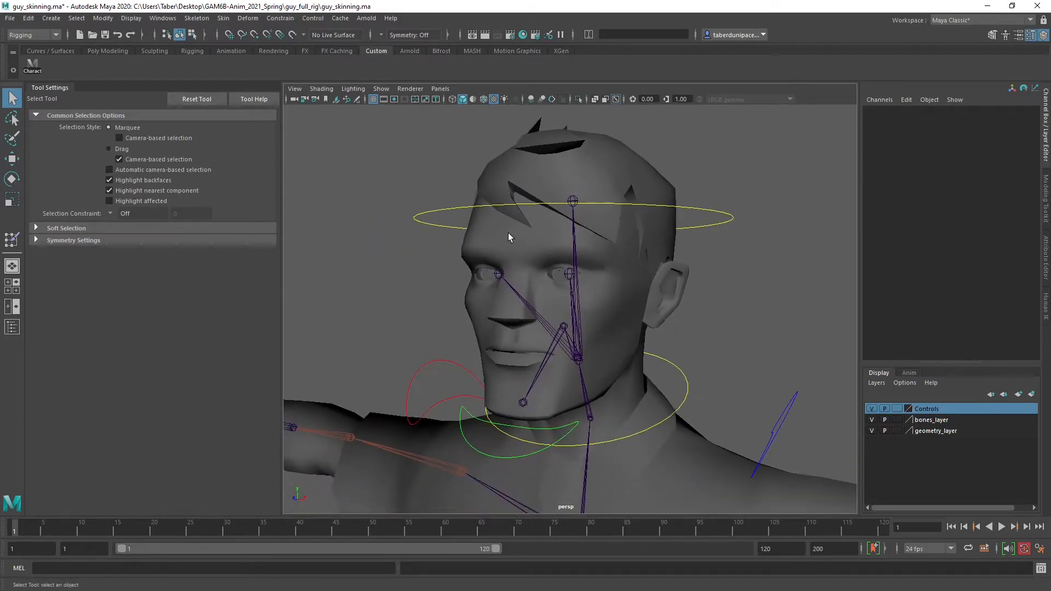
# Show the Outliner in place of the tool settings and expand the Geometry group
pyautogui.click(12, 326)
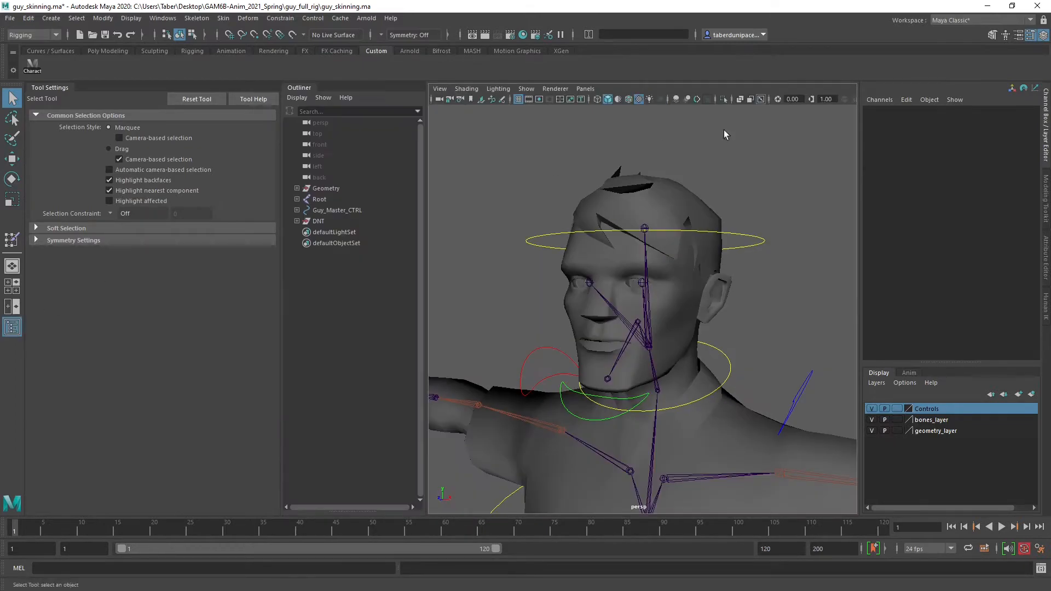
pyautogui.click(1030, 35)
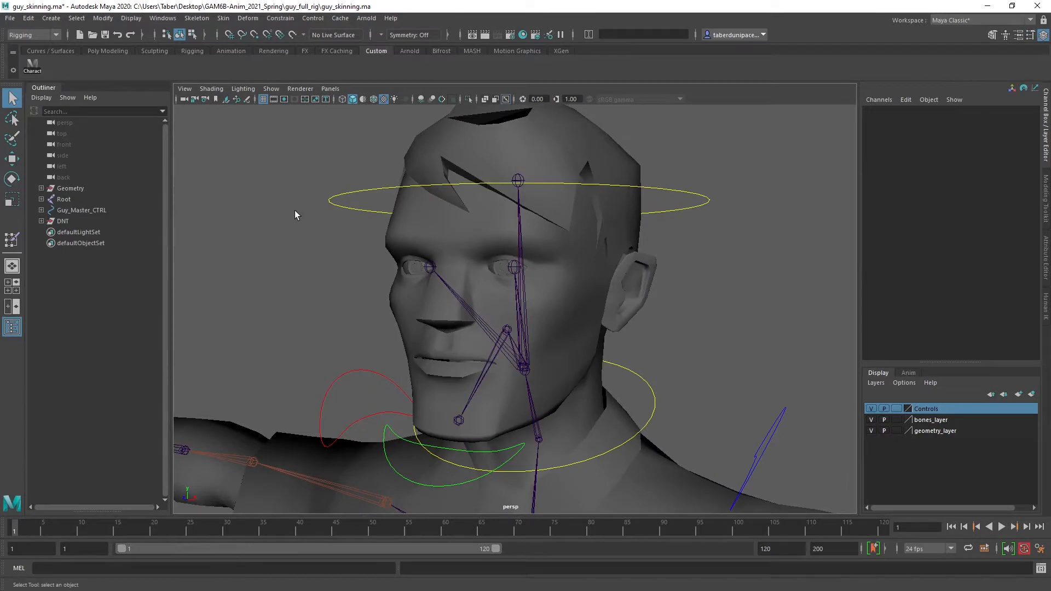
pyautogui.click(456, 222)
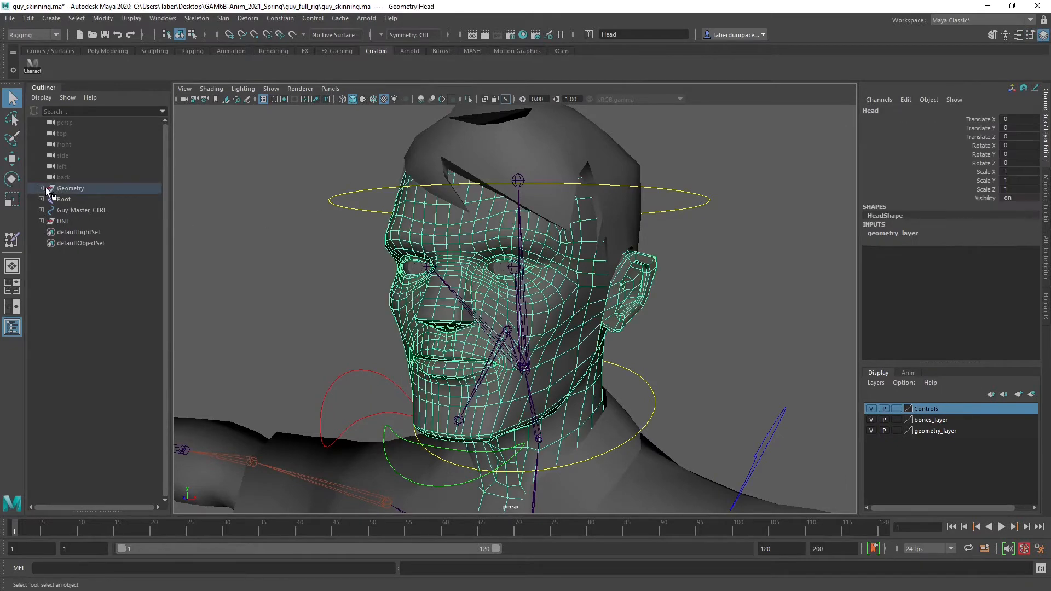
pyautogui.click(41, 188)
# Identify the head's separate meshes by selecting EyeL, EyeR, Head, Hair, teeth_top and teeth_bottom in turn
pyautogui.click(76, 199)
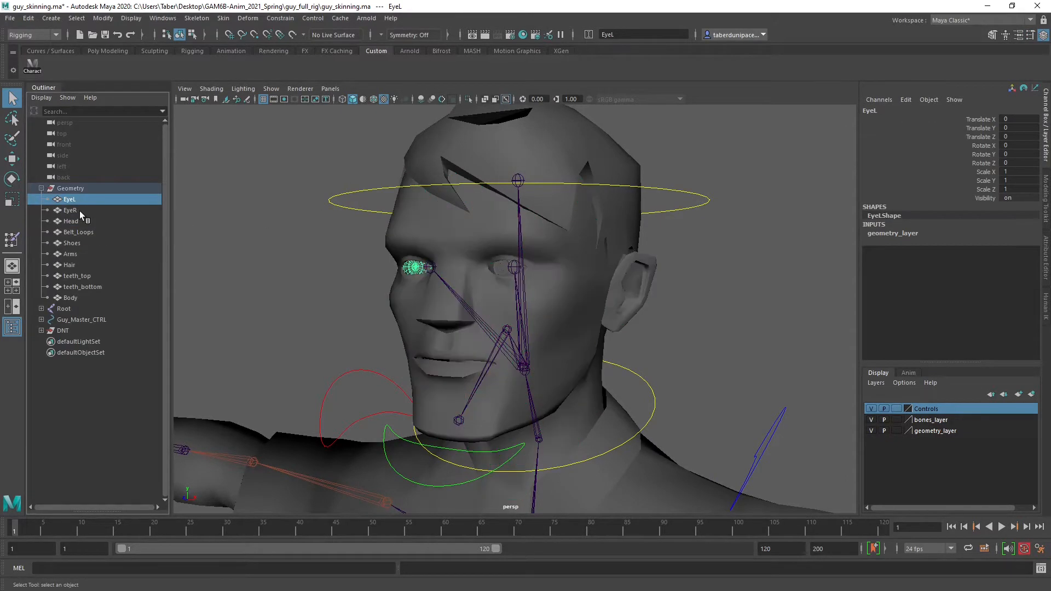
pyautogui.click(80, 212)
pyautogui.click(80, 221)
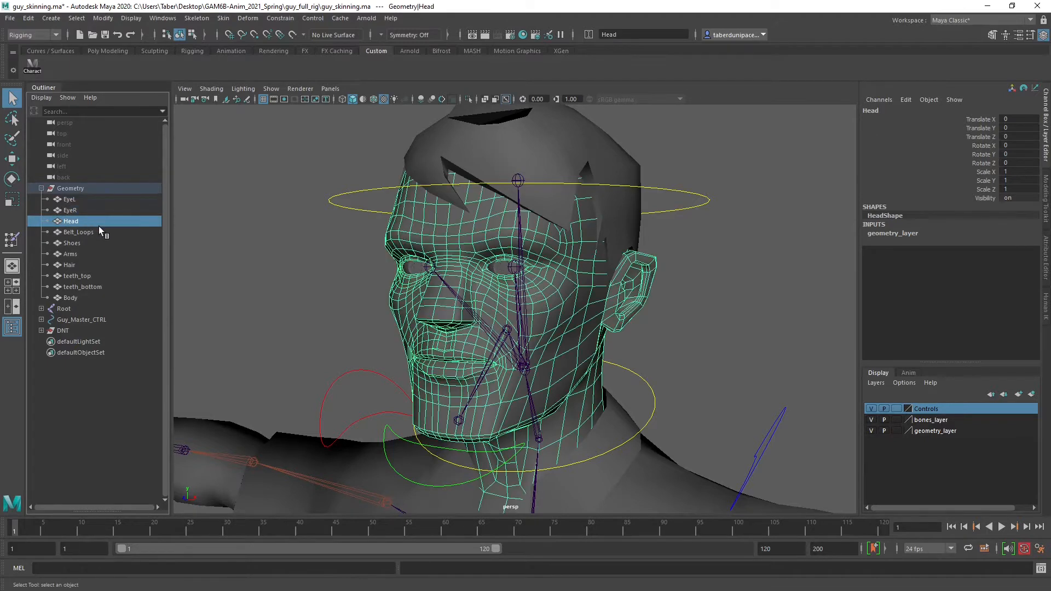
pyautogui.click(82, 265)
pyautogui.click(92, 274)
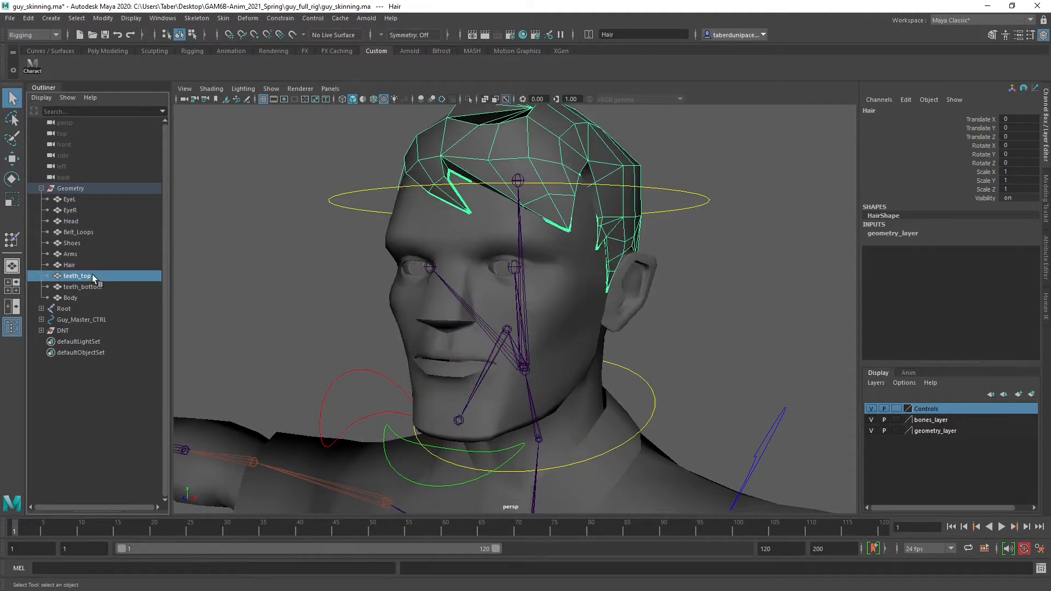
pyautogui.click(90, 285)
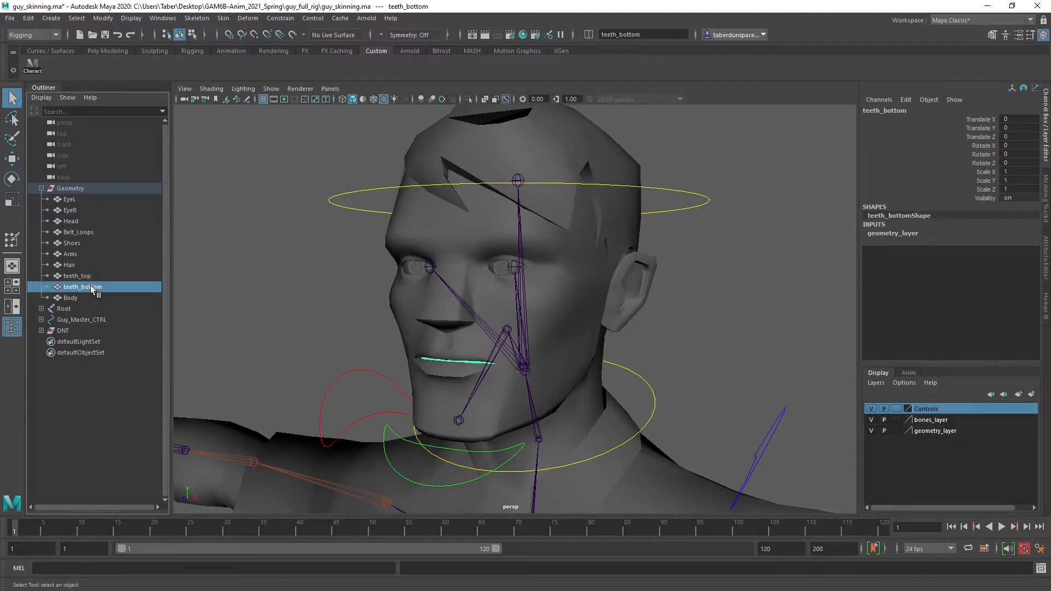
# Clear the mesh selection and examine the face's eyes, mouth and joints up close
pyautogui.keyDown('alt'); pyautogui.moveTo(359, 304); pyautogui.dragTo(515, 323); pyautogui.keyUp('alt')
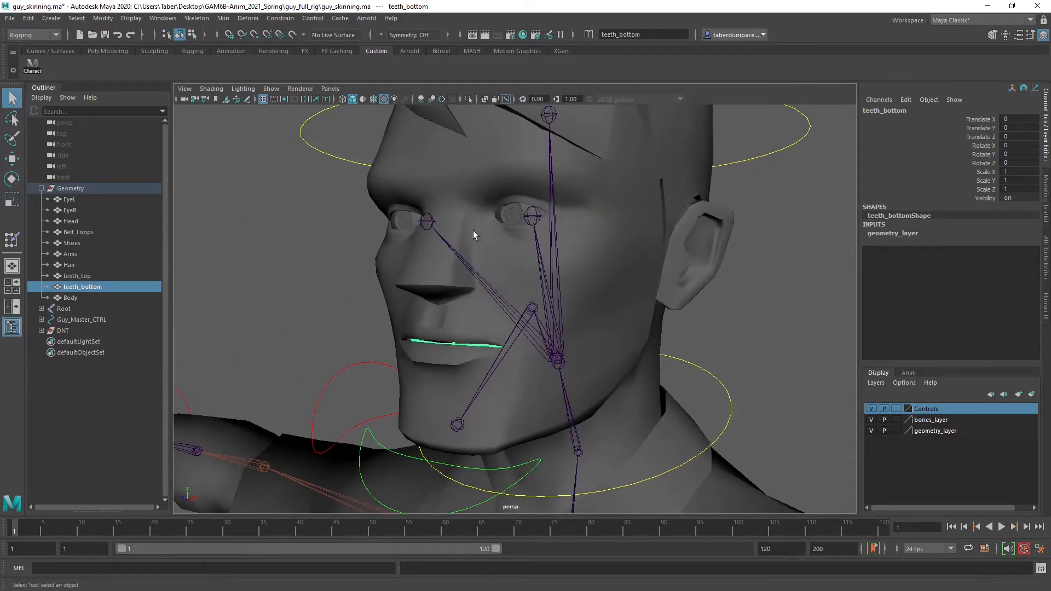
pyautogui.click(271, 217)
pyautogui.keyDown('alt'); pyautogui.moveTo(270, 217); pyautogui.dragTo(359, 294); pyautogui.keyUp('alt')
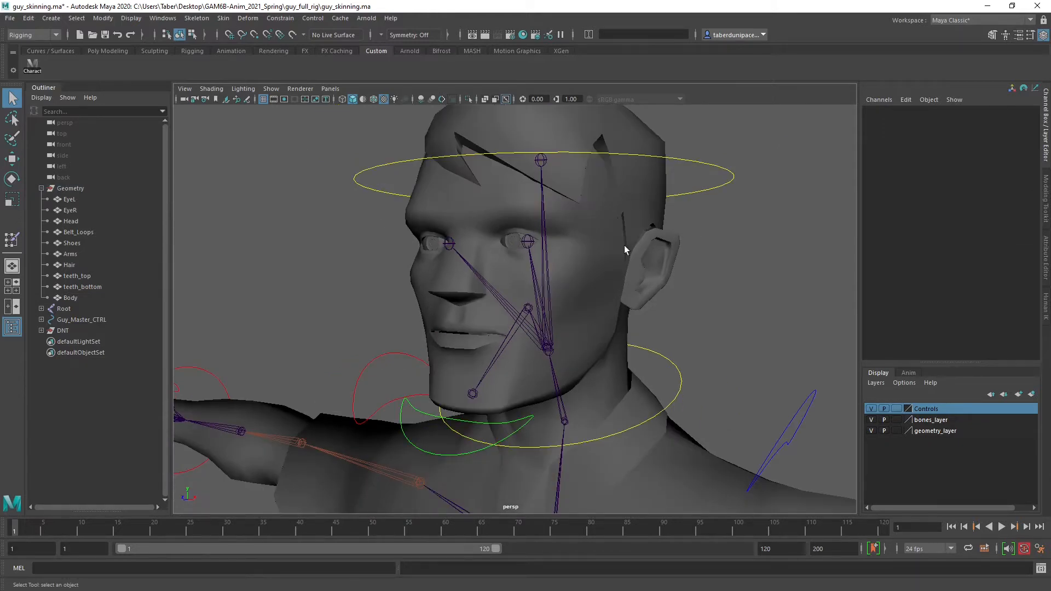
pyautogui.press('a')
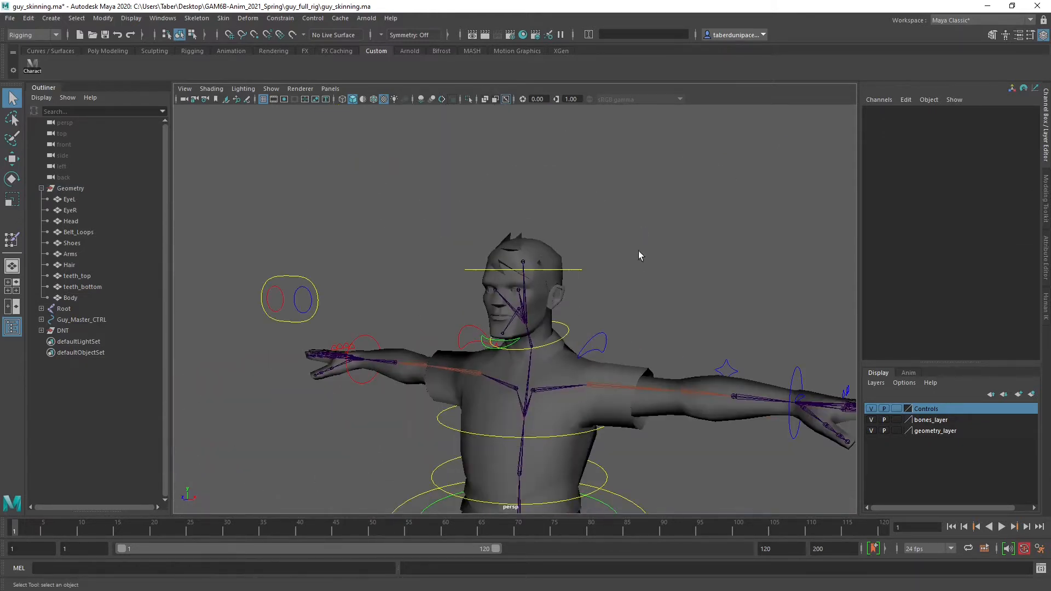
pyautogui.scroll(10, 491, 288)
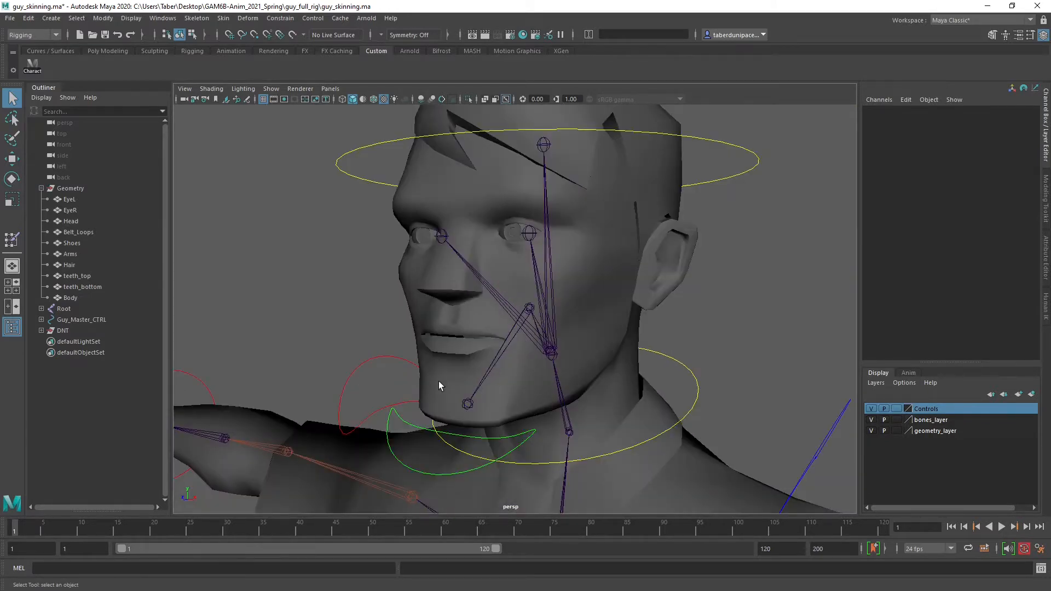
pyautogui.scroll(3, 380, 295)
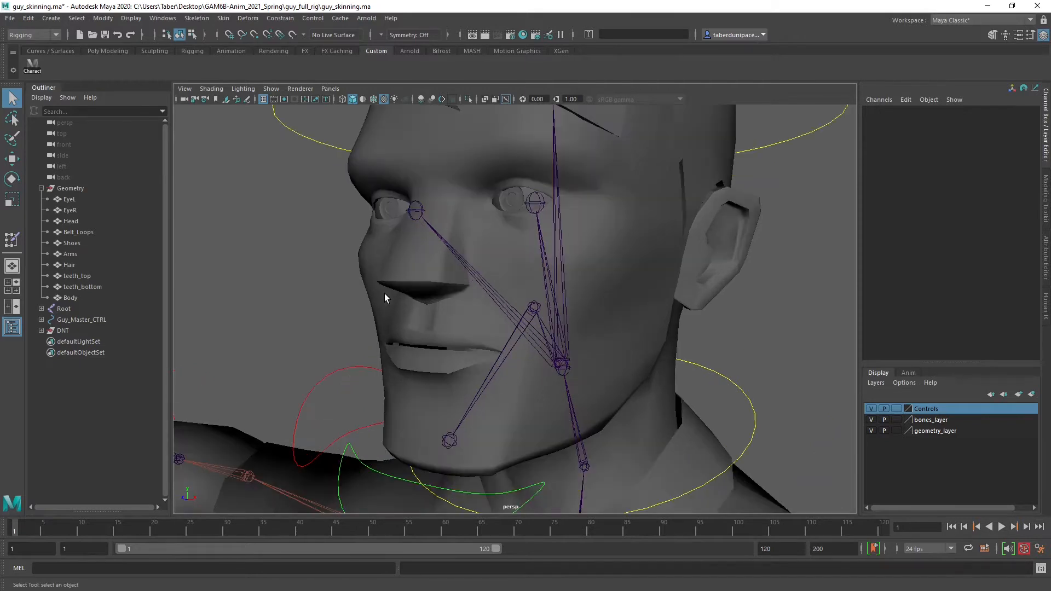
pyautogui.scroll(2, 377, 288)
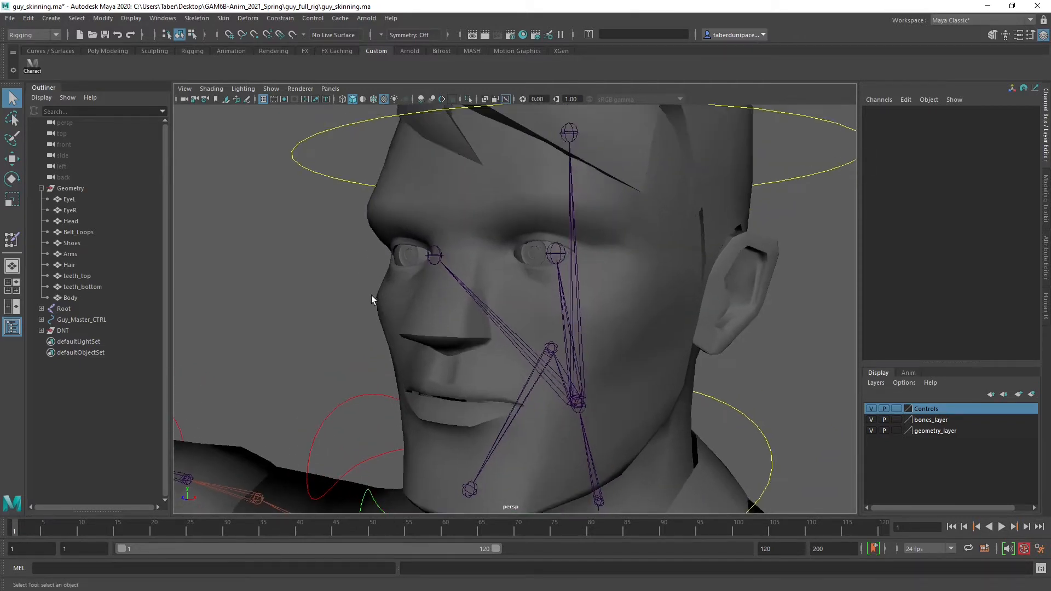
# Rename the eye mesh beside the Eye_R joint, named EyeL in the Geometry group, to EyeR
pyautogui.click(69, 199)
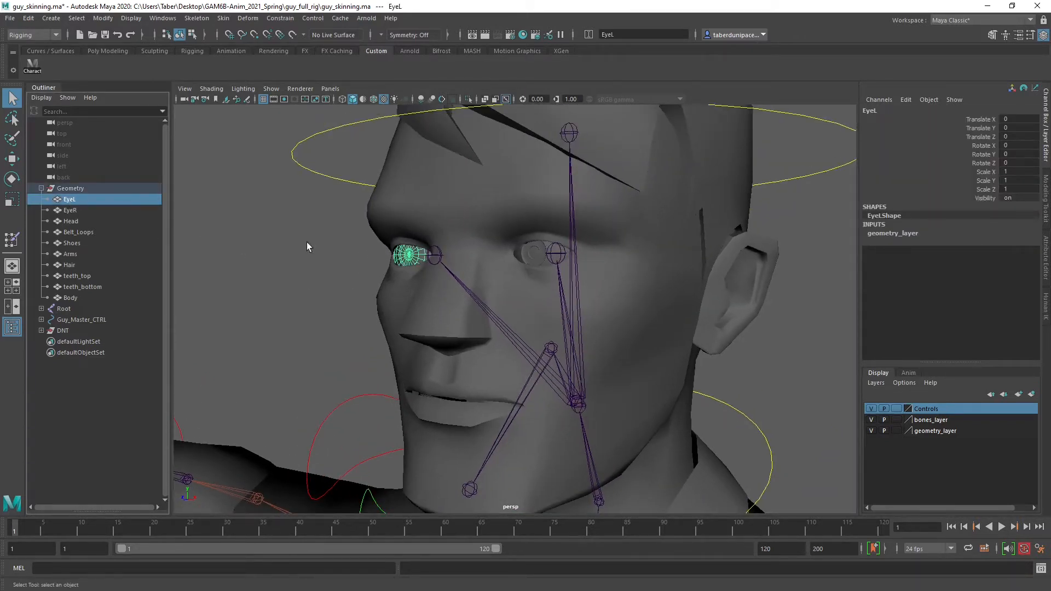
pyautogui.click(435, 254)
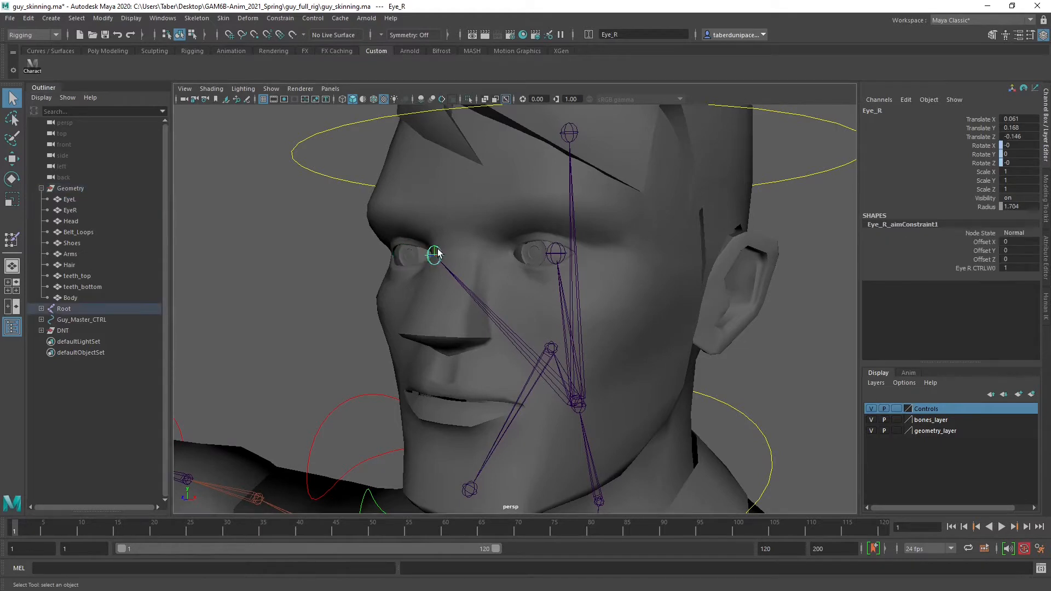
pyautogui.click(69, 200)
pyautogui.doubleClick(891, 111)
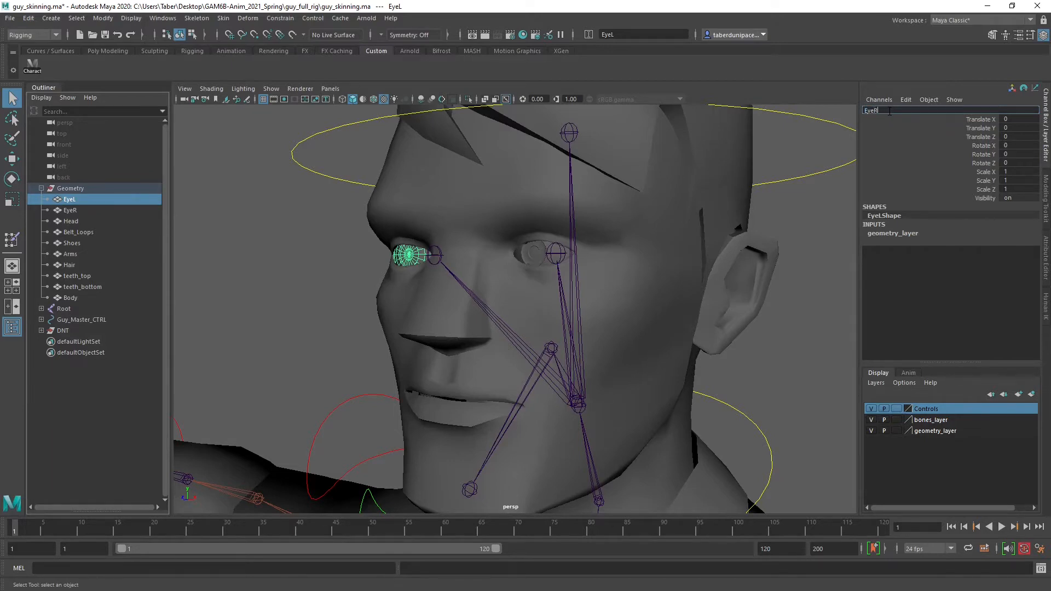
pyautogui.write('EyeR')
pyautogui.press('Return')
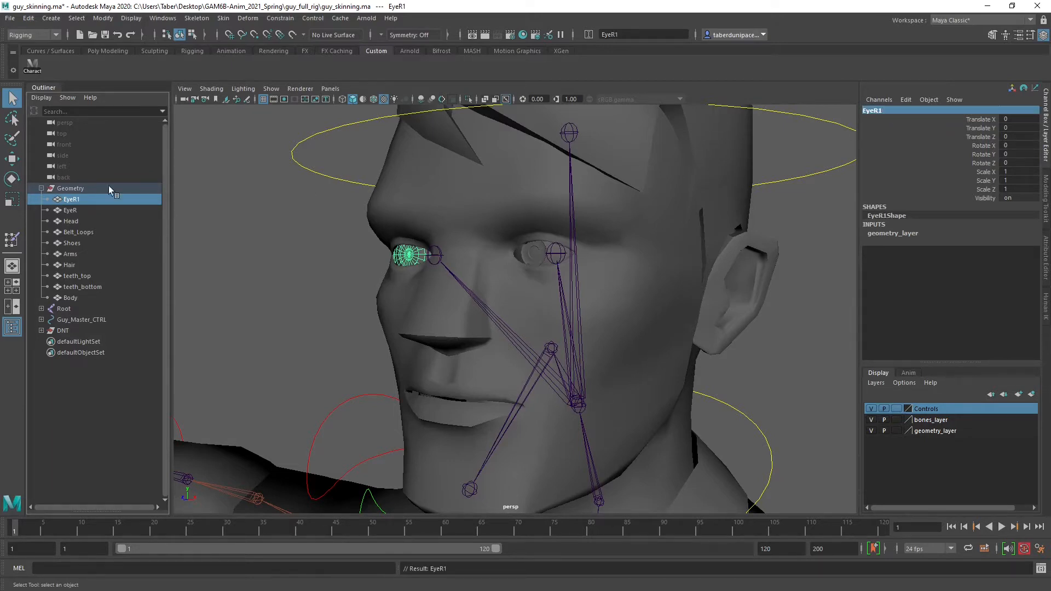
# Rename the mesh of the character's left eye to EyeL and the EyeR1 mesh to EyeR
pyautogui.click(71, 210)
pyautogui.doubleClick(876, 111)
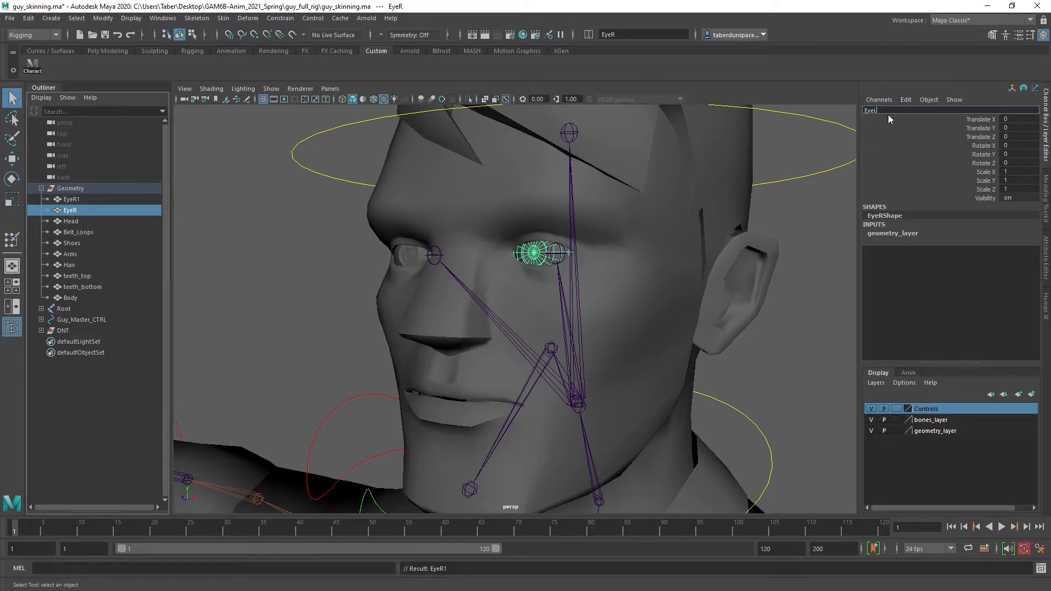
pyautogui.press('Return')
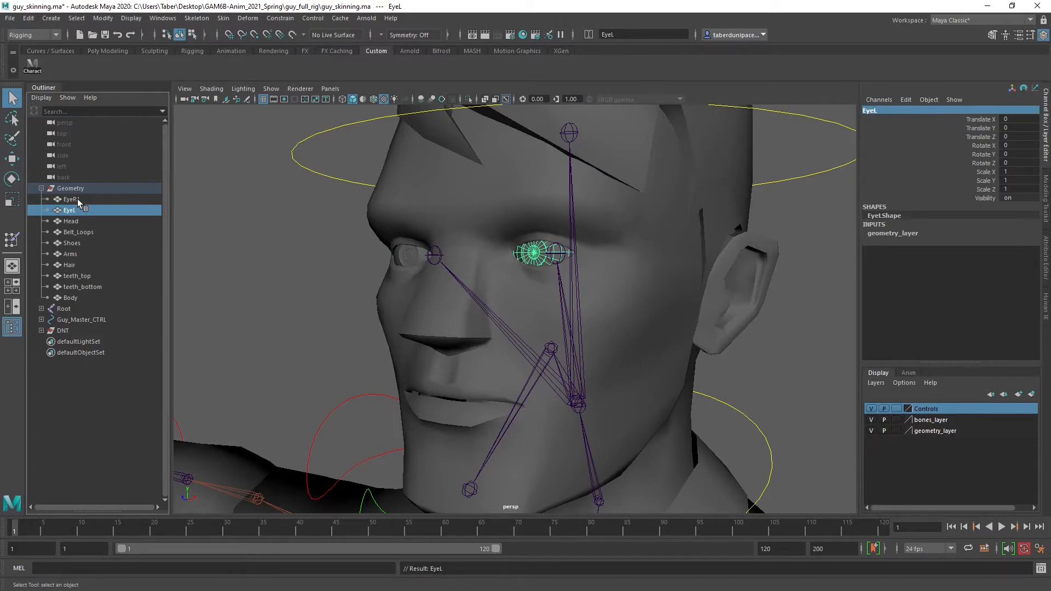
pyautogui.click(79, 199)
pyautogui.doubleClick(891, 111)
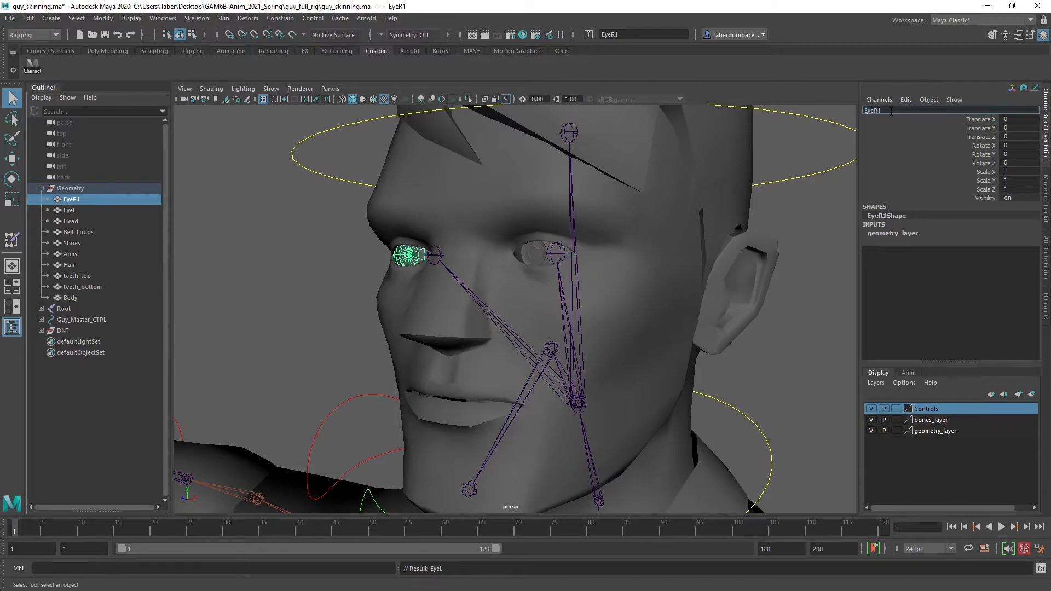
pyautogui.press('Return')
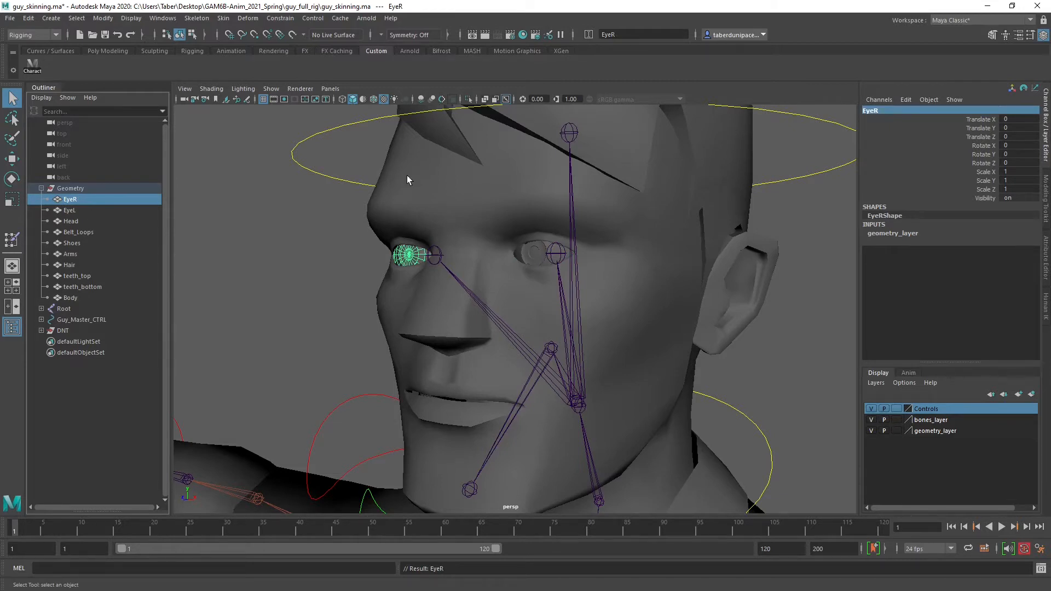
pyautogui.click(237, 225)
# Bind the EyeR mesh to the Eye_R joint using Bind Skin with Bind to set to Selected joints
pyautogui.click(109, 200)
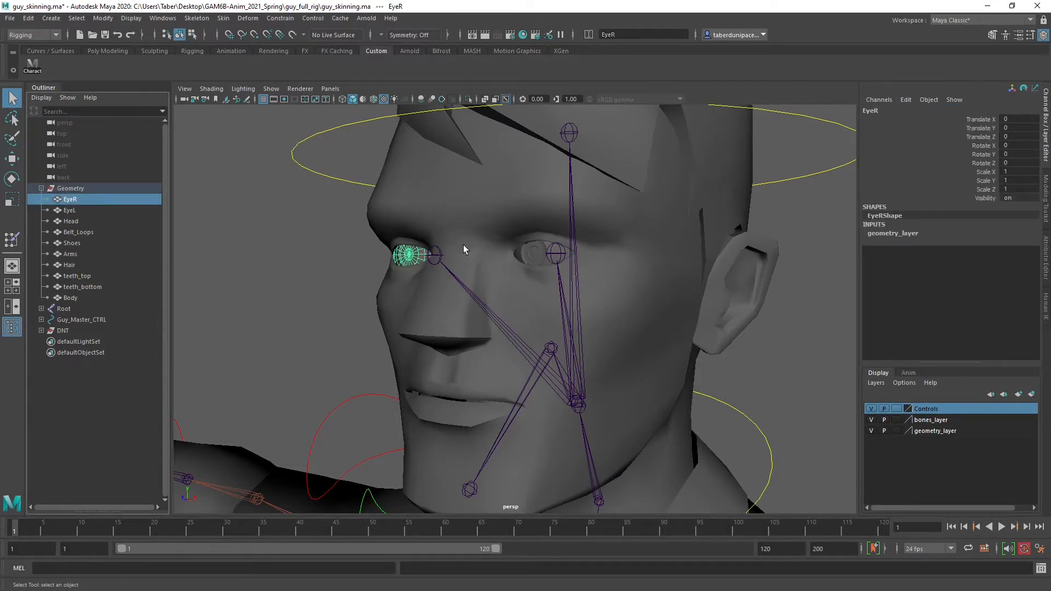
pyautogui.click(438, 248)
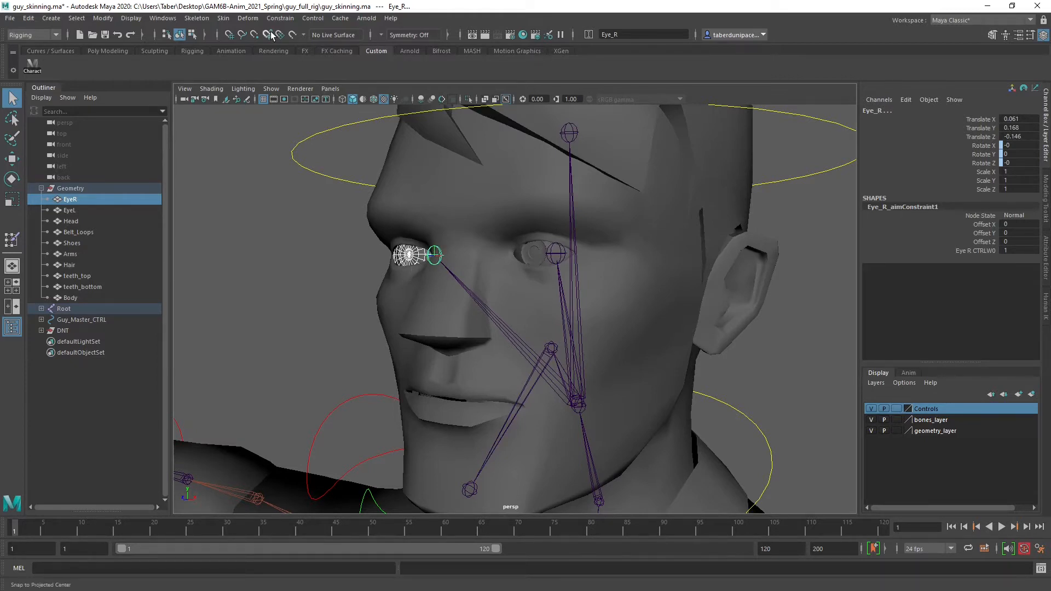
pyautogui.click(223, 19)
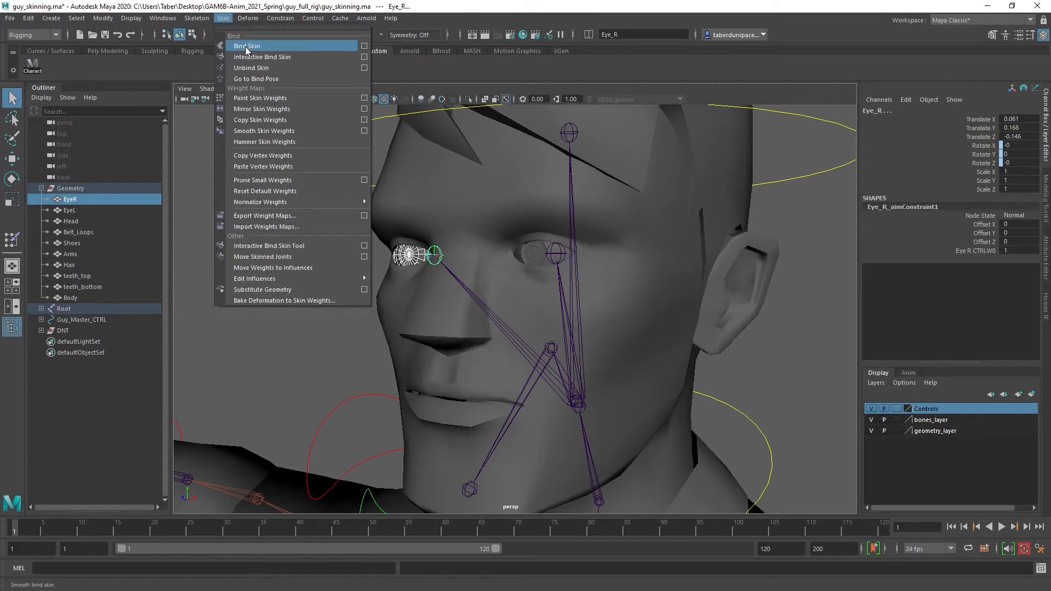
pyautogui.click(364, 47)
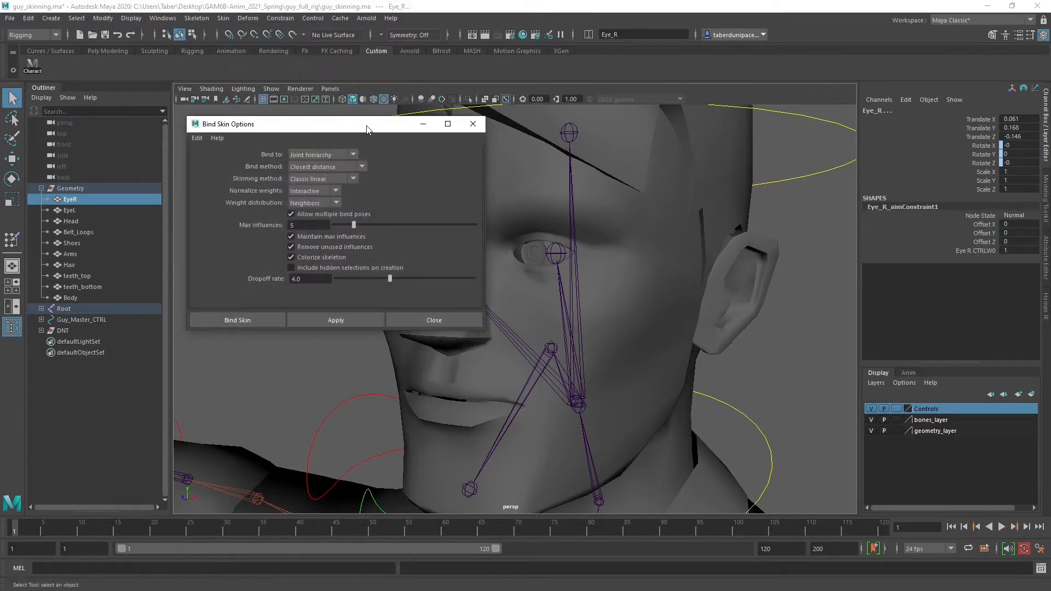
pyautogui.moveTo(367, 129); pyautogui.dragTo(734, 161)
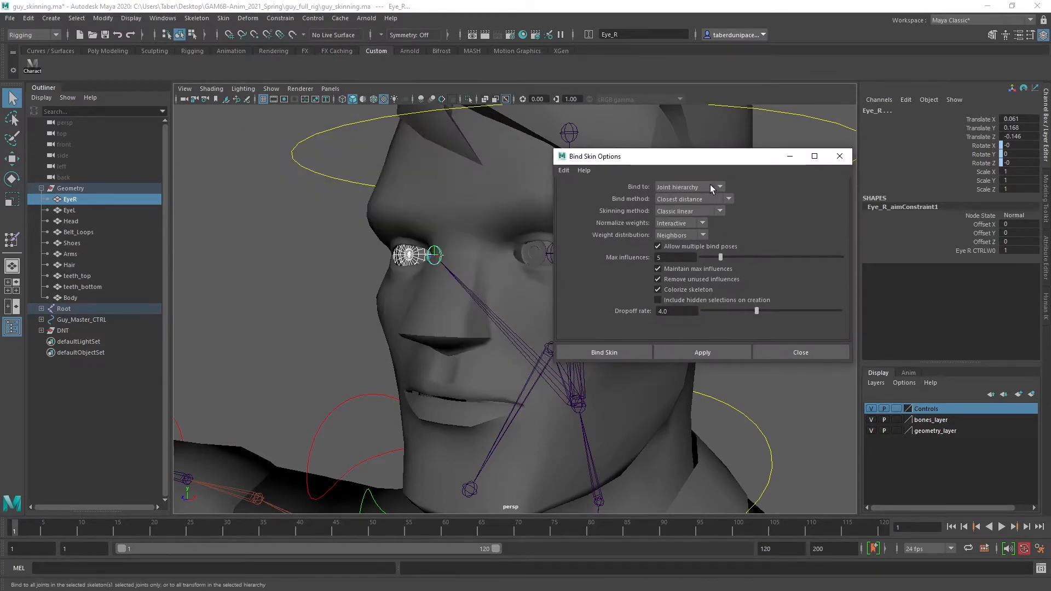
pyautogui.click(711, 186)
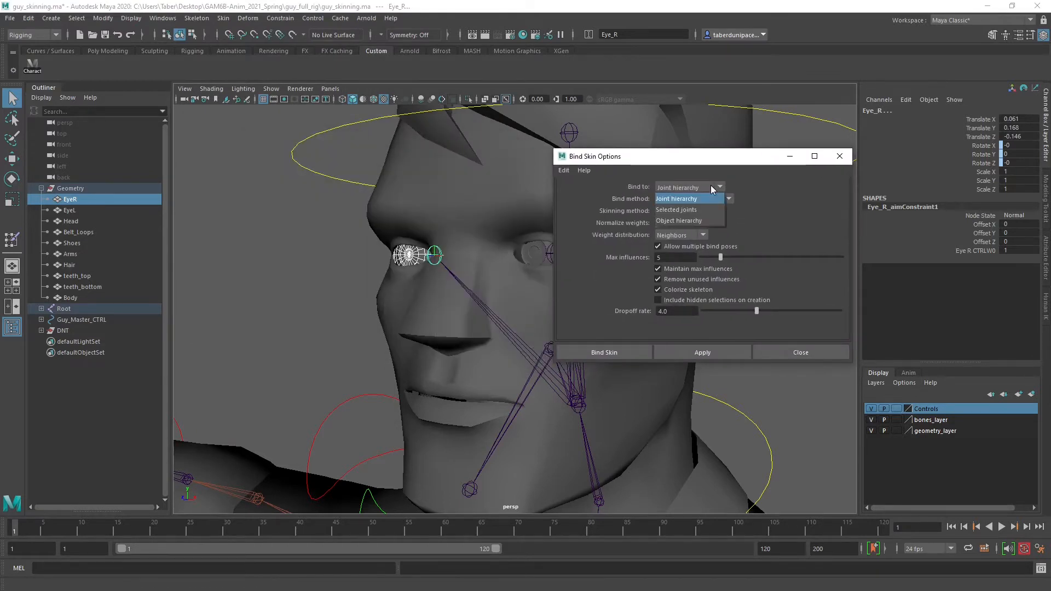
pyautogui.click(695, 209)
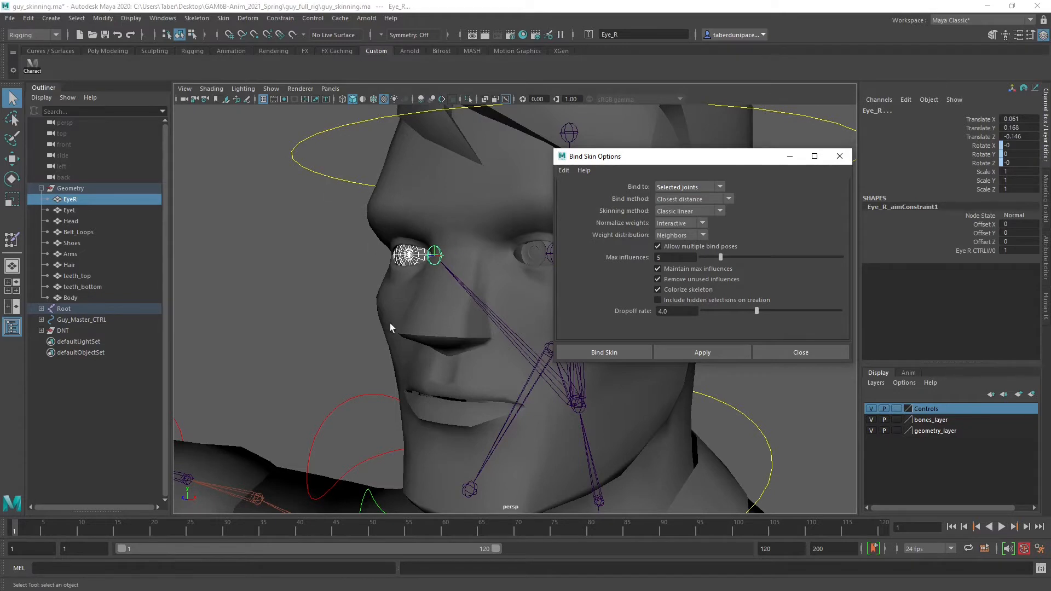
pyautogui.click(736, 353)
pyautogui.moveTo(701, 159); pyautogui.dragTo(860, 207)
# Select the EyeR mesh, minimise the Bind Skin options and show the tool settings
pyautogui.click(357, 276)
pyautogui.scroll(-5, 435, 293)
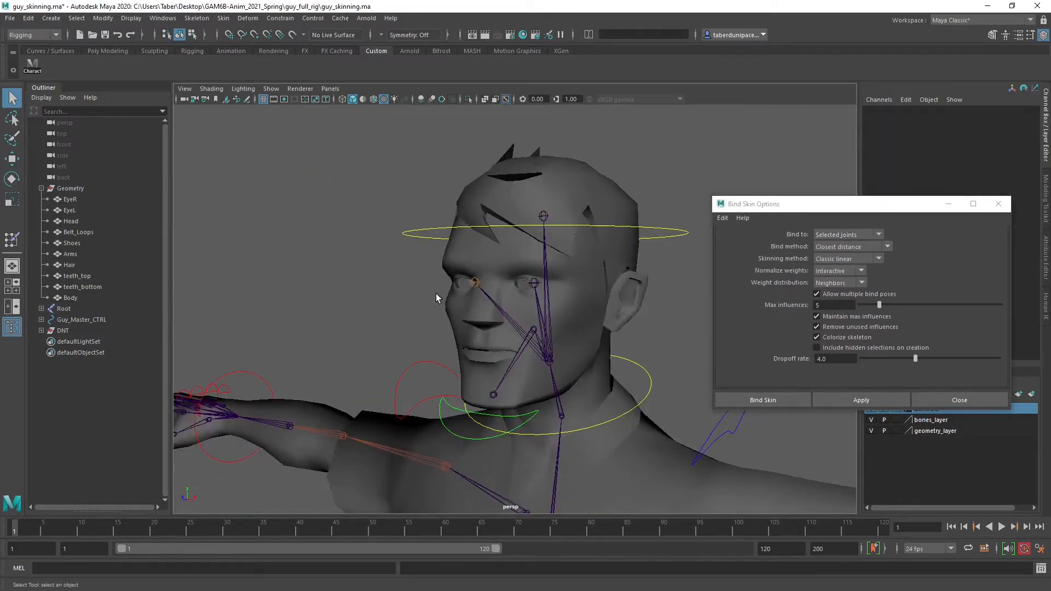
pyautogui.scroll(10, 436, 294)
pyautogui.scroll(-4, 352, 236)
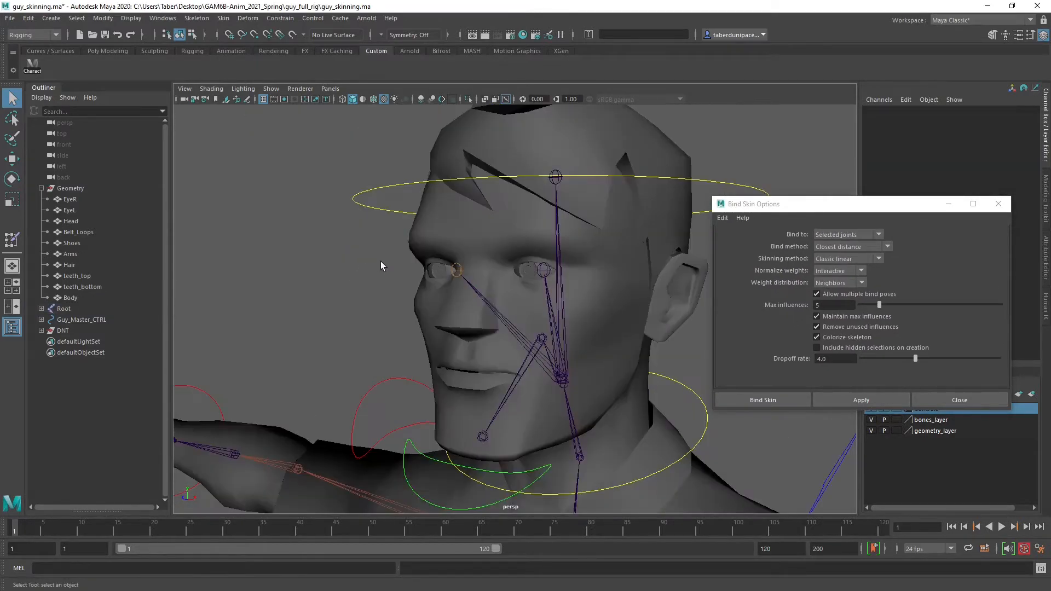
pyautogui.click(438, 271)
pyautogui.click(949, 203)
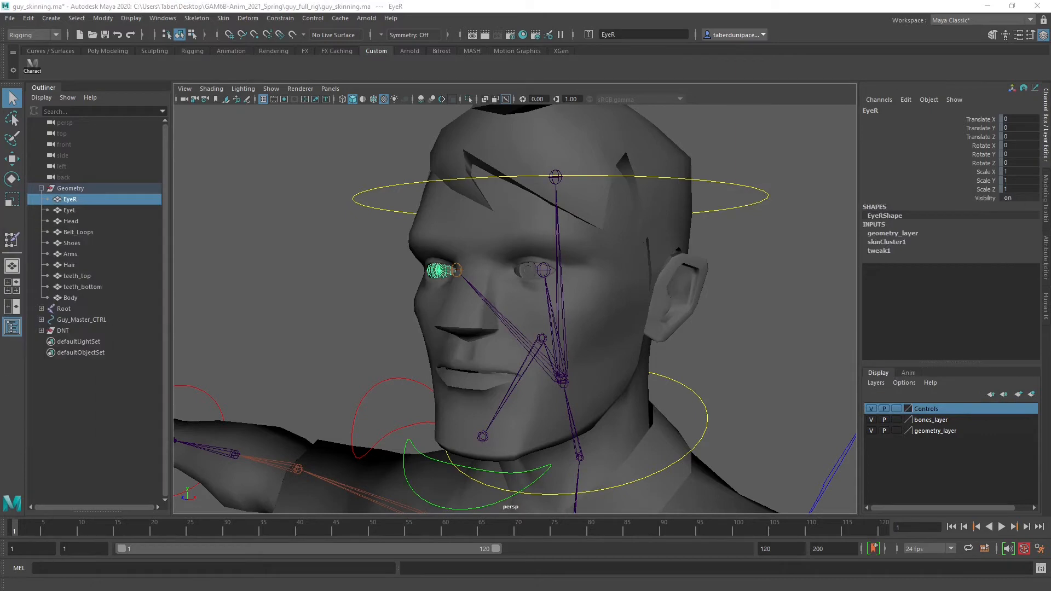
pyautogui.click(1029, 35)
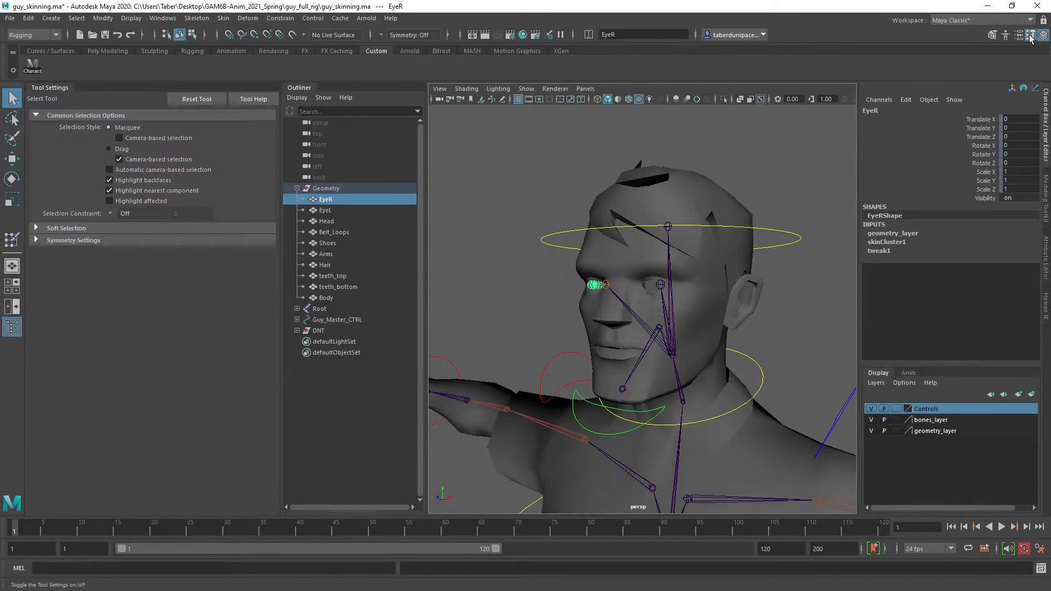
# Start Paint Skin Weights on EyeR and view the Eye_R joint's influence on the eyeball
pyautogui.scroll(8, 539, 262)
pyautogui.scroll(-3, 539, 262)
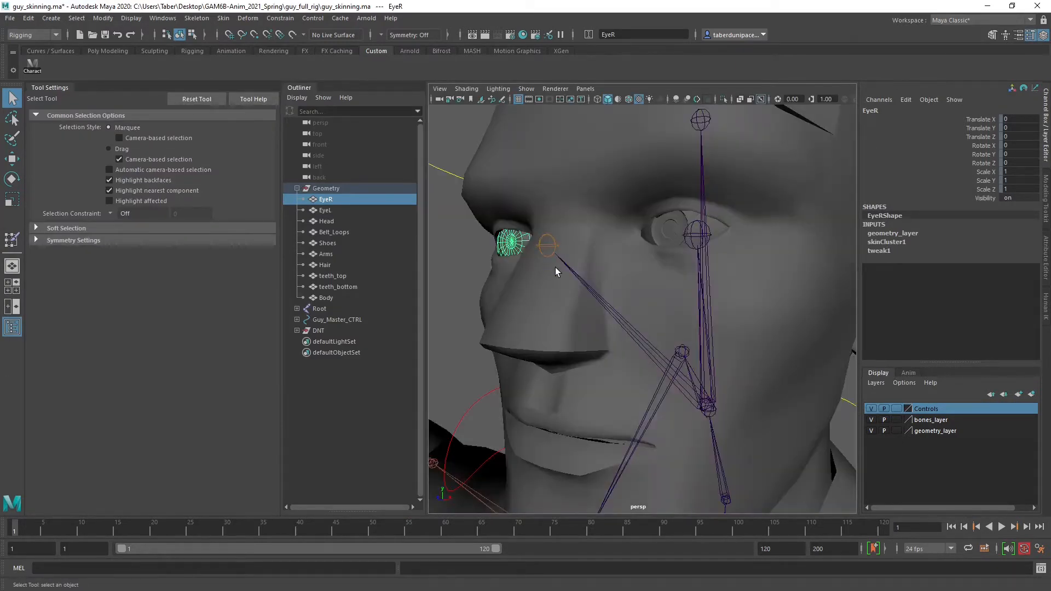
pyautogui.press('f')
pyautogui.moveTo(547, 304)
pyautogui.keyDown('alt'); pyautogui.mouseDown()
pyautogui.moveTo(562, 304)
pyautogui.moveTo(558, 284)
pyautogui.moveTo(565, 294)
pyautogui.moveTo(552, 301)
pyautogui.mouseUp(); pyautogui.keyUp('alt')
pyautogui.rightClick(545, 278)
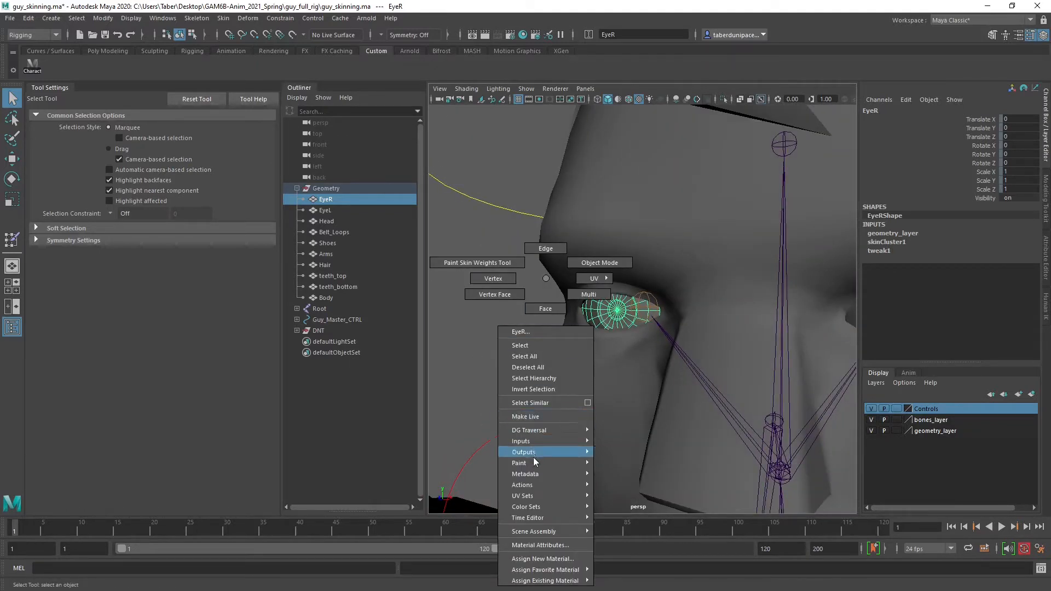
pyautogui.moveTo(529, 463)
pyautogui.moveTo(613, 466)
pyautogui.click(684, 497)
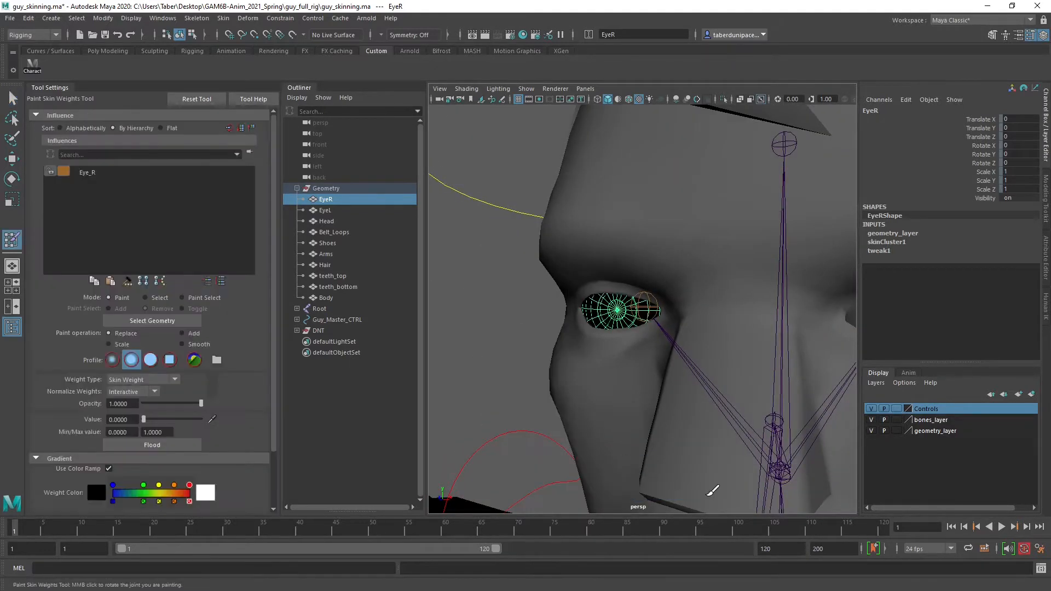
pyautogui.click(96, 174)
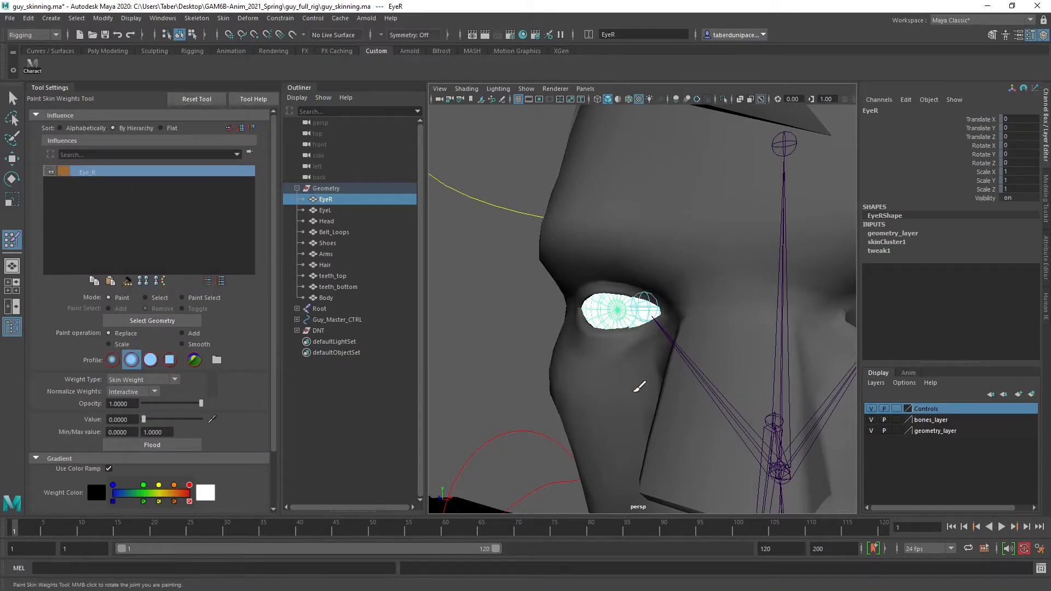
pyautogui.moveTo(667, 399)
pyautogui.keyDown('alt'); pyautogui.mouseDown()
pyautogui.moveTo(534, 394)
pyautogui.moveTo(744, 408)
pyautogui.mouseUp(); pyautogui.keyUp('alt')
# Leave weight painting and move the Eye_R_CTRL control around to test how the right eye follows it
pyautogui.press('w')
pyautogui.click(527, 304)
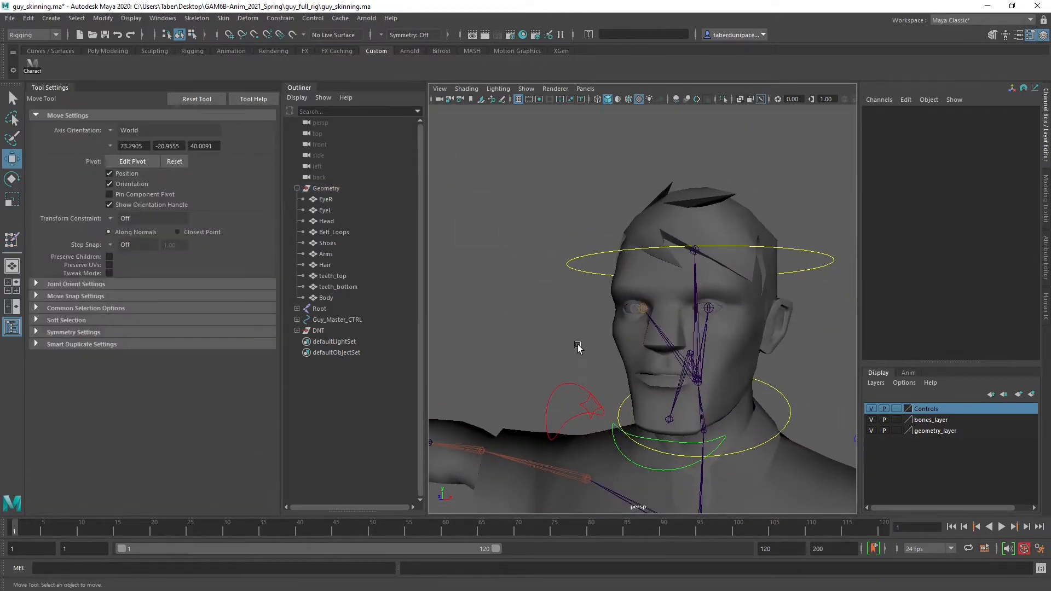
pyautogui.scroll(-5, 528, 305)
pyautogui.click(517, 301)
pyautogui.scroll(5, 577, 356)
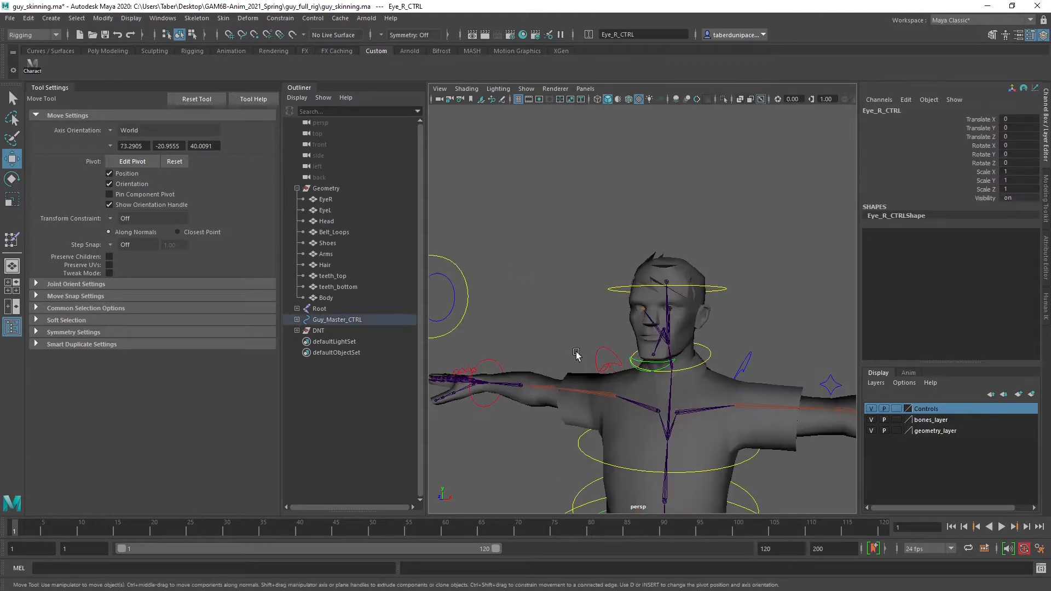
pyautogui.keyDown('alt'); pyautogui.moveTo(686, 351); pyautogui.dragTo(644, 351, button='right'); pyautogui.keyUp('alt')
pyautogui.keyDown('alt'); pyautogui.moveTo(644, 350); pyautogui.dragTo(655, 350); pyautogui.keyUp('alt')
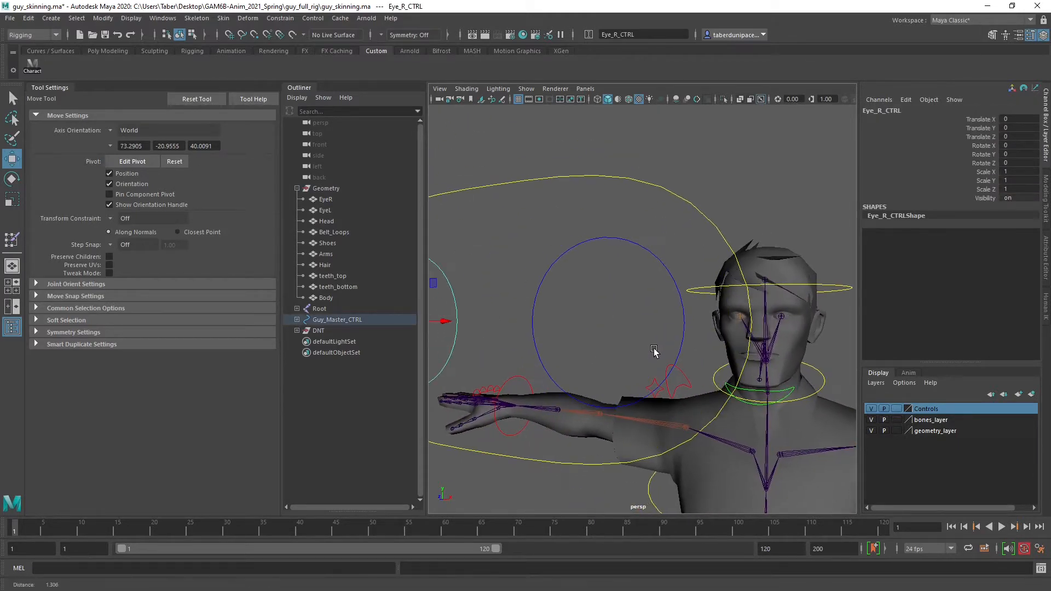
pyautogui.keyDown('alt'); pyautogui.moveTo(655, 350); pyautogui.dragTo(588, 346, button='right'); pyautogui.keyUp('alt')
pyautogui.moveTo(480, 319); pyautogui.dragTo(619, 375)
pyautogui.press('f')
pyautogui.moveTo(586, 314); pyautogui.dragTo(863, 306)
pyautogui.keyDown('alt'); pyautogui.moveTo(782, 302); pyautogui.dragTo(552, 310, button='right'); pyautogui.keyUp('alt')
pyautogui.keyDown('alt'); pyautogui.moveTo(631, 327); pyautogui.dragTo(707, 334); pyautogui.keyUp('alt')
pyautogui.keyDown('alt'); pyautogui.moveTo(707, 334); pyautogui.dragTo(648, 333, button='right'); pyautogui.keyUp('alt')
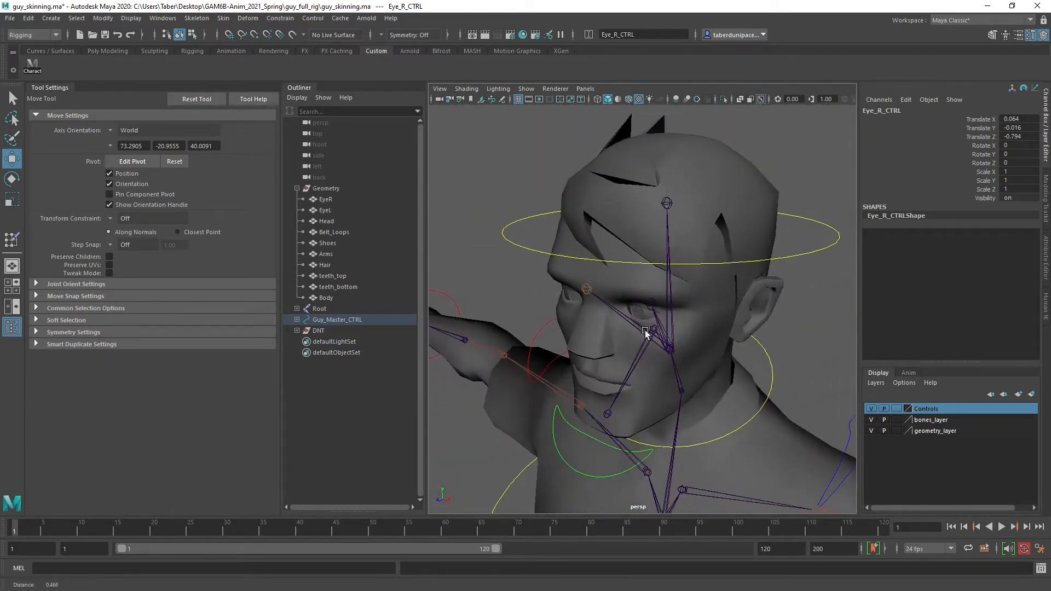
pyautogui.keyDown('alt'); pyautogui.moveTo(644, 331); pyautogui.dragTo(774, 323, button='middle'); pyautogui.keyUp('alt')
pyautogui.moveTo(644, 446); pyautogui.dragTo(615, 297)
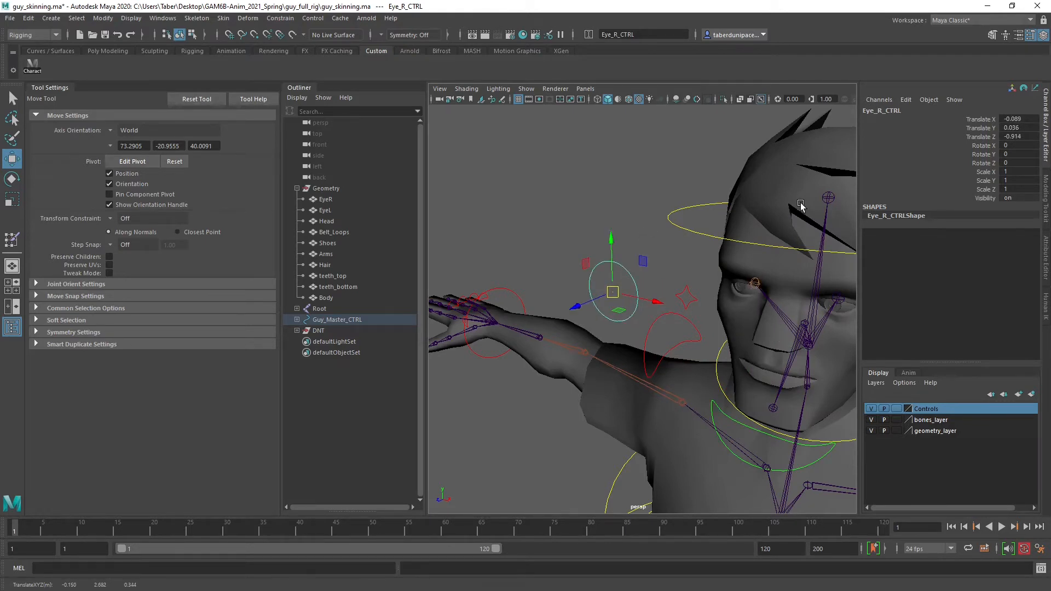
# Reset Eye_R_CTRL by setting its Translate X, Y and Z to 0, and deselect it
pyautogui.click(596, 183)
pyautogui.click(614, 265)
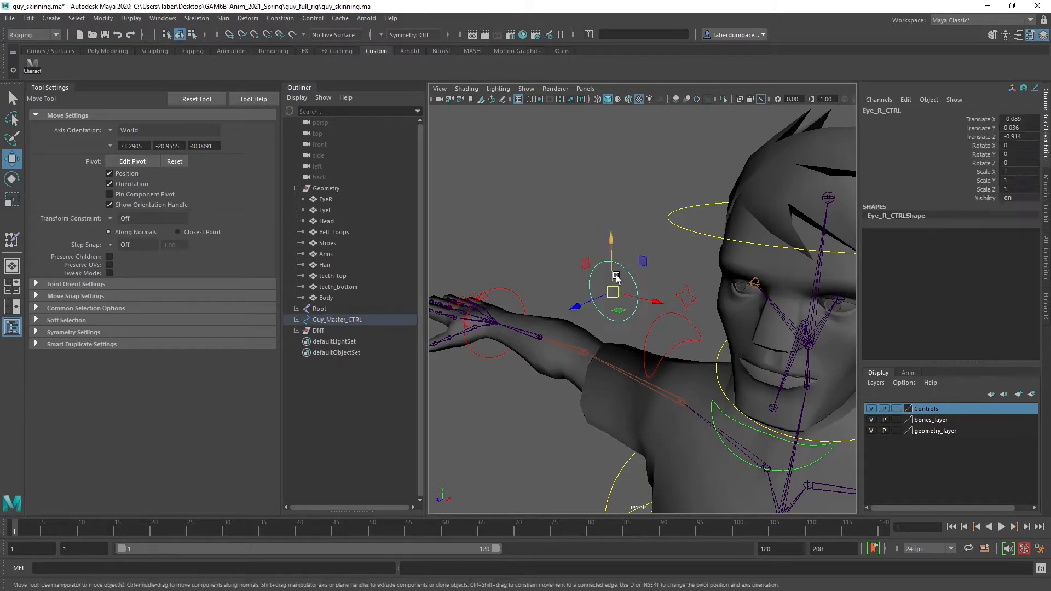
pyautogui.click(1017, 118)
pyautogui.moveTo(1017, 118); pyautogui.dragTo(1016, 134)
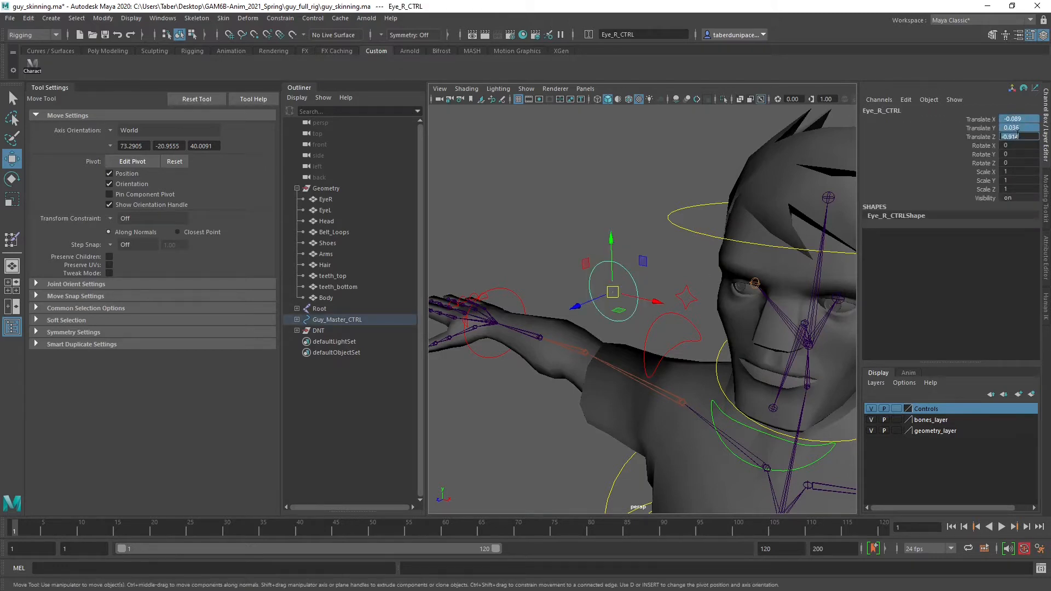
pyautogui.write('0')
pyautogui.press('Return')
pyautogui.click(628, 234)
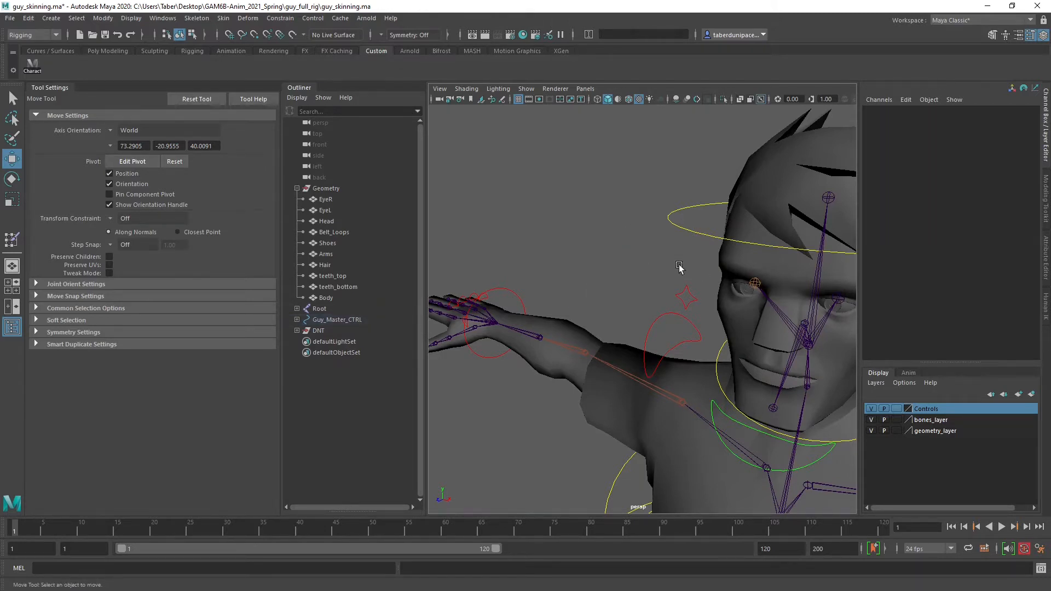
# Bind the EyeL mesh to the Eye_L joint, using Bind Skin with selected joints and closest distance
pyautogui.keyDown('alt'); pyautogui.moveTo(628, 234); pyautogui.dragTo(608, 269); pyautogui.keyUp('alt')
pyautogui.keyDown('alt'); pyautogui.moveTo(608, 270); pyautogui.dragTo(617, 328, button='right'); pyautogui.keyUp('alt')
pyautogui.keyDown('alt'); pyautogui.moveTo(617, 329); pyautogui.dragTo(601, 310, button='middle'); pyautogui.keyUp('alt')
pyautogui.keyDown('alt'); pyautogui.moveTo(602, 310); pyautogui.dragTo(606, 316); pyautogui.keyUp('alt')
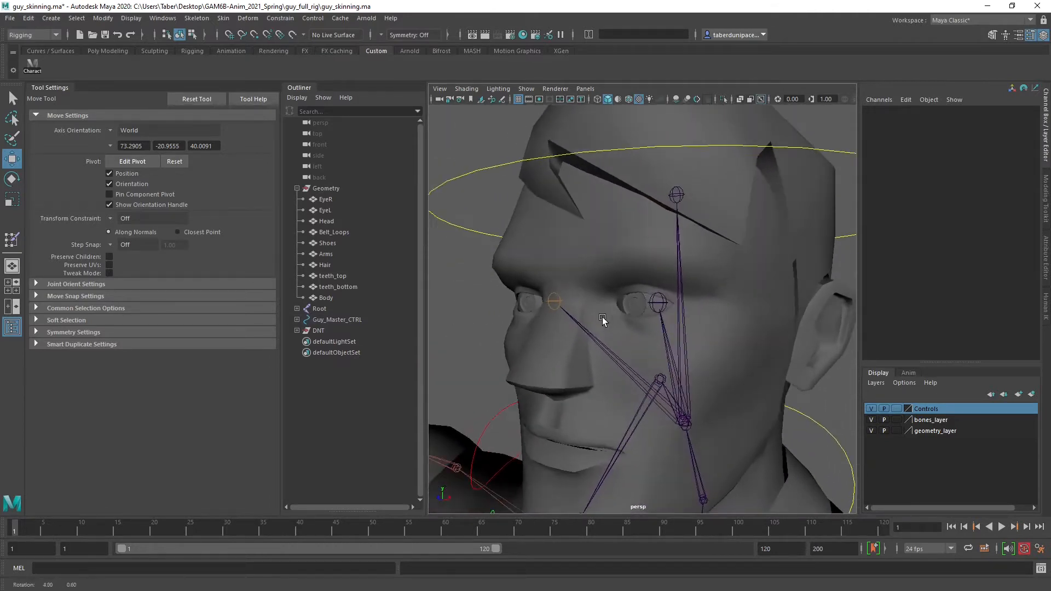
pyautogui.click(632, 305)
pyautogui.press('q')
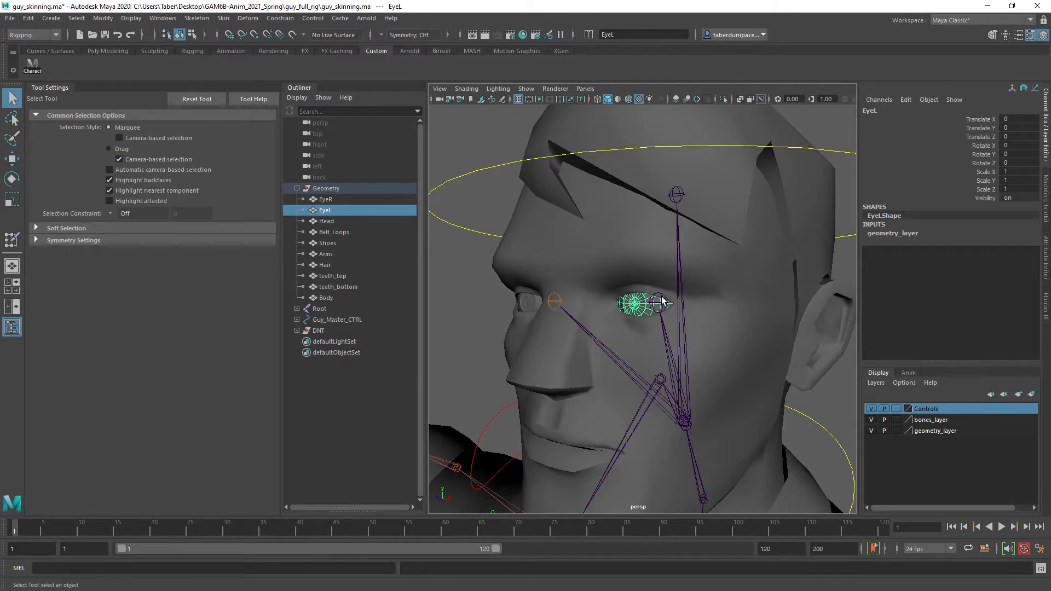
pyautogui.click(661, 300)
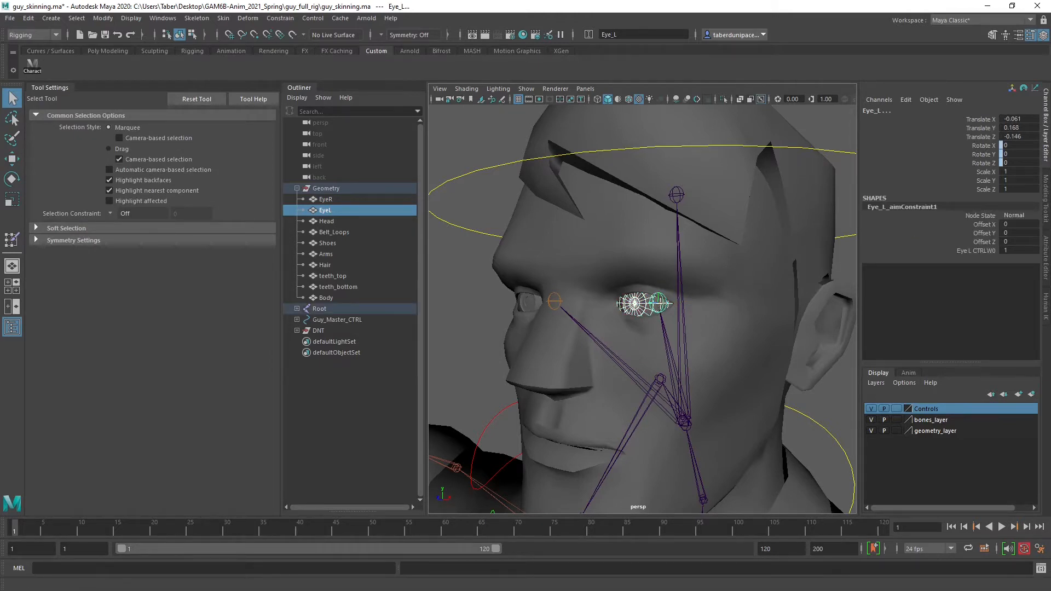
pyautogui.moveTo(0, 253); pyautogui.dragTo(276, 194)
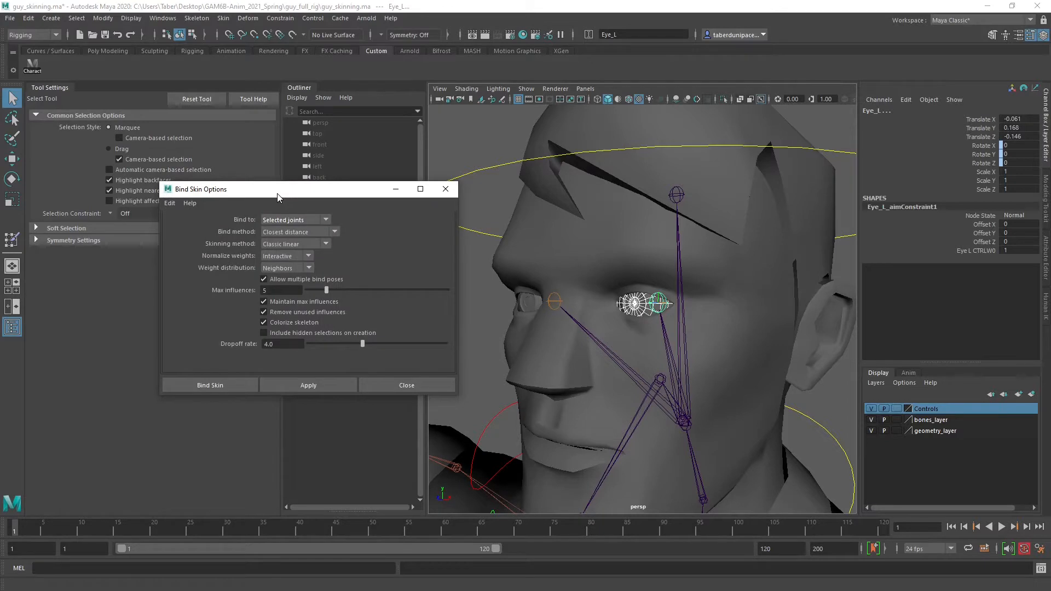
pyautogui.click(320, 383)
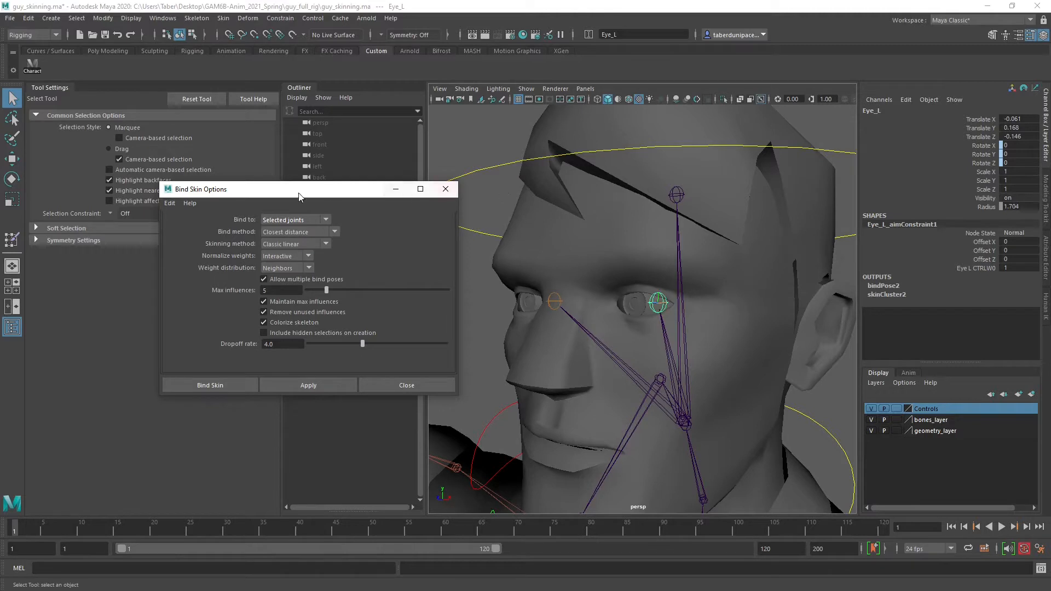
# Select the teeth_top mesh, inspect it inside the head in wireframe display, and return to shaded display
pyautogui.moveTo(299, 188); pyautogui.dragTo(587, 386)
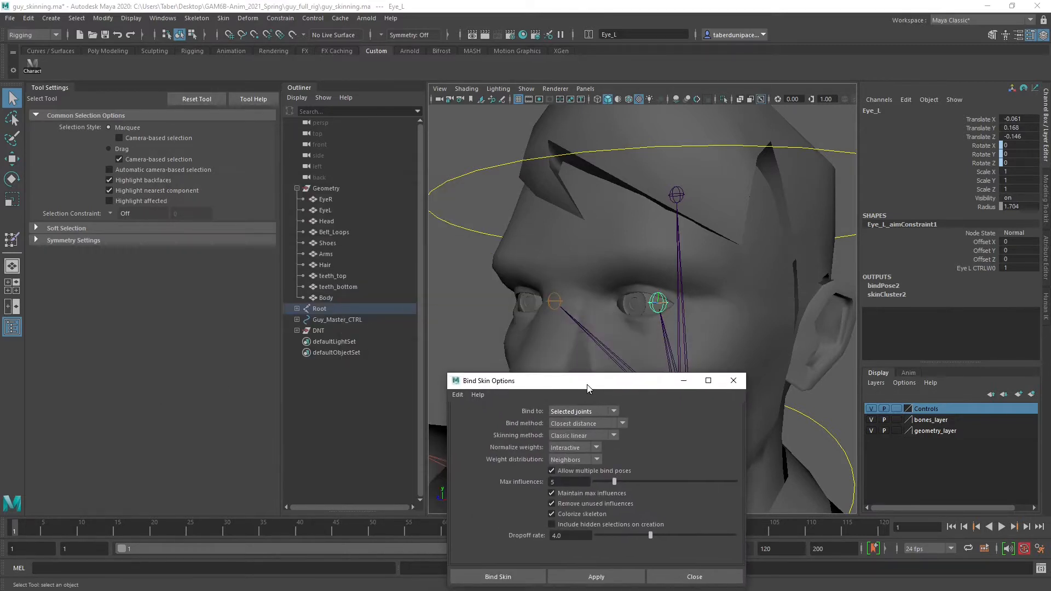
pyautogui.click(333, 275)
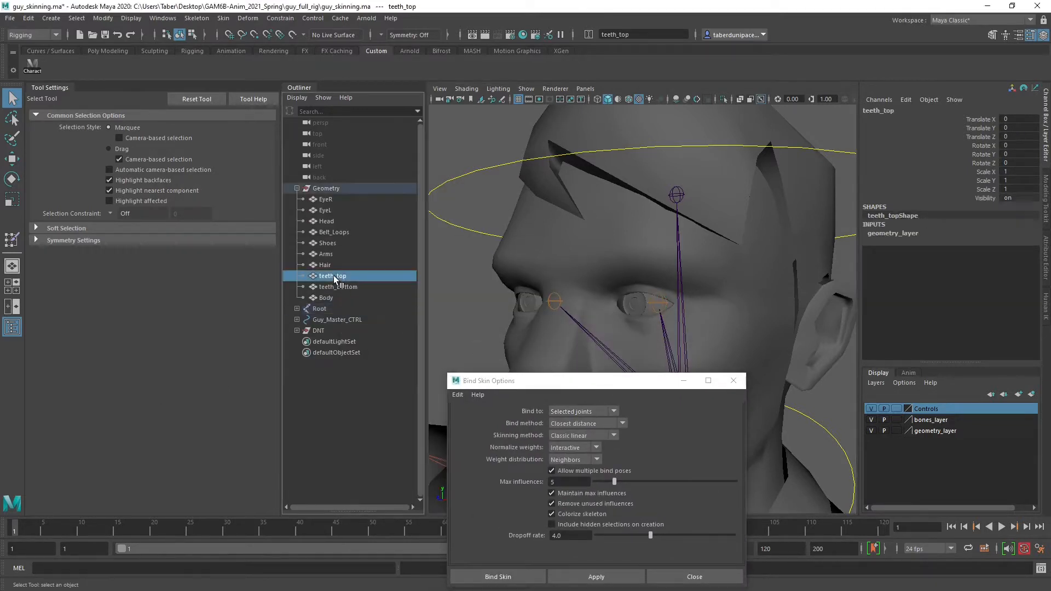
pyautogui.moveTo(638, 381); pyautogui.dragTo(332, 243)
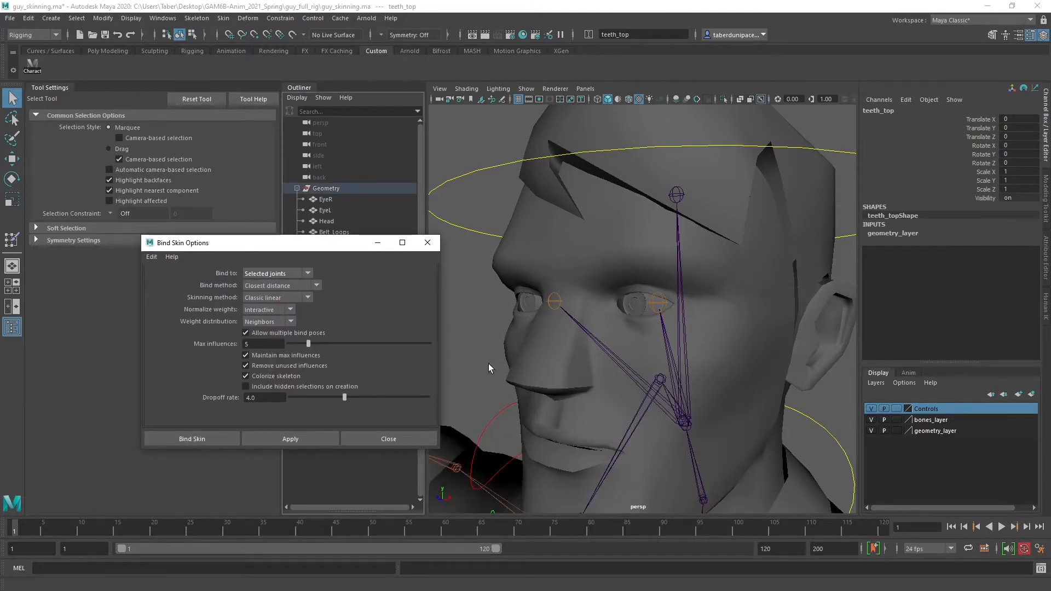
pyautogui.click(549, 418)
pyautogui.press('4')
pyautogui.moveTo(337, 243); pyautogui.dragTo(254, 332)
pyautogui.click(333, 276)
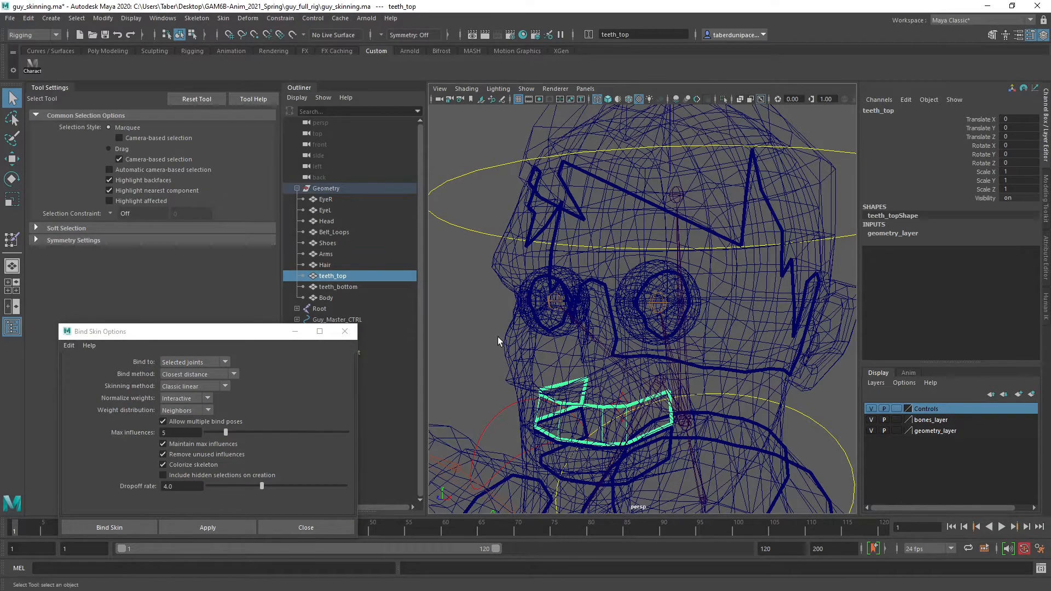
pyautogui.press('5')
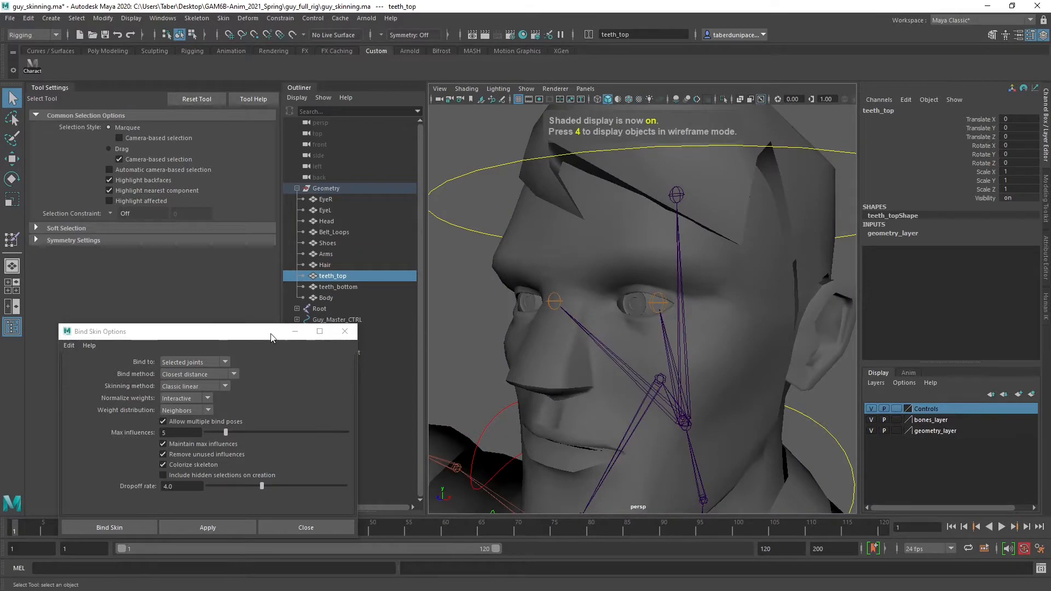
# Add the Head joint to the teeth_top selection and expand the whole Root joint hierarchy in the Outliner
pyautogui.moveTo(278, 334); pyautogui.dragTo(256, 283)
pyautogui.keyDown('alt'); pyautogui.moveTo(692, 366); pyautogui.dragTo(714, 318); pyautogui.keyUp('alt')
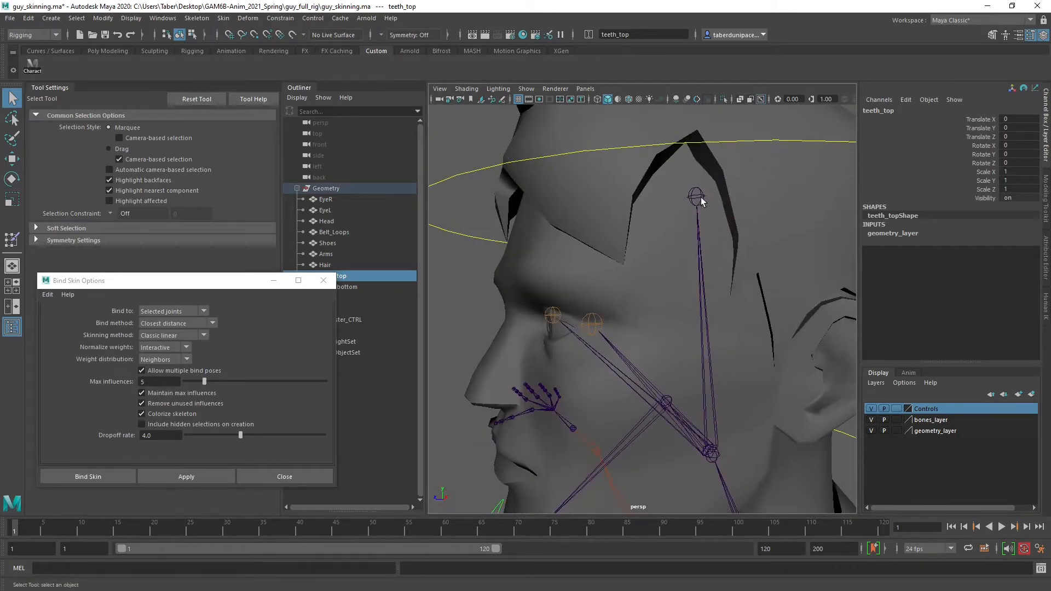
pyautogui.keyDown('alt'); pyautogui.moveTo(722, 398); pyautogui.dragTo(729, 359); pyautogui.keyUp('alt')
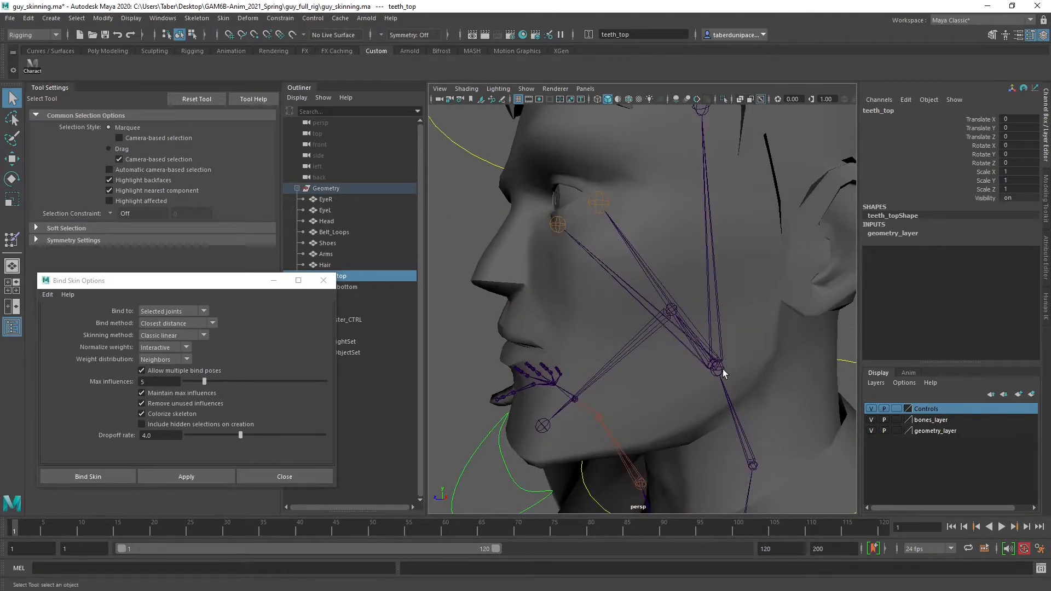
pyautogui.keyDown('shift'); pyautogui.click(717, 367); pyautogui.keyUp('shift')
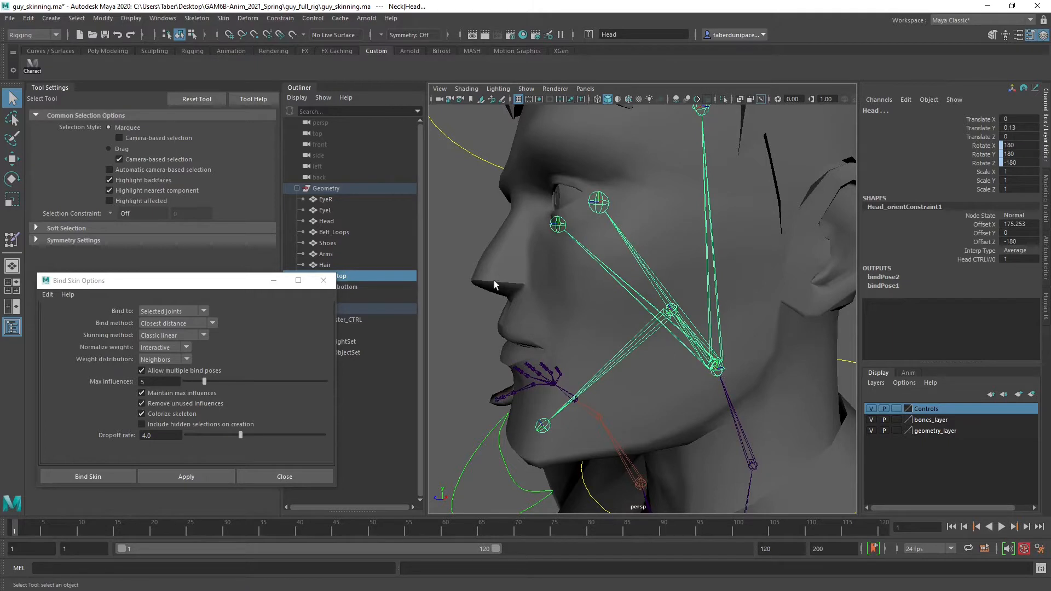
pyautogui.moveTo(226, 287); pyautogui.dragTo(0, 287)
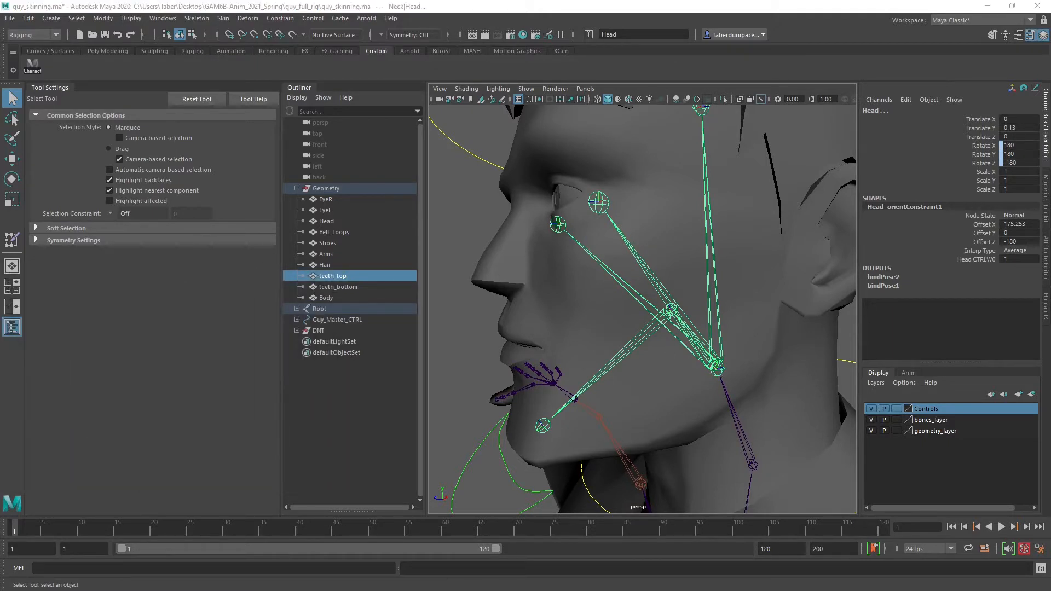
pyautogui.keyDown('shift'); pyautogui.click(297, 308); pyautogui.keyUp('shift')
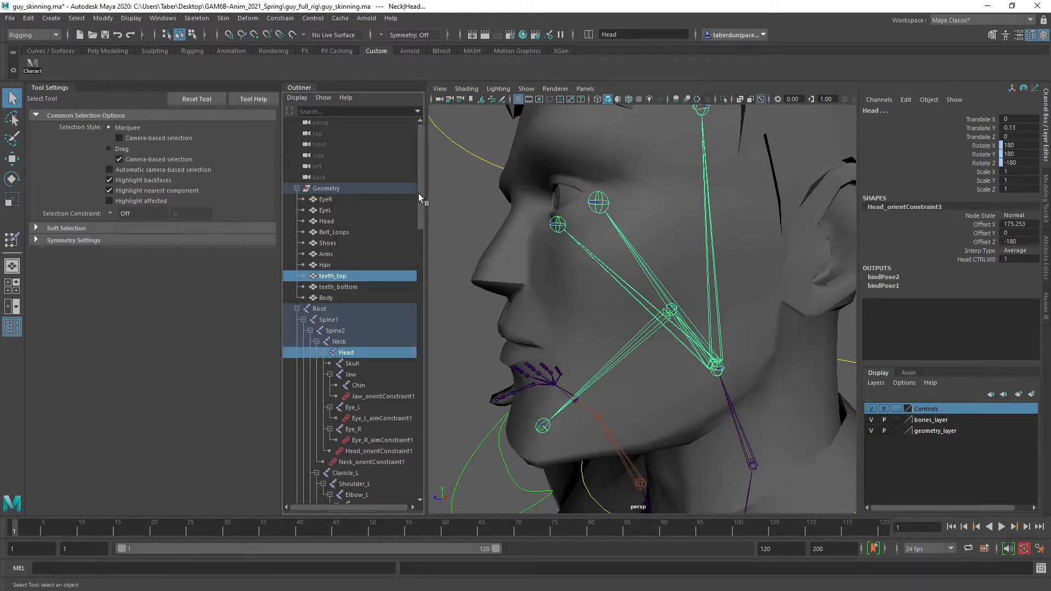
pyautogui.moveTo(419, 194)
pyautogui.mouseDown()
pyautogui.moveTo(419, 468)
pyautogui.moveTo(414, 357)
pyautogui.moveTo(430, 200)
pyautogui.mouseUp()
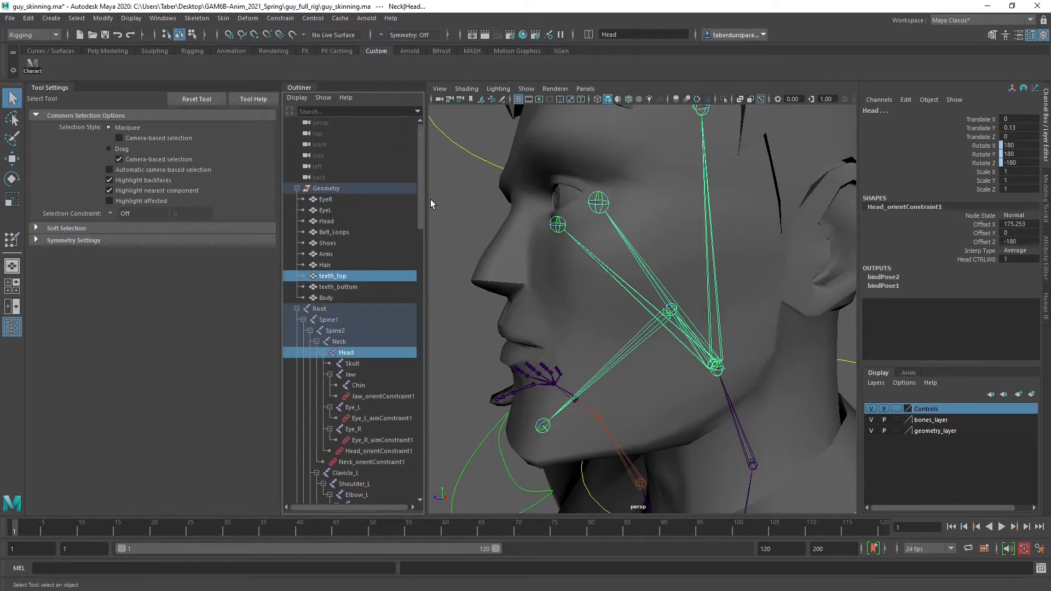
pyautogui.keyDown('ctrl'); pyautogui.click(357, 363); pyautogui.keyUp('ctrl')
pyautogui.keyDown('ctrl'); pyautogui.click(350, 376); pyautogui.keyUp('ctrl')
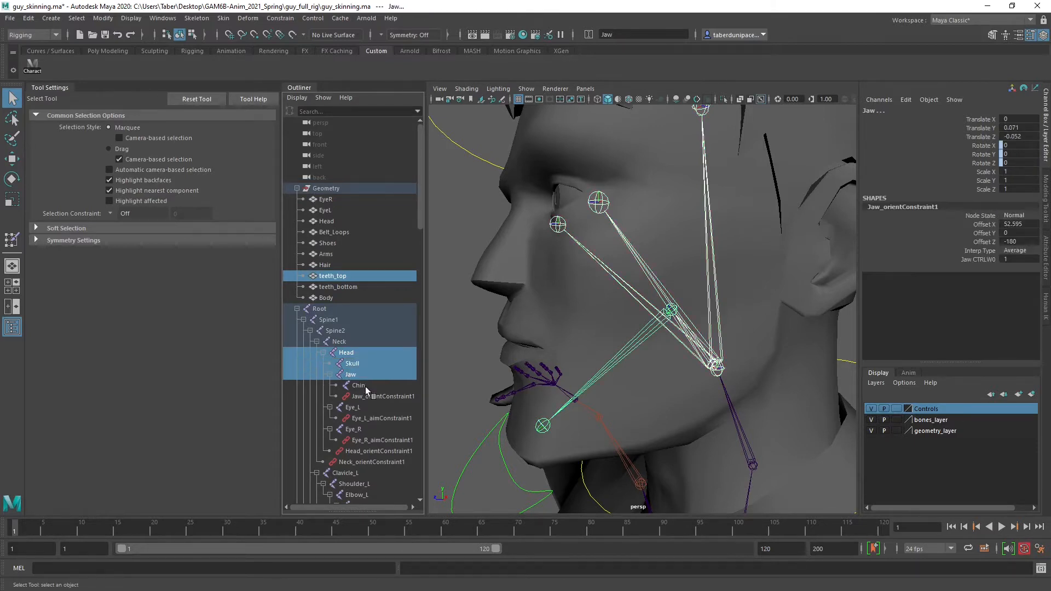
pyautogui.keyDown('ctrl'); pyautogui.click(366, 386); pyautogui.keyUp('ctrl')
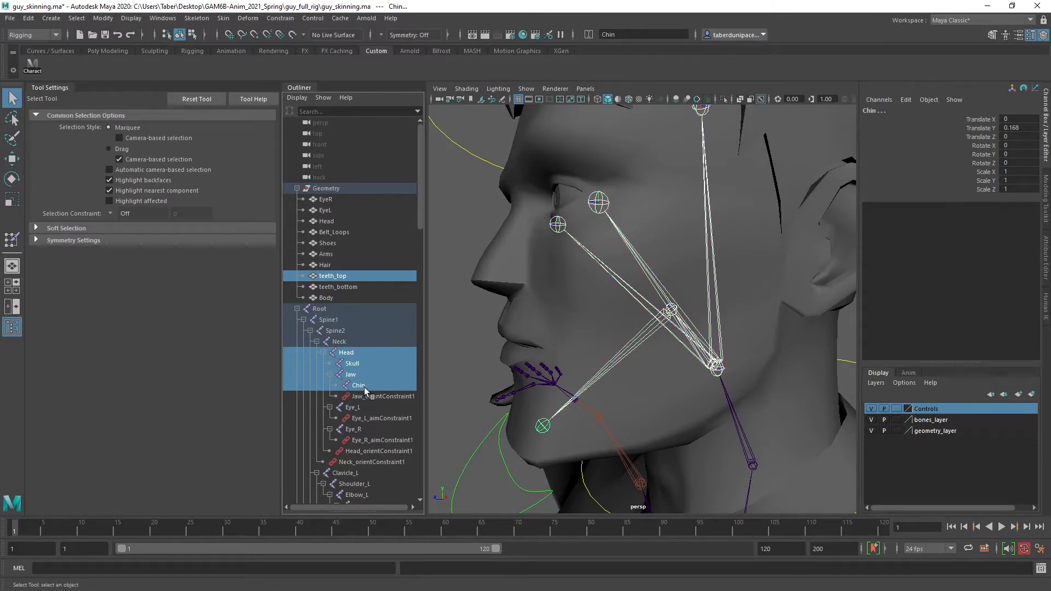
# Select only teeth_top and the Head joint, bind the upper teeth to that joint, and clear the options window away
pyautogui.click(353, 274)
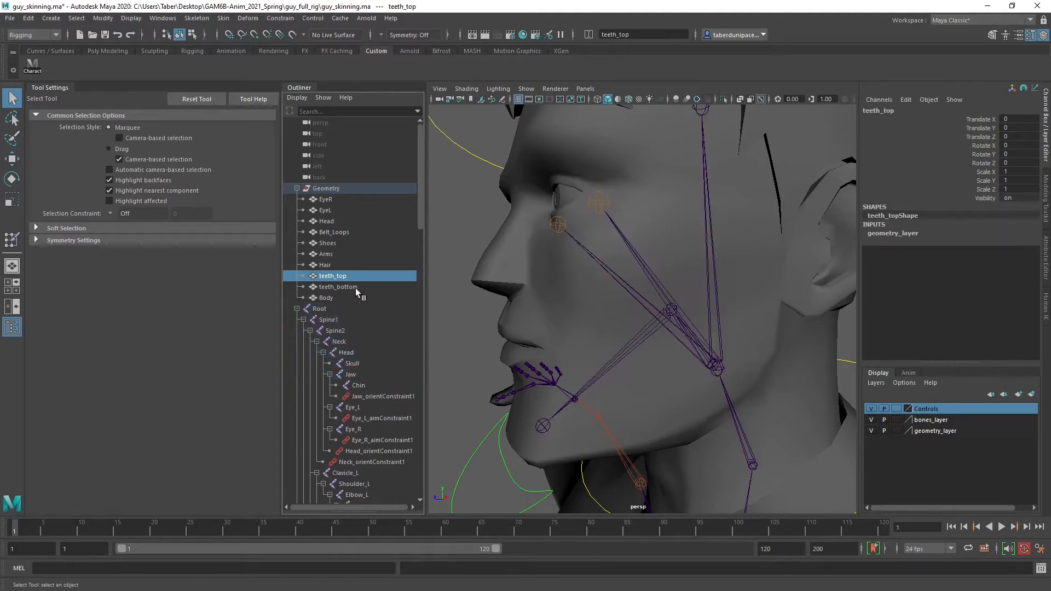
pyautogui.keyDown('ctrl'); pyautogui.click(353, 353); pyautogui.keyUp('ctrl')
pyautogui.keyDown('alt'); pyautogui.moveTo(483, 356); pyautogui.dragTo(520, 375); pyautogui.keyUp('alt')
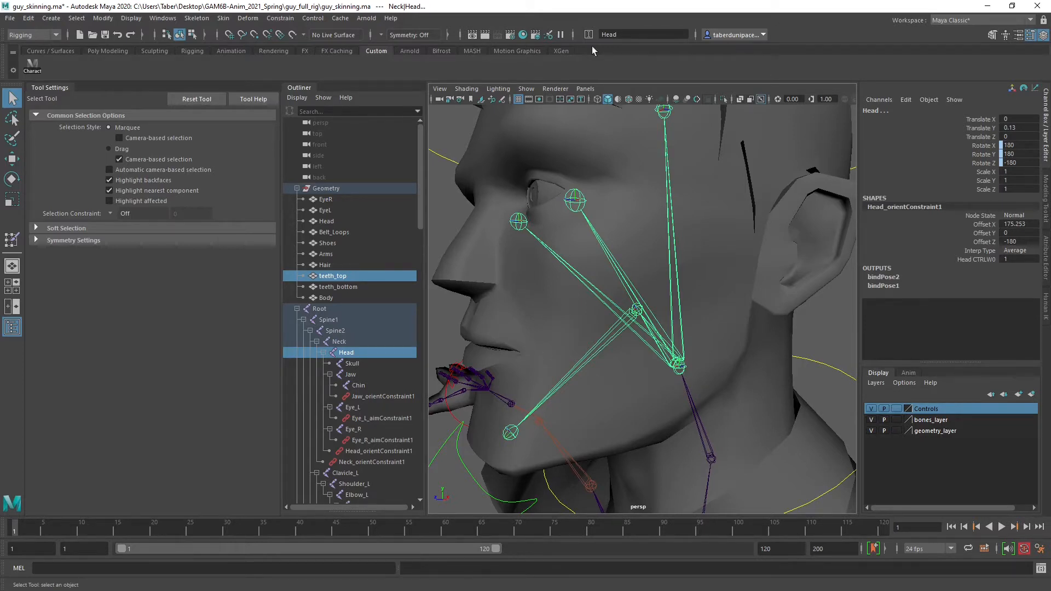
pyautogui.keyDown('alt'); pyautogui.moveTo(649, 259); pyautogui.dragTo(678, 283); pyautogui.keyUp('alt')
pyautogui.moveTo(678, 284)
pyautogui.keyDown('alt'); pyautogui.mouseDown(button='right')
pyautogui.moveTo(666, 287)
pyautogui.moveTo(677, 295)
pyautogui.mouseUp(button='right'); pyautogui.keyUp('alt')
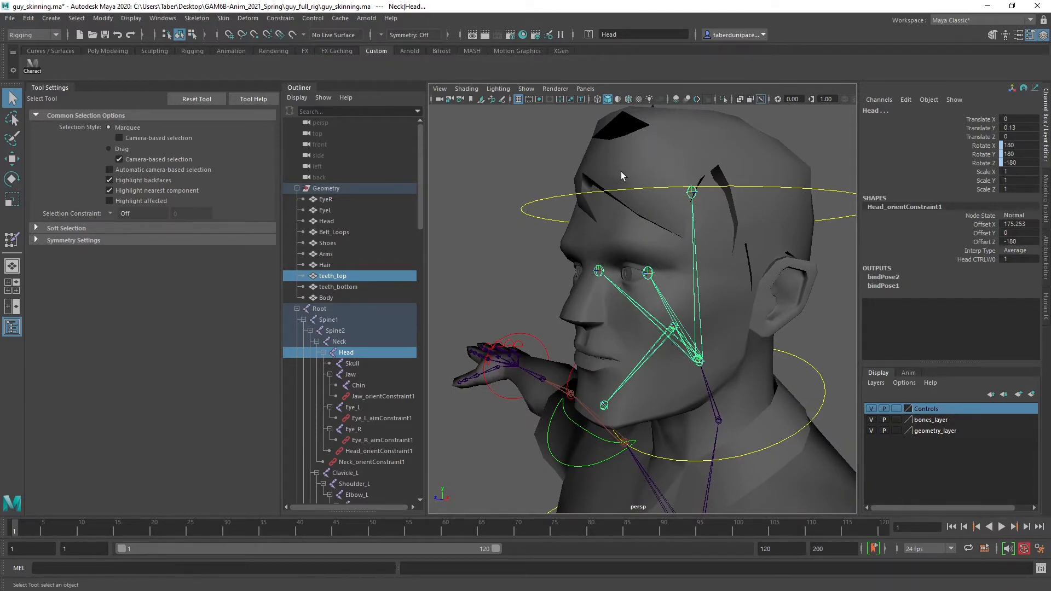
pyautogui.keyDown('alt'); pyautogui.moveTo(620, 172); pyautogui.dragTo(686, 205); pyautogui.keyUp('alt')
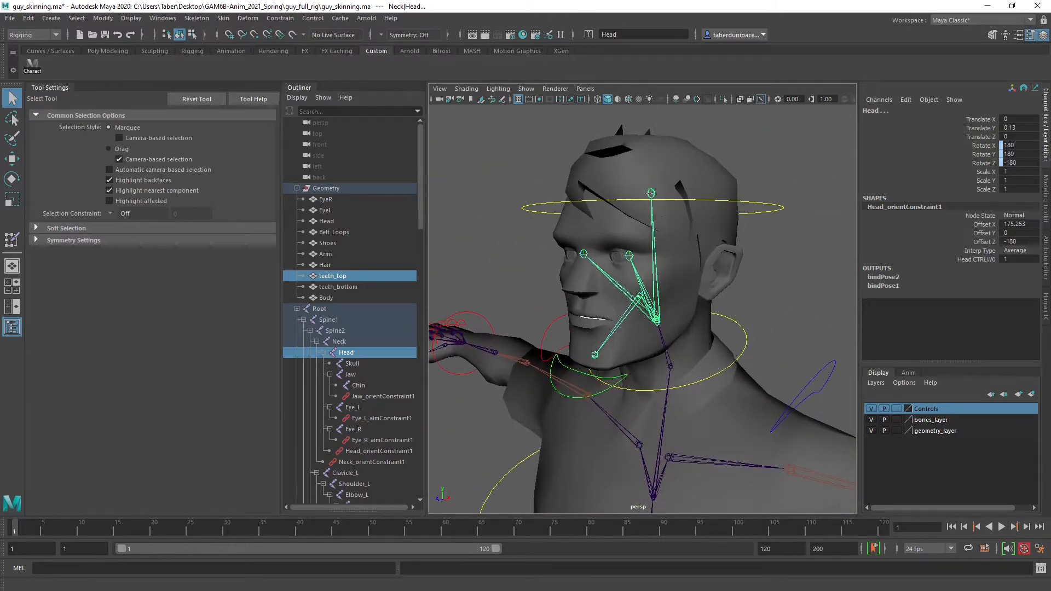
pyautogui.moveTo(0, 323); pyautogui.dragTo(286, 207)
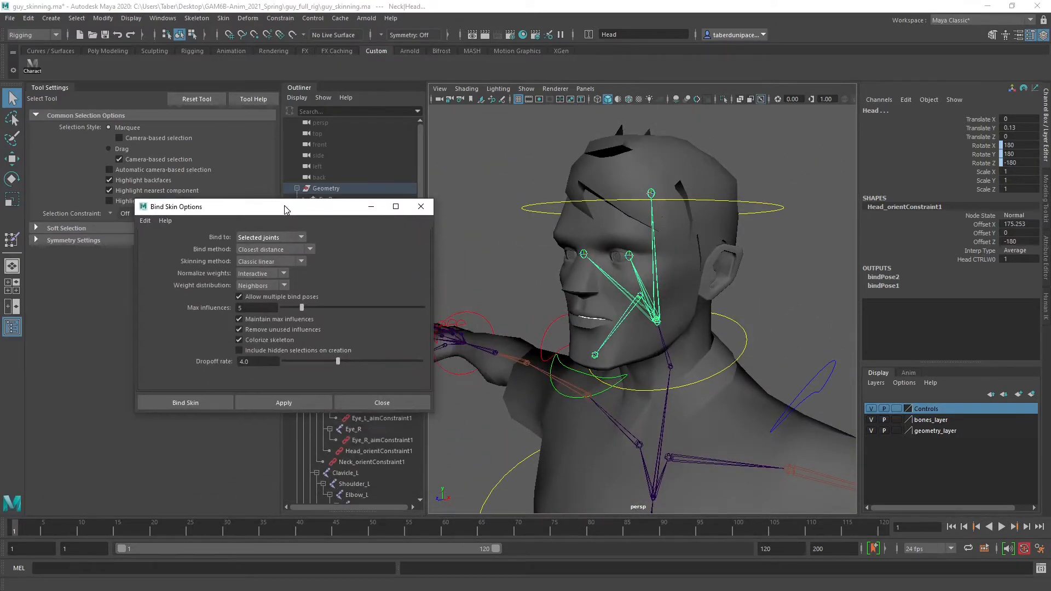
pyautogui.click(304, 403)
pyautogui.moveTo(337, 207); pyautogui.dragTo(0, 230)
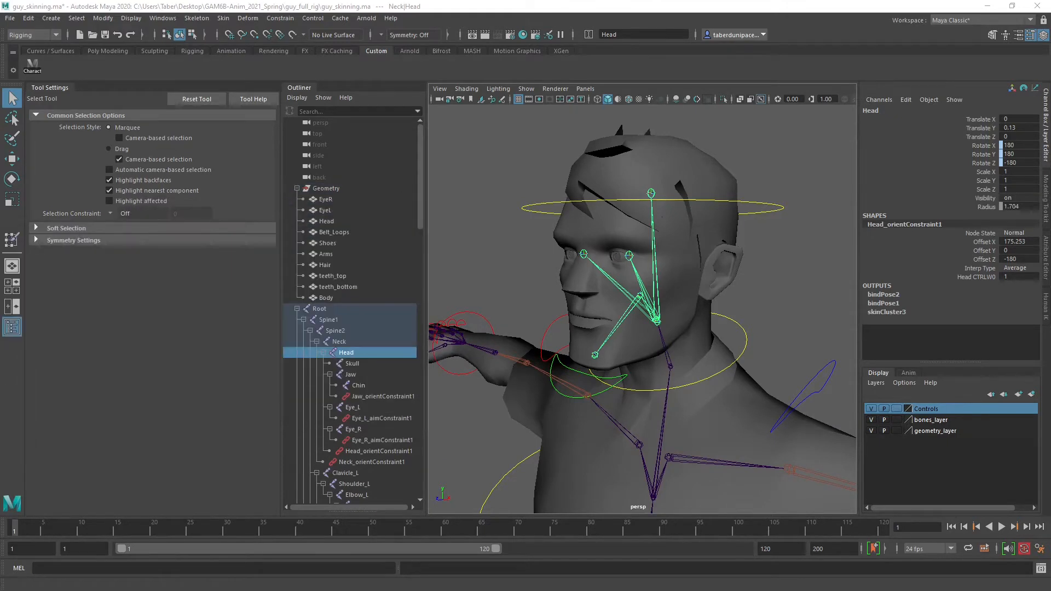
# Bind the teeth_bottom mesh to the Chin joint and move the Bind Skin options out of the way
pyautogui.click(340, 287)
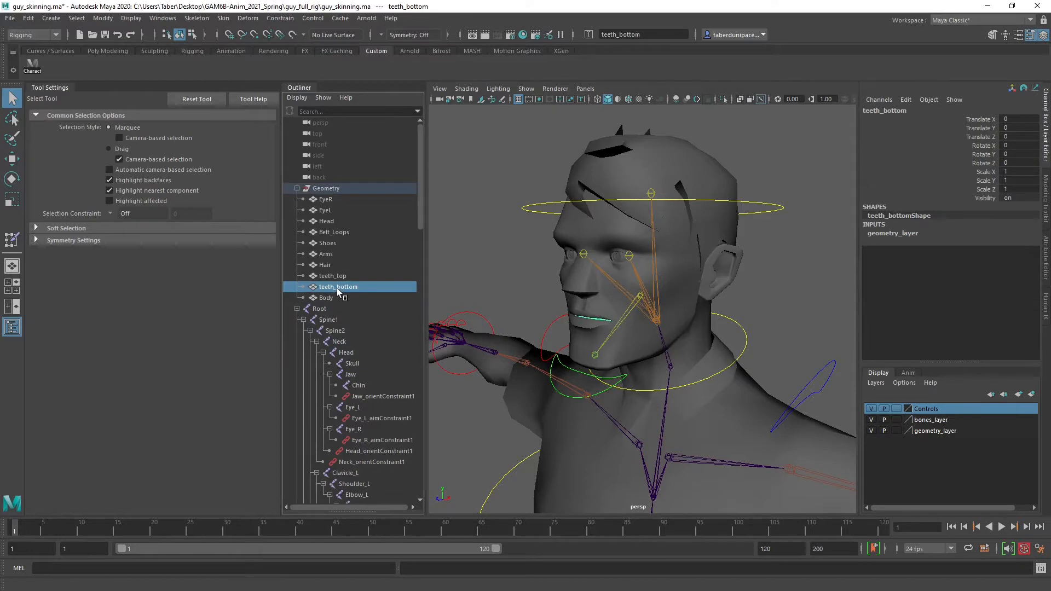
pyautogui.keyDown('alt'); pyautogui.moveTo(575, 367); pyautogui.dragTo(599, 381, button='right'); pyautogui.keyUp('alt')
pyautogui.keyDown('alt'); pyautogui.moveTo(599, 381); pyautogui.dragTo(631, 395, button='middle'); pyautogui.keyUp('alt')
pyautogui.keyDown('alt'); pyautogui.moveTo(631, 395); pyautogui.dragTo(659, 405); pyautogui.keyUp('alt')
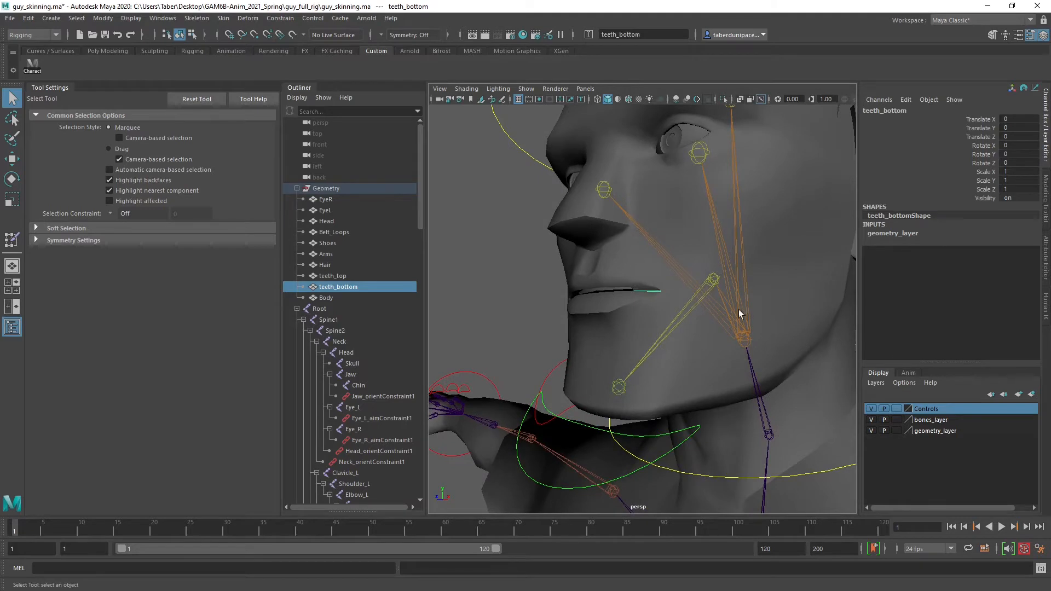
pyautogui.click(619, 388)
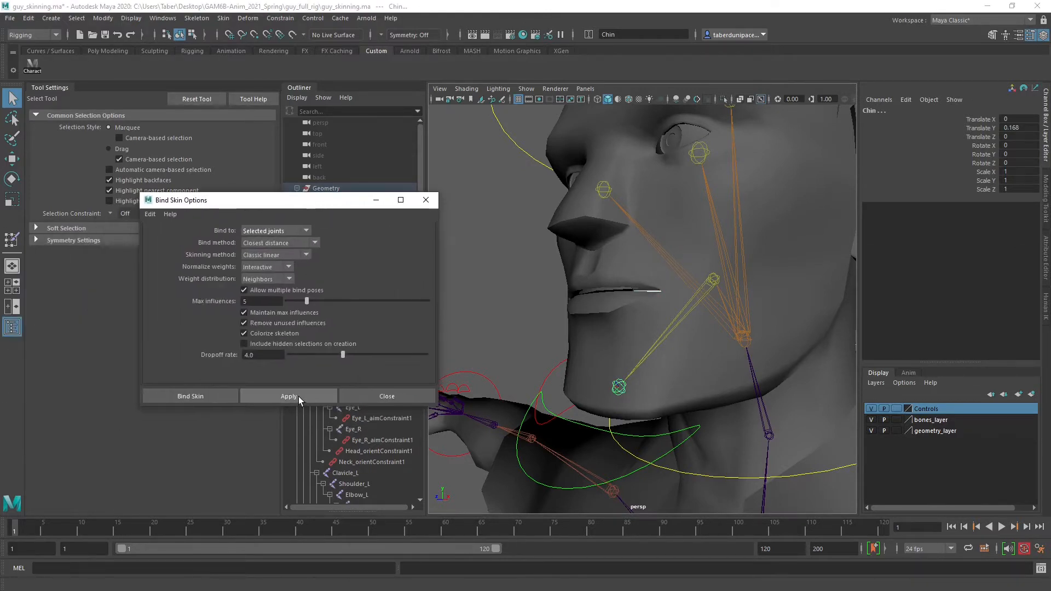
pyautogui.click(298, 396)
pyautogui.moveTo(349, 202); pyautogui.dragTo(0, 226)
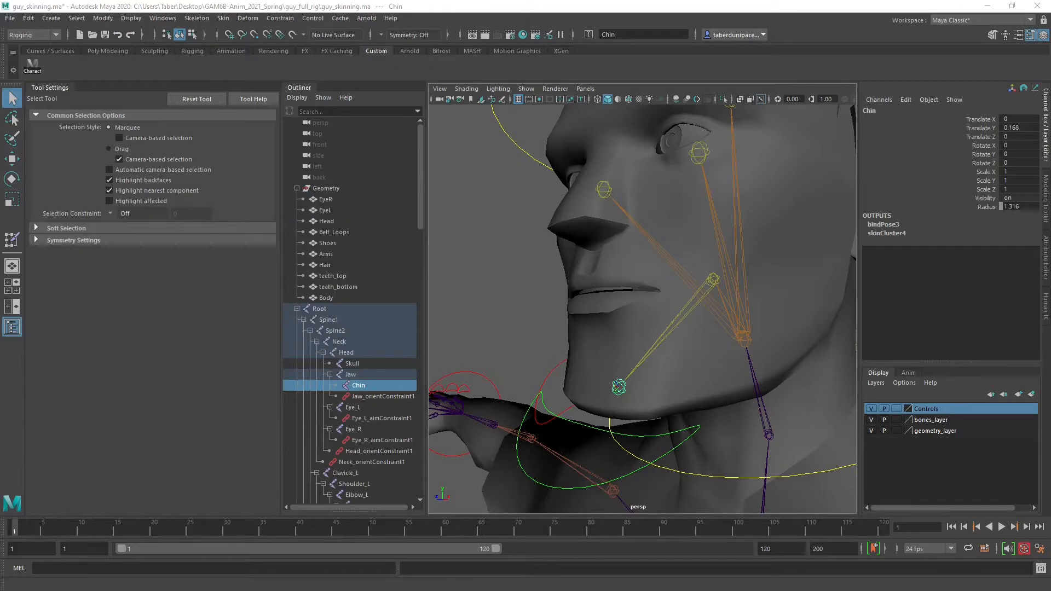
# Select the Hair mesh and view it from the side together with the head joints
pyautogui.keyDown('alt'); pyautogui.moveTo(497, 195); pyautogui.dragTo(717, 278); pyautogui.keyUp('alt')
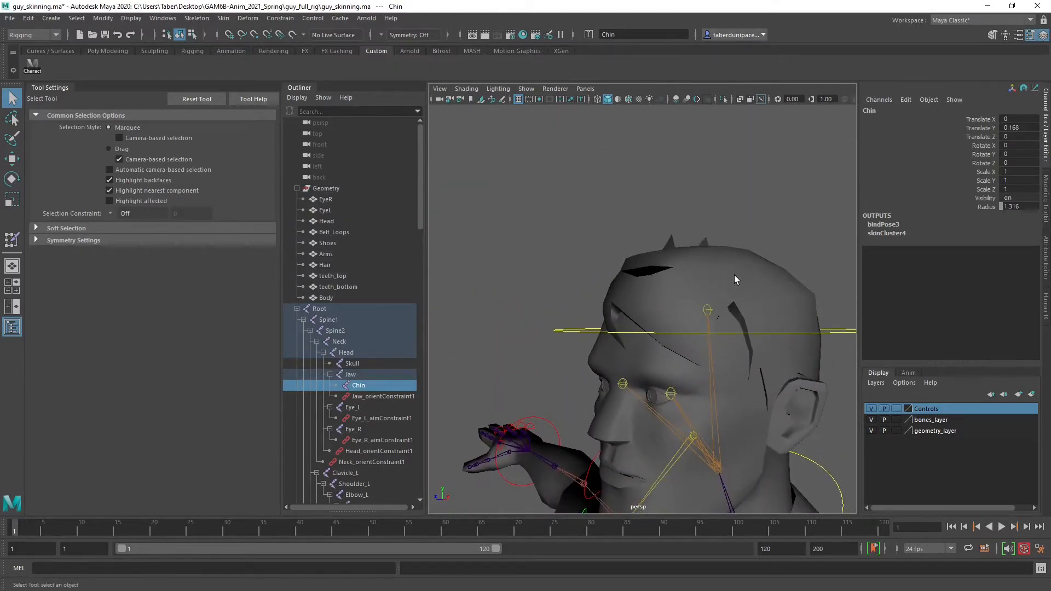
pyautogui.click(734, 276)
pyautogui.keyDown('alt'); pyautogui.moveTo(754, 383); pyautogui.dragTo(707, 364); pyautogui.keyUp('alt')
pyautogui.keyDown('alt'); pyautogui.moveTo(691, 360); pyautogui.dragTo(666, 360); pyautogui.keyUp('alt')
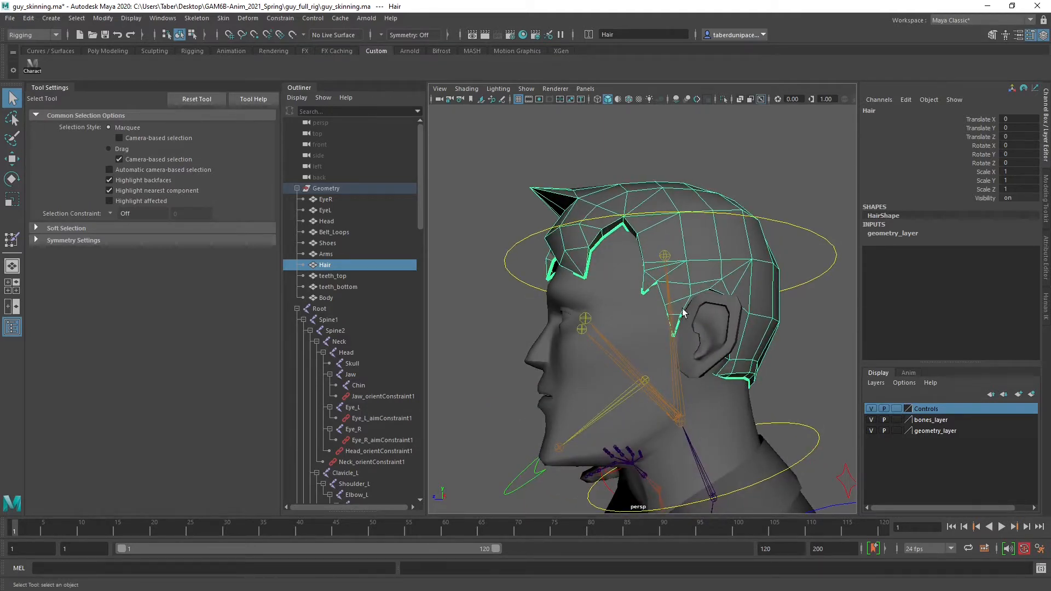
pyautogui.keyDown('alt'); pyautogui.moveTo(672, 339); pyautogui.dragTo(693, 352); pyautogui.keyUp('alt')
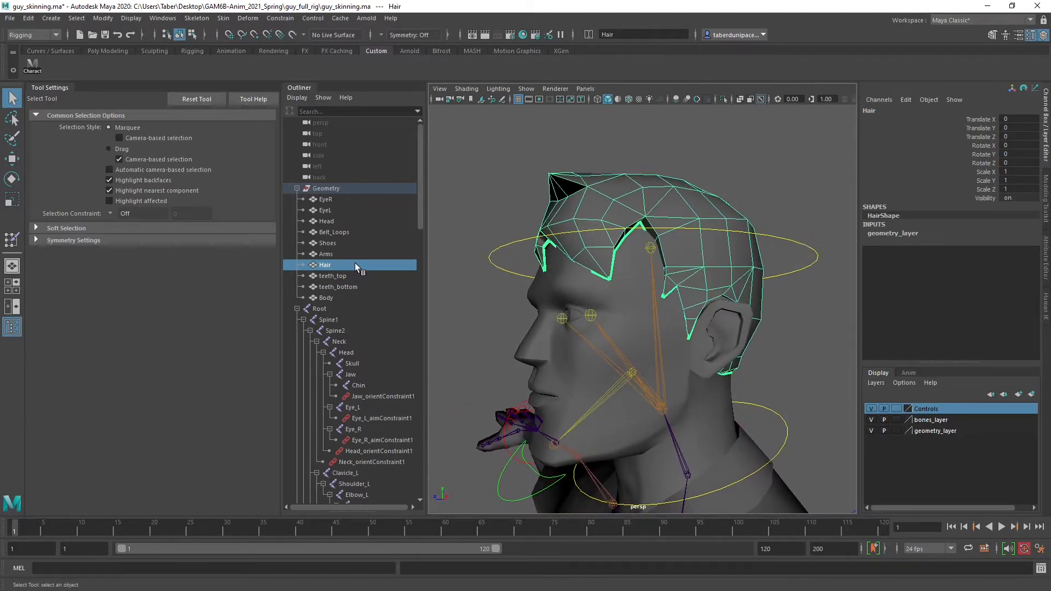
# Add the Head, Neck, Skull and Jaw joints to the Hair selection and compare their positions with the hair mesh
pyautogui.keyDown('ctrl'); pyautogui.click(356, 352); pyautogui.keyUp('ctrl')
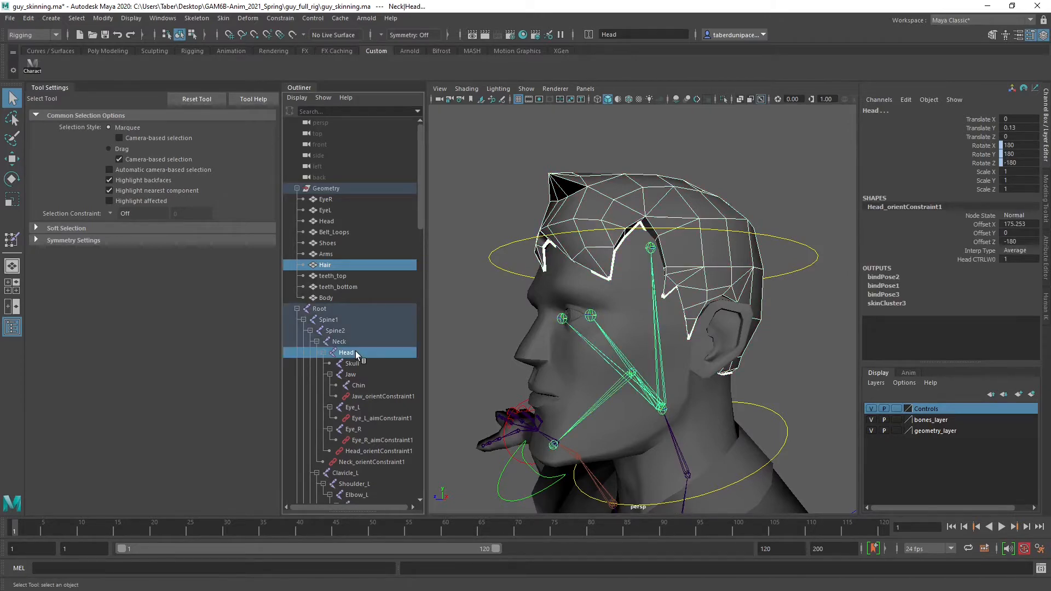
pyautogui.keyDown('alt'); pyautogui.moveTo(591, 353); pyautogui.dragTo(558, 355); pyautogui.keyUp('alt')
pyautogui.keyDown('ctrl'); pyautogui.click(345, 341); pyautogui.keyUp('ctrl')
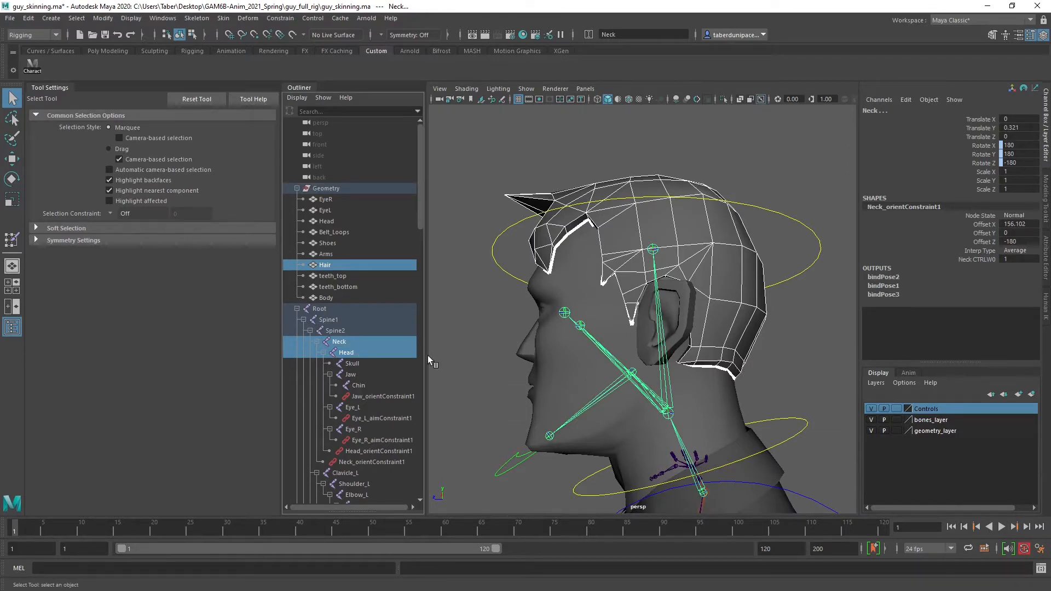
pyautogui.keyDown('ctrl'); pyautogui.click(359, 363); pyautogui.keyUp('ctrl')
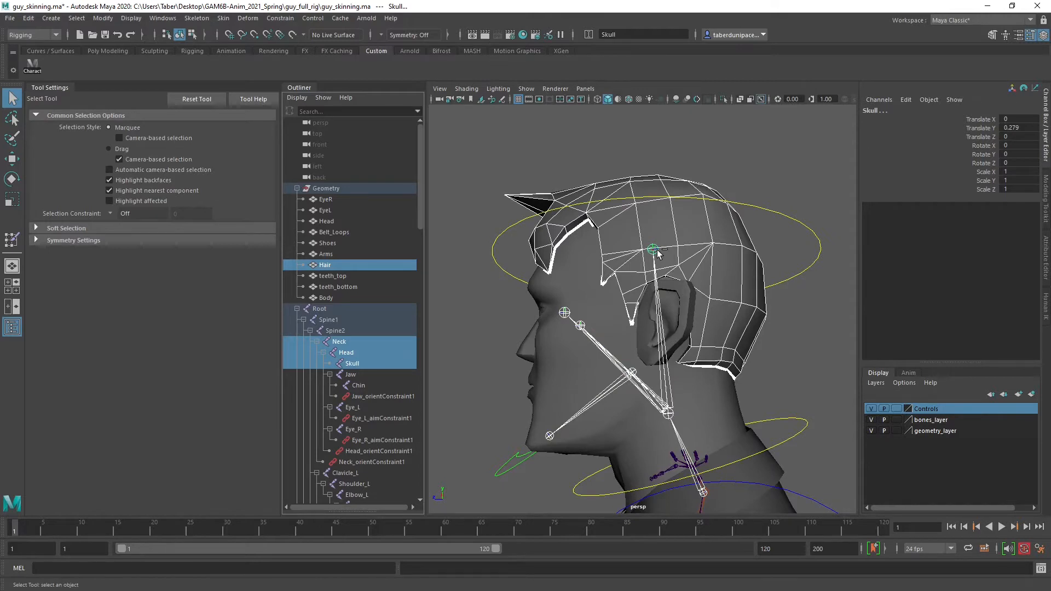
pyautogui.keyDown('alt'); pyautogui.moveTo(619, 315); pyautogui.dragTo(645, 310); pyautogui.keyUp('alt')
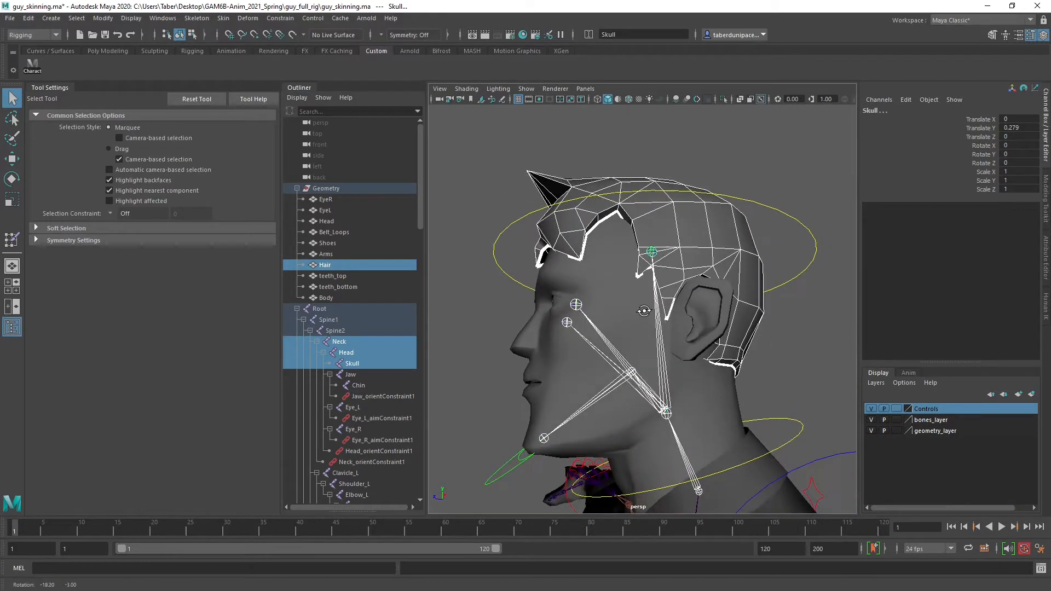
pyautogui.keyDown('ctrl'); pyautogui.click(350, 375); pyautogui.keyUp('ctrl')
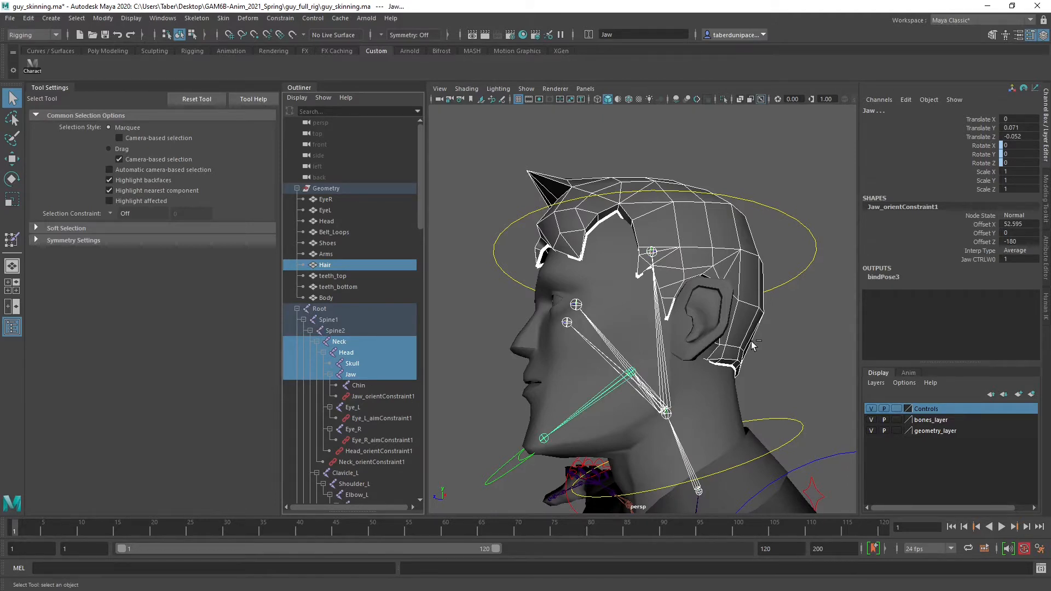
pyautogui.scroll(-5, 751, 341)
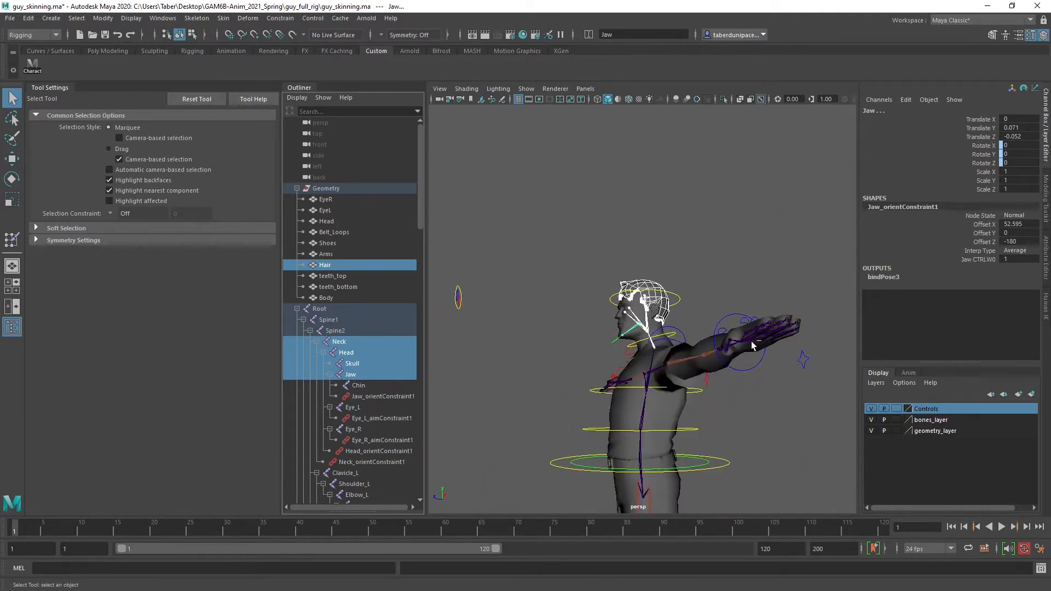
pyautogui.scroll(8, 751, 341)
pyautogui.scroll(-6, 751, 340)
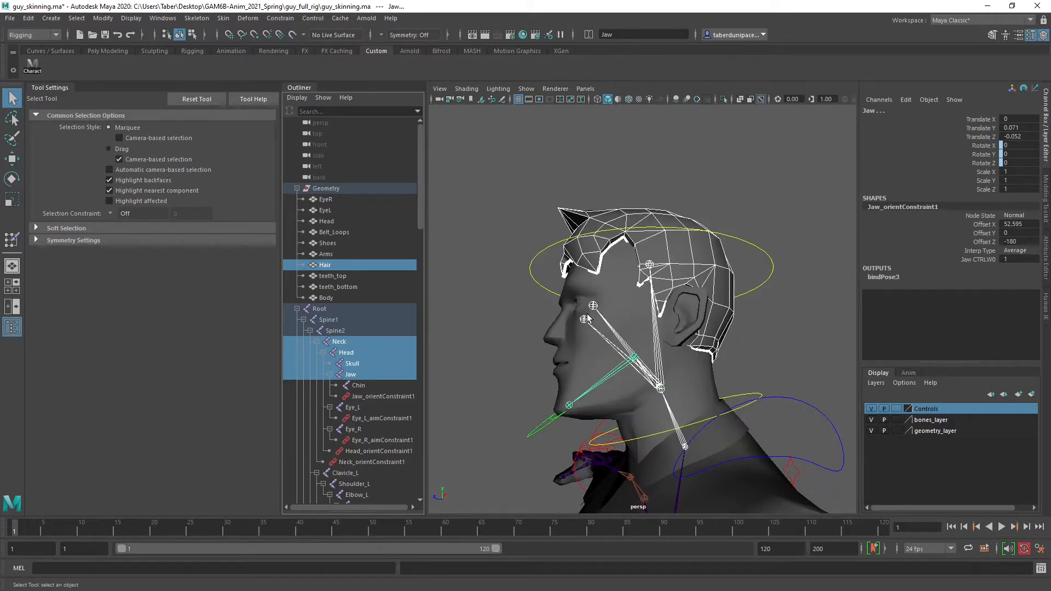
pyautogui.keyDown('alt'); pyautogui.moveTo(587, 319); pyautogui.dragTo(602, 323); pyautogui.keyUp('alt')
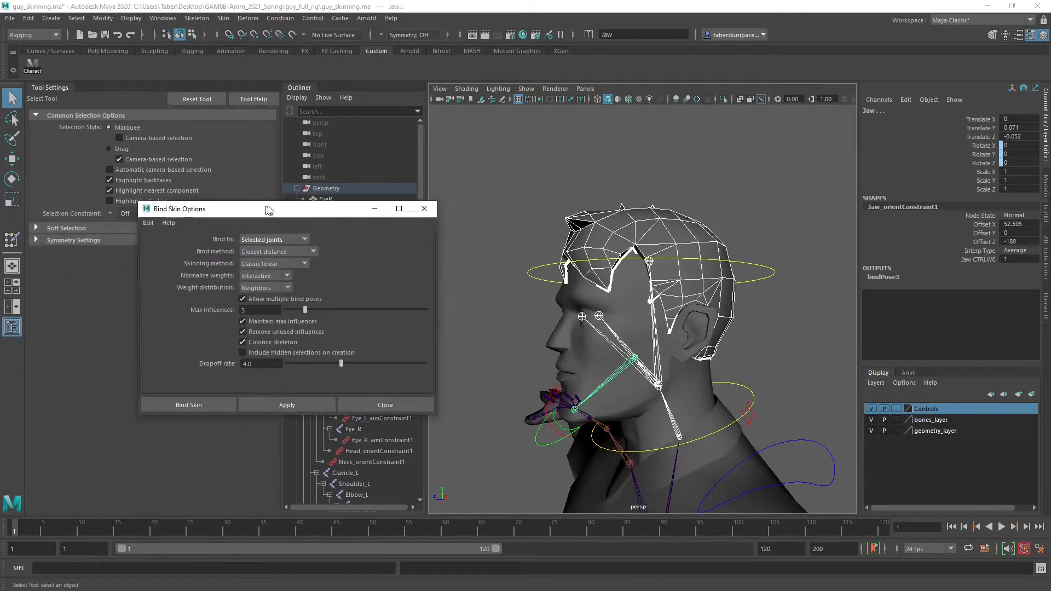
# Select only the Hair mesh and the Head joint, bind the hair to that joint, and close the Bind Skin options
pyautogui.moveTo(268, 210); pyautogui.dragTo(174, 312)
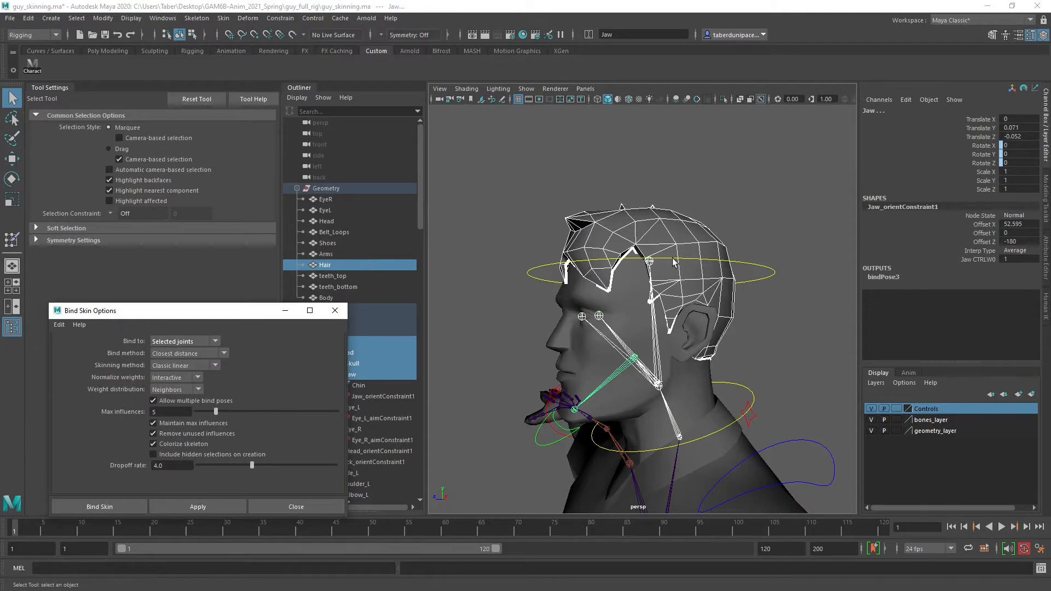
pyautogui.moveTo(254, 312); pyautogui.dragTo(300, 134)
pyautogui.click(372, 322)
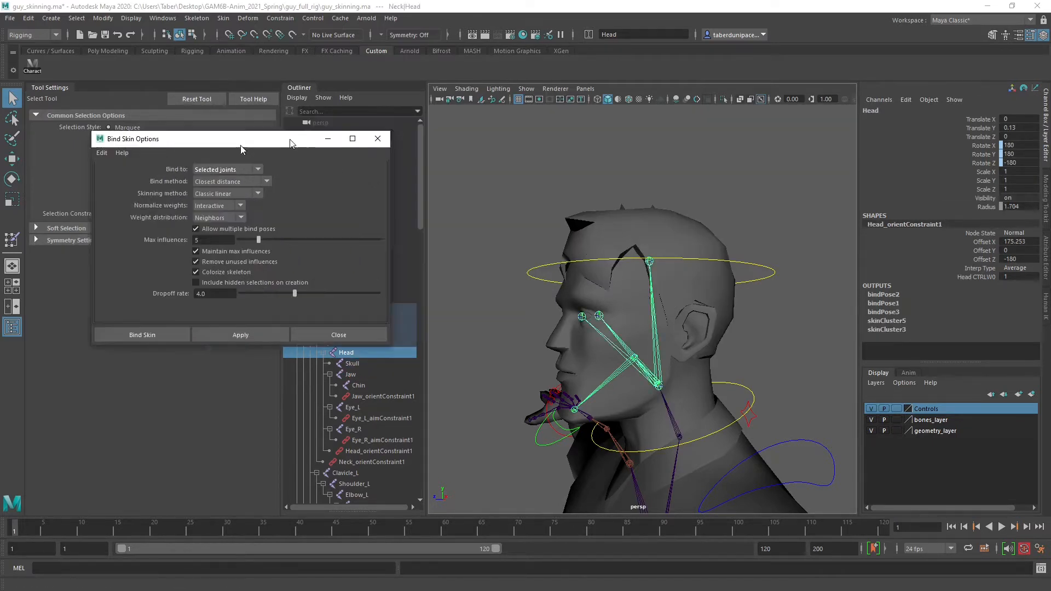
pyautogui.click(380, 134)
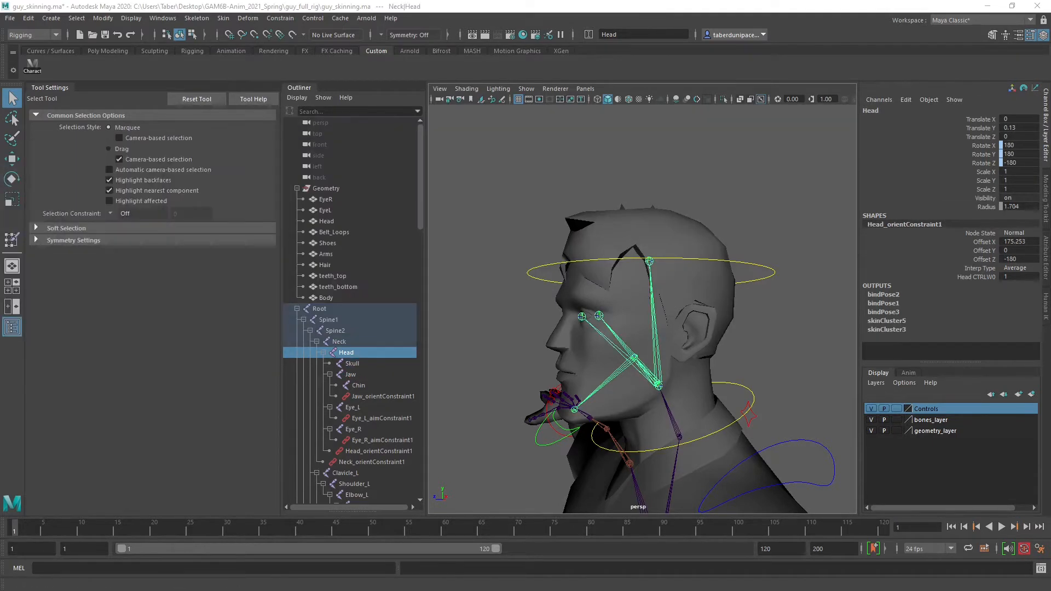
# Test the jaw by rotating Jaw_CTRL to about 3, -12 and 7 degrees, with the head shown in wireframe
pyautogui.click(502, 198)
pyautogui.keyDown('alt'); pyautogui.moveTo(503, 198); pyautogui.dragTo(601, 317); pyautogui.keyUp('alt')
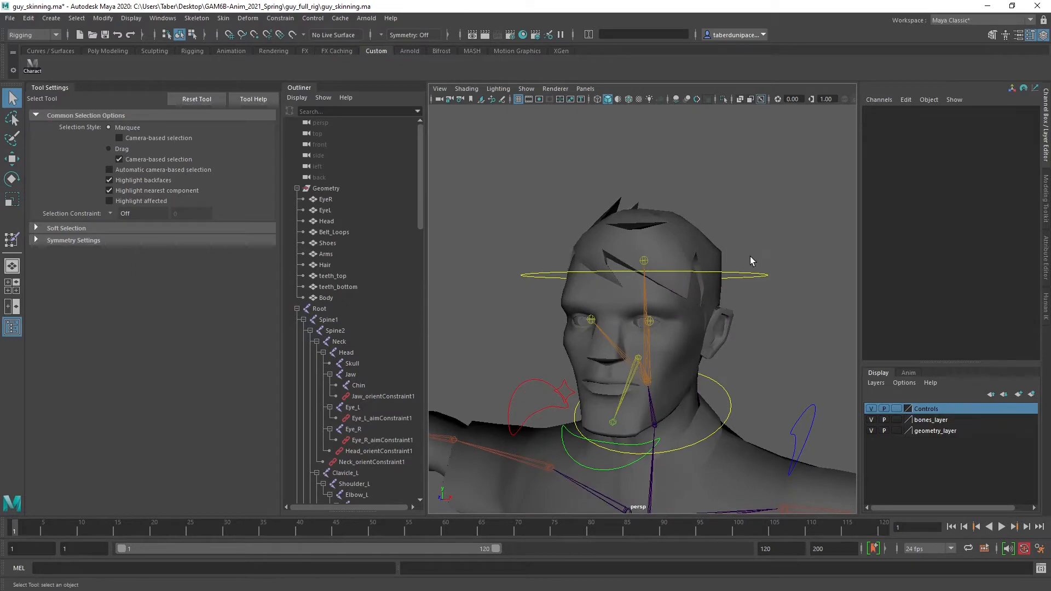
pyautogui.click(751, 277)
pyautogui.scroll(5, 744, 347)
pyautogui.keyDown('alt'); pyautogui.moveTo(743, 364); pyautogui.dragTo(755, 314); pyautogui.keyUp('alt')
pyautogui.scroll(-5, 752, 317)
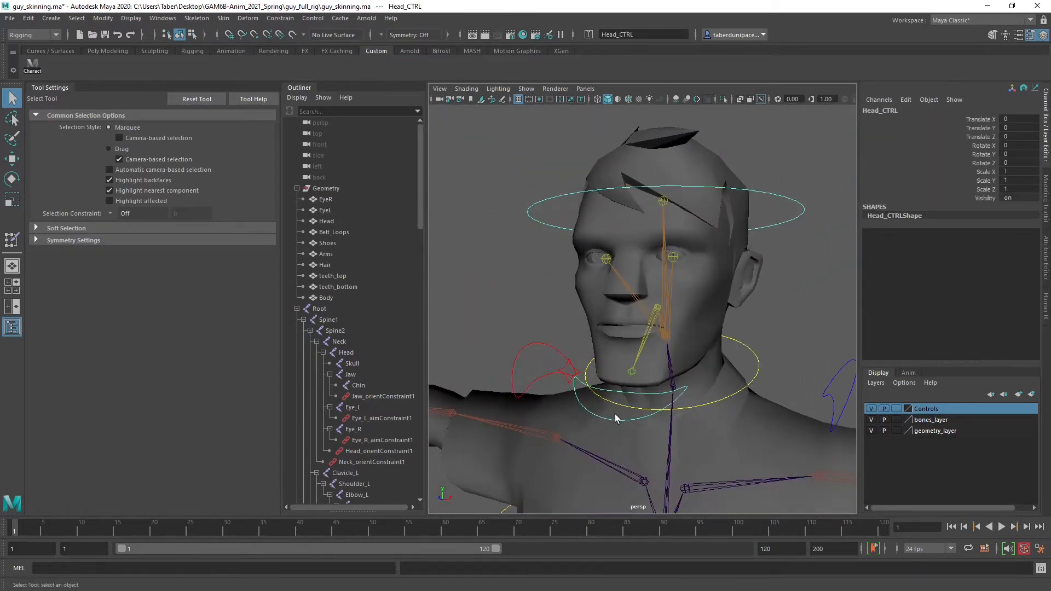
pyautogui.click(611, 419)
pyautogui.press('e')
pyautogui.scroll(6, 651, 390)
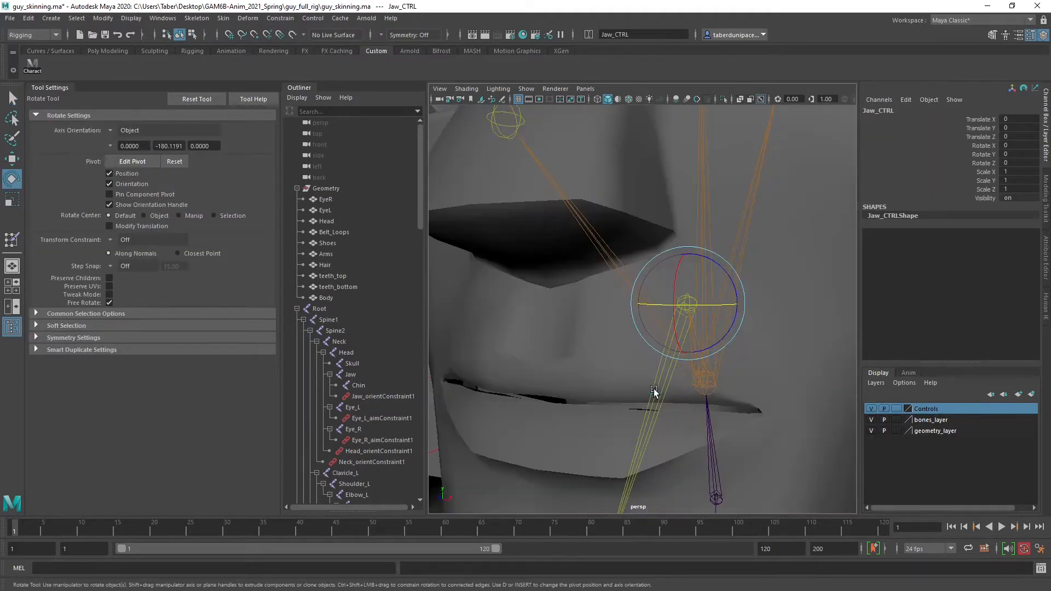
pyautogui.scroll(-6, 652, 391)
pyautogui.moveTo(622, 387); pyautogui.dragTo(673, 335)
pyautogui.press('4')
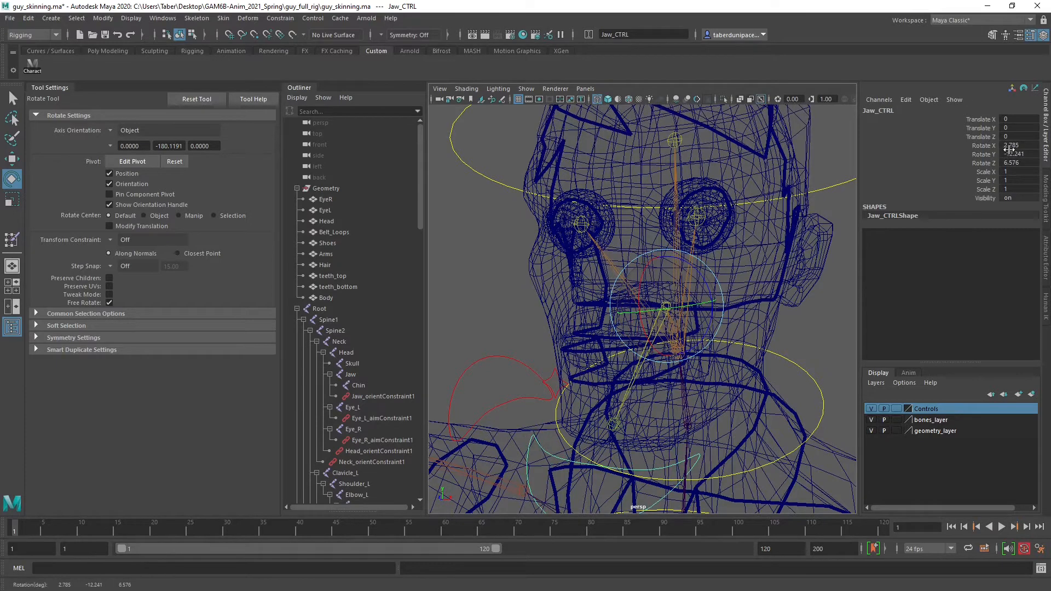
# Reset Jaw_CTRL's X, Y and Z rotations to 0 and clear the selection
pyautogui.moveTo(1013, 145); pyautogui.dragTo(1019, 162)
pyautogui.write('0')
pyautogui.press('Return')
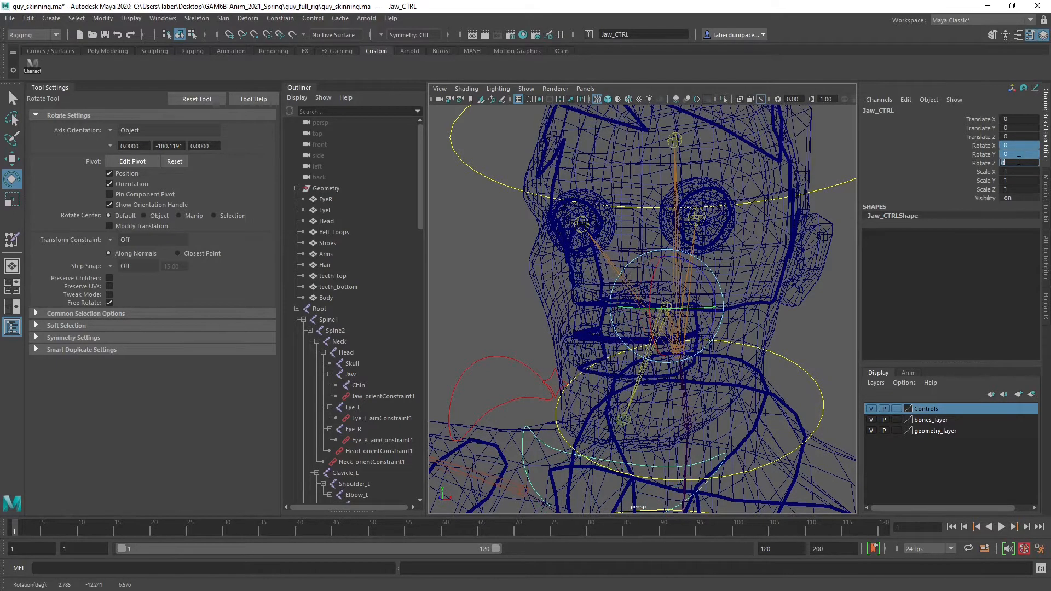
pyautogui.click(522, 250)
# Test how the eyes follow by moving Look_At_CTRL freely in front of the face
pyautogui.scroll(-5, 523, 250)
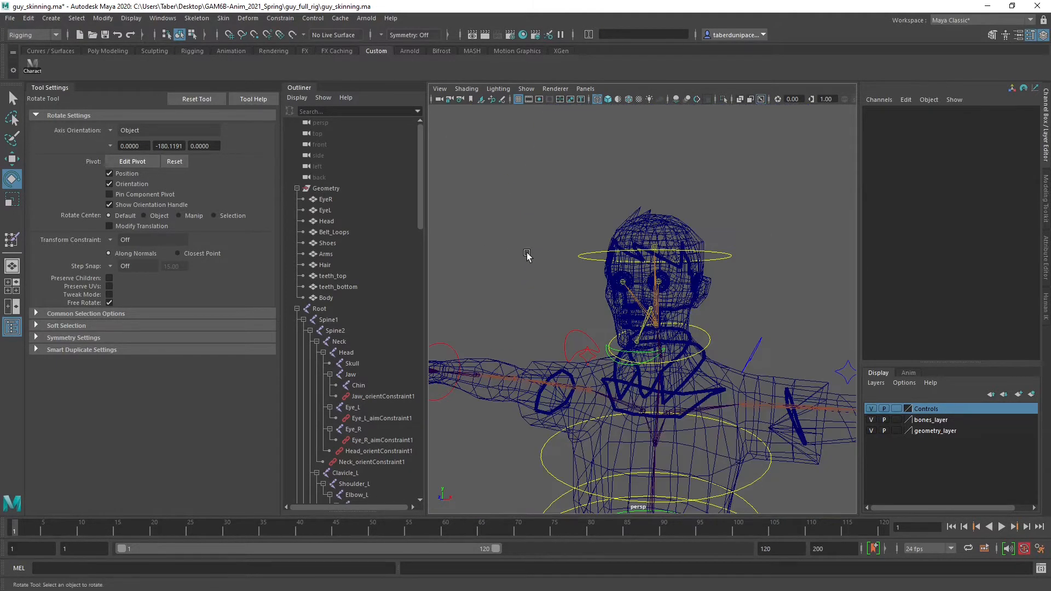
pyautogui.click(524, 281)
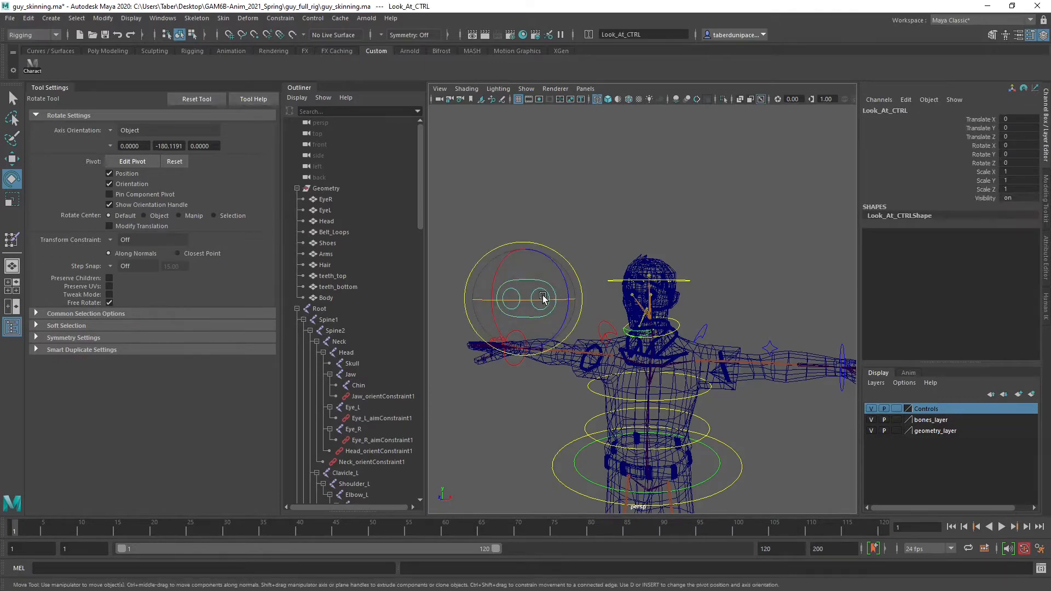
pyautogui.press('w')
pyautogui.keyDown('alt'); pyautogui.moveTo(525, 280); pyautogui.dragTo(491, 433); pyautogui.keyUp('alt')
pyautogui.moveTo(465, 479); pyautogui.dragTo(581, 358)
pyautogui.press('f')
pyautogui.keyDown('alt'); pyautogui.moveTo(735, 236); pyautogui.dragTo(646, 274); pyautogui.keyUp('alt')
pyautogui.moveTo(527, 332); pyautogui.dragTo(626, 273)
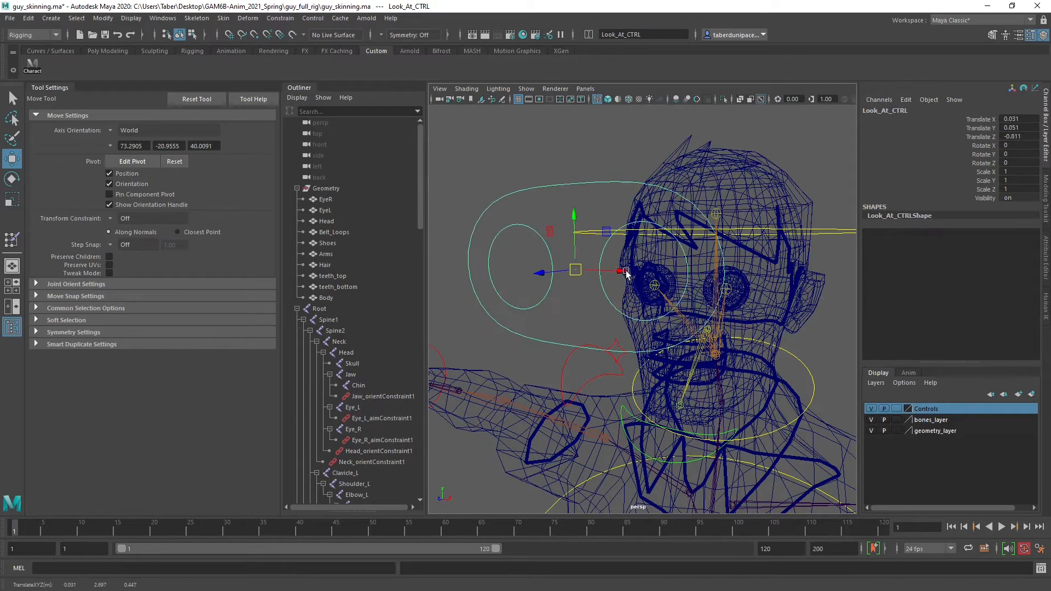
# Reset Look_At_CTRL's X, Y and Z translations to 0 and clear the selection
pyautogui.moveTo(1019, 119); pyautogui.dragTo(1019, 137)
pyautogui.write('0')
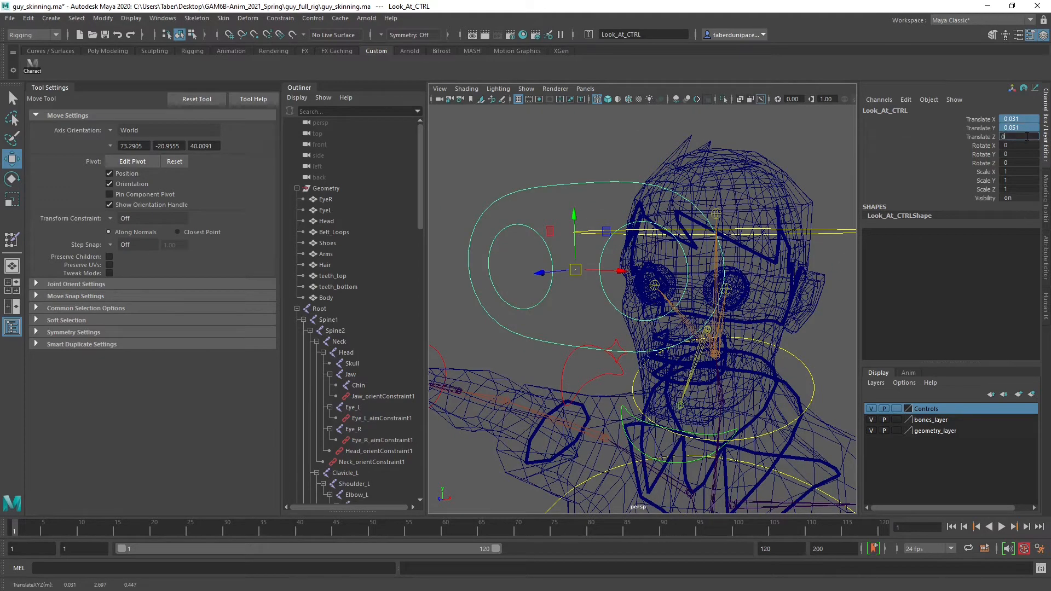
pyautogui.press('Return')
pyautogui.click(558, 147)
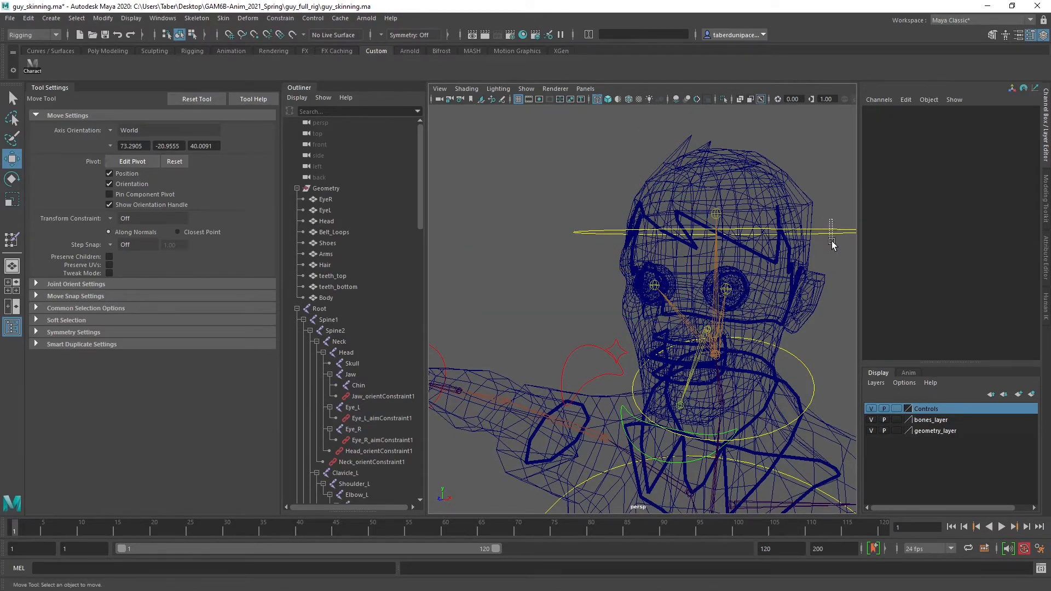
# Test the head binding by rotating Head_CTRL to about 7, 5 and 9 degrees, and return the view to shaded display
pyautogui.click(831, 232)
pyautogui.keyDown('alt'); pyautogui.moveTo(761, 272); pyautogui.dragTo(749, 329); pyautogui.keyUp('alt')
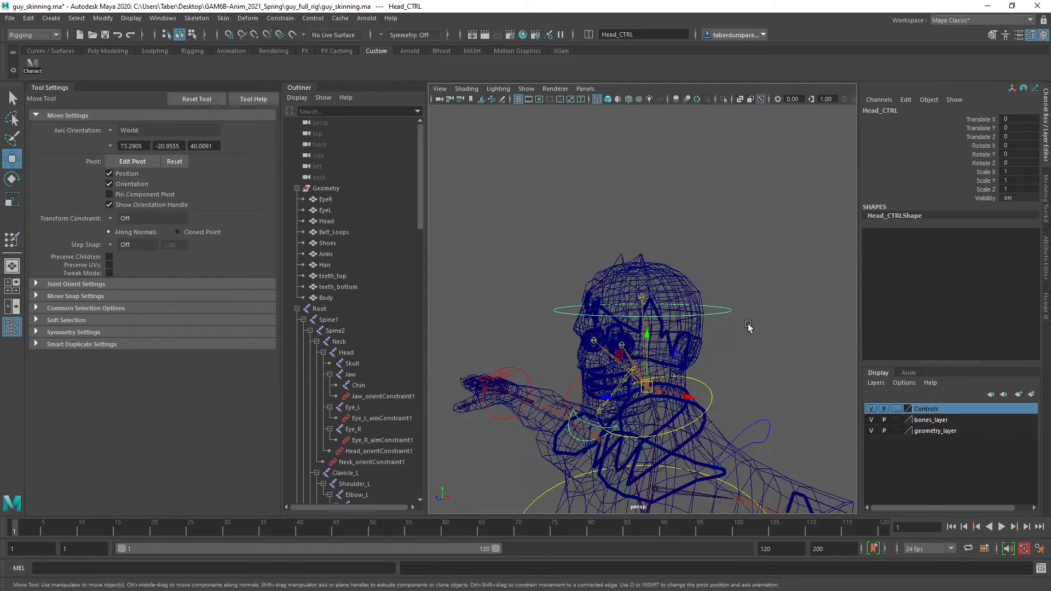
pyautogui.keyDown('alt'); pyautogui.moveTo(749, 329); pyautogui.dragTo(706, 392, button='right'); pyautogui.keyUp('alt')
pyautogui.keyDown('alt'); pyautogui.moveTo(706, 391); pyautogui.dragTo(684, 378); pyautogui.keyUp('alt')
pyautogui.keyDown('alt'); pyautogui.moveTo(684, 378); pyautogui.dragTo(704, 288, button='middle'); pyautogui.keyUp('alt')
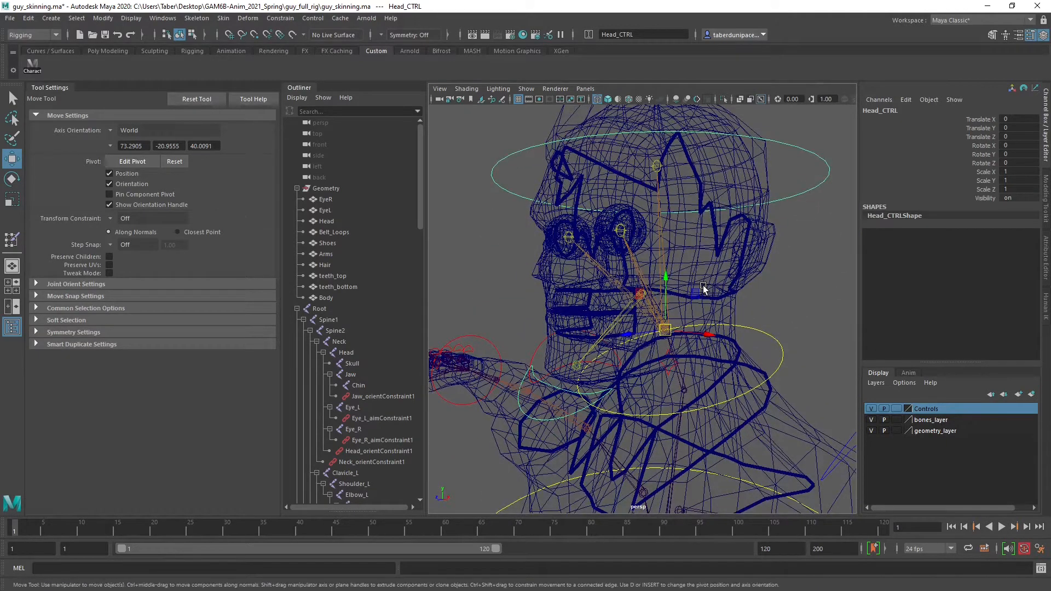
pyautogui.press('e')
pyautogui.moveTo(656, 292)
pyautogui.mouseDown()
pyautogui.moveTo(634, 301)
pyautogui.moveTo(678, 307)
pyautogui.moveTo(638, 303)
pyautogui.moveTo(671, 322)
pyautogui.moveTo(669, 304)
pyautogui.moveTo(640, 278)
pyautogui.moveTo(659, 288)
pyautogui.moveTo(668, 317)
pyautogui.moveTo(701, 301)
pyautogui.moveTo(694, 340)
pyautogui.moveTo(673, 317)
pyautogui.moveTo(710, 311)
pyautogui.moveTo(645, 301)
pyautogui.moveTo(695, 316)
pyautogui.moveTo(676, 300)
pyautogui.moveTo(656, 309)
pyautogui.moveTo(678, 296)
pyautogui.mouseUp()
pyautogui.press('5')
# Reset Head_CTRL's X, Y and Z rotations to 0
pyautogui.moveTo(1017, 142); pyautogui.dragTo(1015, 160)
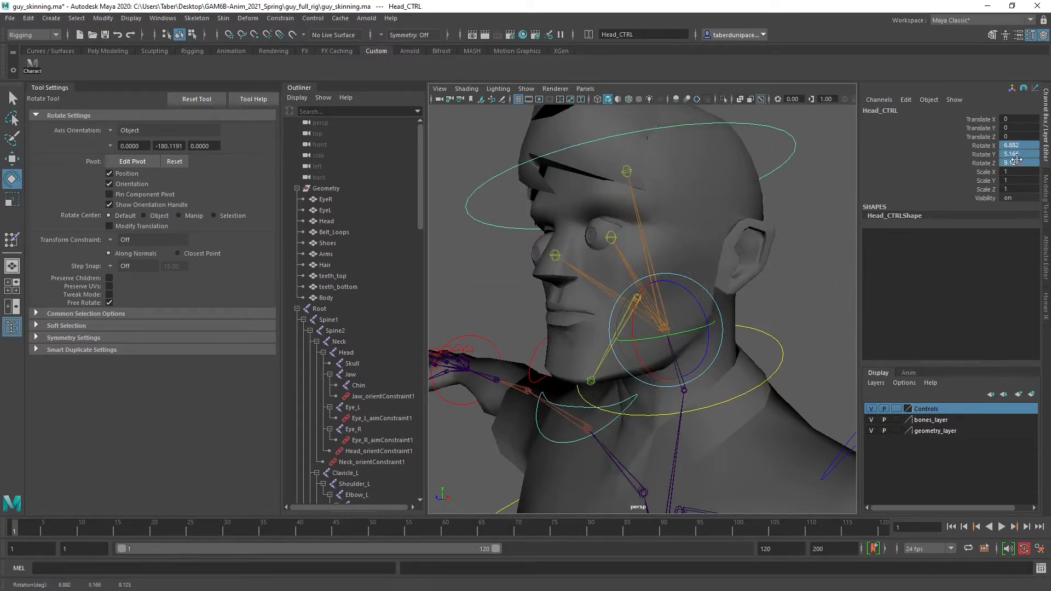
pyautogui.write('0')
pyautogui.press('Return')
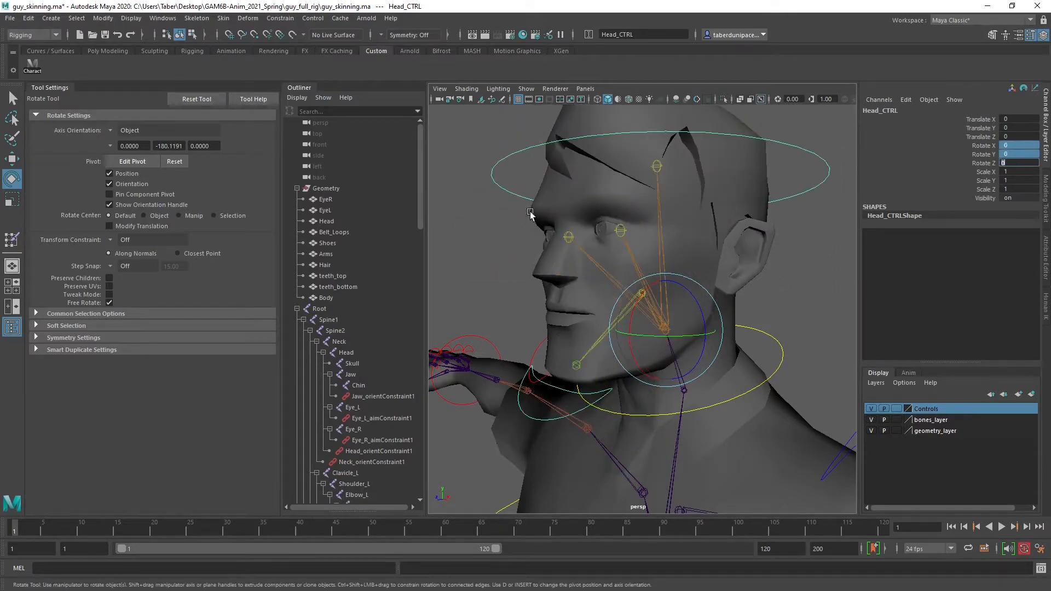
# Rotate Jaw_CTRL to about 6, 6 and -5 degrees and undo that rotation
pyautogui.keyDown('alt'); pyautogui.moveTo(621, 296); pyautogui.dragTo(598, 395); pyautogui.keyUp('alt')
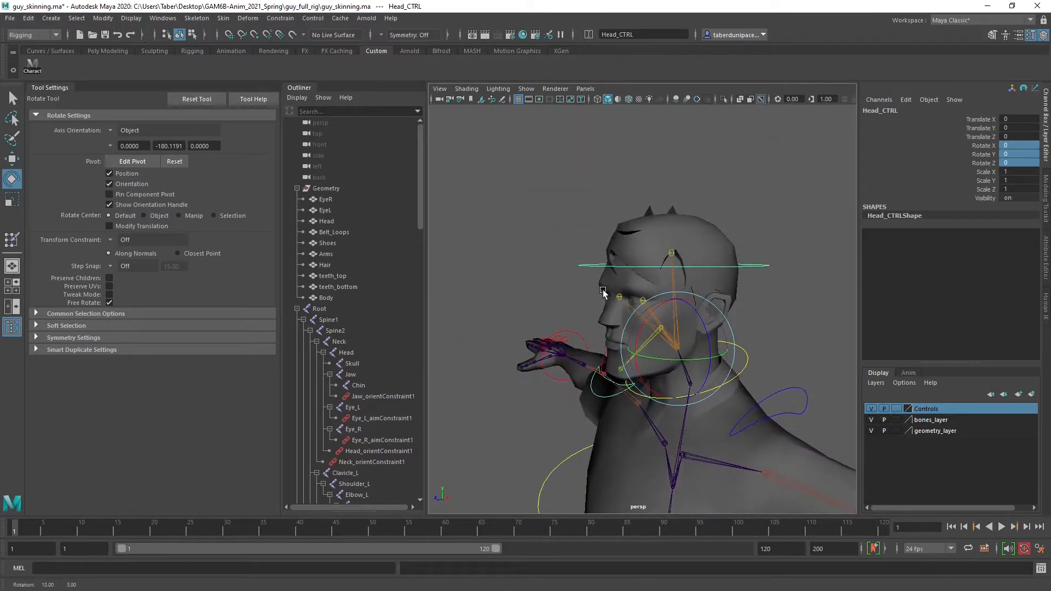
pyautogui.click(598, 395)
pyautogui.click(600, 397)
pyautogui.scroll(3, 629, 360)
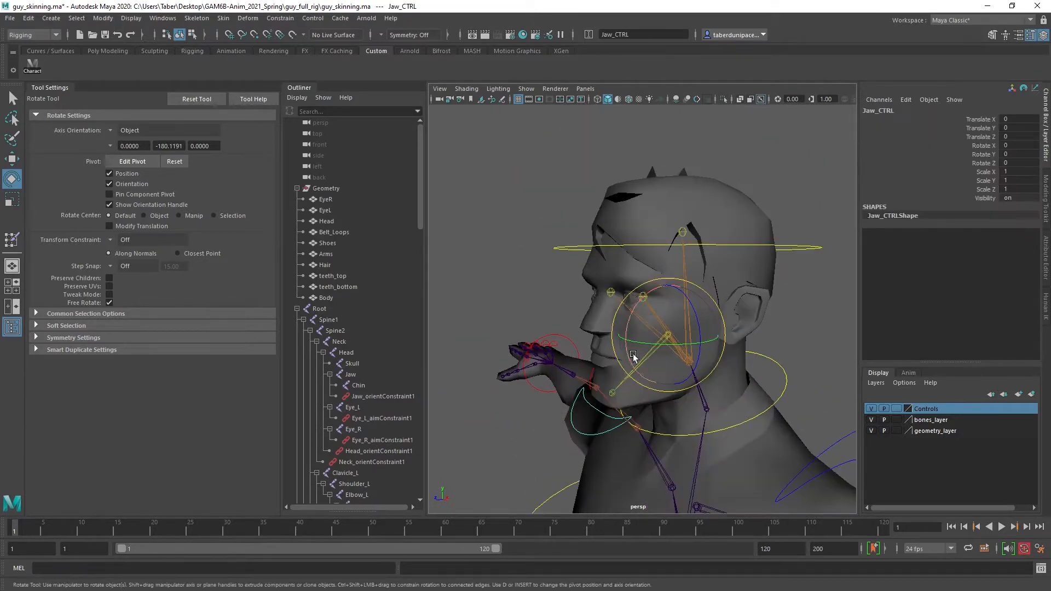
pyautogui.moveTo(656, 310); pyautogui.dragTo(662, 320)
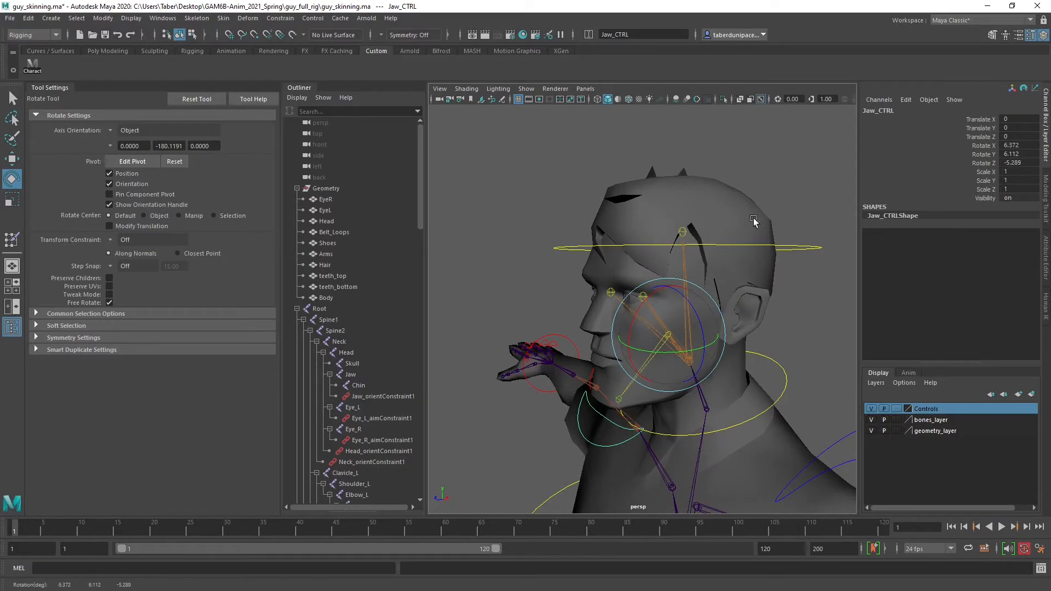
pyautogui.hotkey('ctrl', 'z')
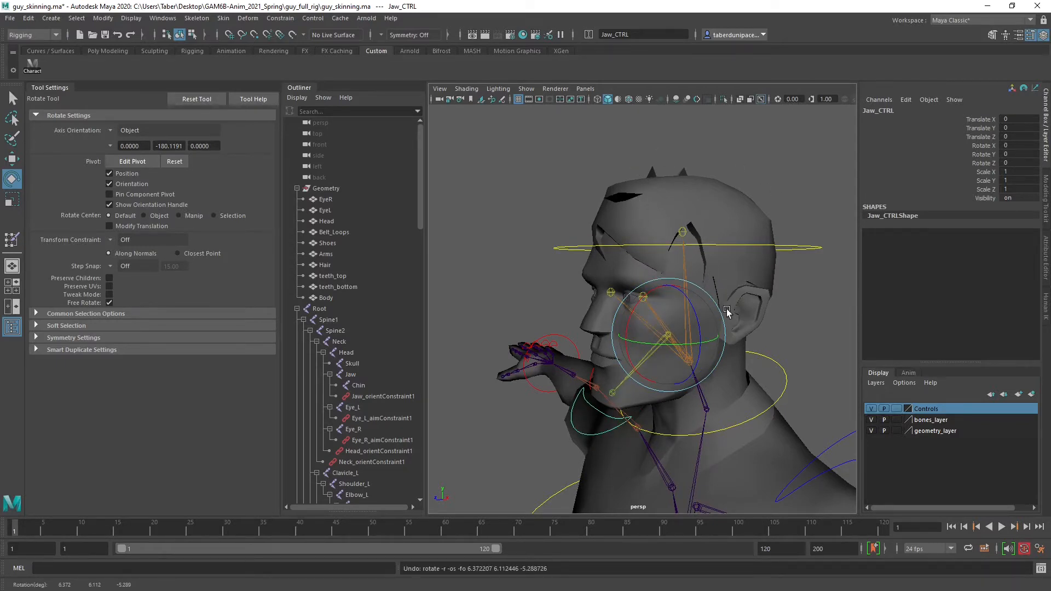
# Select the Head mesh and examine it together with the head, neck and shoulder joints
pyautogui.keyDown('alt'); pyautogui.moveTo(657, 281); pyautogui.dragTo(732, 269); pyautogui.keyUp('alt')
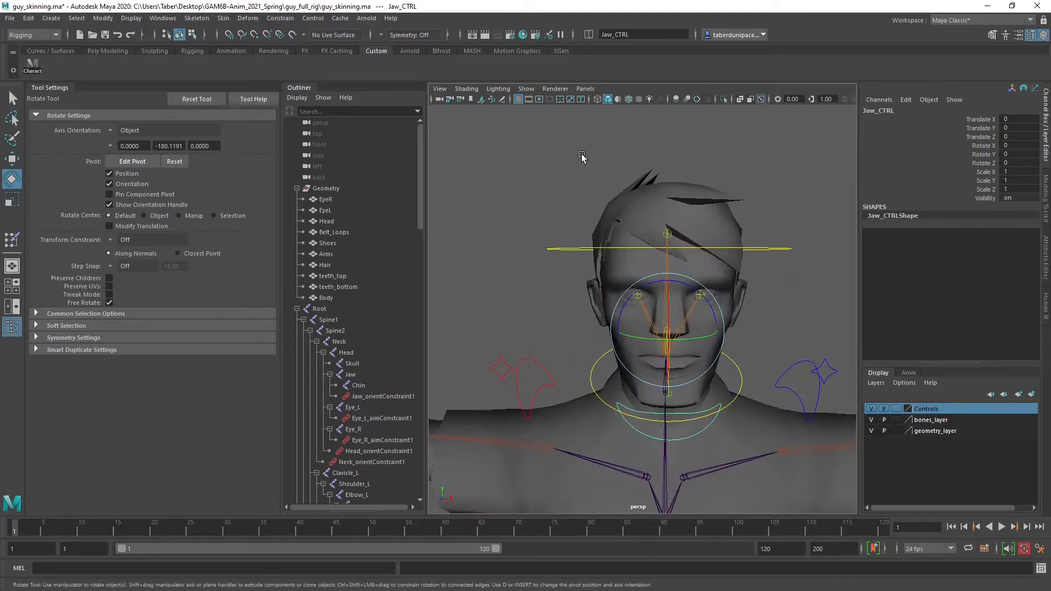
pyautogui.click(715, 159)
pyautogui.keyDown('alt'); pyautogui.moveTo(750, 232); pyautogui.dragTo(685, 241); pyautogui.keyUp('alt')
pyautogui.keyDown('alt'); pyautogui.moveTo(685, 241); pyautogui.dragTo(759, 306, button='right'); pyautogui.keyUp('alt')
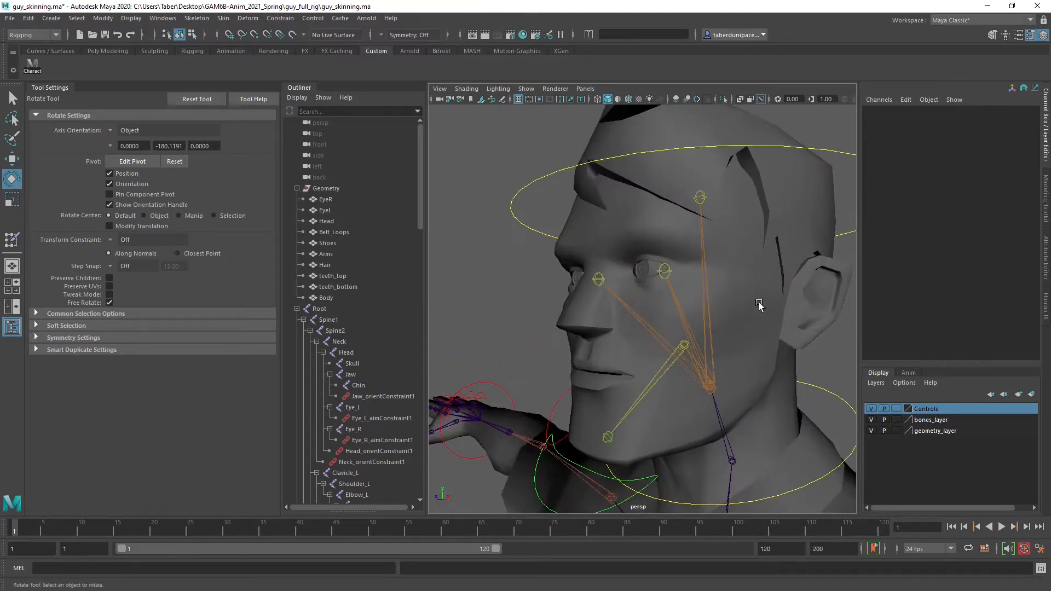
pyautogui.click(759, 306)
pyautogui.keyDown('alt'); pyautogui.moveTo(742, 329); pyautogui.dragTo(641, 356); pyautogui.keyUp('alt')
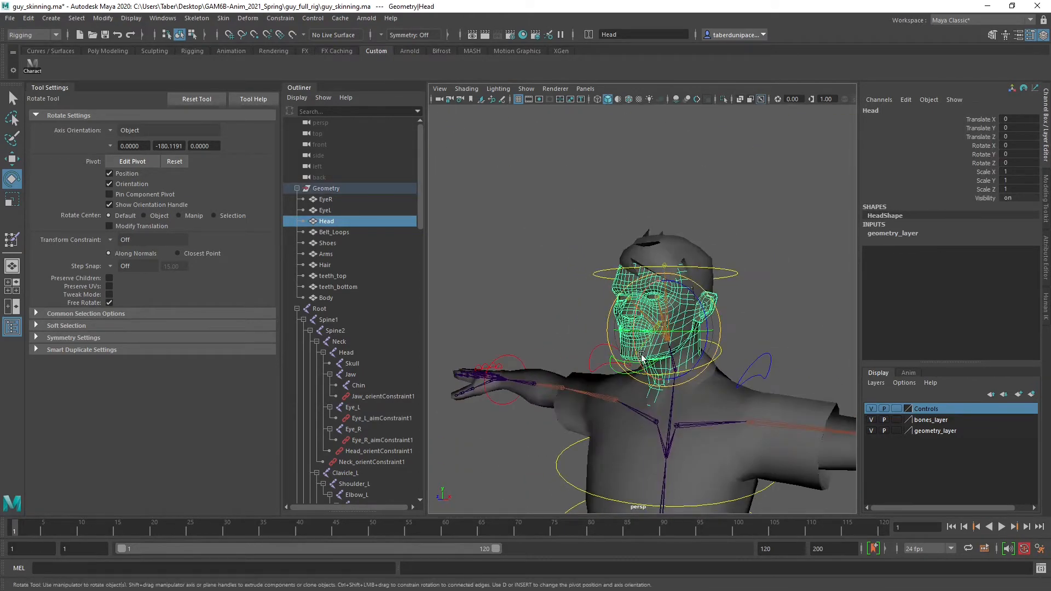
pyautogui.scroll(-3, 641, 355)
pyautogui.scroll(-3, 647, 361)
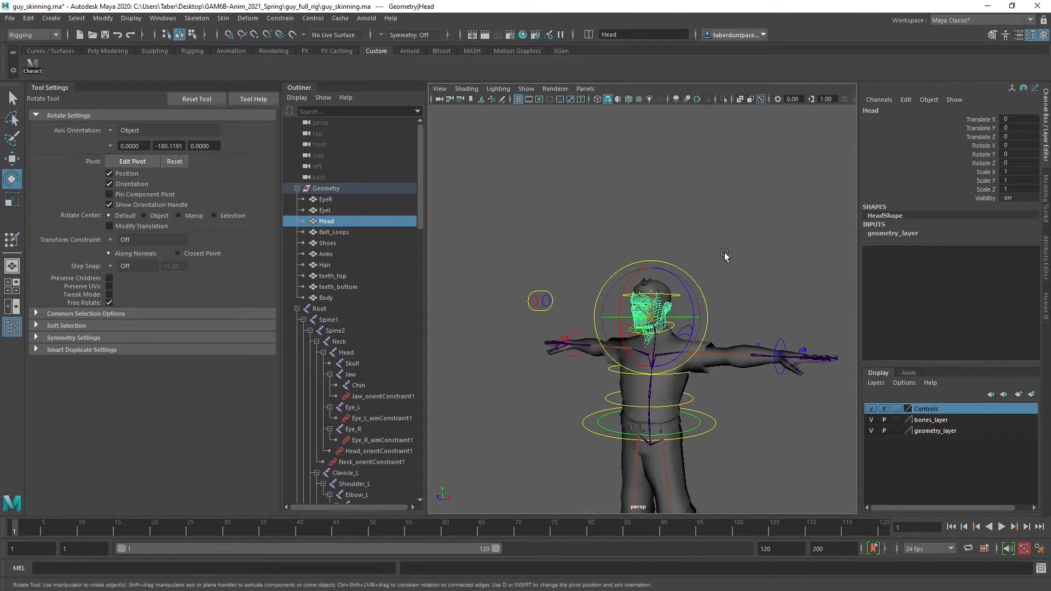
pyautogui.scroll(3, 675, 418)
pyautogui.scroll(2, 675, 356)
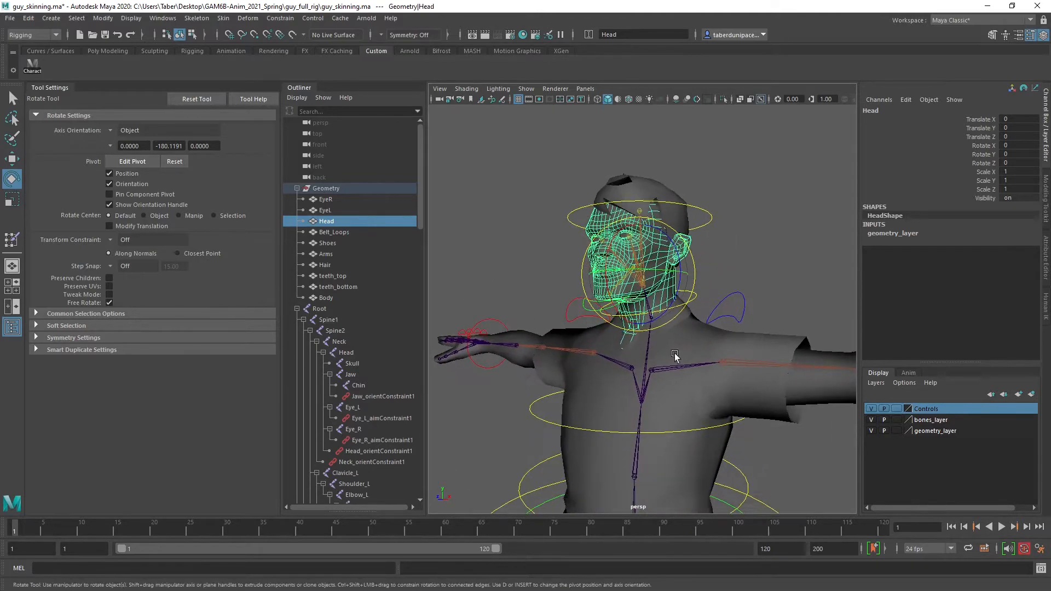
pyautogui.scroll(3, 630, 381)
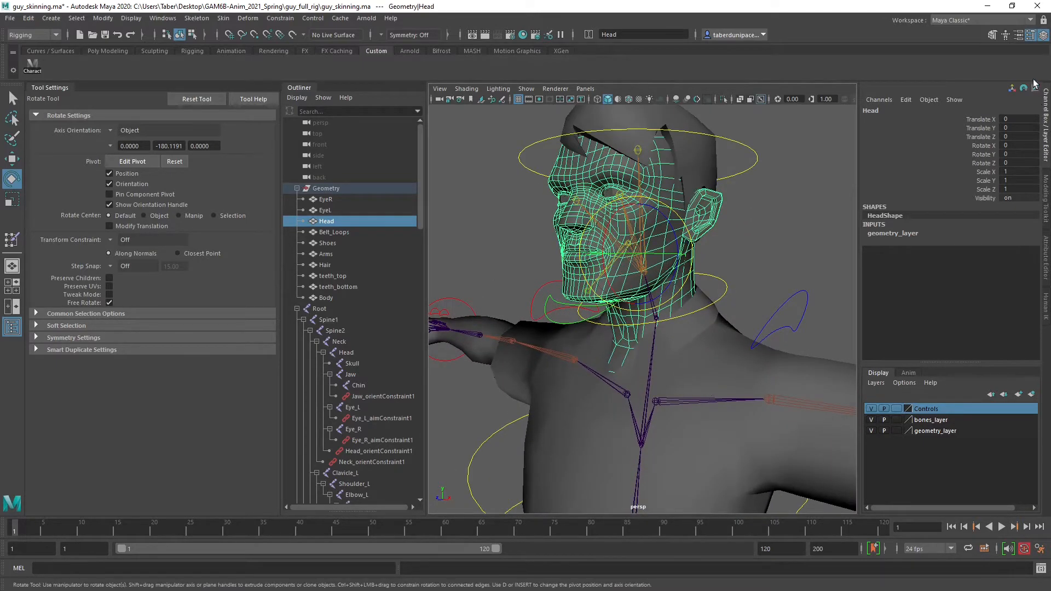
# Close the tool settings and add the Head, Skull, Jaw, Chin and Neck joints to the Head mesh selection
pyautogui.click(1030, 35)
pyautogui.keyDown('alt'); pyautogui.moveTo(608, 262); pyautogui.dragTo(649, 358, button='middle'); pyautogui.keyUp('alt')
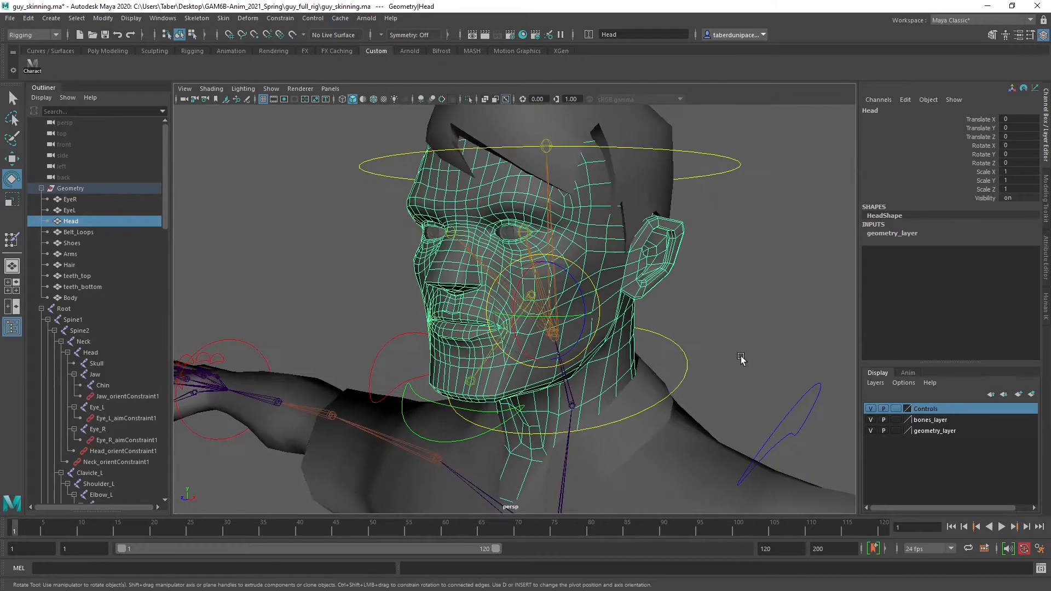
pyautogui.scroll(-2, 740, 359)
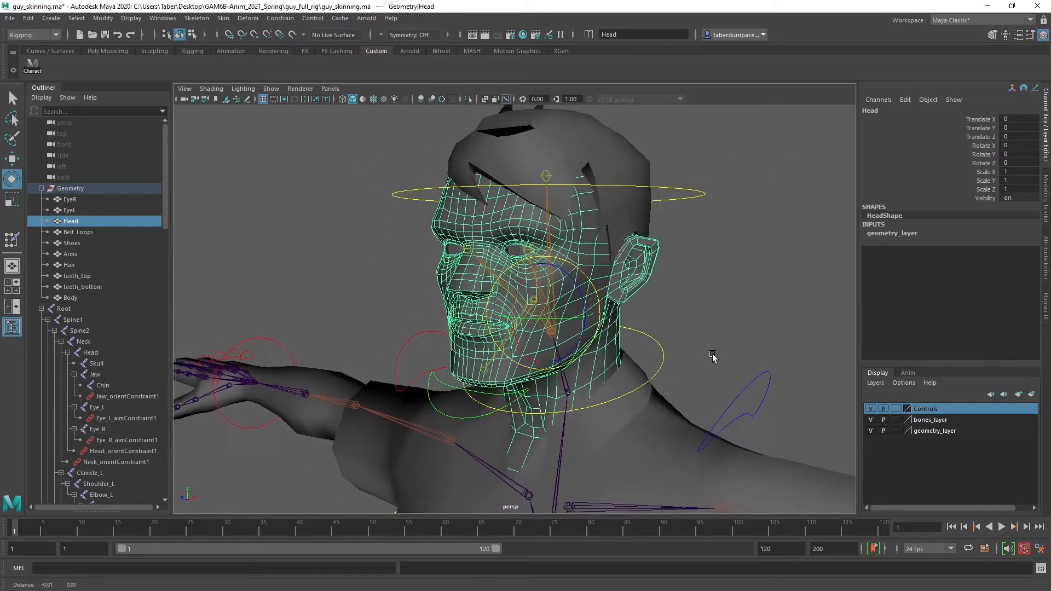
pyautogui.click(90, 353)
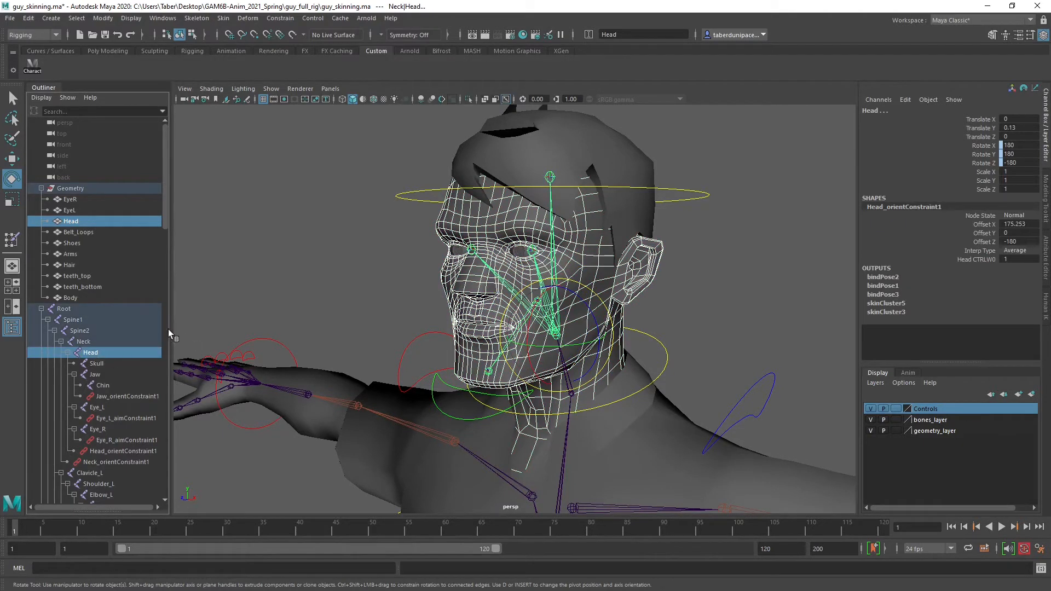
pyautogui.moveTo(169, 329); pyautogui.dragTo(243, 329)
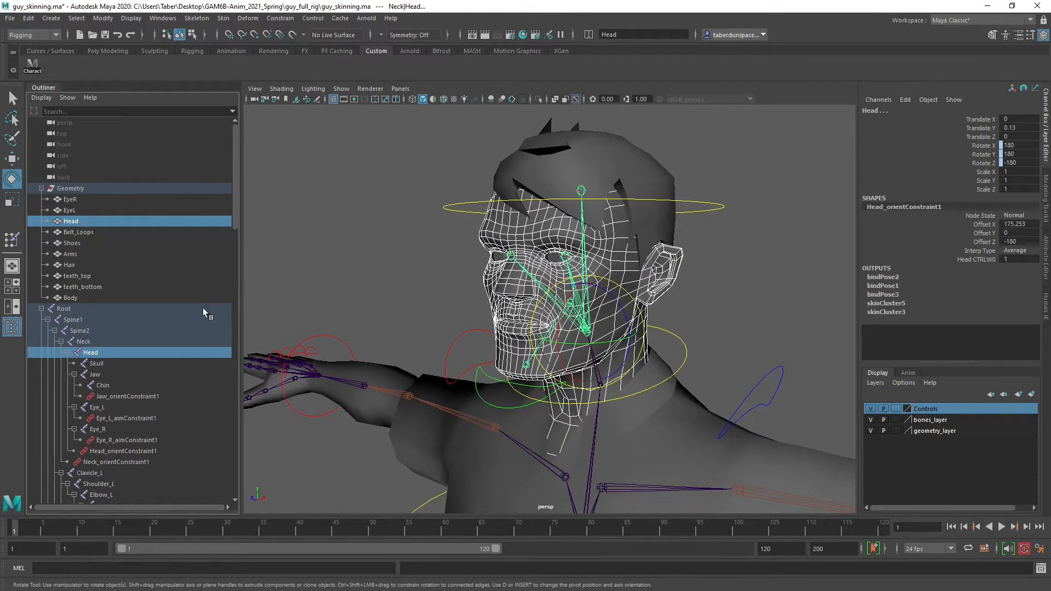
pyautogui.click(103, 363)
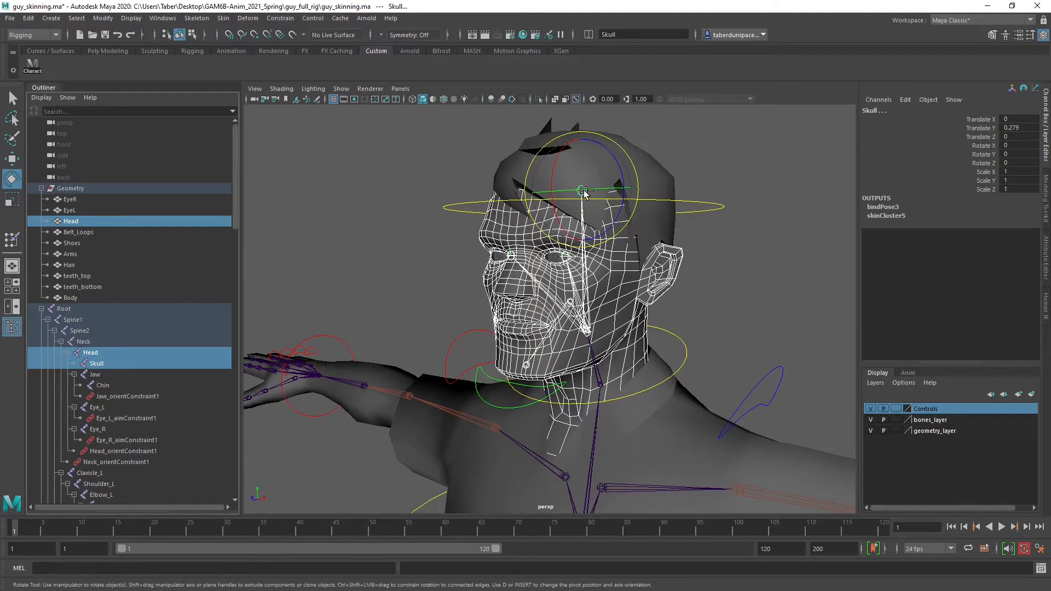
pyautogui.click(100, 375)
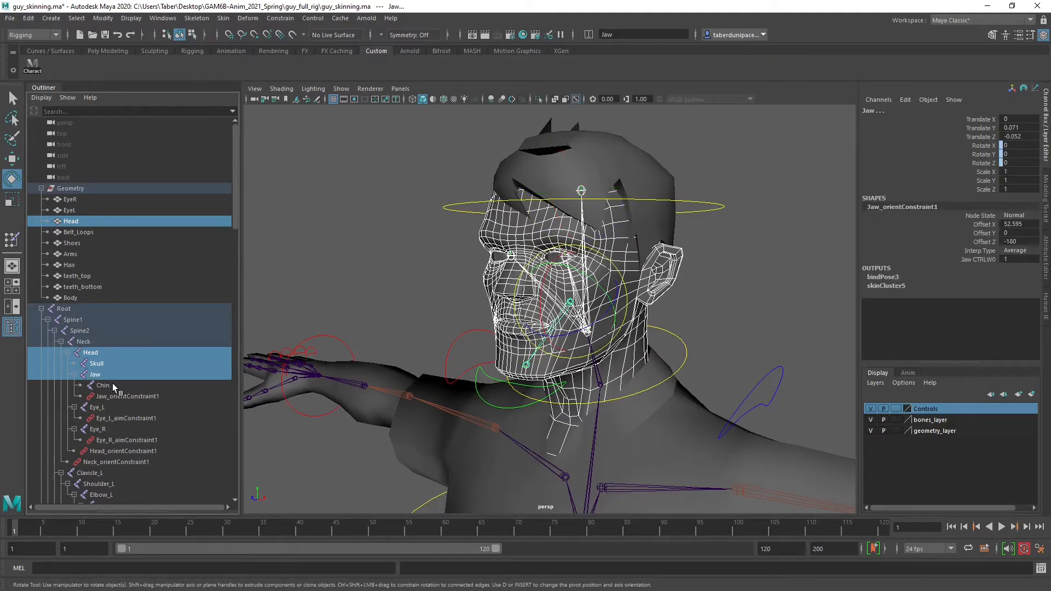
pyautogui.click(113, 386)
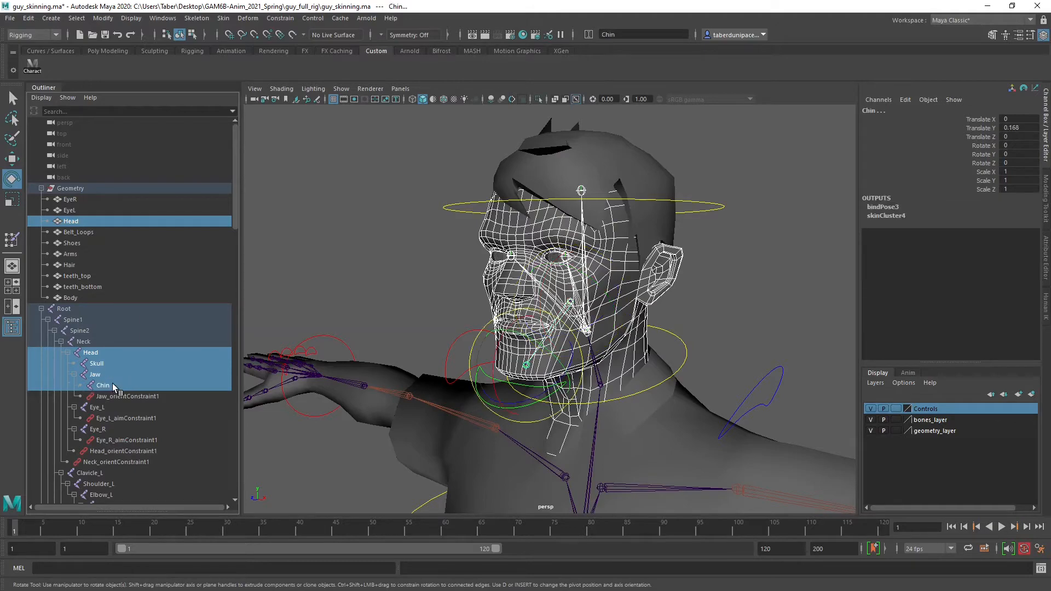
pyautogui.click(88, 341)
# Add the Spine2 joint to the selection and show the character in wireframe display
pyautogui.keyDown('alt'); pyautogui.moveTo(630, 329); pyautogui.dragTo(557, 336); pyautogui.keyUp('alt')
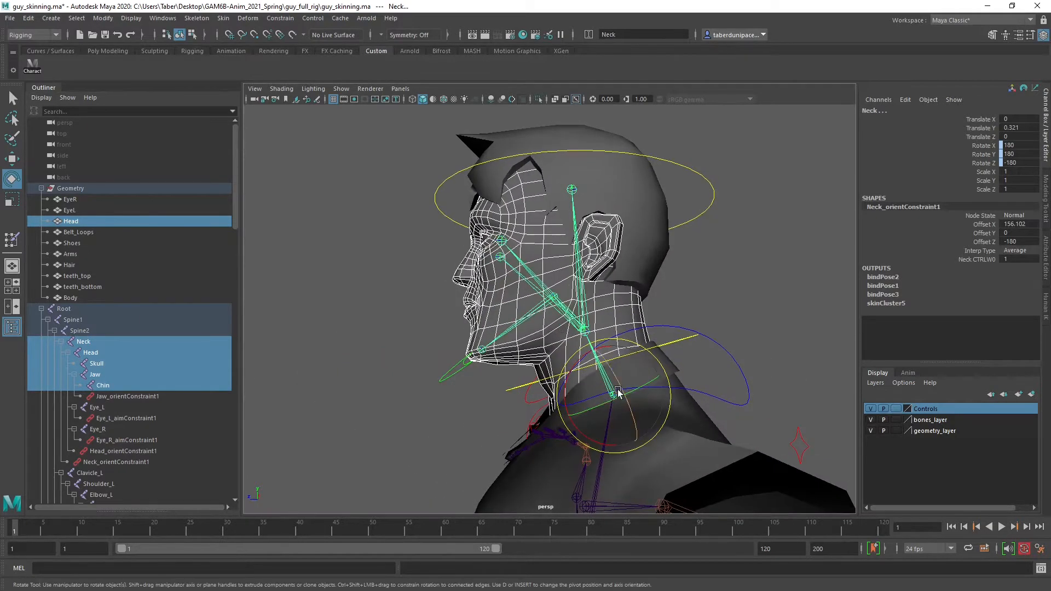
pyautogui.keyDown('alt'); pyautogui.moveTo(534, 426); pyautogui.dragTo(572, 436); pyautogui.keyUp('alt')
pyautogui.keyDown('alt'); pyautogui.moveTo(573, 451); pyautogui.dragTo(582, 356, button='middle'); pyautogui.keyUp('alt')
pyautogui.keyDown('alt'); pyautogui.moveTo(583, 355); pyautogui.dragTo(569, 454); pyautogui.keyUp('alt')
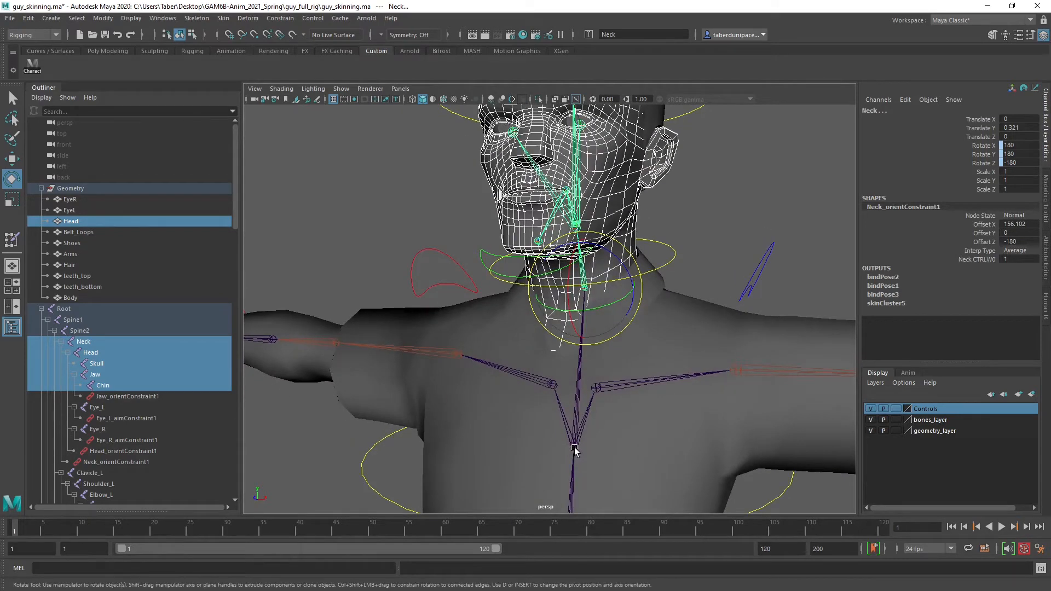
pyautogui.click(84, 333)
pyautogui.keyDown('alt'); pyautogui.moveTo(438, 352); pyautogui.dragTo(651, 361); pyautogui.keyUp('alt')
pyautogui.press('4')
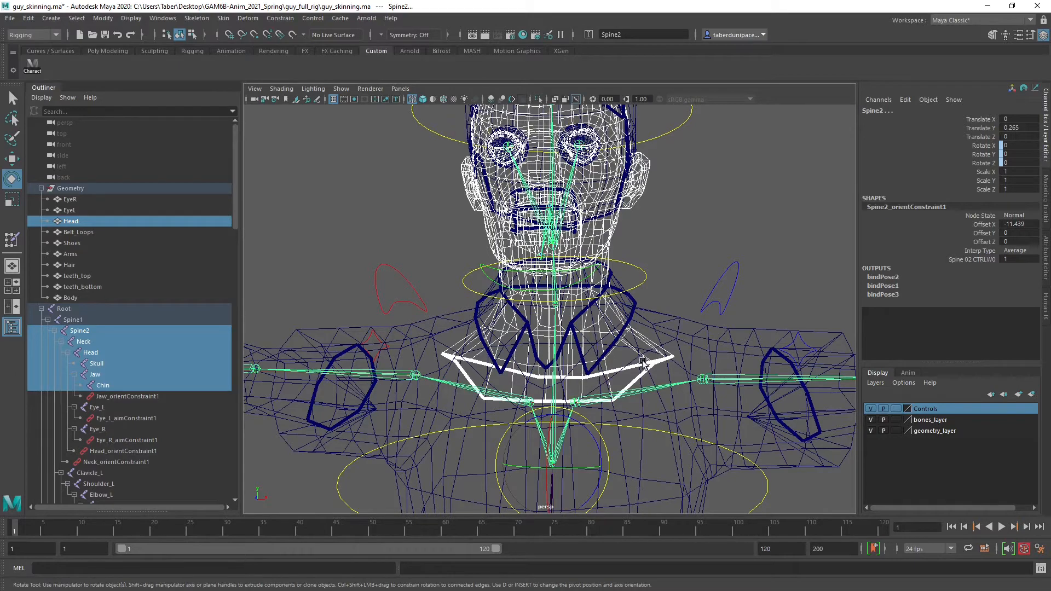
# Add the Clavicle_L and Clavicle_R joints to the selection
pyautogui.keyDown('alt'); pyautogui.moveTo(640, 359); pyautogui.dragTo(692, 335); pyautogui.keyUp('alt')
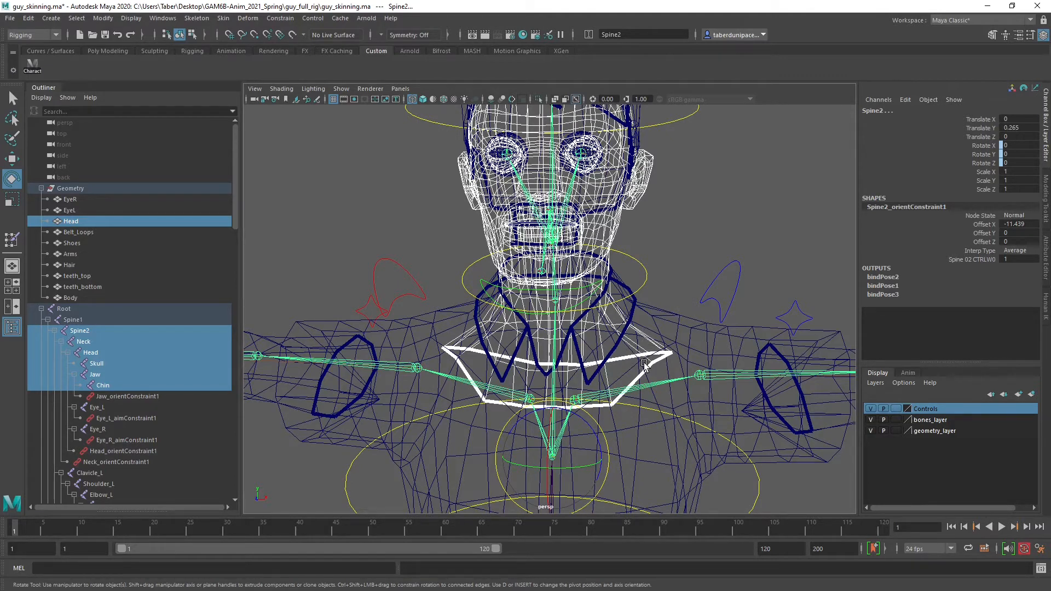
pyautogui.keyDown('alt'); pyautogui.moveTo(645, 365); pyautogui.dragTo(661, 310); pyautogui.keyUp('alt')
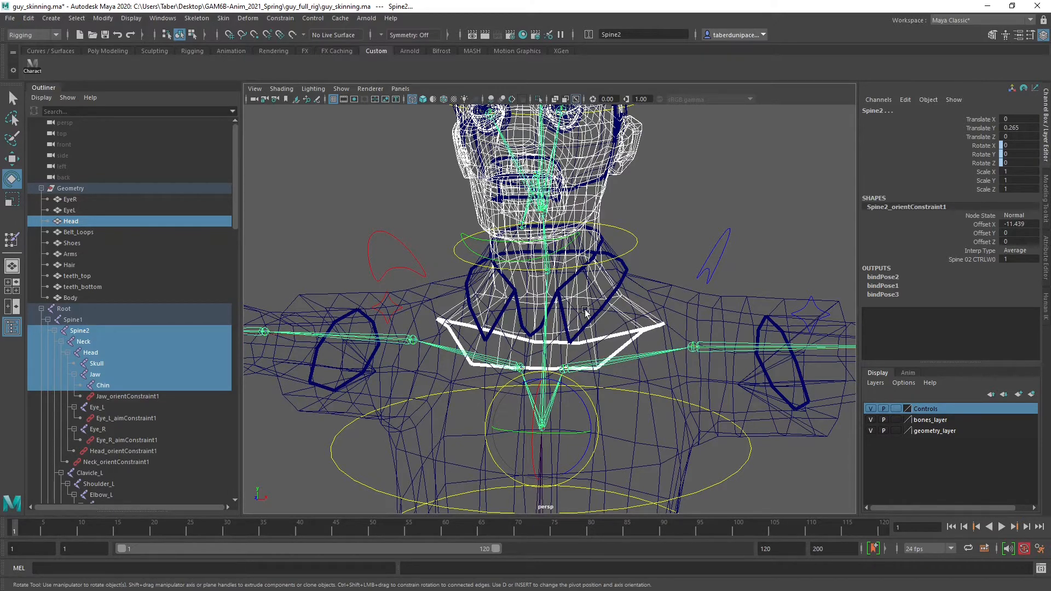
pyautogui.scroll(-3, 110, 395)
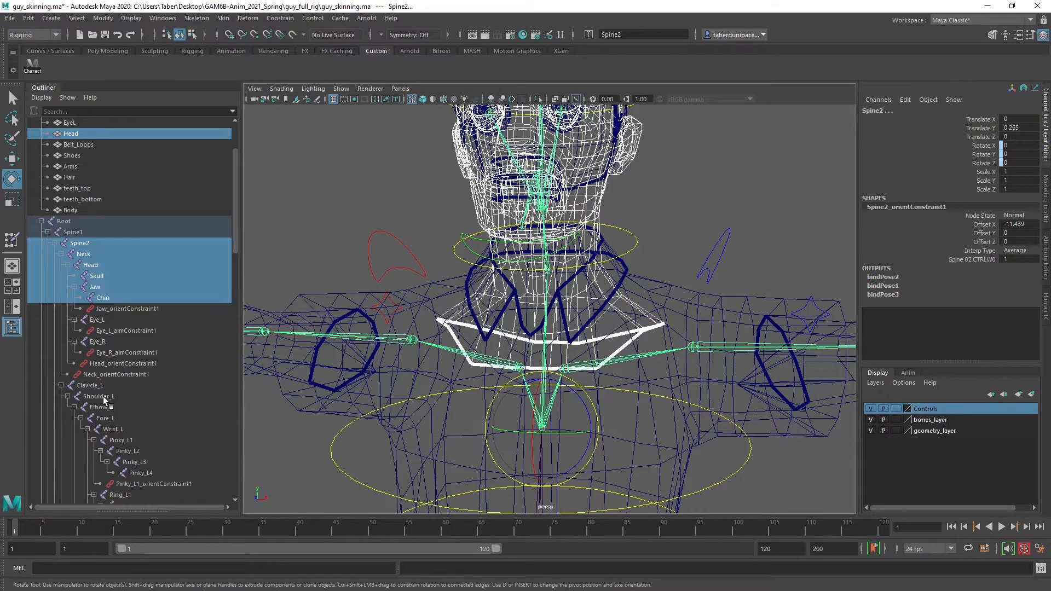
pyautogui.click(90, 385)
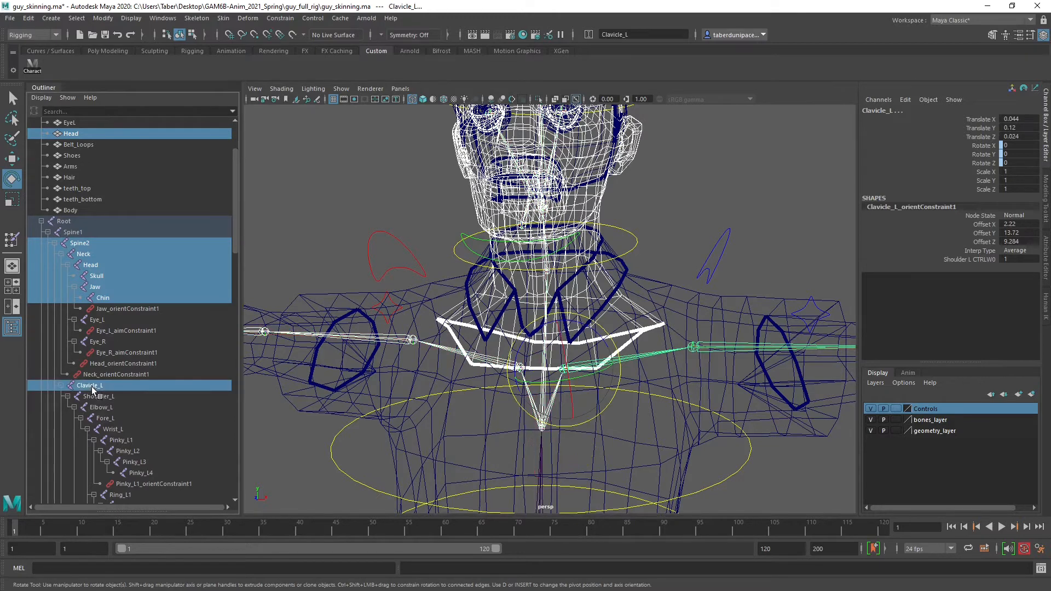
pyautogui.scroll(-3, 119, 419)
pyautogui.scroll(-9, 120, 419)
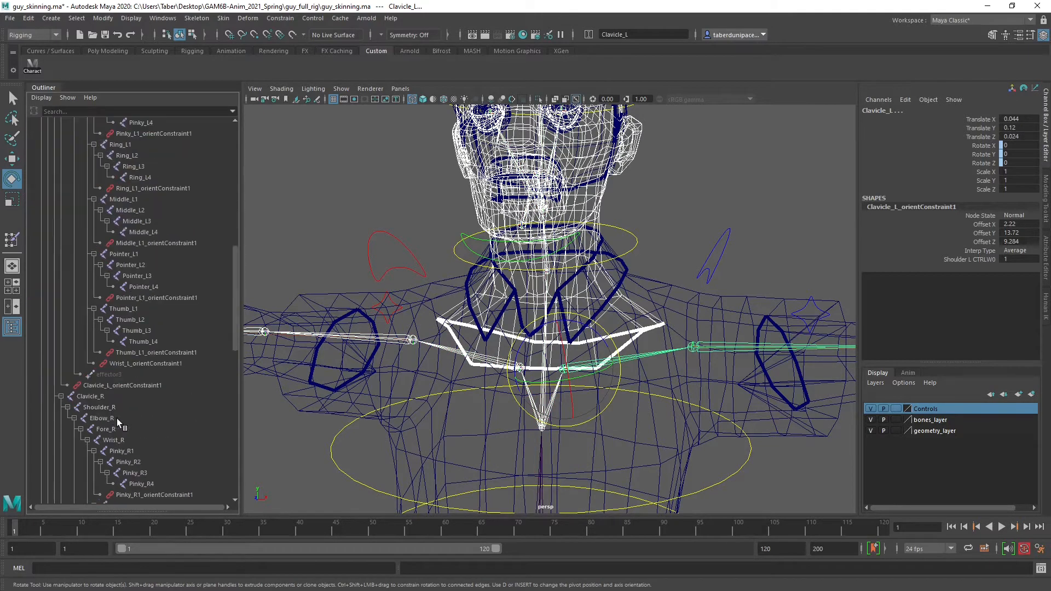
pyautogui.click(91, 396)
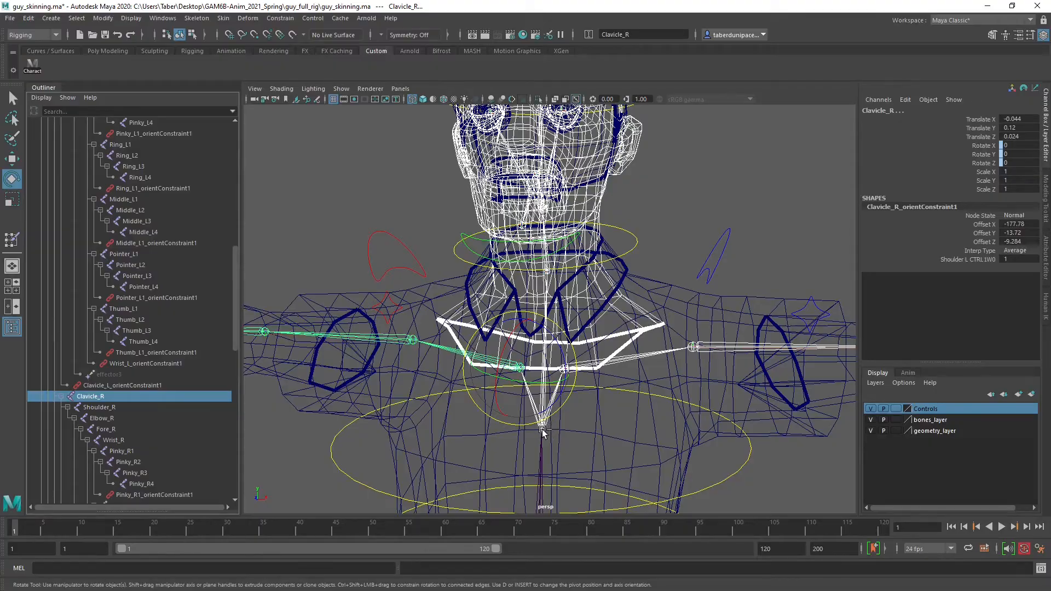
# Examine the Head mesh's neck and collar area against the clavicle, spine and neck joints, and review the selected joints in the hierarchy
pyautogui.keyDown('alt'); pyautogui.moveTo(672, 339); pyautogui.dragTo(780, 329); pyautogui.keyUp('alt')
pyautogui.keyDown('alt'); pyautogui.moveTo(741, 350); pyautogui.dragTo(737, 329, button='middle'); pyautogui.keyUp('alt')
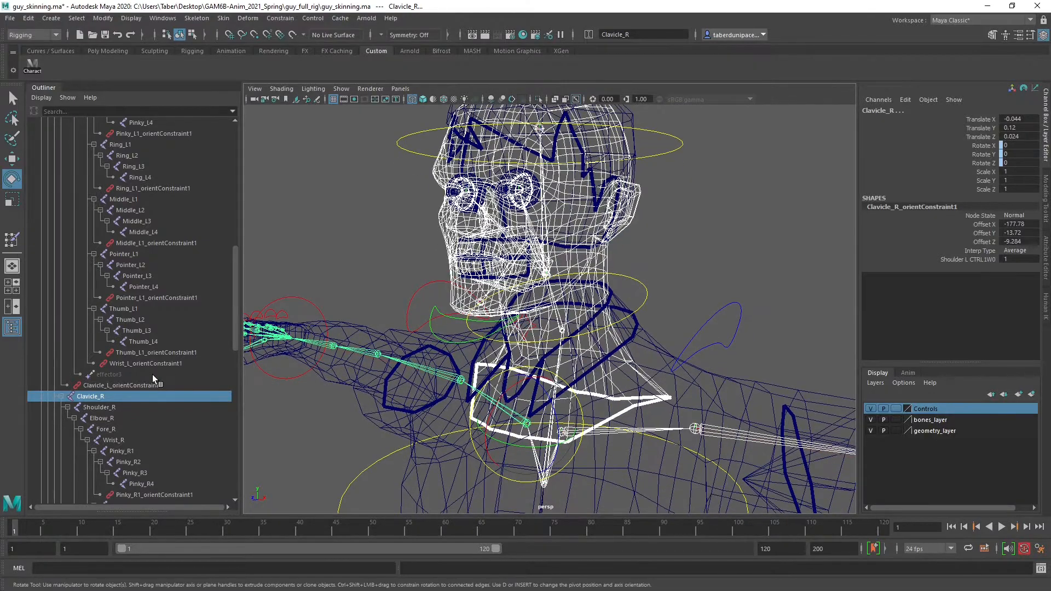
pyautogui.scroll(-15, 152, 375)
pyautogui.scroll(13, 152, 374)
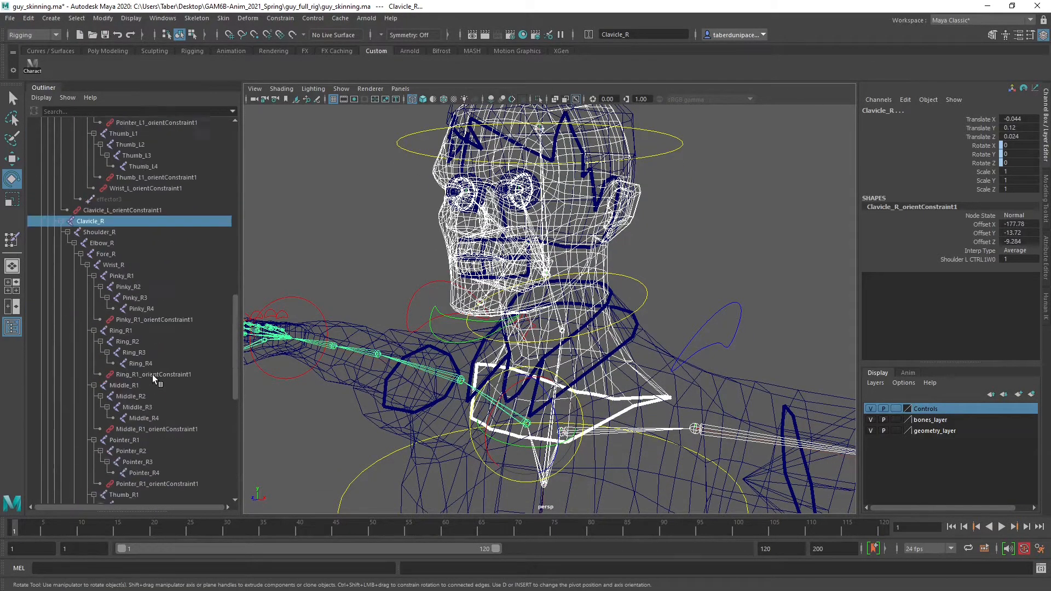
pyautogui.keyDown('alt'); pyautogui.moveTo(636, 468); pyautogui.dragTo(623, 416); pyautogui.keyUp('alt')
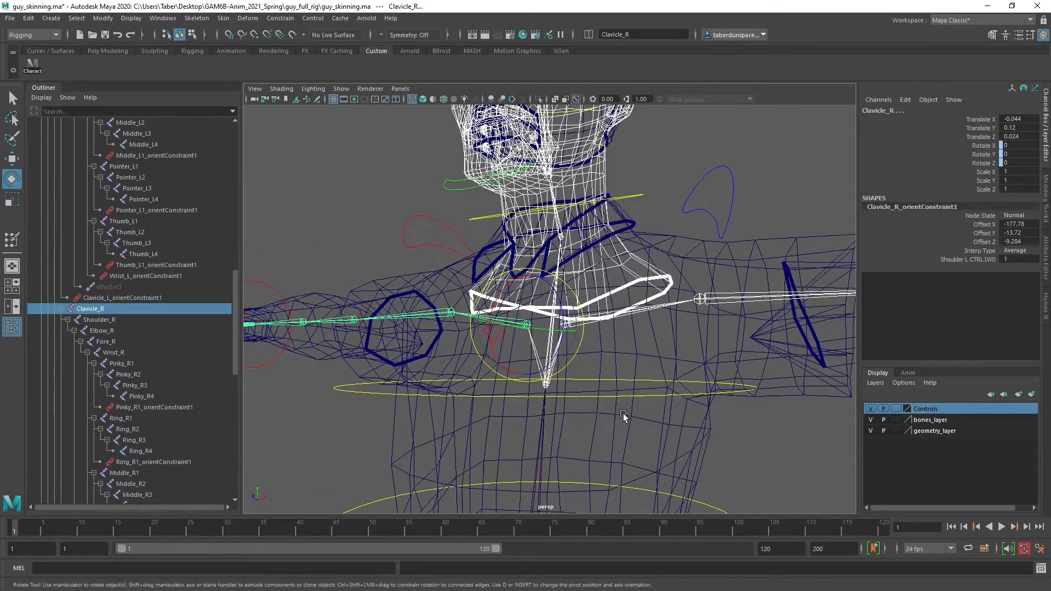
pyautogui.scroll(-5, 582, 415)
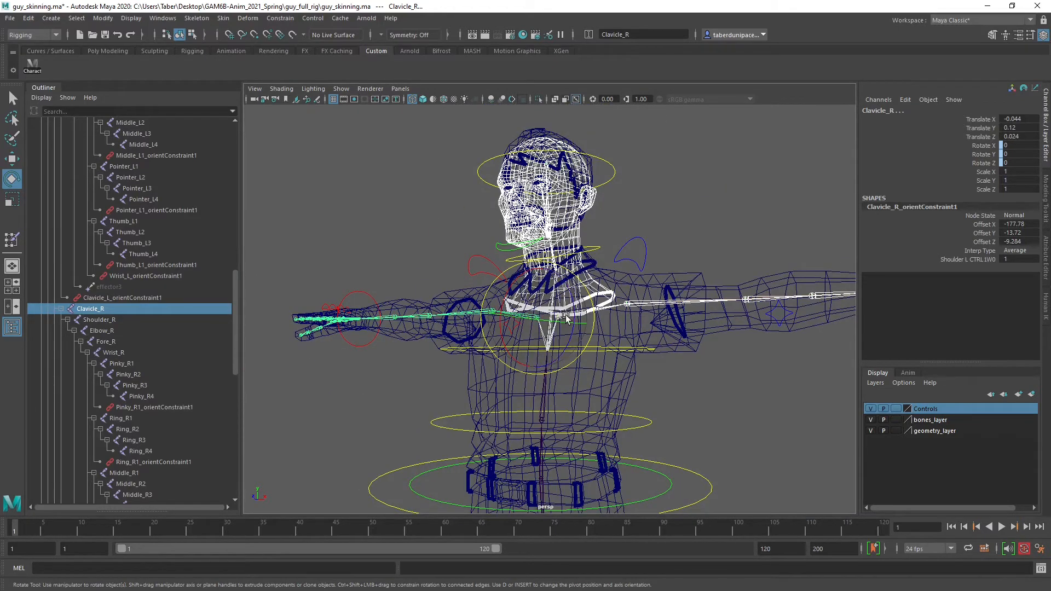
pyautogui.scroll(3, 654, 308)
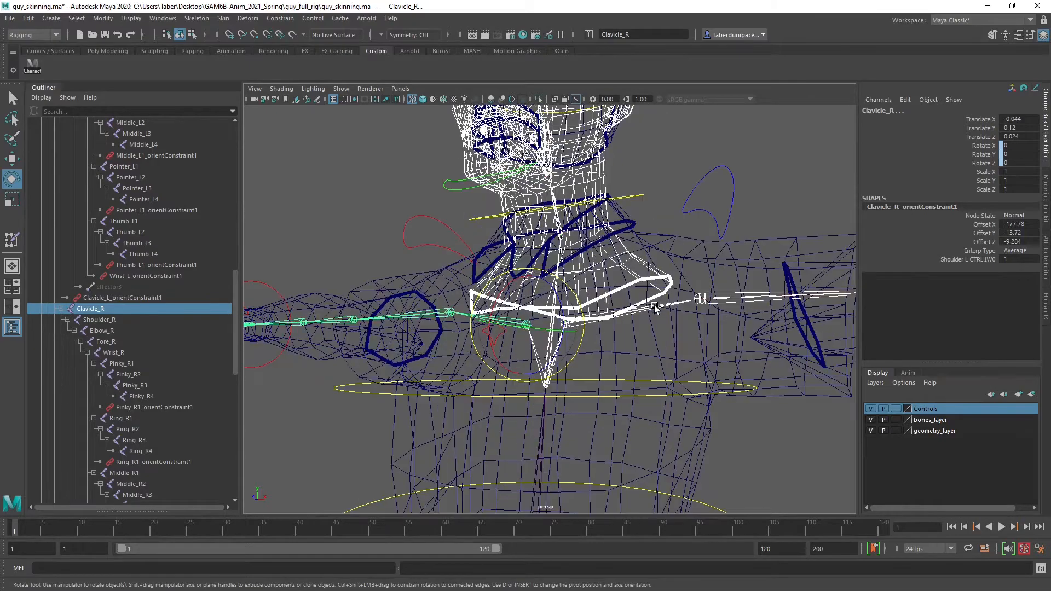
pyautogui.keyDown('alt'); pyautogui.moveTo(561, 234); pyautogui.dragTo(565, 292, button='middle'); pyautogui.keyUp('alt')
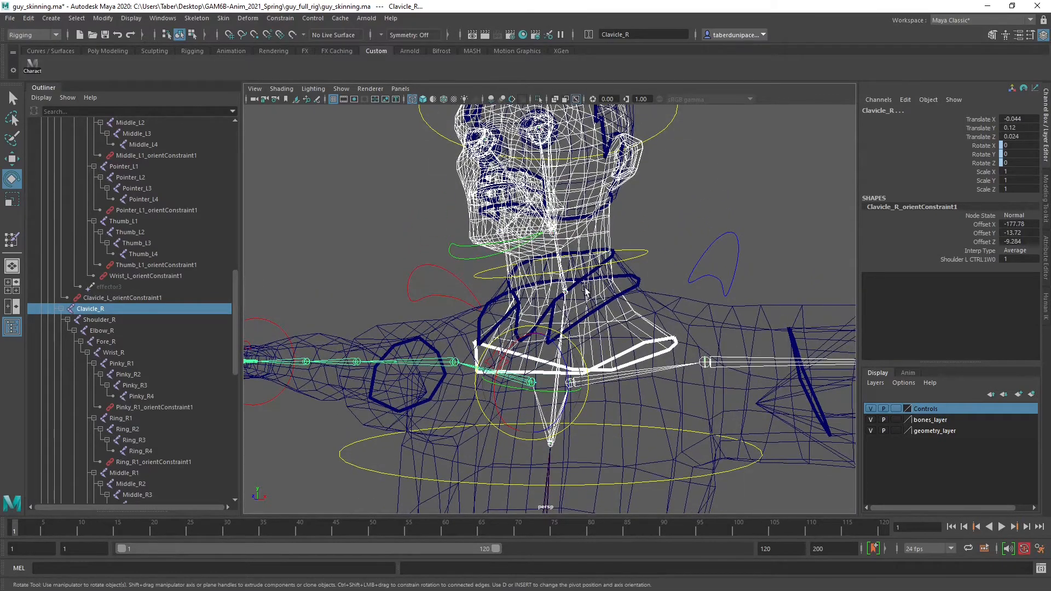
pyautogui.keyDown('alt'); pyautogui.moveTo(585, 292); pyautogui.dragTo(575, 306); pyautogui.keyUp('alt')
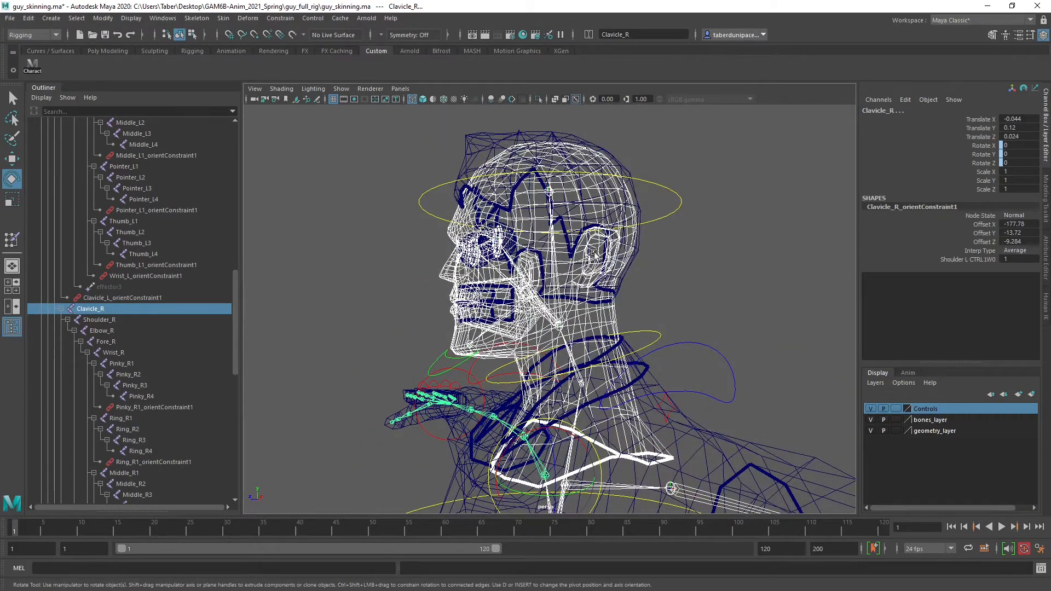
pyautogui.keyDown('alt'); pyautogui.moveTo(595, 255); pyautogui.dragTo(548, 299); pyautogui.keyUp('alt')
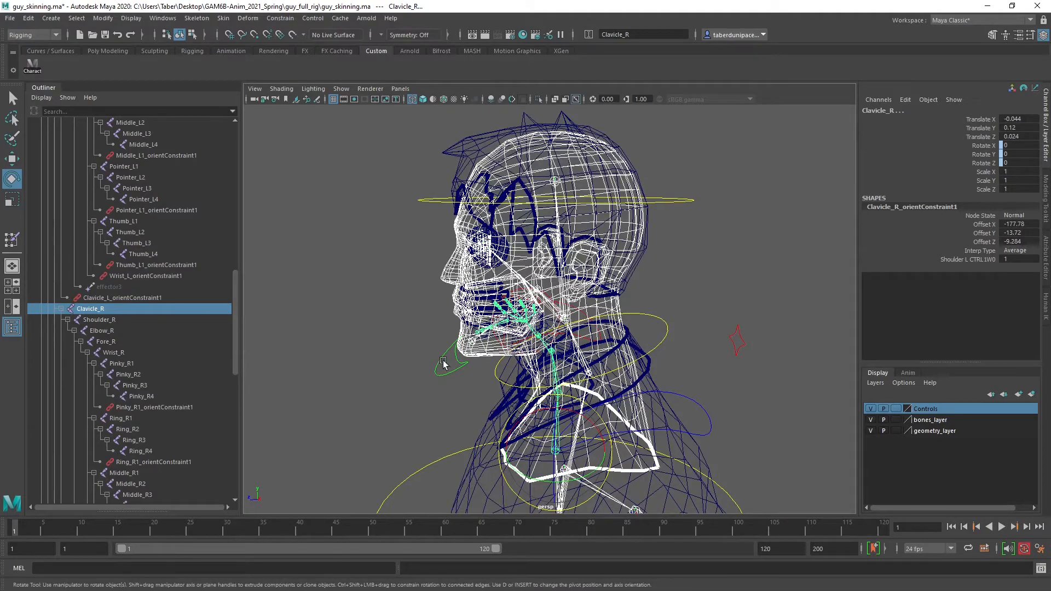
pyautogui.keyDown('alt'); pyautogui.moveTo(445, 355); pyautogui.dragTo(550, 272); pyautogui.keyUp('alt')
pyautogui.scroll(15, 124, 254)
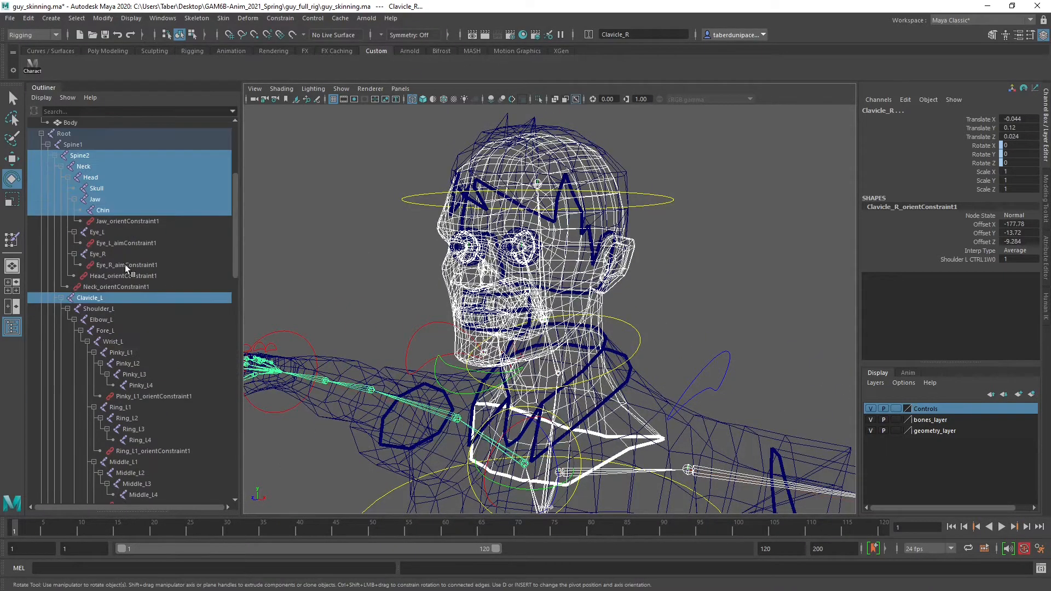
pyautogui.scroll(-3, 145, 302)
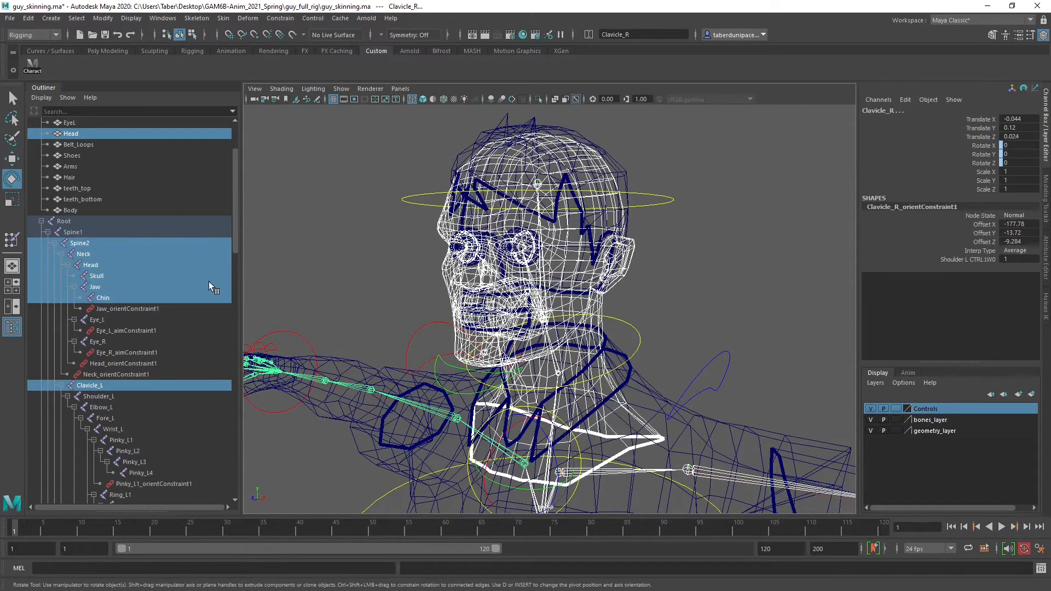
# Bind the Head mesh to the selected joints using closest distance, classic linear skinning, 5 max influences and a 4.0 dropoff rate
pyautogui.click(223, 18)
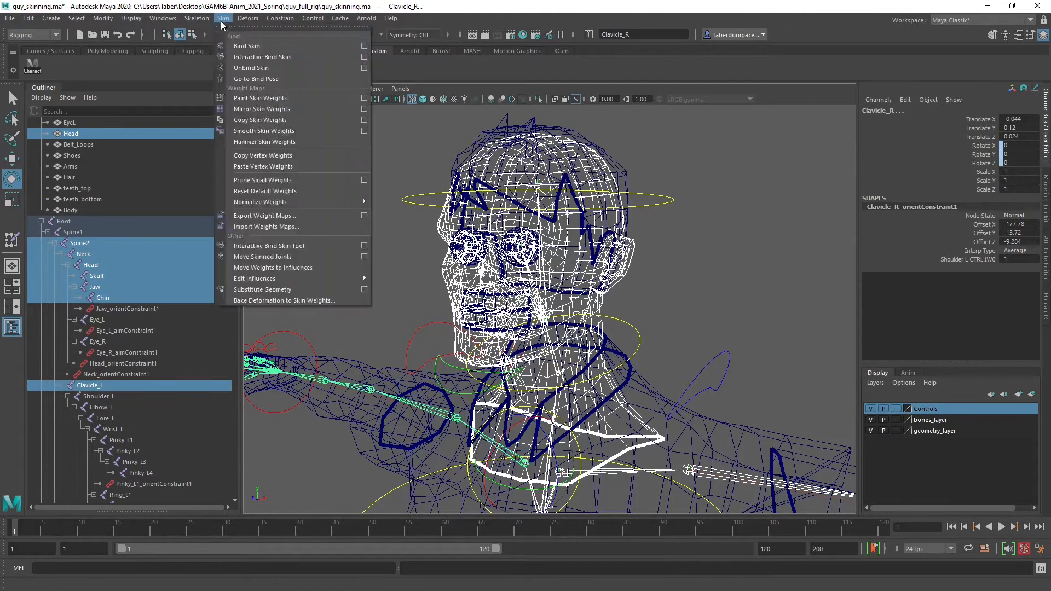
pyautogui.click(365, 47)
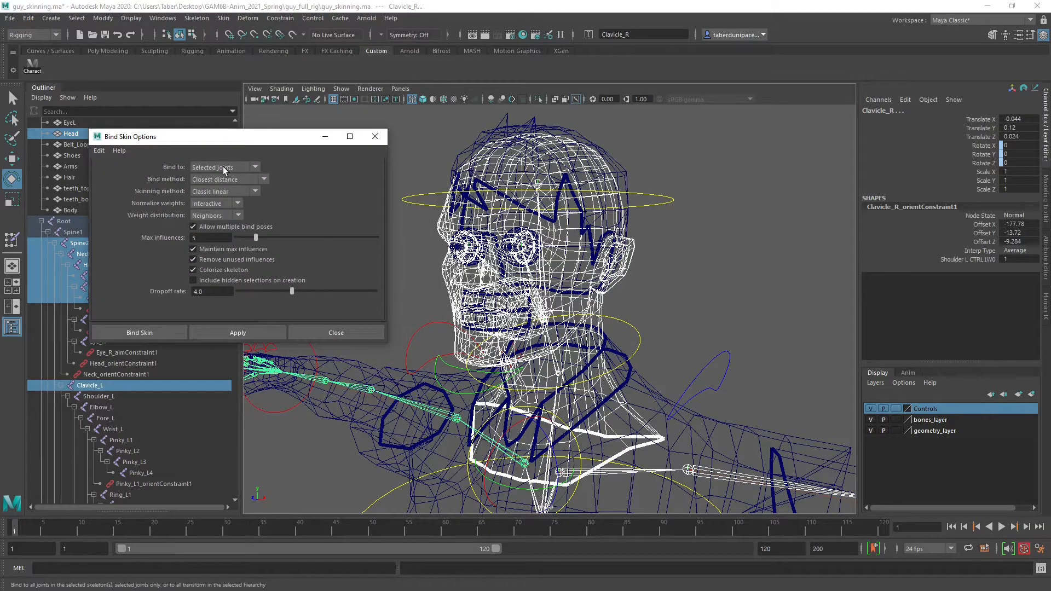
pyautogui.click(236, 334)
pyautogui.click(376, 137)
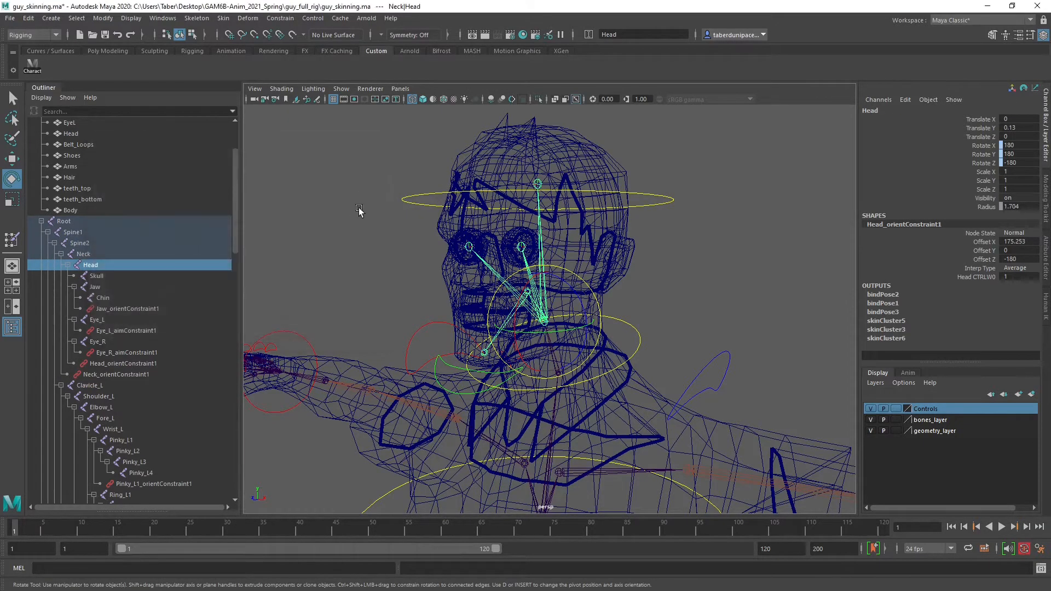
# Return to shaded display and test the binding by rotating Neck_CTRL to about -7, -2 and 25 degrees
pyautogui.click(509, 289)
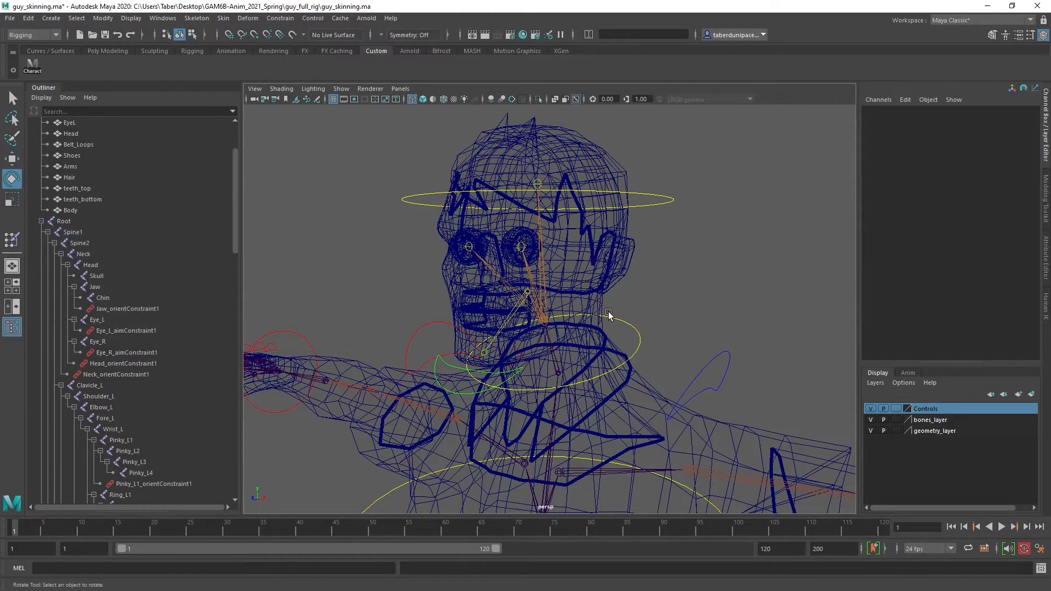
pyautogui.press('5')
pyautogui.click(633, 327)
pyautogui.moveTo(570, 362); pyautogui.dragTo(559, 342)
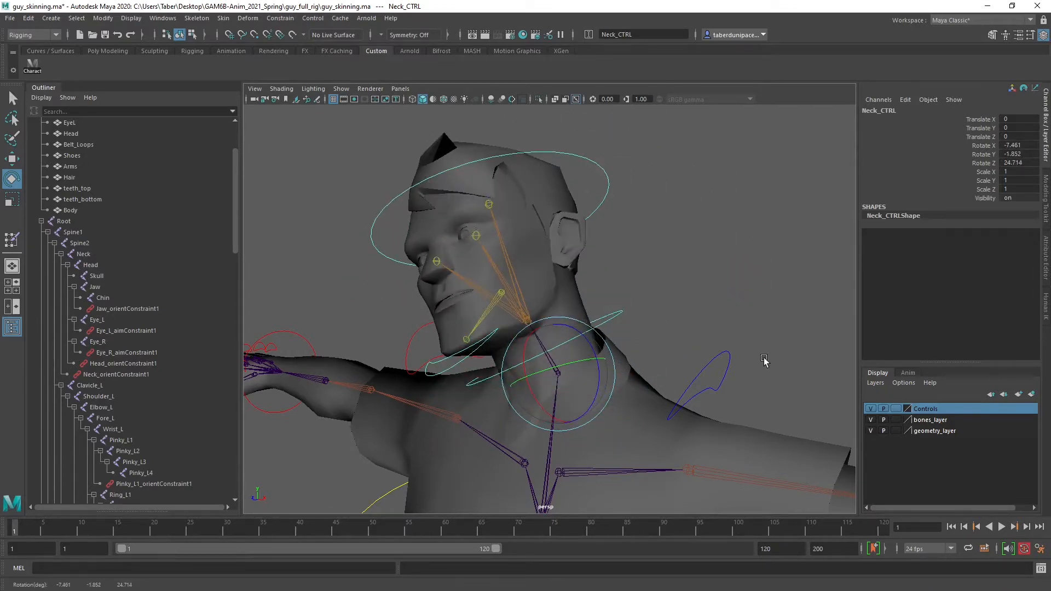
# Test-rotate Shoulder_L_CTRL around its Z axis, undo the rotation and clear the selection
pyautogui.click(694, 394)
pyautogui.moveTo(600, 460); pyautogui.dragTo(580, 427)
pyautogui.hotkey('ctrl', 'z')
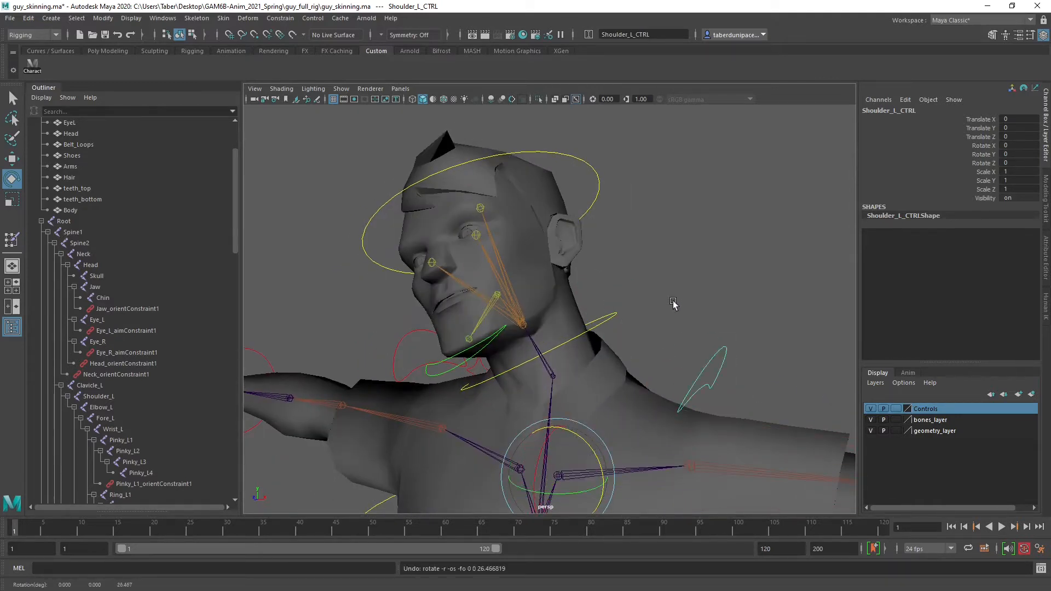
pyautogui.click(673, 302)
# Test-rotate Spine02_CTRL to about 41 degrees in X, and reset that rotation to 0
pyautogui.keyDown('alt'); pyautogui.moveTo(673, 302); pyautogui.dragTo(443, 427); pyautogui.keyUp('alt')
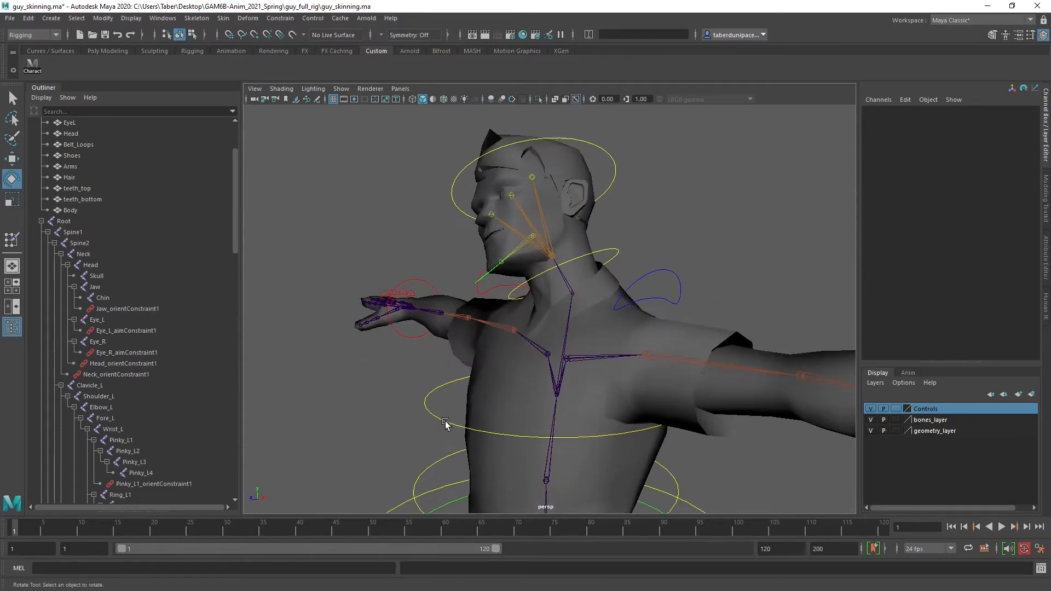
pyautogui.click(497, 387)
pyautogui.moveTo(532, 365); pyautogui.dragTo(682, 351)
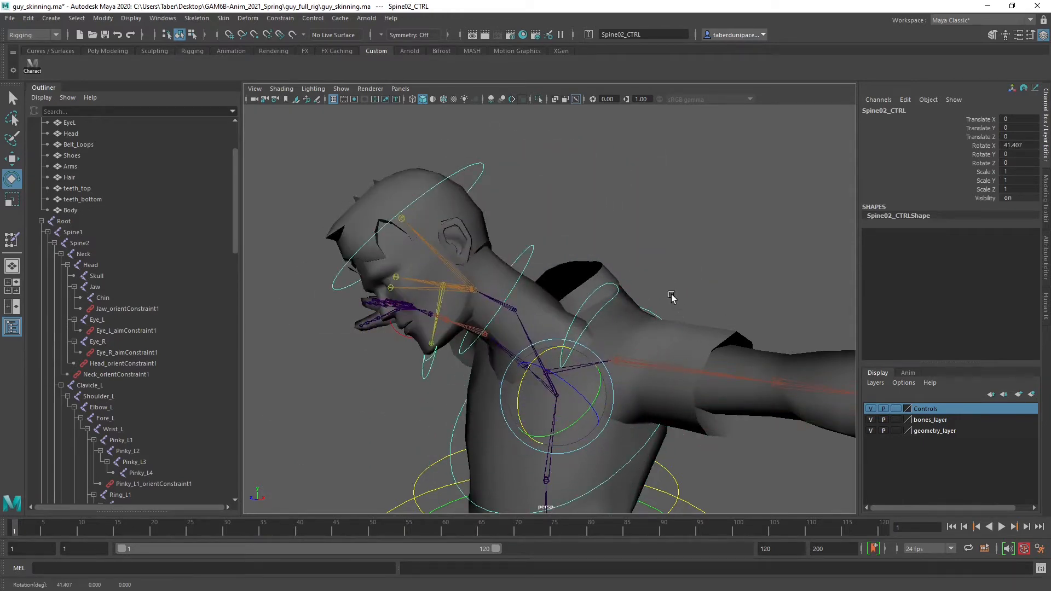
pyautogui.doubleClick(1025, 145)
pyautogui.press('Return')
# Reset Neck_CTRL's X, Y and Z rotations to 0 and clear the selection
pyautogui.click(688, 216)
pyautogui.moveTo(680, 244); pyautogui.dragTo(671, 281)
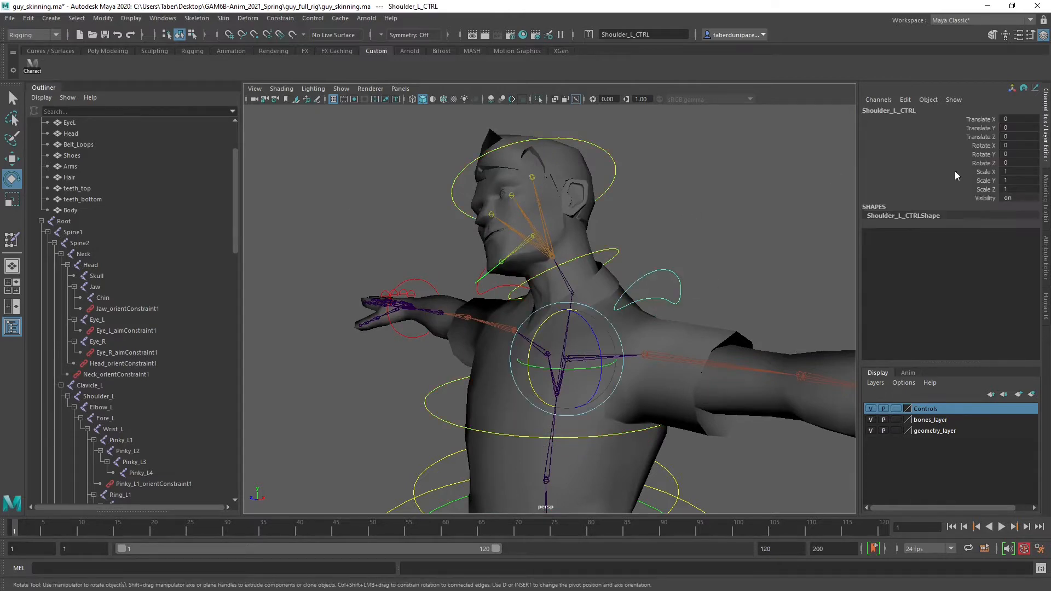
pyautogui.moveTo(624, 241); pyautogui.dragTo(613, 256)
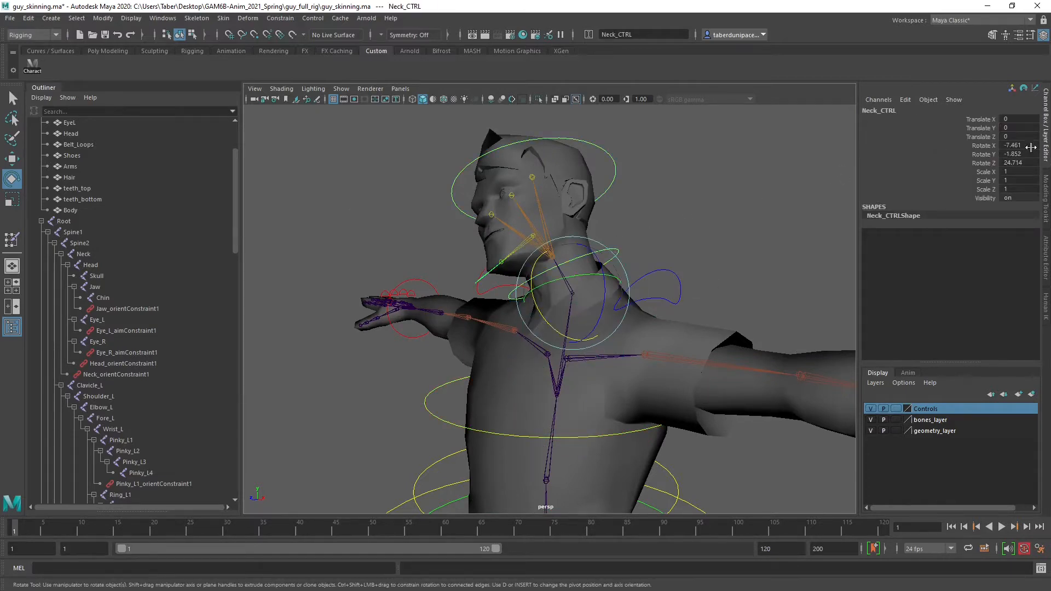
pyautogui.moveTo(1030, 147); pyautogui.dragTo(1023, 162)
pyautogui.write('0')
pyautogui.press('Return')
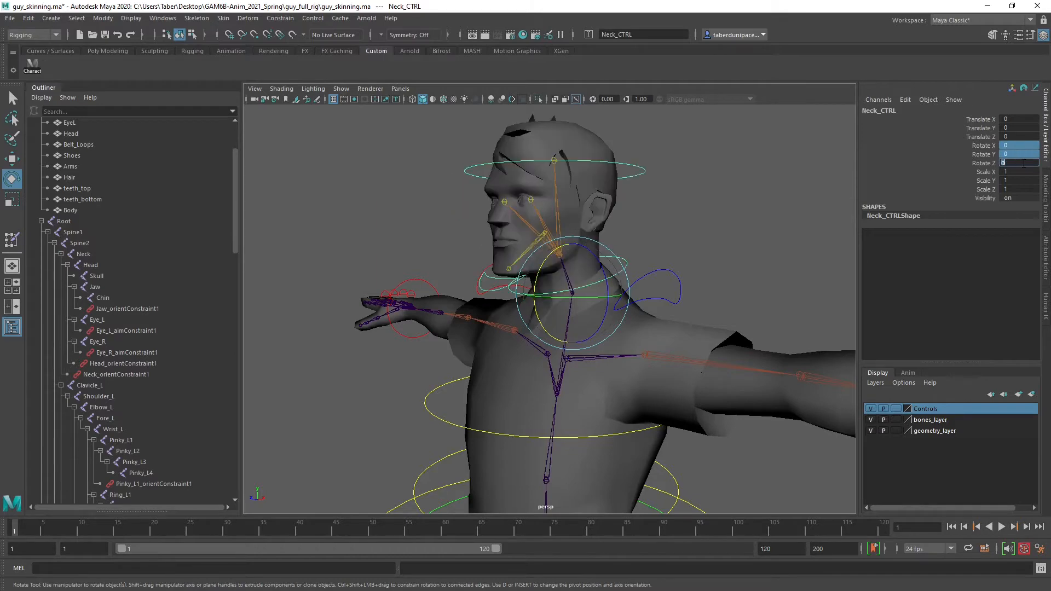
pyautogui.click(698, 222)
pyautogui.keyDown('alt'); pyautogui.moveTo(610, 259); pyautogui.dragTo(701, 262); pyautogui.keyUp('alt')
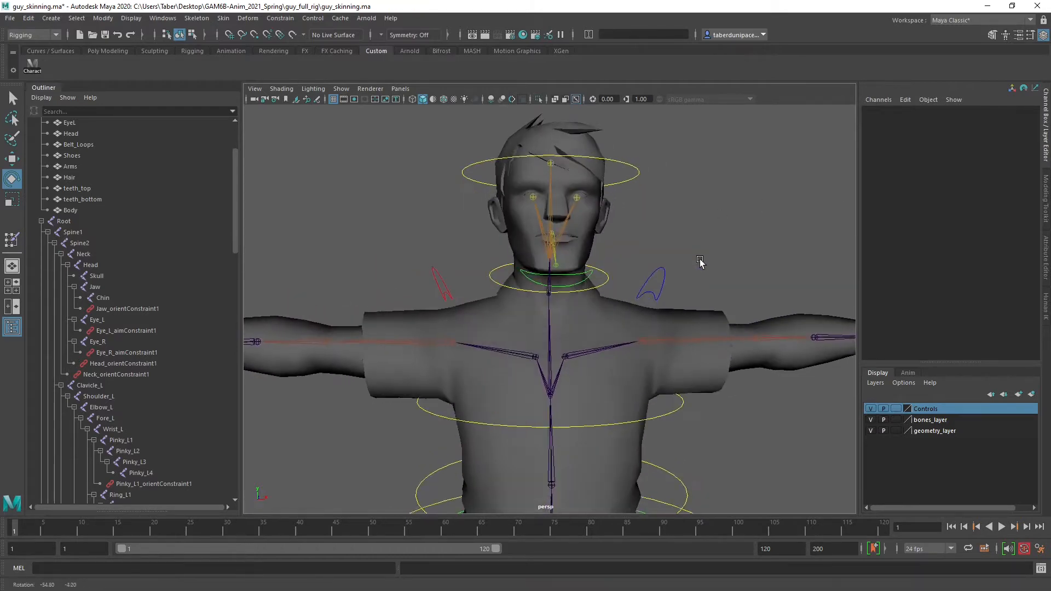
# Check the rotation values of the look-at, left eye, head, shoulder and jaw controls for leftover rotation
pyautogui.keyDown('alt'); pyautogui.moveTo(657, 233); pyautogui.dragTo(352, 190); pyautogui.keyUp('alt')
pyautogui.click(315, 214)
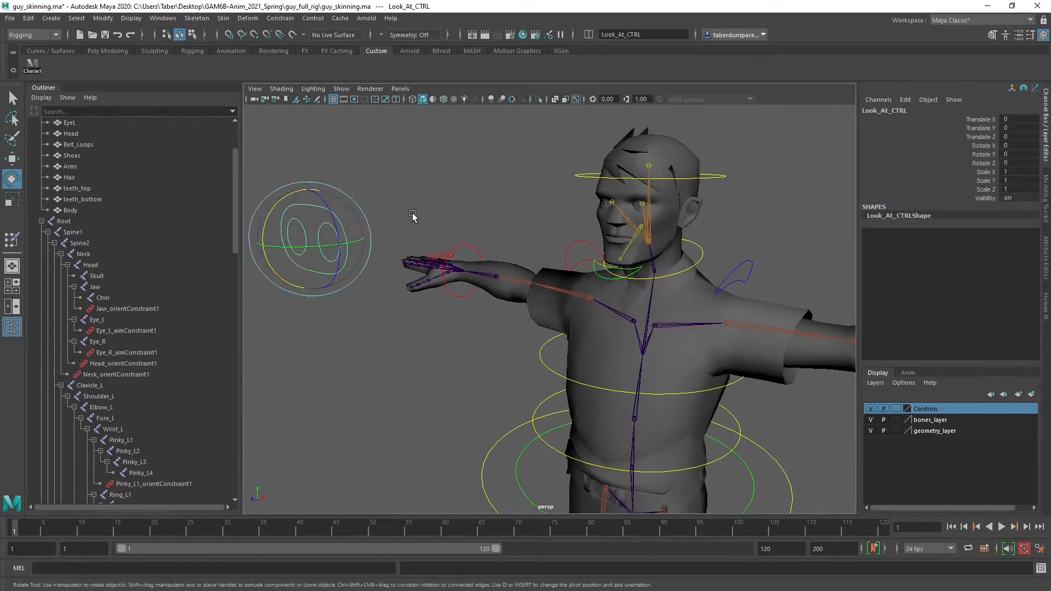
pyautogui.click(332, 215)
pyautogui.moveTo(310, 234); pyautogui.dragTo(298, 240)
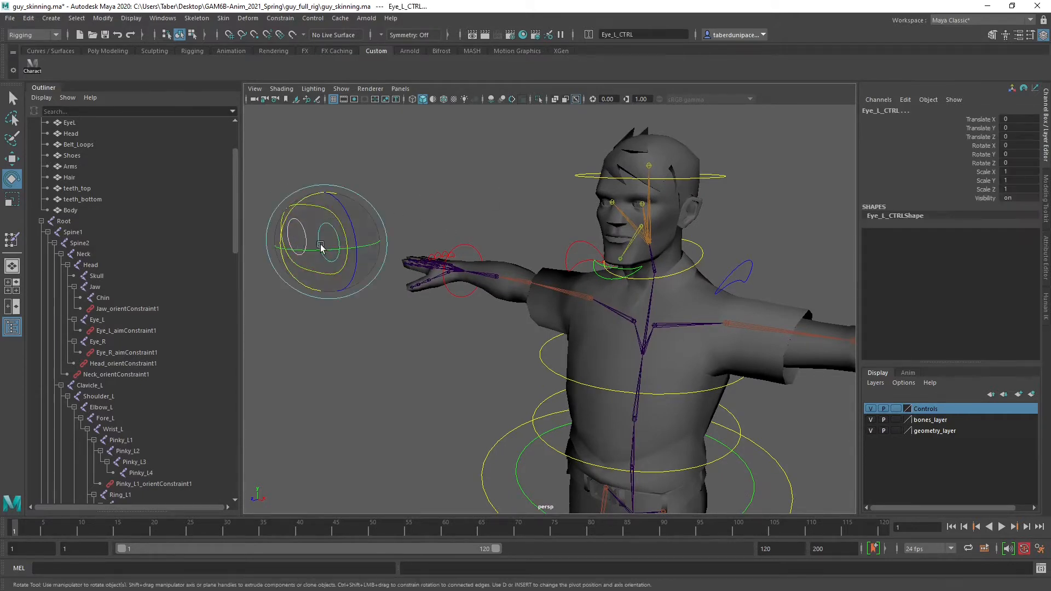
pyautogui.click(546, 154)
pyautogui.moveTo(582, 182); pyautogui.dragTo(582, 186)
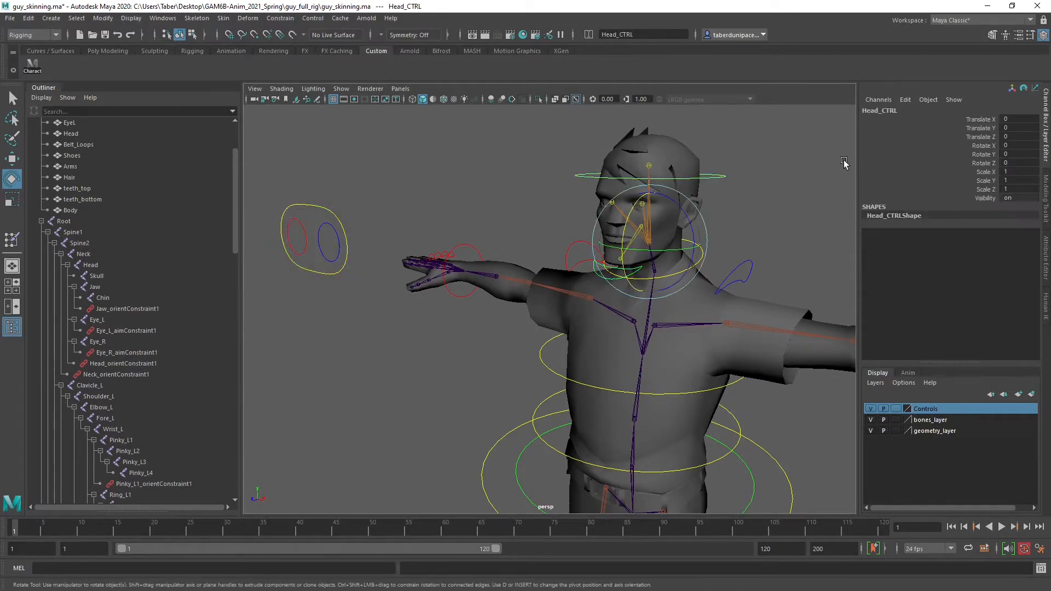
pyautogui.click(797, 225)
pyautogui.moveTo(573, 242); pyautogui.dragTo(594, 250)
pyautogui.scroll(5, 594, 250)
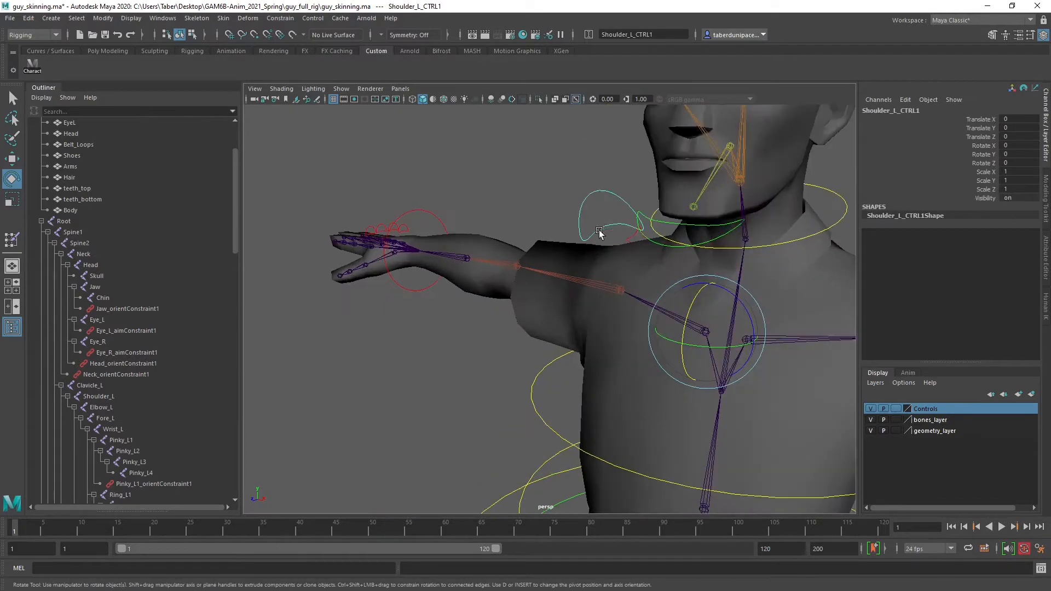
pyautogui.keyDown('alt'); pyautogui.moveTo(600, 234); pyautogui.dragTo(486, 292, button='middle'); pyautogui.keyUp('alt')
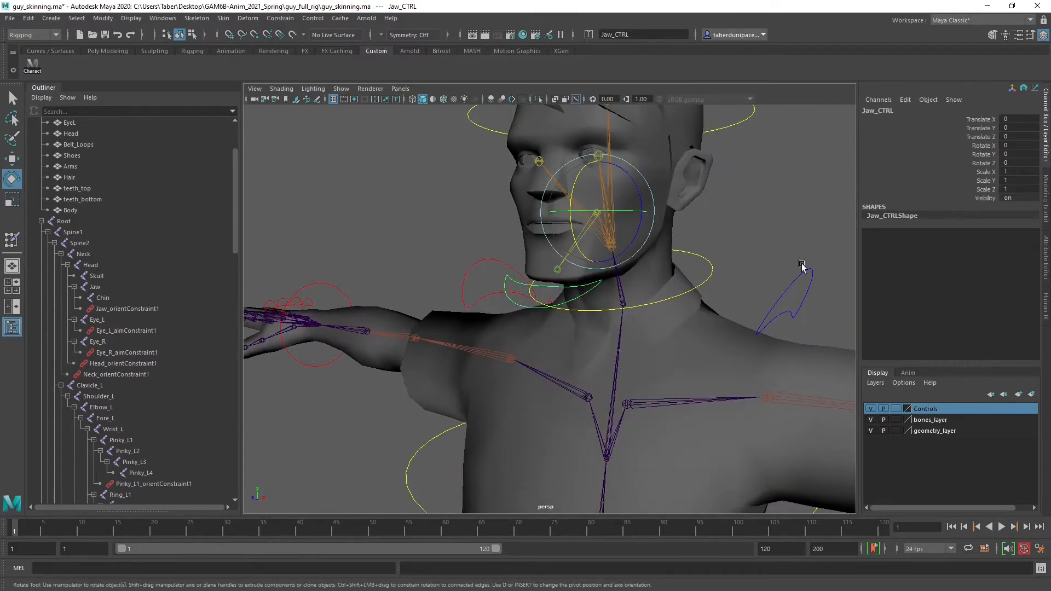
pyautogui.click(376, 188)
pyautogui.keyDown('alt'); pyautogui.moveTo(375, 187); pyautogui.dragTo(522, 246); pyautogui.keyUp('alt')
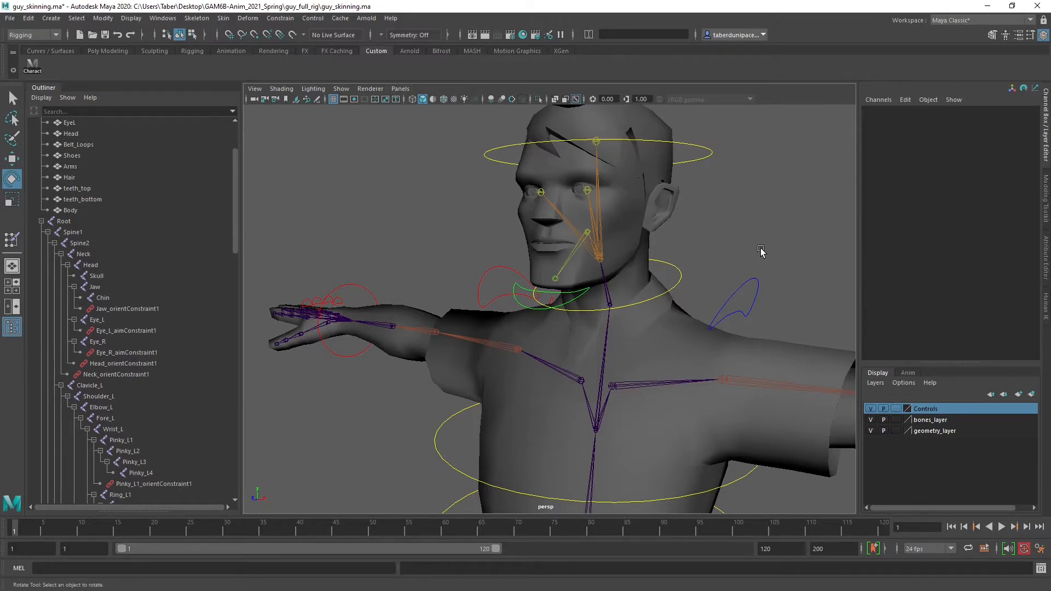
# Test-rotate Neck_CTRL to about -15, 17 and -7 degrees and Head_CTRL to about -3, -6 and -11 degrees
pyautogui.keyDown('alt'); pyautogui.moveTo(759, 244); pyautogui.dragTo(606, 284, button='middle'); pyautogui.keyUp('alt')
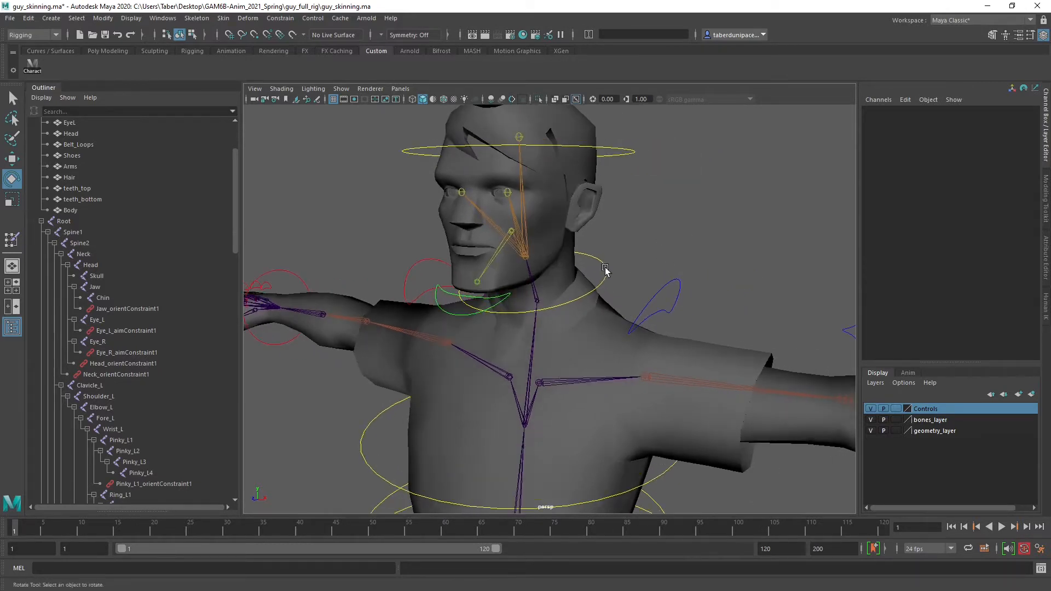
pyautogui.click(604, 269)
pyautogui.moveTo(558, 321)
pyautogui.mouseDown()
pyautogui.moveTo(551, 274)
pyautogui.moveTo(559, 313)
pyautogui.mouseUp()
pyautogui.click(651, 156)
pyautogui.moveTo(558, 256); pyautogui.dragTo(604, 286)
# Test-rotate Jaw_CTRL to about 23, 4 and -3 degrees to check the mouth deformation, and clear the selection
pyautogui.click(474, 253)
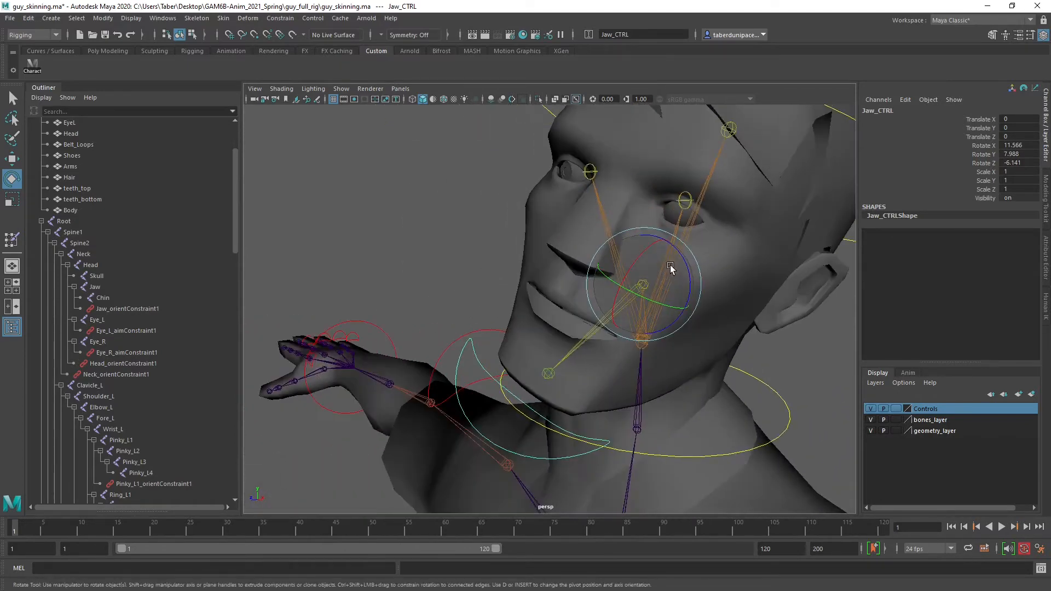
pyautogui.moveTo(670, 267); pyautogui.dragTo(640, 273)
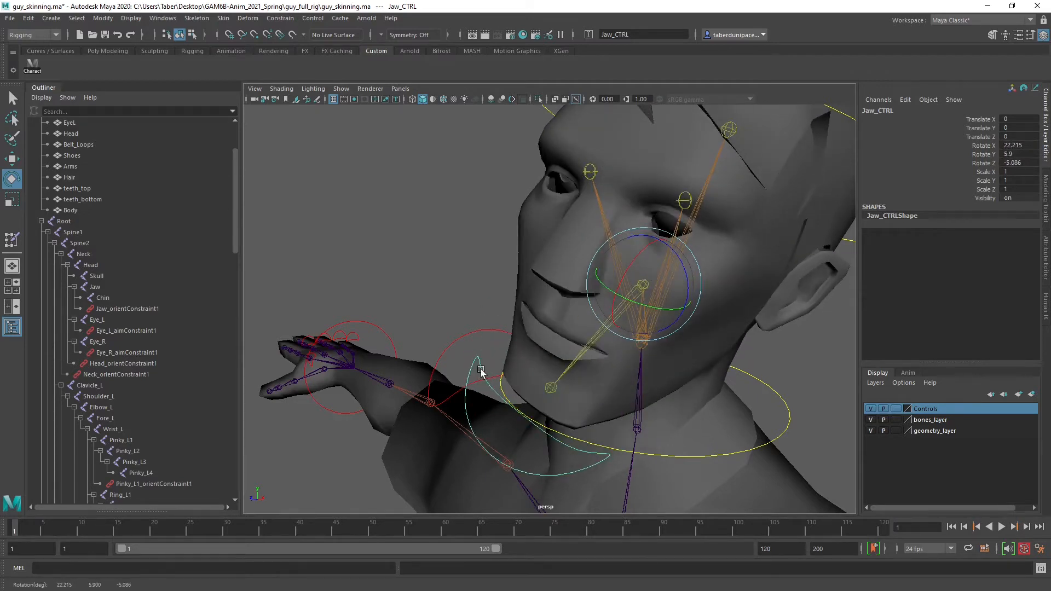
pyautogui.moveTo(628, 244)
pyautogui.mouseDown()
pyautogui.moveTo(616, 263)
pyautogui.moveTo(624, 252)
pyautogui.mouseUp()
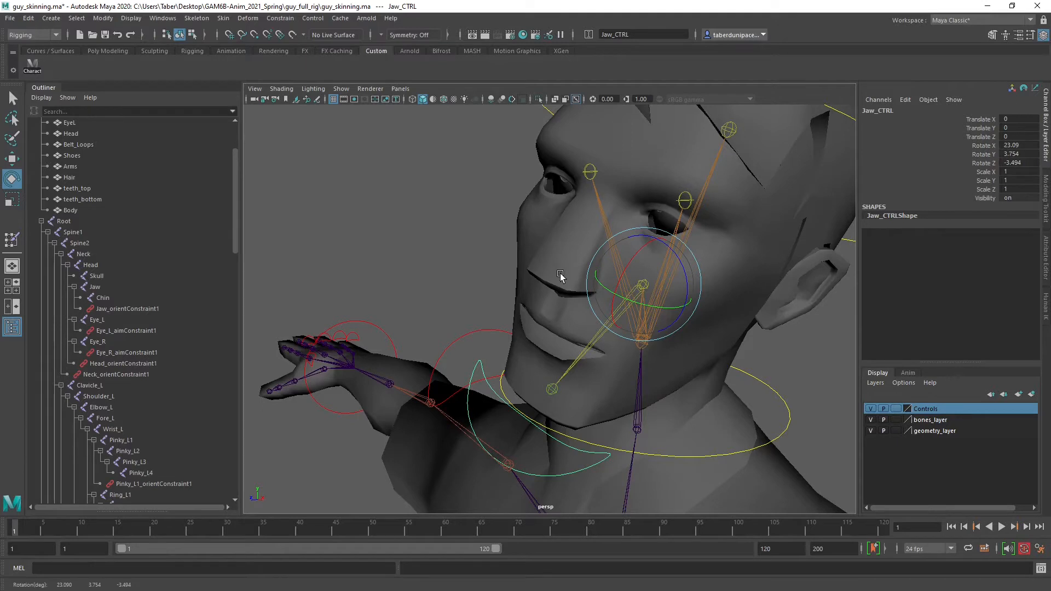
pyautogui.click(416, 271)
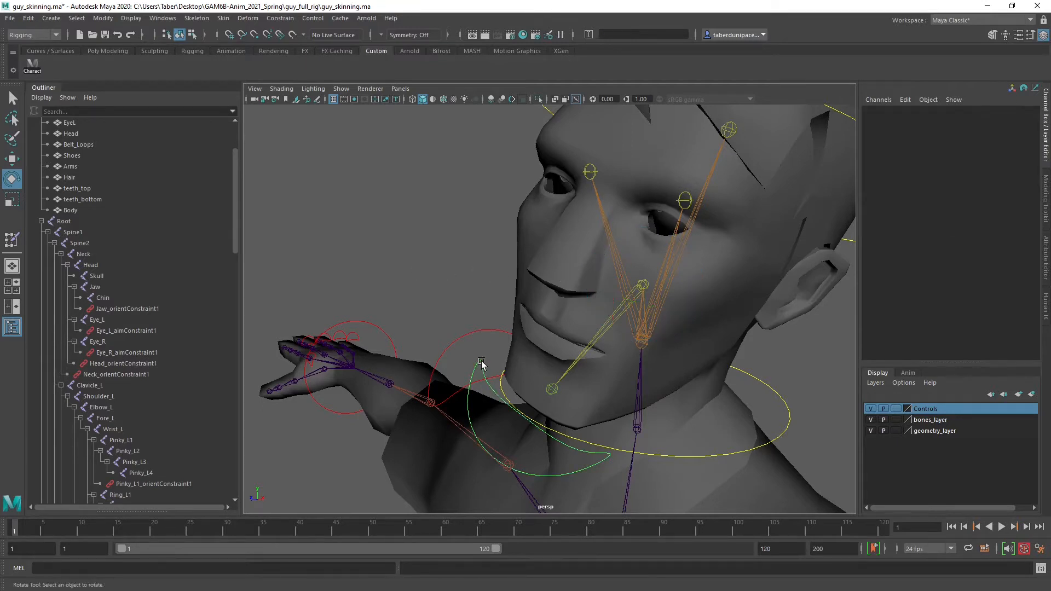
# Reset Jaw_CTRL's X, Y and Z rotations to 0
pyautogui.click(481, 362)
pyautogui.moveTo(1032, 147); pyautogui.dragTo(1027, 163)
pyautogui.write('0')
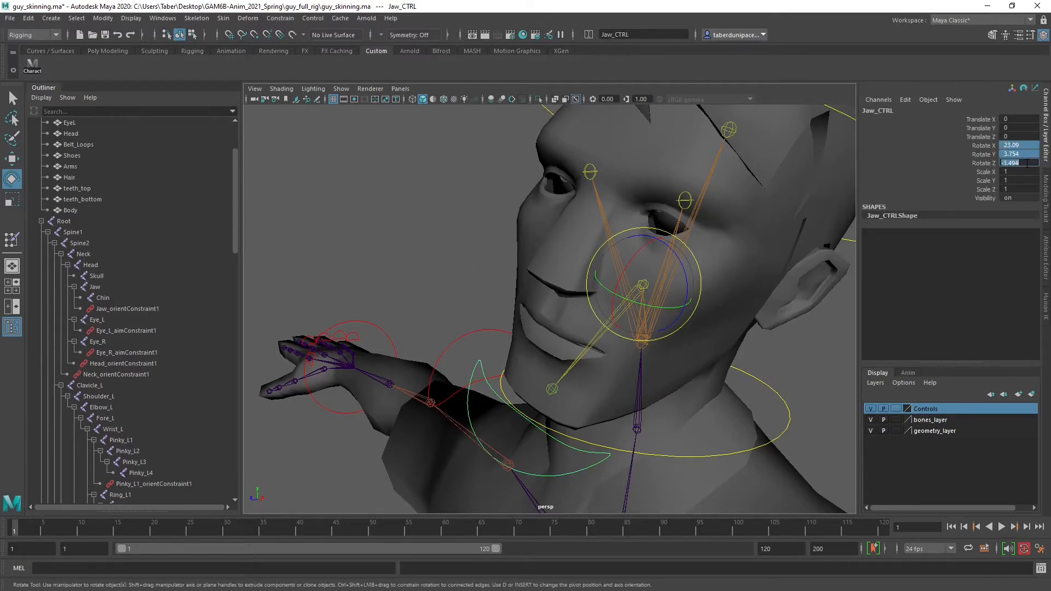
pyautogui.press('Return')
pyautogui.click(806, 380)
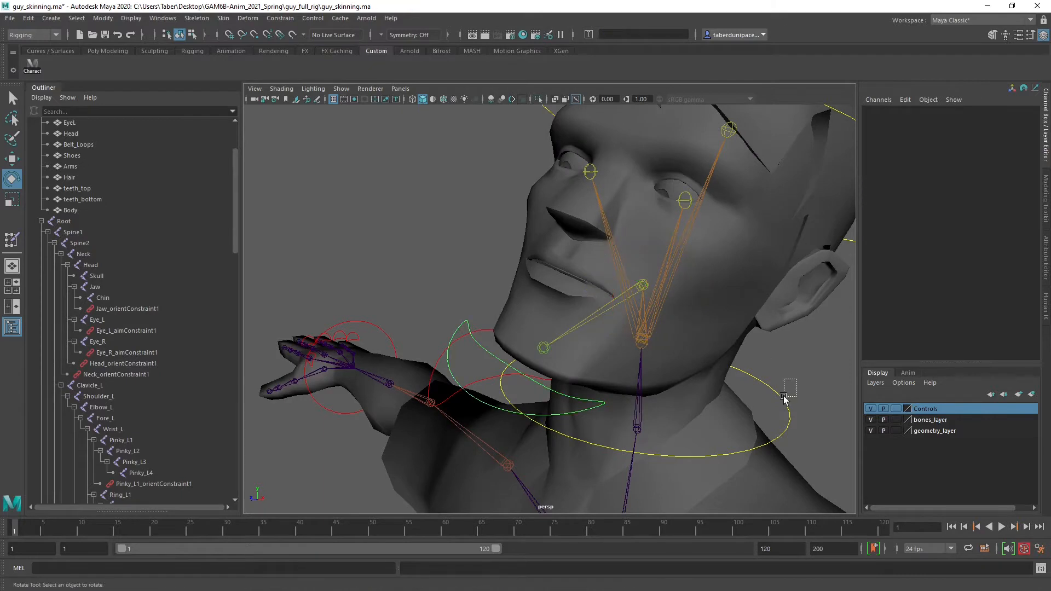
# Reset the X, Y and Z rotations of Neck_CTRL and Head_CTRL to 0
pyautogui.click(789, 415)
pyautogui.moveTo(1017, 143); pyautogui.dragTo(1014, 163)
pyautogui.write('0')
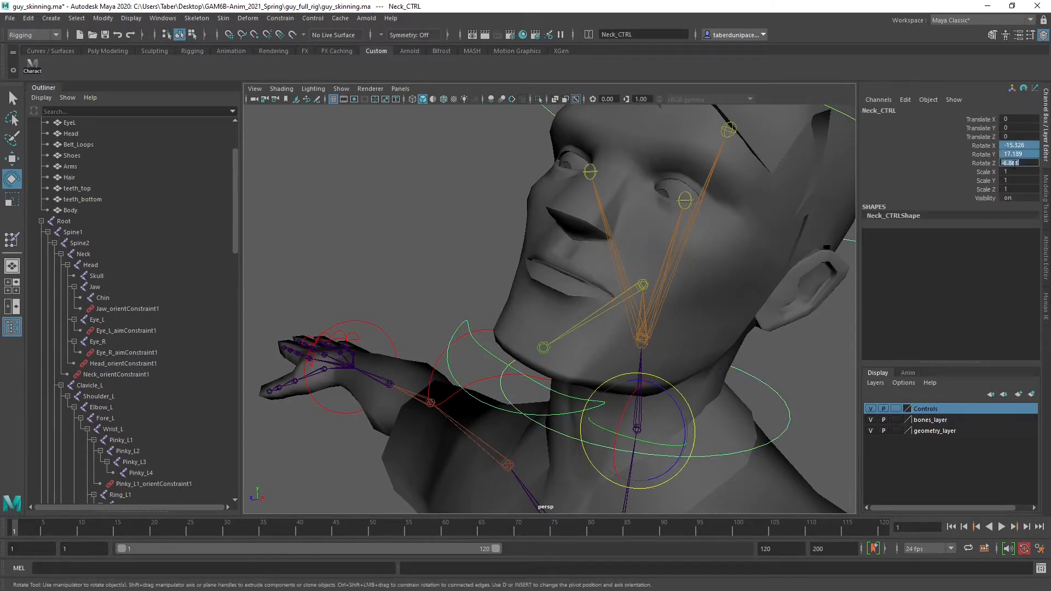
pyautogui.press('Return')
pyautogui.moveTo(818, 172); pyautogui.dragTo(830, 210)
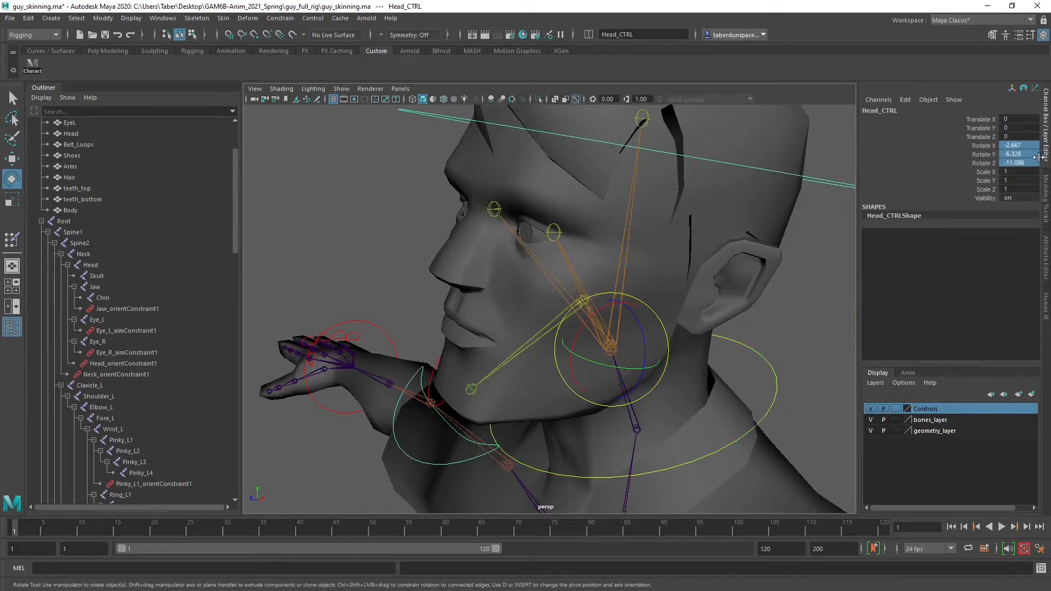
pyautogui.moveTo(1026, 145); pyautogui.dragTo(1026, 163)
pyautogui.write('0')
pyautogui.press('Return')
pyautogui.click(797, 232)
pyautogui.scroll(-4, 573, 344)
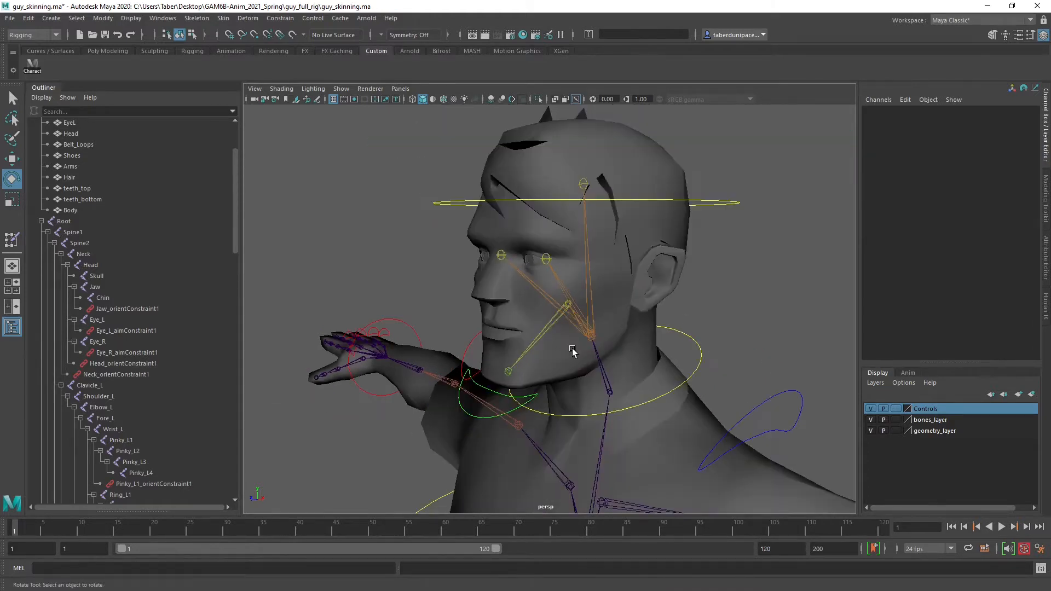
# Examine the jaw, neck, head, shoulder, Spine02 and look-at controls to verify that all their rotations are zeroed
pyautogui.click(507, 415)
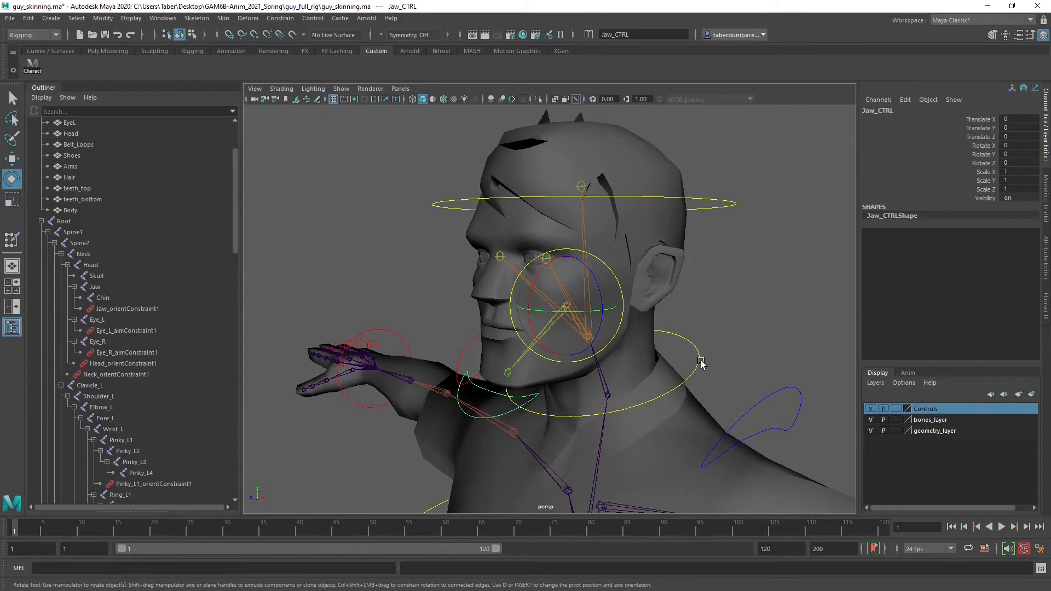
pyautogui.click(701, 362)
pyautogui.click(695, 346)
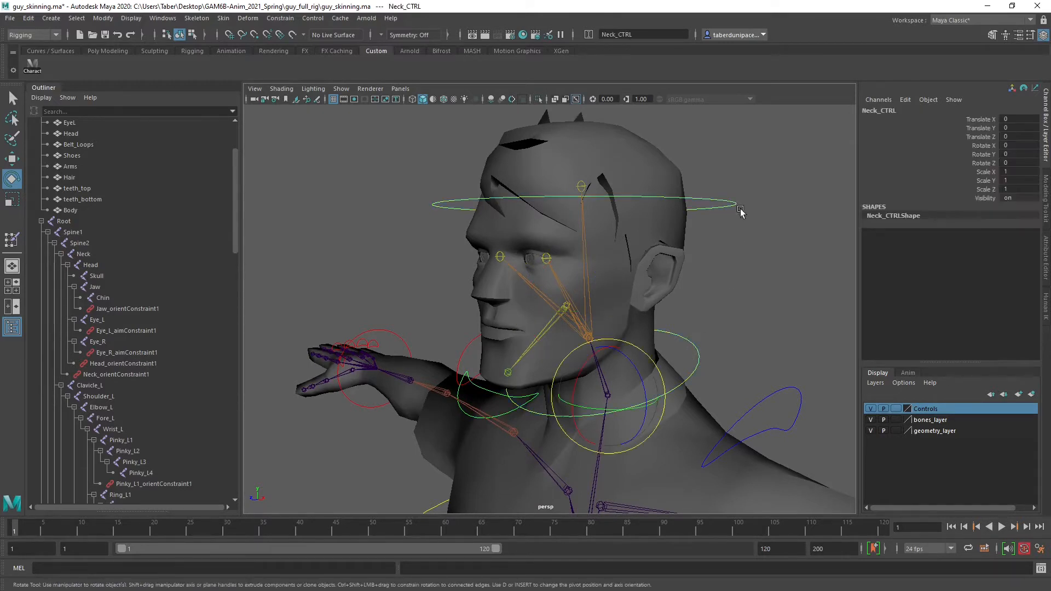
pyautogui.click(699, 203)
pyautogui.click(375, 232)
pyautogui.scroll(-3, 376, 233)
pyautogui.moveTo(753, 347); pyautogui.dragTo(719, 372)
pyautogui.keyDown('alt'); pyautogui.moveTo(566, 305); pyautogui.dragTo(610, 304); pyautogui.keyUp('alt')
pyautogui.click(437, 349)
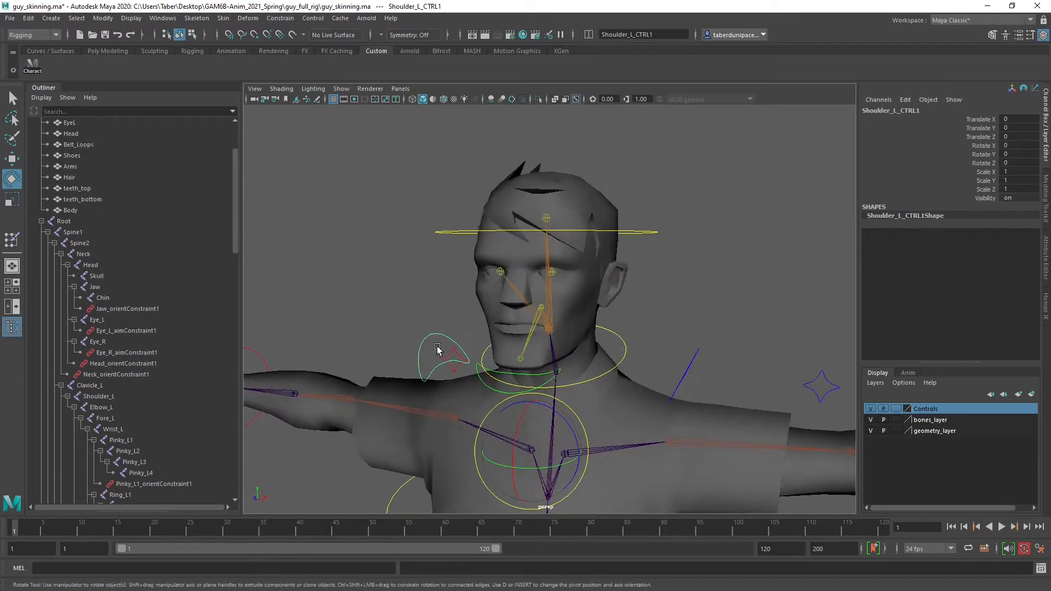
pyautogui.click(677, 286)
pyautogui.scroll(-4, 677, 287)
pyautogui.keyDown('alt'); pyautogui.moveTo(586, 357); pyautogui.dragTo(601, 284, button='middle'); pyautogui.keyUp('alt')
pyautogui.keyDown('alt'); pyautogui.moveTo(600, 285); pyautogui.dragTo(486, 339); pyautogui.keyUp('alt')
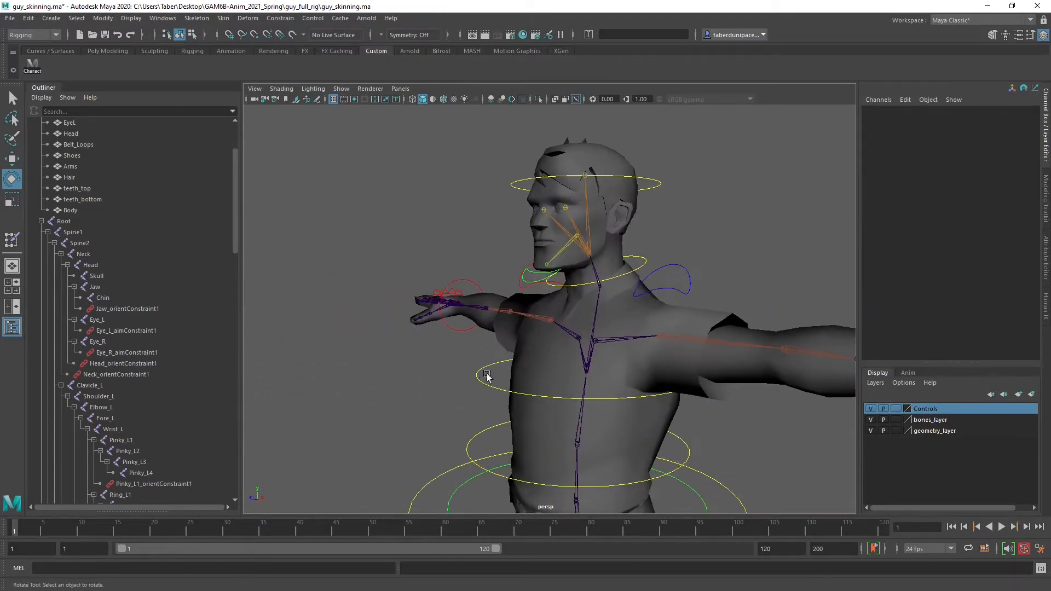
pyautogui.click(471, 387)
pyautogui.scroll(-6, 472, 378)
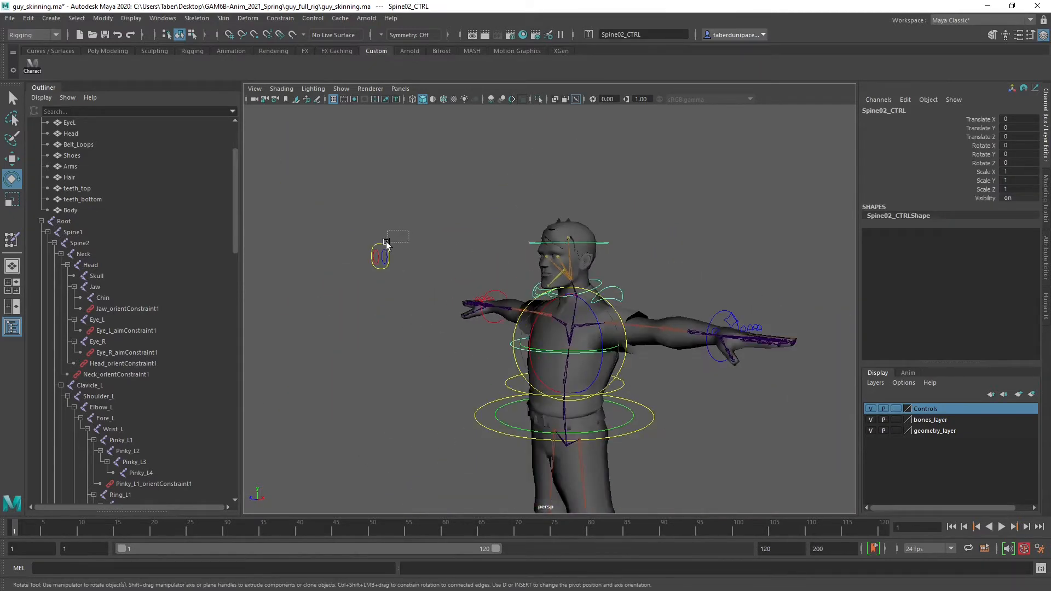
pyautogui.moveTo(386, 244); pyautogui.dragTo(383, 245)
pyautogui.scroll(4, 474, 297)
pyautogui.keyDown('alt'); pyautogui.moveTo(474, 297); pyautogui.dragTo(503, 298); pyautogui.keyUp('alt')
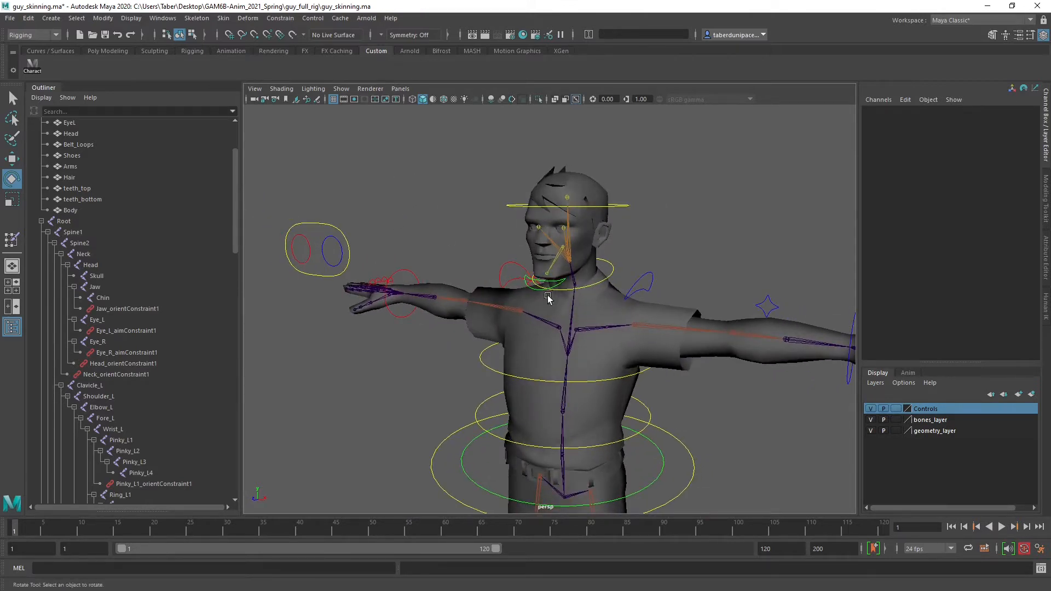
# Save the scene, accepting the student version notice
pyautogui.keyDown('alt'); pyautogui.moveTo(617, 361); pyautogui.dragTo(558, 343); pyautogui.keyUp('alt')
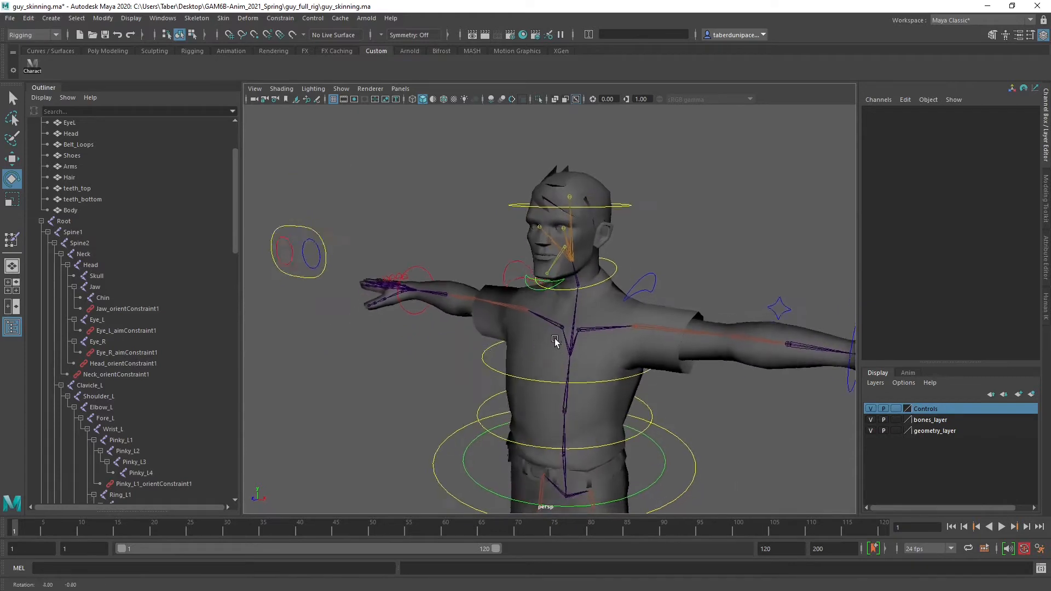
pyautogui.keyDown('alt'); pyautogui.moveTo(558, 342); pyautogui.dragTo(689, 341, button='right'); pyautogui.keyUp('alt')
pyautogui.keyDown('alt'); pyautogui.moveTo(664, 288); pyautogui.dragTo(645, 351, button='middle'); pyautogui.keyUp('alt')
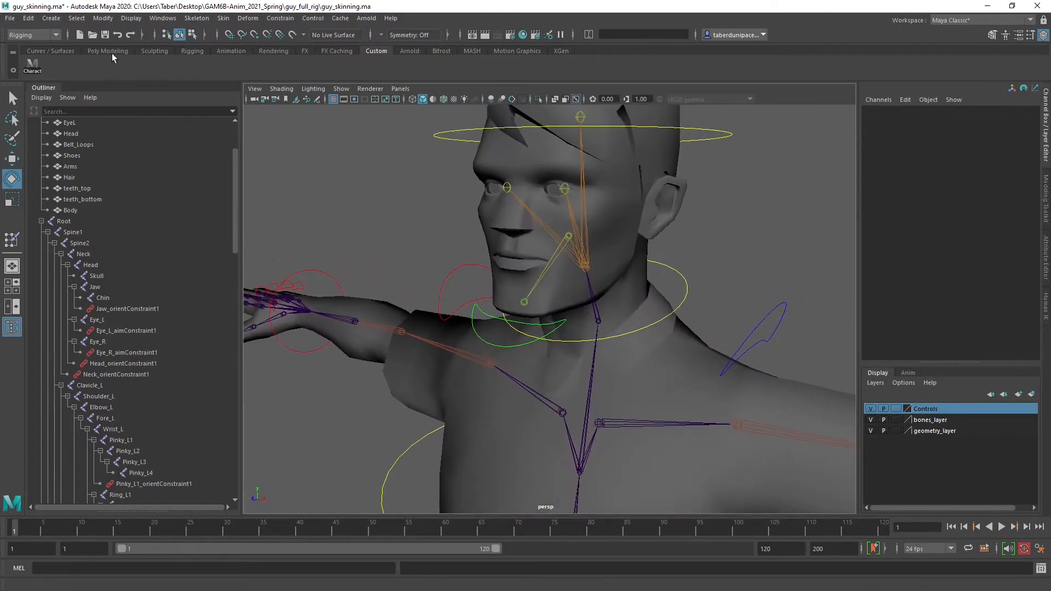
pyautogui.click(106, 36)
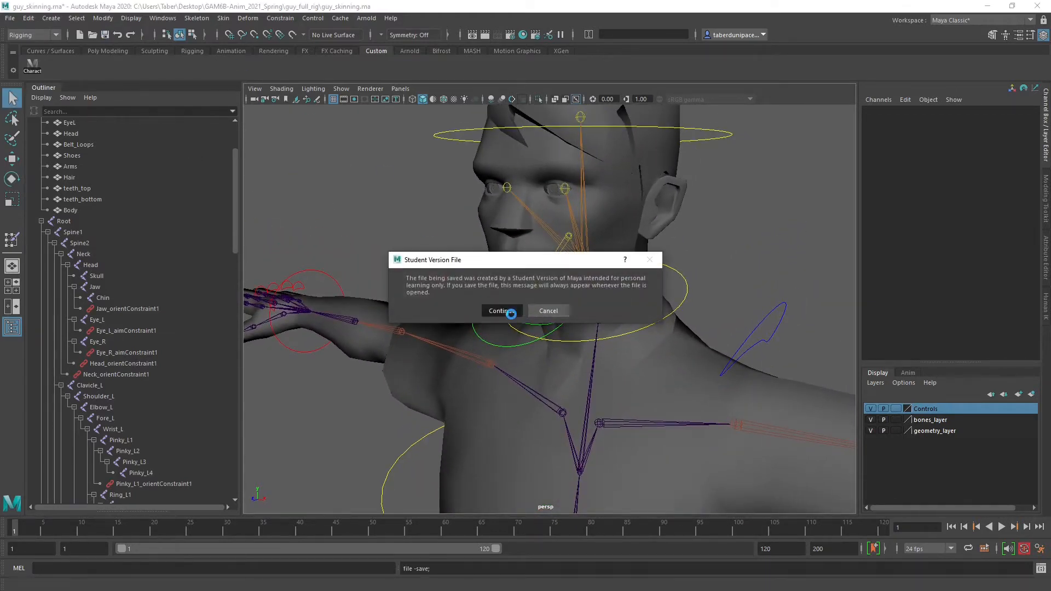
pyautogui.click(501, 311)
# Select the Arms mesh and switch the viewport to wireframe display
pyautogui.keyDown('alt'); pyautogui.moveTo(607, 311); pyautogui.dragTo(530, 335, button='right'); pyautogui.keyUp('alt')
pyautogui.keyDown('alt'); pyautogui.moveTo(646, 342); pyautogui.dragTo(523, 279, button='middle'); pyautogui.keyUp('alt')
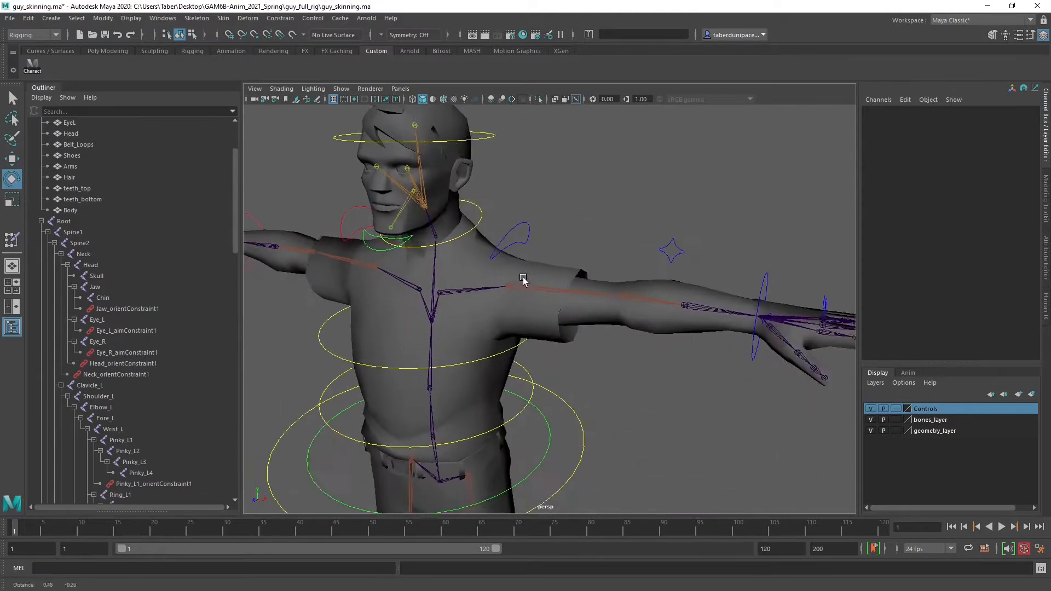
pyautogui.keyDown('alt'); pyautogui.moveTo(564, 303); pyautogui.dragTo(594, 317); pyautogui.keyUp('alt')
pyautogui.click(662, 327)
pyautogui.keyDown('alt'); pyautogui.moveTo(661, 327); pyautogui.dragTo(595, 374); pyautogui.keyUp('alt')
pyautogui.press('4')
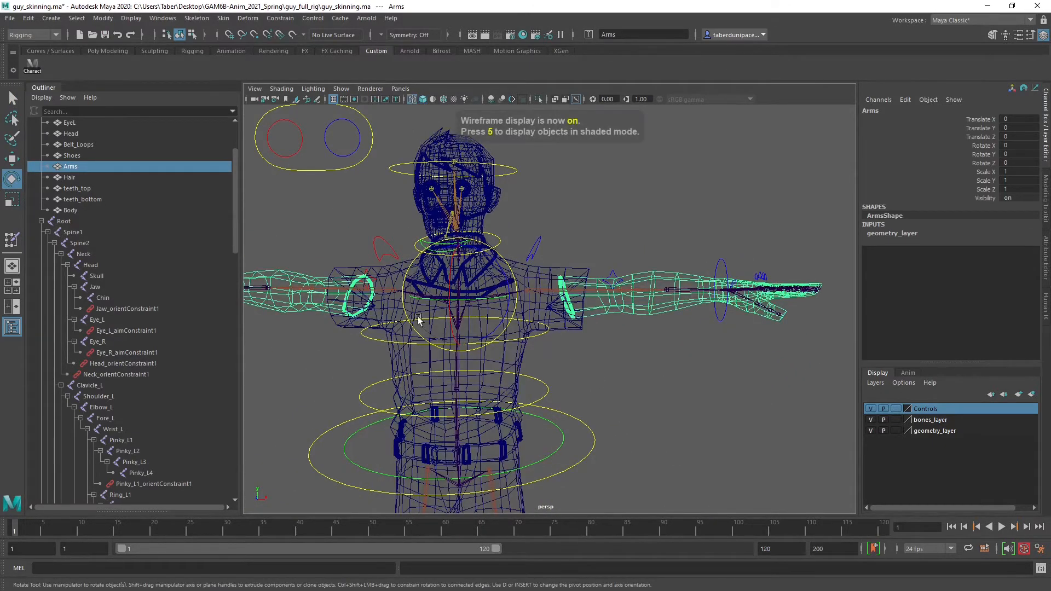
# Select all outliner entries from Clavicle_L through Thumb_R4, covering both arm and hand joint chains
pyautogui.keyDown('alt'); pyautogui.moveTo(418, 319); pyautogui.dragTo(651, 327); pyautogui.keyUp('alt')
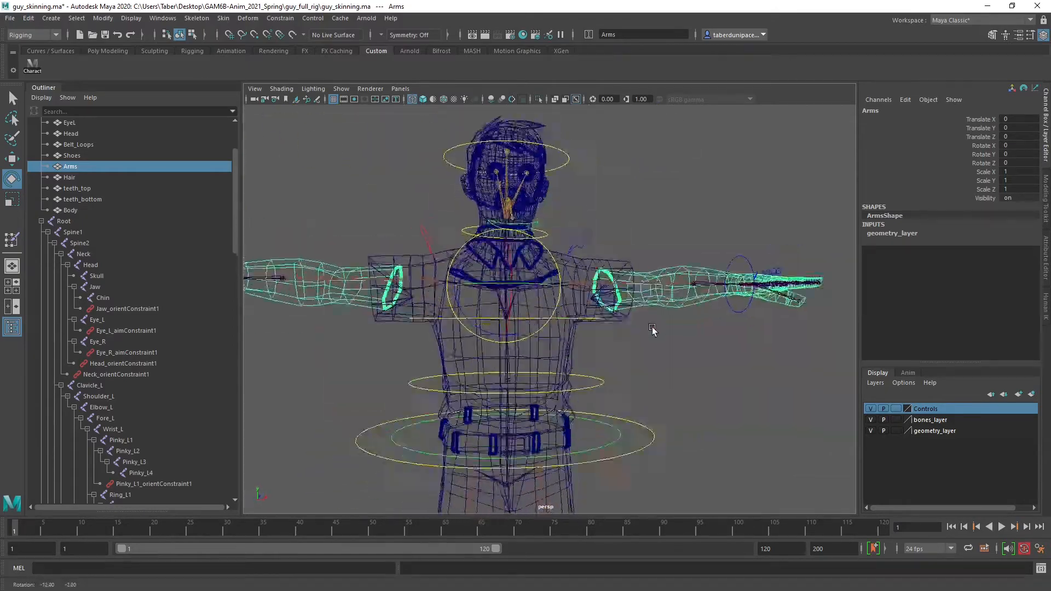
pyautogui.keyDown('alt'); pyautogui.moveTo(652, 326); pyautogui.dragTo(522, 412, button='right'); pyautogui.keyUp('alt')
pyautogui.keyDown('alt'); pyautogui.moveTo(717, 386); pyautogui.dragTo(677, 380); pyautogui.keyUp('alt')
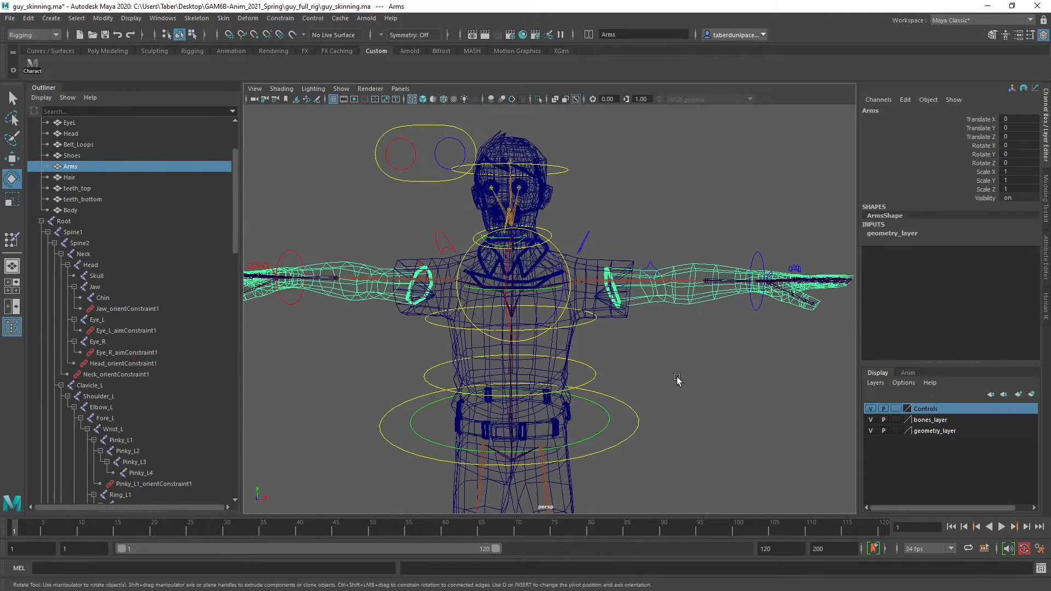
pyautogui.click(94, 384)
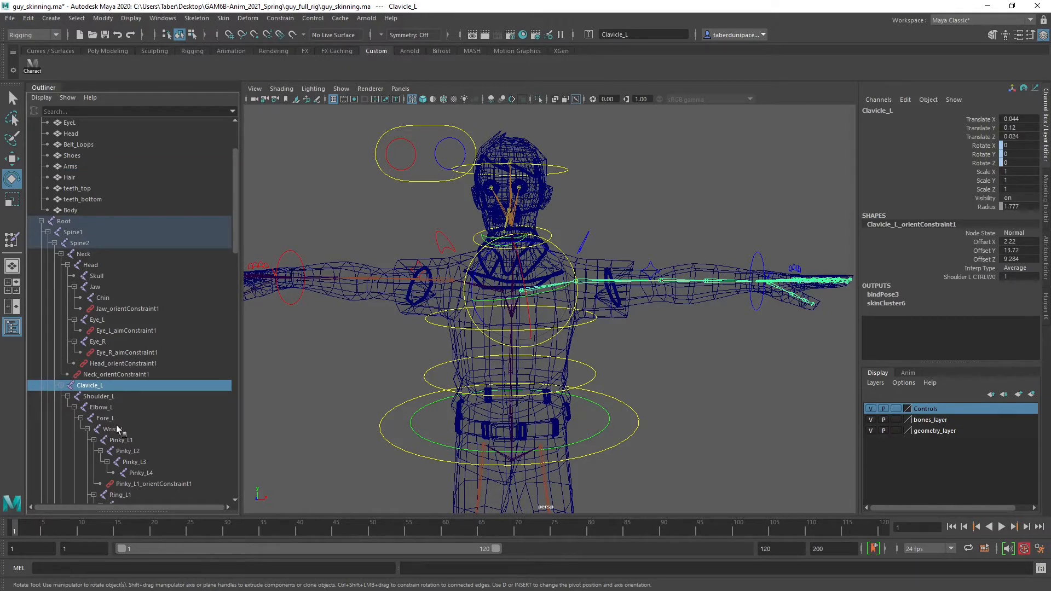
pyautogui.scroll(-3, 115, 390)
pyautogui.scroll(-3, 115, 390)
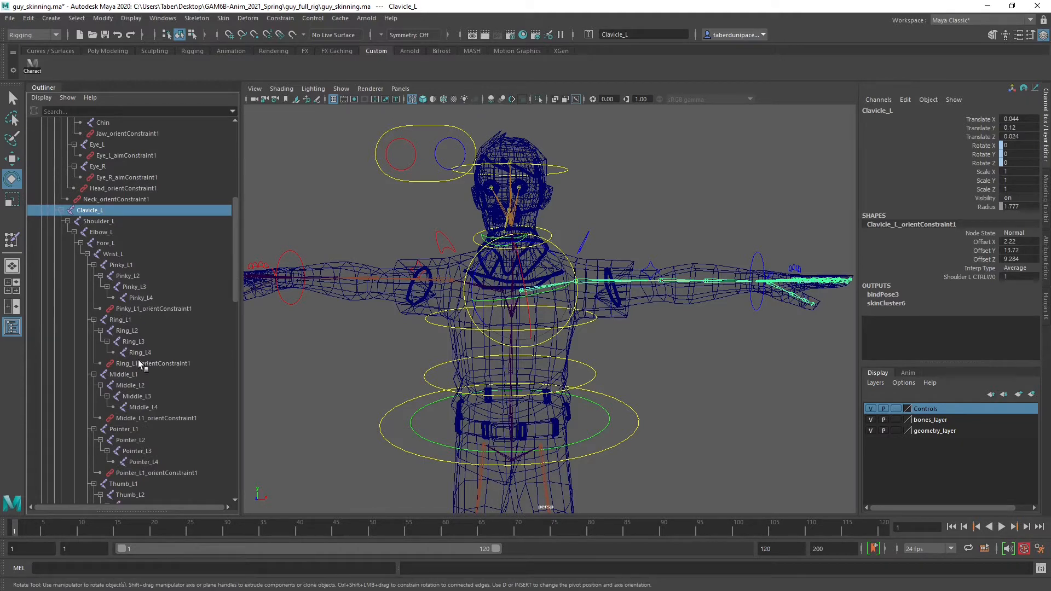
pyautogui.scroll(-3, 138, 363)
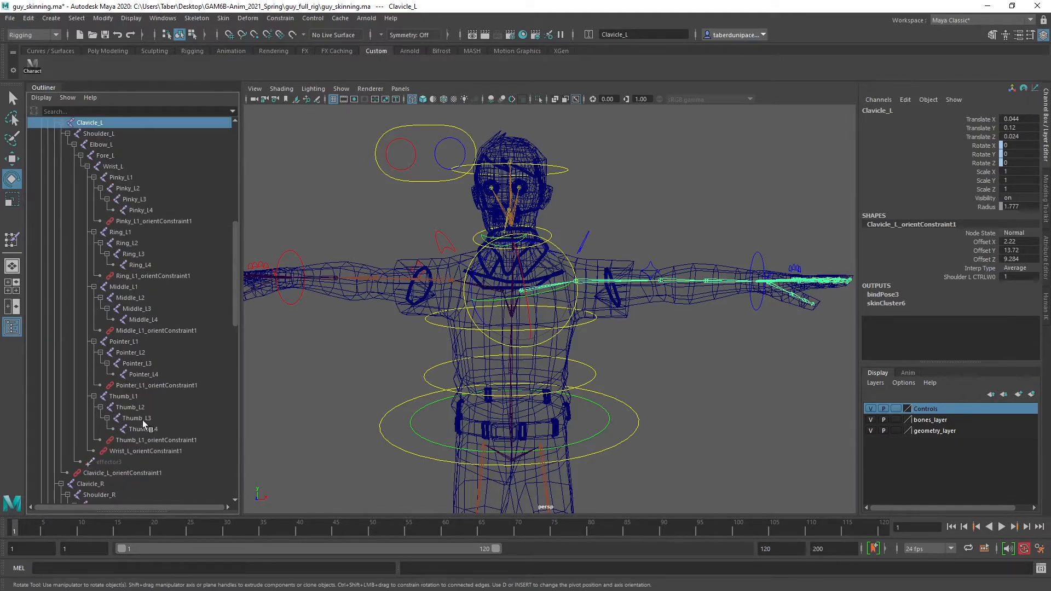
pyautogui.scroll(3, 133, 261)
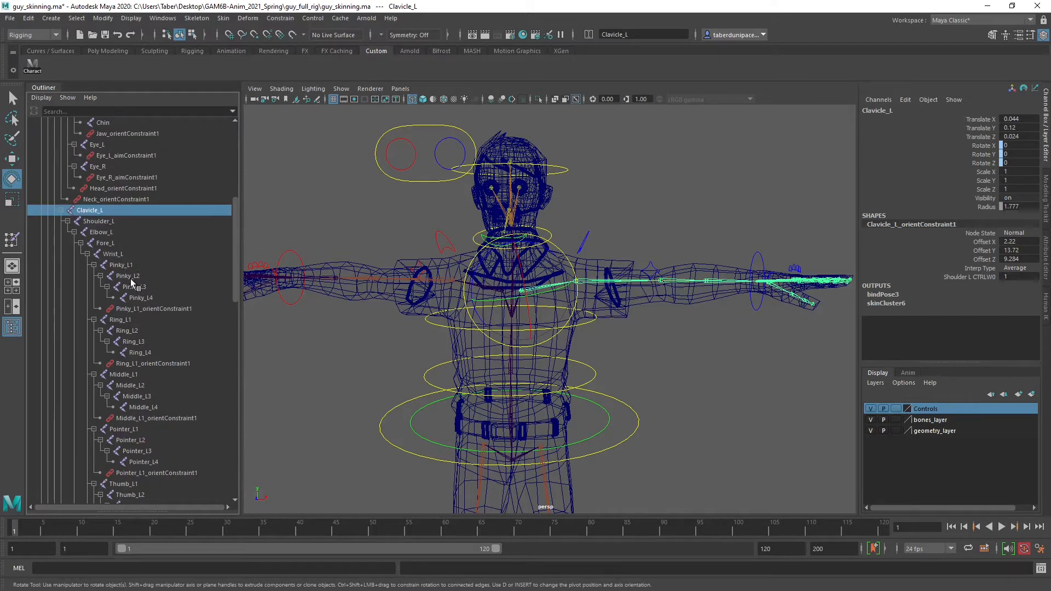
pyautogui.scroll(-3, 130, 278)
pyautogui.scroll(-3, 110, 376)
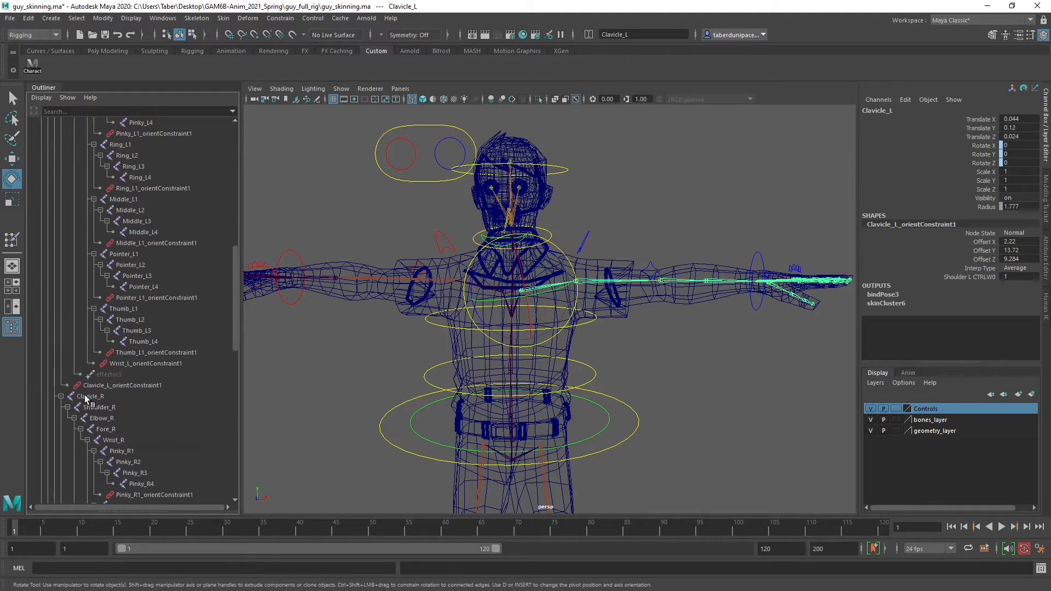
pyautogui.scroll(-10, 131, 413)
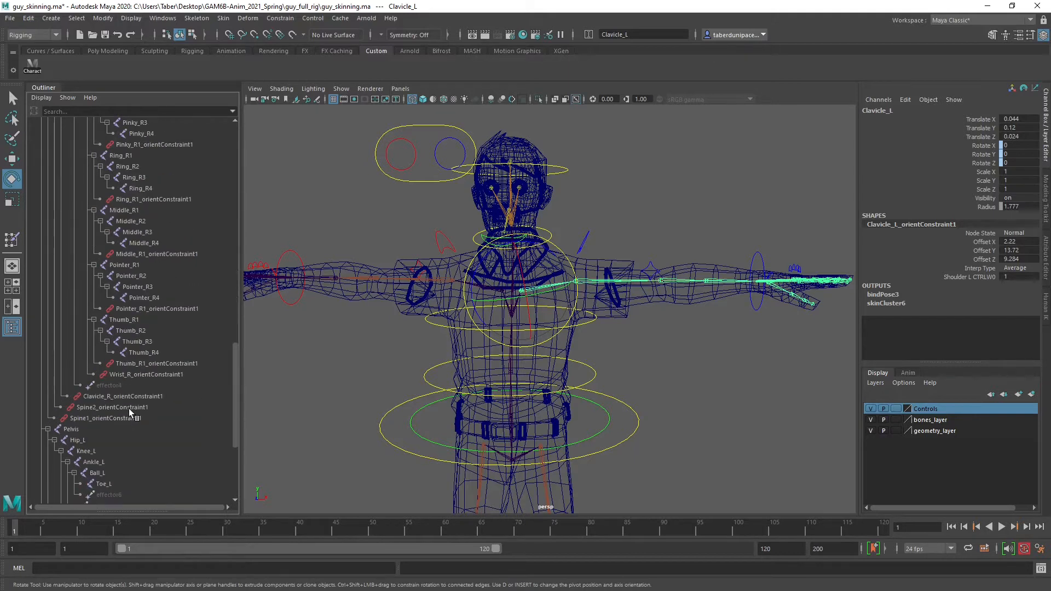
pyautogui.keyDown('shift'); pyautogui.click(141, 353); pyautogui.keyUp('shift')
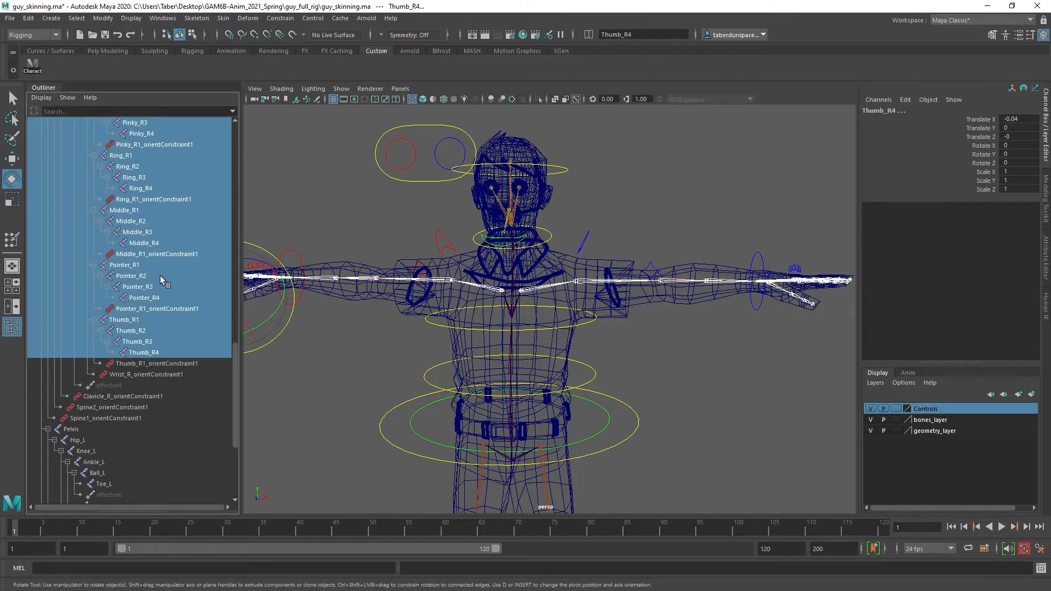
# Remove the Pointer_R1, Middle_R1, Ring_R1 and Pinky_R1 orient constraints from the selection
pyautogui.keyDown('ctrl'); pyautogui.click(121, 309); pyautogui.keyUp('ctrl')
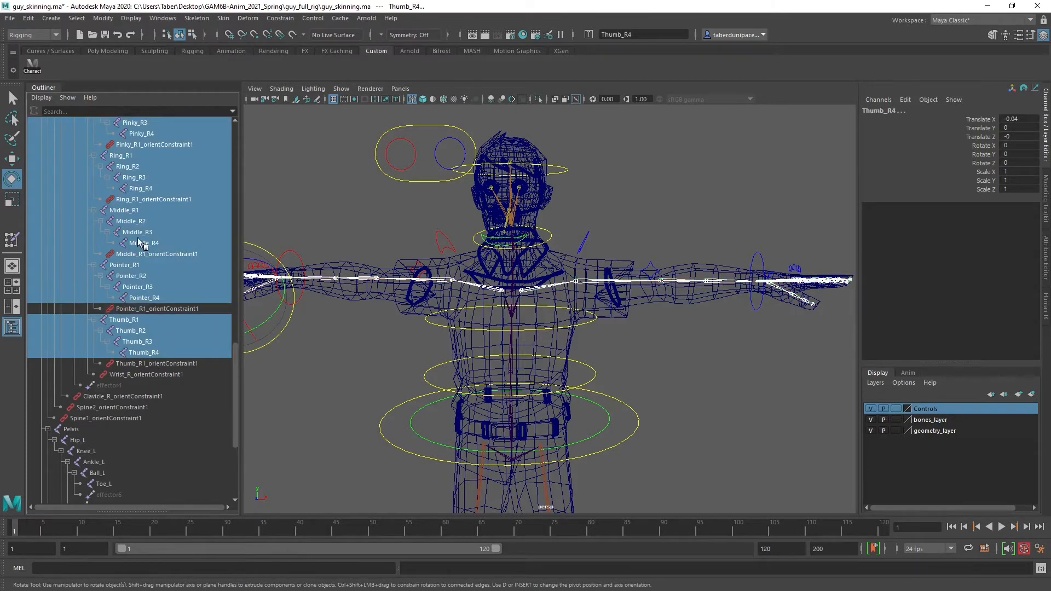
pyautogui.keyDown('ctrl'); pyautogui.click(134, 254); pyautogui.keyUp('ctrl')
pyautogui.keyDown('ctrl'); pyautogui.click(149, 200); pyautogui.keyUp('ctrl')
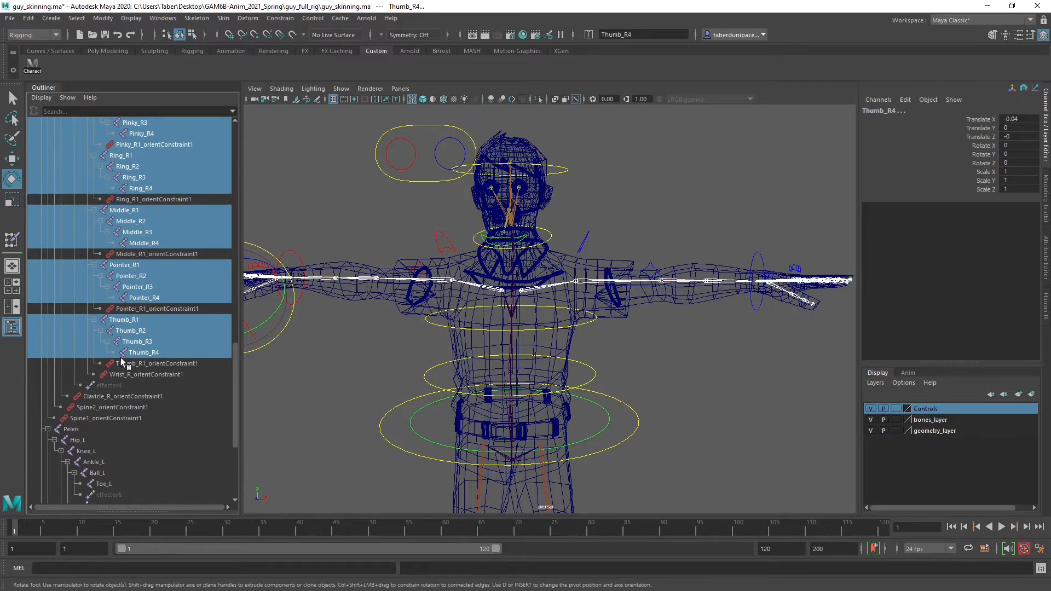
pyautogui.scroll(8, 126, 364)
pyautogui.keyDown('ctrl'); pyautogui.click(142, 406); pyautogui.keyUp('ctrl')
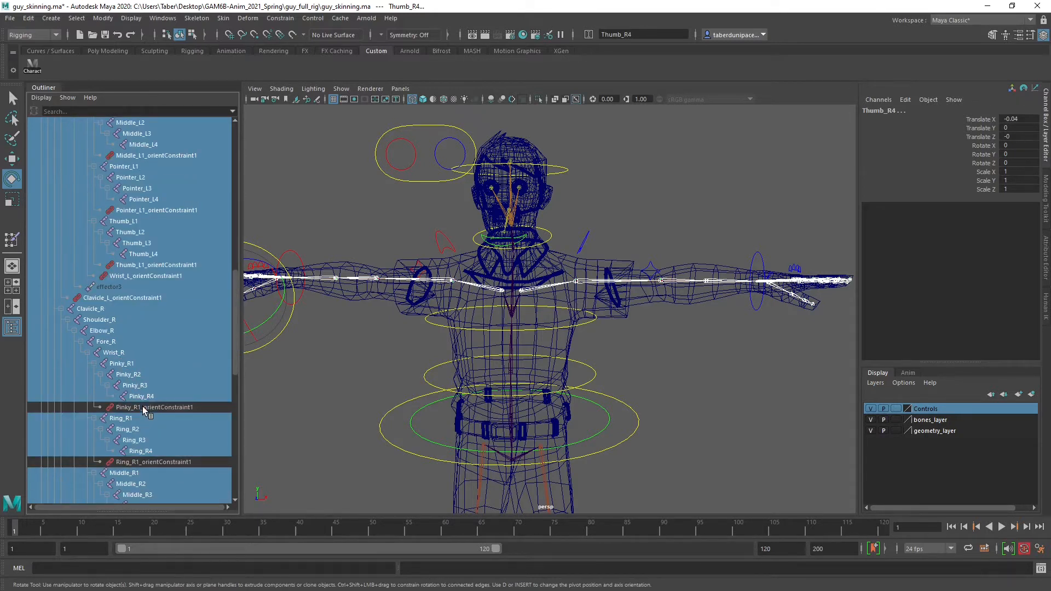
# Deselect the left clavicle, wrist, thumb and finger orient constraints and the left arm's effector, keeping only joints selected
pyautogui.keyDown('ctrl'); pyautogui.click(116, 298); pyautogui.keyUp('ctrl')
pyautogui.keyDown('ctrl'); pyautogui.click(109, 287); pyautogui.keyUp('ctrl')
pyautogui.keyDown('ctrl'); pyautogui.click(140, 275); pyautogui.keyUp('ctrl')
pyautogui.keyDown('ctrl'); pyautogui.click(141, 266); pyautogui.keyUp('ctrl')
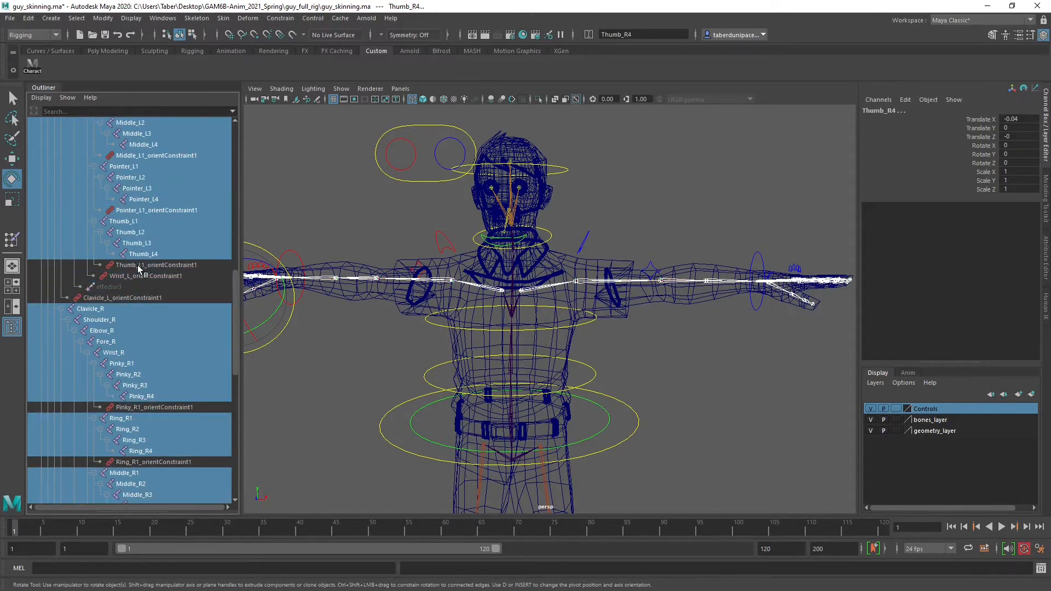
pyautogui.keyDown('ctrl'); pyautogui.click(127, 211); pyautogui.keyUp('ctrl')
pyautogui.scroll(3, 153, 349)
pyautogui.scroll(5, 153, 349)
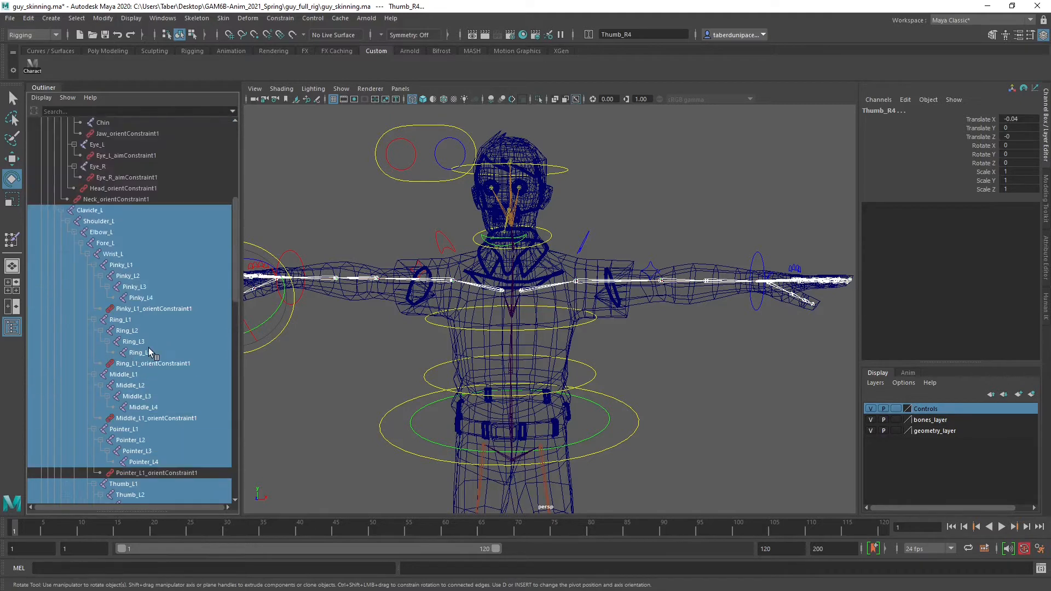
pyautogui.keyDown('ctrl'); pyautogui.click(127, 418); pyautogui.keyUp('ctrl')
pyautogui.keyDown('ctrl'); pyautogui.click(127, 364); pyautogui.keyUp('ctrl')
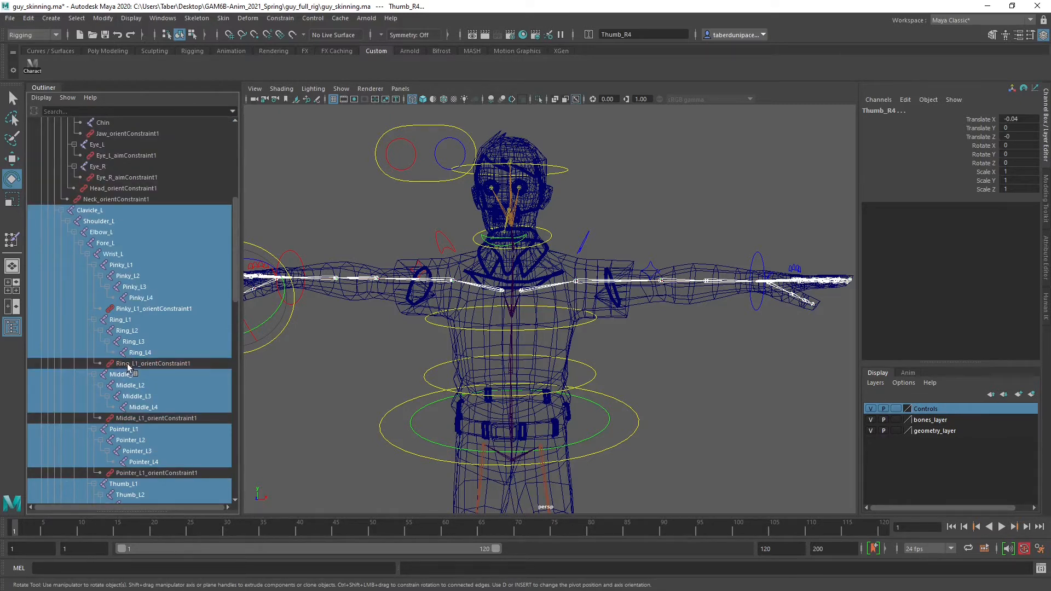
pyautogui.keyDown('ctrl'); pyautogui.click(127, 309); pyautogui.keyUp('ctrl')
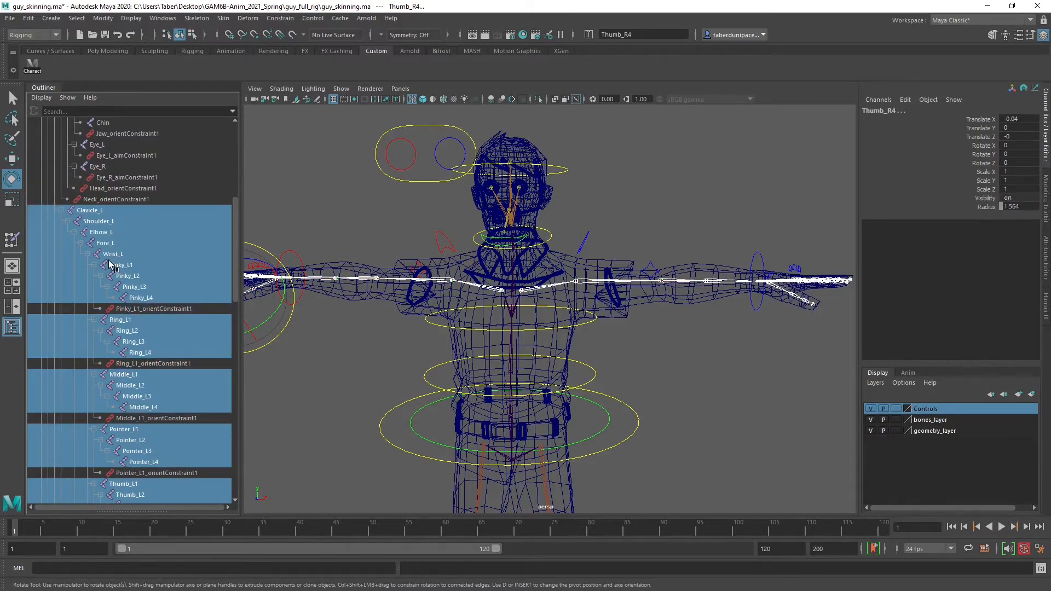
# Check the outliner selection for leftover constraints and add the Arms mesh to the selected joints
pyautogui.scroll(-13, 111, 266)
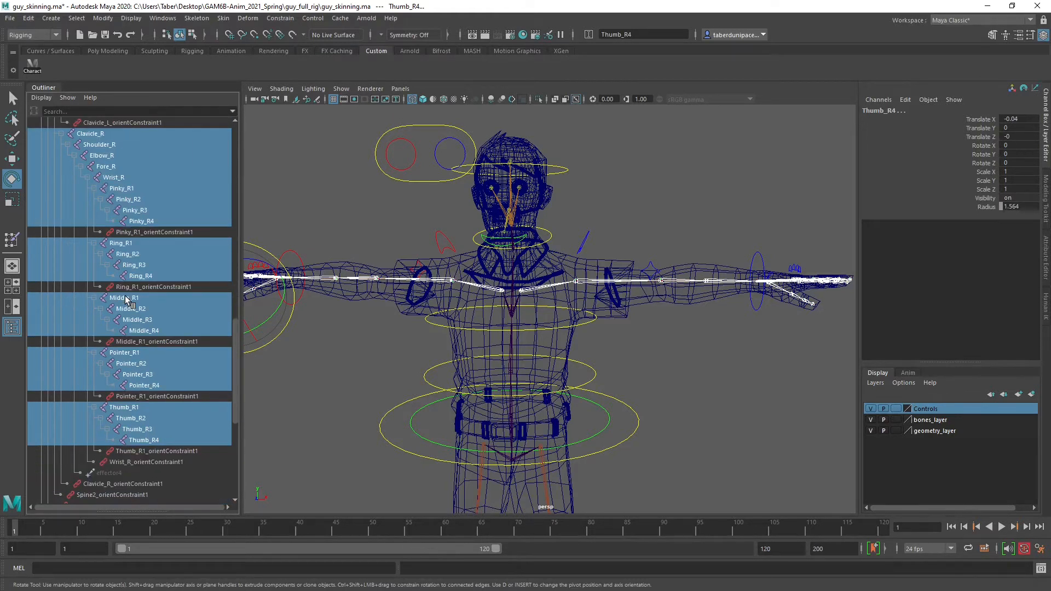
pyautogui.scroll(-3, 127, 298)
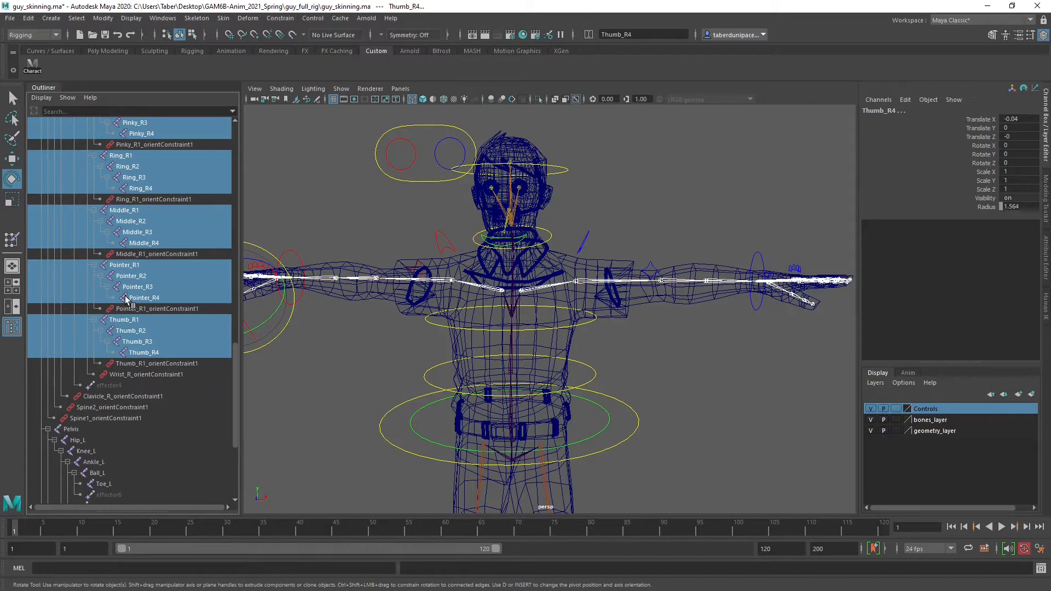
pyautogui.scroll(11, 157, 356)
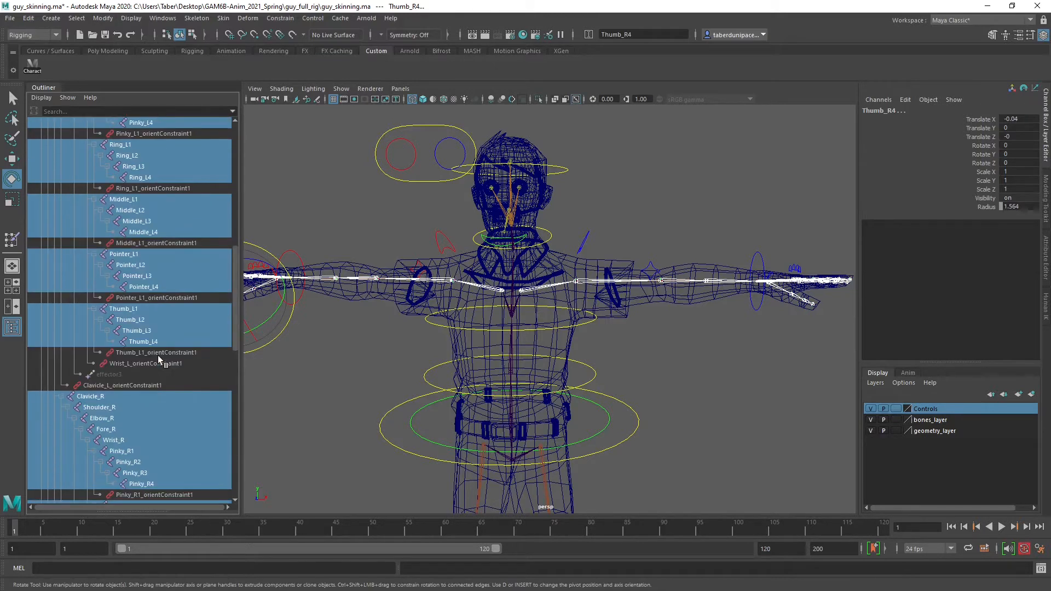
pyautogui.scroll(5, 158, 356)
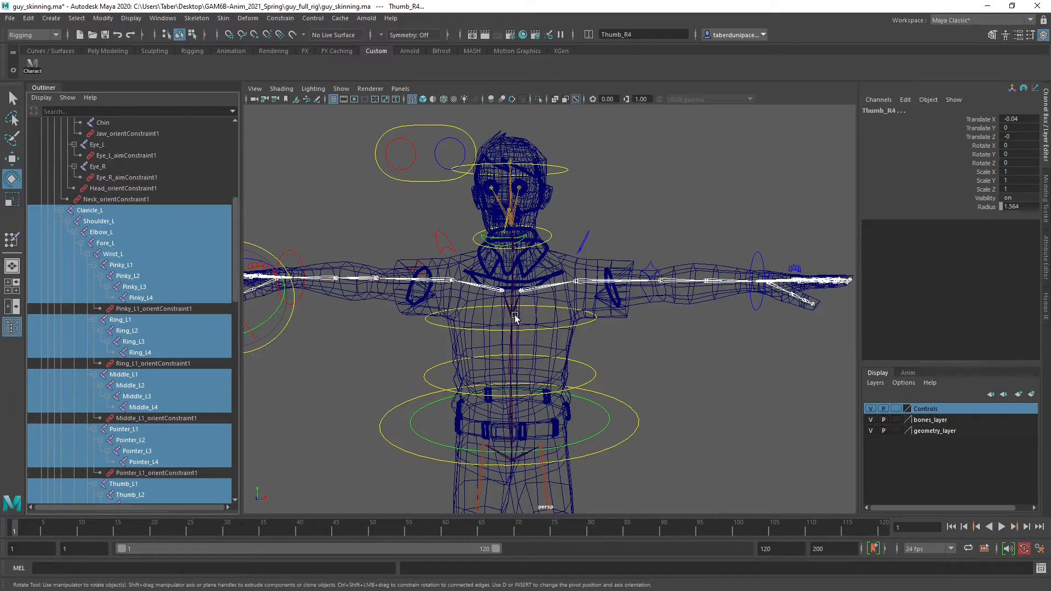
pyautogui.keyDown('shift'); pyautogui.click(709, 304); pyautogui.keyUp('shift')
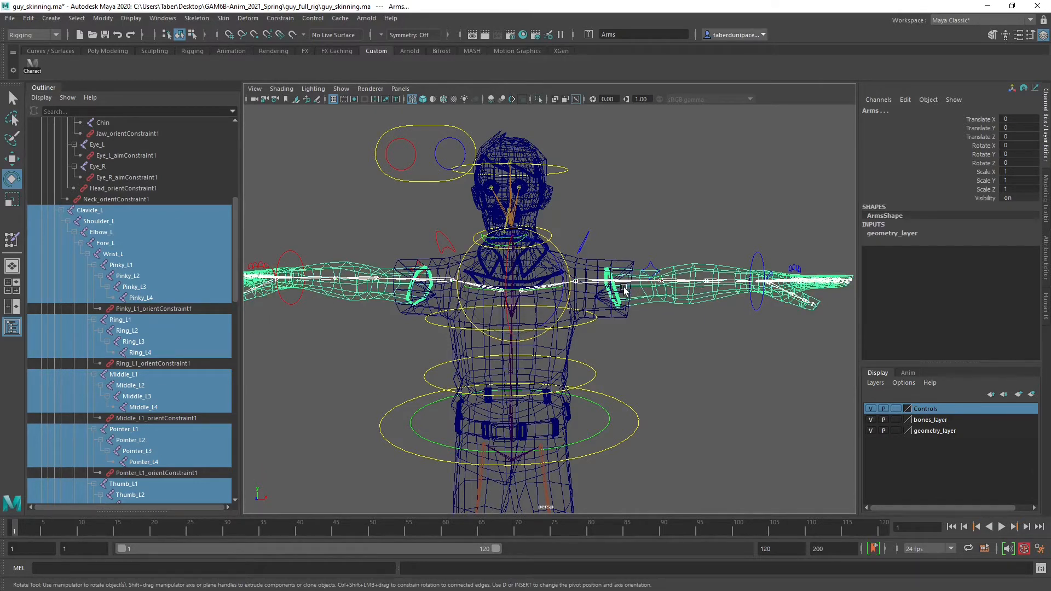
pyautogui.moveTo(612, 343)
pyautogui.keyDown('alt'); pyautogui.mouseDown()
pyautogui.moveTo(536, 342)
pyautogui.moveTo(616, 345)
pyautogui.mouseUp(); pyautogui.keyUp('alt')
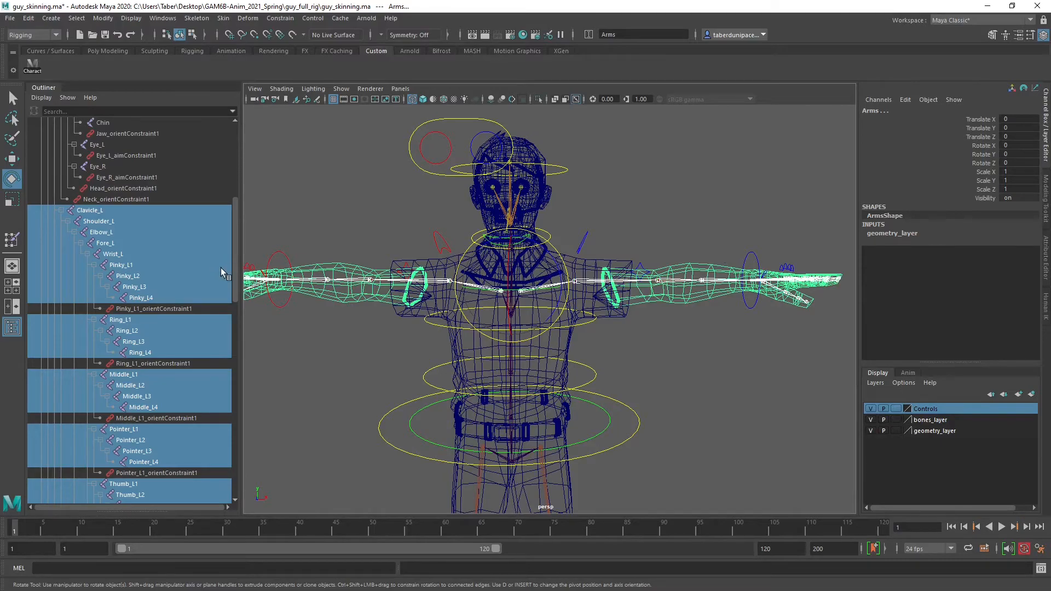
pyautogui.moveTo(617, 285)
pyautogui.keyDown('alt'); pyautogui.mouseDown()
pyautogui.moveTo(536, 287)
pyautogui.moveTo(608, 286)
pyautogui.mouseUp(); pyautogui.keyUp('alt')
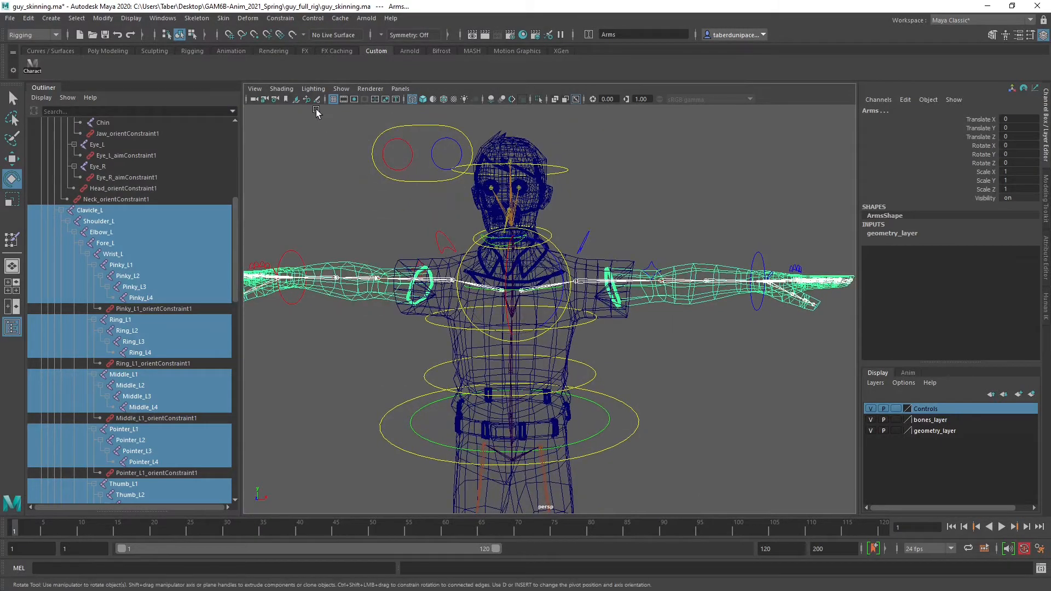
# Bind the Arms mesh to the selected joints with Closest distance, Classic linear skinning and 5 max influences
pyautogui.click(223, 18)
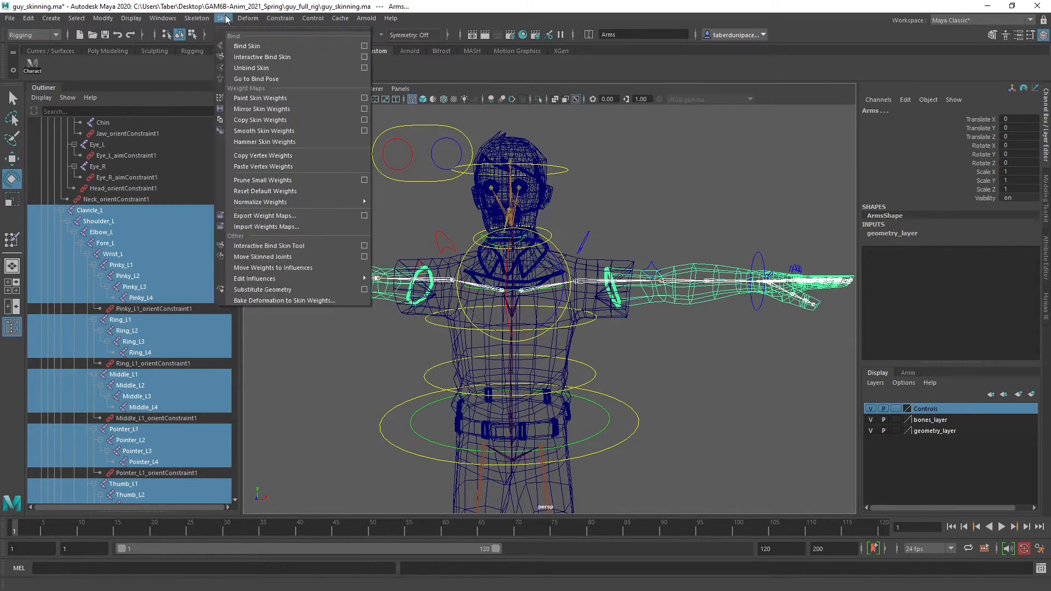
pyautogui.click(364, 46)
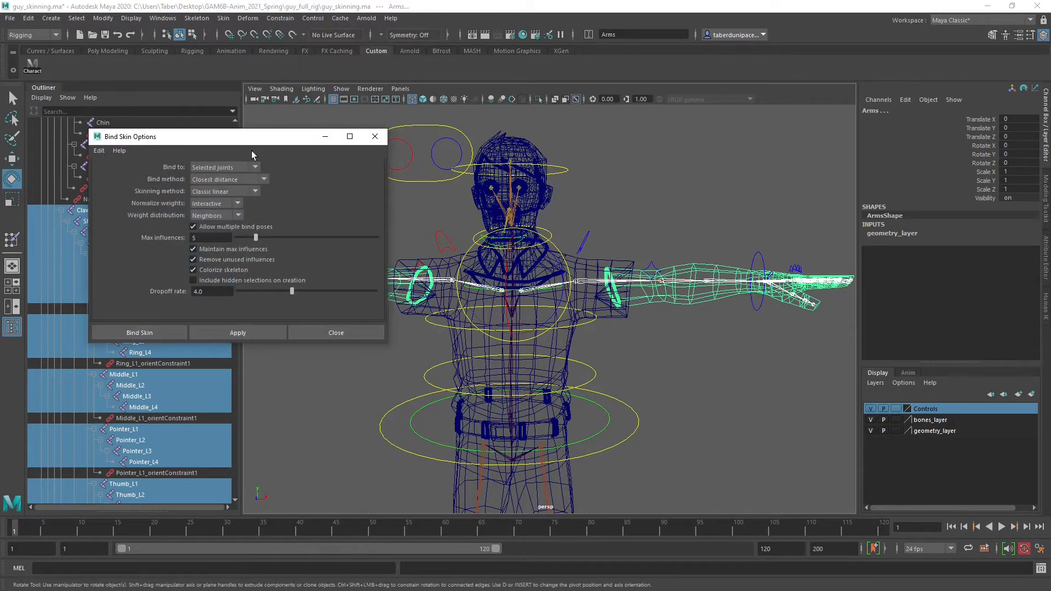
pyautogui.click(241, 336)
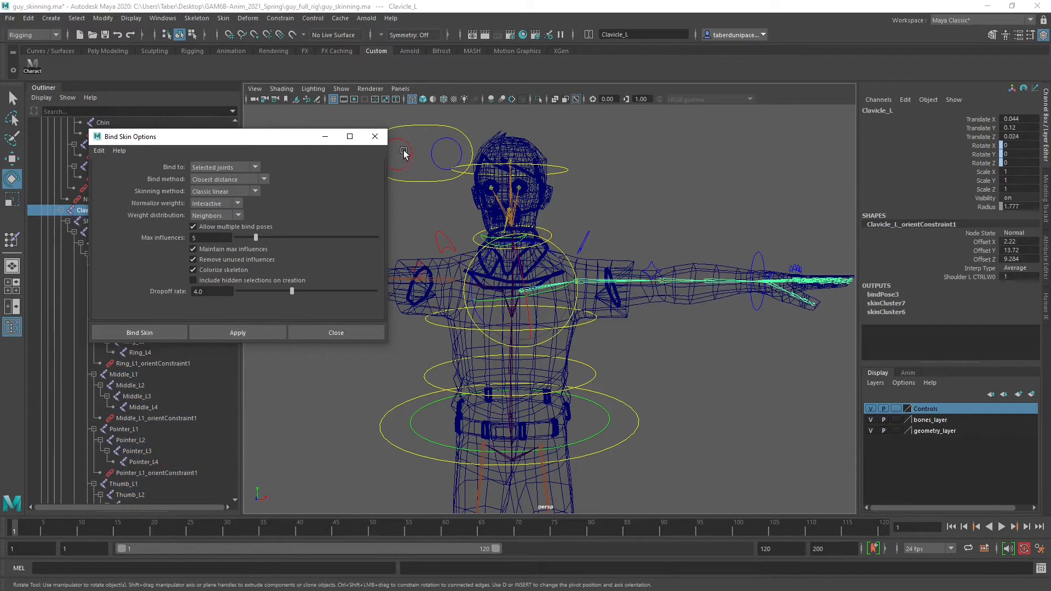
pyautogui.click(375, 136)
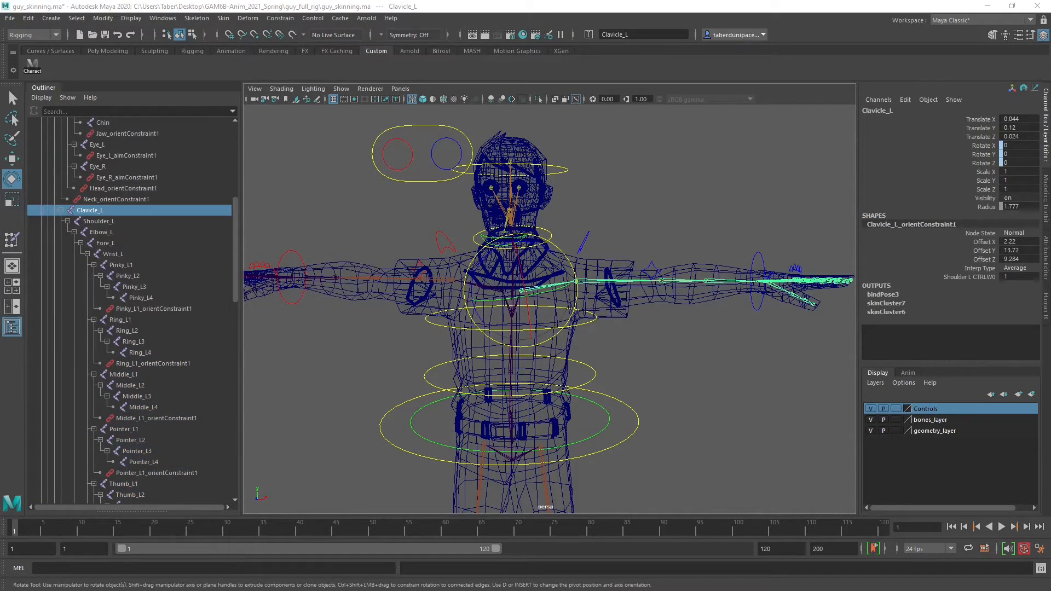
# Switch the viewport to shaded display and move Hand_L_CTRL down and inward to bend the left arm
pyautogui.click(675, 251)
pyautogui.keyDown('alt'); pyautogui.moveTo(675, 252); pyautogui.dragTo(590, 284); pyautogui.keyUp('alt')
pyautogui.press('5')
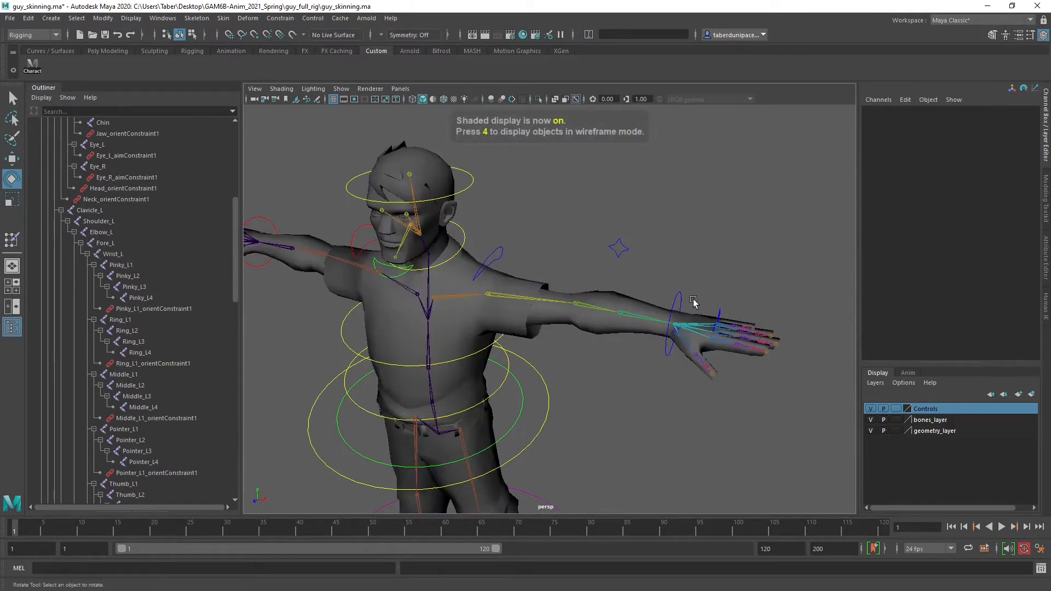
pyautogui.click(679, 295)
pyautogui.scroll(2, 710, 341)
pyautogui.press('w')
pyautogui.moveTo(707, 329); pyautogui.dragTo(576, 408)
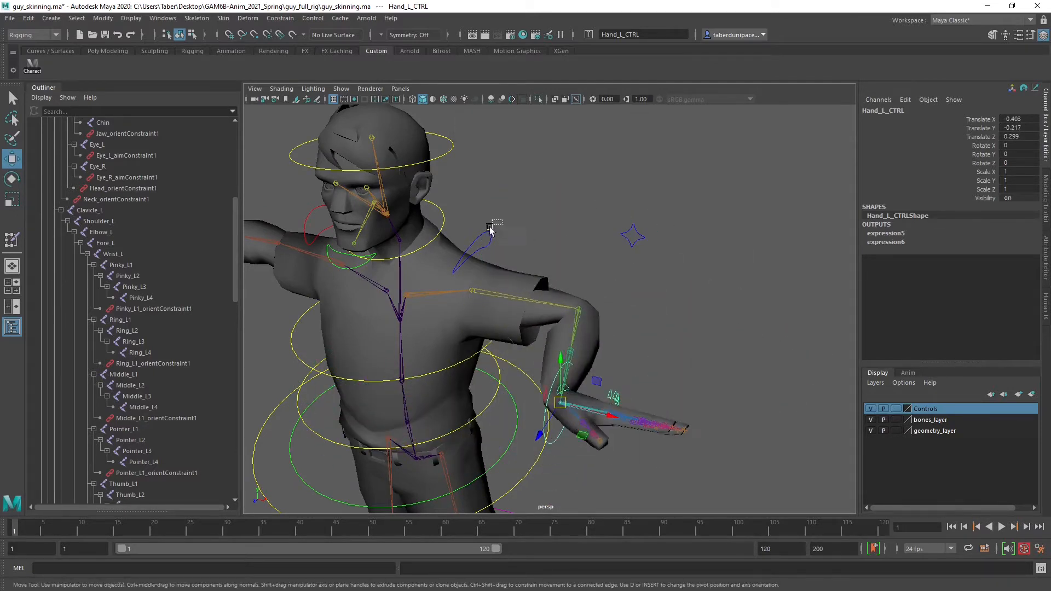
# Rotate the left shoulder control upward to test how the bound arm deforms, and deselect it
pyautogui.click(502, 252)
pyautogui.press('e')
pyautogui.moveTo(438, 276); pyautogui.dragTo(408, 253)
pyautogui.click(625, 286)
# Test-rotate Middle_L_CTRL to check the finger's deformation and undo the rotation
pyautogui.click(576, 383)
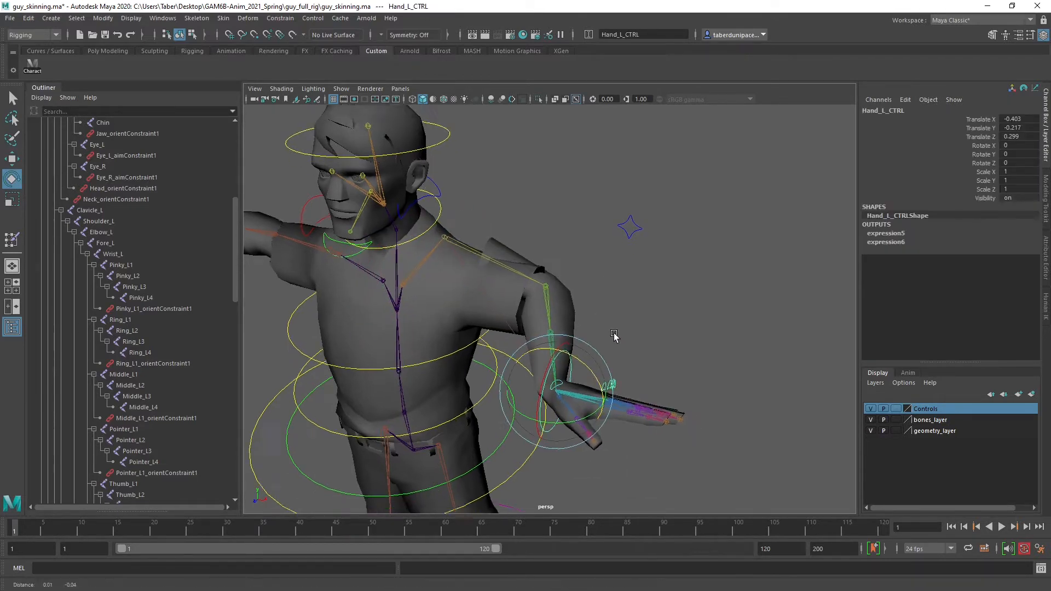
pyautogui.scroll(8, 657, 290)
pyautogui.keyDown('alt'); pyautogui.moveTo(656, 291); pyautogui.dragTo(684, 260, button='middle'); pyautogui.keyUp('alt')
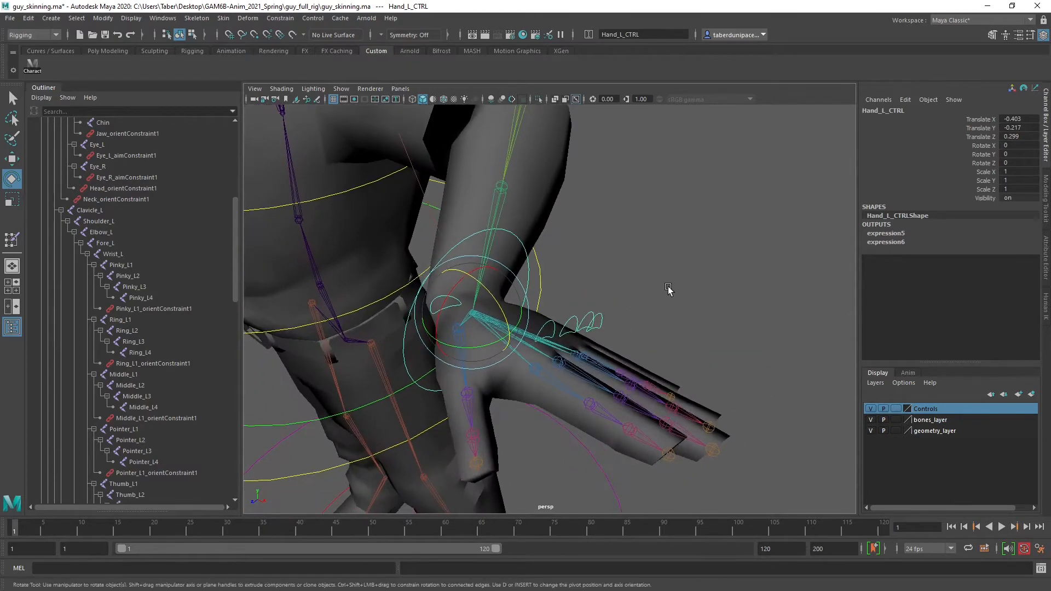
pyautogui.click(668, 291)
pyautogui.click(574, 322)
pyautogui.moveTo(592, 335); pyautogui.dragTo(687, 273)
pyautogui.hotkey('ctrl', 'z')
pyautogui.hotkey('ctrl', 'z')
# Test-rotate the neighbouring left finger control on the pinky side, undo the rotation and clear the selection
pyautogui.keyDown('alt'); pyautogui.moveTo(688, 274); pyautogui.dragTo(643, 220, button='middle'); pyautogui.keyUp('alt')
pyautogui.keyDown('alt'); pyautogui.moveTo(643, 220); pyautogui.dragTo(694, 235, button='right'); pyautogui.keyUp('alt')
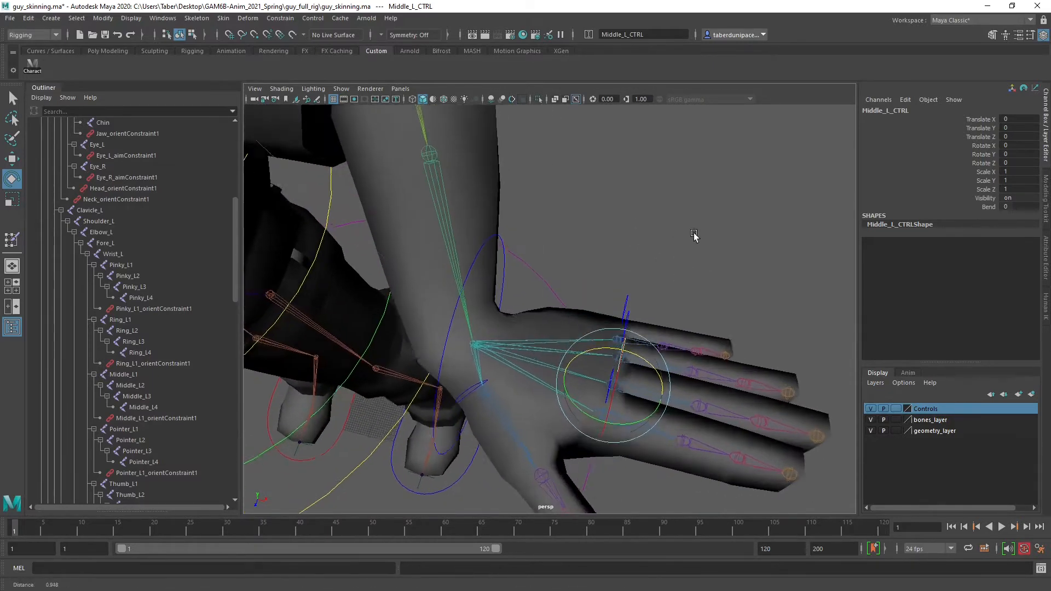
pyautogui.moveTo(694, 235)
pyautogui.keyDown('alt'); pyautogui.mouseDown()
pyautogui.moveTo(702, 241)
pyautogui.moveTo(684, 236)
pyautogui.mouseUp(); pyautogui.keyUp('alt')
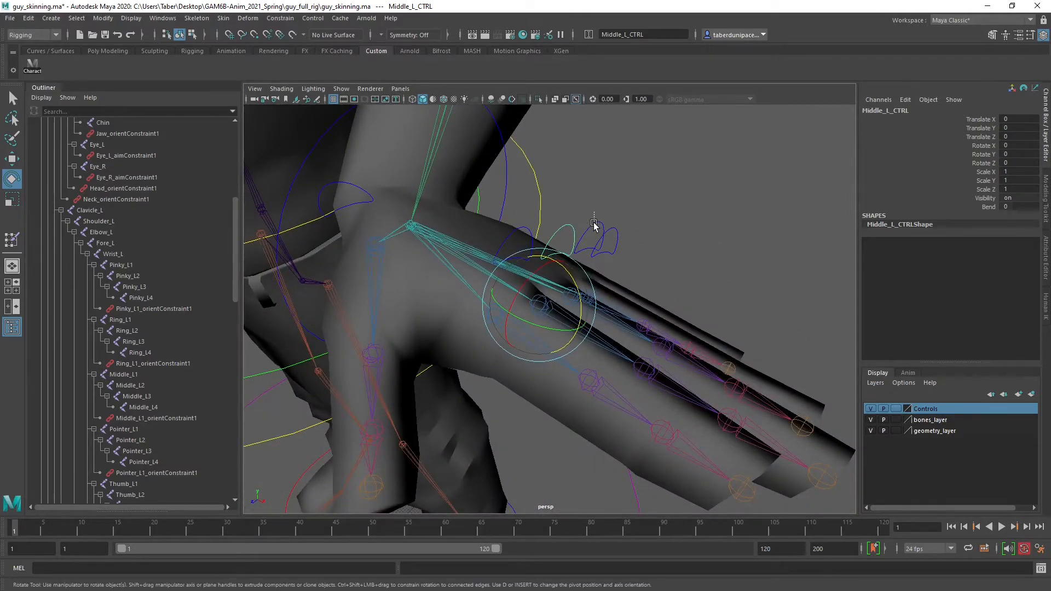
pyautogui.click(593, 224)
pyautogui.moveTo(605, 277); pyautogui.dragTo(658, 211)
pyautogui.hotkey('ctrl', 'z')
pyautogui.click(561, 178)
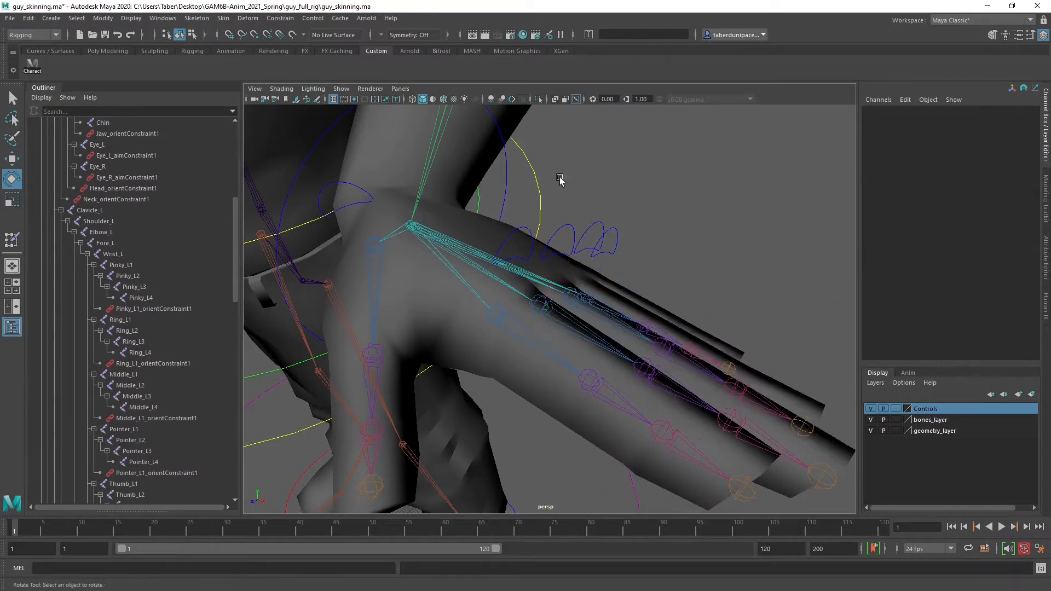
# Reset Hand_L_CTRL by setting its Translate X, Y and Z to 0
pyautogui.click(508, 169)
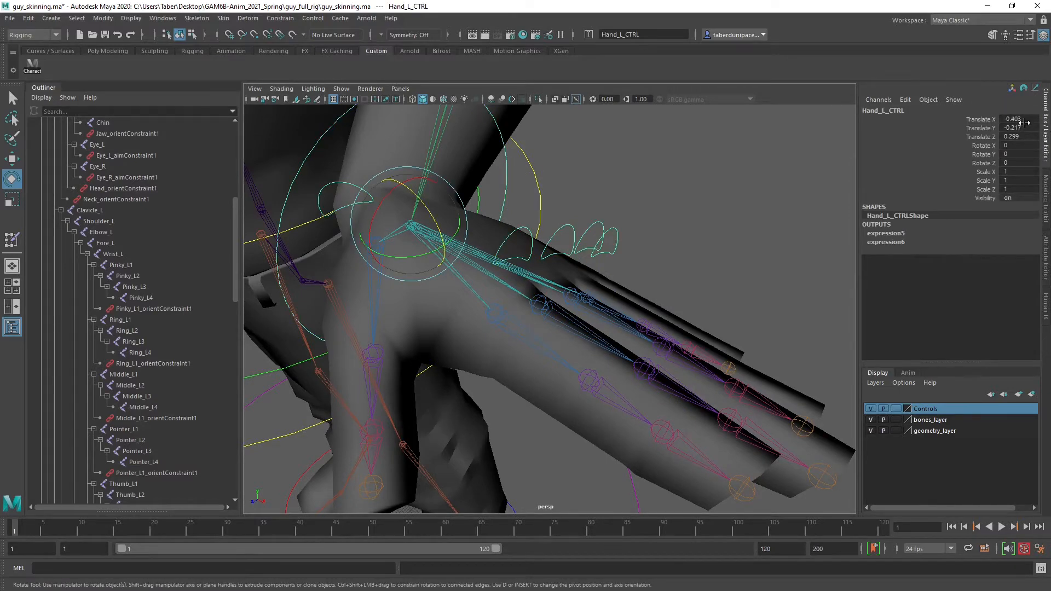
pyautogui.moveTo(1023, 123); pyautogui.dragTo(1020, 135)
pyautogui.write('0')
pyautogui.press('Return')
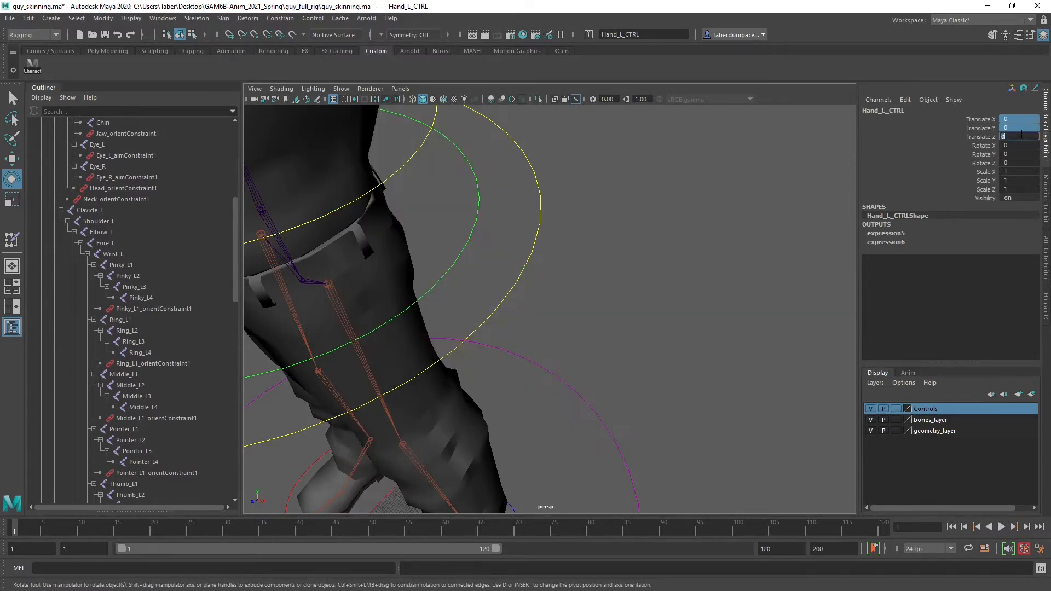
pyautogui.scroll(-5, 534, 194)
pyautogui.keyDown('alt'); pyautogui.moveTo(542, 279); pyautogui.dragTo(572, 259); pyautogui.keyUp('alt')
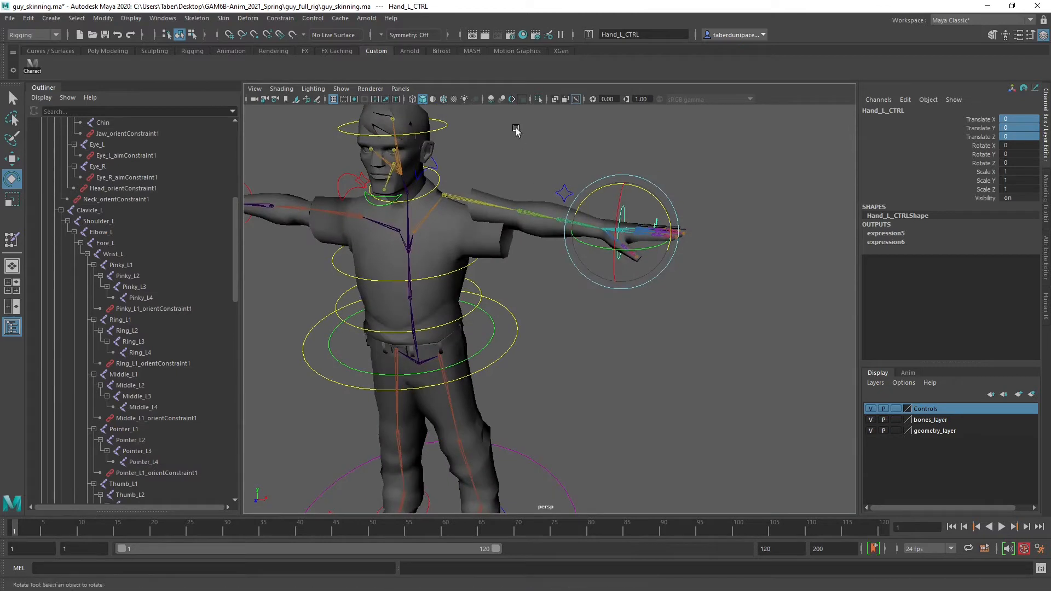
# Set Rotate Z of Shoulder_L_CTRL to 0 and clear the selection
pyautogui.click(503, 173)
pyautogui.keyDown('alt'); pyautogui.moveTo(504, 173); pyautogui.dragTo(491, 212); pyautogui.keyUp('alt')
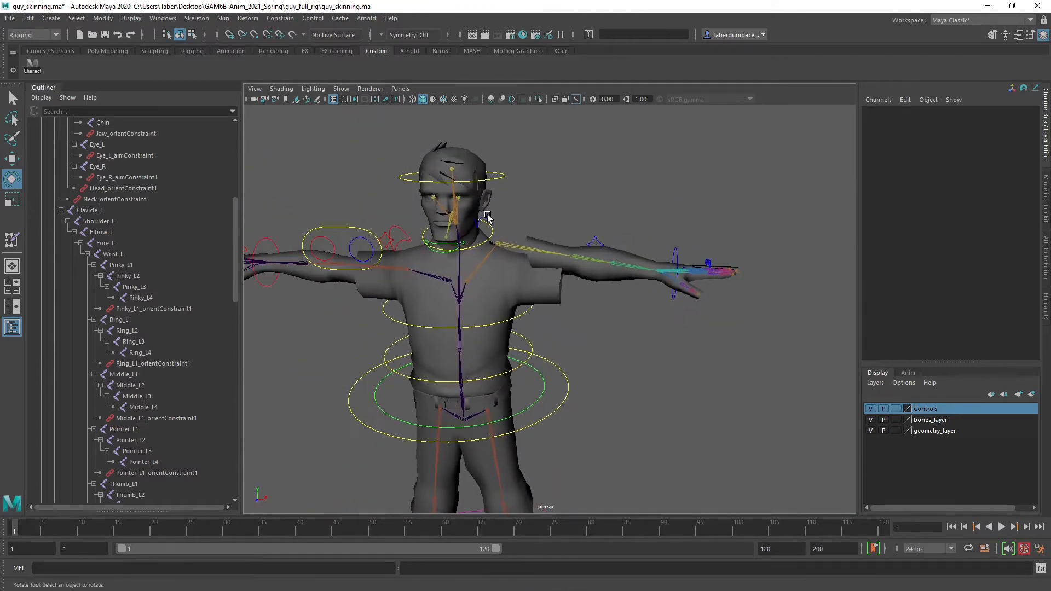
pyautogui.click(487, 217)
pyautogui.doubleClick(1023, 163)
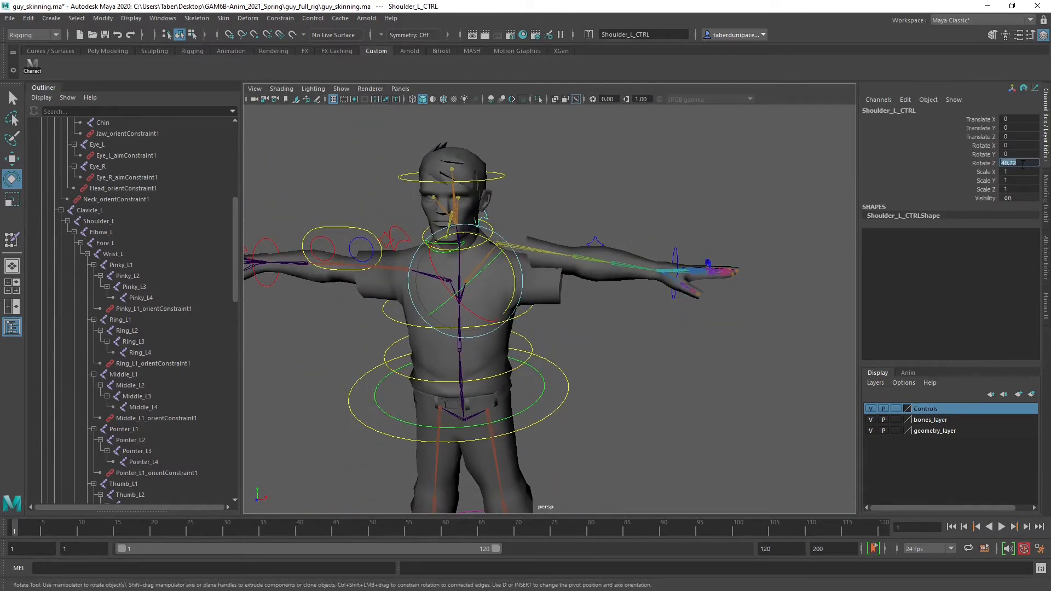
pyautogui.write('0')
pyautogui.press('Return')
pyautogui.click(610, 223)
# Check the left elbow, hand and finger controls for leftover transform values
pyautogui.scroll(2, 606, 226)
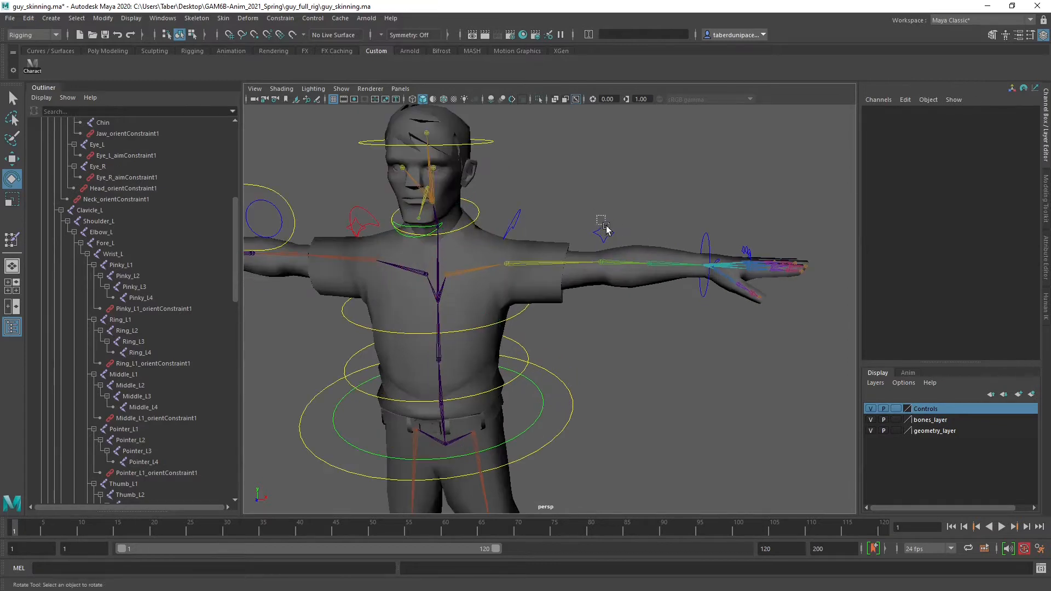
pyautogui.click(604, 229)
pyautogui.click(704, 236)
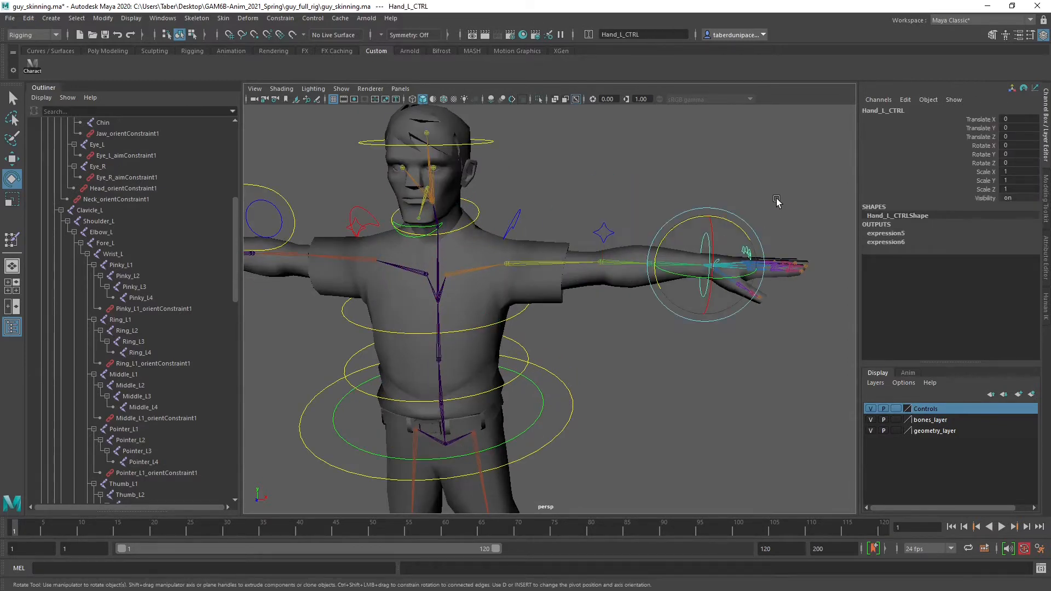
pyautogui.keyDown('alt'); pyautogui.moveTo(767, 201); pyautogui.dragTo(744, 214); pyautogui.keyUp('alt')
pyautogui.keyDown('alt'); pyautogui.moveTo(744, 214); pyautogui.dragTo(639, 211, button='middle'); pyautogui.keyUp('alt')
pyautogui.click(638, 214)
pyautogui.scroll(3, 630, 232)
pyautogui.keyDown('alt'); pyautogui.moveTo(627, 239); pyautogui.dragTo(639, 233); pyautogui.keyUp('alt')
pyautogui.moveTo(635, 222); pyautogui.dragTo(597, 249)
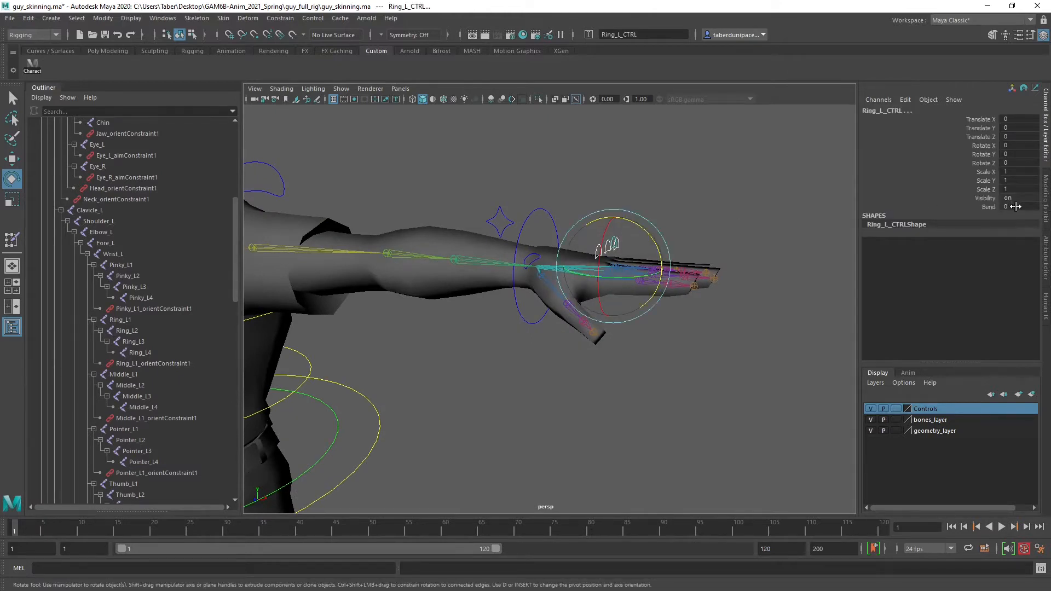
pyautogui.click(699, 171)
pyautogui.click(614, 239)
pyautogui.click(661, 185)
pyautogui.keyDown('alt'); pyautogui.moveTo(656, 199); pyautogui.dragTo(478, 298); pyautogui.keyUp('alt')
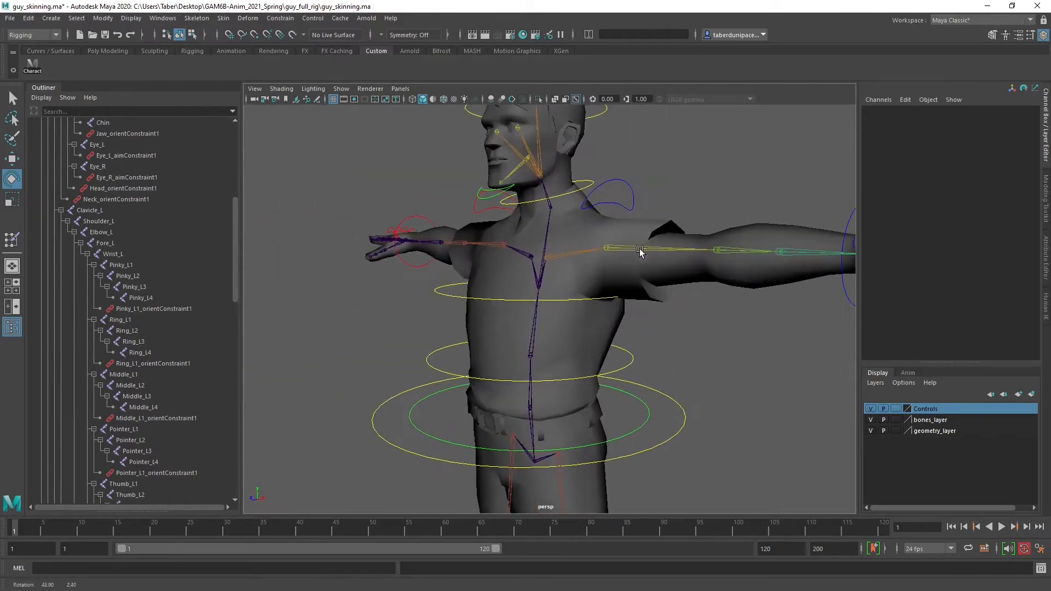
# Inspect Spine02_CTRL's transform values and the reset arm pose from several angles, leaving nothing selected
pyautogui.click(455, 297)
pyautogui.keyDown('alt'); pyautogui.moveTo(311, 328); pyautogui.dragTo(570, 346); pyautogui.keyUp('alt')
pyautogui.keyDown('alt'); pyautogui.moveTo(570, 347); pyautogui.dragTo(477, 331, button='right'); pyautogui.keyUp('alt')
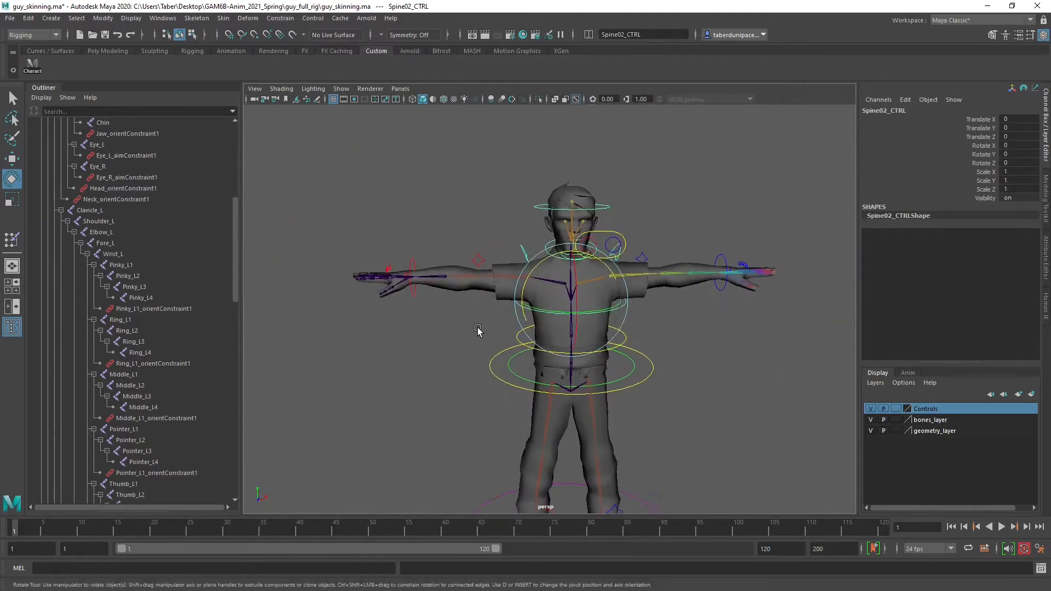
pyautogui.keyDown('alt'); pyautogui.moveTo(478, 331); pyautogui.dragTo(610, 345); pyautogui.keyUp('alt')
pyautogui.click(703, 328)
pyautogui.scroll(4, 621, 281)
pyautogui.keyDown('alt'); pyautogui.moveTo(633, 253); pyautogui.dragTo(624, 346, button='middle'); pyautogui.keyUp('alt')
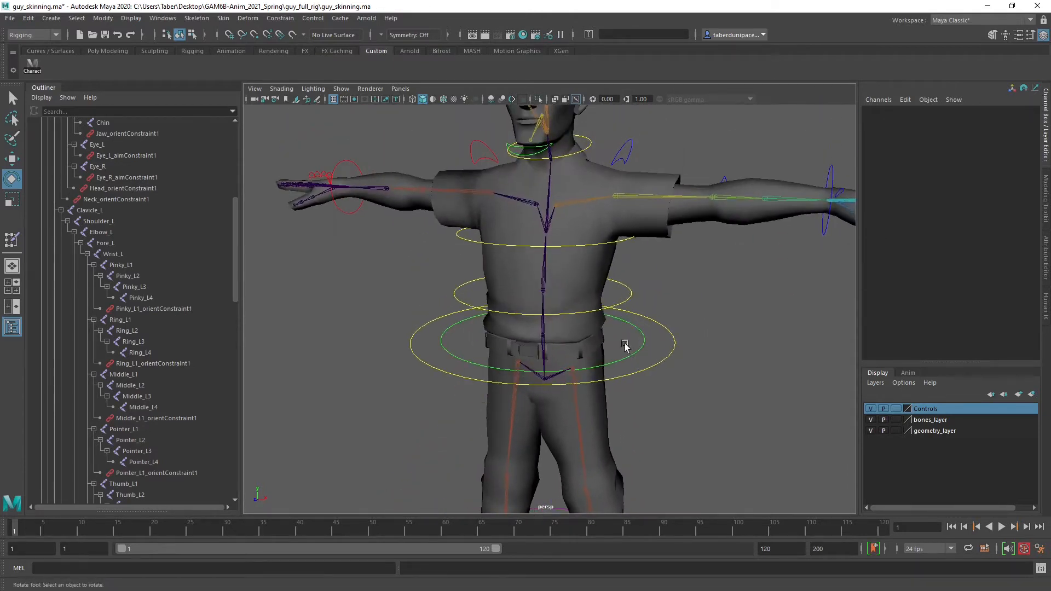
# Select the Body mesh and examine it from the collar down to the trouser hems
pyautogui.click(600, 266)
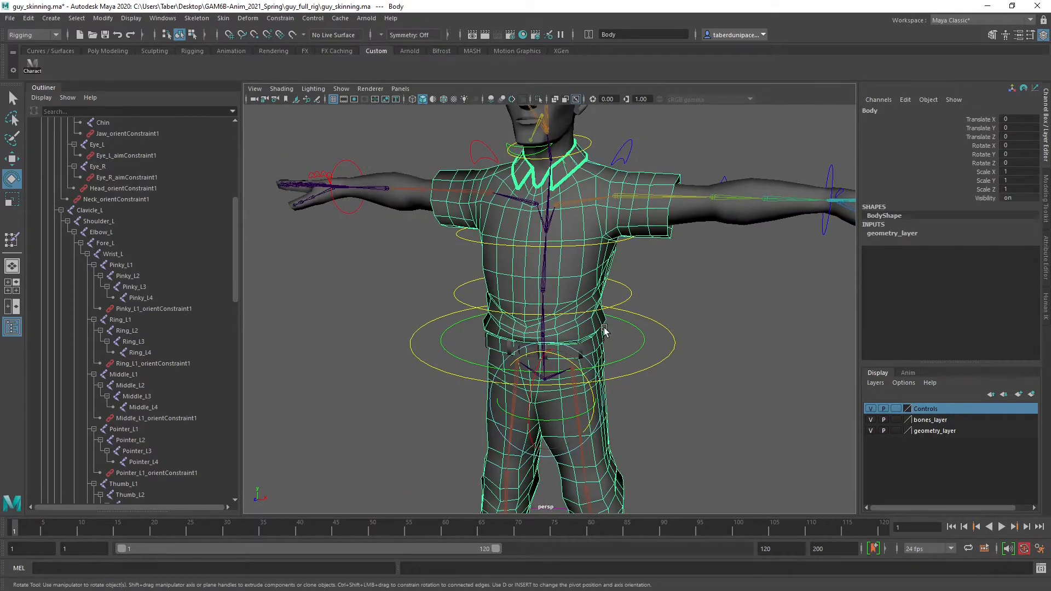
pyautogui.scroll(-2, 623, 342)
pyautogui.scroll(-3, 708, 359)
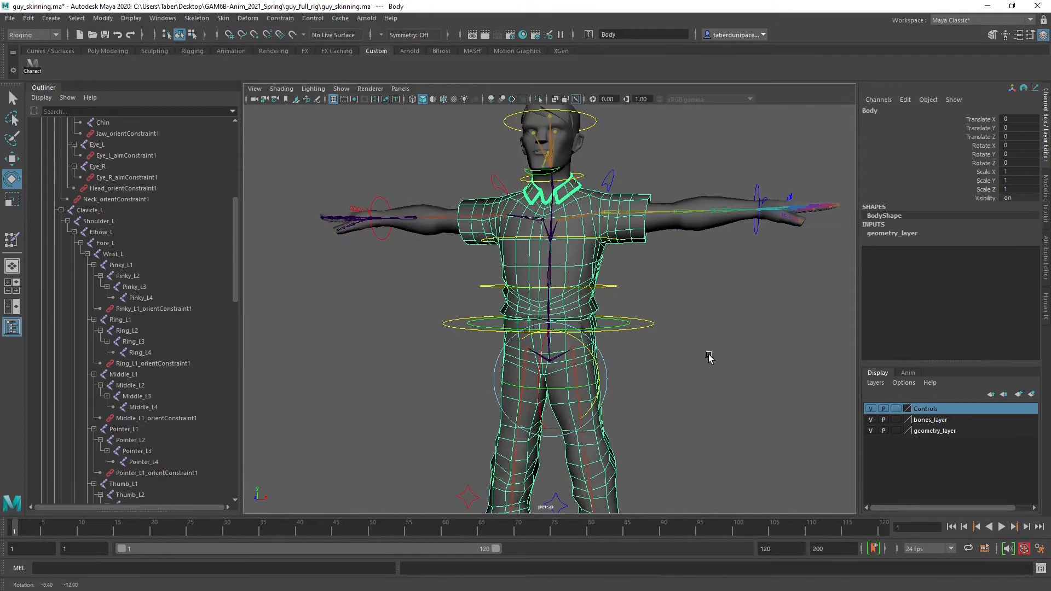
pyautogui.keyDown('alt'); pyautogui.moveTo(733, 377); pyautogui.dragTo(637, 311, button='middle'); pyautogui.keyUp('alt')
pyautogui.moveTo(637, 311)
pyautogui.keyDown('alt'); pyautogui.mouseDown()
pyautogui.moveTo(697, 317)
pyautogui.moveTo(631, 323)
pyautogui.mouseUp(); pyautogui.keyUp('alt')
pyautogui.keyDown('alt'); pyautogui.moveTo(631, 323); pyautogui.dragTo(690, 267, button='right'); pyautogui.keyUp('alt')
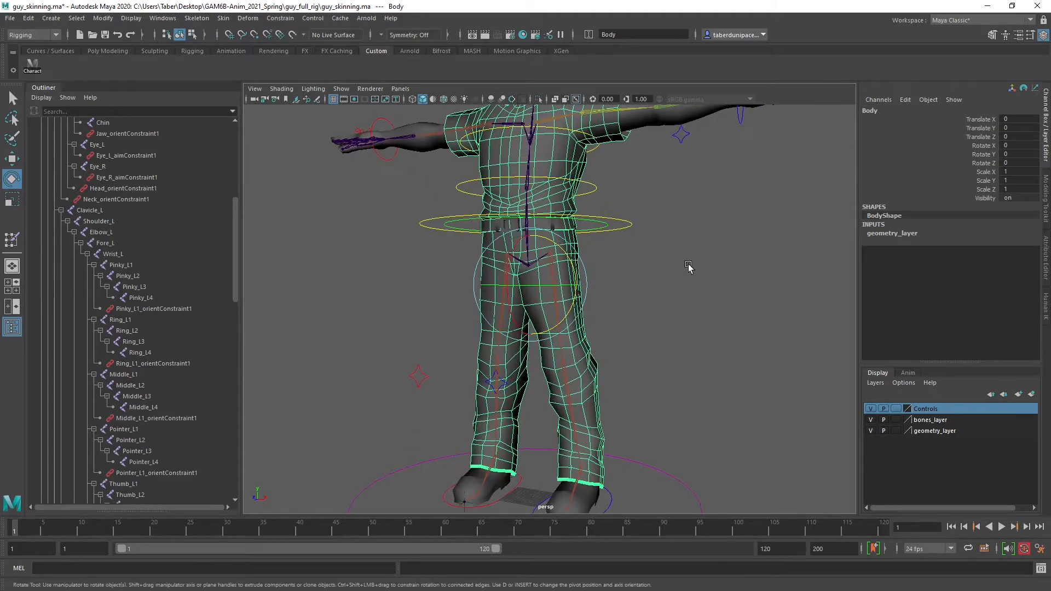
pyautogui.keyDown('alt'); pyautogui.moveTo(689, 267); pyautogui.dragTo(692, 310, button='middle'); pyautogui.keyUp('alt')
pyautogui.moveTo(674, 350)
pyautogui.keyDown('alt'); pyautogui.mouseDown(button='middle')
pyautogui.moveTo(670, 278)
pyautogui.moveTo(662, 363)
pyautogui.mouseUp(button='middle'); pyautogui.keyUp('alt')
pyautogui.keyDown('alt'); pyautogui.moveTo(662, 363); pyautogui.dragTo(645, 354); pyautogui.keyUp('alt')
pyautogui.keyDown('alt'); pyautogui.moveTo(646, 354); pyautogui.dragTo(632, 368, button='middle'); pyautogui.keyUp('alt')
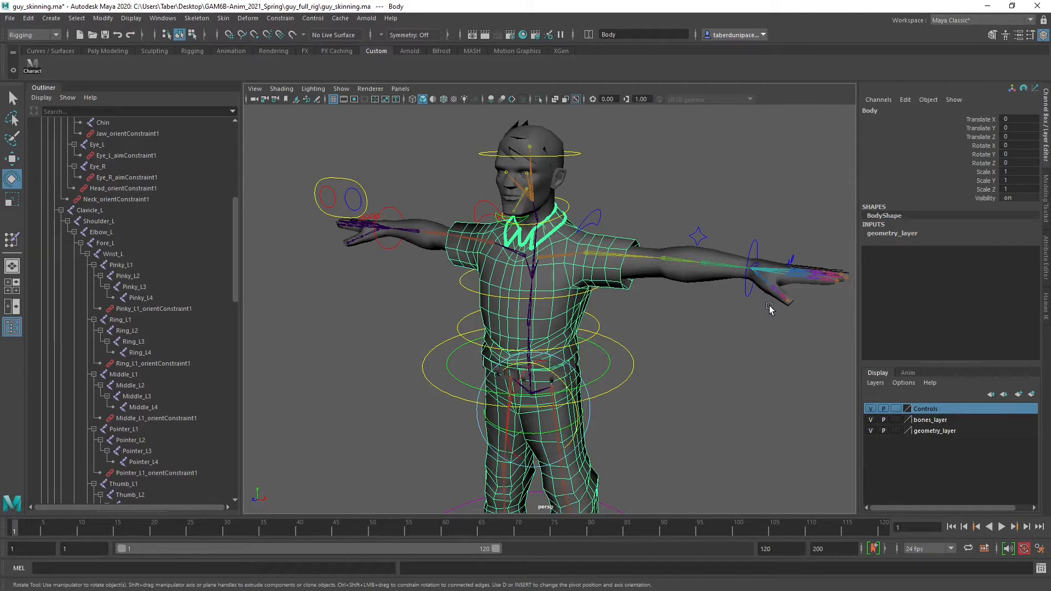
# Select the Root, Spine1, Spine2, Neck and Head joints as the central influences for the Body mesh
pyautogui.moveTo(652, 405)
pyautogui.keyDown('alt'); pyautogui.mouseDown(button='middle')
pyautogui.moveTo(648, 227)
pyautogui.moveTo(643, 377)
pyautogui.mouseUp(button='middle'); pyautogui.keyUp('alt')
pyautogui.keyDown('alt'); pyautogui.moveTo(581, 259); pyautogui.dragTo(593, 338, button='middle'); pyautogui.keyUp('alt')
pyautogui.keyDown('alt'); pyautogui.moveTo(593, 344); pyautogui.dragTo(576, 324); pyautogui.keyUp('alt')
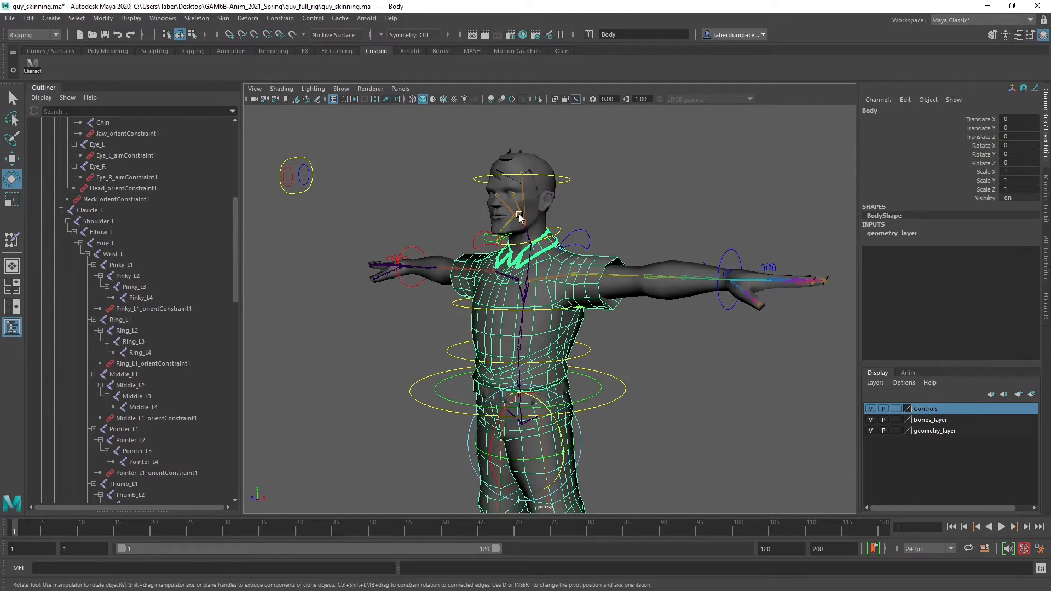
pyautogui.scroll(8, 89, 323)
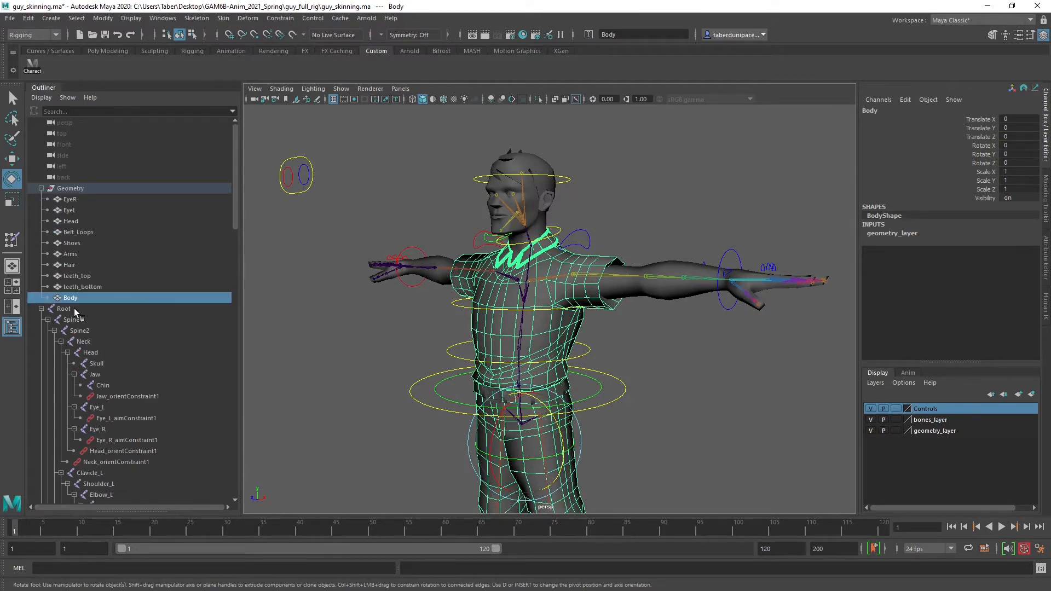
pyautogui.click(63, 309)
pyautogui.moveTo(79, 310); pyautogui.dragTo(104, 356)
pyautogui.scroll(5, 496, 292)
pyautogui.keyDown('alt'); pyautogui.moveTo(496, 291); pyautogui.dragTo(534, 257); pyautogui.keyUp('alt')
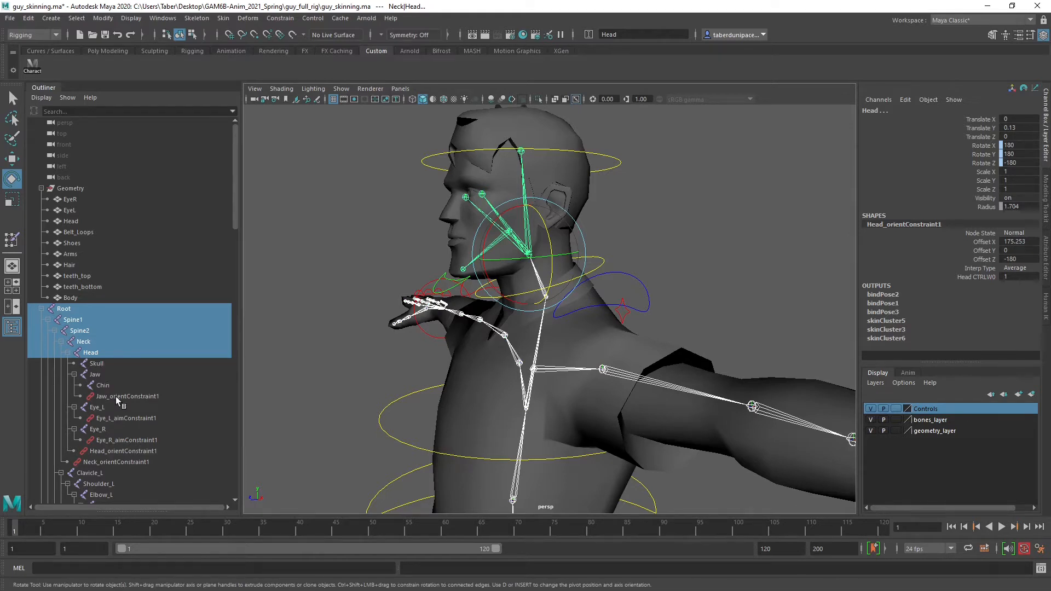
# Add the Clavicle_L, Shoulder_L and Elbow_L joints to the selection, leaving Fore_L out
pyautogui.scroll(-5, 110, 406)
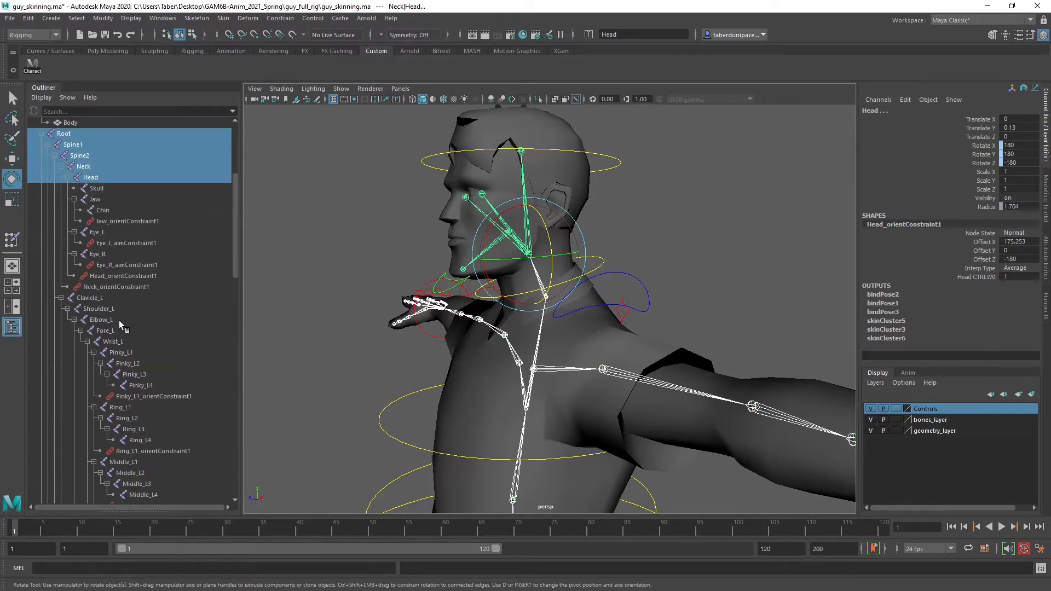
pyautogui.keyDown('ctrl'); pyautogui.click(97, 297); pyautogui.keyUp('ctrl')
pyautogui.keyDown('ctrl'); pyautogui.click(101, 308); pyautogui.keyUp('ctrl')
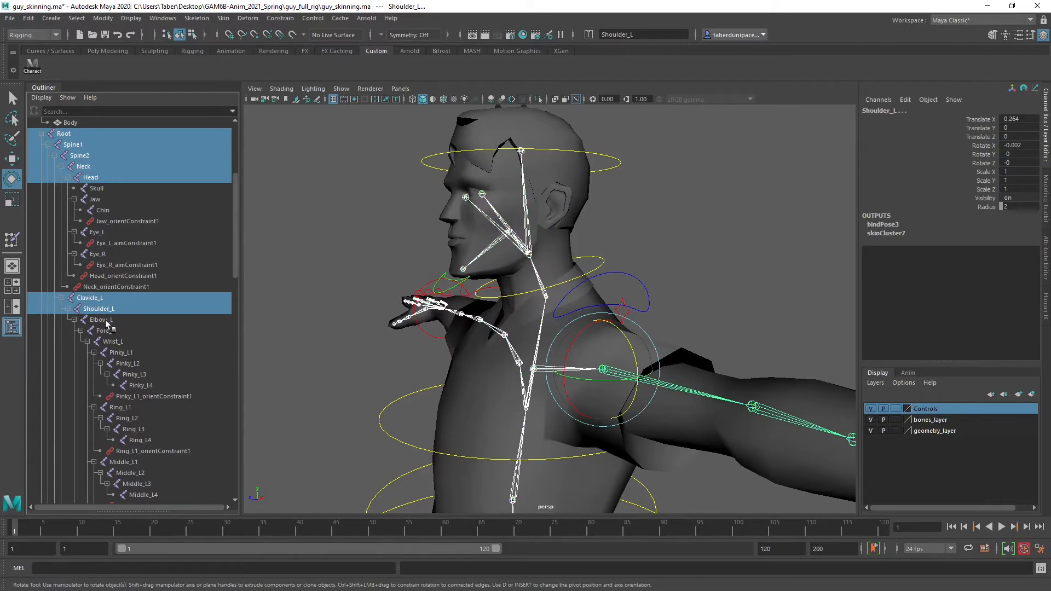
pyautogui.keyDown('ctrl'); pyautogui.click(107, 320); pyautogui.keyUp('ctrl')
pyautogui.keyDown('ctrl'); pyautogui.click(104, 331); pyautogui.keyUp('ctrl')
pyautogui.keyDown('alt'); pyautogui.moveTo(350, 355); pyautogui.dragTo(626, 382); pyautogui.keyUp('alt')
pyautogui.keyDown('alt'); pyautogui.moveTo(626, 381); pyautogui.dragTo(519, 332, button='middle'); pyautogui.keyUp('alt')
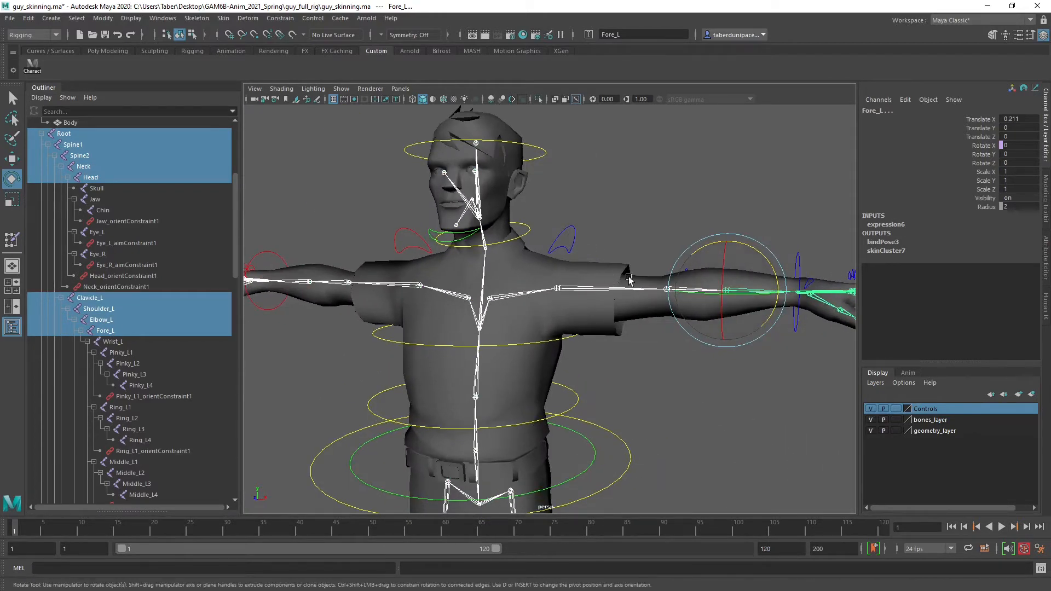
pyautogui.keyDown('alt'); pyautogui.moveTo(438, 397); pyautogui.dragTo(532, 324, button='middle'); pyautogui.keyUp('alt')
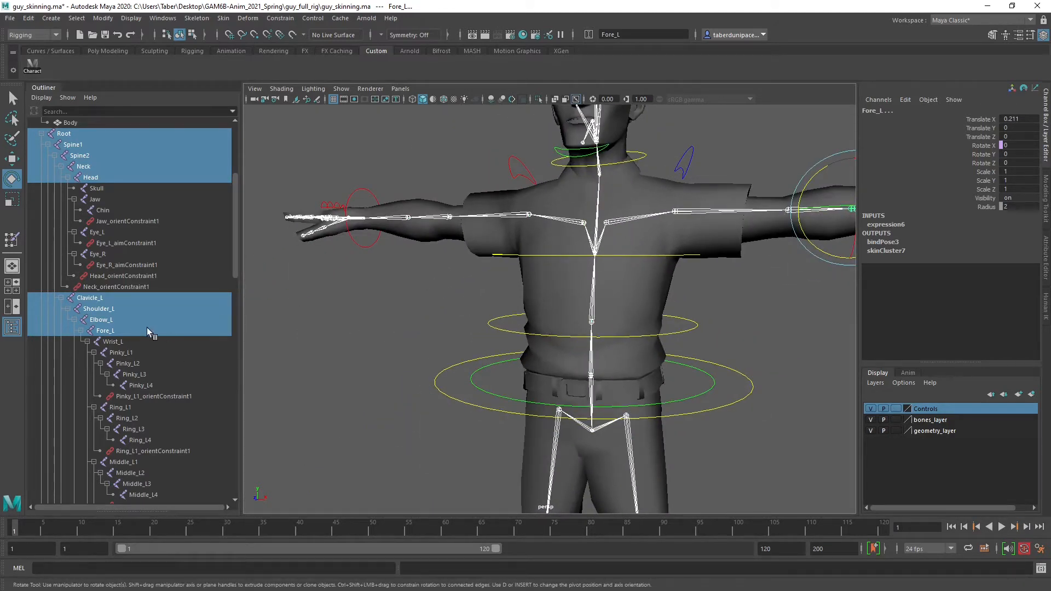
pyautogui.click(104, 320)
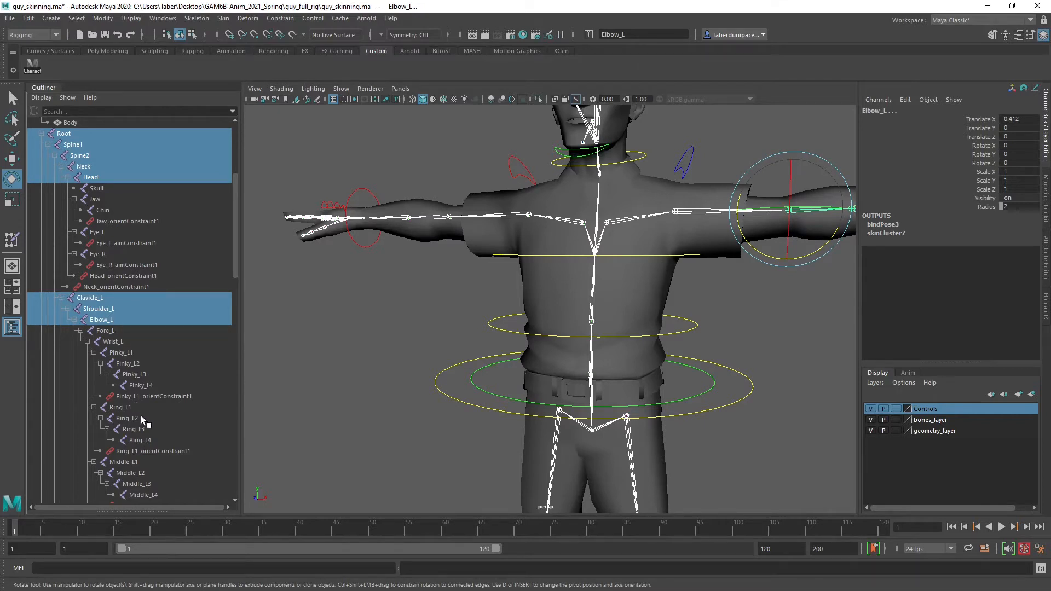
# Add the Clavicle_R, Shoulder_R and Elbow_R joints to the selection
pyautogui.scroll(-5, 146, 432)
pyautogui.scroll(-5, 144, 431)
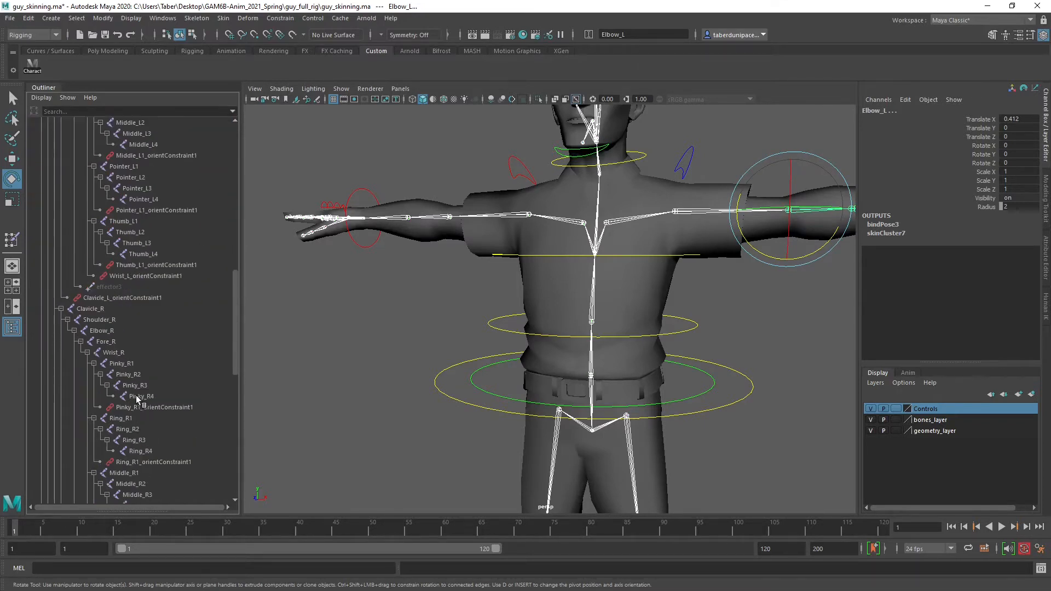
pyautogui.moveTo(96, 308); pyautogui.dragTo(111, 330)
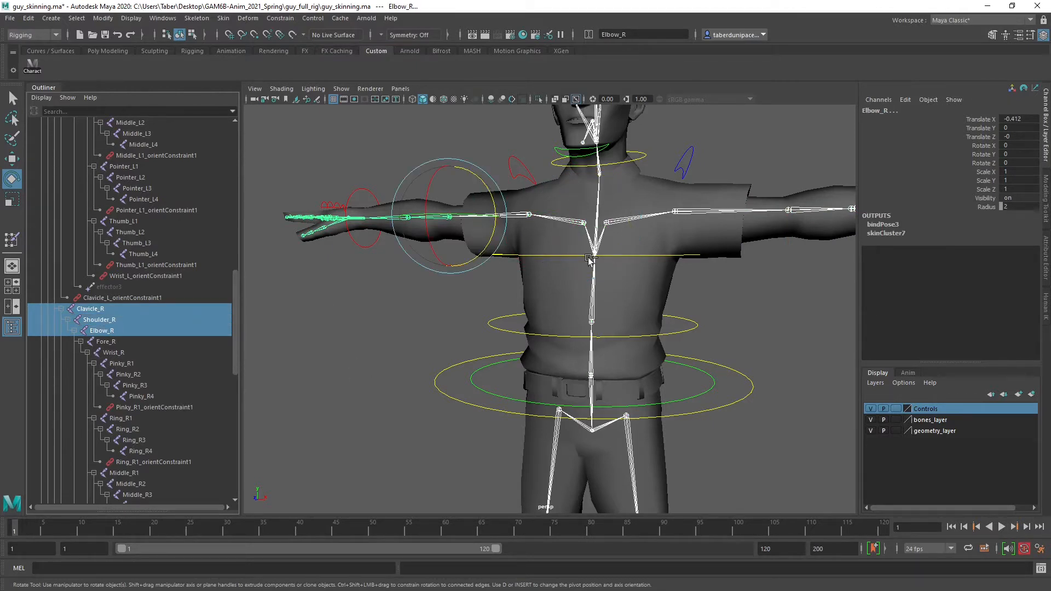
# Add the Pelvis, Hip_L, Knee_L, Ankle_L and Ball_L joints to the selection, leaving out the toe
pyautogui.scroll(-3, 140, 384)
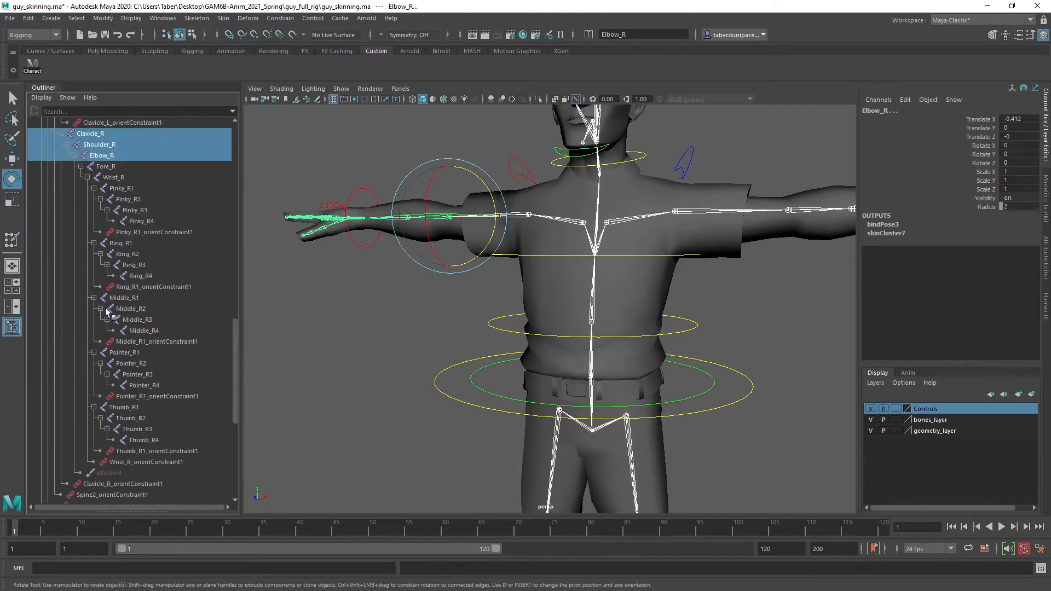
pyautogui.scroll(-1, 102, 389)
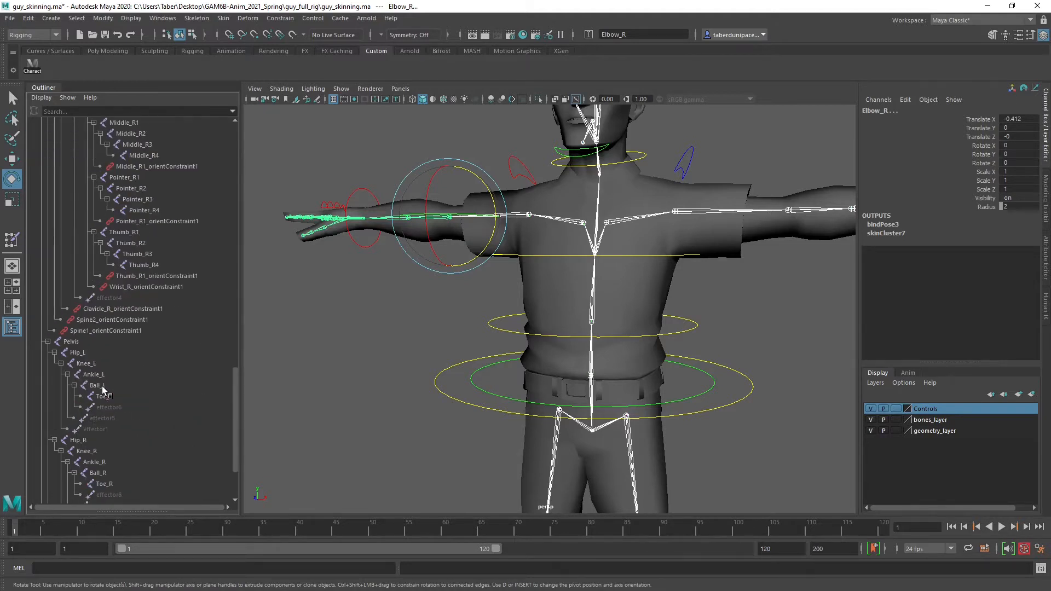
pyautogui.click(71, 342)
pyautogui.keyDown('ctrl'); pyautogui.click(87, 354); pyautogui.keyUp('ctrl')
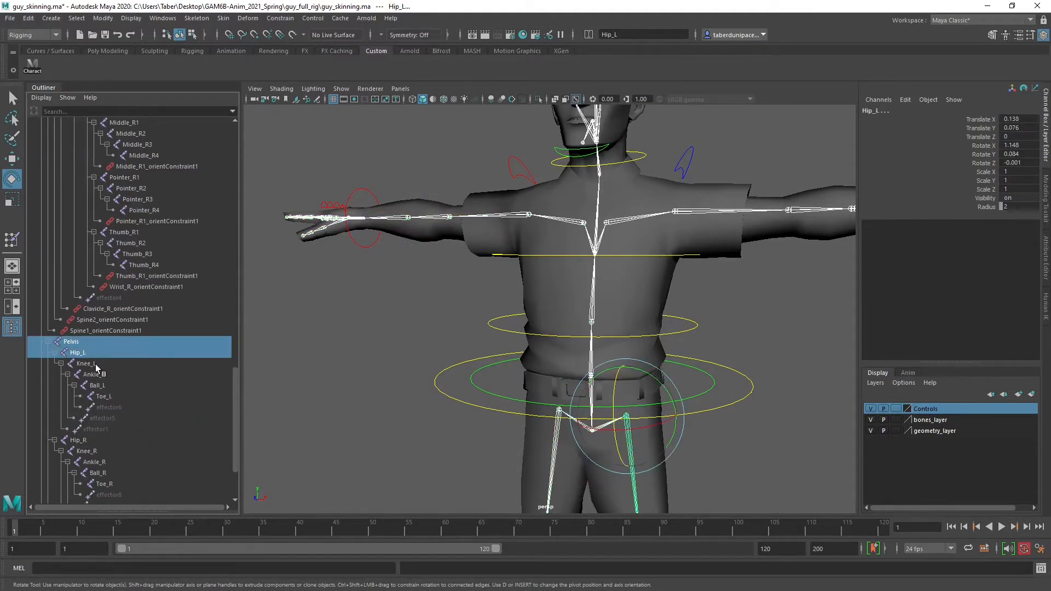
pyautogui.keyDown('ctrl'); pyautogui.click(95, 363); pyautogui.keyUp('ctrl')
pyautogui.keyDown('ctrl'); pyautogui.click(104, 373); pyautogui.keyUp('ctrl')
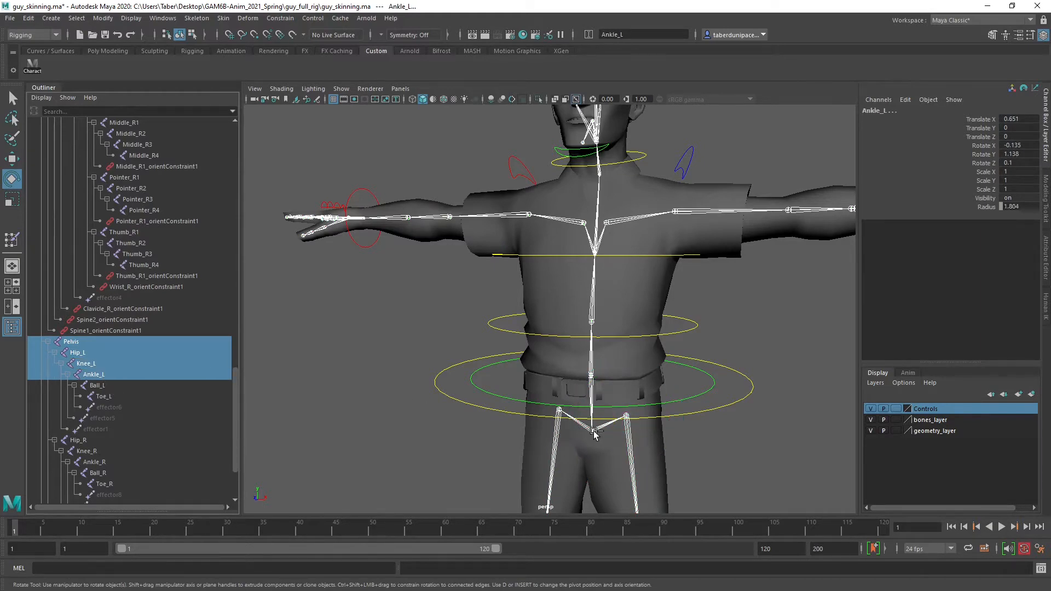
pyautogui.keyDown('alt'); pyautogui.moveTo(593, 431); pyautogui.dragTo(401, 159, button='middle'); pyautogui.keyUp('alt')
pyautogui.keyDown('alt'); pyautogui.moveTo(419, 426); pyautogui.dragTo(476, 336, button='middle'); pyautogui.keyUp('alt')
pyautogui.keyDown('alt'); pyautogui.moveTo(476, 336); pyautogui.dragTo(328, 347); pyautogui.keyUp('alt')
pyautogui.keyDown('alt'); pyautogui.moveTo(328, 347); pyautogui.dragTo(455, 359, button='right'); pyautogui.keyUp('alt')
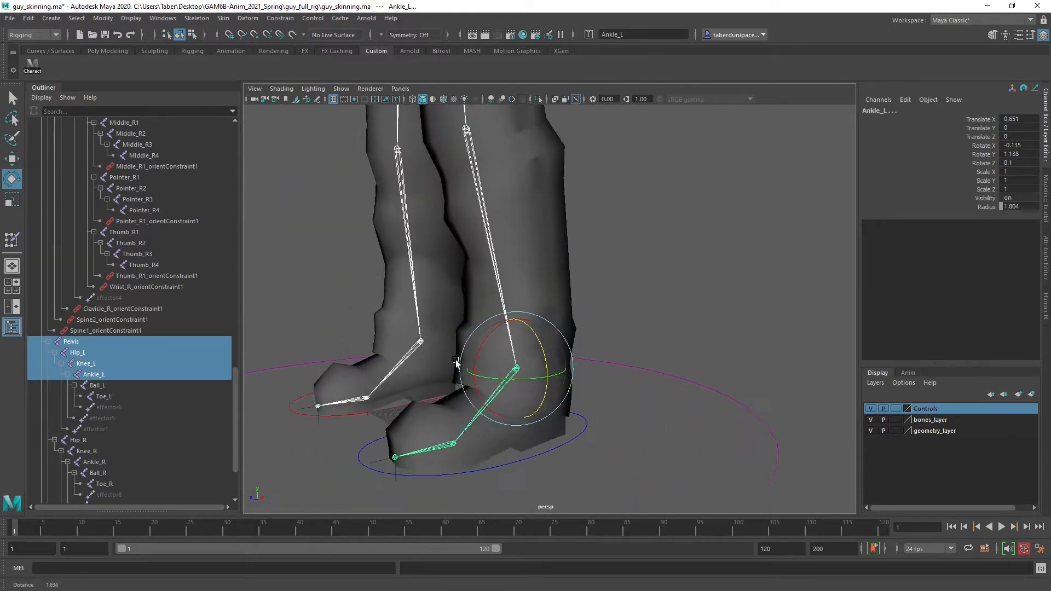
pyautogui.keyDown('alt'); pyautogui.moveTo(335, 293); pyautogui.dragTo(418, 293, button='middle'); pyautogui.keyUp('alt')
pyautogui.keyDown('alt'); pyautogui.moveTo(431, 353); pyautogui.dragTo(405, 342); pyautogui.keyUp('alt')
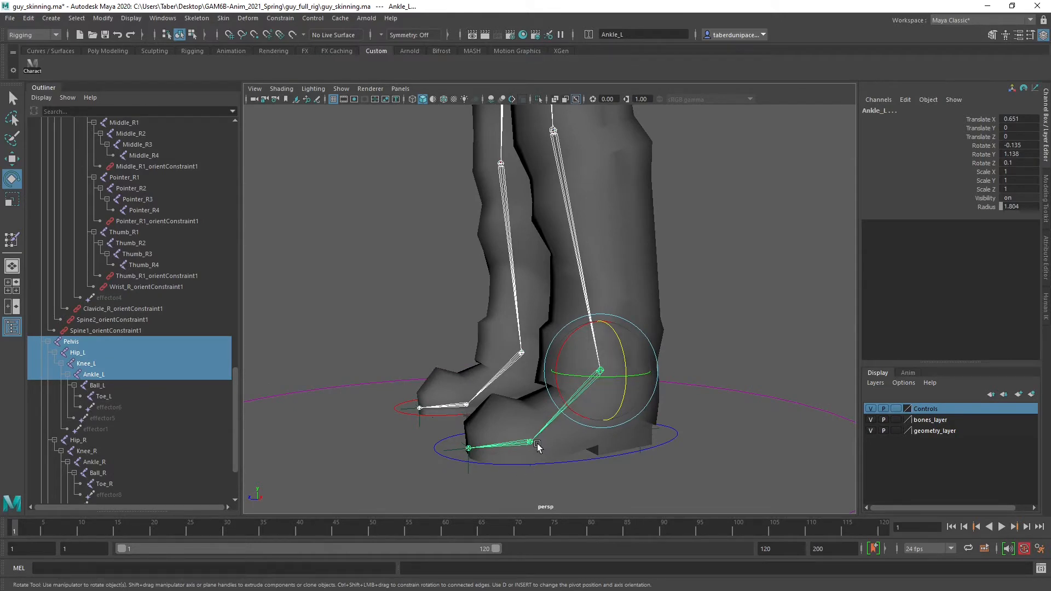
pyautogui.click(107, 385)
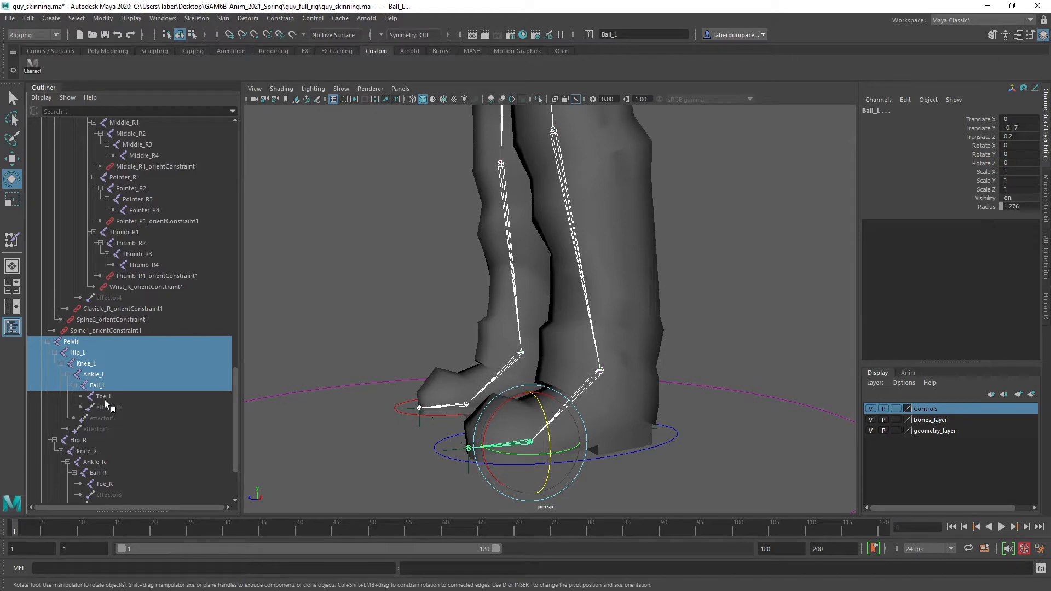
# Add the right leg joints Hip_R, Knee_R, Ankle_R and Ball_R to the selection
pyautogui.scroll(-3, 106, 403)
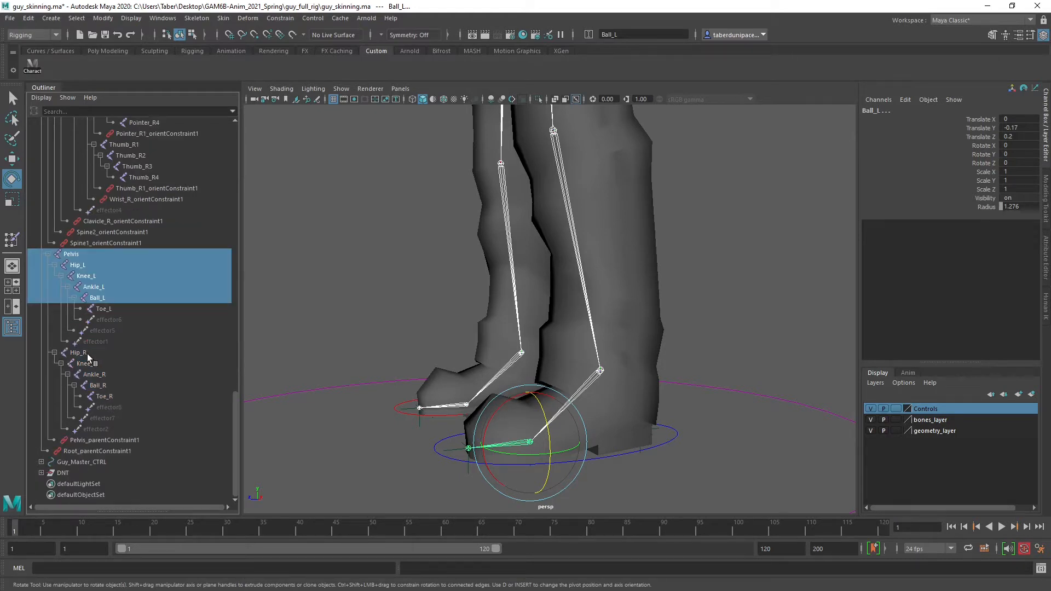
pyautogui.keyDown('ctrl'); pyautogui.moveTo(79, 352); pyautogui.dragTo(105, 387); pyautogui.keyUp('ctrl')
pyautogui.keyDown('ctrl'); pyautogui.click(103, 383); pyautogui.keyUp('ctrl')
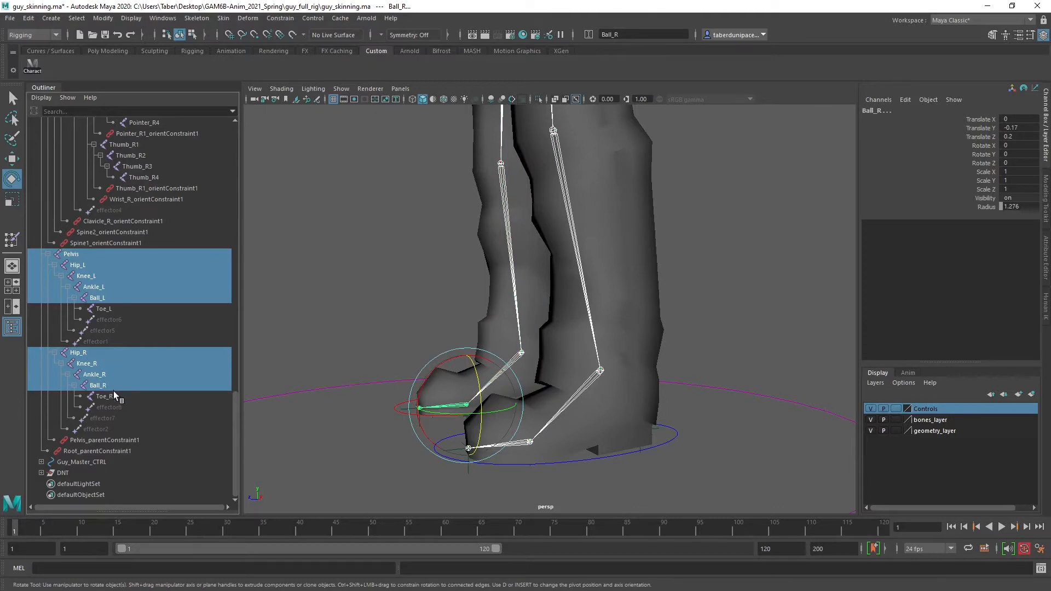
# Add the Body mesh to the joint selection and check the whole hierarchy for the correct selected joints
pyautogui.keyDown('alt'); pyautogui.moveTo(356, 323); pyautogui.dragTo(359, 354); pyautogui.keyUp('alt')
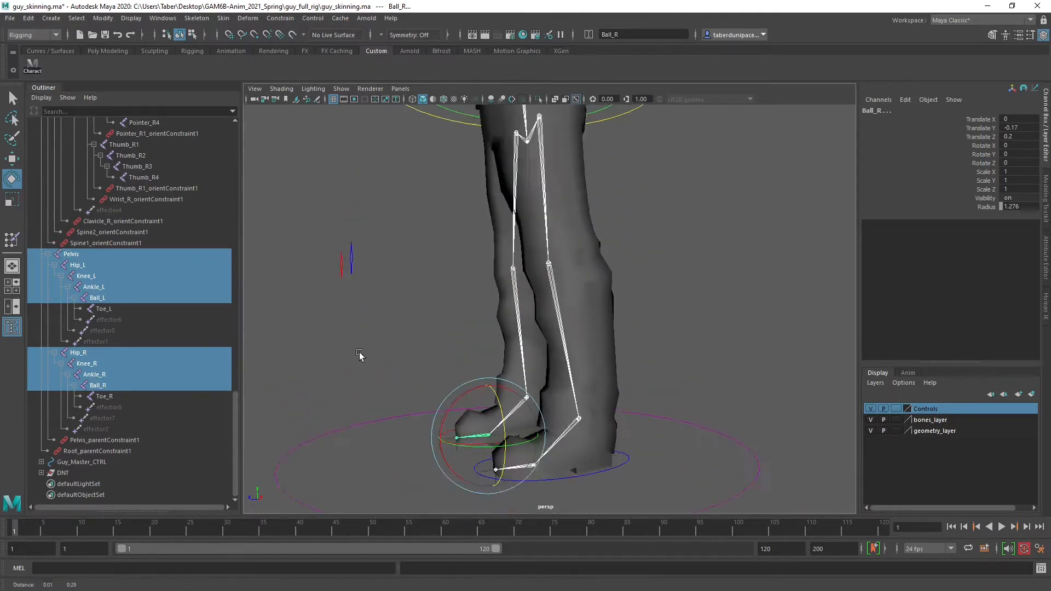
pyautogui.press('f')
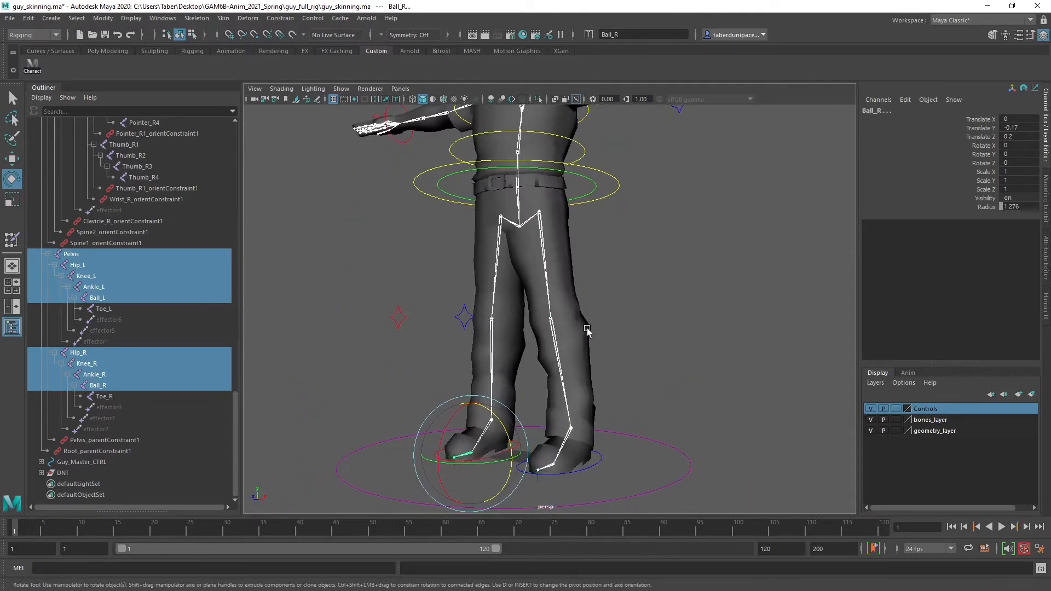
pyautogui.click(587, 330)
pyautogui.press('f')
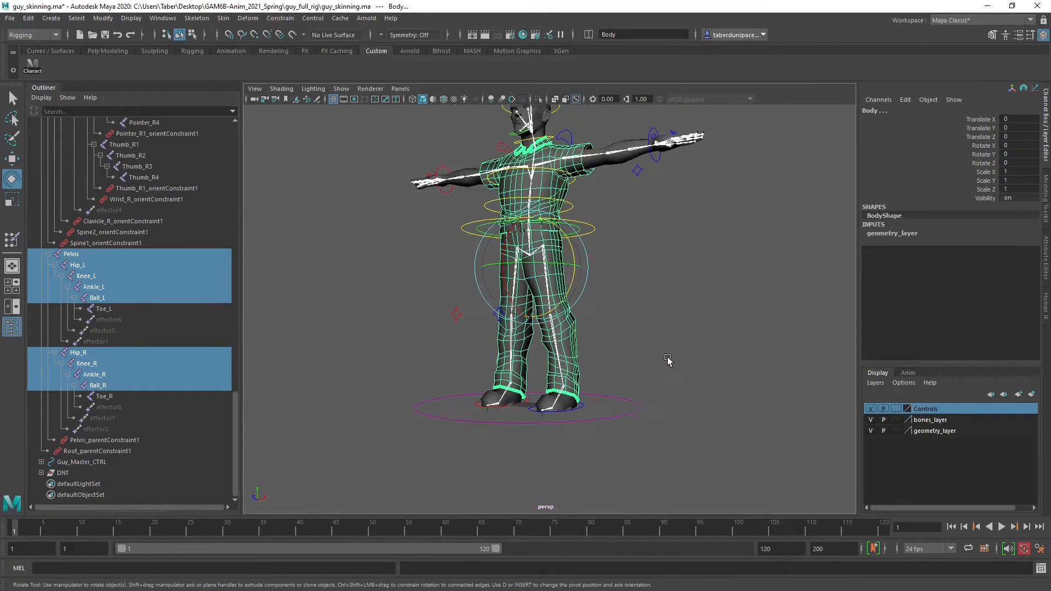
pyautogui.scroll(15, 122, 359)
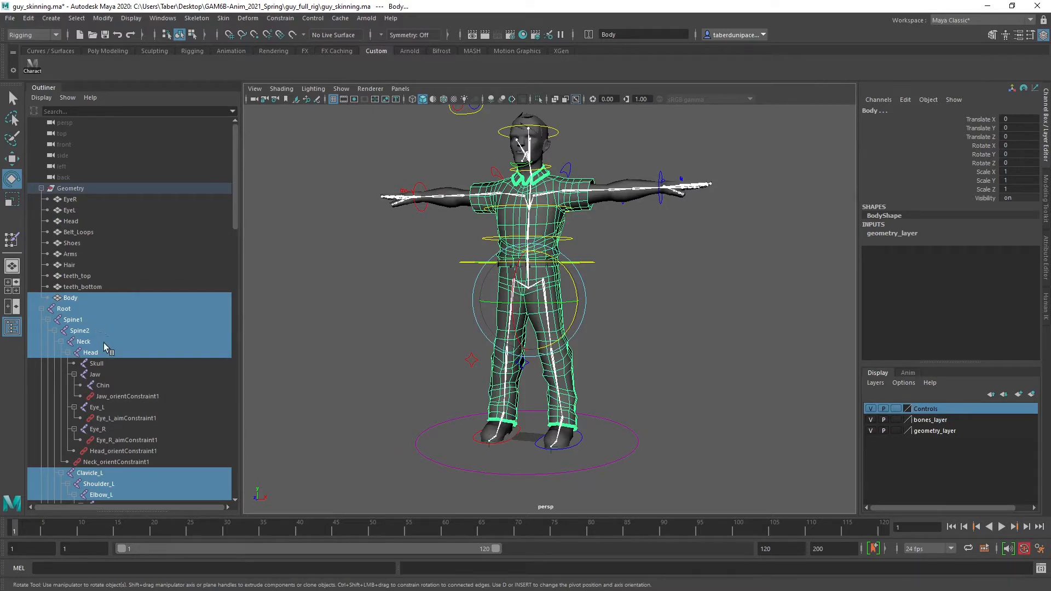
pyautogui.scroll(-5, 123, 352)
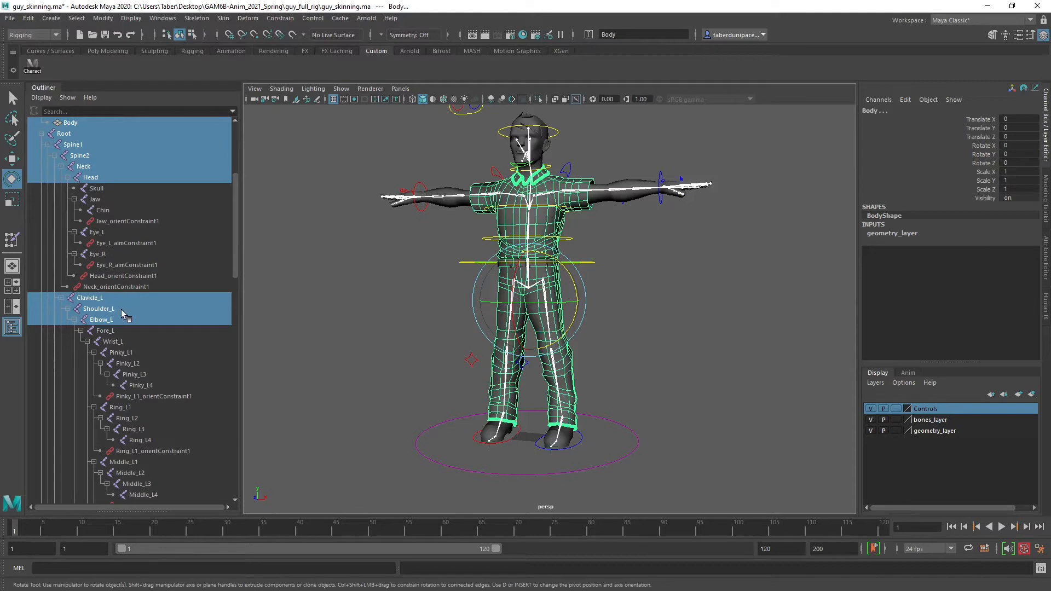
pyautogui.scroll(-5, 121, 314)
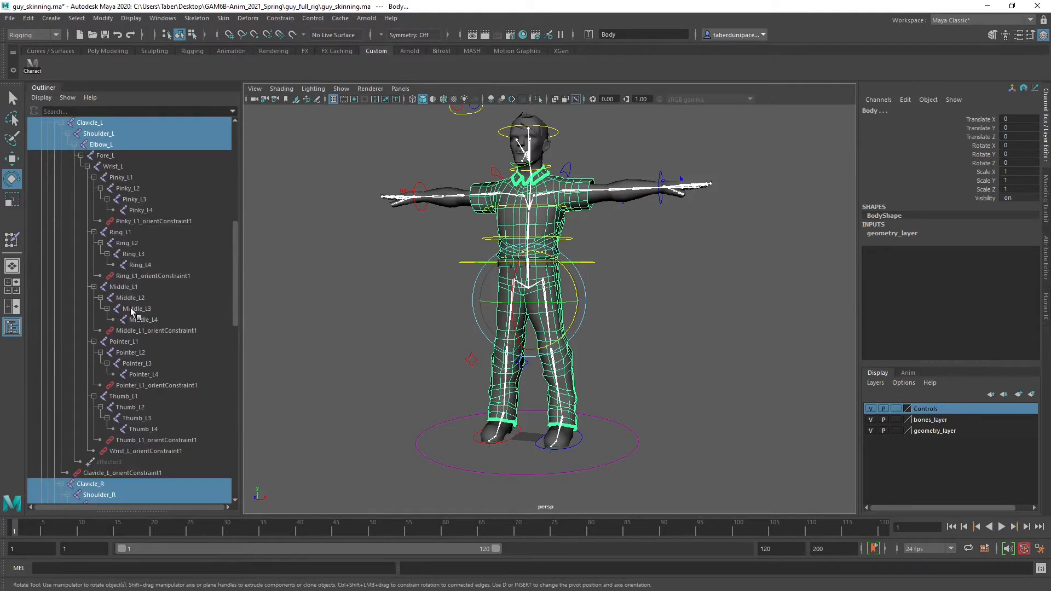
pyautogui.scroll(-5, 131, 311)
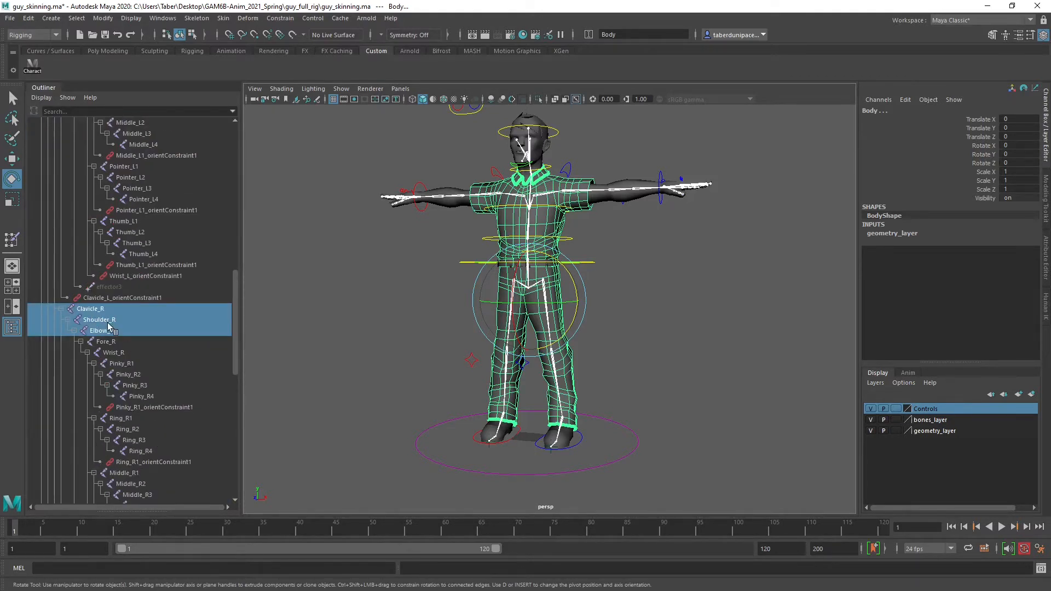
pyautogui.scroll(-5, 156, 379)
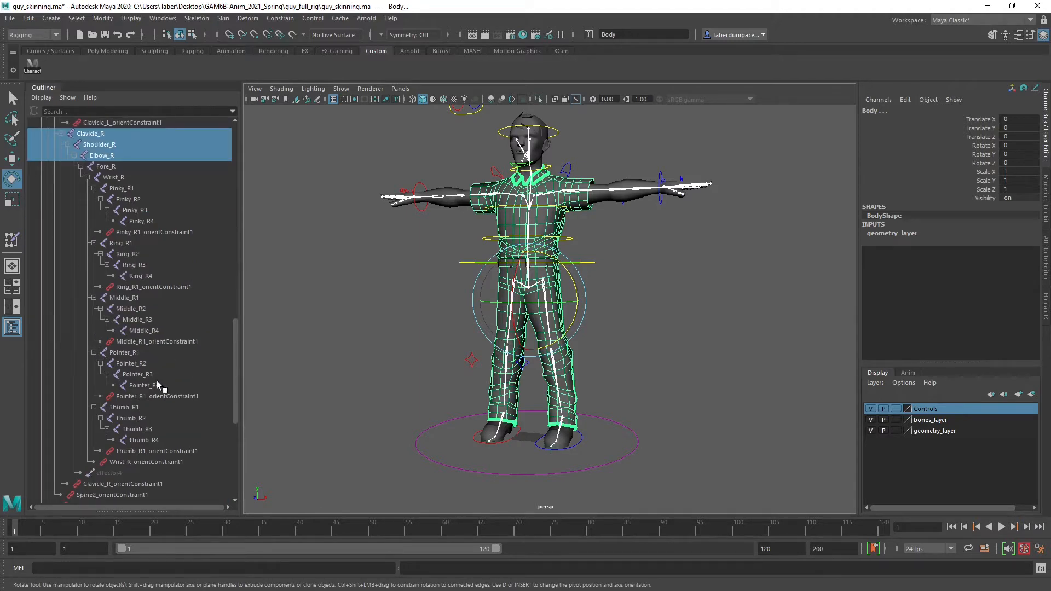
pyautogui.scroll(-5, 156, 380)
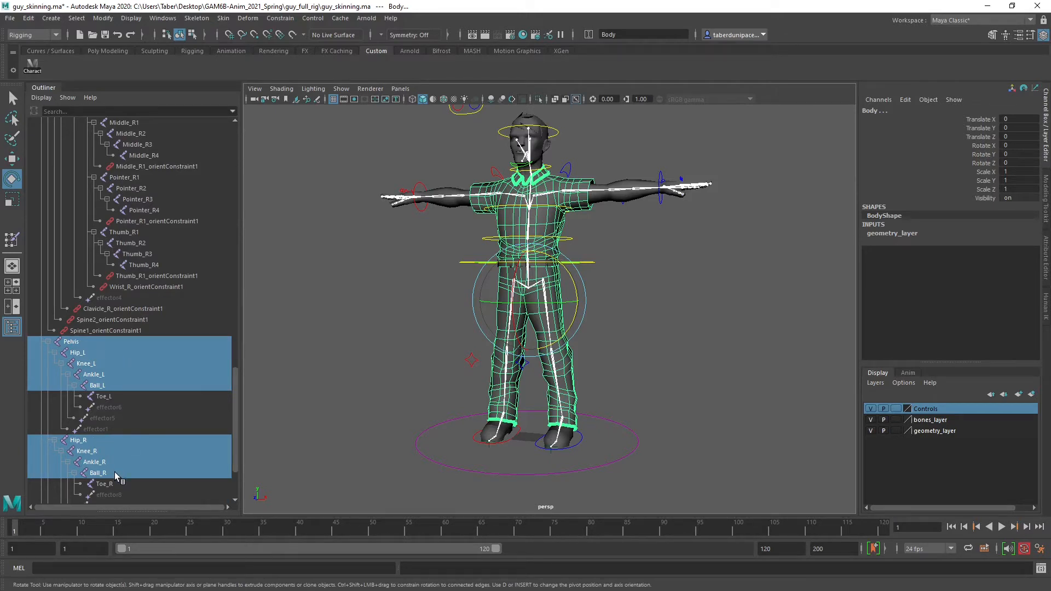
# Bind the Body mesh to the selected joints with closest distance, classic linear skinning and 5 max influences, and clear the selection
pyautogui.click(223, 18)
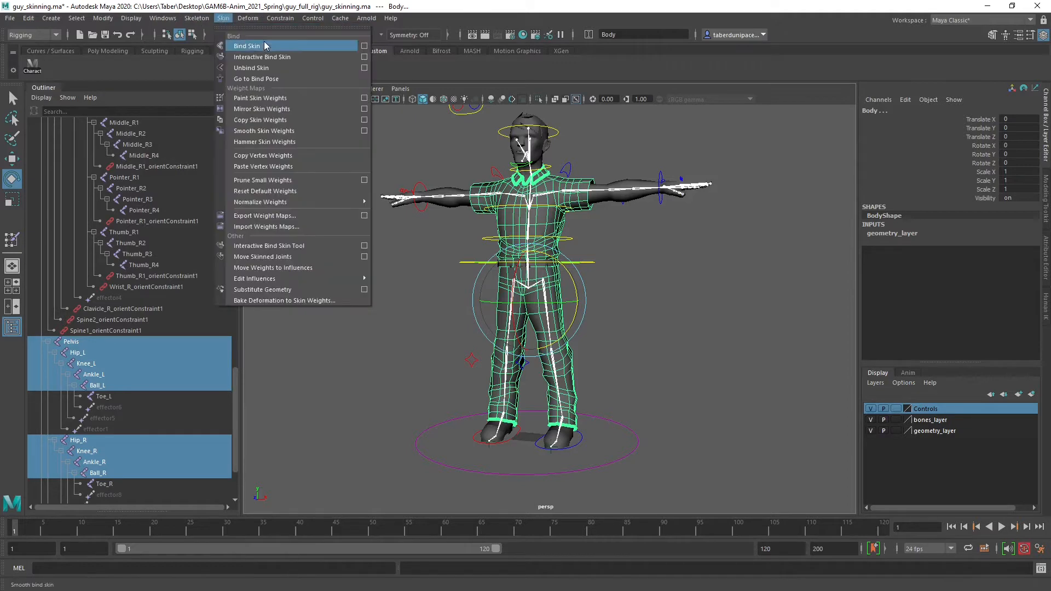
pyautogui.click(370, 46)
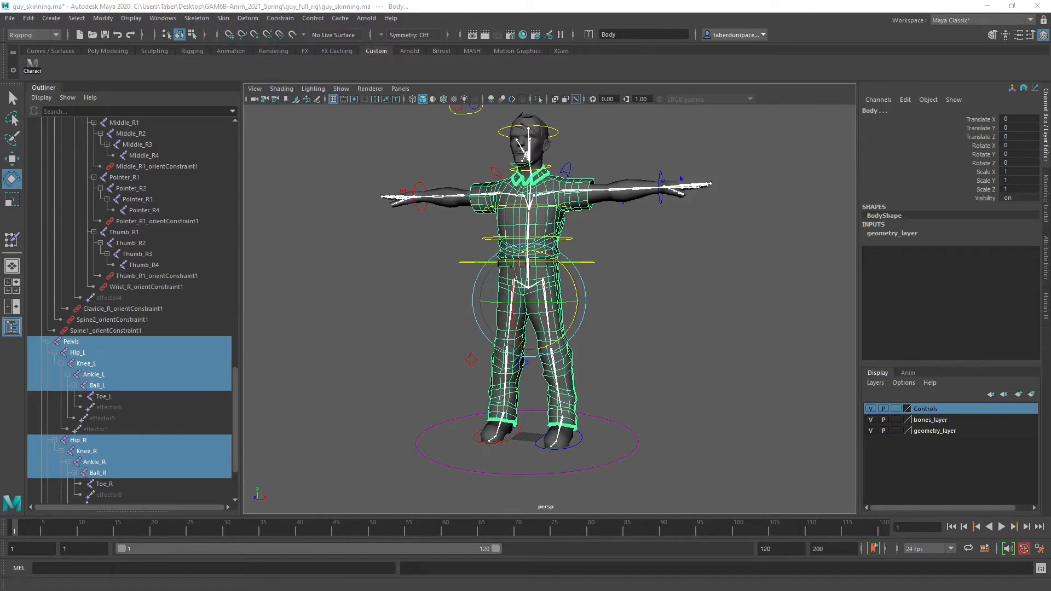
pyautogui.moveTo(108, 260); pyautogui.dragTo(223, 144)
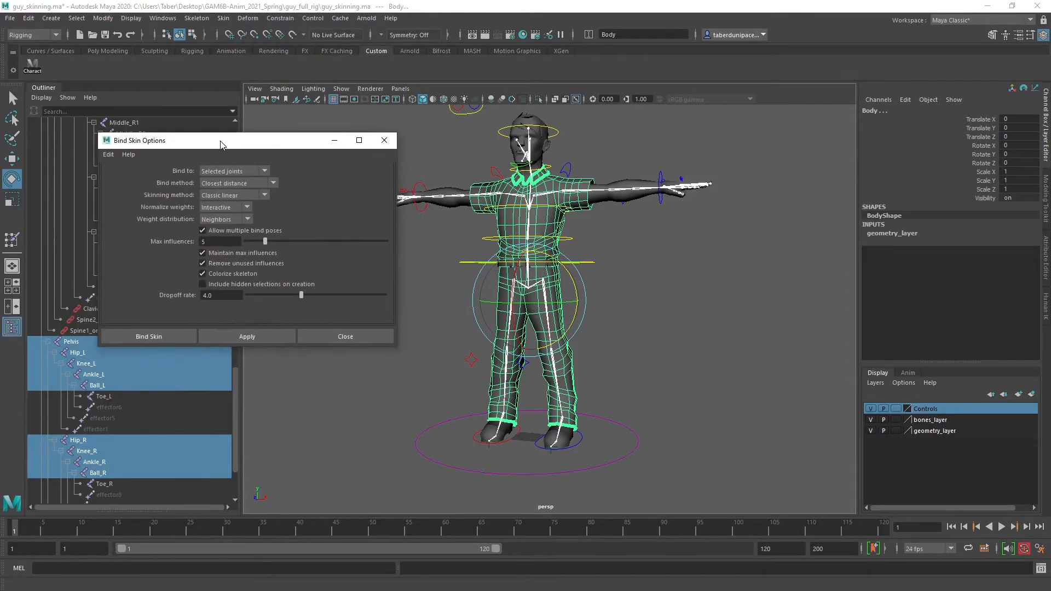
pyautogui.click(243, 338)
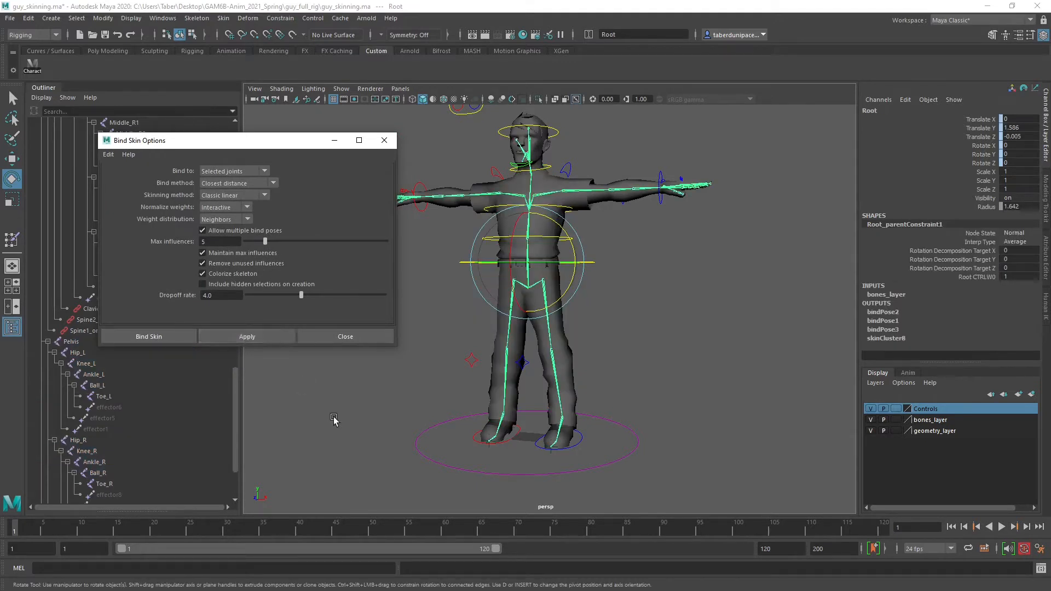
pyautogui.click(346, 337)
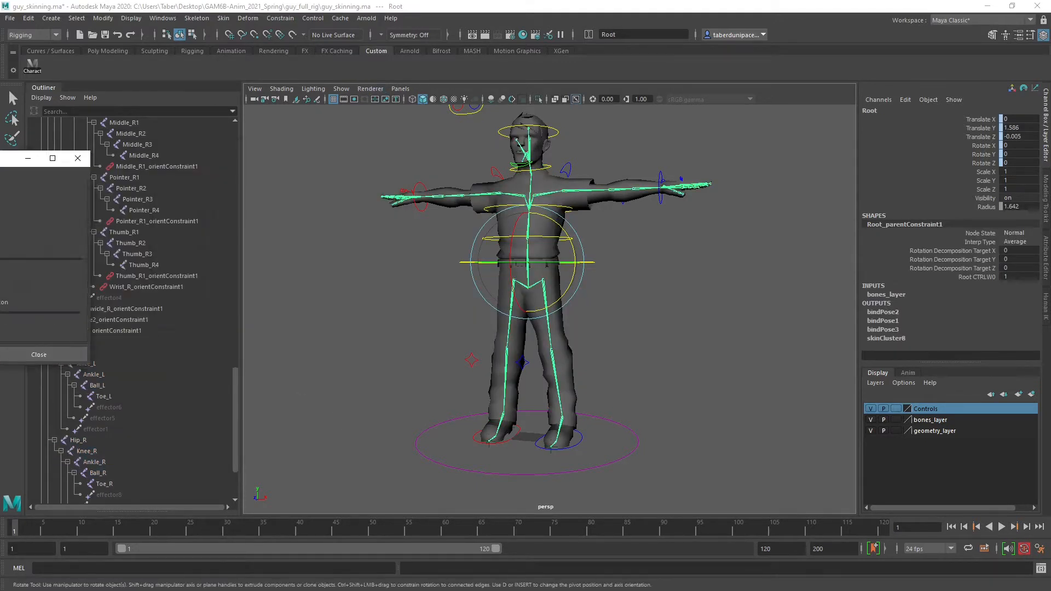
pyautogui.click(424, 353)
# Select the Shoes mesh and examine it around the ankle, ball and toe joints
pyautogui.keyDown('alt'); pyautogui.moveTo(413, 332); pyautogui.dragTo(372, 350); pyautogui.keyUp('alt')
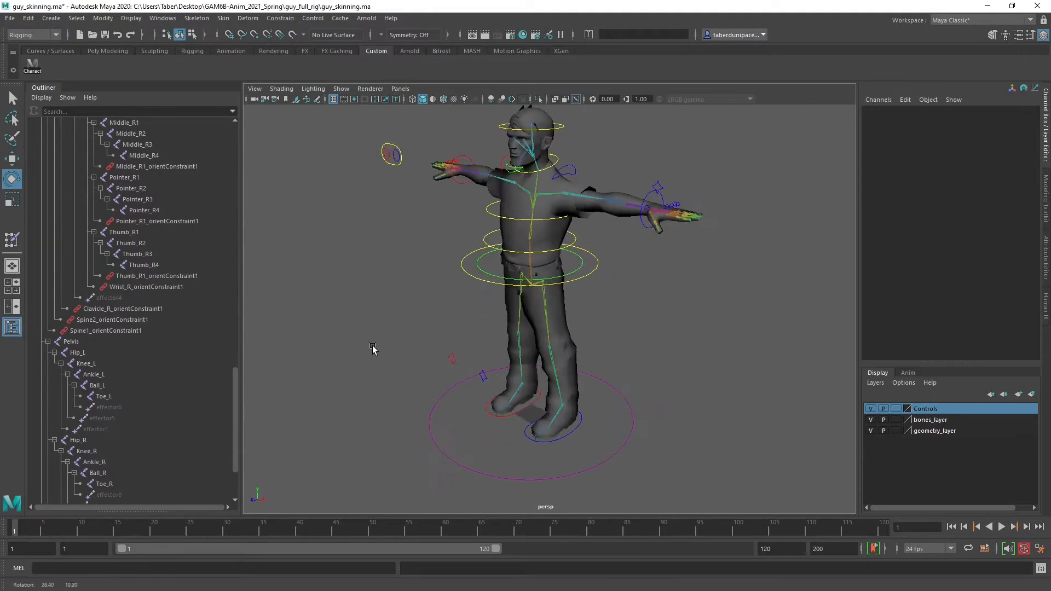
pyautogui.keyDown('alt'); pyautogui.moveTo(449, 391); pyautogui.dragTo(425, 287, button='middle'); pyautogui.keyUp('alt')
pyautogui.keyDown('alt'); pyautogui.moveTo(471, 307); pyautogui.dragTo(816, 357, button='right'); pyautogui.keyUp('alt')
pyautogui.keyDown('alt'); pyautogui.moveTo(648, 418); pyautogui.dragTo(688, 231, button='middle'); pyautogui.keyUp('alt')
pyautogui.keyDown('alt'); pyautogui.moveTo(688, 232); pyautogui.dragTo(616, 394, button='right'); pyautogui.keyUp('alt')
pyautogui.click(522, 419)
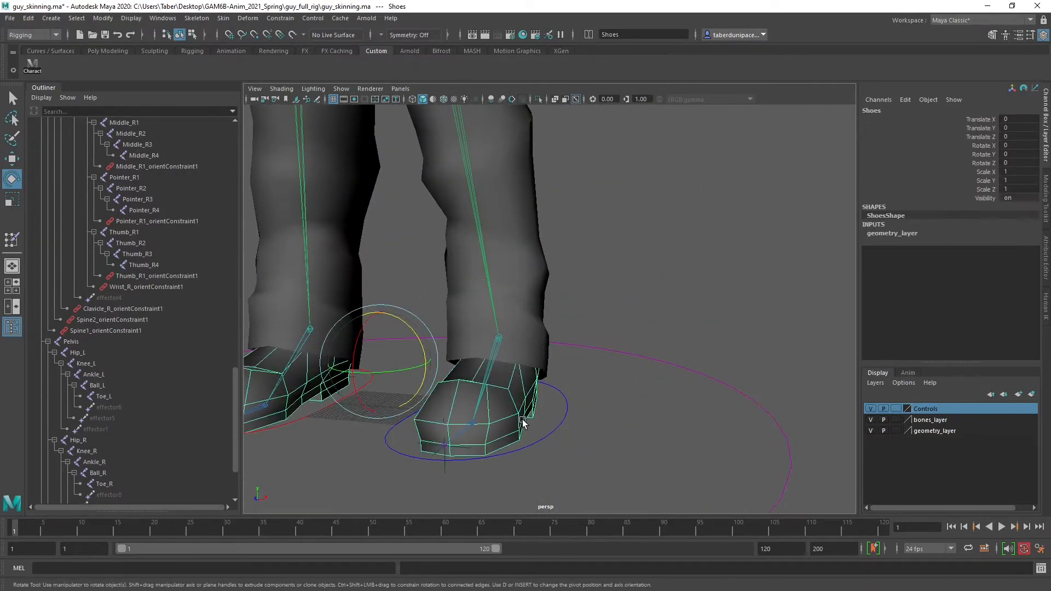
pyautogui.keyDown('alt'); pyautogui.moveTo(522, 419); pyautogui.dragTo(547, 425); pyautogui.keyUp('alt')
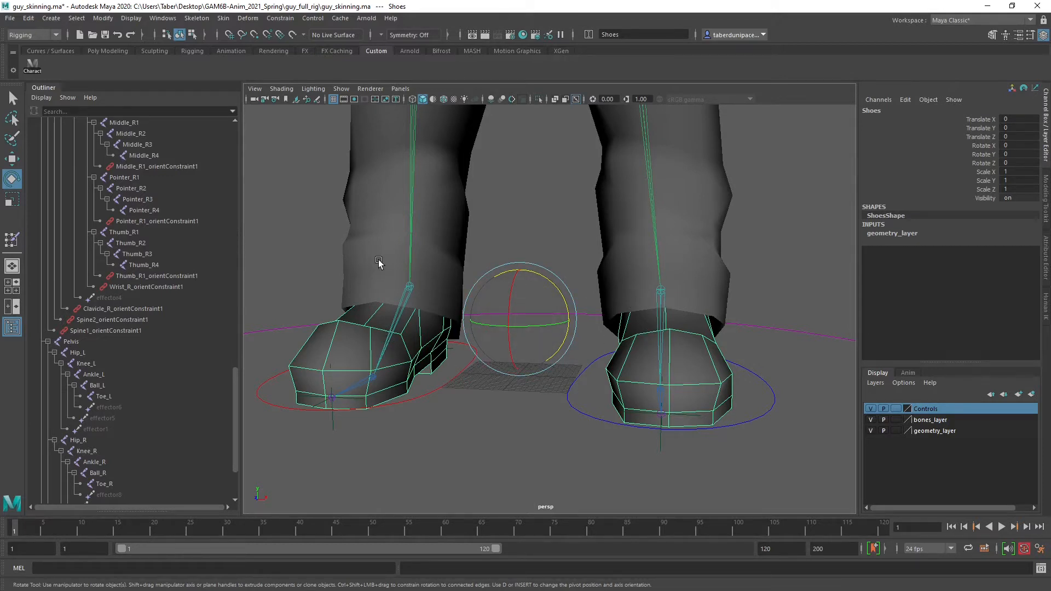
# Add the left leg joints Ankle_L, Ball_L, Toe_L and Knee_L to the Shoes mesh selection
pyautogui.scroll(-3, 114, 359)
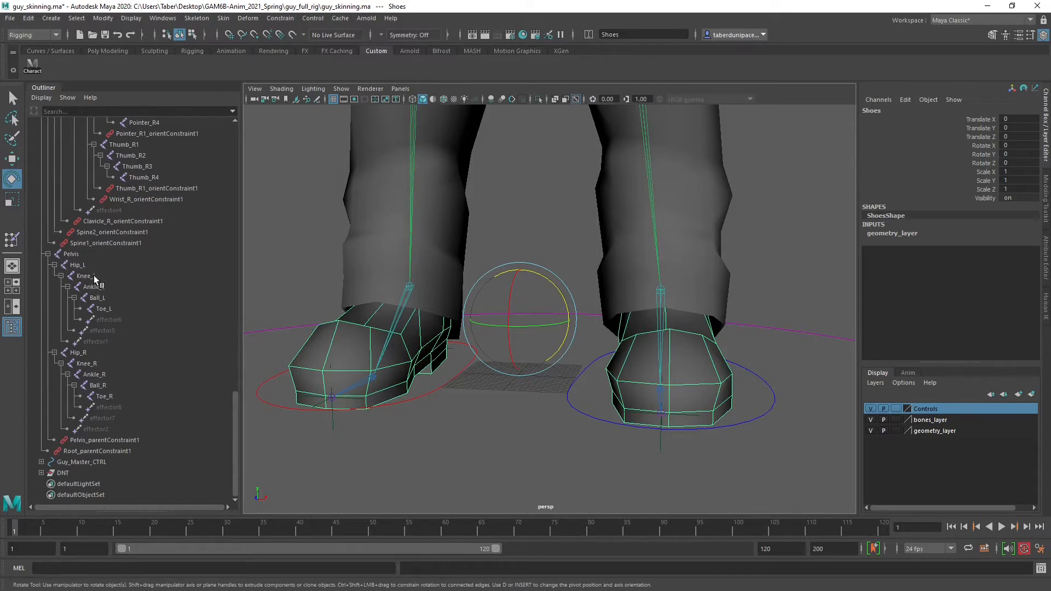
pyautogui.moveTo(97, 284); pyautogui.dragTo(110, 309)
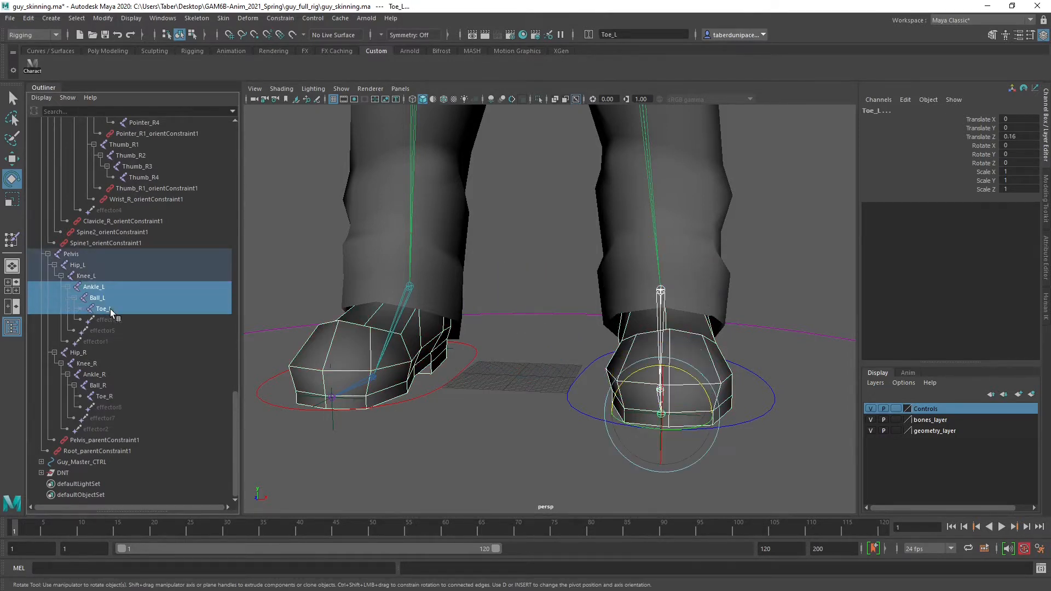
pyautogui.keyDown('alt'); pyautogui.moveTo(636, 316); pyautogui.dragTo(536, 320); pyautogui.keyUp('alt')
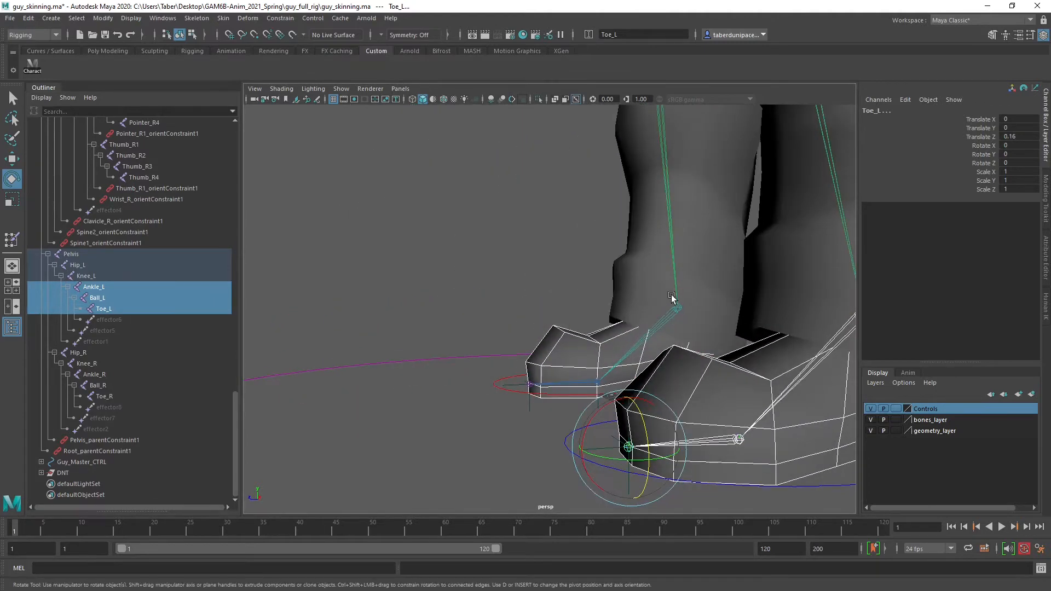
pyautogui.keyDown('alt'); pyautogui.moveTo(671, 297); pyautogui.dragTo(447, 351, button='middle'); pyautogui.keyUp('alt')
pyautogui.keyDown('alt'); pyautogui.moveTo(447, 351); pyautogui.dragTo(432, 300); pyautogui.keyUp('alt')
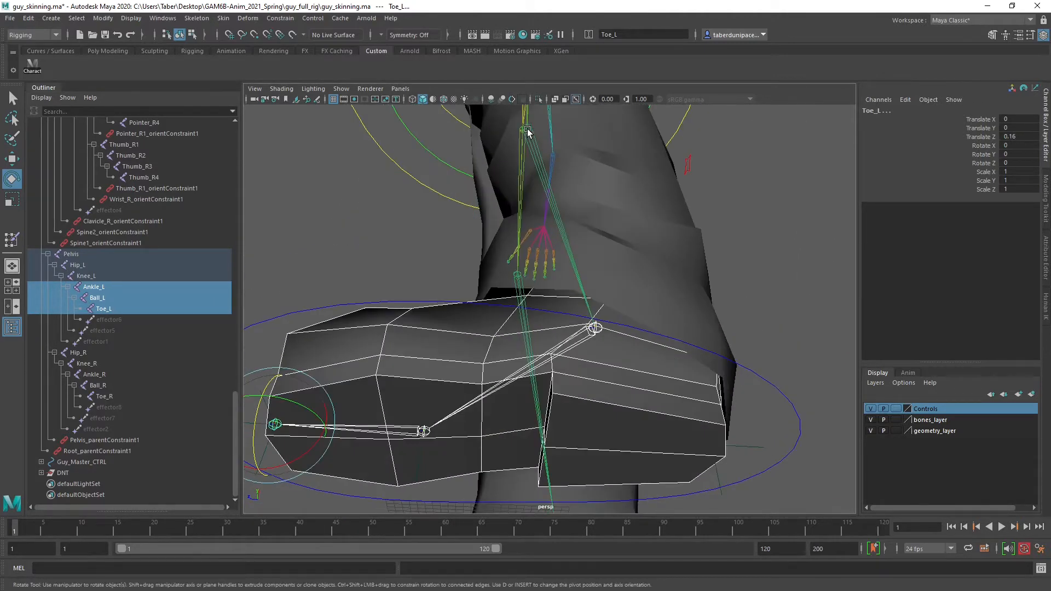
pyautogui.keyDown('alt'); pyautogui.moveTo(606, 301); pyautogui.dragTo(711, 373); pyautogui.keyUp('alt')
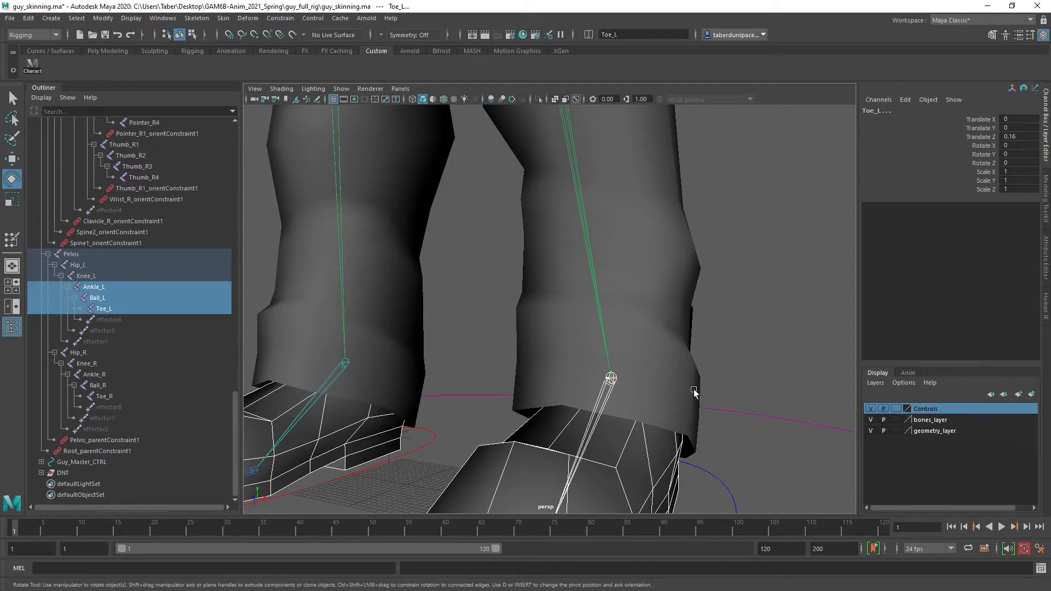
pyautogui.keyDown('alt'); pyautogui.moveTo(691, 390); pyautogui.dragTo(570, 390, button='right'); pyautogui.keyUp('alt')
pyautogui.keyDown('alt'); pyautogui.moveTo(569, 392); pyautogui.dragTo(586, 344, button='middle'); pyautogui.keyUp('alt')
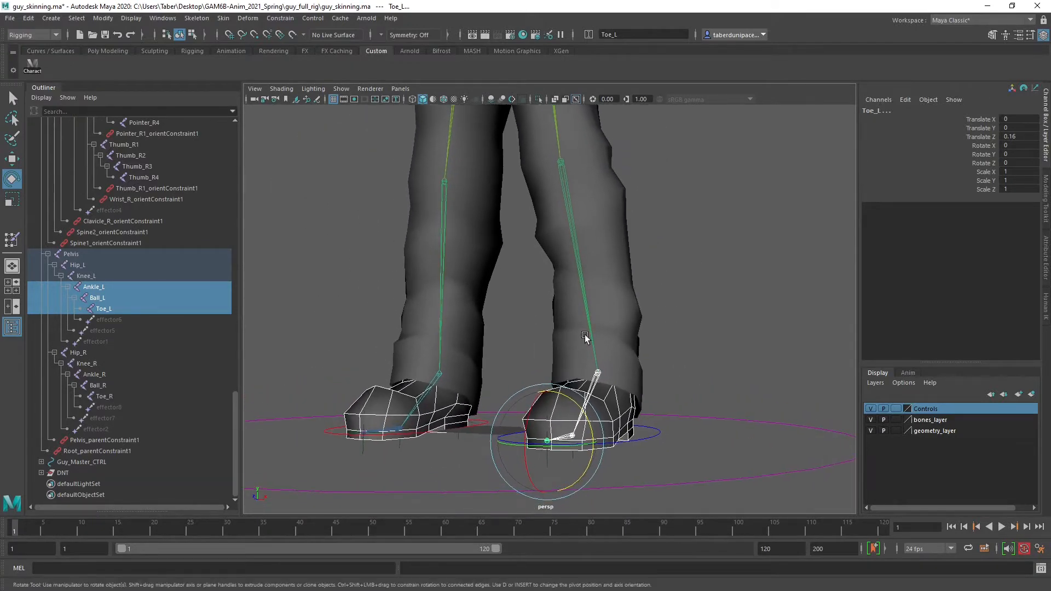
pyautogui.click(85, 277)
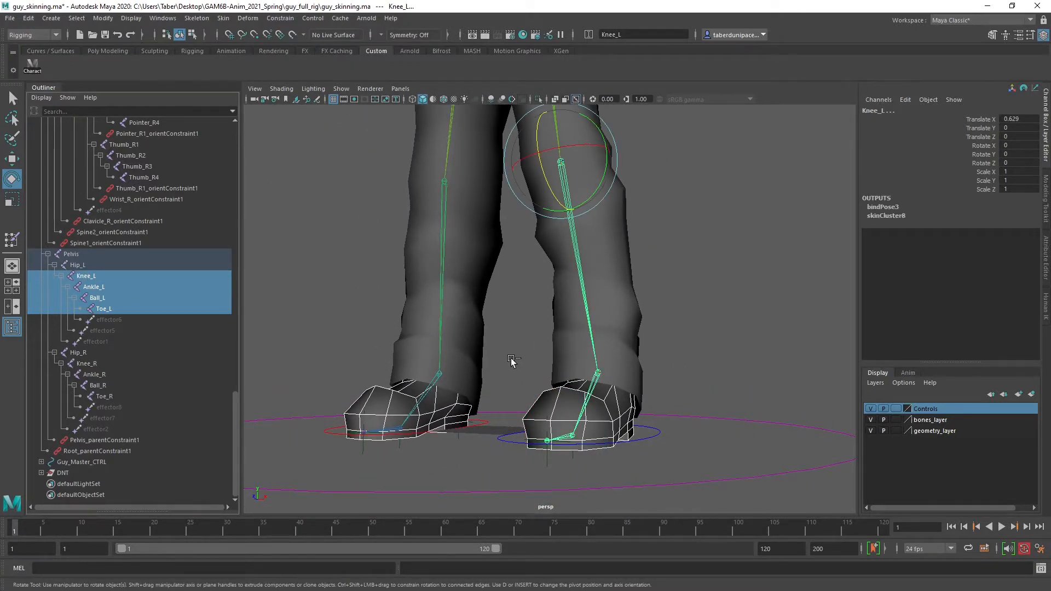
# Add the right leg joints Knee_R, Ankle_R, Ball_R and Toe_R to the selection
pyautogui.keyDown('alt'); pyautogui.moveTo(509, 361); pyautogui.dragTo(542, 363); pyautogui.keyUp('alt')
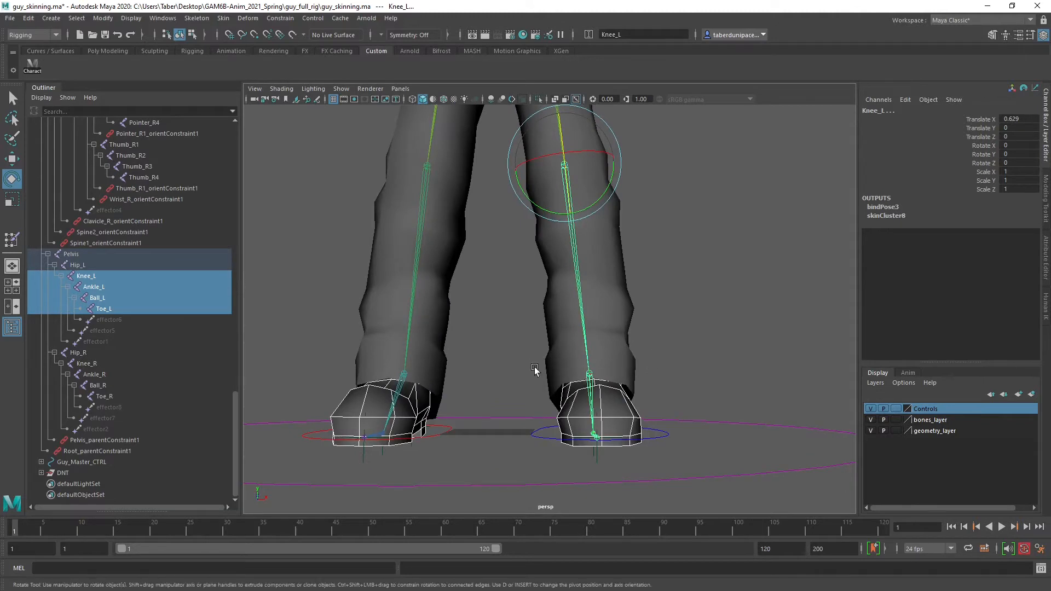
pyautogui.keyDown('alt'); pyautogui.moveTo(436, 358); pyautogui.dragTo(492, 363, button='middle'); pyautogui.keyUp('alt')
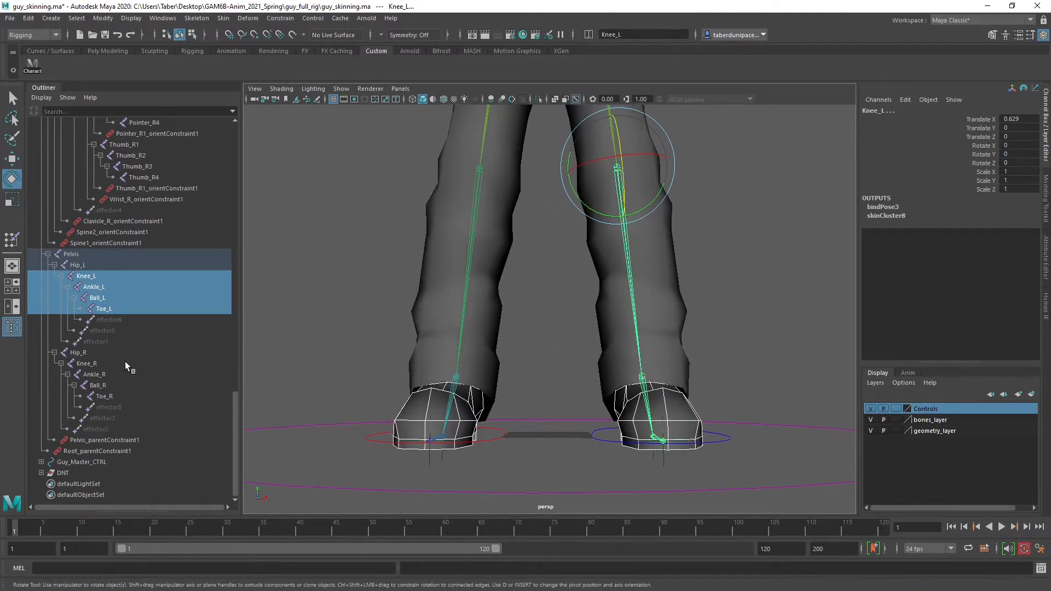
pyautogui.keyDown('ctrl'); pyautogui.click(99, 365); pyautogui.keyUp('ctrl')
pyautogui.keyDown('ctrl'); pyautogui.click(104, 375); pyautogui.keyUp('ctrl')
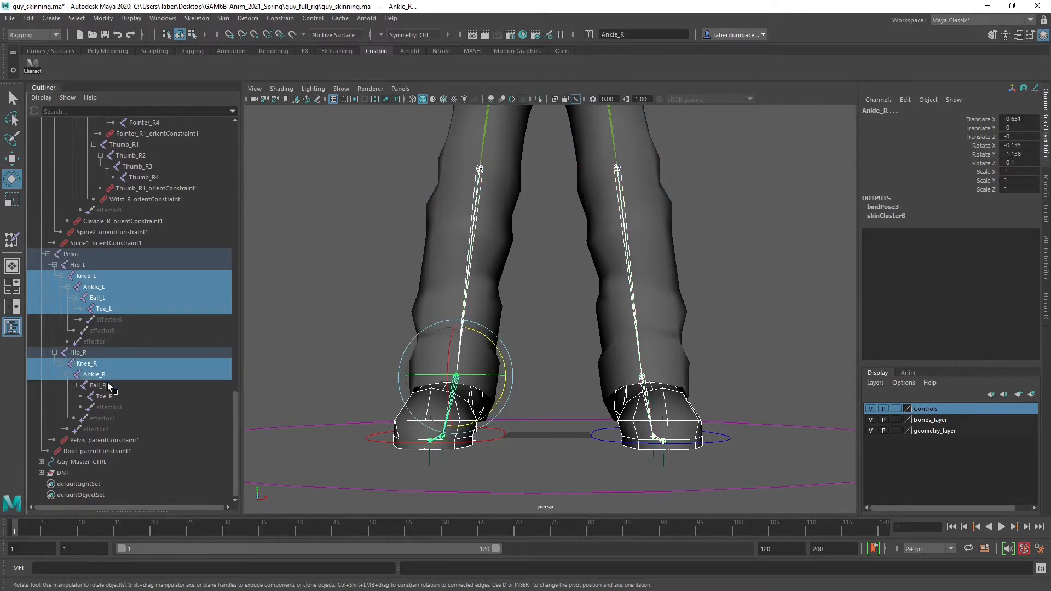
pyautogui.keyDown('ctrl'); pyautogui.click(107, 384); pyautogui.keyUp('ctrl')
pyautogui.keyDown('ctrl'); pyautogui.click(112, 395); pyautogui.keyUp('ctrl')
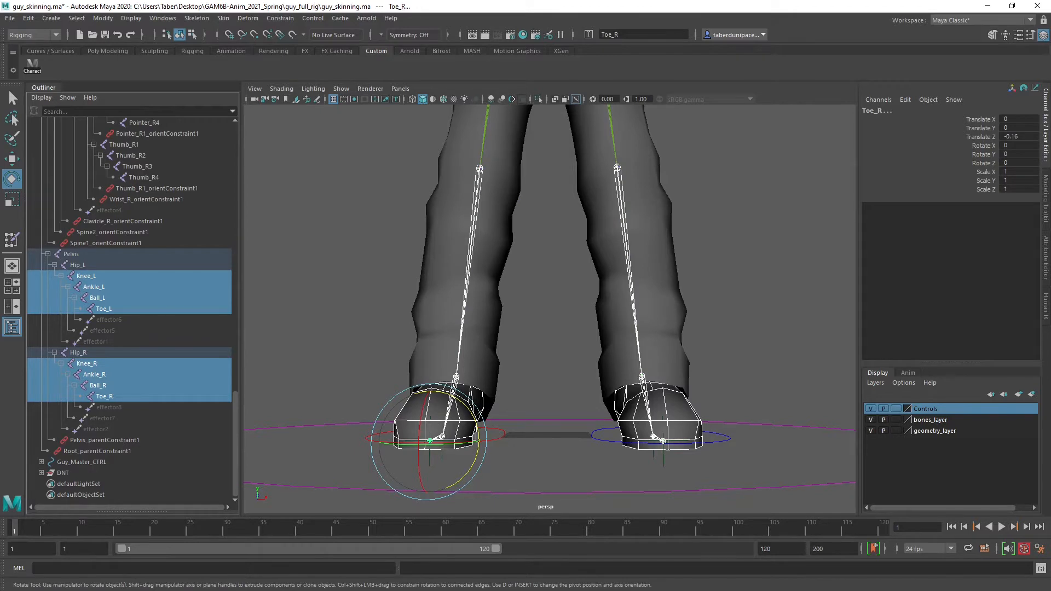
# Bind the Shoes mesh to the selected joints with closest distance, classic linear skinning and 5 max influences
pyautogui.moveTo(268, 225); pyautogui.dragTo(233, 138)
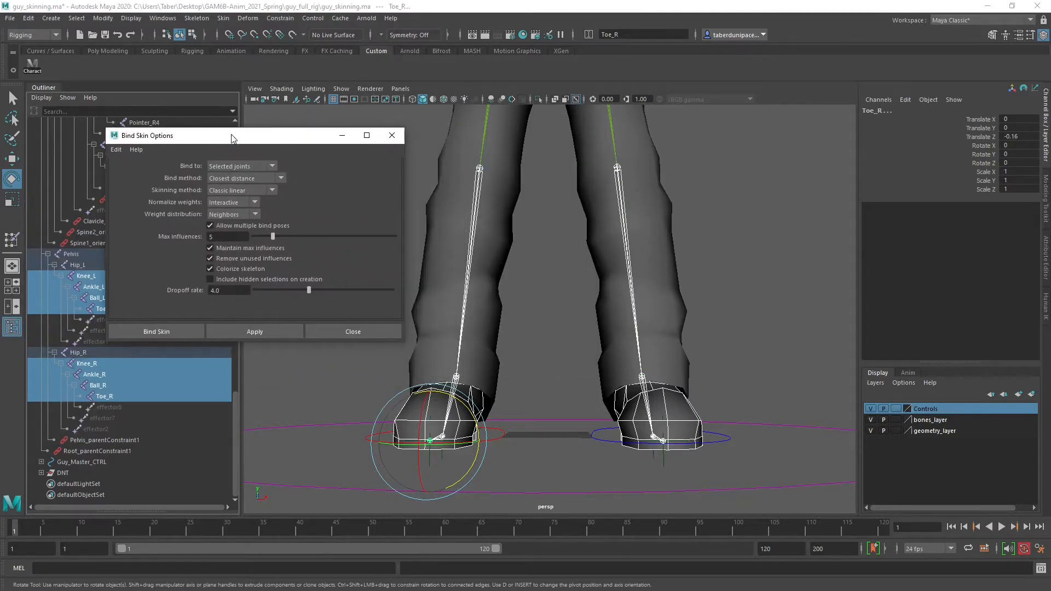
pyautogui.click(255, 332)
pyautogui.moveTo(302, 134); pyautogui.dragTo(0, 180)
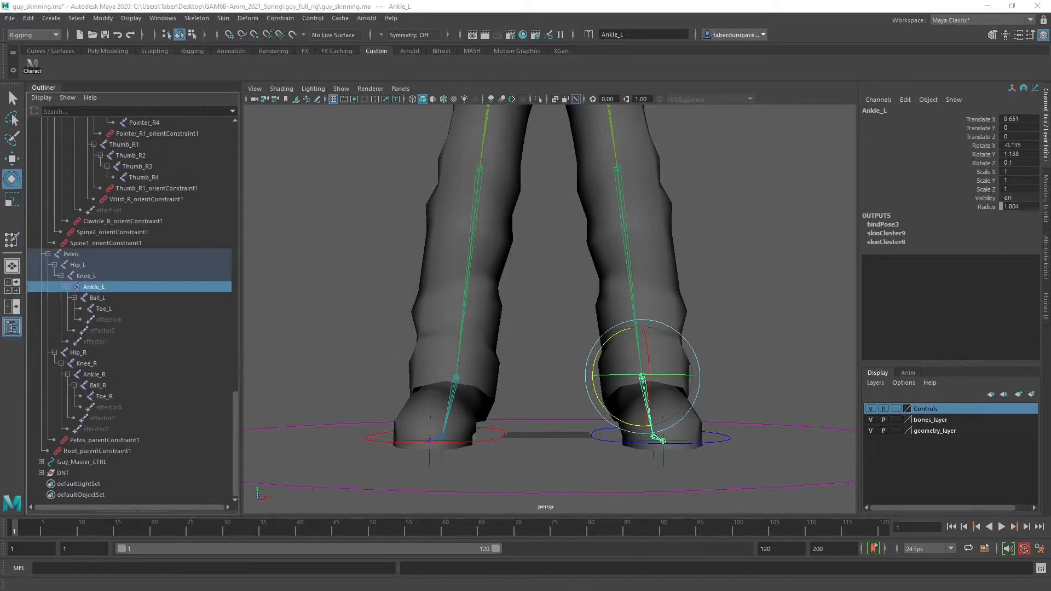
# Check the Body, teeth_bottom, teeth_top, Hair, Arms and Shoes meshes one after another for existing skin clusters
pyautogui.scroll(10, 141, 277)
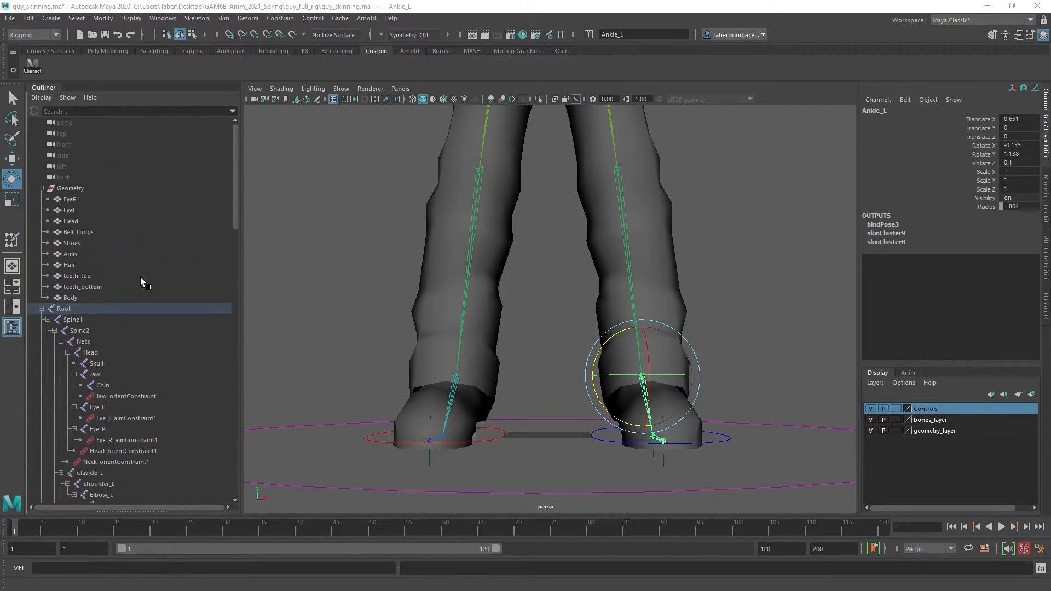
pyautogui.click(74, 297)
pyautogui.scroll(-4, 411, 235)
pyautogui.keyDown('alt'); pyautogui.moveTo(422, 238); pyautogui.dragTo(445, 288, button='middle'); pyautogui.keyUp('alt')
pyautogui.keyDown('alt'); pyautogui.moveTo(585, 307); pyautogui.dragTo(494, 333); pyautogui.keyUp('alt')
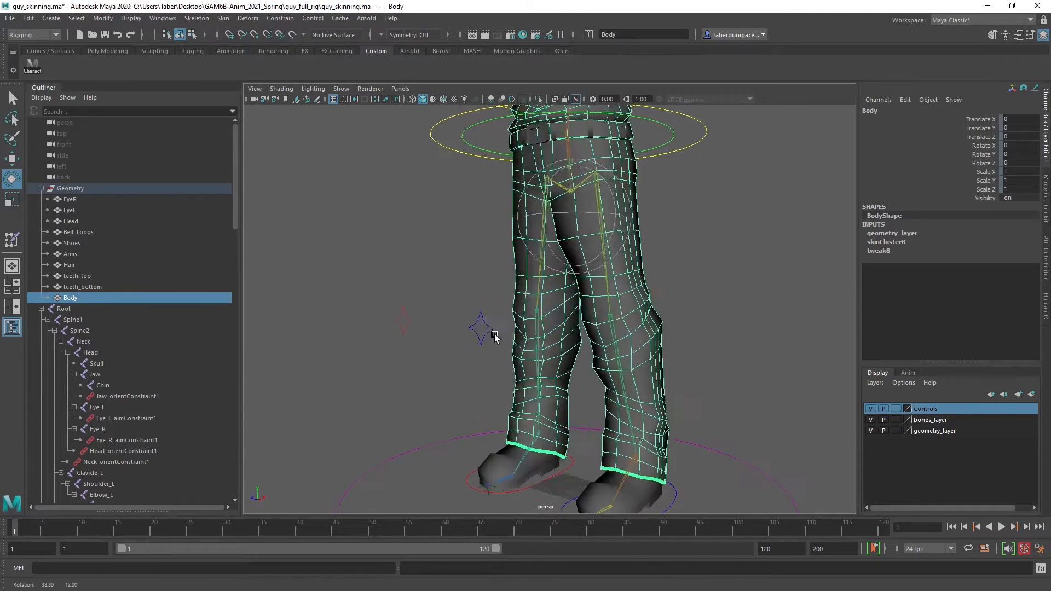
pyautogui.click(90, 285)
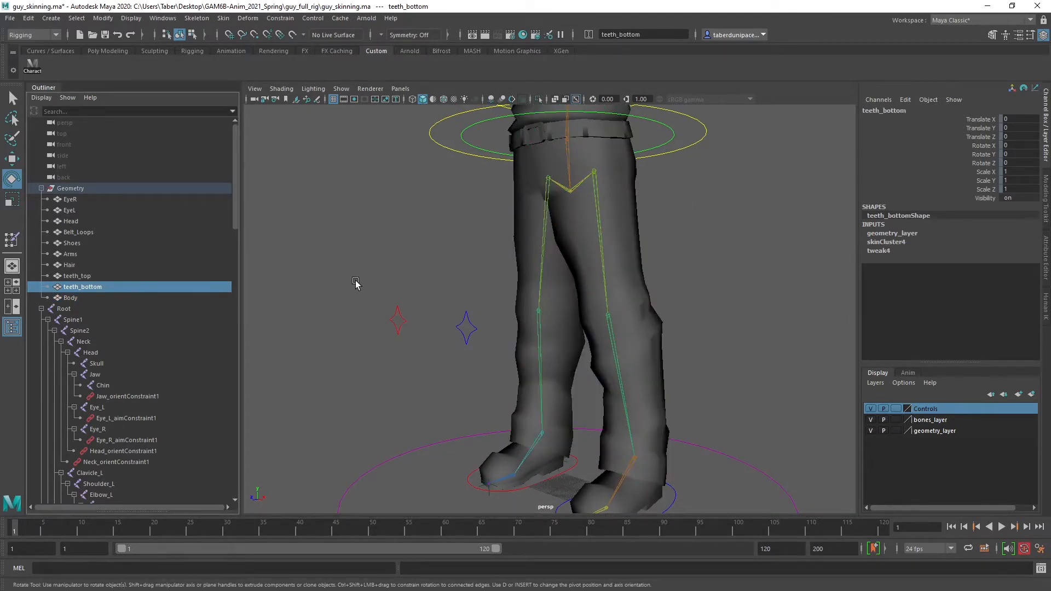
pyautogui.press('a')
pyautogui.click(88, 276)
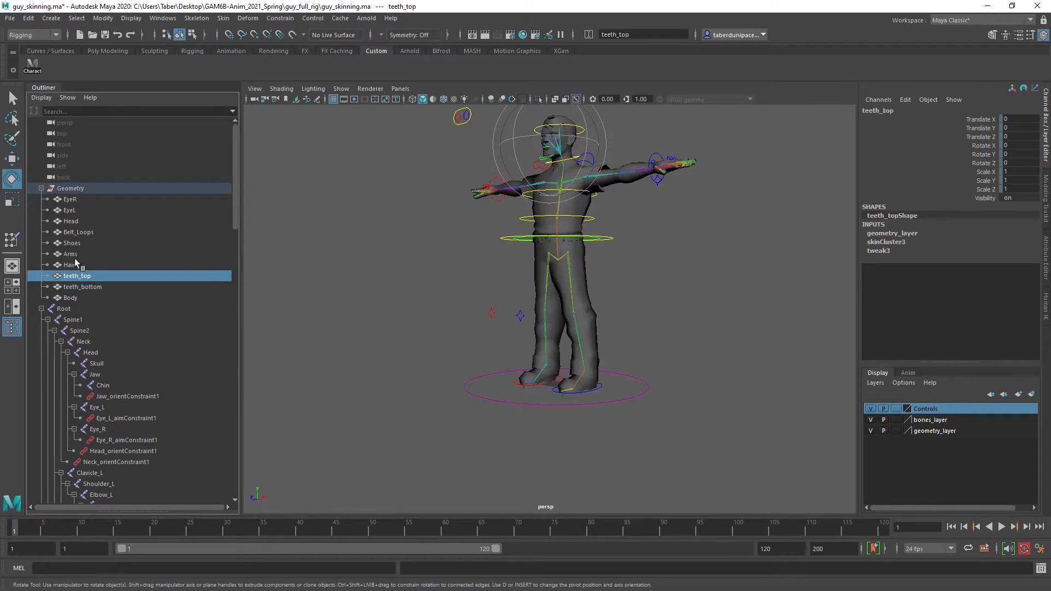
pyautogui.click(77, 264)
pyautogui.click(78, 254)
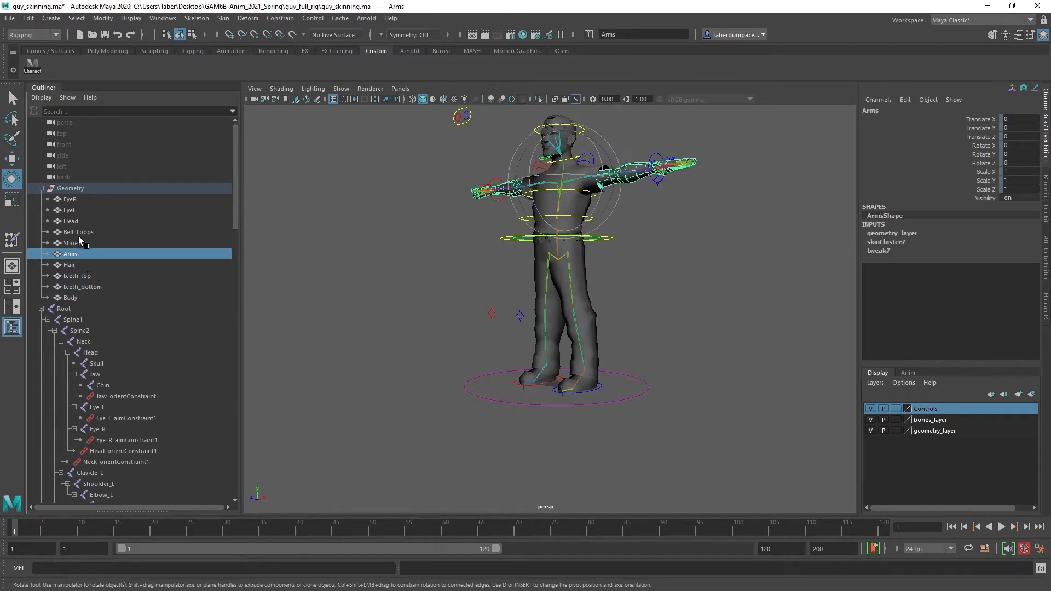
pyautogui.click(77, 242)
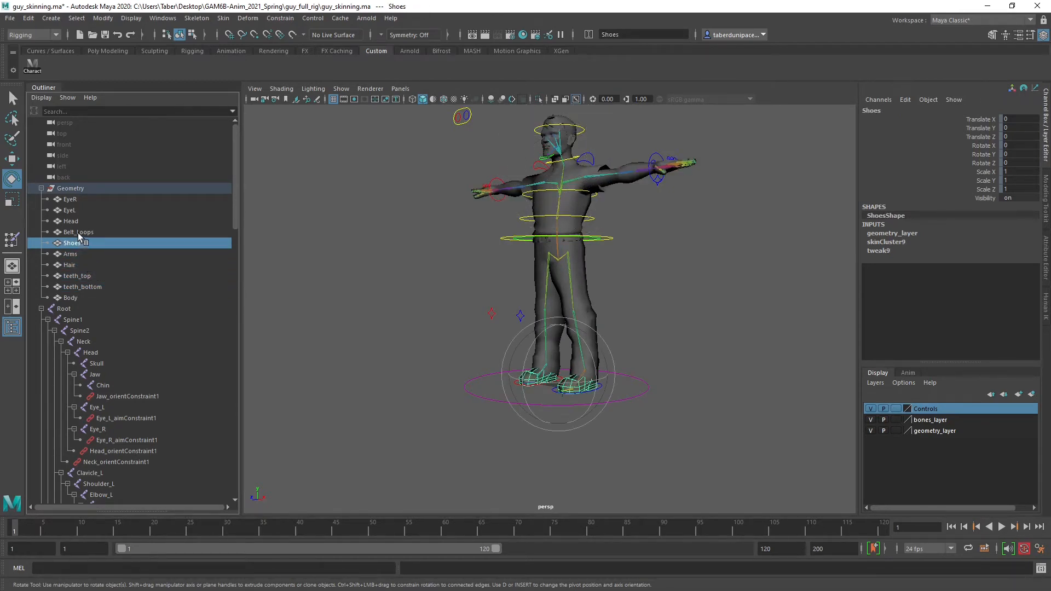
# Select the Belt_Loops mesh and examine it from several angles around the root, spine and hip joints
pyautogui.click(78, 232)
pyautogui.scroll(5, 441, 266)
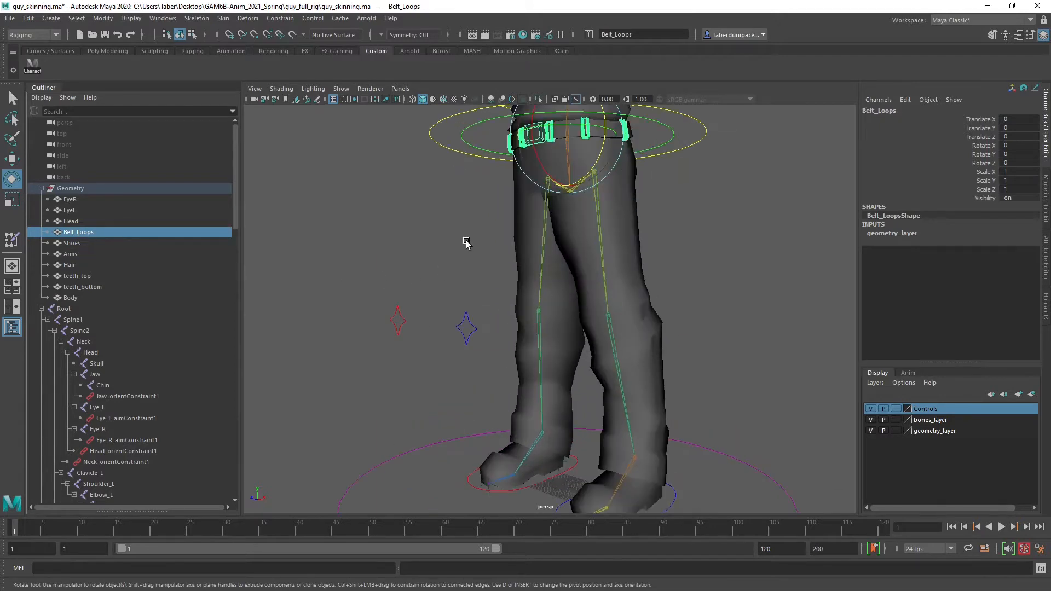
pyautogui.keyDown('alt'); pyautogui.moveTo(469, 212); pyautogui.dragTo(404, 348, button='middle'); pyautogui.keyUp('alt')
pyautogui.keyDown('alt'); pyautogui.moveTo(403, 348); pyautogui.dragTo(464, 348); pyautogui.keyUp('alt')
pyautogui.keyDown('alt'); pyautogui.moveTo(464, 348); pyautogui.dragTo(646, 359, button='right'); pyautogui.keyUp('alt')
pyautogui.keyDown('alt'); pyautogui.moveTo(540, 308); pyautogui.dragTo(587, 350, button='middle'); pyautogui.keyUp('alt')
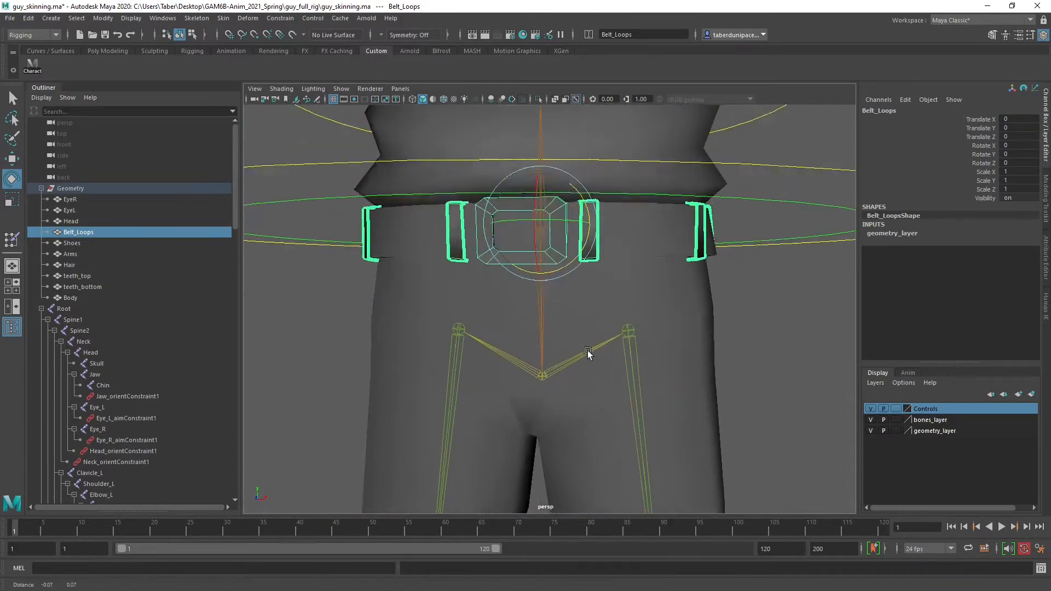
pyautogui.scroll(-2, 584, 350)
pyautogui.keyDown('alt'); pyautogui.moveTo(583, 350); pyautogui.dragTo(546, 349); pyautogui.keyUp('alt')
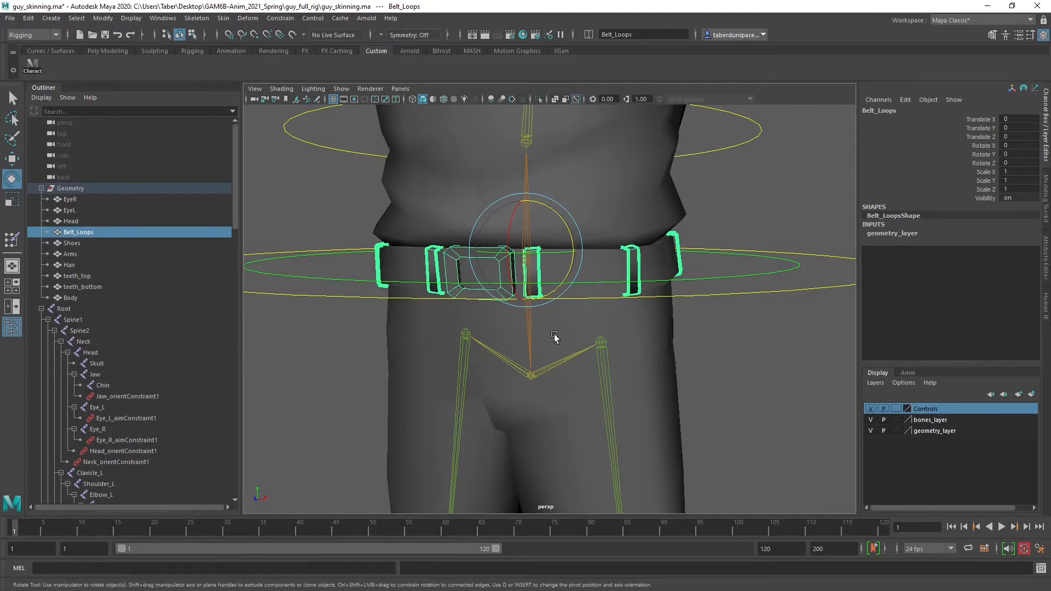
pyautogui.scroll(3, 555, 335)
pyautogui.keyDown('alt'); pyautogui.moveTo(544, 323); pyautogui.dragTo(509, 322); pyautogui.keyUp('alt')
pyautogui.keyDown('alt'); pyautogui.moveTo(509, 322); pyautogui.dragTo(528, 337, button='middle'); pyautogui.keyUp('alt')
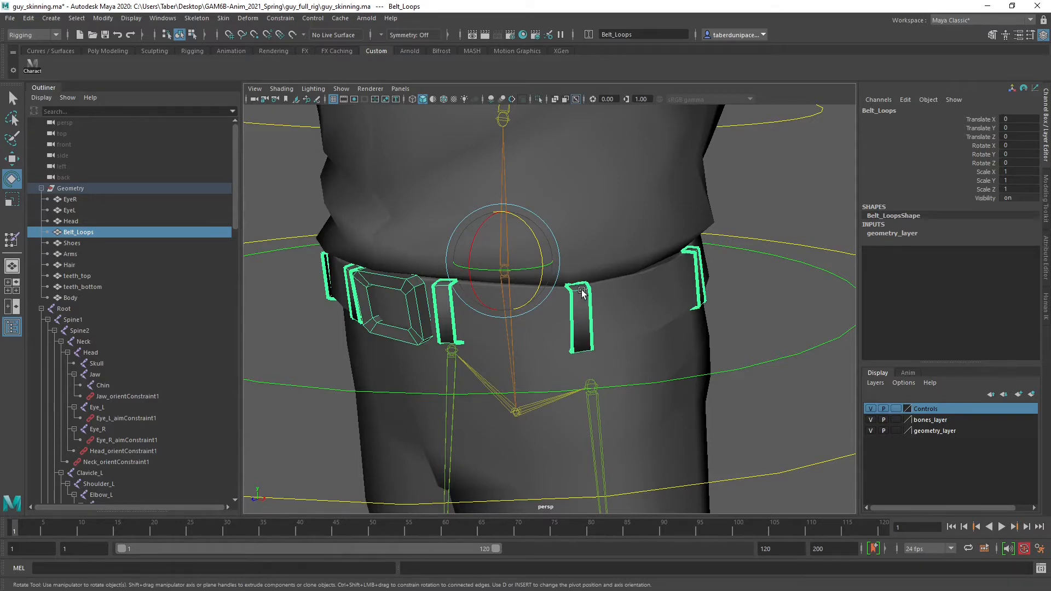
pyautogui.keyDown('alt'); pyautogui.moveTo(583, 290); pyautogui.dragTo(597, 307, button='middle'); pyautogui.keyUp('alt')
pyautogui.keyDown('alt'); pyautogui.moveTo(597, 307); pyautogui.dragTo(565, 331); pyautogui.keyUp('alt')
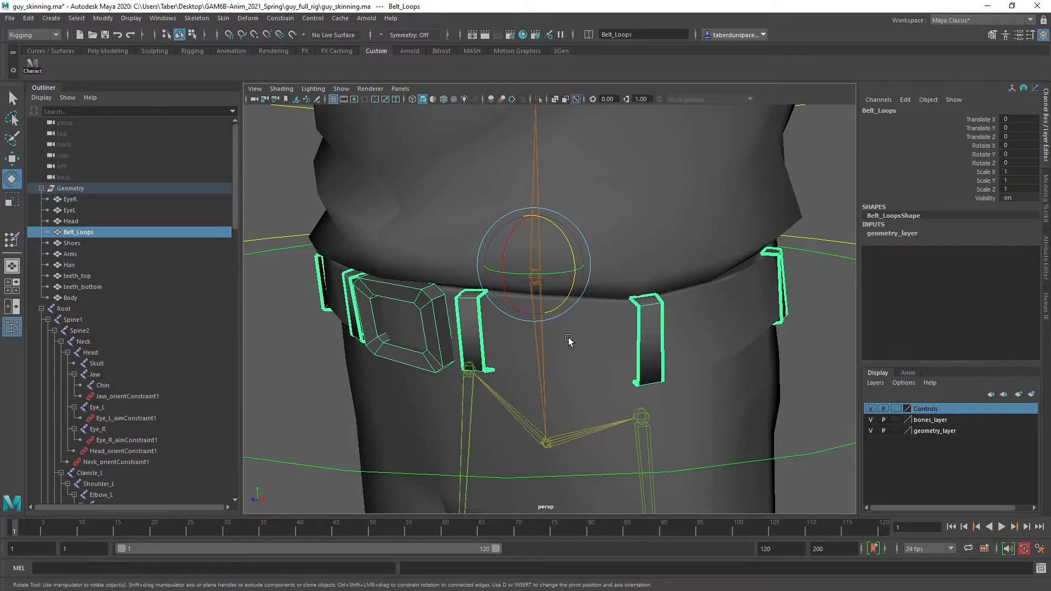
pyautogui.scroll(-5, 568, 339)
pyautogui.scroll(3, 568, 339)
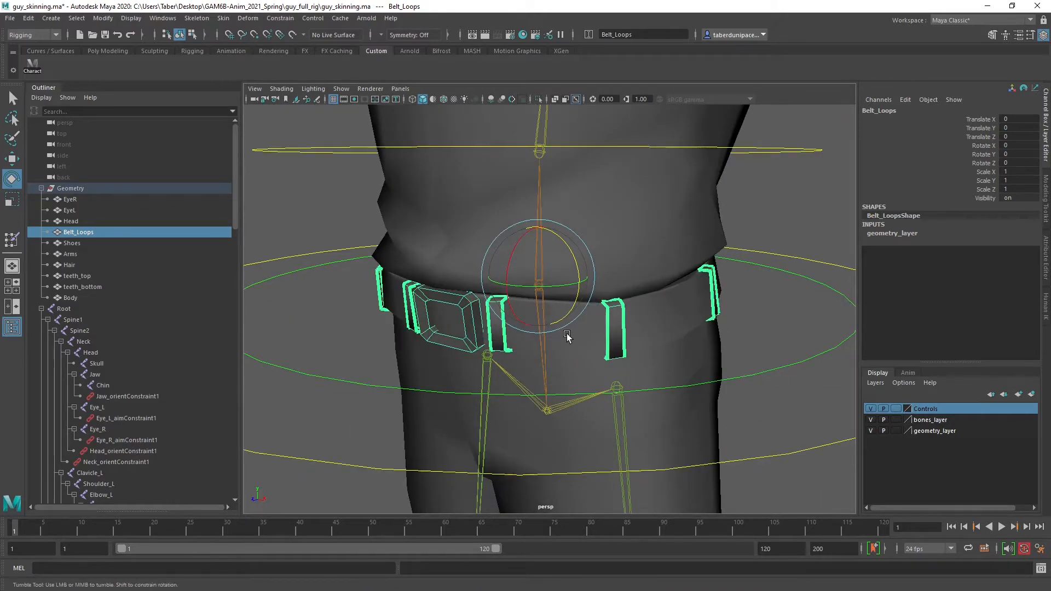
pyautogui.keyDown('alt'); pyautogui.moveTo(567, 336); pyautogui.dragTo(582, 358); pyautogui.keyUp('alt')
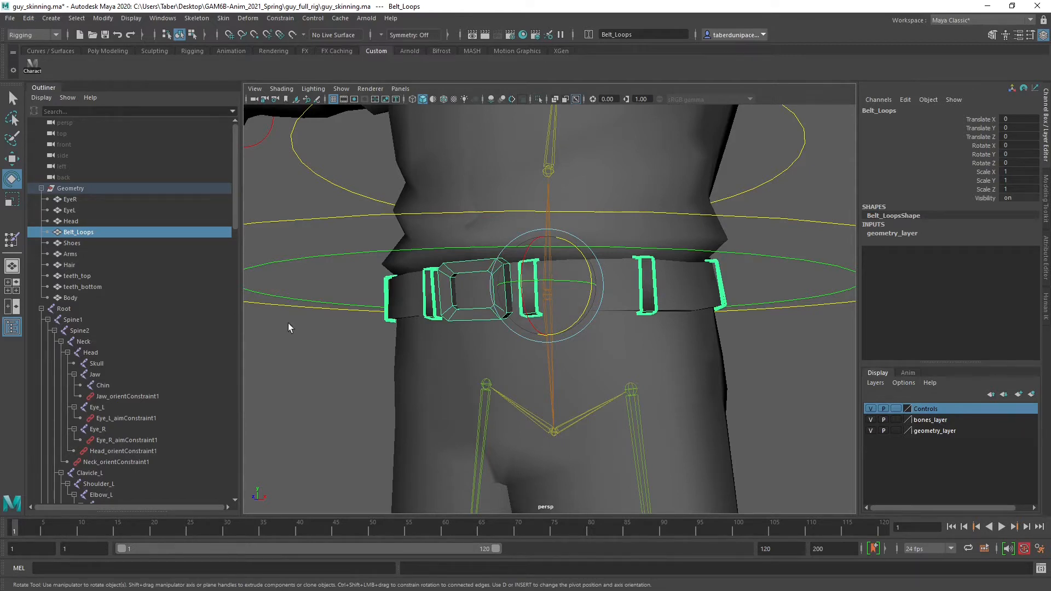
# Add the joints Root, Spine1, Pelvis, Hip_L and Hip_R to the Belt_Loops mesh selection
pyautogui.keyDown('ctrl'); pyautogui.click(68, 307); pyautogui.keyUp('ctrl')
pyautogui.keyDown('ctrl'); pyautogui.click(72, 320); pyautogui.keyUp('ctrl')
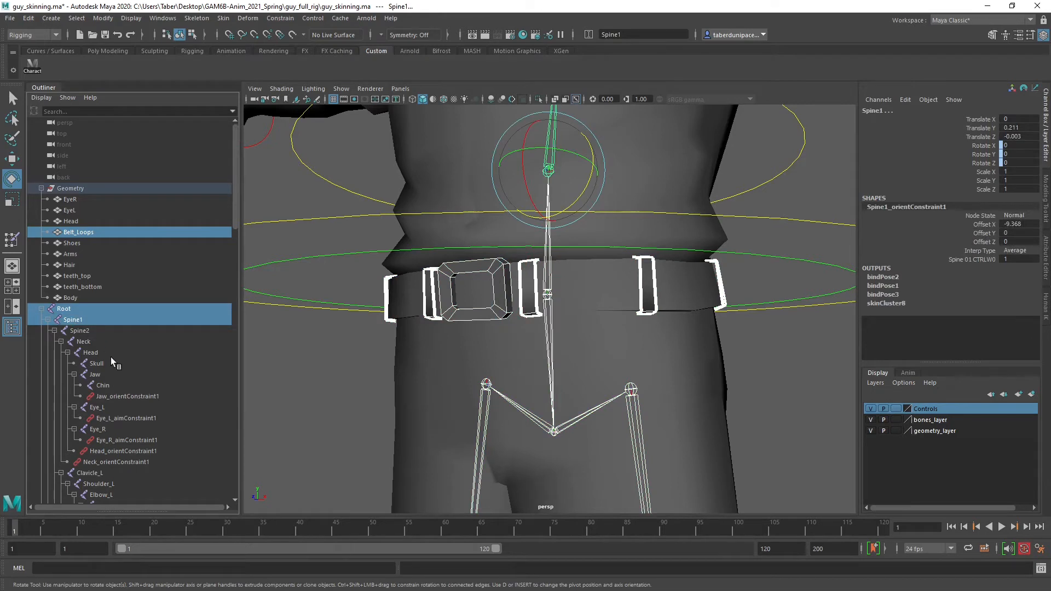
pyautogui.scroll(-5, 111, 357)
pyautogui.scroll(-18, 111, 356)
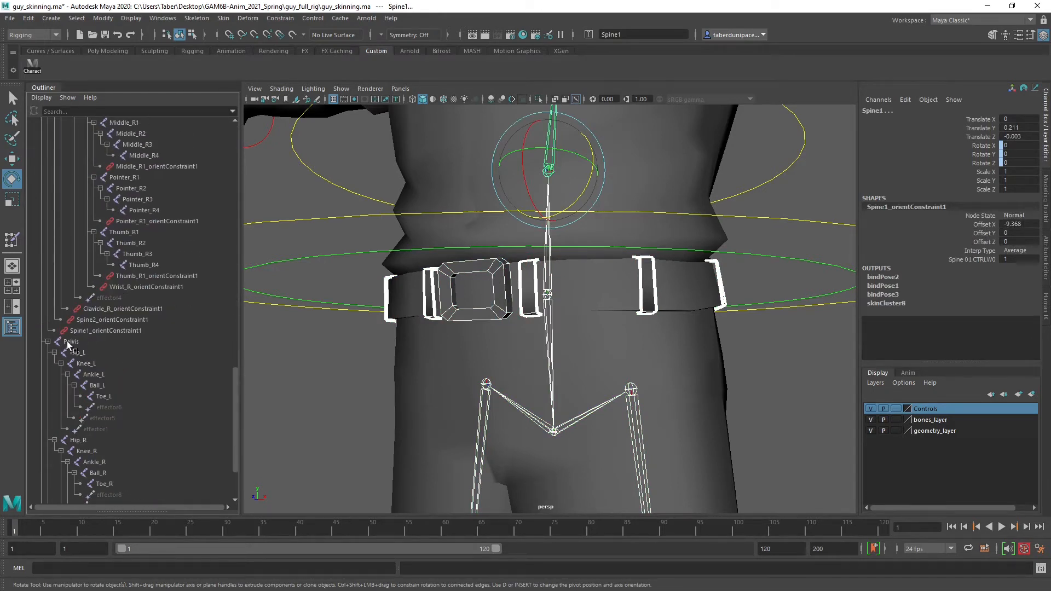
pyautogui.click(68, 341)
pyautogui.keyDown('ctrl'); pyautogui.click(77, 353); pyautogui.keyUp('ctrl')
pyautogui.scroll(-3, 111, 379)
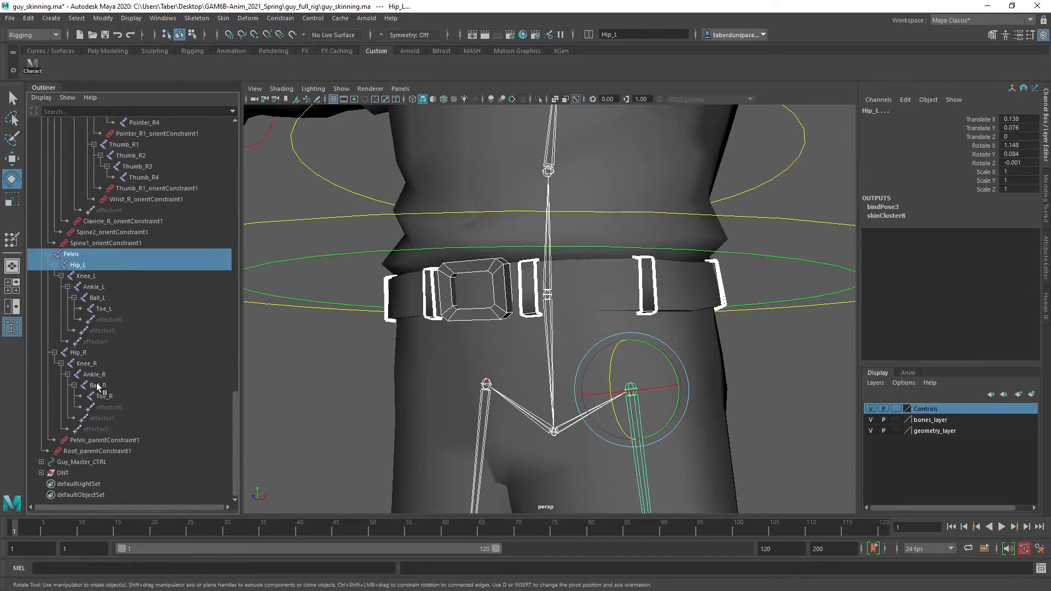
pyautogui.keyDown('ctrl'); pyautogui.click(77, 353); pyautogui.keyUp('ctrl')
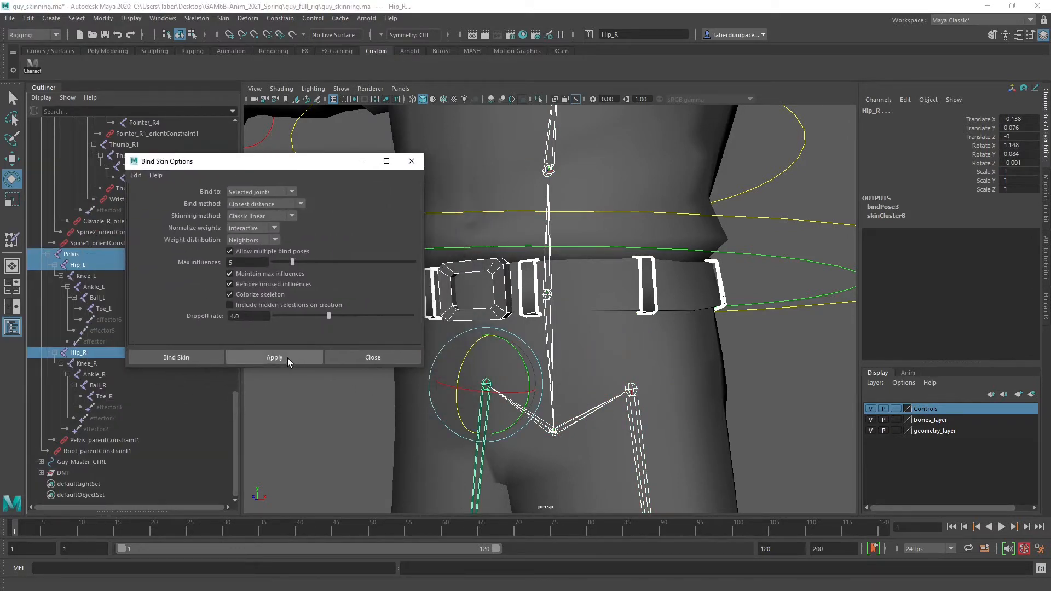
# Bind the Belt_Loops mesh to the selected joints with closest distance, classic linear skinning and 5 max influences, and clear the selection
pyautogui.click(287, 358)
pyautogui.click(412, 161)
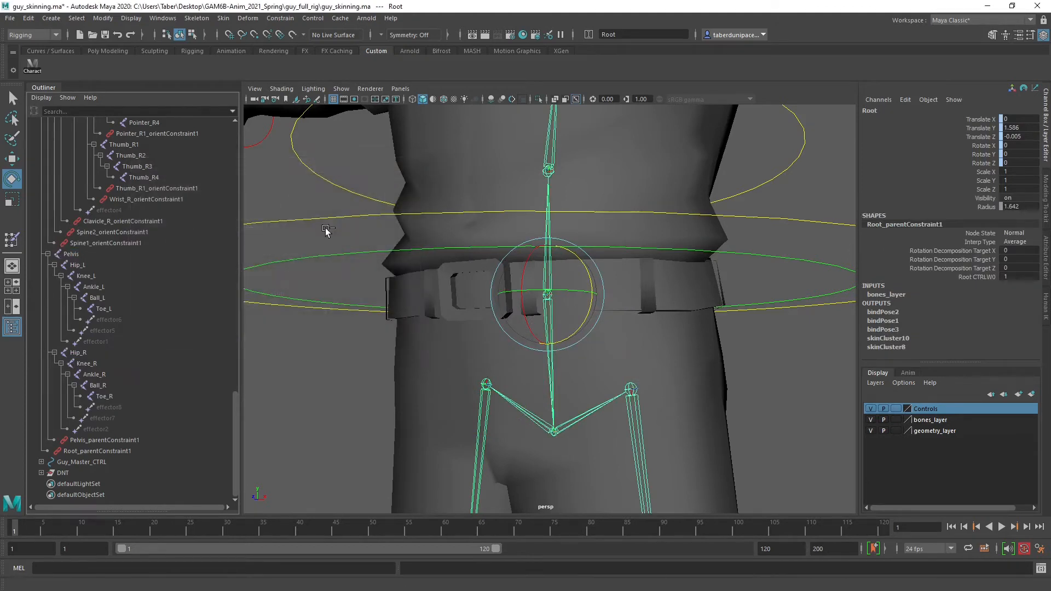
pyautogui.click(465, 282)
# Check the Head mesh for an existing skin cluster, and clear the selection
pyautogui.scroll(15, 104, 302)
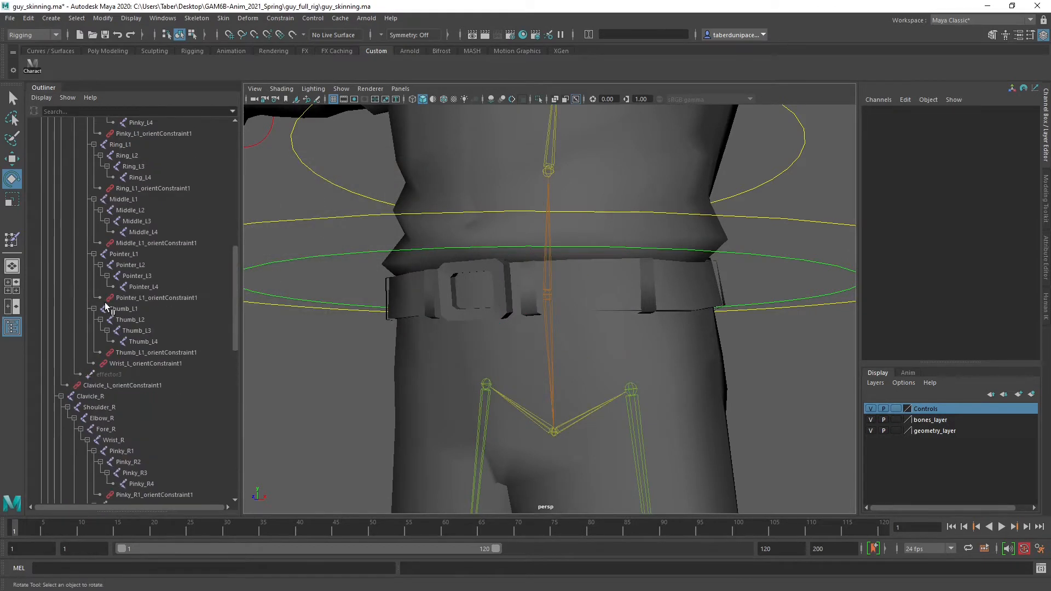
pyautogui.click(74, 221)
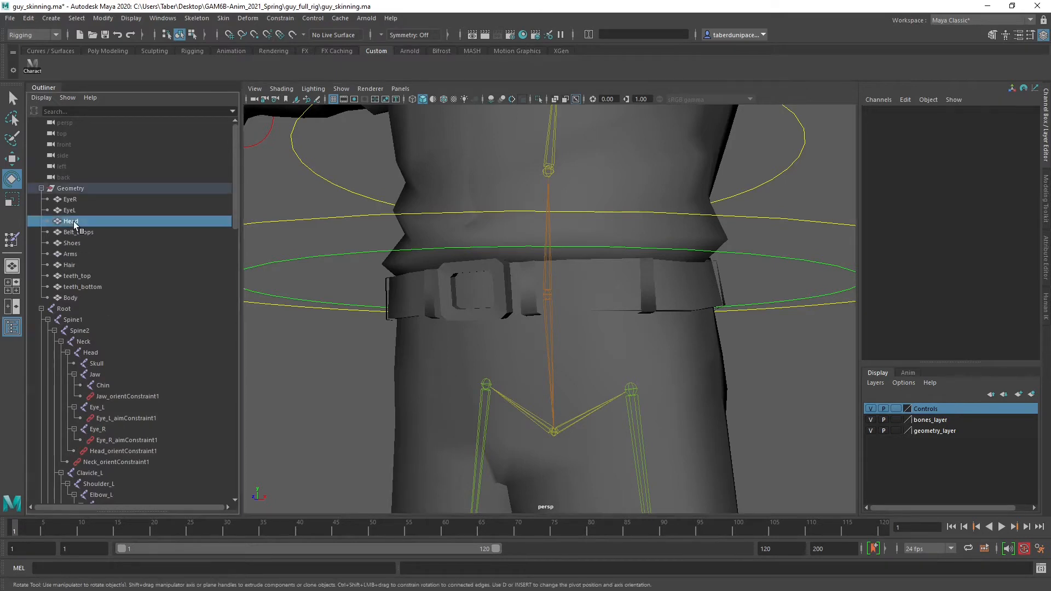
pyautogui.press('f')
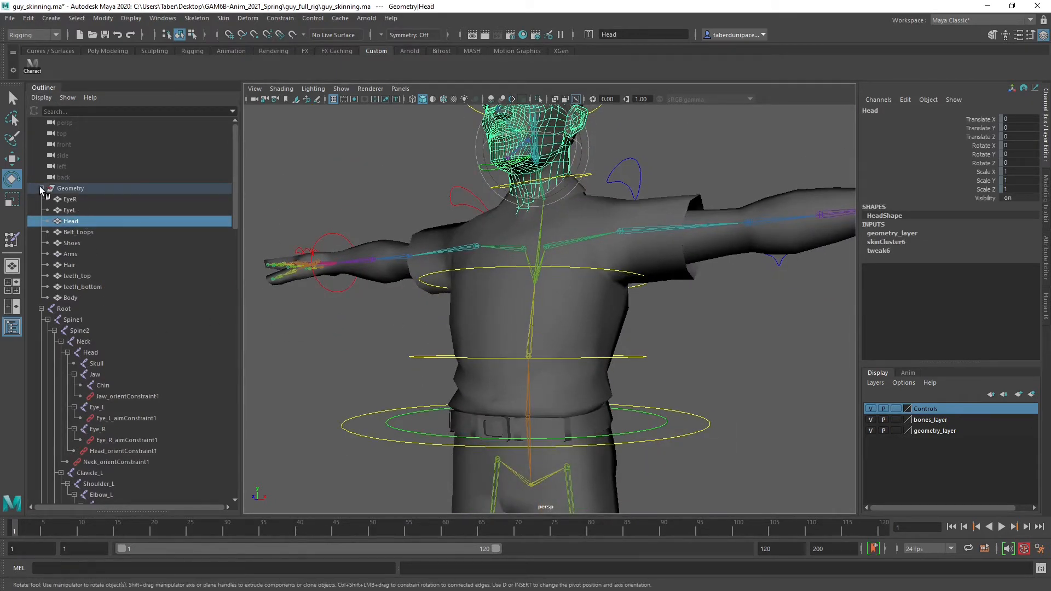
pyautogui.click(340, 164)
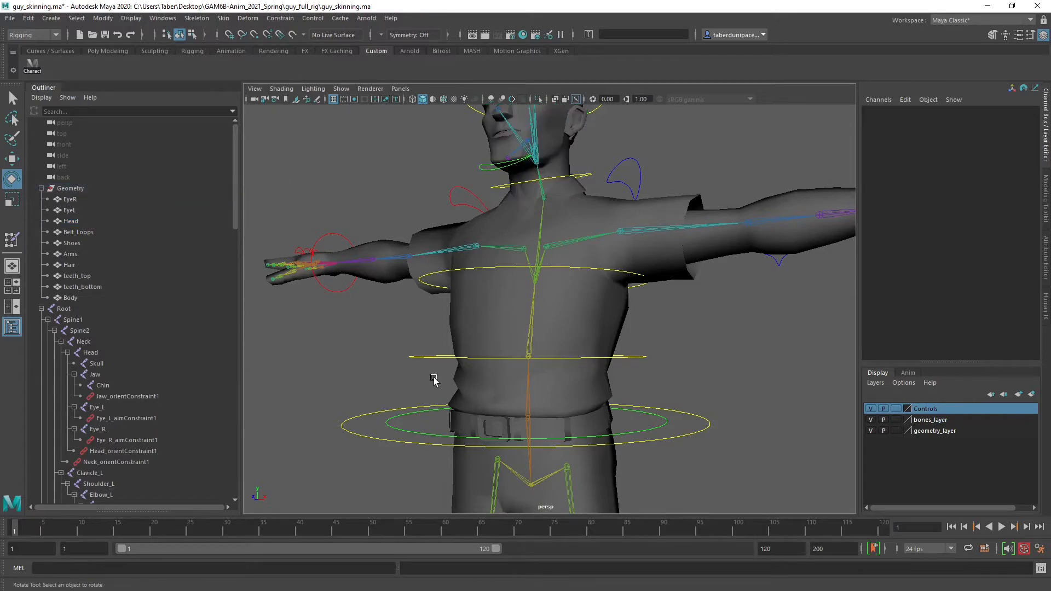
# Hide the Outliner and rotate Root_CTRL to about -2.9, 6.6 and -5.1 degrees in X, Y and Z to test the skinning
pyautogui.keyDown('alt'); pyautogui.moveTo(431, 376); pyautogui.dragTo(481, 401); pyautogui.keyUp('alt')
pyautogui.keyDown('alt'); pyautogui.moveTo(481, 395); pyautogui.dragTo(479, 345, button='middle'); pyautogui.keyUp('alt')
pyautogui.click(12, 327)
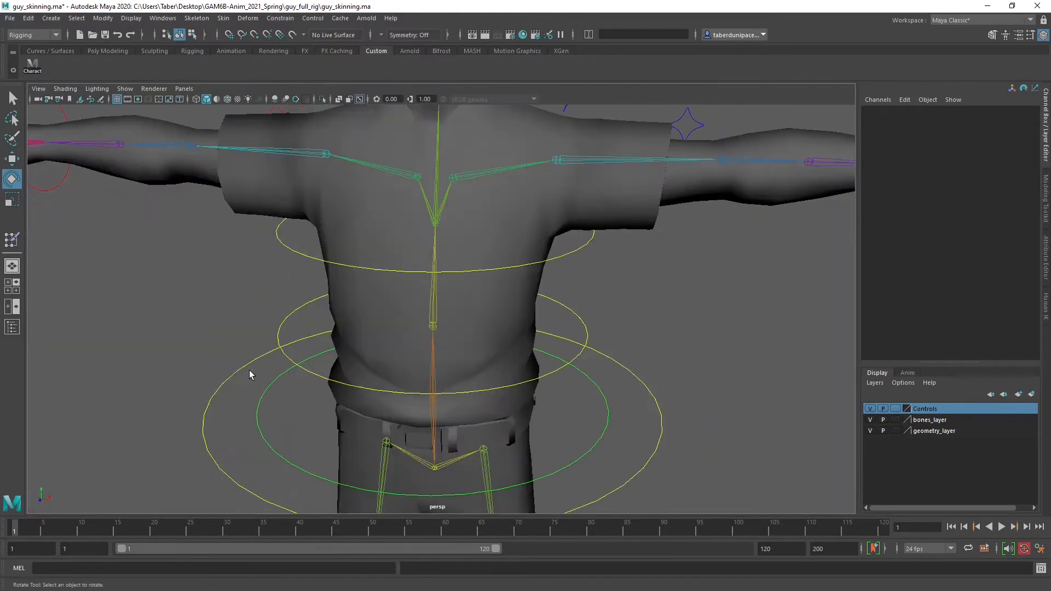
pyautogui.scroll(-8, 481, 386)
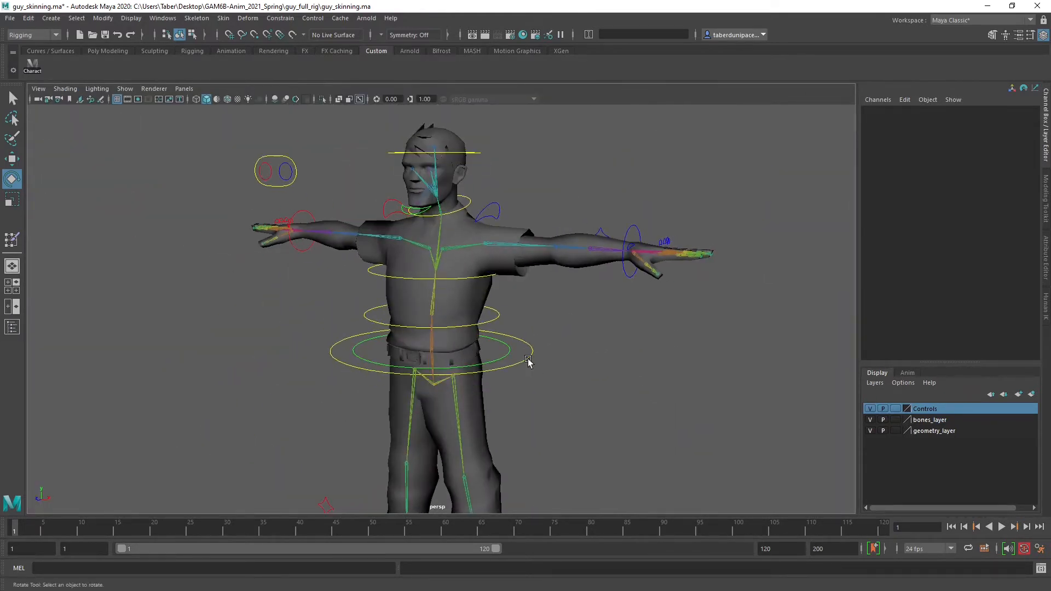
pyautogui.click(528, 361)
pyautogui.scroll(2, 550, 422)
pyautogui.moveTo(428, 331); pyautogui.dragTo(520, 311)
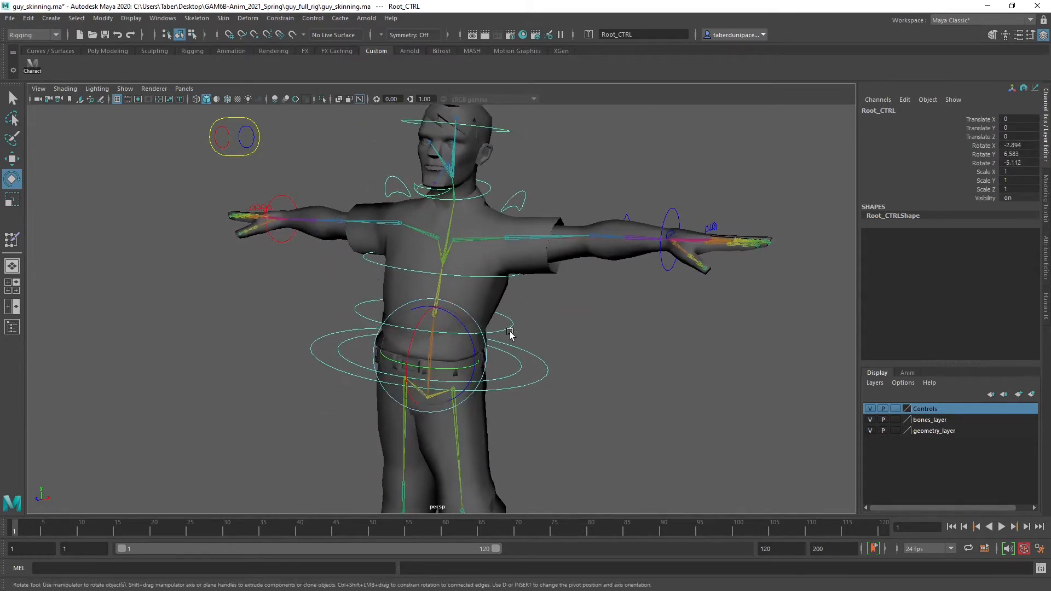
# Set geometry_layer to reference display and hide bones_layer
pyautogui.click(512, 326)
pyautogui.click(896, 431)
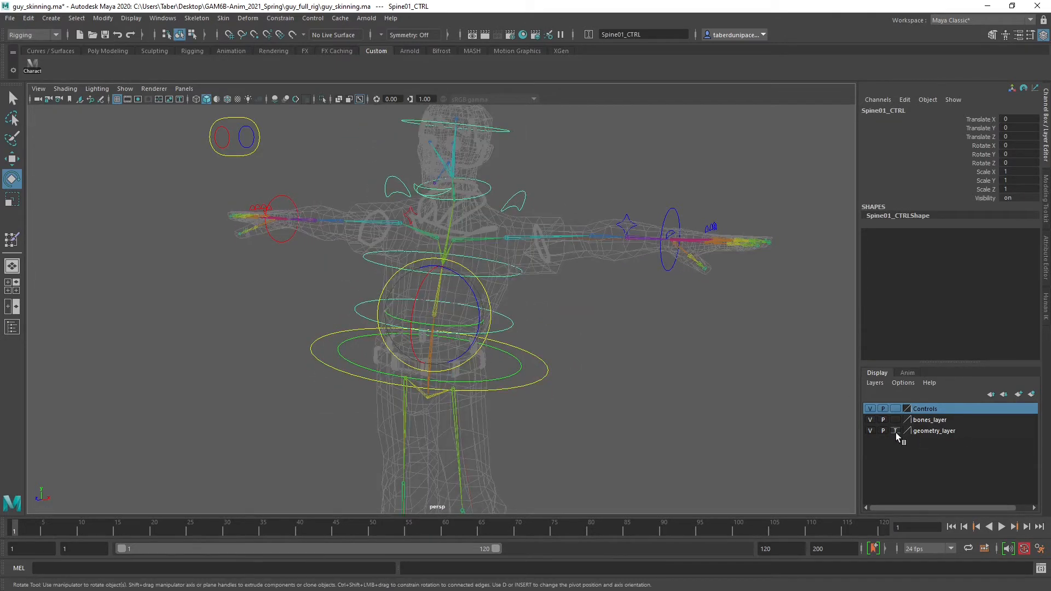
pyautogui.click(896, 431)
pyautogui.click(869, 420)
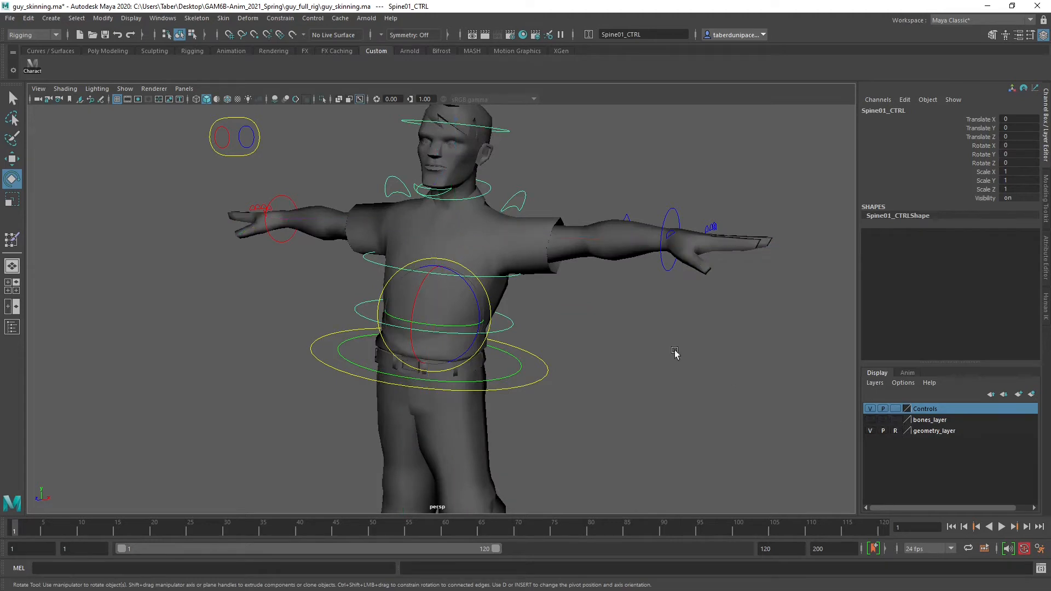
# Bend the torso forward with the spine controls, Spine02_CTRL about 16 degrees in X, and rotate Shoulder_L_CTRL about 27 degrees in Z
pyautogui.click(514, 328)
pyautogui.click(497, 305)
pyautogui.moveTo(476, 294); pyautogui.dragTo(447, 242)
pyautogui.click(517, 305)
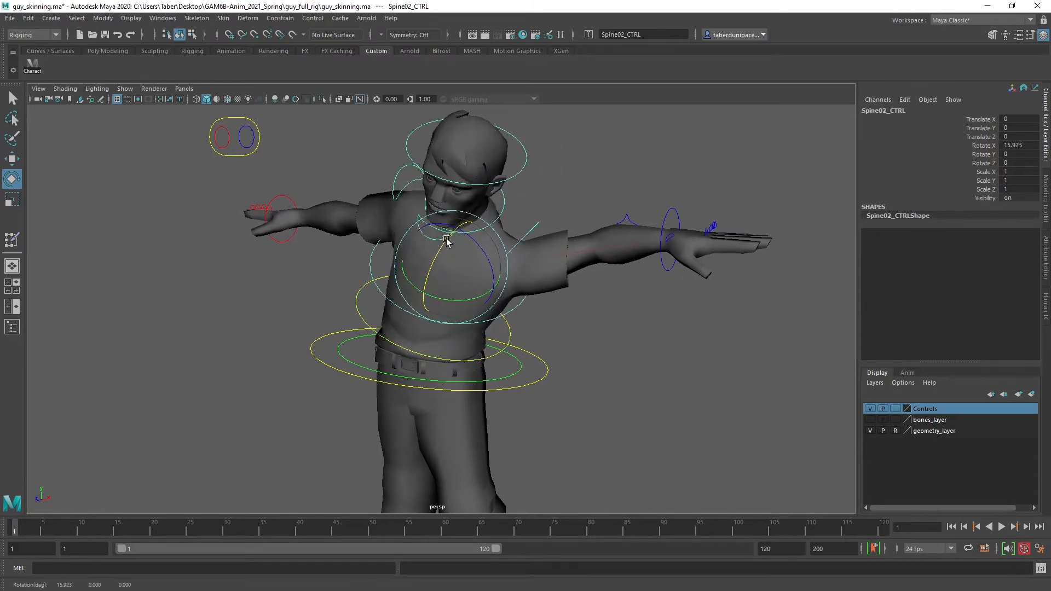
pyautogui.click(539, 225)
pyautogui.keyDown('alt'); pyautogui.moveTo(538, 227); pyautogui.dragTo(496, 192); pyautogui.keyUp('alt')
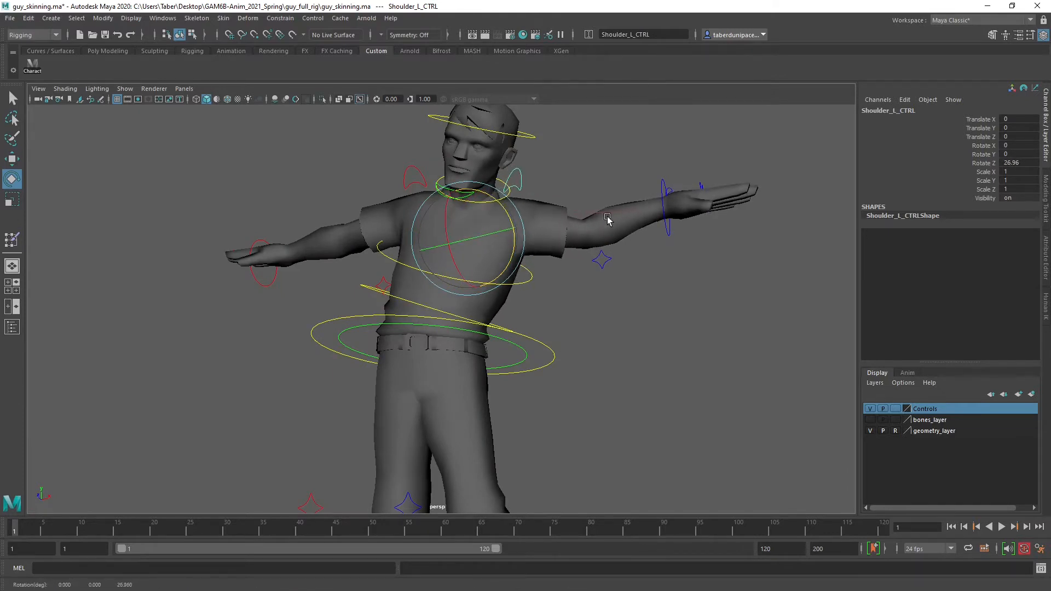
# Move Hand_L_CTRL to about -0.36, -0.22, 0.39 to bend the left arm, and examine the deformation around the elbow
pyautogui.click(661, 180)
pyautogui.keyDown('alt'); pyautogui.moveTo(662, 182); pyautogui.dragTo(399, 331); pyautogui.keyUp('alt')
pyautogui.press('w')
pyautogui.keyDown('alt'); pyautogui.moveTo(399, 331); pyautogui.dragTo(681, 377, button='right'); pyautogui.keyUp('alt')
pyautogui.keyDown('alt'); pyautogui.moveTo(489, 342); pyautogui.dragTo(519, 253, button='middle'); pyautogui.keyUp('alt')
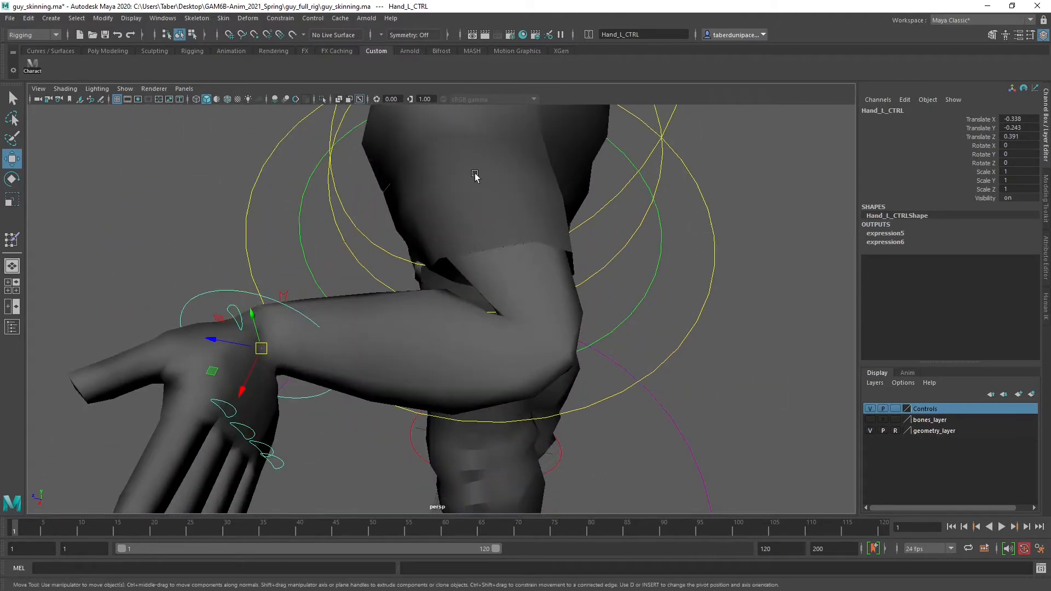
pyautogui.moveTo(261, 348)
pyautogui.mouseDown()
pyautogui.moveTo(159, 345)
pyautogui.moveTo(159, 333)
pyautogui.moveTo(265, 332)
pyautogui.mouseUp()
pyautogui.moveTo(446, 328)
pyautogui.keyDown('alt'); pyautogui.mouseDown()
pyautogui.moveTo(436, 339)
pyautogui.moveTo(438, 331)
pyautogui.mouseUp(); pyautogui.keyUp('alt')
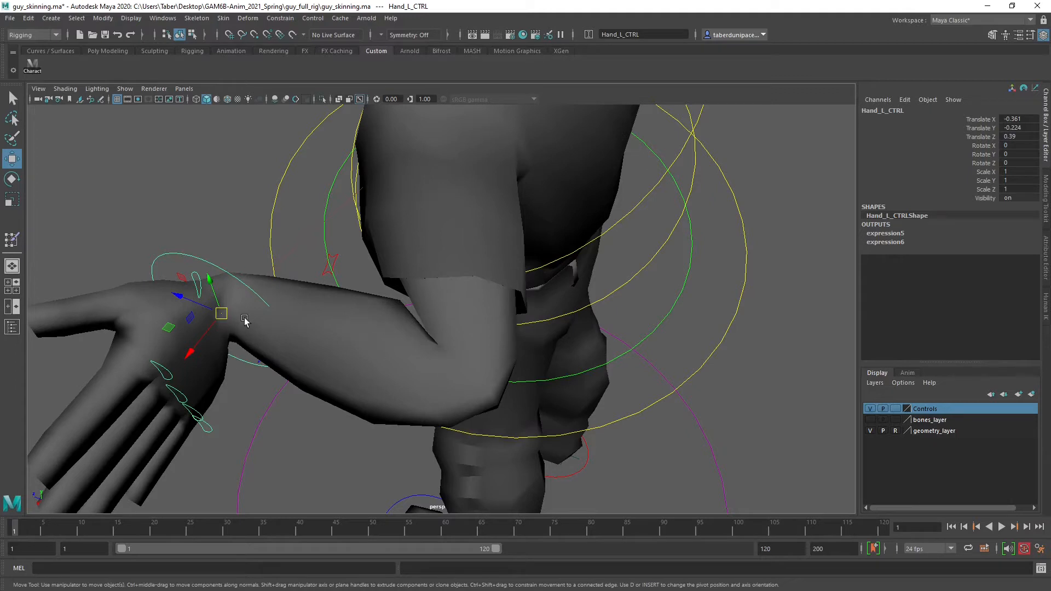
pyautogui.click(216, 206)
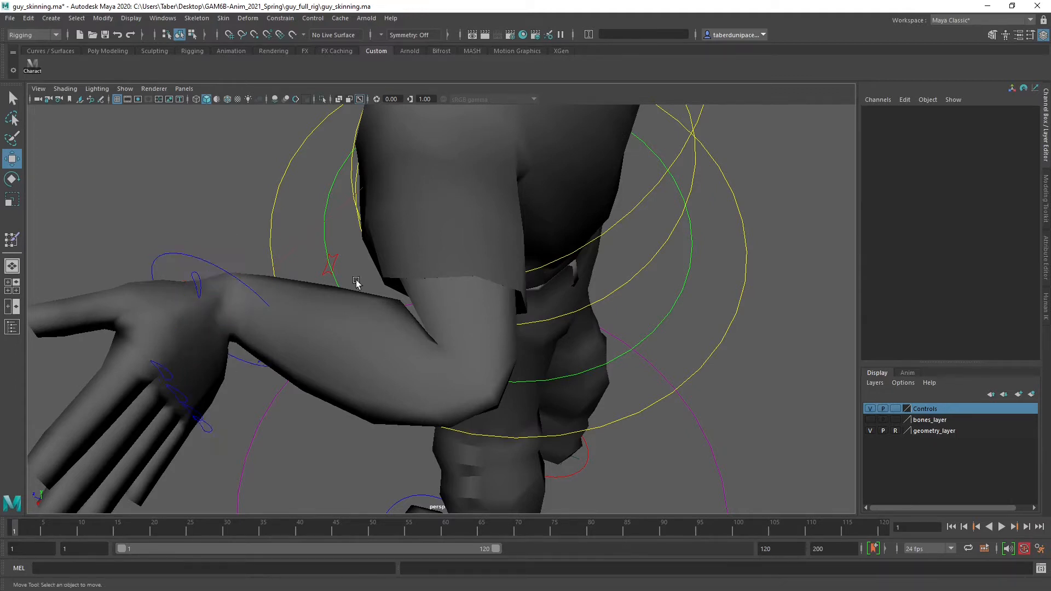
# Rotate Hips_CTRL to about 12.3, 10 and -2.1 degrees in X, Y and Z to test the waist and trouser deformation
pyautogui.scroll(-1, 465, 329)
pyautogui.click(646, 294)
pyautogui.keyDown('alt'); pyautogui.moveTo(645, 335); pyautogui.dragTo(458, 339); pyautogui.keyUp('alt')
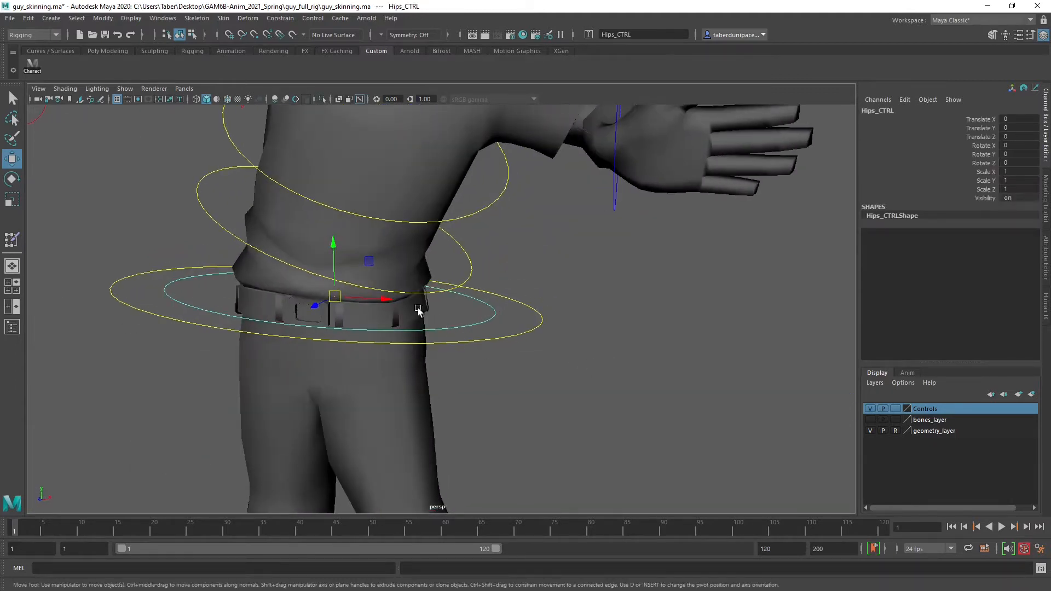
pyautogui.press('e')
pyautogui.moveTo(384, 264); pyautogui.dragTo(354, 301)
pyautogui.keyDown('alt'); pyautogui.moveTo(519, 330); pyautogui.dragTo(530, 323); pyautogui.keyUp('alt')
pyautogui.keyDown('alt'); pyautogui.moveTo(531, 328); pyautogui.dragTo(558, 186, button='middle'); pyautogui.keyUp('alt')
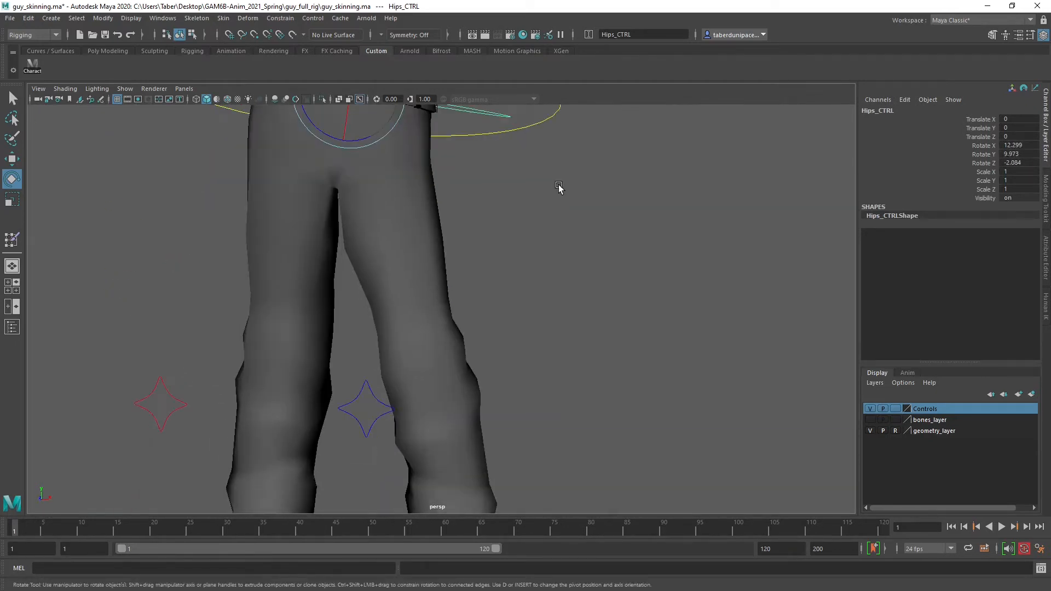
# Raise Foot_L_CTRL to about 0.74 in Translate Y to test the bend of the left leg
pyautogui.keyDown('alt'); pyautogui.moveTo(563, 415); pyautogui.dragTo(498, 430); pyautogui.keyUp('alt')
pyautogui.keyDown('alt'); pyautogui.moveTo(524, 443); pyautogui.dragTo(507, 458, button='right'); pyautogui.keyUp('alt')
pyautogui.click(481, 481)
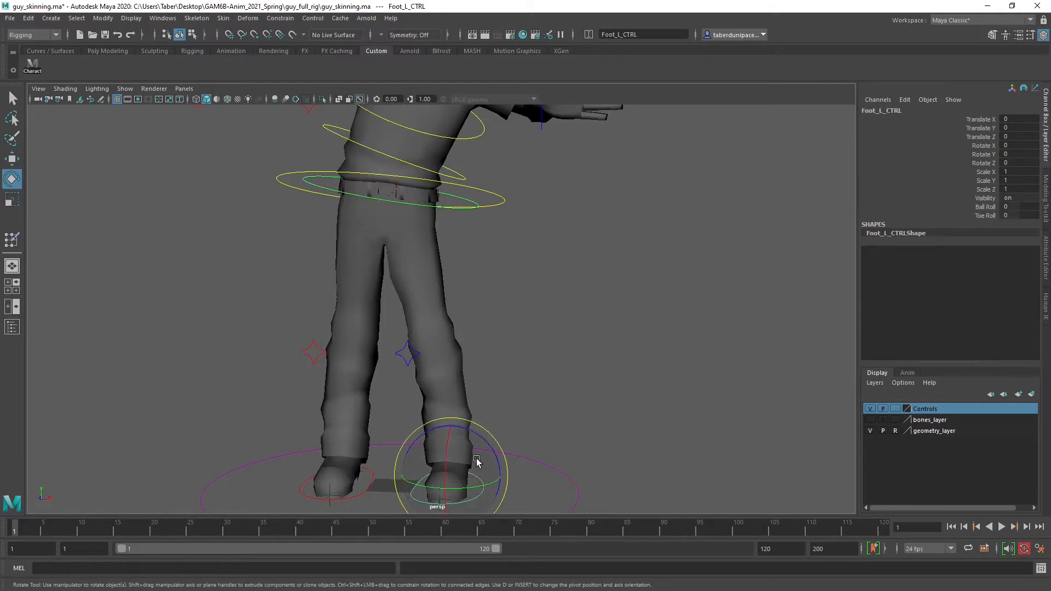
pyautogui.press('w')
pyautogui.moveTo(450, 438); pyautogui.dragTo(442, 295)
pyautogui.scroll(5, 442, 296)
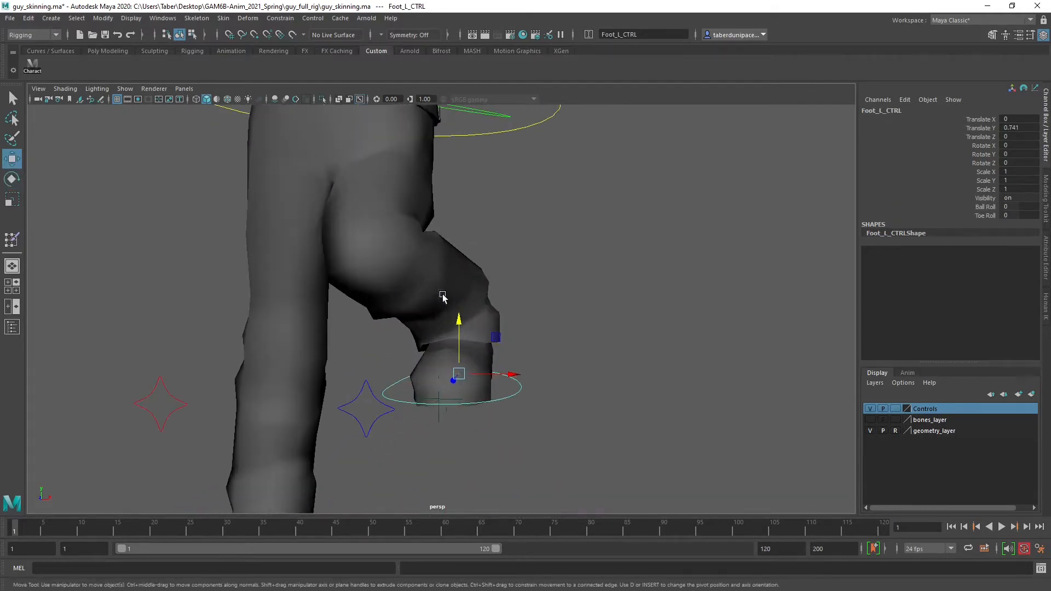
# Move Foot_L_CTRL to about -0.06, 0.61, 0.42 and examine the raised thigh and hip from the side and back
pyautogui.keyDown('alt'); pyautogui.moveTo(488, 291); pyautogui.dragTo(540, 387, button='middle'); pyautogui.keyUp('alt')
pyautogui.keyDown('alt'); pyautogui.moveTo(540, 387); pyautogui.dragTo(502, 266); pyautogui.keyUp('alt')
pyautogui.keyDown('alt'); pyautogui.moveTo(429, 311); pyautogui.dragTo(460, 350); pyautogui.keyUp('alt')
pyautogui.moveTo(424, 429)
pyautogui.mouseDown()
pyautogui.moveTo(430, 487)
pyautogui.moveTo(430, 434)
pyautogui.mouseUp()
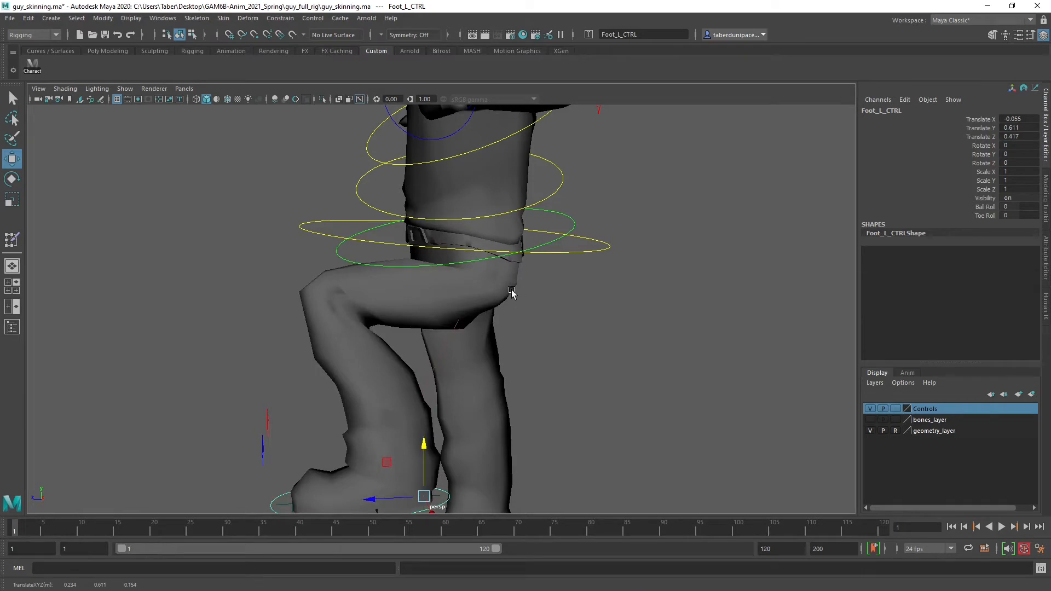
pyautogui.keyDown('alt'); pyautogui.moveTo(511, 293); pyautogui.dragTo(499, 249); pyautogui.keyUp('alt')
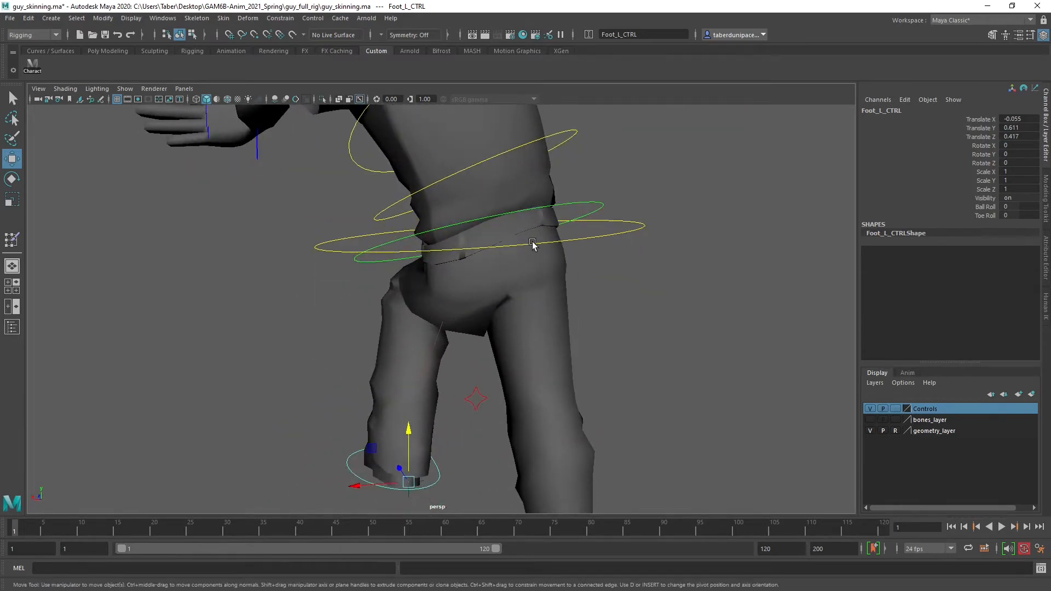
# Move Foot_L_CTRL out to the side to about 0.9, 0.65, 0.43, inspect the hip deformation, and clear the selection
pyautogui.keyDown('alt'); pyautogui.moveTo(482, 327); pyautogui.dragTo(748, 431); pyautogui.keyUp('alt')
pyautogui.keyDown('alt'); pyautogui.moveTo(492, 361); pyautogui.dragTo(411, 257); pyautogui.keyUp('alt')
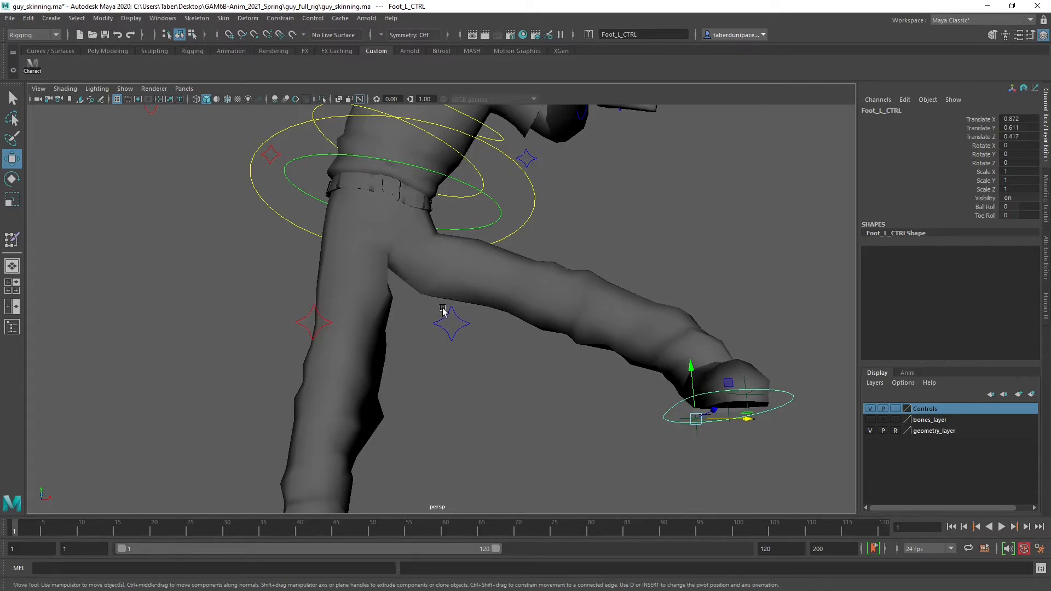
pyautogui.moveTo(698, 420); pyautogui.dragTo(534, 382)
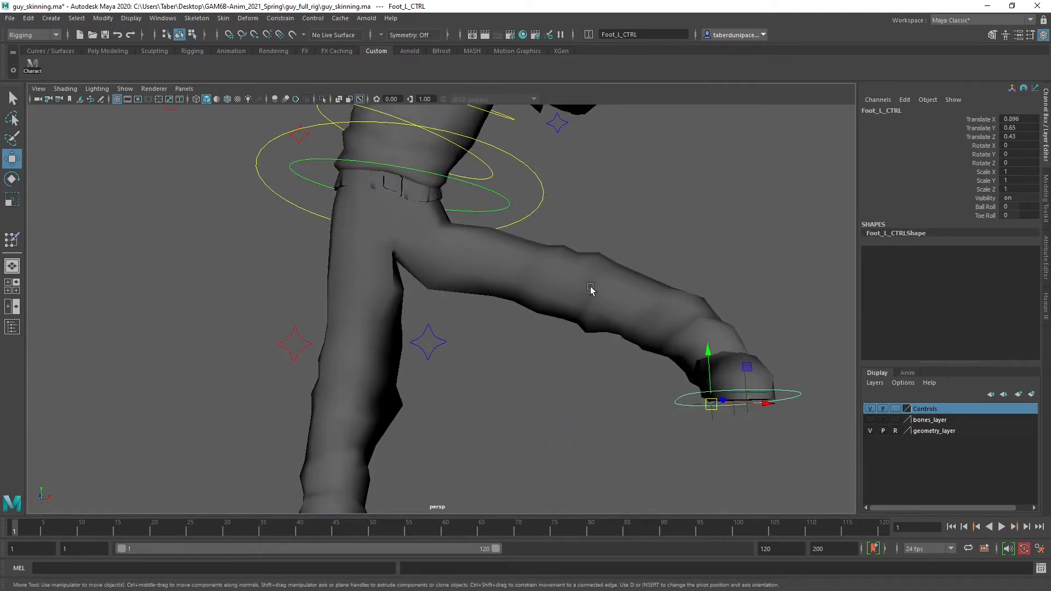
pyautogui.click(538, 284)
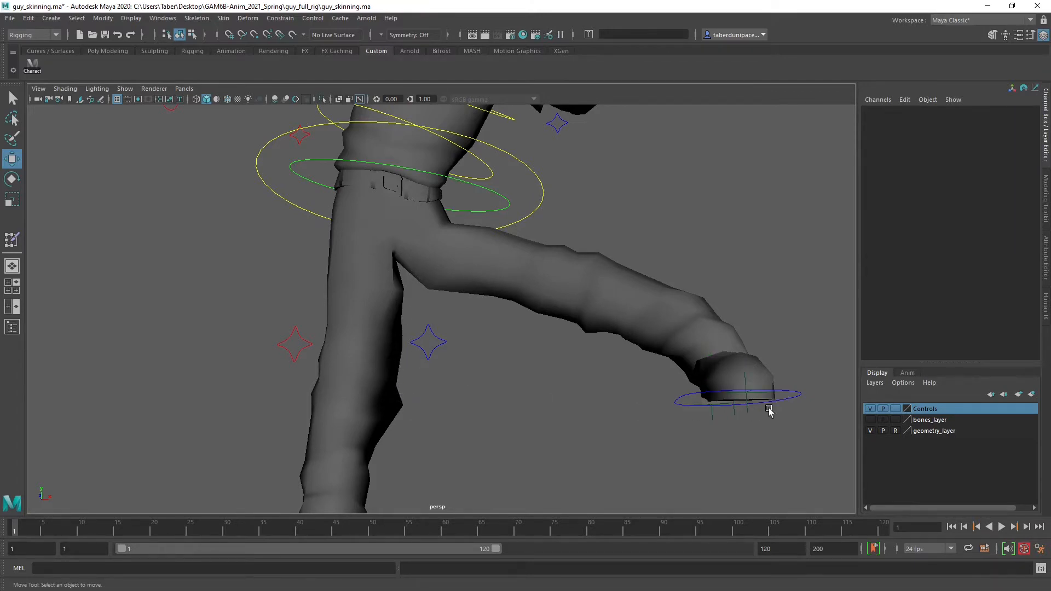
# Show the Outliner, try to select all rig controls at once, and clear the selection
pyautogui.click(12, 327)
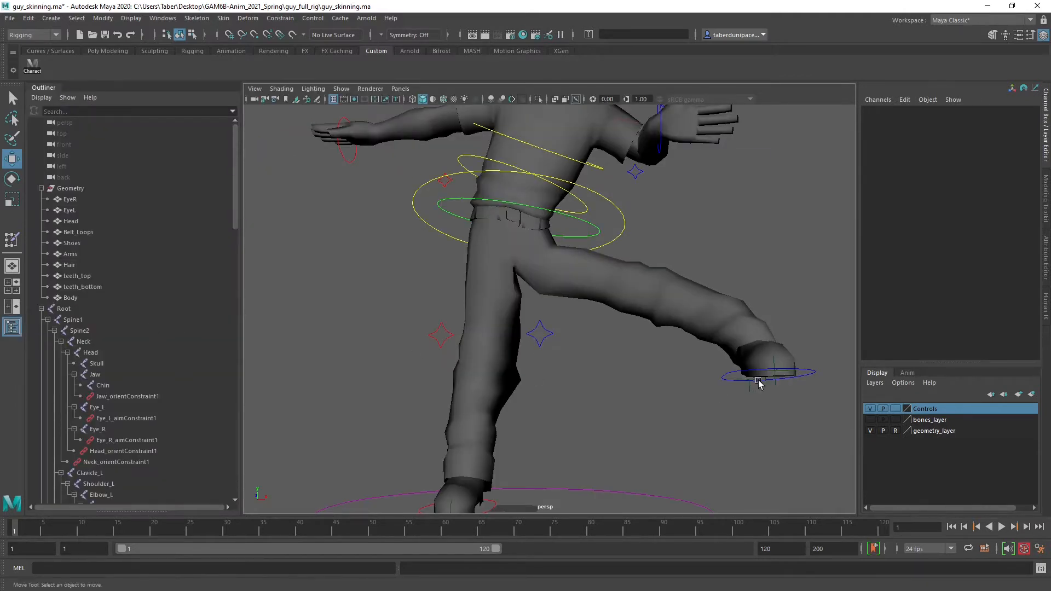
pyautogui.scroll(-5, 564, 283)
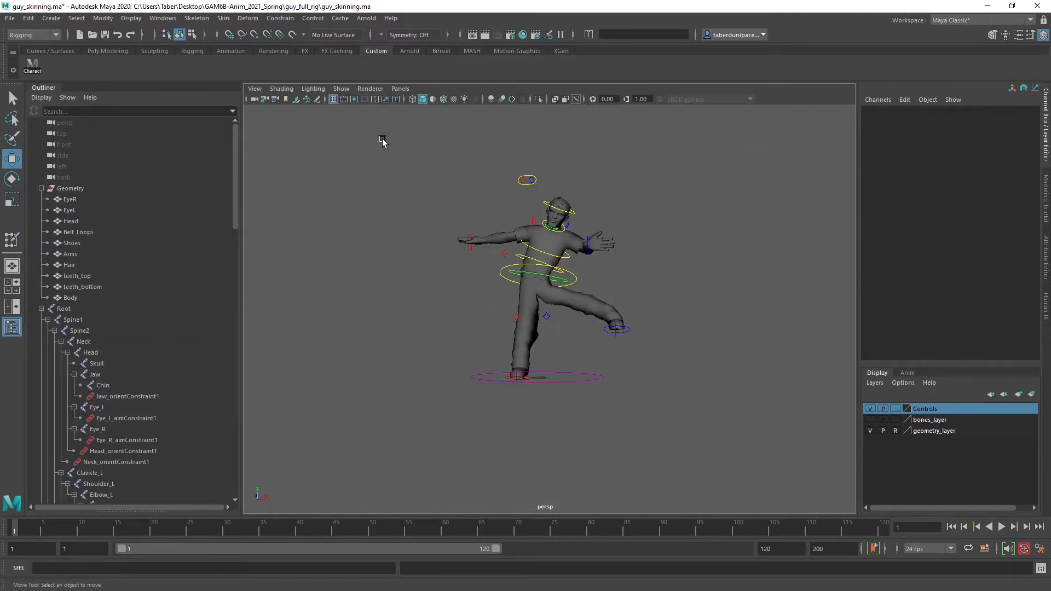
pyautogui.moveTo(382, 141); pyautogui.dragTo(679, 414)
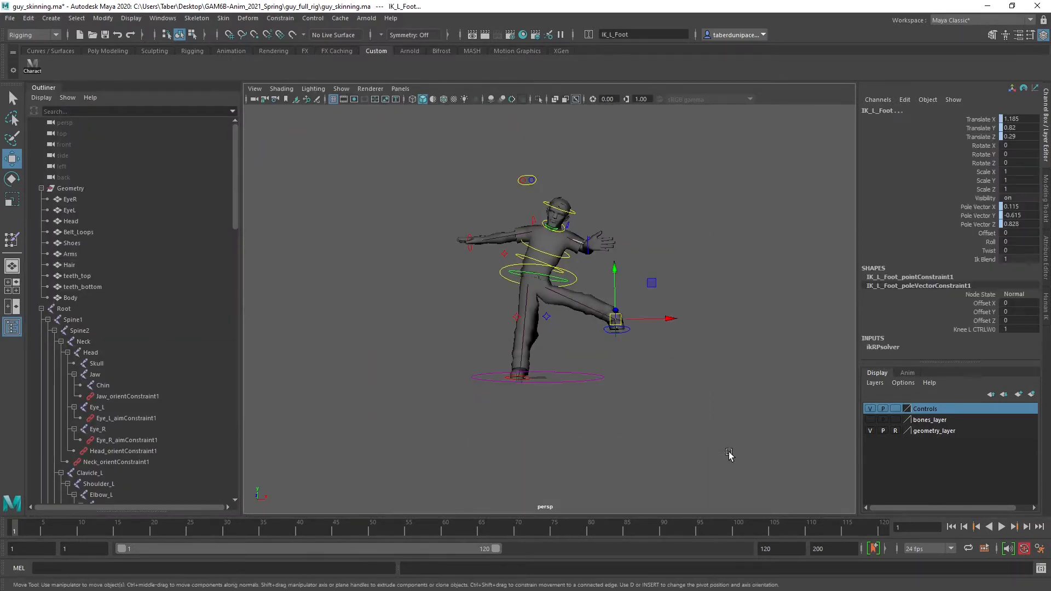
pyautogui.click(691, 367)
pyautogui.scroll(5, 679, 361)
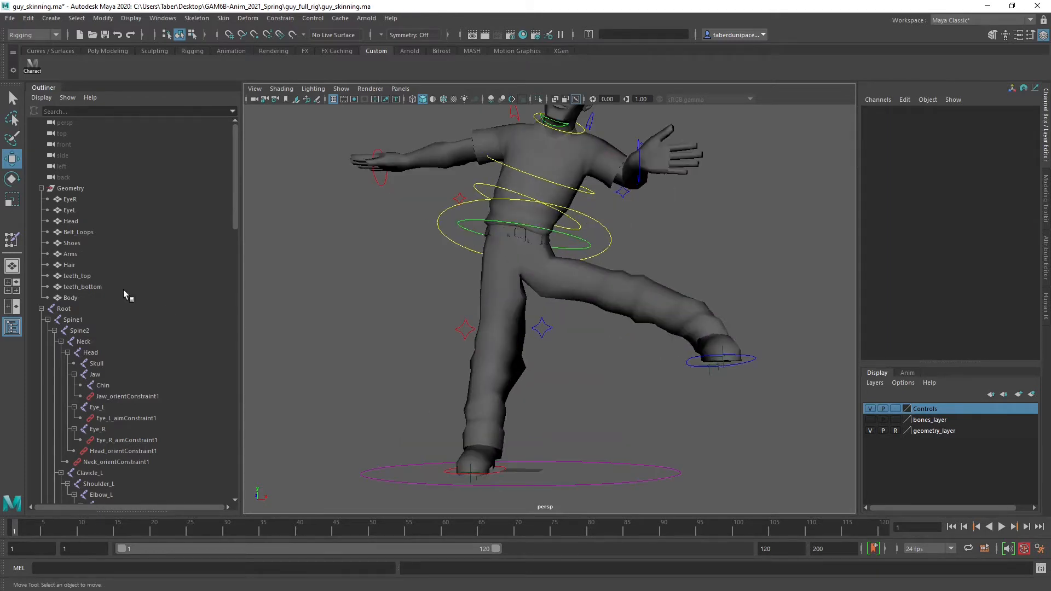
# Collapse the Root hierarchy and turn off the visibility of the DNT group
pyautogui.click(41, 309)
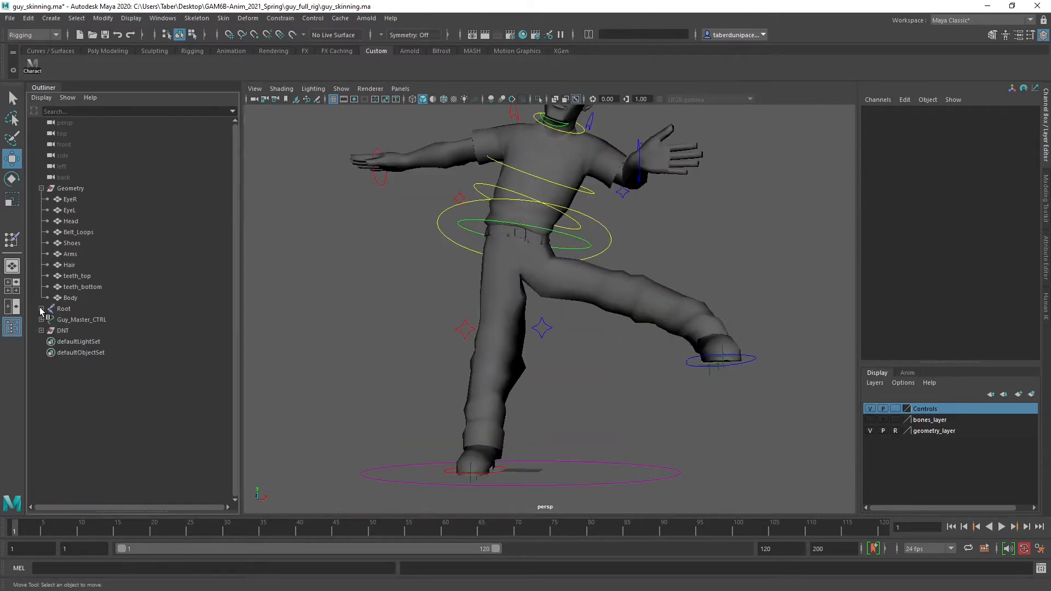
pyautogui.click(57, 331)
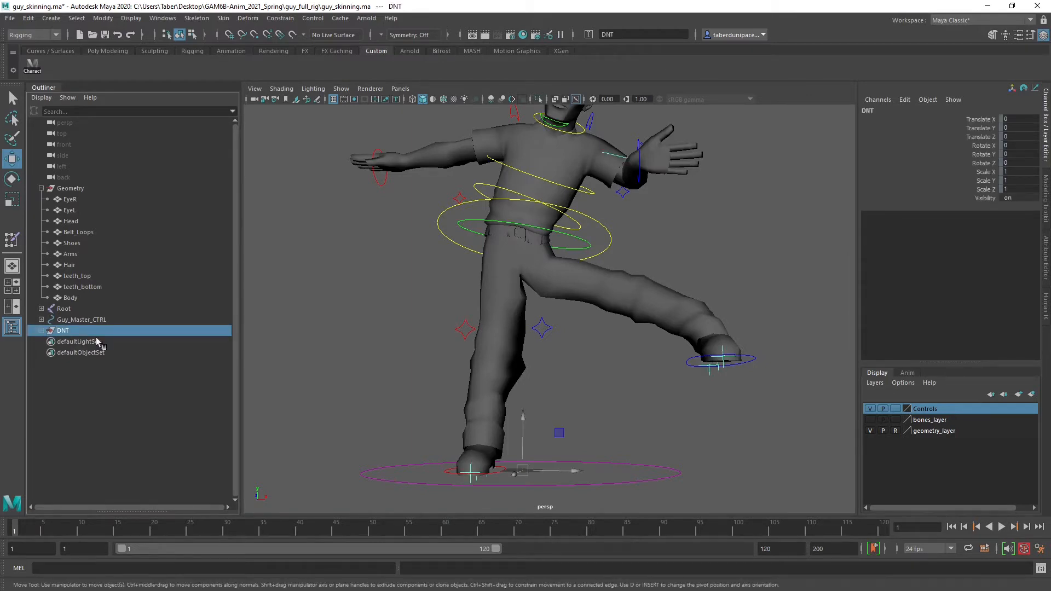
pyautogui.doubleClick(1016, 198)
pyautogui.press('Return')
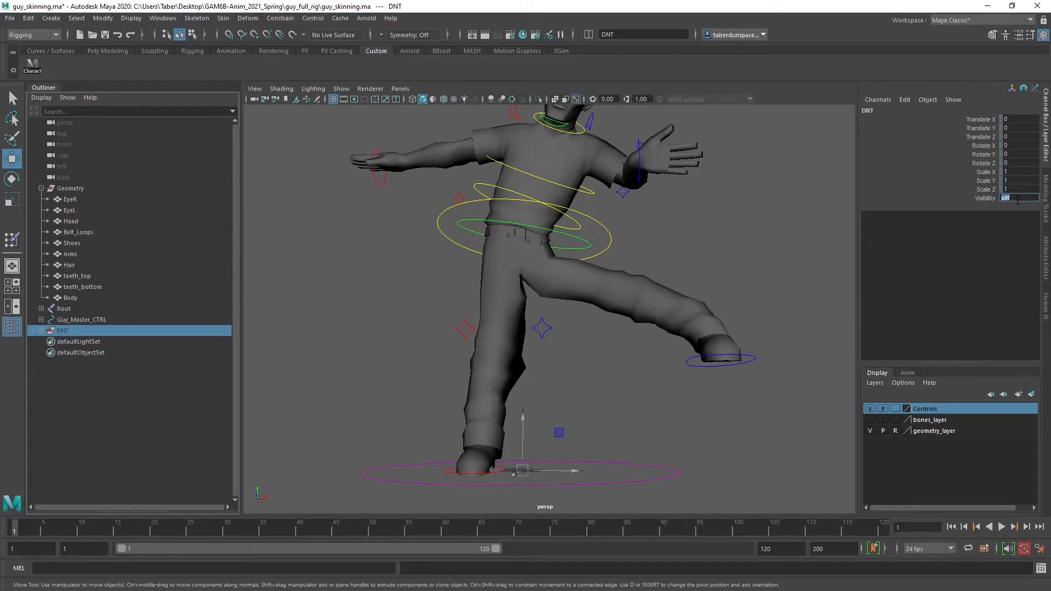
pyautogui.click(716, 267)
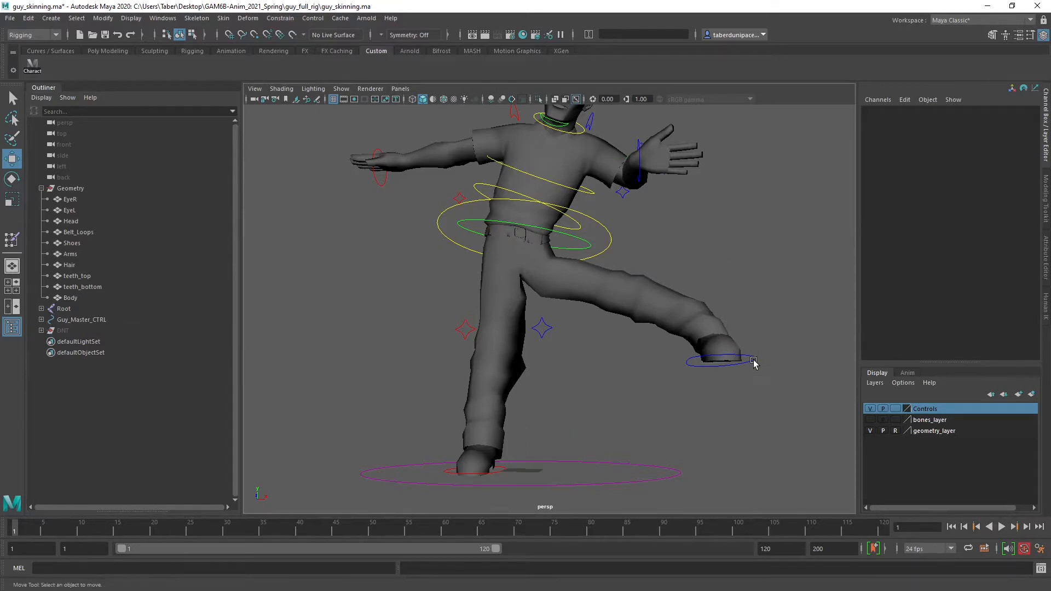
# Check that the left foot control can be selected, clear the selection, and display the character in wireframe
pyautogui.click(753, 361)
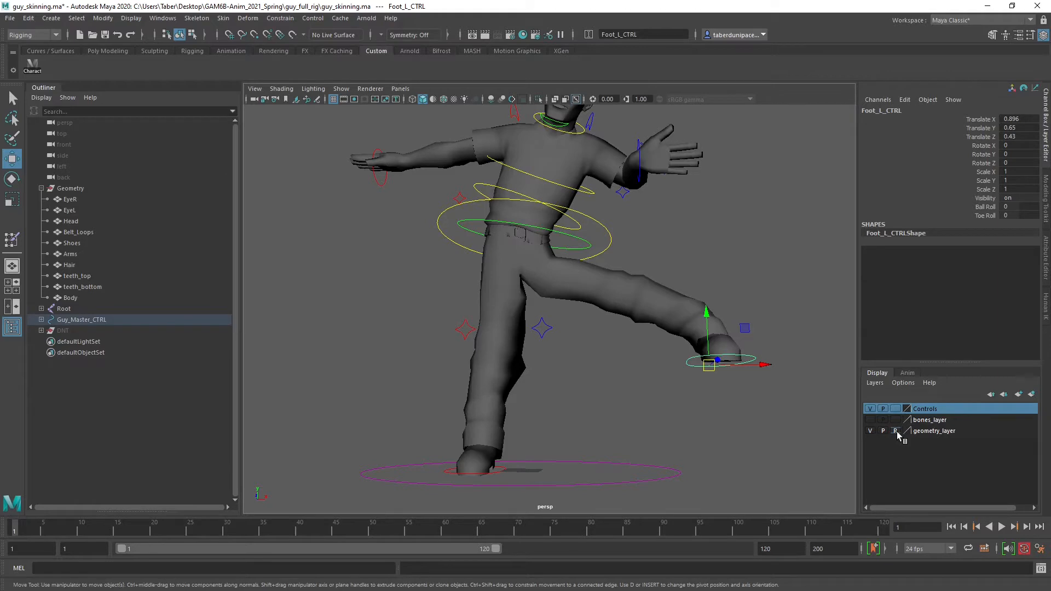
pyautogui.click(742, 220)
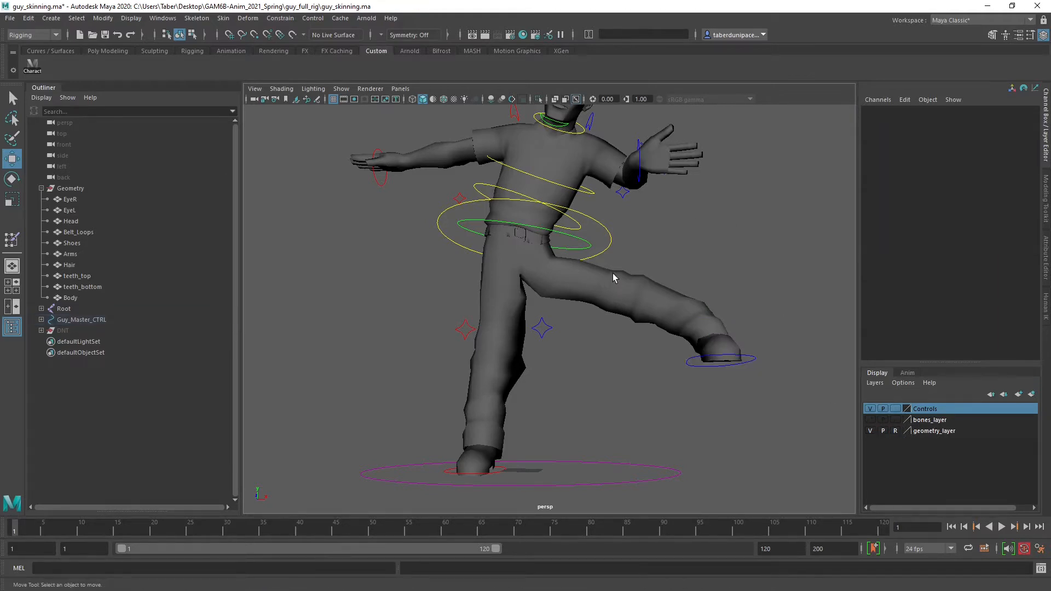
pyautogui.keyDown('alt'); pyautogui.moveTo(612, 274); pyautogui.dragTo(542, 293, button='right'); pyautogui.keyUp('alt')
pyautogui.press('4')
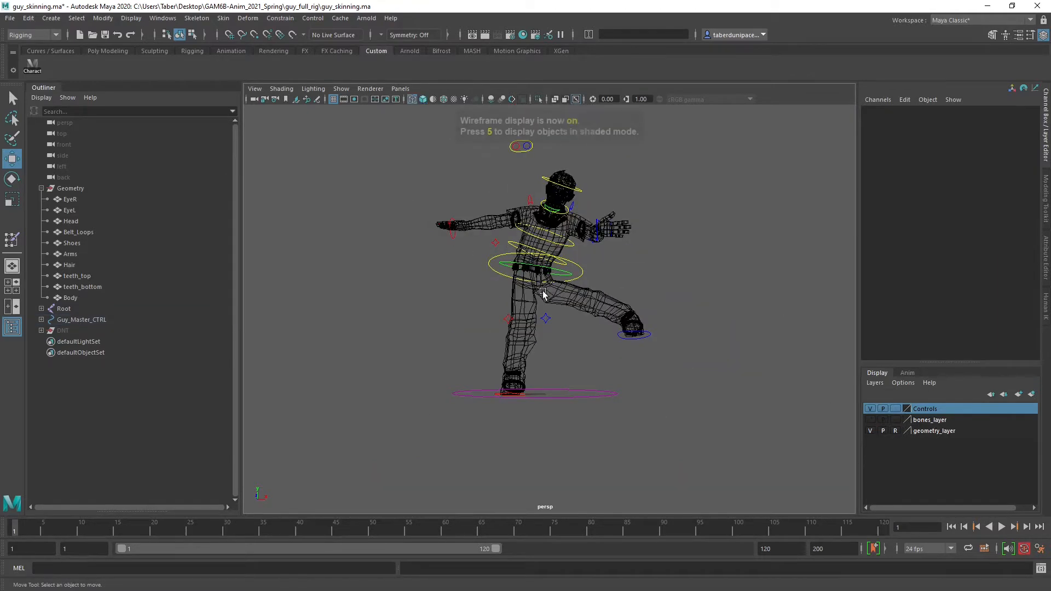
pyautogui.scroll(3, 541, 293)
pyautogui.scroll(-5, 541, 294)
# Select all rig controls, reset their translate and rotate values to 0, and clear the selection
pyautogui.moveTo(383, 137); pyautogui.dragTo(775, 431)
pyautogui.moveTo(1015, 119); pyautogui.dragTo(1004, 155)
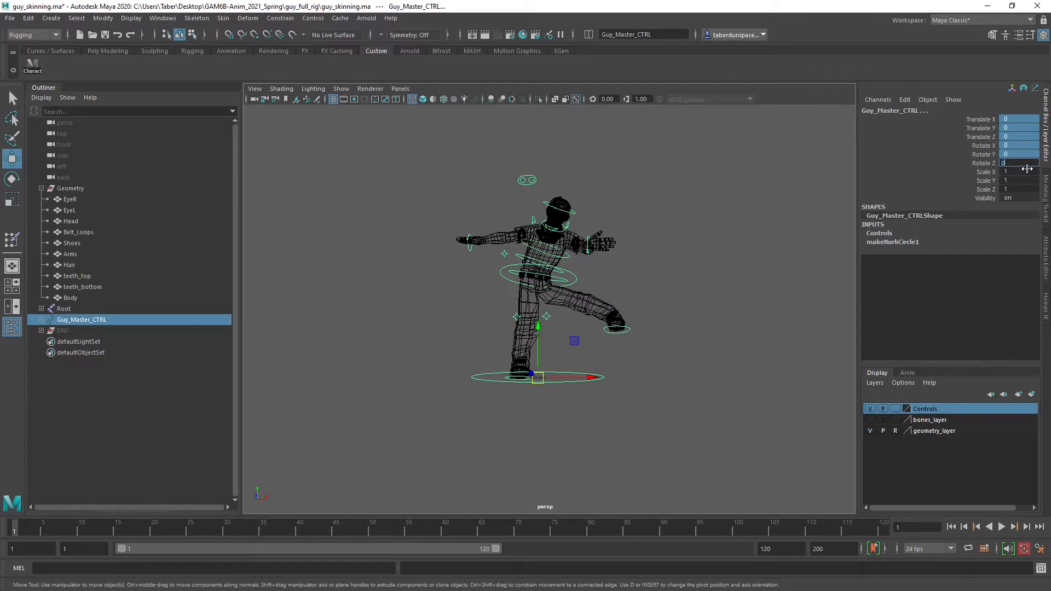
pyautogui.press('Return')
pyautogui.click(635, 304)
pyautogui.scroll(8, 619, 364)
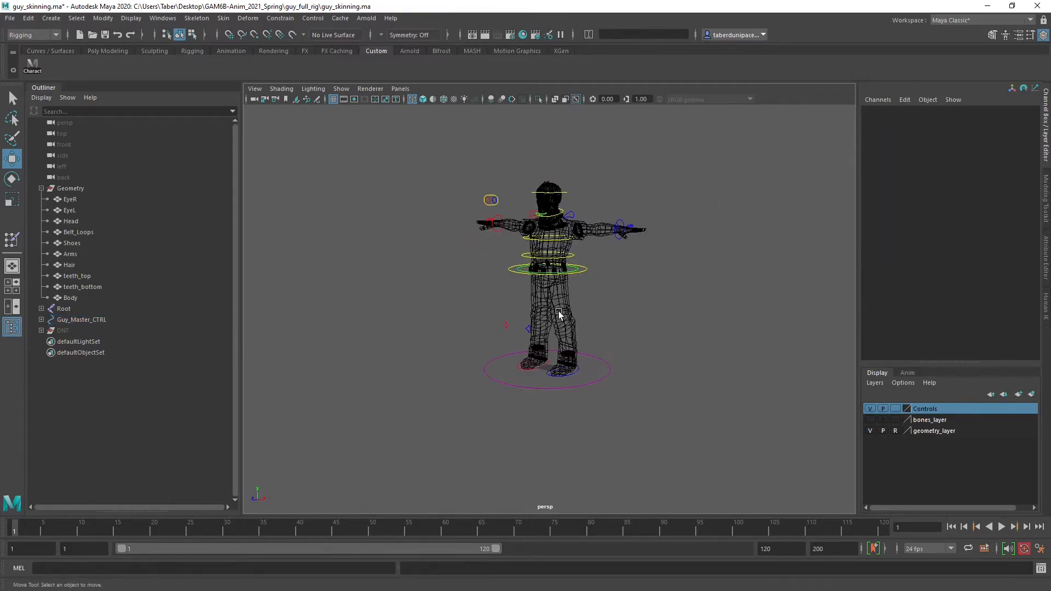
# Test-move Hand_L_CTRL, undo the move, and select the left elbow control
pyautogui.keyDown('alt'); pyautogui.moveTo(619, 364); pyautogui.dragTo(537, 336); pyautogui.keyUp('alt')
pyautogui.click(738, 252)
pyautogui.keyDown('alt'); pyautogui.moveTo(739, 257); pyautogui.dragTo(708, 290); pyautogui.keyUp('alt')
pyautogui.hotkey('ctrl', 'z')
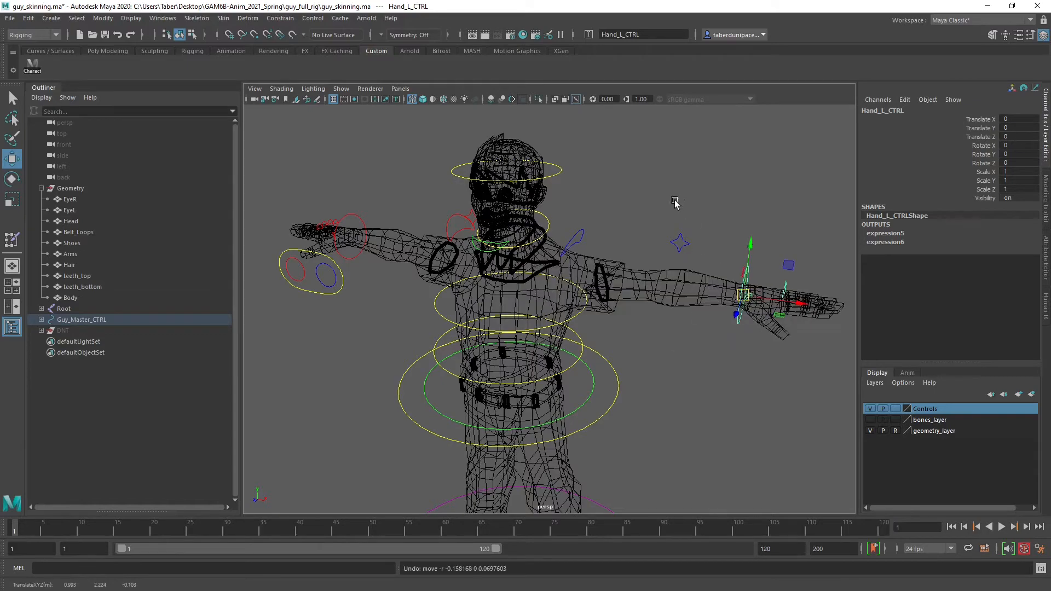
pyautogui.click(673, 248)
pyautogui.scroll(-3, 496, 331)
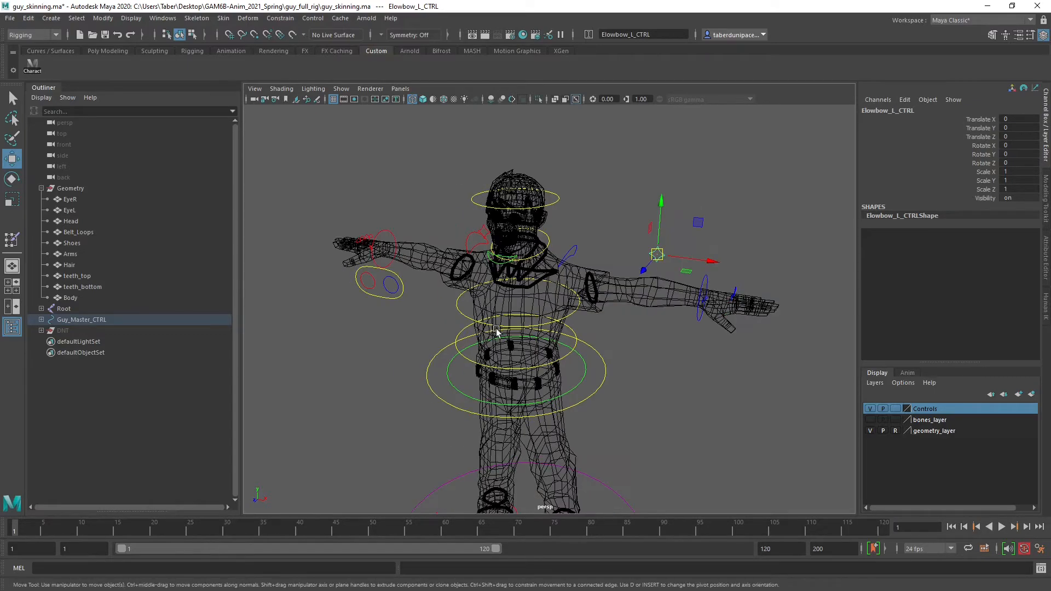
pyautogui.keyDown('alt'); pyautogui.moveTo(496, 330); pyautogui.dragTo(544, 250); pyautogui.keyUp('alt')
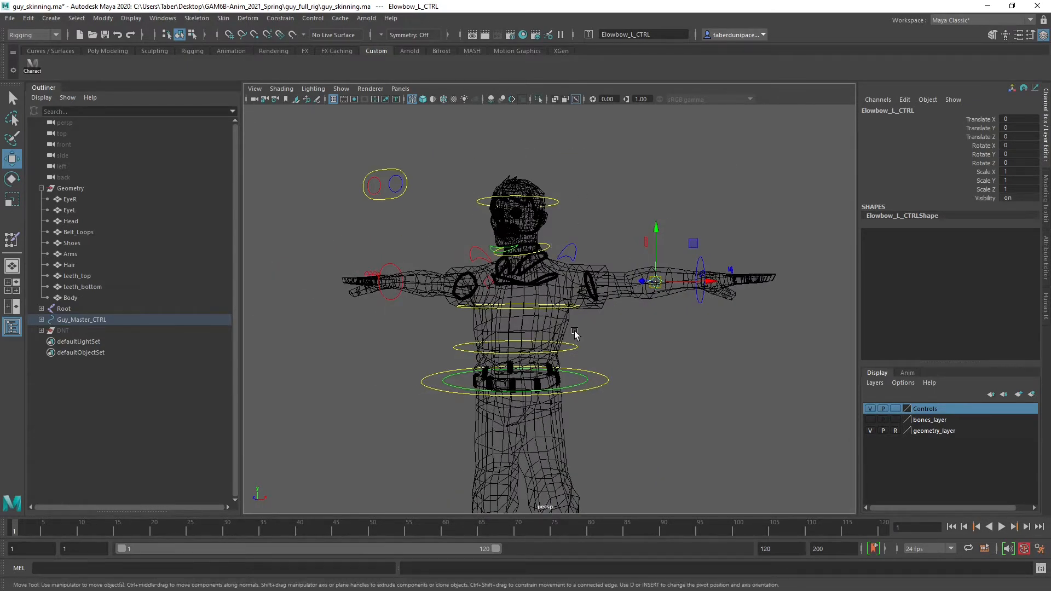
# Set the Ball Roll of Foot_L_CTRL to about 4.6 and examine the left shoe's deformation
pyautogui.keyDown('alt'); pyautogui.moveTo(575, 334); pyautogui.dragTo(541, 328); pyautogui.keyUp('alt')
pyautogui.click(583, 435)
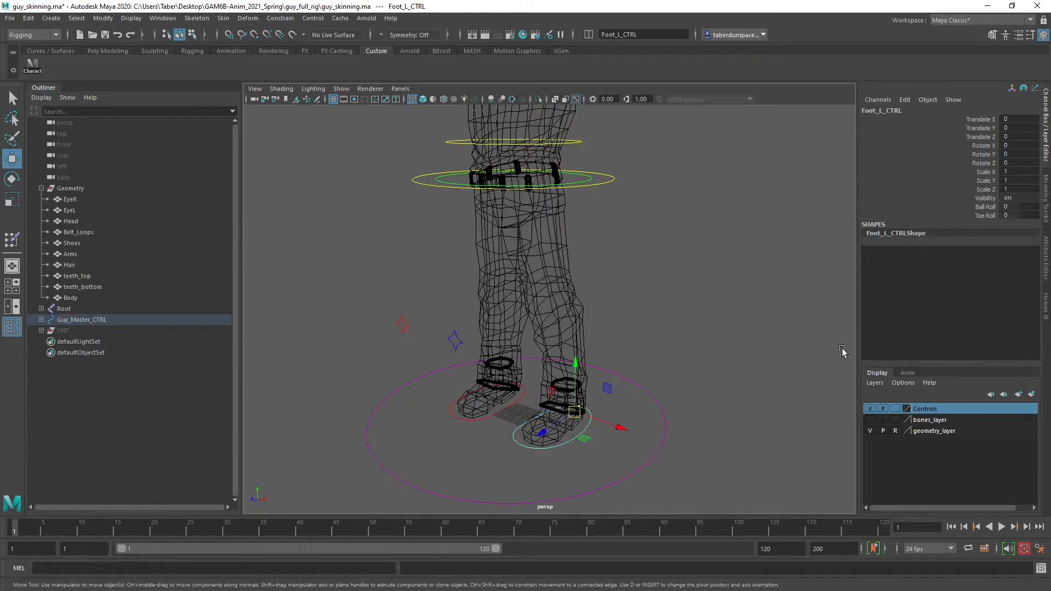
pyautogui.click(984, 207)
pyautogui.moveTo(589, 353); pyautogui.dragTo(614, 352, button='middle')
pyautogui.keyDown('alt'); pyautogui.moveTo(587, 360); pyautogui.dragTo(549, 384); pyautogui.keyUp('alt')
pyautogui.keyDown('alt'); pyautogui.moveTo(549, 385); pyautogui.dragTo(539, 318, button='middle'); pyautogui.keyUp('alt')
pyautogui.scroll(6, 469, 439)
pyautogui.keyDown('alt'); pyautogui.moveTo(477, 439); pyautogui.dragTo(584, 471); pyautogui.keyUp('alt')
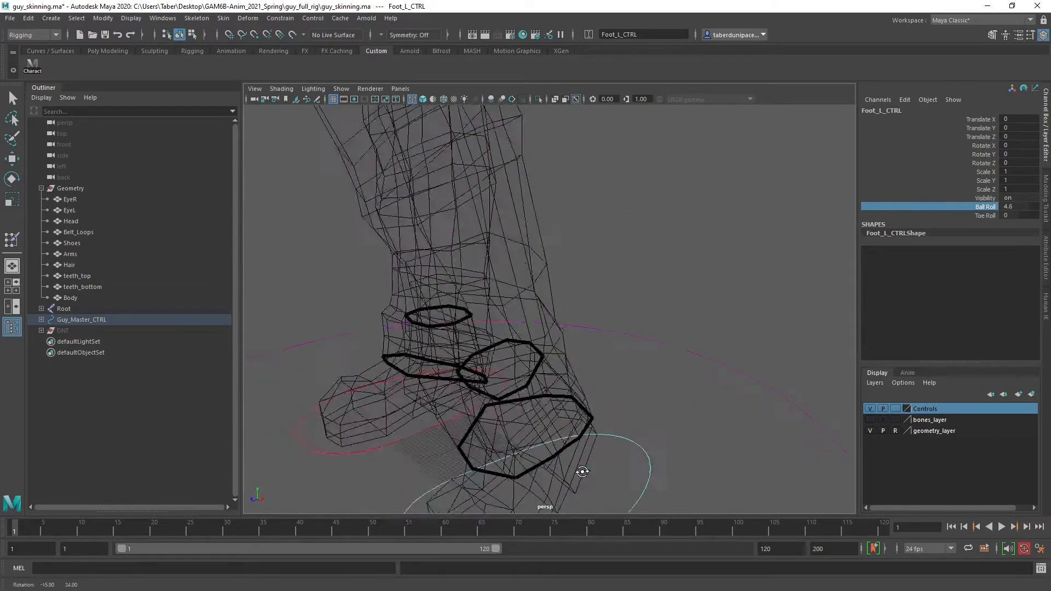
# Set the Ball Roll of Foot_L_CTRL to about 5.6 and examine the left foot's deformation from the side
pyautogui.keyDown('alt'); pyautogui.moveTo(584, 471); pyautogui.dragTo(619, 298, button='middle'); pyautogui.keyUp('alt')
pyautogui.keyDown('alt'); pyautogui.moveTo(619, 298); pyautogui.dragTo(664, 300); pyautogui.keyUp('alt')
pyautogui.moveTo(663, 301)
pyautogui.mouseDown(button='middle')
pyautogui.moveTo(645, 302)
pyautogui.moveTo(668, 300)
pyautogui.mouseUp(button='middle')
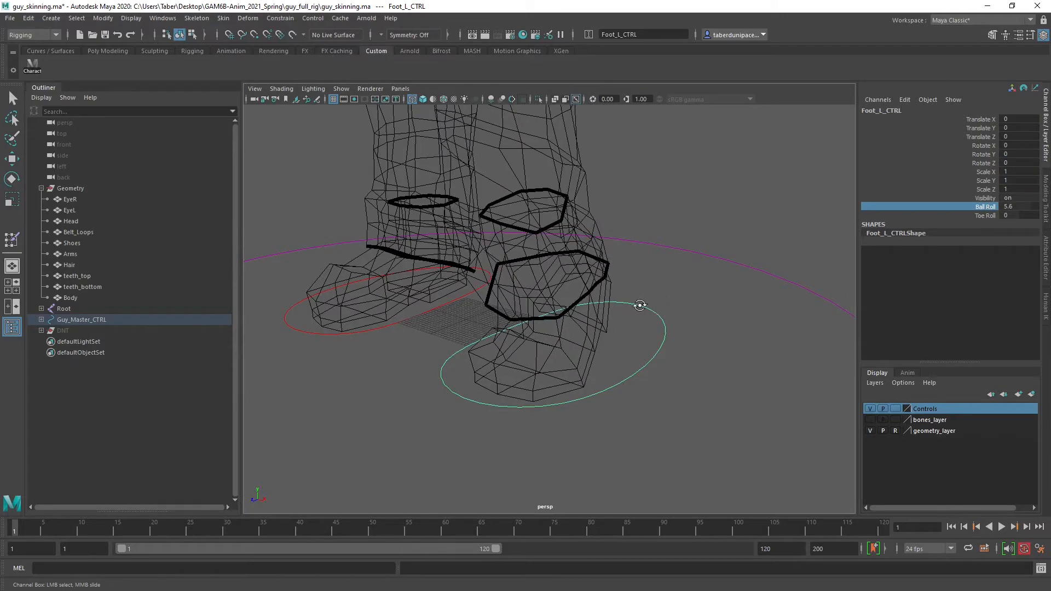
pyautogui.keyDown('alt'); pyautogui.moveTo(681, 300); pyautogui.dragTo(575, 287); pyautogui.keyUp('alt')
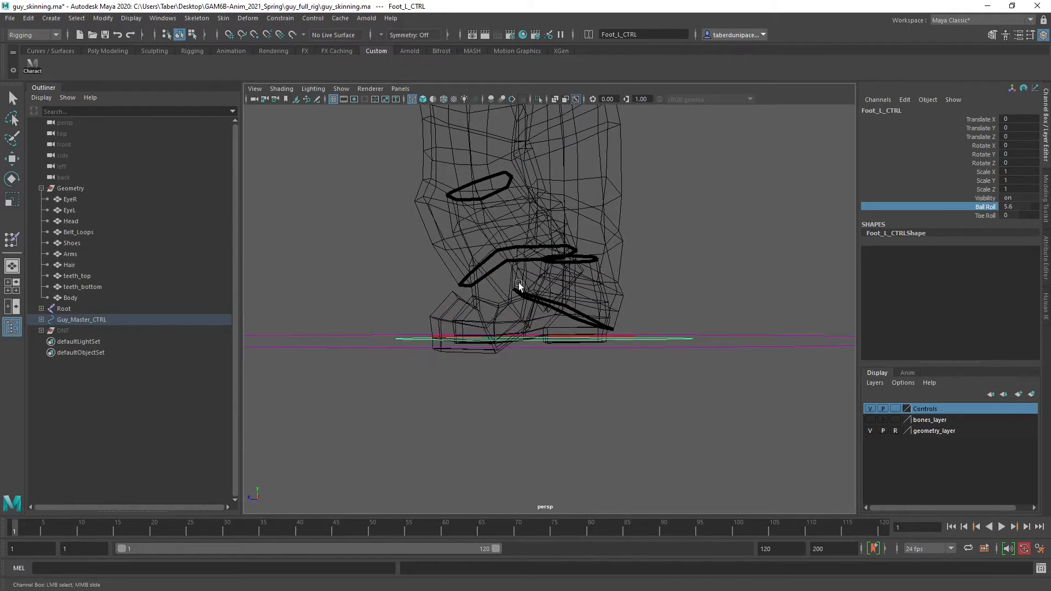
# Undo the Ball Roll changes on Foot_L_CTRL and bring the full character back into view
pyautogui.hotkey('ctrl', 'z')
pyautogui.hotkey('ctrl', 'z')
pyautogui.hotkey('ctrl', 'z')
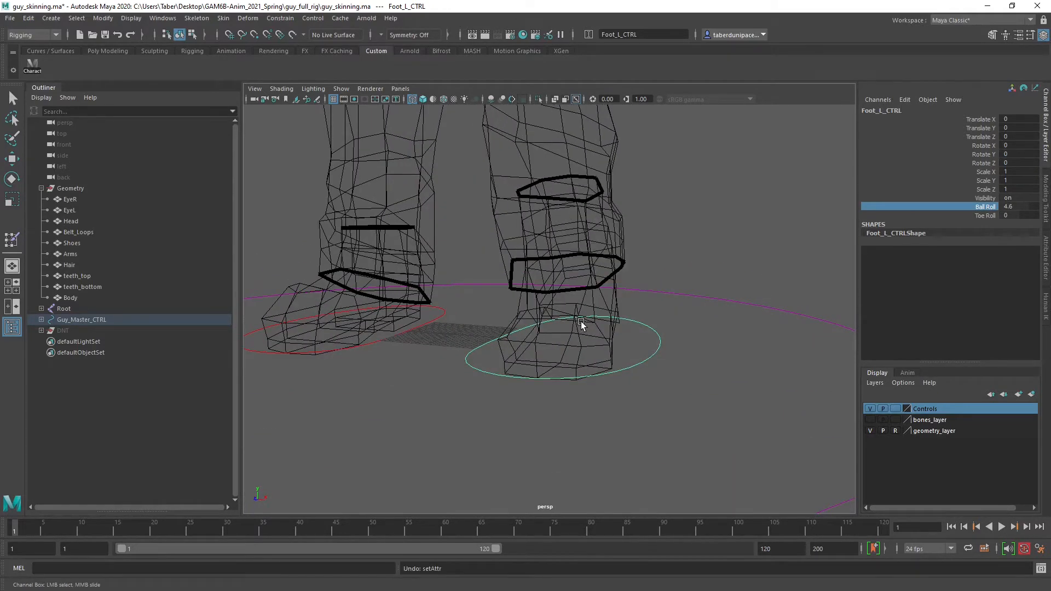
pyautogui.hotkey('ctrl', 'z')
pyautogui.scroll(-5, 622, 279)
pyautogui.keyDown('alt'); pyautogui.moveTo(586, 241); pyautogui.dragTo(617, 350, button='middle'); pyautogui.keyUp('alt')
pyautogui.scroll(-3, 611, 308)
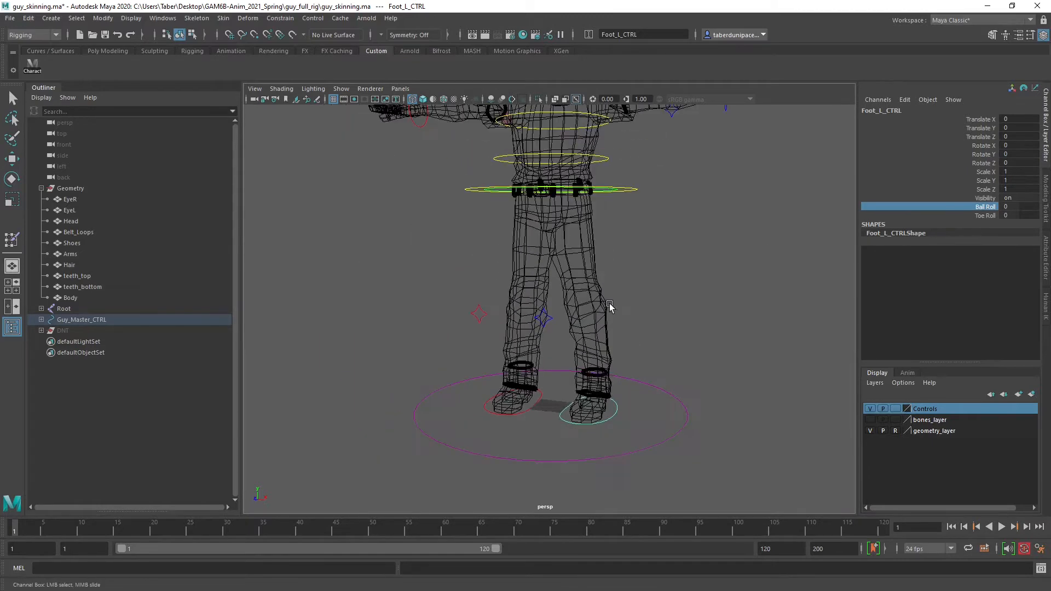
pyautogui.keyDown('alt'); pyautogui.moveTo(609, 307); pyautogui.dragTo(595, 354, button='middle'); pyautogui.keyUp('alt')
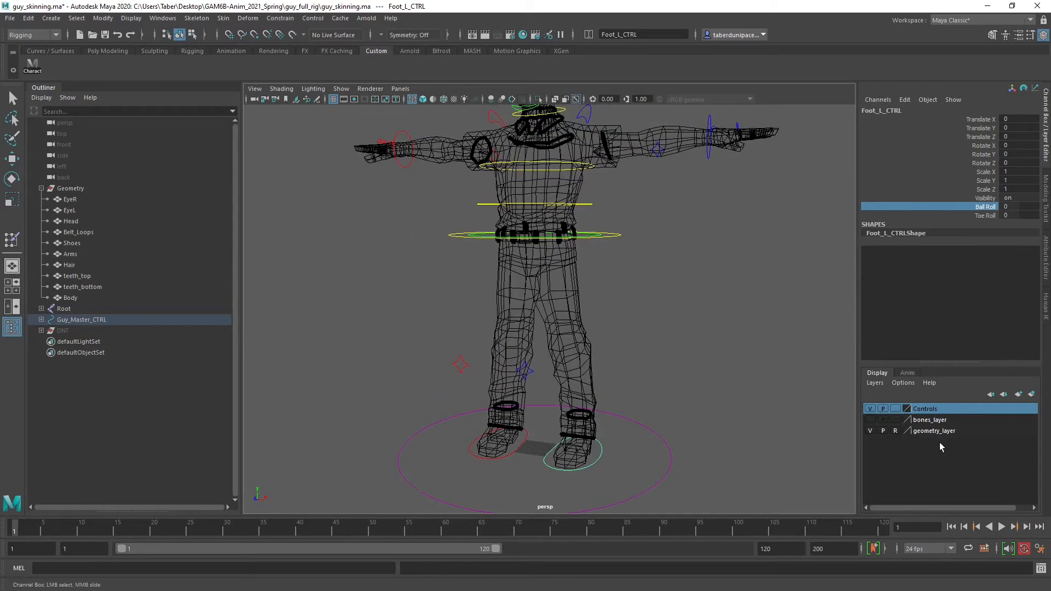
# Make geometry_layer selectable, show bones_layer, and display the whole deselected character shaded
pyautogui.click(895, 431)
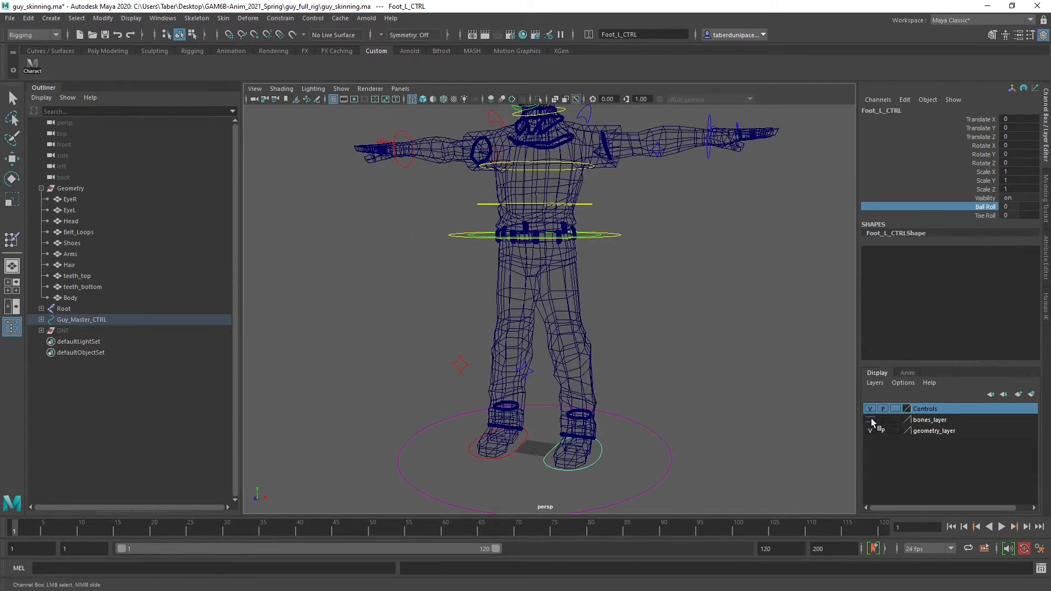
pyautogui.click(870, 419)
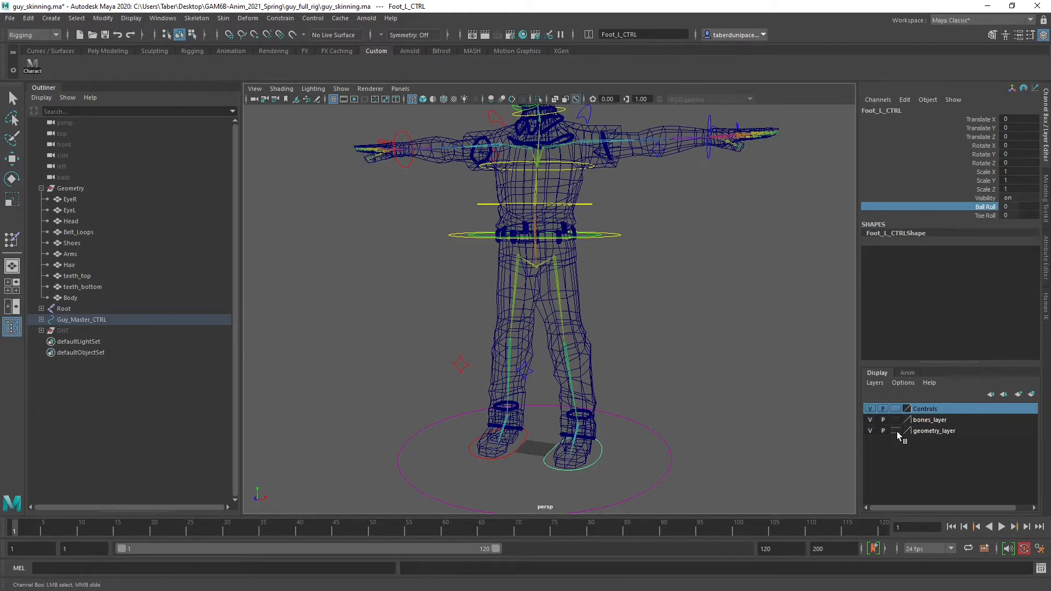
pyautogui.press('w')
pyautogui.click(684, 286)
pyautogui.press('5')
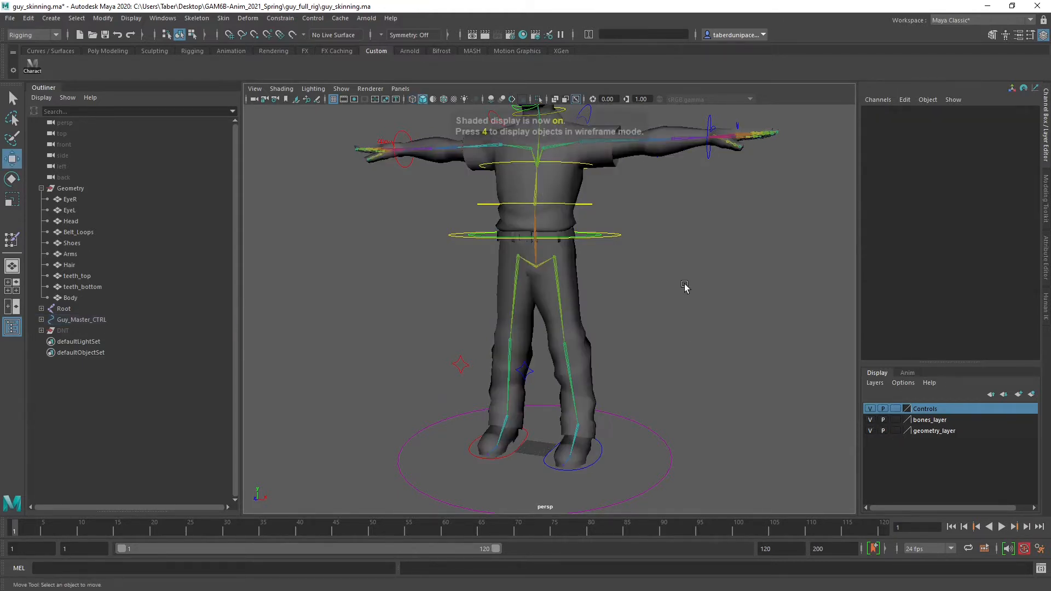
pyautogui.press('f')
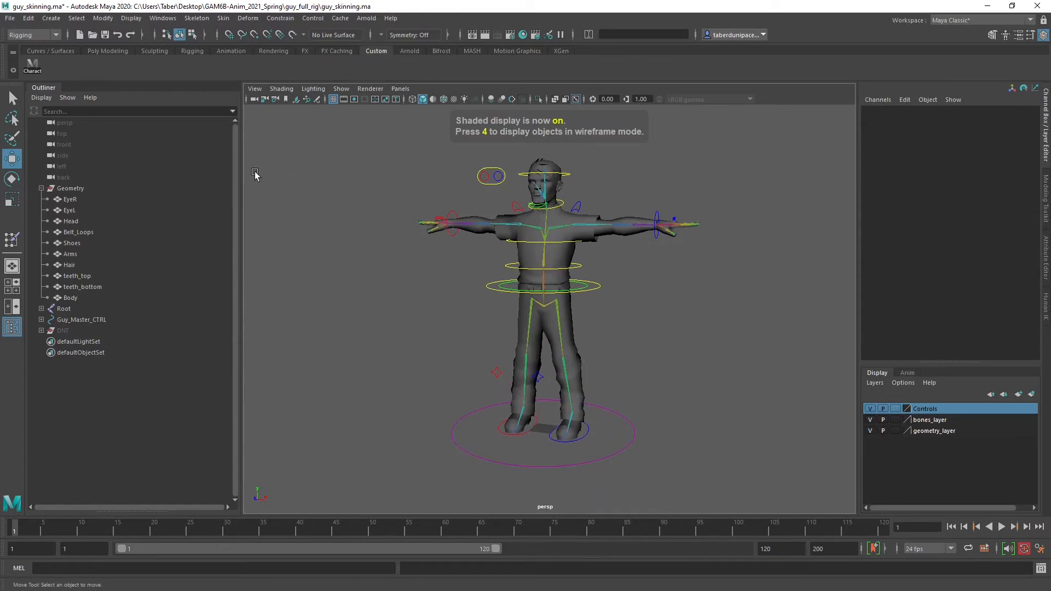
# Save guy_skinning.ma, accepting the student version notice, and try to save an incremented version of the scene
pyautogui.click(104, 35)
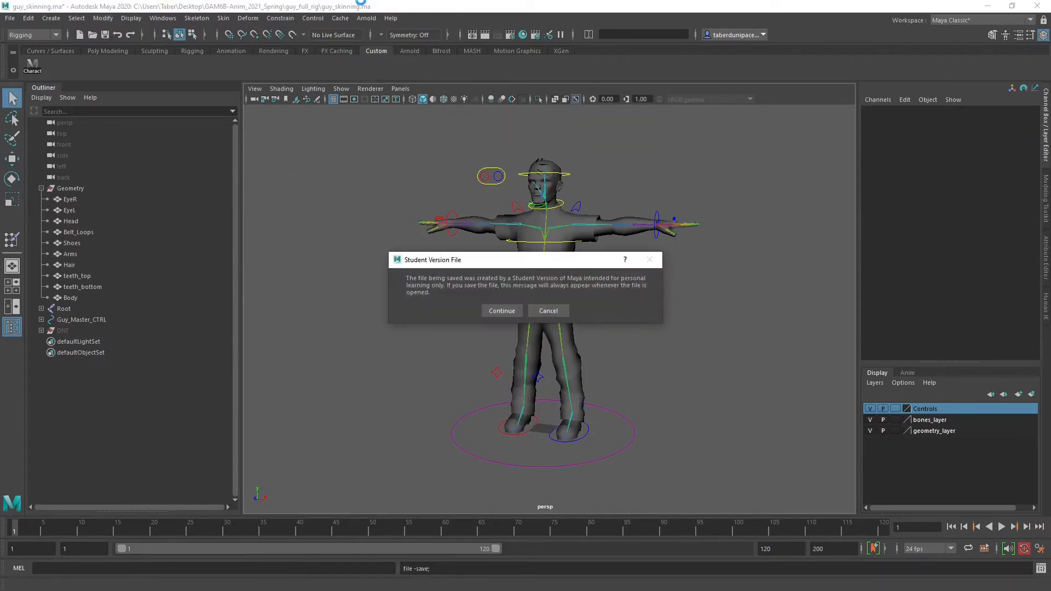
pyautogui.click(494, 310)
pyautogui.press('w')
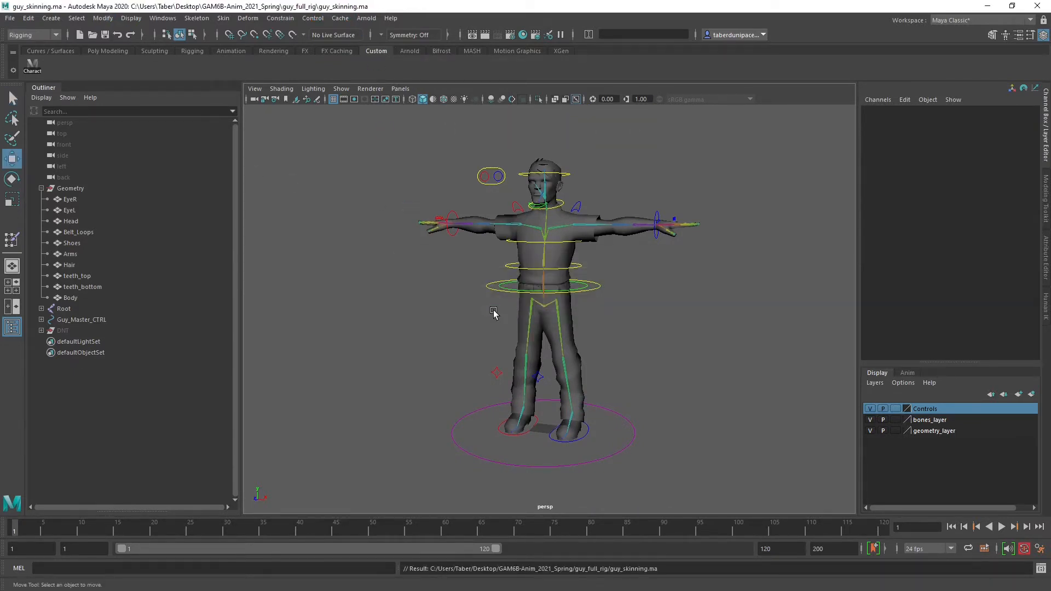
pyautogui.click(10, 19)
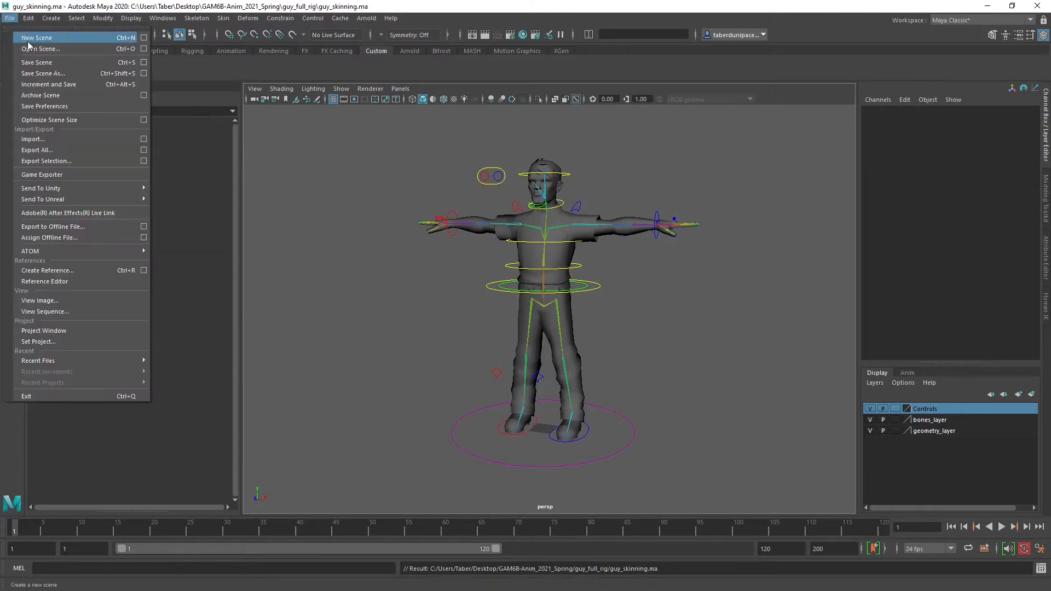
pyautogui.click(47, 84)
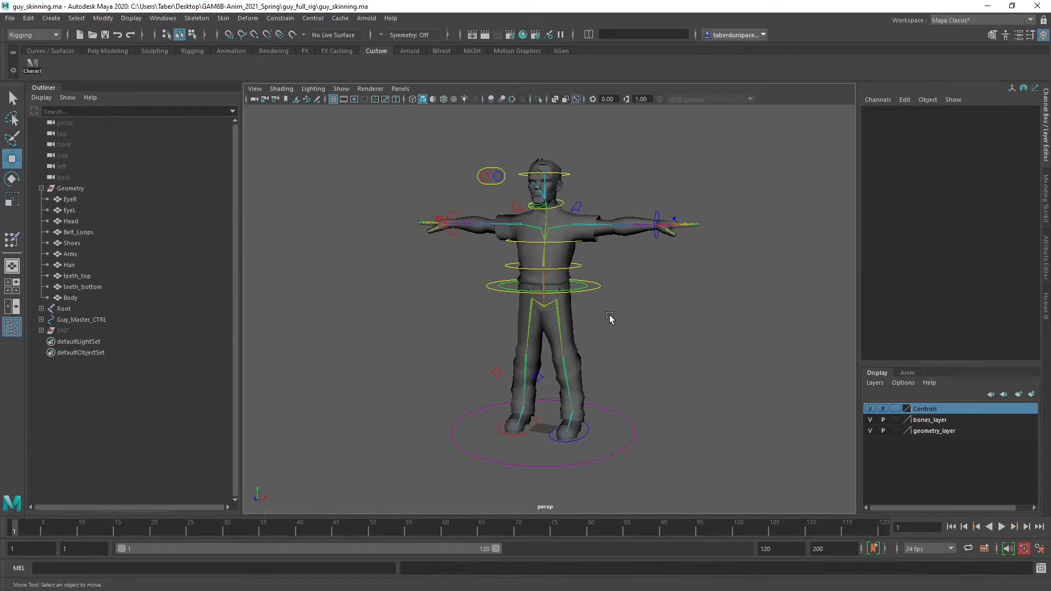
# Test-move Root_CTRL, then reset its Translate X, Y and Z to 0
pyautogui.click(601, 287)
pyautogui.scroll(4, 602, 286)
pyautogui.moveTo(540, 273); pyautogui.dragTo(525, 307)
pyautogui.moveTo(1026, 119); pyautogui.dragTo(1025, 136)
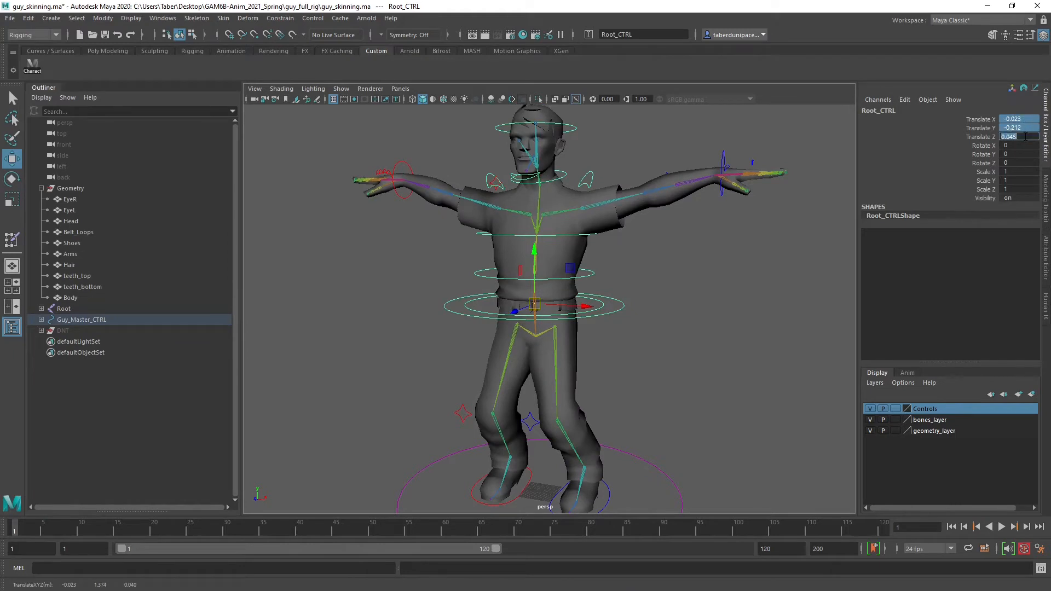
pyautogui.write('0')
pyautogui.press('Return')
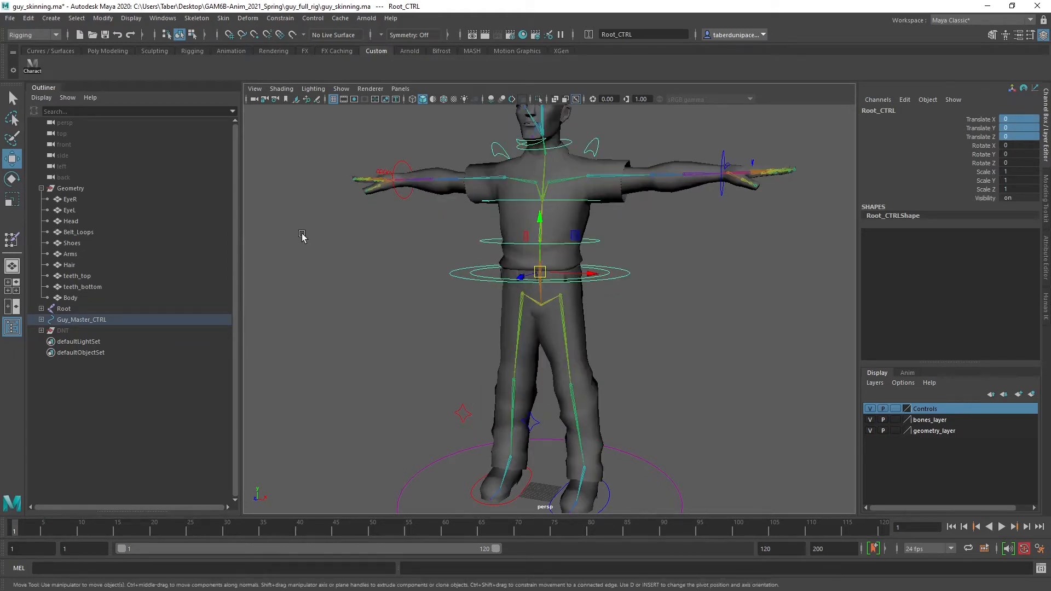
# Clear the selection and save the scene as an incremented version
pyautogui.click(303, 237)
pyautogui.click(10, 20)
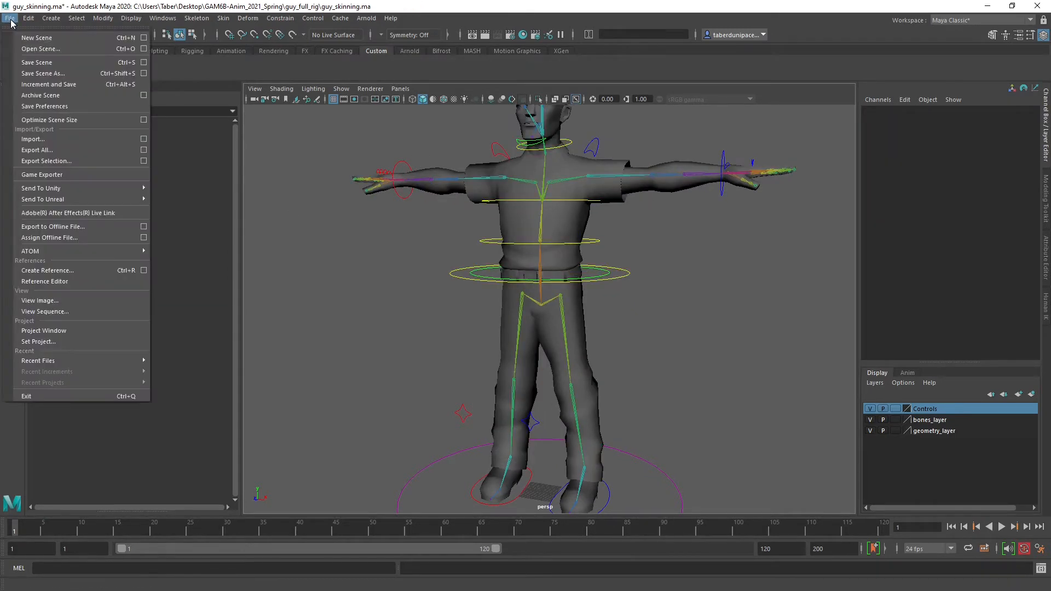
pyautogui.click(39, 83)
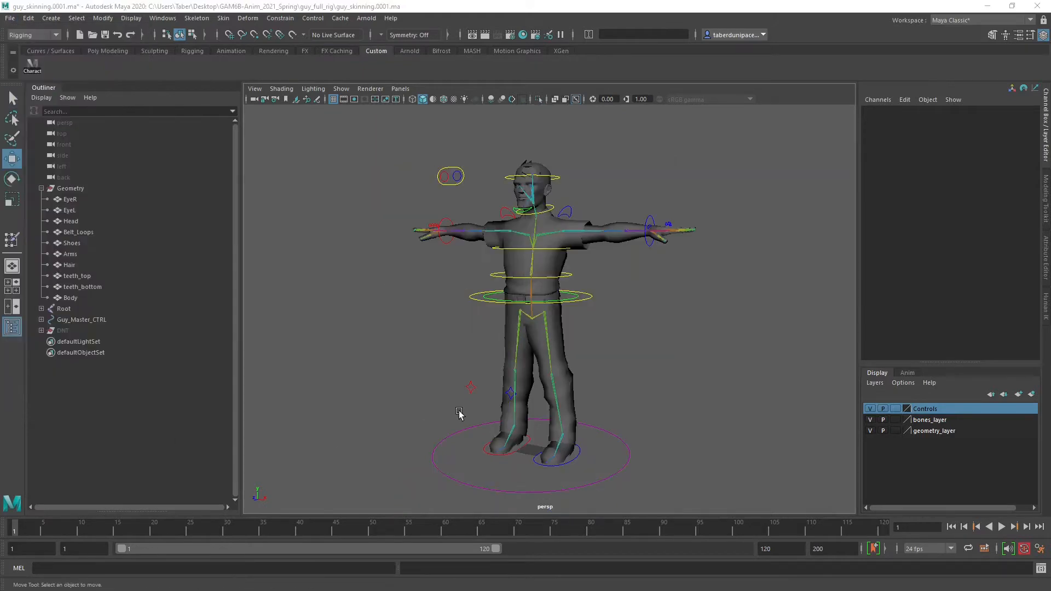
# Select the Body mesh and activate painting of its skinCluster8 weights
pyautogui.scroll(6, 604, 338)
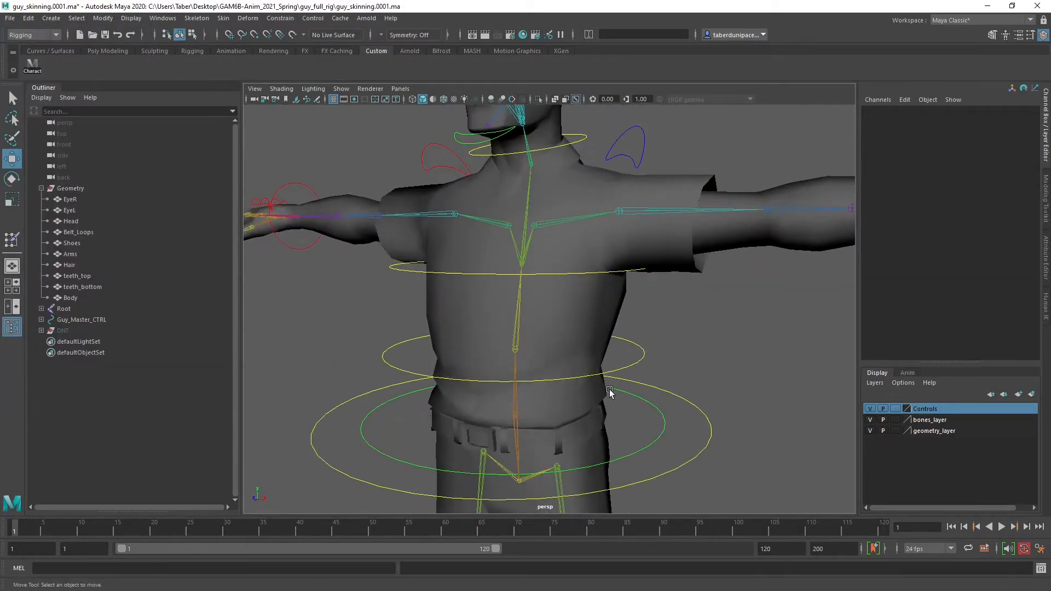
pyautogui.click(600, 317)
pyautogui.scroll(4, 599, 320)
pyautogui.keyDown('alt'); pyautogui.moveTo(581, 327); pyautogui.dragTo(509, 317); pyautogui.keyUp('alt')
pyautogui.scroll(-6, 569, 317)
pyautogui.keyDown('alt'); pyautogui.moveTo(509, 317); pyautogui.dragTo(717, 314, button='right'); pyautogui.keyUp('alt')
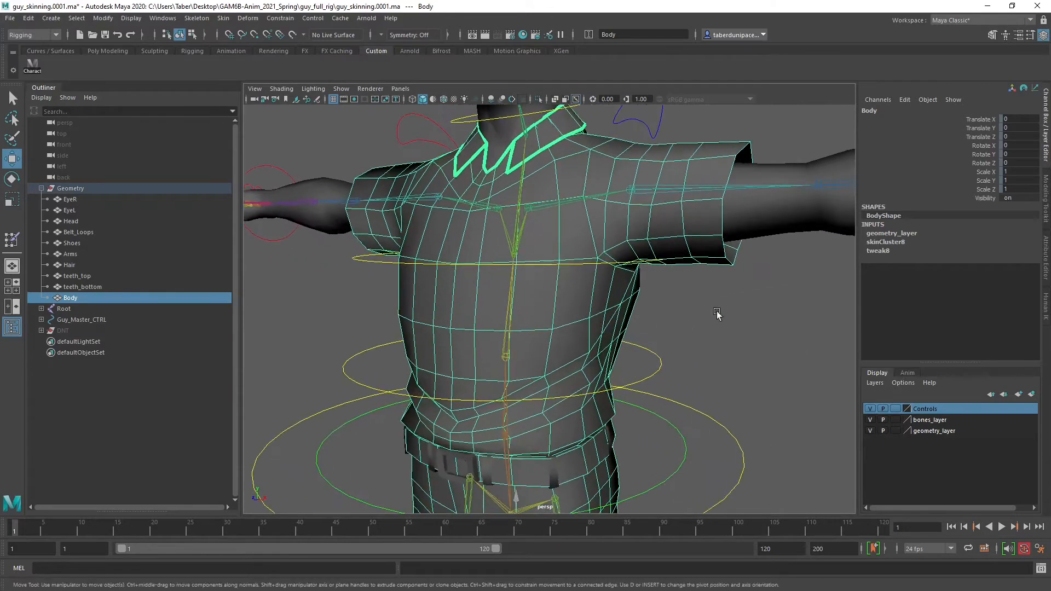
pyautogui.rightClick(714, 279)
pyautogui.moveTo(709, 459)
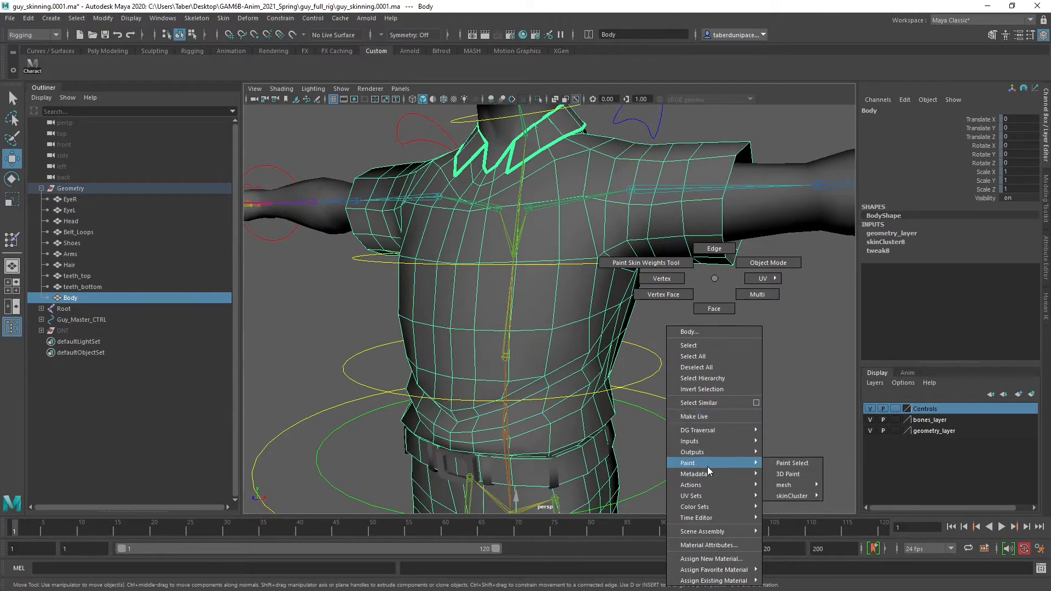
pyautogui.moveTo(792, 496)
pyautogui.click(854, 496)
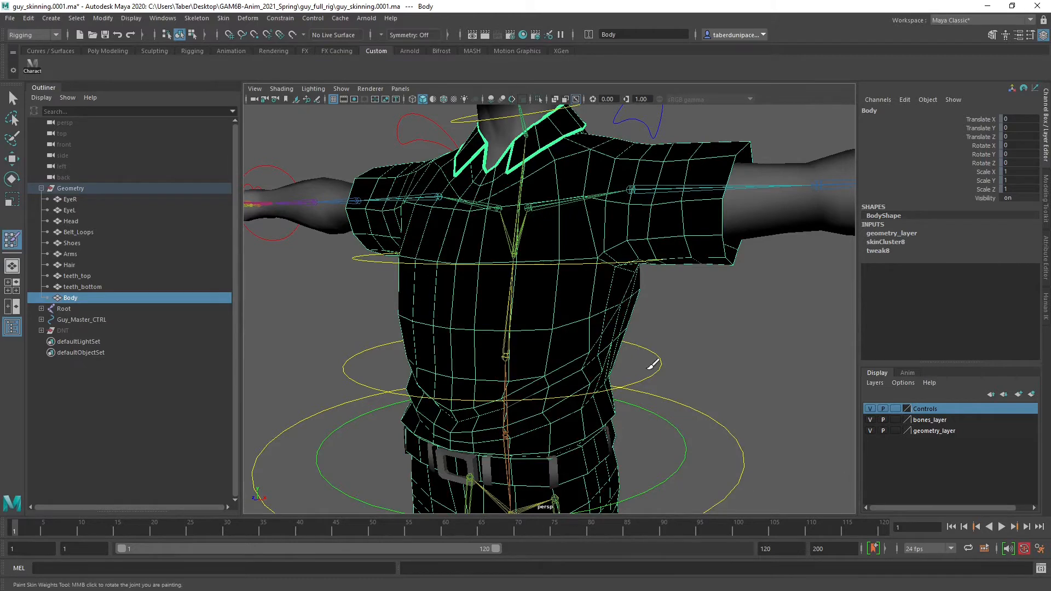
# Show the Paint Skin Weights Tool settings and hide the Outliner
pyautogui.click(1029, 35)
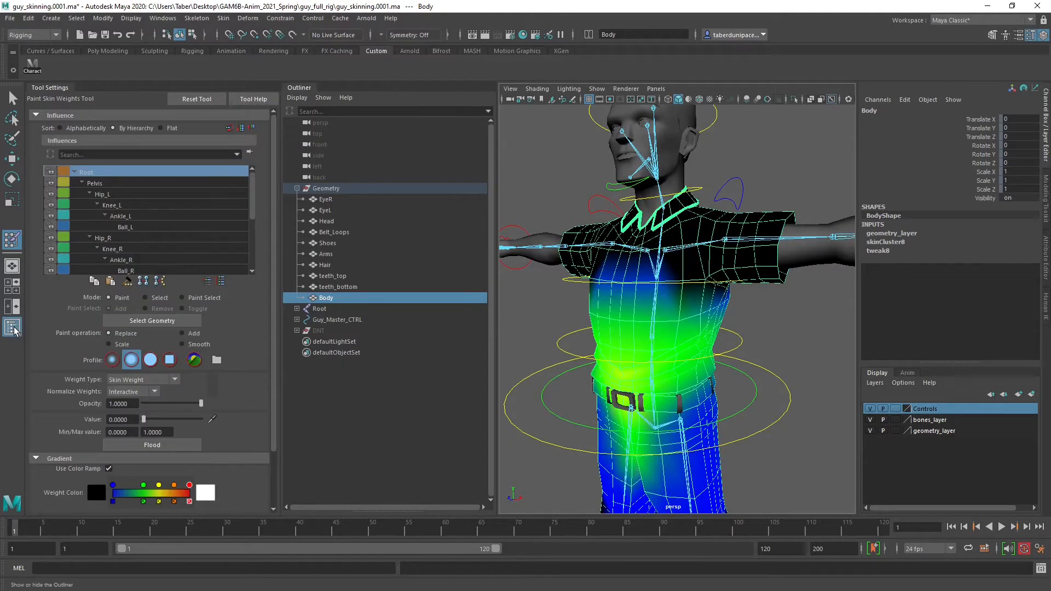
pyautogui.click(12, 326)
pyautogui.keyDown('alt'); pyautogui.moveTo(541, 315); pyautogui.dragTo(498, 326); pyautogui.keyUp('alt')
pyautogui.scroll(4, 498, 317)
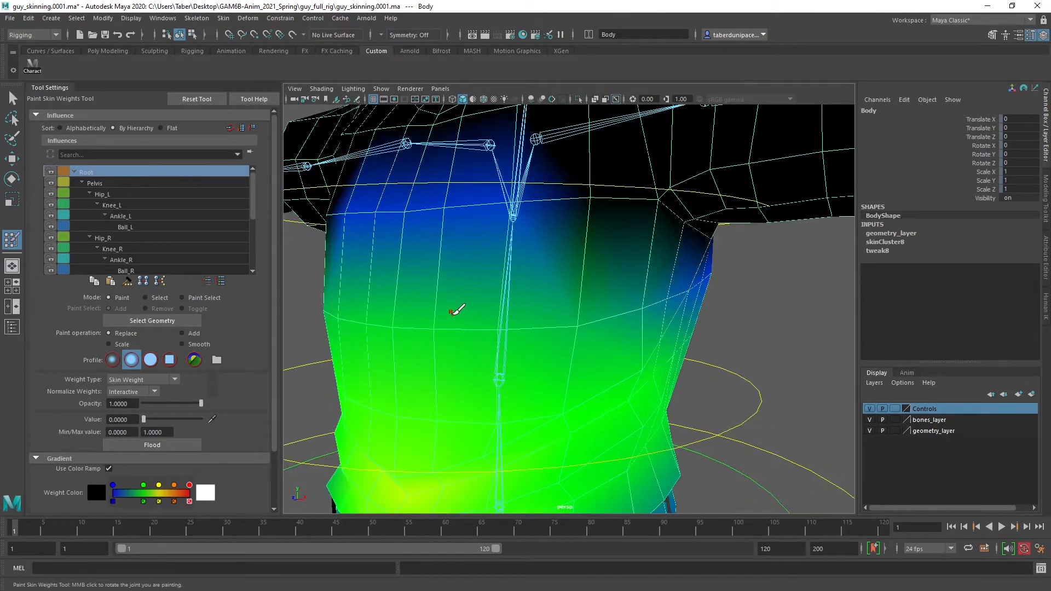
# Resize the weight brush to a radius of about 4.85 and examine the Root joint's influence on the shirt
pyautogui.scroll(-4, 457, 310)
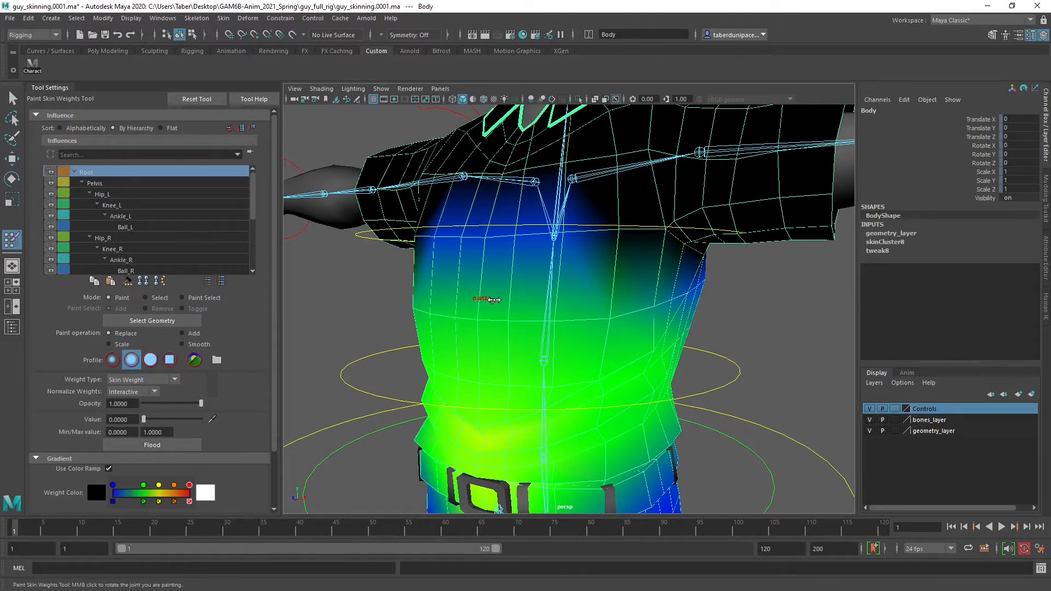
pyautogui.moveTo(494, 299); pyautogui.dragTo(510, 300)
pyautogui.moveTo(646, 263)
pyautogui.keyDown('alt'); pyautogui.mouseDown()
pyautogui.moveTo(659, 257)
pyautogui.moveTo(547, 254)
pyautogui.moveTo(643, 259)
pyautogui.moveTo(608, 265)
pyautogui.moveTo(659, 249)
pyautogui.moveTo(544, 295)
pyautogui.moveTo(579, 298)
pyautogui.moveTo(595, 267)
pyautogui.mouseUp(); pyautogui.keyUp('alt')
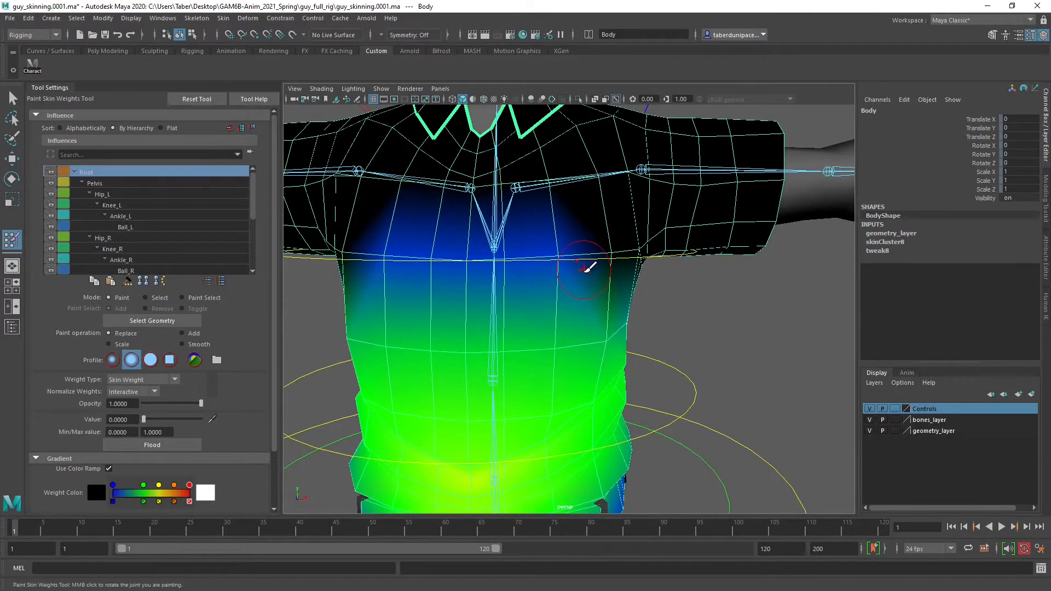
pyautogui.scroll(-5, 587, 268)
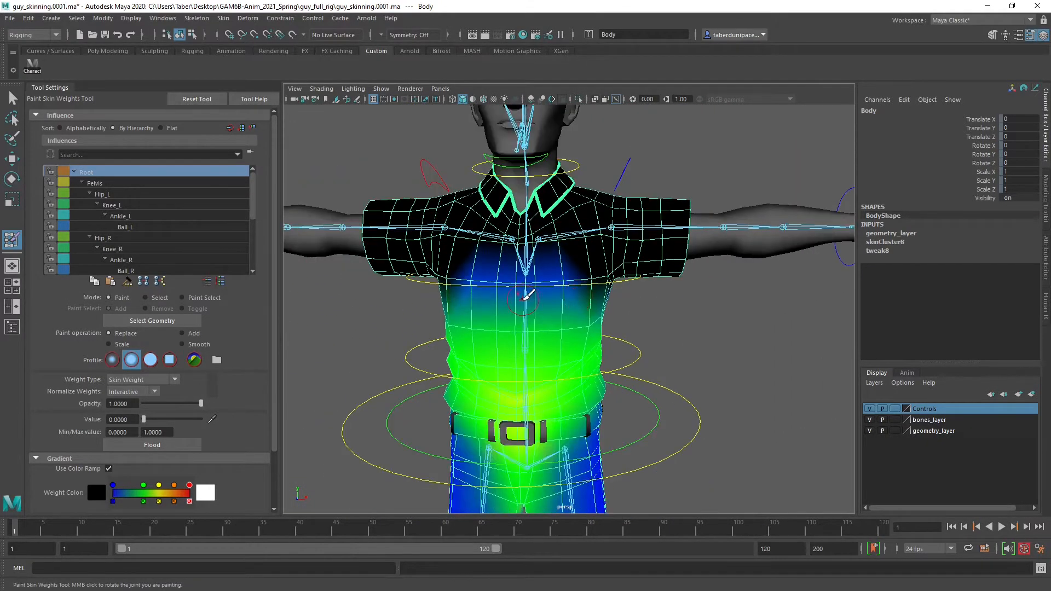
pyautogui.keyDown('alt'); pyautogui.moveTo(573, 302); pyautogui.dragTo(429, 316); pyautogui.keyUp('alt')
pyautogui.scroll(-3, 117, 415)
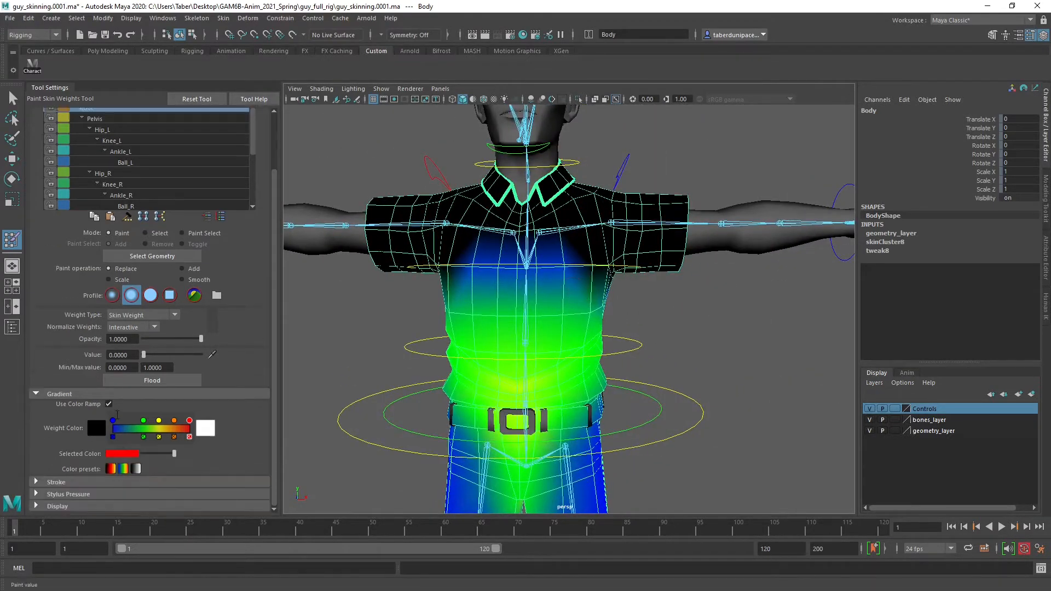
# Expand the Stroke settings of the Paint Skin Weights Tool and look over the available skinning commands
pyautogui.click(36, 482)
pyautogui.scroll(-3, 57, 454)
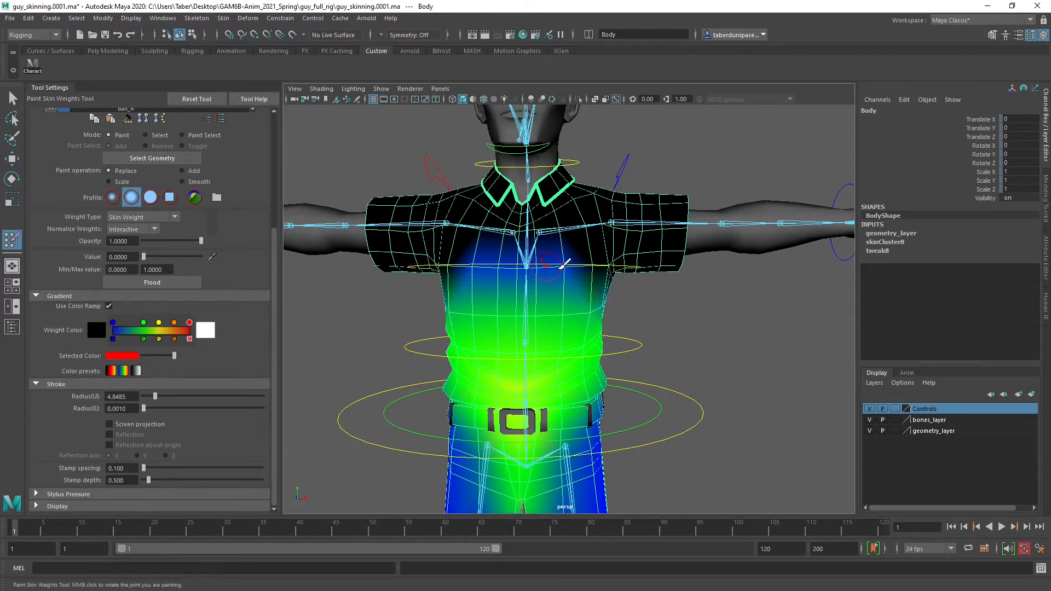
pyautogui.click(222, 20)
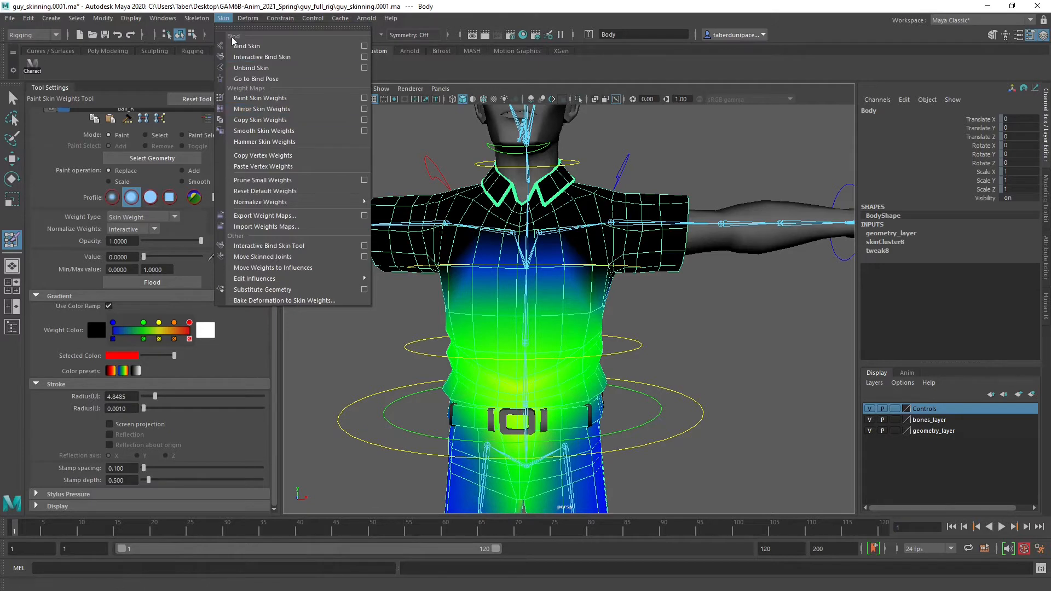
pyautogui.click(234, 7)
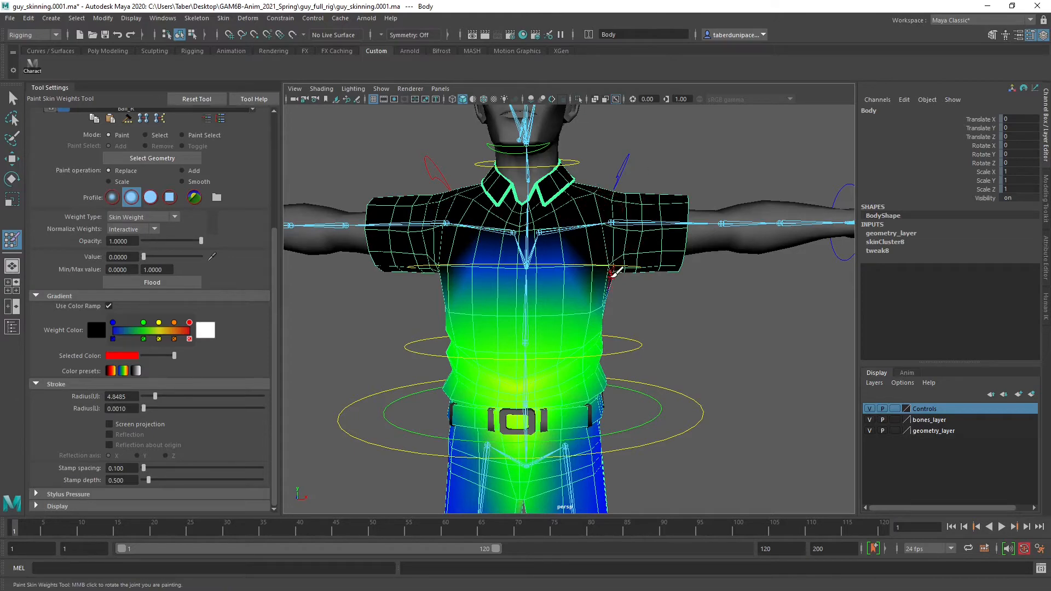
# Examine the Root weights on the chest, then display the Pelvis influence's weights on the Body mesh
pyautogui.moveTo(614, 272)
pyautogui.keyDown('alt'); pyautogui.mouseDown()
pyautogui.moveTo(508, 305)
pyautogui.moveTo(722, 294)
pyautogui.moveTo(588, 294)
pyautogui.mouseUp(); pyautogui.keyUp('alt')
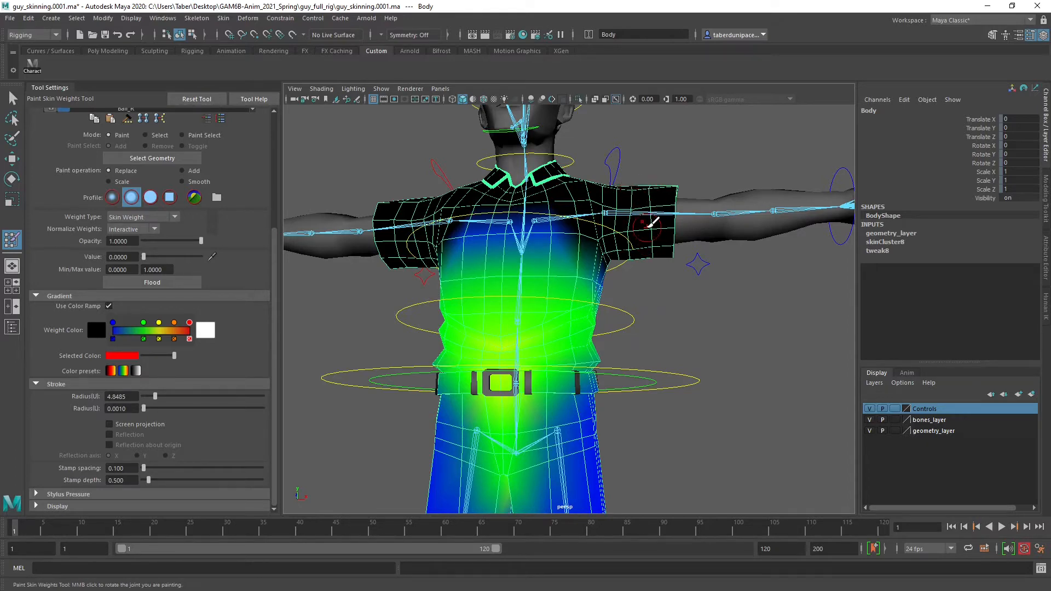
pyautogui.scroll(5, 574, 261)
pyautogui.keyDown('alt'); pyautogui.moveTo(563, 220); pyautogui.dragTo(578, 242); pyautogui.keyUp('alt')
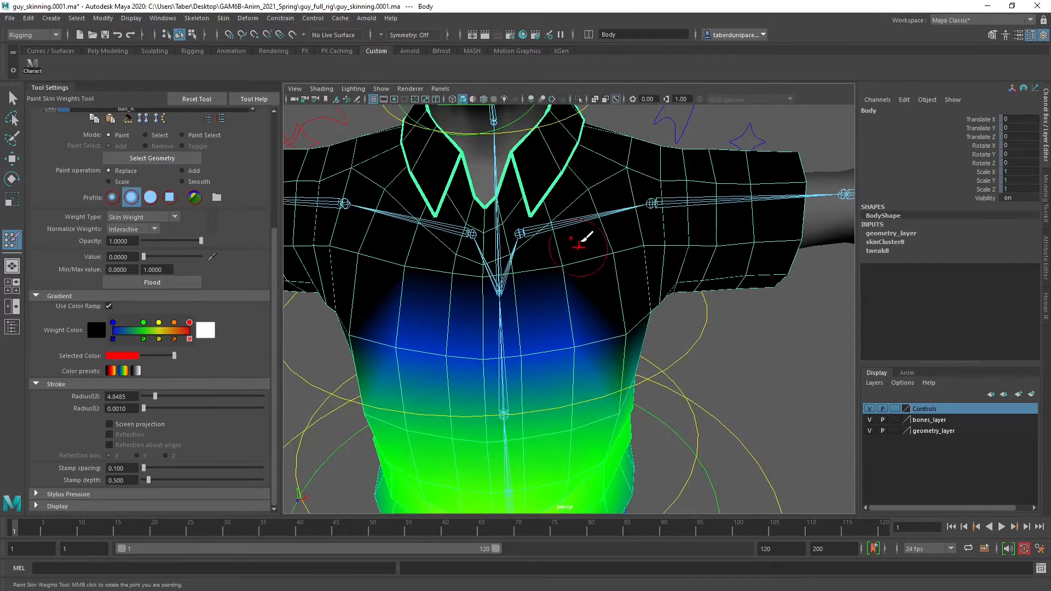
pyautogui.keyDown('alt'); pyautogui.moveTo(577, 243); pyautogui.dragTo(587, 344, button='middle'); pyautogui.keyUp('alt')
pyautogui.keyDown('alt'); pyautogui.moveTo(588, 344); pyautogui.dragTo(492, 296); pyautogui.keyUp('alt')
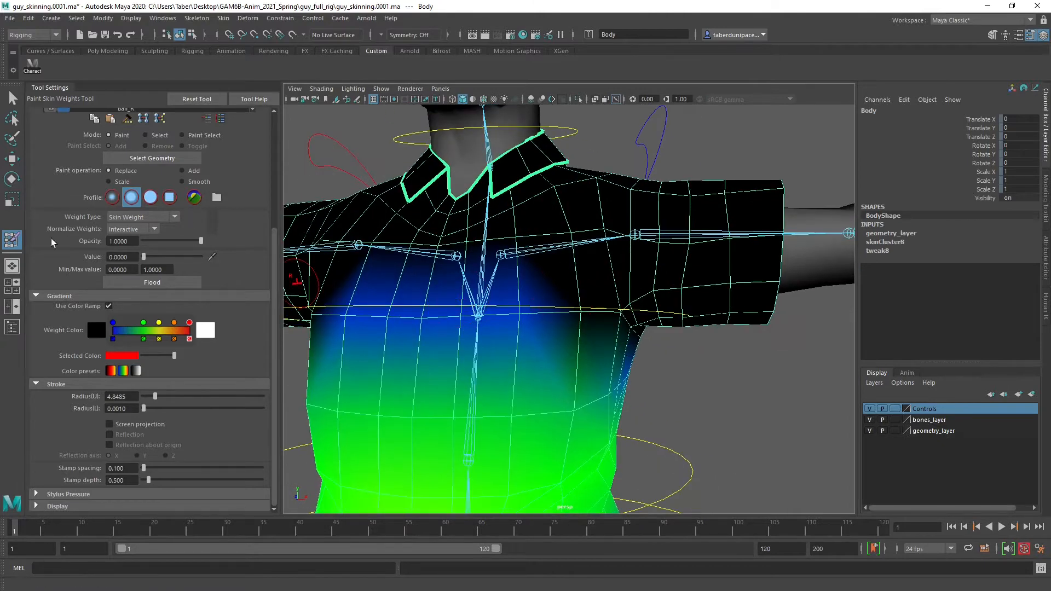
pyautogui.scroll(3, 141, 254)
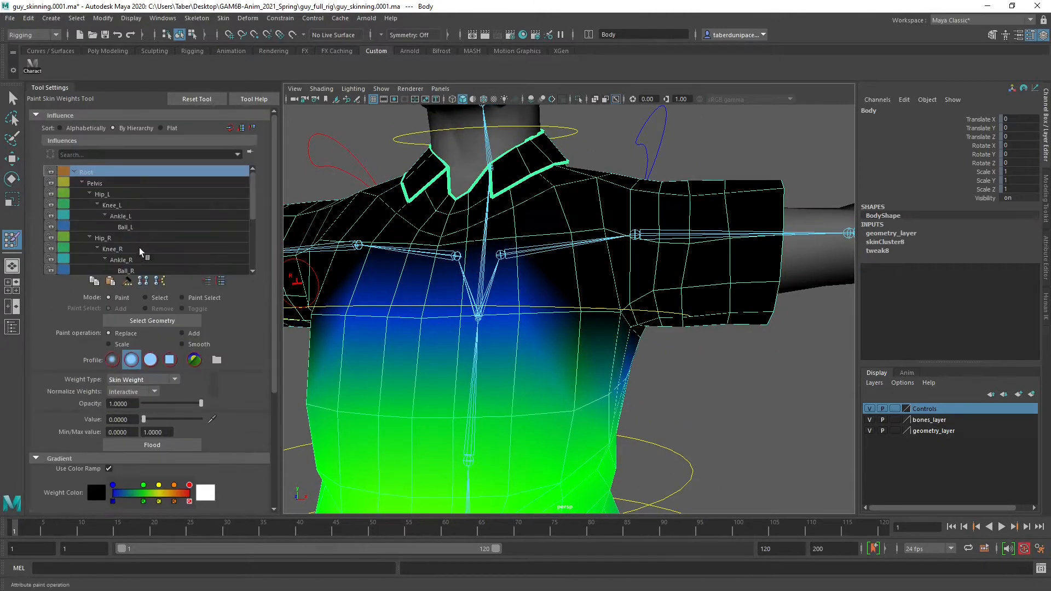
pyautogui.click(107, 183)
pyautogui.scroll(-5, 531, 336)
pyautogui.keyDown('alt'); pyautogui.moveTo(533, 336); pyautogui.dragTo(537, 289, button='middle'); pyautogui.keyUp('alt')
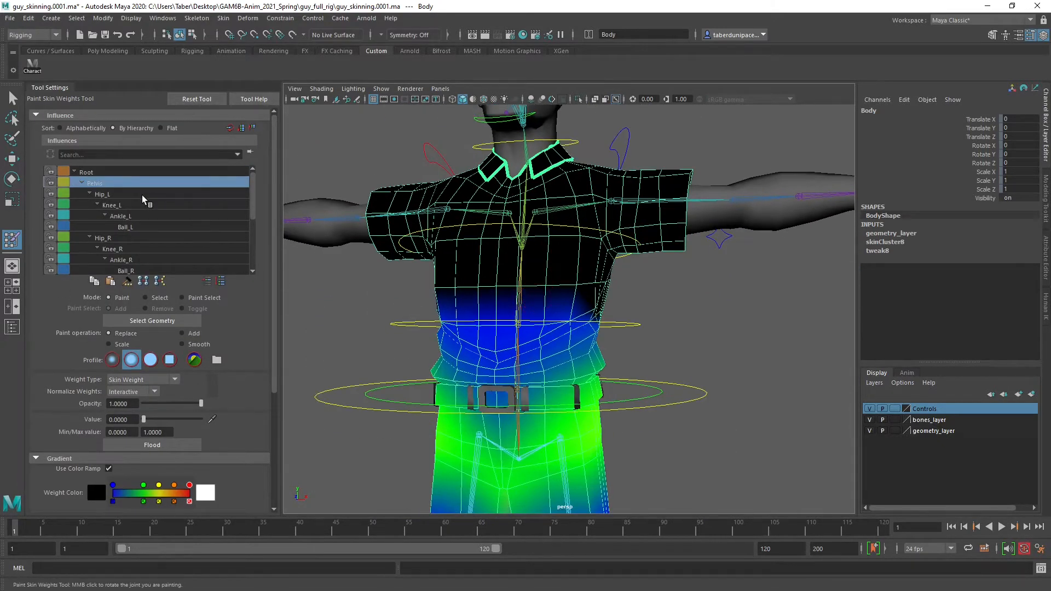
# Display the Spine1 influence's weights and examine them across the shirt, belt and trousers
pyautogui.scroll(-2, 145, 204)
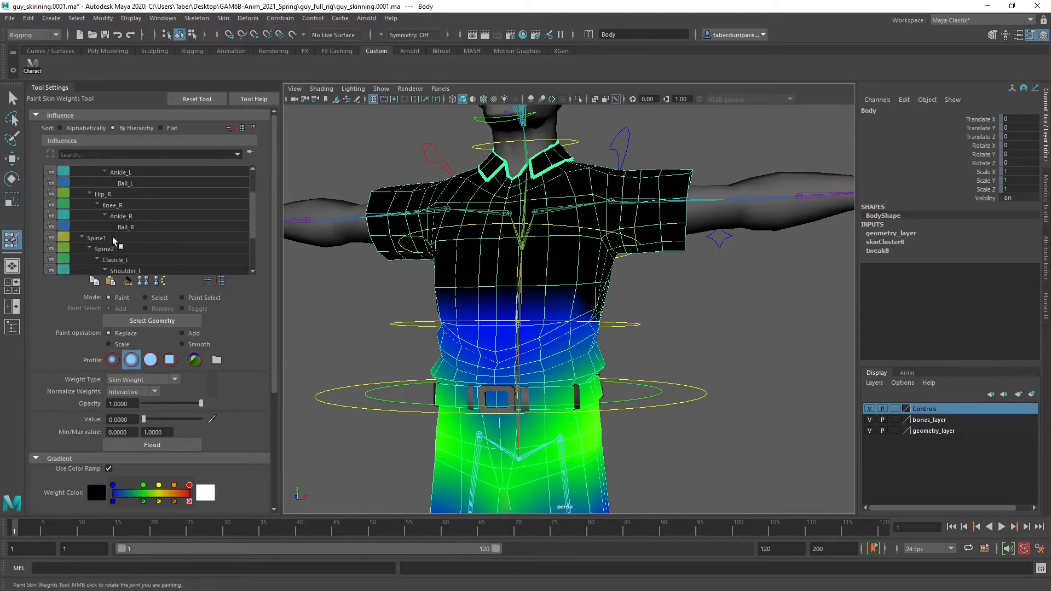
pyautogui.click(107, 240)
pyautogui.scroll(4, 567, 298)
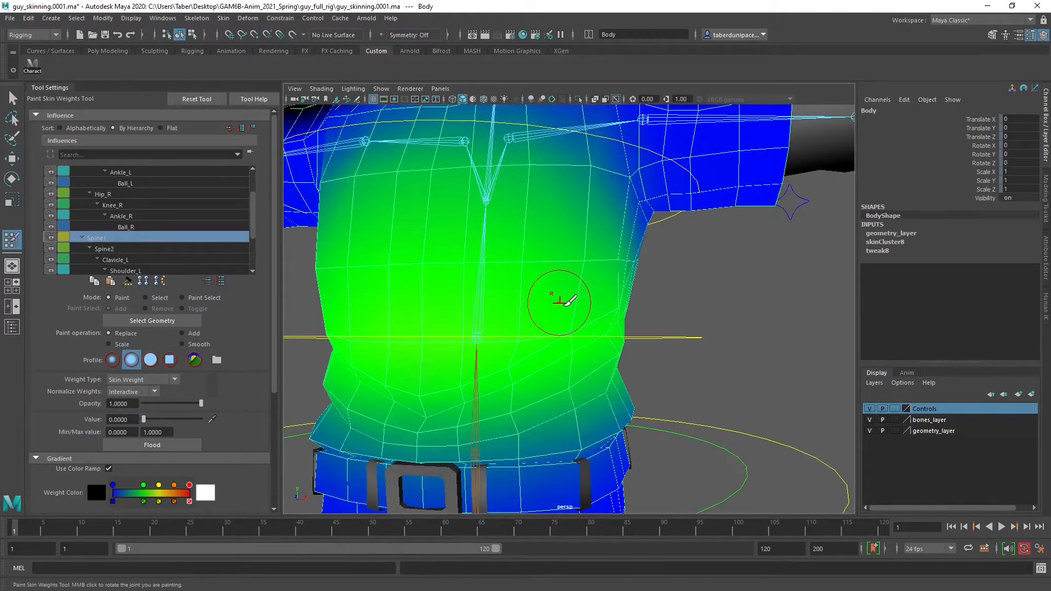
pyautogui.scroll(-3, 594, 302)
pyautogui.moveTo(532, 304)
pyautogui.keyDown('alt'); pyautogui.mouseDown()
pyautogui.moveTo(460, 311)
pyautogui.moveTo(542, 309)
pyautogui.mouseUp(); pyautogui.keyUp('alt')
pyautogui.scroll(-4, 585, 336)
pyautogui.keyDown('alt'); pyautogui.moveTo(584, 336); pyautogui.dragTo(557, 336); pyautogui.keyUp('alt')
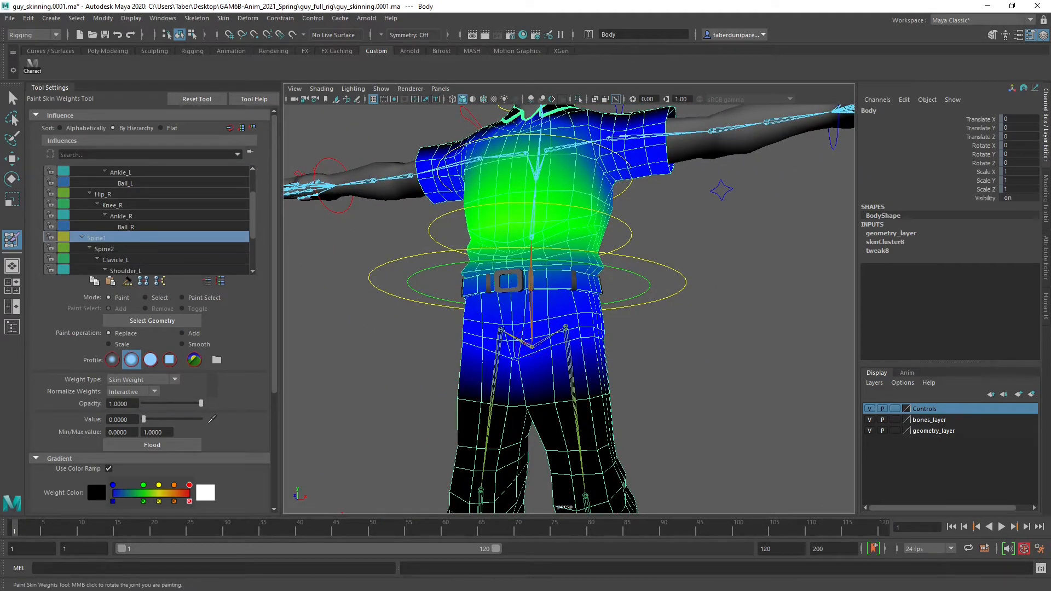
pyautogui.scroll(4, 665, 359)
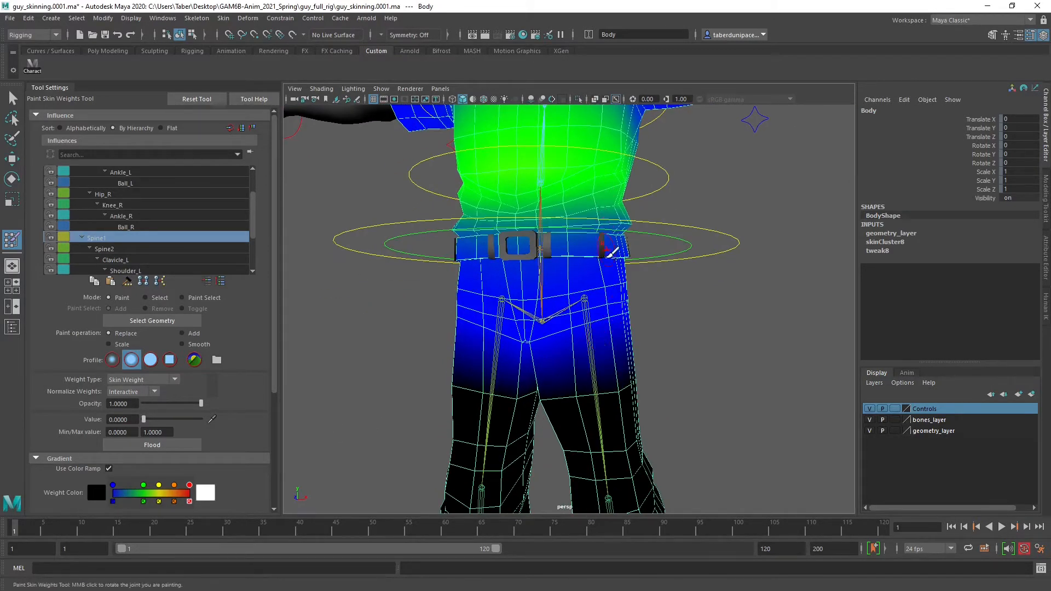
pyautogui.keyDown('alt'); pyautogui.moveTo(513, 363); pyautogui.dragTo(552, 365, button='right'); pyautogui.keyUp('alt')
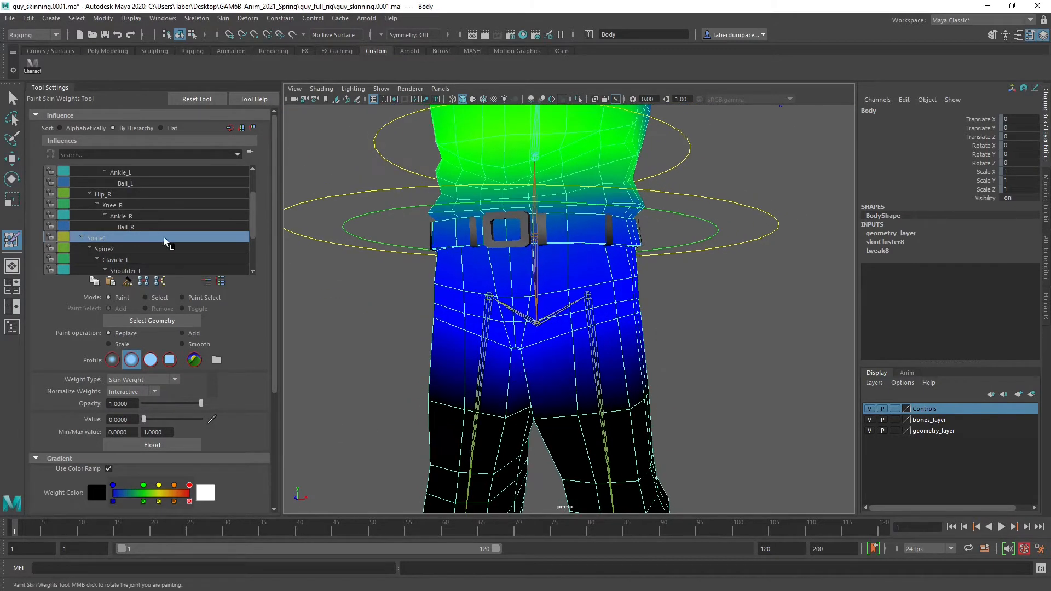
# Compare the Spine2 influence's weights with those of Spine1 on the torso
pyautogui.click(120, 249)
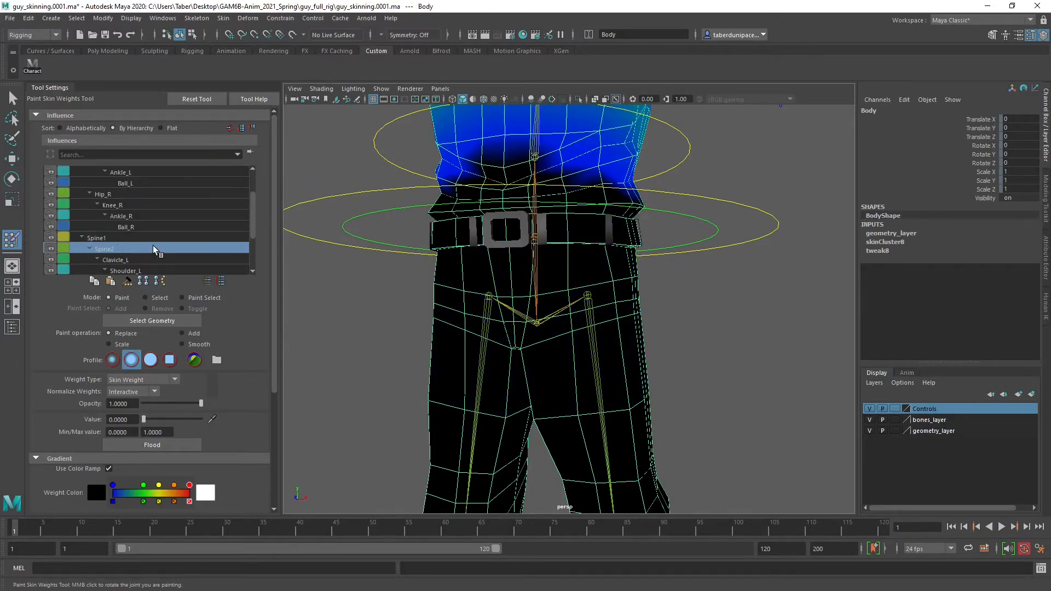
pyautogui.keyDown('alt'); pyautogui.moveTo(518, 234); pyautogui.dragTo(533, 338, button='middle'); pyautogui.keyUp('alt')
pyautogui.moveTo(571, 280)
pyautogui.keyDown('alt'); pyautogui.mouseDown()
pyautogui.moveTo(478, 293)
pyautogui.moveTo(564, 293)
pyautogui.mouseUp(); pyautogui.keyUp('alt')
pyautogui.click(96, 238)
pyautogui.keyDown('alt'); pyautogui.moveTo(556, 223); pyautogui.dragTo(553, 298, button='middle'); pyautogui.keyUp('alt')
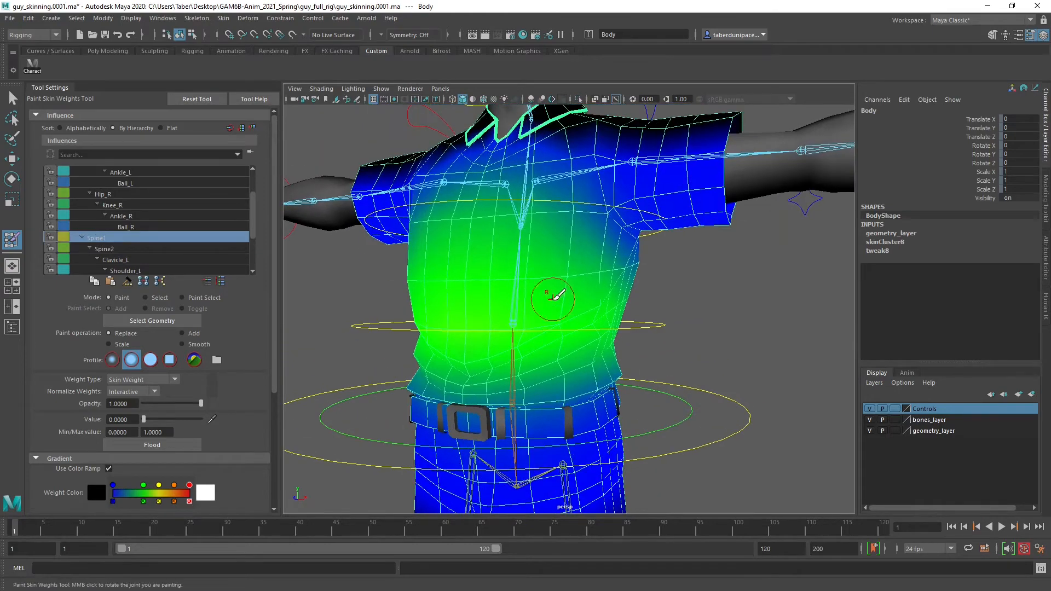
# Display the Clavicle_L influence's weights and examine them across the chest and left sleeve
pyautogui.click(133, 259)
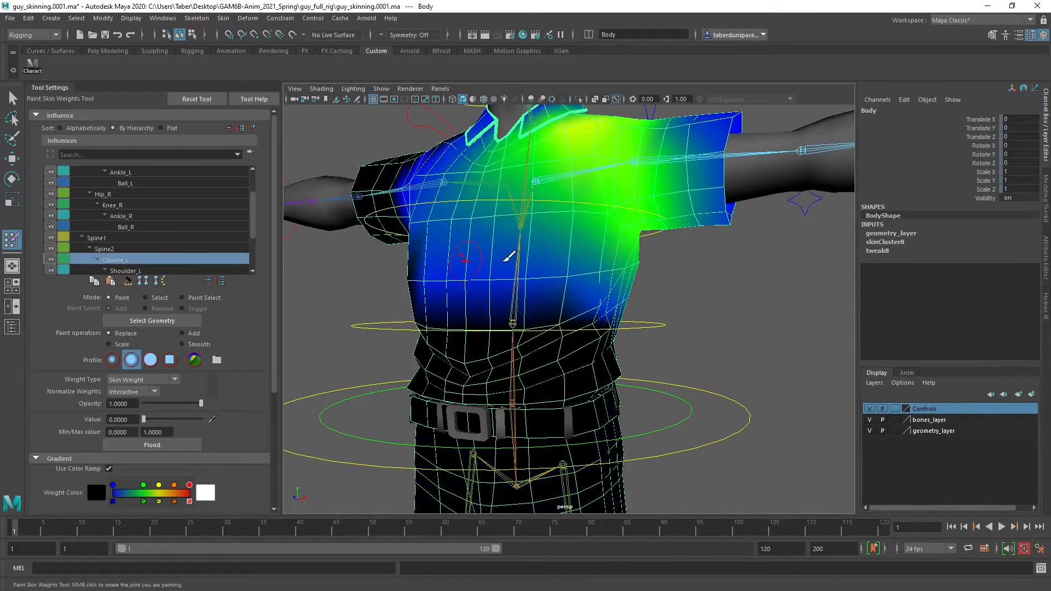
pyautogui.keyDown('alt'); pyautogui.moveTo(647, 264); pyautogui.dragTo(595, 280); pyautogui.keyUp('alt')
pyautogui.keyDown('alt'); pyautogui.moveTo(623, 242); pyautogui.dragTo(626, 280, button='middle'); pyautogui.keyUp('alt')
pyautogui.moveTo(552, 278)
pyautogui.keyDown('alt'); pyautogui.mouseDown()
pyautogui.moveTo(603, 289)
pyautogui.moveTo(599, 269)
pyautogui.mouseUp(); pyautogui.keyUp('alt')
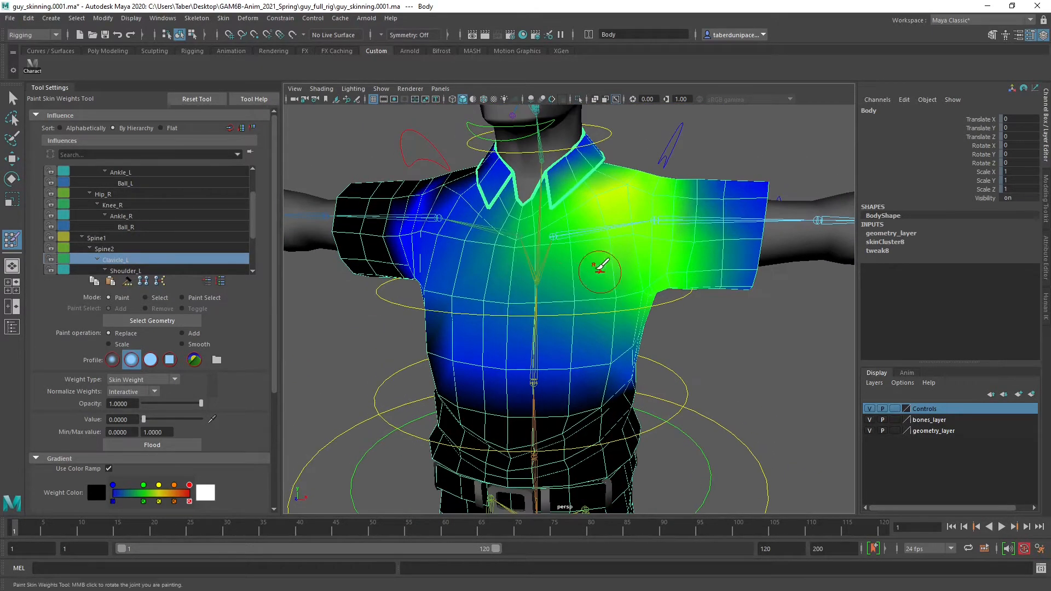
# Display the Shoulder_L influence's weights and examine them around the collar, upper chest and back
pyautogui.scroll(-1, 124, 219)
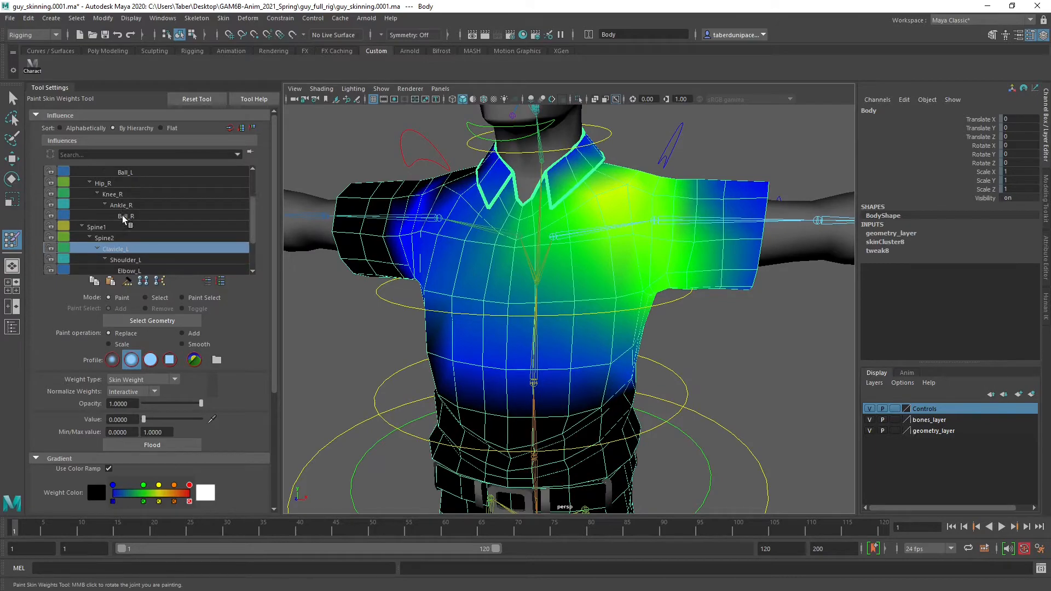
pyautogui.click(124, 260)
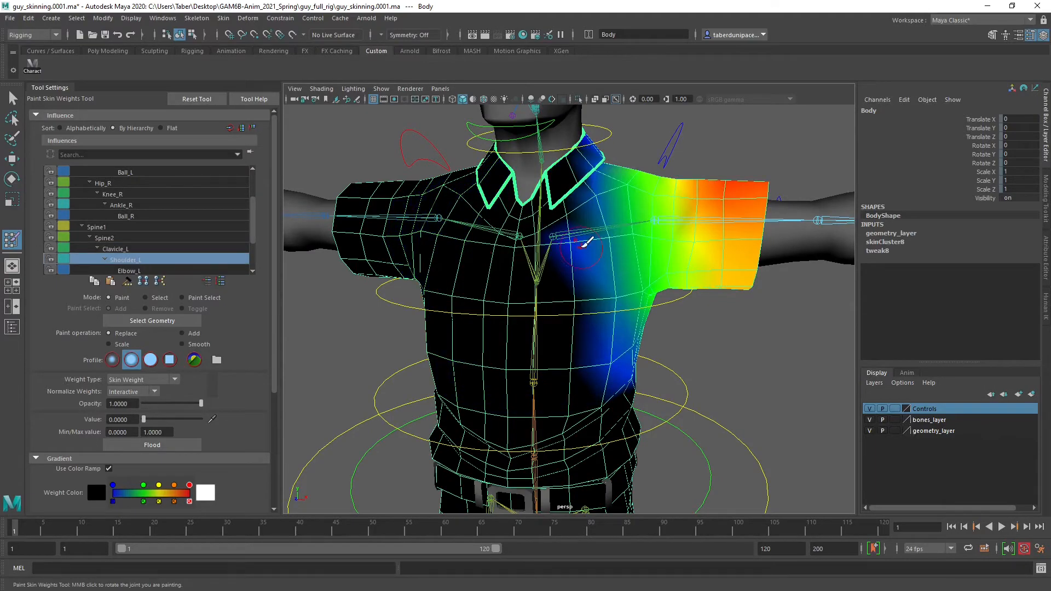
pyautogui.keyDown('alt'); pyautogui.moveTo(584, 243); pyautogui.dragTo(563, 249); pyautogui.keyUp('alt')
pyautogui.keyDown('alt'); pyautogui.moveTo(483, 237); pyautogui.dragTo(488, 265, button='middle'); pyautogui.keyUp('alt')
pyautogui.keyDown('alt'); pyautogui.moveTo(488, 265); pyautogui.dragTo(600, 306, button='right'); pyautogui.keyUp('alt')
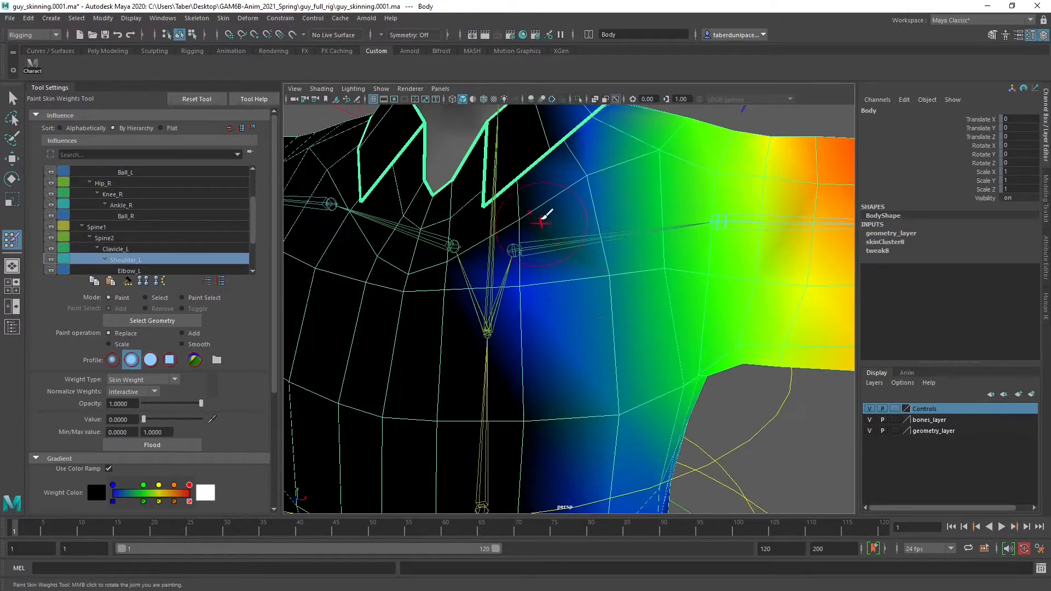
pyautogui.keyDown('alt'); pyautogui.moveTo(545, 215); pyautogui.dragTo(534, 249, button='middle'); pyautogui.keyUp('alt')
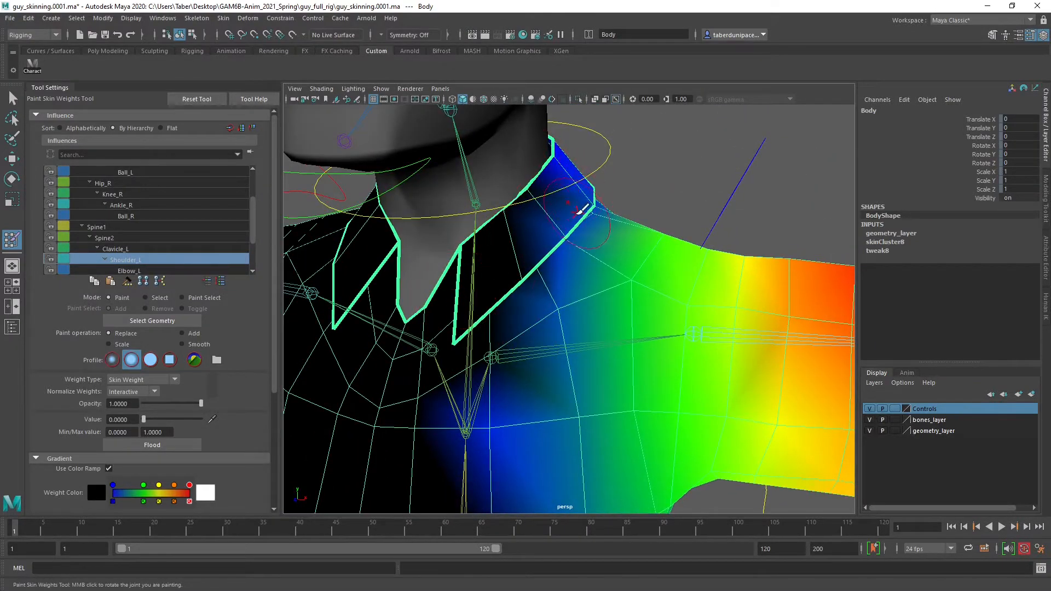
pyautogui.keyDown('alt'); pyautogui.moveTo(538, 238); pyautogui.dragTo(391, 296); pyautogui.keyUp('alt')
pyautogui.keyDown('alt'); pyautogui.moveTo(387, 299); pyautogui.dragTo(563, 263, button='right'); pyautogui.keyUp('alt')
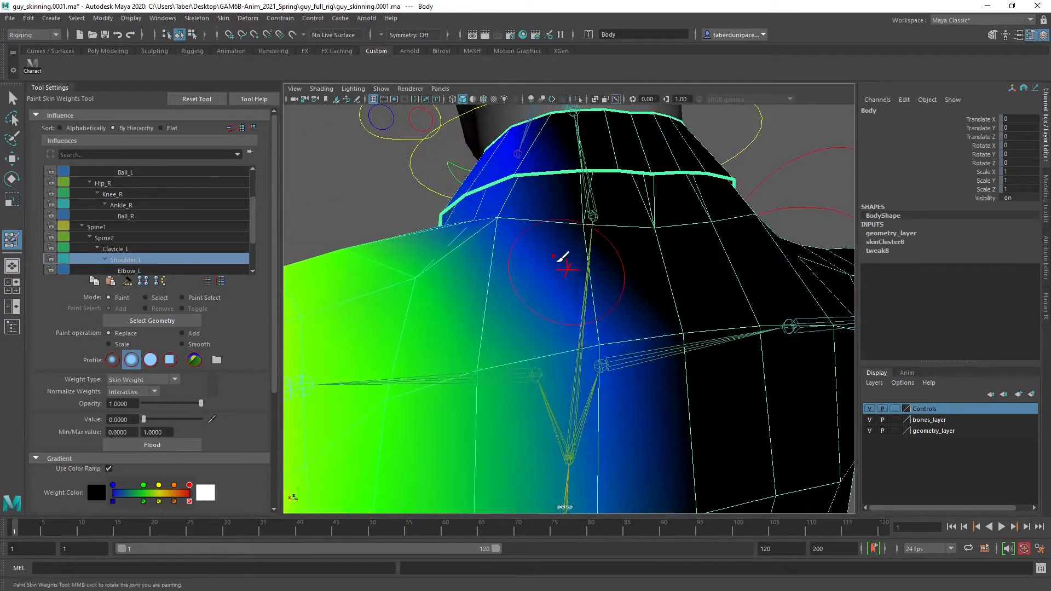
pyautogui.keyDown('alt'); pyautogui.moveTo(532, 247); pyautogui.dragTo(442, 232); pyautogui.keyUp('alt')
pyautogui.keyDown('alt'); pyautogui.moveTo(503, 209); pyautogui.dragTo(353, 295); pyautogui.keyUp('alt')
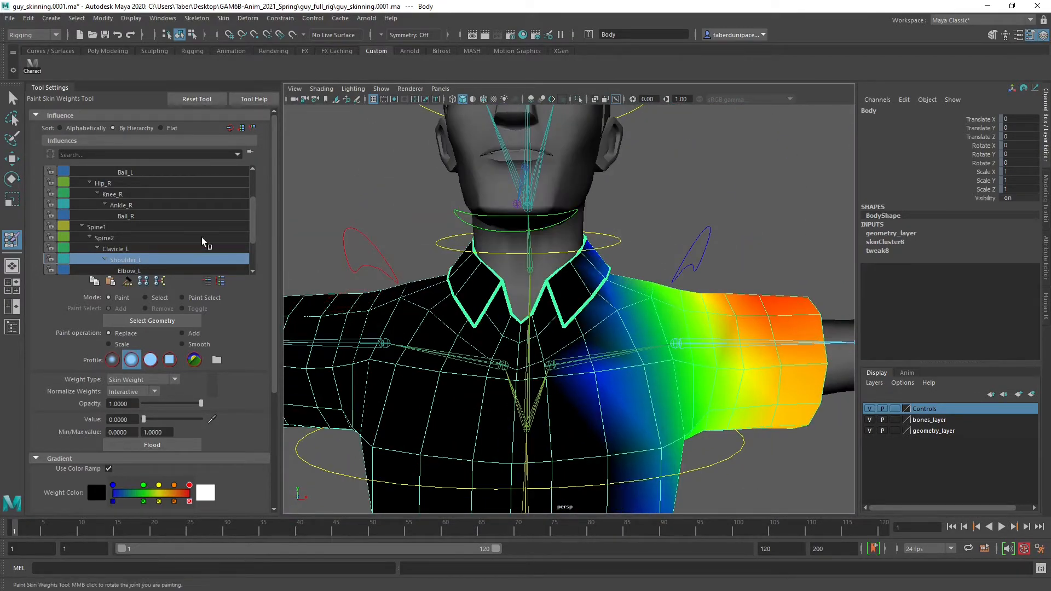
# Display the Neck and Head influences' weights in turn and examine them around the collar and shoulders
pyautogui.scroll(-3, 157, 267)
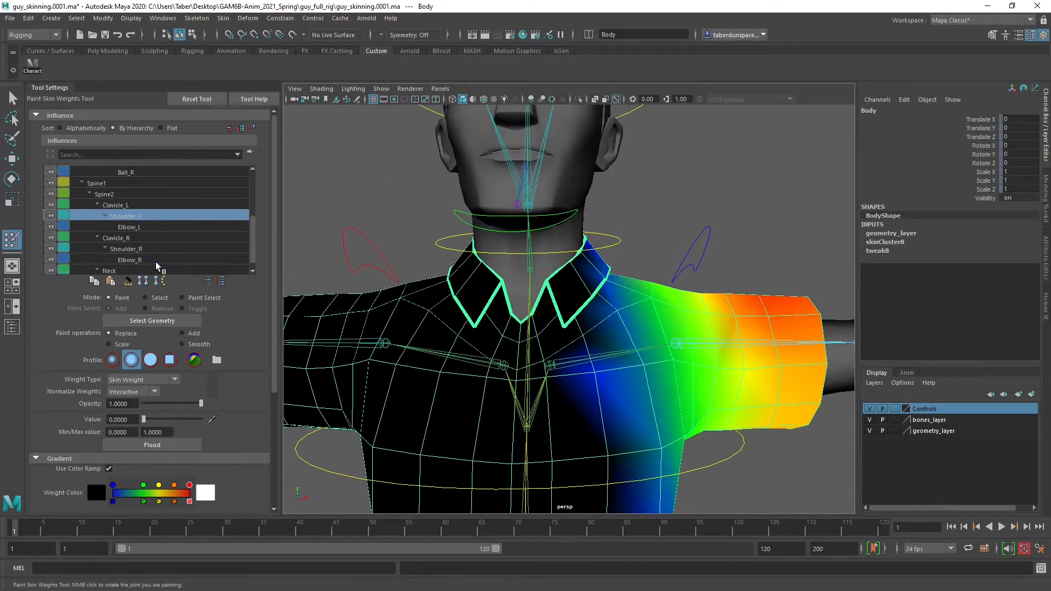
pyautogui.click(121, 260)
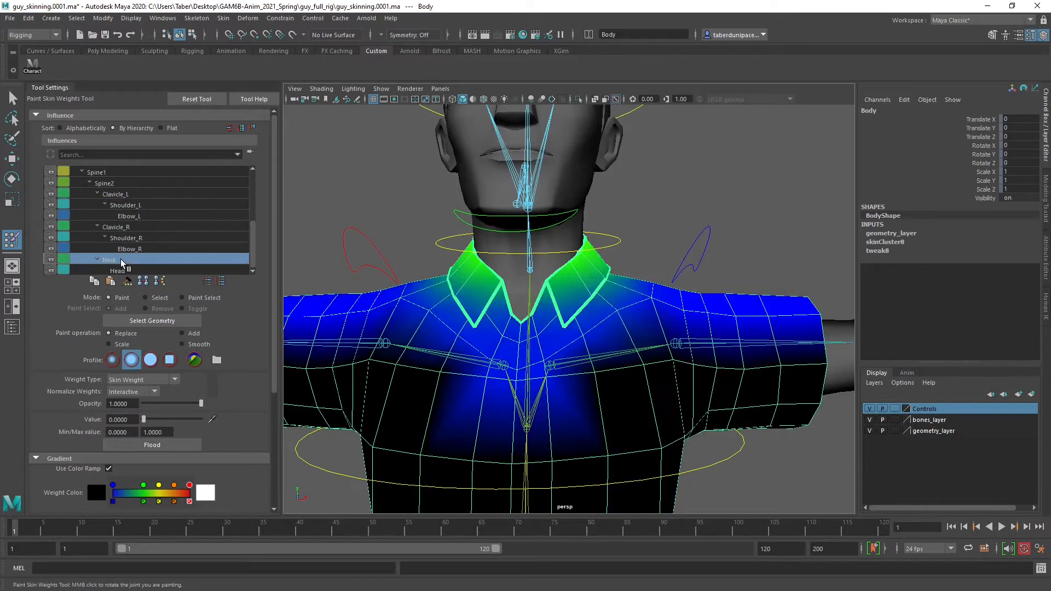
pyautogui.moveTo(564, 269)
pyautogui.keyDown('alt'); pyautogui.mouseDown()
pyautogui.moveTo(684, 257)
pyautogui.moveTo(591, 262)
pyautogui.moveTo(615, 273)
pyautogui.moveTo(567, 284)
pyautogui.moveTo(652, 271)
pyautogui.moveTo(605, 268)
pyautogui.moveTo(618, 263)
pyautogui.moveTo(562, 286)
pyautogui.mouseUp(); pyautogui.keyUp('alt')
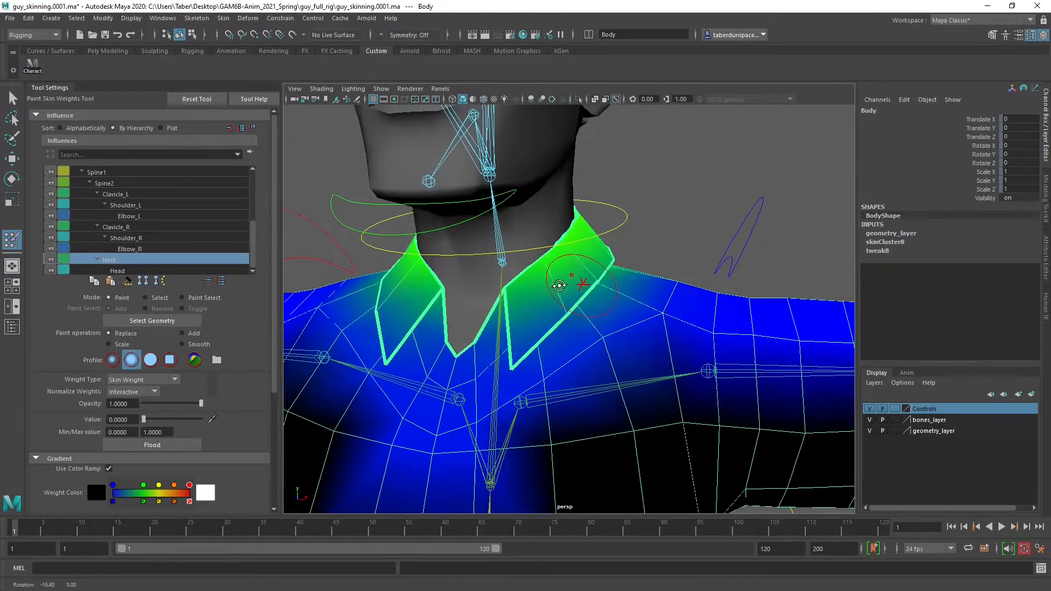
pyautogui.click(146, 270)
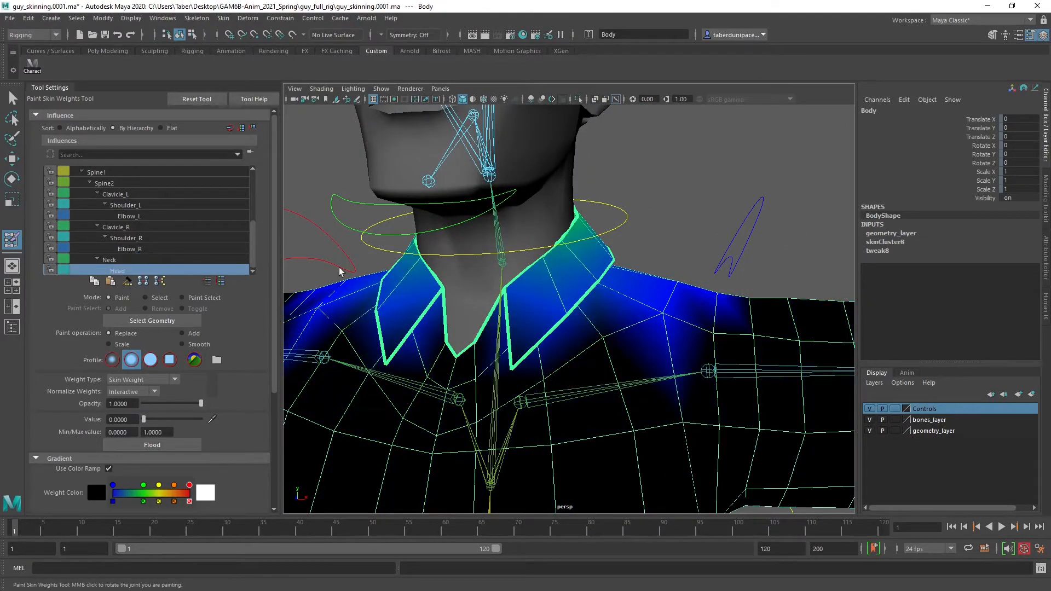
pyautogui.scroll(-3, 505, 263)
pyautogui.scroll(2, 582, 251)
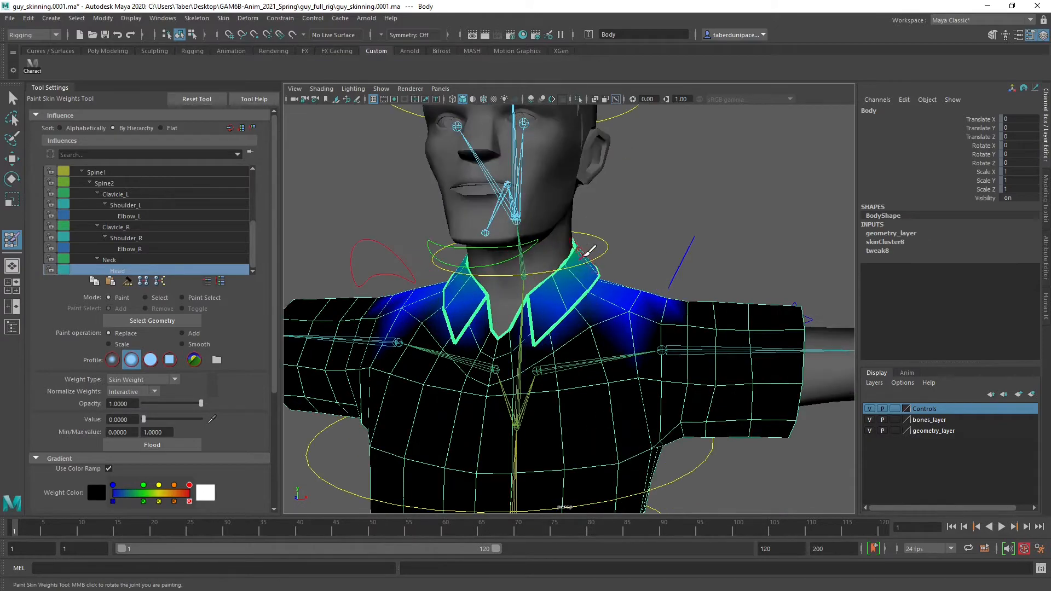
pyautogui.keyDown('alt'); pyautogui.moveTo(587, 251); pyautogui.dragTo(706, 277); pyautogui.keyUp('alt')
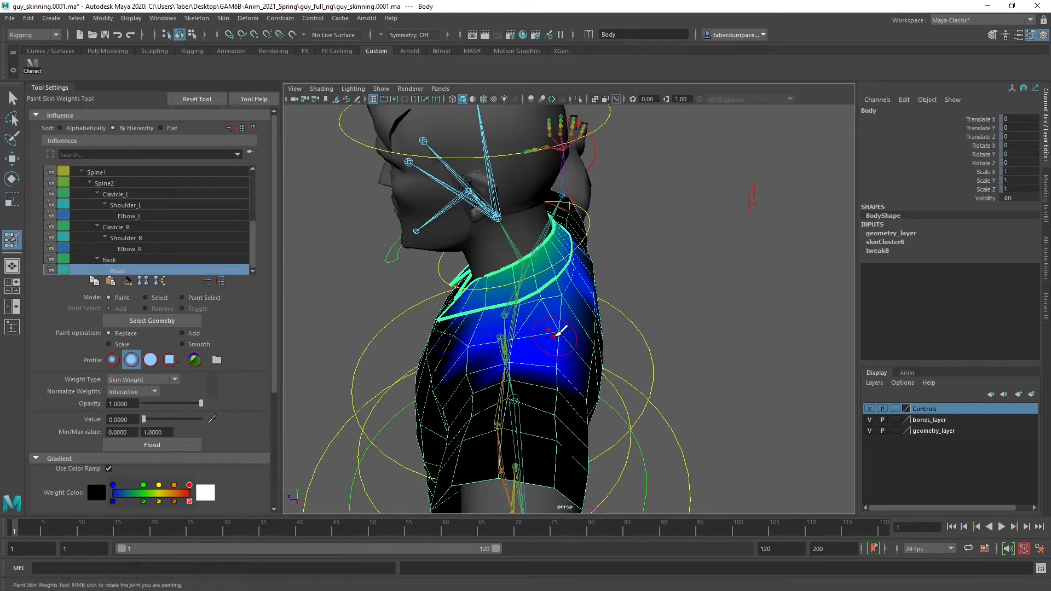
pyautogui.keyDown('alt'); pyautogui.moveTo(557, 340); pyautogui.dragTo(601, 355); pyautogui.keyUp('alt')
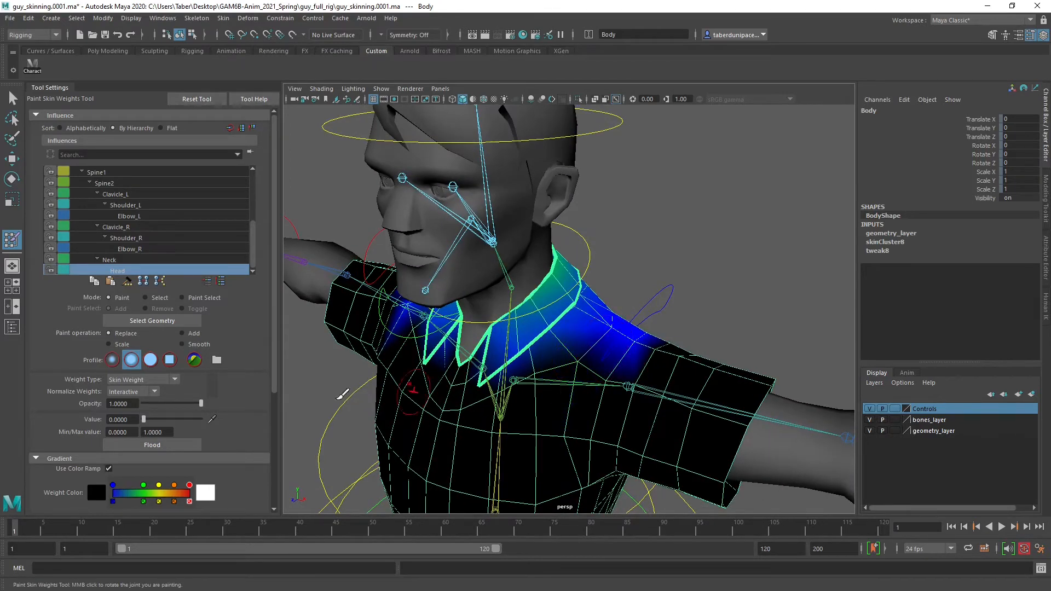
# Choose the solid brush profile and paint the Head weights to 0 on the shoulders and upper back outside the collar
pyautogui.click(151, 364)
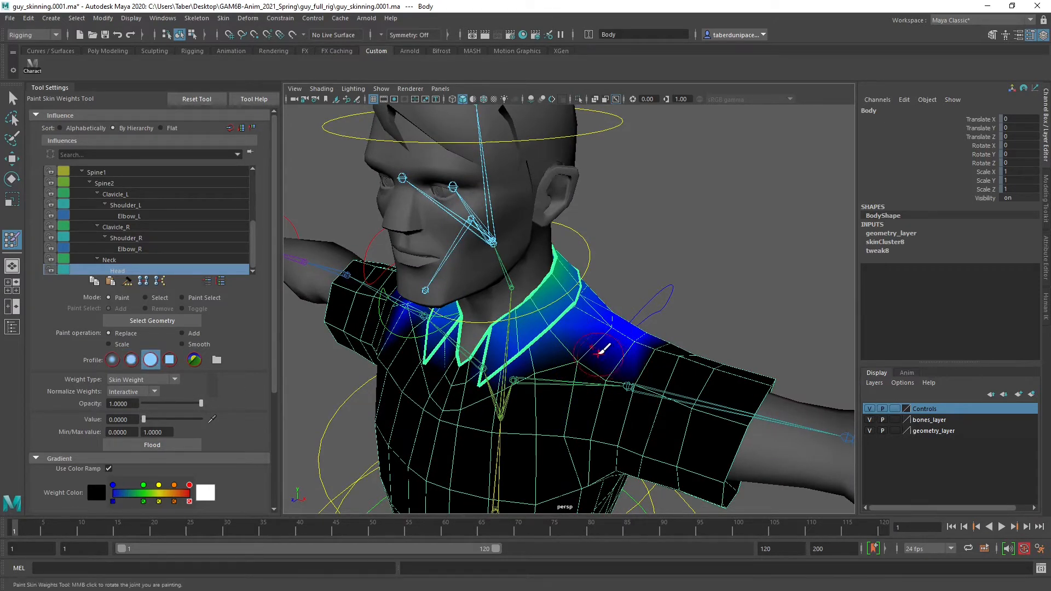
pyautogui.keyDown('alt'); pyautogui.moveTo(640, 340); pyautogui.dragTo(547, 344); pyautogui.keyUp('alt')
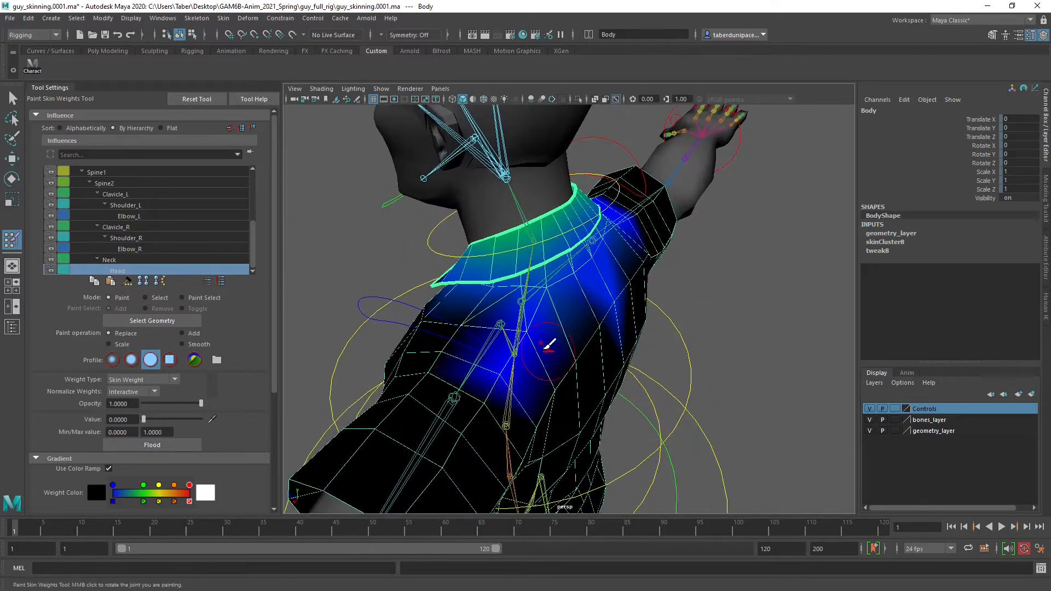
pyautogui.moveTo(481, 363)
pyautogui.keyDown('alt'); pyautogui.mouseDown()
pyautogui.moveTo(436, 301)
pyautogui.moveTo(569, 352)
pyautogui.moveTo(640, 329)
pyautogui.moveTo(647, 375)
pyautogui.mouseUp(); pyautogui.keyUp('alt')
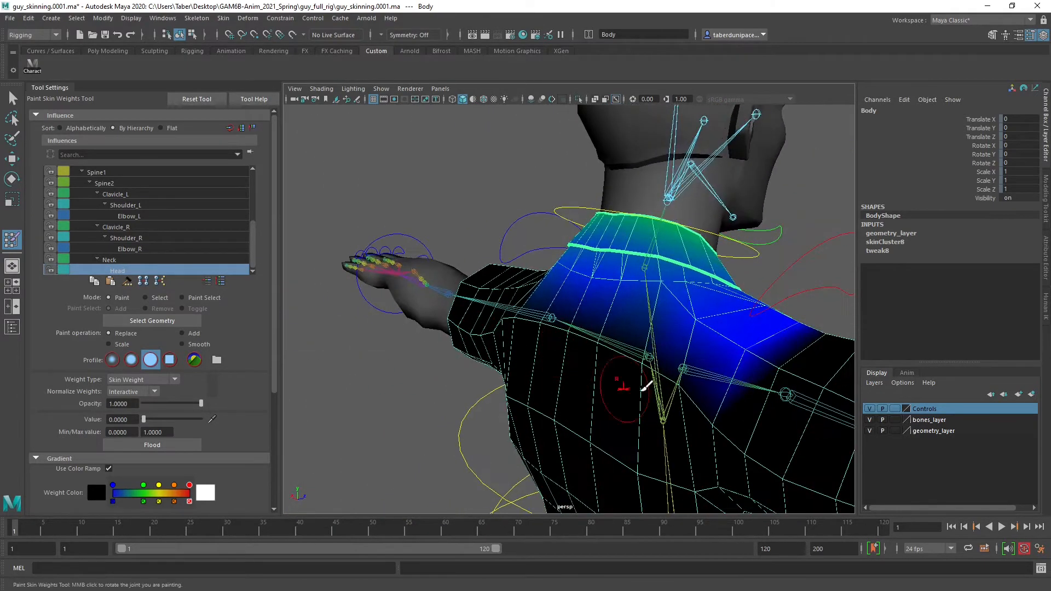
pyautogui.moveTo(711, 351)
pyautogui.keyDown('alt'); pyautogui.mouseDown()
pyautogui.moveTo(706, 403)
pyautogui.moveTo(615, 320)
pyautogui.mouseUp(); pyautogui.keyUp('alt')
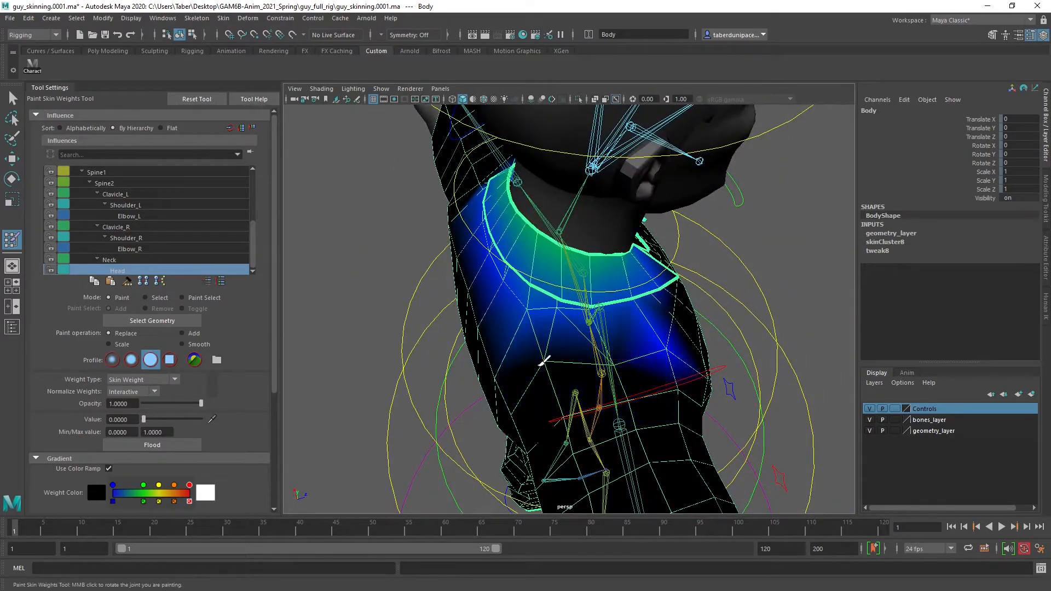
pyautogui.moveTo(698, 355)
pyautogui.keyDown('alt'); pyautogui.mouseDown()
pyautogui.moveTo(504, 305)
pyautogui.moveTo(598, 282)
pyautogui.moveTo(517, 348)
pyautogui.moveTo(330, 330)
pyautogui.moveTo(481, 345)
pyautogui.moveTo(575, 331)
pyautogui.moveTo(720, 337)
pyautogui.moveTo(534, 334)
pyautogui.moveTo(697, 335)
pyautogui.mouseUp(); pyautogui.keyUp('alt')
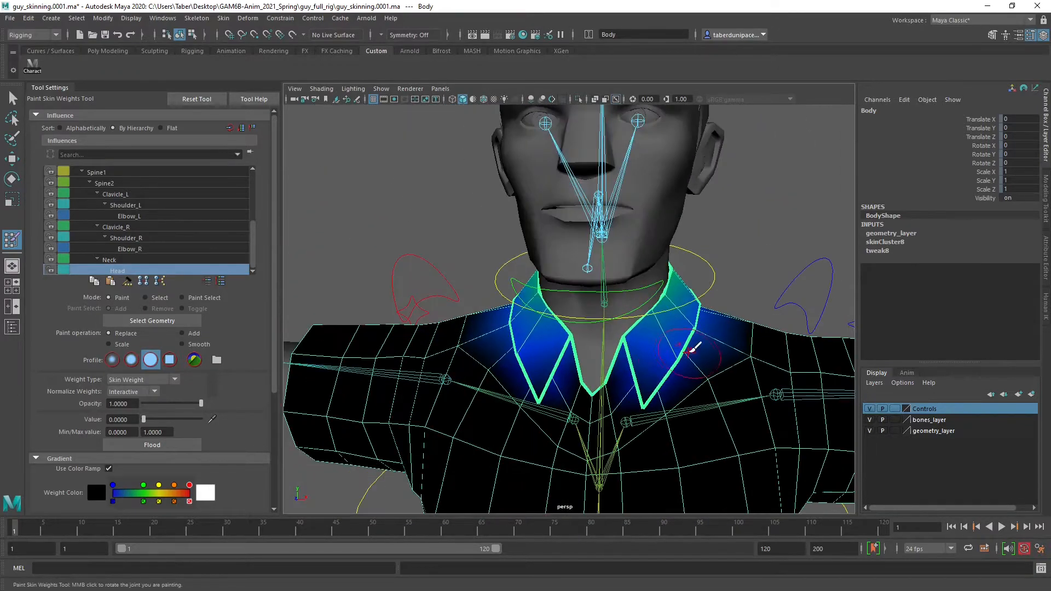
# Select the Neck influence and paint its weights to 0 around the left shoulder and sleeve
pyautogui.click(131, 262)
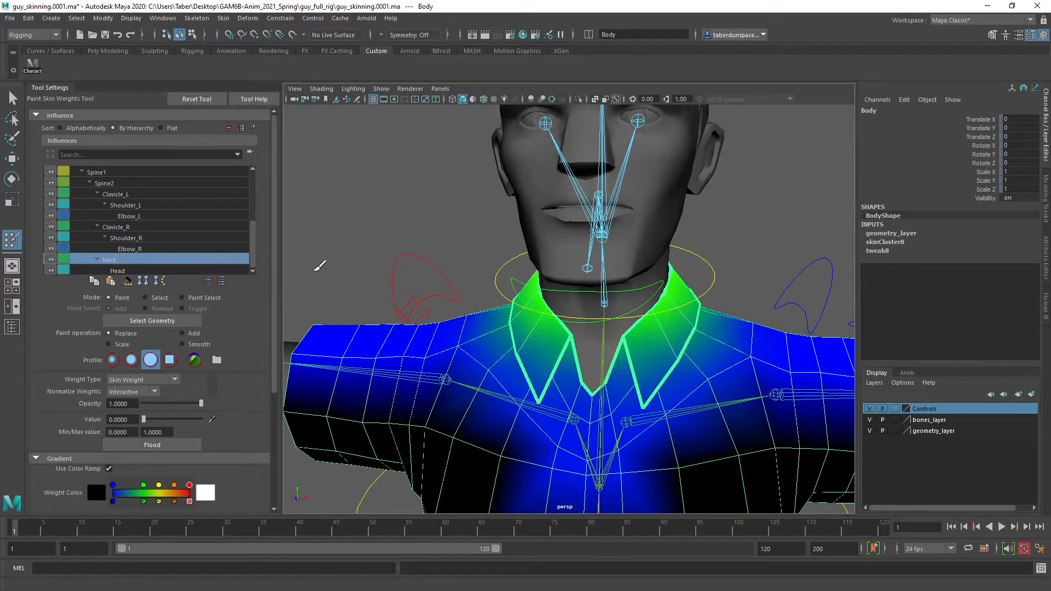
pyautogui.scroll(-5, 677, 313)
pyautogui.keyDown('alt'); pyautogui.moveTo(669, 318); pyautogui.dragTo(639, 293, button='middle'); pyautogui.keyUp('alt')
pyautogui.keyDown('alt'); pyautogui.moveTo(640, 292); pyautogui.dragTo(638, 304); pyautogui.keyUp('alt')
pyautogui.keyDown('alt'); pyautogui.moveTo(615, 345); pyautogui.dragTo(664, 347, button='right'); pyautogui.keyUp('alt')
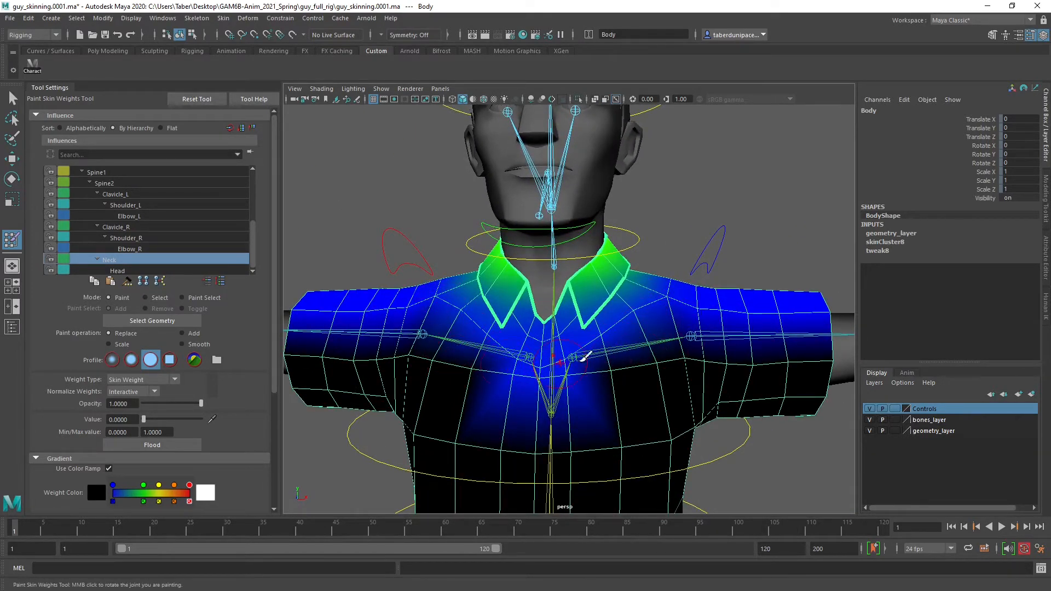
pyautogui.keyDown('alt'); pyautogui.moveTo(584, 357); pyautogui.dragTo(542, 364); pyautogui.keyUp('alt')
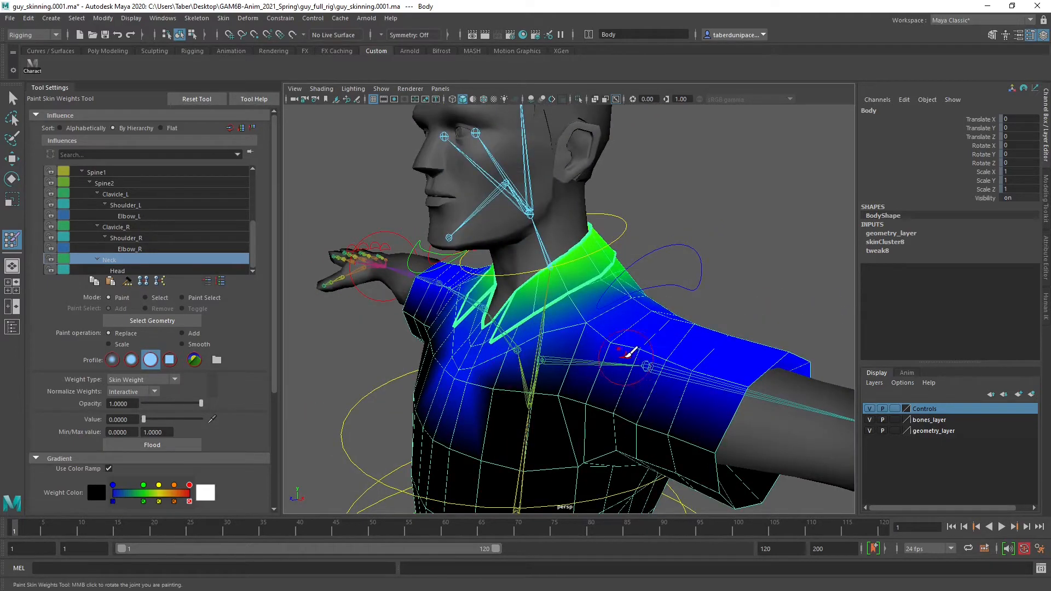
pyautogui.keyDown('alt'); pyautogui.moveTo(766, 377); pyautogui.dragTo(546, 357); pyautogui.keyUp('alt')
pyautogui.keyDown('alt'); pyautogui.moveTo(604, 380); pyautogui.dragTo(453, 295); pyautogui.keyUp('alt')
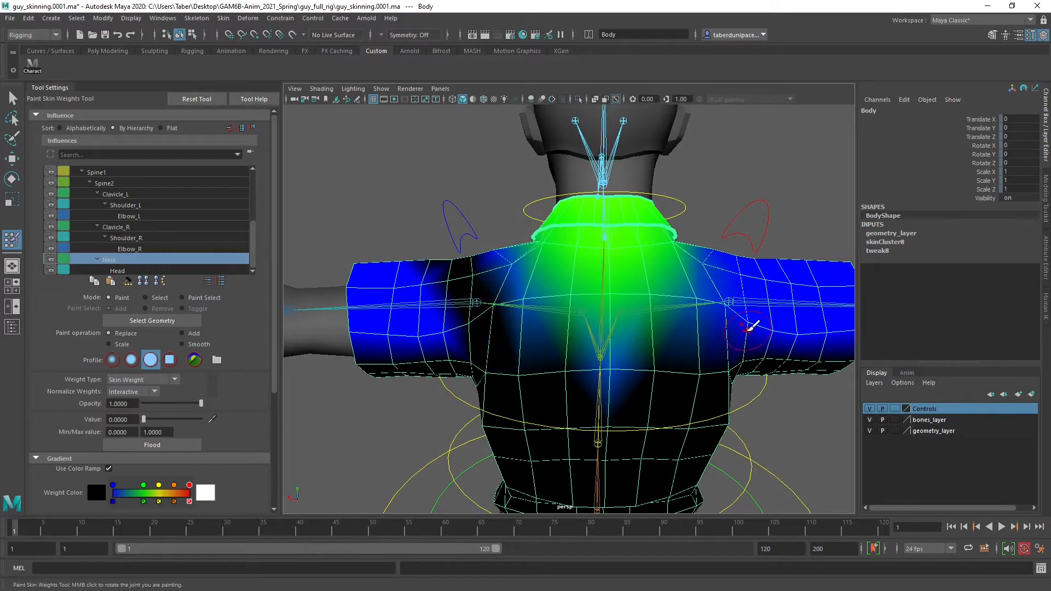
# Paint the Neck weights to 0 over the rest of both sleeves and the middle of the back
pyautogui.moveTo(363, 297)
pyautogui.keyDown('alt'); pyautogui.mouseDown()
pyautogui.moveTo(564, 307)
pyautogui.moveTo(504, 368)
pyautogui.moveTo(634, 327)
pyautogui.mouseUp(); pyautogui.keyUp('alt')
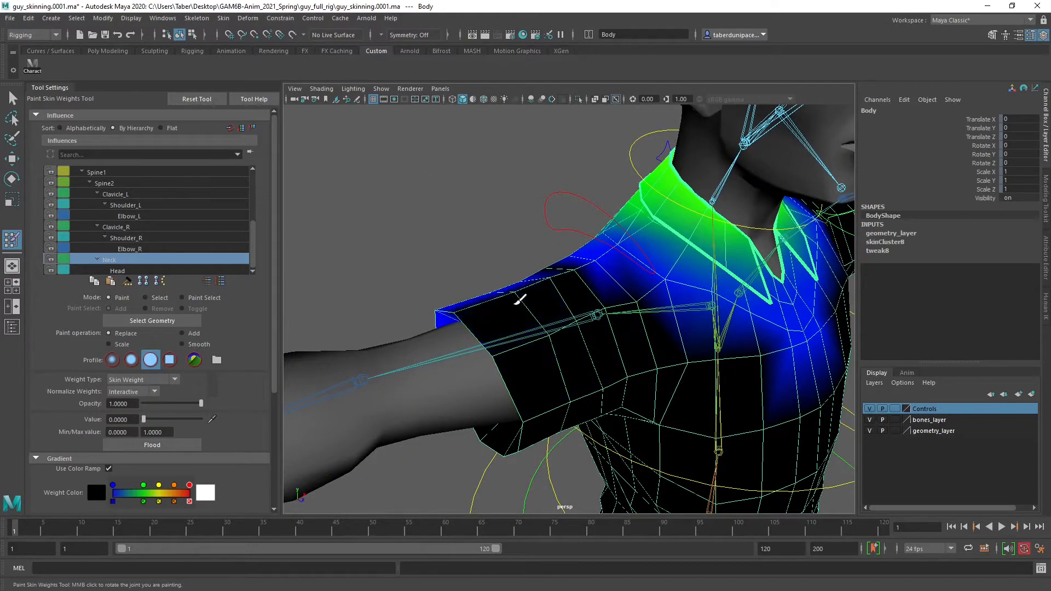
pyautogui.keyDown('alt'); pyautogui.moveTo(460, 317); pyautogui.dragTo(728, 221); pyautogui.keyUp('alt')
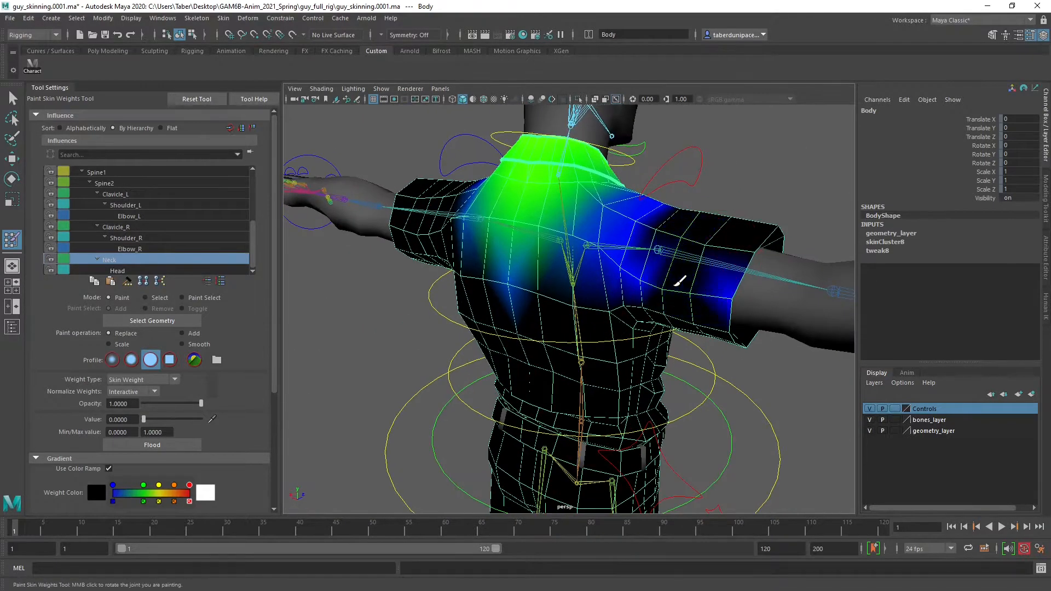
pyautogui.keyDown('alt'); pyautogui.moveTo(737, 293); pyautogui.dragTo(551, 350); pyautogui.keyUp('alt')
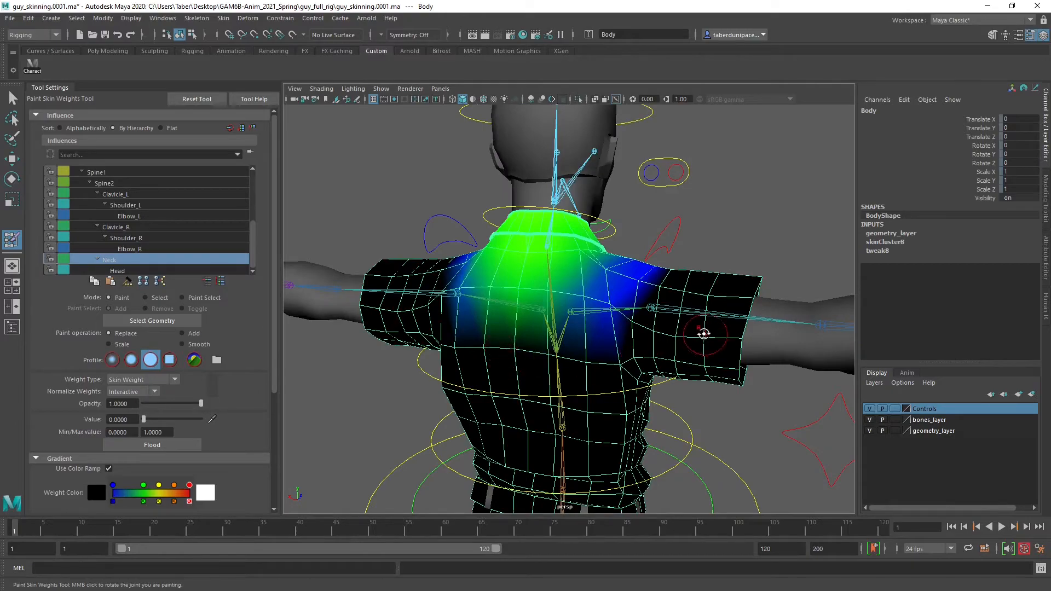
pyautogui.keyDown('alt'); pyautogui.moveTo(703, 333); pyautogui.dragTo(747, 355); pyautogui.keyUp('alt')
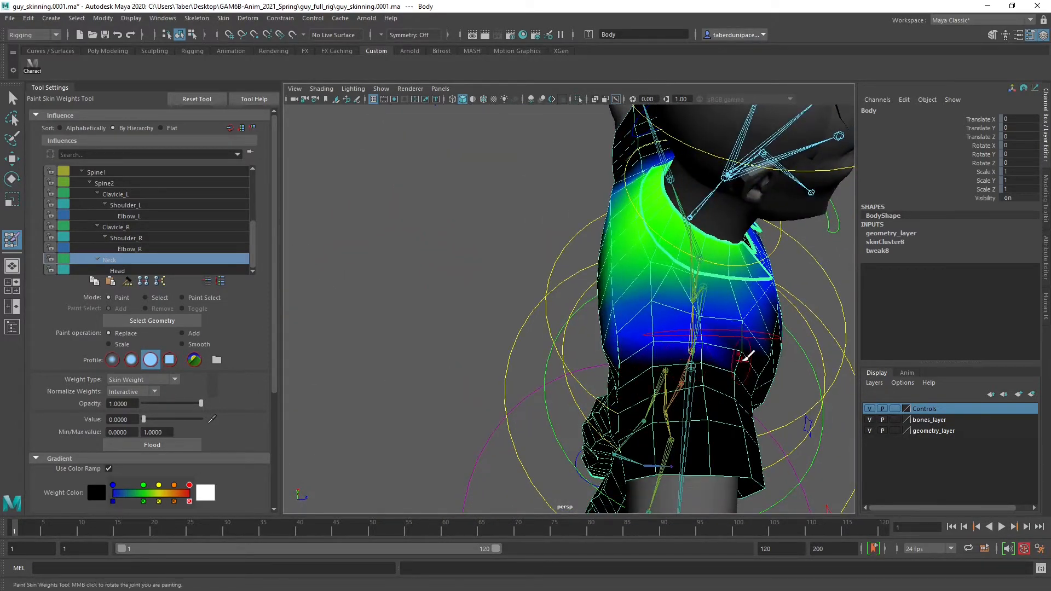
# Display the Elbow_R, Clavicle_R, Clavicle_L, Shoulder_L and Elbow_L weights in turn and examine them across the sleeves and chest
pyautogui.keyDown('alt'); pyautogui.moveTo(642, 357); pyautogui.dragTo(608, 331); pyautogui.keyUp('alt')
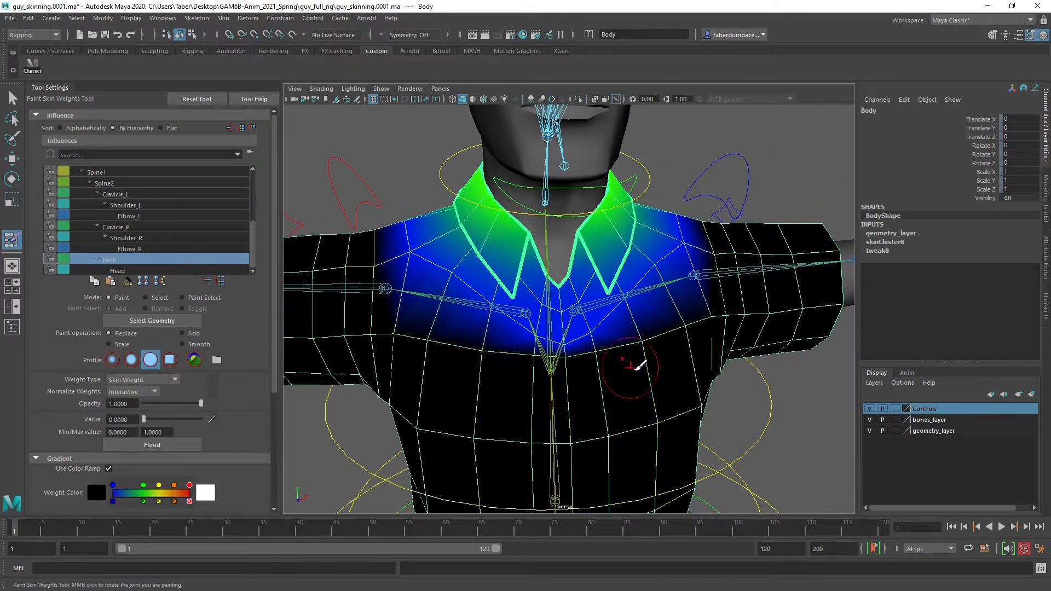
pyautogui.moveTo(637, 366)
pyautogui.keyDown('alt'); pyautogui.mouseDown()
pyautogui.moveTo(617, 368)
pyautogui.moveTo(638, 343)
pyautogui.moveTo(638, 377)
pyautogui.moveTo(664, 376)
pyautogui.moveTo(598, 363)
pyautogui.moveTo(597, 373)
pyautogui.moveTo(645, 300)
pyautogui.mouseUp(); pyautogui.keyUp('alt')
pyautogui.click(130, 249)
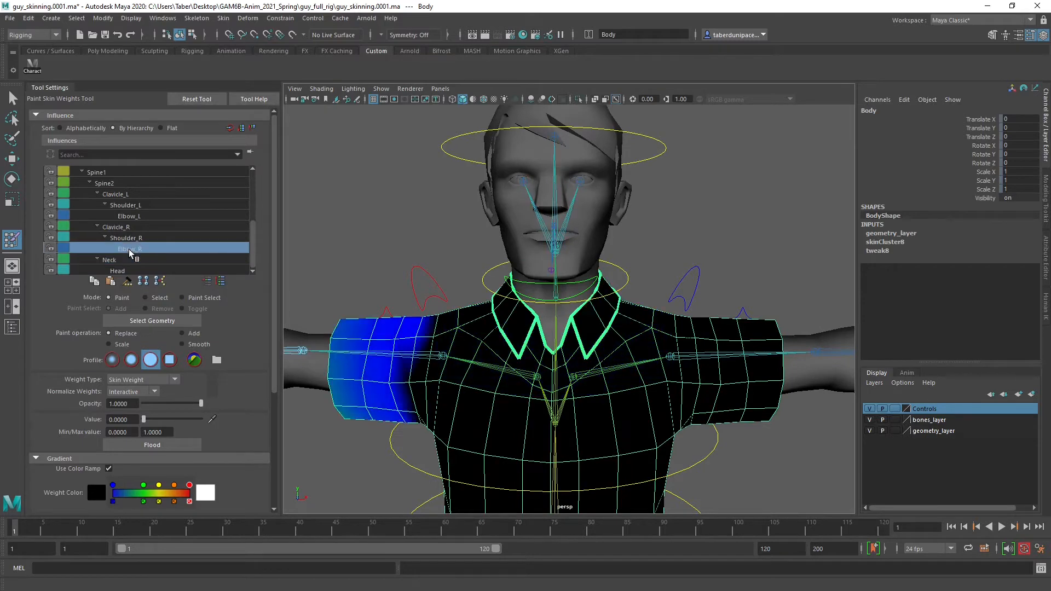
pyautogui.click(113, 228)
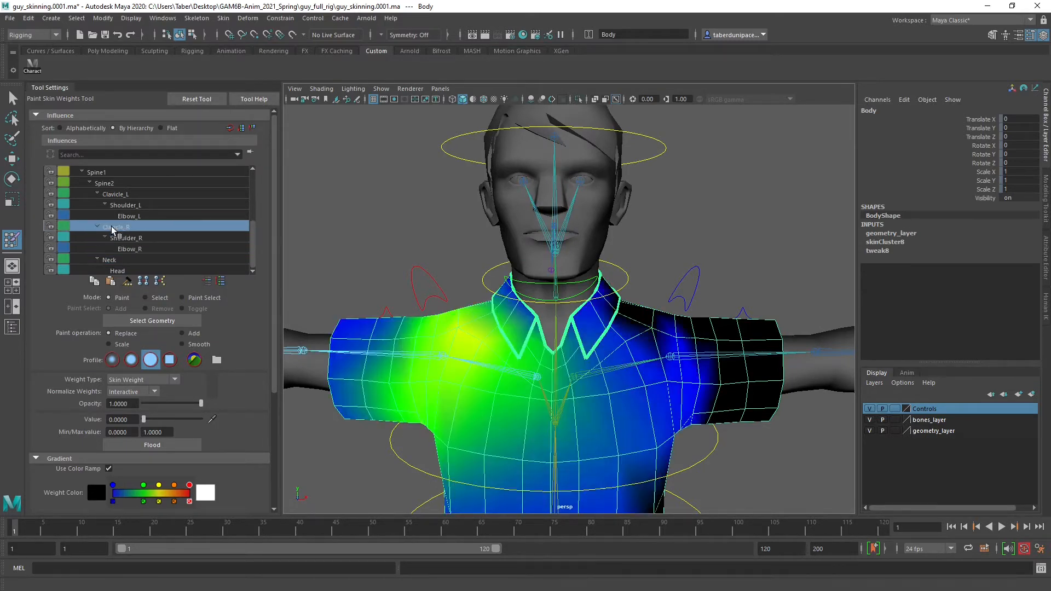
pyautogui.click(121, 195)
pyautogui.click(124, 206)
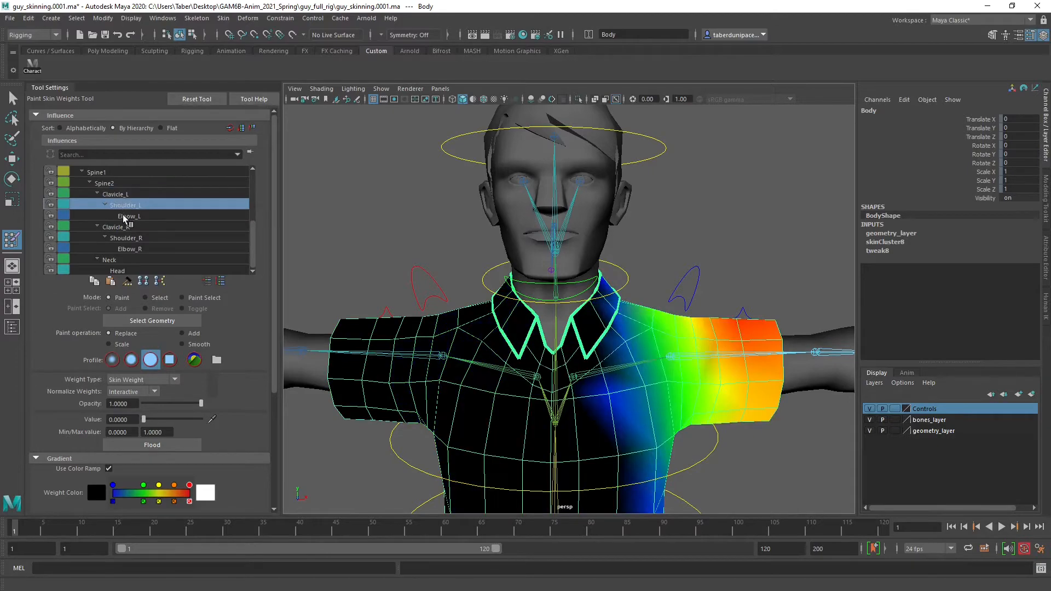
pyautogui.click(125, 216)
pyautogui.keyDown('alt'); pyautogui.moveTo(683, 329); pyautogui.dragTo(539, 274); pyautogui.keyUp('alt')
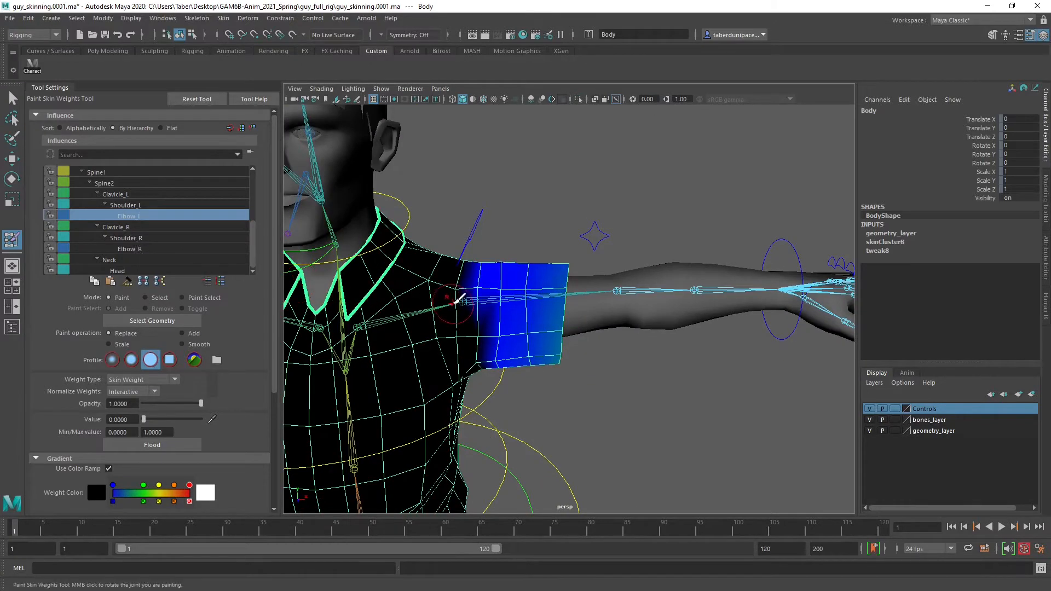
pyautogui.keyDown('alt'); pyautogui.moveTo(455, 303); pyautogui.dragTo(587, 256, button='middle'); pyautogui.keyUp('alt')
pyautogui.scroll(-5, 585, 263)
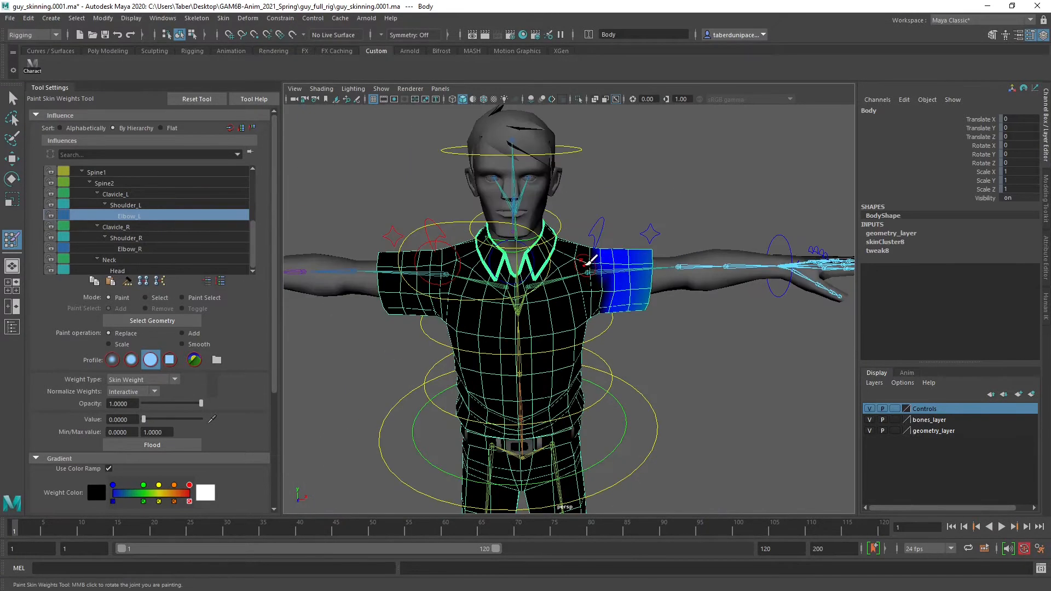
# Deselect the Body mesh, select Spine01_CTRL and Spine02_CTRL together, and rotate them to bend the torso sideways away from the left arm
pyautogui.press('w')
pyautogui.click(688, 189)
pyautogui.moveTo(640, 282)
pyautogui.keyDown('alt'); pyautogui.mouseDown()
pyautogui.moveTo(588, 302)
pyautogui.moveTo(628, 265)
pyautogui.moveTo(624, 281)
pyautogui.mouseUp(); pyautogui.keyUp('alt')
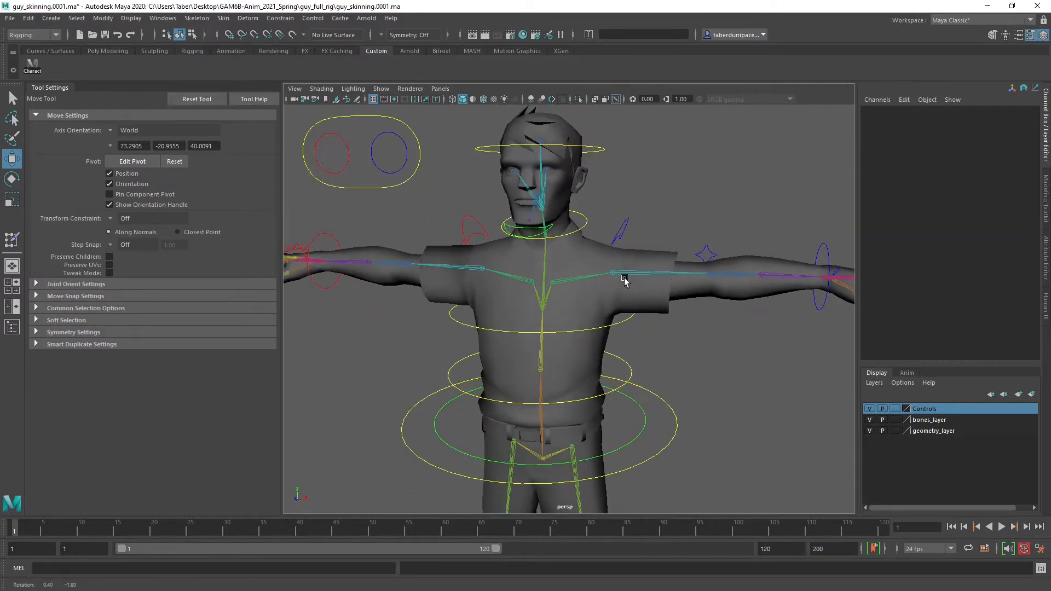
pyautogui.keyDown('alt'); pyautogui.moveTo(640, 358); pyautogui.dragTo(624, 373); pyautogui.keyUp('alt')
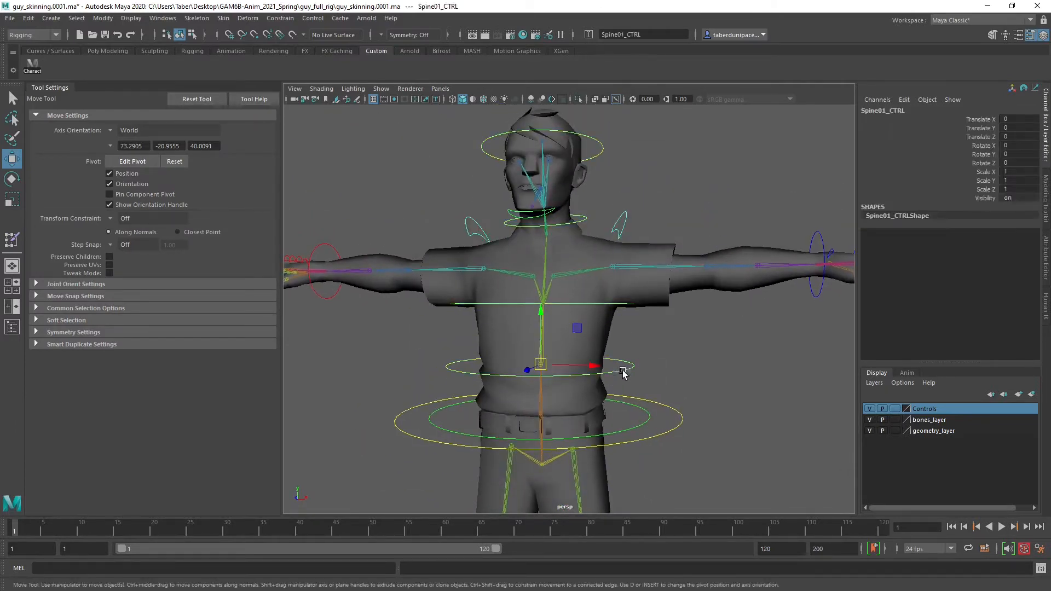
pyautogui.click(469, 305)
pyautogui.press('e')
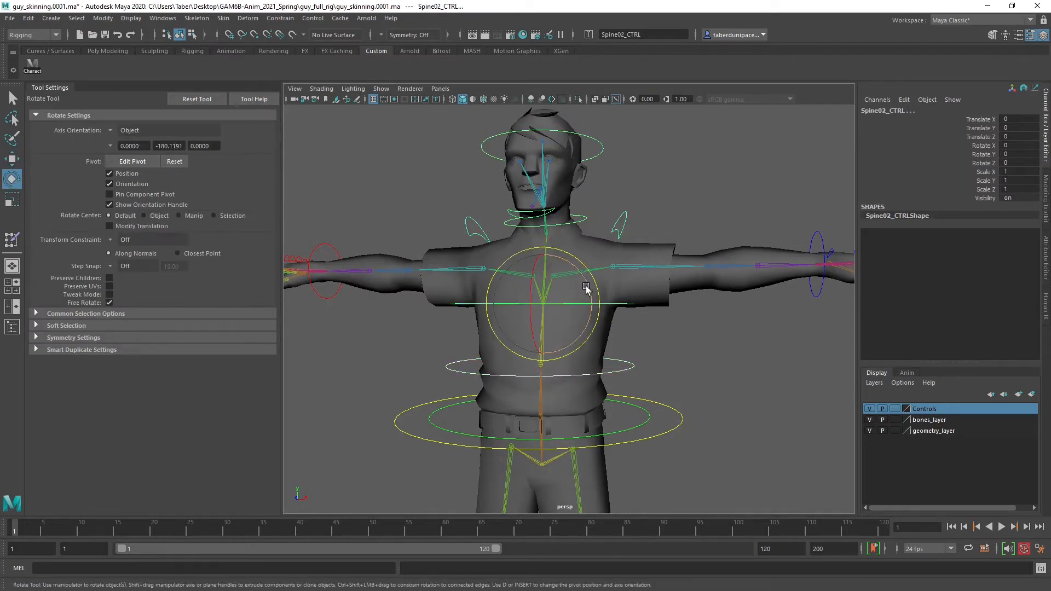
pyautogui.moveTo(586, 287); pyautogui.dragTo(578, 270)
pyautogui.click(632, 194)
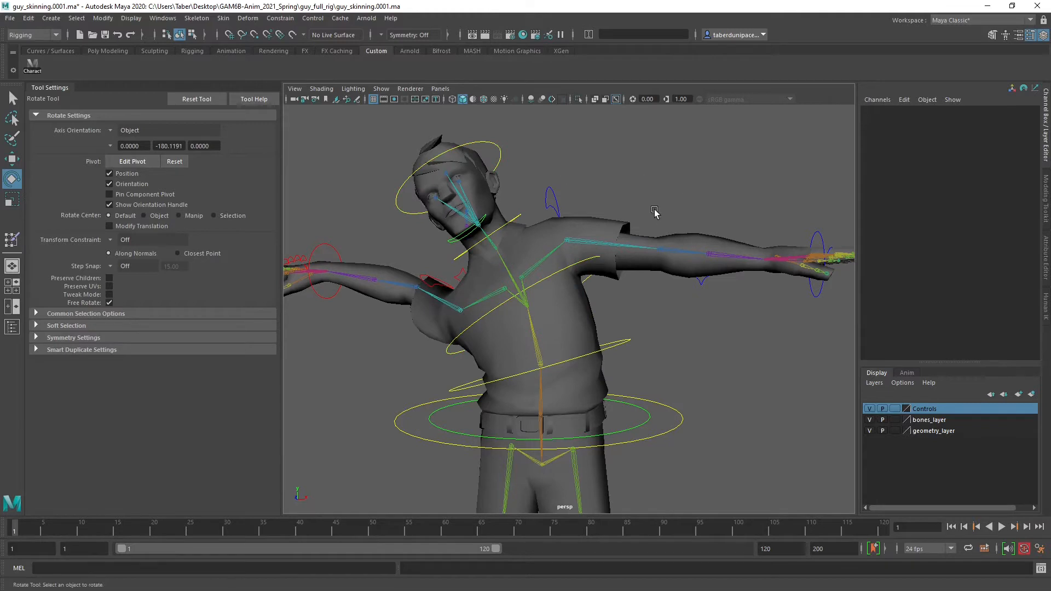
# Move Hand_L_CTRL inward and up to about X -0.673, Y 0.485, Z 0.122 so the left arm is raised and bent
pyautogui.keyDown('alt'); pyautogui.moveTo(655, 213); pyautogui.dragTo(758, 334); pyautogui.keyUp('alt')
pyautogui.click(742, 331)
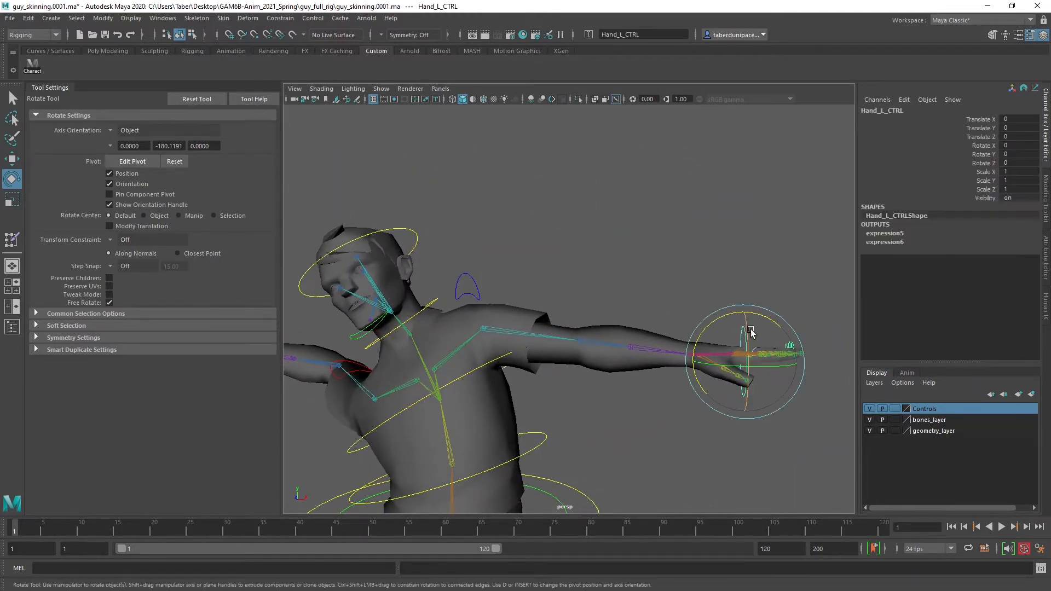
pyautogui.press('w')
pyautogui.moveTo(741, 363); pyautogui.dragTo(703, 309)
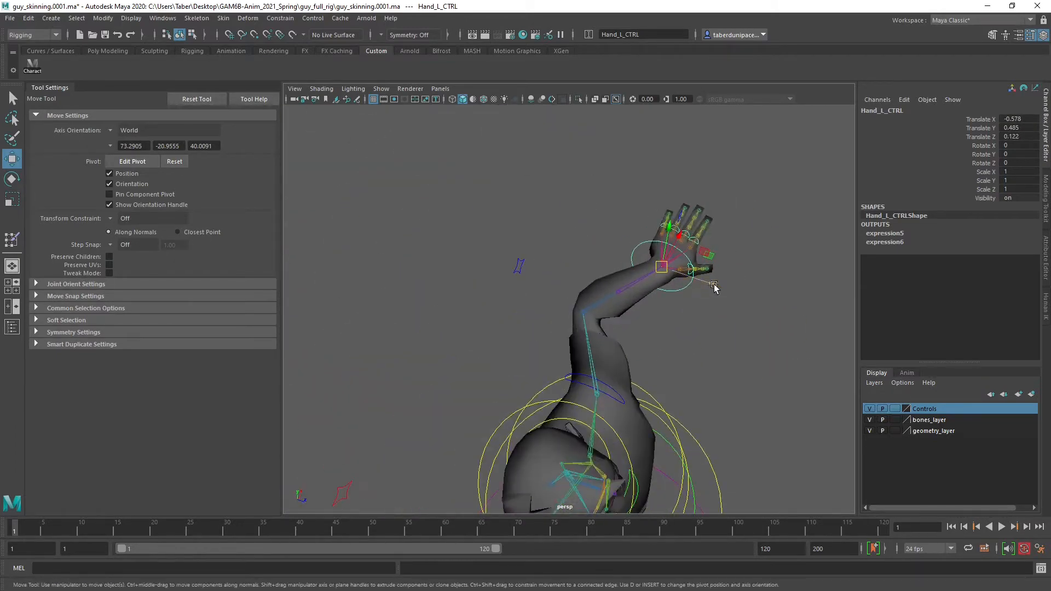
pyautogui.moveTo(677, 235); pyautogui.dragTo(573, 227)
pyautogui.moveTo(642, 373); pyautogui.dragTo(586, 218)
pyautogui.keyDown('alt'); pyautogui.moveTo(516, 235); pyautogui.dragTo(596, 260, button='middle'); pyautogui.keyUp('alt')
pyautogui.keyDown('alt'); pyautogui.moveTo(596, 260); pyautogui.dragTo(609, 286, button='right'); pyautogui.keyUp('alt')
pyautogui.keyDown('alt'); pyautogui.moveTo(608, 287); pyautogui.dragTo(583, 291); pyautogui.keyUp('alt')
# Rotate Shoulder_L_CTRL about 28 degrees in Z to lift the left shoulder
pyautogui.click(530, 295)
pyautogui.press('e')
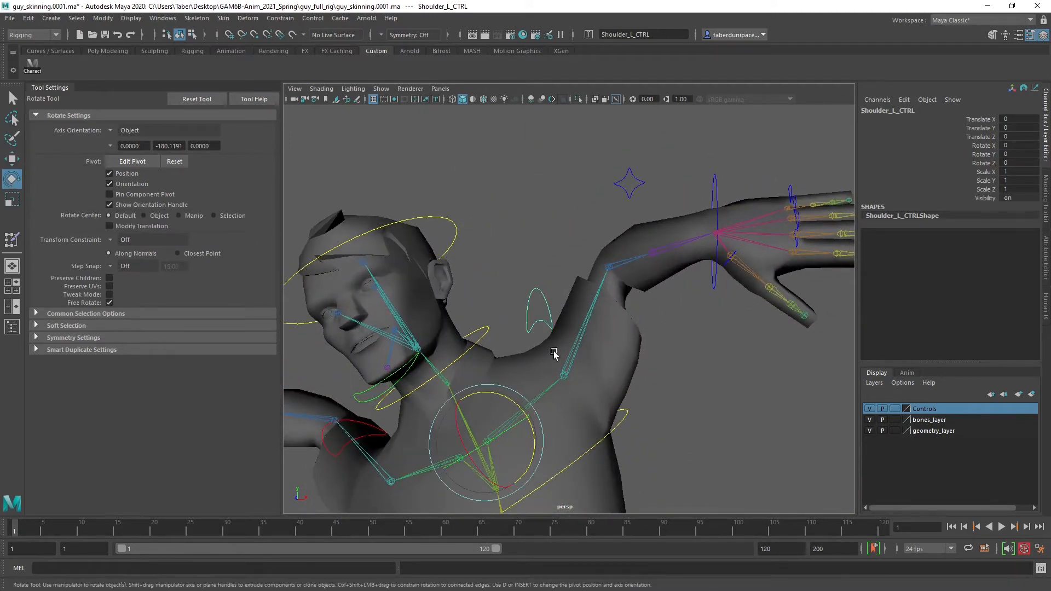
pyautogui.moveTo(504, 399); pyautogui.dragTo(669, 336)
pyautogui.scroll(-5, 639, 349)
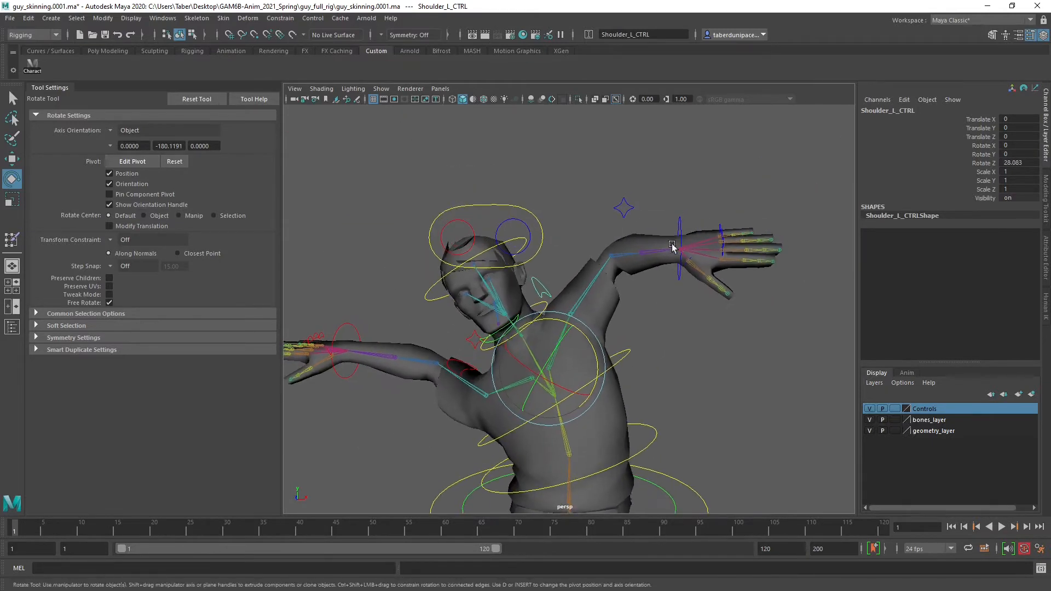
# Reposition Hand_L_CTRL to about X -0.72, Y 0.535, Z 0.132 to adjust the raised left arm's pose
pyautogui.click(674, 248)
pyautogui.press('w')
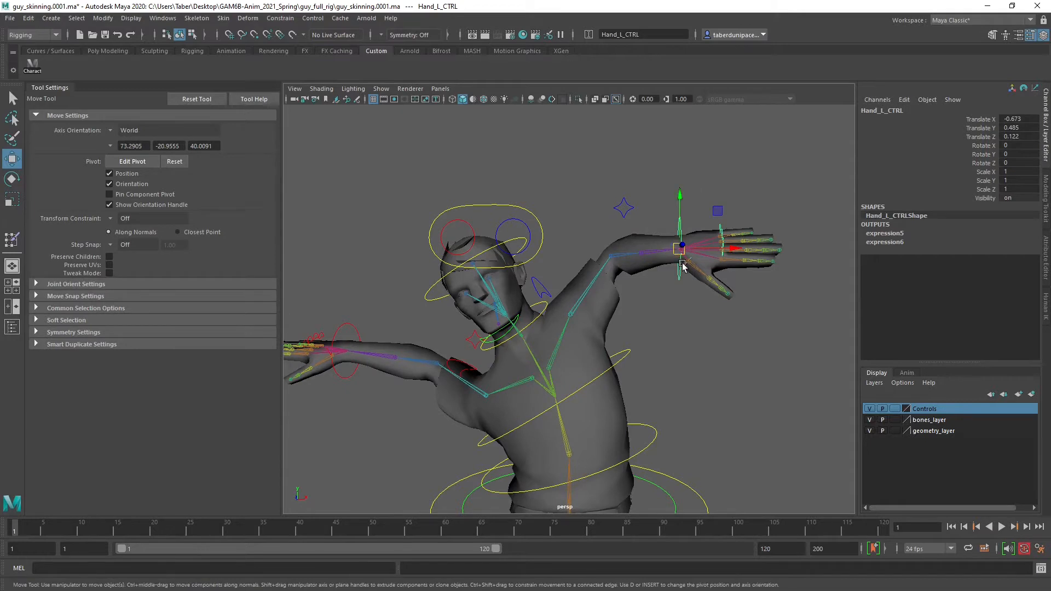
pyautogui.moveTo(683, 266)
pyautogui.mouseDown()
pyautogui.moveTo(733, 415)
pyautogui.moveTo(704, 364)
pyautogui.moveTo(643, 403)
pyautogui.moveTo(673, 394)
pyautogui.moveTo(679, 262)
pyautogui.moveTo(654, 421)
pyautogui.moveTo(585, 335)
pyautogui.moveTo(615, 432)
pyautogui.moveTo(567, 342)
pyautogui.moveTo(615, 312)
pyautogui.moveTo(622, 282)
pyautogui.moveTo(664, 322)
pyautogui.moveTo(660, 331)
pyautogui.moveTo(663, 253)
pyautogui.moveTo(664, 276)
pyautogui.mouseUp()
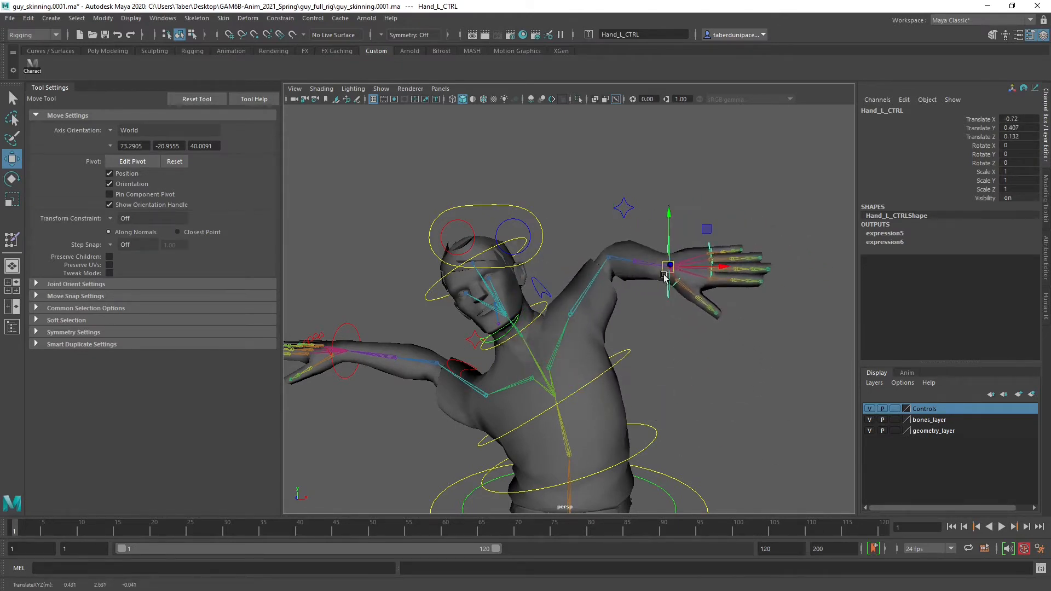
pyautogui.keyDown('alt'); pyautogui.moveTo(691, 365); pyautogui.dragTo(657, 358); pyautogui.keyUp('alt')
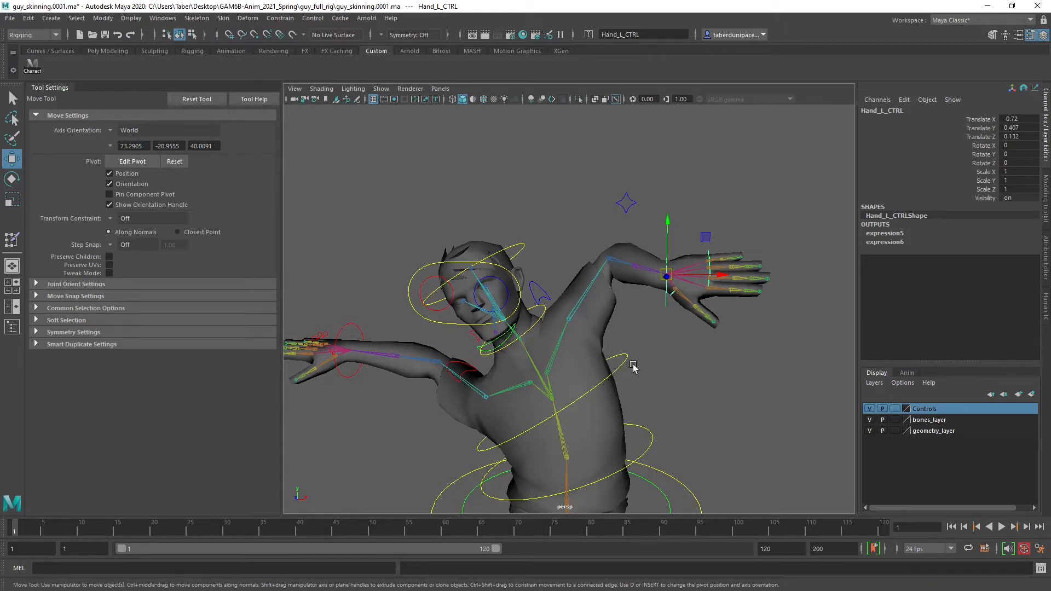
pyautogui.keyDown('alt'); pyautogui.moveTo(666, 286); pyautogui.dragTo(677, 282); pyautogui.keyUp('alt')
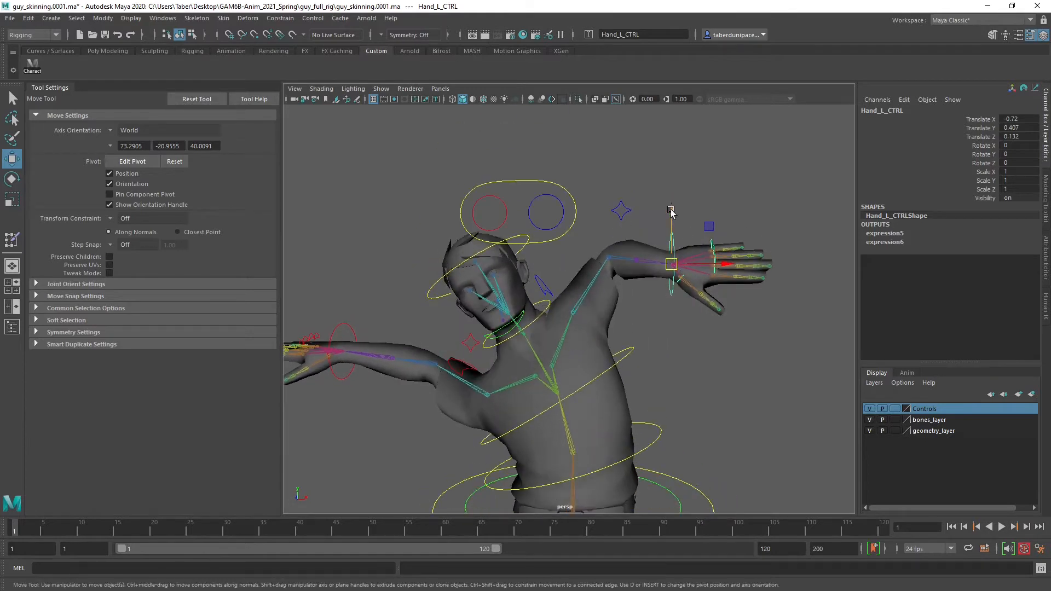
pyautogui.moveTo(671, 210); pyautogui.dragTo(698, 219)
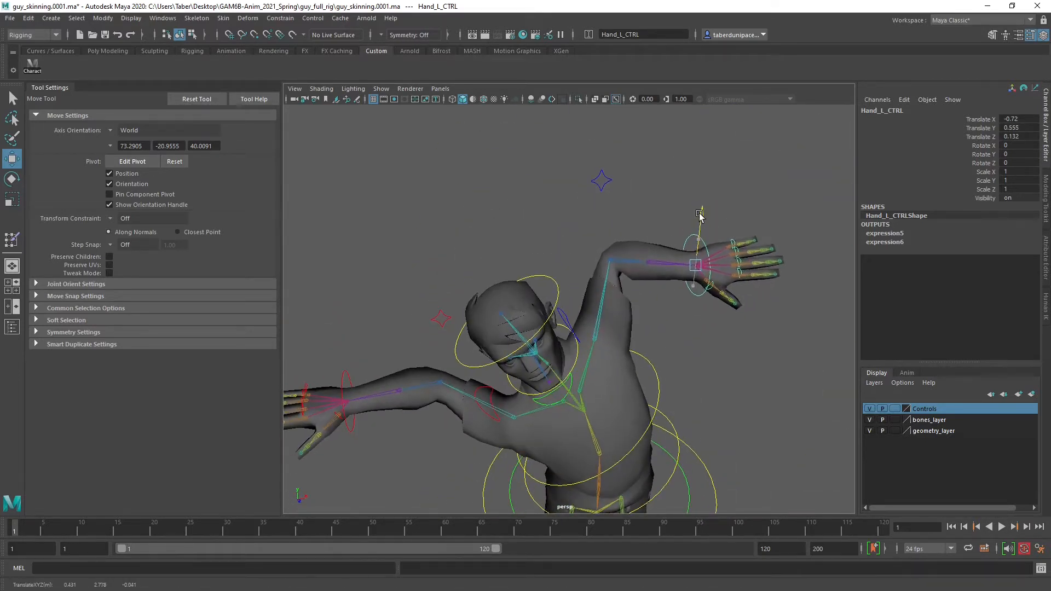
# Select the Body mesh and start the Paint Skin Weights tool on it
pyautogui.click(649, 200)
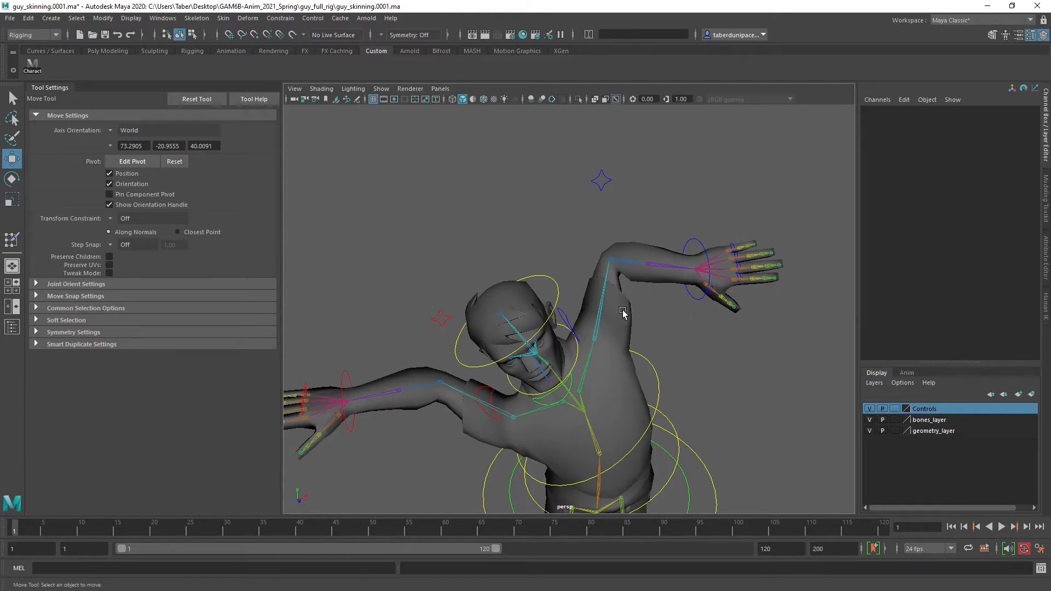
pyautogui.keyDown('alt'); pyautogui.moveTo(690, 349); pyautogui.dragTo(644, 321); pyautogui.keyUp('alt')
pyautogui.click(600, 318)
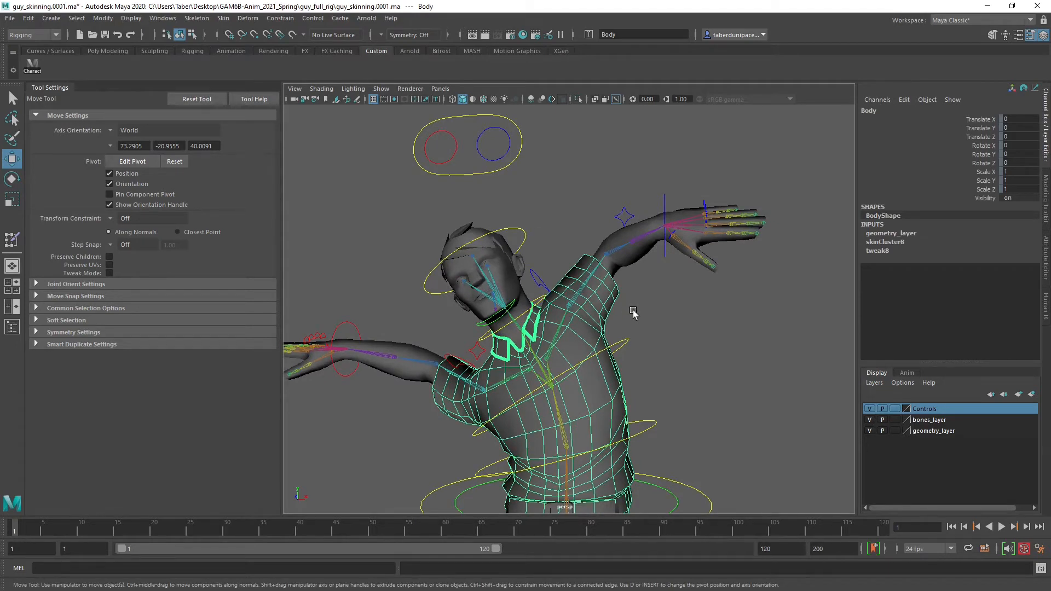
pyautogui.moveTo(663, 302)
pyautogui.mouseDown(button='right')
pyautogui.moveTo(692, 463)
pyautogui.moveTo(733, 463)
pyautogui.moveTo(741, 495)
pyautogui.moveTo(835, 497)
pyautogui.mouseUp(button='right')
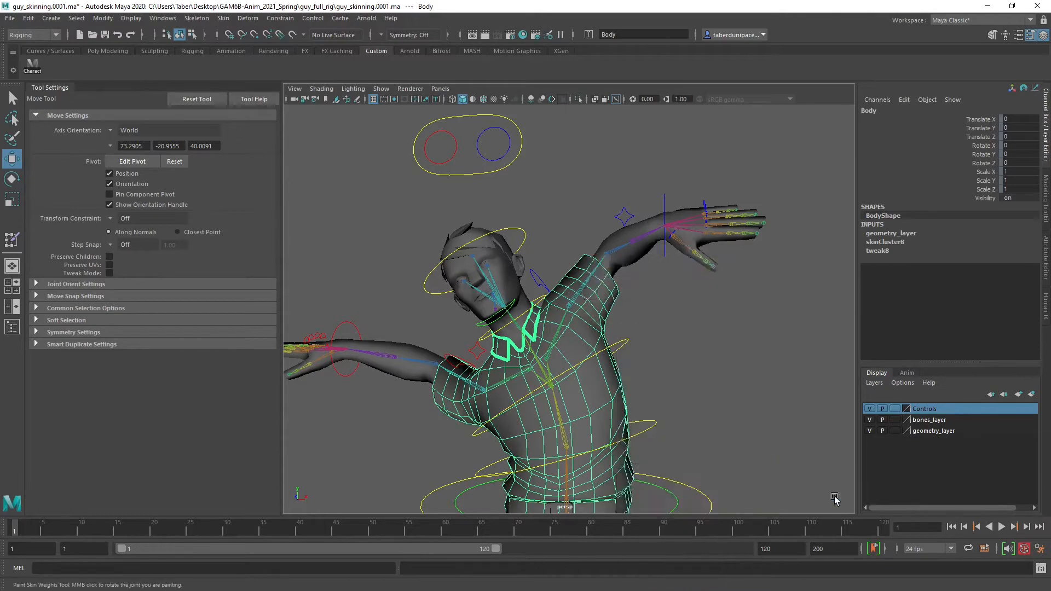
# Display the Spine1, Spine2 and Clavicle_L weights in turn and examine them around the raised left shoulder and armpit
pyautogui.scroll(5, 649, 349)
pyautogui.moveTo(623, 330)
pyautogui.keyDown('alt'); pyautogui.mouseDown()
pyautogui.moveTo(571, 350)
pyautogui.moveTo(591, 321)
pyautogui.moveTo(711, 327)
pyautogui.moveTo(607, 273)
pyautogui.mouseUp(); pyautogui.keyUp('alt')
pyautogui.scroll(-1, 159, 245)
pyautogui.scroll(-6, 161, 245)
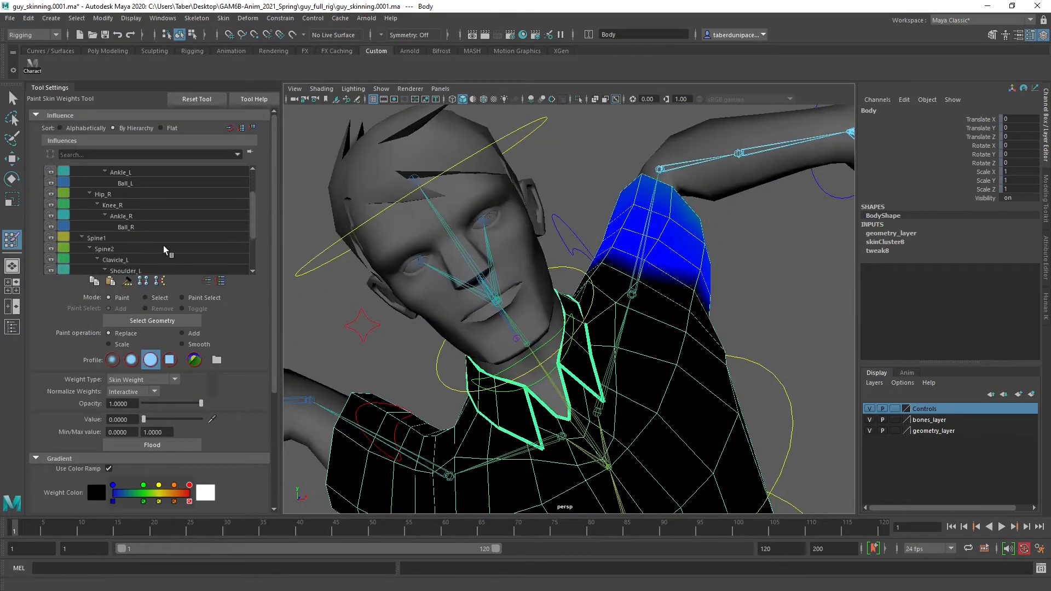
pyautogui.click(114, 205)
pyautogui.keyDown('alt'); pyautogui.moveTo(623, 343); pyautogui.dragTo(614, 335); pyautogui.keyUp('alt')
pyautogui.click(140, 215)
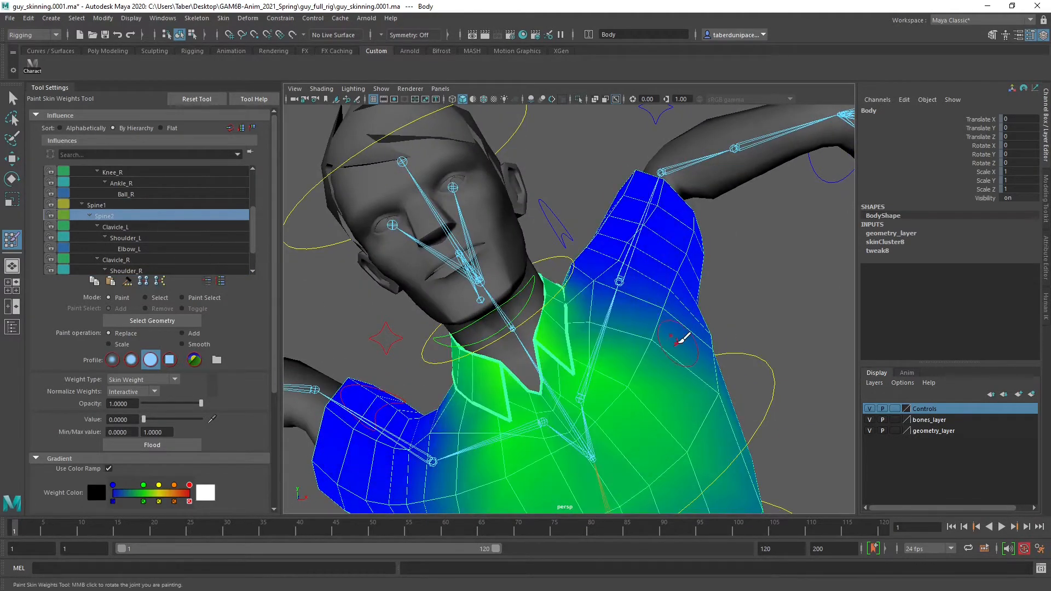
pyautogui.moveTo(682, 340)
pyautogui.keyDown('alt'); pyautogui.mouseDown()
pyautogui.moveTo(648, 313)
pyautogui.moveTo(559, 329)
pyautogui.moveTo(548, 310)
pyautogui.moveTo(634, 295)
pyautogui.moveTo(602, 302)
pyautogui.mouseUp(); pyautogui.keyUp('alt')
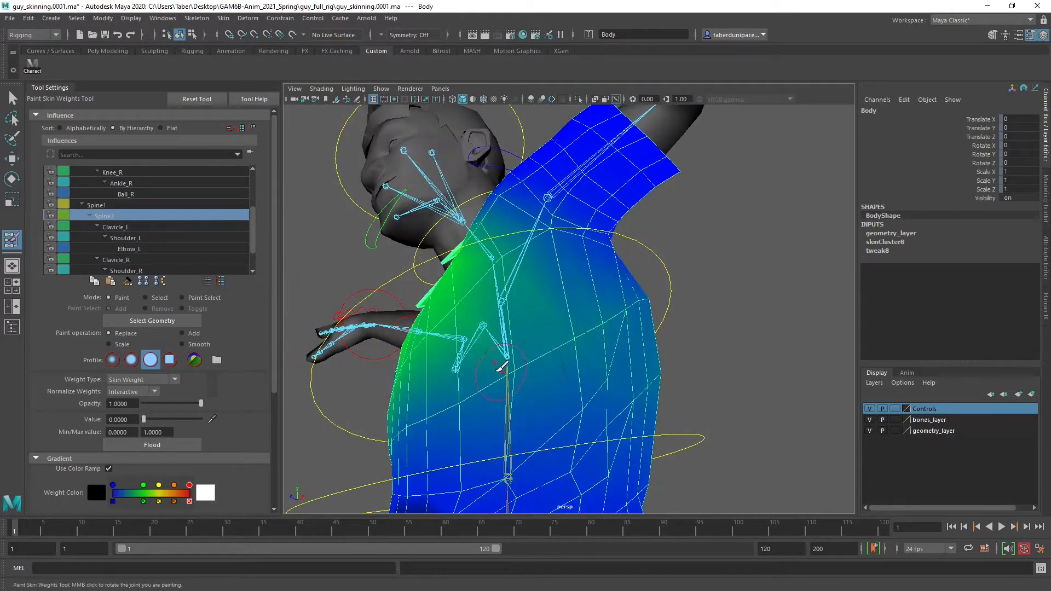
pyautogui.keyDown('alt'); pyautogui.moveTo(532, 345); pyautogui.dragTo(463, 359); pyautogui.keyUp('alt')
pyautogui.click(129, 226)
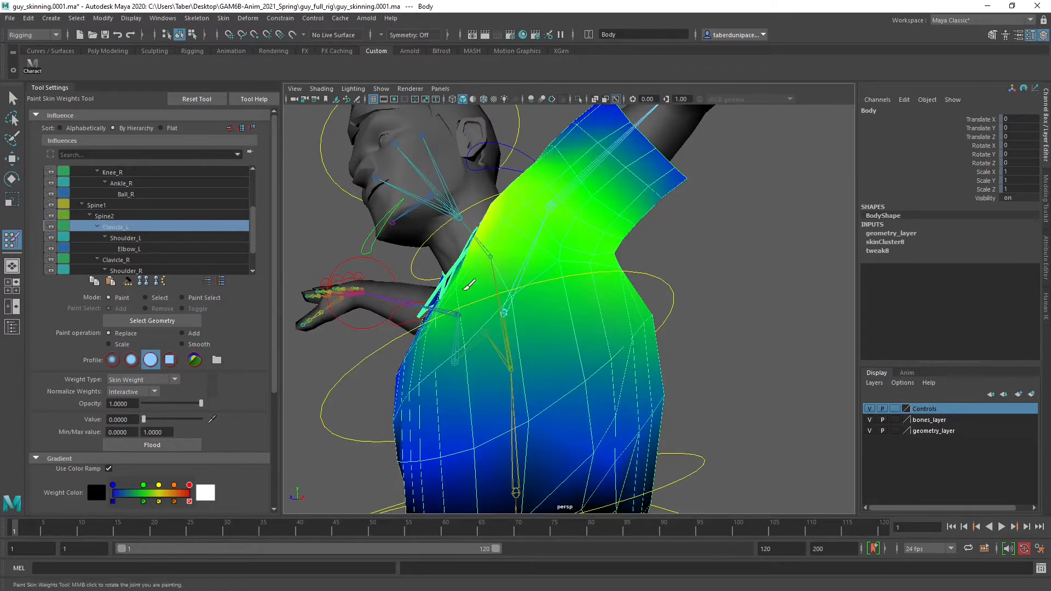
pyautogui.keyDown('alt'); pyautogui.moveTo(547, 317); pyautogui.dragTo(415, 264); pyautogui.keyUp('alt')
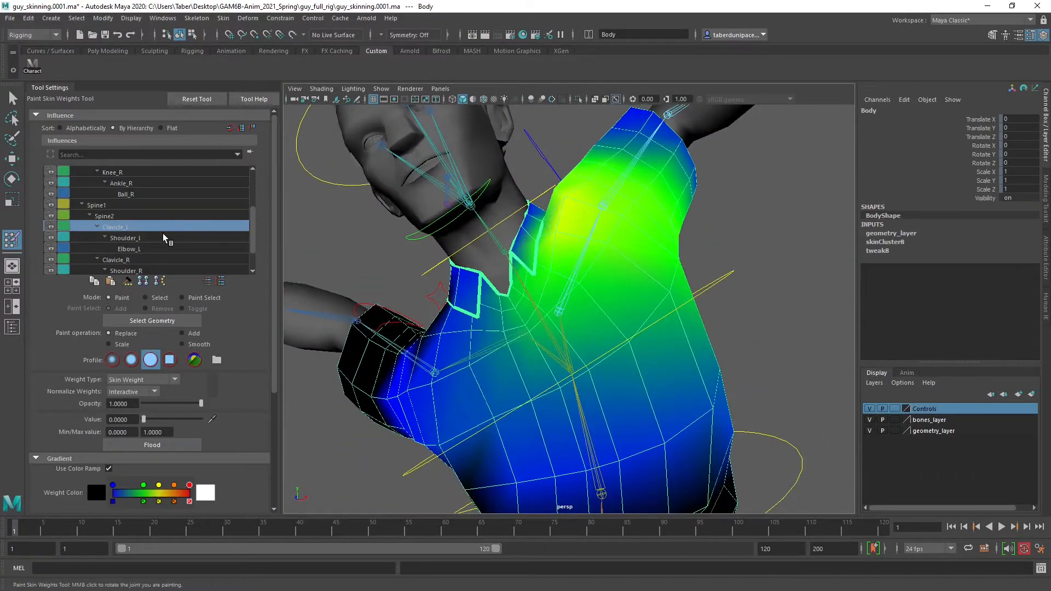
# Select Spine2, choose the Add operation, soft profile and value 0.1068, and paint weight below the left shoulder and armpit
pyautogui.click(137, 216)
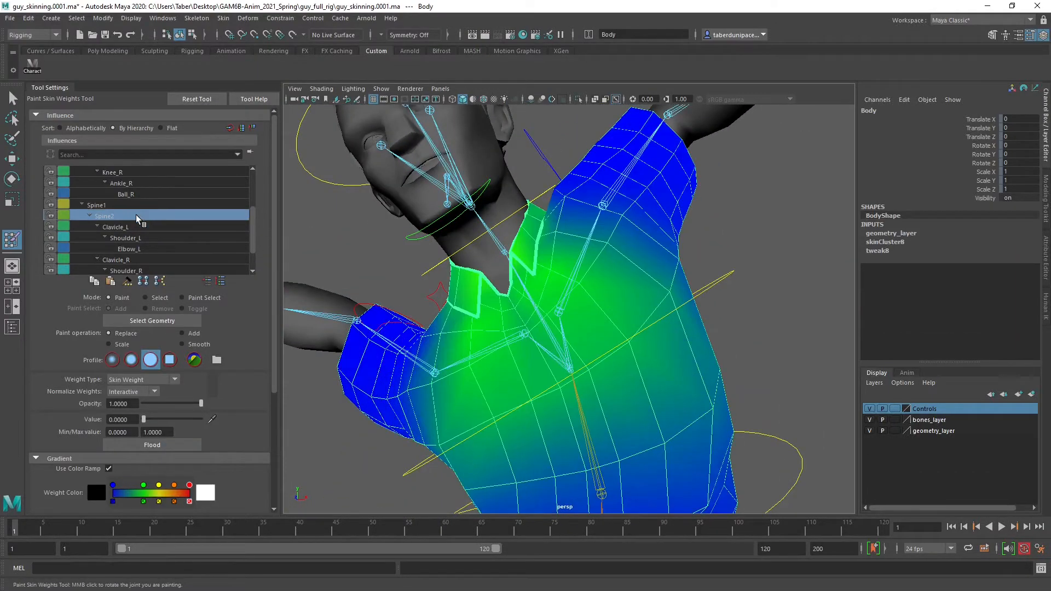
pyautogui.click(183, 333)
pyautogui.click(131, 360)
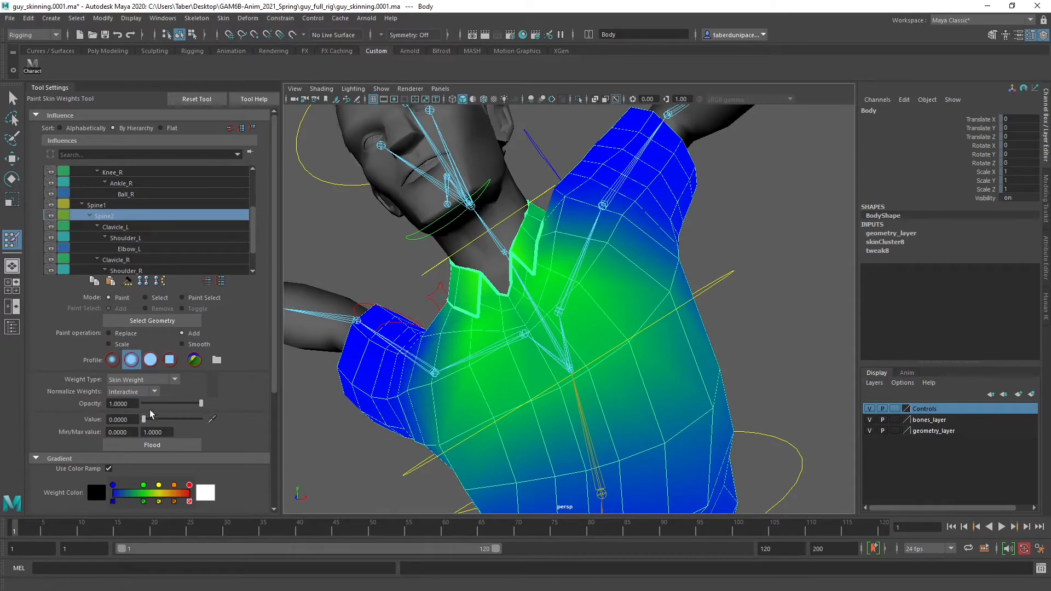
pyautogui.moveTo(166, 416); pyautogui.dragTo(154, 416)
pyautogui.moveTo(690, 335)
pyautogui.keyDown('alt'); pyautogui.mouseDown()
pyautogui.moveTo(672, 348)
pyautogui.moveTo(663, 301)
pyautogui.moveTo(612, 300)
pyautogui.moveTo(678, 298)
pyautogui.moveTo(543, 313)
pyautogui.moveTo(544, 336)
pyautogui.moveTo(603, 286)
pyautogui.moveTo(621, 289)
pyautogui.moveTo(567, 227)
pyautogui.moveTo(493, 281)
pyautogui.moveTo(547, 261)
pyautogui.moveTo(495, 219)
pyautogui.moveTo(454, 241)
pyautogui.moveTo(425, 226)
pyautogui.mouseUp(); pyautogui.keyUp('alt')
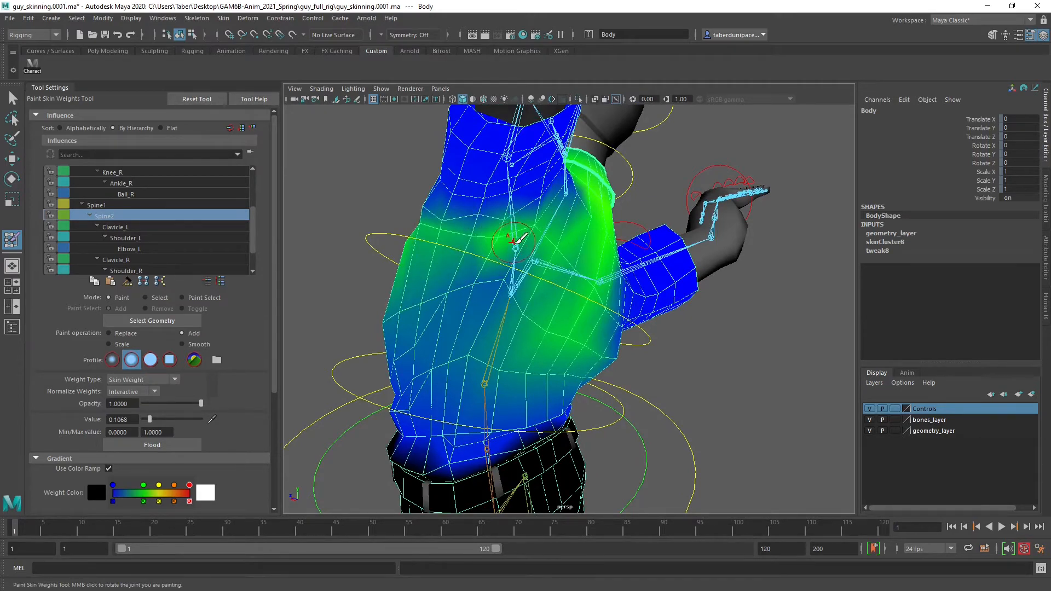
pyautogui.keyDown('alt'); pyautogui.moveTo(471, 234); pyautogui.dragTo(506, 273); pyautogui.keyUp('alt')
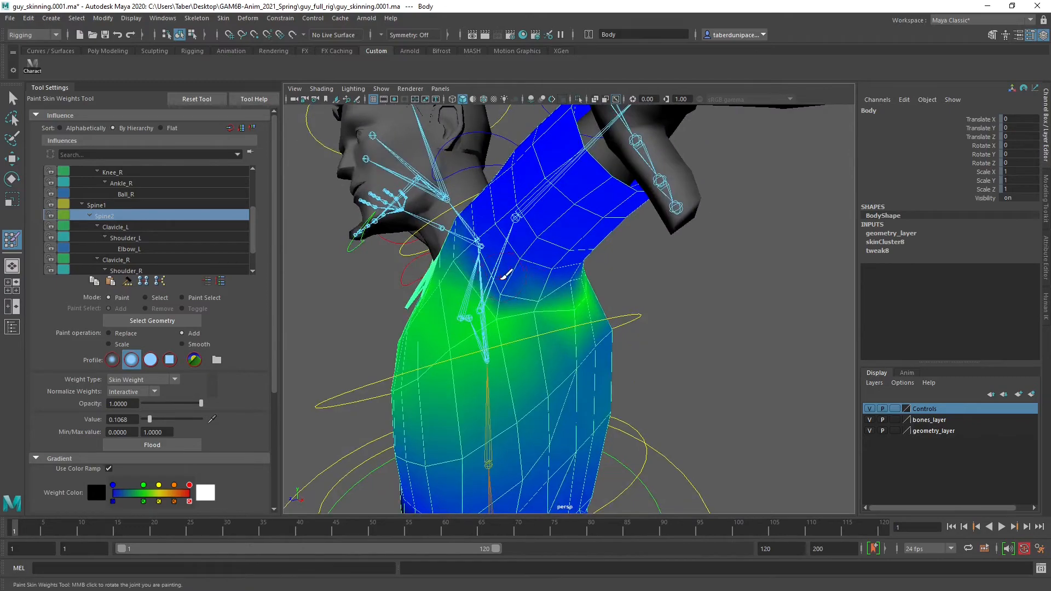
# Paint more added Spine2 weight at value 0.1068 around the left armpit, upper back and front of the left shoulder
pyautogui.keyDown('alt'); pyautogui.moveTo(584, 273); pyautogui.dragTo(612, 253); pyautogui.keyUp('alt')
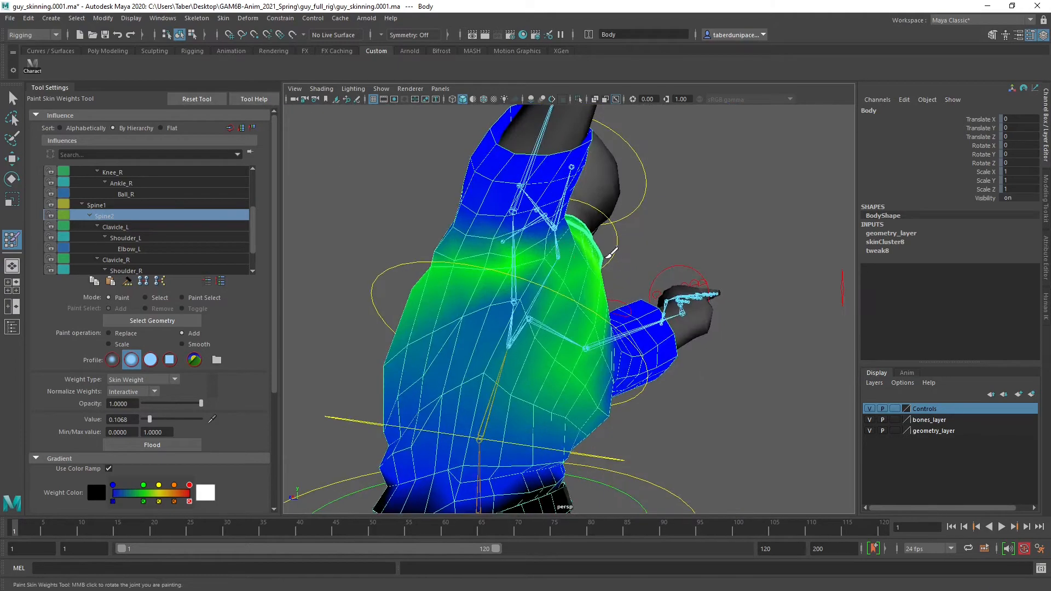
pyautogui.keyDown('alt'); pyautogui.moveTo(518, 299); pyautogui.dragTo(536, 227); pyautogui.keyUp('alt')
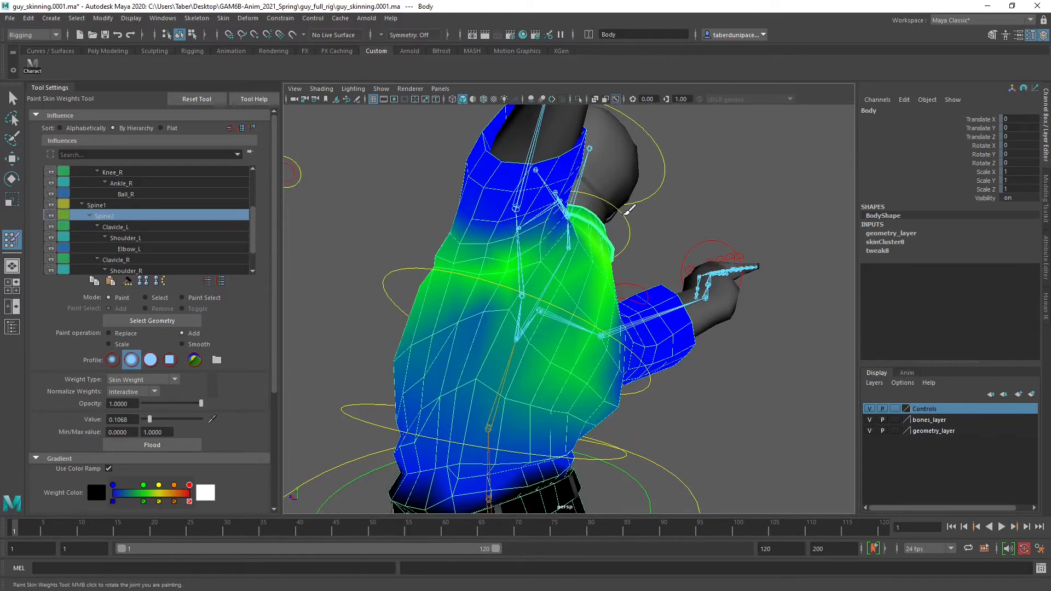
pyautogui.keyDown('alt'); pyautogui.moveTo(629, 209); pyautogui.dragTo(552, 293); pyautogui.keyUp('alt')
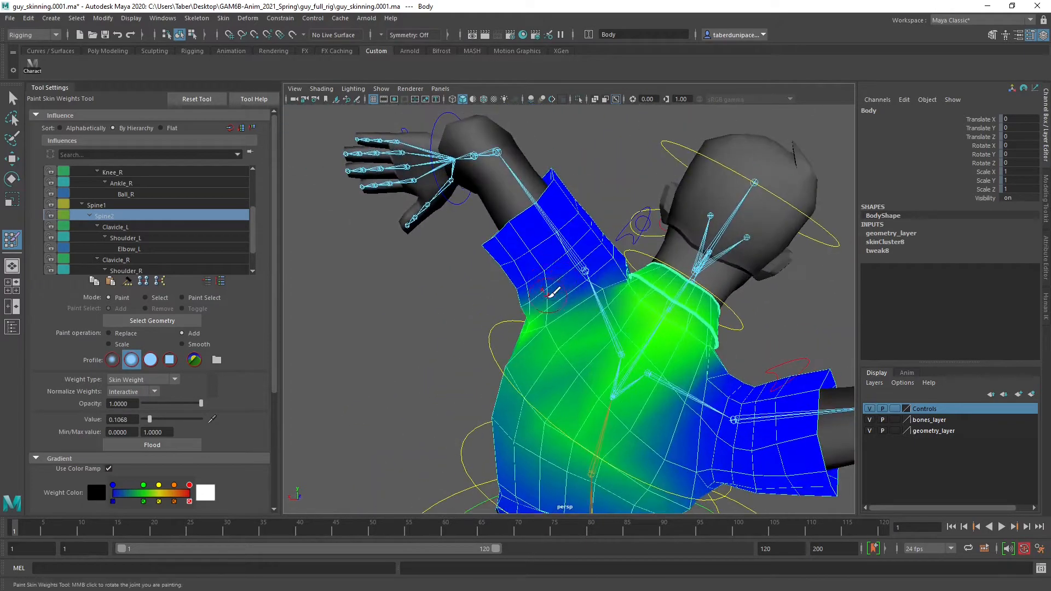
pyautogui.keyDown('alt'); pyautogui.moveTo(553, 293); pyautogui.dragTo(632, 276, button='right'); pyautogui.keyUp('alt')
pyautogui.moveTo(609, 280)
pyautogui.keyDown('alt'); pyautogui.mouseDown()
pyautogui.moveTo(615, 298)
pyautogui.moveTo(741, 300)
pyautogui.moveTo(671, 298)
pyautogui.mouseUp(); pyautogui.keyUp('alt')
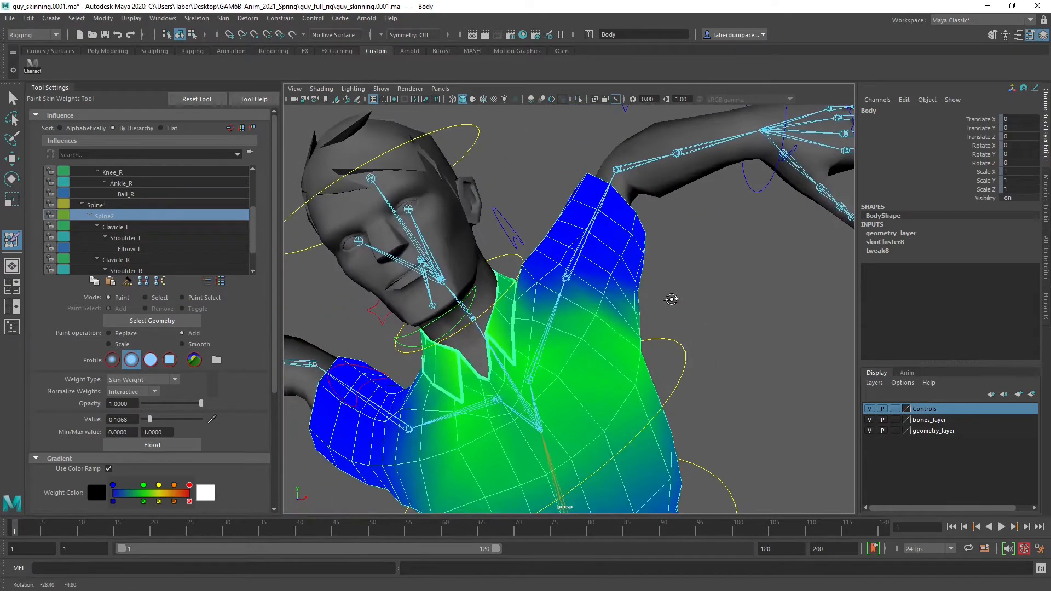
# Select Spine1, choose the Replace operation, solid profile and value 0, and paint its weight off the left sleeve
pyautogui.click(127, 205)
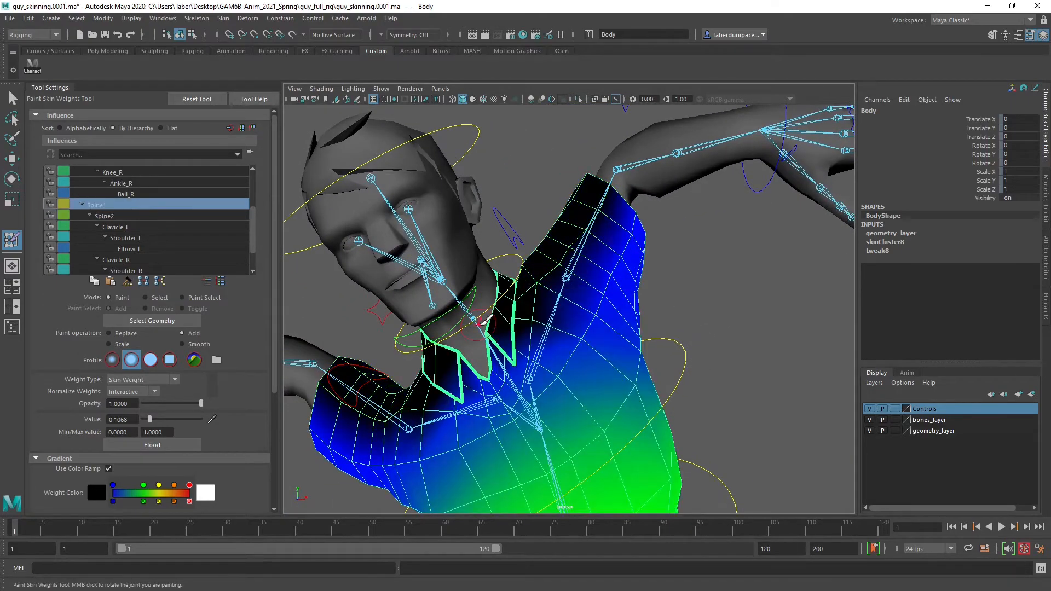
pyautogui.keyDown('alt'); pyautogui.moveTo(641, 363); pyautogui.dragTo(596, 377, button='right'); pyautogui.keyUp('alt')
pyautogui.keyDown('alt'); pyautogui.moveTo(596, 377); pyautogui.dragTo(579, 319, button='middle'); pyautogui.keyUp('alt')
pyautogui.moveTo(579, 319)
pyautogui.keyDown('alt'); pyautogui.mouseDown()
pyautogui.moveTo(636, 317)
pyautogui.moveTo(638, 328)
pyautogui.moveTo(514, 335)
pyautogui.mouseUp(); pyautogui.keyUp('alt')
pyautogui.keyDown('alt'); pyautogui.moveTo(539, 285); pyautogui.dragTo(602, 298); pyautogui.keyUp('alt')
pyautogui.keyDown('alt'); pyautogui.moveTo(602, 298); pyautogui.dragTo(665, 313, button='right'); pyautogui.keyUp('alt')
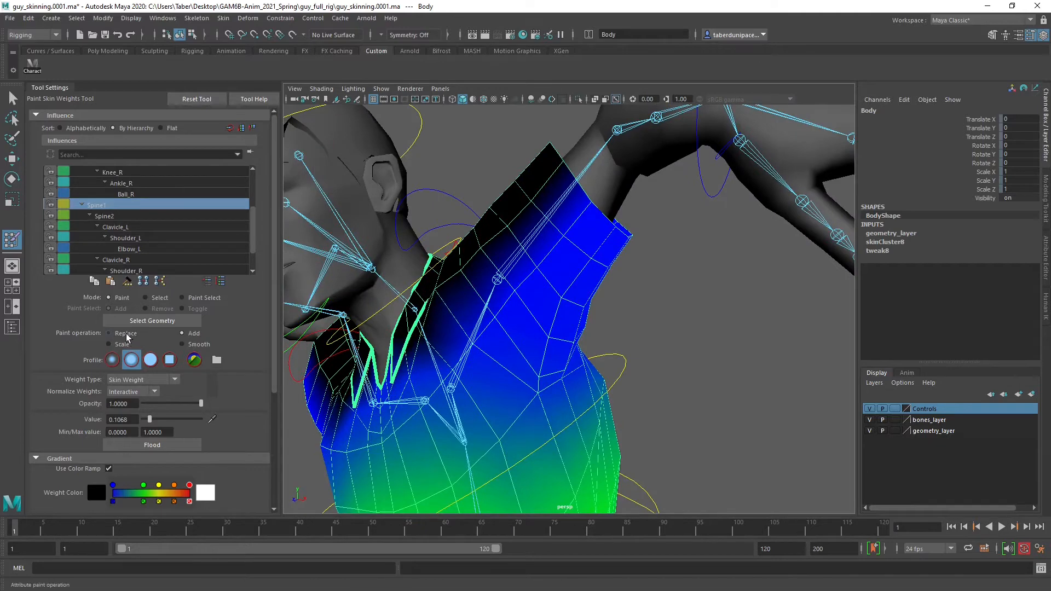
pyautogui.moveTo(151, 418); pyautogui.dragTo(132, 420)
pyautogui.click(150, 360)
pyautogui.moveTo(523, 279)
pyautogui.keyDown('alt'); pyautogui.mouseDown()
pyautogui.moveTo(539, 286)
pyautogui.moveTo(621, 244)
pyautogui.moveTo(643, 207)
pyautogui.mouseUp(); pyautogui.keyUp('alt')
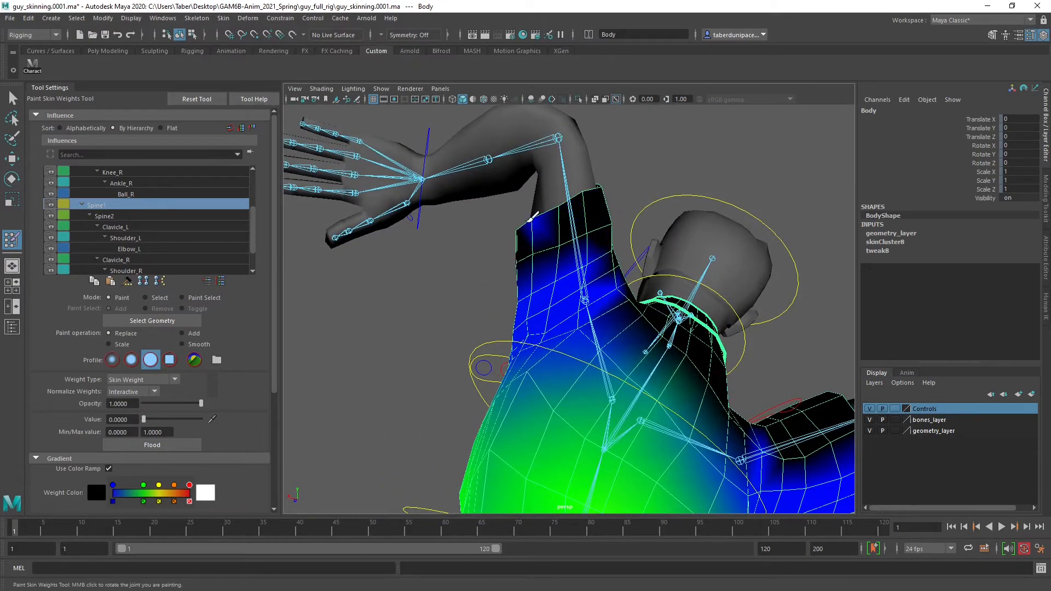
pyautogui.moveTo(532, 218)
pyautogui.keyDown('alt'); pyautogui.mouseDown()
pyautogui.moveTo(539, 249)
pyautogui.moveTo(626, 270)
pyautogui.moveTo(602, 240)
pyautogui.moveTo(544, 293)
pyautogui.moveTo(557, 294)
pyautogui.moveTo(546, 274)
pyautogui.moveTo(465, 268)
pyautogui.mouseUp(); pyautogui.keyUp('alt')
pyautogui.moveTo(561, 278)
pyautogui.mouseDown()
pyautogui.moveTo(512, 333)
pyautogui.moveTo(595, 304)
pyautogui.moveTo(559, 347)
pyautogui.moveTo(535, 352)
pyautogui.moveTo(611, 292)
pyautogui.mouseUp()
pyautogui.moveTo(683, 303)
pyautogui.mouseDown()
pyautogui.moveTo(634, 313)
pyautogui.moveTo(576, 260)
pyautogui.moveTo(553, 300)
pyautogui.moveTo(525, 300)
pyautogui.moveTo(699, 319)
pyautogui.mouseUp()
pyautogui.moveTo(629, 306)
pyautogui.keyDown('alt'); pyautogui.mouseDown()
pyautogui.moveTo(575, 297)
pyautogui.moveTo(651, 303)
pyautogui.mouseUp(); pyautogui.keyUp('alt')
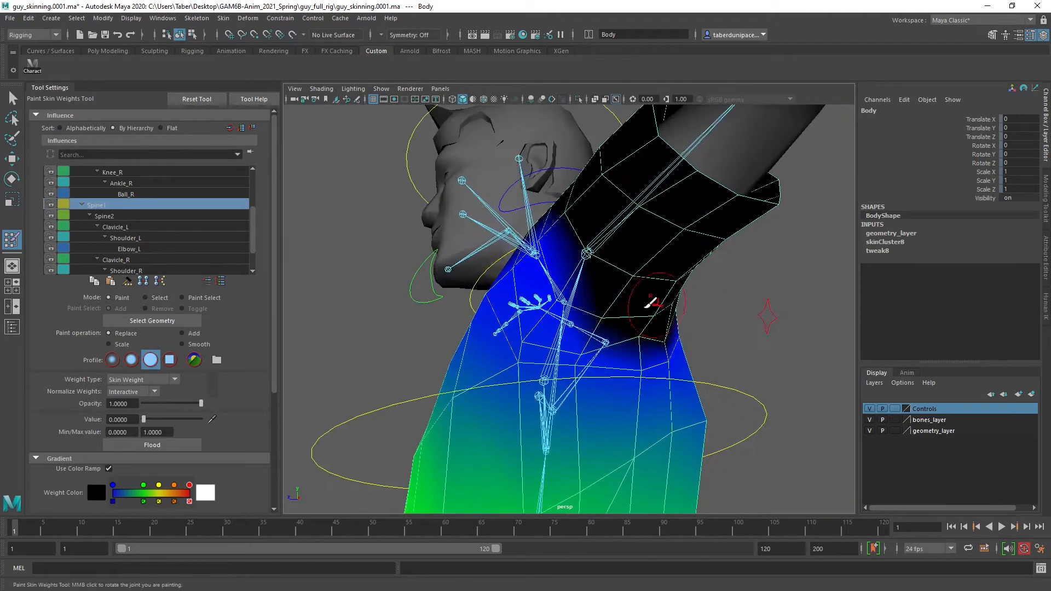
# Remove the remaining Spine1 weight around the left shoulder joint and the underside of the armpit
pyautogui.keyDown('alt'); pyautogui.moveTo(541, 277); pyautogui.dragTo(639, 284); pyautogui.keyUp('alt')
pyautogui.moveTo(564, 271); pyautogui.dragTo(505, 248)
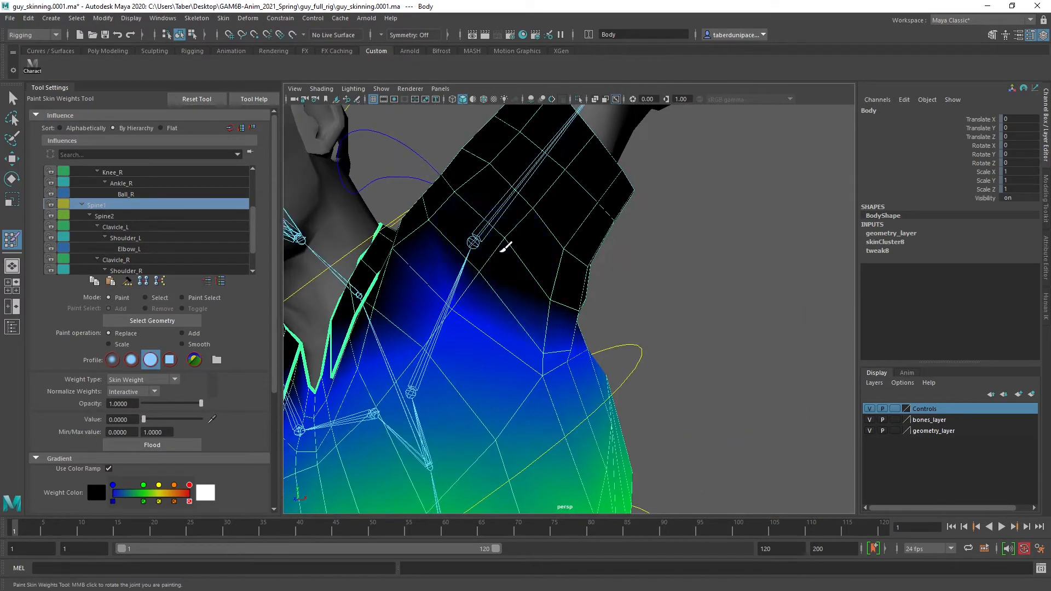
pyautogui.keyDown('alt'); pyautogui.moveTo(550, 300); pyautogui.dragTo(435, 282); pyautogui.keyUp('alt')
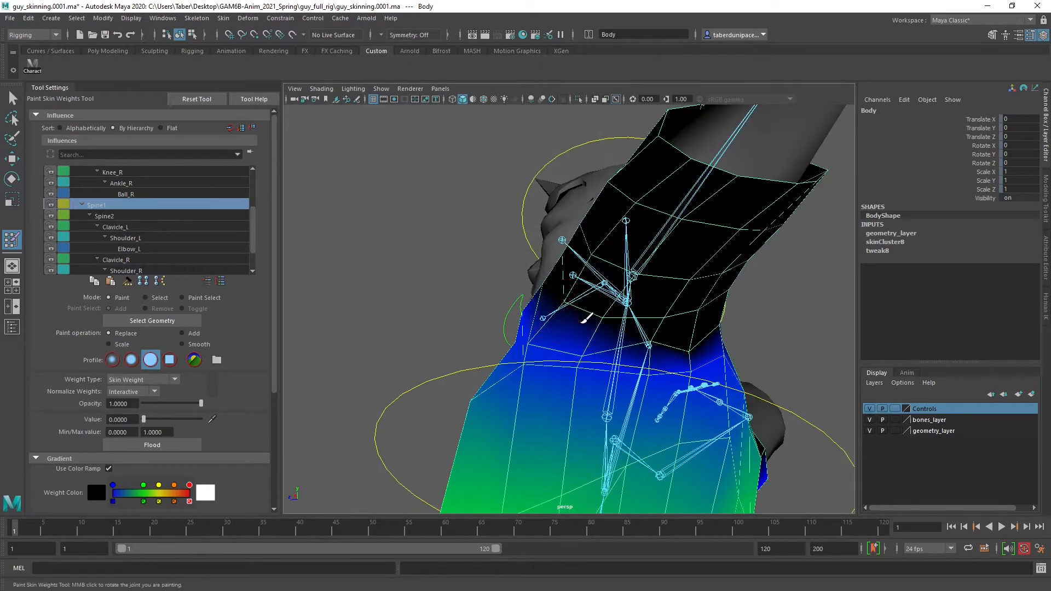
pyautogui.keyDown('alt'); pyautogui.moveTo(651, 318); pyautogui.dragTo(634, 368); pyautogui.keyUp('alt')
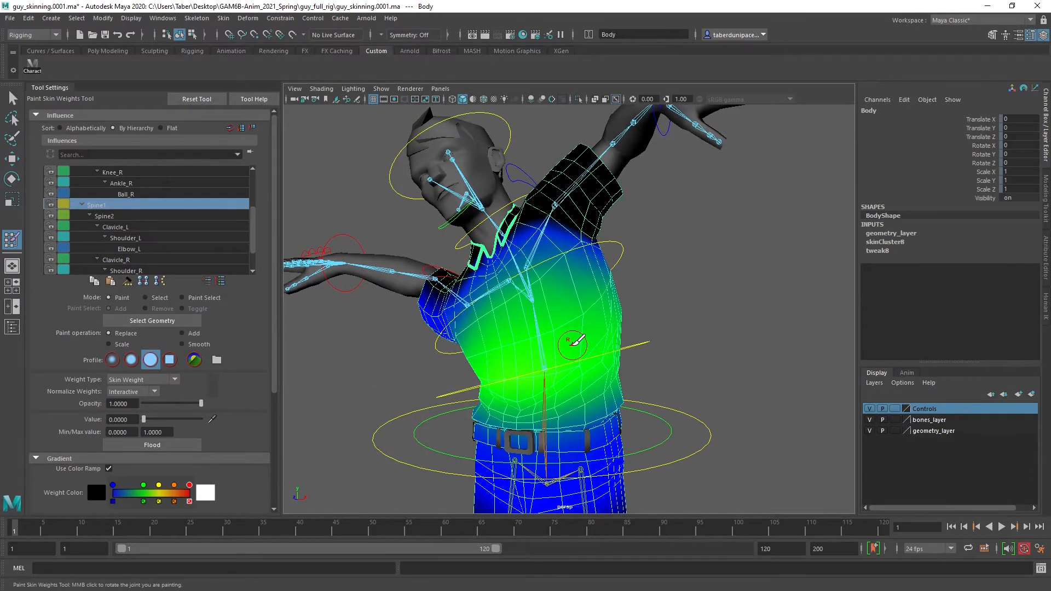
# Paint Spine1 weight to 0 across the upper chest, below the collar, and over the tops and back of the shoulders
pyautogui.moveTo(572, 343)
pyautogui.keyDown('alt'); pyautogui.mouseDown()
pyautogui.moveTo(569, 352)
pyautogui.moveTo(679, 345)
pyautogui.moveTo(624, 326)
pyautogui.mouseUp(); pyautogui.keyUp('alt')
pyautogui.moveTo(624, 326)
pyautogui.keyDown('alt'); pyautogui.mouseDown(button='middle')
pyautogui.moveTo(616, 345)
pyautogui.moveTo(643, 374)
pyautogui.mouseUp(button='middle'); pyautogui.keyUp('alt')
pyautogui.scroll(2, 607, 348)
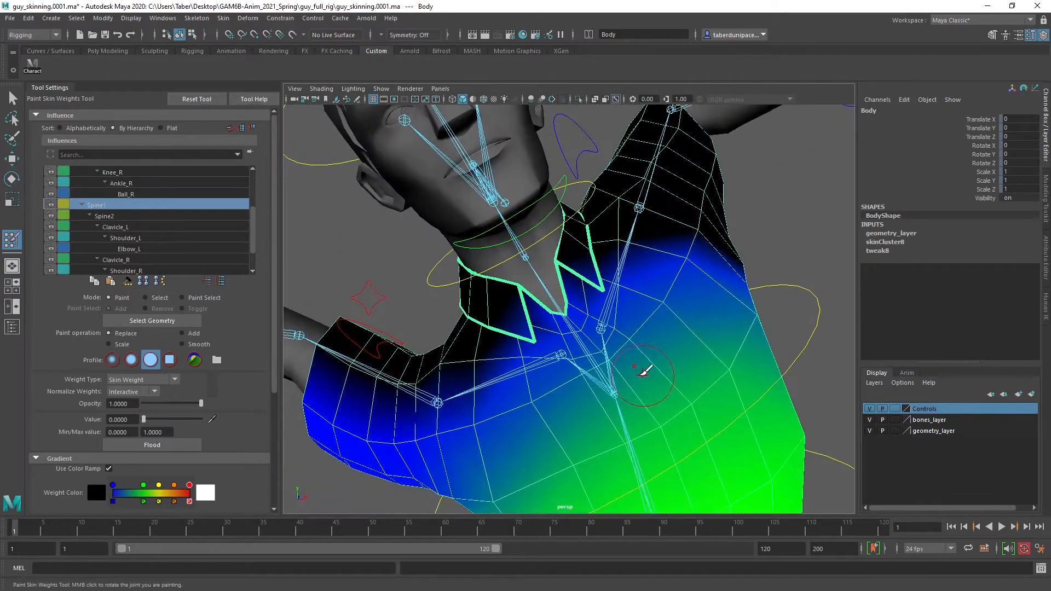
pyautogui.keyDown('alt'); pyautogui.moveTo(645, 371); pyautogui.dragTo(624, 316); pyautogui.keyUp('alt')
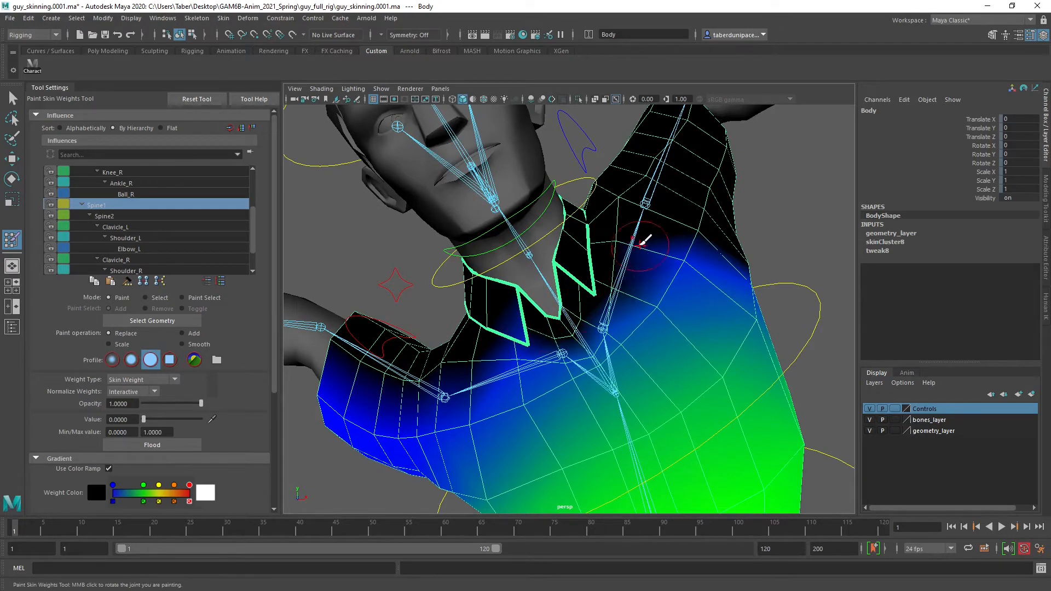
pyautogui.moveTo(649, 252)
pyautogui.mouseDown()
pyautogui.moveTo(682, 257)
pyautogui.moveTo(558, 438)
pyautogui.moveTo(487, 454)
pyautogui.moveTo(495, 383)
pyautogui.mouseUp()
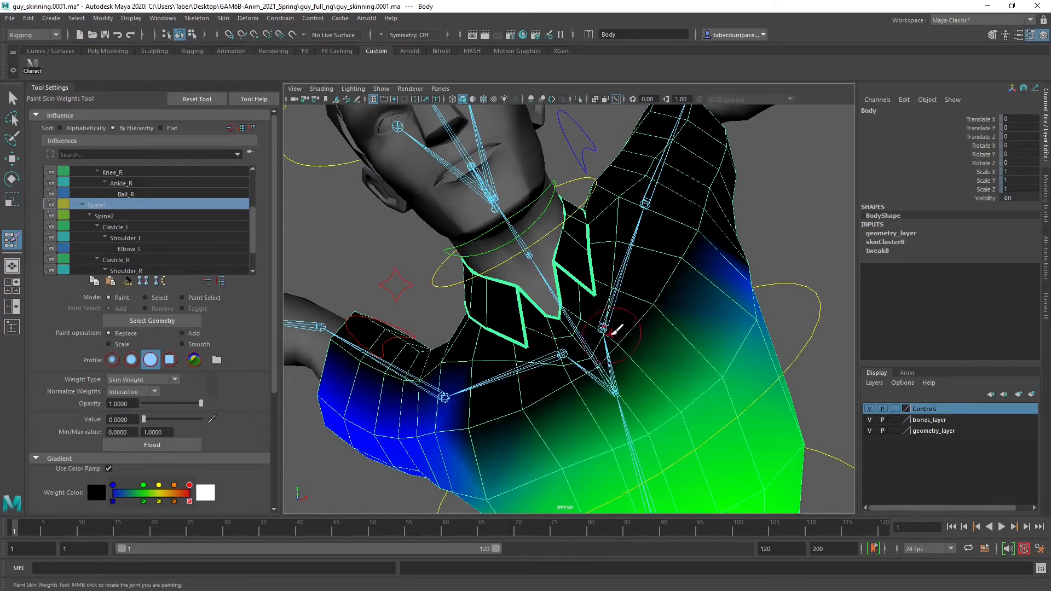
pyautogui.keyDown('alt'); pyautogui.moveTo(614, 329); pyautogui.dragTo(464, 193); pyautogui.keyUp('alt')
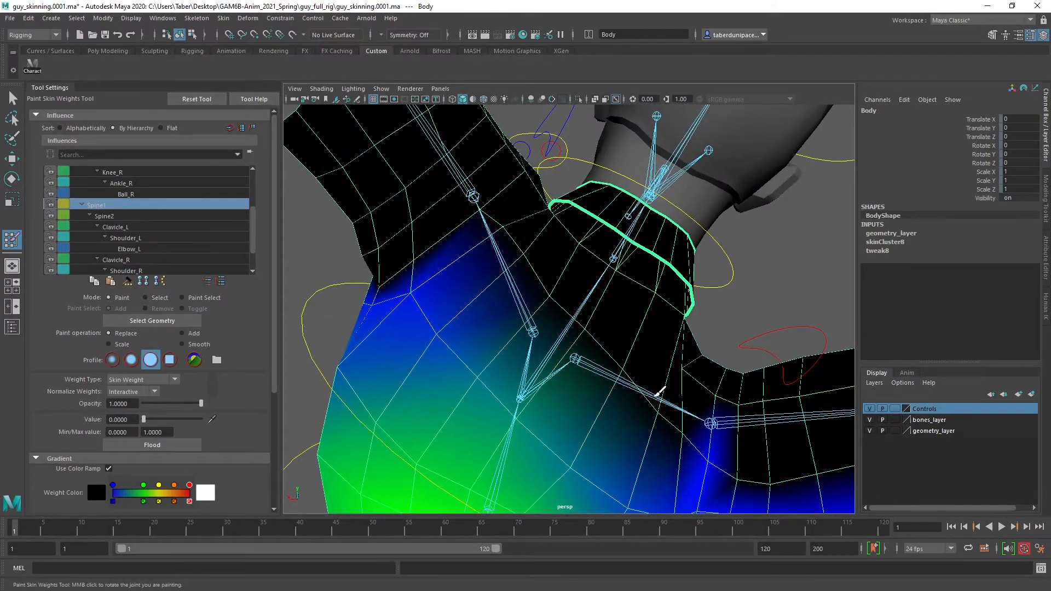
pyautogui.keyDown('alt'); pyautogui.moveTo(659, 391); pyautogui.dragTo(702, 429); pyautogui.keyUp('alt')
pyautogui.keyDown('alt'); pyautogui.moveTo(587, 345); pyautogui.dragTo(609, 334); pyautogui.keyUp('alt')
pyautogui.keyDown('alt'); pyautogui.moveTo(609, 334); pyautogui.dragTo(668, 270, button='middle'); pyautogui.keyUp('alt')
pyautogui.keyDown('alt'); pyautogui.moveTo(668, 270); pyautogui.dragTo(686, 265); pyautogui.keyUp('alt')
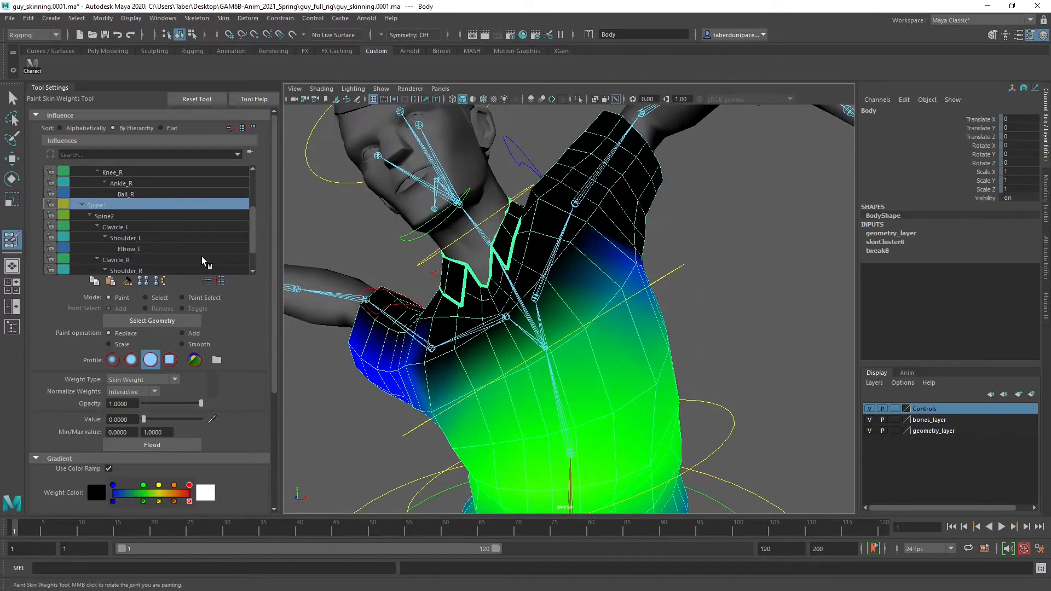
# Select Spine2 and paint its weight to 0 on the front and back of the left sleeve
pyautogui.click(132, 215)
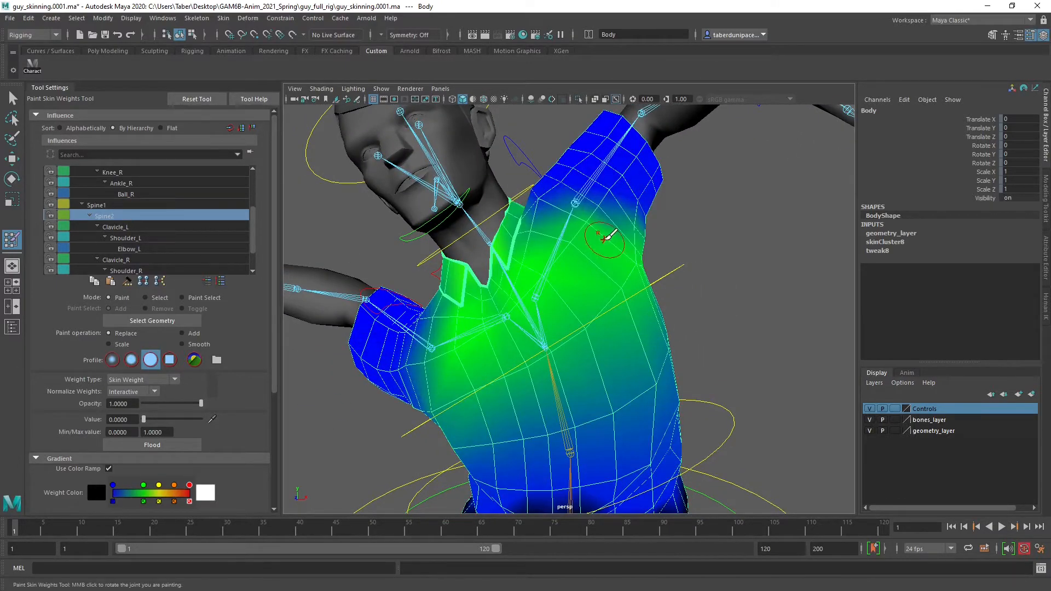
pyautogui.moveTo(605, 227)
pyautogui.keyDown('alt'); pyautogui.mouseDown()
pyautogui.moveTo(547, 241)
pyautogui.moveTo(554, 250)
pyautogui.moveTo(606, 232)
pyautogui.moveTo(610, 310)
pyautogui.moveTo(616, 301)
pyautogui.moveTo(534, 290)
pyautogui.moveTo(626, 289)
pyautogui.mouseUp(); pyautogui.keyUp('alt')
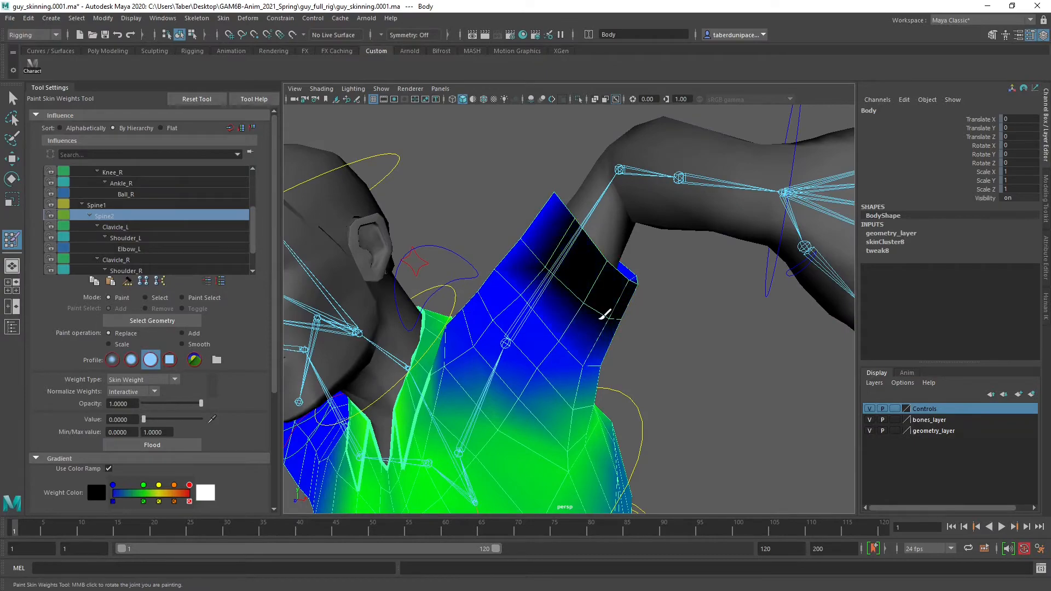
pyautogui.keyDown('alt'); pyautogui.moveTo(559, 261); pyautogui.dragTo(625, 255); pyautogui.keyUp('alt')
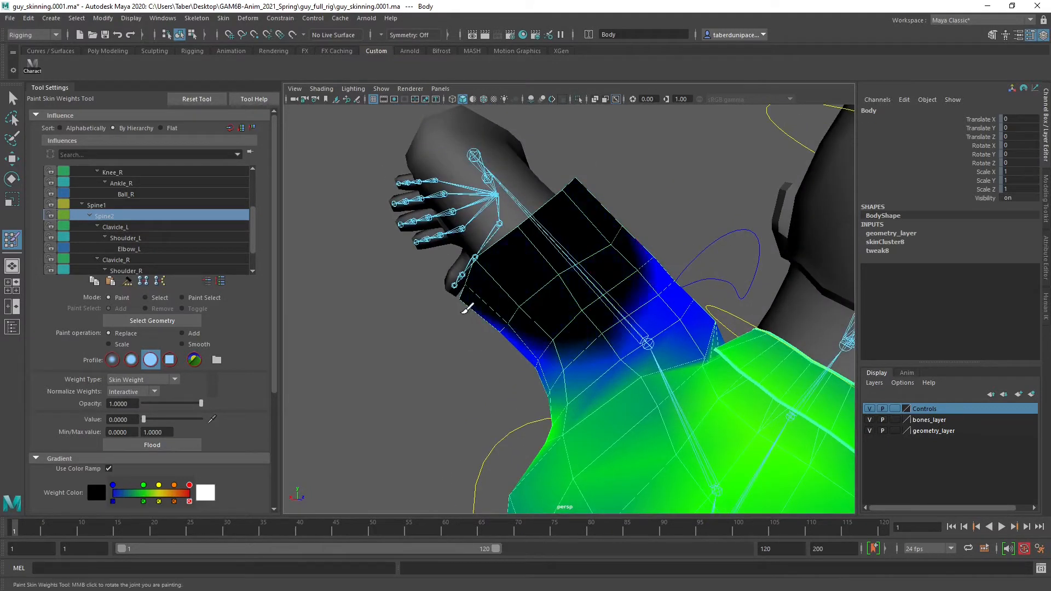
pyautogui.keyDown('alt'); pyautogui.moveTo(505, 319); pyautogui.dragTo(573, 342); pyautogui.keyUp('alt')
pyautogui.moveTo(499, 244)
pyautogui.keyDown('alt'); pyautogui.mouseDown()
pyautogui.moveTo(633, 355)
pyautogui.moveTo(525, 317)
pyautogui.moveTo(520, 293)
pyautogui.mouseUp(); pyautogui.keyUp('alt')
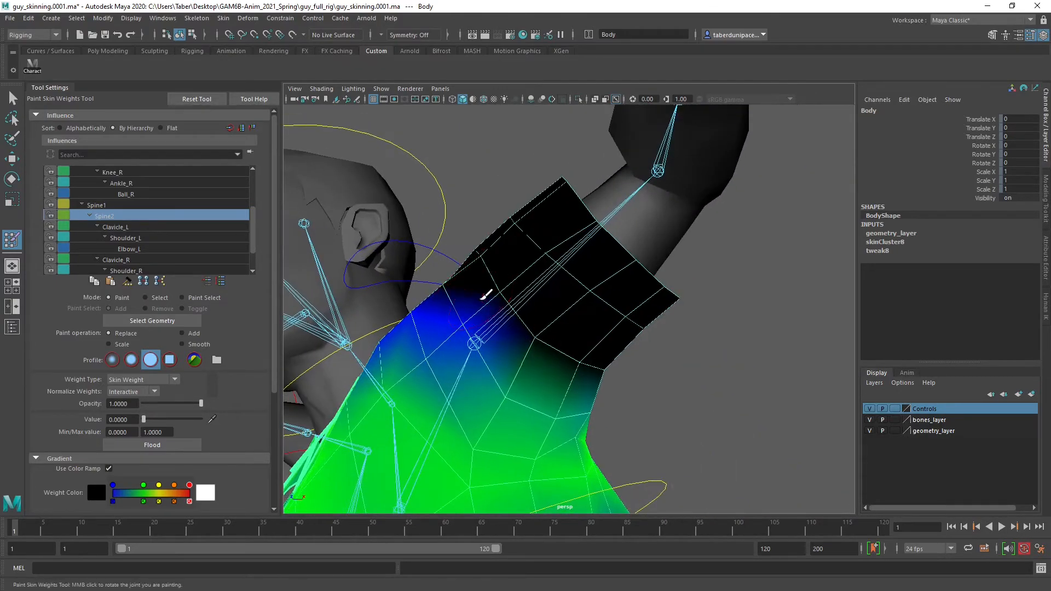
pyautogui.moveTo(542, 345)
pyautogui.keyDown('alt'); pyautogui.mouseDown()
pyautogui.moveTo(481, 340)
pyautogui.moveTo(465, 305)
pyautogui.moveTo(469, 322)
pyautogui.mouseUp(); pyautogui.keyUp('alt')
pyautogui.moveTo(580, 313)
pyautogui.keyDown('alt'); pyautogui.mouseDown()
pyautogui.moveTo(512, 305)
pyautogui.moveTo(523, 298)
pyautogui.mouseUp(); pyautogui.keyUp('alt')
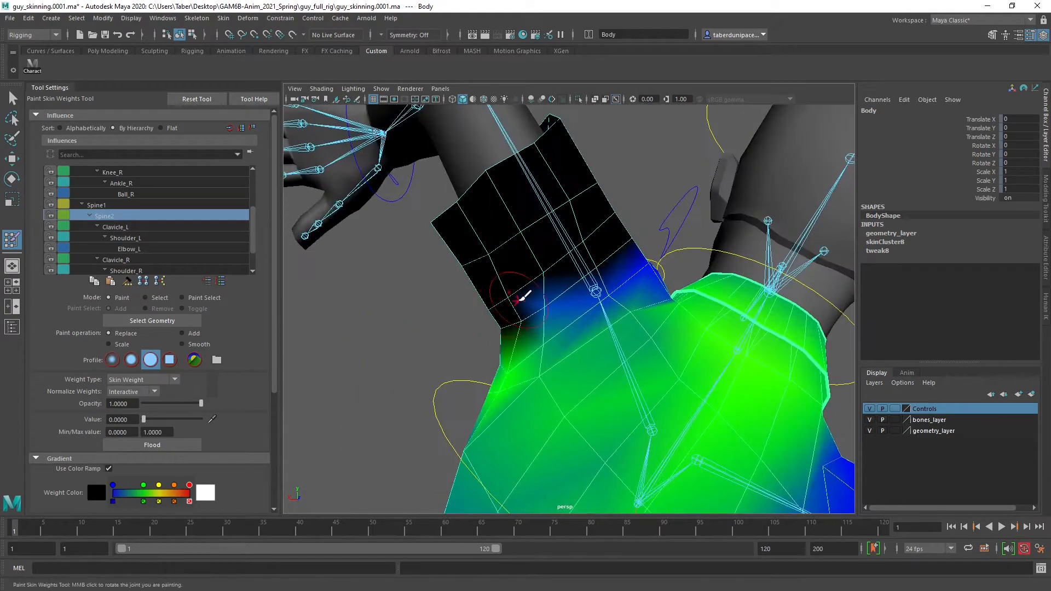
# Replace the Spine2 weight with 0 over the top of the left shoulder, around its joint and above the armpit
pyautogui.moveTo(599, 253)
pyautogui.keyDown('alt'); pyautogui.mouseDown()
pyautogui.moveTo(523, 283)
pyautogui.moveTo(653, 255)
pyautogui.mouseUp(); pyautogui.keyUp('alt')
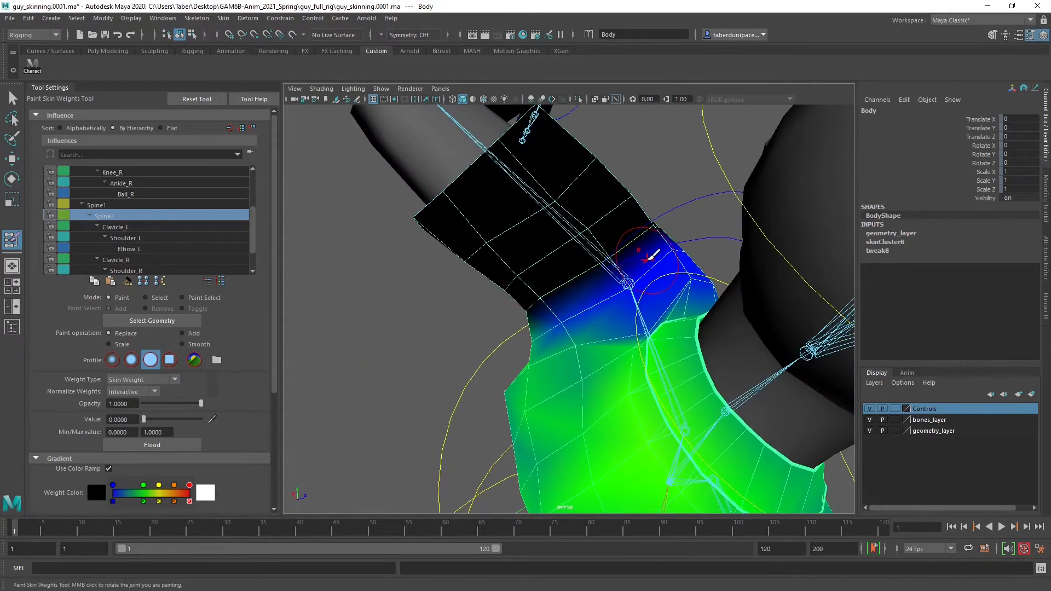
pyautogui.moveTo(599, 277)
pyautogui.keyDown('alt'); pyautogui.mouseDown()
pyautogui.moveTo(641, 253)
pyautogui.moveTo(744, 311)
pyautogui.moveTo(730, 310)
pyautogui.mouseUp(); pyautogui.keyUp('alt')
pyautogui.keyDown('alt'); pyautogui.moveTo(585, 283); pyautogui.dragTo(610, 305); pyautogui.keyUp('alt')
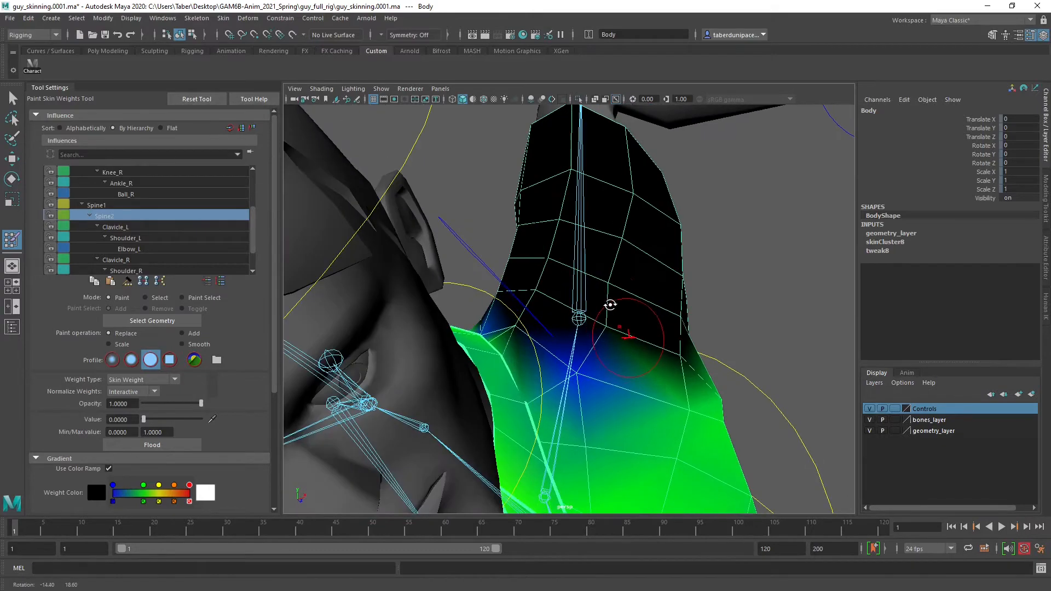
pyautogui.keyDown('alt'); pyautogui.moveTo(610, 304); pyautogui.dragTo(541, 299, button='right'); pyautogui.keyUp('alt')
pyautogui.keyDown('alt'); pyautogui.moveTo(580, 300); pyautogui.dragTo(655, 307); pyautogui.keyUp('alt')
pyautogui.keyDown('alt'); pyautogui.moveTo(640, 318); pyautogui.dragTo(626, 278, button='middle'); pyautogui.keyUp('alt')
pyautogui.moveTo(626, 279)
pyautogui.keyDown('alt'); pyautogui.mouseDown()
pyautogui.moveTo(506, 290)
pyautogui.moveTo(492, 303)
pyautogui.mouseUp(); pyautogui.keyUp('alt')
pyautogui.keyDown('alt'); pyautogui.moveTo(519, 307); pyautogui.dragTo(603, 311, button='right'); pyautogui.keyUp('alt')
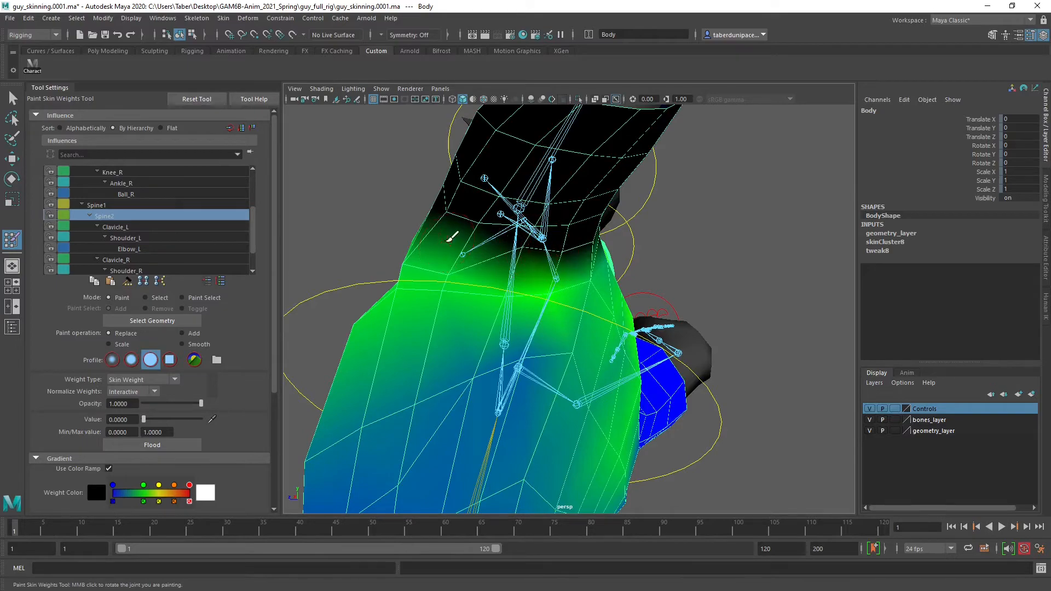
pyautogui.moveTo(448, 239)
pyautogui.mouseDown()
pyautogui.moveTo(666, 279)
pyautogui.moveTo(535, 244)
pyautogui.moveTo(308, 237)
pyautogui.moveTo(586, 251)
pyautogui.mouseUp()
pyautogui.click(475, 254)
pyautogui.keyDown('alt'); pyautogui.moveTo(586, 251); pyautogui.dragTo(529, 281, button='right'); pyautogui.keyUp('alt')
pyautogui.keyDown('alt'); pyautogui.moveTo(529, 281); pyautogui.dragTo(544, 278); pyautogui.keyUp('alt')
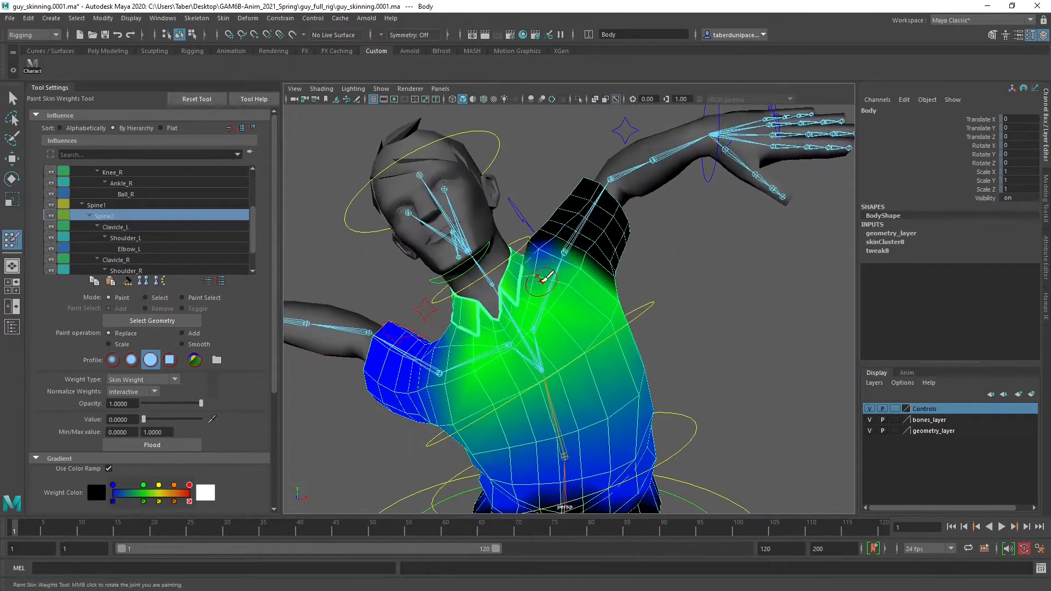
# Display the Clavicle_L and Shoulder_L weights in turn and examine them around the raised left shoulder
pyautogui.click(132, 228)
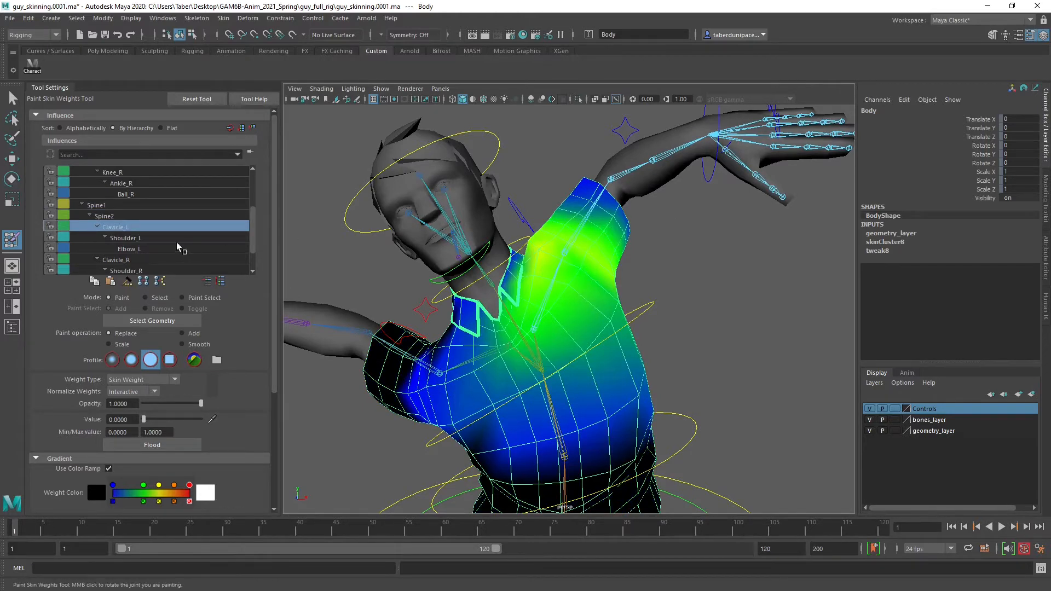
pyautogui.click(153, 238)
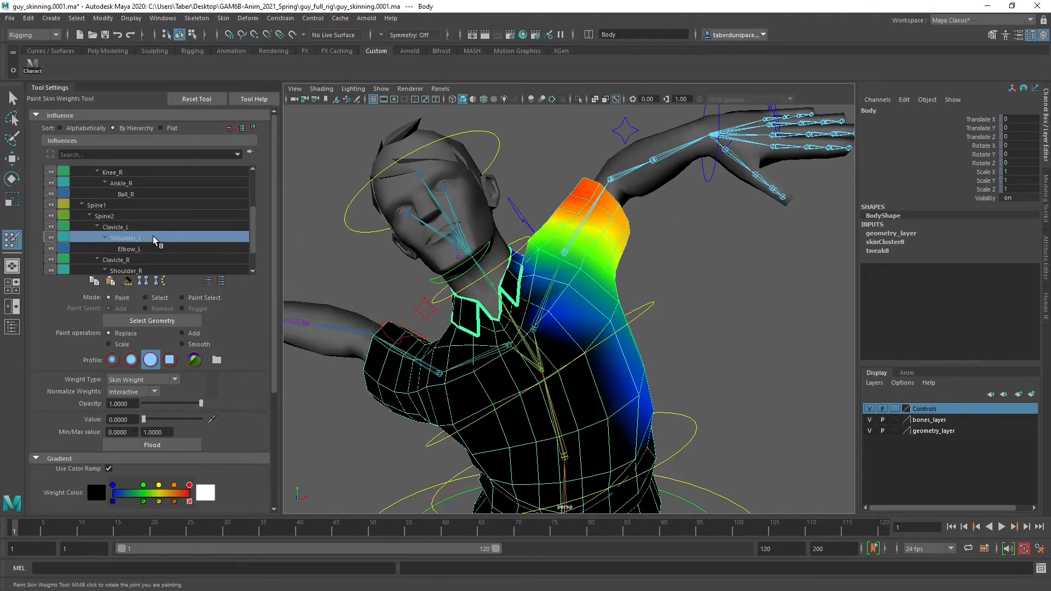
pyautogui.keyDown('alt'); pyautogui.moveTo(596, 241); pyautogui.dragTo(570, 258); pyautogui.keyUp('alt')
pyautogui.keyDown('alt'); pyautogui.moveTo(570, 257); pyautogui.dragTo(655, 221, button='right'); pyautogui.keyUp('alt')
pyautogui.keyDown('alt'); pyautogui.moveTo(660, 219); pyautogui.dragTo(633, 235); pyautogui.keyUp('alt')
# Select Elbow_L and paint its weight to 0 at the shoulder end of the left sleeve
pyautogui.click(143, 250)
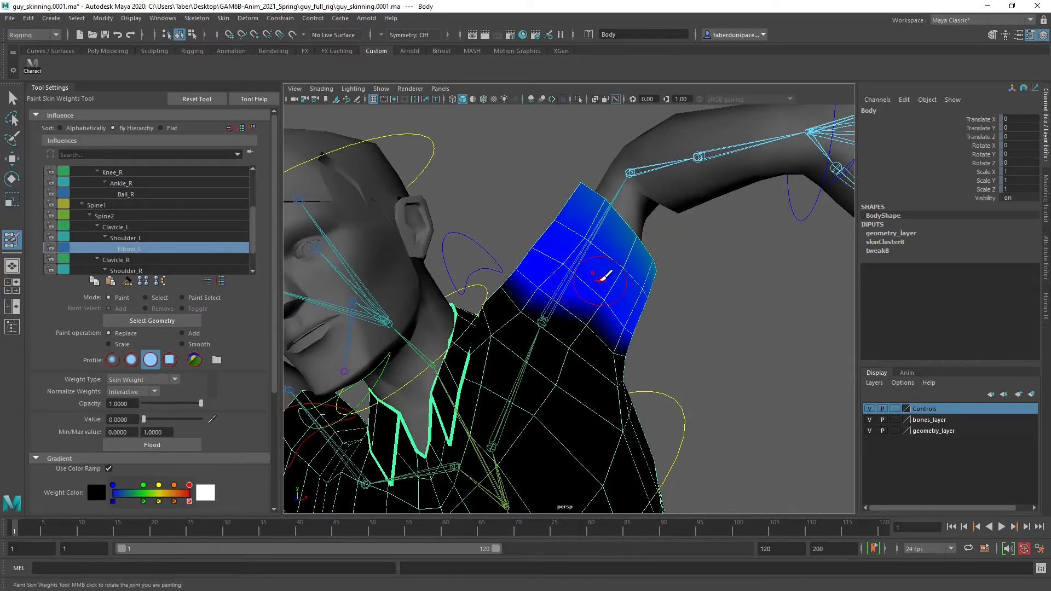
pyautogui.moveTo(605, 276)
pyautogui.keyDown('alt'); pyautogui.mouseDown()
pyautogui.moveTo(563, 224)
pyautogui.moveTo(424, 271)
pyautogui.moveTo(553, 262)
pyautogui.moveTo(600, 281)
pyautogui.moveTo(563, 305)
pyautogui.moveTo(552, 335)
pyautogui.moveTo(448, 345)
pyautogui.mouseUp(); pyautogui.keyUp('alt')
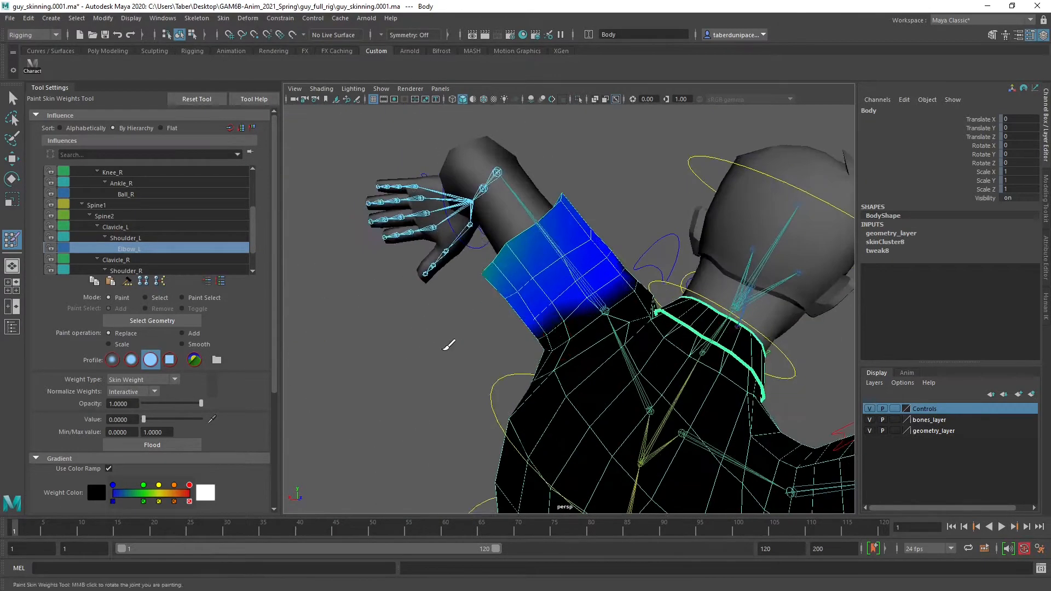
pyautogui.keyDown('alt'); pyautogui.moveTo(448, 345); pyautogui.dragTo(598, 349, button='right'); pyautogui.keyUp('alt')
pyautogui.keyDown('alt'); pyautogui.moveTo(598, 349); pyautogui.dragTo(601, 329); pyautogui.keyUp('alt')
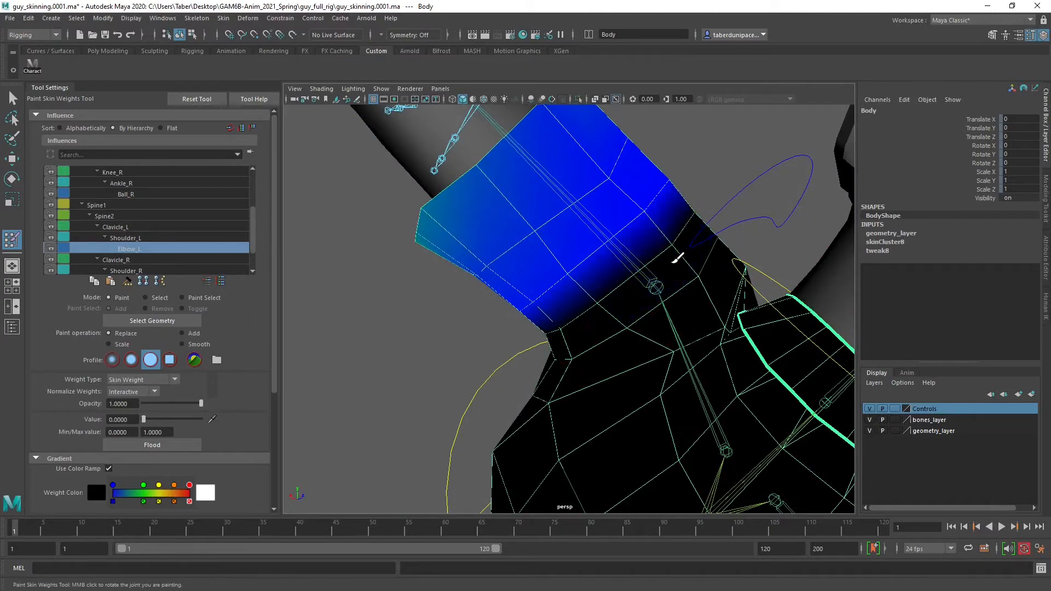
pyautogui.keyDown('alt'); pyautogui.moveTo(677, 257); pyautogui.dragTo(603, 286); pyautogui.keyUp('alt')
pyautogui.keyDown('alt'); pyautogui.moveTo(602, 286); pyautogui.dragTo(682, 287, button='right'); pyautogui.keyUp('alt')
pyautogui.moveTo(682, 286)
pyautogui.keyDown('alt'); pyautogui.mouseDown()
pyautogui.moveTo(617, 336)
pyautogui.moveTo(615, 317)
pyautogui.moveTo(581, 321)
pyautogui.mouseUp(); pyautogui.keyUp('alt')
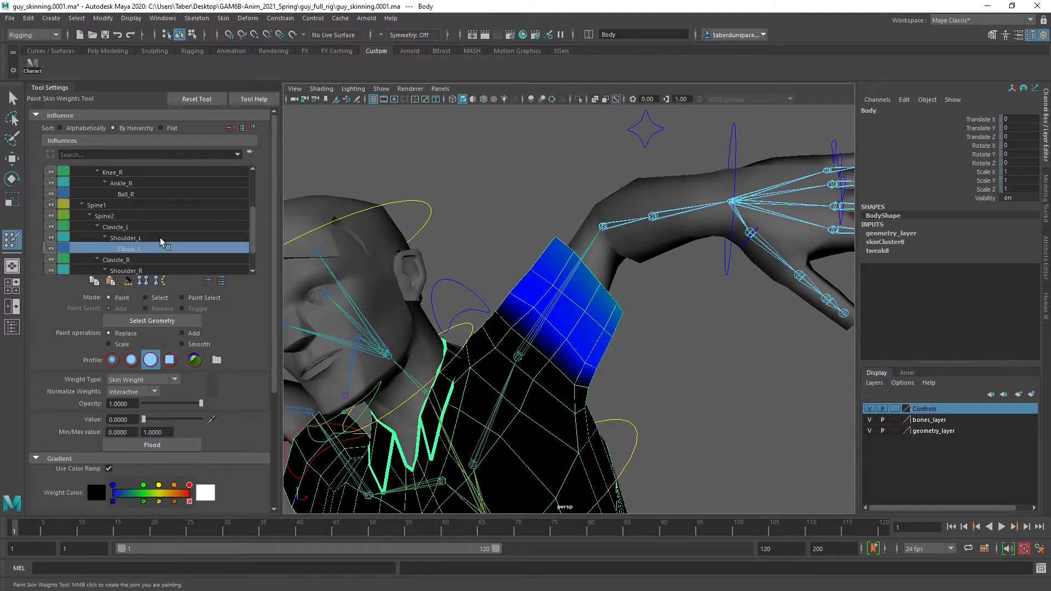
# Compare the Shoulder_L, Clavicle_L, Spine2 and Spine1 weights around the left shoulder, ending on Shoulder_L for a closer look at the sleeve
pyautogui.click(144, 234)
pyautogui.click(136, 225)
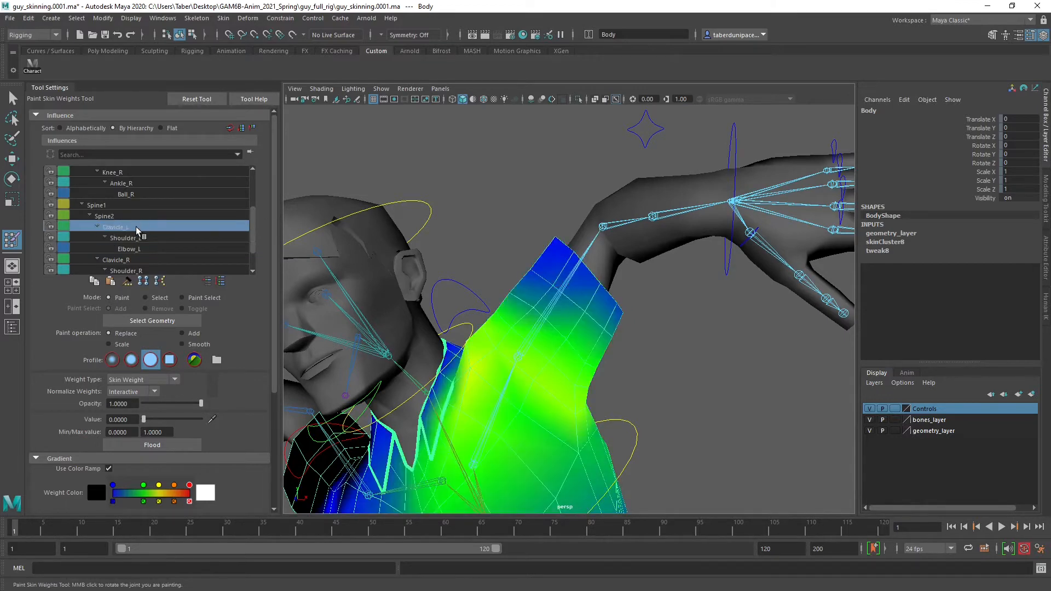
pyautogui.click(129, 215)
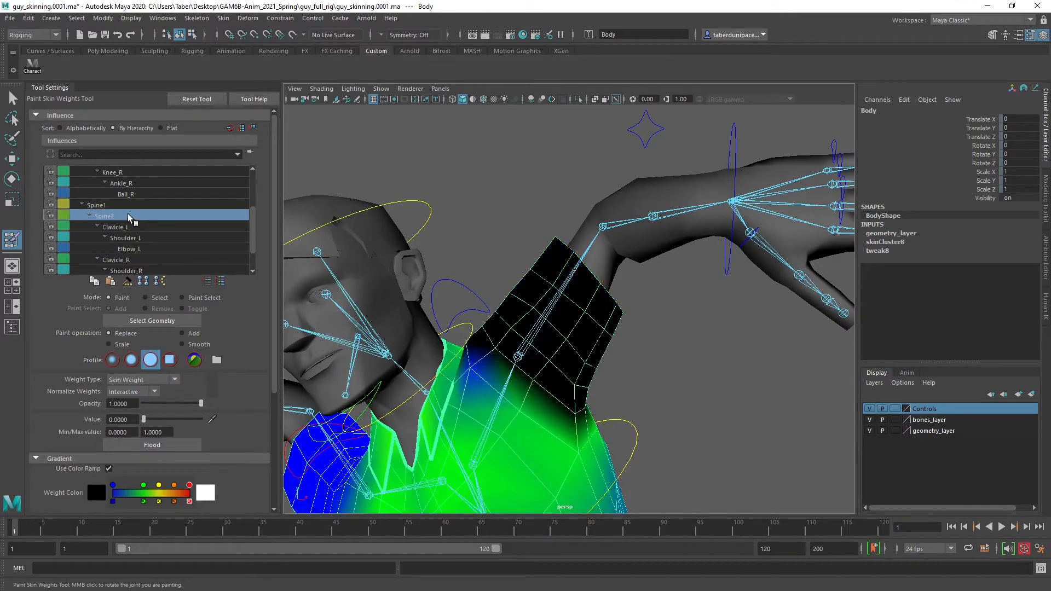
pyautogui.click(117, 206)
pyautogui.click(127, 216)
pyautogui.click(133, 226)
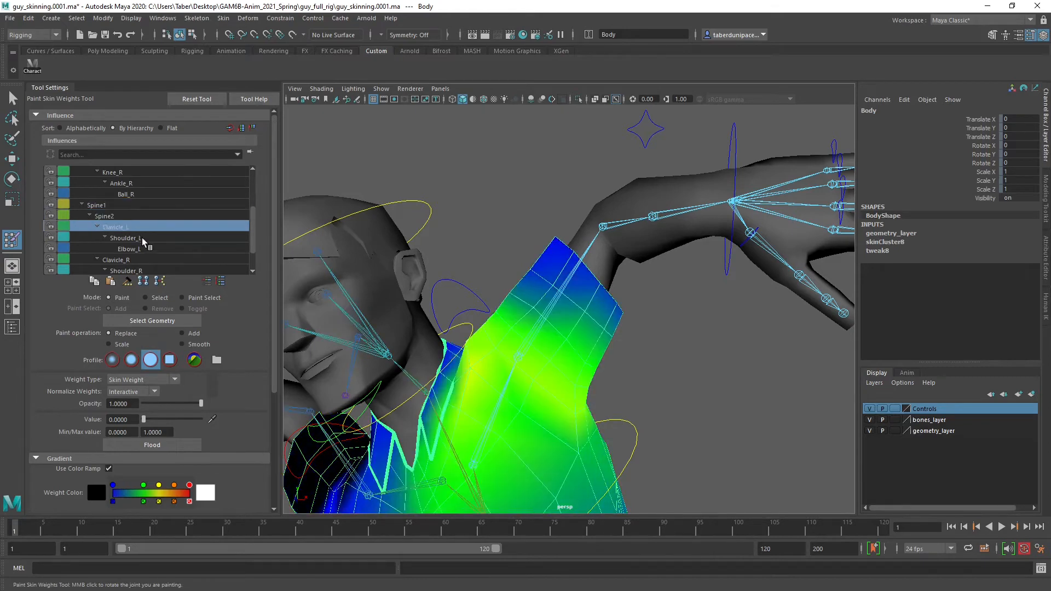
pyautogui.click(142, 237)
pyautogui.moveTo(555, 356)
pyautogui.keyDown('alt'); pyautogui.mouseDown()
pyautogui.moveTo(589, 397)
pyautogui.moveTo(629, 376)
pyautogui.moveTo(563, 334)
pyautogui.moveTo(520, 336)
pyautogui.moveTo(626, 369)
pyautogui.mouseUp(); pyautogui.keyUp('alt')
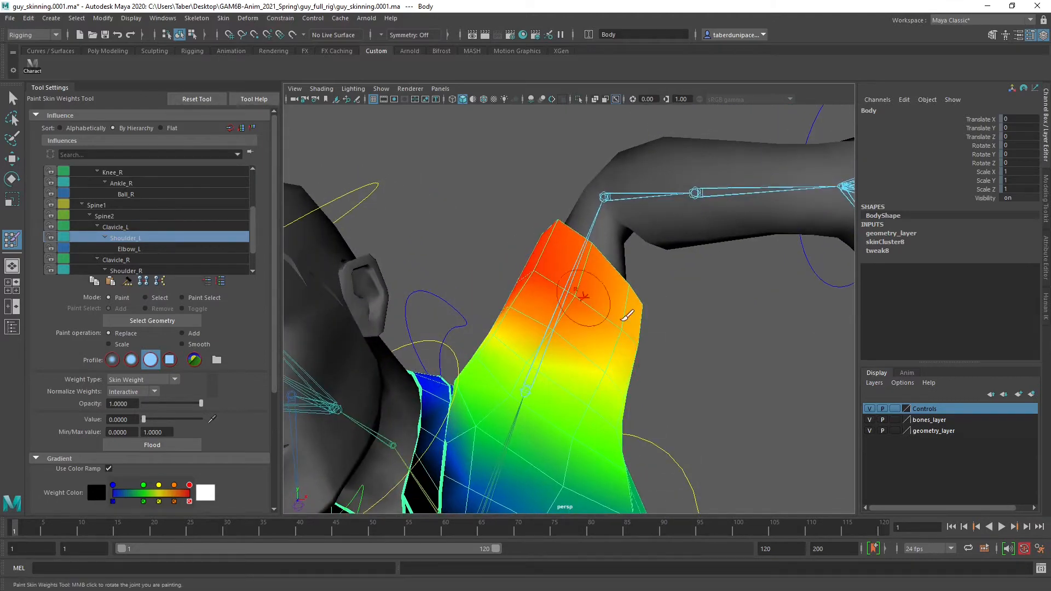
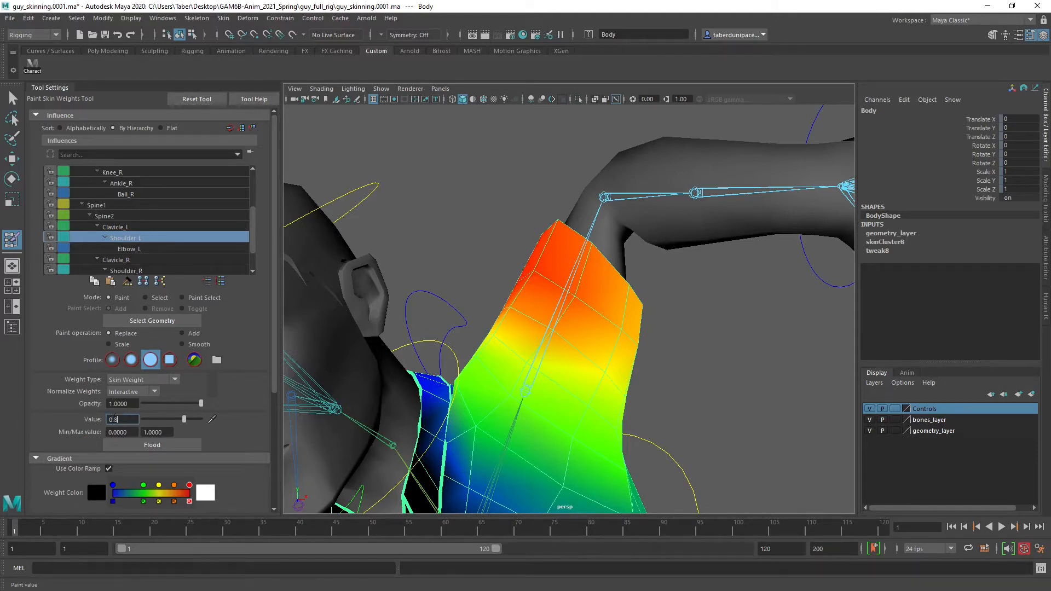
# Paint the upper sleeve's Shoulder_L skin weights with a replace value of 0.8, covering the sleeve edge all around the arm
pyautogui.press('Return')
pyautogui.keyDown('alt'); pyautogui.moveTo(565, 305); pyautogui.dragTo(563, 324); pyautogui.keyUp('alt')
pyautogui.moveTo(553, 287); pyautogui.dragTo(637, 341)
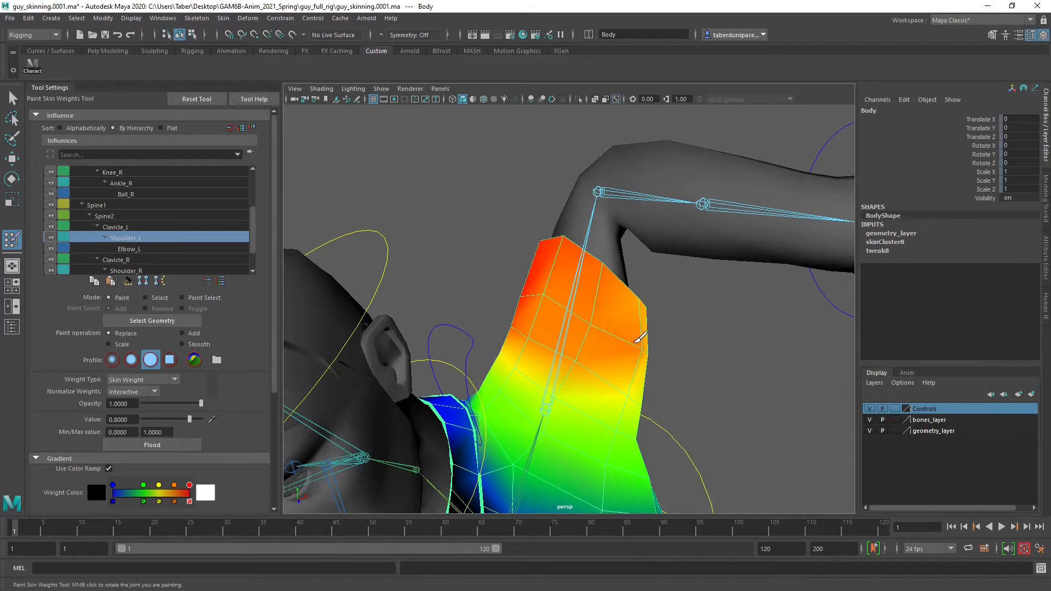
pyautogui.click(534, 289)
pyautogui.moveTo(554, 293)
pyautogui.keyDown('alt'); pyautogui.mouseDown()
pyautogui.moveTo(497, 284)
pyautogui.moveTo(586, 327)
pyautogui.moveTo(462, 312)
pyautogui.moveTo(556, 305)
pyautogui.moveTo(530, 356)
pyautogui.moveTo(476, 376)
pyautogui.moveTo(425, 344)
pyautogui.moveTo(722, 286)
pyautogui.moveTo(629, 306)
pyautogui.moveTo(567, 295)
pyautogui.moveTo(618, 315)
pyautogui.moveTo(593, 307)
pyautogui.moveTo(569, 266)
pyautogui.mouseUp(); pyautogui.keyUp('alt')
pyautogui.moveTo(617, 310)
pyautogui.keyDown('alt'); pyautogui.mouseDown()
pyautogui.moveTo(450, 302)
pyautogui.moveTo(422, 340)
pyautogui.moveTo(598, 253)
pyautogui.moveTo(575, 351)
pyautogui.moveTo(595, 295)
pyautogui.moveTo(708, 258)
pyautogui.moveTo(598, 272)
pyautogui.mouseUp(); pyautogui.keyUp('alt')
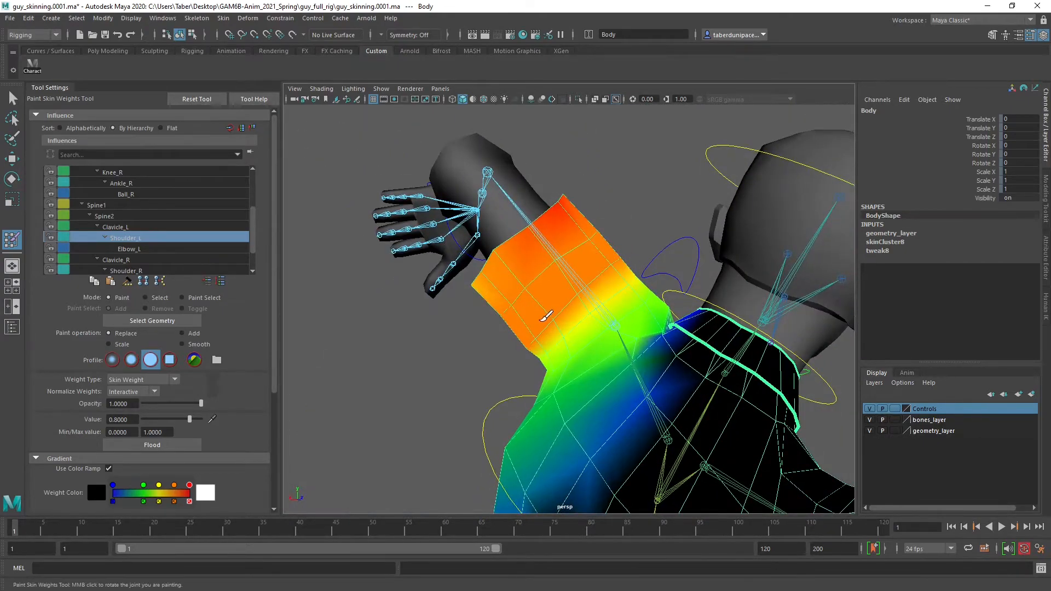
pyautogui.moveTo(546, 317)
pyautogui.keyDown('alt'); pyautogui.mouseDown()
pyautogui.moveTo(537, 302)
pyautogui.moveTo(545, 303)
pyautogui.mouseUp(); pyautogui.keyUp('alt')
pyautogui.moveTo(479, 324)
pyautogui.keyDown('alt'); pyautogui.mouseDown()
pyautogui.moveTo(602, 343)
pyautogui.moveTo(606, 240)
pyautogui.moveTo(614, 274)
pyautogui.moveTo(624, 262)
pyautogui.moveTo(656, 293)
pyautogui.moveTo(675, 274)
pyautogui.moveTo(650, 227)
pyautogui.mouseUp(); pyautogui.keyUp('alt')
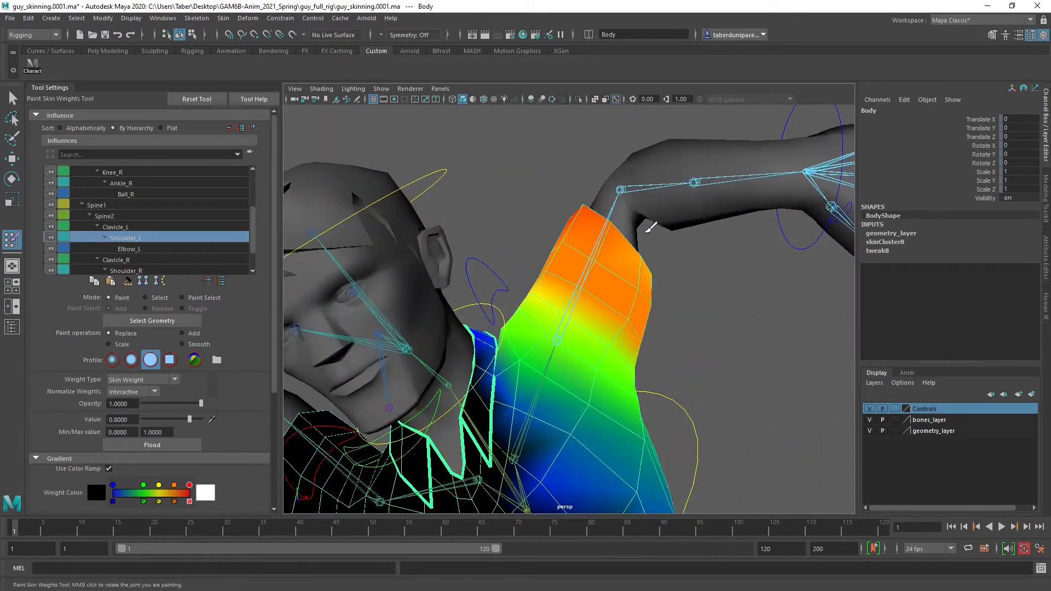
pyautogui.keyDown('alt'); pyautogui.moveTo(651, 267); pyautogui.dragTo(629, 224); pyautogui.keyUp('alt')
# Display the Clavicle_L influence on the body and examine its weights around the collar and shoulder
pyautogui.click(135, 227)
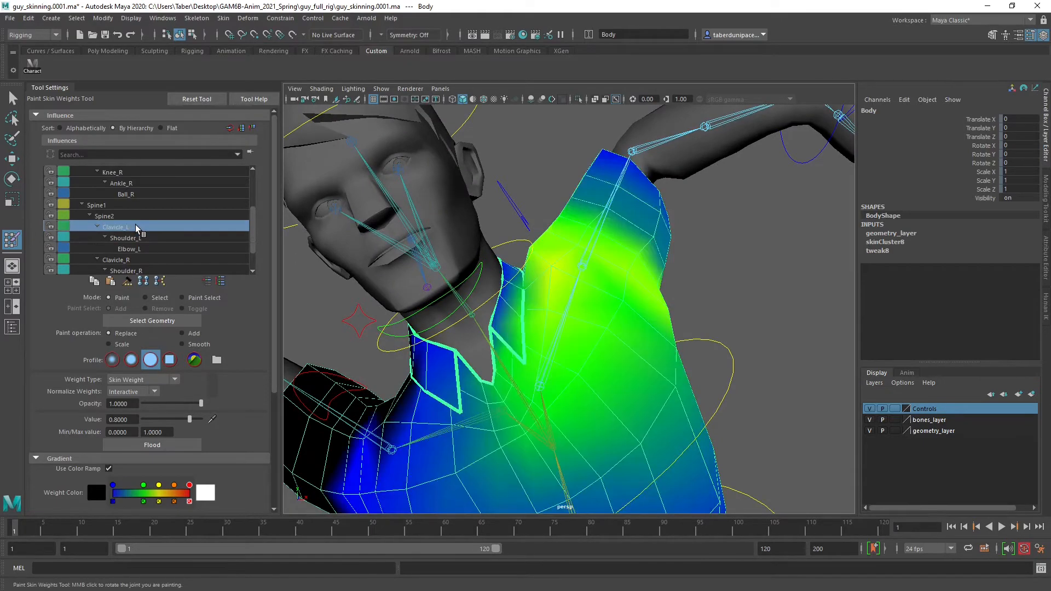
pyautogui.keyDown('alt'); pyautogui.moveTo(558, 315); pyautogui.dragTo(627, 258); pyautogui.keyUp('alt')
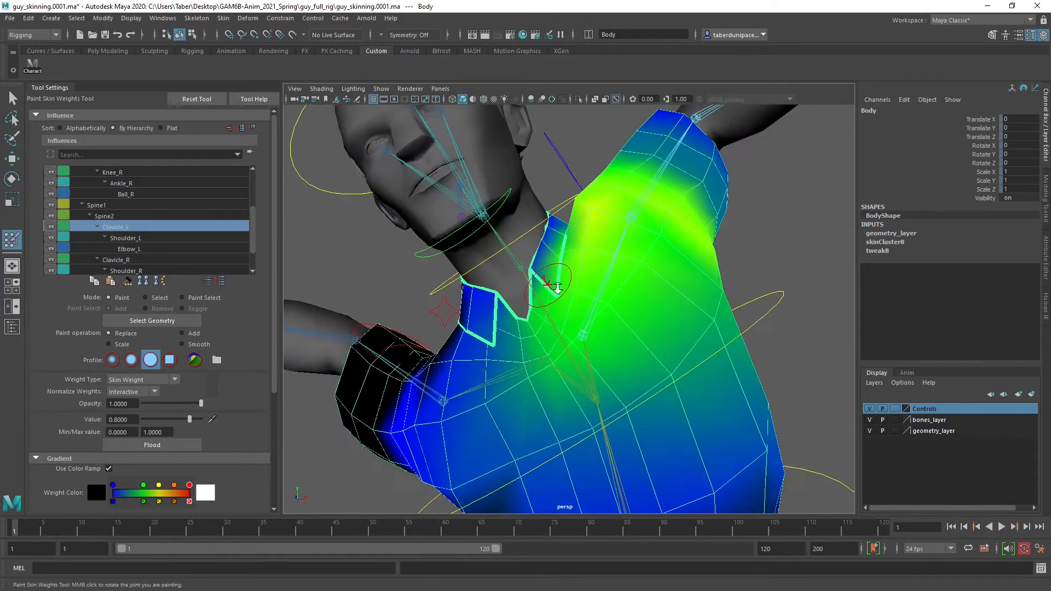
pyautogui.keyDown('alt'); pyautogui.moveTo(627, 258); pyautogui.dragTo(622, 296, button='right'); pyautogui.keyUp('alt')
pyautogui.keyDown('alt'); pyautogui.moveTo(622, 296); pyautogui.dragTo(615, 263); pyautogui.keyUp('alt')
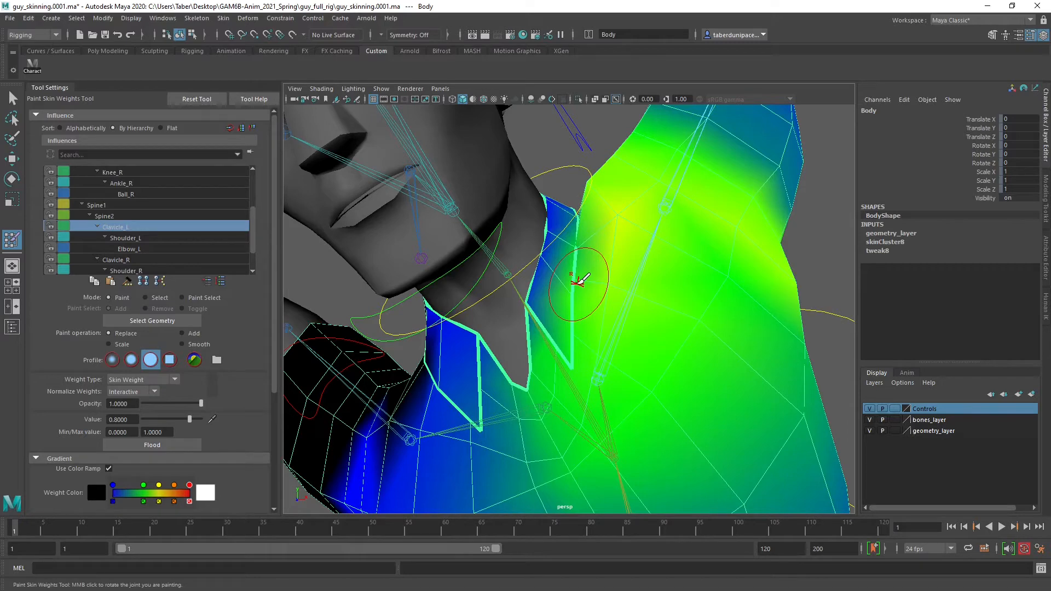
# Leave weight painting, switch the shirt body to face selection and select the faces of the collar flap nearest the raised arm
pyautogui.press('w')
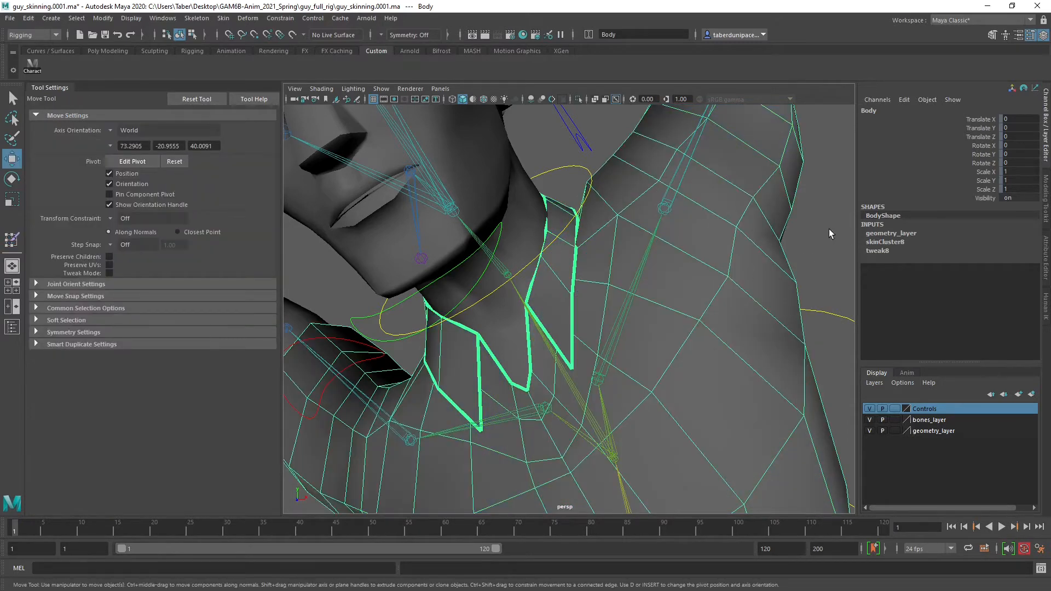
pyautogui.click(828, 229)
pyautogui.click(565, 252)
pyautogui.moveTo(564, 265); pyautogui.dragTo(554, 301, button='right')
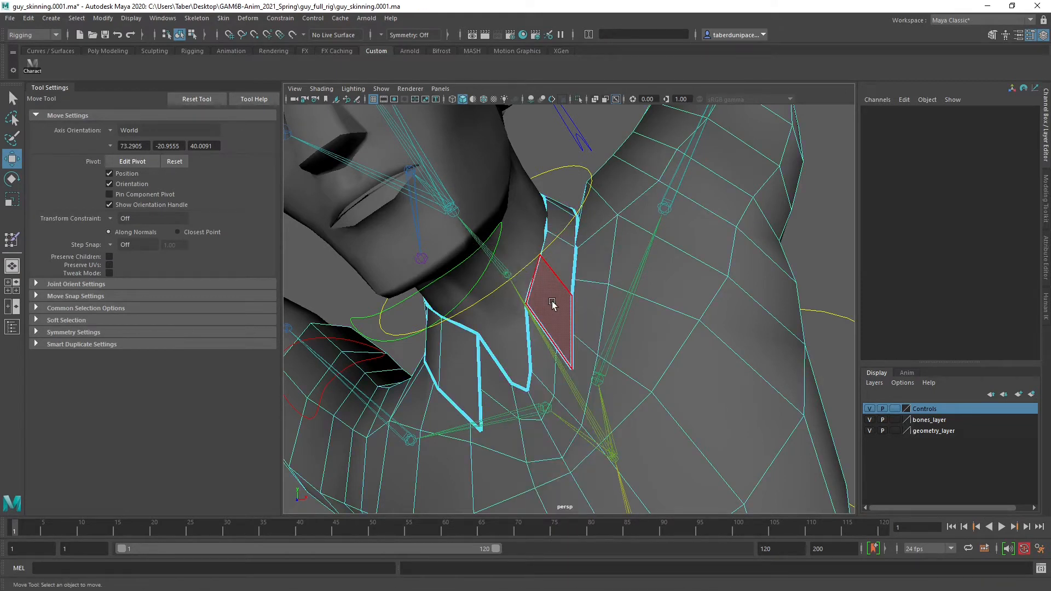
pyautogui.click(552, 304)
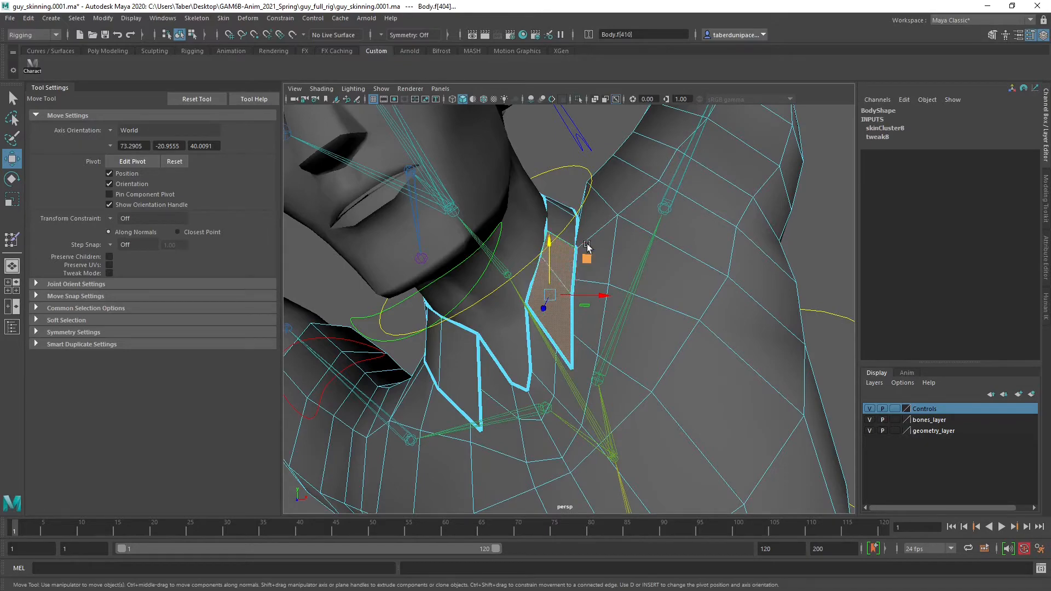
pyautogui.keyDown('alt'); pyautogui.moveTo(585, 249); pyautogui.dragTo(545, 284); pyautogui.keyUp('alt')
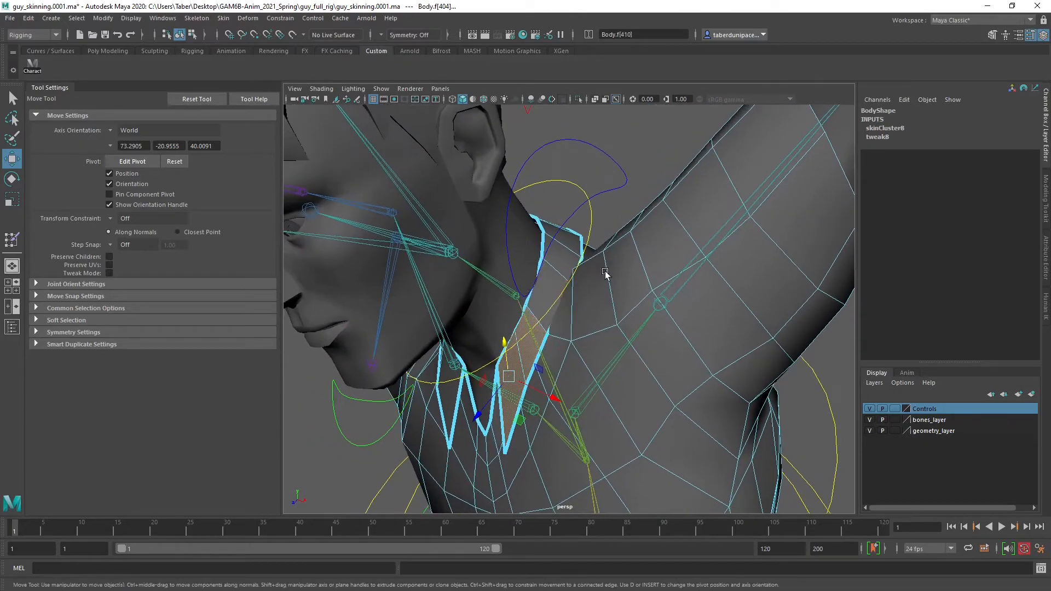
pyautogui.keyDown('shift'); pyautogui.click(544, 284); pyautogui.keyUp('shift')
# Extend the face selection around the back of the collar to include the whole collar up to the opposite front tip
pyautogui.keyDown('alt'); pyautogui.moveTo(629, 277); pyautogui.dragTo(506, 310); pyautogui.keyUp('alt')
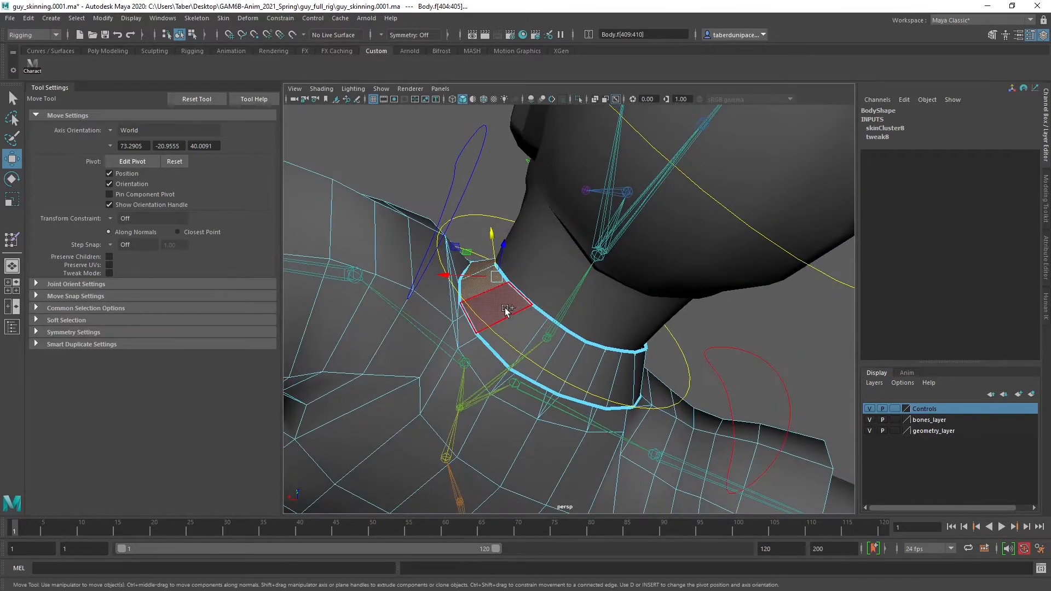
pyautogui.keyDown('shift'); pyautogui.click(506, 310); pyautogui.keyUp('shift')
pyautogui.keyDown('shift'); pyautogui.click(524, 326); pyautogui.keyUp('shift')
pyautogui.keyDown('alt'); pyautogui.moveTo(556, 366); pyautogui.dragTo(516, 356); pyautogui.keyUp('alt')
pyautogui.scroll(4, 516, 355)
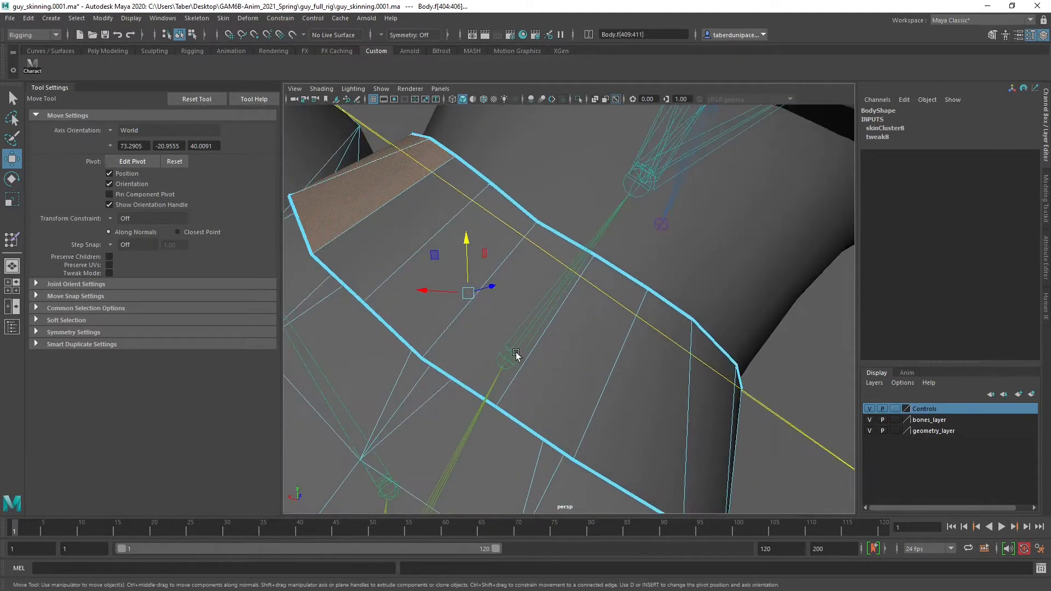
pyautogui.scroll(-4, 516, 355)
pyautogui.keyDown('shift'); pyautogui.click(487, 281); pyautogui.keyUp('shift')
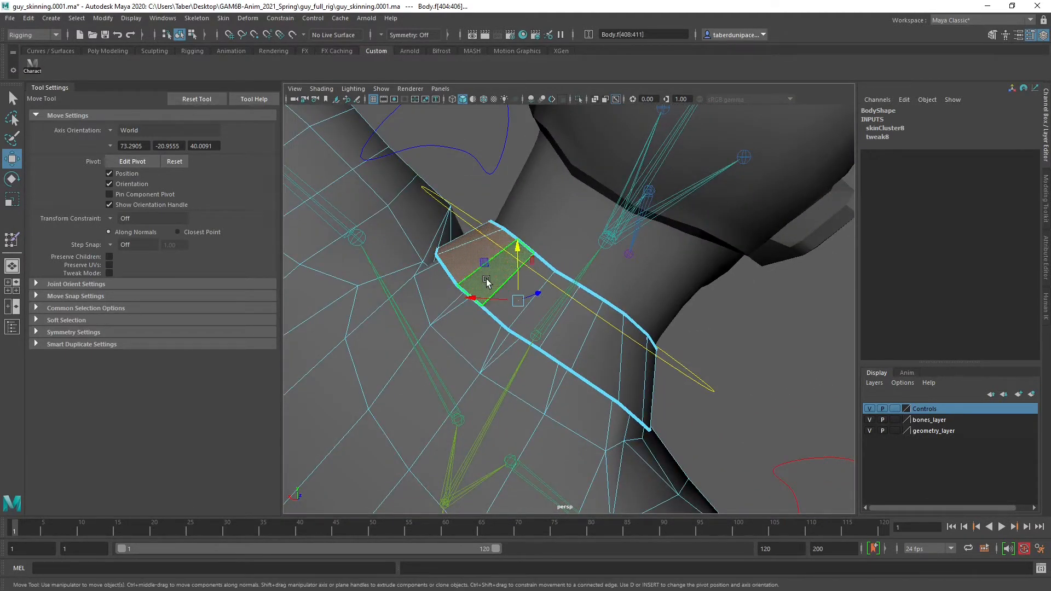
pyautogui.press('q')
pyautogui.keyDown('shift'); pyautogui.click(541, 295); pyautogui.keyUp('shift')
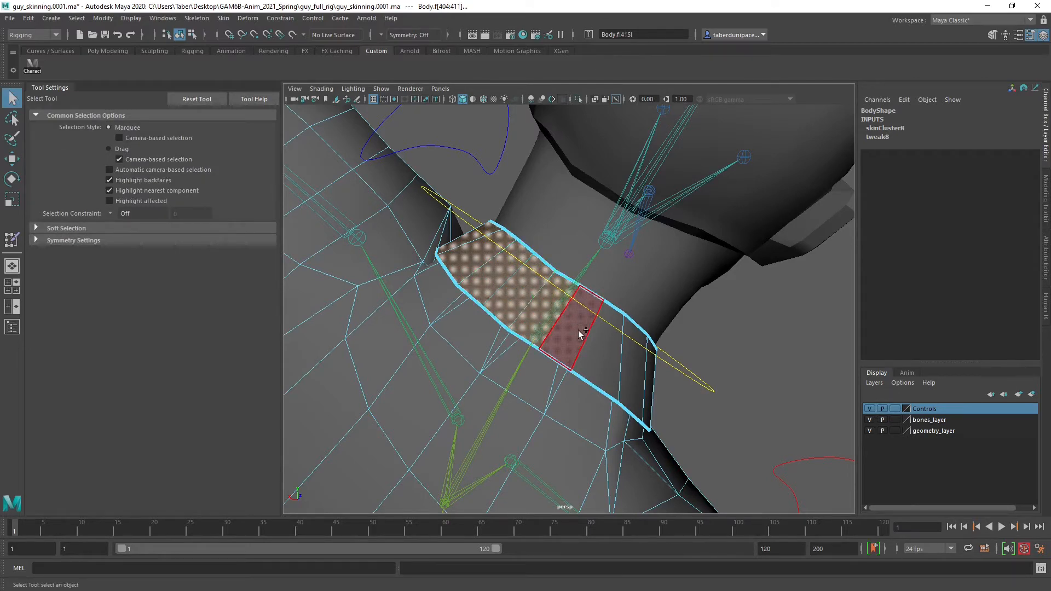
pyautogui.keyDown('shift'); pyautogui.click(579, 332); pyautogui.keyUp('shift')
pyautogui.keyDown('shift'); pyautogui.click(604, 352); pyautogui.keyUp('shift')
pyautogui.keyDown('alt'); pyautogui.moveTo(590, 358); pyautogui.dragTo(642, 350); pyautogui.keyUp('alt')
pyautogui.keyDown('shift'); pyautogui.doubleClick(500, 356); pyautogui.keyUp('shift')
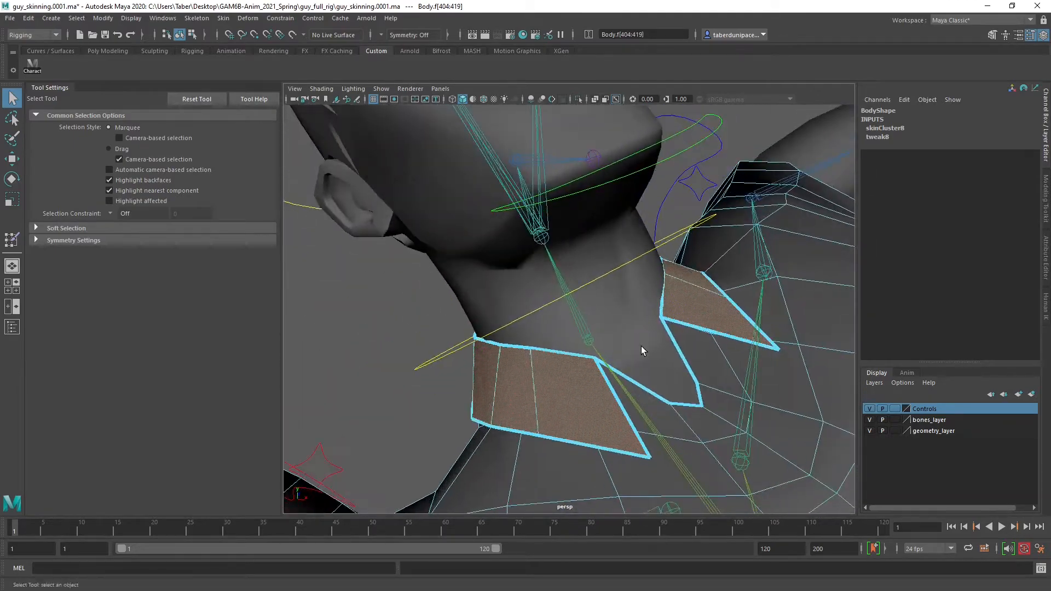
# Examine the selected collar faces from several angles and distances, including inside the neck opening
pyautogui.keyDown('alt'); pyautogui.moveTo(641, 350); pyautogui.dragTo(542, 354, button='right'); pyautogui.keyUp('alt')
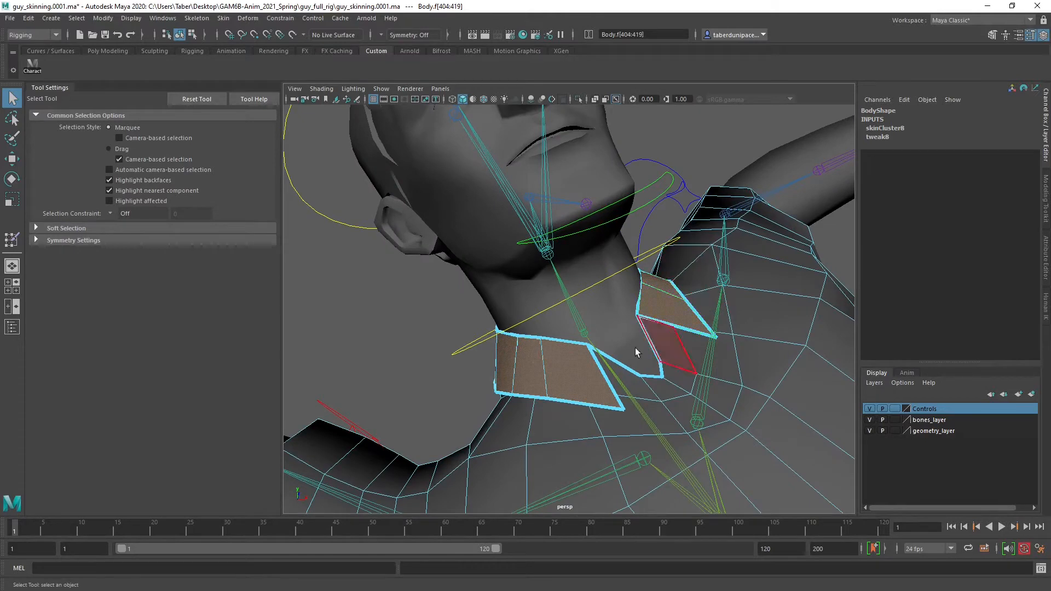
pyautogui.click(12, 326)
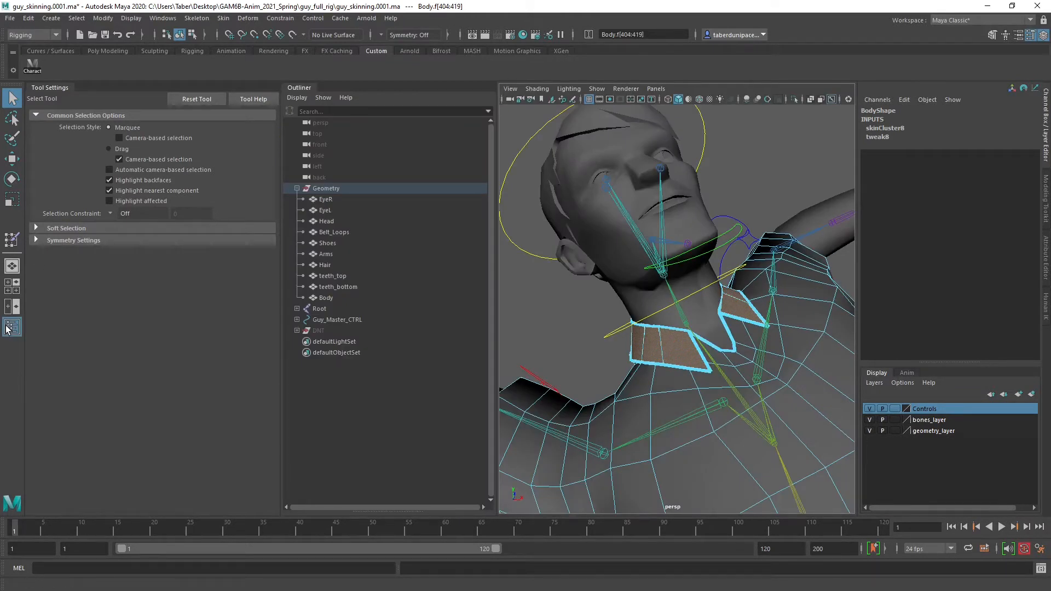
pyautogui.click(12, 326)
pyautogui.press('f')
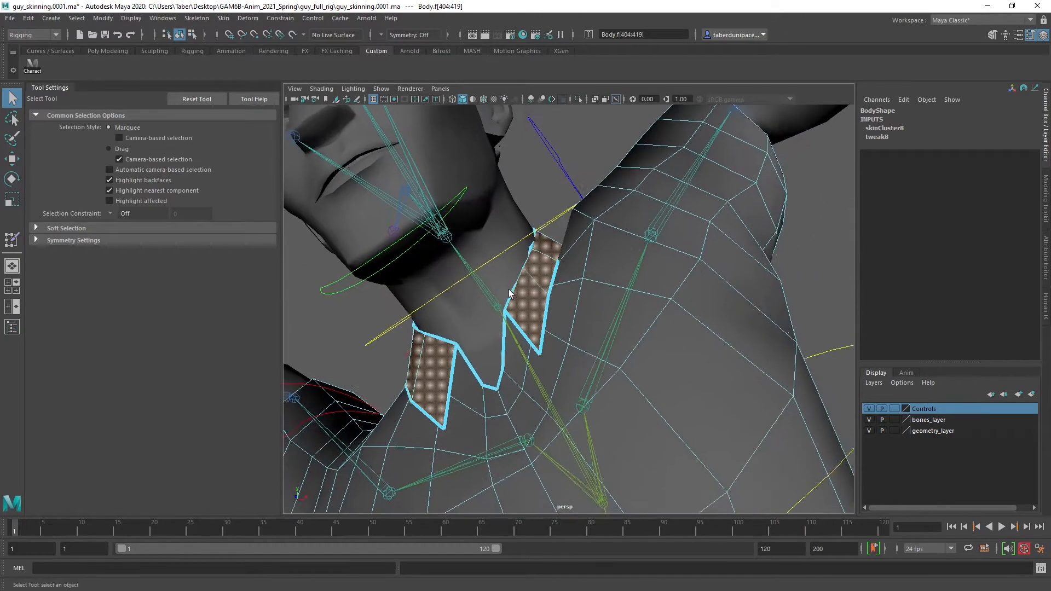
pyautogui.keyDown('alt'); pyautogui.moveTo(509, 294); pyautogui.dragTo(569, 293); pyautogui.keyUp('alt')
pyautogui.moveTo(570, 294)
pyautogui.keyDown('alt'); pyautogui.mouseDown(button='right')
pyautogui.moveTo(745, 310)
pyautogui.moveTo(574, 298)
pyautogui.mouseUp(button='right'); pyautogui.keyUp('alt')
pyautogui.keyDown('alt'); pyautogui.moveTo(574, 299); pyautogui.dragTo(560, 270); pyautogui.keyUp('alt')
pyautogui.keyDown('alt'); pyautogui.moveTo(560, 270); pyautogui.dragTo(518, 293, button='middle'); pyautogui.keyUp('alt')
pyautogui.keyDown('alt'); pyautogui.moveTo(518, 293); pyautogui.dragTo(452, 322); pyautogui.keyUp('alt')
pyautogui.keyDown('alt'); pyautogui.moveTo(452, 322); pyautogui.dragTo(694, 360, button='middle'); pyautogui.keyUp('alt')
pyautogui.keyDown('alt'); pyautogui.moveTo(586, 350); pyautogui.dragTo(624, 351, button='right'); pyautogui.keyUp('alt')
pyautogui.keyDown('alt'); pyautogui.moveTo(624, 351); pyautogui.dragTo(422, 351); pyautogui.keyUp('alt')
pyautogui.keyDown('alt'); pyautogui.moveTo(422, 351); pyautogui.dragTo(442, 356, button='middle'); pyautogui.keyUp('alt')
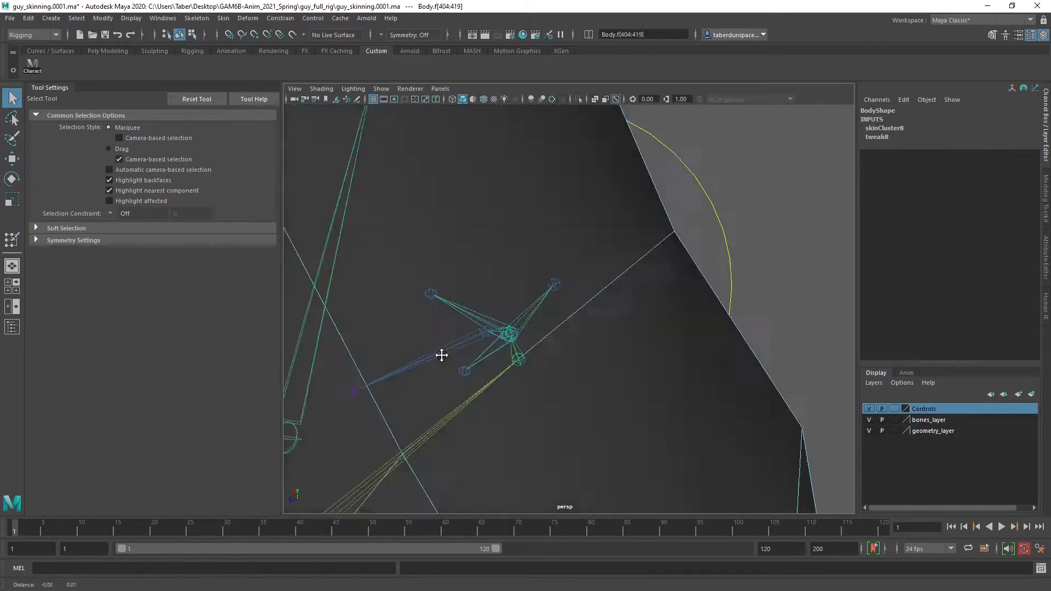
pyautogui.keyDown('alt'); pyautogui.moveTo(441, 355); pyautogui.dragTo(547, 352); pyautogui.keyUp('alt')
pyautogui.keyDown('alt'); pyautogui.moveTo(547, 352); pyautogui.dragTo(589, 361, button='right'); pyautogui.keyUp('alt')
pyautogui.keyDown('alt'); pyautogui.moveTo(589, 362); pyautogui.dragTo(548, 307); pyautogui.keyUp('alt')
pyautogui.keyDown('alt'); pyautogui.moveTo(549, 307); pyautogui.dragTo(549, 410, button='right'); pyautogui.keyUp('alt')
pyautogui.keyDown('alt'); pyautogui.moveTo(549, 410); pyautogui.dragTo(550, 256); pyautogui.keyUp('alt')
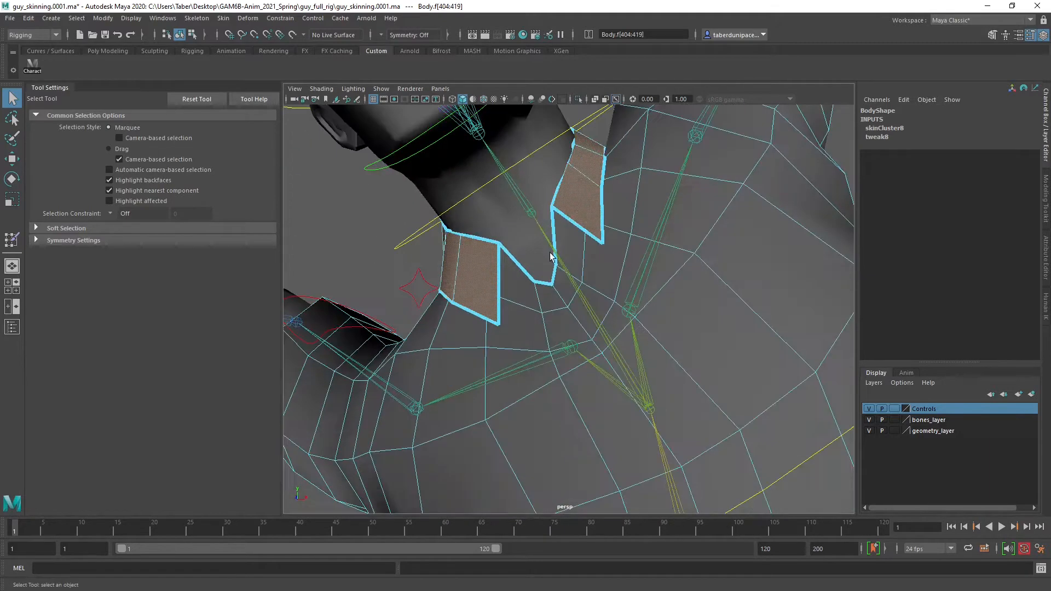
pyautogui.keyDown('alt'); pyautogui.moveTo(550, 256); pyautogui.dragTo(584, 279, button='right'); pyautogui.keyUp('alt')
pyautogui.keyDown('alt'); pyautogui.moveTo(584, 279); pyautogui.dragTo(577, 340, button='middle'); pyautogui.keyUp('alt')
pyautogui.keyDown('alt'); pyautogui.moveTo(577, 339); pyautogui.dragTo(542, 323, button='right'); pyautogui.keyUp('alt')
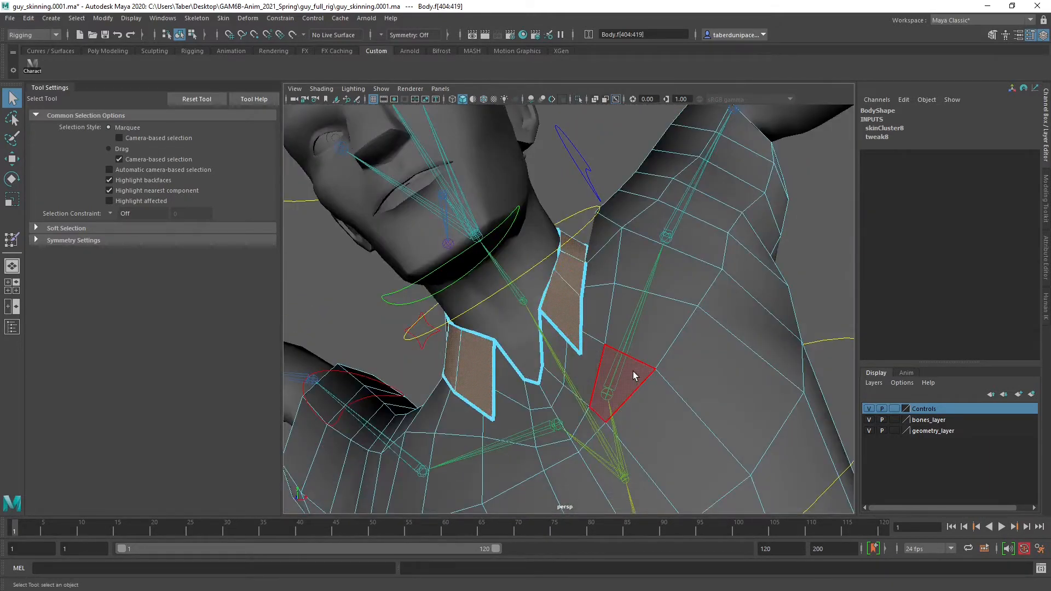
# Grow the collar face selection by one ring, check it around the neck and return to the Paint Skin Weights Tool
pyautogui.hotkey('shift', '.')
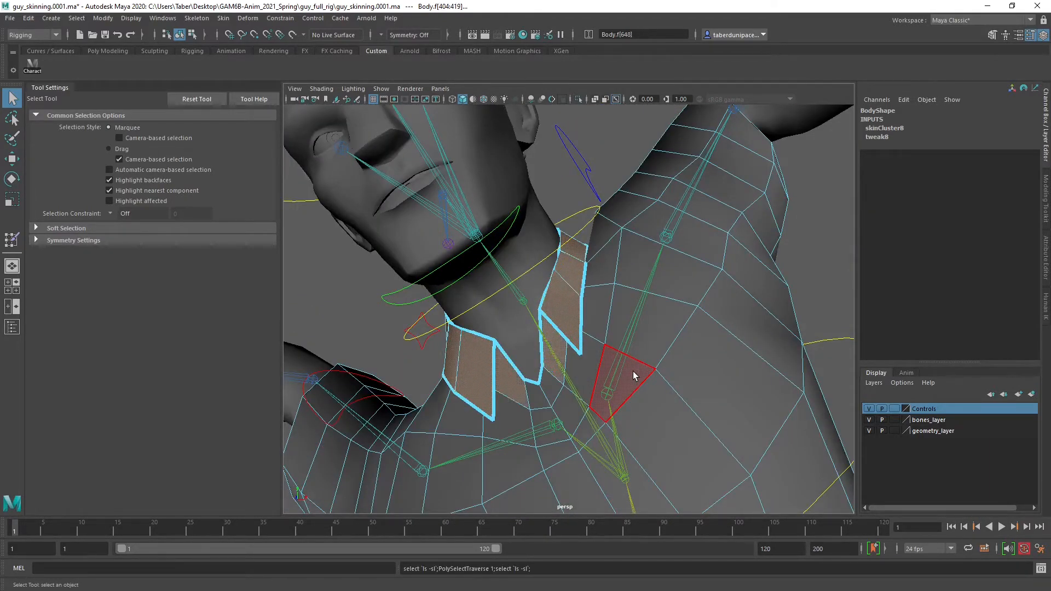
pyautogui.keyDown('alt'); pyautogui.moveTo(570, 241); pyautogui.dragTo(601, 368); pyautogui.keyUp('alt')
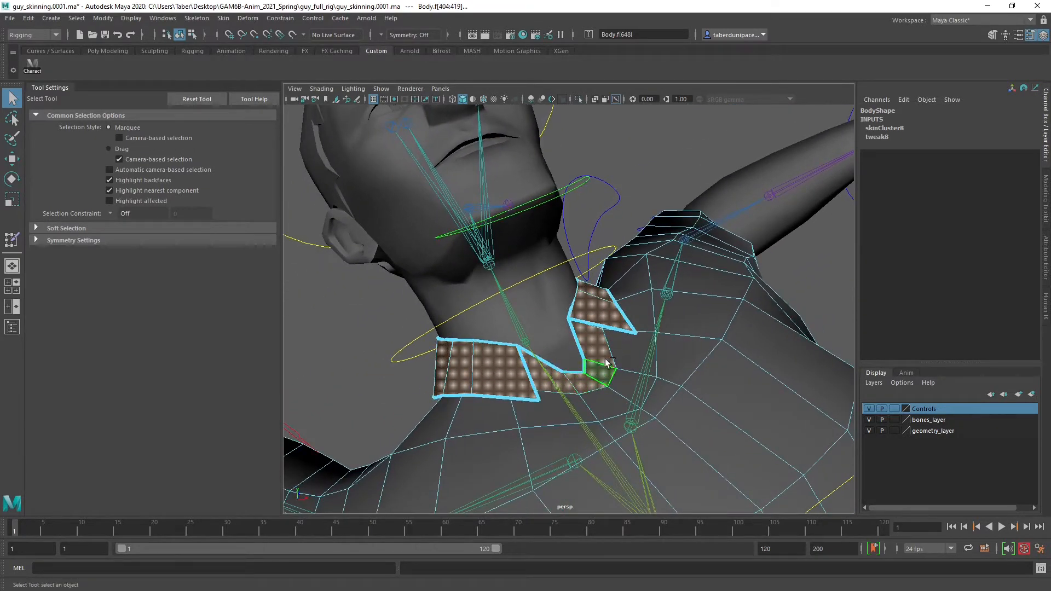
pyautogui.keyDown('alt'); pyautogui.moveTo(585, 329); pyautogui.dragTo(331, 362); pyautogui.keyUp('alt')
pyautogui.keyDown('alt'); pyautogui.moveTo(638, 314); pyautogui.dragTo(580, 361); pyautogui.keyUp('alt')
pyautogui.keyDown('alt'); pyautogui.moveTo(580, 361); pyautogui.dragTo(691, 331, button='right'); pyautogui.keyUp('alt')
pyautogui.keyDown('alt'); pyautogui.moveTo(695, 328); pyautogui.dragTo(575, 358, button='middle'); pyautogui.keyUp('alt')
pyautogui.keyDown('alt'); pyautogui.moveTo(574, 359); pyautogui.dragTo(754, 292); pyautogui.keyUp('alt')
pyautogui.moveTo(753, 291)
pyautogui.mouseDown(button='right')
pyautogui.moveTo(757, 461)
pyautogui.moveTo(820, 494)
pyautogui.moveTo(911, 498)
pyautogui.mouseUp(button='right')
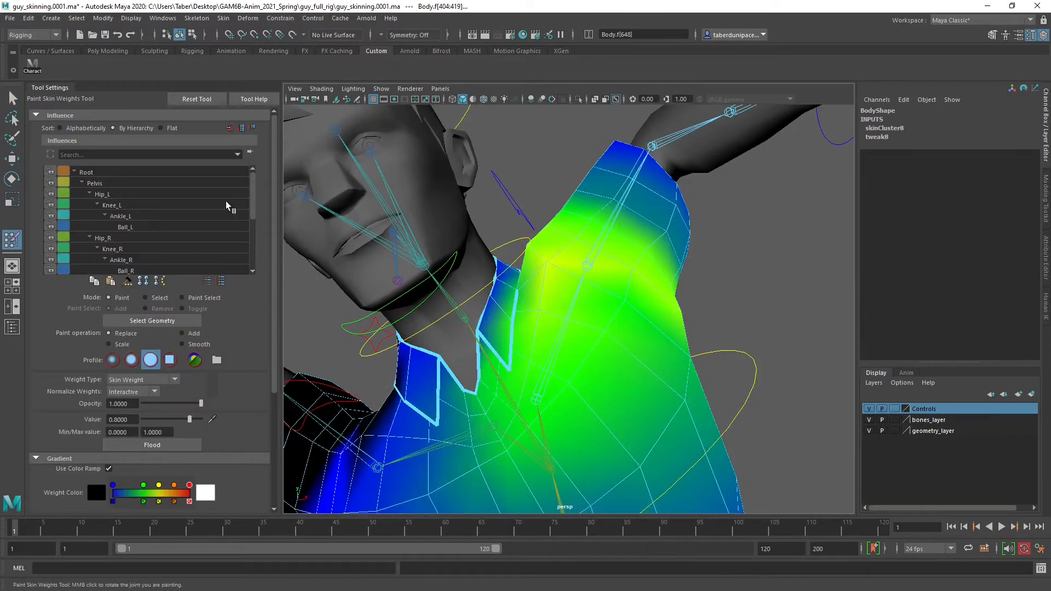
# Compare the collar and shoulder weights of the Spine2, Clavicle_L and Shoulder_L influences, ending on the Neck influence
pyautogui.scroll(-5, 132, 229)
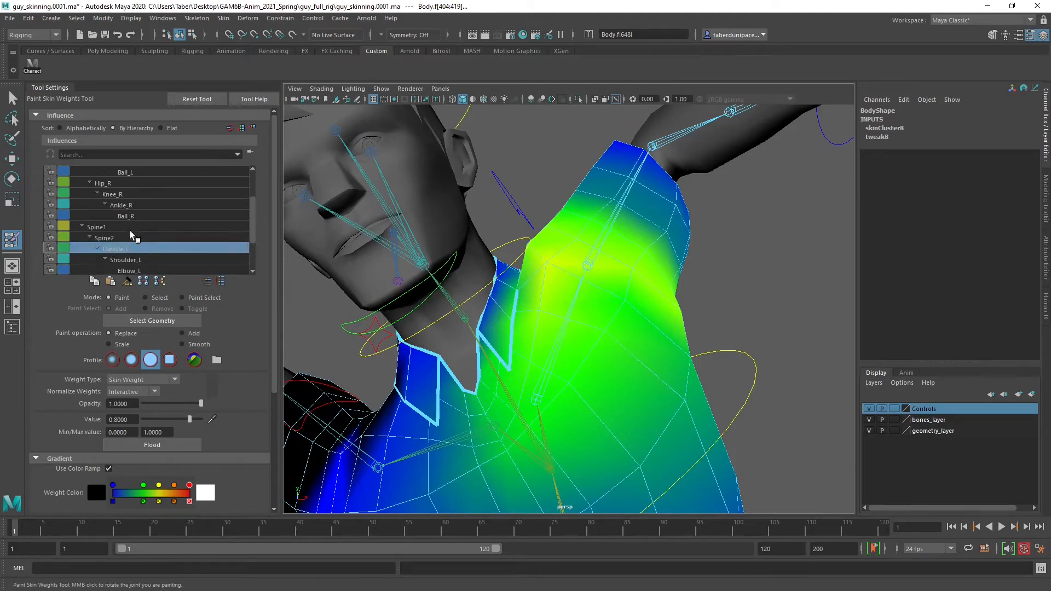
pyautogui.click(120, 238)
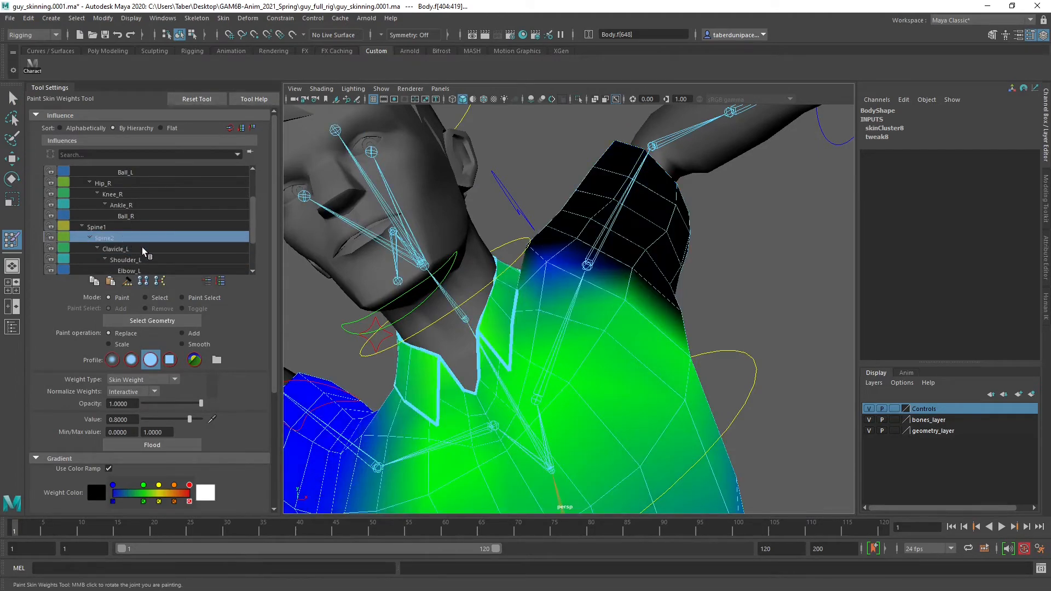
pyautogui.click(142, 248)
pyautogui.click(150, 260)
pyautogui.click(140, 247)
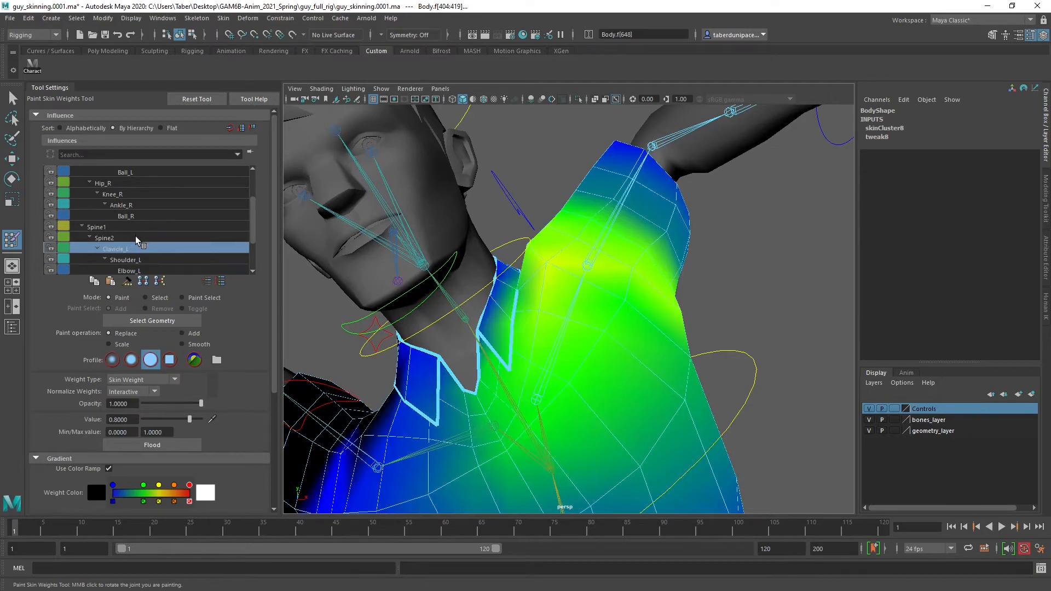
pyautogui.click(156, 238)
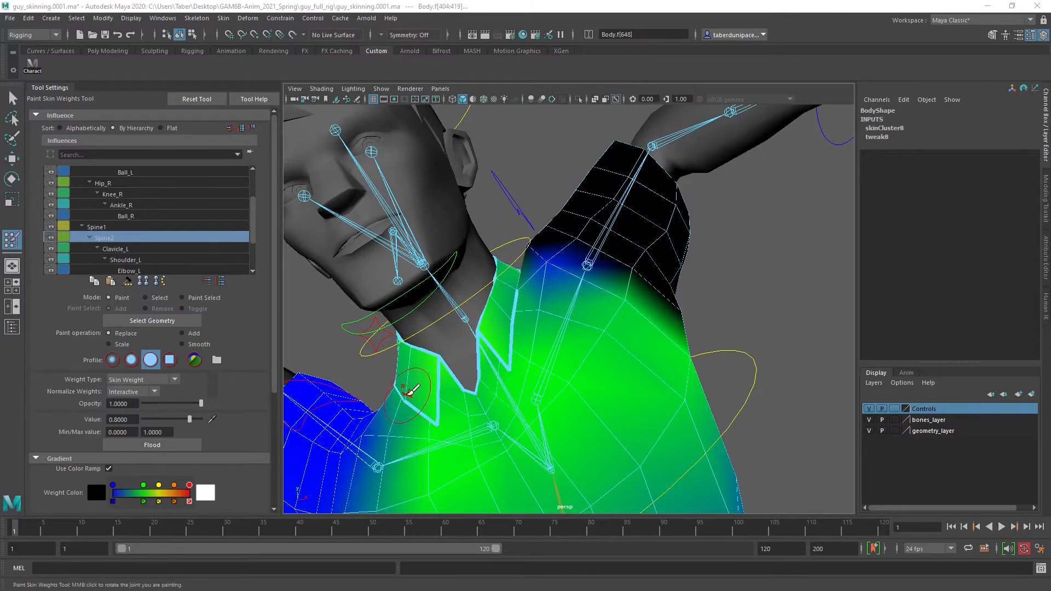
pyautogui.keyDown('alt'); pyautogui.moveTo(491, 385); pyautogui.dragTo(535, 378); pyautogui.keyUp('alt')
pyautogui.click(133, 247)
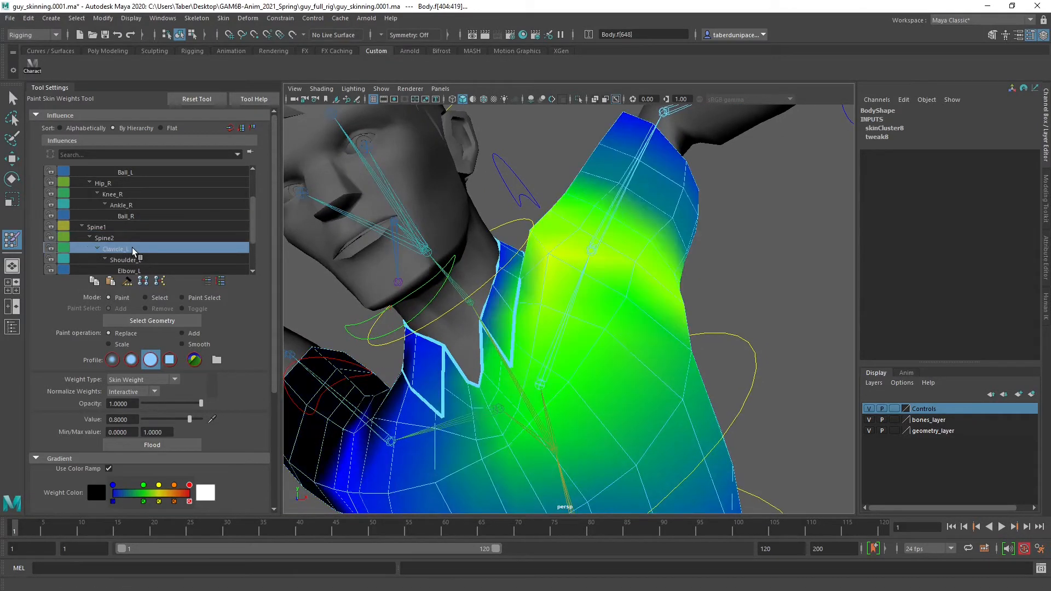
pyautogui.click(136, 258)
pyautogui.scroll(-3, 146, 249)
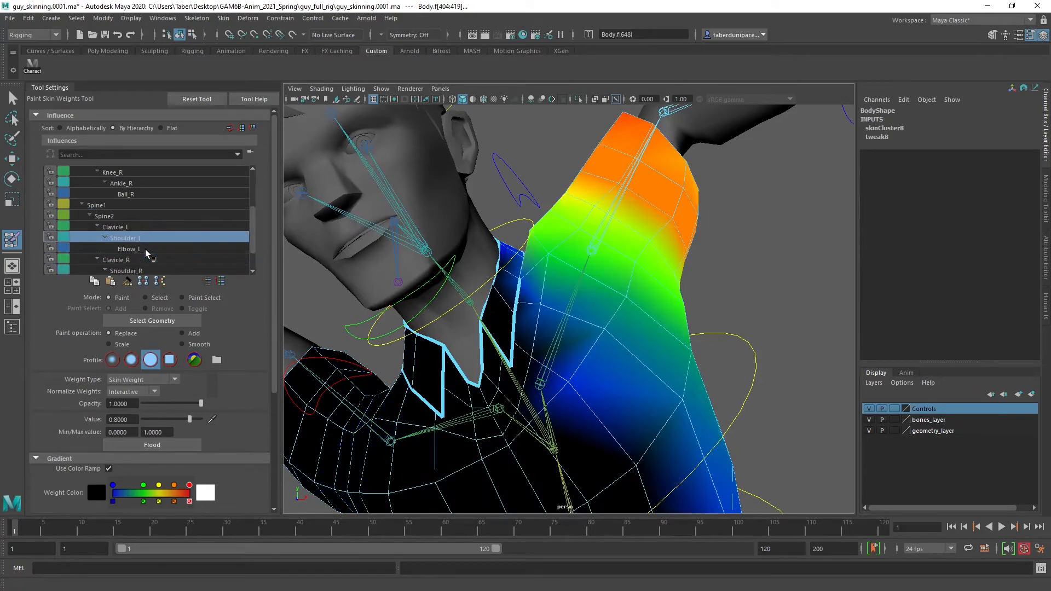
pyautogui.click(121, 258)
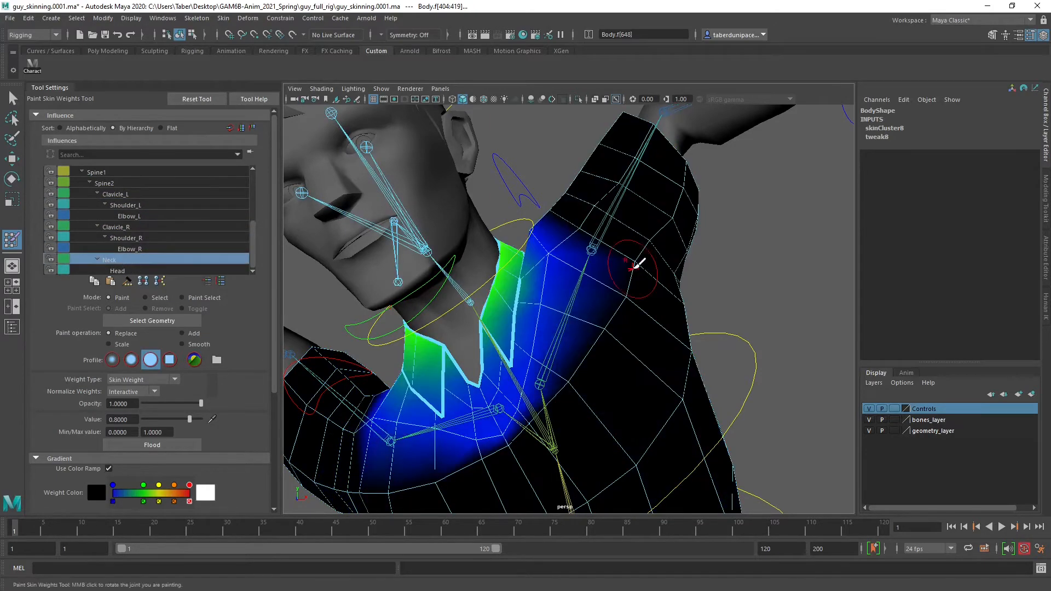
# Examine the Neck influence's weights on the collar and shoulders both close up and with the whole upper body in view
pyautogui.keyDown('alt'); pyautogui.moveTo(590, 267); pyautogui.dragTo(534, 303); pyautogui.keyUp('alt')
pyautogui.keyDown('alt'); pyautogui.moveTo(533, 303); pyautogui.dragTo(574, 290, button='middle'); pyautogui.keyUp('alt')
pyautogui.keyDown('alt'); pyautogui.moveTo(573, 290); pyautogui.dragTo(530, 328, button='right'); pyautogui.keyUp('alt')
pyautogui.moveTo(530, 328)
pyautogui.keyDown('alt'); pyautogui.mouseDown()
pyautogui.moveTo(534, 317)
pyautogui.moveTo(564, 310)
pyautogui.mouseUp(); pyautogui.keyUp('alt')
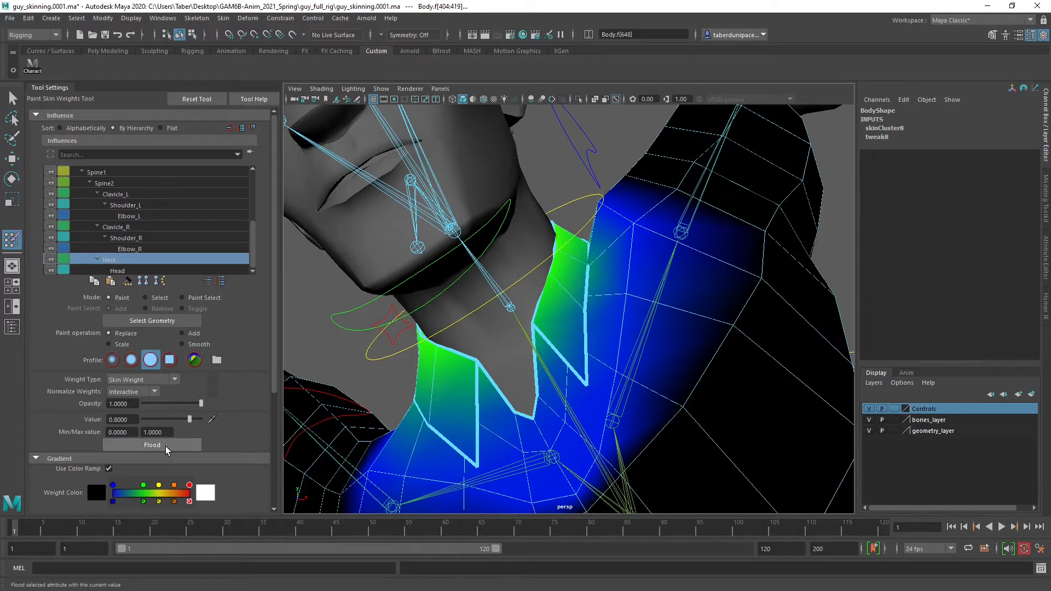
pyautogui.scroll(-3, 528, 341)
pyautogui.scroll(1, 527, 341)
pyautogui.scroll(-2, 526, 344)
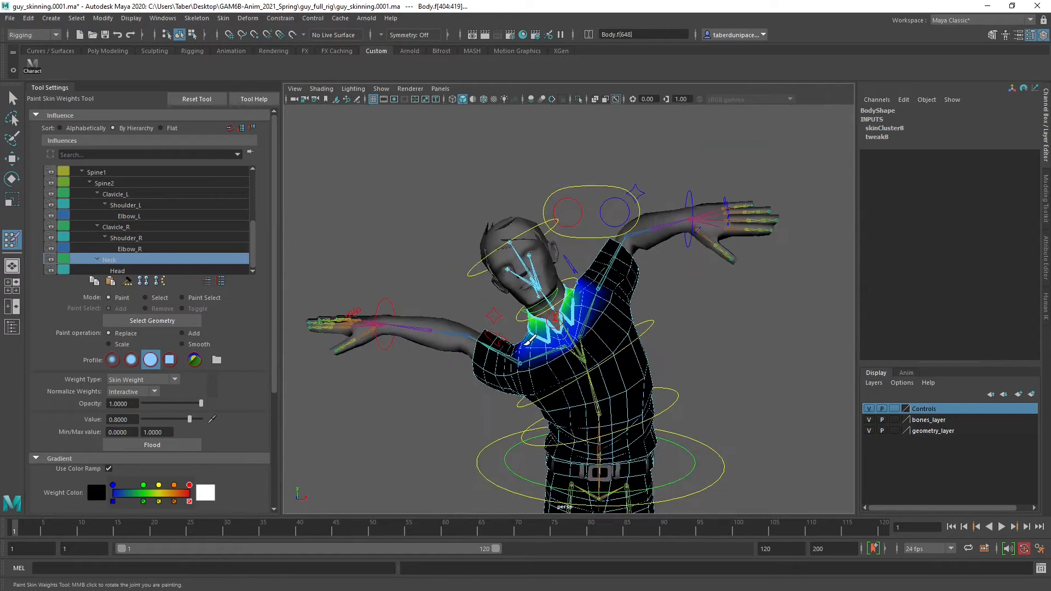
pyautogui.scroll(-2, 529, 341)
pyautogui.scroll(5, 520, 342)
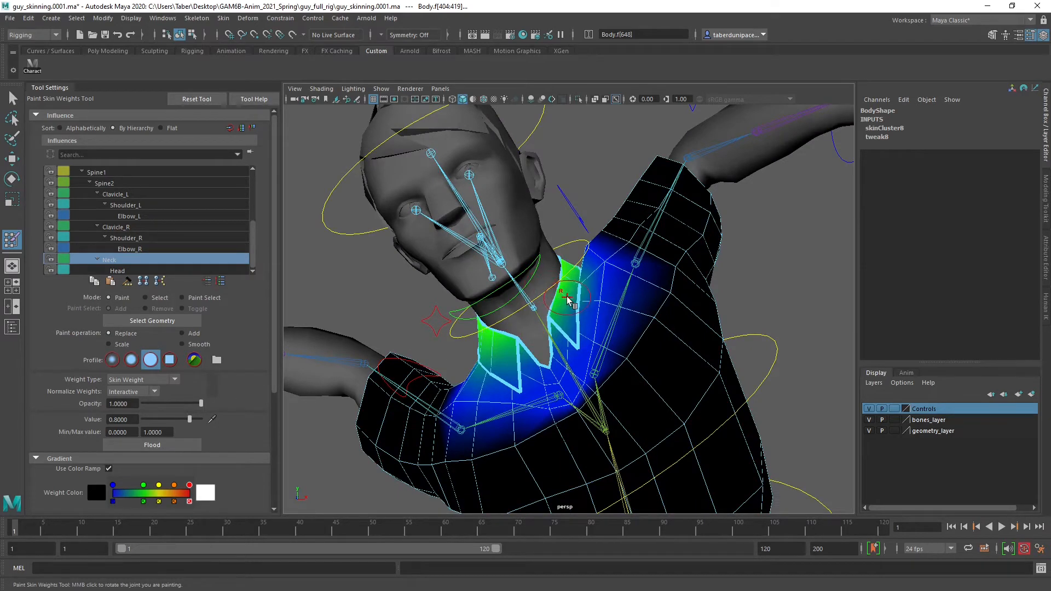
# Try to flood the selected collar faces with a Neck weight of 0.8
pyautogui.click(139, 446)
pyautogui.scroll(-5, 589, 359)
pyautogui.scroll(-3, 589, 359)
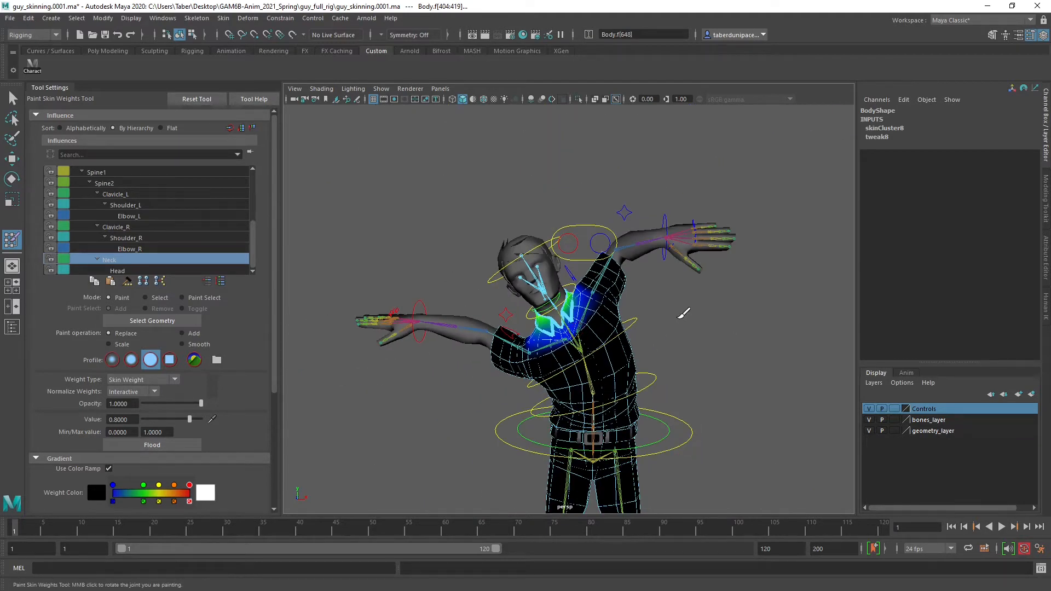
# Convert the selected collar faces to vertices and return to the Paint Skin Weights Tool with the Neck influence in view
pyautogui.press('w')
pyautogui.scroll(6, 677, 311)
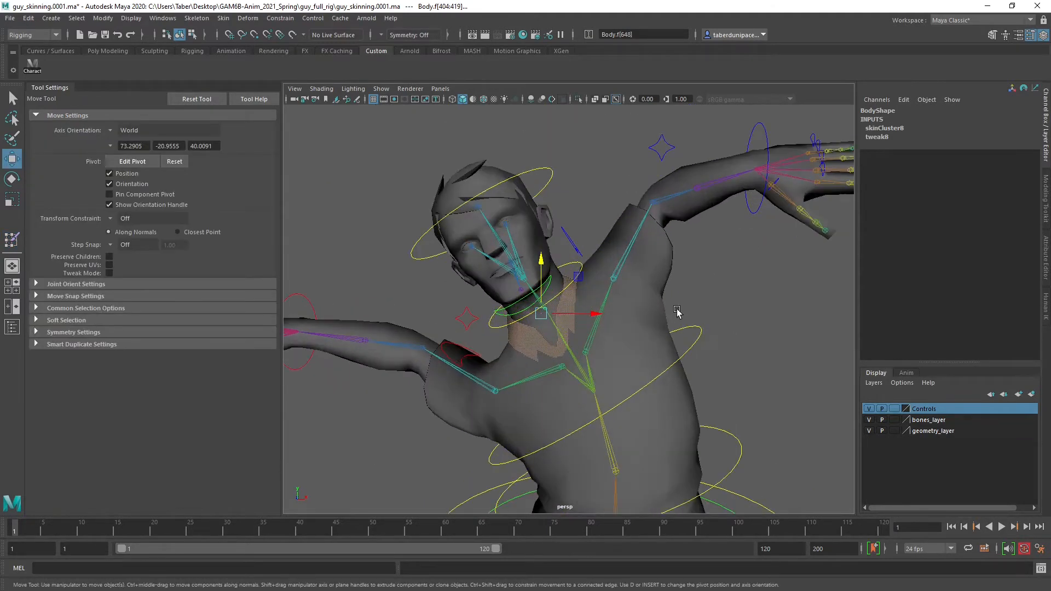
pyautogui.rightClick(783, 259)
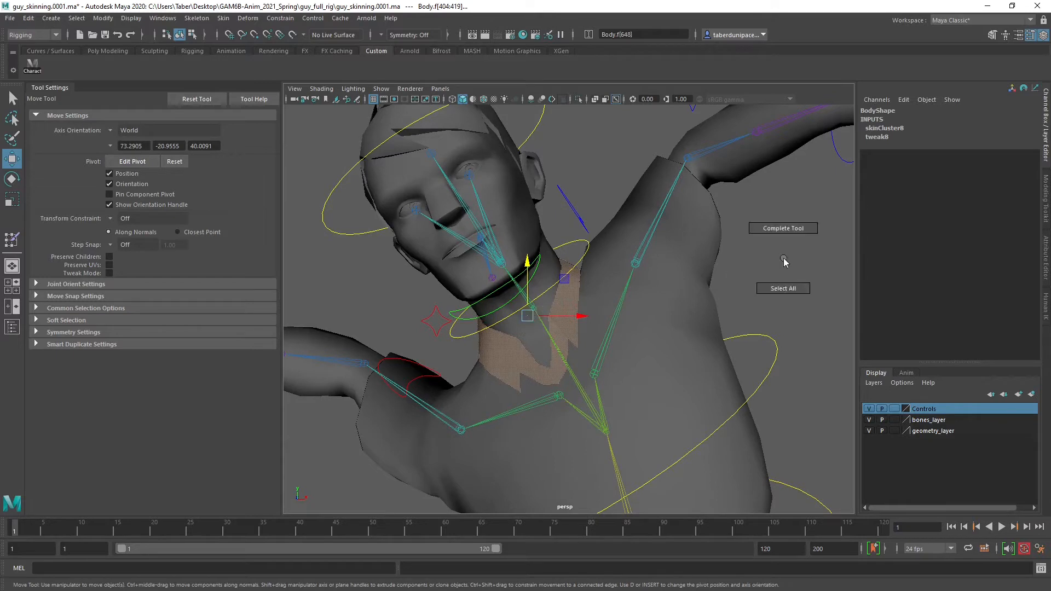
pyautogui.rightClick(574, 295)
pyautogui.moveTo(576, 297); pyautogui.dragTo(533, 283, button='right')
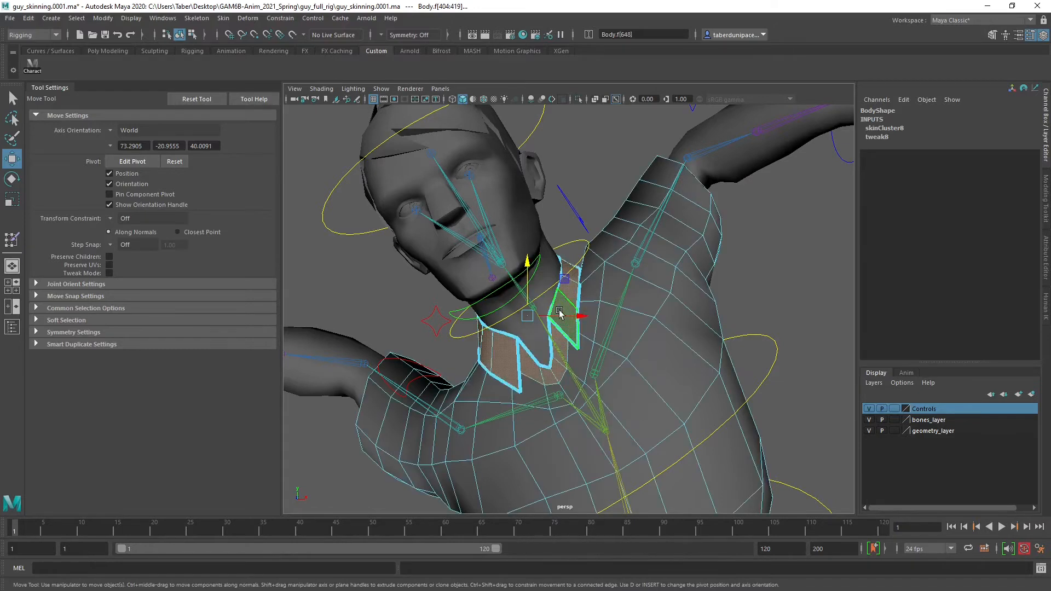
pyautogui.keyDown('ctrl'); pyautogui.rightClick(583, 185); pyautogui.keyUp('ctrl')
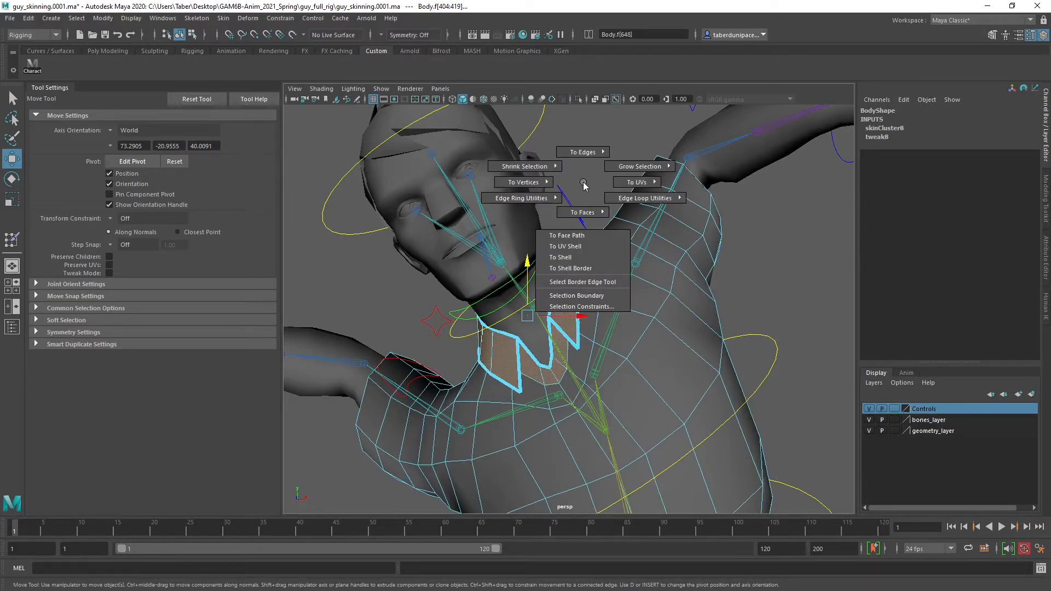
pyautogui.keyDown('ctrl'); pyautogui.moveTo(584, 185); pyautogui.dragTo(472, 187, button='right'); pyautogui.keyUp('ctrl')
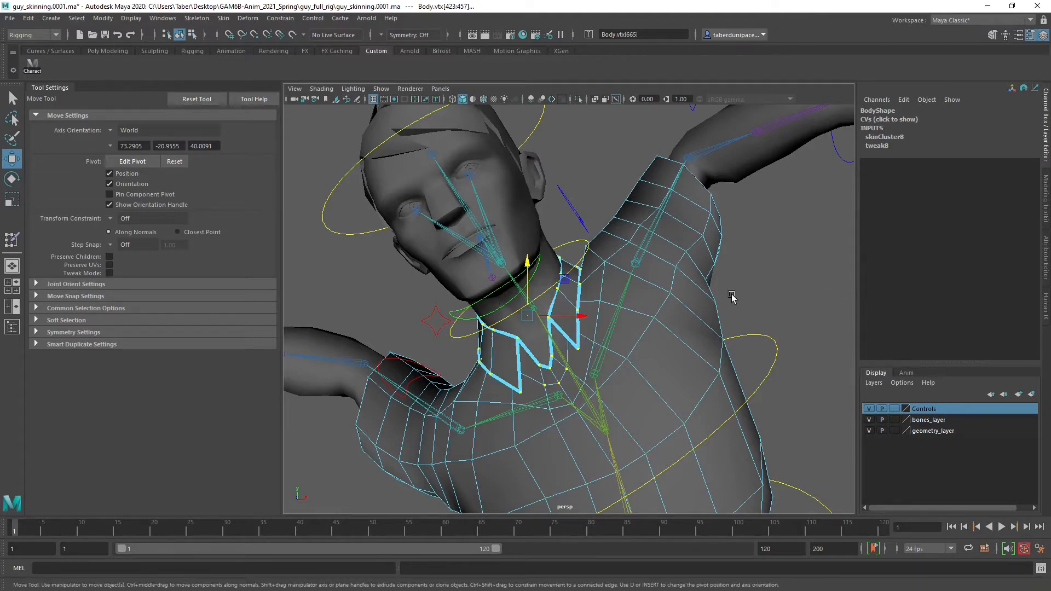
pyautogui.moveTo(736, 278)
pyautogui.mouseDown(button='right')
pyautogui.moveTo(769, 507)
pyautogui.moveTo(753, 501)
pyautogui.moveTo(747, 459)
pyautogui.moveTo(823, 498)
pyautogui.moveTo(891, 494)
pyautogui.mouseUp(button='right')
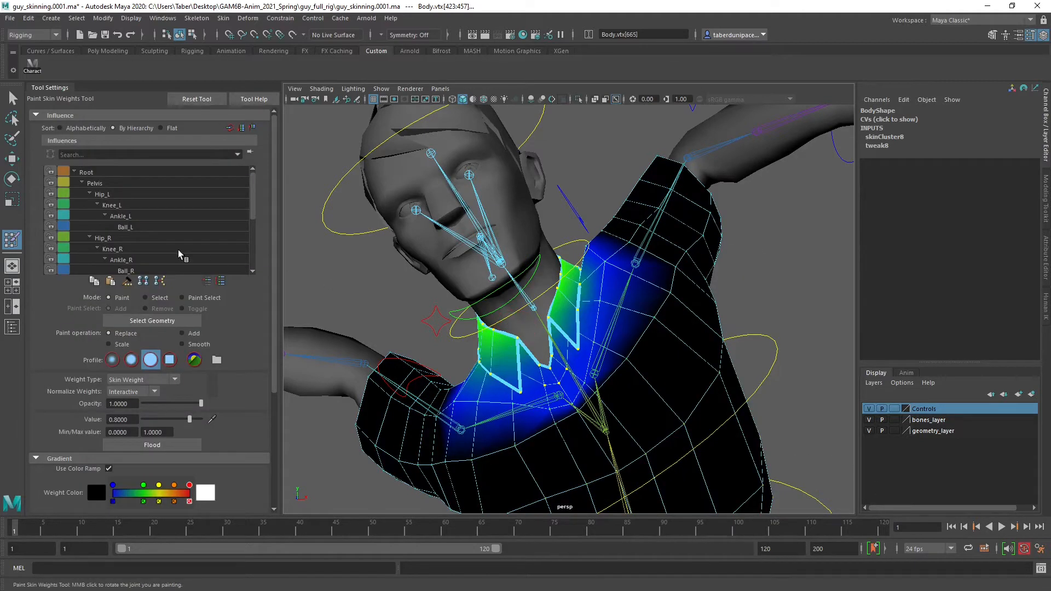
pyautogui.scroll(-4, 152, 240)
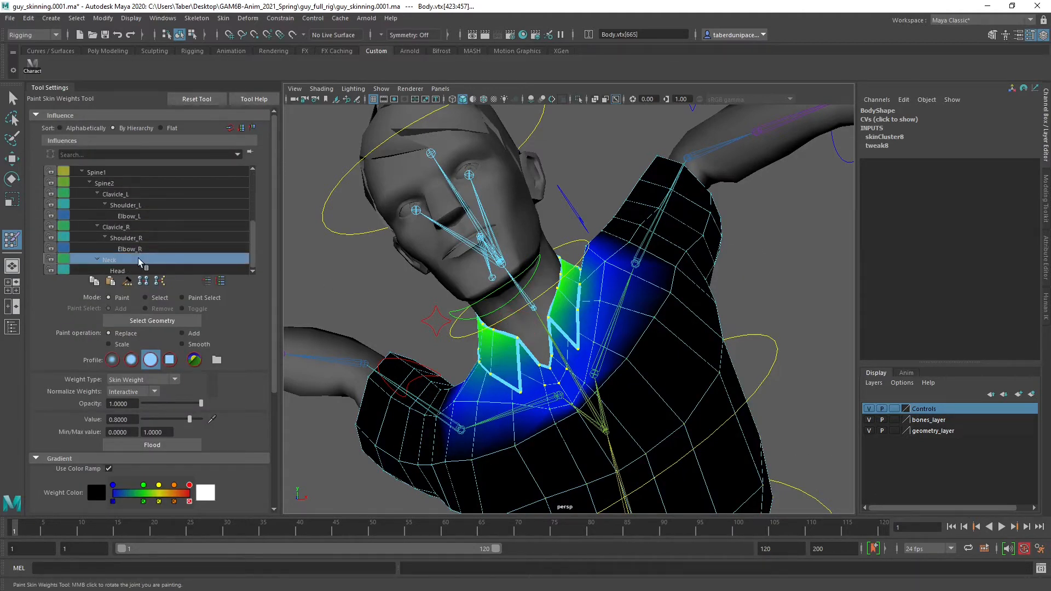
# Try flooding the collar vertices with a Neck weight of 0.8, check the collar's shape and undo the flood
pyautogui.click(160, 446)
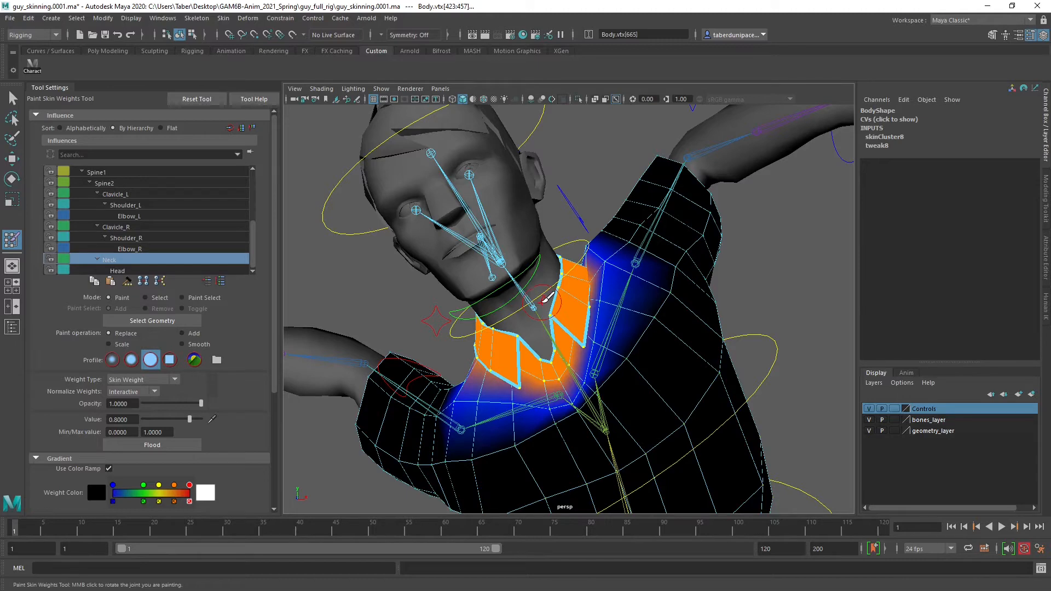
pyautogui.keyDown('alt'); pyautogui.moveTo(538, 302); pyautogui.dragTo(534, 347); pyautogui.keyUp('alt')
pyautogui.keyDown('alt'); pyautogui.moveTo(535, 347); pyautogui.dragTo(583, 355, button='right'); pyautogui.keyUp('alt')
pyautogui.moveTo(581, 352)
pyautogui.keyDown('alt'); pyautogui.mouseDown()
pyautogui.moveTo(597, 363)
pyautogui.moveTo(584, 357)
pyautogui.mouseUp(); pyautogui.keyUp('alt')
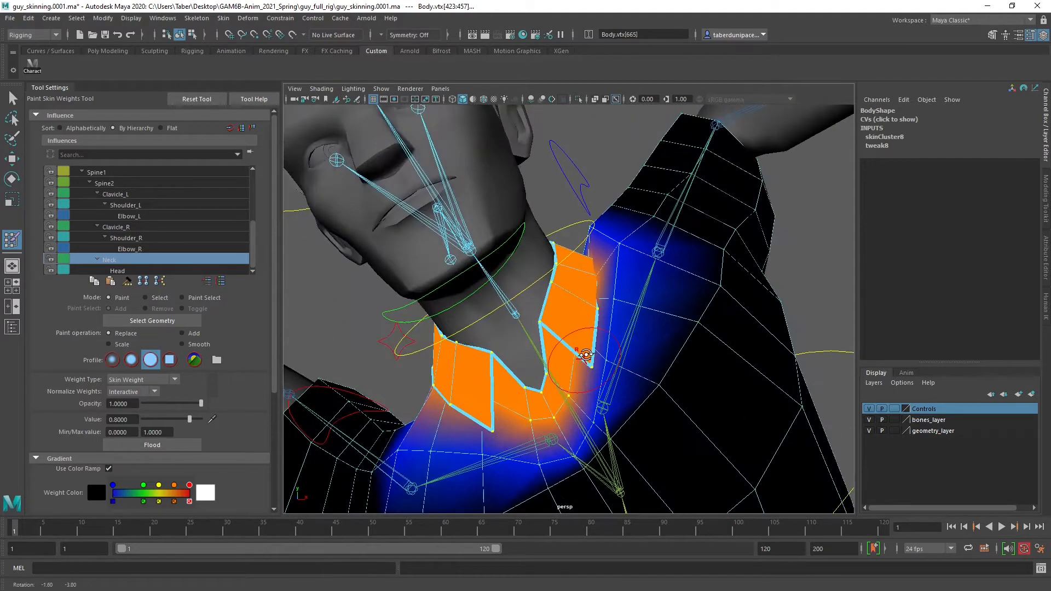
pyautogui.hotkey('ctrl', 'z')
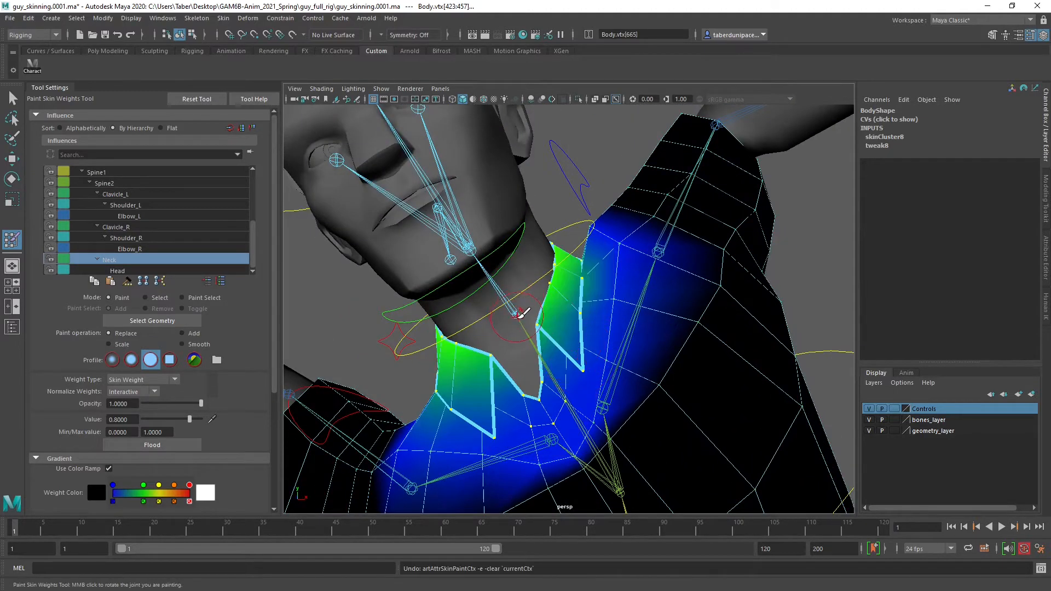
# Flood the selected collar vertices with a Neck weight of 0.5
pyautogui.moveTo(534, 302)
pyautogui.keyDown('alt'); pyautogui.mouseDown()
pyautogui.moveTo(563, 291)
pyautogui.moveTo(535, 305)
pyautogui.mouseUp(); pyautogui.keyUp('alt')
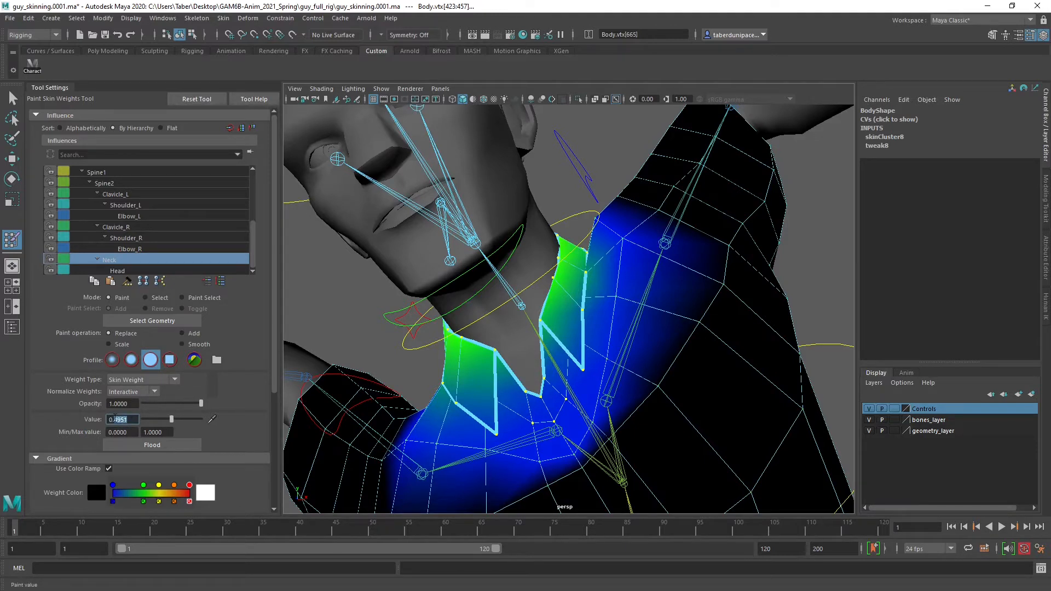
pyautogui.press('Return')
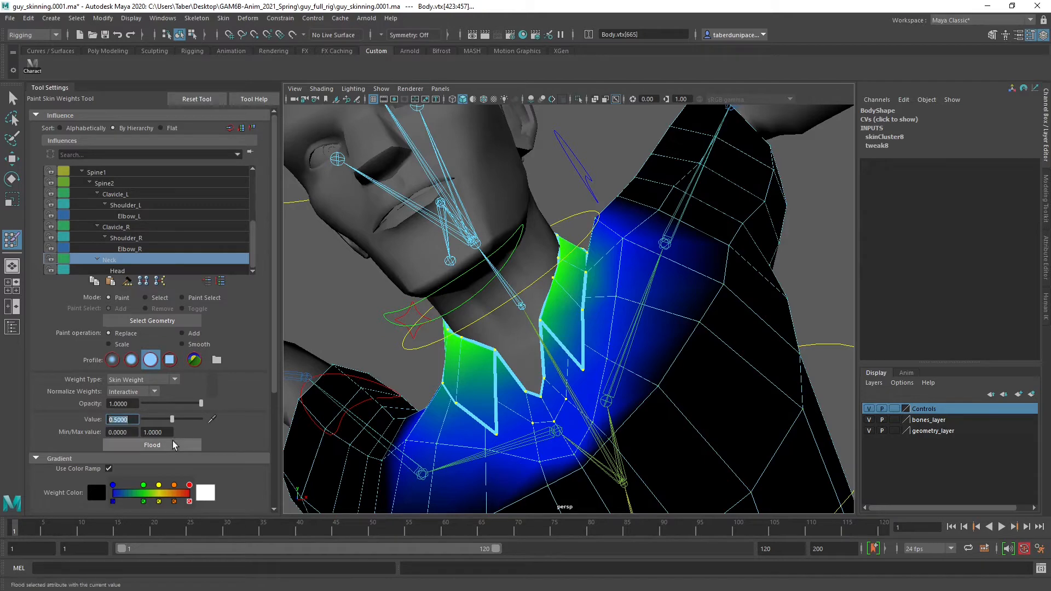
pyautogui.click(170, 443)
pyautogui.moveTo(492, 312)
pyautogui.keyDown('alt'); pyautogui.mouseDown()
pyautogui.moveTo(605, 298)
pyautogui.moveTo(497, 306)
pyautogui.mouseUp(); pyautogui.keyUp('alt')
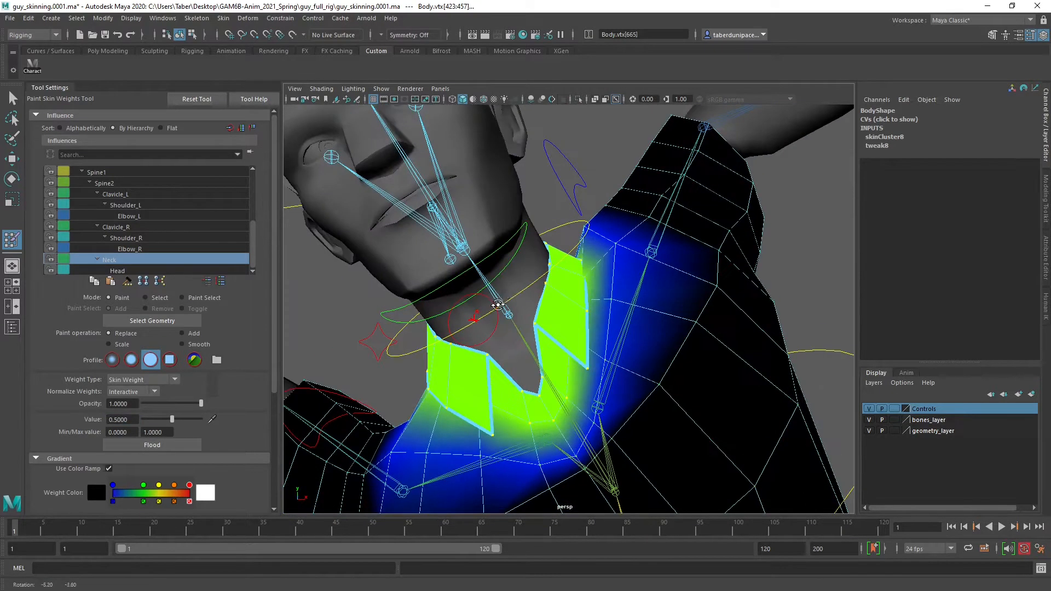
# Set the Replace value to 0 and paint the Head influence's weight off the vertices just below the back of the collar
pyautogui.click(148, 269)
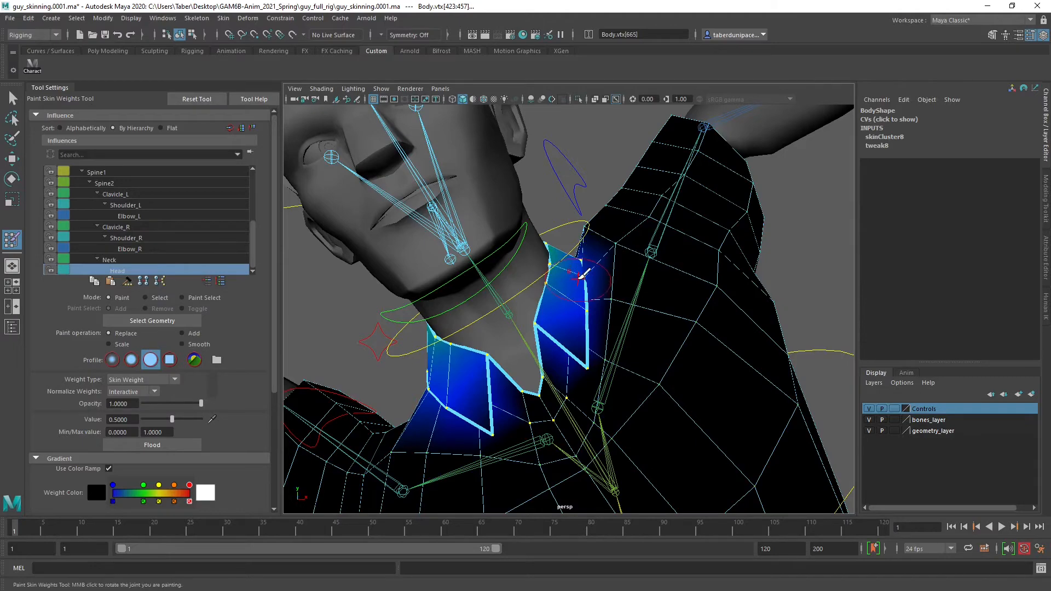
pyautogui.keyDown('alt'); pyautogui.moveTo(581, 275); pyautogui.dragTo(523, 322); pyautogui.keyUp('alt')
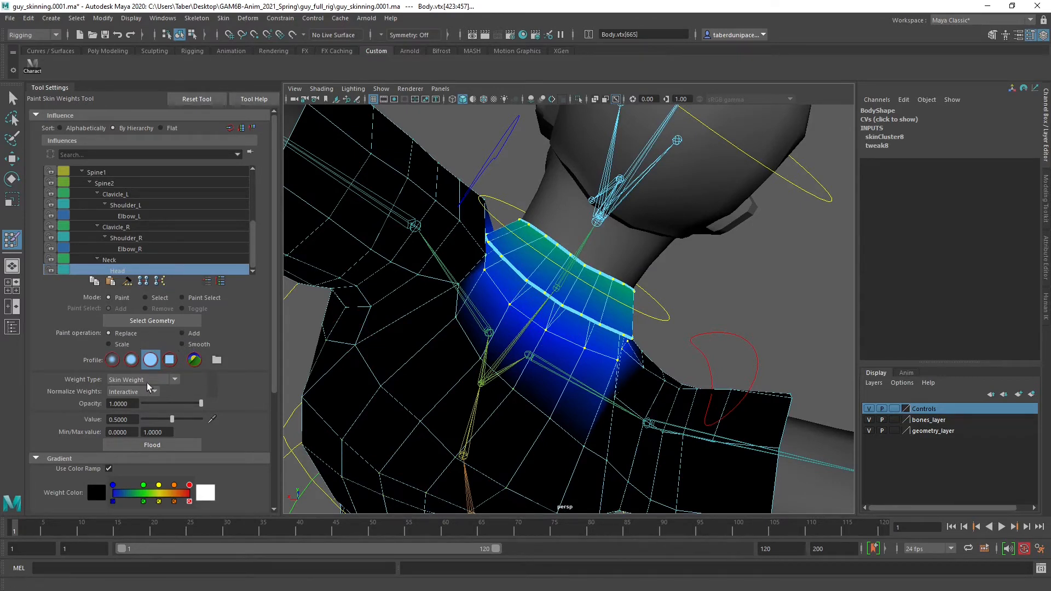
pyautogui.moveTo(168, 420); pyautogui.dragTo(143, 419)
pyautogui.moveTo(446, 364)
pyautogui.mouseDown()
pyautogui.moveTo(544, 333)
pyautogui.moveTo(480, 269)
pyautogui.moveTo(539, 326)
pyautogui.moveTo(621, 368)
pyautogui.mouseUp()
pyautogui.keyDown('alt'); pyautogui.moveTo(578, 382); pyautogui.dragTo(474, 344); pyautogui.keyUp('alt')
pyautogui.moveTo(536, 351)
pyautogui.mouseDown()
pyautogui.moveTo(621, 353)
pyautogui.moveTo(520, 344)
pyautogui.moveTo(634, 348)
pyautogui.mouseUp()
pyautogui.keyDown('alt'); pyautogui.moveTo(635, 348); pyautogui.dragTo(662, 355, button='right'); pyautogui.keyUp('alt')
pyautogui.keyDown('alt'); pyautogui.moveTo(662, 356); pyautogui.dragTo(606, 411, button='middle'); pyautogui.keyUp('alt')
pyautogui.moveTo(606, 411)
pyautogui.keyDown('alt'); pyautogui.mouseDown()
pyautogui.moveTo(628, 374)
pyautogui.moveTo(603, 235)
pyautogui.moveTo(621, 393)
pyautogui.mouseUp(); pyautogui.keyUp('alt')
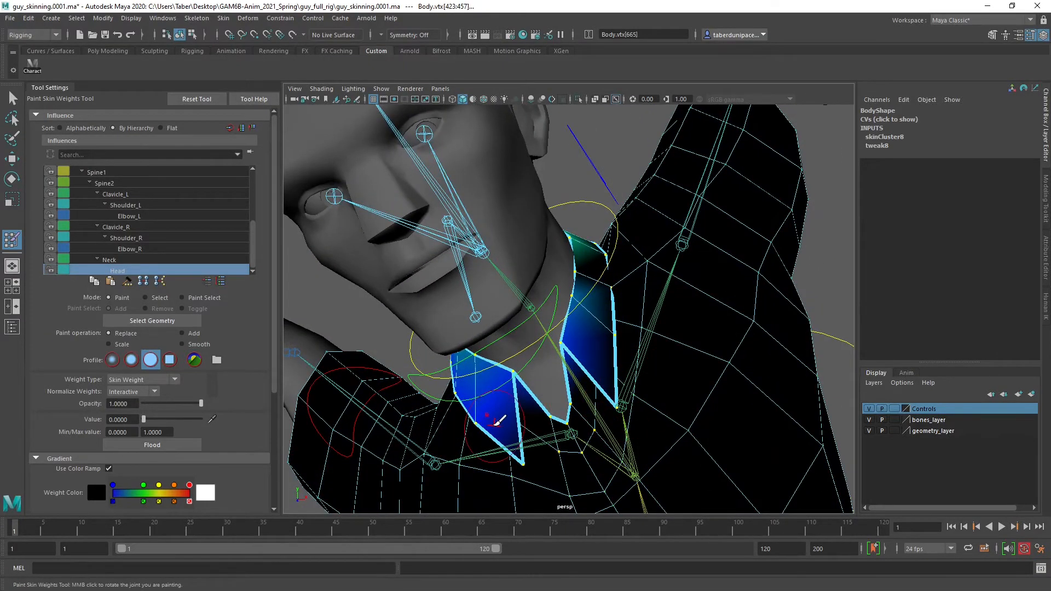
# Paint the Head influence's weight down to 0 on the front points and side of the collar
pyautogui.moveTo(497, 421)
pyautogui.keyDown('alt'); pyautogui.mouseDown()
pyautogui.moveTo(512, 357)
pyautogui.moveTo(622, 363)
pyautogui.mouseUp(); pyautogui.keyUp('alt')
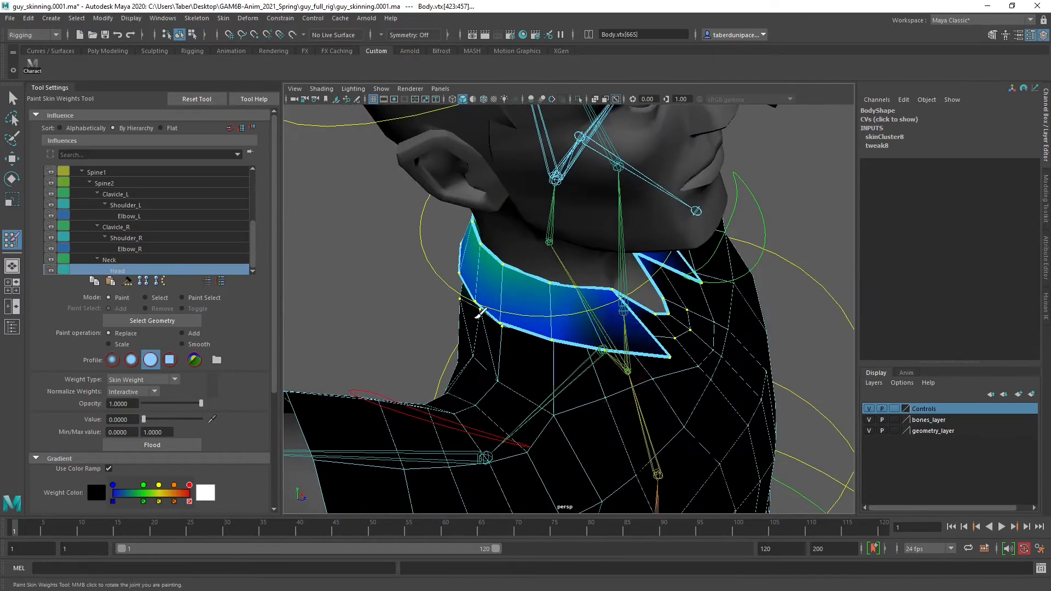
pyautogui.moveTo(557, 329)
pyautogui.mouseDown()
pyautogui.moveTo(500, 324)
pyautogui.moveTo(612, 352)
pyautogui.moveTo(615, 304)
pyautogui.moveTo(533, 266)
pyautogui.moveTo(574, 293)
pyautogui.mouseUp()
pyautogui.moveTo(598, 339)
pyautogui.keyDown('alt'); pyautogui.mouseDown()
pyautogui.moveTo(641, 320)
pyautogui.moveTo(541, 327)
pyautogui.moveTo(540, 368)
pyautogui.moveTo(609, 406)
pyautogui.moveTo(772, 366)
pyautogui.mouseUp(); pyautogui.keyUp('alt')
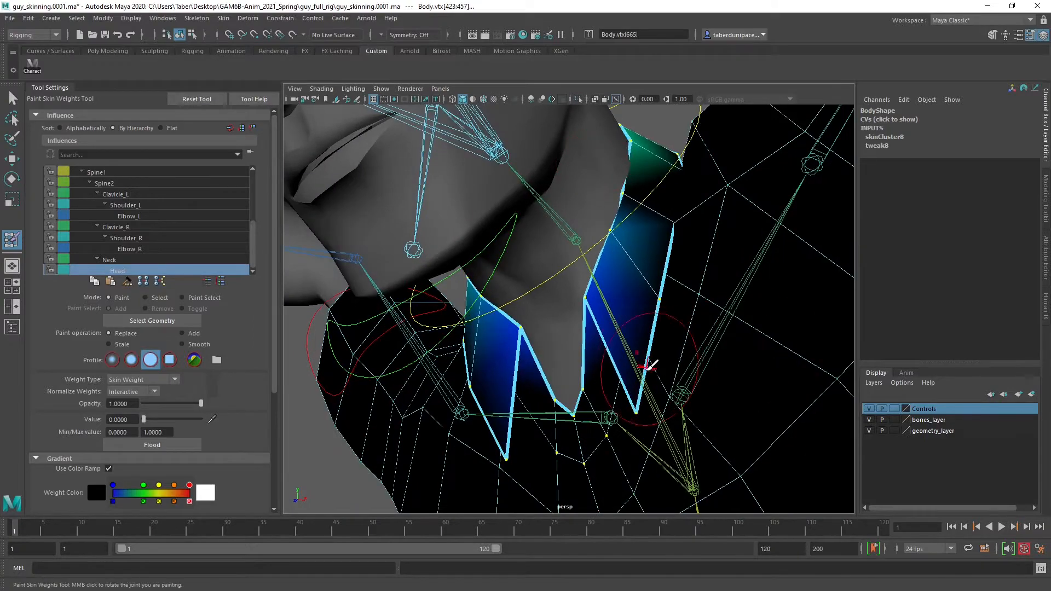
pyautogui.moveTo(650, 364)
pyautogui.keyDown('alt'); pyautogui.mouseDown()
pyautogui.moveTo(536, 382)
pyautogui.moveTo(583, 362)
pyautogui.moveTo(568, 362)
pyautogui.mouseUp(); pyautogui.keyUp('alt')
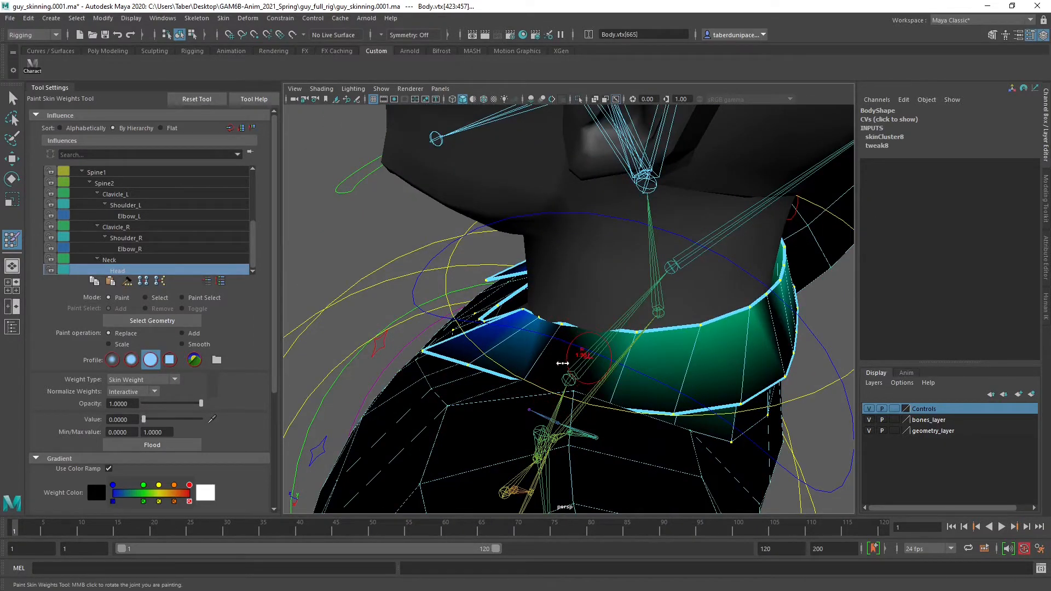
# Smooth the Head influence's weights around both sides of the collar
pyautogui.click(183, 344)
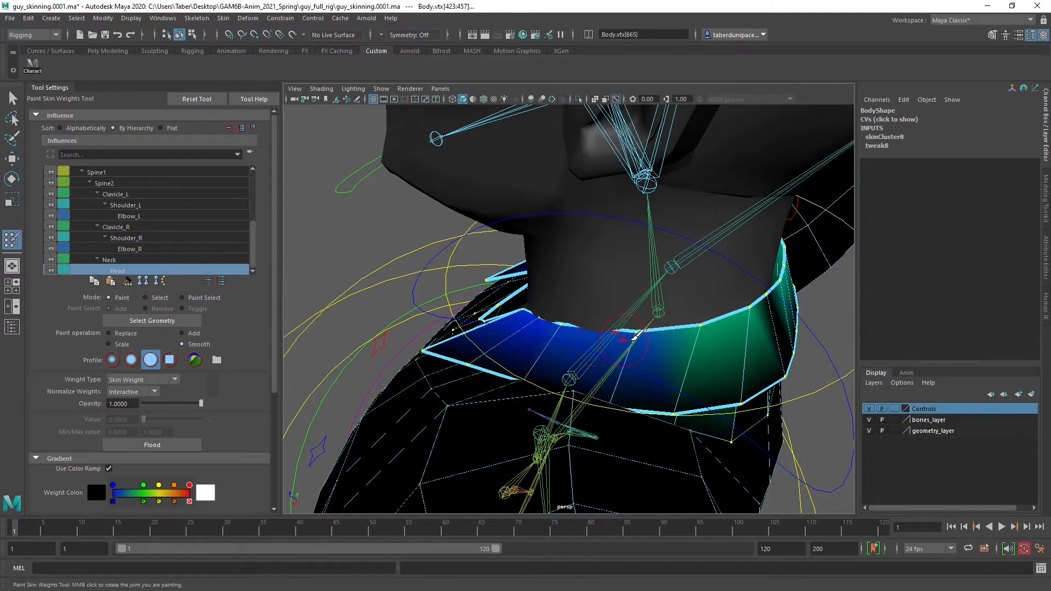
pyautogui.moveTo(635, 334)
pyautogui.keyDown('alt'); pyautogui.mouseDown()
pyautogui.moveTo(605, 351)
pyautogui.moveTo(472, 297)
pyautogui.moveTo(471, 308)
pyautogui.moveTo(445, 302)
pyautogui.mouseUp(); pyautogui.keyUp('alt')
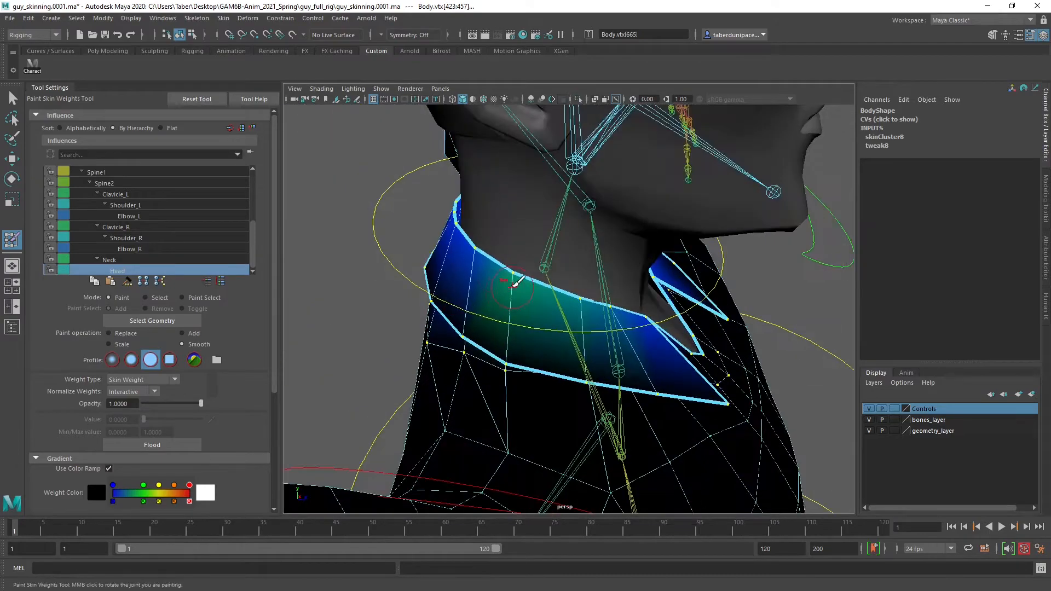
pyautogui.moveTo(514, 281)
pyautogui.mouseDown()
pyautogui.moveTo(547, 323)
pyautogui.moveTo(580, 336)
pyautogui.moveTo(566, 323)
pyautogui.moveTo(502, 326)
pyautogui.moveTo(525, 329)
pyautogui.moveTo(512, 292)
pyautogui.mouseUp()
pyautogui.moveTo(650, 384)
pyautogui.keyDown('alt'); pyautogui.mouseDown()
pyautogui.moveTo(589, 381)
pyautogui.moveTo(629, 413)
pyautogui.moveTo(628, 391)
pyautogui.moveTo(669, 394)
pyautogui.moveTo(600, 461)
pyautogui.moveTo(613, 438)
pyautogui.moveTo(673, 416)
pyautogui.mouseUp(); pyautogui.keyUp('alt')
pyautogui.keyDown('alt'); pyautogui.moveTo(673, 416); pyautogui.dragTo(591, 405, button='right'); pyautogui.keyUp('alt')
pyautogui.keyDown('alt'); pyautogui.moveTo(591, 405); pyautogui.dragTo(596, 361); pyautogui.keyUp('alt')
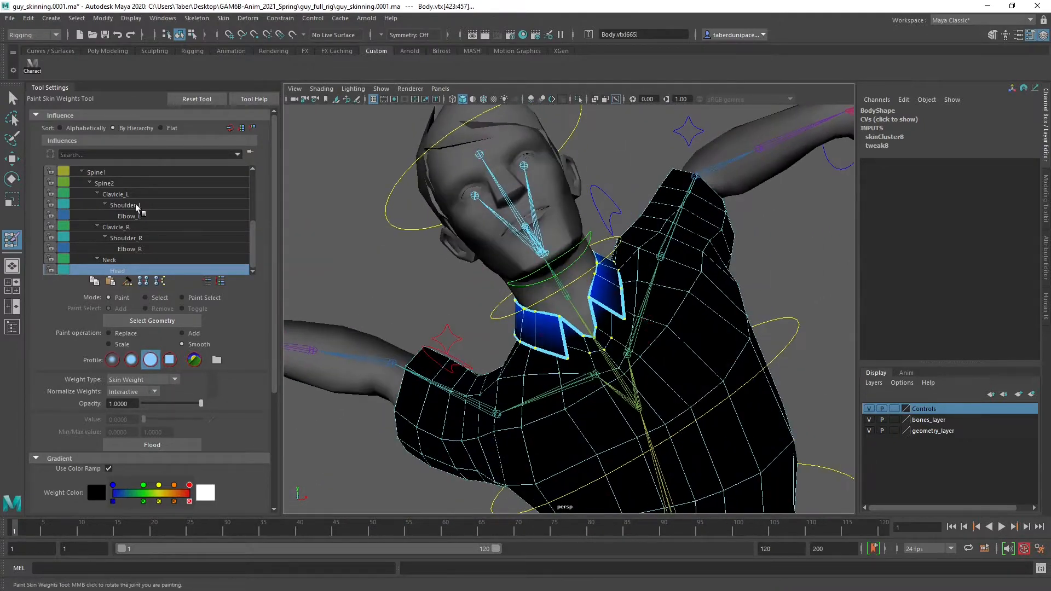
# Compare the collar and shoulder weights of the Neck, Shoulder_R and Shoulder_L influences
pyautogui.click(137, 258)
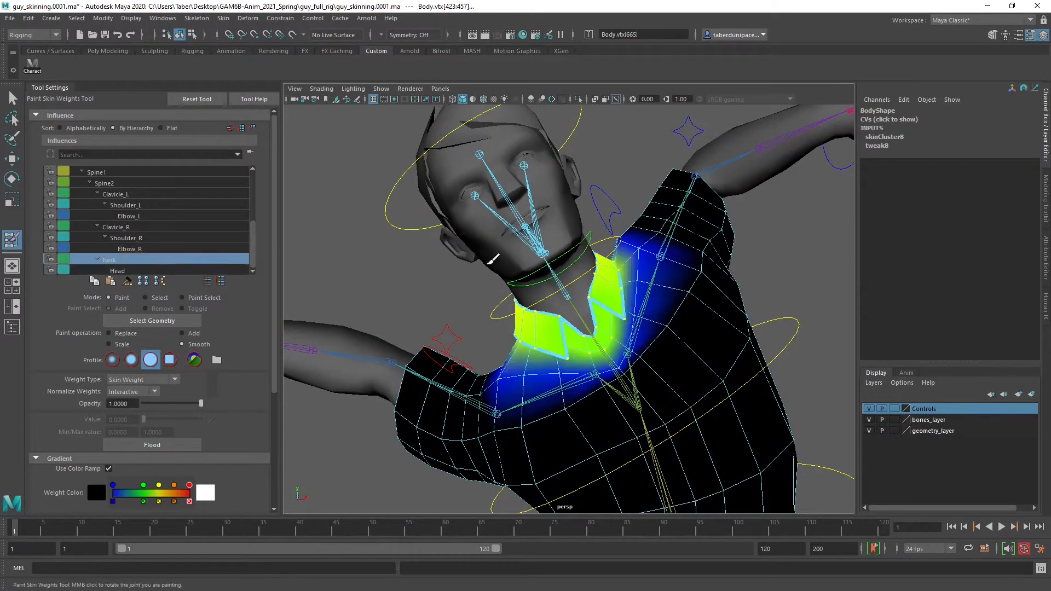
pyautogui.scroll(3, 493, 258)
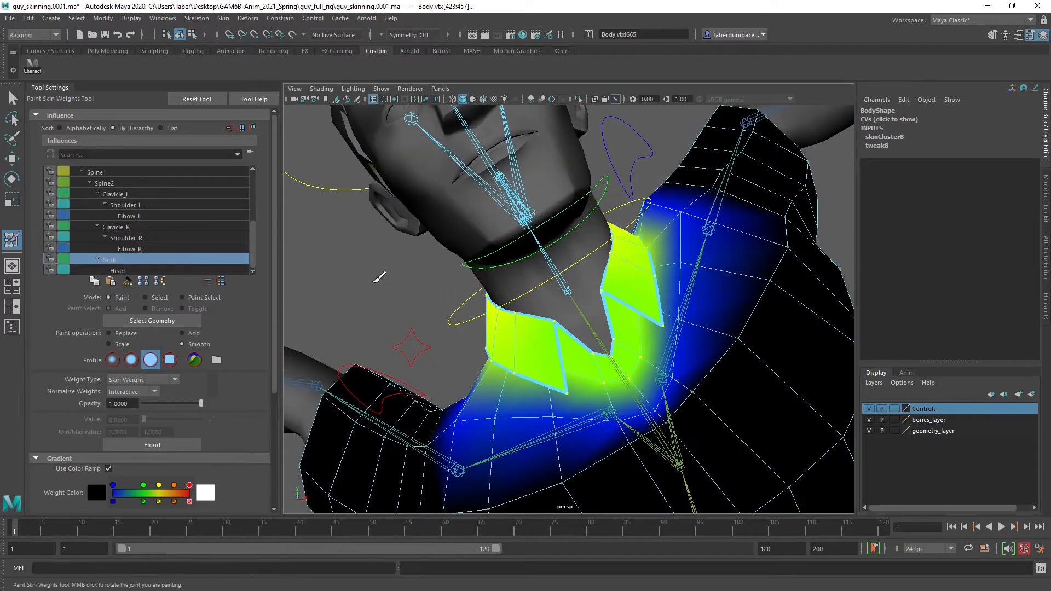
pyautogui.keyDown('alt'); pyautogui.moveTo(614, 306); pyautogui.dragTo(622, 340); pyautogui.keyUp('alt')
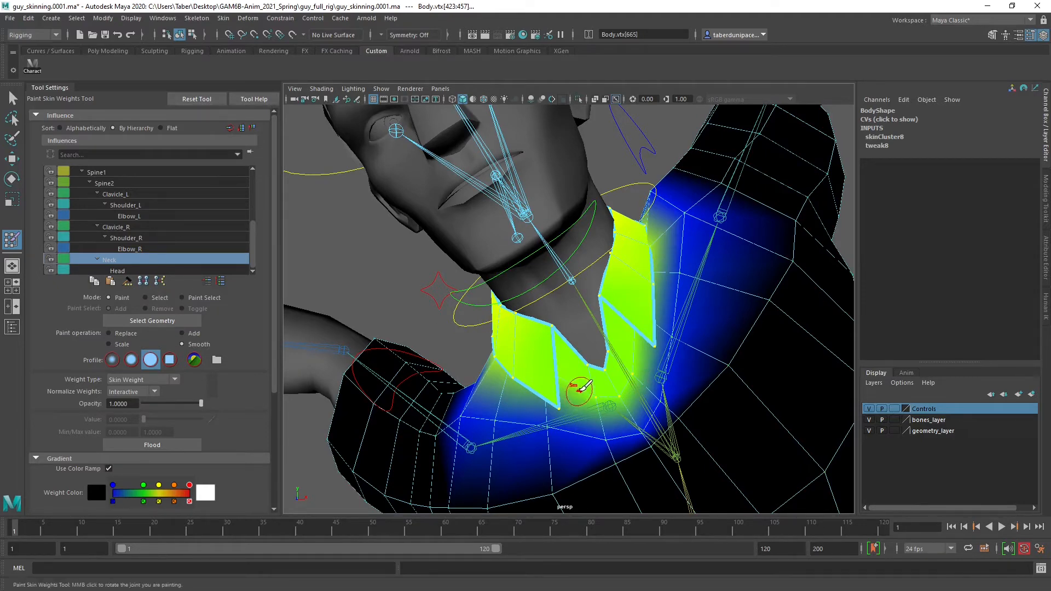
pyautogui.keyDown('alt'); pyautogui.moveTo(578, 390); pyautogui.dragTo(605, 391); pyautogui.keyUp('alt')
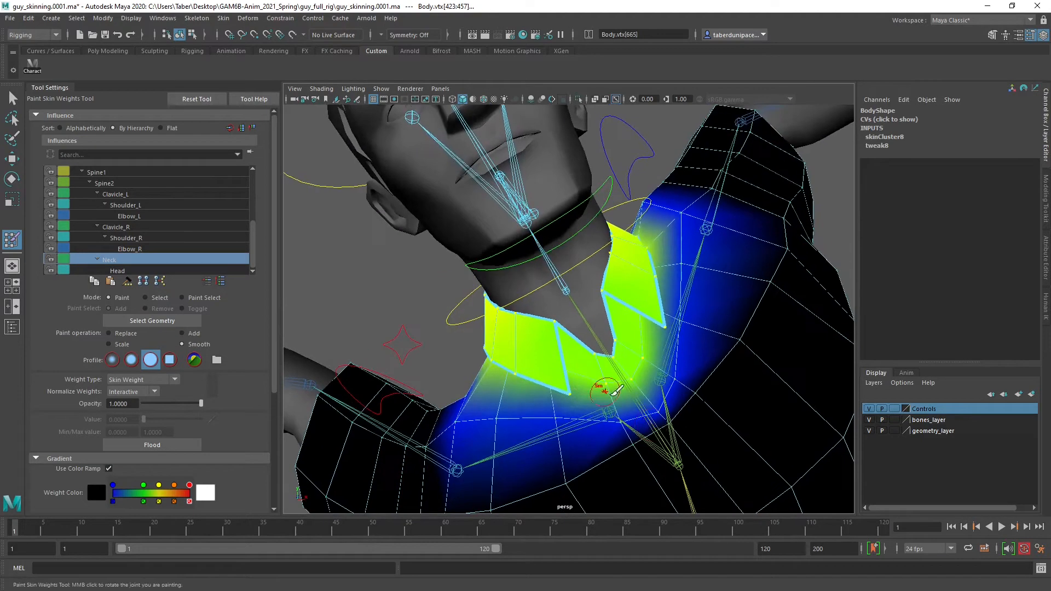
pyautogui.click(143, 238)
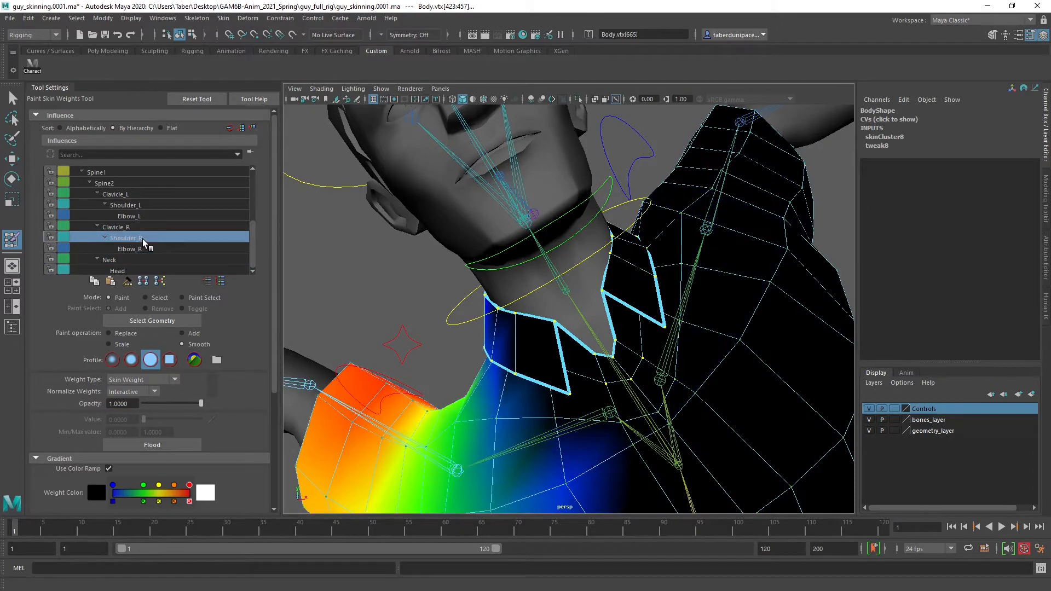
pyautogui.click(129, 205)
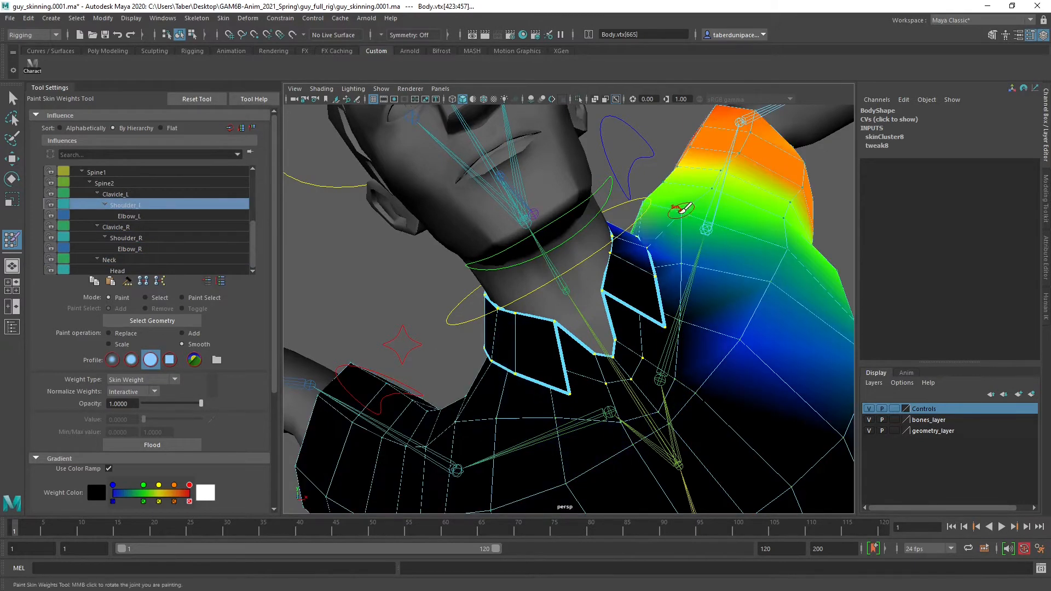
pyautogui.moveTo(656, 262)
pyautogui.keyDown('alt'); pyautogui.mouseDown()
pyautogui.moveTo(647, 283)
pyautogui.moveTo(605, 300)
pyautogui.mouseUp(); pyautogui.keyUp('alt')
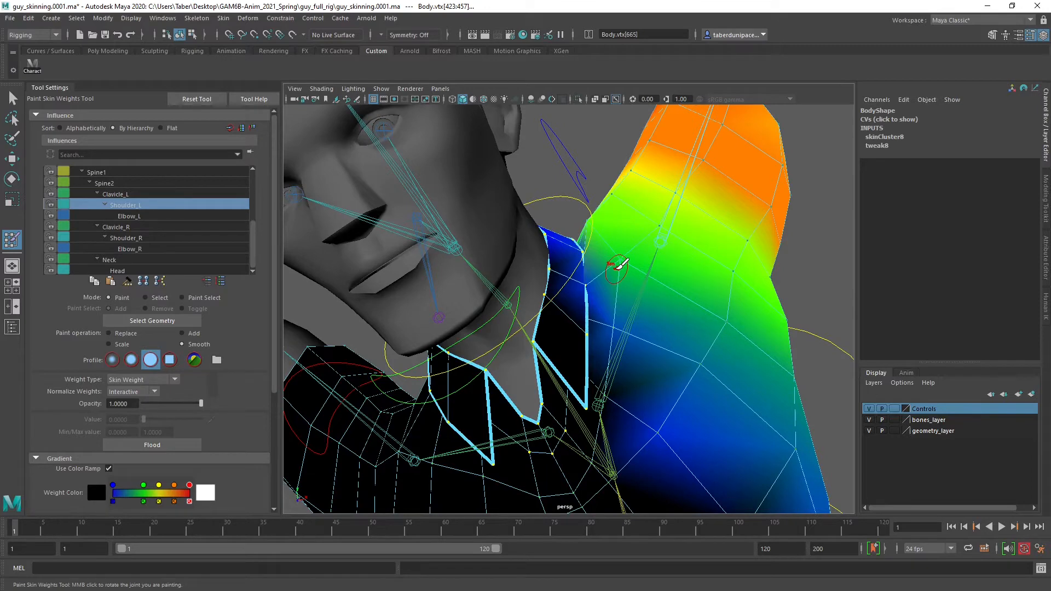
pyautogui.moveTo(664, 237)
pyautogui.keyDown('alt'); pyautogui.mouseDown()
pyautogui.moveTo(563, 272)
pyautogui.moveTo(593, 293)
pyautogui.moveTo(579, 275)
pyautogui.mouseUp(); pyautogui.keyUp('alt')
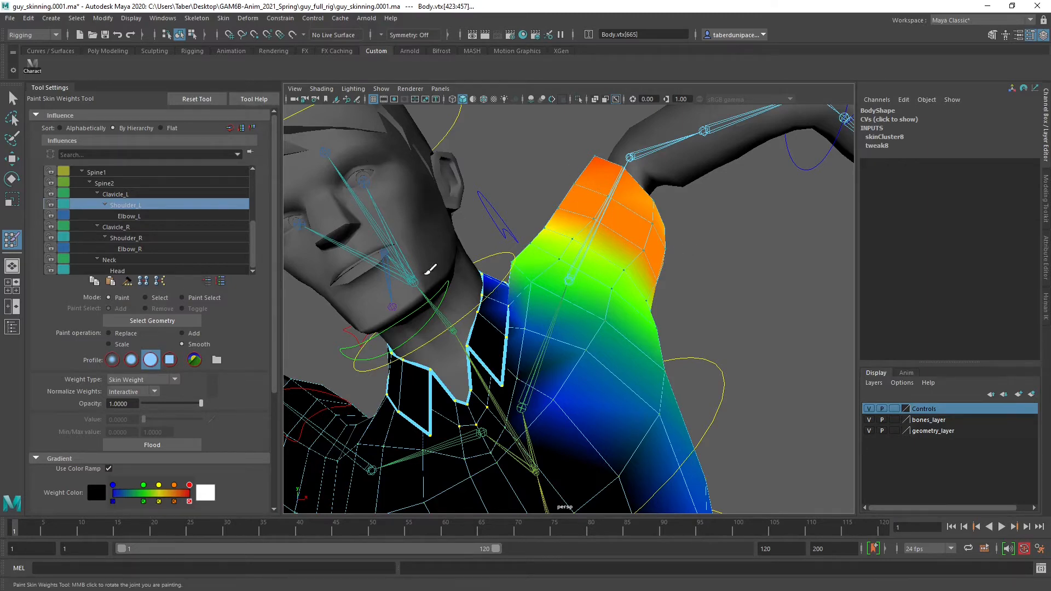
# Switch the paint operation to Replace with a value of 0 and paint Shoulder_L weight off the front of the character's left collar
pyautogui.scroll(6, 481, 335)
pyautogui.keyDown('alt'); pyautogui.moveTo(453, 321); pyautogui.dragTo(443, 336); pyautogui.keyUp('alt')
pyautogui.keyDown('alt'); pyautogui.moveTo(443, 336); pyautogui.dragTo(526, 351, button='middle'); pyautogui.keyUp('alt')
pyautogui.keyDown('alt'); pyautogui.moveTo(525, 350); pyautogui.dragTo(530, 345); pyautogui.keyUp('alt')
pyautogui.click(643, 308)
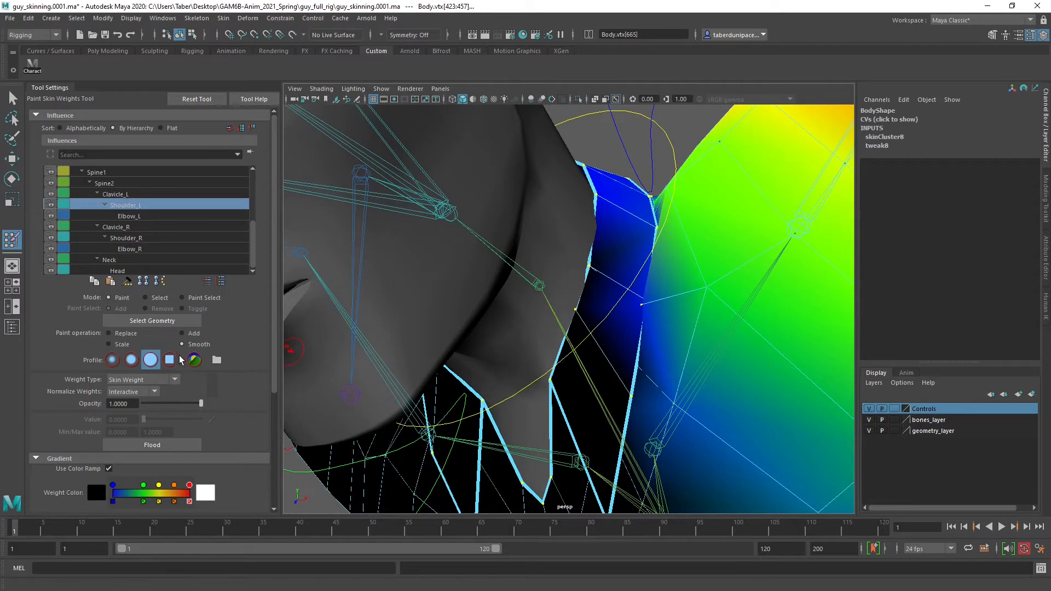
pyautogui.click(124, 334)
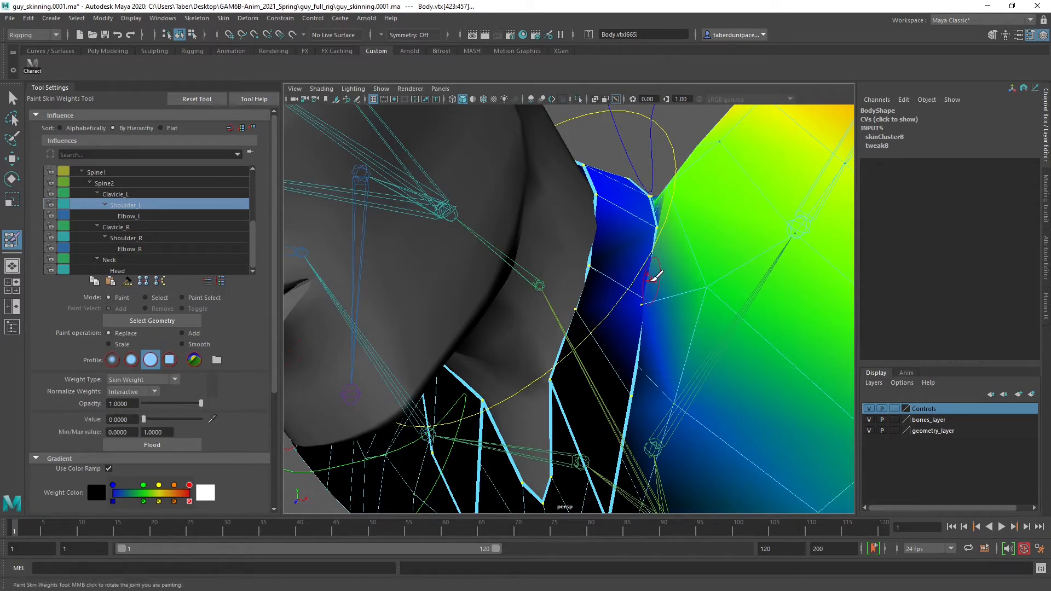
pyautogui.click(639, 298)
pyautogui.moveTo(624, 285); pyautogui.dragTo(606, 307)
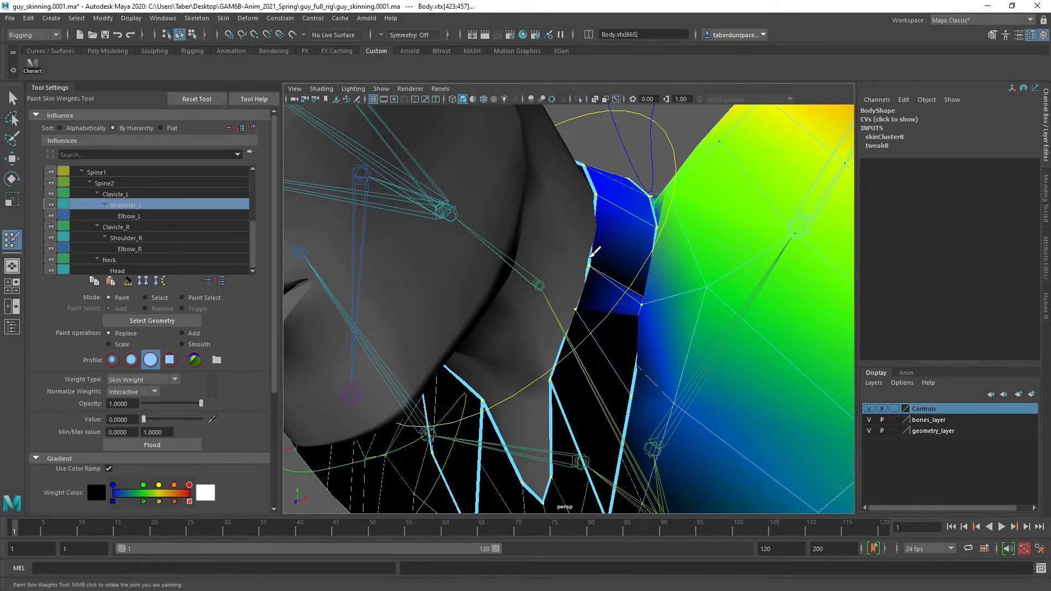
pyautogui.moveTo(620, 192)
pyautogui.mouseDown()
pyautogui.moveTo(643, 203)
pyautogui.moveTo(624, 268)
pyautogui.moveTo(634, 295)
pyautogui.moveTo(638, 249)
pyautogui.moveTo(559, 285)
pyautogui.moveTo(640, 342)
pyautogui.mouseUp()
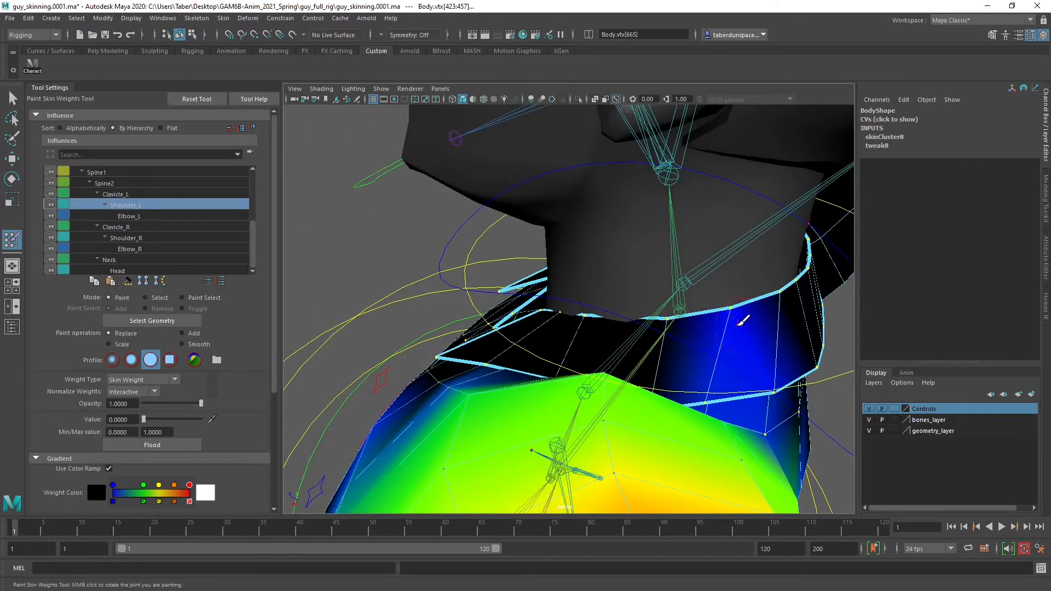
# Paint the remaining Shoulder_L weight down to 0 along the side and back of the collar
pyautogui.moveTo(738, 327)
pyautogui.mouseDown()
pyautogui.moveTo(695, 379)
pyautogui.moveTo(745, 364)
pyautogui.moveTo(717, 365)
pyautogui.moveTo(596, 307)
pyautogui.mouseUp()
pyautogui.moveTo(545, 279)
pyautogui.keyDown('alt'); pyautogui.mouseDown()
pyautogui.moveTo(565, 275)
pyautogui.moveTo(548, 203)
pyautogui.moveTo(579, 216)
pyautogui.moveTo(582, 188)
pyautogui.moveTo(550, 264)
pyautogui.moveTo(584, 246)
pyautogui.mouseUp(); pyautogui.keyUp('alt')
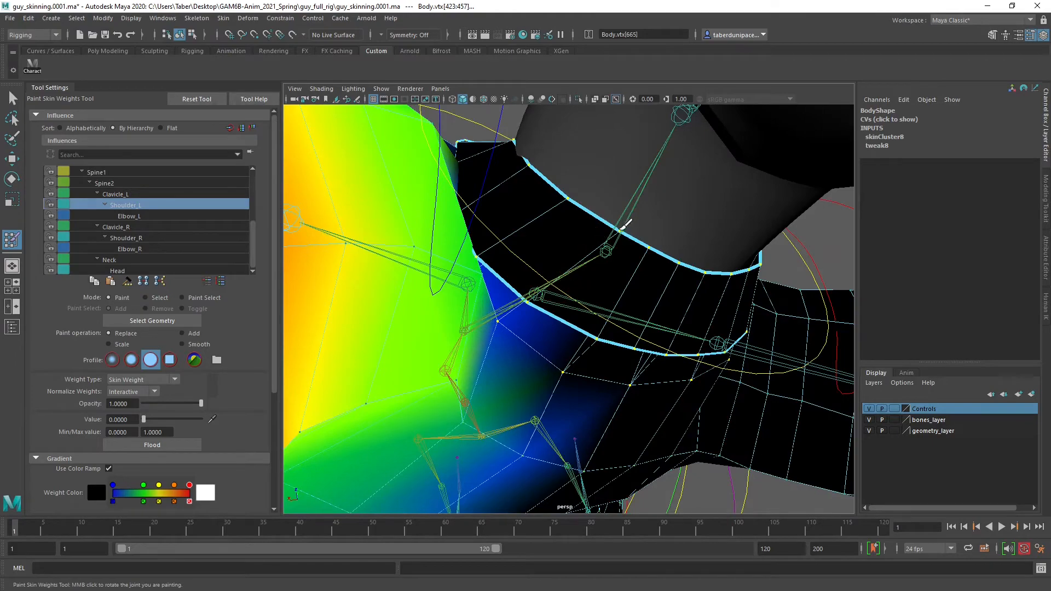
pyautogui.moveTo(523, 294)
pyautogui.keyDown('alt'); pyautogui.mouseDown()
pyautogui.moveTo(535, 237)
pyautogui.moveTo(628, 214)
pyautogui.moveTo(613, 262)
pyautogui.moveTo(625, 302)
pyautogui.moveTo(591, 258)
pyautogui.moveTo(583, 265)
pyautogui.moveTo(584, 218)
pyautogui.moveTo(645, 297)
pyautogui.mouseUp(); pyautogui.keyUp('alt')
pyautogui.keyDown('alt'); pyautogui.moveTo(646, 298); pyautogui.dragTo(542, 271, button='middle'); pyautogui.keyUp('alt')
pyautogui.keyDown('alt'); pyautogui.moveTo(586, 286); pyautogui.dragTo(514, 303, button='right'); pyautogui.keyUp('alt')
pyautogui.moveTo(513, 303)
pyautogui.keyDown('alt'); pyautogui.mouseDown()
pyautogui.moveTo(495, 301)
pyautogui.moveTo(512, 304)
pyautogui.mouseUp(); pyautogui.keyUp('alt')
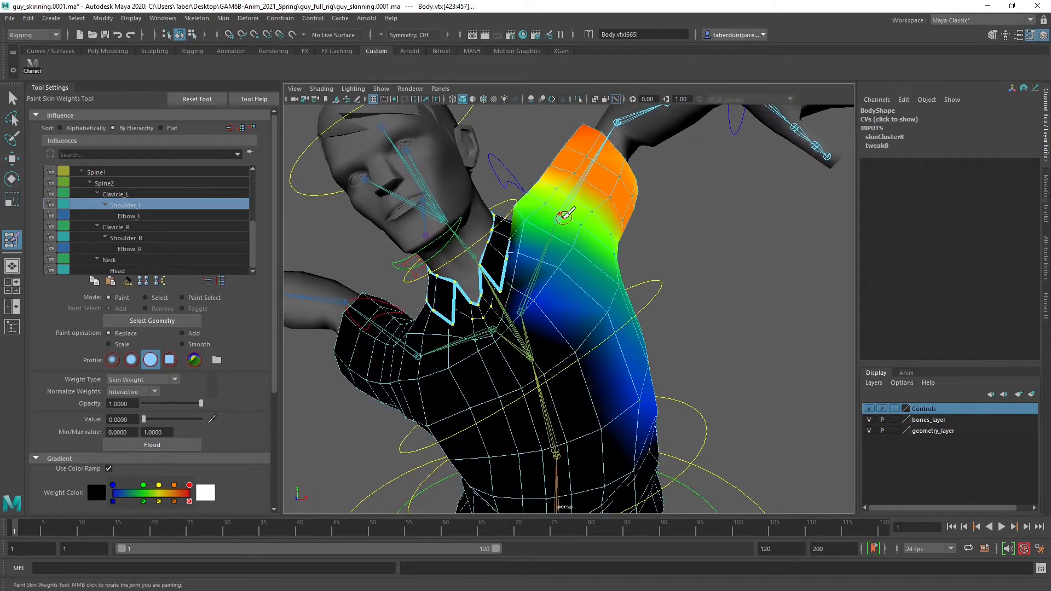
# Examine the Shoulder_L influence's weights around the character's left collar, shoulder, chest and back from several angles
pyautogui.moveTo(635, 388)
pyautogui.keyDown('alt'); pyautogui.mouseDown()
pyautogui.moveTo(563, 377)
pyautogui.moveTo(605, 408)
pyautogui.moveTo(520, 406)
pyautogui.moveTo(619, 400)
pyautogui.mouseUp(); pyautogui.keyUp('alt')
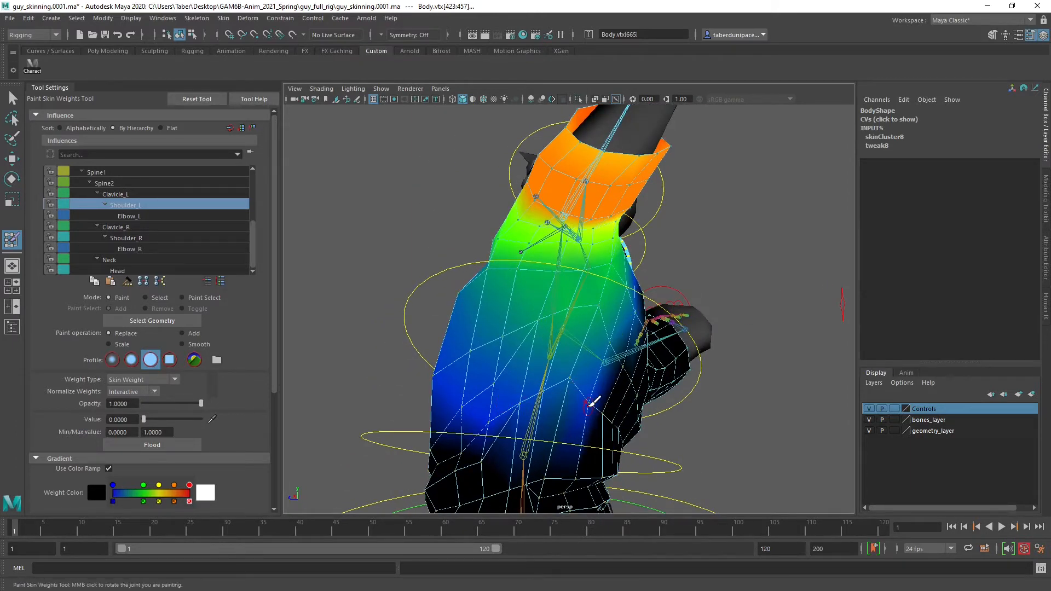
pyautogui.keyDown('alt'); pyautogui.moveTo(542, 356); pyautogui.dragTo(425, 245); pyautogui.keyUp('alt')
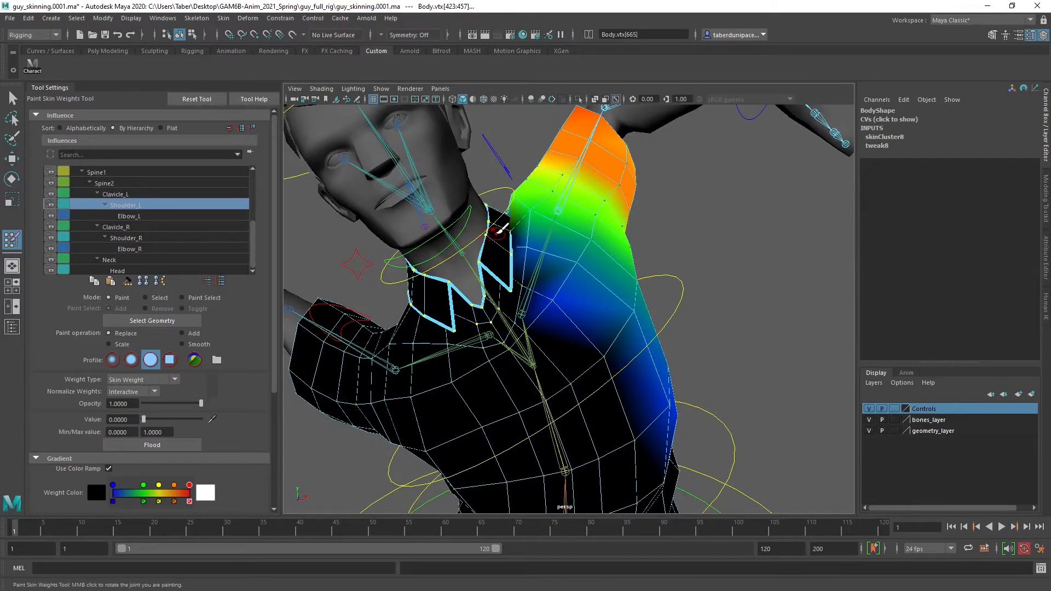
pyautogui.keyDown('alt'); pyautogui.moveTo(498, 230); pyautogui.dragTo(533, 287); pyautogui.keyUp('alt')
pyautogui.keyDown('alt'); pyautogui.moveTo(664, 347); pyautogui.dragTo(696, 406); pyautogui.keyUp('alt')
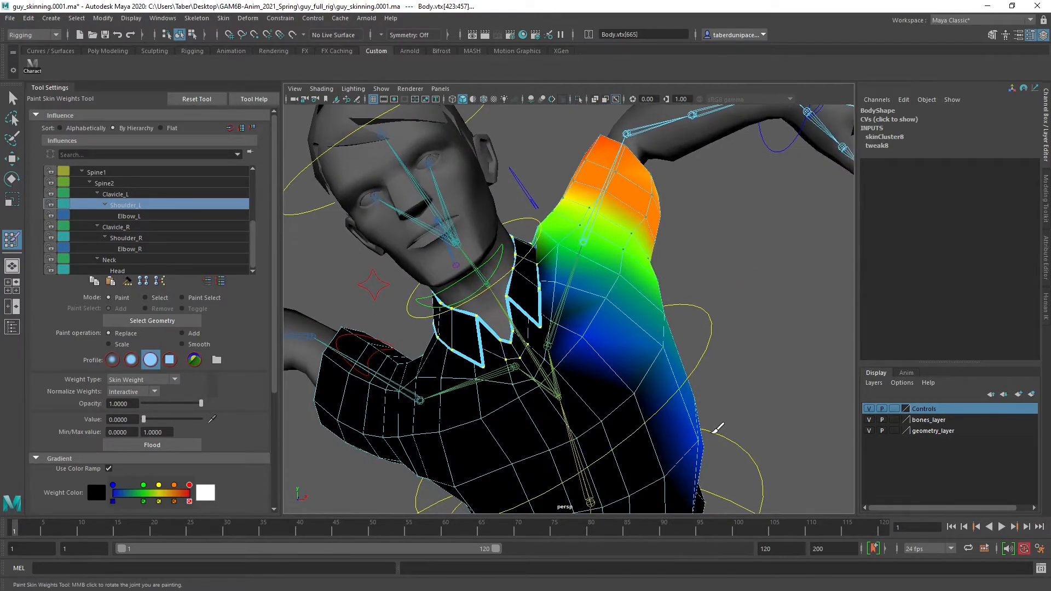
pyautogui.keyDown('alt'); pyautogui.moveTo(516, 361); pyautogui.dragTo(596, 356, button='right'); pyautogui.keyUp('alt')
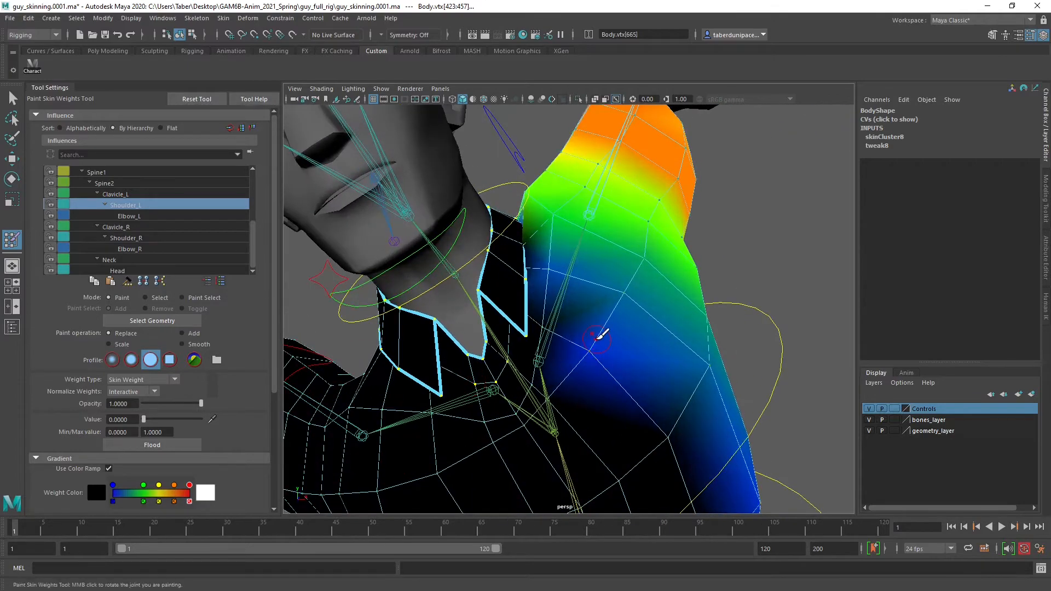
pyautogui.keyDown('alt'); pyautogui.moveTo(596, 342); pyautogui.dragTo(604, 283); pyautogui.keyUp('alt')
pyautogui.keyDown('alt'); pyautogui.moveTo(691, 445); pyautogui.dragTo(651, 386); pyautogui.keyUp('alt')
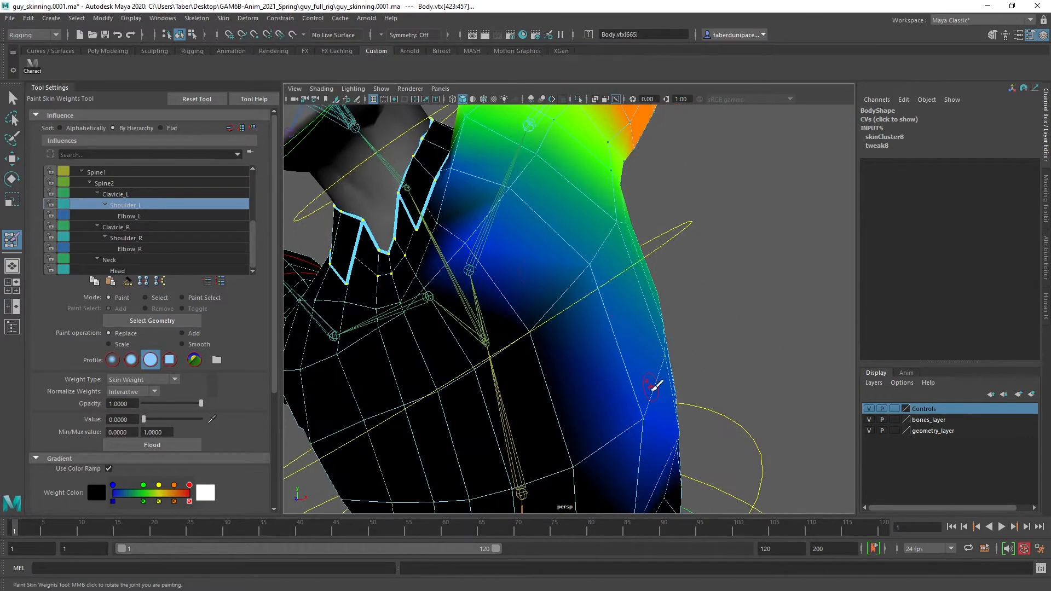
pyautogui.keyDown('alt'); pyautogui.moveTo(497, 177); pyautogui.dragTo(392, 313); pyautogui.keyUp('alt')
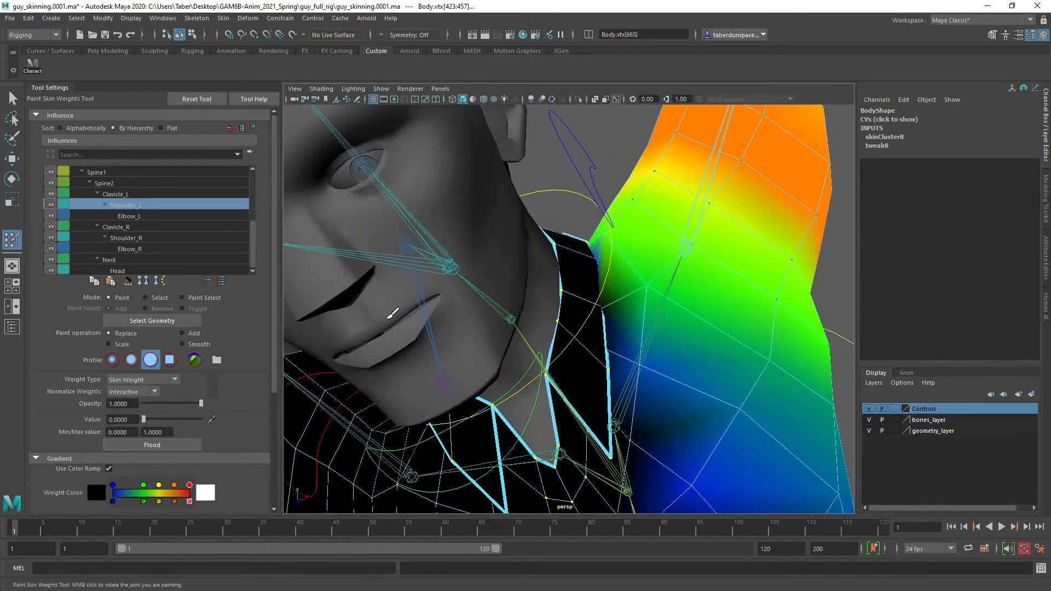
# Compare the Elbow_L and Clavicle_L influences' weights around the left shoulder and collar
pyautogui.click(134, 216)
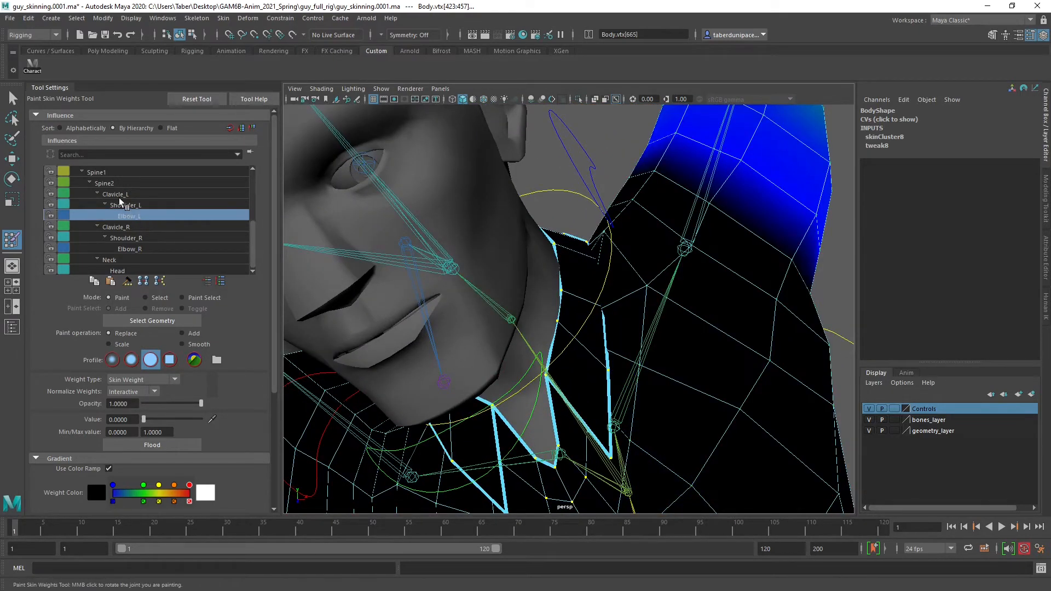
pyautogui.click(116, 194)
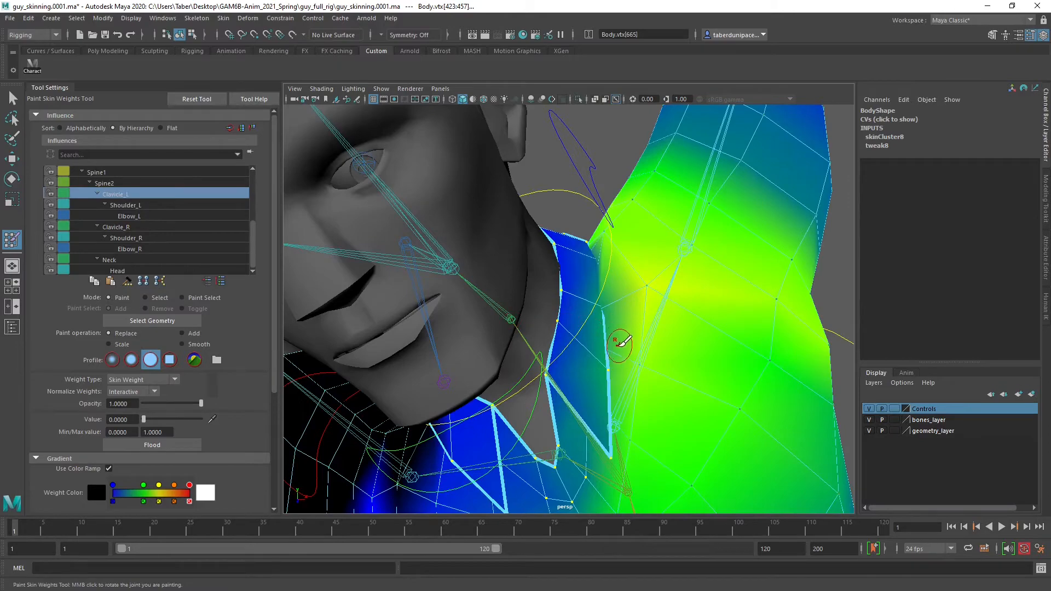
pyautogui.keyDown('alt'); pyautogui.moveTo(620, 344); pyautogui.dragTo(597, 290); pyautogui.keyUp('alt')
pyautogui.scroll(3, 619, 335)
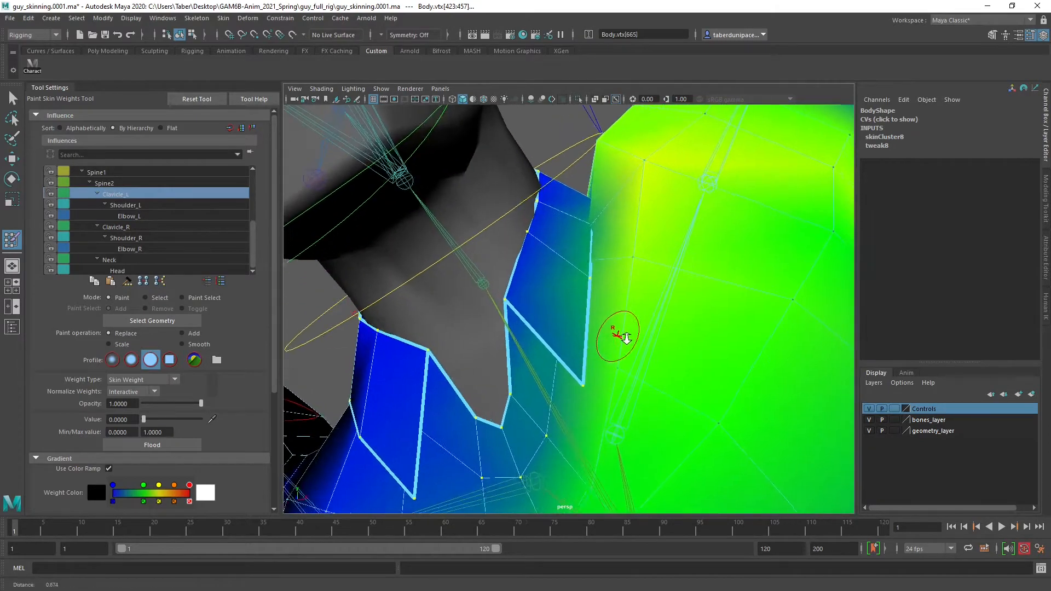
pyautogui.moveTo(620, 335)
pyautogui.keyDown('alt'); pyautogui.mouseDown()
pyautogui.moveTo(618, 345)
pyautogui.moveTo(633, 321)
pyautogui.moveTo(673, 301)
pyautogui.moveTo(629, 333)
pyautogui.mouseUp(); pyautogui.keyUp('alt')
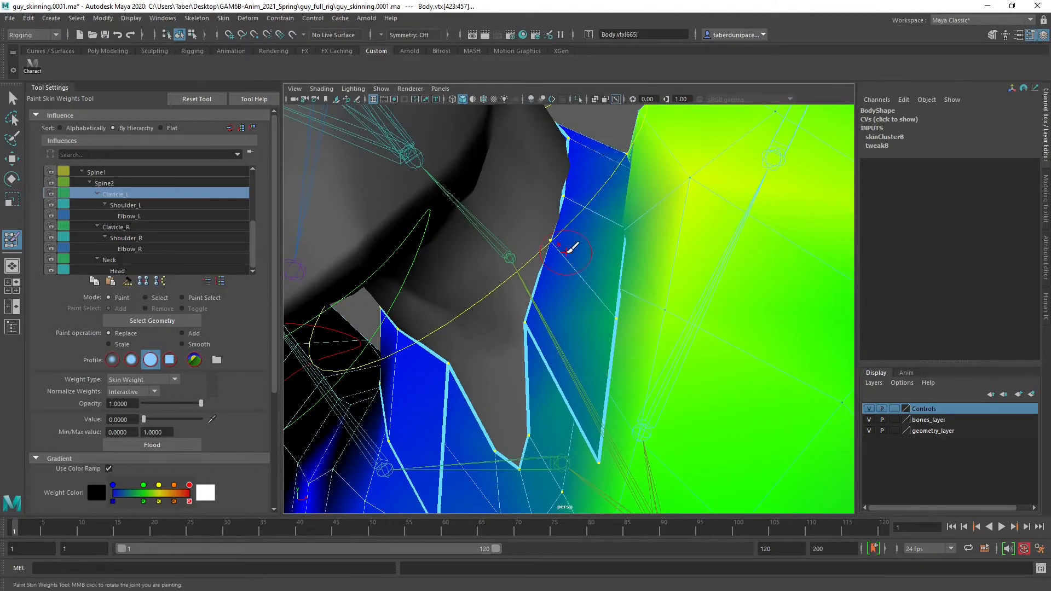
pyautogui.scroll(-5, 626, 290)
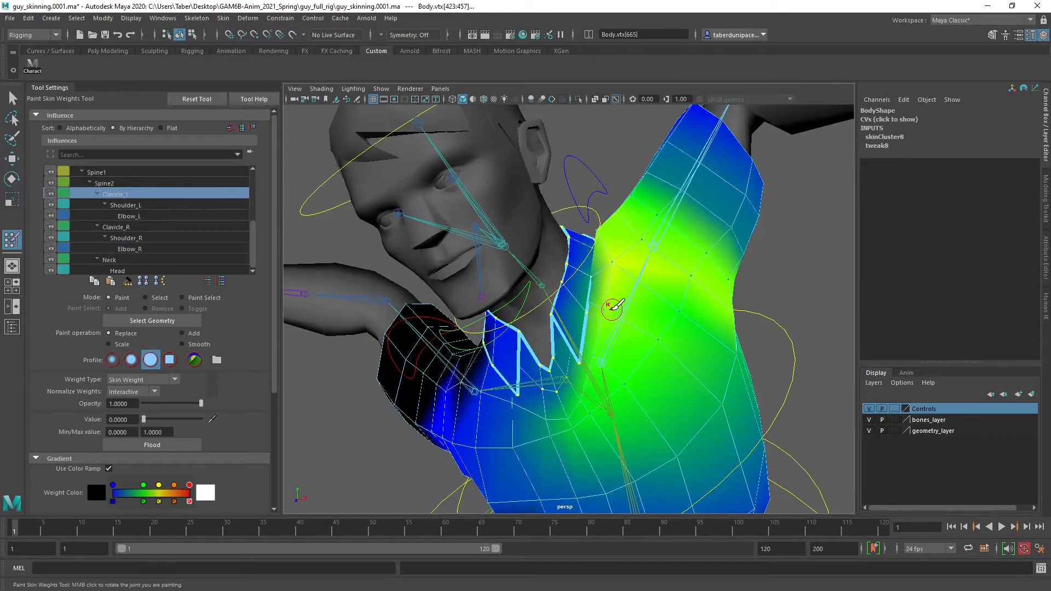
# Set the Replace value to 0.3 and paint Clavicle_L weight on the front and side of the left collar
pyautogui.scroll(6, 613, 306)
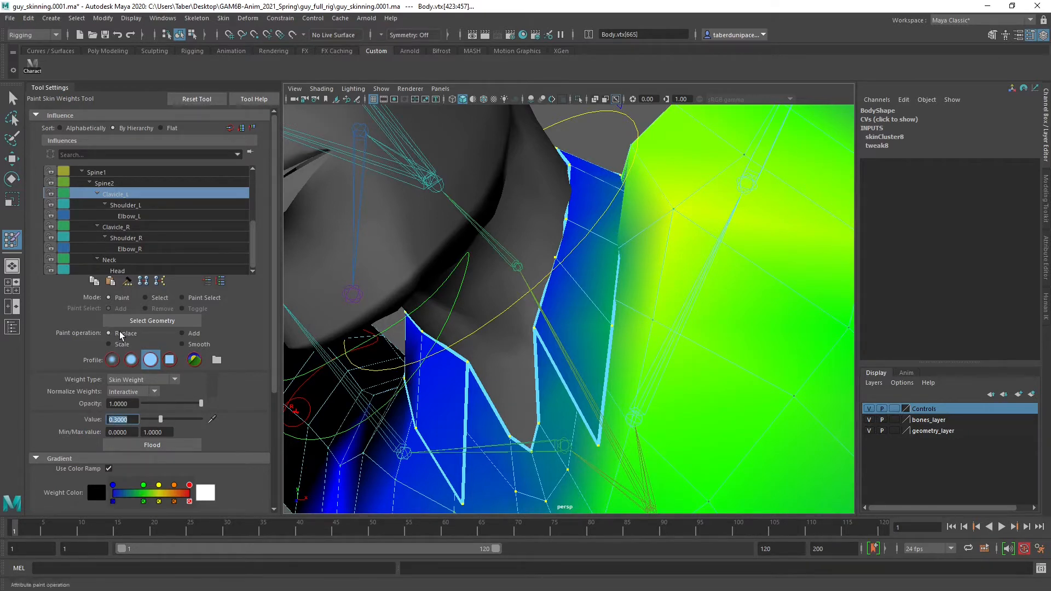
pyautogui.click(607, 329)
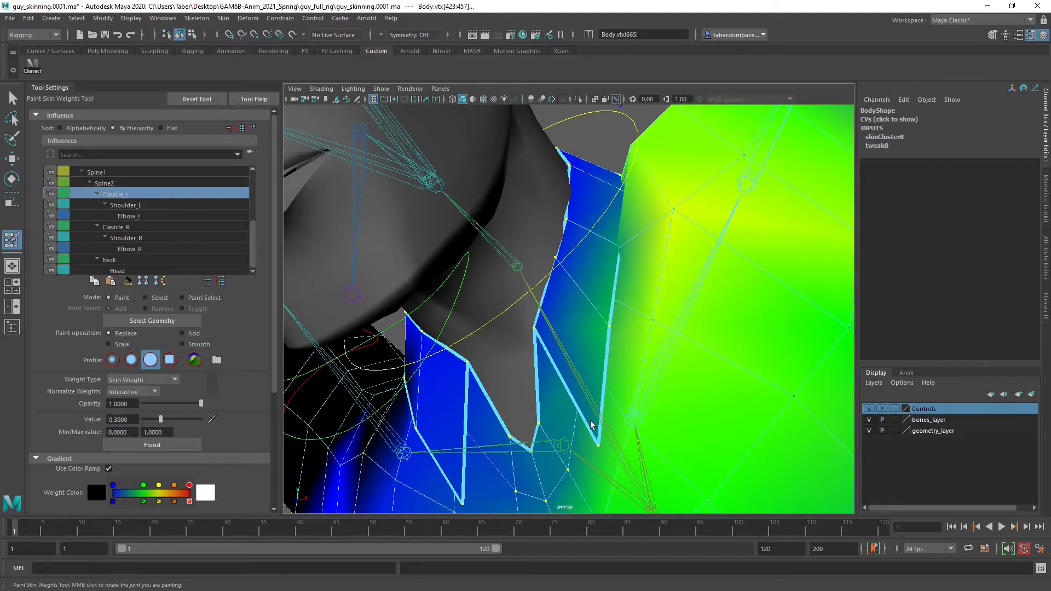
pyautogui.moveTo(622, 321)
pyautogui.keyDown('alt'); pyautogui.mouseDown()
pyautogui.moveTo(615, 244)
pyautogui.moveTo(609, 346)
pyautogui.moveTo(617, 322)
pyautogui.moveTo(621, 352)
pyautogui.mouseUp(); pyautogui.keyUp('alt')
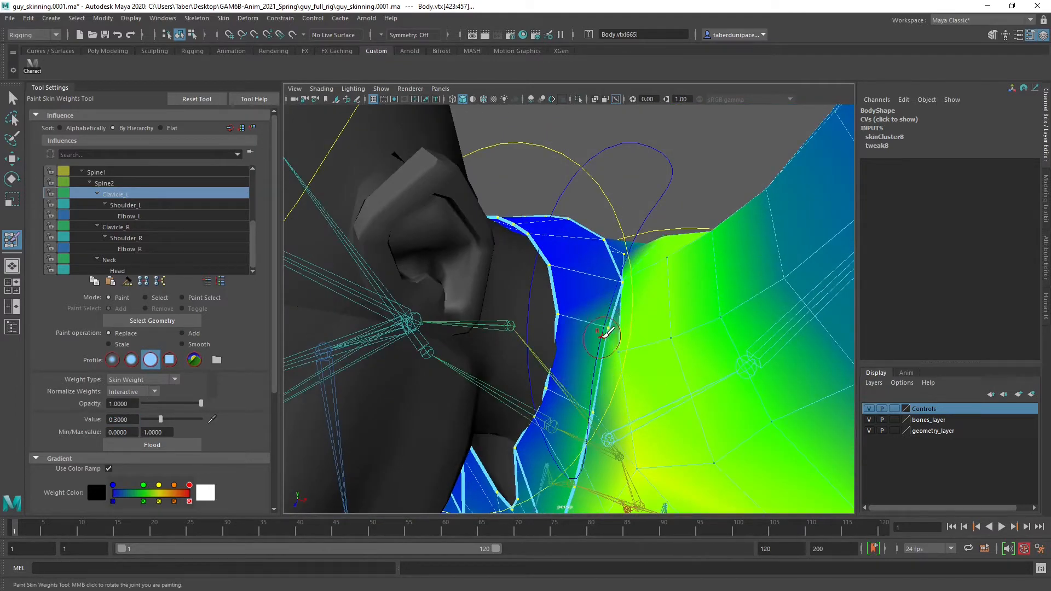
pyautogui.moveTo(614, 282)
pyautogui.mouseDown()
pyautogui.moveTo(609, 304)
pyautogui.moveTo(622, 253)
pyautogui.moveTo(593, 279)
pyautogui.moveTo(492, 271)
pyautogui.moveTo(609, 284)
pyautogui.moveTo(591, 253)
pyautogui.moveTo(454, 274)
pyautogui.moveTo(539, 282)
pyautogui.mouseUp()
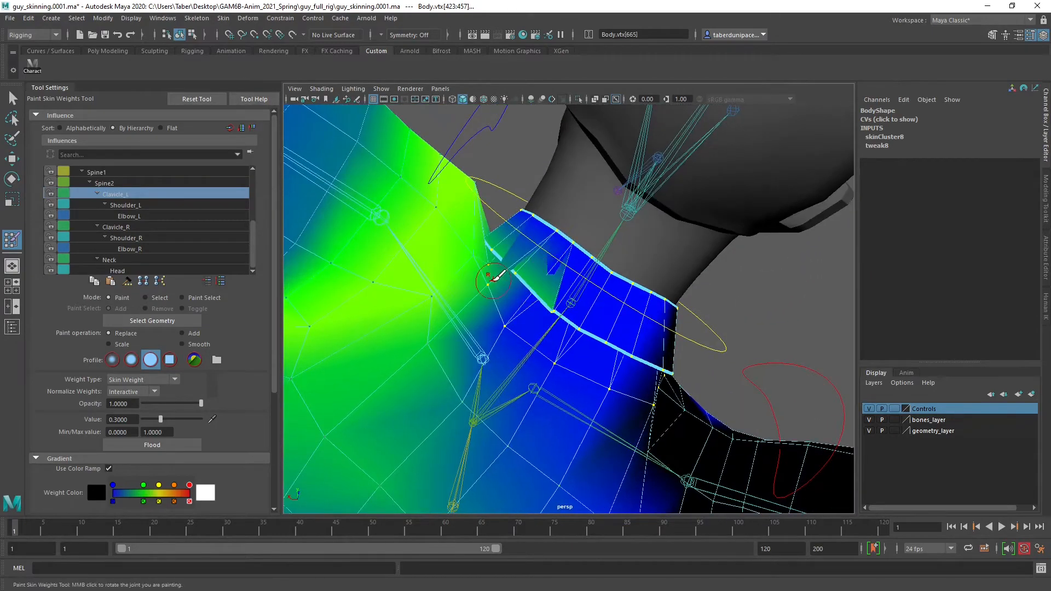
# Paint Clavicle_L weight at 0.3 along the back of the left collar and the adjoining shirt vertices
pyautogui.click(508, 322)
pyautogui.keyDown('alt'); pyautogui.moveTo(522, 324); pyautogui.dragTo(506, 308); pyautogui.keyUp('alt')
pyautogui.moveTo(535, 275)
pyautogui.mouseDown()
pyautogui.moveTo(547, 298)
pyautogui.moveTo(520, 331)
pyautogui.moveTo(537, 336)
pyautogui.moveTo(538, 317)
pyautogui.mouseUp()
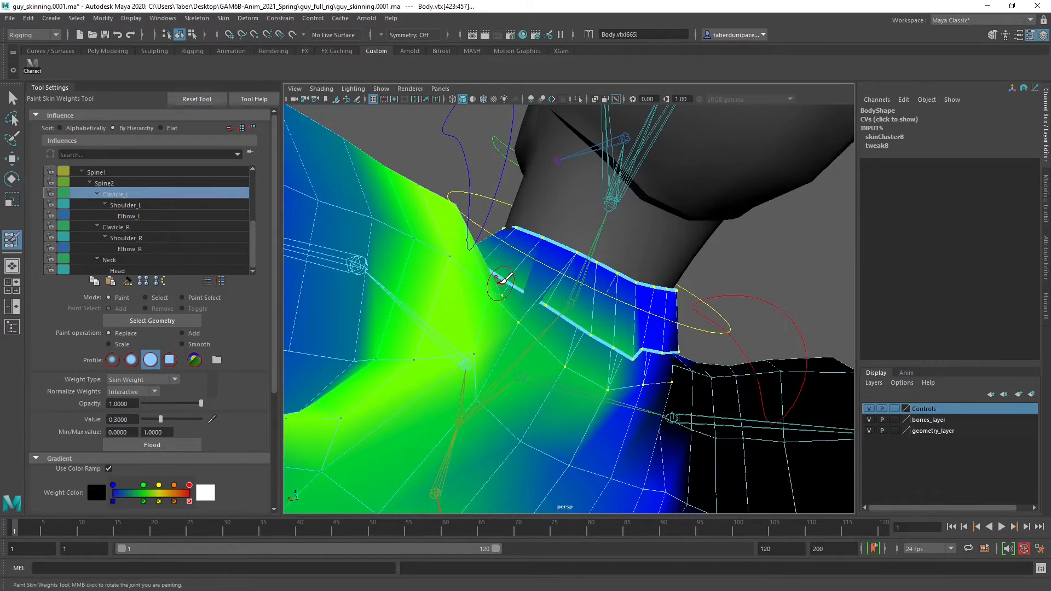
pyautogui.keyDown('alt'); pyautogui.moveTo(500, 280); pyautogui.dragTo(725, 241); pyautogui.keyUp('alt')
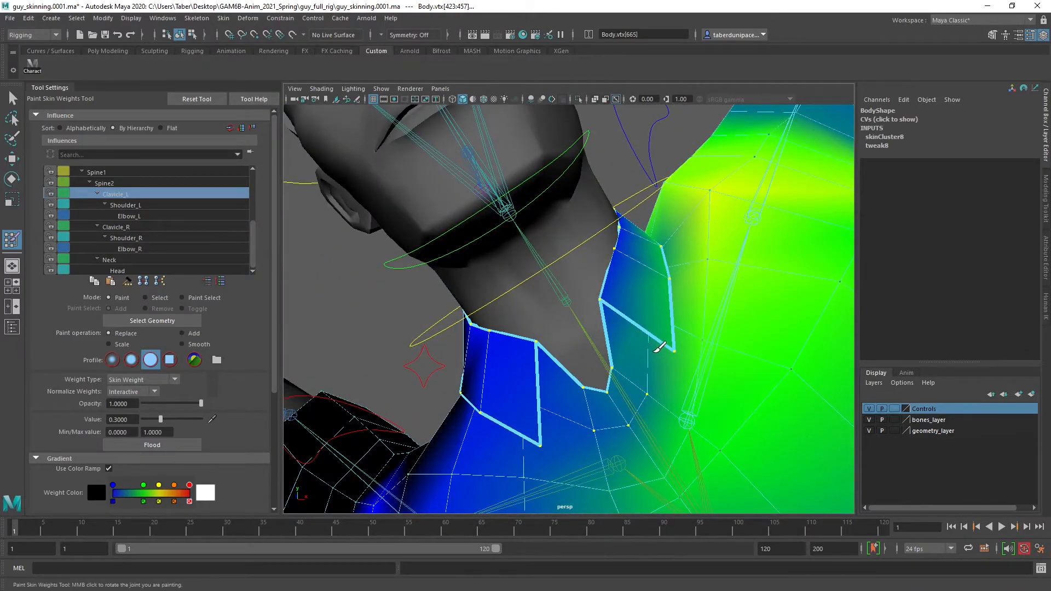
pyautogui.moveTo(678, 329)
pyautogui.keyDown('alt'); pyautogui.mouseDown()
pyautogui.moveTo(661, 386)
pyautogui.moveTo(657, 356)
pyautogui.moveTo(569, 343)
pyautogui.moveTo(593, 371)
pyautogui.moveTo(615, 380)
pyautogui.moveTo(605, 323)
pyautogui.moveTo(413, 379)
pyautogui.moveTo(343, 309)
pyautogui.moveTo(352, 288)
pyautogui.moveTo(354, 345)
pyautogui.moveTo(401, 364)
pyautogui.moveTo(364, 328)
pyautogui.moveTo(509, 339)
pyautogui.mouseUp(); pyautogui.keyUp('alt')
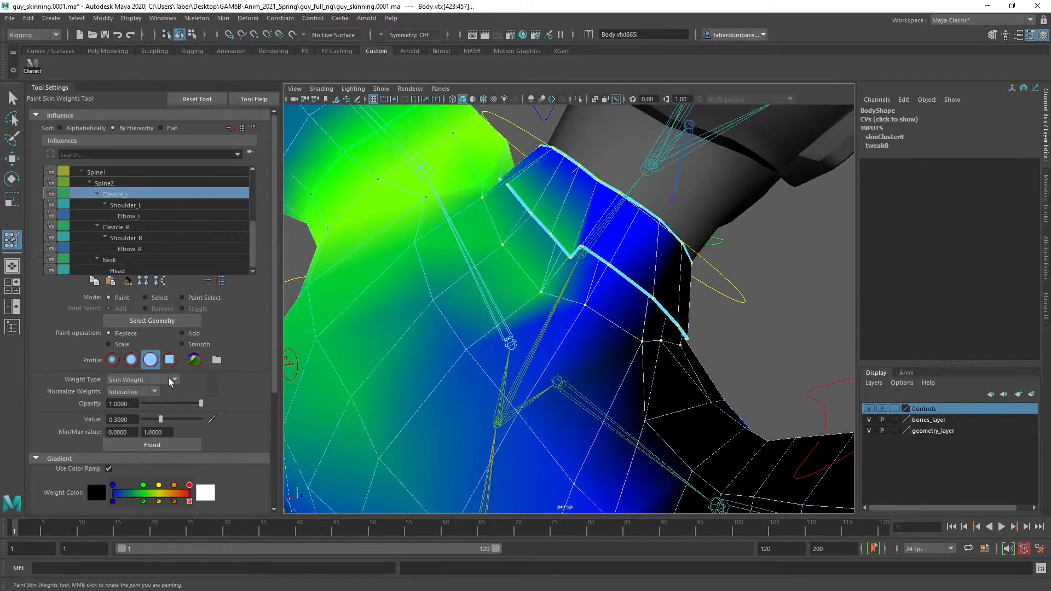
# Switch the paint operation to Smooth and blend the Clavicle_L weights around the left collar and upper shoulder
pyautogui.click(182, 344)
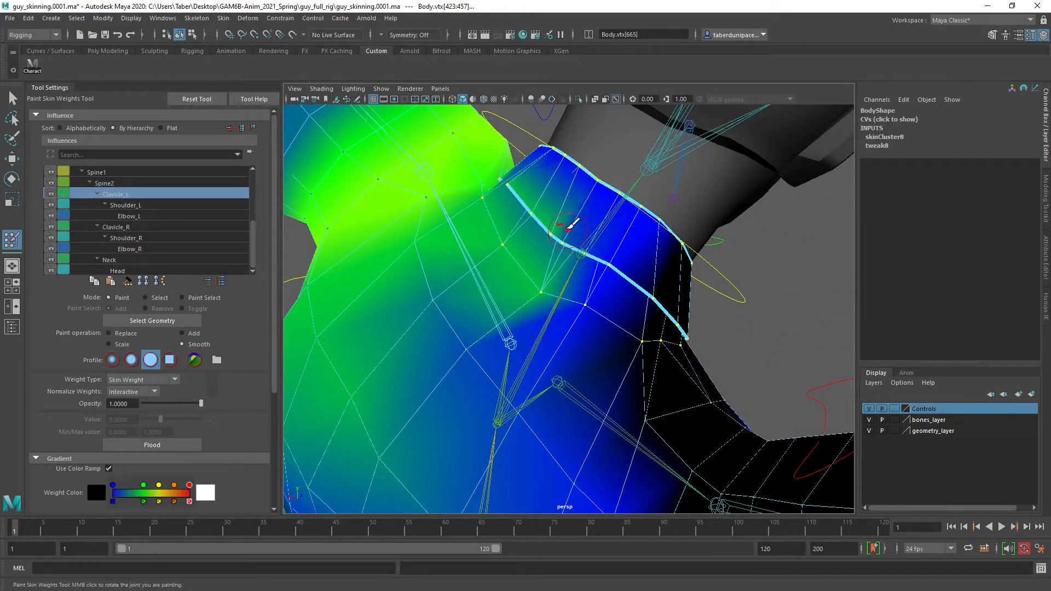
pyautogui.moveTo(558, 274)
pyautogui.mouseDown()
pyautogui.moveTo(525, 233)
pyautogui.moveTo(547, 198)
pyautogui.moveTo(558, 223)
pyautogui.moveTo(580, 232)
pyautogui.moveTo(567, 282)
pyautogui.moveTo(591, 342)
pyautogui.moveTo(602, 330)
pyautogui.mouseUp()
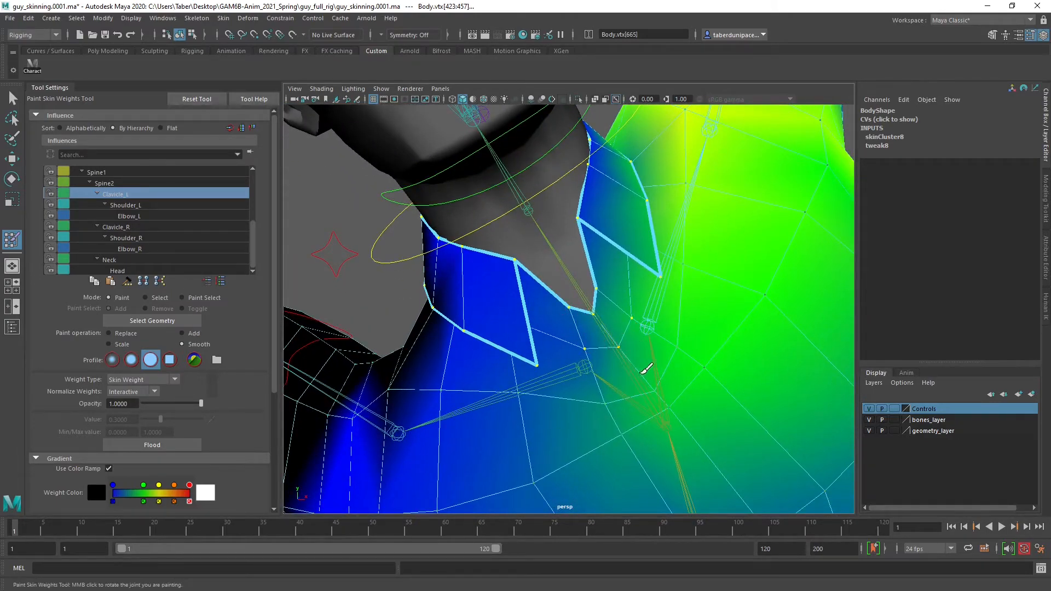
pyautogui.moveTo(606, 293)
pyautogui.keyDown('alt'); pyautogui.mouseDown()
pyautogui.moveTo(509, 336)
pyautogui.moveTo(558, 328)
pyautogui.moveTo(542, 307)
pyautogui.moveTo(582, 294)
pyautogui.moveTo(558, 298)
pyautogui.moveTo(558, 274)
pyautogui.mouseUp(); pyautogui.keyUp('alt')
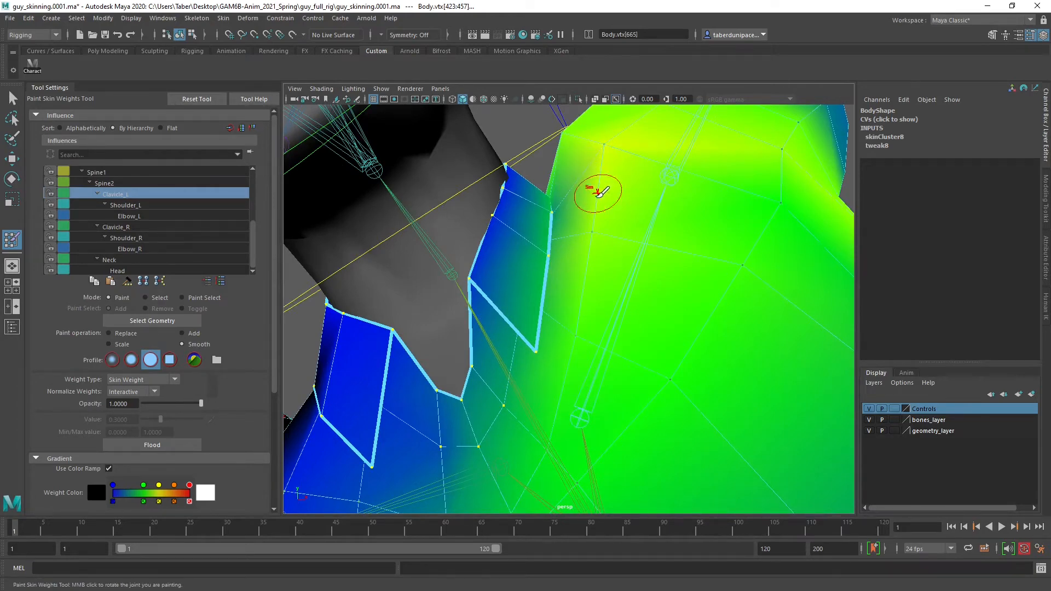
pyautogui.moveTo(607, 165)
pyautogui.keyDown('alt'); pyautogui.mouseDown()
pyautogui.moveTo(544, 274)
pyautogui.moveTo(587, 290)
pyautogui.mouseUp(); pyautogui.keyUp('alt')
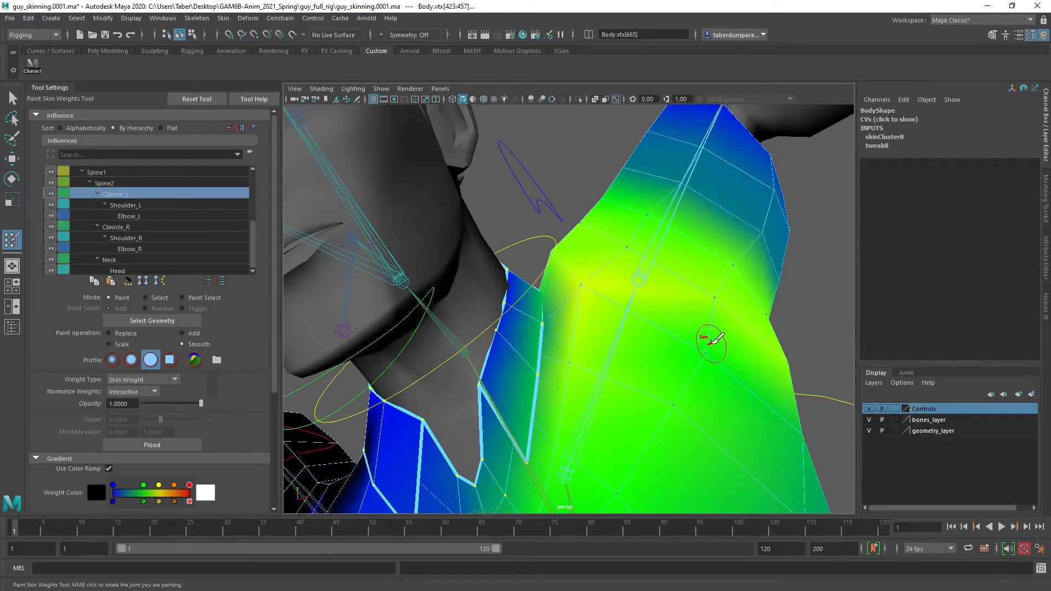
pyautogui.keyDown('alt'); pyautogui.moveTo(711, 343); pyautogui.dragTo(624, 332, button='right'); pyautogui.keyUp('alt')
pyautogui.keyDown('alt'); pyautogui.moveTo(624, 332); pyautogui.dragTo(634, 286, button='middle'); pyautogui.keyUp('alt')
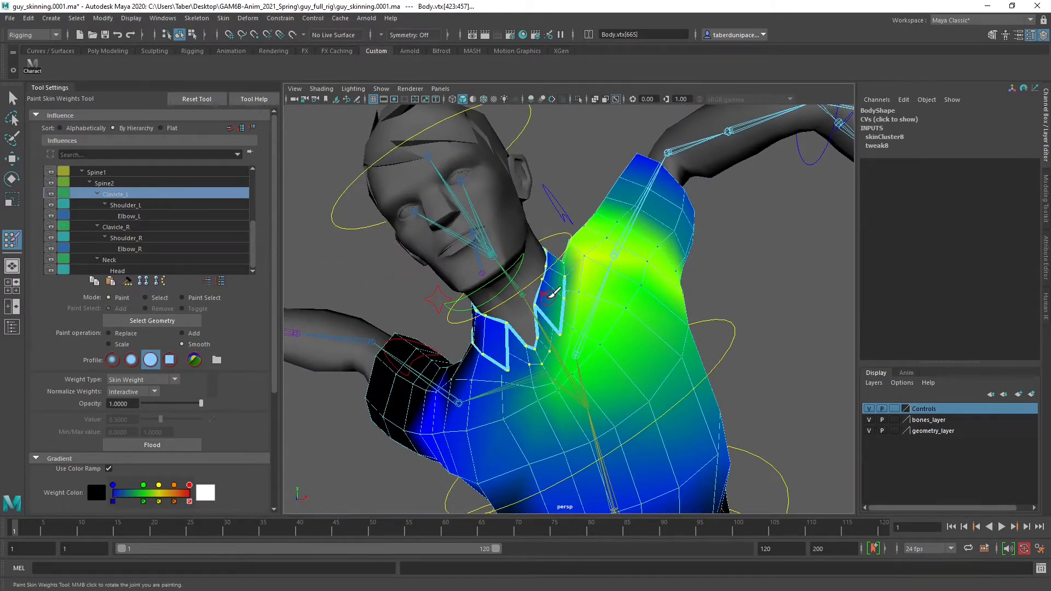
# Leave weight painting and rotate Shoulder_L_CTRL to a Rotate Z of about 22.8 to test the deformation
pyautogui.press('w')
pyautogui.click(781, 260)
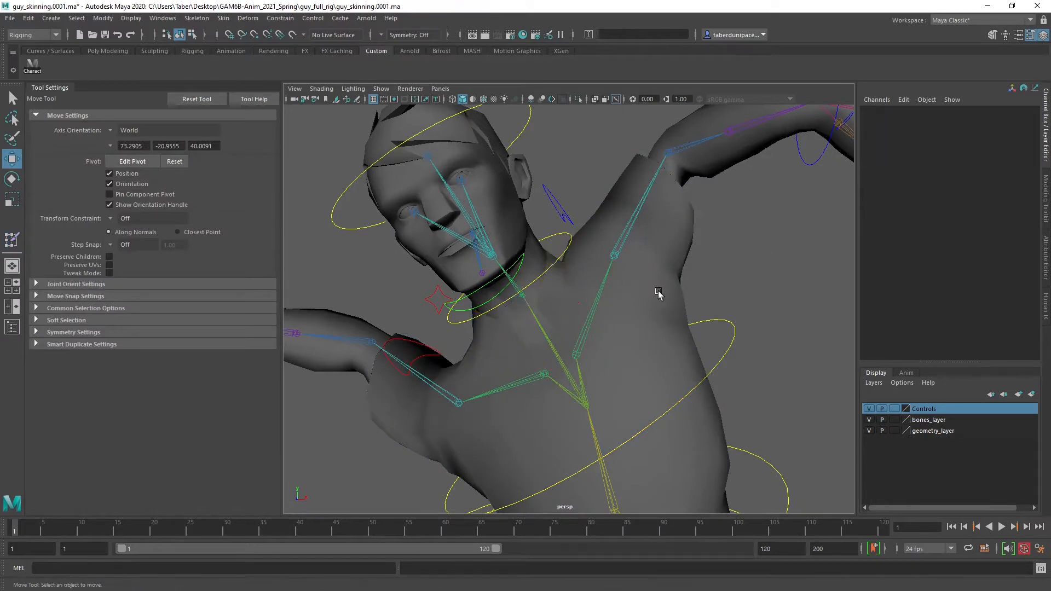
pyautogui.moveTo(658, 278); pyautogui.dragTo(754, 269, button='right')
pyautogui.click(746, 285)
pyautogui.press('e')
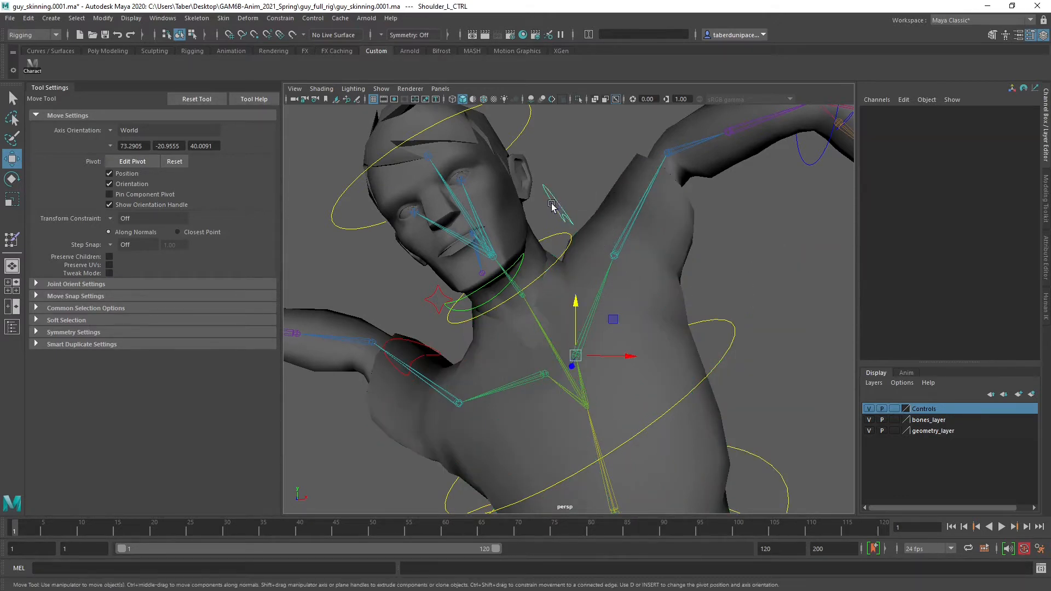
pyautogui.click(554, 194)
pyautogui.moveTo(581, 306); pyautogui.dragTo(596, 320)
# Replace the X-Ray Joints display with Wireframe on Shaded and rotate Shoulder_L_CTRL to about -6.4, -32.9, 13.2
pyautogui.click(325, 92)
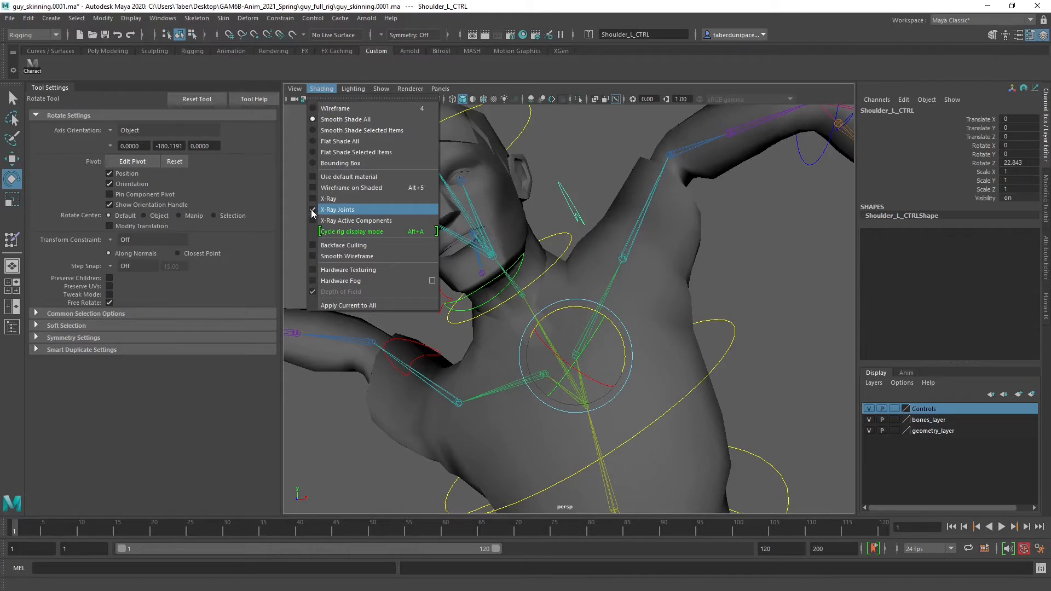
pyautogui.click(311, 209)
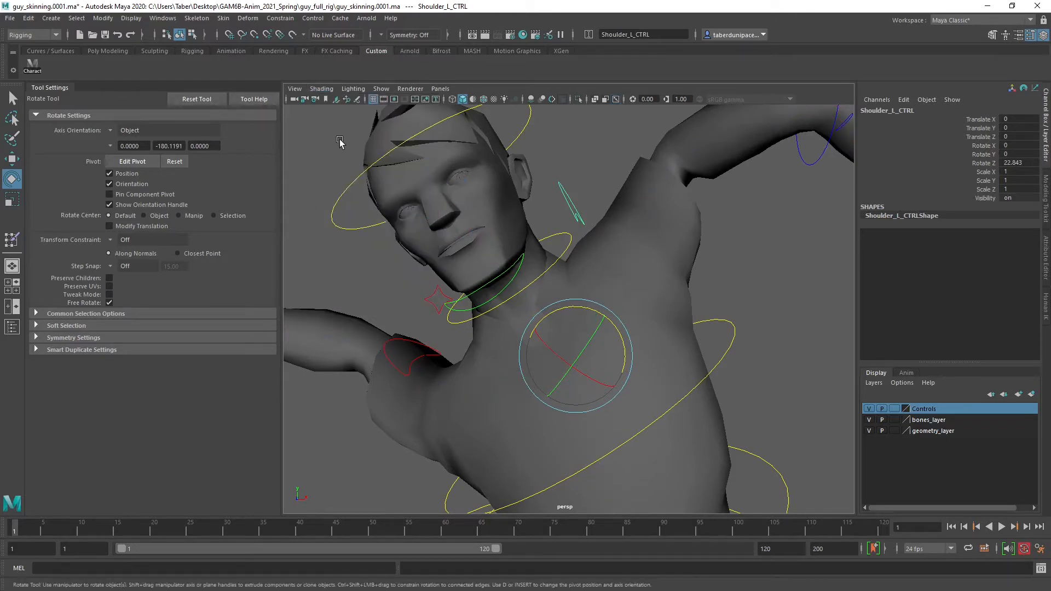
pyautogui.click(326, 88)
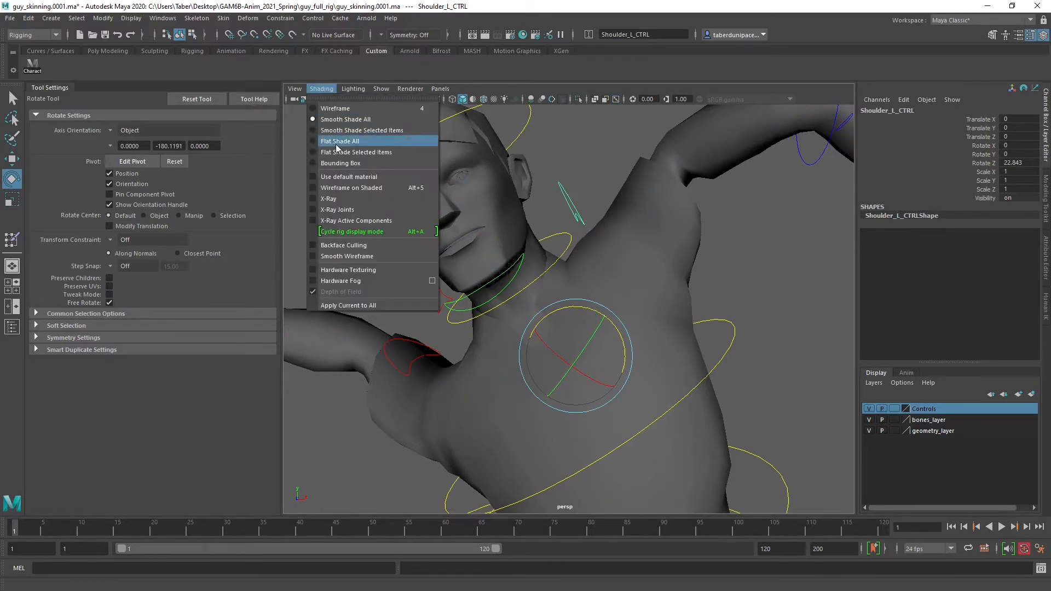
pyautogui.click(313, 188)
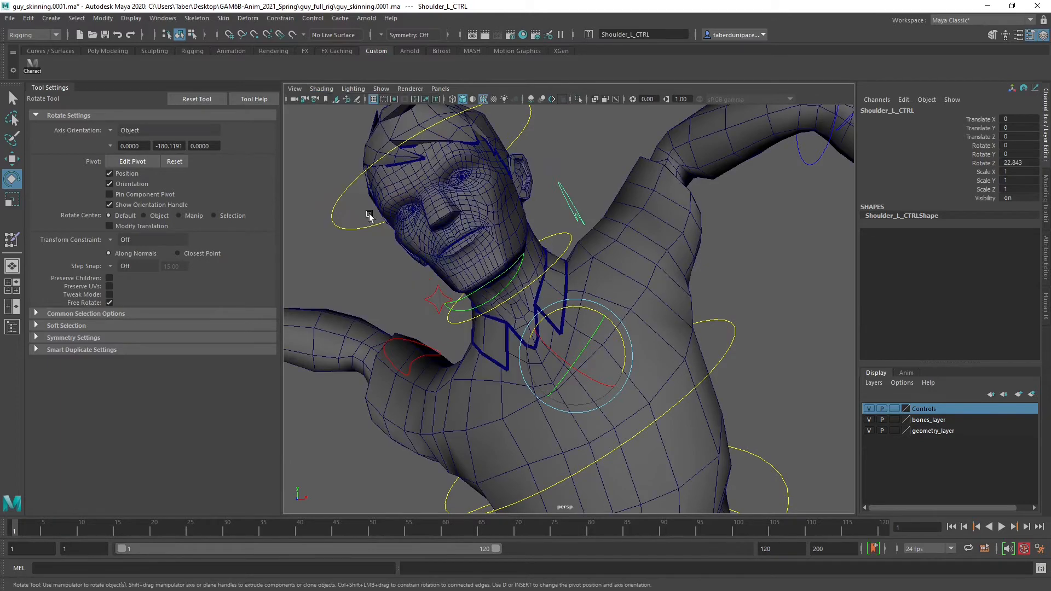
pyautogui.moveTo(615, 330); pyautogui.dragTo(595, 362)
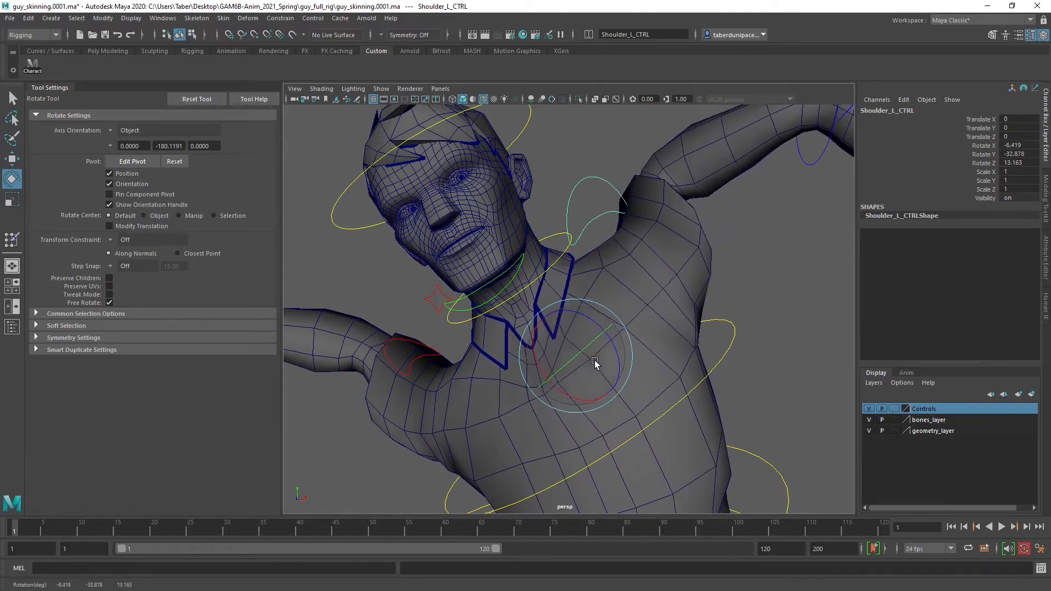
# Undo the first test rotation of the neck control and rotate Neck_CTRL to about -21.6 in Y and -4.7 in Z
pyautogui.click(556, 236)
pyautogui.moveTo(554, 242); pyautogui.dragTo(538, 276)
pyautogui.hotkey('ctrl', 'z')
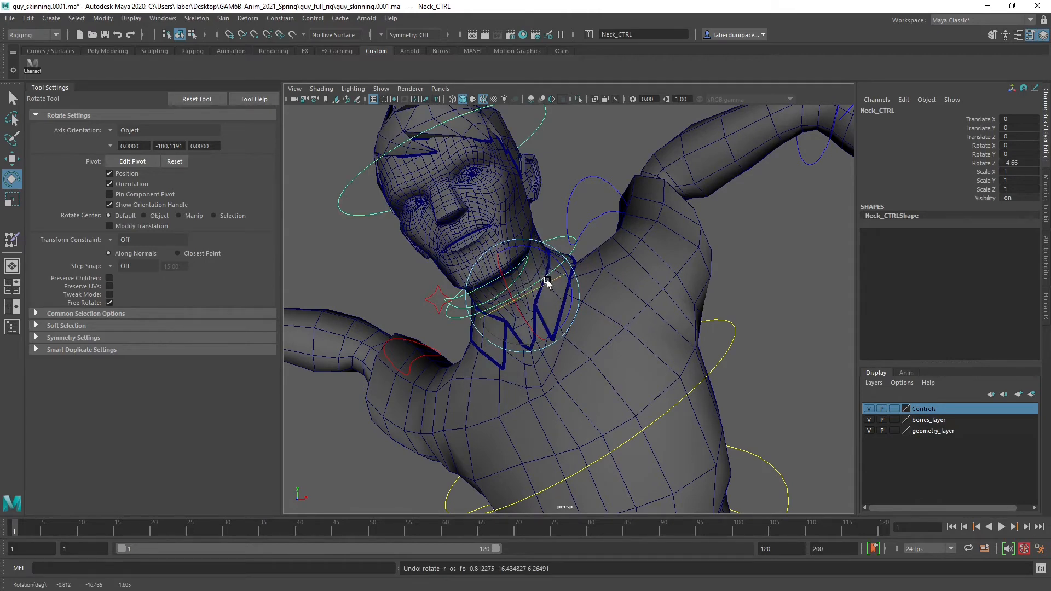
pyautogui.moveTo(546, 282); pyautogui.dragTo(530, 294)
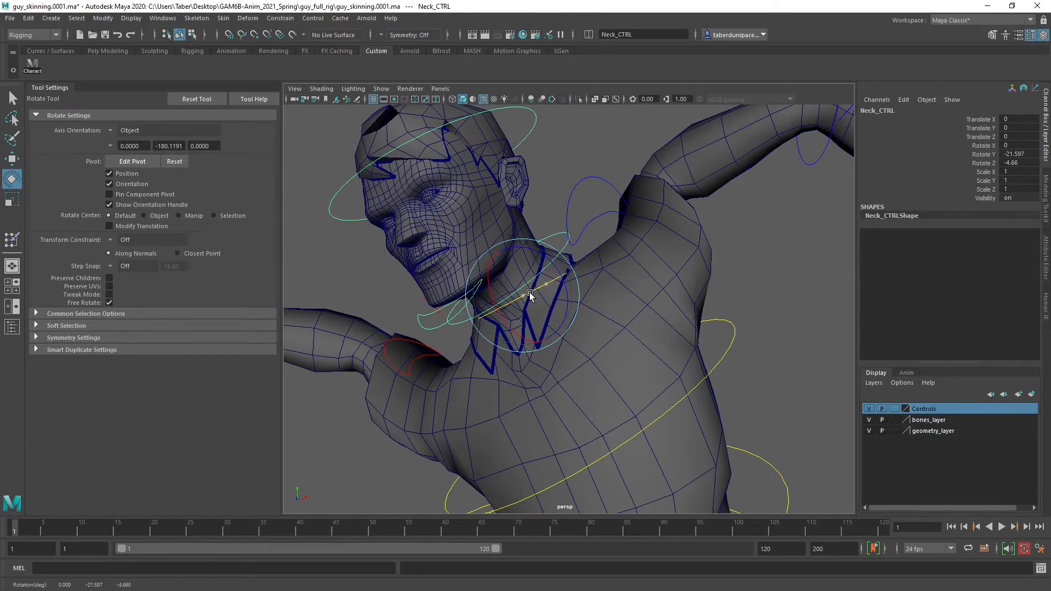
pyautogui.scroll(5, 531, 293)
pyautogui.keyDown('alt'); pyautogui.moveTo(535, 298); pyautogui.dragTo(633, 288, button='middle'); pyautogui.keyUp('alt')
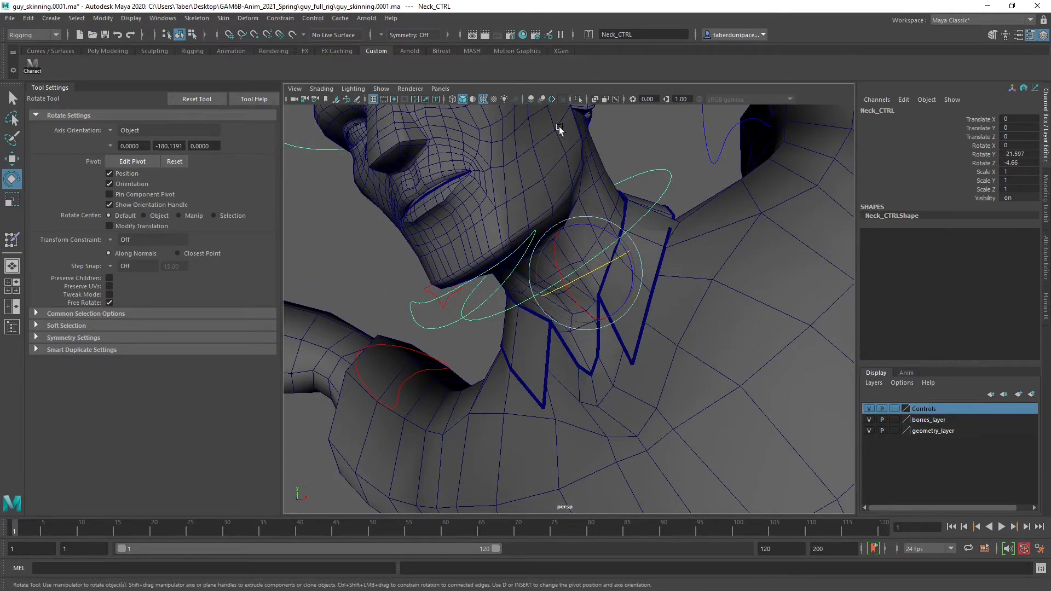
# Freely rotate Neck_CTRL to about -2, -21.5, 0.7 to test the collar, and select the Body mesh
pyautogui.click(594, 227)
pyautogui.moveTo(594, 227); pyautogui.dragTo(465, 171)
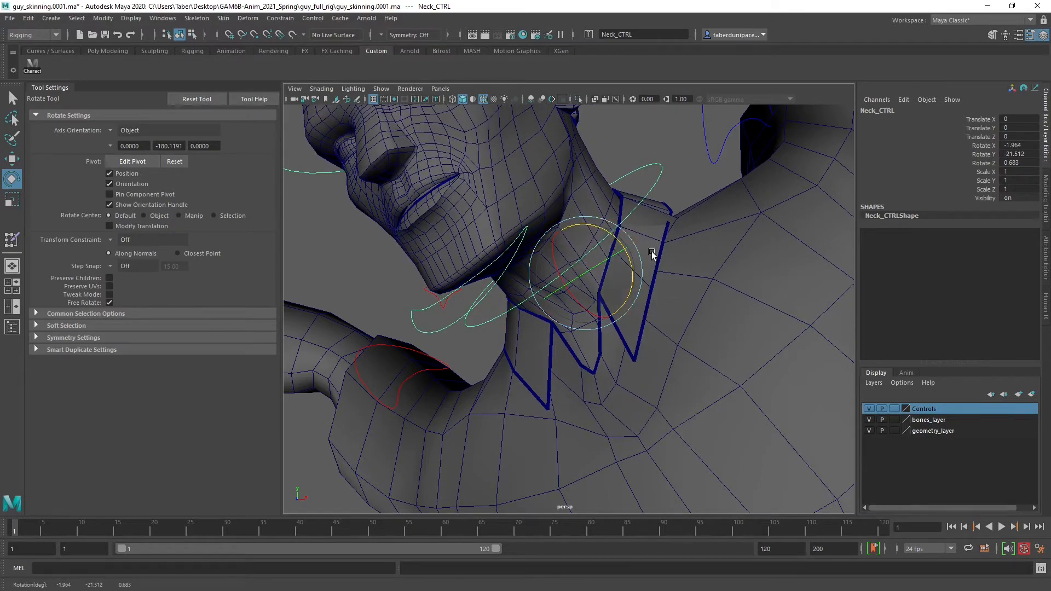
pyautogui.keyDown('alt'); pyautogui.moveTo(651, 252); pyautogui.dragTo(572, 291); pyautogui.keyUp('alt')
pyautogui.click(612, 281)
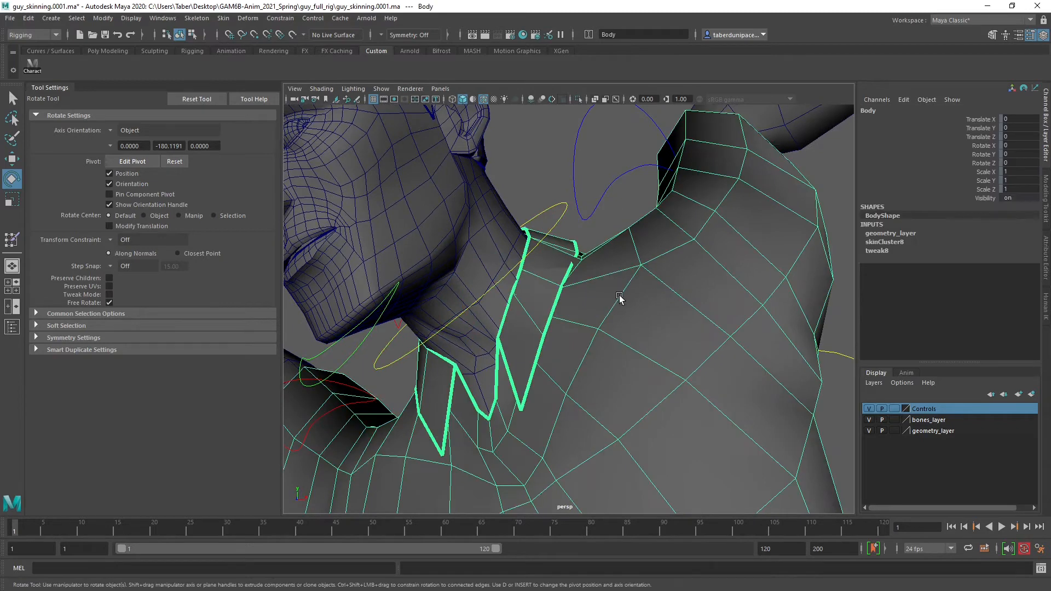
# Start Paint Skin Weights on the Body mesh and make Neck the influence to paint
pyautogui.moveTo(620, 279)
pyautogui.mouseDown(button='right')
pyautogui.moveTo(602, 470)
pyautogui.moveTo(641, 488)
pyautogui.moveTo(638, 461)
pyautogui.moveTo(714, 497)
pyautogui.moveTo(754, 497)
pyautogui.mouseUp(button='right')
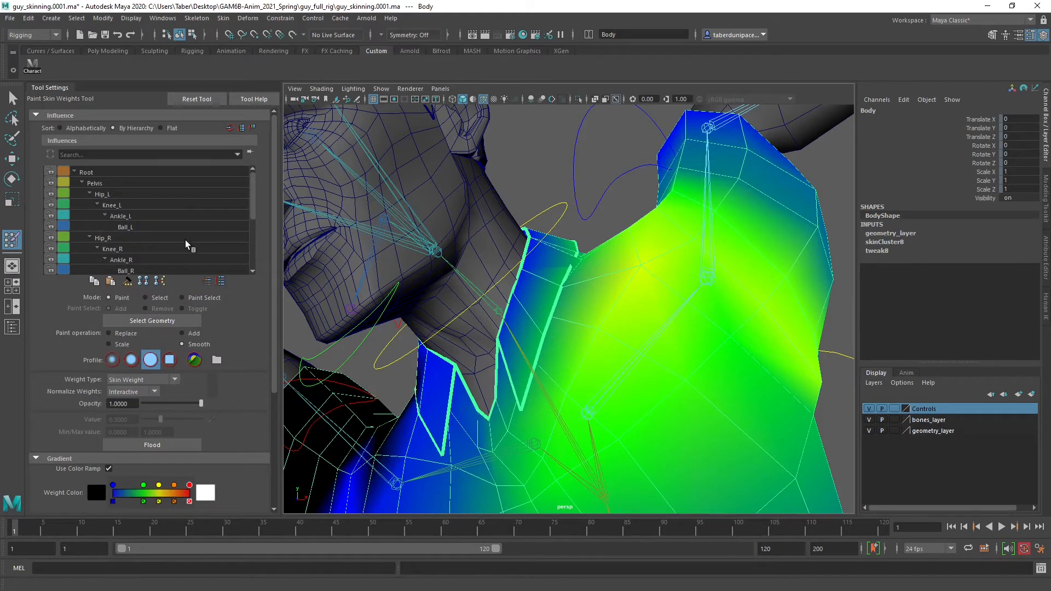
pyautogui.scroll(-3, 151, 235)
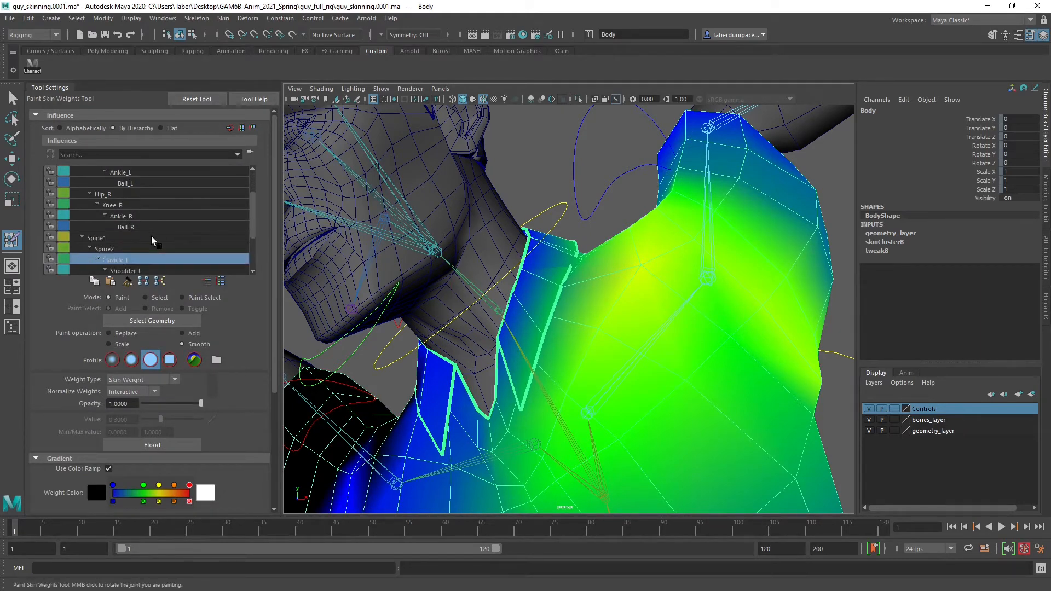
pyautogui.scroll(-1, 140, 219)
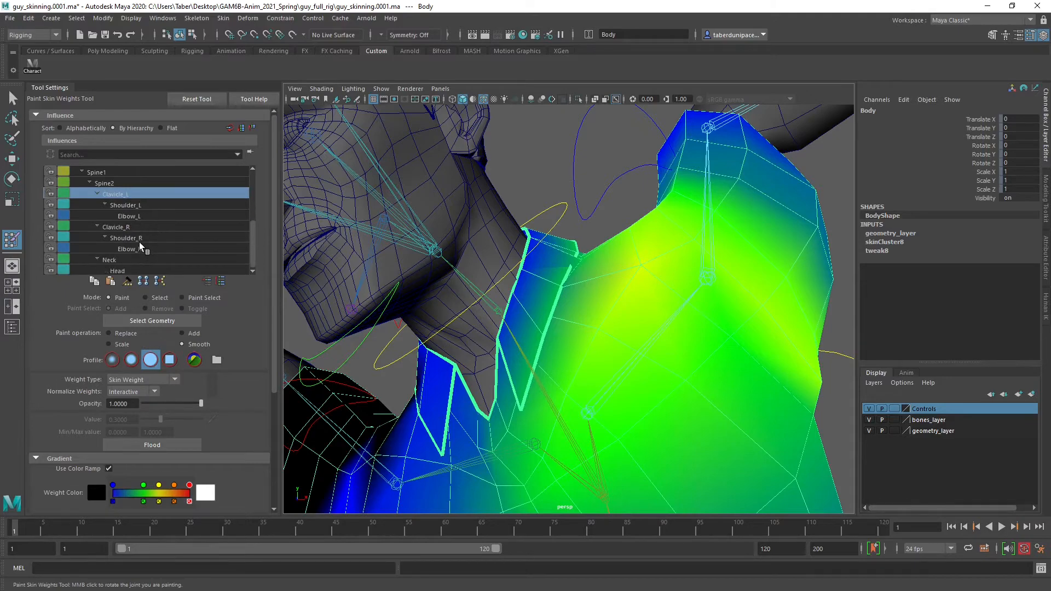
pyautogui.click(114, 259)
pyautogui.keyDown('alt'); pyautogui.moveTo(497, 249); pyautogui.dragTo(498, 243, button='middle'); pyautogui.keyUp('alt')
pyautogui.keyDown('alt'); pyautogui.moveTo(499, 263); pyautogui.dragTo(542, 284); pyautogui.keyUp('alt')
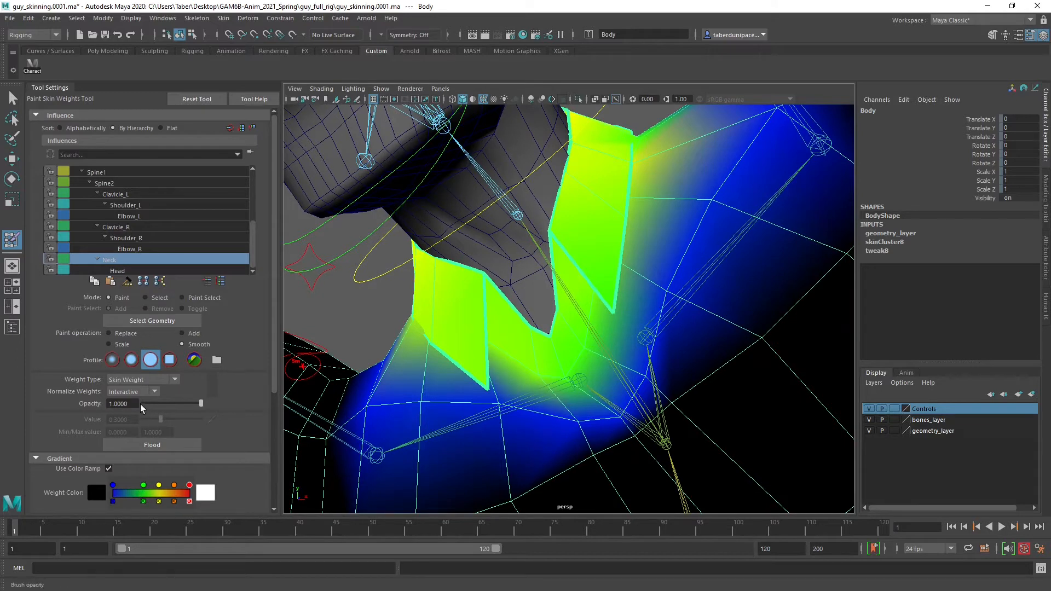
# Set the skin weight brush to Replace with a value of 0.3 and an opacity of 1
pyautogui.press('BackSpace')
pyautogui.write('.3')
pyautogui.press('Return')
pyautogui.click(114, 333)
pyautogui.moveTo(163, 405); pyautogui.dragTo(203, 402)
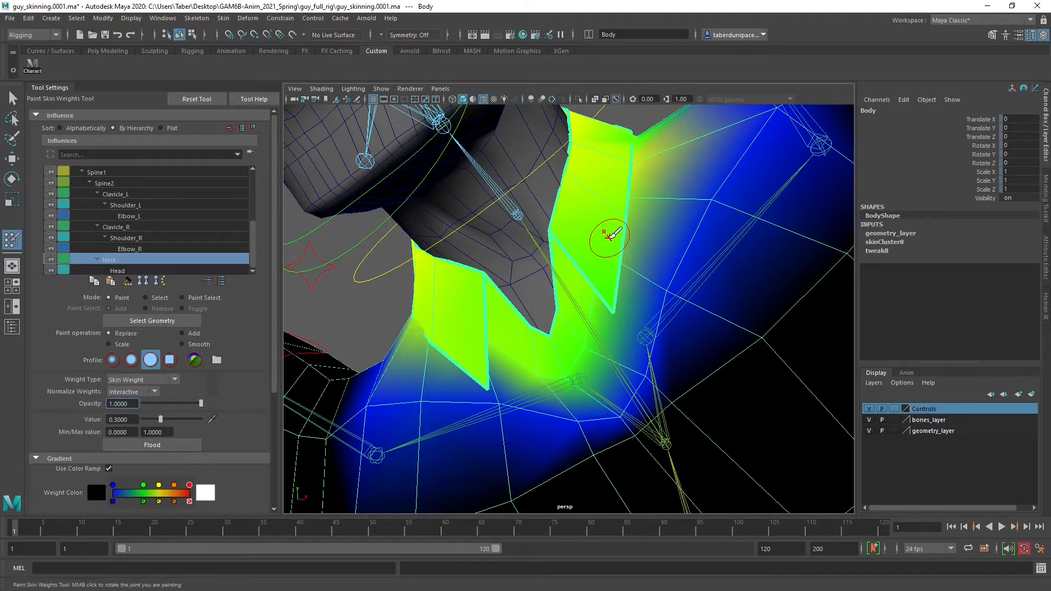
# Paint the Neck weights to 0.3 over the collar's front flaps and the first part of its back
pyautogui.moveTo(574, 202)
pyautogui.keyDown('alt'); pyautogui.mouseDown()
pyautogui.moveTo(586, 291)
pyautogui.moveTo(543, 299)
pyautogui.mouseUp(); pyautogui.keyUp('alt')
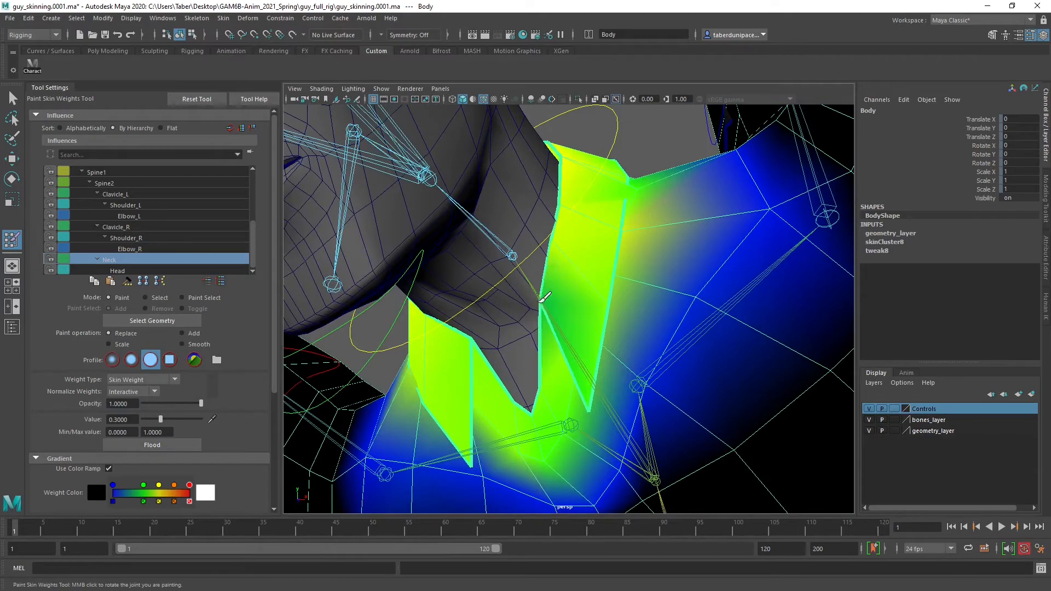
pyautogui.moveTo(569, 195)
pyautogui.keyDown('alt'); pyautogui.mouseDown()
pyautogui.moveTo(521, 340)
pyautogui.moveTo(520, 230)
pyautogui.moveTo(432, 250)
pyautogui.moveTo(558, 221)
pyautogui.moveTo(494, 307)
pyautogui.moveTo(507, 284)
pyautogui.mouseUp(); pyautogui.keyUp('alt')
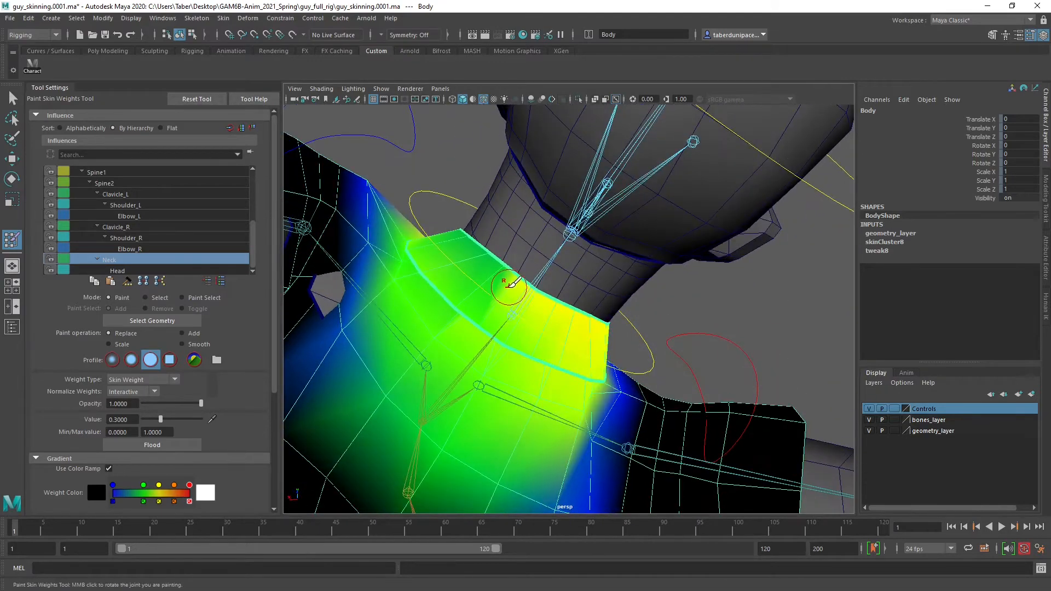
pyautogui.moveTo(567, 311)
pyautogui.mouseDown()
pyautogui.moveTo(607, 325)
pyautogui.moveTo(530, 280)
pyautogui.moveTo(417, 265)
pyautogui.moveTo(578, 344)
pyautogui.moveTo(630, 353)
pyautogui.moveTo(520, 348)
pyautogui.mouseUp()
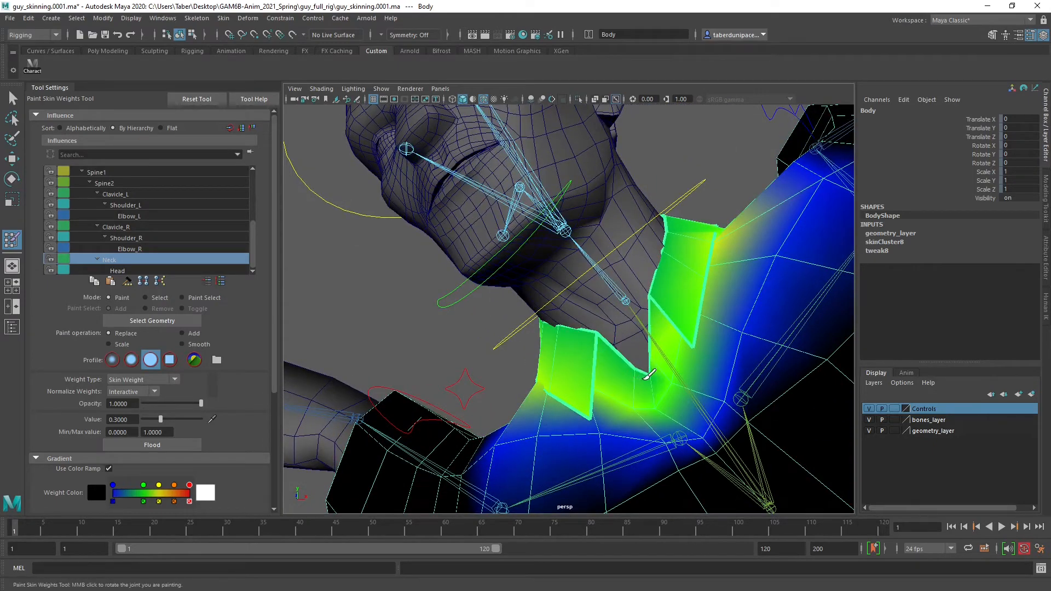
pyautogui.moveTo(674, 289)
pyautogui.keyDown('alt'); pyautogui.mouseDown()
pyautogui.moveTo(603, 336)
pyautogui.moveTo(481, 323)
pyautogui.moveTo(481, 293)
pyautogui.moveTo(673, 335)
pyautogui.moveTo(662, 301)
pyautogui.moveTo(686, 275)
pyautogui.moveTo(659, 317)
pyautogui.moveTo(631, 262)
pyautogui.moveTo(609, 281)
pyautogui.mouseUp(); pyautogui.keyUp('alt')
pyautogui.scroll(5, 689, 302)
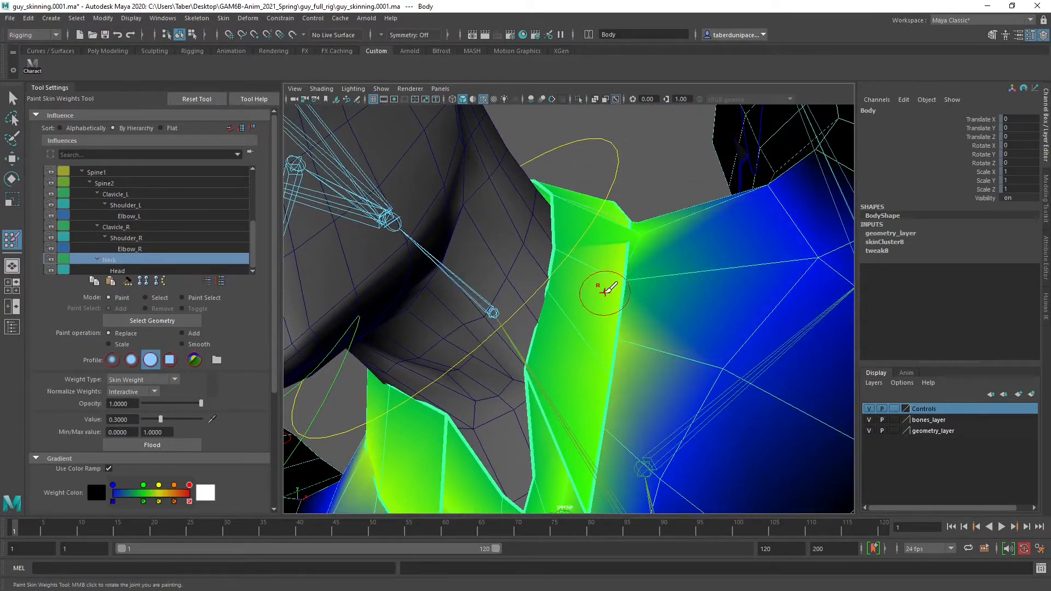
pyautogui.keyDown('alt'); pyautogui.moveTo(585, 353); pyautogui.dragTo(599, 227); pyautogui.keyUp('alt')
pyautogui.moveTo(511, 242)
pyautogui.keyDown('alt'); pyautogui.mouseDown()
pyautogui.moveTo(657, 303)
pyautogui.moveTo(563, 265)
pyautogui.moveTo(553, 310)
pyautogui.moveTo(586, 228)
pyautogui.moveTo(598, 237)
pyautogui.mouseUp(); pyautogui.keyUp('alt')
# Even out the Neck weights at 0.3 over the rest of the collar, covering its back, sides and lower edge
pyautogui.click(701, 280)
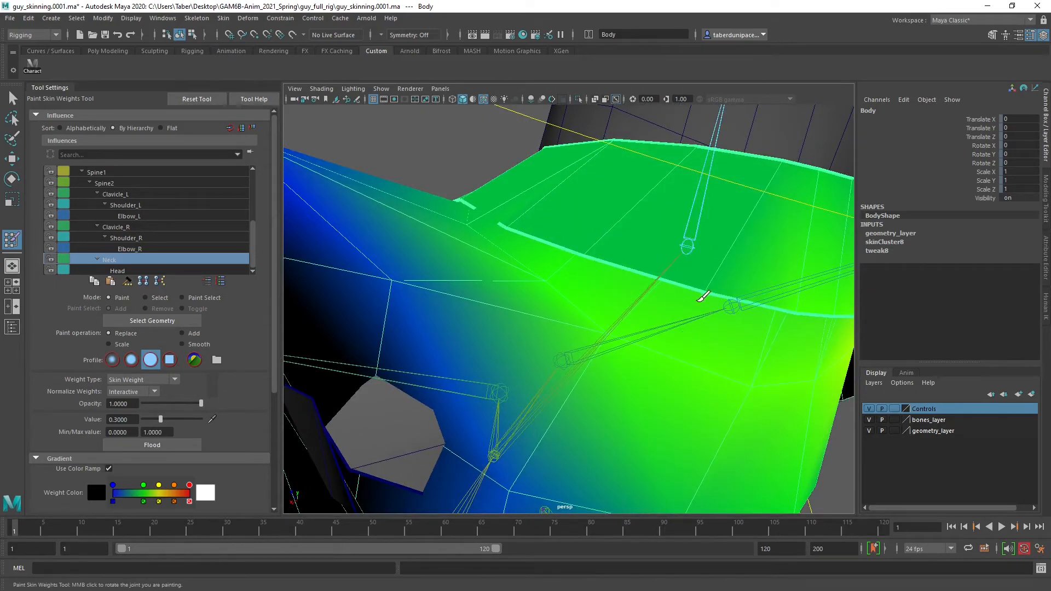
pyautogui.moveTo(701, 297)
pyautogui.keyDown('alt'); pyautogui.mouseDown()
pyautogui.moveTo(638, 275)
pyautogui.moveTo(612, 198)
pyautogui.moveTo(721, 244)
pyautogui.mouseUp(); pyautogui.keyUp('alt')
pyautogui.keyDown('alt'); pyautogui.moveTo(714, 242); pyautogui.dragTo(544, 244, button='right'); pyautogui.keyUp('alt')
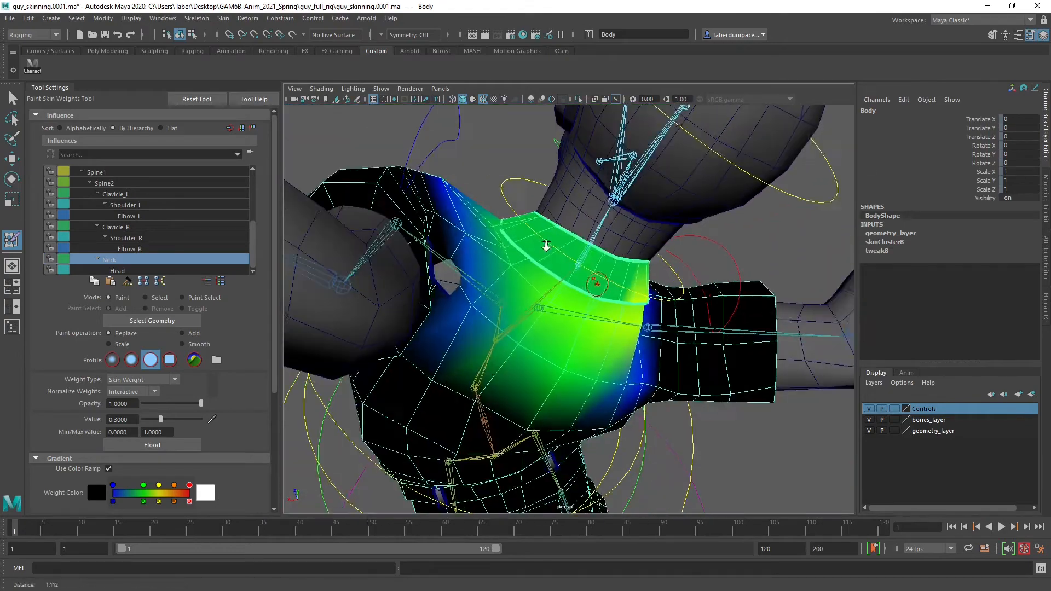
pyautogui.keyDown('alt'); pyautogui.moveTo(548, 217); pyautogui.dragTo(529, 235); pyautogui.keyUp('alt')
pyautogui.keyDown('alt'); pyautogui.moveTo(528, 235); pyautogui.dragTo(568, 266, button='right'); pyautogui.keyUp('alt')
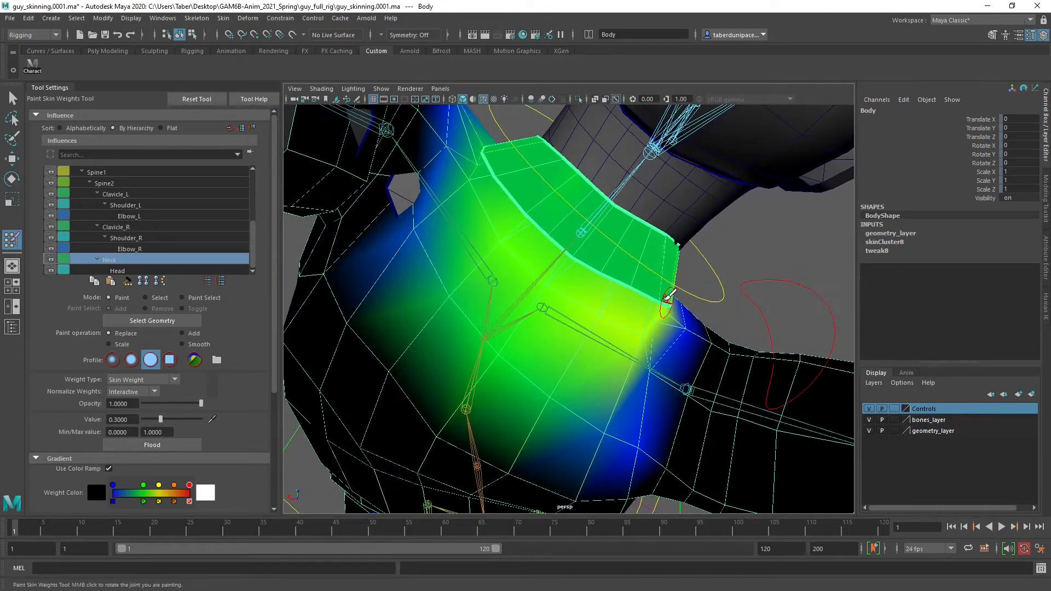
pyautogui.moveTo(664, 298)
pyautogui.keyDown('alt'); pyautogui.mouseDown()
pyautogui.moveTo(548, 254)
pyautogui.moveTo(520, 267)
pyautogui.moveTo(638, 305)
pyautogui.moveTo(581, 294)
pyautogui.moveTo(597, 305)
pyautogui.mouseUp(); pyautogui.keyUp('alt')
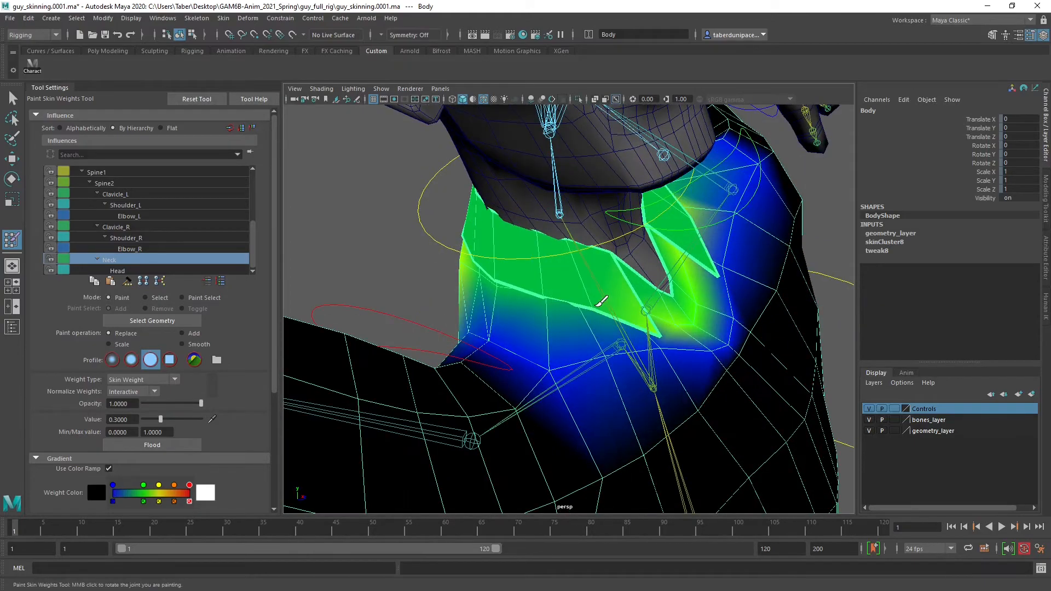
pyautogui.keyDown('alt'); pyautogui.moveTo(663, 327); pyautogui.dragTo(488, 266); pyautogui.keyUp('alt')
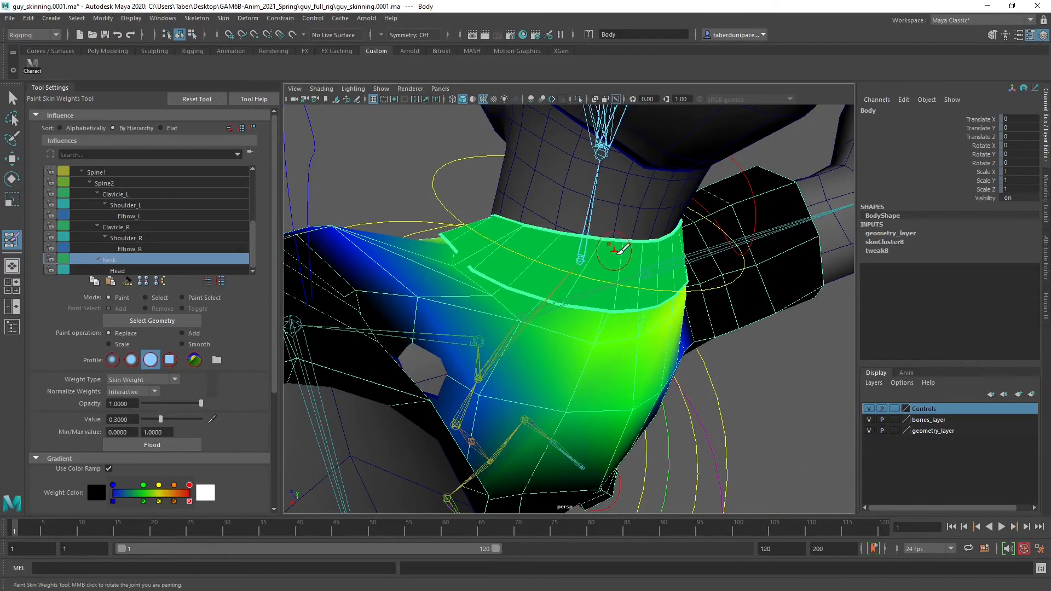
pyautogui.moveTo(614, 250)
pyautogui.keyDown('alt'); pyautogui.mouseDown()
pyautogui.moveTo(572, 232)
pyautogui.moveTo(633, 281)
pyautogui.moveTo(585, 241)
pyautogui.mouseUp(); pyautogui.keyUp('alt')
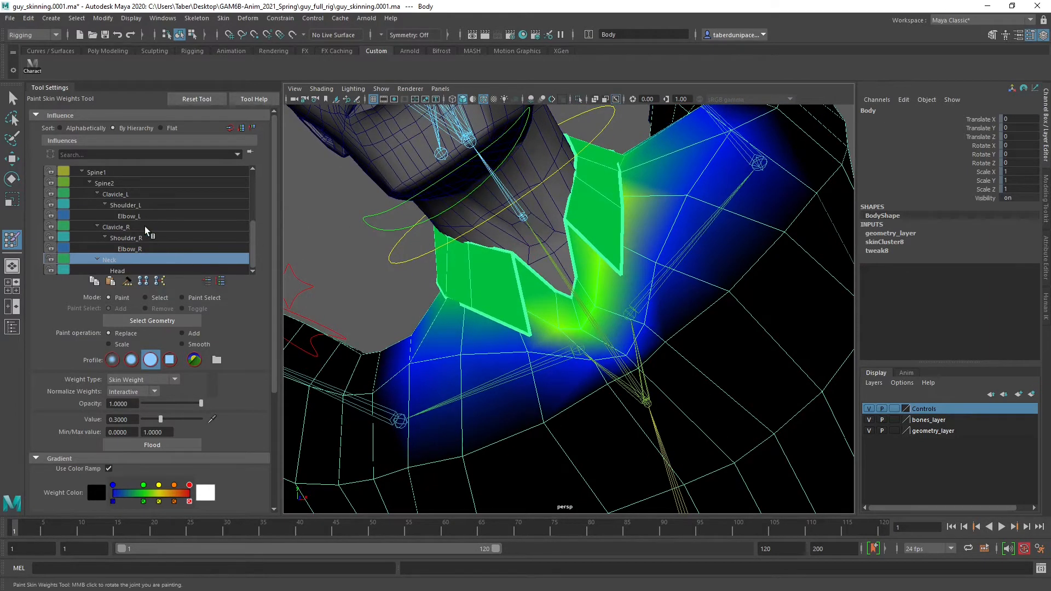
# Add Spine2 weight to the chest at the base of the collar opening with a brush value of 0.1068
pyautogui.click(107, 183)
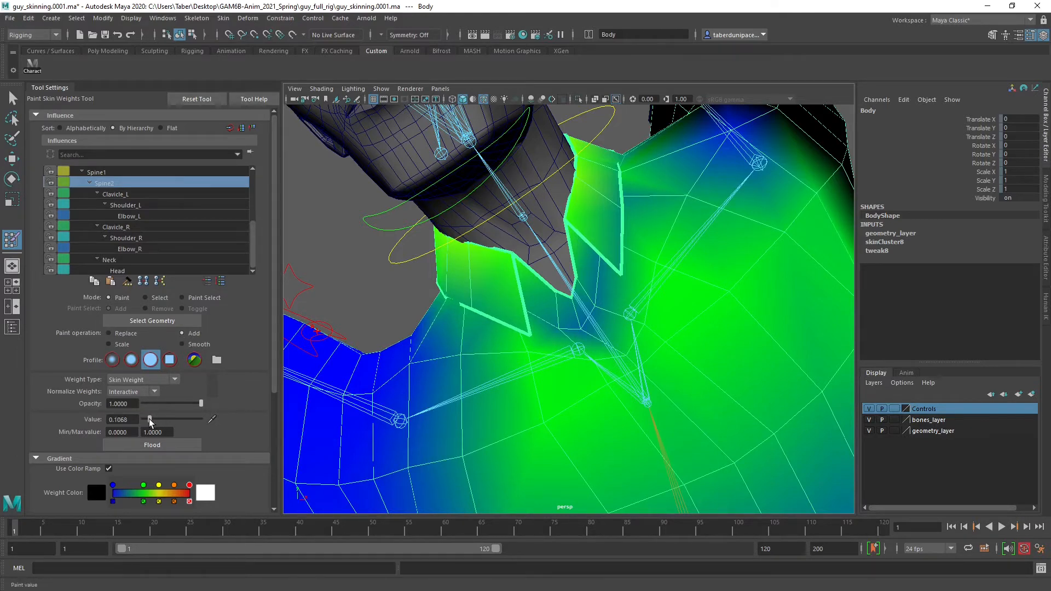
pyautogui.moveTo(586, 329)
pyautogui.mouseDown()
pyautogui.moveTo(602, 290)
pyautogui.moveTo(580, 306)
pyautogui.moveTo(605, 297)
pyautogui.moveTo(649, 311)
pyautogui.moveTo(603, 364)
pyautogui.moveTo(642, 385)
pyautogui.moveTo(610, 386)
pyautogui.moveTo(613, 401)
pyautogui.mouseUp()
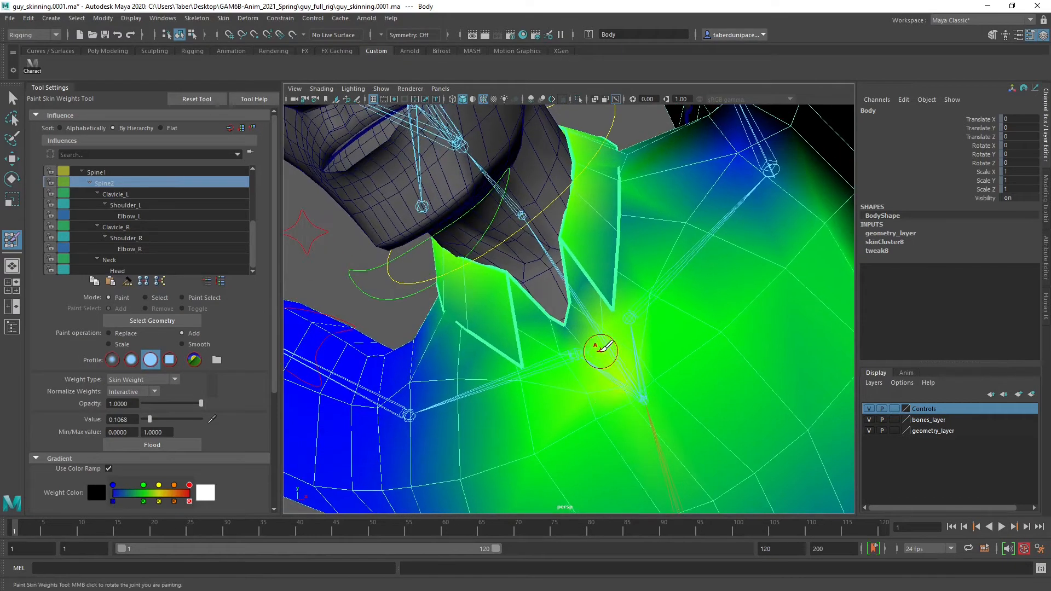
pyautogui.moveTo(601, 351)
pyautogui.mouseDown()
pyautogui.moveTo(570, 321)
pyautogui.moveTo(586, 313)
pyautogui.moveTo(584, 290)
pyautogui.moveTo(615, 347)
pyautogui.moveTo(561, 330)
pyautogui.moveTo(550, 313)
pyautogui.mouseUp()
pyautogui.moveTo(513, 346)
pyautogui.keyDown('alt'); pyautogui.mouseDown()
pyautogui.moveTo(595, 322)
pyautogui.moveTo(566, 288)
pyautogui.moveTo(574, 340)
pyautogui.moveTo(609, 313)
pyautogui.moveTo(638, 327)
pyautogui.moveTo(598, 312)
pyautogui.moveTo(580, 272)
pyautogui.moveTo(593, 293)
pyautogui.moveTo(565, 376)
pyautogui.mouseUp(); pyautogui.keyUp('alt')
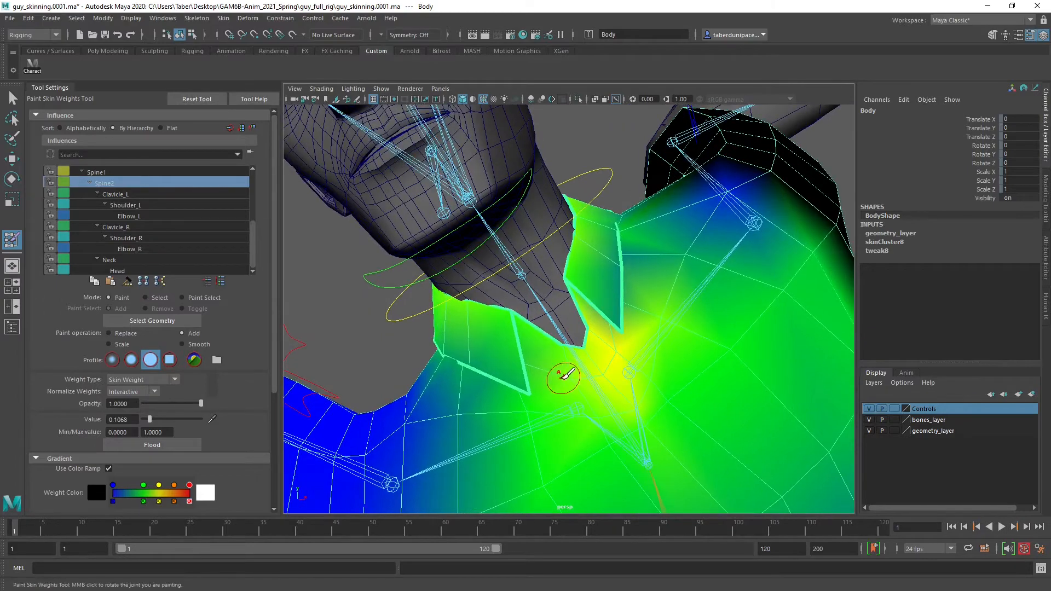
# Add Spine2 weight at 0.1068 across the back of the collar and the upper back just below it
pyautogui.moveTo(603, 332)
pyautogui.keyDown('alt'); pyautogui.mouseDown()
pyautogui.moveTo(375, 252)
pyautogui.moveTo(399, 264)
pyautogui.mouseUp(); pyautogui.keyUp('alt')
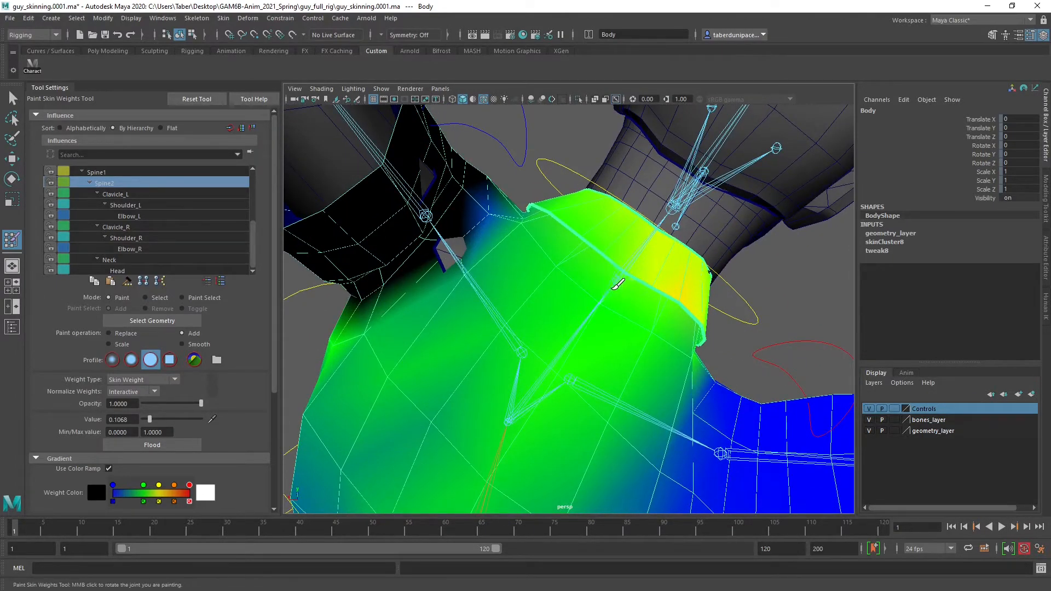
pyautogui.moveTo(635, 257)
pyautogui.keyDown('alt'); pyautogui.mouseDown()
pyautogui.moveTo(570, 265)
pyautogui.moveTo(577, 235)
pyautogui.moveTo(593, 241)
pyautogui.moveTo(599, 263)
pyautogui.moveTo(569, 286)
pyautogui.moveTo(556, 265)
pyautogui.mouseUp(); pyautogui.keyUp('alt')
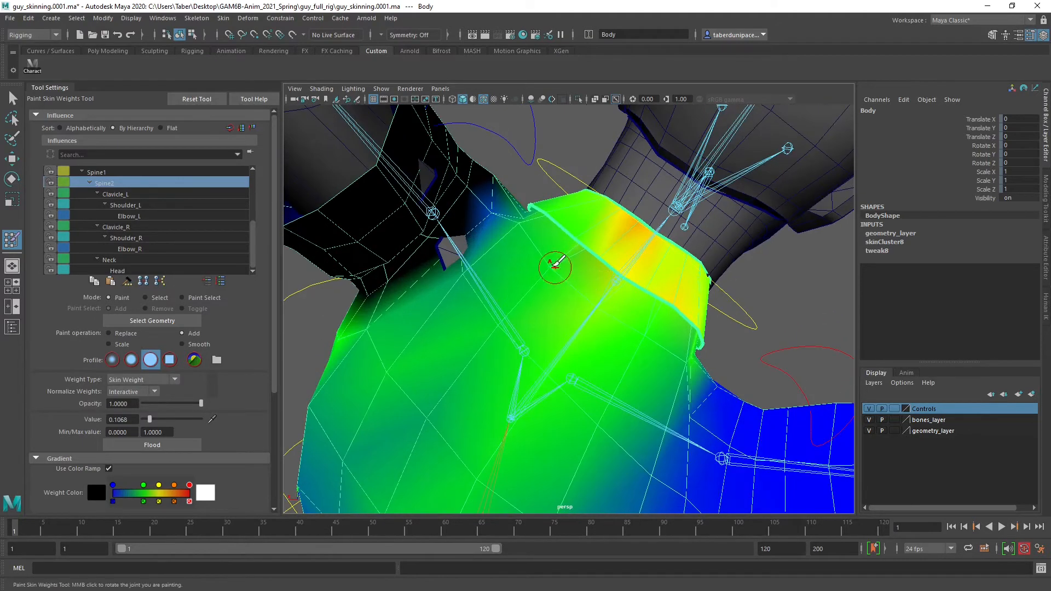
pyautogui.moveTo(544, 363)
pyautogui.mouseDown()
pyautogui.moveTo(562, 279)
pyautogui.moveTo(516, 341)
pyautogui.mouseUp()
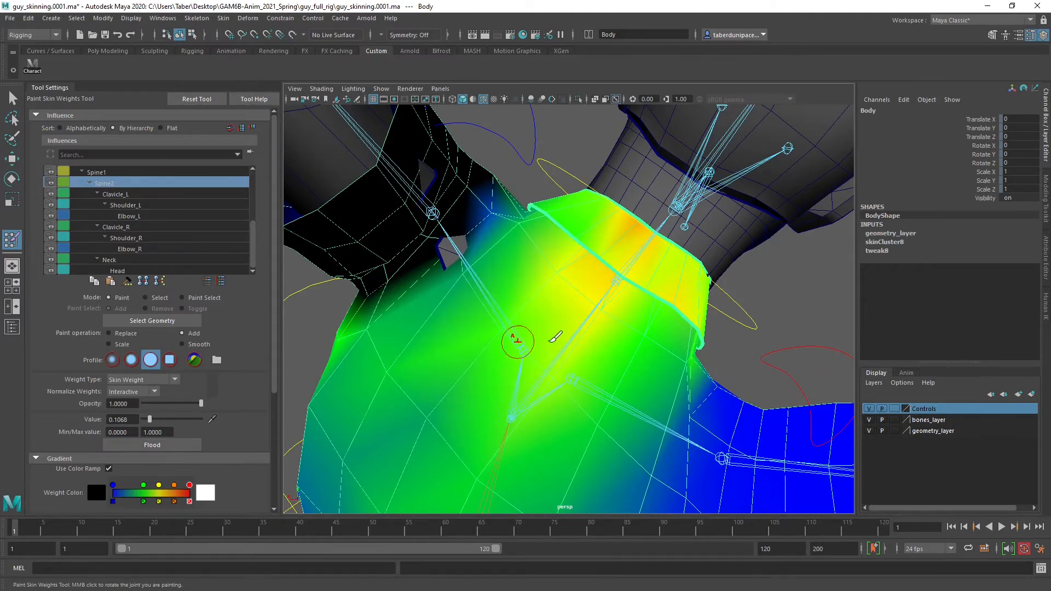
pyautogui.moveTo(642, 331)
pyautogui.keyDown('alt'); pyautogui.mouseDown()
pyautogui.moveTo(620, 310)
pyautogui.moveTo(576, 377)
pyautogui.mouseUp(); pyautogui.keyUp('alt')
pyautogui.keyDown('alt'); pyautogui.moveTo(561, 335); pyautogui.dragTo(593, 385); pyautogui.keyUp('alt')
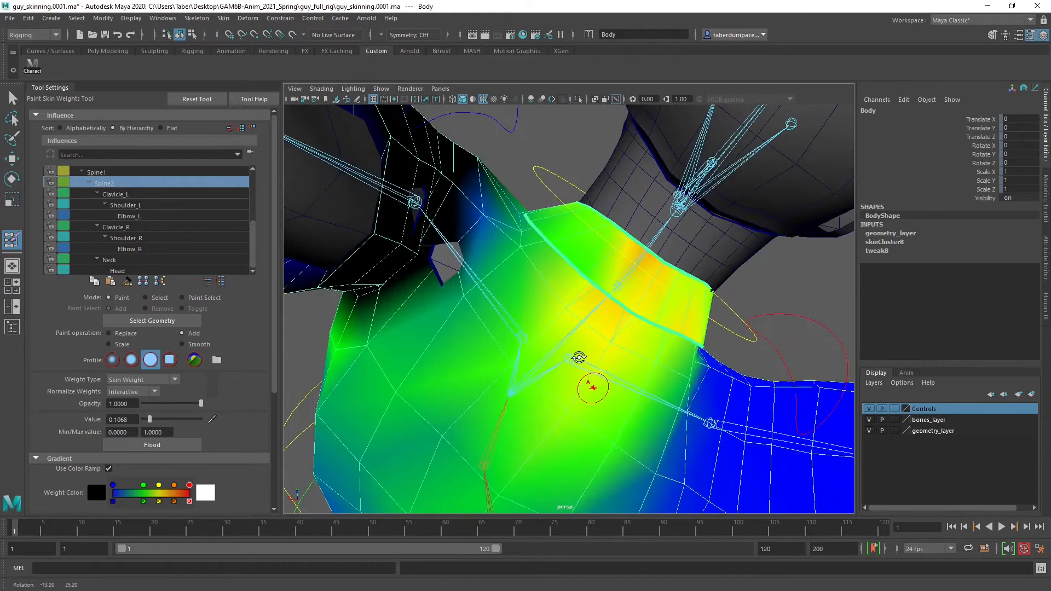
# Add Spine2 weight at 0.1068 around the tip of the character's left collar flap and the collar opening
pyautogui.click(523, 252)
pyautogui.moveTo(523, 252)
pyautogui.keyDown('alt'); pyautogui.mouseDown()
pyautogui.moveTo(551, 274)
pyautogui.moveTo(548, 311)
pyautogui.moveTo(563, 323)
pyautogui.moveTo(624, 243)
pyautogui.moveTo(588, 329)
pyautogui.moveTo(615, 223)
pyautogui.moveTo(624, 253)
pyautogui.moveTo(617, 246)
pyautogui.mouseUp(); pyautogui.keyUp('alt')
pyautogui.click(524, 287)
pyautogui.moveTo(591, 281); pyautogui.dragTo(585, 313)
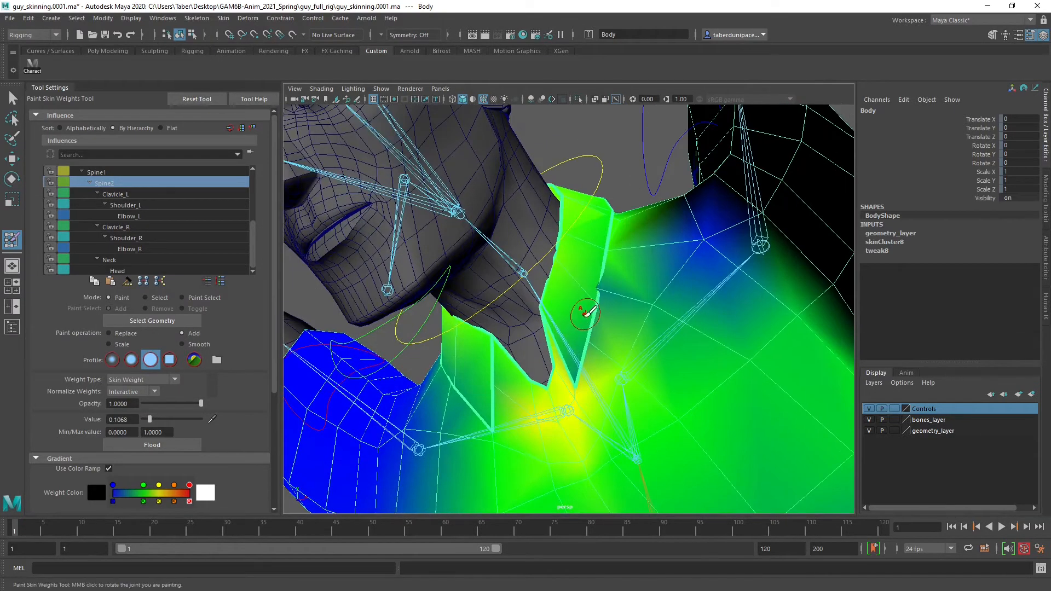
pyautogui.moveTo(571, 361)
pyautogui.mouseDown()
pyautogui.moveTo(577, 383)
pyautogui.moveTo(597, 283)
pyautogui.moveTo(584, 278)
pyautogui.mouseUp()
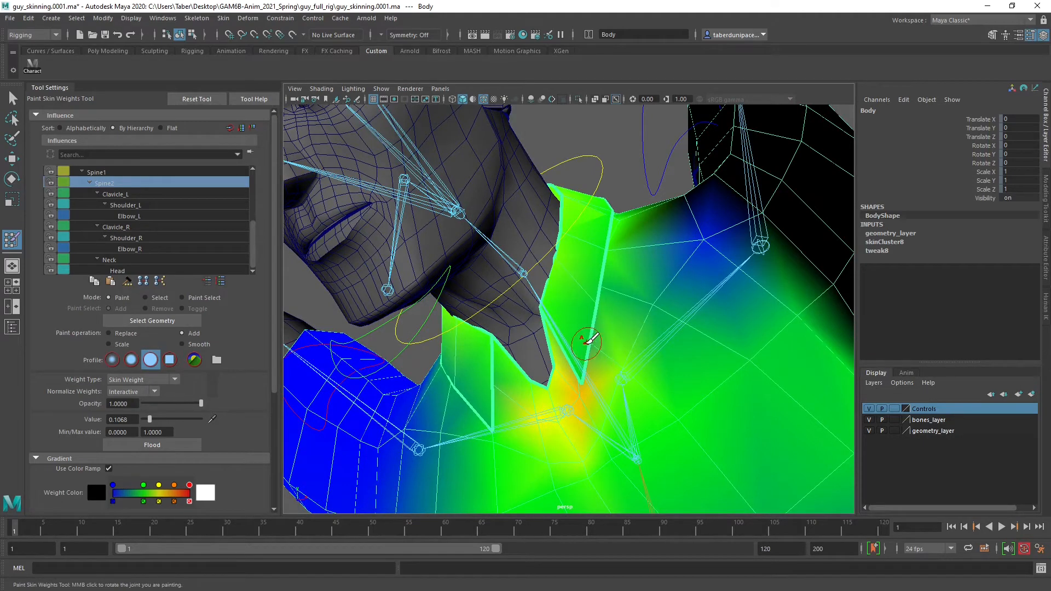
pyautogui.moveTo(570, 321)
pyautogui.keyDown('alt'); pyautogui.mouseDown()
pyautogui.moveTo(615, 291)
pyautogui.moveTo(597, 288)
pyautogui.moveTo(607, 307)
pyautogui.mouseUp(); pyautogui.keyUp('alt')
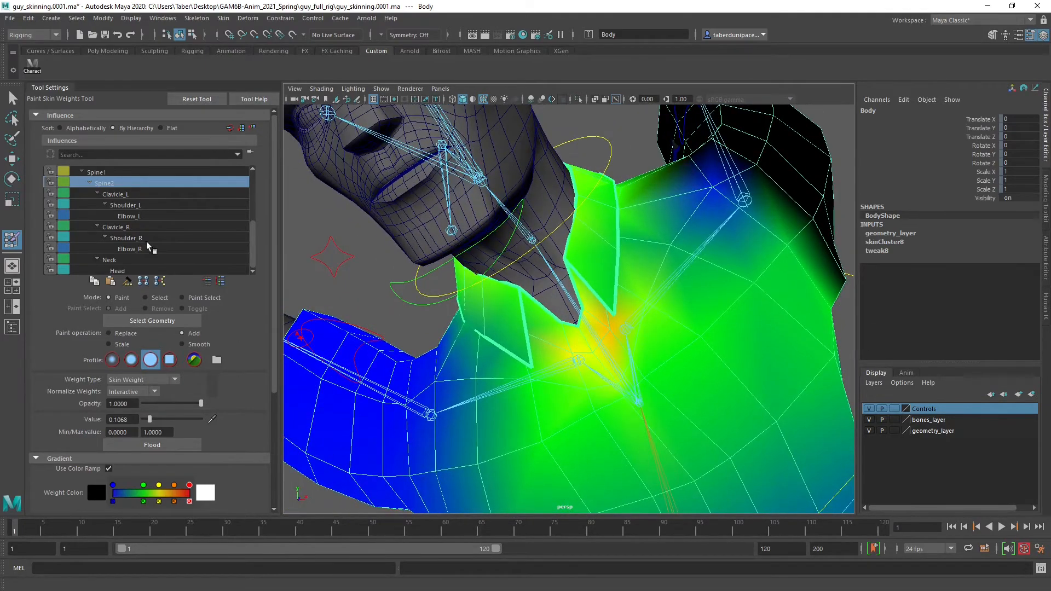
# Add Clavicle_L weight at 0.1068 along the character's left upper chest, from the shoulder side to below the collar tip
pyautogui.click(129, 194)
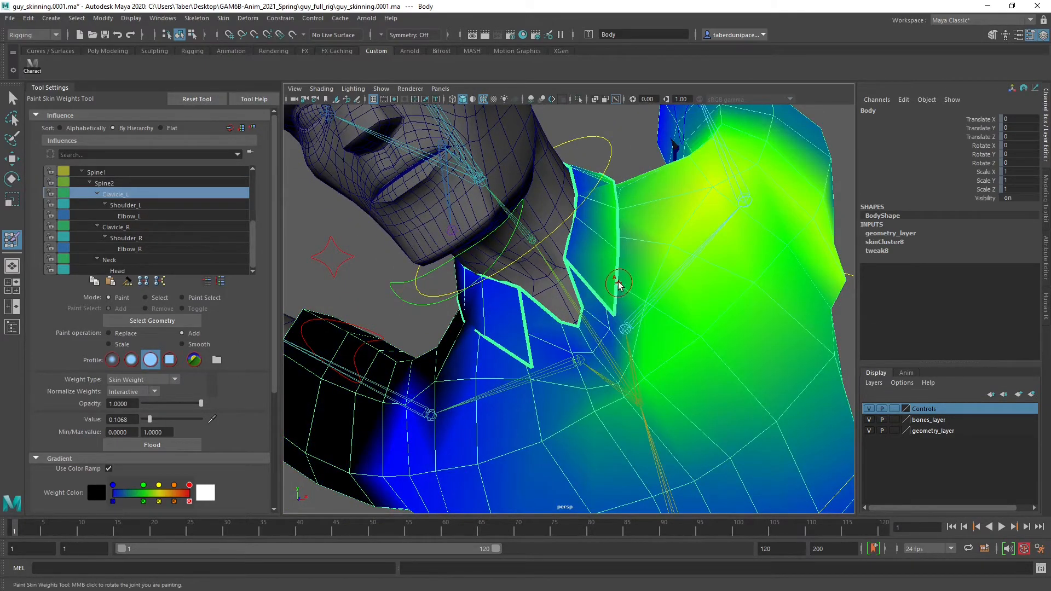
pyautogui.moveTo(707, 226)
pyautogui.keyDown('alt'); pyautogui.mouseDown()
pyautogui.moveTo(626, 300)
pyautogui.moveTo(655, 294)
pyautogui.mouseUp(); pyautogui.keyUp('alt')
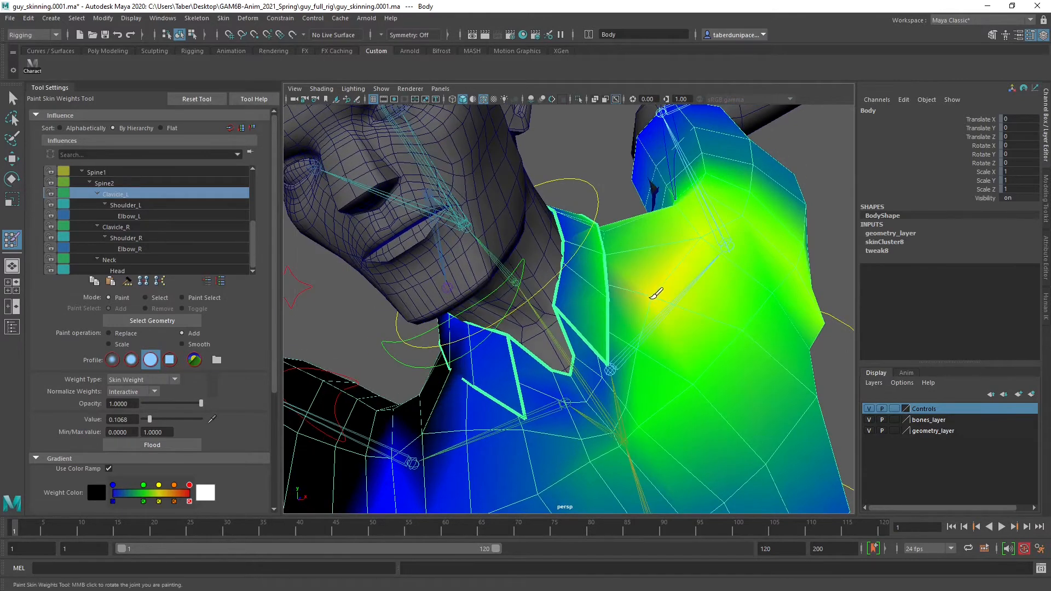
pyautogui.moveTo(639, 331); pyautogui.dragTo(632, 359)
pyautogui.moveTo(632, 398); pyautogui.dragTo(623, 406)
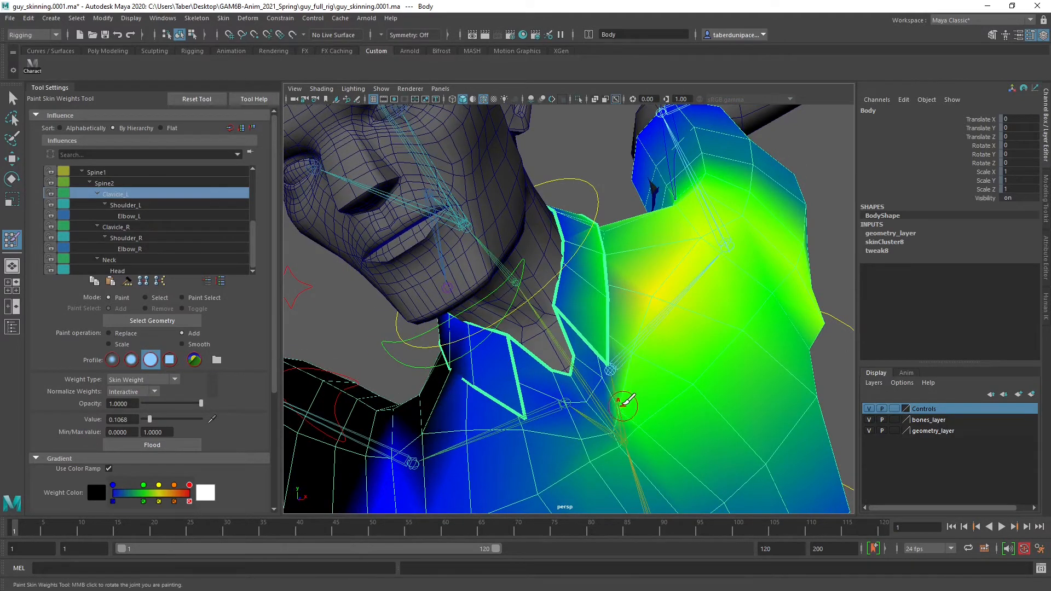
pyautogui.moveTo(635, 274)
pyautogui.keyDown('alt'); pyautogui.mouseDown()
pyautogui.moveTo(628, 288)
pyautogui.moveTo(598, 277)
pyautogui.moveTo(597, 312)
pyautogui.moveTo(608, 311)
pyautogui.mouseUp(); pyautogui.keyUp('alt')
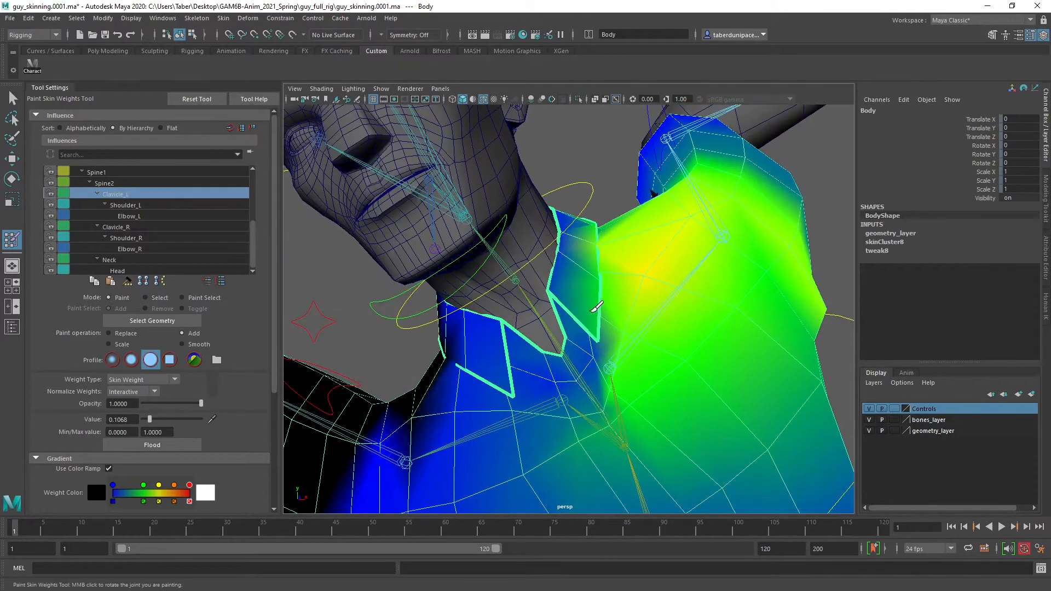
pyautogui.click(593, 353)
pyautogui.moveTo(592, 357); pyautogui.dragTo(589, 333)
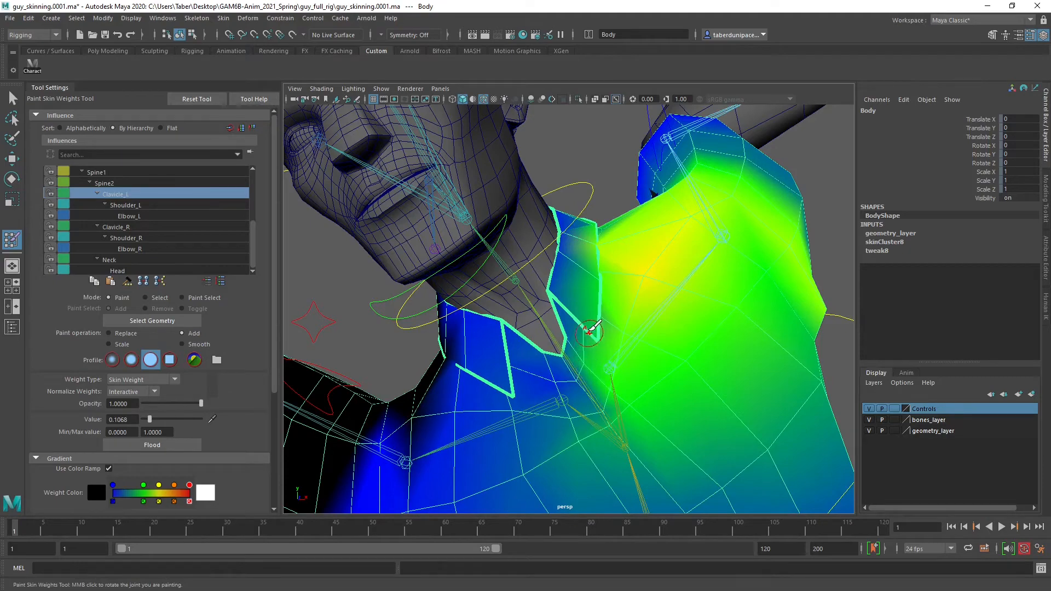
# Build up Clavicle_L weight at 0.1068 on the body along the edge of the left collar flap
pyautogui.moveTo(601, 241)
pyautogui.keyDown('alt'); pyautogui.mouseDown()
pyautogui.moveTo(585, 258)
pyautogui.moveTo(582, 235)
pyautogui.moveTo(584, 253)
pyautogui.mouseUp(); pyautogui.keyUp('alt')
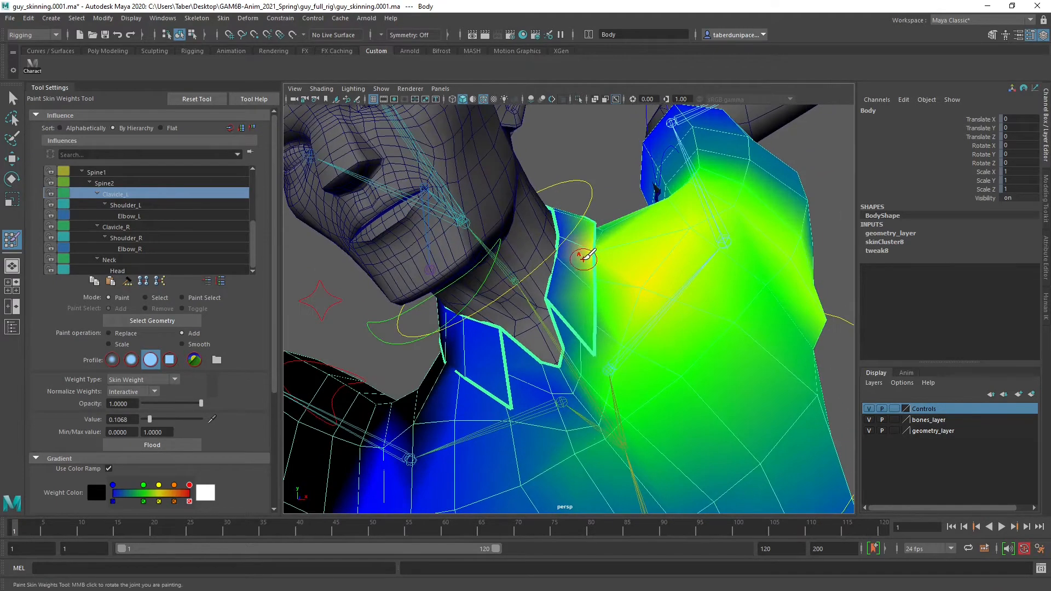
pyautogui.keyDown('alt'); pyautogui.moveTo(573, 280); pyautogui.dragTo(593, 297, button='right'); pyautogui.keyUp('alt')
pyautogui.keyDown('alt'); pyautogui.moveTo(617, 361); pyautogui.dragTo(607, 248, button='middle'); pyautogui.keyUp('alt')
pyautogui.moveTo(607, 247); pyautogui.dragTo(583, 280)
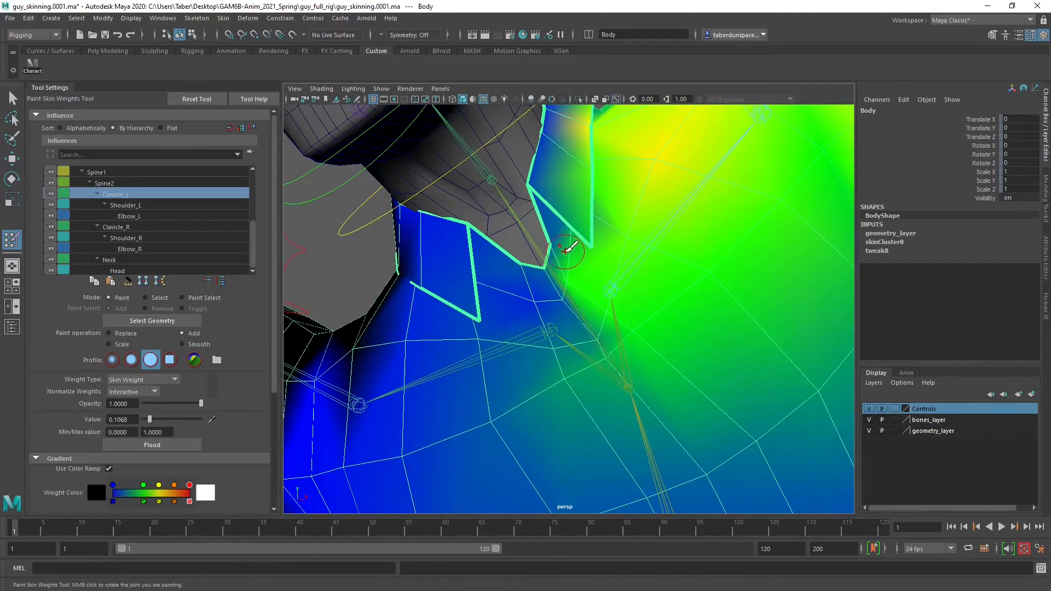
pyautogui.moveTo(558, 247)
pyautogui.mouseDown()
pyautogui.moveTo(558, 274)
pyautogui.moveTo(605, 347)
pyautogui.moveTo(535, 317)
pyautogui.moveTo(559, 332)
pyautogui.moveTo(563, 289)
pyautogui.moveTo(607, 265)
pyautogui.mouseUp()
# Add Clavicle_L weight at 0.1068 over the left upper back, from the shoulder blade to the collar's lower edge
pyautogui.moveTo(613, 230)
pyautogui.keyDown('alt'); pyautogui.mouseDown()
pyautogui.moveTo(488, 232)
pyautogui.moveTo(447, 296)
pyautogui.moveTo(421, 260)
pyautogui.moveTo(569, 253)
pyautogui.moveTo(507, 249)
pyautogui.moveTo(547, 218)
pyautogui.moveTo(513, 199)
pyautogui.mouseUp(); pyautogui.keyUp('alt')
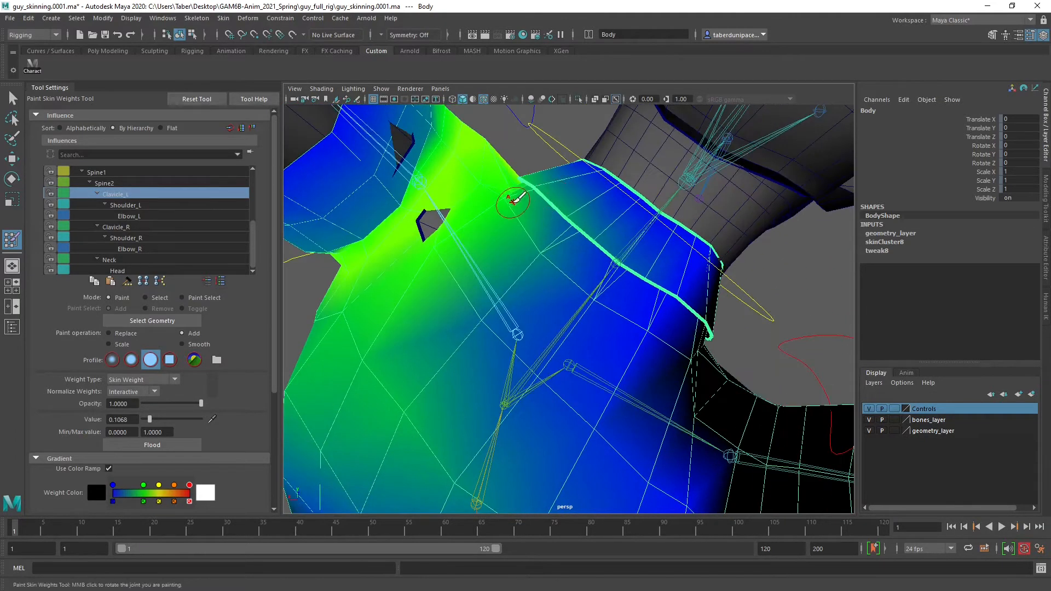
pyautogui.click(478, 322)
pyautogui.moveTo(492, 336)
pyautogui.keyDown('alt'); pyautogui.mouseDown()
pyautogui.moveTo(511, 264)
pyautogui.moveTo(569, 261)
pyautogui.moveTo(555, 229)
pyautogui.moveTo(492, 295)
pyautogui.mouseUp(); pyautogui.keyUp('alt')
pyautogui.click(550, 345)
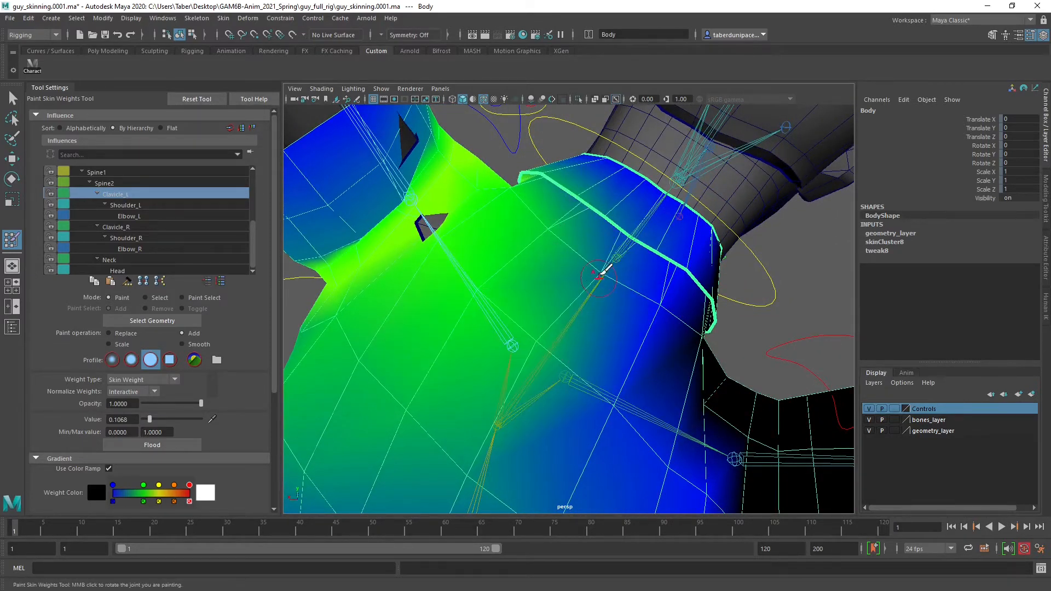
pyautogui.click(599, 274)
pyautogui.keyDown('alt'); pyautogui.moveTo(618, 382); pyautogui.dragTo(523, 310); pyautogui.keyUp('alt')
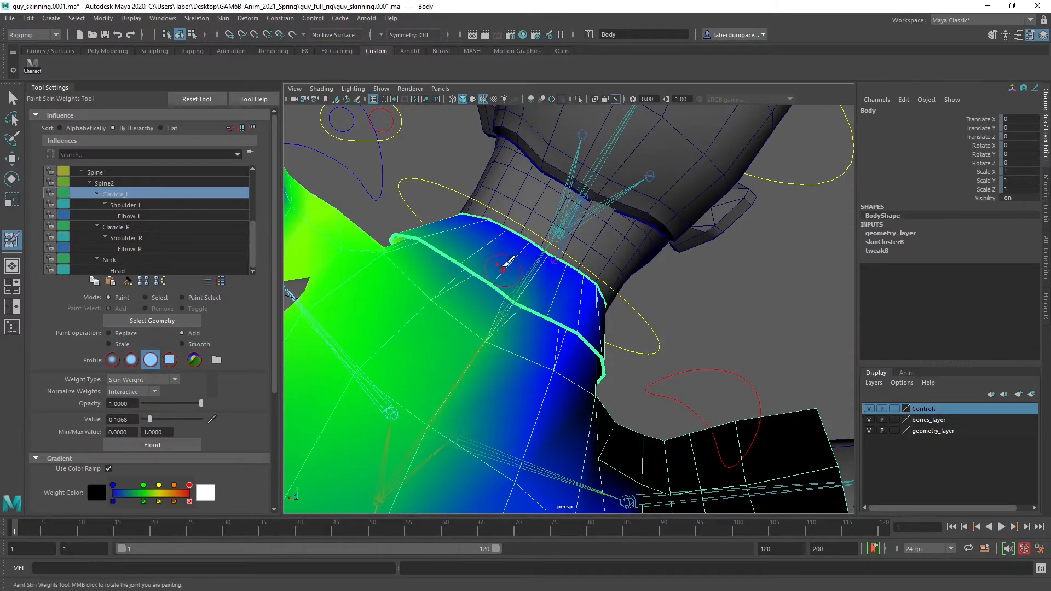
# Add Clavicle_L weight at 0.1068 on the left collar flap, from the back of the neck around to the front
pyautogui.moveTo(469, 253)
pyautogui.keyDown('alt'); pyautogui.mouseDown()
pyautogui.moveTo(507, 342)
pyautogui.moveTo(448, 268)
pyautogui.mouseUp(); pyautogui.keyUp('alt')
pyautogui.moveTo(510, 326)
pyautogui.mouseDown()
pyautogui.moveTo(448, 266)
pyautogui.moveTo(480, 301)
pyautogui.moveTo(539, 298)
pyautogui.mouseUp()
pyautogui.keyDown('alt'); pyautogui.moveTo(539, 299); pyautogui.dragTo(575, 257, button='middle'); pyautogui.keyUp('alt')
pyautogui.moveTo(575, 257)
pyautogui.keyDown('alt'); pyautogui.mouseDown()
pyautogui.moveTo(596, 289)
pyautogui.moveTo(626, 285)
pyautogui.moveTo(609, 273)
pyautogui.moveTo(587, 290)
pyautogui.moveTo(608, 284)
pyautogui.mouseUp(); pyautogui.keyUp('alt')
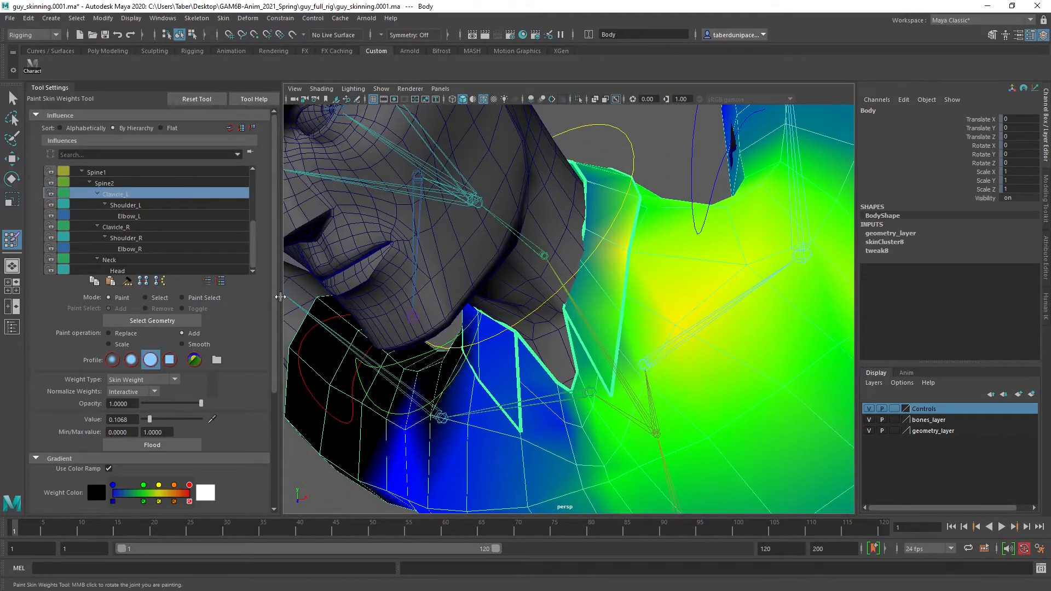
pyautogui.keyDown('alt'); pyautogui.moveTo(563, 323); pyautogui.dragTo(588, 320); pyautogui.keyUp('alt')
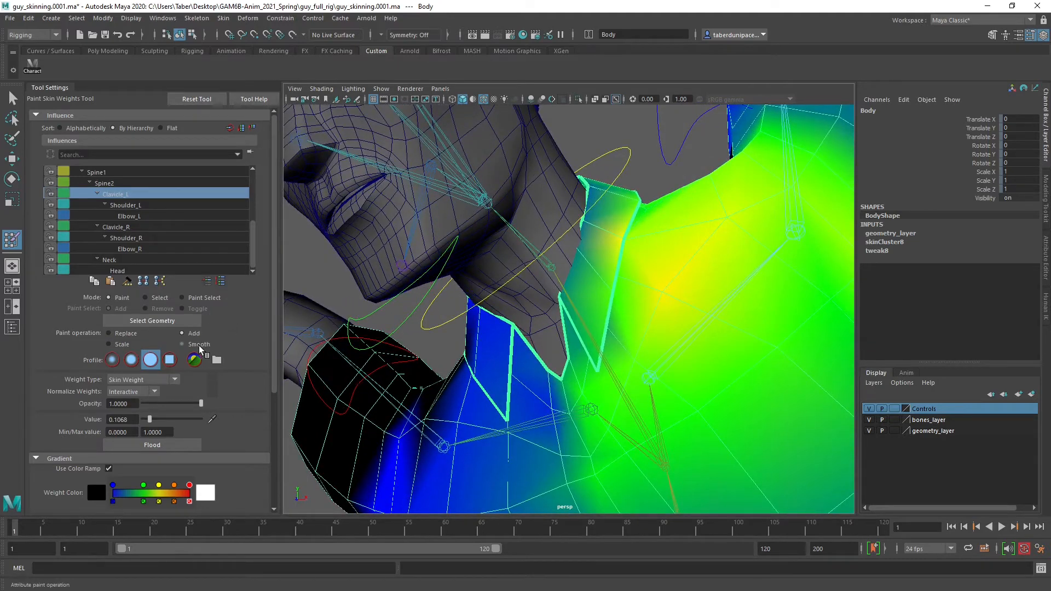
# Smooth the Clavicle_L weights along the left collar flap, from its front part around to the back of the neck
pyautogui.click(198, 344)
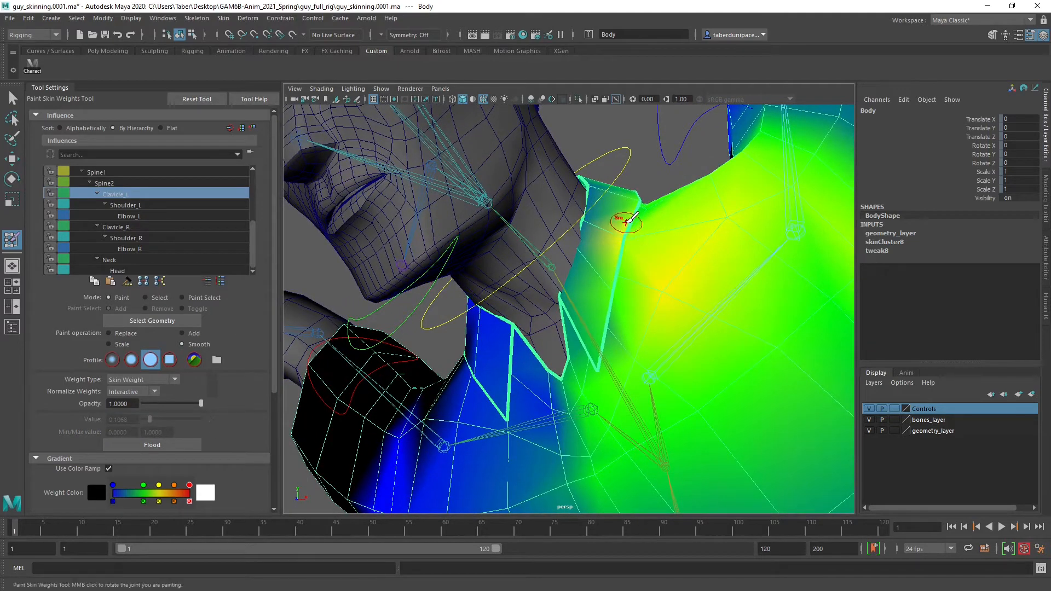
pyautogui.moveTo(624, 222); pyautogui.dragTo(629, 360)
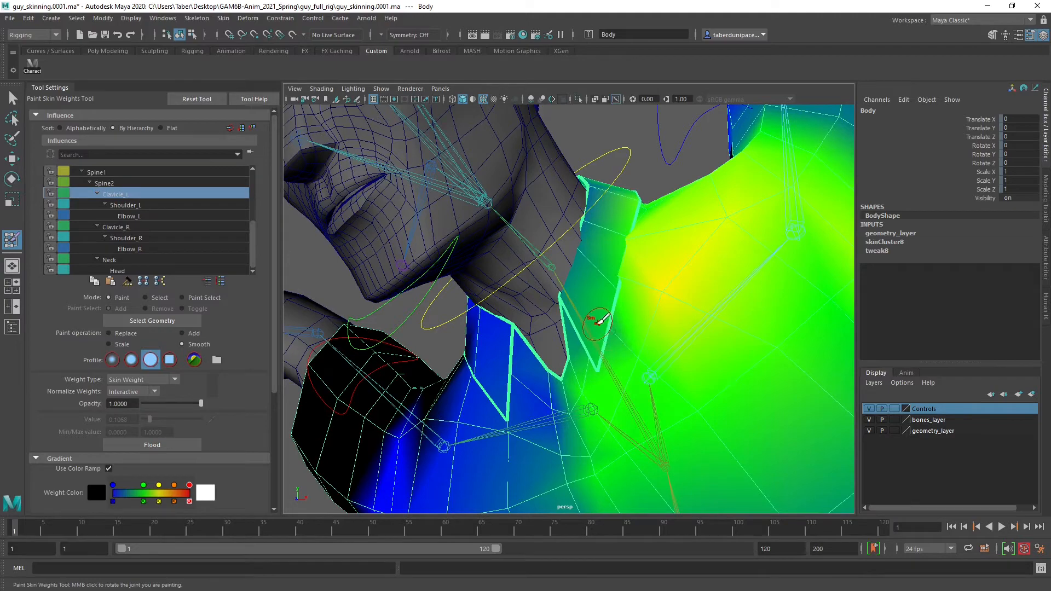
pyautogui.moveTo(672, 256)
pyautogui.keyDown('alt'); pyautogui.mouseDown()
pyautogui.moveTo(651, 305)
pyautogui.moveTo(643, 276)
pyautogui.moveTo(454, 254)
pyautogui.moveTo(477, 253)
pyautogui.mouseUp(); pyautogui.keyUp('alt')
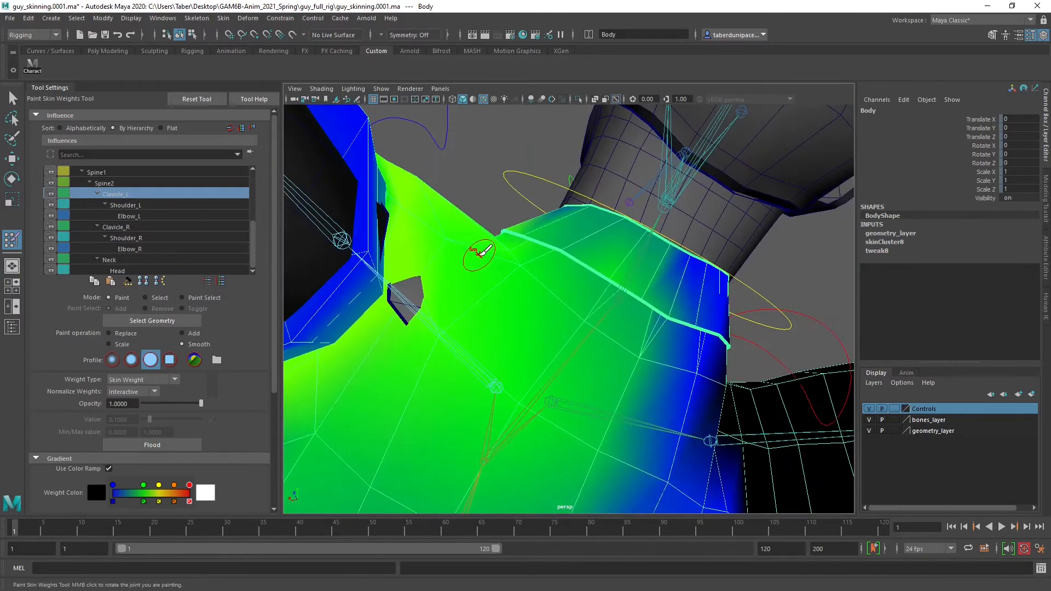
pyautogui.moveTo(604, 321)
pyautogui.keyDown('alt'); pyautogui.mouseDown()
pyautogui.moveTo(589, 312)
pyautogui.moveTo(596, 322)
pyautogui.mouseUp(); pyautogui.keyUp('alt')
pyautogui.click(526, 276)
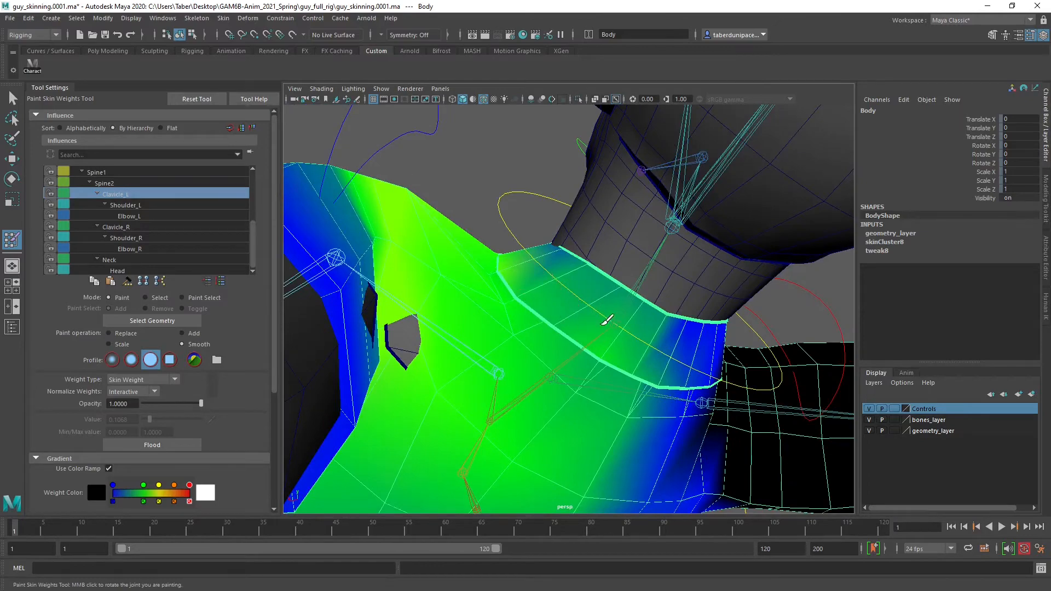
pyautogui.keyDown('alt'); pyautogui.moveTo(634, 358); pyautogui.dragTo(613, 320); pyautogui.keyUp('alt')
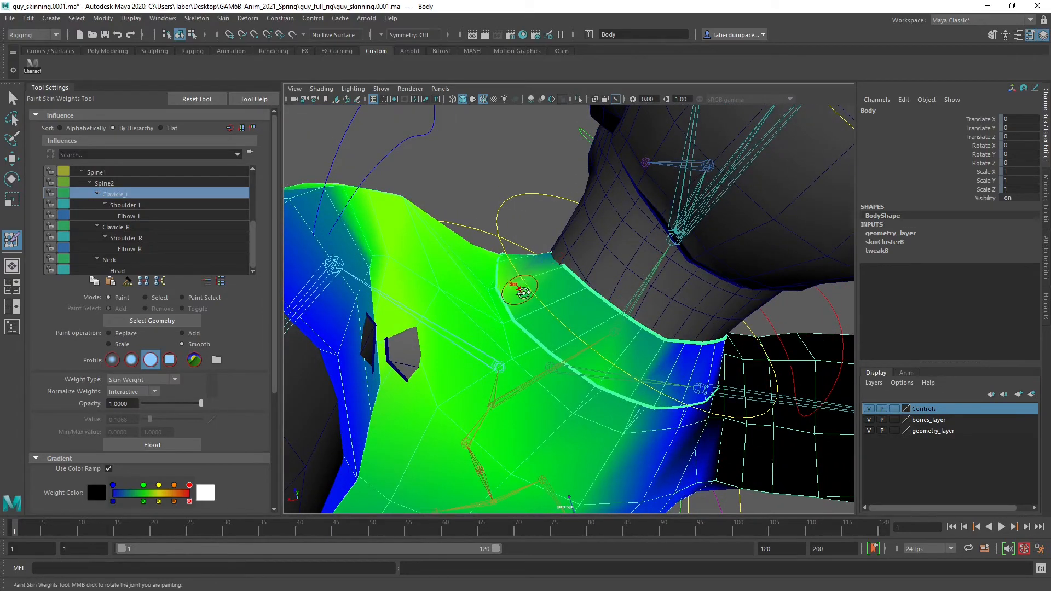
# Smooth the Clavicle_L weights at the front opening of the left collar flap and on the upper chest below its tip
pyautogui.keyDown('alt'); pyautogui.moveTo(522, 290); pyautogui.dragTo(629, 241); pyautogui.keyUp('alt')
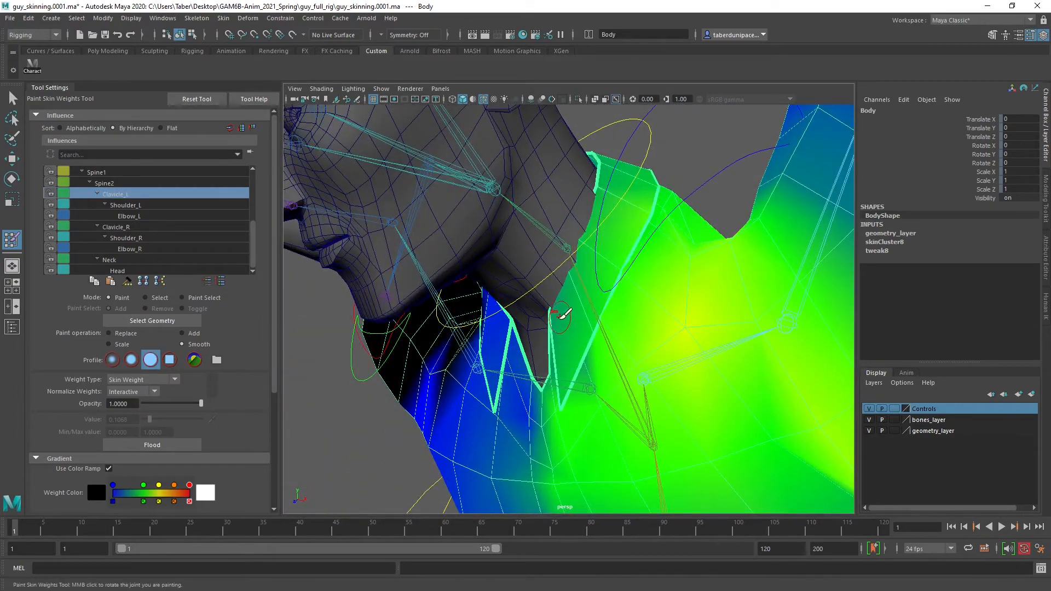
pyautogui.moveTo(564, 318)
pyautogui.keyDown('alt'); pyautogui.mouseDown()
pyautogui.moveTo(638, 275)
pyautogui.moveTo(669, 317)
pyautogui.mouseUp(); pyautogui.keyUp('alt')
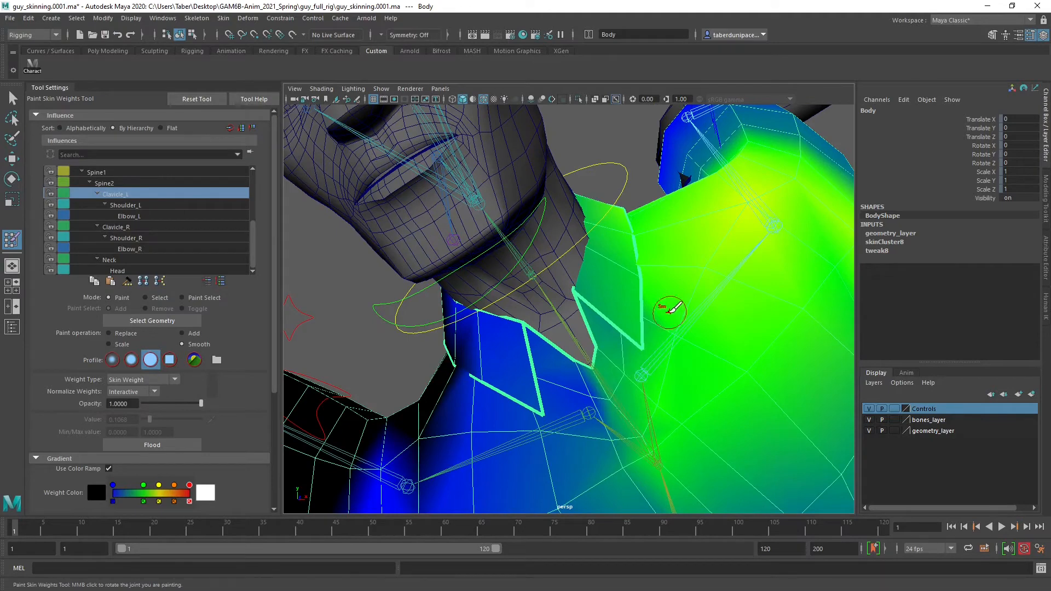
pyautogui.keyDown('alt'); pyautogui.moveTo(680, 394); pyautogui.dragTo(671, 344, button='middle'); pyautogui.keyUp('alt')
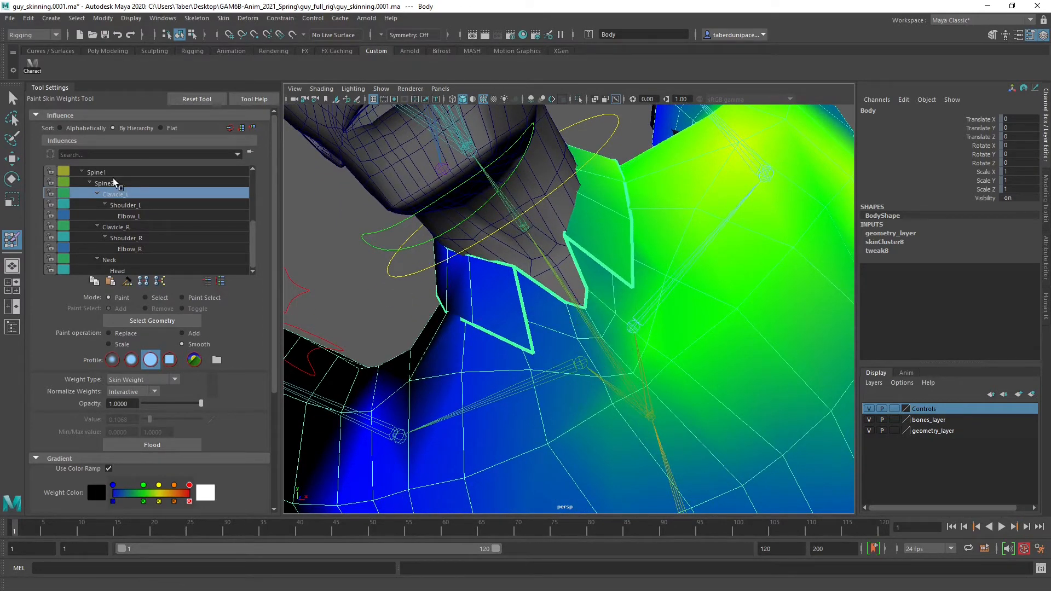
# Replace the Shoulder_L weight with 0 on the left chest and the lower left side of the torso
pyautogui.click(123, 205)
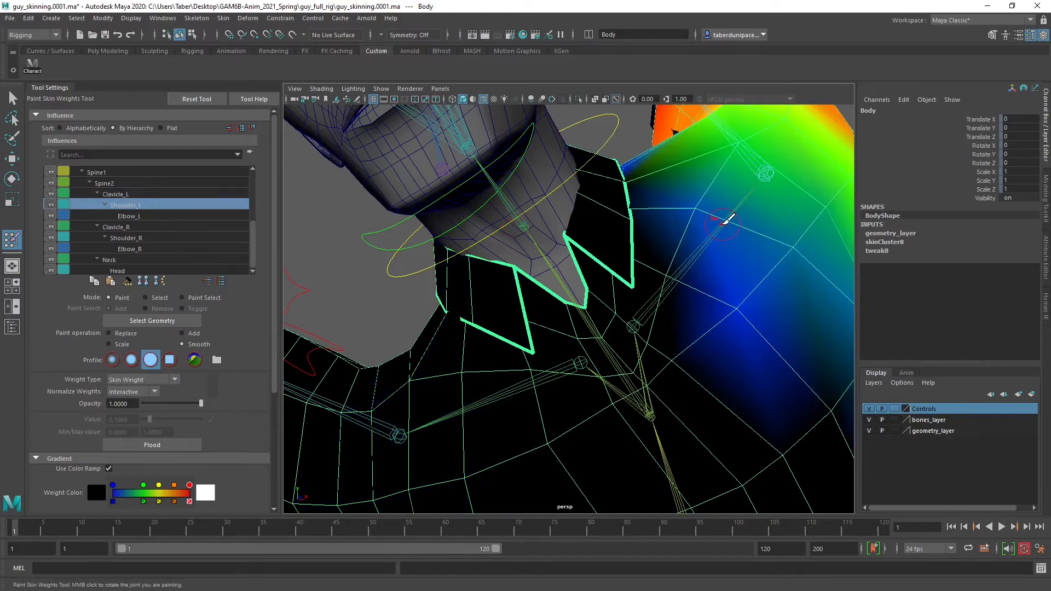
pyautogui.keyDown('alt'); pyautogui.moveTo(728, 219); pyautogui.dragTo(636, 268); pyautogui.keyUp('alt')
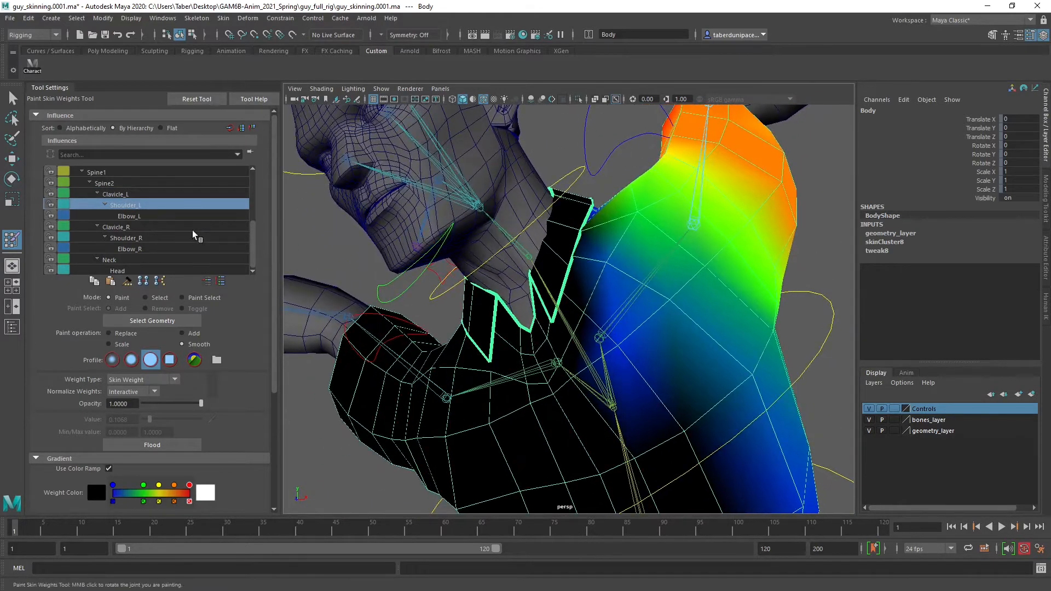
pyautogui.click(129, 334)
pyautogui.moveTo(149, 418); pyautogui.dragTo(142, 419)
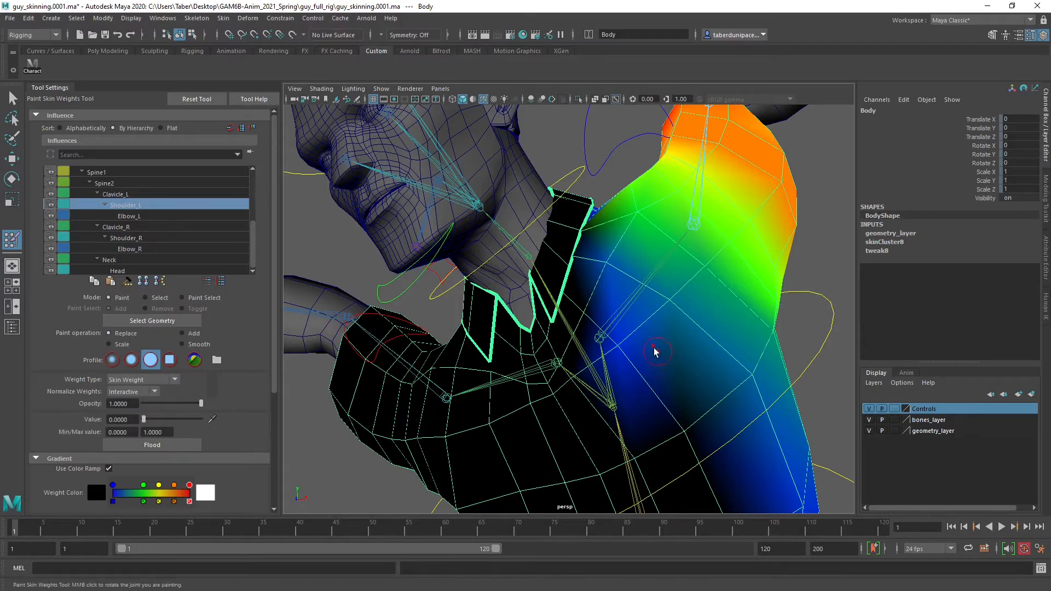
pyautogui.keyDown('alt'); pyautogui.moveTo(644, 364); pyautogui.dragTo(607, 320, button='middle'); pyautogui.keyUp('alt')
pyautogui.keyDown('alt'); pyautogui.moveTo(606, 321); pyautogui.dragTo(514, 313); pyautogui.keyUp('alt')
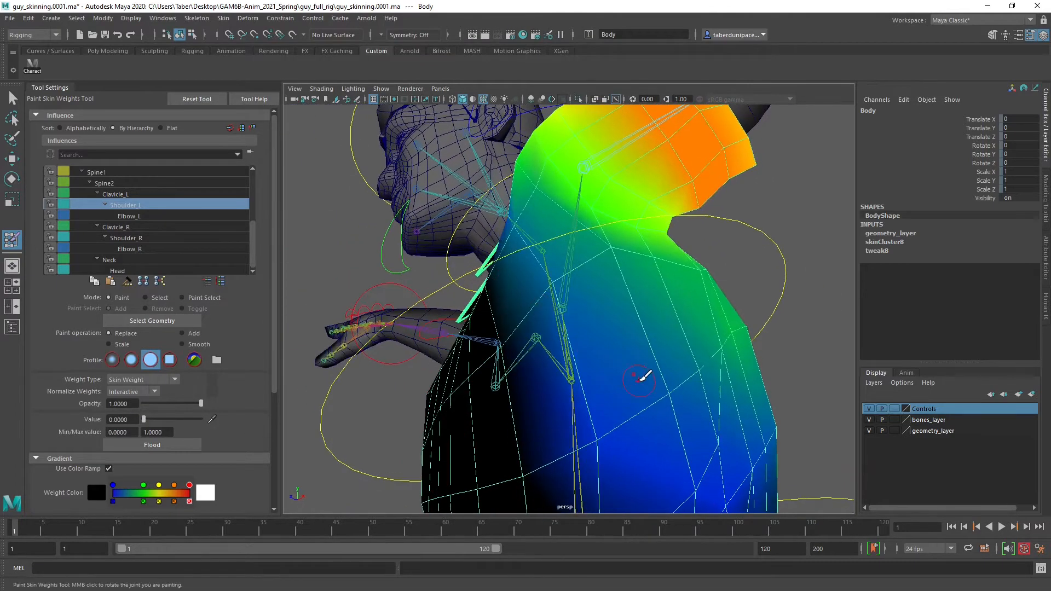
pyautogui.scroll(-3, 660, 376)
pyautogui.keyDown('alt'); pyautogui.moveTo(660, 377); pyautogui.dragTo(637, 331, button='middle'); pyautogui.keyUp('alt')
pyautogui.keyDown('alt'); pyautogui.moveTo(641, 327); pyautogui.dragTo(597, 372); pyautogui.keyUp('alt')
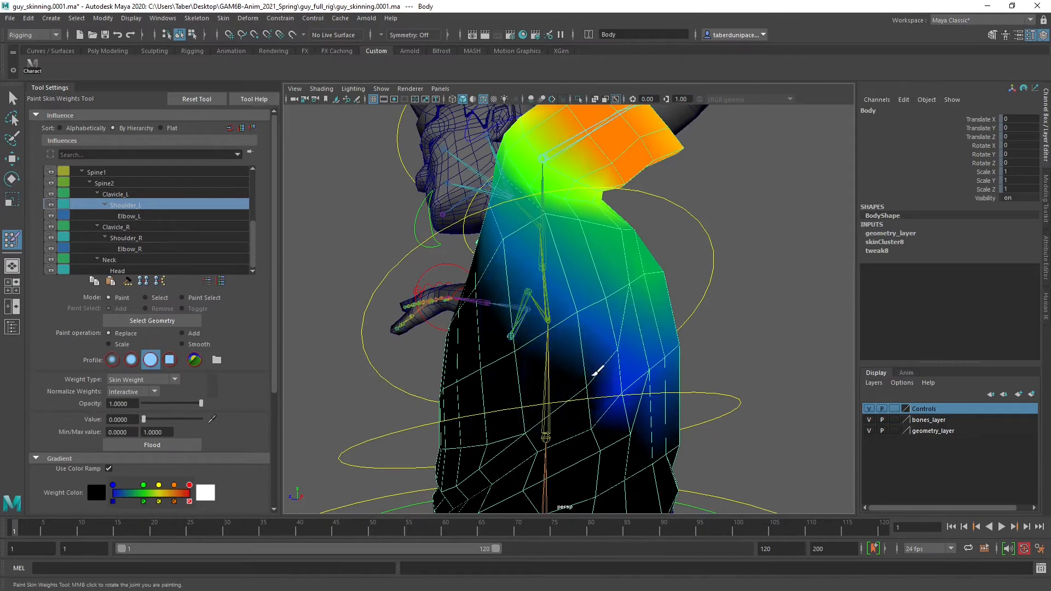
# Clear the Shoulder_L weight to 0 across the left back, shoulder blade and ribs below the armpit
pyautogui.keyDown('alt'); pyautogui.moveTo(668, 371); pyautogui.dragTo(553, 344); pyautogui.keyUp('alt')
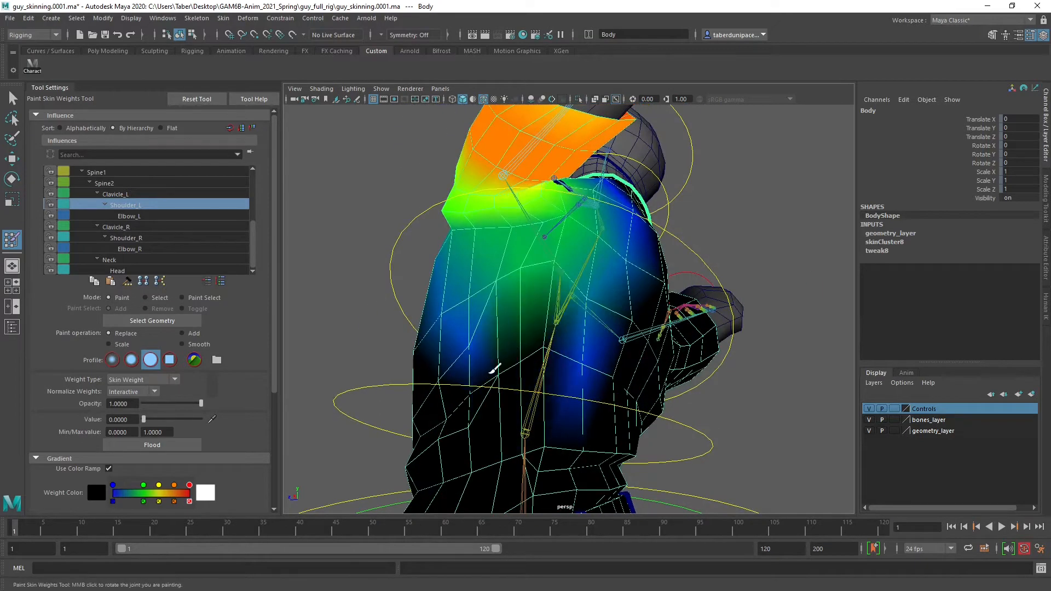
pyautogui.keyDown('alt'); pyautogui.moveTo(604, 372); pyautogui.dragTo(585, 346); pyautogui.keyUp('alt')
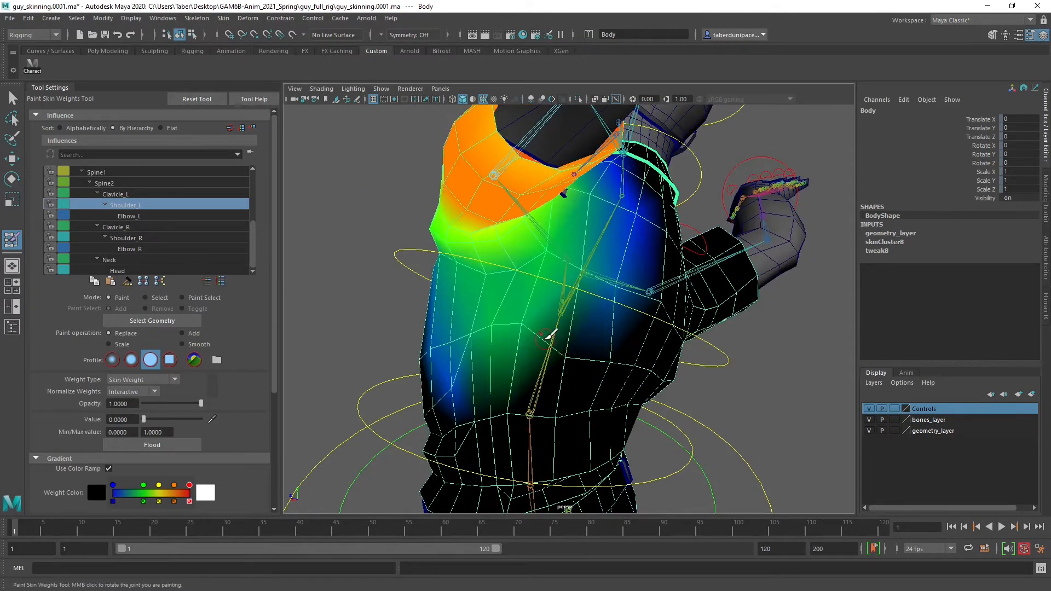
pyautogui.keyDown('alt'); pyautogui.moveTo(623, 286); pyautogui.dragTo(645, 290); pyautogui.keyUp('alt')
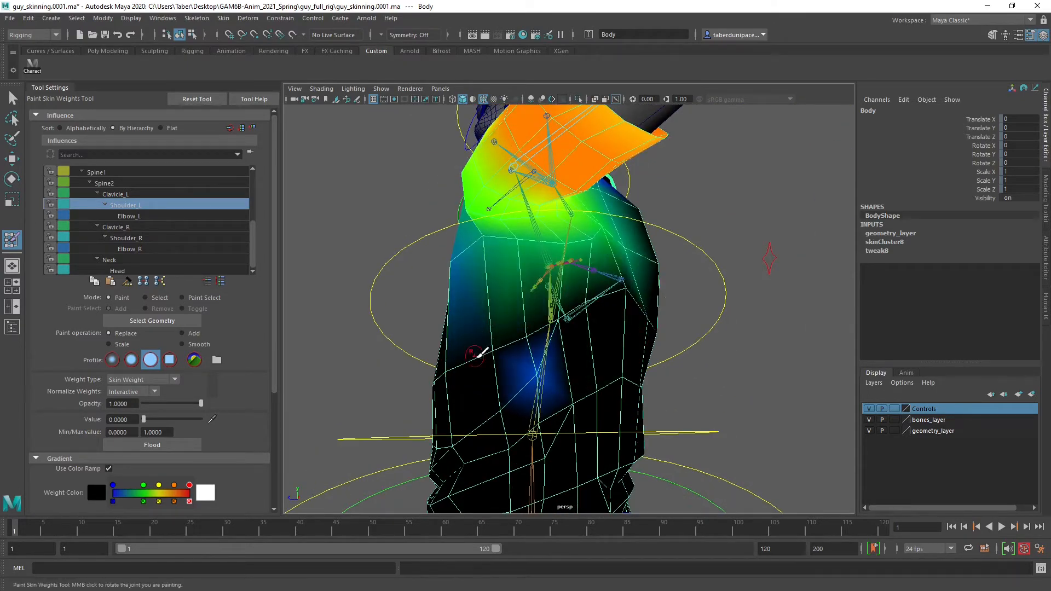
pyautogui.keyDown('alt'); pyautogui.moveTo(545, 384); pyautogui.dragTo(454, 324); pyautogui.keyUp('alt')
pyautogui.keyDown('alt'); pyautogui.moveTo(377, 315); pyautogui.dragTo(408, 310); pyautogui.keyUp('alt')
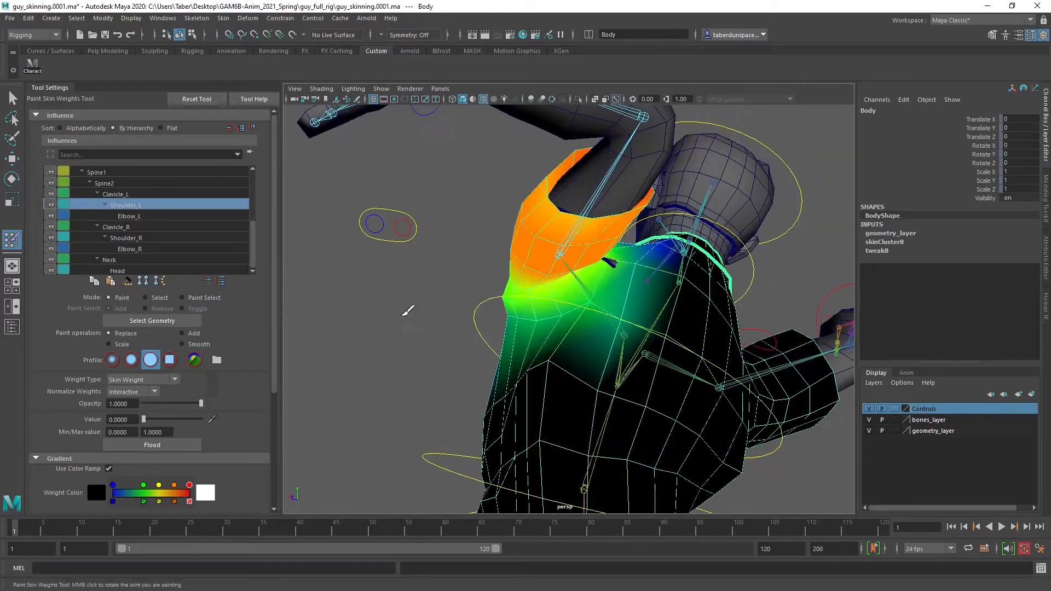
pyautogui.moveTo(520, 370)
pyautogui.keyDown('alt'); pyautogui.mouseDown()
pyautogui.moveTo(574, 363)
pyautogui.moveTo(563, 350)
pyautogui.moveTo(576, 364)
pyautogui.moveTo(480, 347)
pyautogui.moveTo(469, 360)
pyautogui.moveTo(481, 350)
pyautogui.mouseUp(); pyautogui.keyUp('alt')
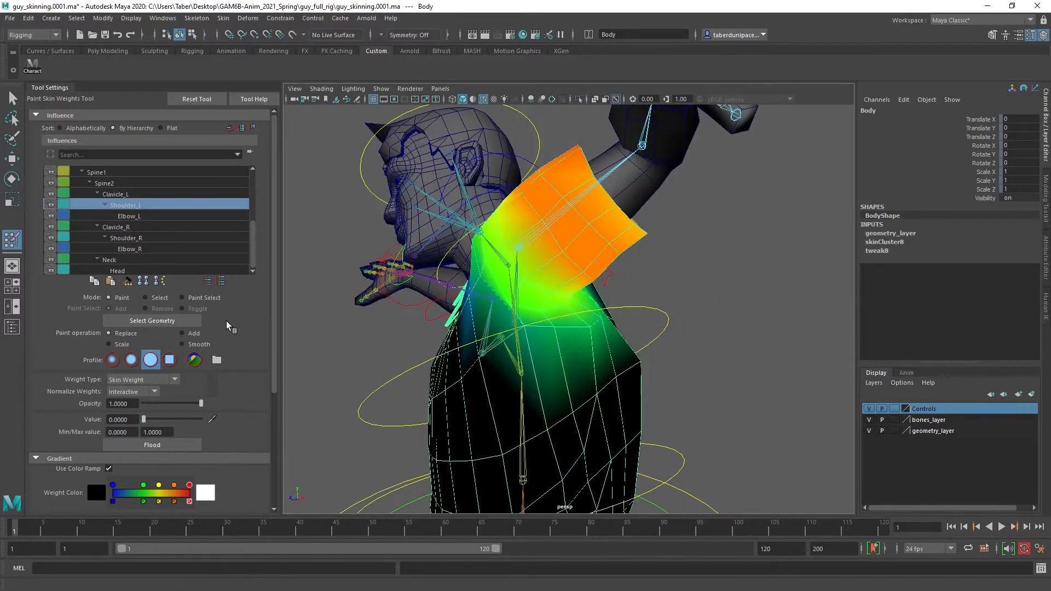
# Smooth the Shoulder_L weights under the left armpit and across the front of the shoulder to the upper chest
pyautogui.click(182, 344)
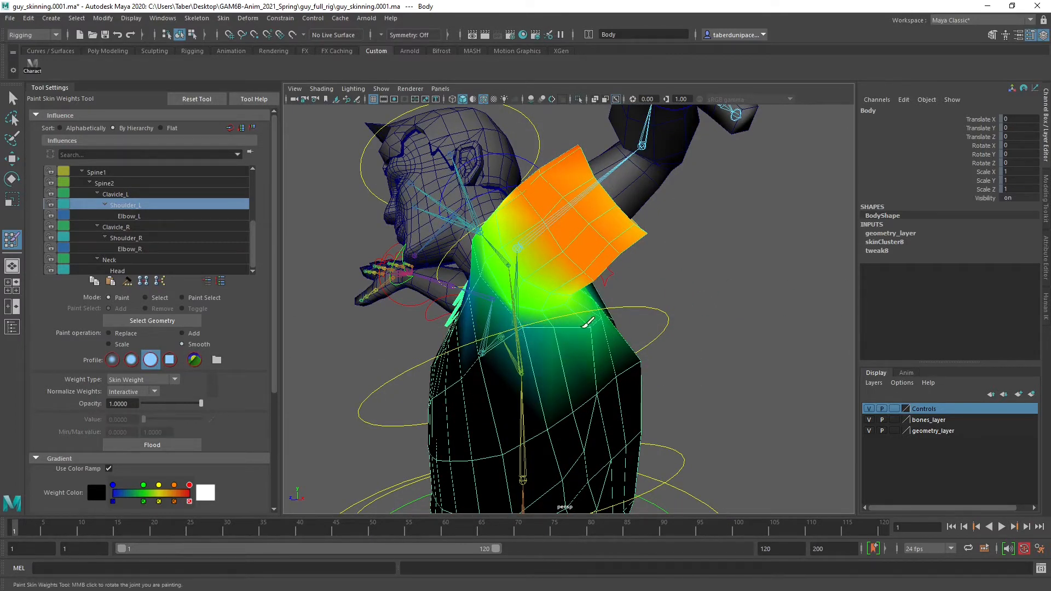
pyautogui.moveTo(553, 330)
pyautogui.keyDown('alt'); pyautogui.mouseDown()
pyautogui.moveTo(575, 347)
pyautogui.moveTo(523, 304)
pyautogui.moveTo(551, 310)
pyautogui.moveTo(549, 366)
pyautogui.mouseUp(); pyautogui.keyUp('alt')
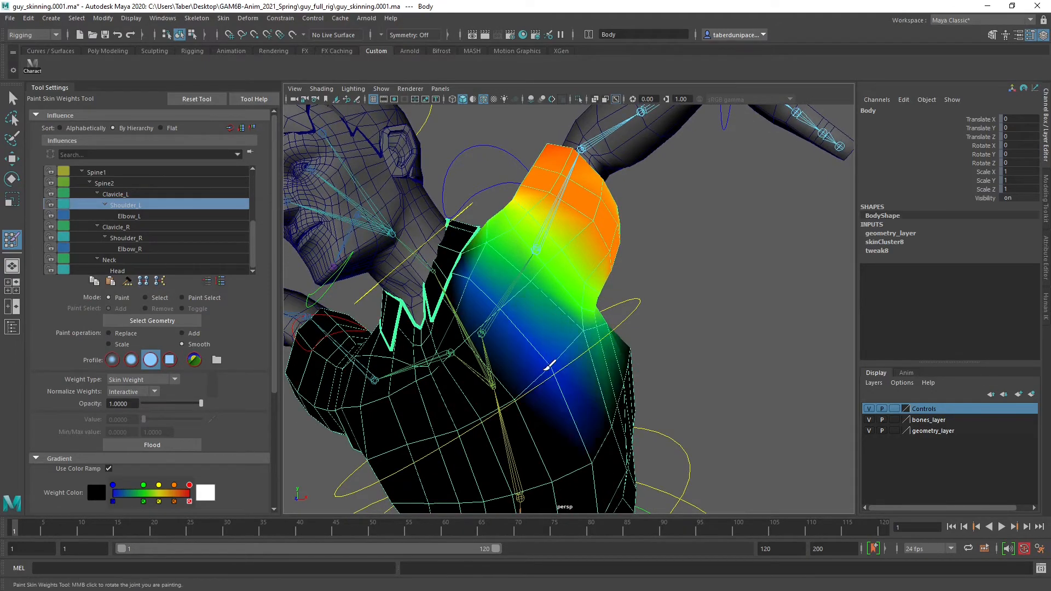
pyautogui.moveTo(508, 297)
pyautogui.keyDown('alt'); pyautogui.mouseDown()
pyautogui.moveTo(534, 328)
pyautogui.moveTo(516, 281)
pyautogui.mouseUp(); pyautogui.keyUp('alt')
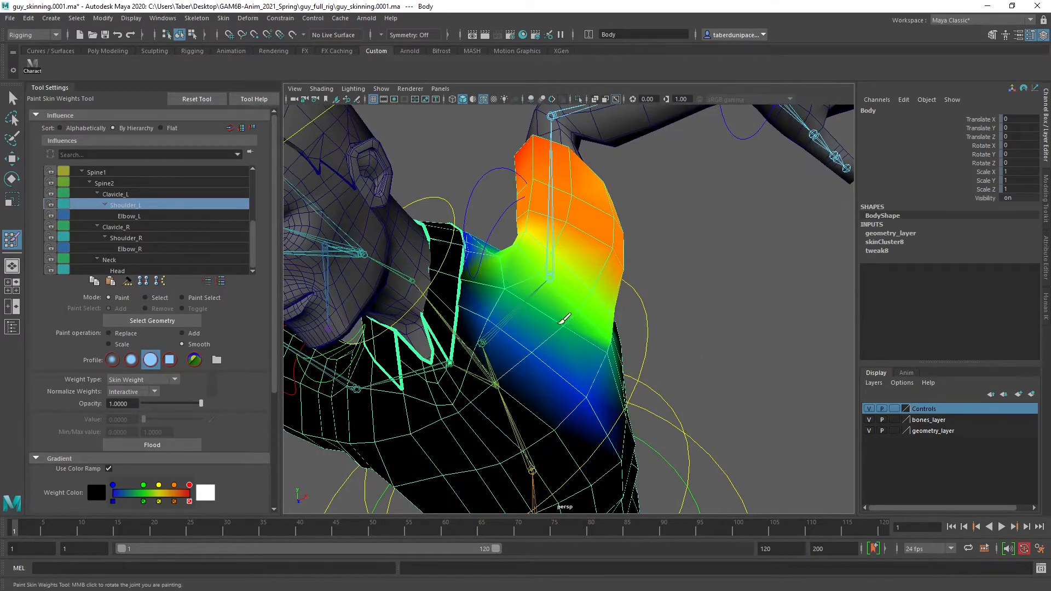
# Smooth the Shoulder_L weights over the back of the left shoulder and the shoulder blade
pyautogui.keyDown('alt'); pyautogui.moveTo(563, 318); pyautogui.dragTo(513, 321); pyautogui.keyUp('alt')
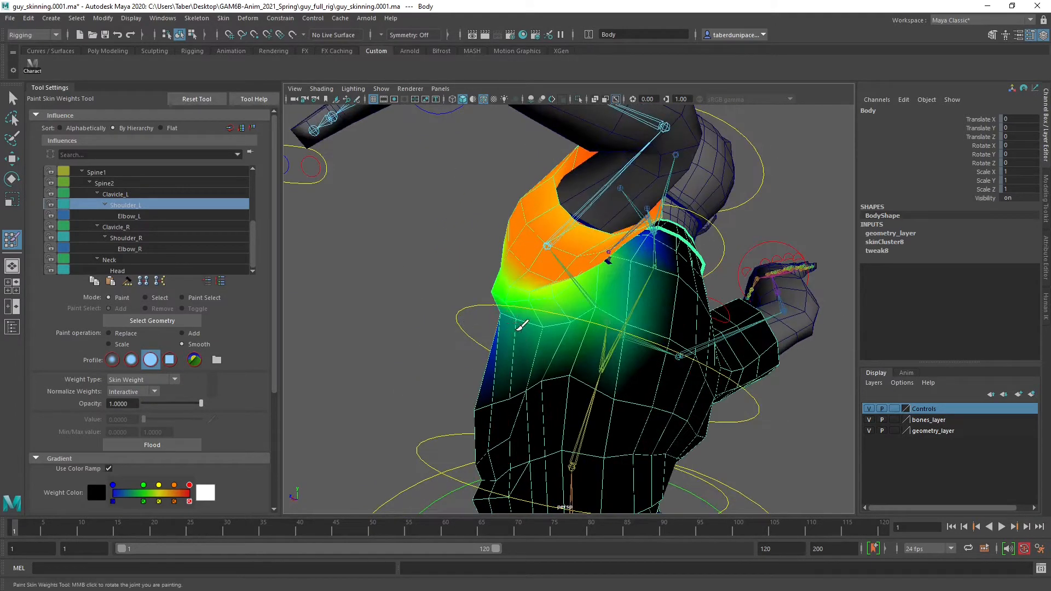
pyautogui.scroll(5, 557, 315)
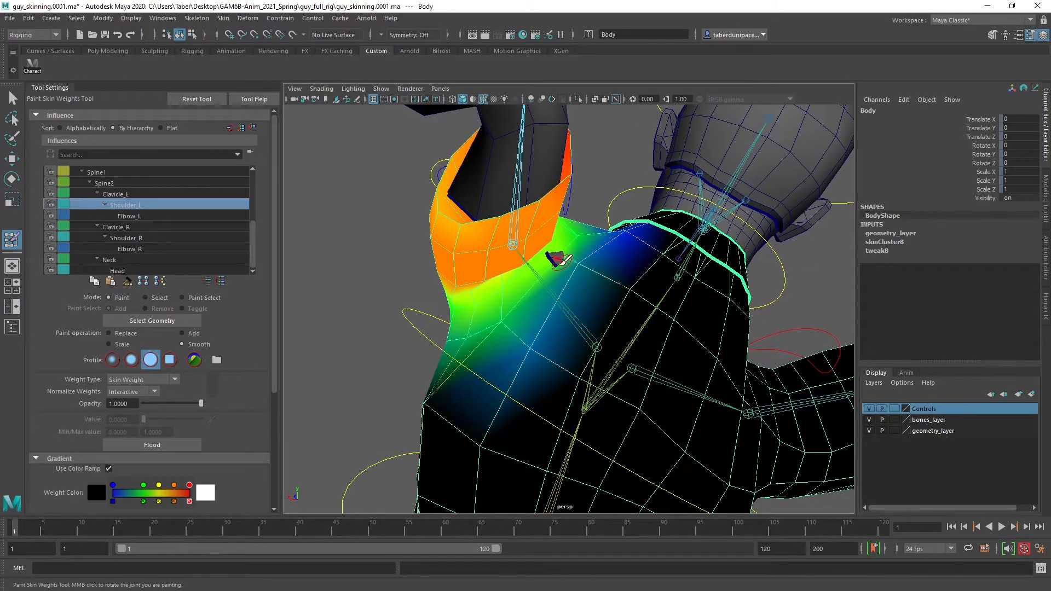
pyautogui.keyDown('alt'); pyautogui.moveTo(478, 324); pyautogui.dragTo(491, 318); pyautogui.keyUp('alt')
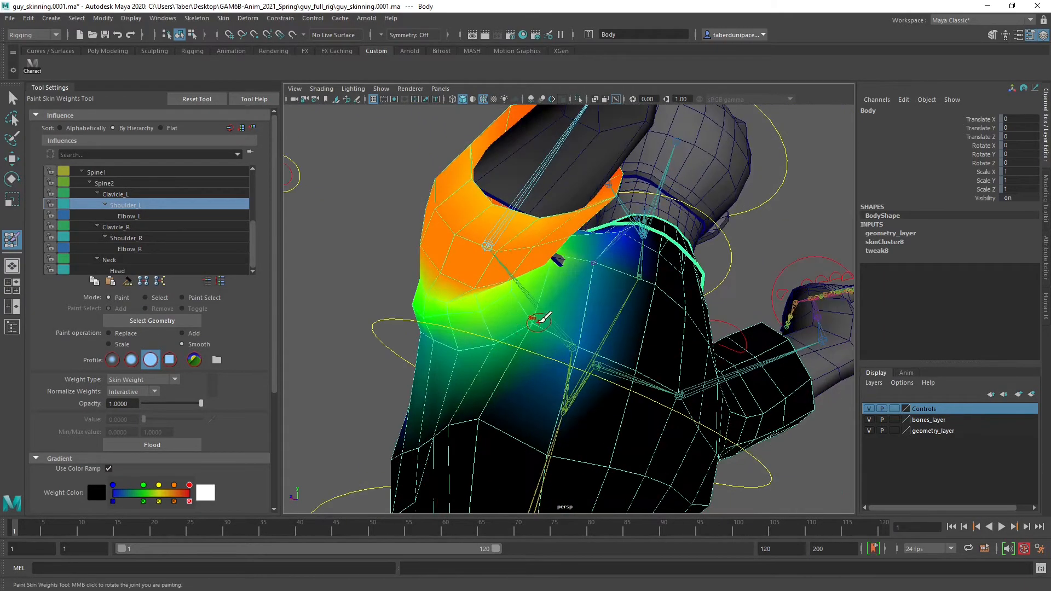
pyautogui.keyDown('alt'); pyautogui.moveTo(489, 252); pyautogui.dragTo(618, 290); pyautogui.keyUp('alt')
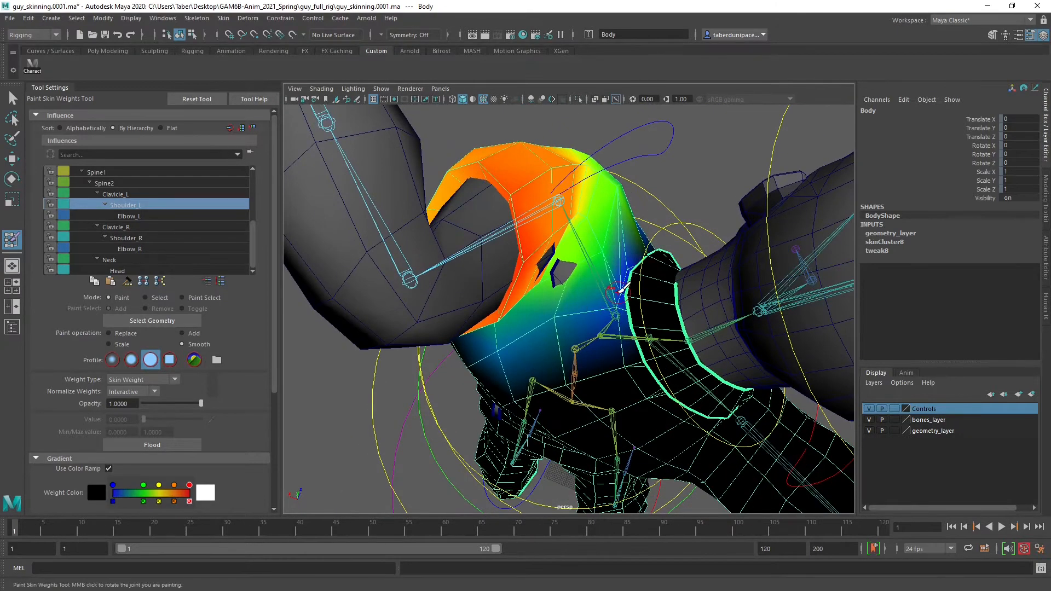
# Try smoothing the Shoulder_L weights on the top of the left shoulder beside the collar, and undo the strokes
pyautogui.keyDown('alt'); pyautogui.moveTo(634, 249); pyautogui.dragTo(362, 232); pyautogui.keyUp('alt')
pyautogui.keyDown('alt'); pyautogui.moveTo(361, 232); pyautogui.dragTo(472, 263, button='right'); pyautogui.keyUp('alt')
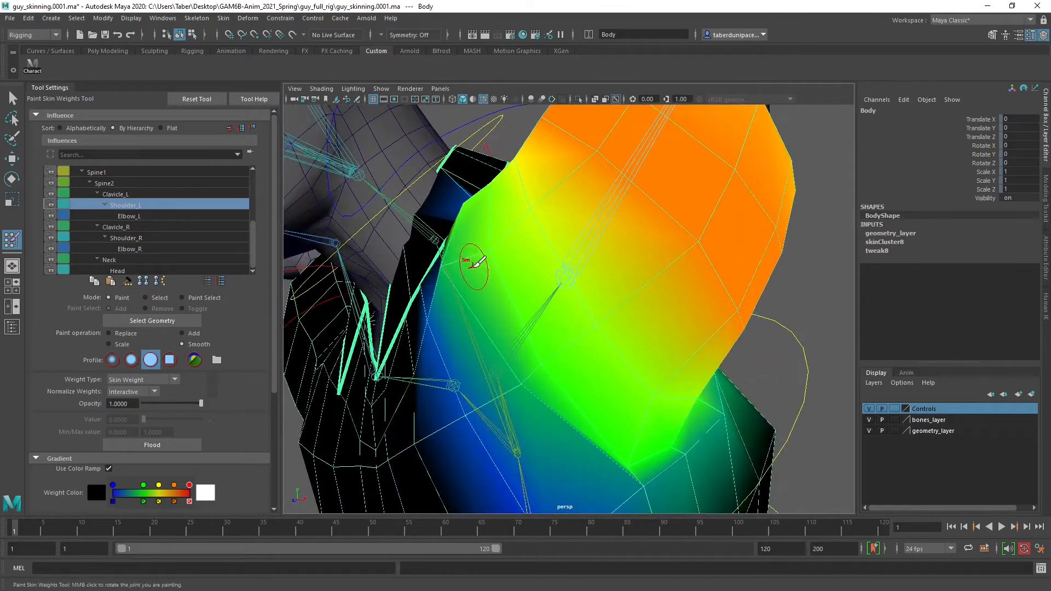
pyautogui.keyDown('alt'); pyautogui.moveTo(471, 263); pyautogui.dragTo(502, 289); pyautogui.keyUp('alt')
pyautogui.keyDown('alt'); pyautogui.moveTo(502, 289); pyautogui.dragTo(525, 277, button='middle'); pyautogui.keyUp('alt')
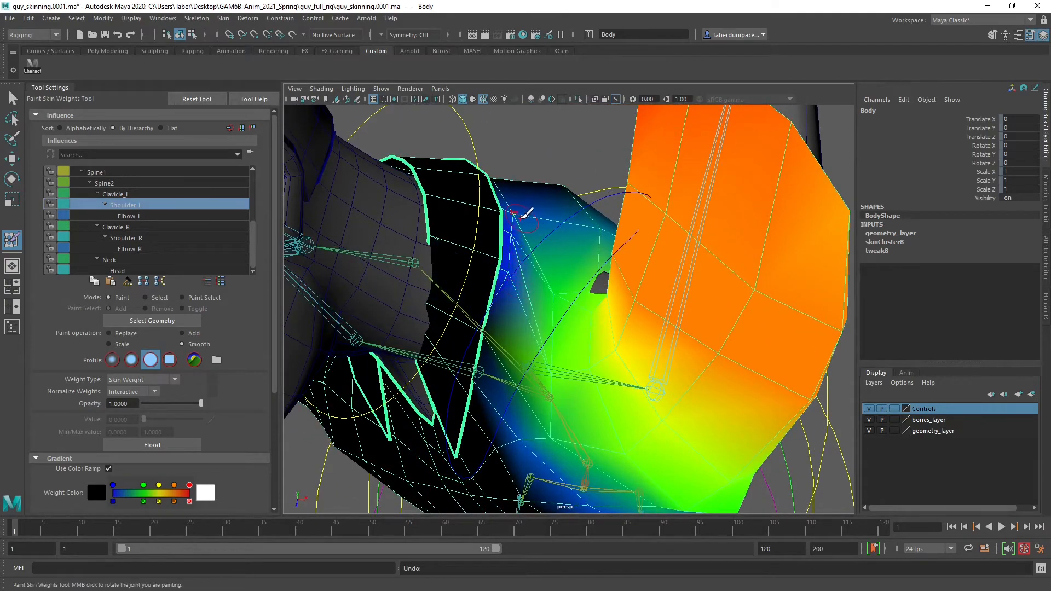
pyautogui.moveTo(534, 208)
pyautogui.mouseDown()
pyautogui.moveTo(515, 284)
pyautogui.moveTo(504, 254)
pyautogui.moveTo(495, 282)
pyautogui.mouseUp()
pyautogui.hotkey('ctrl', 'z')
pyautogui.hotkey('ctrl', 'z')
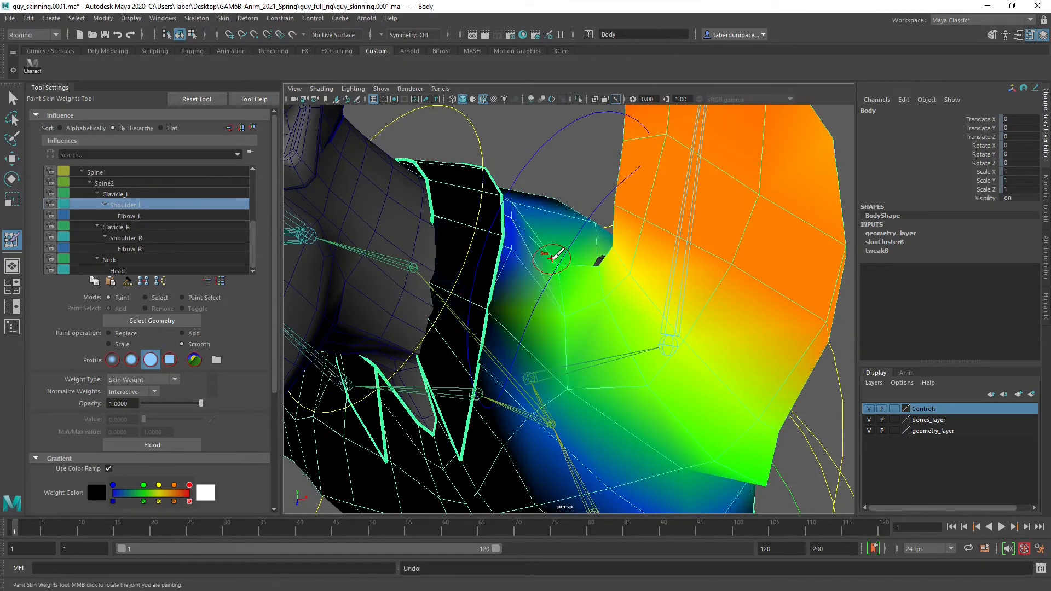
pyautogui.hotkey('ctrl', 'z')
# Replace the Shoulder_L weight with 0 on the body along the outer edge of the left collar flap
pyautogui.keyDown('alt'); pyautogui.moveTo(551, 258); pyautogui.dragTo(521, 278); pyautogui.keyUp('alt')
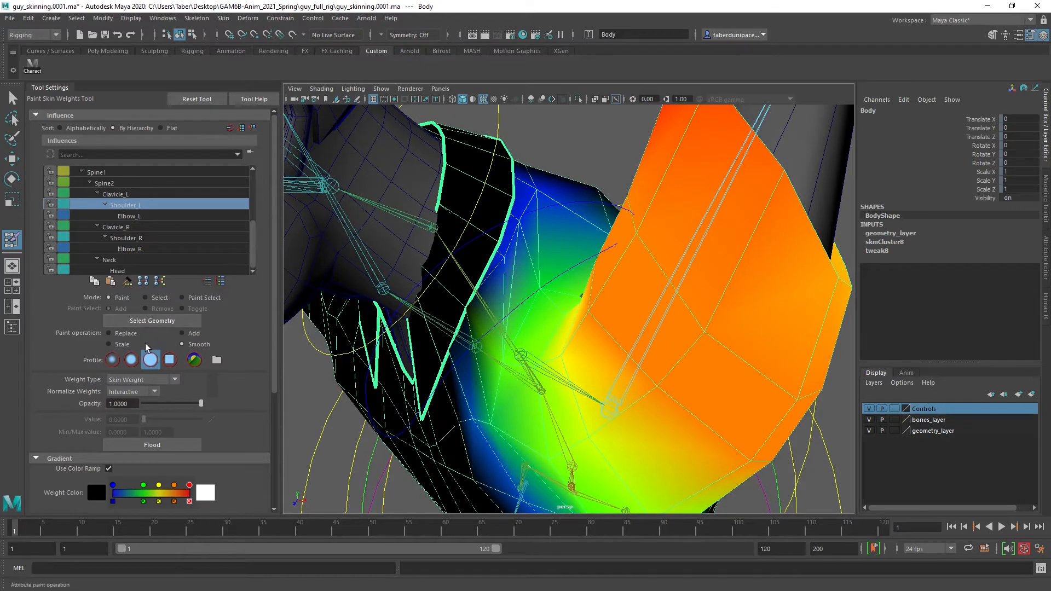
pyautogui.click(121, 333)
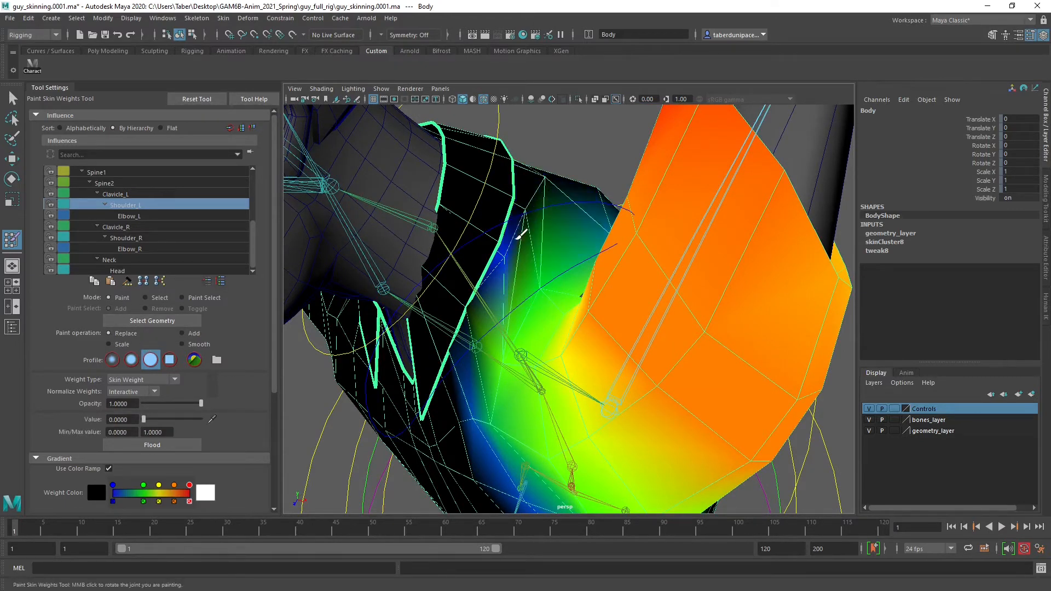
pyautogui.keyDown('alt'); pyautogui.moveTo(492, 302); pyautogui.dragTo(546, 390); pyautogui.keyUp('alt')
# Smooth the Shoulder_L weights between the left collar edge, the top of the shoulder and the upper chest
pyautogui.click(183, 344)
pyautogui.keyDown('alt'); pyautogui.moveTo(546, 343); pyautogui.dragTo(531, 310); pyautogui.keyUp('alt')
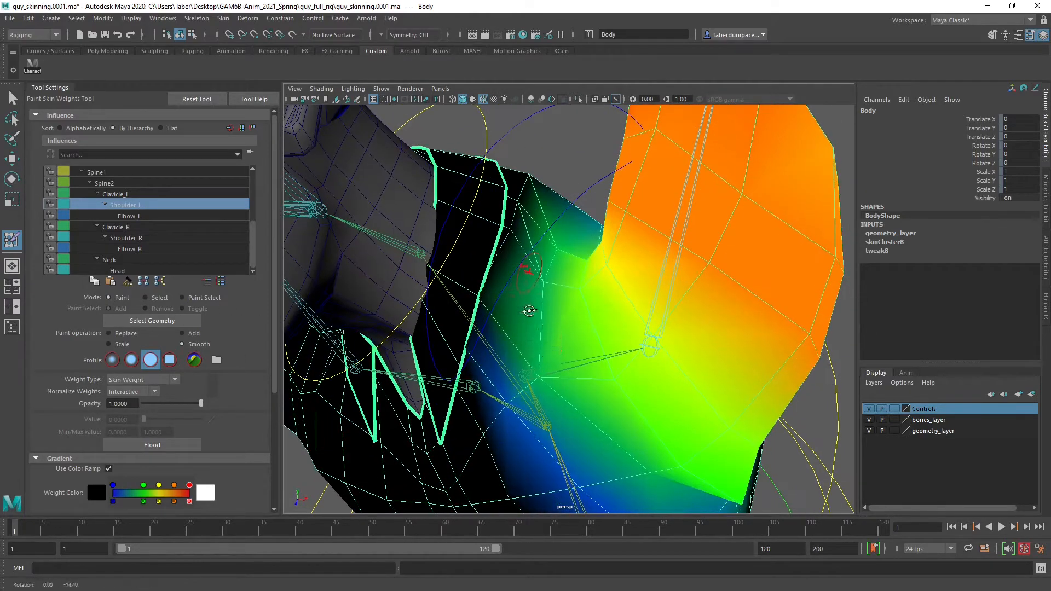
pyautogui.keyDown('alt'); pyautogui.moveTo(544, 368); pyautogui.dragTo(549, 275); pyautogui.keyUp('alt')
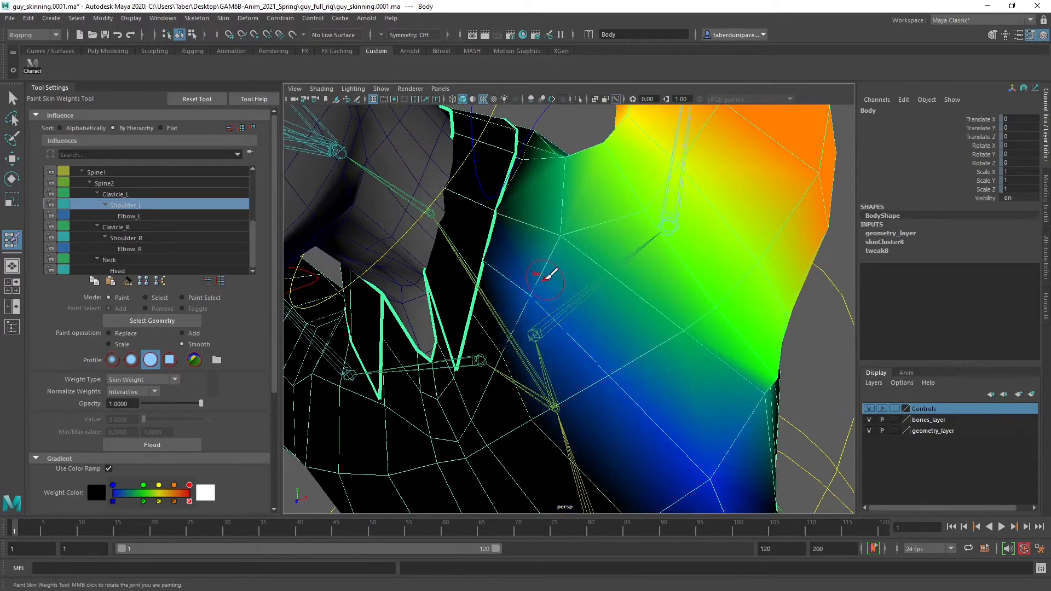
pyautogui.keyDown('alt'); pyautogui.moveTo(548, 318); pyautogui.dragTo(516, 284); pyautogui.keyUp('alt')
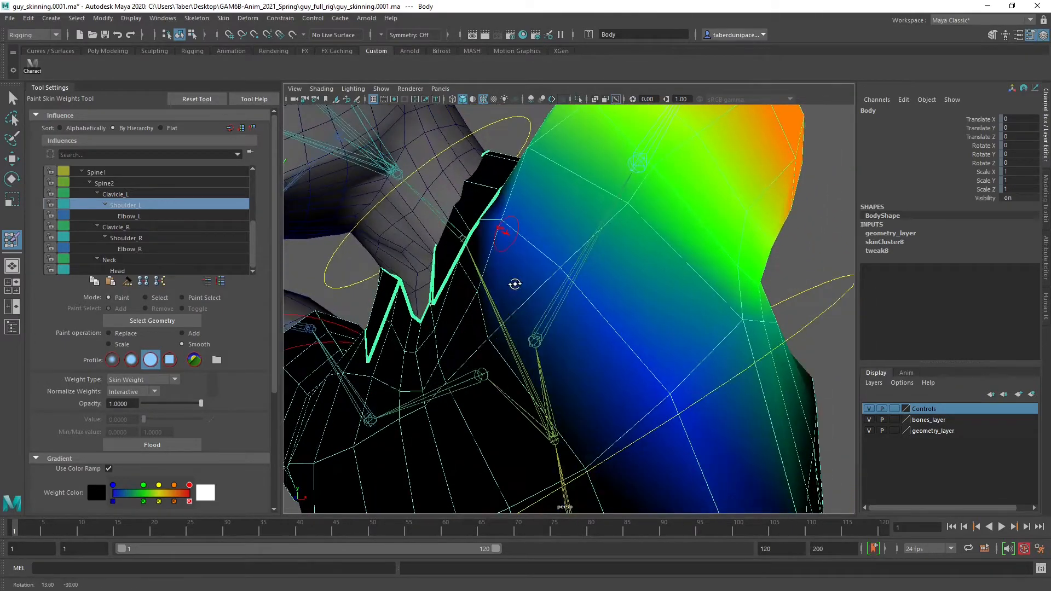
# Examine the Shoulder_L weights around the left shoulder, and compare them with the left and right clavicle influences on the upper body
pyautogui.keyDown('alt'); pyautogui.moveTo(606, 303); pyautogui.dragTo(509, 302, button='right'); pyautogui.keyUp('alt')
pyautogui.moveTo(533, 302)
pyautogui.keyDown('alt'); pyautogui.mouseDown()
pyautogui.moveTo(738, 282)
pyautogui.moveTo(514, 293)
pyautogui.moveTo(679, 298)
pyautogui.mouseUp(); pyautogui.keyUp('alt')
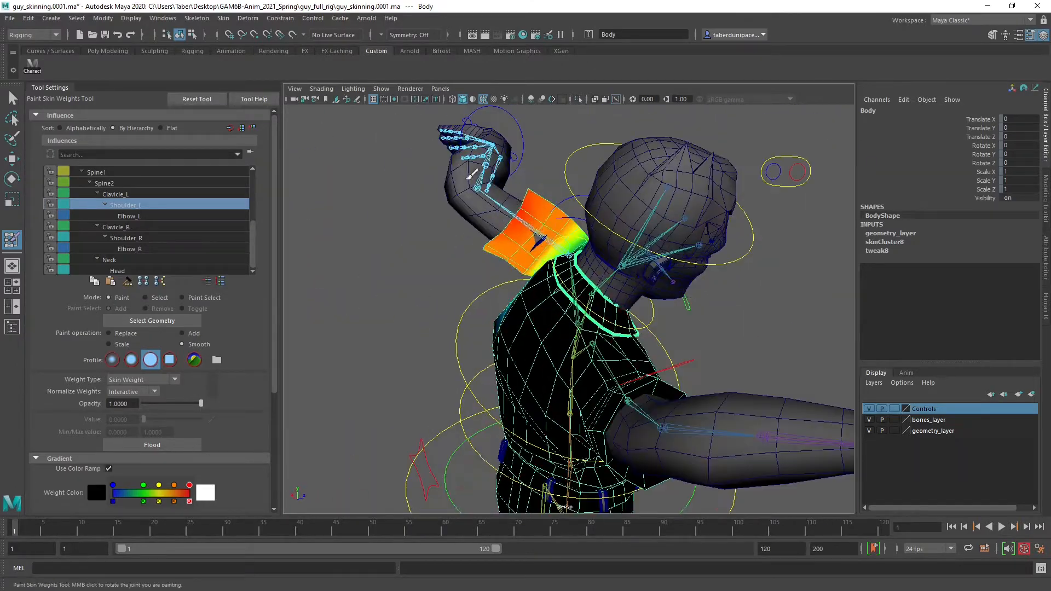
pyautogui.moveTo(479, 204)
pyautogui.keyDown('alt'); pyautogui.mouseDown()
pyautogui.moveTo(500, 348)
pyautogui.moveTo(572, 329)
pyautogui.mouseUp(); pyautogui.keyUp('alt')
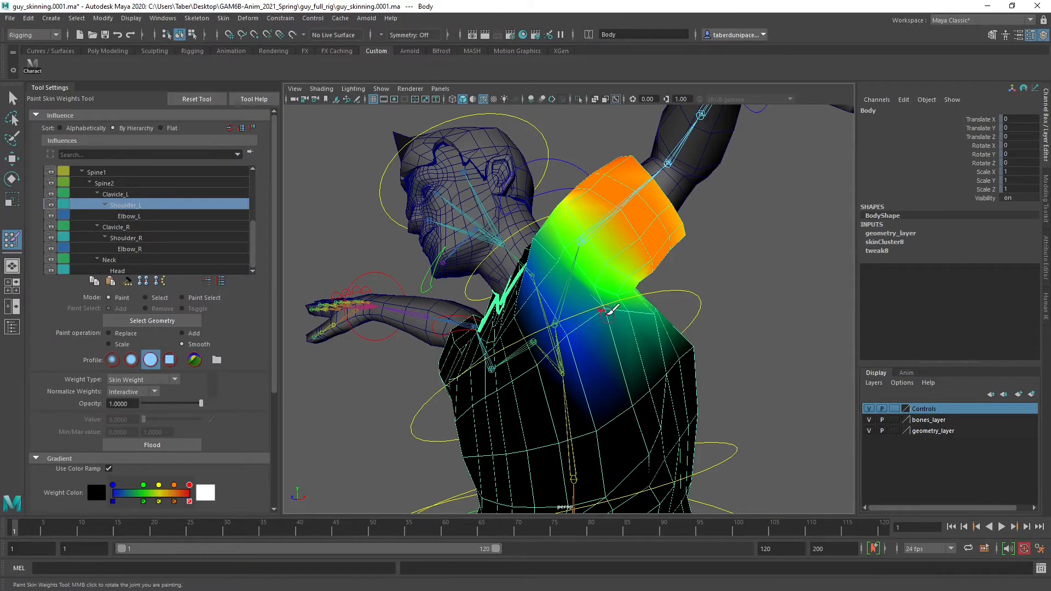
pyautogui.moveTo(638, 309)
pyautogui.keyDown('alt'); pyautogui.mouseDown()
pyautogui.moveTo(558, 360)
pyautogui.moveTo(515, 327)
pyautogui.moveTo(534, 312)
pyautogui.moveTo(600, 305)
pyautogui.mouseUp(); pyautogui.keyUp('alt')
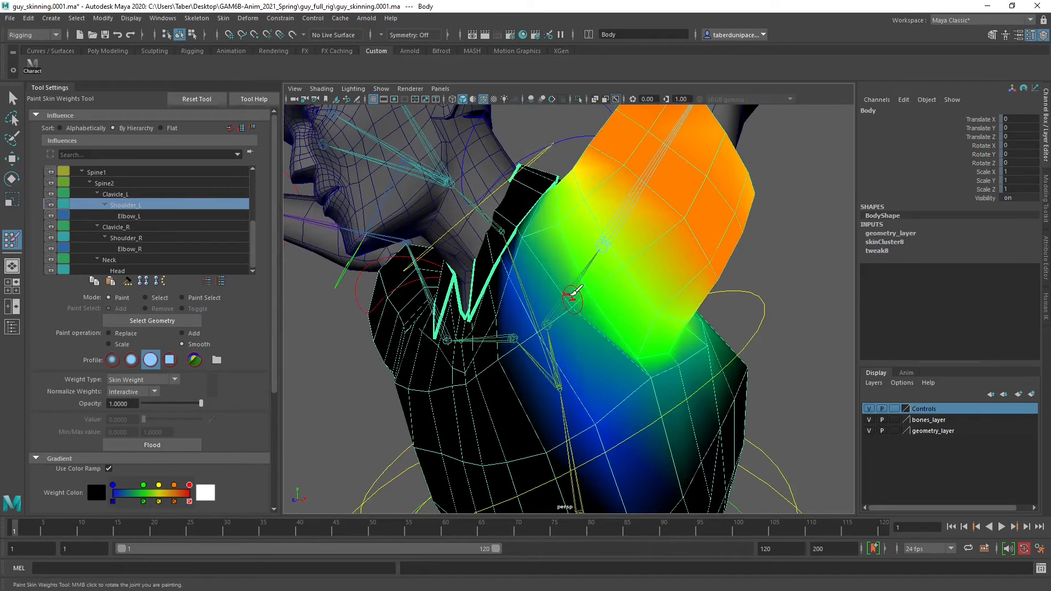
pyautogui.moveTo(572, 294)
pyautogui.keyDown('alt'); pyautogui.mouseDown()
pyautogui.moveTo(594, 283)
pyautogui.moveTo(539, 313)
pyautogui.moveTo(500, 317)
pyautogui.moveTo(480, 313)
pyautogui.moveTo(470, 290)
pyautogui.moveTo(520, 321)
pyautogui.moveTo(630, 215)
pyautogui.moveTo(628, 225)
pyautogui.moveTo(662, 225)
pyautogui.mouseUp(); pyautogui.keyUp('alt')
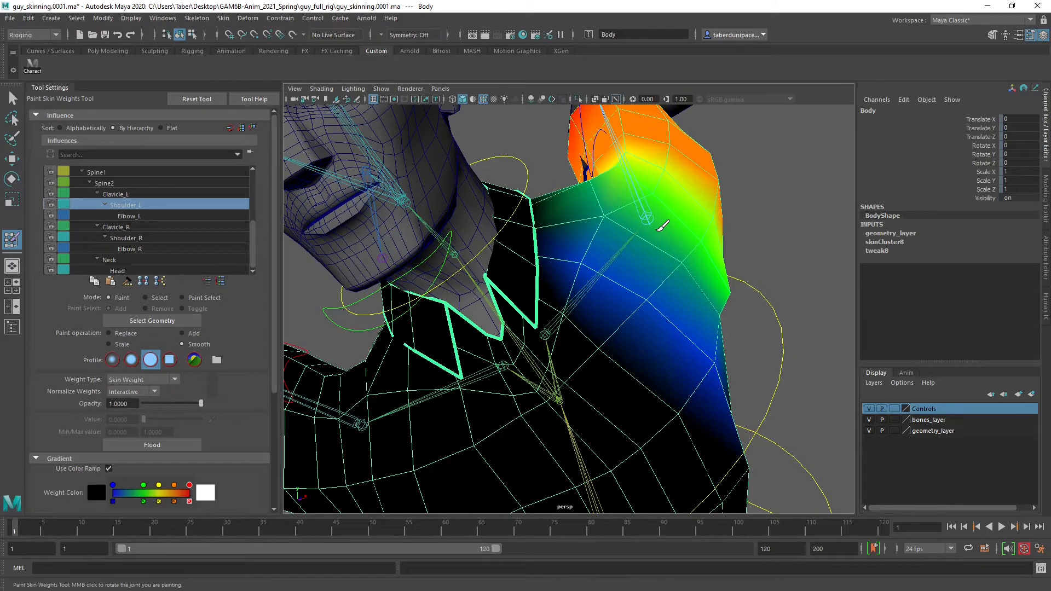
pyautogui.click(117, 227)
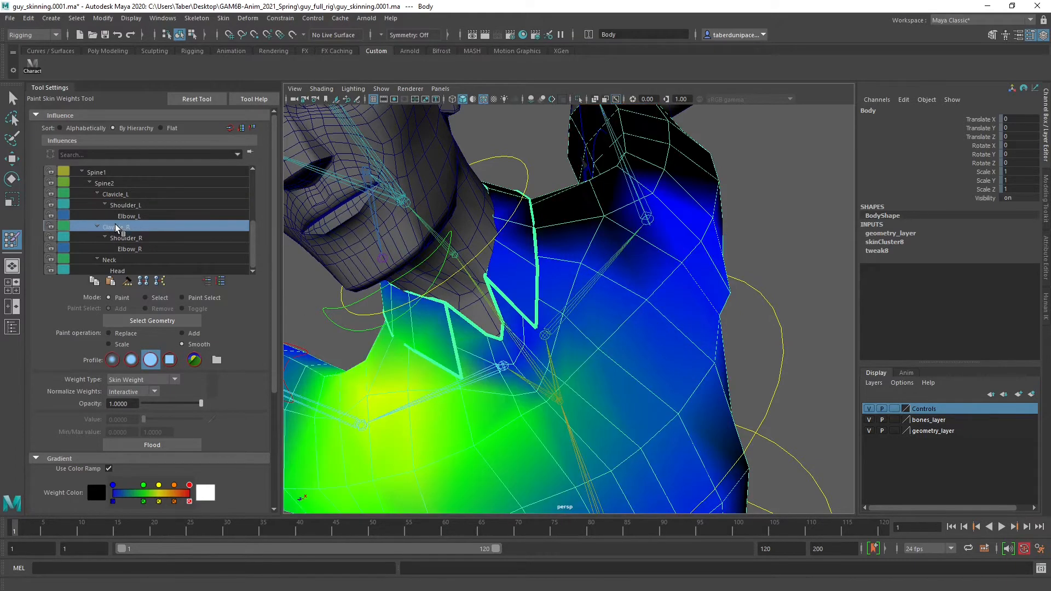
pyautogui.click(123, 216)
pyautogui.click(123, 205)
pyautogui.click(115, 193)
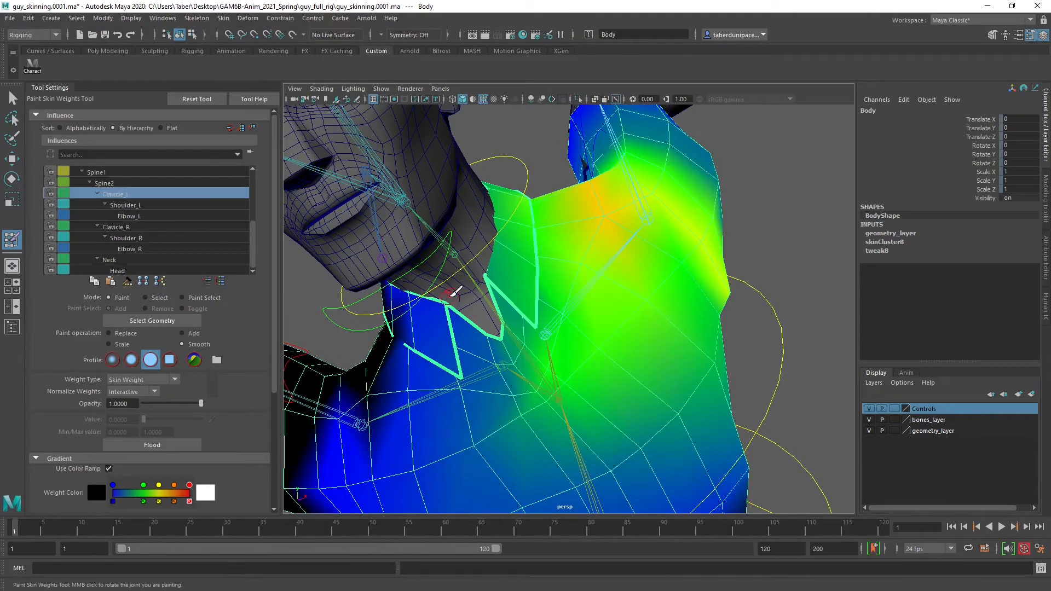
pyautogui.keyDown('alt'); pyautogui.moveTo(602, 273); pyautogui.dragTo(678, 296); pyautogui.keyUp('alt')
# Leave weight painting, hide the bones and geometry layers, and select all the rig controls
pyautogui.press('w')
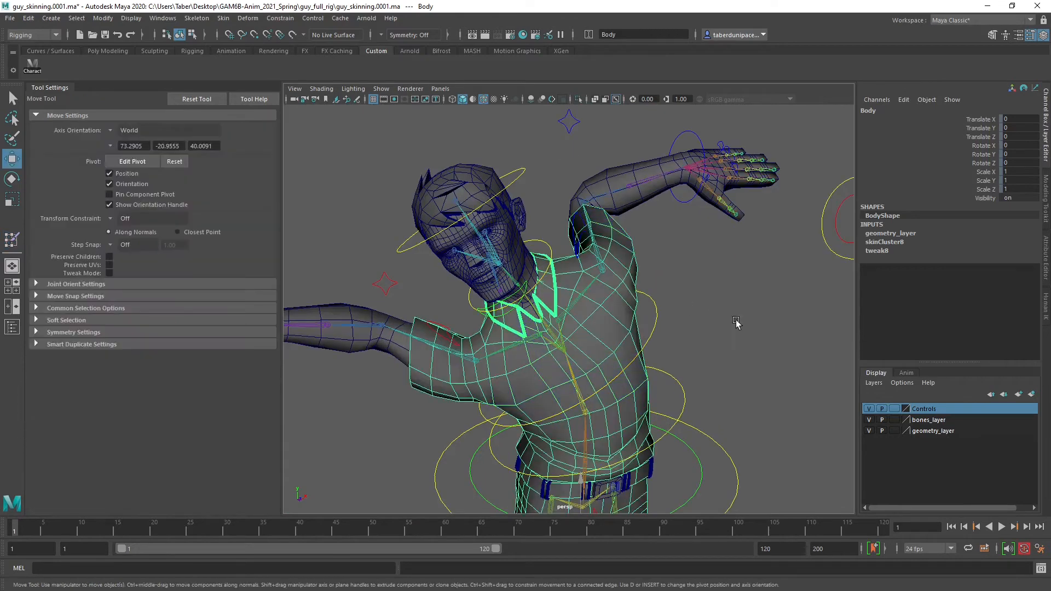
pyautogui.click(744, 324)
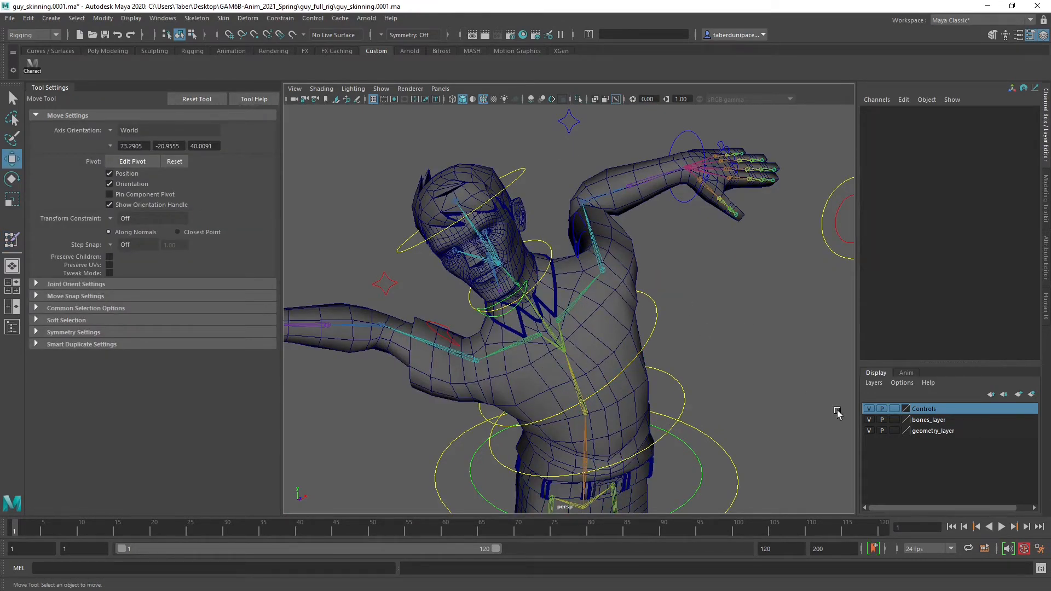
pyautogui.click(868, 420)
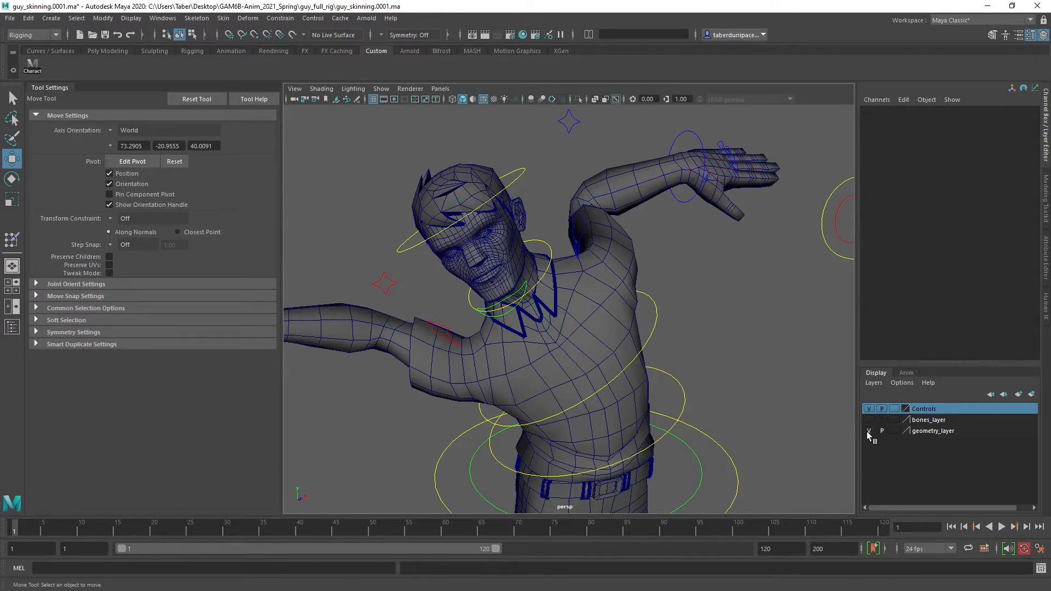
pyautogui.click(867, 431)
pyautogui.moveTo(385, 205); pyautogui.dragTo(719, 499)
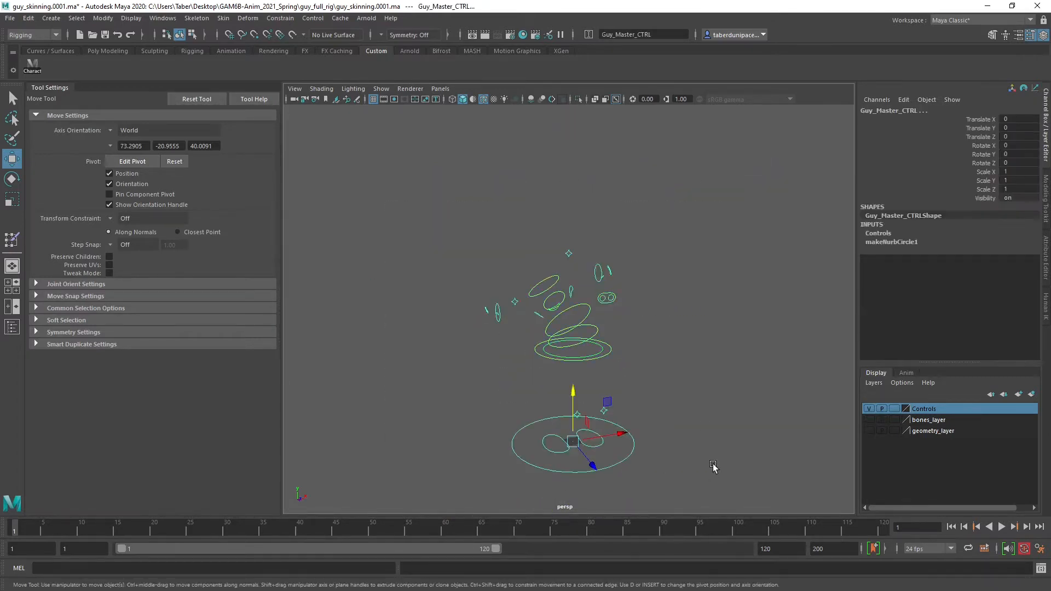
# Set Translate and Rotate X, Y and Z to 0 on the selected controls, and show the bones and geometry layers again
pyautogui.moveTo(1026, 115); pyautogui.dragTo(1030, 164)
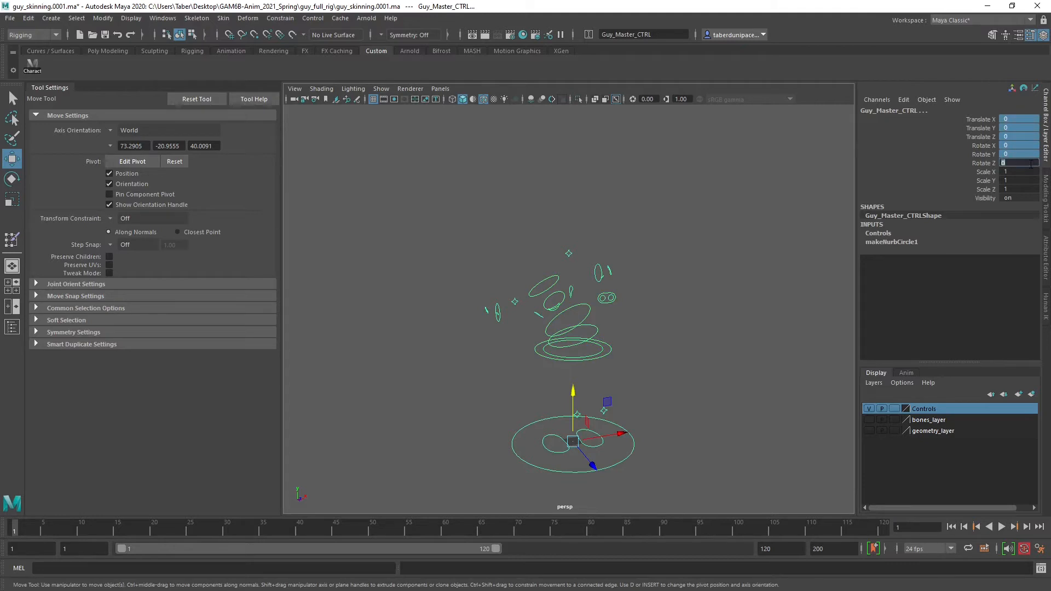
pyautogui.press('Return')
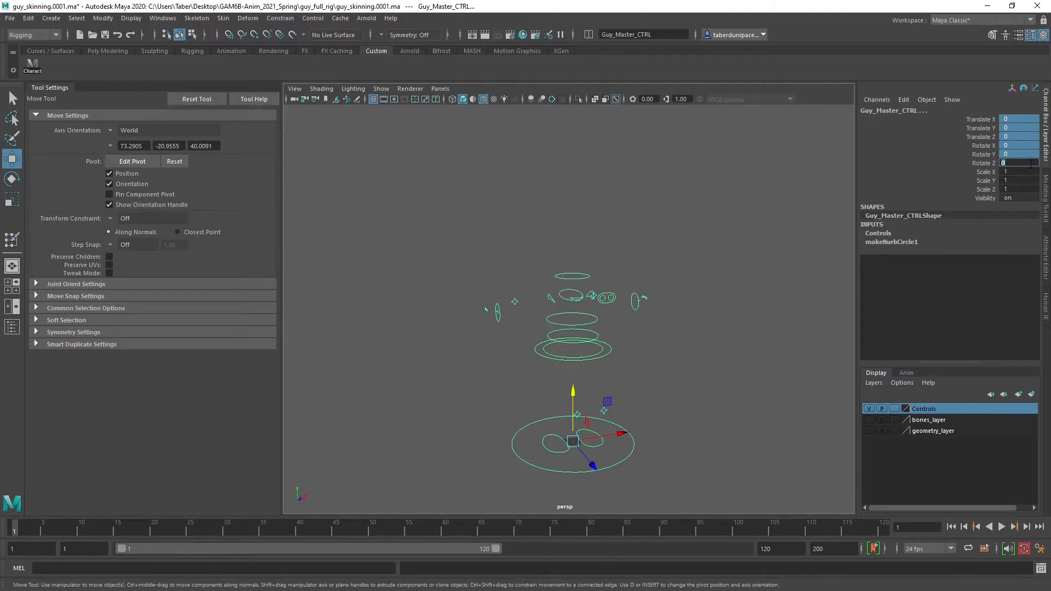
pyautogui.click(868, 419)
pyautogui.click(868, 430)
pyautogui.click(738, 359)
pyautogui.scroll(5, 622, 362)
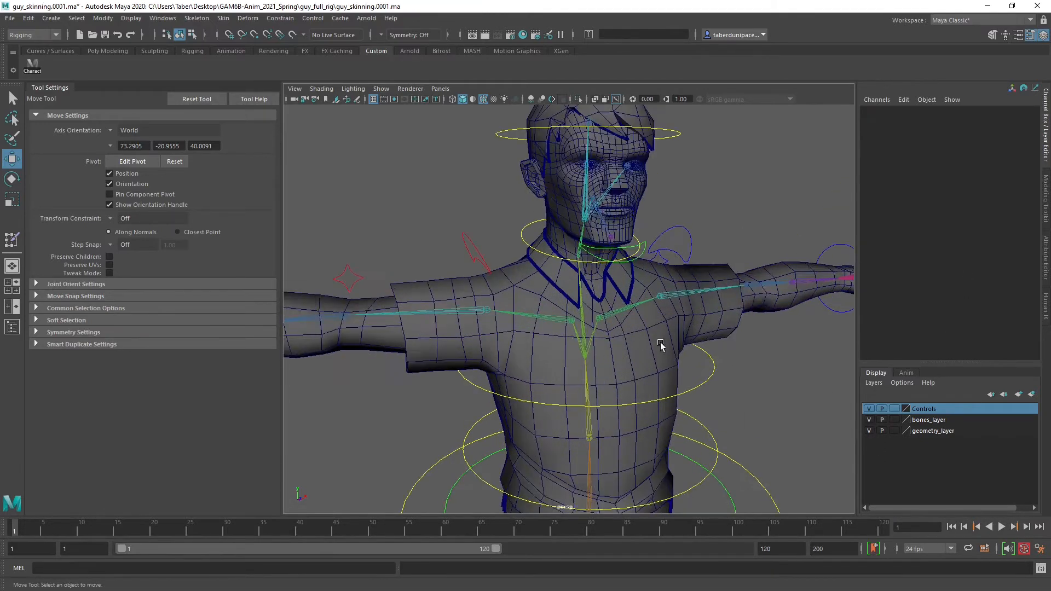
# Check the transform values of the left shoulder, left elbow, neck, jaw and head controls
pyautogui.keyDown('alt'); pyautogui.moveTo(660, 343); pyautogui.dragTo(612, 342); pyautogui.keyUp('alt')
pyautogui.moveTo(696, 209); pyautogui.dragTo(720, 252)
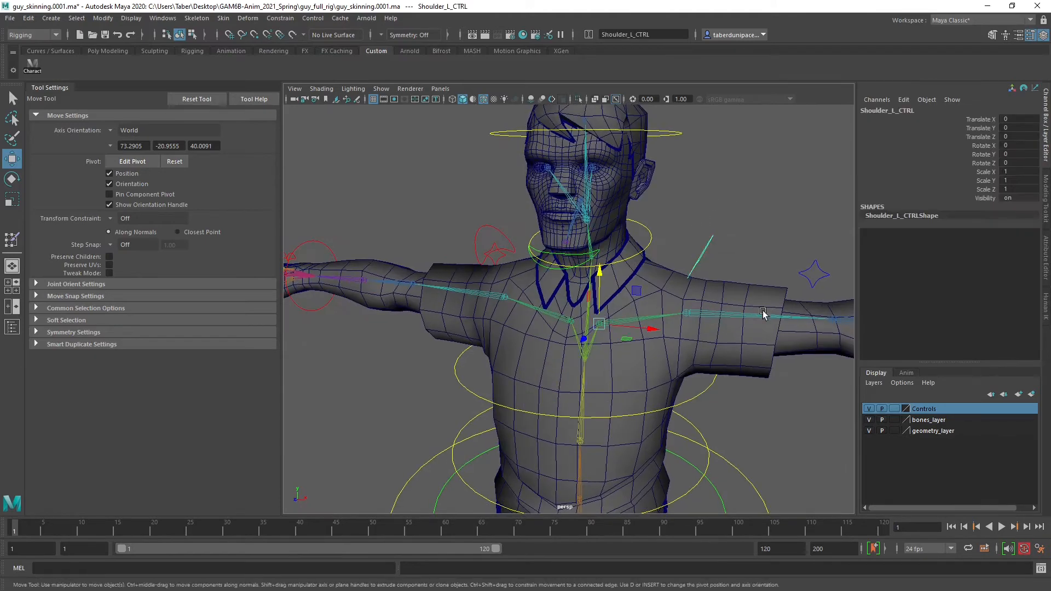
pyautogui.keyDown('alt'); pyautogui.moveTo(736, 316); pyautogui.dragTo(612, 302, button='middle'); pyautogui.keyUp('alt')
pyautogui.click(794, 274)
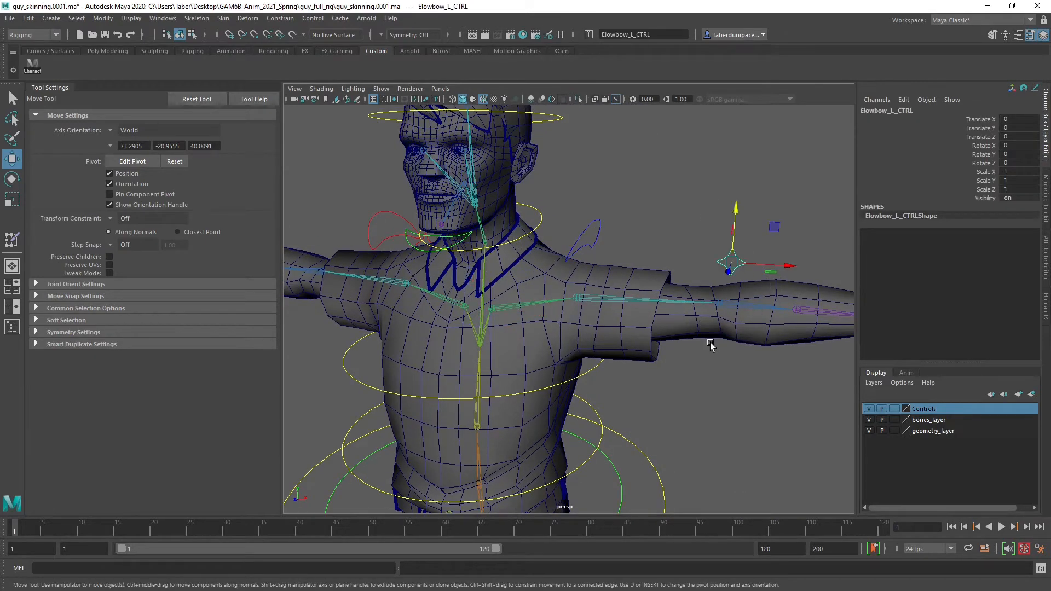
pyautogui.keyDown('alt'); pyautogui.moveTo(711, 346); pyautogui.dragTo(539, 282); pyautogui.keyUp('alt')
pyautogui.click(551, 238)
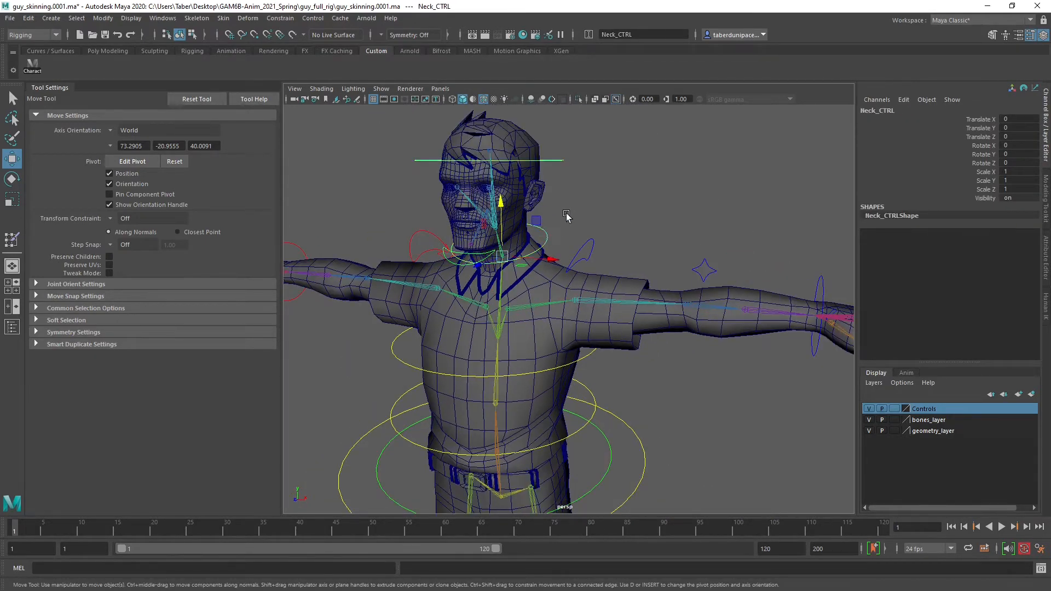
pyautogui.click(450, 264)
pyautogui.keyDown('alt'); pyautogui.moveTo(499, 258); pyautogui.dragTo(546, 126, button='right'); pyautogui.keyUp('alt')
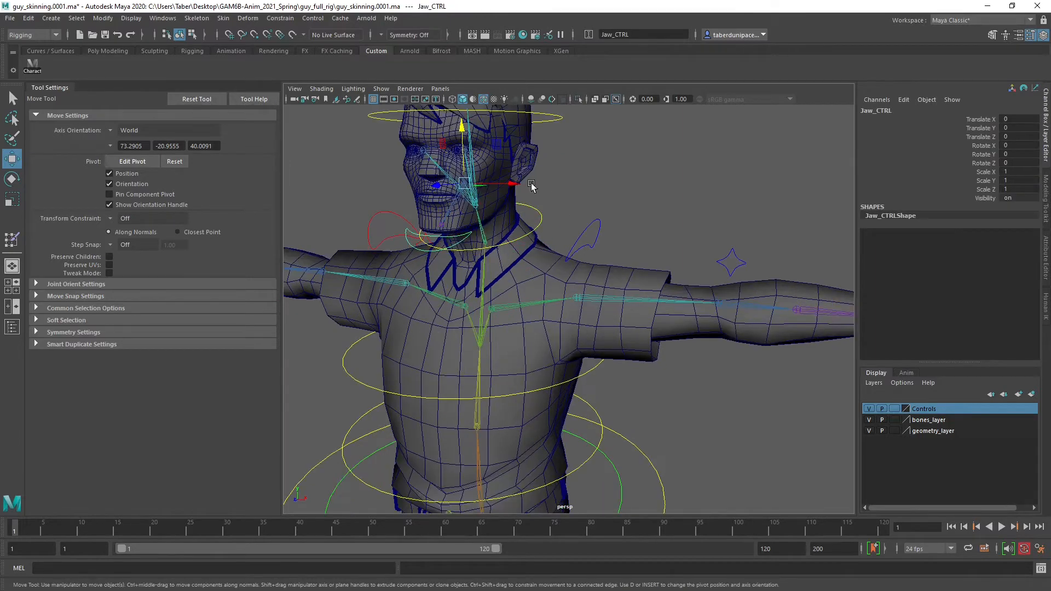
pyautogui.click(555, 120)
pyautogui.keyDown('alt'); pyautogui.moveTo(567, 184); pyautogui.dragTo(606, 236, button='middle'); pyautogui.keyUp('alt')
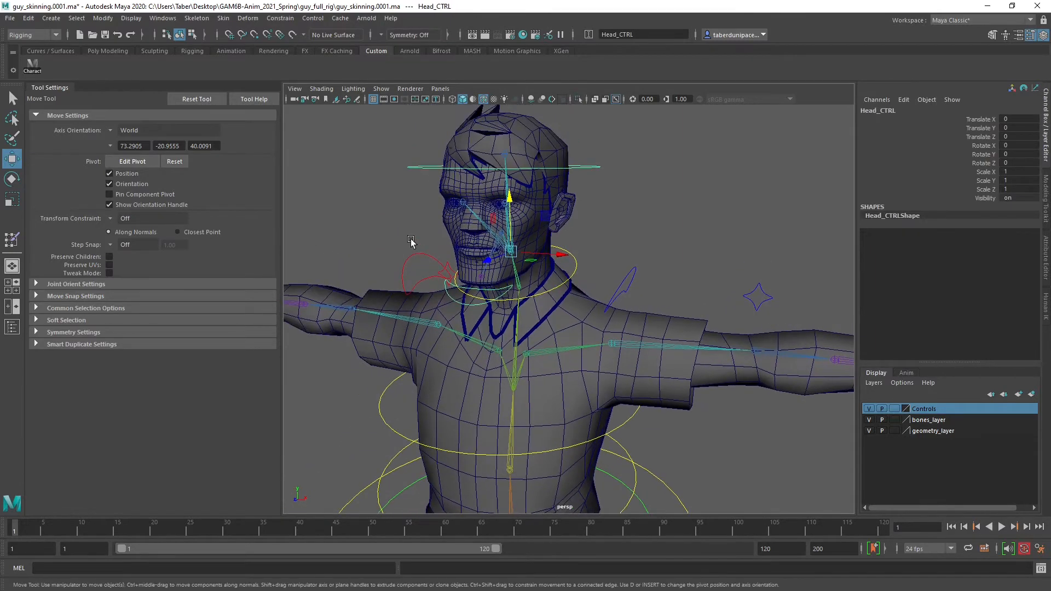
# Check the transform values of the other shoulder control, the upper spine controls and the left hand control
pyautogui.click(414, 262)
pyautogui.keyDown('alt'); pyautogui.moveTo(539, 328); pyautogui.dragTo(603, 341); pyautogui.keyUp('alt')
pyautogui.keyDown('alt'); pyautogui.moveTo(635, 349); pyautogui.dragTo(493, 287, button='middle'); pyautogui.keyUp('alt')
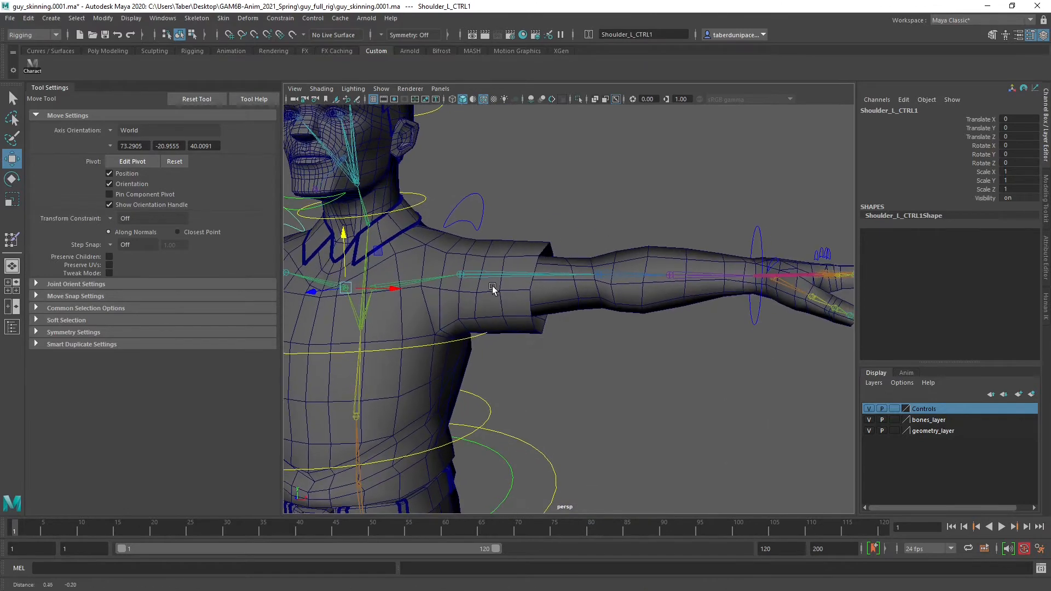
pyautogui.click(471, 338)
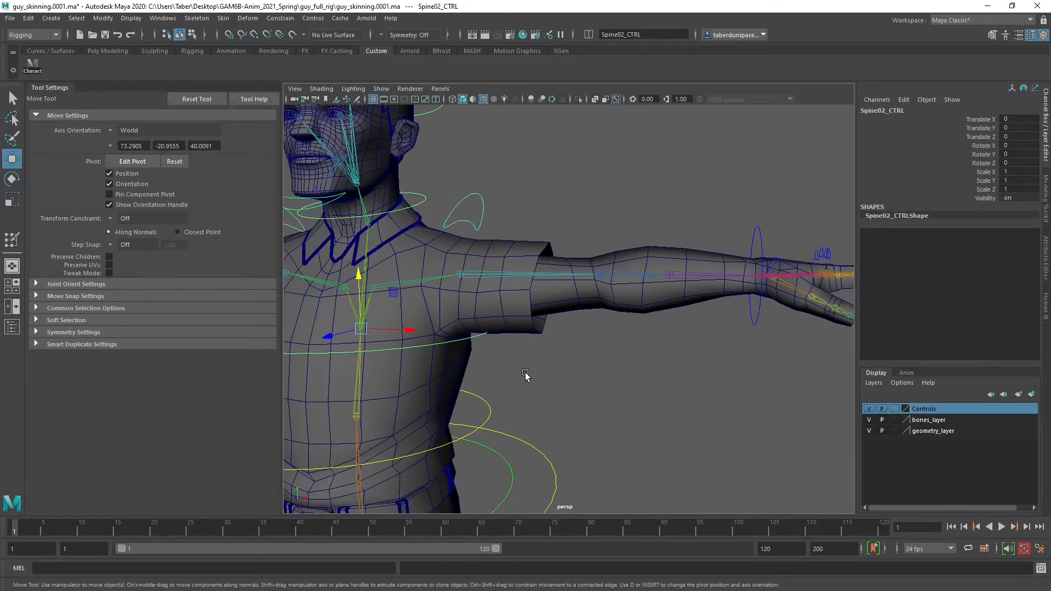
pyautogui.click(757, 232)
pyautogui.keyDown('alt'); pyautogui.moveTo(549, 417); pyautogui.dragTo(668, 296, button='middle'); pyautogui.keyUp('alt')
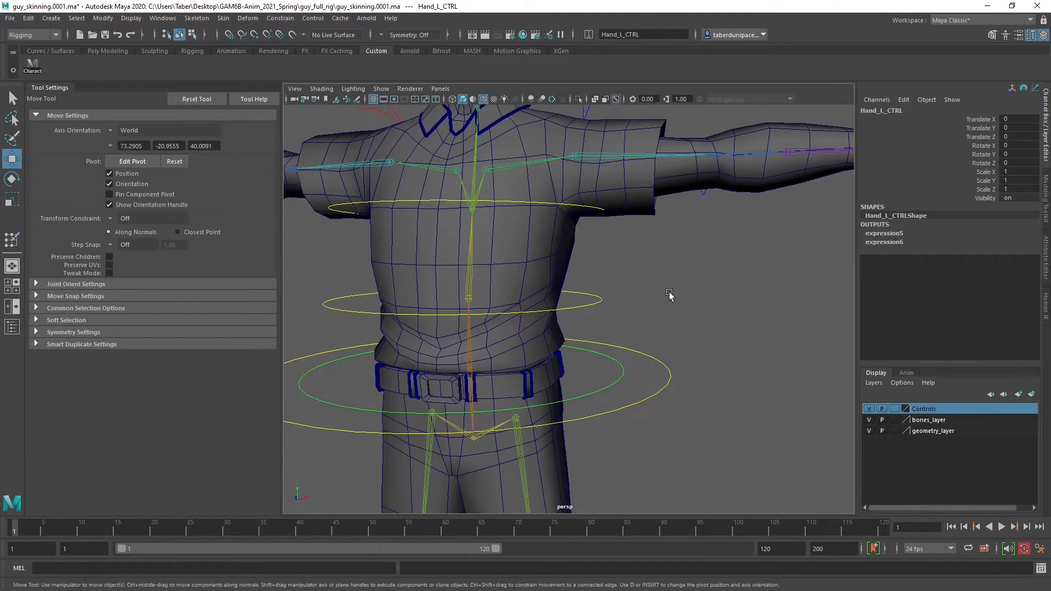
pyautogui.click(668, 296)
pyautogui.click(601, 299)
pyautogui.click(658, 321)
# Select the Body mesh and save the scene, accepting the student version notice
pyautogui.scroll(-4, 608, 292)
pyautogui.keyDown('alt'); pyautogui.moveTo(575, 279); pyautogui.dragTo(575, 302); pyautogui.keyUp('alt')
pyautogui.click(575, 302)
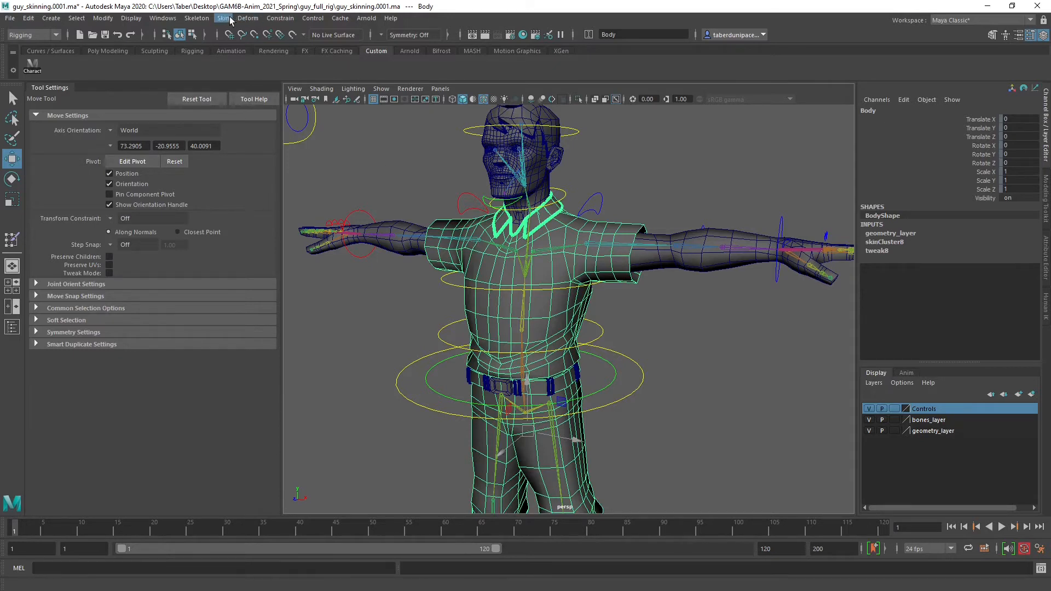
pyautogui.click(105, 35)
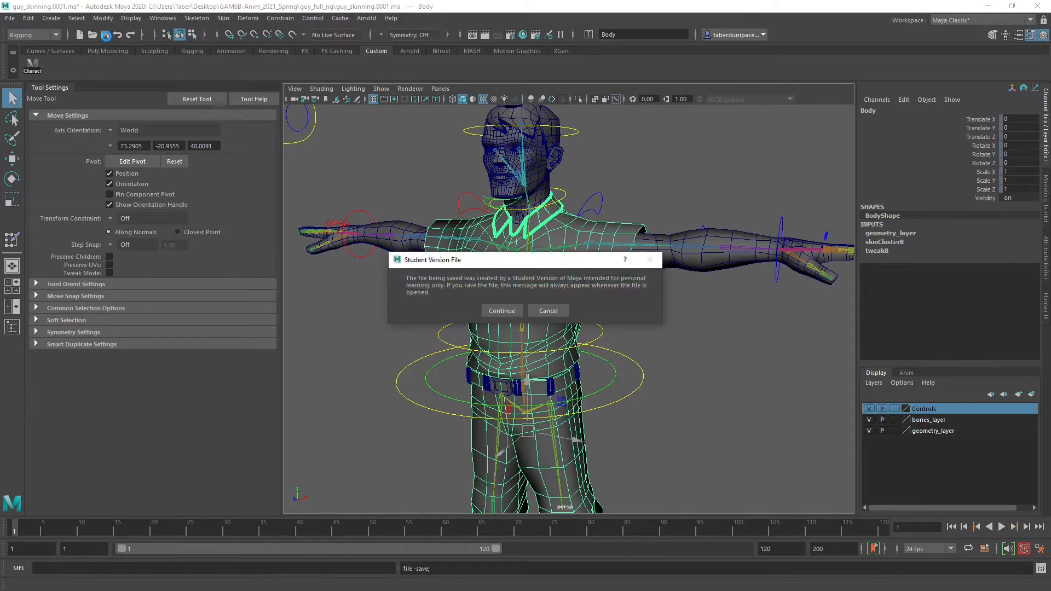
pyautogui.click(499, 312)
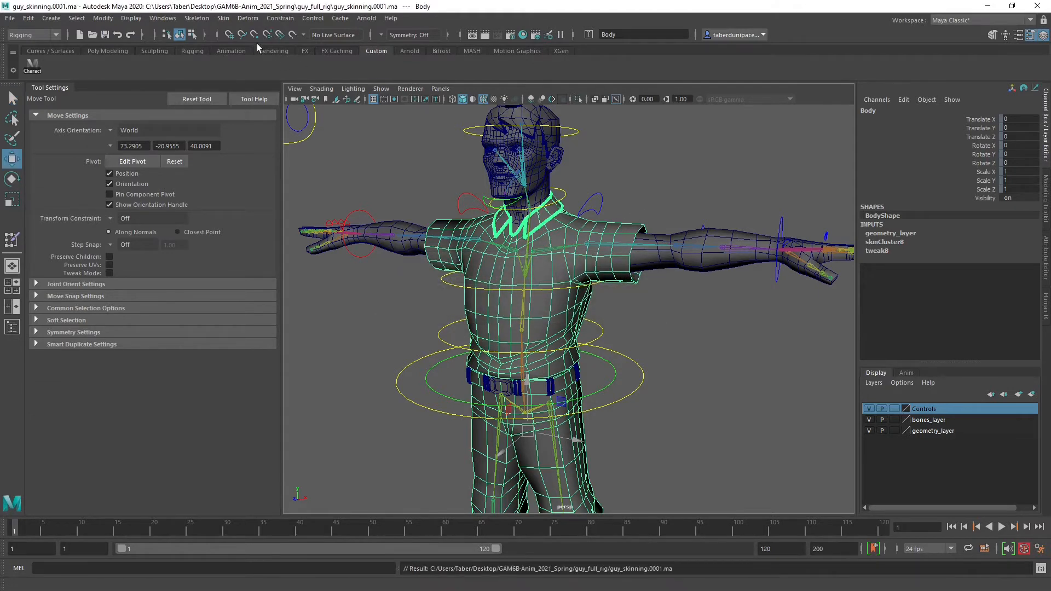
# Open the Mirror Skin Weights options for the Body mesh and move the dialog clear of the character
pyautogui.click(223, 19)
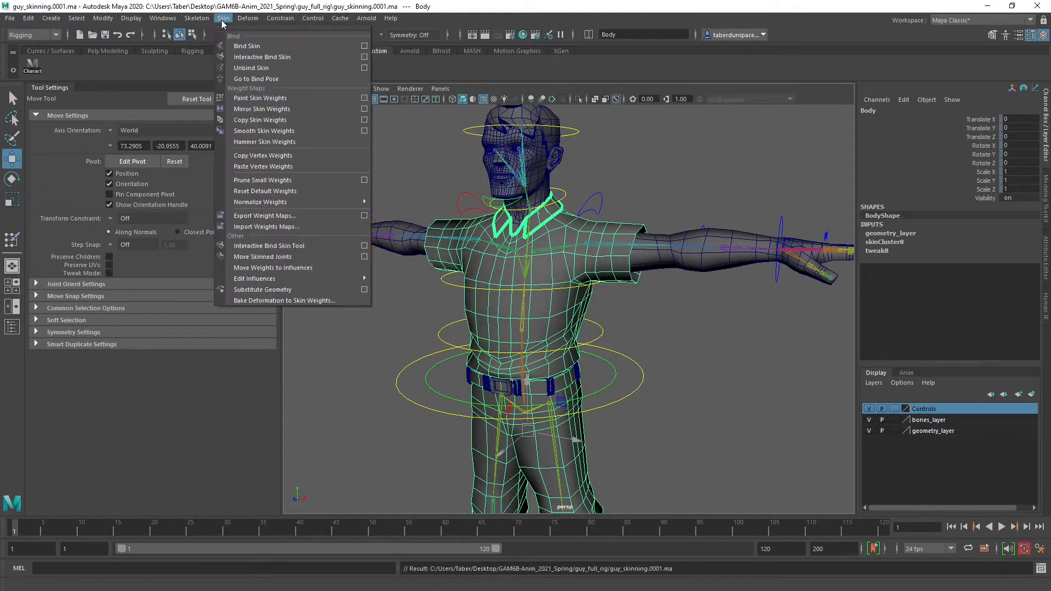
pyautogui.click(364, 108)
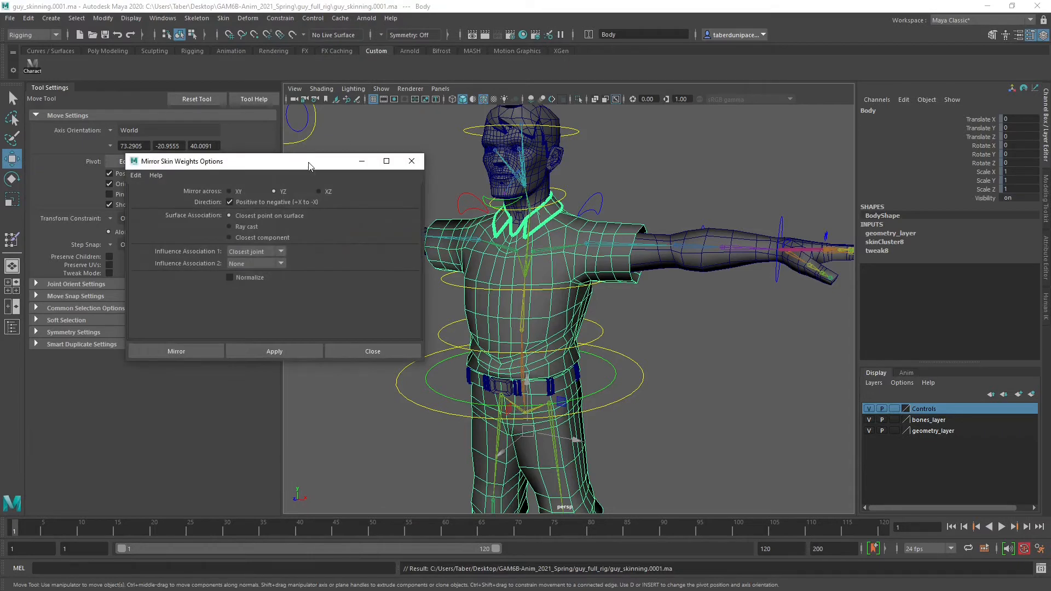
pyautogui.moveTo(309, 166); pyautogui.dragTo(241, 139)
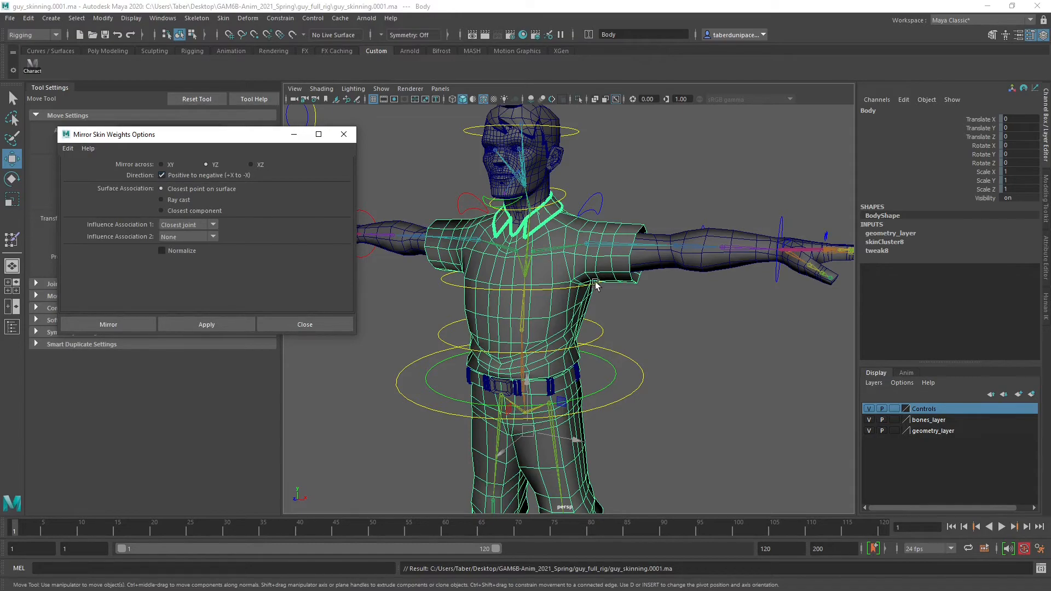
# Create a temporary polygon sphere, move it about 1.087 along X to identify the positive side, and delete it
pyautogui.keyDown('alt'); pyautogui.moveTo(595, 284); pyautogui.dragTo(578, 318); pyautogui.keyUp('alt')
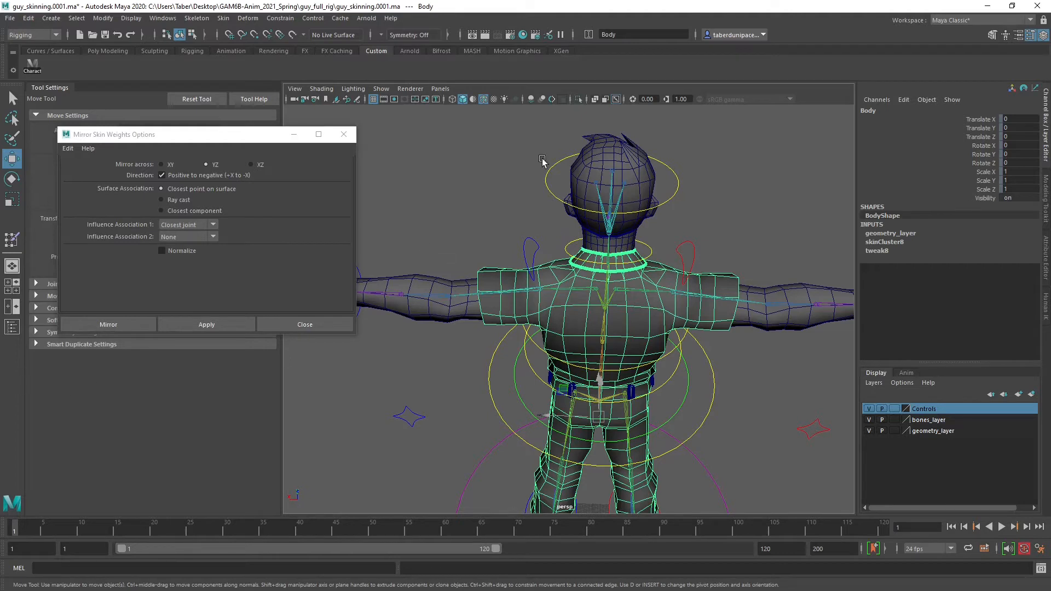
pyautogui.click(453, 166)
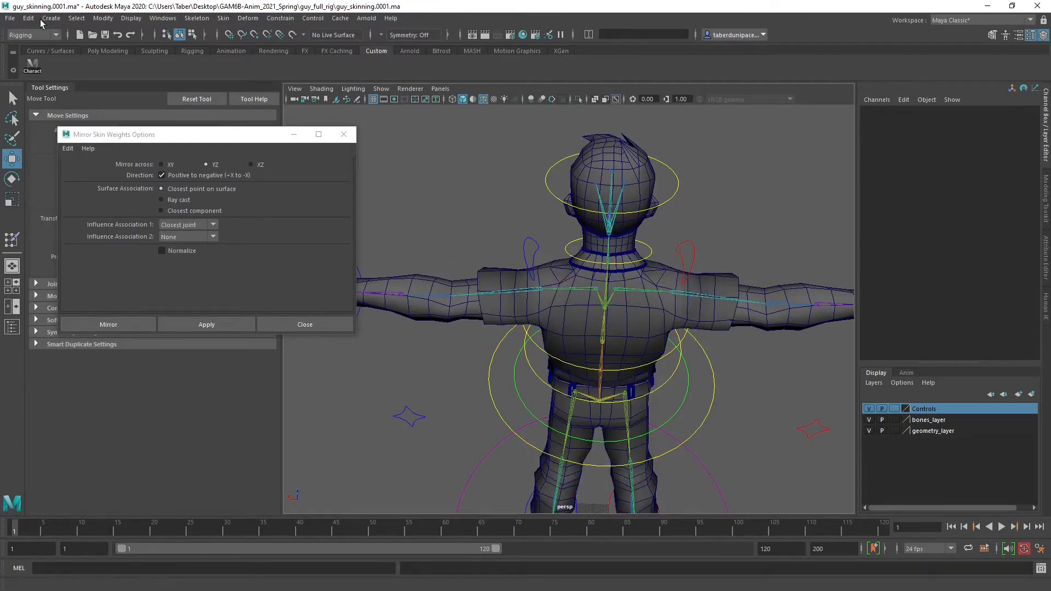
pyautogui.click(50, 18)
pyautogui.moveTo(126, 57)
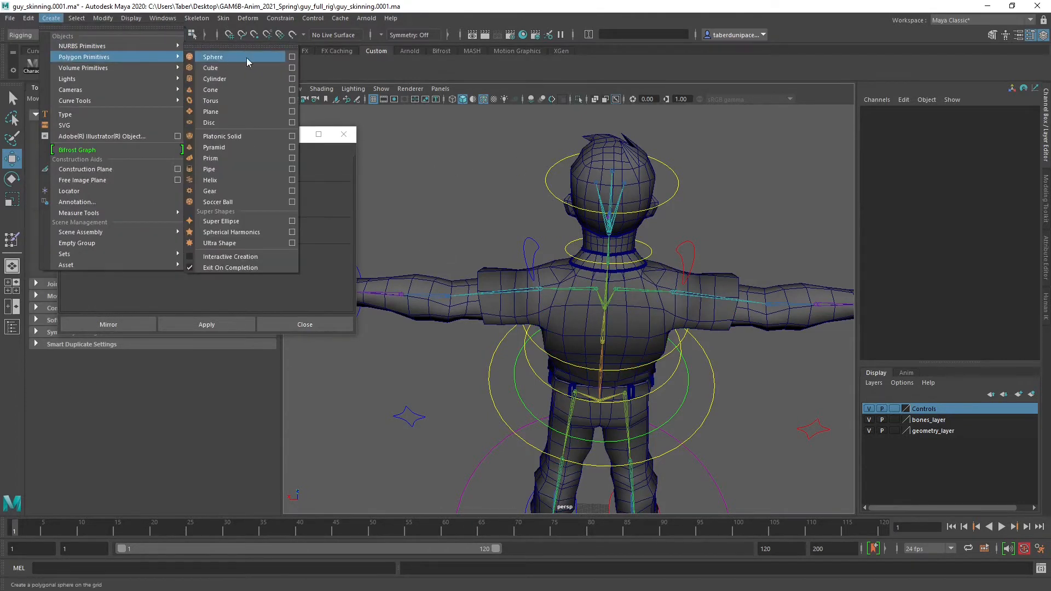
pyautogui.click(246, 58)
pyautogui.scroll(-3, 526, 435)
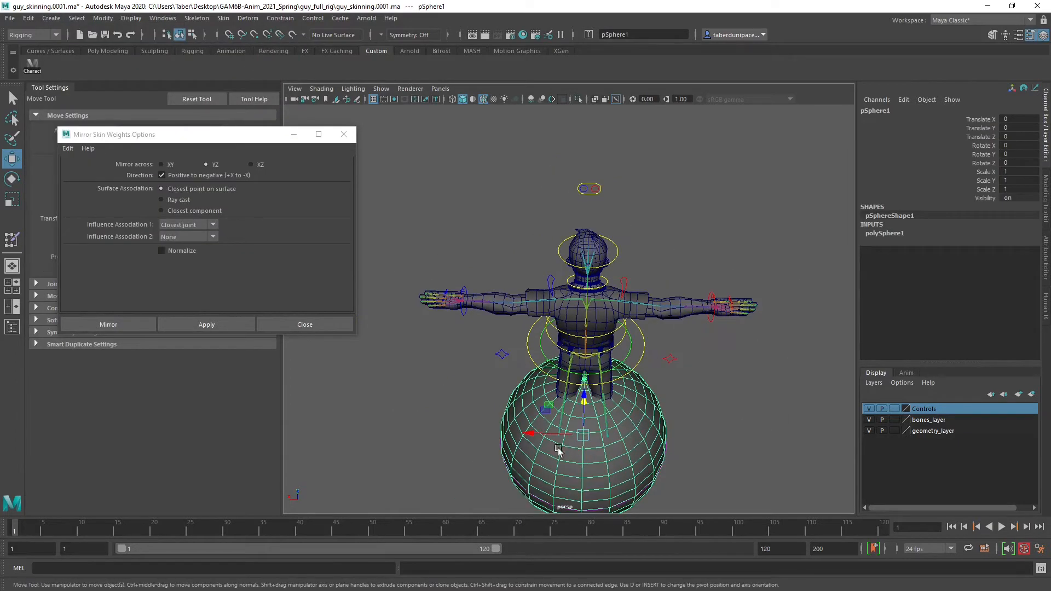
pyautogui.moveTo(526, 435); pyautogui.dragTo(437, 434)
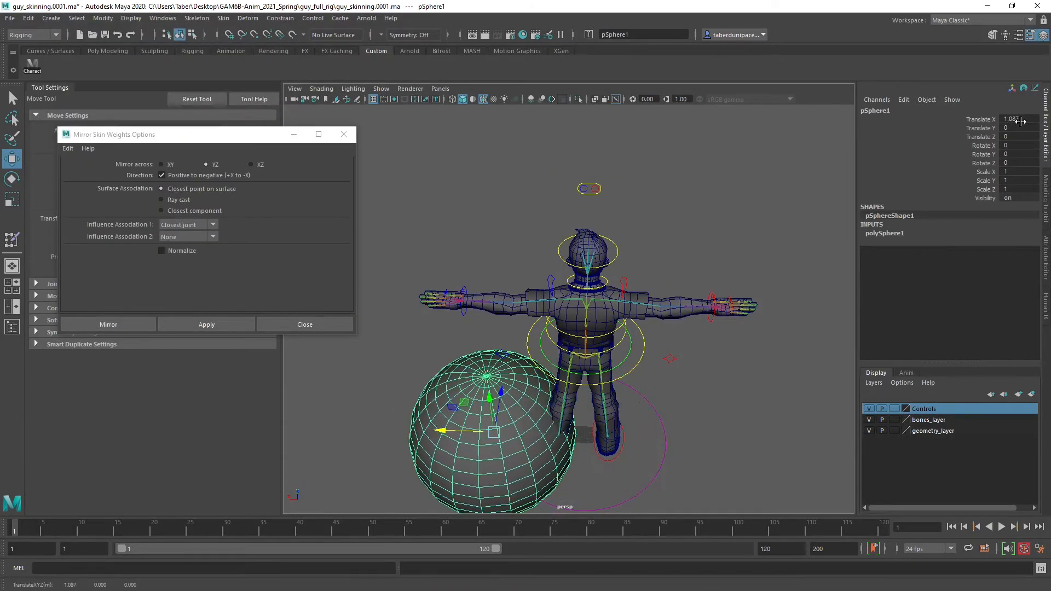
pyautogui.click(387, 399)
pyautogui.click(444, 405)
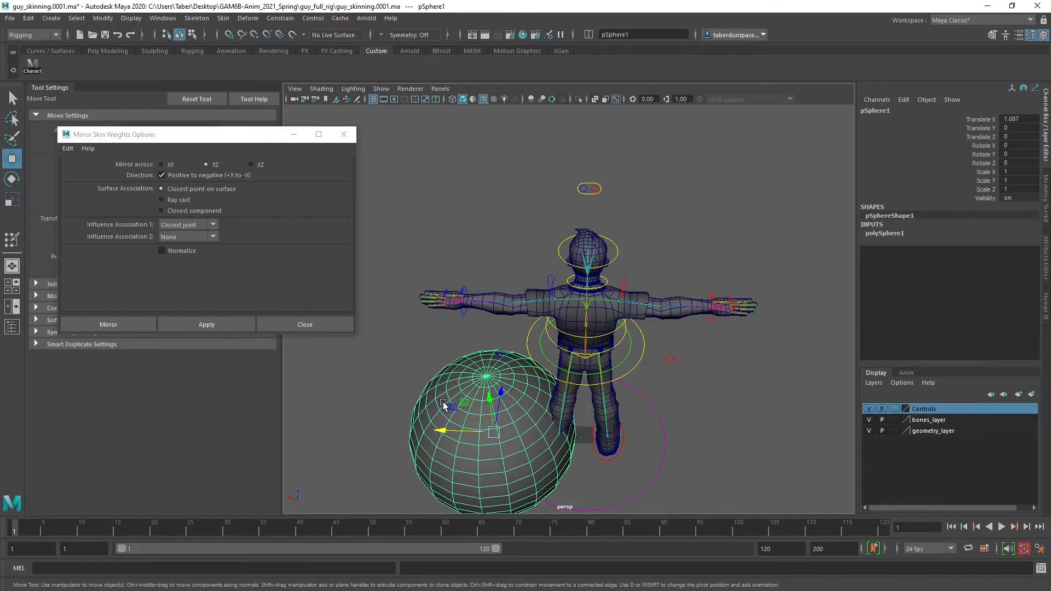
pyautogui.press('Delete')
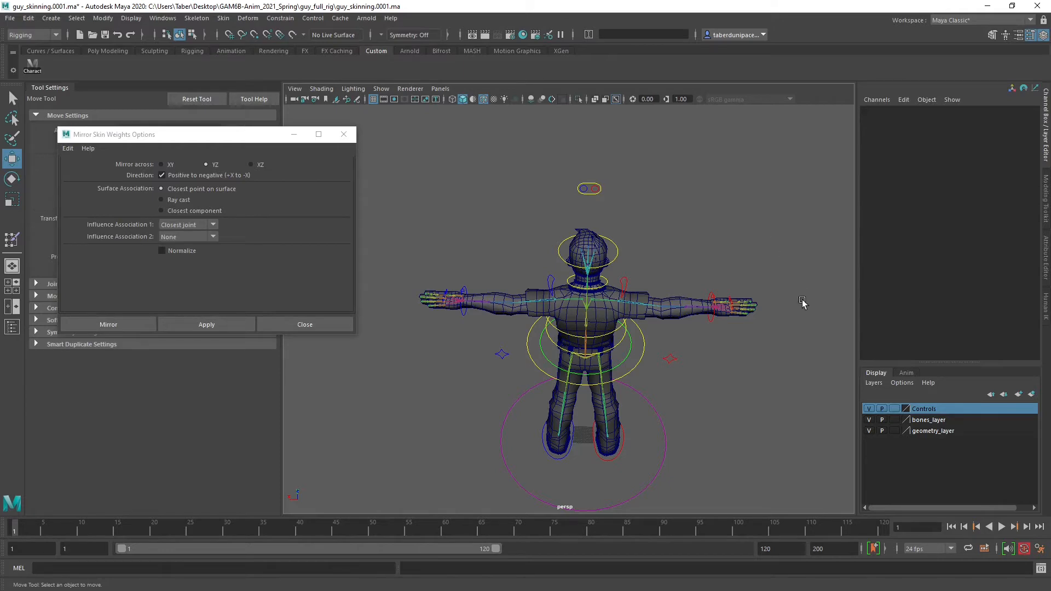
# Mirror the Body mesh's skin weights across YZ, positive to negative, with Influence Association 1 as Closest joint and Influence Association 2 as Label
pyautogui.scroll(5, 647, 314)
pyautogui.click(555, 316)
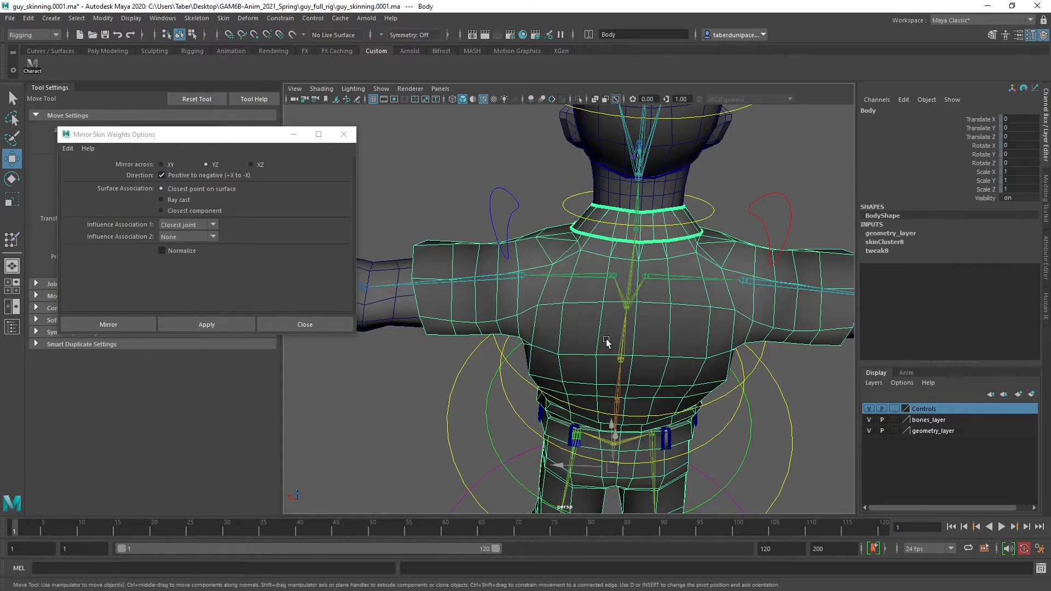
pyautogui.scroll(-4, 574, 319)
pyautogui.keyDown('alt'); pyautogui.moveTo(563, 328); pyautogui.dragTo(475, 287); pyautogui.keyUp('alt')
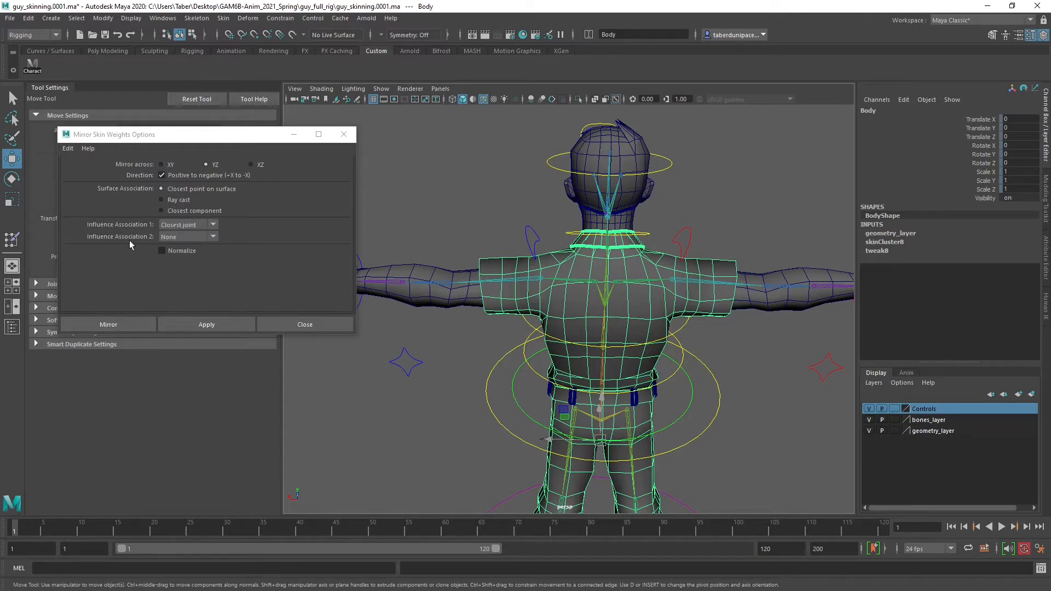
pyautogui.click(182, 226)
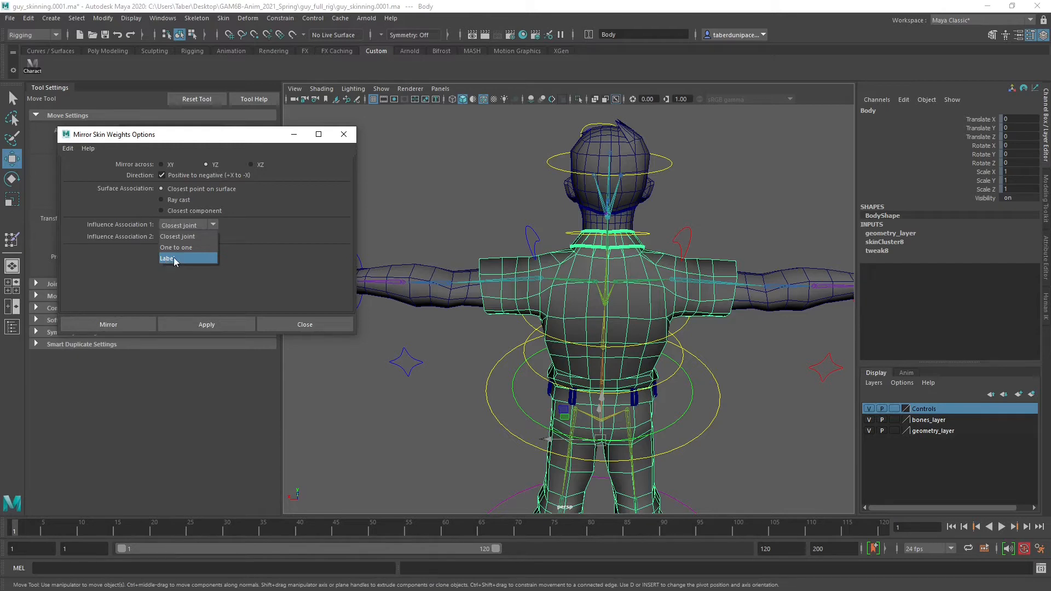
pyautogui.click(211, 235)
pyautogui.click(198, 238)
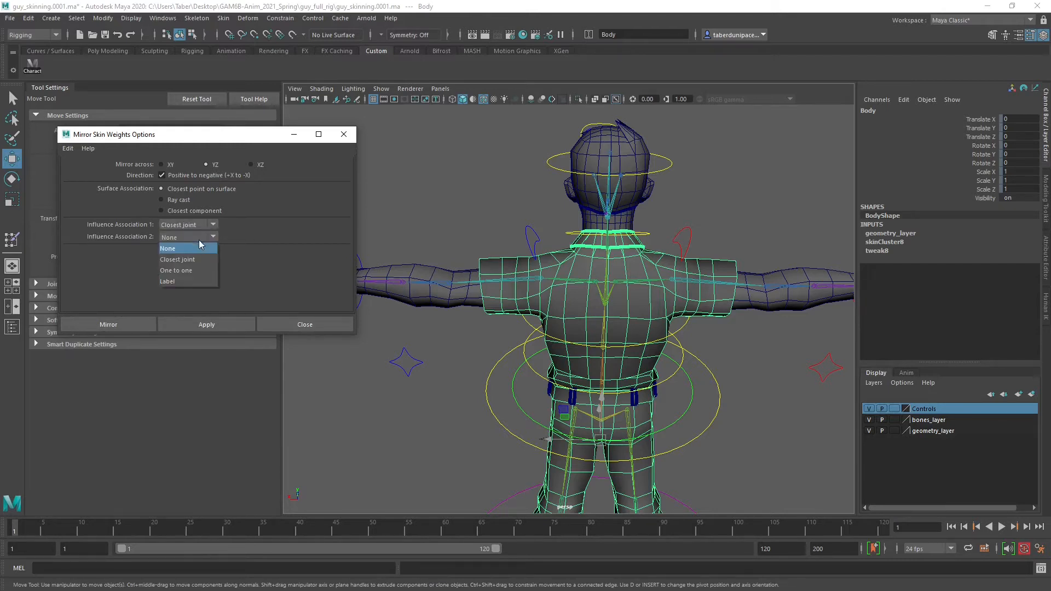
pyautogui.click(175, 281)
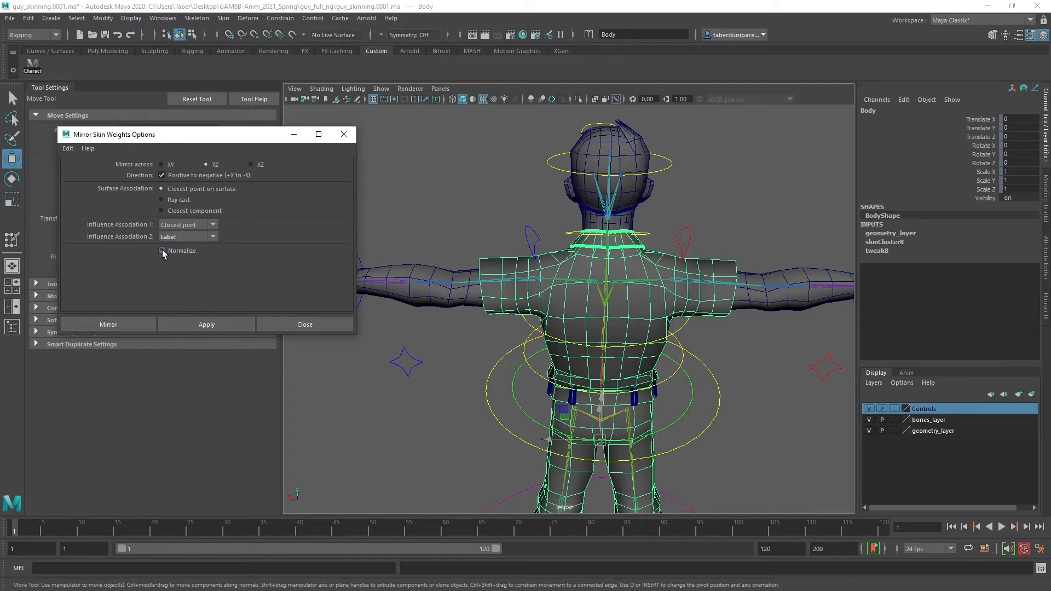
pyautogui.click(135, 325)
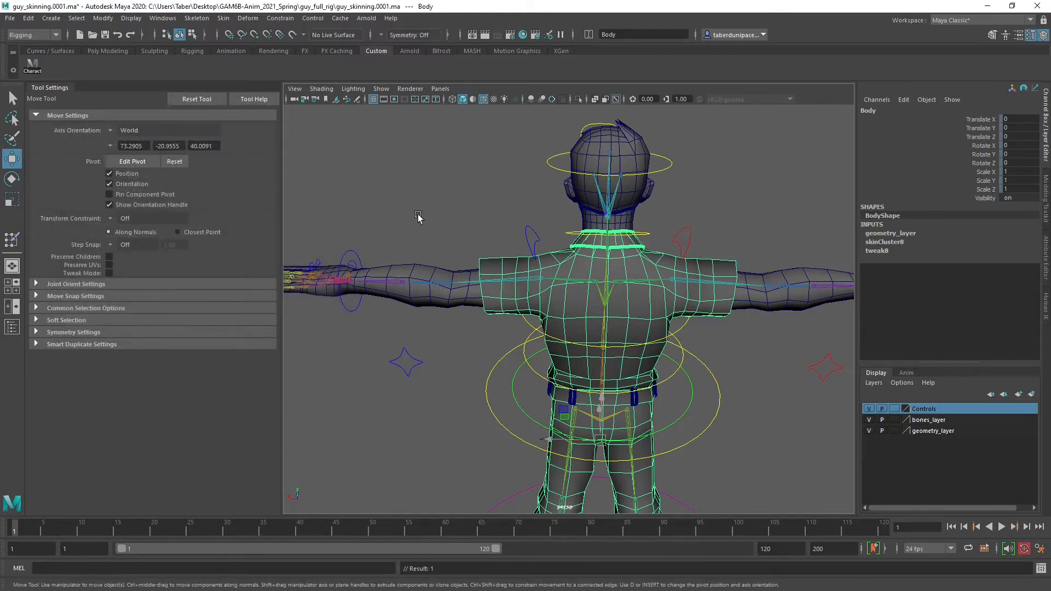
# Raise both shoulders by rotating their controls in Z, the right one to about -20.9 degrees
pyautogui.click(440, 190)
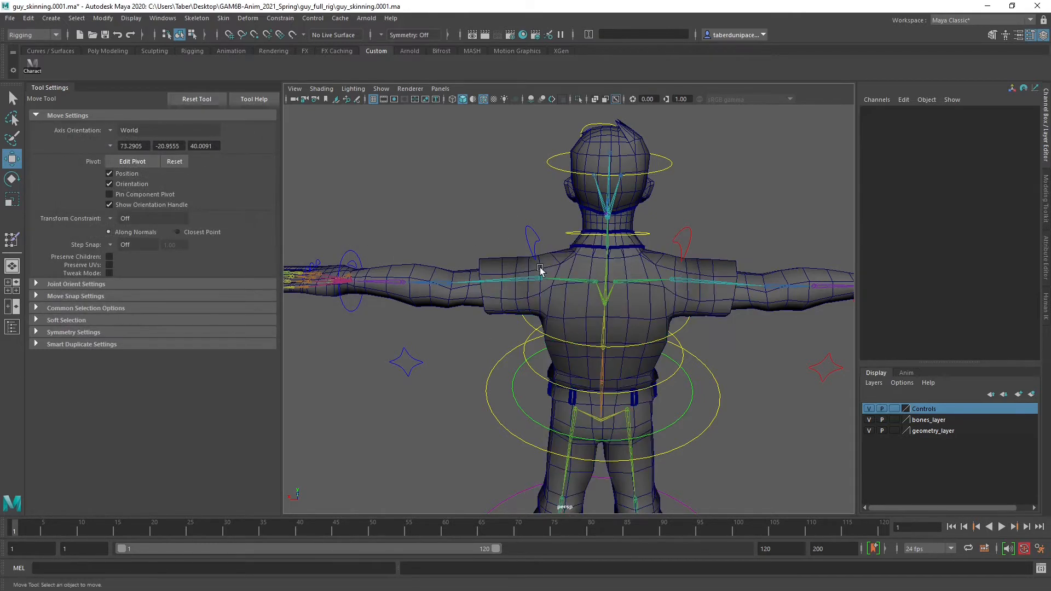
pyautogui.click(535, 236)
pyautogui.press('e')
pyautogui.moveTo(574, 234); pyautogui.dragTo(681, 268)
pyautogui.hotkey('ctrl', 'z')
pyautogui.hotkey('ctrl', 'd')
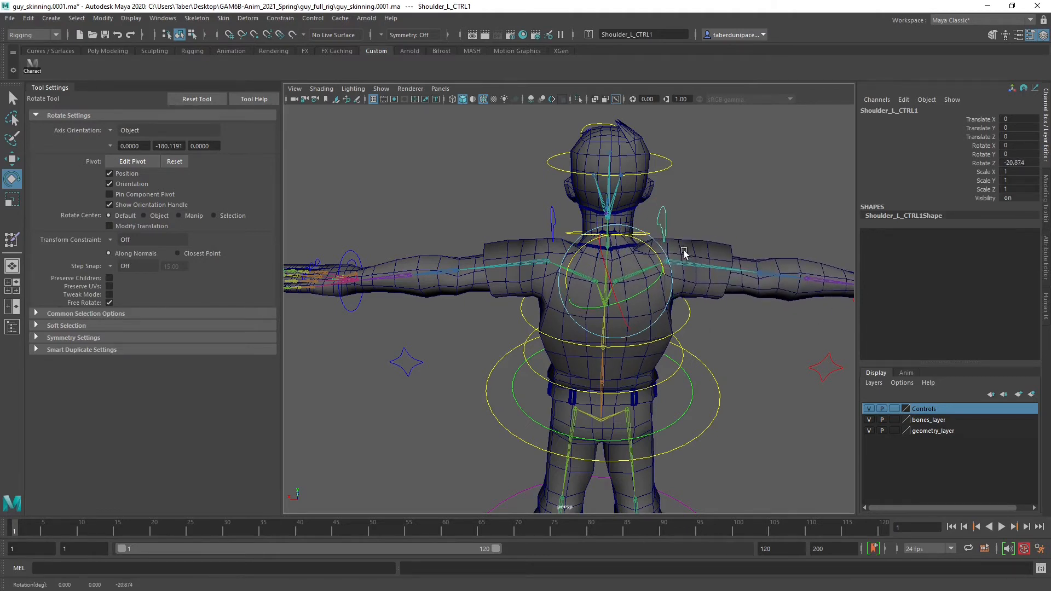
# Bend both arms by moving the left hand control to about -0.347 and the right one to about 0.388 in X
pyautogui.click(405, 233)
pyautogui.click(346, 253)
pyautogui.press('w')
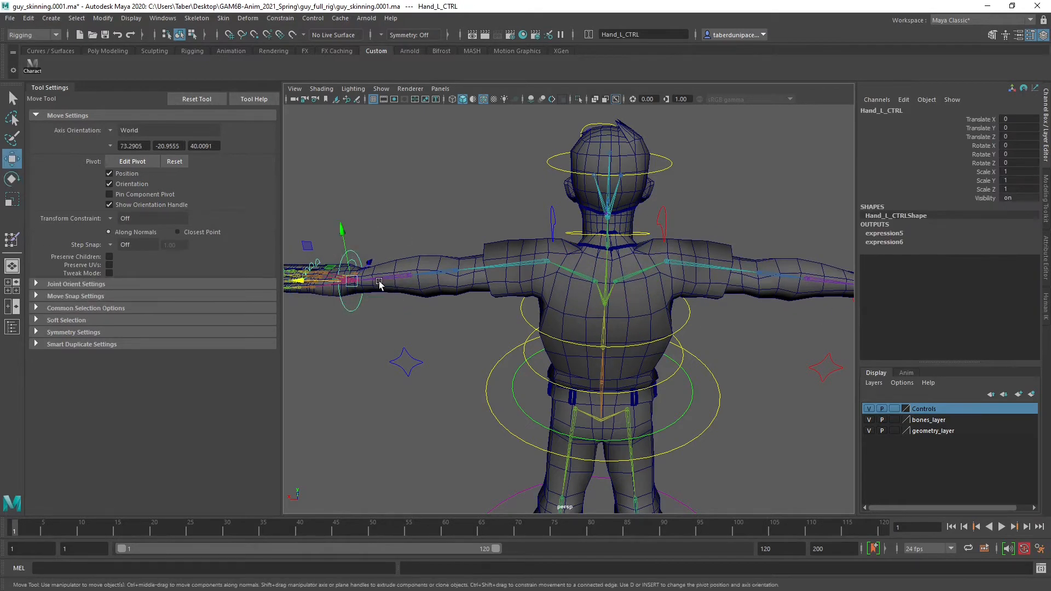
pyautogui.moveTo(328, 283); pyautogui.dragTo(377, 283)
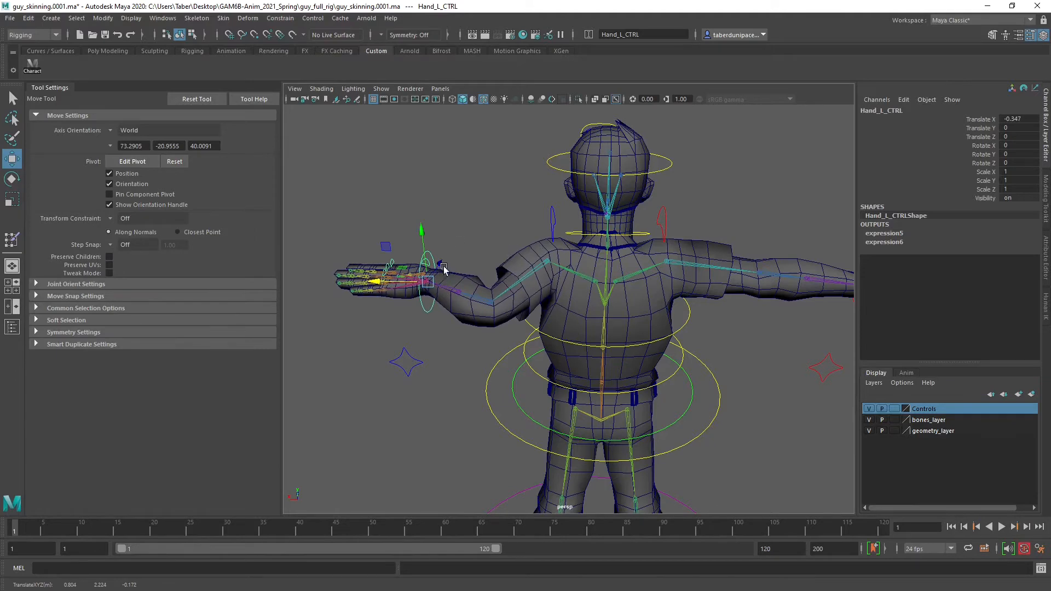
pyautogui.keyDown('alt'); pyautogui.moveTo(581, 272); pyautogui.dragTo(799, 274); pyautogui.keyUp('alt')
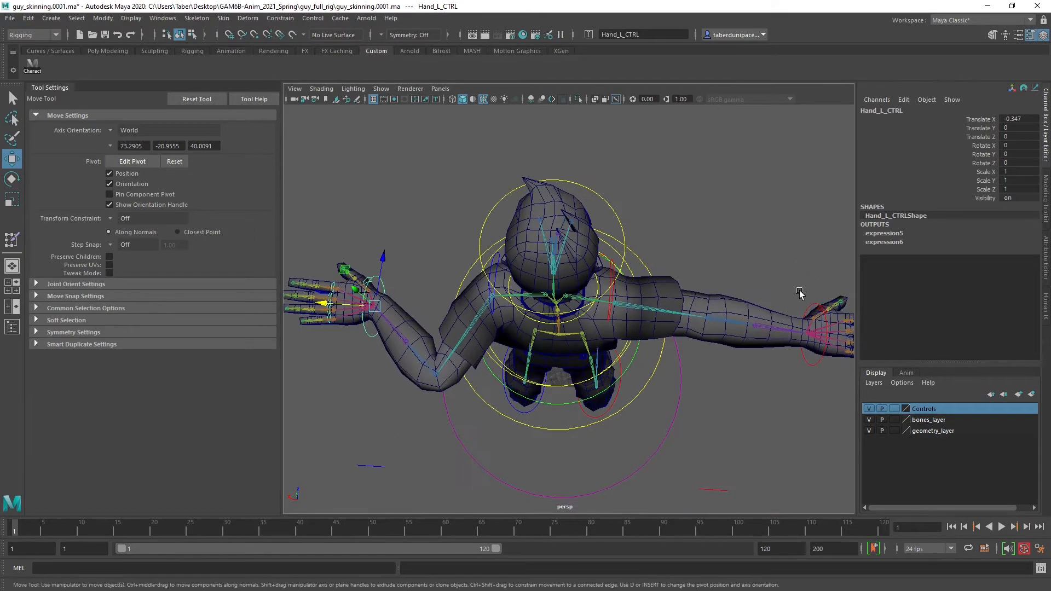
pyautogui.click(808, 309)
pyautogui.moveTo(761, 332); pyautogui.dragTo(544, 235)
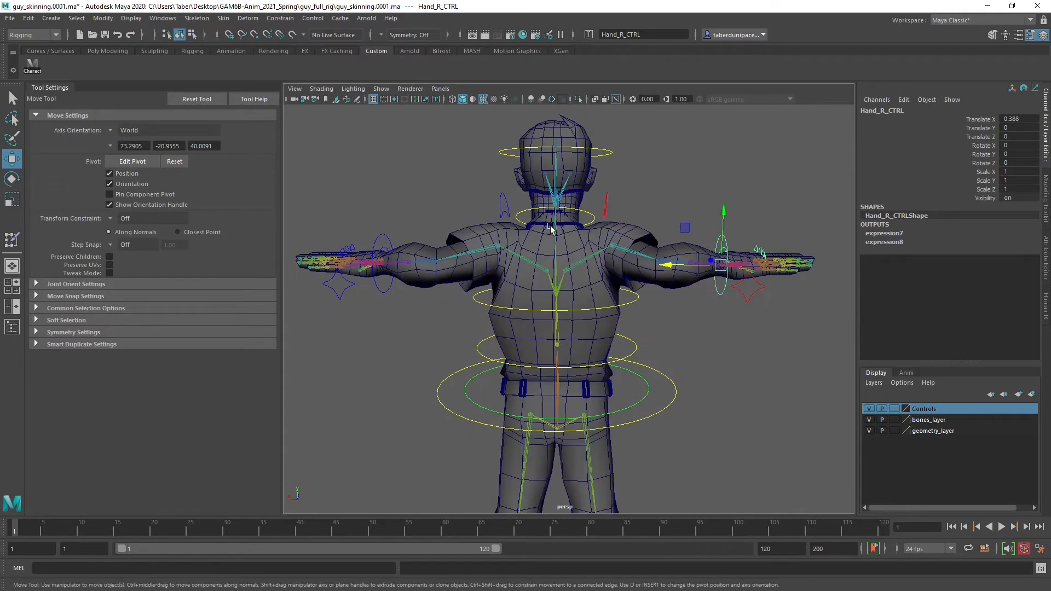
pyautogui.click(693, 346)
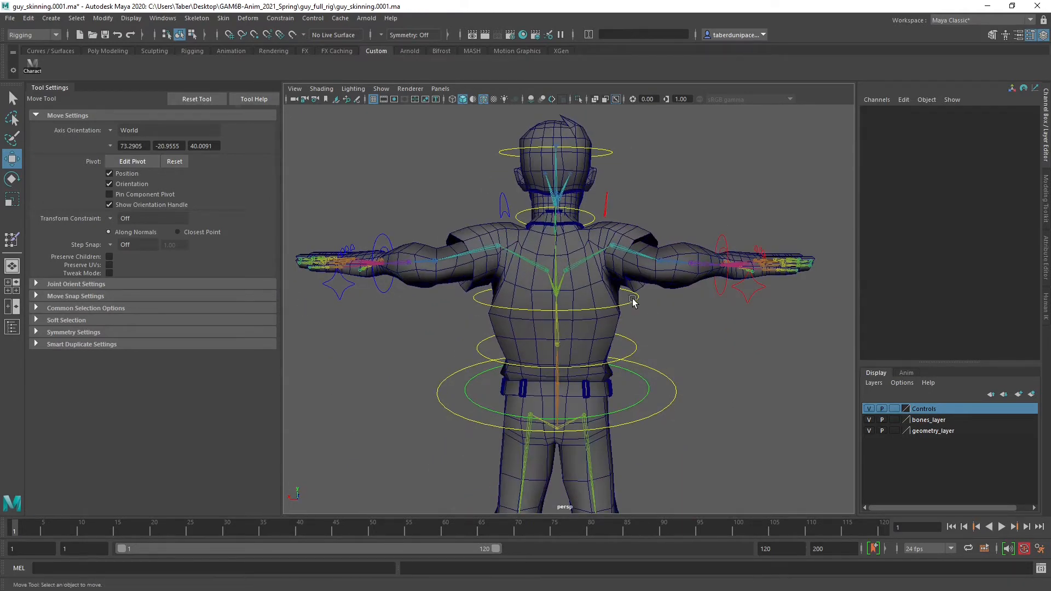
# Try rotating the upper spine control, including a twist of about 33.6 degrees in Y, and undo the test rotations
pyautogui.click(635, 300)
pyautogui.scroll(3, 640, 318)
pyautogui.scroll(2, 589, 283)
pyautogui.press('e')
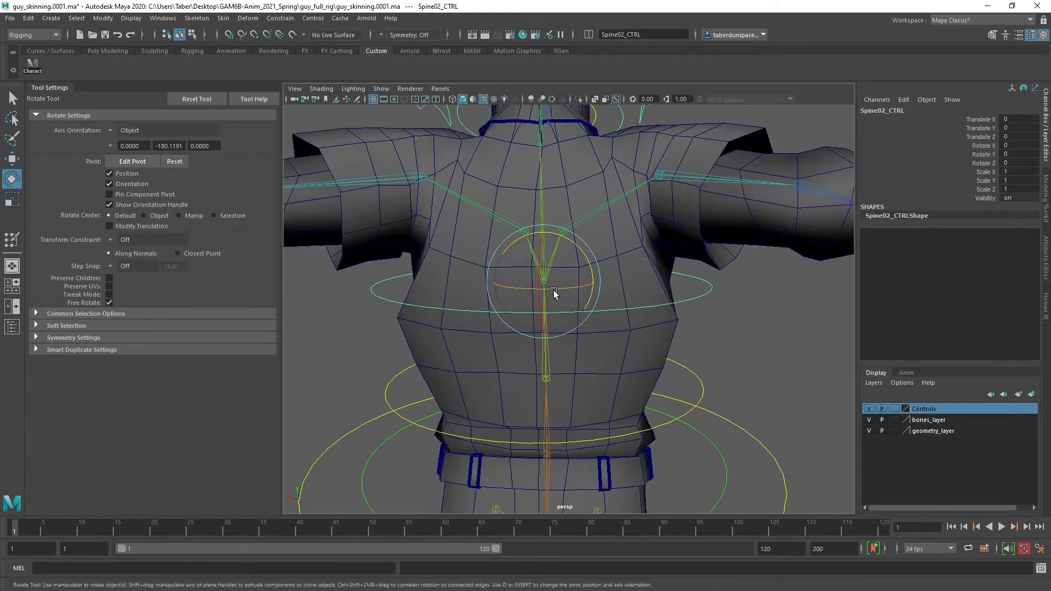
pyautogui.moveTo(553, 289)
pyautogui.mouseDown()
pyautogui.moveTo(591, 286)
pyautogui.moveTo(504, 286)
pyautogui.moveTo(573, 284)
pyautogui.mouseUp()
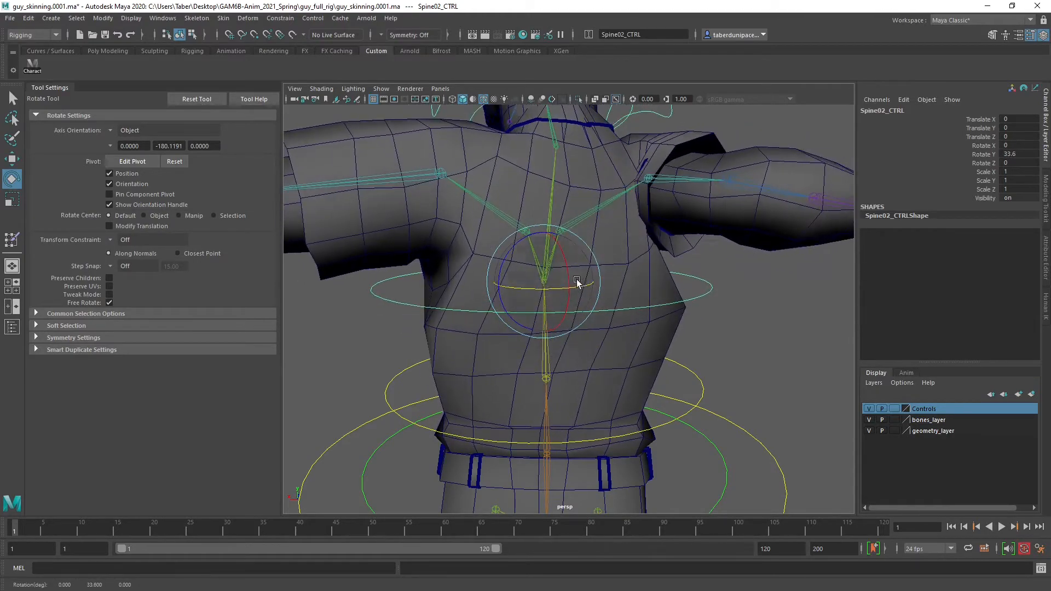
pyautogui.hotkey('ctrl', 'z')
pyautogui.moveTo(544, 251); pyautogui.dragTo(599, 267)
pyautogui.hotkey('ctrl', 'z')
# Try rotating the left shoulder control to about 29.8 degrees in Z and undo that rotation
pyautogui.scroll(-6, 546, 286)
pyautogui.click(652, 299)
pyautogui.scroll(5, 654, 298)
pyautogui.click(660, 218)
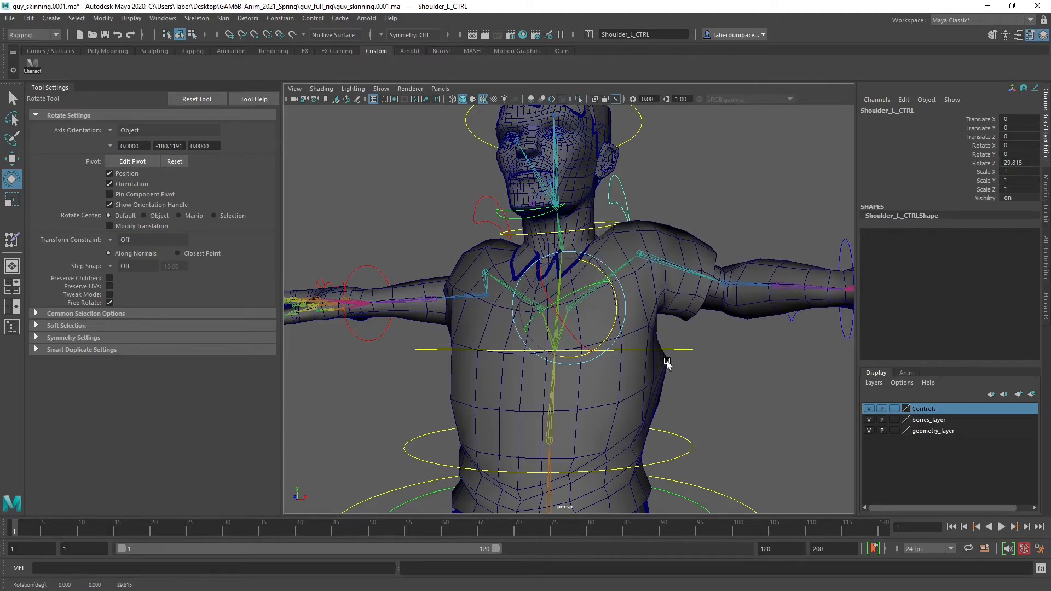
pyautogui.hotkey('ctrl', 'z')
pyautogui.keyDown('alt'); pyautogui.moveTo(620, 267); pyautogui.dragTo(651, 268); pyautogui.keyUp('alt')
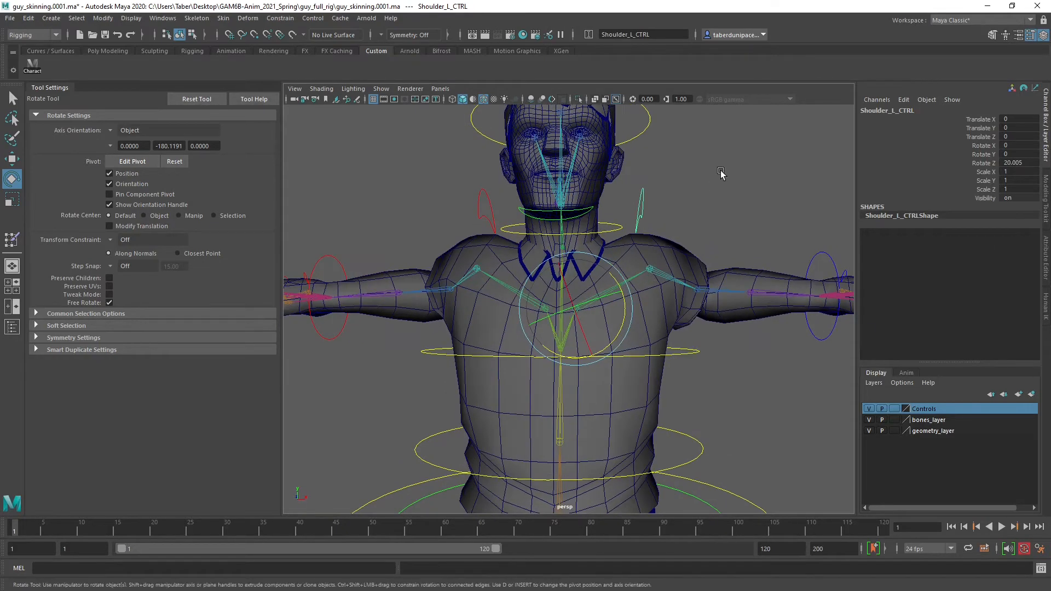
# Rotate the head control to about -6.9 degrees in X, -24.8 in Y and 13.9 in Z to test the neck deformation
pyautogui.click(719, 169)
pyautogui.click(614, 229)
pyautogui.keyDown('alt'); pyautogui.moveTo(614, 228); pyautogui.dragTo(616, 259, button='middle'); pyautogui.keyUp('alt')
pyautogui.scroll(3, 606, 300)
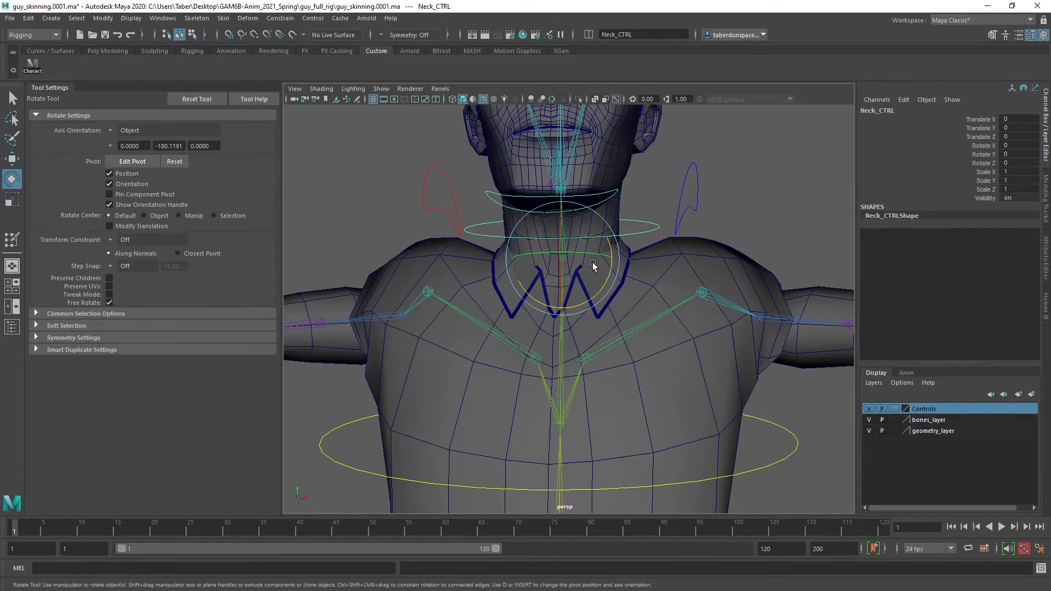
pyautogui.moveTo(592, 261)
pyautogui.mouseDown()
pyautogui.moveTo(584, 261)
pyautogui.moveTo(612, 279)
pyautogui.moveTo(564, 258)
pyautogui.moveTo(583, 265)
pyautogui.moveTo(601, 296)
pyautogui.moveTo(561, 265)
pyautogui.moveTo(580, 256)
pyautogui.moveTo(588, 265)
pyautogui.moveTo(576, 267)
pyautogui.moveTo(597, 271)
pyautogui.mouseUp()
pyautogui.click(649, 194)
pyautogui.keyDown('alt'); pyautogui.moveTo(650, 194); pyautogui.dragTo(652, 287, button='middle'); pyautogui.keyUp('alt')
pyautogui.keyDown('alt'); pyautogui.moveTo(652, 288); pyautogui.dragTo(614, 275); pyautogui.keyUp('alt')
pyautogui.moveTo(659, 134); pyautogui.dragTo(715, 178)
pyautogui.moveTo(596, 249); pyautogui.dragTo(570, 261)
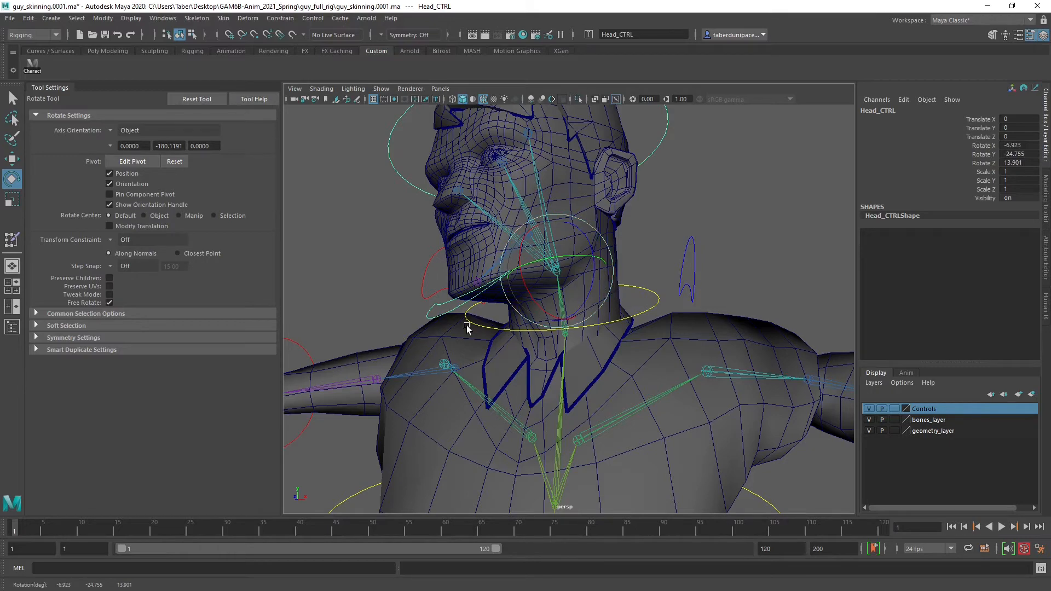
pyautogui.click(702, 211)
# Examine the mesh deformation around the bent left shoulder, elbow and forearm from the front and above
pyautogui.scroll(-5, 696, 218)
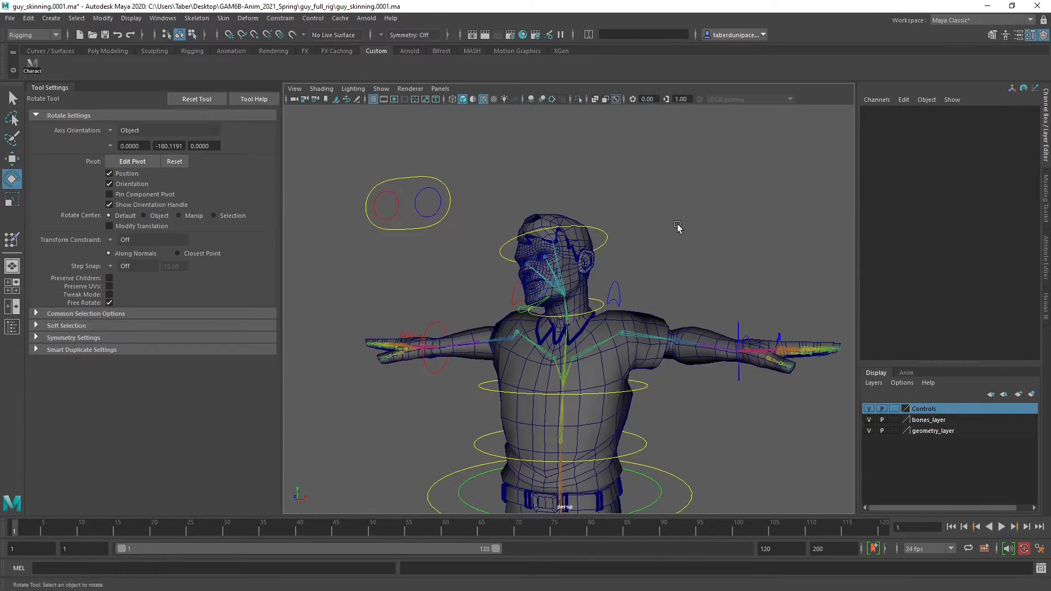
pyautogui.moveTo(676, 223)
pyautogui.keyDown('alt'); pyautogui.mouseDown()
pyautogui.moveTo(719, 226)
pyautogui.moveTo(686, 225)
pyautogui.mouseUp(); pyautogui.keyUp('alt')
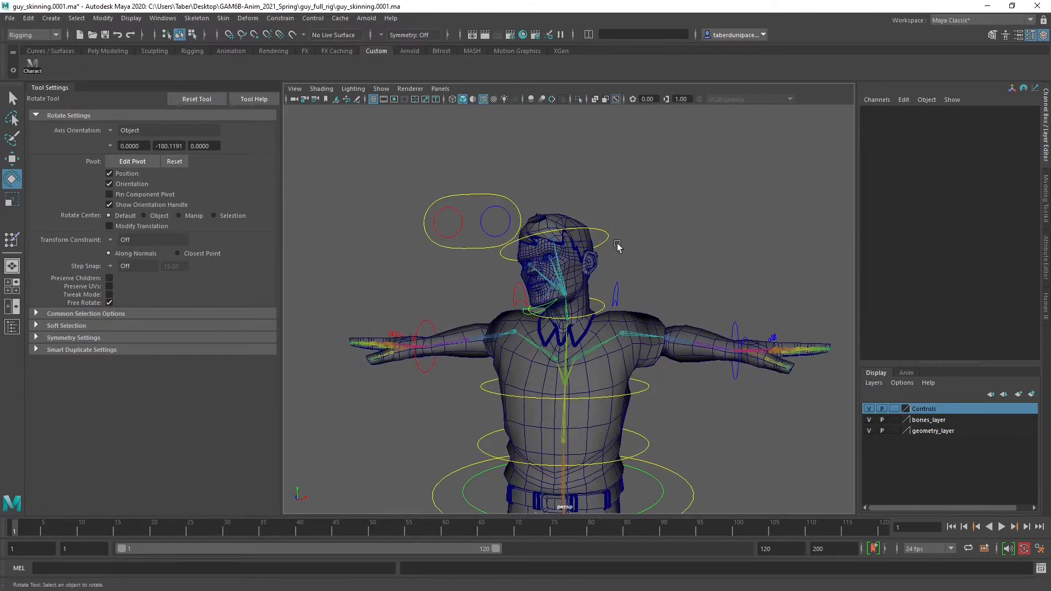
pyautogui.keyDown('alt'); pyautogui.moveTo(637, 252); pyautogui.dragTo(598, 278); pyautogui.keyUp('alt')
pyautogui.keyDown('alt'); pyautogui.moveTo(598, 278); pyautogui.dragTo(641, 283, button='right'); pyautogui.keyUp('alt')
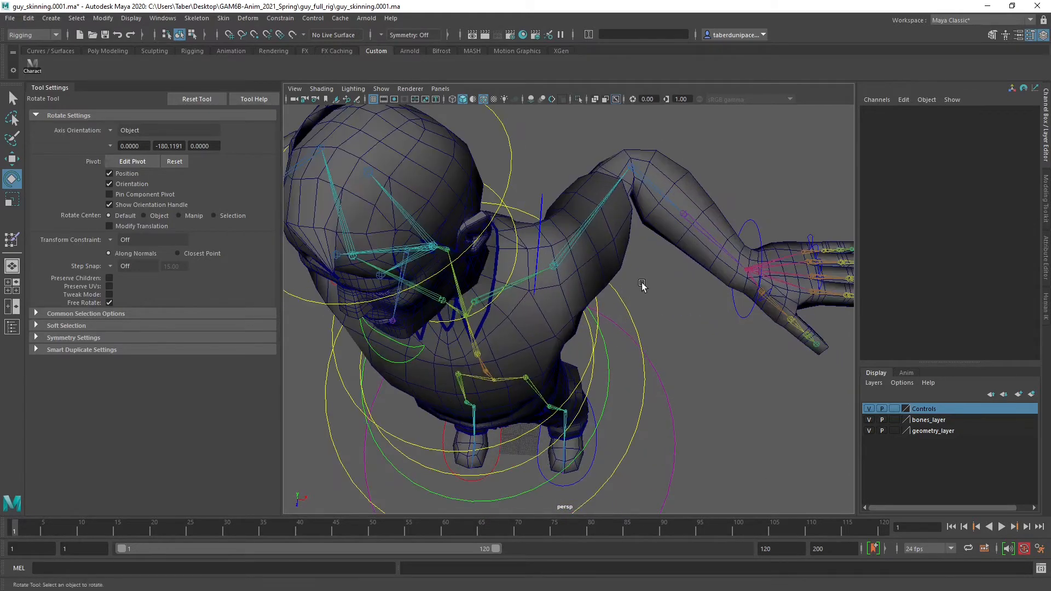
pyautogui.keyDown('alt'); pyautogui.moveTo(642, 283); pyautogui.dragTo(503, 336, button='middle'); pyautogui.keyUp('alt')
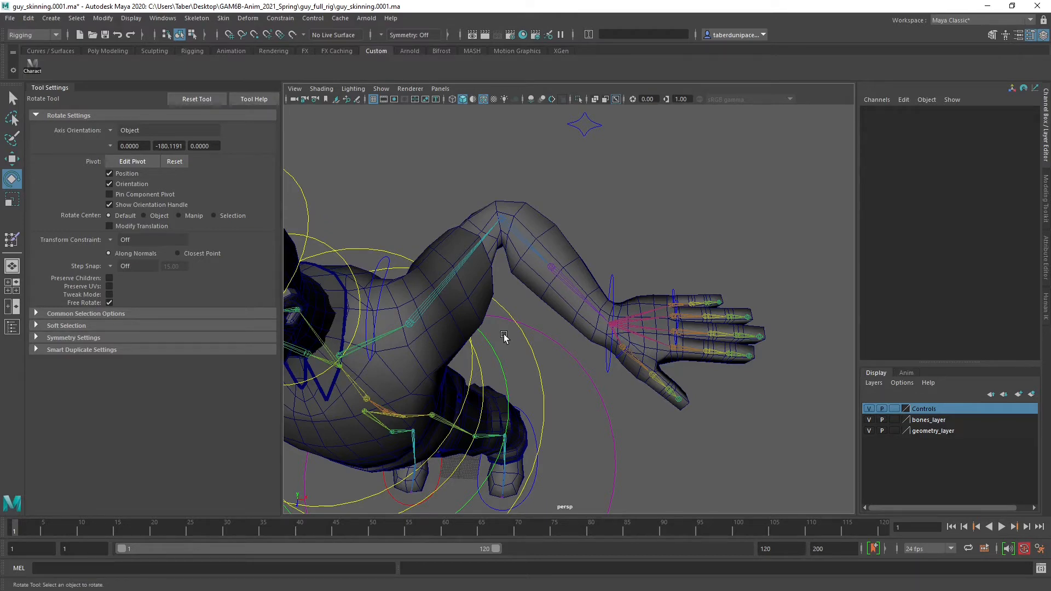
pyautogui.scroll(4, 503, 331)
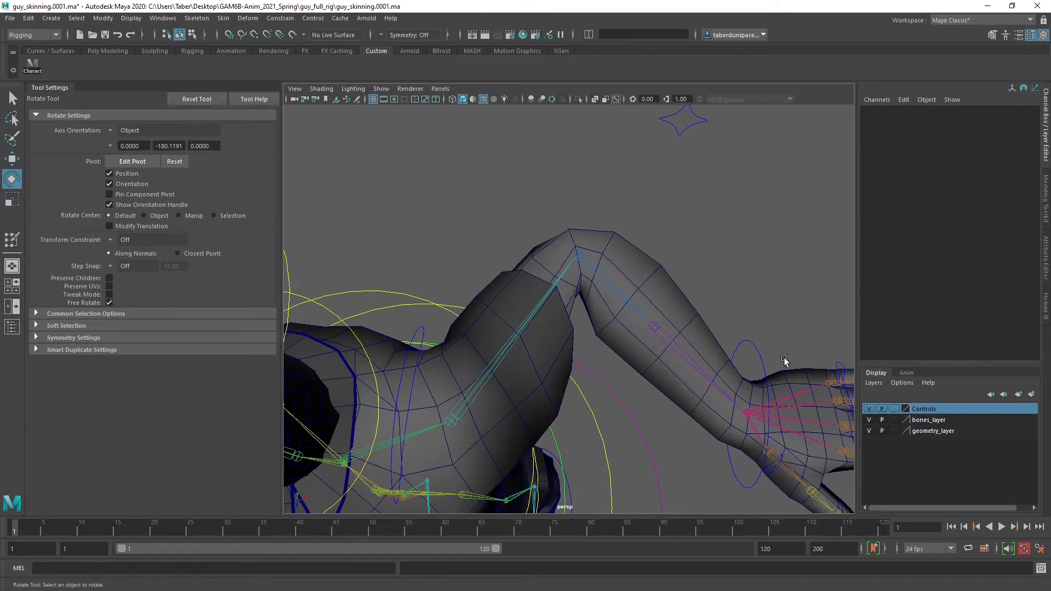
pyautogui.keyDown('alt'); pyautogui.moveTo(784, 361); pyautogui.dragTo(569, 301, button='middle'); pyautogui.keyUp('alt')
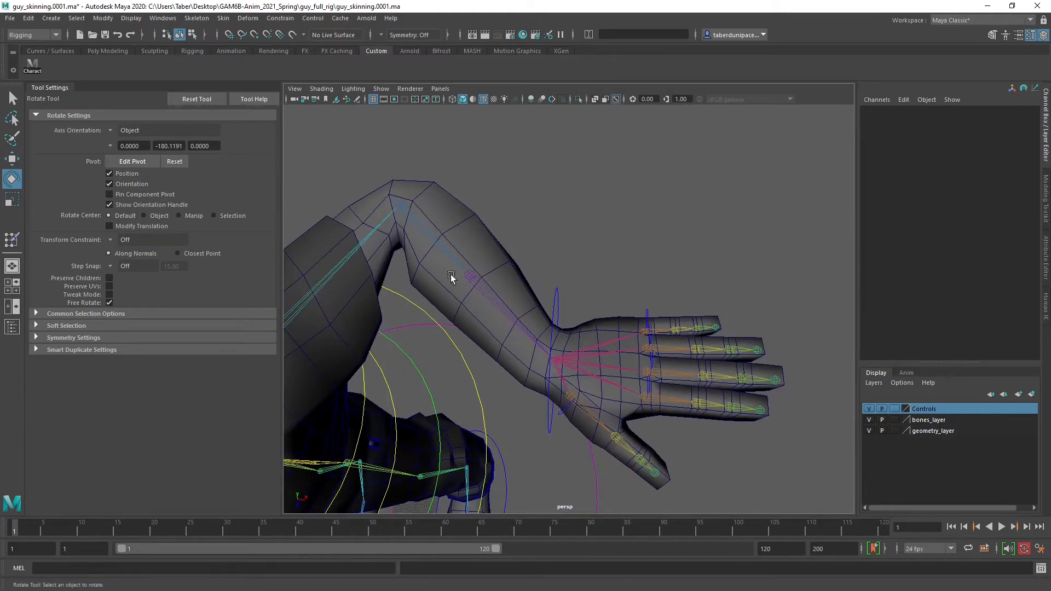
pyautogui.keyDown('alt'); pyautogui.moveTo(375, 239); pyautogui.dragTo(427, 282, button='middle'); pyautogui.keyUp('alt')
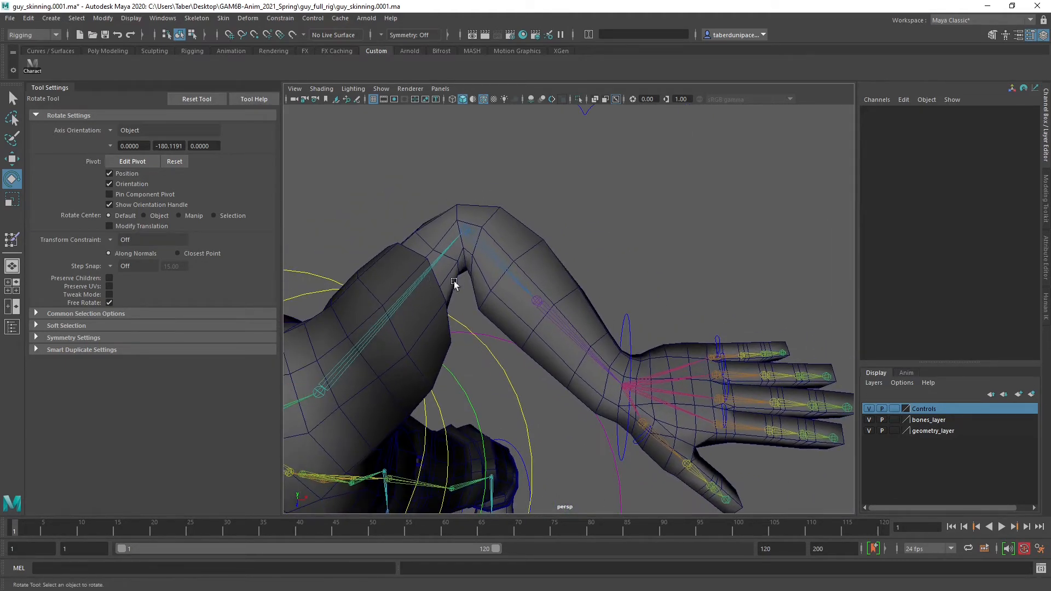
pyautogui.keyDown('alt'); pyautogui.moveTo(622, 339); pyautogui.dragTo(546, 316); pyautogui.keyUp('alt')
# Rotate the left pointer finger control to about -72 degrees in Z and the left ring finger control to about 55.5 degrees in Z
pyautogui.click(528, 452)
pyautogui.keyDown('alt'); pyautogui.moveTo(528, 452); pyautogui.dragTo(525, 421); pyautogui.keyUp('alt')
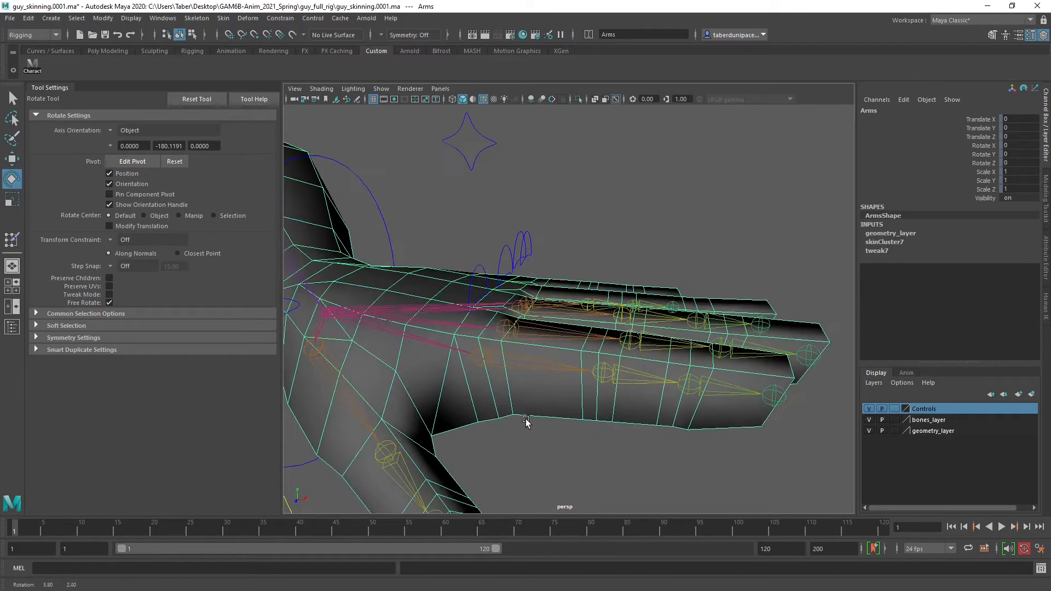
pyautogui.click(614, 169)
pyautogui.click(482, 268)
pyautogui.moveTo(513, 306); pyautogui.dragTo(530, 367)
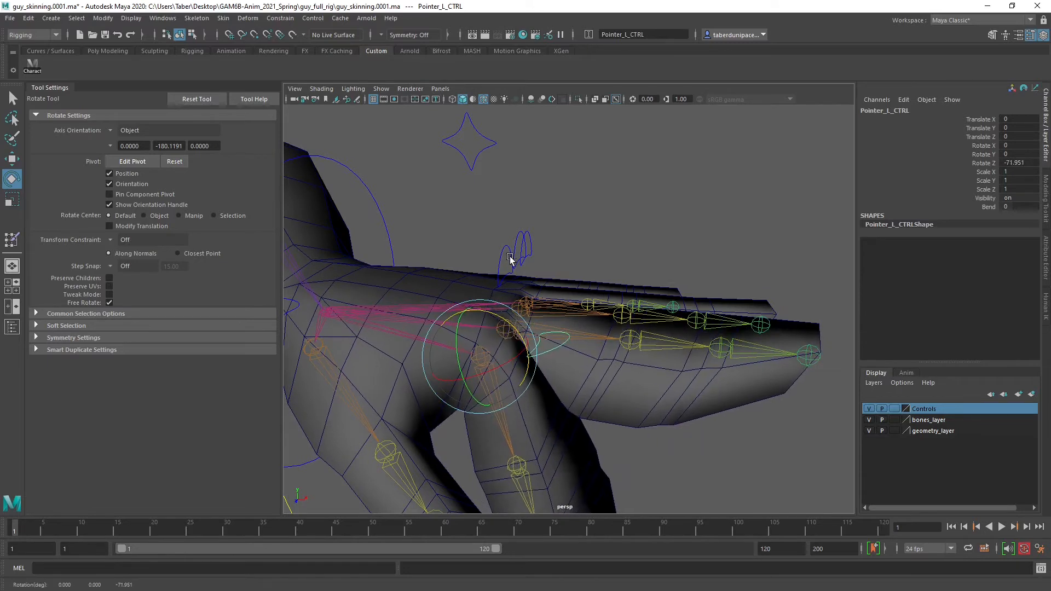
pyautogui.click(519, 241)
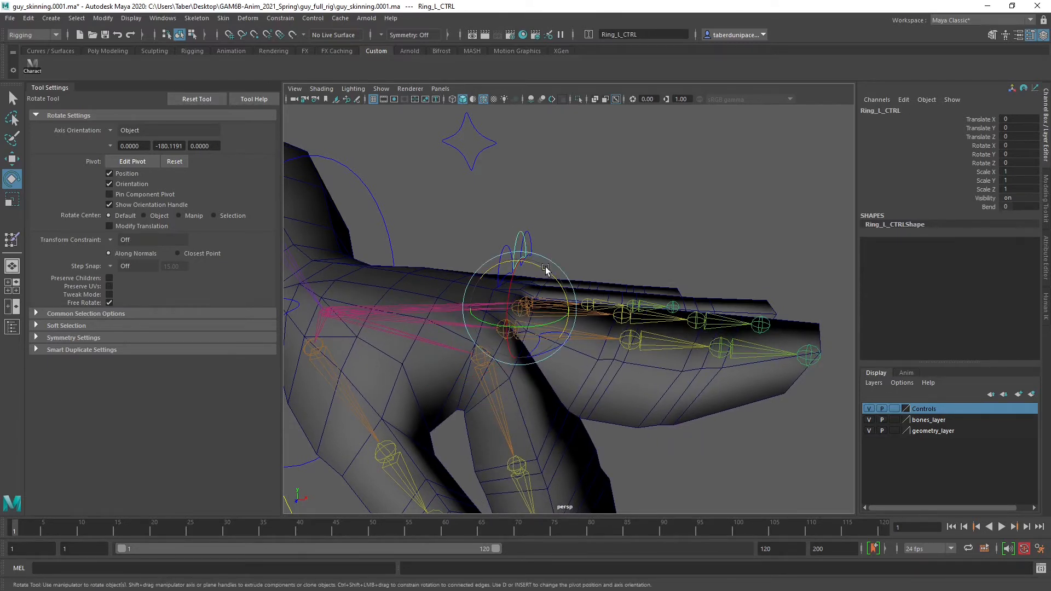
pyautogui.moveTo(544, 261); pyautogui.dragTo(487, 232)
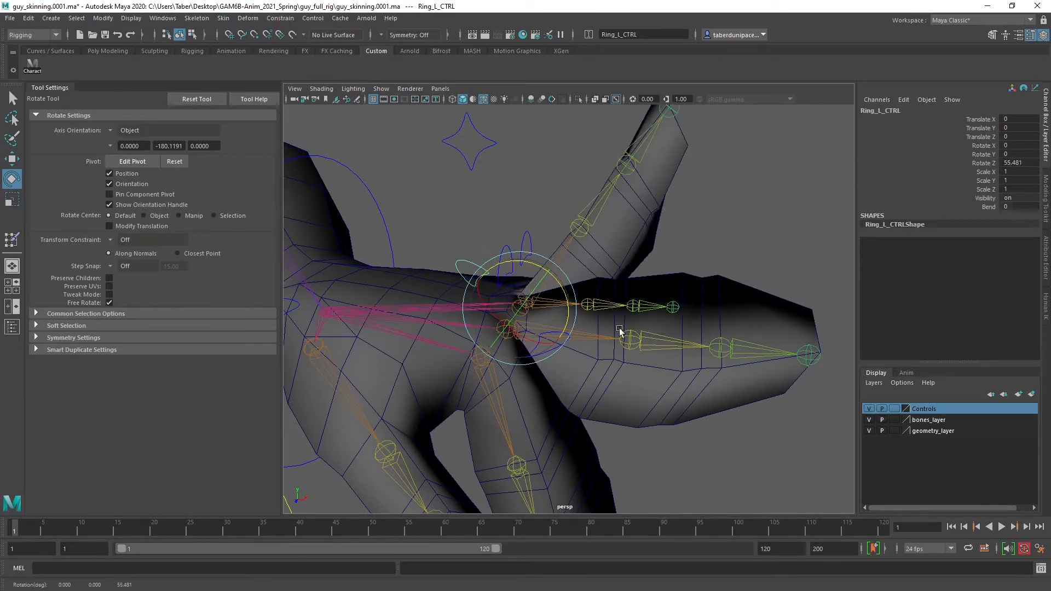
# Examine the skin deformation between the posed left fingers from several angles, and select the Arms mesh
pyautogui.keyDown('alt'); pyautogui.moveTo(696, 363); pyautogui.dragTo(619, 318); pyautogui.keyUp('alt')
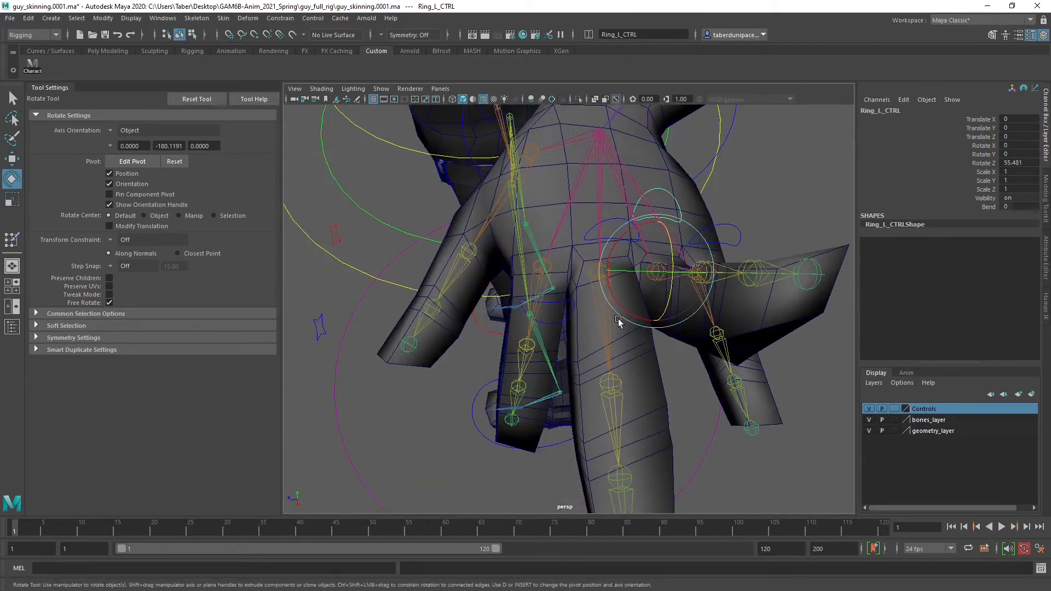
pyautogui.keyDown('alt'); pyautogui.moveTo(595, 383); pyautogui.dragTo(564, 290); pyautogui.keyUp('alt')
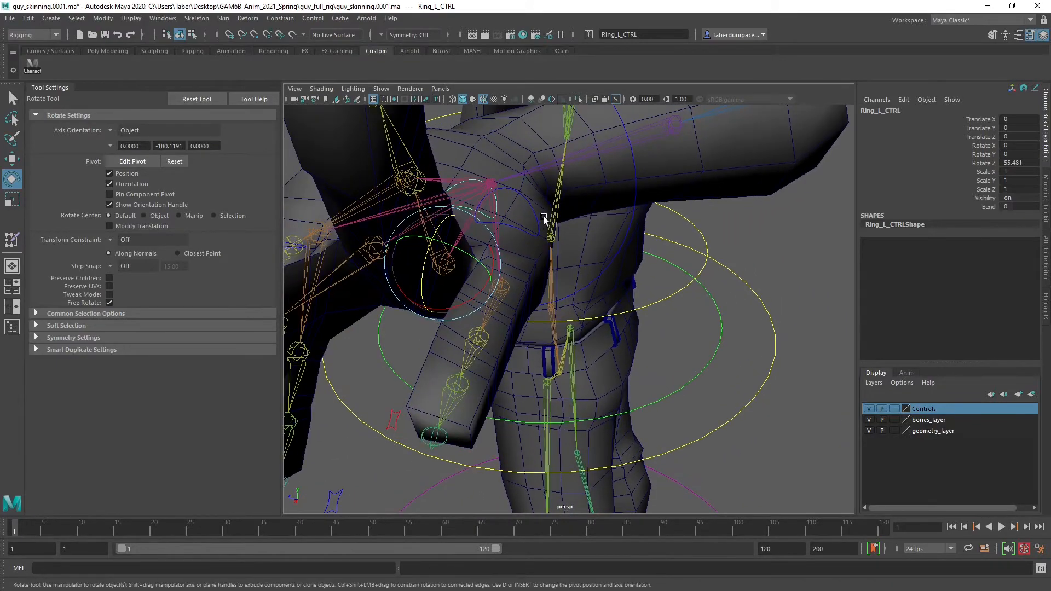
pyautogui.click(532, 210)
pyautogui.moveTo(509, 311); pyautogui.dragTo(530, 310)
pyautogui.keyDown('alt'); pyautogui.moveTo(448, 302); pyautogui.dragTo(420, 299, button='right'); pyautogui.keyUp('alt')
pyautogui.keyDown('alt'); pyautogui.moveTo(402, 298); pyautogui.dragTo(719, 253); pyautogui.keyUp('alt')
pyautogui.click(719, 253)
pyautogui.scroll(5, 658, 266)
pyautogui.click(546, 294)
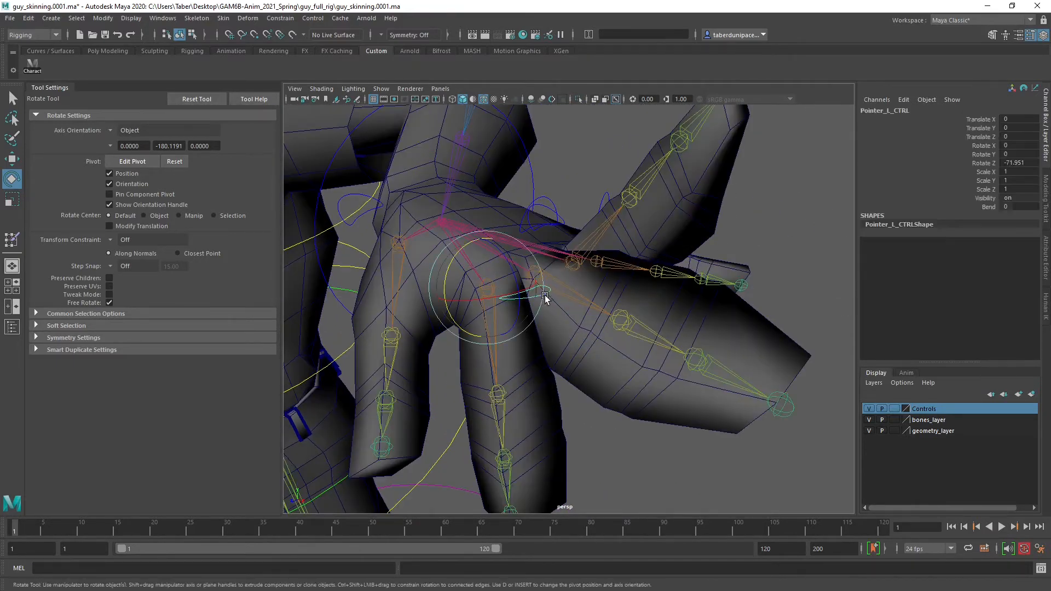
pyautogui.keyDown('alt'); pyautogui.moveTo(546, 295); pyautogui.dragTo(525, 329); pyautogui.keyUp('alt')
pyautogui.moveTo(447, 293); pyautogui.dragTo(484, 233)
pyautogui.keyDown('alt'); pyautogui.moveTo(628, 241); pyautogui.dragTo(673, 276); pyautogui.keyUp('alt')
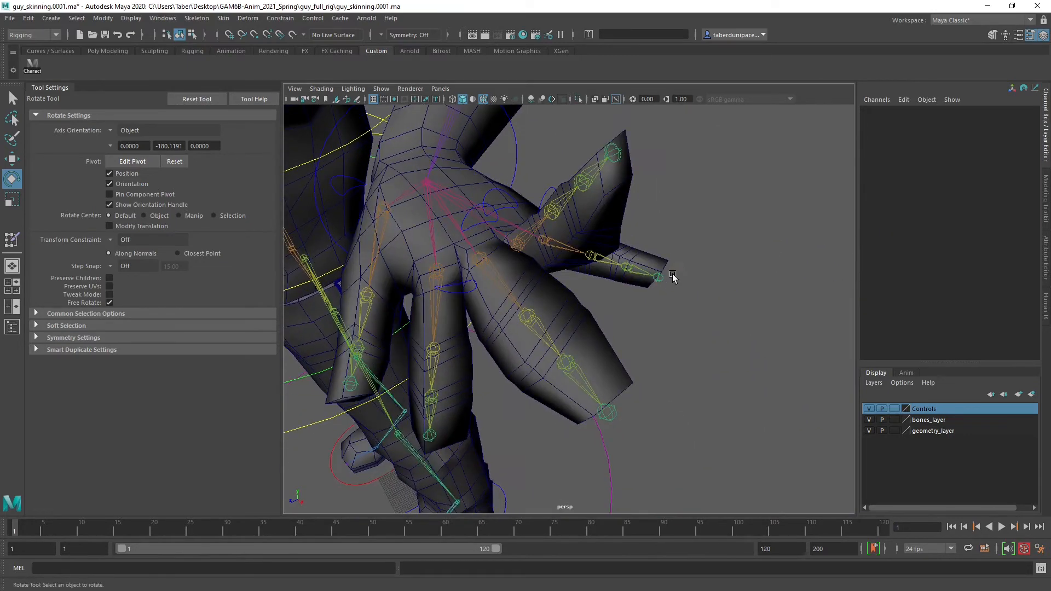
pyautogui.click(597, 318)
pyautogui.moveTo(597, 318)
pyautogui.keyDown('alt'); pyautogui.mouseDown()
pyautogui.moveTo(628, 298)
pyautogui.moveTo(614, 336)
pyautogui.moveTo(570, 307)
pyautogui.moveTo(461, 287)
pyautogui.moveTo(508, 261)
pyautogui.moveTo(592, 296)
pyautogui.moveTo(608, 326)
pyautogui.mouseUp(); pyautogui.keyUp('alt')
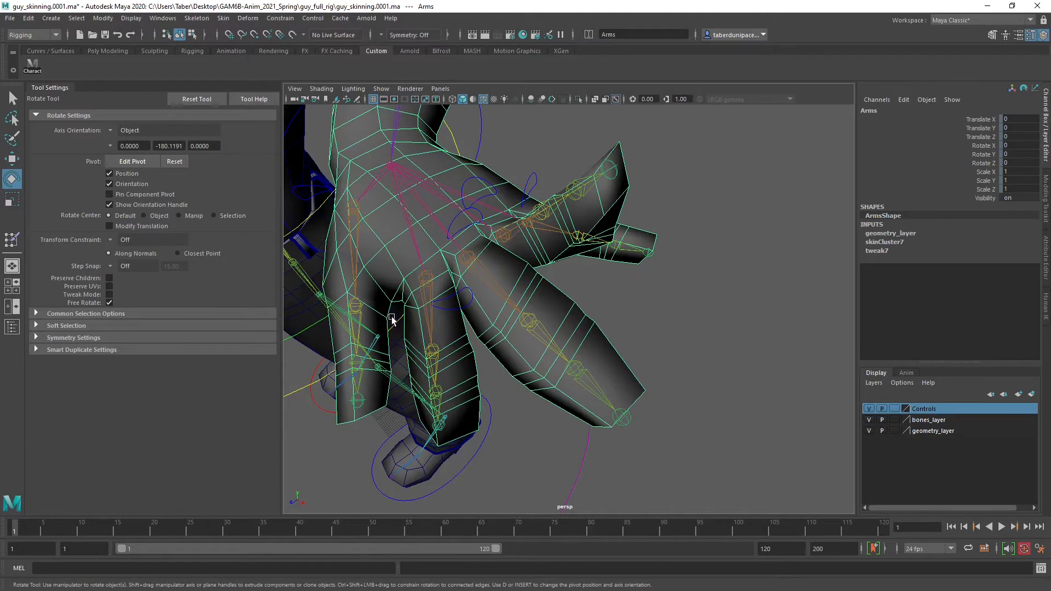
# Hide the bones layer and select the vertices at the tip of the left middle finger on the Arms mesh
pyautogui.click(868, 420)
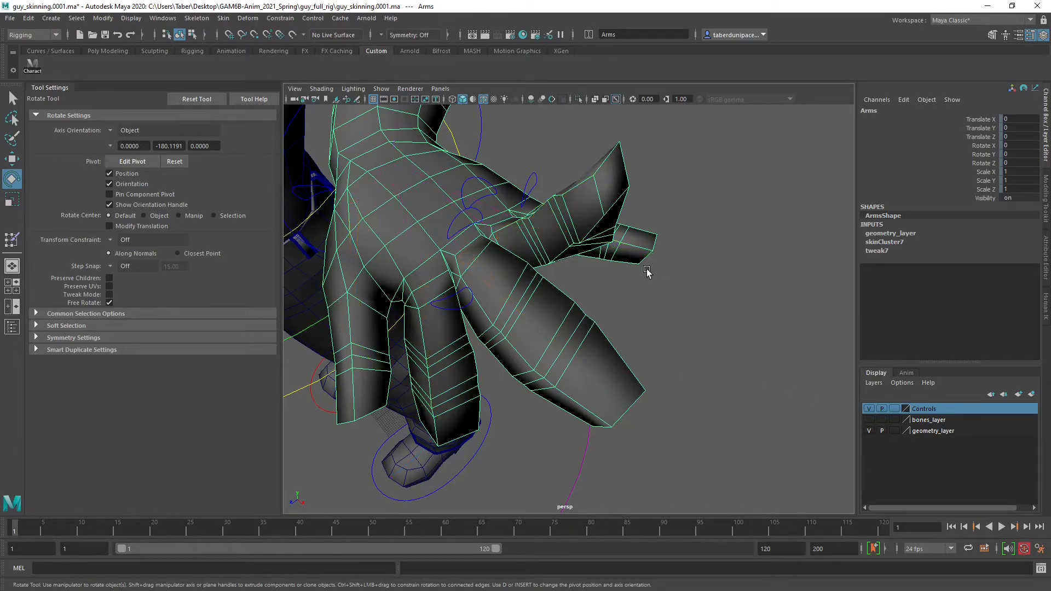
pyautogui.keyDown('alt'); pyautogui.moveTo(620, 294); pyautogui.dragTo(627, 263); pyautogui.keyUp('alt')
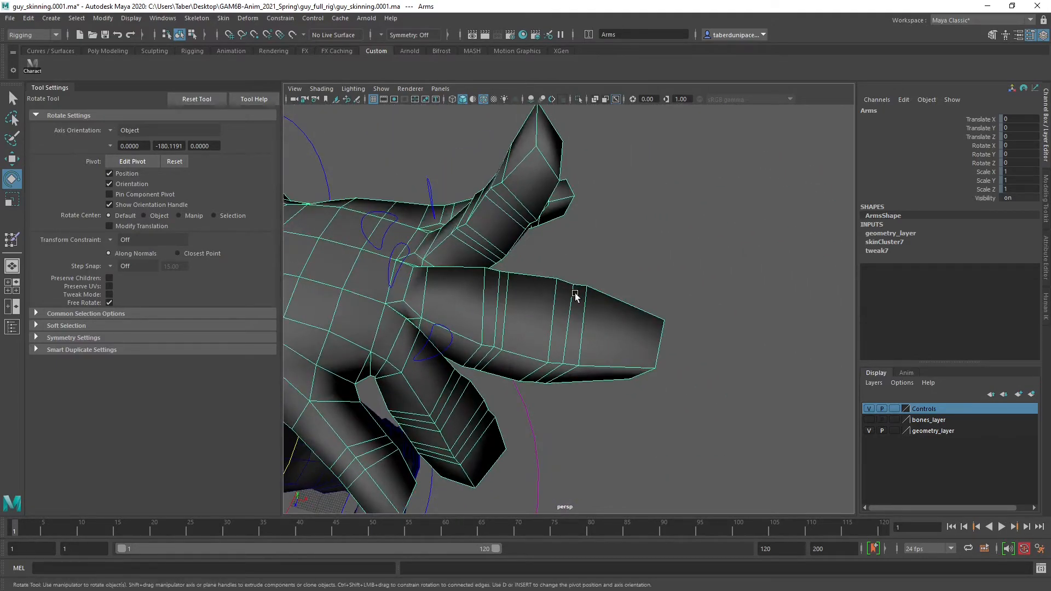
pyautogui.moveTo(620, 301); pyautogui.dragTo(564, 278, button='right')
pyautogui.keyDown('alt'); pyautogui.moveTo(649, 311); pyautogui.dragTo(662, 268); pyautogui.keyUp('alt')
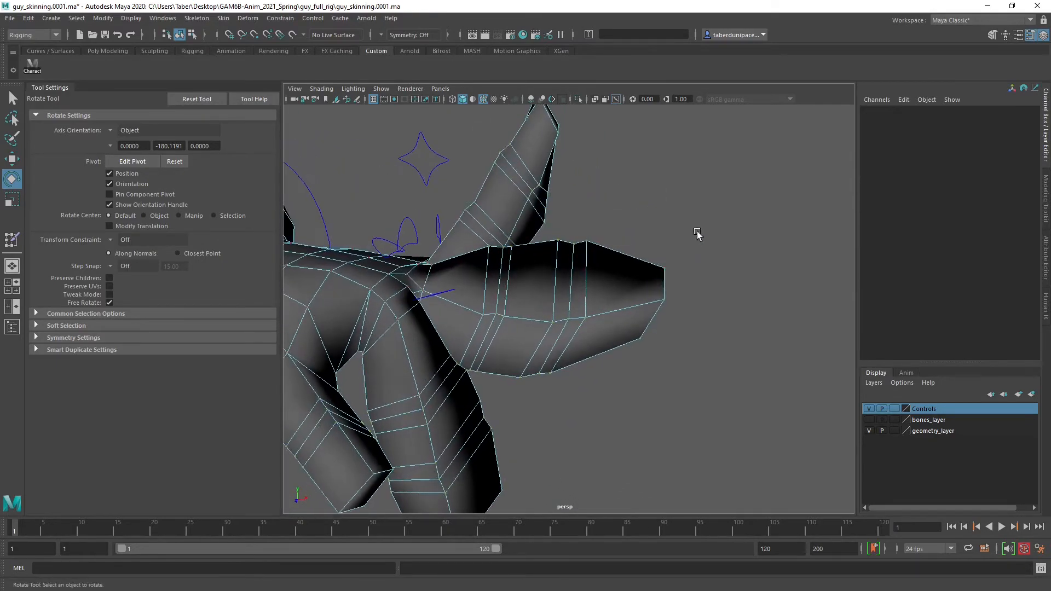
pyautogui.moveTo(698, 227); pyautogui.dragTo(613, 384)
pyautogui.keyDown('alt'); pyautogui.moveTo(645, 332); pyautogui.dragTo(678, 330); pyautogui.keyUp('alt')
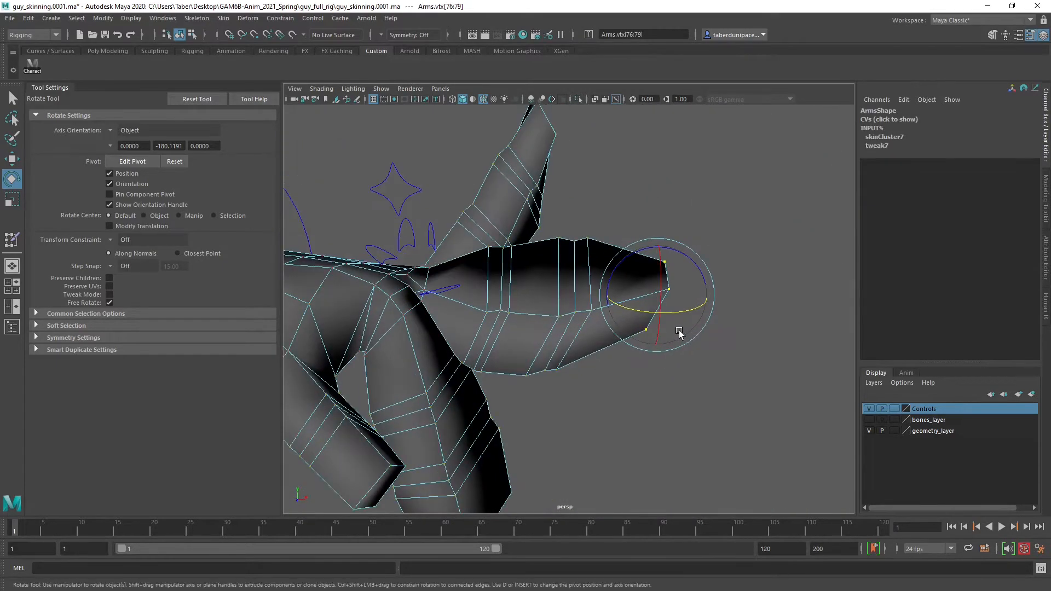
# Grow the vertex selection from the fingertip until it covers the whole left middle finger down to its base
pyautogui.hotkey('shift', '.')
pyautogui.hotkey('shift', '.')
pyautogui.hotkey('shift', '.')
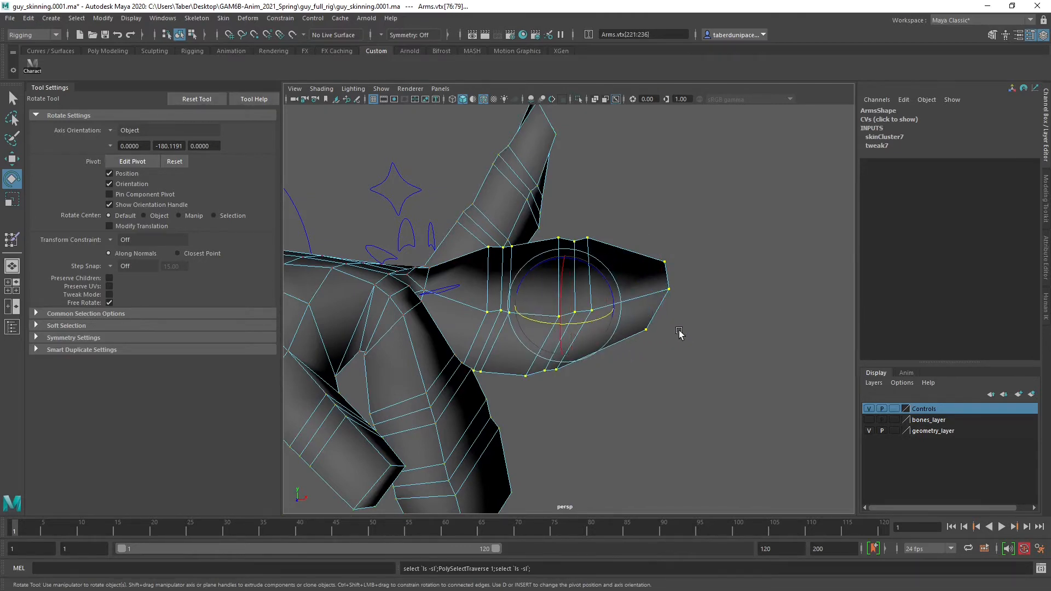
pyautogui.keyDown('alt'); pyautogui.moveTo(467, 203); pyautogui.dragTo(436, 291); pyautogui.keyUp('alt')
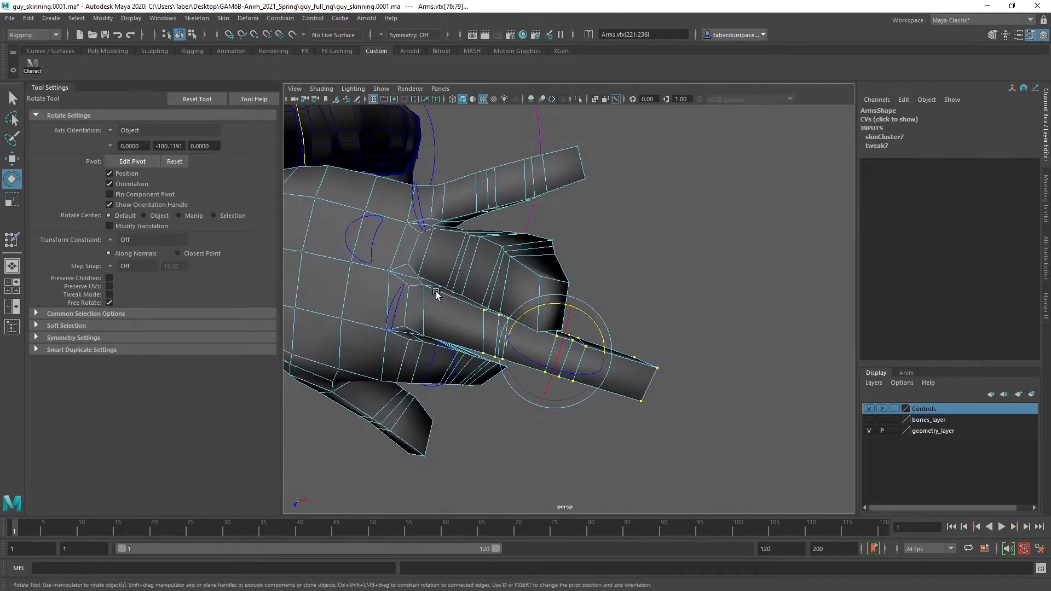
pyautogui.keyDown('alt'); pyautogui.moveTo(436, 291); pyautogui.dragTo(541, 301, button='middle'); pyautogui.keyUp('alt')
pyautogui.keyDown('alt'); pyautogui.moveTo(542, 300); pyautogui.dragTo(612, 136); pyautogui.keyUp('alt')
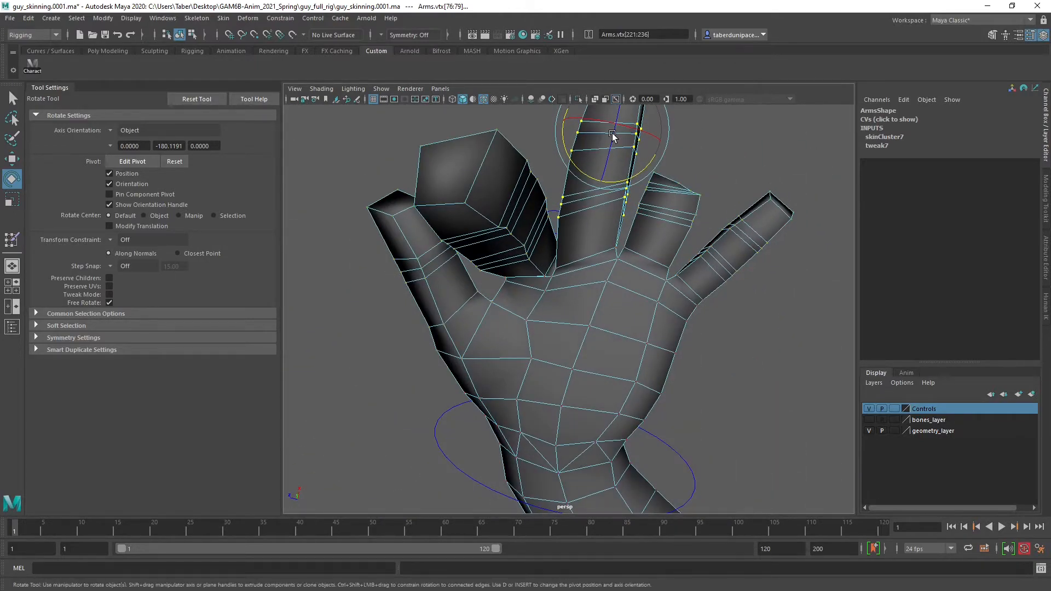
pyautogui.hotkey('shift', '.')
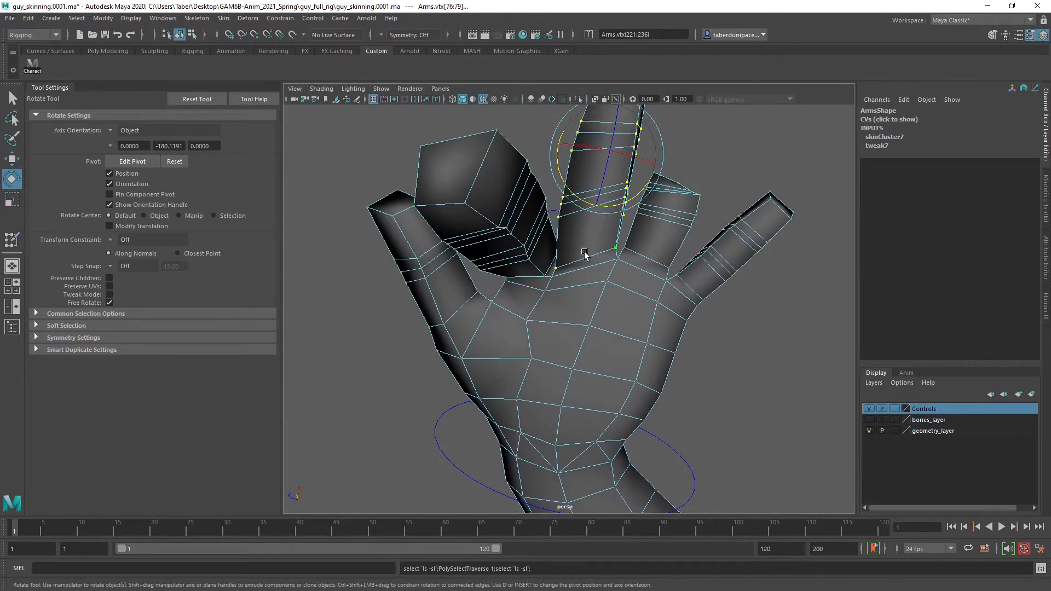
pyautogui.keyDown('alt'); pyautogui.moveTo(604, 265); pyautogui.dragTo(528, 332); pyautogui.keyUp('alt')
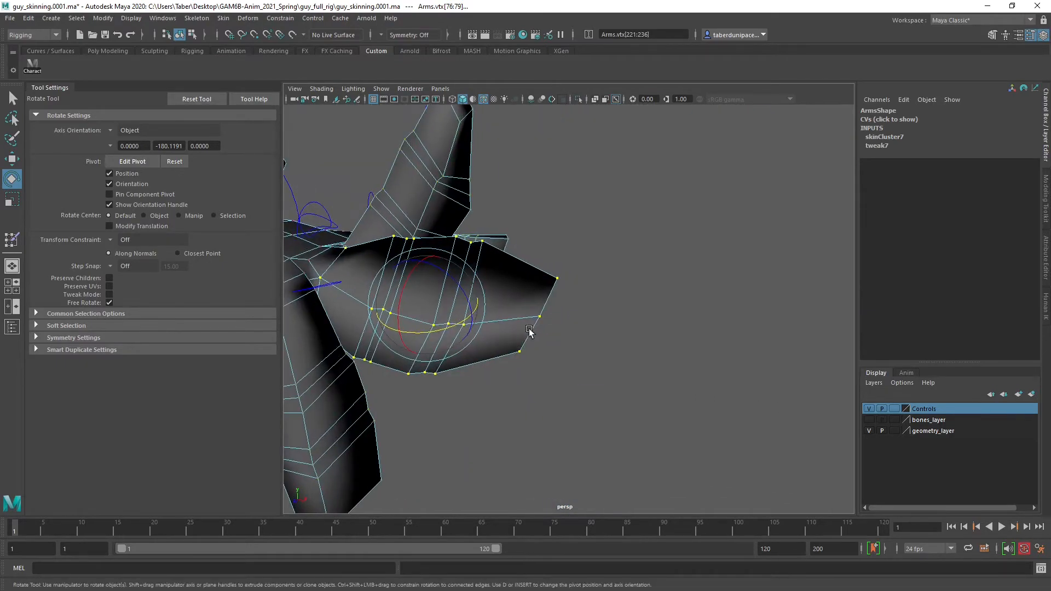
# Start the Paint Skin Weights Tool on the selected finger vertices and choose Middle_L1 as the influence
pyautogui.keyDown('alt'); pyautogui.moveTo(488, 327); pyautogui.dragTo(630, 386, button='middle'); pyautogui.keyUp('alt')
pyautogui.moveTo(705, 255)
pyautogui.mouseDown(button='right')
pyautogui.moveTo(713, 441)
pyautogui.moveTo(781, 474)
pyautogui.moveTo(835, 475)
pyautogui.mouseUp(button='right')
pyautogui.scroll(-3, 135, 225)
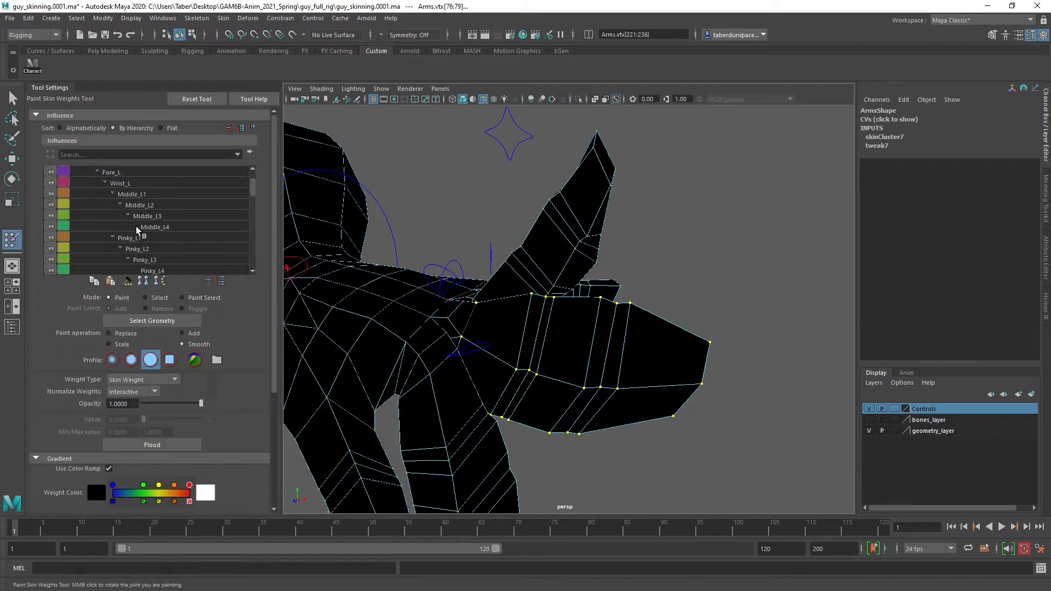
pyautogui.click(132, 217)
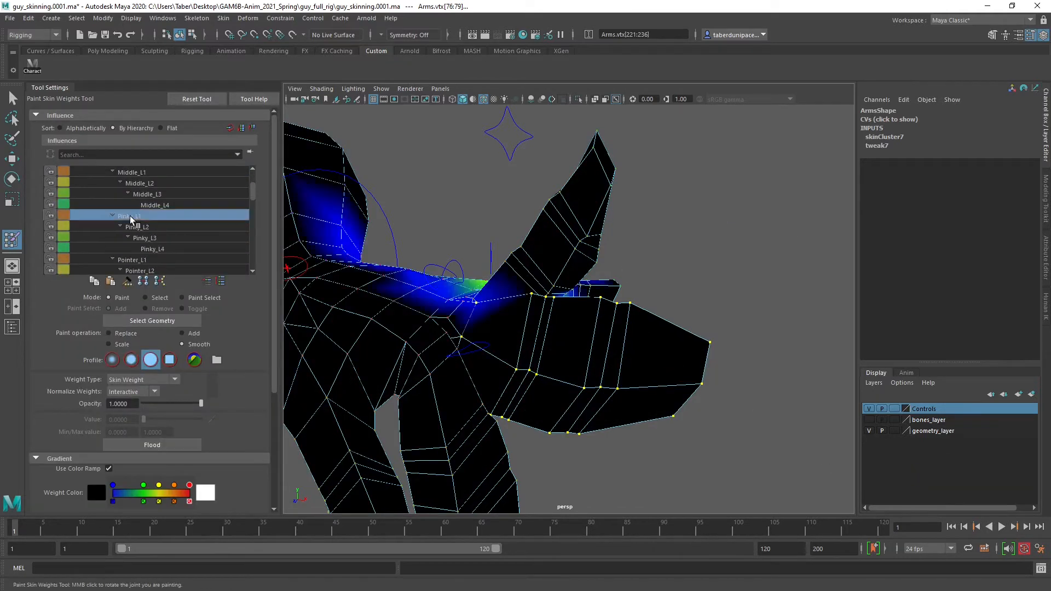
pyautogui.click(146, 183)
pyautogui.click(133, 172)
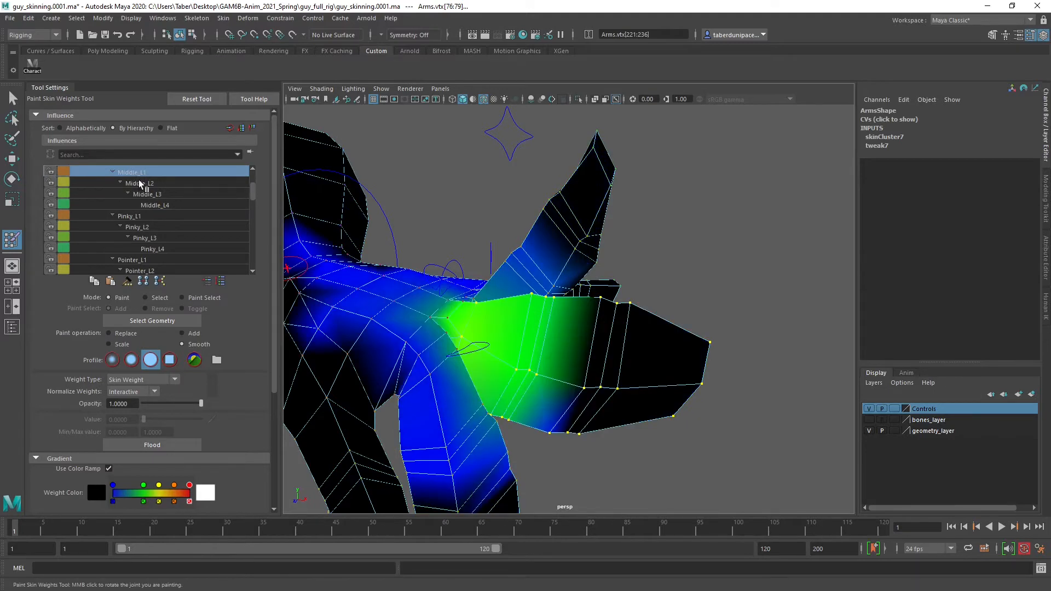
pyautogui.scroll(3, 153, 213)
# Show the bones layer and examine the Middle_L1 weights across the hand and neighbouring fingers against the joints
pyautogui.keyDown('alt'); pyautogui.moveTo(483, 260); pyautogui.dragTo(622, 328); pyautogui.keyUp('alt')
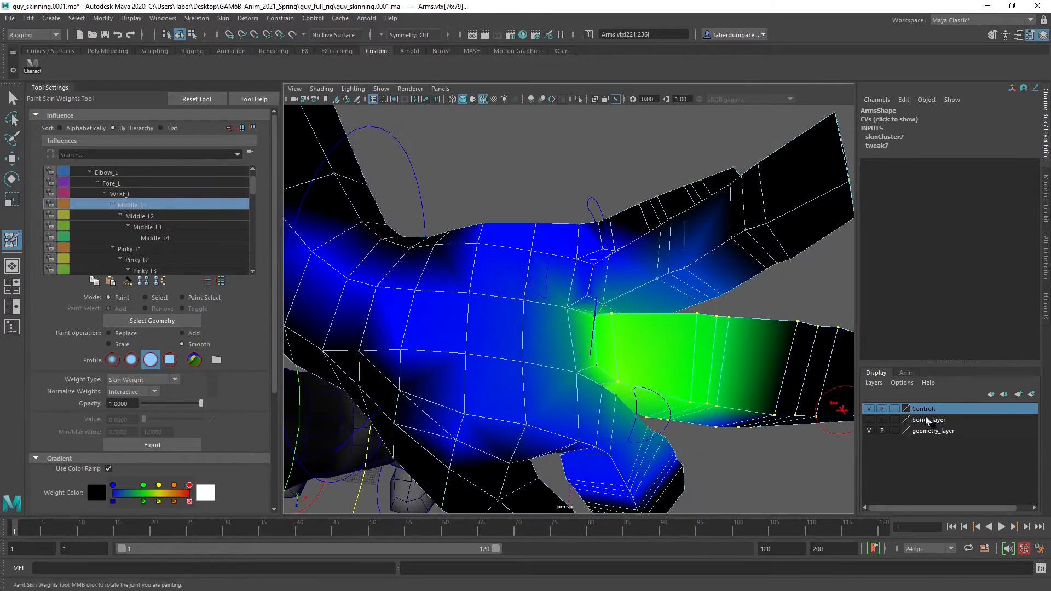
pyautogui.click(869, 420)
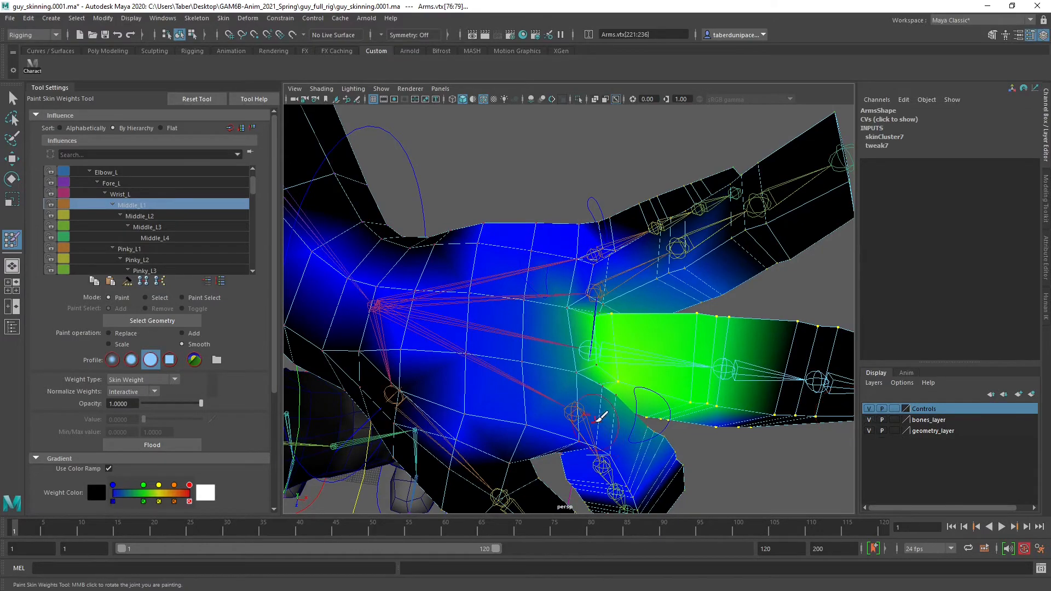
pyautogui.moveTo(582, 417)
pyautogui.keyDown('alt'); pyautogui.mouseDown()
pyautogui.moveTo(549, 392)
pyautogui.moveTo(558, 378)
pyautogui.mouseUp(); pyautogui.keyUp('alt')
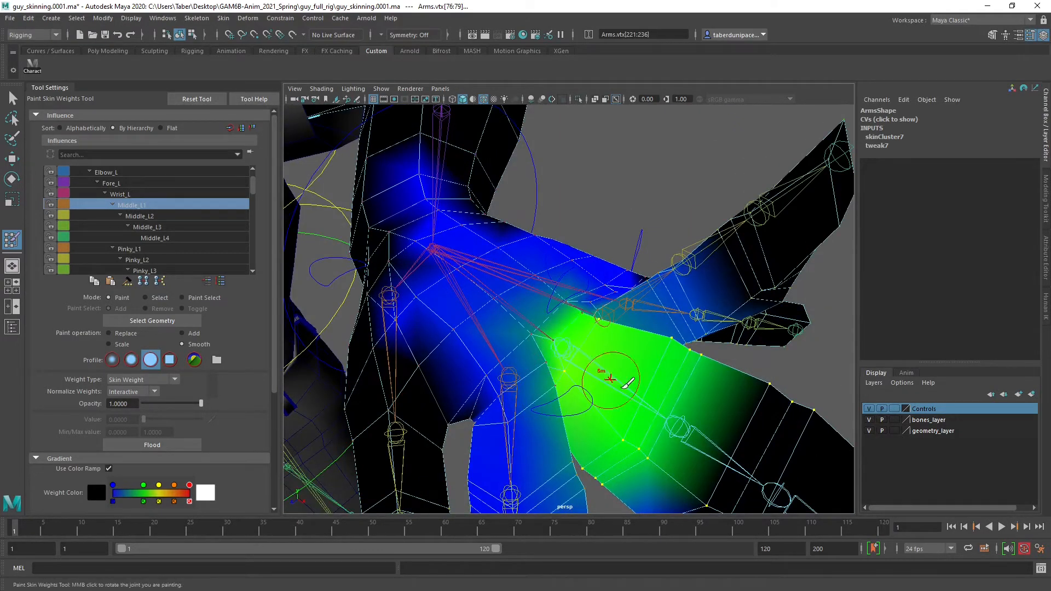
pyautogui.moveTo(679, 428)
pyautogui.keyDown('alt'); pyautogui.mouseDown(button='middle')
pyautogui.moveTo(639, 394)
pyautogui.moveTo(700, 428)
pyautogui.mouseUp(button='middle'); pyautogui.keyUp('alt')
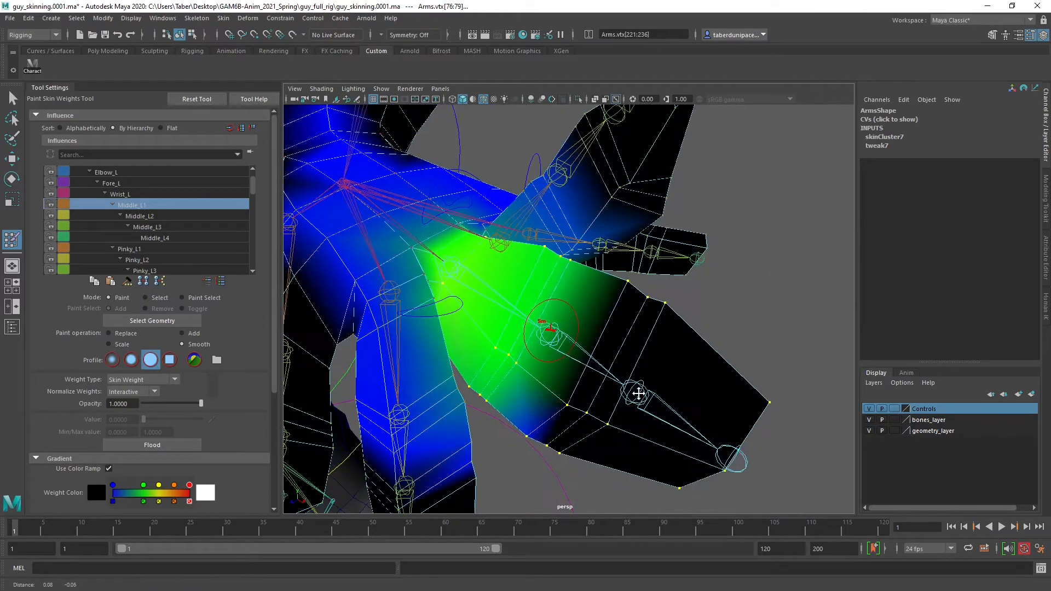
pyautogui.scroll(-3, 659, 395)
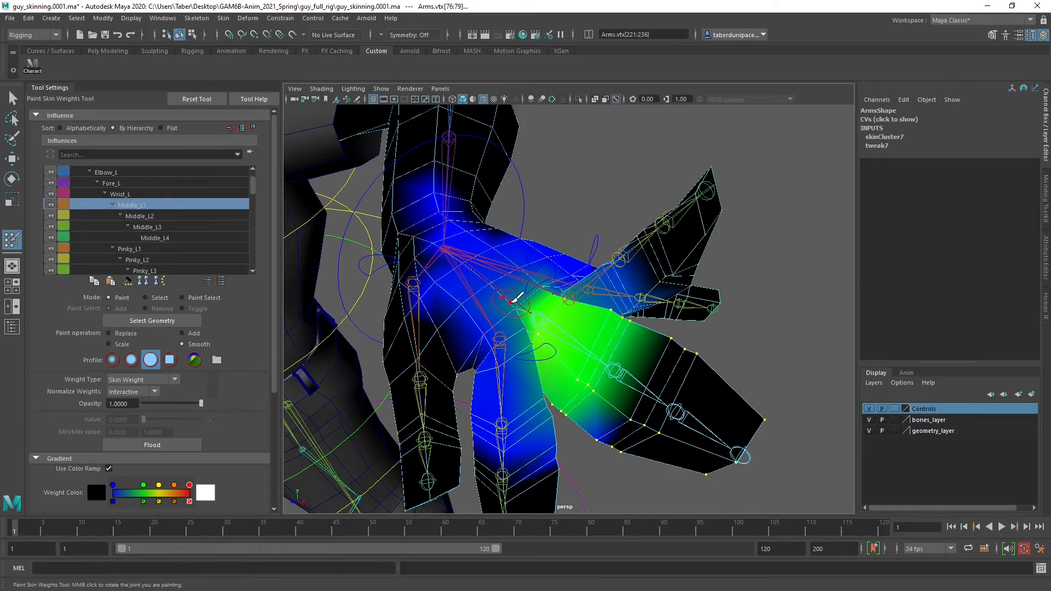
# Flood the selected middle finger vertices with Middle_L1 weight using the Replace operation at value 1.0
pyautogui.keyDown('alt'); pyautogui.moveTo(517, 300); pyautogui.dragTo(539, 293); pyautogui.keyUp('alt')
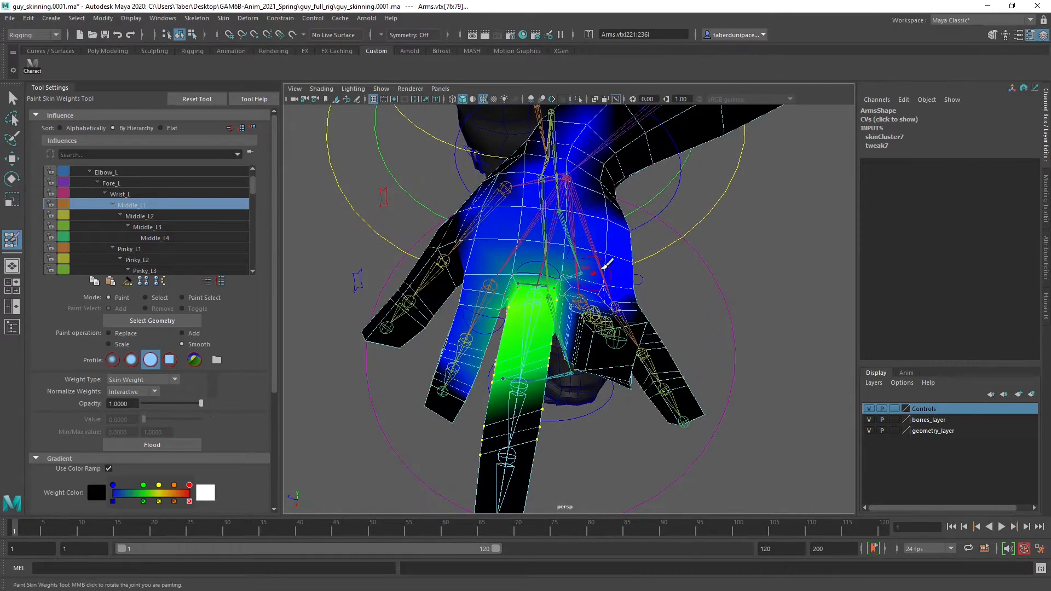
pyautogui.moveTo(495, 251)
pyautogui.keyDown('alt'); pyautogui.mouseDown()
pyautogui.moveTo(492, 312)
pyautogui.moveTo(494, 257)
pyautogui.mouseUp(); pyautogui.keyUp('alt')
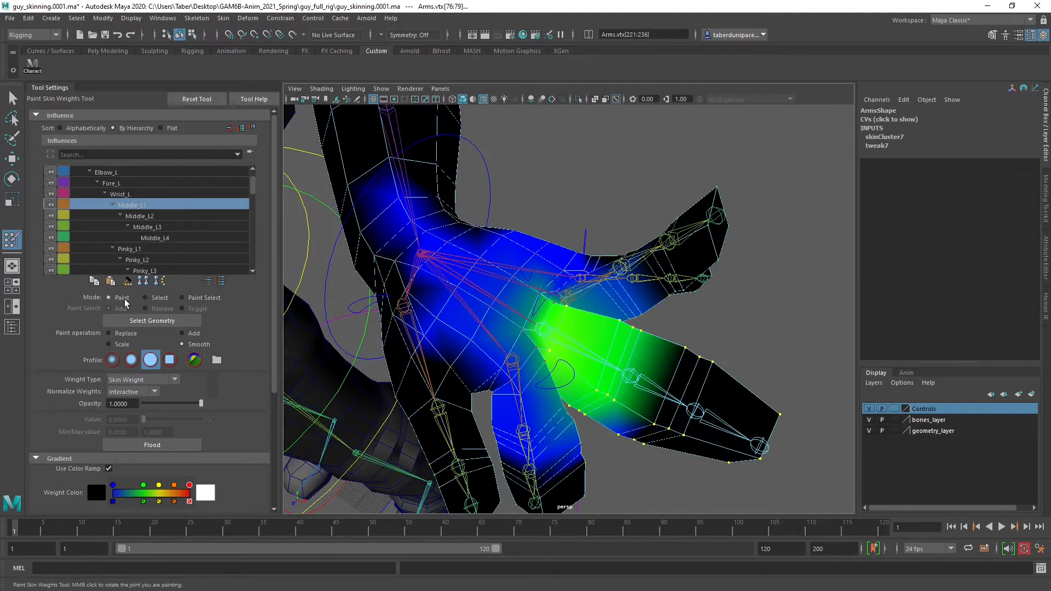
pyautogui.click(110, 333)
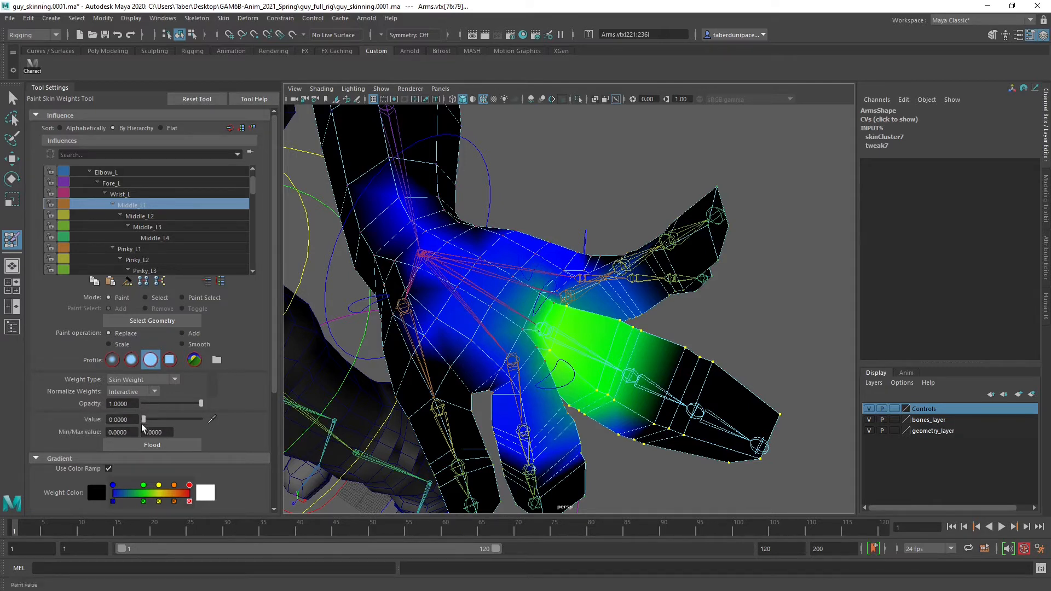
pyautogui.moveTo(143, 419); pyautogui.dragTo(242, 420)
pyautogui.click(159, 448)
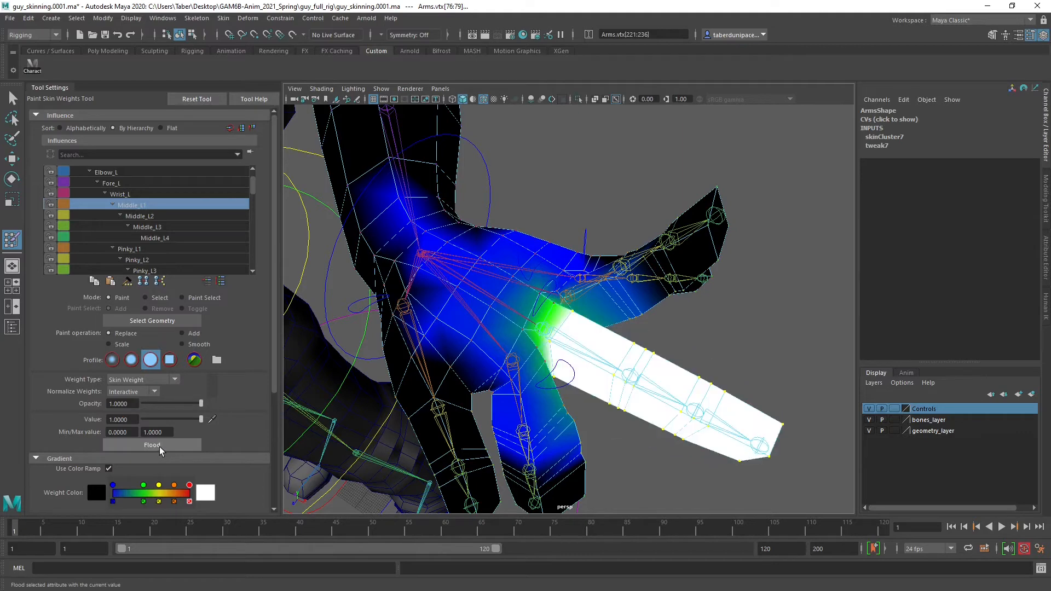
# Hide the bones layer and select the left ring finger's vertices from its tip down to the base
pyautogui.click(146, 296)
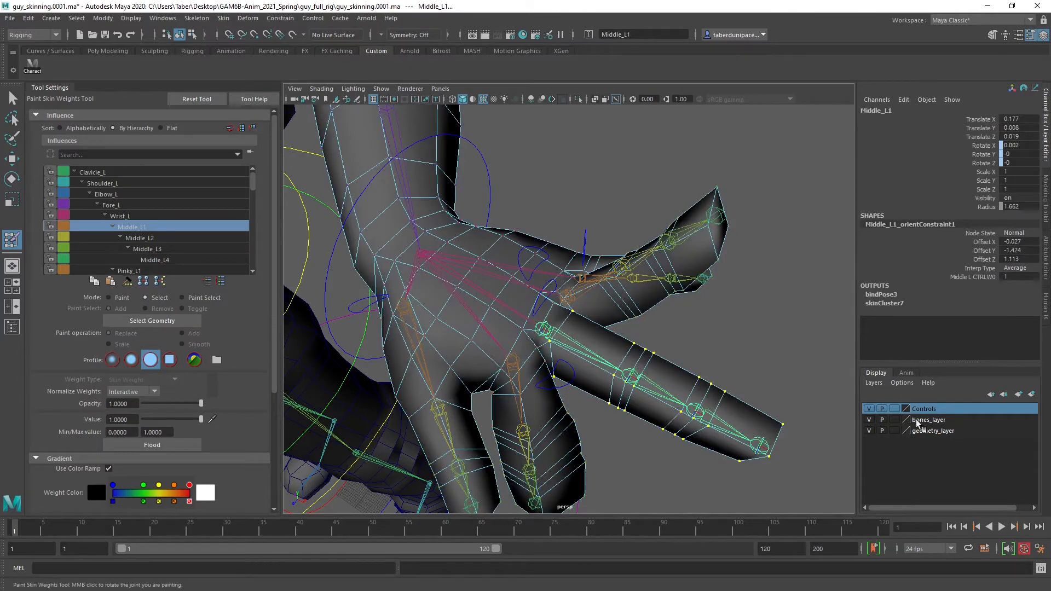
pyautogui.click(869, 420)
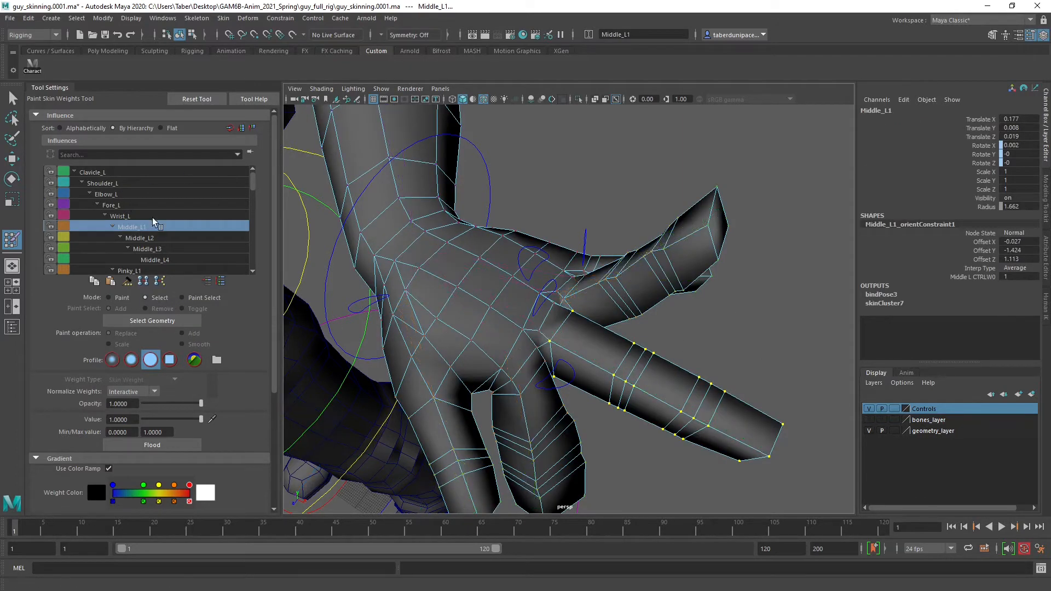
pyautogui.keyDown('alt'); pyautogui.moveTo(553, 265); pyautogui.dragTo(641, 264); pyautogui.keyUp('alt')
pyautogui.hotkey('shift', '.')
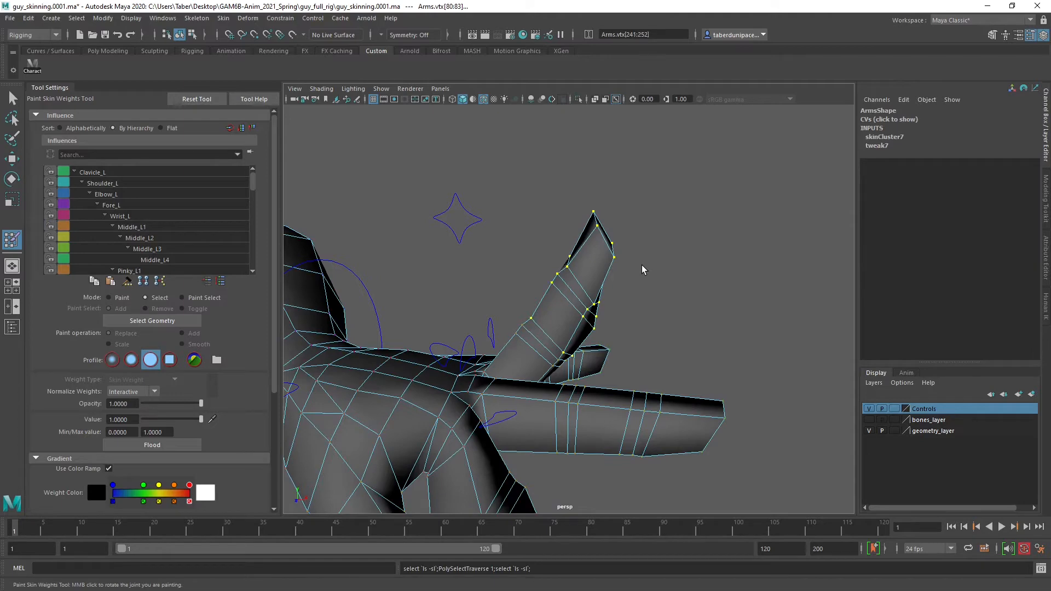
pyautogui.moveTo(642, 265)
pyautogui.keyDown('alt'); pyautogui.mouseDown()
pyautogui.moveTo(468, 318)
pyautogui.moveTo(601, 347)
pyautogui.moveTo(660, 281)
pyautogui.moveTo(671, 293)
pyautogui.moveTo(629, 328)
pyautogui.mouseUp(); pyautogui.keyUp('alt')
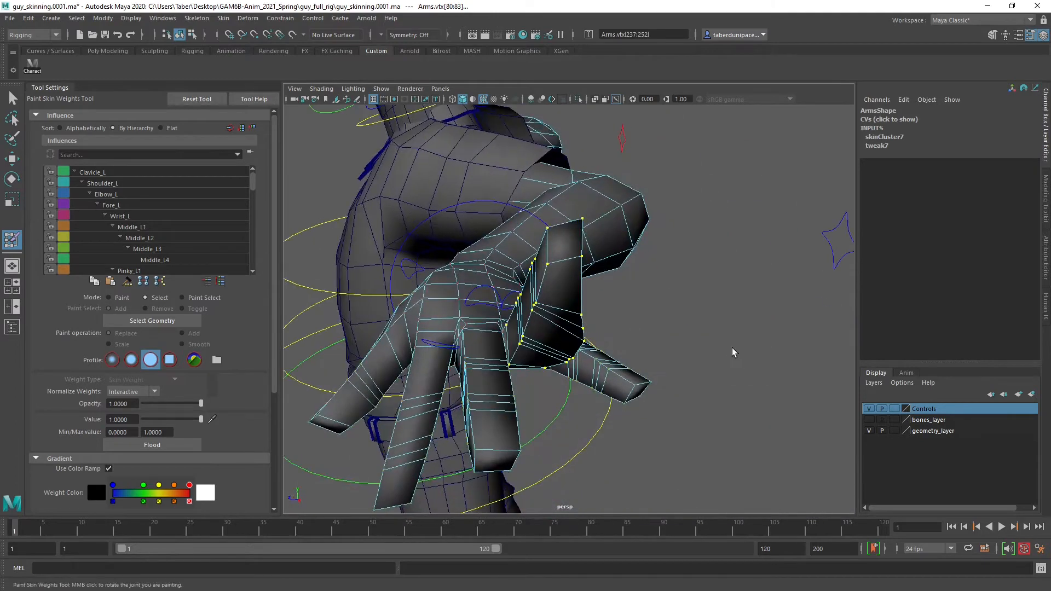
# Return to weight painting, choose Ring_L1 as the influence, and flood the selected ring finger vertices with value 1.0
pyautogui.click(109, 298)
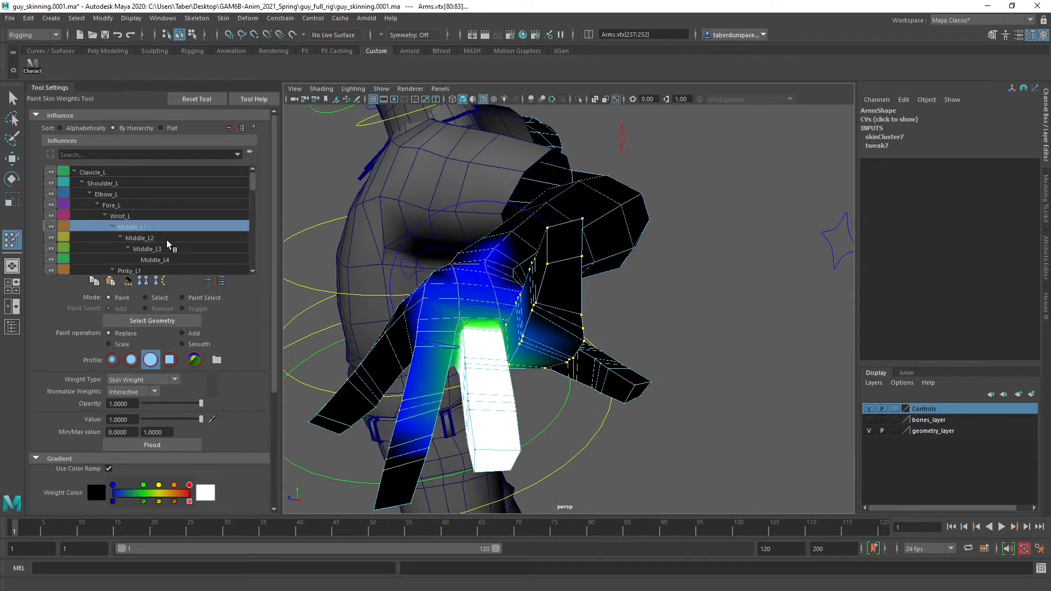
pyautogui.scroll(-3, 166, 240)
pyautogui.scroll(-2, 166, 242)
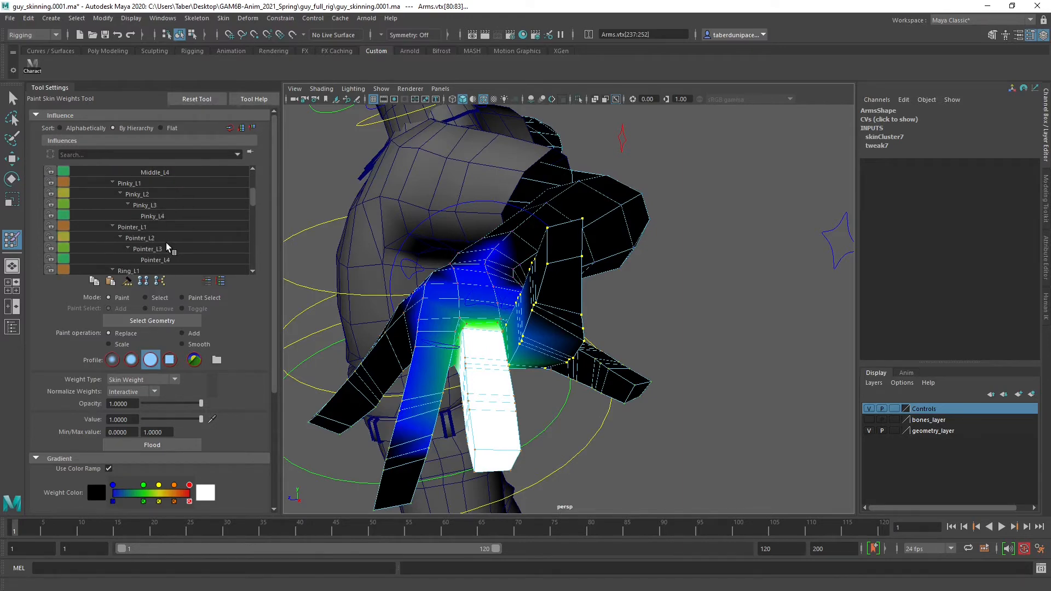
pyautogui.click(146, 248)
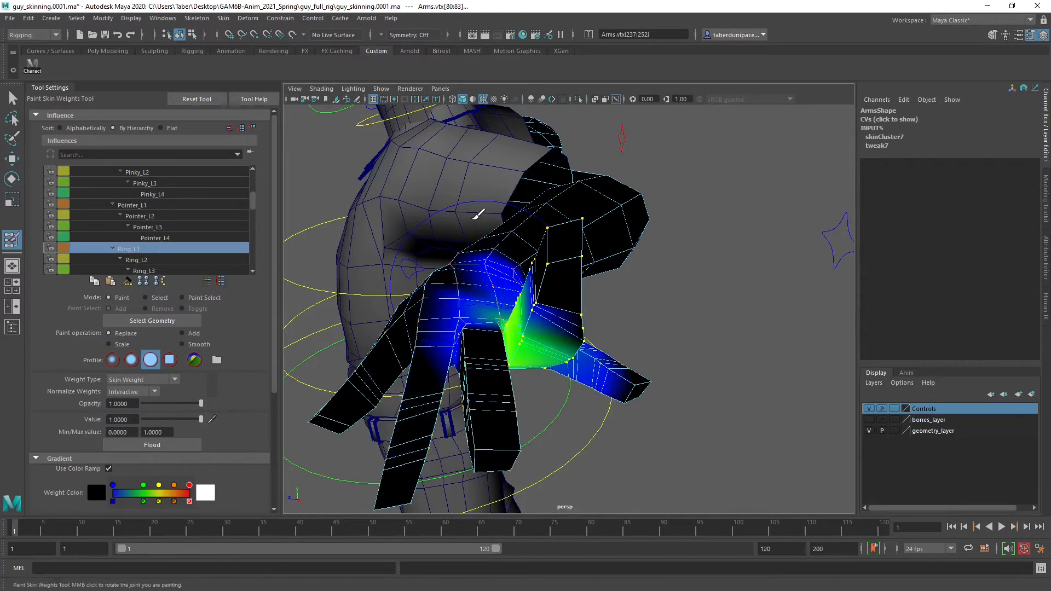
pyautogui.moveTo(474, 212)
pyautogui.keyDown('alt'); pyautogui.mouseDown()
pyautogui.moveTo(566, 260)
pyautogui.moveTo(554, 269)
pyautogui.mouseUp(); pyautogui.keyUp('alt')
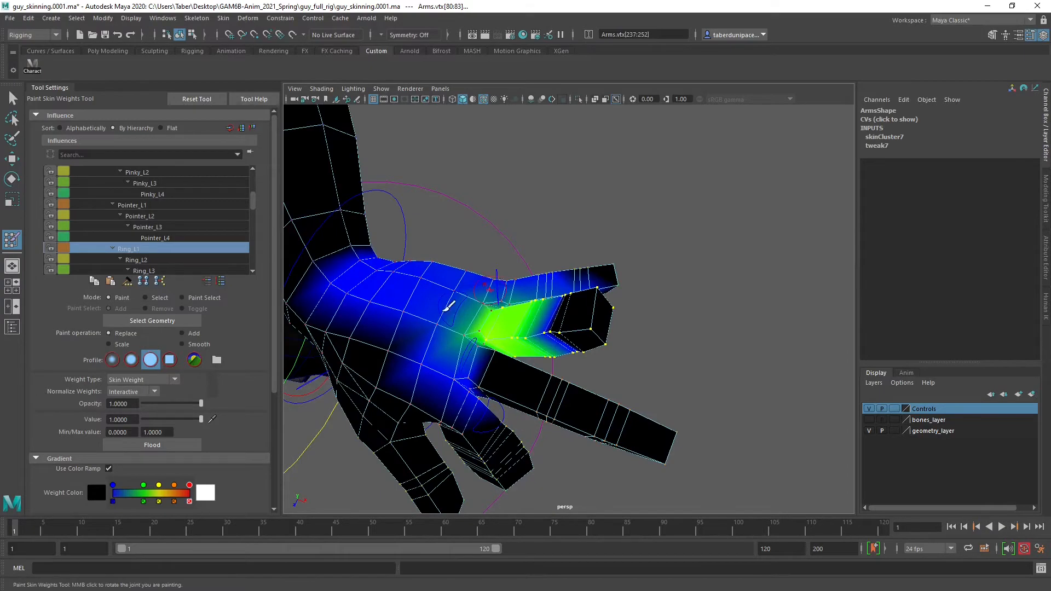
pyautogui.click(145, 445)
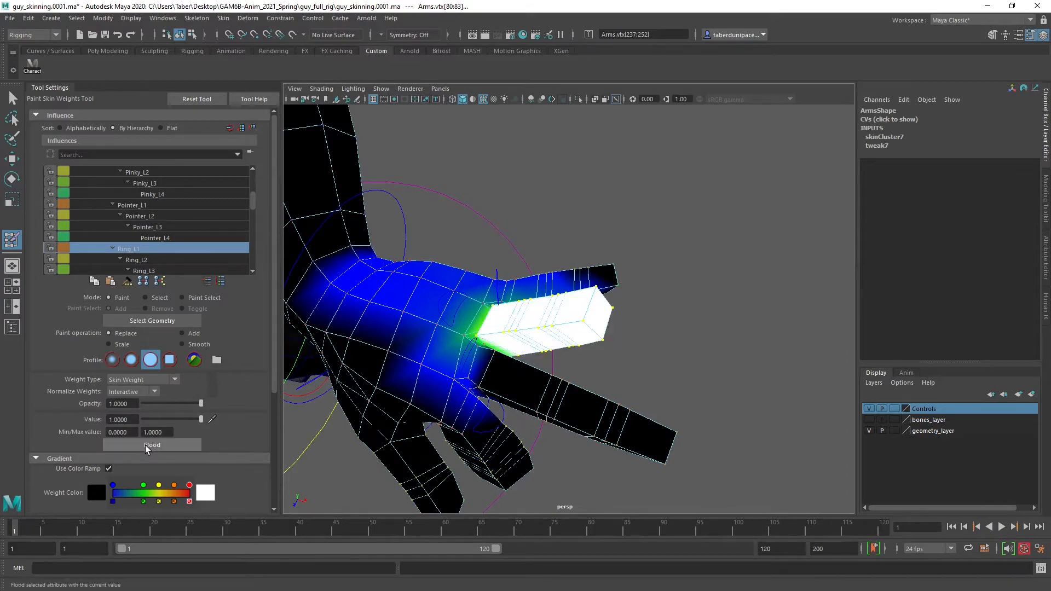
# Select the left pinky's tip vertices and grow the selection down to the base of the finger
pyautogui.moveTo(574, 395)
pyautogui.keyDown('alt'); pyautogui.mouseDown()
pyautogui.moveTo(598, 405)
pyautogui.moveTo(469, 363)
pyautogui.moveTo(481, 371)
pyautogui.moveTo(404, 315)
pyautogui.moveTo(445, 341)
pyautogui.moveTo(446, 370)
pyautogui.moveTo(533, 422)
pyautogui.moveTo(545, 335)
pyautogui.moveTo(718, 295)
pyautogui.mouseUp(); pyautogui.keyUp('alt')
pyautogui.click(145, 297)
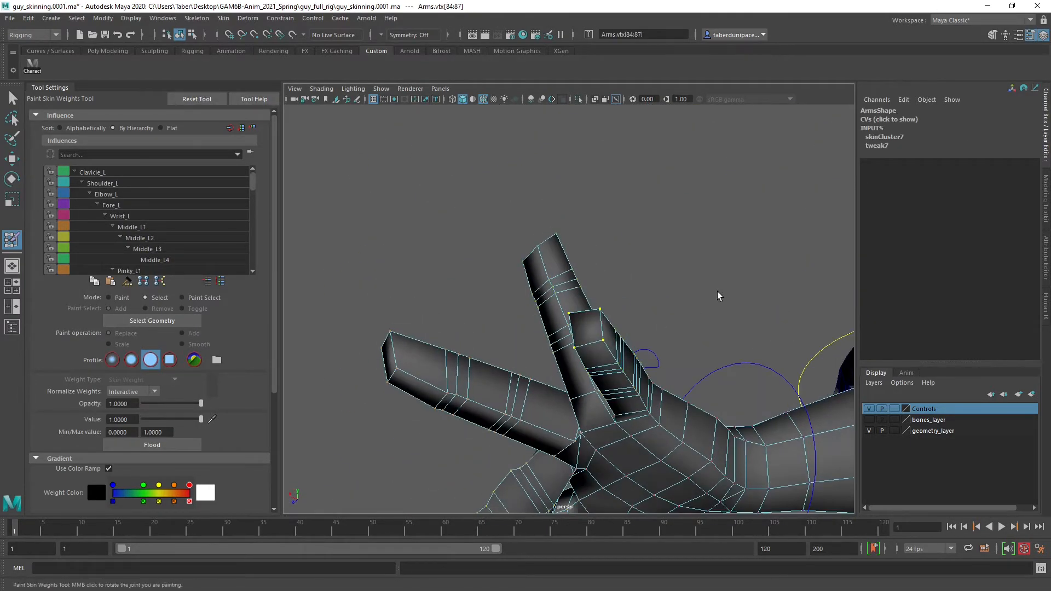
pyautogui.hotkey('shift', '.')
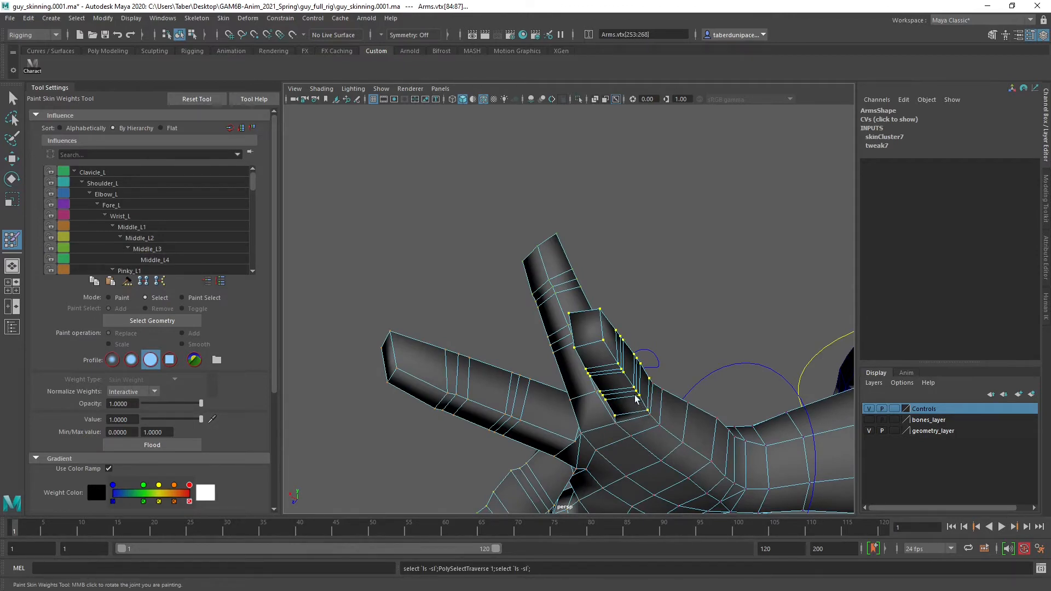
pyautogui.keyDown('alt'); pyautogui.moveTo(660, 278); pyautogui.dragTo(640, 299); pyautogui.keyUp('alt')
# Return to weight painting, choose Pinky_L1 as the influence, and flood the selected pinky vertices with value 1.0
pyautogui.click(110, 297)
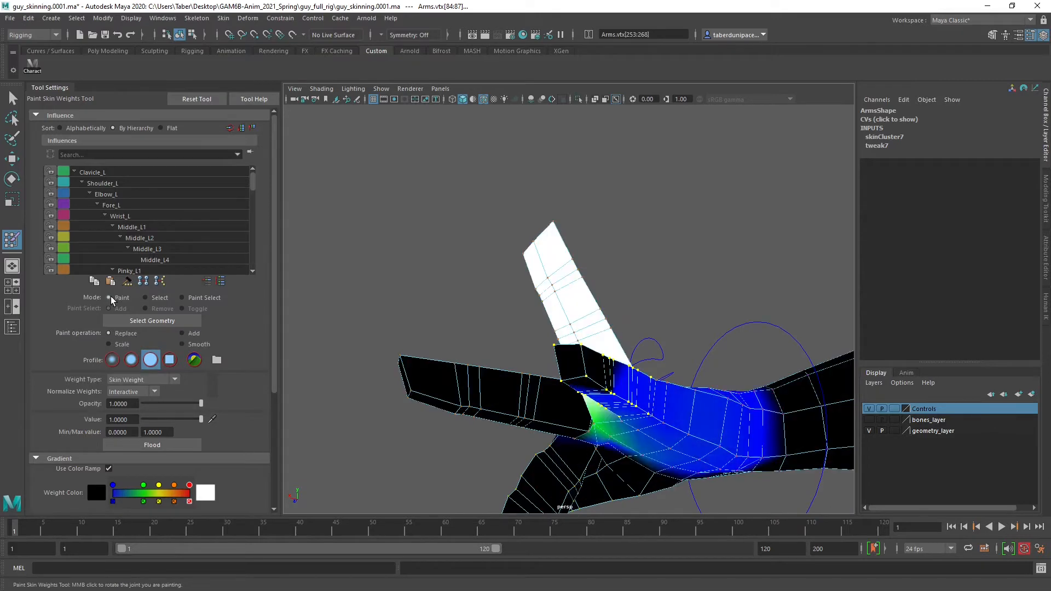
pyautogui.scroll(-2, 126, 213)
pyautogui.click(150, 227)
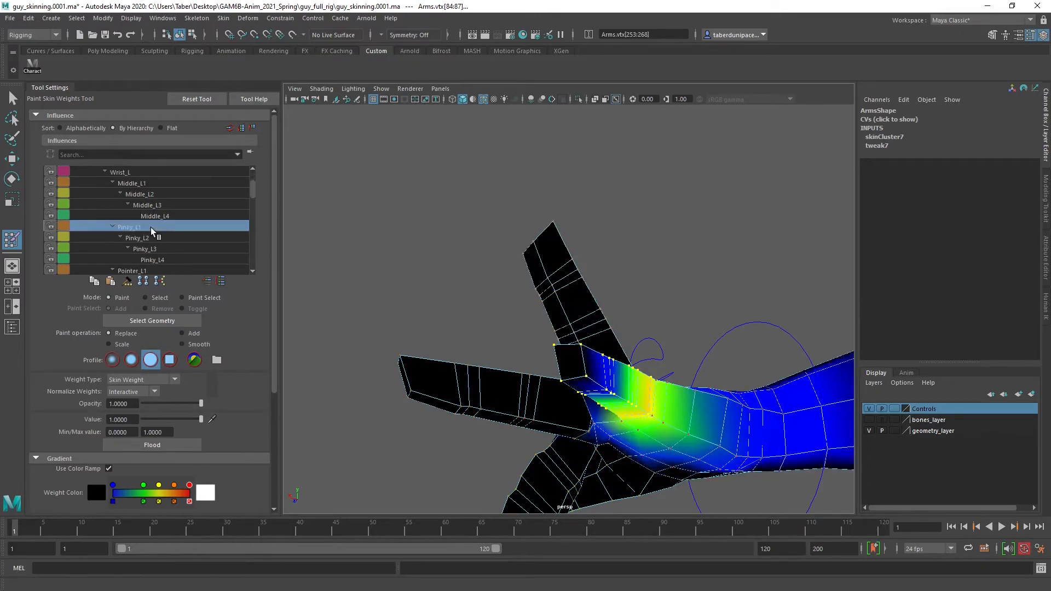
pyautogui.keyDown('alt'); pyautogui.moveTo(474, 232); pyautogui.dragTo(345, 307); pyautogui.keyUp('alt')
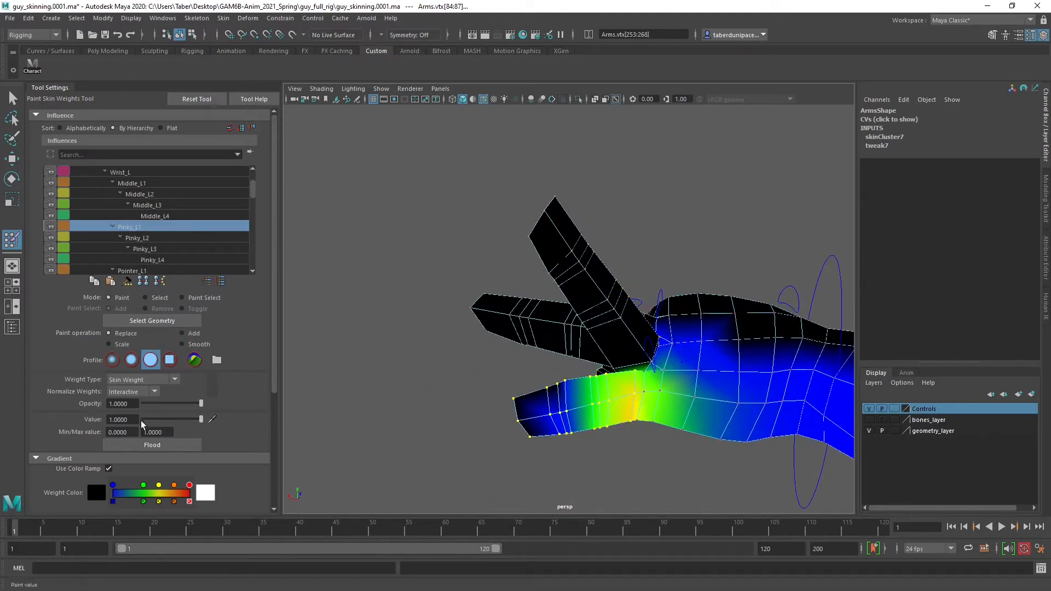
pyautogui.click(151, 445)
# Select the left pointer finger's tip vertices, grow the selection along the finger, and include the remaining vertices at its base
pyautogui.keyDown('alt'); pyautogui.moveTo(449, 376); pyautogui.dragTo(535, 296); pyautogui.keyUp('alt')
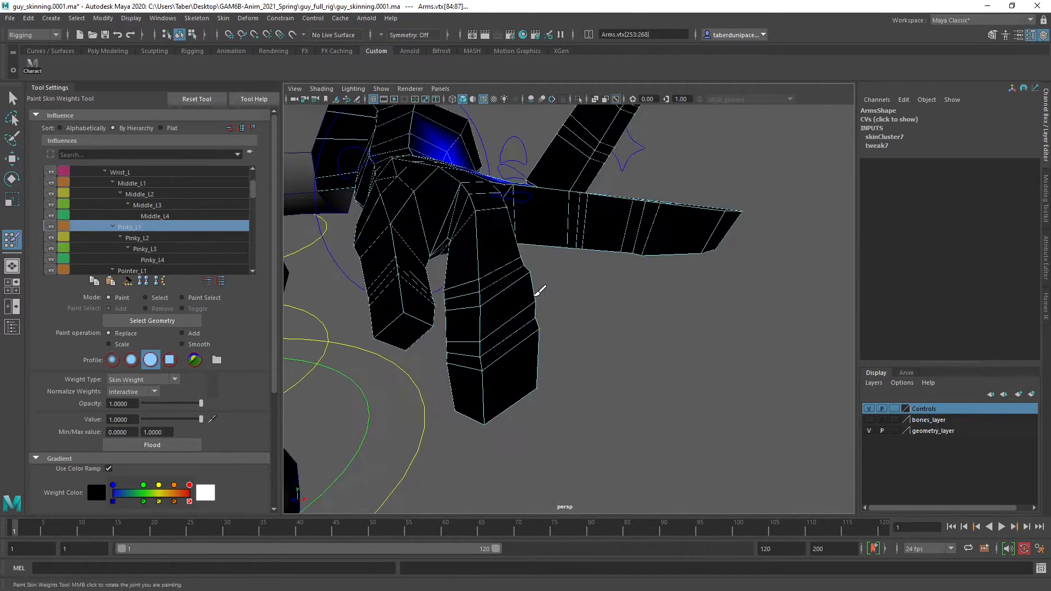
pyautogui.click(152, 299)
pyautogui.keyDown('alt'); pyautogui.moveTo(432, 406); pyautogui.dragTo(541, 395); pyautogui.keyUp('alt')
pyautogui.moveTo(621, 335); pyautogui.dragTo(641, 404)
pyautogui.hotkey('shift', '.')
pyautogui.hotkey('shift', '.')
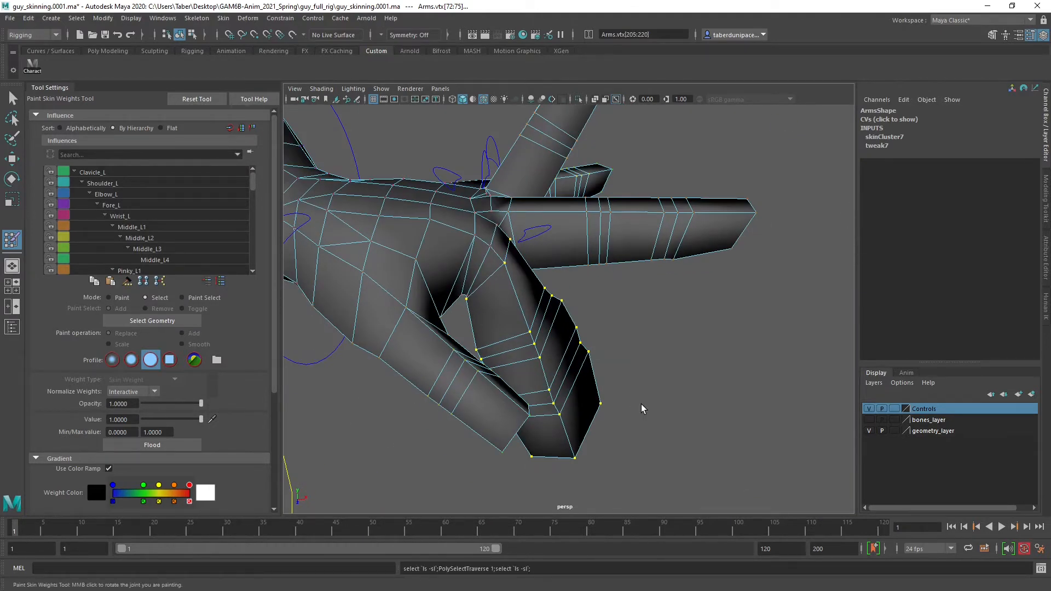
pyautogui.keyDown('alt'); pyautogui.moveTo(641, 403); pyautogui.dragTo(498, 409); pyautogui.keyUp('alt')
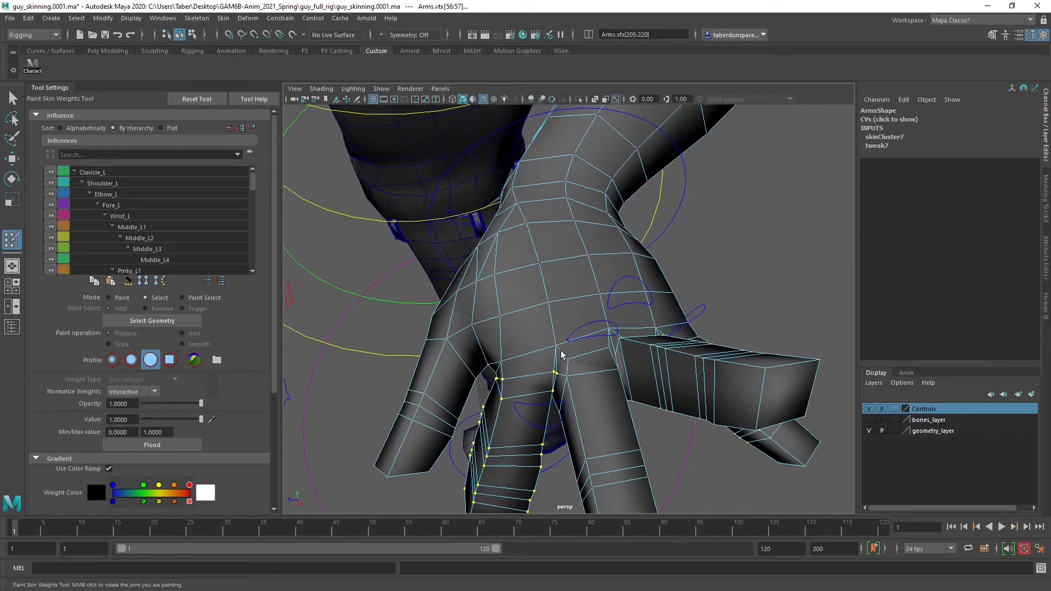
# Examine the vertex selection around the pointer finger's base in wireframe and shaded display
pyautogui.press('4')
pyautogui.keyDown('alt'); pyautogui.moveTo(561, 354); pyautogui.dragTo(601, 402, button='right'); pyautogui.keyUp('alt')
pyautogui.keyDown('alt'); pyautogui.moveTo(601, 402); pyautogui.dragTo(644, 387); pyautogui.keyUp('alt')
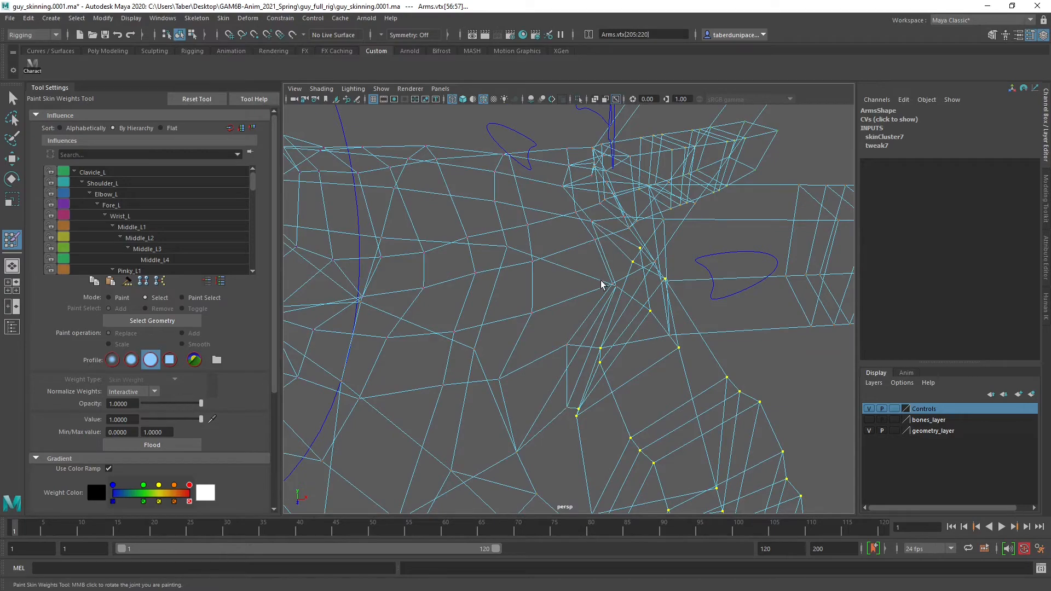
pyautogui.press('5')
pyautogui.moveTo(598, 257)
pyautogui.keyDown('alt'); pyautogui.mouseDown()
pyautogui.moveTo(634, 342)
pyautogui.moveTo(615, 317)
pyautogui.moveTo(622, 305)
pyautogui.moveTo(736, 221)
pyautogui.moveTo(734, 242)
pyautogui.mouseUp(); pyautogui.keyUp('alt')
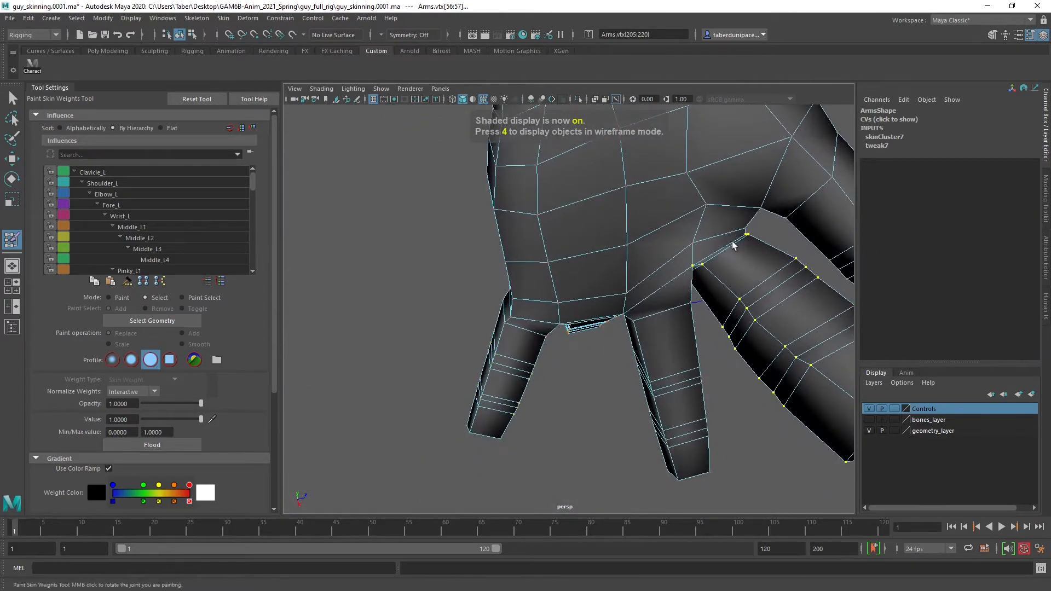
pyautogui.moveTo(734, 242)
pyautogui.keyDown('alt'); pyautogui.mouseDown(button='right')
pyautogui.moveTo(695, 298)
pyautogui.moveTo(583, 335)
pyautogui.mouseUp(button='right'); pyautogui.keyUp('alt')
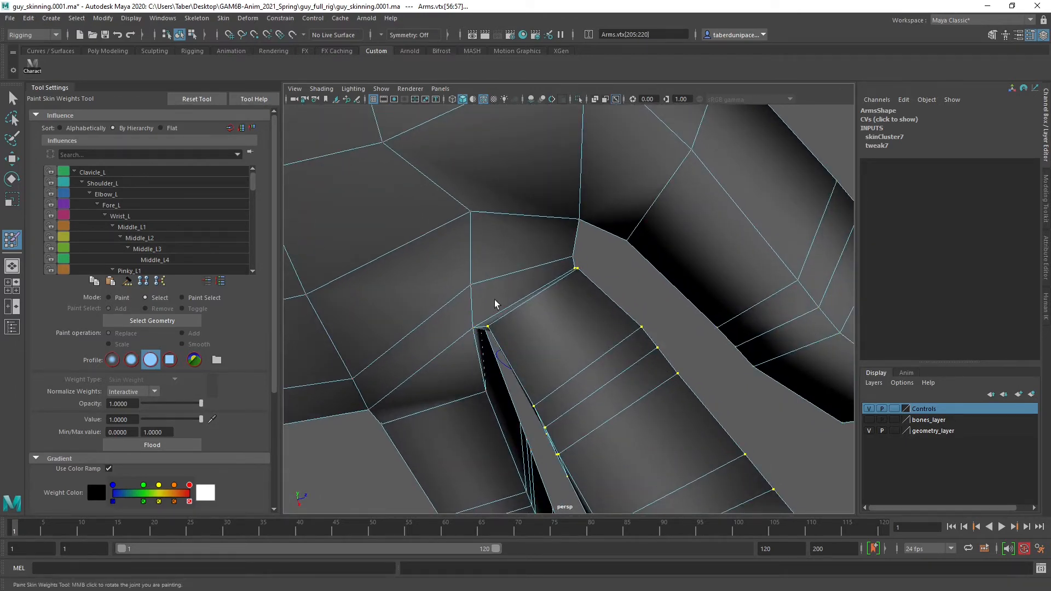
pyautogui.moveTo(495, 304)
pyautogui.keyDown('alt'); pyautogui.mouseDown()
pyautogui.moveTo(461, 321)
pyautogui.moveTo(430, 315)
pyautogui.moveTo(476, 323)
pyautogui.moveTo(389, 403)
pyautogui.moveTo(572, 290)
pyautogui.moveTo(524, 307)
pyautogui.mouseUp(); pyautogui.keyUp('alt')
pyautogui.scroll(-5, 573, 290)
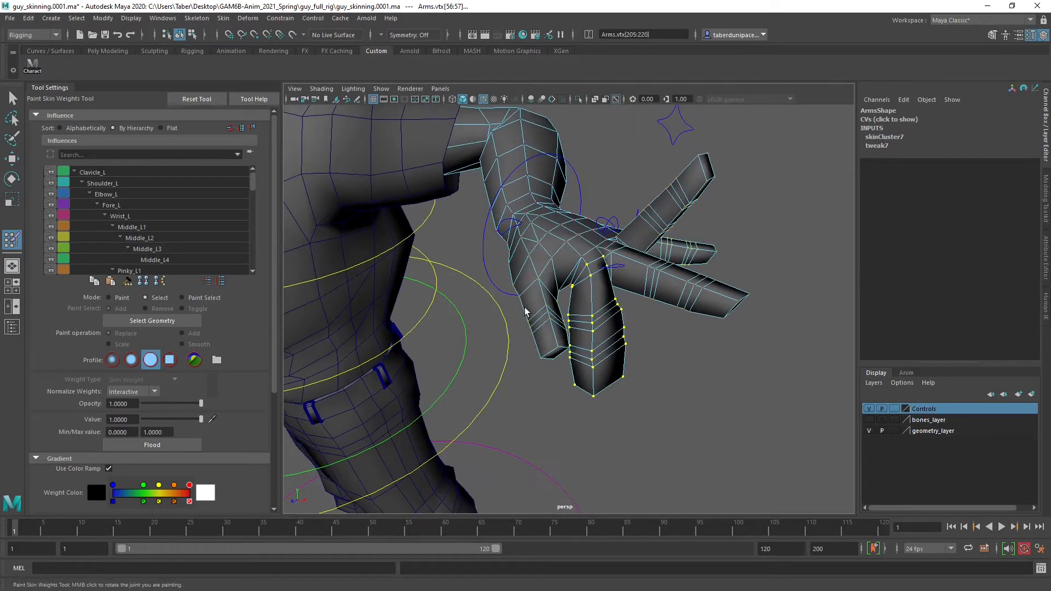
# Return to weight painting, choose Pointer_L1 as the influence, and flood the selected pointer finger vertices with value 1.0
pyautogui.click(119, 299)
pyautogui.scroll(-3, 142, 241)
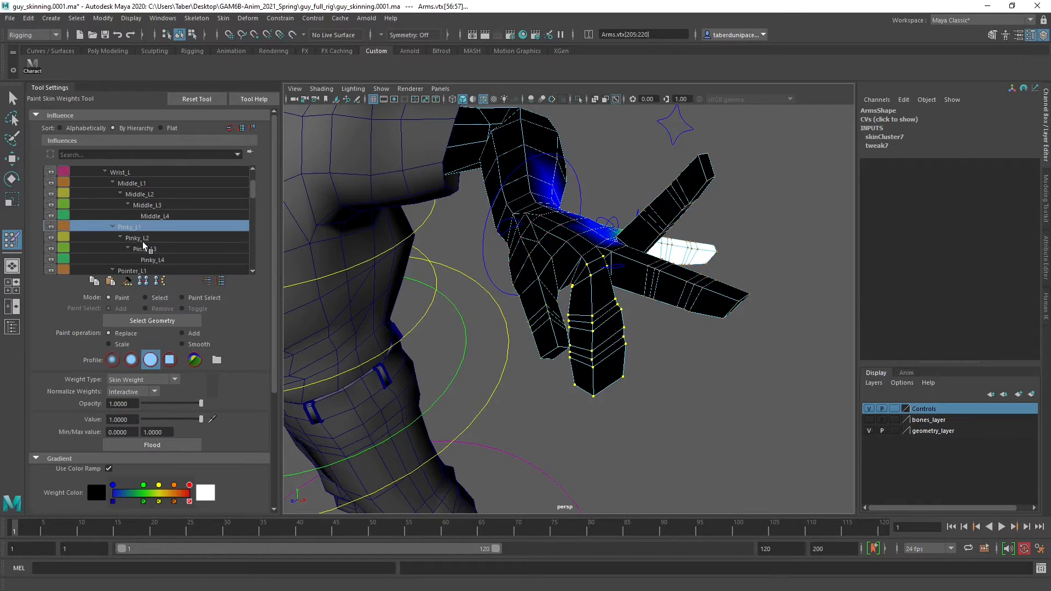
pyautogui.click(133, 217)
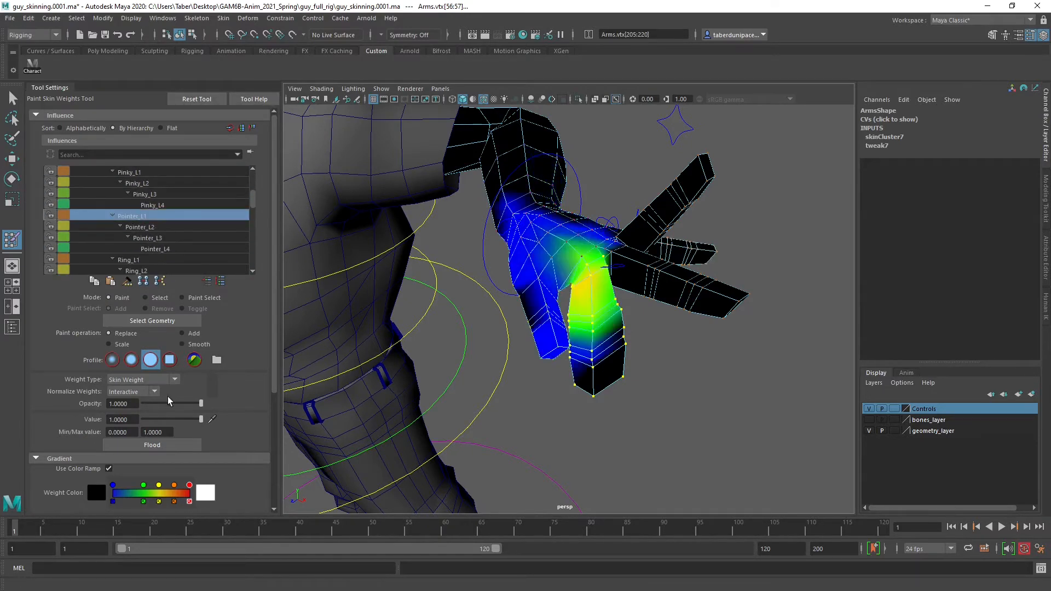
pyautogui.click(157, 445)
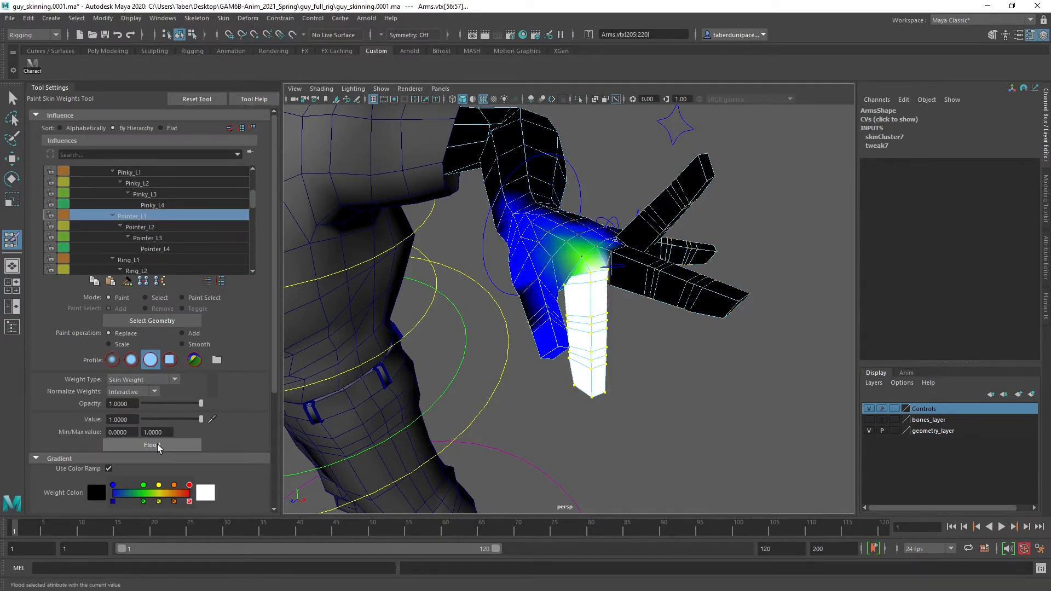
# Leave weight painting and rotate Pointer_L_CTRL to about -8.7, -3.0, -0.6 so the pointer finger extends alongside the middle finger
pyautogui.keyDown('alt'); pyautogui.moveTo(564, 305); pyautogui.dragTo(512, 353); pyautogui.keyUp('alt')
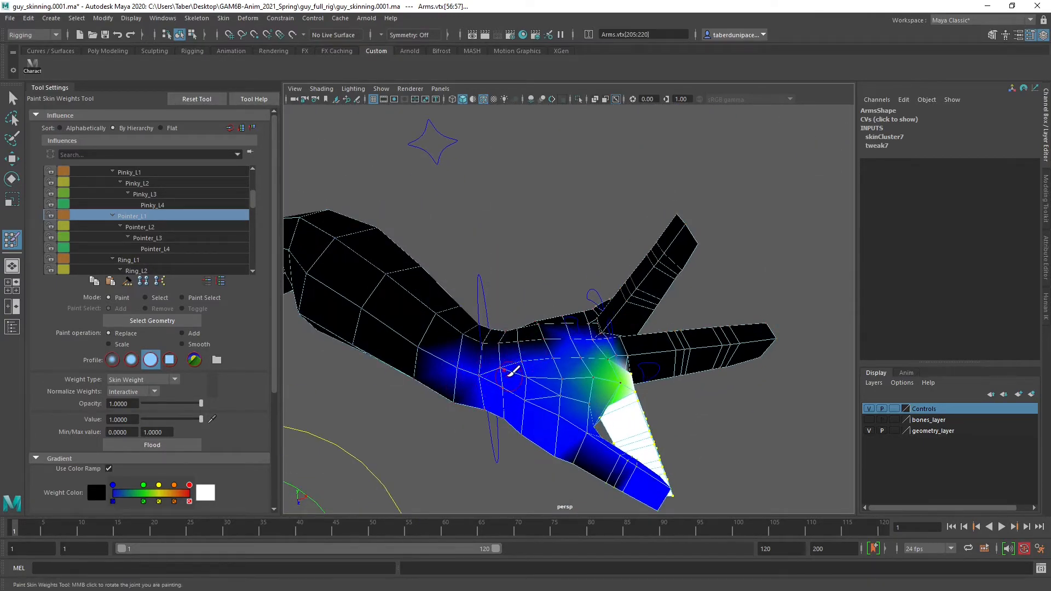
pyautogui.keyDown('alt'); pyautogui.moveTo(534, 376); pyautogui.dragTo(635, 287); pyautogui.keyUp('alt')
pyautogui.moveTo(661, 337)
pyautogui.keyDown('alt'); pyautogui.mouseDown()
pyautogui.moveTo(703, 316)
pyautogui.moveTo(741, 323)
pyautogui.moveTo(688, 332)
pyautogui.moveTo(663, 355)
pyautogui.moveTo(607, 307)
pyautogui.moveTo(629, 312)
pyautogui.mouseUp(); pyautogui.keyUp('alt')
pyautogui.press('w')
pyautogui.click(701, 277)
pyautogui.click(515, 318)
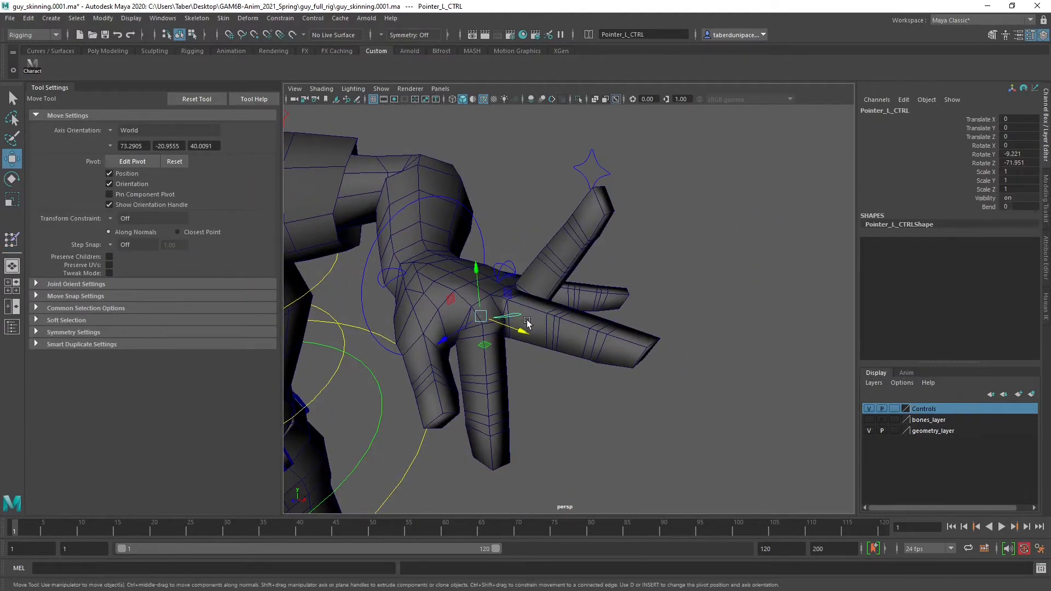
pyautogui.press('e')
pyautogui.moveTo(520, 301); pyautogui.dragTo(476, 217)
pyautogui.click(513, 259)
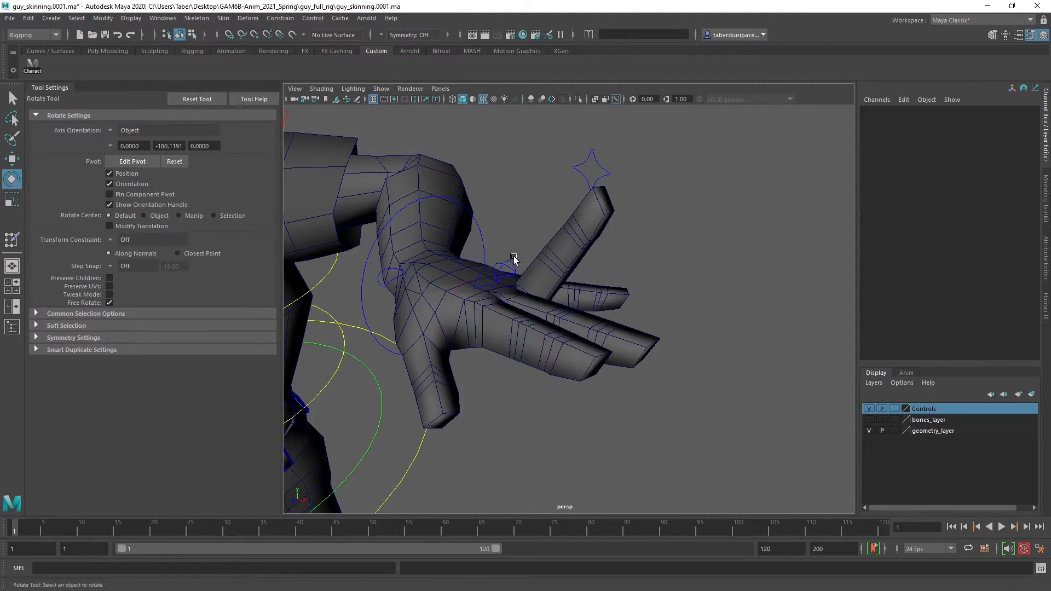
# Try bending the left pointer finger with the Bend attribute of Pointer_L_CTRL, and undo the test bend
pyautogui.keyDown('alt'); pyautogui.moveTo(574, 184); pyautogui.dragTo(528, 266); pyautogui.keyUp('alt')
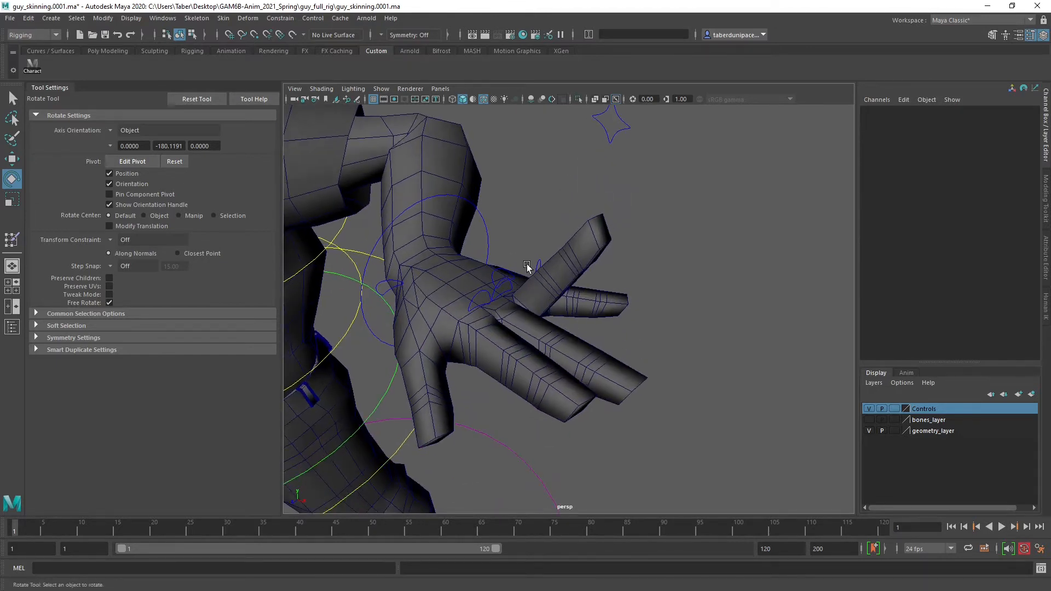
pyautogui.scroll(5, 527, 267)
pyautogui.scroll(-1, 526, 268)
pyautogui.click(372, 250)
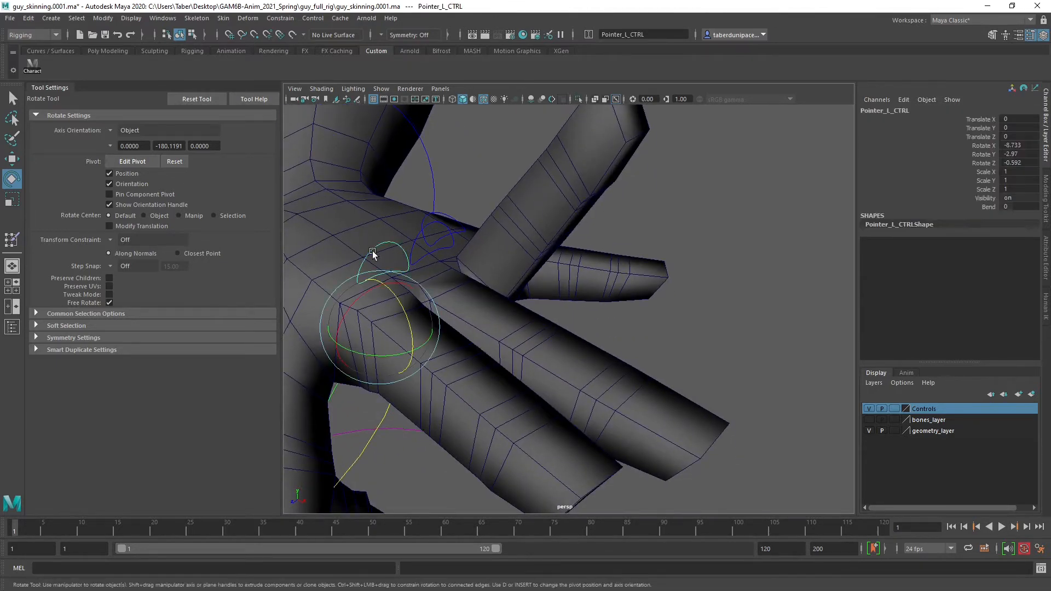
pyautogui.click(988, 207)
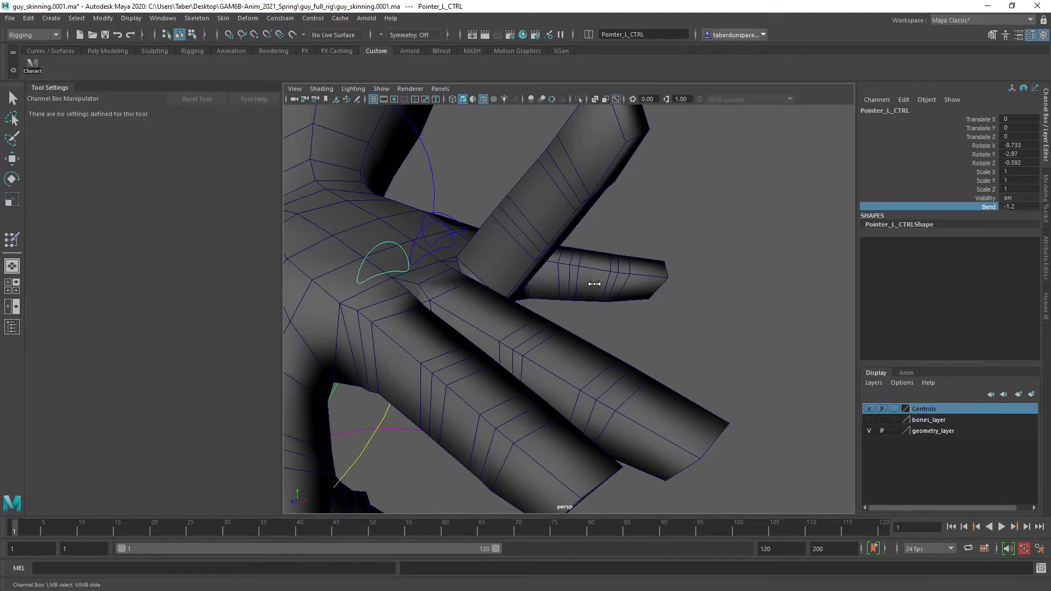
pyautogui.hotkey('ctrl', 'z')
# Test the ring finger by setting Bend on Ring_L_CTRL to 3 and show the bones layer to inspect the finger joints
pyautogui.click(458, 224)
pyautogui.press('e')
pyautogui.click(986, 207)
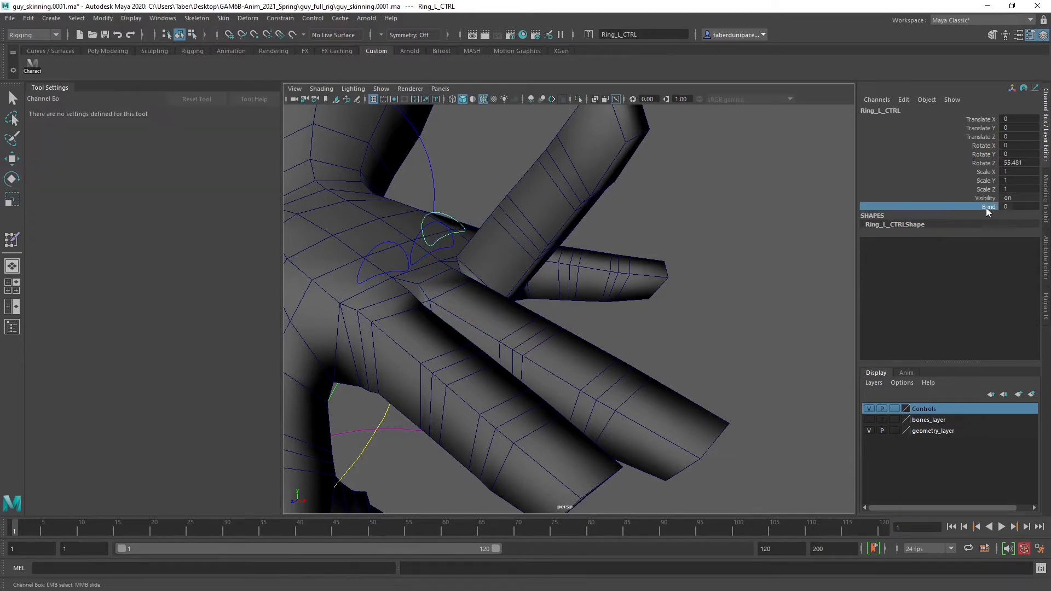
pyautogui.moveTo(629, 306); pyautogui.dragTo(606, 310, button='middle')
pyautogui.click(868, 420)
pyautogui.moveTo(691, 327); pyautogui.dragTo(602, 386, button='middle')
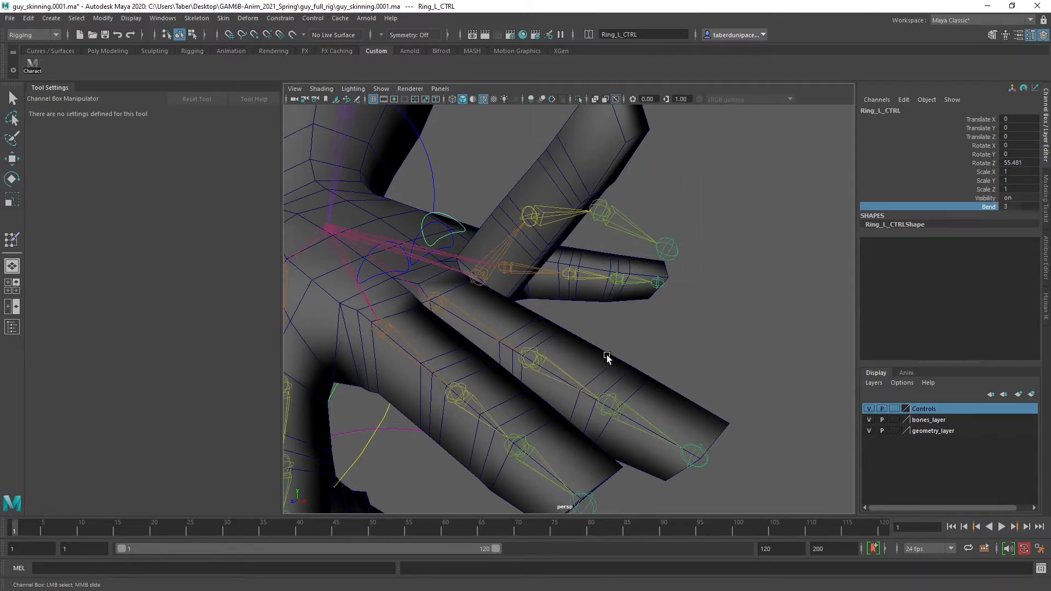
pyautogui.scroll(-6, 609, 356)
pyautogui.keyDown('alt'); pyautogui.moveTo(591, 355); pyautogui.dragTo(613, 354); pyautogui.keyUp('alt')
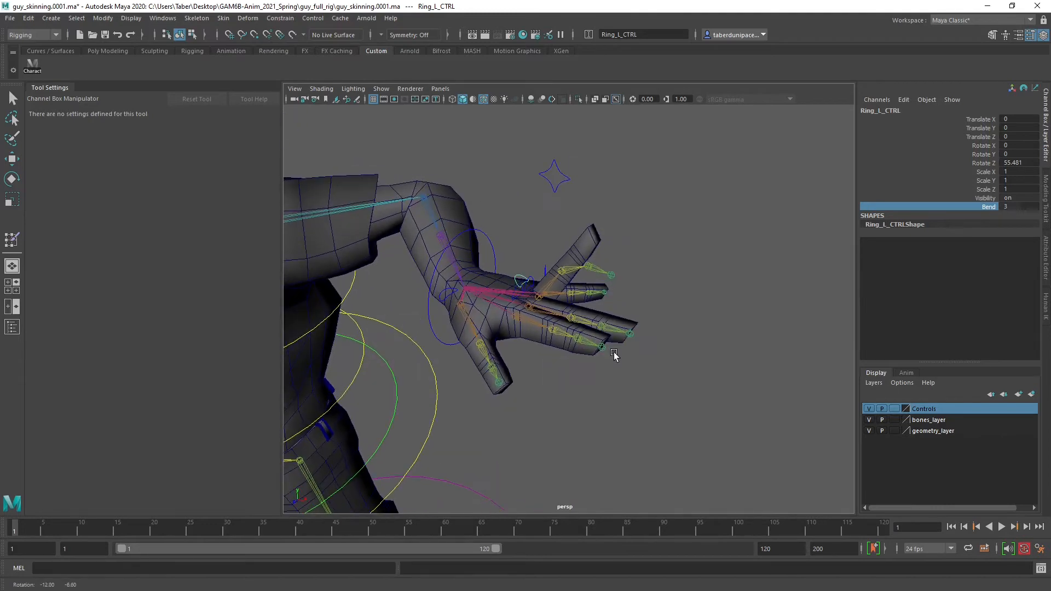
# Undo the ring finger's test bend and the last rotations of Pointer_L_CTRL
pyautogui.scroll(1, 614, 353)
pyautogui.hotkey('ctrl', 'z')
pyautogui.hotkey('ctrl', 'z')
pyautogui.hotkey('ctrl', 'z')
pyautogui.hotkey('ctrl', 'z')
pyautogui.hotkey('ctrl', 'z')
pyautogui.hotkey('ctrl', 'z')
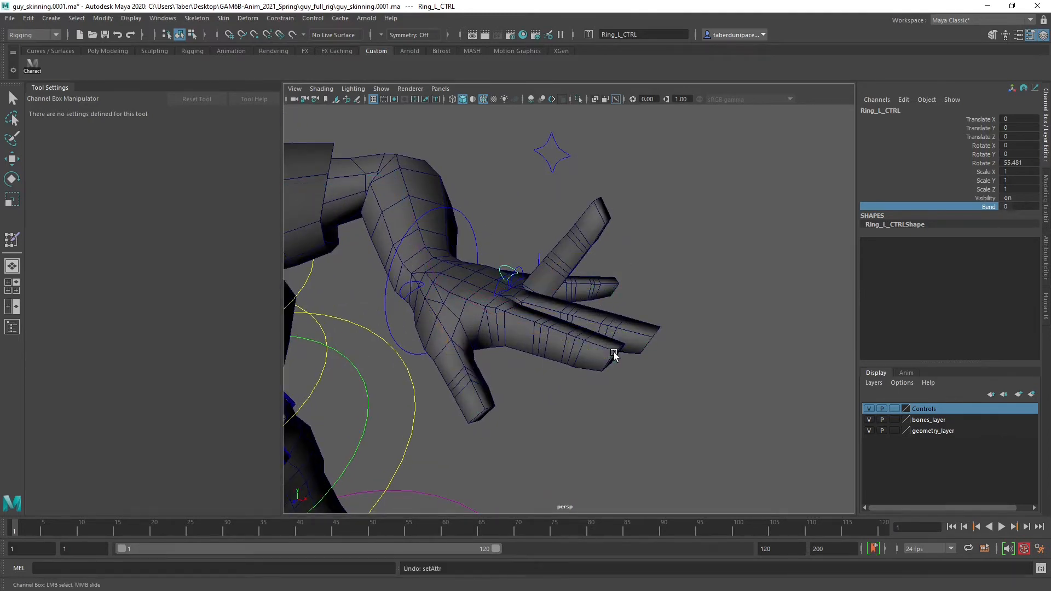
pyautogui.hotkey('ctrl', 'z')
pyautogui.hotkey('ctrl', 'z')
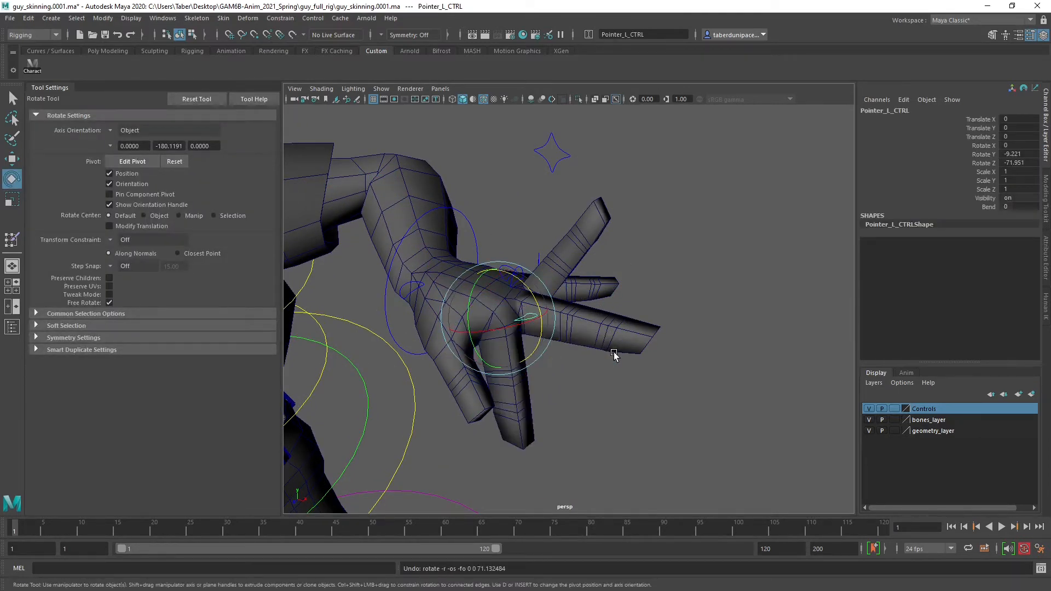
# Set Bend to about -4 on Pointer_L_CTRL and to -5 on Middle_L_CTRL
pyautogui.click(724, 275)
pyautogui.click(529, 322)
pyautogui.click(988, 207)
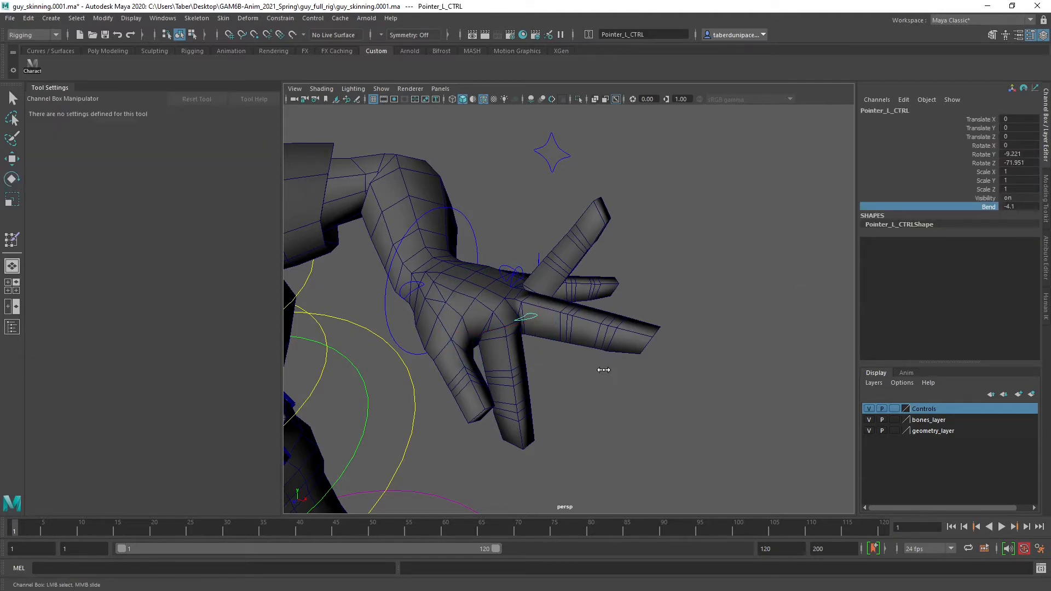
pyautogui.click(681, 297)
pyautogui.press('e')
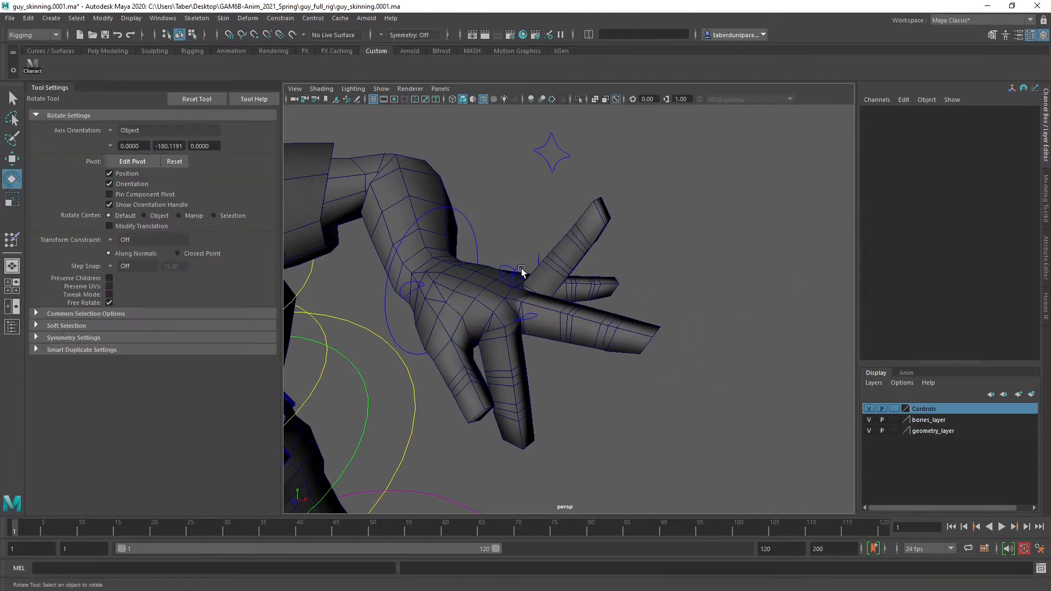
pyautogui.click(527, 270)
pyautogui.click(989, 207)
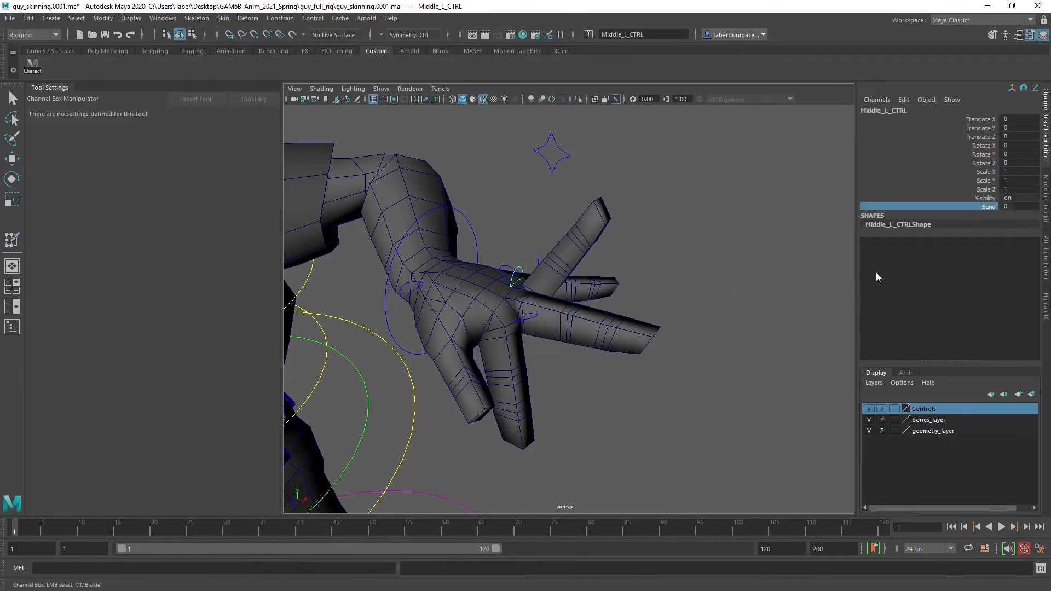
pyautogui.scroll(4, 646, 353)
pyautogui.keyDown('alt'); pyautogui.moveTo(642, 346); pyautogui.dragTo(648, 373, button='middle'); pyautogui.keyUp('alt')
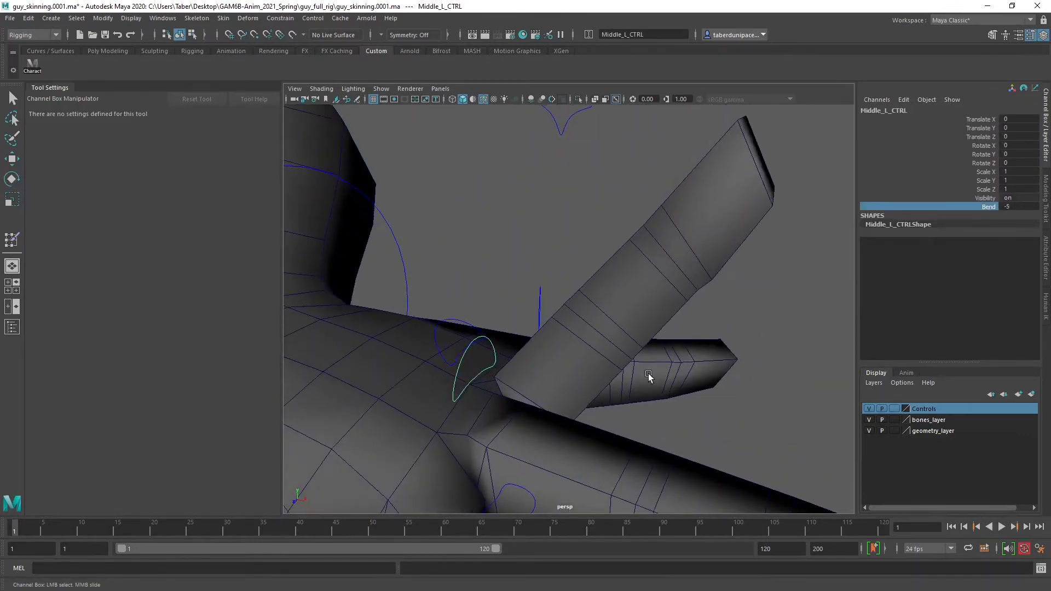
# Set Bend to 10 on Ring_L_CTRL and to -5 on Pinky_L_CTRL
pyautogui.click(464, 324)
pyautogui.press('e')
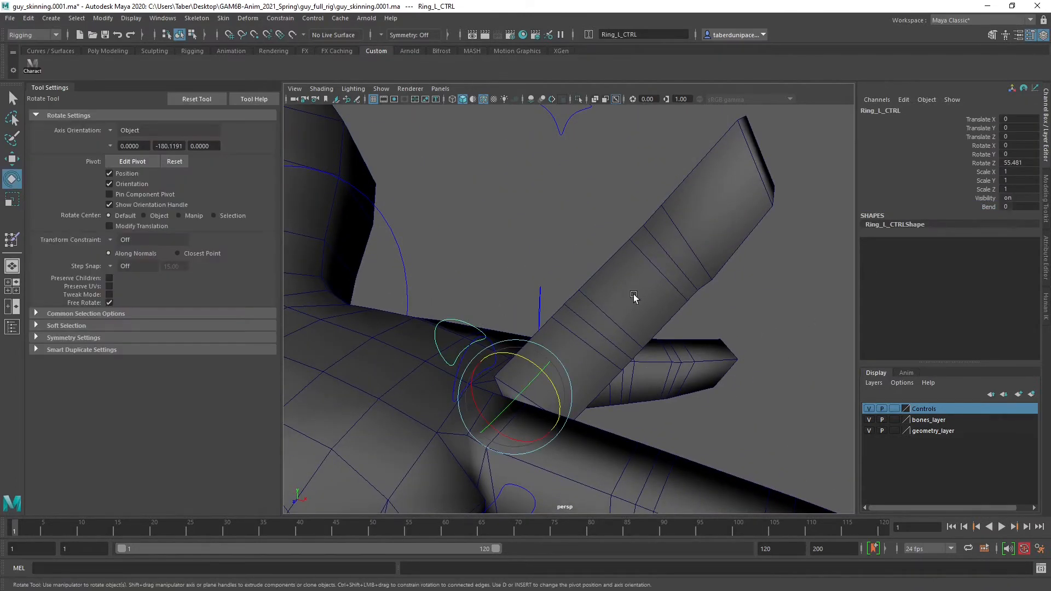
pyautogui.click(985, 206)
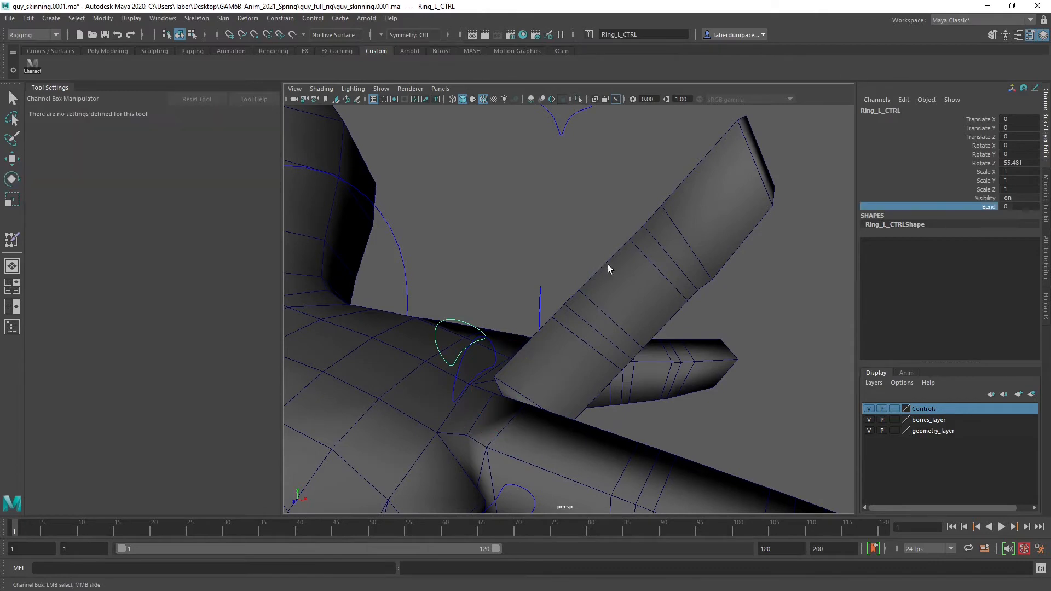
pyautogui.click(539, 300)
pyautogui.press('e')
pyautogui.click(989, 207)
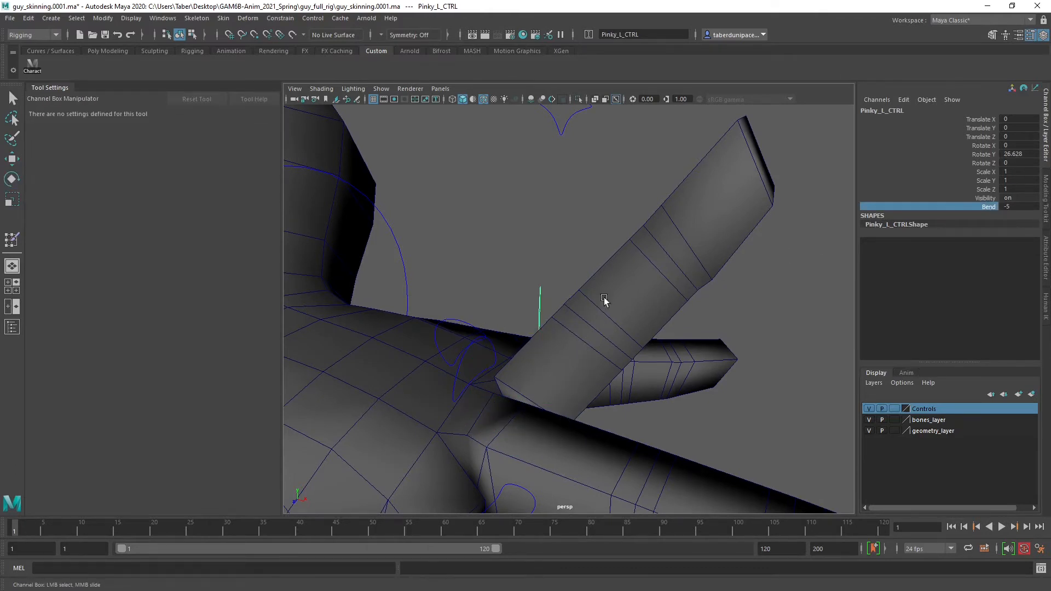
# Select the Arms mesh and start the Paint Skin Weights tool on it, with the left hand in close view
pyautogui.scroll(-5, 621, 305)
pyautogui.click(652, 387)
pyautogui.scroll(-5, 605, 371)
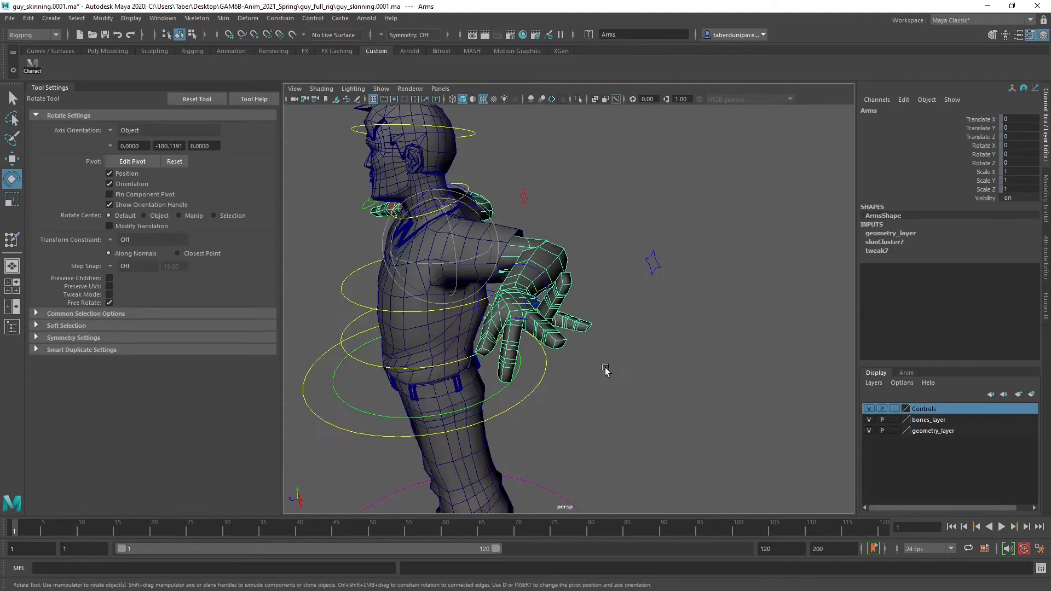
pyautogui.keyDown('alt'); pyautogui.moveTo(604, 371); pyautogui.dragTo(399, 326); pyautogui.keyUp('alt')
pyautogui.scroll(4, 640, 383)
pyautogui.keyDown('alt'); pyautogui.moveTo(621, 359); pyautogui.dragTo(600, 361); pyautogui.keyUp('alt')
pyautogui.keyDown('alt'); pyautogui.moveTo(600, 362); pyautogui.dragTo(703, 392, button='right'); pyautogui.keyUp('alt')
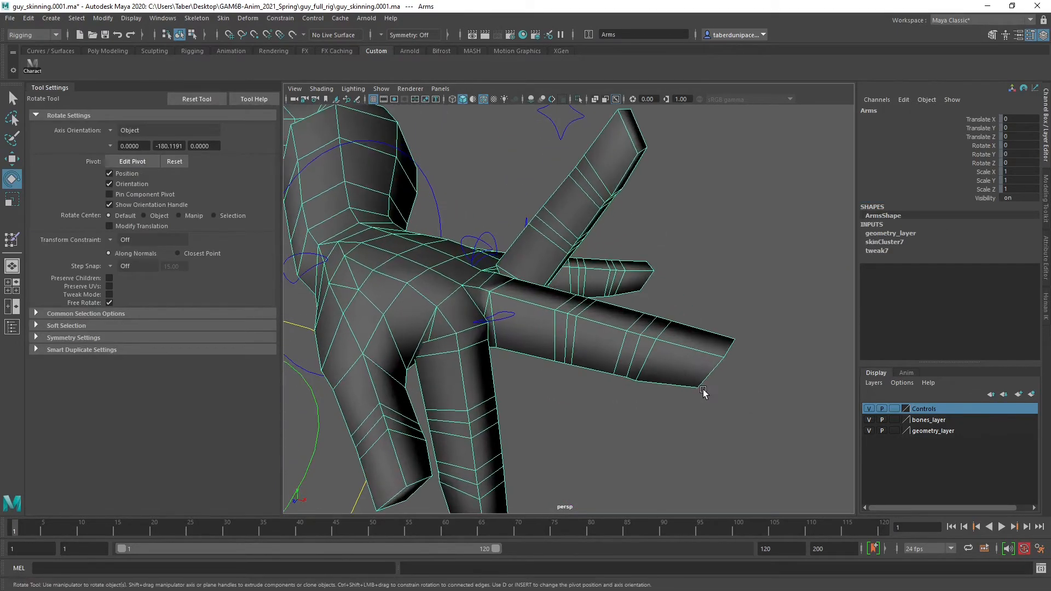
pyautogui.click(782, 308)
pyautogui.click(687, 356)
pyautogui.moveTo(643, 355)
pyautogui.mouseDown(button='right')
pyautogui.moveTo(665, 494)
pyautogui.moveTo(652, 458)
pyautogui.moveTo(728, 467)
pyautogui.moveTo(734, 495)
pyautogui.moveTo(793, 495)
pyautogui.mouseUp(button='right')
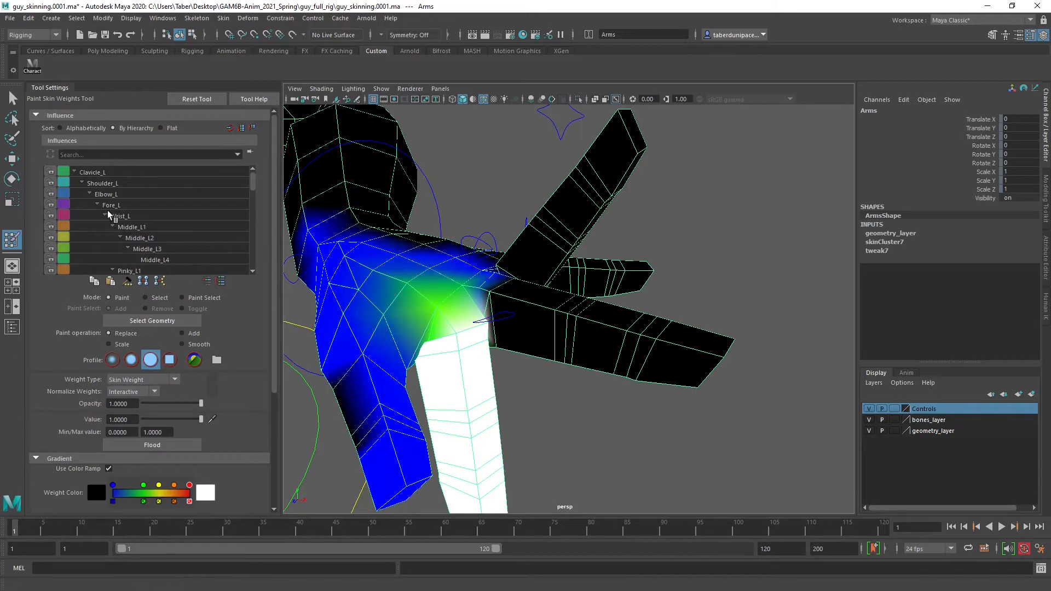
# Choose Middle_L2 as the paint influence and show the bones layer over the hand
pyautogui.click(133, 226)
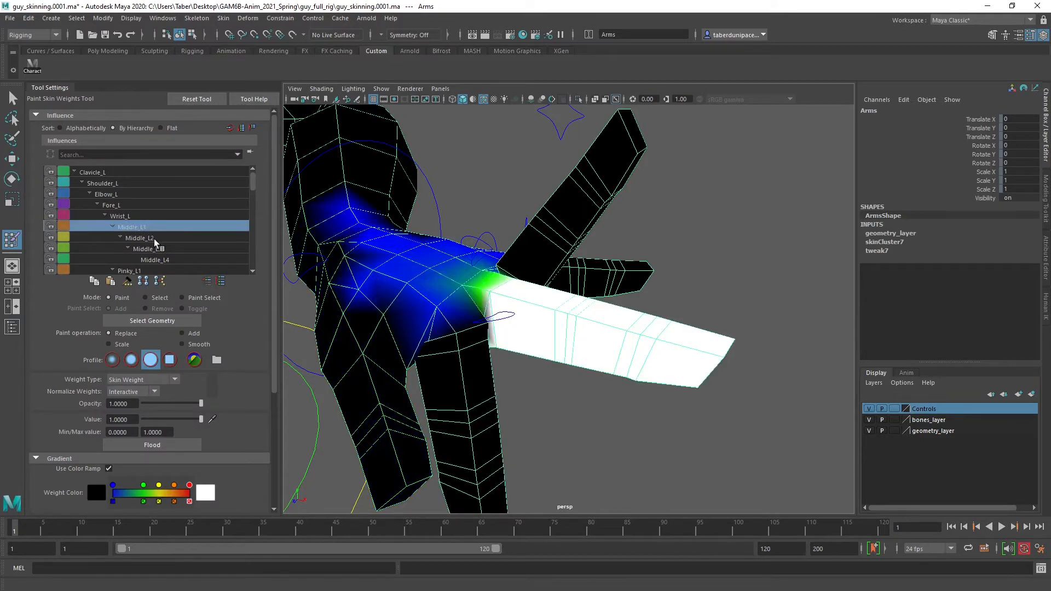
pyautogui.click(153, 238)
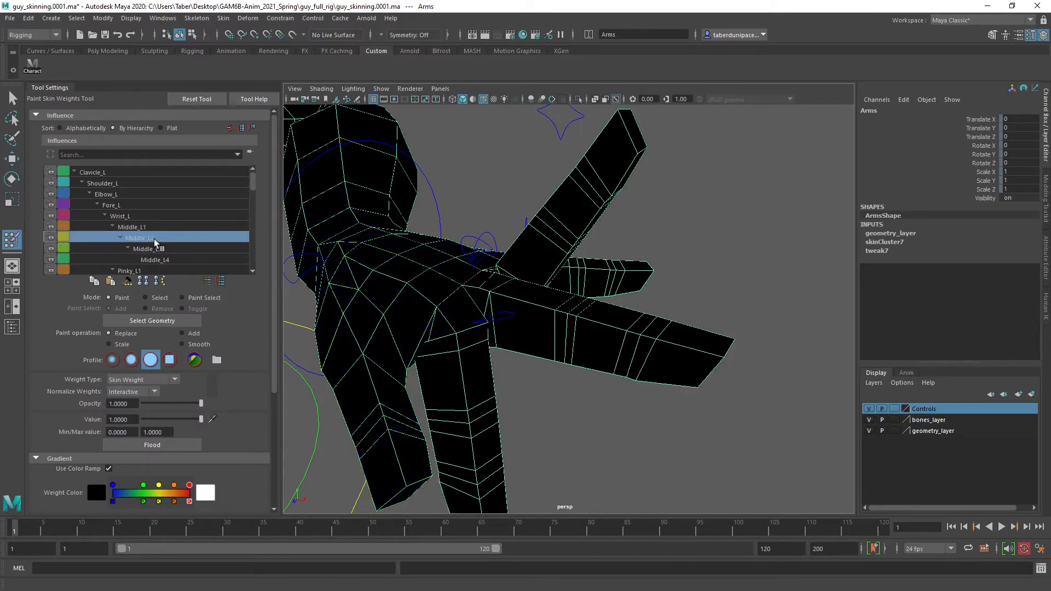
pyautogui.click(869, 420)
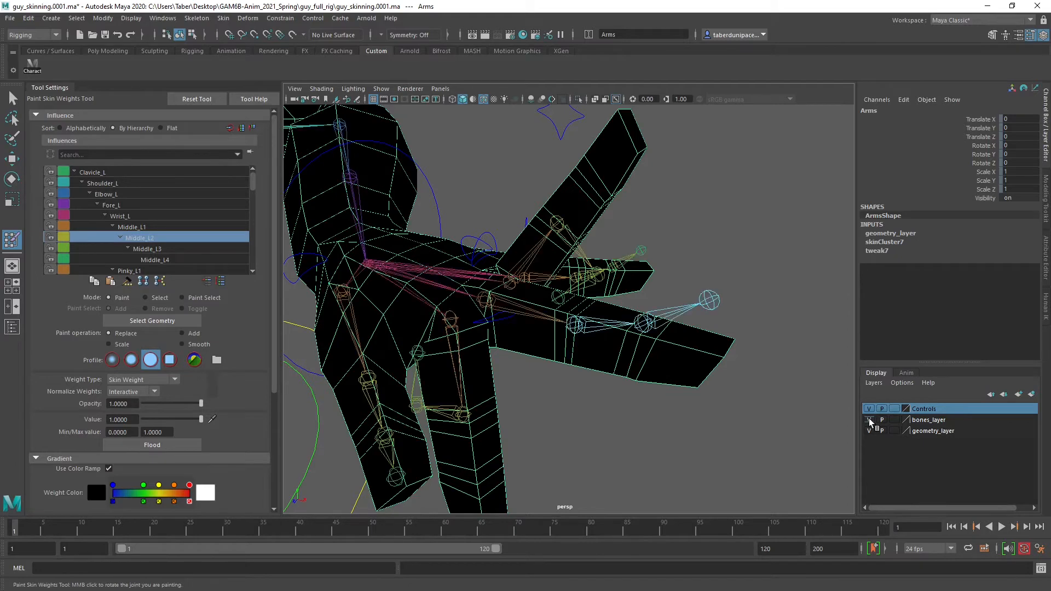
pyautogui.click(869, 419)
pyautogui.click(869, 419)
# Paint Middle_L2 weight with Replace at value 1.0 around the middle finger's second joint, covering both sides of the finger
pyautogui.keyDown('alt'); pyautogui.moveTo(484, 308); pyautogui.dragTo(481, 340); pyautogui.keyUp('alt')
pyautogui.keyDown('alt'); pyautogui.moveTo(481, 340); pyautogui.dragTo(462, 310, button='middle'); pyautogui.keyUp('alt')
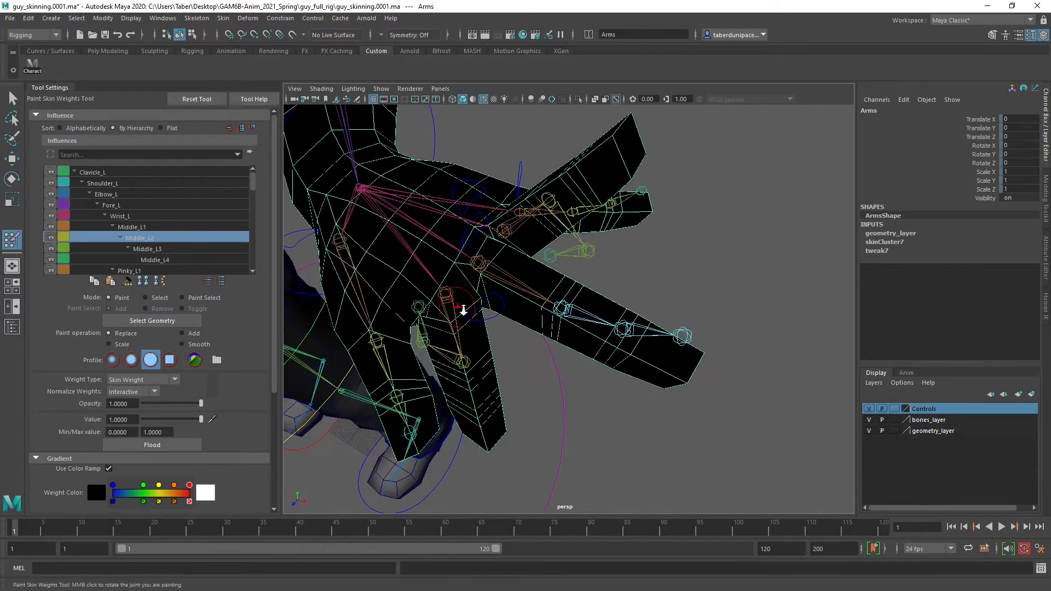
pyautogui.keyDown('alt'); pyautogui.moveTo(462, 309); pyautogui.dragTo(498, 325, button='right'); pyautogui.keyUp('alt')
pyautogui.keyDown('alt'); pyautogui.moveTo(520, 317); pyautogui.dragTo(535, 333); pyautogui.keyUp('alt')
pyautogui.keyDown('alt'); pyautogui.moveTo(534, 334); pyautogui.dragTo(565, 337, button='middle'); pyautogui.keyUp('alt')
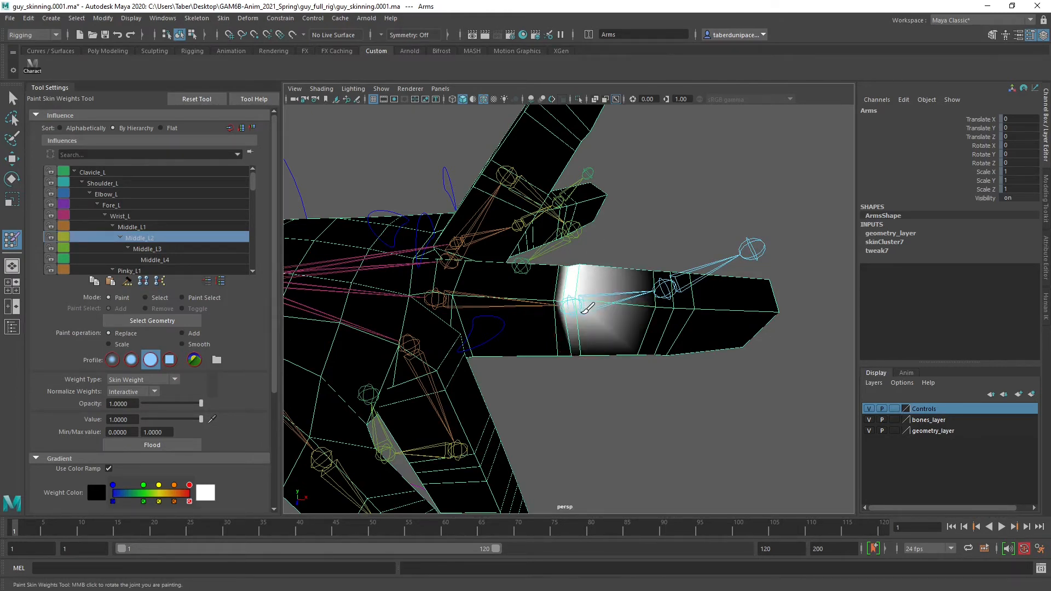
pyautogui.moveTo(587, 308); pyautogui.dragTo(587, 346)
pyautogui.moveTo(590, 341)
pyautogui.keyDown('alt'); pyautogui.mouseDown(button='right')
pyautogui.moveTo(574, 295)
pyautogui.moveTo(548, 285)
pyautogui.moveTo(380, 272)
pyautogui.mouseUp(button='right'); pyautogui.keyUp('alt')
pyautogui.moveTo(380, 271)
pyautogui.keyDown('alt'); pyautogui.mouseDown()
pyautogui.moveTo(462, 298)
pyautogui.moveTo(446, 295)
pyautogui.mouseUp(); pyautogui.keyUp('alt')
pyautogui.moveTo(411, 256); pyautogui.dragTo(410, 289)
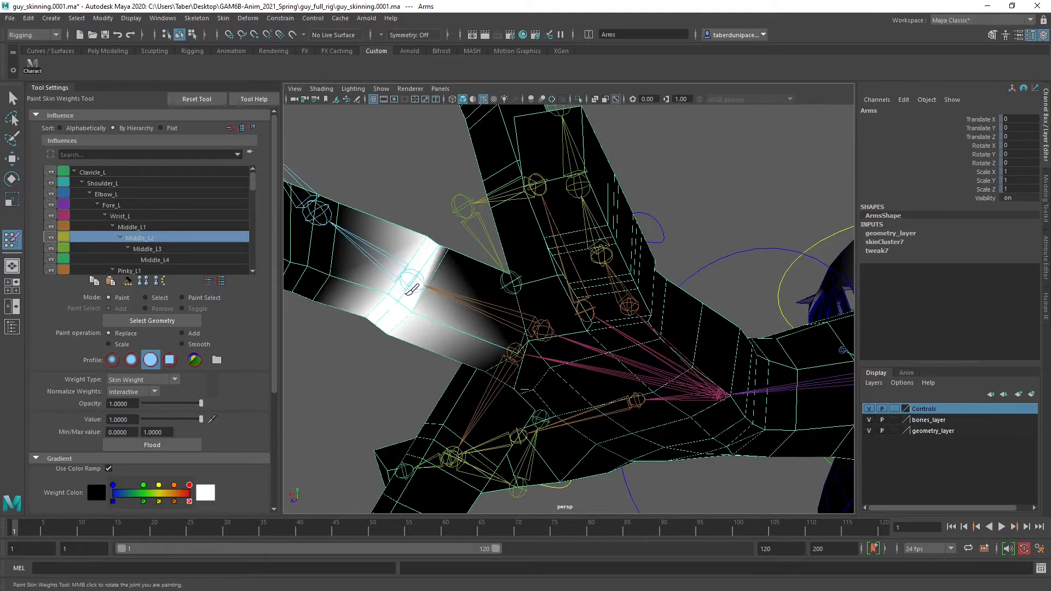
# Extend the Middle_L2 weight at value 1.0 along the middle finger segment up to the Middle_L3 joint
pyautogui.moveTo(434, 254)
pyautogui.mouseDown()
pyautogui.moveTo(446, 241)
pyautogui.moveTo(458, 265)
pyautogui.moveTo(575, 299)
pyautogui.mouseUp()
pyautogui.keyDown('alt'); pyautogui.moveTo(621, 305); pyautogui.dragTo(406, 225, button='middle'); pyautogui.keyUp('alt')
pyautogui.keyDown('alt'); pyautogui.moveTo(406, 225); pyautogui.dragTo(474, 307); pyautogui.keyUp('alt')
pyautogui.keyDown('alt'); pyautogui.moveTo(474, 307); pyautogui.dragTo(551, 342, button='right'); pyautogui.keyUp('alt')
pyautogui.keyDown('alt'); pyautogui.moveTo(548, 344); pyautogui.dragTo(517, 327); pyautogui.keyUp('alt')
pyautogui.keyDown('alt'); pyautogui.moveTo(619, 321); pyautogui.dragTo(585, 317, button='middle'); pyautogui.keyUp('alt')
pyautogui.moveTo(598, 234)
pyautogui.mouseDown()
pyautogui.moveTo(539, 352)
pyautogui.moveTo(578, 398)
pyautogui.moveTo(499, 392)
pyautogui.moveTo(362, 328)
pyautogui.mouseUp()
# Set the paint value to about 0.55 and paint Middle_L3 weight over the middle finger's outer segment and knuckle
pyautogui.moveTo(172, 418); pyautogui.dragTo(174, 419)
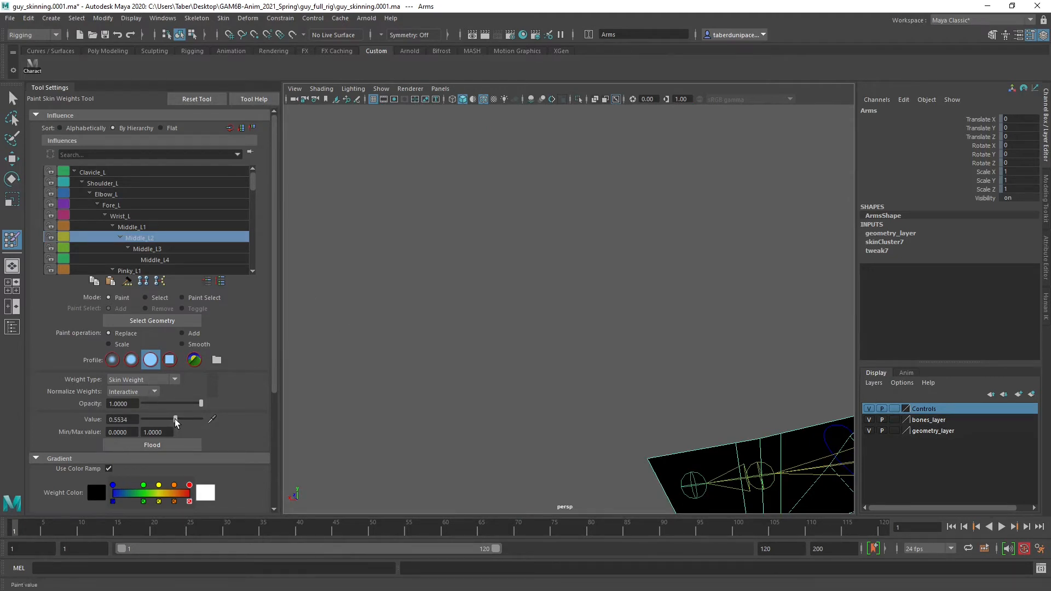
pyautogui.press('f')
pyautogui.scroll(10, 470, 378)
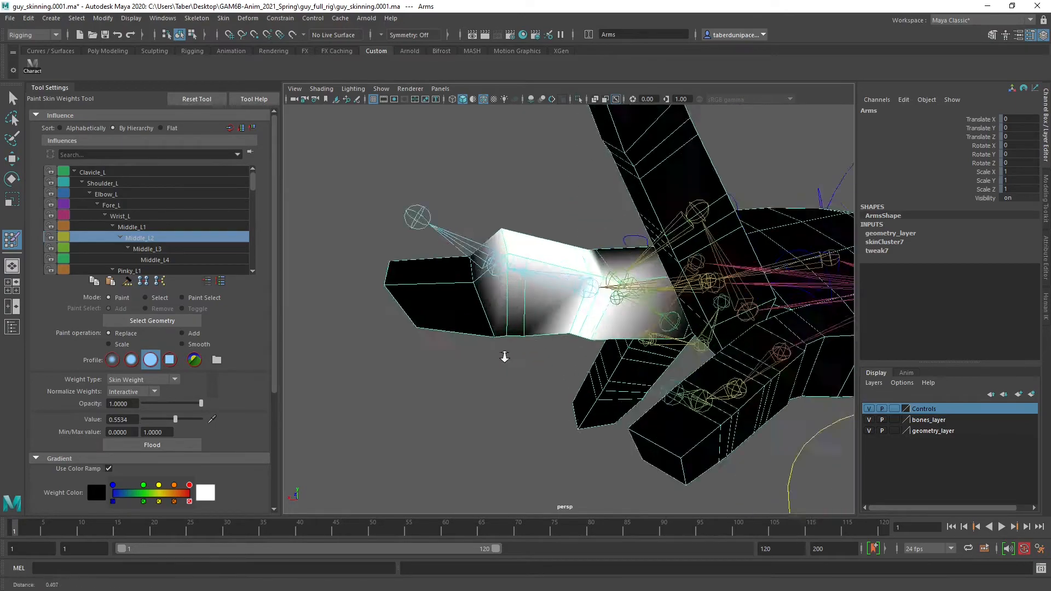
pyautogui.moveTo(515, 215)
pyautogui.mouseDown()
pyautogui.moveTo(507, 330)
pyautogui.moveTo(498, 260)
pyautogui.moveTo(508, 296)
pyautogui.moveTo(680, 277)
pyautogui.moveTo(684, 312)
pyautogui.moveTo(663, 274)
pyautogui.moveTo(663, 223)
pyautogui.moveTo(680, 218)
pyautogui.moveTo(657, 304)
pyautogui.moveTo(680, 281)
pyautogui.moveTo(683, 255)
pyautogui.moveTo(677, 326)
pyautogui.moveTo(651, 254)
pyautogui.moveTo(648, 383)
pyautogui.moveTo(664, 260)
pyautogui.moveTo(661, 335)
pyautogui.mouseUp()
pyautogui.click(135, 249)
pyautogui.moveTo(517, 272)
pyautogui.keyDown('alt'); pyautogui.mouseDown()
pyautogui.moveTo(586, 269)
pyautogui.moveTo(609, 251)
pyautogui.moveTo(626, 328)
pyautogui.moveTo(766, 282)
pyautogui.moveTo(757, 310)
pyautogui.moveTo(755, 281)
pyautogui.moveTo(739, 305)
pyautogui.moveTo(481, 277)
pyautogui.mouseUp(); pyautogui.keyUp('alt')
pyautogui.click(807, 287)
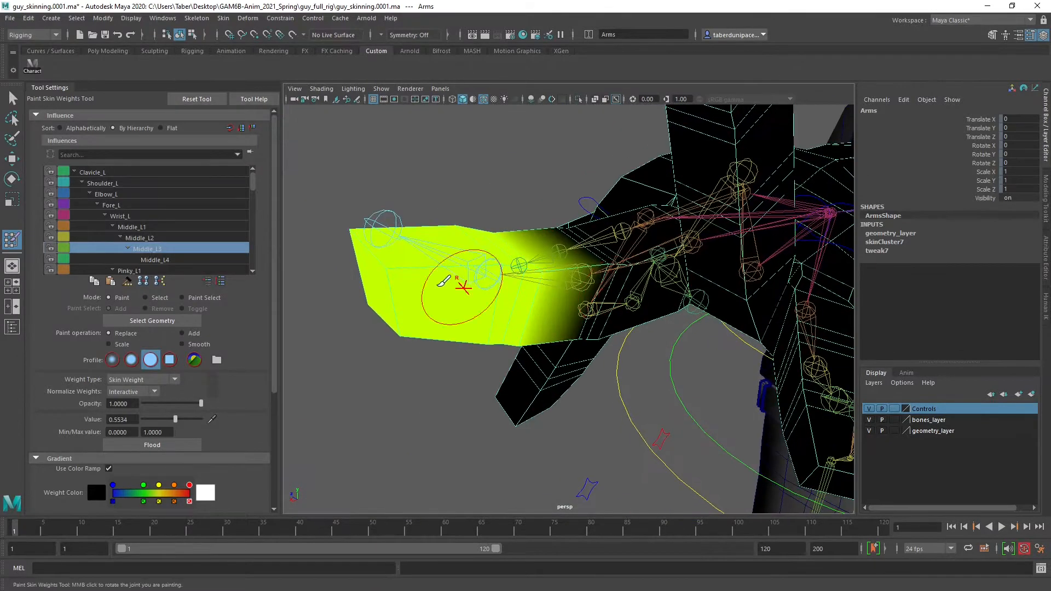
# Compare the Middle_L4 influence, return to Middle_L3, and paint the middle fingertip with value 1.0
pyautogui.click(159, 259)
pyautogui.click(147, 249)
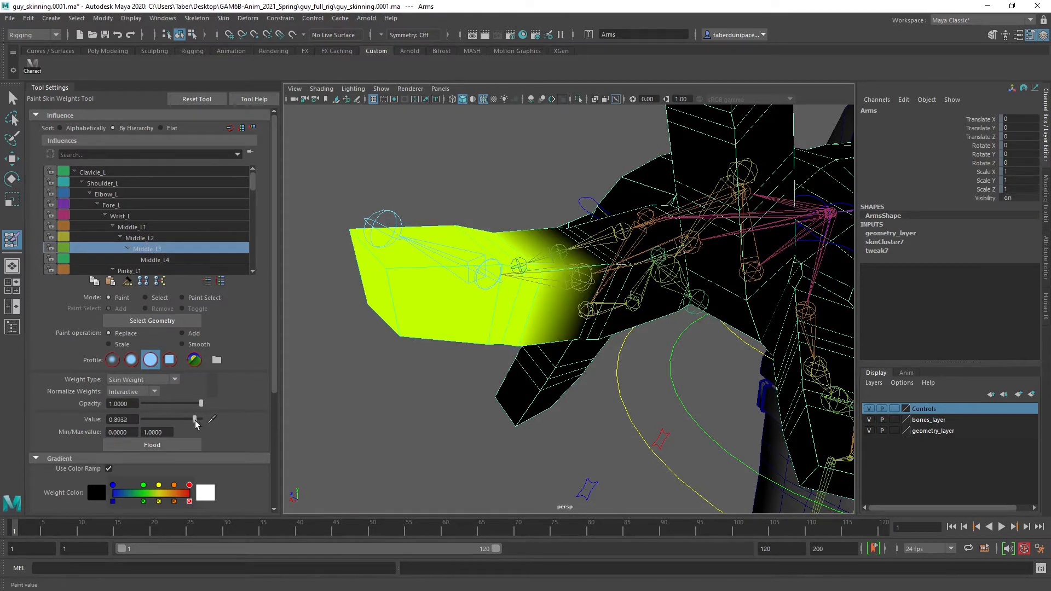
pyautogui.moveTo(175, 419); pyautogui.dragTo(201, 419)
pyautogui.moveTo(422, 298)
pyautogui.mouseDown()
pyautogui.moveTo(400, 274)
pyautogui.moveTo(387, 304)
pyautogui.moveTo(382, 291)
pyautogui.moveTo(629, 334)
pyautogui.mouseUp()
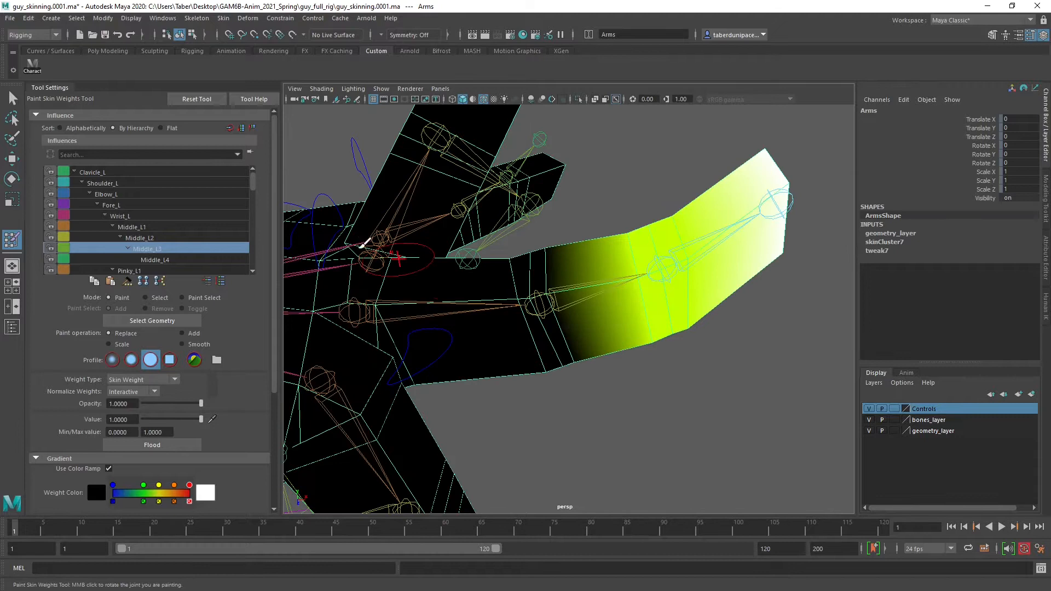
# Choose Middle_L1, set the value to about 0.52, and paint the edge loops around the middle finger's second joint
pyautogui.click(156, 237)
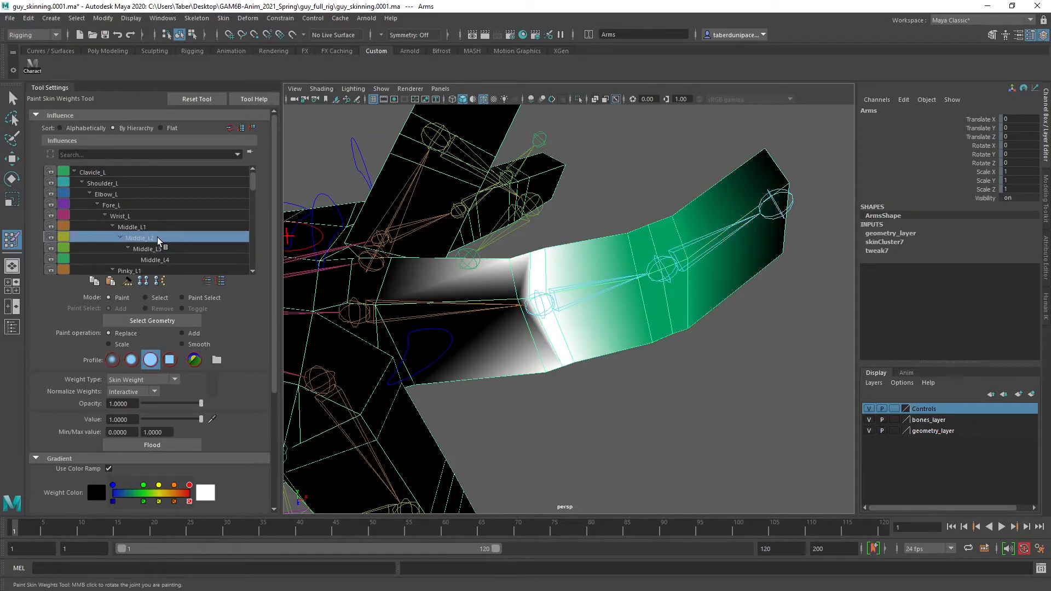
pyautogui.click(153, 227)
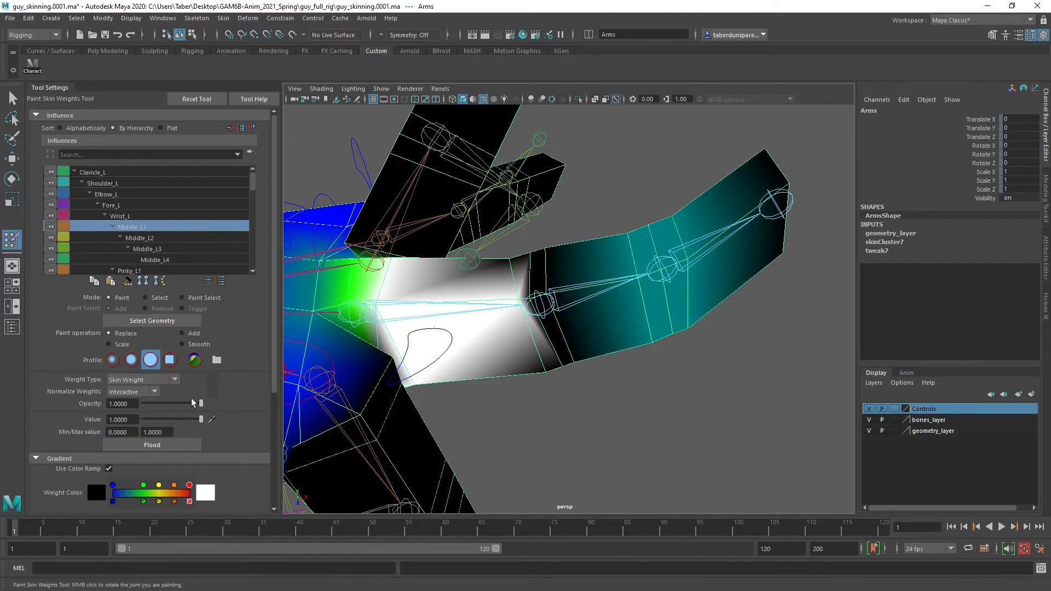
pyautogui.click(175, 418)
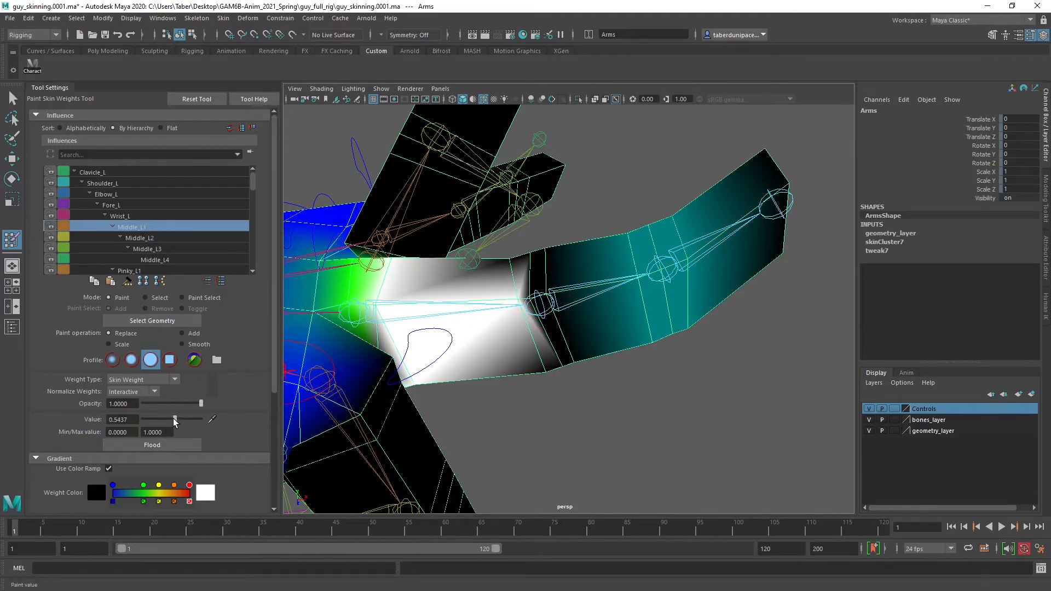
pyautogui.moveTo(173, 418); pyautogui.dragTo(172, 418)
pyautogui.moveTo(525, 290)
pyautogui.mouseDown()
pyautogui.moveTo(531, 262)
pyautogui.moveTo(569, 374)
pyautogui.moveTo(401, 284)
pyautogui.moveTo(385, 287)
pyautogui.mouseUp()
pyautogui.moveTo(574, 293); pyautogui.dragTo(572, 334)
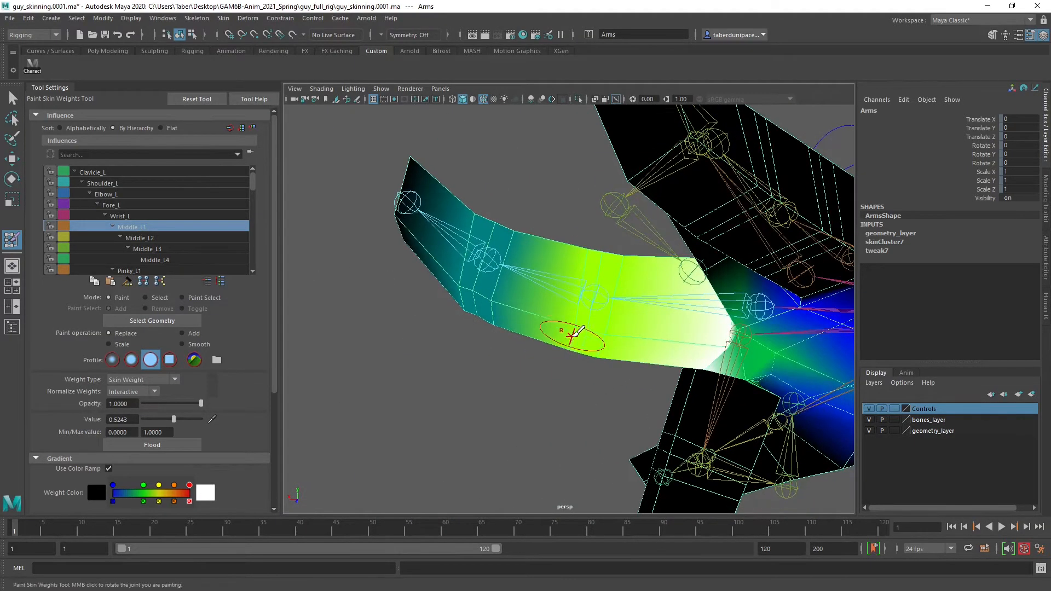
# Switch the influence to Middle_L2 and paint the edge loops around the Middle_L3 joint with value 0.5243
pyautogui.click(155, 236)
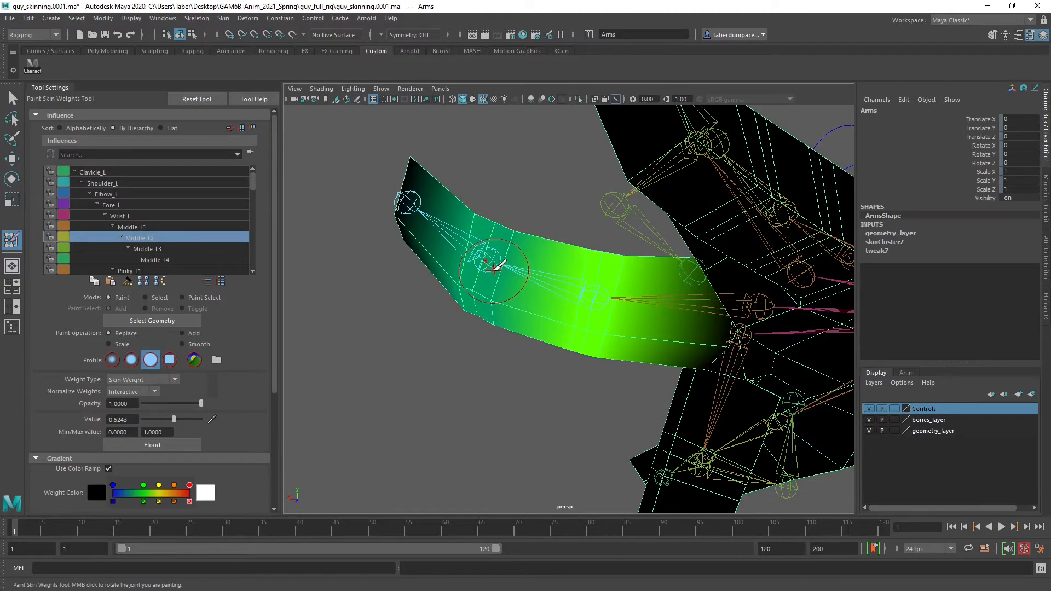
pyautogui.moveTo(495, 267)
pyautogui.mouseDown()
pyautogui.moveTo(484, 320)
pyautogui.moveTo(510, 221)
pyautogui.moveTo(530, 307)
pyautogui.moveTo(744, 363)
pyautogui.moveTo(664, 289)
pyautogui.moveTo(651, 257)
pyautogui.mouseUp()
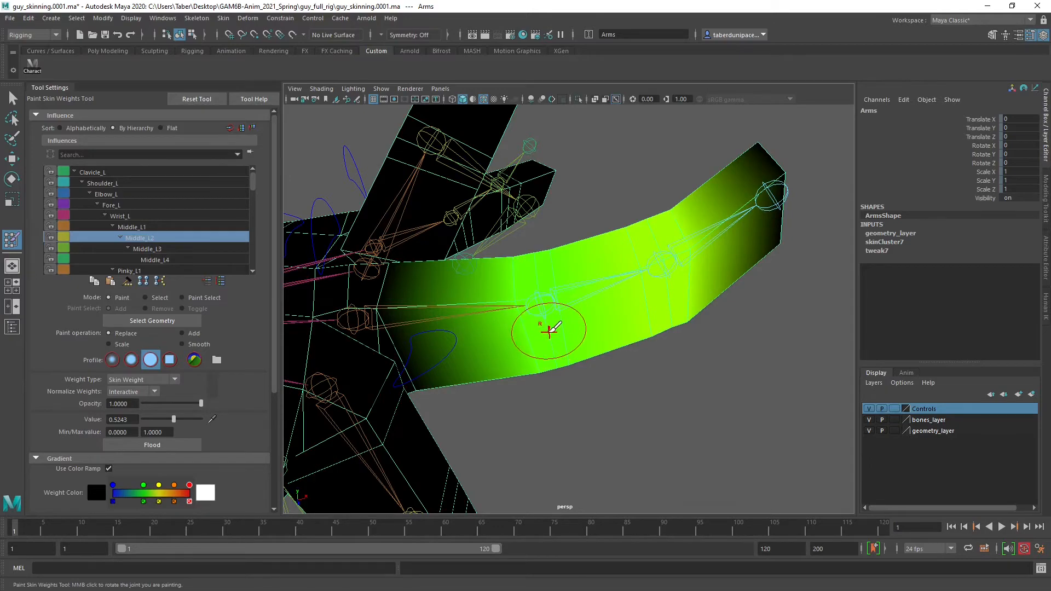
pyautogui.moveTo(544, 328)
pyautogui.keyDown('alt'); pyautogui.mouseDown()
pyautogui.moveTo(510, 294)
pyautogui.moveTo(383, 286)
pyautogui.moveTo(519, 277)
pyautogui.moveTo(525, 263)
pyautogui.moveTo(214, 246)
pyautogui.mouseUp(); pyautogui.keyUp('alt')
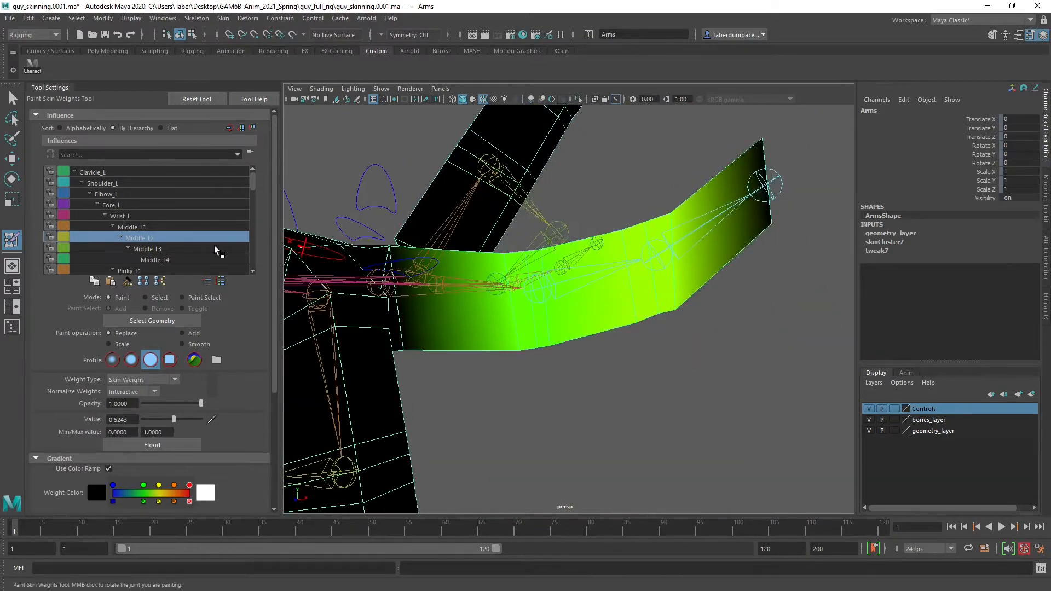
# Choose the Middle_L1 influence, set the value to 0, and paint its weight off the middle finger's outer segment and fingertip
pyautogui.click(153, 226)
pyautogui.keyDown('alt'); pyautogui.moveTo(492, 285); pyautogui.dragTo(553, 347); pyautogui.keyUp('alt')
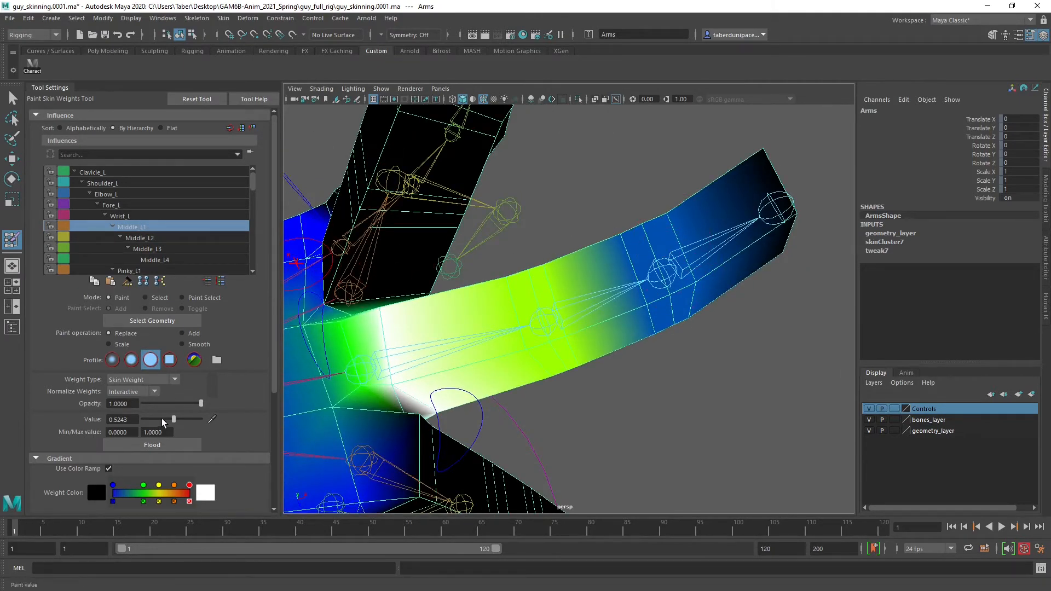
pyautogui.moveTo(162, 418); pyautogui.dragTo(123, 419)
pyautogui.moveTo(664, 275)
pyautogui.mouseDown()
pyautogui.moveTo(659, 225)
pyautogui.moveTo(693, 332)
pyautogui.moveTo(547, 306)
pyautogui.moveTo(408, 245)
pyautogui.mouseUp()
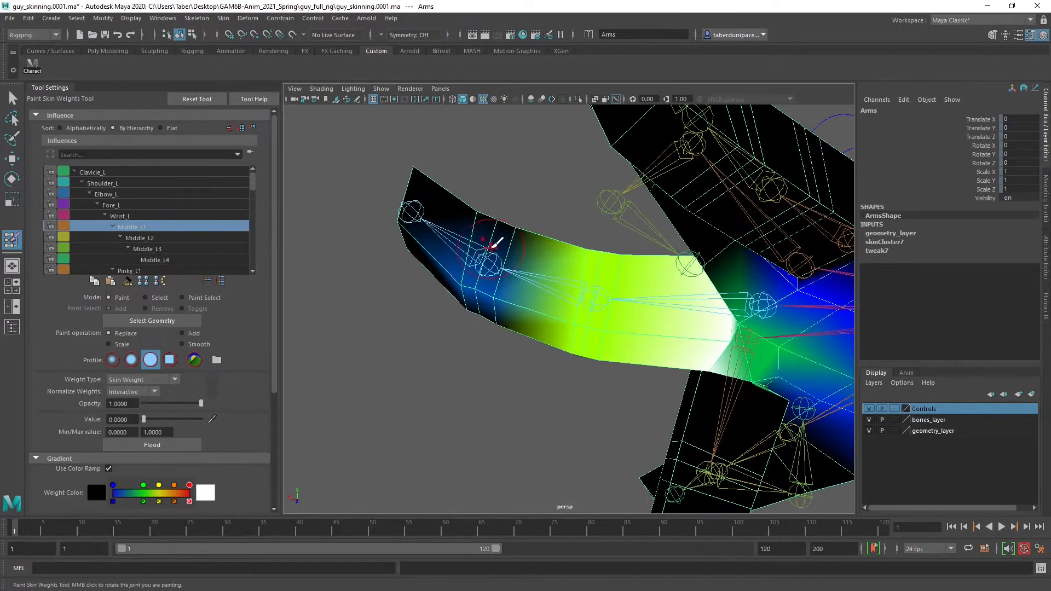
pyautogui.moveTo(495, 244)
pyautogui.mouseDown()
pyautogui.moveTo(476, 312)
pyautogui.moveTo(544, 364)
pyautogui.moveTo(694, 371)
pyautogui.moveTo(655, 394)
pyautogui.mouseUp()
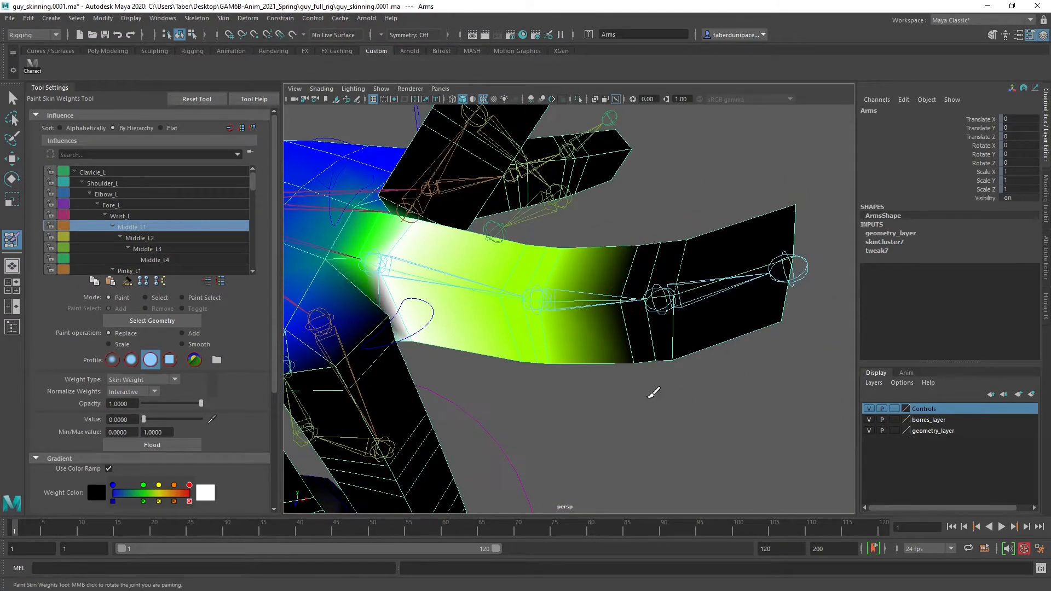
pyautogui.scroll(-5, 661, 295)
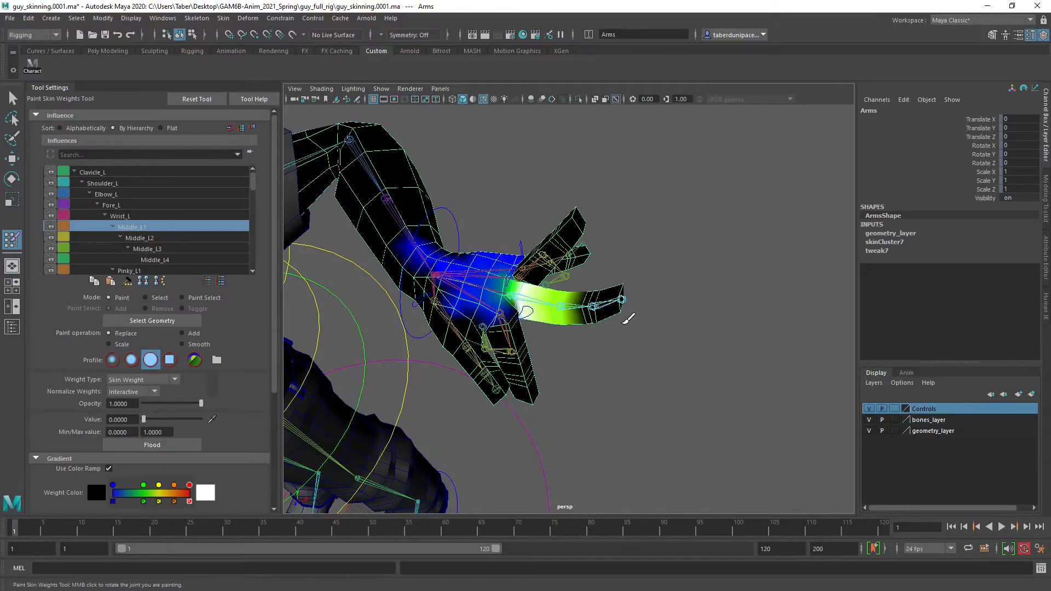
pyautogui.scroll(5, 628, 319)
pyautogui.moveTo(606, 324)
pyautogui.keyDown('alt'); pyautogui.mouseDown()
pyautogui.moveTo(557, 364)
pyautogui.moveTo(553, 284)
pyautogui.moveTo(563, 347)
pyautogui.moveTo(429, 293)
pyautogui.moveTo(548, 350)
pyautogui.moveTo(604, 320)
pyautogui.moveTo(587, 319)
pyautogui.mouseUp(); pyautogui.keyUp('alt')
pyautogui.keyDown('alt'); pyautogui.moveTo(580, 315); pyautogui.dragTo(622, 332, button='right'); pyautogui.keyUp('alt')
pyautogui.keyDown('alt'); pyautogui.moveTo(622, 332); pyautogui.dragTo(593, 329); pyautogui.keyUp('alt')
pyautogui.keyDown('alt'); pyautogui.moveTo(733, 329); pyautogui.dragTo(629, 329, button='right'); pyautogui.keyUp('alt')
pyautogui.keyDown('alt'); pyautogui.moveTo(624, 327); pyautogui.dragTo(596, 283); pyautogui.keyUp('alt')
# Switch the influence to Pointer_L2, set the value to 0.5340, and paint all around the pointer finger's second joint
pyautogui.scroll(-1, 134, 224)
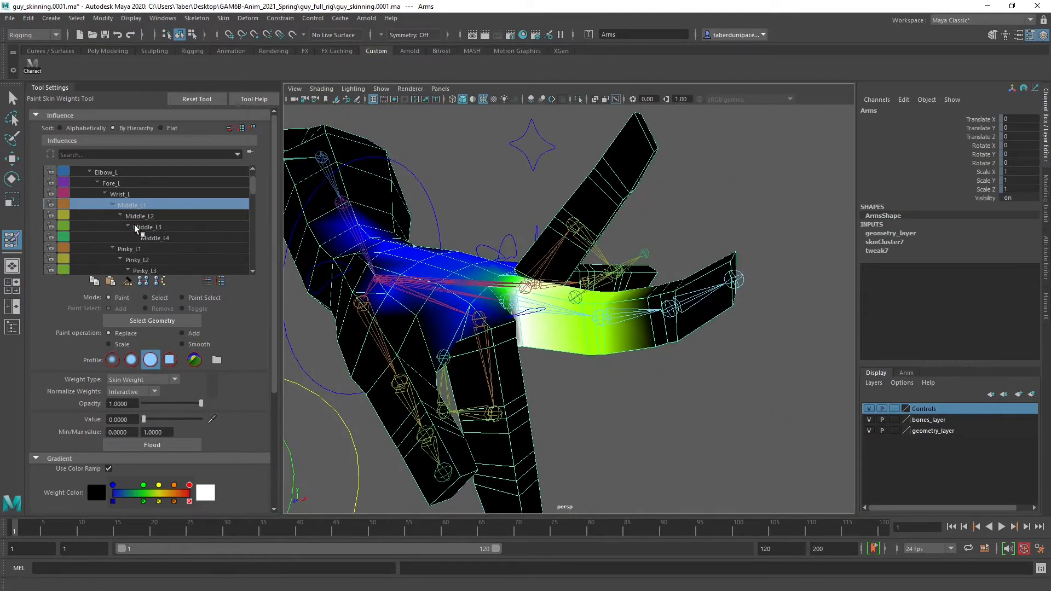
pyautogui.scroll(-3, 133, 225)
pyautogui.click(140, 205)
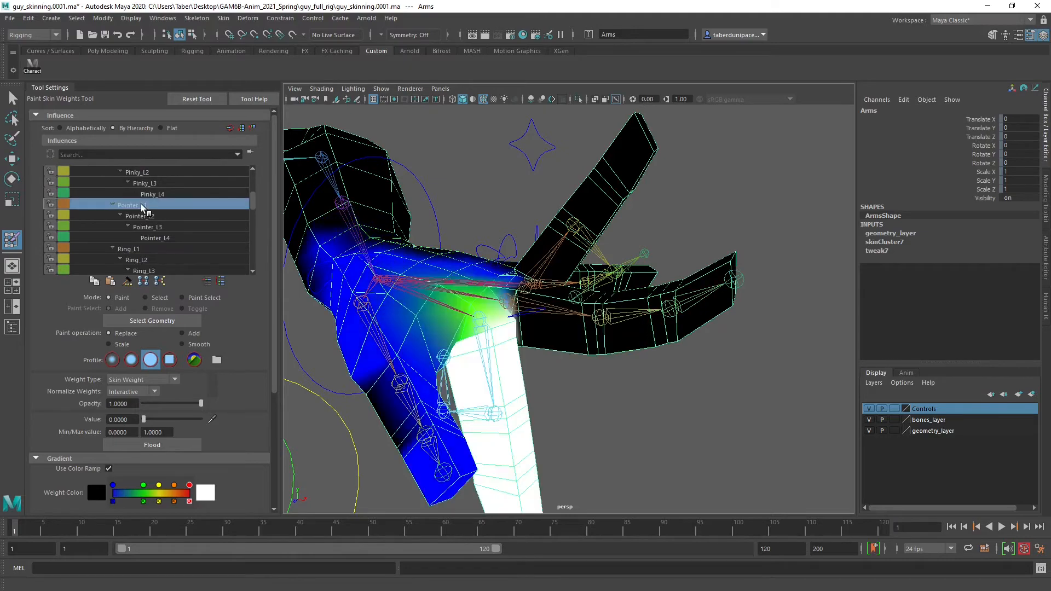
pyautogui.click(150, 215)
pyautogui.keyDown('alt'); pyautogui.moveTo(523, 328); pyautogui.dragTo(529, 364); pyautogui.keyUp('alt')
pyautogui.keyDown('alt'); pyautogui.moveTo(524, 435); pyautogui.dragTo(535, 347, button='middle'); pyautogui.keyUp('alt')
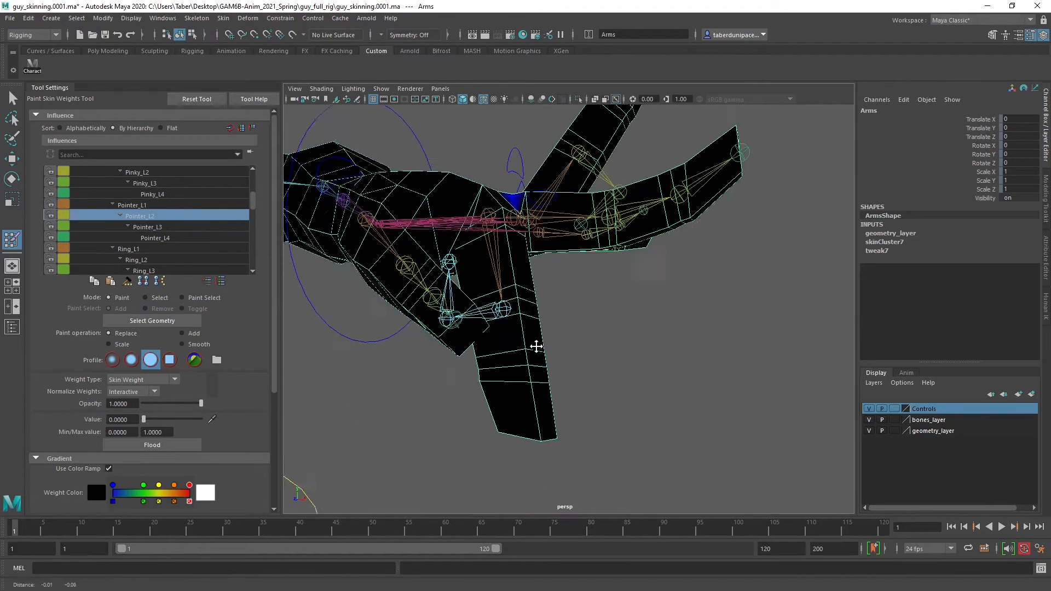
pyautogui.keyDown('alt'); pyautogui.moveTo(454, 353); pyautogui.dragTo(509, 382, button='right'); pyautogui.keyUp('alt')
pyautogui.keyDown('alt'); pyautogui.moveTo(434, 387); pyautogui.dragTo(474, 392); pyautogui.keyUp('alt')
pyautogui.keyDown('alt'); pyautogui.moveTo(438, 370); pyautogui.dragTo(492, 417, button='middle'); pyautogui.keyUp('alt')
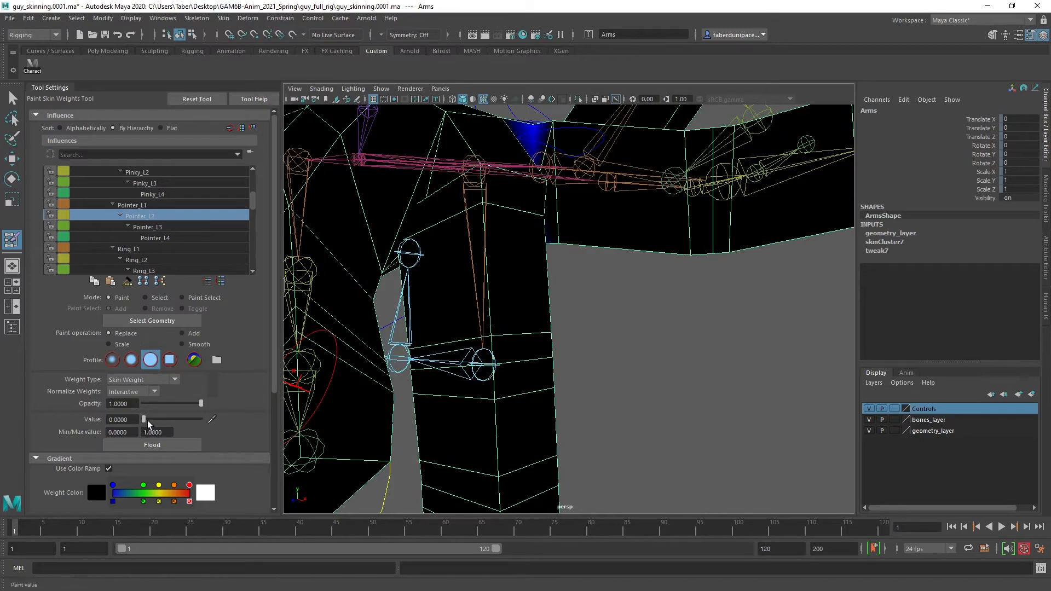
pyautogui.moveTo(147, 420); pyautogui.dragTo(173, 421)
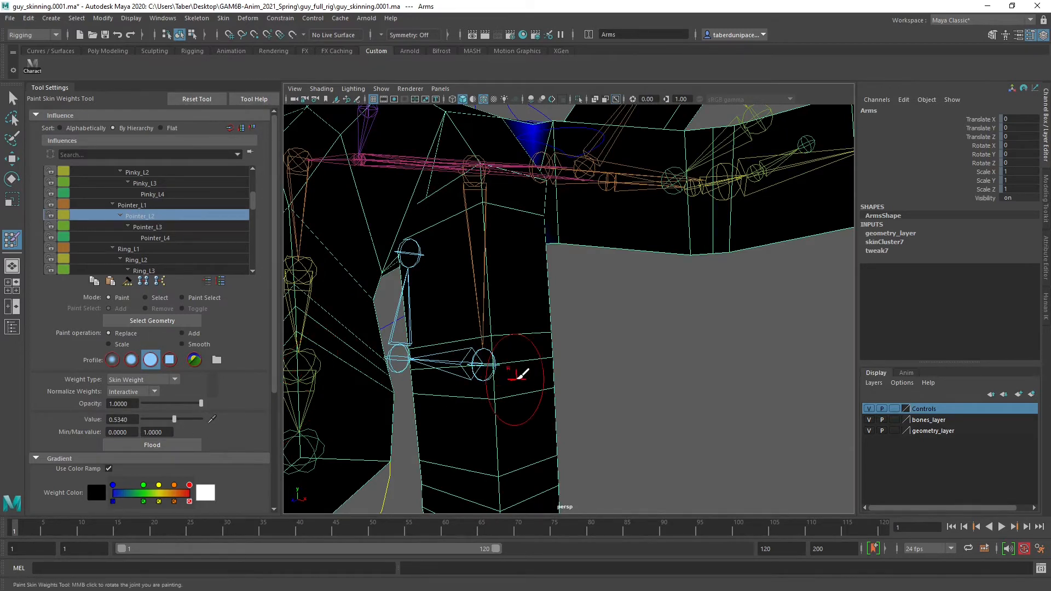
pyautogui.moveTo(517, 377)
pyautogui.keyDown('alt'); pyautogui.mouseDown()
pyautogui.moveTo(563, 356)
pyautogui.moveTo(563, 367)
pyautogui.moveTo(613, 318)
pyautogui.moveTo(547, 366)
pyautogui.moveTo(619, 306)
pyautogui.moveTo(697, 329)
pyautogui.moveTo(647, 315)
pyautogui.moveTo(652, 331)
pyautogui.moveTo(569, 301)
pyautogui.moveTo(633, 312)
pyautogui.moveTo(447, 372)
pyautogui.mouseUp(); pyautogui.keyUp('alt')
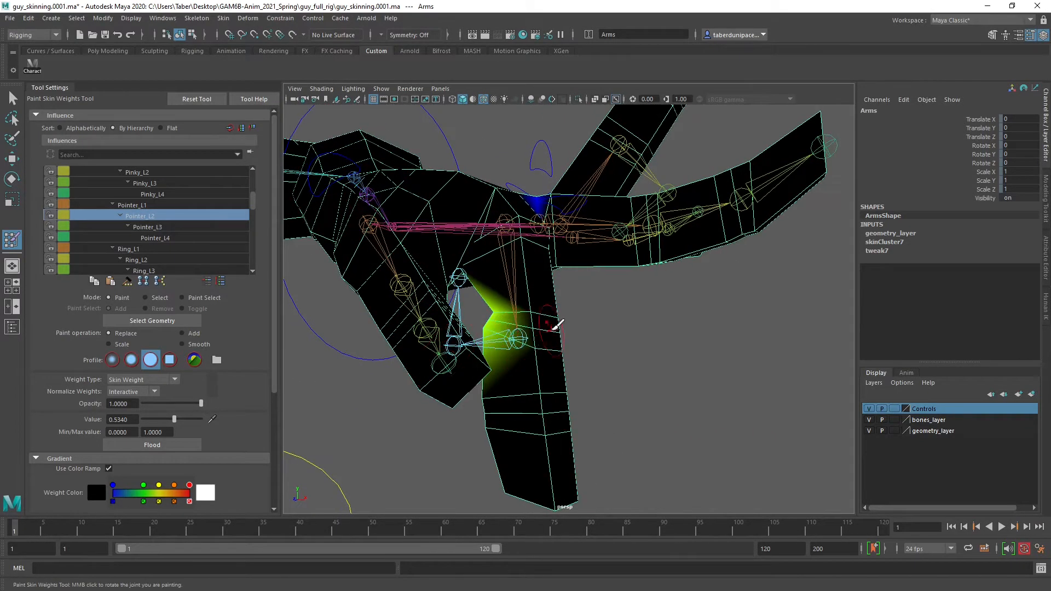
pyautogui.moveTo(557, 324)
pyautogui.mouseDown()
pyautogui.moveTo(539, 345)
pyautogui.moveTo(563, 327)
pyautogui.moveTo(324, 306)
pyautogui.moveTo(377, 315)
pyautogui.mouseUp()
pyautogui.moveTo(615, 408)
pyautogui.mouseDown()
pyautogui.moveTo(565, 397)
pyautogui.moveTo(788, 427)
pyautogui.mouseUp()
pyautogui.moveTo(515, 397)
pyautogui.mouseDown()
pyautogui.moveTo(490, 402)
pyautogui.moveTo(539, 395)
pyautogui.moveTo(533, 414)
pyautogui.moveTo(569, 432)
pyautogui.mouseUp()
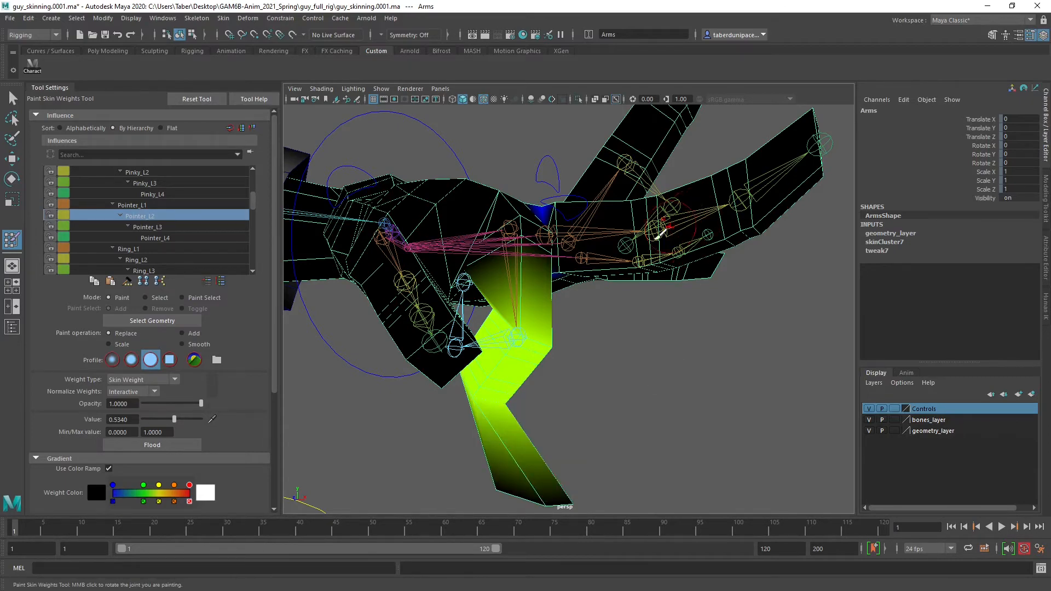
pyautogui.moveTo(604, 354)
pyautogui.keyDown('alt'); pyautogui.mouseDown()
pyautogui.moveTo(343, 293)
pyautogui.moveTo(352, 328)
pyautogui.mouseUp(); pyautogui.keyUp('alt')
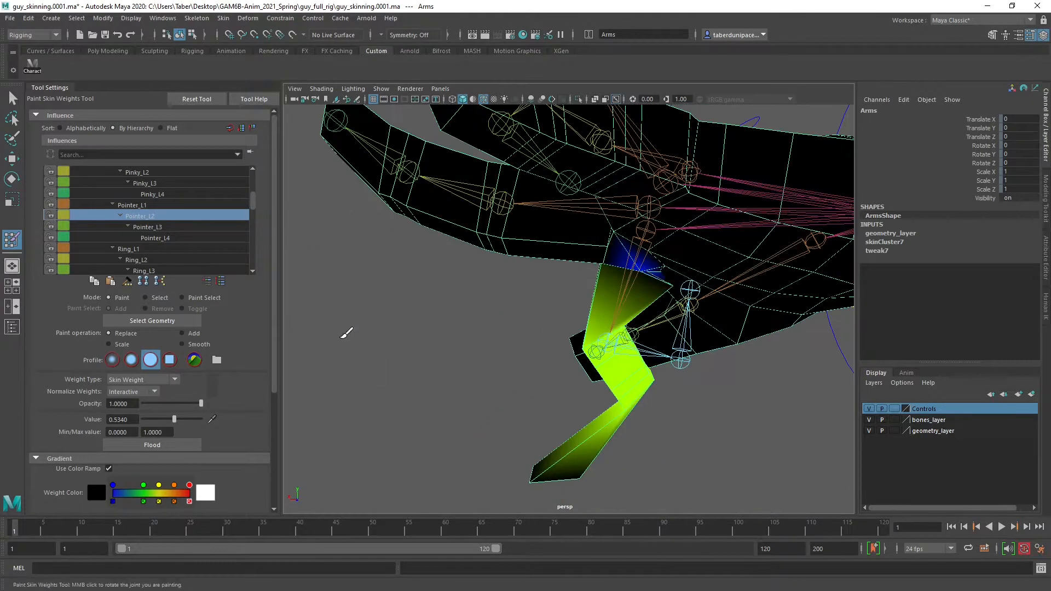
# Choose Pointer_L3 and paint the edge loops around the pointer finger's outer joint with value 0.5340
pyautogui.click(155, 225)
pyautogui.keyDown('alt'); pyautogui.moveTo(627, 454); pyautogui.dragTo(556, 408, button='middle'); pyautogui.keyUp('alt')
pyautogui.keyDown('alt'); pyautogui.moveTo(545, 408); pyautogui.dragTo(418, 402); pyautogui.keyUp('alt')
pyautogui.moveTo(587, 317)
pyautogui.keyDown('alt'); pyautogui.mouseDown(button='middle')
pyautogui.moveTo(561, 387)
pyautogui.moveTo(552, 382)
pyautogui.mouseUp(button='middle'); pyautogui.keyUp('alt')
pyautogui.keyDown('alt'); pyautogui.moveTo(552, 381); pyautogui.dragTo(574, 396, button='right'); pyautogui.keyUp('alt')
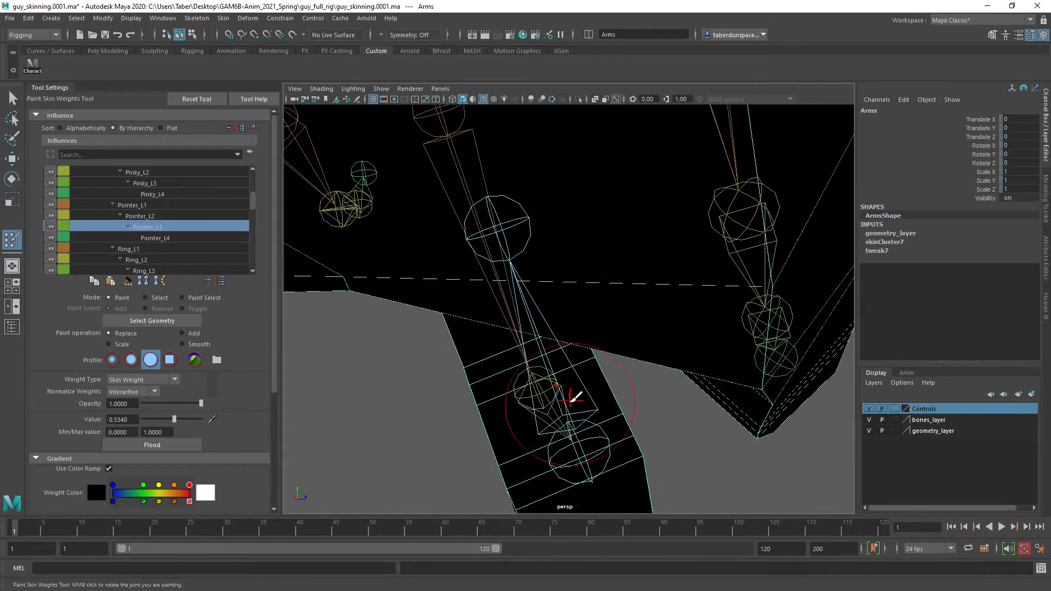
pyautogui.moveTo(588, 429)
pyautogui.keyDown('alt'); pyautogui.mouseDown(button='middle')
pyautogui.moveTo(577, 363)
pyautogui.moveTo(595, 375)
pyautogui.mouseUp(button='middle'); pyautogui.keyUp('alt')
pyautogui.moveTo(604, 329)
pyautogui.mouseDown()
pyautogui.moveTo(606, 276)
pyautogui.moveTo(575, 273)
pyautogui.moveTo(573, 327)
pyautogui.moveTo(532, 324)
pyautogui.mouseUp()
pyautogui.keyDown('alt'); pyautogui.moveTo(539, 323); pyautogui.dragTo(470, 328, button='middle'); pyautogui.keyUp('alt')
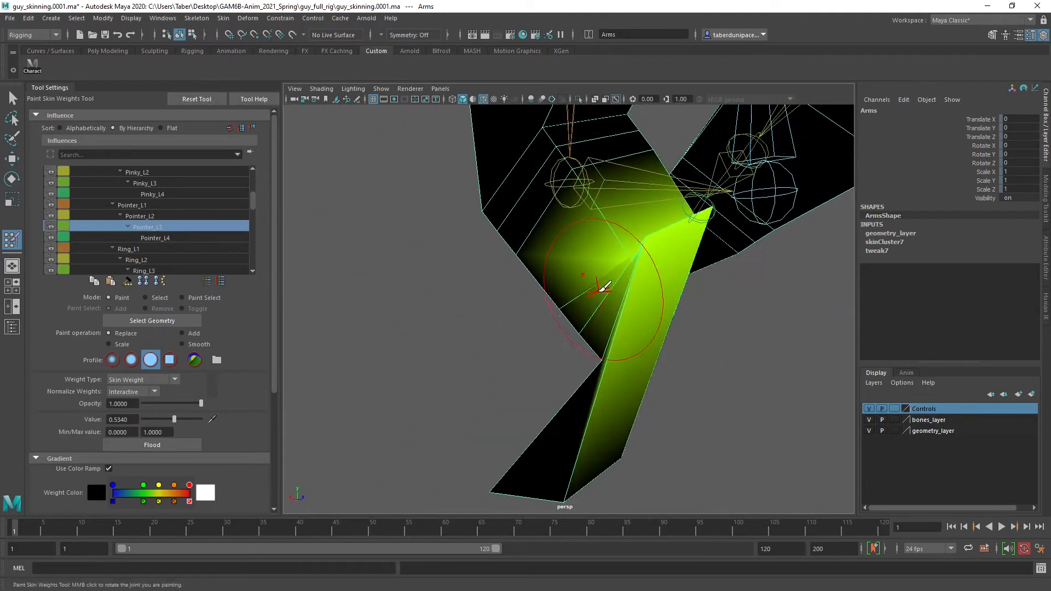
pyautogui.moveTo(602, 290)
pyautogui.mouseDown()
pyautogui.moveTo(595, 303)
pyautogui.moveTo(752, 309)
pyautogui.mouseUp()
pyautogui.keyDown('alt'); pyautogui.moveTo(540, 307); pyautogui.dragTo(516, 307, button='right'); pyautogui.keyUp('alt')
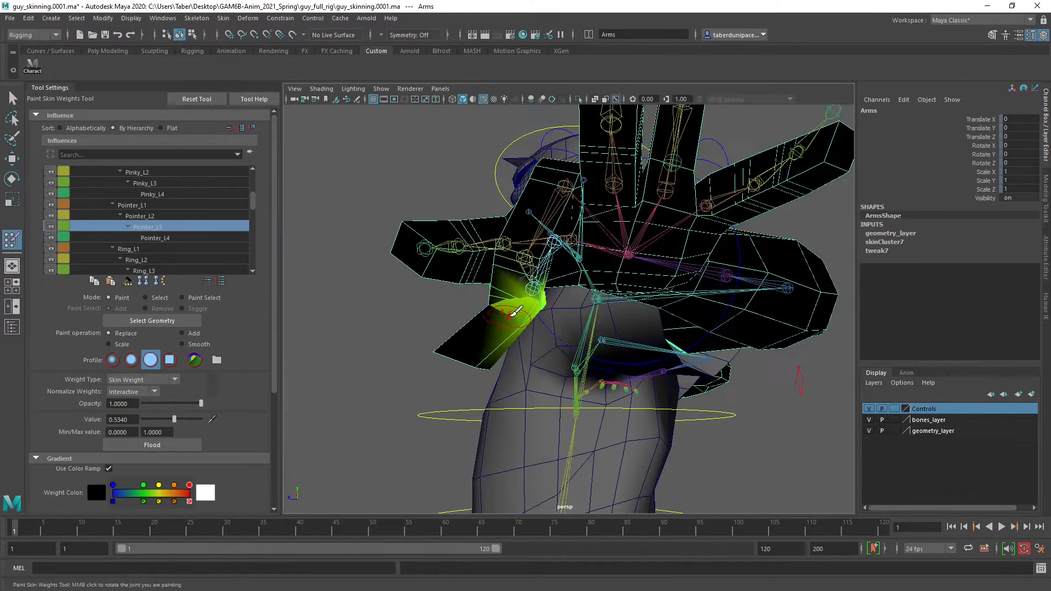
pyautogui.keyDown('alt'); pyautogui.moveTo(516, 307); pyautogui.dragTo(610, 323); pyautogui.keyUp('alt')
pyautogui.keyDown('alt'); pyautogui.moveTo(546, 328); pyautogui.dragTo(579, 332, button='right'); pyautogui.keyUp('alt')
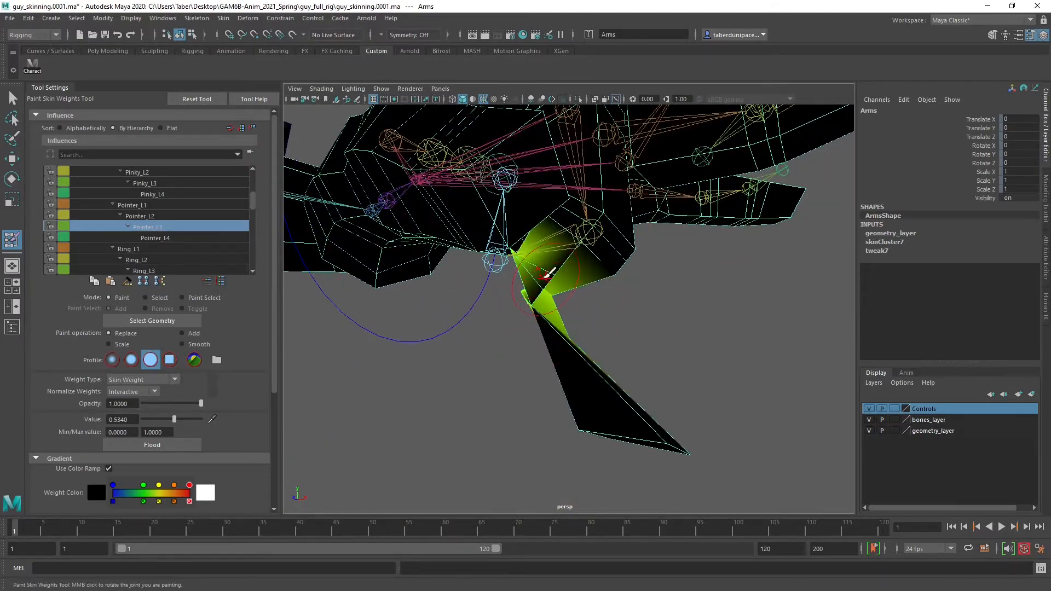
pyautogui.moveTo(539, 281); pyautogui.dragTo(541, 285)
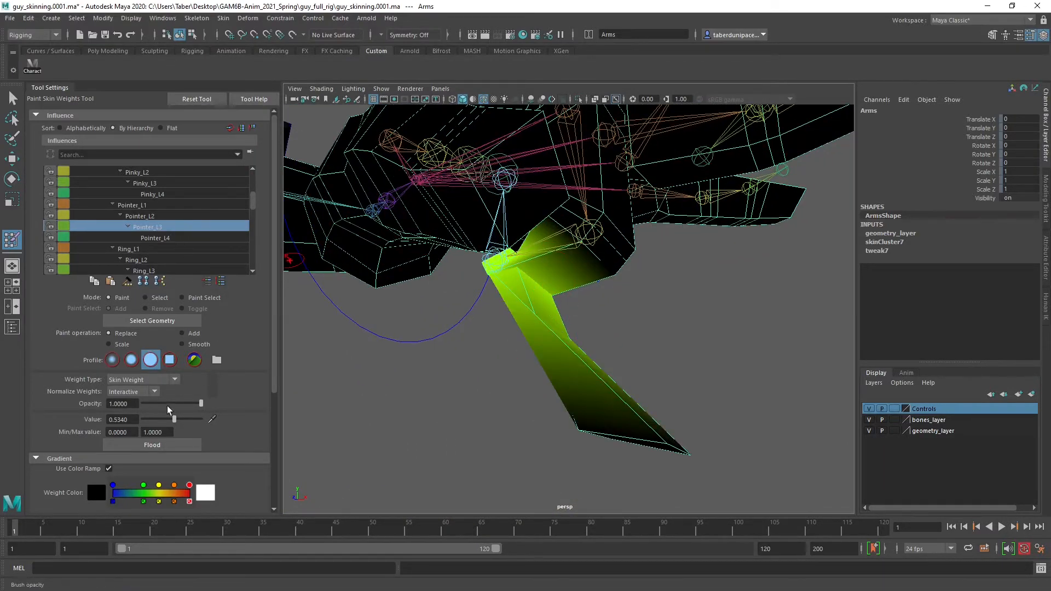
# Raise the paint value to 1.0 and paint the pointer fingertip fully to Pointer_L3
pyautogui.moveTo(173, 420); pyautogui.dragTo(401, 433)
pyautogui.moveTo(650, 419)
pyautogui.mouseDown()
pyautogui.moveTo(605, 427)
pyautogui.moveTo(630, 430)
pyautogui.mouseUp()
pyautogui.moveTo(640, 384); pyautogui.dragTo(680, 435)
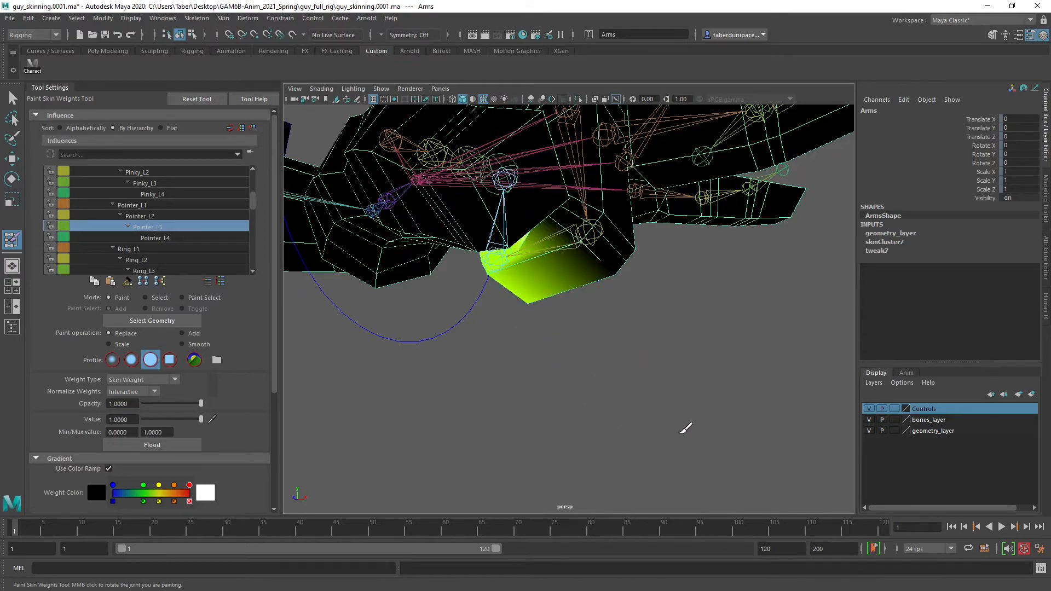
# Compare the Pointer_L4, Pointer_L3 and Pointer_L2 influences on the curled pointer finger
pyautogui.click(175, 238)
pyautogui.keyDown('alt'); pyautogui.moveTo(525, 338); pyautogui.dragTo(305, 319); pyautogui.keyUp('alt')
pyautogui.click(159, 229)
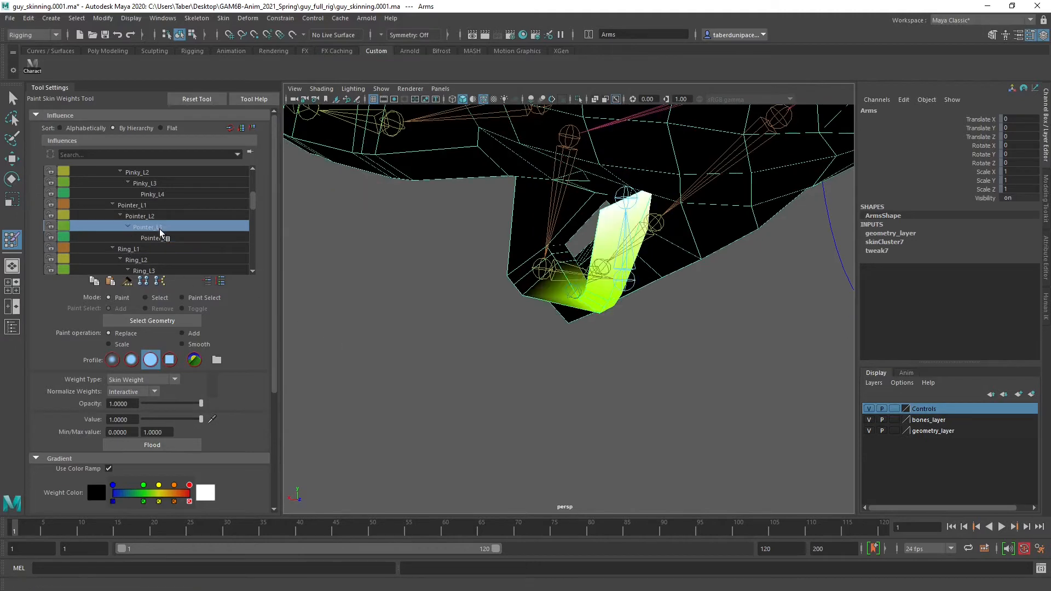
pyautogui.click(154, 215)
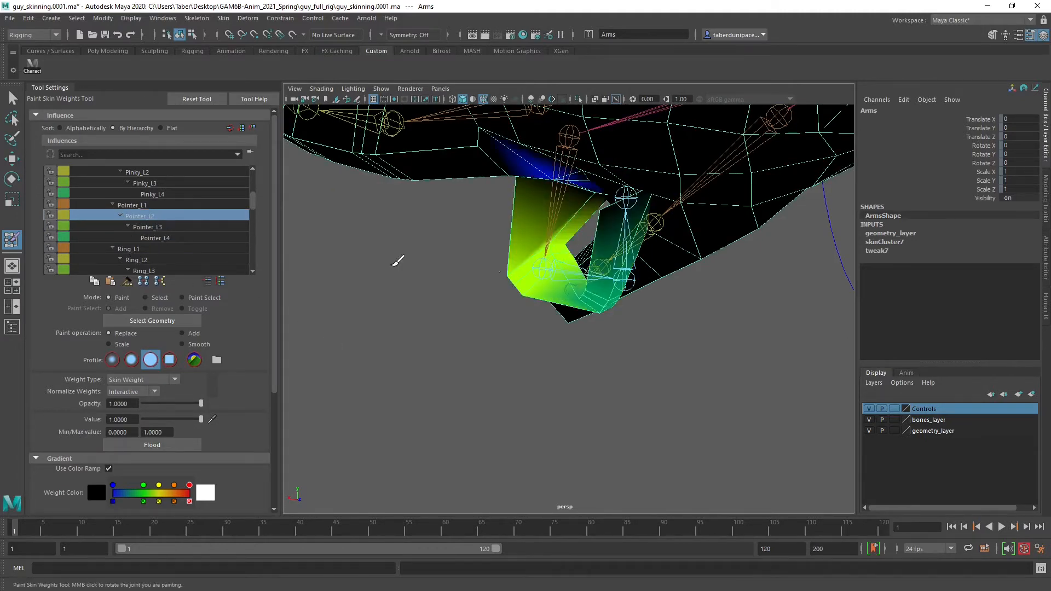
pyautogui.moveTo(507, 297)
pyautogui.keyDown('alt'); pyautogui.mouseDown()
pyautogui.moveTo(530, 287)
pyautogui.moveTo(510, 290)
pyautogui.mouseUp(); pyautogui.keyUp('alt')
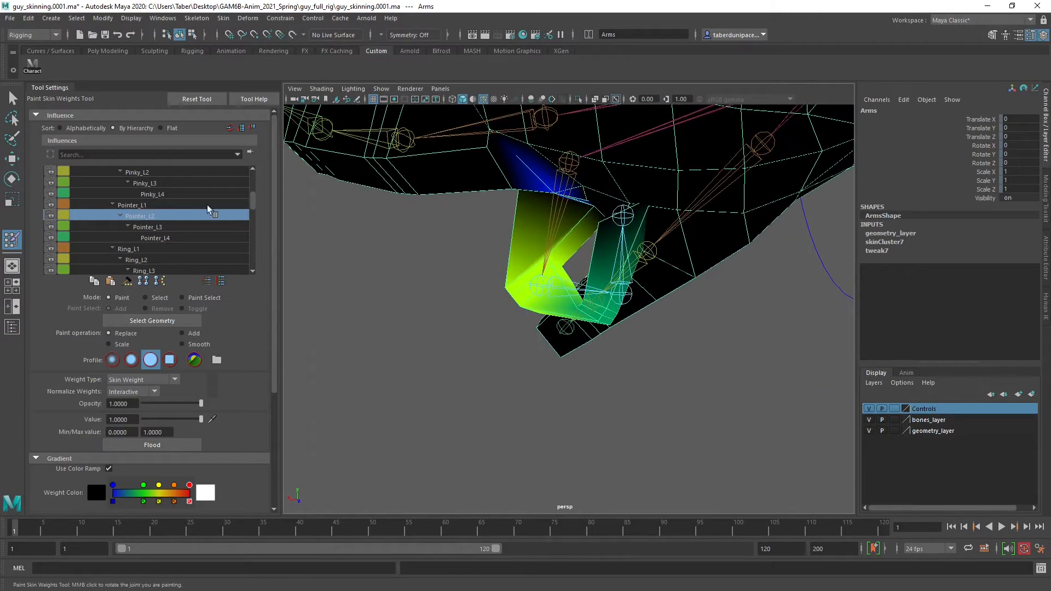
# Choose Pointer_L1, set the value to 0, and paint its weight off the pointer finger's outer segments
pyautogui.click(146, 205)
pyautogui.keyDown('alt'); pyautogui.moveTo(416, 342); pyautogui.dragTo(476, 309); pyautogui.keyUp('alt')
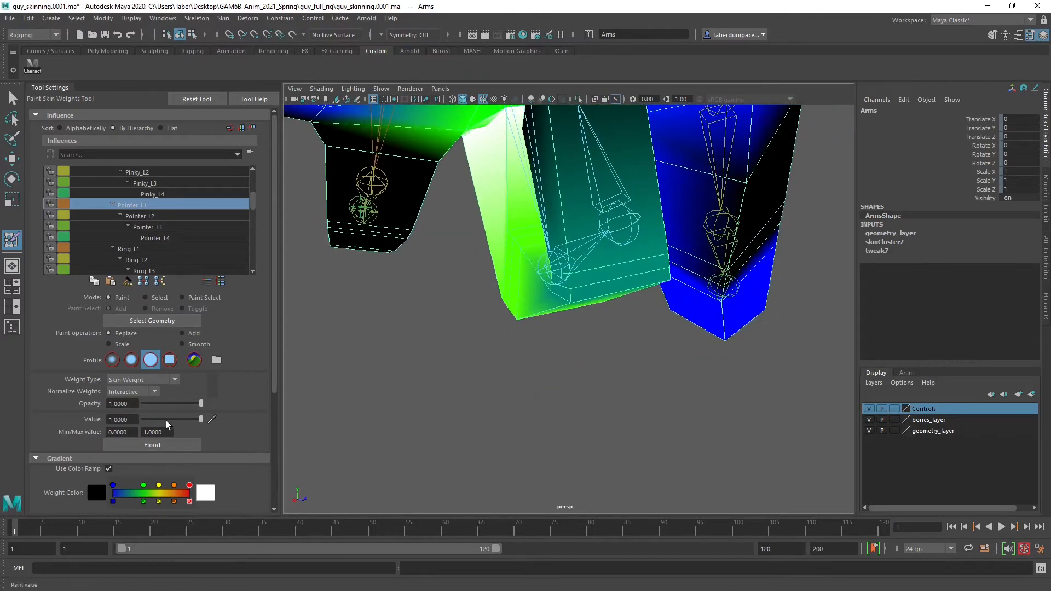
pyautogui.moveTo(166, 419); pyautogui.dragTo(100, 418)
pyautogui.moveTo(605, 254)
pyautogui.mouseDown()
pyautogui.moveTo(595, 266)
pyautogui.moveTo(531, 251)
pyautogui.moveTo(511, 274)
pyautogui.moveTo(651, 226)
pyautogui.moveTo(551, 230)
pyautogui.moveTo(500, 265)
pyautogui.moveTo(513, 300)
pyautogui.moveTo(524, 294)
pyautogui.moveTo(343, 234)
pyautogui.moveTo(342, 252)
pyautogui.moveTo(568, 250)
pyautogui.mouseUp()
pyautogui.keyDown('alt'); pyautogui.moveTo(568, 250); pyautogui.dragTo(515, 263, button='right'); pyautogui.keyUp('alt')
pyautogui.keyDown('alt'); pyautogui.moveTo(515, 263); pyautogui.dragTo(496, 290); pyautogui.keyUp('alt')
pyautogui.keyDown('alt'); pyautogui.moveTo(495, 290); pyautogui.dragTo(695, 342, button='right'); pyautogui.keyUp('alt')
pyautogui.moveTo(695, 343)
pyautogui.keyDown('alt'); pyautogui.mouseDown()
pyautogui.moveTo(797, 296)
pyautogui.moveTo(733, 272)
pyautogui.moveTo(694, 336)
pyautogui.moveTo(709, 315)
pyautogui.mouseUp(); pyautogui.keyUp('alt')
pyautogui.keyDown('alt'); pyautogui.moveTo(649, 226); pyautogui.dragTo(597, 262); pyautogui.keyUp('alt')
pyautogui.keyDown('alt'); pyautogui.moveTo(597, 261); pyautogui.dragTo(609, 266, button='middle'); pyautogui.keyUp('alt')
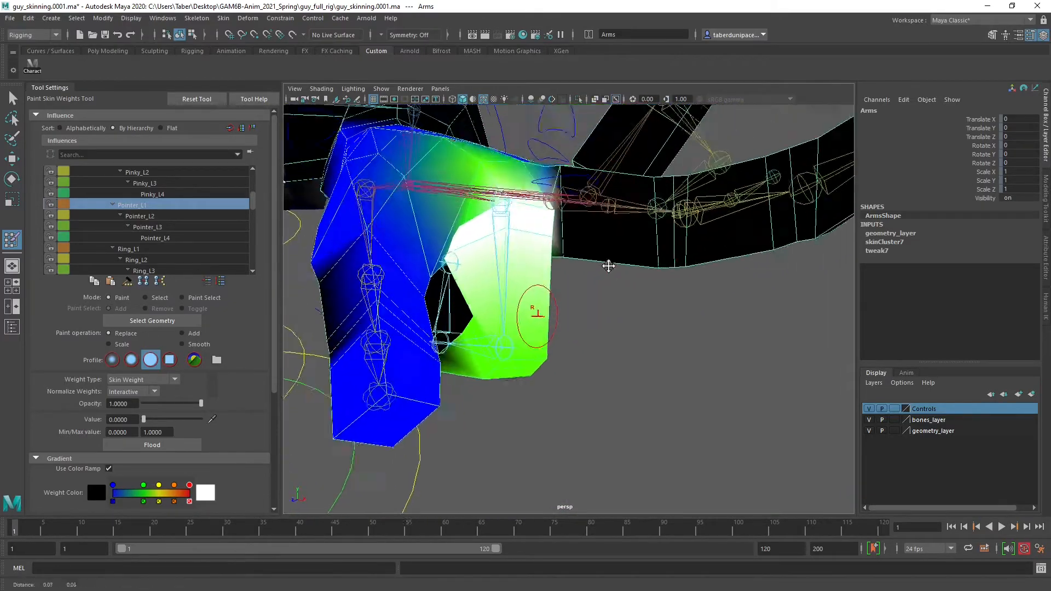
pyautogui.keyDown('alt'); pyautogui.moveTo(608, 266); pyautogui.dragTo(575, 295, button='right'); pyautogui.keyUp('alt')
pyautogui.moveTo(575, 296)
pyautogui.keyDown('alt'); pyautogui.mouseDown()
pyautogui.moveTo(605, 314)
pyautogui.moveTo(601, 284)
pyautogui.moveTo(582, 293)
pyautogui.moveTo(589, 273)
pyautogui.mouseUp(); pyautogui.keyUp('alt')
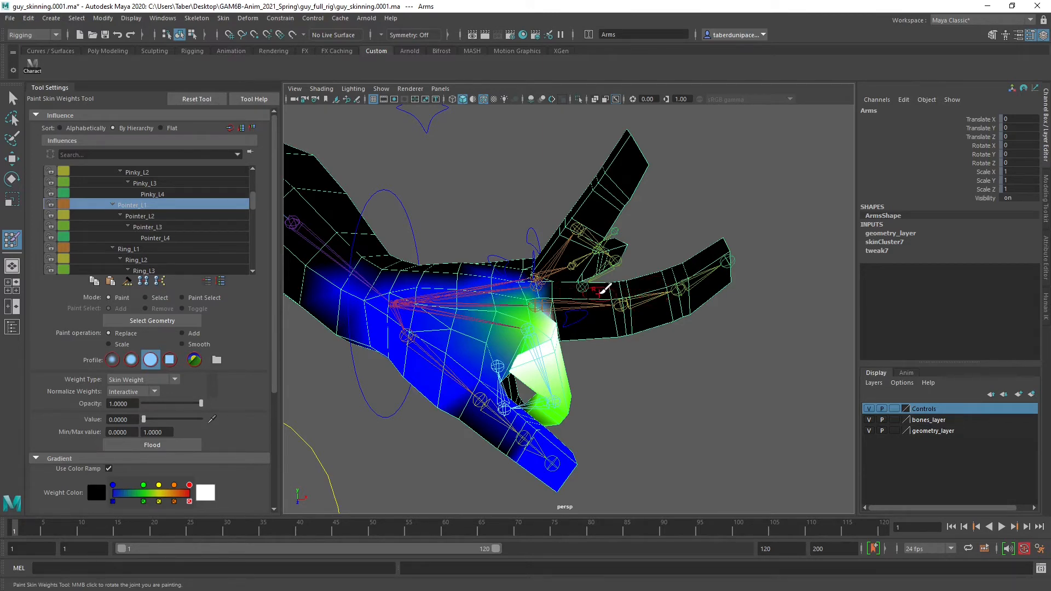
pyautogui.keyDown('alt'); pyautogui.moveTo(584, 276); pyautogui.dragTo(526, 269, button='middle'); pyautogui.keyUp('alt')
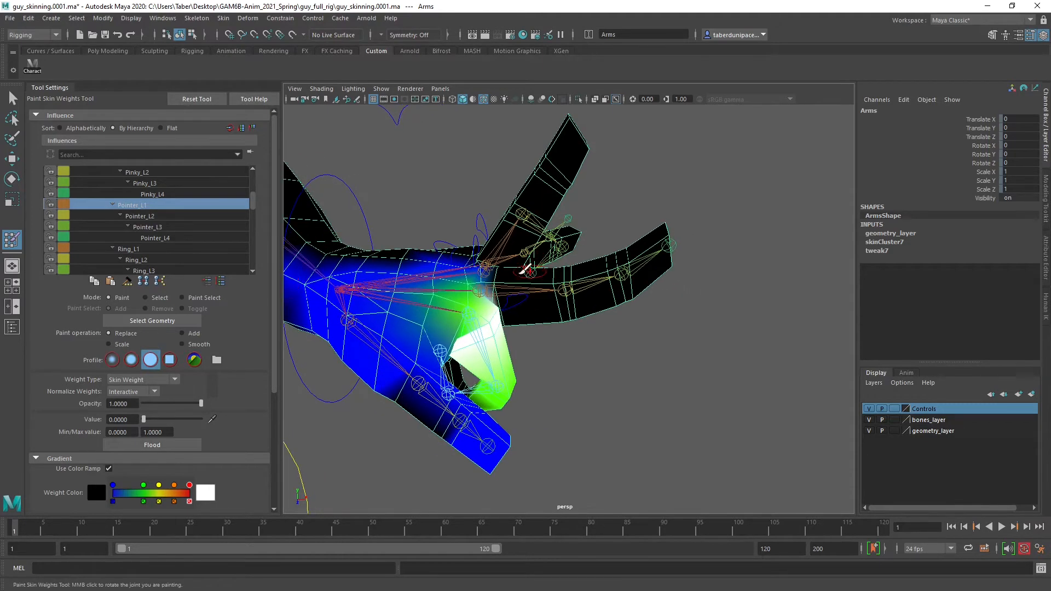
# Leave weight painting, select Ring_L_CTRL, and rotate it to swing the ring finger down toward the palm
pyautogui.press('w')
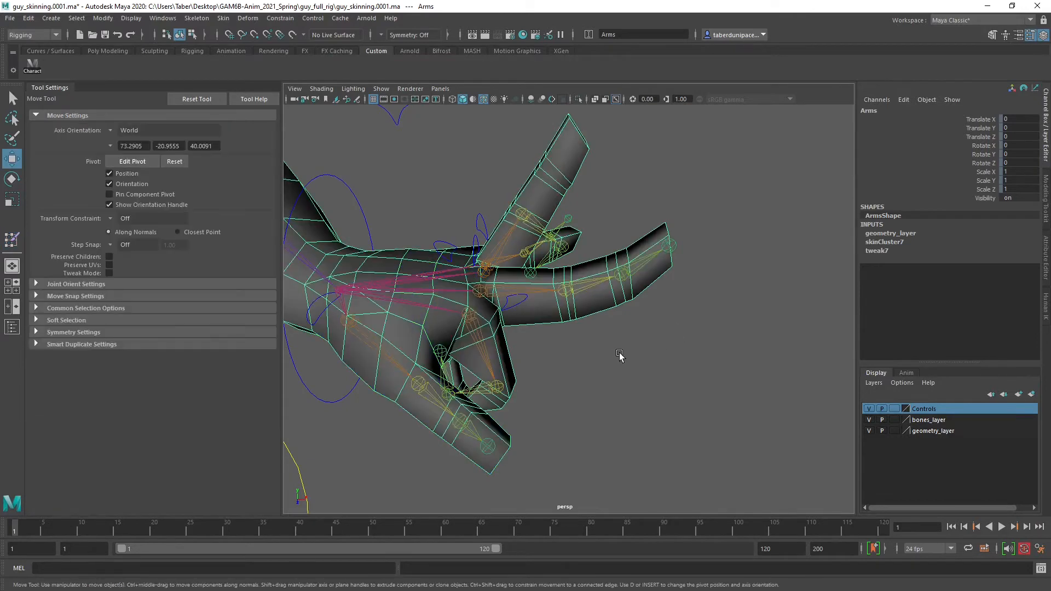
pyautogui.scroll(5, 619, 352)
pyautogui.keyDown('alt'); pyautogui.moveTo(523, 221); pyautogui.dragTo(610, 343, button='middle'); pyautogui.keyUp('alt')
pyautogui.scroll(-5, 611, 343)
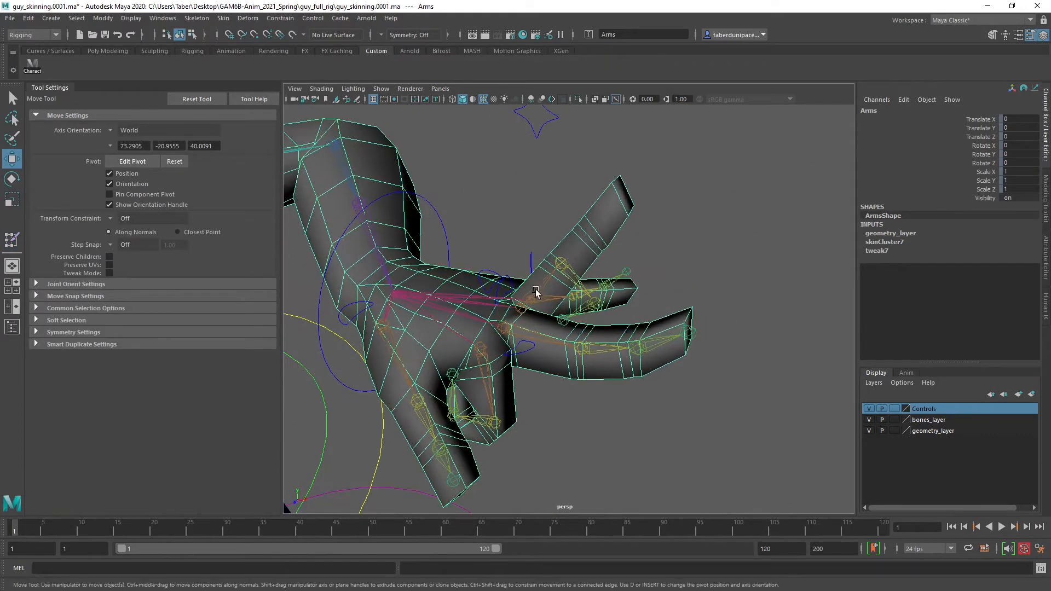
pyautogui.click(489, 272)
pyautogui.press('e')
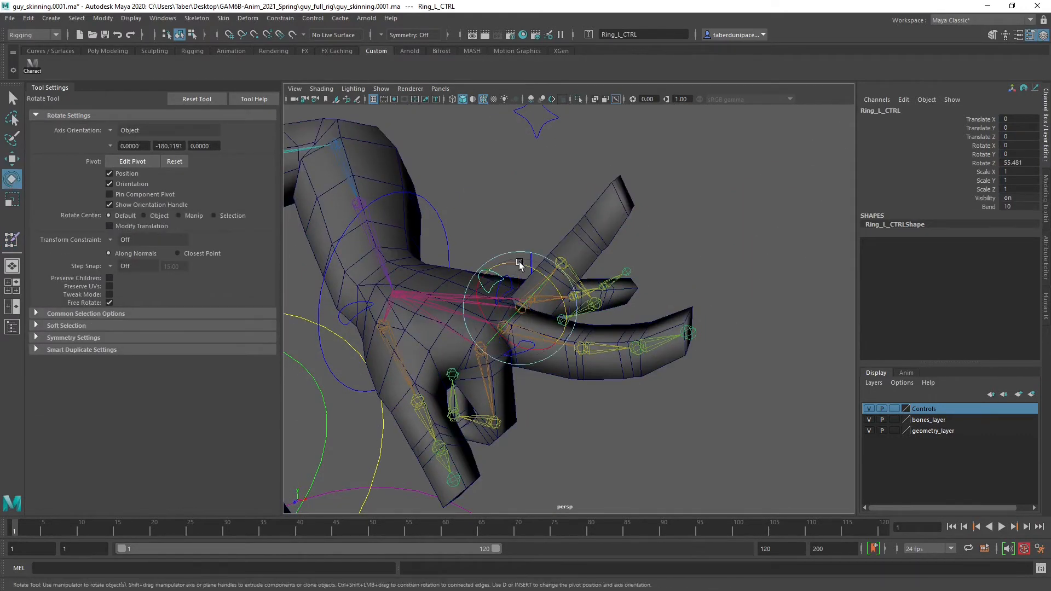
pyautogui.moveTo(517, 264)
pyautogui.mouseDown()
pyautogui.moveTo(588, 378)
pyautogui.moveTo(542, 279)
pyautogui.moveTo(547, 290)
pyautogui.moveTo(501, 275)
pyautogui.mouseUp()
# Rotate Middle_L_CTRL to about 51.6 on Z and increase its Bend to curl the middle finger forward
pyautogui.click(695, 249)
pyautogui.click(509, 280)
pyautogui.click(988, 207)
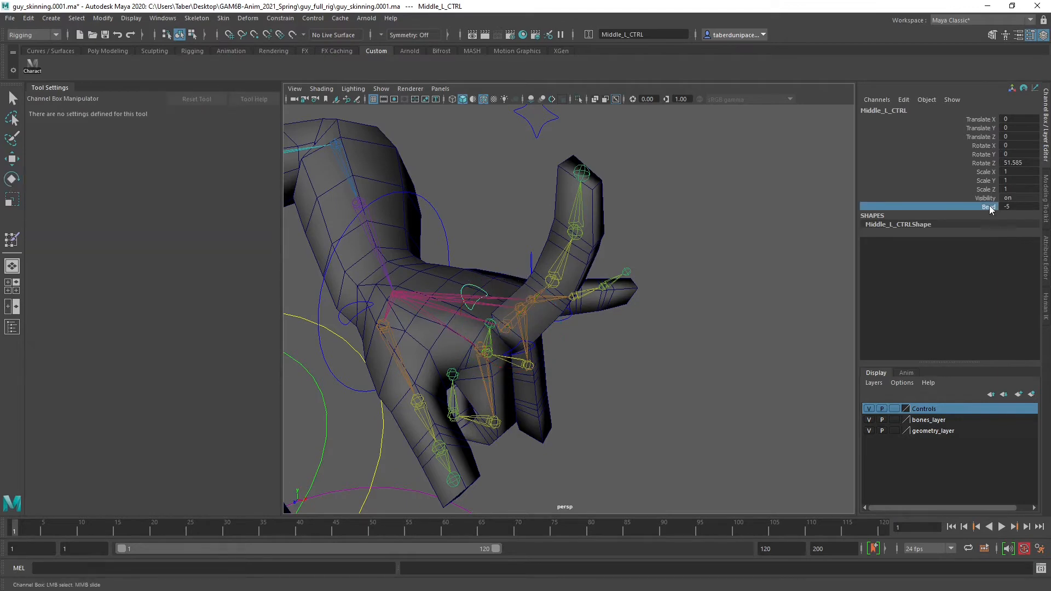
pyautogui.moveTo(721, 210); pyautogui.dragTo(766, 223, button='middle')
# Select the Arms mesh and reopen its skinCluster weights for painting, with the raised middle finger in close view
pyautogui.keyDown('alt'); pyautogui.moveTo(697, 246); pyautogui.dragTo(618, 273); pyautogui.keyUp('alt')
pyautogui.keyDown('alt'); pyautogui.moveTo(619, 274); pyautogui.dragTo(649, 296, button='right'); pyautogui.keyUp('alt')
pyautogui.keyDown('alt'); pyautogui.moveTo(650, 230); pyautogui.dragTo(629, 282, button='middle'); pyautogui.keyUp('alt')
pyautogui.click(648, 281)
pyautogui.press('e')
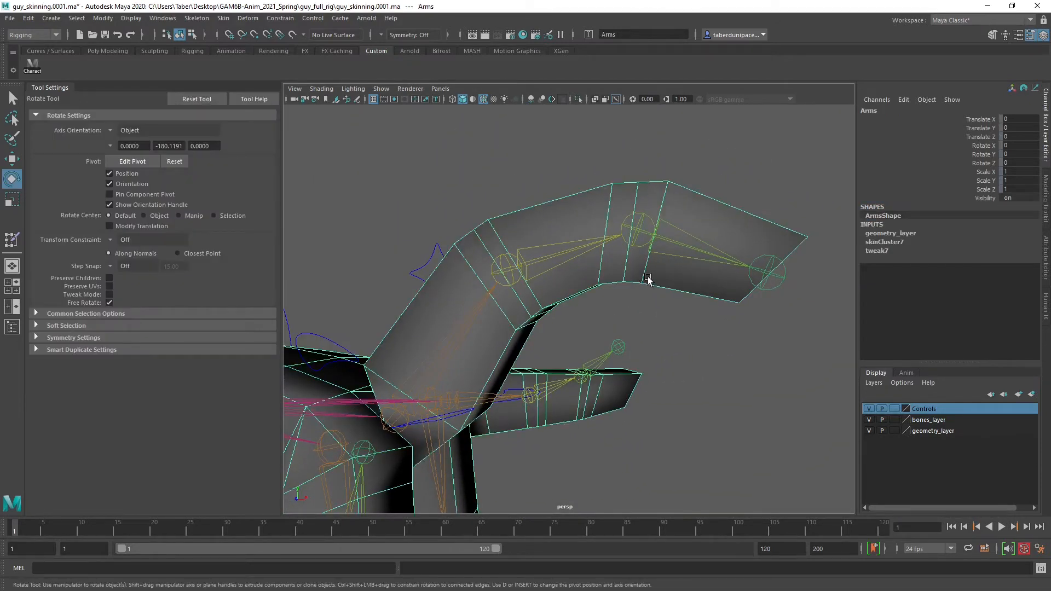
pyautogui.rightClick(648, 281)
pyautogui.moveTo(667, 460)
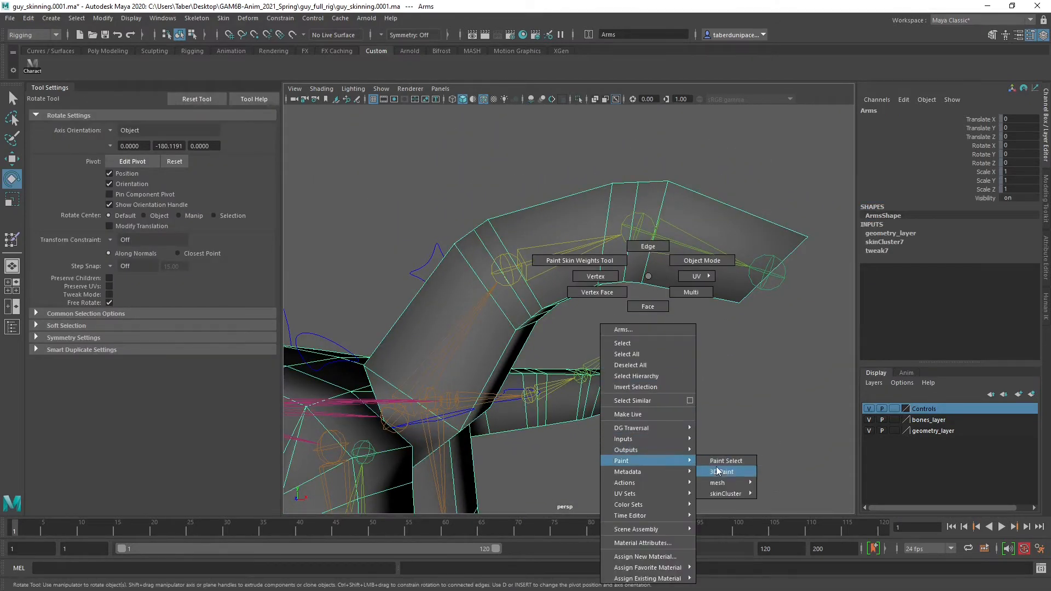
pyautogui.moveTo(720, 494)
pyautogui.click(779, 494)
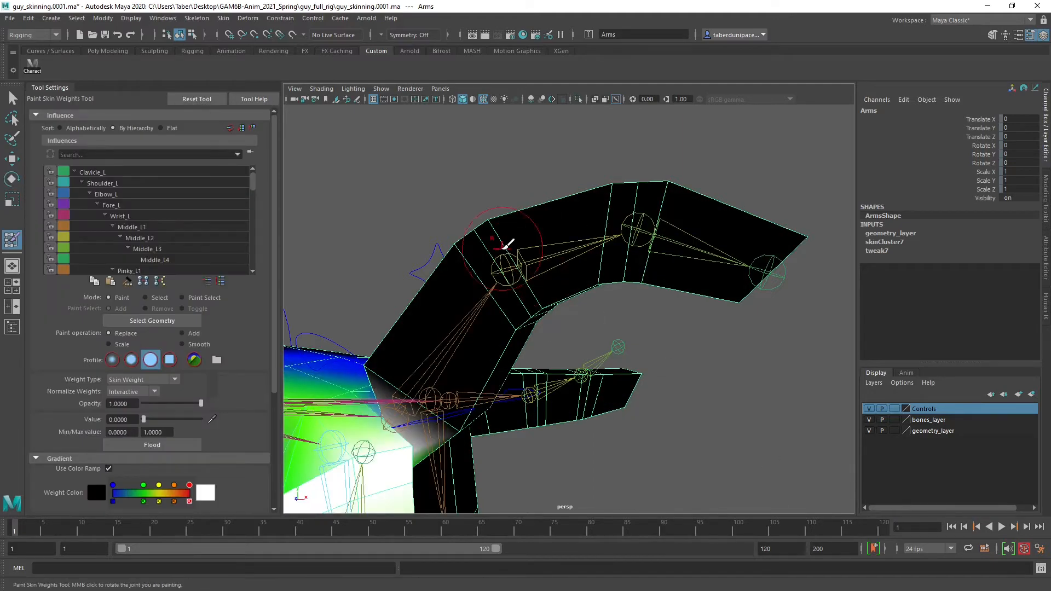
# Examine the Middle_L1 and Middle_L2 influences around the bent middle finger's joints
pyautogui.click(161, 226)
pyautogui.keyDown('alt'); pyautogui.moveTo(368, 277); pyautogui.dragTo(486, 322); pyautogui.keyUp('alt')
pyautogui.keyDown('alt'); pyautogui.moveTo(468, 326); pyautogui.dragTo(504, 323, button='right'); pyautogui.keyUp('alt')
pyautogui.keyDown('alt'); pyautogui.moveTo(503, 323); pyautogui.dragTo(546, 280, button='middle'); pyautogui.keyUp('alt')
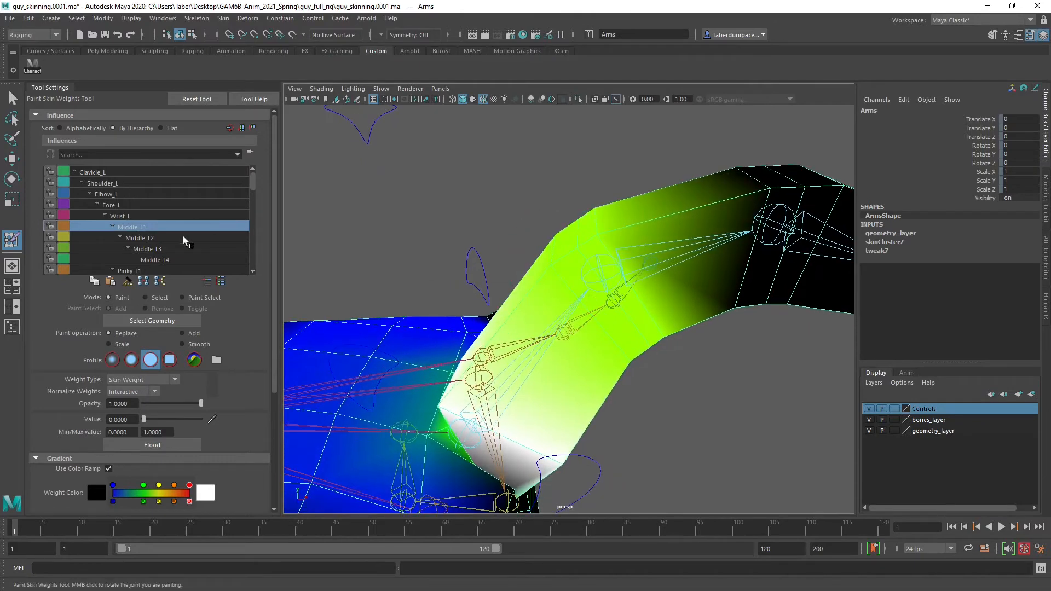
pyautogui.click(148, 238)
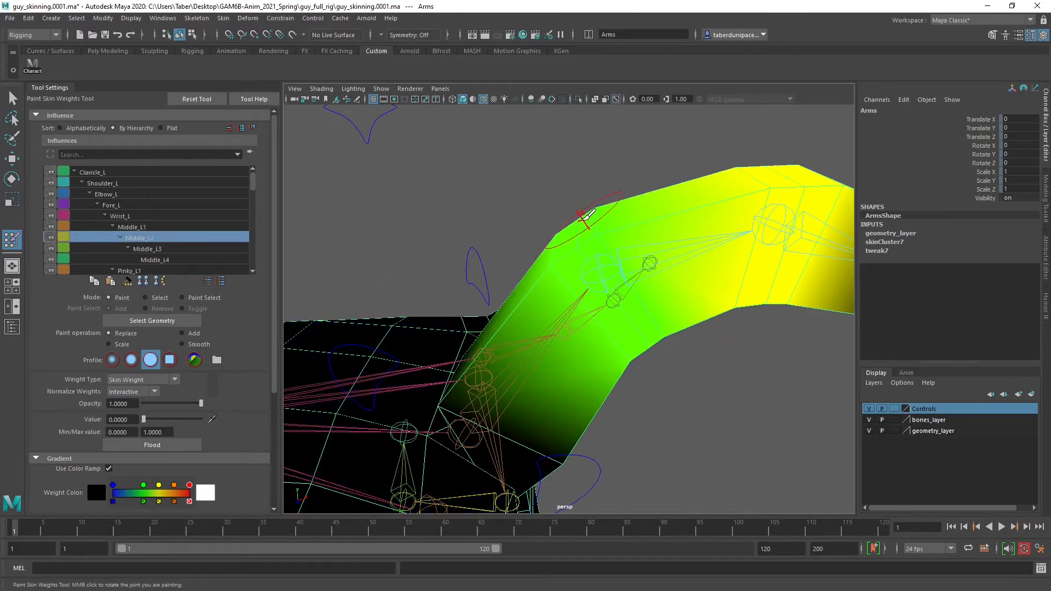
pyautogui.keyDown('alt'); pyautogui.moveTo(586, 217); pyautogui.dragTo(598, 254); pyautogui.keyUp('alt')
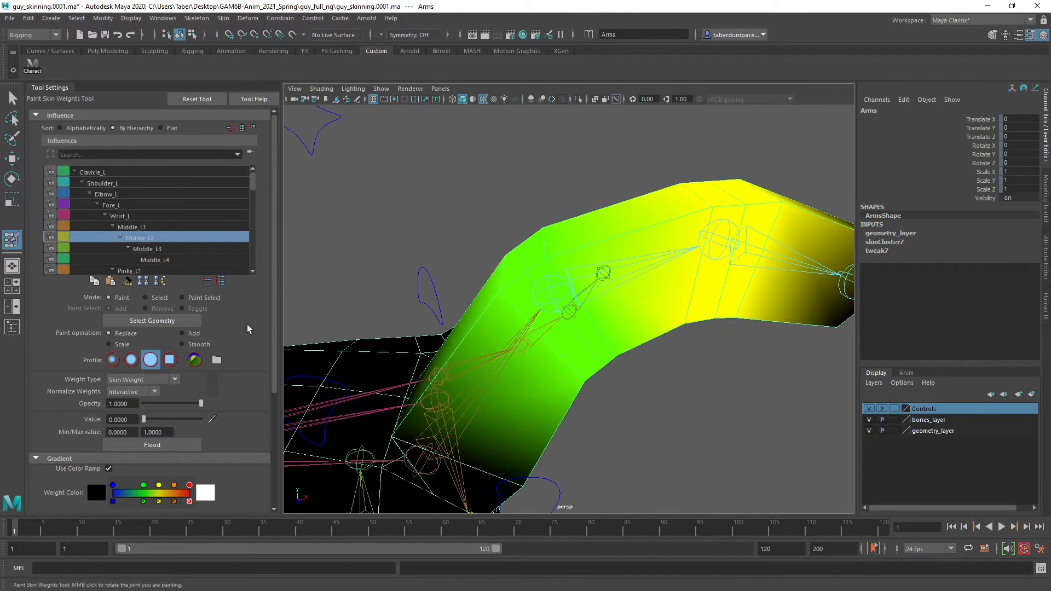
# Switch the weight brush to Smooth at about 0.5 opacity for the Middle_L2 influence on the bent middle finger
pyautogui.click(202, 346)
pyautogui.moveTo(173, 404); pyautogui.dragTo(173, 404)
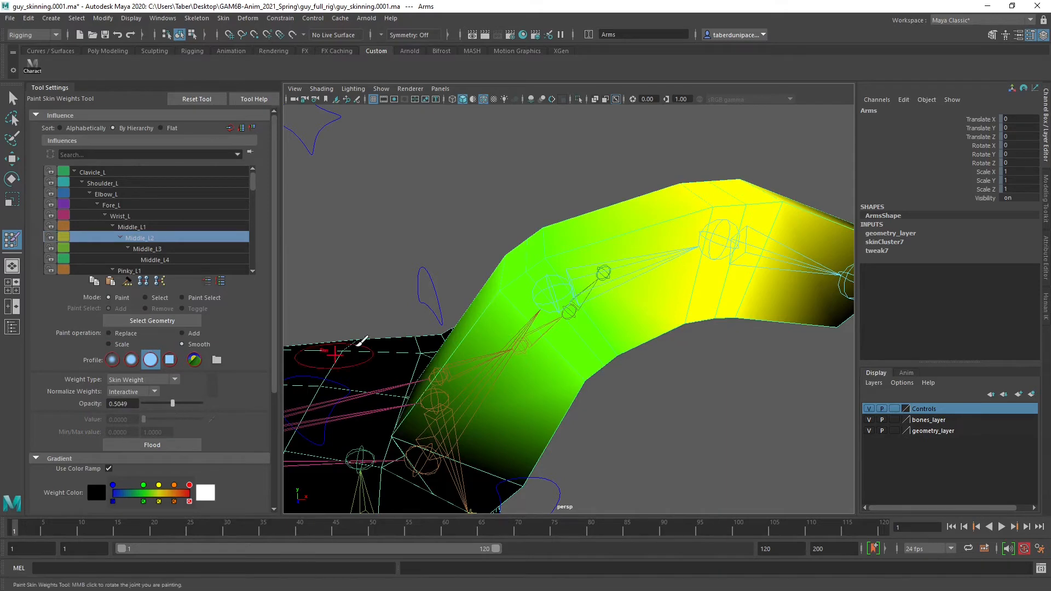
pyautogui.moveTo(359, 346)
pyautogui.keyDown('alt'); pyautogui.mouseDown()
pyautogui.moveTo(476, 301)
pyautogui.moveTo(573, 306)
pyautogui.moveTo(629, 269)
pyautogui.moveTo(618, 215)
pyautogui.mouseUp(); pyautogui.keyUp('alt')
pyautogui.keyDown('alt'); pyautogui.moveTo(618, 215); pyautogui.dragTo(622, 229, button='middle'); pyautogui.keyUp('alt')
pyautogui.moveTo(622, 229)
pyautogui.keyDown('alt'); pyautogui.mouseDown()
pyautogui.moveTo(563, 281)
pyautogui.moveTo(599, 317)
pyautogui.moveTo(557, 297)
pyautogui.moveTo(419, 336)
pyautogui.moveTo(410, 323)
pyautogui.moveTo(509, 334)
pyautogui.mouseUp(); pyautogui.keyUp('alt')
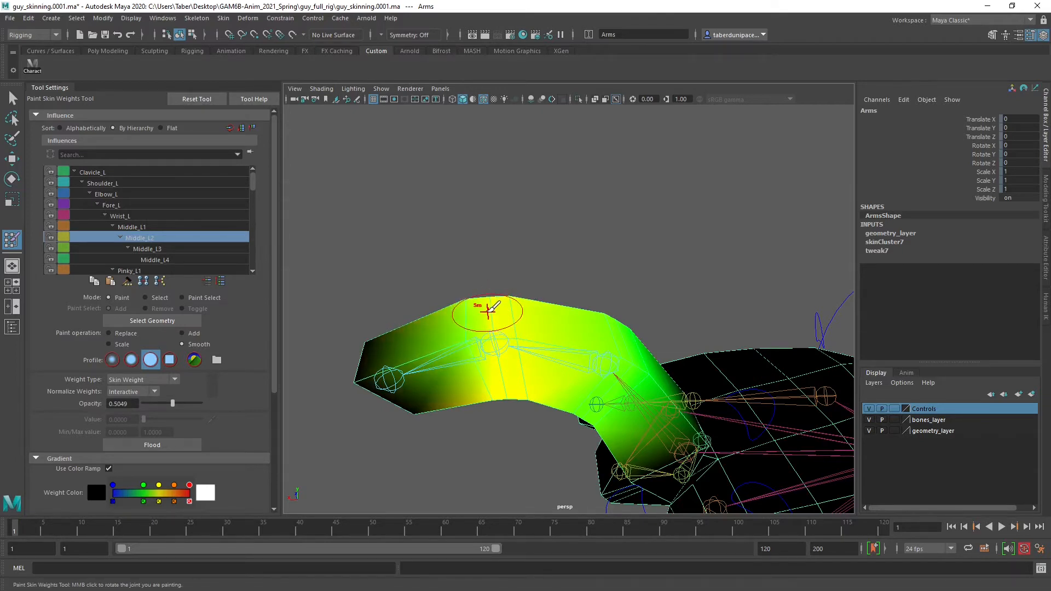
# Select the Middle_L3 influence and examine the edge loops around its joint with and without the weight colours
pyautogui.click(176, 248)
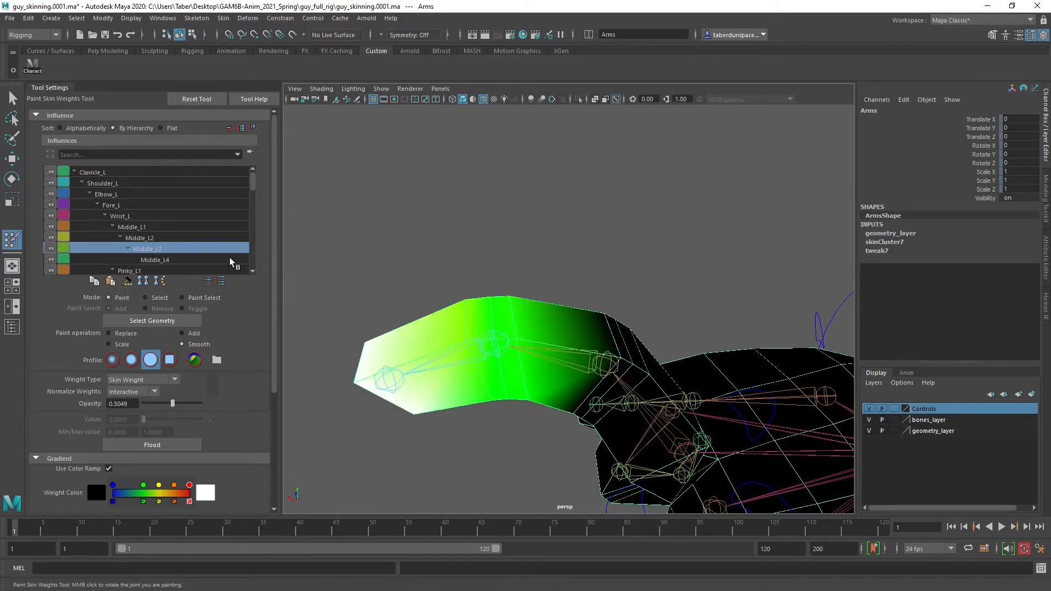
pyautogui.moveTo(477, 333)
pyautogui.keyDown('alt'); pyautogui.mouseDown()
pyautogui.moveTo(403, 369)
pyautogui.moveTo(542, 312)
pyautogui.moveTo(471, 335)
pyautogui.moveTo(462, 305)
pyautogui.moveTo(469, 319)
pyautogui.mouseUp(); pyautogui.keyUp('alt')
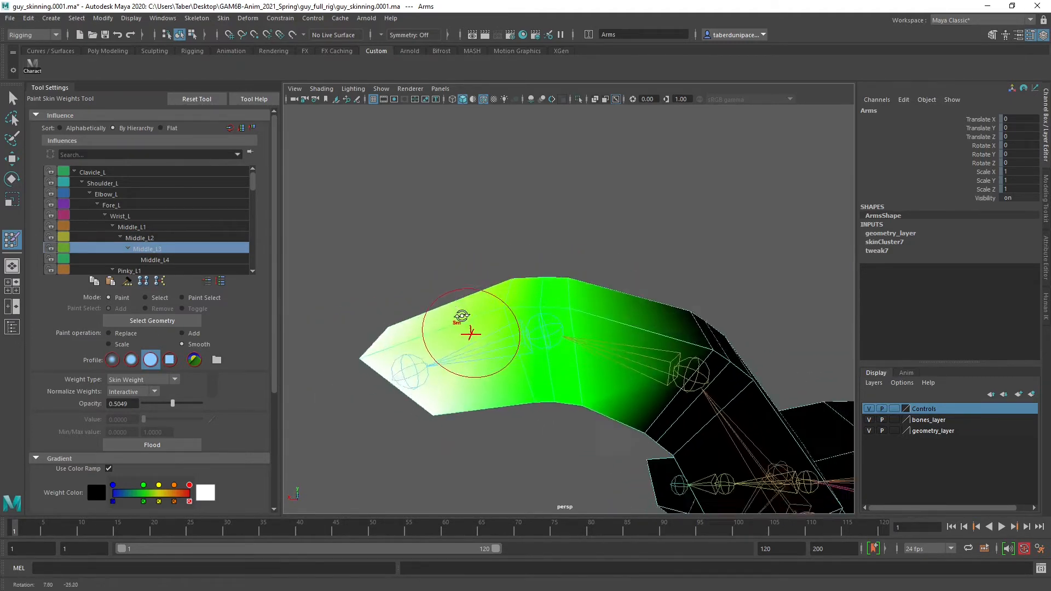
pyautogui.keyDown('alt'); pyautogui.moveTo(469, 319); pyautogui.dragTo(540, 387, button='right'); pyautogui.keyUp('alt')
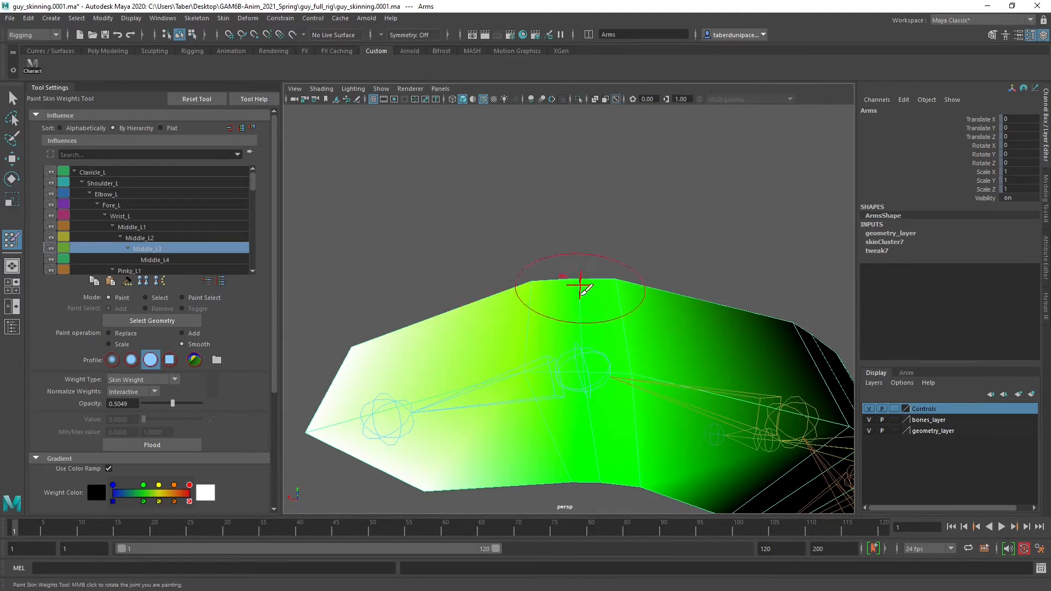
pyautogui.keyDown('alt'); pyautogui.moveTo(636, 347); pyautogui.dragTo(637, 346, button='middle'); pyautogui.keyUp('alt')
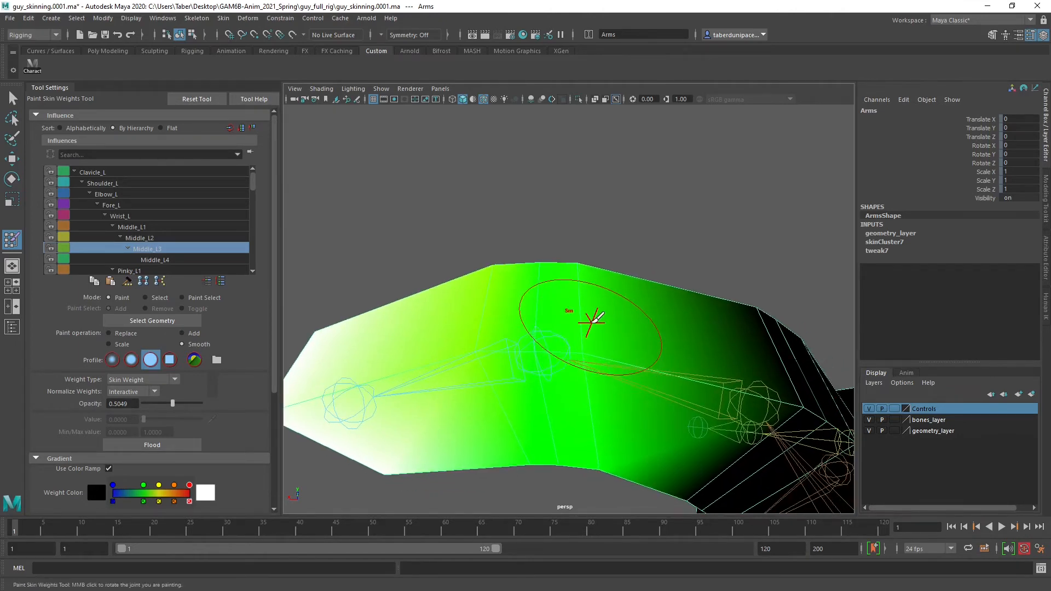
pyautogui.press('w')
pyautogui.click(615, 223)
pyautogui.click(602, 307)
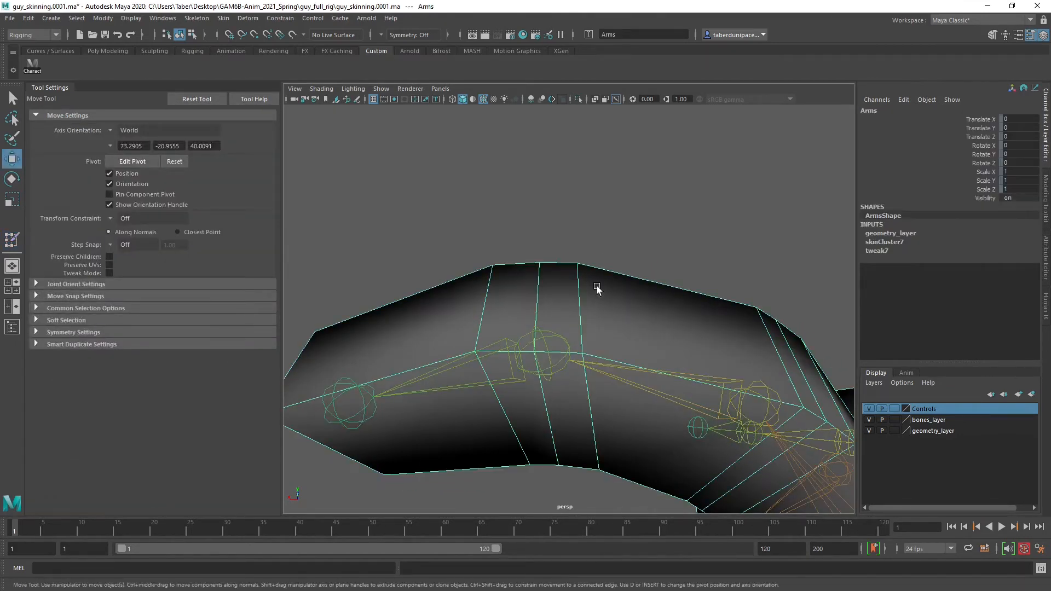
pyautogui.moveTo(597, 279)
pyautogui.mouseDown(button='right')
pyautogui.moveTo(609, 334)
pyautogui.moveTo(613, 519)
pyautogui.moveTo(607, 461)
pyautogui.moveTo(682, 499)
pyautogui.moveTo(732, 498)
pyautogui.mouseUp(button='right')
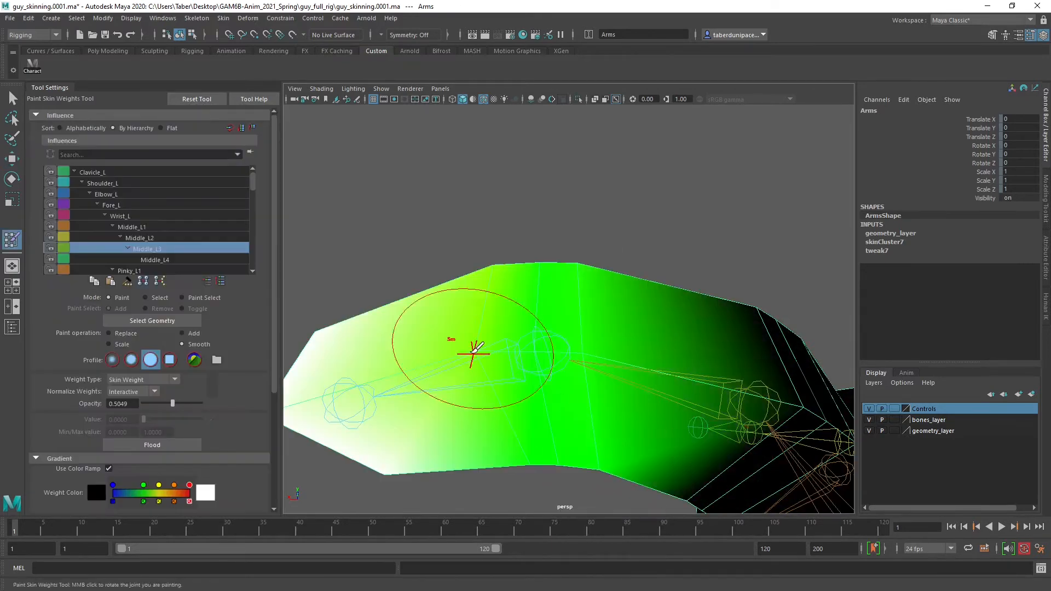
# Lower Middle_L3's influence on the edge loop on the joint's knuckle side, painting with Replace at value 0 and opacity 0.1553
pyautogui.click(130, 333)
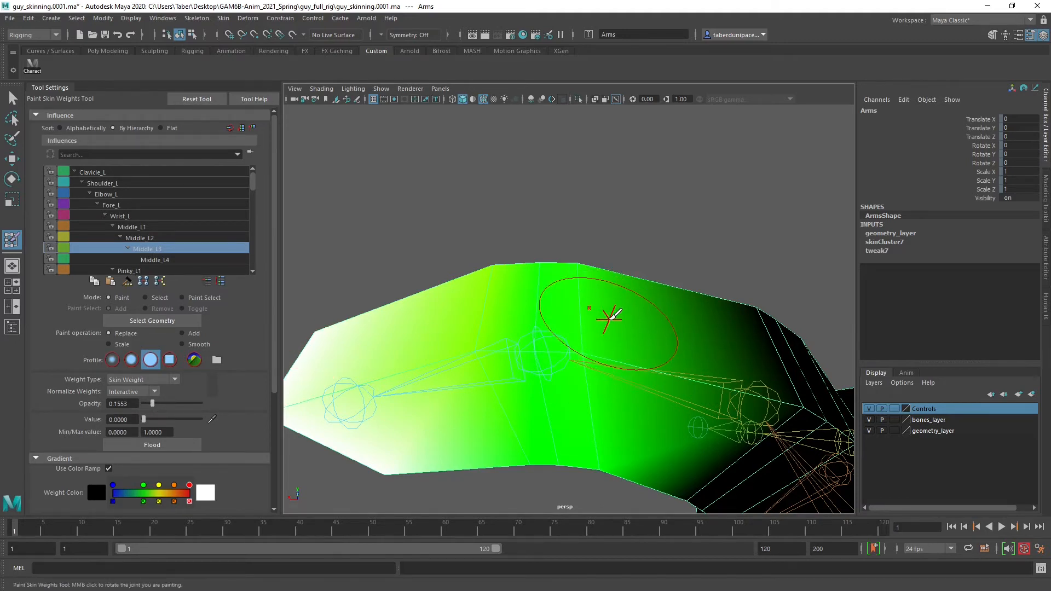
pyautogui.moveTo(635, 302); pyautogui.dragTo(603, 308)
pyautogui.click(596, 349)
pyautogui.click(583, 261)
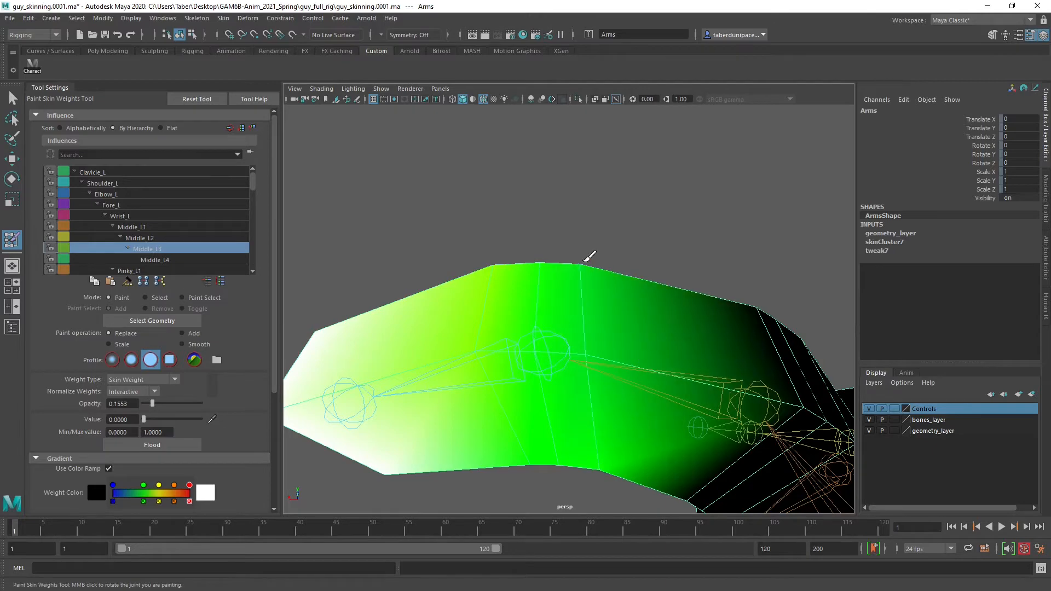
pyautogui.keyDown('alt'); pyautogui.moveTo(613, 355); pyautogui.dragTo(606, 327); pyautogui.keyUp('alt')
pyautogui.keyDown('alt'); pyautogui.moveTo(654, 429); pyautogui.dragTo(650, 387); pyautogui.keyUp('alt')
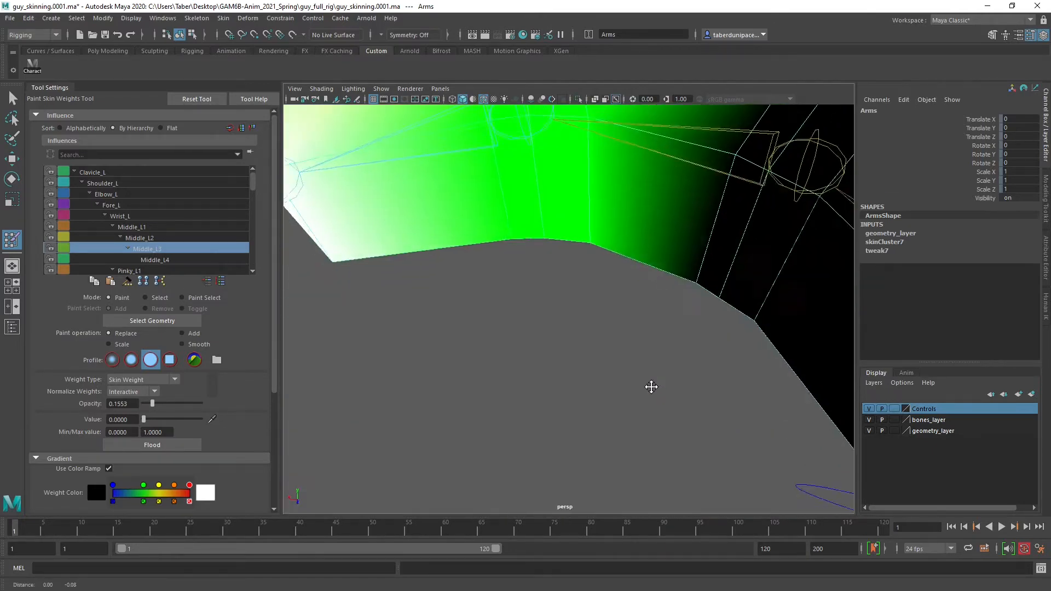
pyautogui.keyDown('alt'); pyautogui.moveTo(649, 262); pyautogui.dragTo(653, 411, button='middle'); pyautogui.keyUp('alt')
pyautogui.moveTo(633, 323)
pyautogui.keyDown('alt'); pyautogui.mouseDown()
pyautogui.moveTo(608, 417)
pyautogui.moveTo(750, 427)
pyautogui.moveTo(471, 363)
pyautogui.moveTo(506, 378)
pyautogui.mouseUp(); pyautogui.keyUp('alt')
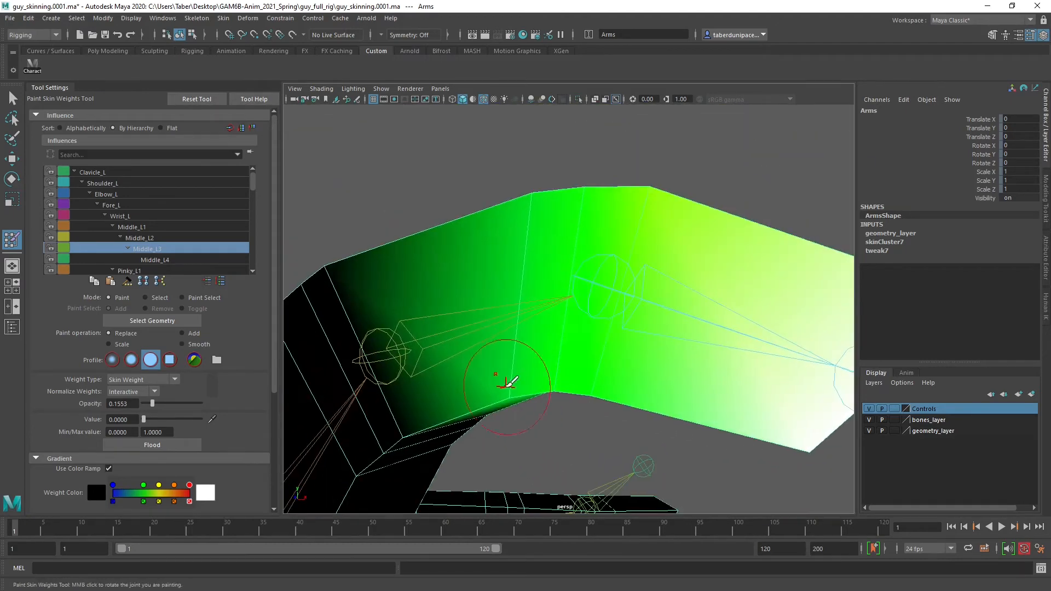
pyautogui.click(523, 205)
pyautogui.moveTo(496, 257)
pyautogui.keyDown('alt'); pyautogui.mouseDown()
pyautogui.moveTo(495, 282)
pyautogui.moveTo(527, 329)
pyautogui.mouseUp(); pyautogui.keyUp('alt')
pyautogui.click(540, 179)
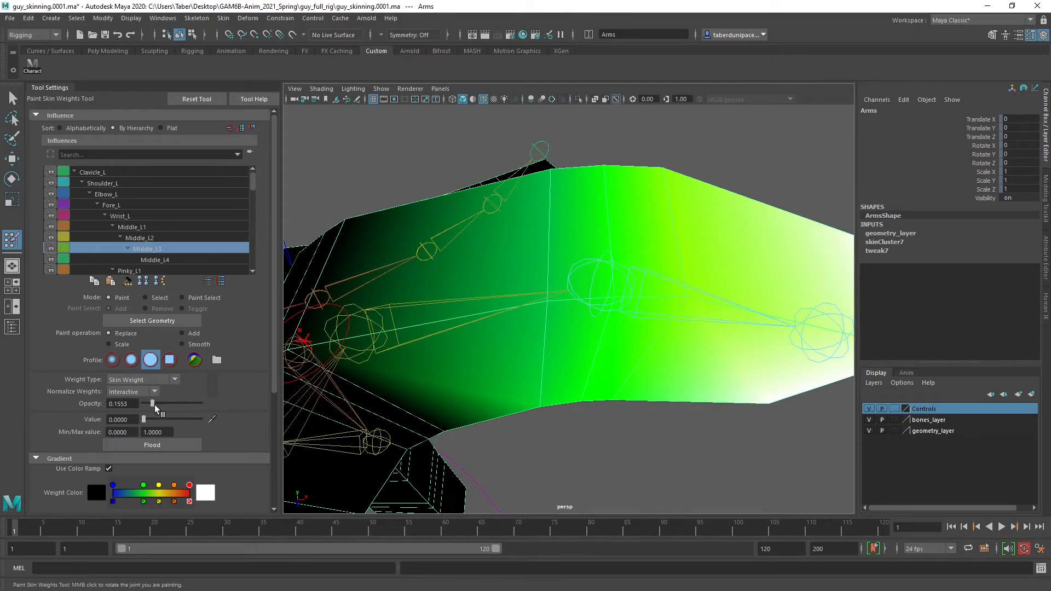
# Raise the brush opacity to 0.5049 and further reduce Middle_L3's influence around the same knuckle-side edge loop
pyautogui.moveTo(166, 405); pyautogui.dragTo(172, 405)
pyautogui.click(527, 288)
pyautogui.click(548, 174)
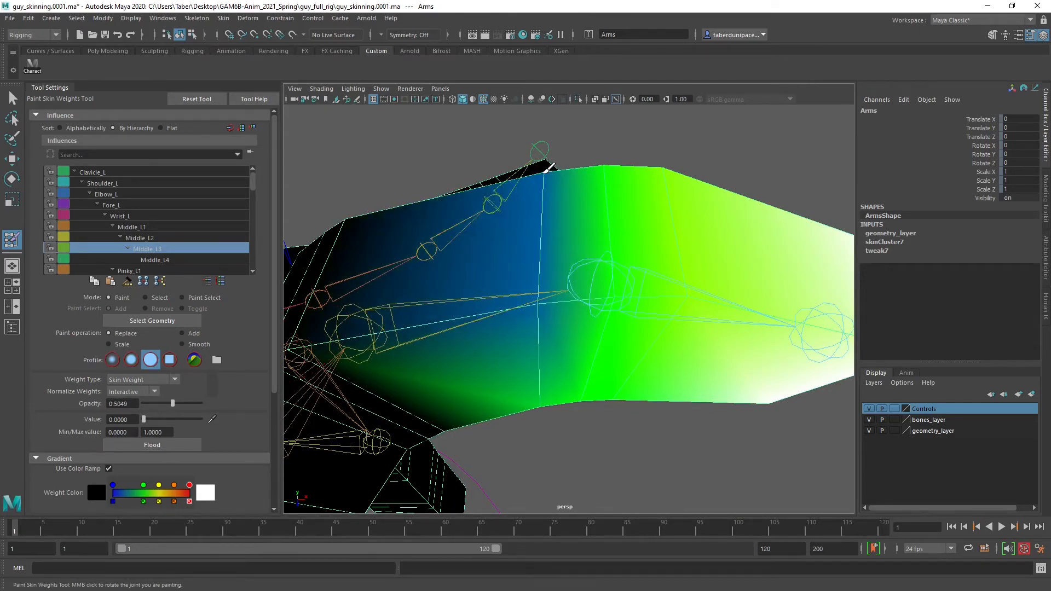
pyautogui.keyDown('alt'); pyautogui.moveTo(522, 264); pyautogui.dragTo(521, 310); pyautogui.keyUp('alt')
pyautogui.click(522, 355)
pyautogui.moveTo(523, 369)
pyautogui.keyDown('alt'); pyautogui.mouseDown()
pyautogui.moveTo(486, 350)
pyautogui.moveTo(277, 330)
pyautogui.moveTo(279, 352)
pyautogui.mouseUp(); pyautogui.keyUp('alt')
pyautogui.click(596, 320)
pyautogui.moveTo(592, 275)
pyautogui.keyDown('alt'); pyautogui.mouseDown()
pyautogui.moveTo(589, 300)
pyautogui.moveTo(643, 251)
pyautogui.moveTo(539, 322)
pyautogui.mouseUp(); pyautogui.keyUp('alt')
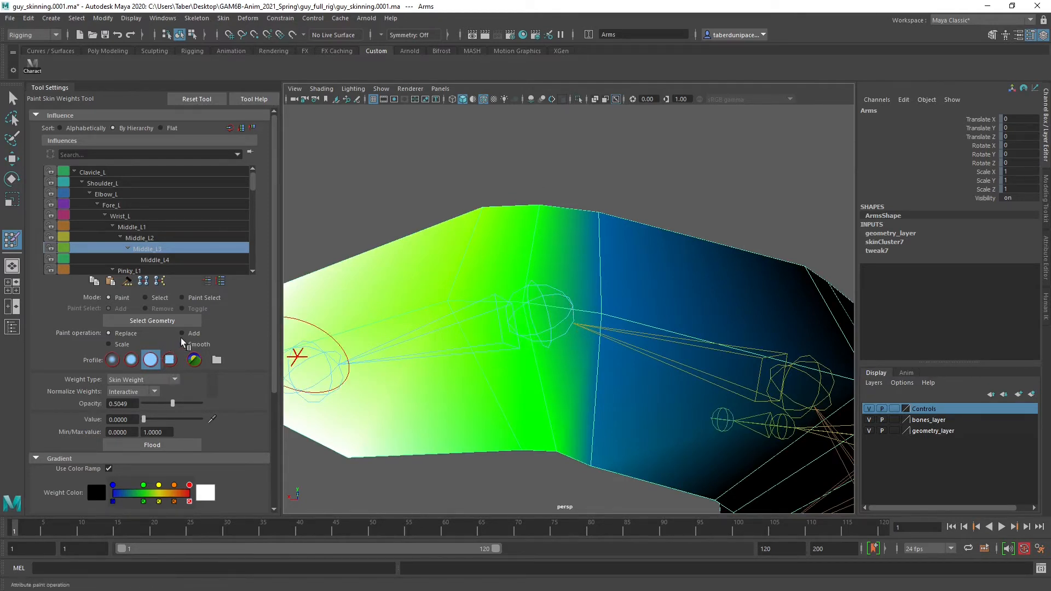
# Paint the edge loop at the Middle_L3 joint to value 0.5 at full opacity, using a smaller brush
pyautogui.moveTo(146, 416); pyautogui.dragTo(172, 417)
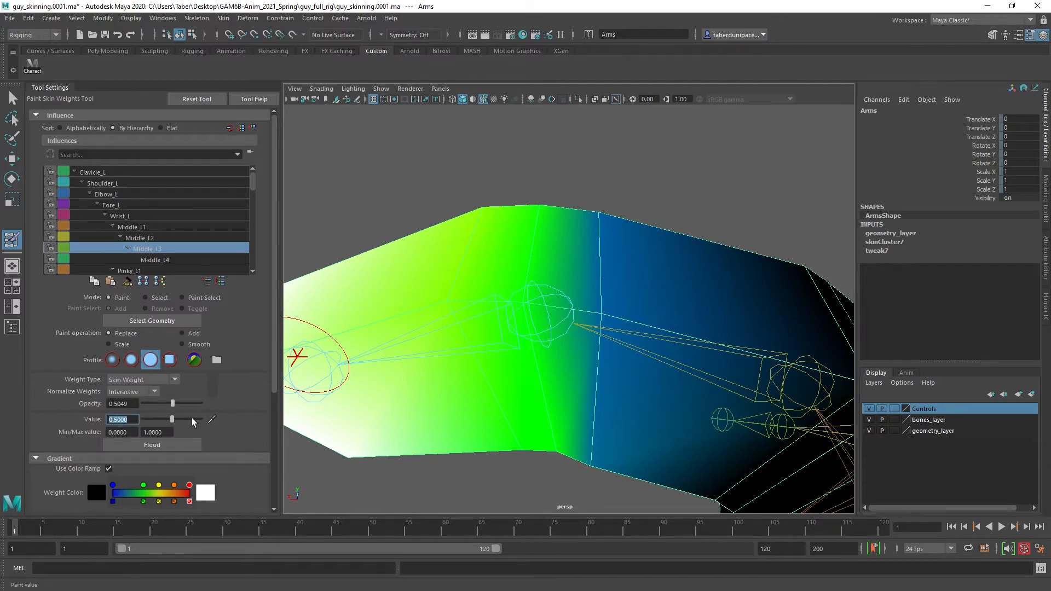
pyautogui.moveTo(175, 404); pyautogui.dragTo(202, 403)
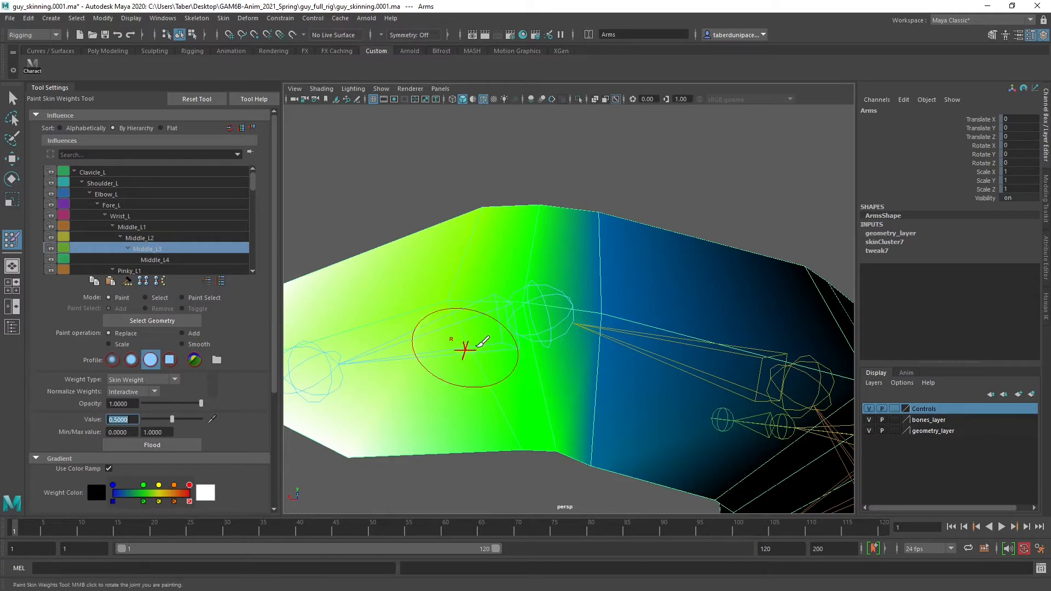
pyautogui.click(538, 278)
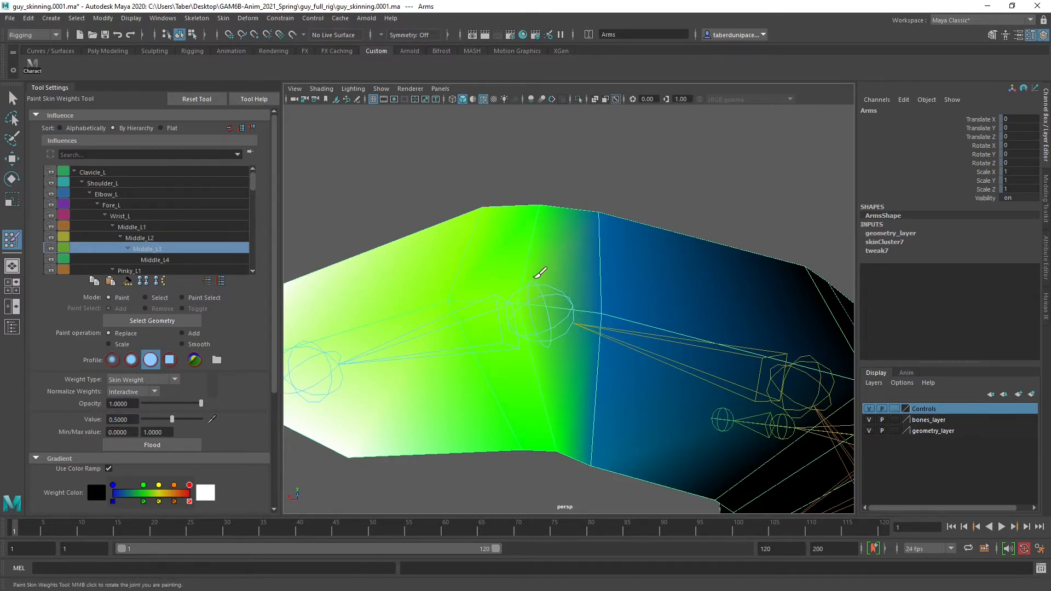
pyautogui.press('b')
pyautogui.moveTo(542, 255); pyautogui.dragTo(526, 275)
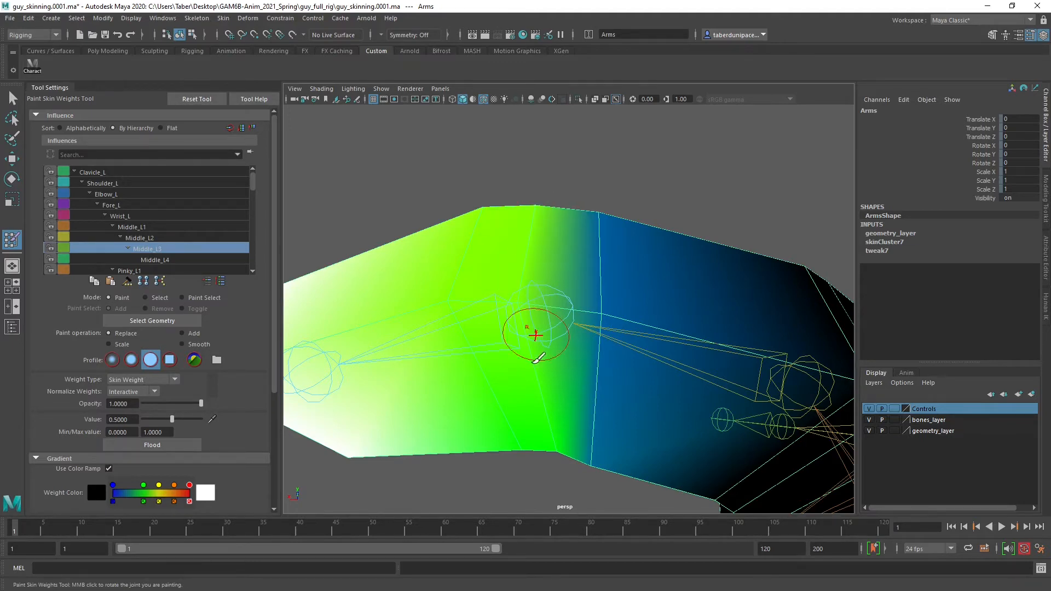
pyautogui.moveTo(547, 432); pyautogui.dragTo(546, 405, button='middle')
pyautogui.keyDown('alt'); pyautogui.moveTo(546, 405); pyautogui.dragTo(553, 358); pyautogui.keyUp('alt')
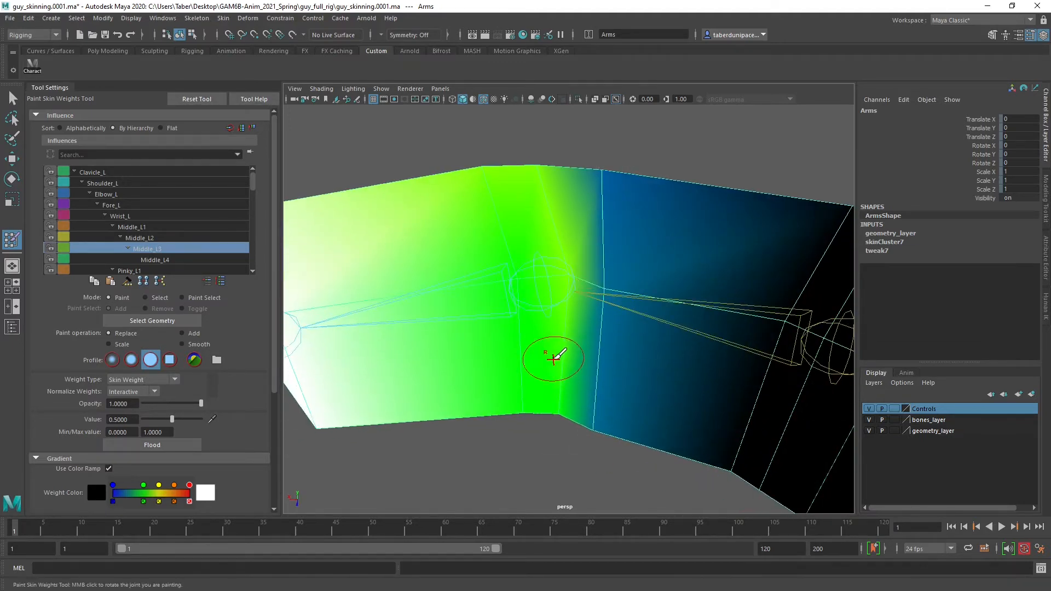
pyautogui.click(565, 402)
pyautogui.keyDown('alt'); pyautogui.moveTo(561, 322); pyautogui.dragTo(558, 399); pyautogui.keyUp('alt')
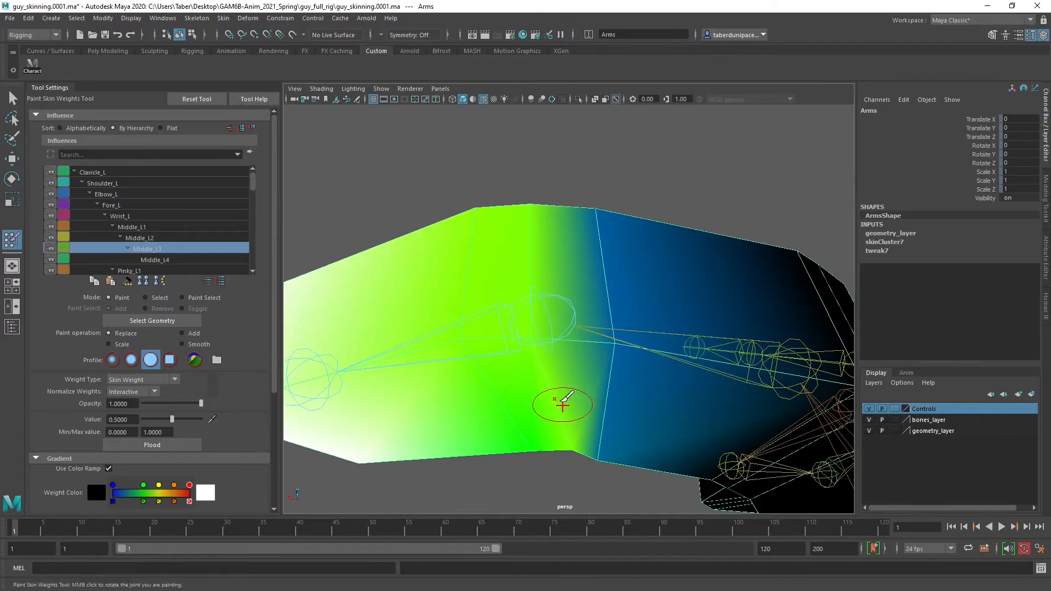
# Check the Middle_L2 influence around the outer finger joint, and return to the Middle_L3 influence
pyautogui.click(140, 237)
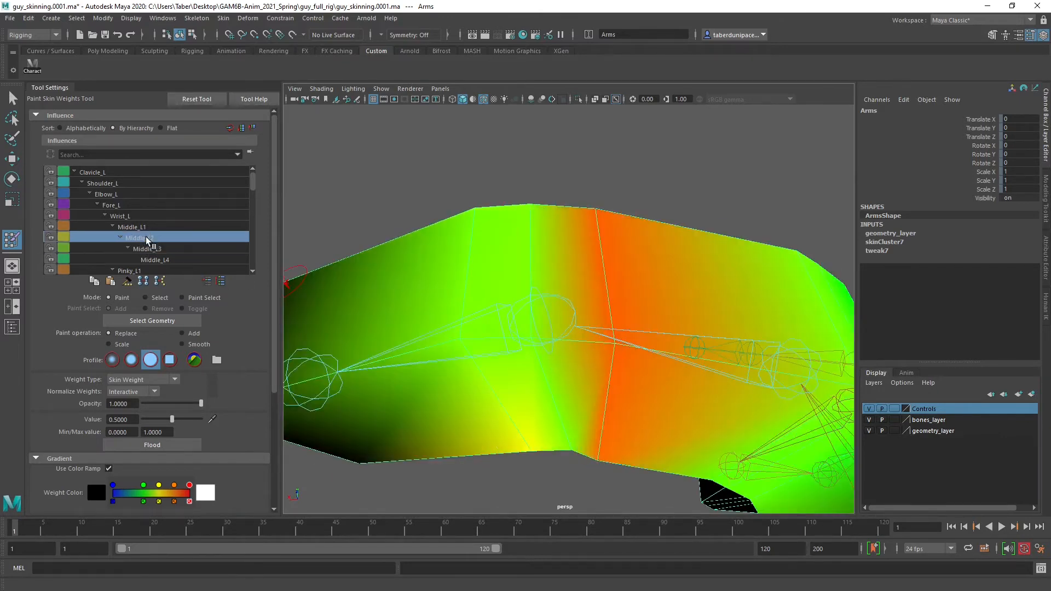
pyautogui.moveTo(516, 317)
pyautogui.keyDown('alt'); pyautogui.mouseDown()
pyautogui.moveTo(510, 328)
pyautogui.moveTo(497, 321)
pyautogui.moveTo(499, 344)
pyautogui.mouseUp(); pyautogui.keyUp('alt')
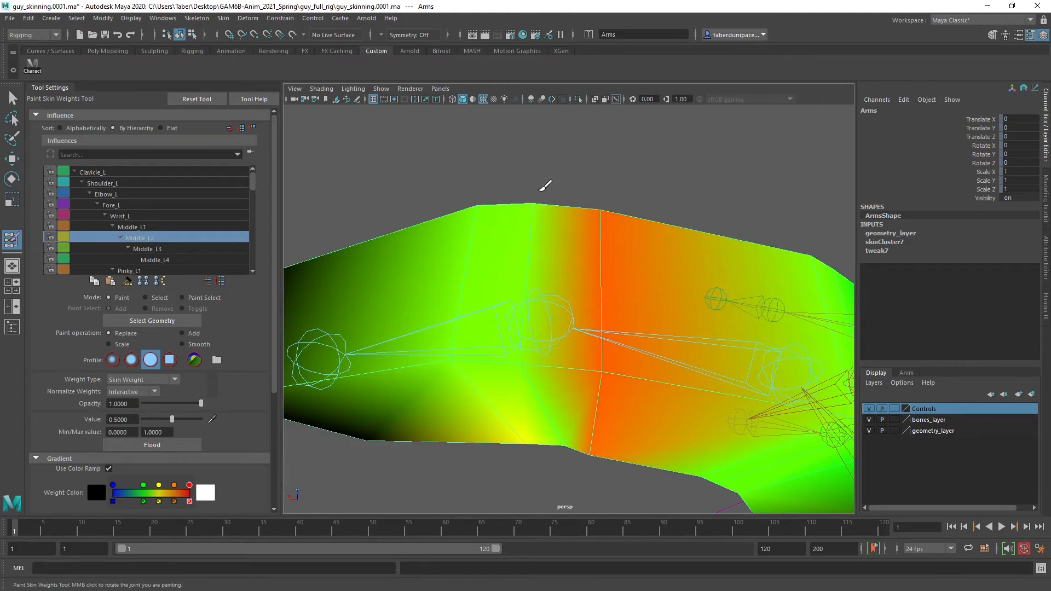
pyautogui.keyDown('alt'); pyautogui.moveTo(560, 366); pyautogui.dragTo(565, 296); pyautogui.keyUp('alt')
pyautogui.keyDown('alt'); pyautogui.moveTo(567, 267); pyautogui.dragTo(567, 351); pyautogui.keyUp('alt')
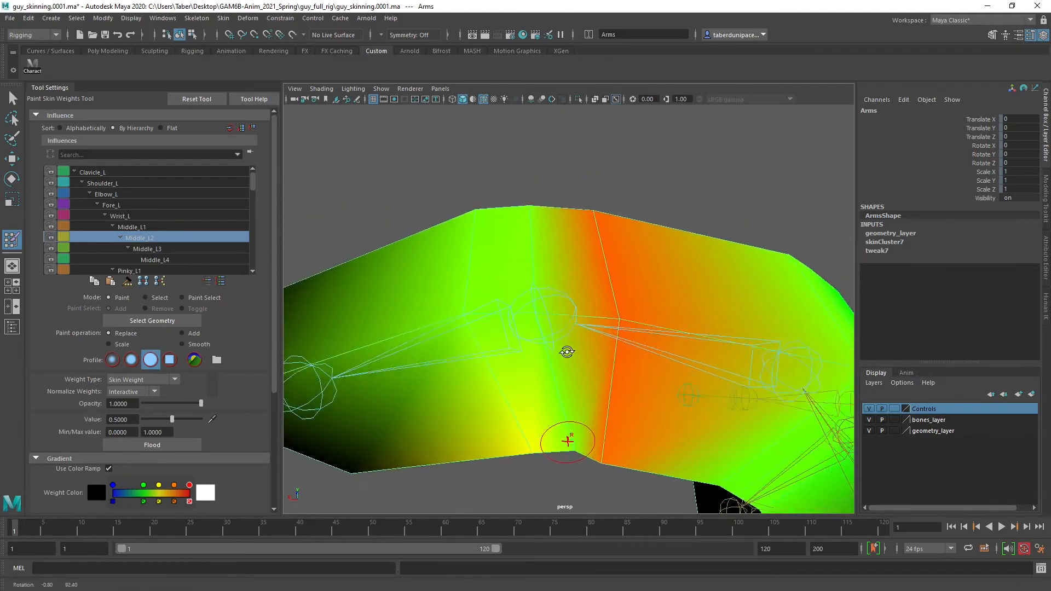
pyautogui.click(159, 248)
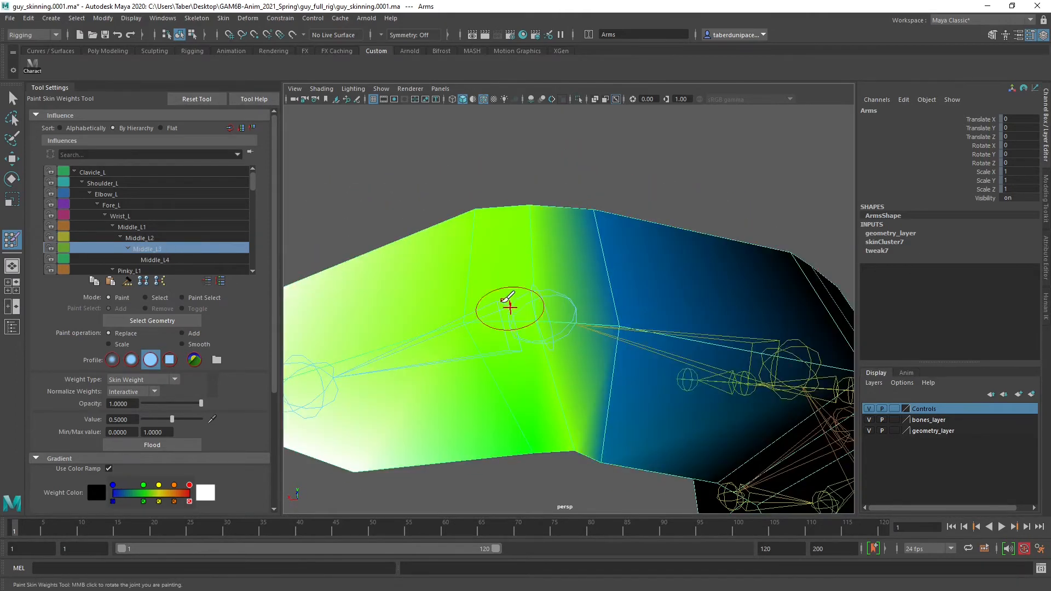
# Paint Middle_L3's influence to value 0.8252 around the edge loop on the fingertip side of its joint
pyautogui.keyDown('alt'); pyautogui.moveTo(468, 299); pyautogui.dragTo(534, 319); pyautogui.keyUp('alt')
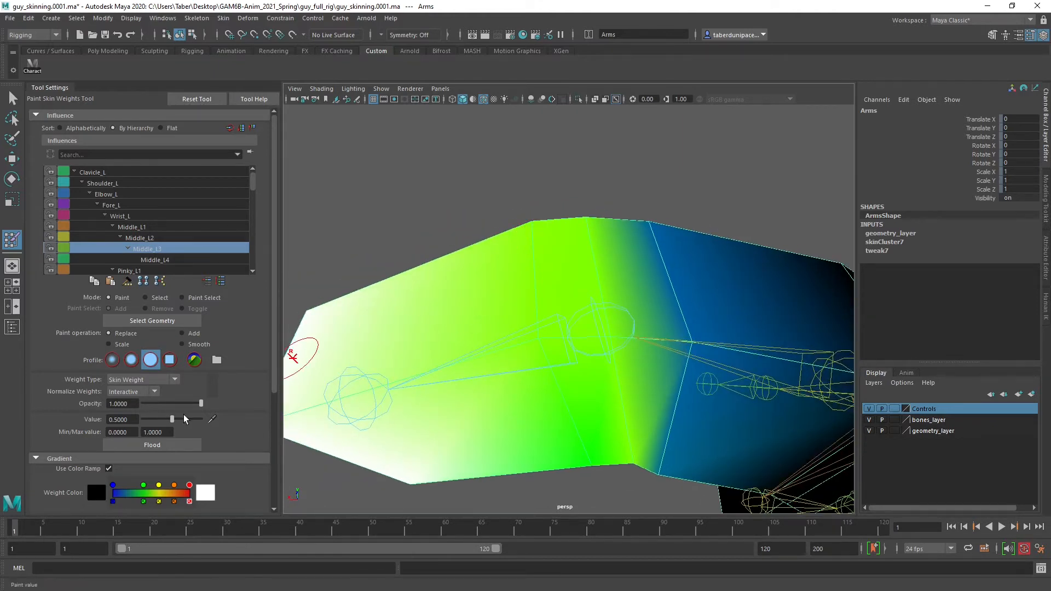
pyautogui.moveTo(179, 420); pyautogui.dragTo(189, 419)
pyautogui.click(541, 237)
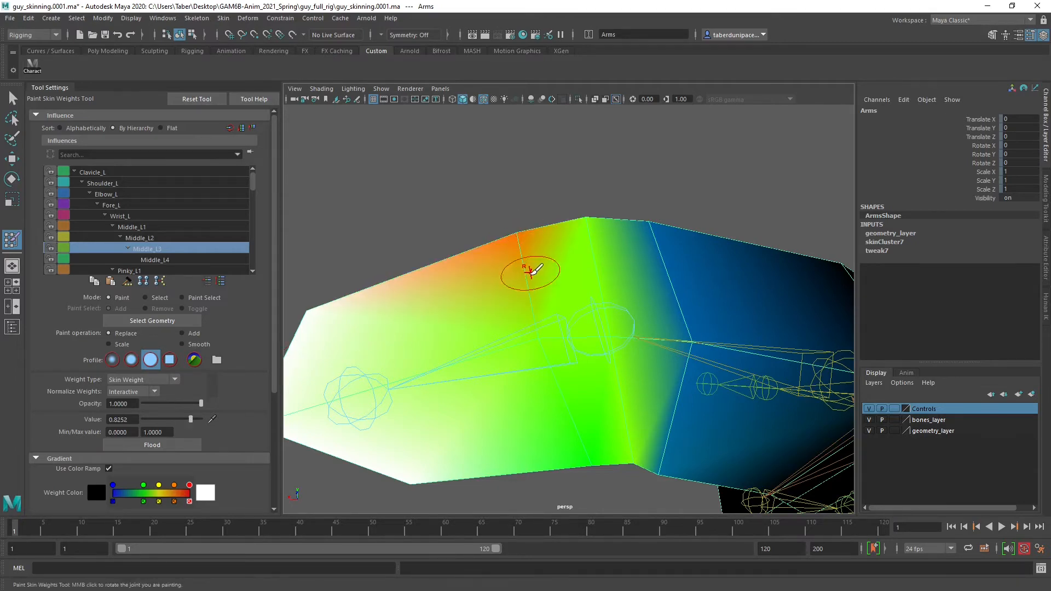
pyautogui.click(539, 343)
pyautogui.keyDown('alt'); pyautogui.moveTo(547, 381); pyautogui.dragTo(533, 331); pyautogui.keyUp('alt')
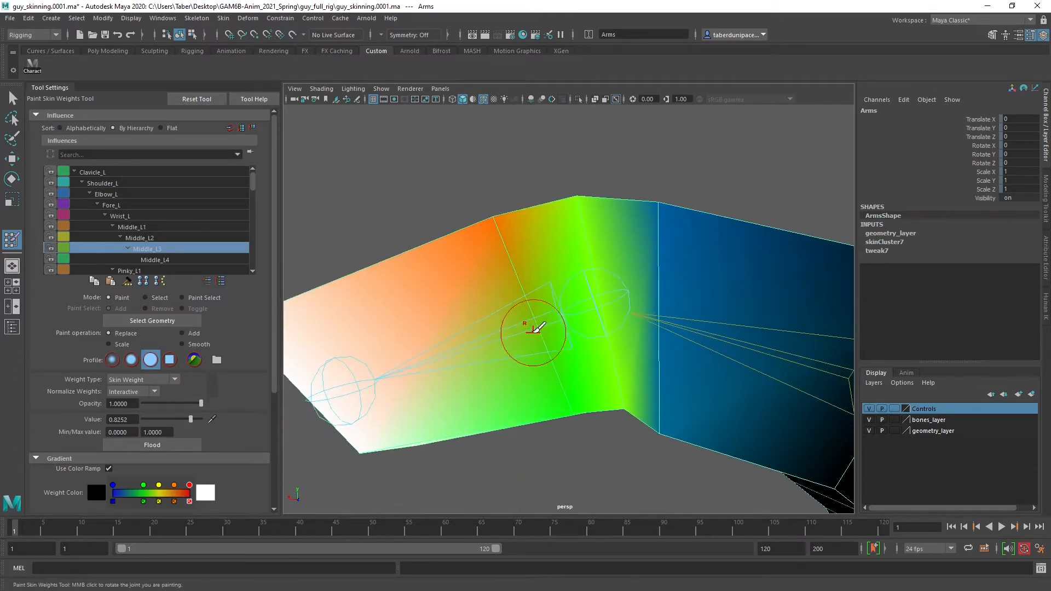
pyautogui.click(572, 401)
pyautogui.moveTo(563, 403)
pyautogui.keyDown('alt'); pyautogui.mouseDown()
pyautogui.moveTo(570, 370)
pyautogui.moveTo(637, 397)
pyautogui.moveTo(558, 307)
pyautogui.moveTo(573, 214)
pyautogui.mouseUp(); pyautogui.keyUp('alt')
pyautogui.click(602, 383)
pyautogui.click(646, 394)
pyautogui.click(581, 282)
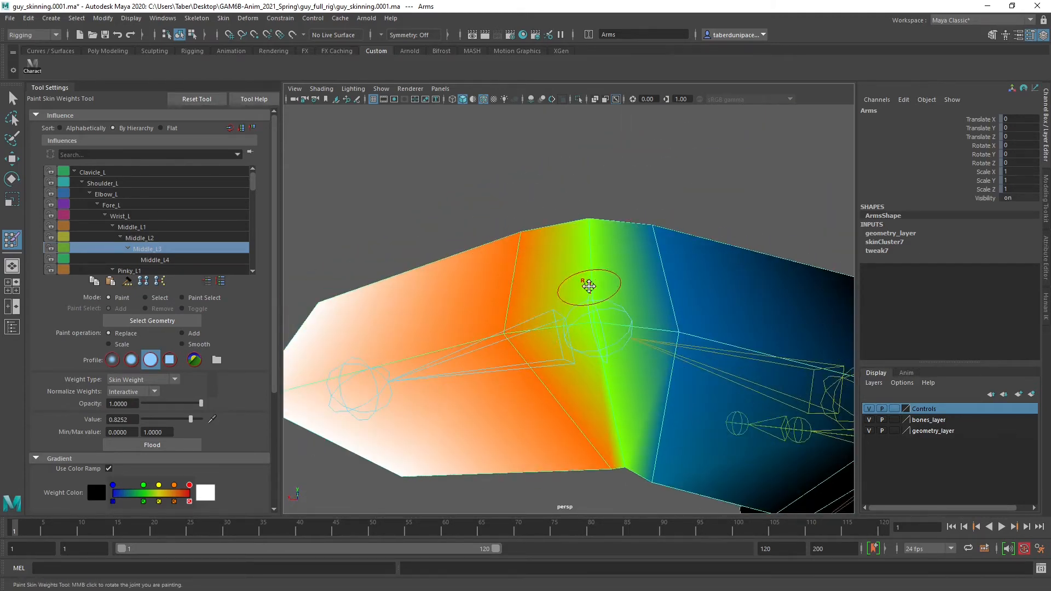
pyautogui.moveTo(582, 282)
pyautogui.keyDown('alt'); pyautogui.mouseDown()
pyautogui.moveTo(500, 274)
pyautogui.moveTo(553, 270)
pyautogui.mouseUp(); pyautogui.keyUp('alt')
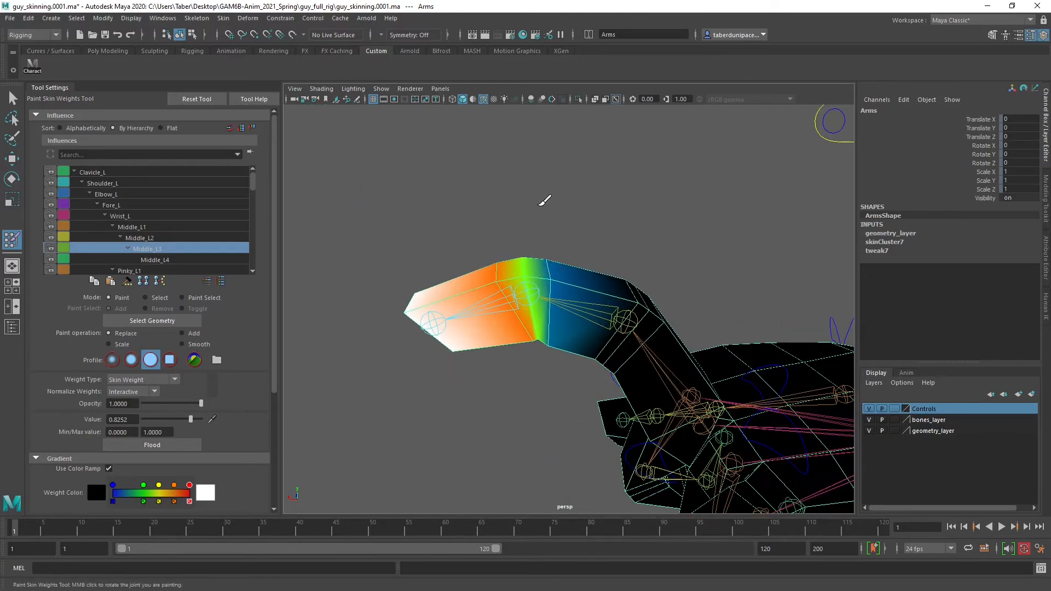
# Leave weight painting, select Middle_L_CTRL, and set its Bend to 4.7 to check the outer joint's deformation up close
pyautogui.press('w')
pyautogui.click(537, 205)
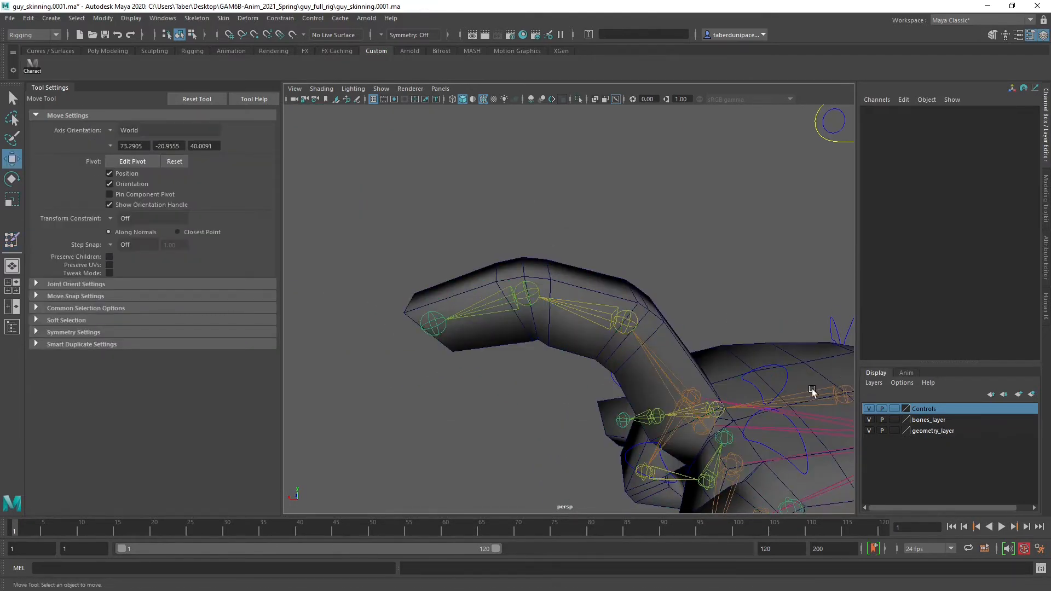
pyautogui.click(788, 371)
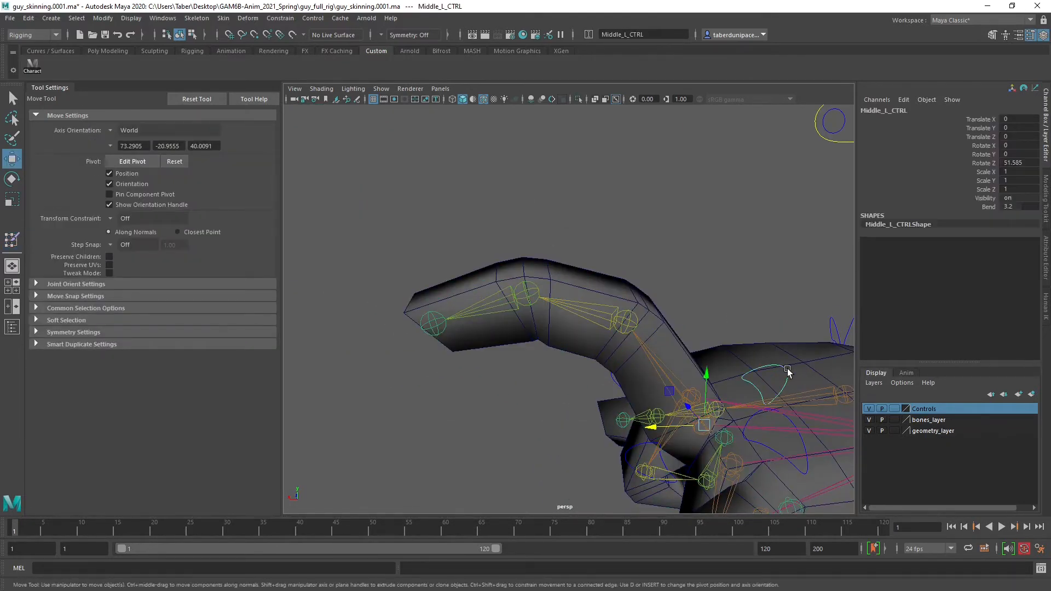
pyautogui.click(988, 208)
pyautogui.moveTo(579, 364); pyautogui.dragTo(630, 352, button='middle')
pyautogui.keyDown('alt'); pyautogui.moveTo(629, 353); pyautogui.dragTo(651, 363); pyautogui.keyUp('alt')
pyautogui.moveTo(651, 363); pyautogui.dragTo(639, 383, button='middle')
pyautogui.keyDown('alt'); pyautogui.moveTo(639, 383); pyautogui.dragTo(611, 356); pyautogui.keyUp('alt')
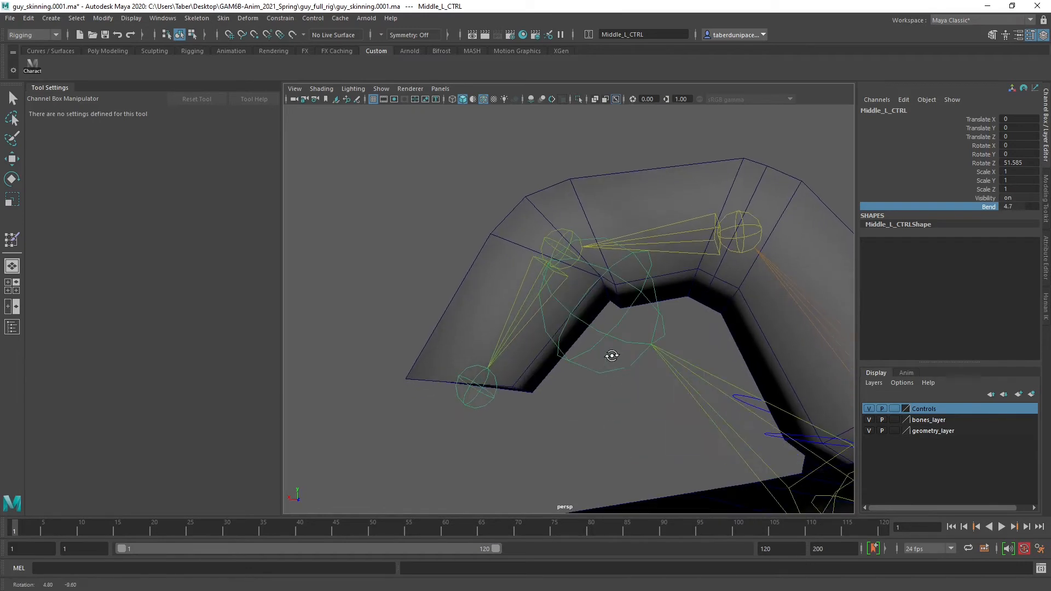
pyautogui.moveTo(610, 348)
pyautogui.keyDown('alt'); pyautogui.mouseDown(button='right')
pyautogui.moveTo(615, 375)
pyautogui.moveTo(611, 365)
pyautogui.mouseUp(button='right'); pyautogui.keyUp('alt')
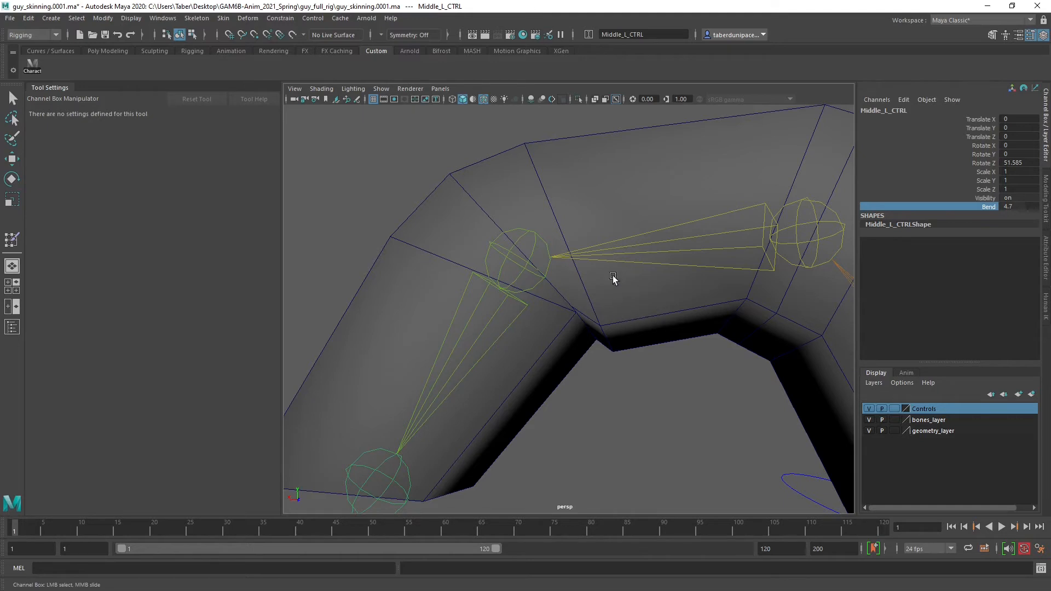
# Resume painting skin weights on the Arms mesh, using the Smooth operation at opacity 0.2621
pyautogui.click(469, 172)
pyautogui.press('w')
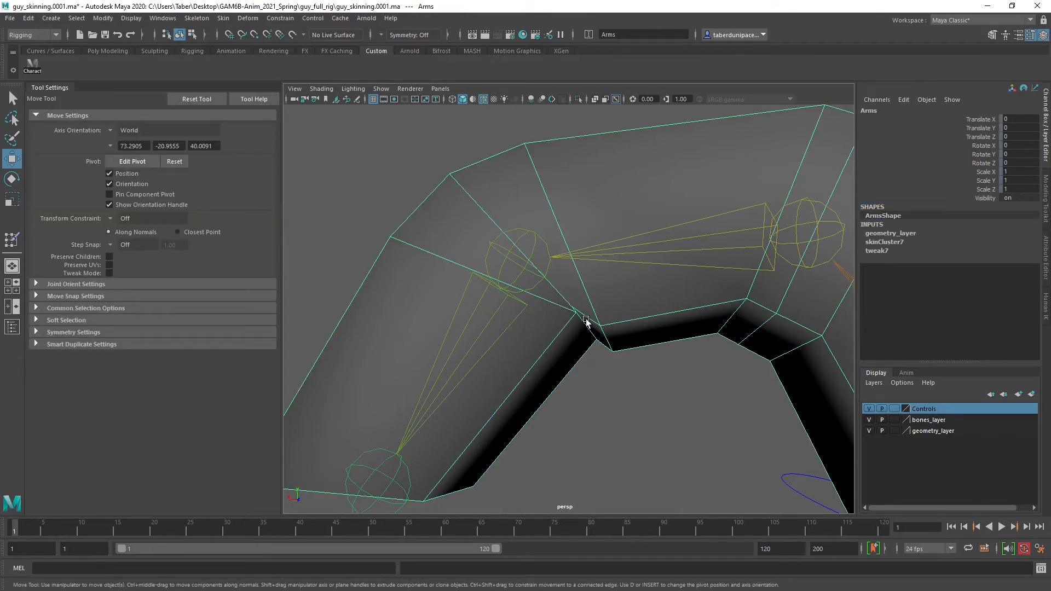
pyautogui.moveTo(586, 278)
pyautogui.mouseDown(button='right')
pyautogui.moveTo(609, 495)
pyautogui.moveTo(603, 464)
pyautogui.moveTo(681, 494)
pyautogui.moveTo(727, 497)
pyautogui.mouseUp(button='right')
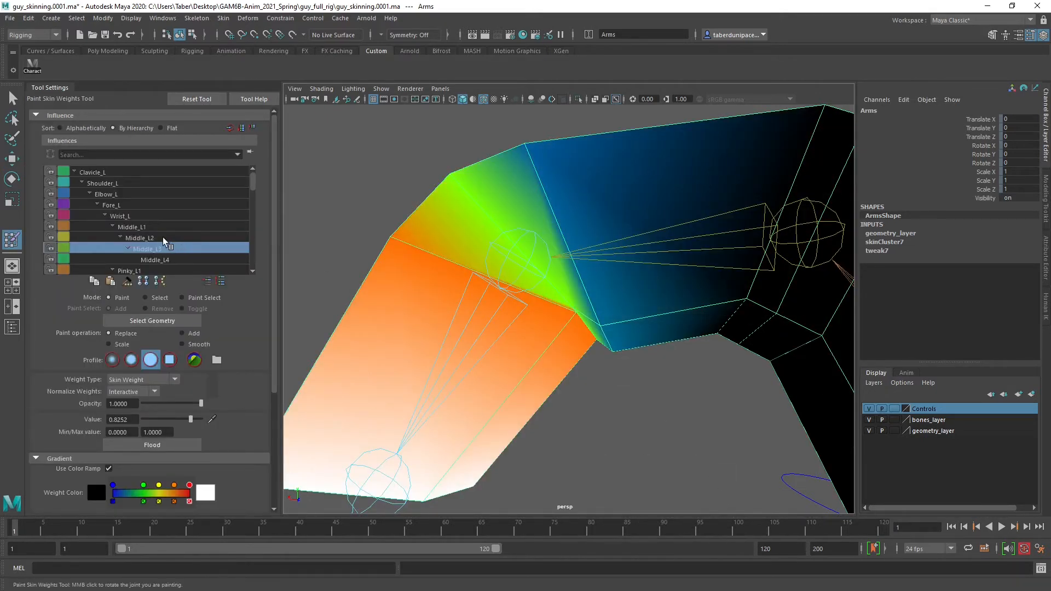
pyautogui.click(191, 344)
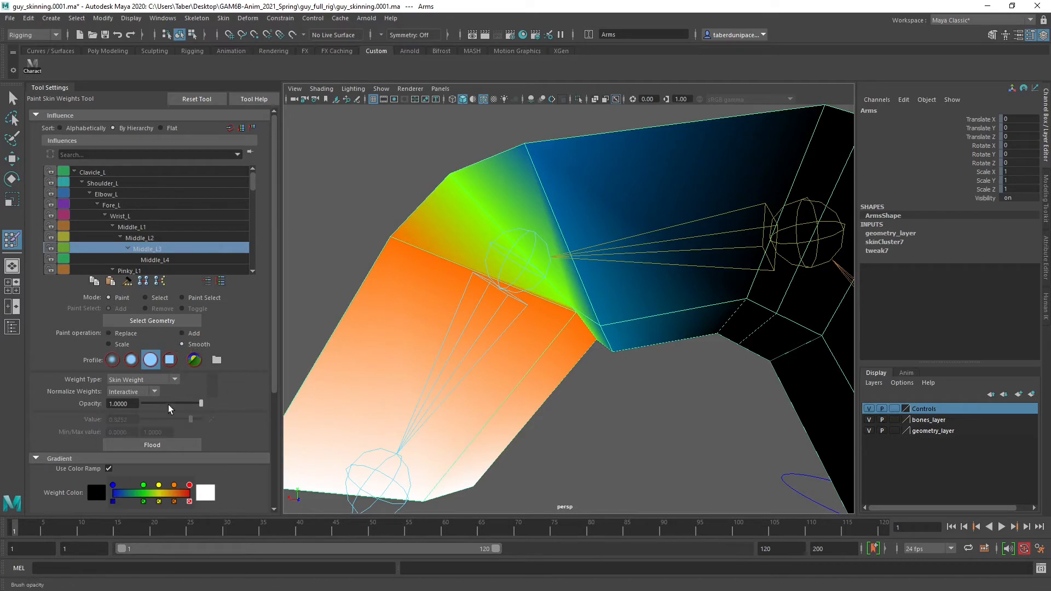
pyautogui.moveTo(158, 402); pyautogui.dragTo(160, 403)
# Compare the Middle_L1, Middle_L2 and Middle_L3 influences around the outer finger joint, and make Middle_L2 the painted influence
pyautogui.click(156, 237)
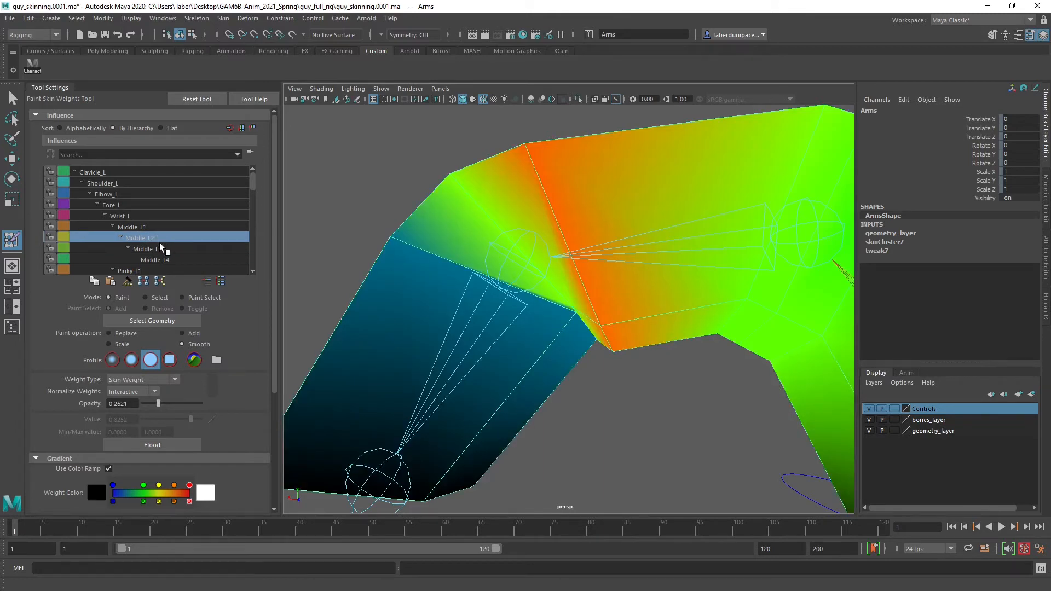
pyautogui.click(145, 226)
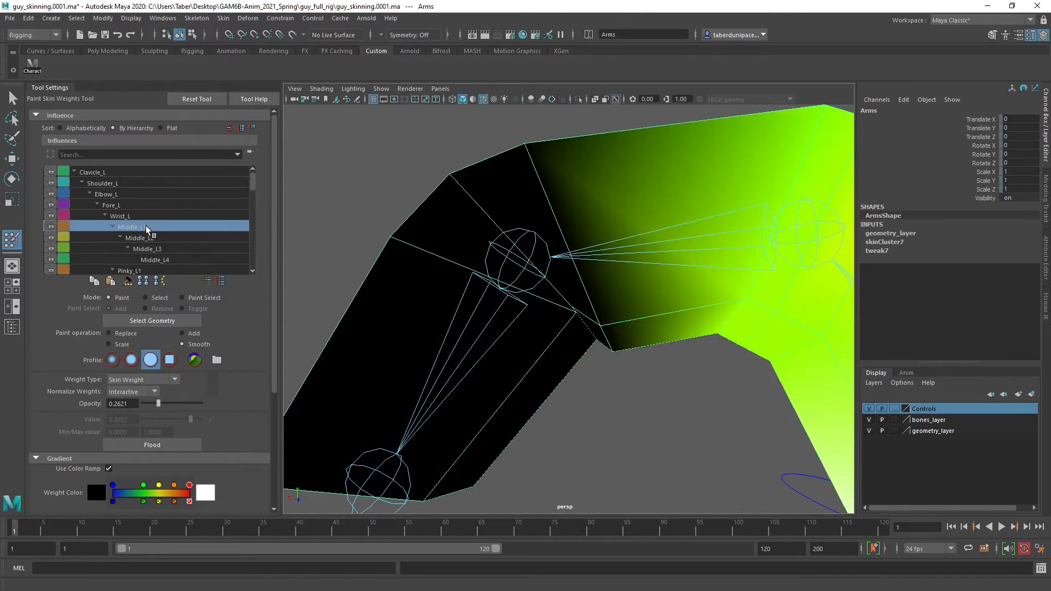
pyautogui.click(151, 238)
pyautogui.click(155, 249)
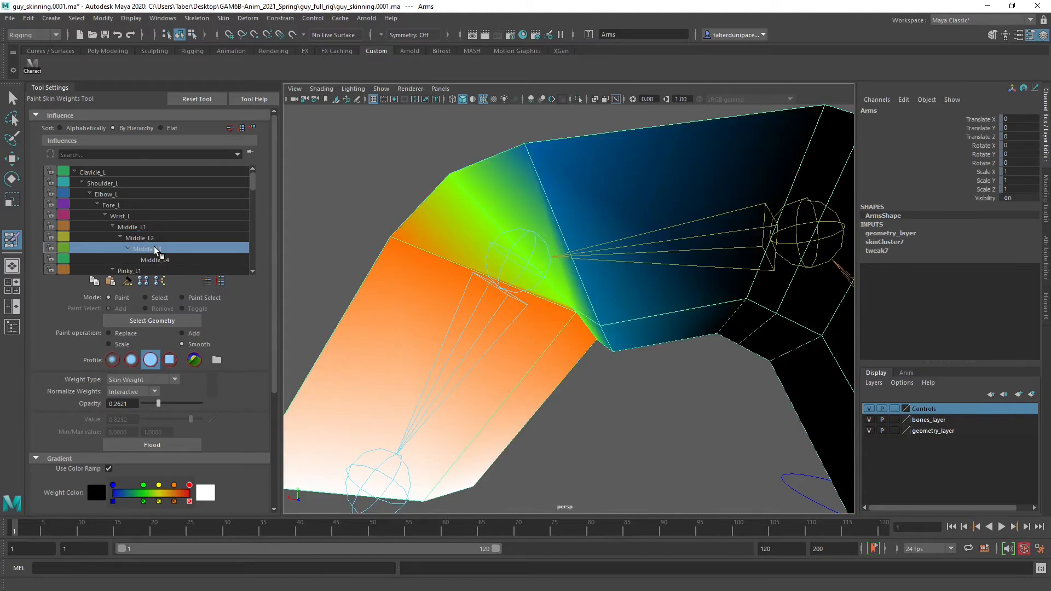
pyautogui.click(152, 237)
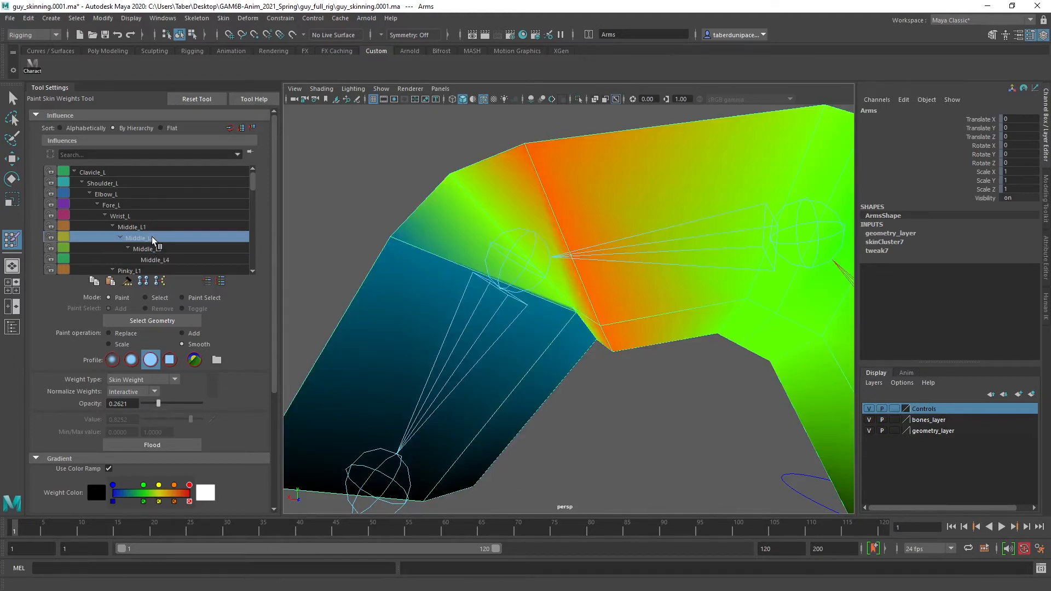
pyautogui.click(154, 249)
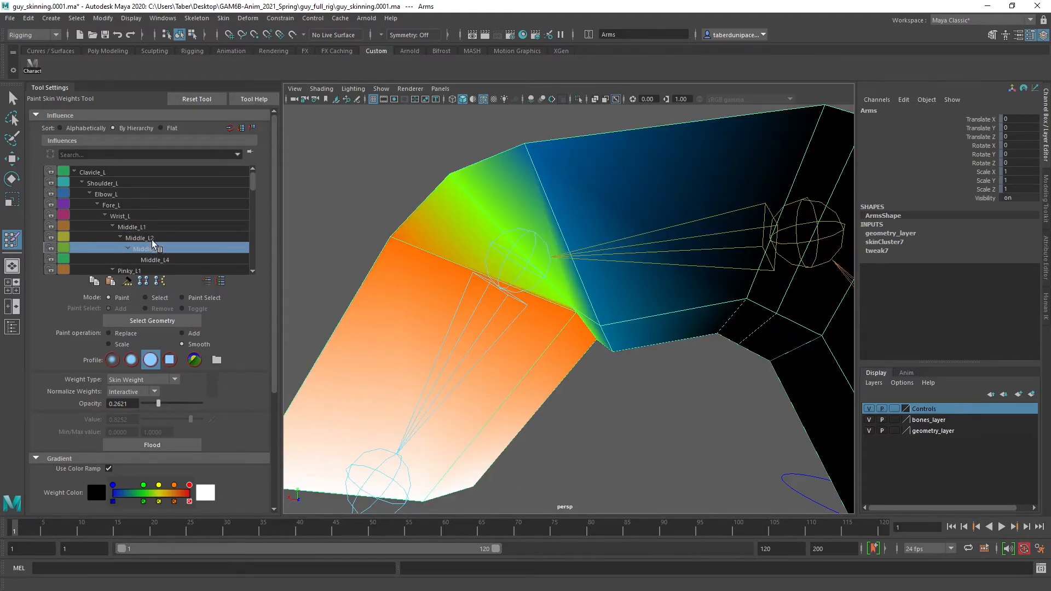
pyautogui.click(151, 239)
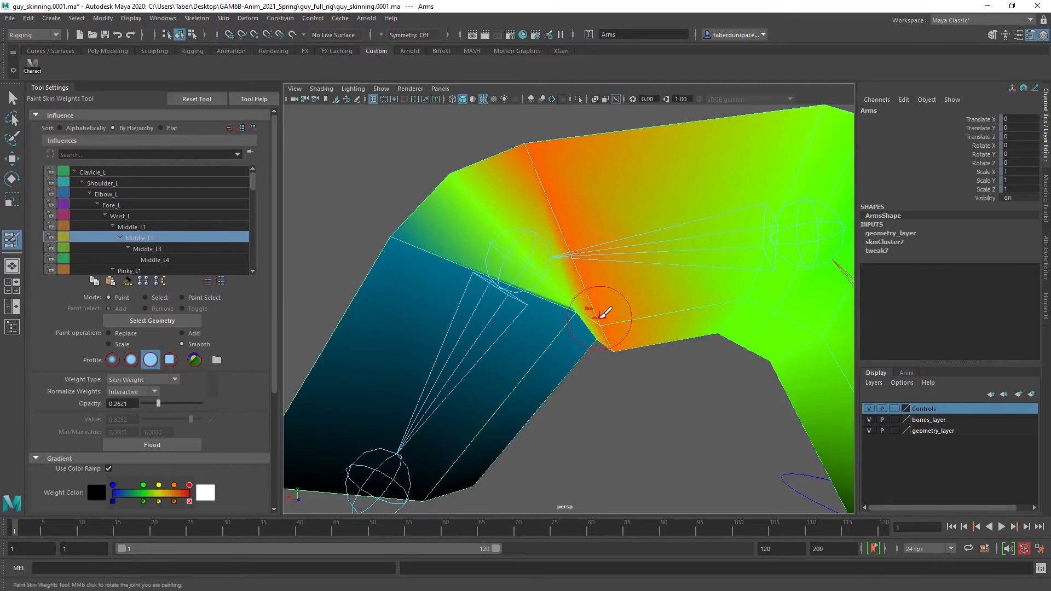
# Smooth Middle_L2's weights at the inner crease of the middle finger's outer joint
pyautogui.moveTo(602, 313)
pyautogui.mouseDown()
pyautogui.moveTo(609, 335)
pyautogui.moveTo(566, 305)
pyautogui.moveTo(597, 352)
pyautogui.moveTo(590, 312)
pyautogui.mouseUp()
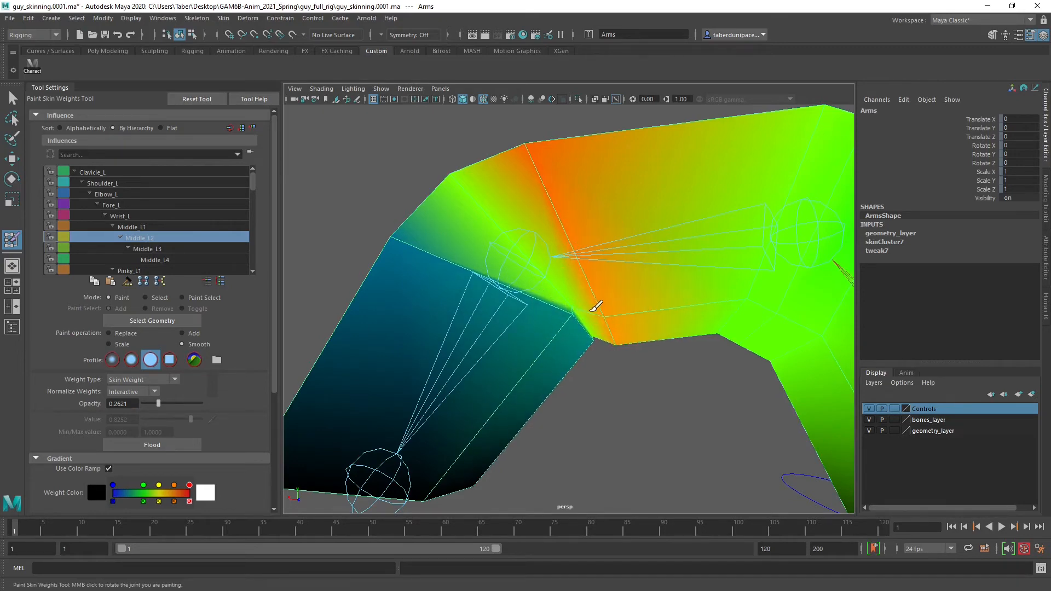
pyautogui.scroll(5, 586, 353)
pyautogui.scroll(-3, 574, 356)
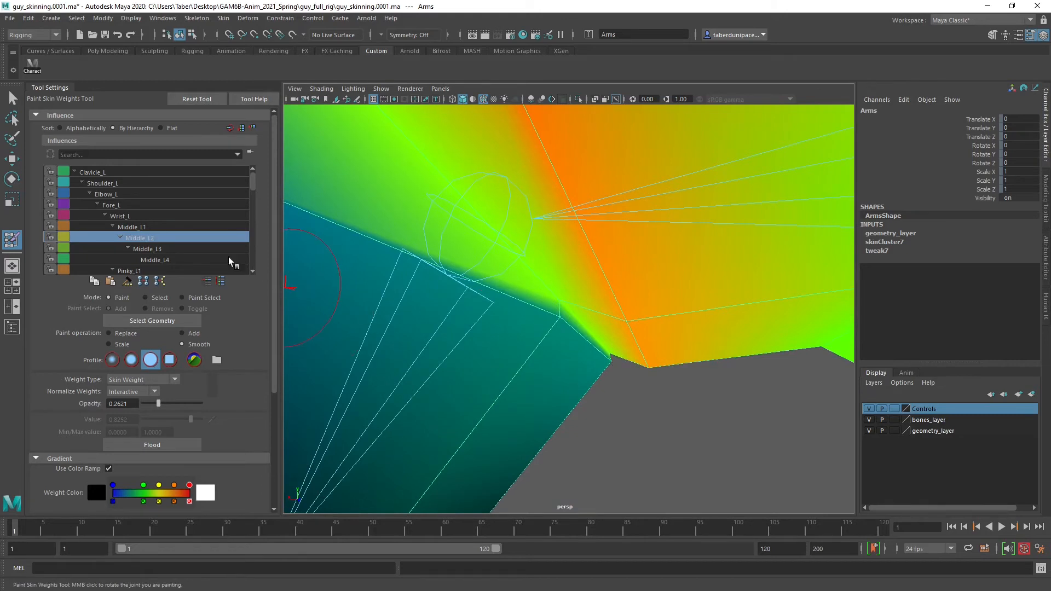
# Smooth Middle_L3's weights across the underside crease of the outer finger joint
pyautogui.click(174, 248)
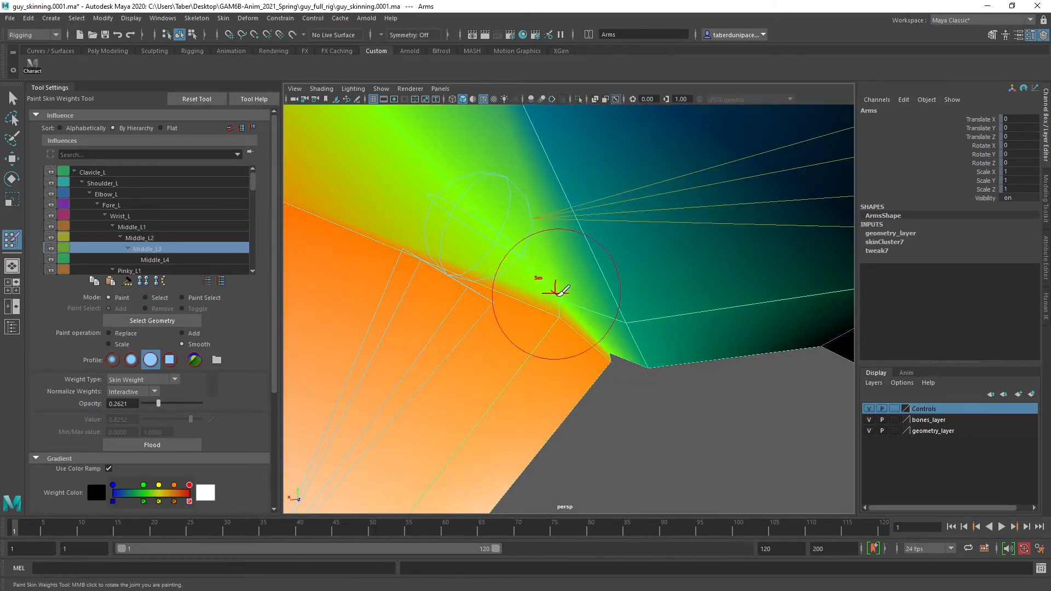
pyautogui.keyDown('alt'); pyautogui.moveTo(617, 353); pyautogui.dragTo(560, 310); pyautogui.keyUp('alt')
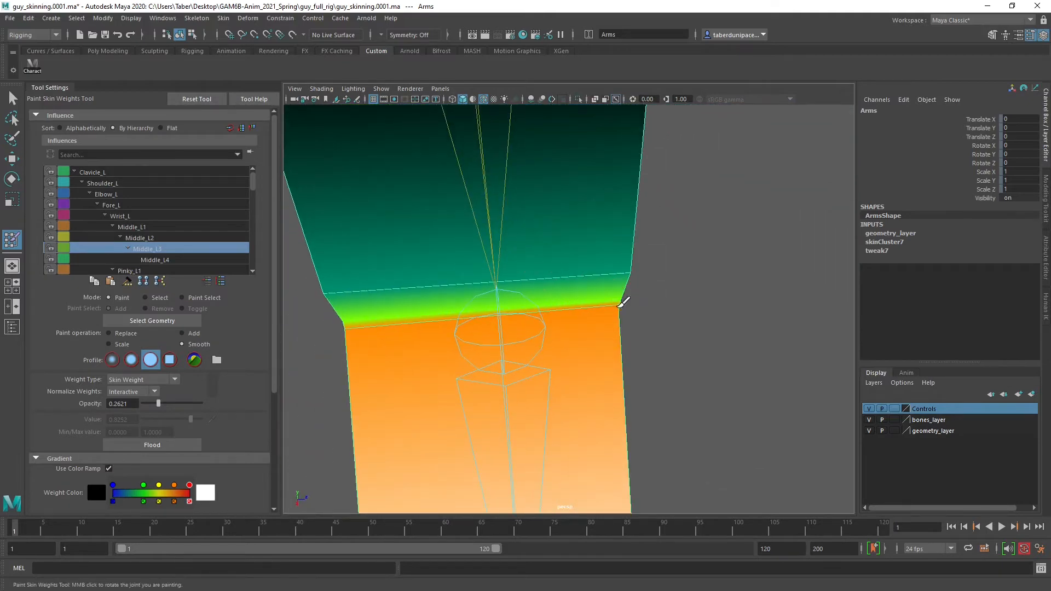
pyautogui.moveTo(622, 302)
pyautogui.keyDown('alt'); pyautogui.mouseDown()
pyautogui.moveTo(568, 307)
pyautogui.moveTo(534, 359)
pyautogui.moveTo(586, 350)
pyautogui.moveTo(375, 317)
pyautogui.moveTo(542, 334)
pyautogui.moveTo(523, 323)
pyautogui.moveTo(532, 328)
pyautogui.mouseUp(); pyautogui.keyUp('alt')
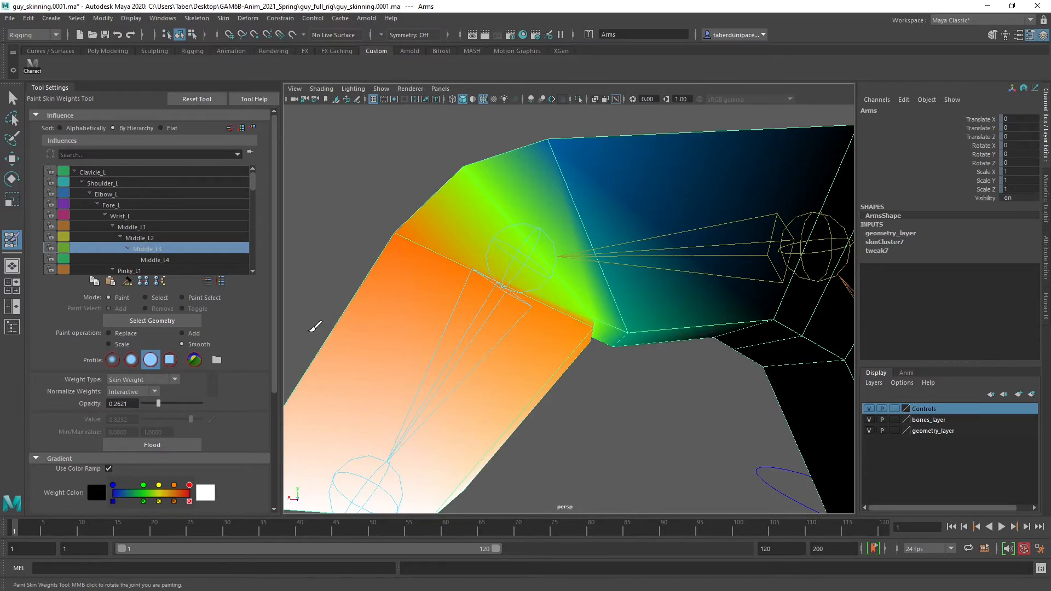
# Raise the smoothing opacity to 0.4563 and smooth Middle_L3's weights further at the crease from both sides of the finger
pyautogui.moveTo(159, 403); pyautogui.dragTo(164, 404)
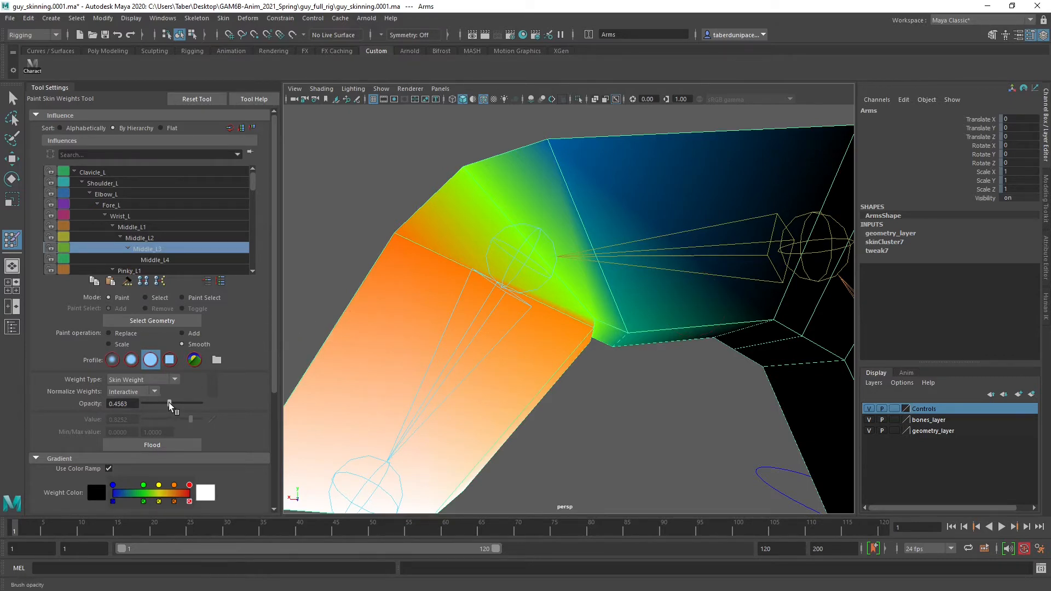
pyautogui.keyDown('alt'); pyautogui.moveTo(539, 359); pyautogui.dragTo(575, 365); pyautogui.keyUp('alt')
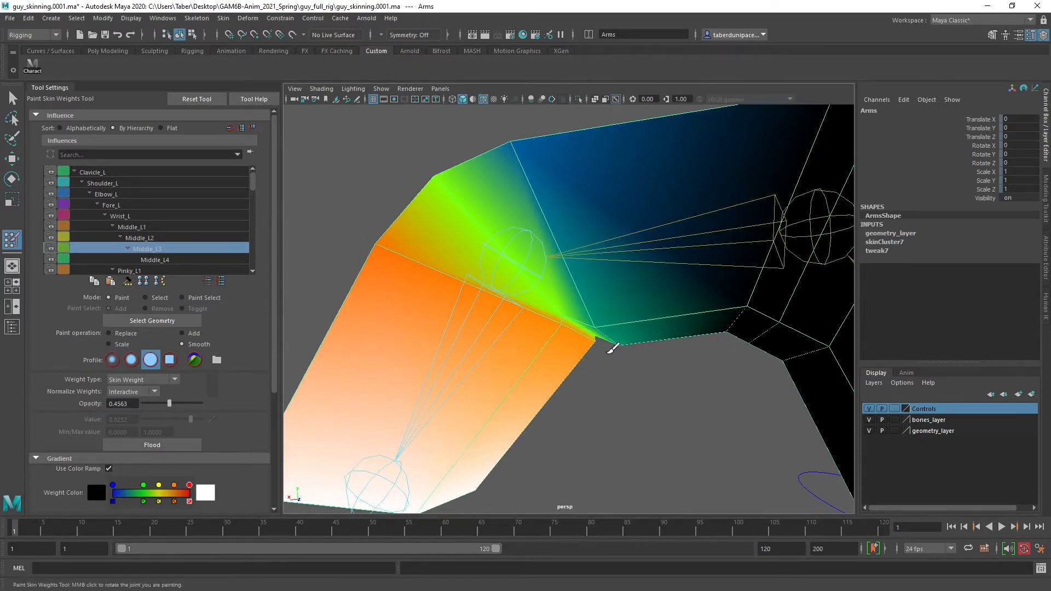
pyautogui.moveTo(623, 341)
pyautogui.keyDown('alt'); pyautogui.mouseDown()
pyautogui.moveTo(565, 316)
pyautogui.moveTo(411, 298)
pyautogui.moveTo(511, 304)
pyautogui.mouseUp(); pyautogui.keyUp('alt')
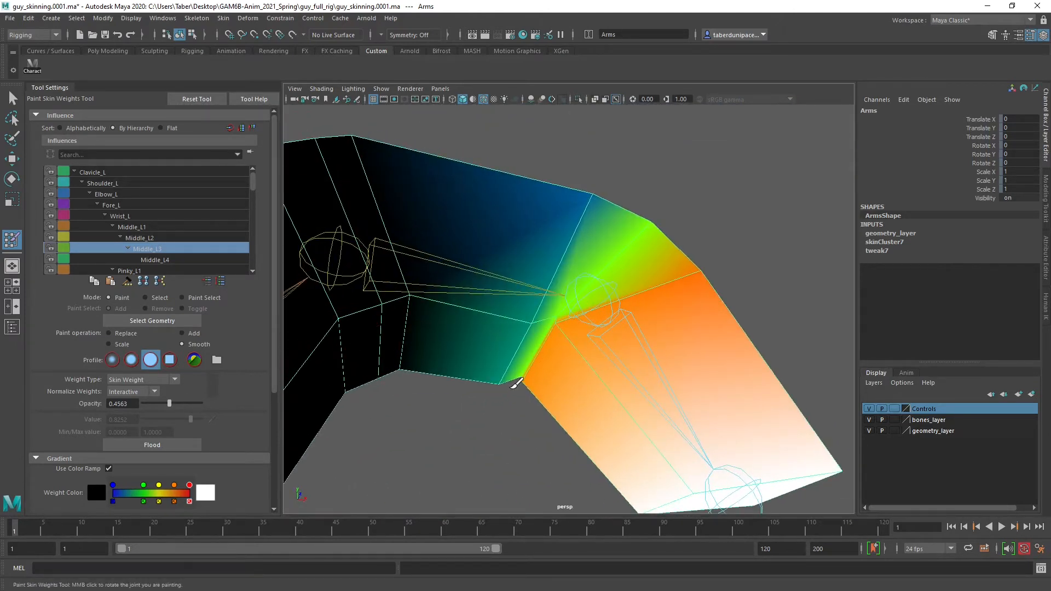
pyautogui.moveTo(518, 382)
pyautogui.keyDown('alt'); pyautogui.mouseDown()
pyautogui.moveTo(481, 419)
pyautogui.moveTo(503, 383)
pyautogui.moveTo(666, 383)
pyautogui.moveTo(724, 398)
pyautogui.moveTo(638, 359)
pyautogui.moveTo(579, 368)
pyautogui.moveTo(588, 370)
pyautogui.mouseUp(); pyautogui.keyUp('alt')
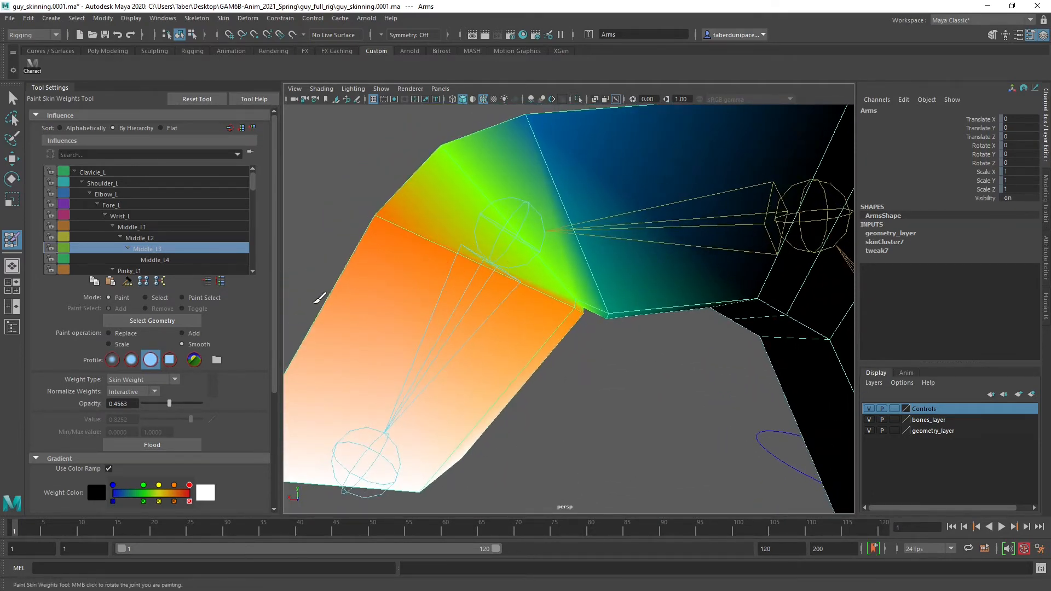
# Add Middle_L2 influence at value 0.1068 around the inner crease of the outer finger joint
pyautogui.click(195, 333)
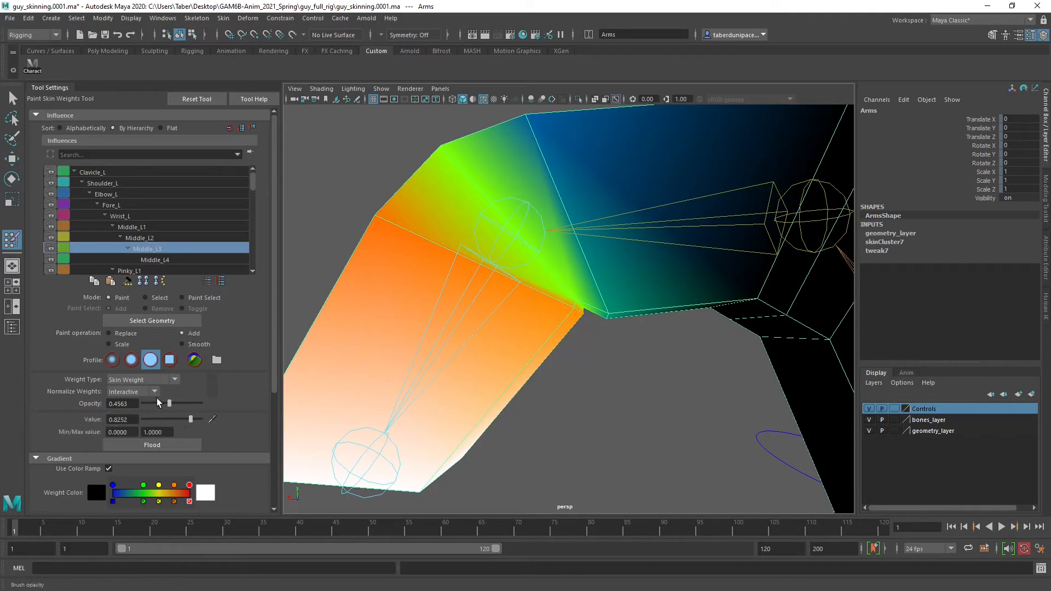
pyautogui.click(148, 419)
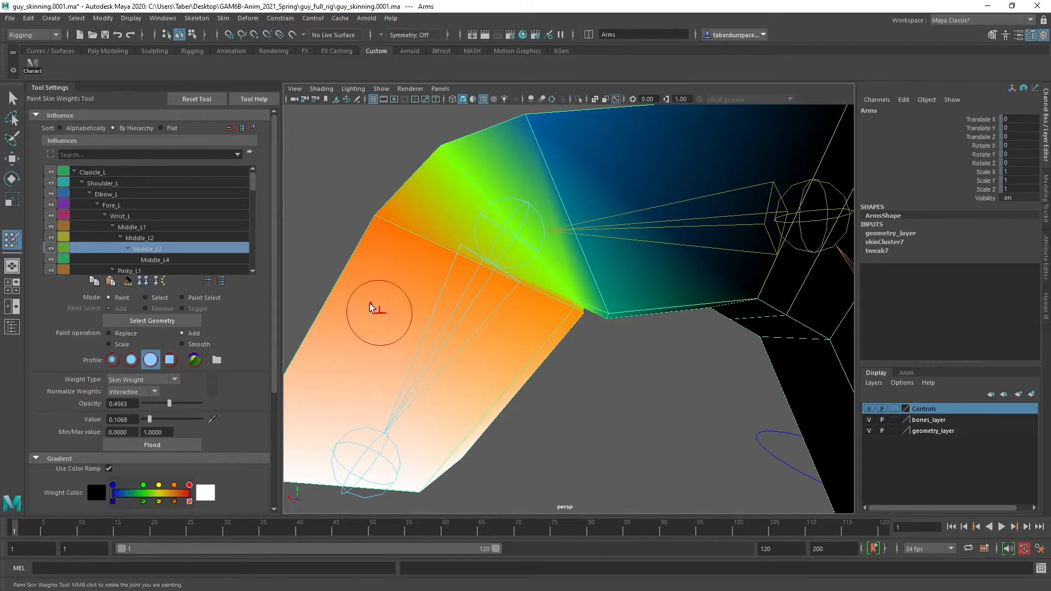
pyautogui.click(164, 236)
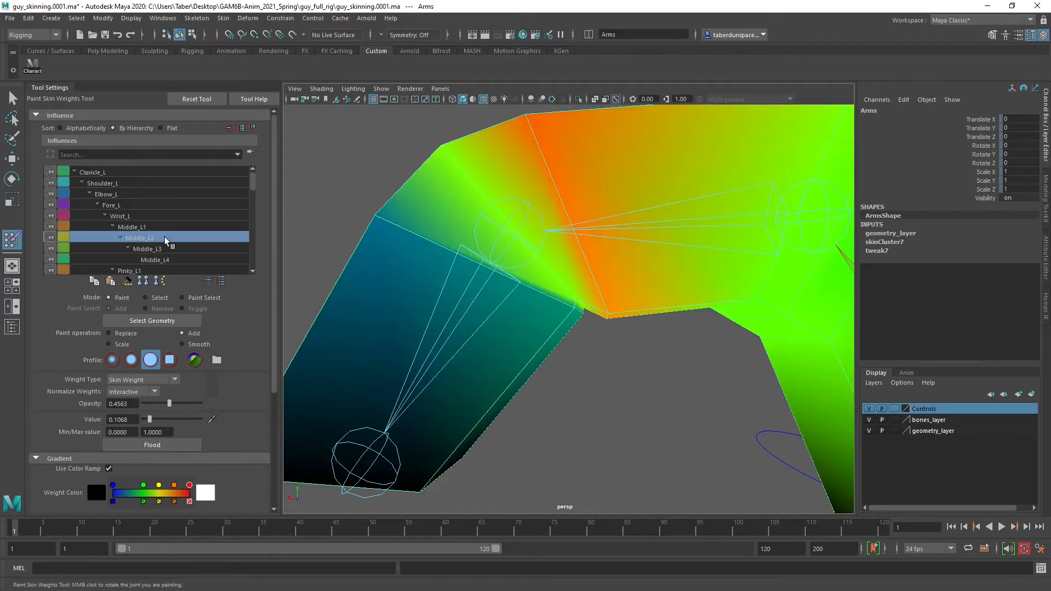
pyautogui.moveTo(594, 292)
pyautogui.keyDown('alt'); pyautogui.mouseDown()
pyautogui.moveTo(575, 263)
pyautogui.moveTo(555, 262)
pyautogui.mouseUp(); pyautogui.keyUp('alt')
pyautogui.scroll(2, 566, 286)
pyautogui.click(585, 308)
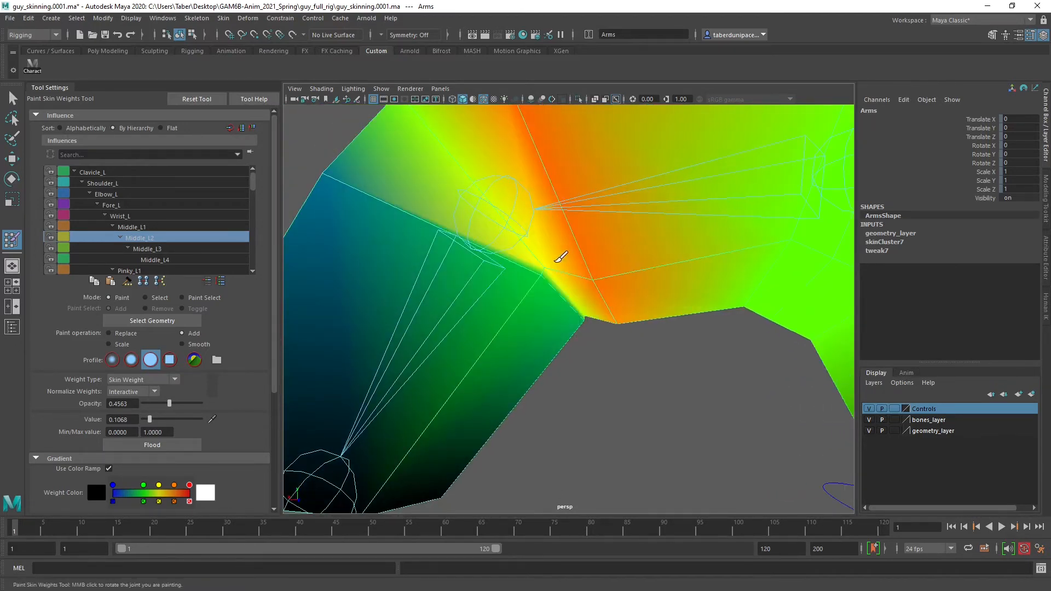
pyautogui.click(587, 316)
pyautogui.moveTo(589, 323)
pyautogui.keyDown('alt'); pyautogui.mouseDown()
pyautogui.moveTo(567, 324)
pyautogui.moveTo(609, 334)
pyautogui.mouseUp(); pyautogui.keyUp('alt')
pyautogui.moveTo(616, 331)
pyautogui.keyDown('alt'); pyautogui.mouseDown(button='right')
pyautogui.moveTo(579, 333)
pyautogui.moveTo(609, 341)
pyautogui.mouseUp(button='right'); pyautogui.keyUp('alt')
pyautogui.moveTo(608, 340)
pyautogui.keyDown('alt'); pyautogui.mouseDown()
pyautogui.moveTo(600, 319)
pyautogui.moveTo(602, 330)
pyautogui.mouseUp(); pyautogui.keyUp('alt')
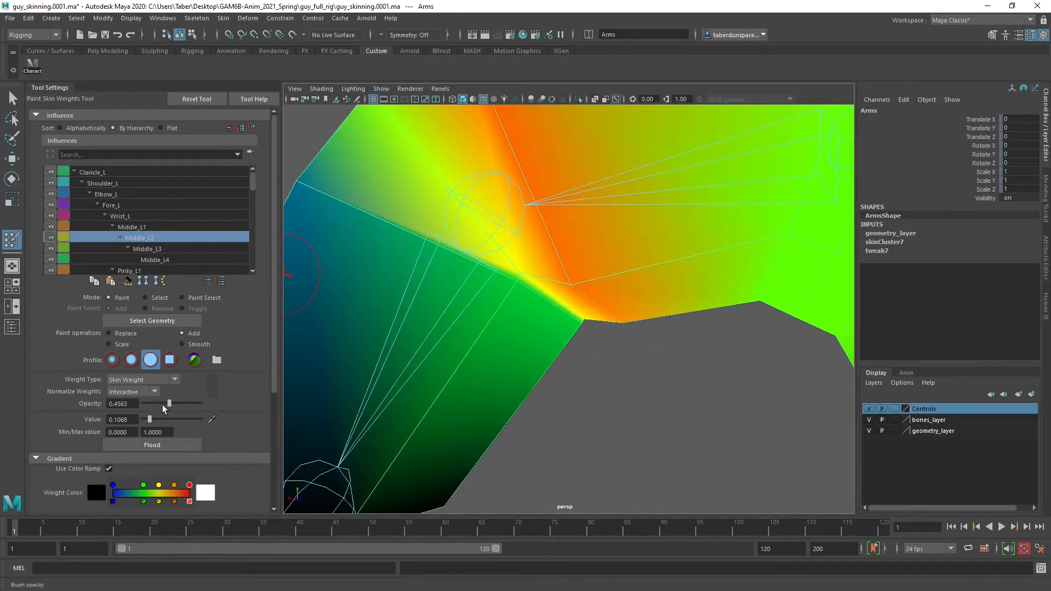
# Smooth the added Middle_L2 weights along the outer joint's inner crease at opacity 0.4563
pyautogui.click(186, 344)
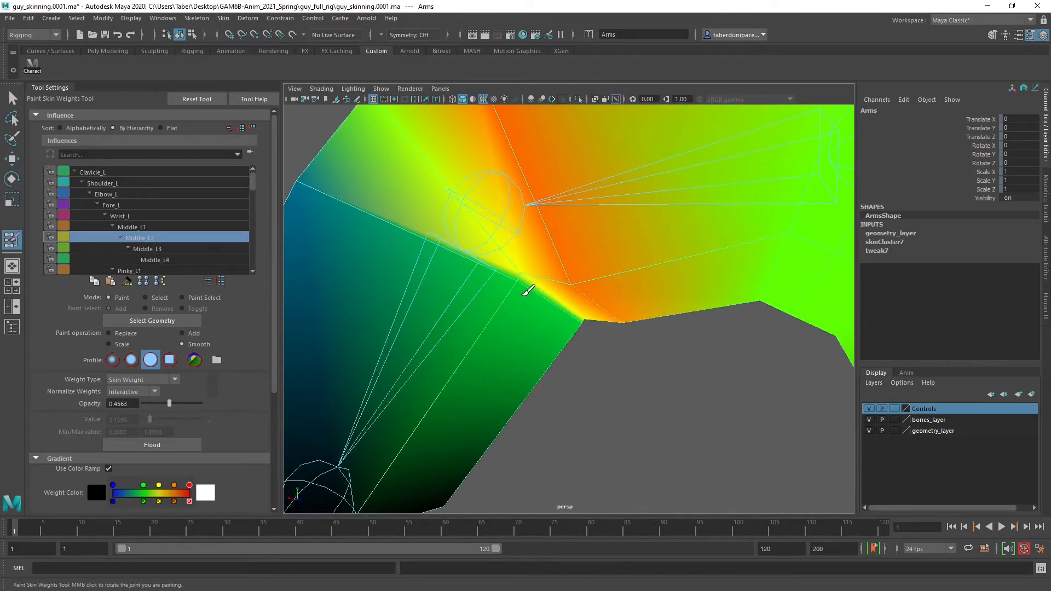
pyautogui.moveTo(525, 296); pyautogui.dragTo(561, 328)
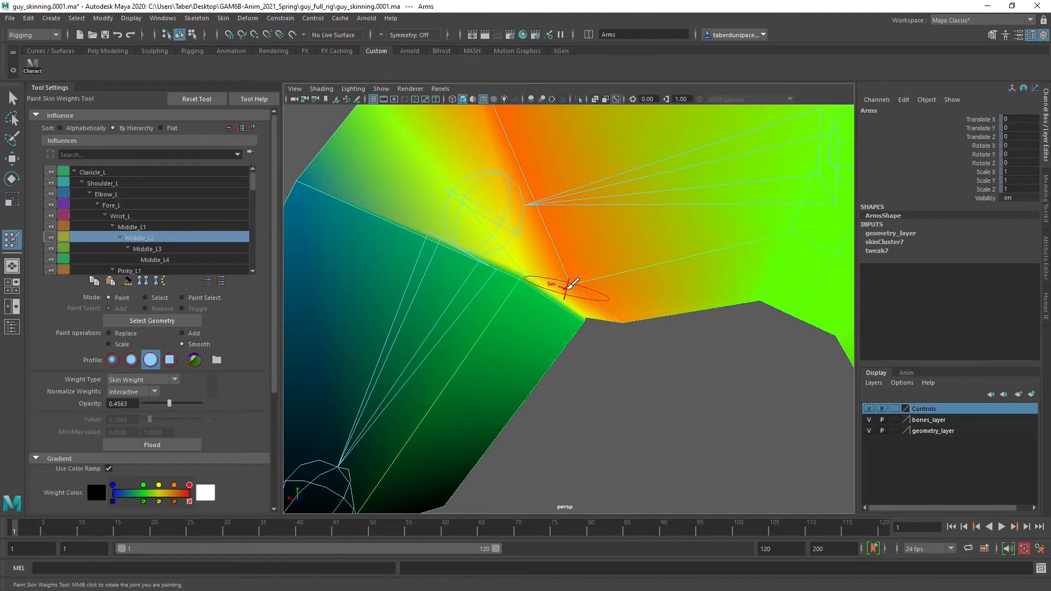
pyautogui.moveTo(662, 348)
pyautogui.keyDown('alt'); pyautogui.mouseDown(button='right')
pyautogui.moveTo(621, 356)
pyautogui.moveTo(638, 375)
pyautogui.moveTo(625, 375)
pyautogui.moveTo(635, 371)
pyautogui.mouseUp(button='right'); pyautogui.keyUp('alt')
pyautogui.keyDown('alt'); pyautogui.moveTo(635, 370); pyautogui.dragTo(542, 337); pyautogui.keyUp('alt')
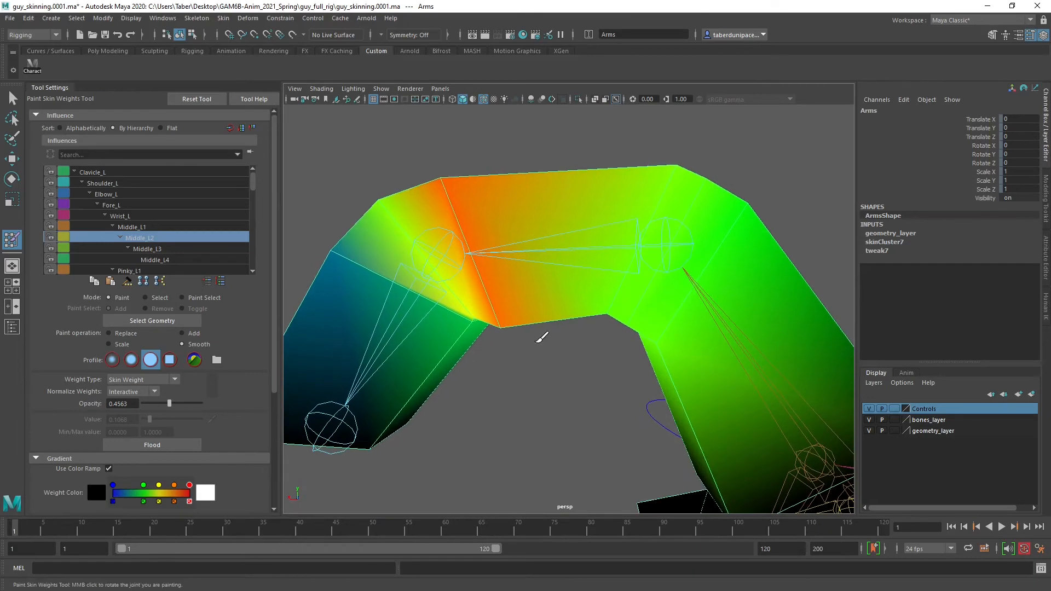
# Check the Middle_L1 influence, and add Middle_L2 influence at value 0.1068 over the finger segment between the Middle_L2 and Middle_L3 joints
pyautogui.click(157, 228)
pyautogui.click(154, 237)
pyautogui.keyDown('alt'); pyautogui.moveTo(334, 302); pyautogui.dragTo(336, 316); pyautogui.keyUp('alt')
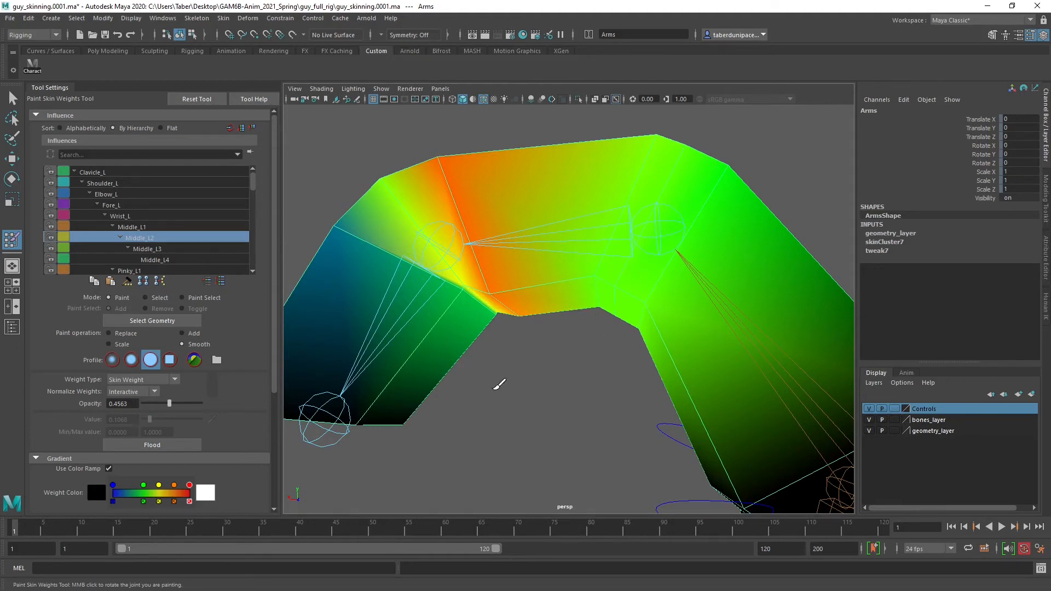
pyautogui.click(182, 333)
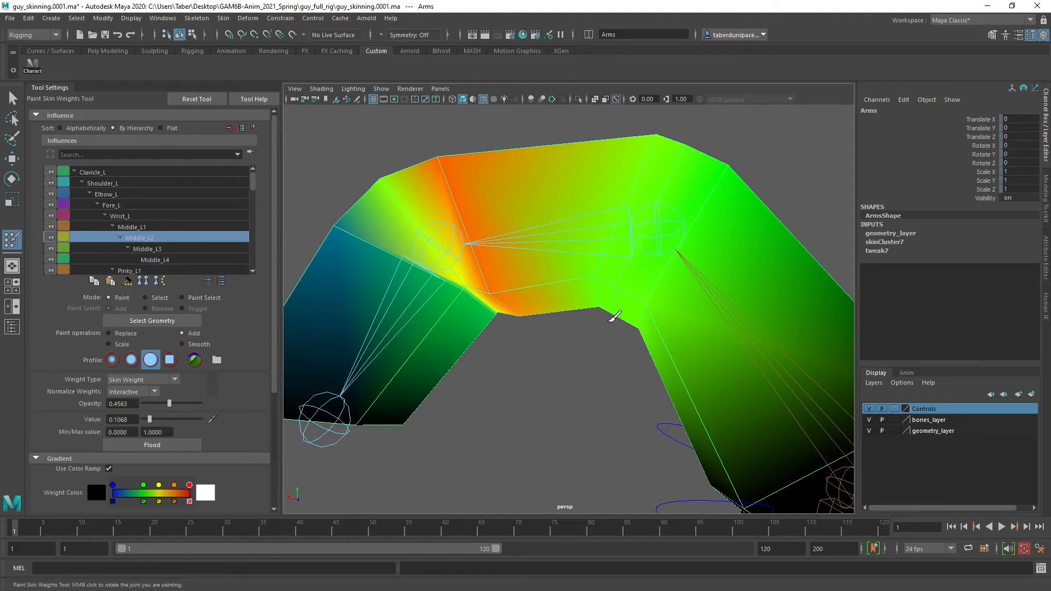
pyautogui.moveTo(584, 261)
pyautogui.mouseDown()
pyautogui.moveTo(602, 324)
pyautogui.moveTo(612, 307)
pyautogui.moveTo(626, 336)
pyautogui.moveTo(571, 371)
pyautogui.mouseUp()
pyautogui.moveTo(584, 276)
pyautogui.mouseDown()
pyautogui.moveTo(643, 192)
pyautogui.moveTo(516, 232)
pyautogui.moveTo(429, 218)
pyautogui.moveTo(633, 228)
pyautogui.mouseUp()
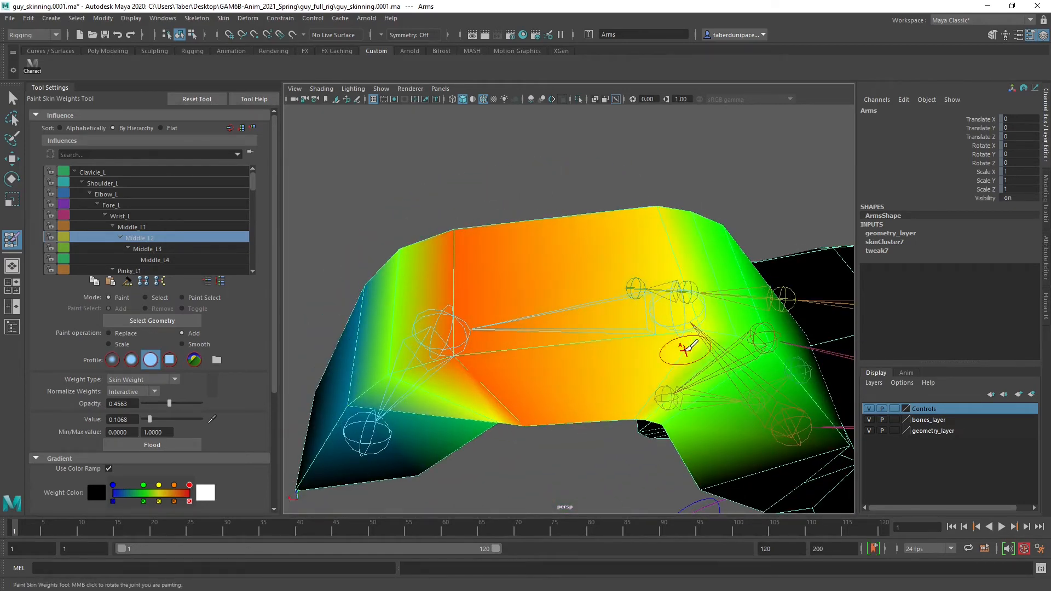
pyautogui.moveTo(663, 192); pyautogui.dragTo(681, 337)
pyautogui.moveTo(658, 214)
pyautogui.mouseDown()
pyautogui.moveTo(681, 359)
pyautogui.moveTo(664, 305)
pyautogui.moveTo(637, 318)
pyautogui.moveTo(605, 277)
pyautogui.mouseUp()
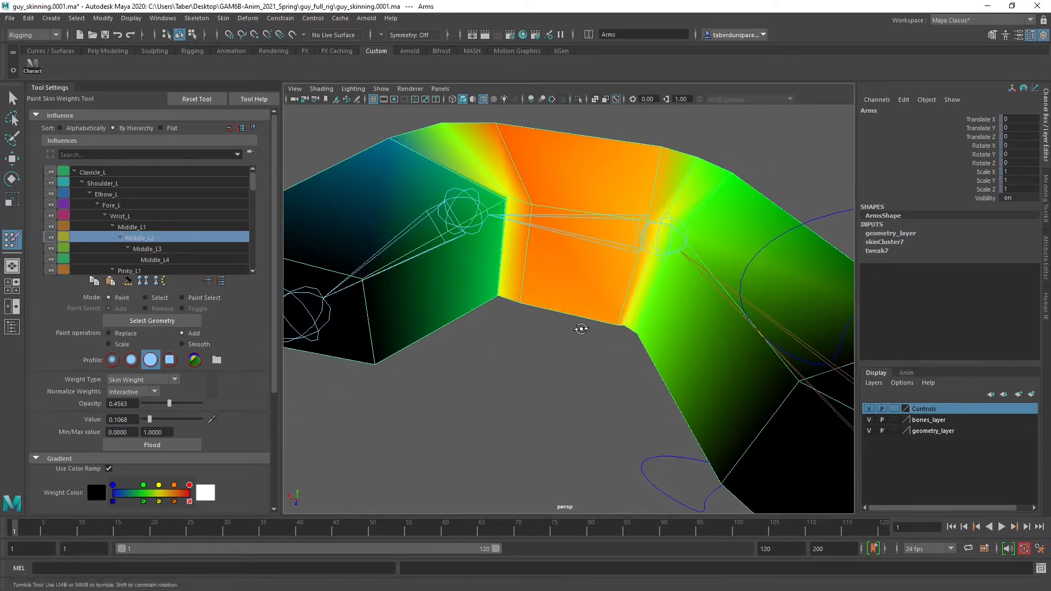
# Smooth Middle_L2's weights again at the underside crease of the outer finger joint
pyautogui.keyDown('alt'); pyautogui.moveTo(579, 329); pyautogui.dragTo(534, 366); pyautogui.keyUp('alt')
pyautogui.scroll(5, 543, 367)
pyautogui.keyDown('alt'); pyautogui.moveTo(449, 368); pyautogui.dragTo(481, 362, button='middle'); pyautogui.keyUp('alt')
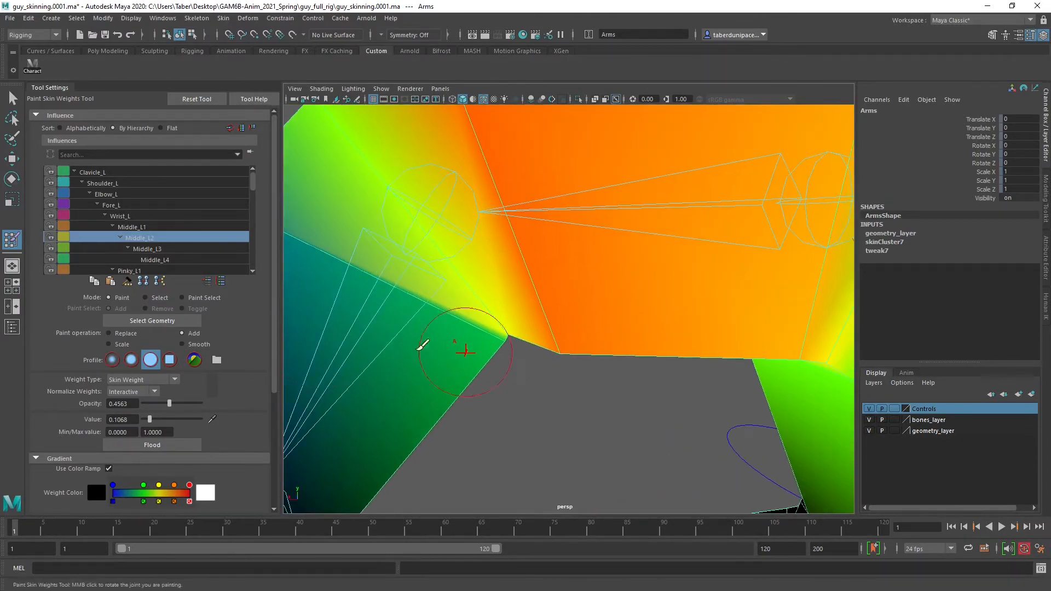
pyautogui.click(185, 343)
pyautogui.keyDown('alt'); pyautogui.moveTo(470, 391); pyautogui.dragTo(486, 333); pyautogui.keyUp('alt')
pyautogui.moveTo(549, 232)
pyautogui.mouseDown()
pyautogui.moveTo(550, 334)
pyautogui.moveTo(441, 306)
pyautogui.moveTo(282, 358)
pyautogui.mouseUp()
pyautogui.scroll(-6, 565, 305)
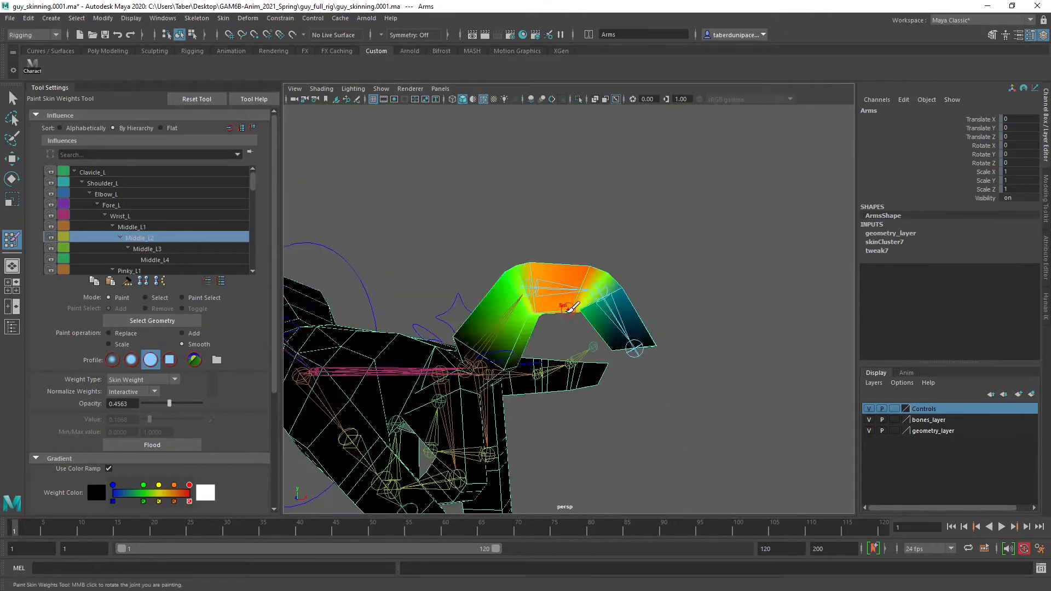
# Leave weight painting, select Middle_L_CTRL, and set its Bend to 10 to check the fully curled finger's deformation
pyautogui.press('w')
pyautogui.click(639, 234)
pyautogui.keyDown('alt'); pyautogui.moveTo(688, 290); pyautogui.dragTo(580, 313); pyautogui.keyUp('alt')
pyautogui.click(673, 330)
pyautogui.scroll(6, 556, 323)
pyautogui.scroll(-4, 556, 323)
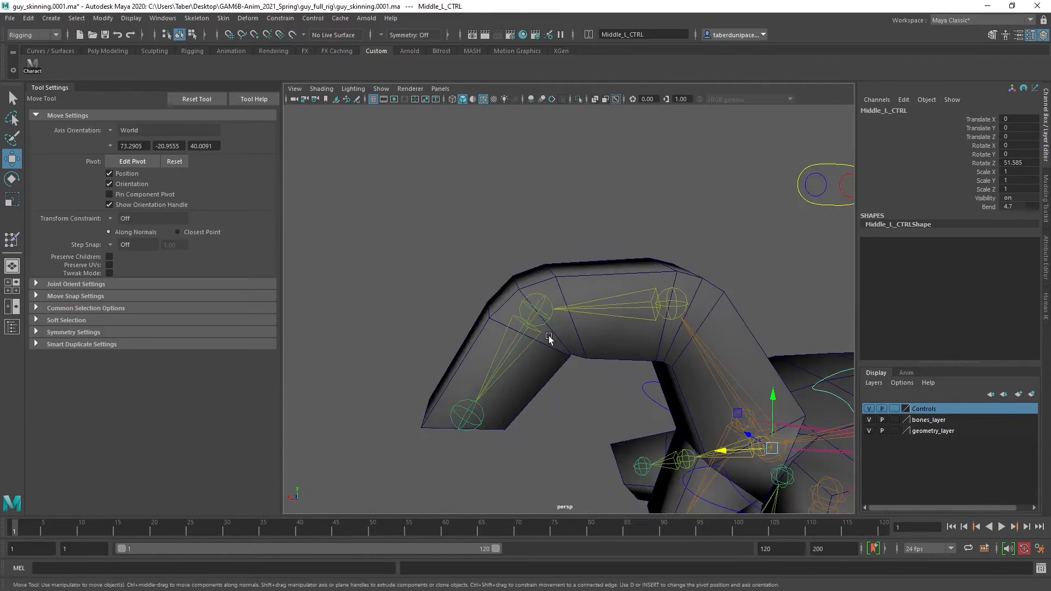
pyautogui.keyDown('alt'); pyautogui.moveTo(549, 338); pyautogui.dragTo(554, 331); pyautogui.keyUp('alt')
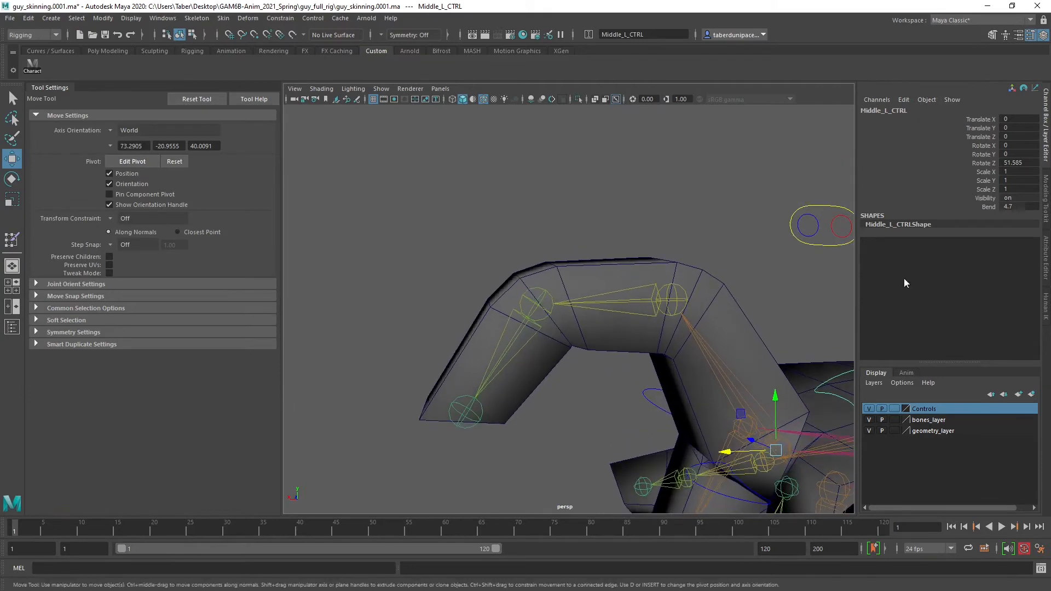
pyautogui.click(988, 207)
pyautogui.moveTo(625, 341)
pyautogui.mouseDown(button='middle')
pyautogui.moveTo(580, 356)
pyautogui.moveTo(626, 351)
pyautogui.mouseUp(button='middle')
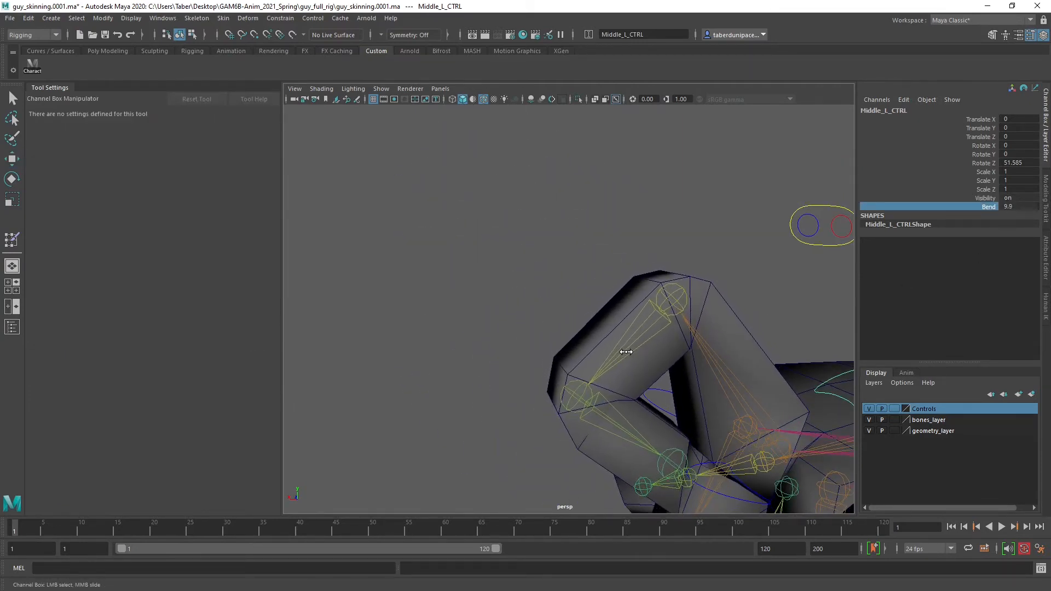
pyautogui.keyDown('alt'); pyautogui.moveTo(625, 357); pyautogui.dragTo(609, 398); pyautogui.keyUp('alt')
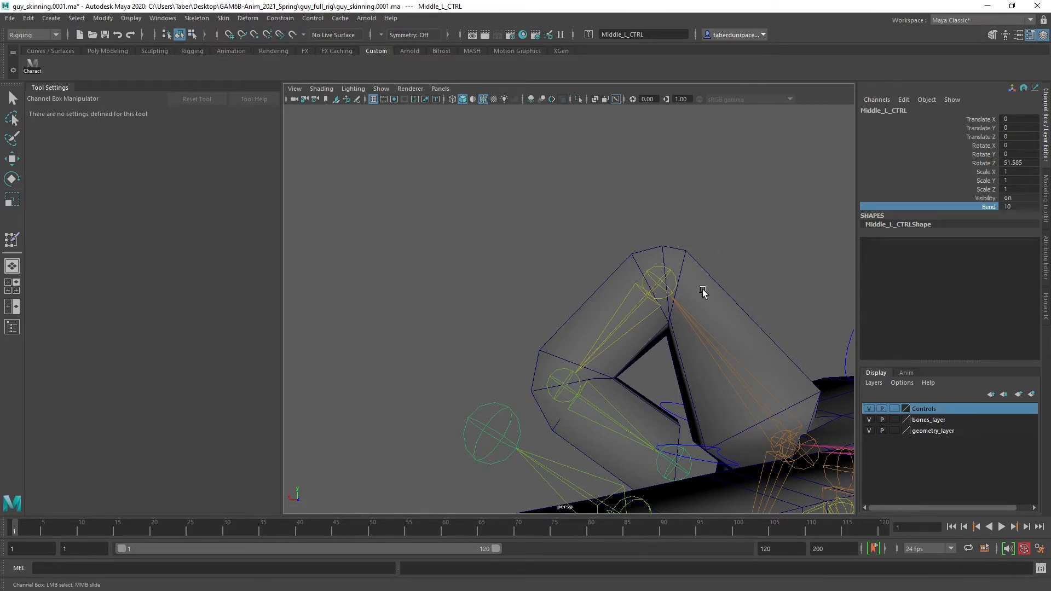
# Reduce Middle_L_CTRL's Bend to 7.5 and deselect the control
pyautogui.moveTo(565, 385); pyautogui.dragTo(534, 373, button='middle')
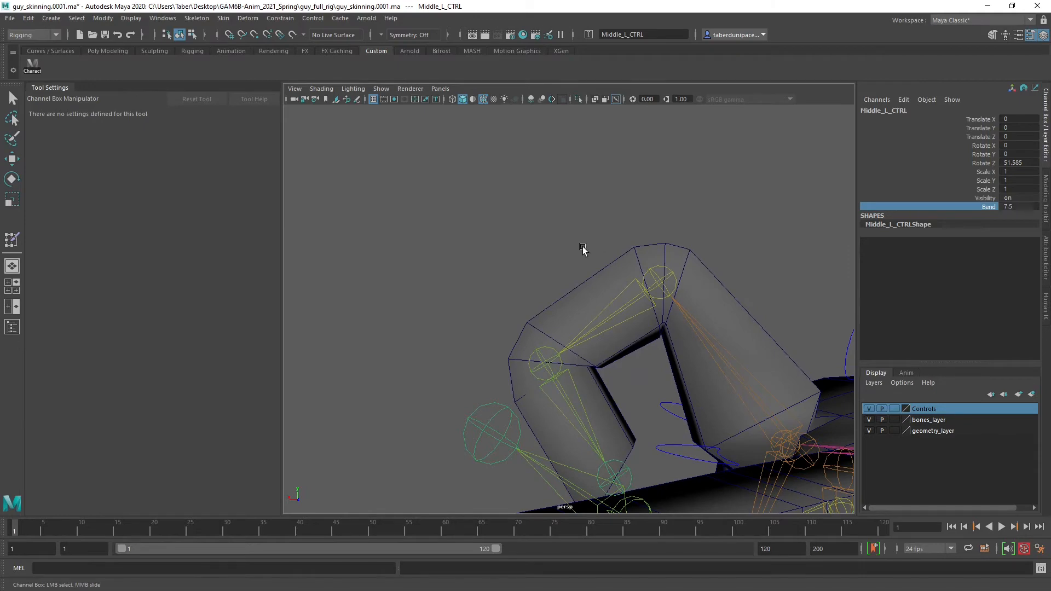
pyautogui.scroll(-8, 583, 246)
pyautogui.click(504, 261)
# Select the left-hand finger controls together and reset their translation and rotation to 0
pyautogui.keyDown('alt'); pyautogui.moveTo(501, 324); pyautogui.dragTo(725, 351); pyautogui.keyUp('alt')
pyautogui.keyDown('alt'); pyautogui.moveTo(526, 341); pyautogui.dragTo(549, 335); pyautogui.keyUp('alt')
pyautogui.keyDown('alt'); pyautogui.moveTo(553, 335); pyautogui.dragTo(617, 336, button='middle'); pyautogui.keyUp('alt')
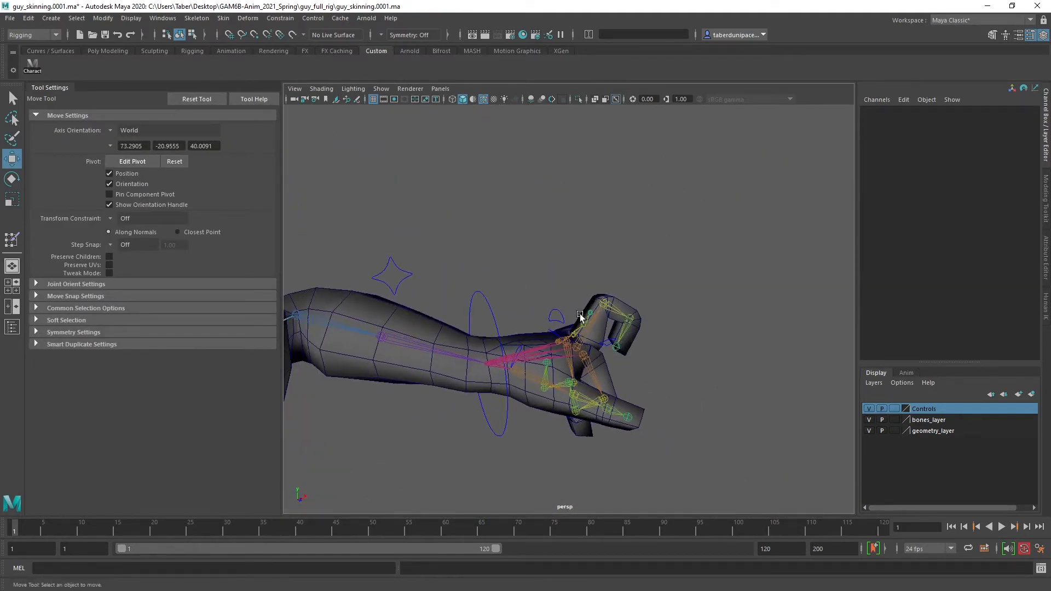
pyautogui.keyDown('alt'); pyautogui.moveTo(580, 316); pyautogui.dragTo(569, 290); pyautogui.keyUp('alt')
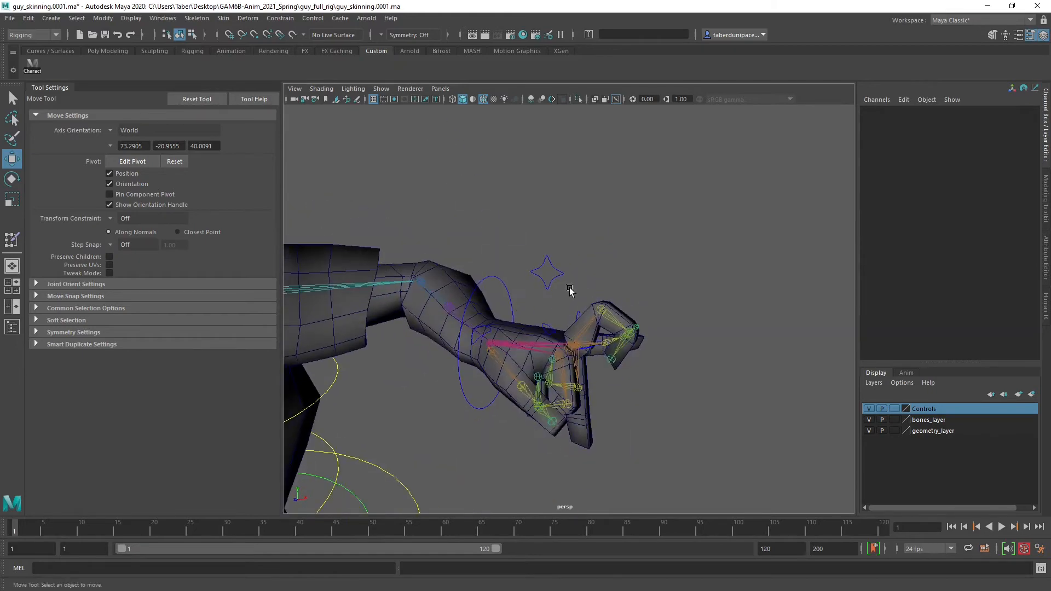
pyautogui.scroll(6, 556, 306)
pyautogui.scroll(-3, 556, 315)
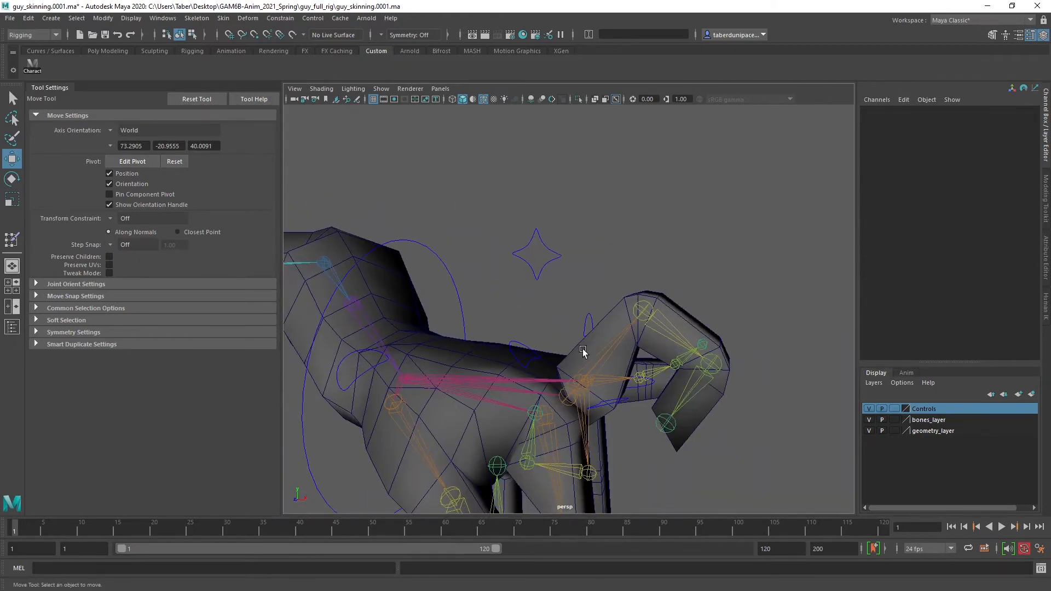
pyautogui.click(616, 403)
pyautogui.click(652, 383)
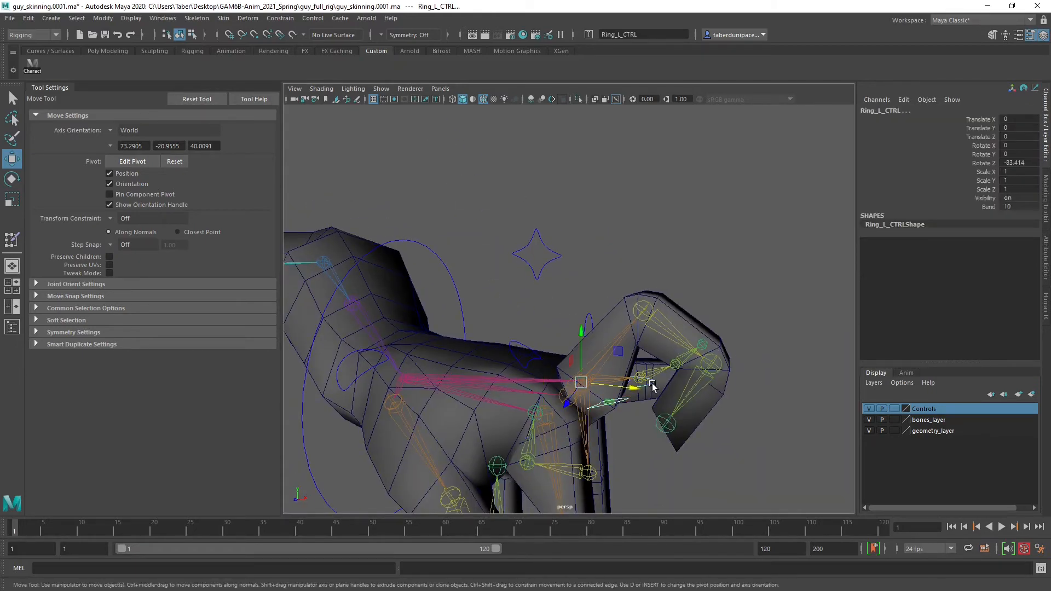
pyautogui.click(521, 342)
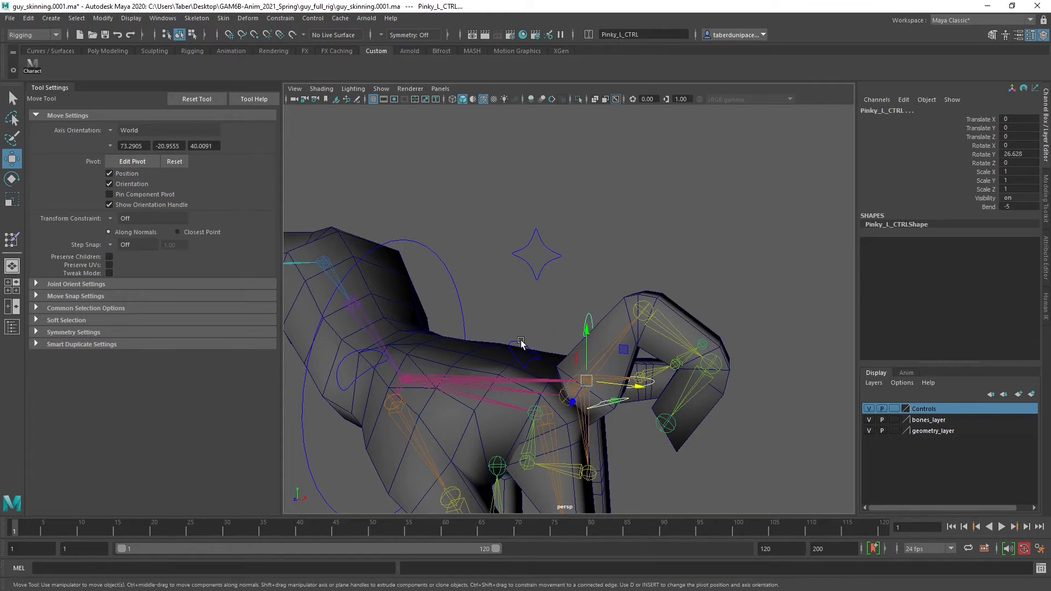
pyautogui.click(520, 340)
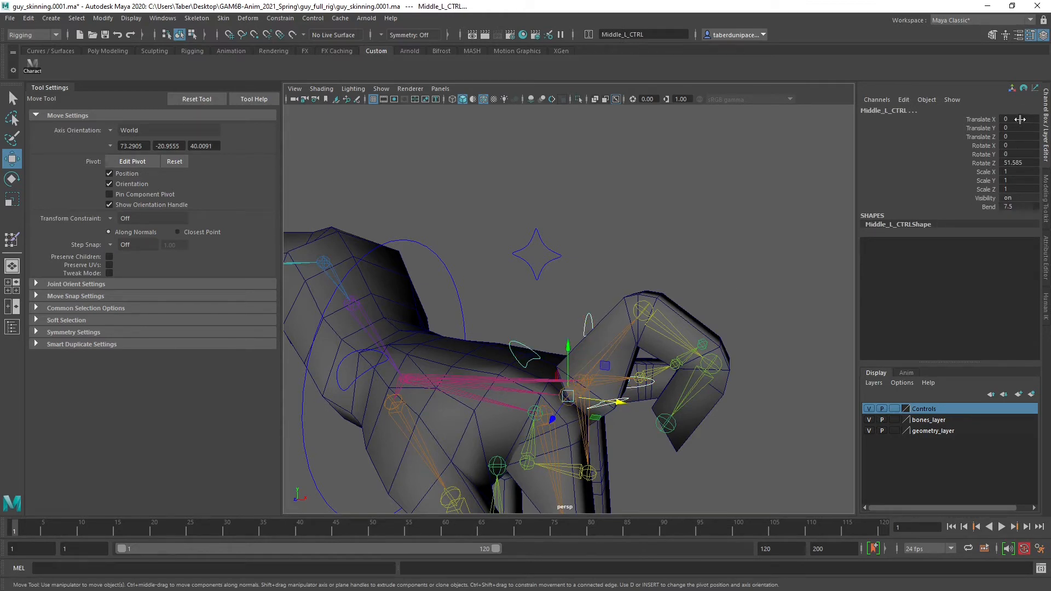
pyautogui.moveTo(1019, 119); pyautogui.dragTo(1017, 165)
pyautogui.write('0')
pyautogui.press('Return')
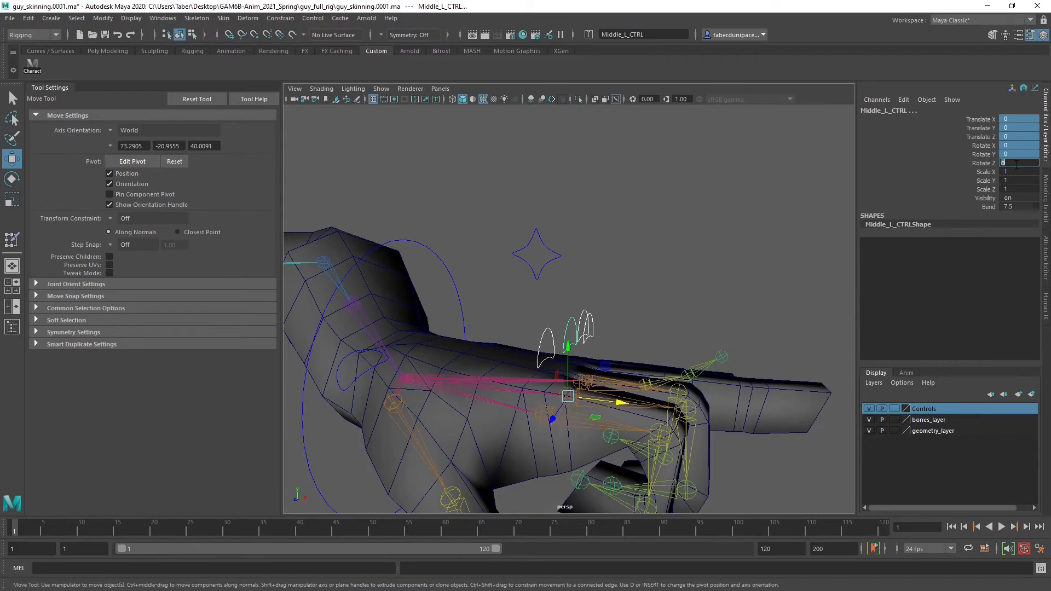
# Reselect the left-hand finger controls, set their Bend to 0 to straighten the fingers, and clear the selection
pyautogui.click(754, 241)
pyautogui.moveTo(641, 295); pyautogui.dragTo(538, 345)
pyautogui.click(1017, 208)
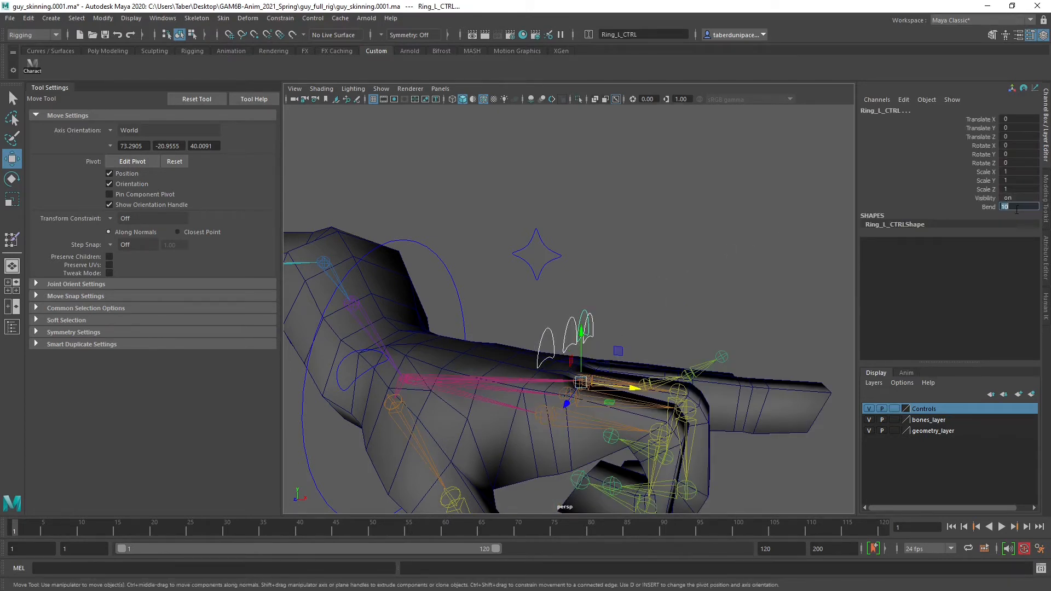
pyautogui.write('0')
pyautogui.press('Return')
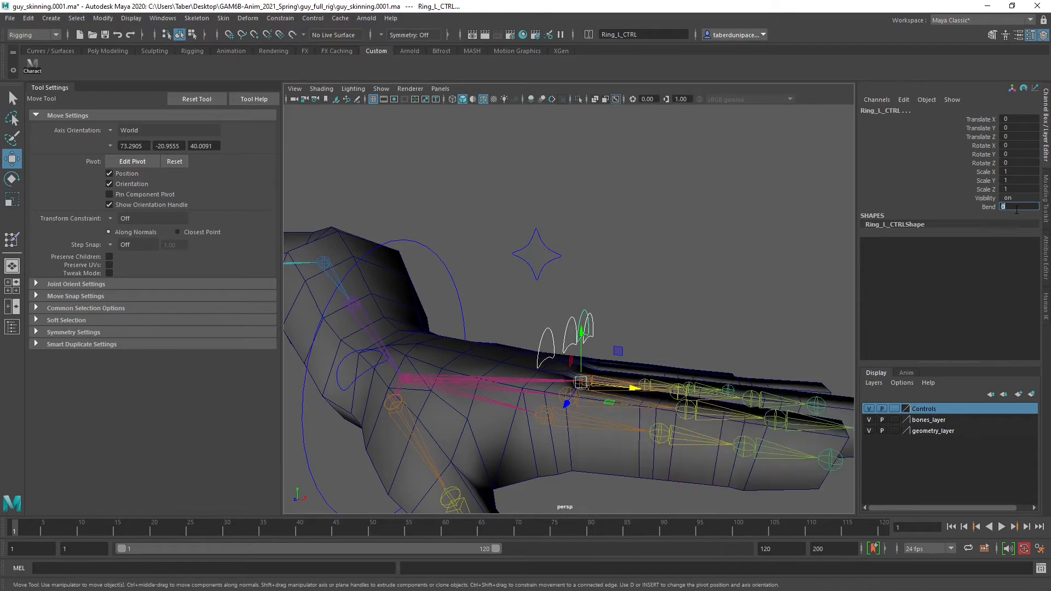
pyautogui.click(688, 245)
# Examine the character's upper body, shoulders and head, and pick Jaw_CTRL below the chin
pyautogui.keyDown('alt'); pyautogui.moveTo(687, 244); pyautogui.dragTo(659, 275); pyautogui.keyUp('alt')
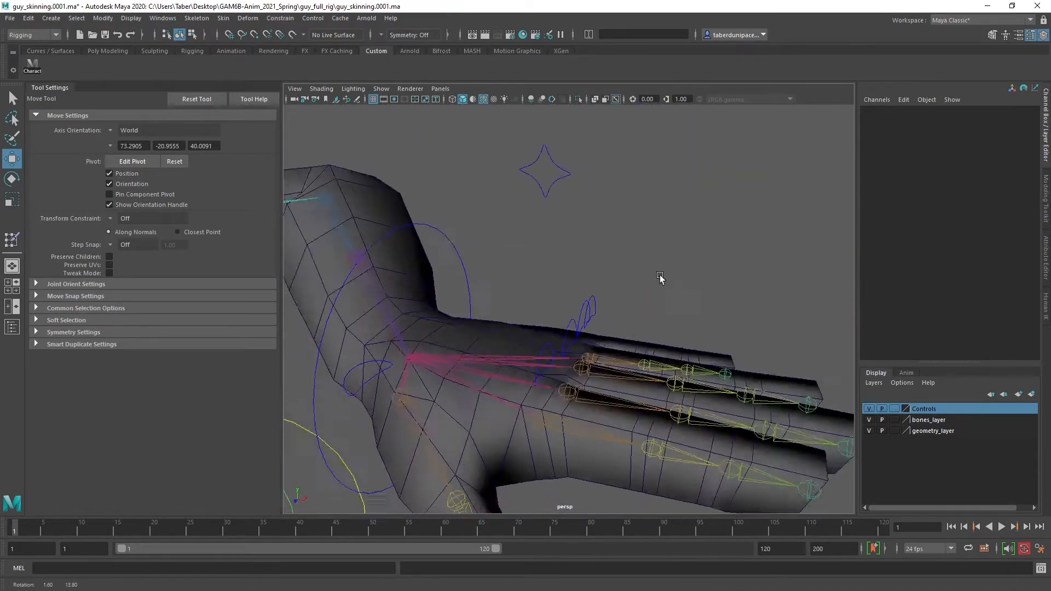
pyautogui.keyDown('alt'); pyautogui.moveTo(658, 275); pyautogui.dragTo(523, 273, button='right'); pyautogui.keyUp('alt')
pyautogui.keyDown('alt'); pyautogui.moveTo(523, 273); pyautogui.dragTo(589, 257, button='middle'); pyautogui.keyUp('alt')
pyautogui.keyDown('alt'); pyautogui.moveTo(590, 257); pyautogui.dragTo(498, 277); pyautogui.keyUp('alt')
pyautogui.keyDown('alt'); pyautogui.moveTo(498, 276); pyautogui.dragTo(733, 363, button='middle'); pyautogui.keyUp('alt')
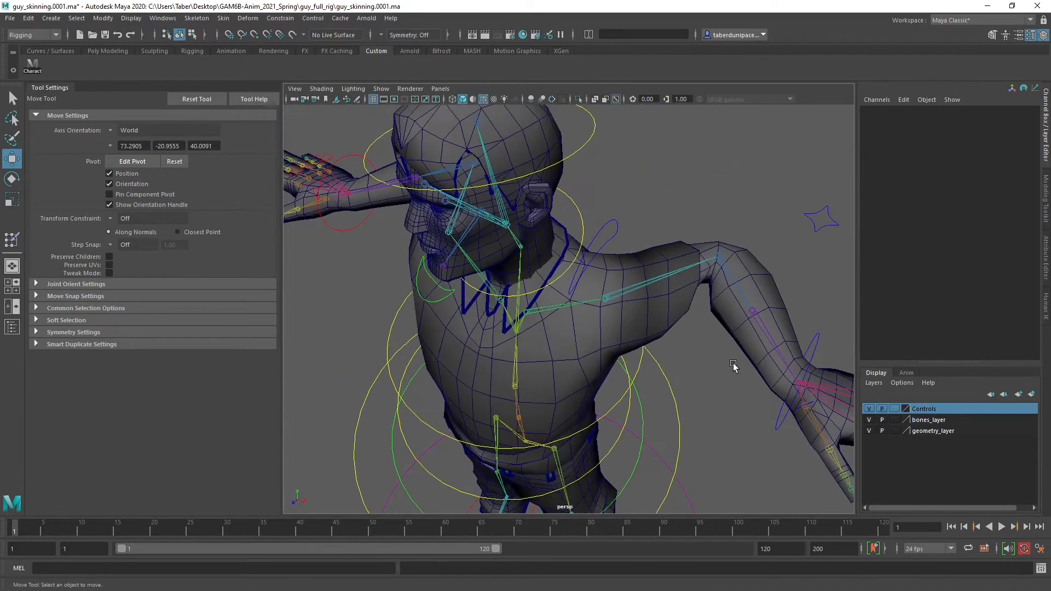
pyautogui.keyDown('alt'); pyautogui.moveTo(733, 364); pyautogui.dragTo(697, 323); pyautogui.keyUp('alt')
pyautogui.keyDown('alt'); pyautogui.moveTo(563, 288); pyautogui.dragTo(612, 316, button='middle'); pyautogui.keyUp('alt')
pyautogui.keyDown('alt'); pyautogui.moveTo(537, 323); pyautogui.dragTo(435, 324); pyautogui.keyUp('alt')
pyautogui.keyDown('alt'); pyautogui.moveTo(434, 324); pyautogui.dragTo(609, 325, button='right'); pyautogui.keyUp('alt')
pyautogui.keyDown('alt'); pyautogui.moveTo(446, 329); pyautogui.dragTo(537, 353, button='middle'); pyautogui.keyUp('alt')
pyautogui.keyDown('alt'); pyautogui.moveTo(537, 353); pyautogui.dragTo(504, 347, button='right'); pyautogui.keyUp('alt')
pyautogui.keyDown('alt'); pyautogui.moveTo(504, 347); pyautogui.dragTo(543, 366); pyautogui.keyUp('alt')
pyautogui.click(593, 373)
pyautogui.scroll(5, 592, 372)
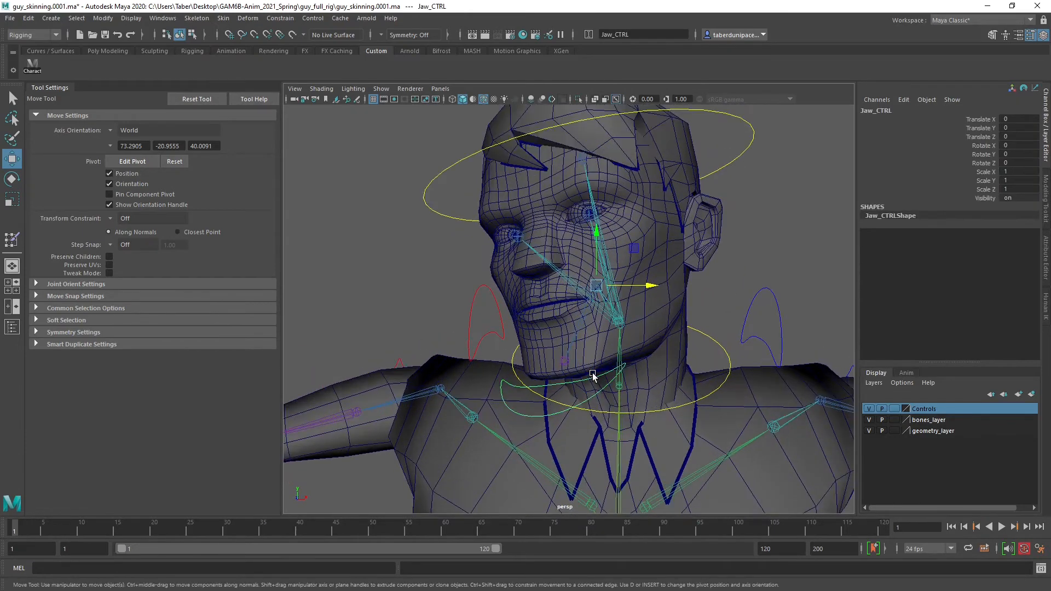
pyautogui.scroll(-6, 592, 372)
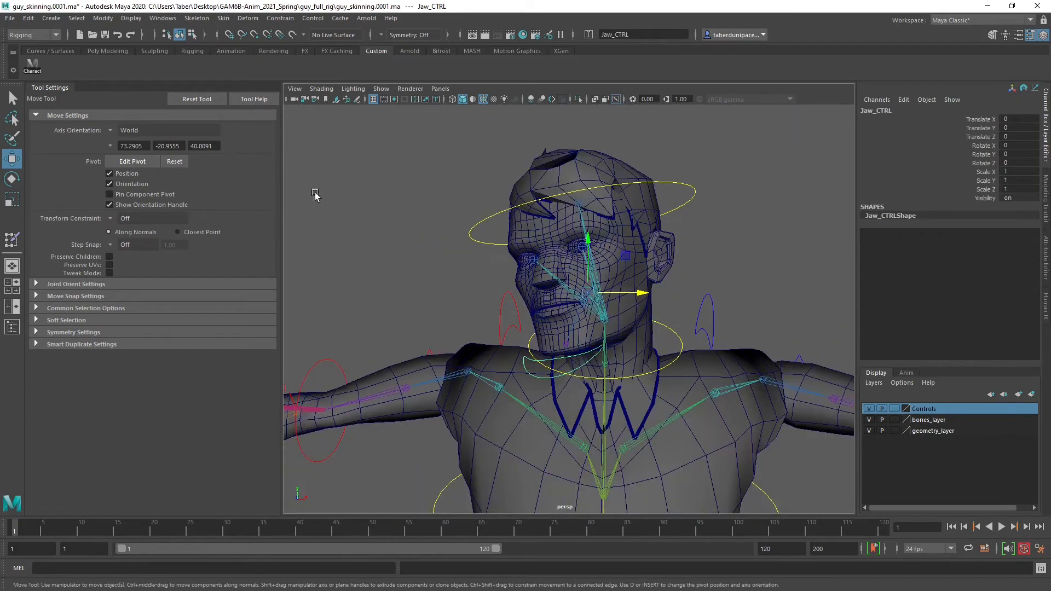
# Save the scene as the next incremental version, guy_skinning.0002.ma, accepting the student version notice
pyautogui.click(10, 18)
pyautogui.click(68, 86)
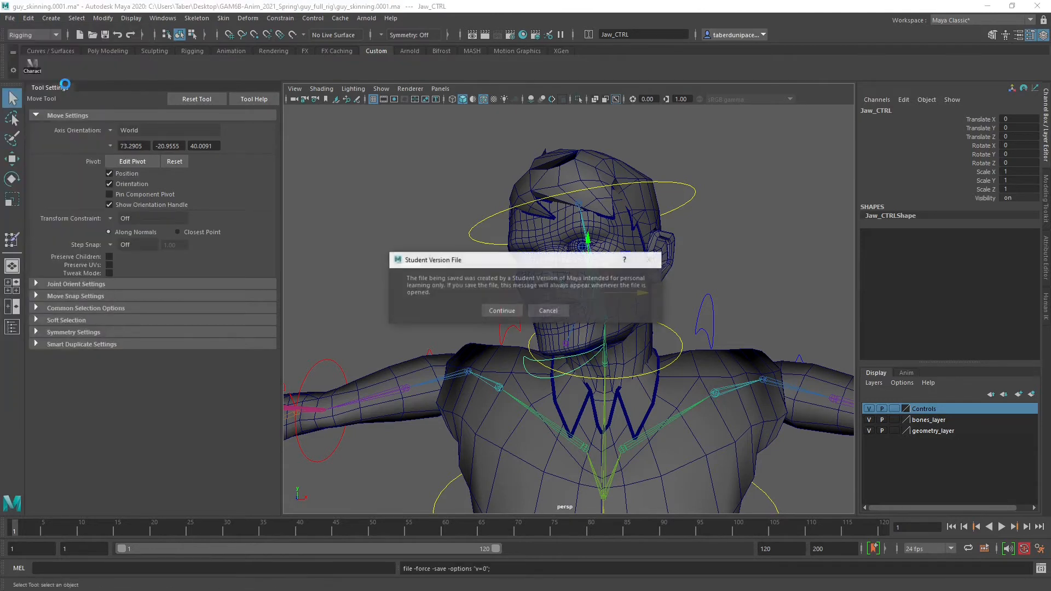
pyautogui.click(506, 309)
# Tilt the head by rotating Head_CTRL to about -32 degrees in Rotate X, and deselect it
pyautogui.click(599, 376)
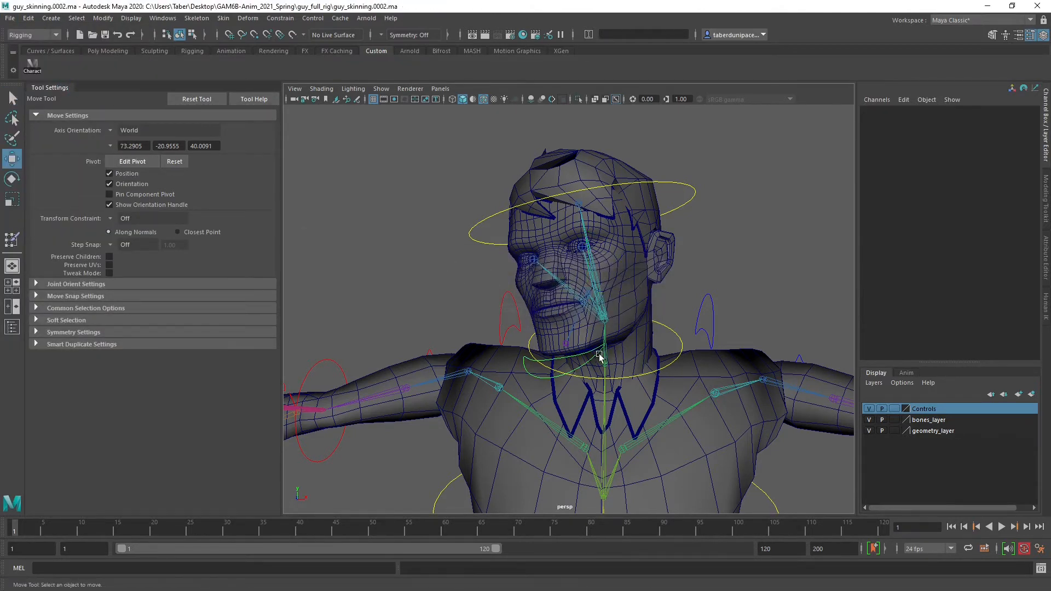
pyautogui.click(591, 357)
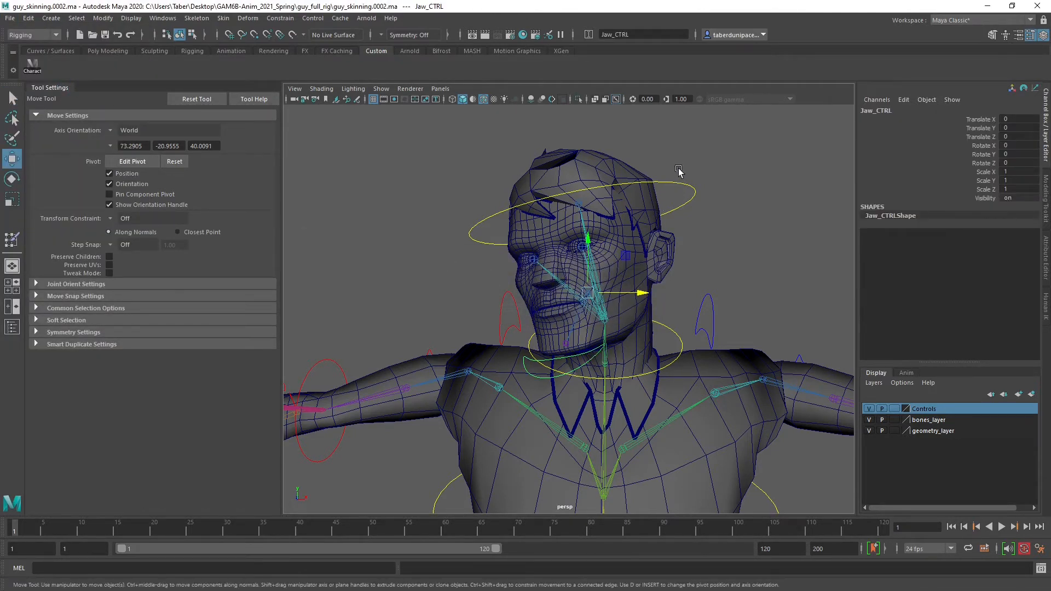
pyautogui.click(676, 193)
pyautogui.press('e')
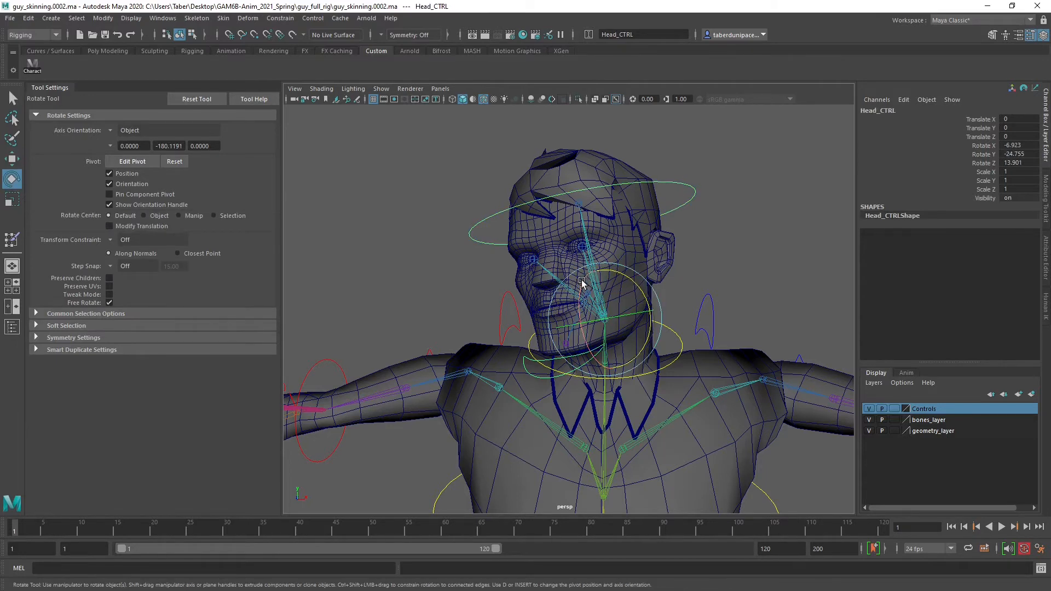
pyautogui.moveTo(581, 282); pyautogui.dragTo(613, 375)
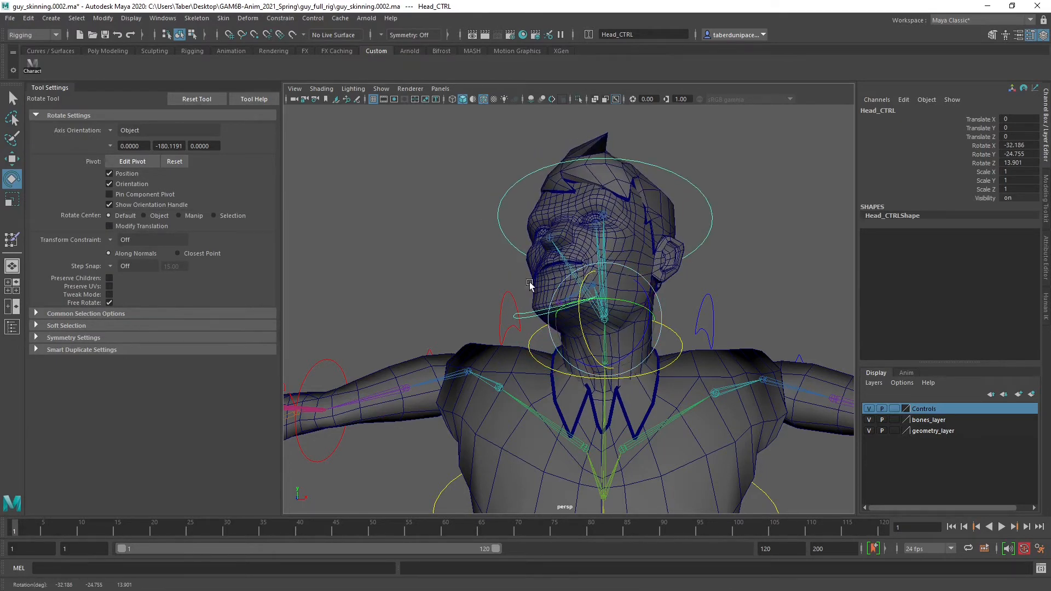
pyautogui.click(430, 267)
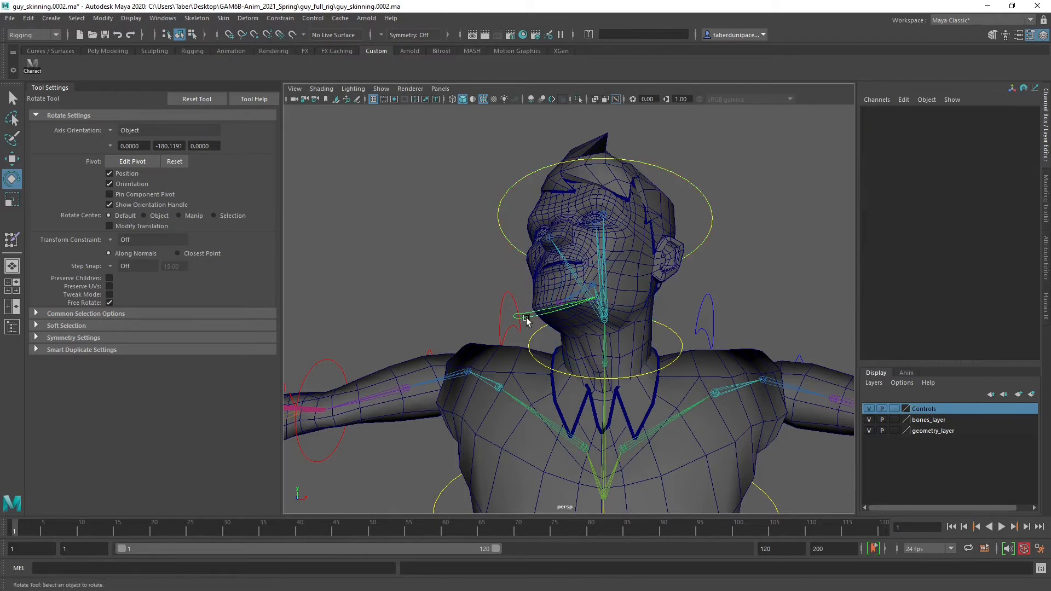
# Rotate Jaw_CTRL to test how the face and jaw deform, and deselect it
pyautogui.click(530, 318)
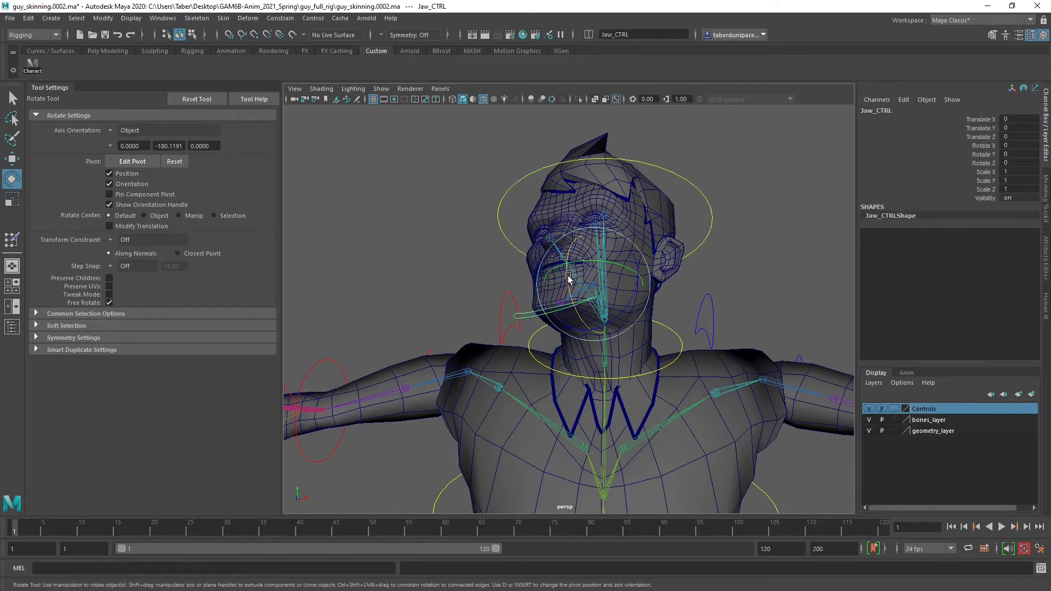
pyautogui.moveTo(567, 275); pyautogui.dragTo(566, 298)
pyautogui.click(483, 274)
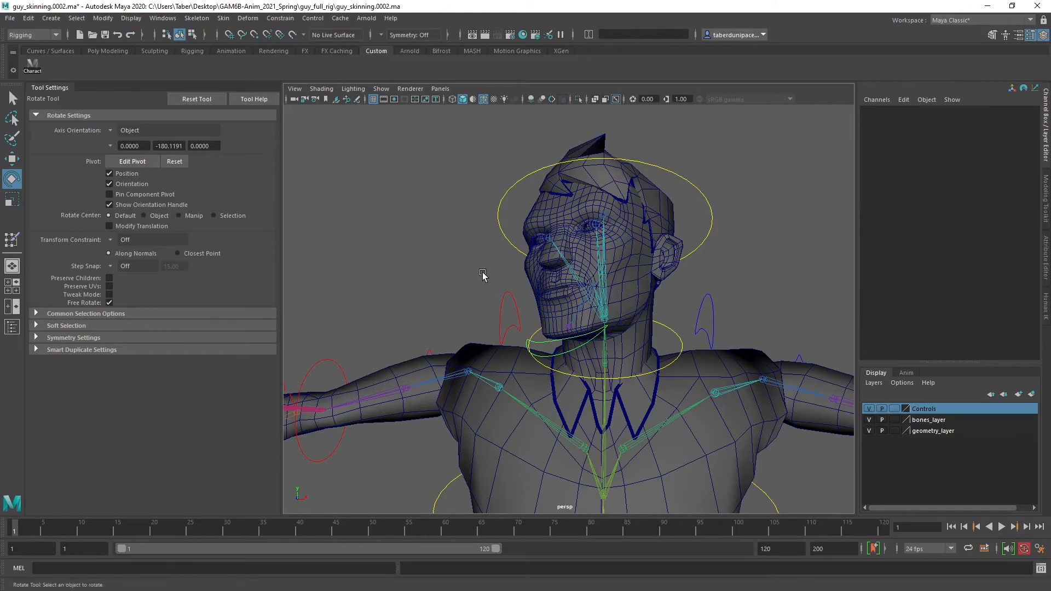
# Select the Head mesh and start the Paint Skin Weights Tool on it
pyautogui.keyDown('alt'); pyautogui.moveTo(483, 274); pyautogui.dragTo(616, 249); pyautogui.keyUp('alt')
pyautogui.keyDown('alt'); pyautogui.moveTo(593, 346); pyautogui.dragTo(508, 341); pyautogui.keyUp('alt')
pyautogui.keyDown('alt'); pyautogui.moveTo(487, 278); pyautogui.dragTo(586, 276); pyautogui.keyUp('alt')
pyautogui.keyDown('alt'); pyautogui.moveTo(586, 277); pyautogui.dragTo(550, 304, button='right'); pyautogui.keyUp('alt')
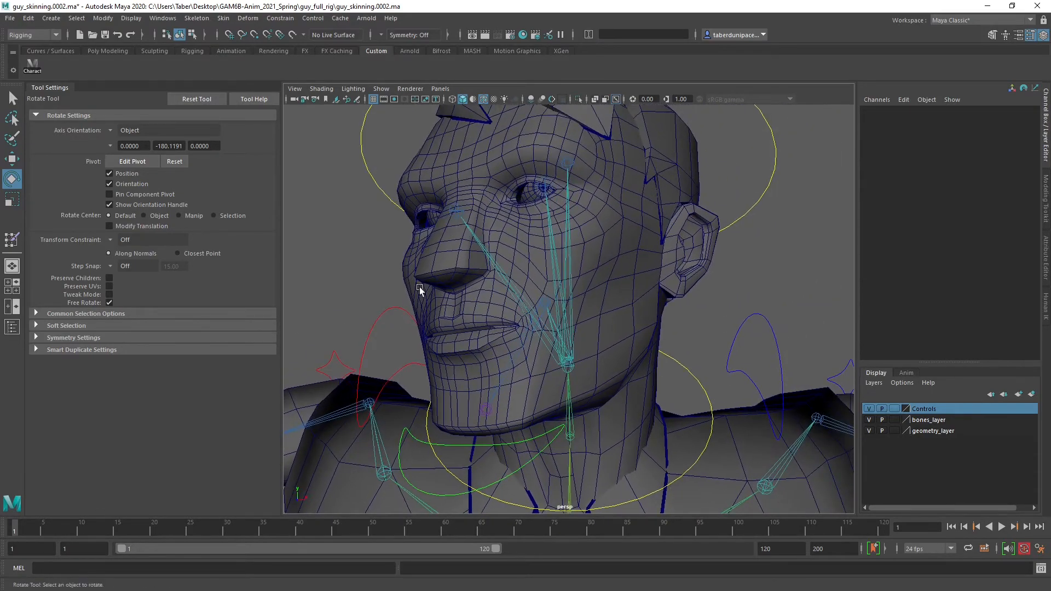
pyautogui.click(412, 271)
pyautogui.keyDown('alt'); pyautogui.moveTo(409, 270); pyautogui.dragTo(438, 260, button='middle'); pyautogui.keyUp('alt')
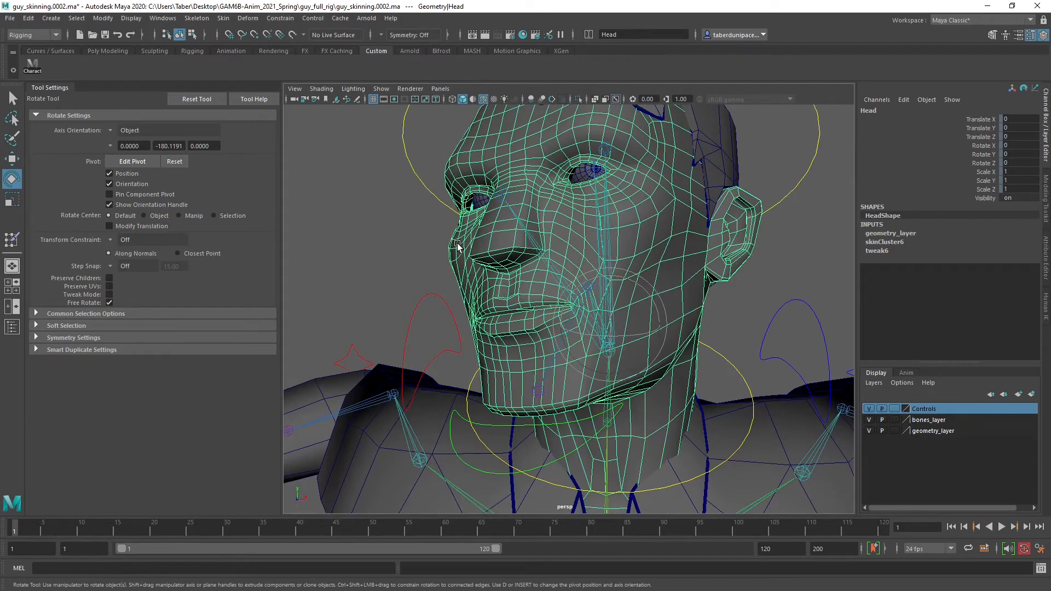
pyautogui.moveTo(458, 247)
pyautogui.mouseDown(button='right')
pyautogui.moveTo(470, 430)
pyautogui.moveTo(520, 429)
pyautogui.moveTo(544, 464)
pyautogui.moveTo(617, 461)
pyautogui.mouseUp(button='right')
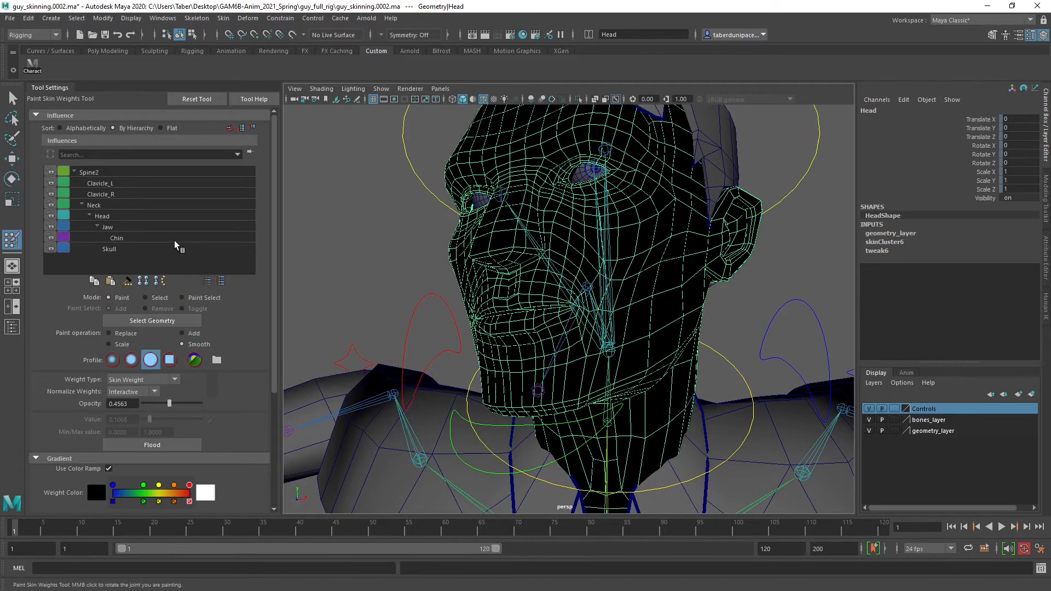
# Examine the Spine2, Skull and Head influences on the Head mesh from the front and side
pyautogui.click(120, 175)
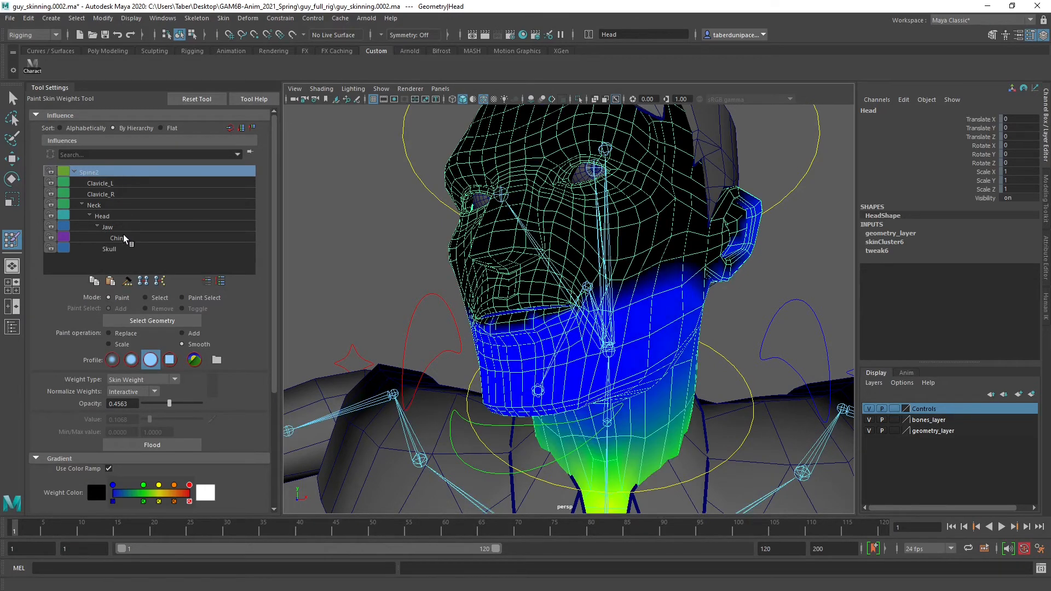
pyautogui.click(109, 249)
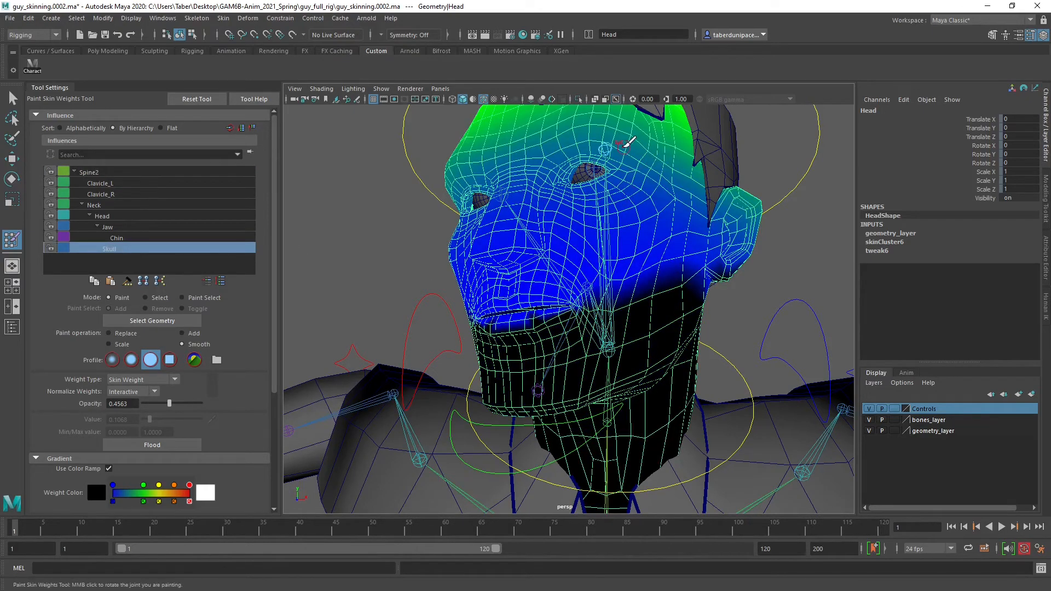
pyautogui.keyDown('alt'); pyautogui.moveTo(627, 144); pyautogui.dragTo(614, 210); pyautogui.keyUp('alt')
pyautogui.press('b')
pyautogui.moveTo(529, 208); pyautogui.dragTo(536, 204)
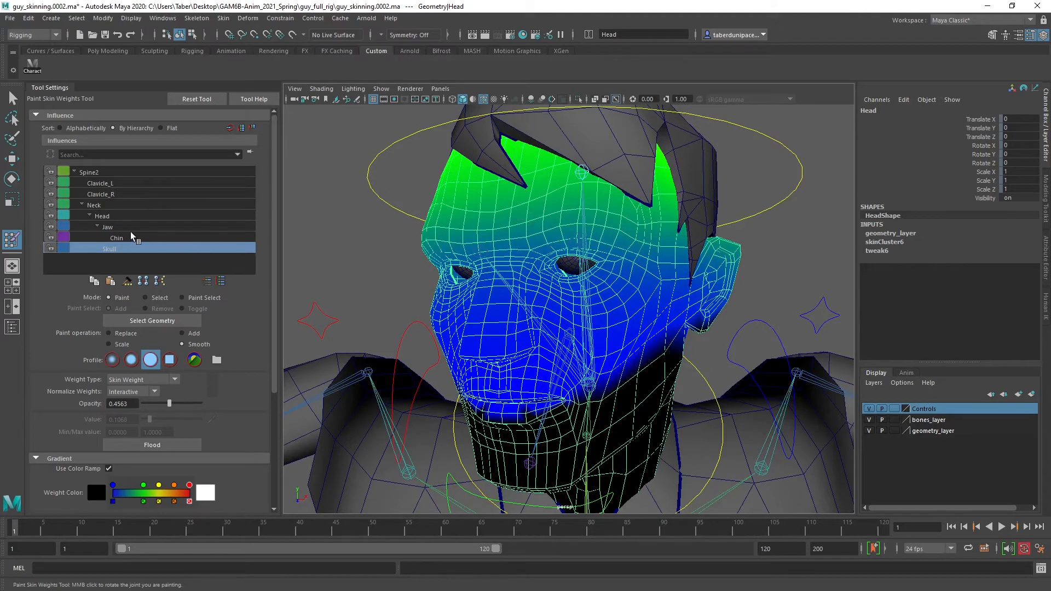
pyautogui.click(114, 217)
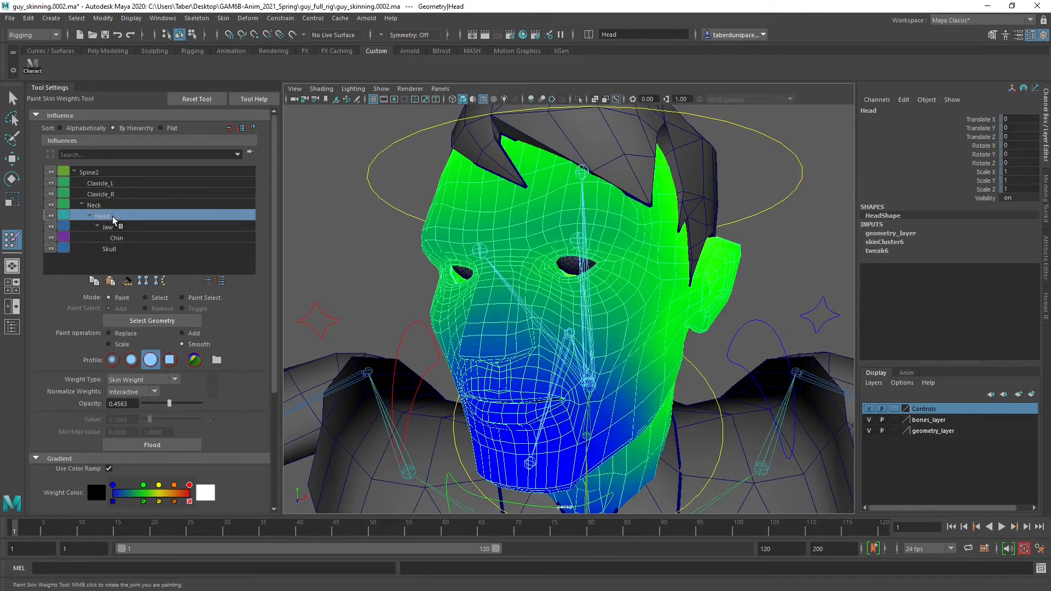
pyautogui.keyDown('alt'); pyautogui.moveTo(567, 307); pyautogui.dragTo(655, 399); pyautogui.keyUp('alt')
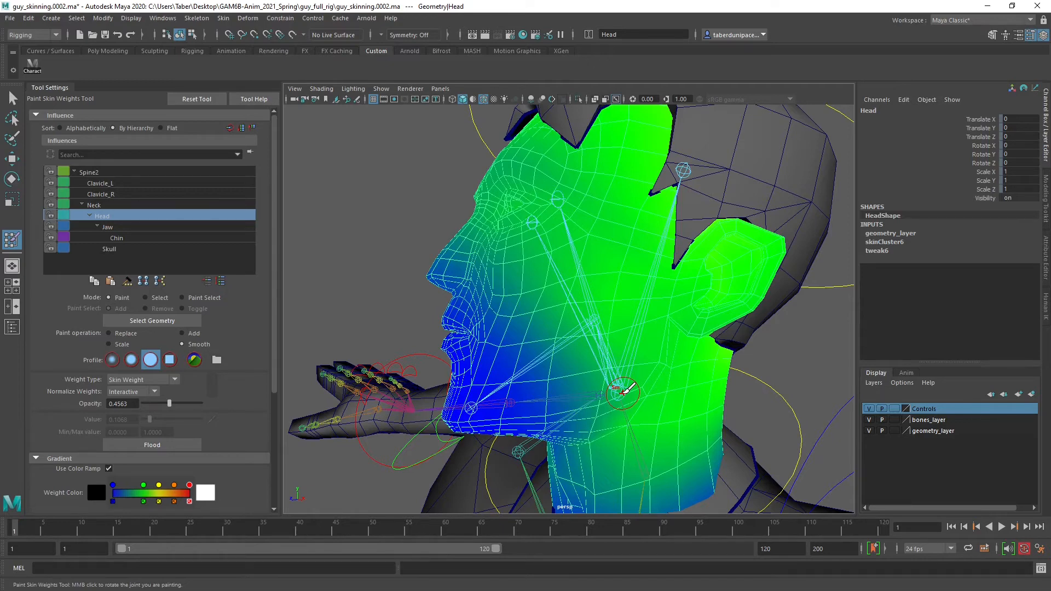
pyautogui.click(110, 249)
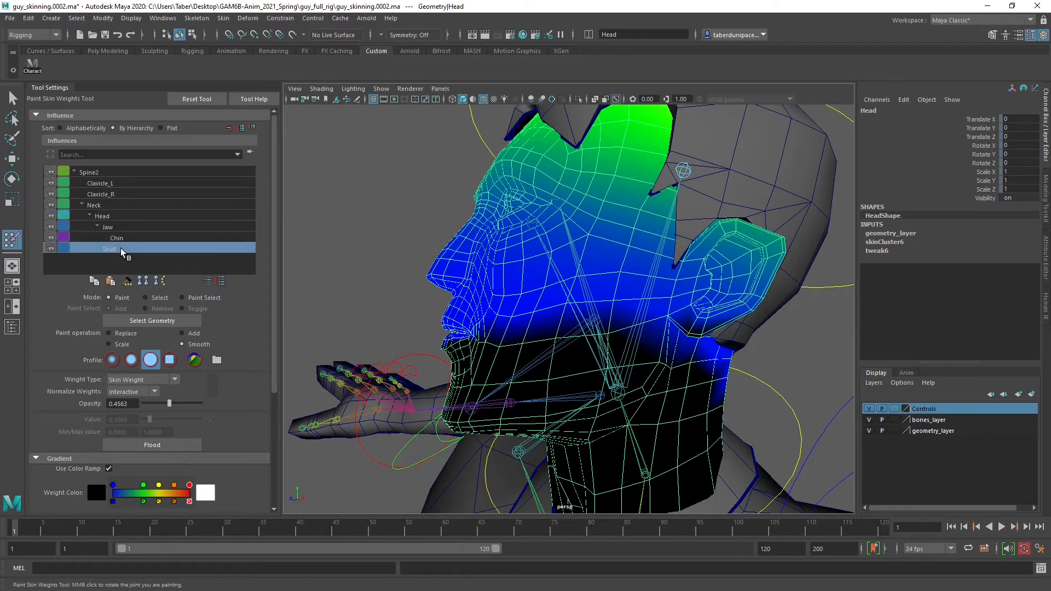
pyautogui.click(118, 218)
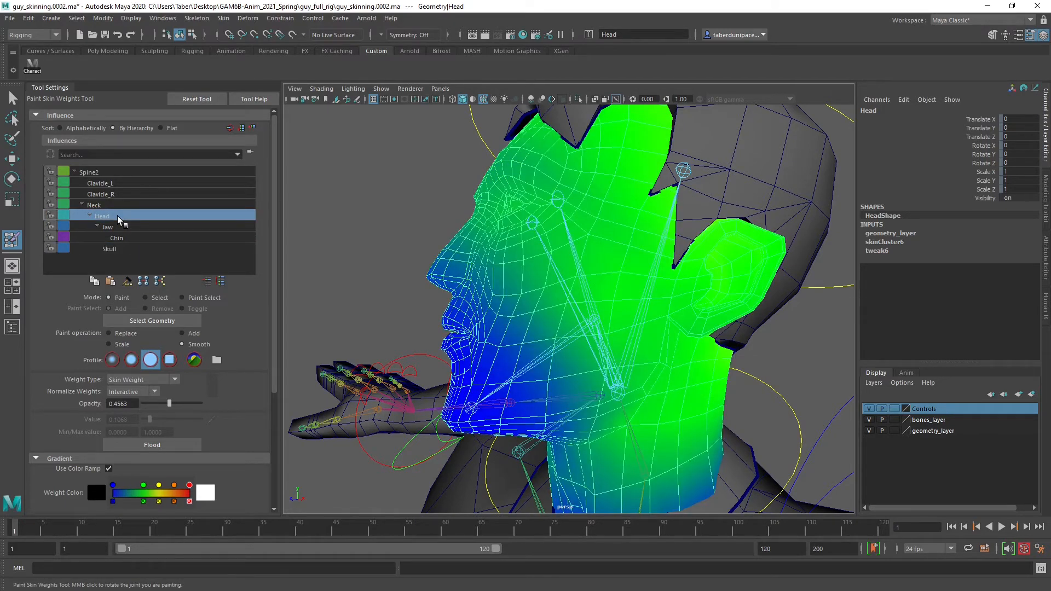
# Flood the Skull influence on the Head mesh with Replace at value 0 and opacity 1
pyautogui.click(120, 249)
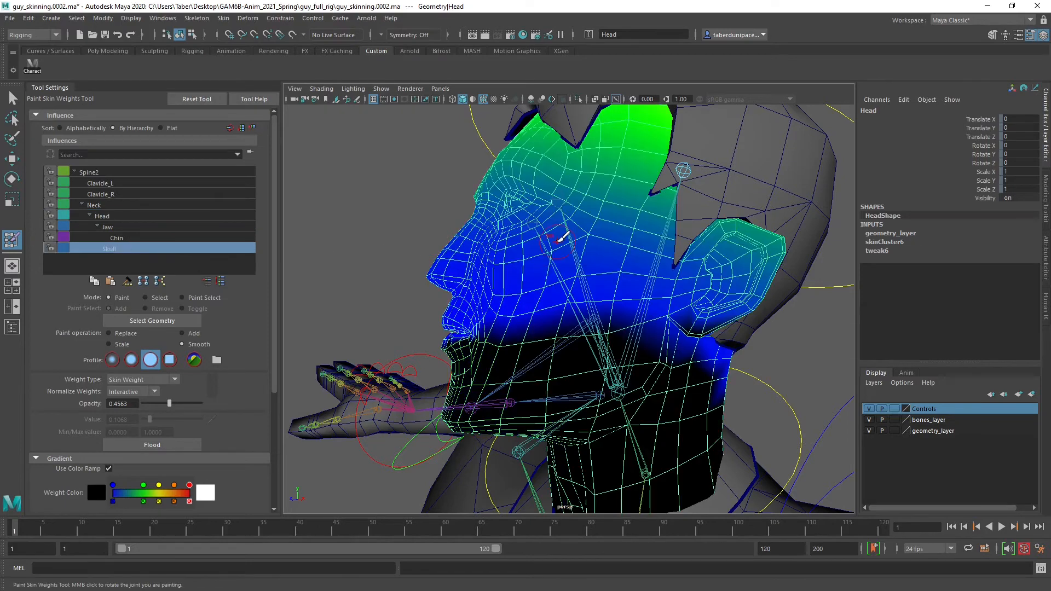
pyautogui.scroll(-4, 563, 236)
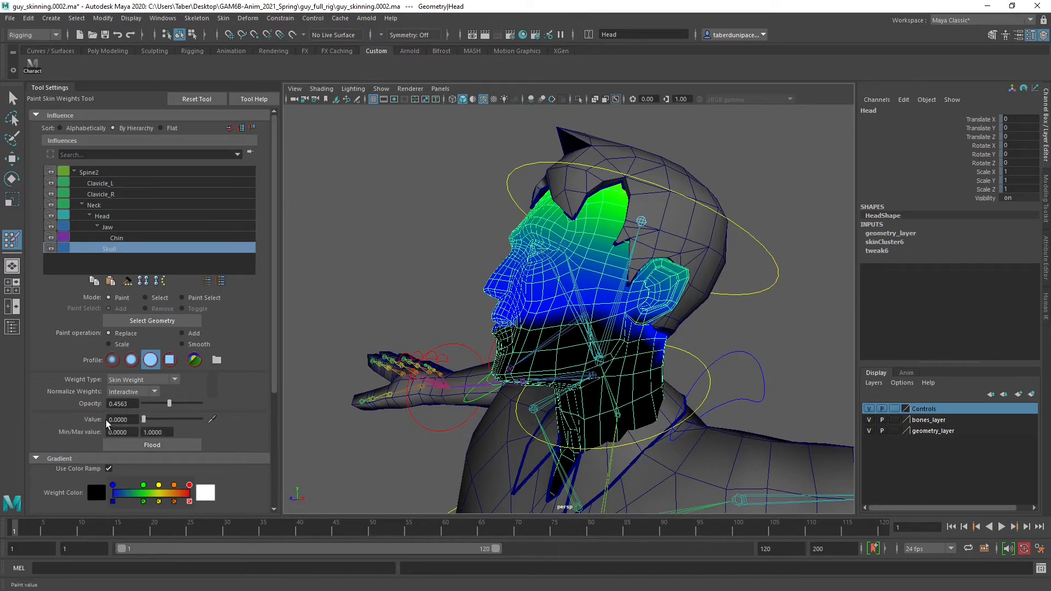
pyautogui.moveTo(170, 404); pyautogui.dragTo(204, 404)
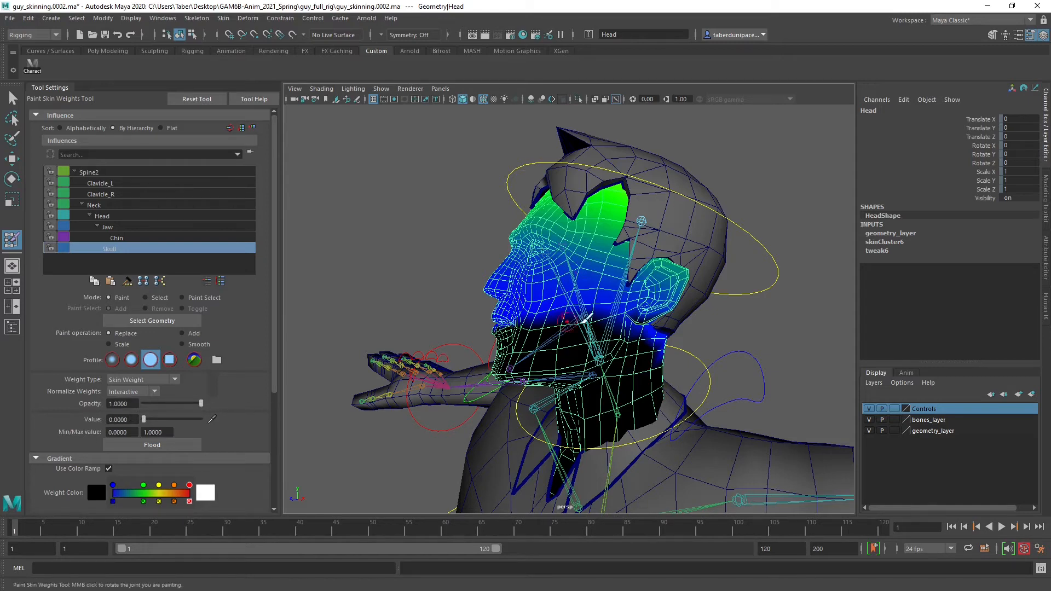
pyautogui.click(171, 446)
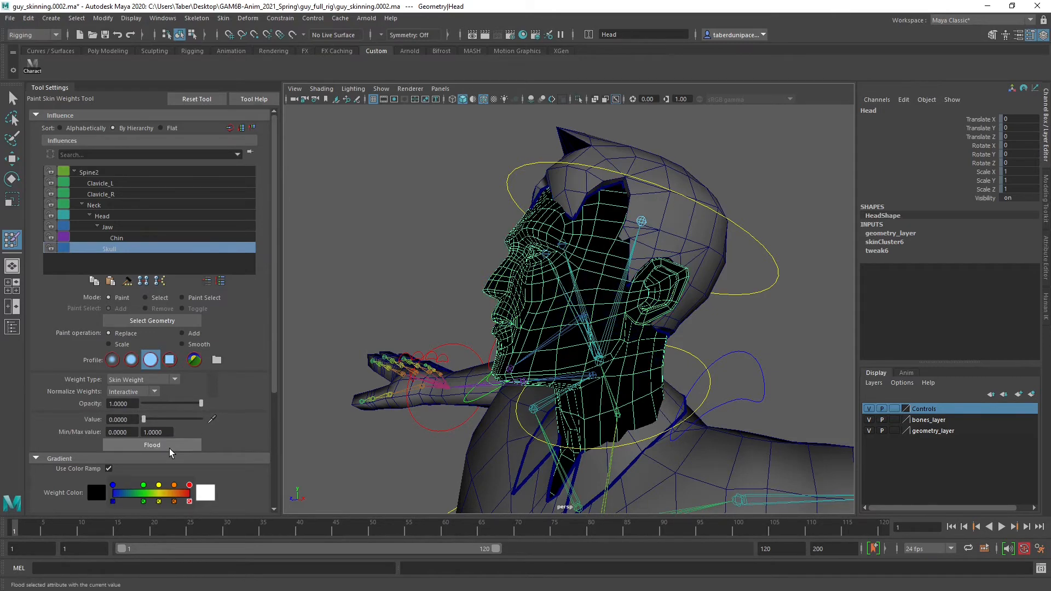
# Compare the Head, Jaw and Chin influences, and paint Head weight at value 1 along the forehead and hairline with Replace
pyautogui.click(103, 216)
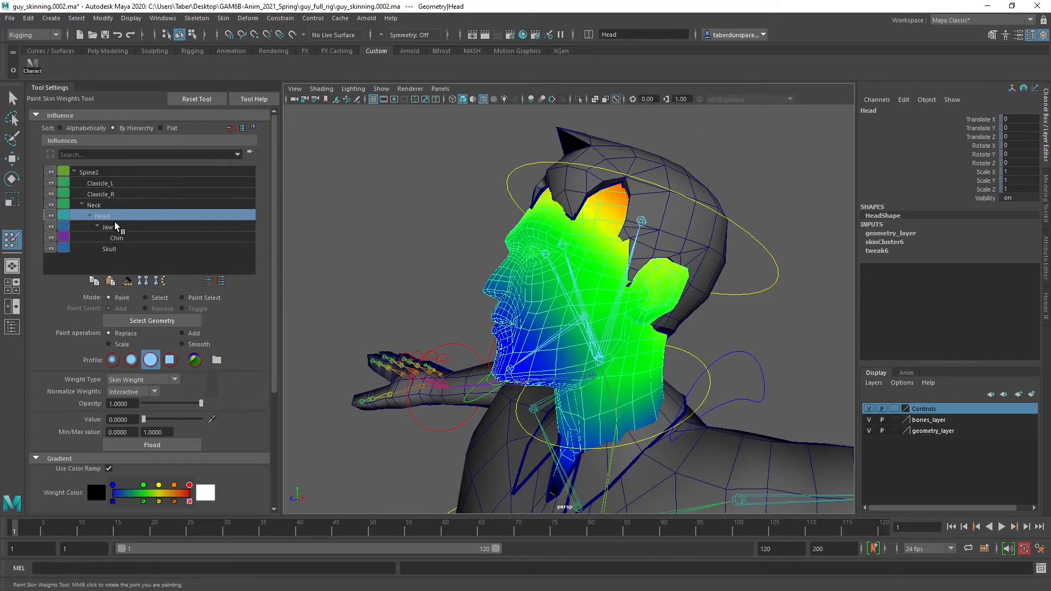
pyautogui.click(116, 227)
pyautogui.click(127, 238)
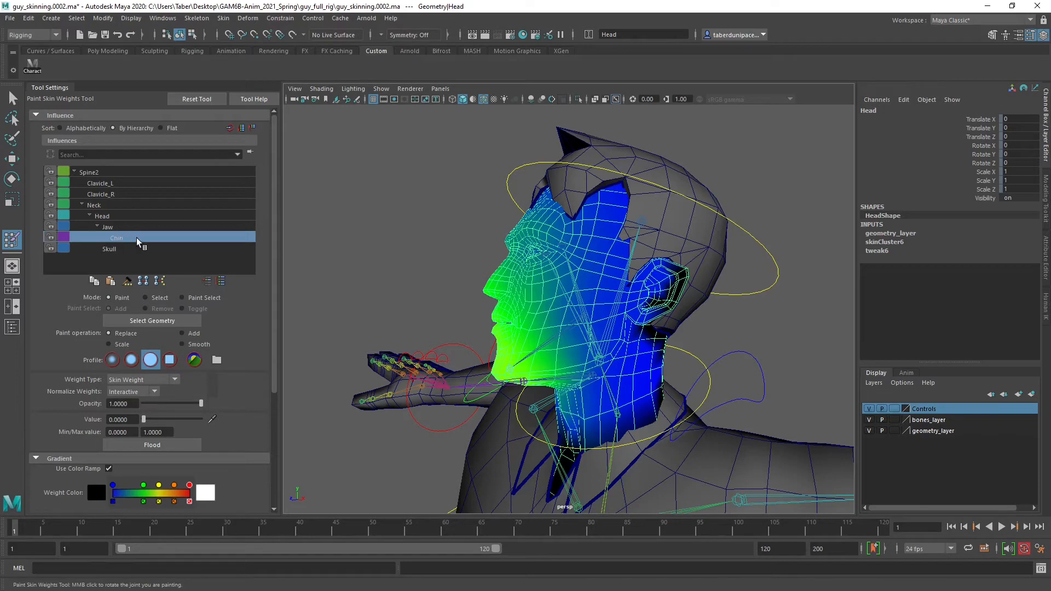
pyautogui.click(119, 228)
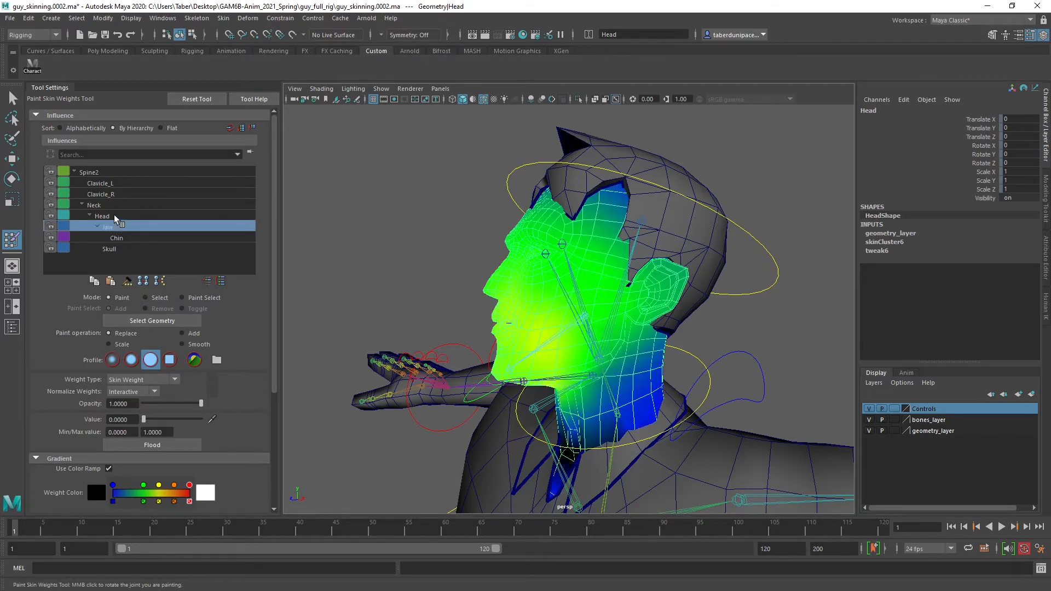
pyautogui.click(103, 216)
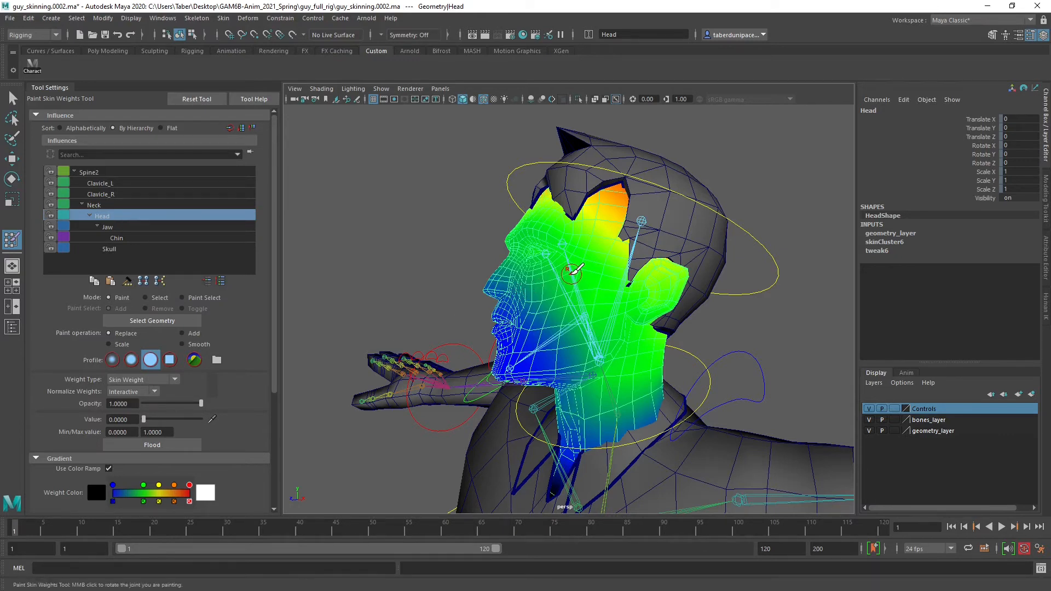
pyautogui.moveTo(145, 421); pyautogui.dragTo(201, 419)
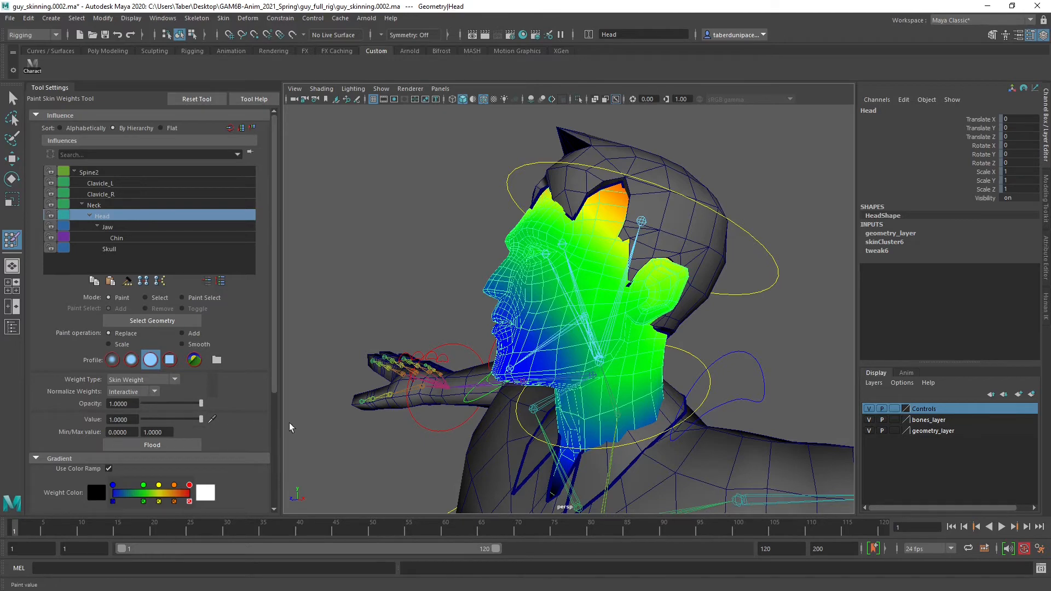
pyautogui.moveTo(548, 259)
pyautogui.keyDown('alt'); pyautogui.mouseDown()
pyautogui.moveTo(575, 283)
pyautogui.moveTo(508, 245)
pyautogui.mouseUp(); pyautogui.keyUp('alt')
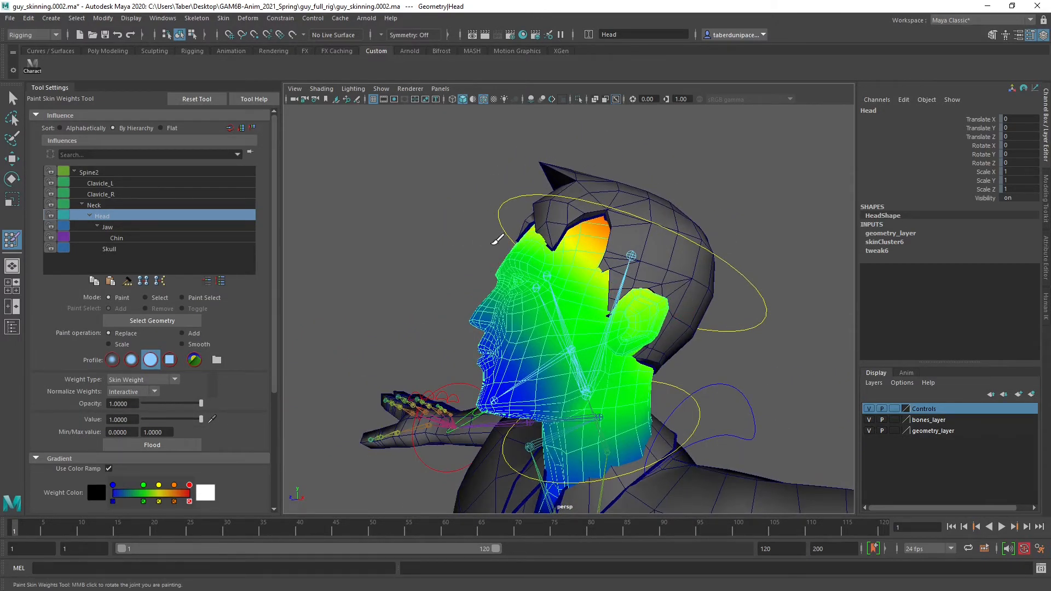
pyautogui.moveTo(528, 235)
pyautogui.keyDown('alt'); pyautogui.mouseDown()
pyautogui.moveTo(565, 266)
pyautogui.moveTo(564, 252)
pyautogui.moveTo(601, 269)
pyautogui.moveTo(599, 220)
pyautogui.moveTo(456, 249)
pyautogui.moveTo(497, 218)
pyautogui.moveTo(544, 224)
pyautogui.moveTo(527, 257)
pyautogui.moveTo(623, 316)
pyautogui.moveTo(633, 299)
pyautogui.moveTo(520, 270)
pyautogui.moveTo(629, 273)
pyautogui.moveTo(550, 294)
pyautogui.moveTo(563, 272)
pyautogui.mouseUp(); pyautogui.keyUp('alt')
pyautogui.press('b')
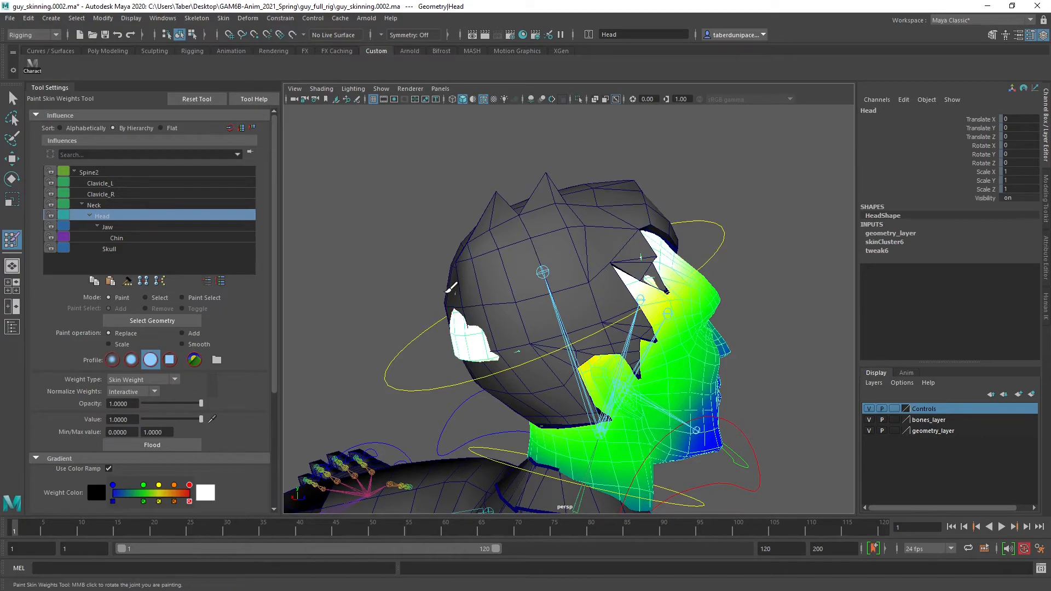
pyautogui.keyDown('alt'); pyautogui.moveTo(451, 287); pyautogui.dragTo(621, 323); pyautogui.keyUp('alt')
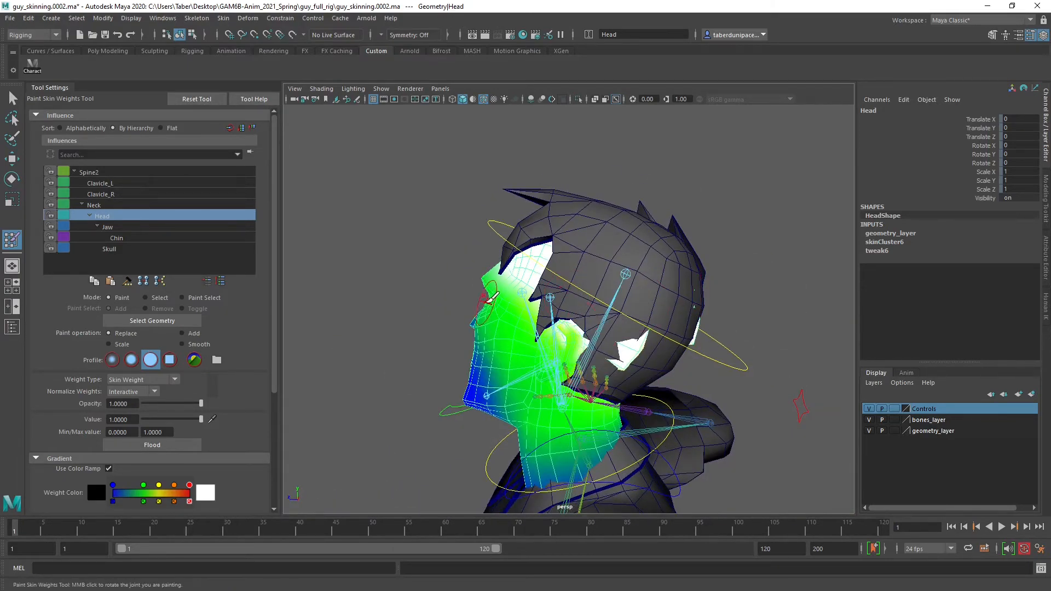
pyautogui.keyDown('alt'); pyautogui.moveTo(490, 297); pyautogui.dragTo(495, 386); pyautogui.keyUp('alt')
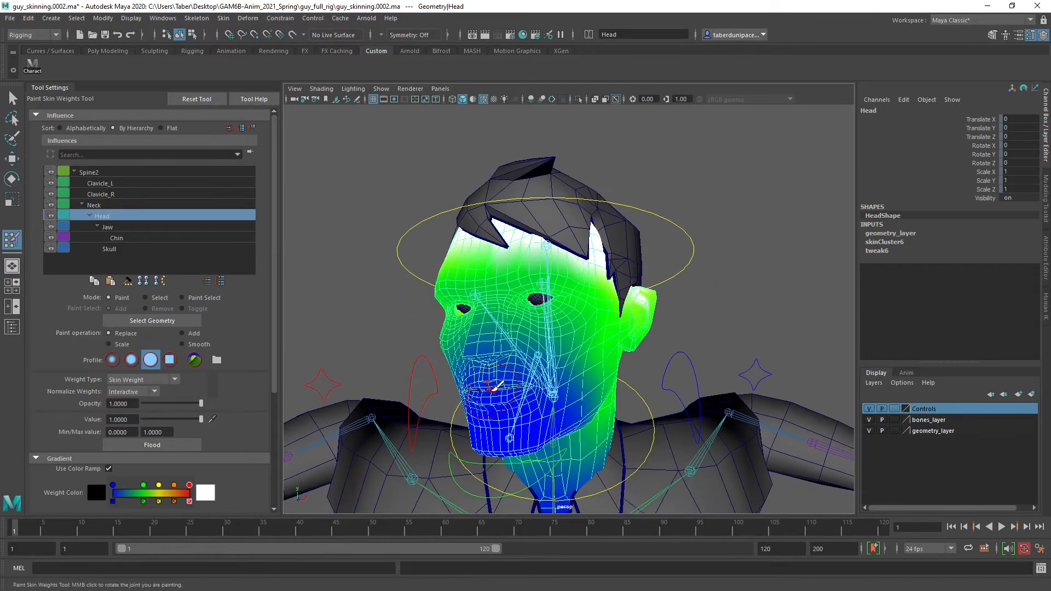
# Leave weight painting and hide the Hair mesh by turning its Visibility off
pyautogui.press('w')
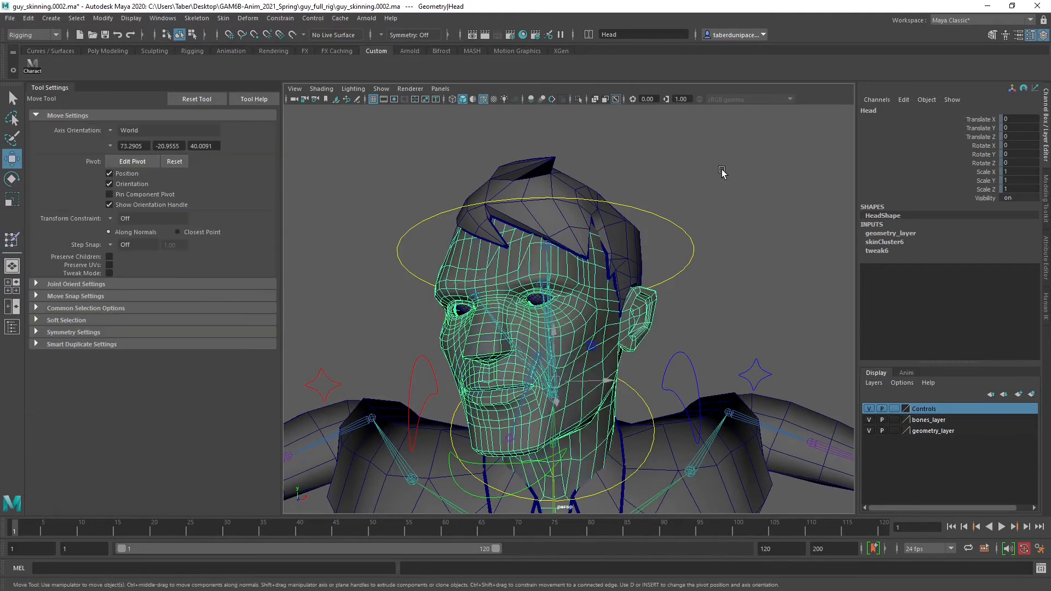
pyautogui.click(722, 173)
pyautogui.click(13, 326)
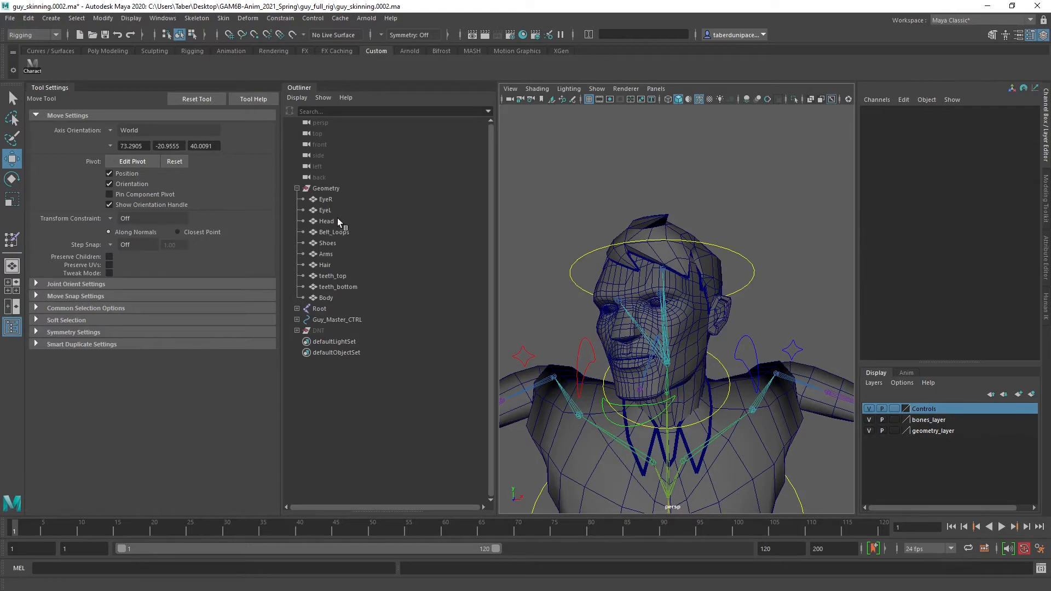
pyautogui.click(354, 265)
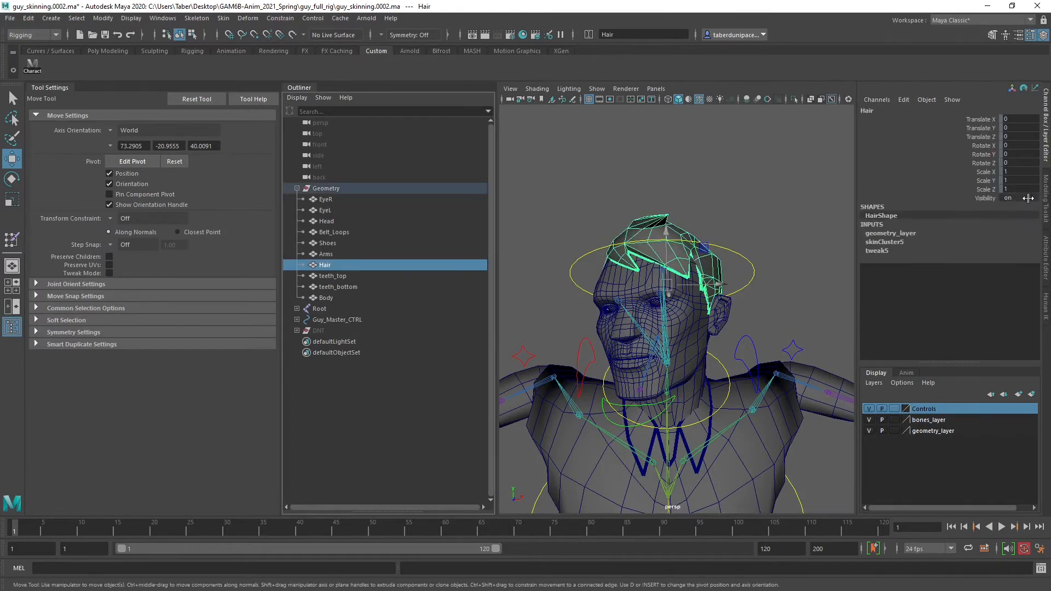
pyautogui.doubleClick(1027, 198)
pyautogui.write('0')
pyautogui.press('Return')
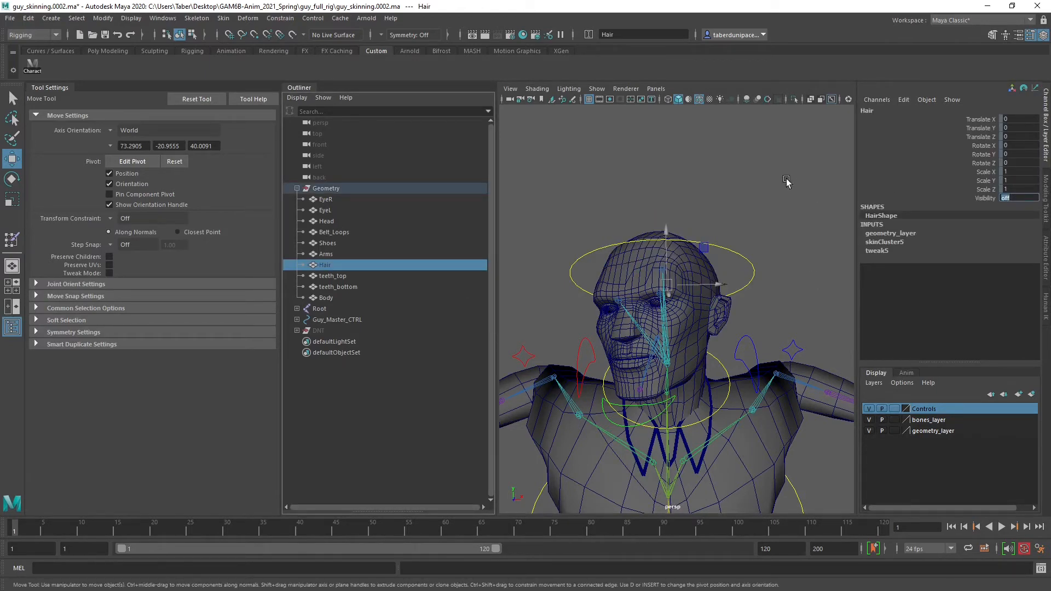
pyautogui.click(646, 173)
pyautogui.click(12, 327)
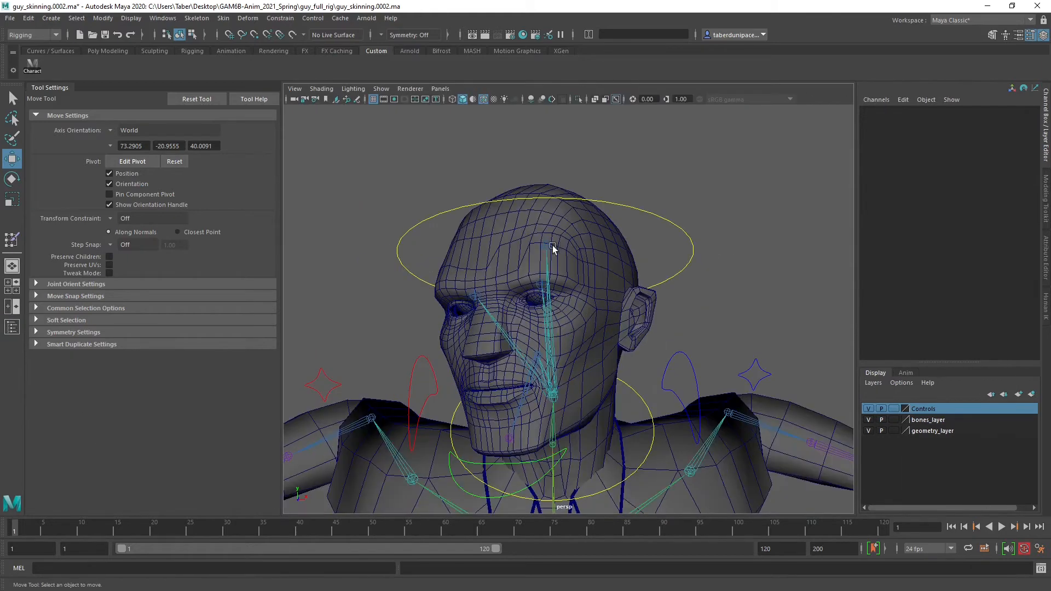
# Restart the Paint Skin Weights Tool on the Head mesh and paint full Head weight over the crown
pyautogui.click(612, 233)
pyautogui.rightClick(619, 234)
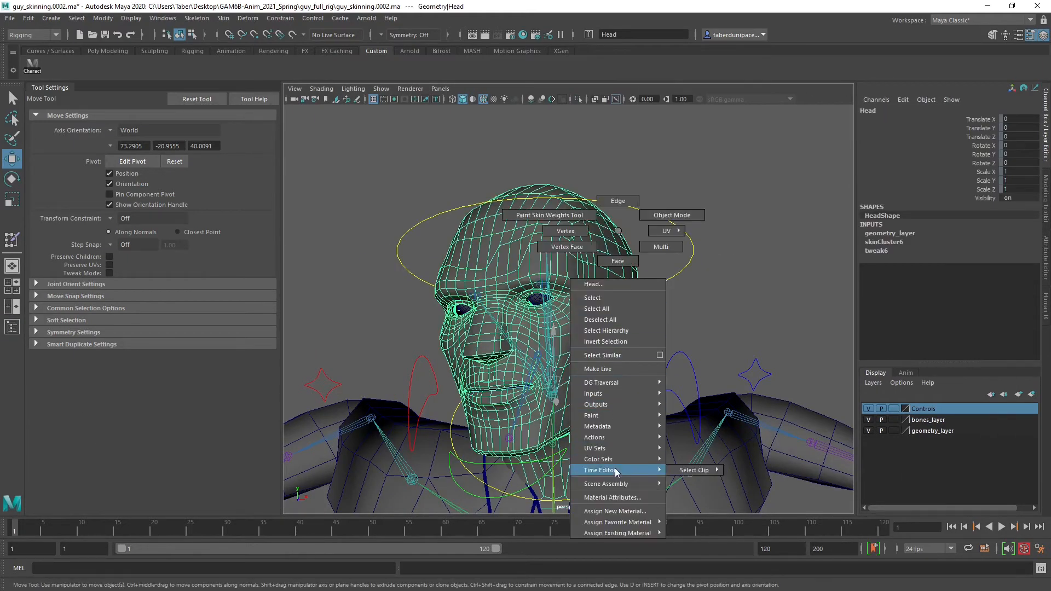
pyautogui.moveTo(629, 416)
pyautogui.moveTo(696, 451)
pyautogui.click(778, 449)
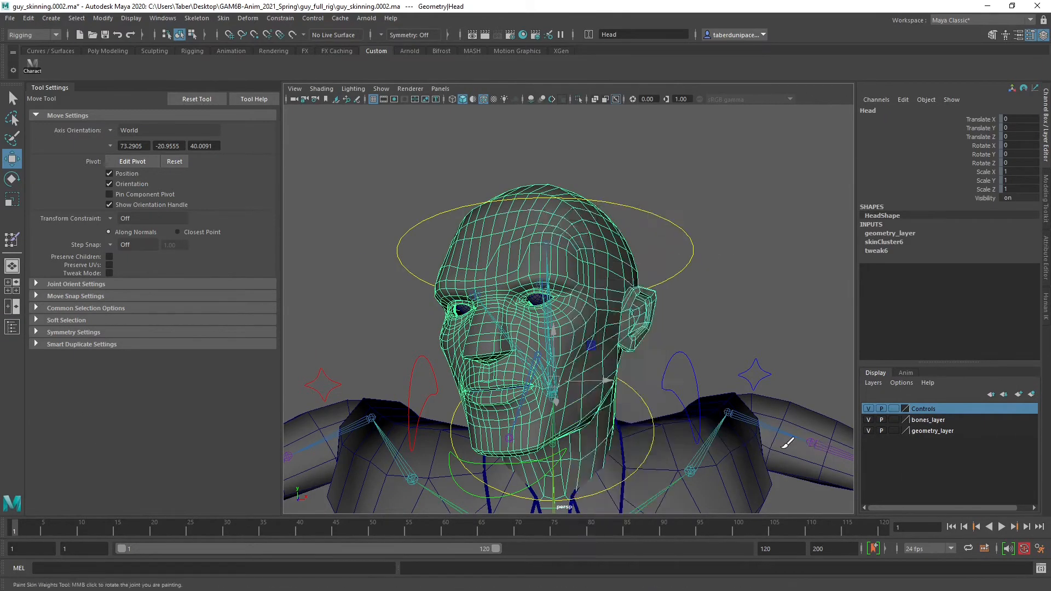
pyautogui.moveTo(616, 228)
pyautogui.keyDown('alt'); pyautogui.mouseDown()
pyautogui.moveTo(604, 274)
pyautogui.moveTo(593, 267)
pyautogui.moveTo(570, 328)
pyautogui.moveTo(548, 322)
pyautogui.mouseUp(); pyautogui.keyUp('alt')
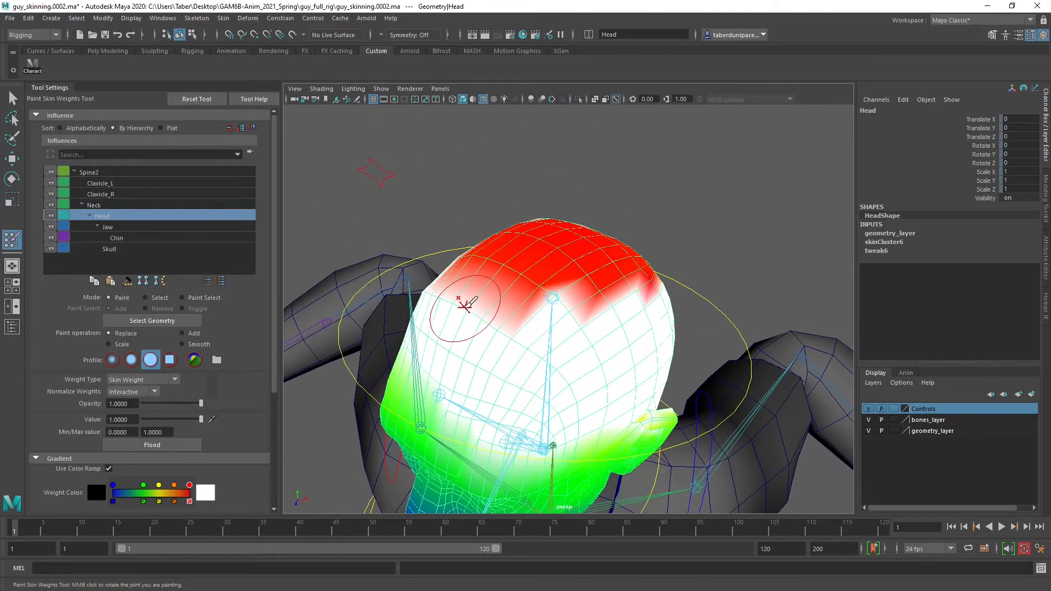
pyautogui.keyDown('alt'); pyautogui.moveTo(465, 304); pyautogui.dragTo(524, 320); pyautogui.keyUp('alt')
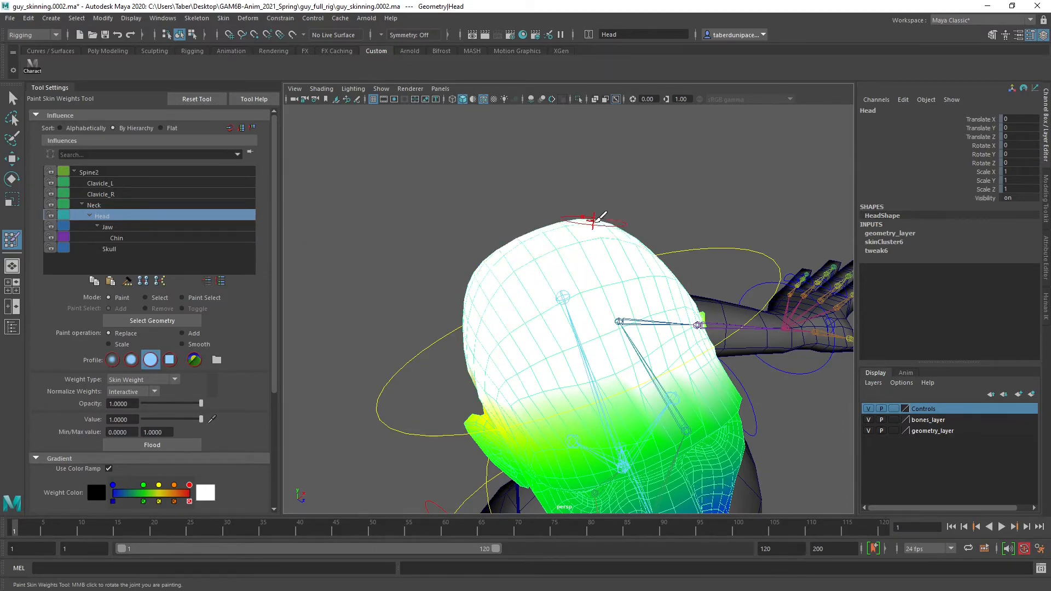
pyautogui.moveTo(602, 216)
pyautogui.keyDown('alt'); pyautogui.mouseDown()
pyautogui.moveTo(545, 217)
pyautogui.moveTo(602, 252)
pyautogui.moveTo(544, 235)
pyautogui.moveTo(557, 300)
pyautogui.mouseUp(); pyautogui.keyUp('alt')
pyautogui.keyDown('alt'); pyautogui.moveTo(490, 286); pyautogui.dragTo(499, 310); pyautogui.keyUp('alt')
pyautogui.moveTo(577, 331)
pyautogui.mouseDown()
pyautogui.moveTo(629, 347)
pyautogui.moveTo(509, 352)
pyautogui.moveTo(590, 343)
pyautogui.moveTo(677, 312)
pyautogui.moveTo(633, 305)
pyautogui.moveTo(556, 343)
pyautogui.moveTo(580, 329)
pyautogui.moveTo(583, 268)
pyautogui.moveTo(571, 281)
pyautogui.mouseUp()
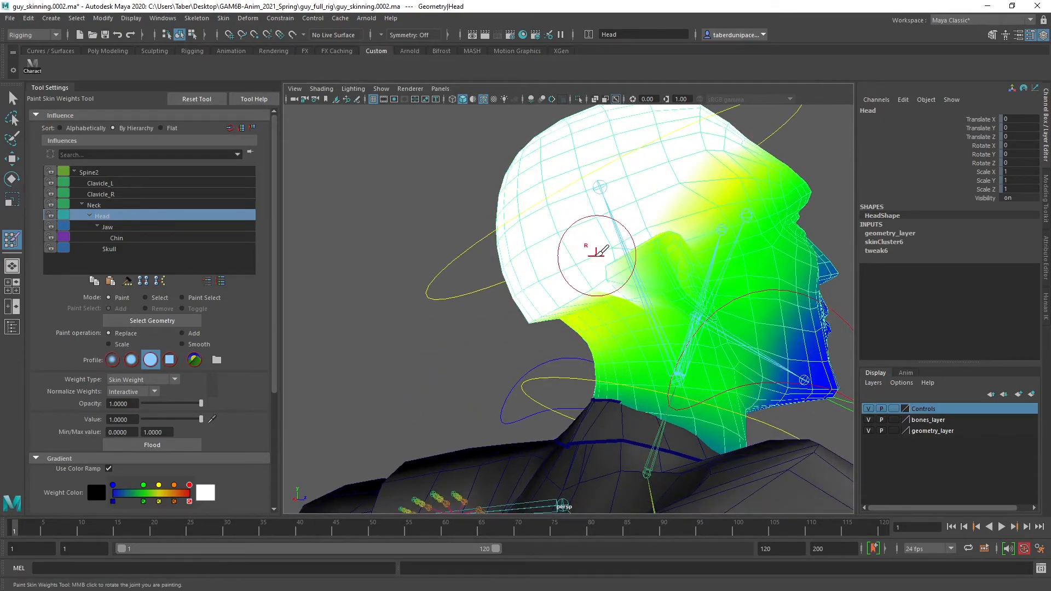
# Paint Head weight at value 1 across the back of the skull, behind the ears and onto the temple
pyautogui.moveTo(513, 310)
pyautogui.keyDown('alt'); pyautogui.mouseDown()
pyautogui.moveTo(629, 265)
pyautogui.moveTo(656, 274)
pyautogui.moveTo(544, 331)
pyautogui.moveTo(571, 336)
pyautogui.moveTo(462, 281)
pyautogui.moveTo(624, 312)
pyautogui.mouseUp(); pyautogui.keyUp('alt')
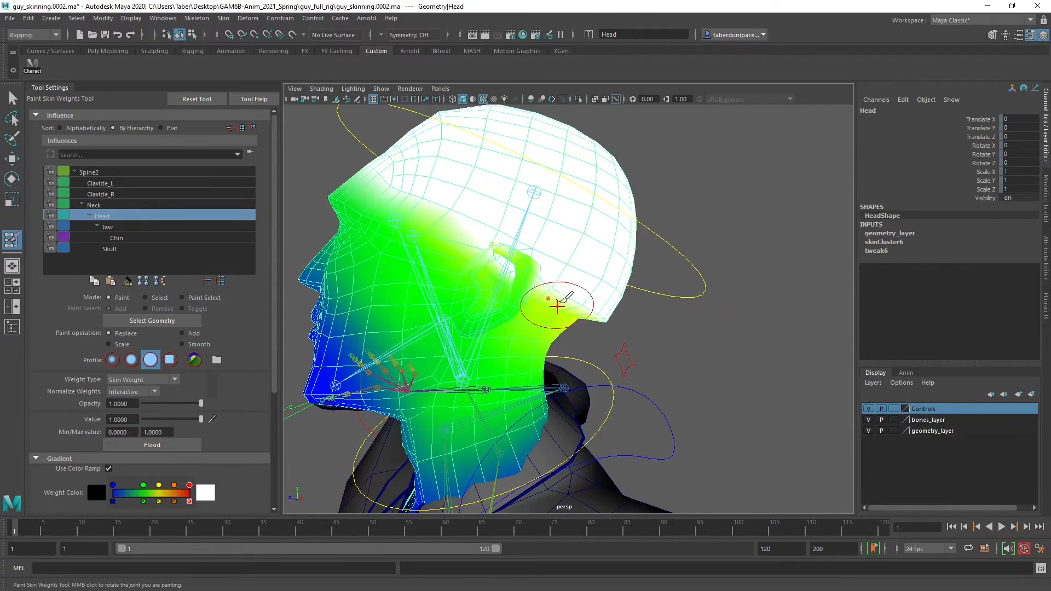
pyautogui.moveTo(550, 272)
pyautogui.keyDown('alt'); pyautogui.mouseDown()
pyautogui.moveTo(590, 285)
pyautogui.moveTo(572, 274)
pyautogui.mouseUp(); pyautogui.keyUp('alt')
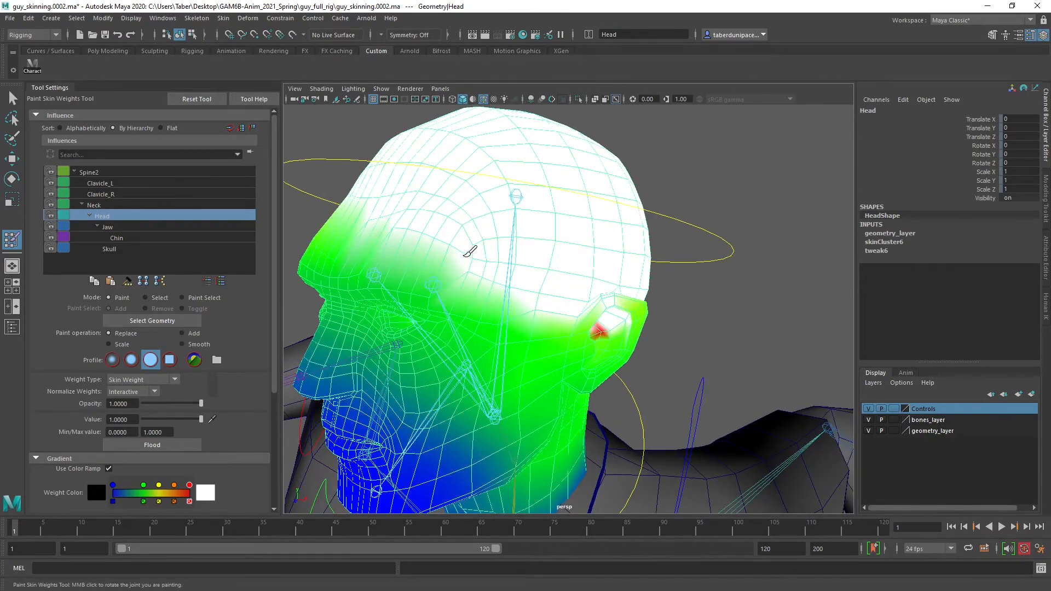
pyautogui.moveTo(429, 242)
pyautogui.keyDown('alt'); pyautogui.mouseDown()
pyautogui.moveTo(614, 247)
pyautogui.moveTo(436, 262)
pyautogui.moveTo(470, 267)
pyautogui.mouseUp(); pyautogui.keyUp('alt')
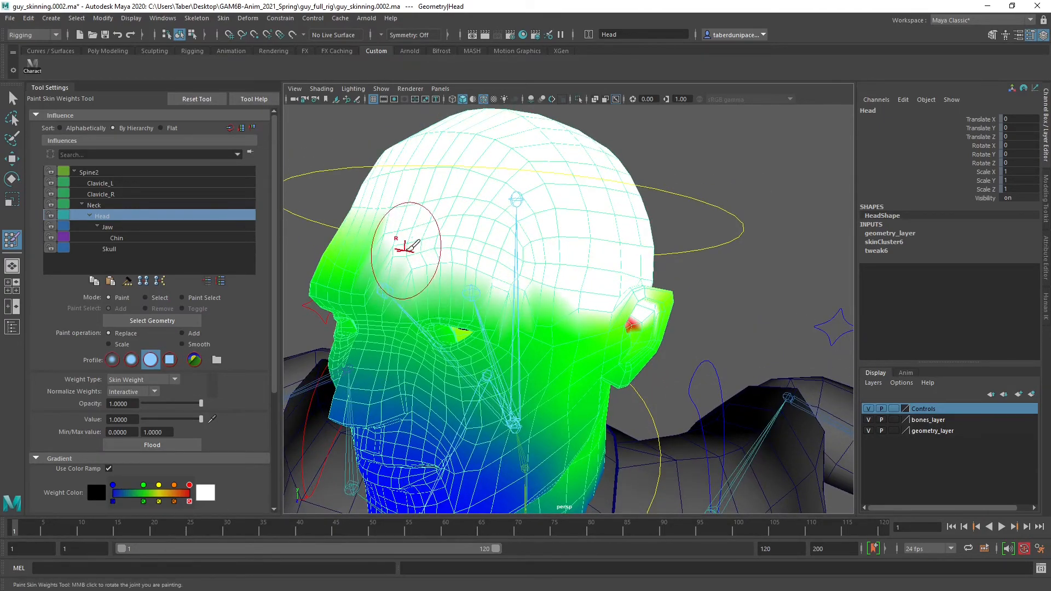
pyautogui.keyDown('alt'); pyautogui.moveTo(407, 245); pyautogui.dragTo(652, 237); pyautogui.keyUp('alt')
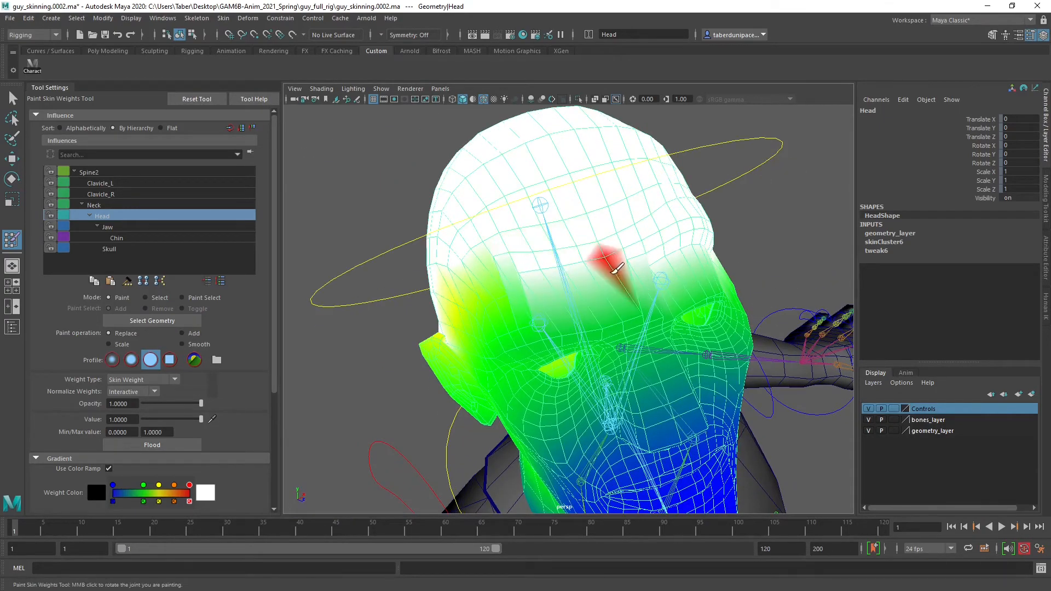
# Paint full Head weight across the forehead above the brows to even out the edge of the influence
pyautogui.moveTo(567, 270)
pyautogui.mouseDown()
pyautogui.moveTo(517, 295)
pyautogui.moveTo(419, 302)
pyautogui.moveTo(622, 235)
pyautogui.moveTo(558, 258)
pyautogui.mouseUp()
pyautogui.moveTo(615, 199)
pyautogui.keyDown('alt'); pyautogui.mouseDown()
pyautogui.moveTo(567, 219)
pyautogui.moveTo(602, 252)
pyautogui.mouseUp(); pyautogui.keyUp('alt')
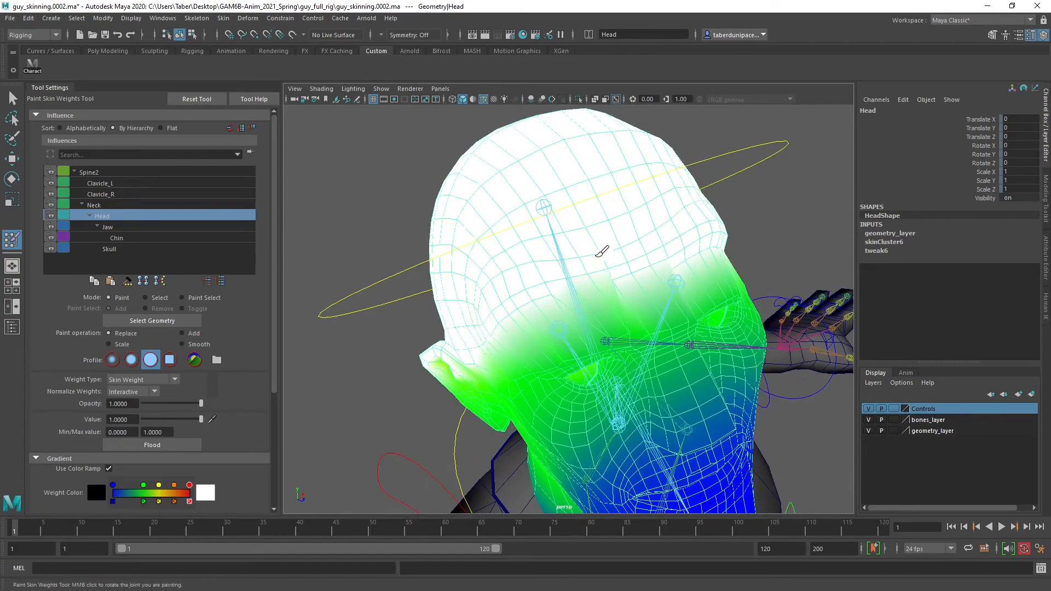
pyautogui.moveTo(608, 294); pyautogui.dragTo(631, 274)
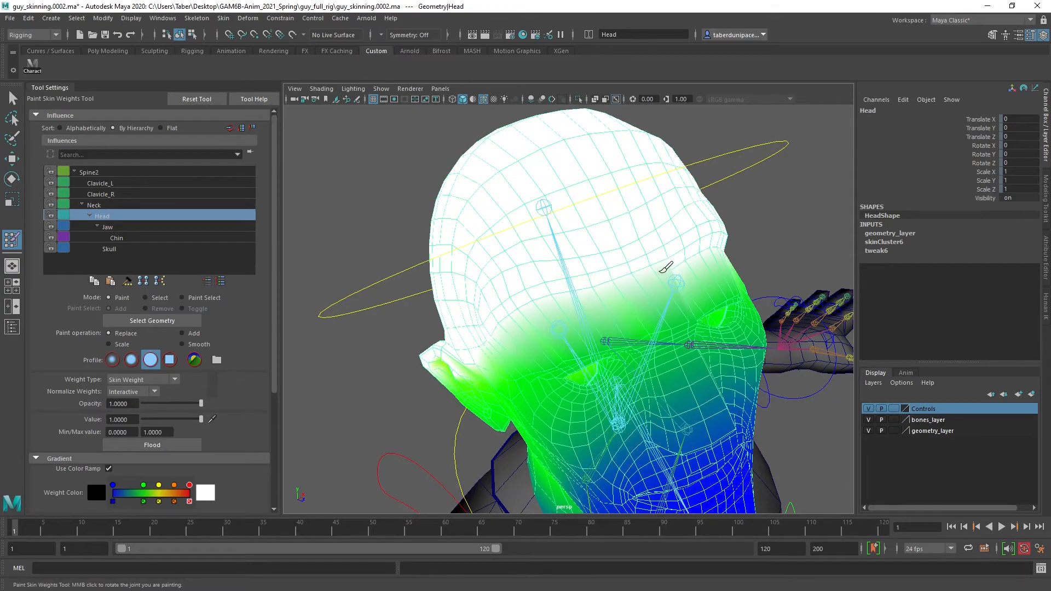
pyautogui.keyDown('alt'); pyautogui.moveTo(656, 235); pyautogui.dragTo(629, 263); pyautogui.keyUp('alt')
pyautogui.keyDown('alt'); pyautogui.moveTo(629, 262); pyautogui.dragTo(636, 234, button='middle'); pyautogui.keyUp('alt')
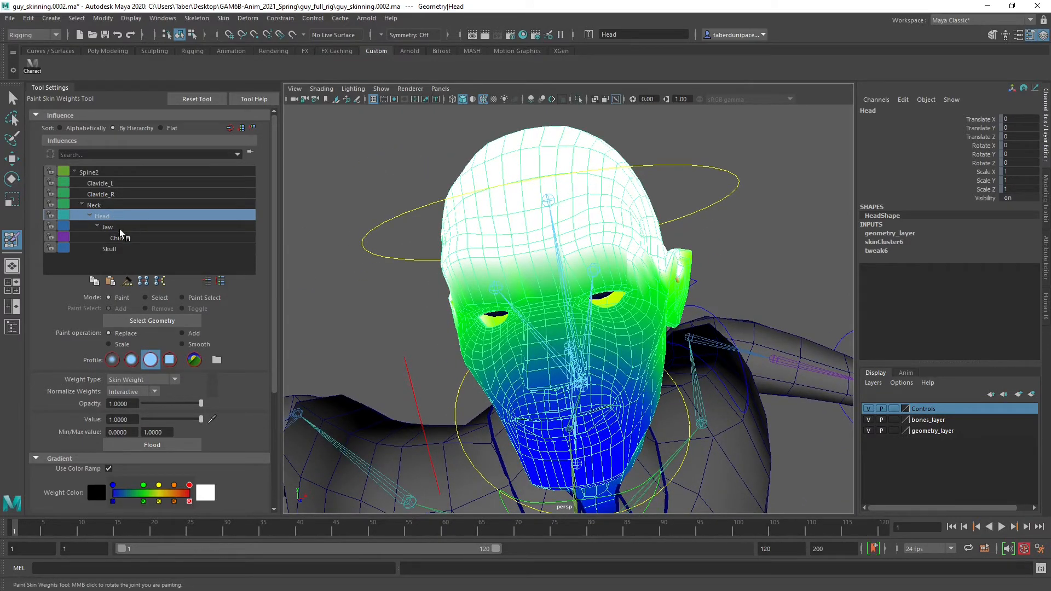
# Examine the Skull, Jaw and Chin influences on the Head mesh from the front and side
pyautogui.click(122, 251)
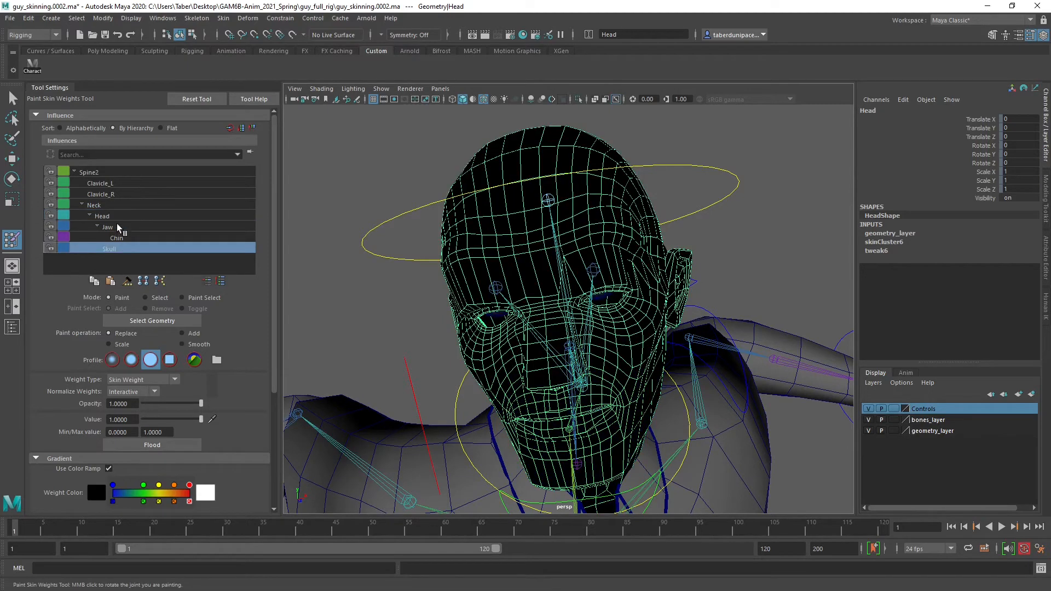
pyautogui.click(115, 224)
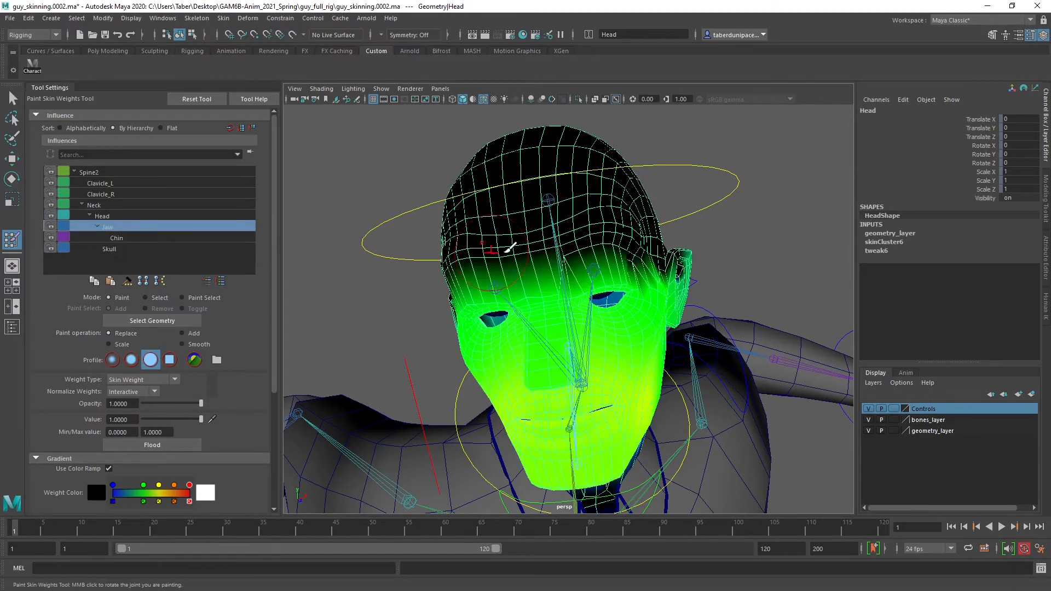
pyautogui.keyDown('alt'); pyautogui.moveTo(594, 268); pyautogui.dragTo(509, 334); pyautogui.keyUp('alt')
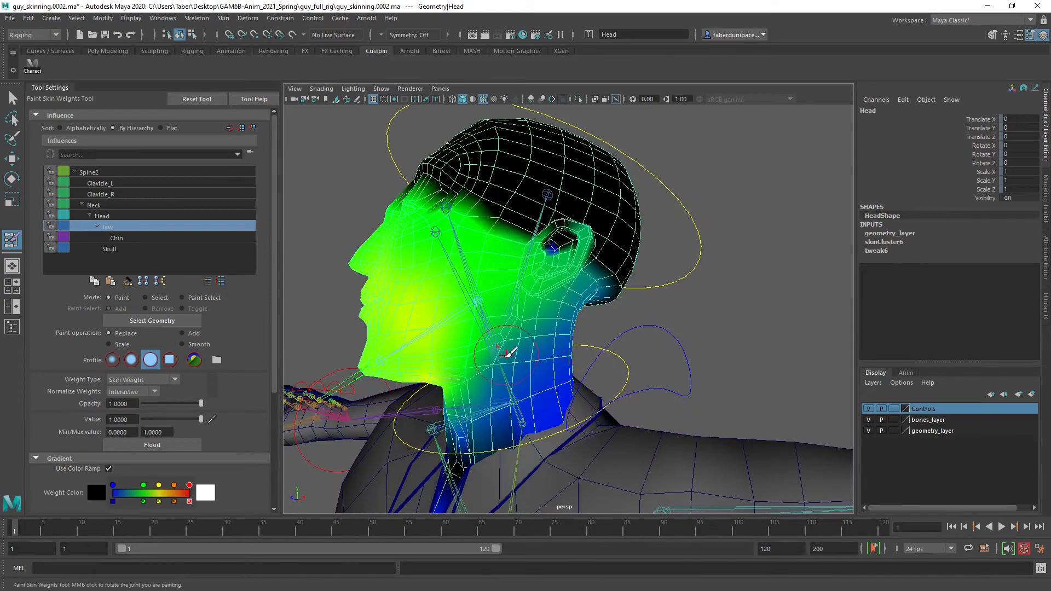
pyautogui.moveTo(477, 358)
pyautogui.keyDown('alt'); pyautogui.mouseDown(button='right')
pyautogui.moveTo(483, 328)
pyautogui.moveTo(544, 339)
pyautogui.moveTo(563, 327)
pyautogui.moveTo(531, 321)
pyautogui.mouseUp(button='right'); pyautogui.keyUp('alt')
pyautogui.moveTo(530, 321)
pyautogui.keyDown('alt'); pyautogui.mouseDown()
pyautogui.moveTo(540, 333)
pyautogui.moveTo(548, 325)
pyautogui.moveTo(534, 338)
pyautogui.moveTo(534, 321)
pyautogui.moveTo(427, 357)
pyautogui.mouseUp(); pyautogui.keyUp('alt')
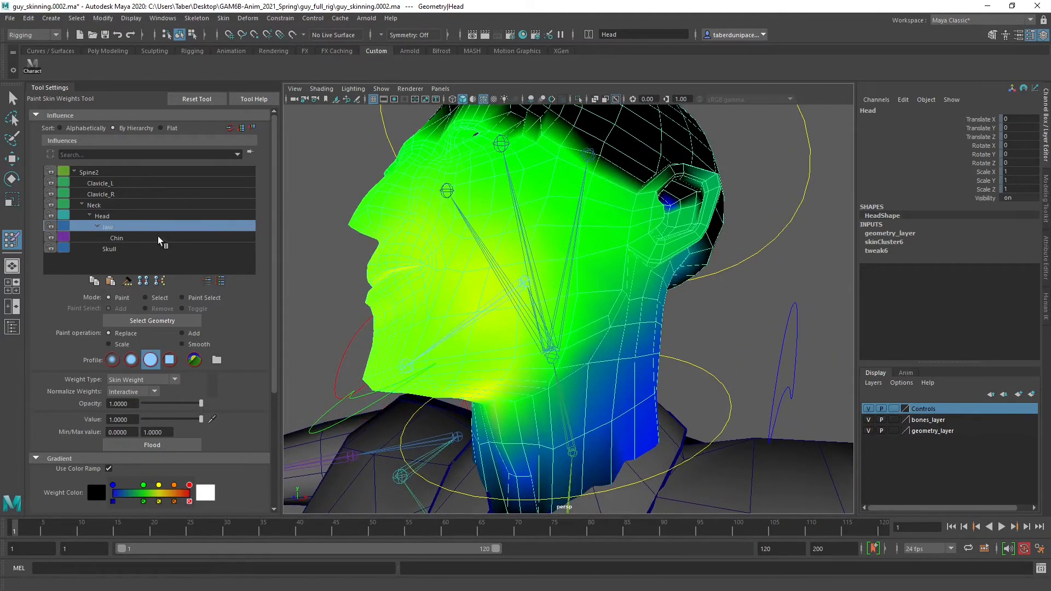
pyautogui.click(158, 237)
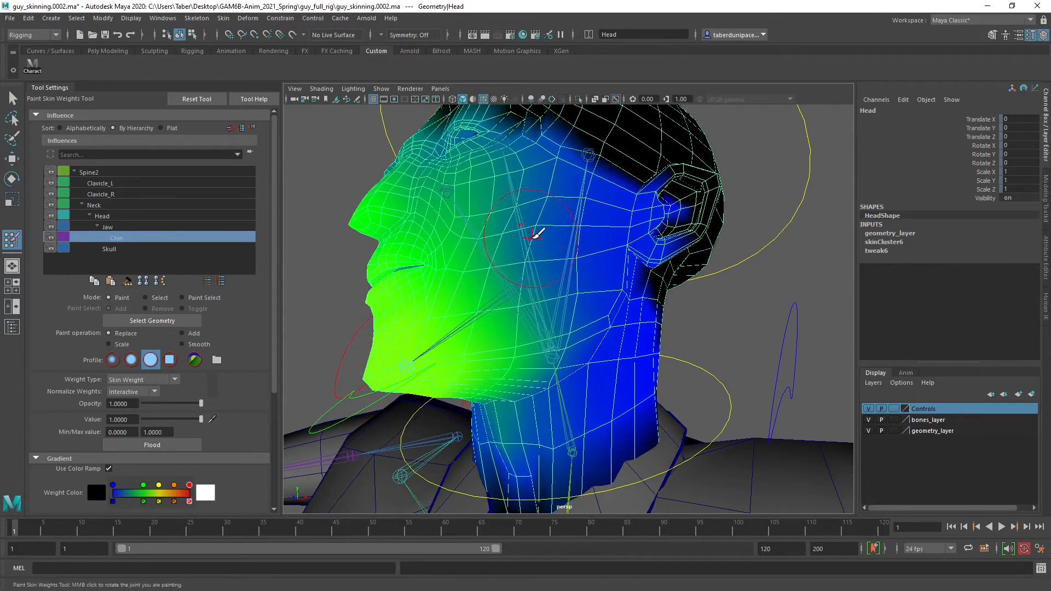
# Flood the Chin influence with value 0 to clear it from the whole Head mesh
pyautogui.scroll(-5, 512, 257)
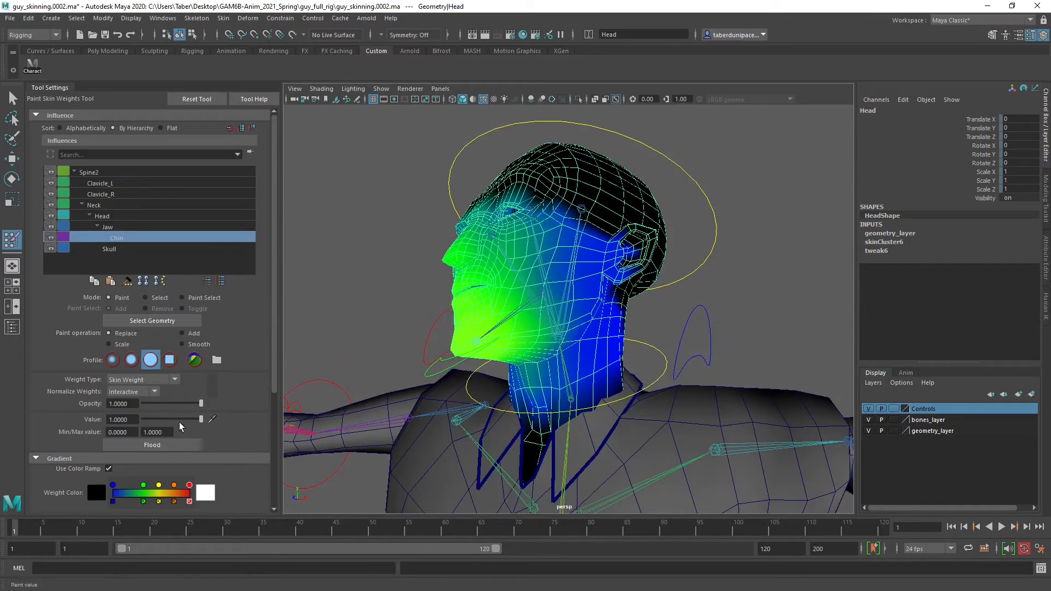
pyautogui.click(148, 445)
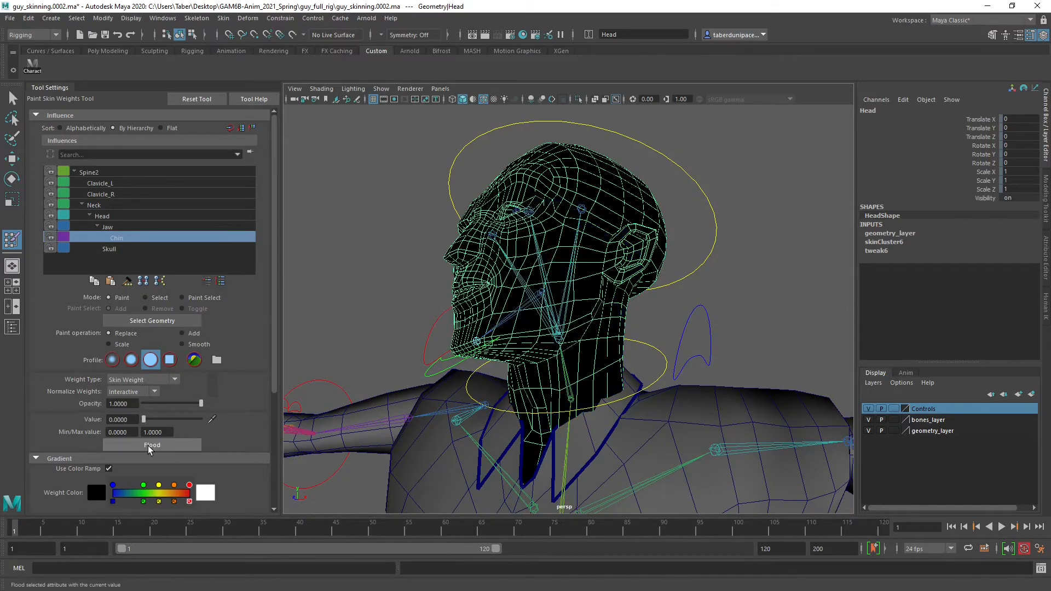
# Paint the Jaw influence at value 1 with Replace over the chin, lower lip area and underside of the jaw
pyautogui.click(118, 226)
pyautogui.keyDown('alt'); pyautogui.moveTo(458, 331); pyautogui.dragTo(487, 335); pyautogui.keyUp('alt')
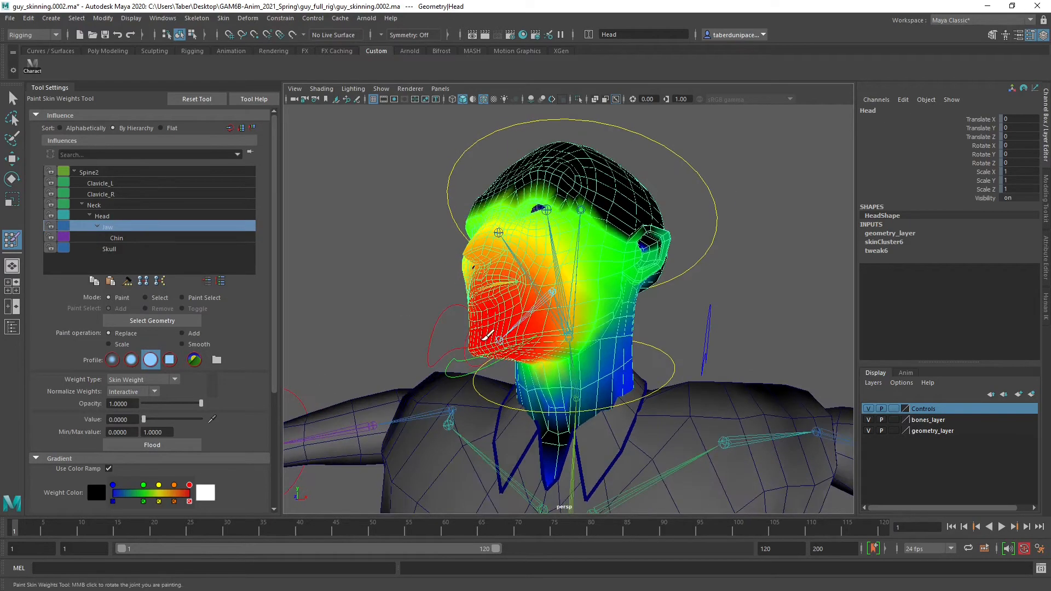
pyautogui.keyDown('alt'); pyautogui.moveTo(488, 335); pyautogui.dragTo(512, 387, button='right'); pyautogui.keyUp('alt')
pyautogui.keyDown('alt'); pyautogui.moveTo(512, 387); pyautogui.dragTo(561, 352, button='middle'); pyautogui.keyUp('alt')
pyautogui.keyDown('alt'); pyautogui.moveTo(561, 352); pyautogui.dragTo(585, 350); pyautogui.keyUp('alt')
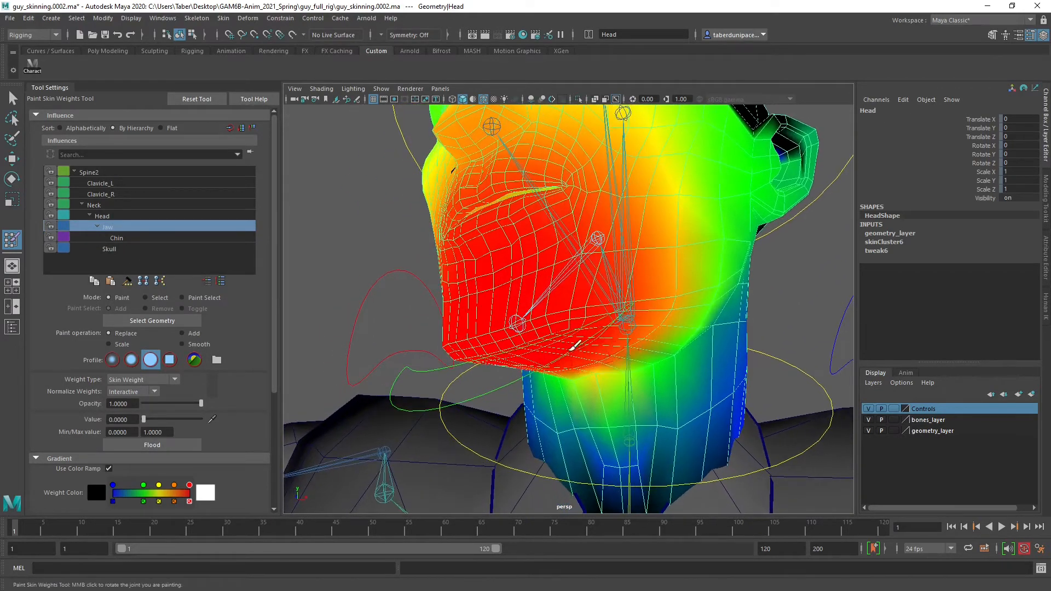
pyautogui.moveTo(150, 417); pyautogui.dragTo(268, 425)
pyautogui.moveTo(507, 296)
pyautogui.mouseDown()
pyautogui.moveTo(465, 317)
pyautogui.moveTo(569, 304)
pyautogui.moveTo(521, 279)
pyautogui.moveTo(470, 304)
pyautogui.mouseUp()
pyautogui.moveTo(472, 305)
pyautogui.keyDown('alt'); pyautogui.mouseDown()
pyautogui.moveTo(663, 370)
pyautogui.moveTo(632, 373)
pyautogui.moveTo(591, 328)
pyautogui.mouseUp(); pyautogui.keyUp('alt')
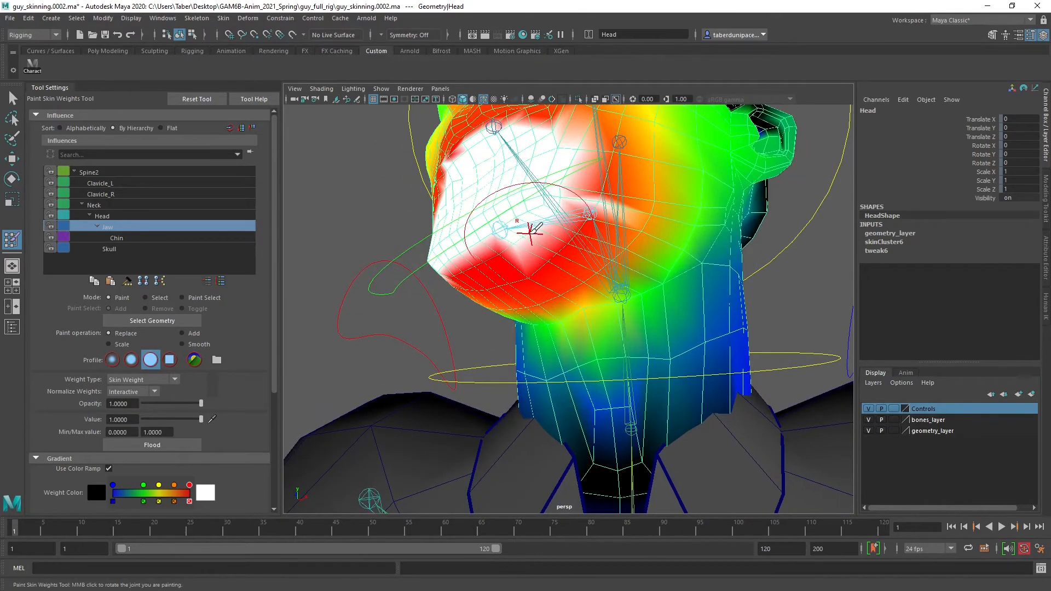
pyautogui.moveTo(528, 228)
pyautogui.mouseDown()
pyautogui.moveTo(484, 272)
pyautogui.moveTo(579, 227)
pyautogui.moveTo(485, 284)
pyautogui.moveTo(506, 293)
pyautogui.mouseUp()
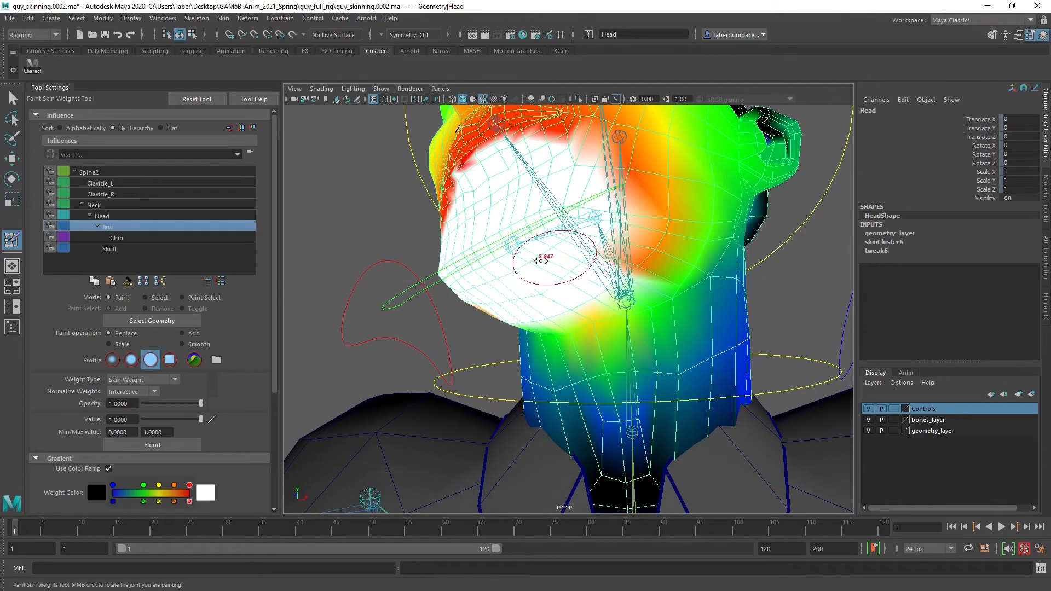
# Reduce the brush size and extend the full Jaw weight back along the side of the jawline
pyautogui.moveTo(546, 259)
pyautogui.keyDown('alt'); pyautogui.mouseDown()
pyautogui.moveTo(432, 303)
pyautogui.moveTo(472, 280)
pyautogui.mouseUp(); pyautogui.keyUp('alt')
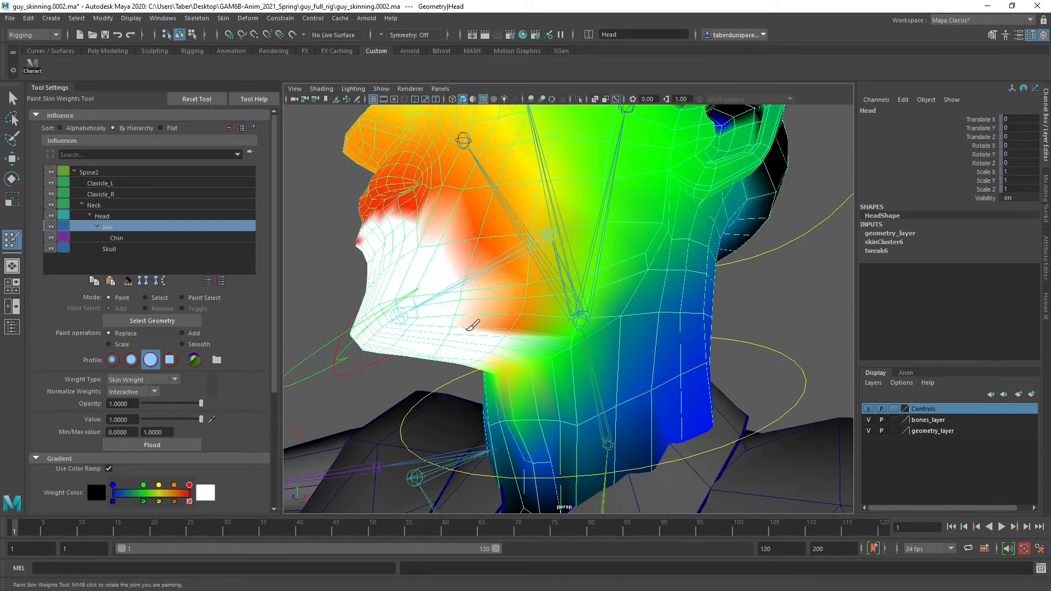
pyautogui.moveTo(469, 327); pyautogui.dragTo(505, 294)
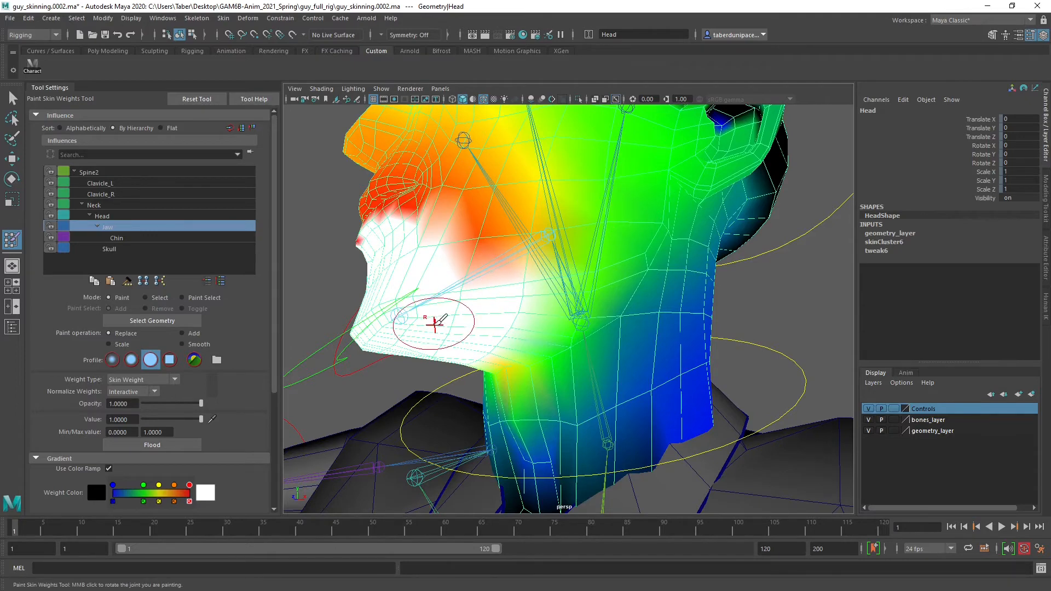
pyautogui.moveTo(429, 321)
pyautogui.keyDown('alt'); pyautogui.mouseDown()
pyautogui.moveTo(673, 295)
pyautogui.moveTo(676, 304)
pyautogui.moveTo(669, 298)
pyautogui.moveTo(683, 271)
pyautogui.moveTo(687, 298)
pyautogui.moveTo(712, 312)
pyautogui.moveTo(646, 307)
pyautogui.moveTo(553, 328)
pyautogui.moveTo(626, 327)
pyautogui.moveTo(752, 362)
pyautogui.moveTo(646, 333)
pyautogui.mouseUp(); pyautogui.keyUp('alt')
pyautogui.keyDown('alt'); pyautogui.moveTo(646, 325); pyautogui.dragTo(583, 317, button='middle'); pyautogui.keyUp('alt')
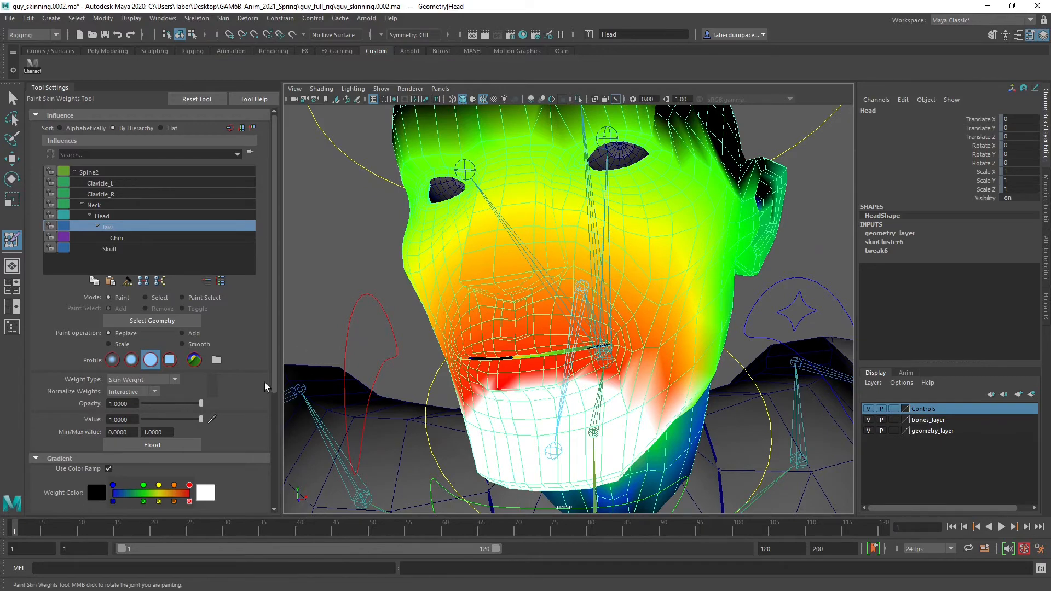
# Paint the Jaw influence at value 0 with Replace over the forehead, brows and eye areas of the Head mesh
pyautogui.moveTo(169, 419); pyautogui.dragTo(157, 420)
pyautogui.moveTo(582, 194)
pyautogui.mouseDown()
pyautogui.moveTo(438, 180)
pyautogui.moveTo(657, 164)
pyautogui.moveTo(627, 185)
pyautogui.moveTo(651, 202)
pyautogui.mouseUp()
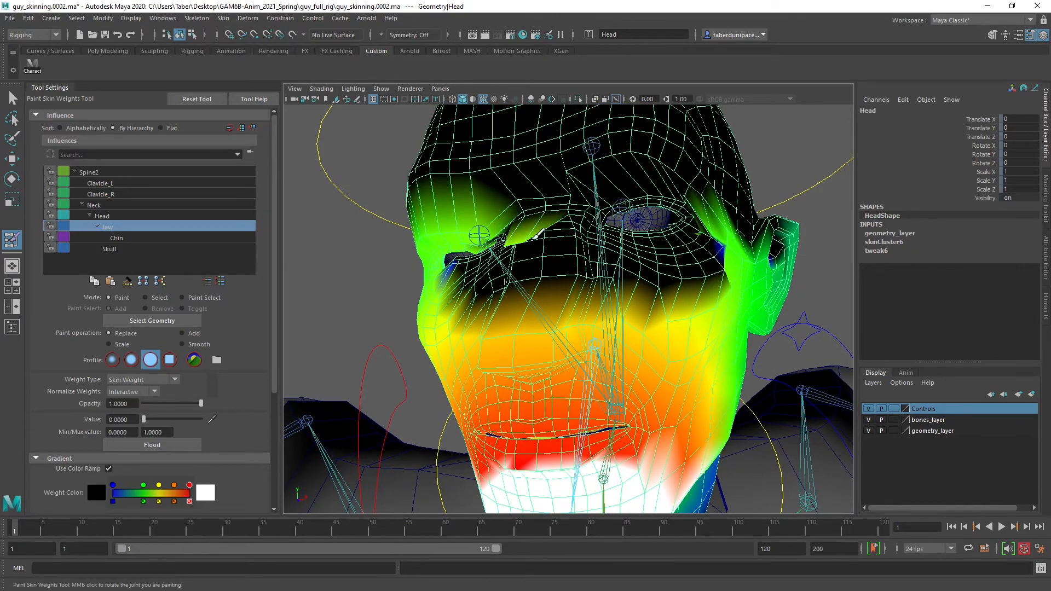
pyautogui.moveTo(539, 232)
pyautogui.keyDown('alt'); pyautogui.mouseDown()
pyautogui.moveTo(593, 276)
pyautogui.moveTo(483, 257)
pyautogui.moveTo(484, 322)
pyautogui.moveTo(474, 324)
pyautogui.mouseUp(); pyautogui.keyUp('alt')
pyautogui.keyDown('alt'); pyautogui.moveTo(474, 324); pyautogui.dragTo(498, 319); pyautogui.keyUp('alt')
pyautogui.keyDown('alt'); pyautogui.moveTo(498, 319); pyautogui.dragTo(533, 324, button='right'); pyautogui.keyUp('alt')
pyautogui.keyDown('alt'); pyautogui.moveTo(532, 323); pyautogui.dragTo(547, 323); pyautogui.keyUp('alt')
# Extend the zero Jaw weight across the temple and the side of the skull above the ear
pyautogui.moveTo(620, 251)
pyautogui.mouseDown()
pyautogui.moveTo(520, 262)
pyautogui.moveTo(584, 238)
pyautogui.moveTo(541, 210)
pyautogui.mouseUp()
pyautogui.moveTo(684, 237)
pyautogui.keyDown('alt'); pyautogui.mouseDown()
pyautogui.moveTo(583, 258)
pyautogui.moveTo(604, 286)
pyautogui.moveTo(666, 318)
pyautogui.moveTo(635, 353)
pyautogui.mouseUp(); pyautogui.keyUp('alt')
pyautogui.scroll(-8, 687, 309)
pyautogui.keyDown('alt'); pyautogui.moveTo(668, 317); pyautogui.dragTo(593, 296); pyautogui.keyUp('alt')
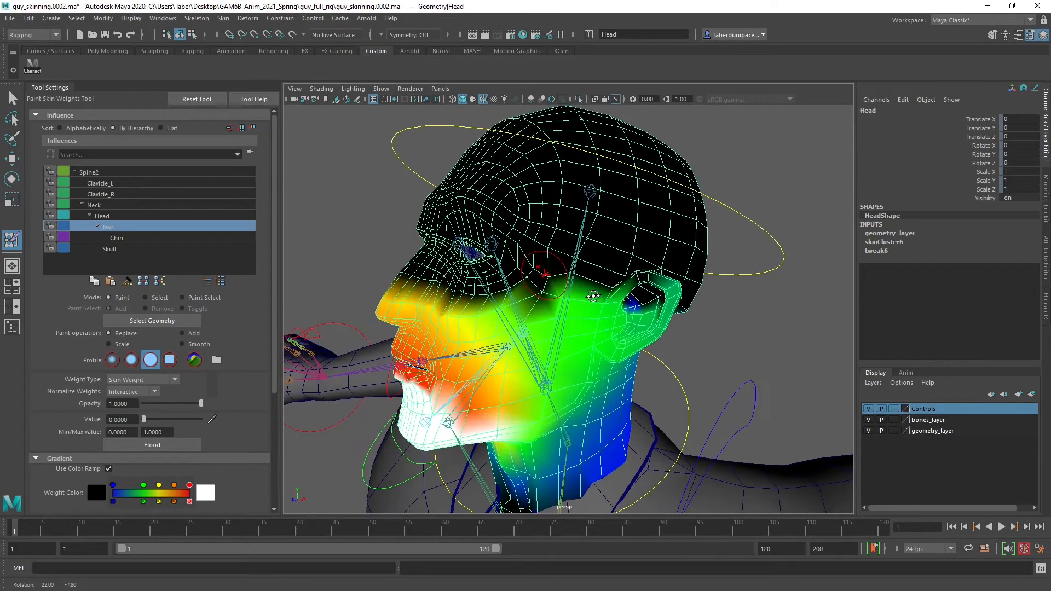
pyautogui.keyDown('alt'); pyautogui.moveTo(547, 264); pyautogui.dragTo(574, 261); pyautogui.keyUp('alt')
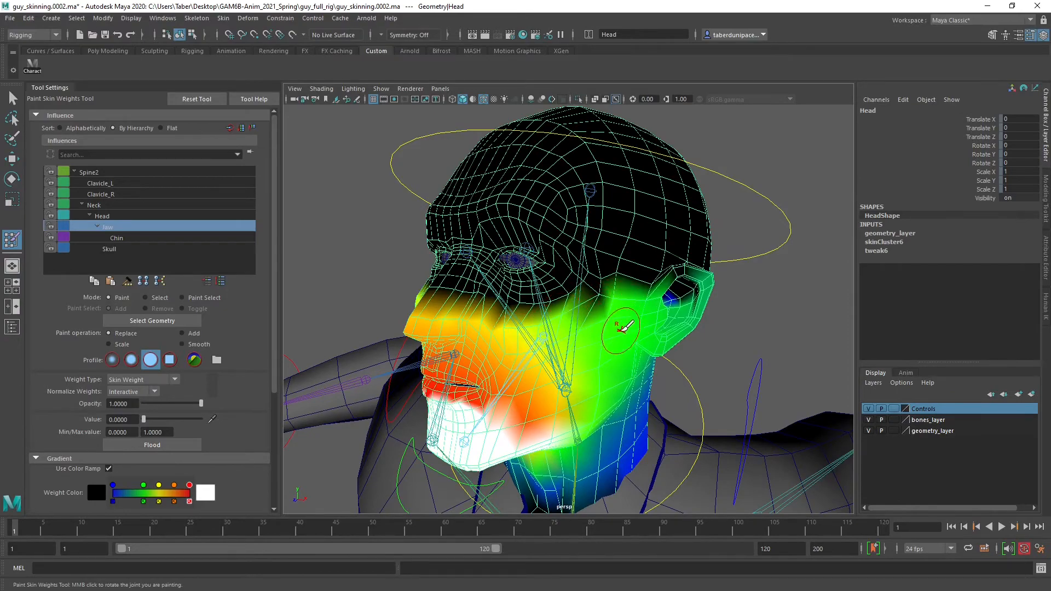
# Clear the Jaw influence from the area behind the ear and the back of the skull at value 0
pyautogui.moveTo(577, 294)
pyautogui.keyDown('alt'); pyautogui.mouseDown()
pyautogui.moveTo(613, 287)
pyautogui.moveTo(495, 268)
pyautogui.moveTo(504, 280)
pyautogui.moveTo(495, 286)
pyautogui.mouseUp(); pyautogui.keyUp('alt')
pyautogui.keyDown('alt'); pyautogui.moveTo(495, 286); pyautogui.dragTo(511, 289, button='right'); pyautogui.keyUp('alt')
pyautogui.keyDown('alt'); pyautogui.moveTo(512, 289); pyautogui.dragTo(519, 296); pyautogui.keyUp('alt')
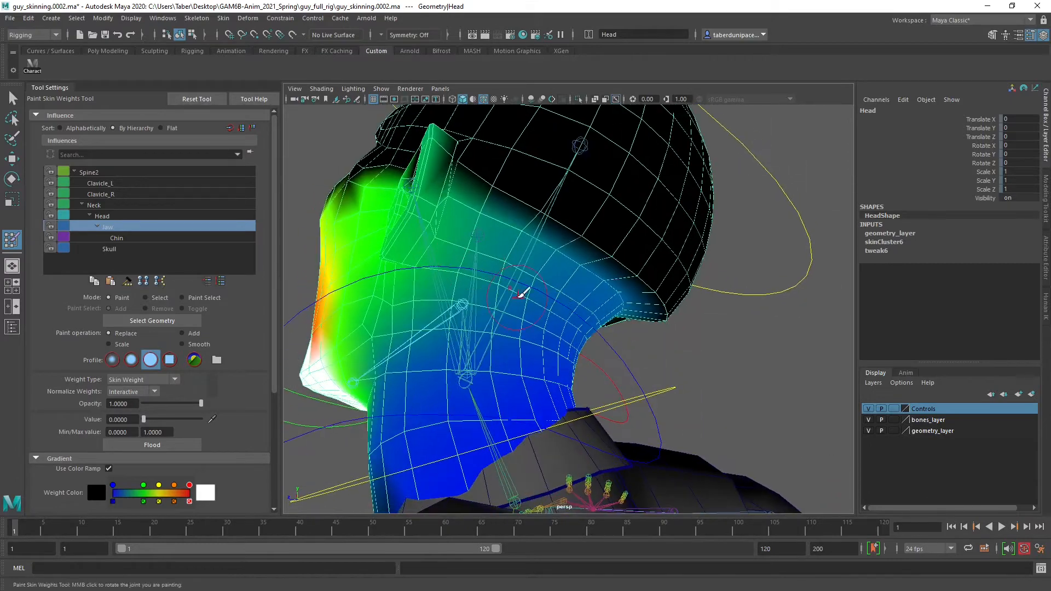
pyautogui.moveTo(585, 266); pyautogui.dragTo(504, 227)
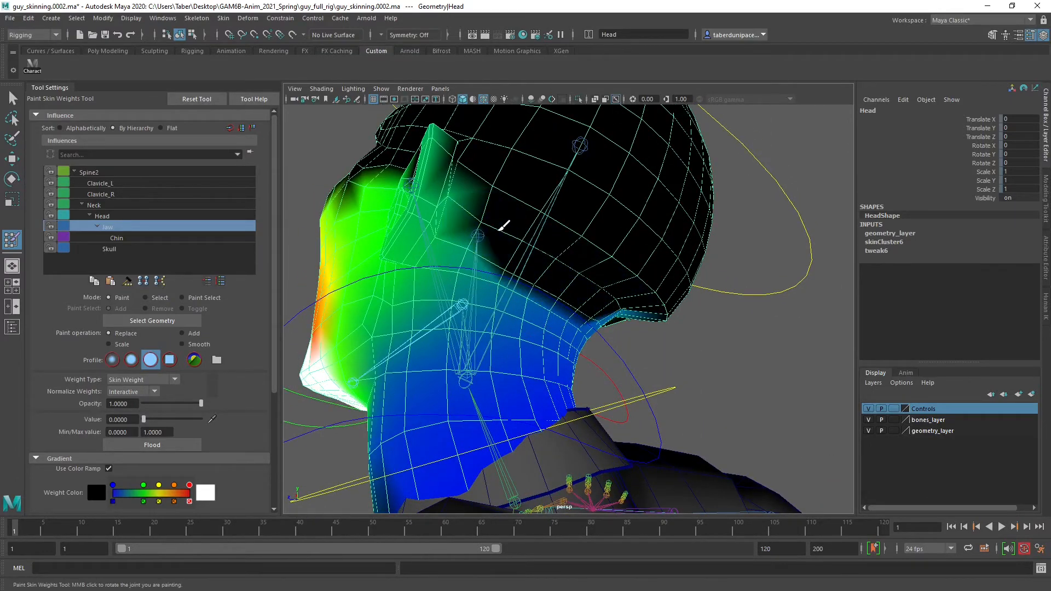
pyautogui.moveTo(604, 290)
pyautogui.keyDown('alt'); pyautogui.mouseDown()
pyautogui.moveTo(525, 270)
pyautogui.moveTo(569, 282)
pyautogui.moveTo(580, 328)
pyautogui.mouseUp(); pyautogui.keyUp('alt')
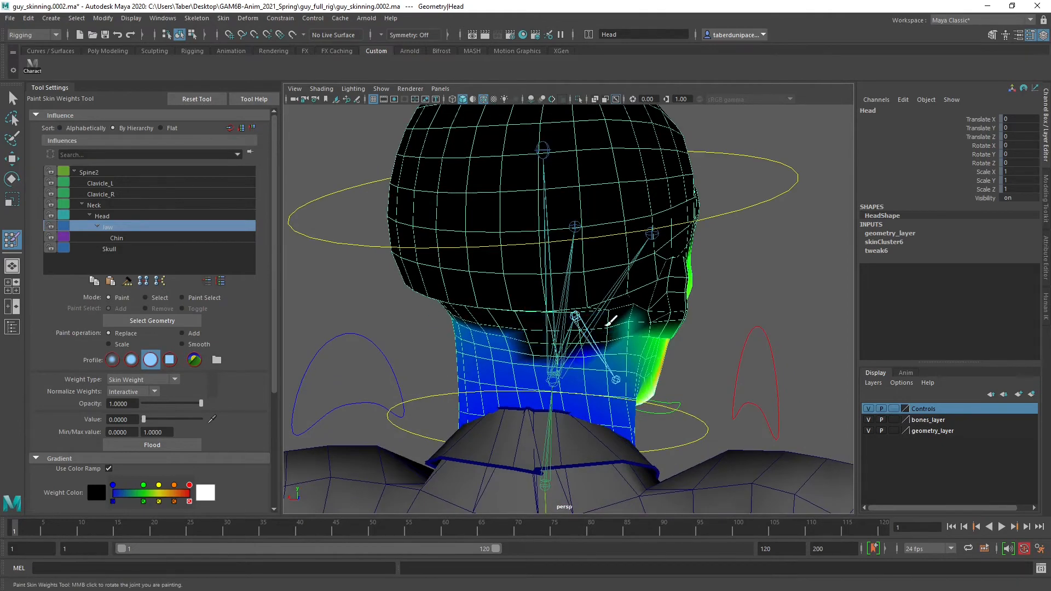
pyautogui.moveTo(502, 333)
pyautogui.mouseDown()
pyautogui.moveTo(592, 358)
pyautogui.moveTo(530, 386)
pyautogui.moveTo(542, 337)
pyautogui.moveTo(583, 314)
pyautogui.mouseUp()
# Paint zero Jaw weight down the back of the neck to its base
pyautogui.keyDown('alt'); pyautogui.moveTo(535, 245); pyautogui.dragTo(570, 243); pyautogui.keyUp('alt')
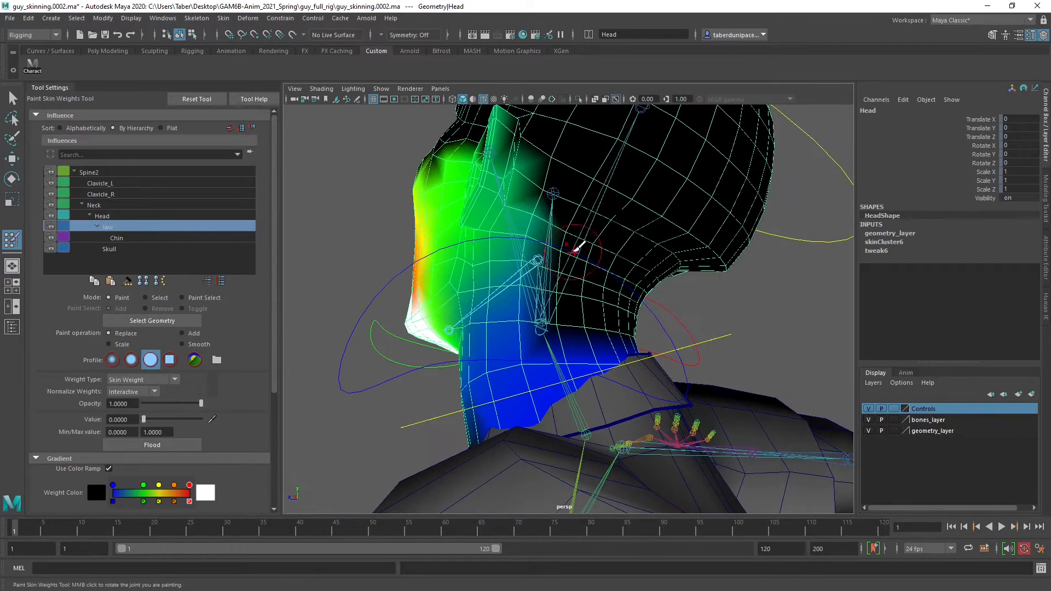
pyautogui.moveTo(614, 354)
pyautogui.keyDown('alt'); pyautogui.mouseDown()
pyautogui.moveTo(542, 371)
pyautogui.moveTo(669, 366)
pyautogui.mouseUp(); pyautogui.keyUp('alt')
pyautogui.moveTo(646, 376)
pyautogui.keyDown('alt'); pyautogui.mouseDown()
pyautogui.moveTo(631, 364)
pyautogui.moveTo(558, 362)
pyautogui.moveTo(590, 377)
pyautogui.moveTo(548, 371)
pyautogui.moveTo(547, 339)
pyautogui.mouseUp(); pyautogui.keyUp('alt')
pyautogui.keyDown('alt'); pyautogui.moveTo(554, 289); pyautogui.dragTo(560, 326, button='middle'); pyautogui.keyUp('alt')
pyautogui.keyDown('alt'); pyautogui.moveTo(560, 326); pyautogui.dragTo(550, 280); pyautogui.keyUp('alt')
pyautogui.keyDown('alt'); pyautogui.moveTo(572, 239); pyautogui.dragTo(579, 278, button='middle'); pyautogui.keyUp('alt')
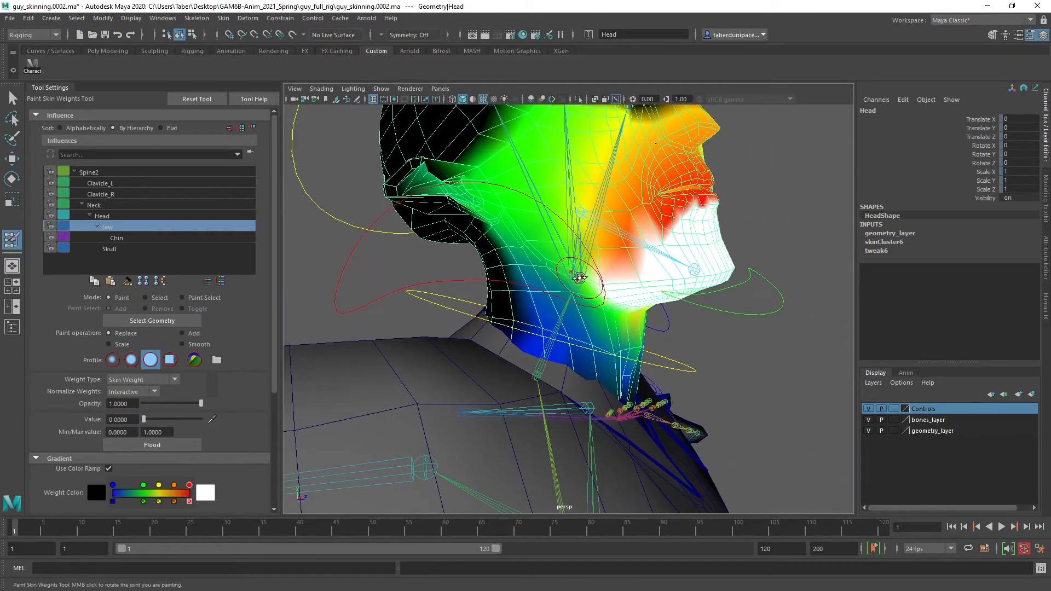
# Remove the Jaw influence from the lower sides and front of the neck, keeping value 0
pyautogui.keyDown('alt'); pyautogui.moveTo(579, 278); pyautogui.dragTo(587, 272); pyautogui.keyUp('alt')
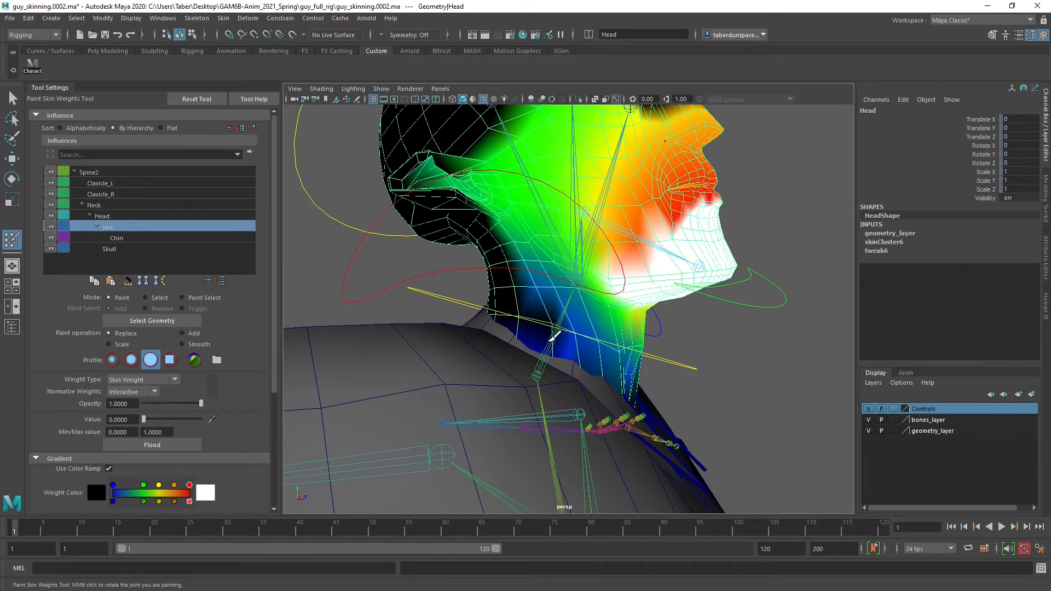
pyautogui.moveTo(551, 339); pyautogui.dragTo(629, 376)
pyautogui.moveTo(628, 376)
pyautogui.keyDown('alt'); pyautogui.mouseDown()
pyautogui.moveTo(518, 362)
pyautogui.moveTo(593, 350)
pyautogui.moveTo(547, 363)
pyautogui.moveTo(526, 386)
pyautogui.mouseUp(); pyautogui.keyUp('alt')
pyautogui.moveTo(575, 343); pyautogui.dragTo(611, 326)
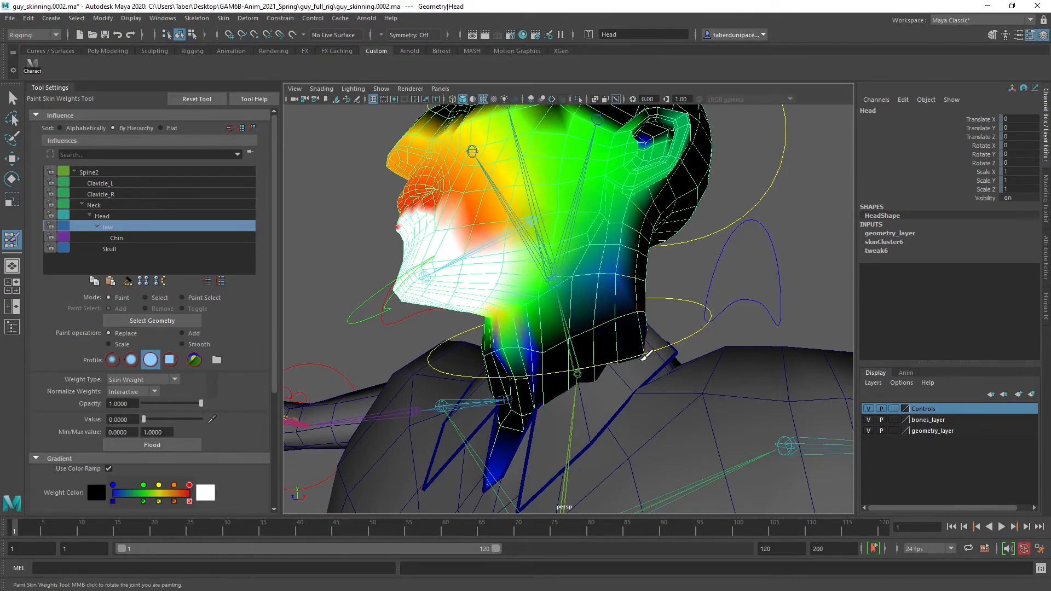
pyautogui.keyDown('alt'); pyautogui.moveTo(646, 356); pyautogui.dragTo(566, 274); pyautogui.keyUp('alt')
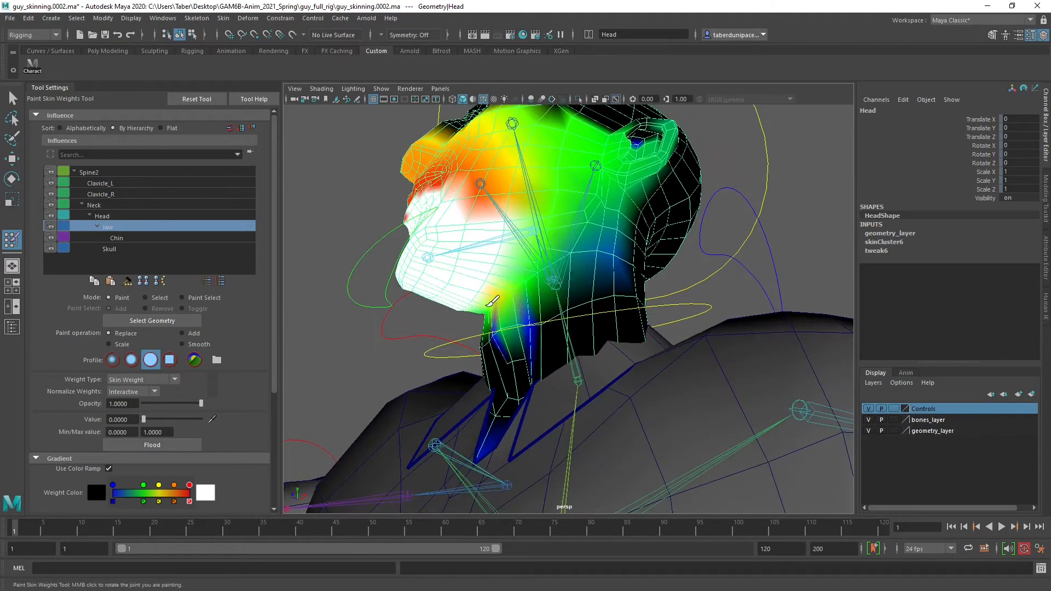
pyautogui.keyDown('alt'); pyautogui.moveTo(478, 318); pyautogui.dragTo(563, 323); pyautogui.keyUp('alt')
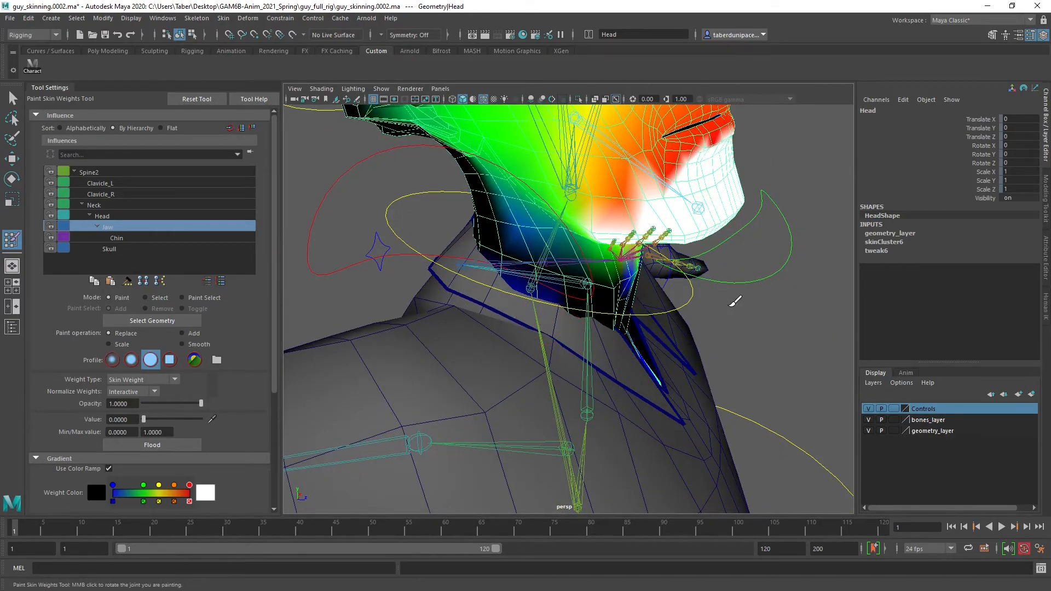
# Hide the Body mesh by setting its Visibility to 0, exposing the neck base of the Head mesh
pyautogui.scroll(-3, 599, 333)
pyautogui.press('w')
pyautogui.click(425, 234)
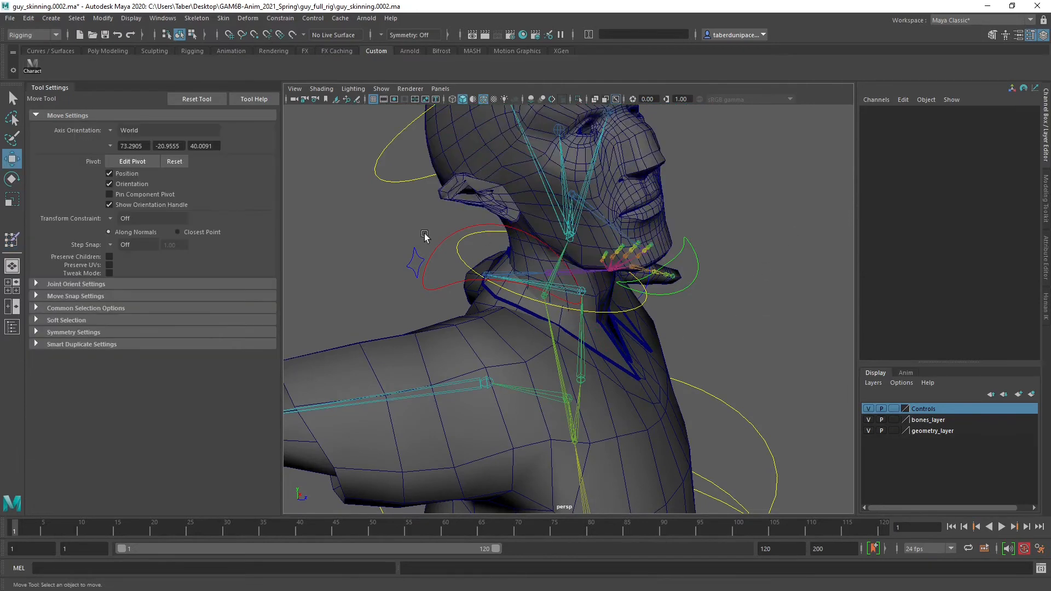
pyautogui.click(13, 327)
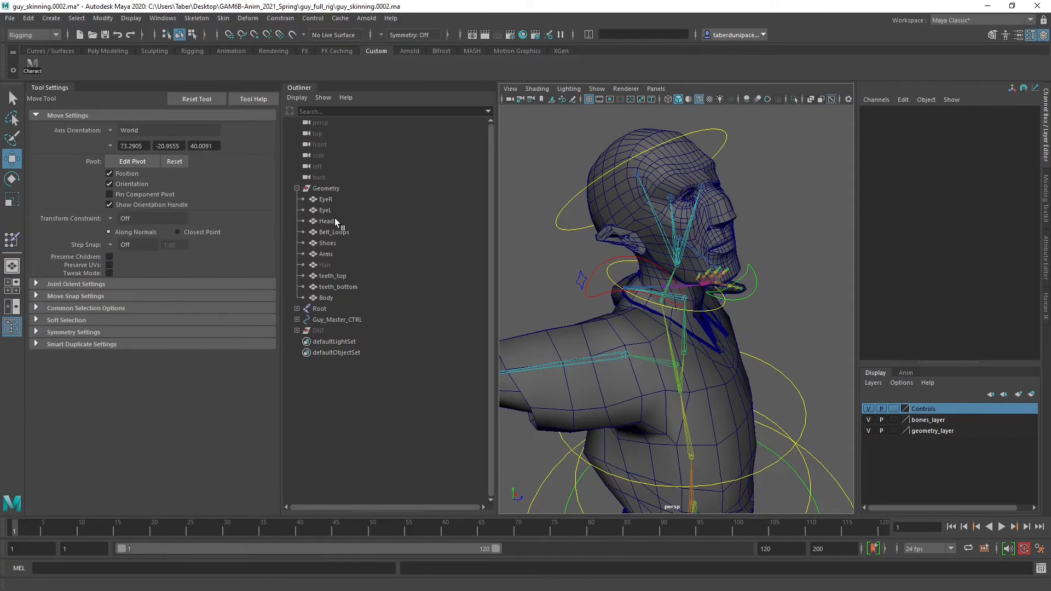
pyautogui.click(336, 296)
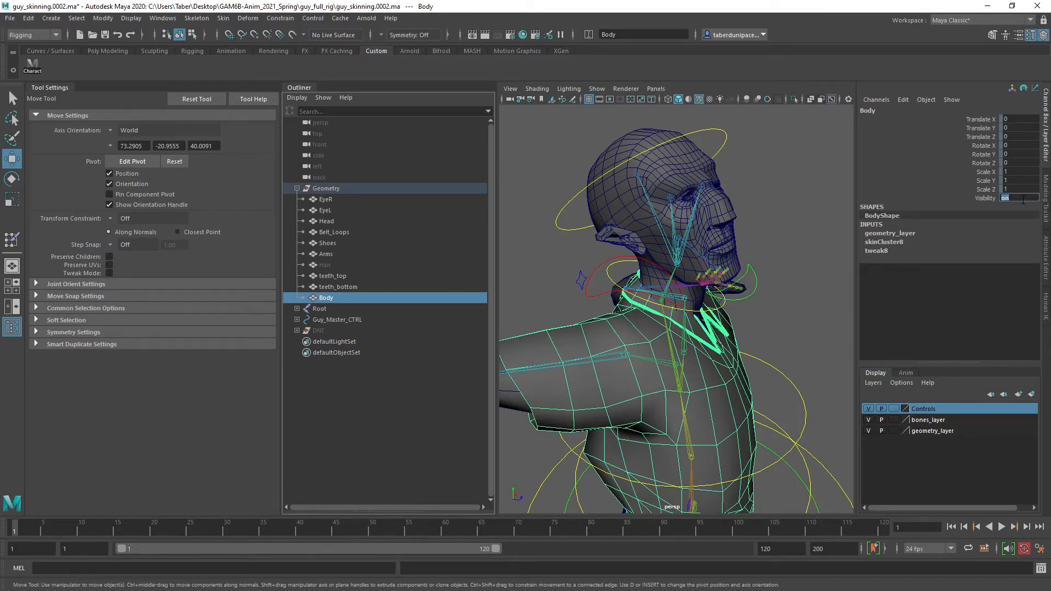
pyautogui.write('0')
pyautogui.press('Return')
pyautogui.click(788, 229)
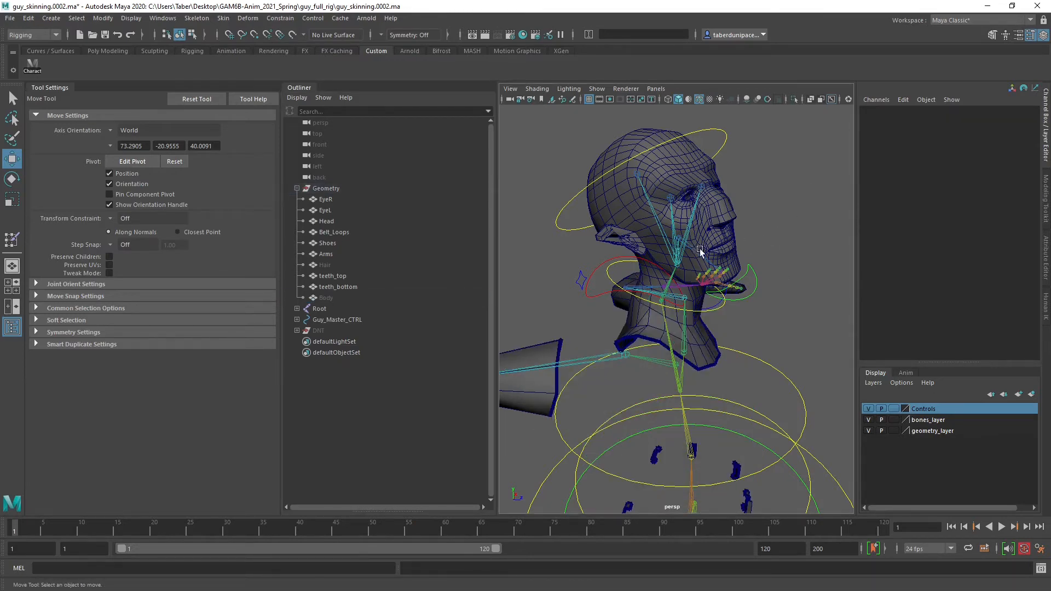
pyautogui.click(12, 326)
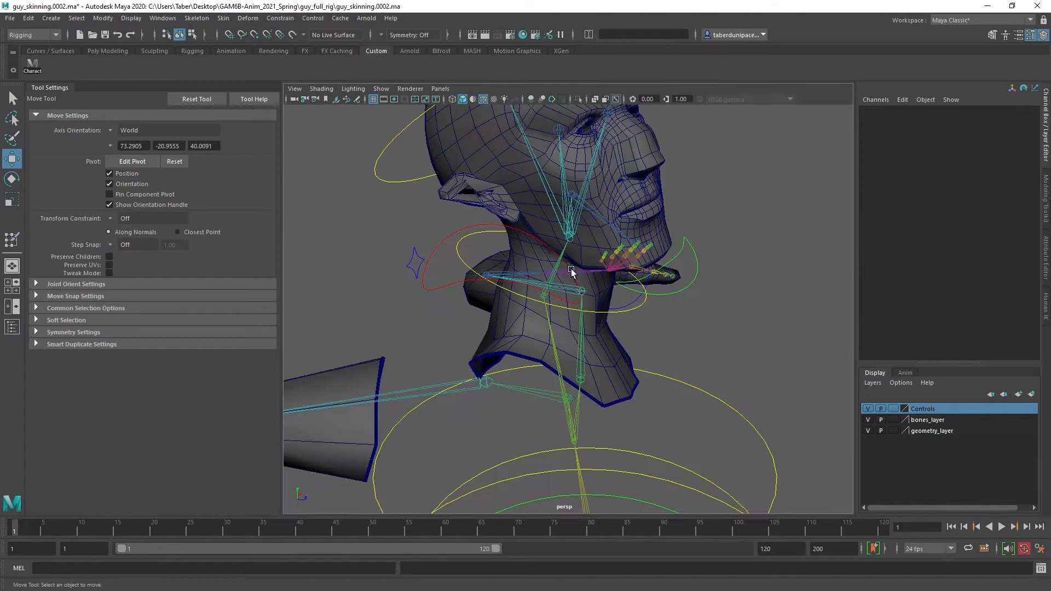
# Resume painting skin weights on the Head mesh and clear the remaining Jaw influence around the neck base at value 0
pyautogui.click(620, 355)
pyautogui.moveTo(730, 278)
pyautogui.mouseDown(button='right')
pyautogui.moveTo(747, 472)
pyautogui.moveTo(744, 461)
pyautogui.mouseUp(button='right')
pyautogui.moveTo(811, 490); pyautogui.dragTo(862, 497, button='right')
pyautogui.scroll(5, 600, 395)
pyautogui.keyDown('alt'); pyautogui.moveTo(601, 395); pyautogui.dragTo(549, 399); pyautogui.keyUp('alt')
pyautogui.keyDown('alt'); pyautogui.moveTo(671, 424); pyautogui.dragTo(657, 376, button='middle'); pyautogui.keyUp('alt')
pyautogui.moveTo(547, 392)
pyautogui.mouseDown()
pyautogui.moveTo(541, 437)
pyautogui.moveTo(660, 482)
pyautogui.moveTo(707, 428)
pyautogui.moveTo(656, 453)
pyautogui.moveTo(567, 436)
pyautogui.moveTo(614, 317)
pyautogui.moveTo(621, 410)
pyautogui.moveTo(620, 368)
pyautogui.moveTo(511, 312)
pyautogui.moveTo(628, 265)
pyautogui.moveTo(728, 281)
pyautogui.moveTo(476, 279)
pyautogui.mouseUp()
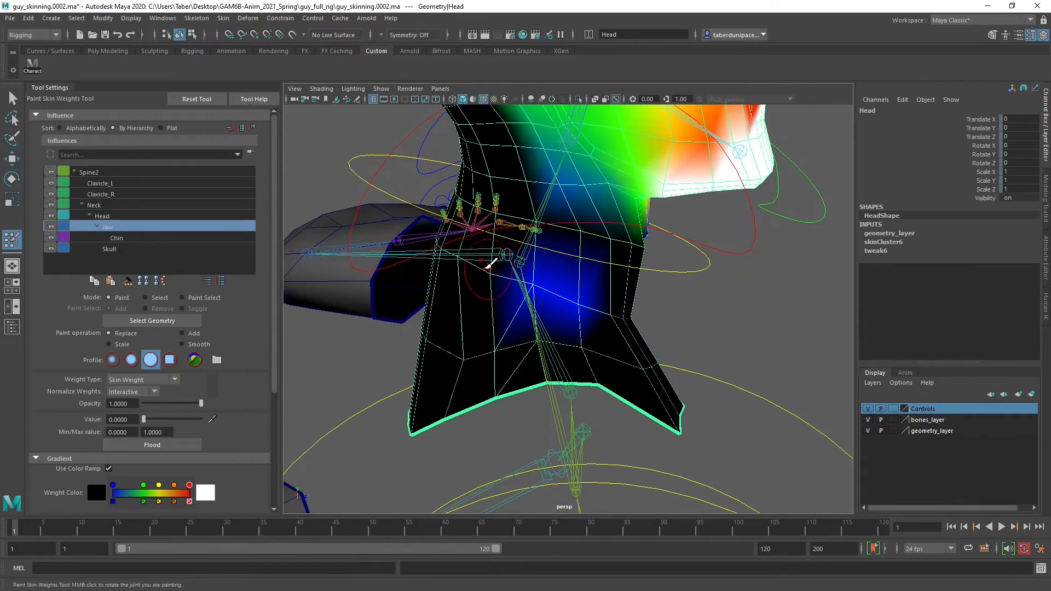
pyautogui.keyDown('alt'); pyautogui.moveTo(635, 322); pyautogui.dragTo(669, 319, button='right'); pyautogui.keyUp('alt')
pyautogui.moveTo(680, 305)
pyautogui.keyDown('alt'); pyautogui.mouseDown()
pyautogui.moveTo(546, 300)
pyautogui.moveTo(562, 305)
pyautogui.moveTo(563, 364)
pyautogui.moveTo(683, 366)
pyautogui.moveTo(588, 372)
pyautogui.moveTo(626, 343)
pyautogui.moveTo(614, 368)
pyautogui.moveTo(544, 339)
pyautogui.mouseUp(); pyautogui.keyUp('alt')
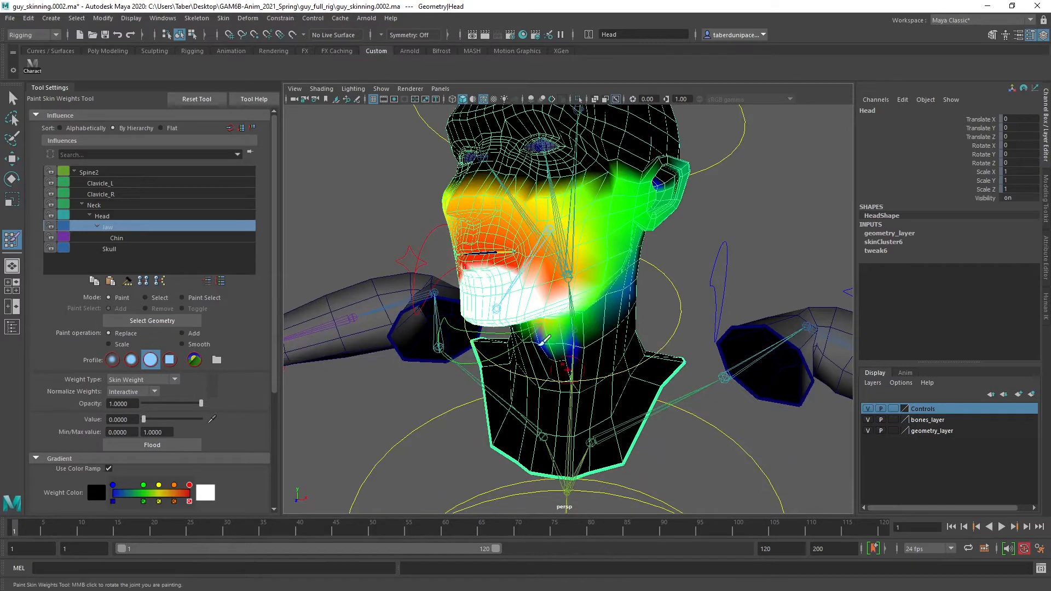
# Check the Chin, Skull and Neck influences, and paint the Head influence at value 0 on the front edge of the neck base
pyautogui.click(140, 237)
pyautogui.click(126, 248)
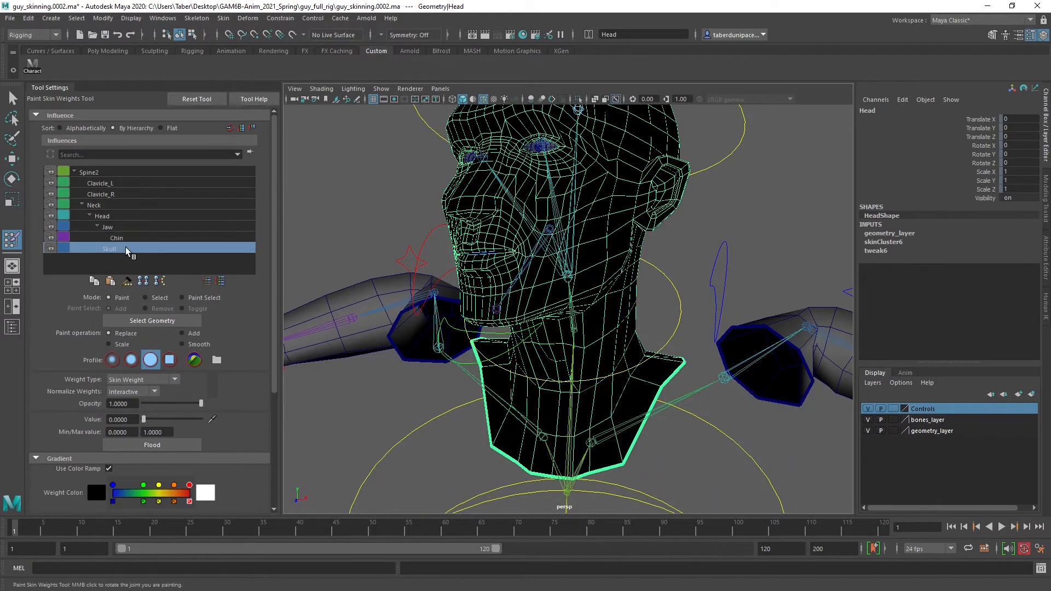
pyautogui.click(127, 217)
pyautogui.click(117, 205)
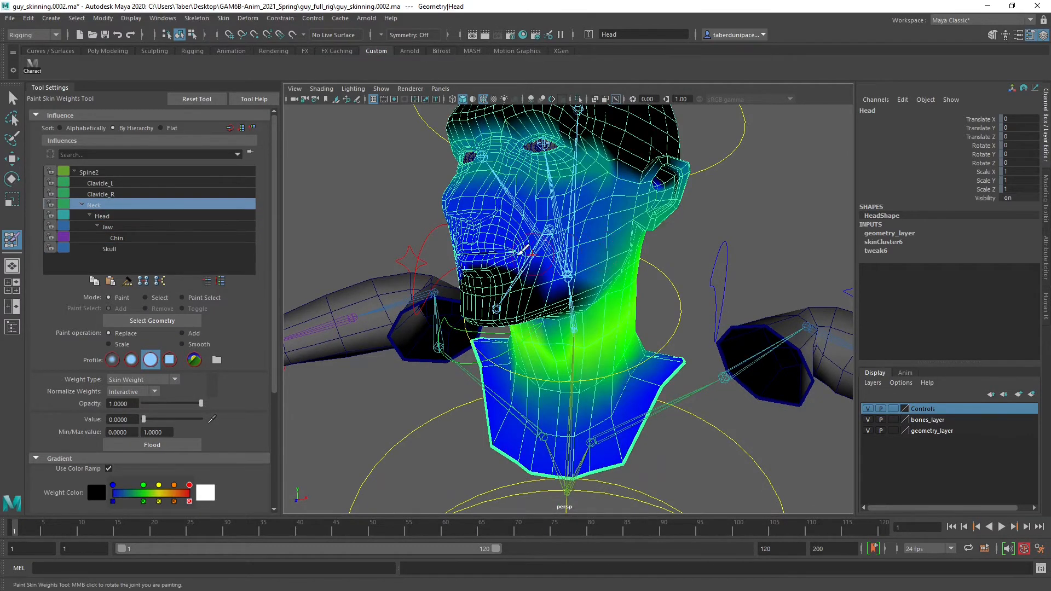
pyautogui.click(123, 216)
pyautogui.keyDown('alt'); pyautogui.moveTo(478, 256); pyautogui.dragTo(539, 230); pyautogui.keyUp('alt')
pyautogui.keyDown('alt'); pyautogui.moveTo(520, 257); pyautogui.dragTo(566, 293, button='right'); pyautogui.keyUp('alt')
pyautogui.keyDown('alt'); pyautogui.moveTo(567, 339); pyautogui.dragTo(570, 251, button='middle'); pyautogui.keyUp('alt')
pyautogui.keyDown('alt'); pyautogui.moveTo(569, 251); pyautogui.dragTo(706, 286); pyautogui.keyUp('alt')
pyautogui.keyDown('alt'); pyautogui.moveTo(654, 336); pyautogui.dragTo(630, 278, button='middle'); pyautogui.keyUp('alt')
pyautogui.keyDown('alt'); pyautogui.moveTo(634, 273); pyautogui.dragTo(608, 365); pyautogui.keyUp('alt')
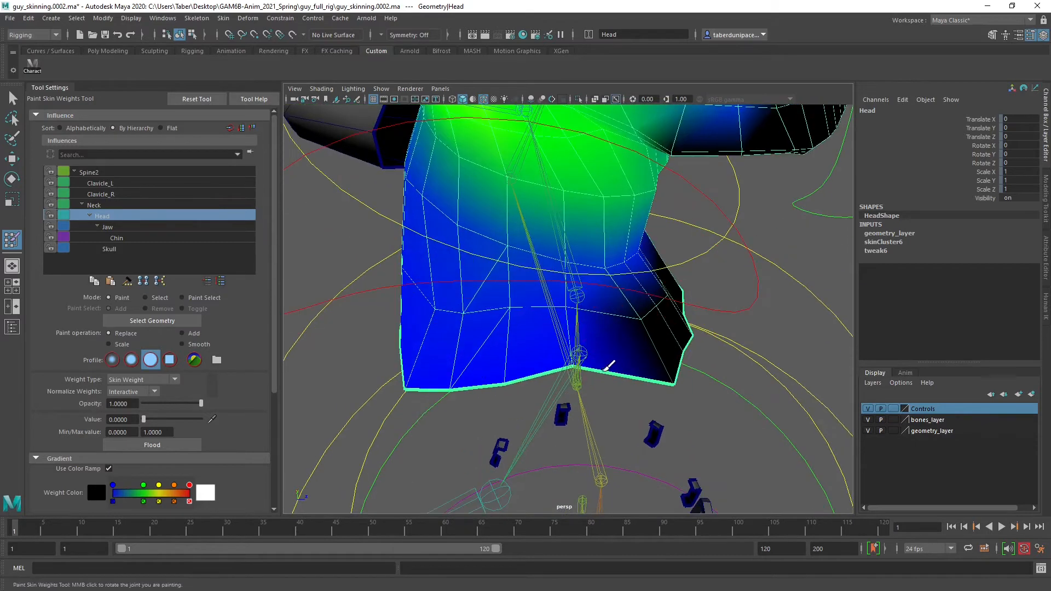
# Continue the zero Head weight around the sides and back of the neck base
pyautogui.keyDown('alt'); pyautogui.moveTo(411, 368); pyautogui.dragTo(493, 368); pyautogui.keyUp('alt')
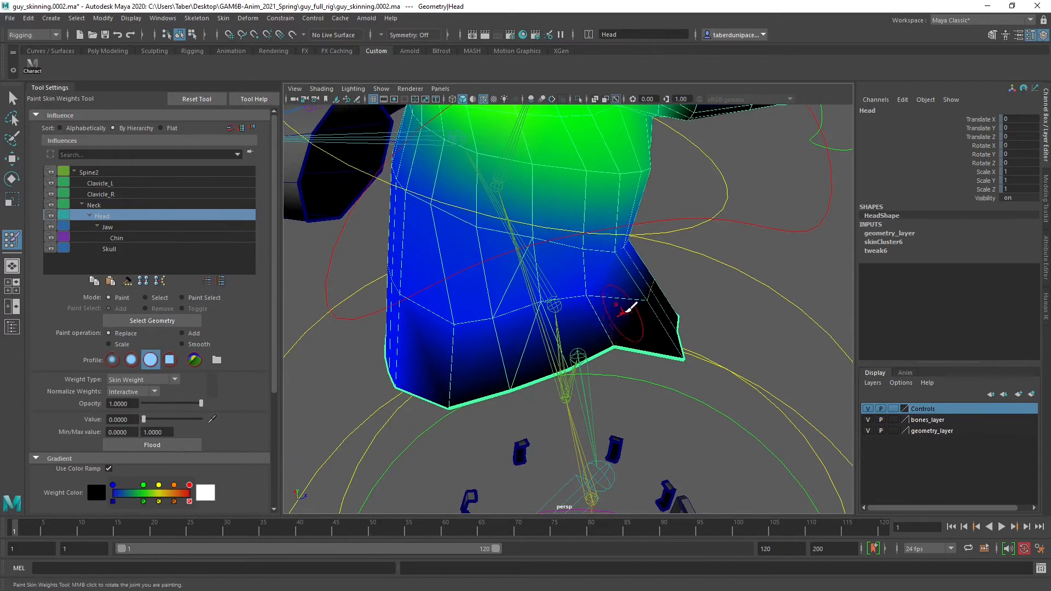
pyautogui.moveTo(426, 310)
pyautogui.keyDown('alt'); pyautogui.mouseDown()
pyautogui.moveTo(583, 310)
pyautogui.moveTo(347, 279)
pyautogui.mouseUp(); pyautogui.keyUp('alt')
pyautogui.moveTo(586, 383)
pyautogui.mouseDown()
pyautogui.moveTo(404, 422)
pyautogui.moveTo(417, 375)
pyautogui.moveTo(492, 369)
pyautogui.moveTo(562, 340)
pyautogui.moveTo(509, 368)
pyautogui.moveTo(466, 251)
pyautogui.moveTo(526, 302)
pyautogui.moveTo(737, 321)
pyautogui.moveTo(583, 324)
pyautogui.mouseUp()
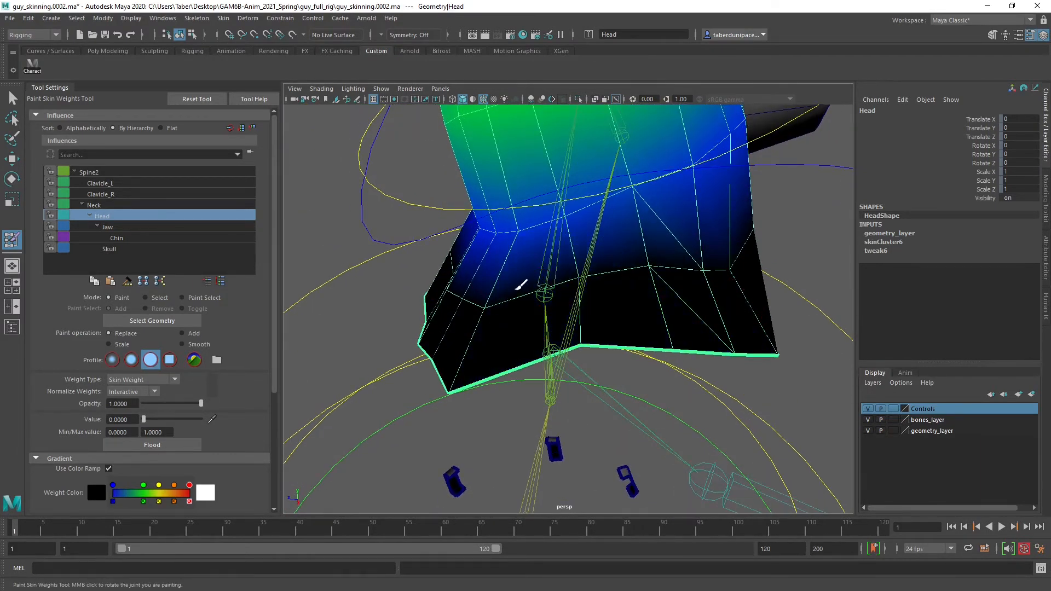
pyautogui.keyDown('alt'); pyautogui.moveTo(521, 284); pyautogui.dragTo(611, 328); pyautogui.keyUp('alt')
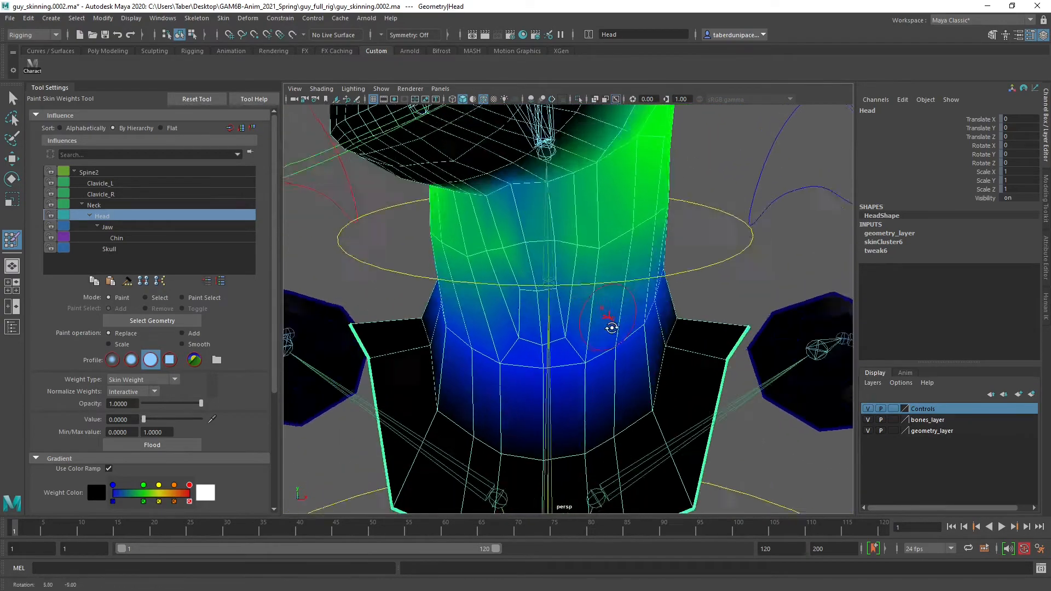
# Paint the Neck influence at value 0 over the brow, eye and cheek on the character's left side
pyautogui.scroll(-5, 611, 328)
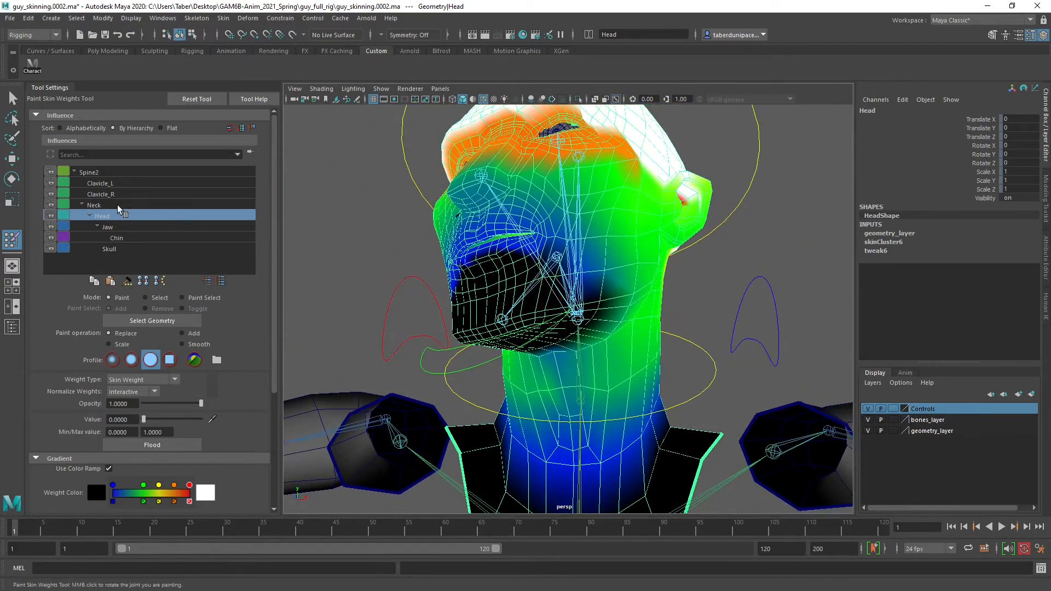
pyautogui.click(116, 206)
pyautogui.moveTo(547, 277)
pyautogui.keyDown('alt'); pyautogui.mouseDown()
pyautogui.moveTo(607, 309)
pyautogui.moveTo(566, 329)
pyautogui.moveTo(602, 310)
pyautogui.moveTo(591, 307)
pyautogui.mouseUp(); pyautogui.keyUp('alt')
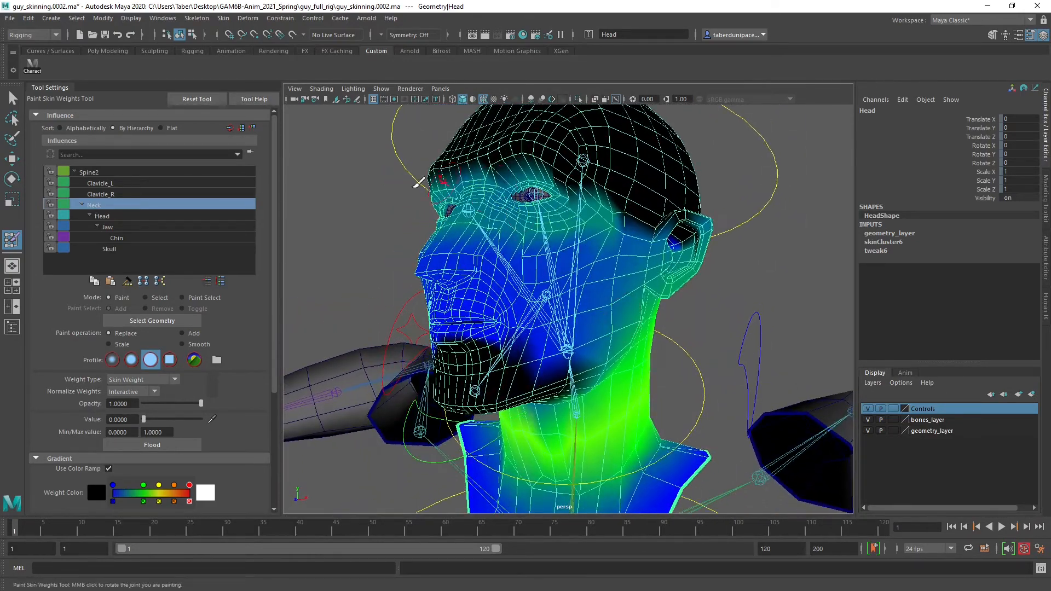
pyautogui.keyDown('alt'); pyautogui.moveTo(440, 193); pyautogui.dragTo(531, 251); pyautogui.keyUp('alt')
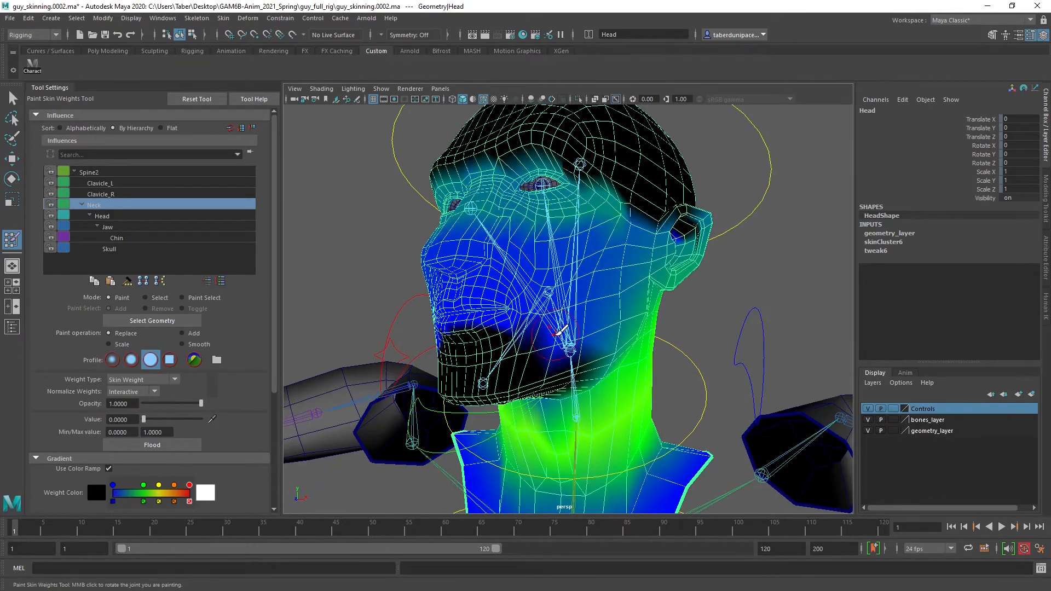
pyautogui.moveTo(558, 331)
pyautogui.mouseDown()
pyautogui.moveTo(583, 192)
pyautogui.moveTo(602, 200)
pyautogui.moveTo(566, 171)
pyautogui.moveTo(508, 167)
pyautogui.moveTo(503, 237)
pyautogui.mouseUp()
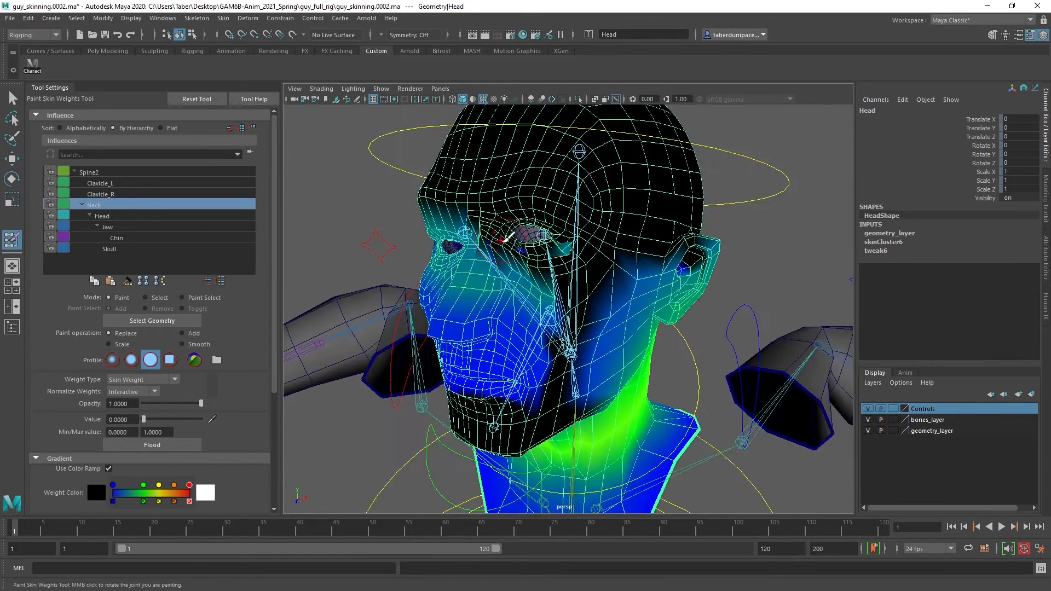
pyautogui.keyDown('alt'); pyautogui.moveTo(503, 237); pyautogui.dragTo(594, 188, button='right'); pyautogui.keyUp('alt')
# Clear the Neck influence from the left side of the face back to the ear and jawline
pyautogui.moveTo(573, 184)
pyautogui.mouseDown()
pyautogui.moveTo(445, 175)
pyautogui.moveTo(520, 265)
pyautogui.moveTo(422, 206)
pyautogui.moveTo(475, 256)
pyautogui.mouseUp()
pyautogui.moveTo(483, 314)
pyautogui.mouseDown()
pyautogui.moveTo(632, 145)
pyautogui.moveTo(519, 302)
pyautogui.moveTo(521, 328)
pyautogui.mouseUp()
pyautogui.moveTo(591, 192)
pyautogui.keyDown('alt'); pyautogui.mouseDown()
pyautogui.moveTo(539, 182)
pyautogui.moveTo(570, 188)
pyautogui.moveTo(554, 207)
pyautogui.mouseUp(); pyautogui.keyUp('alt')
pyautogui.moveTo(475, 277); pyautogui.dragTo(439, 304)
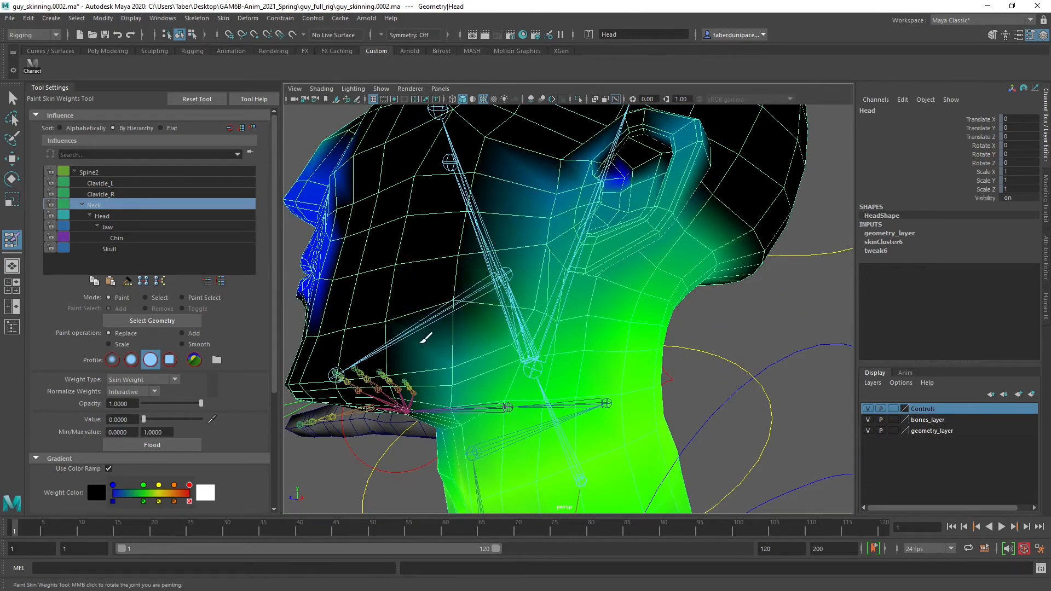
pyautogui.moveTo(422, 341)
pyautogui.mouseDown()
pyautogui.moveTo(457, 347)
pyautogui.moveTo(581, 135)
pyautogui.moveTo(674, 118)
pyautogui.moveTo(598, 139)
pyautogui.moveTo(599, 176)
pyautogui.moveTo(585, 176)
pyautogui.moveTo(641, 185)
pyautogui.moveTo(681, 175)
pyautogui.moveTo(634, 183)
pyautogui.moveTo(541, 154)
pyautogui.moveTo(439, 177)
pyautogui.moveTo(470, 172)
pyautogui.moveTo(629, 243)
pyautogui.moveTo(548, 211)
pyautogui.moveTo(491, 211)
pyautogui.moveTo(684, 251)
pyautogui.moveTo(565, 244)
pyautogui.moveTo(500, 188)
pyautogui.moveTo(448, 222)
pyautogui.moveTo(622, 216)
pyautogui.moveTo(607, 225)
pyautogui.moveTo(604, 296)
pyautogui.mouseUp()
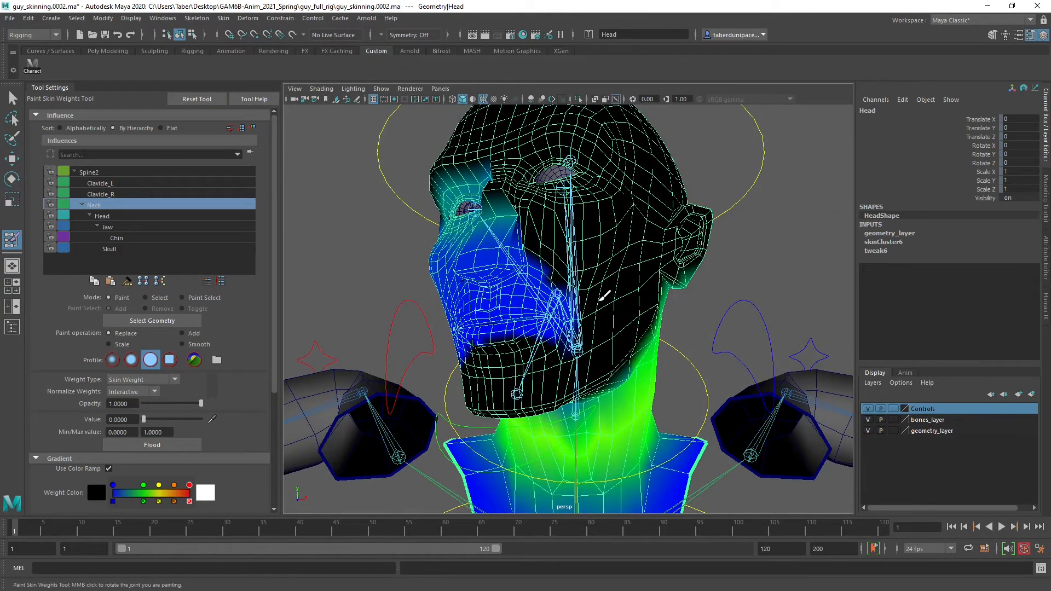
# Paint zero Neck weight over the nose, upper lip and middle of the face
pyautogui.keyDown('alt'); pyautogui.moveTo(590, 260); pyautogui.dragTo(606, 219, button='middle'); pyautogui.keyUp('alt')
pyautogui.keyDown('alt'); pyautogui.moveTo(606, 219); pyautogui.dragTo(625, 230, button='right'); pyautogui.keyUp('alt')
pyautogui.moveTo(625, 231)
pyautogui.keyDown('alt'); pyautogui.mouseDown()
pyautogui.moveTo(589, 241)
pyautogui.moveTo(478, 336)
pyautogui.moveTo(511, 228)
pyautogui.moveTo(487, 265)
pyautogui.moveTo(481, 192)
pyautogui.moveTo(526, 202)
pyautogui.mouseUp(); pyautogui.keyUp('alt')
pyautogui.keyDown('alt'); pyautogui.moveTo(525, 202); pyautogui.dragTo(519, 253, button='middle'); pyautogui.keyUp('alt')
pyautogui.moveTo(650, 265)
pyautogui.mouseDown()
pyautogui.moveTo(632, 164)
pyautogui.moveTo(602, 302)
pyautogui.moveTo(540, 247)
pyautogui.moveTo(478, 215)
pyautogui.mouseUp()
pyautogui.keyDown('alt'); pyautogui.moveTo(541, 197); pyautogui.dragTo(554, 260, button='middle'); pyautogui.keyUp('alt')
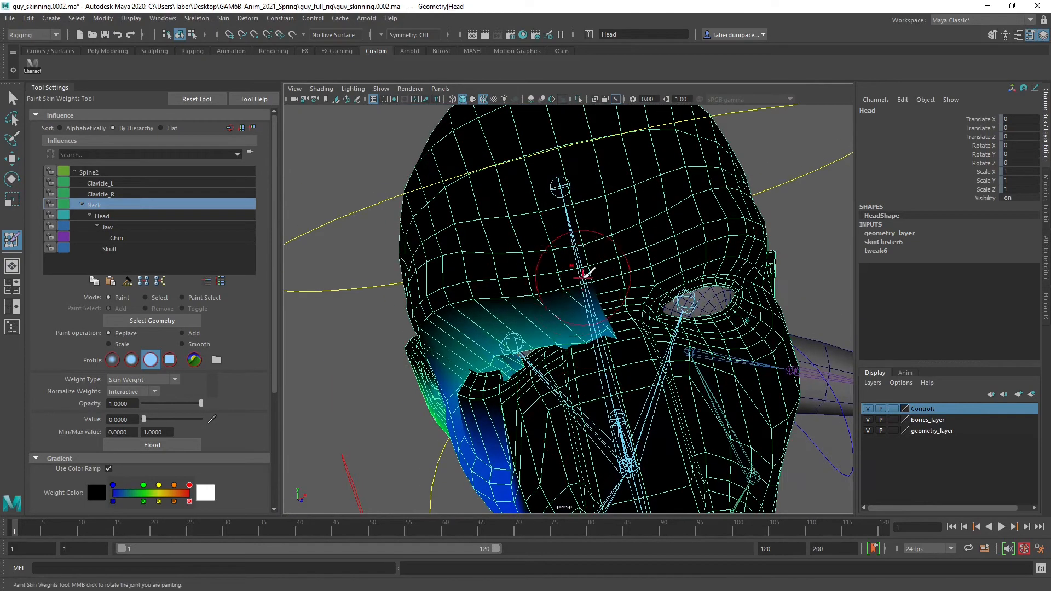
# Paint zero Neck weight over the brow, eye and cheek on the character's right side
pyautogui.moveTo(582, 277)
pyautogui.mouseDown()
pyautogui.moveTo(569, 352)
pyautogui.moveTo(648, 236)
pyautogui.moveTo(642, 225)
pyautogui.moveTo(557, 259)
pyautogui.moveTo(549, 245)
pyautogui.moveTo(658, 323)
pyautogui.moveTo(614, 305)
pyautogui.moveTo(628, 270)
pyautogui.mouseUp()
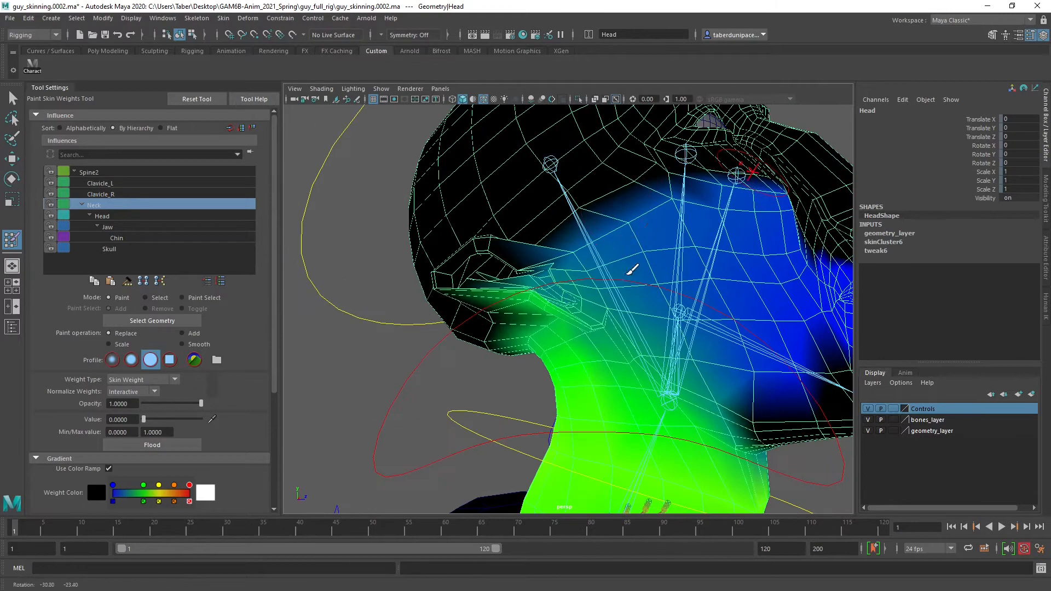
pyautogui.moveTo(644, 179)
pyautogui.mouseDown()
pyautogui.moveTo(527, 254)
pyautogui.moveTo(769, 195)
pyautogui.moveTo(678, 206)
pyautogui.moveTo(706, 263)
pyautogui.moveTo(629, 272)
pyautogui.mouseUp()
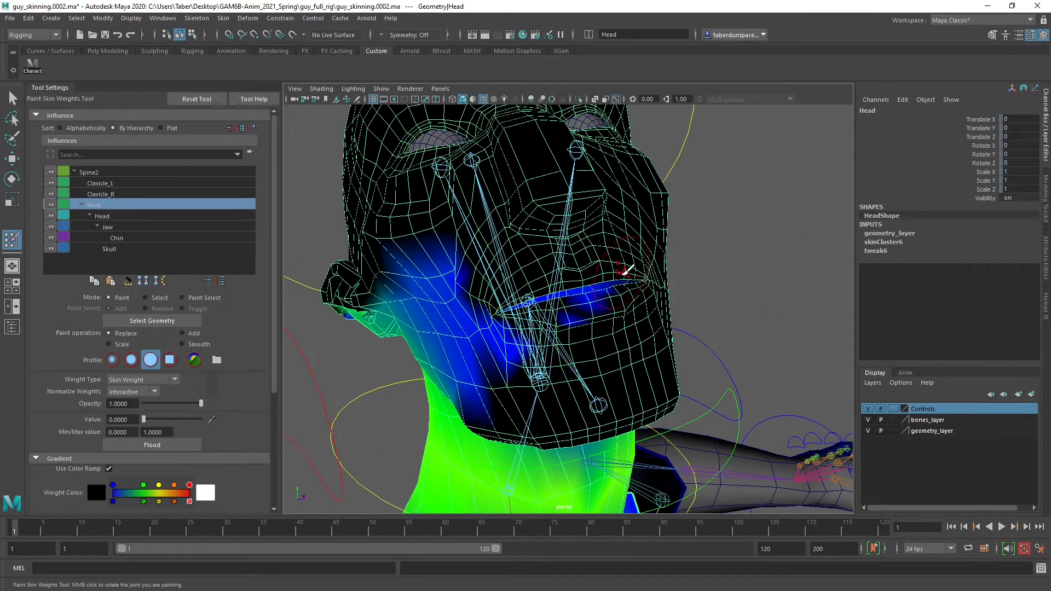
pyautogui.keyDown('alt'); pyautogui.moveTo(539, 305); pyautogui.dragTo(521, 307); pyautogui.keyUp('alt')
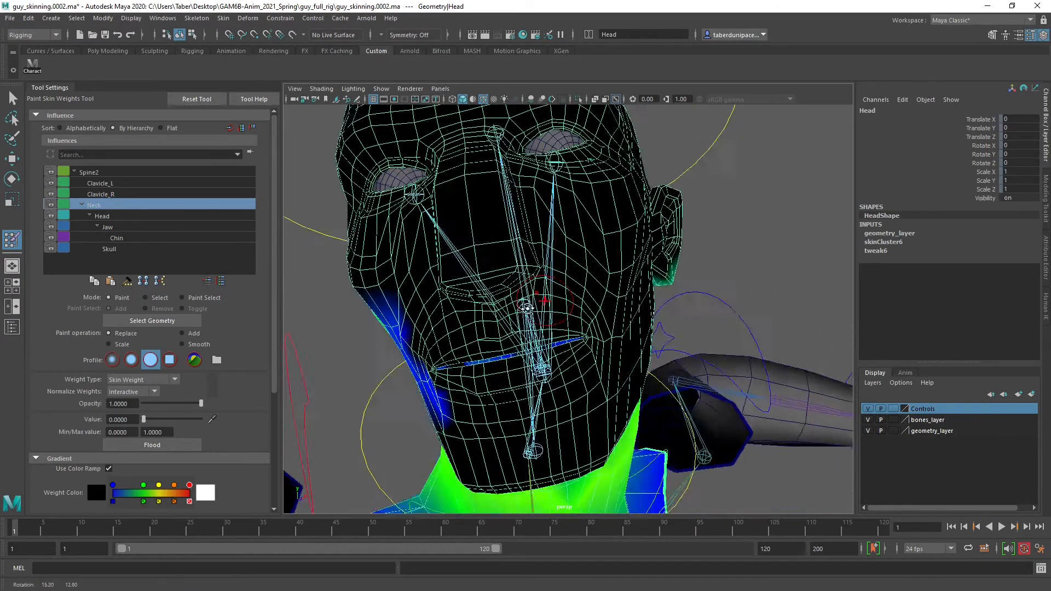
pyautogui.keyDown('alt'); pyautogui.moveTo(521, 307); pyautogui.dragTo(556, 223, button='middle'); pyautogui.keyUp('alt')
# Clear the remaining Neck influence along the lips and the jawline on the character's right side
pyautogui.scroll(5, 507, 251)
pyautogui.keyDown('alt'); pyautogui.moveTo(507, 252); pyautogui.dragTo(508, 273, button='middle'); pyautogui.keyUp('alt')
pyautogui.keyDown('alt'); pyautogui.moveTo(508, 273); pyautogui.dragTo(487, 273); pyautogui.keyUp('alt')
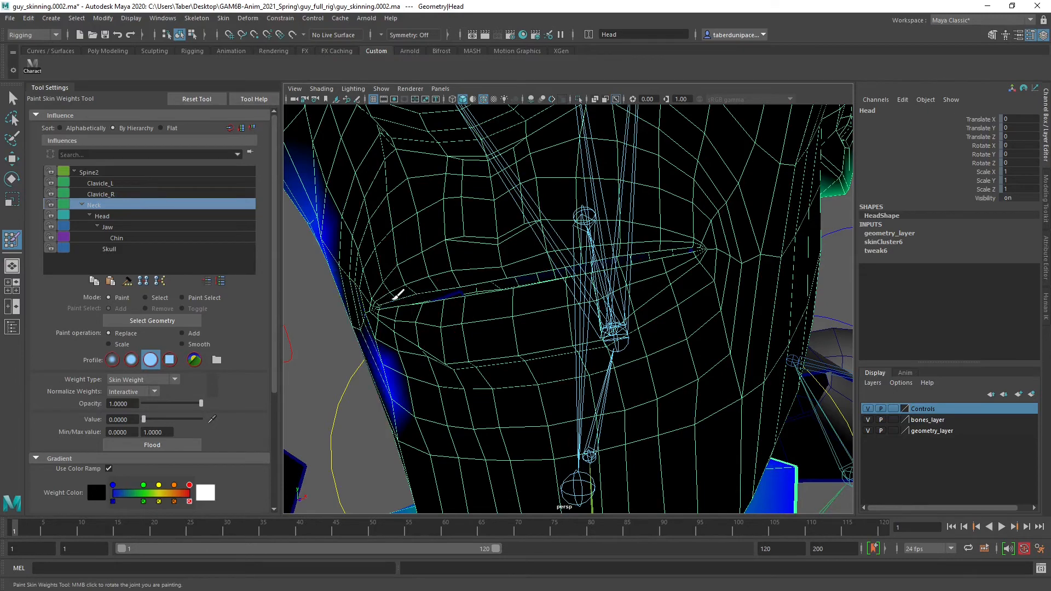
pyautogui.scroll(-5, 538, 304)
pyautogui.moveTo(538, 305)
pyautogui.keyDown('alt'); pyautogui.mouseDown()
pyautogui.moveTo(547, 290)
pyautogui.moveTo(515, 284)
pyautogui.moveTo(536, 273)
pyautogui.moveTo(500, 238)
pyautogui.moveTo(625, 242)
pyautogui.moveTo(484, 209)
pyautogui.moveTo(502, 286)
pyautogui.mouseUp(); pyautogui.keyUp('alt')
pyautogui.moveTo(572, 295)
pyautogui.keyDown('alt'); pyautogui.mouseDown()
pyautogui.moveTo(411, 230)
pyautogui.moveTo(613, 251)
pyautogui.moveTo(469, 258)
pyautogui.moveTo(535, 264)
pyautogui.moveTo(530, 238)
pyautogui.mouseUp(); pyautogui.keyUp('alt')
pyautogui.keyDown('alt'); pyautogui.moveTo(642, 214); pyautogui.dragTo(596, 222); pyautogui.keyUp('alt')
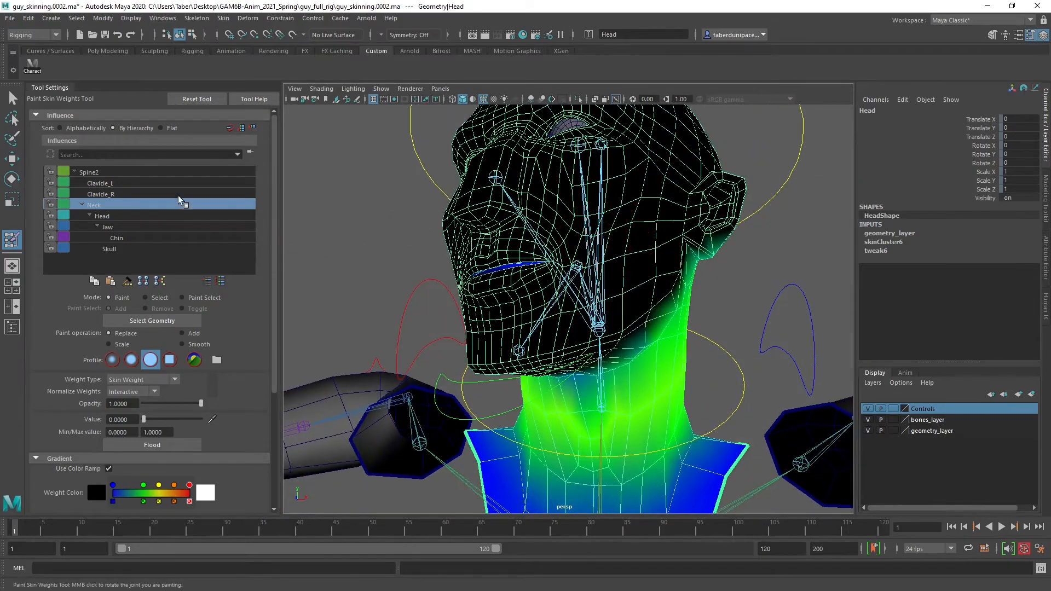
# Activate the Jaw influence and paint it at value 0 over the nose and upper lip
pyautogui.click(122, 216)
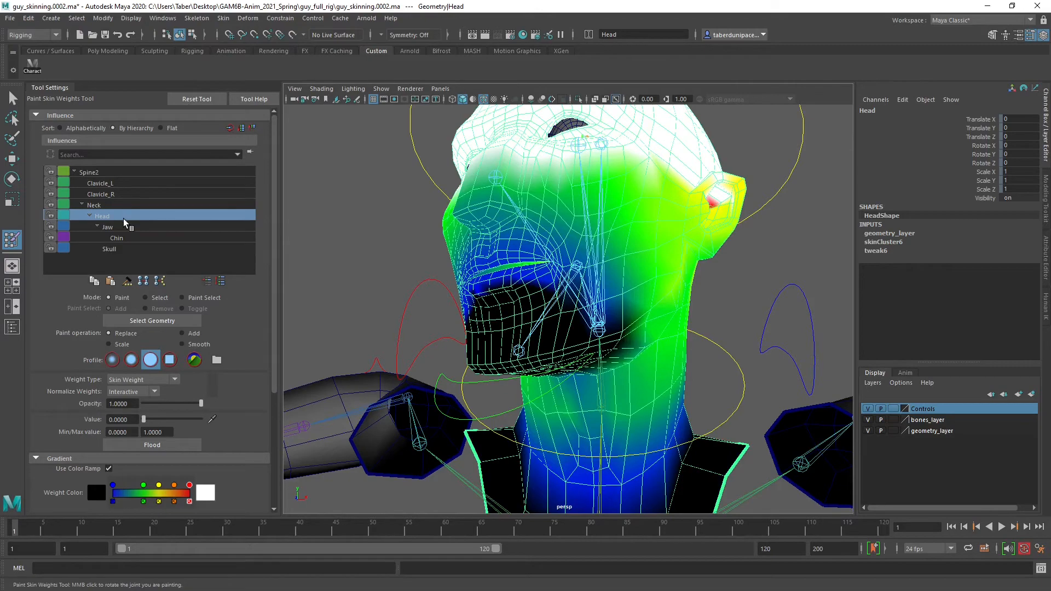
pyautogui.click(125, 227)
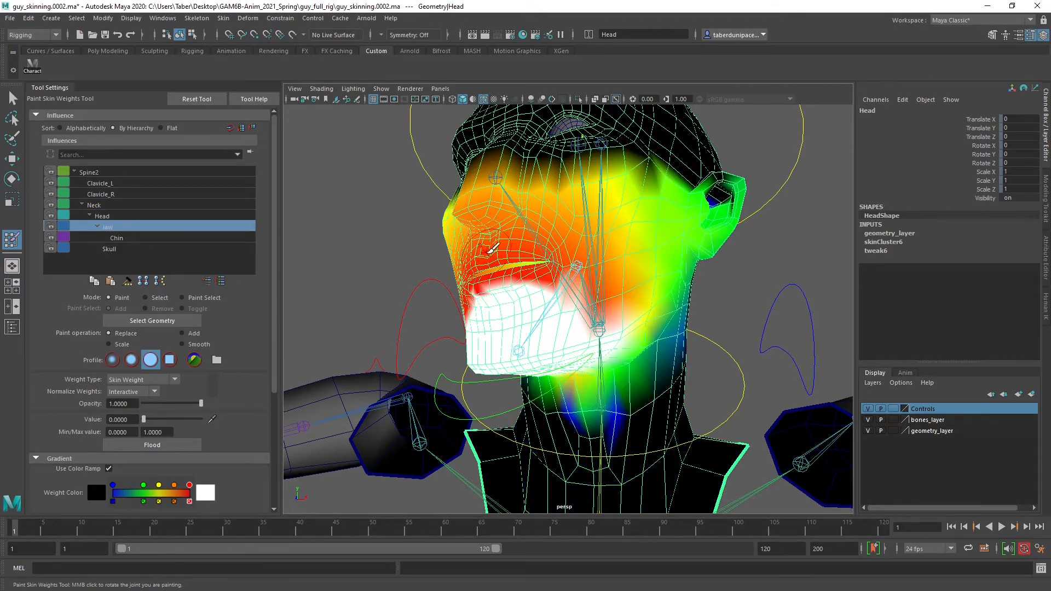
pyautogui.keyDown('alt'); pyautogui.moveTo(463, 235); pyautogui.dragTo(499, 256); pyautogui.keyUp('alt')
pyautogui.keyDown('alt'); pyautogui.moveTo(496, 260); pyautogui.dragTo(528, 265, button='right'); pyautogui.keyUp('alt')
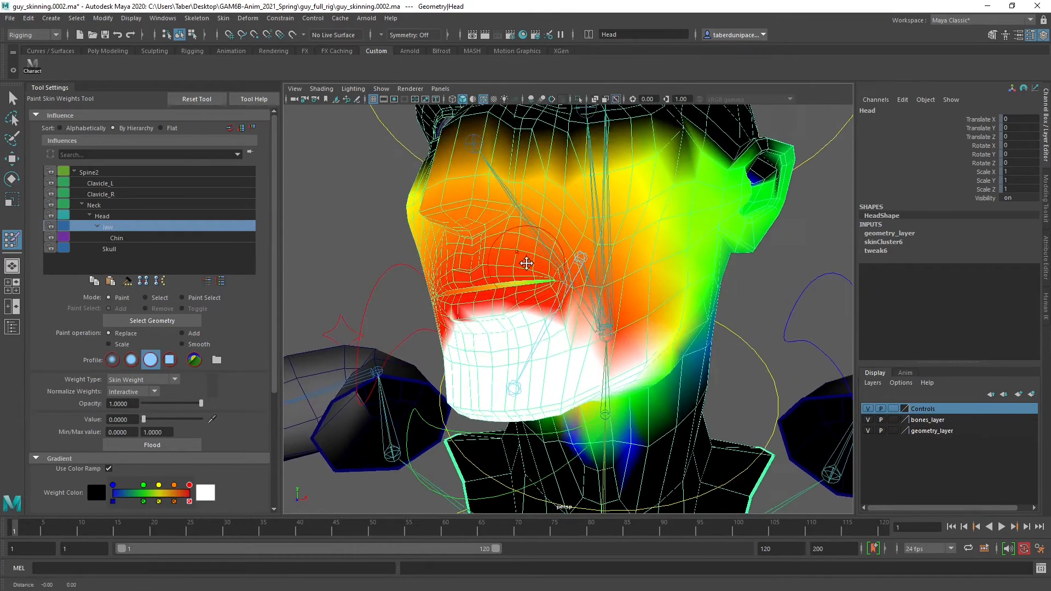
pyautogui.keyDown('alt'); pyautogui.moveTo(528, 265); pyautogui.dragTo(528, 310, button='middle'); pyautogui.keyUp('alt')
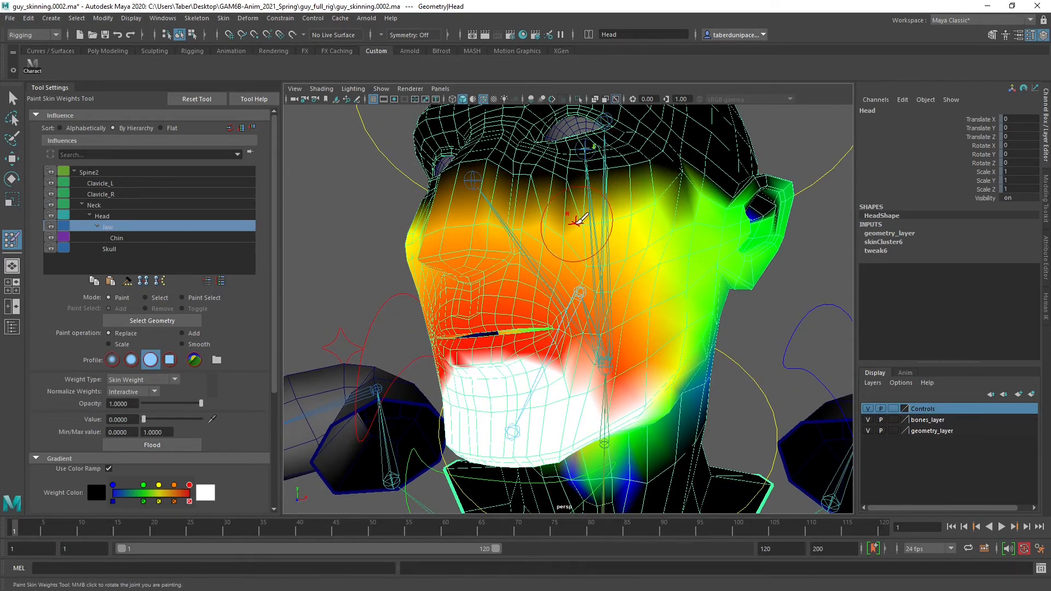
pyautogui.keyDown('alt'); pyautogui.moveTo(562, 224); pyautogui.dragTo(602, 222); pyautogui.keyUp('alt')
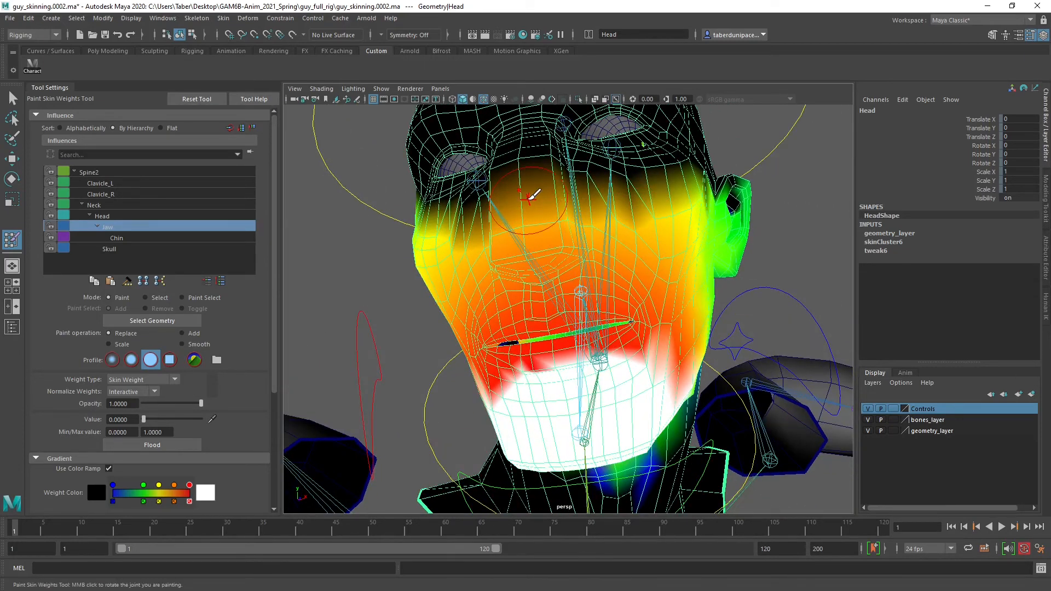
pyautogui.moveTo(529, 196)
pyautogui.mouseDown()
pyautogui.moveTo(537, 244)
pyautogui.moveTo(544, 230)
pyautogui.moveTo(512, 255)
pyautogui.moveTo(546, 242)
pyautogui.moveTo(542, 209)
pyautogui.mouseUp()
pyautogui.moveTo(509, 176)
pyautogui.keyDown('alt'); pyautogui.mouseDown()
pyautogui.moveTo(578, 210)
pyautogui.moveTo(602, 235)
pyautogui.moveTo(487, 235)
pyautogui.moveTo(534, 235)
pyautogui.moveTo(509, 242)
pyautogui.moveTo(539, 254)
pyautogui.mouseUp(); pyautogui.keyUp('alt')
pyautogui.moveTo(588, 227)
pyautogui.mouseDown()
pyautogui.moveTo(618, 232)
pyautogui.moveTo(594, 253)
pyautogui.moveTo(615, 264)
pyautogui.moveTo(648, 260)
pyautogui.mouseUp()
pyautogui.moveTo(578, 298)
pyautogui.mouseDown()
pyautogui.moveTo(570, 317)
pyautogui.moveTo(580, 317)
pyautogui.mouseUp()
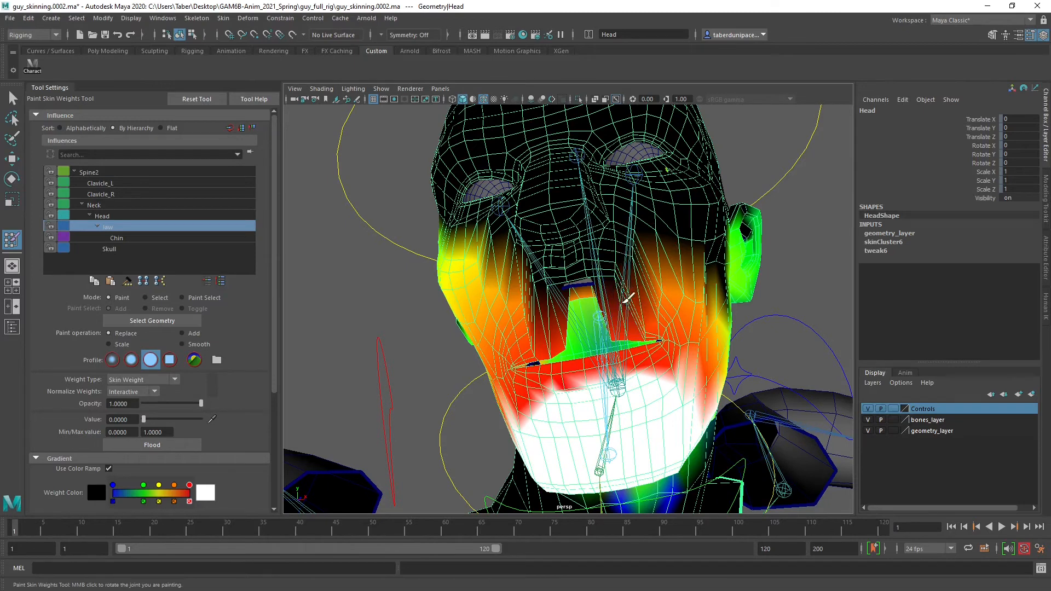
# Continue painting zero Jaw weight over the middle of the upper lip and its left side
pyautogui.scroll(3, 620, 289)
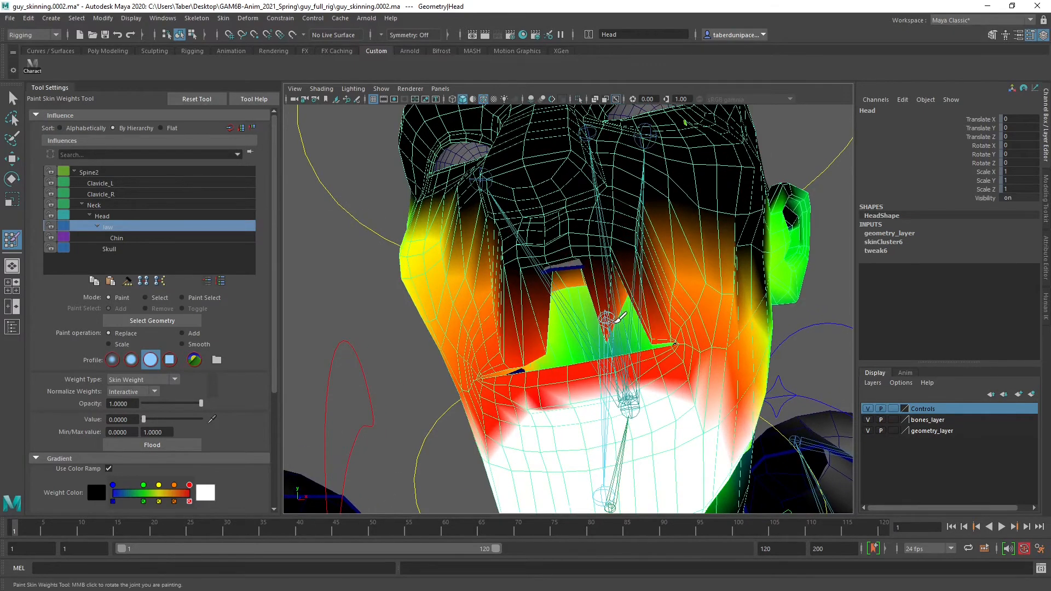
pyautogui.moveTo(622, 273)
pyautogui.mouseDown()
pyautogui.moveTo(649, 282)
pyautogui.moveTo(652, 298)
pyautogui.moveTo(657, 260)
pyautogui.mouseUp()
pyautogui.keyDown('alt'); pyautogui.moveTo(583, 268); pyautogui.dragTo(552, 285); pyautogui.keyUp('alt')
pyautogui.scroll(5, 552, 284)
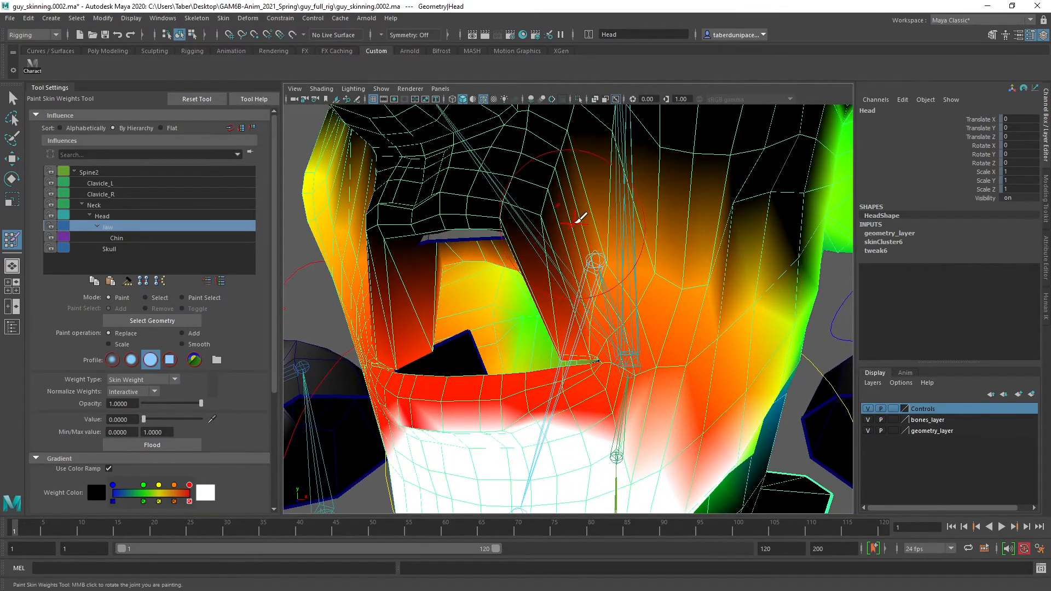
pyautogui.press('b')
pyautogui.moveTo(568, 219)
pyautogui.mouseDown()
pyautogui.moveTo(589, 260)
pyautogui.moveTo(563, 312)
pyautogui.moveTo(581, 326)
pyautogui.mouseUp()
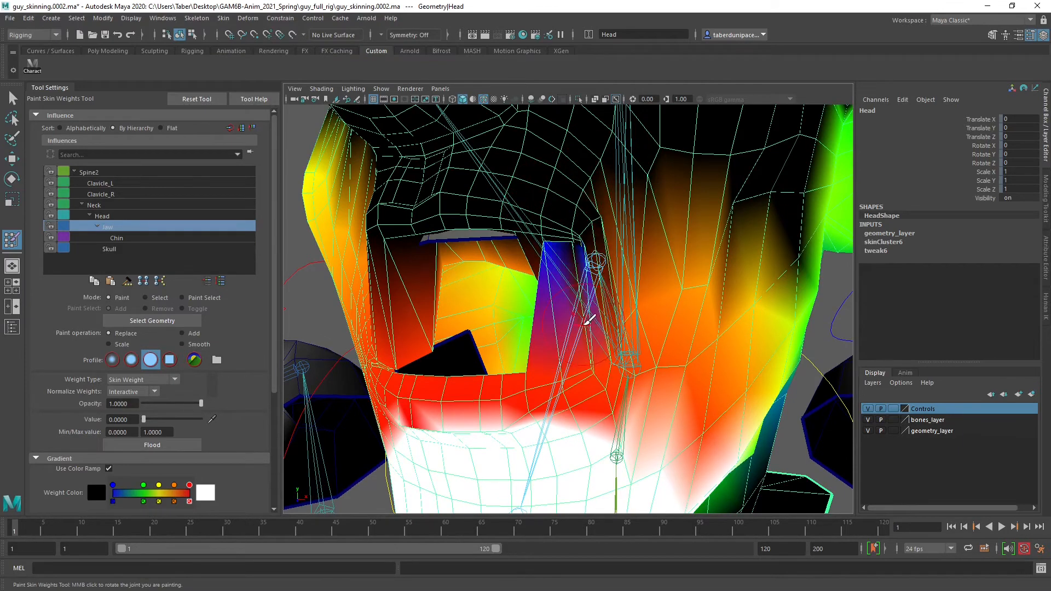
pyautogui.hotkey('ctrl', 'z')
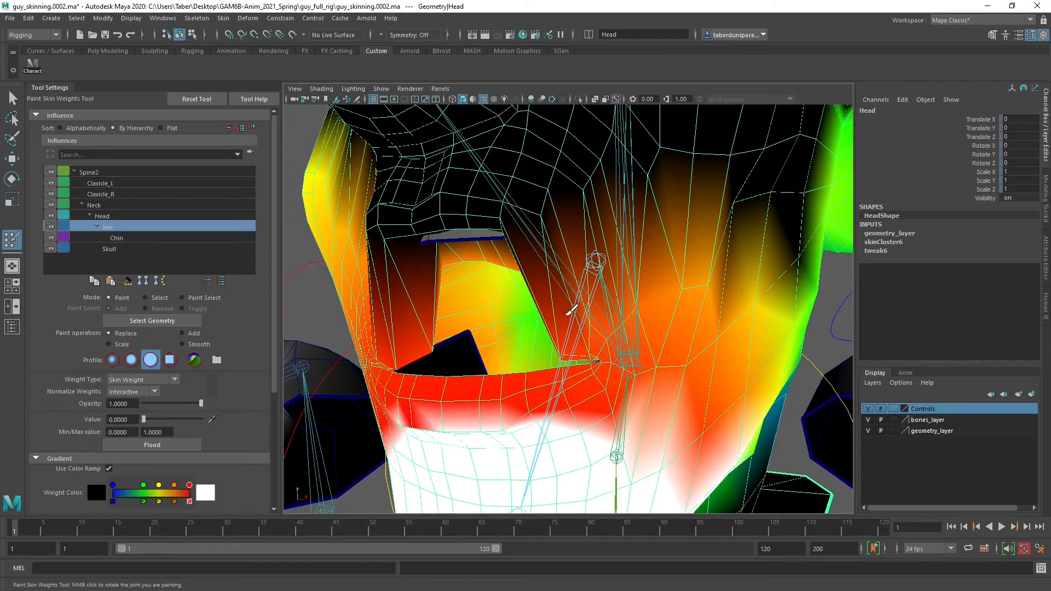
# Paint zero Jaw weight on the inner surface of the mouth just behind the upper lip
pyautogui.keyDown('alt'); pyautogui.moveTo(568, 305); pyautogui.dragTo(641, 228, button='middle'); pyautogui.keyUp('alt')
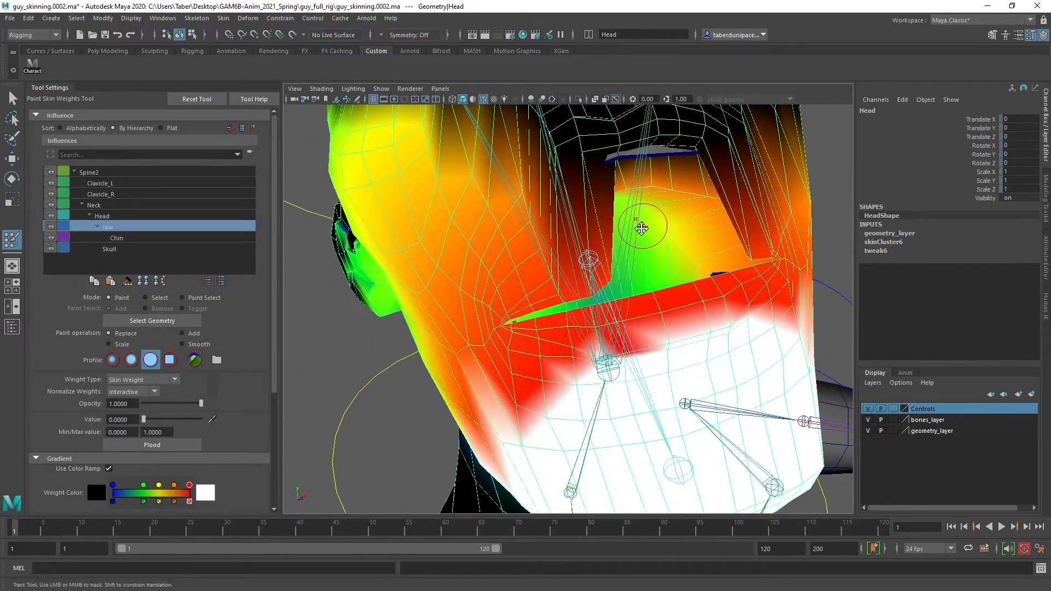
pyautogui.moveTo(642, 228)
pyautogui.keyDown('alt'); pyautogui.mouseDown()
pyautogui.moveTo(565, 276)
pyautogui.moveTo(602, 256)
pyautogui.moveTo(563, 250)
pyautogui.mouseUp(); pyautogui.keyUp('alt')
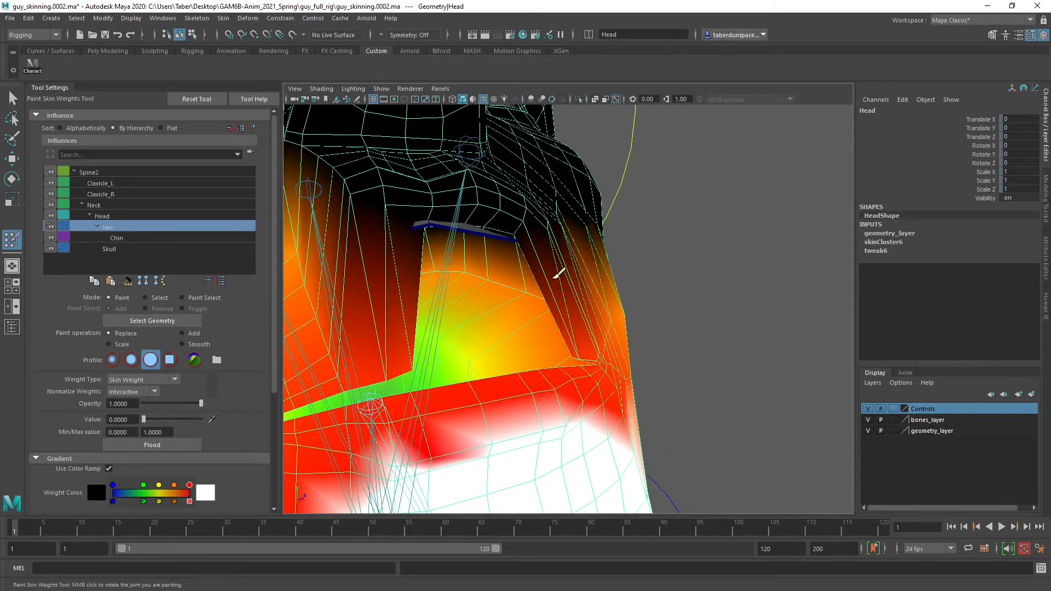
pyautogui.moveTo(571, 318); pyautogui.dragTo(465, 269)
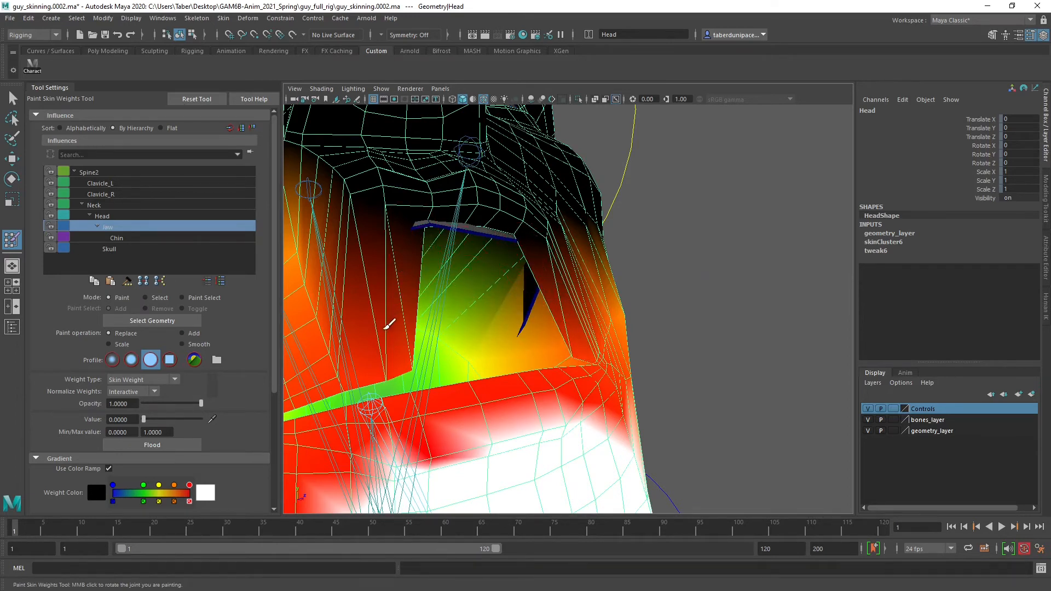
pyautogui.moveTo(385, 329); pyautogui.dragTo(389, 340)
pyautogui.moveTo(582, 300)
pyautogui.mouseDown()
pyautogui.moveTo(576, 323)
pyautogui.moveTo(507, 301)
pyautogui.moveTo(438, 307)
pyautogui.moveTo(482, 305)
pyautogui.mouseUp()
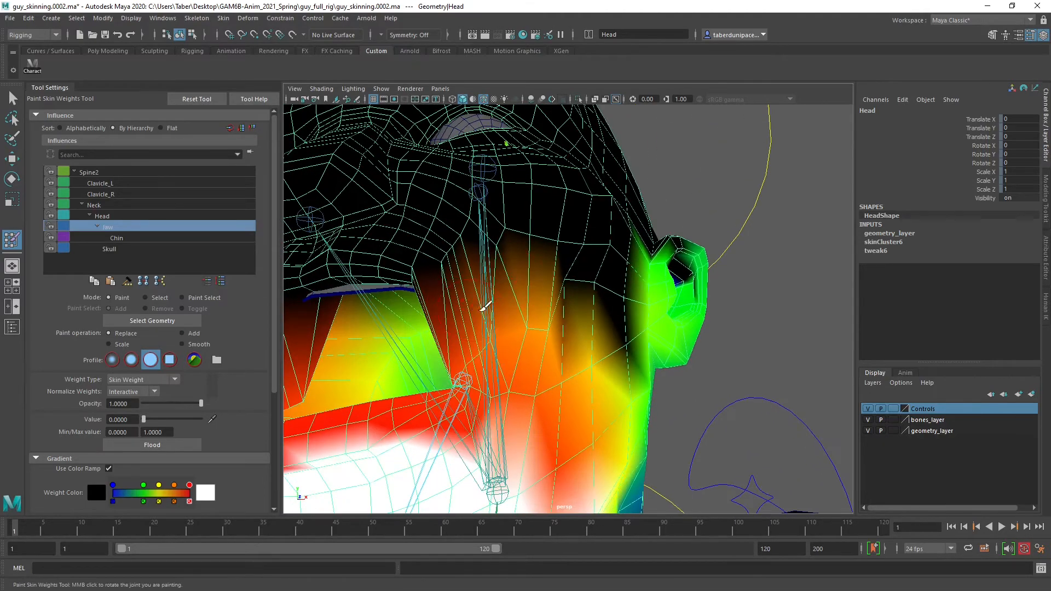
pyautogui.keyDown('alt'); pyautogui.moveTo(577, 322); pyautogui.dragTo(569, 243); pyautogui.keyUp('alt')
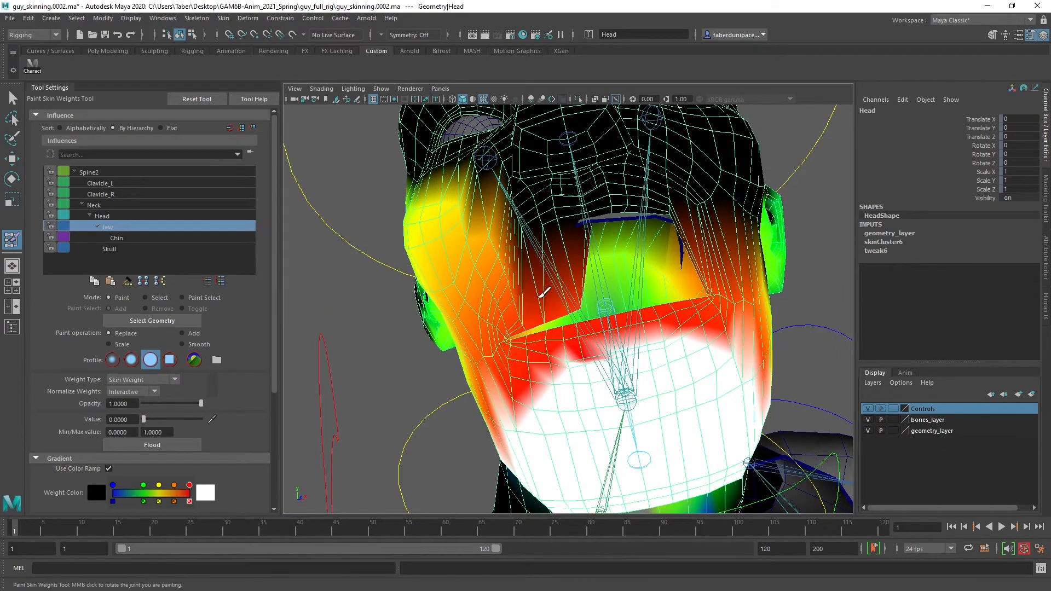
# Rework the zero Jaw weight on the upper lip near the character's right mouth corner, undoing the first stroke
pyautogui.scroll(3, 547, 296)
pyautogui.moveTo(575, 246); pyautogui.dragTo(591, 115)
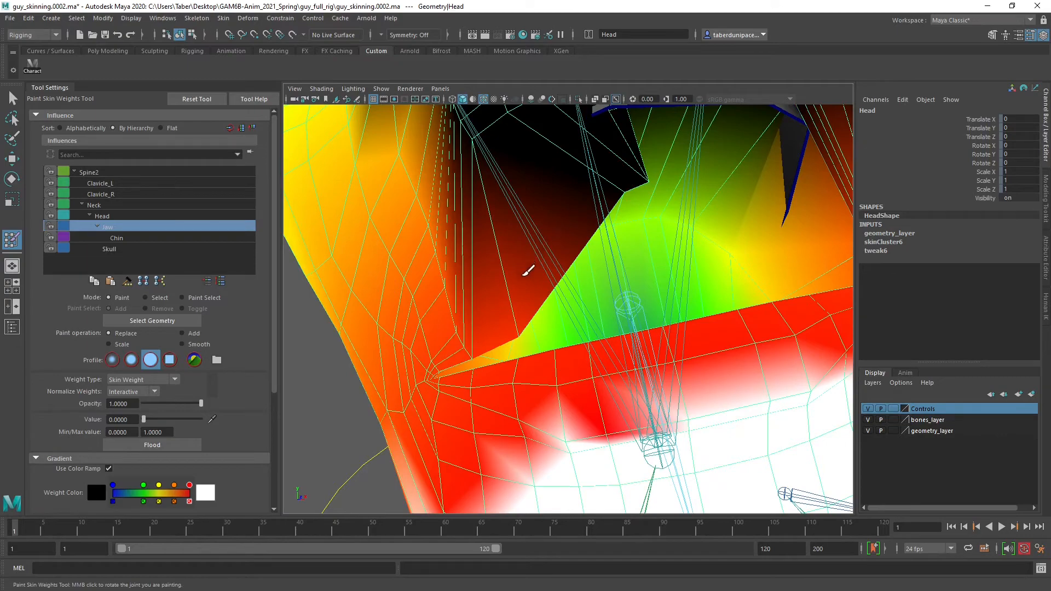
pyautogui.hotkey('ctrl', 'z')
pyautogui.moveTo(486, 192); pyautogui.dragTo(441, 206)
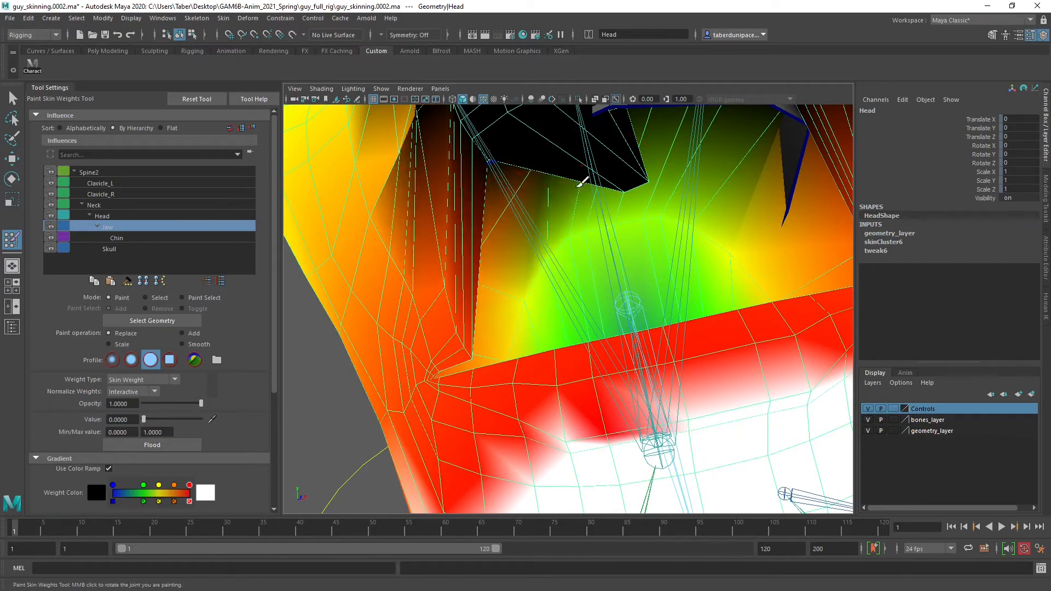
pyautogui.keyDown('alt'); pyautogui.moveTo(605, 171); pyautogui.dragTo(580, 201); pyautogui.keyUp('alt')
pyautogui.keyDown('alt'); pyautogui.moveTo(580, 201); pyautogui.dragTo(565, 208, button='right'); pyautogui.keyUp('alt')
pyautogui.moveTo(566, 208)
pyautogui.keyDown('alt'); pyautogui.mouseDown()
pyautogui.moveTo(622, 199)
pyautogui.moveTo(595, 213)
pyautogui.moveTo(500, 206)
pyautogui.moveTo(551, 219)
pyautogui.moveTo(570, 236)
pyautogui.mouseUp(); pyautogui.keyUp('alt')
pyautogui.keyDown('alt'); pyautogui.moveTo(571, 237); pyautogui.dragTo(578, 248, button='right'); pyautogui.keyUp('alt')
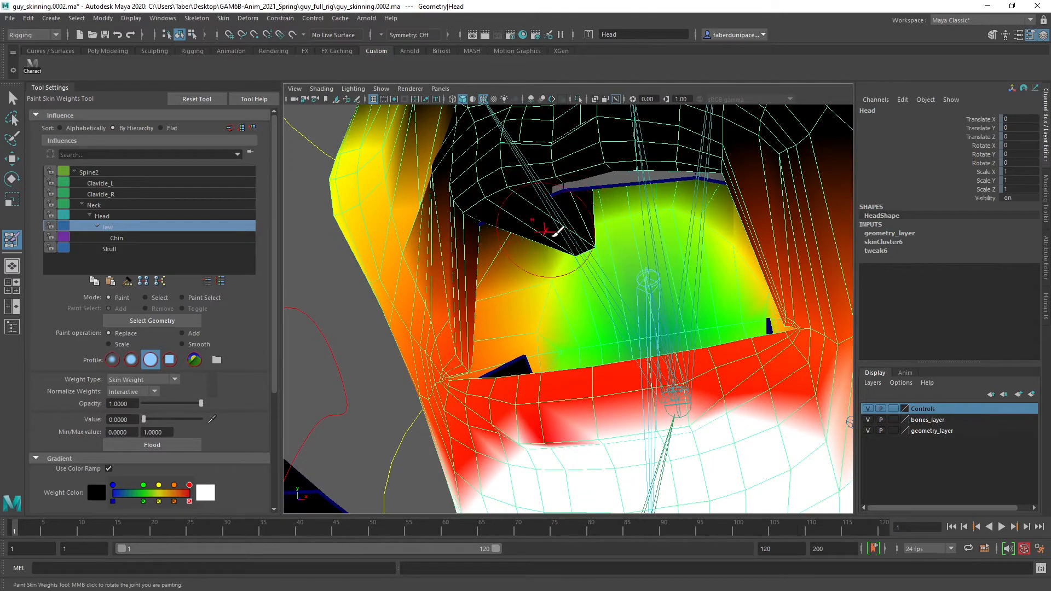
# Check the Chin and Head influences, and paint the Neck influence at value 0 on the upper lip and its inner side
pyautogui.click(131, 237)
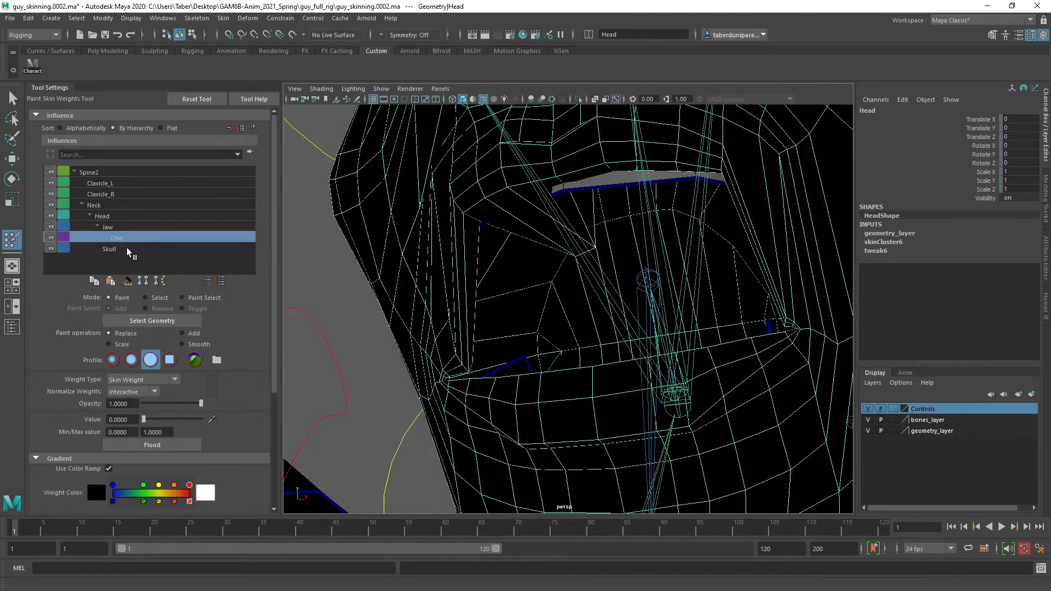
pyautogui.click(116, 215)
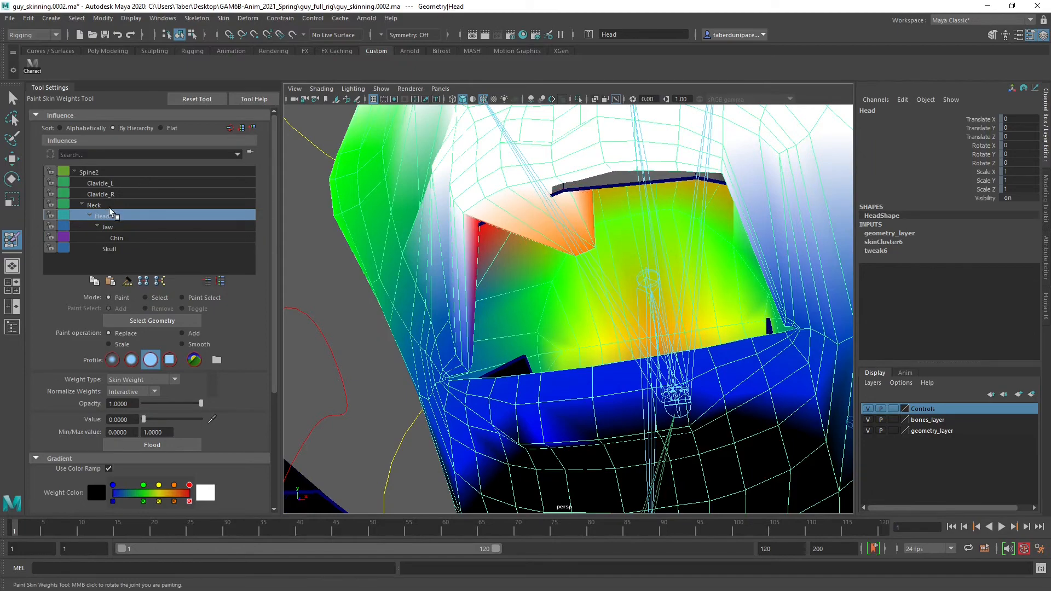
pyautogui.click(107, 205)
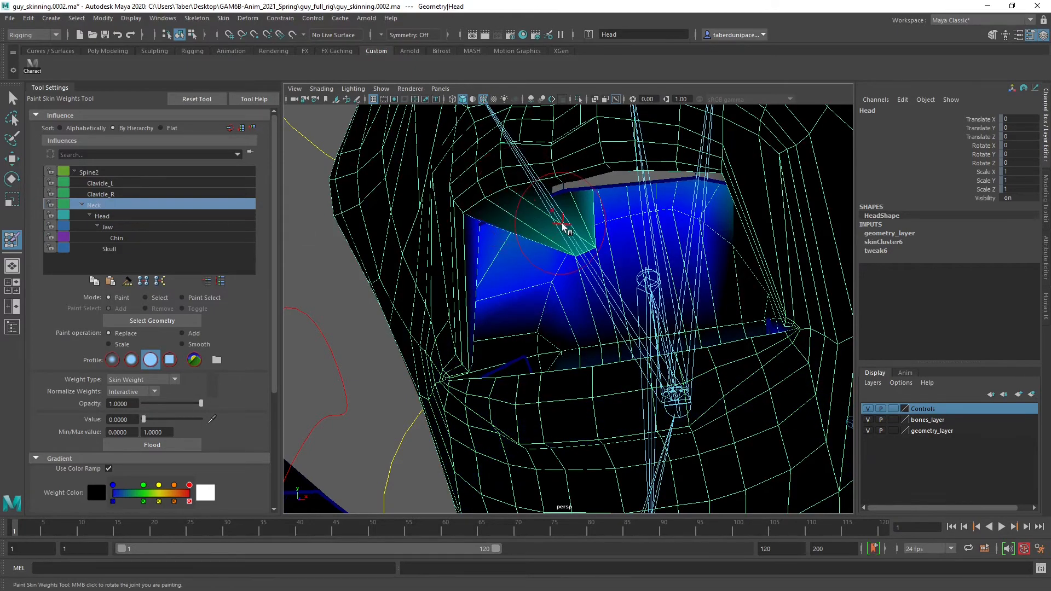
pyautogui.moveTo(539, 229)
pyautogui.keyDown('alt'); pyautogui.mouseDown()
pyautogui.moveTo(495, 206)
pyautogui.moveTo(522, 174)
pyautogui.mouseUp(); pyautogui.keyUp('alt')
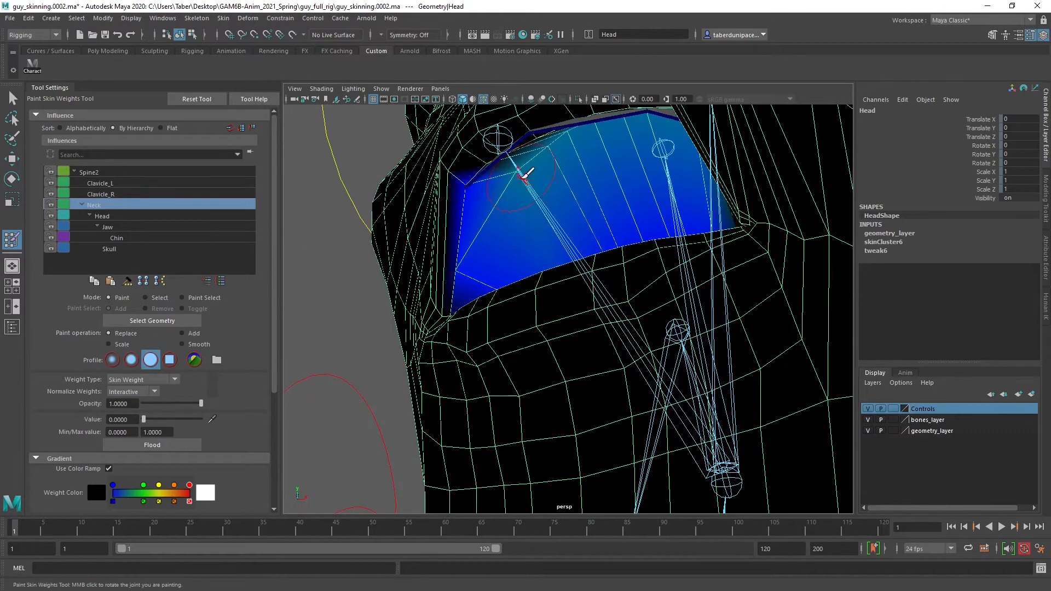
pyautogui.moveTo(614, 130)
pyautogui.keyDown('alt'); pyautogui.mouseDown()
pyautogui.moveTo(626, 159)
pyautogui.moveTo(718, 166)
pyautogui.moveTo(474, 177)
pyautogui.moveTo(457, 290)
pyautogui.moveTo(520, 268)
pyautogui.mouseUp(); pyautogui.keyUp('alt')
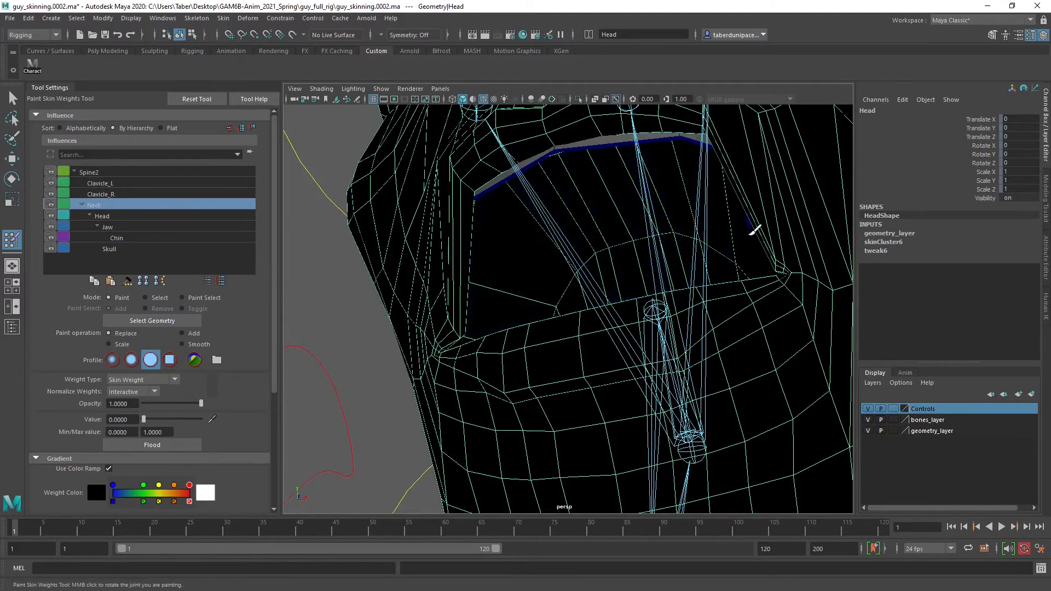
# Clear the Neck influence from the mouth interior, including the lining behind the lower lip
pyautogui.keyDown('alt'); pyautogui.moveTo(548, 224); pyautogui.dragTo(417, 213); pyautogui.keyUp('alt')
pyautogui.keyDown('alt'); pyautogui.moveTo(625, 218); pyautogui.dragTo(354, 275); pyautogui.keyUp('alt')
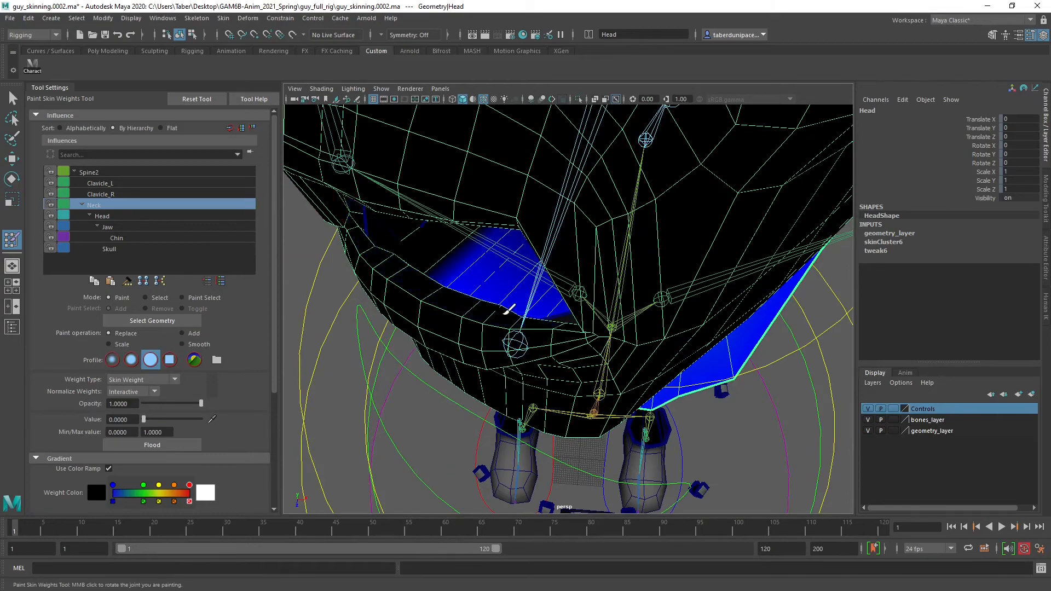
pyautogui.keyDown('alt'); pyautogui.moveTo(507, 311); pyautogui.dragTo(535, 221); pyautogui.keyUp('alt')
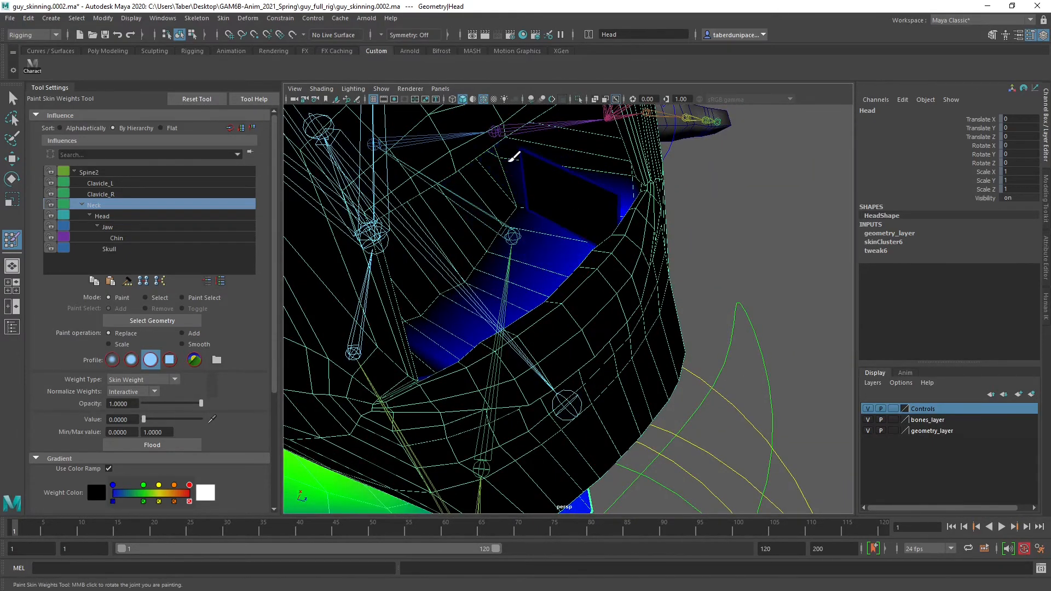
pyautogui.moveTo(514, 157)
pyautogui.keyDown('alt'); pyautogui.mouseDown()
pyautogui.moveTo(465, 202)
pyautogui.moveTo(596, 234)
pyautogui.mouseUp(); pyautogui.keyUp('alt')
pyautogui.keyDown('alt'); pyautogui.moveTo(598, 193); pyautogui.dragTo(432, 261); pyautogui.keyUp('alt')
pyautogui.keyDown('alt'); pyautogui.moveTo(433, 260); pyautogui.dragTo(448, 265, button='right'); pyautogui.keyUp('alt')
pyautogui.moveTo(448, 265)
pyautogui.keyDown('alt'); pyautogui.mouseDown(button='middle')
pyautogui.moveTo(440, 260)
pyautogui.moveTo(446, 350)
pyautogui.mouseUp(button='middle'); pyautogui.keyUp('alt')
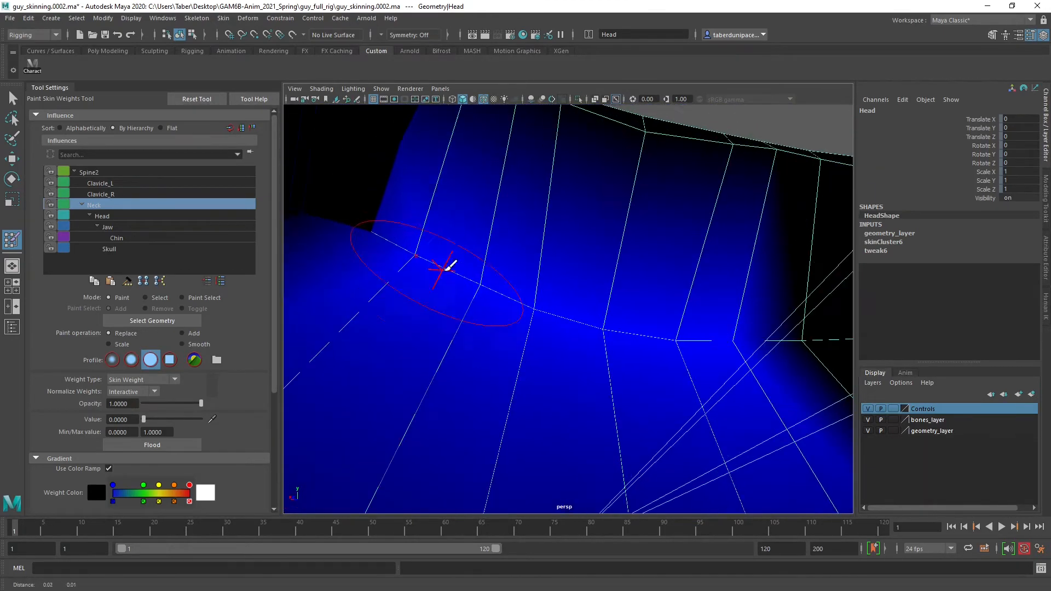
pyautogui.moveTo(445, 266)
pyautogui.mouseDown()
pyautogui.moveTo(400, 226)
pyautogui.moveTo(709, 311)
pyautogui.moveTo(469, 300)
pyautogui.moveTo(728, 305)
pyautogui.moveTo(485, 286)
pyautogui.moveTo(570, 304)
pyautogui.moveTo(493, 264)
pyautogui.moveTo(497, 235)
pyautogui.mouseUp()
pyautogui.keyDown('alt'); pyautogui.moveTo(497, 234); pyautogui.dragTo(587, 330, button='middle'); pyautogui.keyUp('alt')
pyautogui.keyDown('alt'); pyautogui.moveTo(587, 330); pyautogui.dragTo(528, 301, button='right'); pyautogui.keyUp('alt')
pyautogui.keyDown('alt'); pyautogui.moveTo(528, 300); pyautogui.dragTo(523, 272, button='middle'); pyautogui.keyUp('alt')
pyautogui.keyDown('alt'); pyautogui.moveTo(492, 305); pyautogui.dragTo(477, 289); pyautogui.keyUp('alt')
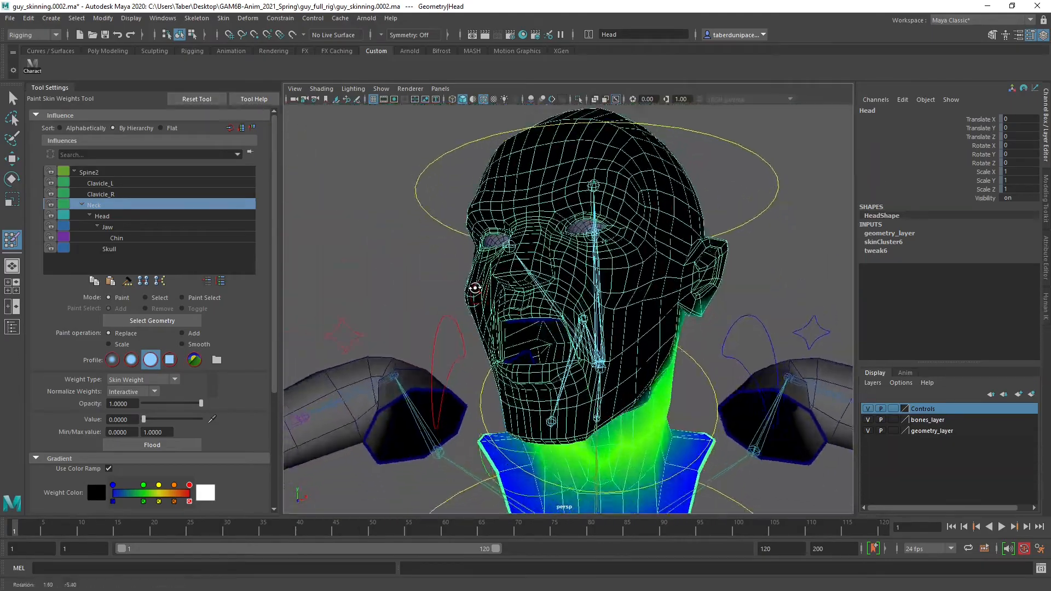
# Examine the Head and Jaw influences around the open mouth and the cheek on the character's right side
pyautogui.keyDown('alt'); pyautogui.moveTo(476, 288); pyautogui.dragTo(505, 297, button='right'); pyautogui.keyUp('alt')
pyautogui.keyDown('alt'); pyautogui.moveTo(505, 344); pyautogui.dragTo(507, 290, button='middle'); pyautogui.keyUp('alt')
pyautogui.keyDown('alt'); pyautogui.moveTo(506, 290); pyautogui.dragTo(539, 277); pyautogui.keyUp('alt')
pyautogui.click(101, 216)
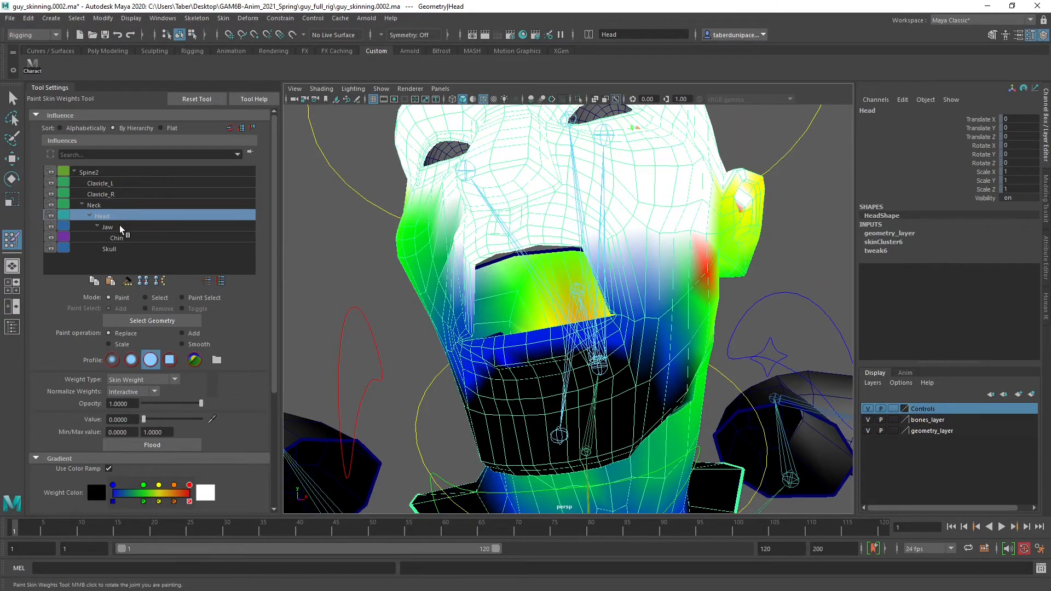
pyautogui.click(119, 226)
pyautogui.keyDown('alt'); pyautogui.moveTo(433, 298); pyautogui.dragTo(459, 300); pyautogui.keyUp('alt')
pyautogui.keyDown('alt'); pyautogui.moveTo(460, 300); pyautogui.dragTo(471, 304, button='right'); pyautogui.keyUp('alt')
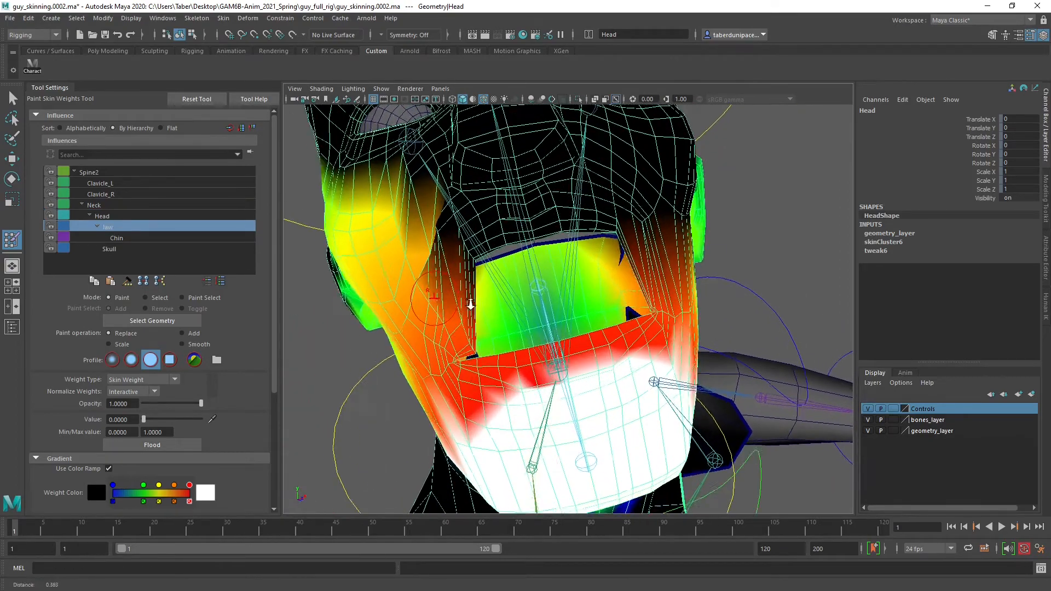
pyautogui.keyDown('alt'); pyautogui.moveTo(470, 304); pyautogui.dragTo(505, 305); pyautogui.keyUp('alt')
pyautogui.moveTo(454, 229)
pyautogui.keyDown('alt'); pyautogui.mouseDown()
pyautogui.moveTo(401, 220)
pyautogui.moveTo(460, 248)
pyautogui.moveTo(471, 237)
pyautogui.moveTo(424, 231)
pyautogui.moveTo(469, 276)
pyautogui.moveTo(605, 269)
pyautogui.moveTo(476, 276)
pyautogui.moveTo(578, 270)
pyautogui.mouseUp(); pyautogui.keyUp('alt')
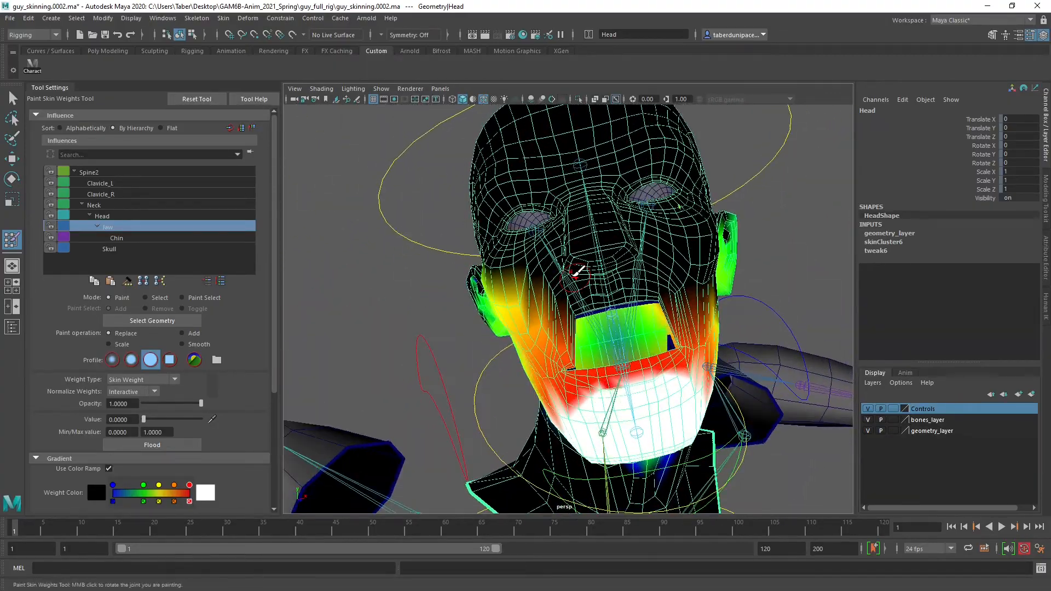
# Hide bones_layer and geometry_layer, and reset the translation and rotation of all the rig controls to 0
pyautogui.press('w')
pyautogui.moveTo(795, 236)
pyautogui.keyDown('alt'); pyautogui.mouseDown()
pyautogui.moveTo(716, 287)
pyautogui.moveTo(668, 268)
pyautogui.moveTo(613, 266)
pyautogui.mouseUp(); pyautogui.keyUp('alt')
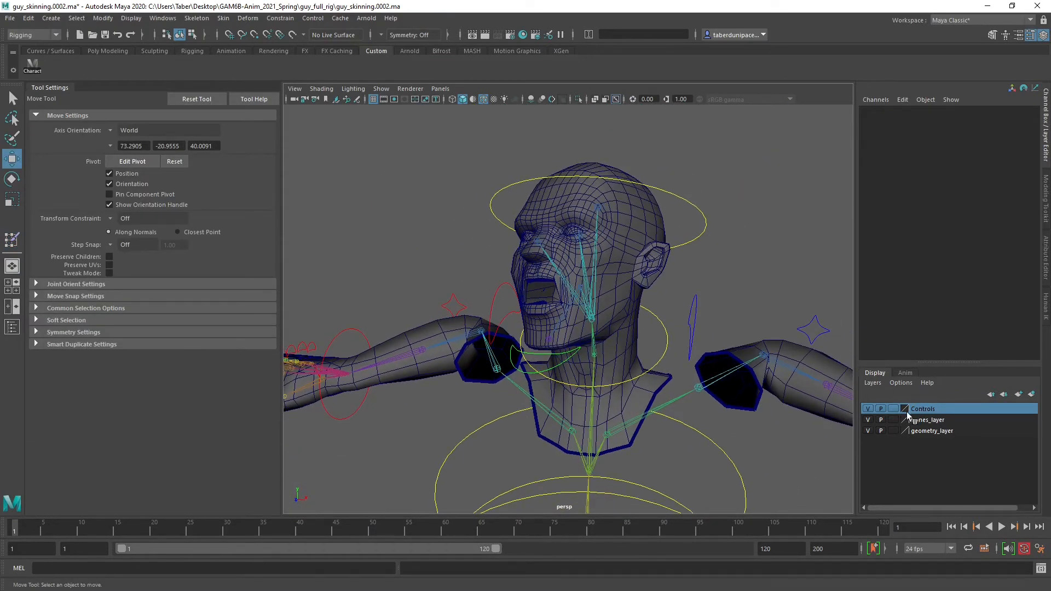
pyautogui.click(867, 420)
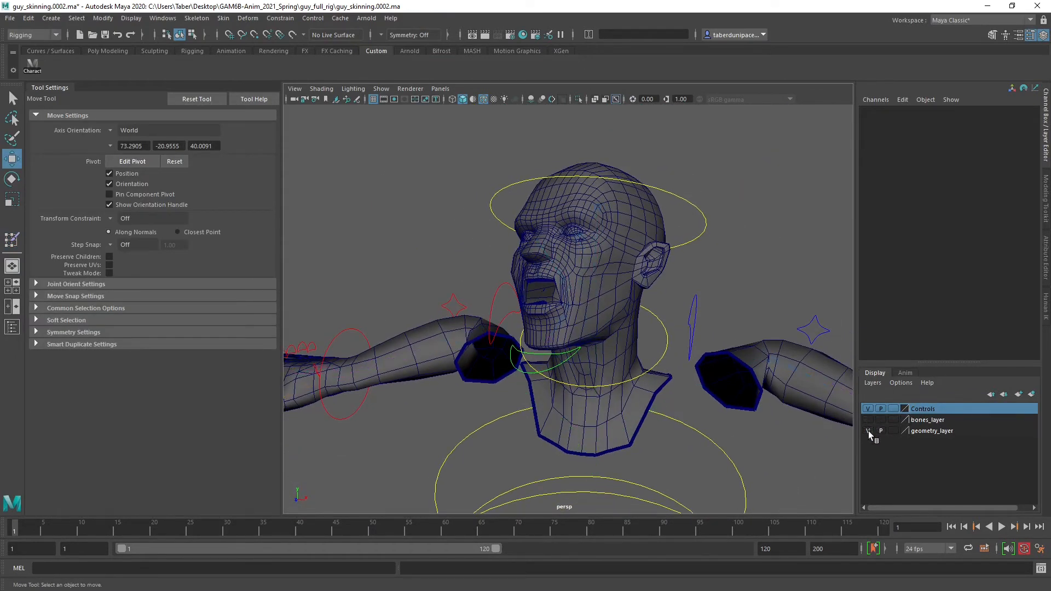
pyautogui.click(868, 431)
pyautogui.scroll(-8, 605, 343)
pyautogui.moveTo(438, 215); pyautogui.dragTo(762, 397)
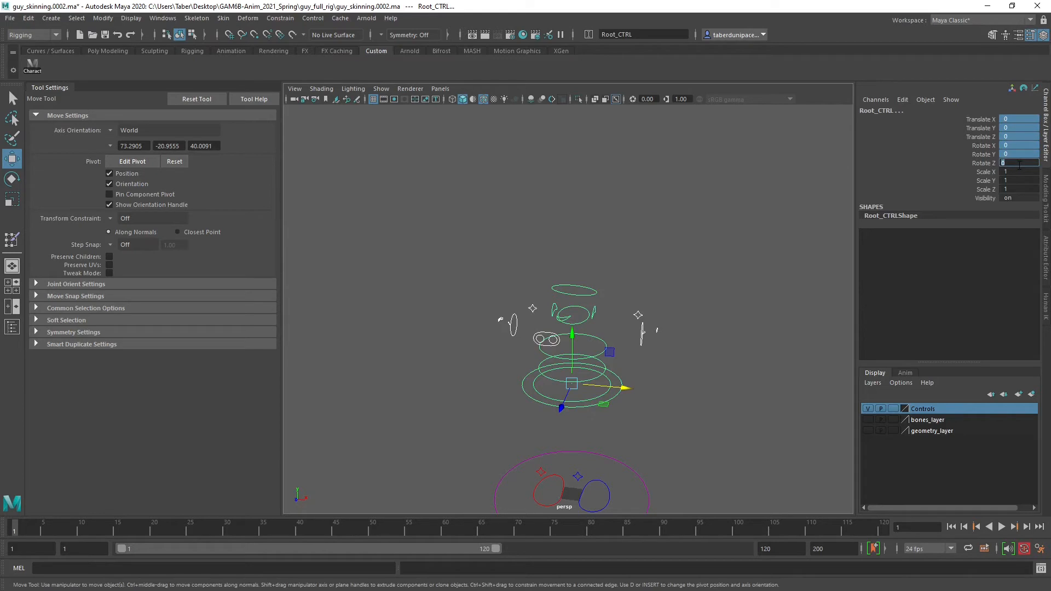
# Deselect the controls and show bones_layer and geometry_layer again around the head
pyautogui.click(726, 241)
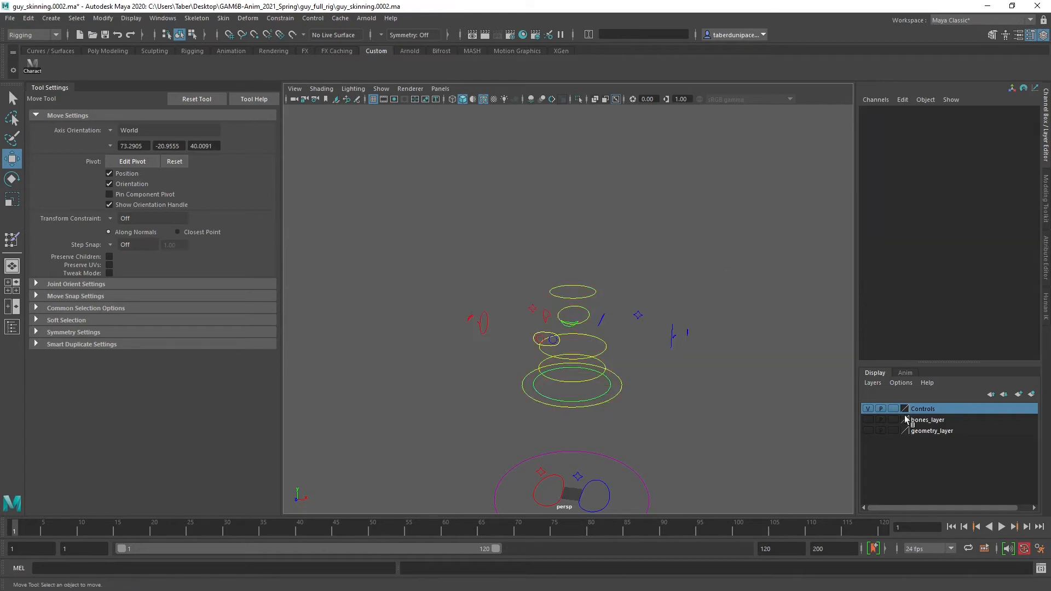
pyautogui.click(867, 431)
pyautogui.scroll(10, 652, 405)
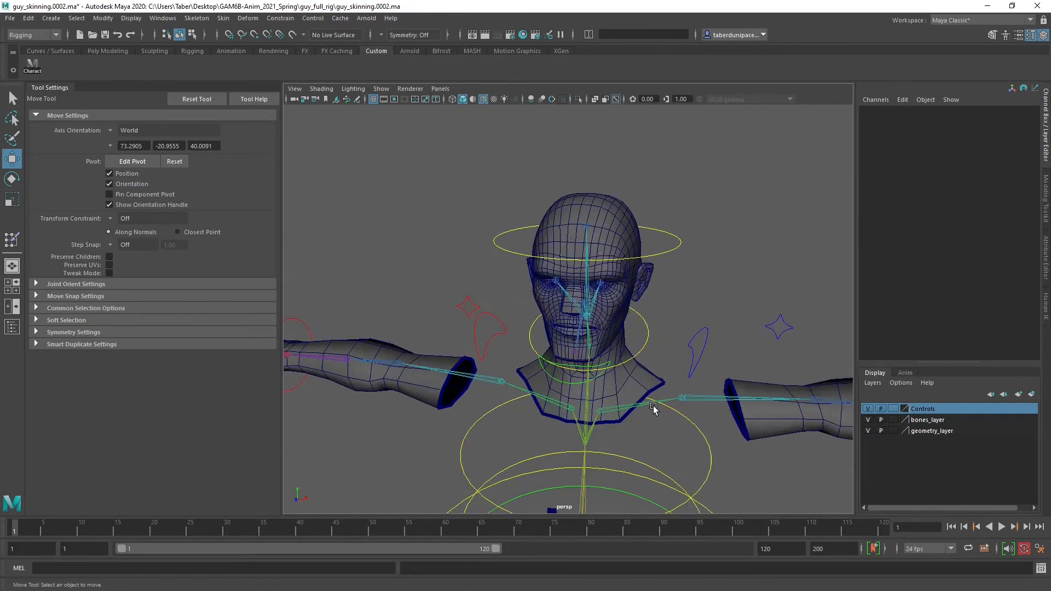
pyautogui.scroll(3, 645, 379)
pyautogui.keyDown('alt'); pyautogui.moveTo(645, 378); pyautogui.dragTo(663, 385); pyautogui.keyUp('alt')
# Select the Head mesh in its neutral pose and save the scene
pyautogui.click(710, 245)
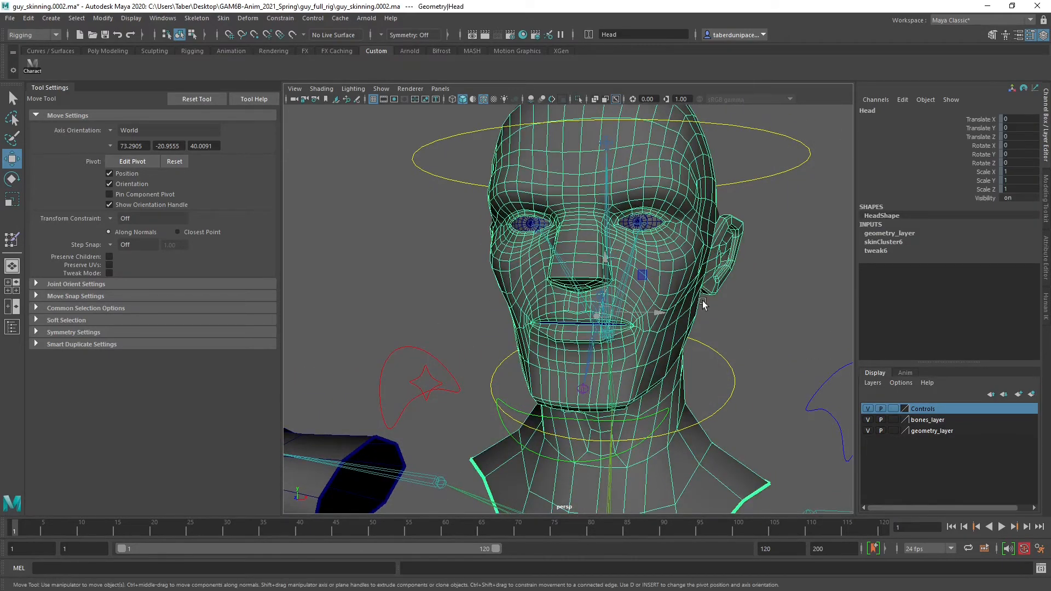
pyautogui.keyDown('alt'); pyautogui.moveTo(701, 301); pyautogui.dragTo(733, 318); pyautogui.keyUp('alt')
pyautogui.keyDown('alt'); pyautogui.moveTo(752, 328); pyautogui.dragTo(733, 284, button='middle'); pyautogui.keyUp('alt')
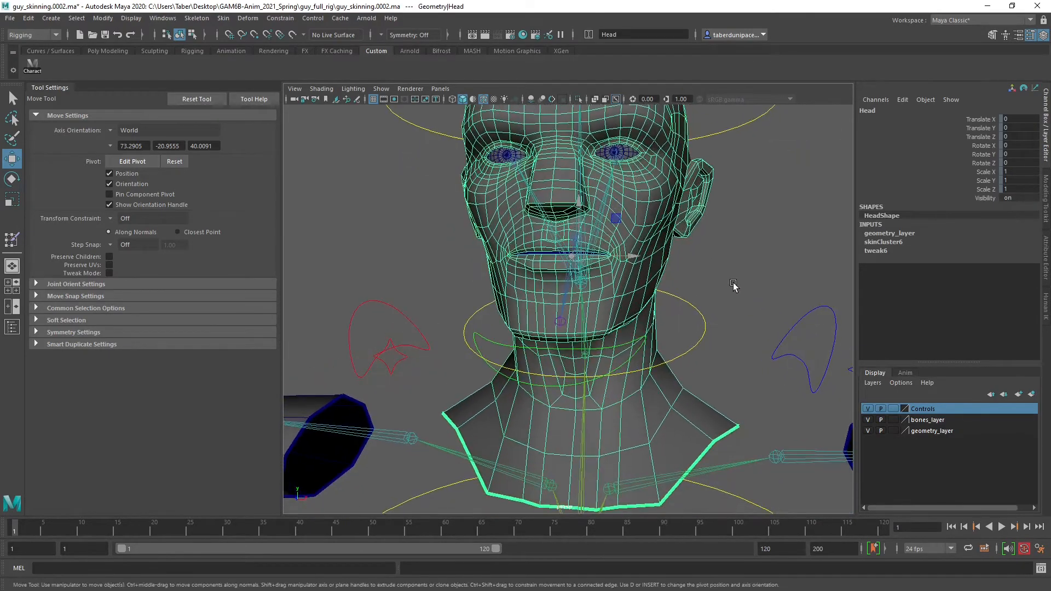
pyautogui.keyDown('alt'); pyautogui.moveTo(733, 283); pyautogui.dragTo(668, 294); pyautogui.keyUp('alt')
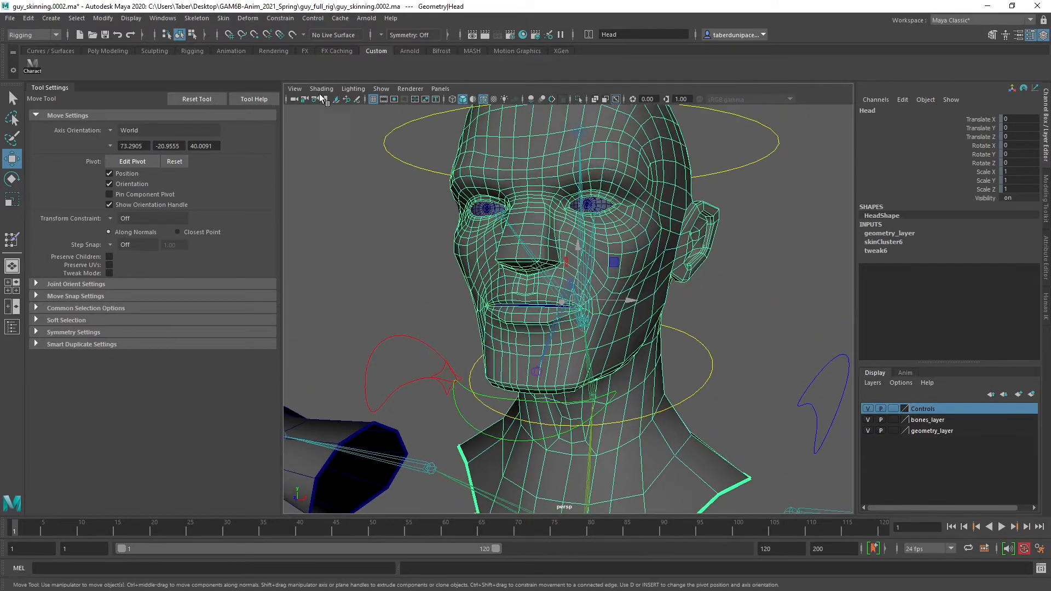
pyautogui.click(103, 35)
pyautogui.click(495, 311)
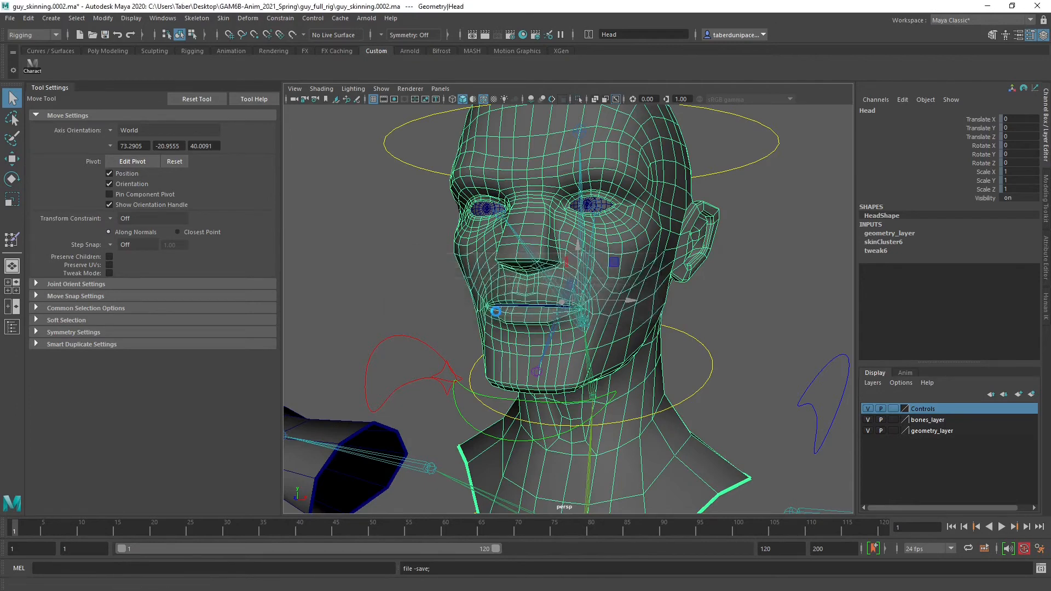
# Mirror the Head mesh's skin weights across YZ from positive to negative, using closest point on surface, Closest joint and Label associations, and Normalize
pyautogui.click(222, 19)
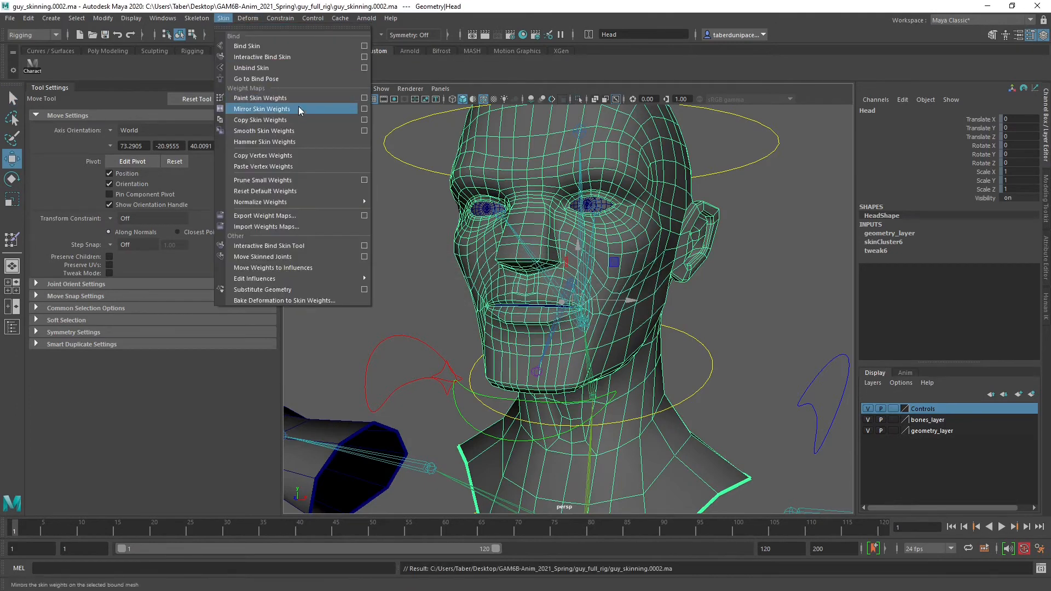
pyautogui.click(364, 110)
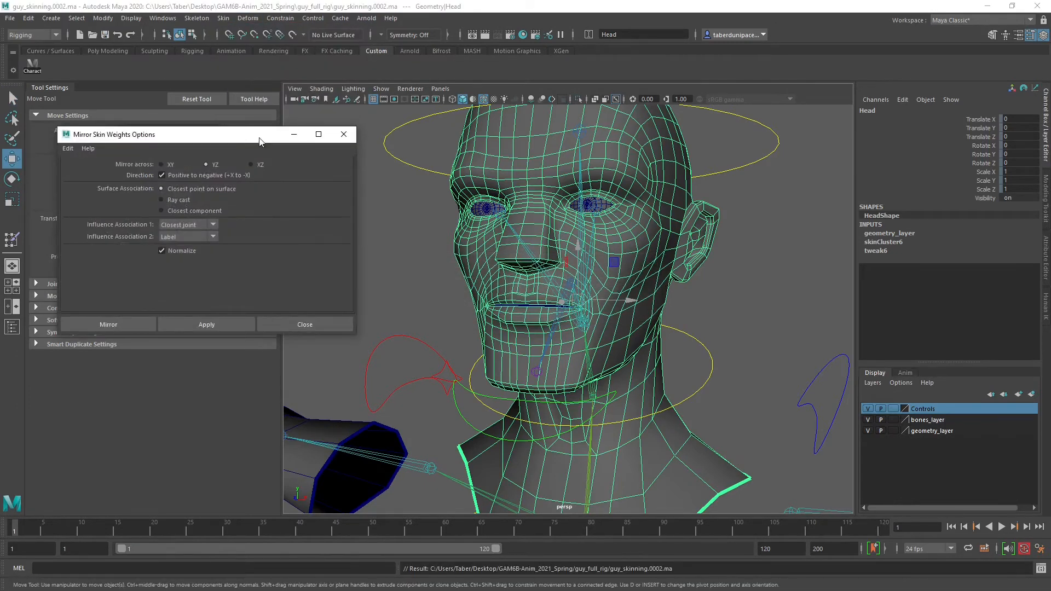
pyautogui.moveTo(260, 142); pyautogui.dragTo(253, 132)
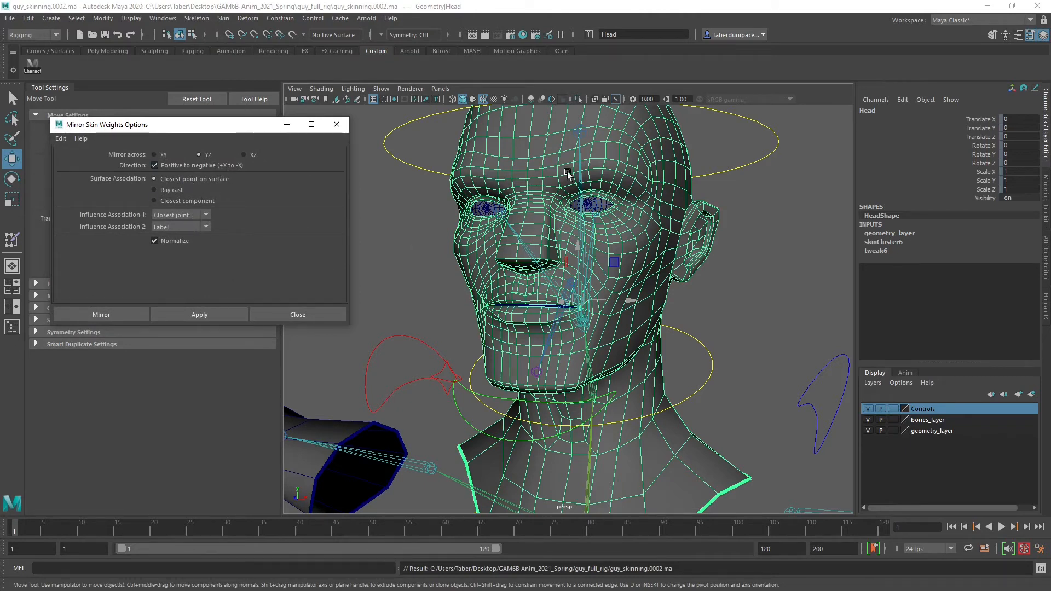
pyautogui.click(180, 315)
pyautogui.click(336, 124)
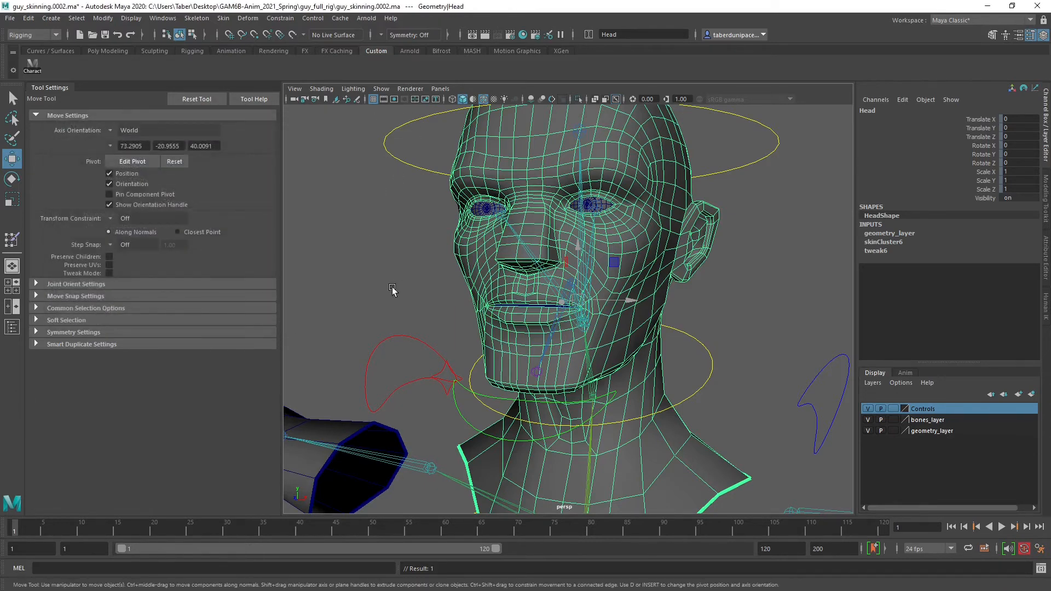
# Test the mirrored weights by rotating Jaw_CTRL, and undo the rotation
pyautogui.click(655, 304)
pyautogui.click(667, 258)
pyautogui.moveTo(655, 253)
pyautogui.mouseDown(button='right')
pyautogui.moveTo(667, 477)
pyautogui.moveTo(774, 359)
pyautogui.mouseUp(button='right')
pyautogui.click(588, 339)
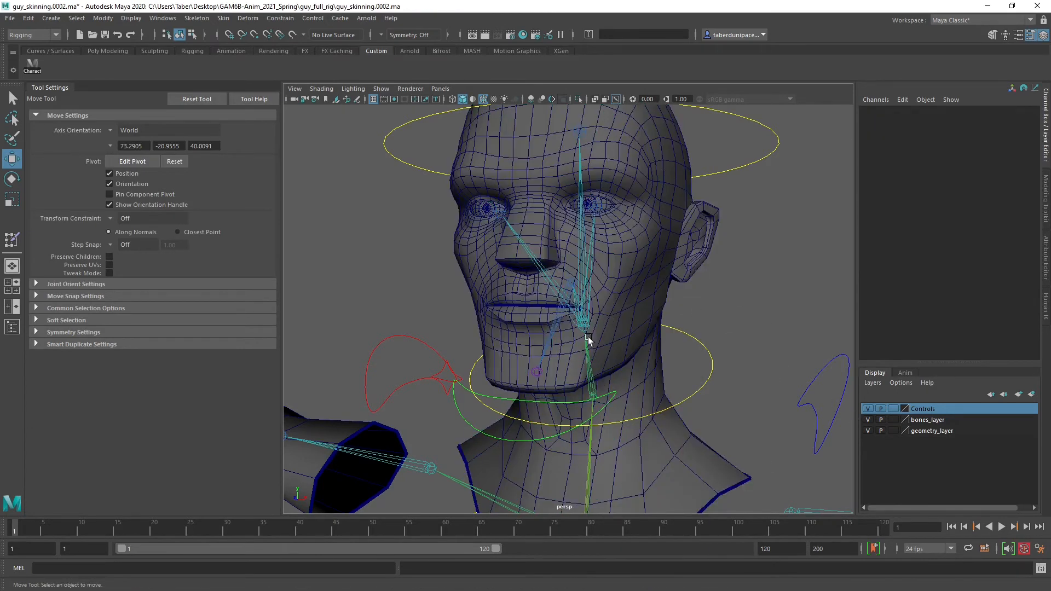
pyautogui.click(458, 408)
pyautogui.press('e')
pyautogui.moveTo(575, 313); pyautogui.dragTo(645, 258)
pyautogui.hotkey('ctrl', 'z')
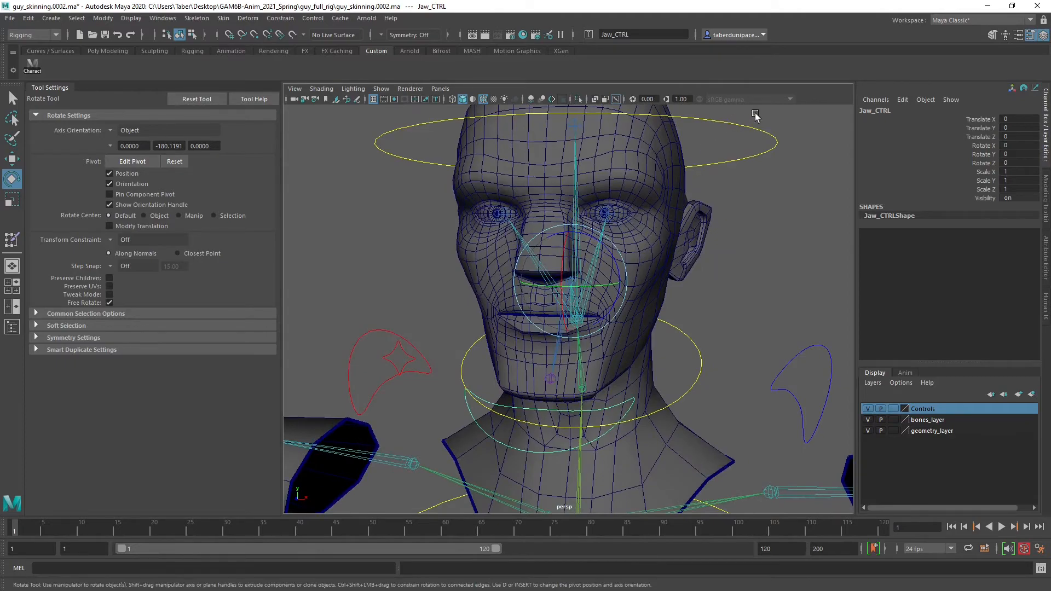
# Tilt the head sideways by rotating Neck_CTRL to about -1.9 in X, -2.2 in Y and 14.7 in Z
pyautogui.moveTo(618, 314); pyautogui.dragTo(598, 297)
pyautogui.moveTo(722, 308); pyautogui.dragTo(688, 338)
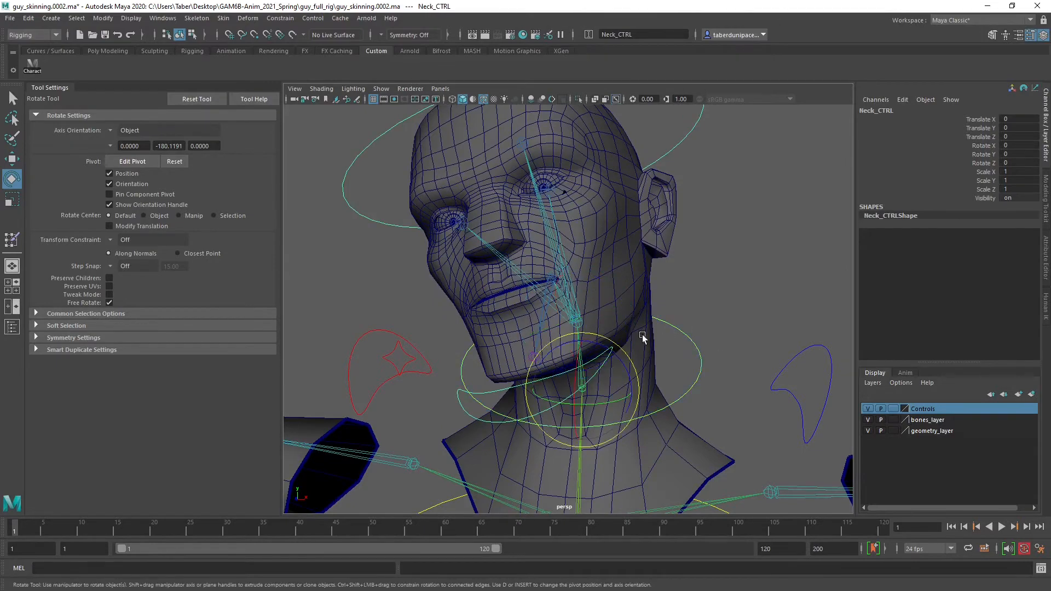
pyautogui.moveTo(611, 370); pyautogui.dragTo(625, 347)
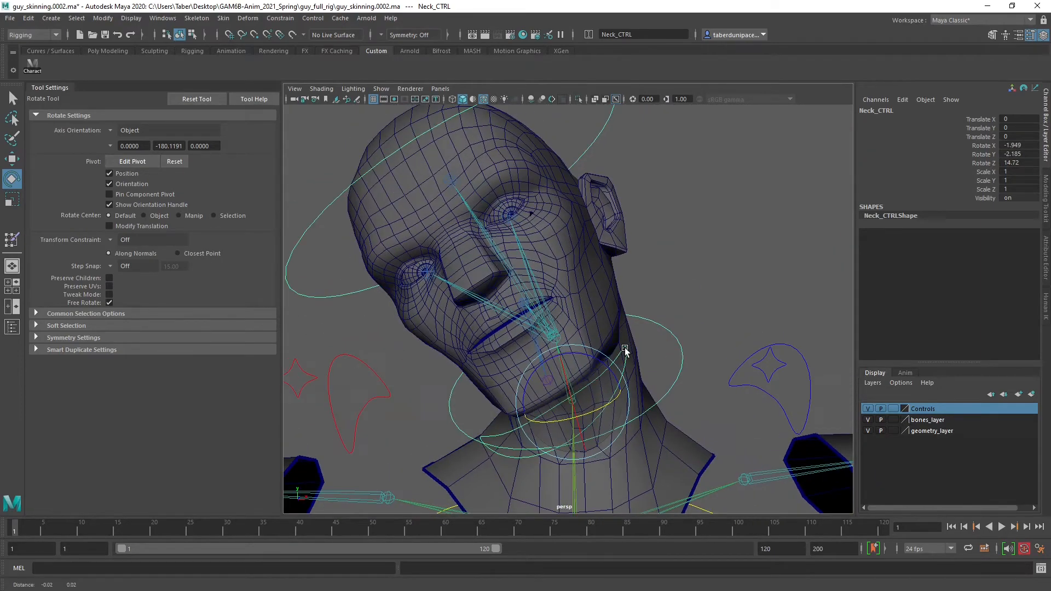
pyautogui.click(678, 272)
# Open the mouth of the tilted head by rotating Jaw_CTRL about 21 degrees in X
pyautogui.click(539, 413)
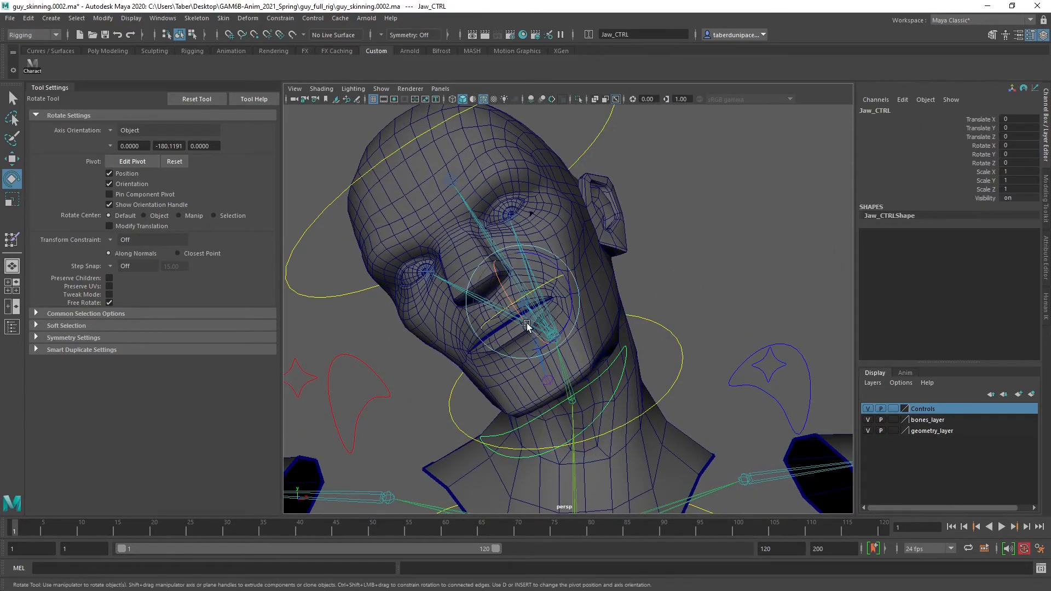
pyautogui.moveTo(526, 325)
pyautogui.mouseDown()
pyautogui.moveTo(535, 338)
pyautogui.moveTo(556, 319)
pyautogui.moveTo(521, 327)
pyautogui.moveTo(560, 319)
pyautogui.moveTo(552, 334)
pyautogui.moveTo(530, 327)
pyautogui.mouseUp()
pyautogui.hotkey('ctrl', 'z')
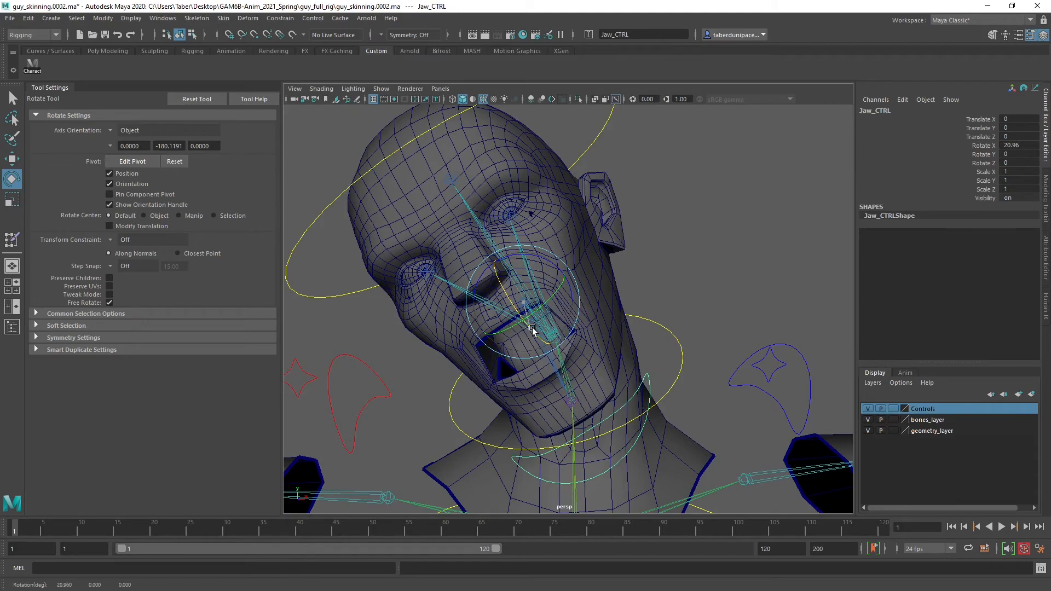
pyautogui.click(715, 239)
pyautogui.keyDown('alt'); pyautogui.moveTo(714, 239); pyautogui.dragTo(642, 281); pyautogui.keyUp('alt')
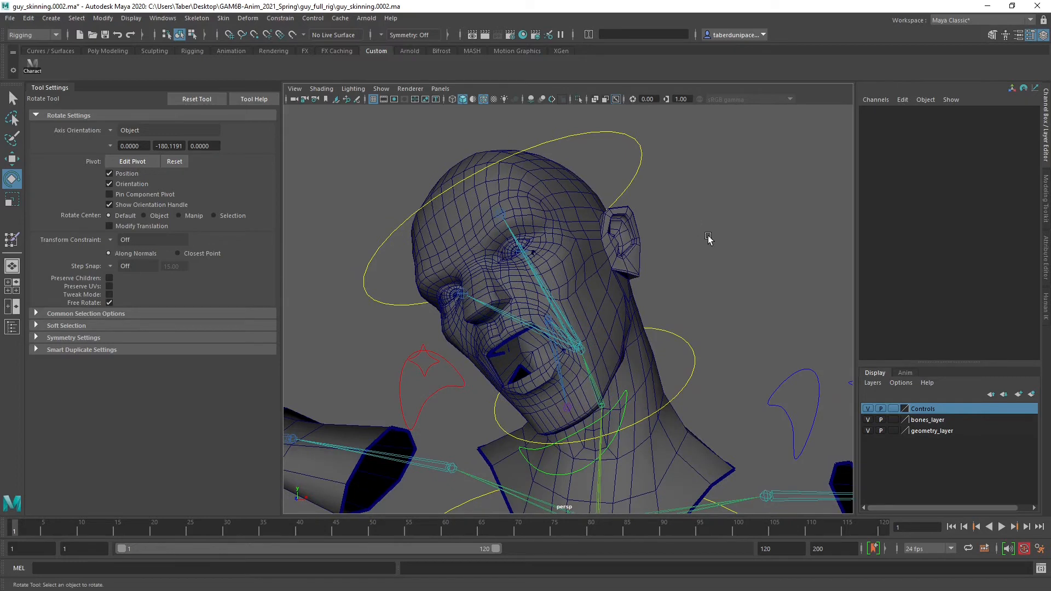
# Reopen Paint Skin Weights on the Head mesh, and inspect the Jaw and Head influences around the open mouth
pyautogui.click(593, 250)
pyautogui.moveTo(594, 250)
pyautogui.mouseDown(button='right')
pyautogui.moveTo(608, 458)
pyautogui.moveTo(606, 434)
pyautogui.moveTo(673, 450)
pyautogui.moveTo(691, 471)
pyautogui.moveTo(736, 469)
pyautogui.mouseUp(button='right')
pyautogui.scroll(5, 424, 304)
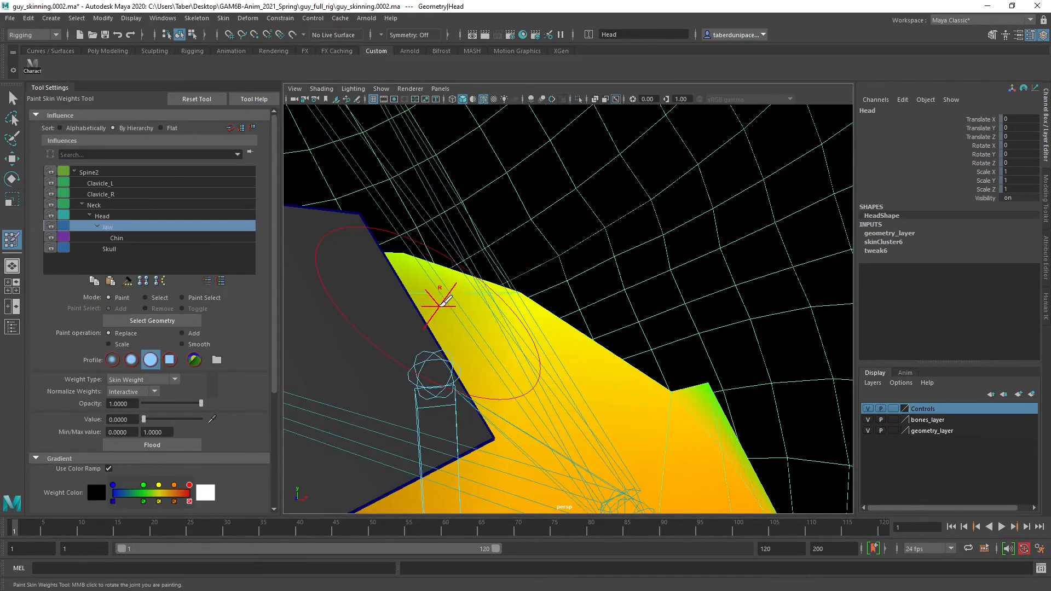
pyautogui.scroll(-2, 454, 298)
pyautogui.moveTo(453, 298)
pyautogui.keyDown('alt'); pyautogui.mouseDown()
pyautogui.moveTo(500, 302)
pyautogui.moveTo(526, 328)
pyautogui.mouseUp(); pyautogui.keyUp('alt')
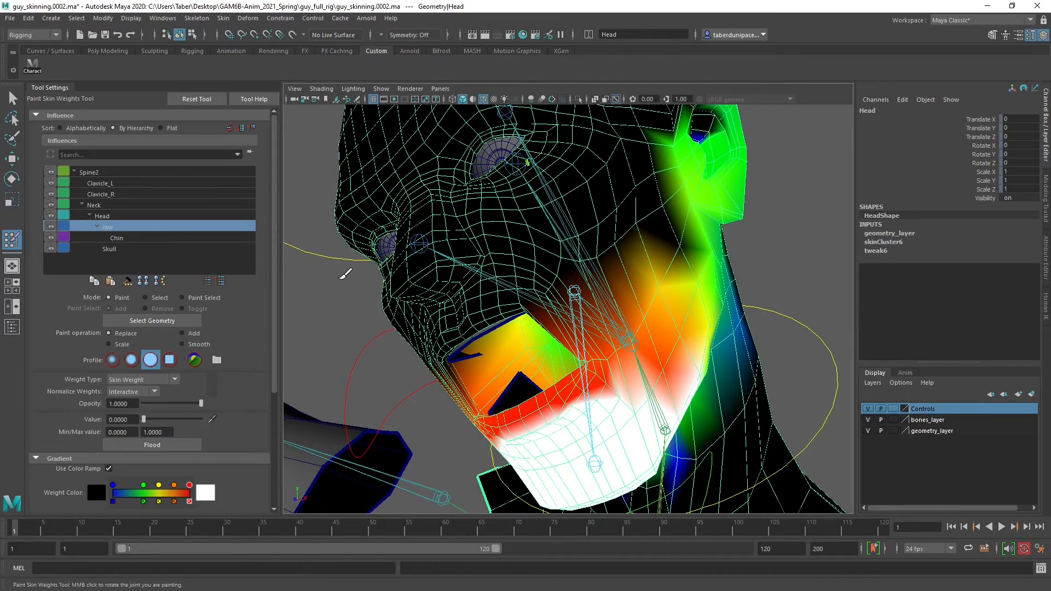
pyautogui.click(113, 217)
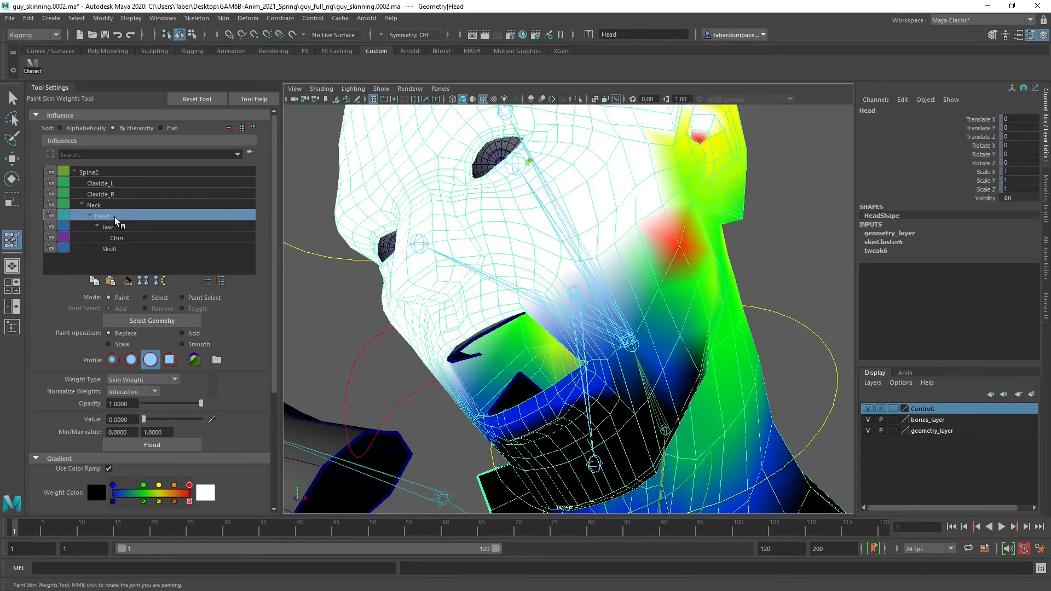
# Switch the paint operation to Smooth at opacity 0.5243, and smooth the Head influence across the character's left cheek toward the mouth corner
pyautogui.moveTo(441, 309)
pyautogui.keyDown('alt'); pyautogui.mouseDown()
pyautogui.moveTo(421, 290)
pyautogui.moveTo(437, 299)
pyautogui.mouseUp(); pyautogui.keyUp('alt')
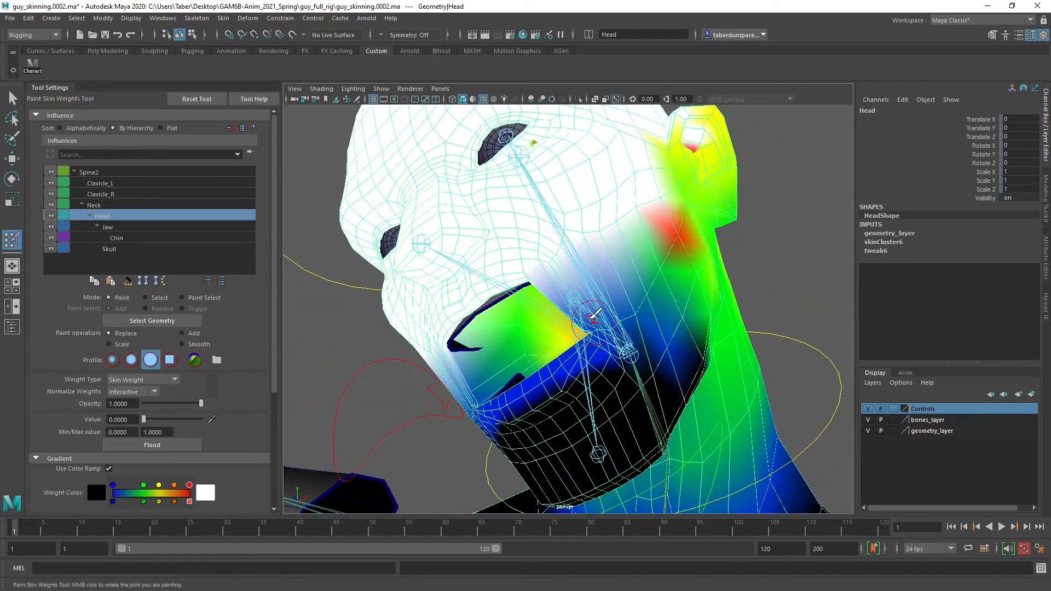
pyautogui.keyDown('alt'); pyautogui.moveTo(572, 316); pyautogui.dragTo(509, 281); pyautogui.keyUp('alt')
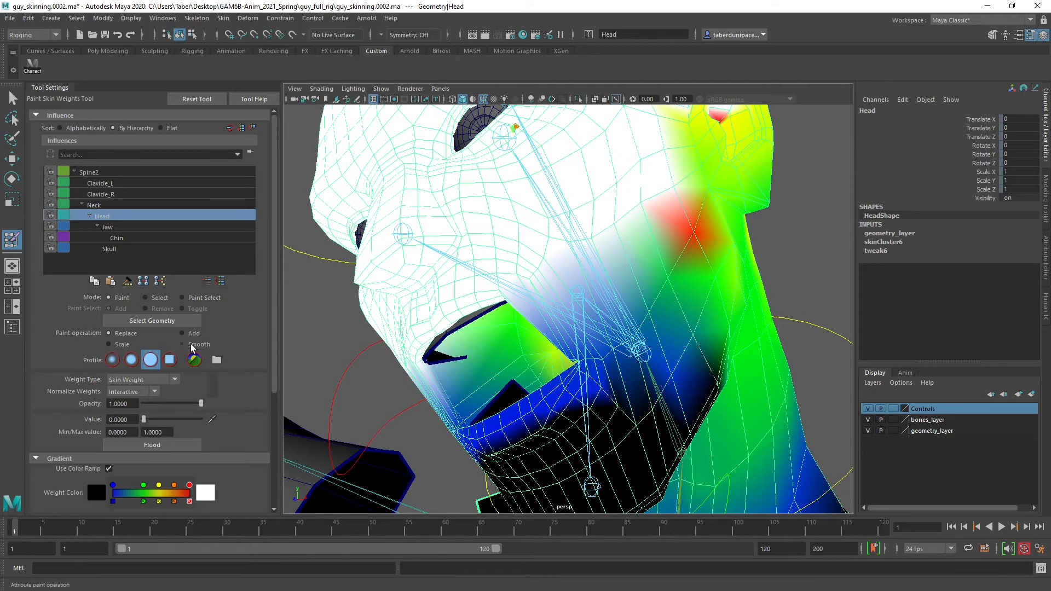
pyautogui.moveTo(176, 405); pyautogui.dragTo(173, 402)
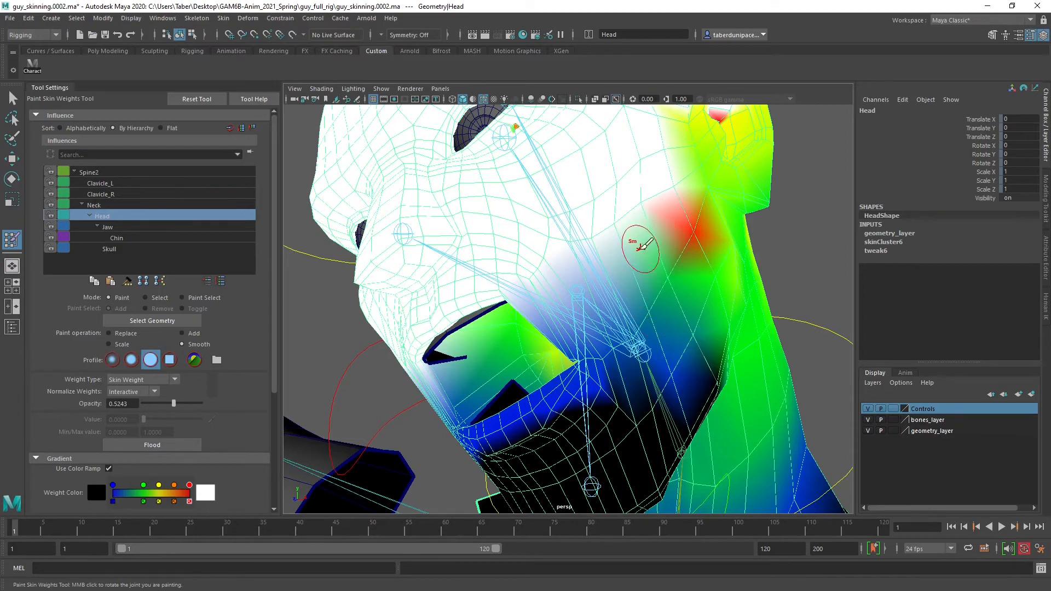
pyautogui.keyDown('alt'); pyautogui.moveTo(640, 246); pyautogui.dragTo(608, 251); pyautogui.keyUp('alt')
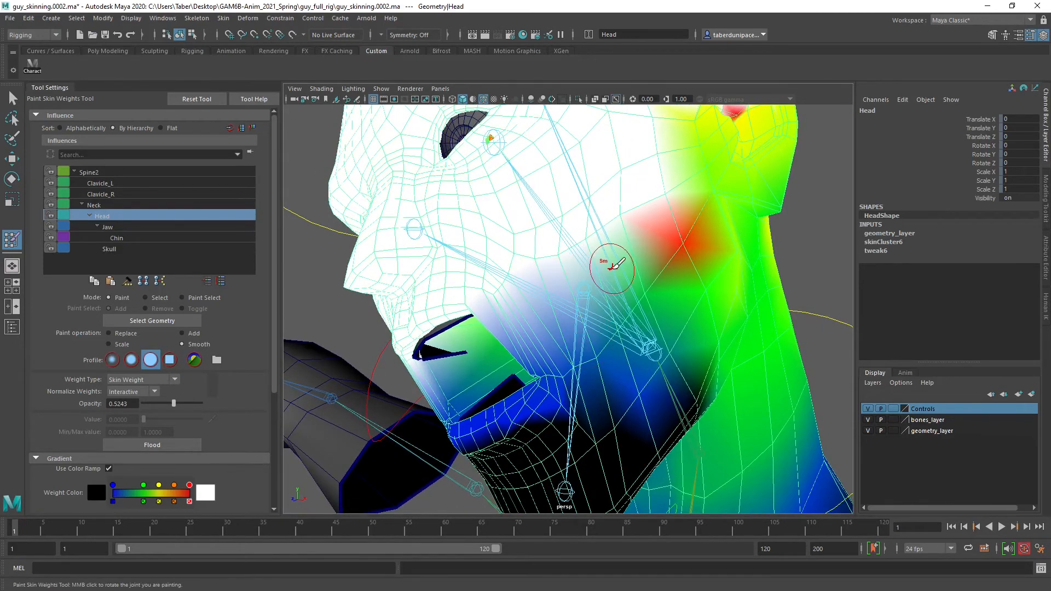
pyautogui.moveTo(617, 219)
pyautogui.mouseDown()
pyautogui.moveTo(547, 252)
pyautogui.moveTo(498, 298)
pyautogui.moveTo(528, 283)
pyautogui.mouseUp()
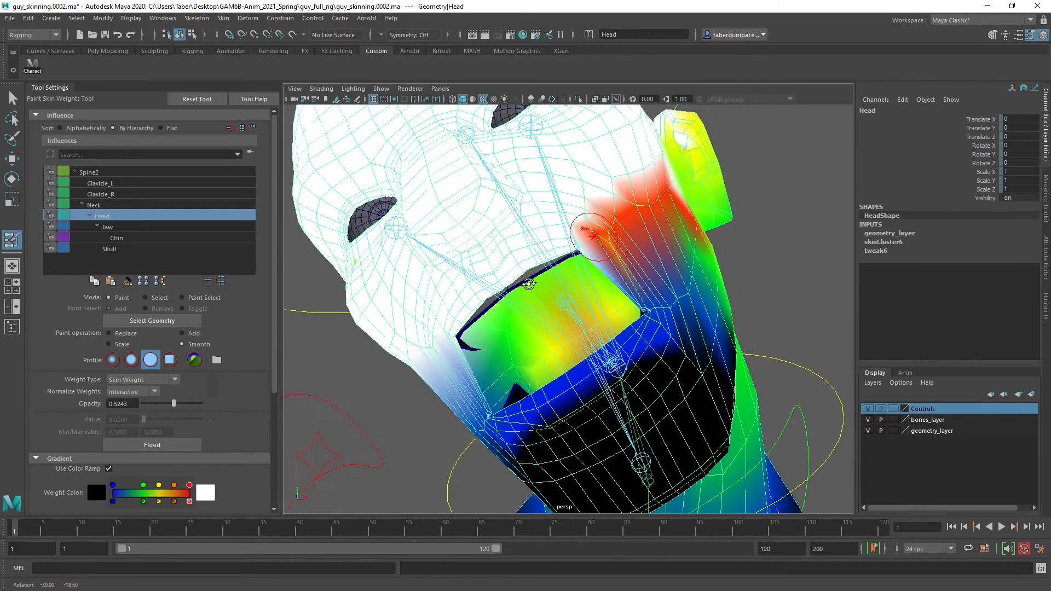
pyautogui.moveTo(606, 229)
pyautogui.mouseDown()
pyautogui.moveTo(602, 318)
pyautogui.moveTo(607, 302)
pyautogui.moveTo(641, 317)
pyautogui.mouseUp()
# Smooth the Head influence over the character's left jaw hinge and the cheek below the ear
pyautogui.scroll(5, 608, 302)
pyautogui.moveTo(757, 292)
pyautogui.mouseDown()
pyautogui.moveTo(781, 267)
pyautogui.moveTo(739, 302)
pyautogui.moveTo(757, 265)
pyautogui.mouseUp()
pyautogui.scroll(-5, 677, 319)
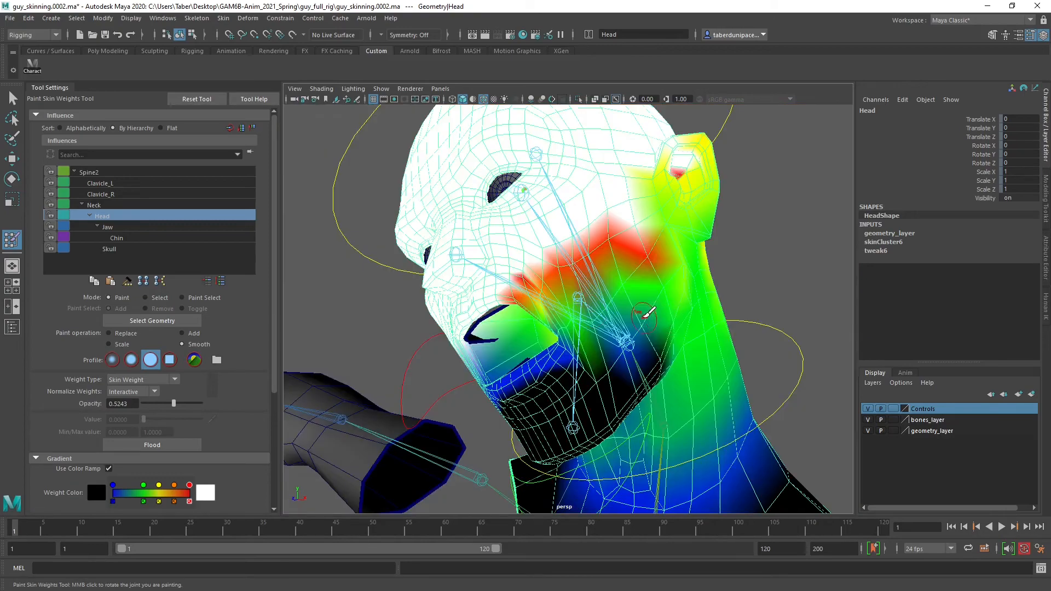
pyautogui.keyDown('alt'); pyautogui.moveTo(645, 312); pyautogui.dragTo(592, 298); pyautogui.keyUp('alt')
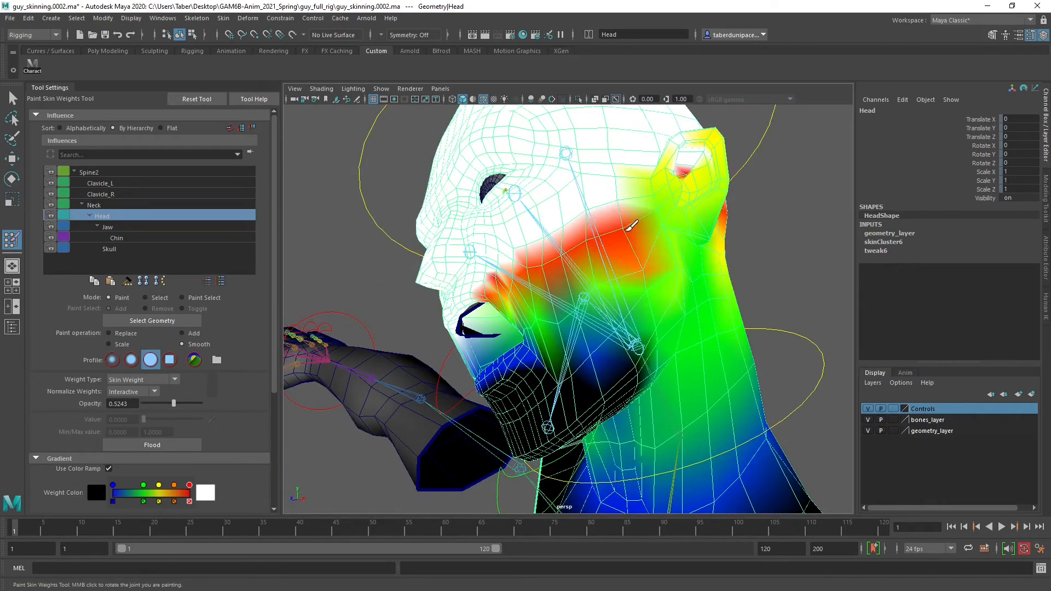
pyautogui.keyDown('alt'); pyautogui.moveTo(635, 257); pyautogui.dragTo(623, 285); pyautogui.keyUp('alt')
pyautogui.keyDown('alt'); pyautogui.moveTo(626, 282); pyautogui.dragTo(655, 299, button='right'); pyautogui.keyUp('alt')
pyautogui.keyDown('alt'); pyautogui.moveTo(659, 236); pyautogui.dragTo(691, 288, button='middle'); pyautogui.keyUp('alt')
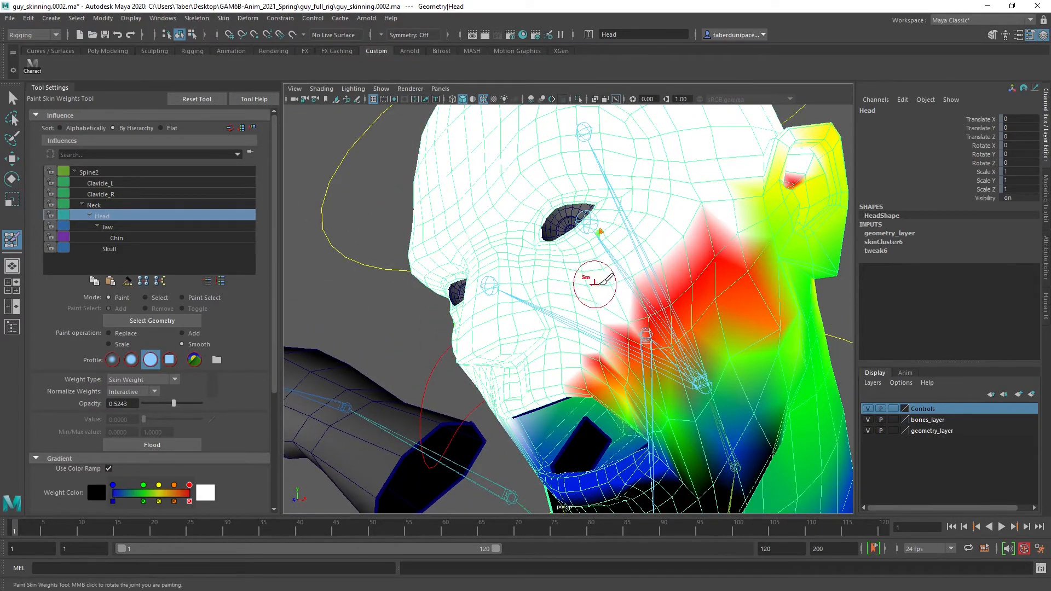
# Smooth the Head influence from the character's left cheek toward the side of the nose and the upper lip
pyautogui.moveTo(613, 327); pyautogui.dragTo(567, 349)
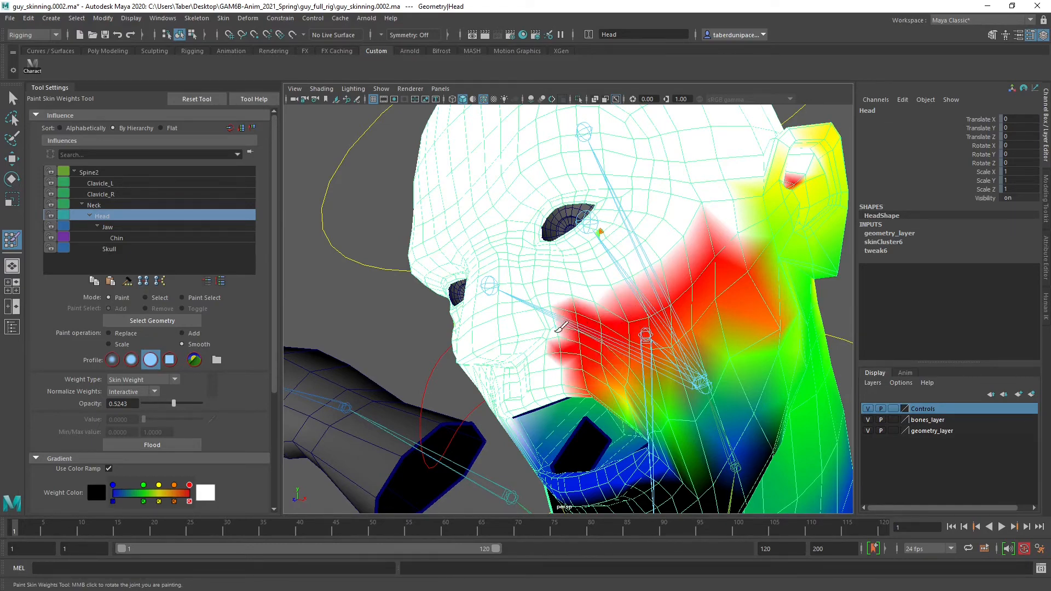
pyautogui.keyDown('alt'); pyautogui.moveTo(530, 327); pyautogui.dragTo(592, 328, button='right'); pyautogui.keyUp('alt')
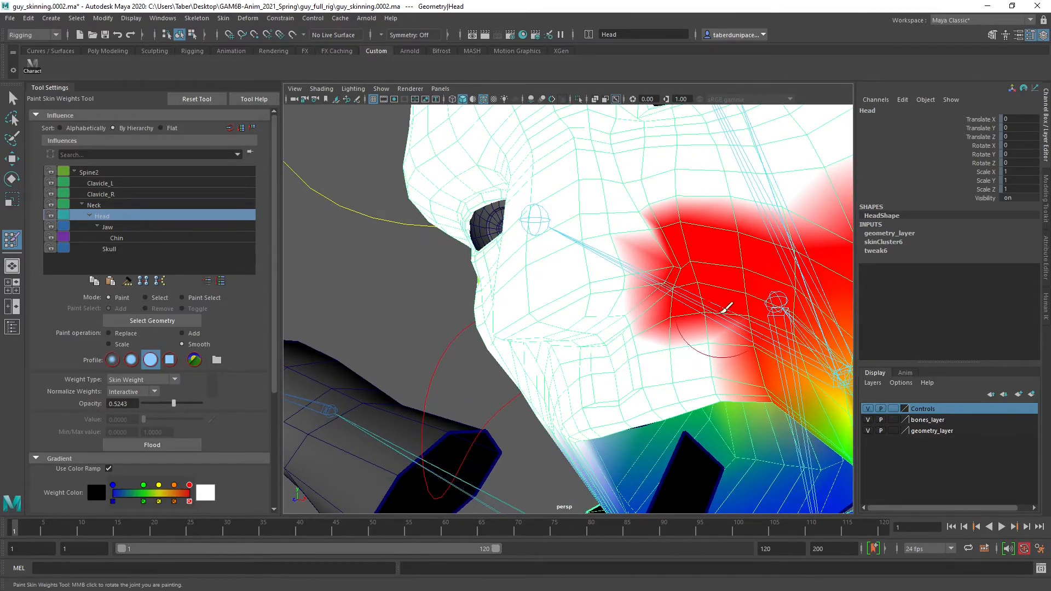
pyautogui.moveTo(723, 311)
pyautogui.keyDown('alt'); pyautogui.mouseDown()
pyautogui.moveTo(719, 295)
pyautogui.moveTo(630, 291)
pyautogui.moveTo(667, 315)
pyautogui.moveTo(769, 324)
pyautogui.moveTo(642, 329)
pyautogui.moveTo(652, 319)
pyautogui.moveTo(640, 263)
pyautogui.mouseUp(); pyautogui.keyUp('alt')
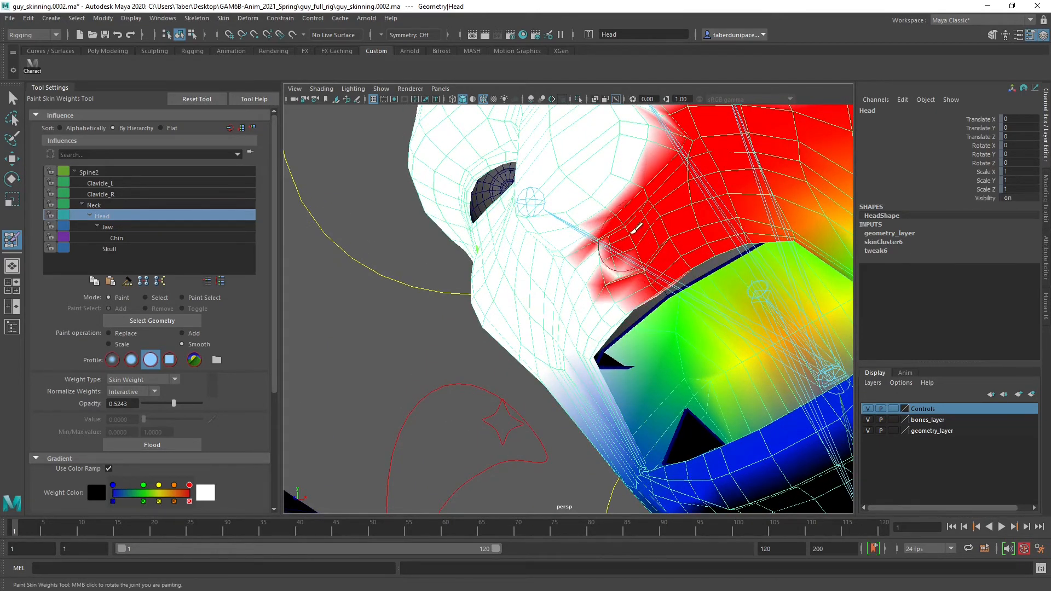
pyautogui.moveTo(646, 257)
pyautogui.keyDown('alt'); pyautogui.mouseDown()
pyautogui.moveTo(625, 256)
pyautogui.moveTo(628, 290)
pyautogui.moveTo(698, 291)
pyautogui.mouseUp(); pyautogui.keyUp('alt')
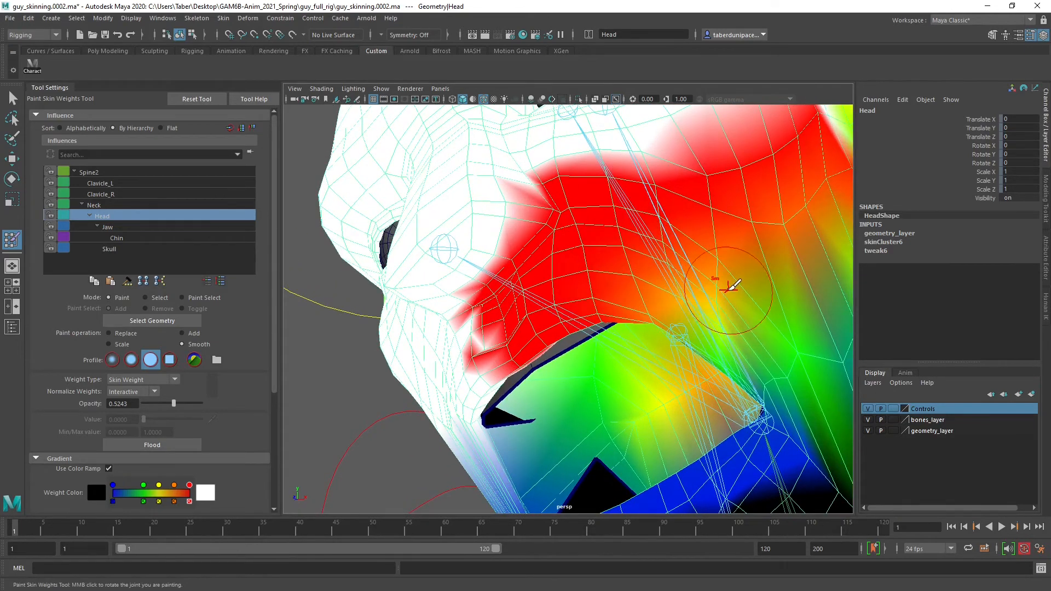
pyautogui.moveTo(766, 326)
pyautogui.keyDown('alt'); pyautogui.mouseDown()
pyautogui.moveTo(732, 301)
pyautogui.moveTo(684, 314)
pyautogui.moveTo(651, 280)
pyautogui.moveTo(593, 267)
pyautogui.mouseUp(); pyautogui.keyUp('alt')
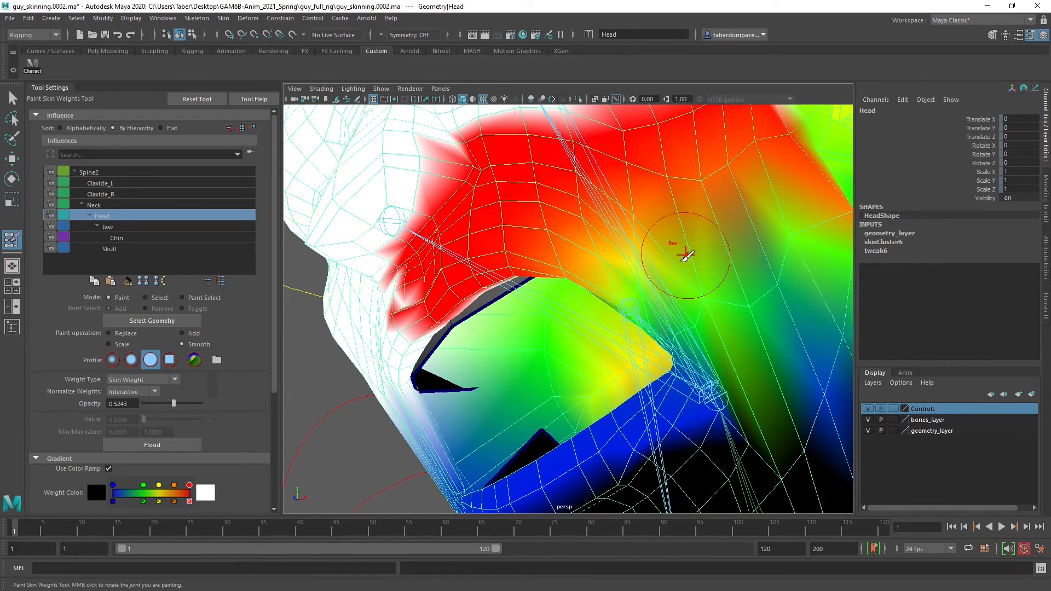
# Smooth the Head influence across the left half of the character's lower lip into the upper chin
pyautogui.moveTo(697, 338)
pyautogui.keyDown('alt'); pyautogui.mouseDown()
pyautogui.moveTo(734, 314)
pyautogui.moveTo(665, 264)
pyautogui.mouseUp(); pyautogui.keyUp('alt')
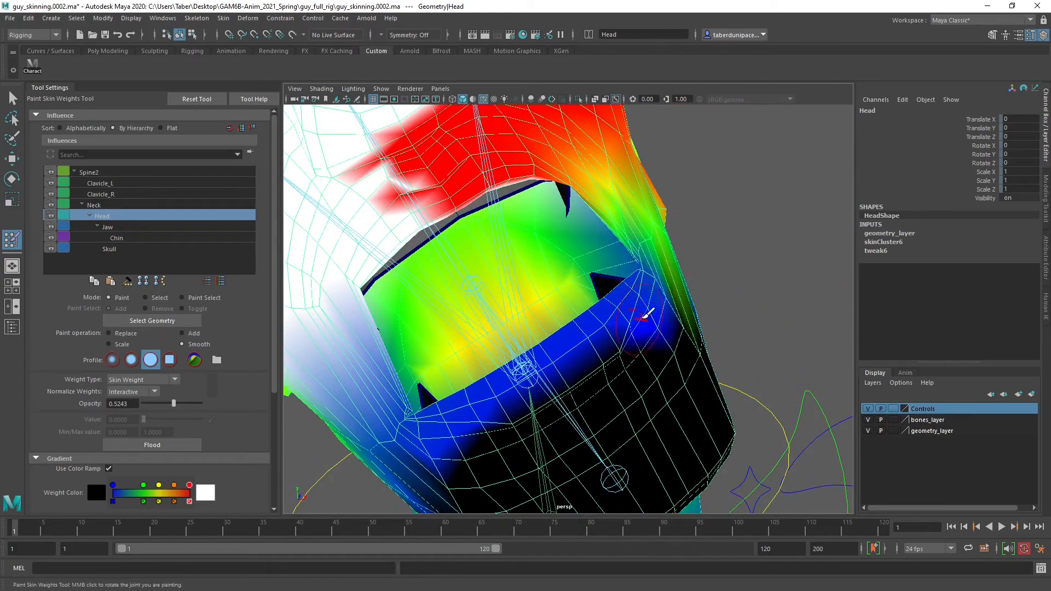
pyautogui.moveTo(590, 381); pyautogui.dragTo(616, 367)
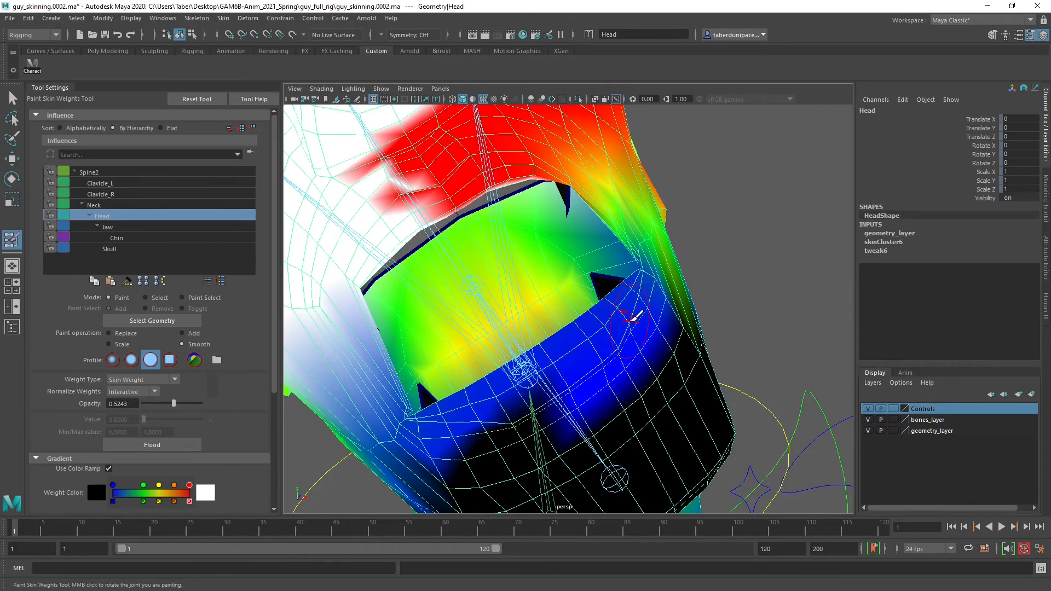
pyautogui.keyDown('alt'); pyautogui.moveTo(672, 338); pyautogui.dragTo(601, 334); pyautogui.keyUp('alt')
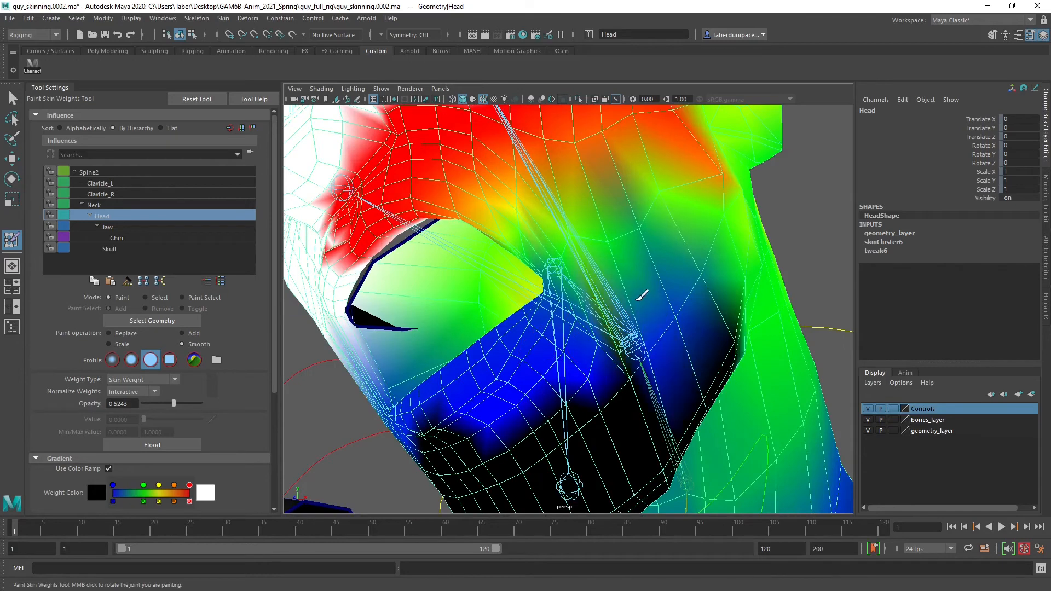
# Smooth the Head influence around the character's left mouth corner and back across the cheek toward the ear
pyautogui.keyDown('alt'); pyautogui.moveTo(662, 206); pyautogui.dragTo(629, 222); pyautogui.keyUp('alt')
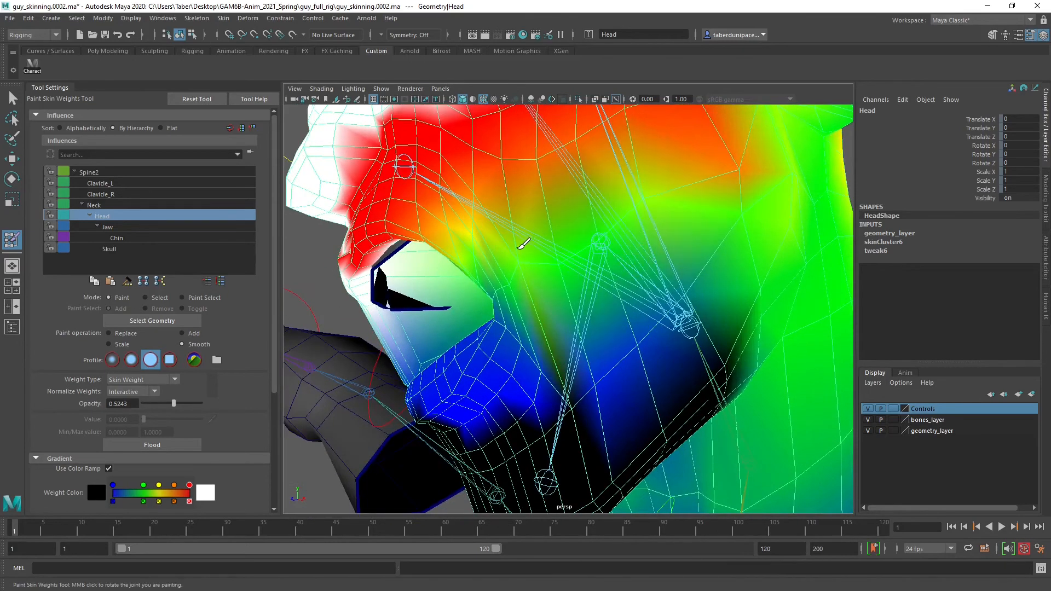
pyautogui.keyDown('alt'); pyautogui.moveTo(509, 289); pyautogui.dragTo(569, 253); pyautogui.keyUp('alt')
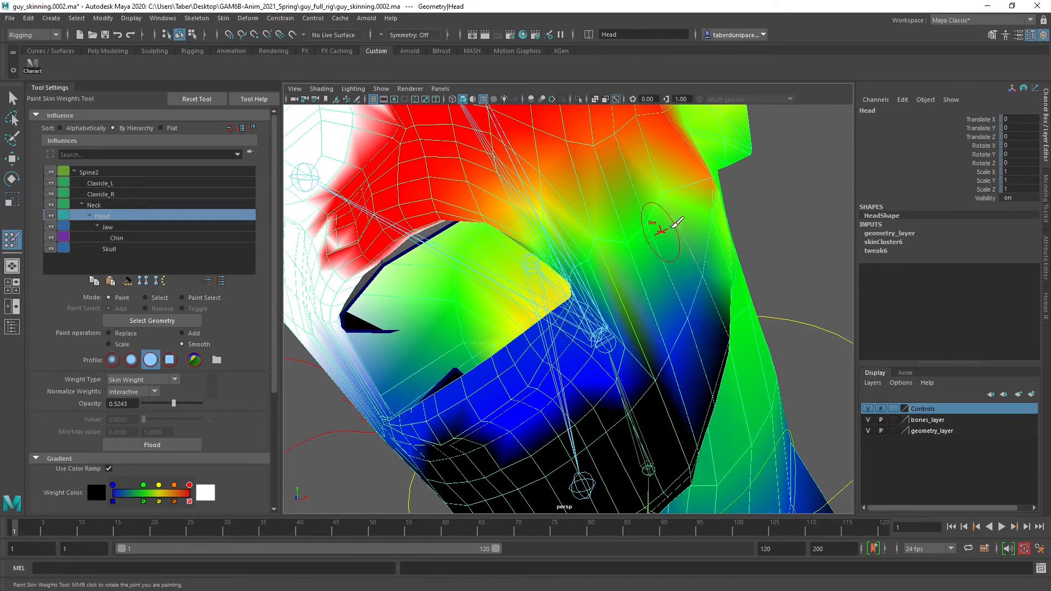
pyautogui.moveTo(669, 178)
pyautogui.keyDown('alt'); pyautogui.mouseDown()
pyautogui.moveTo(739, 192)
pyautogui.moveTo(699, 232)
pyautogui.mouseUp(); pyautogui.keyUp('alt')
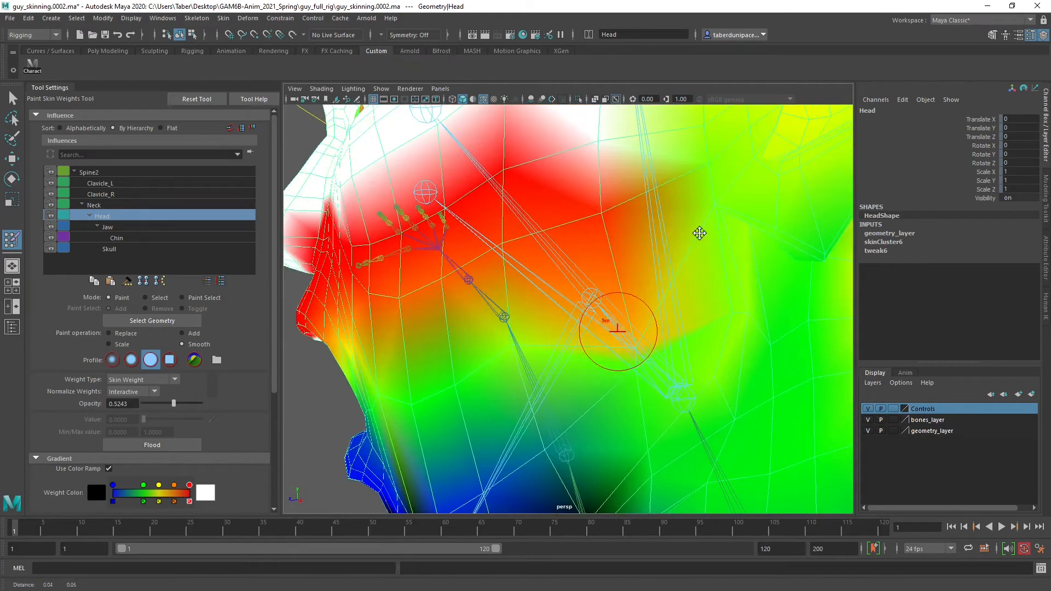
pyautogui.moveTo(614, 230); pyautogui.dragTo(593, 234)
pyautogui.moveTo(705, 190)
pyautogui.mouseDown()
pyautogui.moveTo(712, 211)
pyautogui.moveTo(629, 358)
pyautogui.moveTo(624, 398)
pyautogui.mouseUp()
pyautogui.keyDown('alt'); pyautogui.moveTo(660, 347); pyautogui.dragTo(638, 172); pyautogui.keyUp('alt')
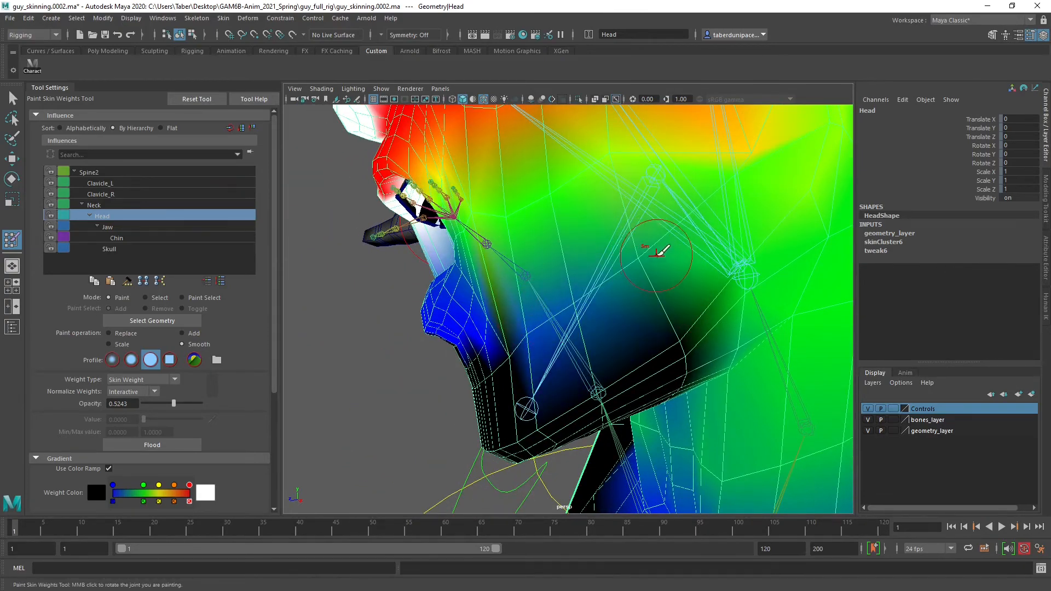
# Smooth the Head influence along the side of the character's left lower jaw and around the jaw angle
pyautogui.moveTo(664, 251)
pyautogui.keyDown('alt'); pyautogui.mouseDown()
pyautogui.moveTo(684, 222)
pyautogui.moveTo(665, 241)
pyautogui.moveTo(718, 304)
pyautogui.mouseUp(); pyautogui.keyUp('alt')
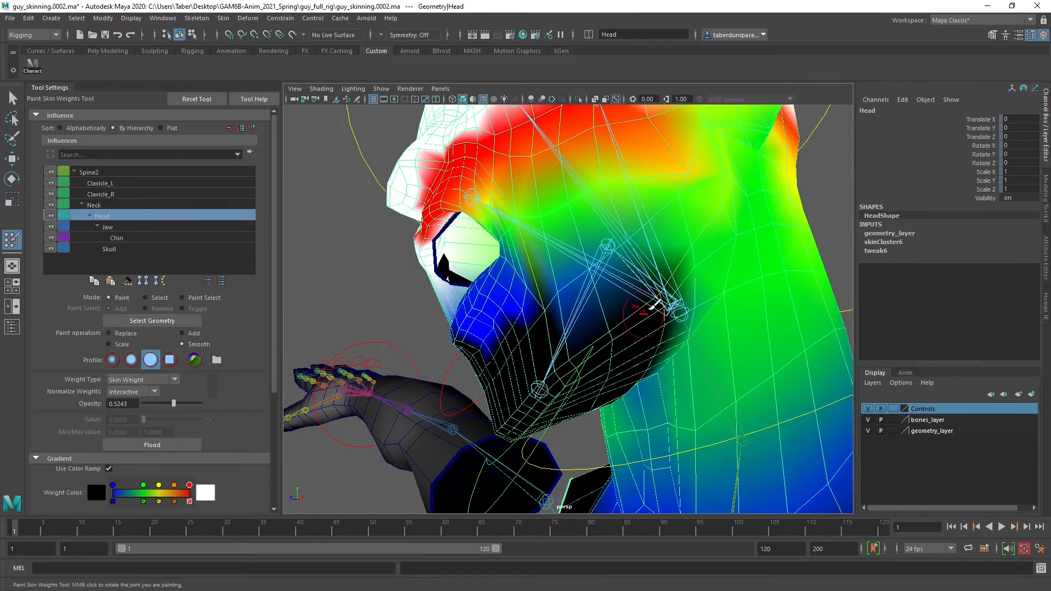
pyautogui.keyDown('alt'); pyautogui.moveTo(583, 317); pyautogui.dragTo(554, 324); pyautogui.keyUp('alt')
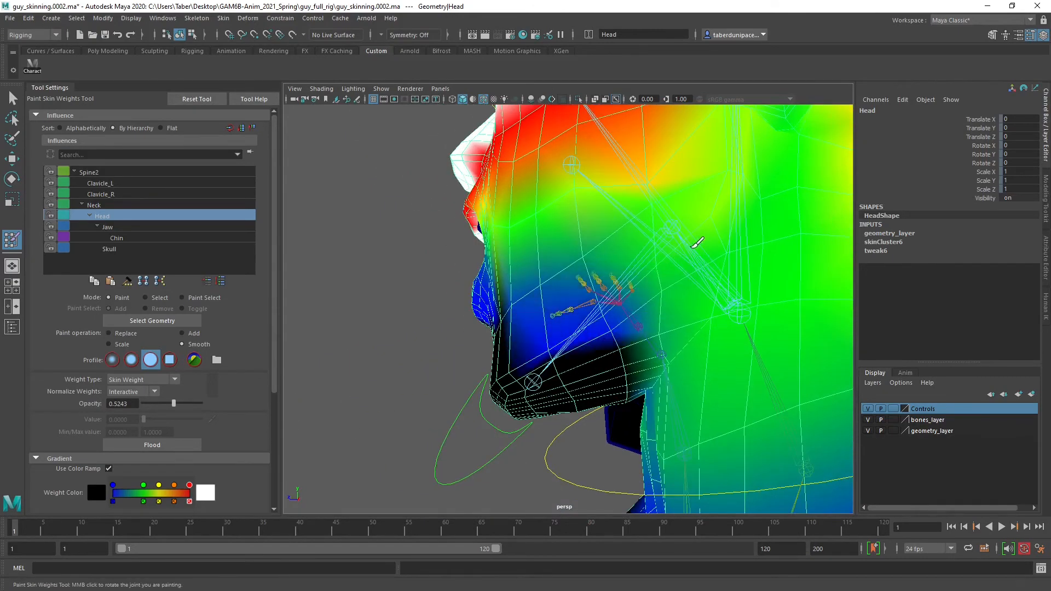
pyautogui.keyDown('alt'); pyautogui.moveTo(645, 247); pyautogui.dragTo(747, 198); pyautogui.keyUp('alt')
pyautogui.keyDown('alt'); pyautogui.moveTo(631, 267); pyautogui.dragTo(622, 274); pyautogui.keyUp('alt')
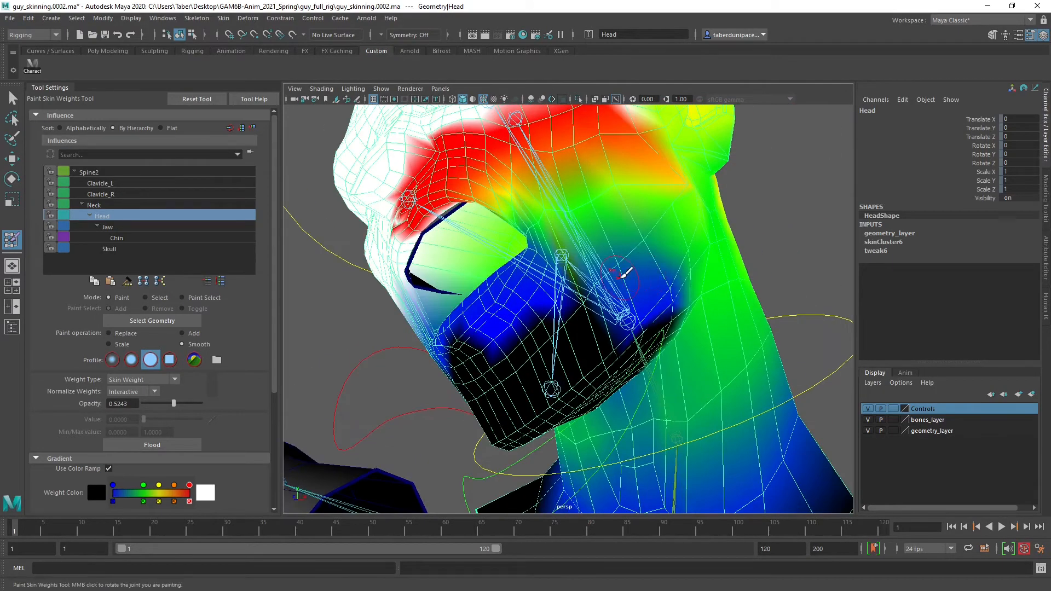
pyautogui.moveTo(553, 247)
pyautogui.keyDown('alt'); pyautogui.mouseDown()
pyautogui.moveTo(564, 274)
pyautogui.moveTo(591, 278)
pyautogui.mouseUp(); pyautogui.keyUp('alt')
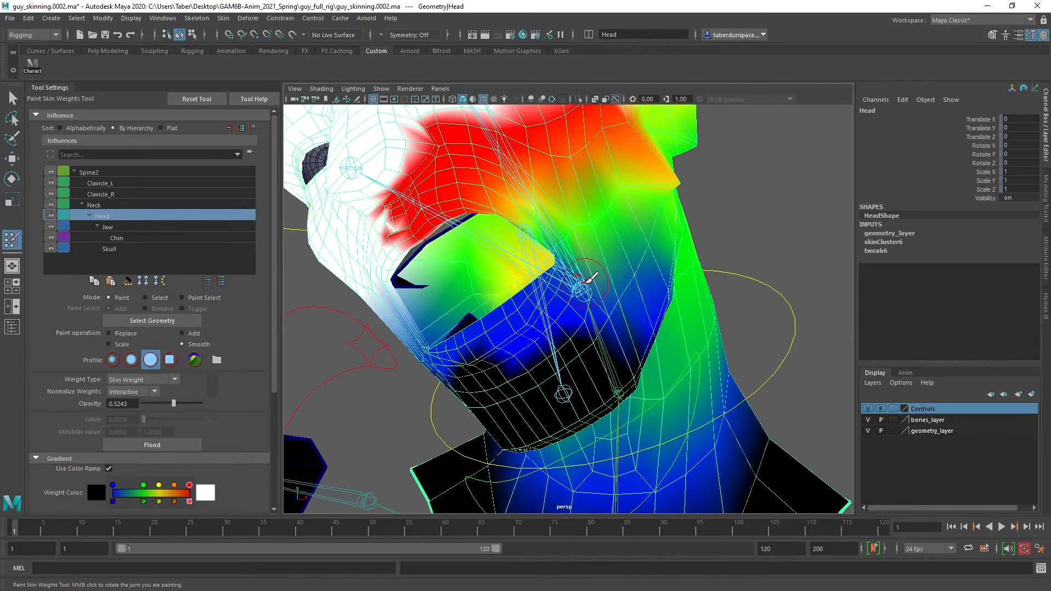
# Switch to the Jaw influence and smooth it over the character's left jaw hinge and the cheek beside the mouth
pyautogui.click(122, 227)
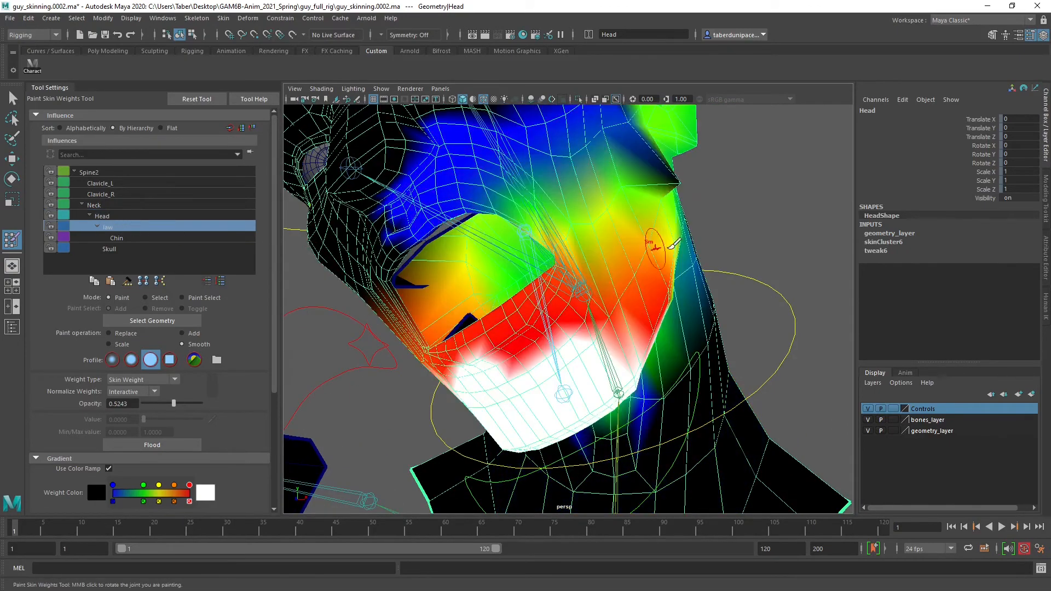
pyautogui.moveTo(629, 246)
pyautogui.keyDown('alt'); pyautogui.mouseDown()
pyautogui.moveTo(671, 200)
pyautogui.moveTo(709, 181)
pyautogui.moveTo(651, 186)
pyautogui.mouseUp(); pyautogui.keyUp('alt')
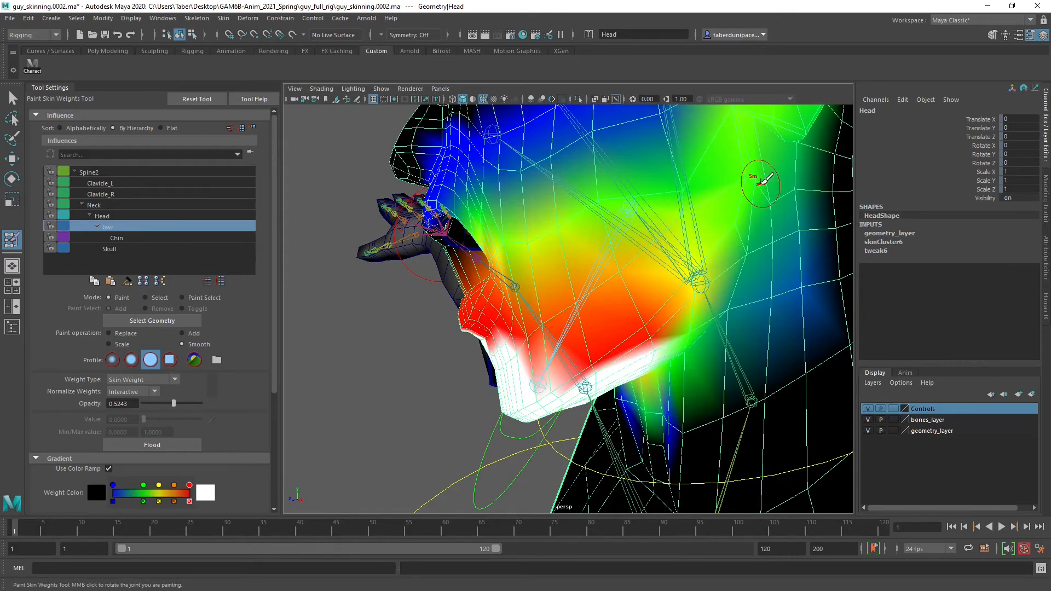
pyautogui.moveTo(760, 184); pyautogui.dragTo(669, 282)
pyautogui.keyDown('alt'); pyautogui.moveTo(596, 216); pyautogui.dragTo(657, 230); pyautogui.keyUp('alt')
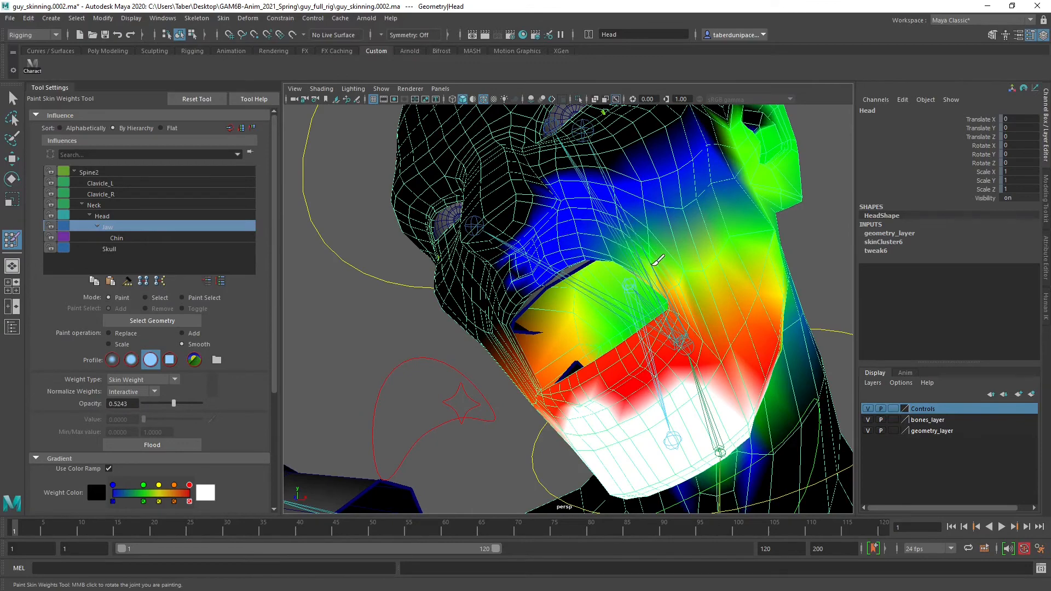
pyautogui.keyDown('alt'); pyautogui.moveTo(680, 345); pyautogui.dragTo(701, 325); pyautogui.keyUp('alt')
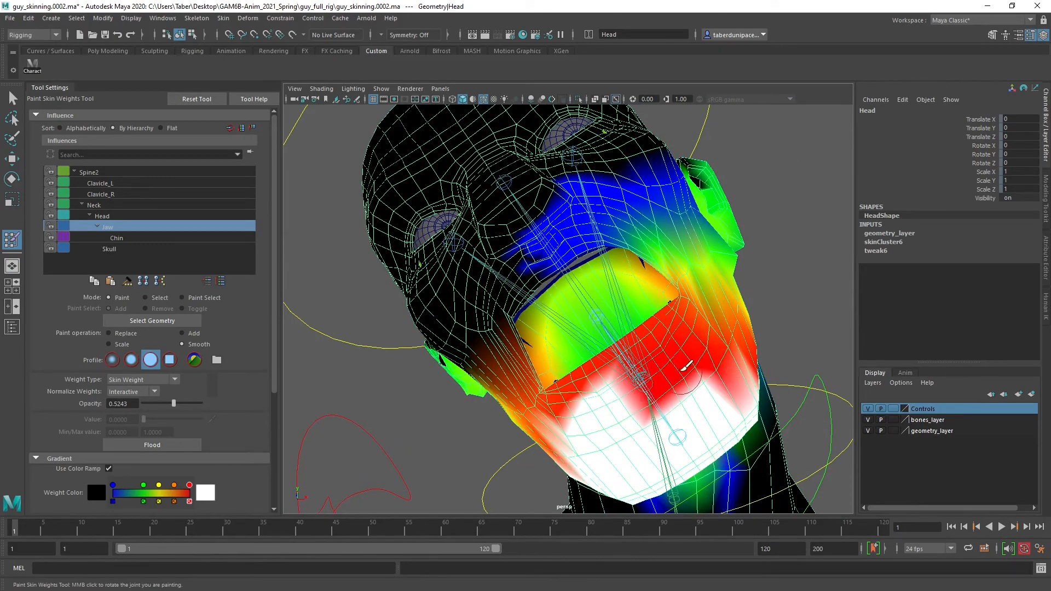
# Smooth the Jaw influence from the left side of the lower lip and chin past the mouth corner into the cheek
pyautogui.moveTo(685, 367)
pyautogui.keyDown('alt'); pyautogui.mouseDown()
pyautogui.moveTo(666, 357)
pyautogui.moveTo(704, 375)
pyautogui.mouseUp(); pyautogui.keyUp('alt')
pyautogui.scroll(5, 673, 360)
pyautogui.keyDown('alt'); pyautogui.moveTo(703, 375); pyautogui.dragTo(618, 296, button='middle'); pyautogui.keyUp('alt')
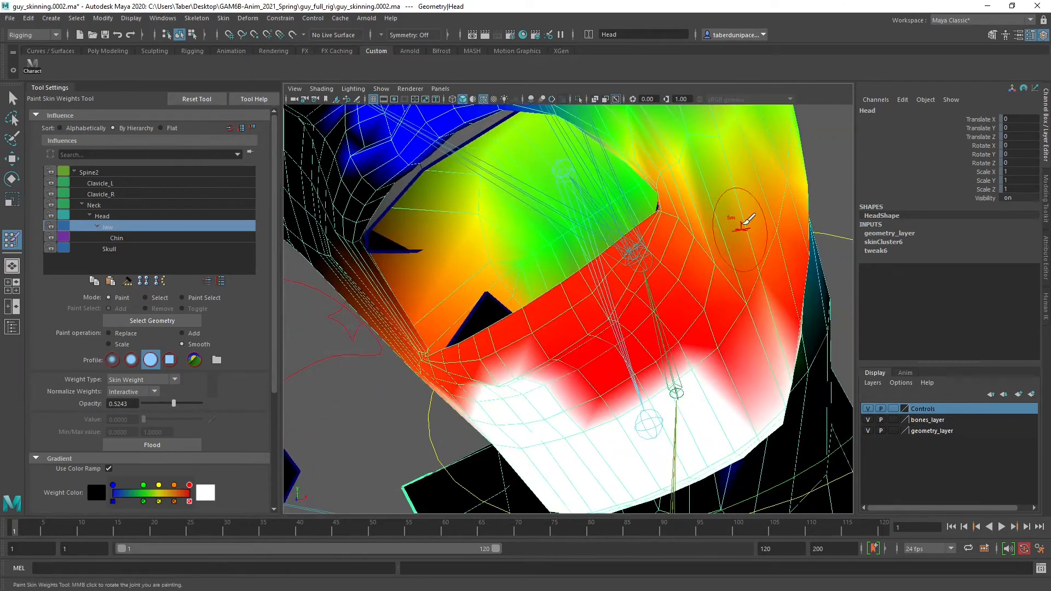
pyautogui.moveTo(637, 275)
pyautogui.keyDown('alt'); pyautogui.mouseDown()
pyautogui.moveTo(629, 270)
pyautogui.moveTo(655, 204)
pyautogui.mouseUp(); pyautogui.keyUp('alt')
pyautogui.keyDown('alt'); pyautogui.moveTo(634, 169); pyautogui.dragTo(601, 239); pyautogui.keyUp('alt')
pyautogui.keyDown('alt'); pyautogui.moveTo(629, 390); pyautogui.dragTo(620, 296); pyautogui.keyUp('alt')
pyautogui.keyDown('alt'); pyautogui.moveTo(617, 200); pyautogui.dragTo(706, 228); pyautogui.keyUp('alt')
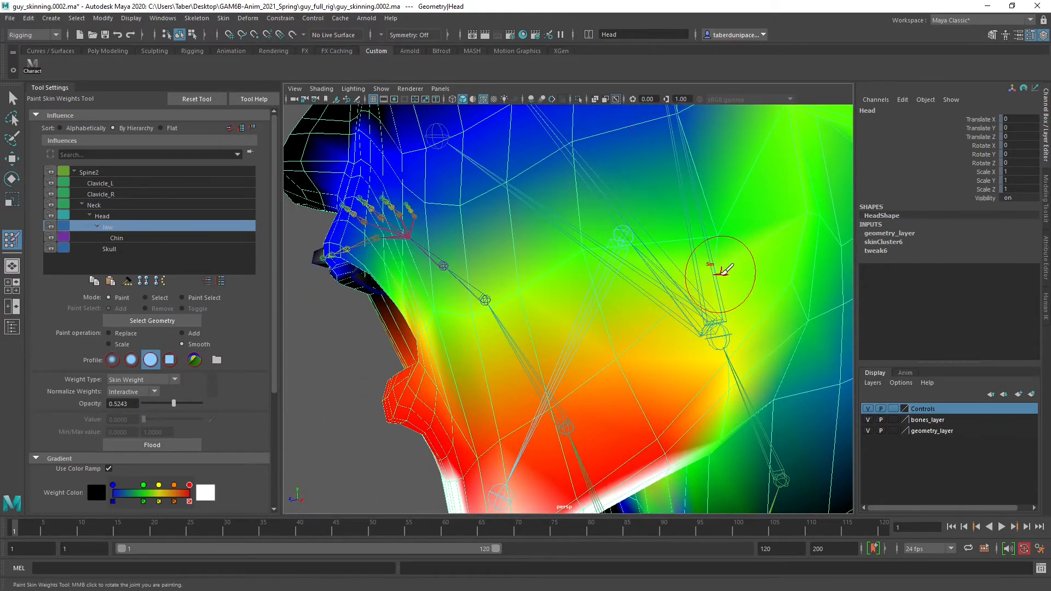
# Smooth the Jaw influence over the side of the character's left jaw and up into the middle of the cheek
pyautogui.keyDown('alt'); pyautogui.moveTo(720, 273); pyautogui.dragTo(699, 226); pyautogui.keyUp('alt')
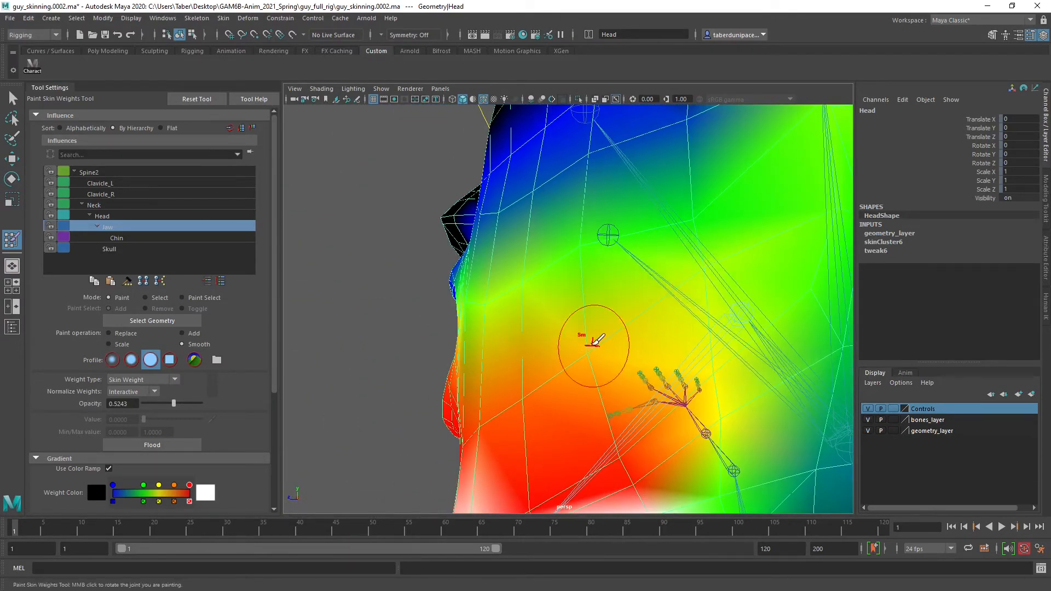
pyautogui.keyDown('alt'); pyautogui.moveTo(595, 342); pyautogui.dragTo(660, 349); pyautogui.keyUp('alt')
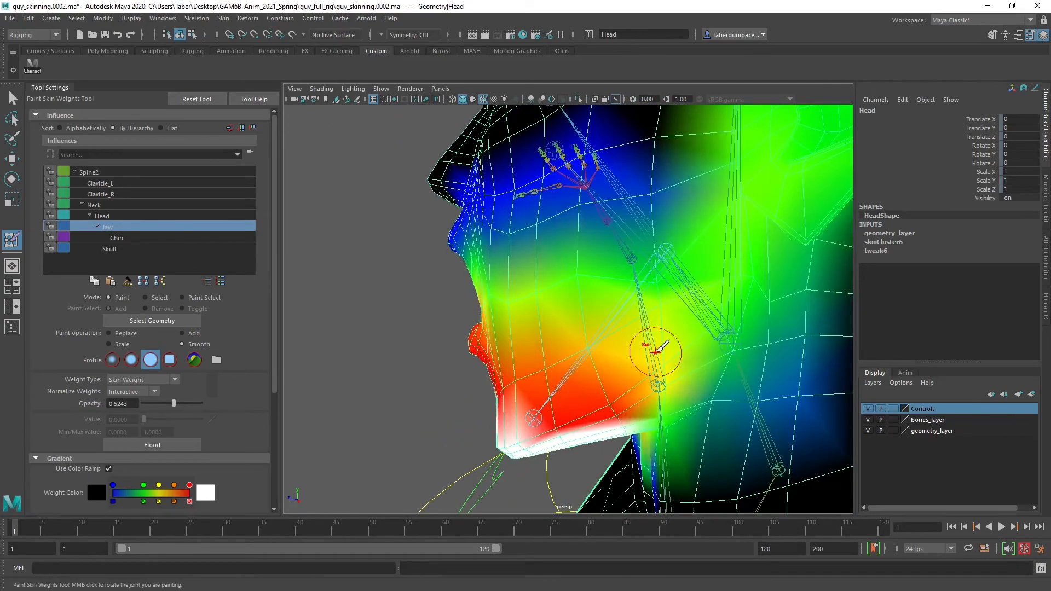
pyautogui.keyDown('alt'); pyautogui.moveTo(657, 261); pyautogui.dragTo(698, 260); pyautogui.keyUp('alt')
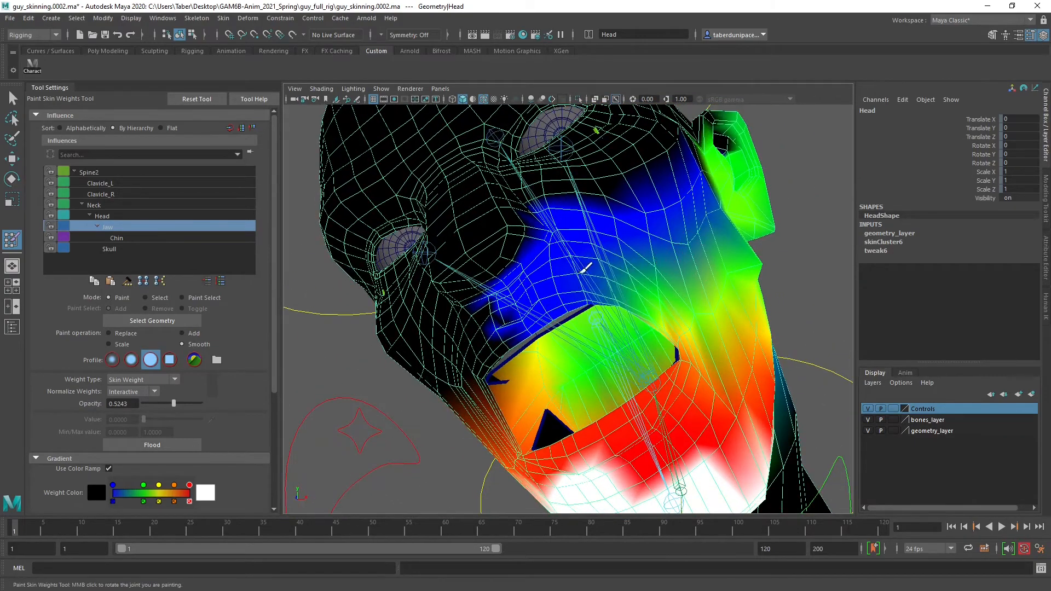
pyautogui.keyDown('alt'); pyautogui.moveTo(604, 274); pyautogui.dragTo(687, 302); pyautogui.keyUp('alt')
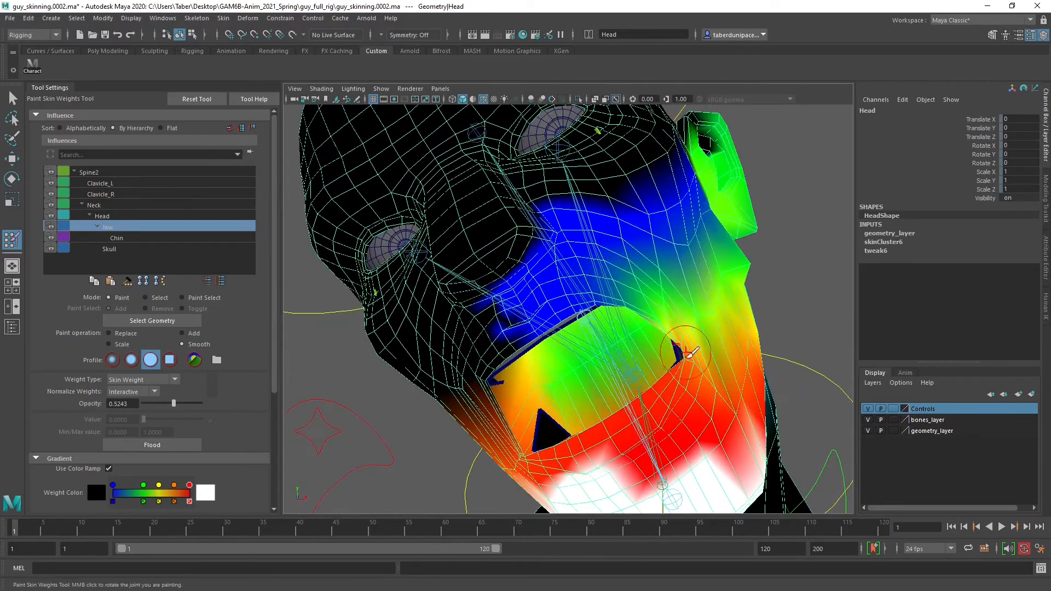
# Smooth the Jaw influence just below the left mouth corner and down the adjoining side of the chin
pyautogui.keyDown('alt'); pyautogui.moveTo(678, 398); pyautogui.dragTo(676, 337, button='middle'); pyautogui.keyUp('alt')
pyautogui.scroll(5, 664, 342)
pyautogui.keyDown('alt'); pyautogui.moveTo(675, 337); pyautogui.dragTo(687, 374); pyautogui.keyUp('alt')
pyautogui.keyDown('alt'); pyautogui.moveTo(687, 374); pyautogui.dragTo(663, 355, button='middle'); pyautogui.keyUp('alt')
pyautogui.keyDown('alt'); pyautogui.moveTo(663, 355); pyautogui.dragTo(675, 346); pyautogui.keyUp('alt')
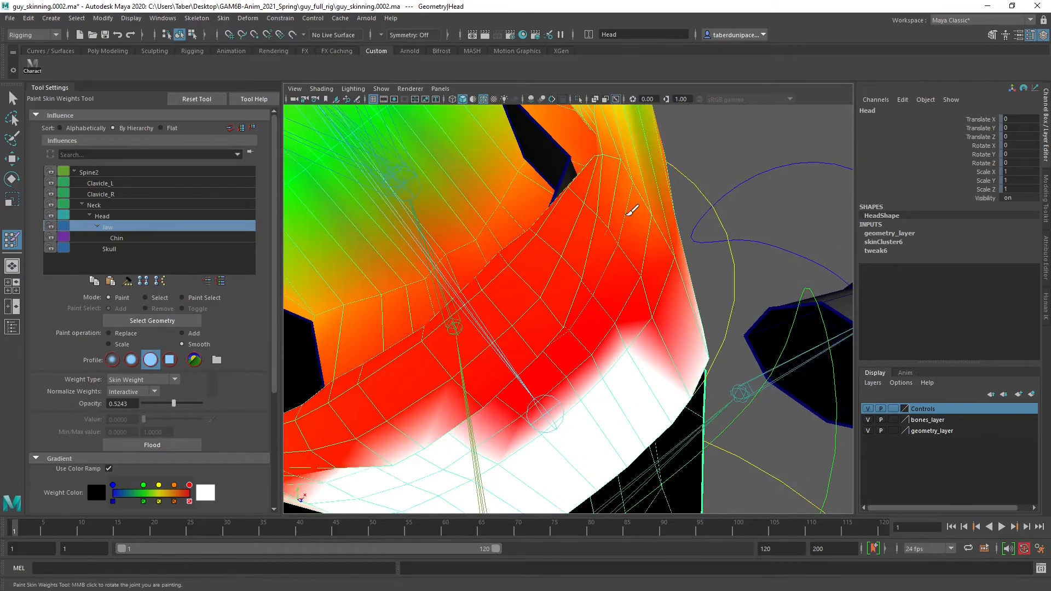
pyautogui.keyDown('alt'); pyautogui.moveTo(605, 267); pyautogui.dragTo(564, 268); pyautogui.keyUp('alt')
pyautogui.scroll(-4, 600, 263)
# Return to the Head influence after checking the neighbouring ones, and add weight at value 0.0485 to the lower lip near the left mouth corner
pyautogui.click(123, 239)
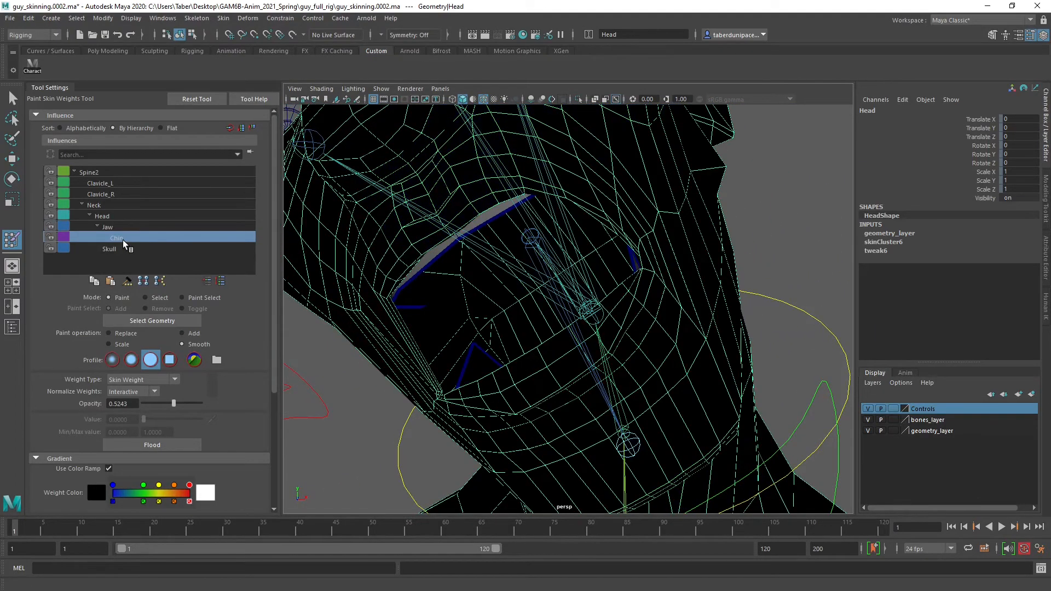
pyautogui.click(114, 226)
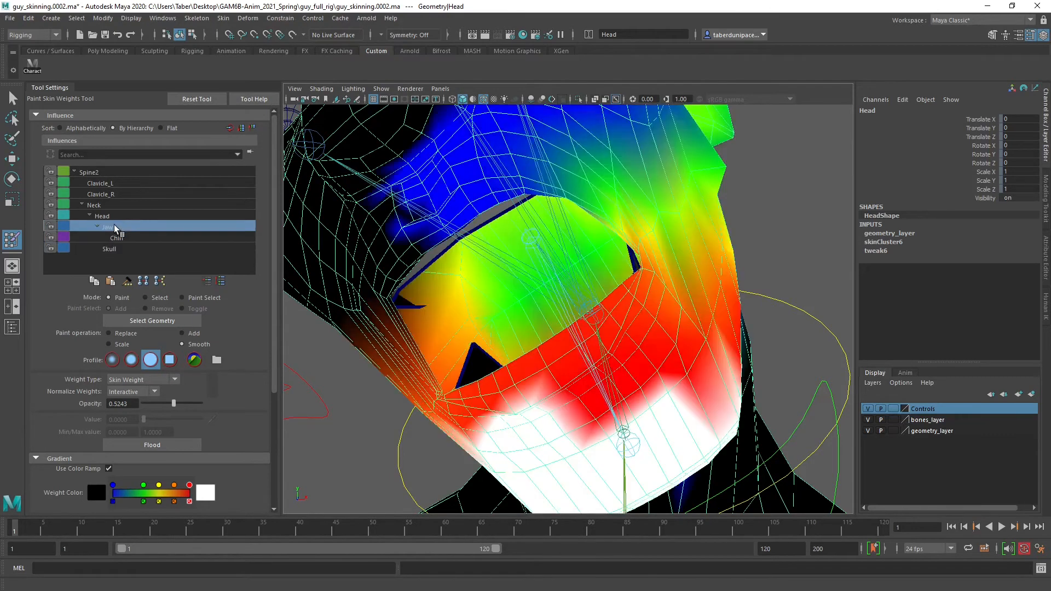
pyautogui.click(110, 215)
pyautogui.click(106, 204)
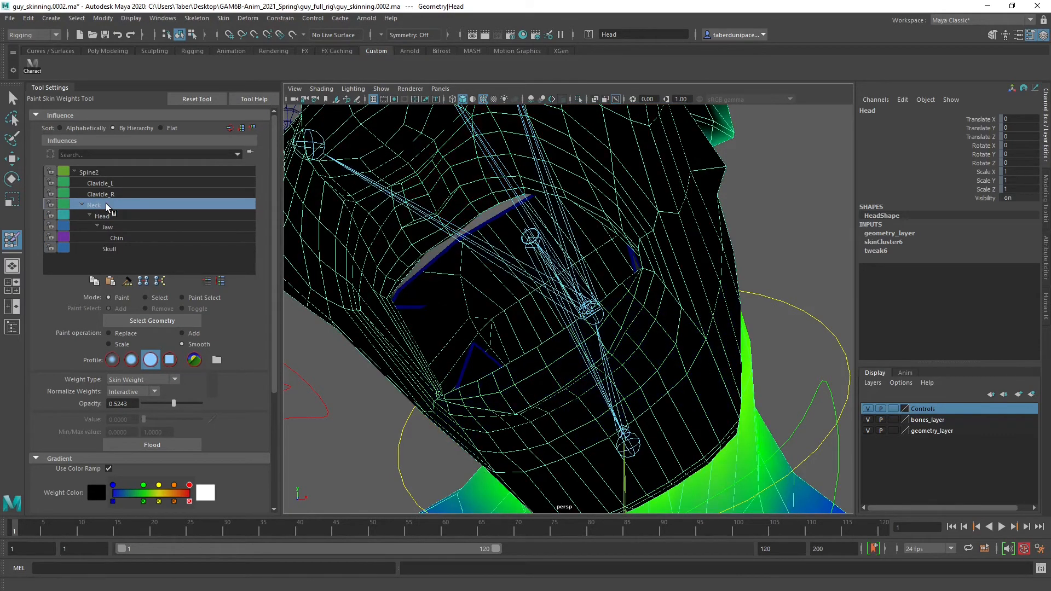
pyautogui.click(113, 215)
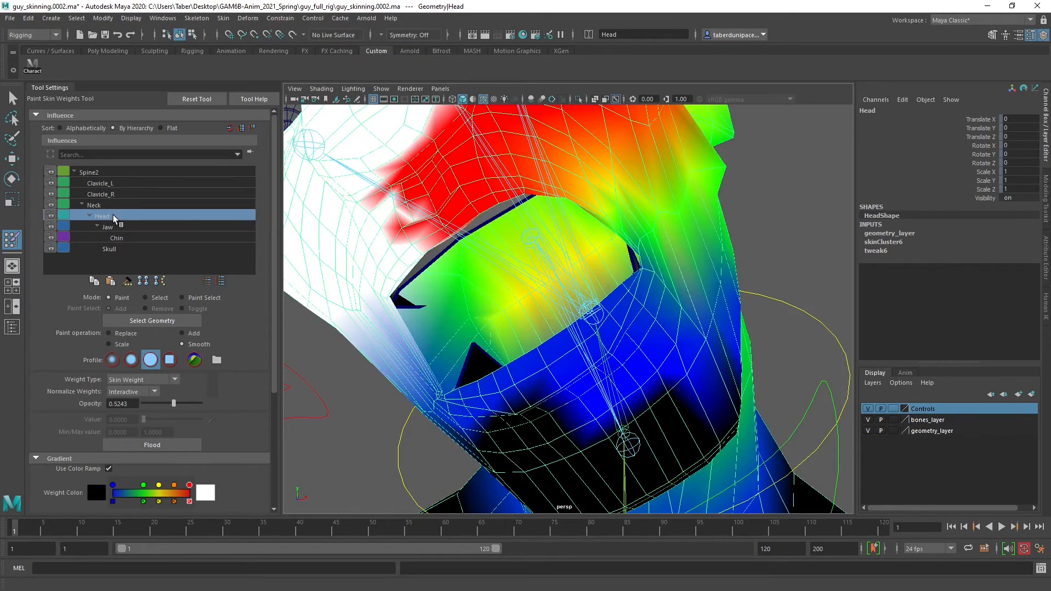
pyautogui.keyDown('alt'); pyautogui.moveTo(528, 305); pyautogui.dragTo(305, 332); pyautogui.keyUp('alt')
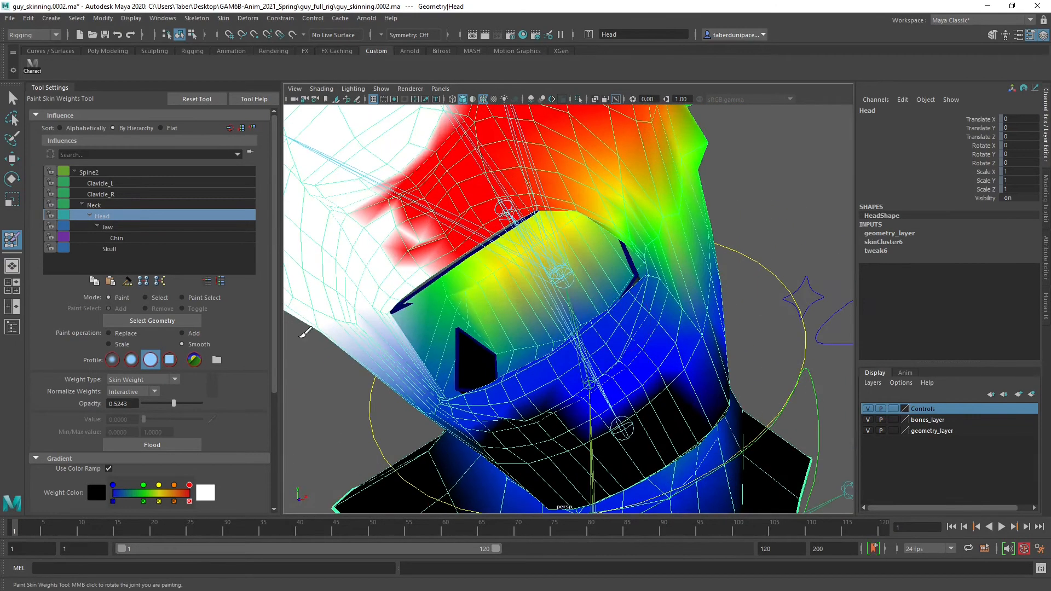
pyautogui.click(198, 334)
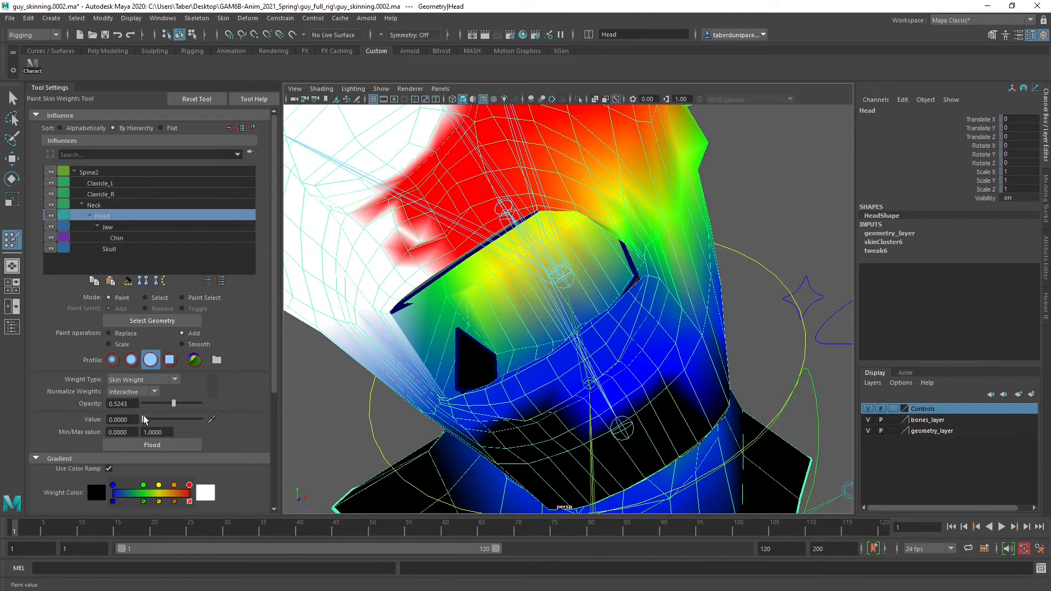
pyautogui.keyDown('alt'); pyautogui.moveTo(526, 335); pyautogui.dragTo(678, 322); pyautogui.keyUp('alt')
pyautogui.moveTo(618, 326)
pyautogui.keyDown('alt'); pyautogui.mouseDown(button='right')
pyautogui.moveTo(635, 327)
pyautogui.moveTo(625, 328)
pyautogui.mouseUp(button='right'); pyautogui.keyUp('alt')
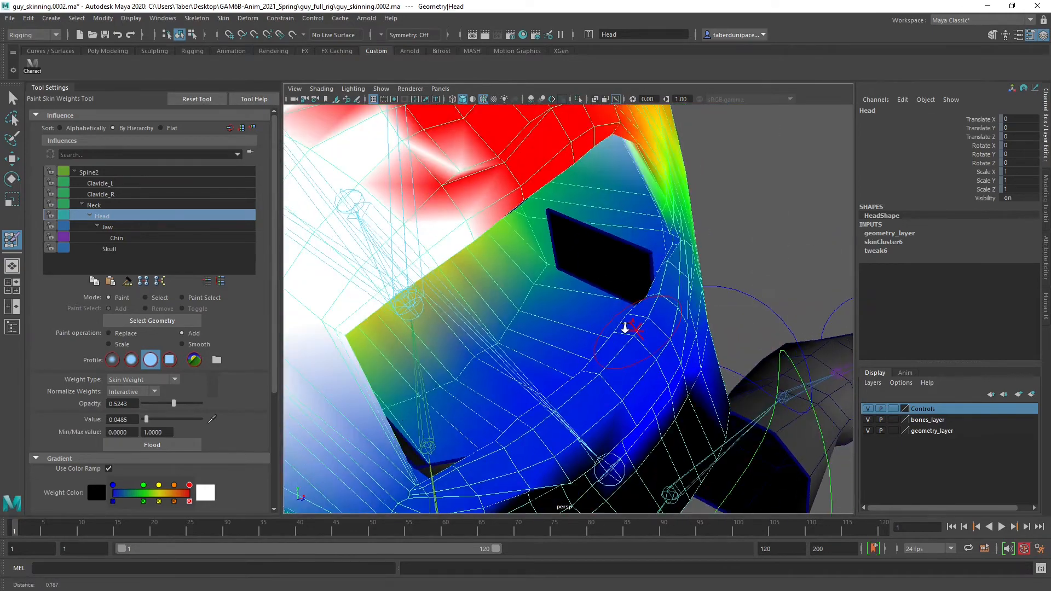
pyautogui.keyDown('alt'); pyautogui.moveTo(625, 327); pyautogui.dragTo(662, 272); pyautogui.keyUp('alt')
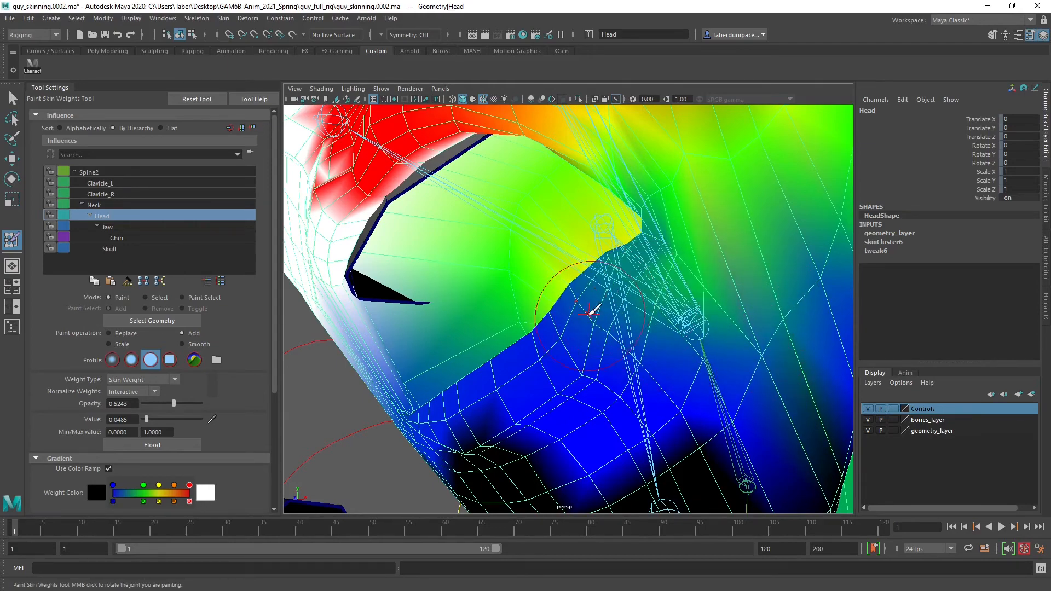
# Add Head weight at value 0.0485 to the lower lip and around the inner edge of the left mouth corner
pyautogui.keyDown('alt'); pyautogui.moveTo(591, 309); pyautogui.dragTo(635, 326); pyautogui.keyUp('alt')
pyautogui.keyDown('alt'); pyautogui.moveTo(636, 326); pyautogui.dragTo(592, 319, button='right'); pyautogui.keyUp('alt')
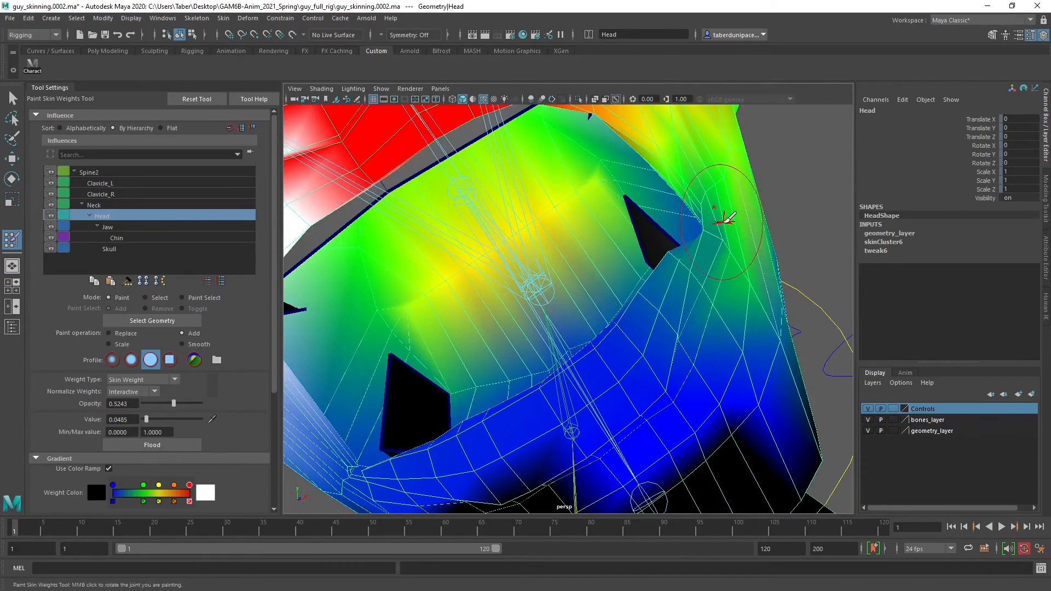
pyautogui.moveTo(715, 230)
pyautogui.keyDown('alt'); pyautogui.mouseDown()
pyautogui.moveTo(688, 241)
pyautogui.moveTo(720, 234)
pyautogui.mouseUp(); pyautogui.keyUp('alt')
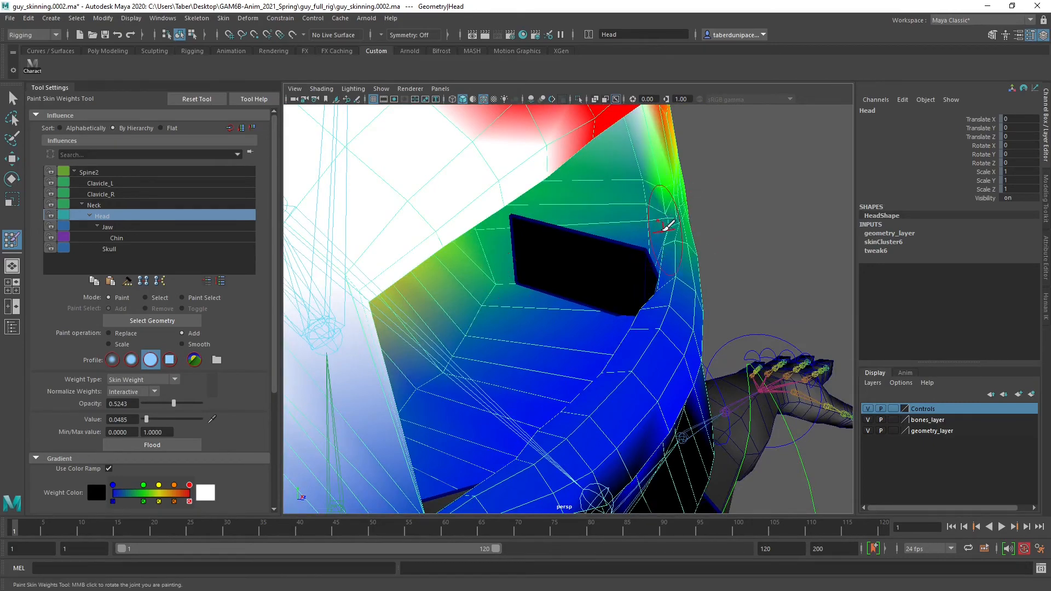
pyautogui.keyDown('alt'); pyautogui.moveTo(646, 256); pyautogui.dragTo(641, 228); pyautogui.keyUp('alt')
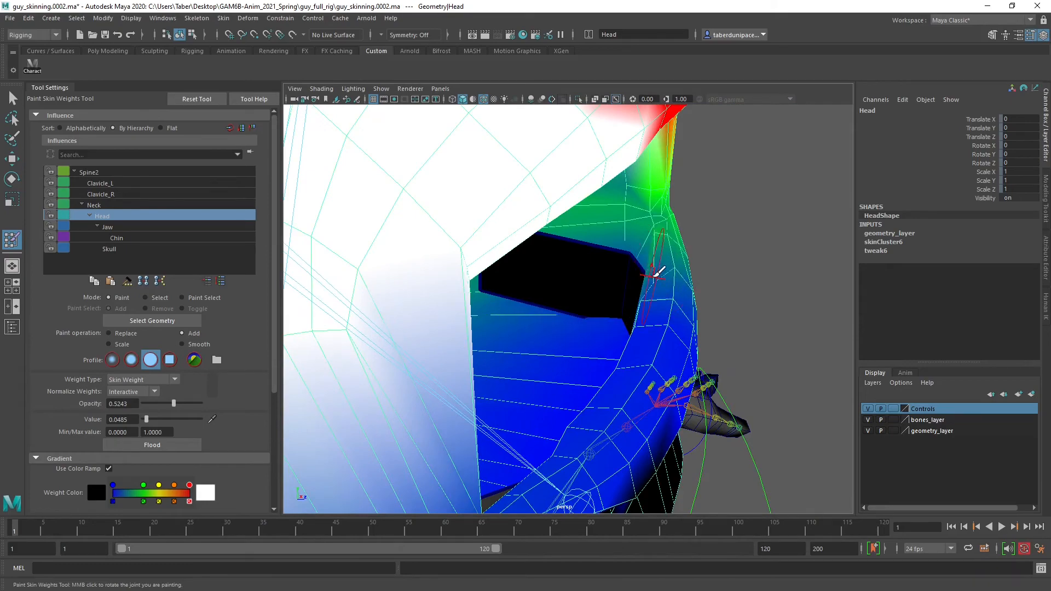
pyautogui.keyDown('alt'); pyautogui.moveTo(658, 272); pyautogui.dragTo(527, 297); pyautogui.keyUp('alt')
pyautogui.keyDown('alt'); pyautogui.moveTo(641, 241); pyautogui.dragTo(626, 250, button='middle'); pyautogui.keyUp('alt')
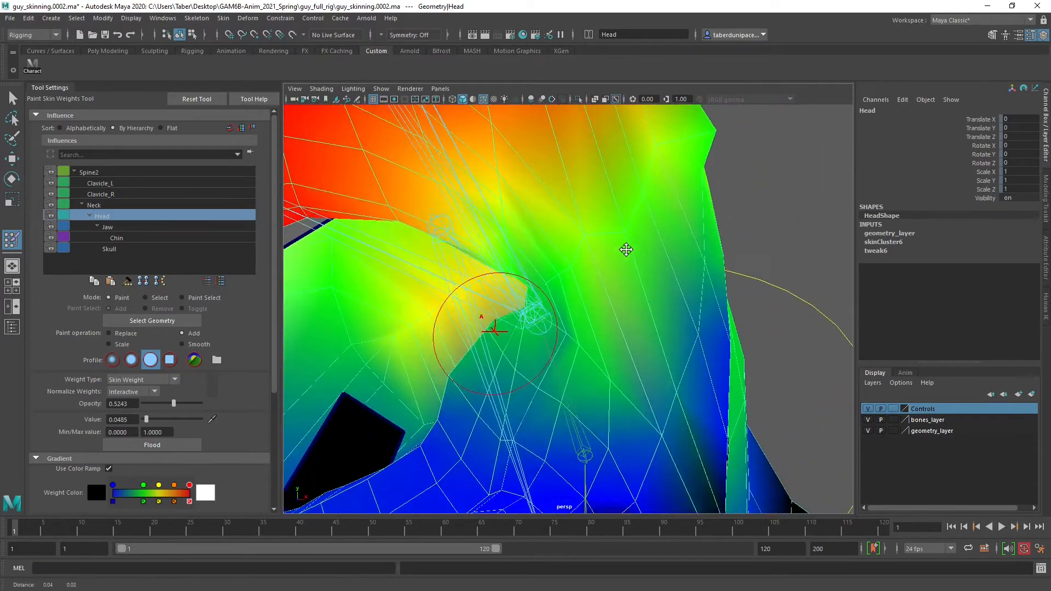
pyautogui.keyDown('alt'); pyautogui.moveTo(626, 249); pyautogui.dragTo(598, 258); pyautogui.keyUp('alt')
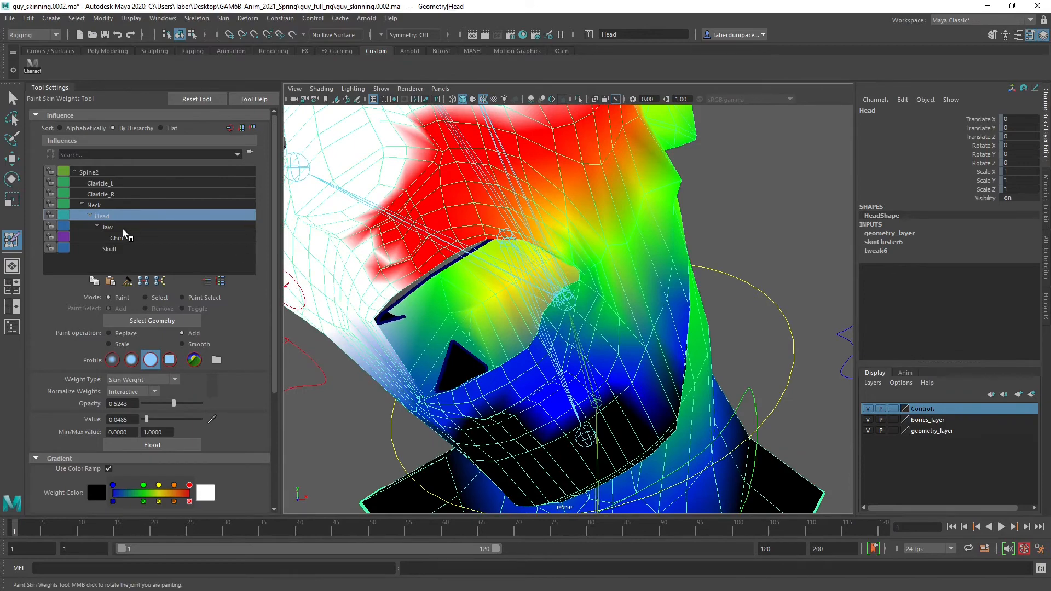
# Switch to the Jaw influence and add weight at value 0.0485 along the left upper lip towards the mouth corner
pyautogui.click(116, 223)
pyautogui.keyDown('alt'); pyautogui.moveTo(481, 285); pyautogui.dragTo(536, 308); pyautogui.keyUp('alt')
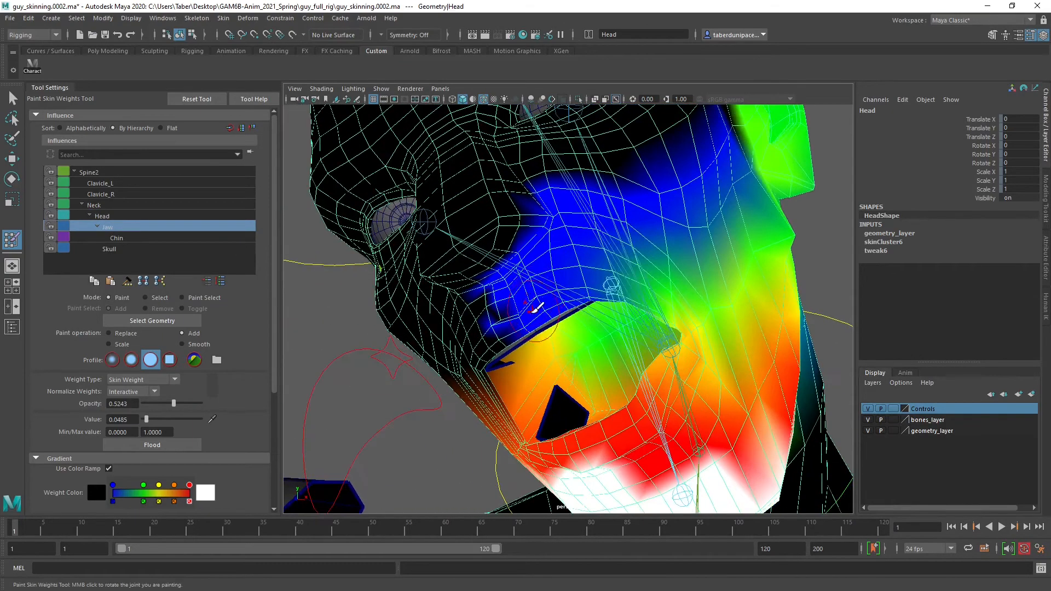
pyautogui.keyDown('alt'); pyautogui.moveTo(532, 310); pyautogui.dragTo(556, 317, button='right'); pyautogui.keyUp('alt')
pyautogui.keyDown('alt'); pyautogui.moveTo(556, 318); pyautogui.dragTo(551, 312); pyautogui.keyUp('alt')
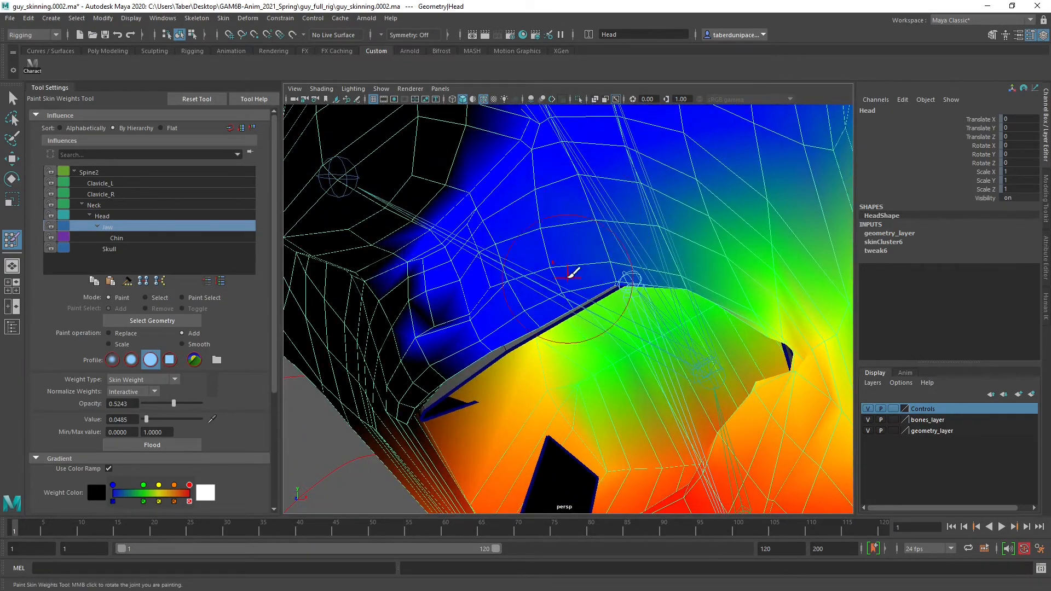
pyautogui.moveTo(629, 294)
pyautogui.keyDown('alt'); pyautogui.mouseDown()
pyautogui.moveTo(565, 198)
pyautogui.moveTo(646, 175)
pyautogui.moveTo(696, 286)
pyautogui.mouseUp(); pyautogui.keyUp('alt')
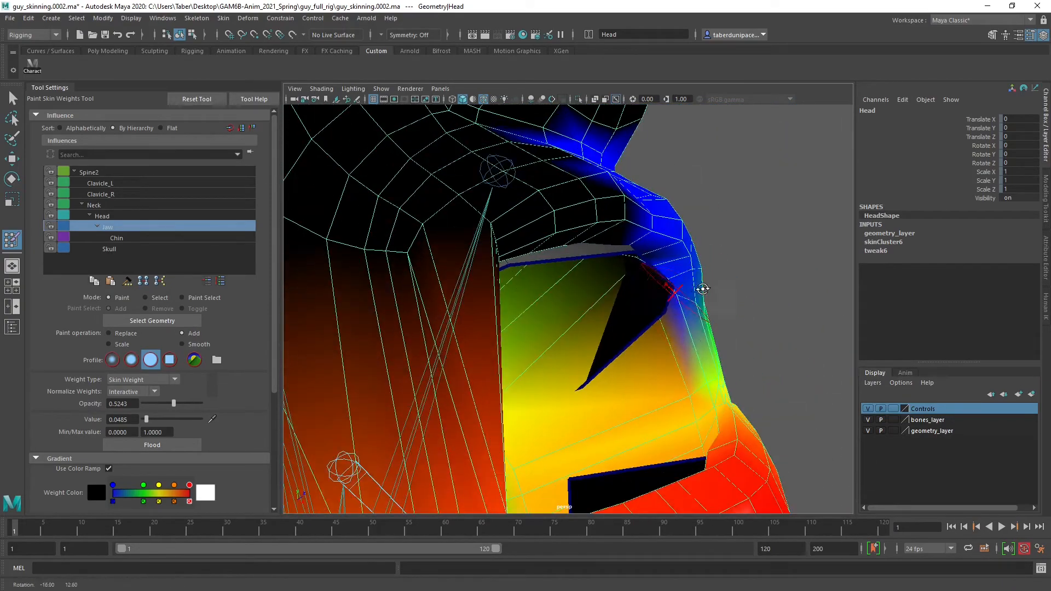
pyautogui.moveTo(690, 328)
pyautogui.keyDown('alt'); pyautogui.mouseDown()
pyautogui.moveTo(686, 297)
pyautogui.moveTo(664, 315)
pyautogui.moveTo(666, 300)
pyautogui.mouseUp(); pyautogui.keyUp('alt')
pyautogui.keyDown('alt'); pyautogui.moveTo(659, 378); pyautogui.dragTo(666, 312); pyautogui.keyUp('alt')
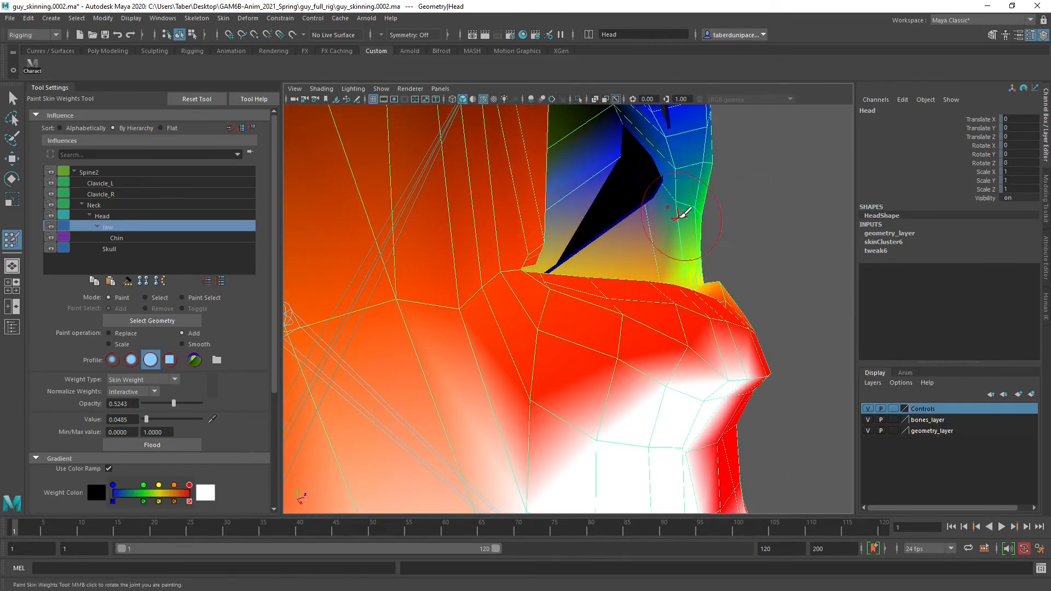
# Add more Jaw weight around the inside of the left mouth corner and over the cheek above the upper lip
pyautogui.moveTo(669, 213)
pyautogui.keyDown('alt'); pyautogui.mouseDown()
pyautogui.moveTo(593, 244)
pyautogui.moveTo(590, 274)
pyautogui.moveTo(535, 312)
pyautogui.moveTo(674, 235)
pyautogui.moveTo(611, 201)
pyautogui.mouseUp(); pyautogui.keyUp('alt')
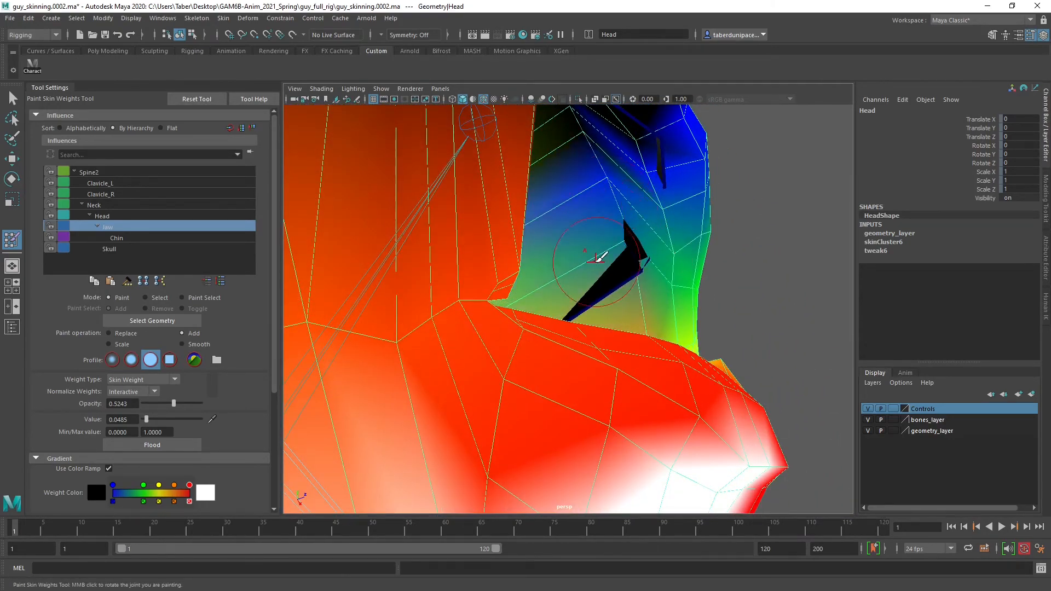
pyautogui.moveTo(600, 256)
pyautogui.keyDown('alt'); pyautogui.mouseDown()
pyautogui.moveTo(570, 263)
pyautogui.moveTo(636, 236)
pyautogui.mouseUp(); pyautogui.keyUp('alt')
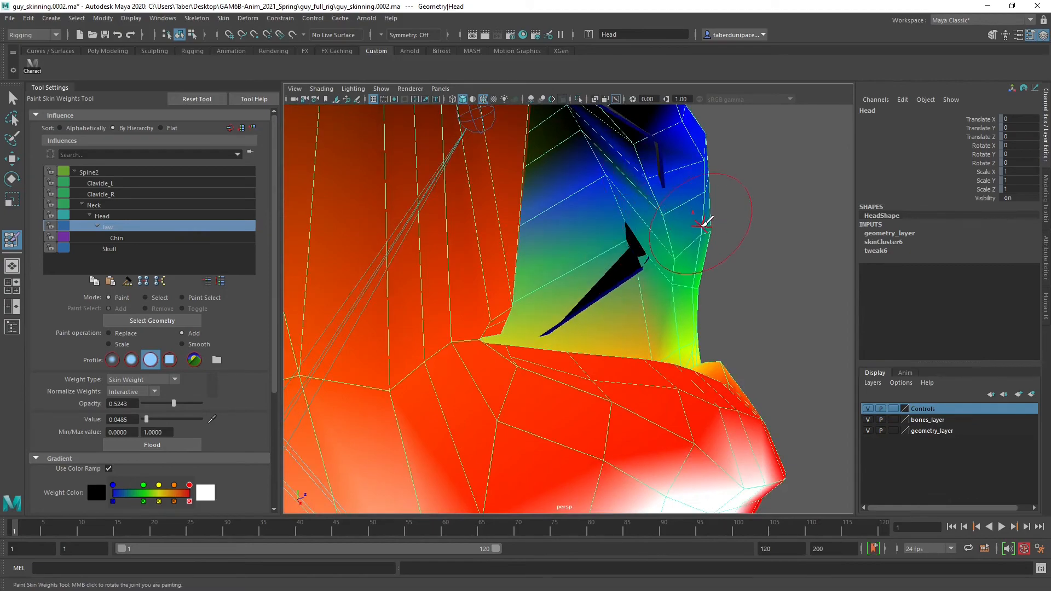
pyautogui.keyDown('alt'); pyautogui.moveTo(709, 241); pyautogui.dragTo(581, 283); pyautogui.keyUp('alt')
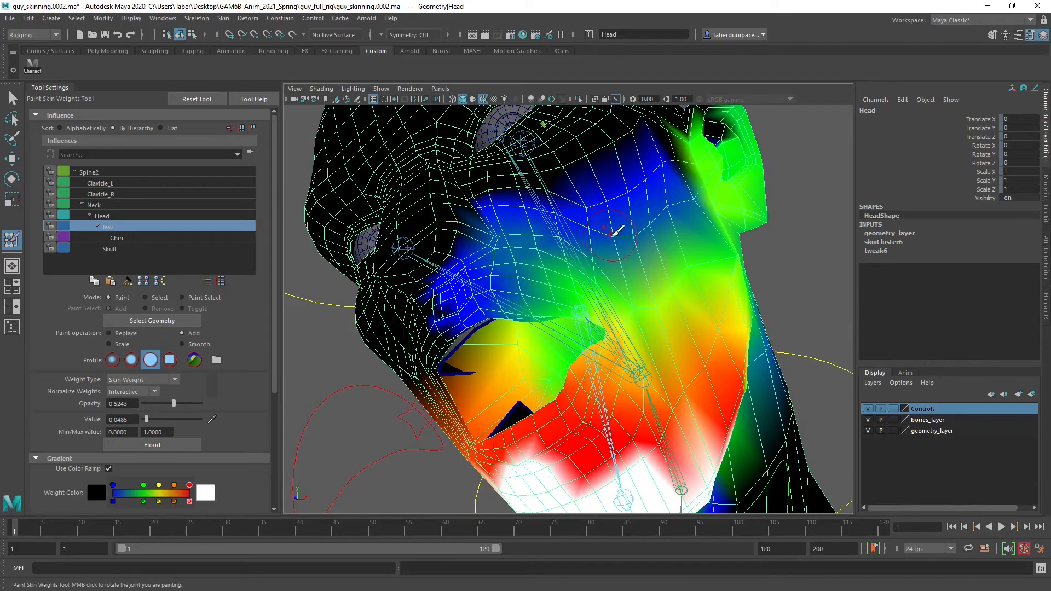
pyautogui.moveTo(585, 264)
pyautogui.keyDown('alt'); pyautogui.mouseDown()
pyautogui.moveTo(553, 281)
pyautogui.moveTo(534, 272)
pyautogui.moveTo(553, 272)
pyautogui.mouseUp(); pyautogui.keyUp('alt')
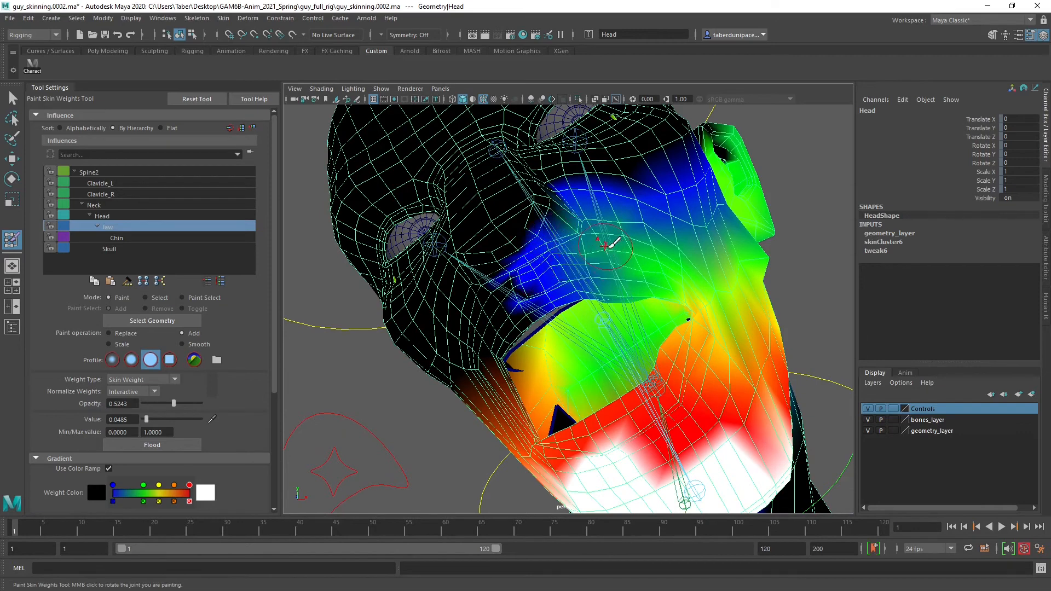
pyautogui.keyDown('alt'); pyautogui.moveTo(640, 282); pyautogui.dragTo(607, 290); pyautogui.keyUp('alt')
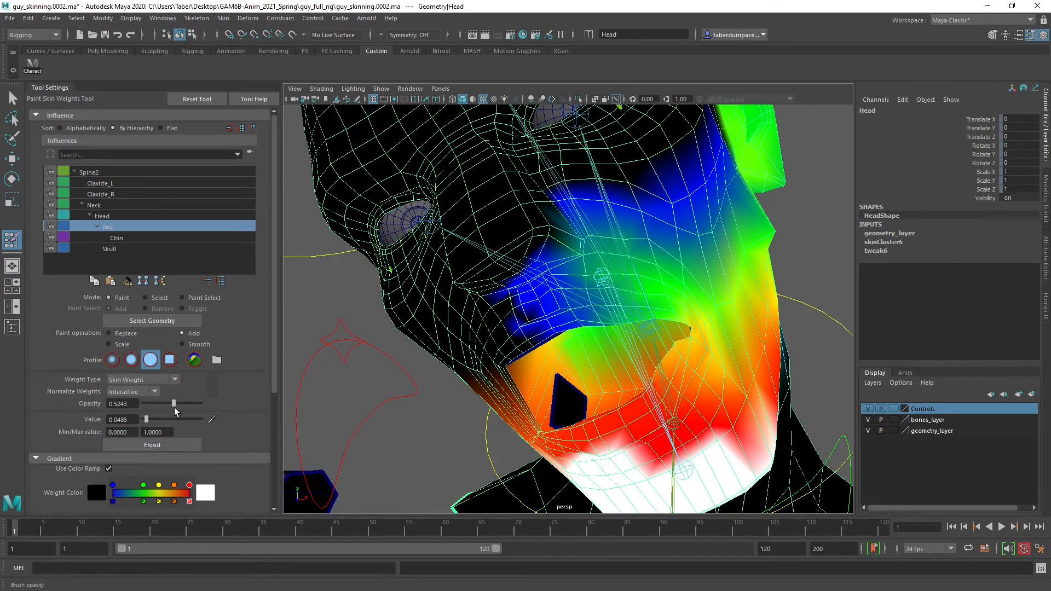
# Raise the brush opacity to 1.0 and add Jaw weight across the left upper lip and the mouth corner
pyautogui.keyDown('alt'); pyautogui.moveTo(506, 322); pyautogui.dragTo(607, 269, button='right'); pyautogui.keyUp('alt')
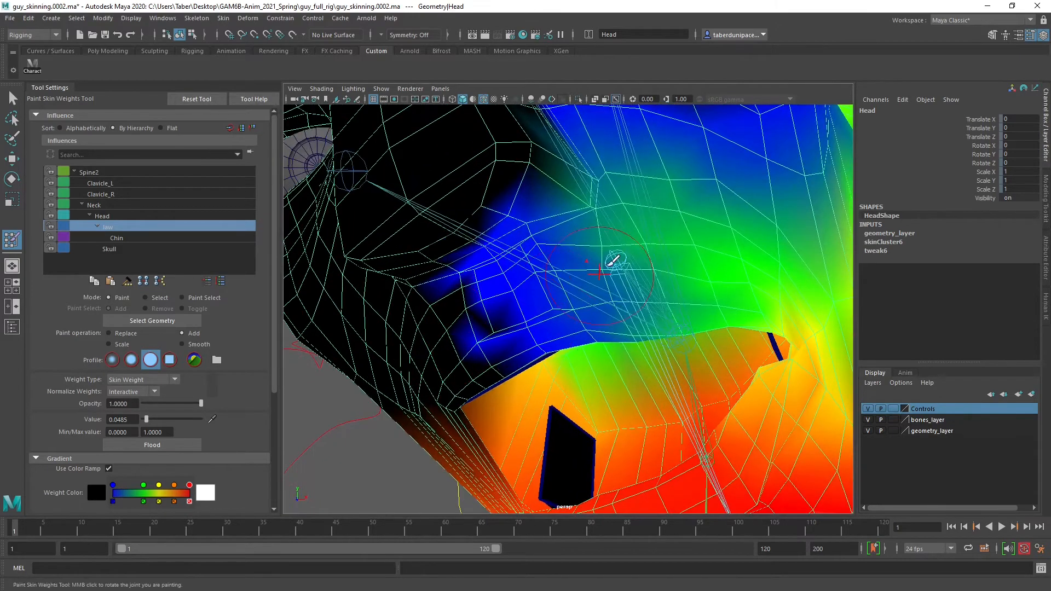
pyautogui.moveTo(563, 240)
pyautogui.mouseDown()
pyautogui.moveTo(543, 241)
pyautogui.moveTo(528, 294)
pyautogui.moveTo(586, 289)
pyautogui.moveTo(551, 336)
pyautogui.moveTo(645, 298)
pyautogui.moveTo(647, 235)
pyautogui.mouseUp()
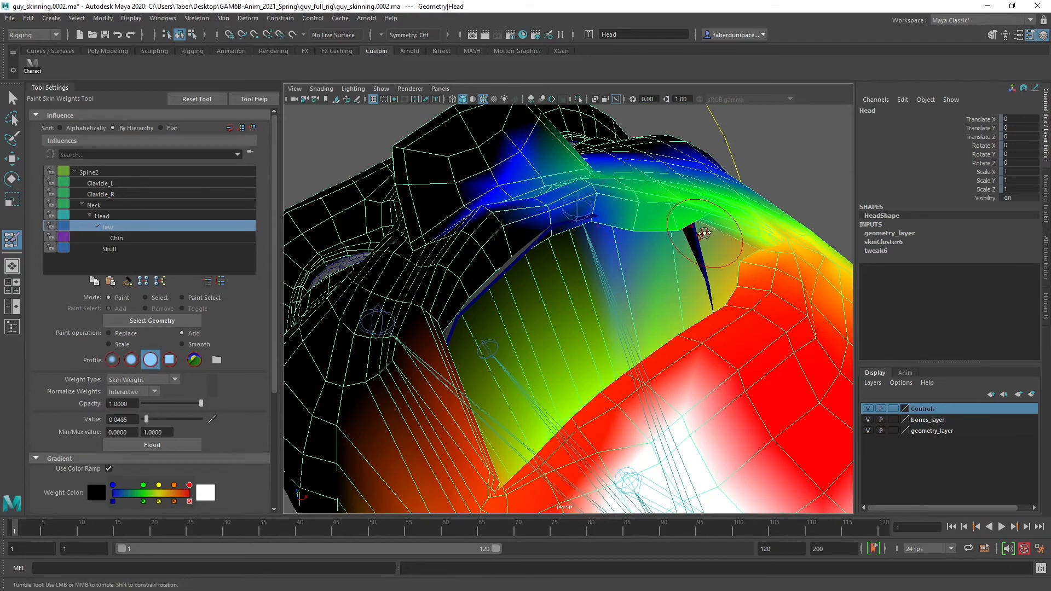
pyautogui.moveTo(690, 273); pyautogui.dragTo(709, 252)
pyautogui.moveTo(711, 247)
pyautogui.keyDown('alt'); pyautogui.mouseDown()
pyautogui.moveTo(661, 305)
pyautogui.moveTo(680, 304)
pyautogui.mouseUp(); pyautogui.keyUp('alt')
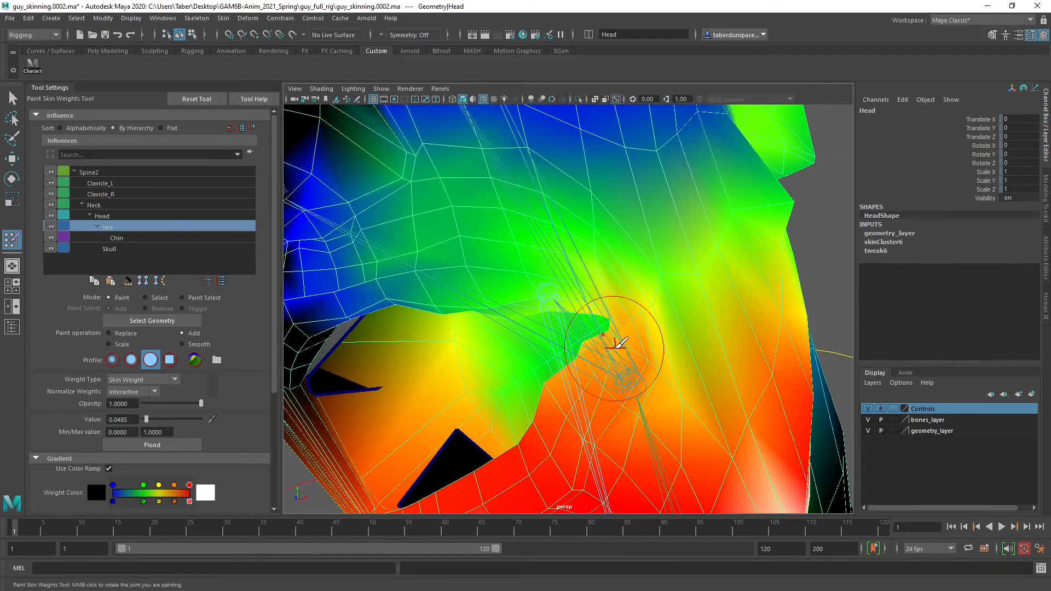
# Add Jaw weight along the left side of the lower lip up to the mouth corner
pyautogui.moveTo(606, 398)
pyautogui.keyDown('alt'); pyautogui.mouseDown()
pyautogui.moveTo(626, 347)
pyautogui.moveTo(630, 235)
pyautogui.mouseUp(); pyautogui.keyUp('alt')
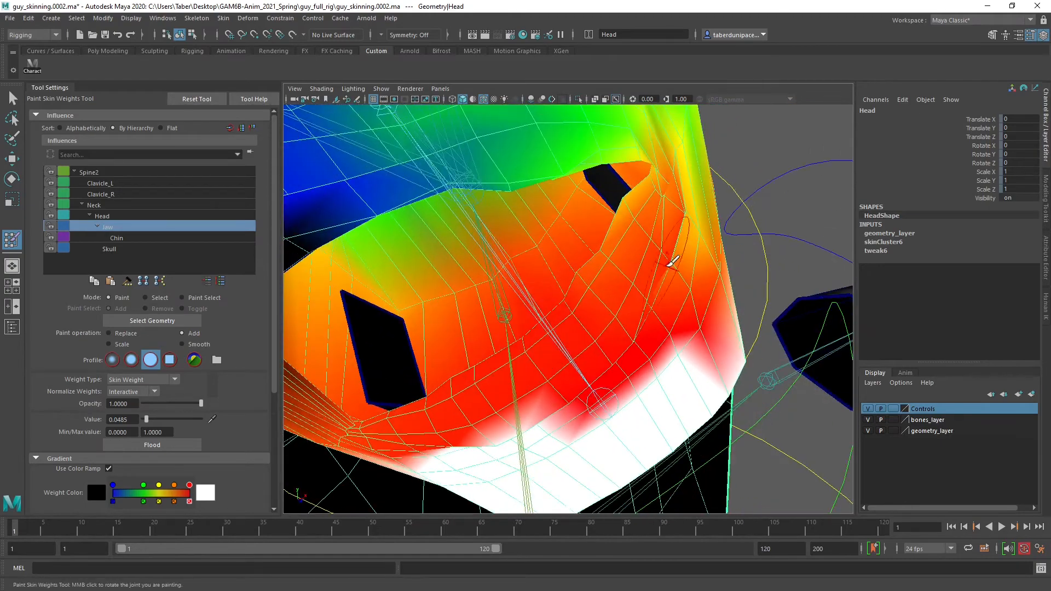
pyautogui.moveTo(655, 229); pyautogui.dragTo(645, 236)
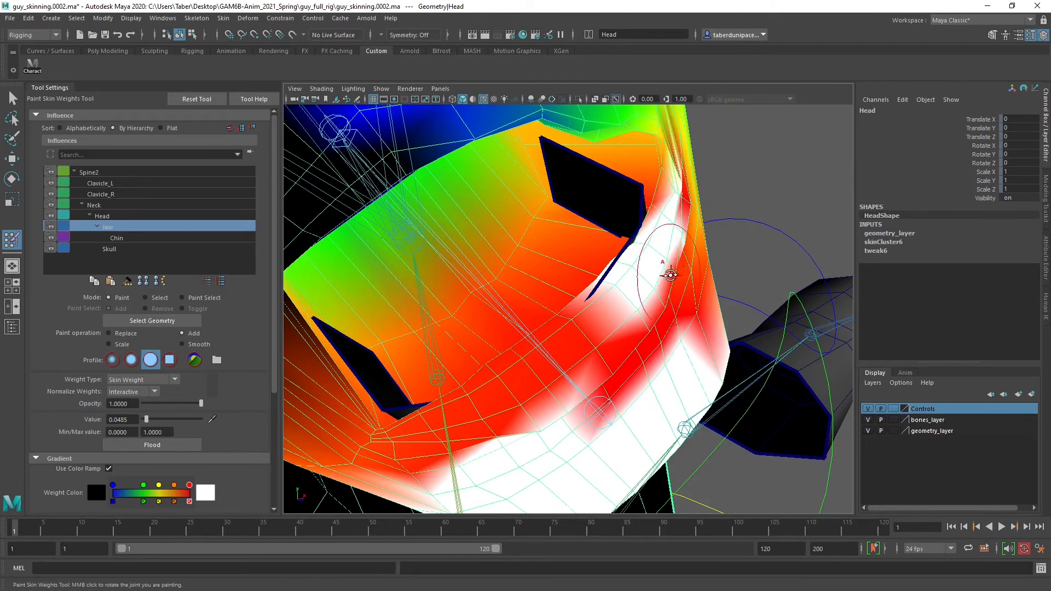
pyautogui.moveTo(670, 274)
pyautogui.keyDown('alt'); pyautogui.mouseDown()
pyautogui.moveTo(703, 363)
pyautogui.moveTo(716, 305)
pyautogui.moveTo(630, 235)
pyautogui.moveTo(658, 196)
pyautogui.mouseUp(); pyautogui.keyUp('alt')
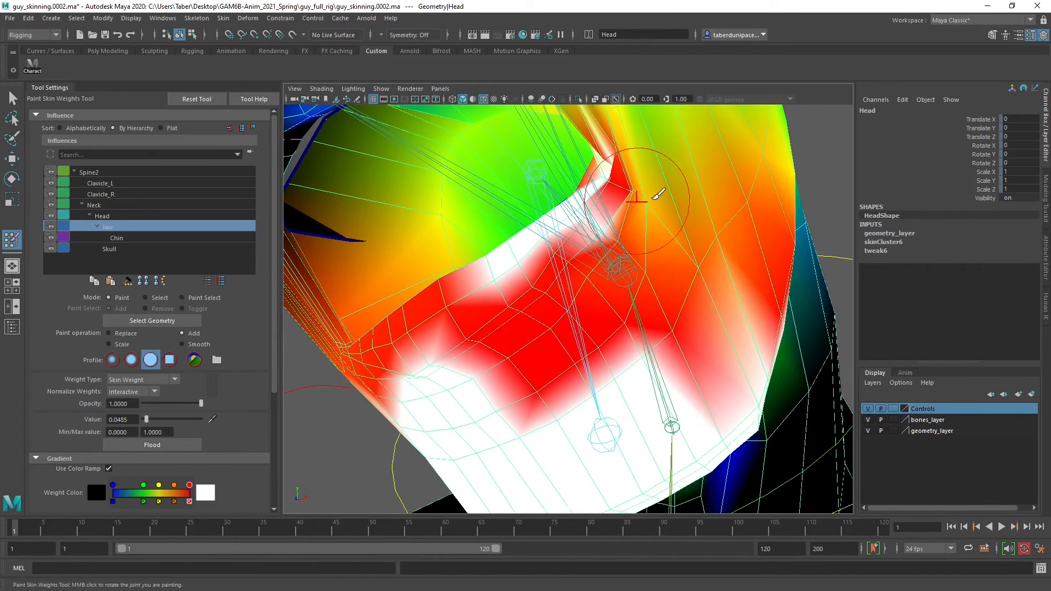
# Switch to the Head influence and add weight at value 0.0485 over the left lower lip and the upper chin
pyautogui.click(102, 216)
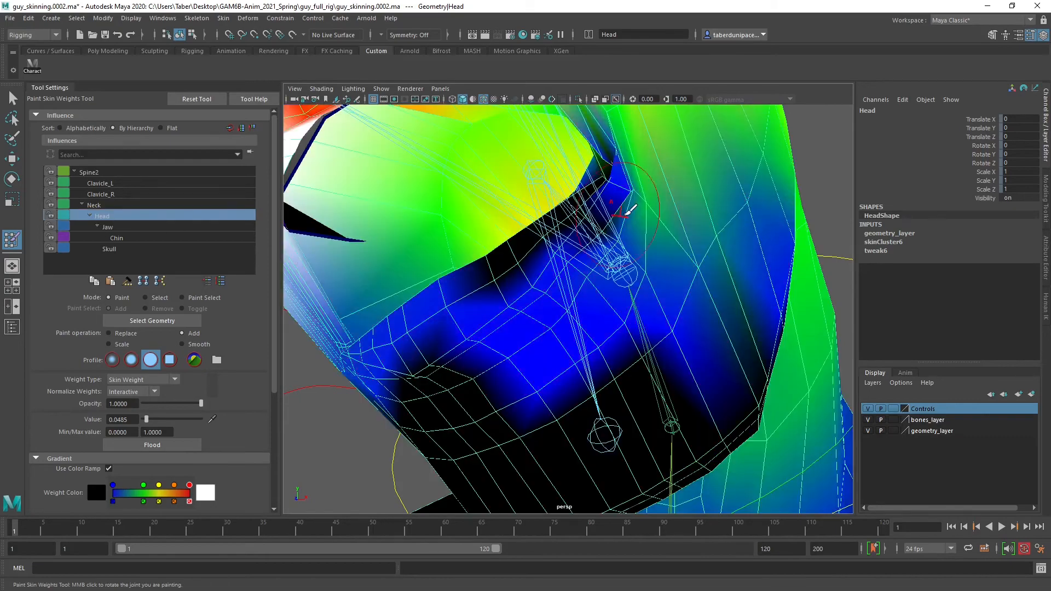
pyautogui.keyDown('alt'); pyautogui.moveTo(613, 257); pyautogui.dragTo(635, 213); pyautogui.keyUp('alt')
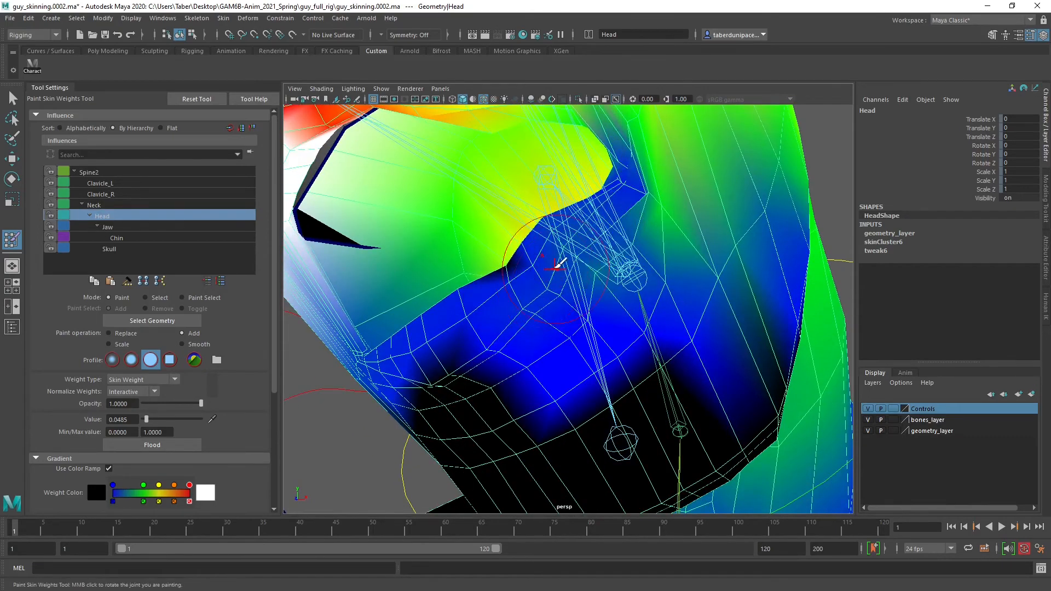
pyautogui.keyDown('alt'); pyautogui.moveTo(521, 265); pyautogui.dragTo(493, 274); pyautogui.keyUp('alt')
pyautogui.keyDown('alt'); pyautogui.moveTo(587, 237); pyautogui.dragTo(678, 268); pyautogui.keyUp('alt')
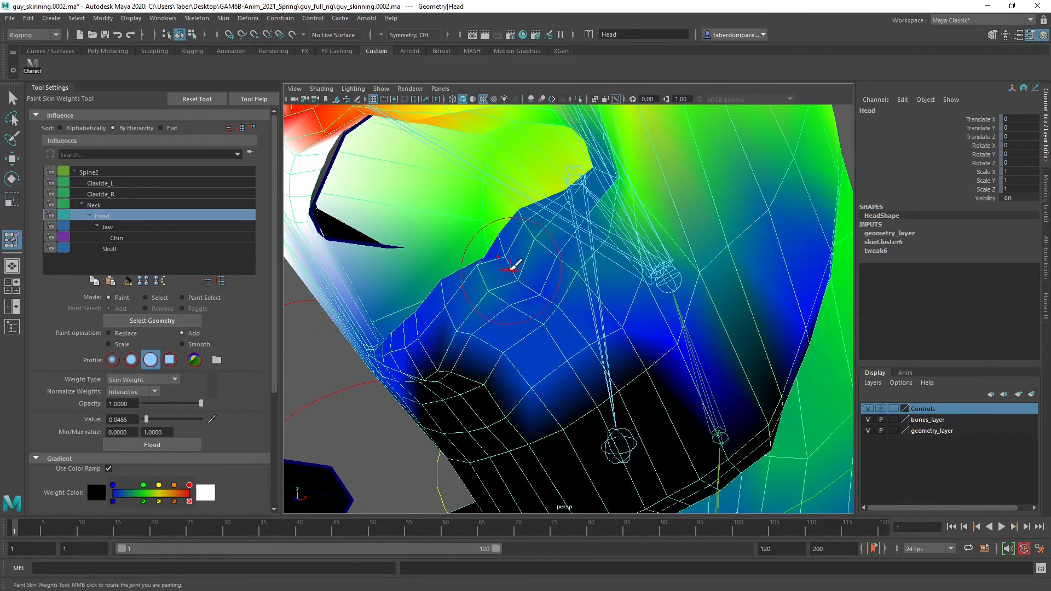
pyautogui.moveTo(535, 287)
pyautogui.keyDown('alt'); pyautogui.mouseDown()
pyautogui.moveTo(605, 304)
pyautogui.moveTo(611, 284)
pyautogui.mouseUp(); pyautogui.keyUp('alt')
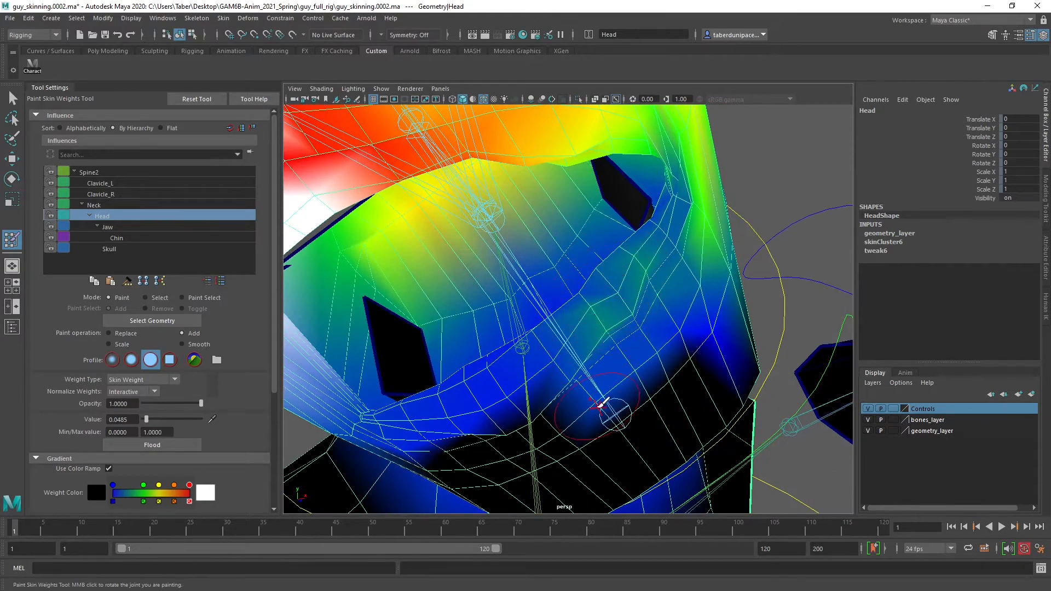
pyautogui.moveTo(602, 403)
pyautogui.mouseDown()
pyautogui.moveTo(624, 300)
pyautogui.moveTo(668, 274)
pyautogui.mouseUp()
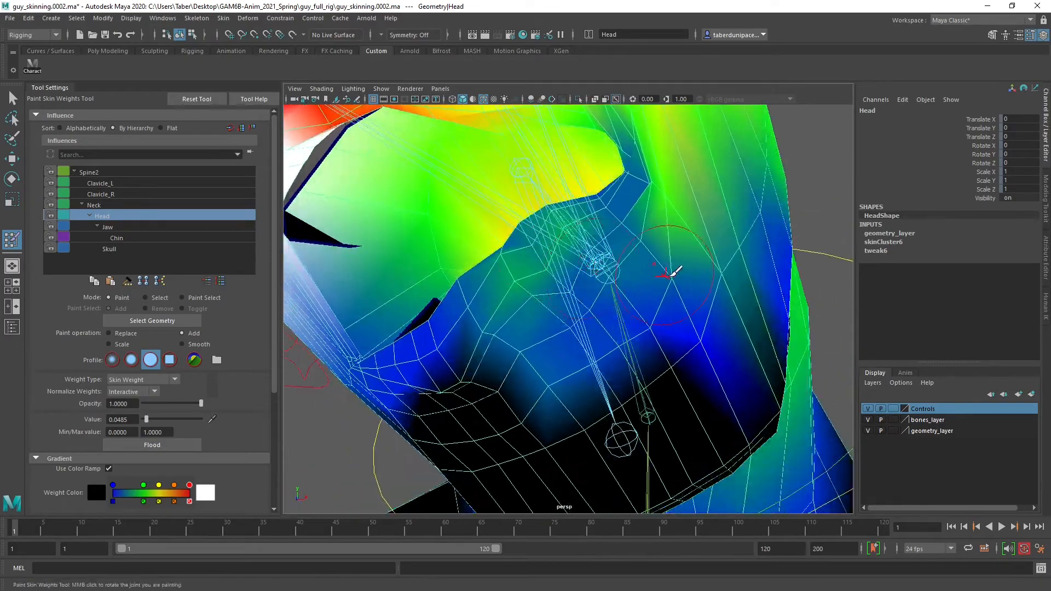
pyautogui.keyDown('alt'); pyautogui.moveTo(668, 274); pyautogui.dragTo(602, 277, button='right'); pyautogui.keyUp('alt')
pyautogui.keyDown('alt'); pyautogui.moveTo(603, 277); pyautogui.dragTo(563, 313); pyautogui.keyUp('alt')
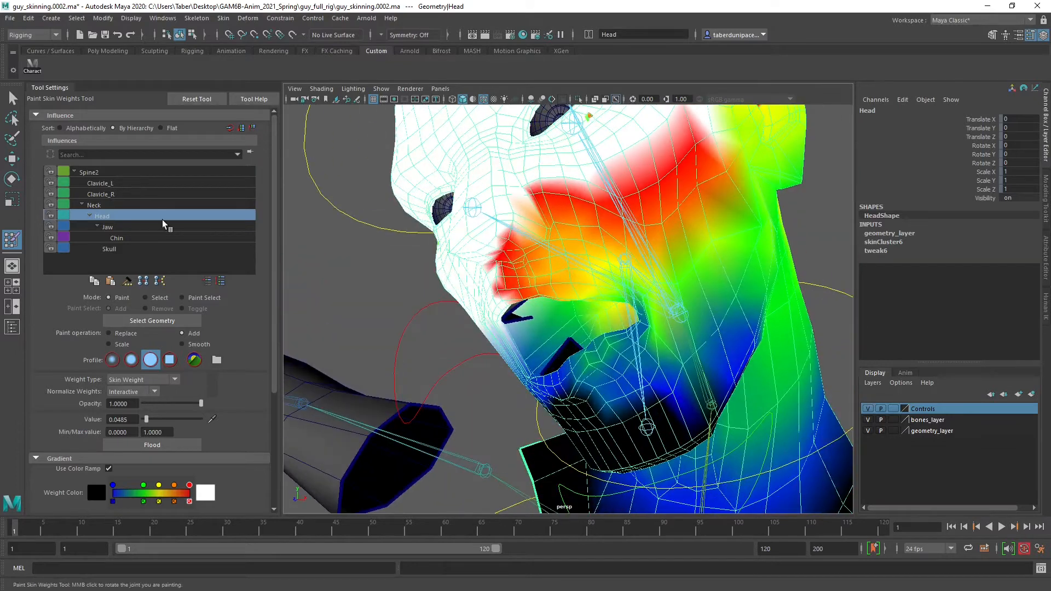
# Examine the Jaw, Chin, Skull, Clavicle_R, Clavicle_L and Spine2 influences for stray weights on the face
pyautogui.click(134, 224)
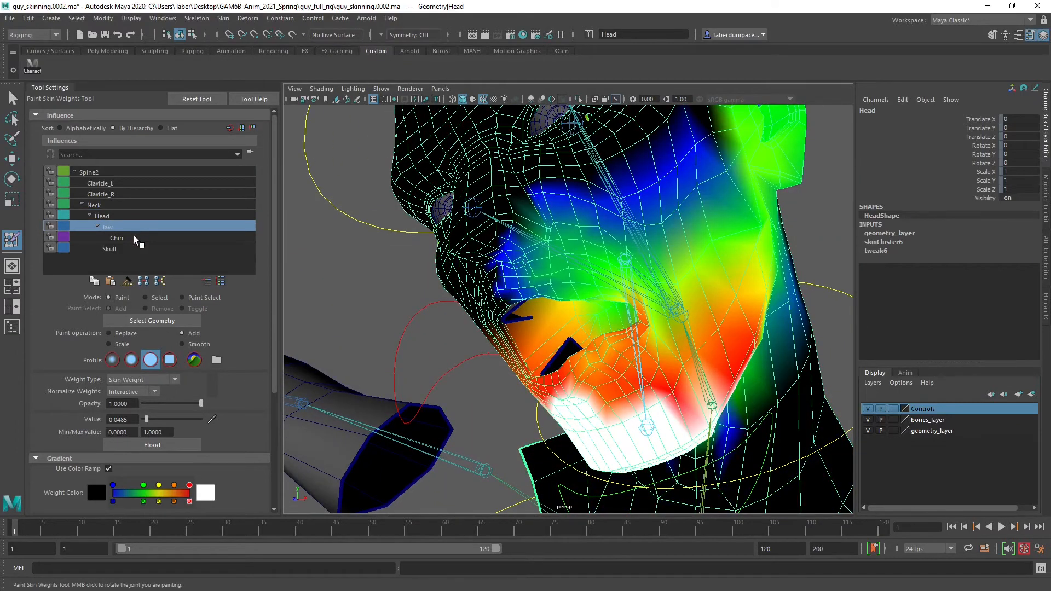
pyautogui.click(133, 236)
pyautogui.click(136, 249)
pyautogui.click(121, 194)
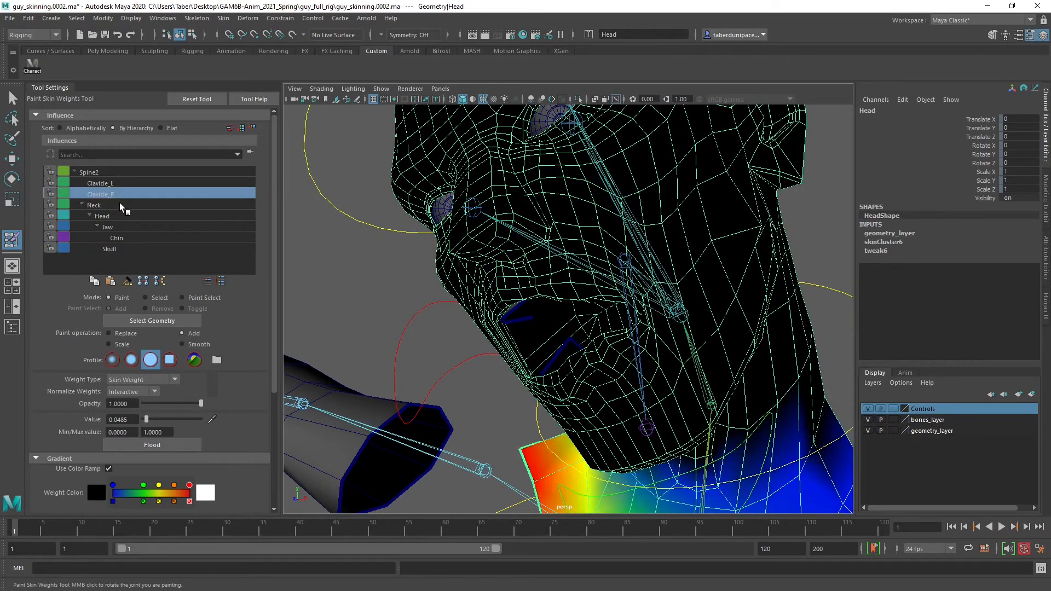
pyautogui.click(119, 183)
pyautogui.click(116, 168)
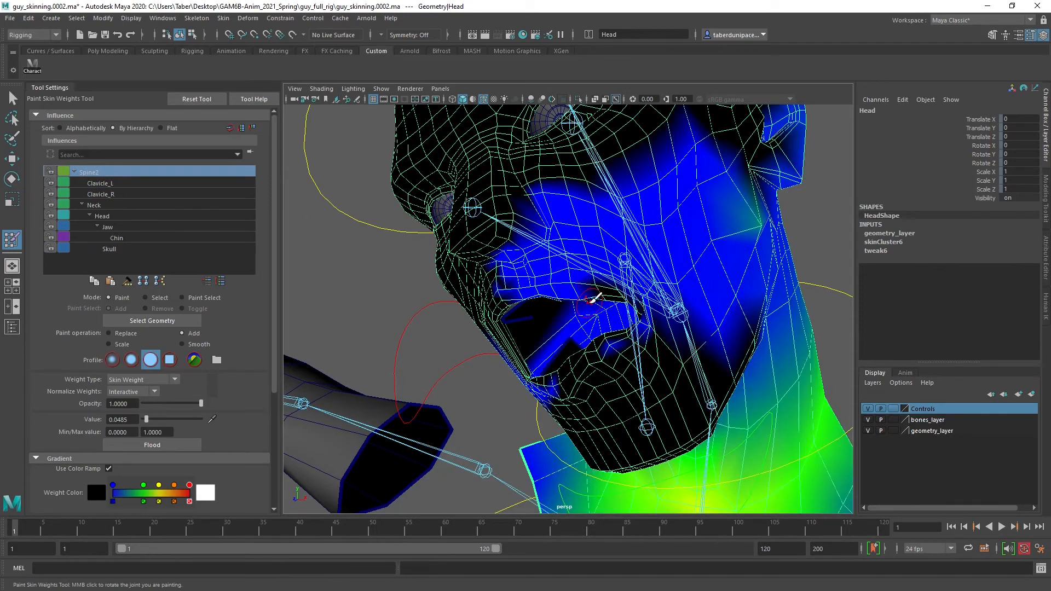
# Remove the Spine2 influence from the cheeks, mouth and jaw by painting with Replace at value 0
pyautogui.press('f')
pyautogui.keyDown('alt'); pyautogui.moveTo(592, 302); pyautogui.dragTo(628, 300); pyautogui.keyUp('alt')
pyautogui.keyDown('alt'); pyautogui.moveTo(629, 300); pyautogui.dragTo(693, 341, button='right'); pyautogui.keyUp('alt')
pyautogui.moveTo(633, 341)
pyautogui.keyDown('alt'); pyautogui.mouseDown()
pyautogui.moveTo(674, 290)
pyautogui.moveTo(684, 298)
pyautogui.moveTo(689, 306)
pyautogui.moveTo(631, 343)
pyautogui.mouseUp(); pyautogui.keyUp('alt')
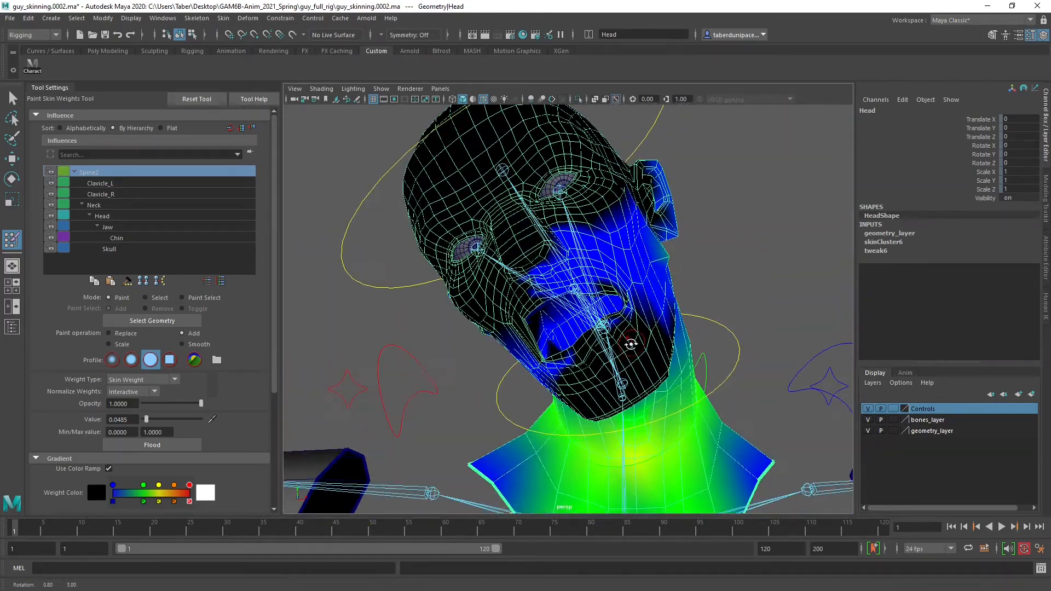
pyautogui.scroll(2, 630, 344)
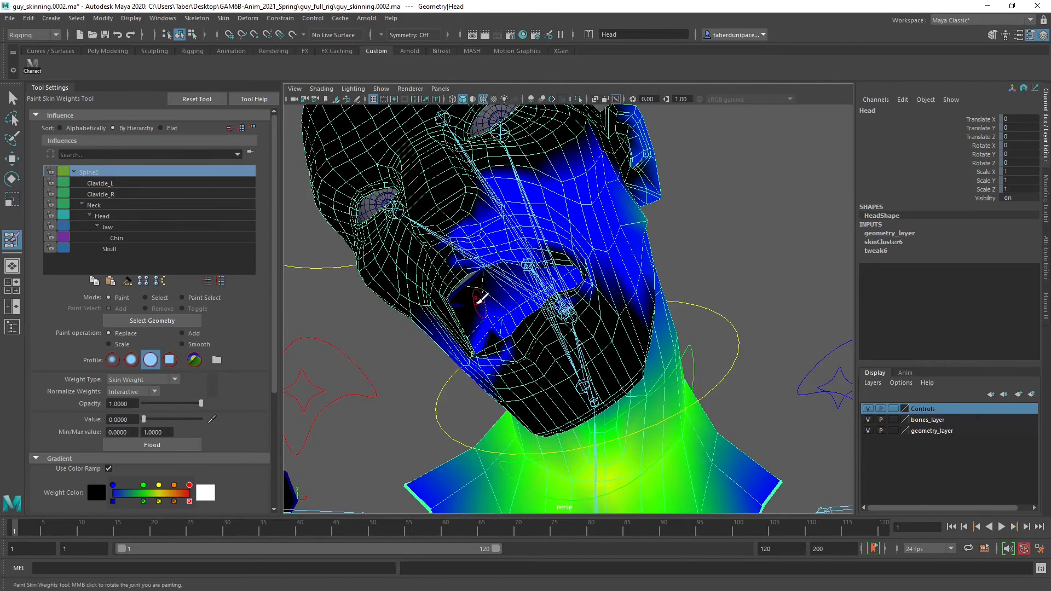
pyautogui.moveTo(473, 304)
pyautogui.keyDown('alt'); pyautogui.mouseDown()
pyautogui.moveTo(559, 174)
pyautogui.moveTo(485, 182)
pyautogui.moveTo(464, 220)
pyautogui.moveTo(484, 265)
pyautogui.moveTo(539, 241)
pyautogui.moveTo(636, 148)
pyautogui.moveTo(572, 177)
pyautogui.mouseUp(); pyautogui.keyUp('alt')
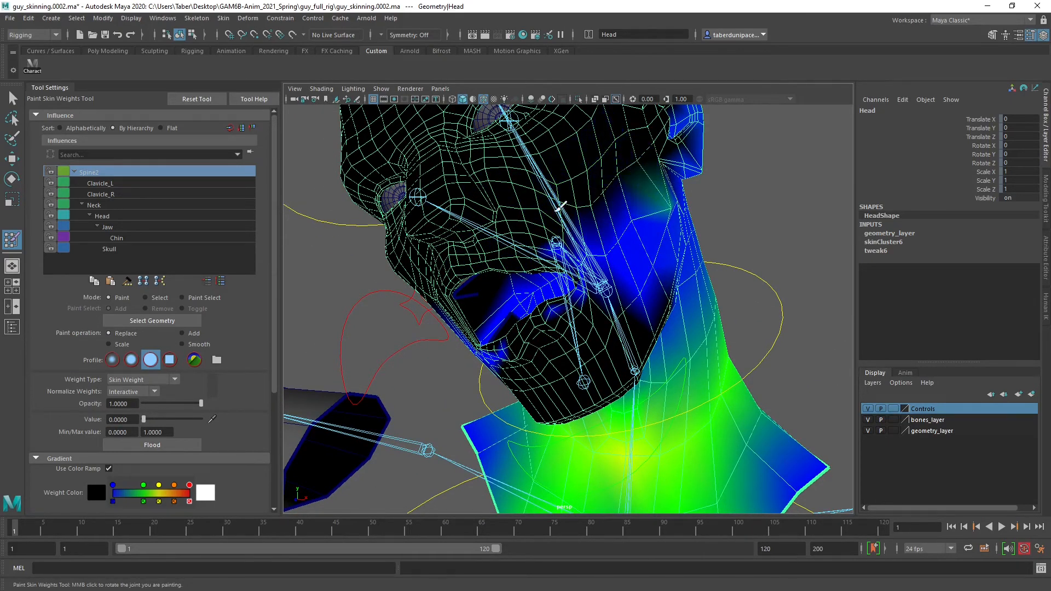
pyautogui.keyDown('alt'); pyautogui.moveTo(564, 229); pyautogui.dragTo(472, 230); pyautogui.keyUp('alt')
pyautogui.moveTo(712, 205)
pyautogui.mouseDown()
pyautogui.moveTo(578, 249)
pyautogui.moveTo(564, 264)
pyautogui.moveTo(754, 225)
pyautogui.moveTo(673, 306)
pyautogui.moveTo(701, 299)
pyautogui.mouseUp()
pyautogui.keyDown('alt'); pyautogui.moveTo(698, 302); pyautogui.dragTo(615, 300, button='right'); pyautogui.keyUp('alt')
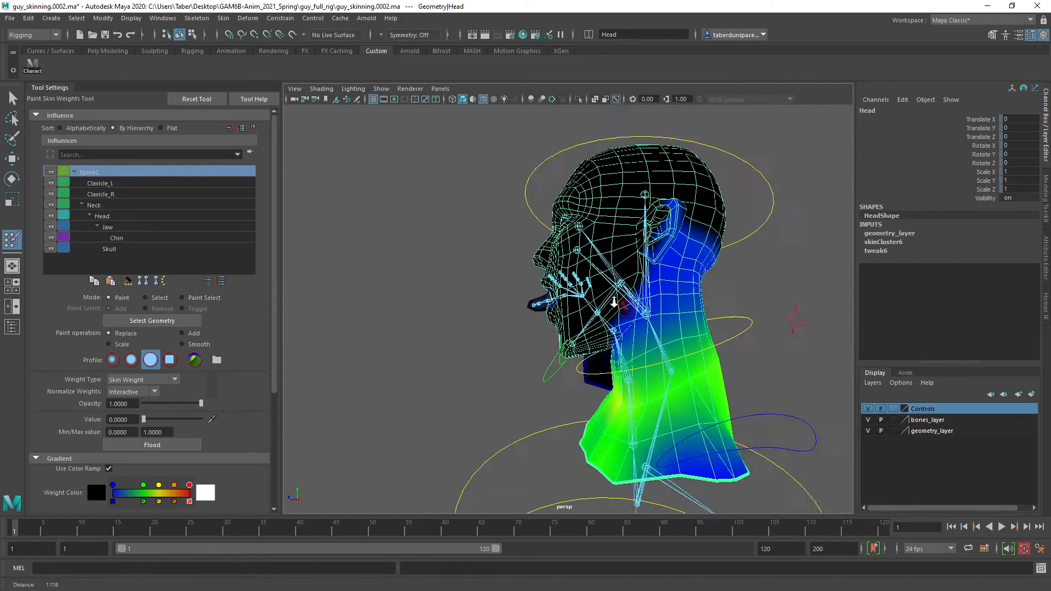
# Inspect the Spine2 weights around the sides of the head, the jaw and the neck
pyautogui.keyDown('alt'); pyautogui.moveTo(615, 300); pyautogui.dragTo(638, 310); pyautogui.keyUp('alt')
pyautogui.keyDown('alt'); pyautogui.moveTo(638, 311); pyautogui.dragTo(584, 260, button='middle'); pyautogui.keyUp('alt')
pyautogui.moveTo(585, 260)
pyautogui.keyDown('alt'); pyautogui.mouseDown()
pyautogui.moveTo(553, 268)
pyautogui.moveTo(591, 275)
pyautogui.mouseUp(); pyautogui.keyUp('alt')
pyautogui.keyDown('alt'); pyautogui.moveTo(552, 277); pyautogui.dragTo(616, 271, button='right'); pyautogui.keyUp('alt')
pyautogui.moveTo(615, 271)
pyautogui.keyDown('alt'); pyautogui.mouseDown()
pyautogui.moveTo(563, 279)
pyautogui.moveTo(607, 235)
pyautogui.moveTo(705, 253)
pyautogui.mouseUp(); pyautogui.keyUp('alt')
pyautogui.moveTo(626, 244)
pyautogui.mouseDown()
pyautogui.moveTo(602, 226)
pyautogui.moveTo(648, 187)
pyautogui.moveTo(621, 181)
pyautogui.mouseUp()
pyautogui.keyDown('alt'); pyautogui.moveTo(612, 181); pyautogui.dragTo(574, 243, button='middle'); pyautogui.keyUp('alt')
pyautogui.moveTo(544, 238)
pyautogui.keyDown('alt'); pyautogui.mouseDown()
pyautogui.moveTo(601, 220)
pyautogui.moveTo(605, 230)
pyautogui.moveTo(465, 217)
pyautogui.mouseUp(); pyautogui.keyUp('alt')
pyautogui.moveTo(596, 225); pyautogui.dragTo(620, 247)
pyautogui.moveTo(576, 275)
pyautogui.mouseDown()
pyautogui.moveTo(569, 279)
pyautogui.moveTo(728, 281)
pyautogui.moveTo(670, 266)
pyautogui.moveTo(729, 239)
pyautogui.mouseUp()
# Leave weight painting for the Move tool, deselect the head mesh and hide bones_layer
pyautogui.press('w')
pyautogui.click(835, 366)
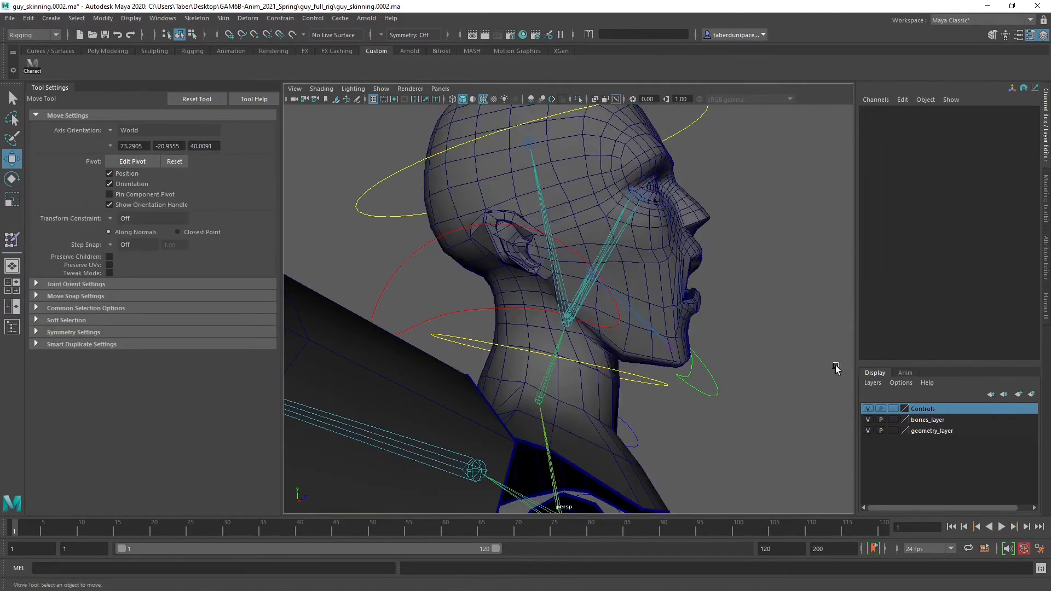
pyautogui.click(868, 420)
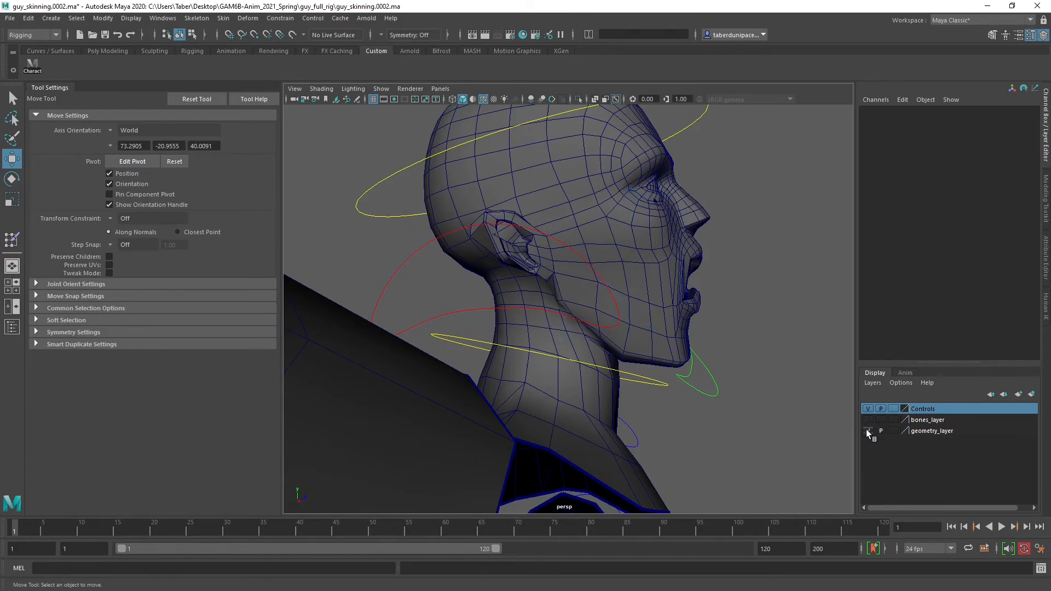
# Hide the Controls layer and box-select the face and upper head vertices of the head mesh
pyautogui.click(868, 408)
pyautogui.click(588, 184)
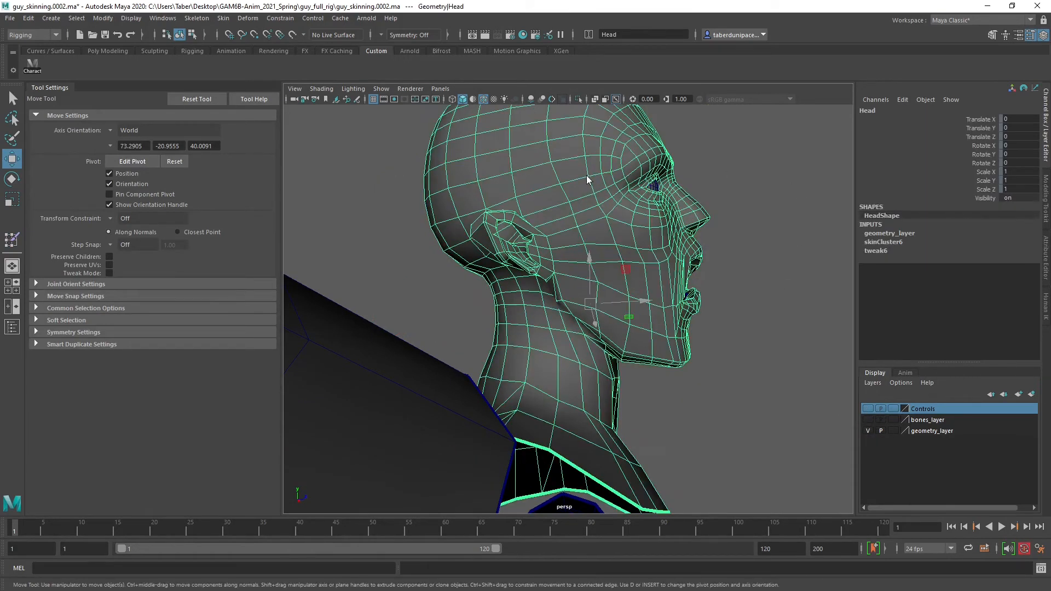
pyautogui.moveTo(586, 175)
pyautogui.mouseDown(button='right')
pyautogui.moveTo(517, 161)
pyautogui.moveTo(533, 177)
pyautogui.mouseUp(button='right')
pyautogui.scroll(-5, 471, 162)
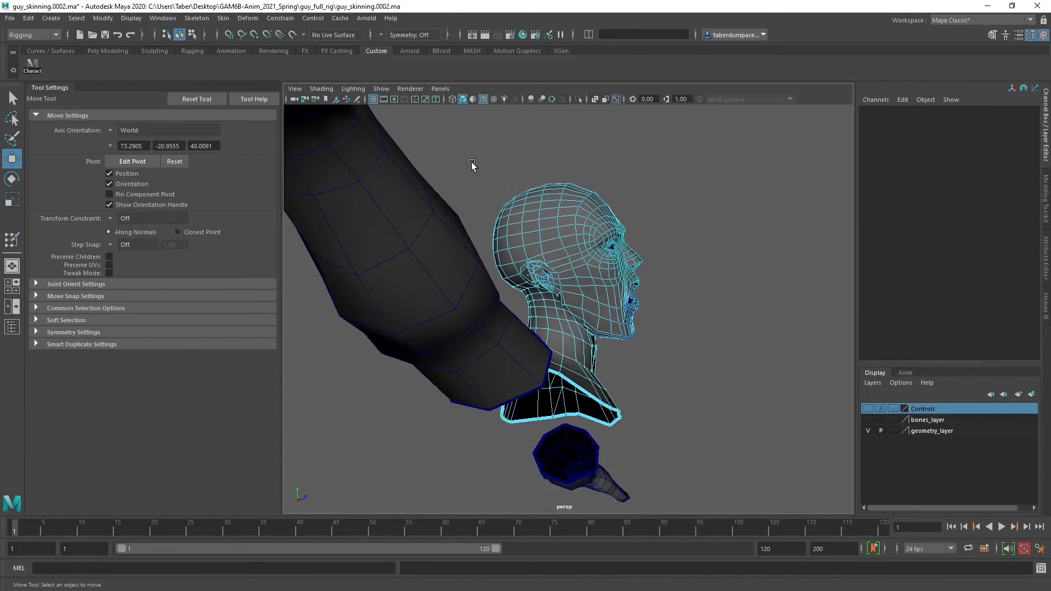
pyautogui.moveTo(463, 161); pyautogui.dragTo(678, 321)
pyautogui.scroll(8, 679, 317)
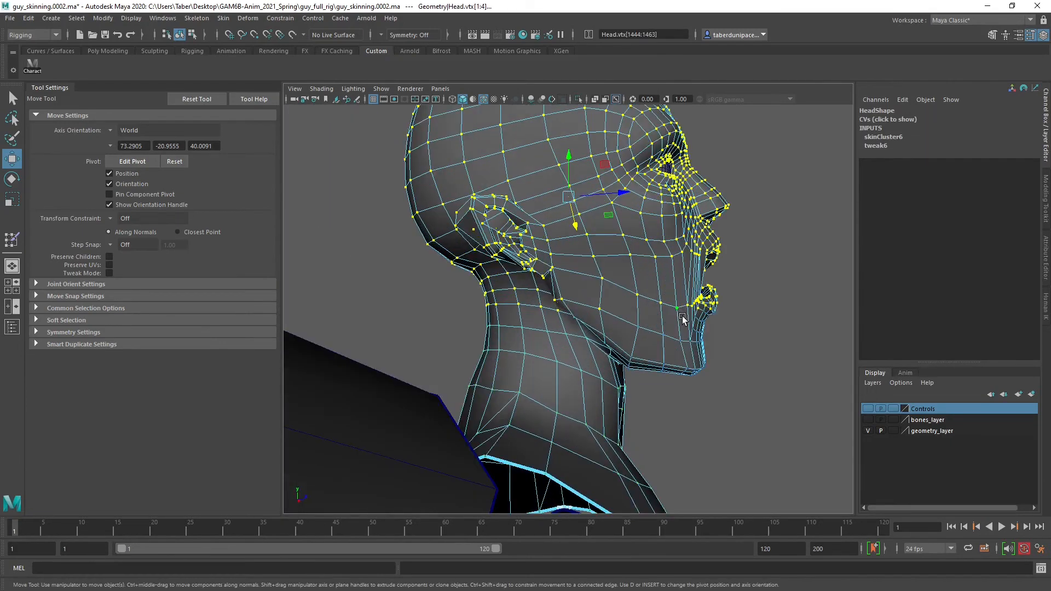
# Grow the vertex selection over the jaw and chin, and trim the lower neck vertices from it
pyautogui.keyDown('alt'); pyautogui.moveTo(682, 315); pyautogui.dragTo(645, 300, button='middle'); pyautogui.keyUp('alt')
pyautogui.keyDown('alt'); pyautogui.moveTo(647, 300); pyautogui.dragTo(592, 301); pyautogui.keyUp('alt')
pyautogui.hotkey('shift', '.')
pyautogui.hotkey('shift', '.')
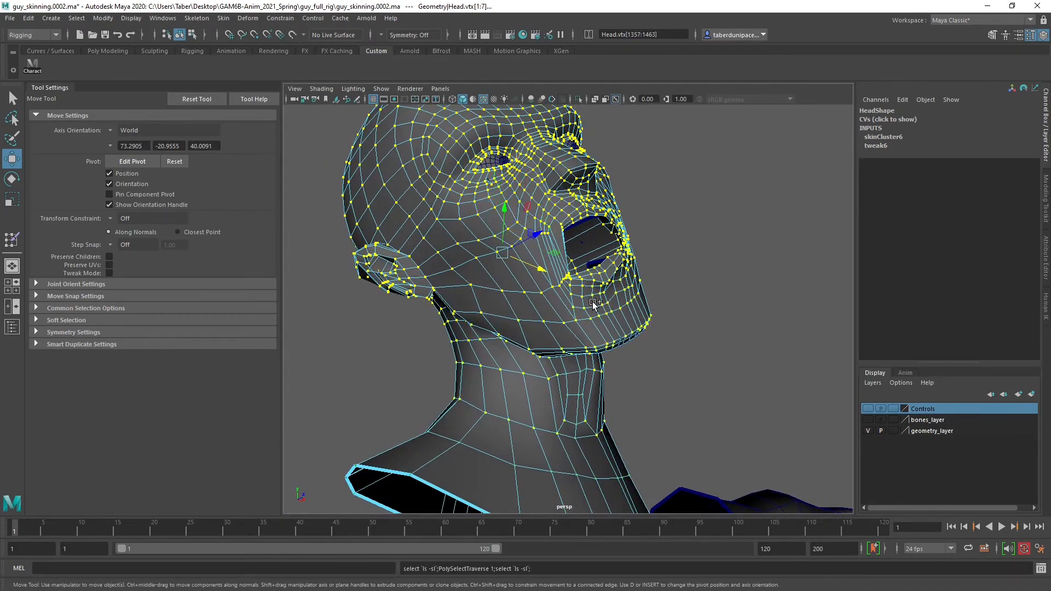
pyautogui.hotkey('shift', '.')
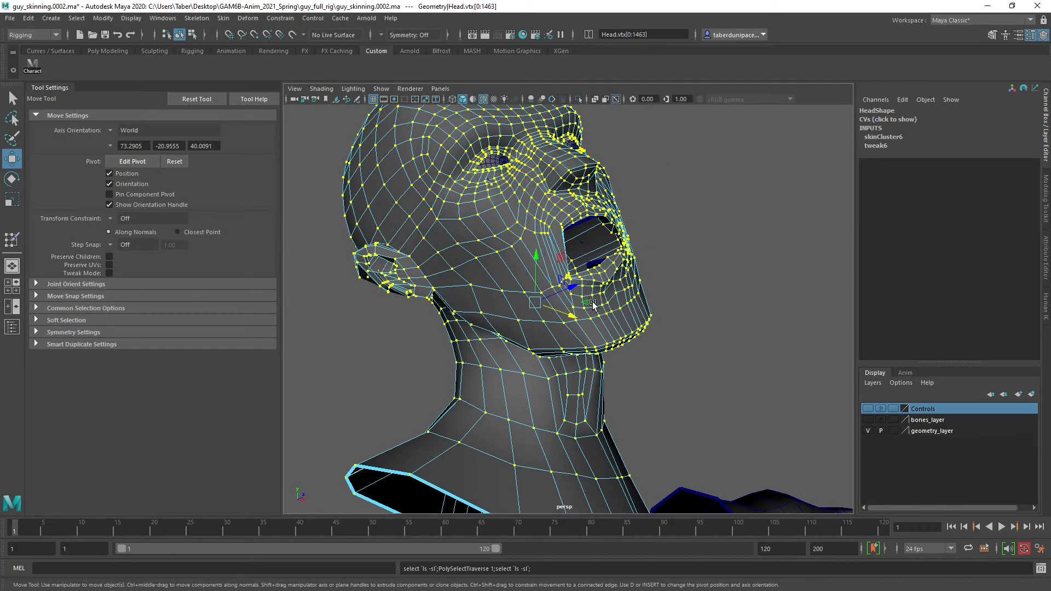
pyautogui.moveTo(579, 353)
pyautogui.keyDown('alt'); pyautogui.mouseDown()
pyautogui.moveTo(553, 357)
pyautogui.moveTo(458, 445)
pyautogui.moveTo(697, 317)
pyautogui.moveTo(743, 318)
pyautogui.moveTo(662, 342)
pyautogui.moveTo(596, 345)
pyautogui.mouseUp(); pyautogui.keyUp('alt')
pyautogui.keyDown('ctrl'); pyautogui.moveTo(674, 282); pyautogui.dragTo(376, 336); pyautogui.keyUp('ctrl')
pyautogui.keyDown('alt'); pyautogui.moveTo(619, 311); pyautogui.dragTo(550, 335); pyautogui.keyUp('alt')
pyautogui.keyDown('alt'); pyautogui.moveTo(551, 335); pyautogui.dragTo(472, 260, button='right'); pyautogui.keyUp('alt')
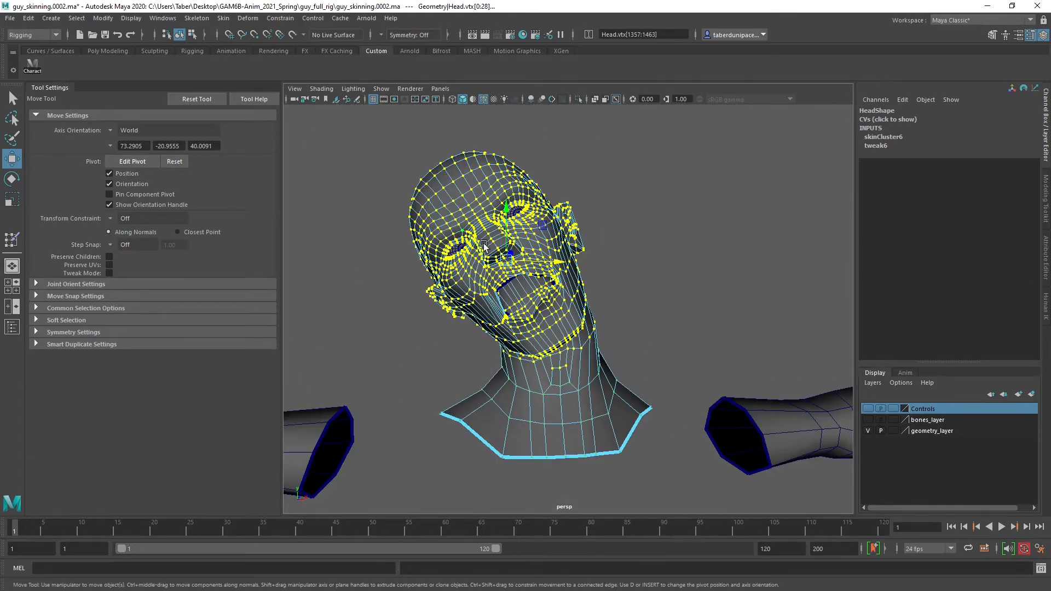
pyautogui.keyDown('alt'); pyautogui.moveTo(494, 262); pyautogui.dragTo(507, 254, button='middle'); pyautogui.keyUp('alt')
# Flood the selected vertices' Spine2 weights with Replace at value 0 in the Paint Skin Weights Tool
pyautogui.moveTo(621, 216)
pyautogui.mouseDown(button='right')
pyautogui.moveTo(623, 406)
pyautogui.moveTo(612, 425)
pyautogui.moveTo(622, 388)
pyautogui.moveTo(709, 427)
pyautogui.moveTo(698, 439)
pyautogui.mouseUp(button='right')
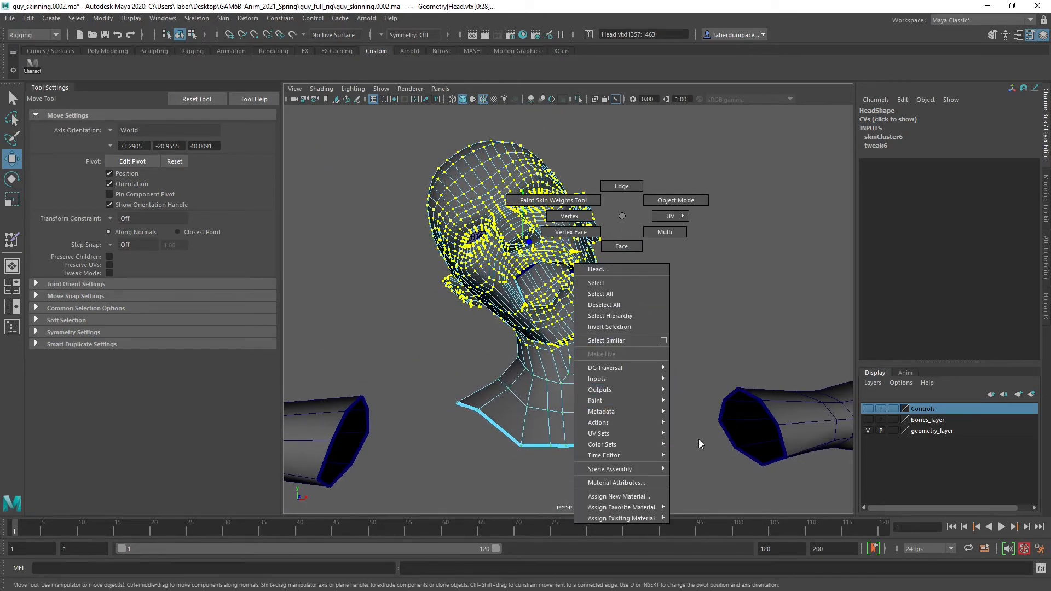
pyautogui.moveTo(644, 392)
pyautogui.mouseDown(button='right')
pyautogui.moveTo(718, 440)
pyautogui.moveTo(757, 429)
pyautogui.mouseUp(button='right')
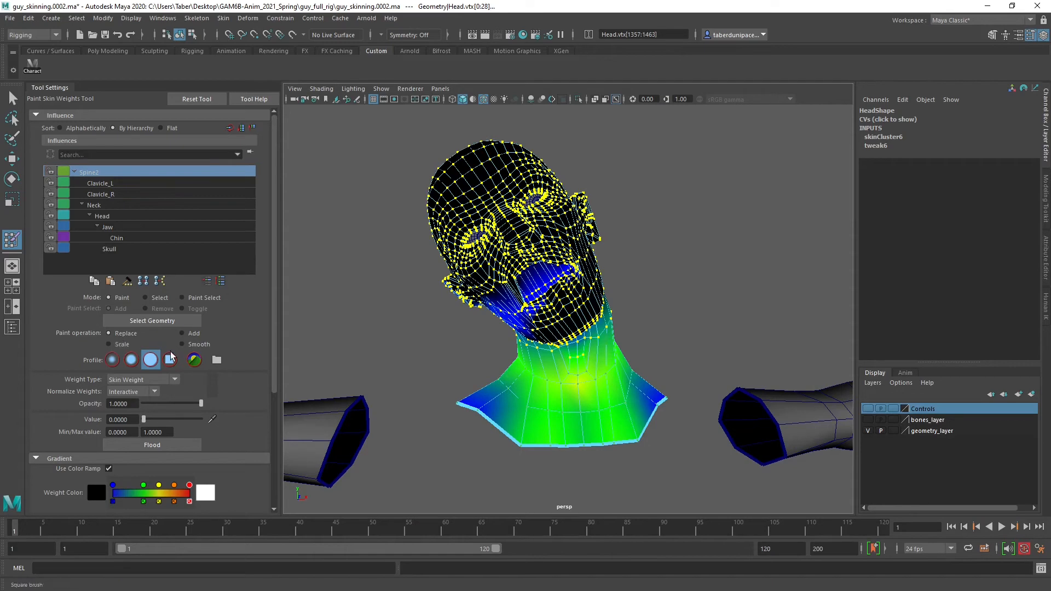
pyautogui.click(156, 442)
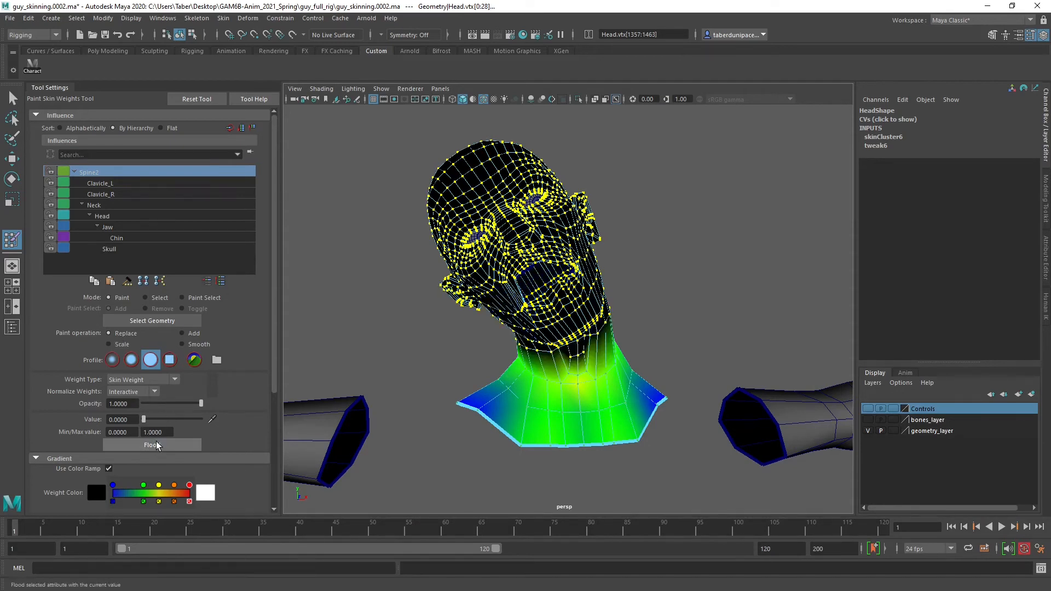
# Reselect the whole head mesh for weight painting, check the Clavicle_L and Neck influences, and make Head the active influence
pyautogui.press('w')
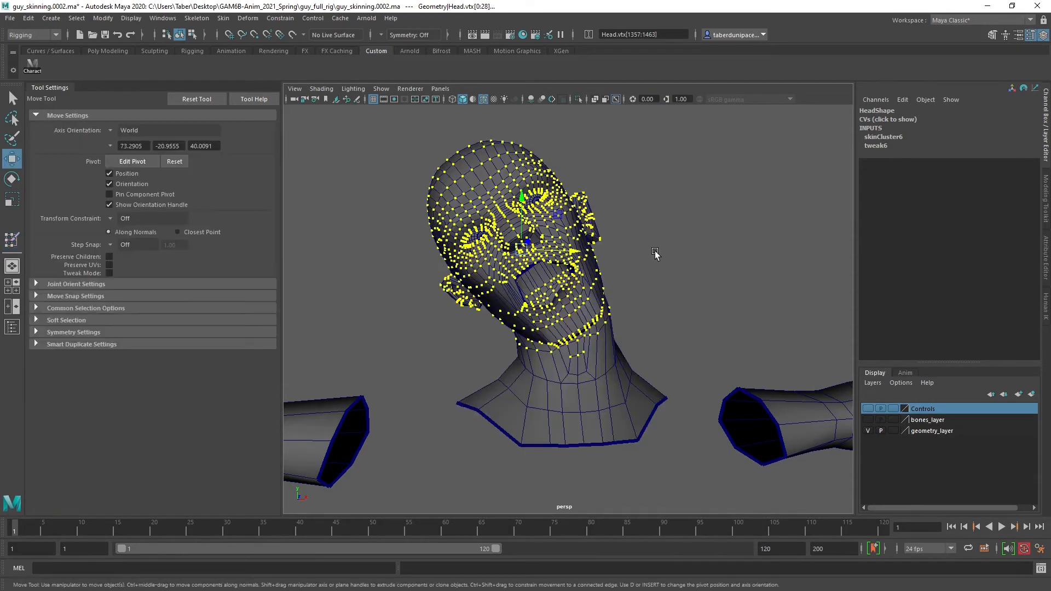
pyautogui.click(643, 260)
pyautogui.scroll(2, 642, 260)
pyautogui.click(601, 258)
pyautogui.moveTo(709, 241)
pyautogui.mouseDown(button='right')
pyautogui.moveTo(711, 423)
pyautogui.moveTo(819, 430)
pyautogui.moveTo(790, 459)
pyautogui.moveTo(889, 454)
pyautogui.mouseUp(button='right')
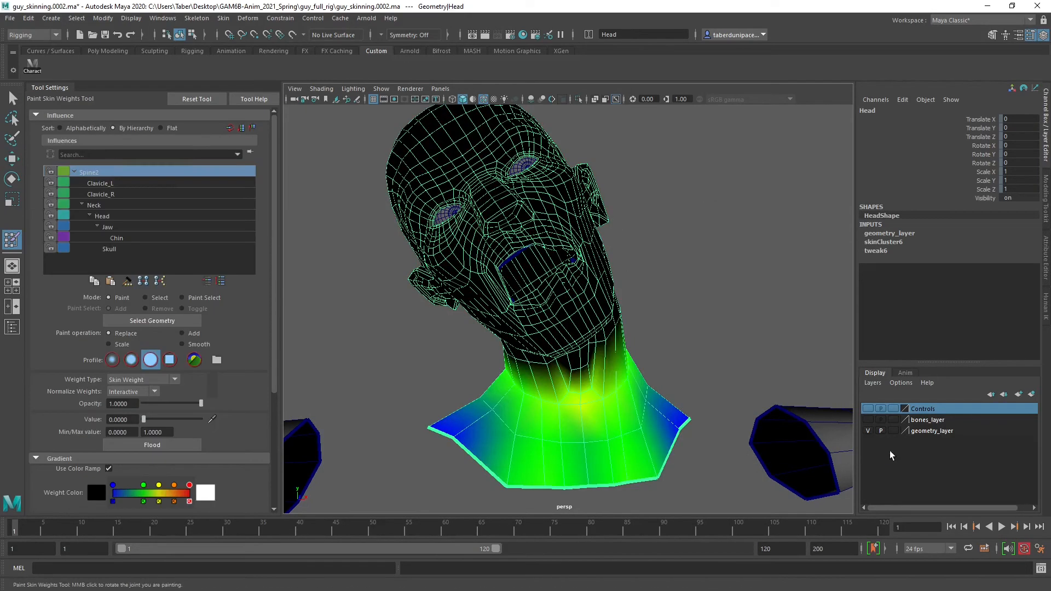
pyautogui.click(117, 183)
pyautogui.click(107, 205)
pyautogui.click(114, 215)
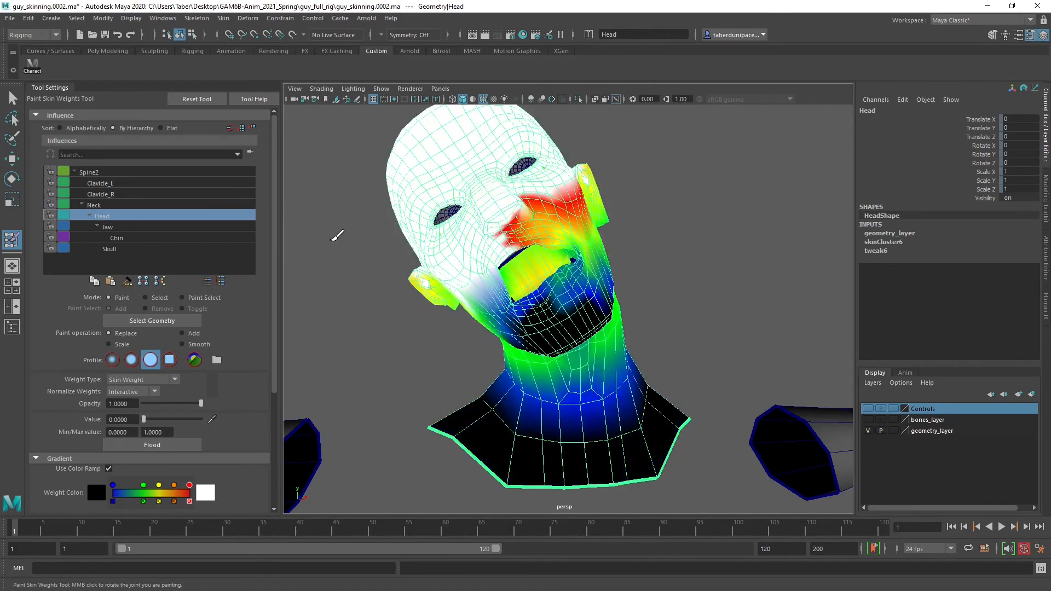
# Smooth the Head influence beside the nose and across the cheek, using the Smooth operation at opacity 0.6019
pyautogui.keyDown('alt'); pyautogui.moveTo(336, 235); pyautogui.dragTo(403, 244, button='right'); pyautogui.keyUp('alt')
pyautogui.keyDown('alt'); pyautogui.moveTo(404, 245); pyautogui.dragTo(434, 280, button='middle'); pyautogui.keyUp('alt')
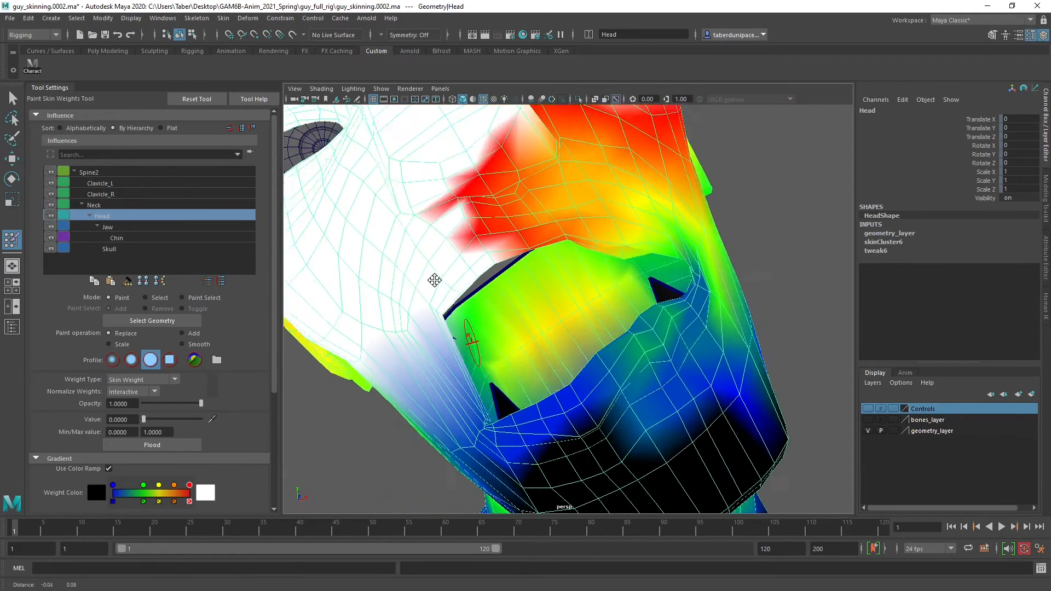
pyautogui.keyDown('alt'); pyautogui.moveTo(435, 280); pyautogui.dragTo(410, 297); pyautogui.keyUp('alt')
pyautogui.keyDown('alt'); pyautogui.moveTo(410, 298); pyautogui.dragTo(458, 283, button='middle'); pyautogui.keyUp('alt')
pyautogui.click(189, 344)
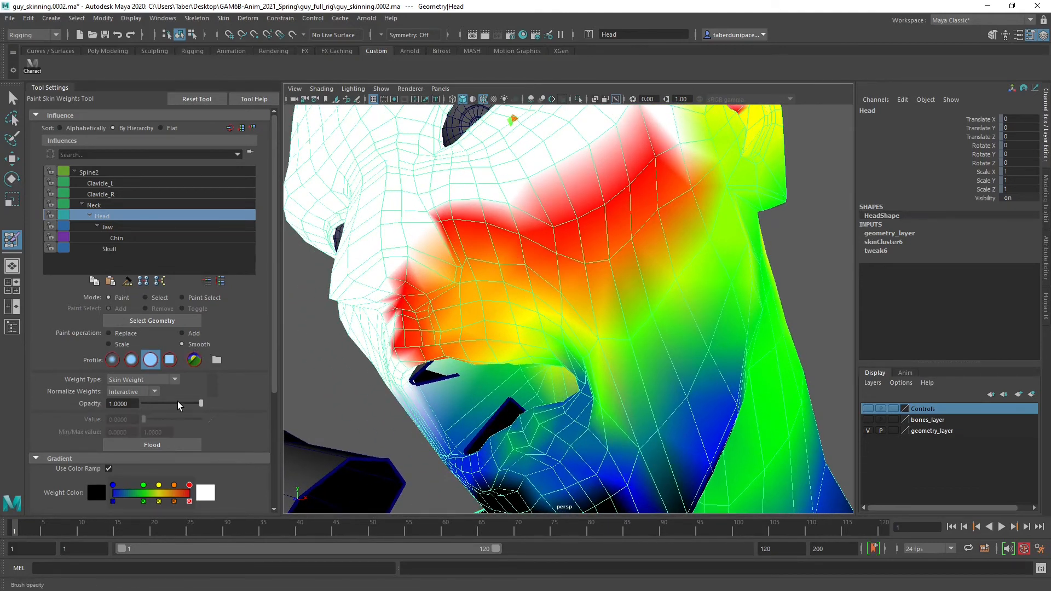
pyautogui.moveTo(461, 305)
pyautogui.keyDown('alt'); pyautogui.mouseDown()
pyautogui.moveTo(580, 288)
pyautogui.moveTo(559, 292)
pyautogui.mouseUp(); pyautogui.keyUp('alt')
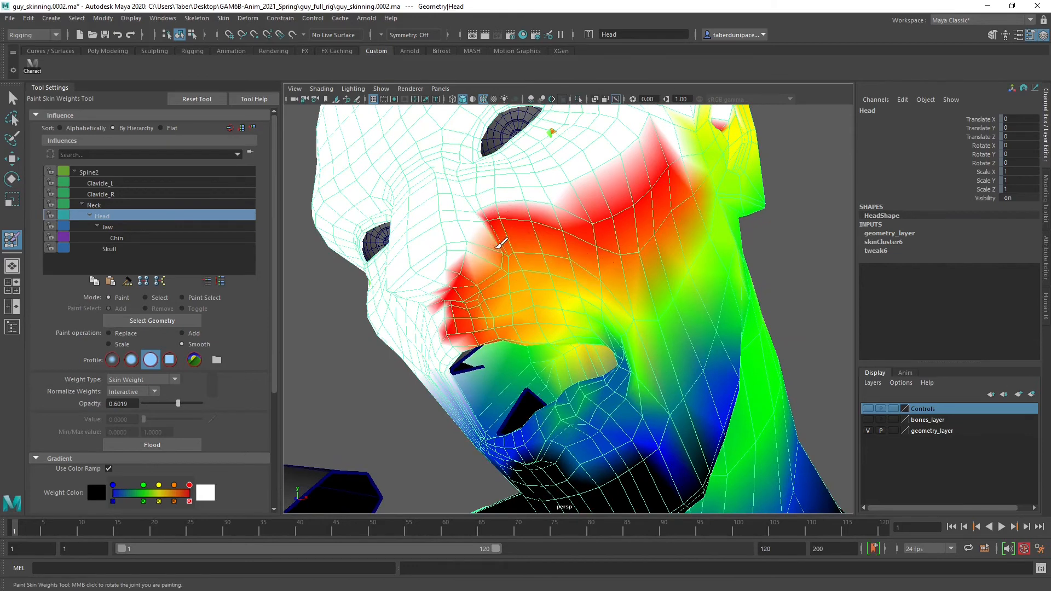
pyautogui.moveTo(495, 246)
pyautogui.mouseDown()
pyautogui.moveTo(504, 262)
pyautogui.moveTo(483, 239)
pyautogui.mouseUp()
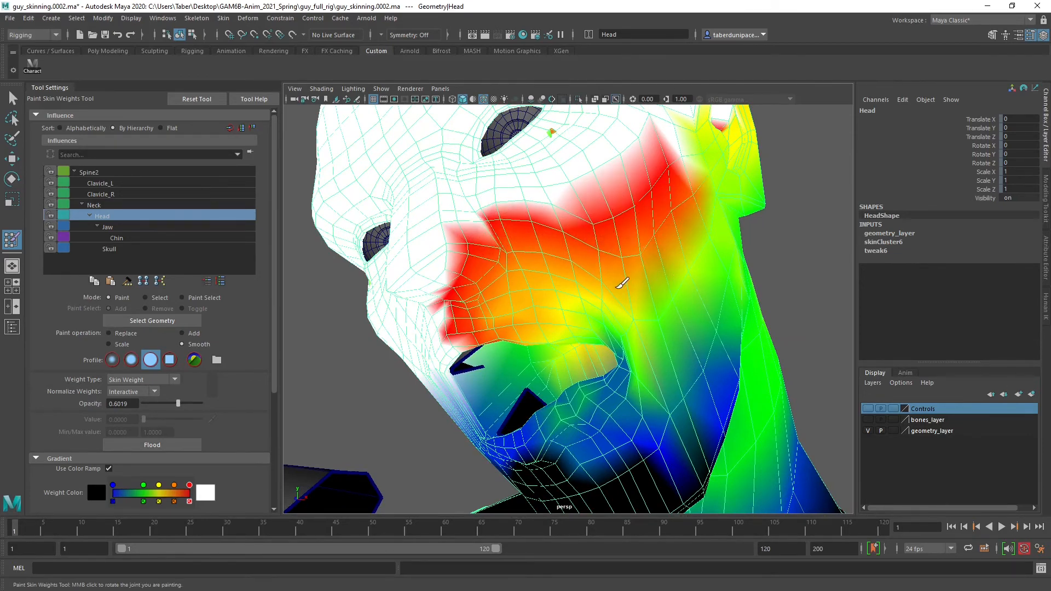
pyautogui.moveTo(660, 304)
pyautogui.keyDown('alt'); pyautogui.mouseDown()
pyautogui.moveTo(617, 282)
pyautogui.moveTo(612, 245)
pyautogui.mouseUp(); pyautogui.keyUp('alt')
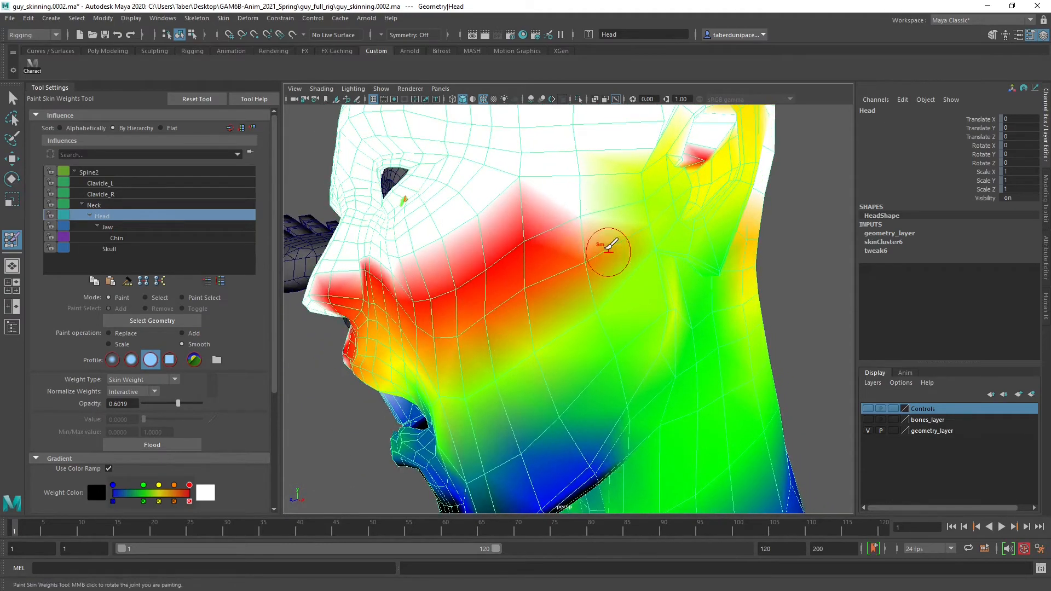
# Blend the Head weights from the cheek down to the upper lip with the Smooth brush
pyautogui.keyDown('alt'); pyautogui.moveTo(474, 353); pyautogui.dragTo(583, 304); pyautogui.keyUp('alt')
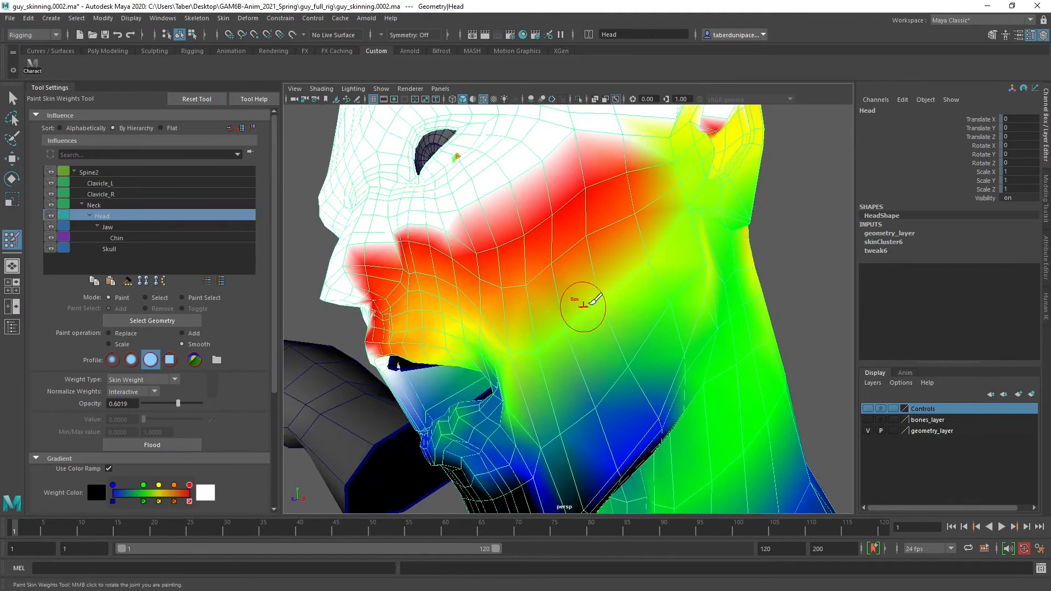
pyautogui.keyDown('alt'); pyautogui.moveTo(538, 336); pyautogui.dragTo(544, 233); pyautogui.keyUp('alt')
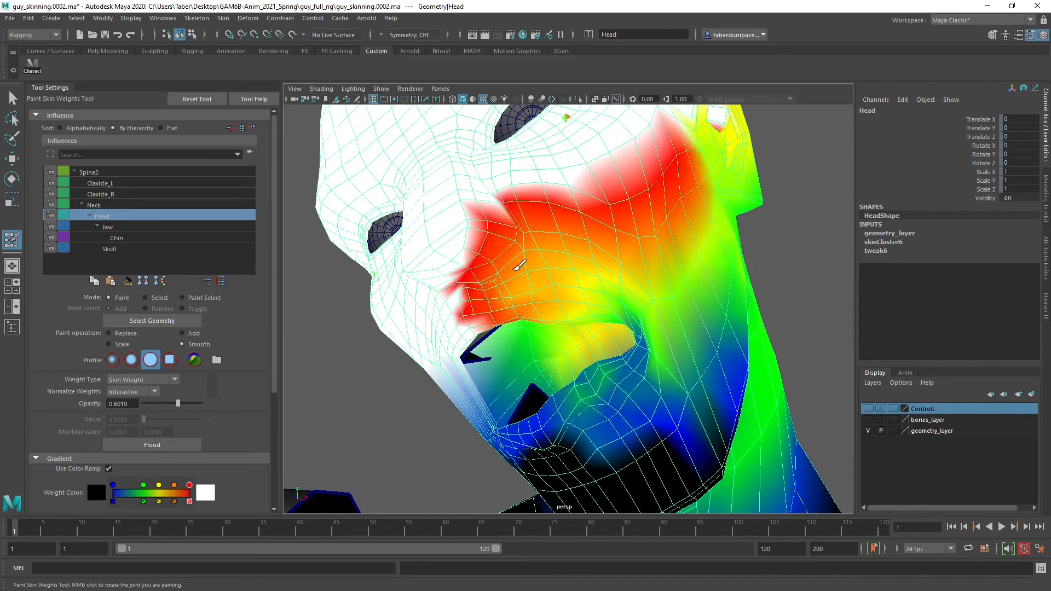
pyautogui.moveTo(500, 284)
pyautogui.keyDown('alt'); pyautogui.mouseDown()
pyautogui.moveTo(481, 293)
pyautogui.moveTo(520, 281)
pyautogui.moveTo(553, 241)
pyautogui.mouseUp(); pyautogui.keyUp('alt')
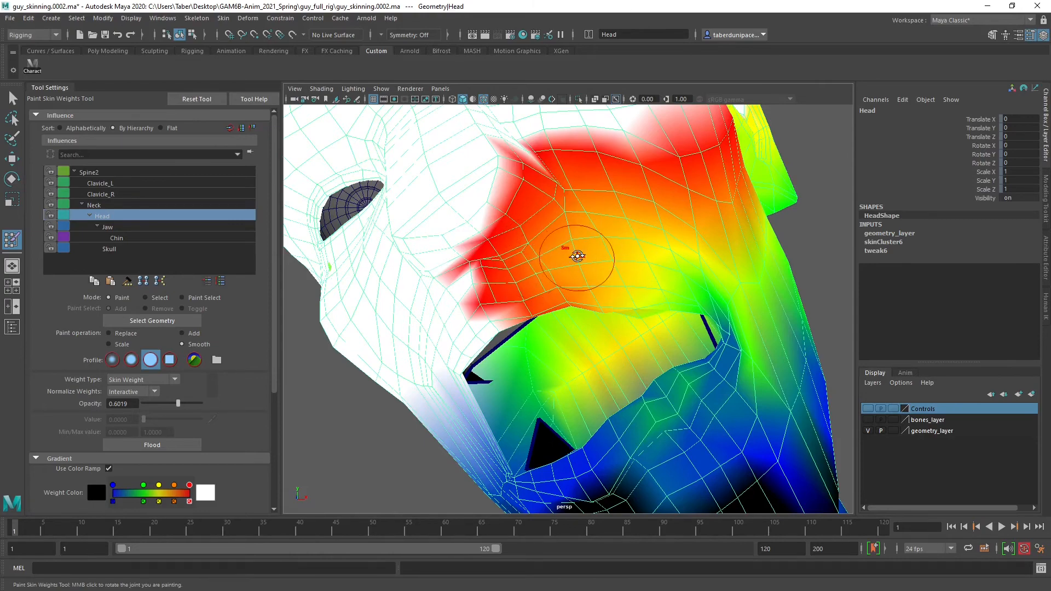
pyautogui.moveTo(577, 255)
pyautogui.keyDown('alt'); pyautogui.mouseDown()
pyautogui.moveTo(548, 234)
pyautogui.moveTo(523, 241)
pyautogui.moveTo(570, 284)
pyautogui.moveTo(481, 228)
pyautogui.moveTo(515, 261)
pyautogui.moveTo(498, 197)
pyautogui.moveTo(551, 194)
pyautogui.moveTo(598, 277)
pyautogui.moveTo(646, 272)
pyautogui.mouseUp(); pyautogui.keyUp('alt')
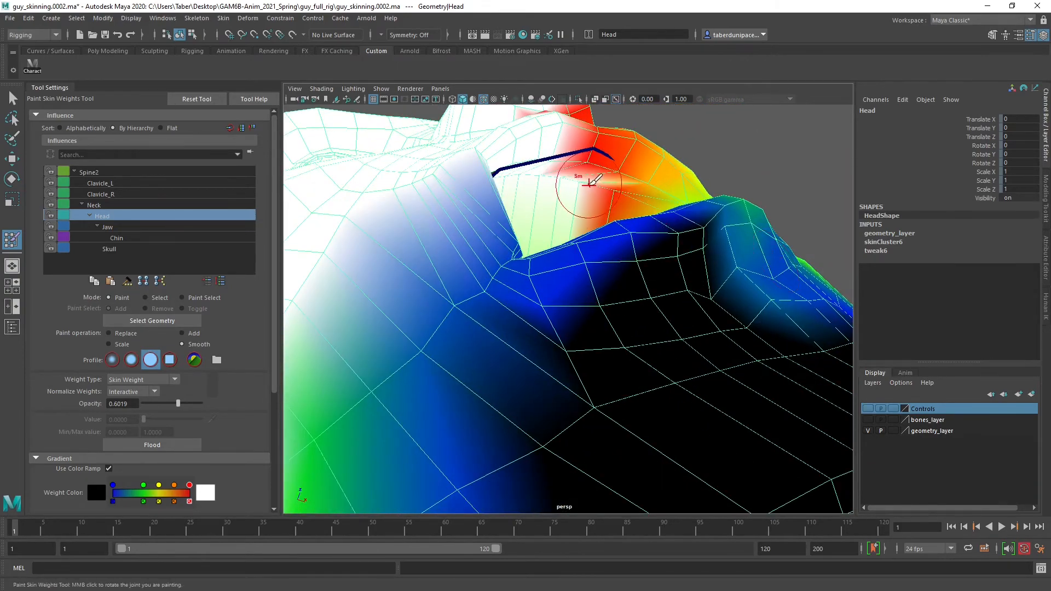
pyautogui.moveTo(604, 204)
pyautogui.keyDown('alt'); pyautogui.mouseDown()
pyautogui.moveTo(657, 230)
pyautogui.moveTo(629, 241)
pyautogui.moveTo(593, 310)
pyautogui.moveTo(629, 290)
pyautogui.moveTo(612, 232)
pyautogui.mouseUp(); pyautogui.keyUp('alt')
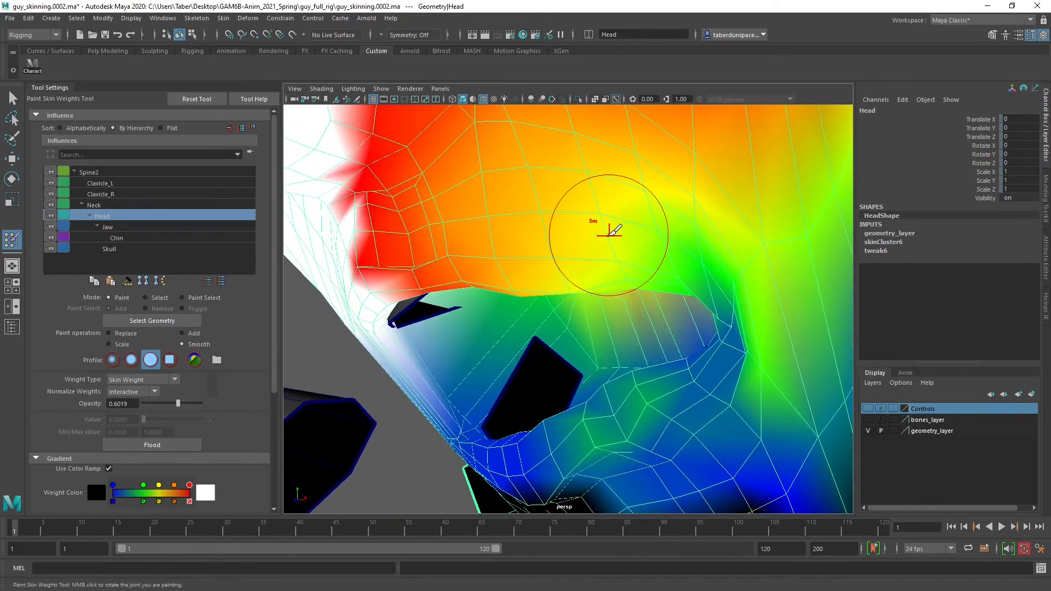
pyautogui.moveTo(747, 222)
pyautogui.keyDown('alt'); pyautogui.mouseDown()
pyautogui.moveTo(758, 206)
pyautogui.moveTo(637, 224)
pyautogui.mouseUp(); pyautogui.keyUp('alt')
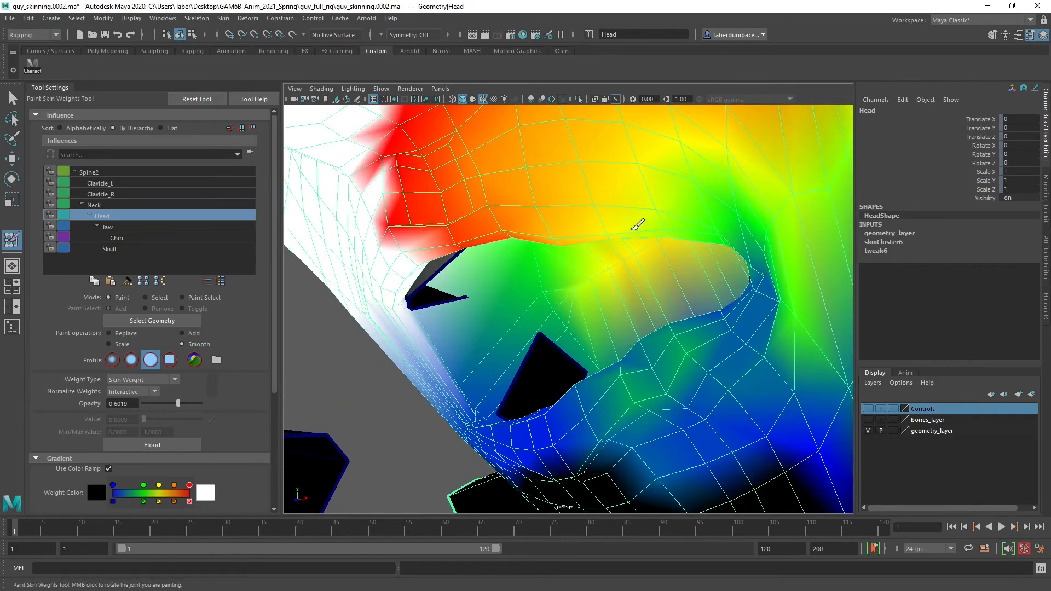
# Smooth the Head weights along the upper lip and its inner edge inside the mouth
pyautogui.keyDown('alt'); pyautogui.moveTo(571, 222); pyautogui.dragTo(624, 237); pyautogui.keyUp('alt')
pyautogui.keyDown('alt'); pyautogui.moveTo(569, 208); pyautogui.dragTo(482, 326); pyautogui.keyUp('alt')
pyautogui.keyDown('alt'); pyautogui.moveTo(572, 342); pyautogui.dragTo(635, 234); pyautogui.keyUp('alt')
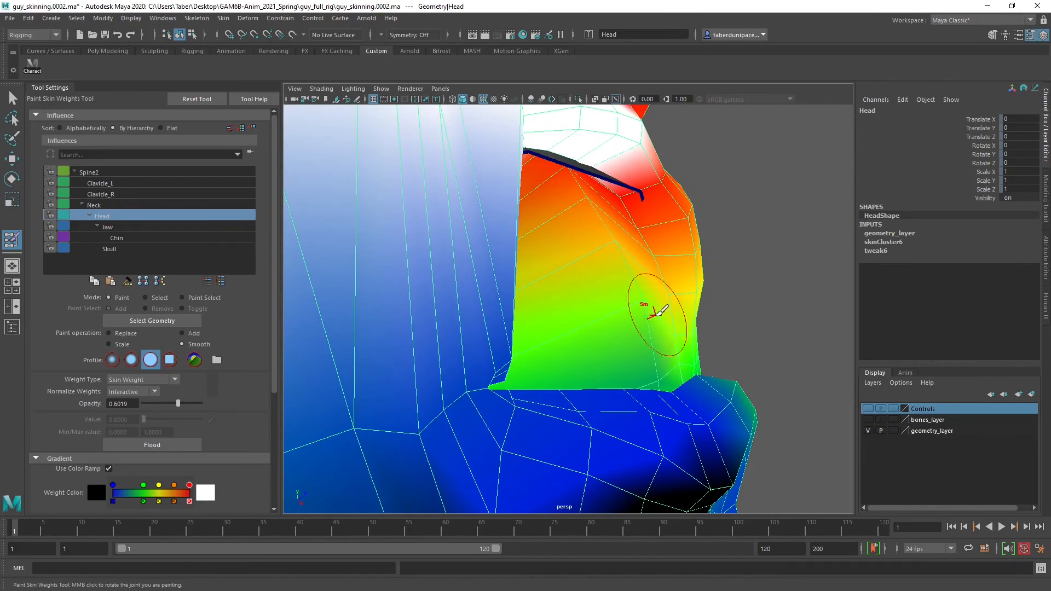
pyautogui.moveTo(660, 311)
pyautogui.keyDown('alt'); pyautogui.mouseDown()
pyautogui.moveTo(462, 416)
pyautogui.moveTo(542, 383)
pyautogui.moveTo(630, 276)
pyautogui.moveTo(635, 301)
pyautogui.moveTo(668, 284)
pyautogui.moveTo(652, 302)
pyautogui.mouseUp(); pyautogui.keyUp('alt')
# Smooth the Head weights along the lower lip and the area just above the chin
pyautogui.scroll(5, 661, 310)
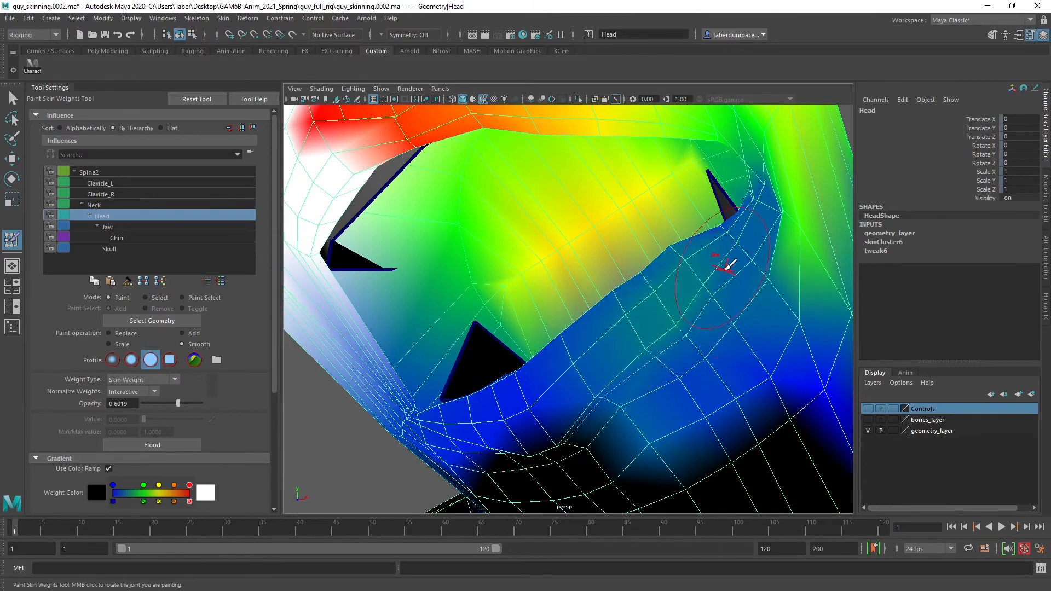
pyautogui.keyDown('alt'); pyautogui.moveTo(620, 329); pyautogui.dragTo(670, 288); pyautogui.keyUp('alt')
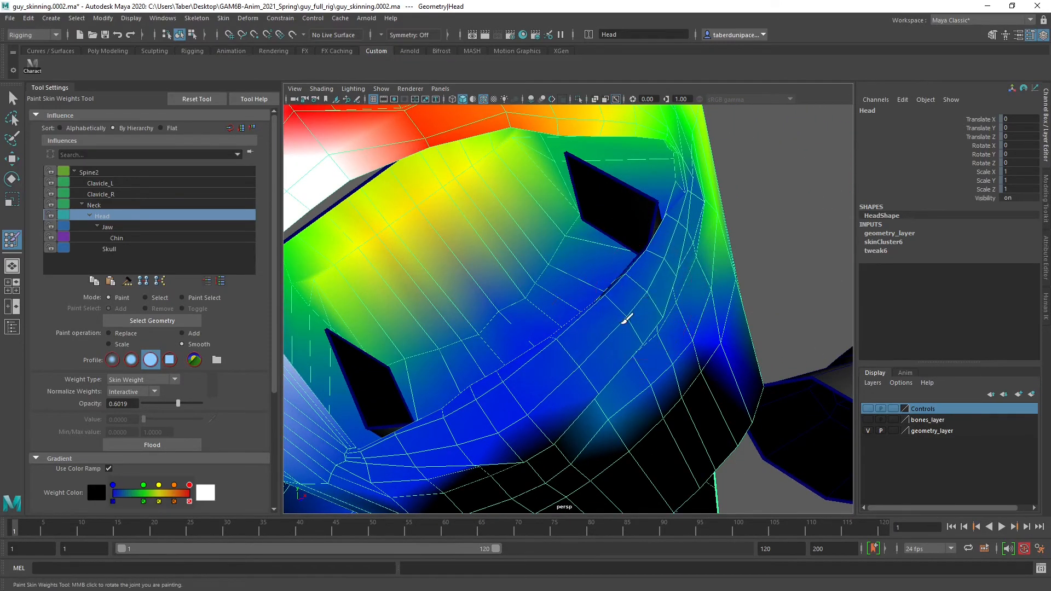
pyautogui.keyDown('alt'); pyautogui.moveTo(583, 295); pyautogui.dragTo(556, 264); pyautogui.keyUp('alt')
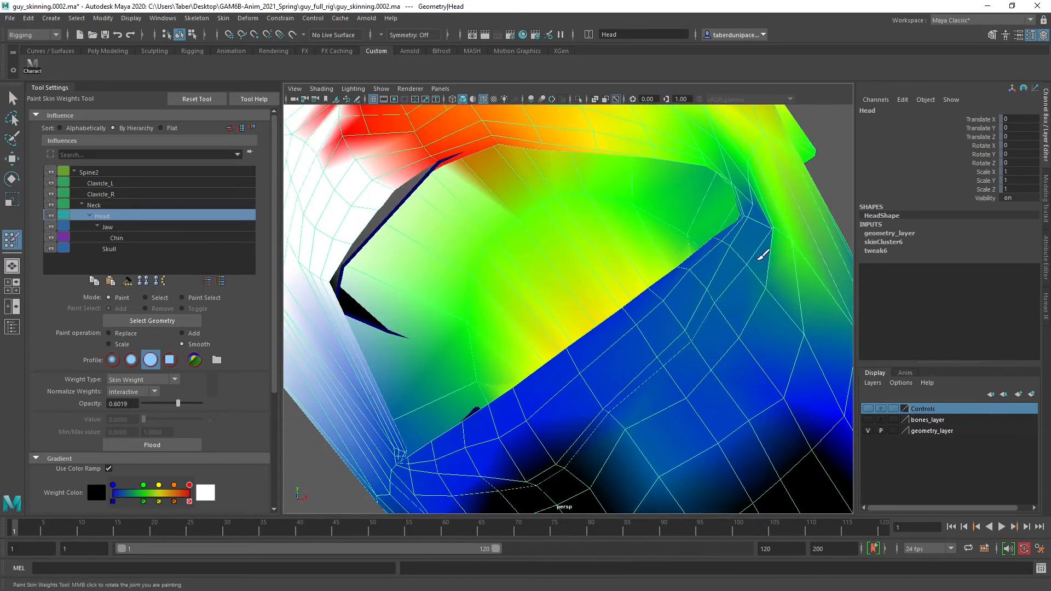
pyautogui.keyDown('alt'); pyautogui.moveTo(670, 378); pyautogui.dragTo(757, 300); pyautogui.keyUp('alt')
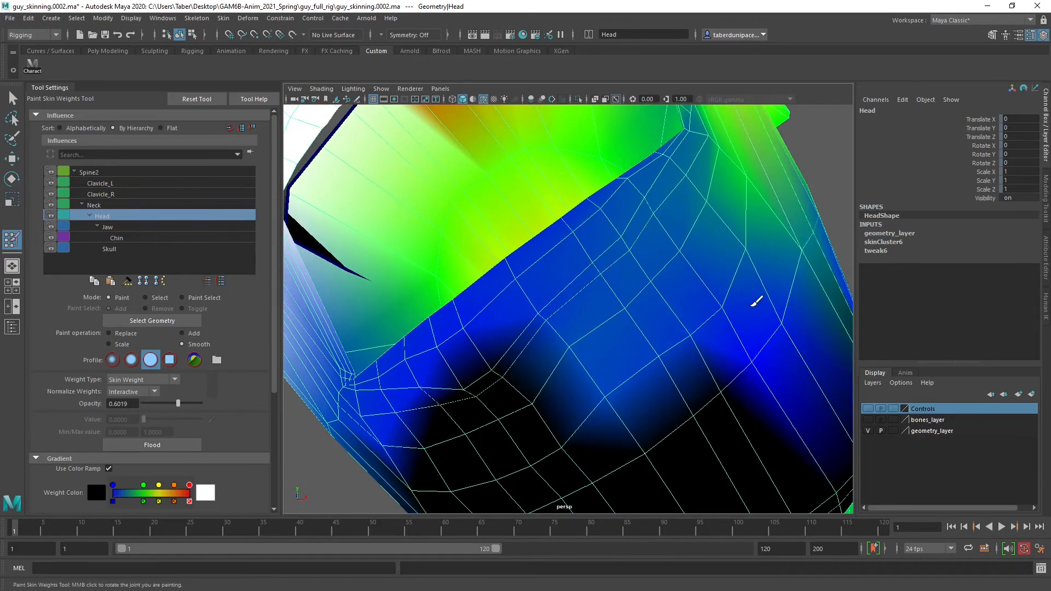
pyautogui.keyDown('alt'); pyautogui.moveTo(615, 335); pyautogui.dragTo(634, 289); pyautogui.keyUp('alt')
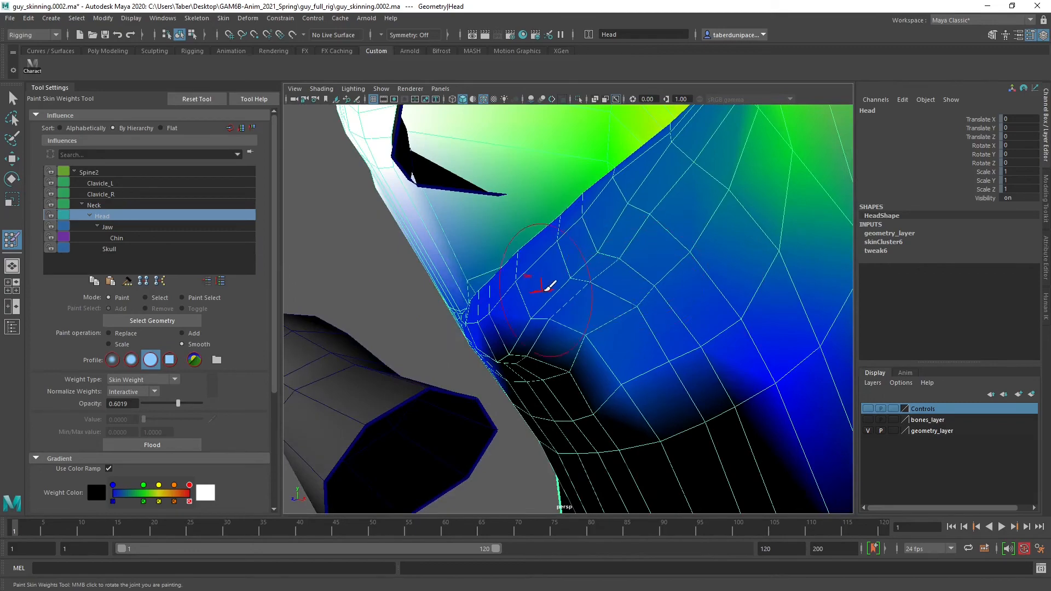
pyautogui.keyDown('alt'); pyautogui.moveTo(581, 251); pyautogui.dragTo(471, 213); pyautogui.keyUp('alt')
# Smooth the Head weights around the corner of the mouth, inside the lips and just outside them
pyautogui.moveTo(410, 186)
pyautogui.keyDown('alt'); pyautogui.mouseDown()
pyautogui.moveTo(485, 171)
pyautogui.moveTo(504, 206)
pyautogui.moveTo(493, 235)
pyautogui.moveTo(512, 244)
pyautogui.moveTo(569, 391)
pyautogui.moveTo(497, 418)
pyautogui.moveTo(539, 418)
pyautogui.mouseUp(); pyautogui.keyUp('alt')
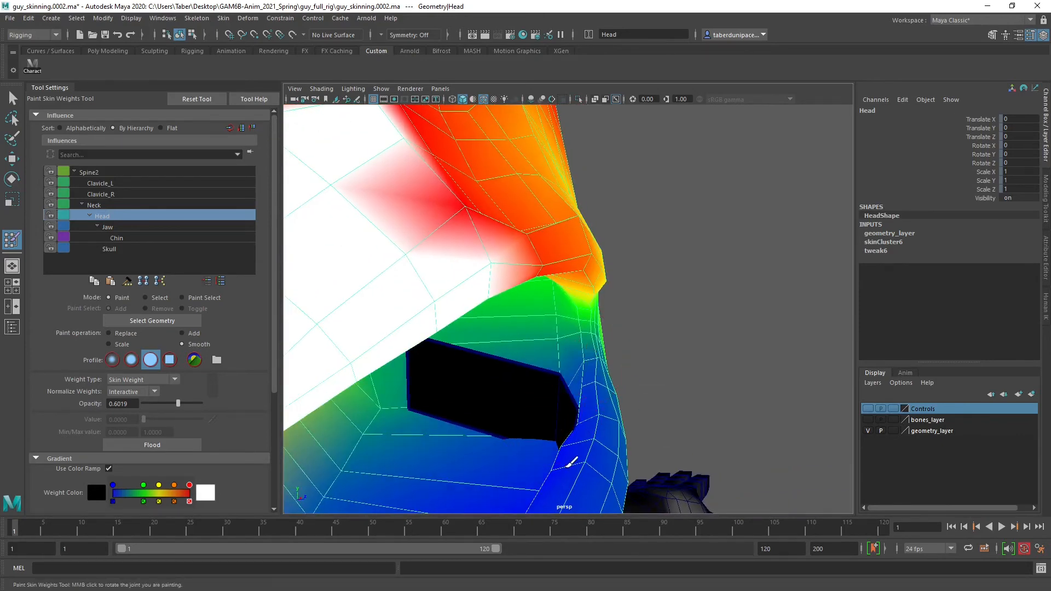
pyautogui.keyDown('alt'); pyautogui.moveTo(569, 464); pyautogui.dragTo(613, 338); pyautogui.keyUp('alt')
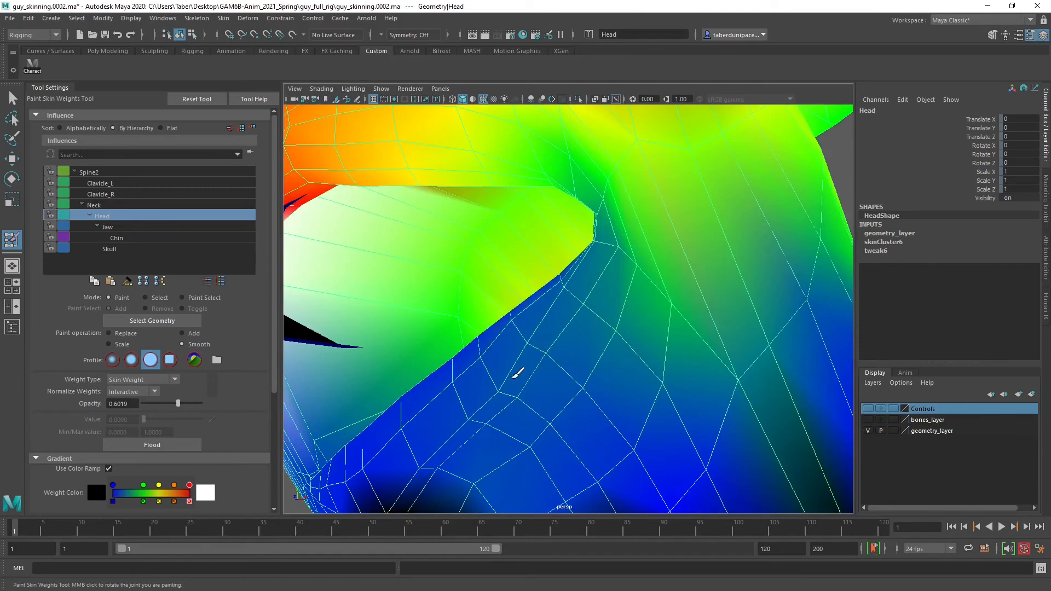
pyautogui.keyDown('alt'); pyautogui.moveTo(580, 301); pyautogui.dragTo(571, 314); pyautogui.keyUp('alt')
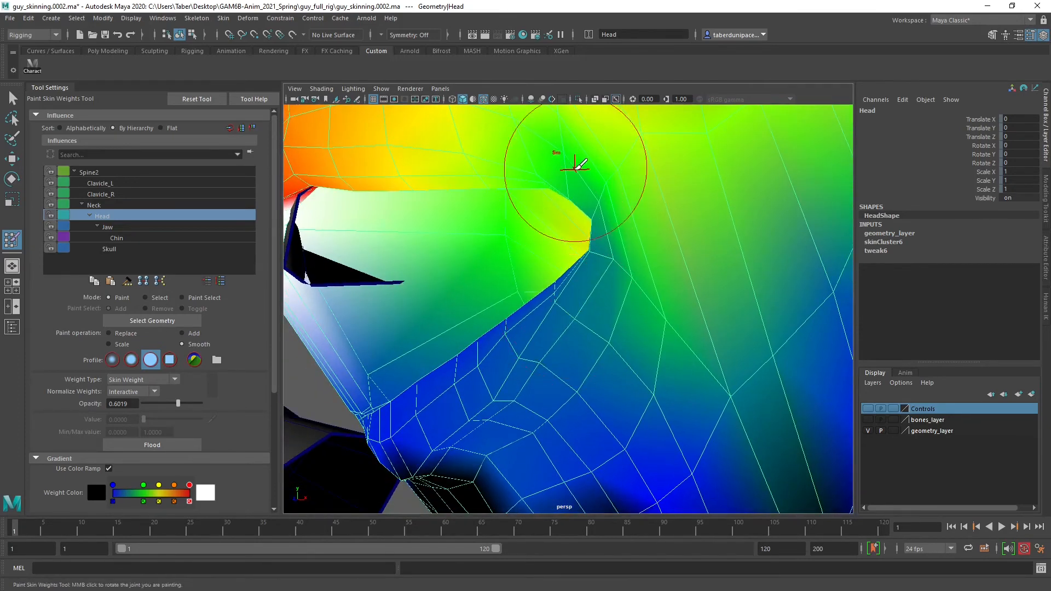
pyautogui.moveTo(605, 191)
pyautogui.keyDown('alt'); pyautogui.mouseDown()
pyautogui.moveTo(610, 208)
pyautogui.moveTo(598, 215)
pyautogui.mouseUp(); pyautogui.keyUp('alt')
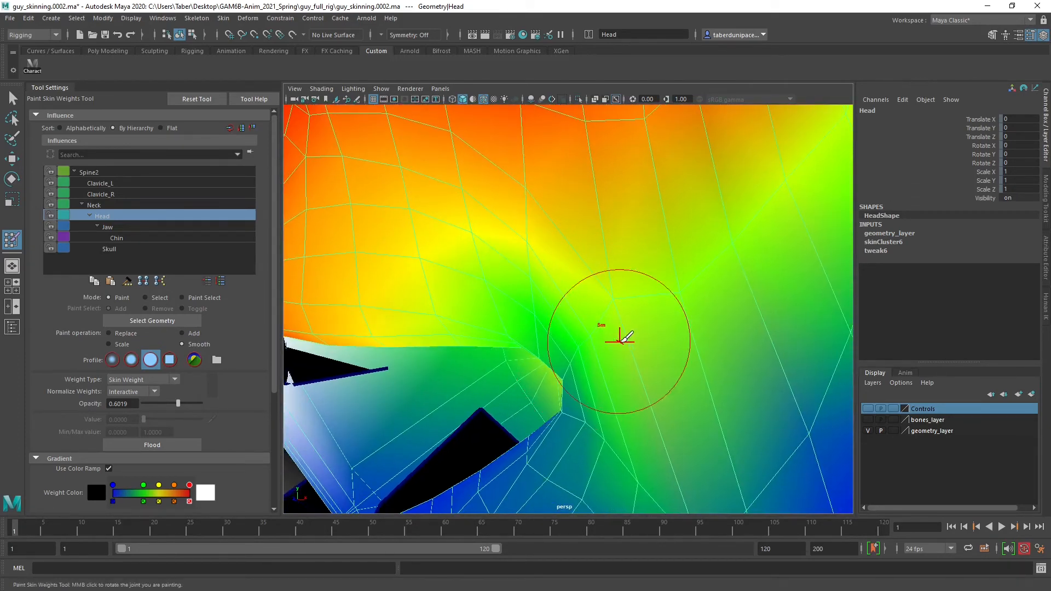
# Smooth the Head weights across the lower cheek, from beside the mouth corner toward the jawline
pyautogui.scroll(-3, 629, 339)
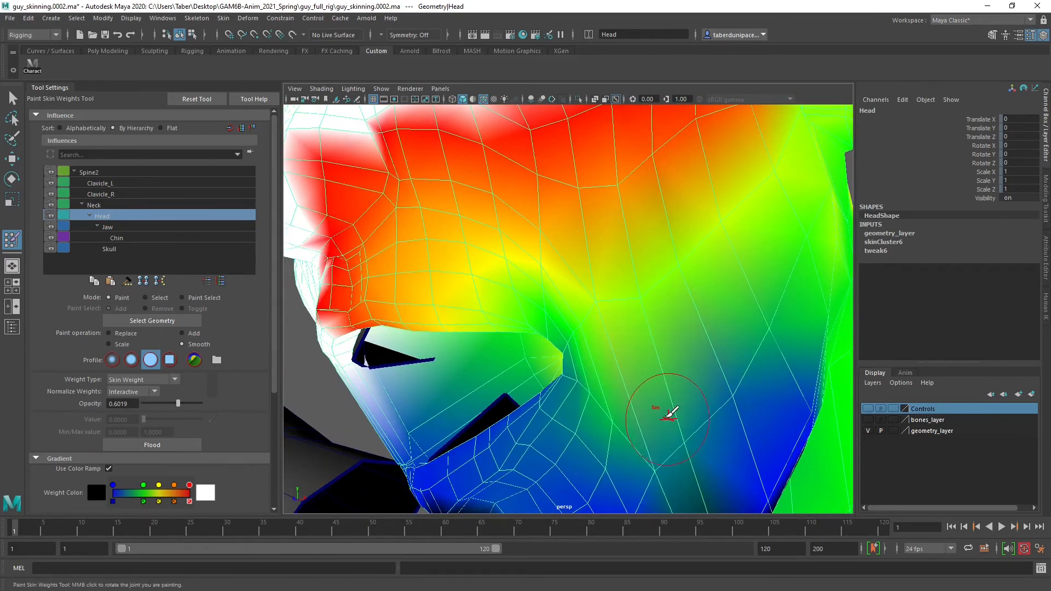
pyautogui.keyDown('alt'); pyautogui.moveTo(668, 414); pyautogui.dragTo(649, 395); pyautogui.keyUp('alt')
pyautogui.keyDown('alt'); pyautogui.moveTo(600, 432); pyautogui.dragTo(621, 398); pyautogui.keyUp('alt')
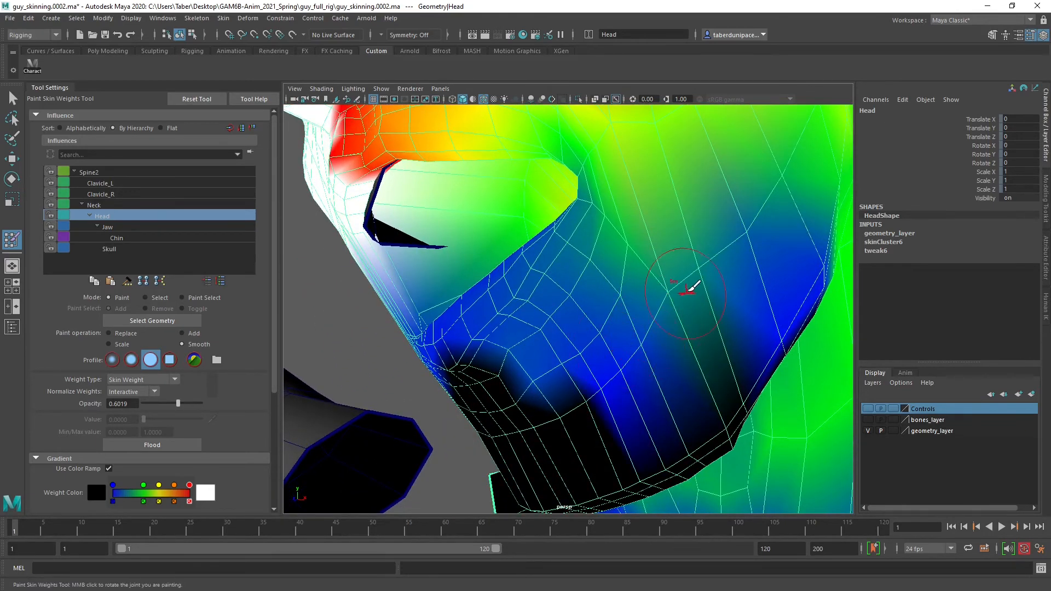
pyautogui.keyDown('alt'); pyautogui.moveTo(677, 255); pyautogui.dragTo(670, 293, button='middle'); pyautogui.keyUp('alt')
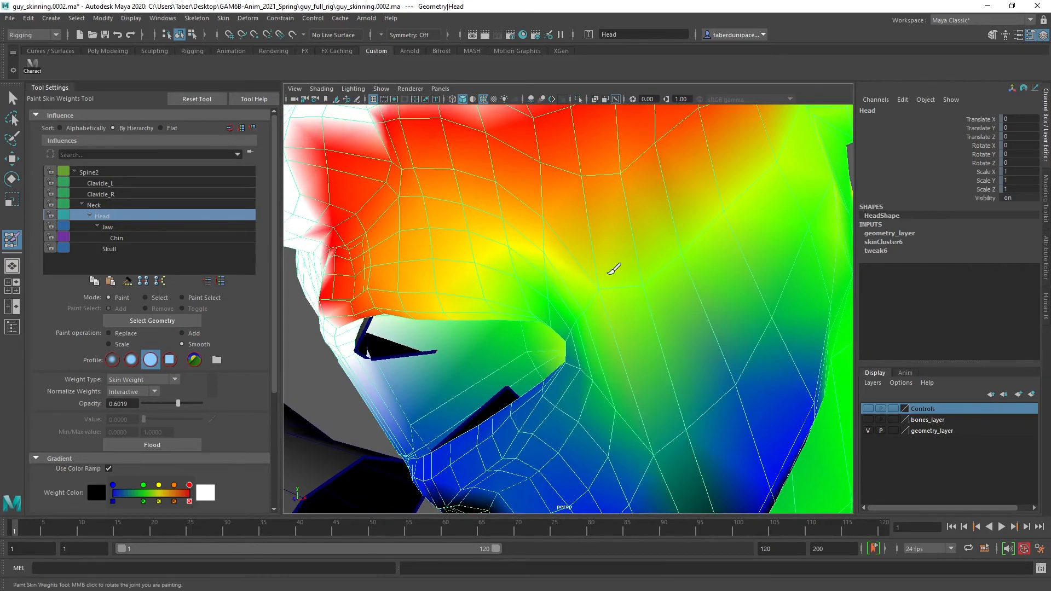
pyautogui.keyDown('alt'); pyautogui.moveTo(590, 280); pyautogui.dragTo(638, 263, button='middle'); pyautogui.keyUp('alt')
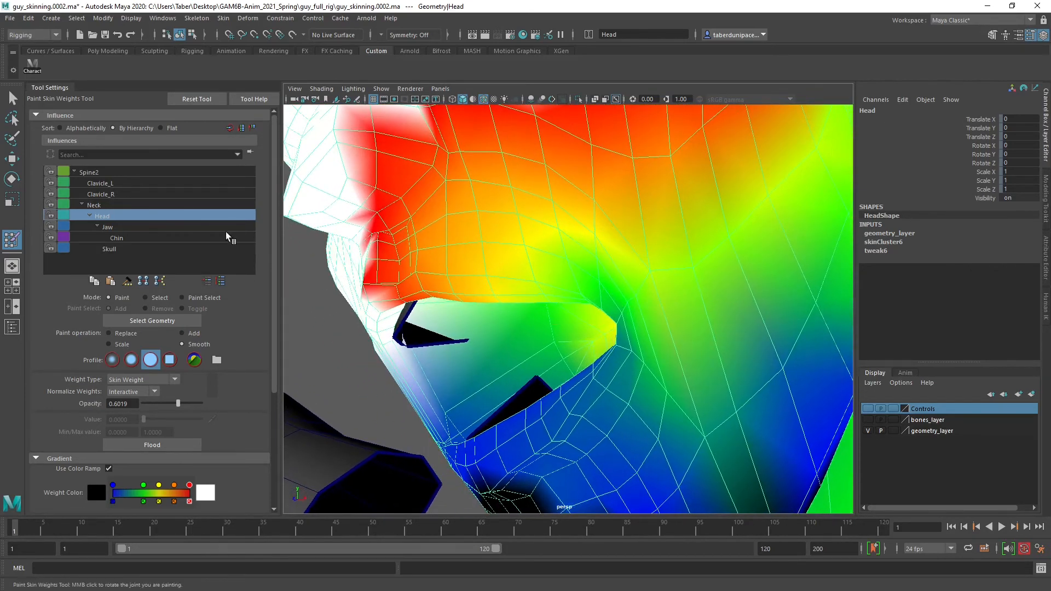
# Switch to the Jaw influence and smooth its weights around the mouth corner and the outer lower lip
pyautogui.click(114, 228)
pyautogui.keyDown('alt'); pyautogui.moveTo(680, 323); pyautogui.dragTo(705, 335); pyautogui.keyUp('alt')
pyautogui.keyDown('alt'); pyautogui.moveTo(691, 340); pyautogui.dragTo(692, 303, button='middle'); pyautogui.keyUp('alt')
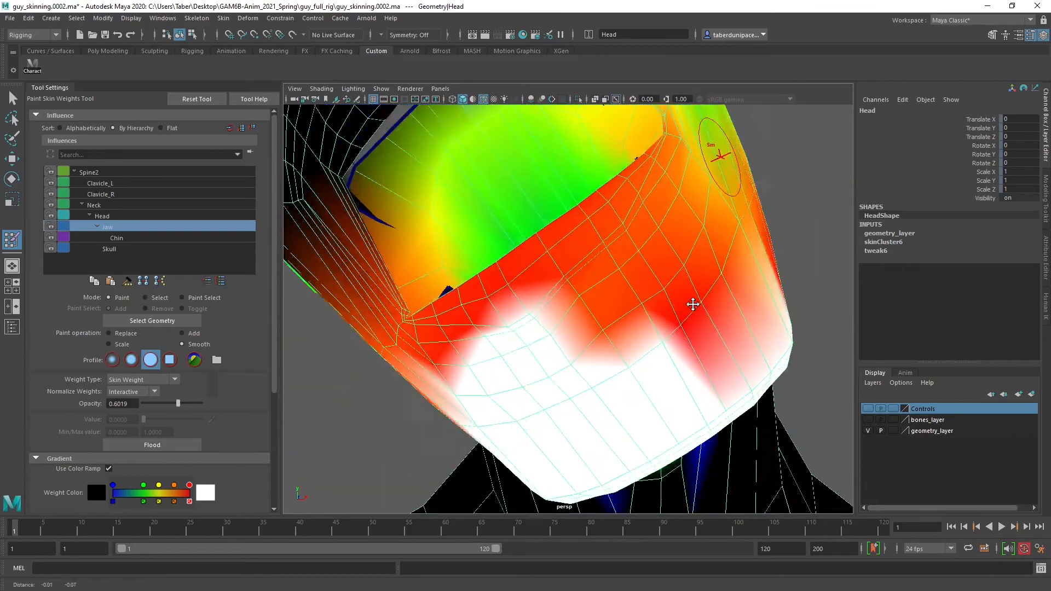
pyautogui.keyDown('alt'); pyautogui.moveTo(682, 308); pyautogui.dragTo(680, 307); pyautogui.keyUp('alt')
pyautogui.keyDown('alt'); pyautogui.moveTo(684, 271); pyautogui.dragTo(688, 293, button='middle'); pyautogui.keyUp('alt')
pyautogui.moveTo(688, 292)
pyautogui.keyDown('alt'); pyautogui.mouseDown()
pyautogui.moveTo(659, 301)
pyautogui.moveTo(658, 315)
pyautogui.moveTo(769, 312)
pyautogui.moveTo(675, 305)
pyautogui.moveTo(679, 275)
pyautogui.mouseUp(); pyautogui.keyUp('alt')
pyautogui.keyDown('alt'); pyautogui.moveTo(678, 275); pyautogui.dragTo(666, 281, button='middle'); pyautogui.keyUp('alt')
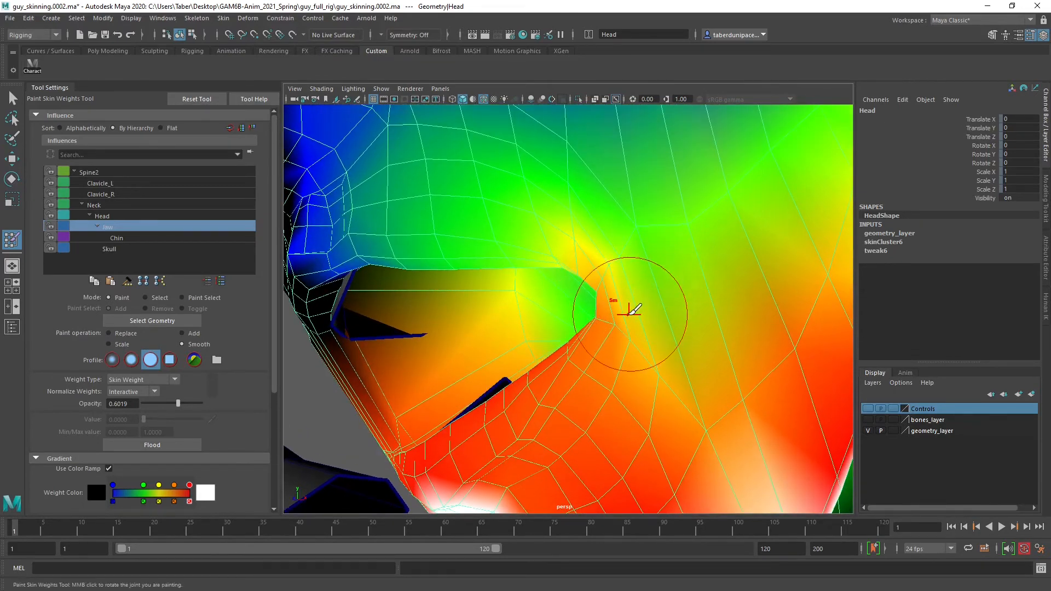
pyautogui.keyDown('alt'); pyautogui.moveTo(595, 364); pyautogui.dragTo(577, 379); pyautogui.keyUp('alt')
pyautogui.keyDown('alt'); pyautogui.moveTo(623, 375); pyautogui.dragTo(601, 373, button='right'); pyautogui.keyUp('alt')
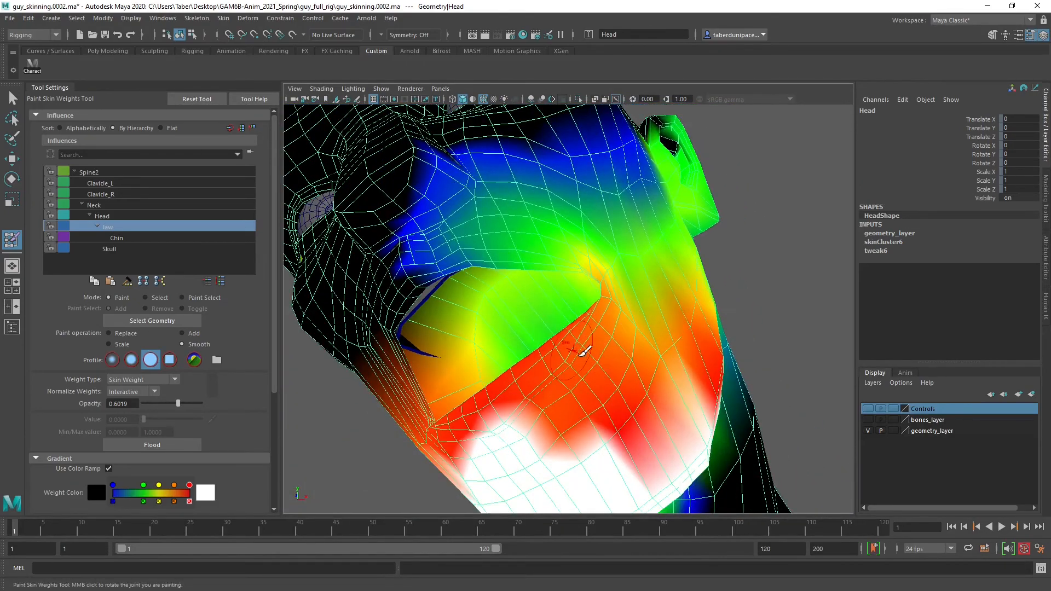
pyautogui.keyDown('alt'); pyautogui.moveTo(578, 339); pyautogui.dragTo(564, 316); pyautogui.keyUp('alt')
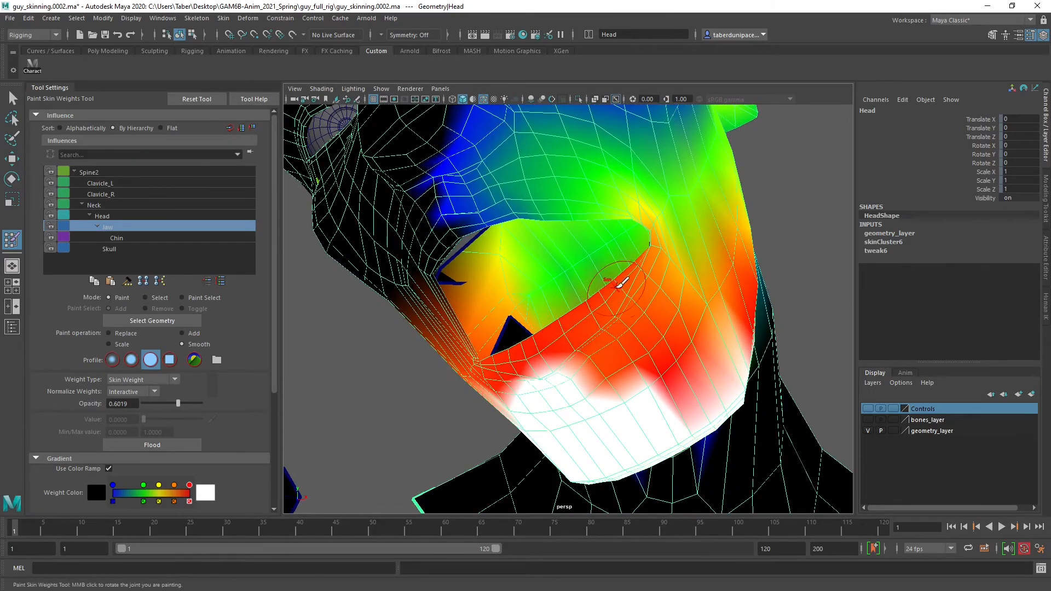
# Paint extra Jaw weight over the lower lip and chin using the Add operation, opacity 0.5243 and value 0.1165
pyautogui.click(183, 332)
pyautogui.click(157, 404)
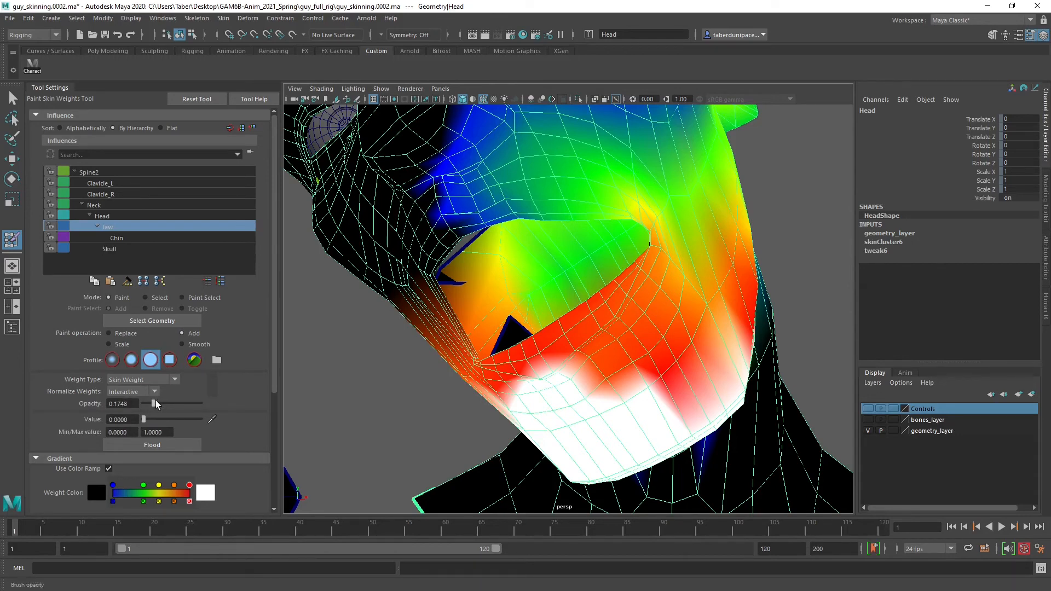
pyautogui.moveTo(151, 418); pyautogui.dragTo(173, 407)
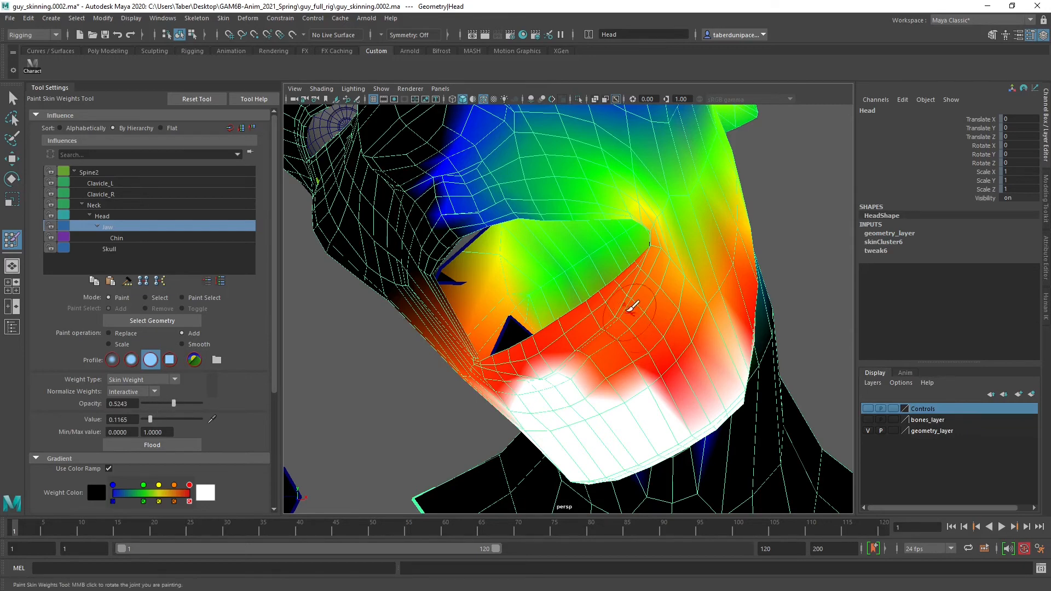
pyautogui.moveTo(568, 326)
pyautogui.mouseDown()
pyautogui.moveTo(614, 390)
pyautogui.moveTo(579, 310)
pyautogui.moveTo(642, 391)
pyautogui.moveTo(620, 327)
pyautogui.moveTo(629, 311)
pyautogui.moveTo(694, 399)
pyautogui.moveTo(639, 332)
pyautogui.moveTo(647, 340)
pyautogui.mouseUp()
pyautogui.moveTo(646, 339)
pyautogui.mouseDown()
pyautogui.moveTo(658, 288)
pyautogui.moveTo(731, 365)
pyautogui.moveTo(724, 369)
pyautogui.mouseUp()
pyautogui.moveTo(687, 367)
pyautogui.keyDown('alt'); pyautogui.mouseDown()
pyautogui.moveTo(678, 359)
pyautogui.moveTo(647, 370)
pyautogui.mouseUp(); pyautogui.keyUp('alt')
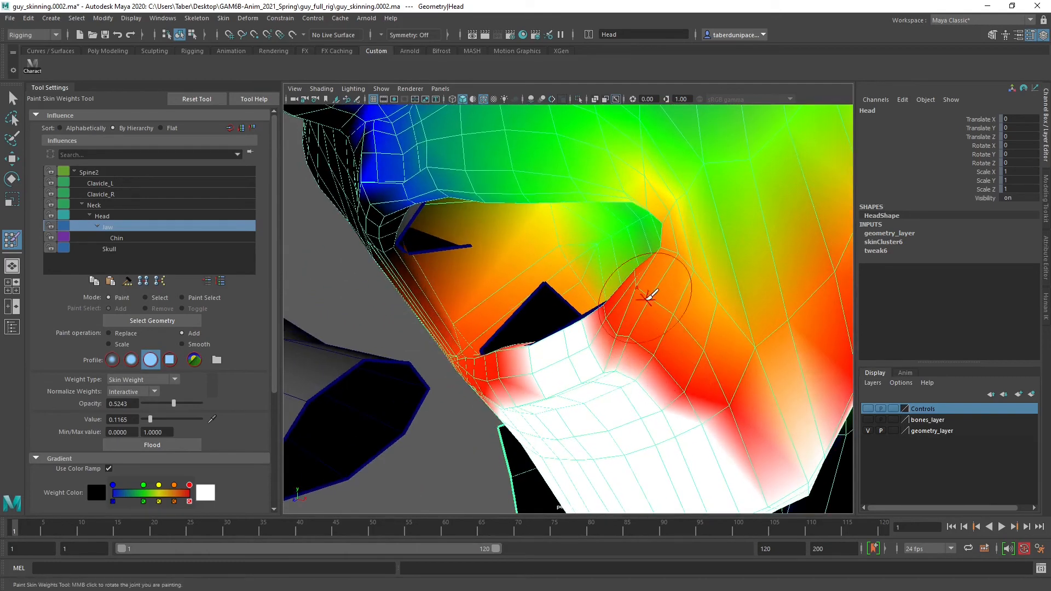
# Add Jaw weight around the mouth corner and the cheek directly beside it
pyautogui.moveTo(628, 296); pyautogui.dragTo(713, 371)
pyautogui.moveTo(678, 311)
pyautogui.keyDown('alt'); pyautogui.mouseDown()
pyautogui.moveTo(667, 308)
pyautogui.moveTo(713, 344)
pyautogui.moveTo(696, 263)
pyautogui.mouseUp(); pyautogui.keyUp('alt')
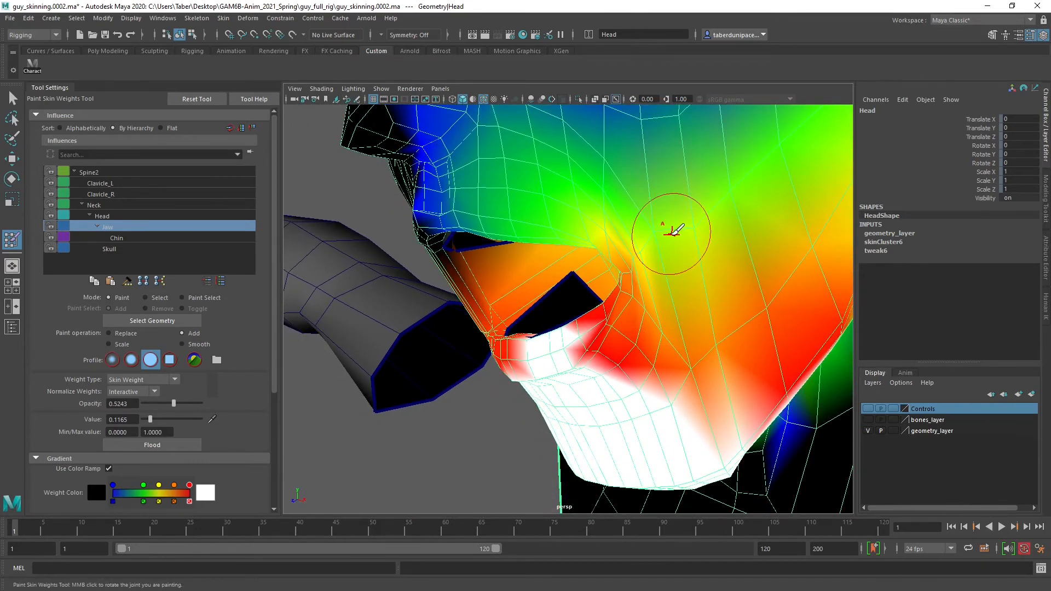
pyautogui.moveTo(699, 228)
pyautogui.keyDown('alt'); pyautogui.mouseDown()
pyautogui.moveTo(708, 249)
pyautogui.moveTo(651, 249)
pyautogui.moveTo(600, 210)
pyautogui.moveTo(615, 227)
pyautogui.moveTo(584, 174)
pyautogui.mouseUp(); pyautogui.keyUp('alt')
pyautogui.moveTo(598, 206)
pyautogui.keyDown('alt'); pyautogui.mouseDown(button='right')
pyautogui.moveTo(605, 241)
pyautogui.moveTo(556, 249)
pyautogui.mouseUp(button='right'); pyautogui.keyUp('alt')
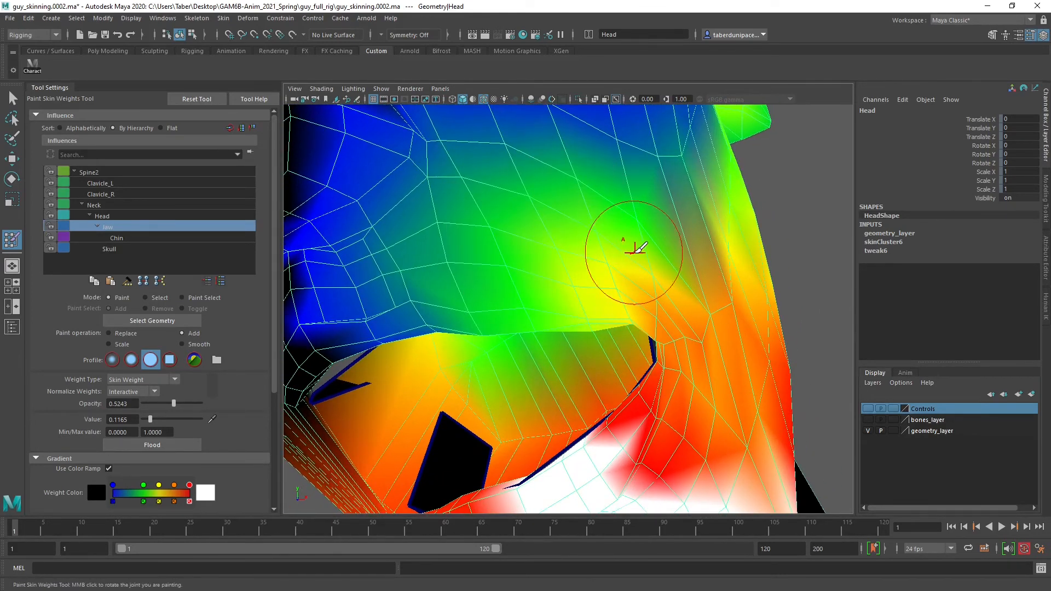
pyautogui.keyDown('alt'); pyautogui.moveTo(632, 302); pyautogui.dragTo(622, 270, button='right'); pyautogui.keyUp('alt')
pyautogui.moveTo(622, 270)
pyautogui.keyDown('alt'); pyautogui.mouseDown()
pyautogui.moveTo(607, 266)
pyautogui.moveTo(606, 292)
pyautogui.moveTo(649, 268)
pyautogui.moveTo(661, 222)
pyautogui.moveTo(740, 160)
pyautogui.mouseUp(); pyautogui.keyUp('alt')
# Add Jaw weight across the lower cheek and along the jawline below the ear
pyautogui.keyDown('alt'); pyautogui.moveTo(688, 208); pyautogui.dragTo(678, 214); pyautogui.keyUp('alt')
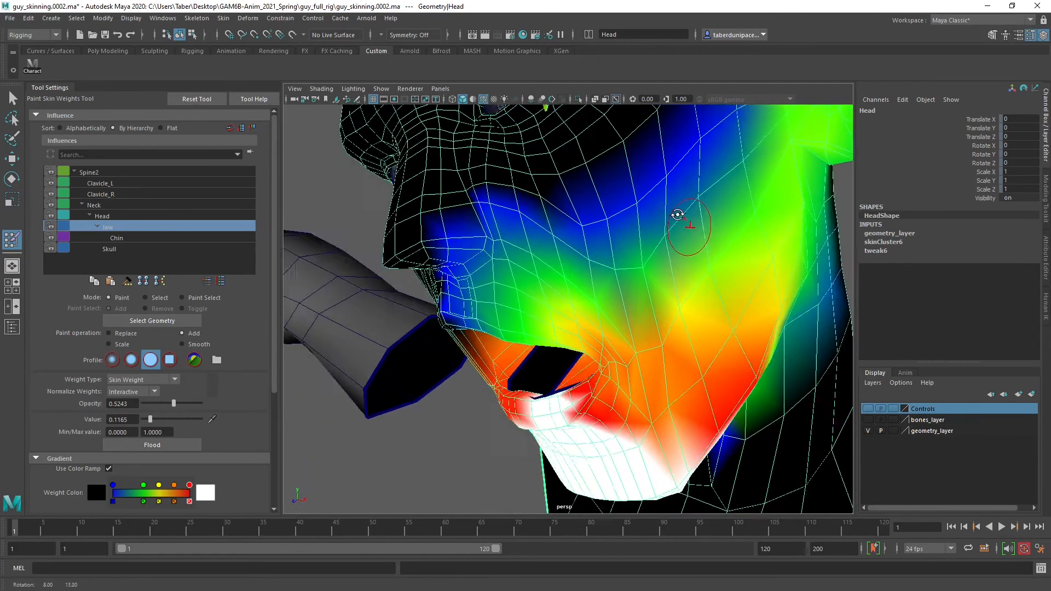
pyautogui.keyDown('alt'); pyautogui.moveTo(678, 213); pyautogui.dragTo(664, 263, button='middle'); pyautogui.keyUp('alt')
pyautogui.keyDown('alt'); pyautogui.moveTo(665, 262); pyautogui.dragTo(670, 258, button='right'); pyautogui.keyUp('alt')
pyautogui.keyDown('alt'); pyautogui.moveTo(670, 257); pyautogui.dragTo(707, 211, button='middle'); pyautogui.keyUp('alt')
pyautogui.moveTo(702, 220)
pyautogui.mouseDown()
pyautogui.moveTo(646, 274)
pyautogui.moveTo(571, 278)
pyautogui.moveTo(550, 262)
pyautogui.moveTo(671, 186)
pyautogui.mouseUp()
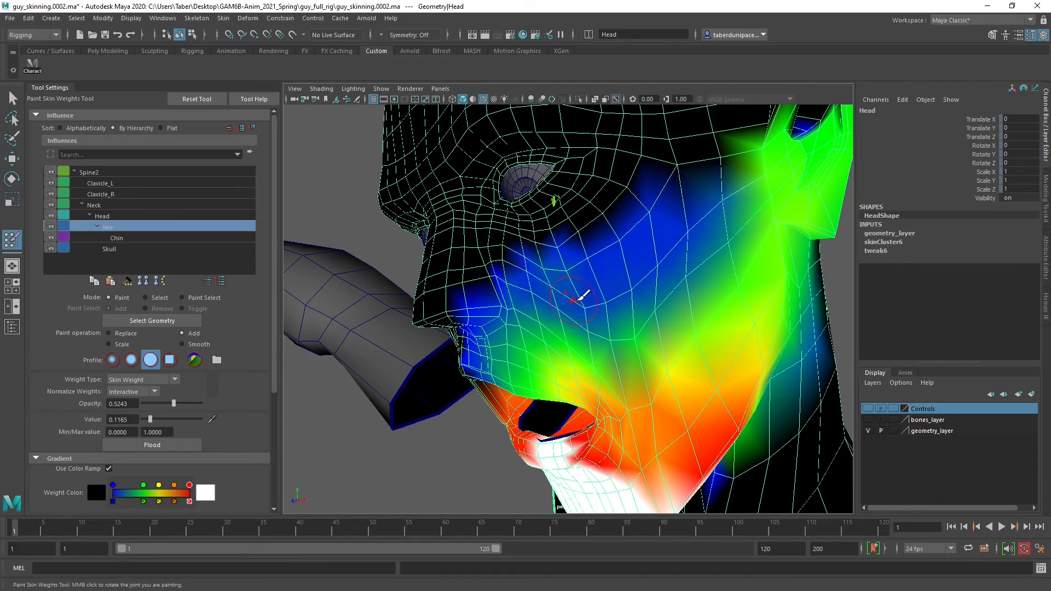
pyautogui.keyDown('alt'); pyautogui.moveTo(574, 298); pyautogui.dragTo(602, 282); pyautogui.keyUp('alt')
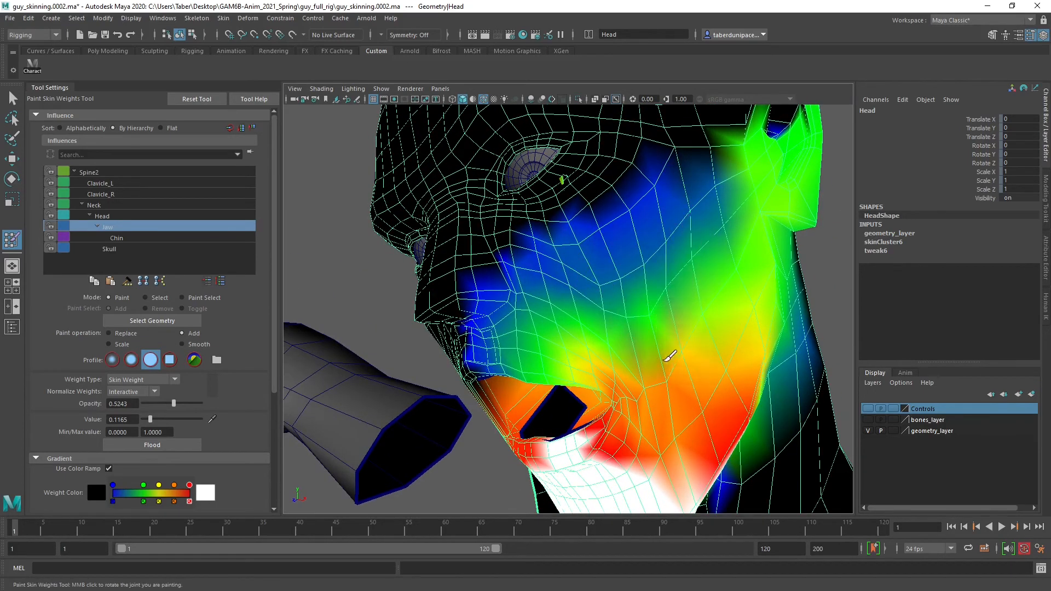
pyautogui.moveTo(685, 359)
pyautogui.keyDown('alt'); pyautogui.mouseDown()
pyautogui.moveTo(664, 328)
pyautogui.moveTo(629, 368)
pyautogui.moveTo(616, 352)
pyautogui.moveTo(615, 301)
pyautogui.mouseUp(); pyautogui.keyUp('alt')
pyautogui.moveTo(614, 404)
pyautogui.keyDown('alt'); pyautogui.mouseDown()
pyautogui.moveTo(615, 434)
pyautogui.moveTo(624, 359)
pyautogui.moveTo(675, 353)
pyautogui.mouseUp(); pyautogui.keyUp('alt')
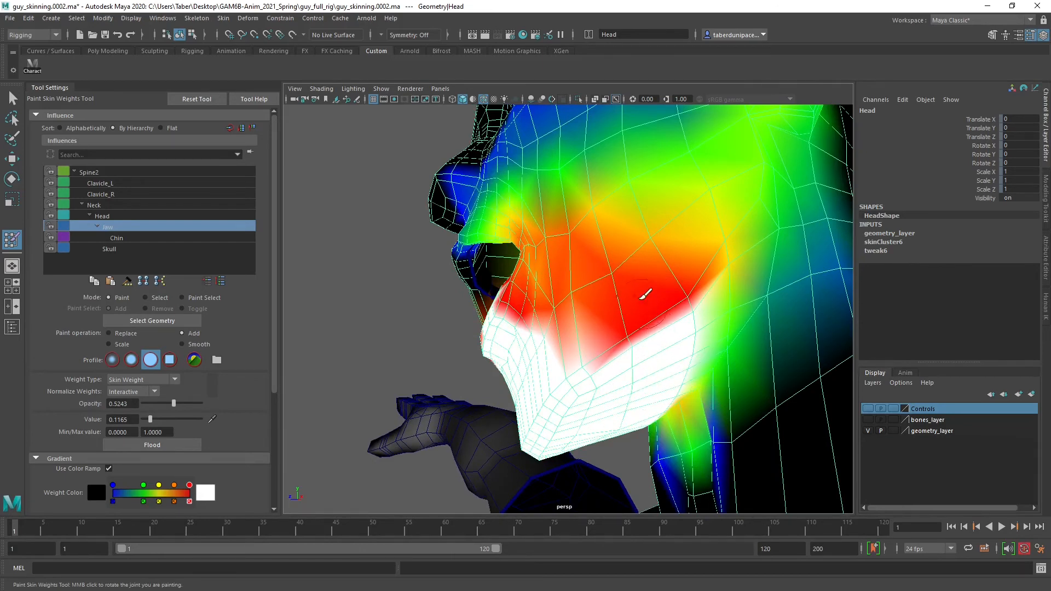
pyautogui.keyDown('alt'); pyautogui.moveTo(609, 293); pyautogui.dragTo(667, 357); pyautogui.keyUp('alt')
pyautogui.scroll(6, 667, 355)
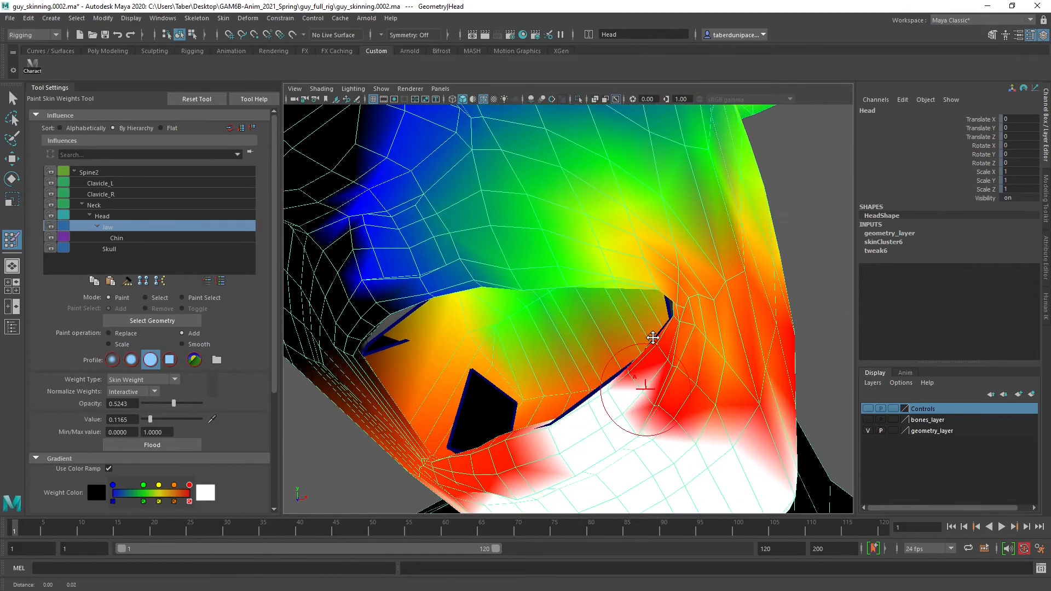
# Change the operation to Smooth and blend the Jaw weights on the lower lip near the mouth corner
pyautogui.click(195, 341)
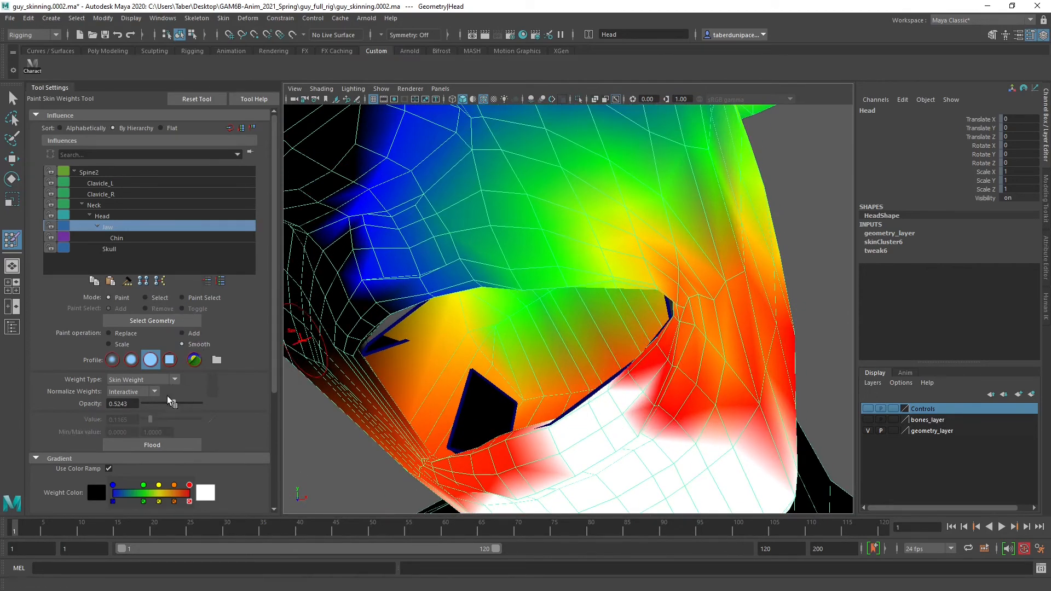
pyautogui.moveTo(694, 338)
pyautogui.keyDown('alt'); pyautogui.mouseDown()
pyautogui.moveTo(671, 321)
pyautogui.moveTo(657, 279)
pyautogui.mouseUp(); pyautogui.keyUp('alt')
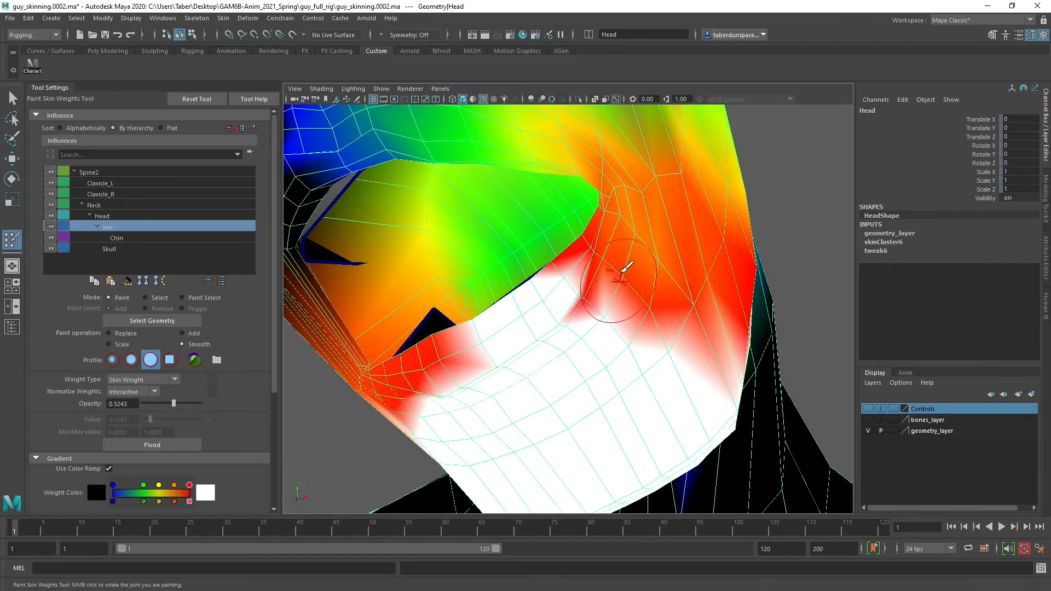
pyautogui.moveTo(583, 298)
pyautogui.keyDown('alt'); pyautogui.mouseDown()
pyautogui.moveTo(698, 293)
pyautogui.moveTo(652, 247)
pyautogui.moveTo(697, 274)
pyautogui.moveTo(619, 250)
pyautogui.mouseUp(); pyautogui.keyUp('alt')
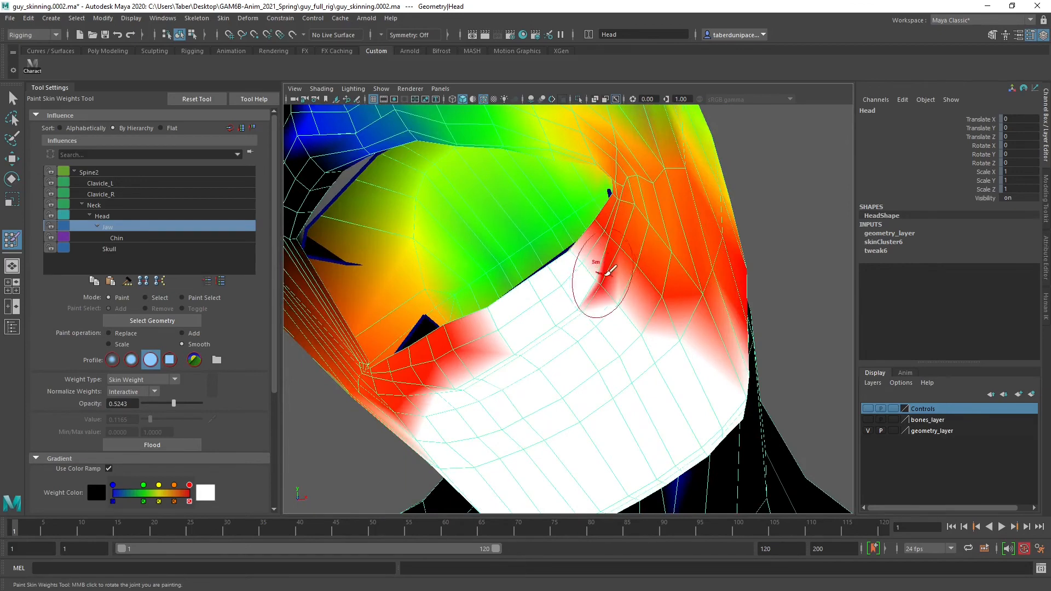
pyautogui.keyDown('alt'); pyautogui.moveTo(575, 276); pyautogui.dragTo(526, 241); pyautogui.keyUp('alt')
# Switch to the Head influence and smooth its weights around the mouth corner and outer lower lip
pyautogui.click(123, 215)
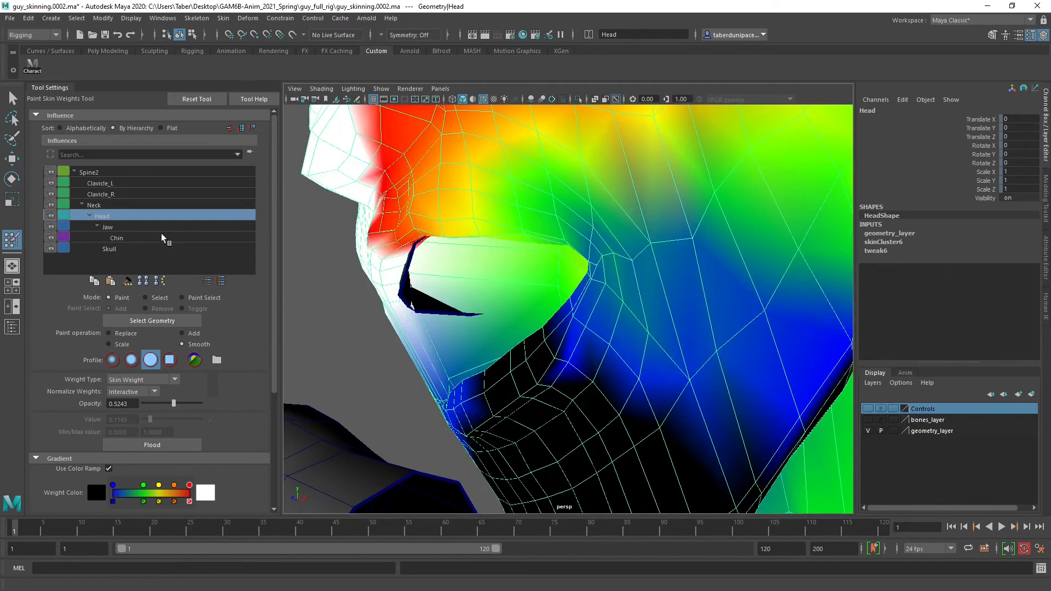
pyautogui.moveTo(568, 352)
pyautogui.keyDown('alt'); pyautogui.mouseDown()
pyautogui.moveTo(591, 375)
pyautogui.moveTo(628, 356)
pyautogui.moveTo(615, 327)
pyautogui.moveTo(664, 330)
pyautogui.moveTo(614, 268)
pyautogui.mouseUp(); pyautogui.keyUp('alt')
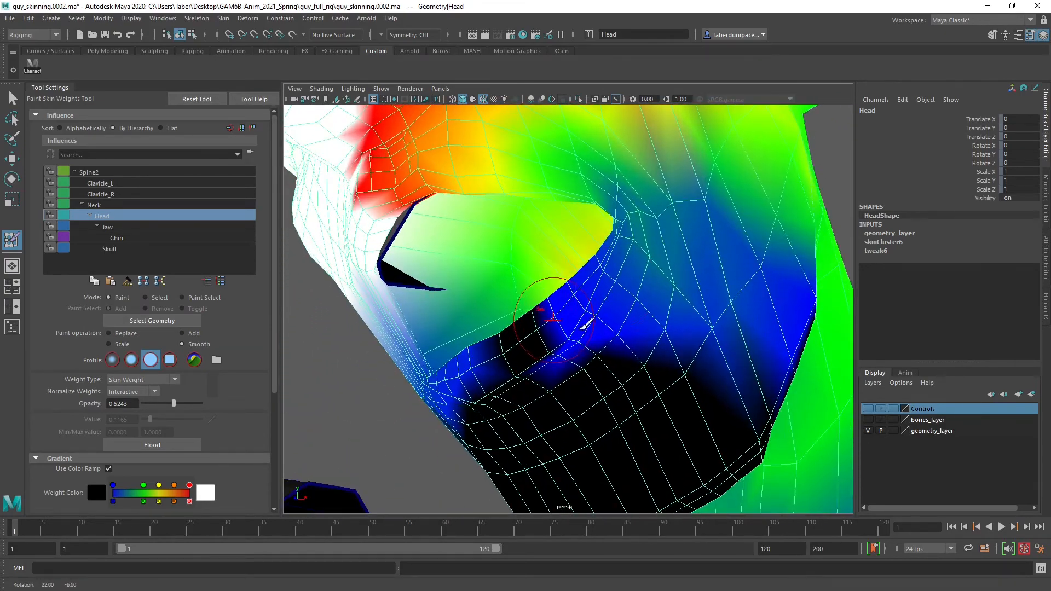
pyautogui.moveTo(643, 236)
pyautogui.keyDown('alt'); pyautogui.mouseDown()
pyautogui.moveTo(675, 268)
pyautogui.moveTo(633, 231)
pyautogui.mouseUp(); pyautogui.keyUp('alt')
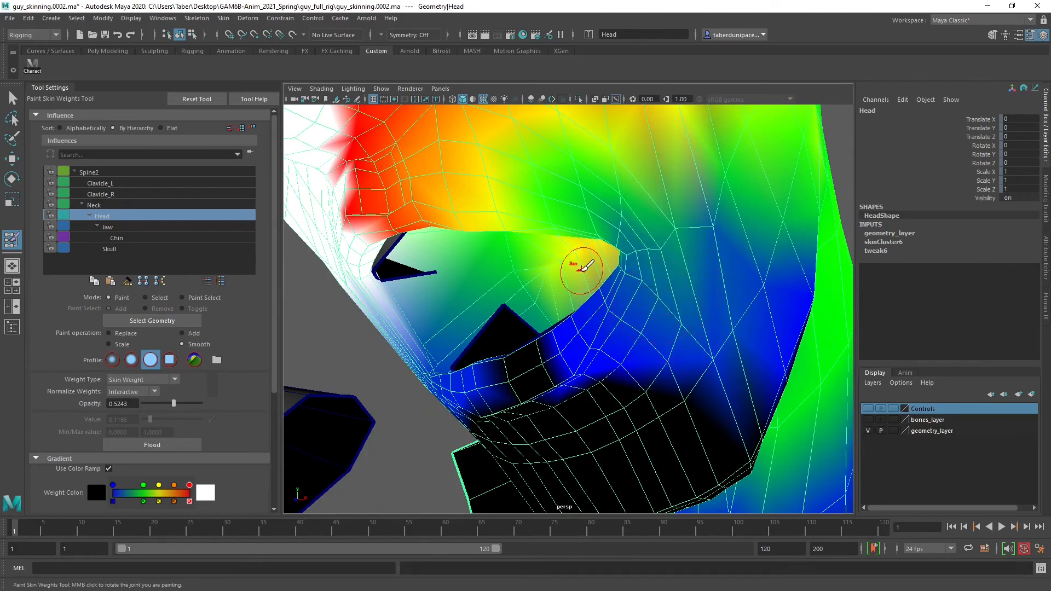
pyautogui.keyDown('alt'); pyautogui.moveTo(582, 270); pyautogui.dragTo(622, 329); pyautogui.keyUp('alt')
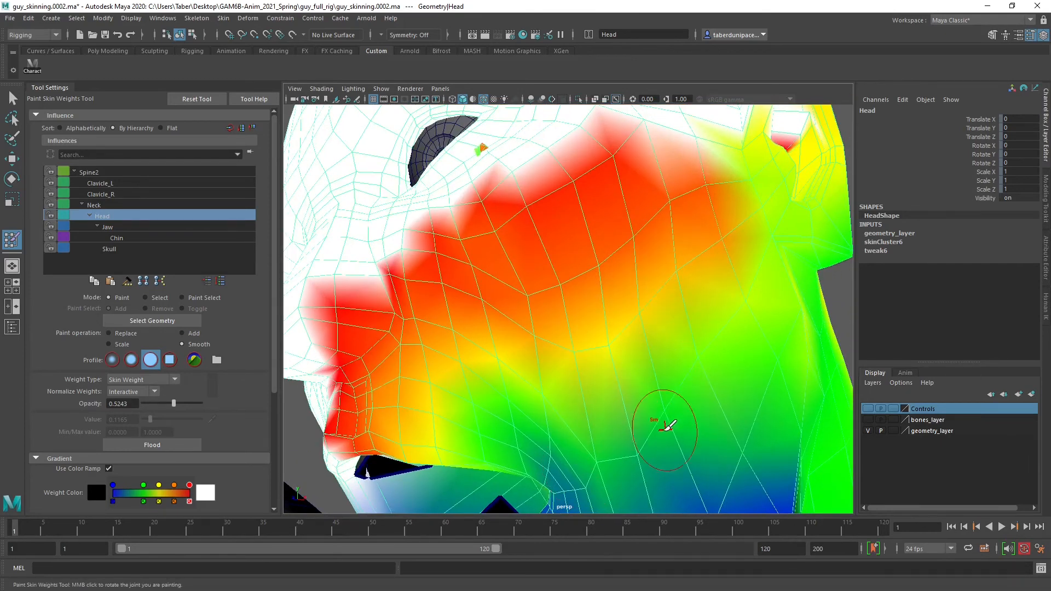
# Smooth the Head weights on the cheek above the upper lip and along the inner mouth surface
pyautogui.keyDown('alt'); pyautogui.moveTo(666, 427); pyautogui.dragTo(711, 244); pyautogui.keyUp('alt')
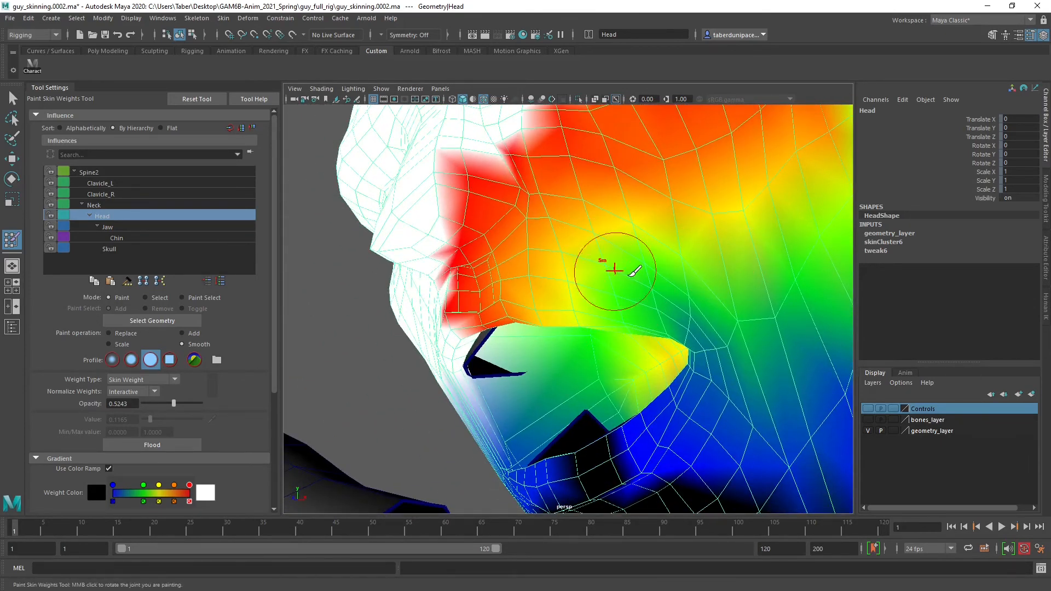
pyautogui.moveTo(705, 397)
pyautogui.keyDown('alt'); pyautogui.mouseDown()
pyautogui.moveTo(733, 394)
pyautogui.moveTo(724, 315)
pyautogui.moveTo(701, 368)
pyautogui.moveTo(687, 352)
pyautogui.moveTo(759, 343)
pyautogui.moveTo(638, 335)
pyautogui.moveTo(615, 352)
pyautogui.moveTo(674, 346)
pyautogui.moveTo(673, 335)
pyautogui.moveTo(645, 305)
pyautogui.moveTo(605, 307)
pyautogui.moveTo(605, 295)
pyautogui.moveTo(564, 317)
pyautogui.moveTo(586, 305)
pyautogui.moveTo(471, 244)
pyautogui.mouseUp(); pyautogui.keyUp('alt')
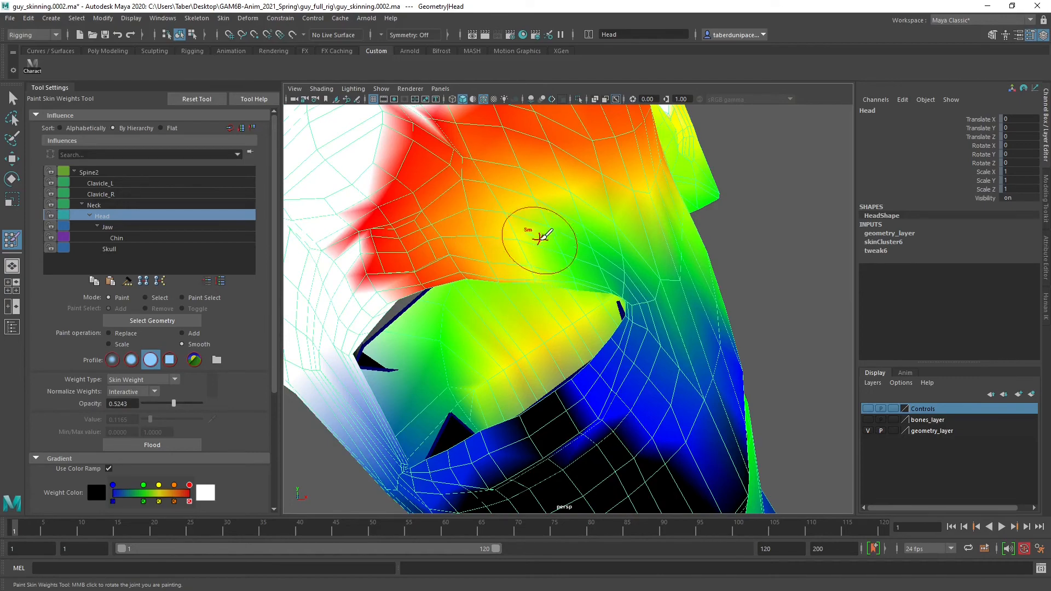
pyautogui.keyDown('alt'); pyautogui.moveTo(602, 279); pyautogui.dragTo(711, 276); pyautogui.keyUp('alt')
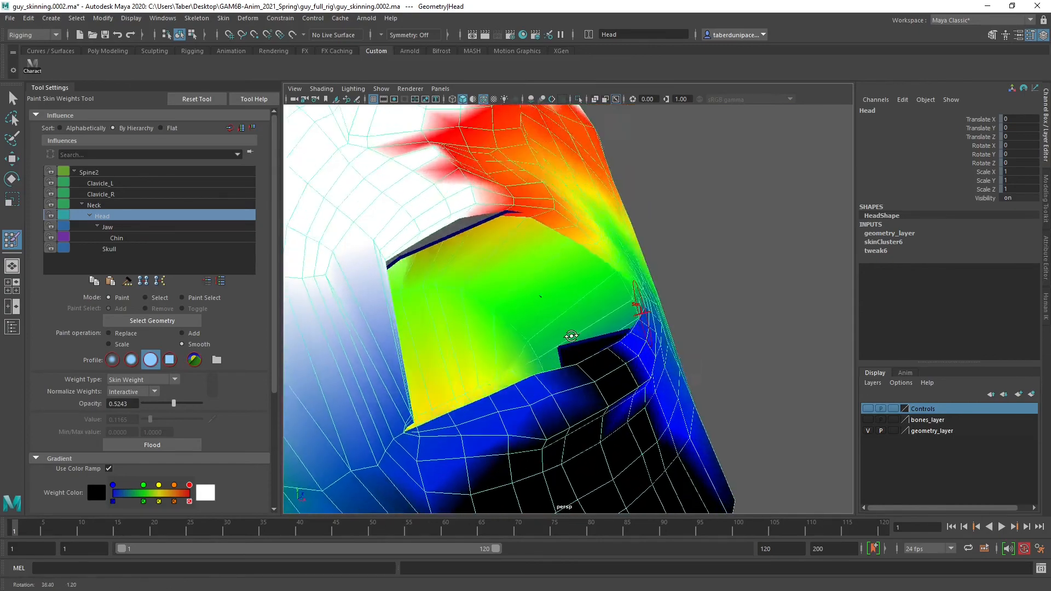
pyautogui.keyDown('alt'); pyautogui.moveTo(571, 336); pyautogui.dragTo(535, 353, button='right'); pyautogui.keyUp('alt')
pyautogui.moveTo(523, 351)
pyautogui.keyDown('alt'); pyautogui.mouseDown()
pyautogui.moveTo(415, 368)
pyautogui.moveTo(538, 357)
pyautogui.mouseUp(); pyautogui.keyUp('alt')
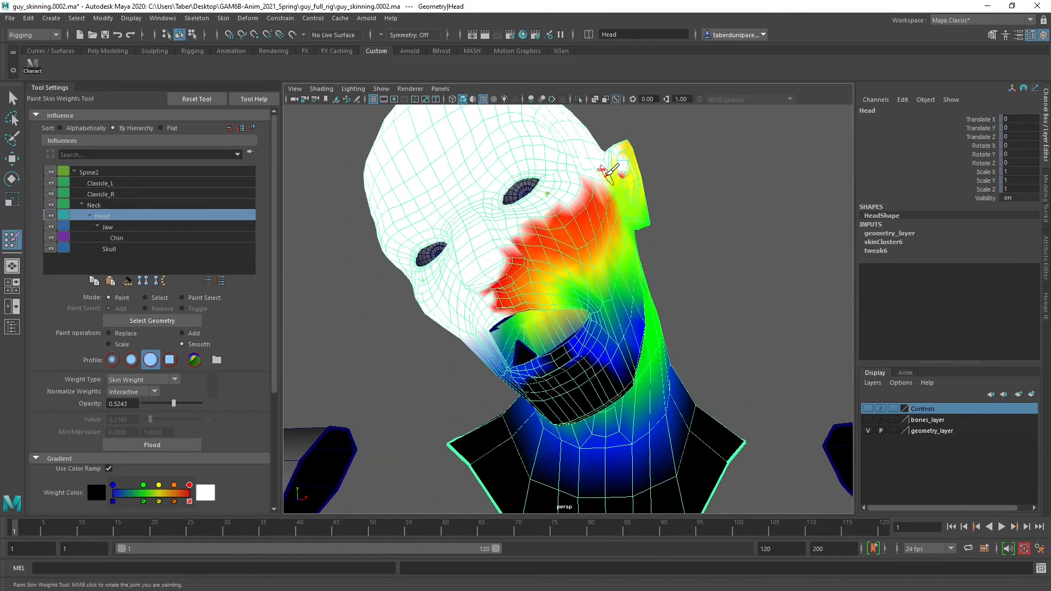
# Examine the Head weights around the eye and upper cheek, comparing the eye socket geometry in wireframe and shaded display
pyautogui.keyDown('alt'); pyautogui.moveTo(584, 224); pyautogui.dragTo(603, 181, button='right'); pyautogui.keyUp('alt')
pyautogui.keyDown('alt'); pyautogui.moveTo(603, 181); pyautogui.dragTo(590, 252, button='middle'); pyautogui.keyUp('alt')
pyautogui.moveTo(589, 251)
pyautogui.keyDown('alt'); pyautogui.mouseDown()
pyautogui.moveTo(632, 201)
pyautogui.moveTo(687, 171)
pyautogui.moveTo(741, 191)
pyautogui.moveTo(758, 169)
pyautogui.moveTo(611, 224)
pyautogui.moveTo(594, 245)
pyautogui.mouseUp(); pyautogui.keyUp('alt')
pyautogui.moveTo(407, 314)
pyautogui.keyDown('alt'); pyautogui.mouseDown(button='right')
pyautogui.moveTo(465, 317)
pyautogui.moveTo(411, 315)
pyautogui.mouseUp(button='right'); pyautogui.keyUp('alt')
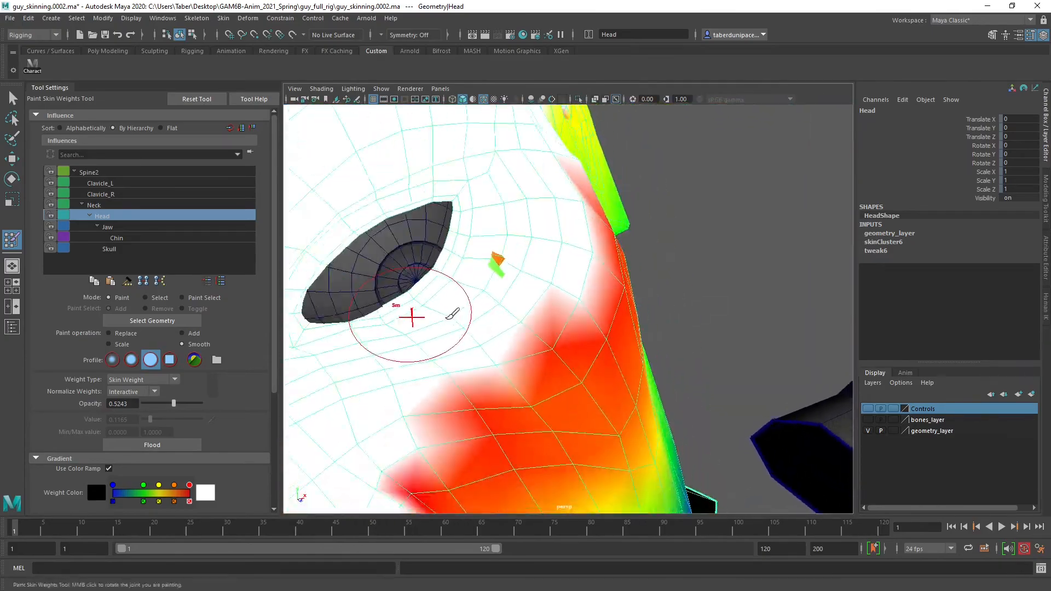
pyautogui.press('4')
pyautogui.moveTo(457, 314)
pyautogui.keyDown('alt'); pyautogui.mouseDown()
pyautogui.moveTo(669, 293)
pyautogui.moveTo(678, 257)
pyautogui.moveTo(695, 277)
pyautogui.moveTo(573, 311)
pyautogui.moveTo(557, 305)
pyautogui.mouseUp(); pyautogui.keyUp('alt')
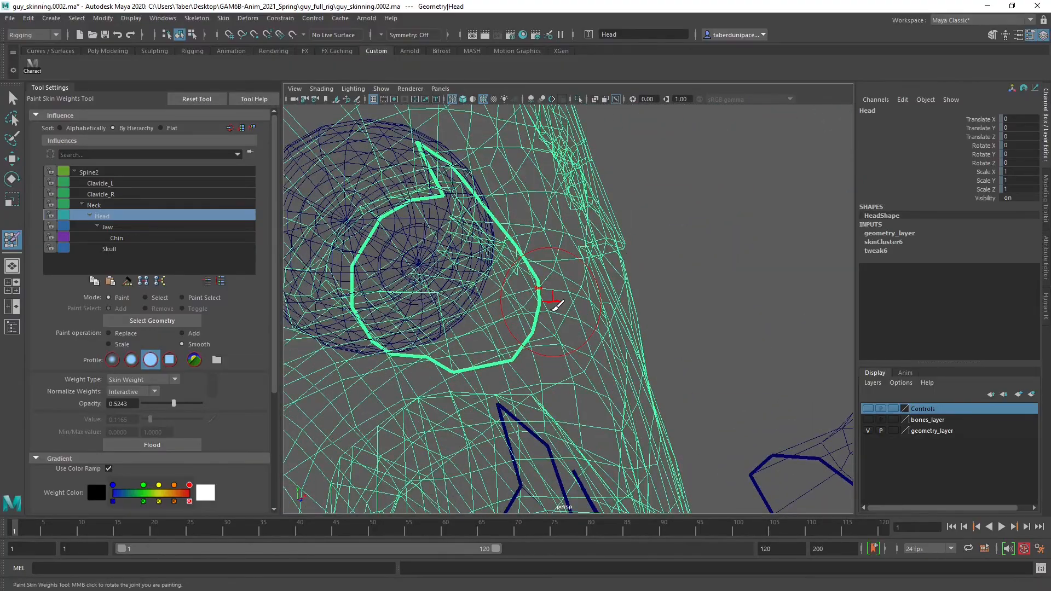
pyautogui.press('5')
pyautogui.keyDown('alt'); pyautogui.moveTo(557, 299); pyautogui.dragTo(490, 312); pyautogui.keyUp('alt')
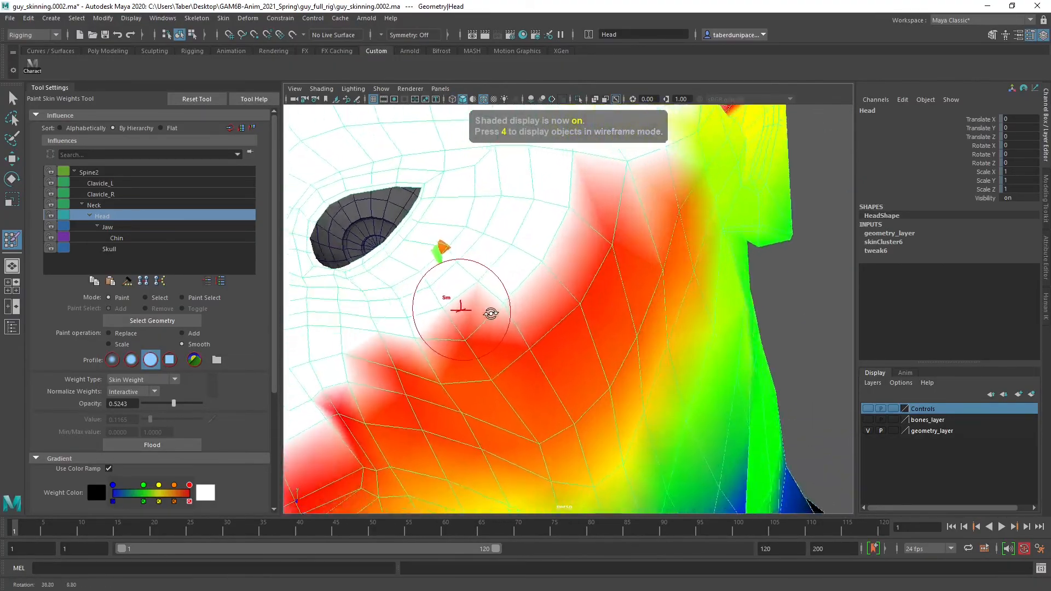
pyautogui.keyDown('alt'); pyautogui.moveTo(498, 311); pyautogui.dragTo(535, 320, button='middle'); pyautogui.keyUp('alt')
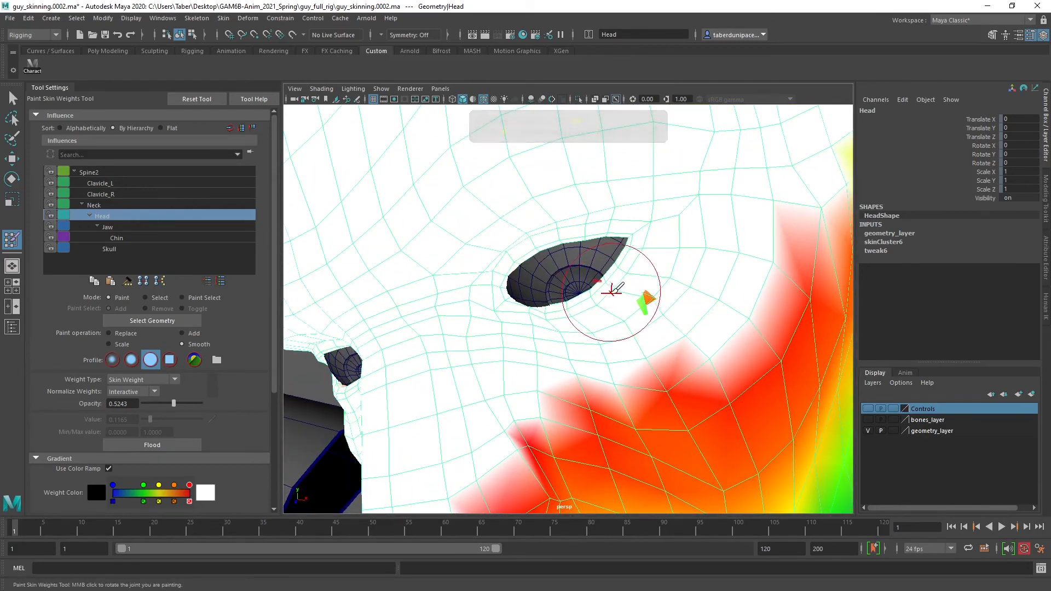
# Set the paint operation to Replace with opacity 1 and value 1, and reduce the brush size for the eye area
pyautogui.click(120, 332)
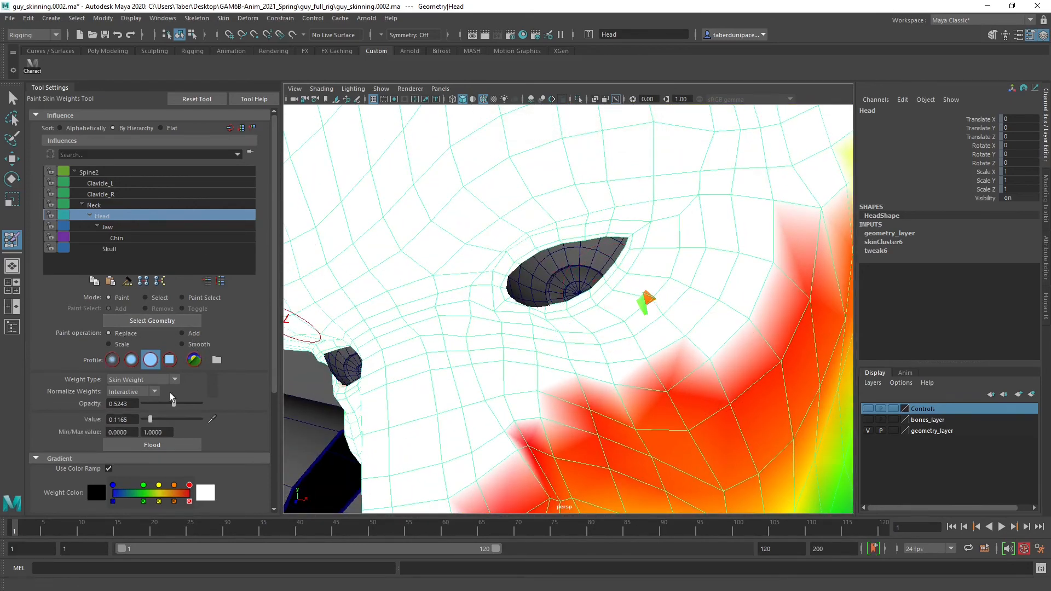
pyautogui.moveTo(158, 420); pyautogui.dragTo(211, 421)
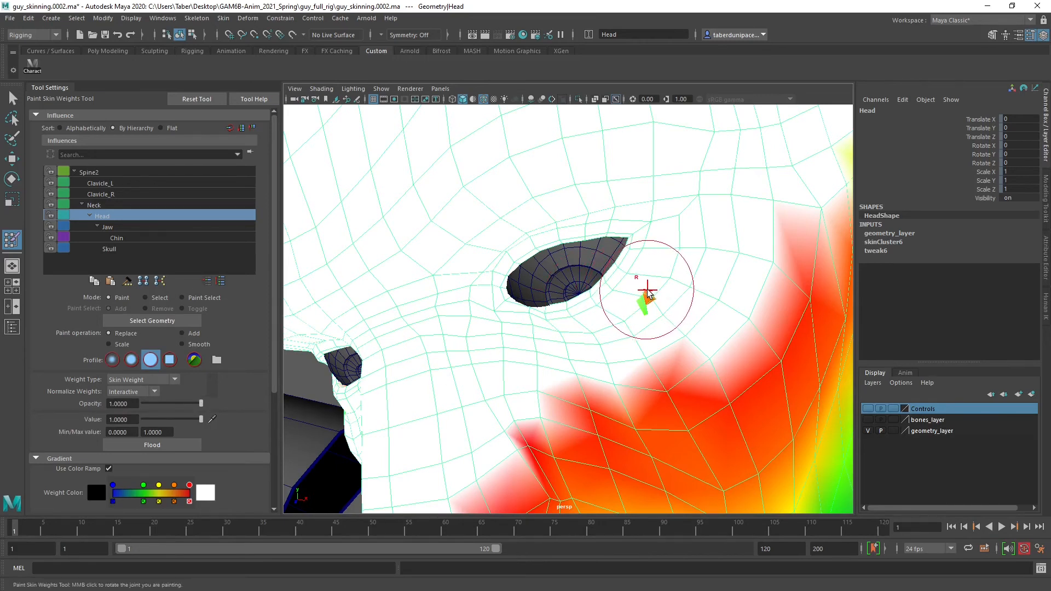
pyautogui.moveTo(646, 291); pyautogui.dragTo(643, 296)
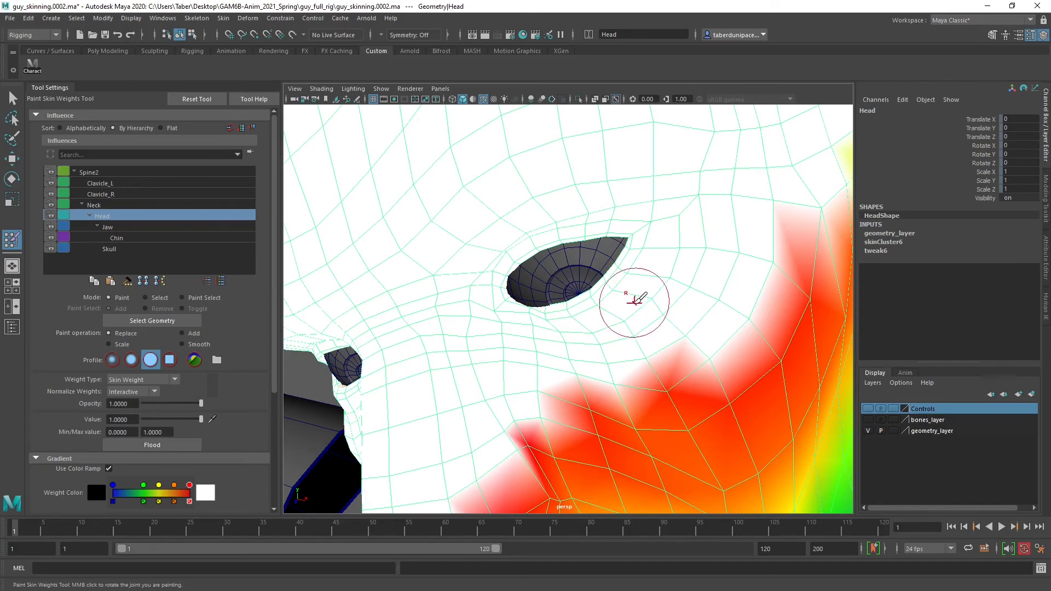
pyautogui.scroll(10, 637, 298)
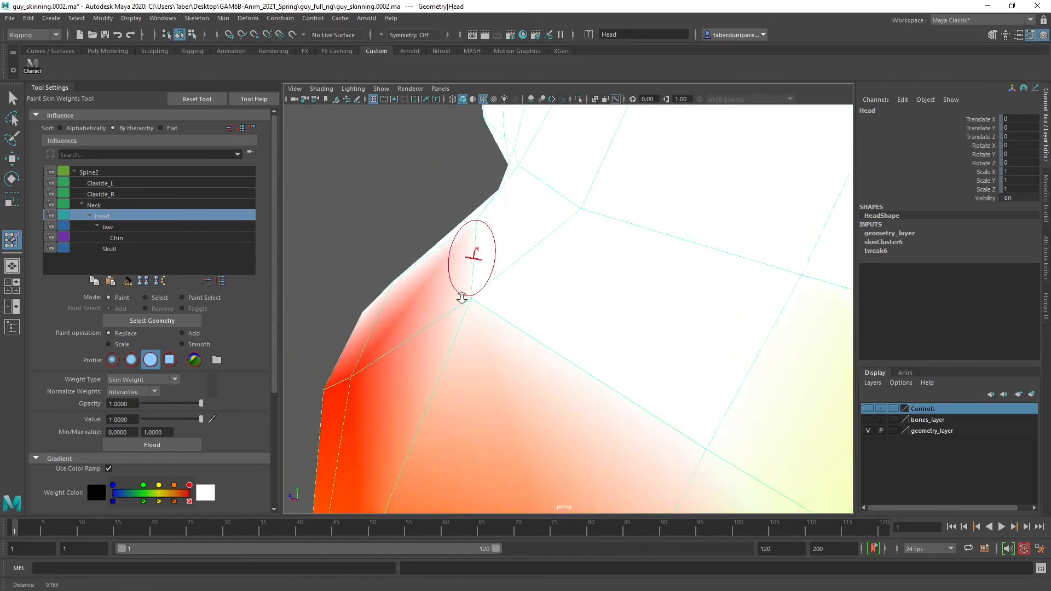
pyautogui.keyDown('alt'); pyautogui.moveTo(462, 298); pyautogui.dragTo(451, 302, button='right'); pyautogui.keyUp('alt')
pyautogui.keyDown('alt'); pyautogui.moveTo(451, 302); pyautogui.dragTo(603, 291); pyautogui.keyUp('alt')
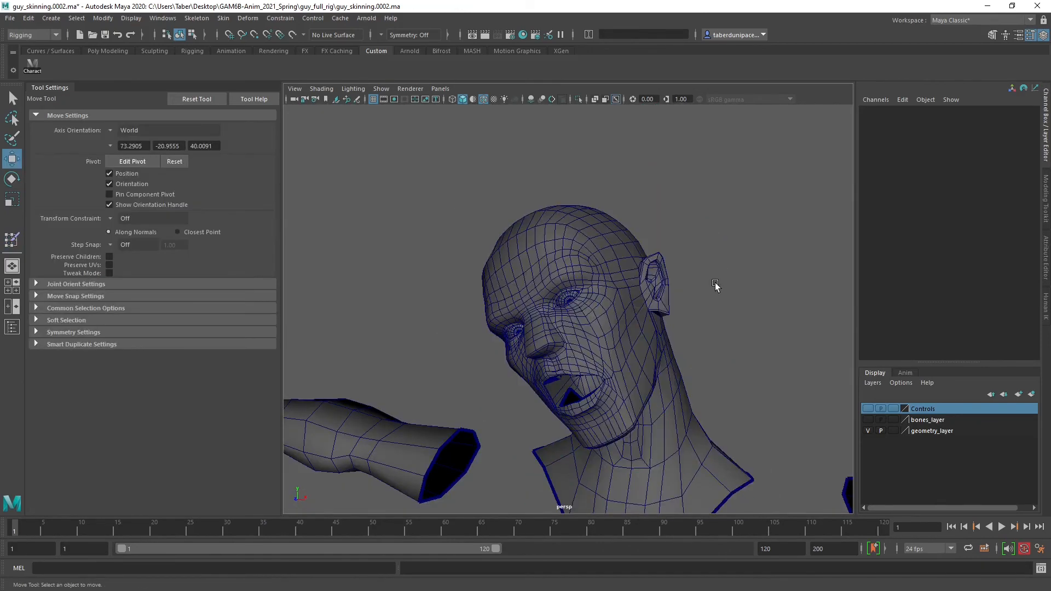
# Hide the EyeR and EyeL meshes to expose the inside of the eye sockets
pyautogui.click(18, 326)
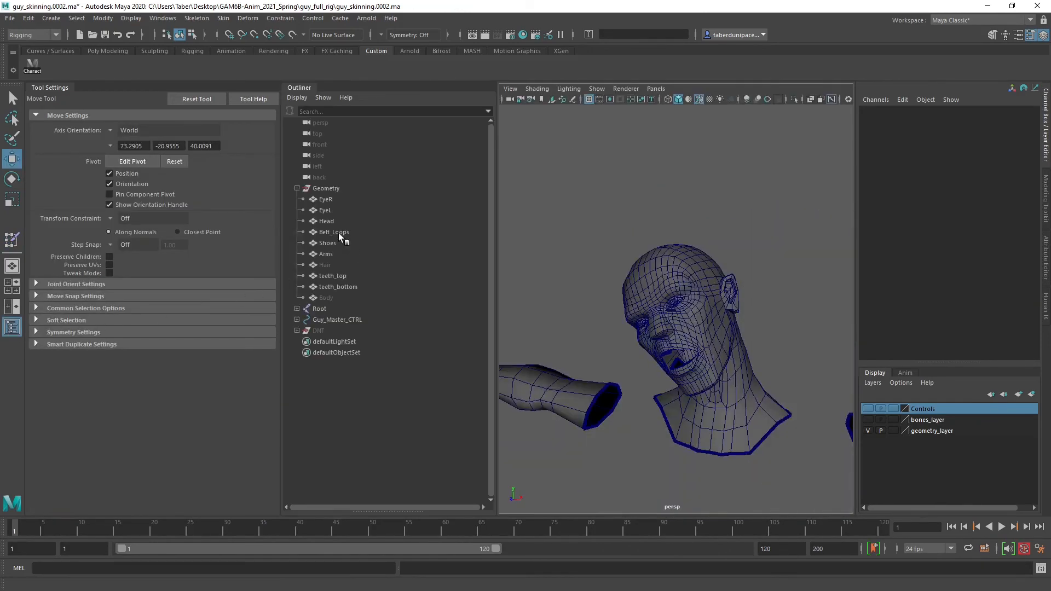
pyautogui.click(326, 212)
pyautogui.keyDown('shift'); pyautogui.click(327, 201); pyautogui.keyUp('shift')
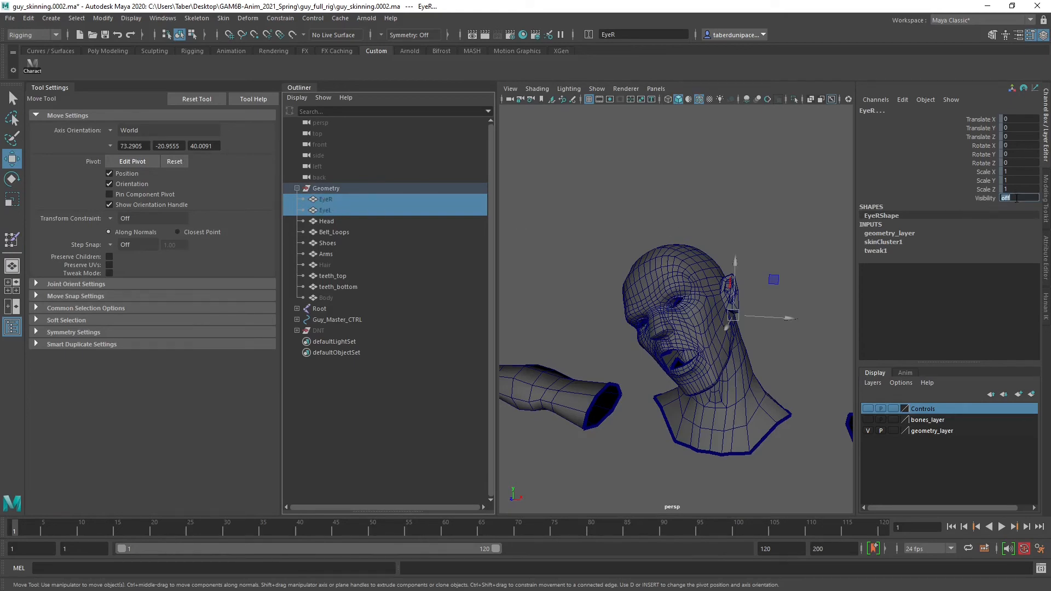
pyautogui.click(653, 212)
pyautogui.scroll(5, 671, 267)
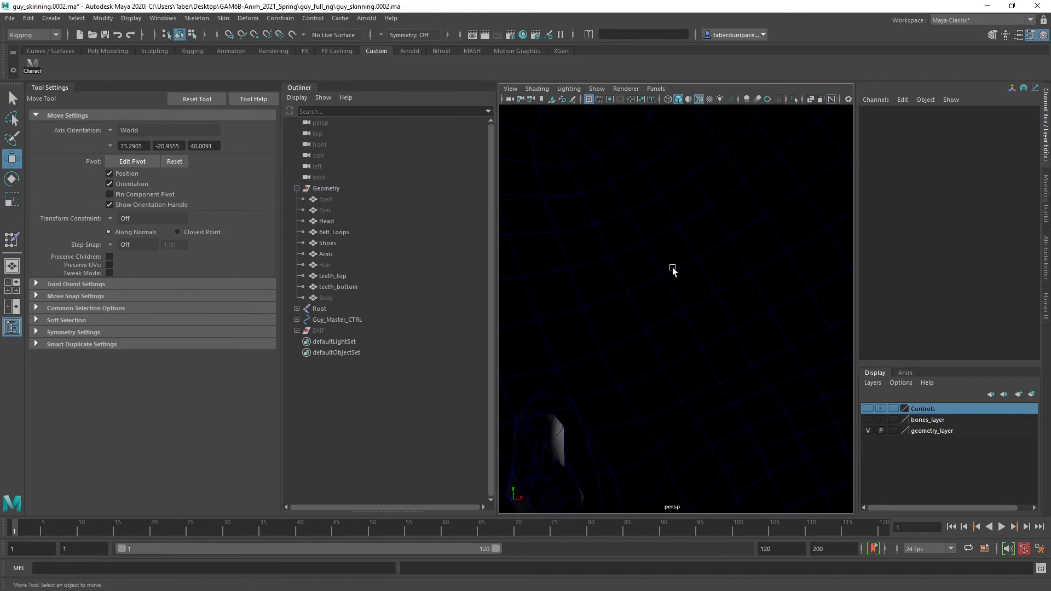
pyautogui.scroll(-3, 671, 267)
pyautogui.click(12, 327)
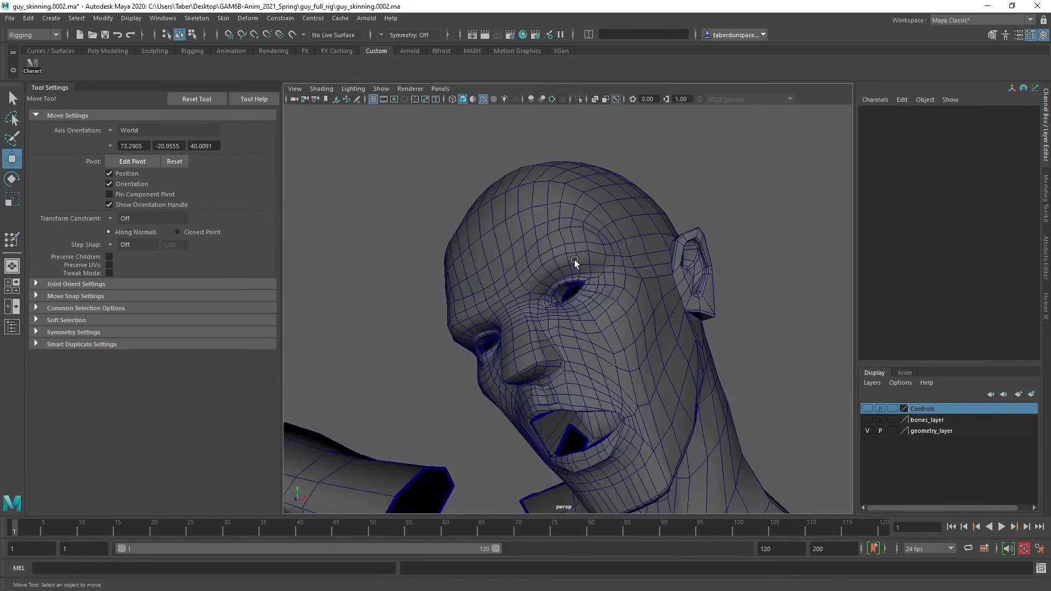
# Select the Head mesh and resume painting its skin weights with the eye socket in close view
pyautogui.click(574, 259)
pyautogui.scroll(3, 575, 378)
pyautogui.moveTo(588, 383)
pyautogui.keyDown('alt'); pyautogui.mouseDown()
pyautogui.moveTo(633, 391)
pyautogui.moveTo(600, 370)
pyautogui.mouseUp(); pyautogui.keyUp('alt')
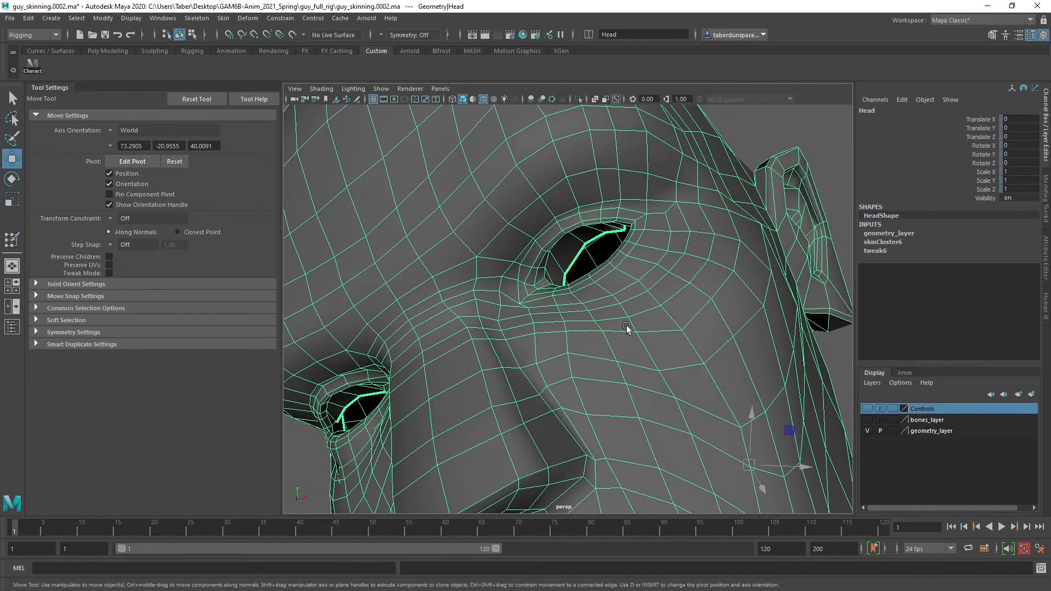
pyautogui.moveTo(757, 120)
pyautogui.mouseDown(button='right')
pyautogui.moveTo(743, 302)
pyautogui.moveTo(831, 326)
pyautogui.moveTo(833, 339)
pyautogui.moveTo(906, 339)
pyautogui.mouseUp(button='right')
pyautogui.scroll(3, 547, 268)
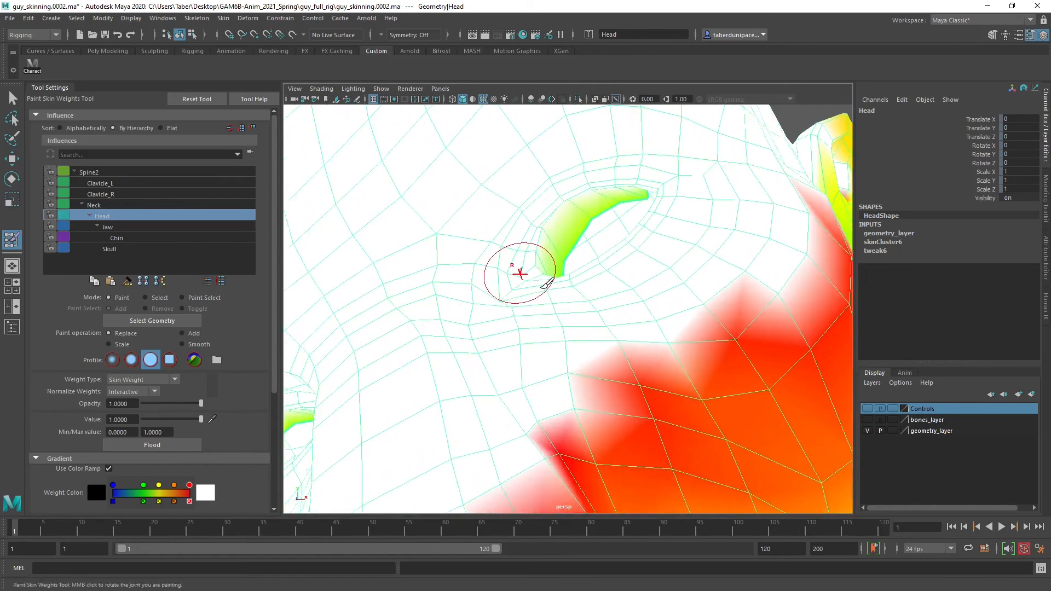
# Paint full Head weight over the inner eyelid and interior surface of the eye socket
pyautogui.moveTo(541, 288)
pyautogui.keyDown('alt'); pyautogui.mouseDown()
pyautogui.moveTo(552, 252)
pyautogui.moveTo(566, 244)
pyautogui.moveTo(547, 268)
pyautogui.moveTo(513, 277)
pyautogui.moveTo(522, 299)
pyautogui.mouseUp(); pyautogui.keyUp('alt')
pyautogui.moveTo(523, 299)
pyautogui.keyDown('alt'); pyautogui.mouseDown()
pyautogui.moveTo(621, 202)
pyautogui.moveTo(629, 173)
pyautogui.moveTo(657, 179)
pyautogui.moveTo(577, 260)
pyautogui.mouseUp(); pyautogui.keyUp('alt')
pyautogui.moveTo(559, 301)
pyautogui.keyDown('alt'); pyautogui.mouseDown()
pyautogui.moveTo(546, 282)
pyautogui.moveTo(528, 305)
pyautogui.mouseUp(); pyautogui.keyUp('alt')
pyautogui.moveTo(528, 306)
pyautogui.keyDown('alt'); pyautogui.mouseDown(button='right')
pyautogui.moveTo(546, 304)
pyautogui.moveTo(575, 332)
pyautogui.mouseUp(button='right'); pyautogui.keyUp('alt')
pyautogui.moveTo(538, 308)
pyautogui.keyDown('alt'); pyautogui.mouseDown()
pyautogui.moveTo(491, 300)
pyautogui.moveTo(327, 232)
pyautogui.mouseUp(); pyautogui.keyUp('alt')
pyautogui.moveTo(704, 217)
pyautogui.keyDown('alt'); pyautogui.mouseDown()
pyautogui.moveTo(552, 316)
pyautogui.moveTo(534, 295)
pyautogui.moveTo(568, 282)
pyautogui.moveTo(497, 234)
pyautogui.moveTo(470, 237)
pyautogui.mouseUp(); pyautogui.keyUp('alt')
pyautogui.scroll(-6, 572, 278)
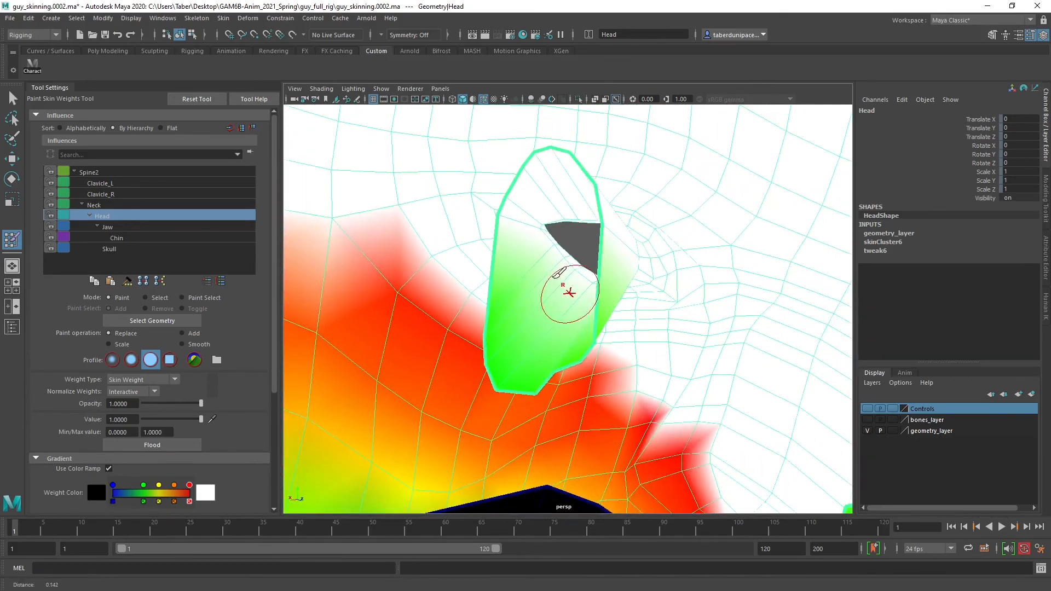
pyautogui.moveTo(571, 277)
pyautogui.keyDown('alt'); pyautogui.mouseDown()
pyautogui.moveTo(483, 249)
pyautogui.moveTo(500, 256)
pyautogui.mouseUp(); pyautogui.keyUp('alt')
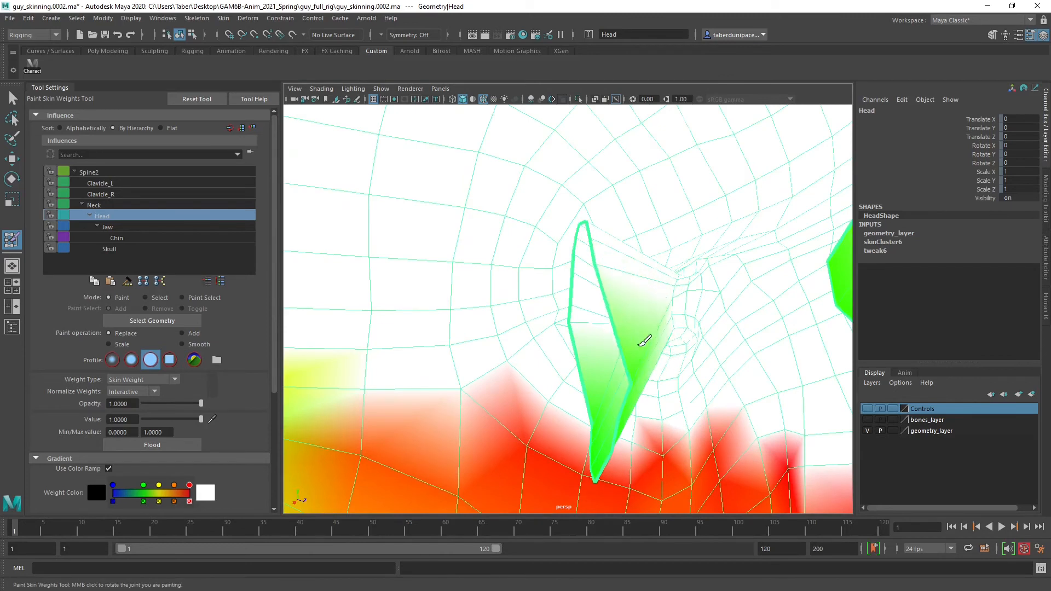
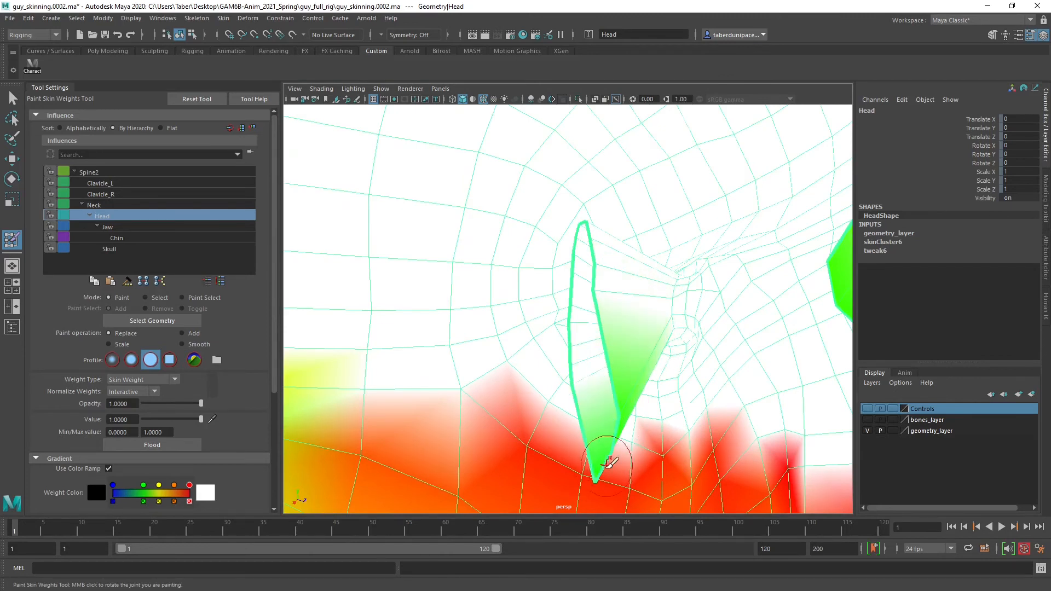
# Paint full Head weight over the leftover corner of the eye socket and the upper part of the ear
pyautogui.click(612, 425)
pyautogui.moveTo(594, 362)
pyautogui.keyDown('alt'); pyautogui.mouseDown()
pyautogui.moveTo(680, 399)
pyautogui.moveTo(556, 382)
pyautogui.moveTo(468, 395)
pyautogui.moveTo(647, 366)
pyautogui.moveTo(602, 350)
pyautogui.moveTo(696, 328)
pyautogui.moveTo(675, 319)
pyautogui.moveTo(715, 265)
pyautogui.mouseUp(); pyautogui.keyUp('alt')
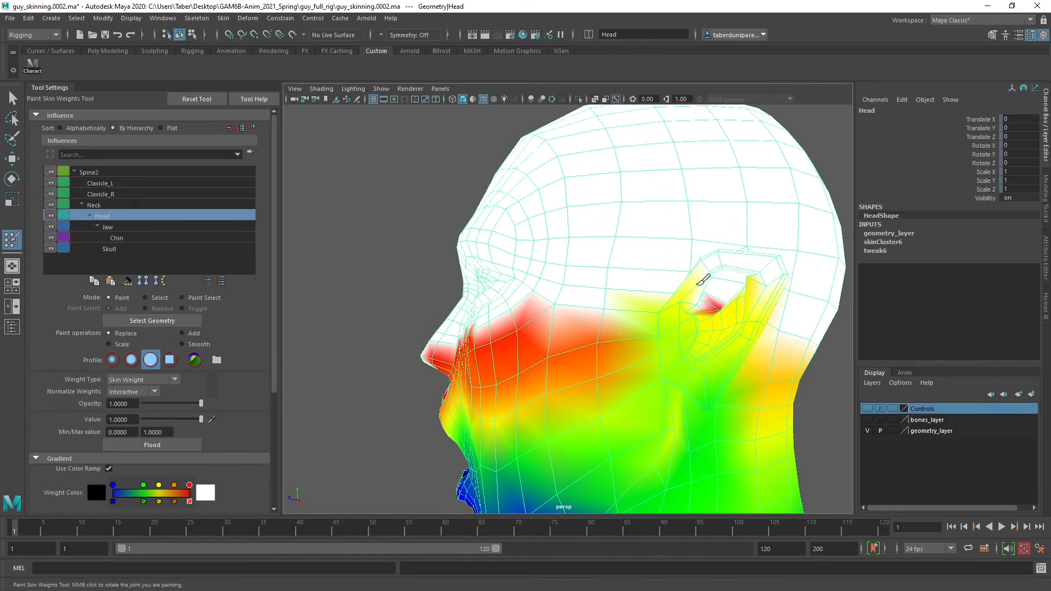
pyautogui.moveTo(699, 264); pyautogui.dragTo(653, 307)
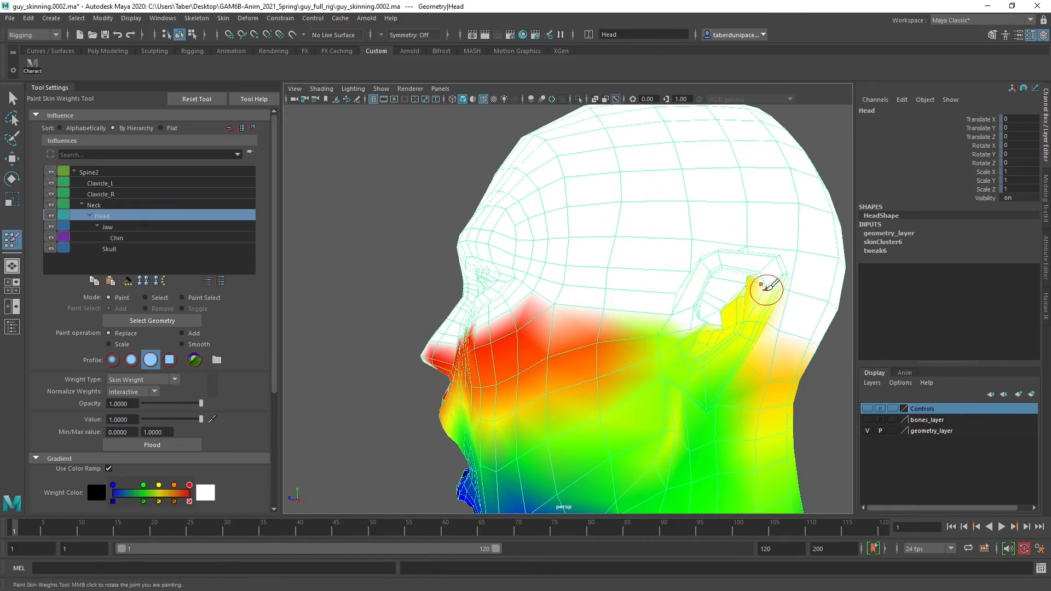
pyautogui.moveTo(765, 288); pyautogui.dragTo(731, 315)
pyautogui.moveTo(772, 282); pyautogui.dragTo(760, 298)
pyautogui.keyDown('alt'); pyautogui.moveTo(758, 301); pyautogui.dragTo(677, 290); pyautogui.keyUp('alt')
# Paint full Head weight over the inner eyelid and interior surface of the other eye socket
pyautogui.moveTo(603, 227)
pyautogui.mouseDown()
pyautogui.moveTo(583, 253)
pyautogui.moveTo(586, 234)
pyautogui.moveTo(680, 265)
pyautogui.moveTo(688, 279)
pyautogui.moveTo(707, 244)
pyautogui.moveTo(662, 263)
pyautogui.moveTo(694, 239)
pyautogui.moveTo(461, 328)
pyautogui.mouseUp()
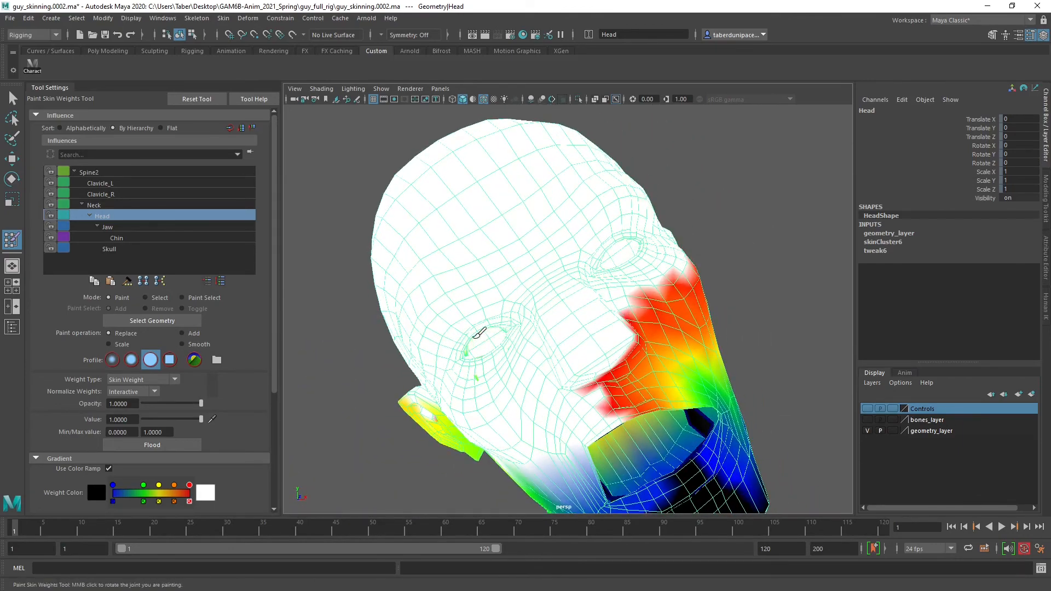
pyautogui.keyDown('alt'); pyautogui.moveTo(476, 335); pyautogui.dragTo(570, 350, button='right'); pyautogui.keyUp('alt')
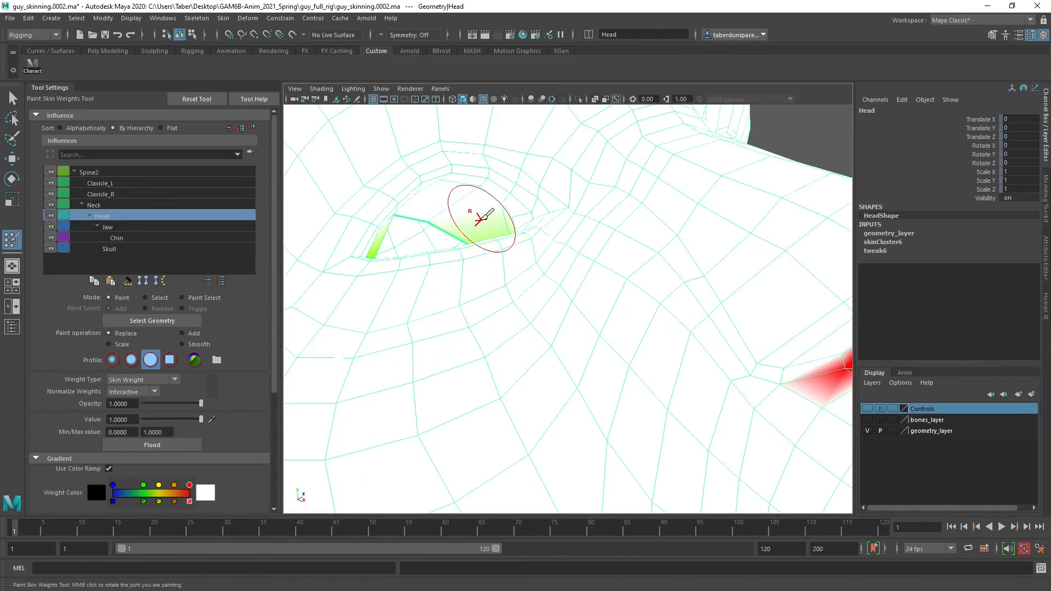
pyautogui.keyDown('alt'); pyautogui.moveTo(509, 238); pyautogui.dragTo(659, 267); pyautogui.keyUp('alt')
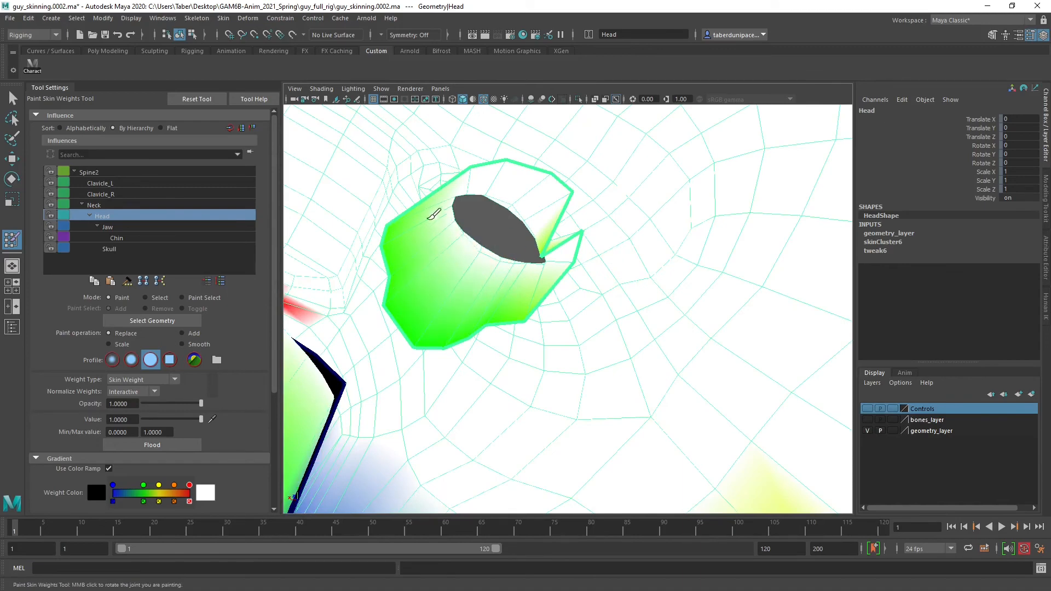
pyautogui.moveTo(433, 214); pyautogui.dragTo(404, 259)
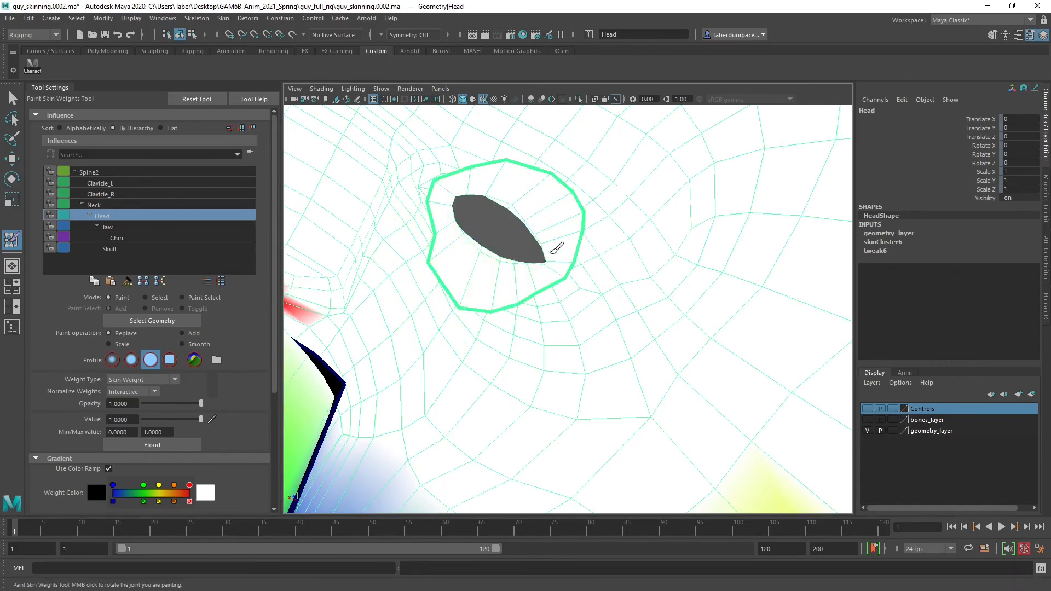
pyautogui.moveTo(562, 249)
pyautogui.keyDown('alt'); pyautogui.mouseDown()
pyautogui.moveTo(385, 227)
pyautogui.moveTo(617, 246)
pyautogui.moveTo(683, 236)
pyautogui.moveTo(624, 244)
pyautogui.moveTo(624, 272)
pyautogui.moveTo(651, 235)
pyautogui.moveTo(682, 262)
pyautogui.moveTo(654, 234)
pyautogui.moveTo(683, 237)
pyautogui.moveTo(574, 238)
pyautogui.moveTo(667, 239)
pyautogui.mouseUp(); pyautogui.keyUp('alt')
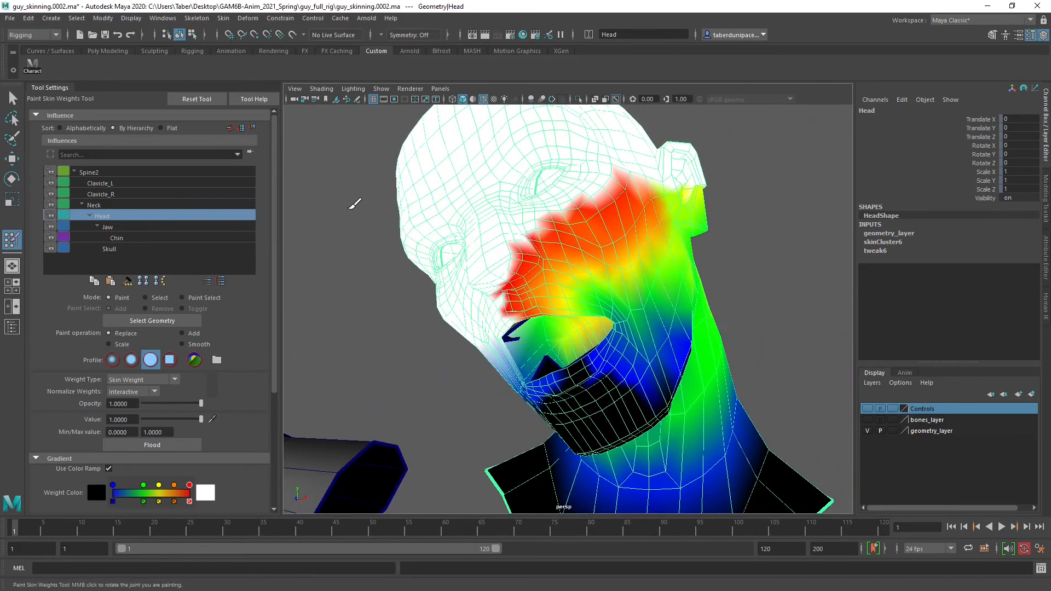
# Set the paint operation to Smooth and examine the Head weights around the cheek, mouth corner and jawline
pyautogui.click(203, 343)
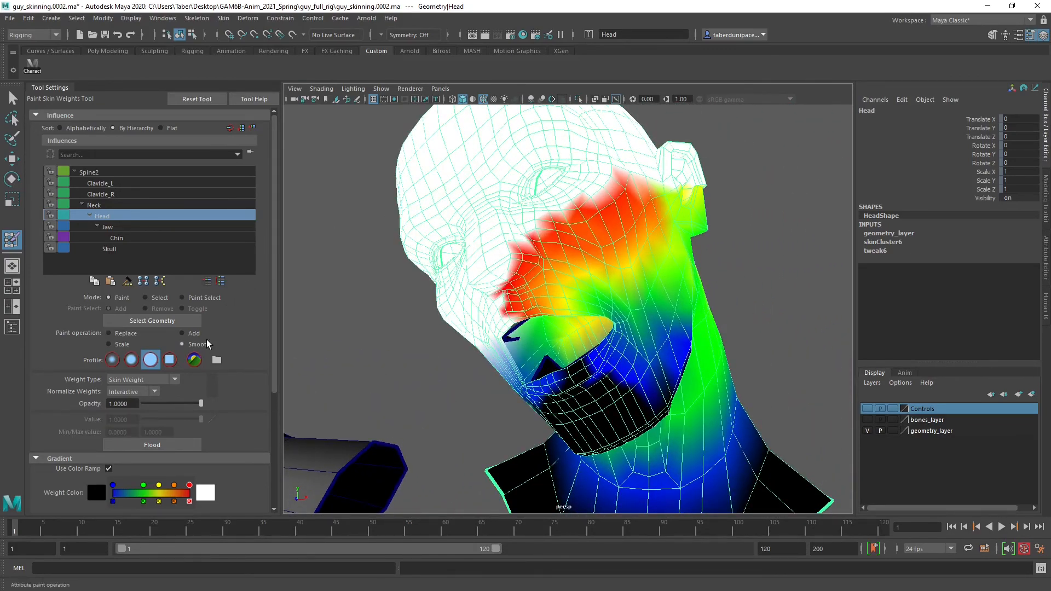
pyautogui.scroll(8, 590, 262)
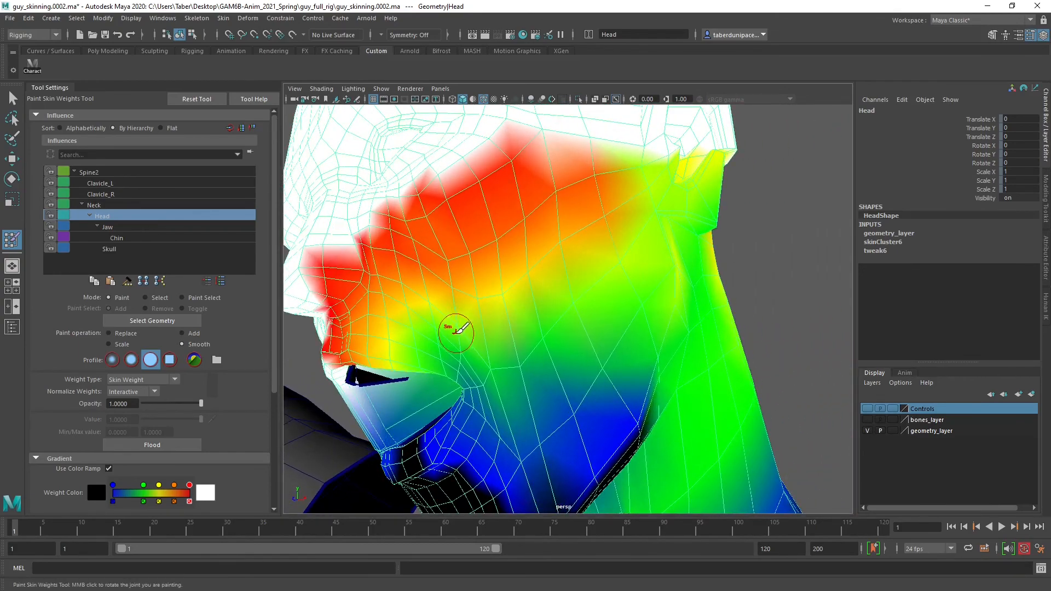
pyautogui.keyDown('alt'); pyautogui.moveTo(456, 331); pyautogui.dragTo(401, 269); pyautogui.keyUp('alt')
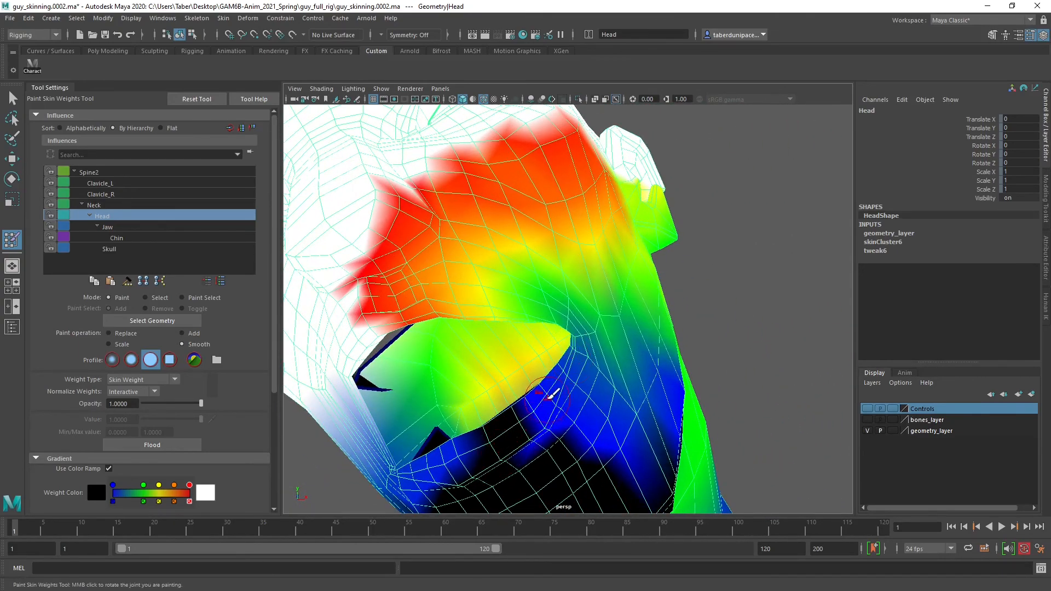
pyautogui.scroll(-4, 554, 377)
pyautogui.keyDown('alt'); pyautogui.moveTo(561, 353); pyautogui.dragTo(521, 380); pyautogui.keyUp('alt')
pyautogui.keyDown('alt'); pyautogui.moveTo(627, 341); pyautogui.dragTo(600, 338, button='right'); pyautogui.keyUp('alt')
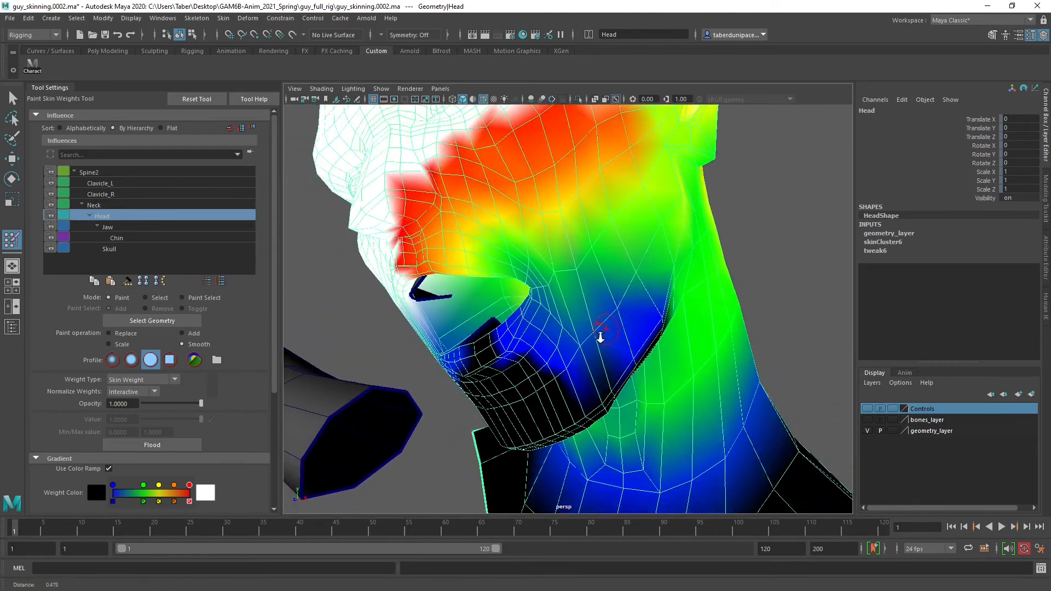
pyautogui.moveTo(600, 338)
pyautogui.keyDown('alt'); pyautogui.mouseDown()
pyautogui.moveTo(605, 366)
pyautogui.moveTo(476, 361)
pyautogui.moveTo(614, 342)
pyautogui.moveTo(596, 336)
pyautogui.mouseUp(); pyautogui.keyUp('alt')
pyautogui.moveTo(408, 312)
pyautogui.keyDown('alt'); pyautogui.mouseDown()
pyautogui.moveTo(501, 316)
pyautogui.moveTo(670, 275)
pyautogui.moveTo(700, 301)
pyautogui.mouseUp(); pyautogui.keyUp('alt')
pyautogui.moveTo(592, 318)
pyautogui.keyDown('alt'); pyautogui.mouseDown()
pyautogui.moveTo(641, 331)
pyautogui.moveTo(607, 331)
pyautogui.mouseUp(); pyautogui.keyUp('alt')
# Compare the Jaw, Chin and Skull influences on the Head mesh and inspect the Jaw weights across the cheek and jawline
pyautogui.click(143, 228)
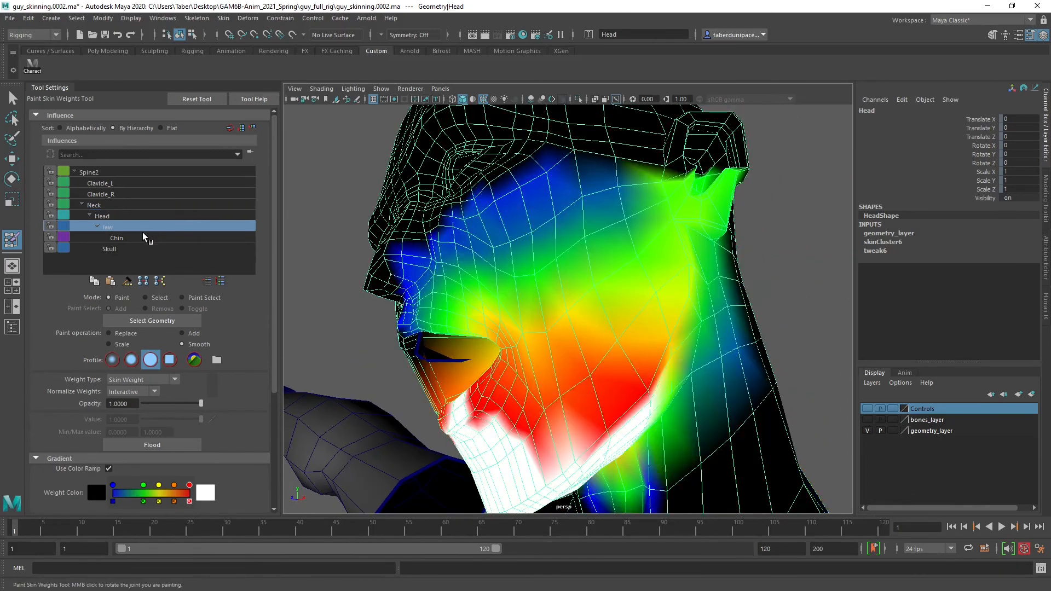
pyautogui.click(143, 235)
pyautogui.click(142, 249)
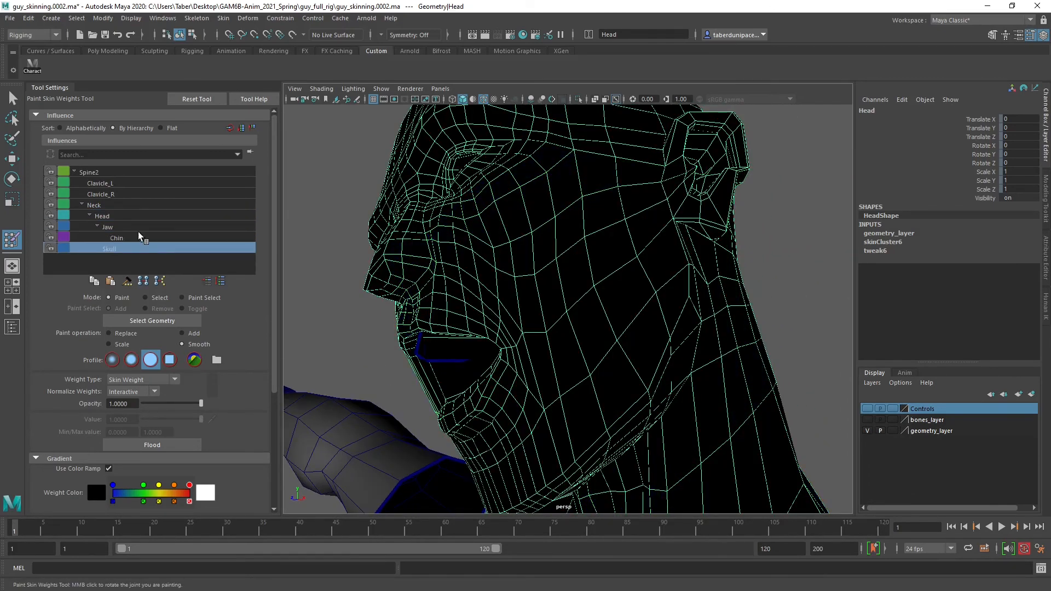
pyautogui.click(137, 236)
pyautogui.click(132, 227)
pyautogui.keyDown('alt'); pyautogui.moveTo(502, 296); pyautogui.dragTo(556, 284); pyautogui.keyUp('alt')
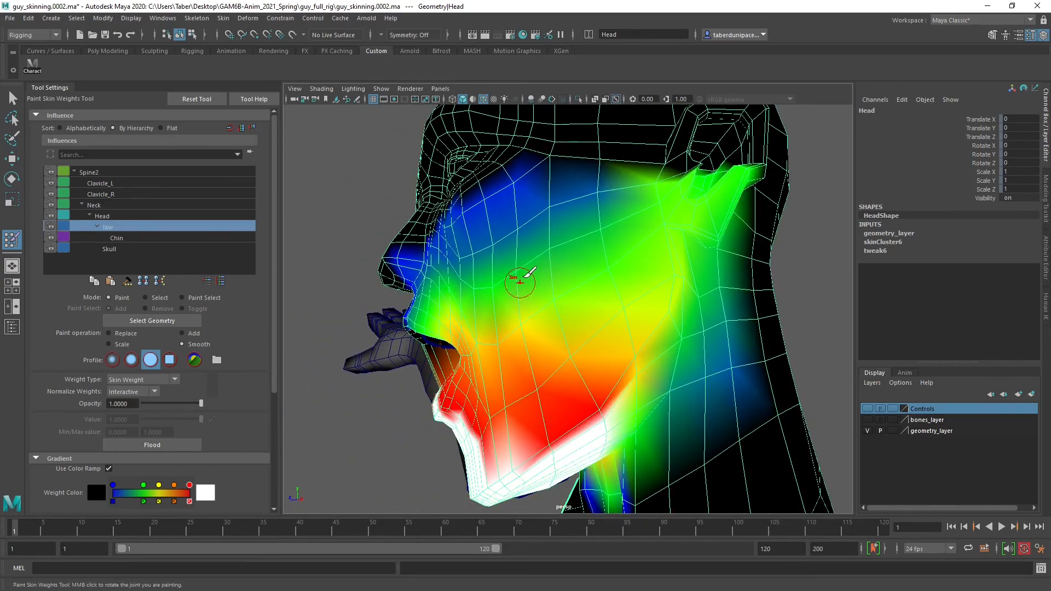
pyautogui.moveTo(487, 274)
pyautogui.keyDown('alt'); pyautogui.mouseDown()
pyautogui.moveTo(530, 275)
pyautogui.moveTo(601, 218)
pyautogui.mouseUp(); pyautogui.keyUp('alt')
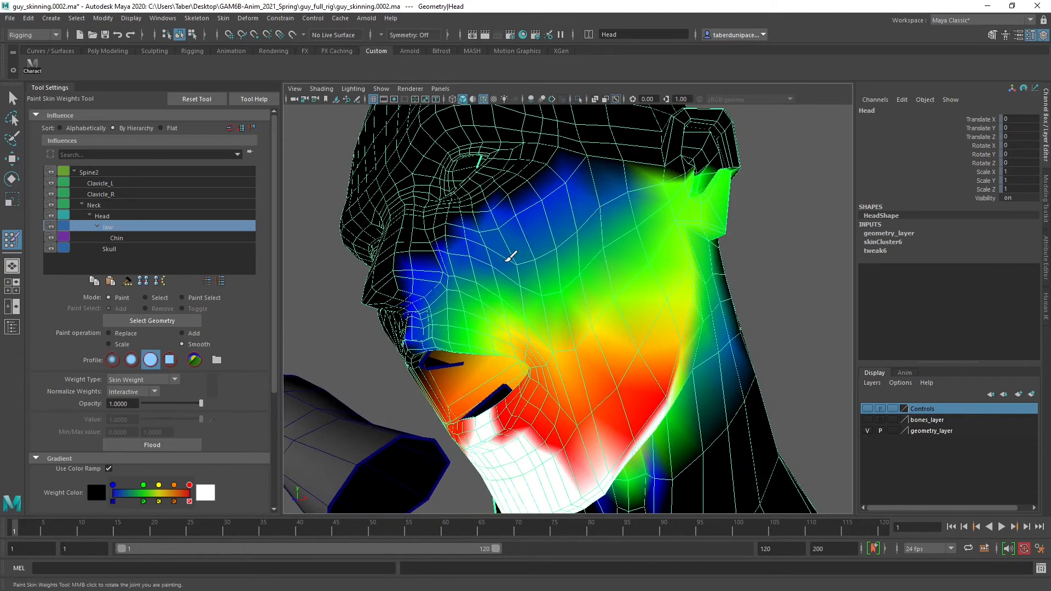
pyautogui.keyDown('alt'); pyautogui.moveTo(622, 309); pyautogui.dragTo(585, 321); pyautogui.keyUp('alt')
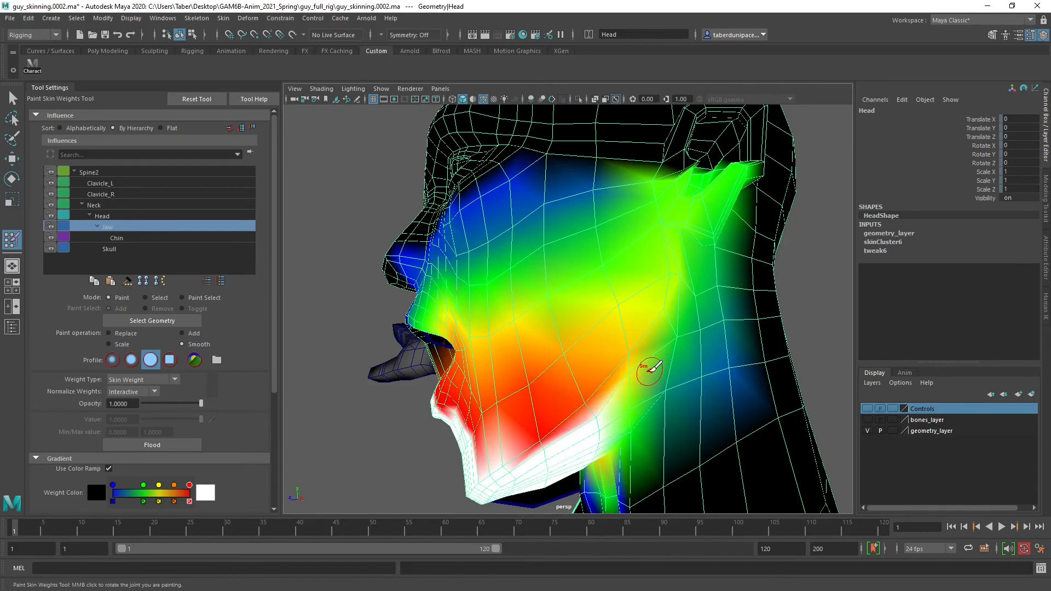
# Smooth the Jaw weights along the rear jawline and under the chin where the jaw meets the neck
pyautogui.keyDown('alt'); pyautogui.moveTo(642, 371); pyautogui.dragTo(622, 352); pyautogui.keyUp('alt')
pyautogui.keyDown('alt'); pyautogui.moveTo(578, 414); pyautogui.dragTo(648, 330); pyautogui.keyUp('alt')
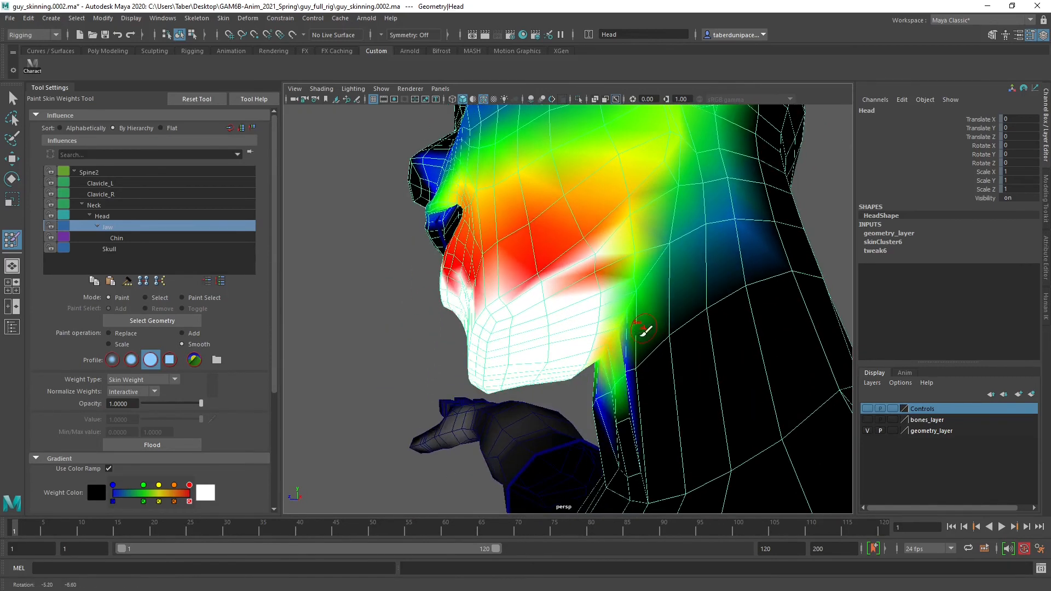
pyautogui.keyDown('alt'); pyautogui.moveTo(617, 268); pyautogui.dragTo(636, 247); pyautogui.keyUp('alt')
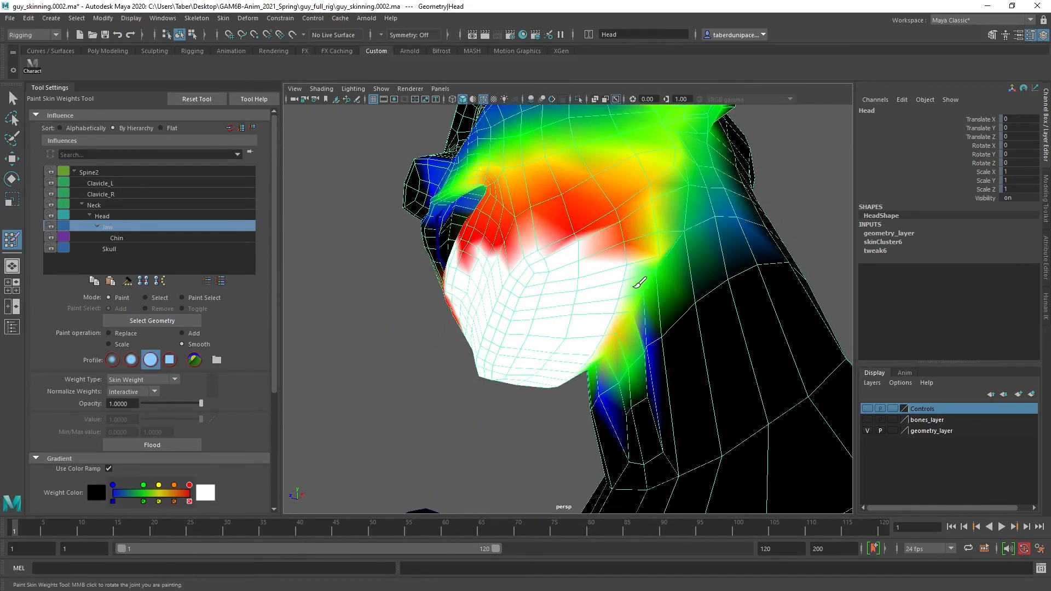
pyautogui.keyDown('alt'); pyautogui.moveTo(634, 315); pyautogui.dragTo(664, 301); pyautogui.keyUp('alt')
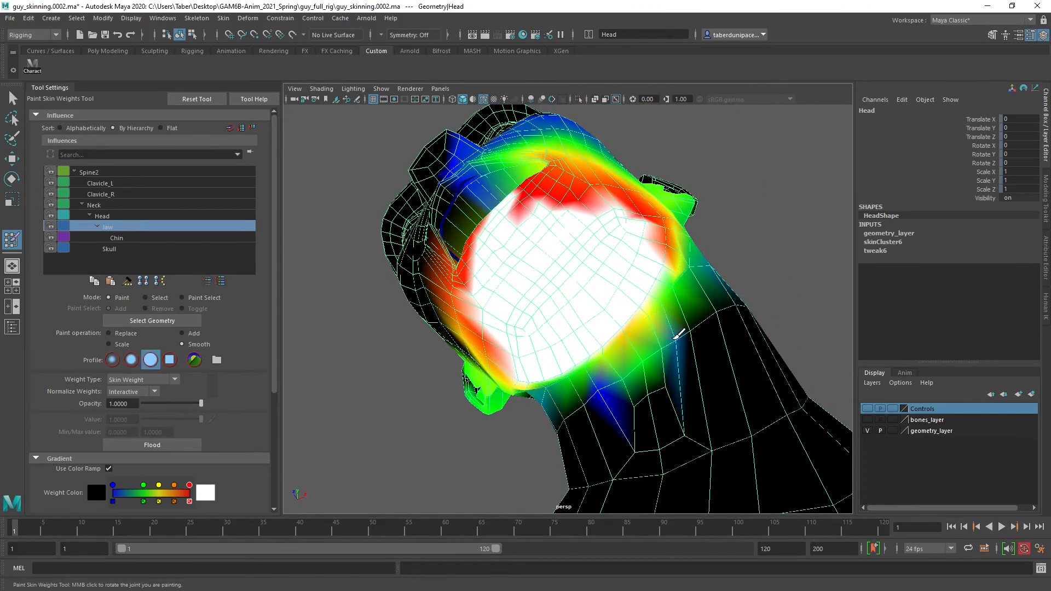
pyautogui.moveTo(659, 345)
pyautogui.mouseDown()
pyautogui.moveTo(629, 348)
pyautogui.moveTo(670, 269)
pyautogui.moveTo(618, 323)
pyautogui.moveTo(604, 315)
pyautogui.moveTo(609, 331)
pyautogui.moveTo(685, 300)
pyautogui.moveTo(638, 345)
pyautogui.mouseUp()
pyautogui.keyDown('alt'); pyautogui.moveTo(677, 309); pyautogui.dragTo(694, 268); pyautogui.keyUp('alt')
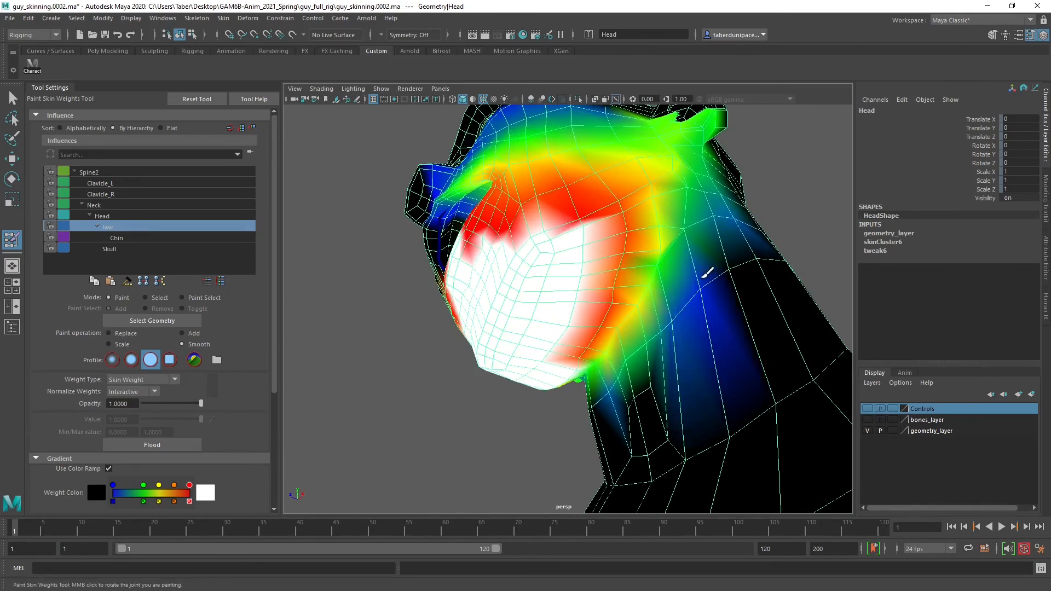
# Smooth the Head influence's weights along the rear jawline and the underside of the jaw
pyautogui.click(123, 216)
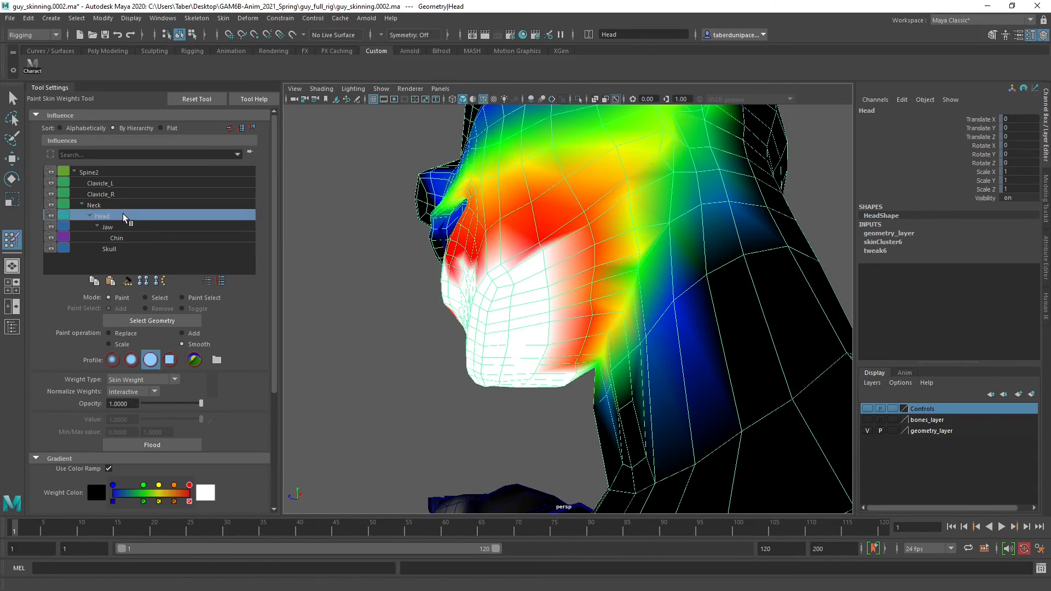
pyautogui.moveTo(643, 320)
pyautogui.keyDown('alt'); pyautogui.mouseDown()
pyautogui.moveTo(671, 297)
pyautogui.moveTo(629, 241)
pyautogui.mouseUp(); pyautogui.keyUp('alt')
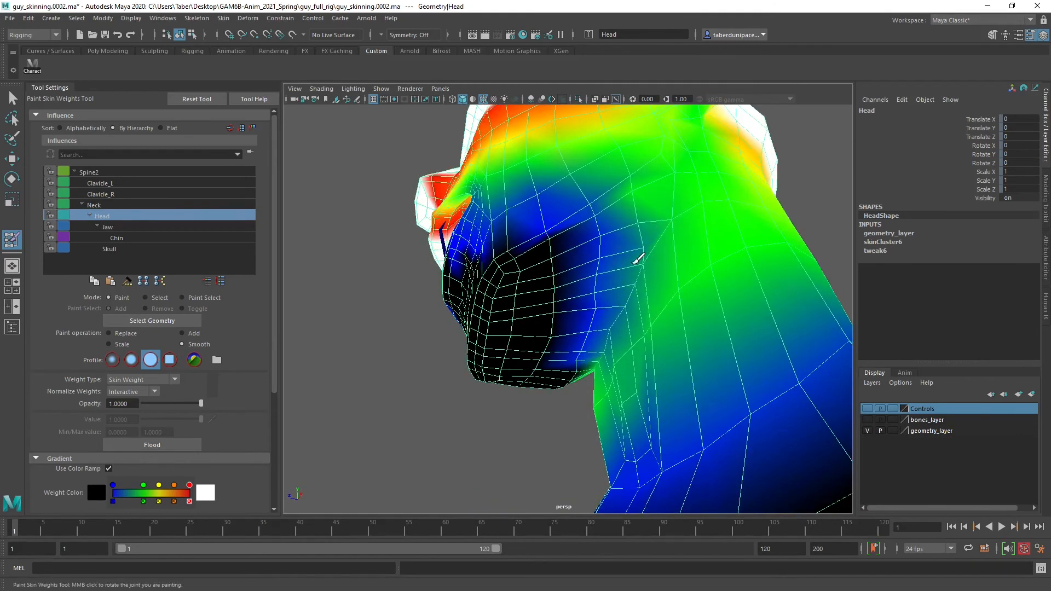
pyautogui.keyDown('alt'); pyautogui.moveTo(611, 347); pyautogui.dragTo(617, 319); pyautogui.keyUp('alt')
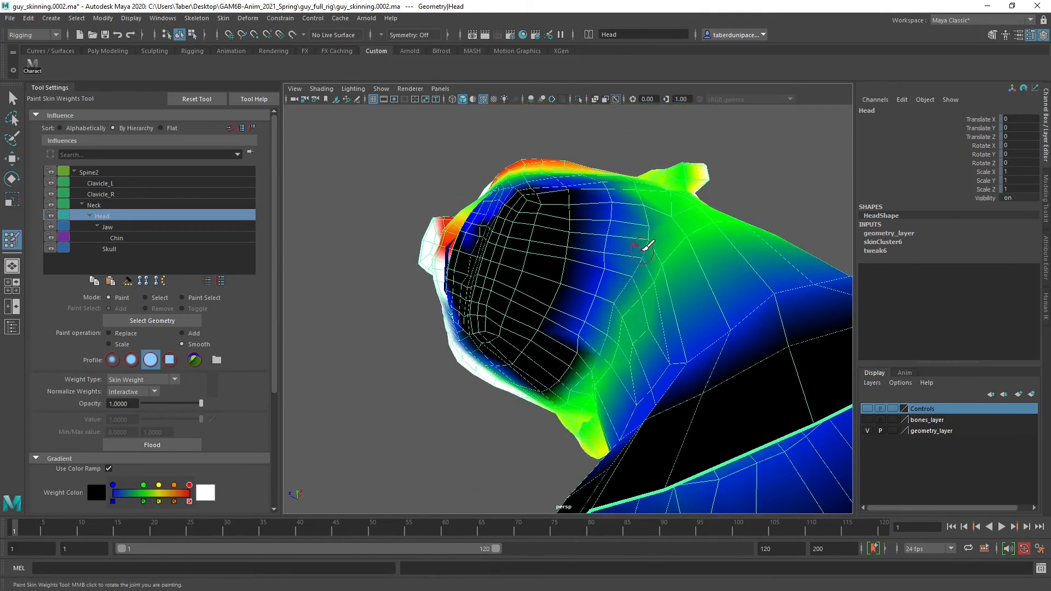
pyautogui.keyDown('alt'); pyautogui.moveTo(668, 246); pyautogui.dragTo(635, 265); pyautogui.keyUp('alt')
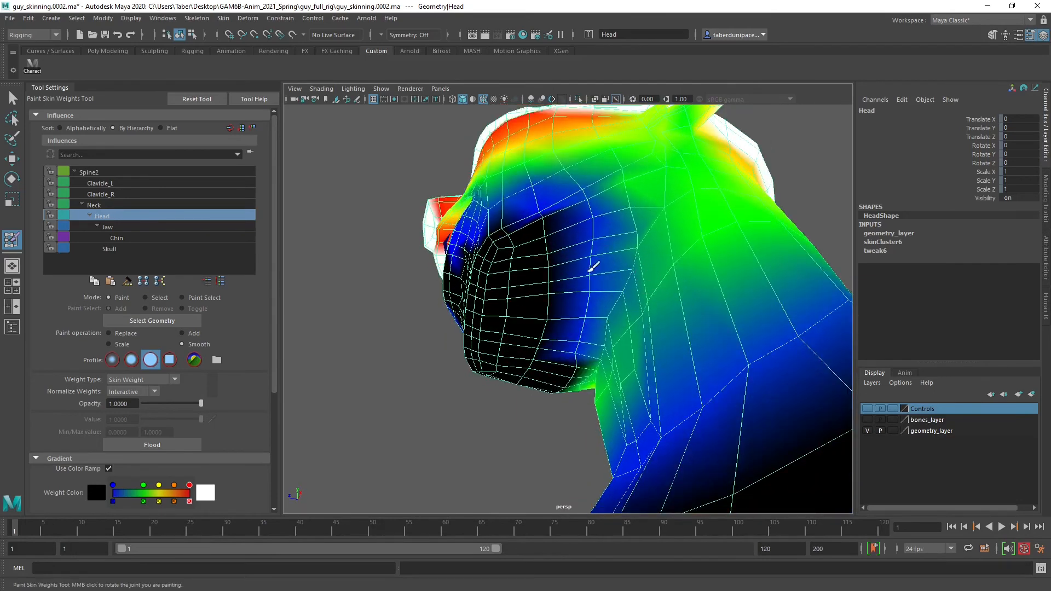
pyautogui.moveTo(592, 219)
pyautogui.mouseDown()
pyautogui.moveTo(616, 293)
pyautogui.moveTo(602, 309)
pyautogui.moveTo(600, 275)
pyautogui.moveTo(638, 272)
pyautogui.moveTo(592, 307)
pyautogui.moveTo(645, 242)
pyautogui.mouseUp()
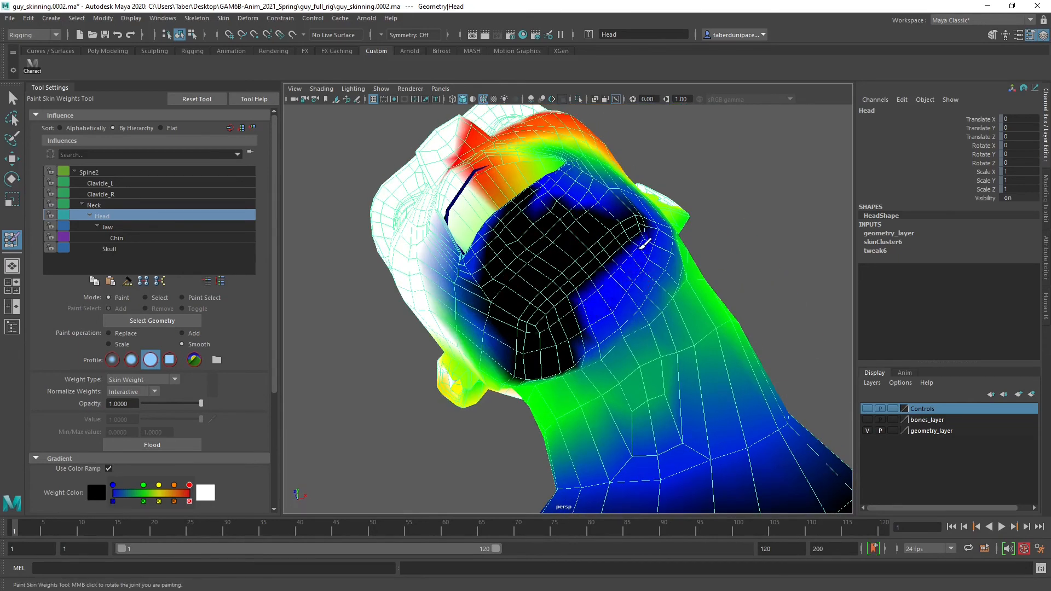
pyautogui.keyDown('alt'); pyautogui.moveTo(608, 313); pyautogui.dragTo(563, 333); pyautogui.keyUp('alt')
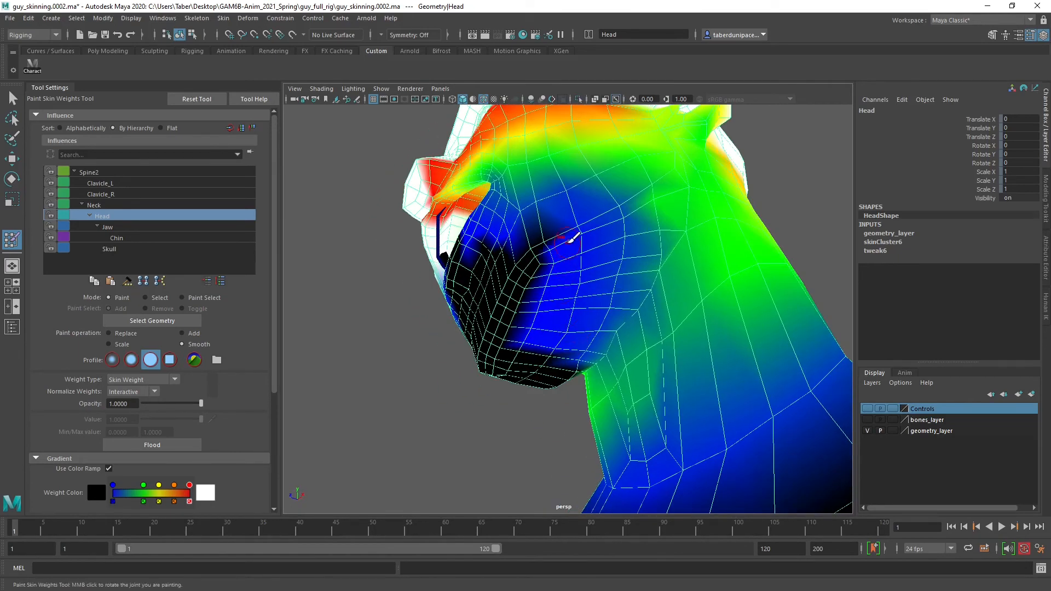
pyautogui.keyDown('alt'); pyautogui.moveTo(572, 239); pyautogui.dragTo(563, 340); pyautogui.keyUp('alt')
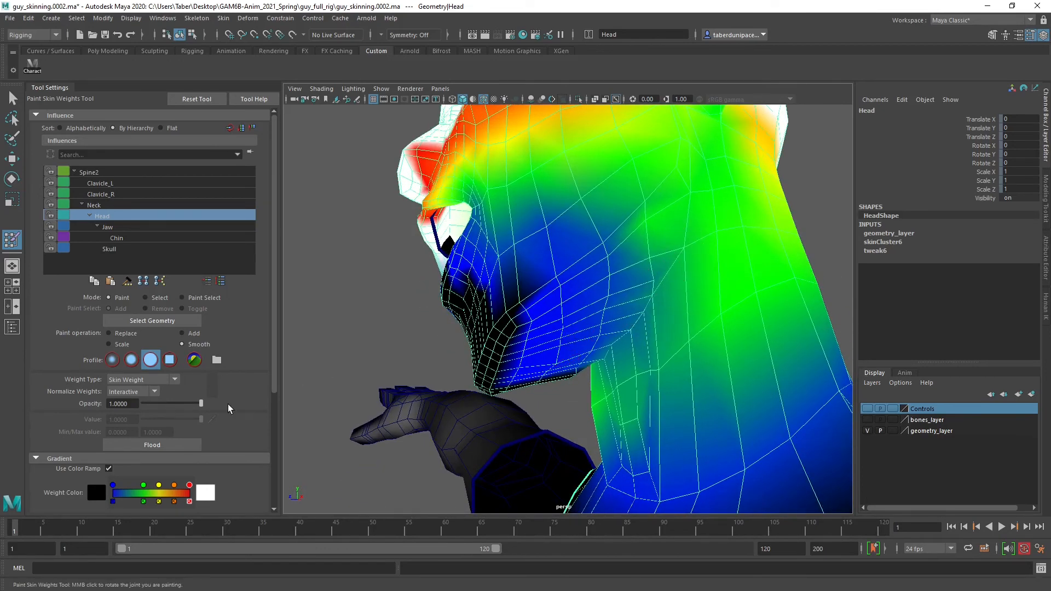
# Add Head weight along the border between jaw and neck, using the Add operation with a value of 0.1165
pyautogui.click(182, 334)
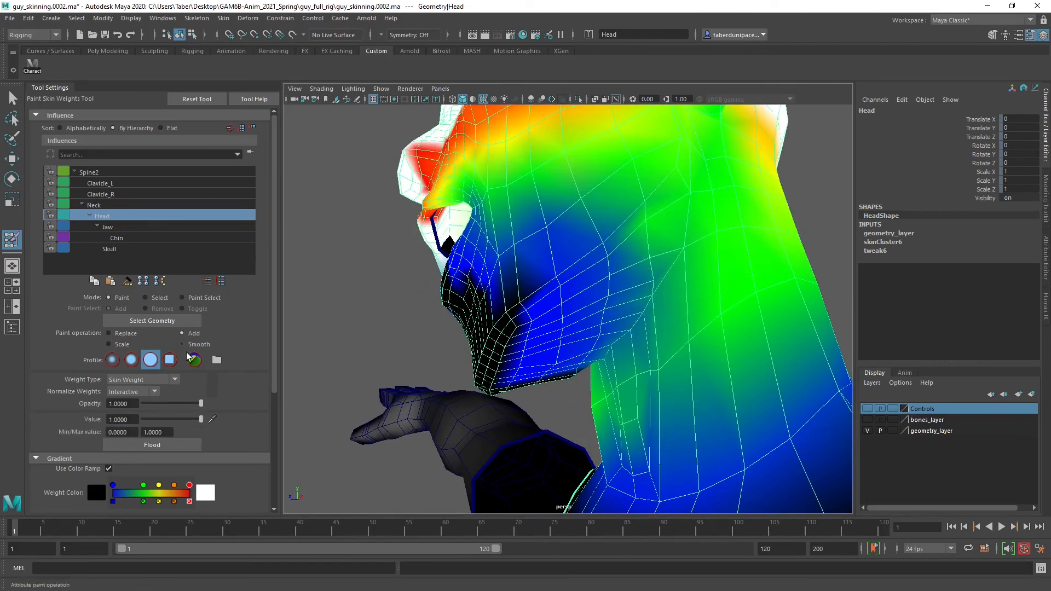
pyautogui.click(147, 419)
pyautogui.moveTo(646, 283)
pyautogui.mouseDown()
pyautogui.moveTo(621, 335)
pyautogui.moveTo(643, 306)
pyautogui.moveTo(595, 360)
pyautogui.mouseUp()
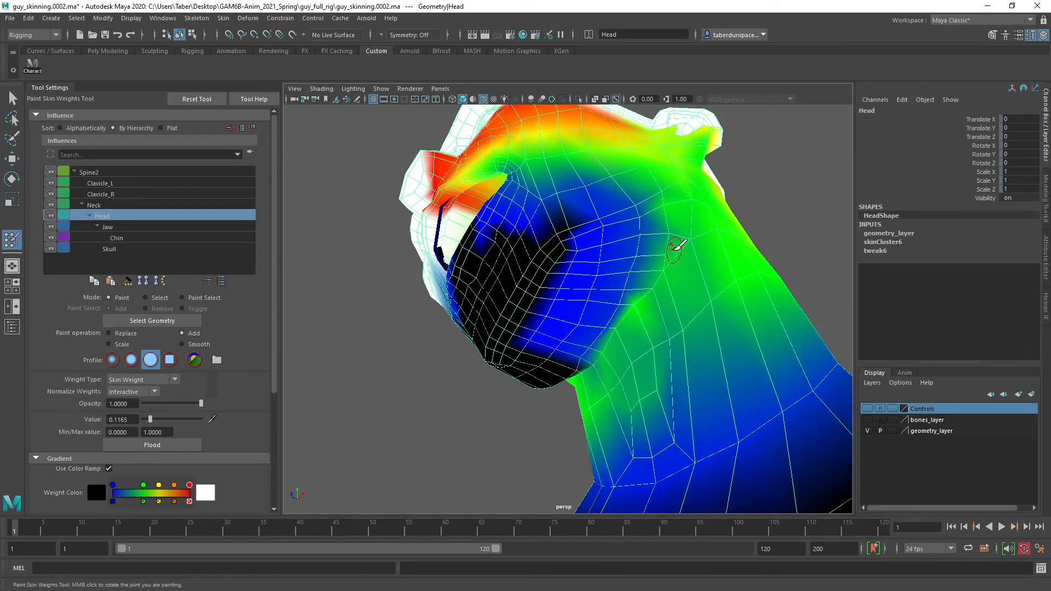
pyautogui.moveTo(673, 251)
pyautogui.mouseDown()
pyautogui.moveTo(625, 285)
pyautogui.moveTo(583, 355)
pyautogui.mouseUp()
pyautogui.moveTo(617, 317); pyautogui.dragTo(610, 329)
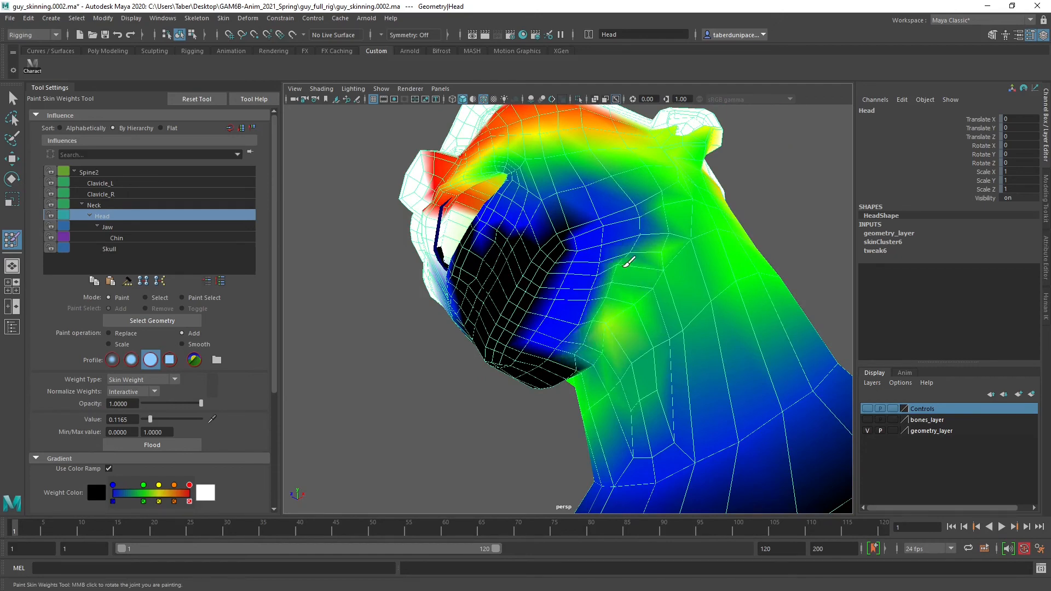
pyautogui.moveTo(629, 257)
pyautogui.mouseDown()
pyautogui.moveTo(664, 265)
pyautogui.moveTo(643, 287)
pyautogui.moveTo(633, 239)
pyautogui.mouseUp()
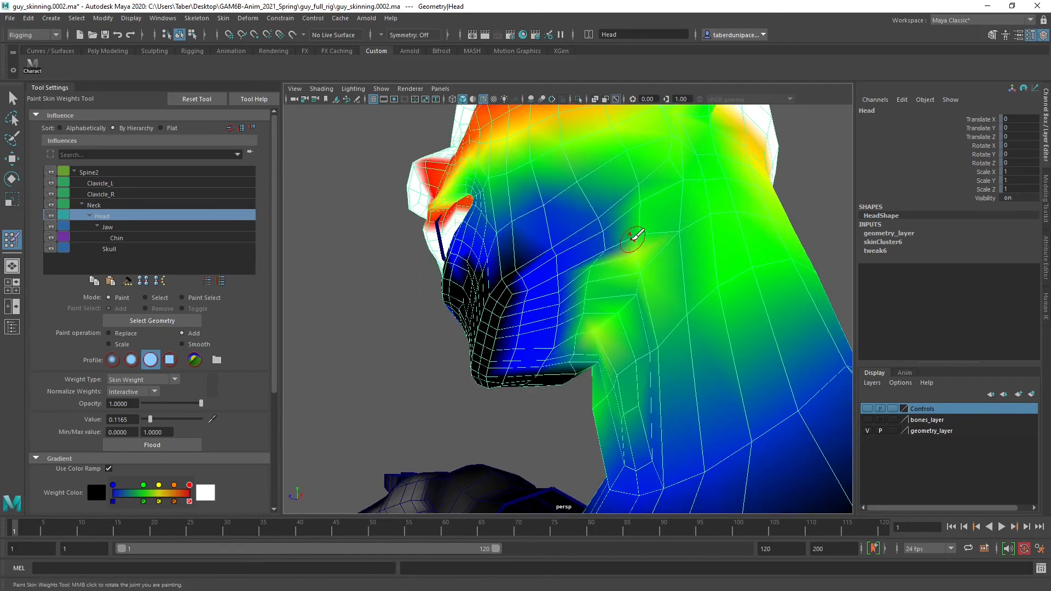
pyautogui.click(605, 256)
pyautogui.moveTo(595, 304)
pyautogui.keyDown('alt'); pyautogui.mouseDown()
pyautogui.moveTo(595, 293)
pyautogui.moveTo(583, 311)
pyautogui.mouseUp(); pyautogui.keyUp('alt')
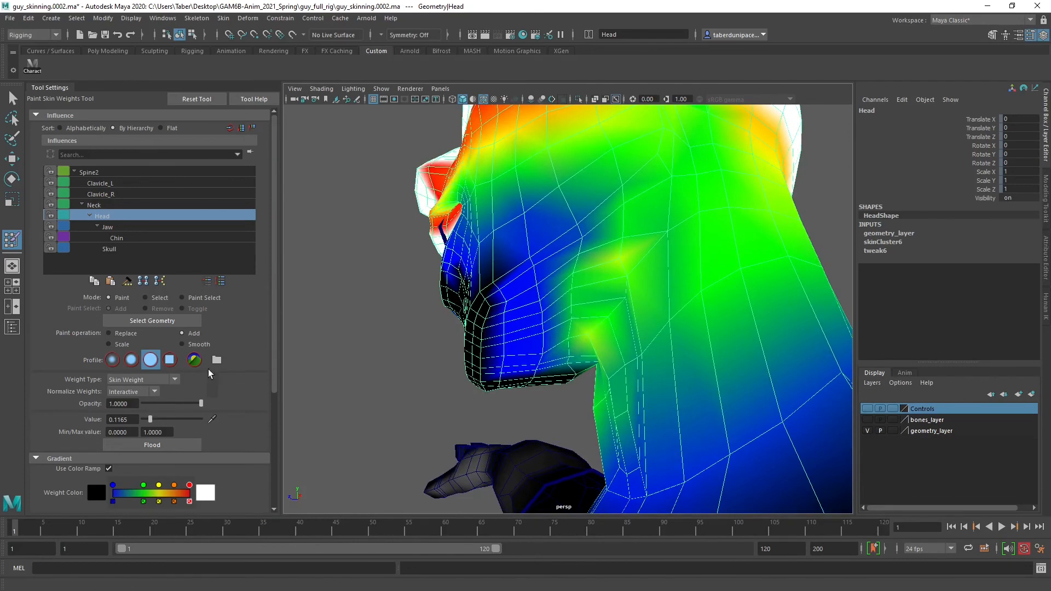
# Smooth the added Head weight along the jaw and neck border to blend out the uneven patches
pyautogui.click(186, 345)
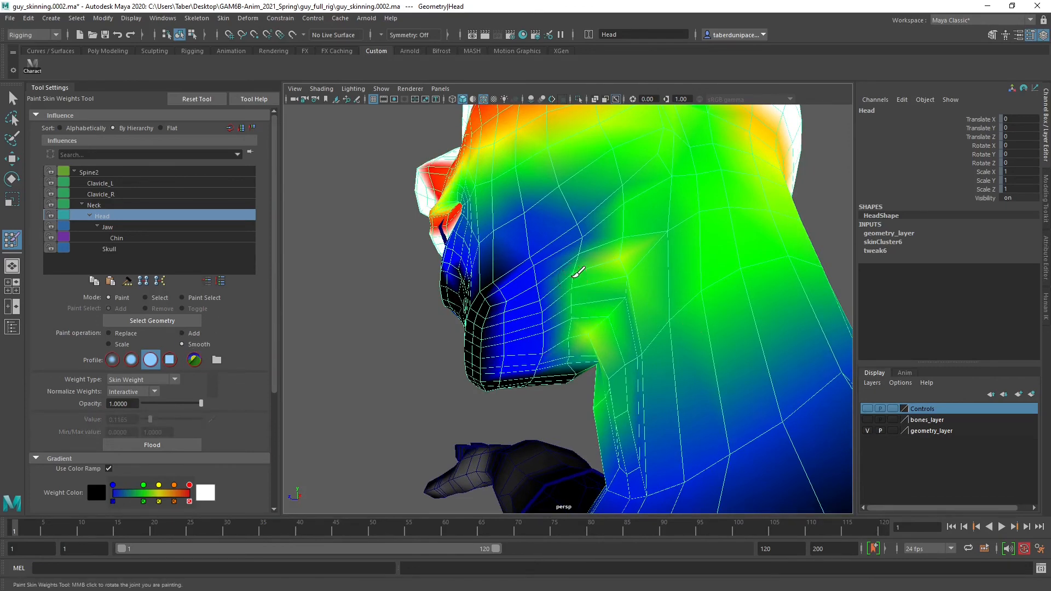
pyautogui.moveTo(574, 275)
pyautogui.mouseDown()
pyautogui.moveTo(561, 350)
pyautogui.moveTo(548, 302)
pyautogui.moveTo(594, 317)
pyautogui.moveTo(587, 353)
pyautogui.mouseUp()
pyautogui.moveTo(587, 353)
pyautogui.keyDown('alt'); pyautogui.mouseDown()
pyautogui.moveTo(596, 312)
pyautogui.moveTo(630, 304)
pyautogui.mouseUp(); pyautogui.keyUp('alt')
pyautogui.moveTo(629, 315)
pyautogui.mouseDown()
pyautogui.moveTo(646, 281)
pyautogui.moveTo(649, 213)
pyautogui.moveTo(608, 248)
pyautogui.moveTo(589, 357)
pyautogui.mouseUp()
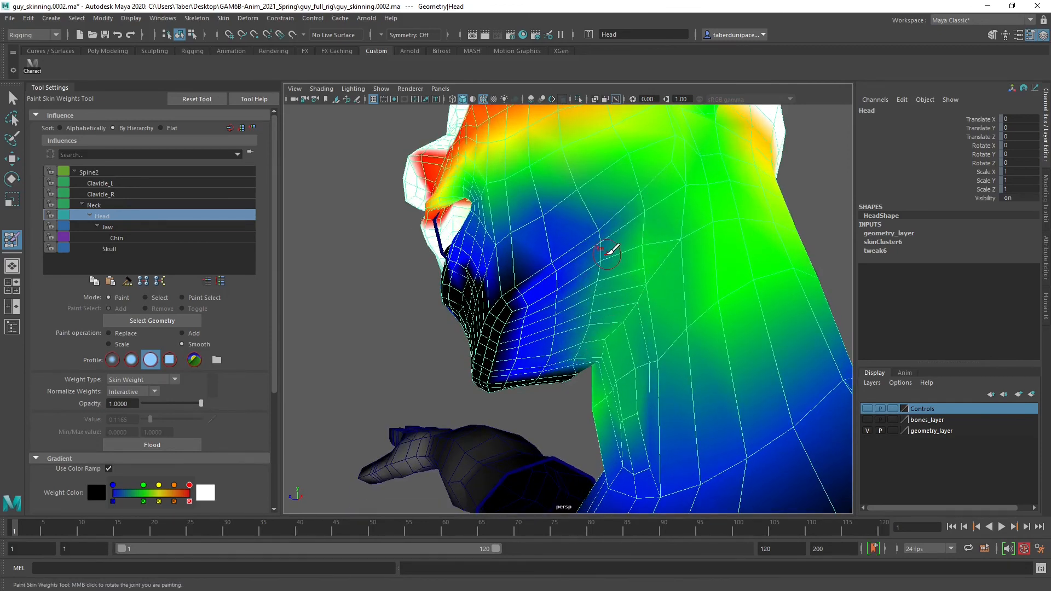
pyautogui.keyDown('alt'); pyautogui.moveTo(608, 252); pyautogui.dragTo(658, 252); pyautogui.keyUp('alt')
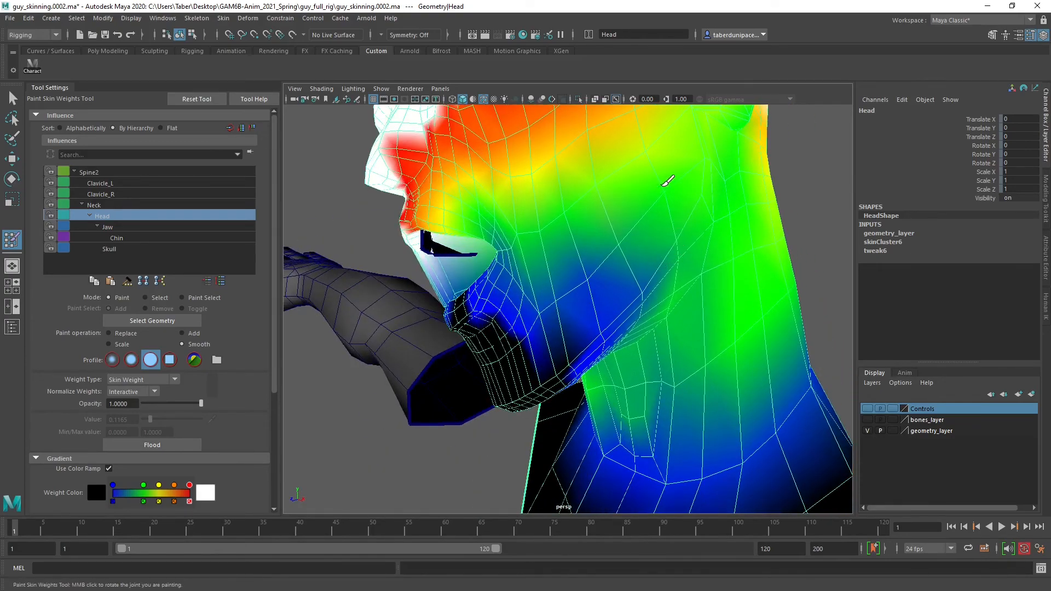
# Smooth the Head weights along the rear jaw and the side of the neck
pyautogui.keyDown('alt'); pyautogui.moveTo(709, 275); pyautogui.dragTo(678, 213); pyautogui.keyUp('alt')
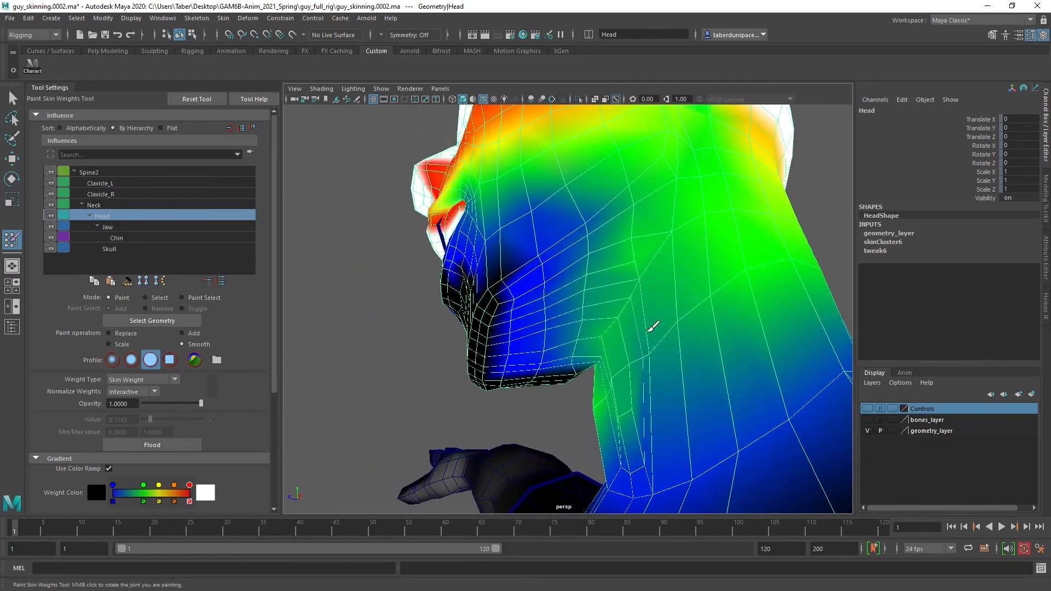
pyautogui.moveTo(654, 329)
pyautogui.keyDown('alt'); pyautogui.mouseDown()
pyautogui.moveTo(707, 307)
pyautogui.moveTo(678, 327)
pyautogui.moveTo(658, 294)
pyautogui.moveTo(635, 362)
pyautogui.moveTo(628, 329)
pyautogui.mouseUp(); pyautogui.keyUp('alt')
pyautogui.moveTo(627, 329)
pyautogui.keyDown('alt'); pyautogui.mouseDown(button='middle')
pyautogui.moveTo(645, 326)
pyautogui.moveTo(632, 312)
pyautogui.mouseUp(button='middle'); pyautogui.keyUp('alt')
pyautogui.keyDown('alt'); pyautogui.moveTo(632, 312); pyautogui.dragTo(610, 330, button='right'); pyautogui.keyUp('alt')
pyautogui.moveTo(609, 331)
pyautogui.keyDown('alt'); pyautogui.mouseDown()
pyautogui.moveTo(596, 336)
pyautogui.moveTo(629, 333)
pyautogui.moveTo(621, 337)
pyautogui.mouseUp(); pyautogui.keyUp('alt')
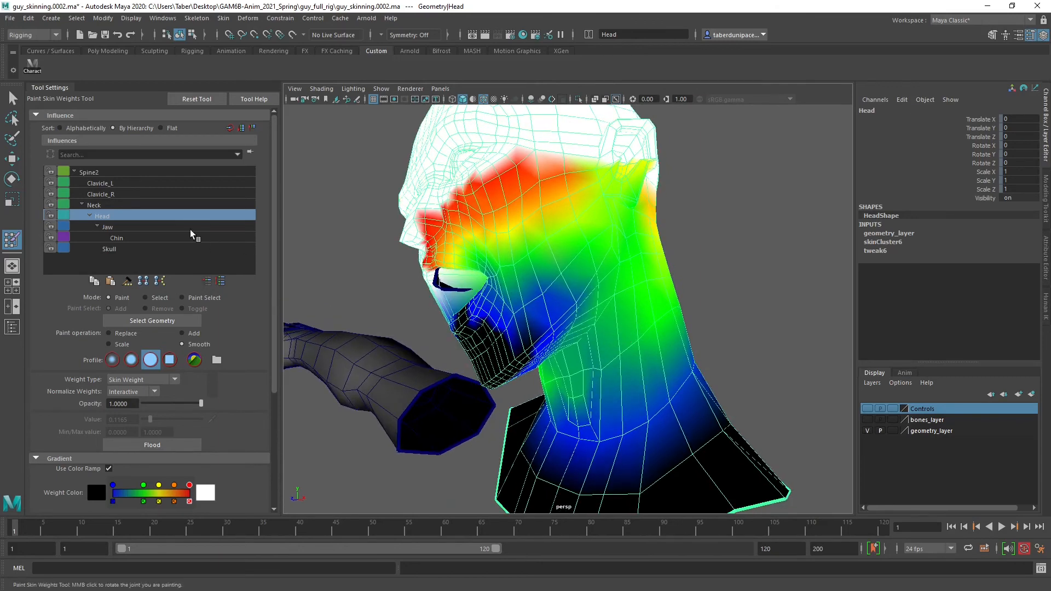
# Examine the weight distribution of the Jaw, Neck, Spine2, Clavicle_L and Clavicle_R influences on the Head mesh
pyautogui.click(129, 226)
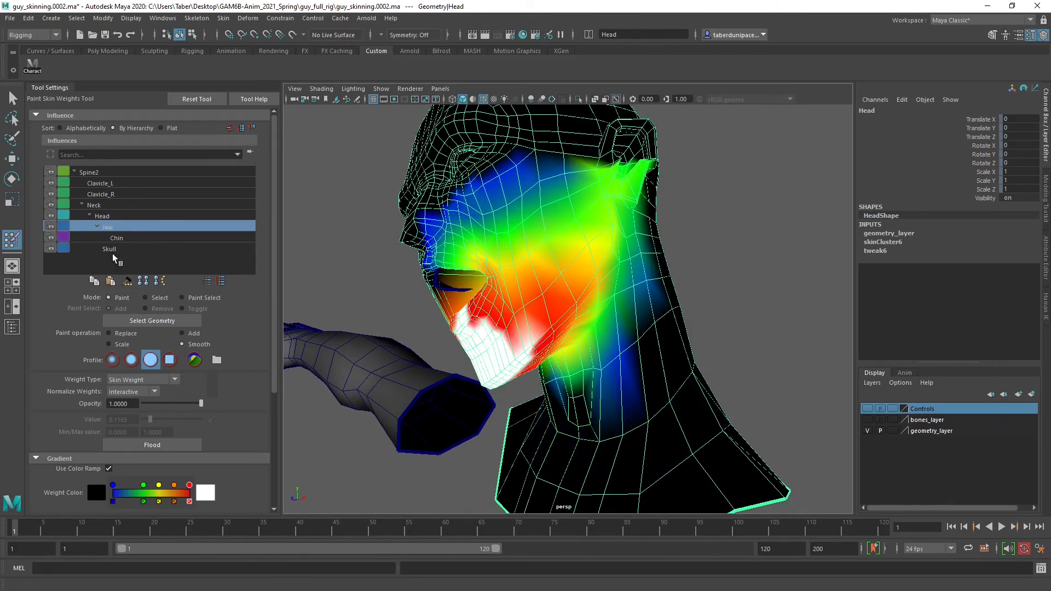
pyautogui.click(107, 203)
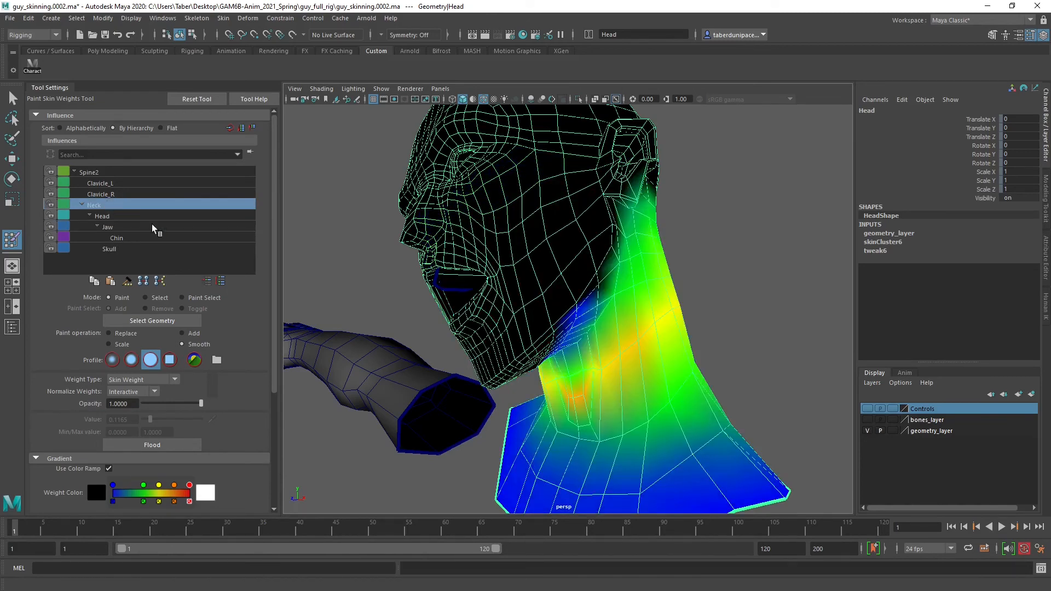
pyautogui.keyDown('alt'); pyautogui.moveTo(620, 349); pyautogui.dragTo(637, 328); pyautogui.keyUp('alt')
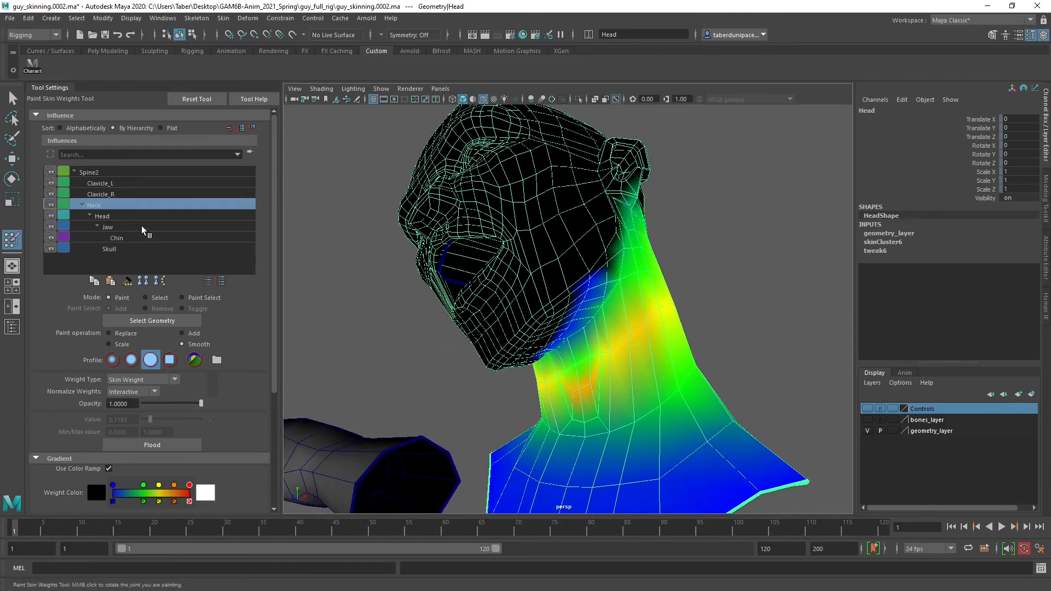
pyautogui.click(98, 172)
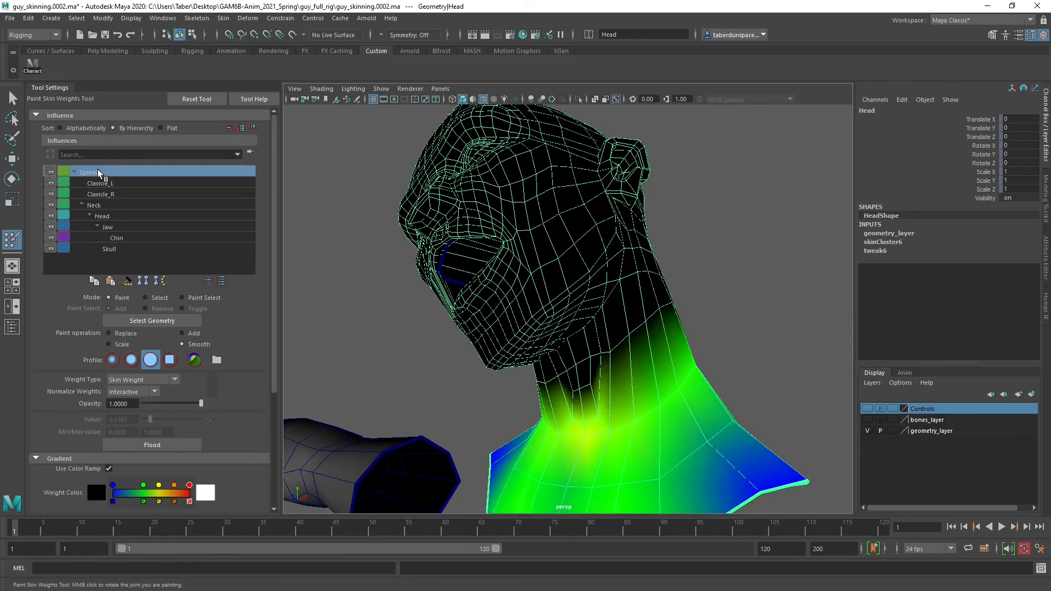
pyautogui.keyDown('alt'); pyautogui.moveTo(630, 372); pyautogui.dragTo(623, 334); pyautogui.keyUp('alt')
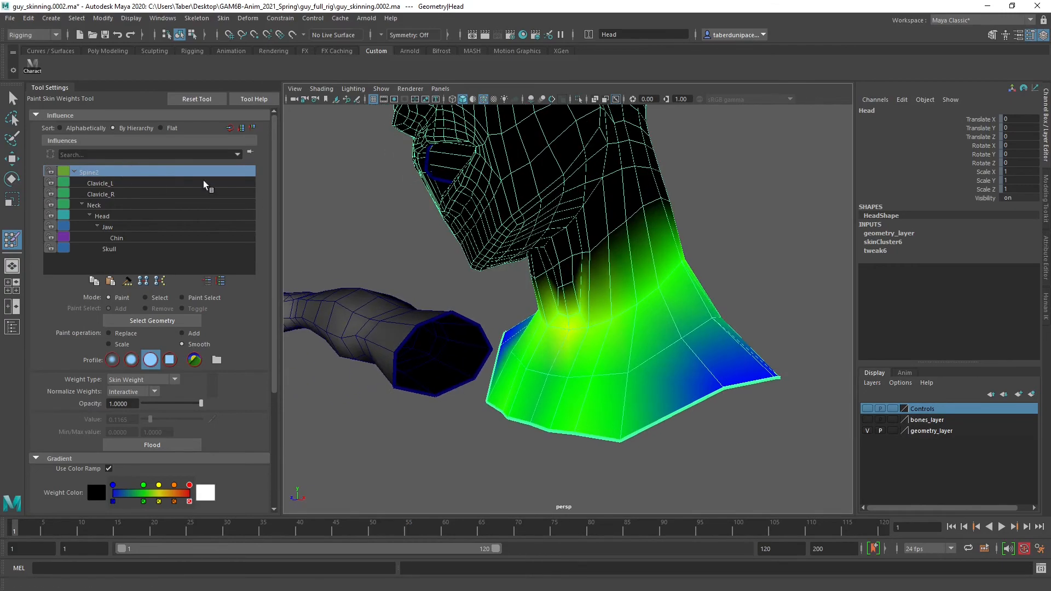
pyautogui.moveTo(604, 295)
pyautogui.keyDown('alt'); pyautogui.mouseDown()
pyautogui.moveTo(588, 347)
pyautogui.moveTo(602, 286)
pyautogui.moveTo(570, 300)
pyautogui.moveTo(394, 302)
pyautogui.moveTo(598, 293)
pyautogui.mouseUp(); pyautogui.keyUp('alt')
pyautogui.click(100, 181)
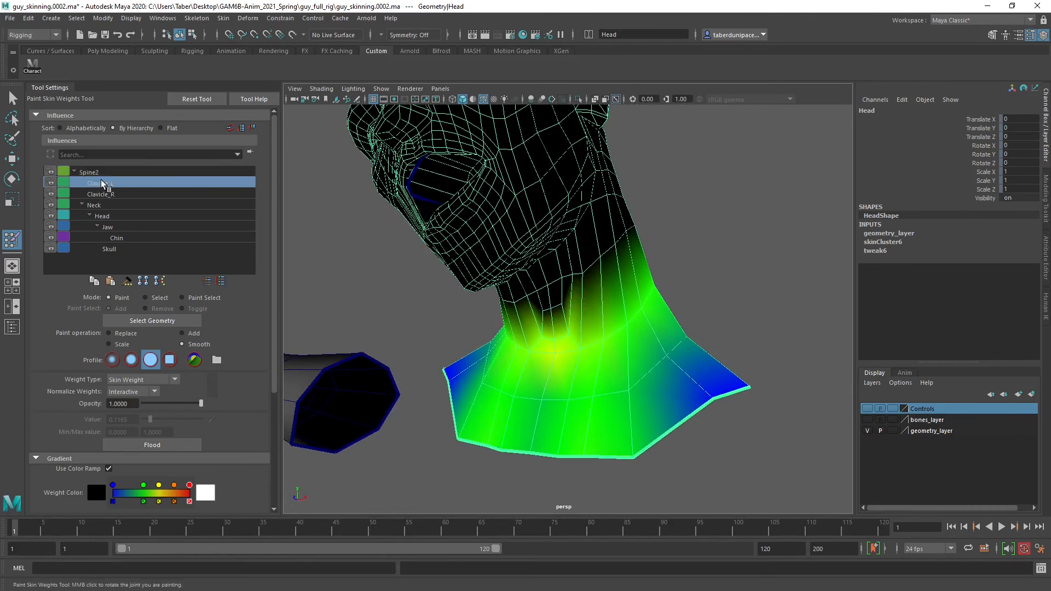
pyautogui.click(106, 192)
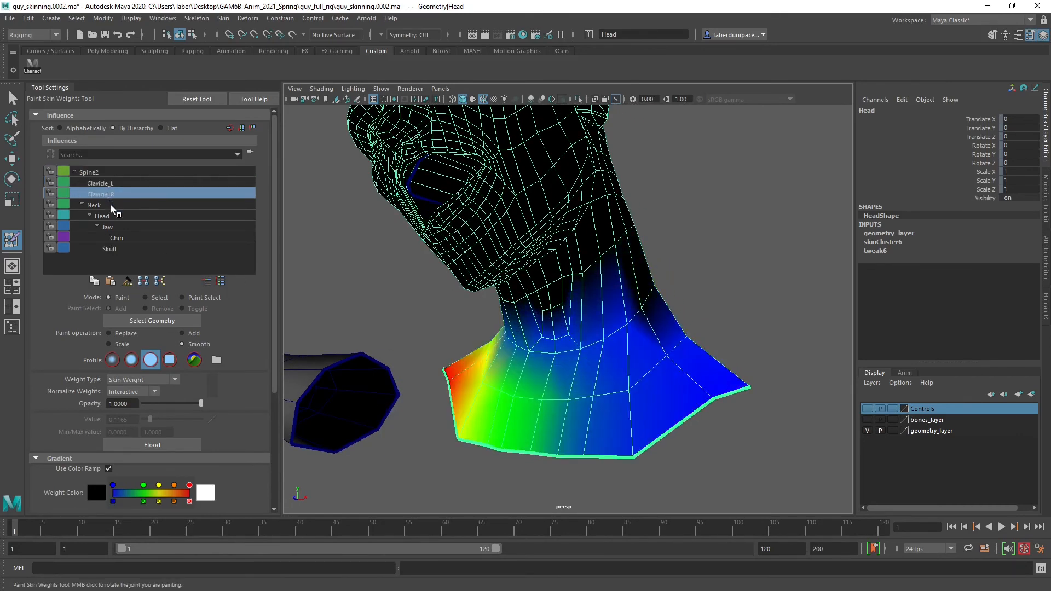
# Smooth the Neck influence's weights along the jawline, under the chin and up the side of the neck
pyautogui.click(110, 205)
pyautogui.keyDown('alt'); pyautogui.moveTo(581, 235); pyautogui.dragTo(499, 263); pyautogui.keyUp('alt')
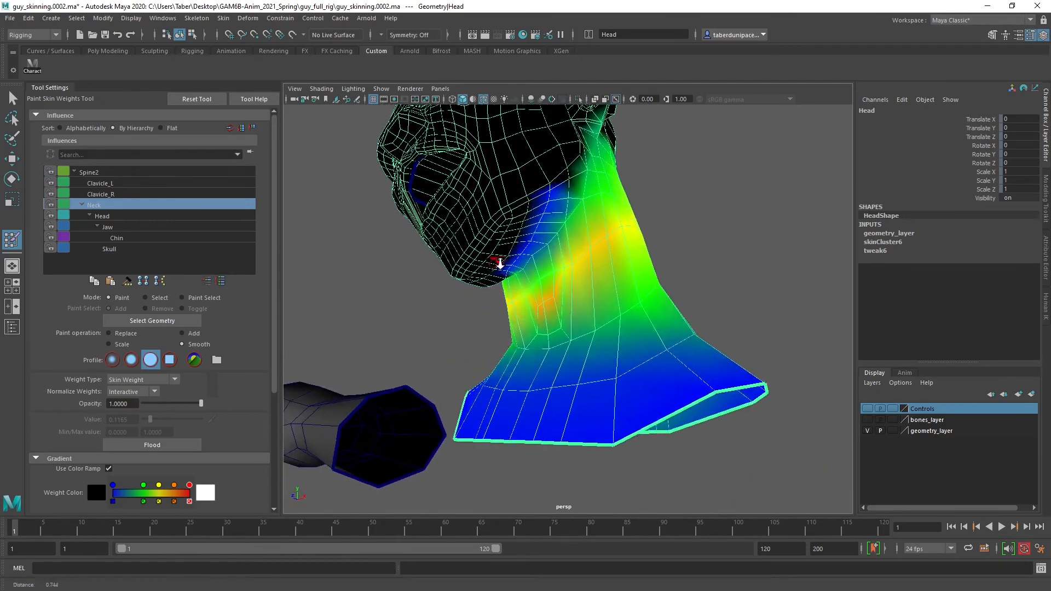
pyautogui.keyDown('alt'); pyautogui.moveTo(500, 263); pyautogui.dragTo(551, 260, button='right'); pyautogui.keyUp('alt')
pyautogui.keyDown('alt'); pyautogui.moveTo(551, 260); pyautogui.dragTo(662, 364, button='middle'); pyautogui.keyUp('alt')
pyautogui.moveTo(662, 365)
pyautogui.keyDown('alt'); pyautogui.mouseDown()
pyautogui.moveTo(554, 310)
pyautogui.moveTo(587, 286)
pyautogui.moveTo(556, 307)
pyautogui.moveTo(572, 283)
pyautogui.mouseUp(); pyautogui.keyUp('alt')
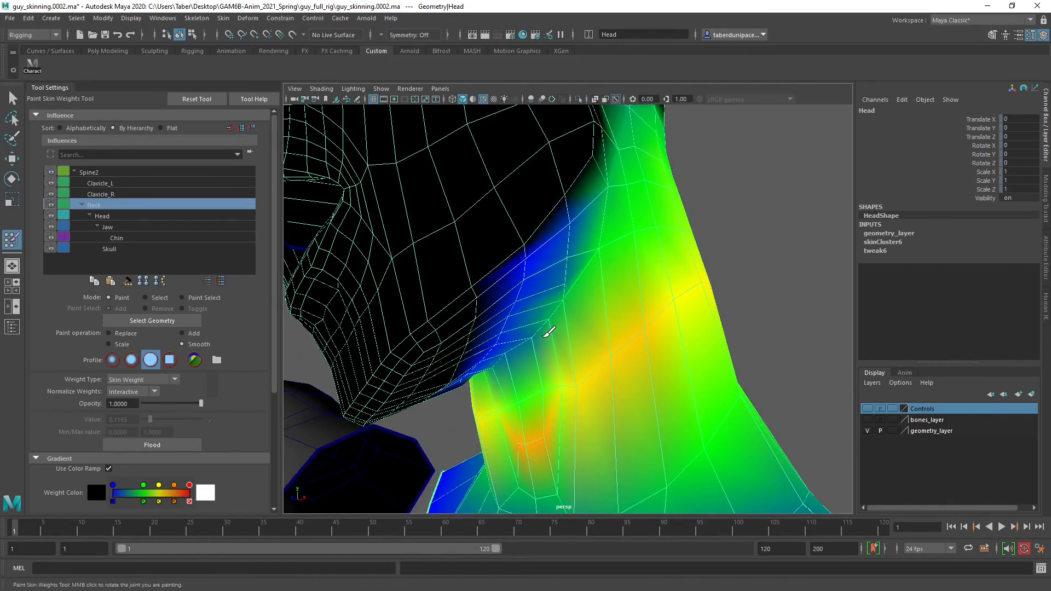
pyautogui.keyDown('alt'); pyautogui.moveTo(549, 332); pyautogui.dragTo(514, 346); pyautogui.keyUp('alt')
pyautogui.moveTo(574, 309)
pyautogui.keyDown('alt'); pyautogui.mouseDown()
pyautogui.moveTo(586, 298)
pyautogui.moveTo(588, 313)
pyautogui.moveTo(542, 260)
pyautogui.moveTo(520, 300)
pyautogui.mouseUp(); pyautogui.keyUp('alt')
pyautogui.moveTo(610, 236)
pyautogui.mouseDown()
pyautogui.moveTo(639, 203)
pyautogui.moveTo(652, 204)
pyautogui.mouseUp()
pyautogui.keyDown('alt'); pyautogui.moveTo(652, 204); pyautogui.dragTo(559, 236); pyautogui.keyUp('alt')
pyautogui.moveTo(604, 233)
pyautogui.mouseDown()
pyautogui.moveTo(618, 225)
pyautogui.moveTo(590, 244)
pyautogui.moveTo(619, 279)
pyautogui.mouseUp()
# Smooth the Head influence's weights around the side and back of the neck and below the jaw
pyautogui.click(102, 217)
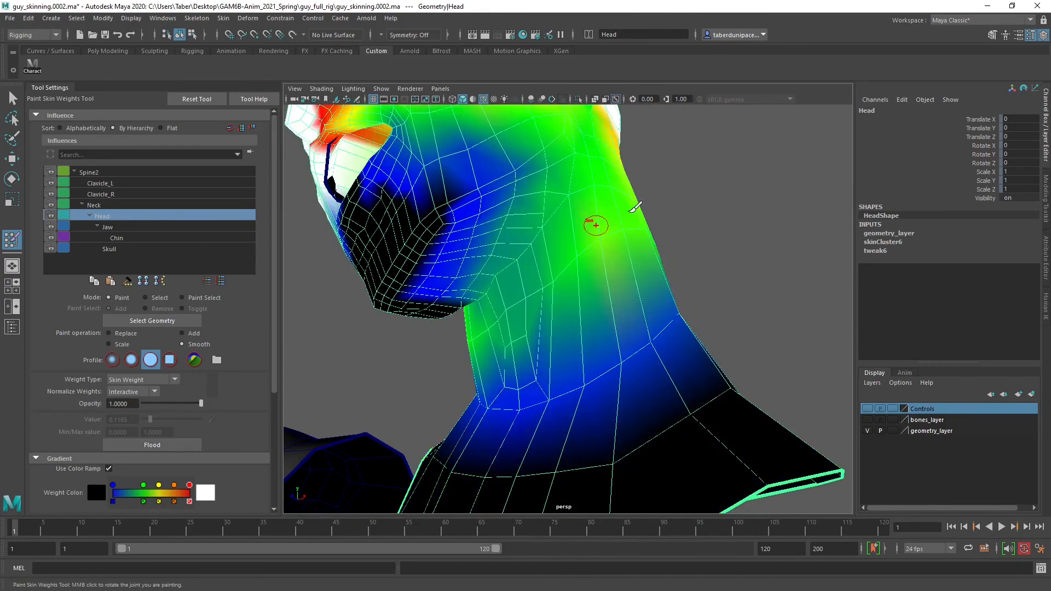
pyautogui.keyDown('alt'); pyautogui.moveTo(605, 246); pyautogui.dragTo(565, 241); pyautogui.keyUp('alt')
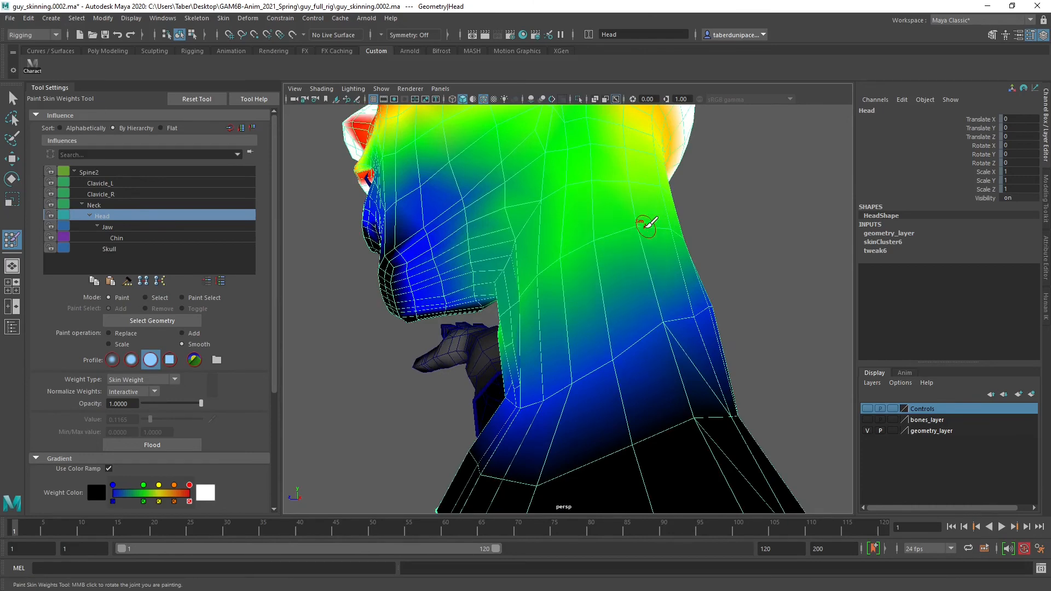
pyautogui.keyDown('alt'); pyautogui.moveTo(641, 225); pyautogui.dragTo(558, 250); pyautogui.keyUp('alt')
pyautogui.keyDown('alt'); pyautogui.moveTo(633, 251); pyautogui.dragTo(539, 250); pyautogui.keyUp('alt')
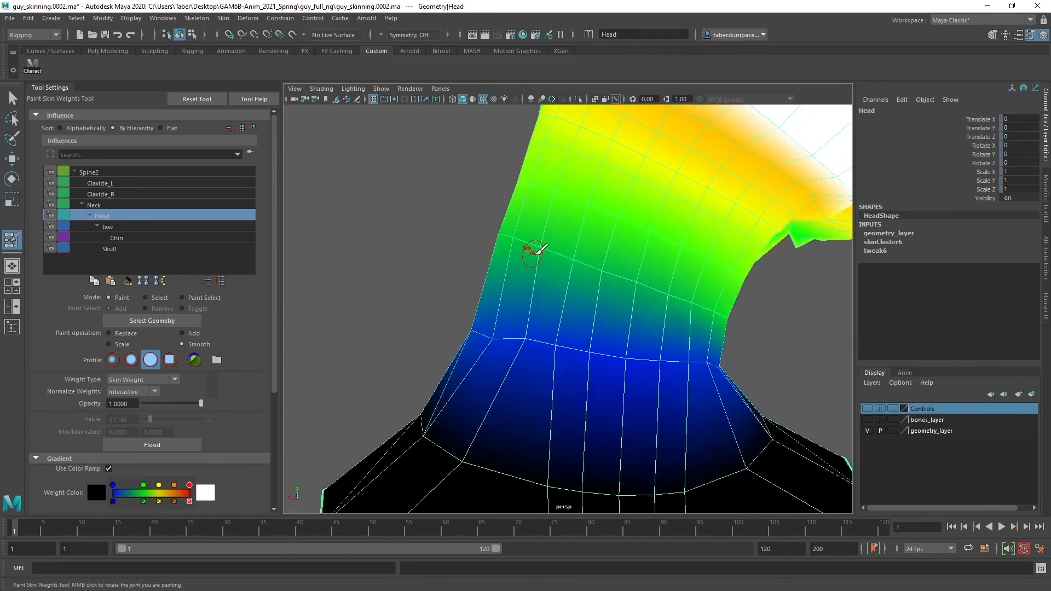
pyautogui.keyDown('alt'); pyautogui.moveTo(699, 298); pyautogui.dragTo(529, 318); pyautogui.keyUp('alt')
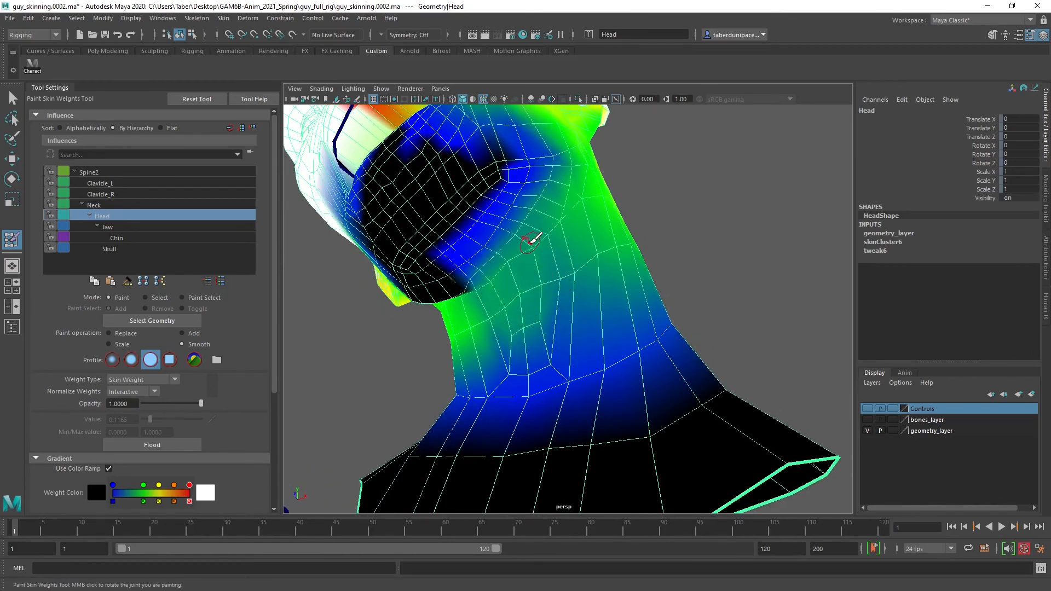
pyautogui.keyDown('alt'); pyautogui.moveTo(539, 221); pyautogui.dragTo(563, 249); pyautogui.keyUp('alt')
pyautogui.moveTo(476, 249)
pyautogui.keyDown('alt'); pyautogui.mouseDown()
pyautogui.moveTo(503, 253)
pyautogui.moveTo(464, 251)
pyautogui.moveTo(586, 235)
pyautogui.moveTo(631, 257)
pyautogui.moveTo(576, 284)
pyautogui.moveTo(568, 276)
pyautogui.mouseUp(); pyautogui.keyUp('alt')
# Leave weight painting and examine the mesh's deformation around the mouth, jaw and neck in the current pose
pyautogui.press('w')
pyautogui.click(694, 209)
pyautogui.scroll(3, 584, 271)
pyautogui.scroll(2, 583, 272)
pyautogui.keyDown('alt'); pyautogui.moveTo(527, 232); pyautogui.dragTo(593, 248); pyautogui.keyUp('alt')
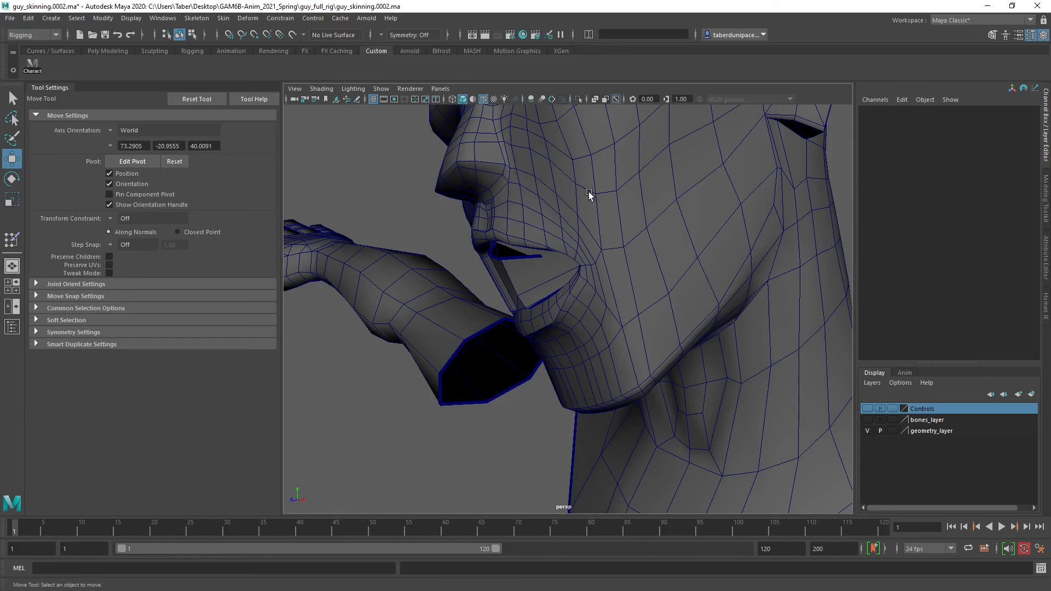
pyautogui.keyDown('alt'); pyautogui.moveTo(589, 192); pyautogui.dragTo(609, 193); pyautogui.keyUp('alt')
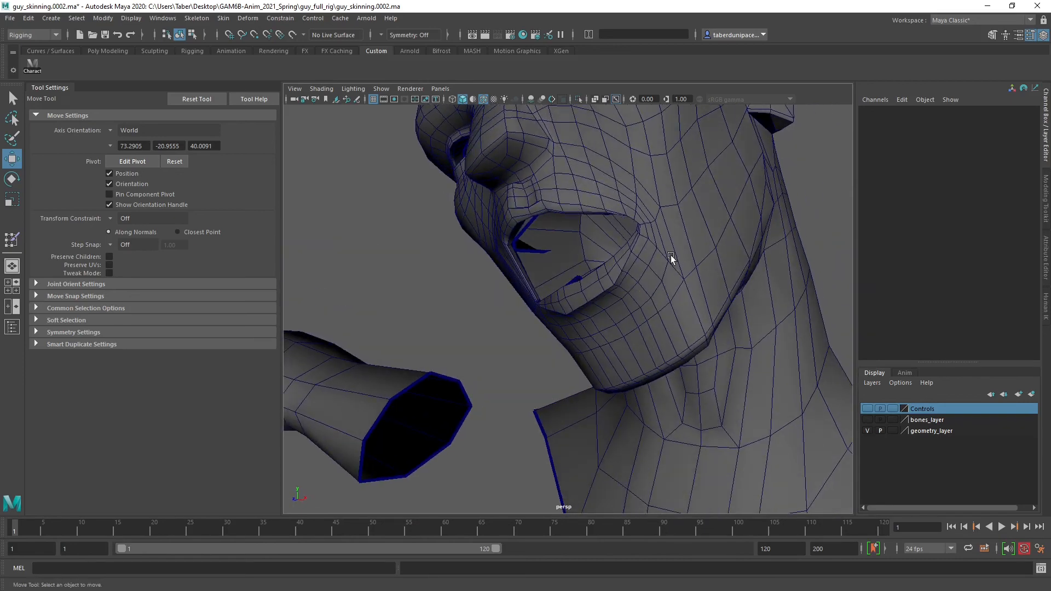
pyautogui.keyDown('alt'); pyautogui.moveTo(671, 255); pyautogui.dragTo(687, 370); pyautogui.keyUp('alt')
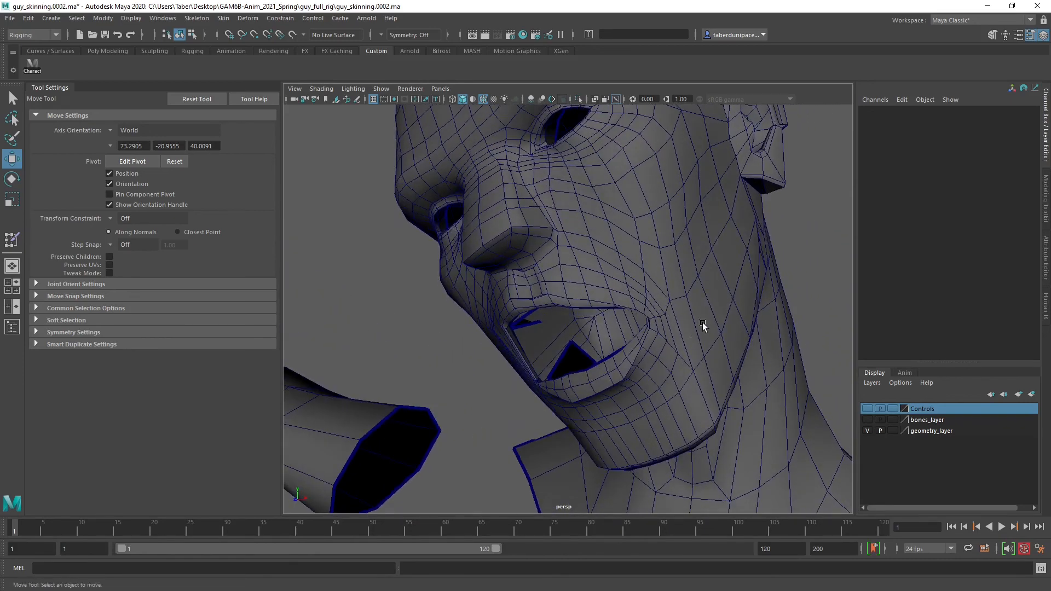
pyautogui.scroll(-5, 702, 323)
pyautogui.keyDown('alt'); pyautogui.moveTo(676, 311); pyautogui.dragTo(675, 280); pyautogui.keyUp('alt')
pyautogui.click(675, 281)
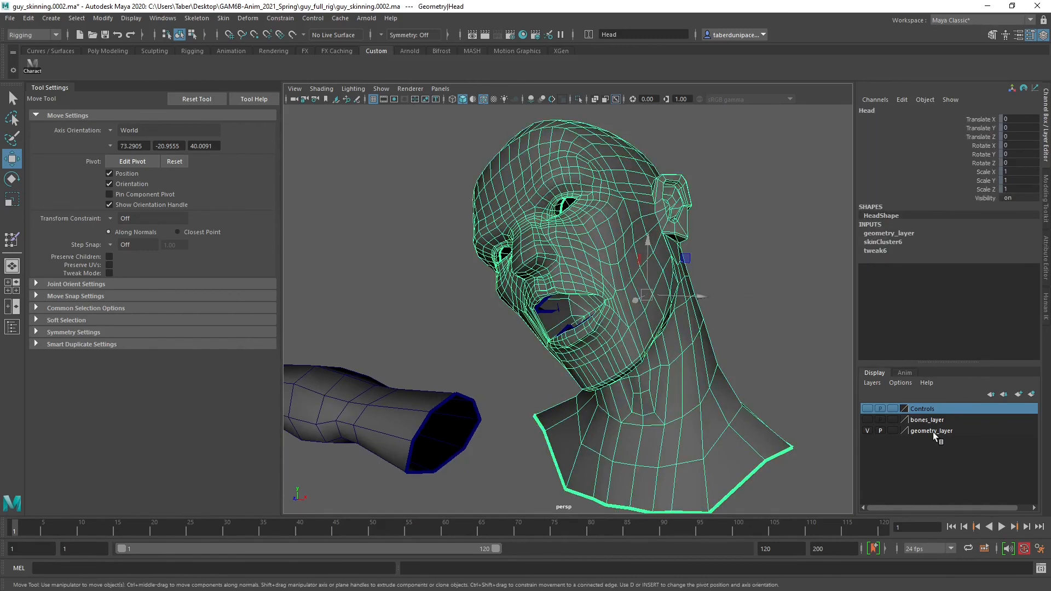
# Show the Controls layer and hide the bones and geometry layers so that only the rig controls are displayed
pyautogui.click(868, 420)
pyautogui.click(867, 408)
pyautogui.scroll(-4, 794, 359)
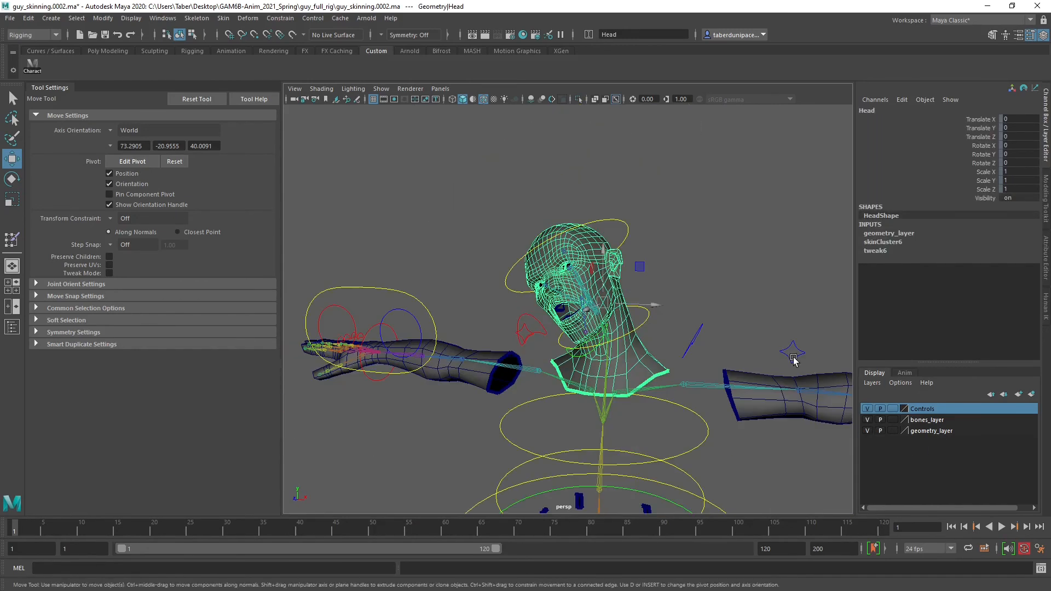
pyautogui.click(866, 420)
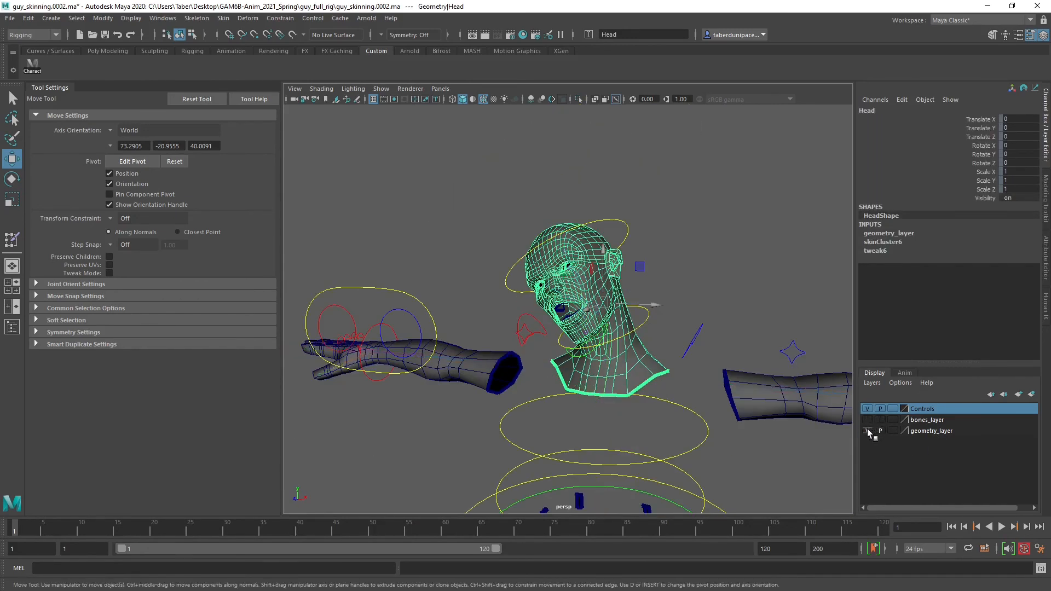
pyautogui.click(867, 431)
pyautogui.click(763, 280)
pyautogui.scroll(-4, 523, 249)
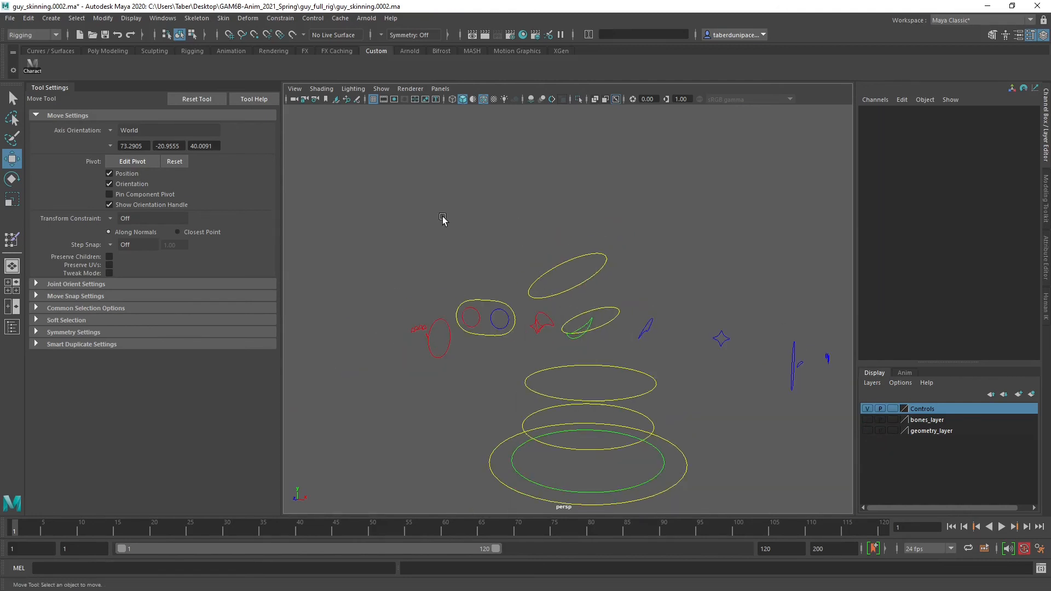
# Reset the translation and rotation of the head, neck and upper body controls to 0 on all axes
pyautogui.moveTo(442, 219); pyautogui.dragTo(701, 382)
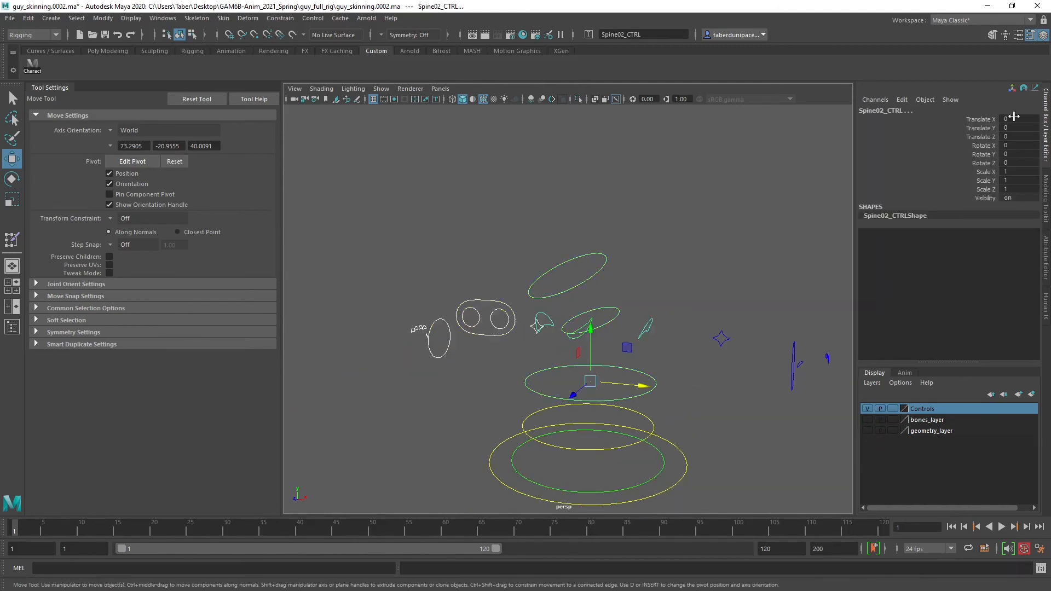
pyautogui.moveTo(1014, 116); pyautogui.dragTo(1018, 163)
pyautogui.press('Return')
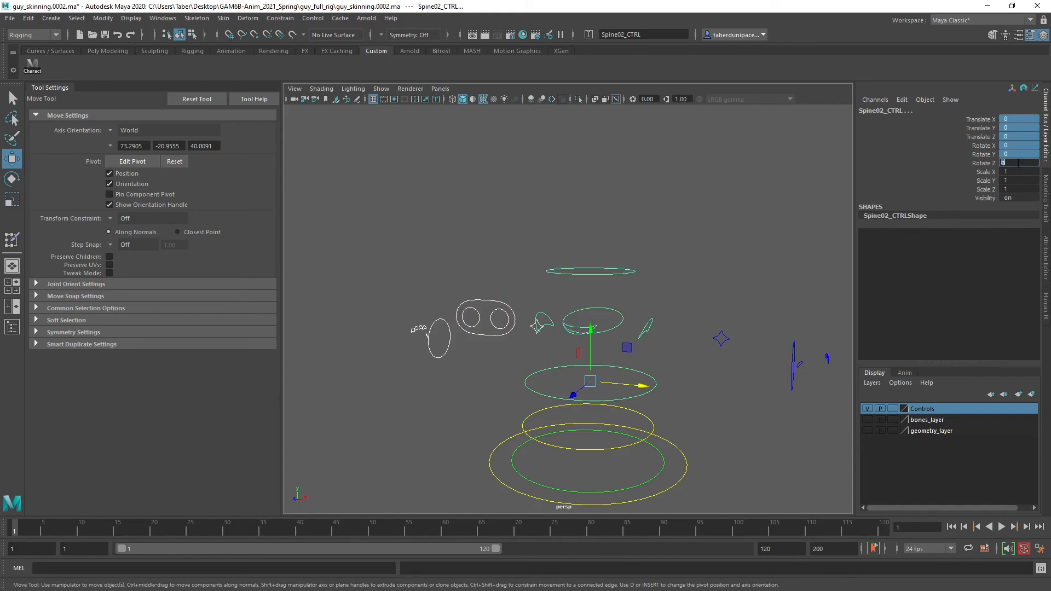
# Deselect the controls and make the bones and geometry layers visible again
pyautogui.click(667, 197)
pyautogui.click(866, 419)
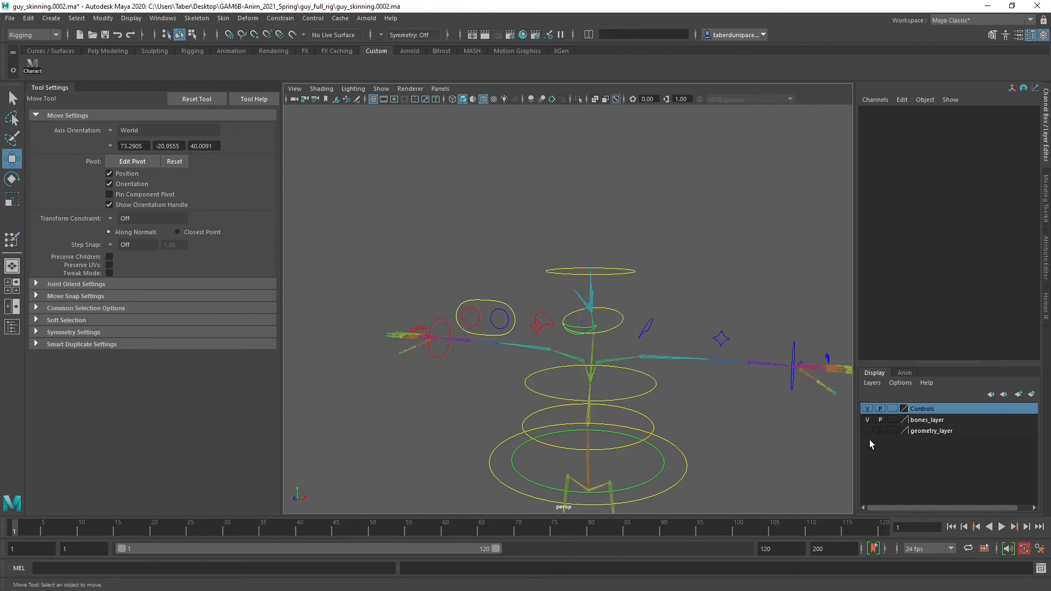
pyautogui.click(868, 431)
pyautogui.scroll(5, 740, 365)
pyautogui.scroll(4, 739, 364)
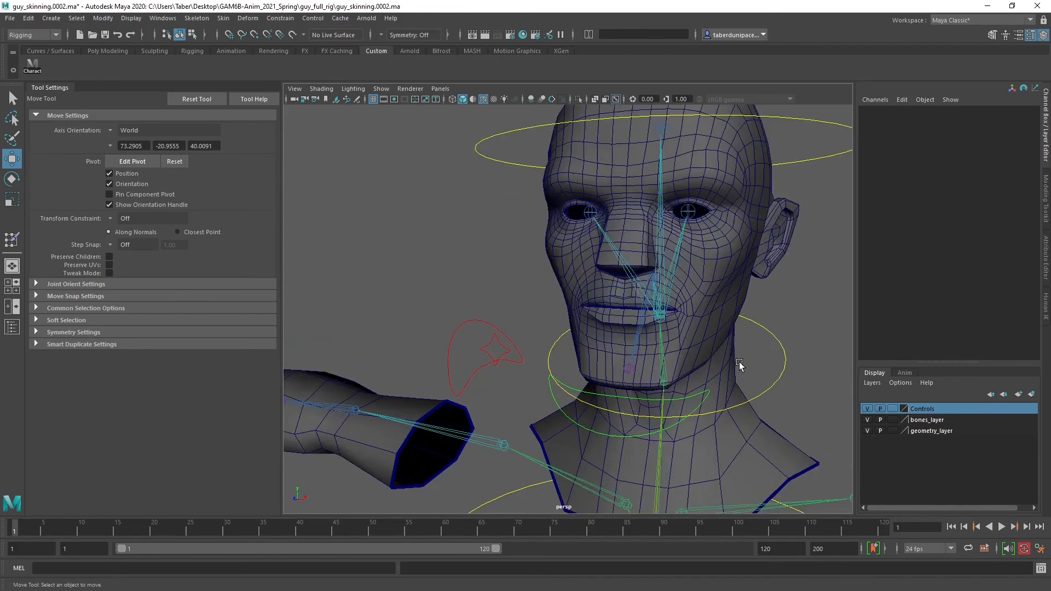
# Select the Head mesh and save the scene
pyautogui.keyDown('alt'); pyautogui.moveTo(739, 363); pyautogui.dragTo(663, 360); pyautogui.keyUp('alt')
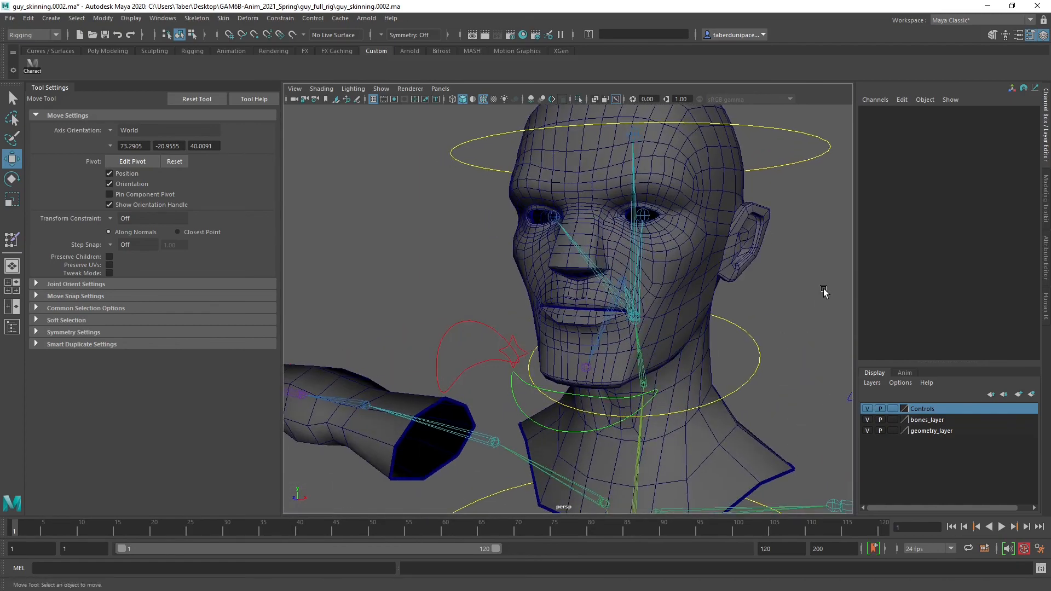
pyautogui.click(684, 249)
pyautogui.keyDown('alt'); pyautogui.moveTo(684, 248); pyautogui.dragTo(456, 128); pyautogui.keyUp('alt')
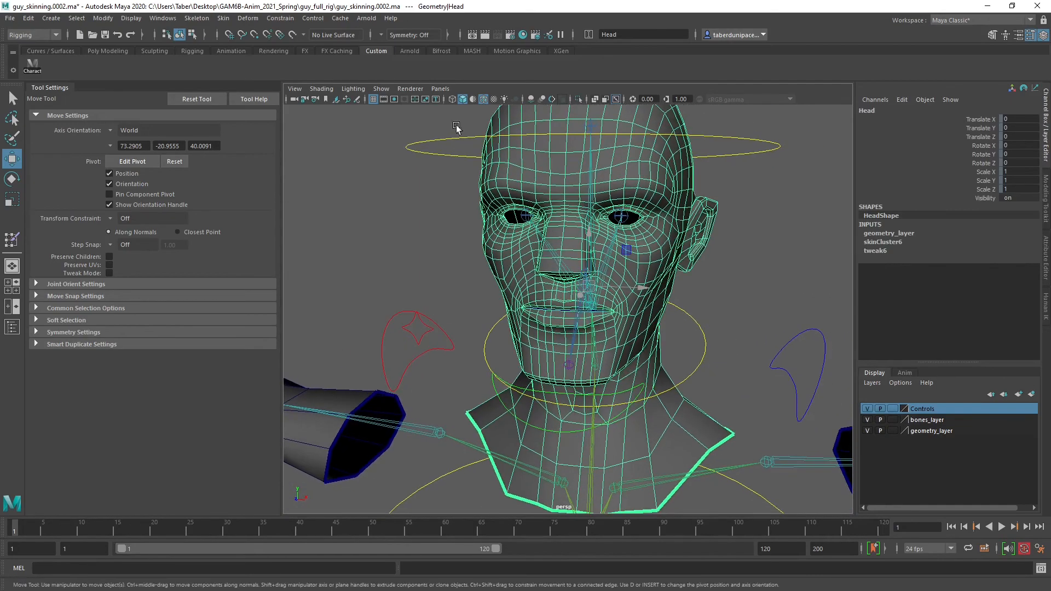
pyautogui.click(104, 35)
pyautogui.click(497, 307)
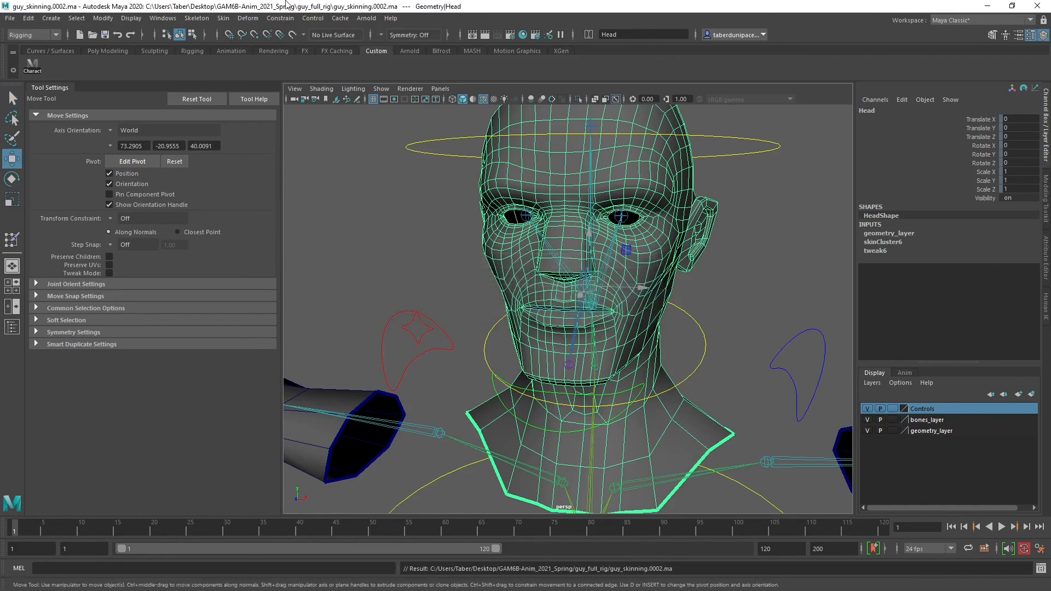
# Mirror the skin weights of the Head mesh to its other side and deselect the mesh
pyautogui.click(197, 18)
pyautogui.moveTo(221, 21)
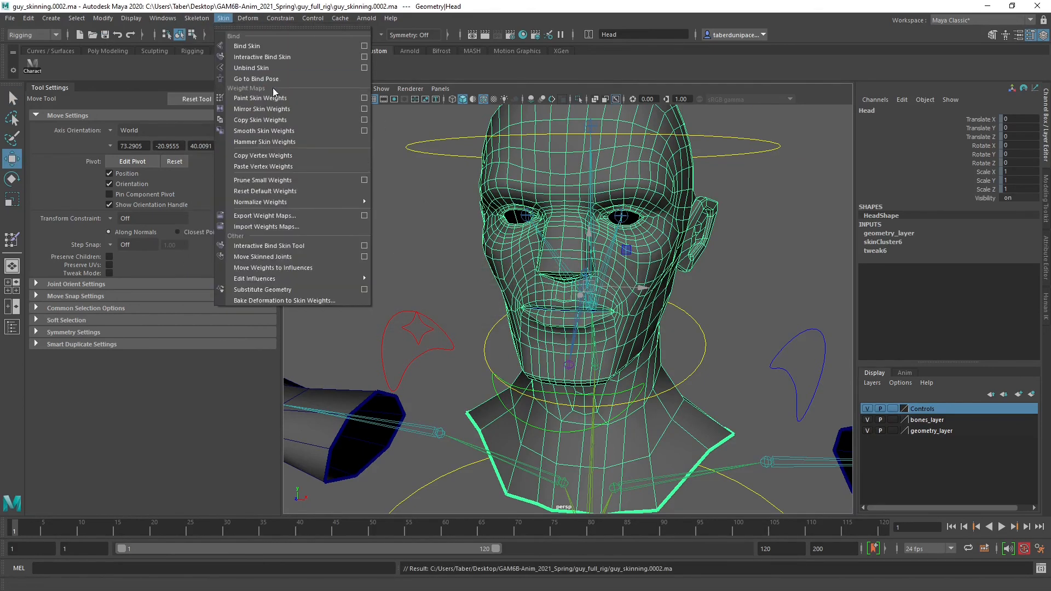
pyautogui.click(274, 108)
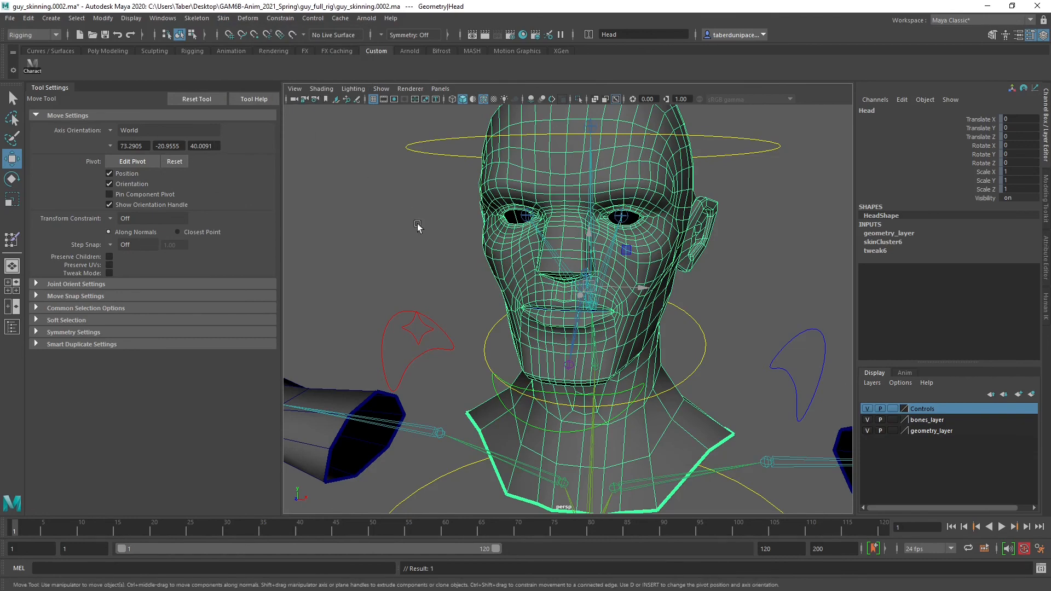
pyautogui.click(428, 239)
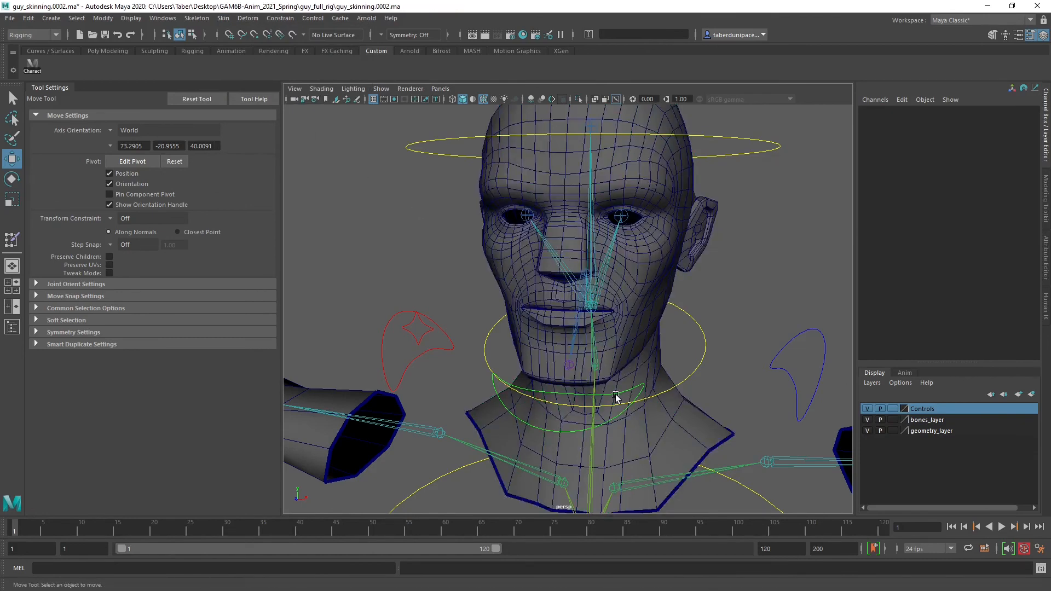
# Rotate the Jaw_CTRL control about 38 degrees around X to open the mouth and test the mirrored weights
pyautogui.click(520, 421)
pyautogui.scroll(5, 558, 415)
pyautogui.press('e')
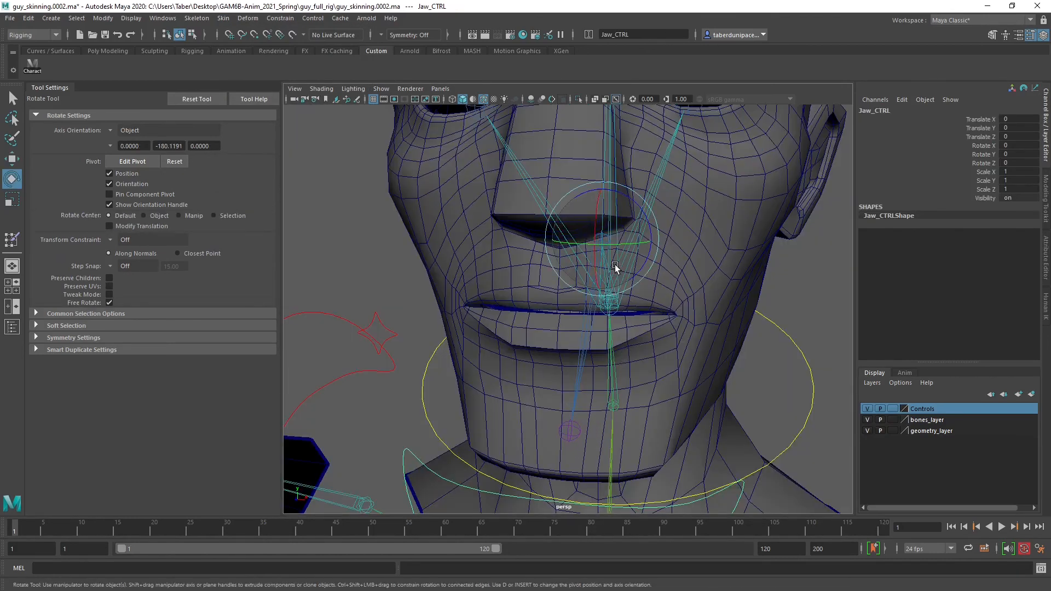
pyautogui.moveTo(615, 264); pyautogui.dragTo(614, 280)
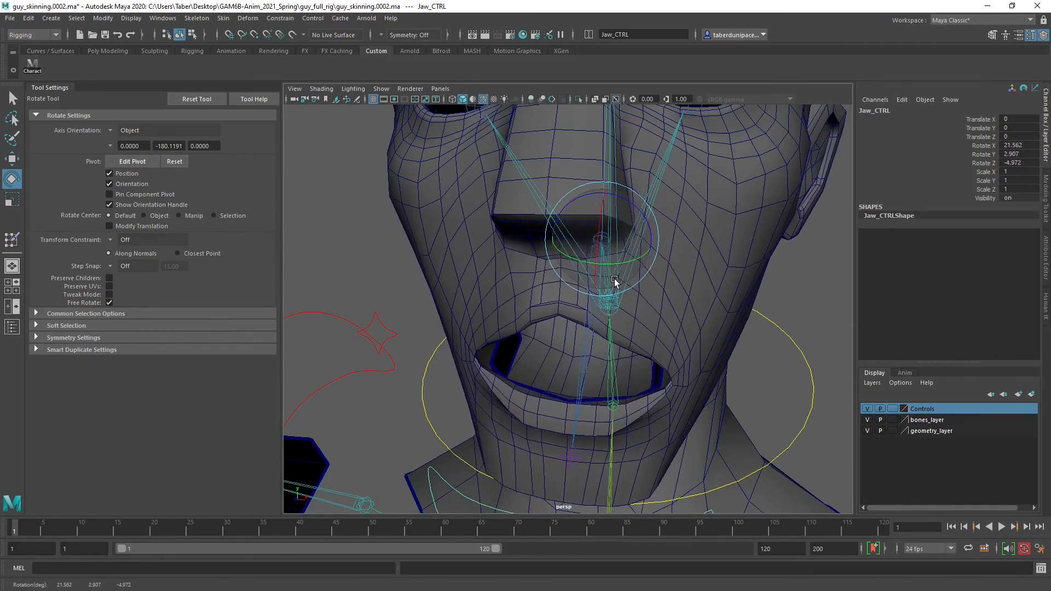
pyautogui.keyDown('alt'); pyautogui.moveTo(666, 331); pyautogui.dragTo(521, 304); pyautogui.keyUp('alt')
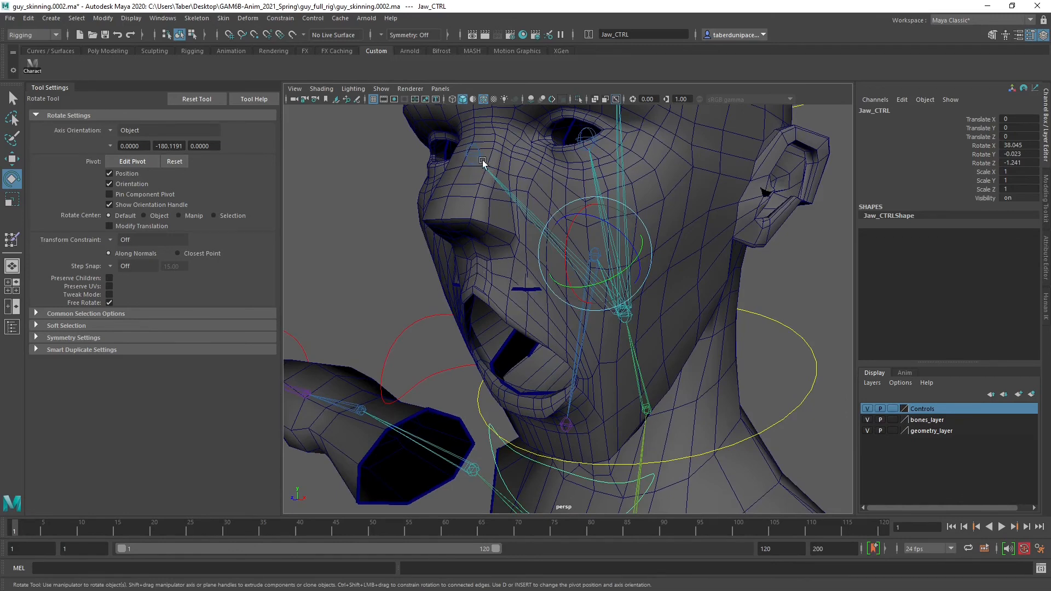
# Rotate Jaw_CTRL freely in several directions to test the mouth deformation, ending near 22° X, 3° Y and 3° Z, and deselect it
pyautogui.moveTo(579, 268)
pyautogui.mouseDown()
pyautogui.moveTo(580, 236)
pyautogui.moveTo(579, 267)
pyautogui.moveTo(580, 238)
pyautogui.moveTo(583, 249)
pyautogui.mouseUp()
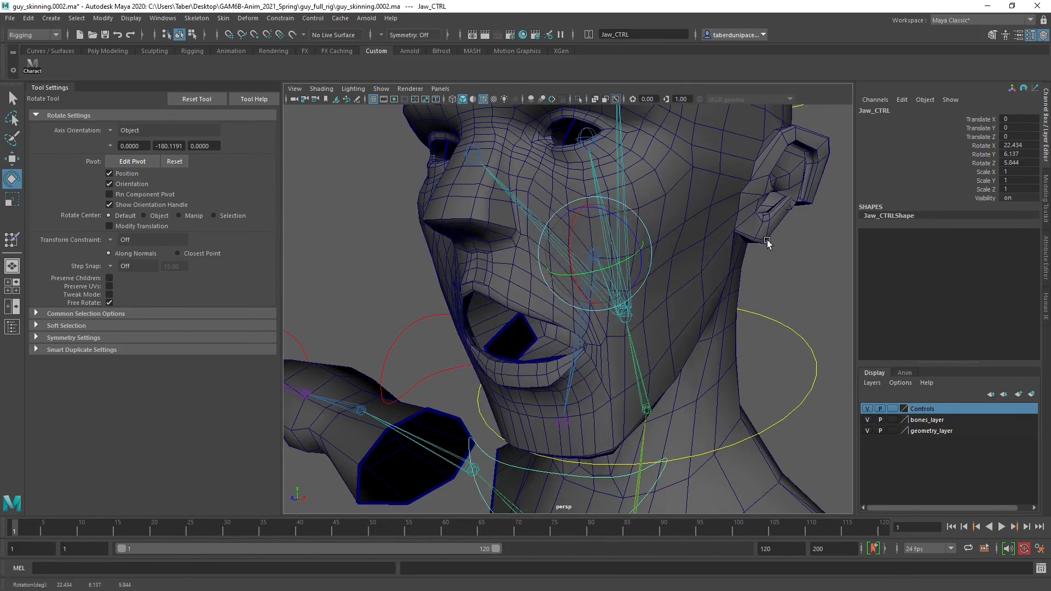
pyautogui.moveTo(625, 282)
pyautogui.mouseDown()
pyautogui.moveTo(621, 300)
pyautogui.moveTo(619, 286)
pyautogui.mouseUp()
pyautogui.moveTo(570, 255); pyautogui.dragTo(589, 263)
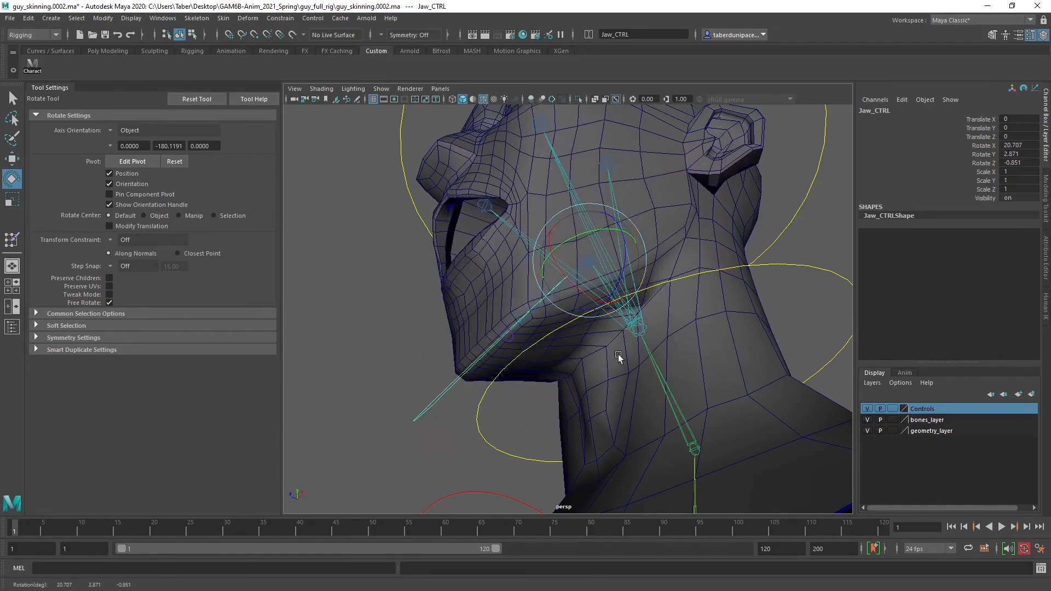
pyautogui.keyDown('alt'); pyautogui.moveTo(644, 340); pyautogui.dragTo(560, 343); pyautogui.keyUp('alt')
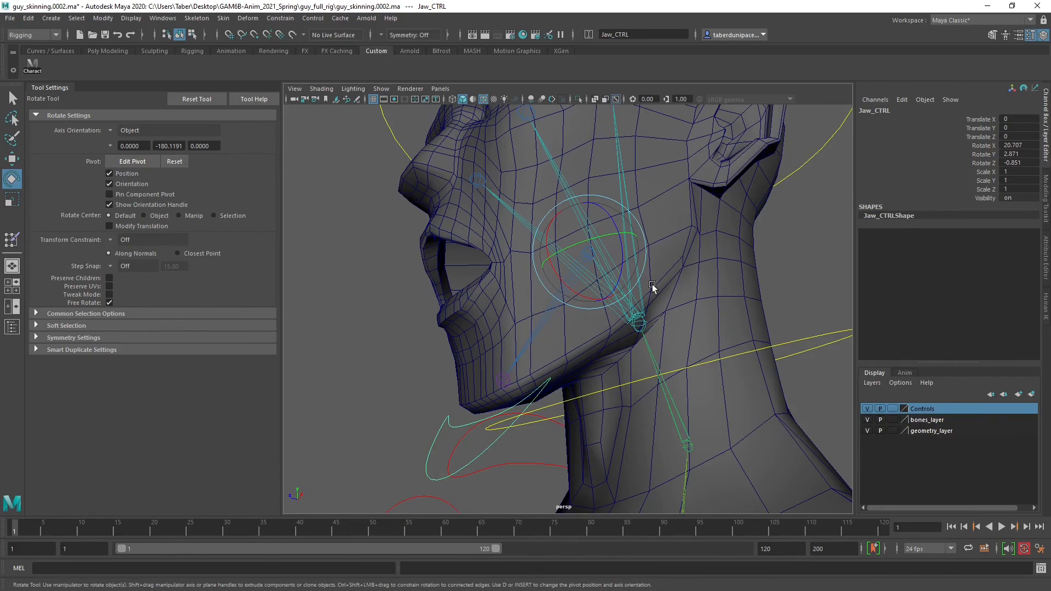
pyautogui.moveTo(591, 275); pyautogui.dragTo(617, 281)
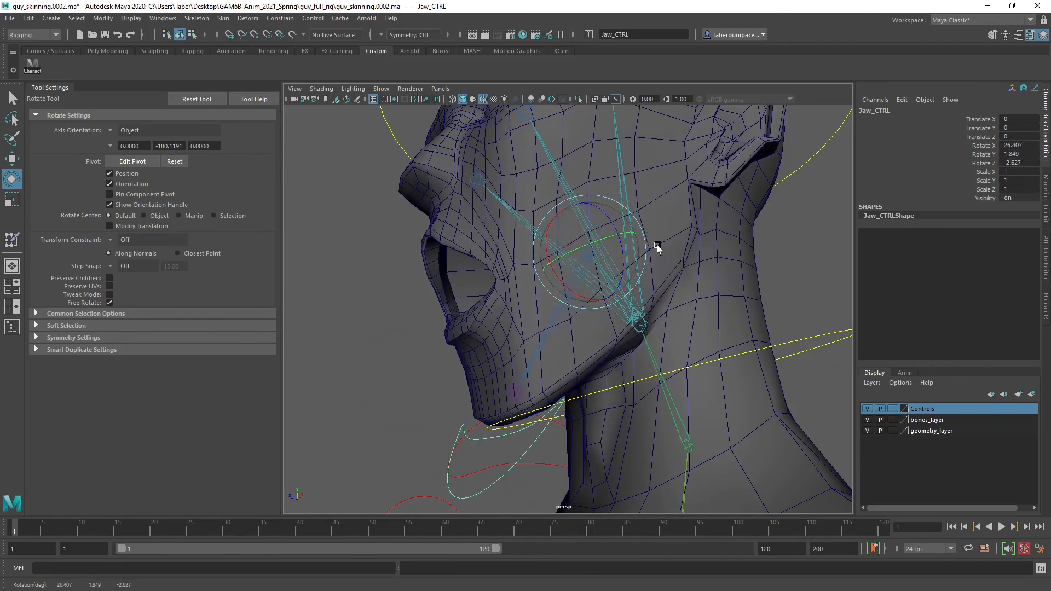
pyautogui.moveTo(554, 279); pyautogui.dragTo(605, 291)
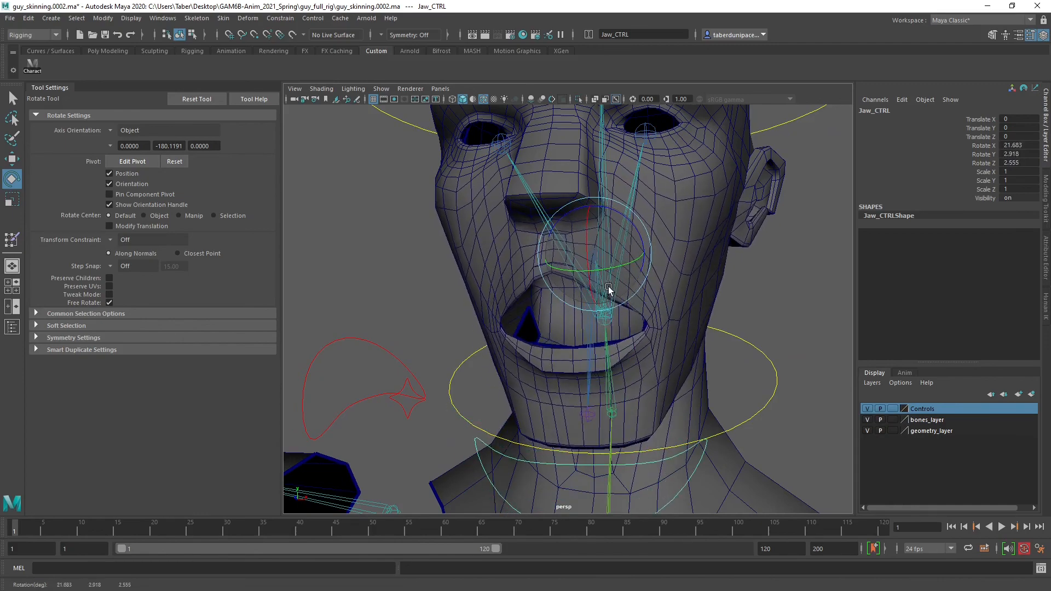
pyautogui.keyDown('alt'); pyautogui.moveTo(704, 368); pyautogui.dragTo(718, 241); pyautogui.keyUp('alt')
pyautogui.click(718, 240)
# Examine the arm and hand meshes and the belt loops and buckle around the character's waist
pyautogui.scroll(-4, 718, 290)
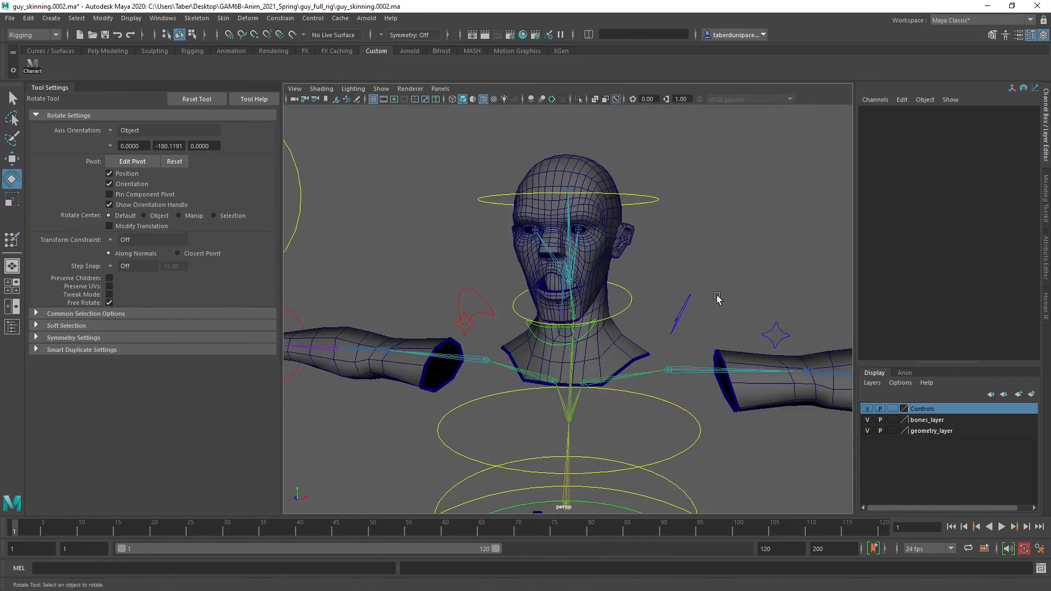
pyautogui.keyDown('alt'); pyautogui.moveTo(718, 298); pyautogui.dragTo(632, 345); pyautogui.keyUp('alt')
pyautogui.keyDown('alt'); pyautogui.moveTo(695, 394); pyautogui.dragTo(689, 309, button='middle'); pyautogui.keyUp('alt')
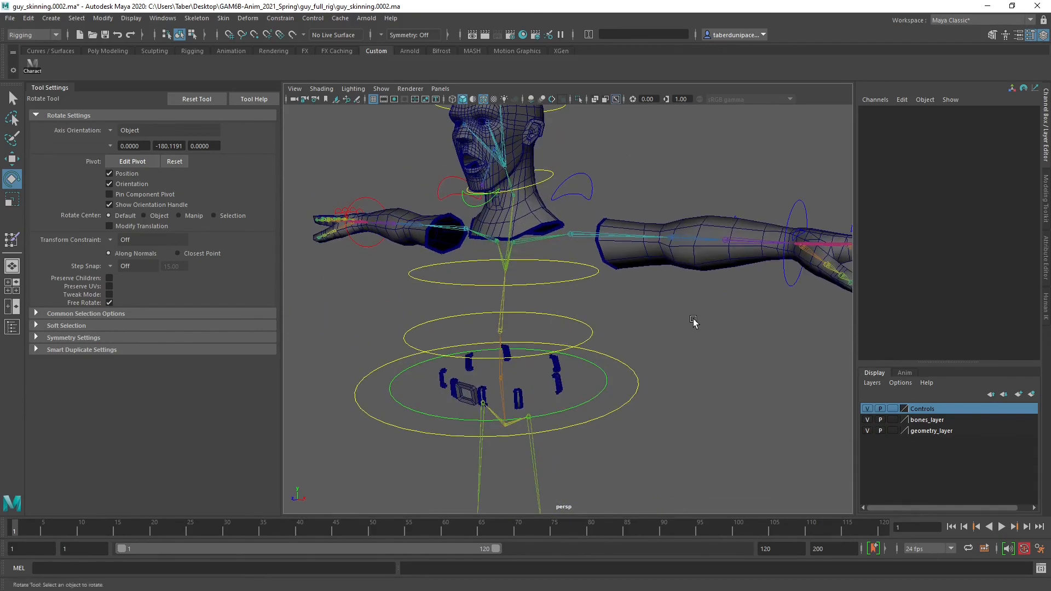
pyautogui.keyDown('alt'); pyautogui.moveTo(694, 324); pyautogui.dragTo(614, 320); pyautogui.keyUp('alt')
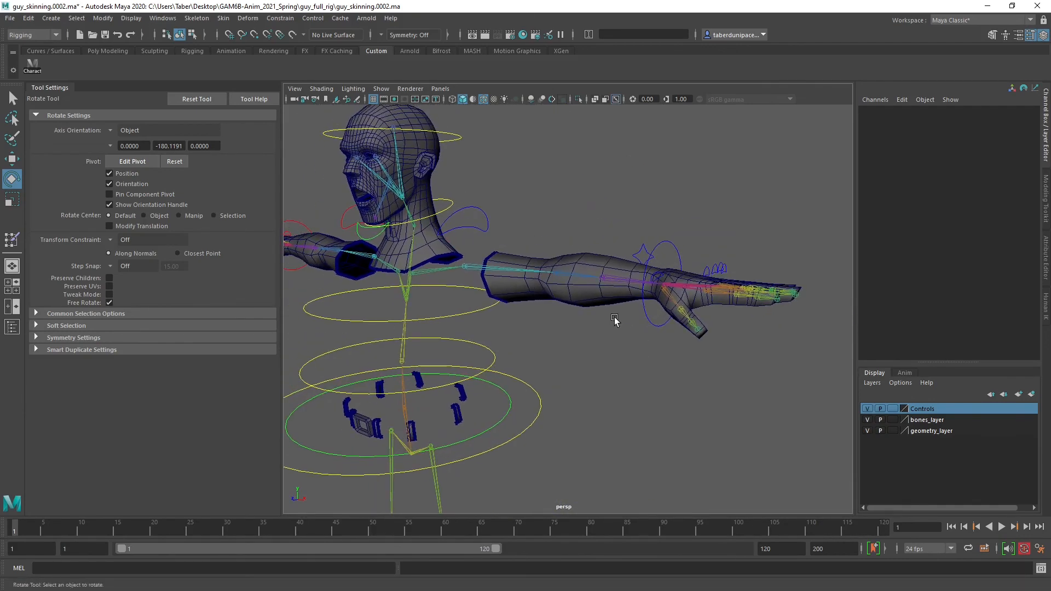
pyautogui.keyDown('alt'); pyautogui.moveTo(502, 324); pyautogui.dragTo(667, 363); pyautogui.keyUp('alt')
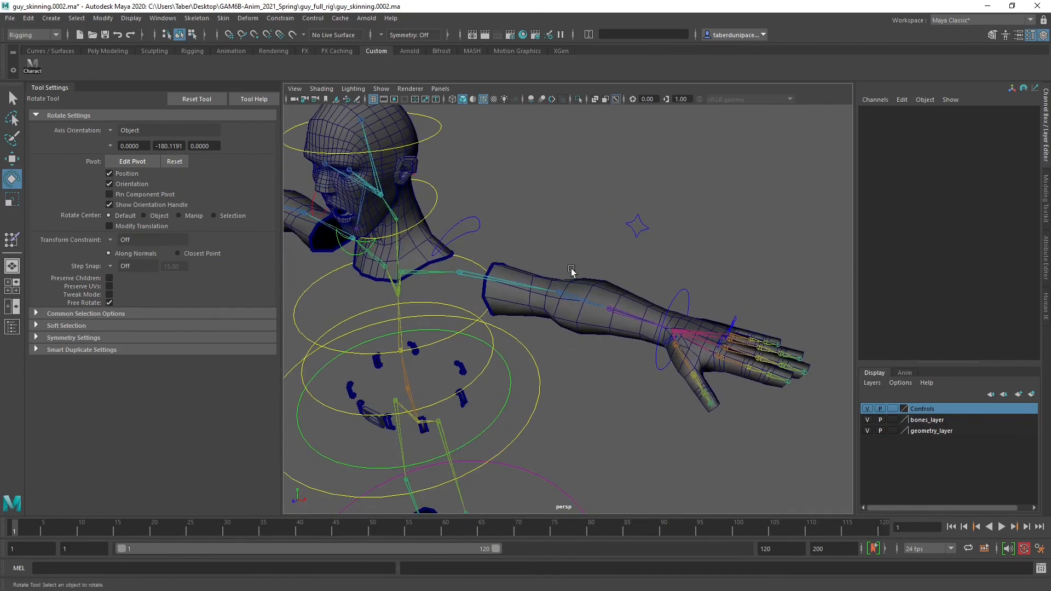
pyautogui.keyDown('alt'); pyautogui.moveTo(558, 302); pyautogui.dragTo(503, 234); pyautogui.keyUp('alt')
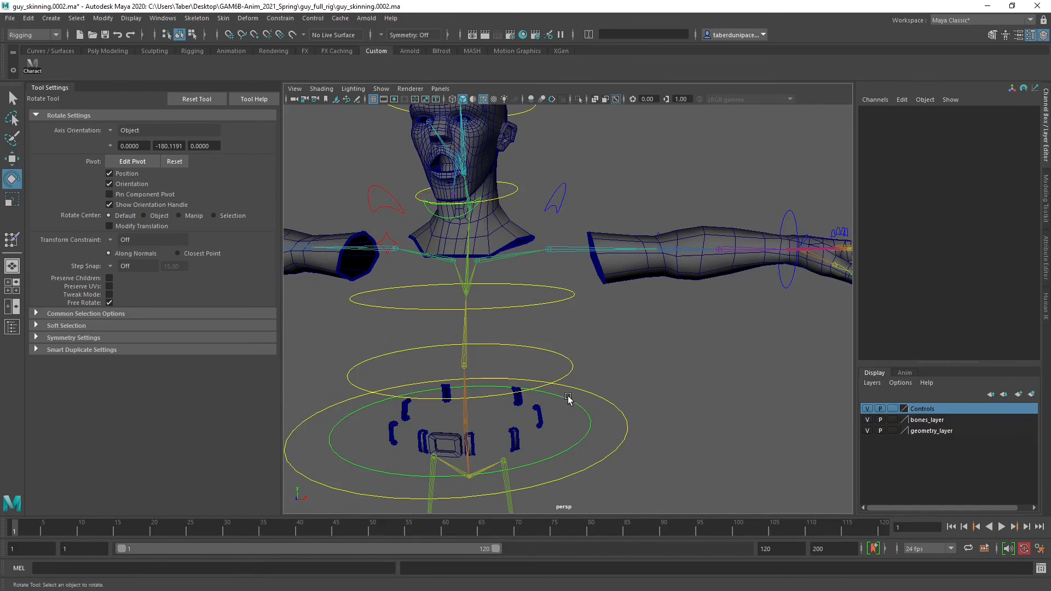
pyautogui.keyDown('alt'); pyautogui.moveTo(568, 399); pyautogui.dragTo(634, 279); pyautogui.keyUp('alt')
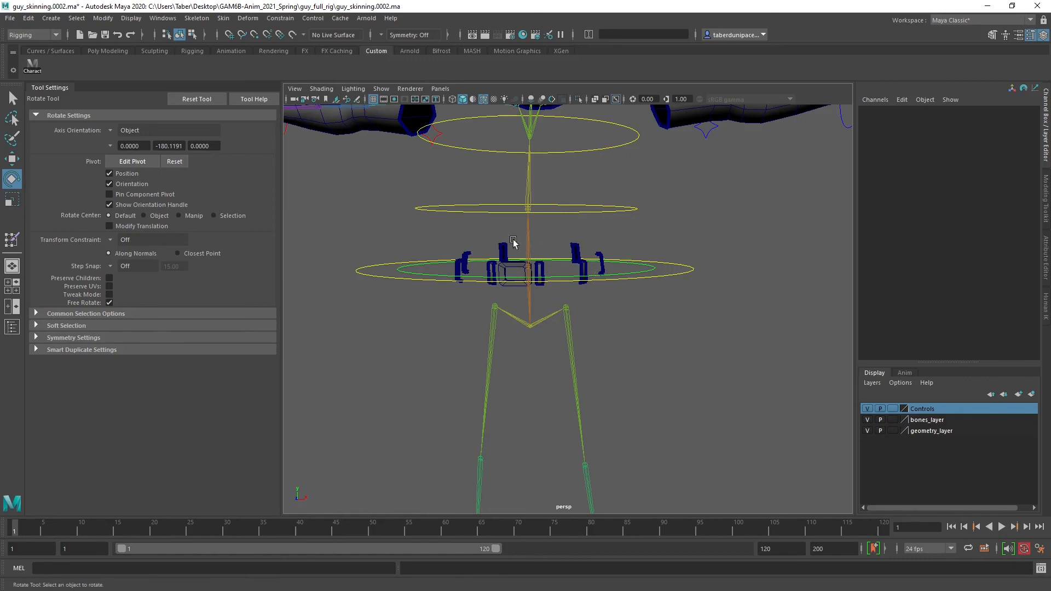
pyautogui.scroll(4, 608, 279)
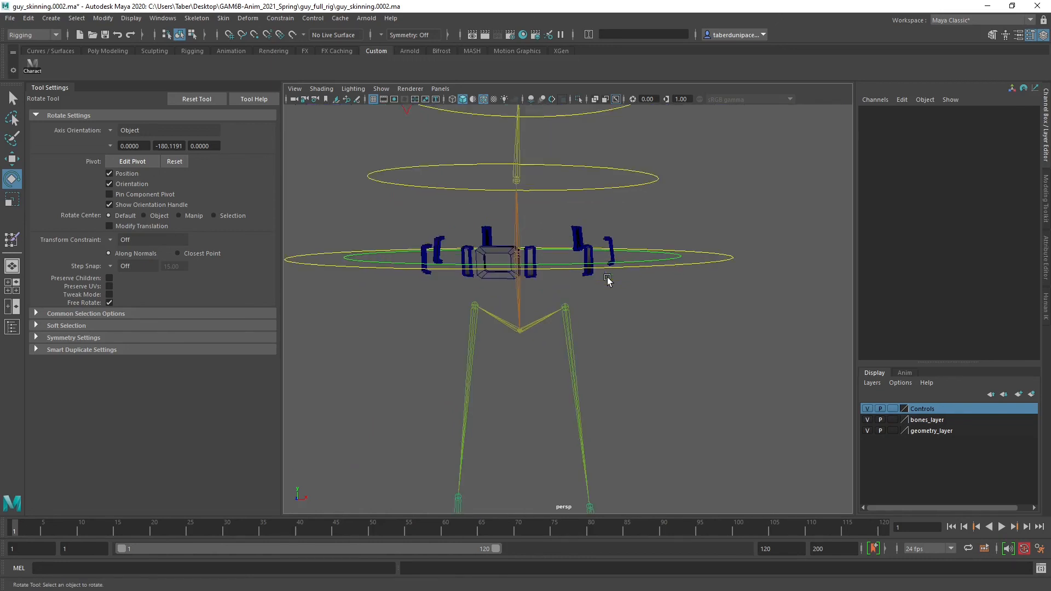
pyautogui.keyDown('alt'); pyautogui.moveTo(557, 251); pyautogui.dragTo(629, 306); pyautogui.keyUp('alt')
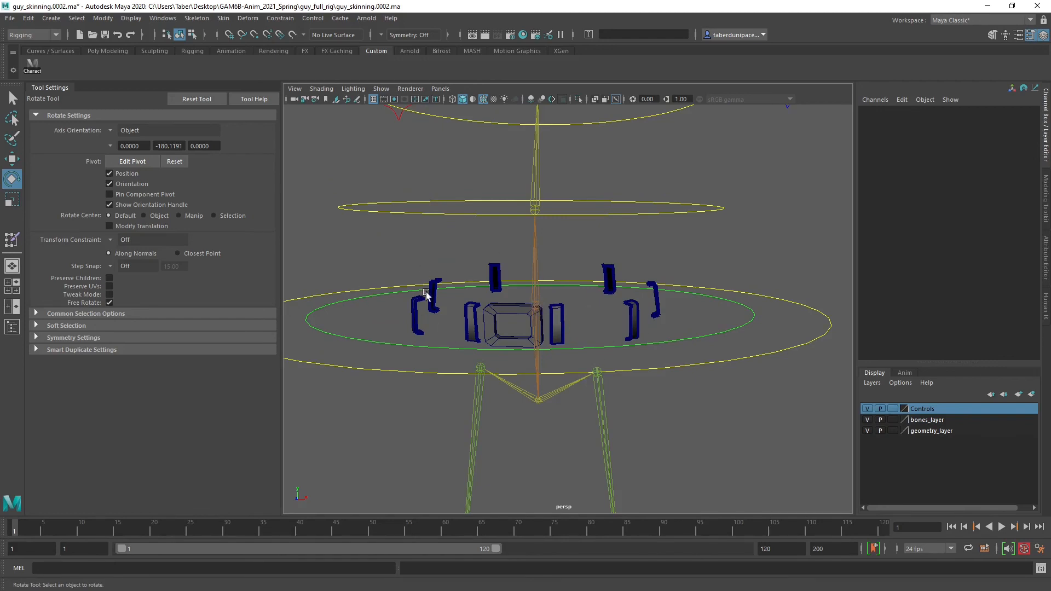
pyautogui.keyDown('alt'); pyautogui.moveTo(426, 295); pyautogui.dragTo(635, 284); pyautogui.keyUp('alt')
# Examine the shoes and leg joints, and review the whole character rig from several angles up to the head
pyautogui.keyDown('alt'); pyautogui.moveTo(656, 350); pyautogui.dragTo(638, 249); pyautogui.keyUp('alt')
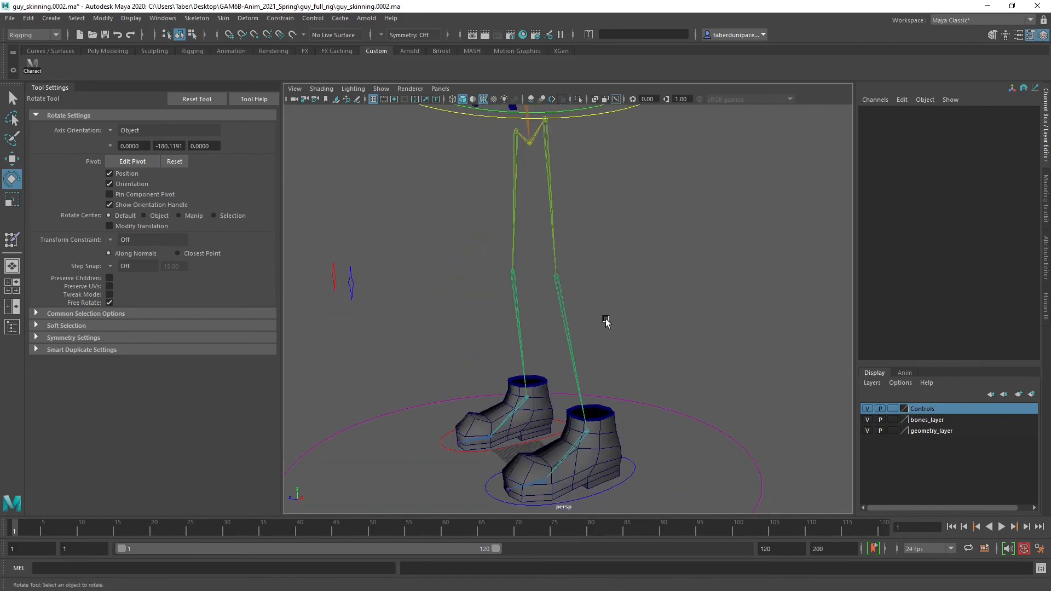
pyautogui.keyDown('alt'); pyautogui.moveTo(647, 244); pyautogui.dragTo(651, 361, button='middle'); pyautogui.keyUp('alt')
pyautogui.keyDown('alt'); pyautogui.moveTo(703, 338); pyautogui.dragTo(609, 333, button='right'); pyautogui.keyUp('alt')
pyautogui.keyDown('alt'); pyautogui.moveTo(610, 334); pyautogui.dragTo(601, 272); pyautogui.keyUp('alt')
pyautogui.keyDown('alt'); pyautogui.moveTo(600, 272); pyautogui.dragTo(624, 345, button='middle'); pyautogui.keyUp('alt')
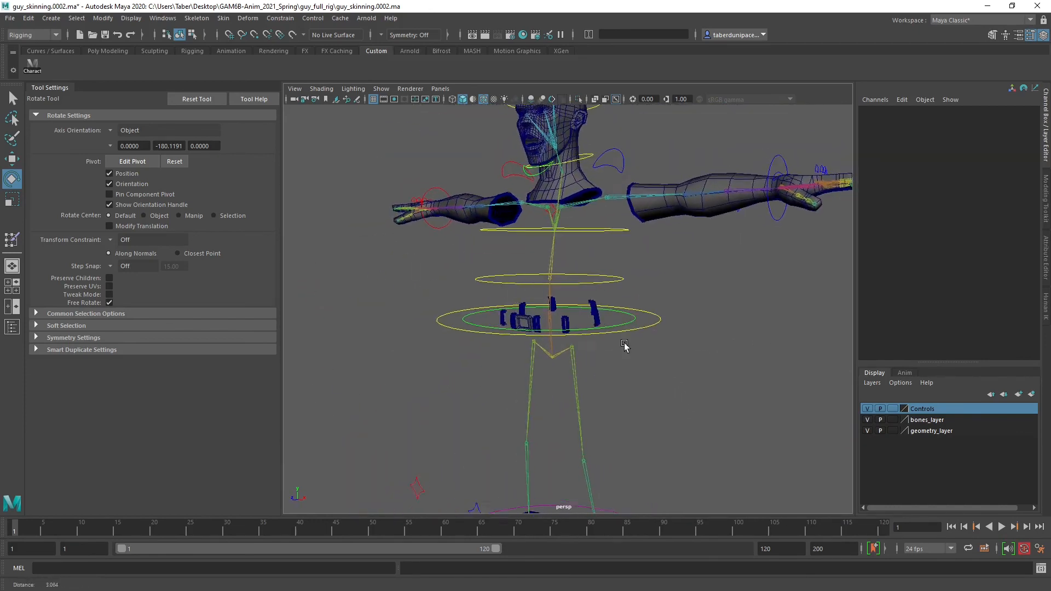
pyautogui.keyDown('alt'); pyautogui.moveTo(624, 345); pyautogui.dragTo(641, 345, button='right'); pyautogui.keyUp('alt')
pyautogui.keyDown('alt'); pyautogui.moveTo(618, 343); pyautogui.dragTo(645, 362); pyautogui.keyUp('alt')
pyautogui.keyDown('alt'); pyautogui.moveTo(624, 292); pyautogui.dragTo(627, 350, button='middle'); pyautogui.keyUp('alt')
pyautogui.keyDown('alt'); pyautogui.moveTo(679, 353); pyautogui.dragTo(649, 349, button='right'); pyautogui.keyUp('alt')
pyautogui.keyDown('alt'); pyautogui.moveTo(650, 349); pyautogui.dragTo(620, 343); pyautogui.keyUp('alt')
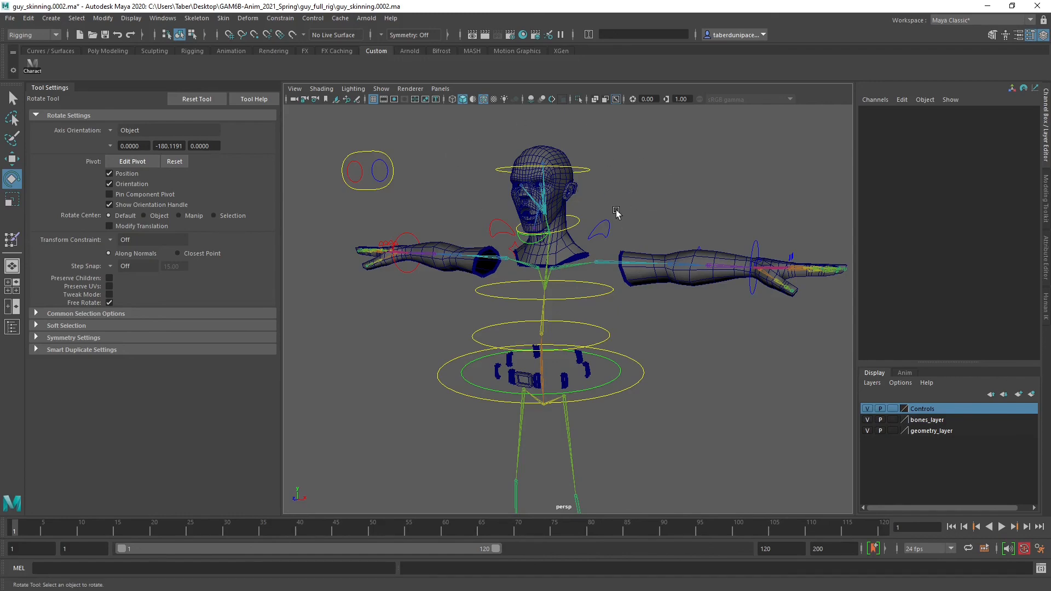
pyautogui.keyDown('alt'); pyautogui.moveTo(587, 199); pyautogui.dragTo(623, 206); pyautogui.keyUp('alt')
pyautogui.keyDown('alt'); pyautogui.moveTo(635, 225); pyautogui.dragTo(605, 192, button='right'); pyautogui.keyUp('alt')
pyautogui.keyDown('alt'); pyautogui.moveTo(605, 192); pyautogui.dragTo(531, 255, button='middle'); pyautogui.keyUp('alt')
pyautogui.keyDown('alt'); pyautogui.moveTo(531, 255); pyautogui.dragTo(516, 235, button='right'); pyautogui.keyUp('alt')
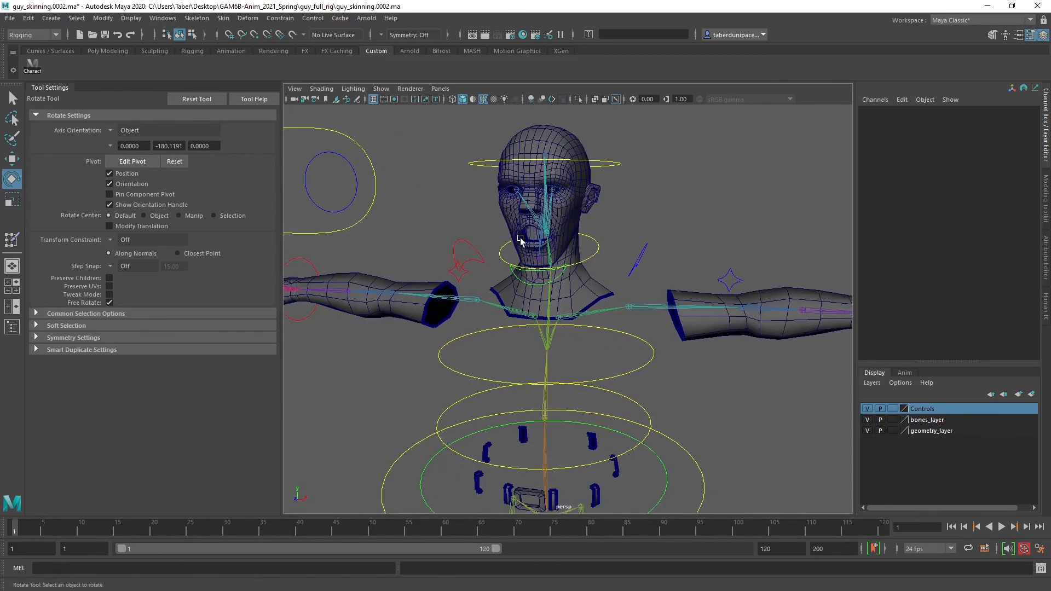
pyautogui.keyDown('alt'); pyautogui.moveTo(516, 235); pyautogui.dragTo(547, 222); pyautogui.keyUp('alt')
# Save the current scene with the full character in view and nothing selected
pyautogui.keyDown('alt'); pyautogui.moveTo(547, 223); pyautogui.dragTo(388, 156, button='right'); pyautogui.keyUp('alt')
pyautogui.click(107, 35)
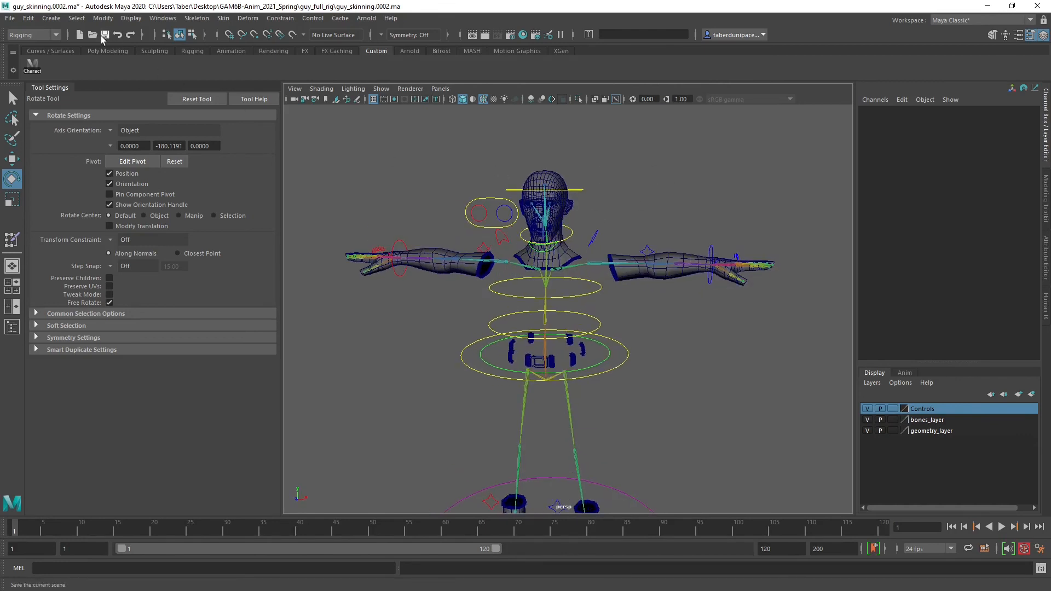
pyautogui.click(506, 310)
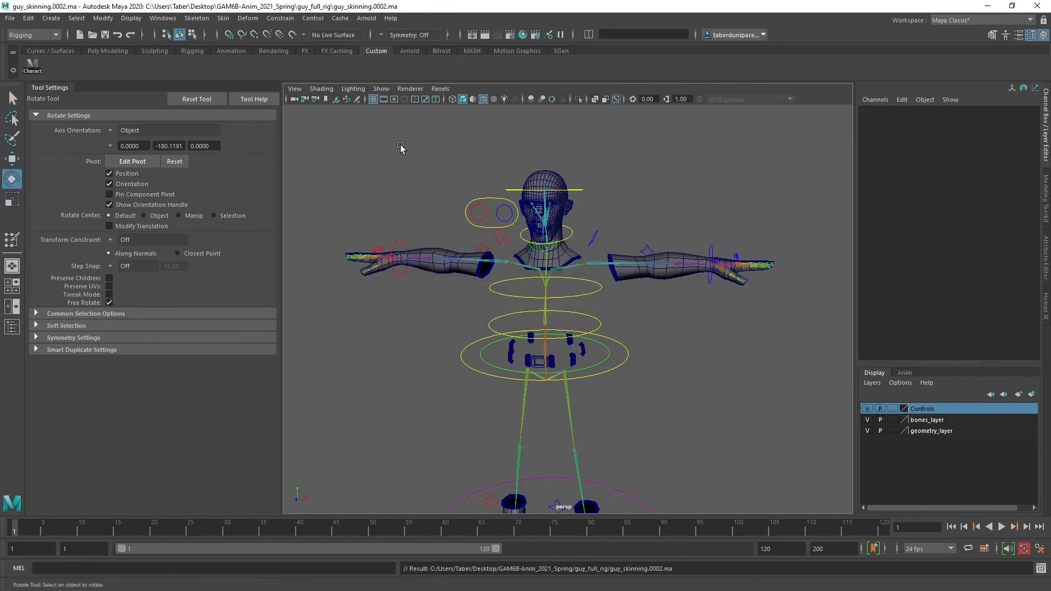